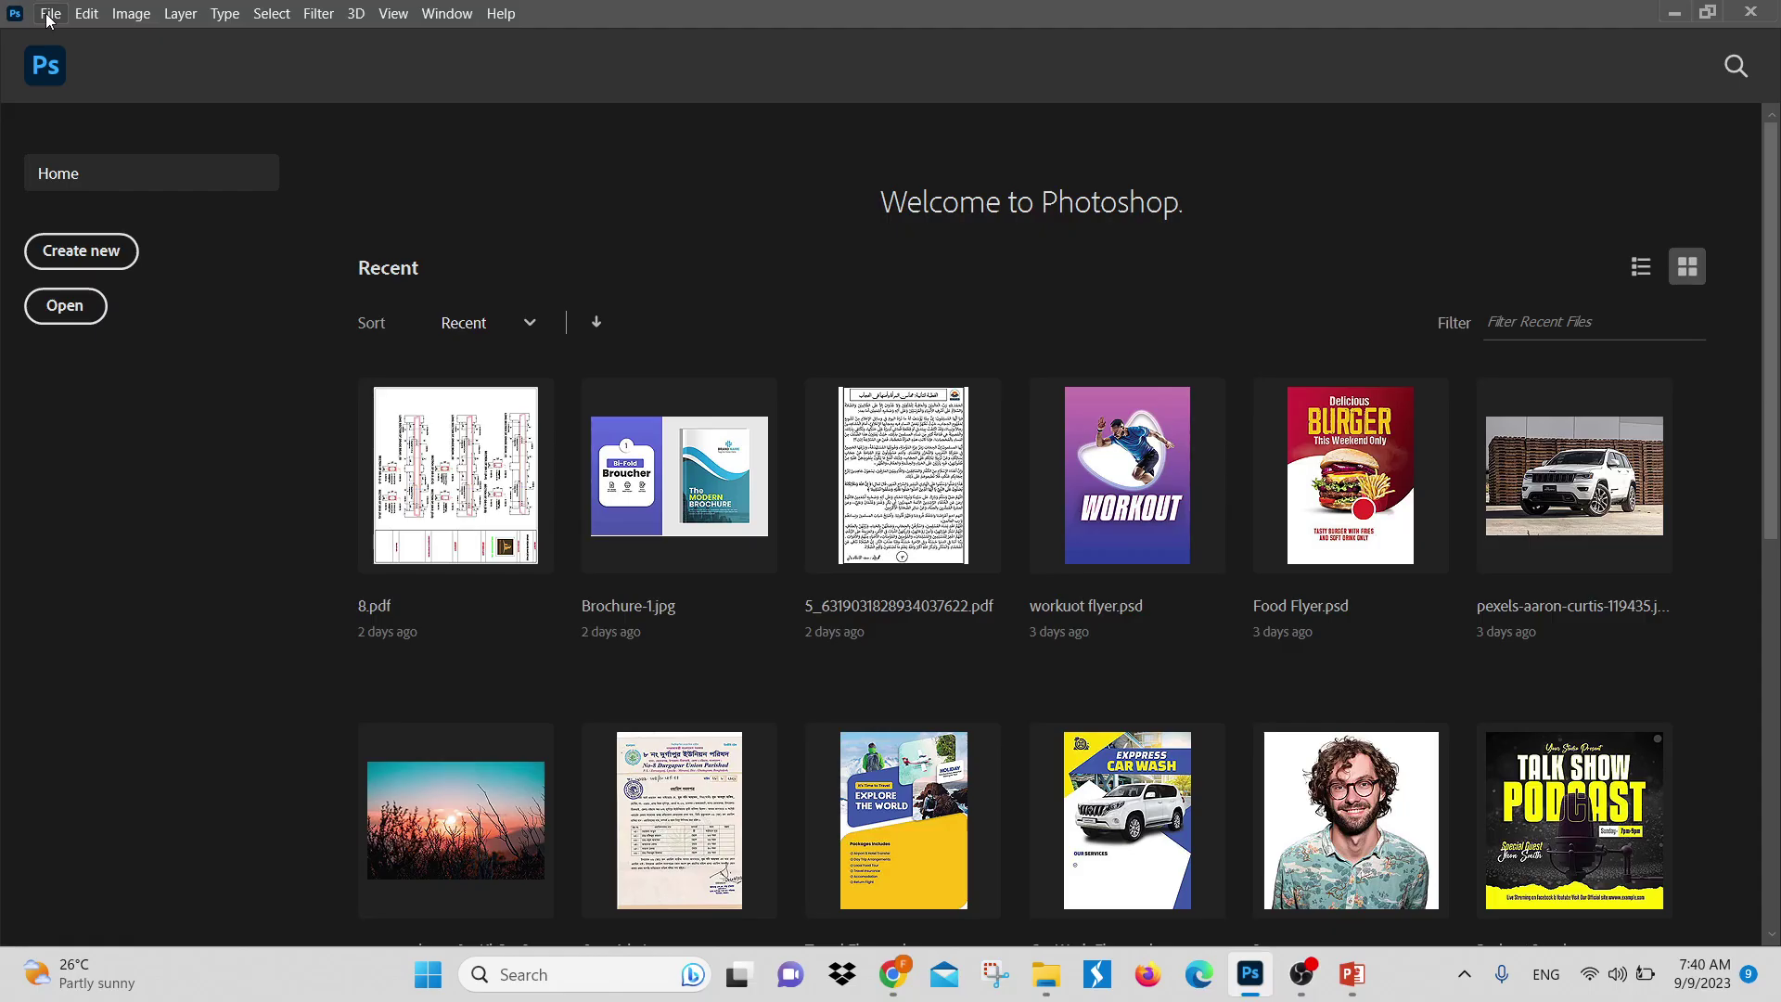
Create a new document from the recent 11.69 x 8.27 in, 300 ppi CMYK preset with a white background
click(93, 249)
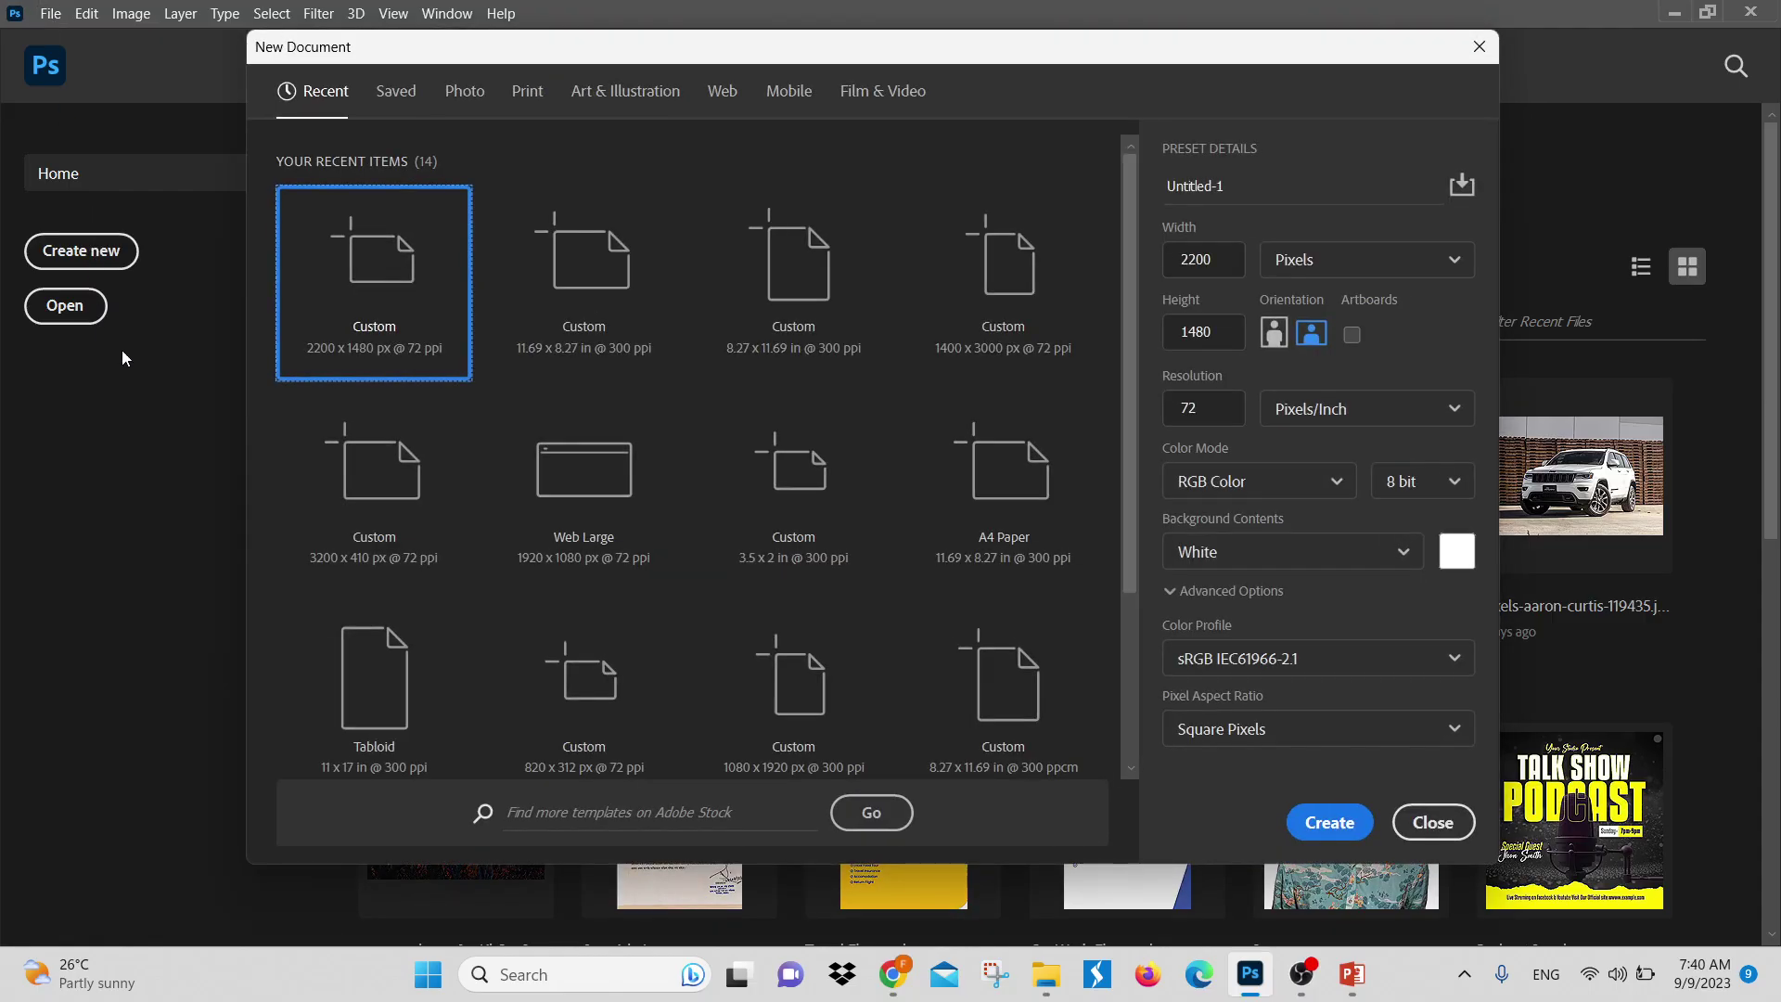
click(585, 274)
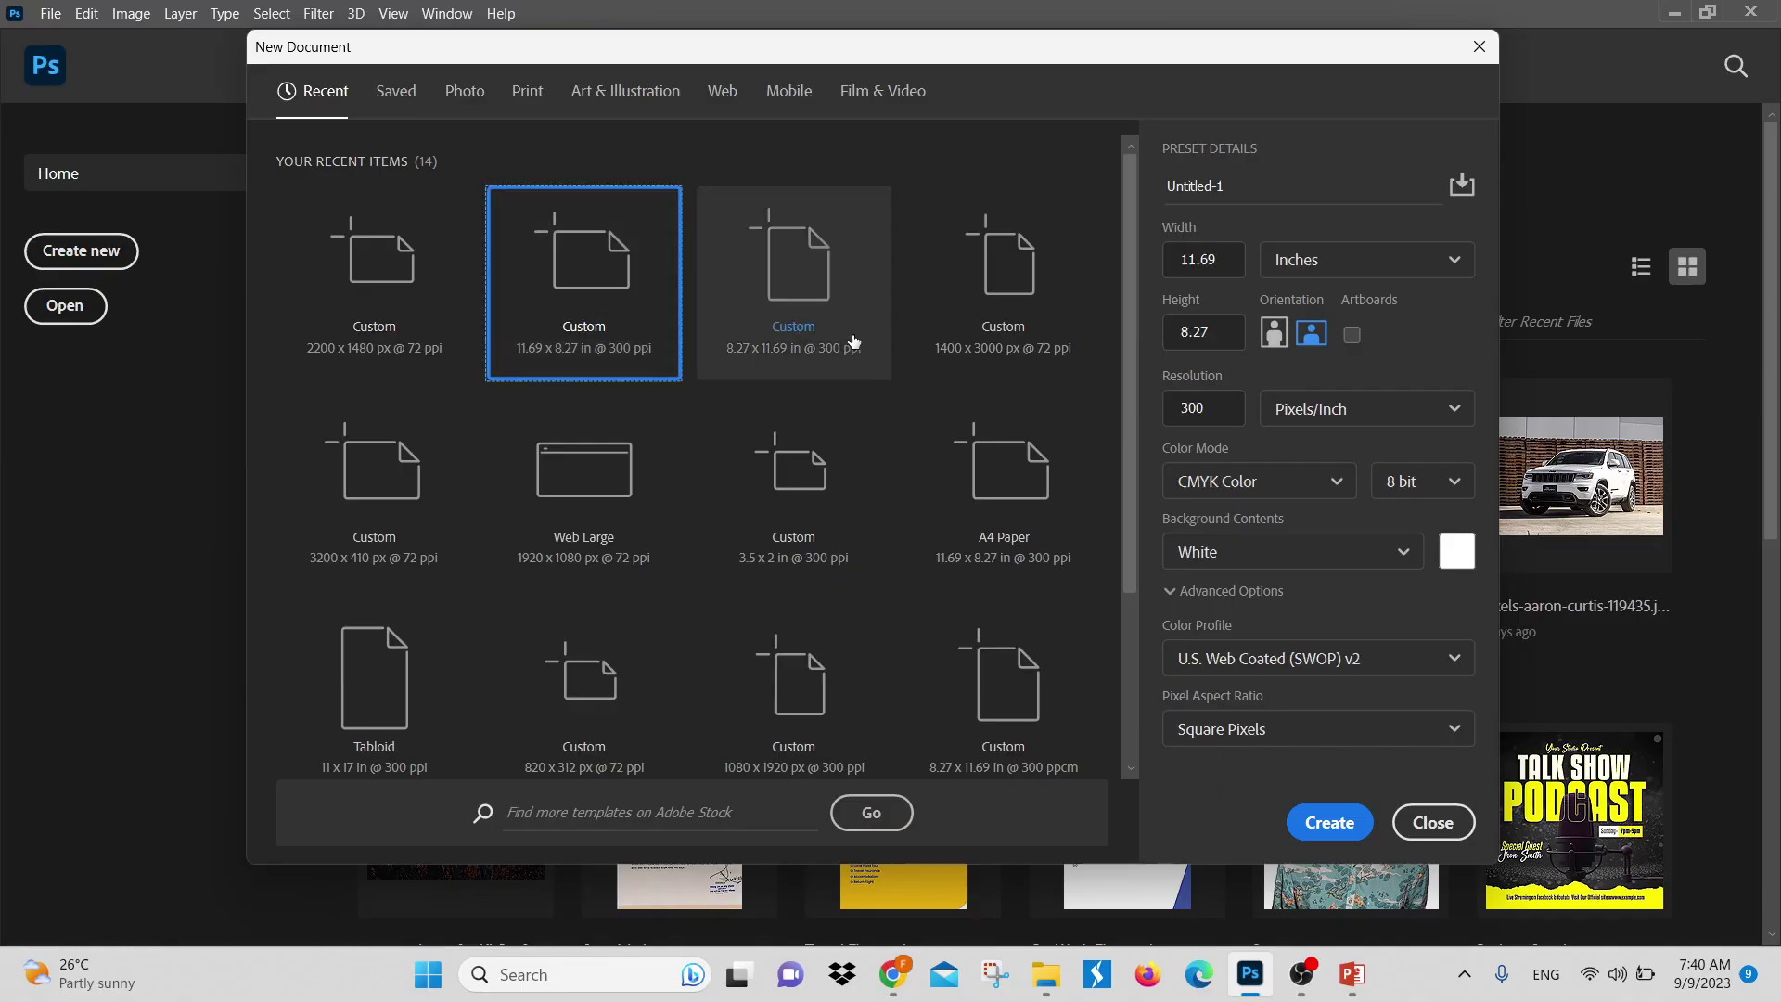
click(1328, 833)
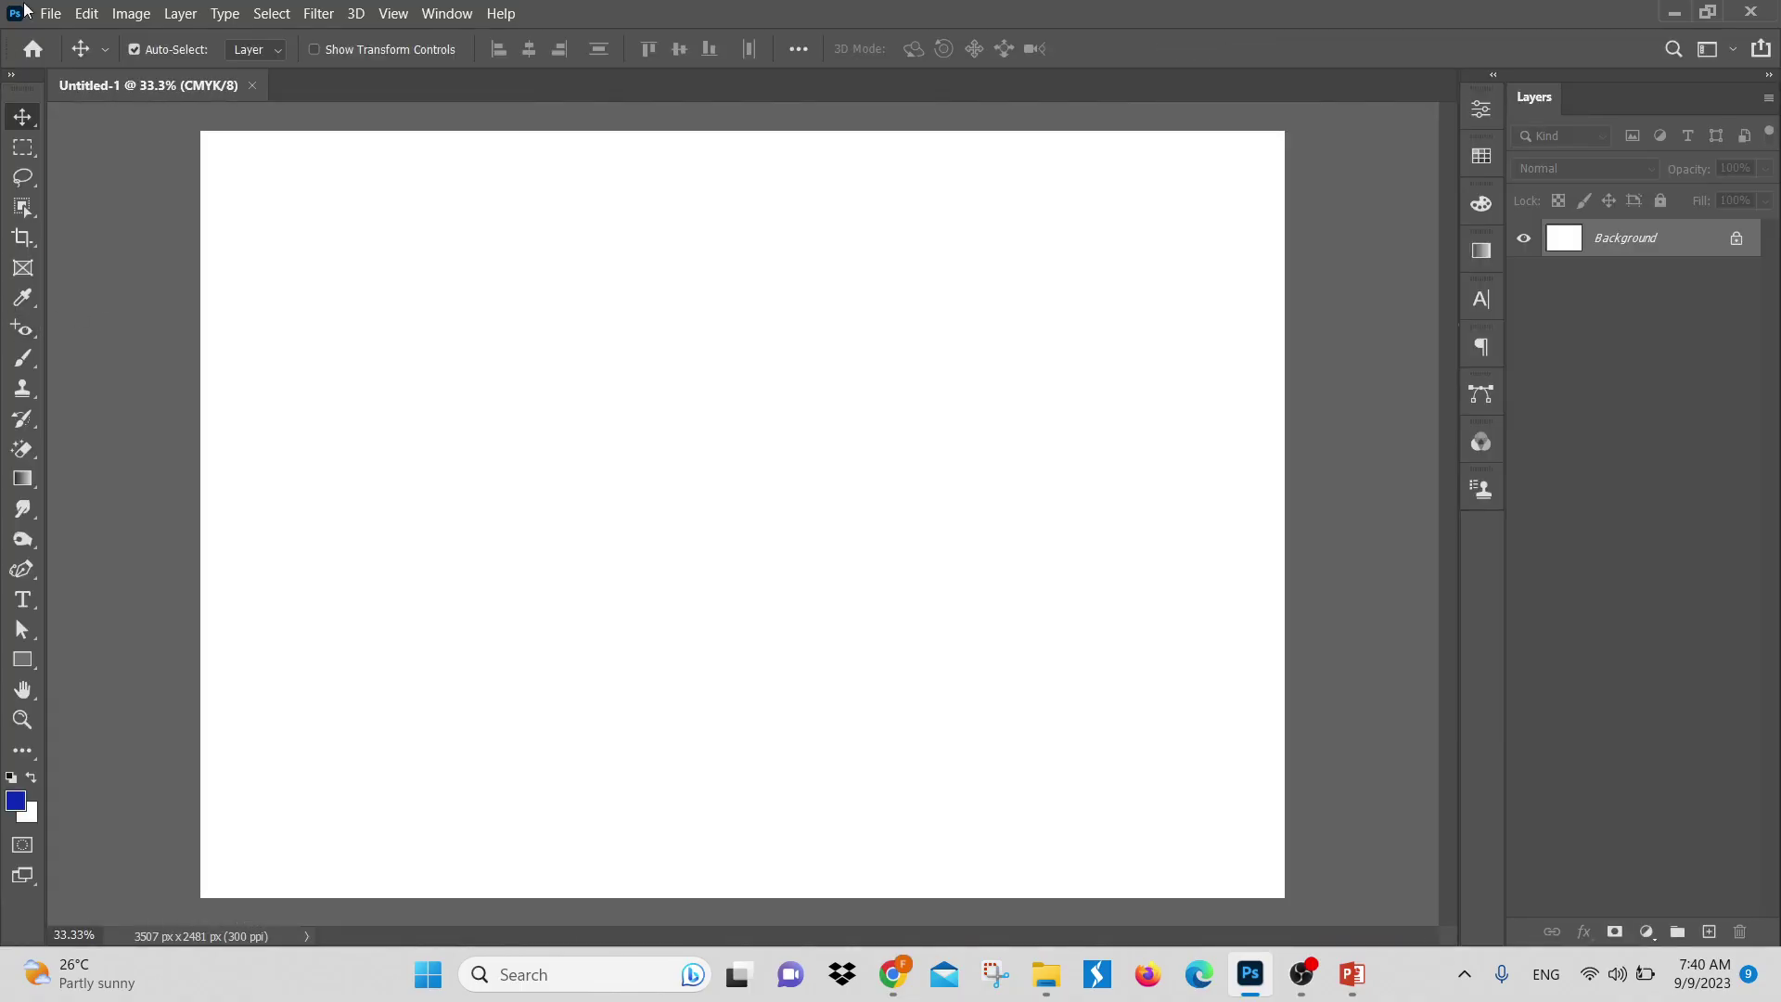
click(43, 15)
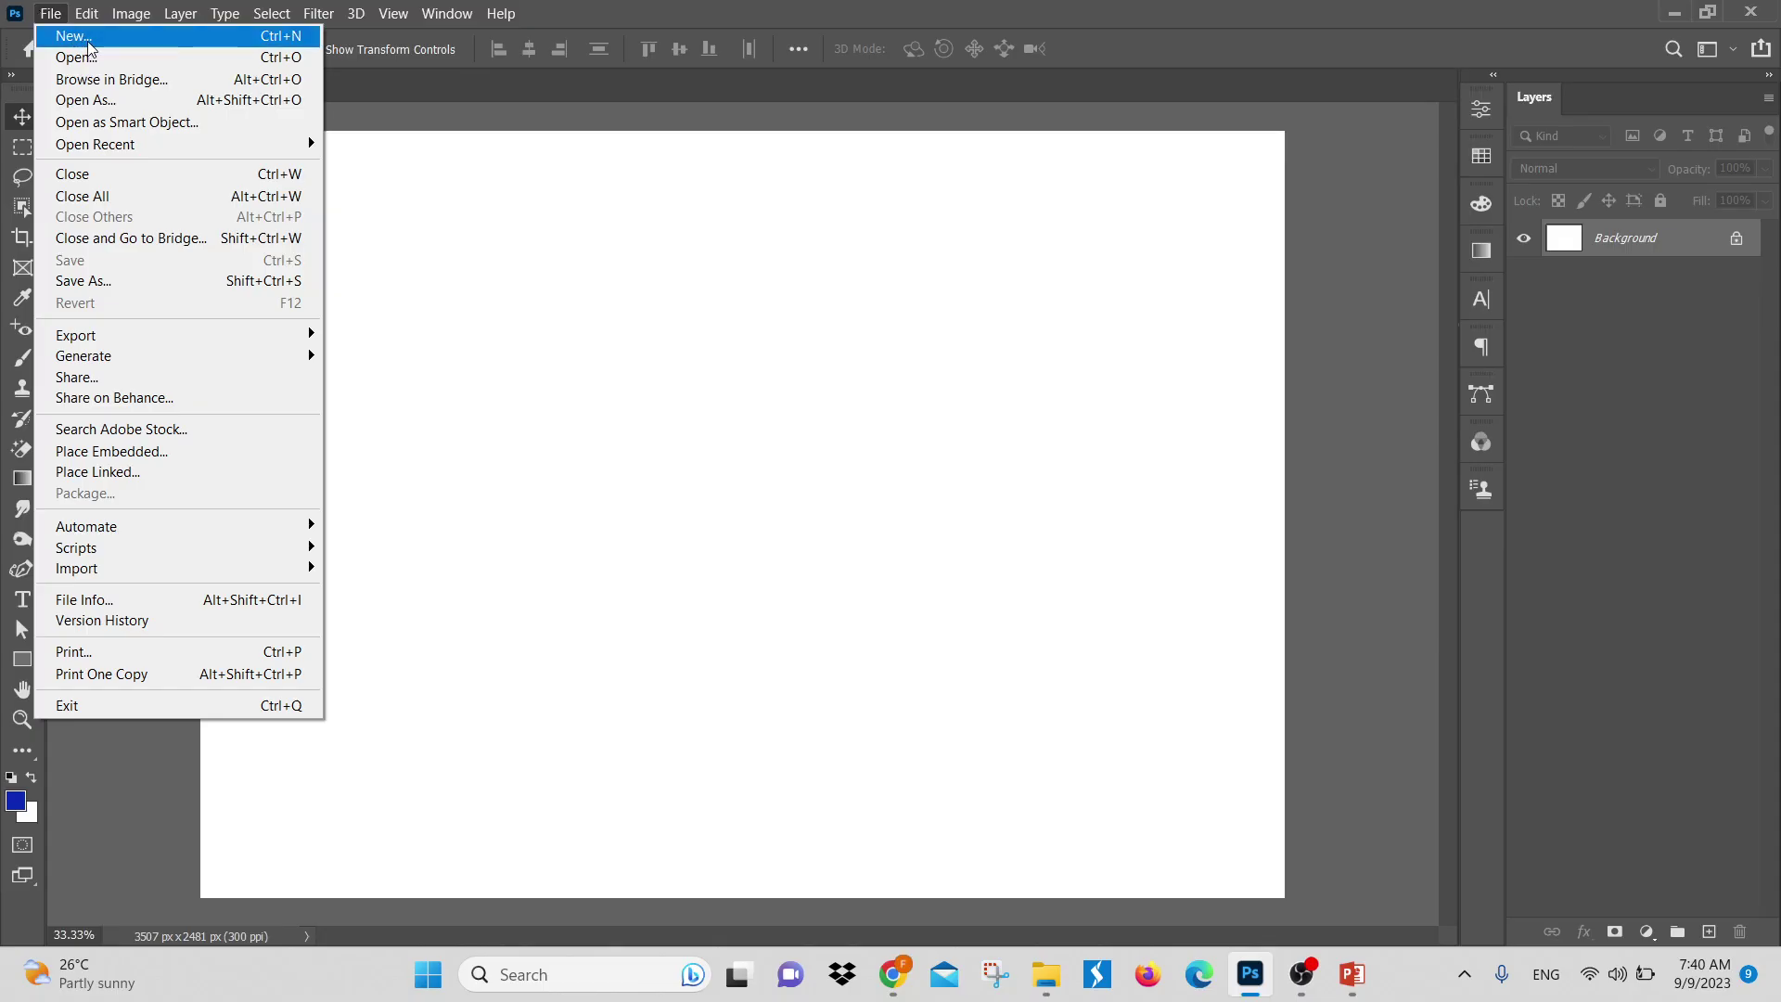
click(74, 35)
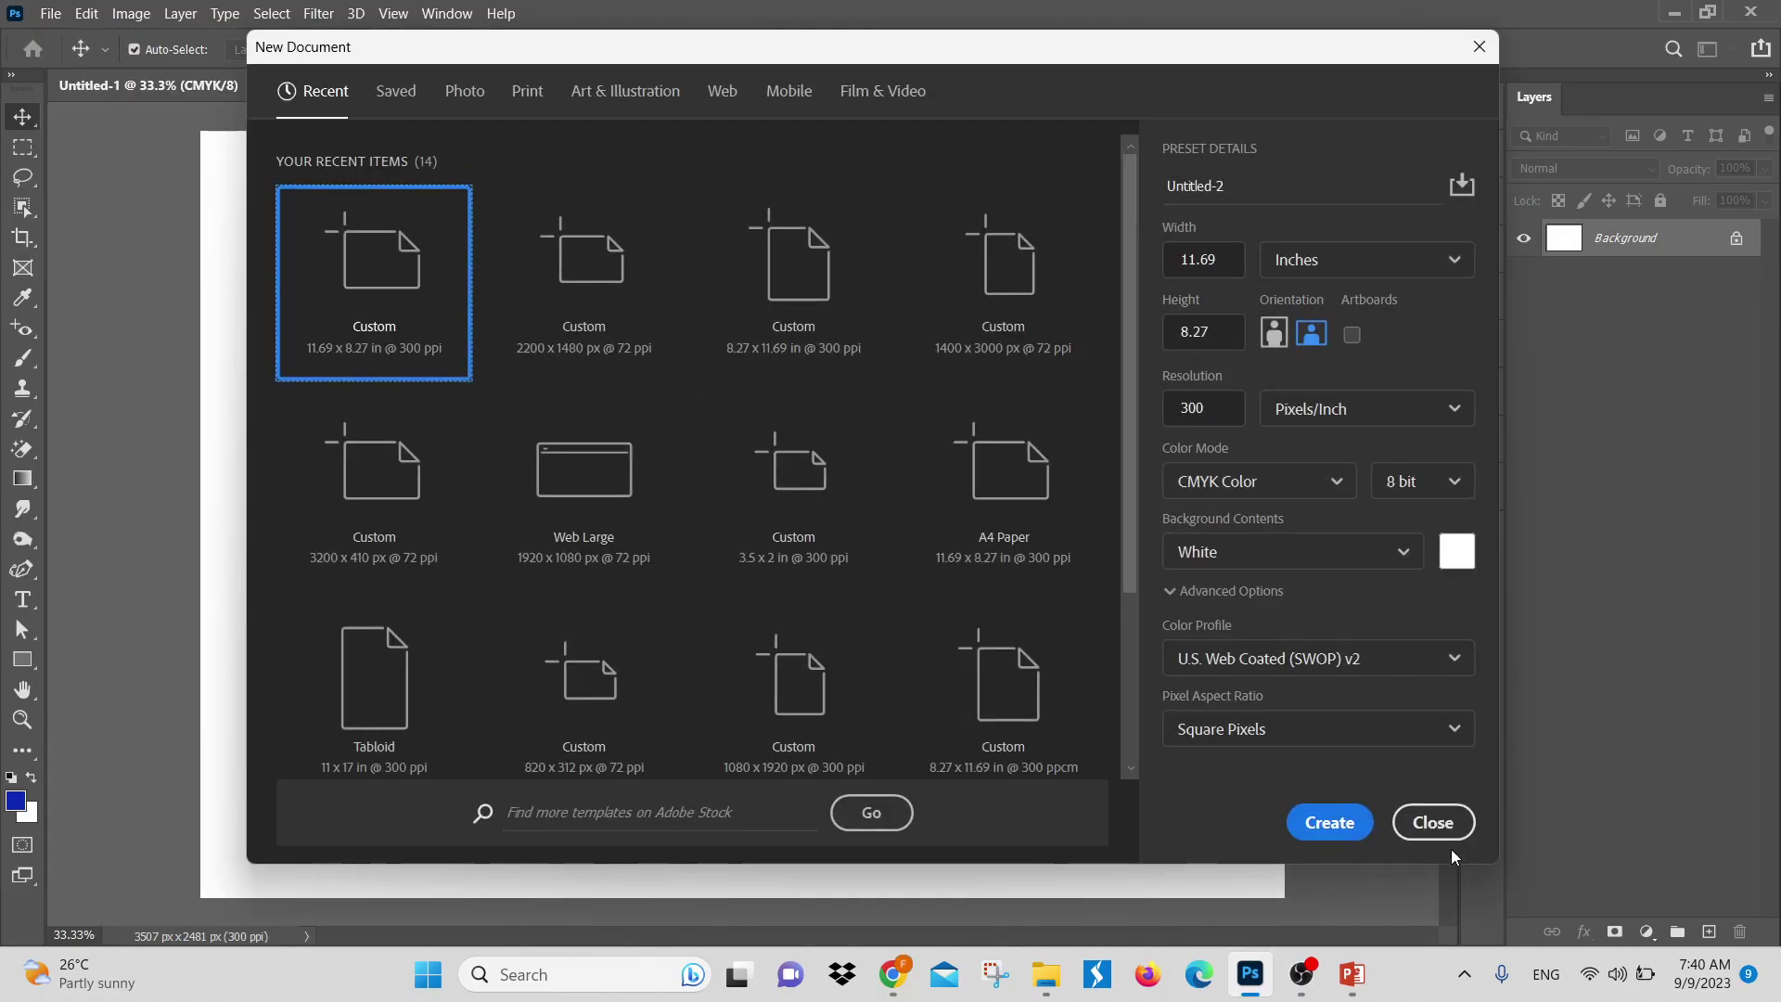
click(1429, 831)
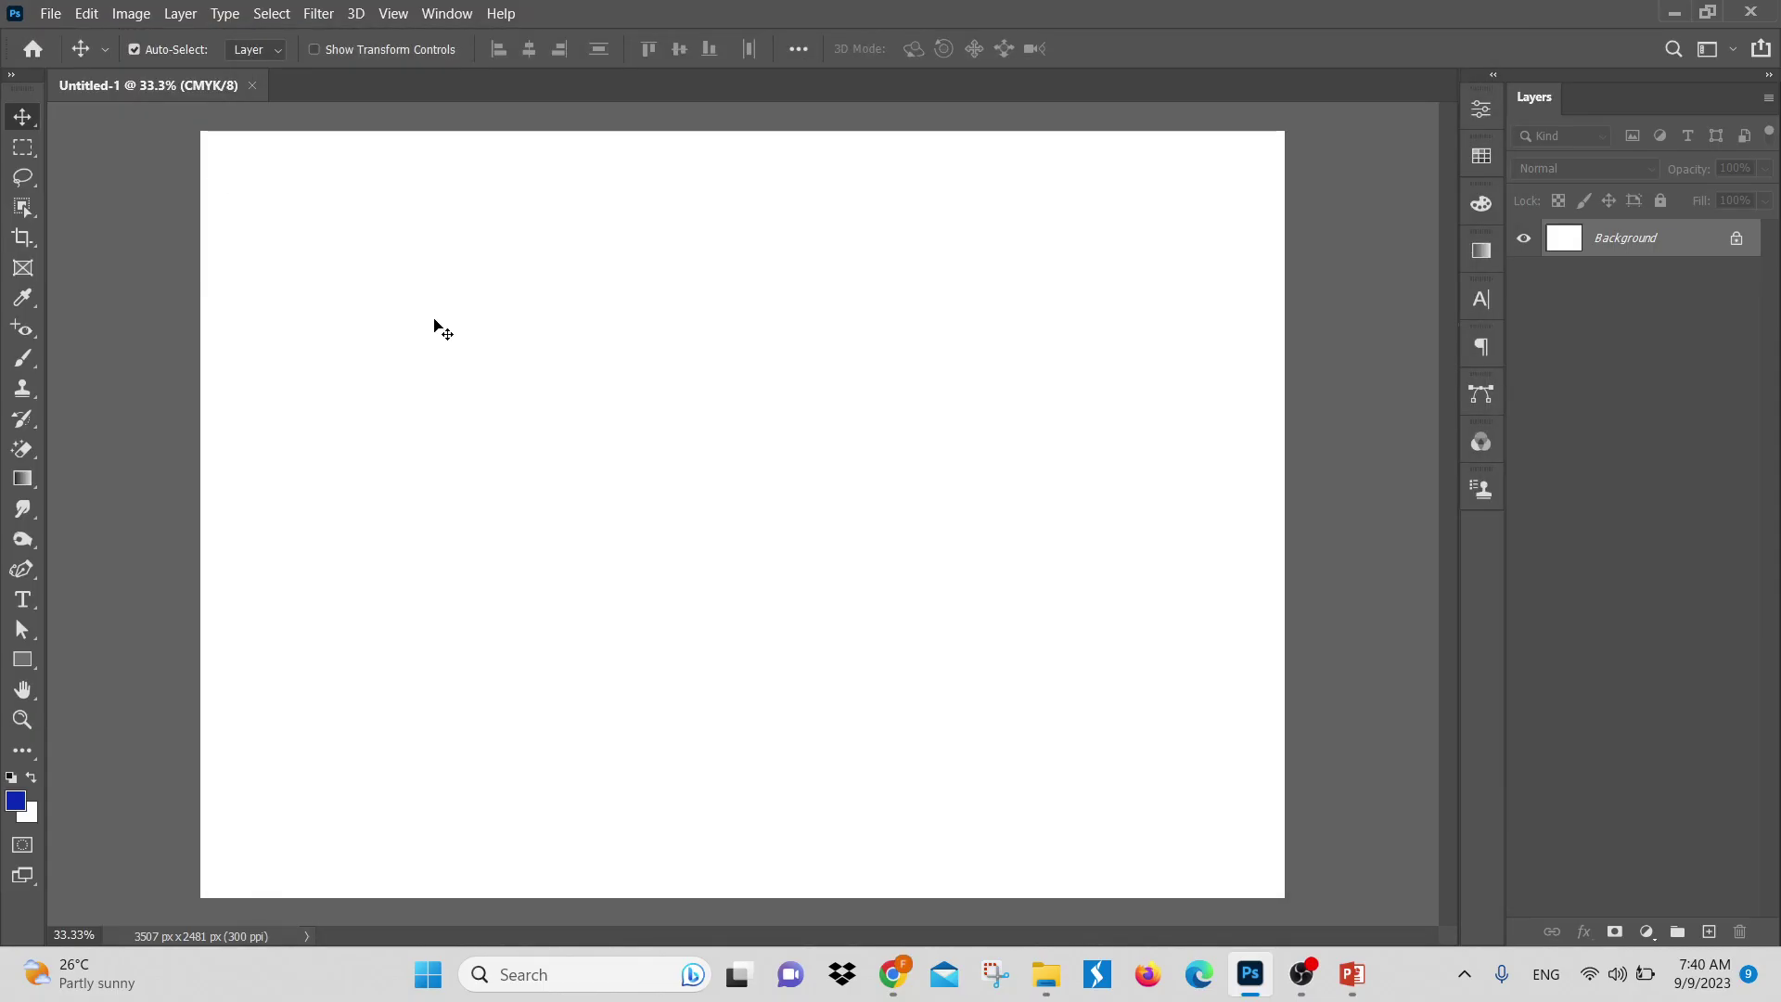
Open Food Flyer.psd from the Desktop folder and close it again
click(52, 13)
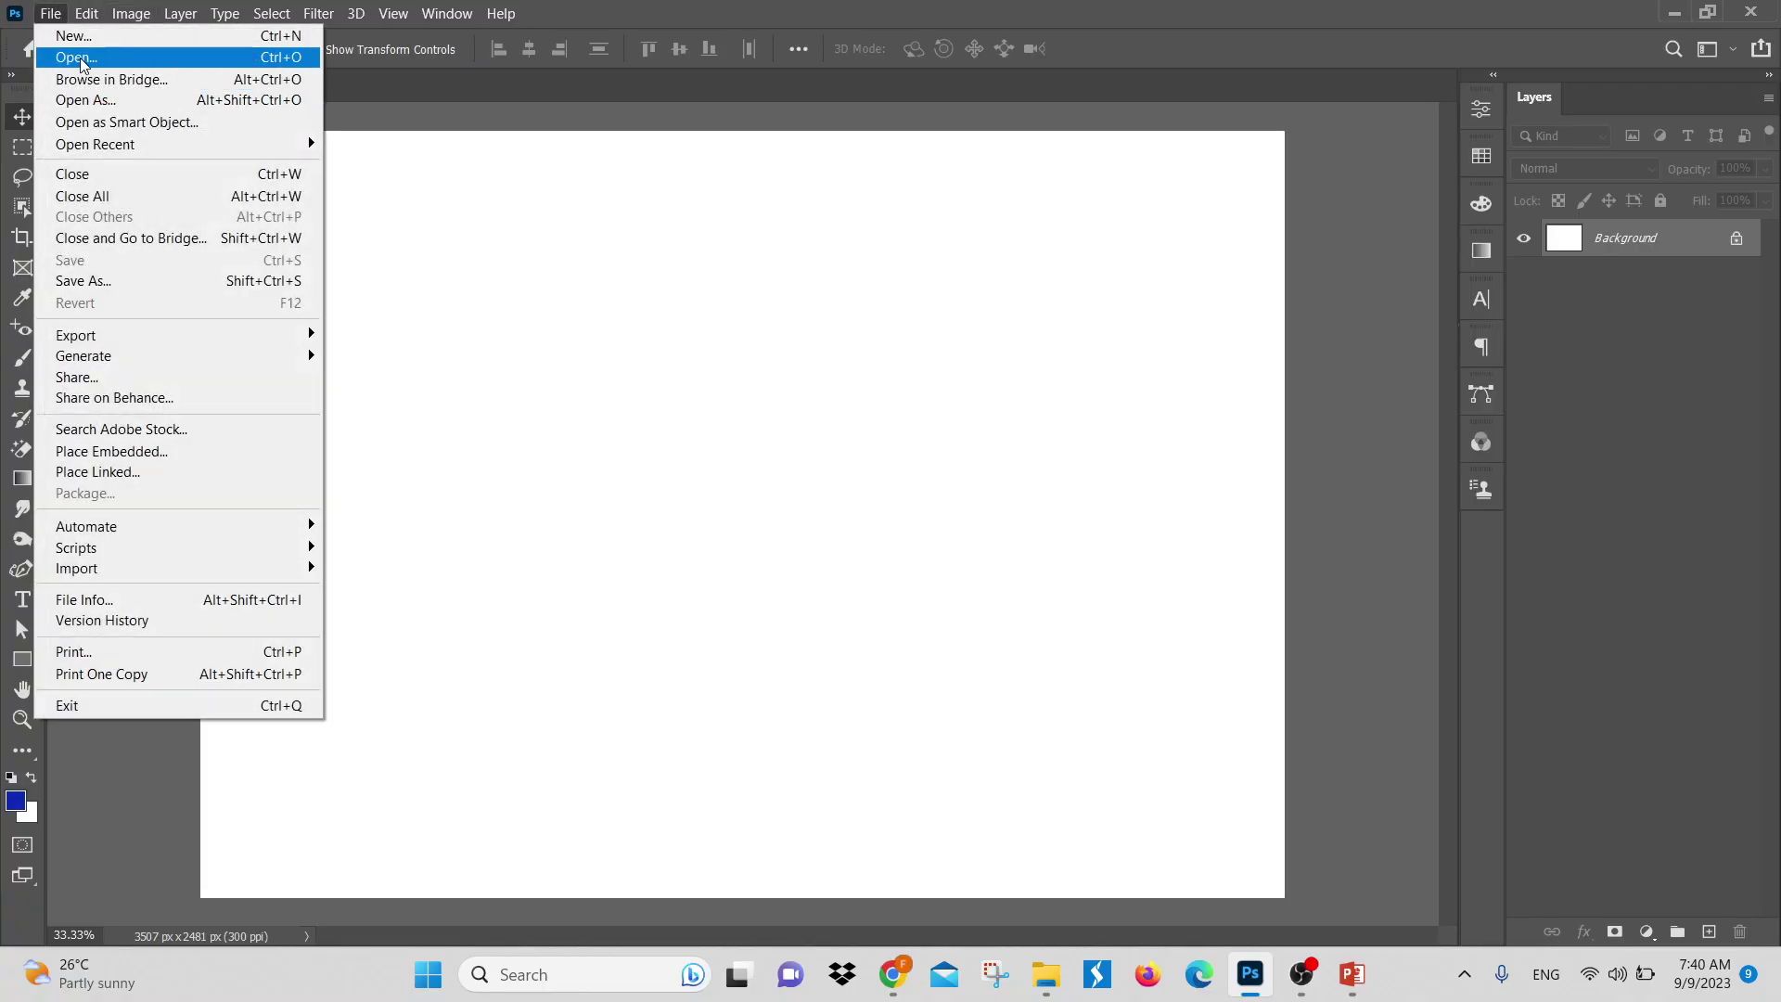
click(80, 58)
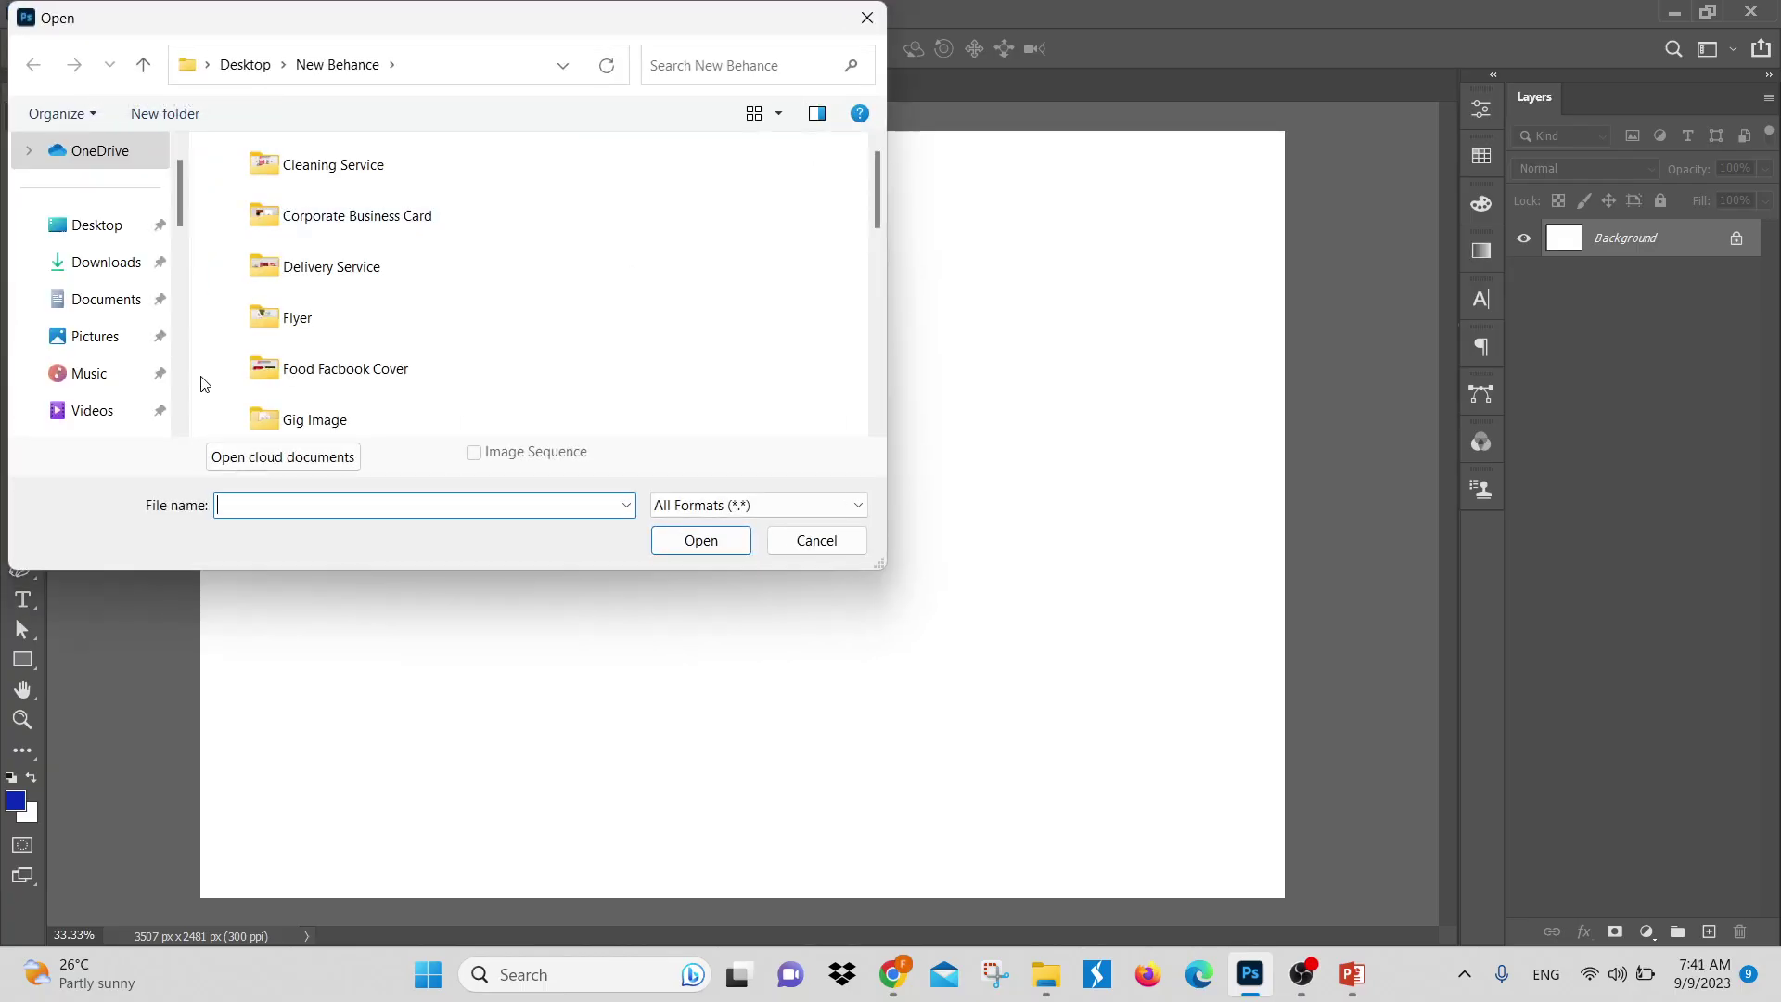
scroll(502, 330, down, 10)
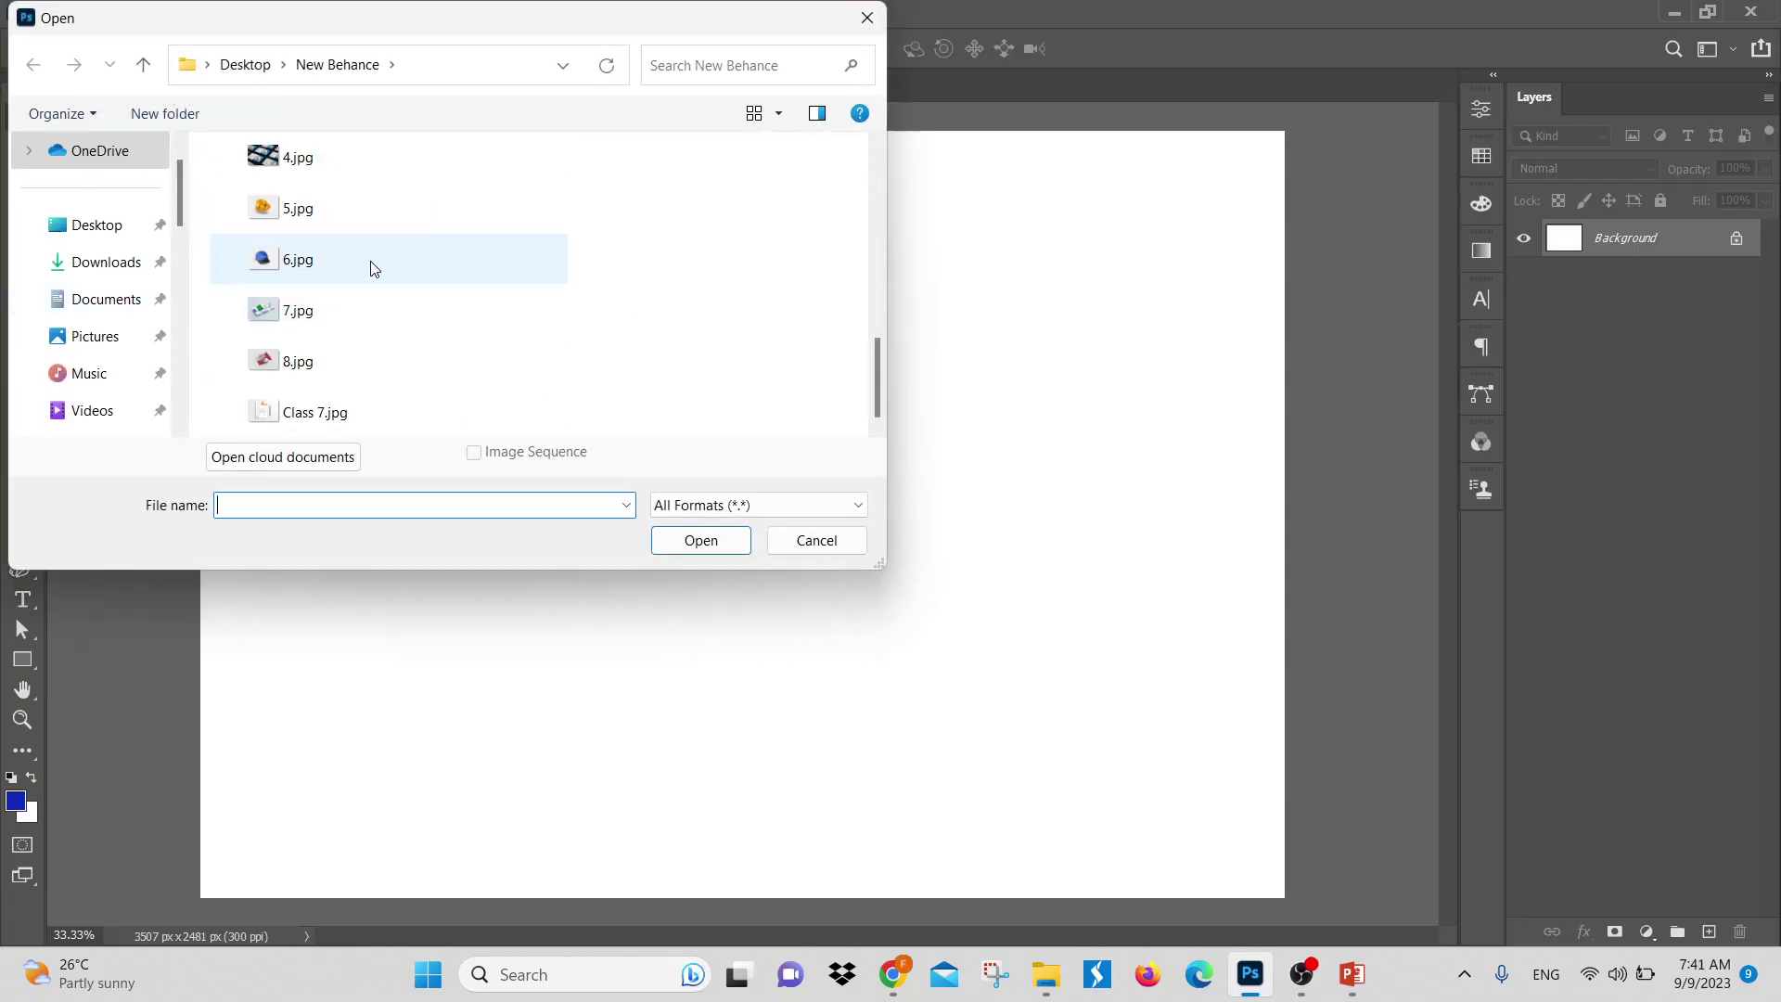
scroll(376, 270, up, 5)
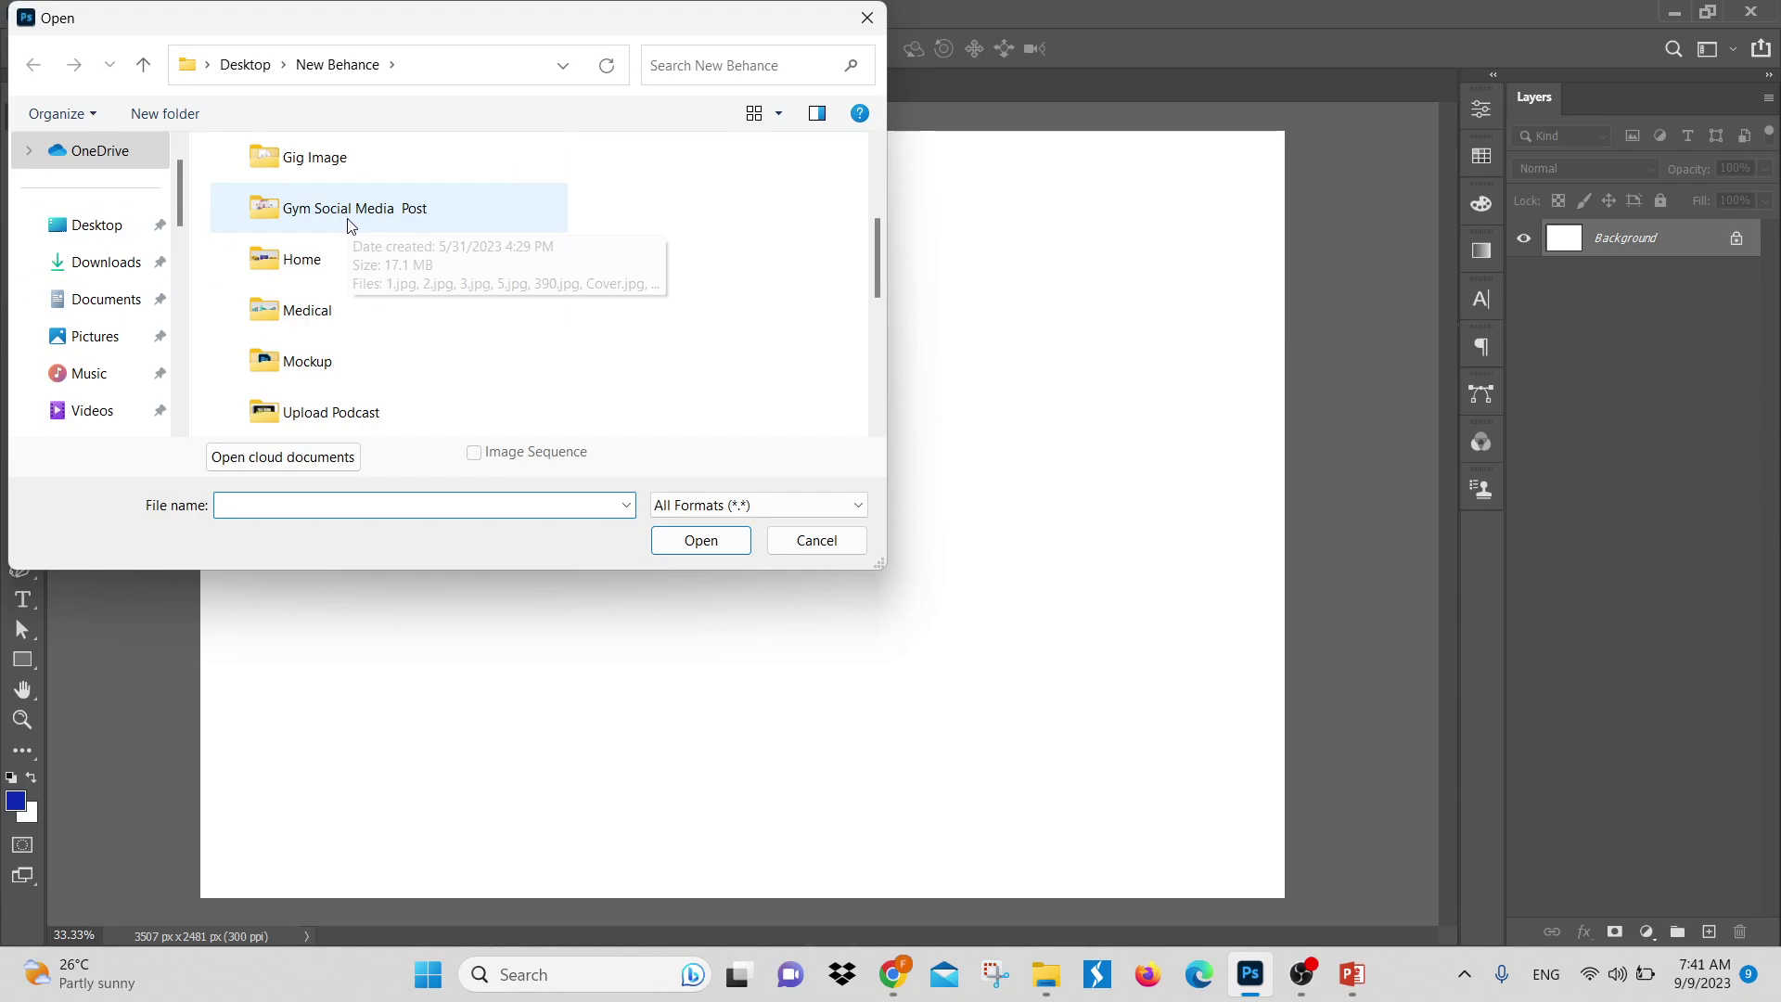
scroll(350, 319, down, 2)
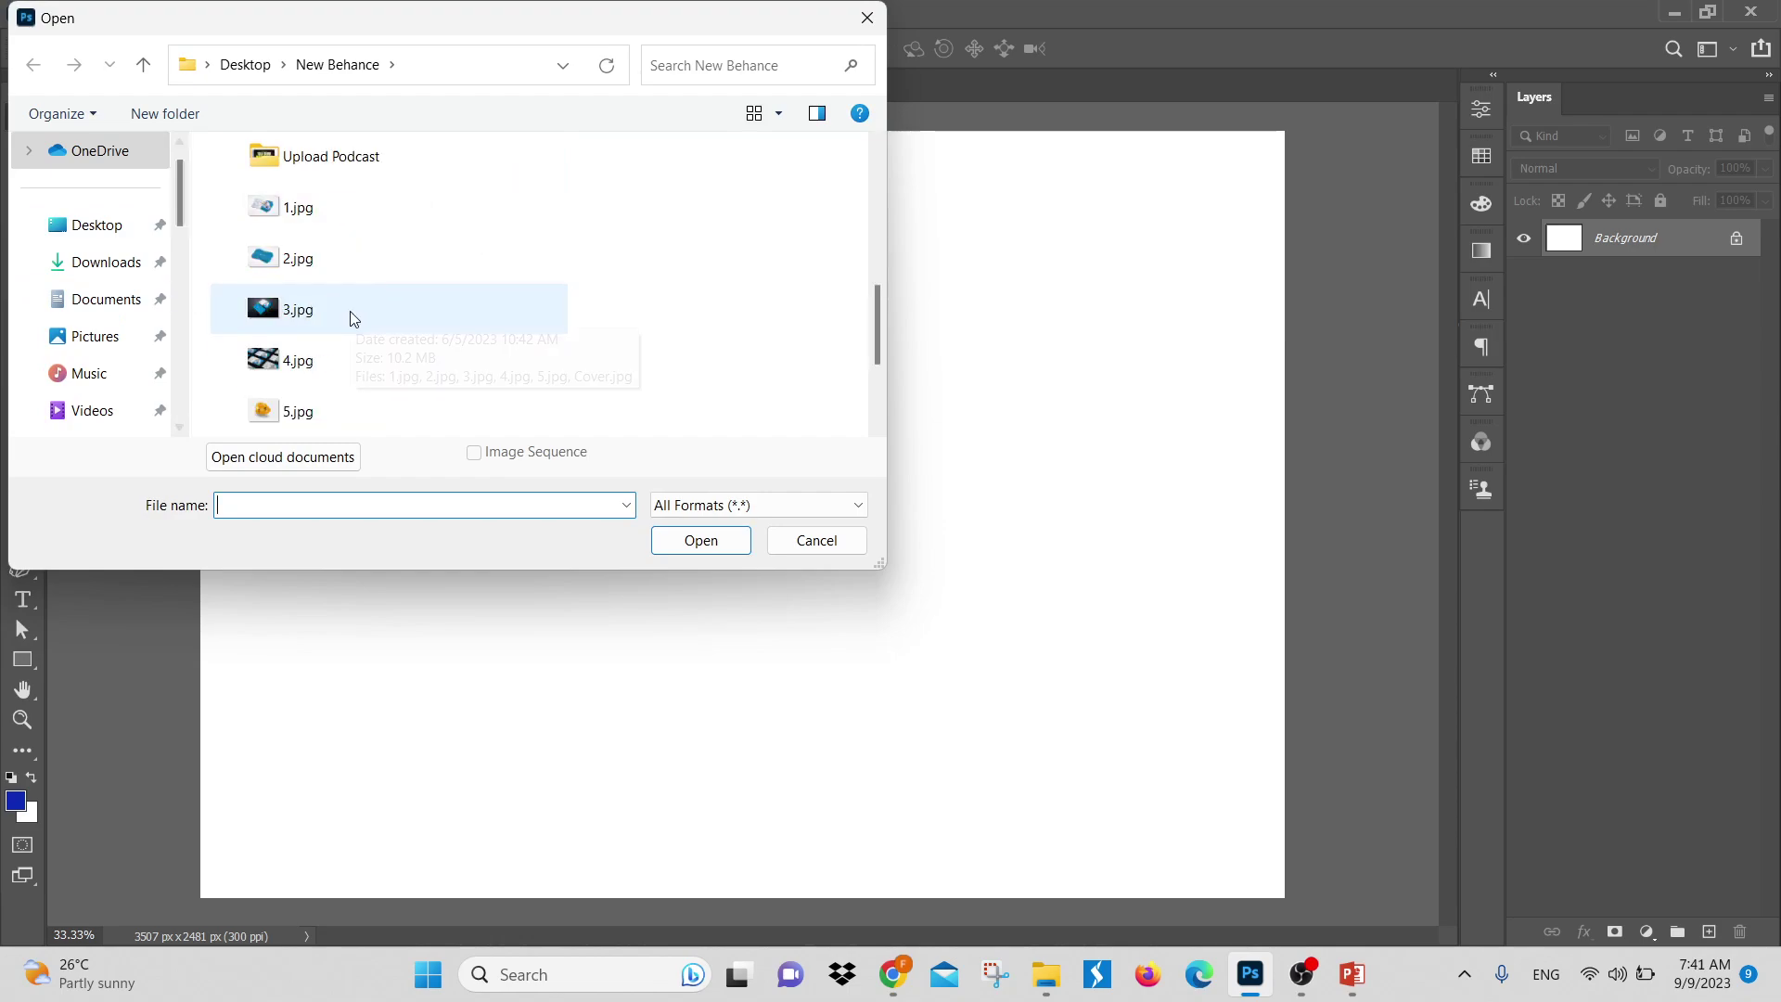
scroll(301, 311, up, 4)
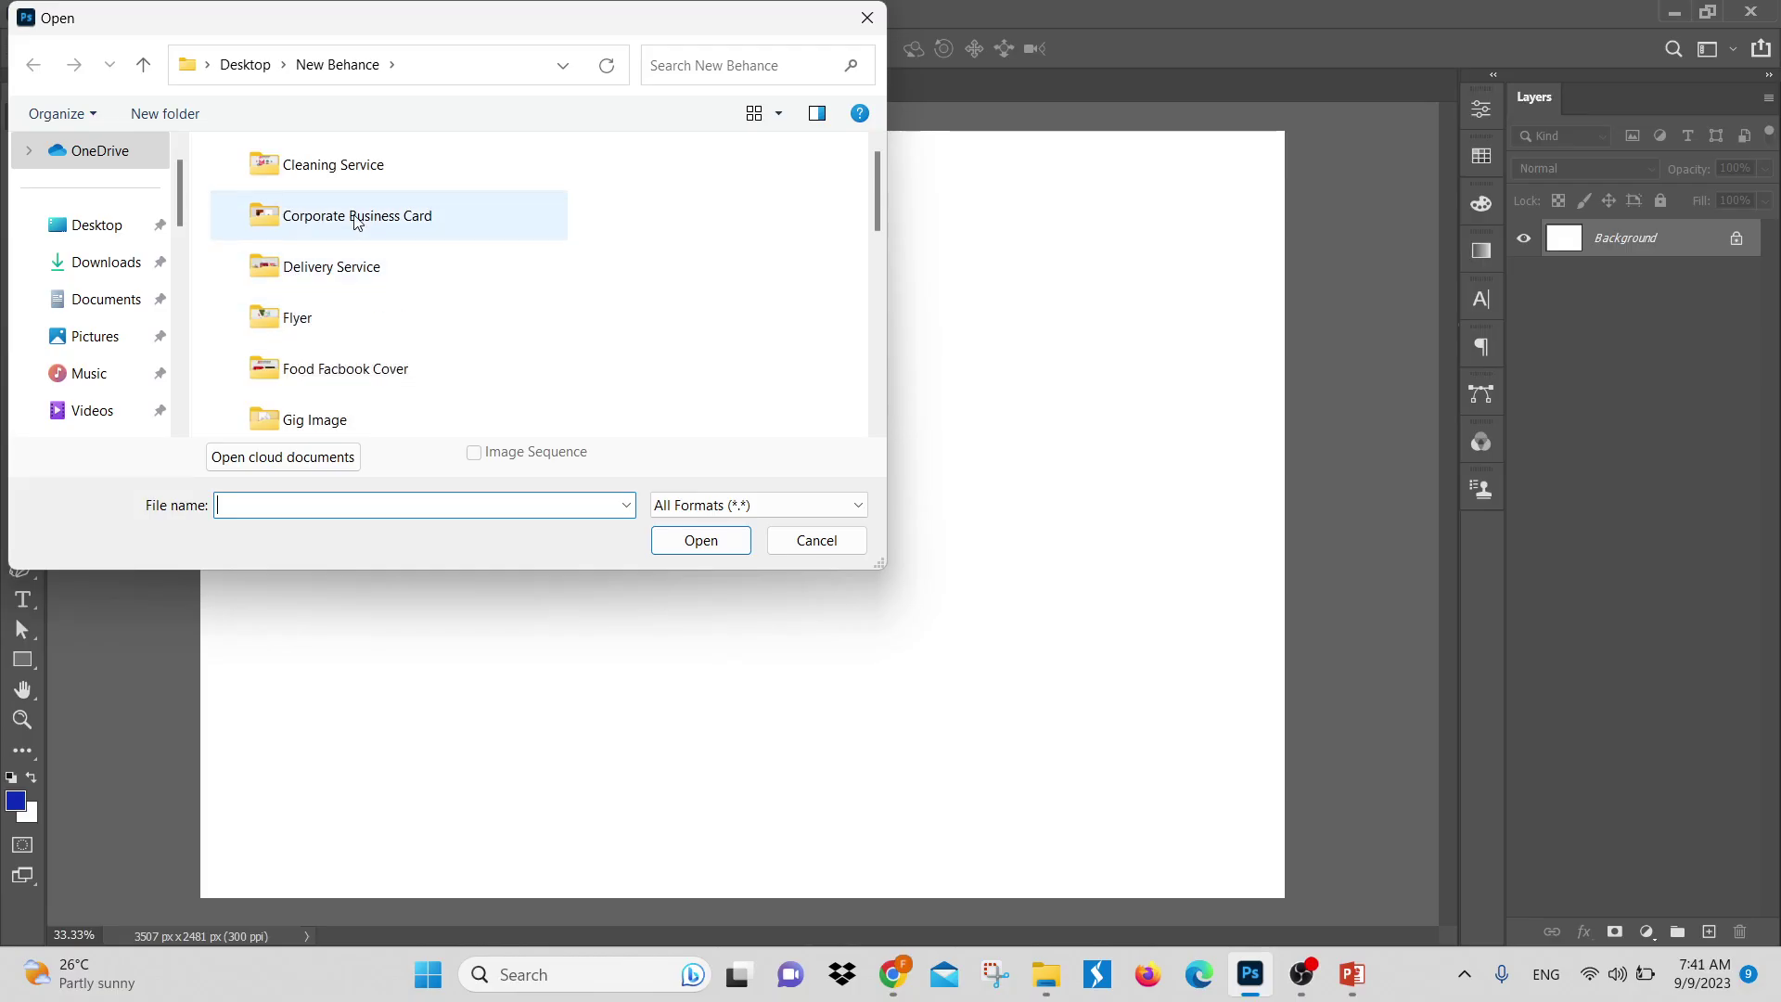
click(143, 64)
scroll(390, 352, down, 3)
scroll(371, 320, down, 1)
scroll(369, 319, down, 2)
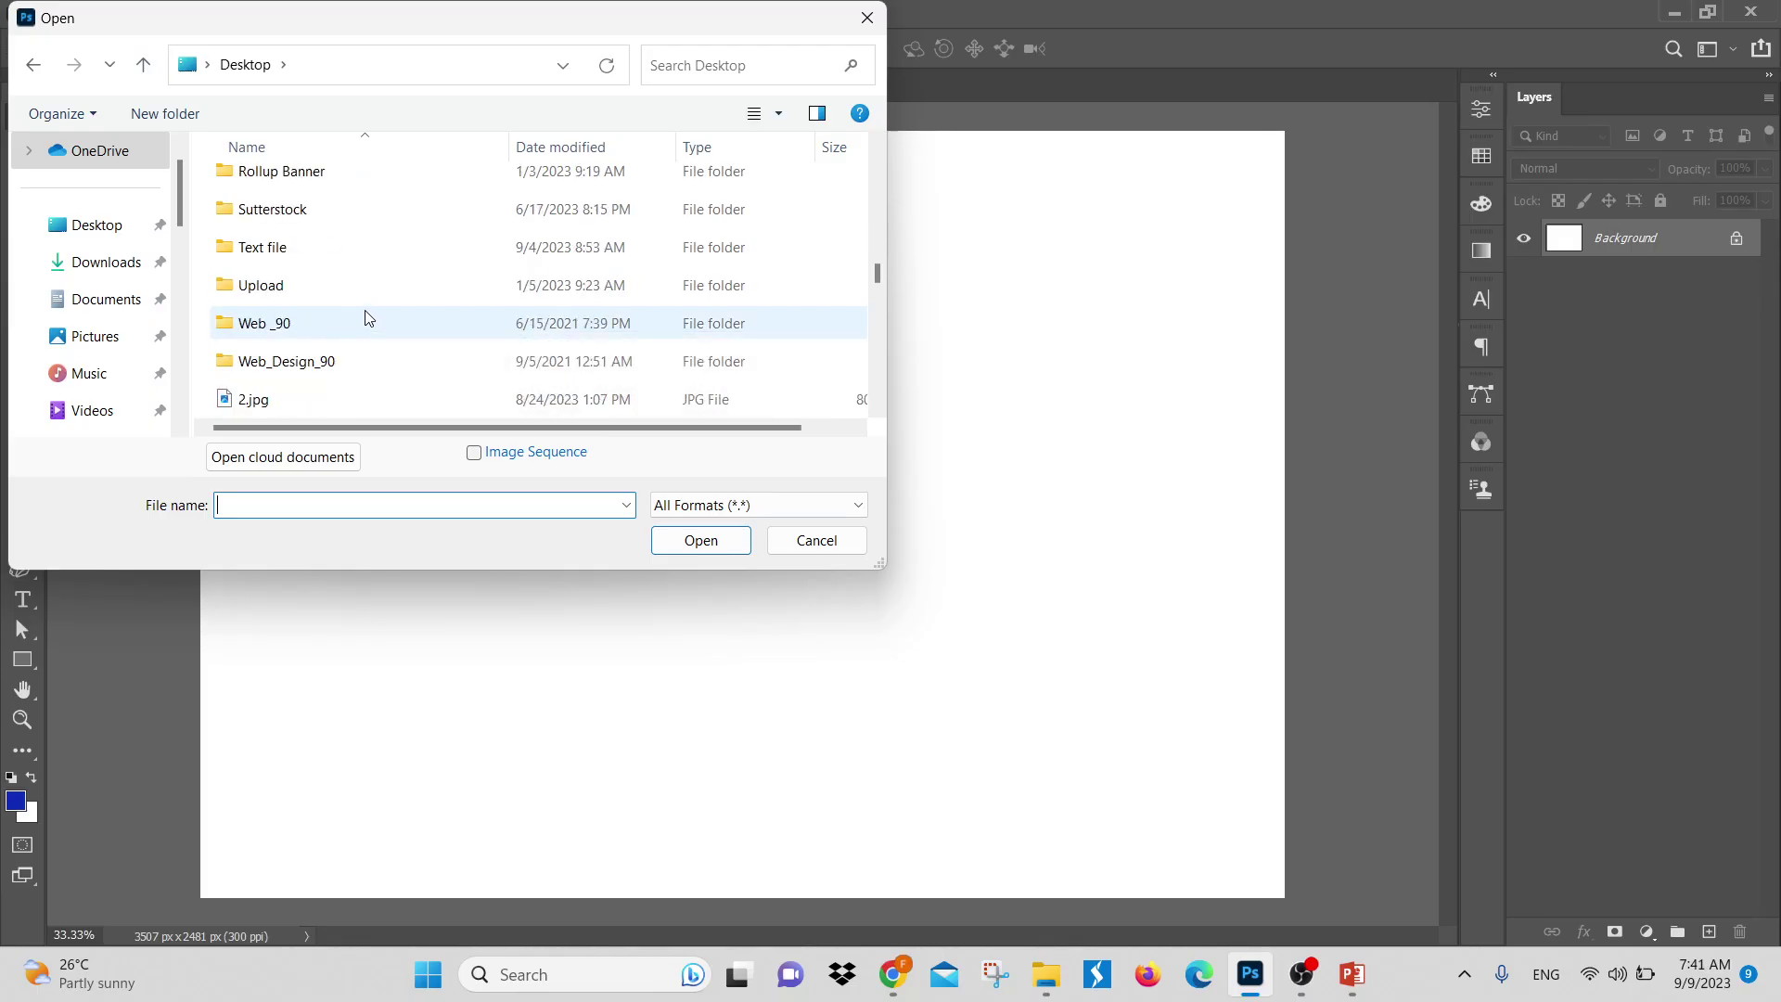
scroll(362, 352, down, 5)
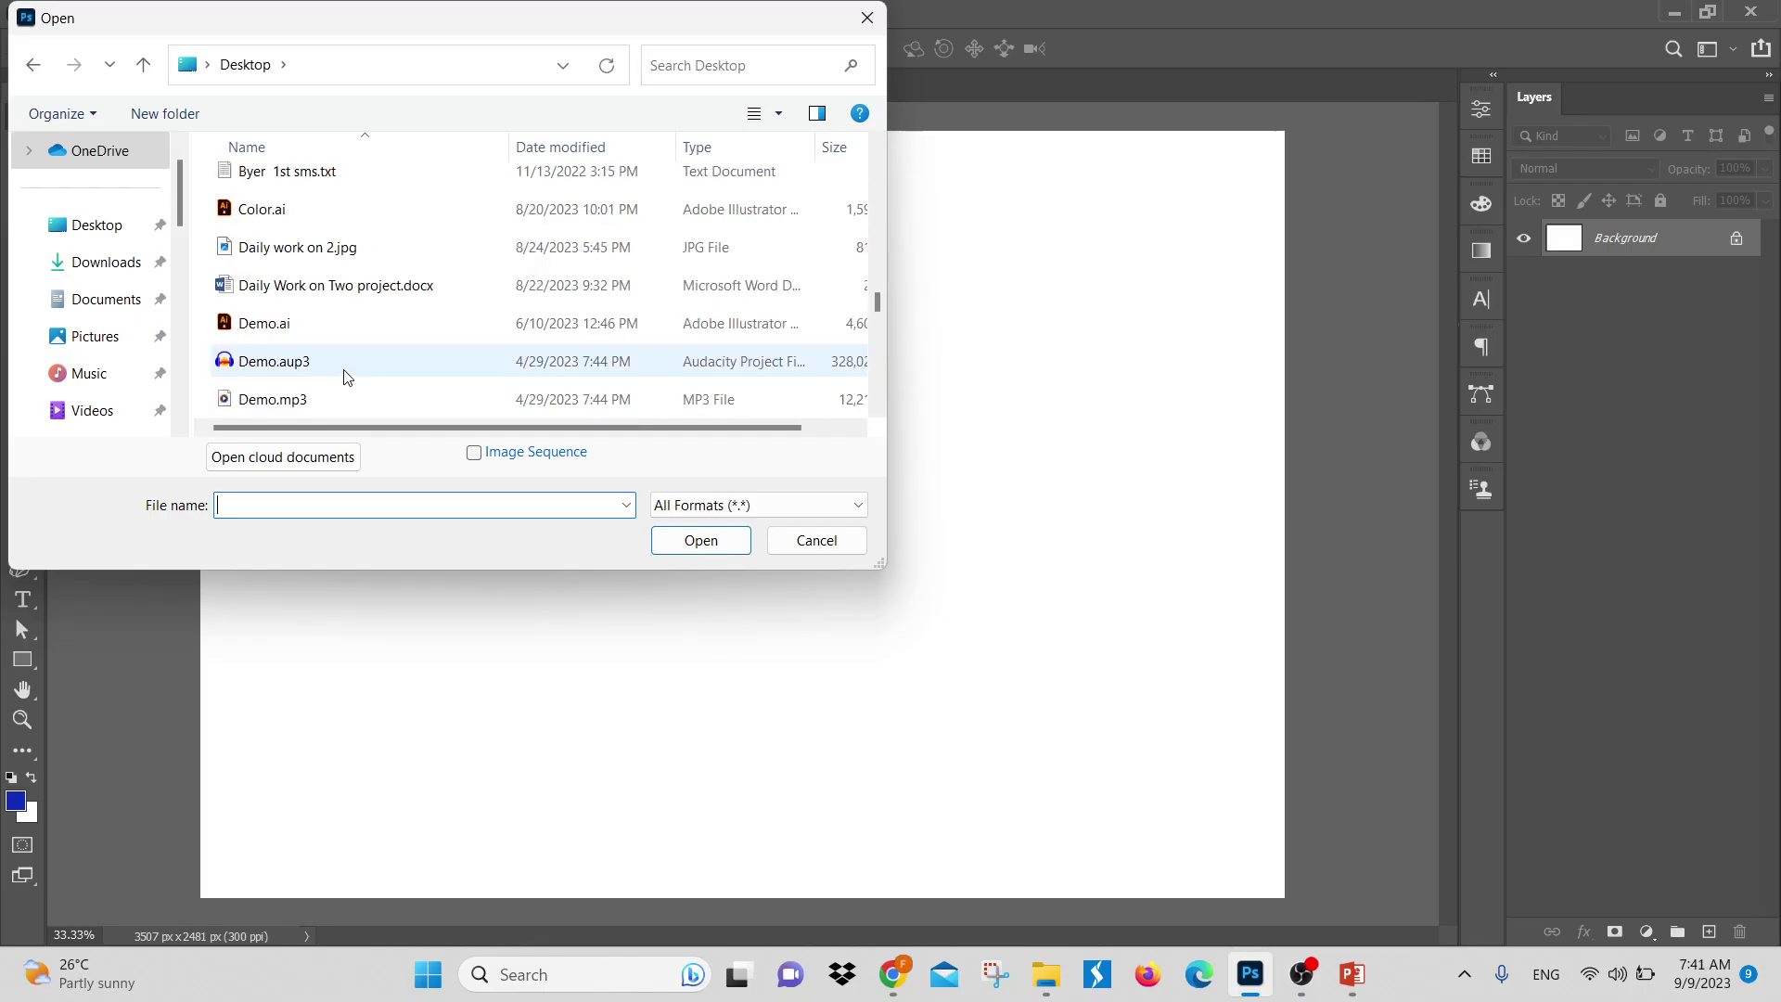
scroll(497, 306, down, 5)
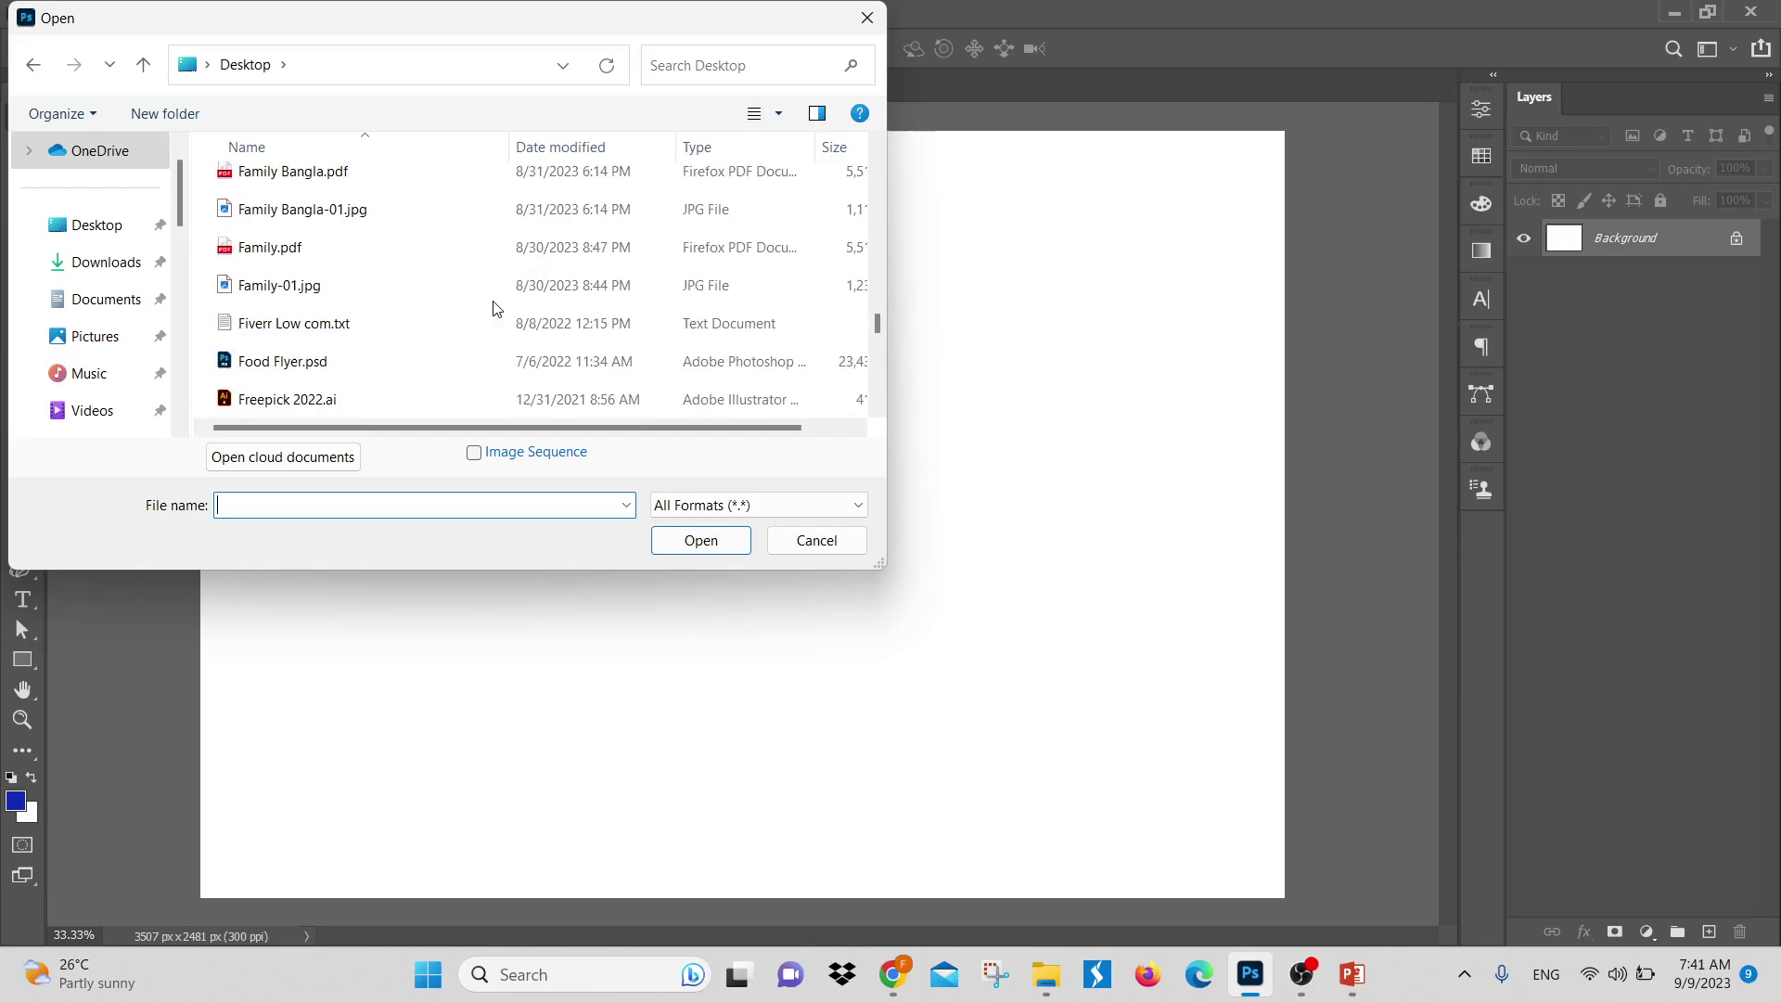
click(354, 371)
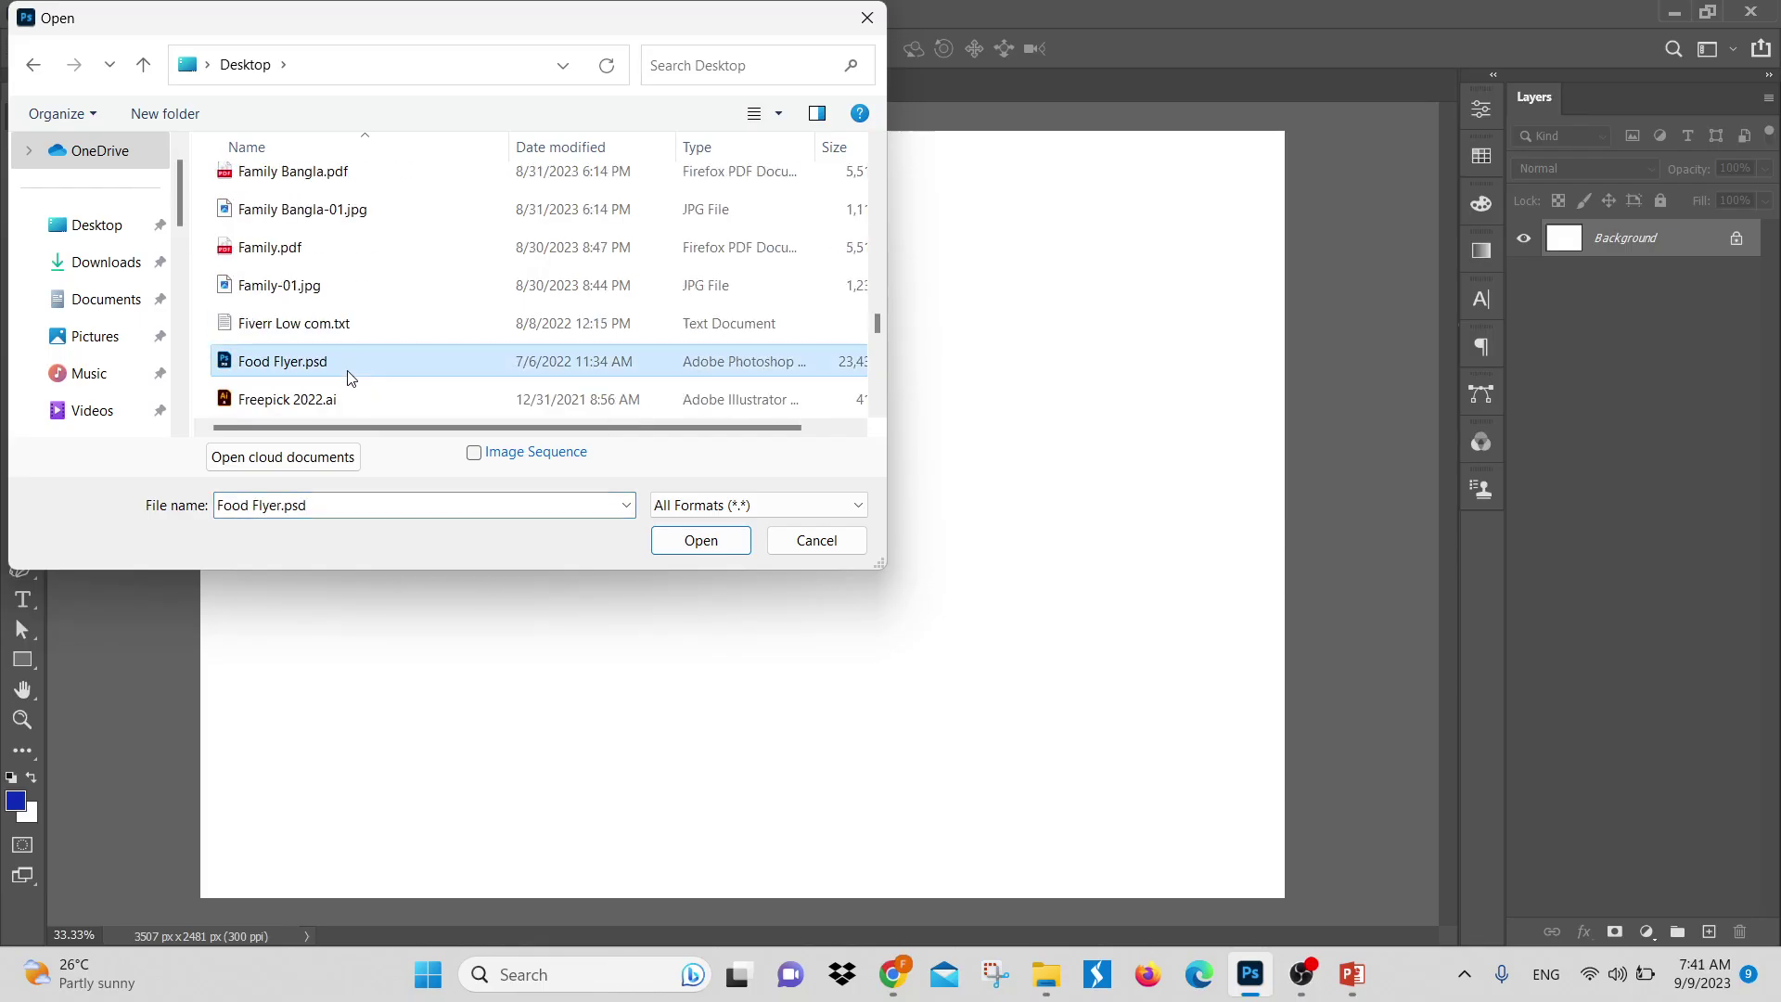
click(700, 541)
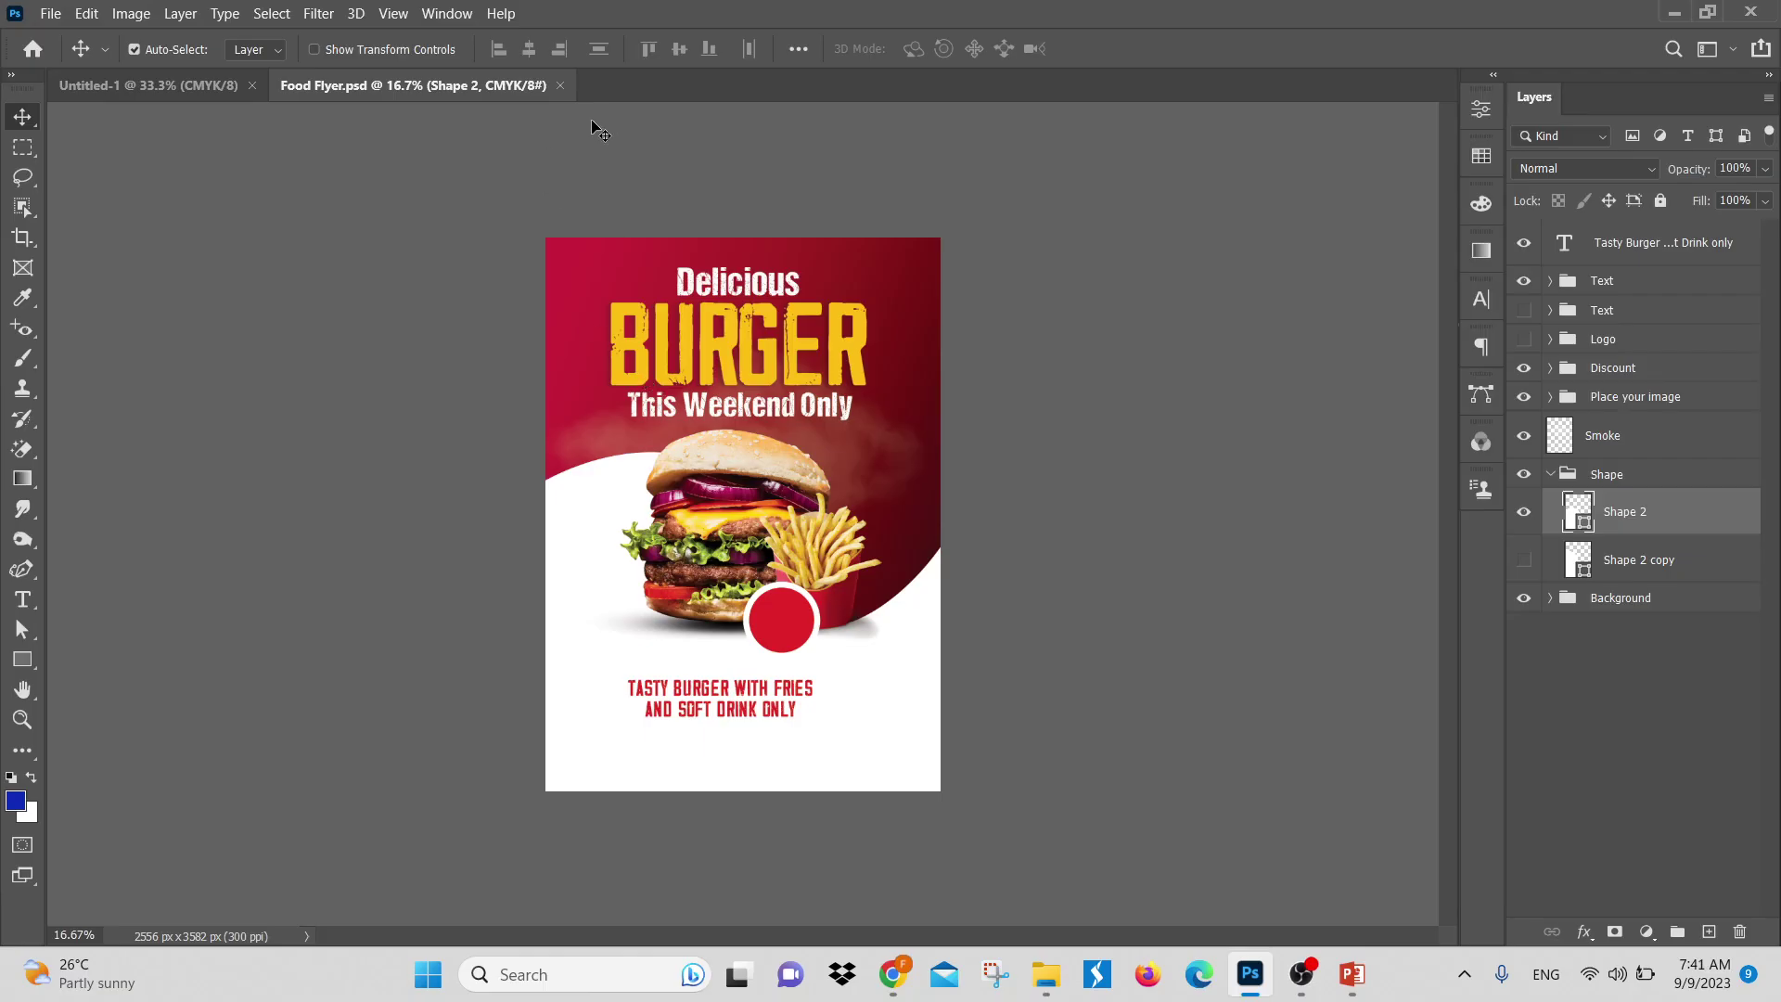
click(560, 86)
click(50, 13)
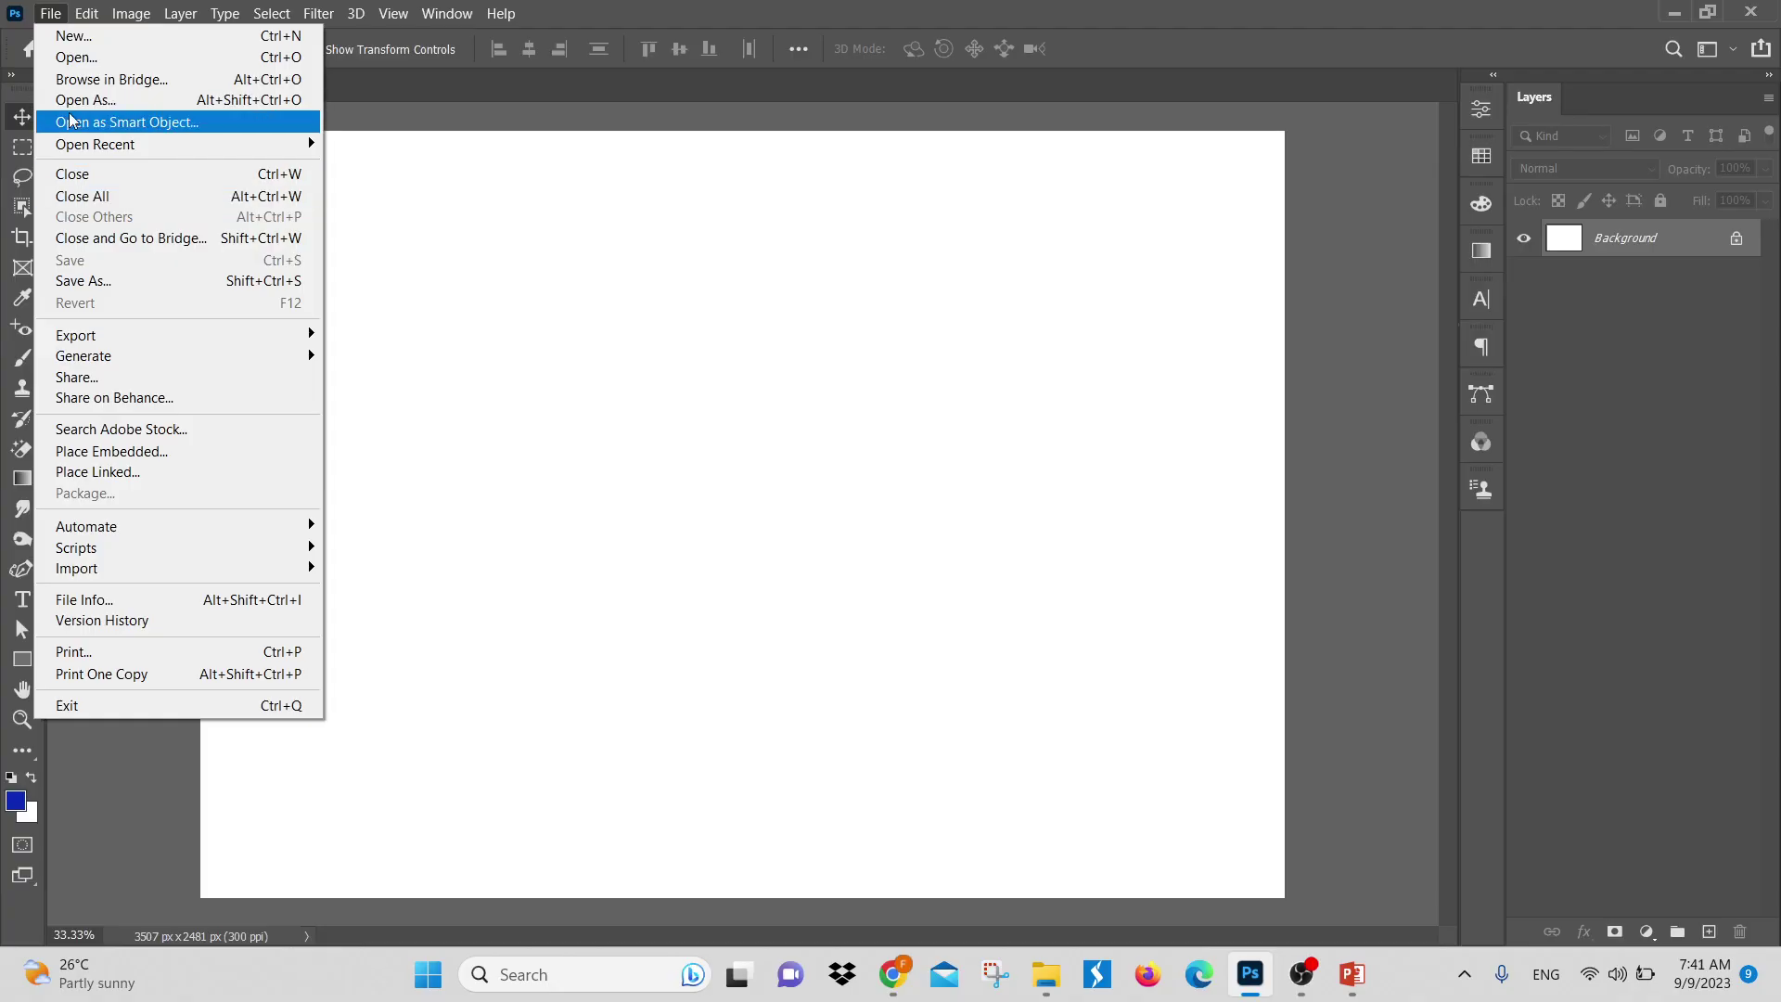
click(139, 107)
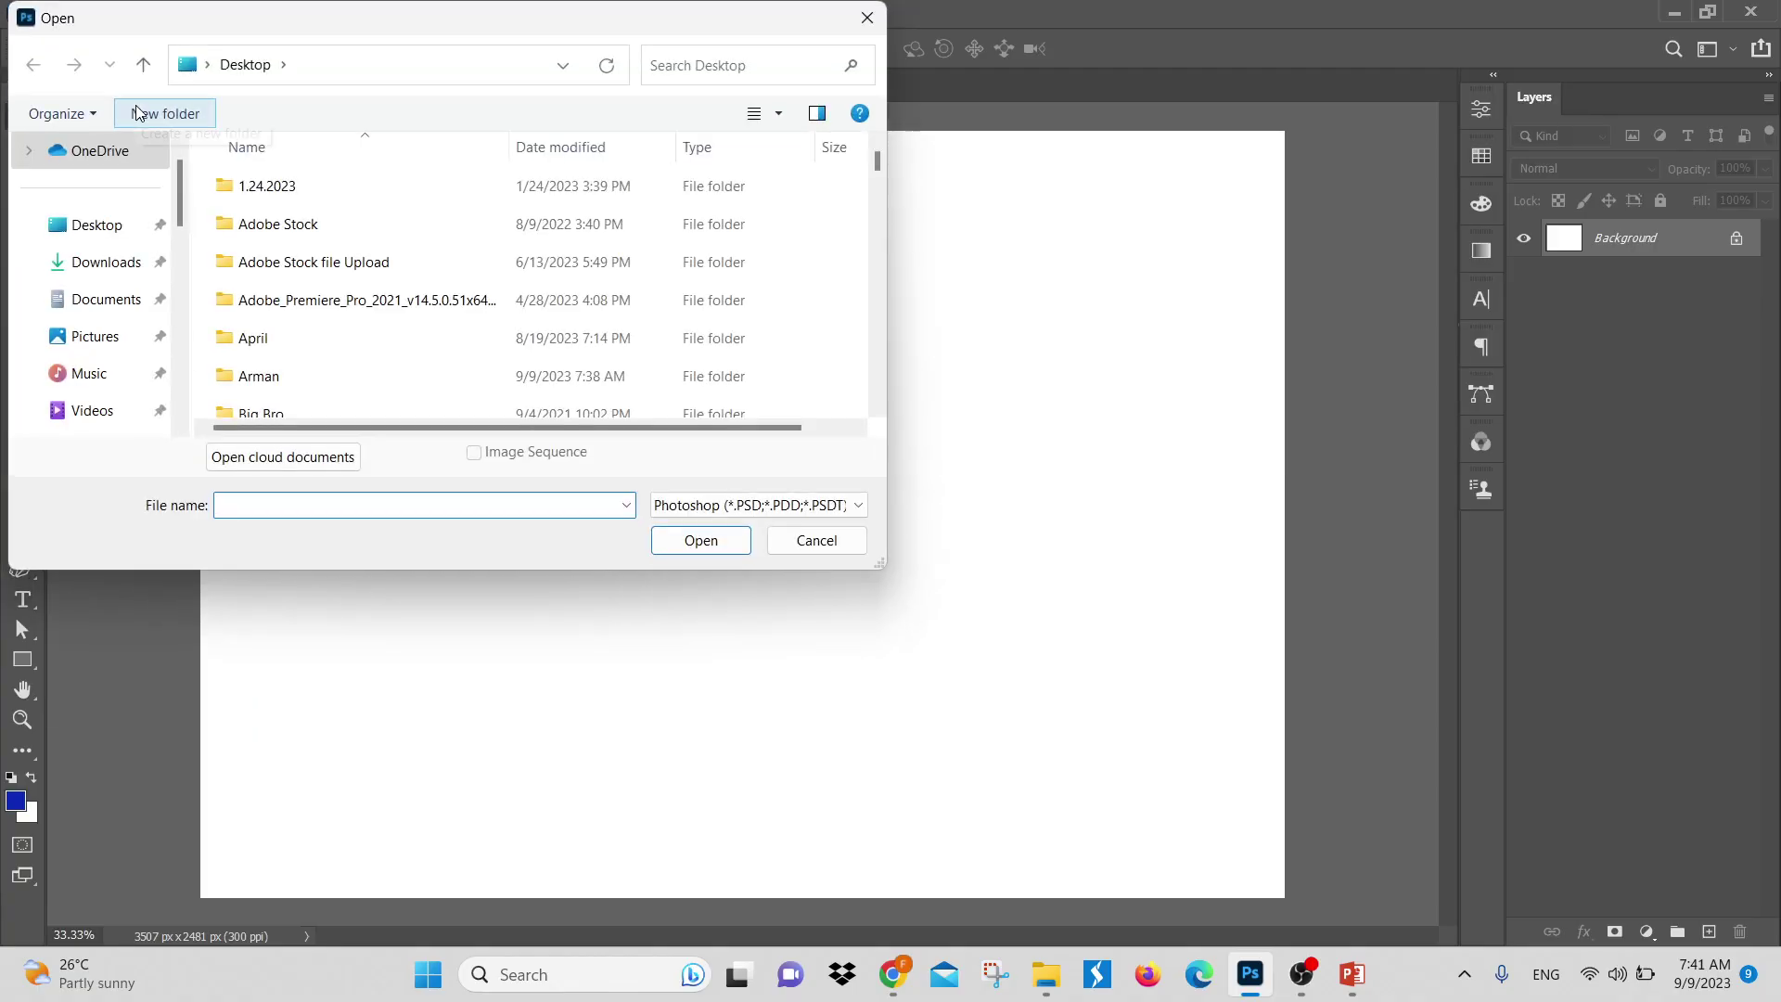
scroll(390, 306, down, 10)
scroll(353, 343, down, 15)
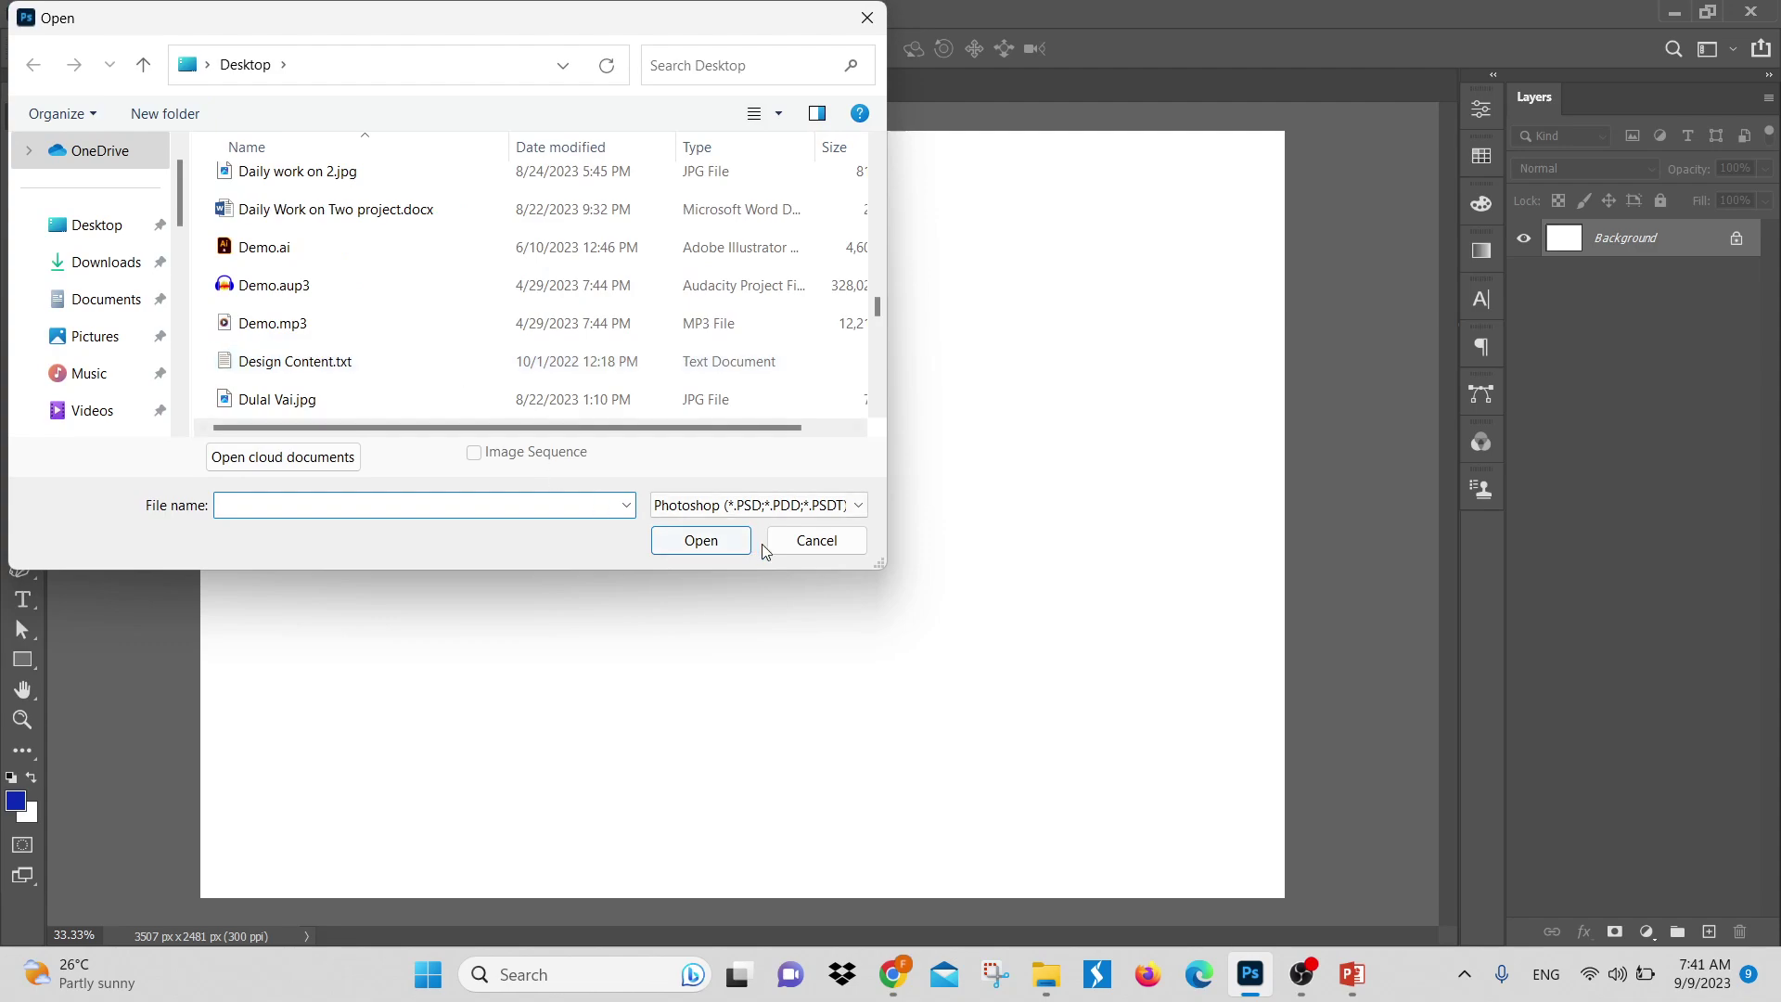
click(816, 541)
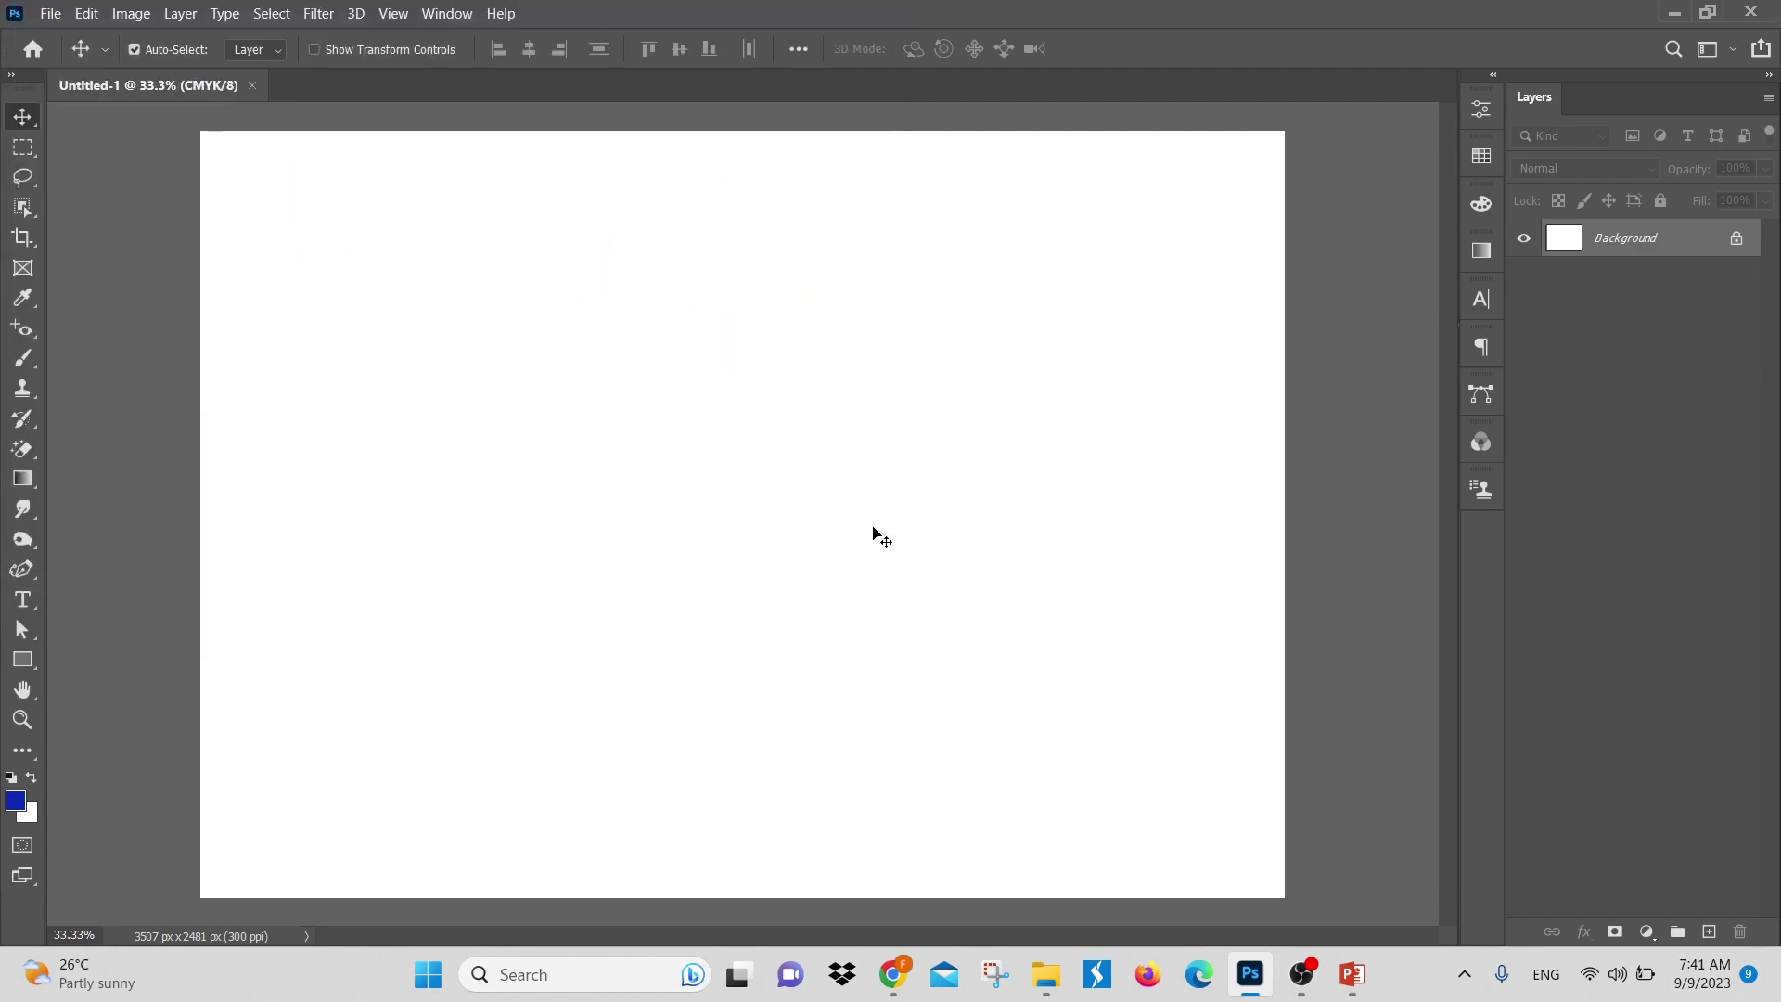
click(51, 13)
mouse_move(100, 148)
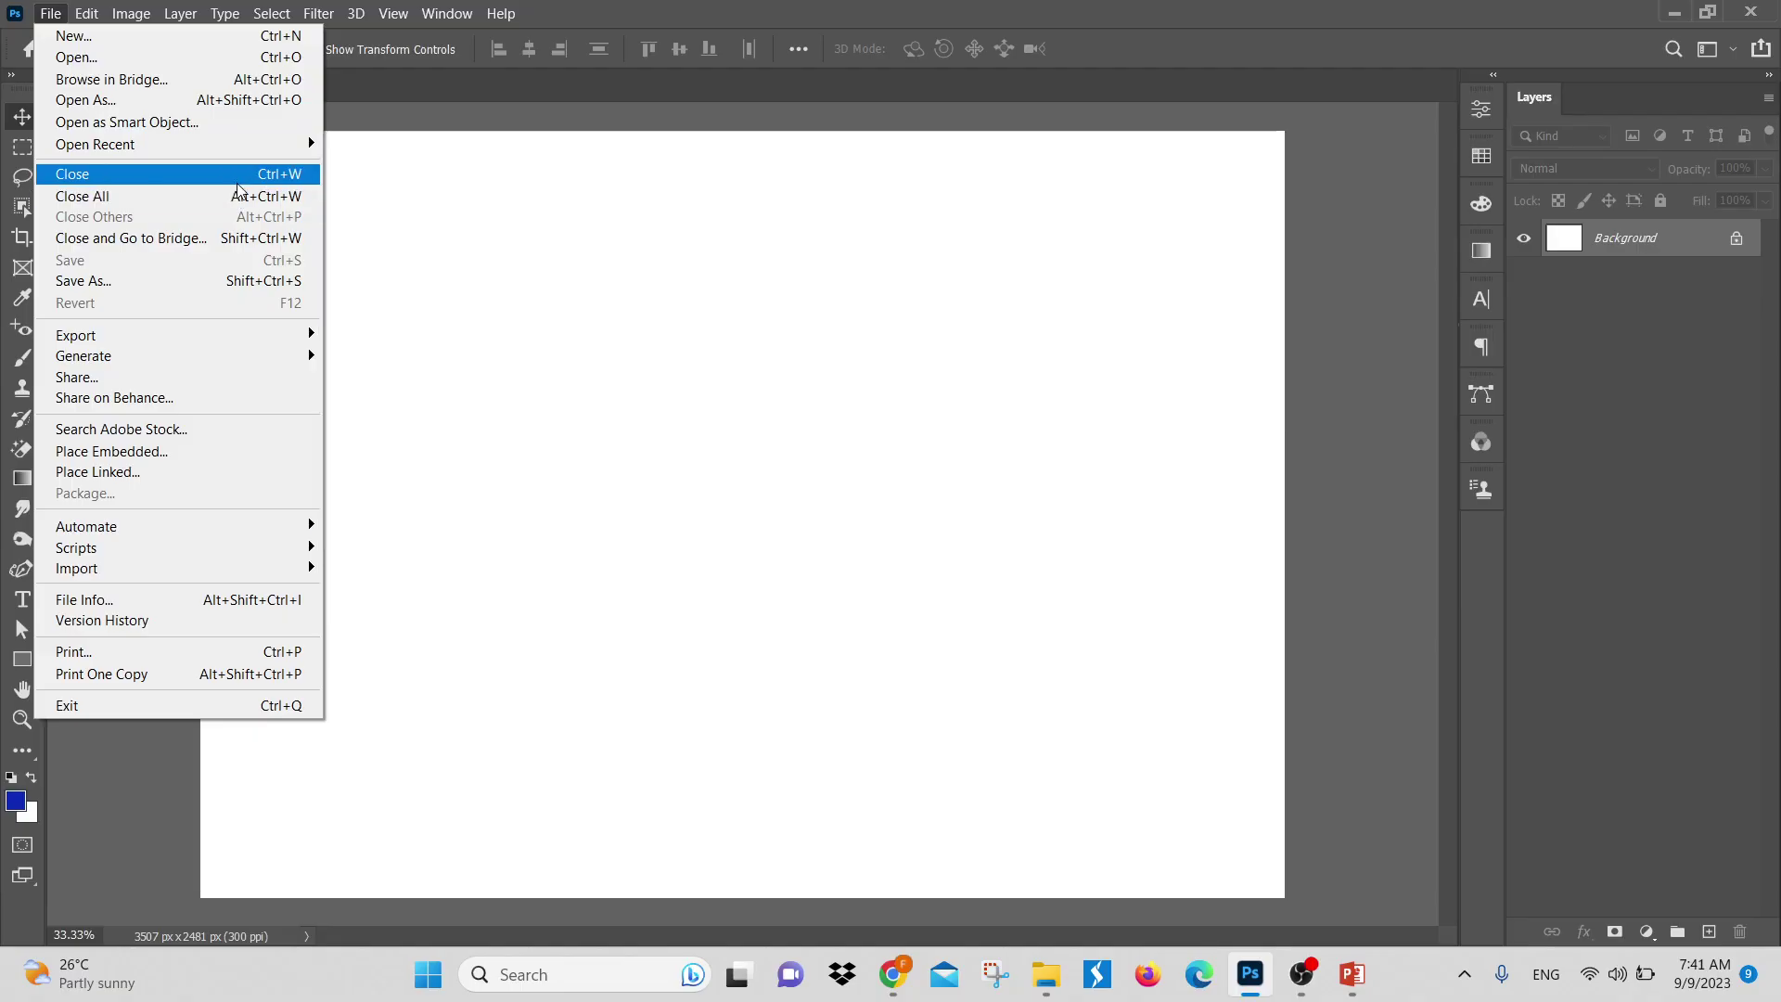
click(407, 185)
click(43, 20)
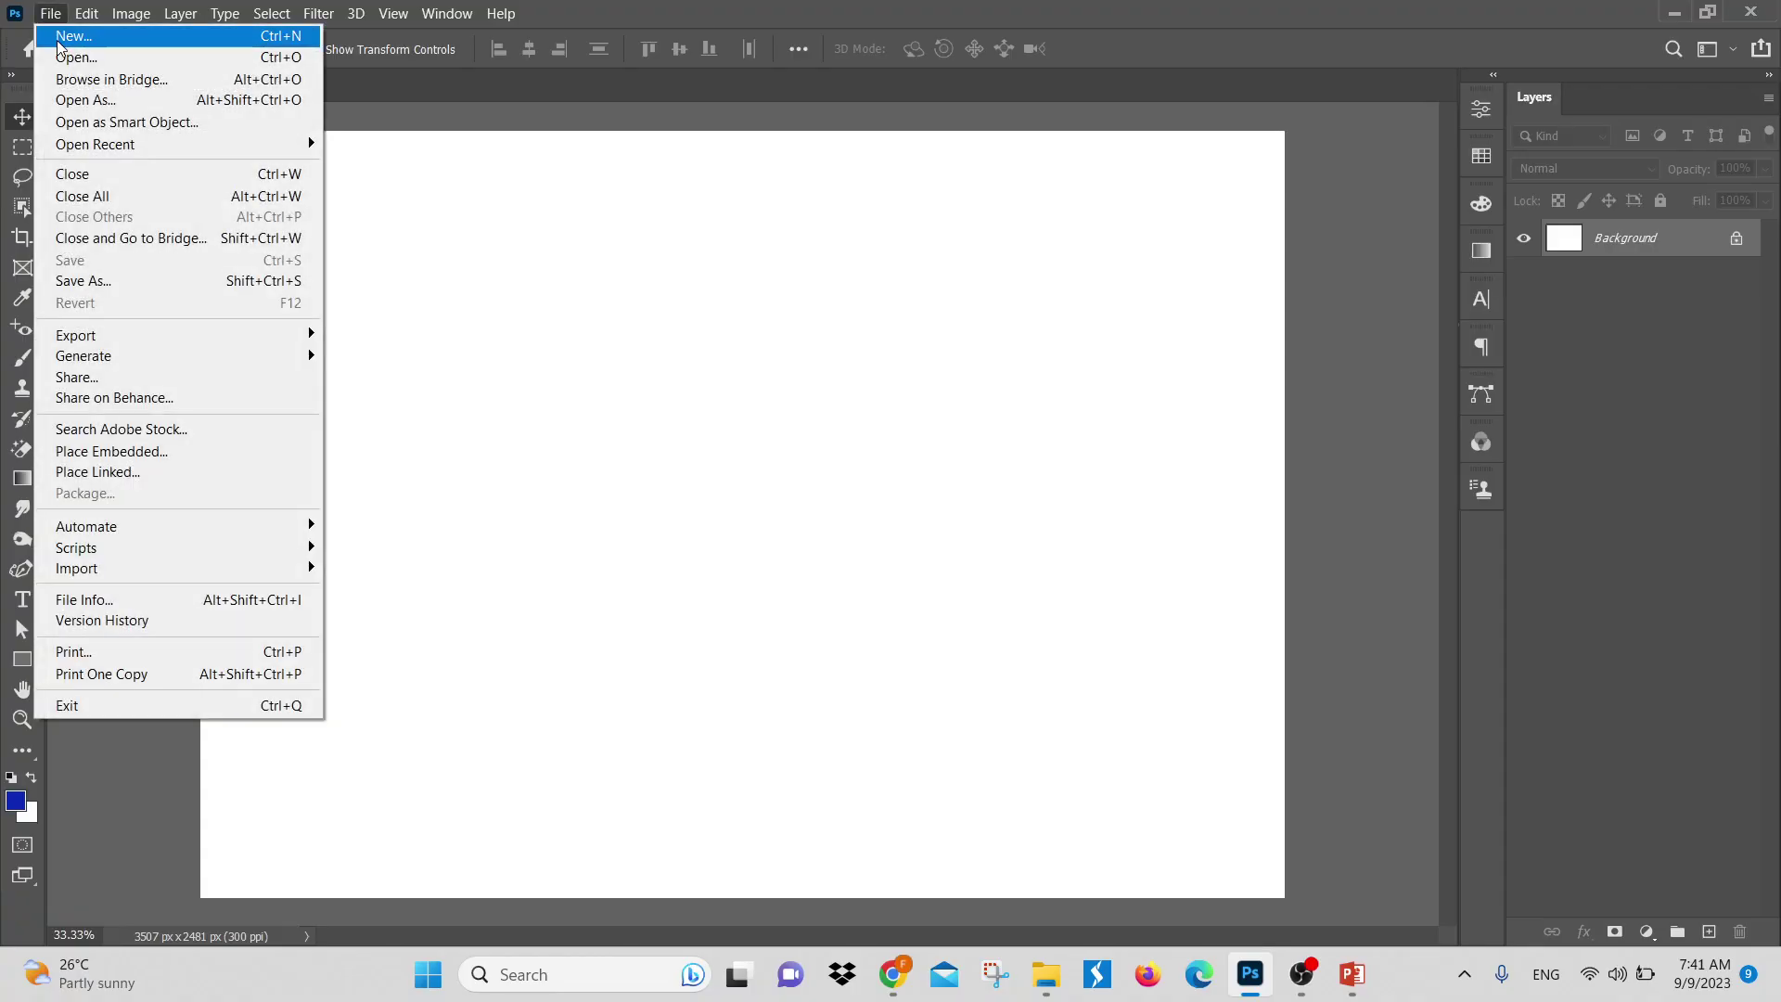
click(56, 30)
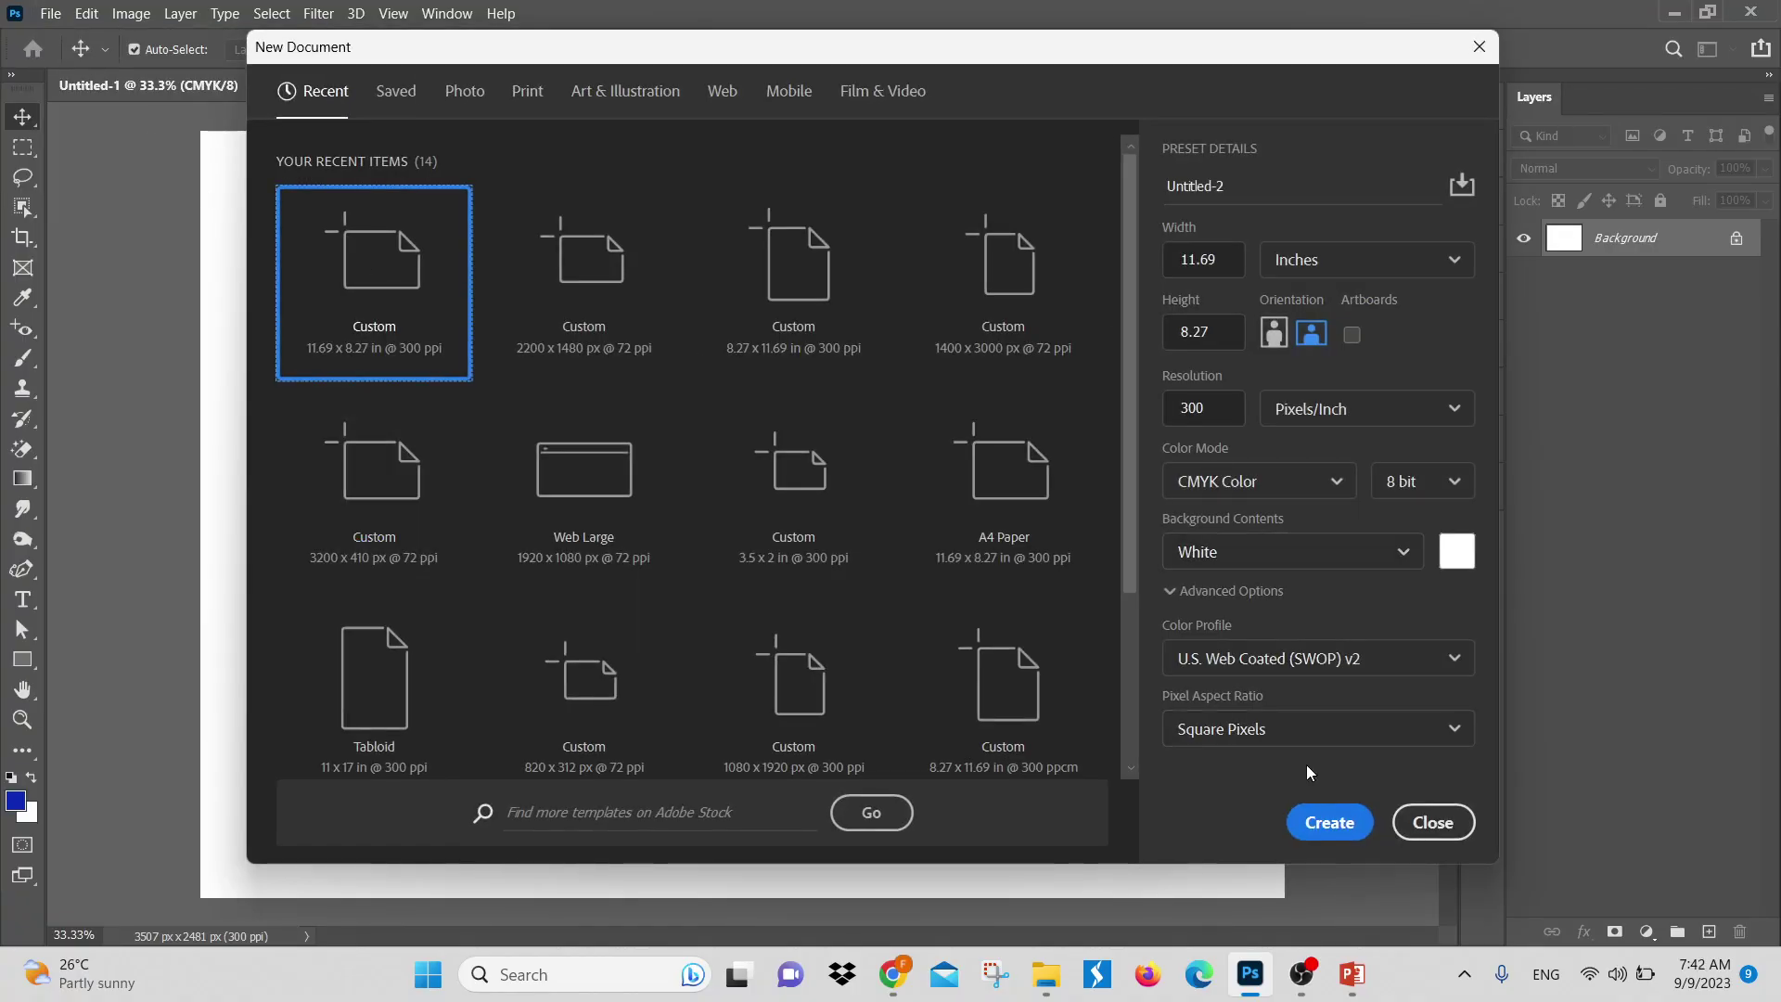
click(1434, 822)
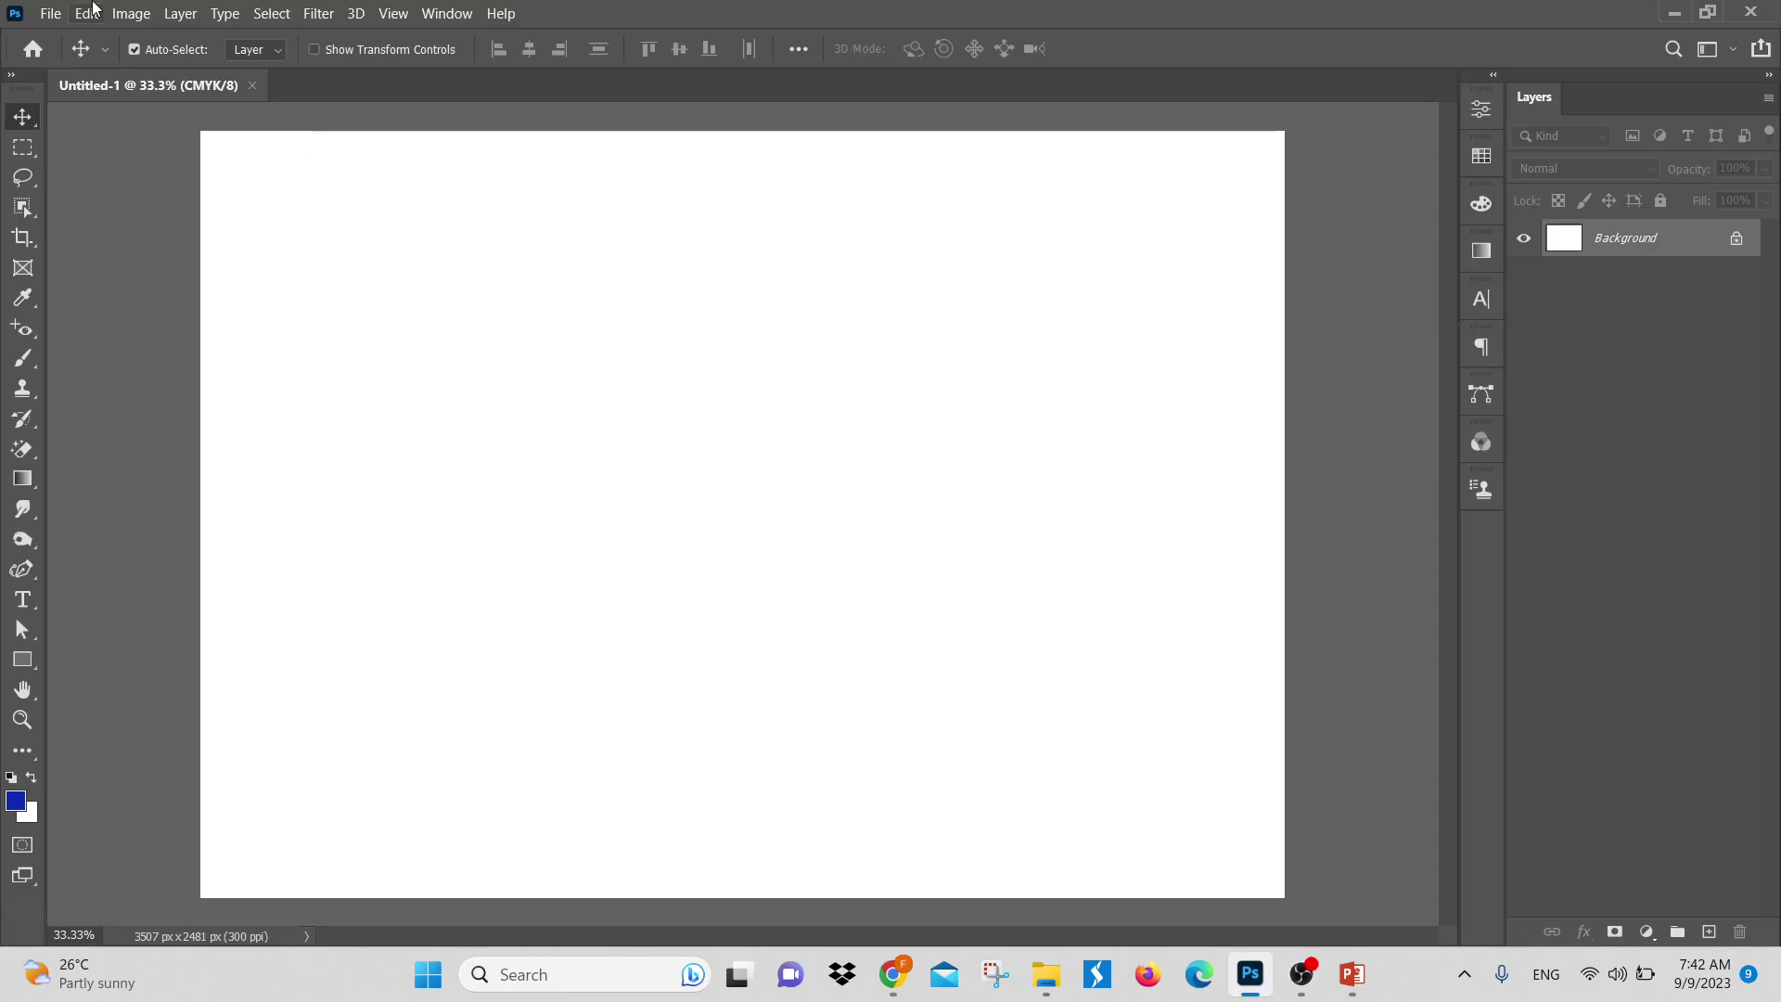
Open Brochure-1.jpg from the recently used files and close it again
click(51, 13)
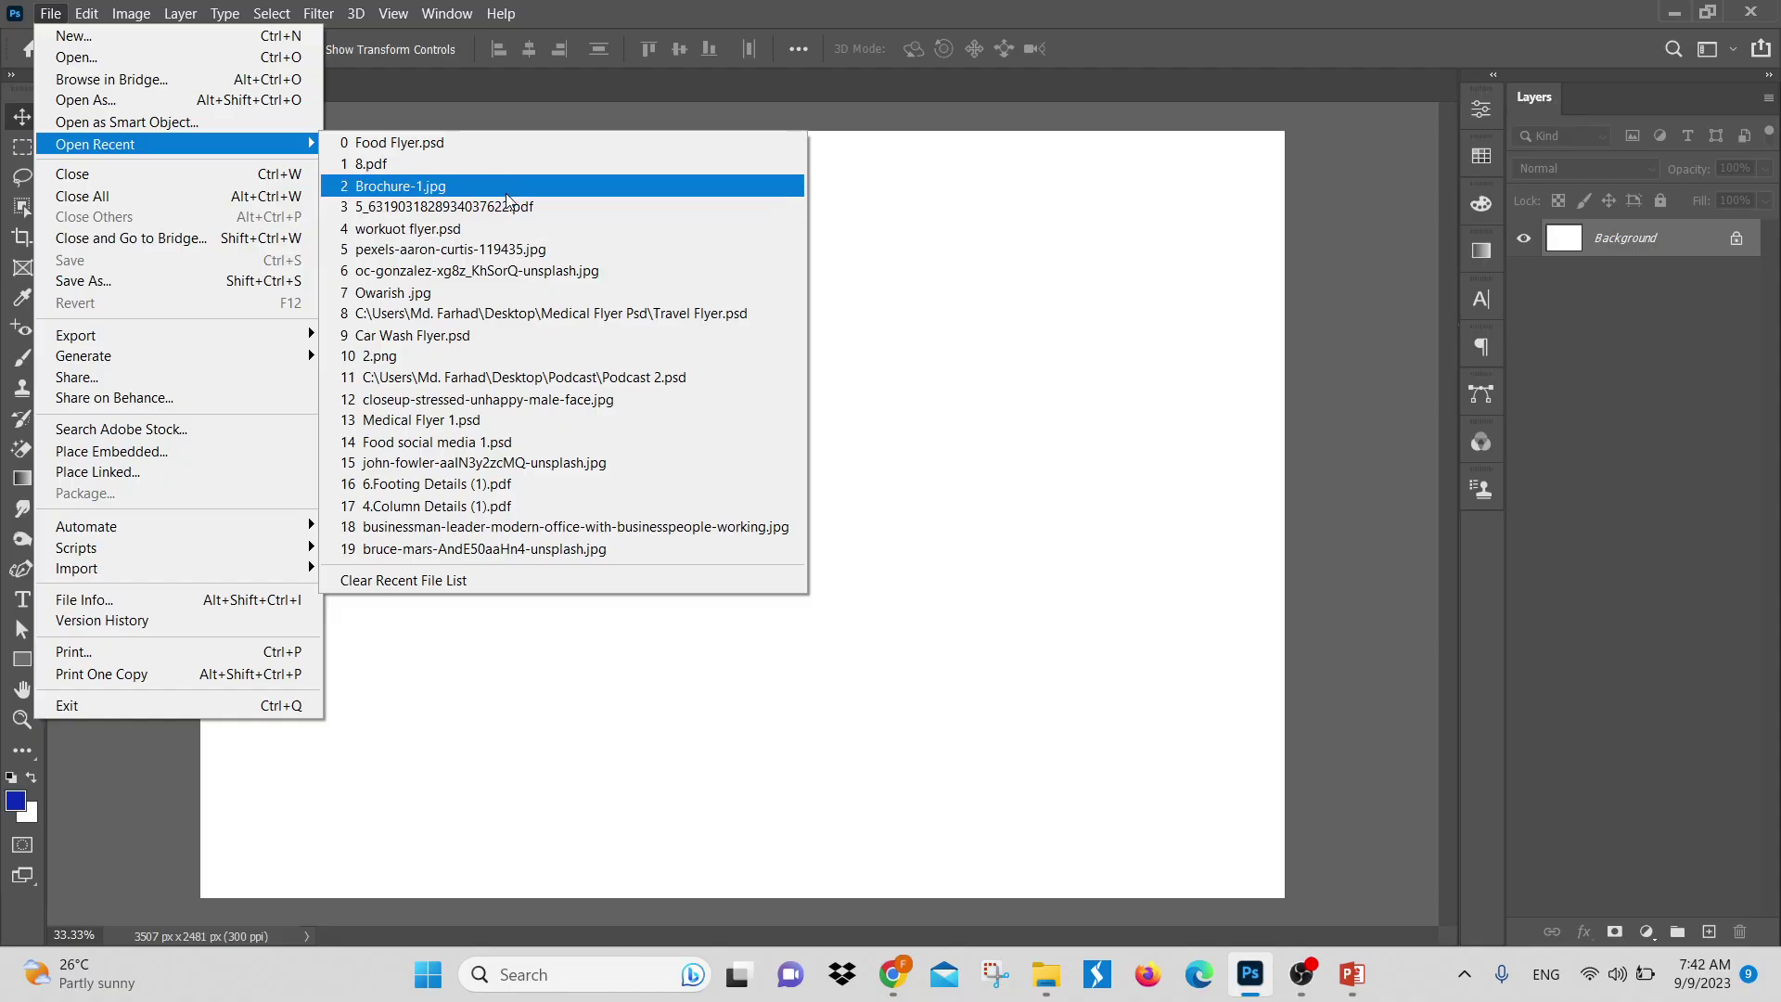
click(499, 191)
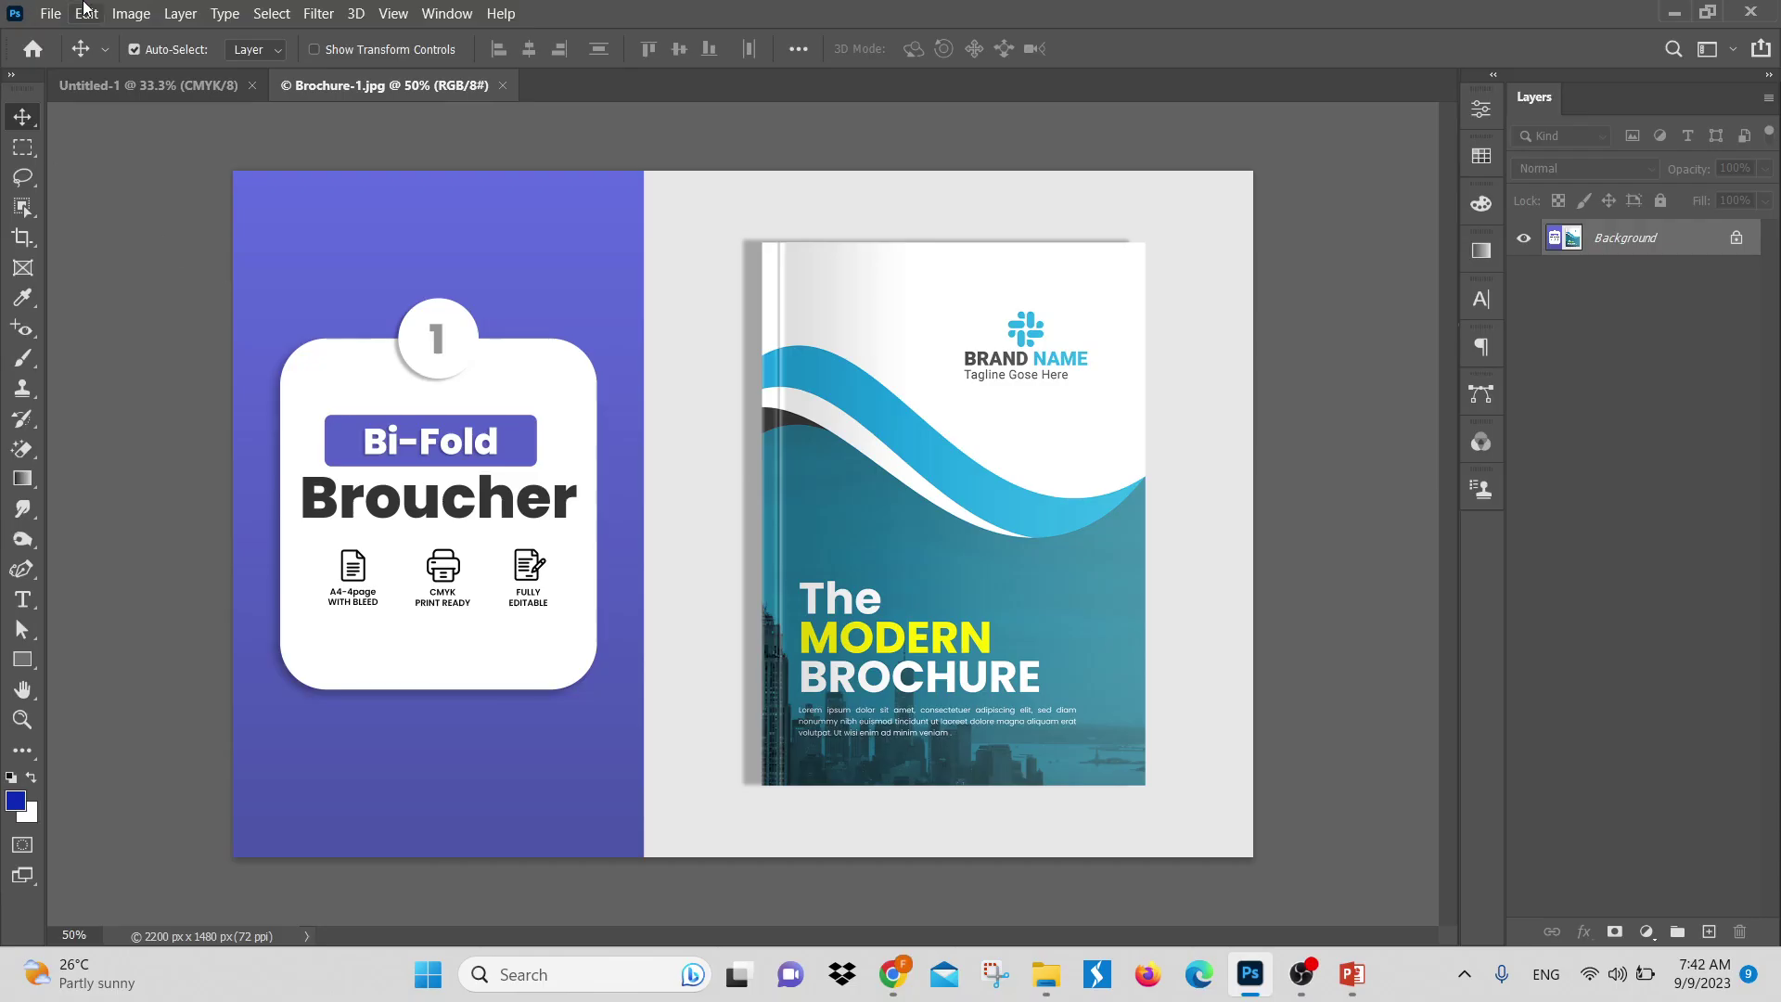
click(40, 16)
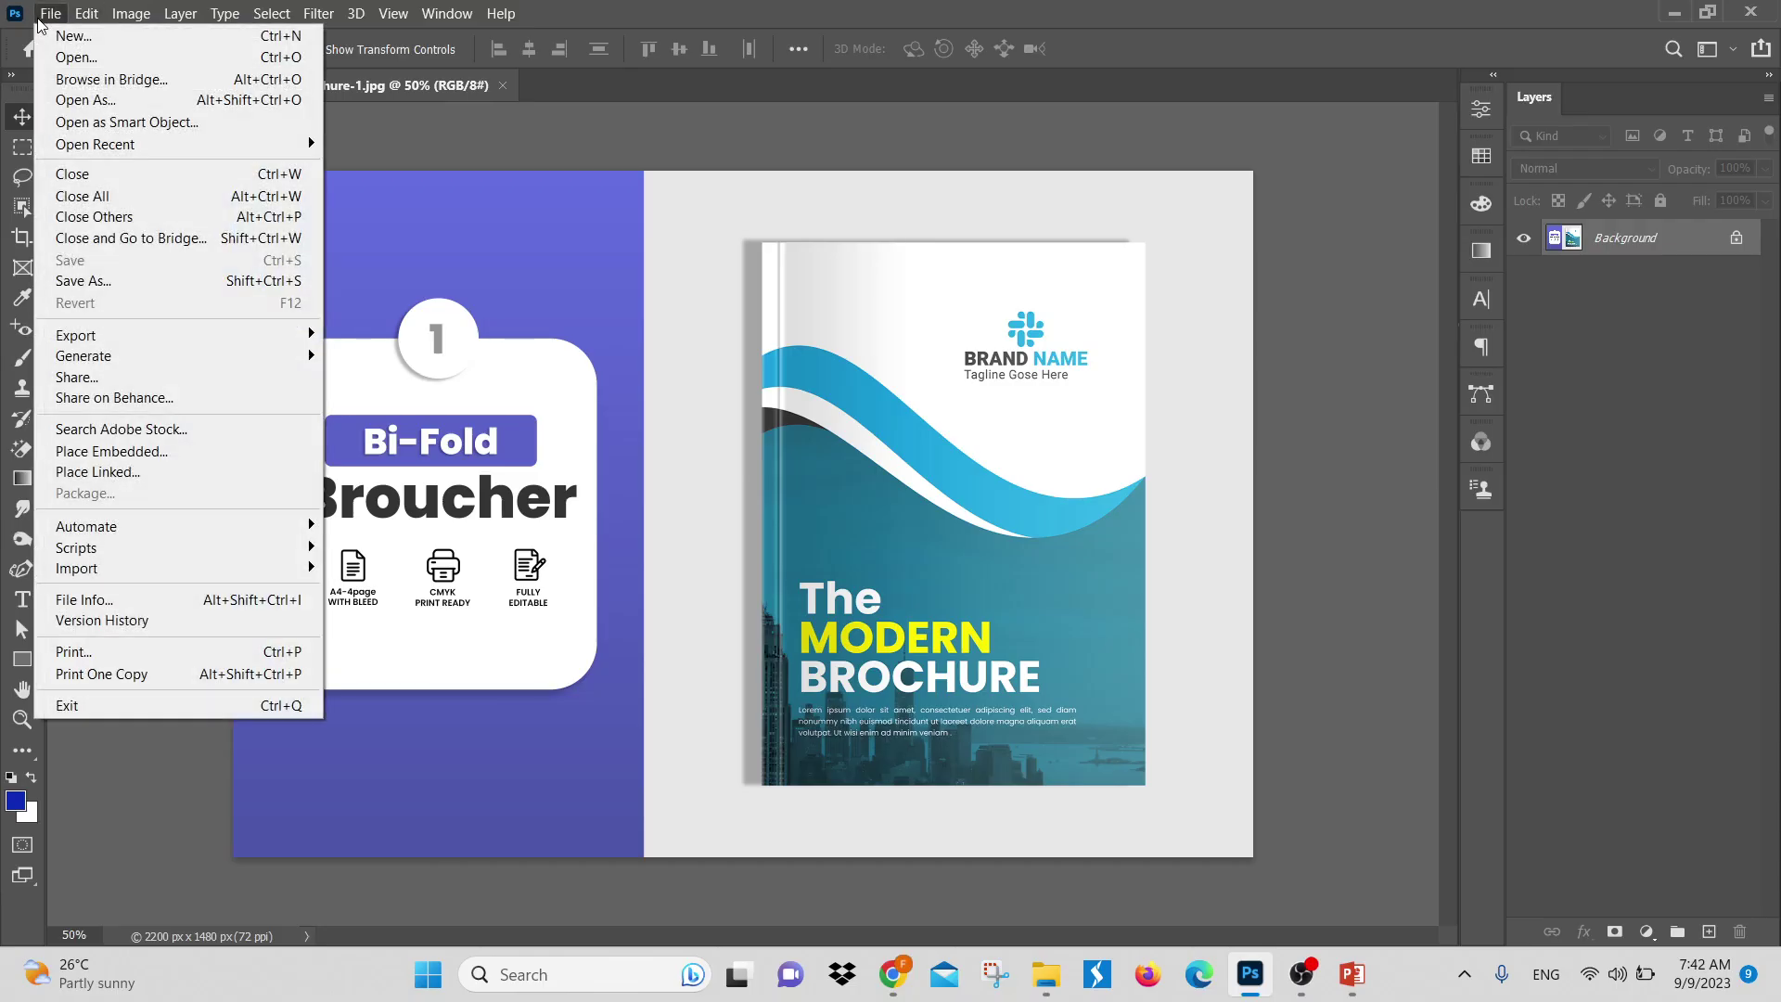
click(89, 176)
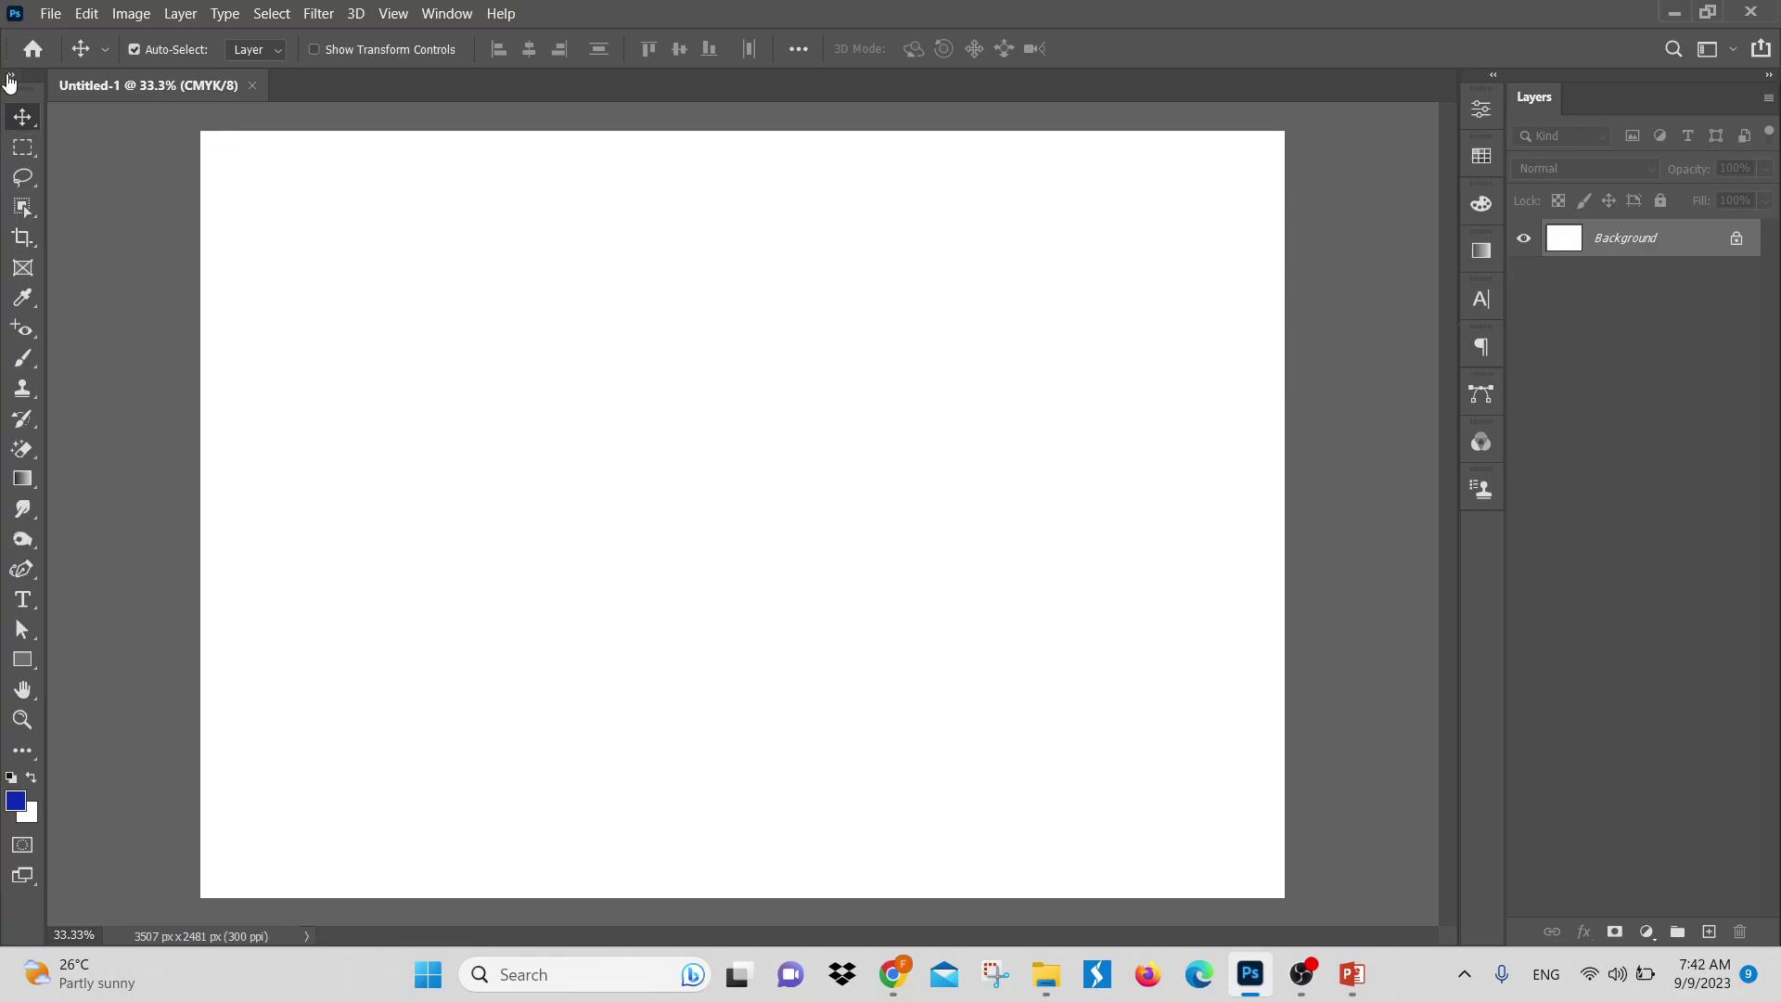
Open the sunset landscape JPG from Unsplash out of the recently used files
click(48, 15)
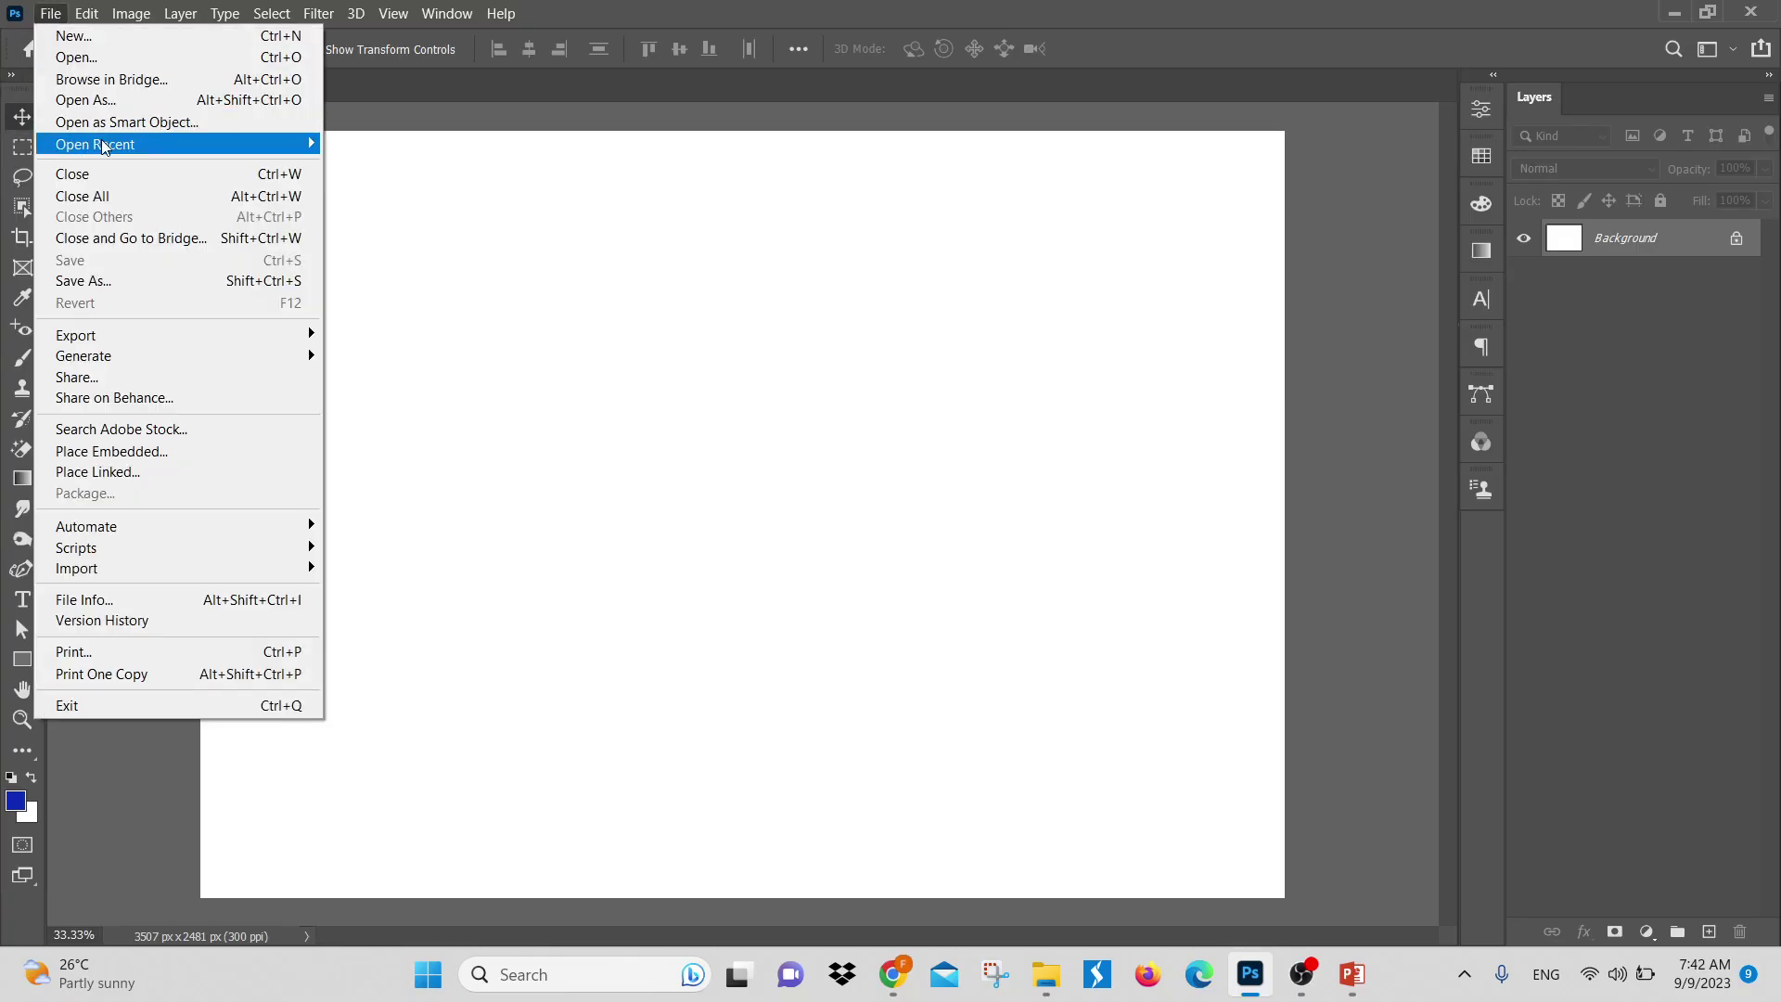
mouse_move(106, 147)
click(477, 270)
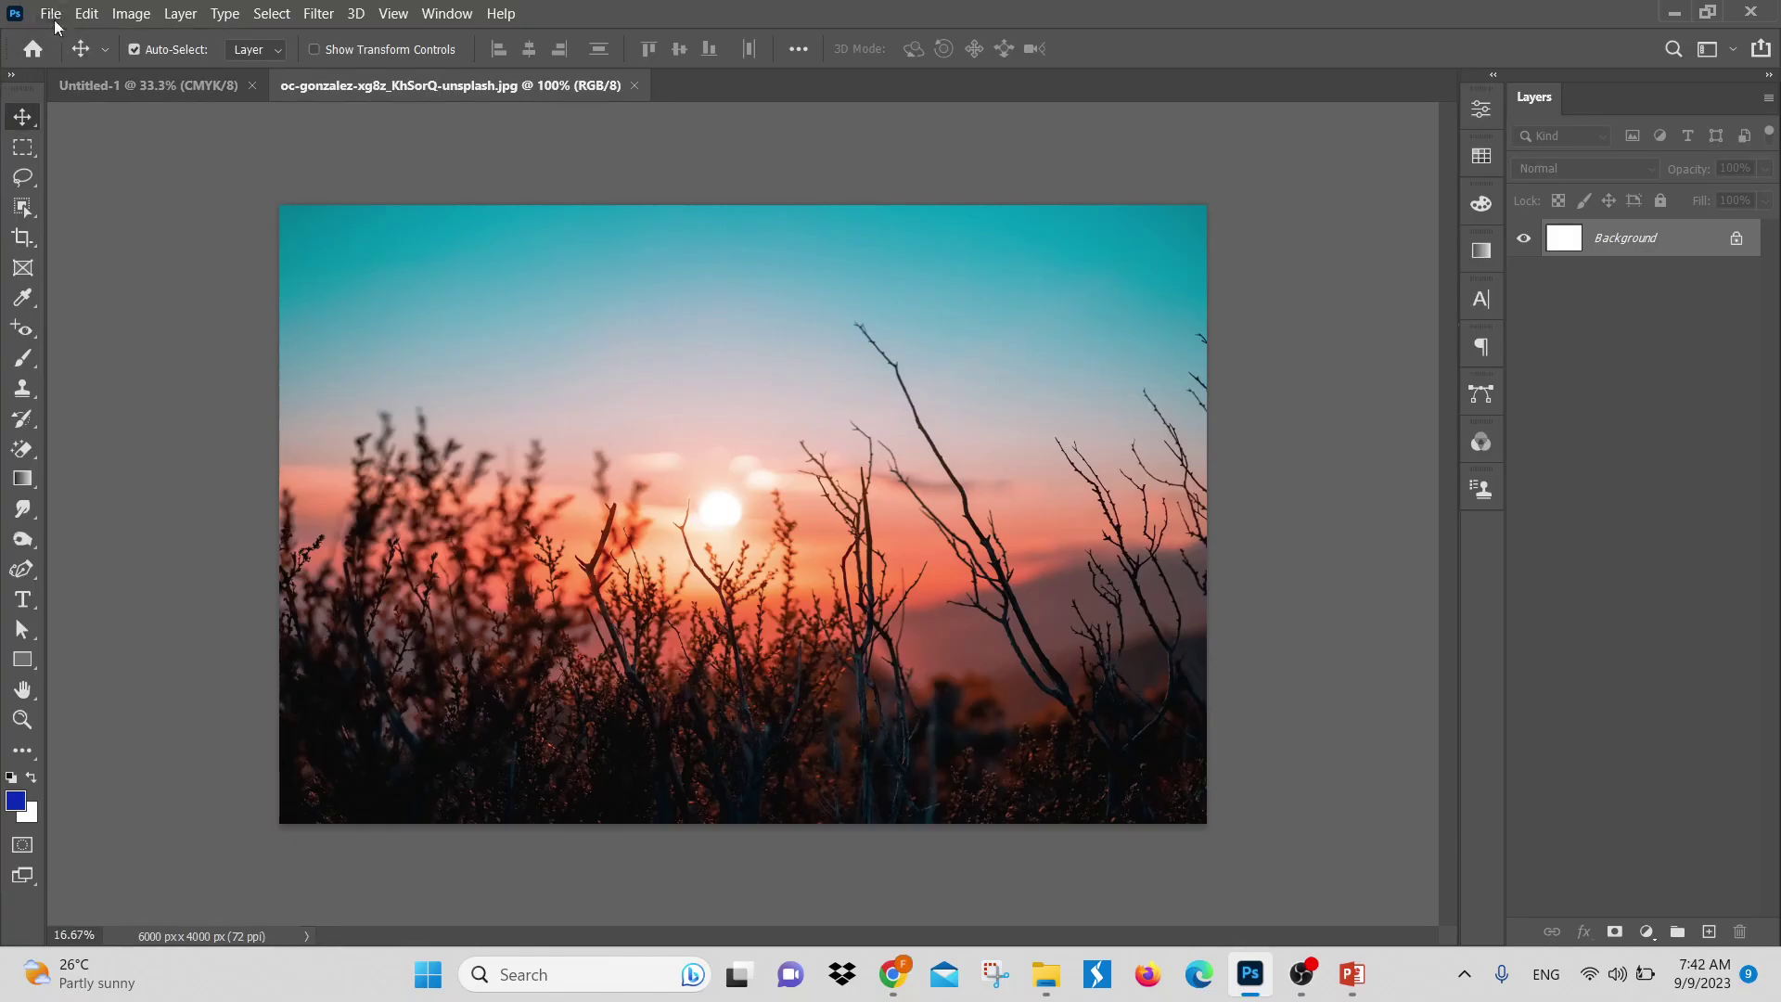
click(51, 14)
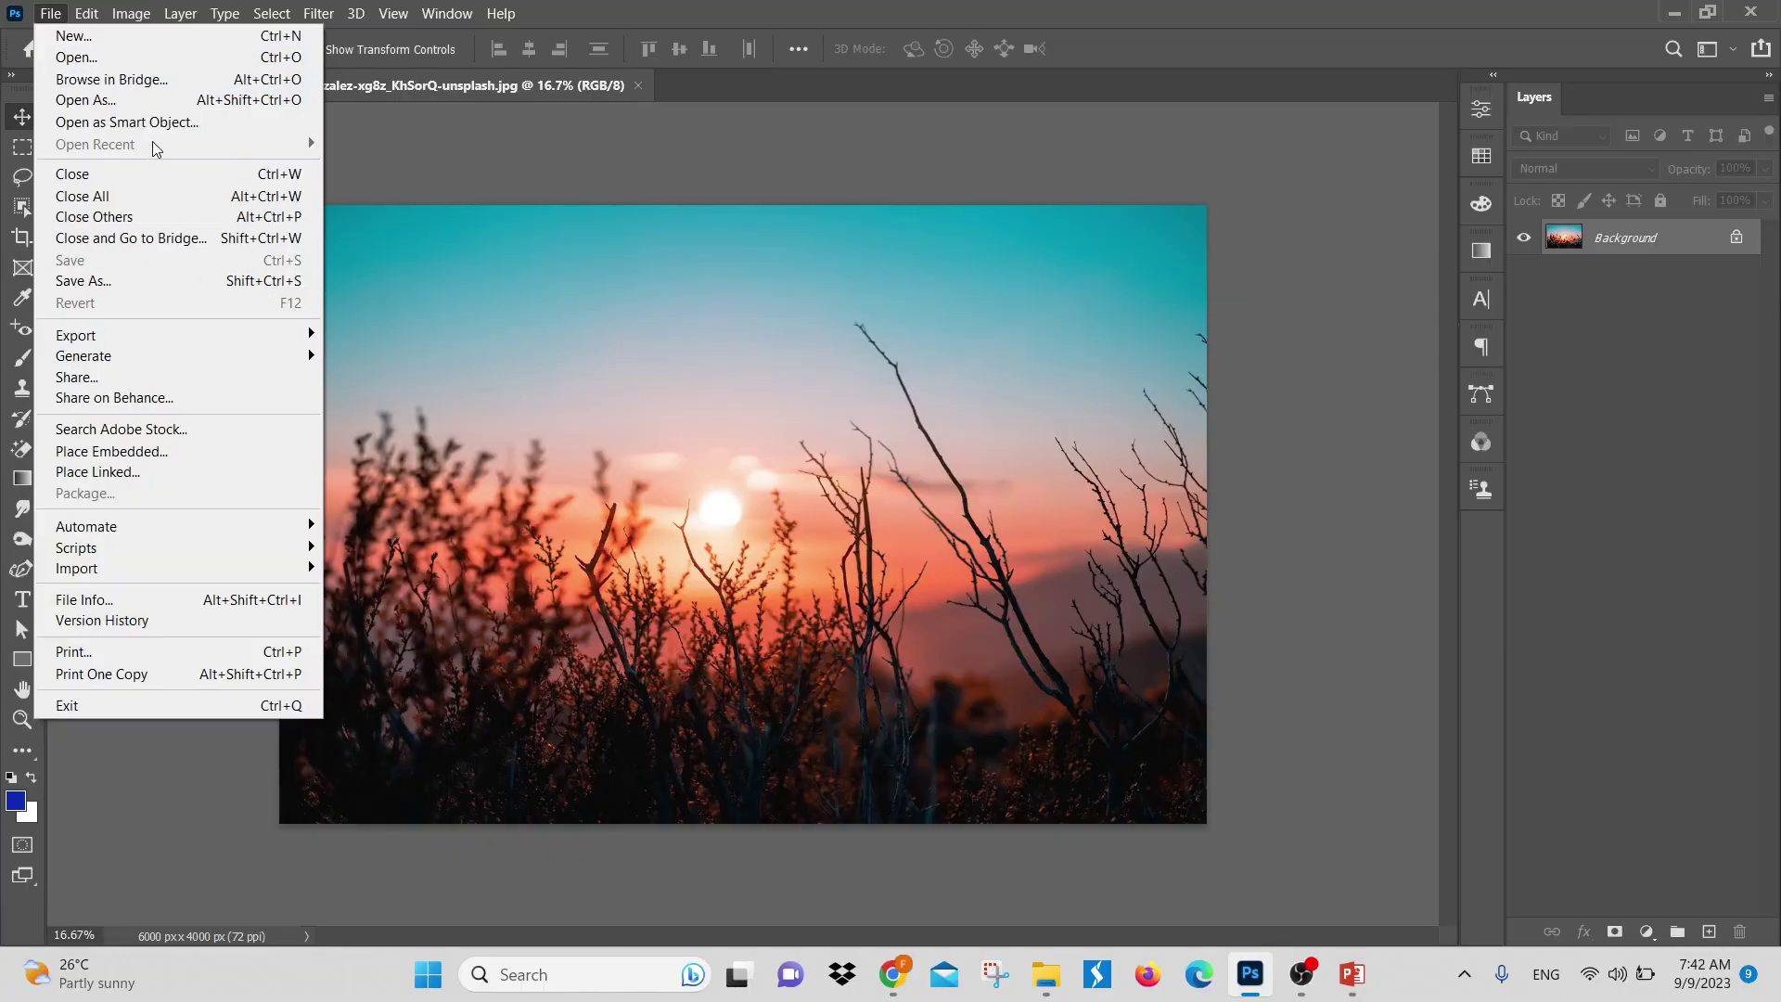
click(559, 149)
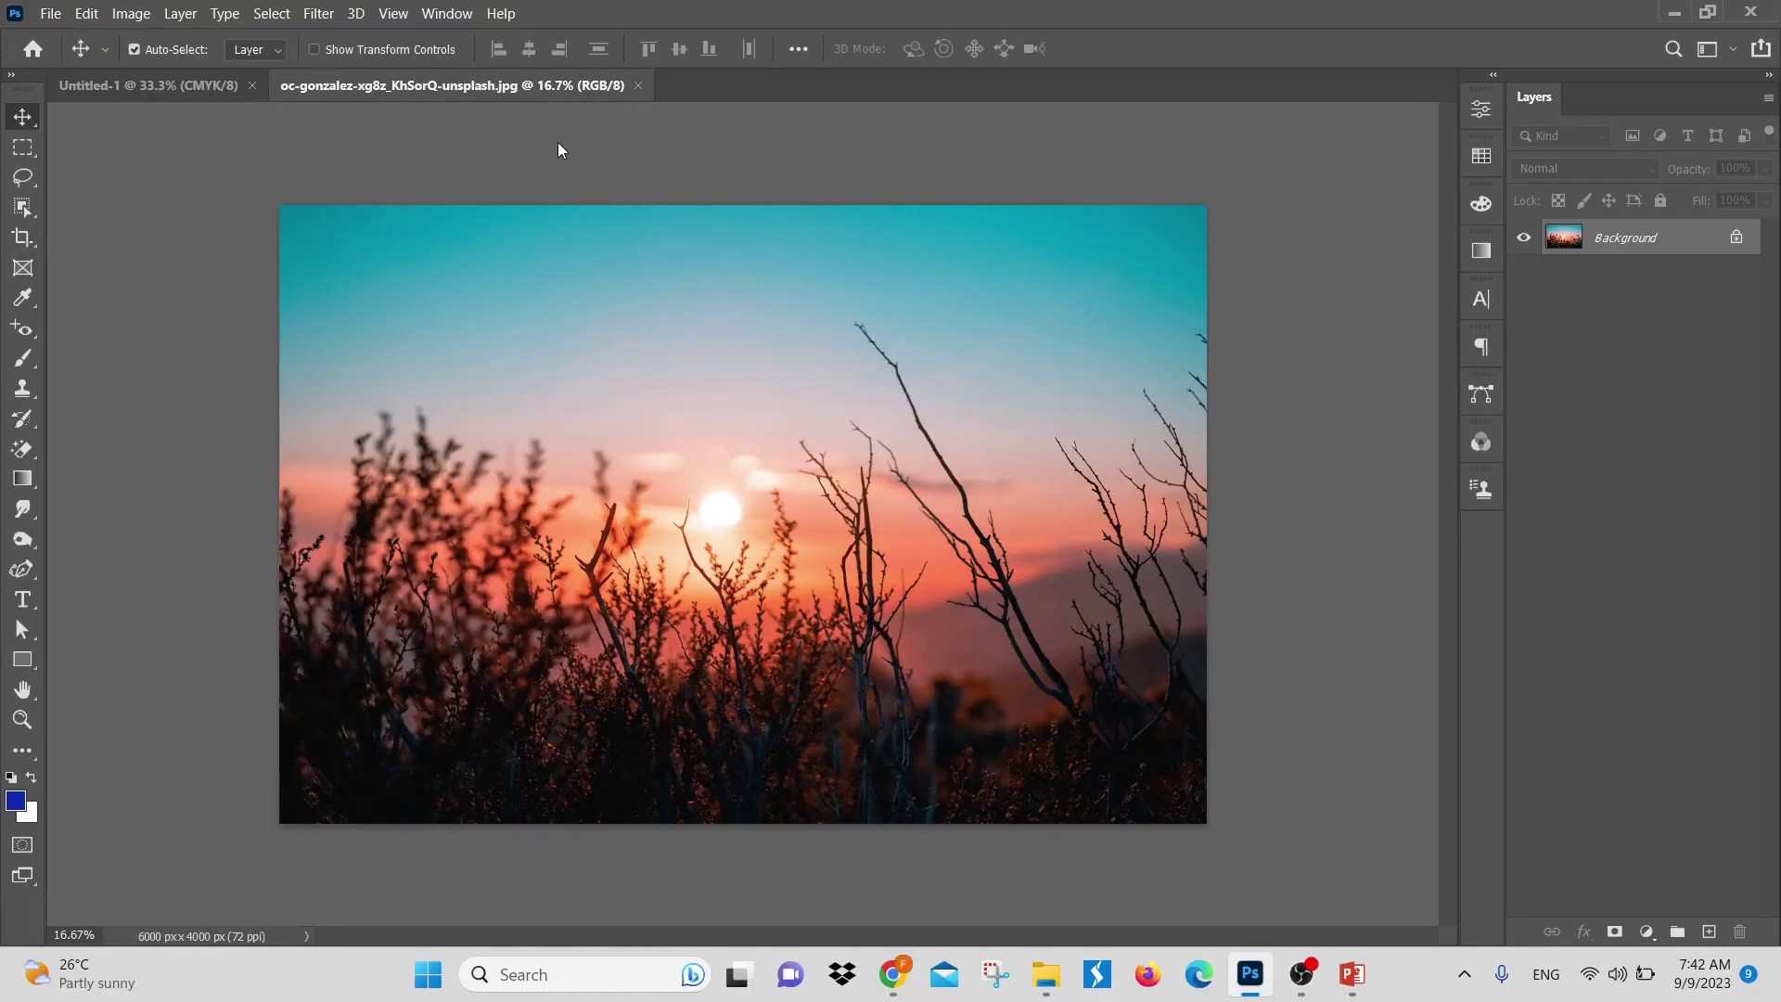
Open Brochure-1.jpg from the recently used files, then close all open documents at once
click(181, 75)
click(54, 15)
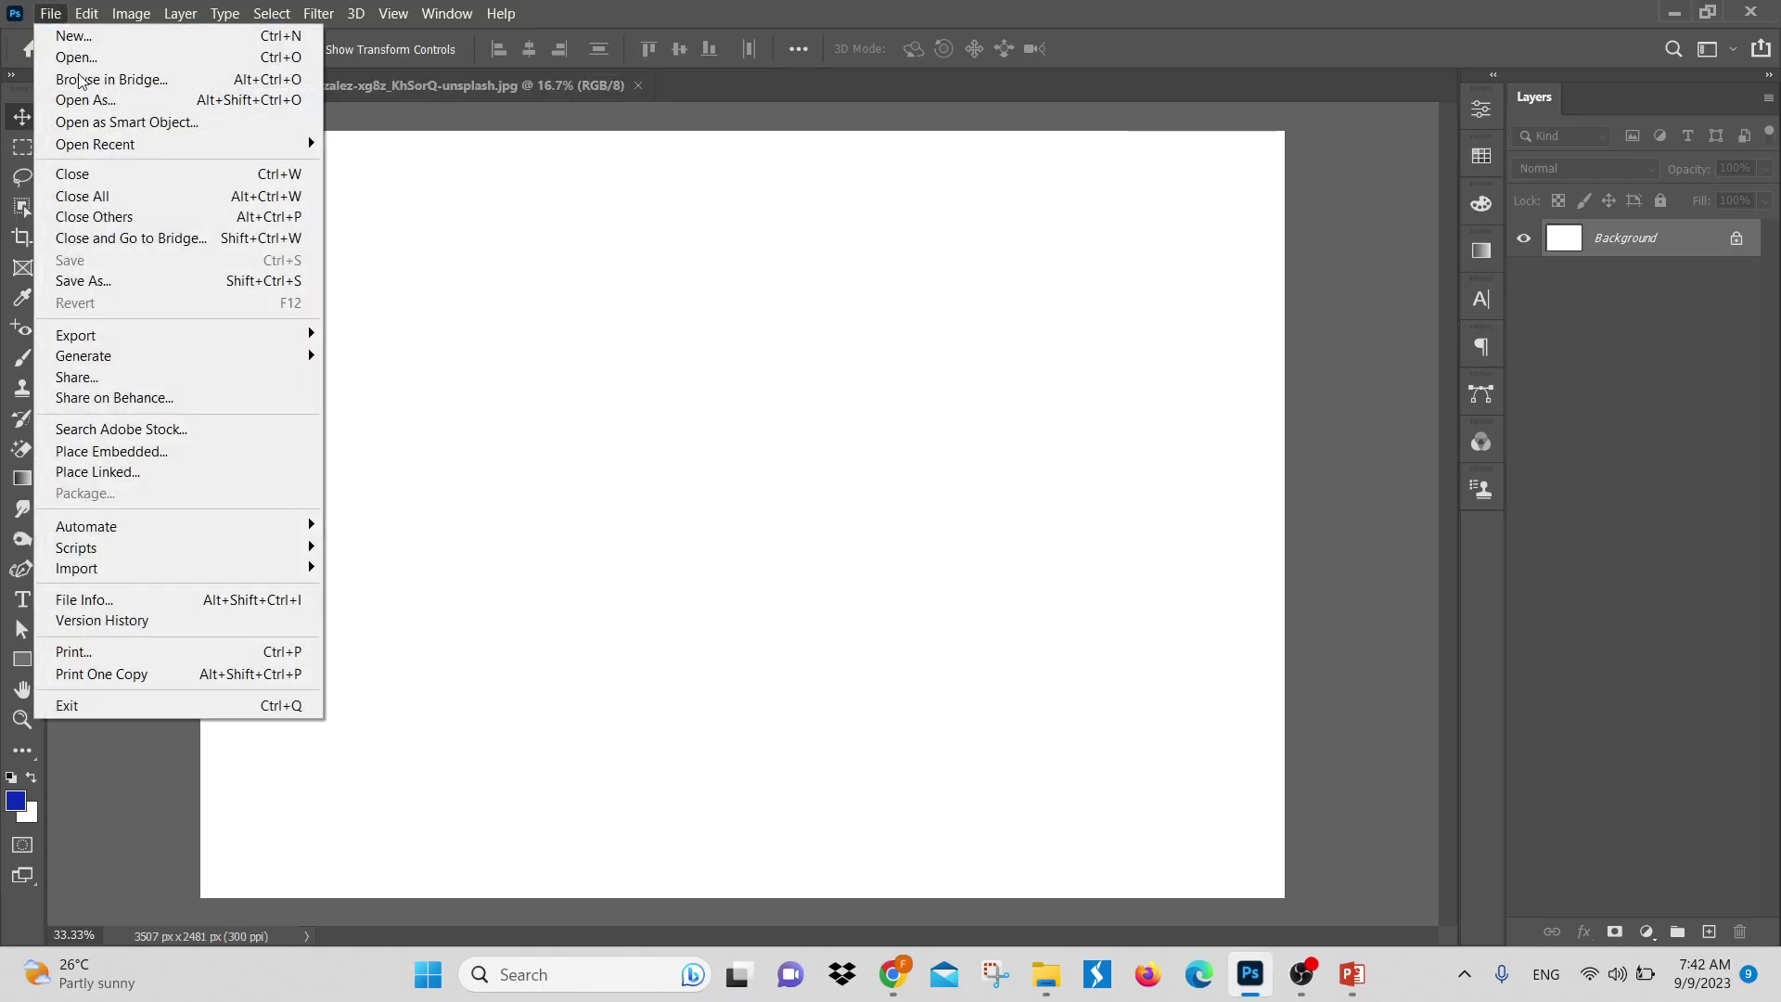
mouse_move(130, 146)
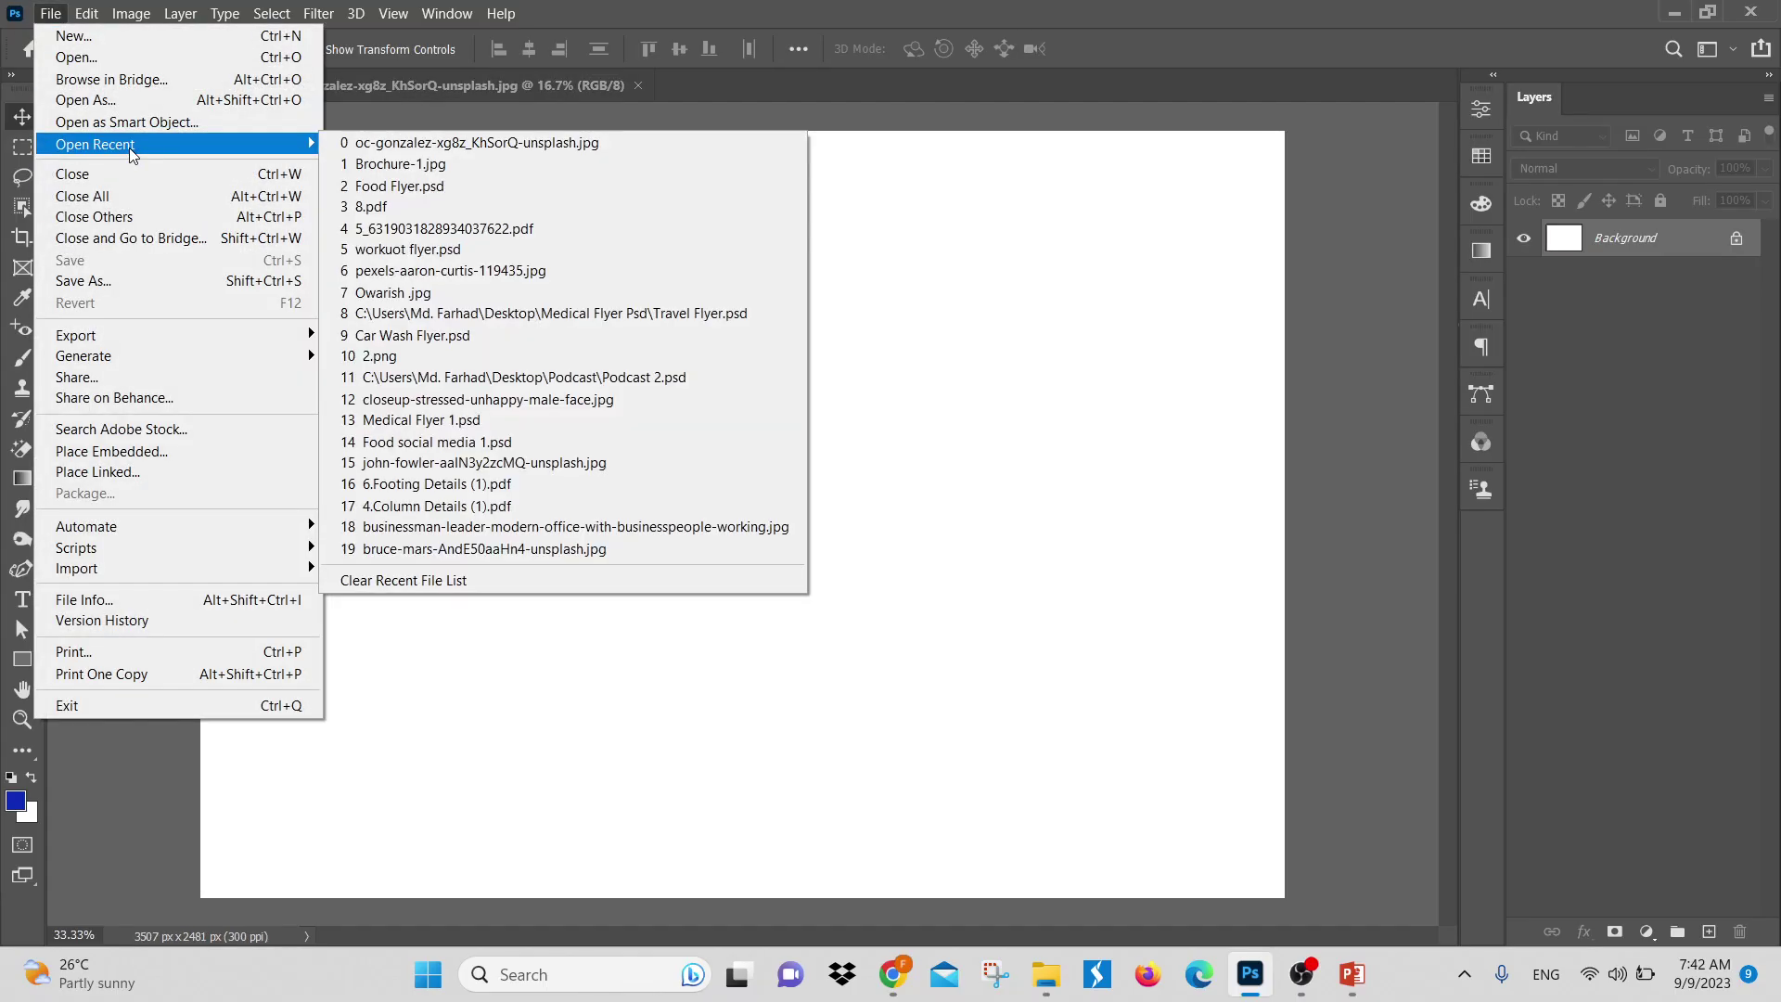
click(412, 165)
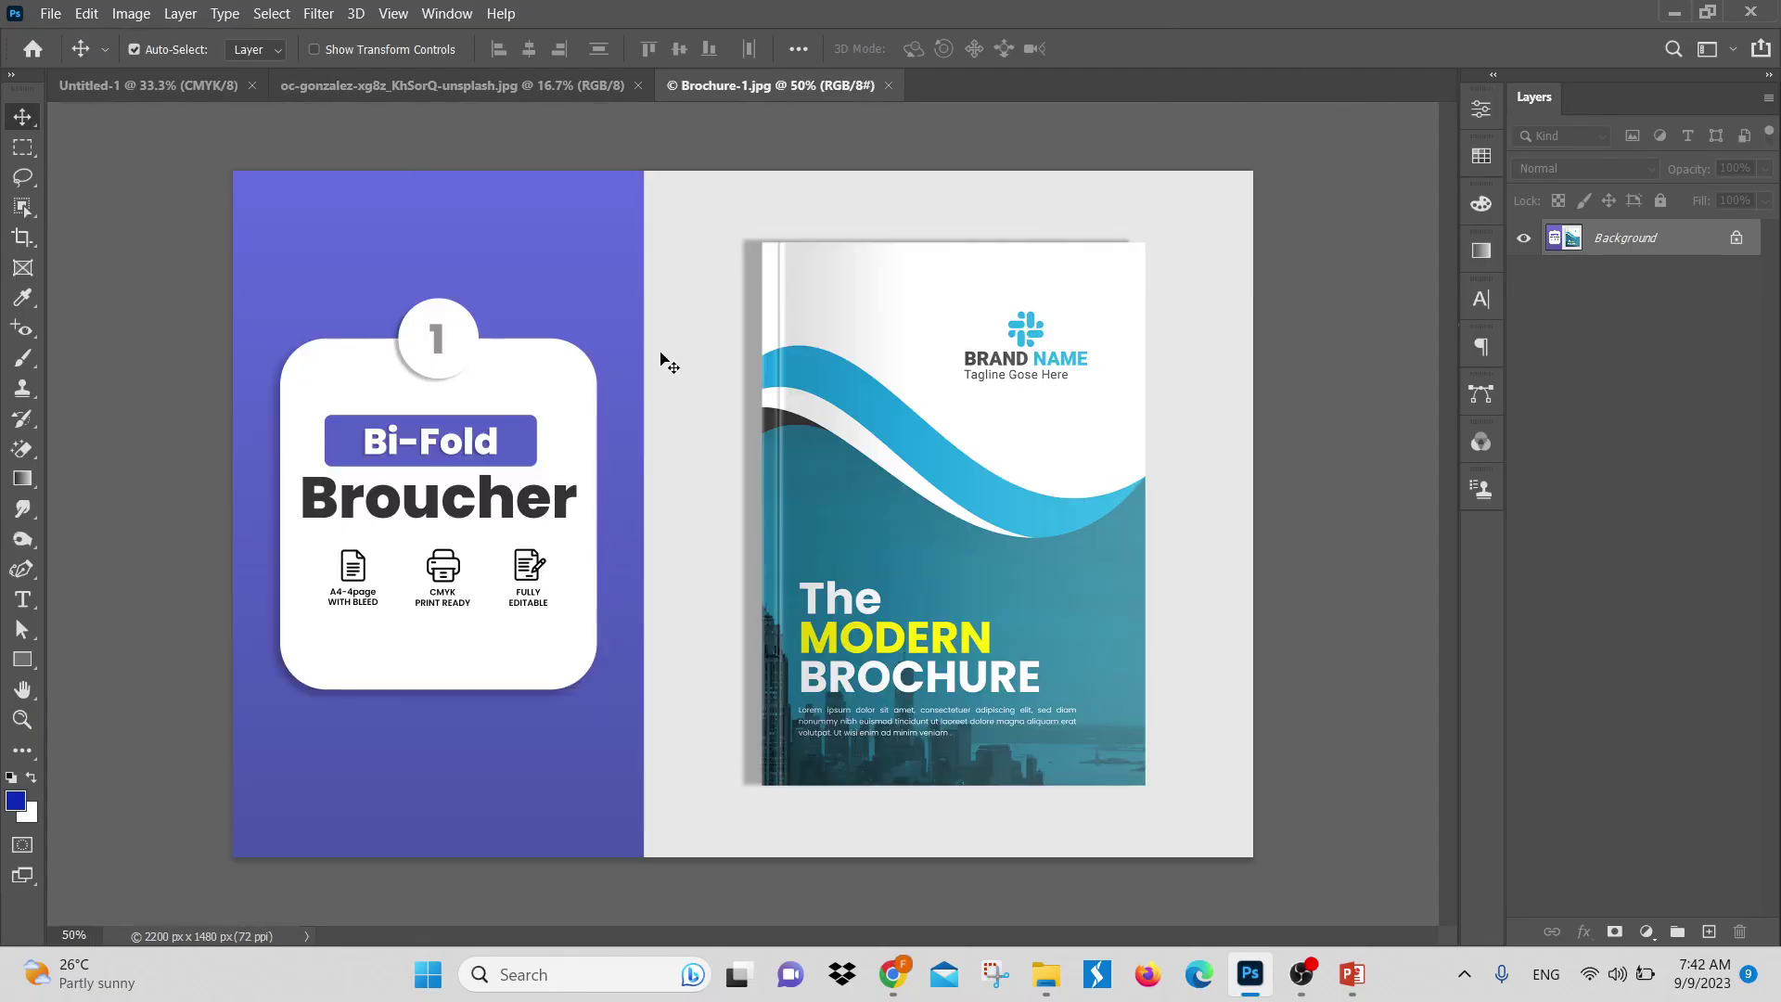
click(51, 14)
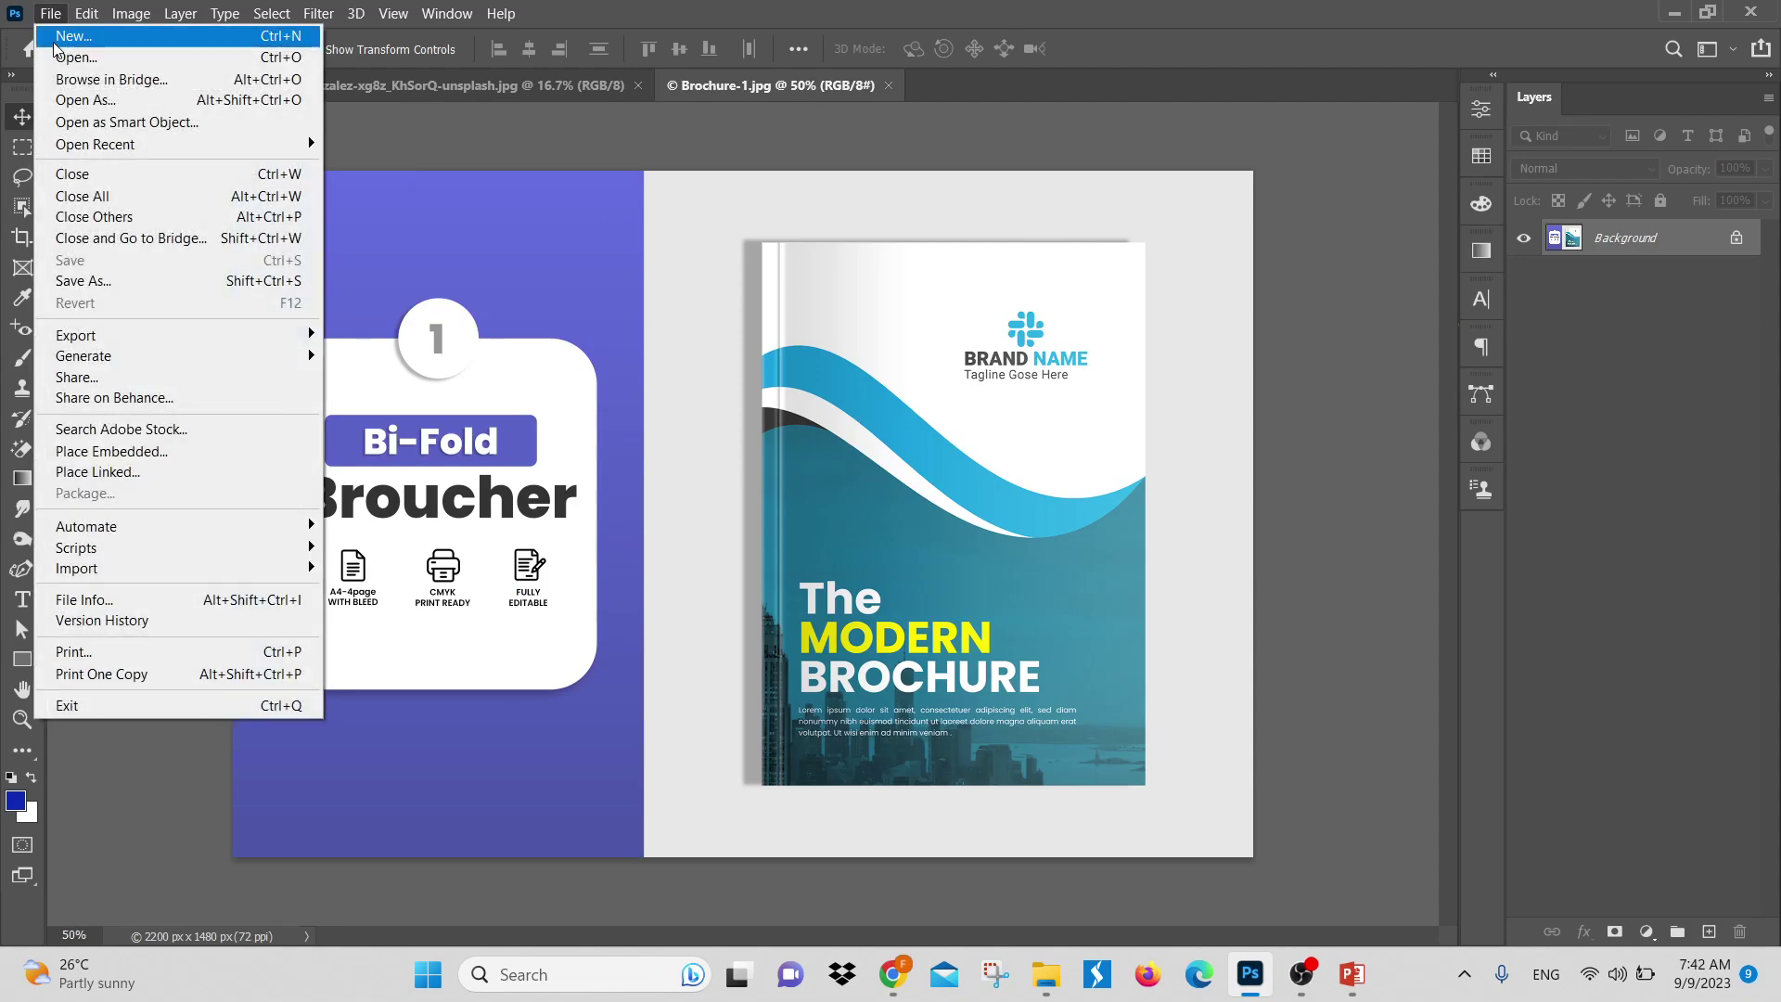
click(124, 200)
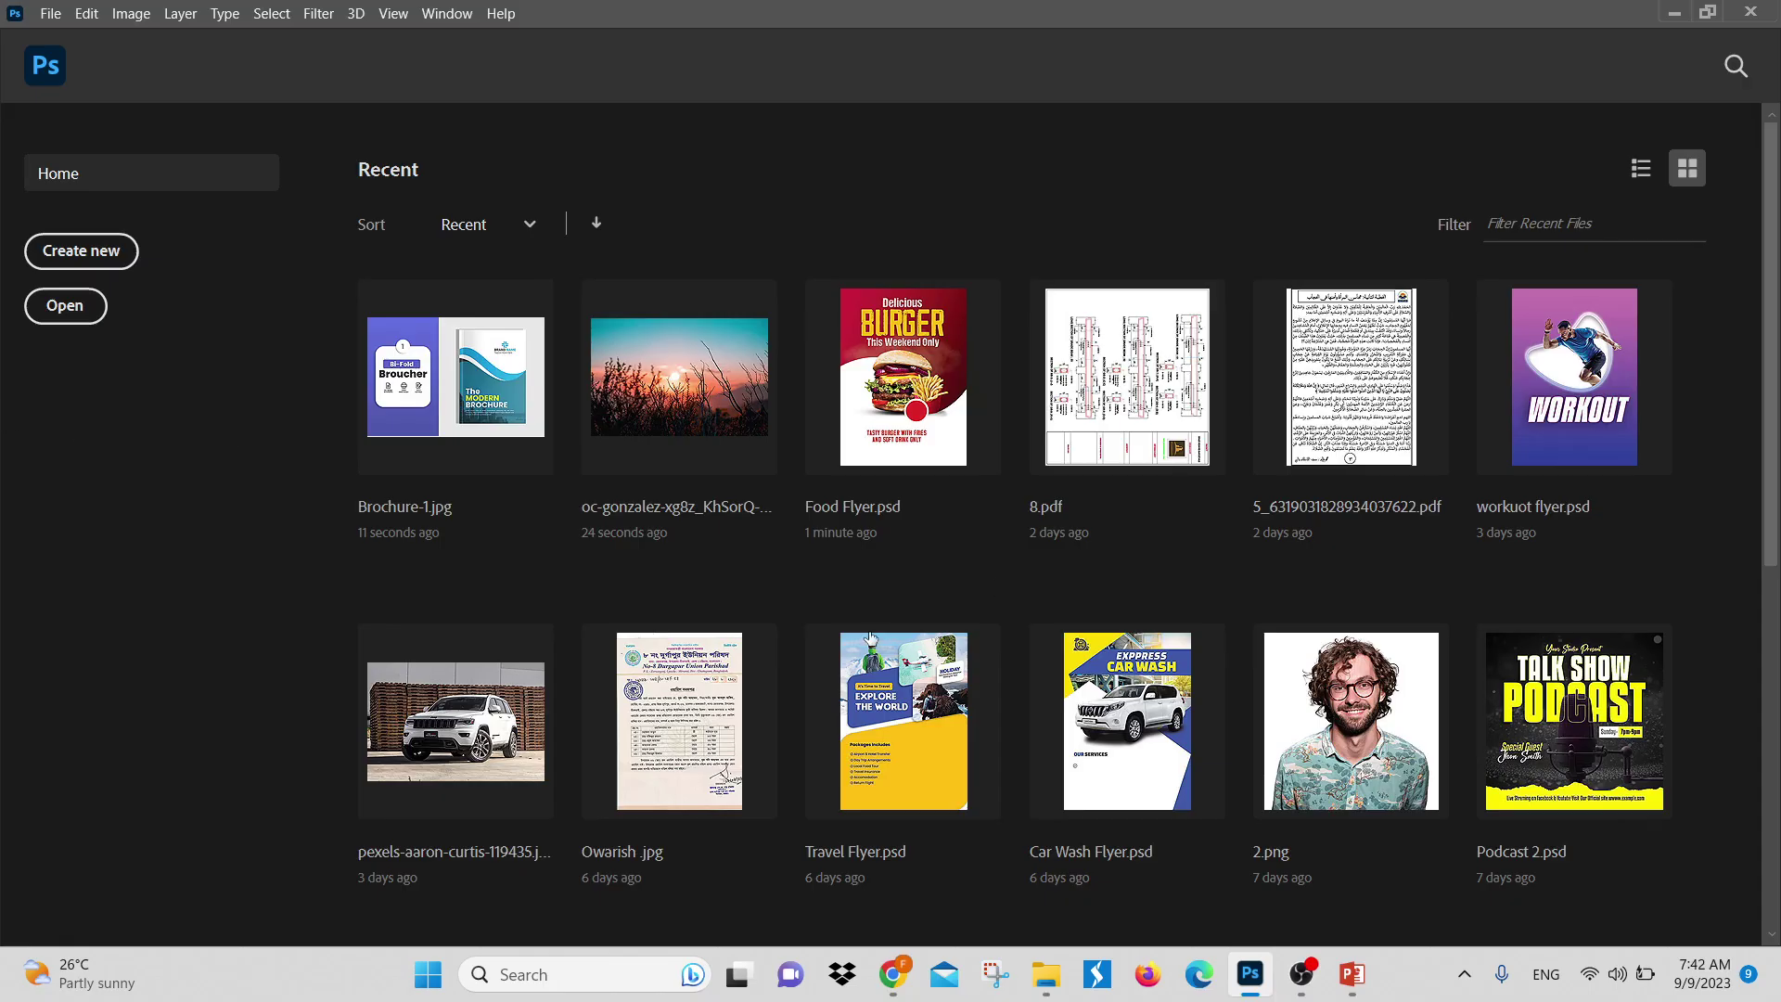
Reopen Brochure-1.jpg from the recent files on the home screen
click(436, 353)
click(49, 13)
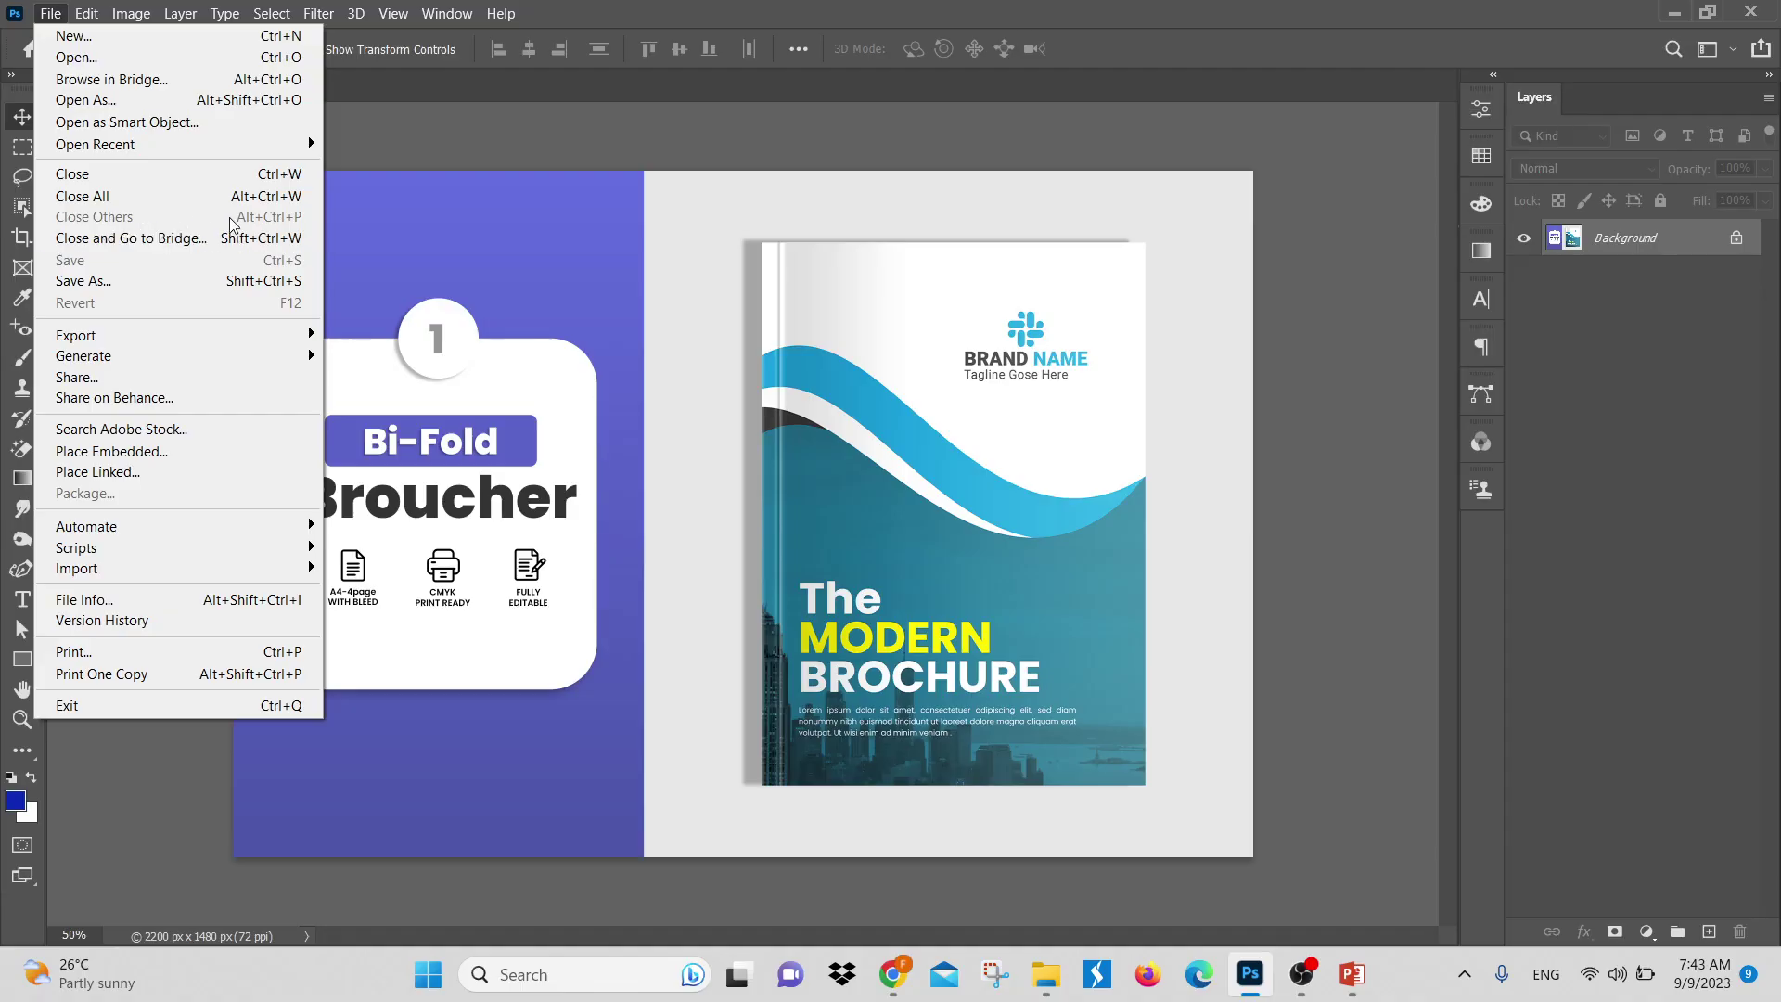
click(513, 148)
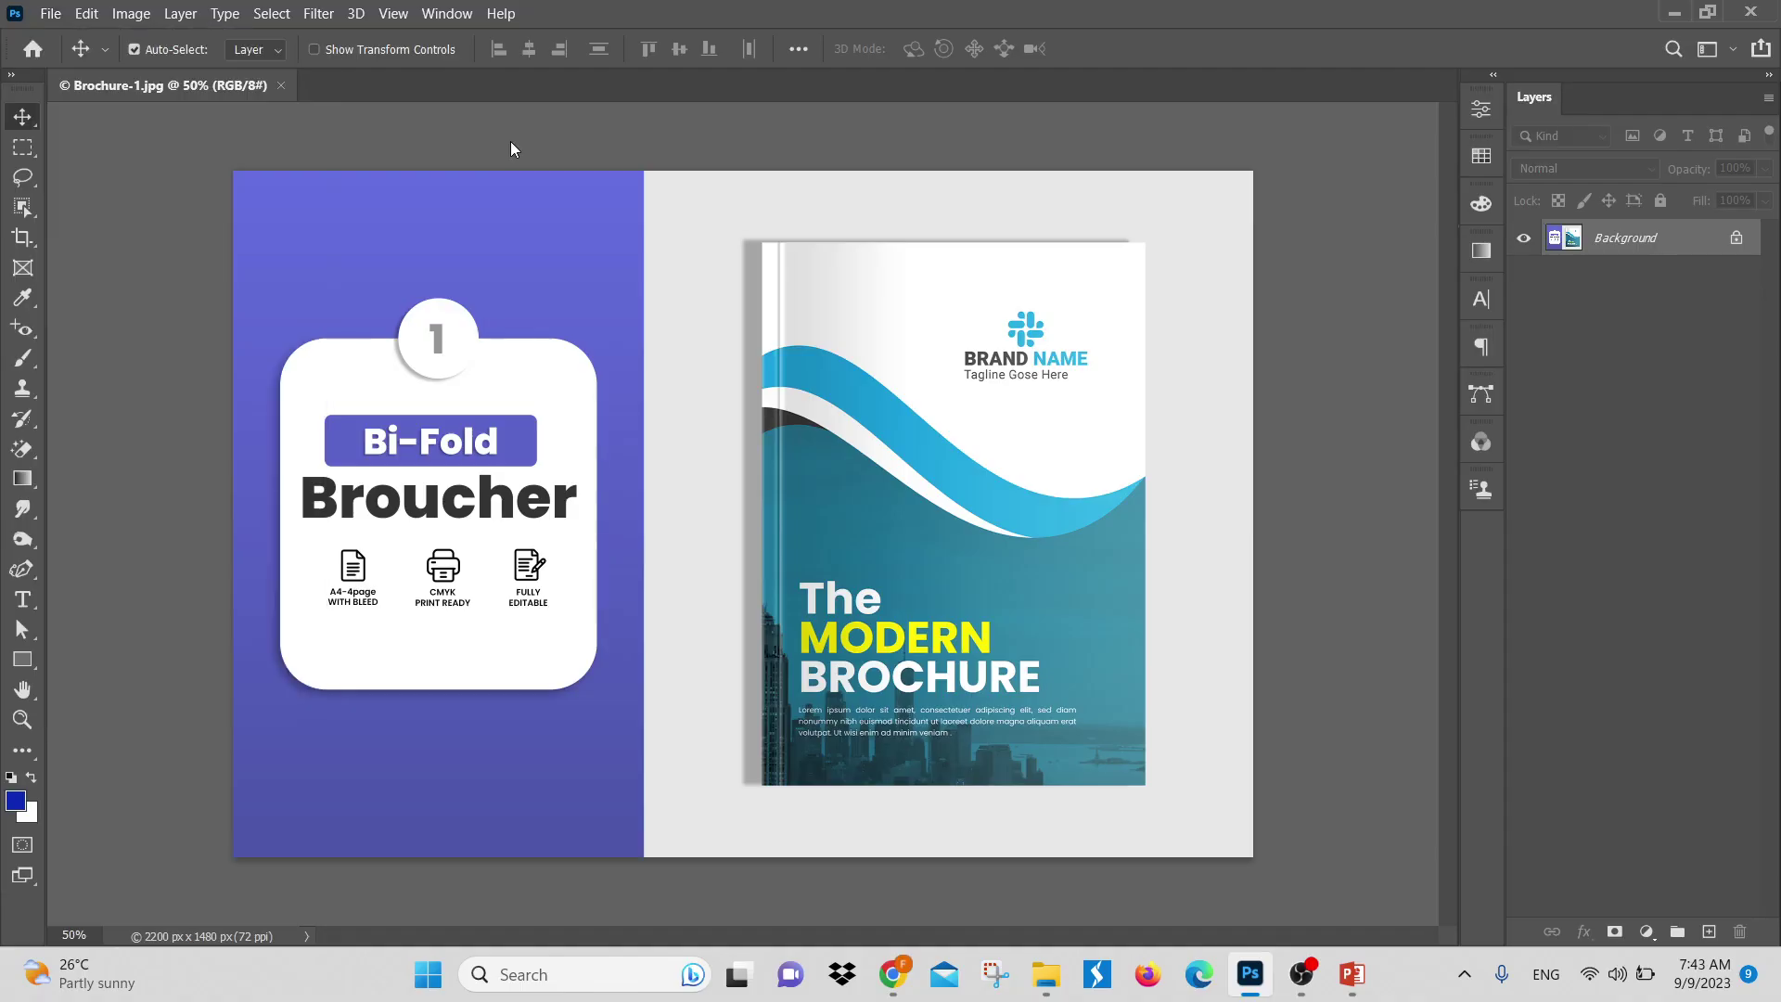
Open Food social media 1.psd from the recently used files and close all other documents with Close Others
click(50, 14)
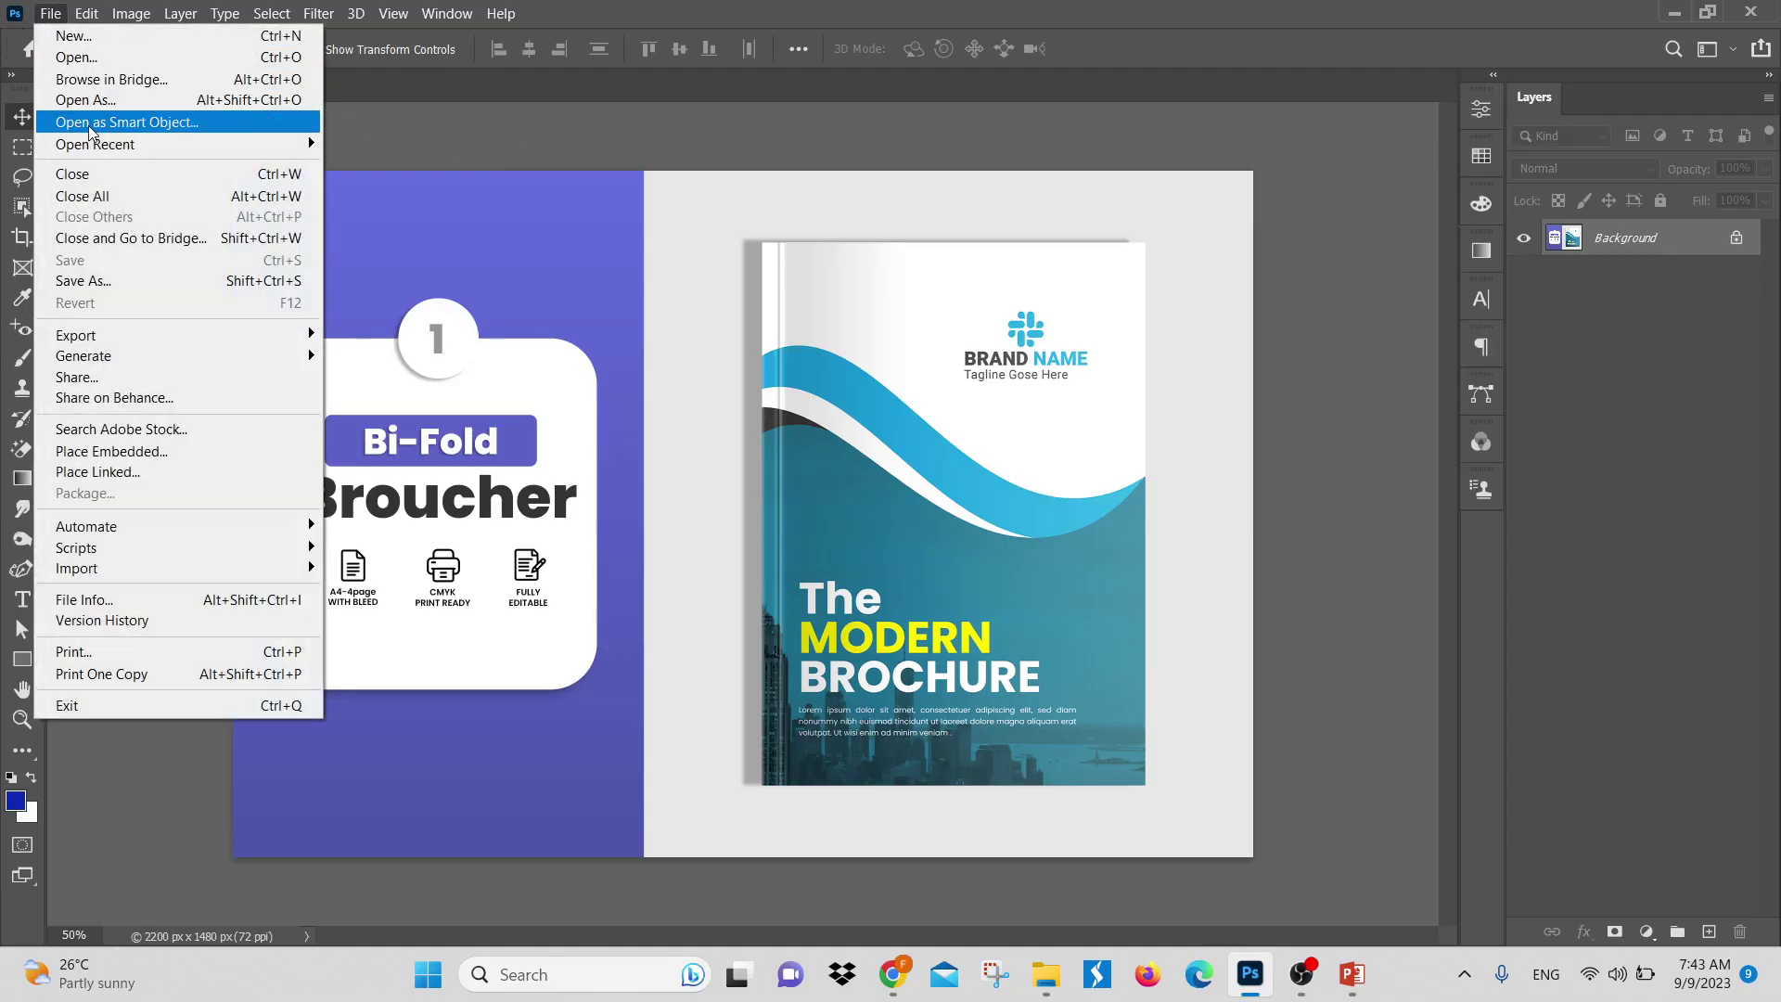
mouse_move(92, 147)
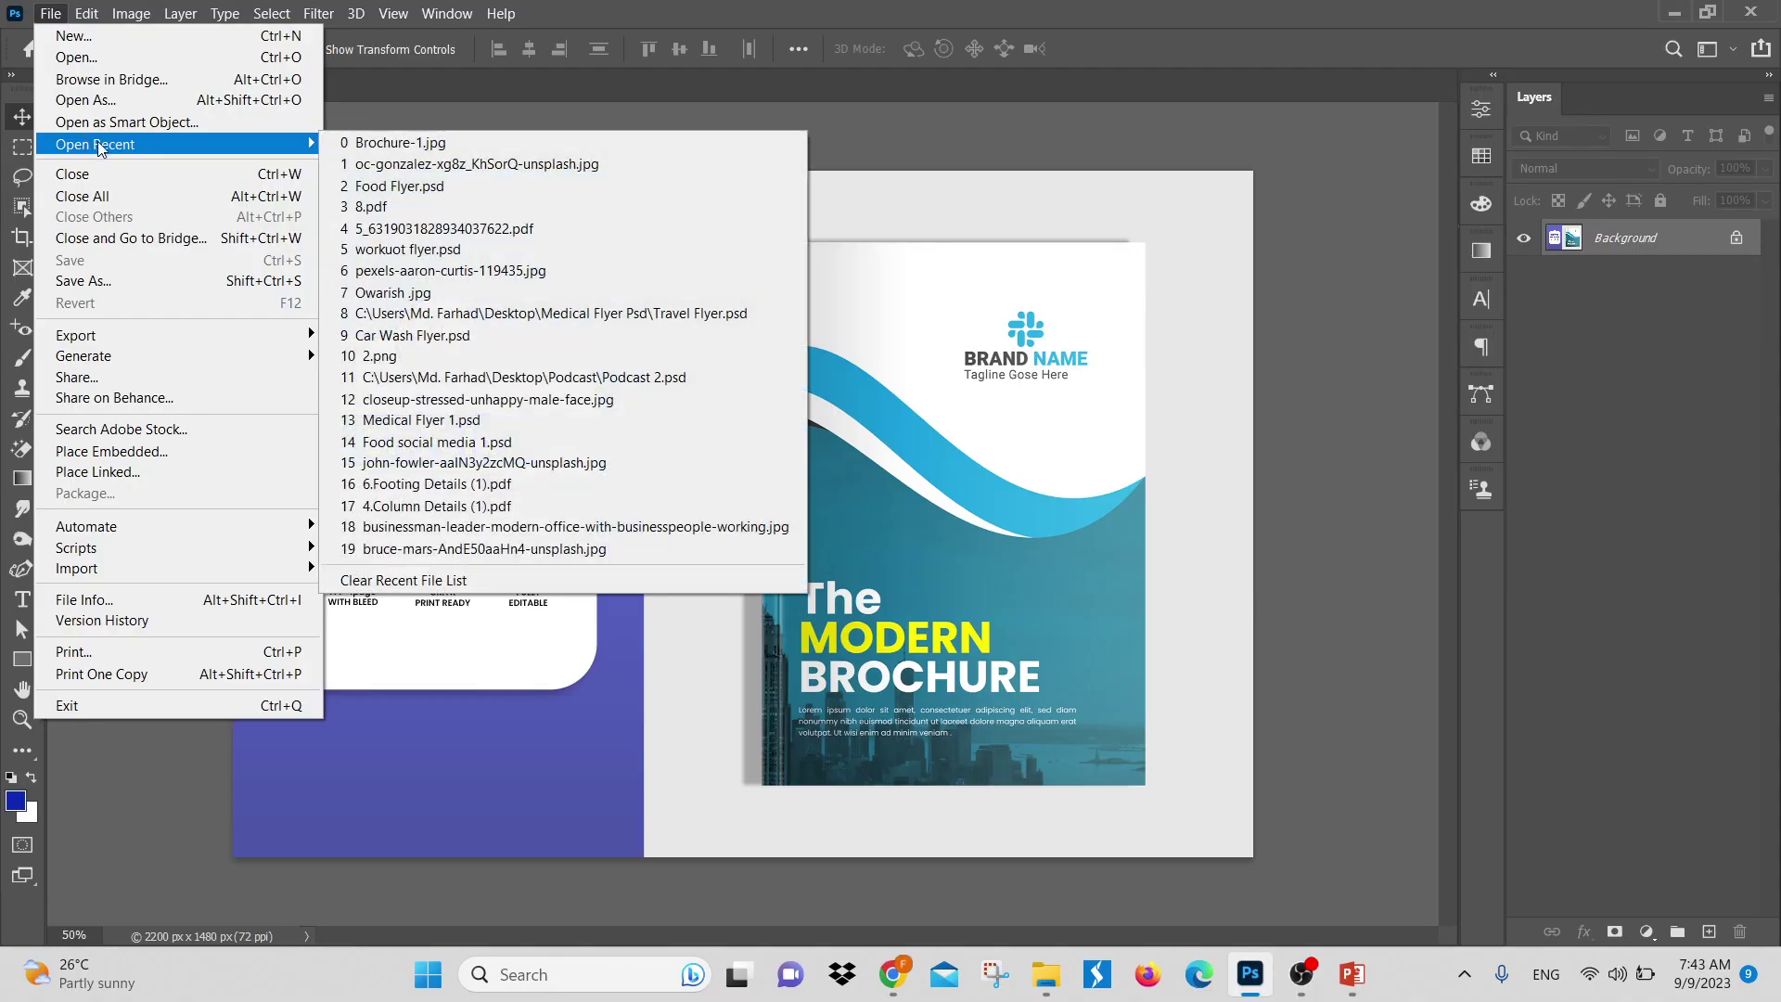
click(432, 443)
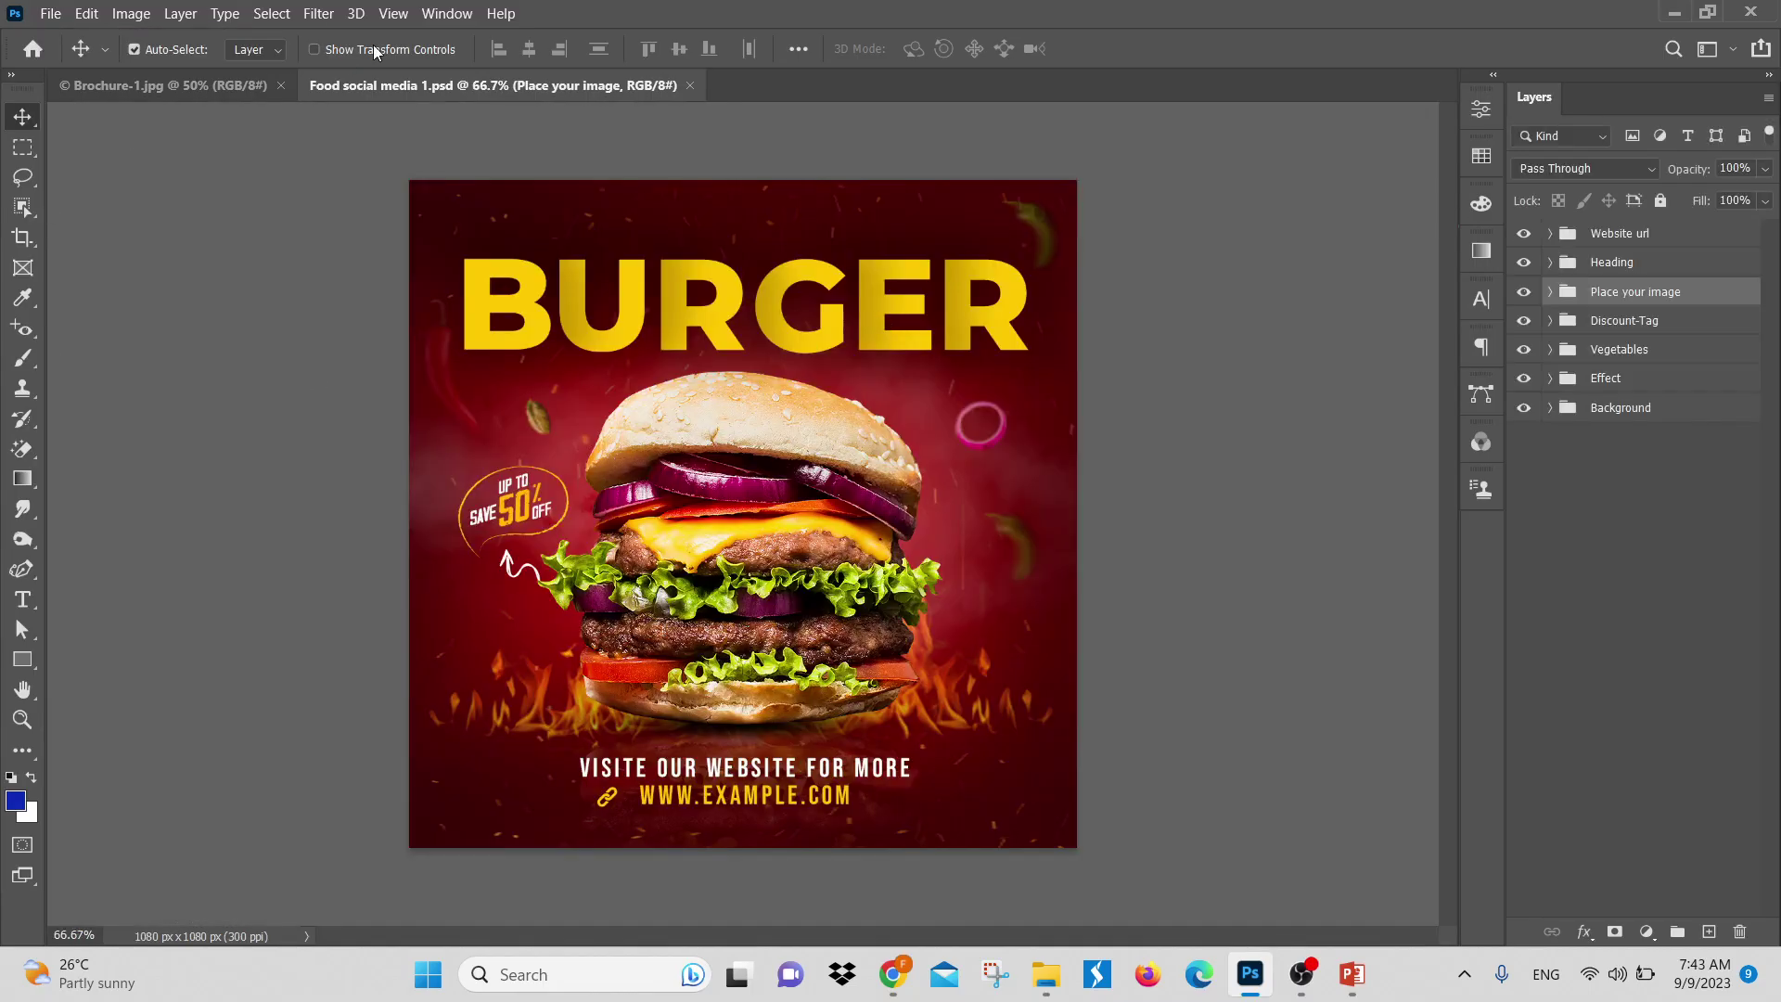
click(53, 15)
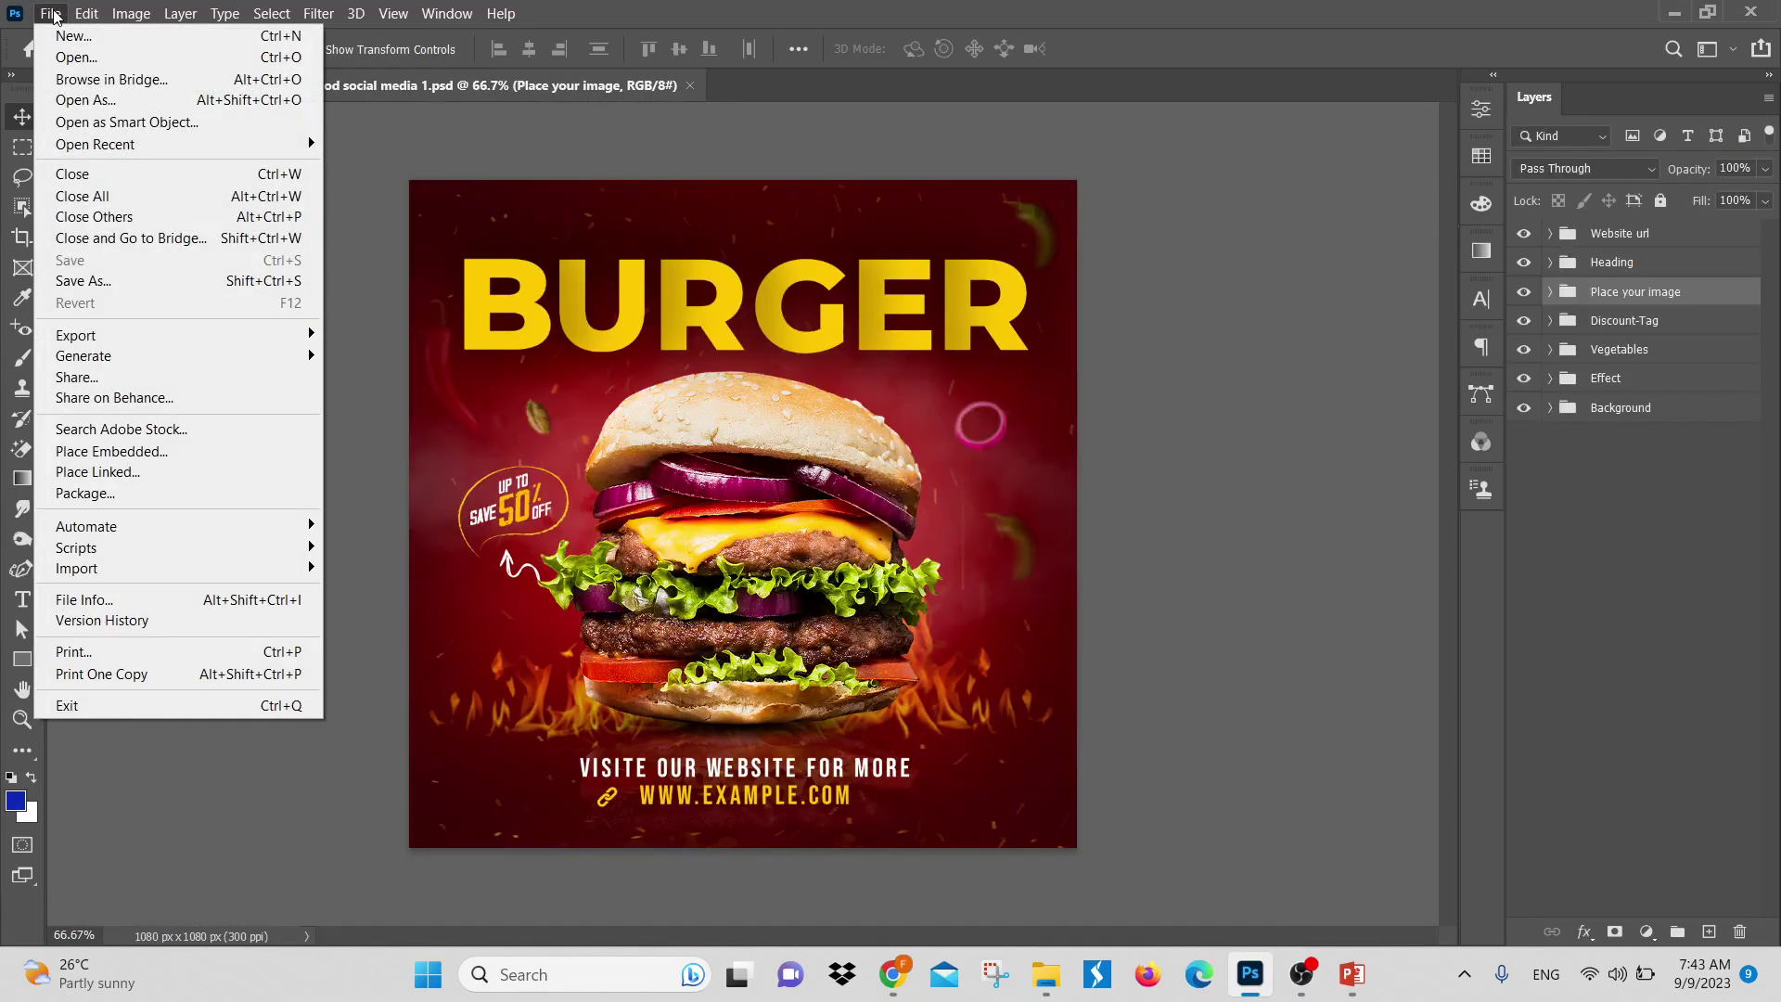
click(129, 221)
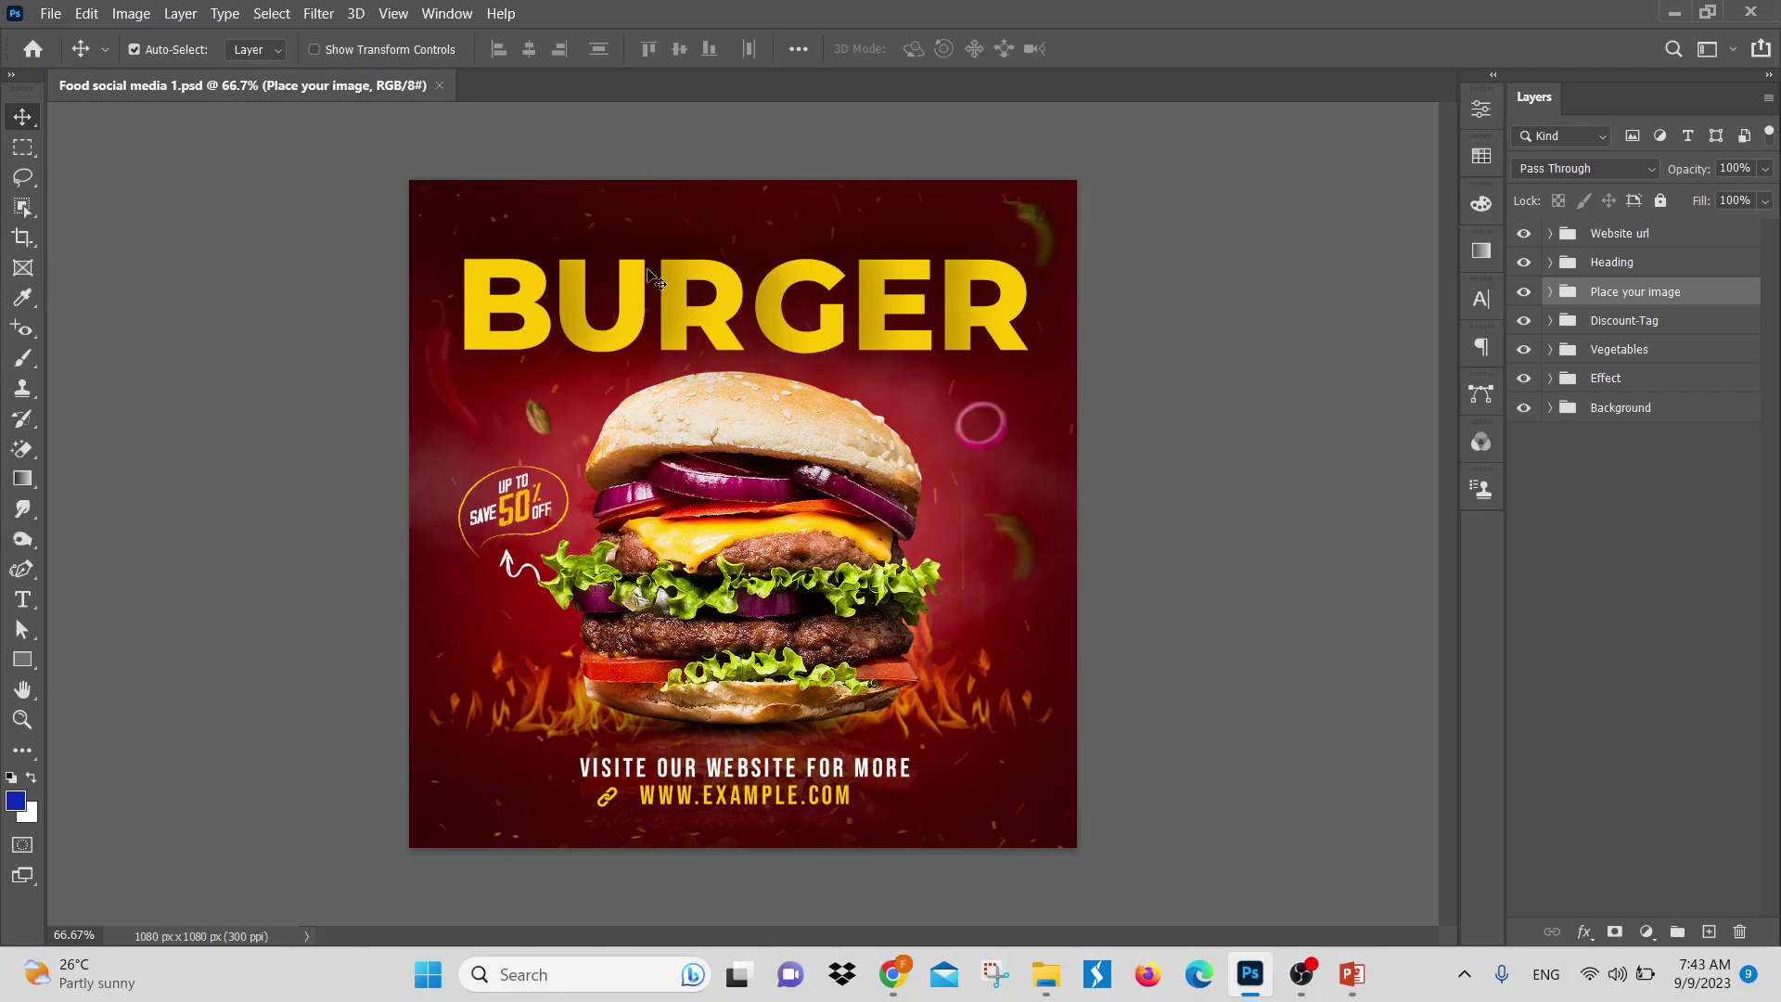
Import 8.pdf from the recently used files alongside the burger design
click(67, 13)
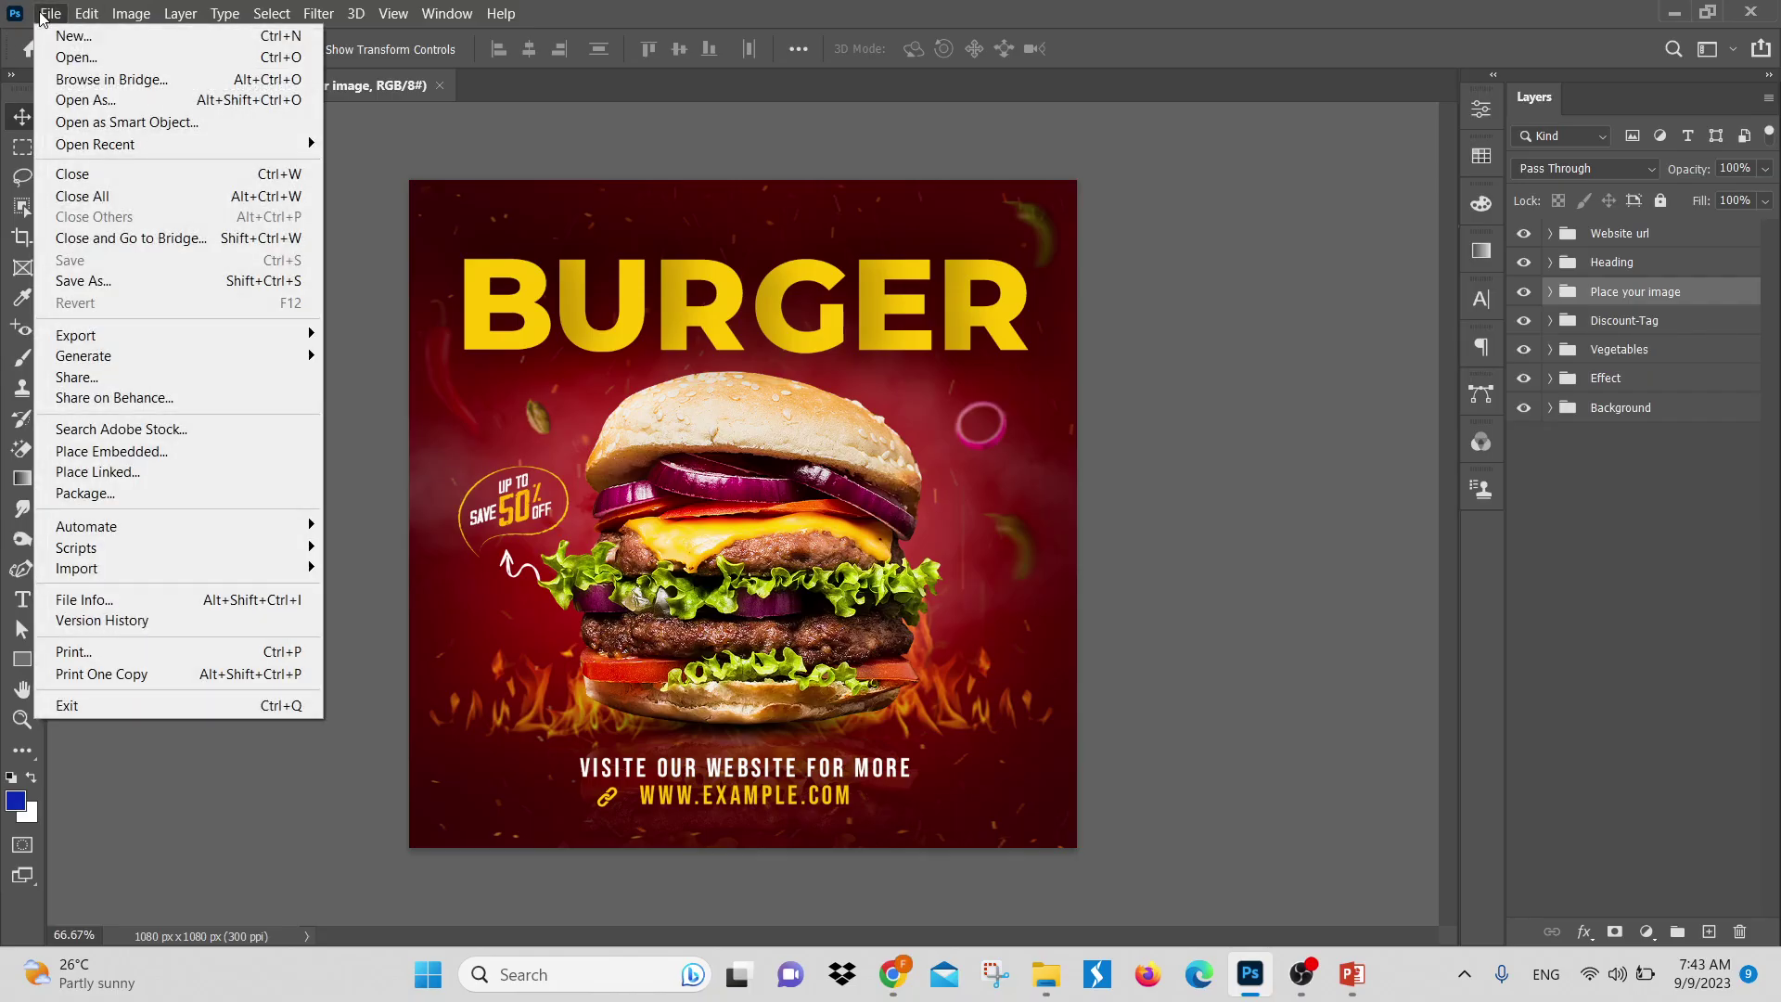
mouse_move(81, 145)
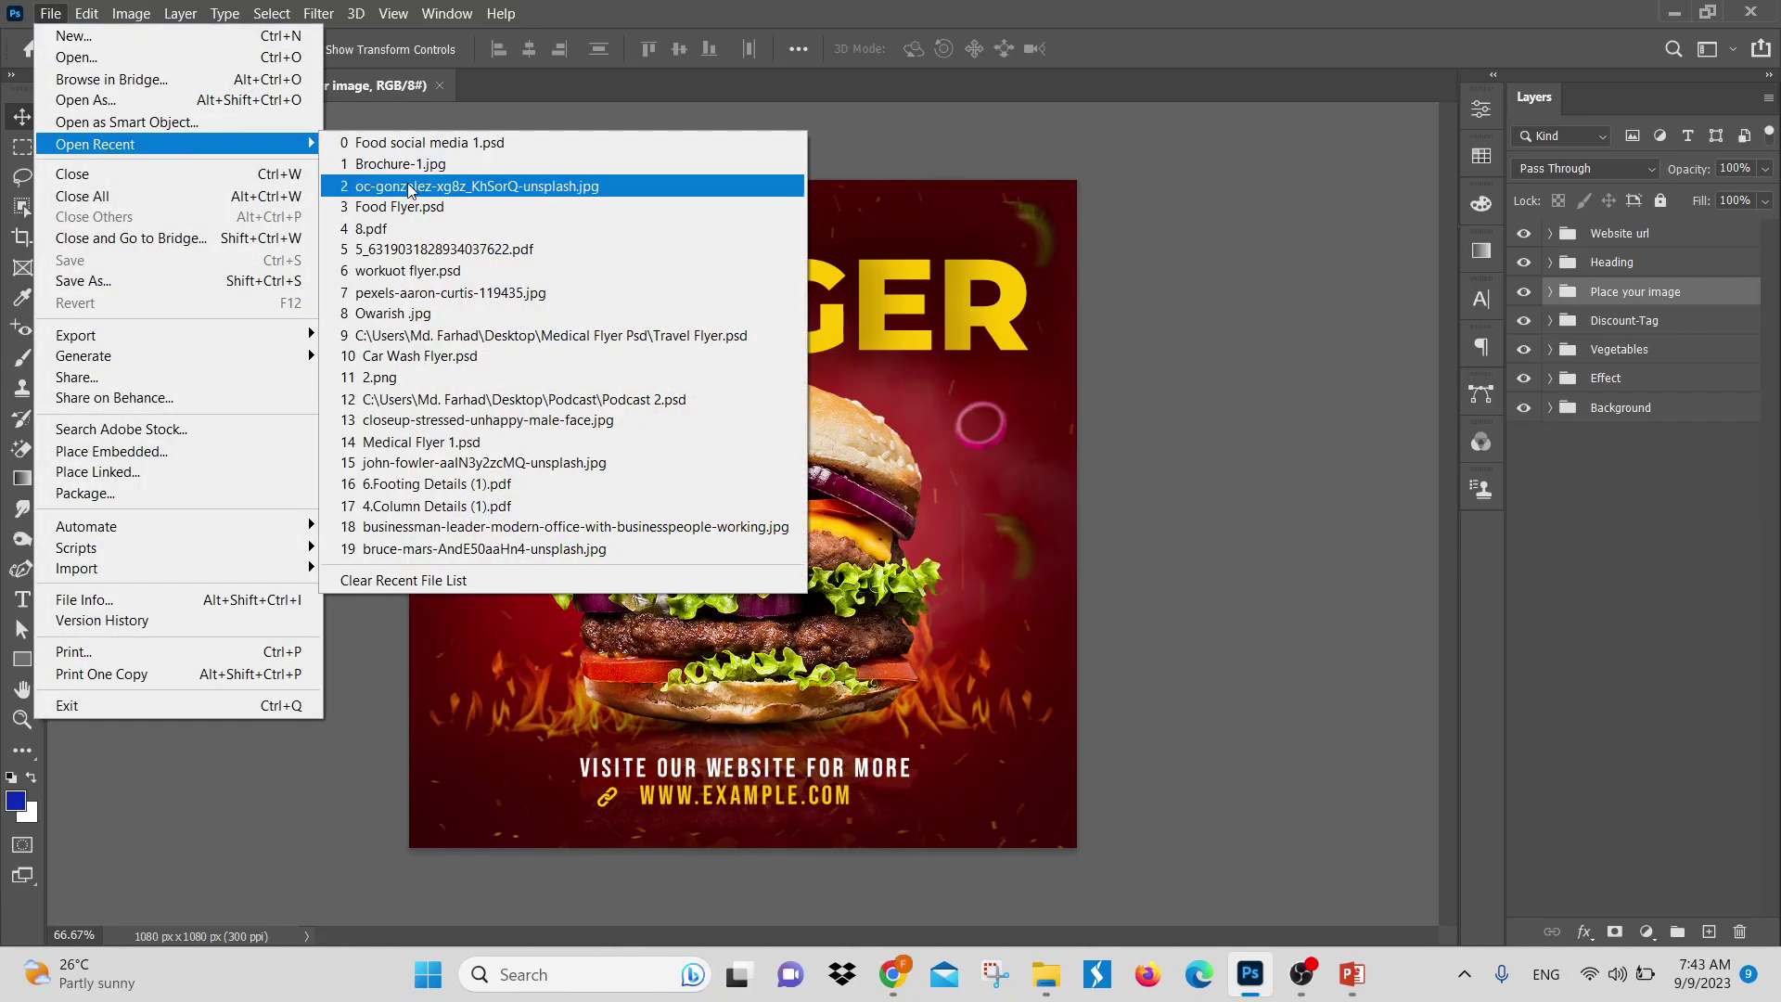
click(419, 232)
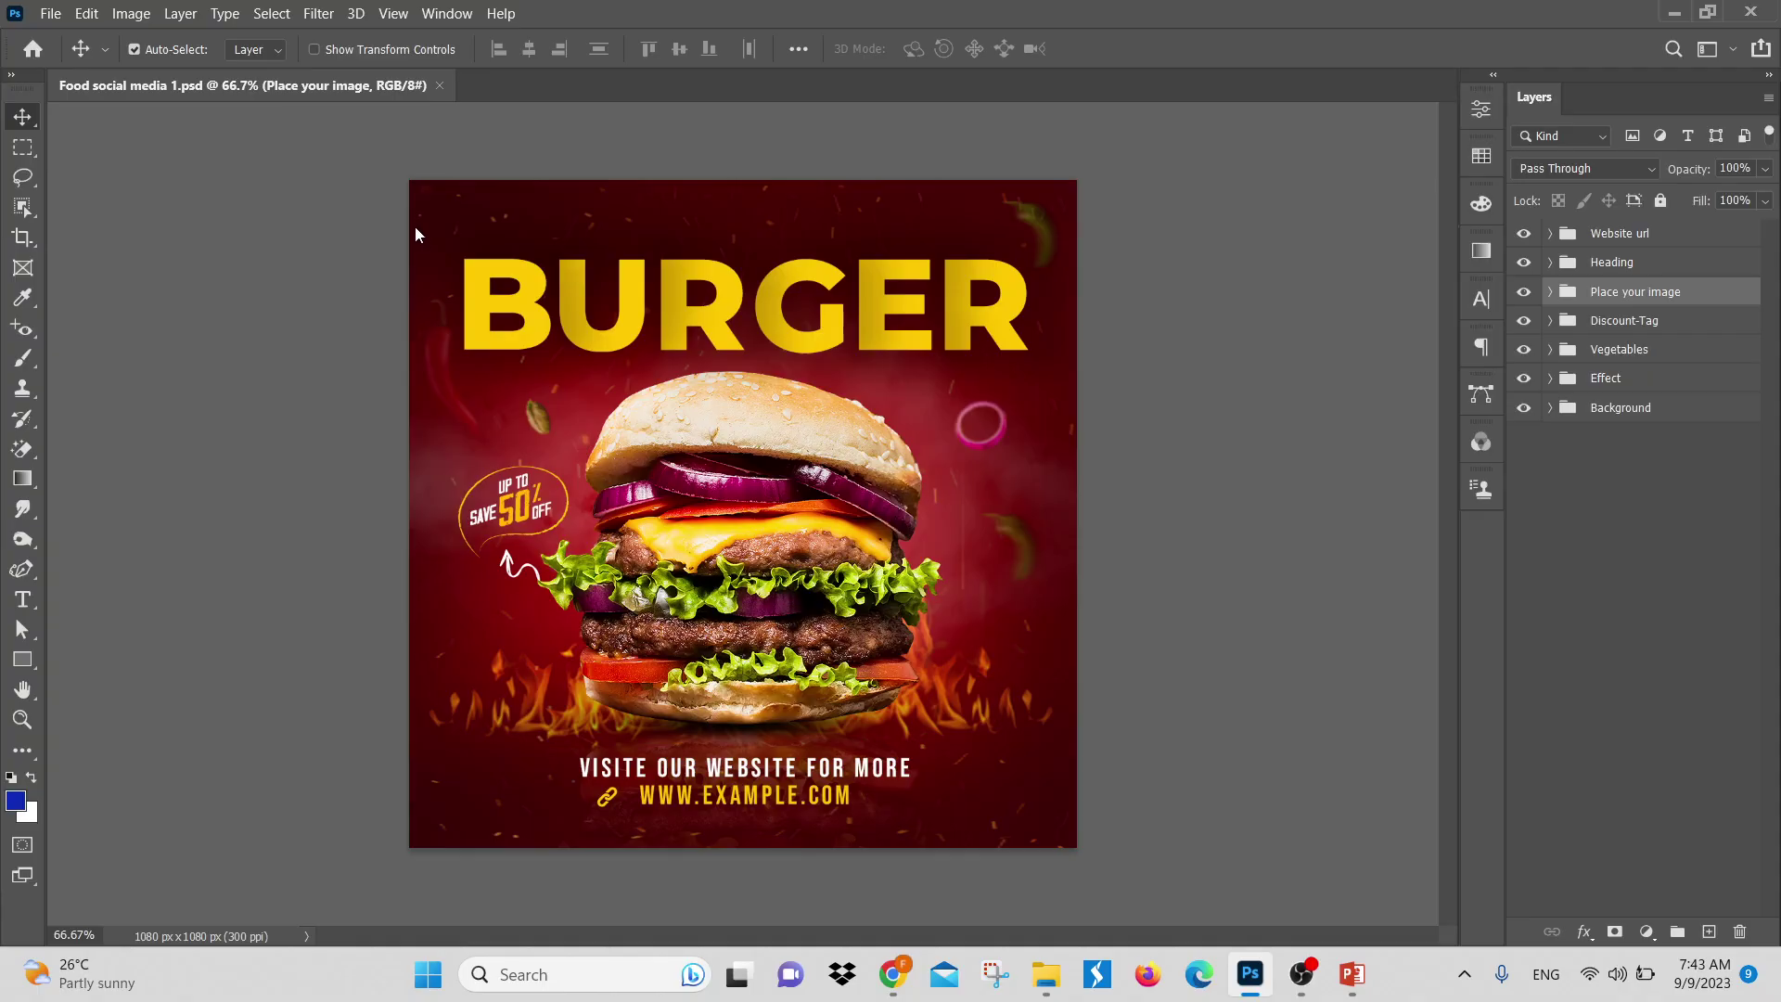
click(1168, 570)
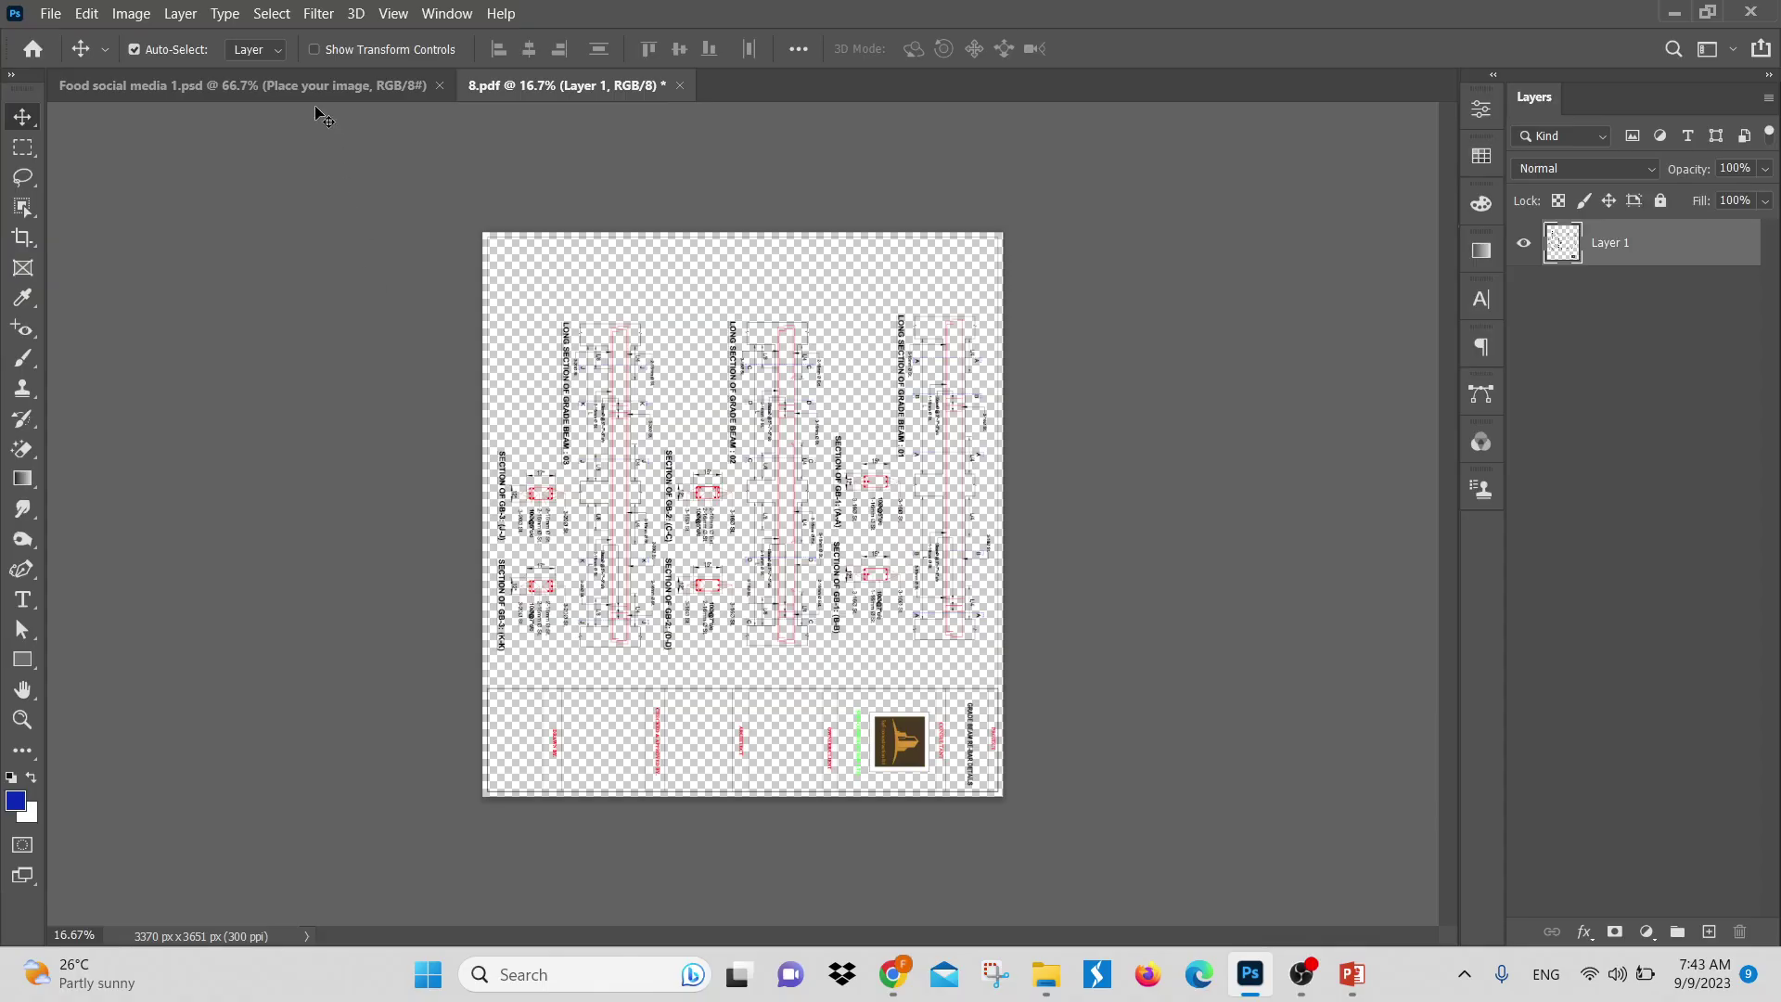
Make Food social media 1.psd the active document and close the others, discarding the changes to 8.pdf
click(274, 86)
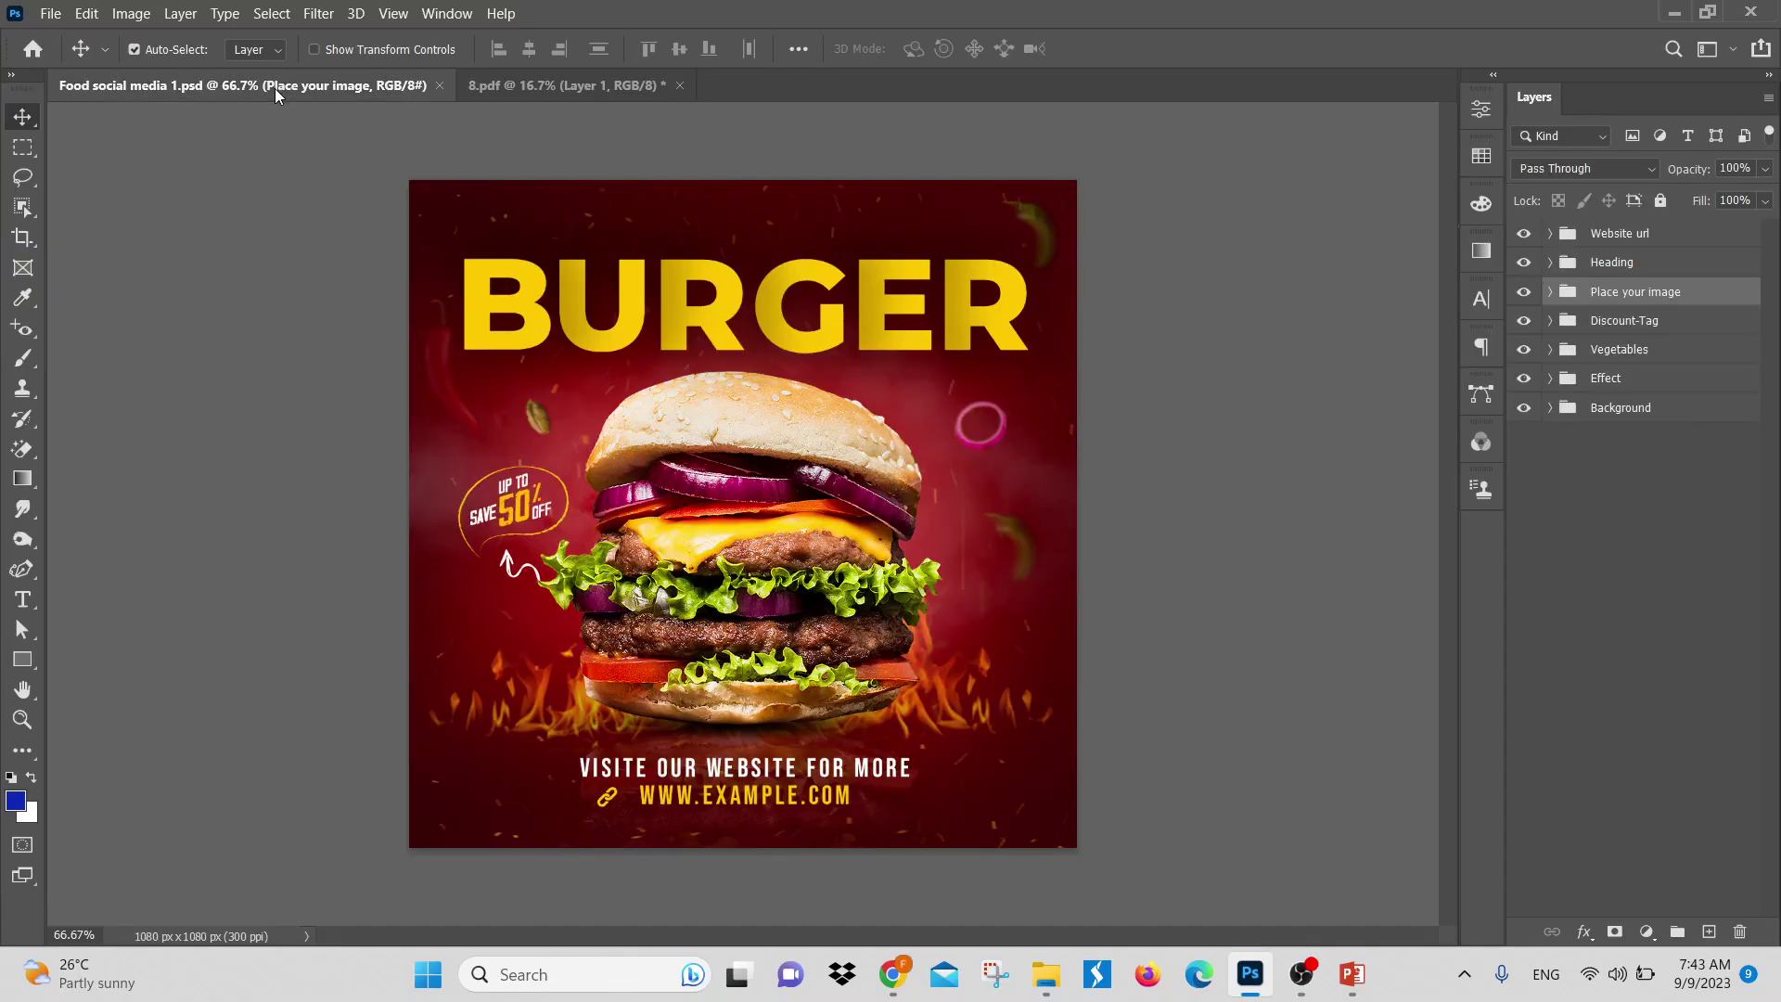
click(49, 15)
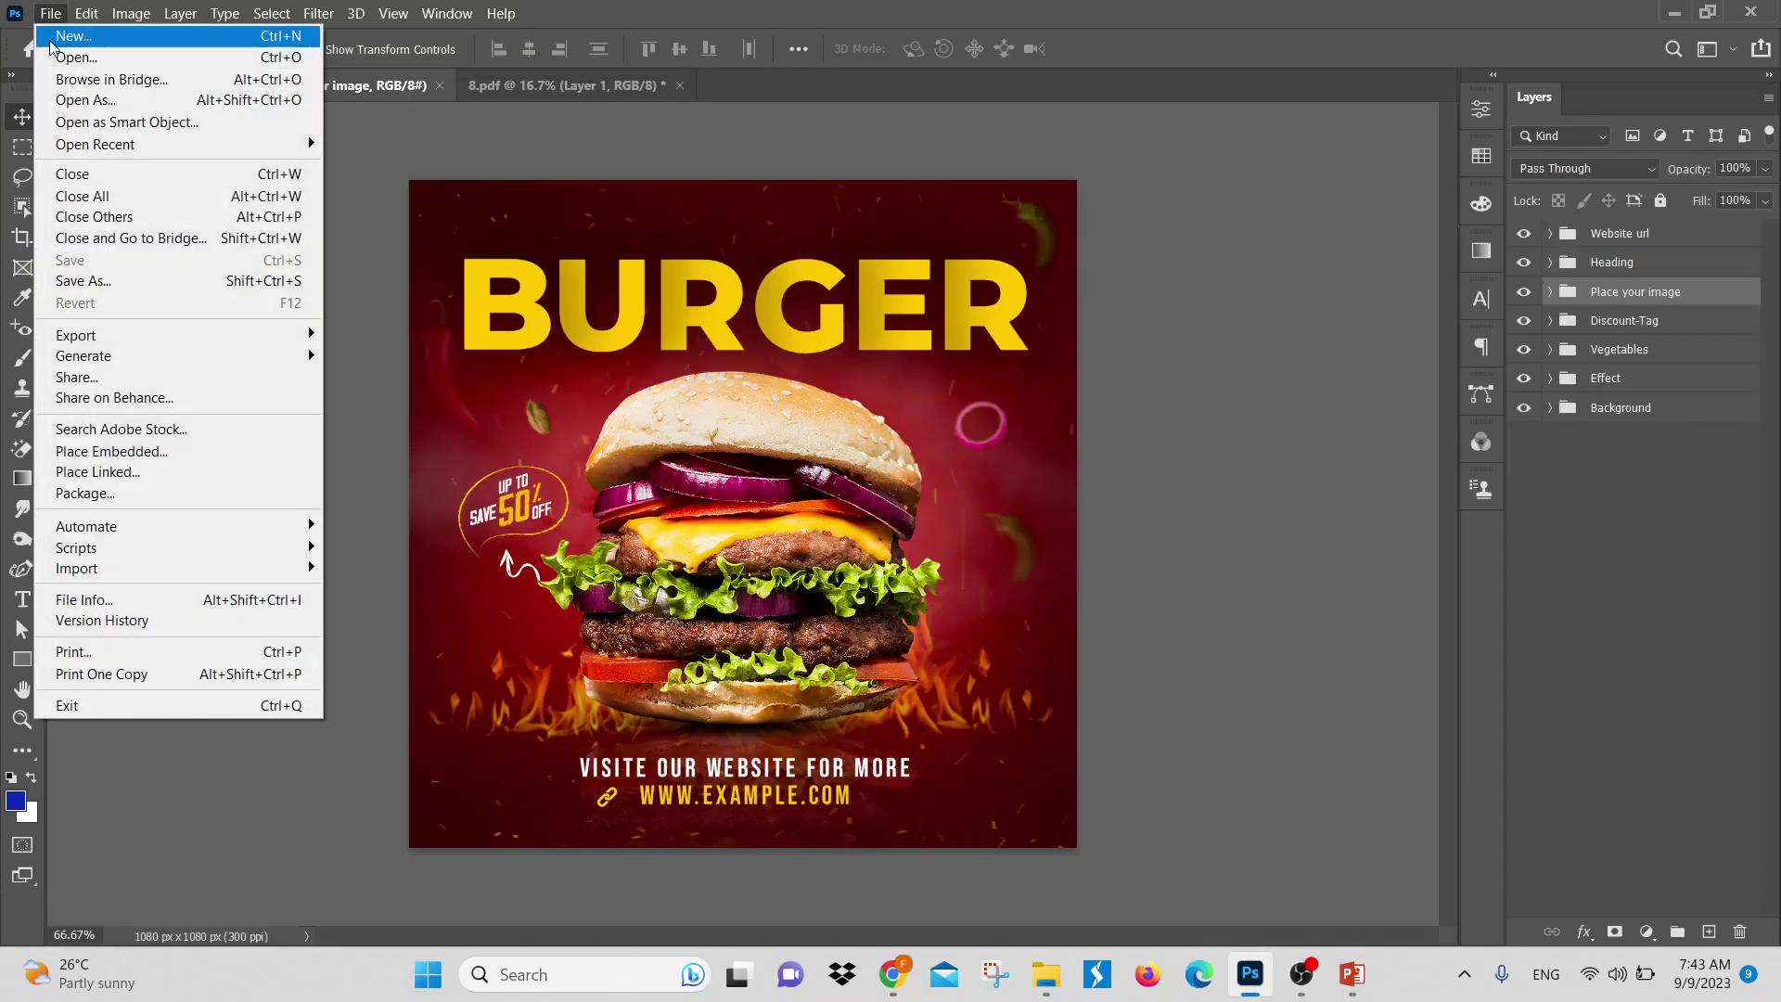
click(89, 219)
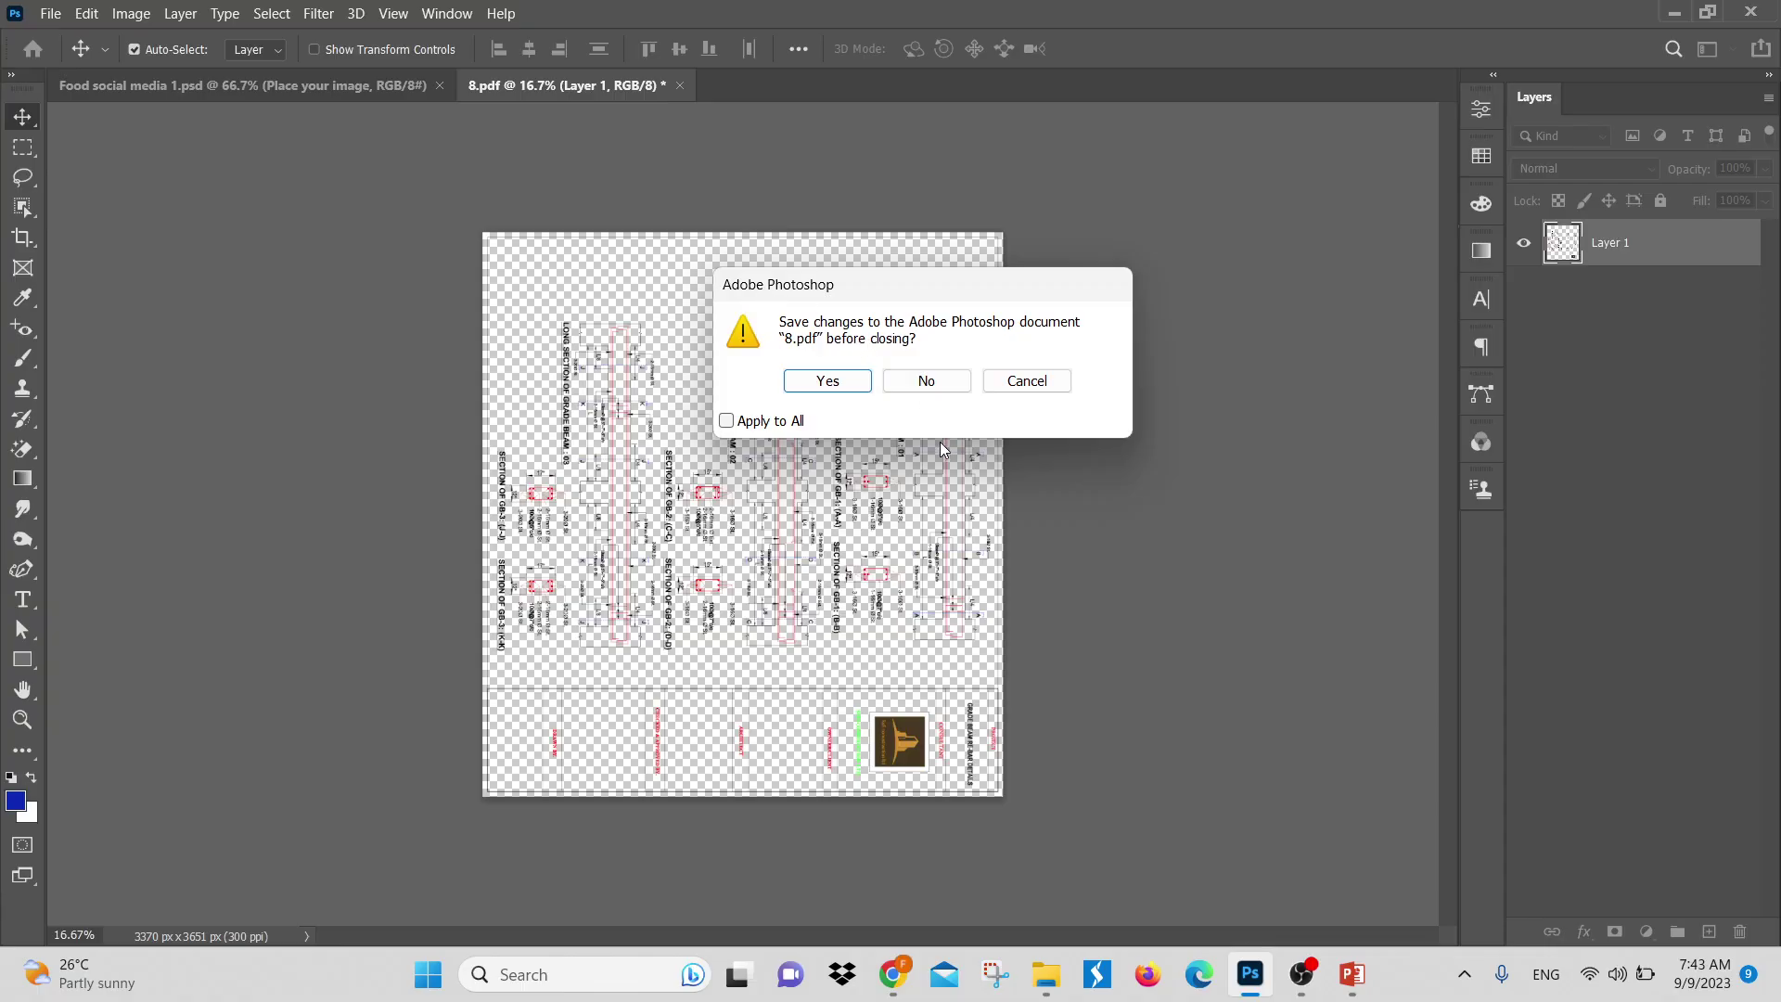
click(926, 382)
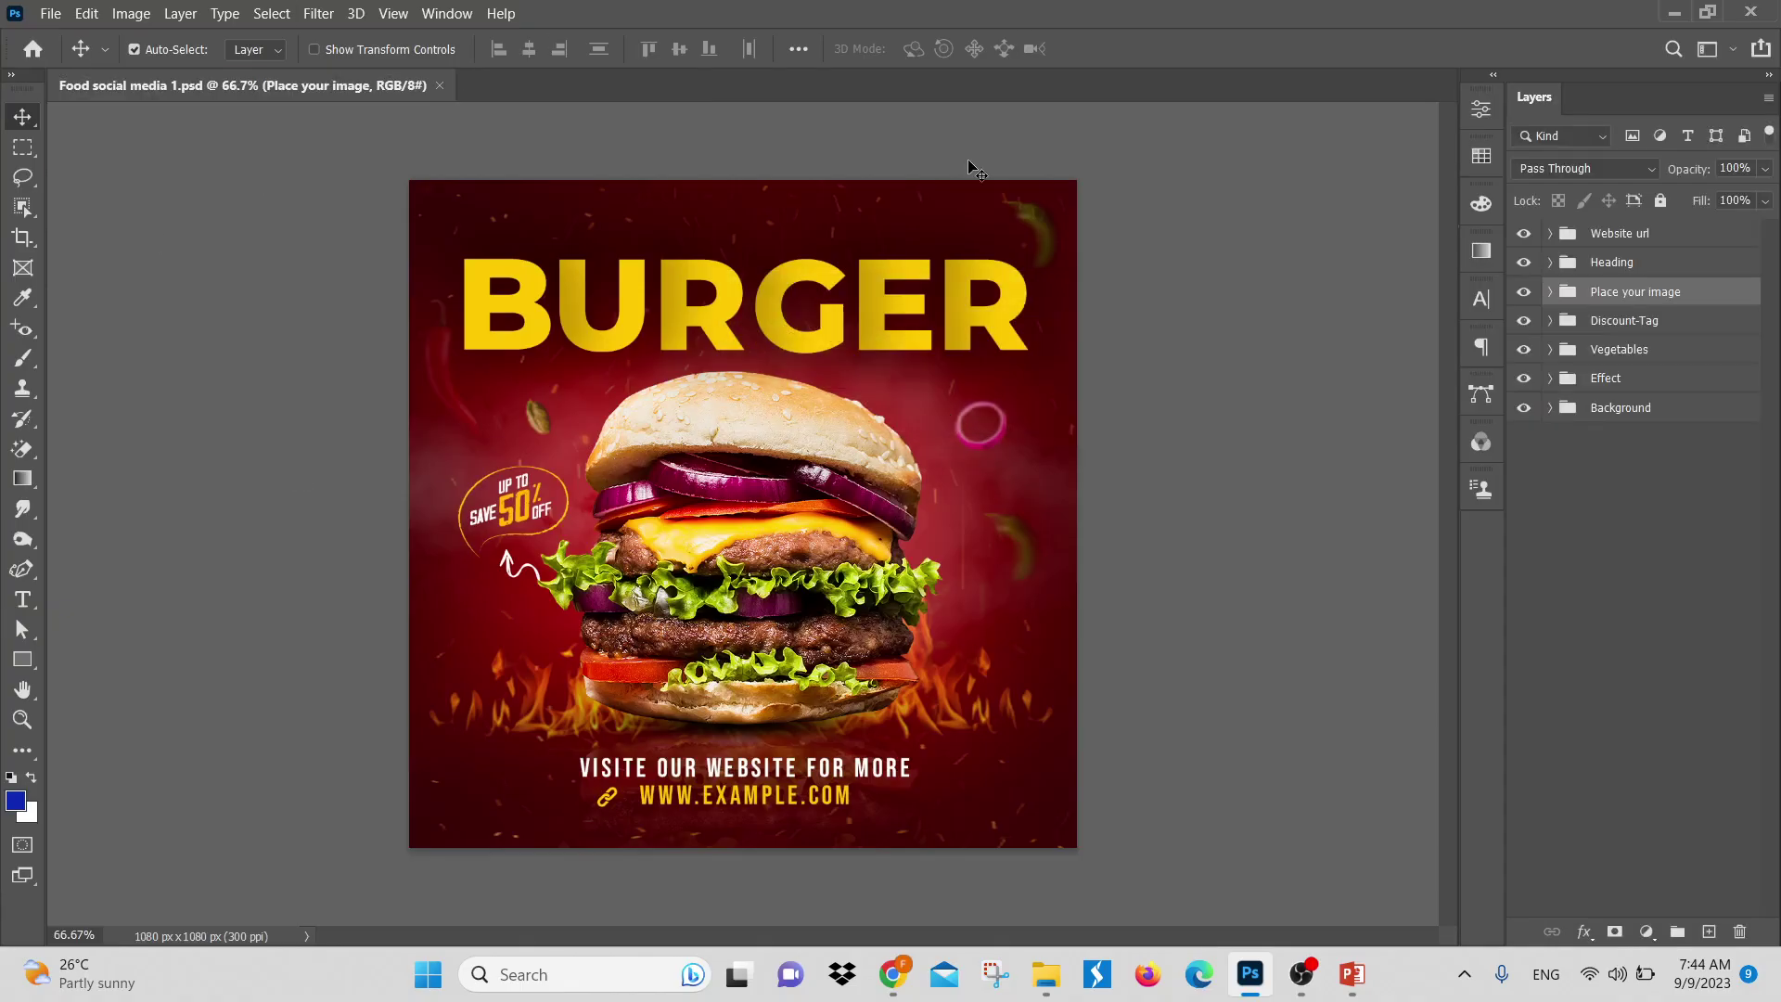
Create a new document from the recent 11.69 x 8.27 in, 300 ppi CMYK preset with a white background
click(49, 13)
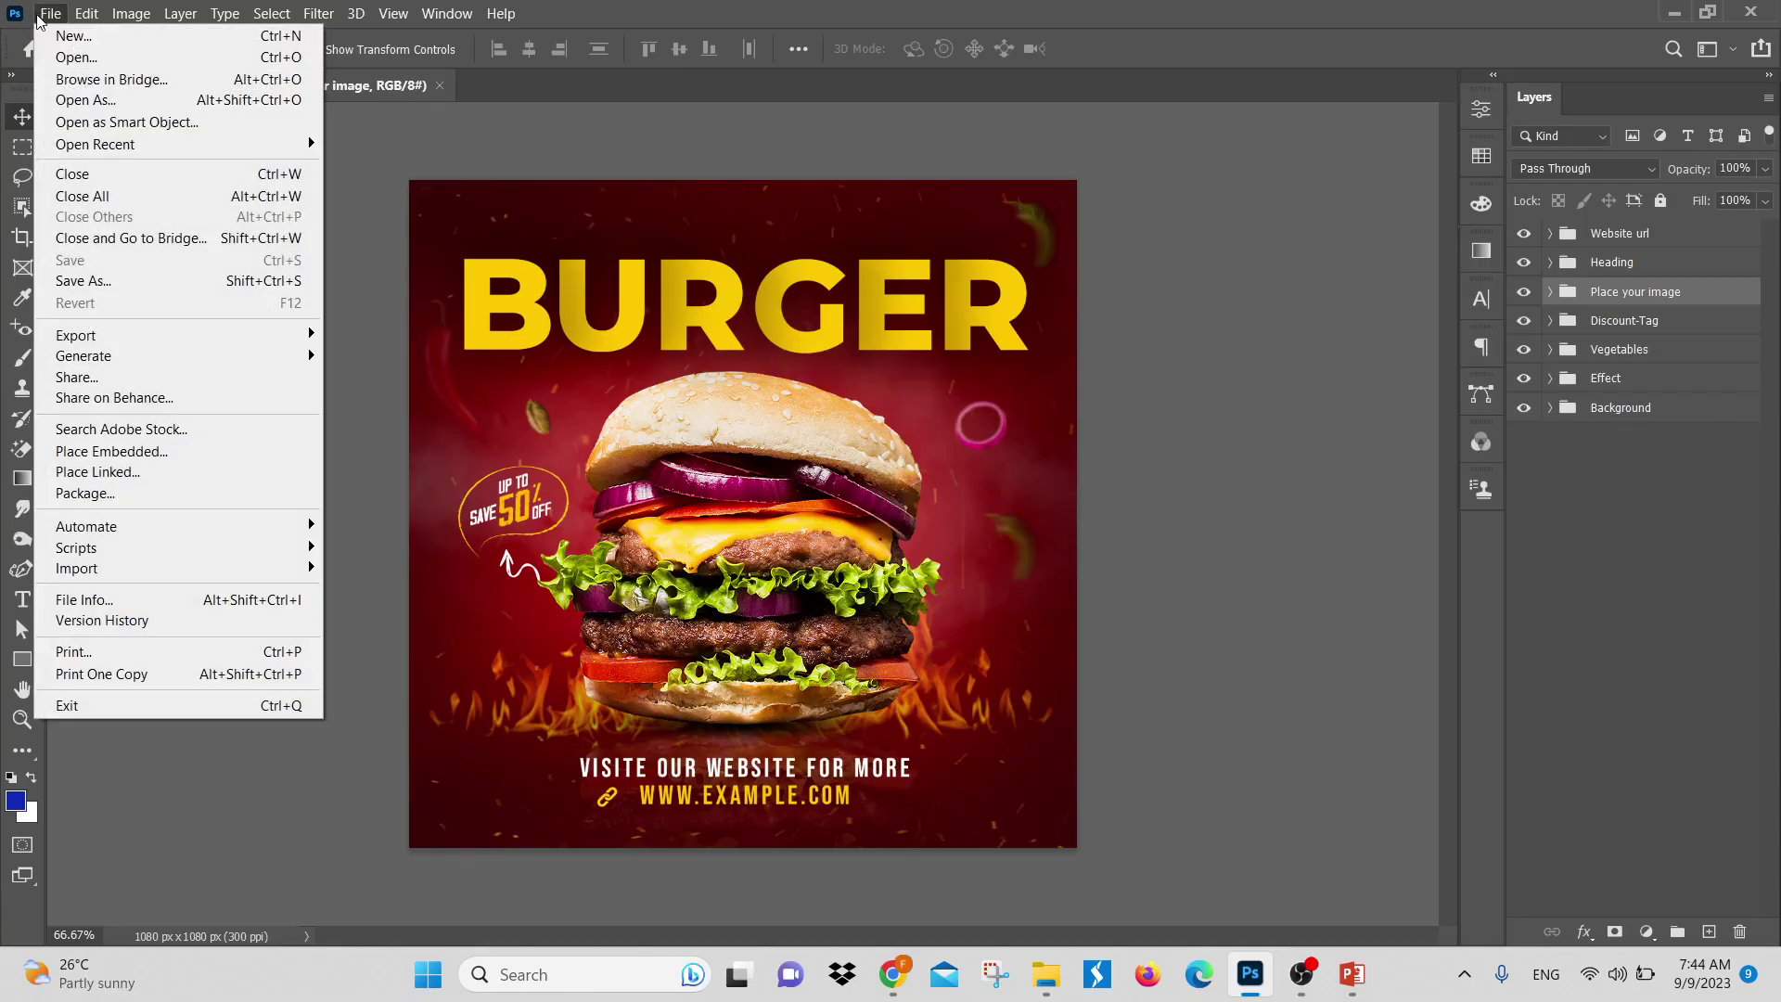
click(44, 51)
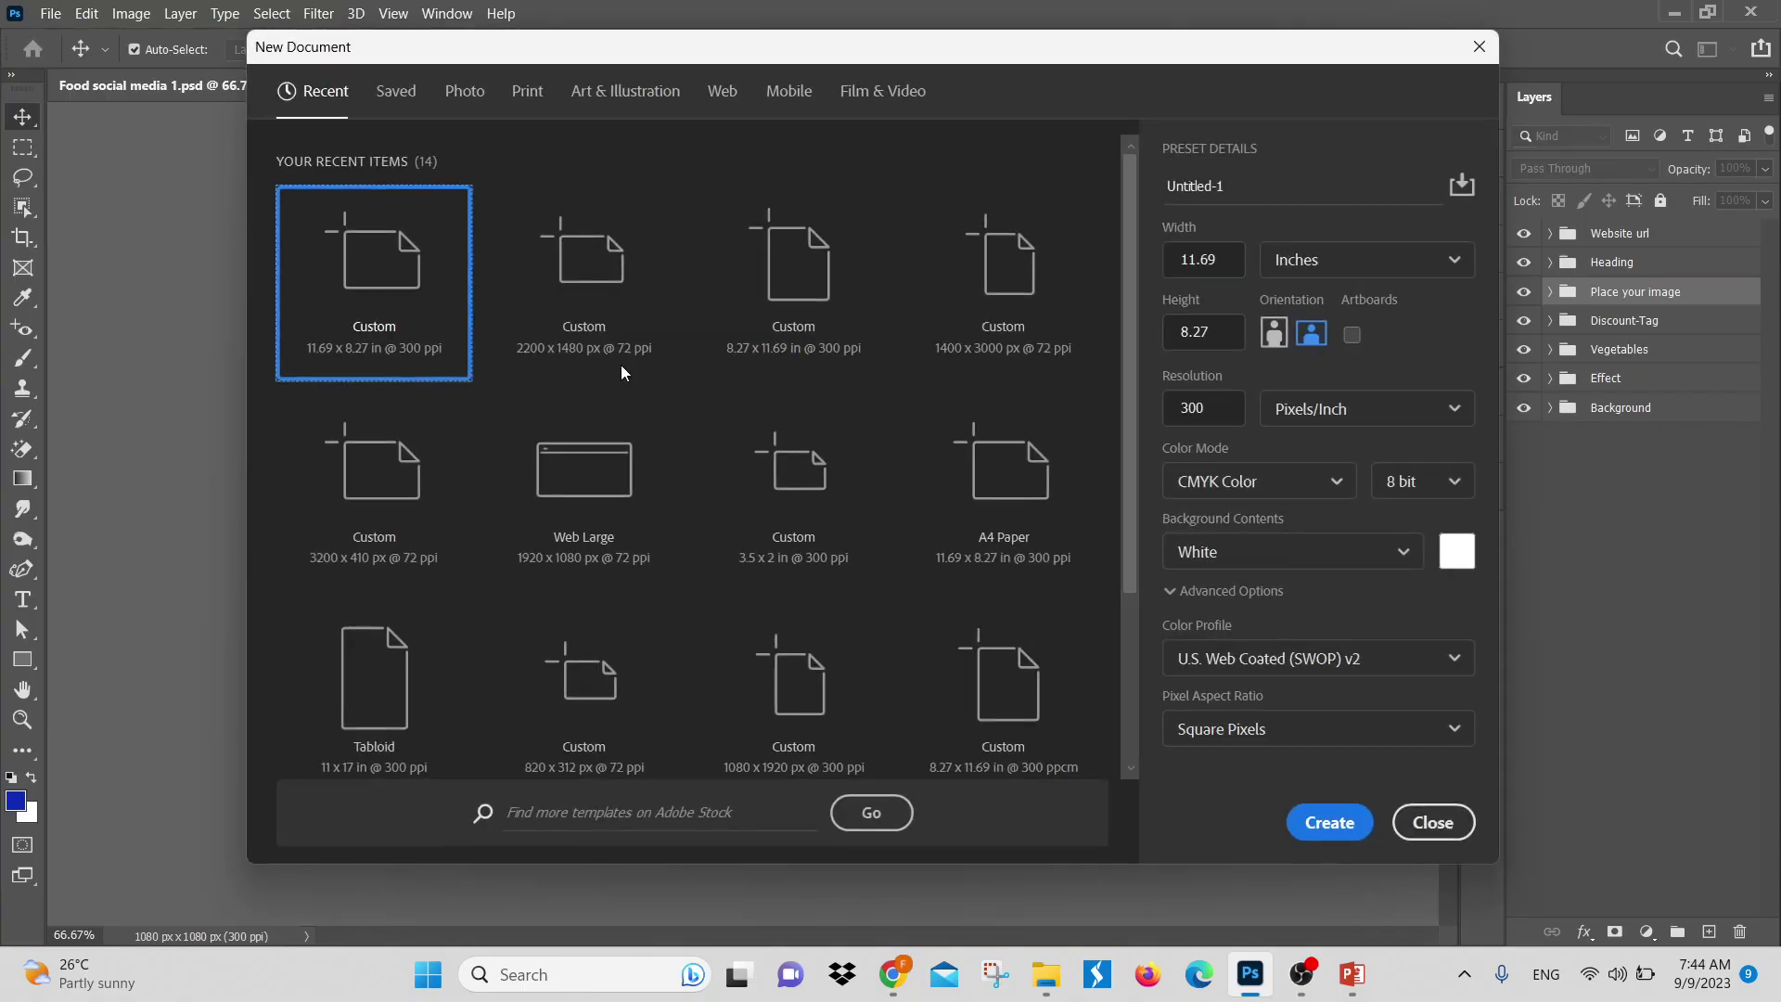
click(1318, 813)
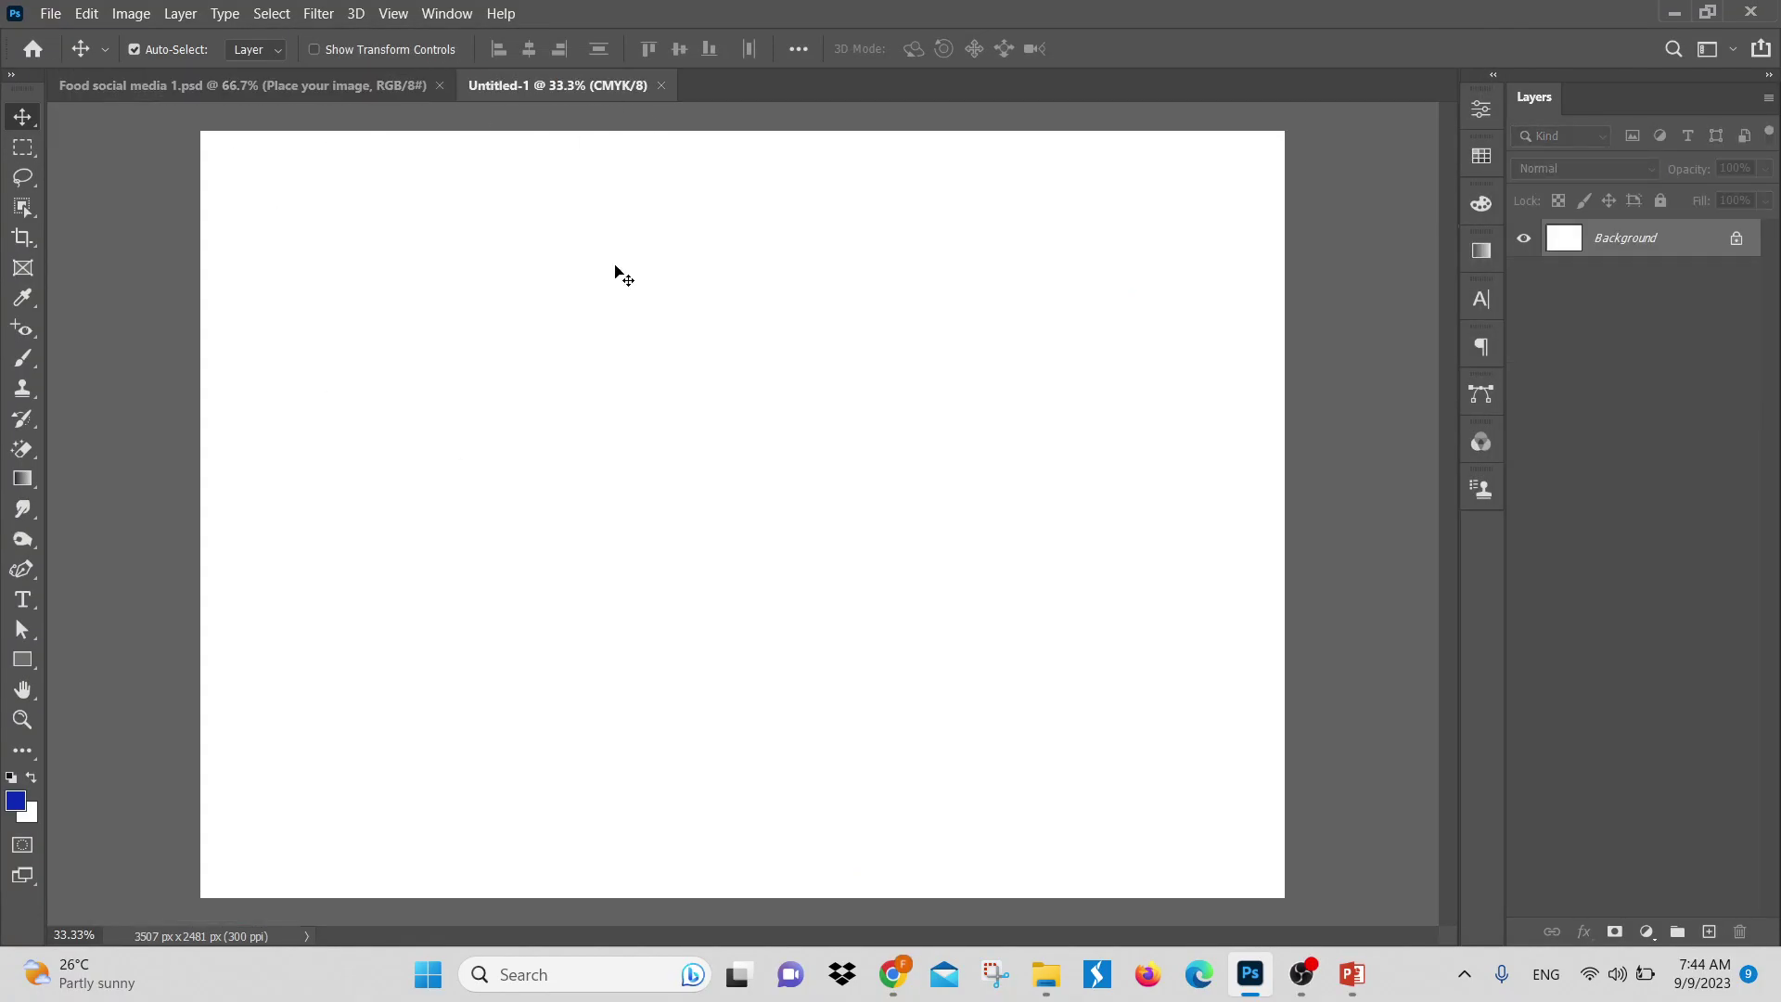
Return to Food social media 1.psd and close the blank document with Close Others
click(221, 79)
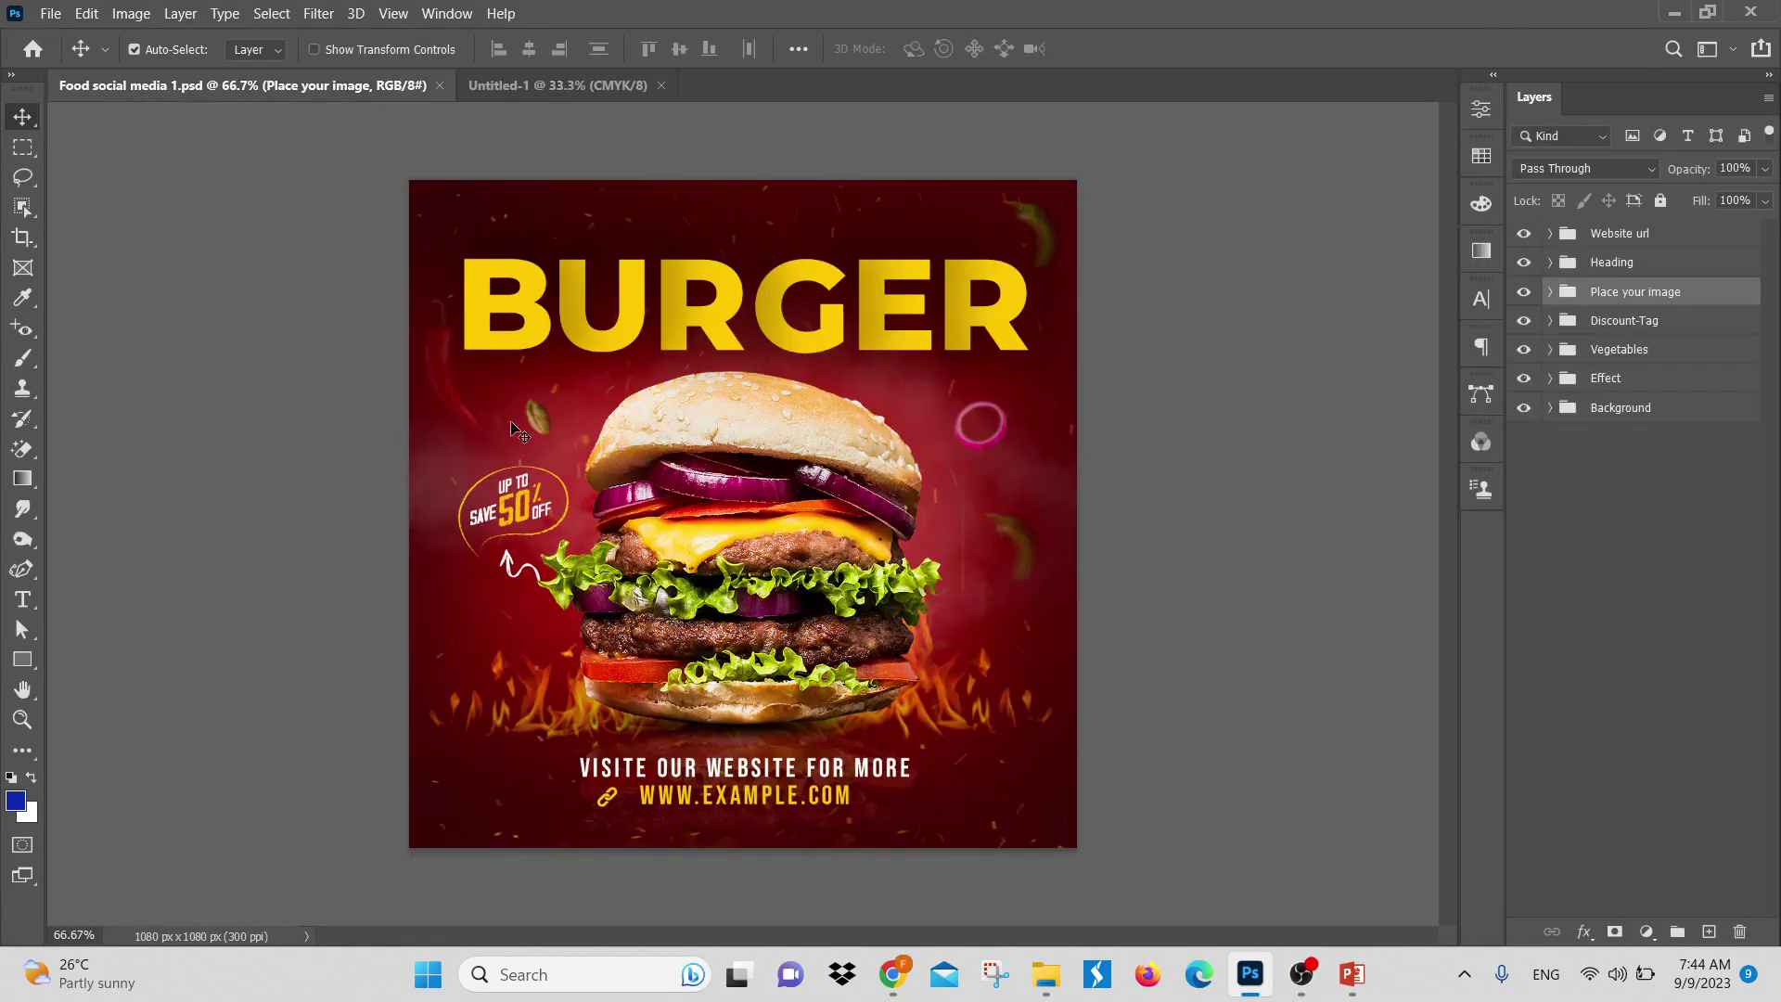
click(50, 15)
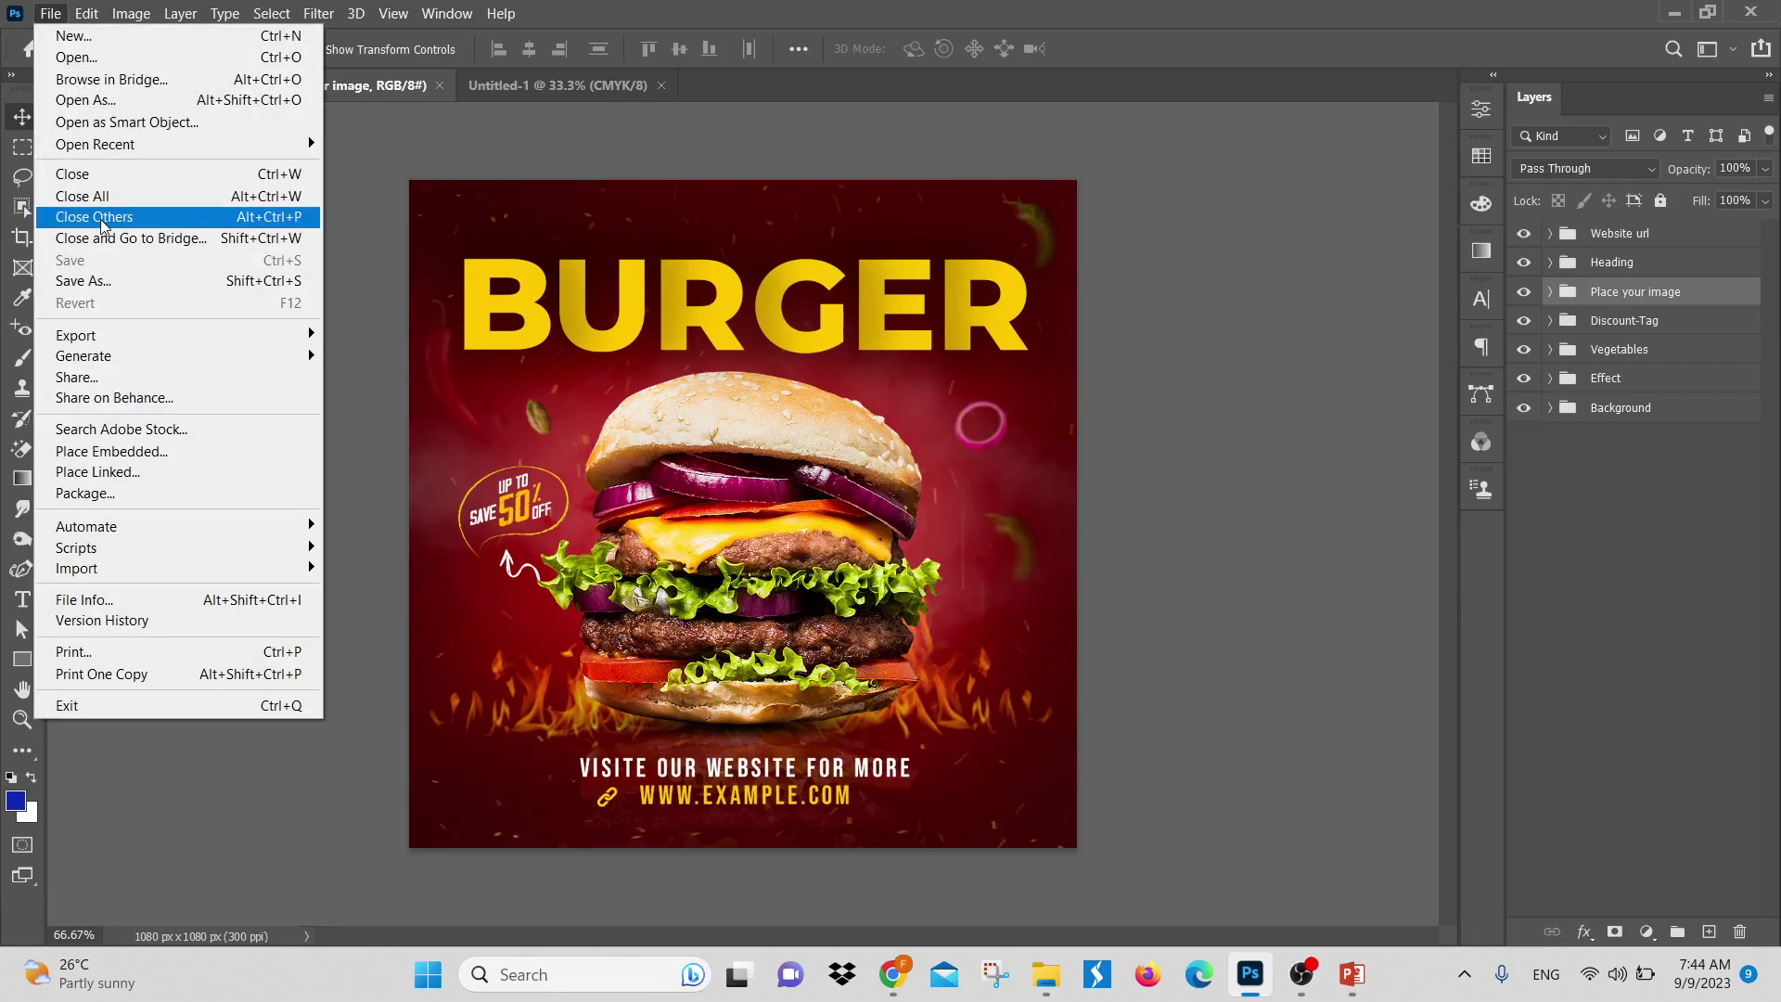
click(105, 223)
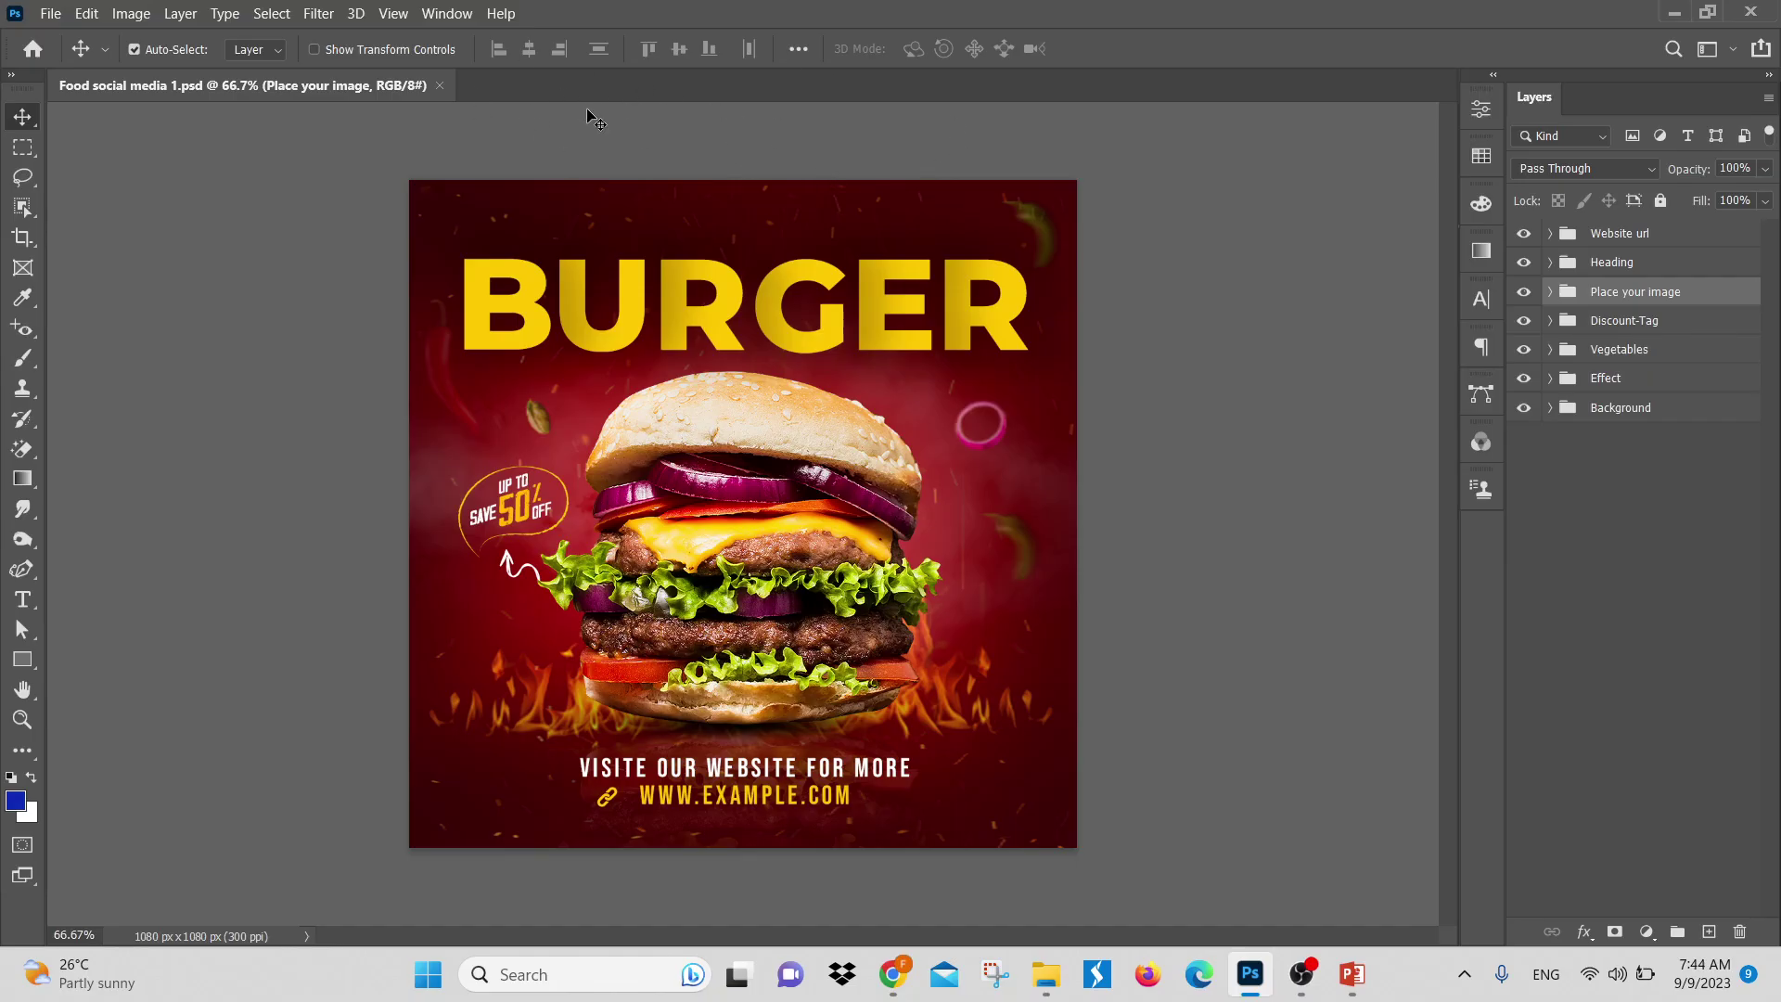
click(50, 13)
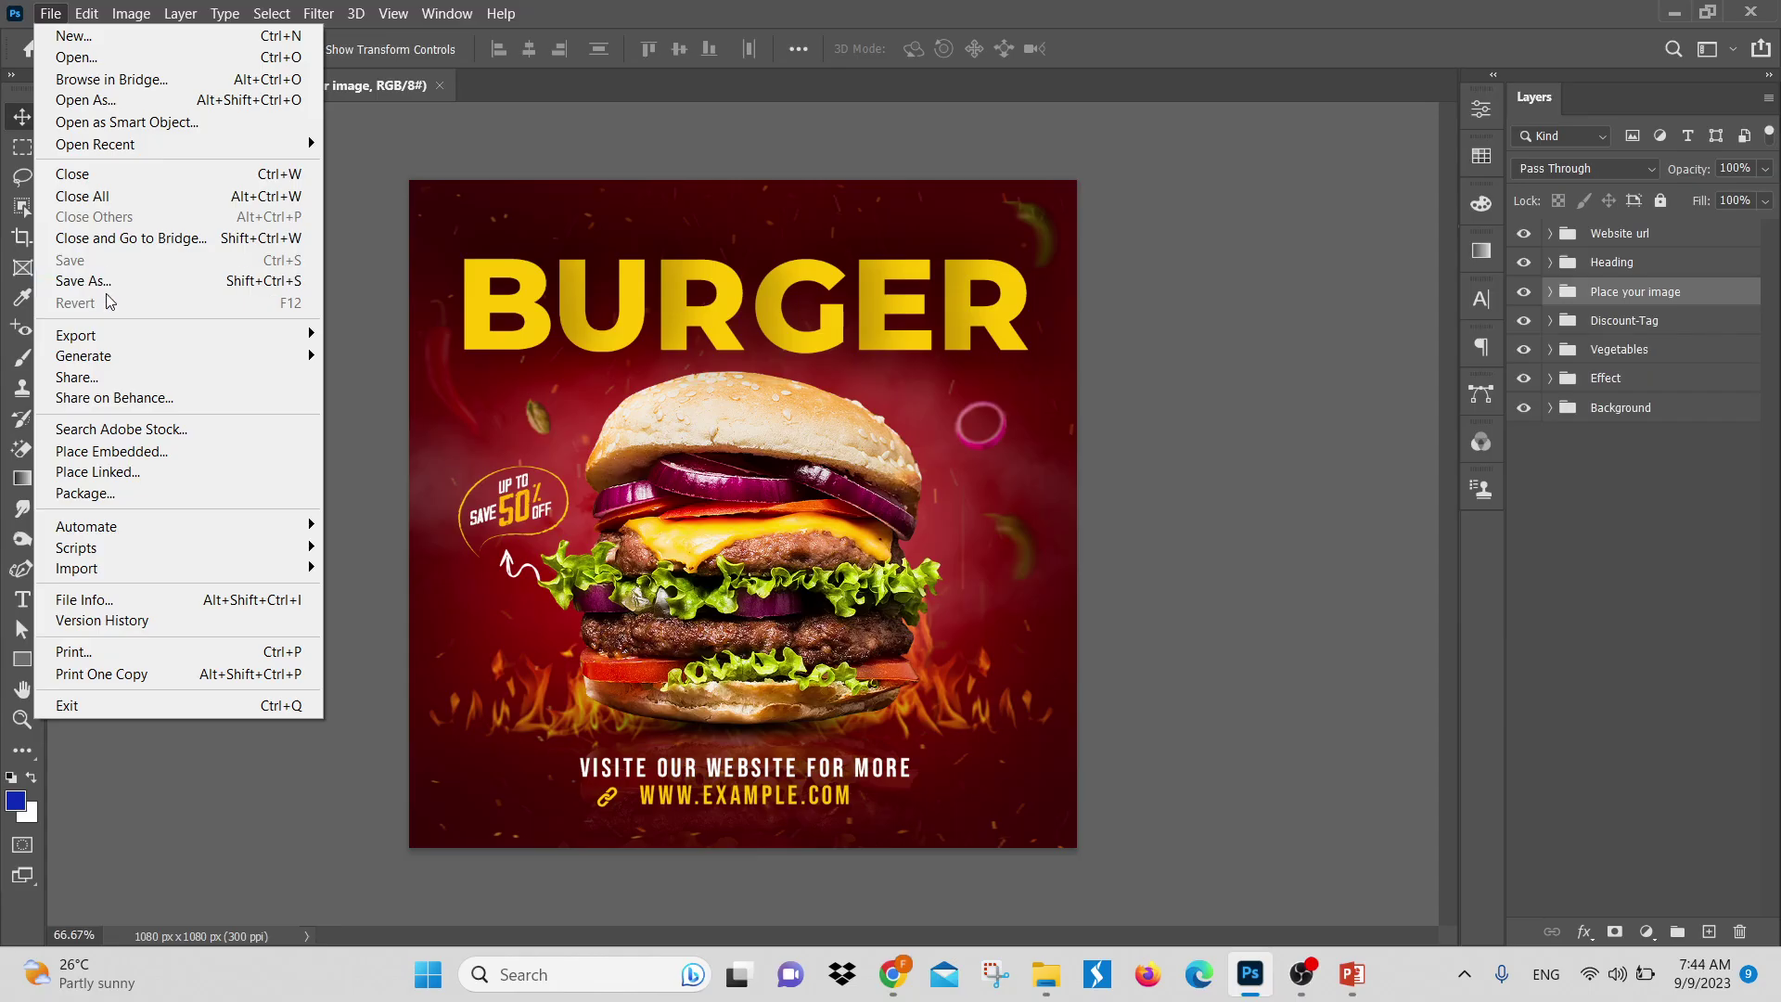
click(431, 121)
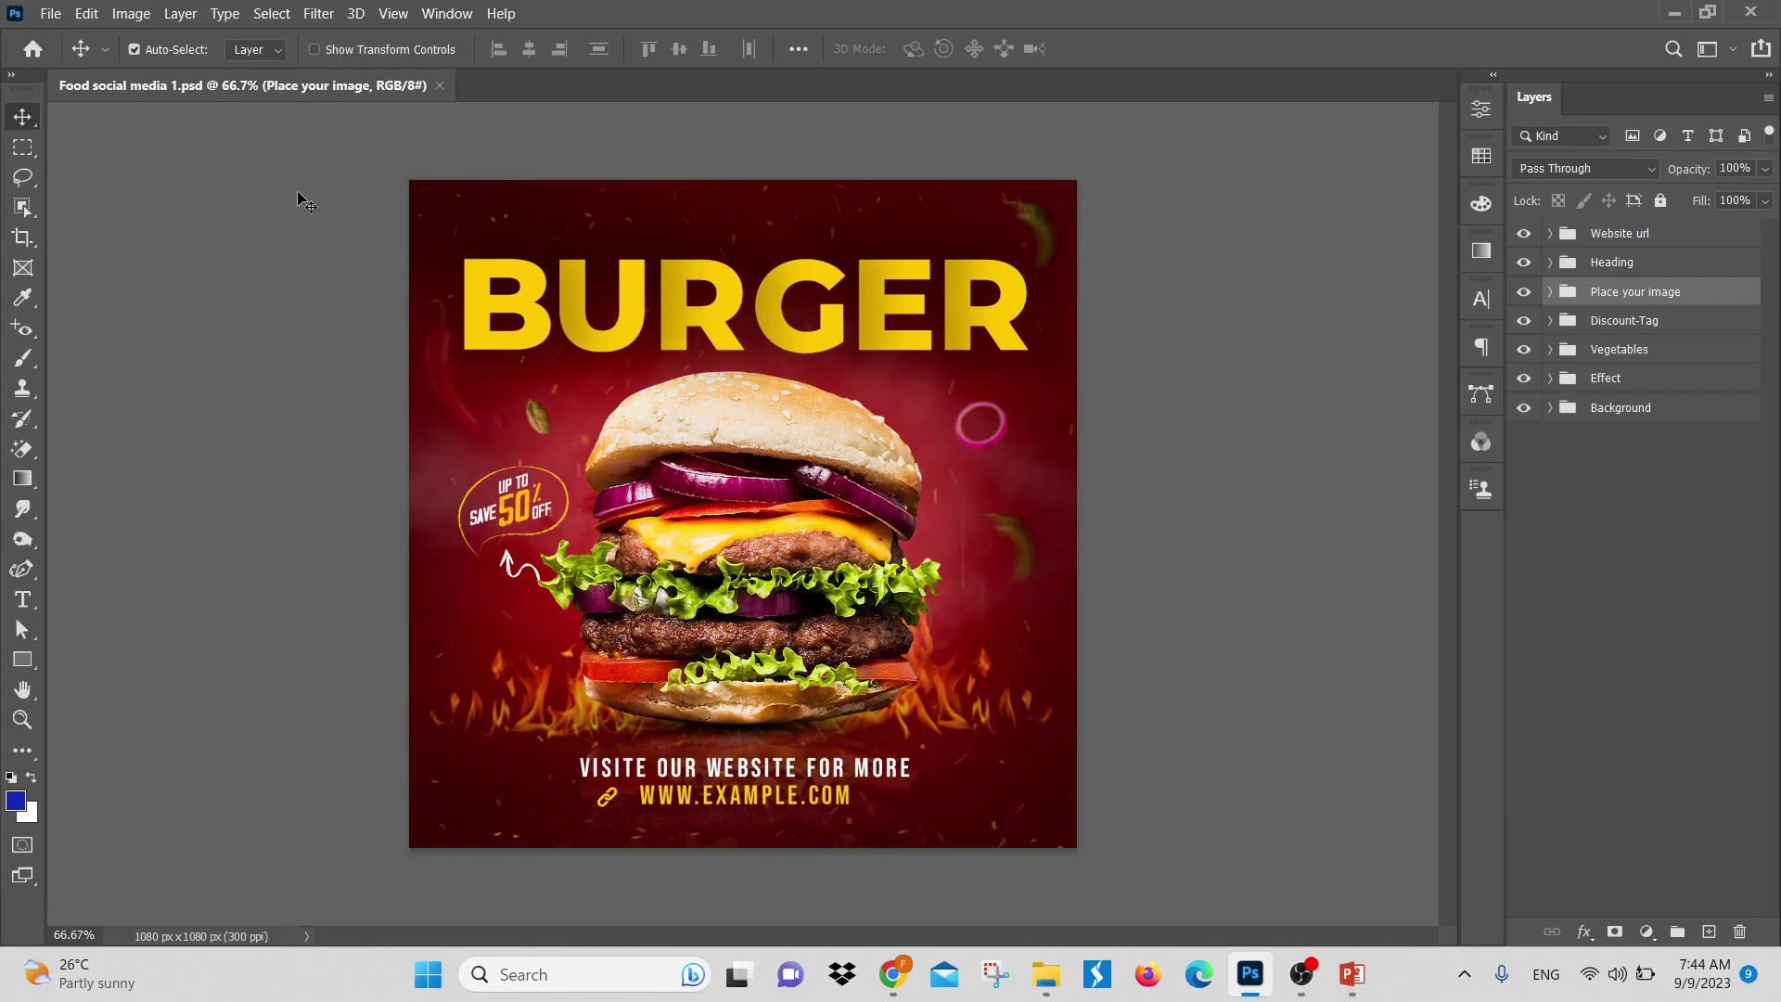
Create another blank white document from the 11.69 x 8.27 in, 300 ppi CMYK preset beside the burger design
click(49, 13)
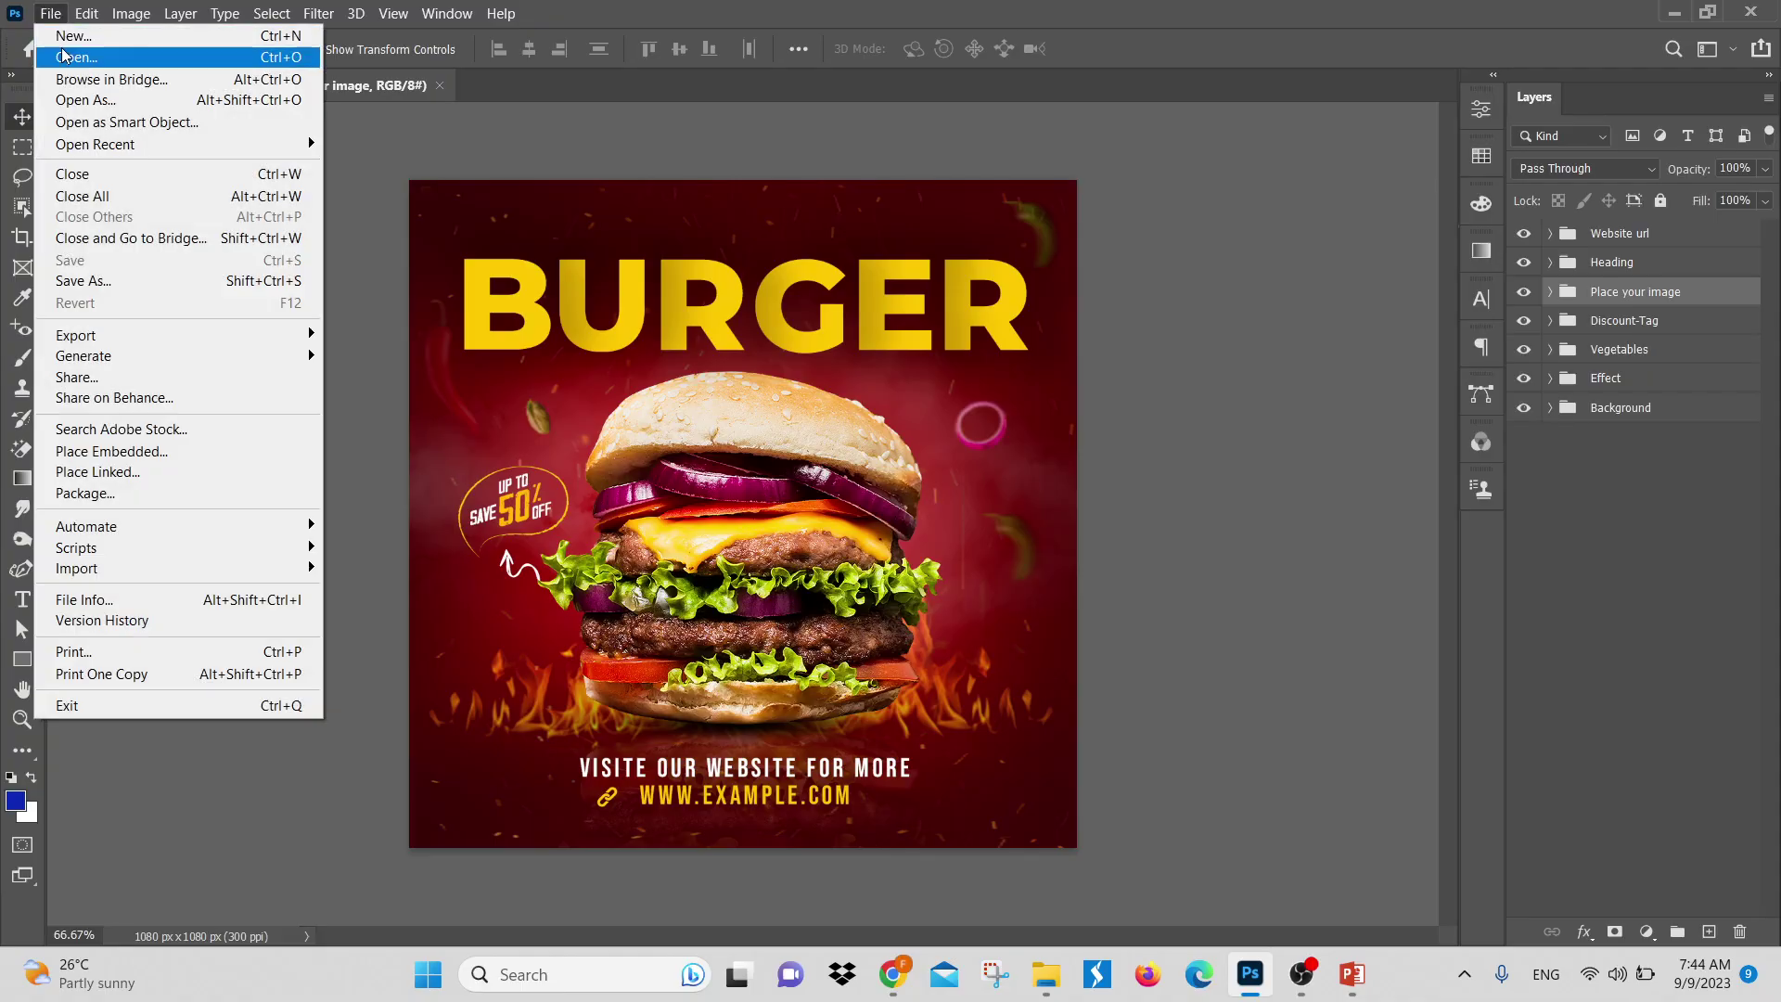
click(46, 32)
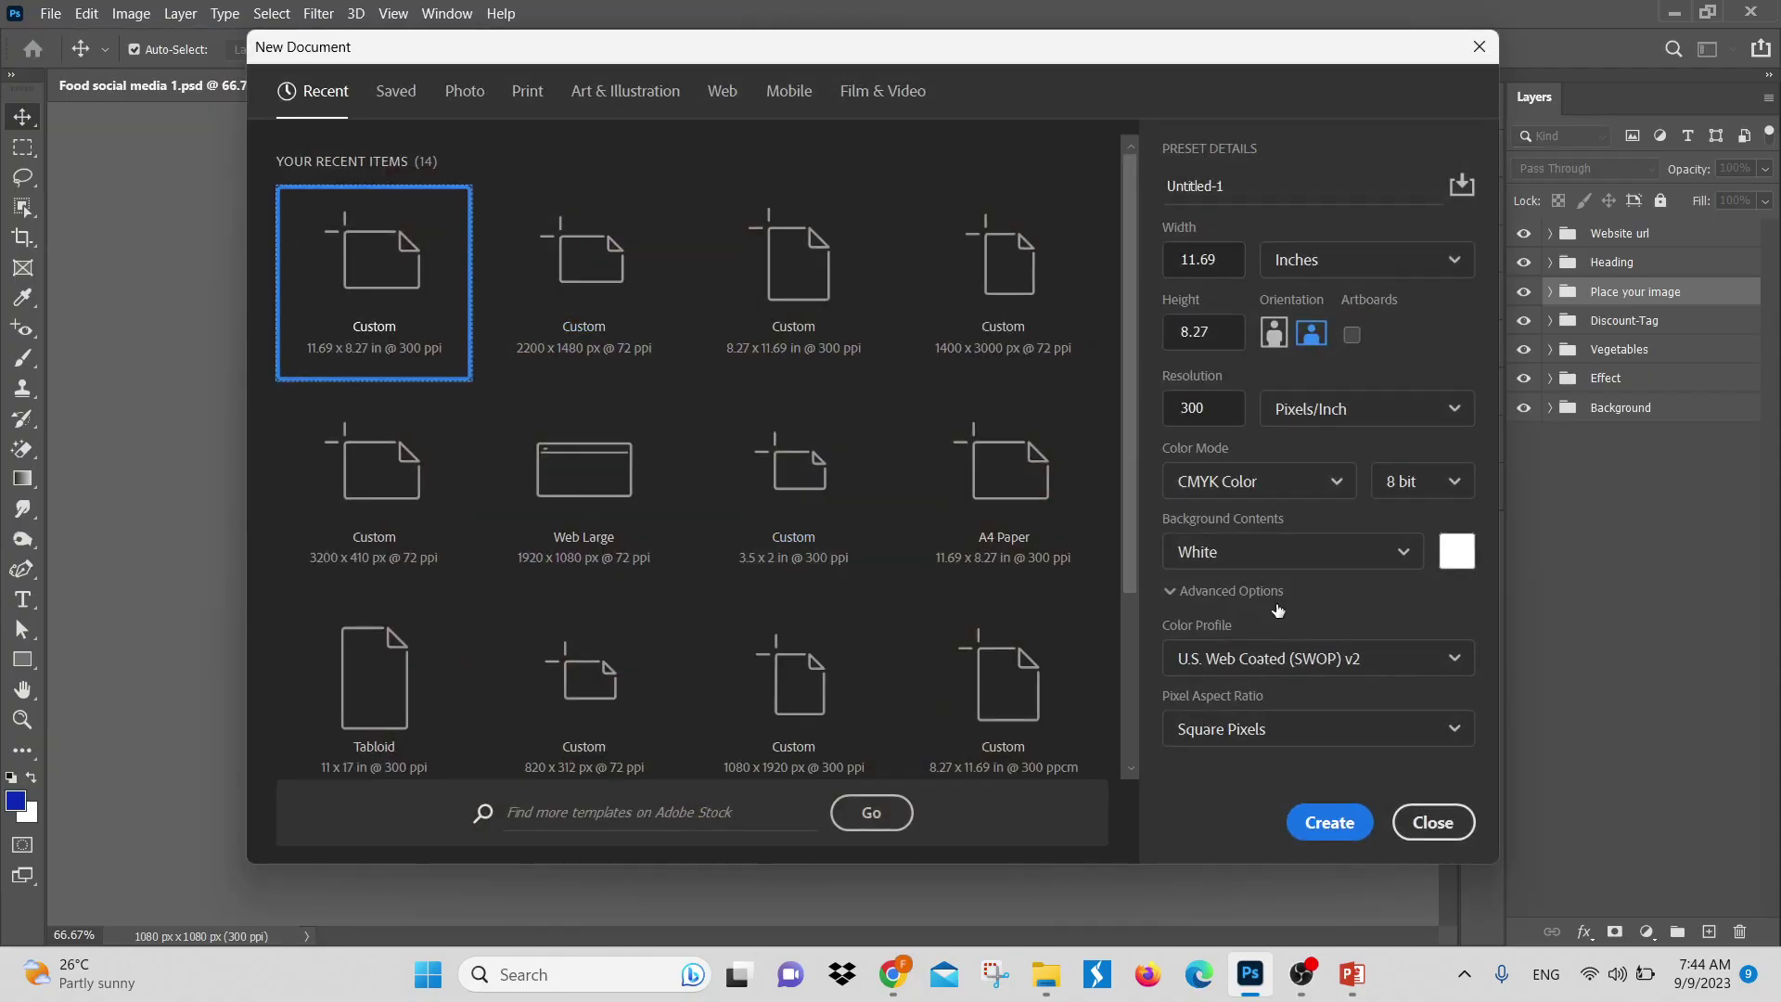
click(1326, 819)
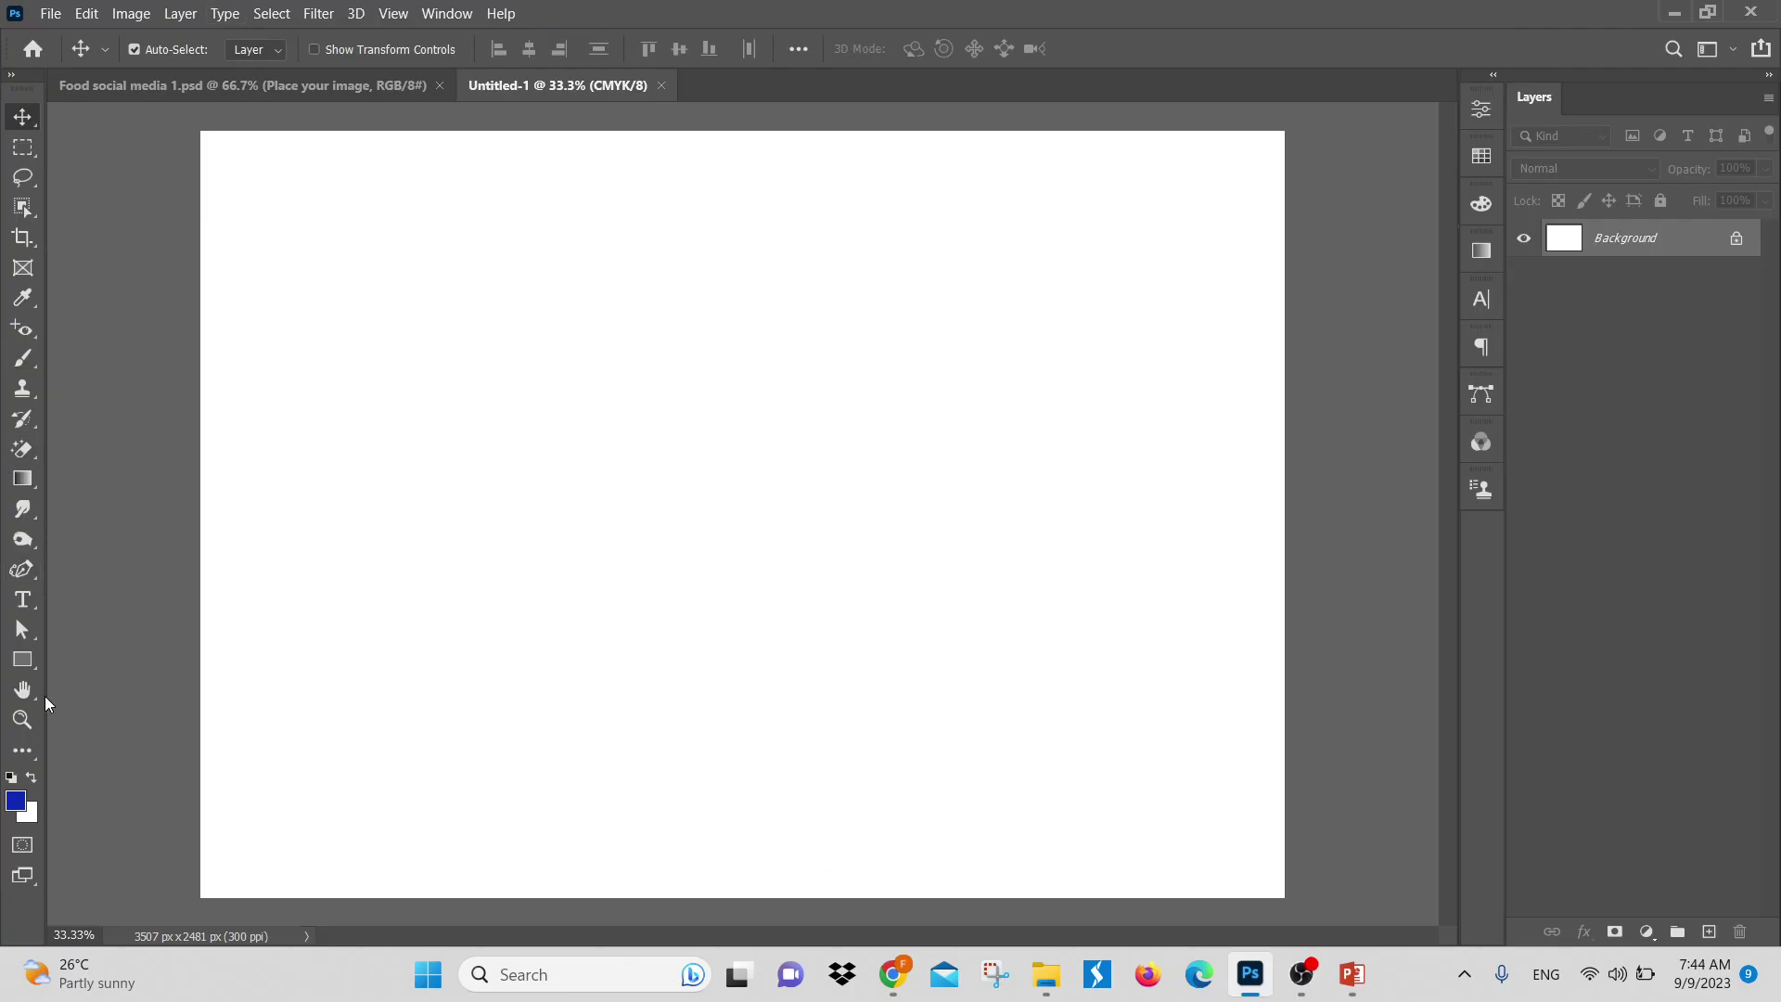
Draw a blue rectangle about 496 x 2748 px along the canvas's left edge and move it up to cover the full height
click(14, 663)
drag(192, 142, 345, 989)
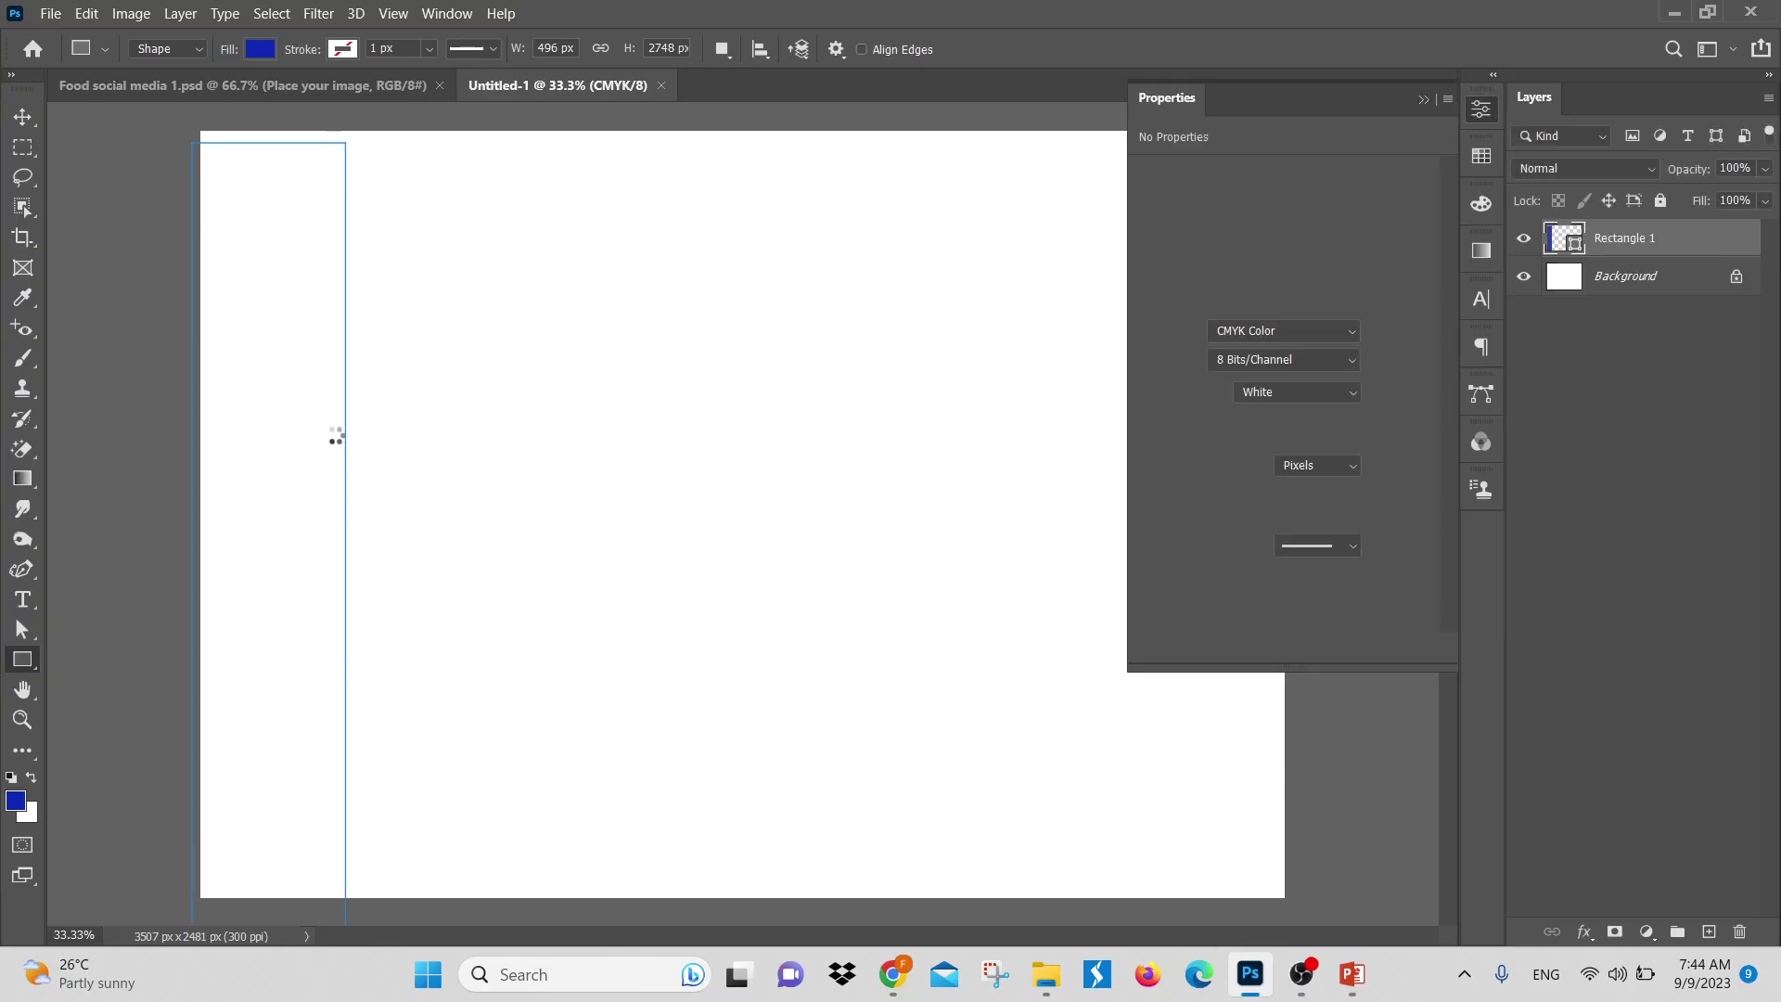
click(22, 116)
drag(246, 422, 247, 382)
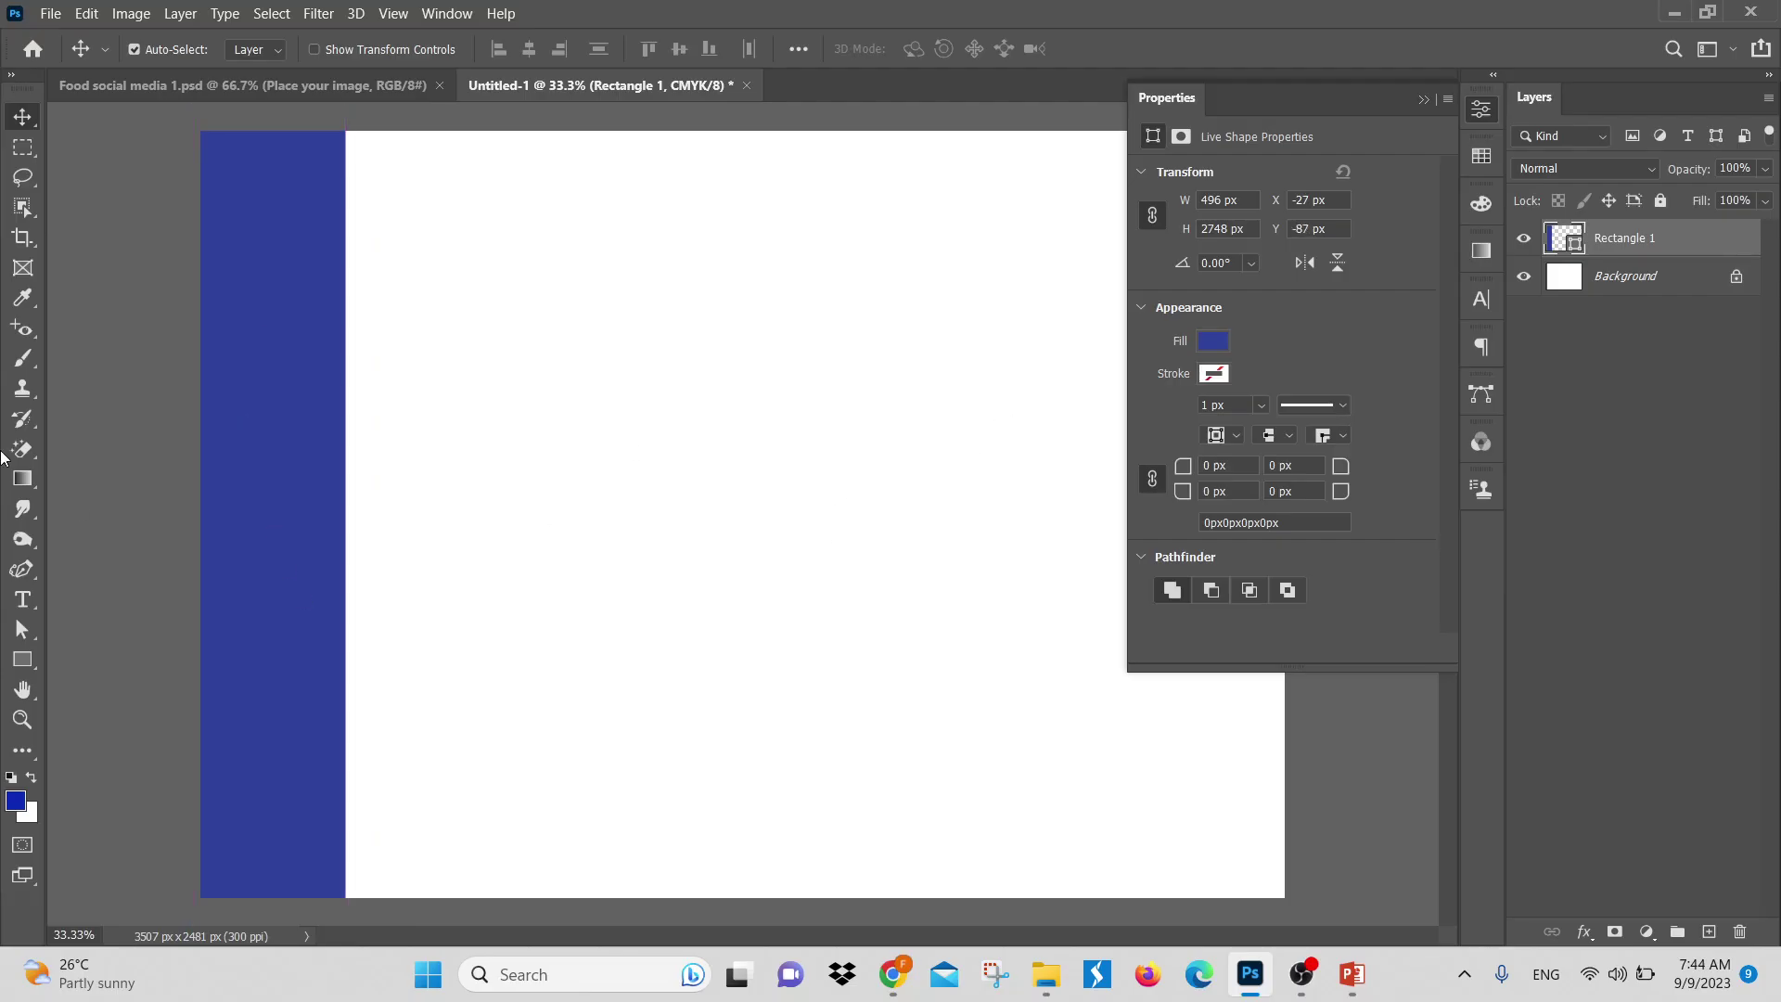
Add a text box about 2103 x 1005 px on the white area, reading LOREM in 150 pt Kenyan Coffee Bold Italic
click(22, 599)
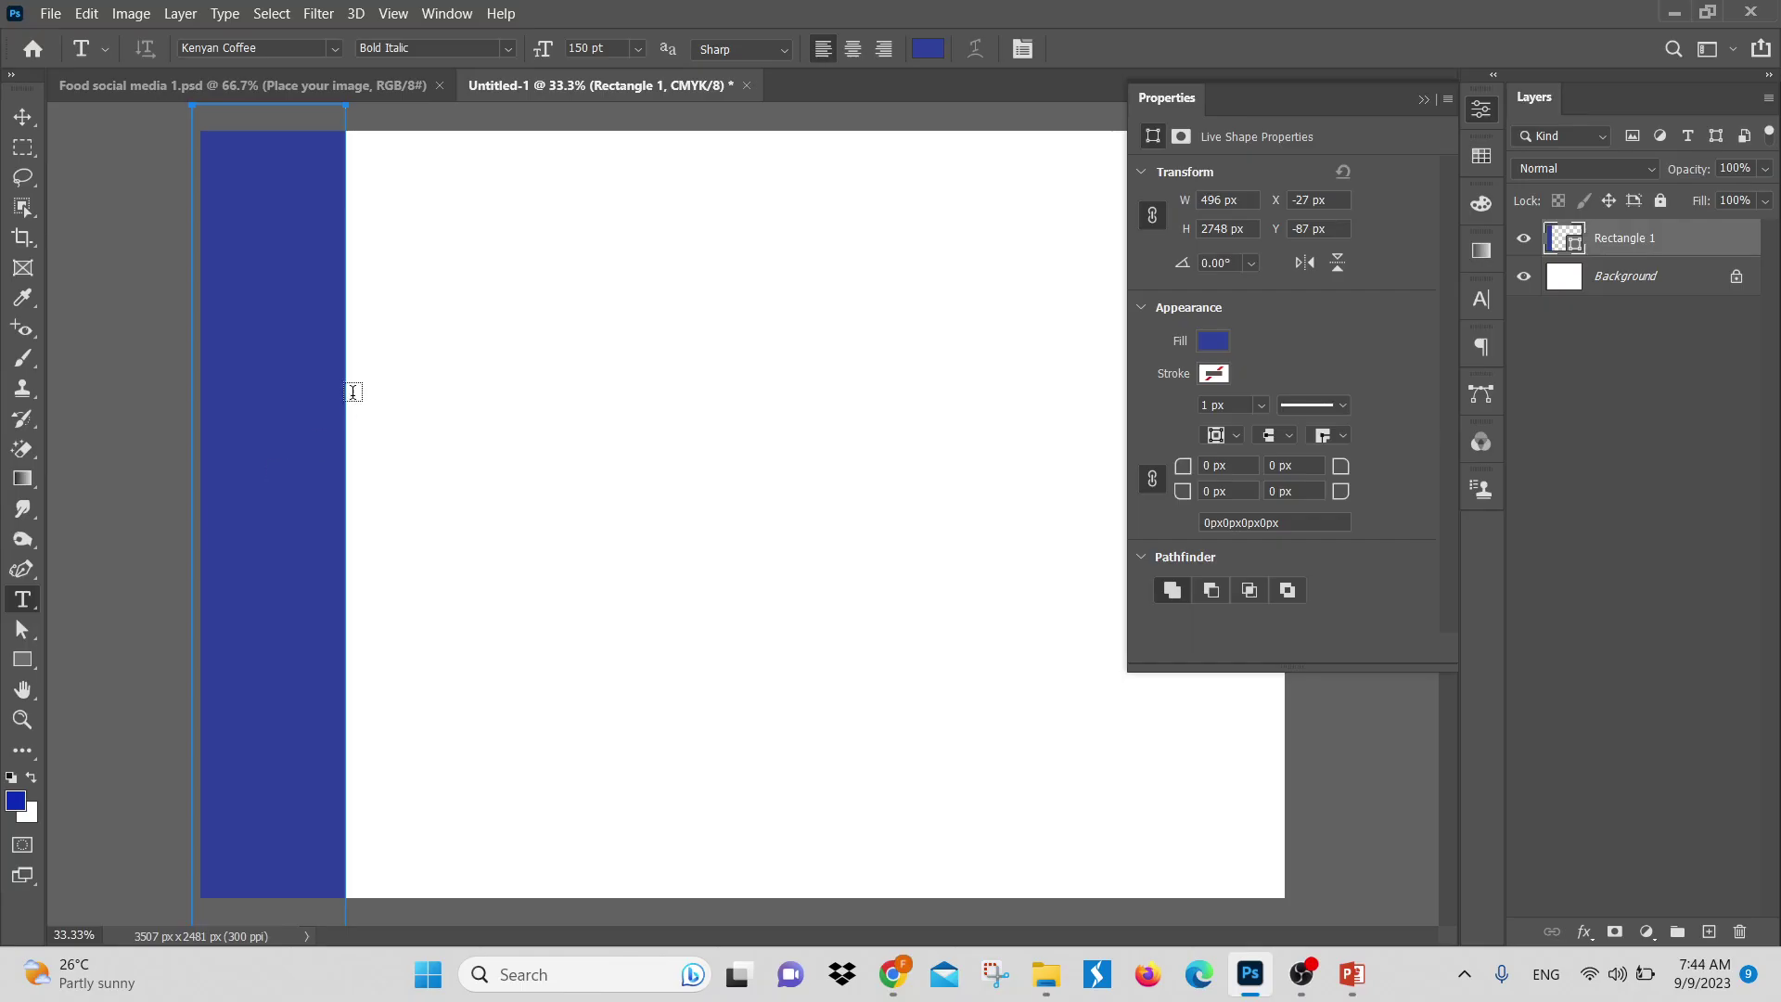
drag(446, 340, 1096, 650)
text(LOREM)
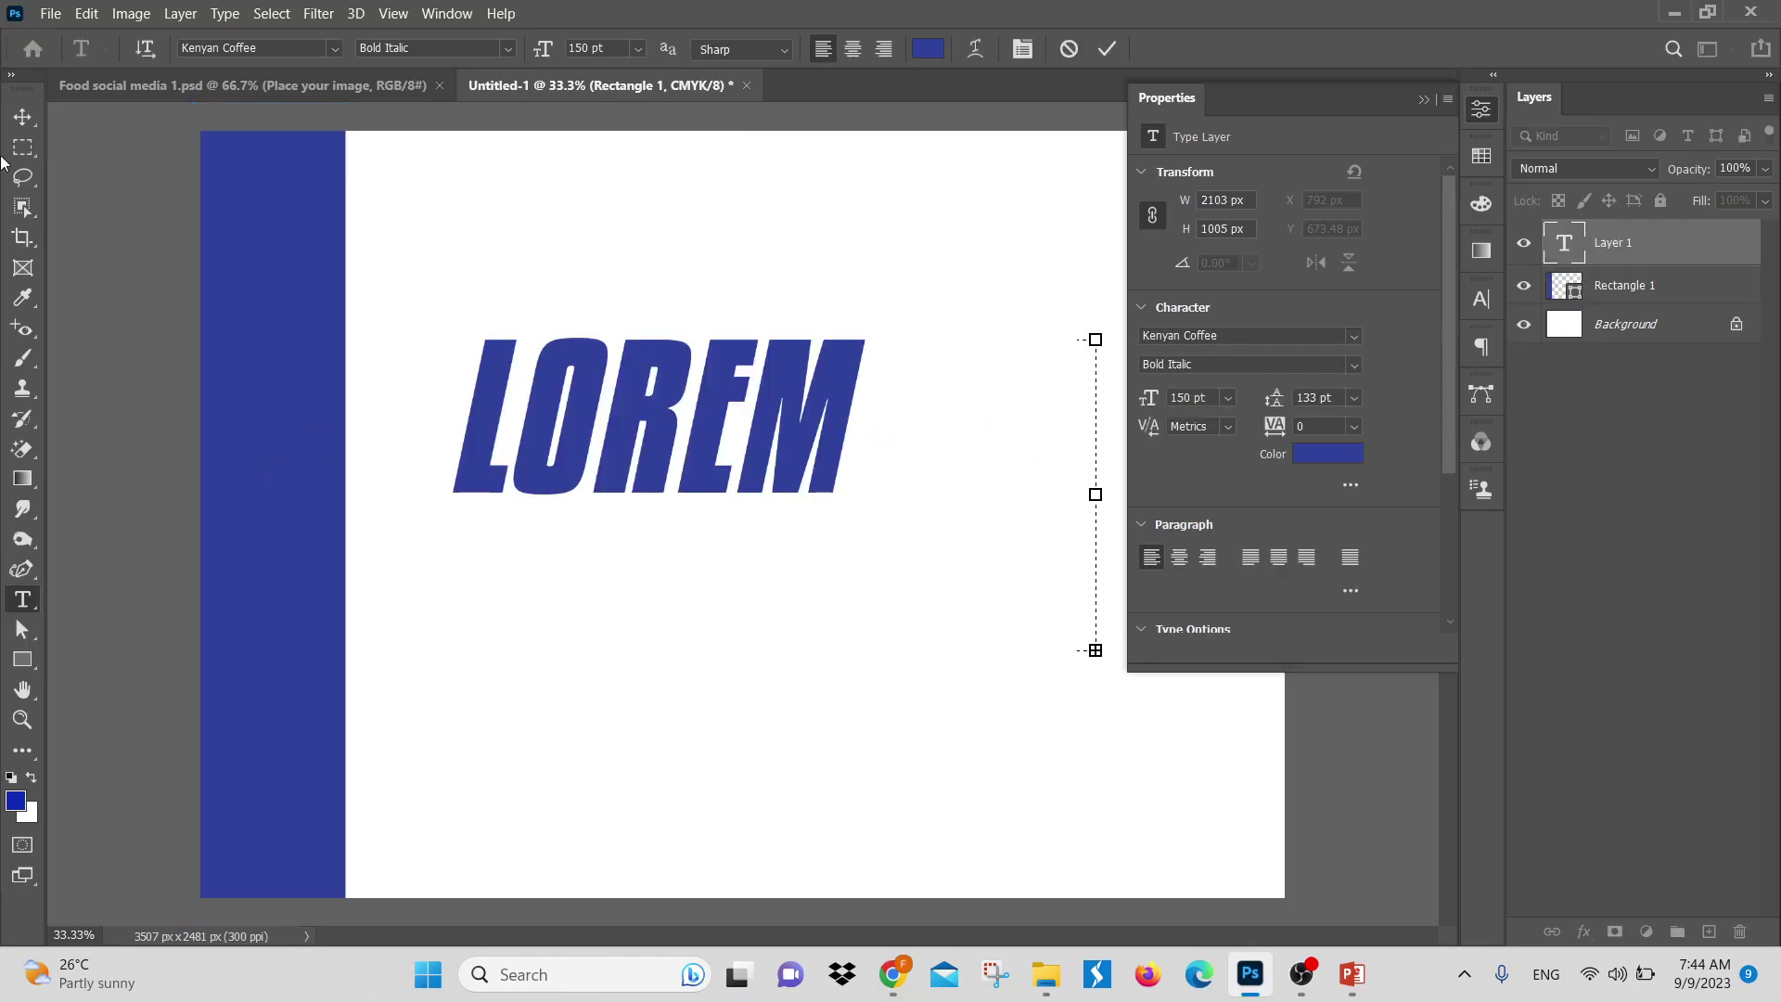
Move the LOREM text box to about X 1173 px, Y 858 px on the white area
click(22, 116)
drag(692, 423, 766, 519)
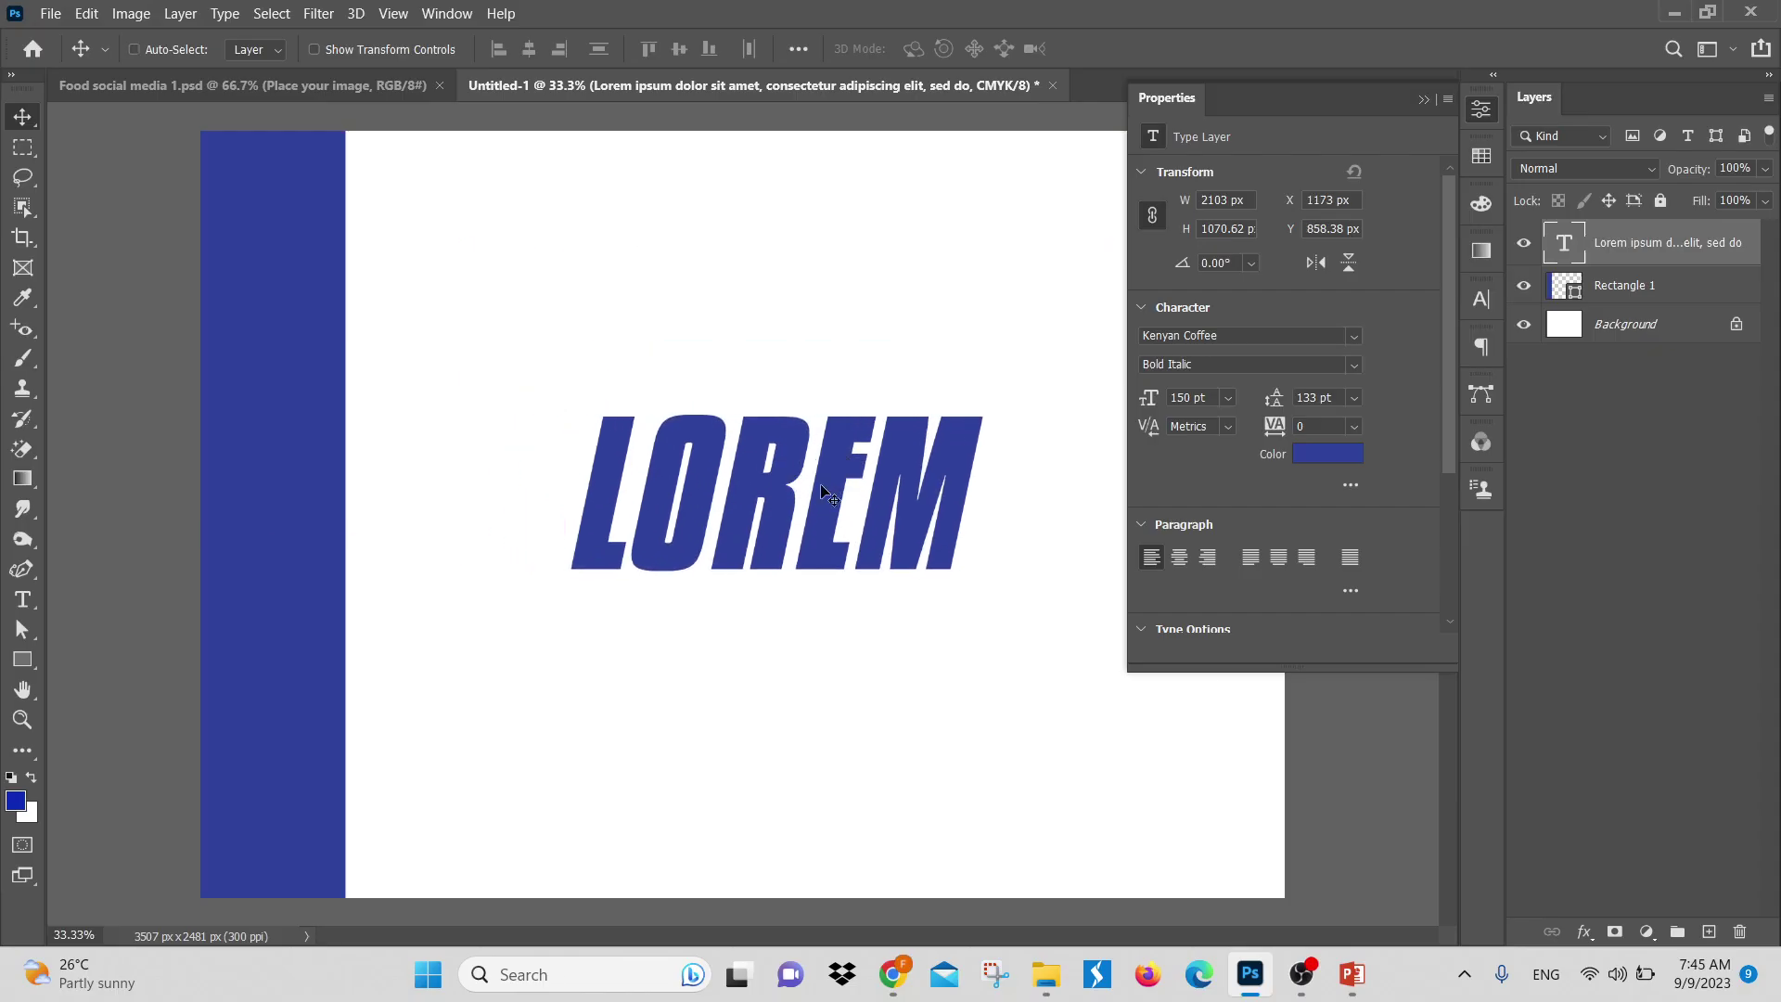
scroll(761, 497, down, 4)
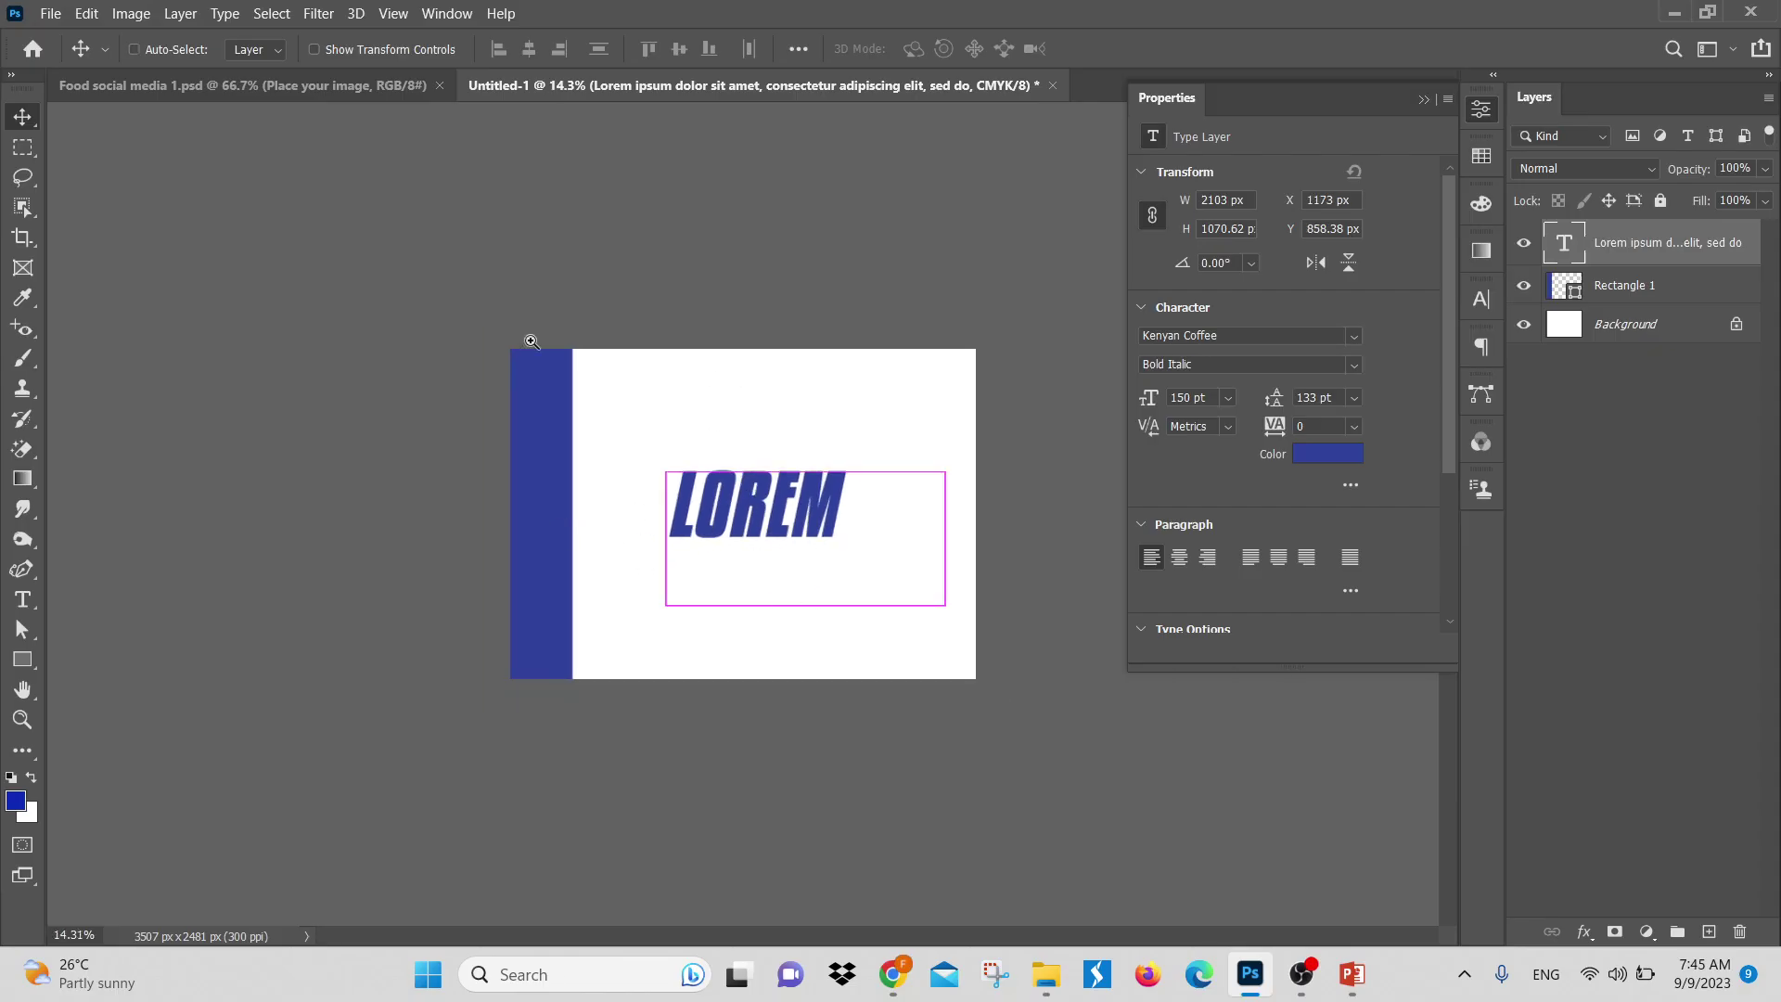
Start saving the new document on the computer and review the available file formats
click(50, 14)
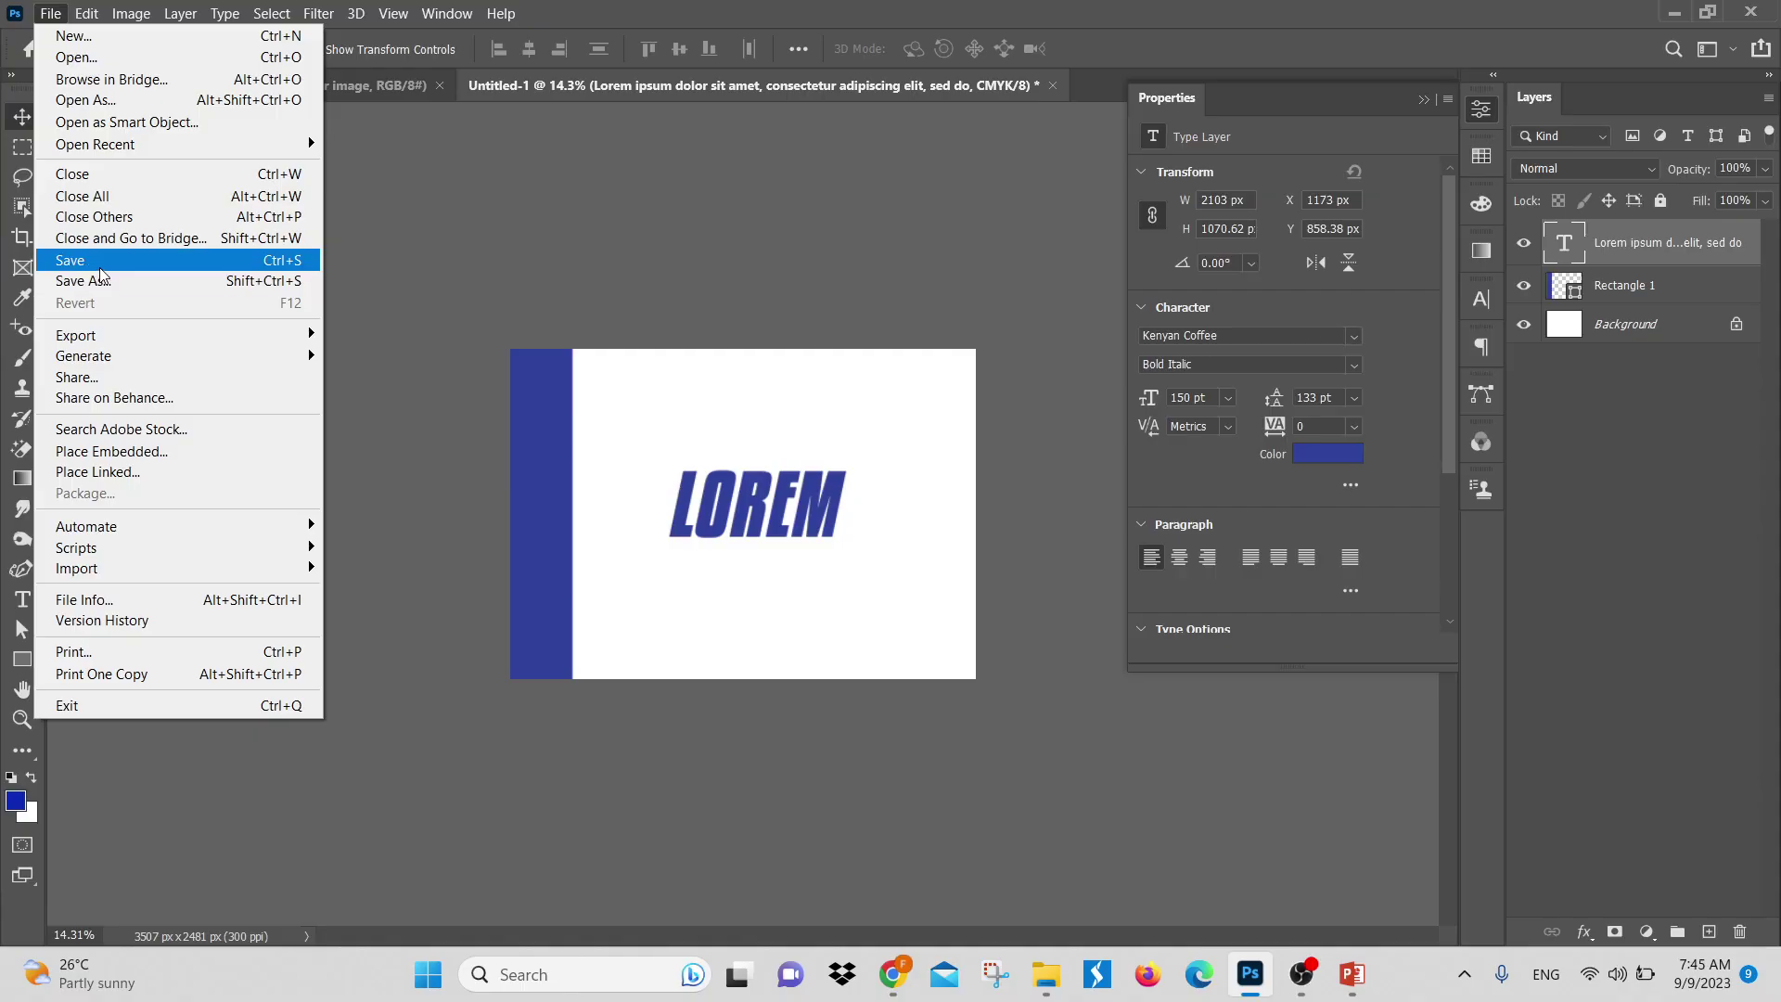
click(98, 263)
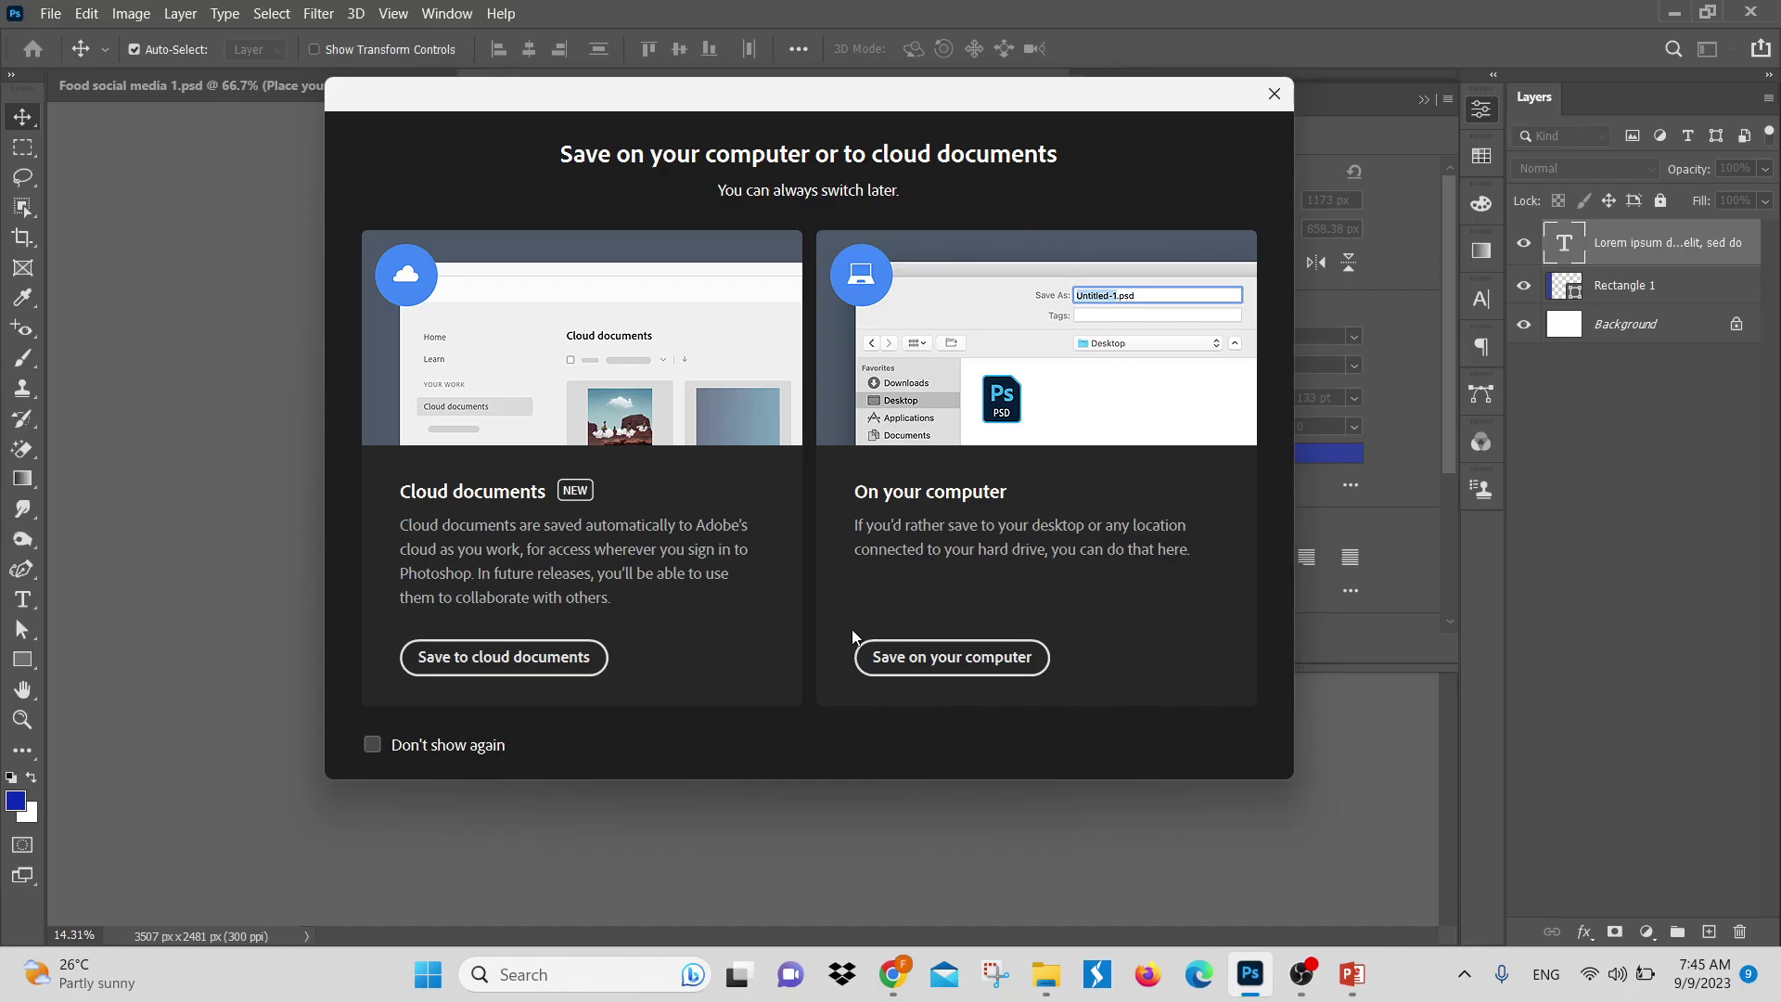
click(963, 662)
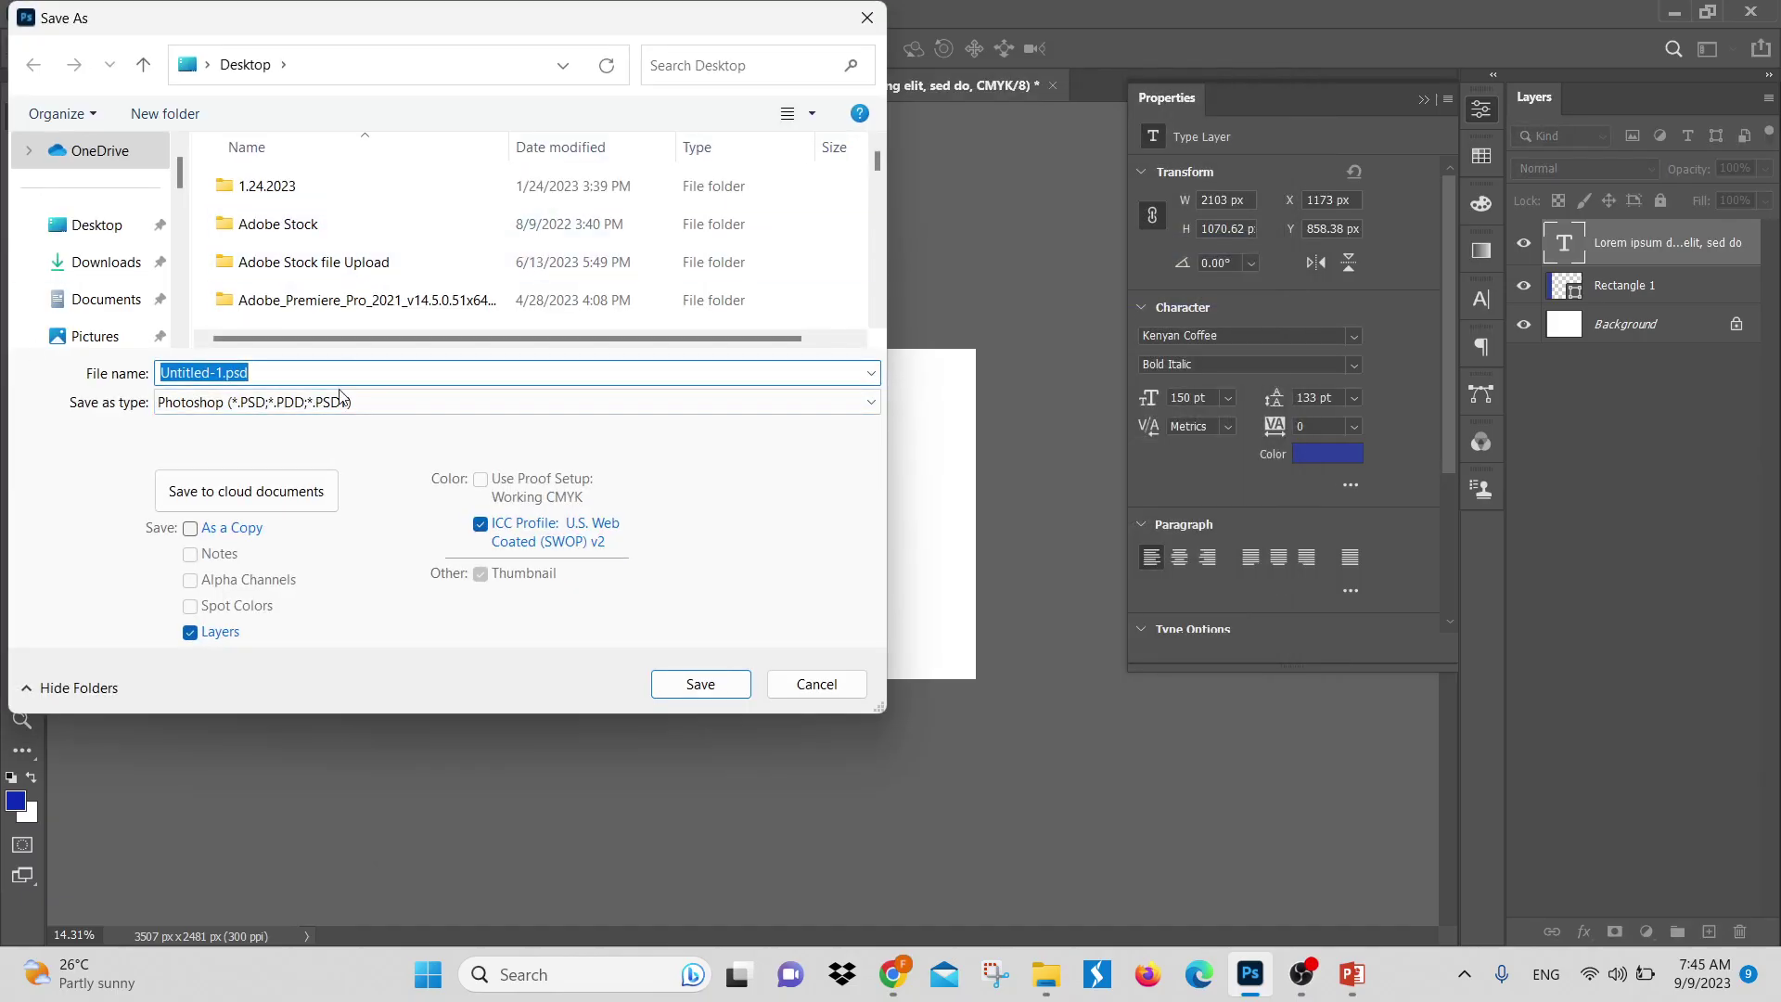
click(446, 400)
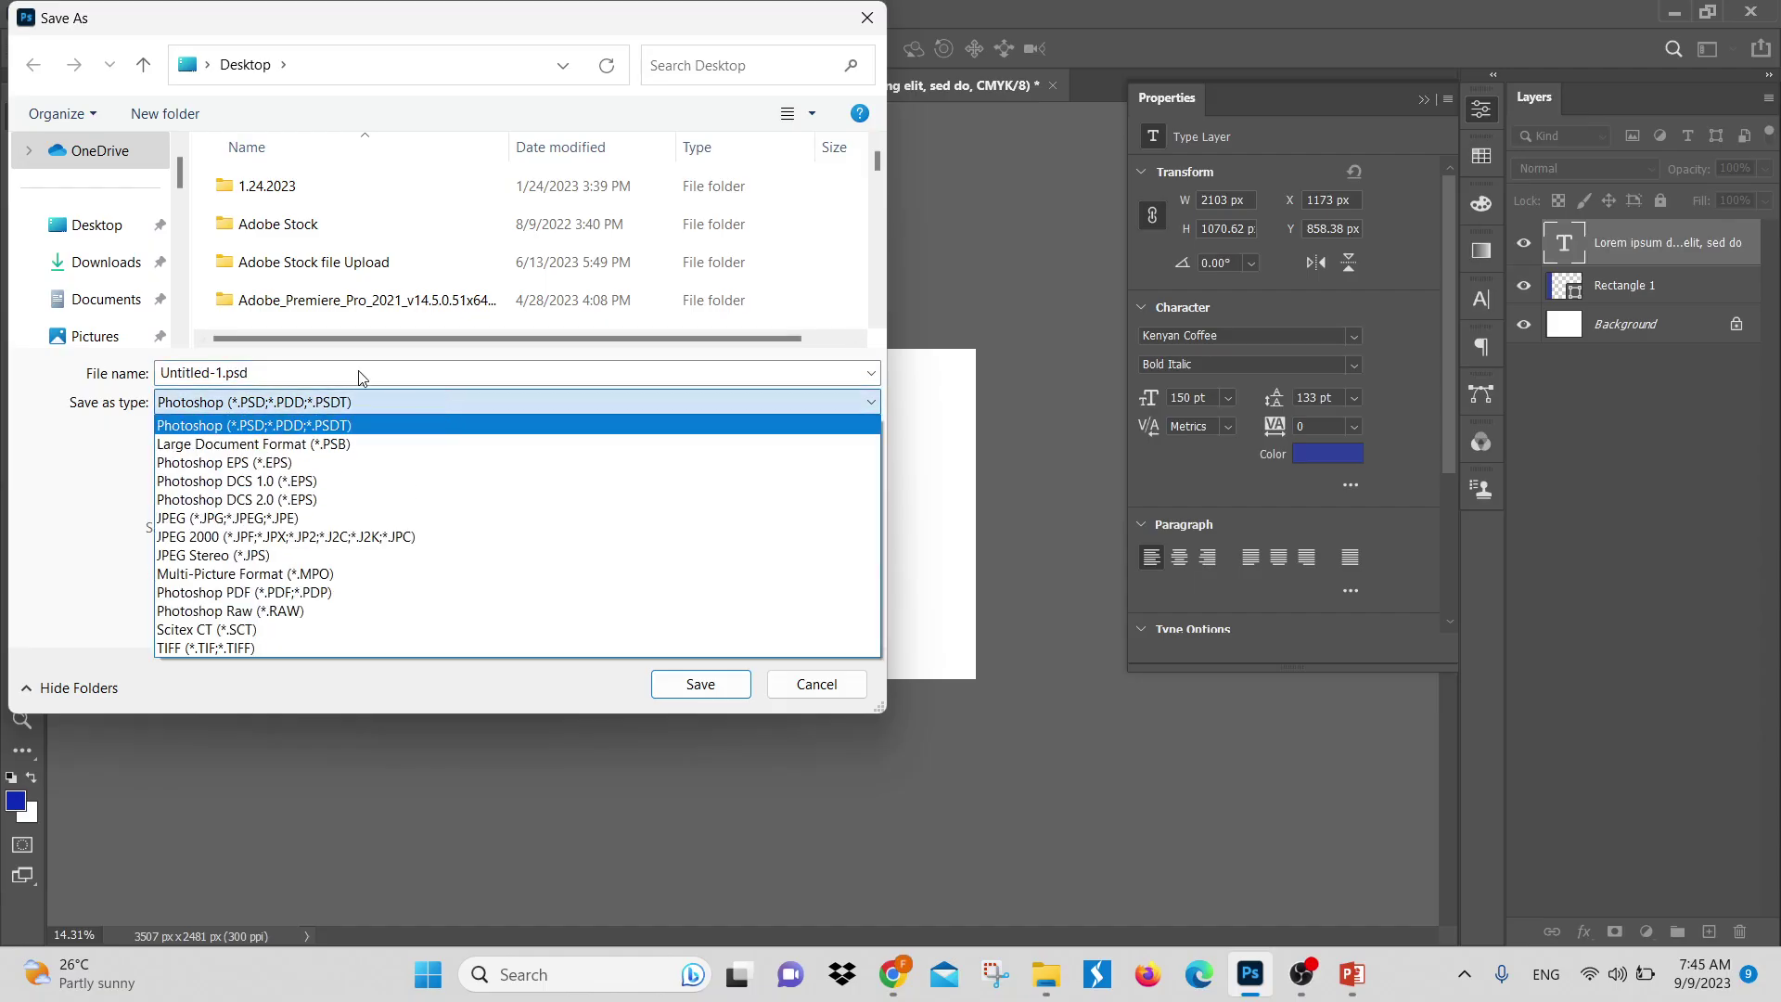
click(399, 403)
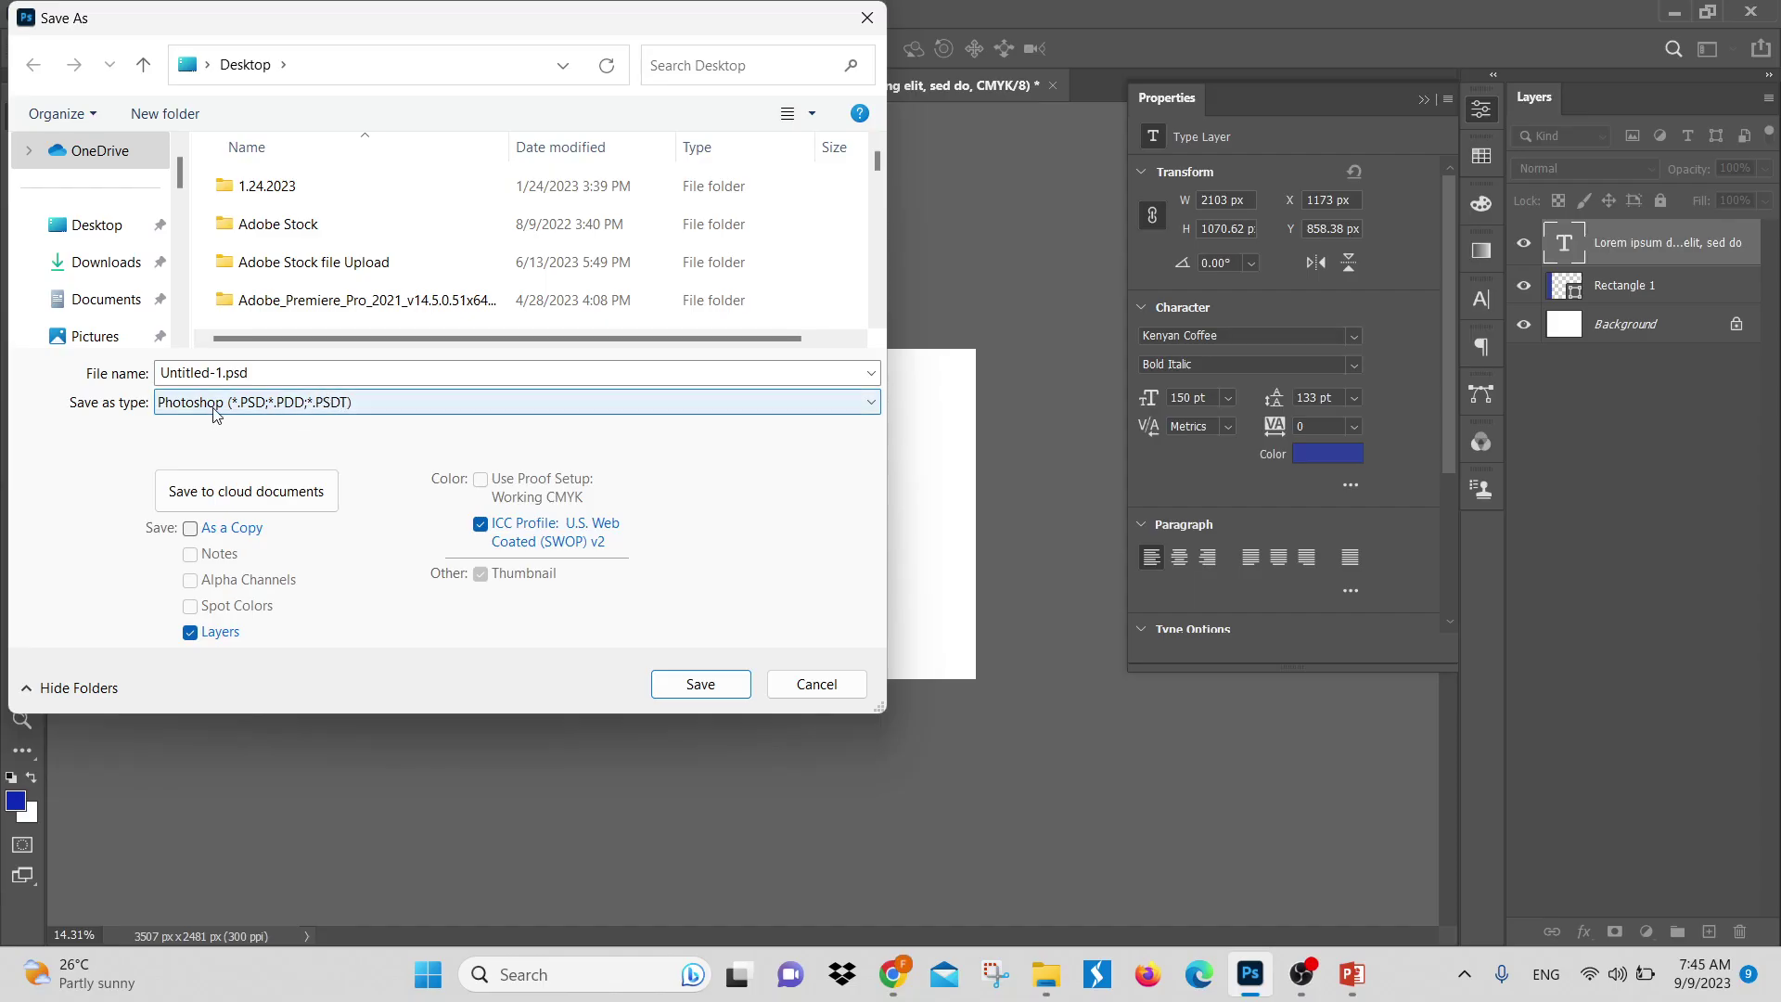
click(480, 406)
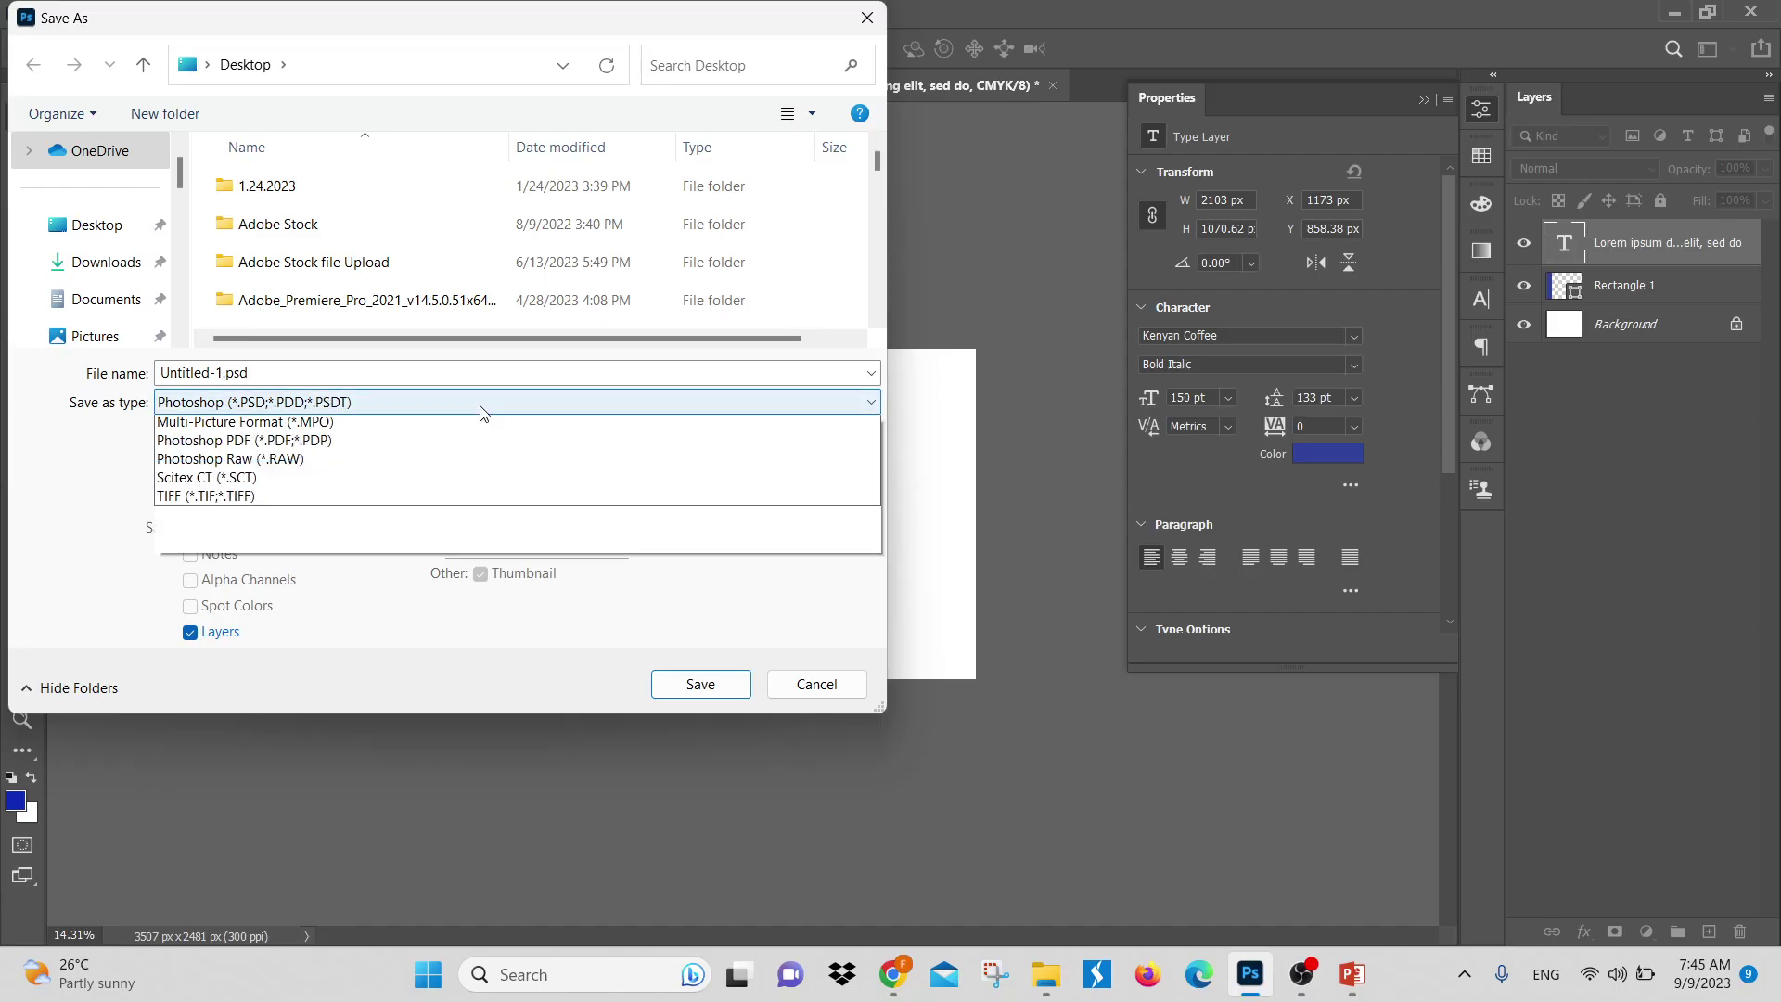
click(481, 405)
Name the file Menu Class
click(279, 369)
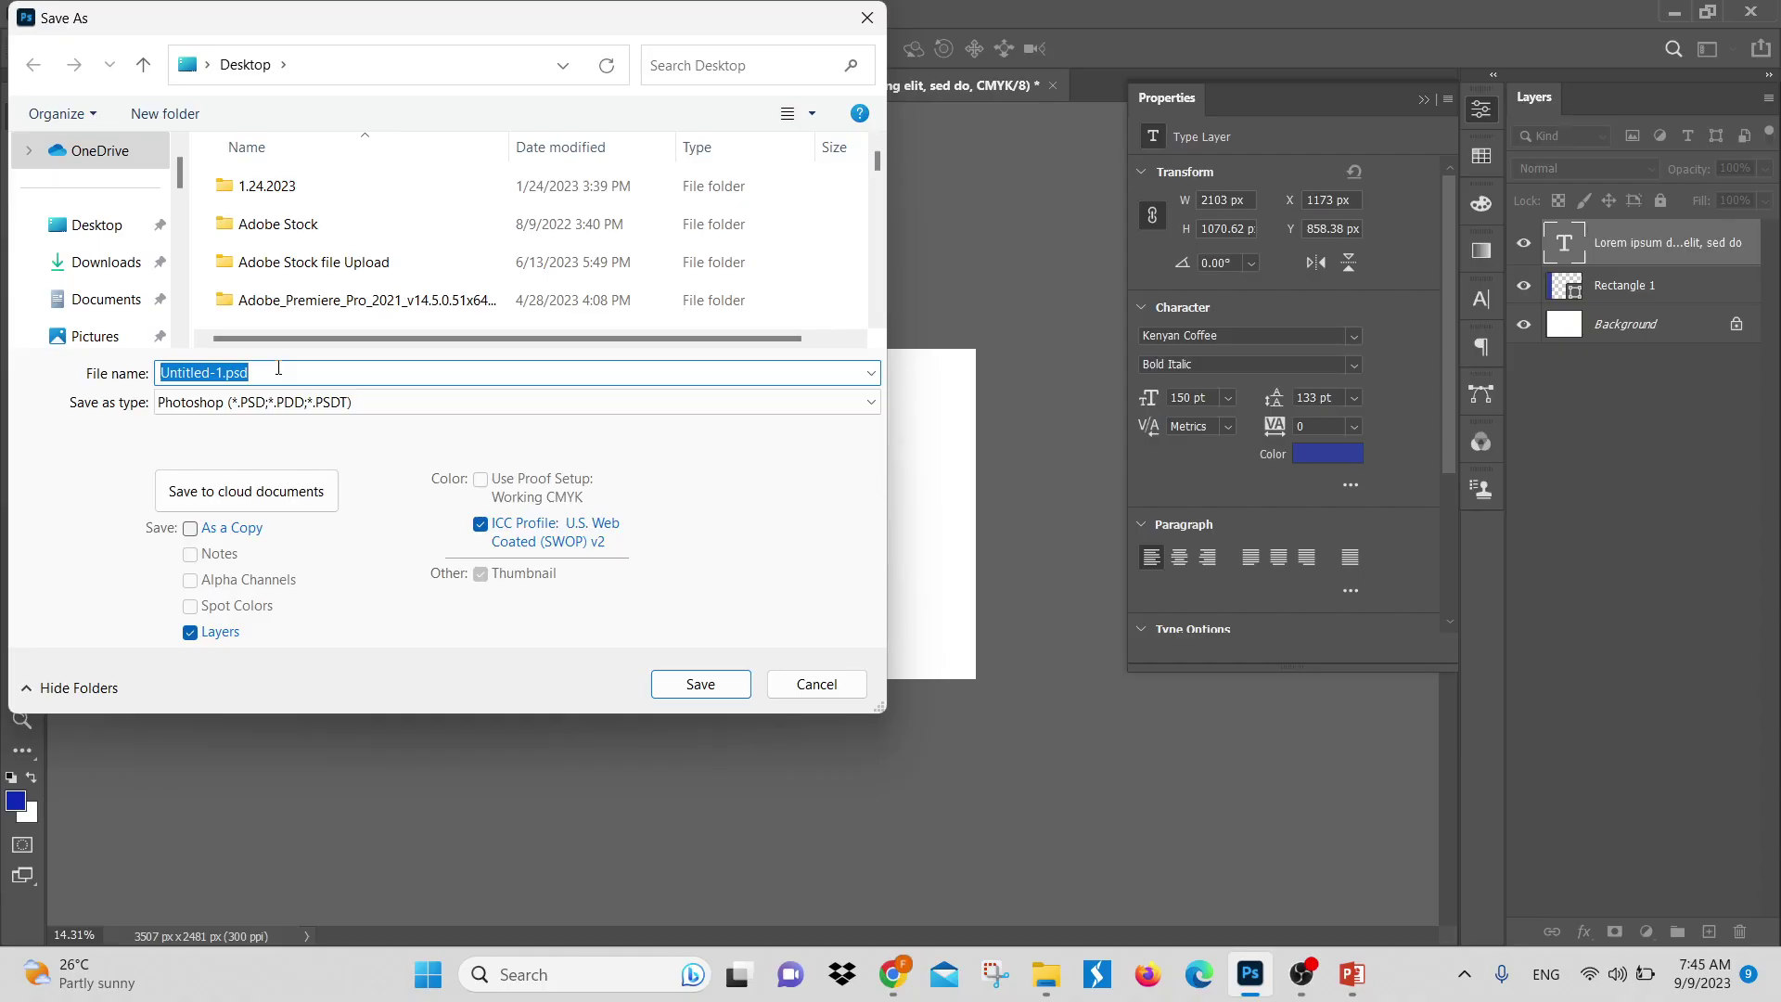
text(Demo )
text(Me)
key(BackSpace)
key(BackSpace)
key(BackSpace)
key(BackSpace)
key(BackSpace)
text(Me)
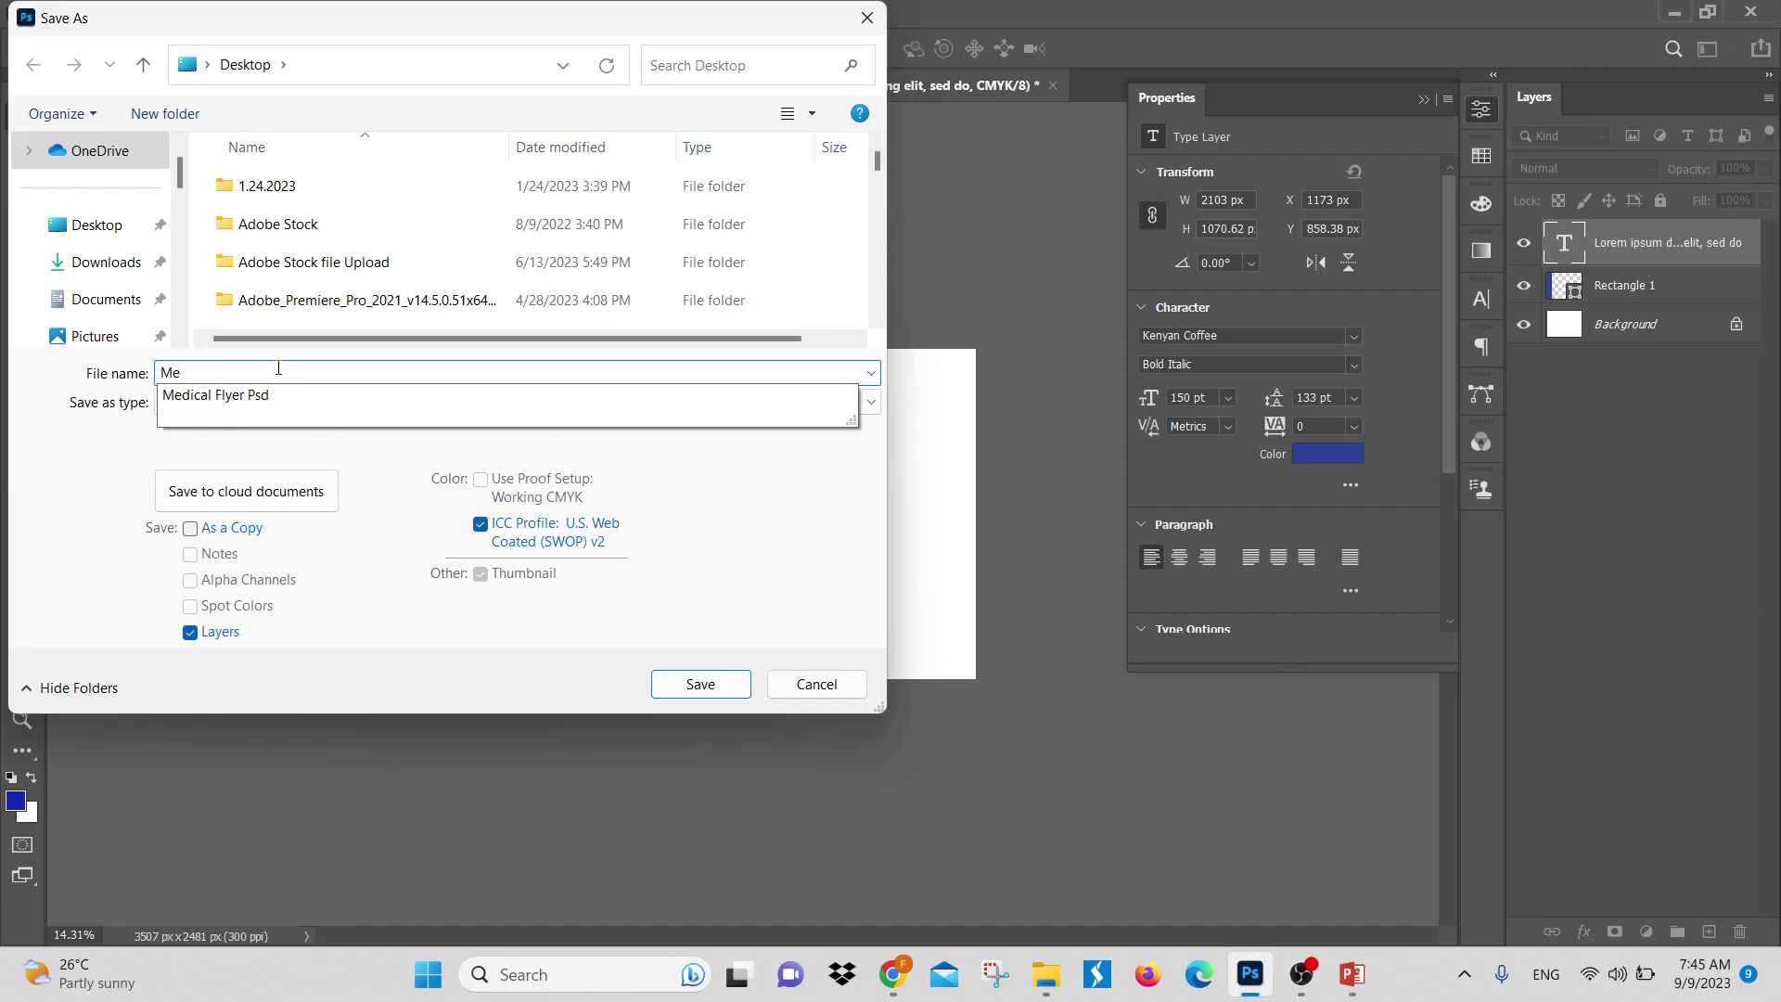
text(nu Class)
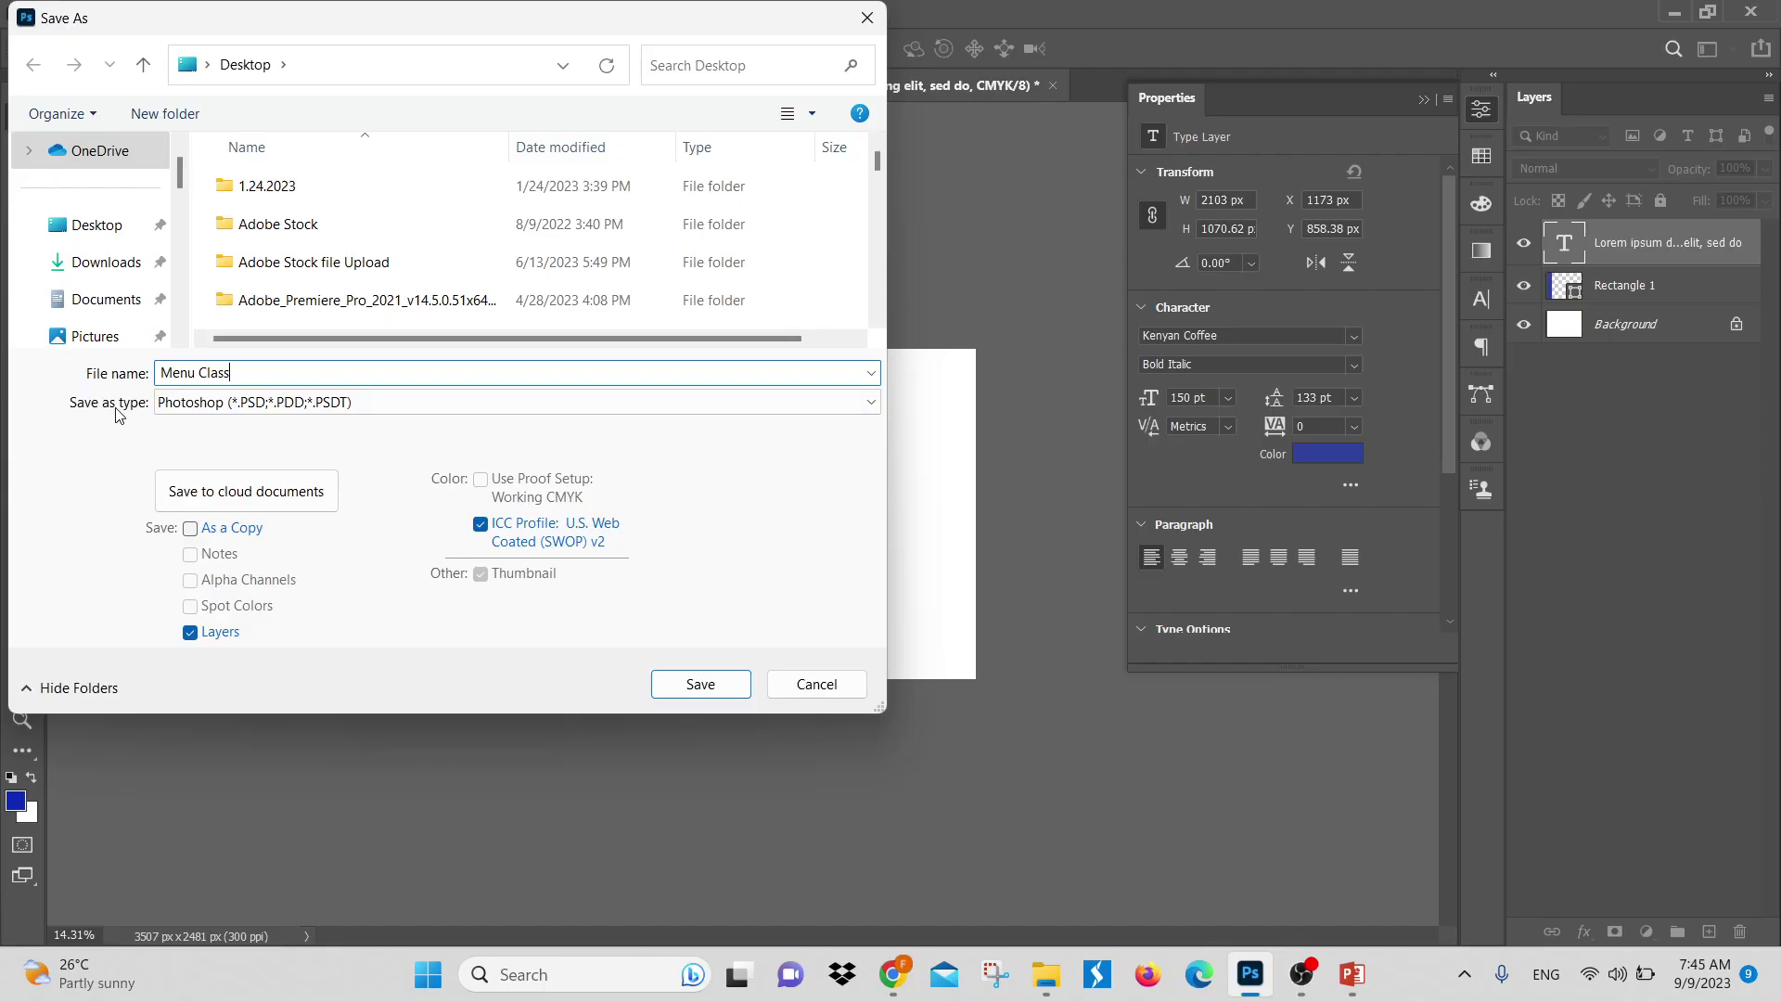
Try JPEG as the save format and switch back to the Photoshop PSD format
click(389, 401)
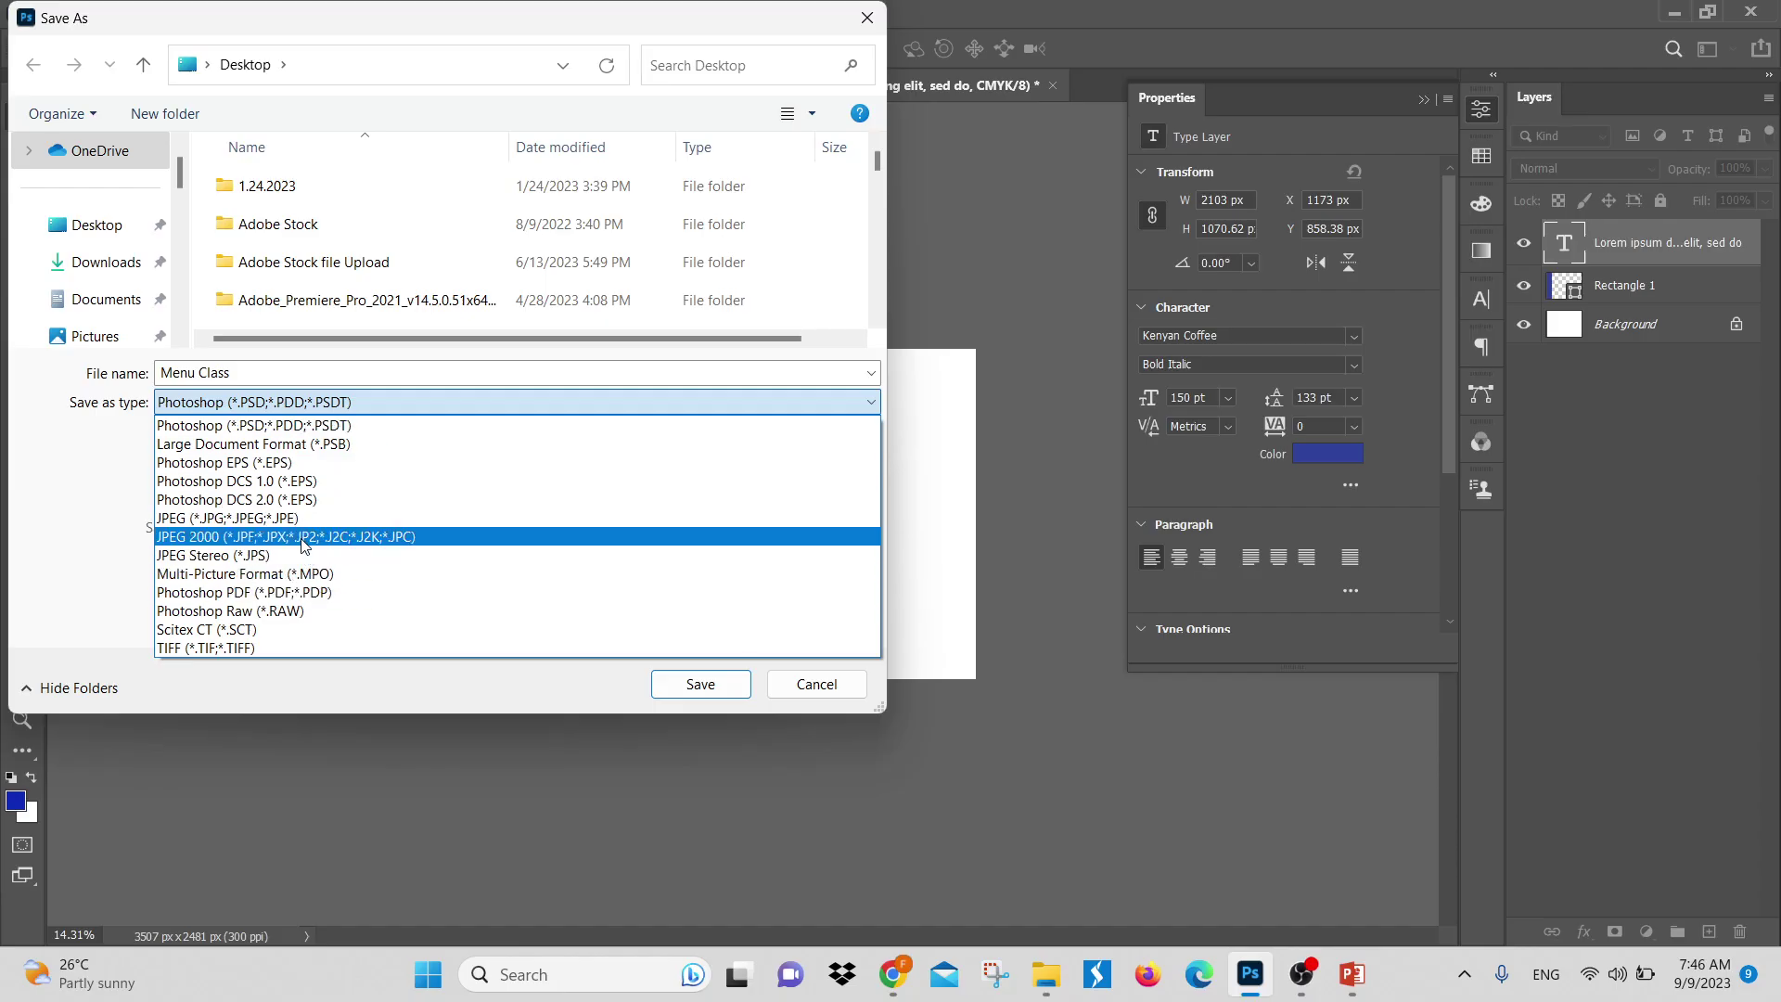
click(244, 519)
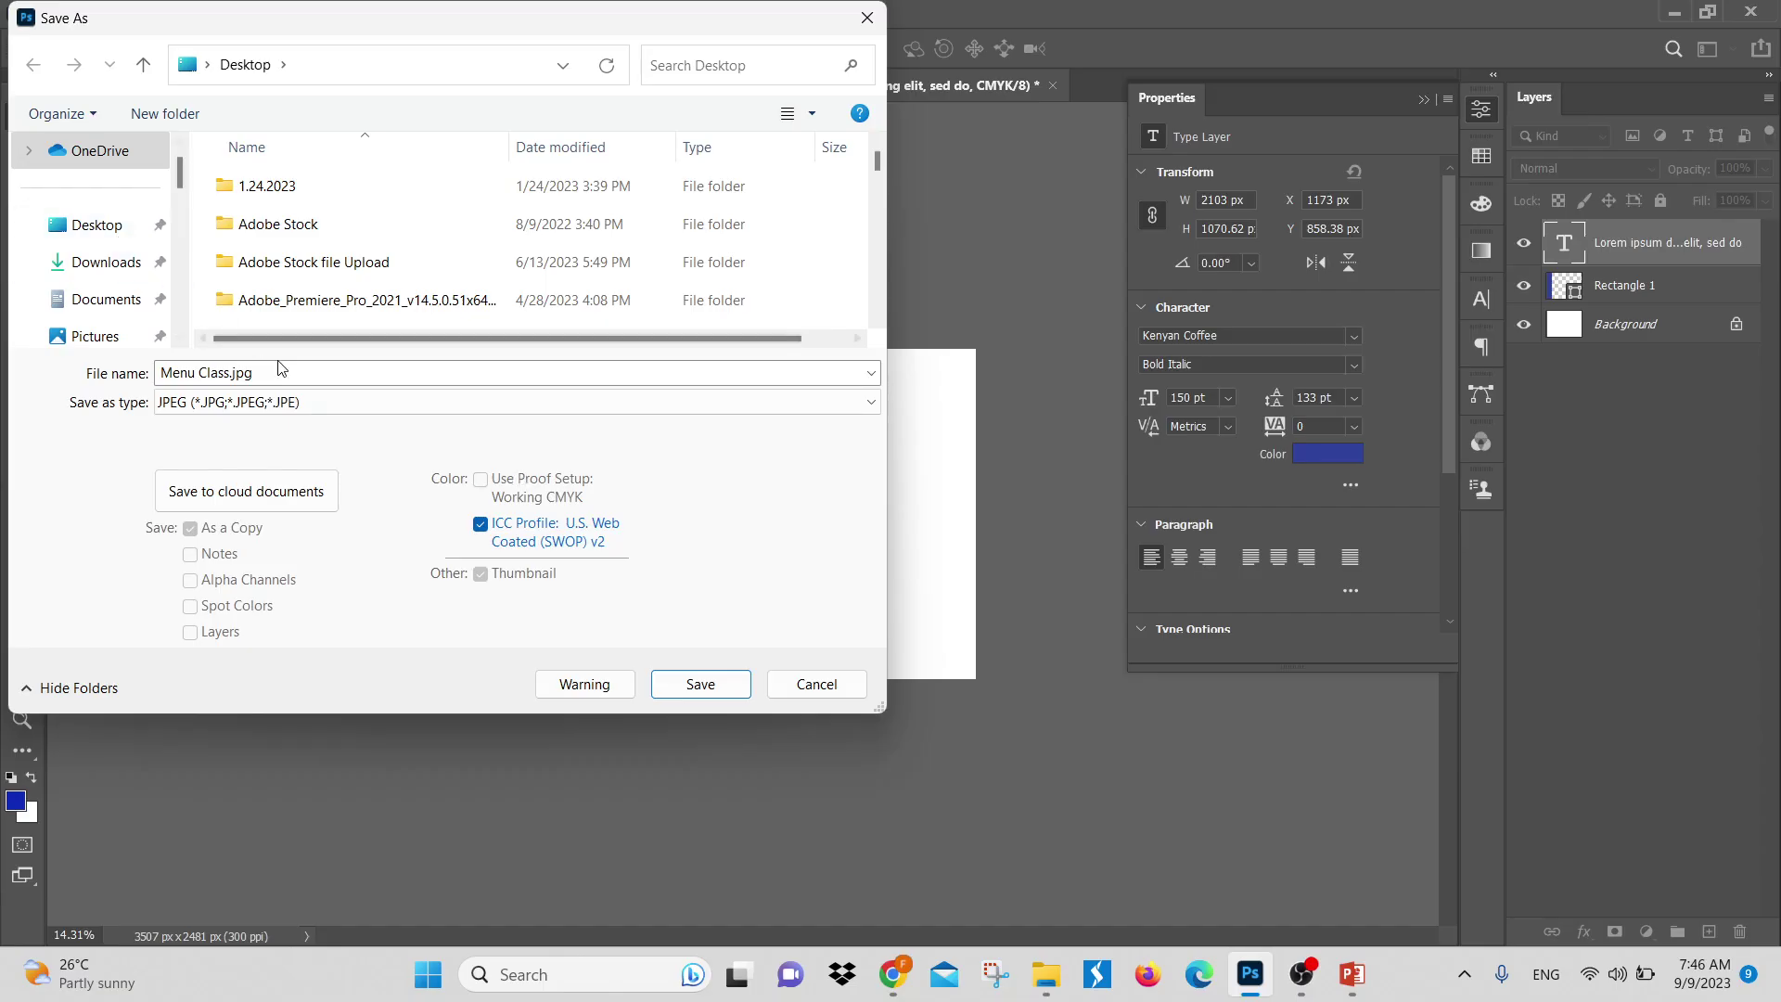
click(274, 412)
scroll(275, 412, up, 1)
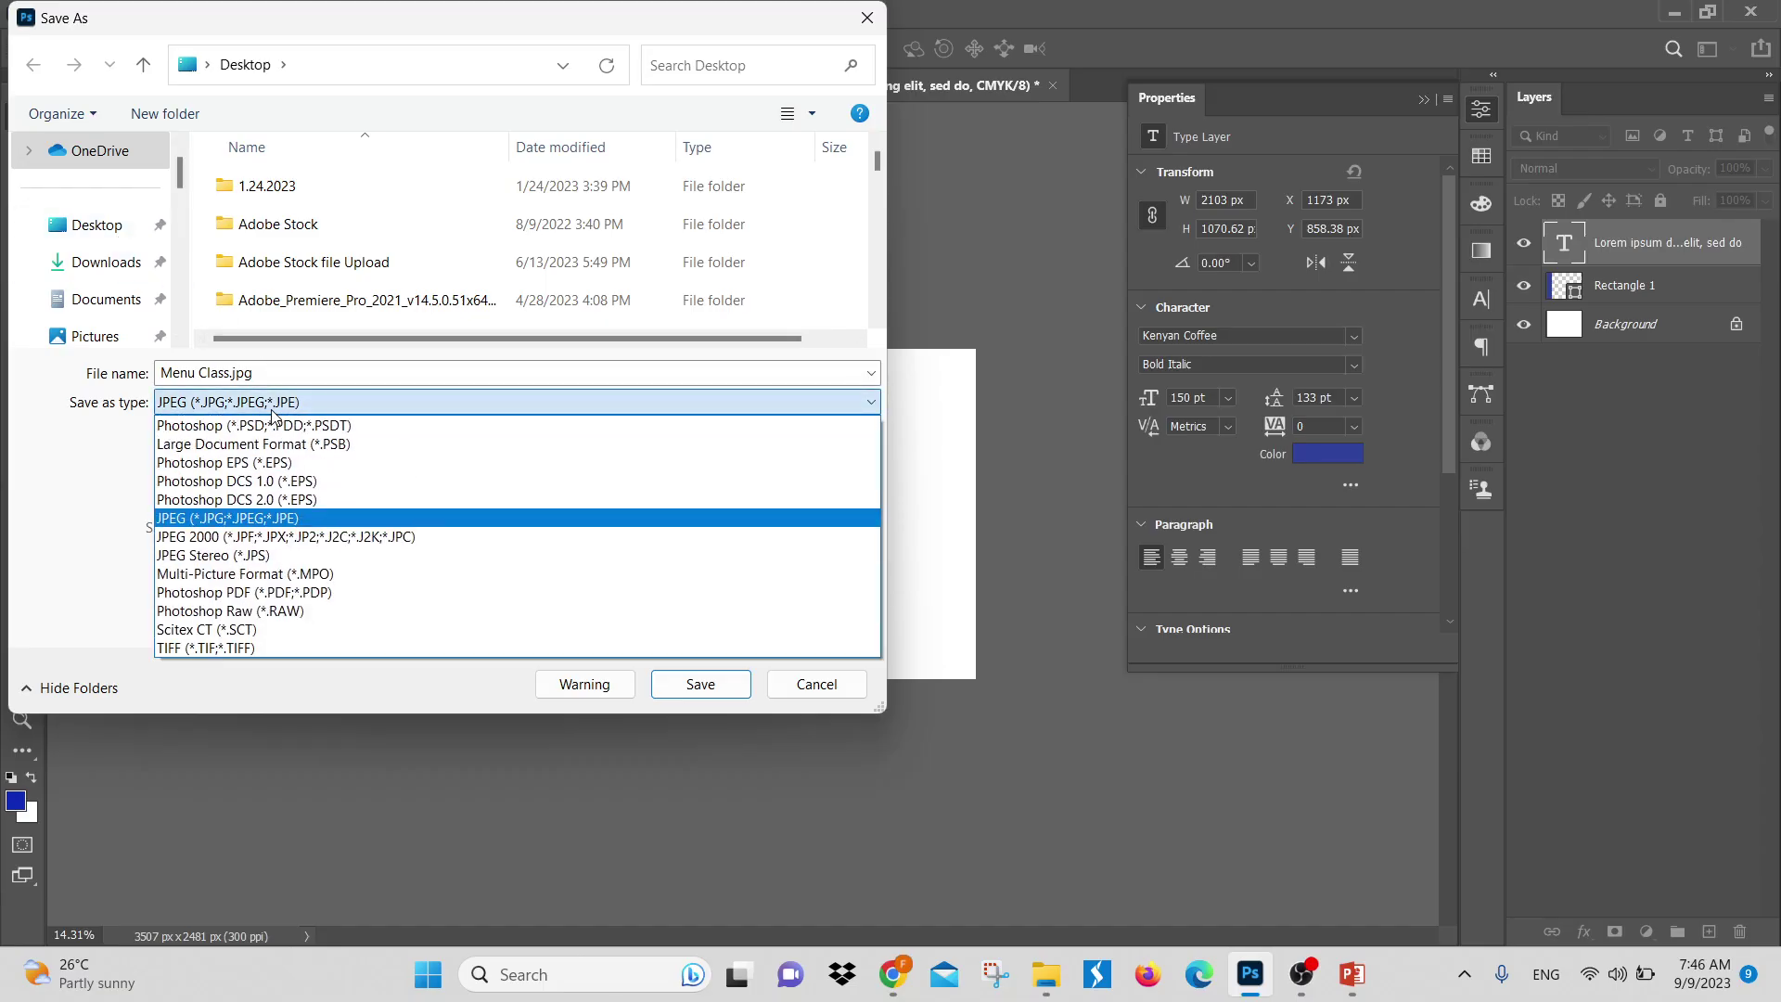
click(290, 436)
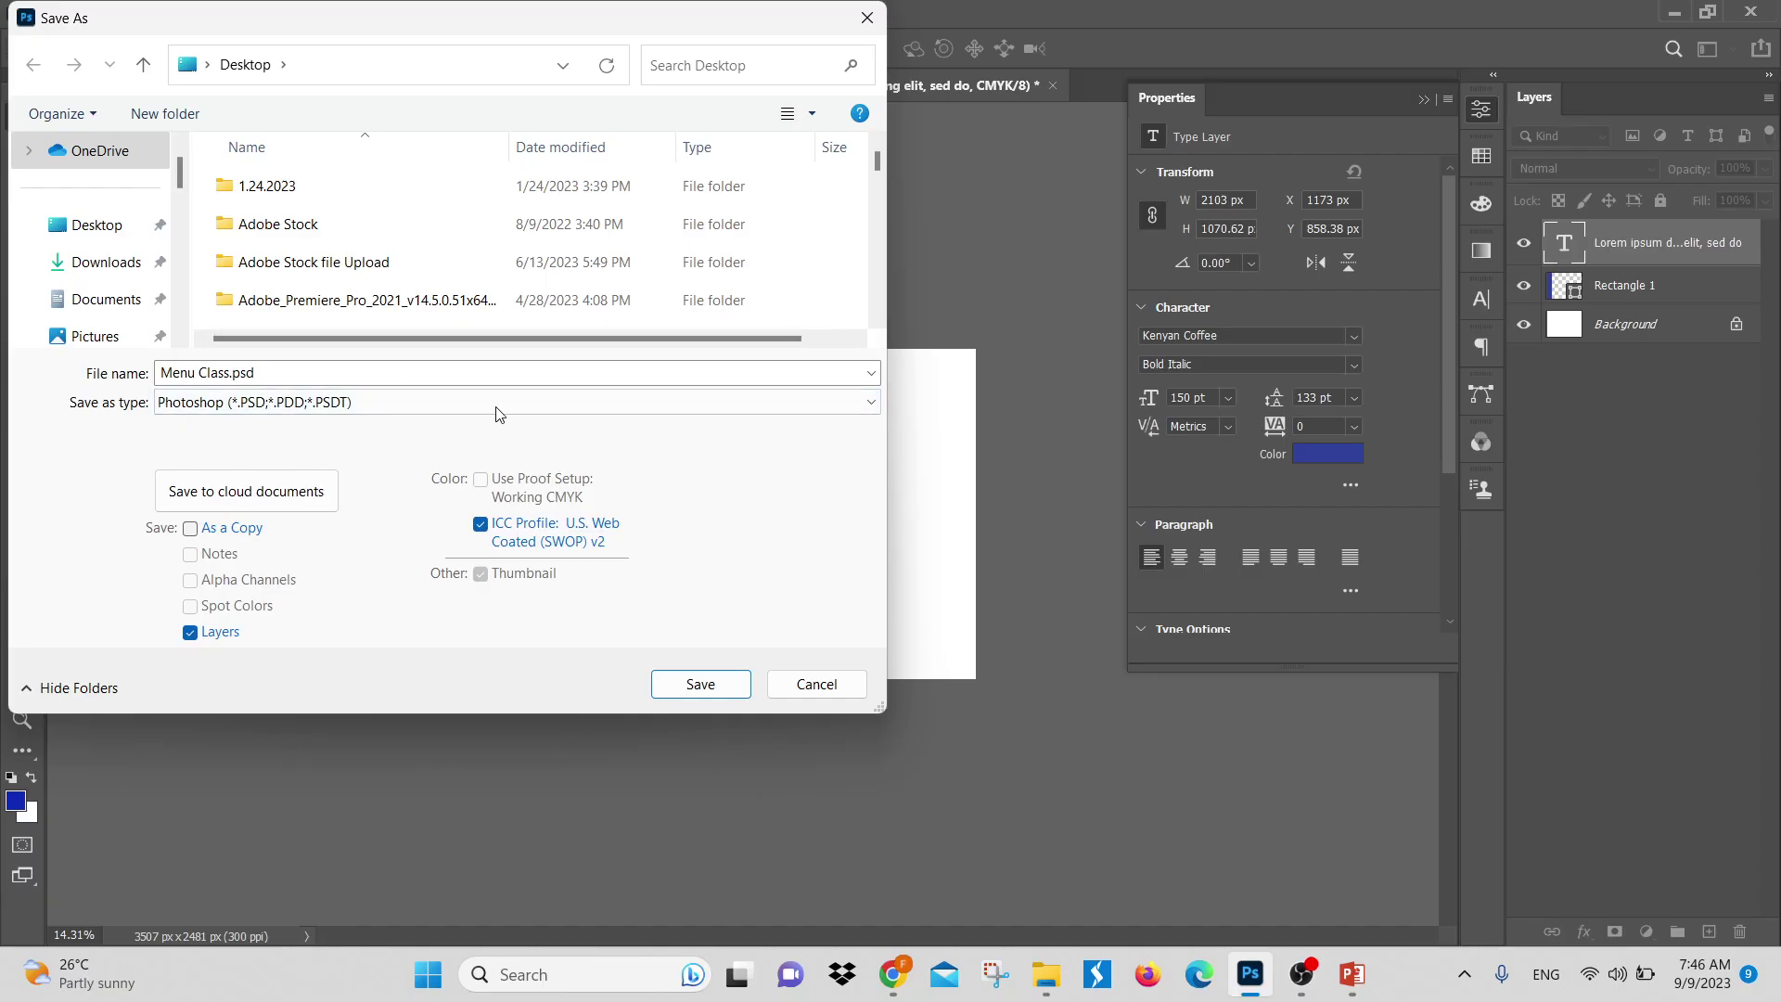
Save Menu Class.psd to the Desktop with Maximize Compatibility enabled
click(65, 240)
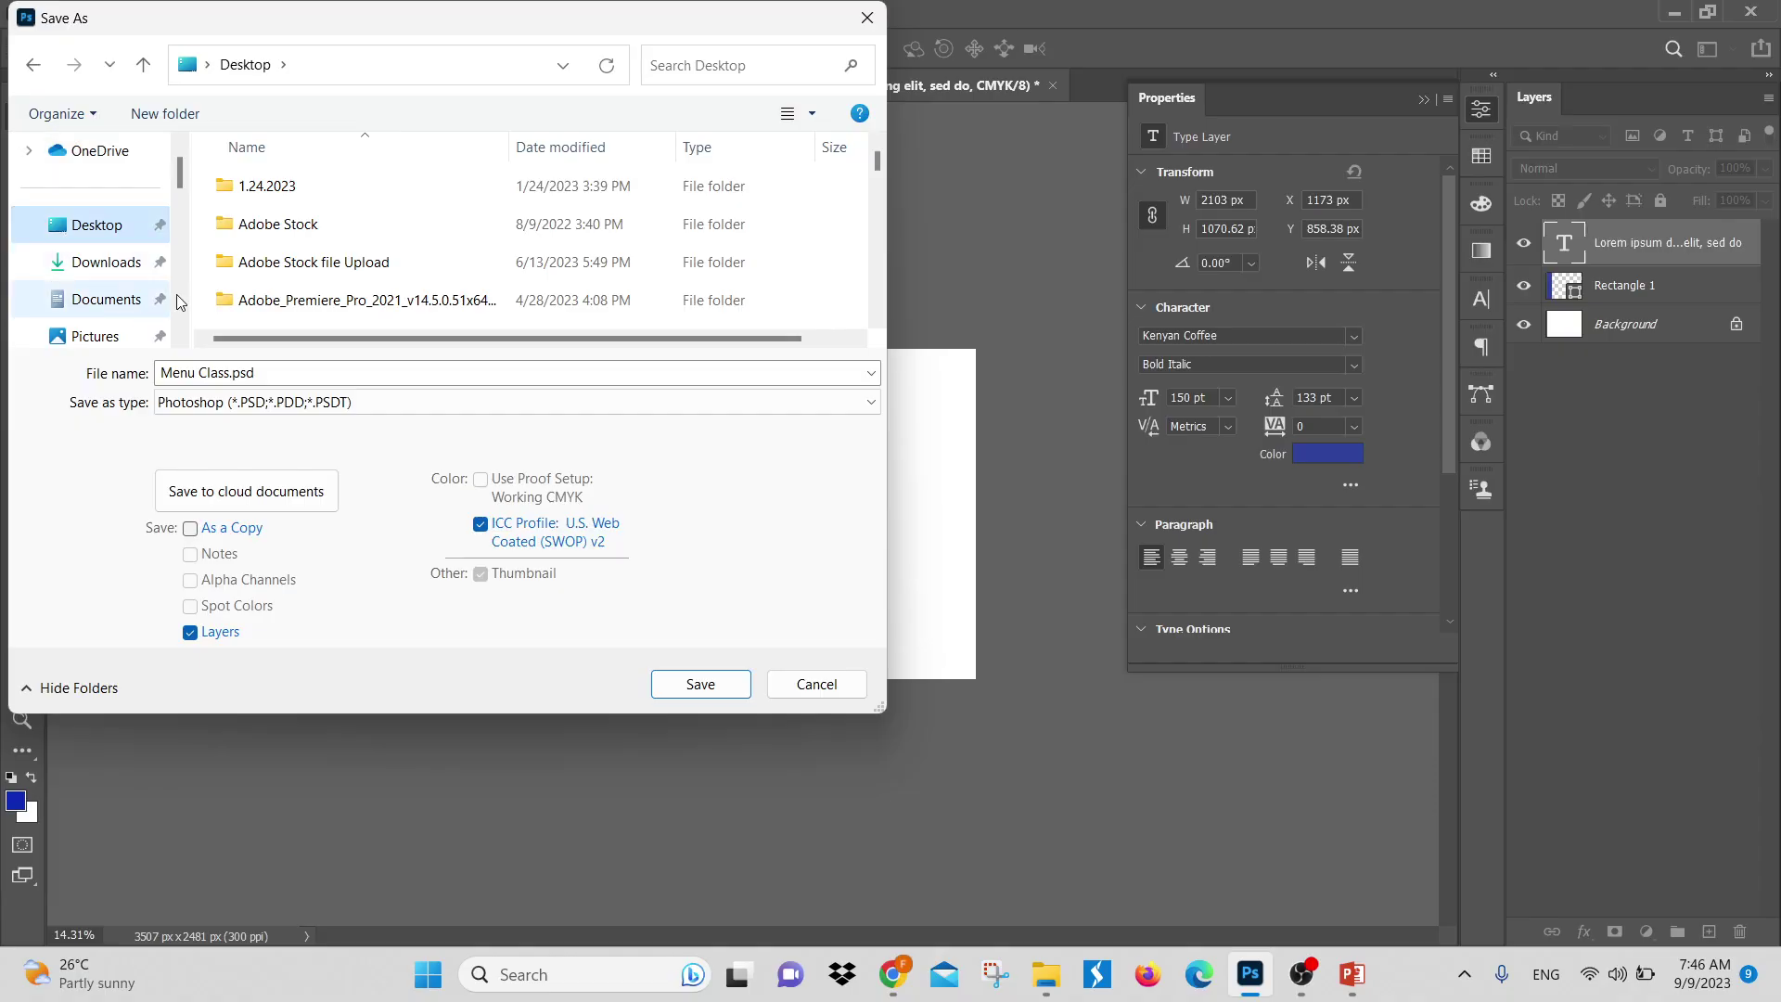
click(694, 687)
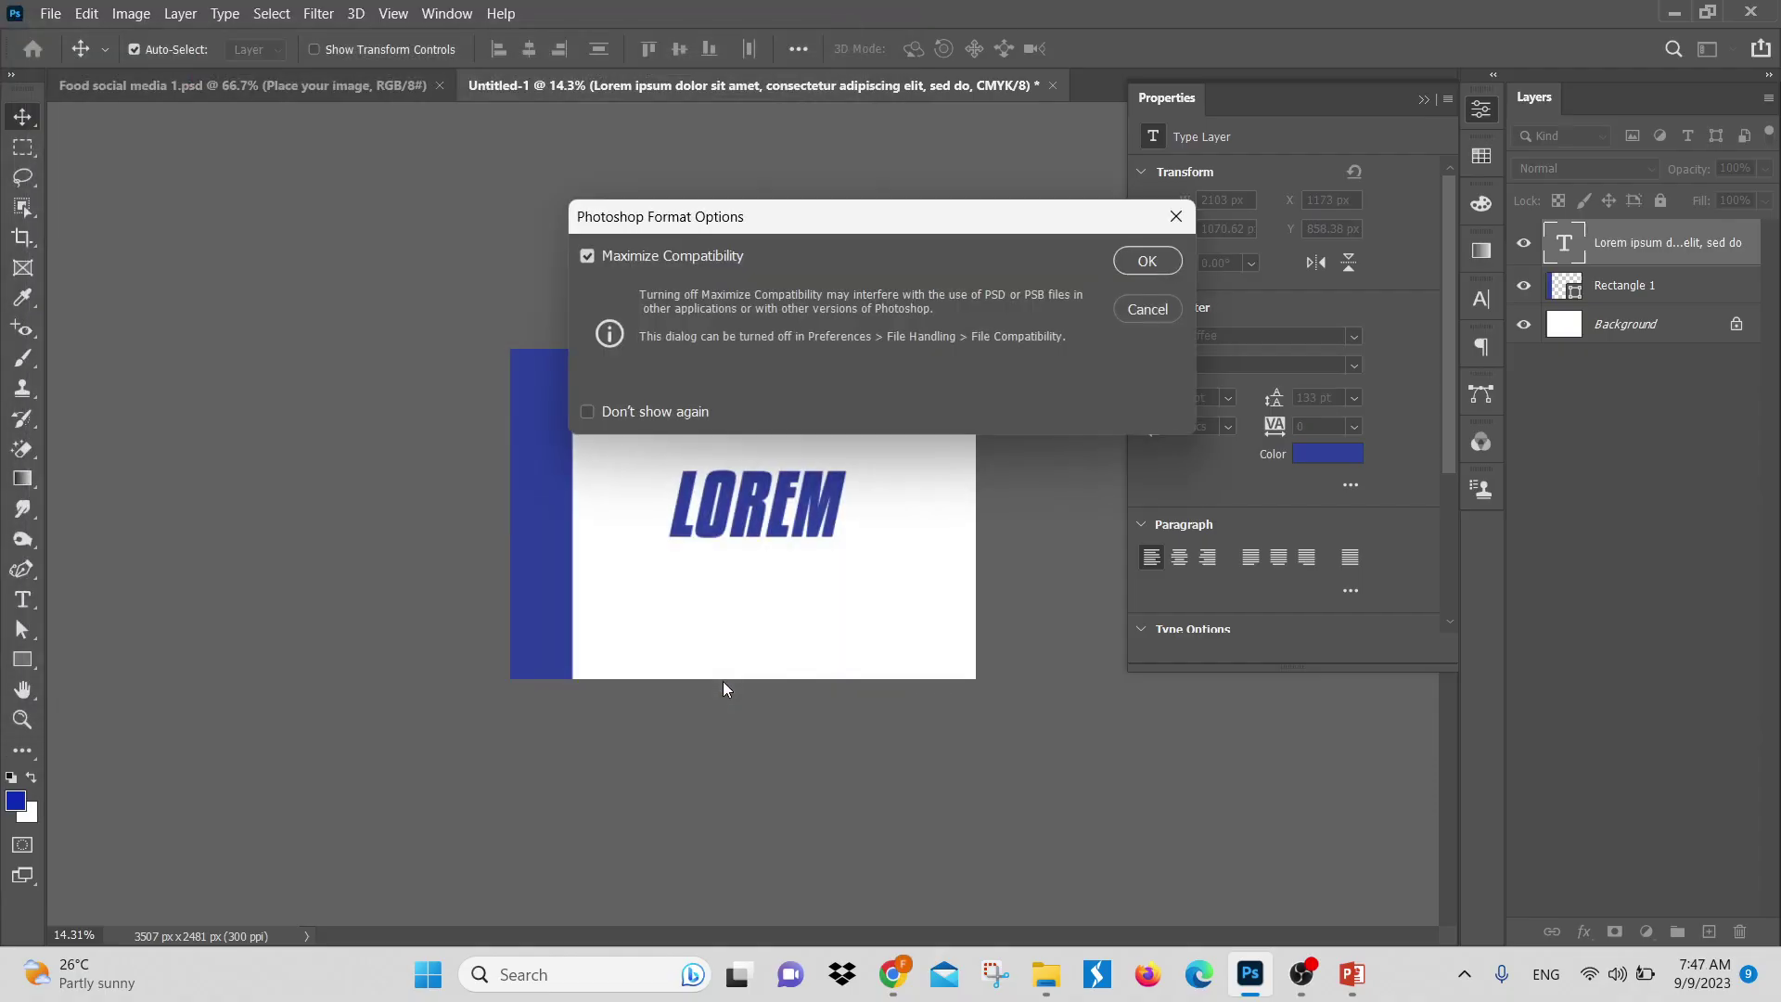
drag(770, 231, 465, 297)
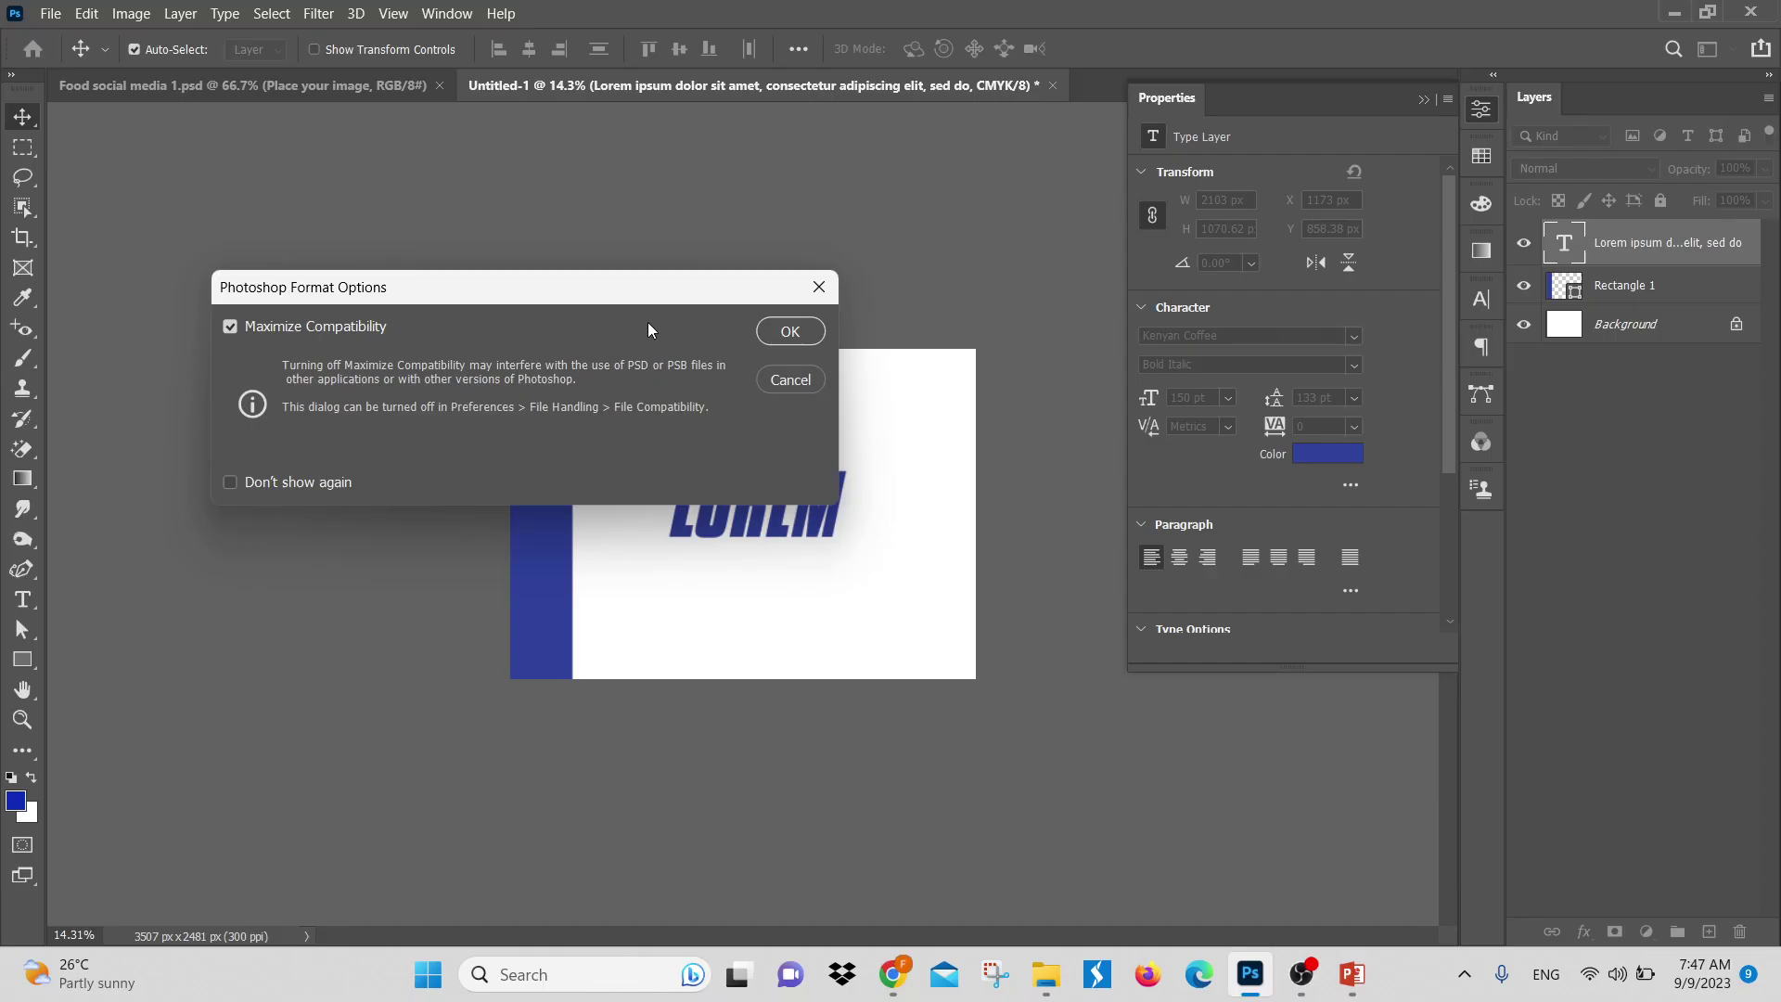
click(785, 338)
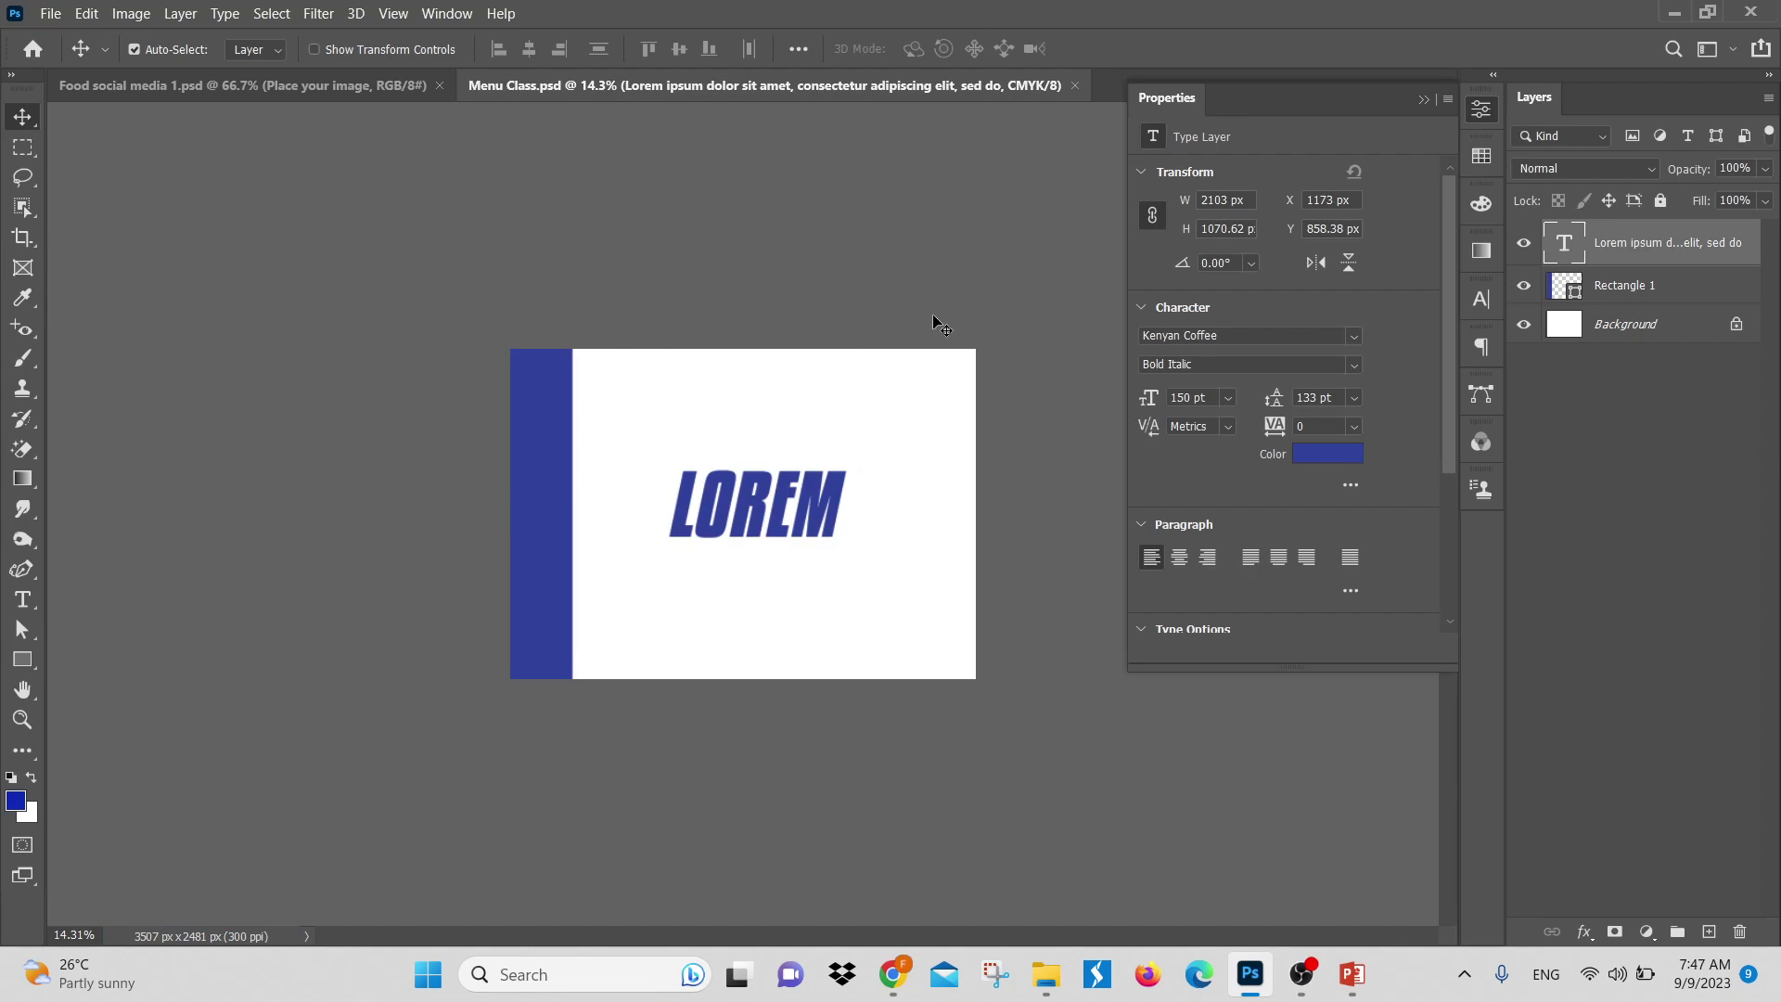
Minimize all open windows to examine the desktop for the saved file
click(1673, 13)
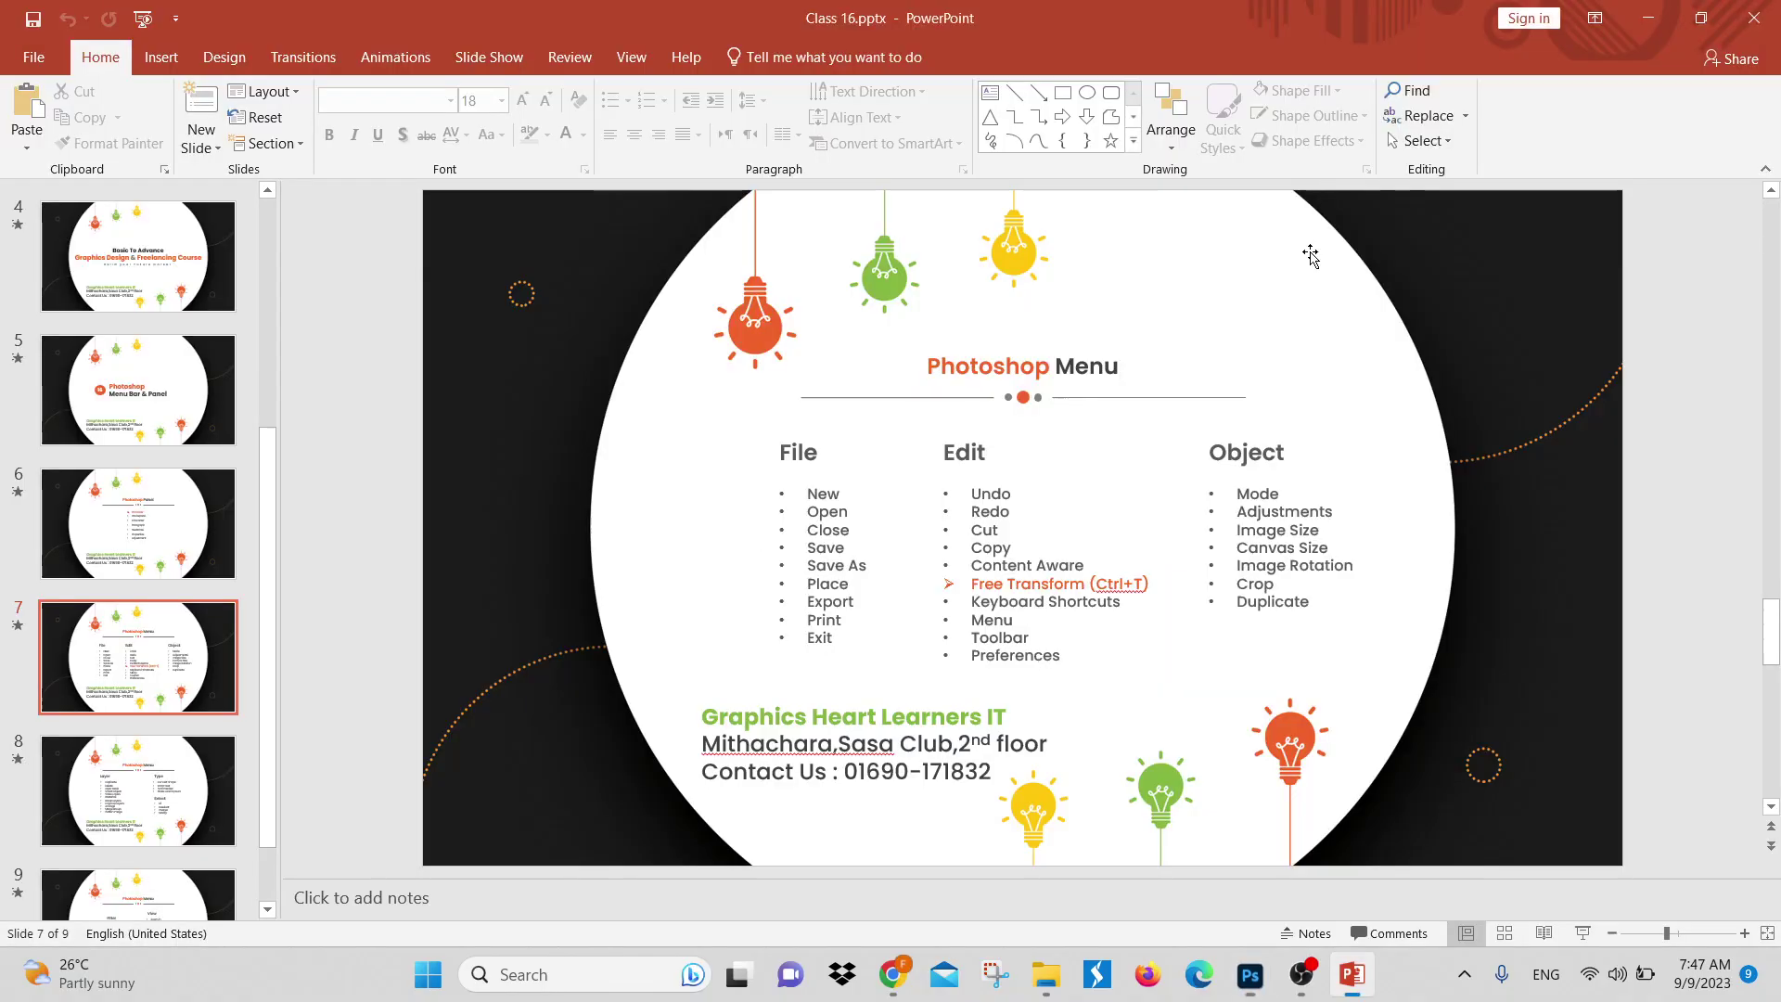
click(1643, 11)
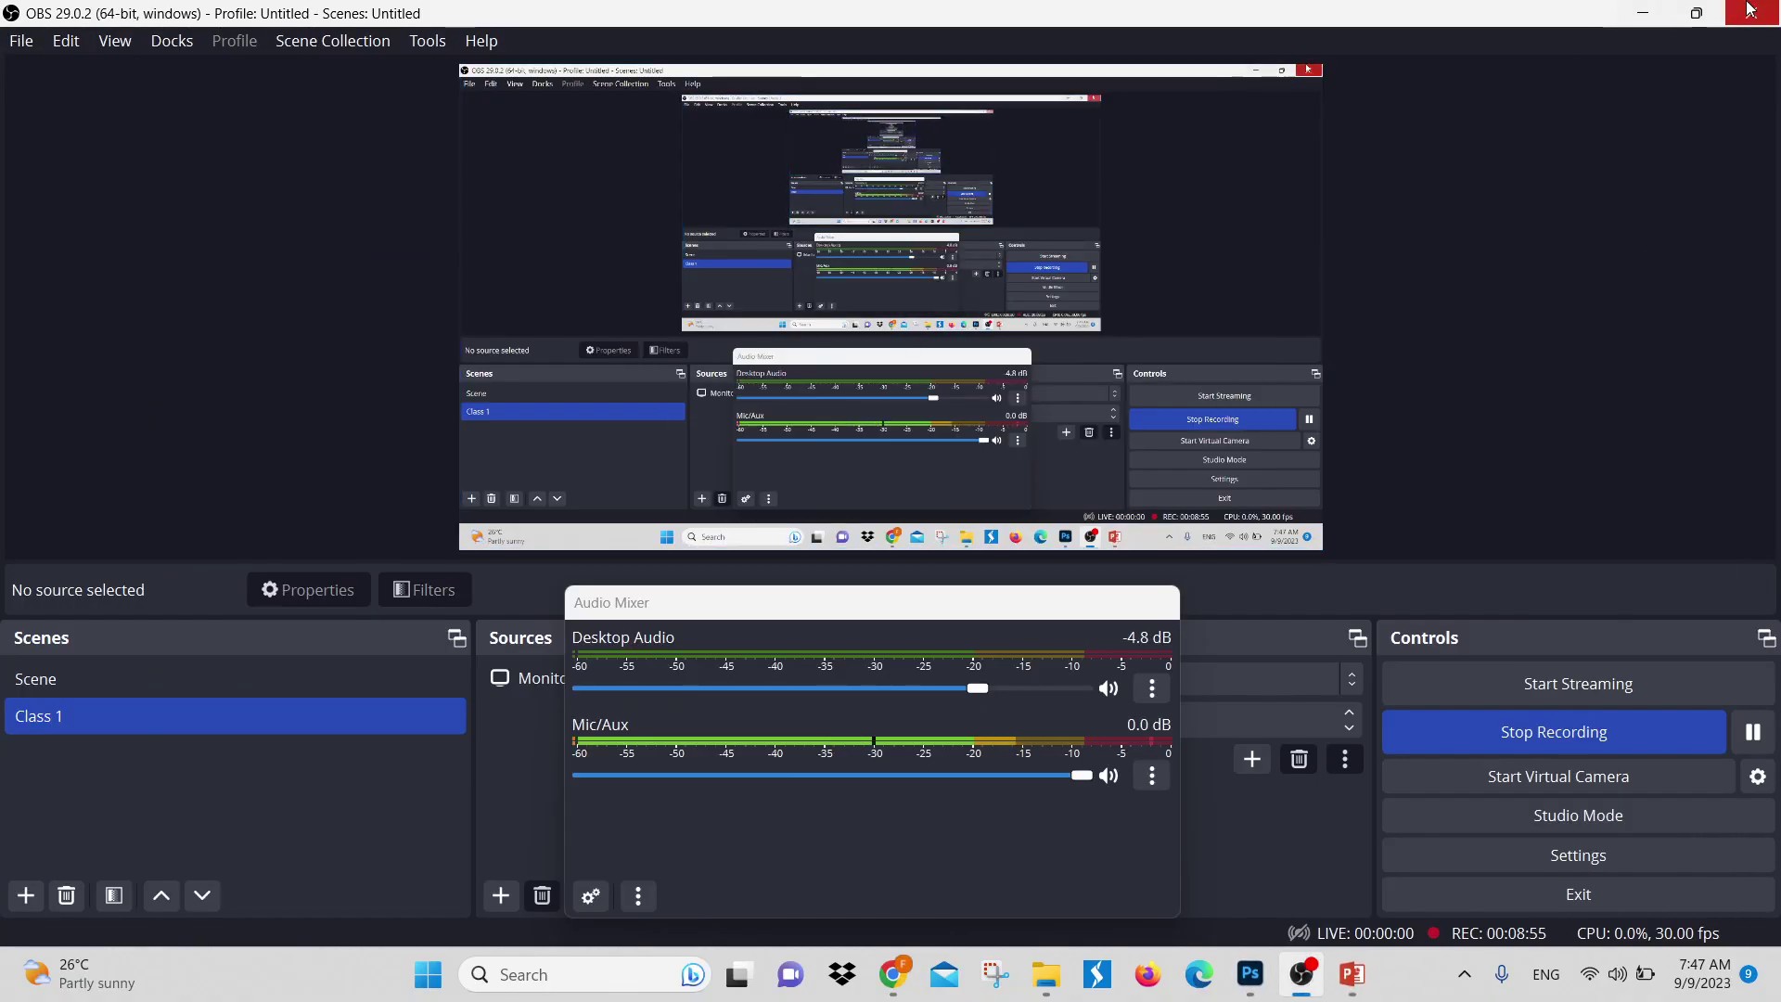
mouse_move(1710, 17)
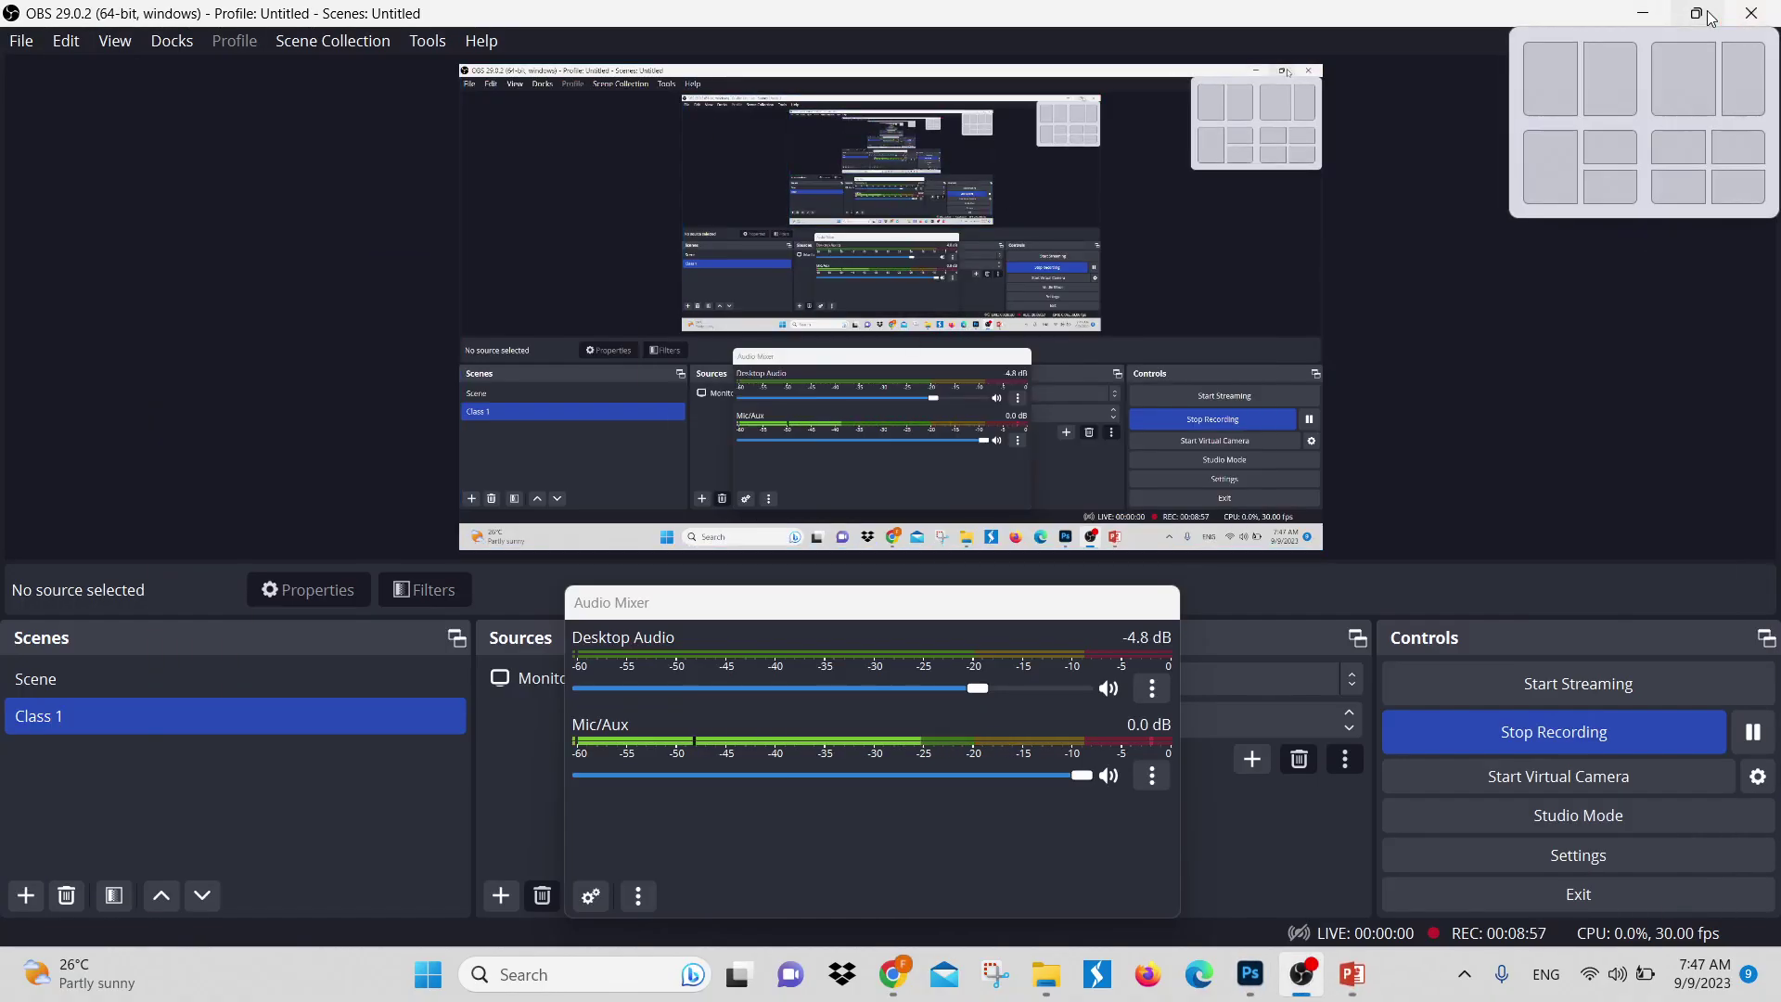
click(1643, 14)
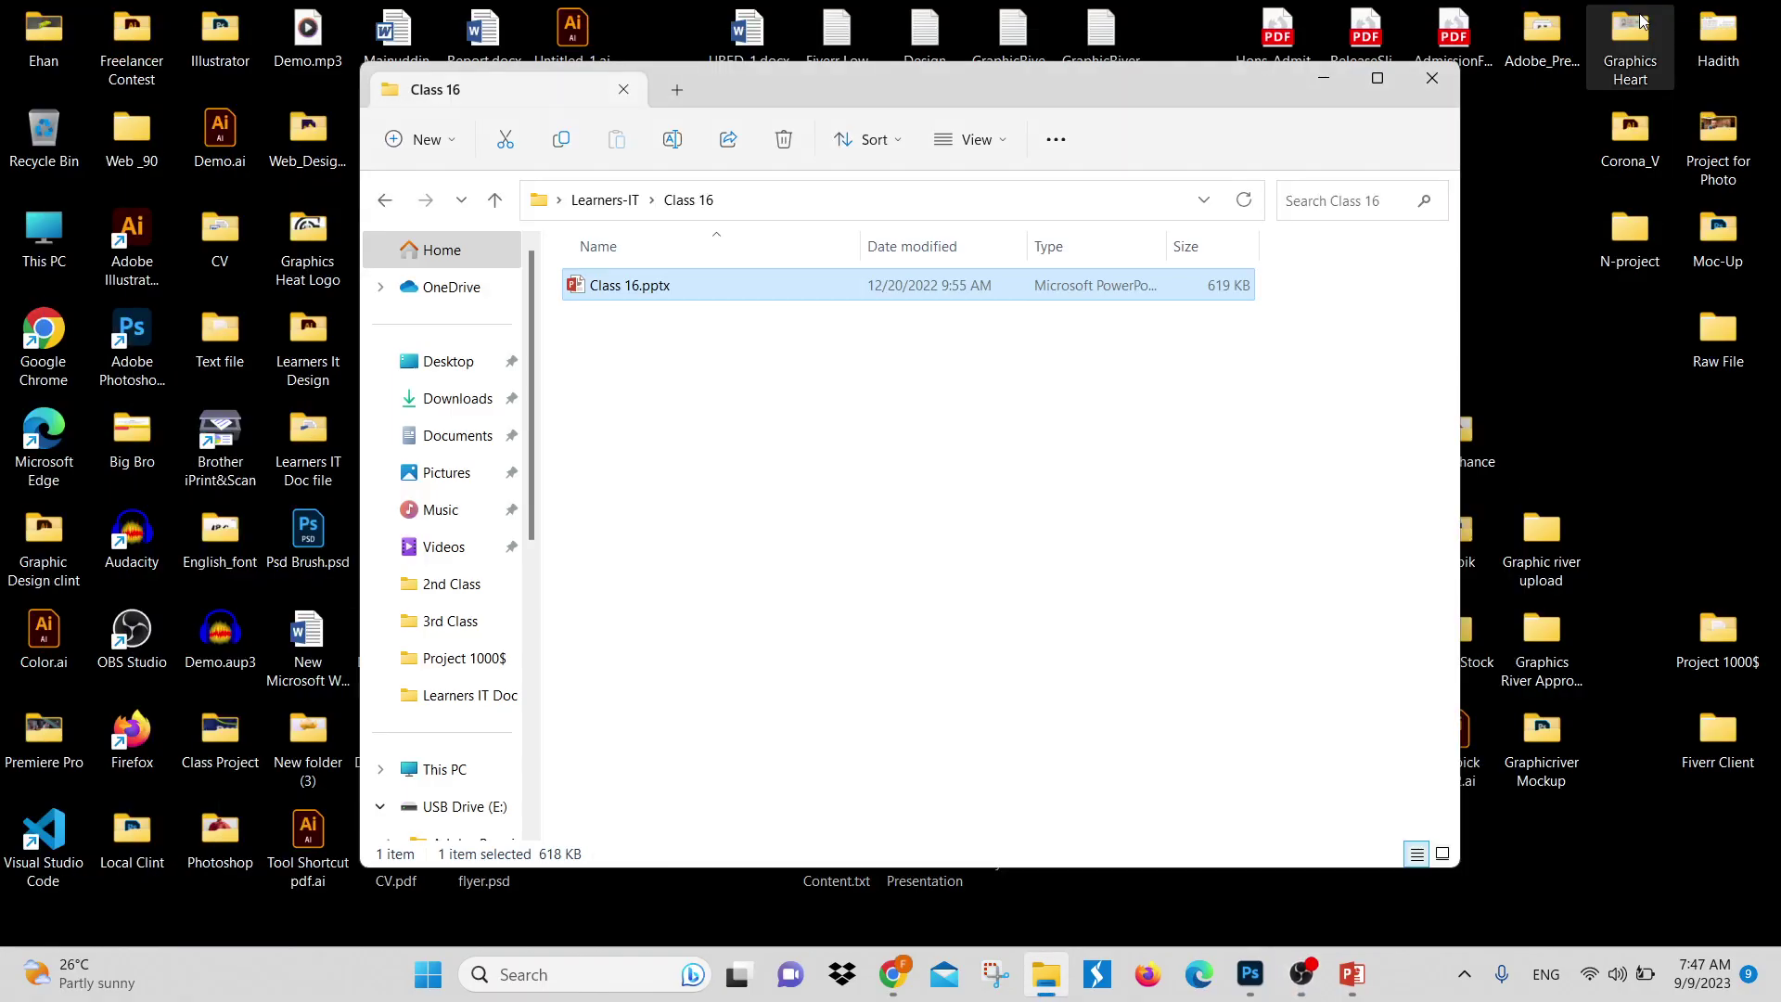
click(1336, 77)
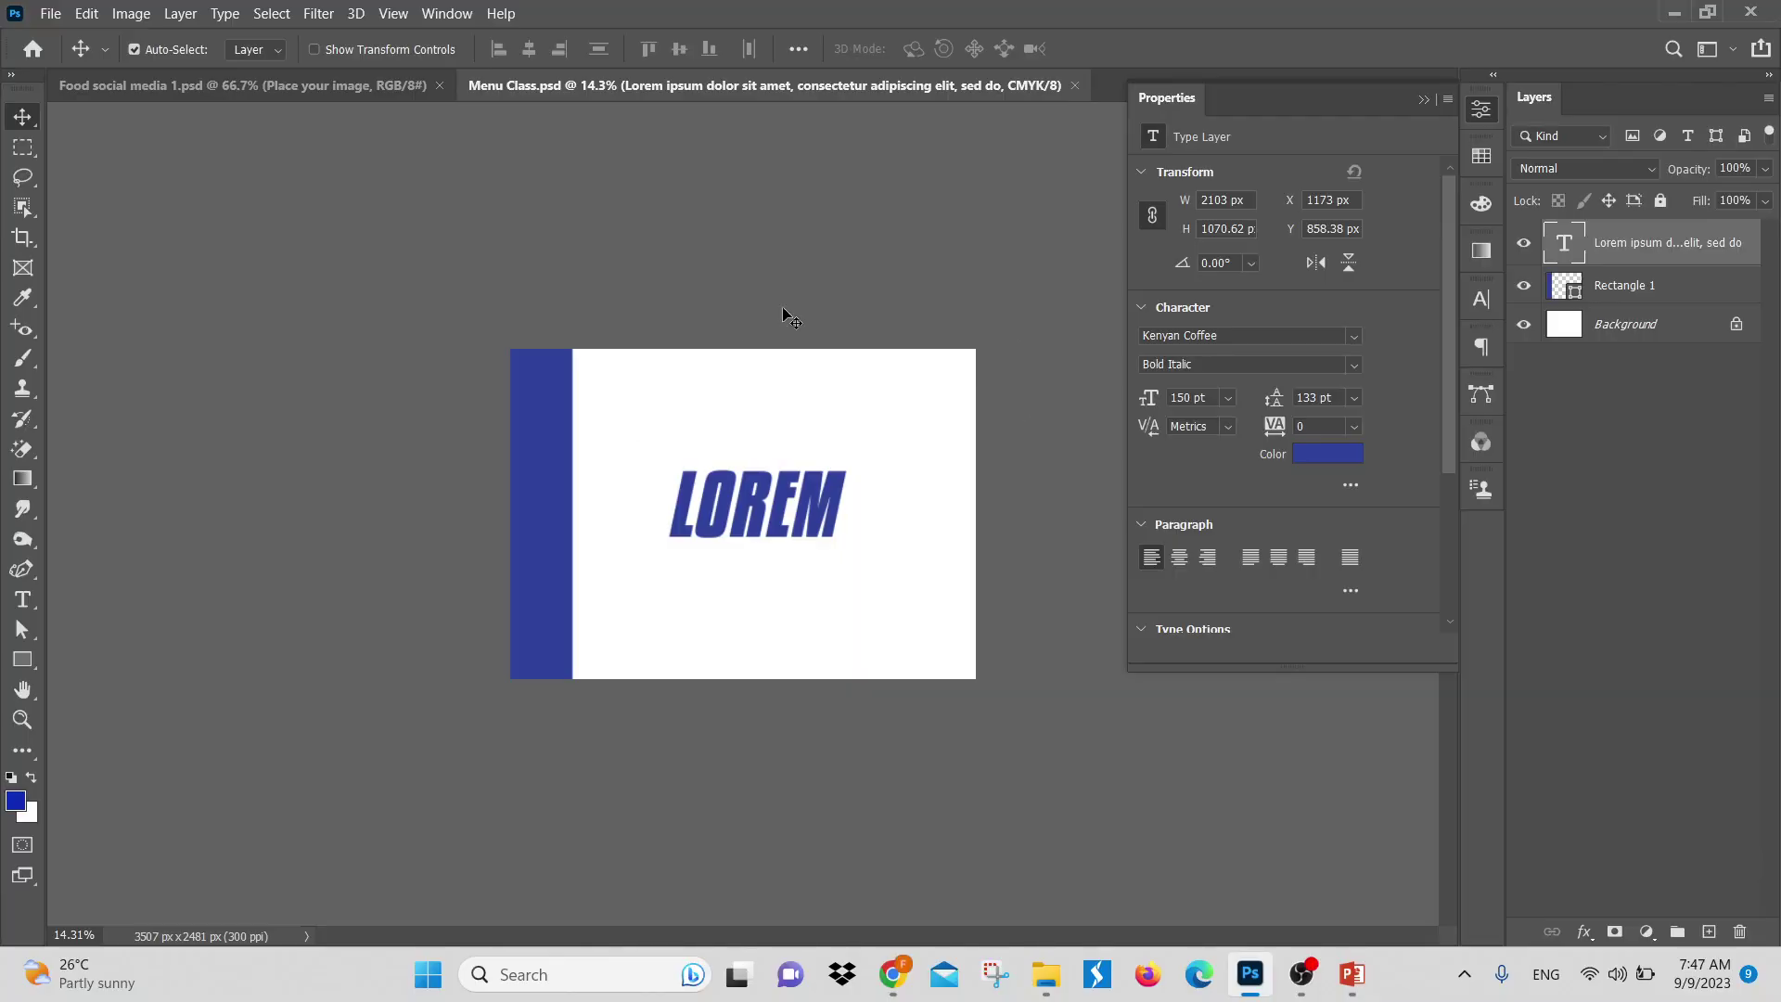
Start Save As on the computer for Menu Class.psd, browse the Desktop folders, and cancel without saving
click(51, 14)
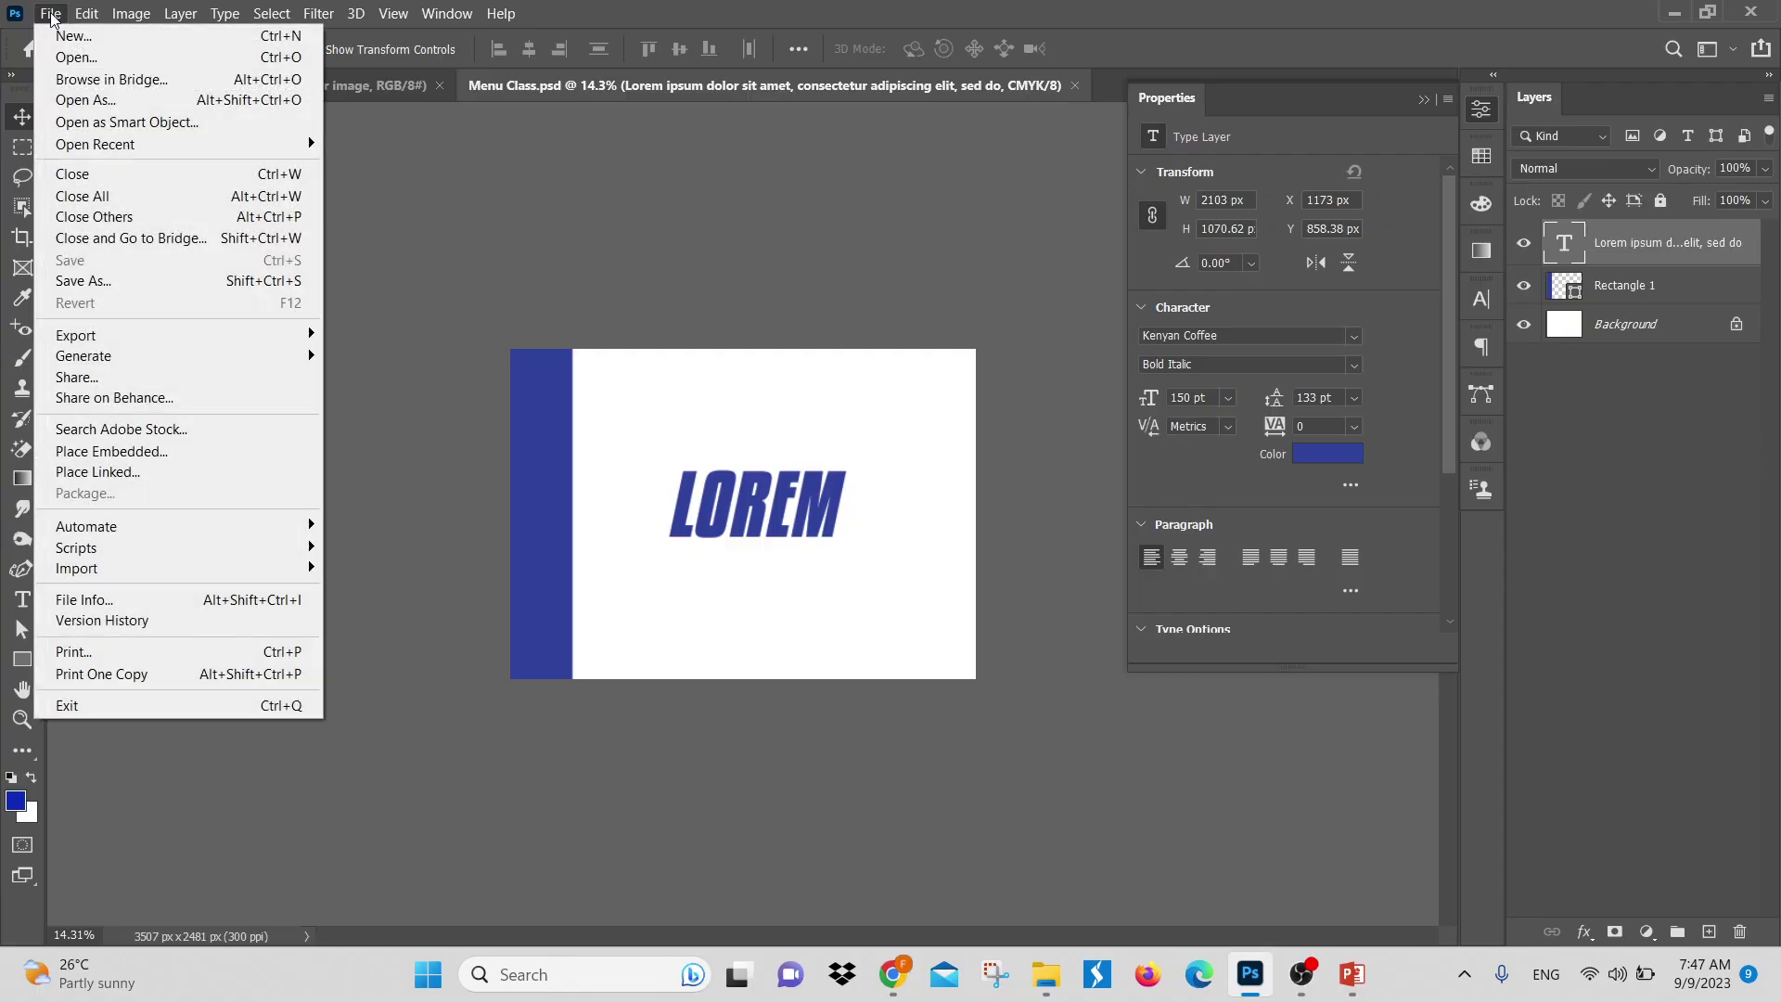
click(105, 286)
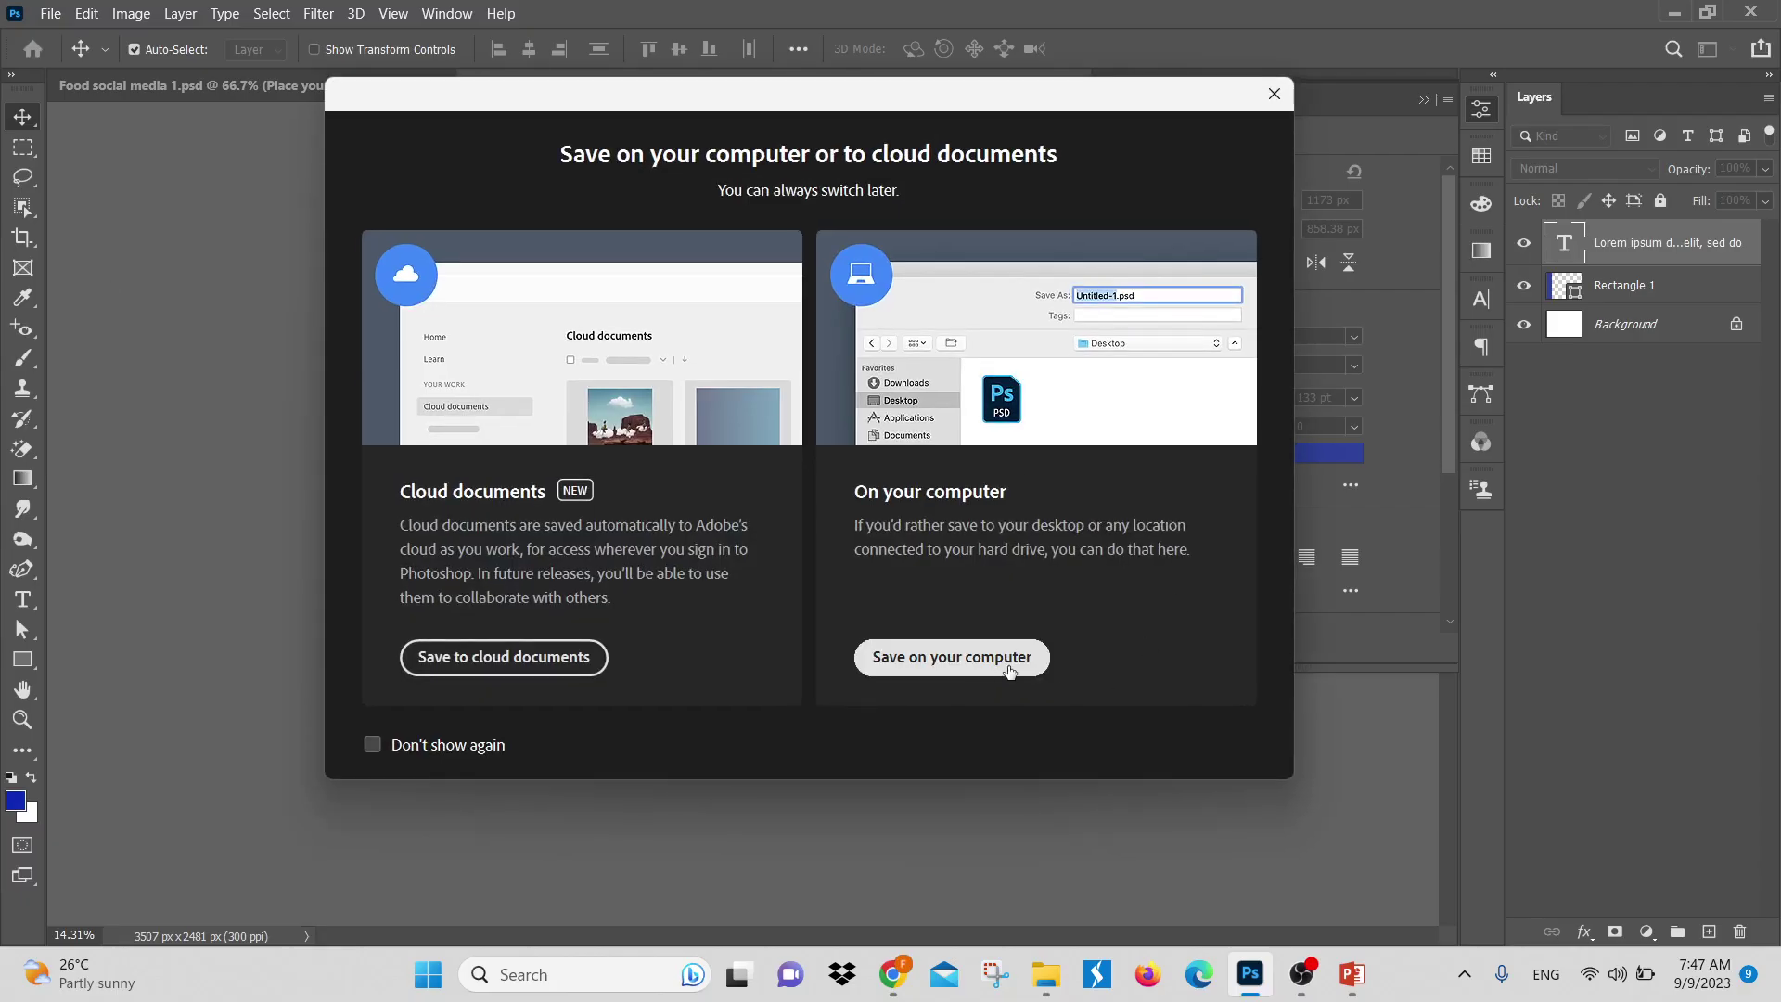
click(976, 667)
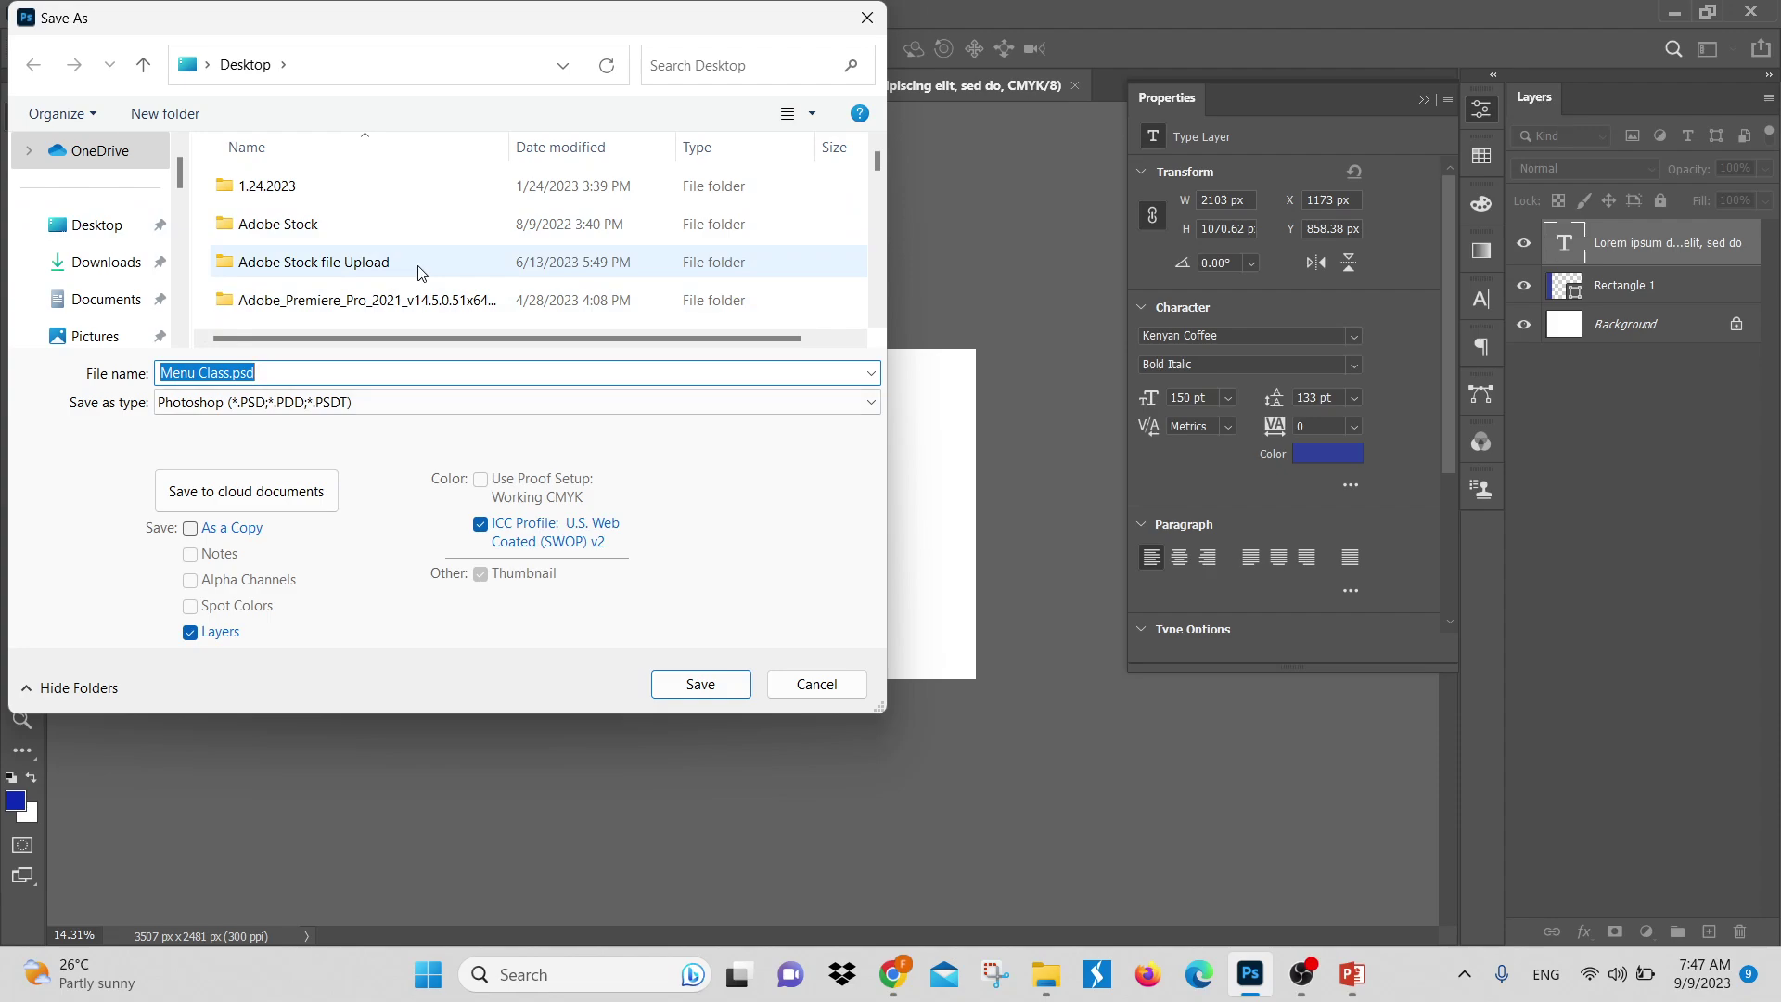
scroll(385, 296, down, 8)
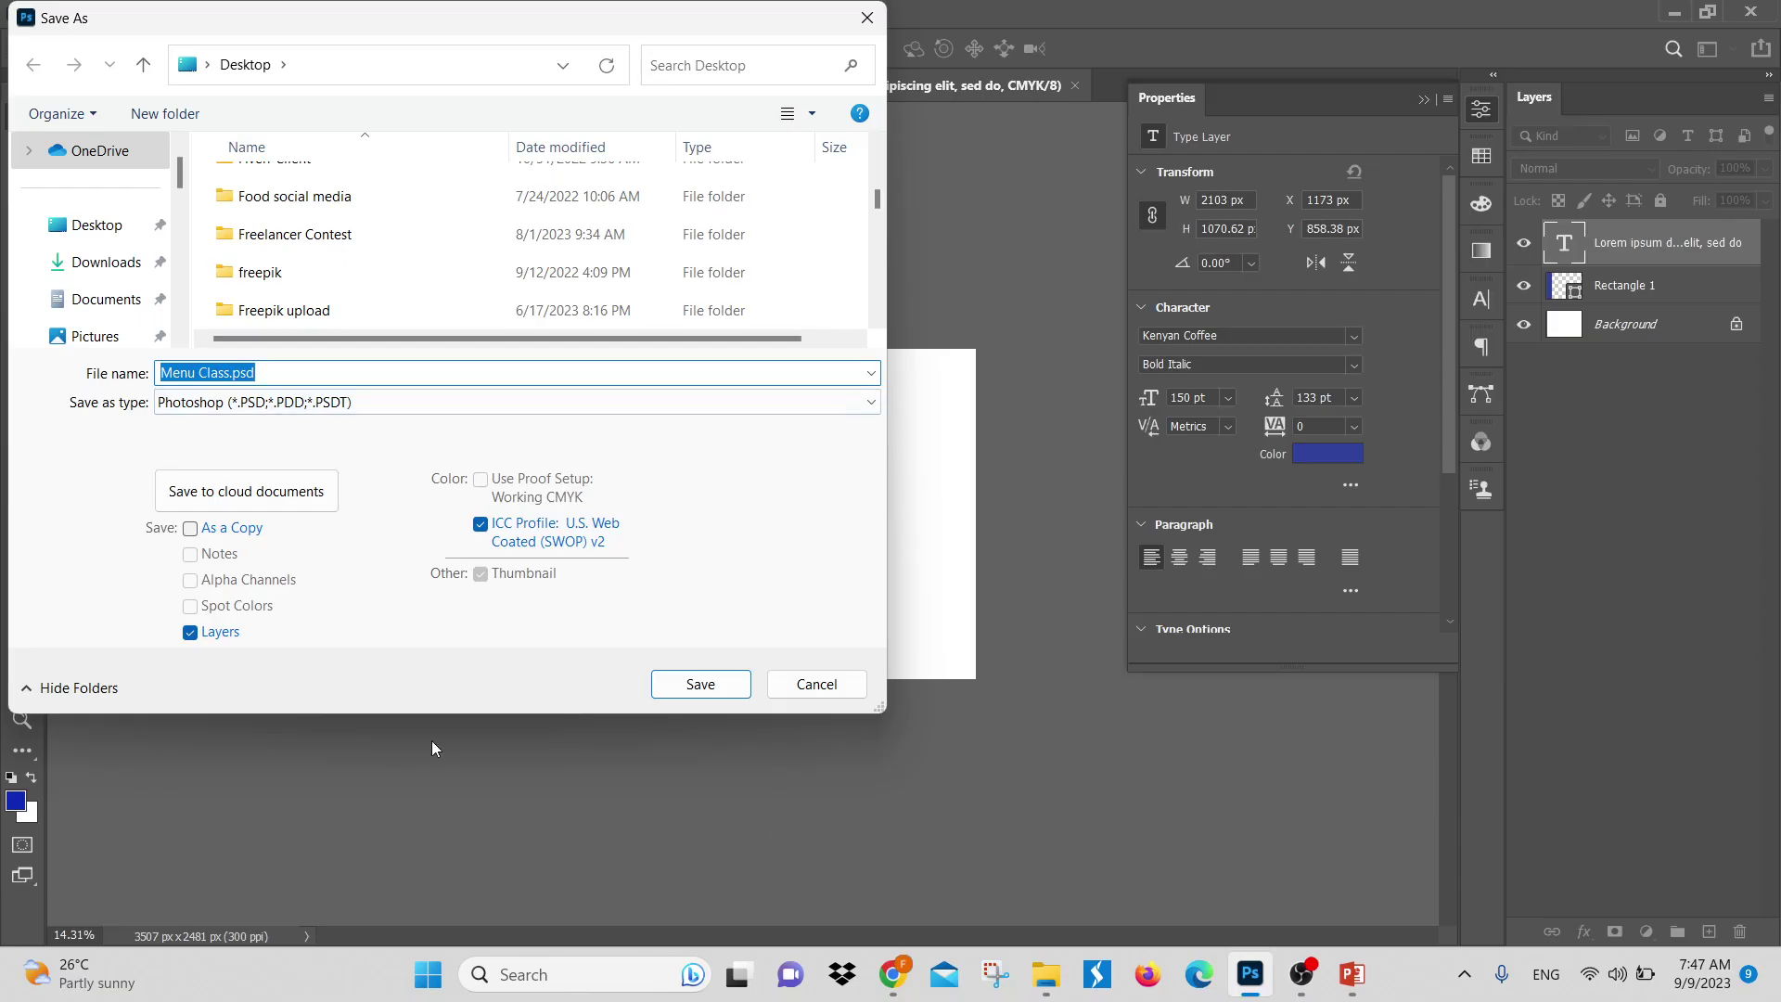
click(824, 692)
click(49, 13)
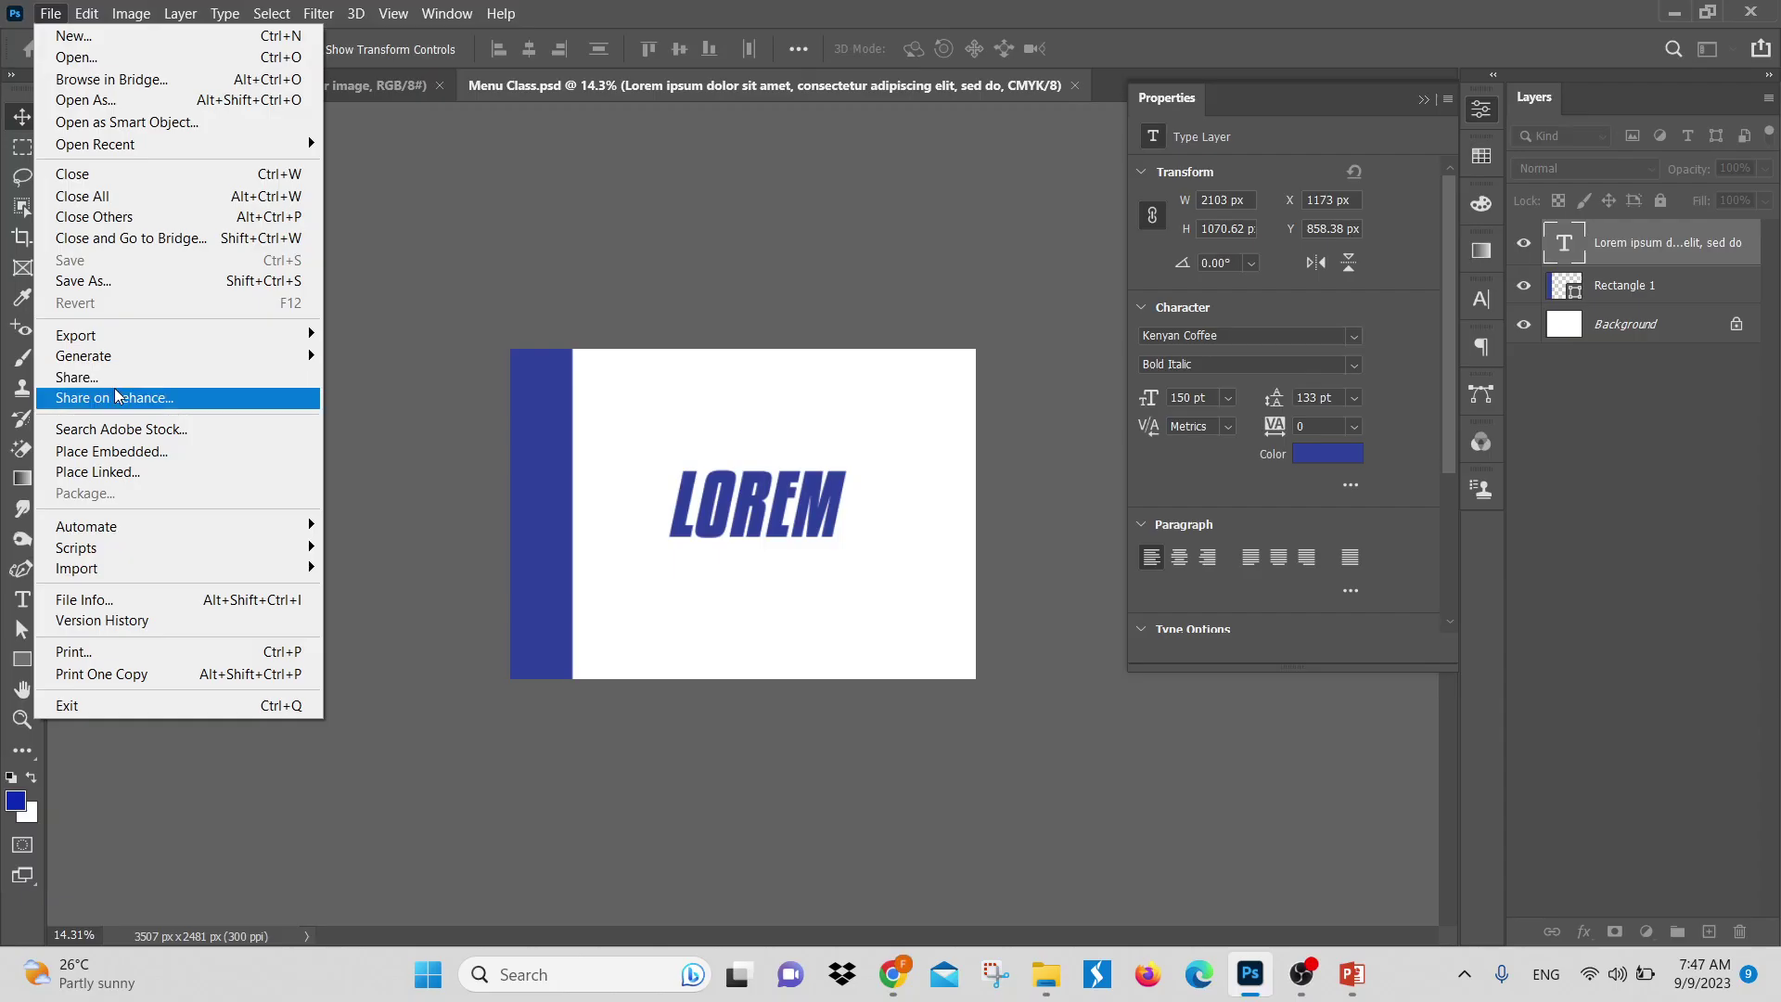
click(608, 247)
Open the air-caucasian-professional-male-athlete-runner image from the Downloads folder
click(50, 13)
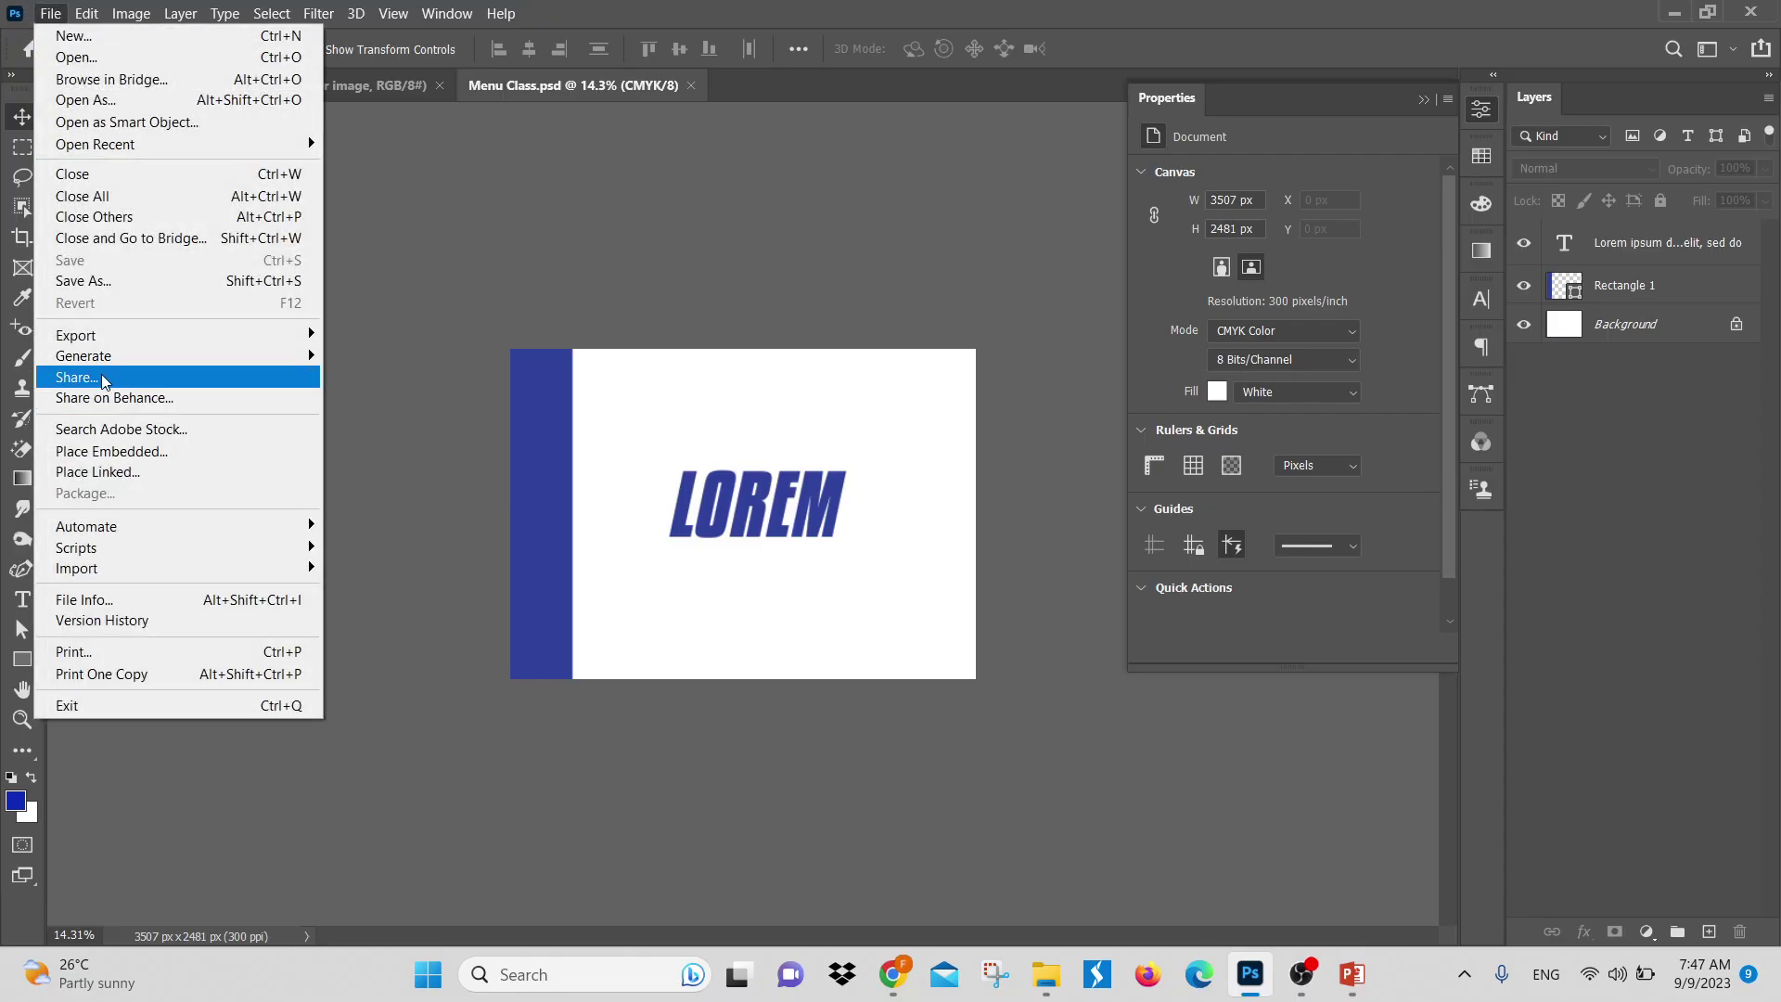
click(114, 53)
click(140, 262)
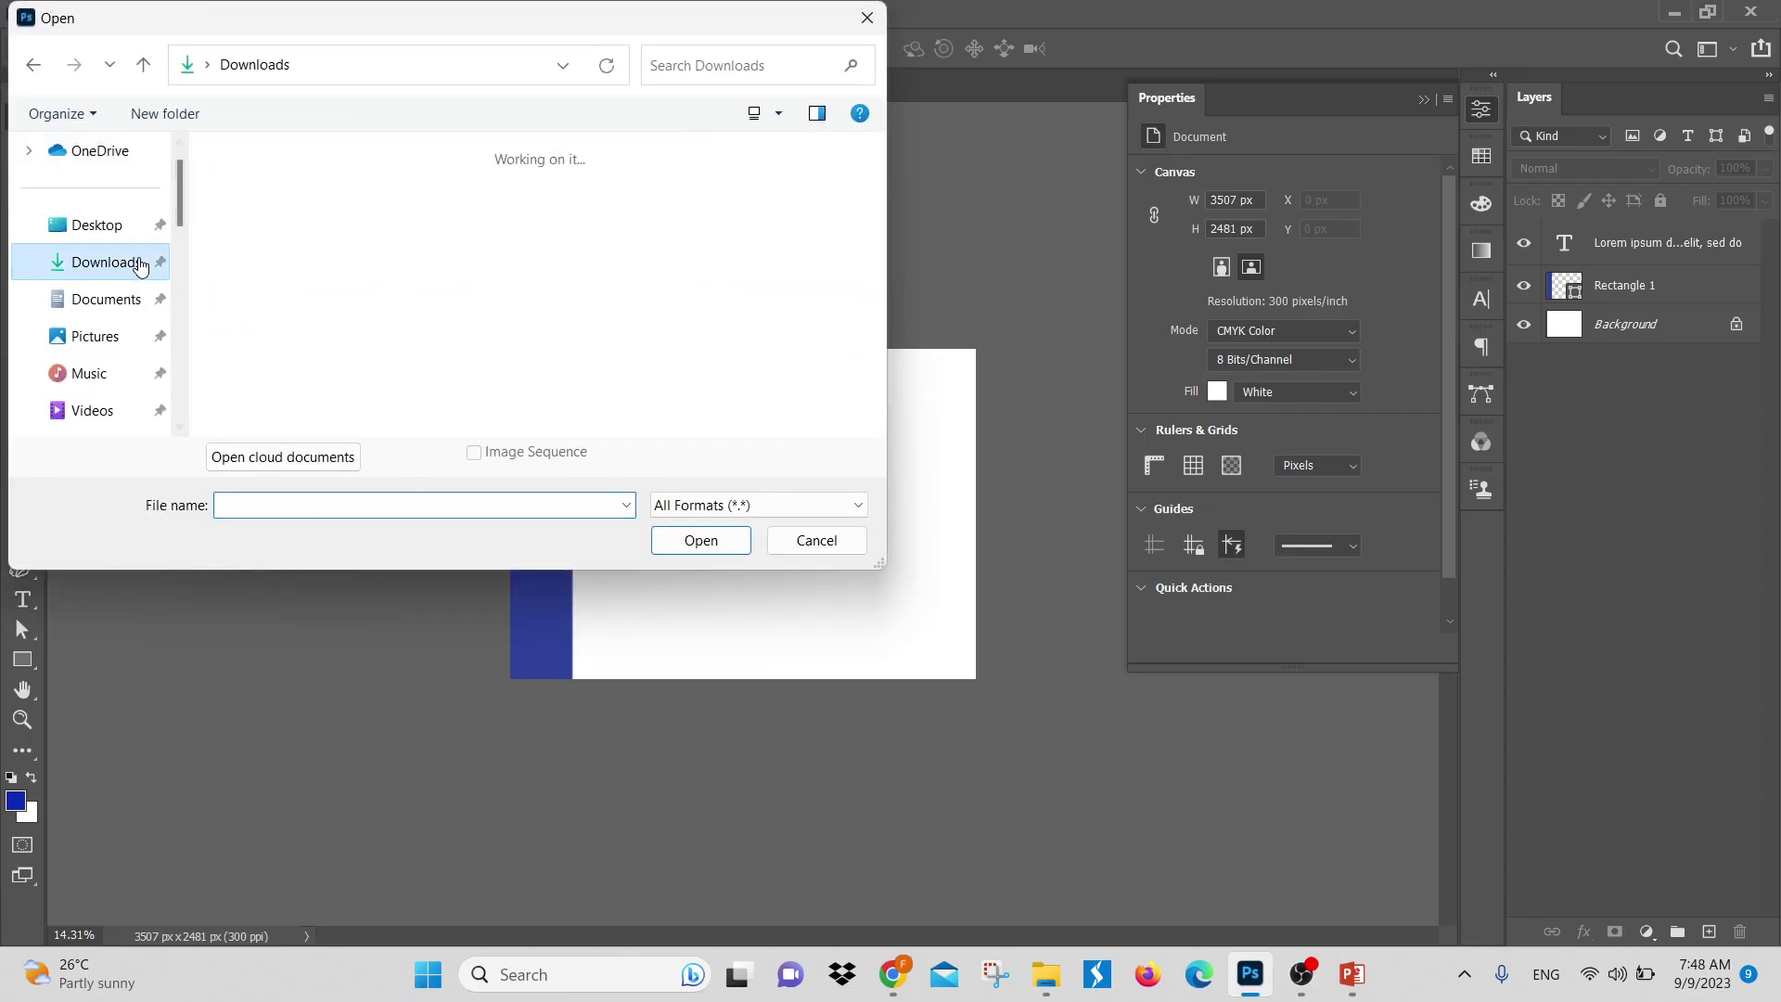
click(458, 346)
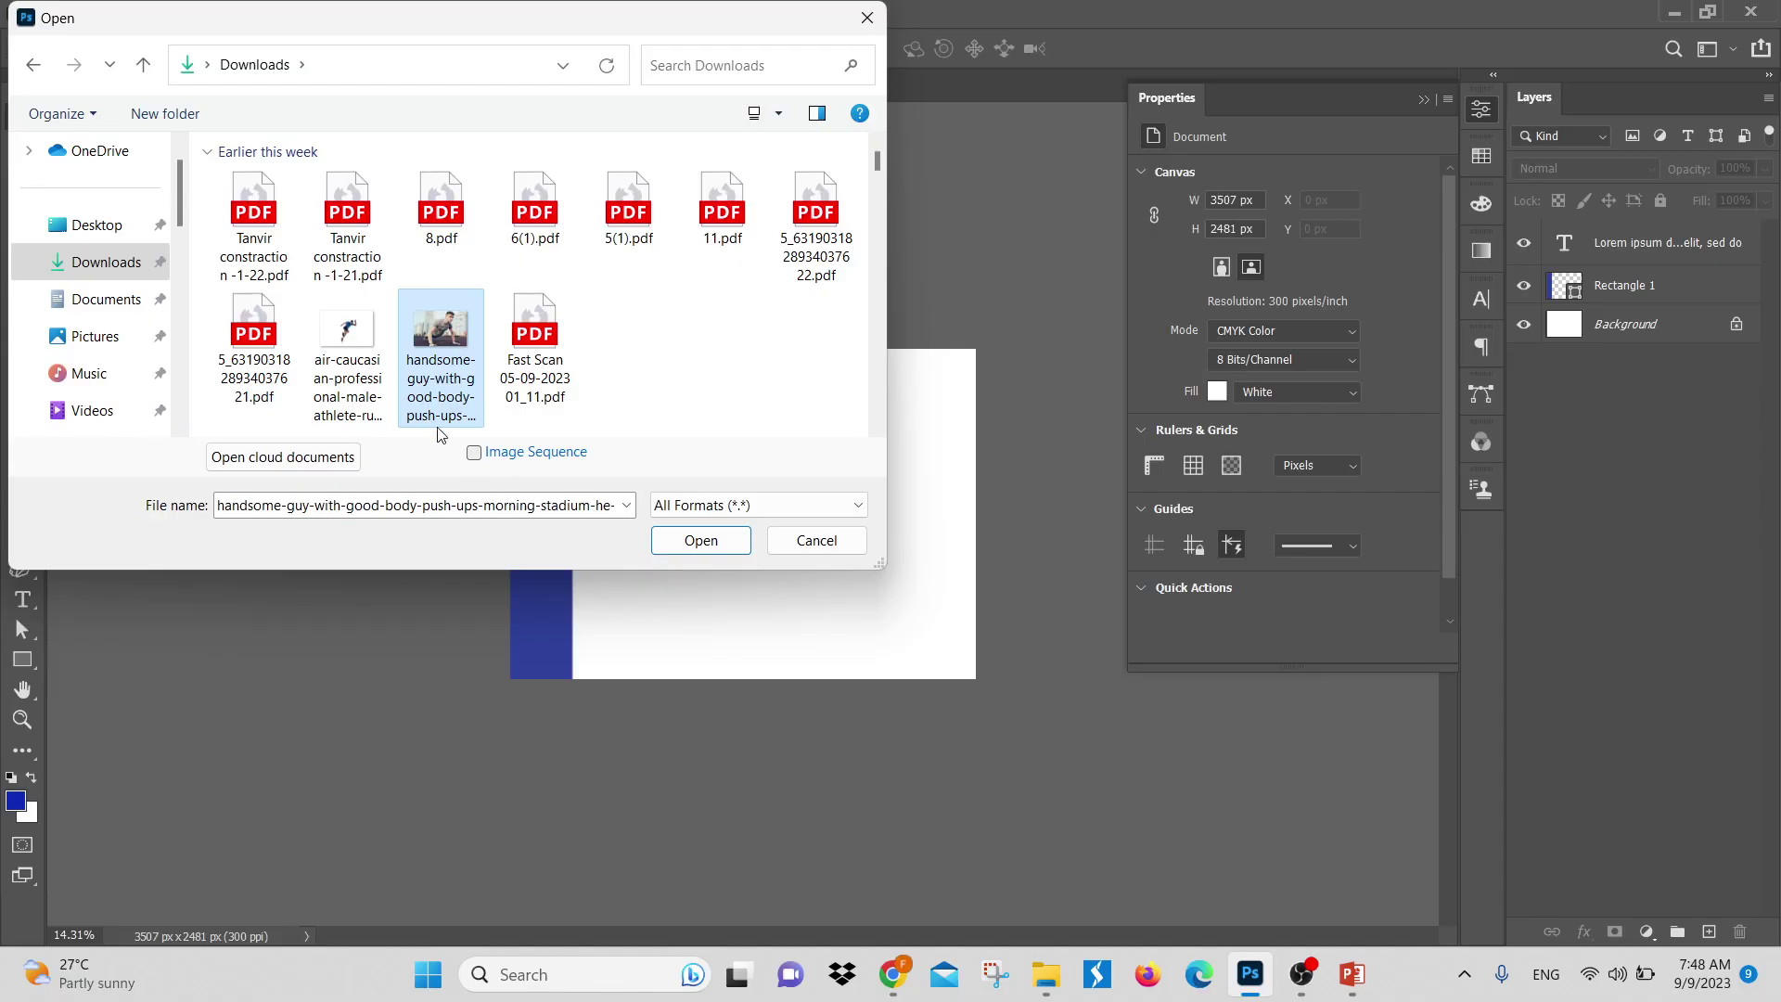
click(350, 364)
click(701, 540)
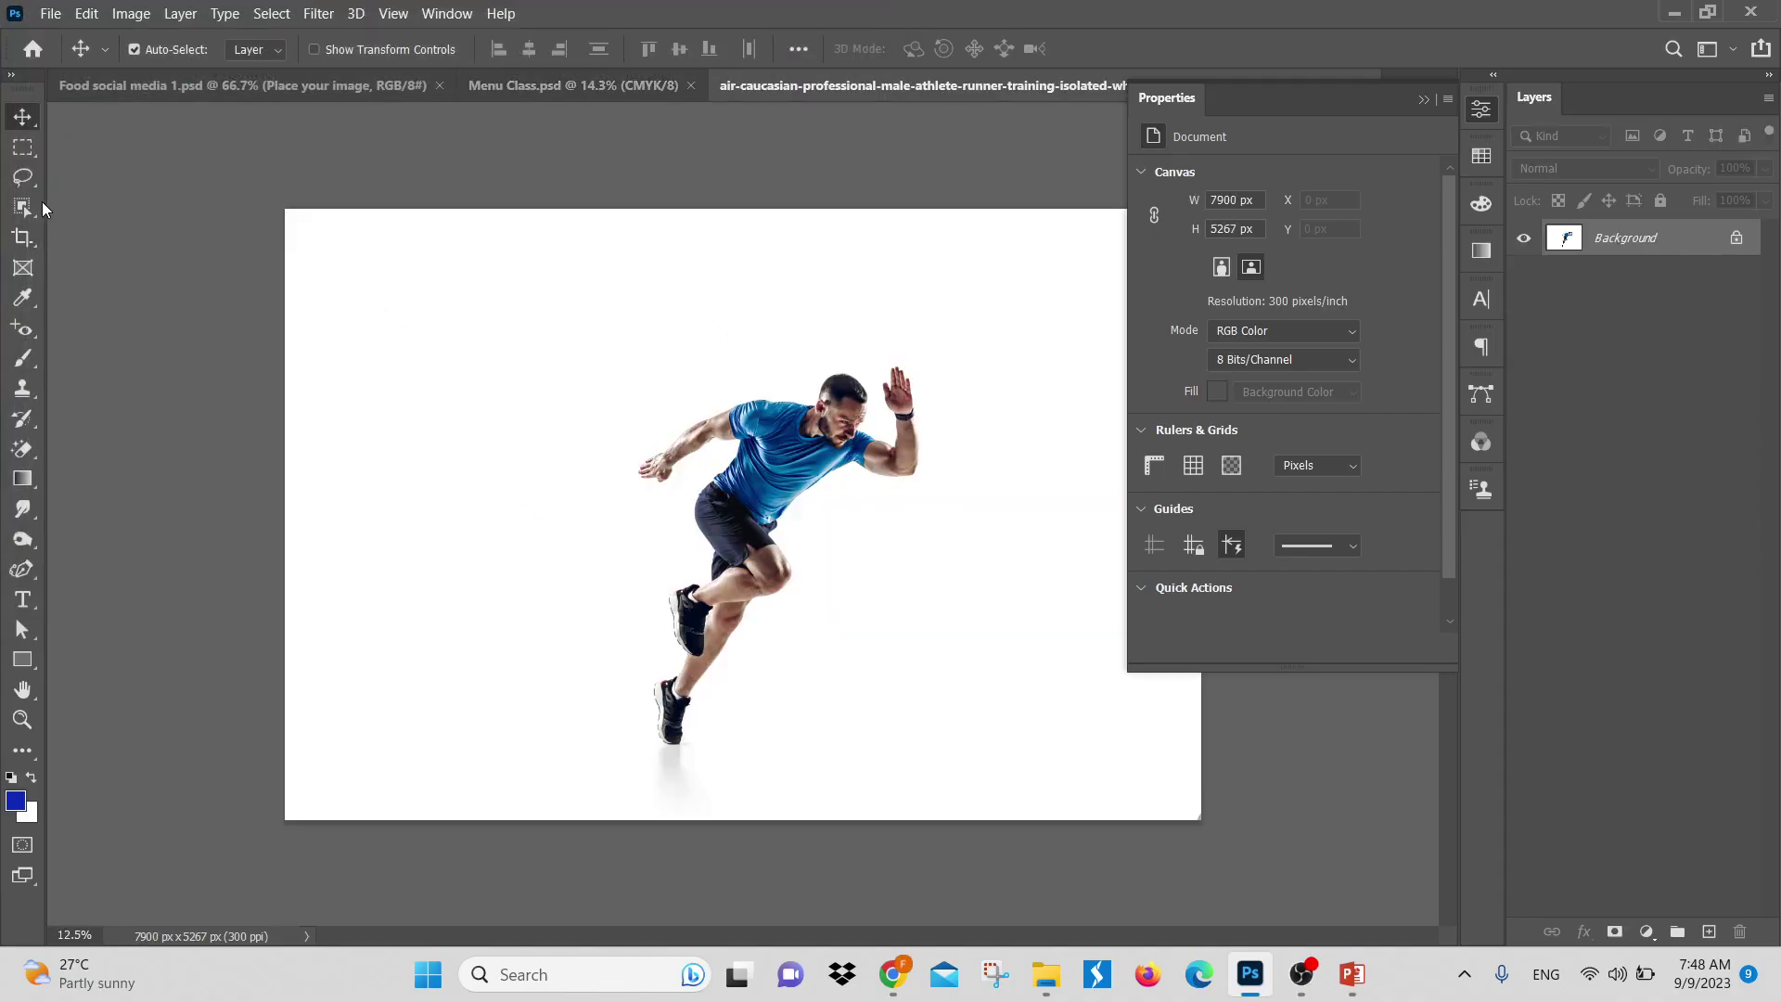
Copy a rectangular marquee selection around the athlete to a new layer and move the copy to the left of the original
click(22, 176)
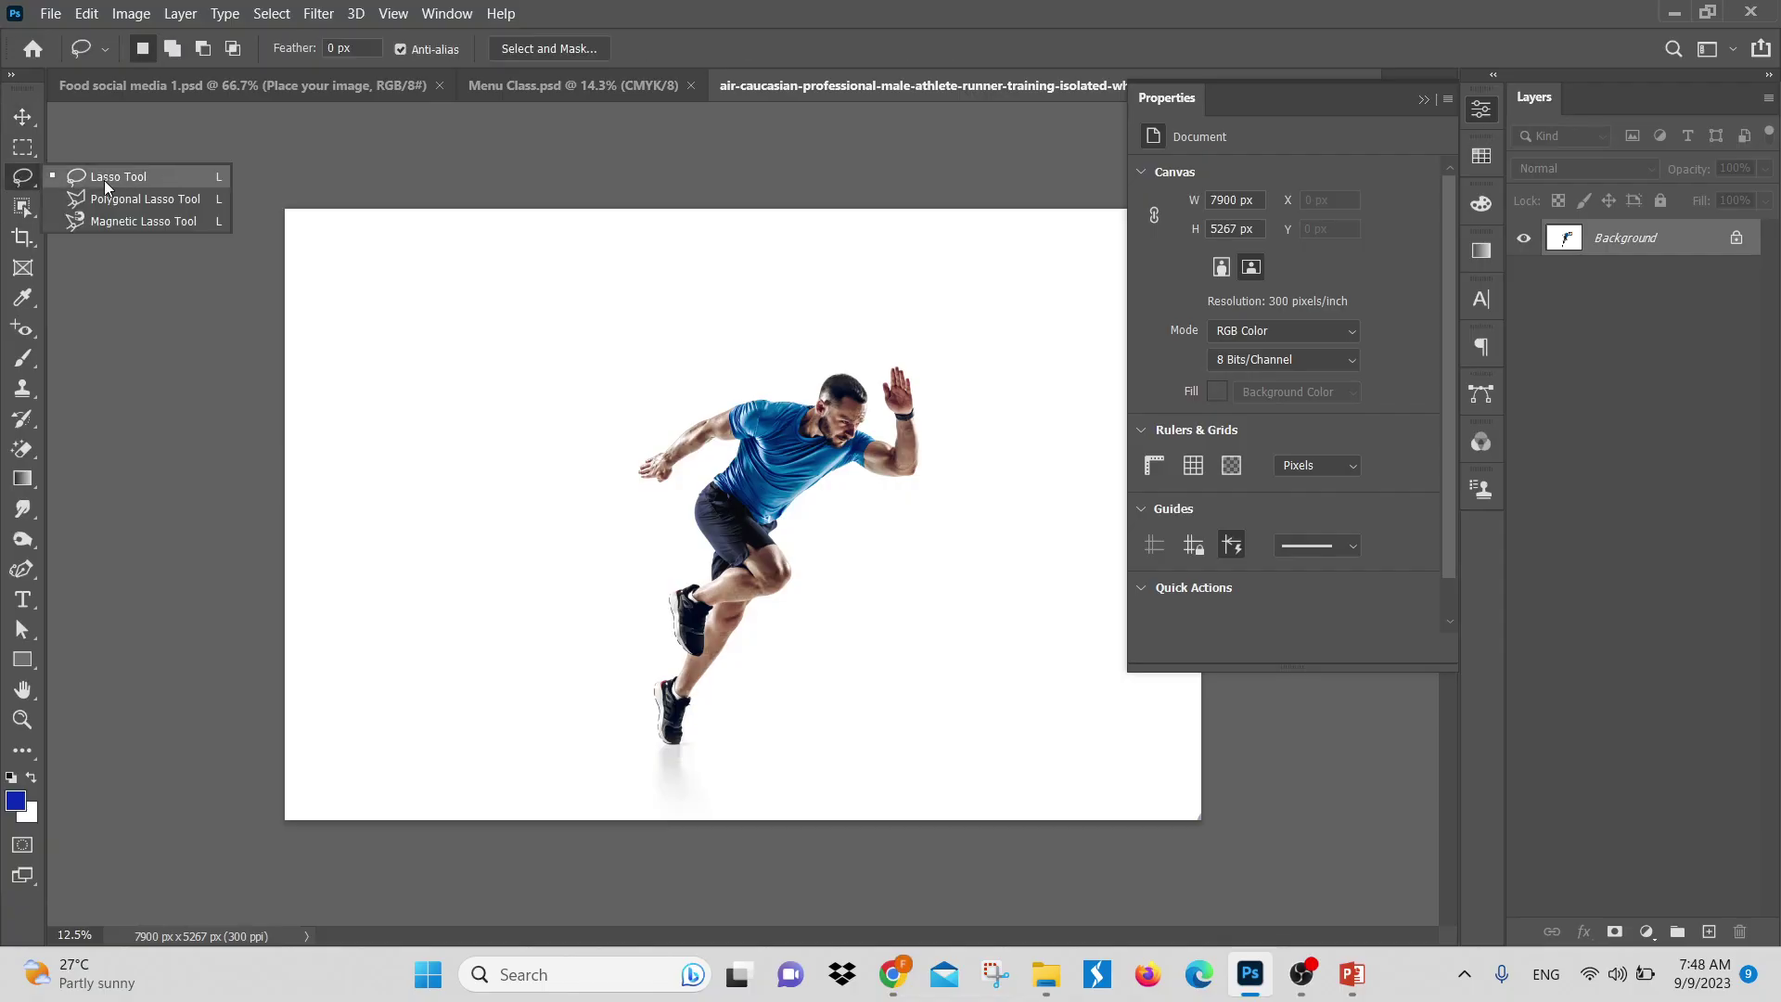
click(27, 149)
mouse_move(554, 328)
mouse_down()
mouse_move(939, 590)
mouse_move(982, 767)
mouse_up()
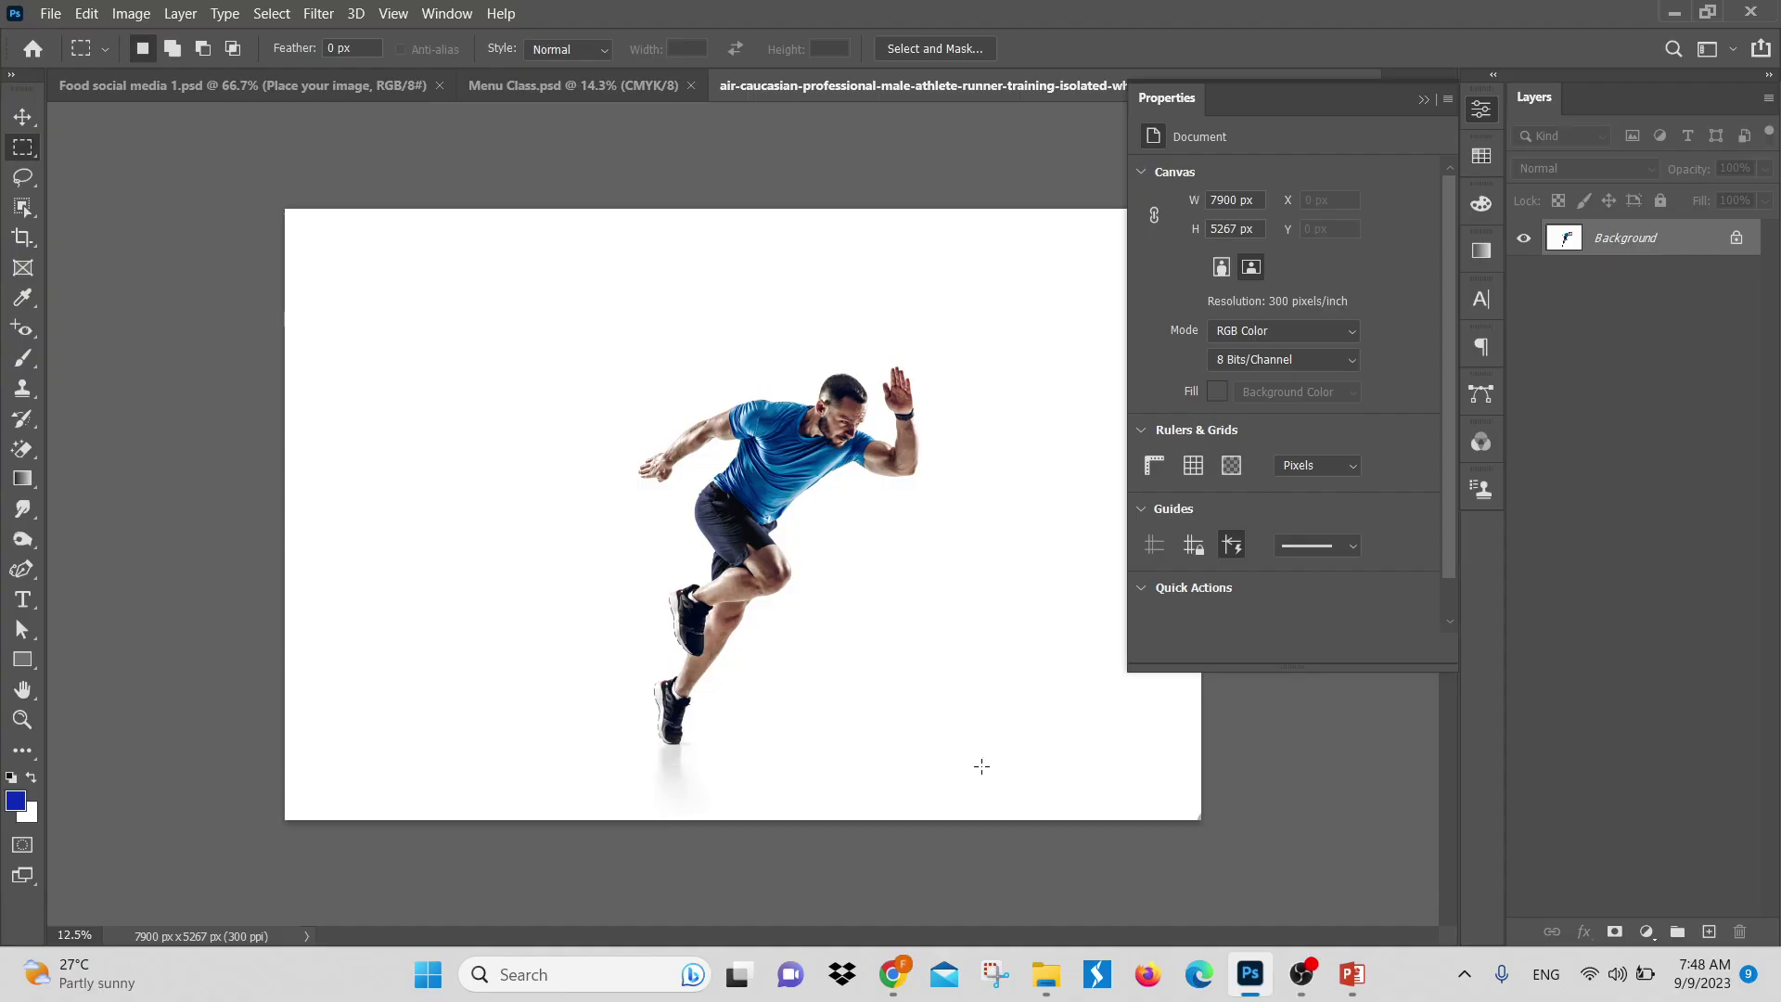
key(ctrl+j)
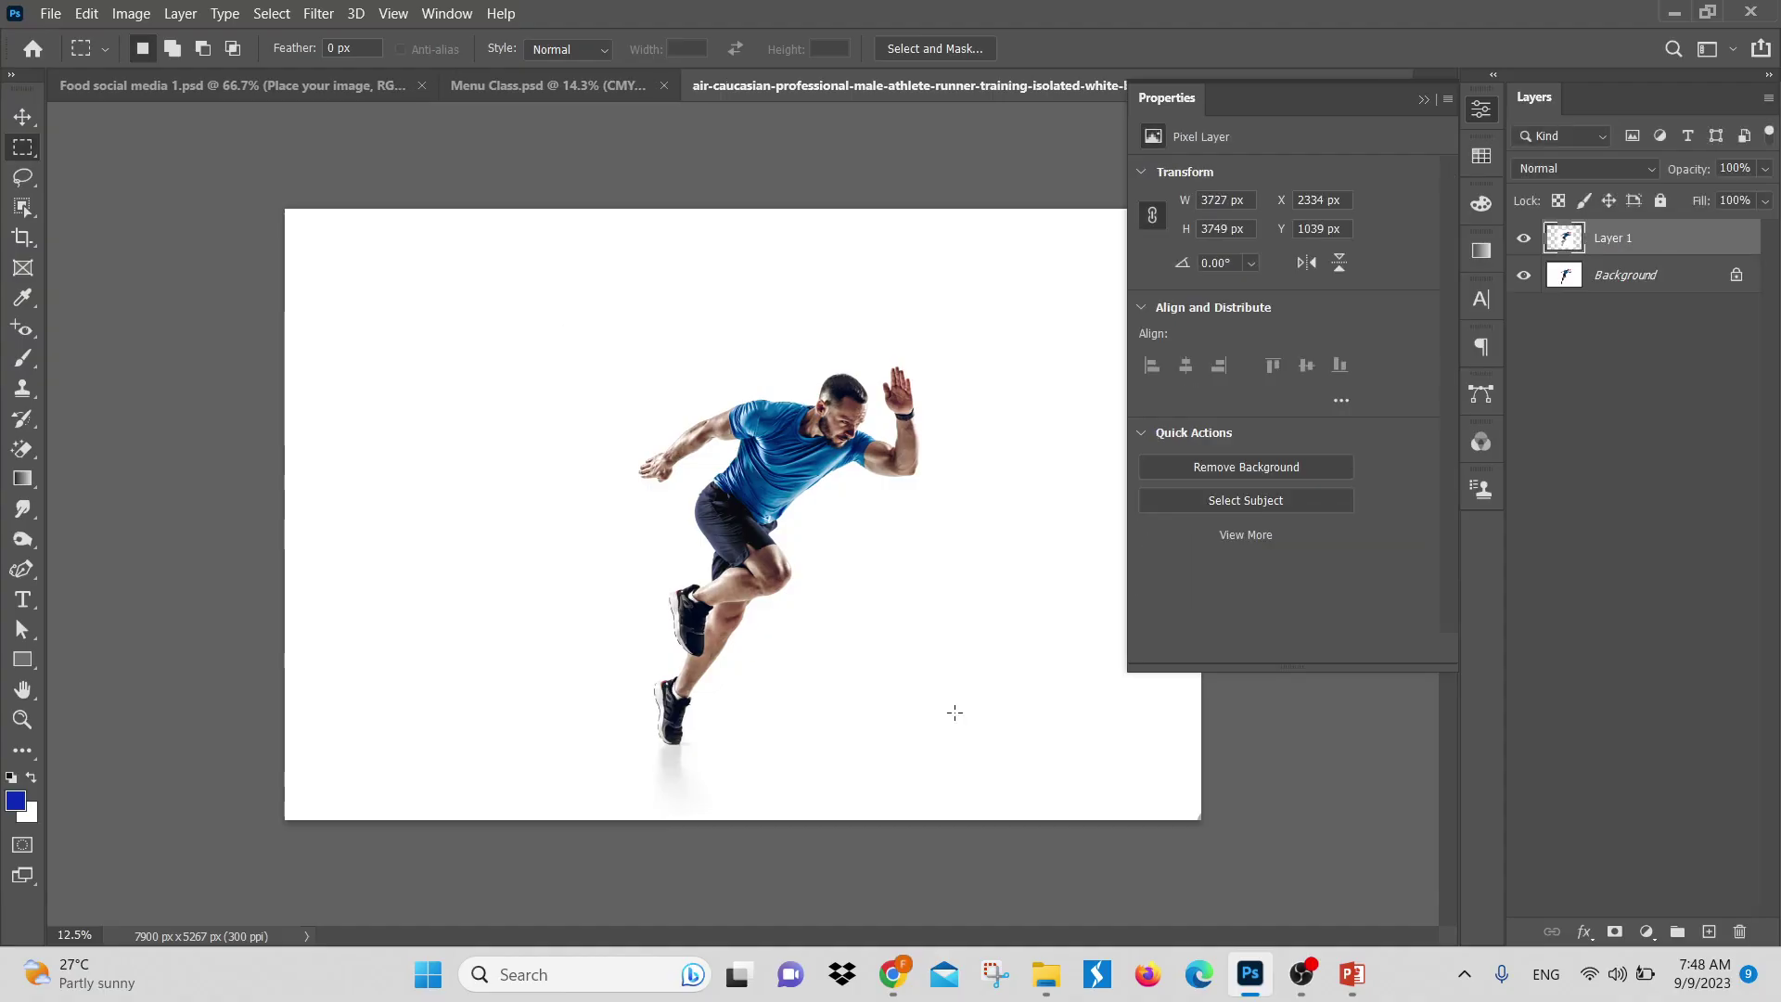
click(22, 116)
drag(640, 571, 418, 462)
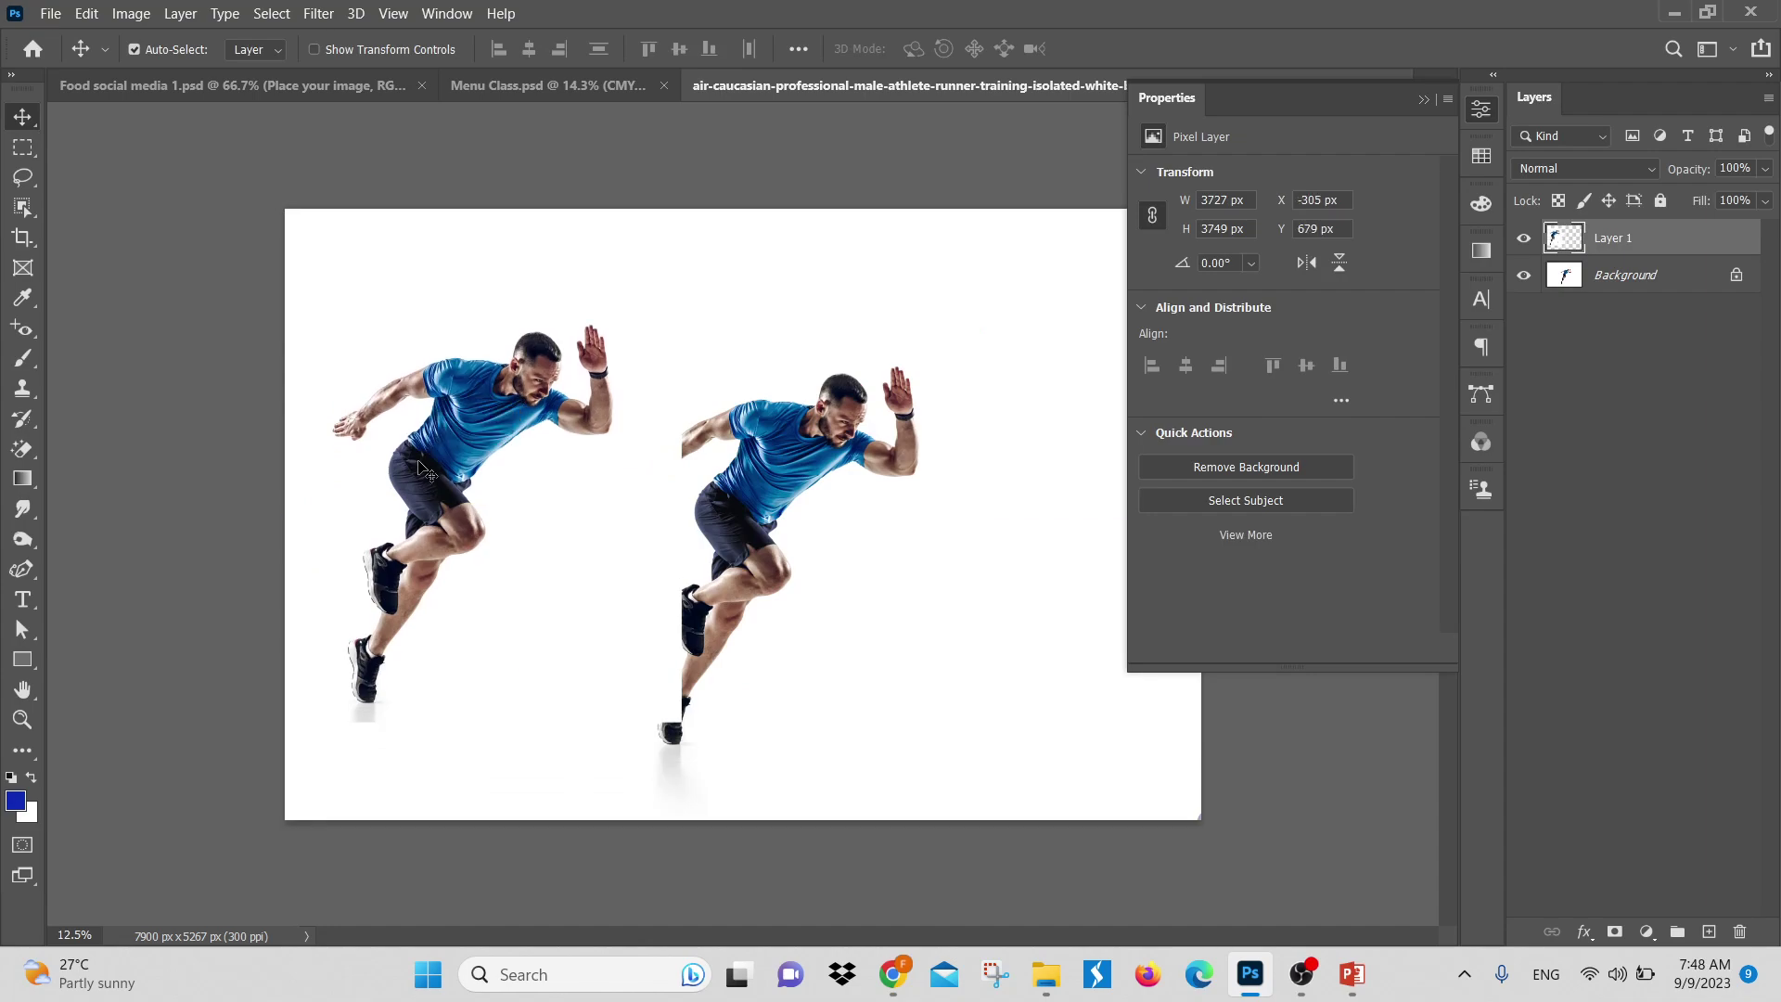
Move the athlete copy lower on the canvas and revert the image to its last saved state
click(49, 13)
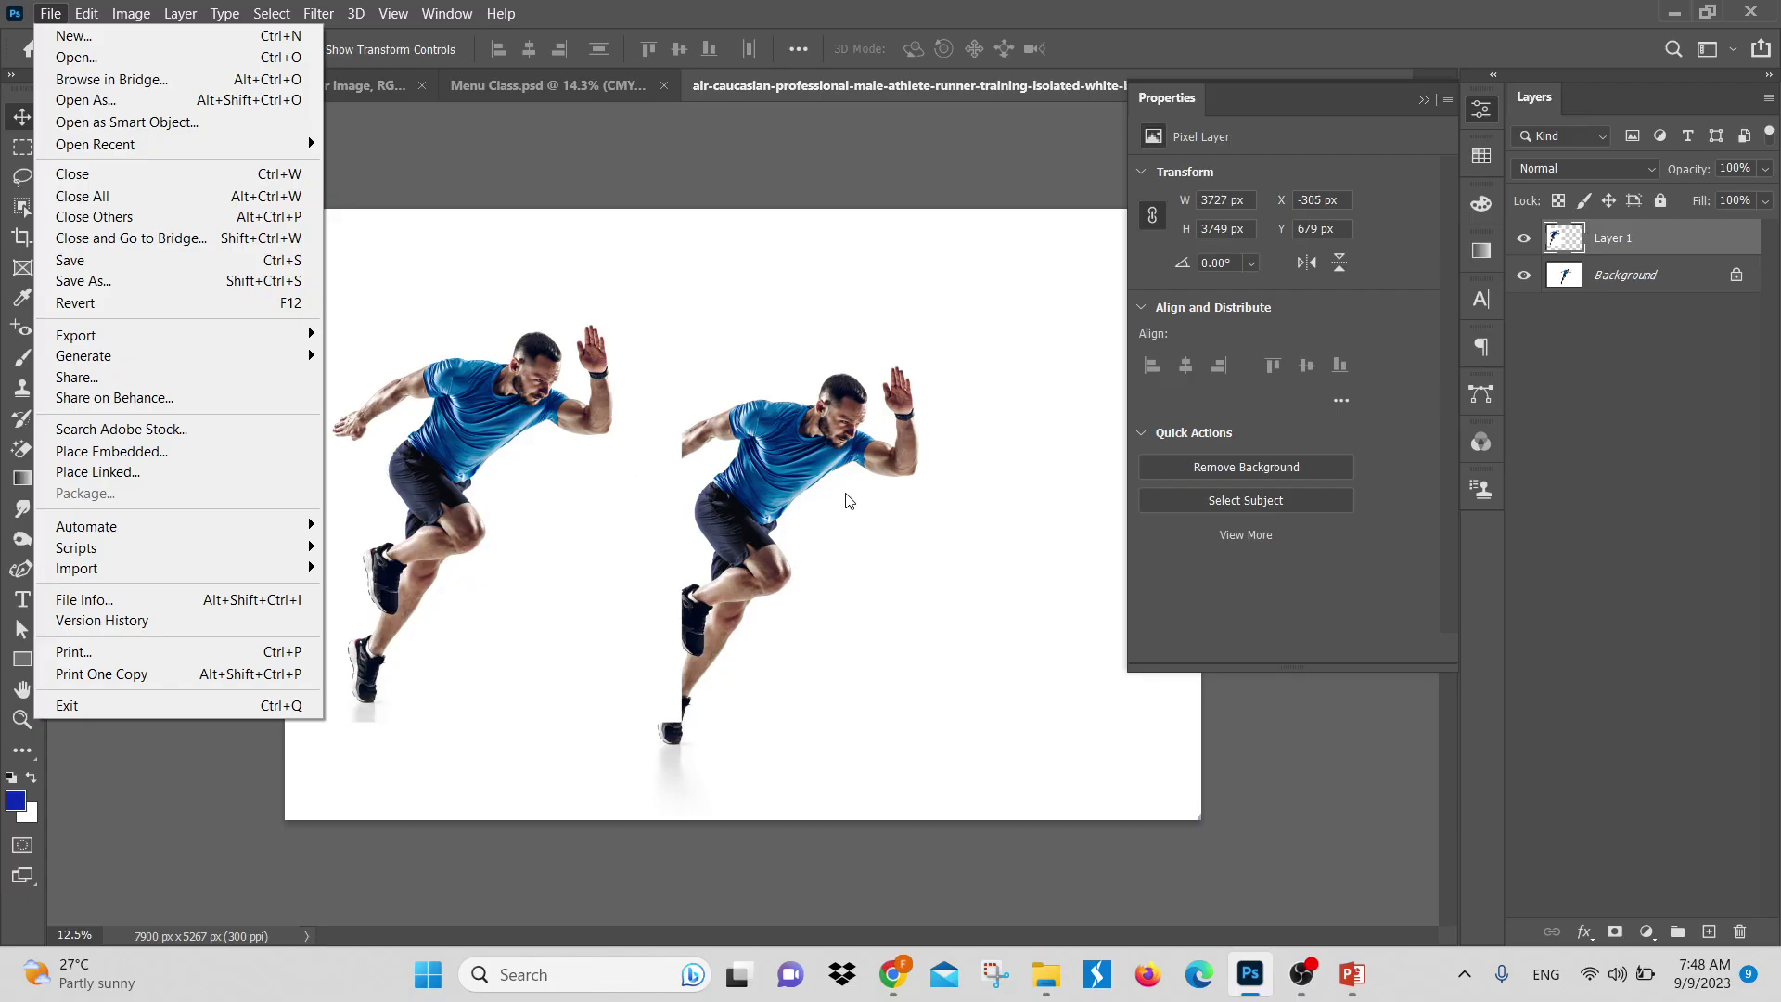
click(579, 436)
drag(557, 455, 524, 539)
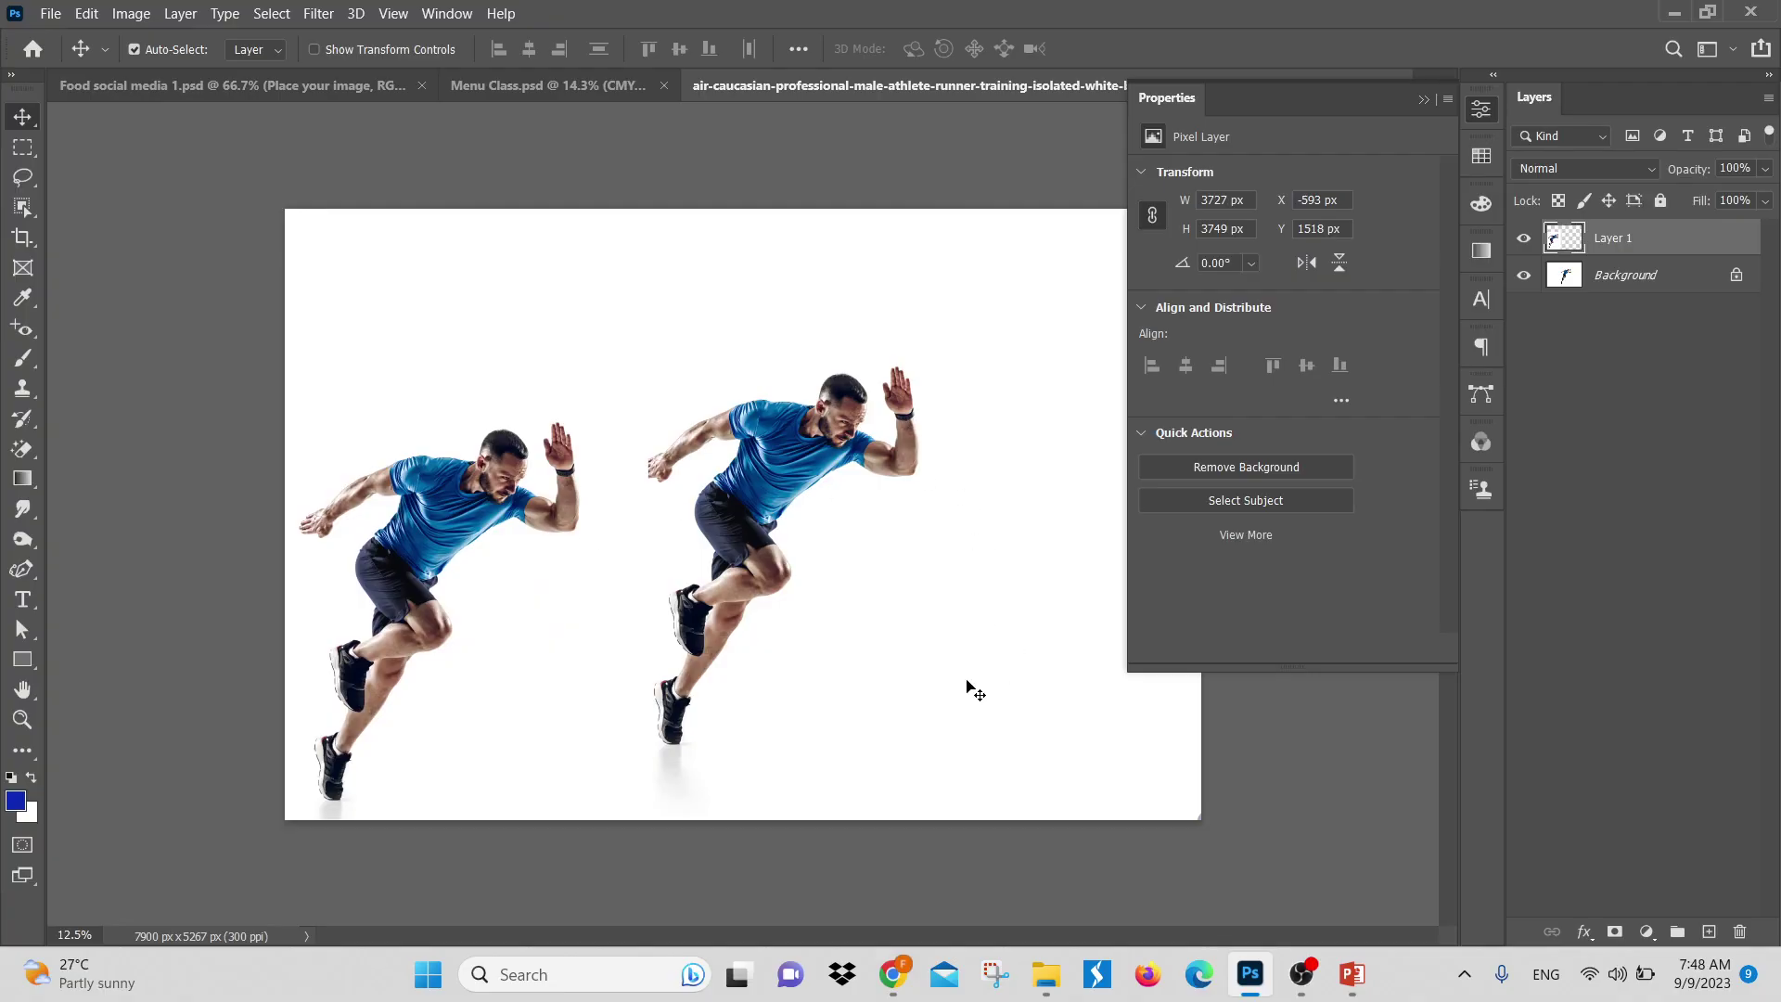
click(54, 15)
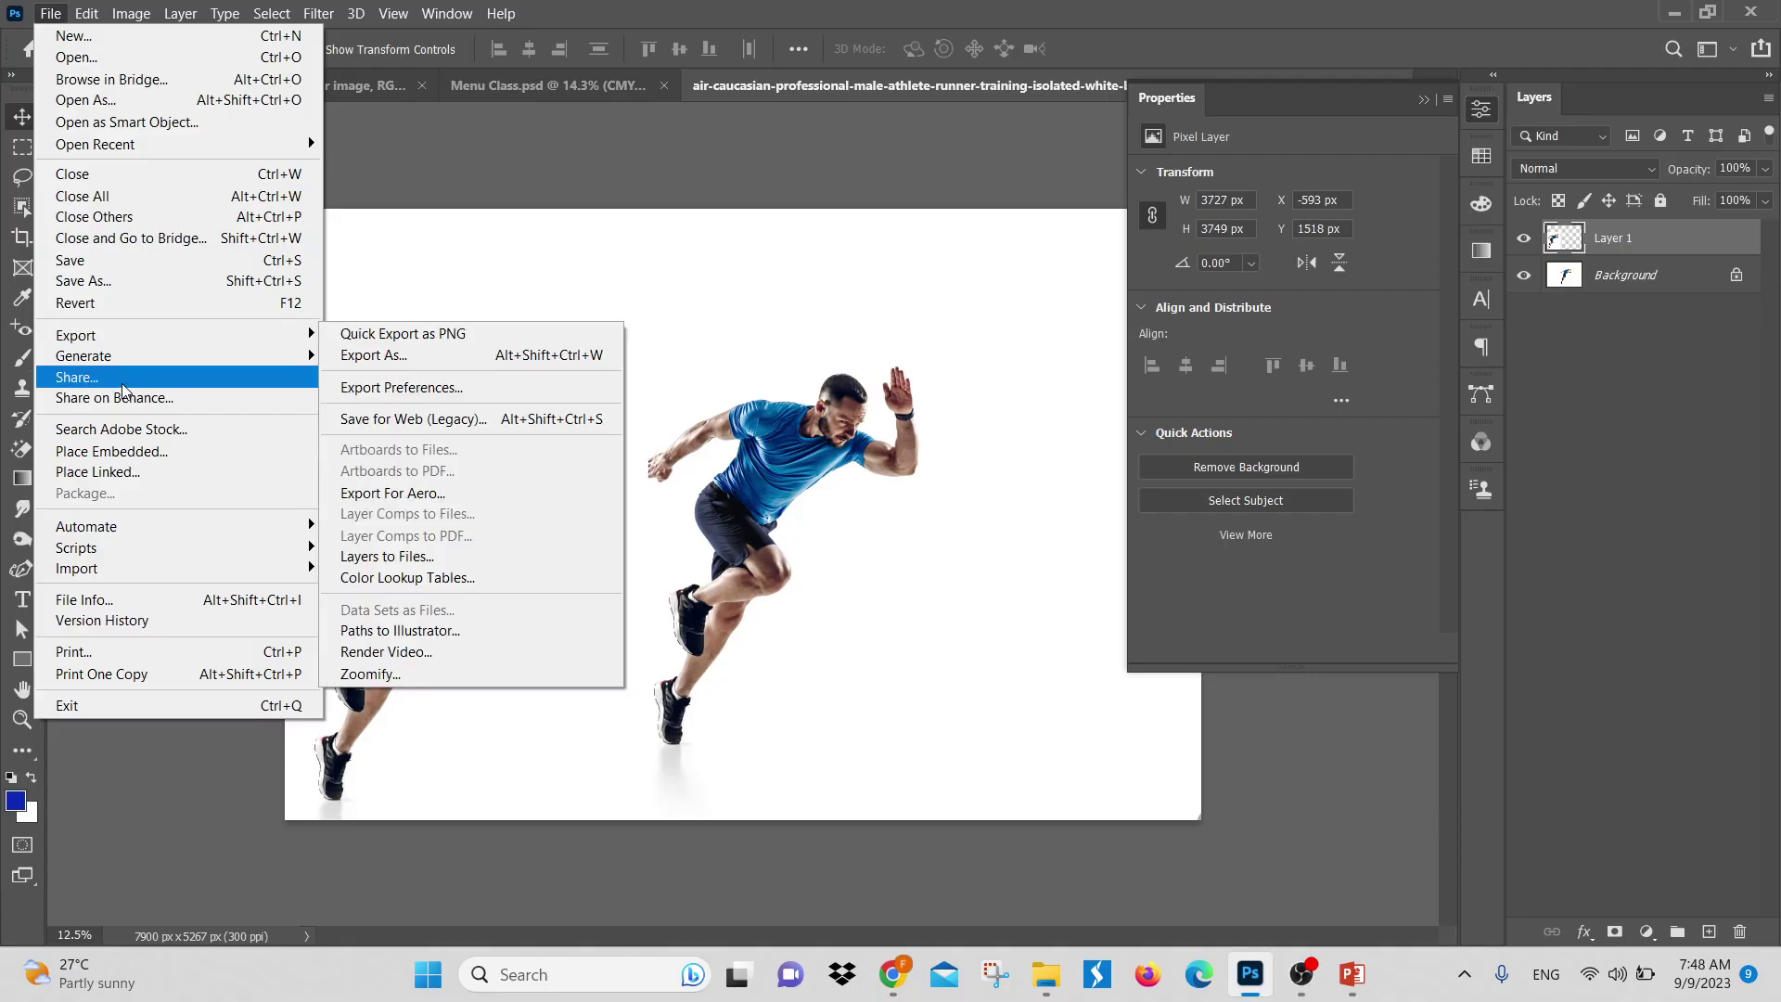
click(117, 315)
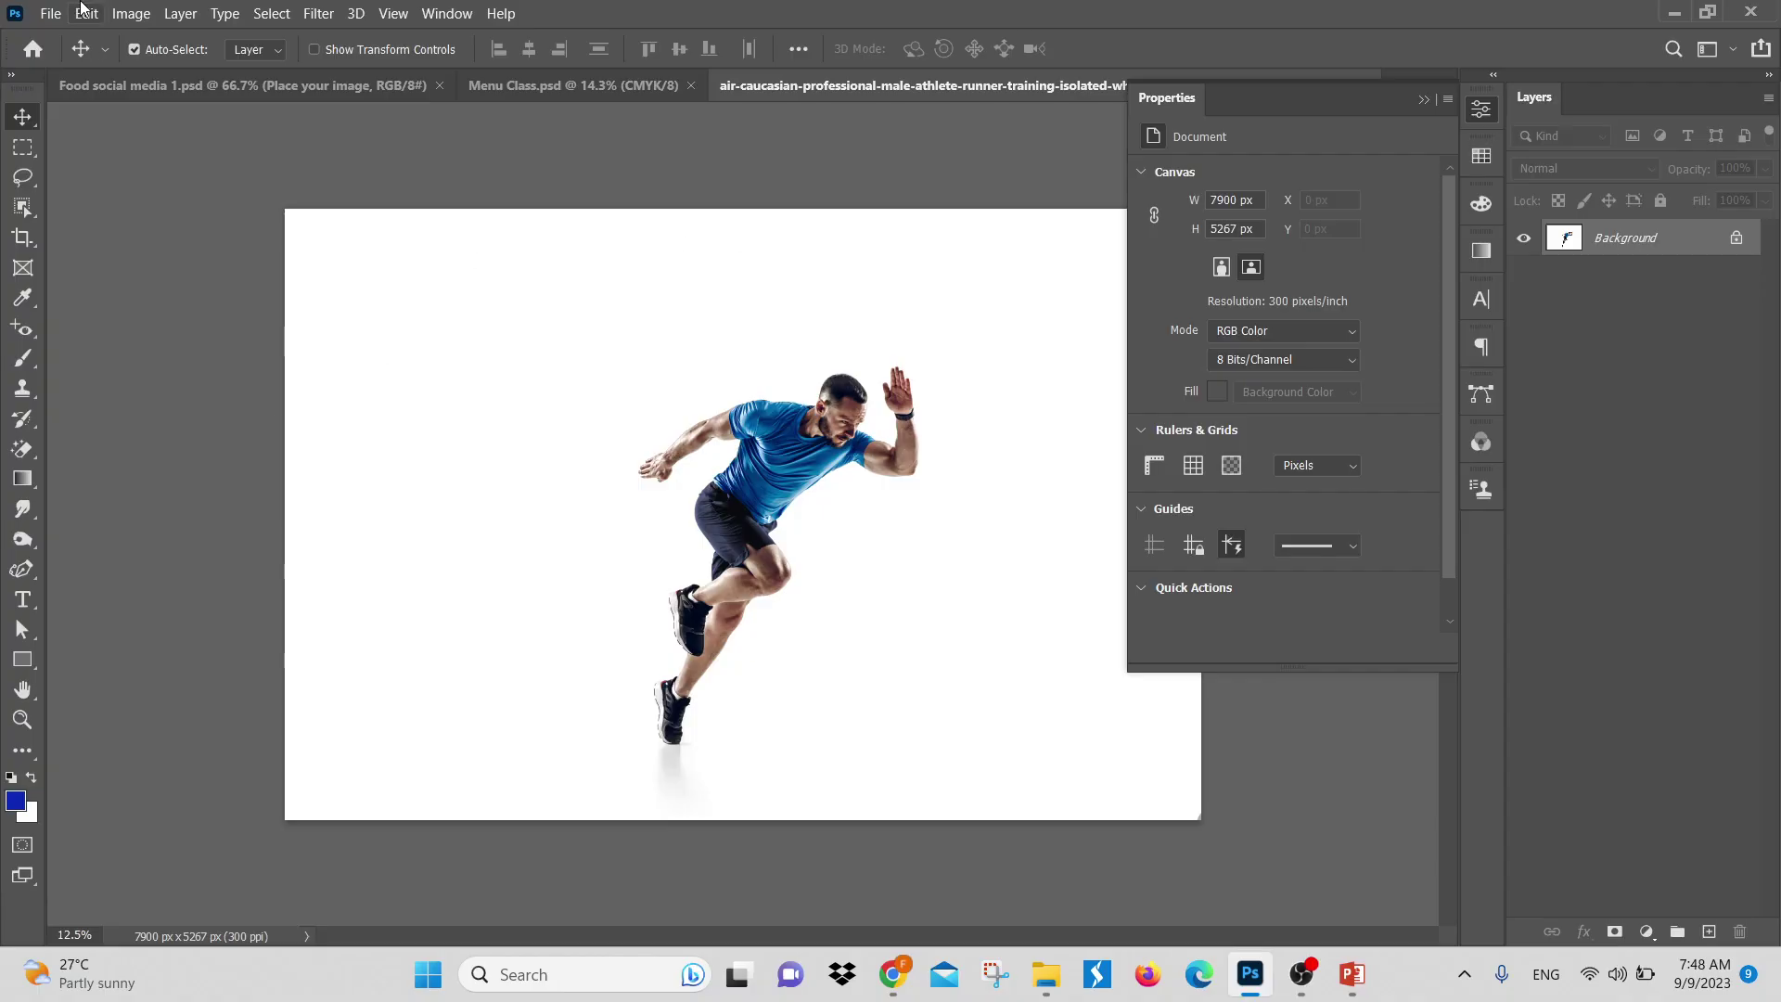
click(51, 13)
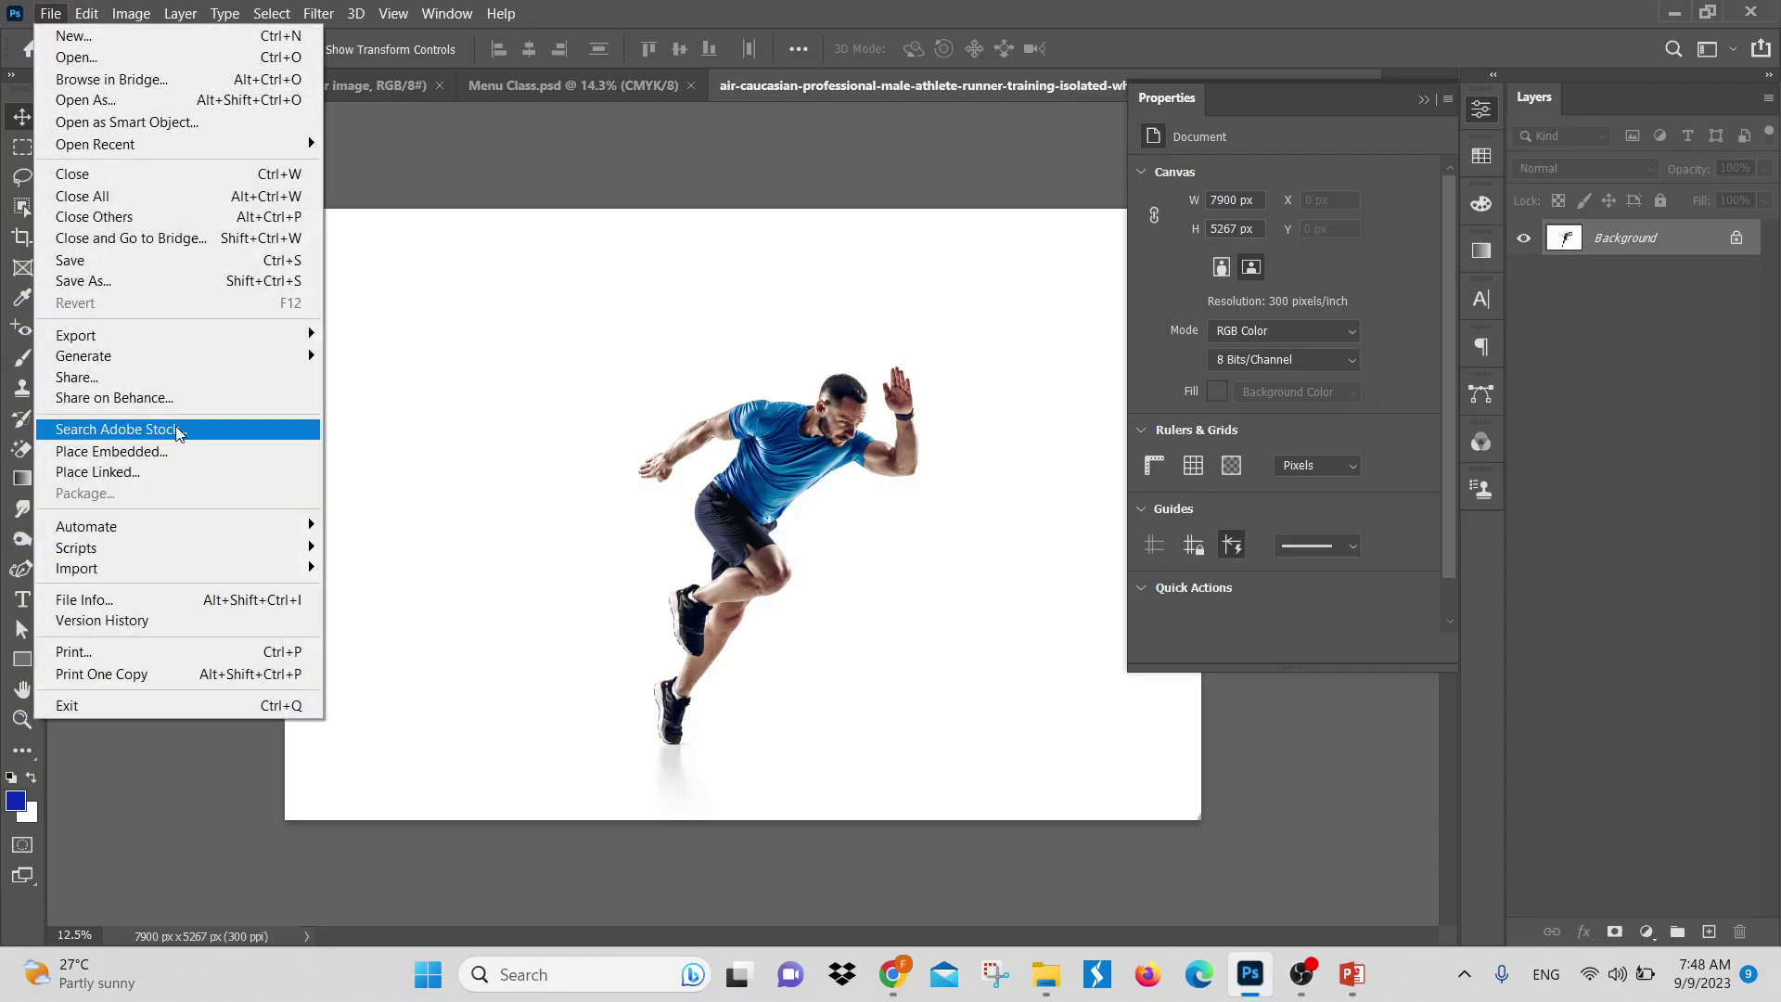
mouse_move(135, 346)
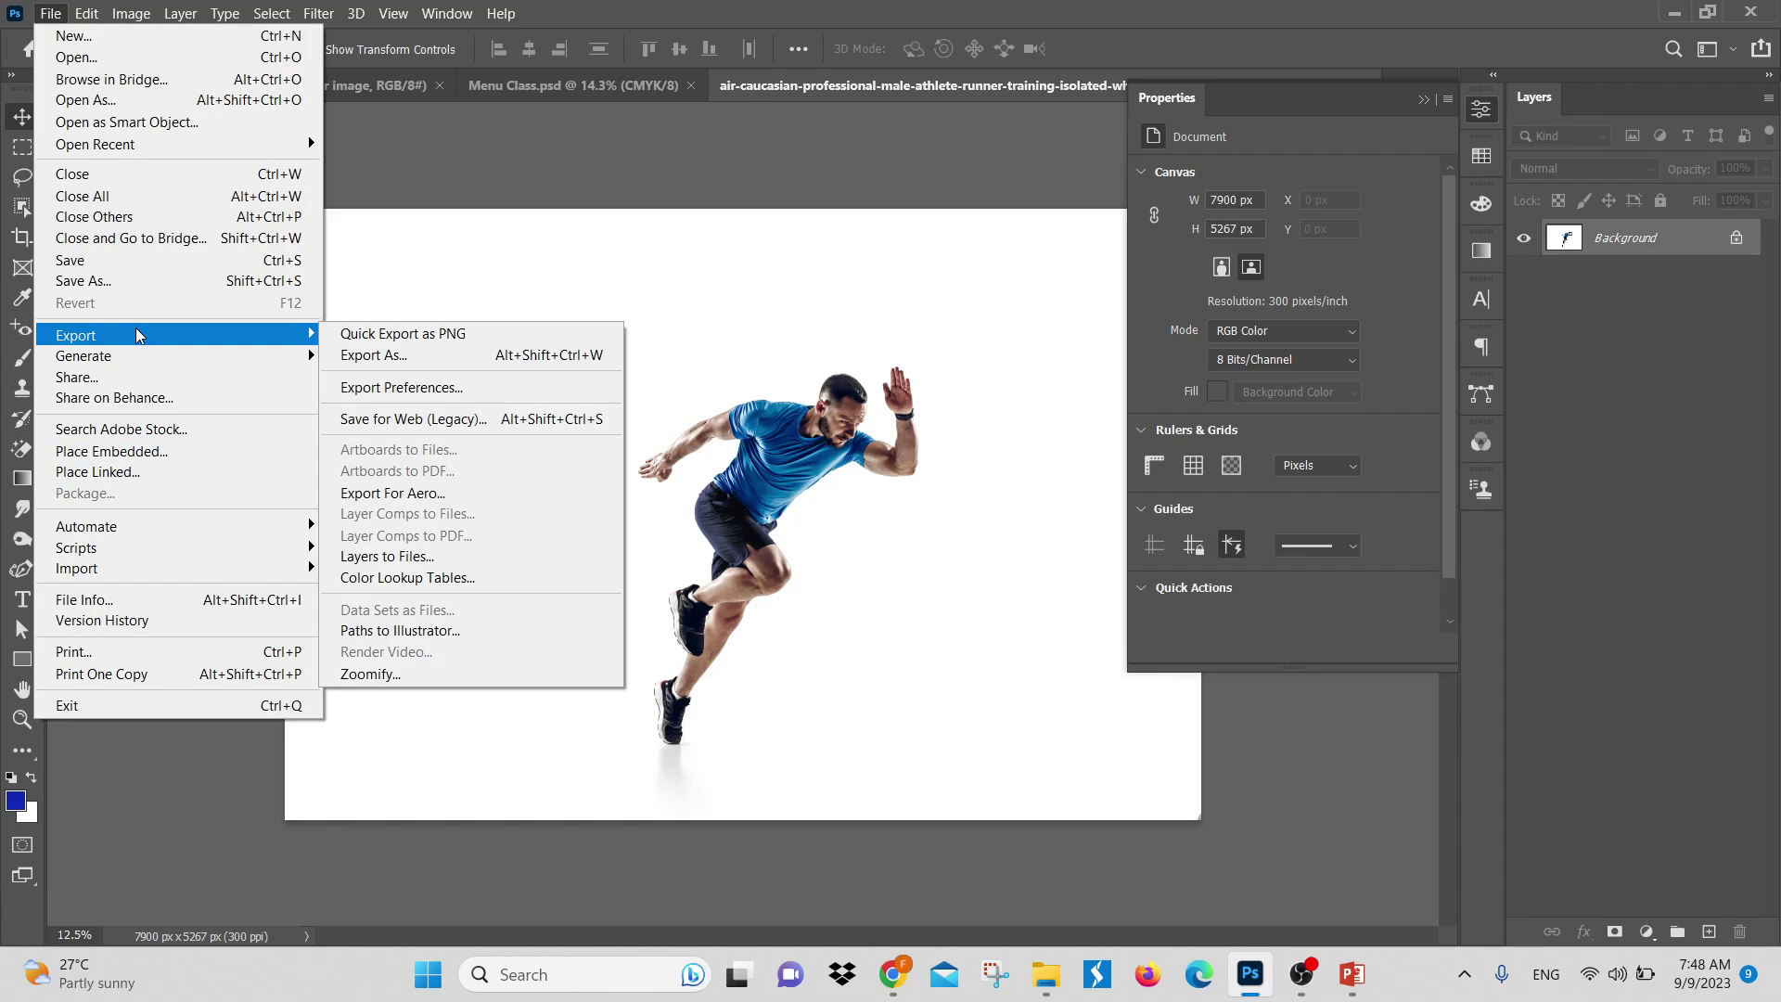
click(803, 269)
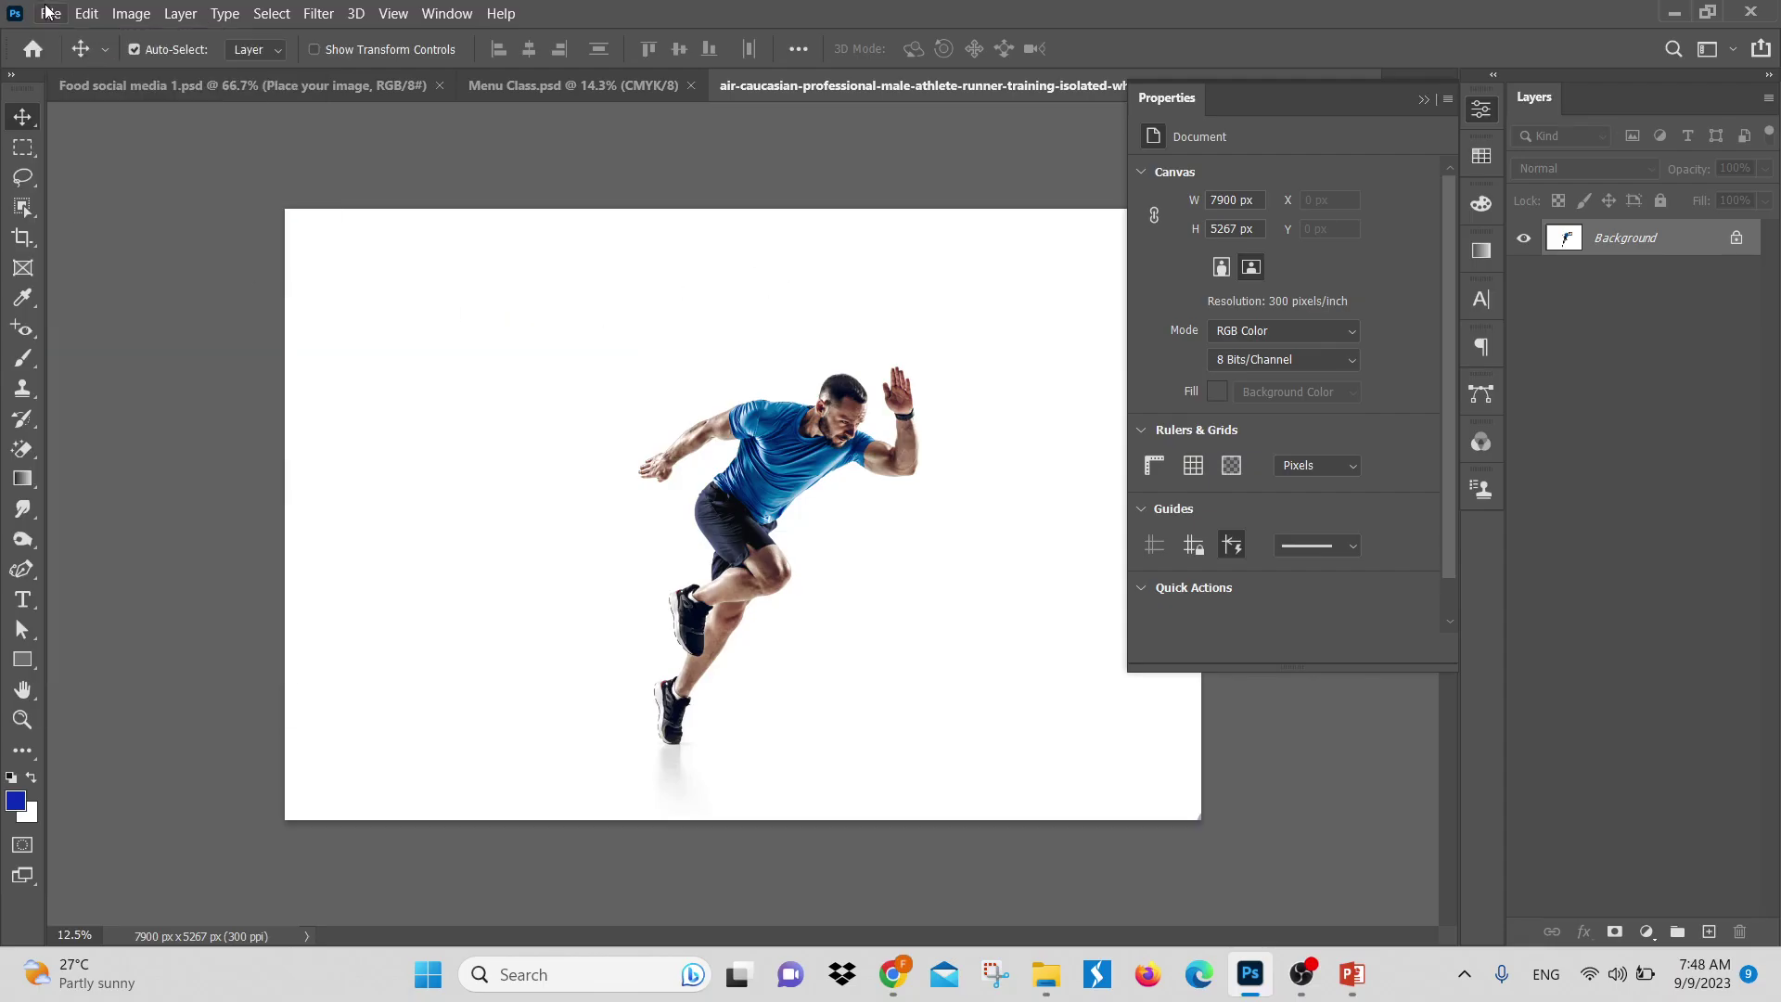
Minimize the window and open workuot flyer.psd from the desktop
click(1708, 11)
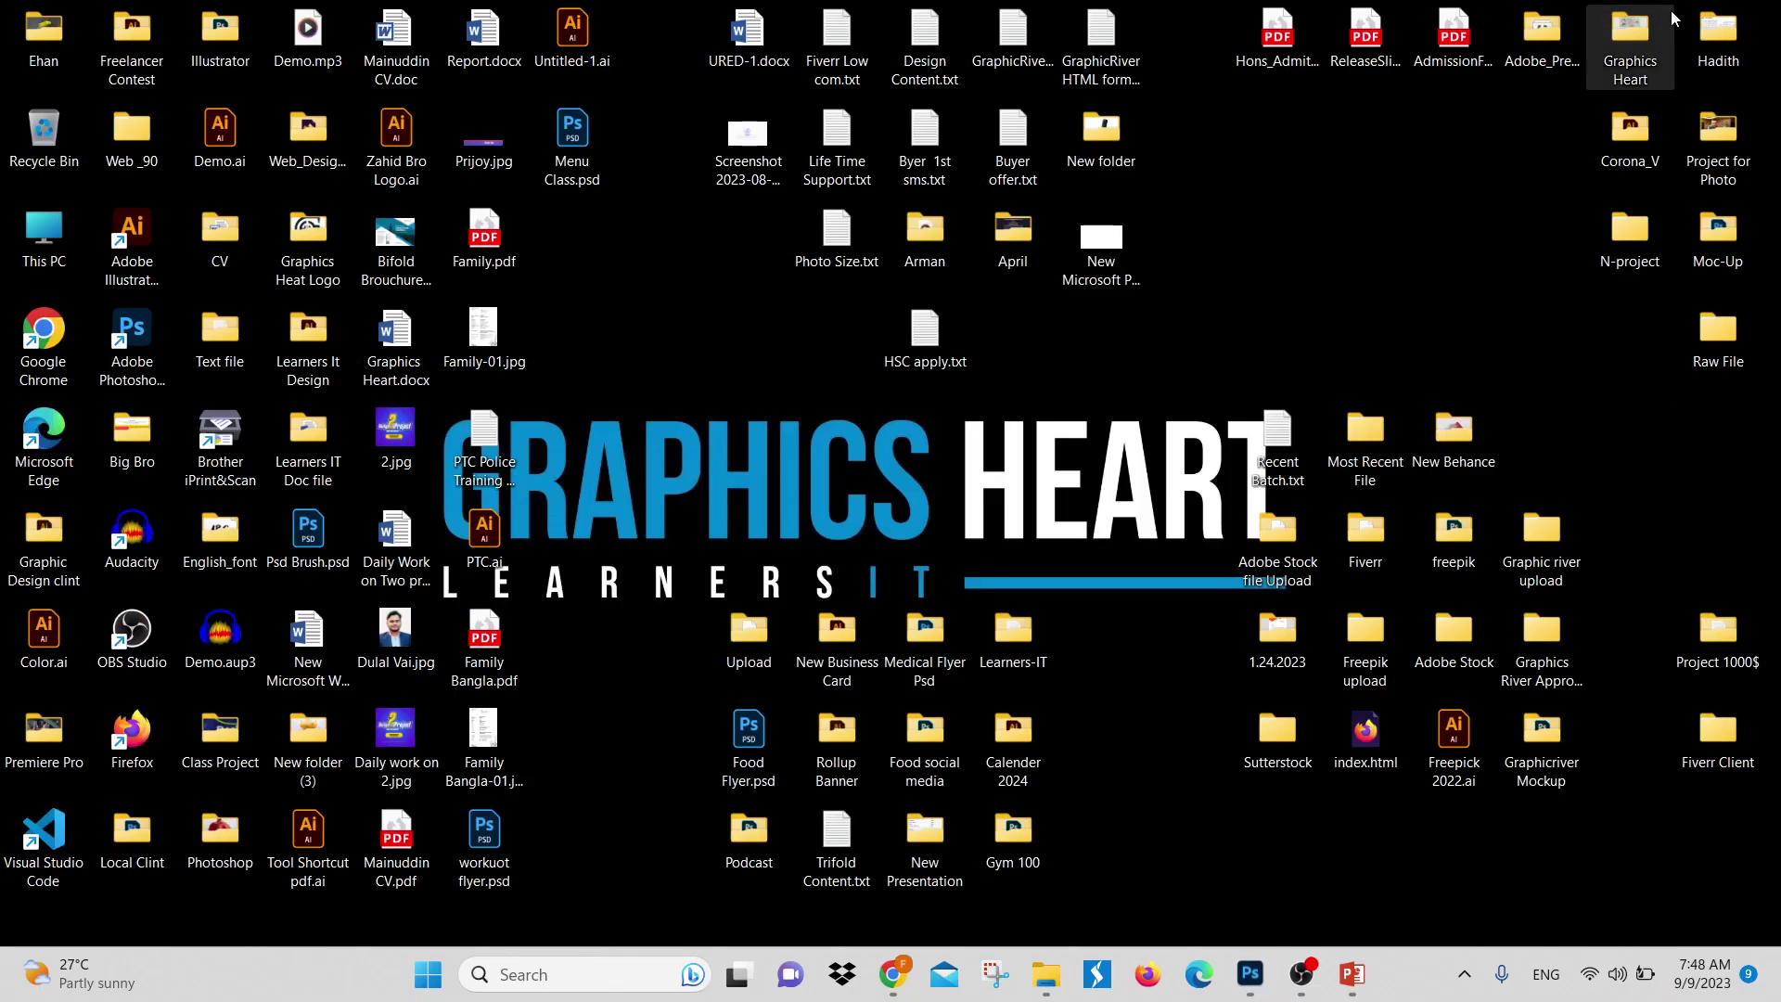
double_click(484, 835)
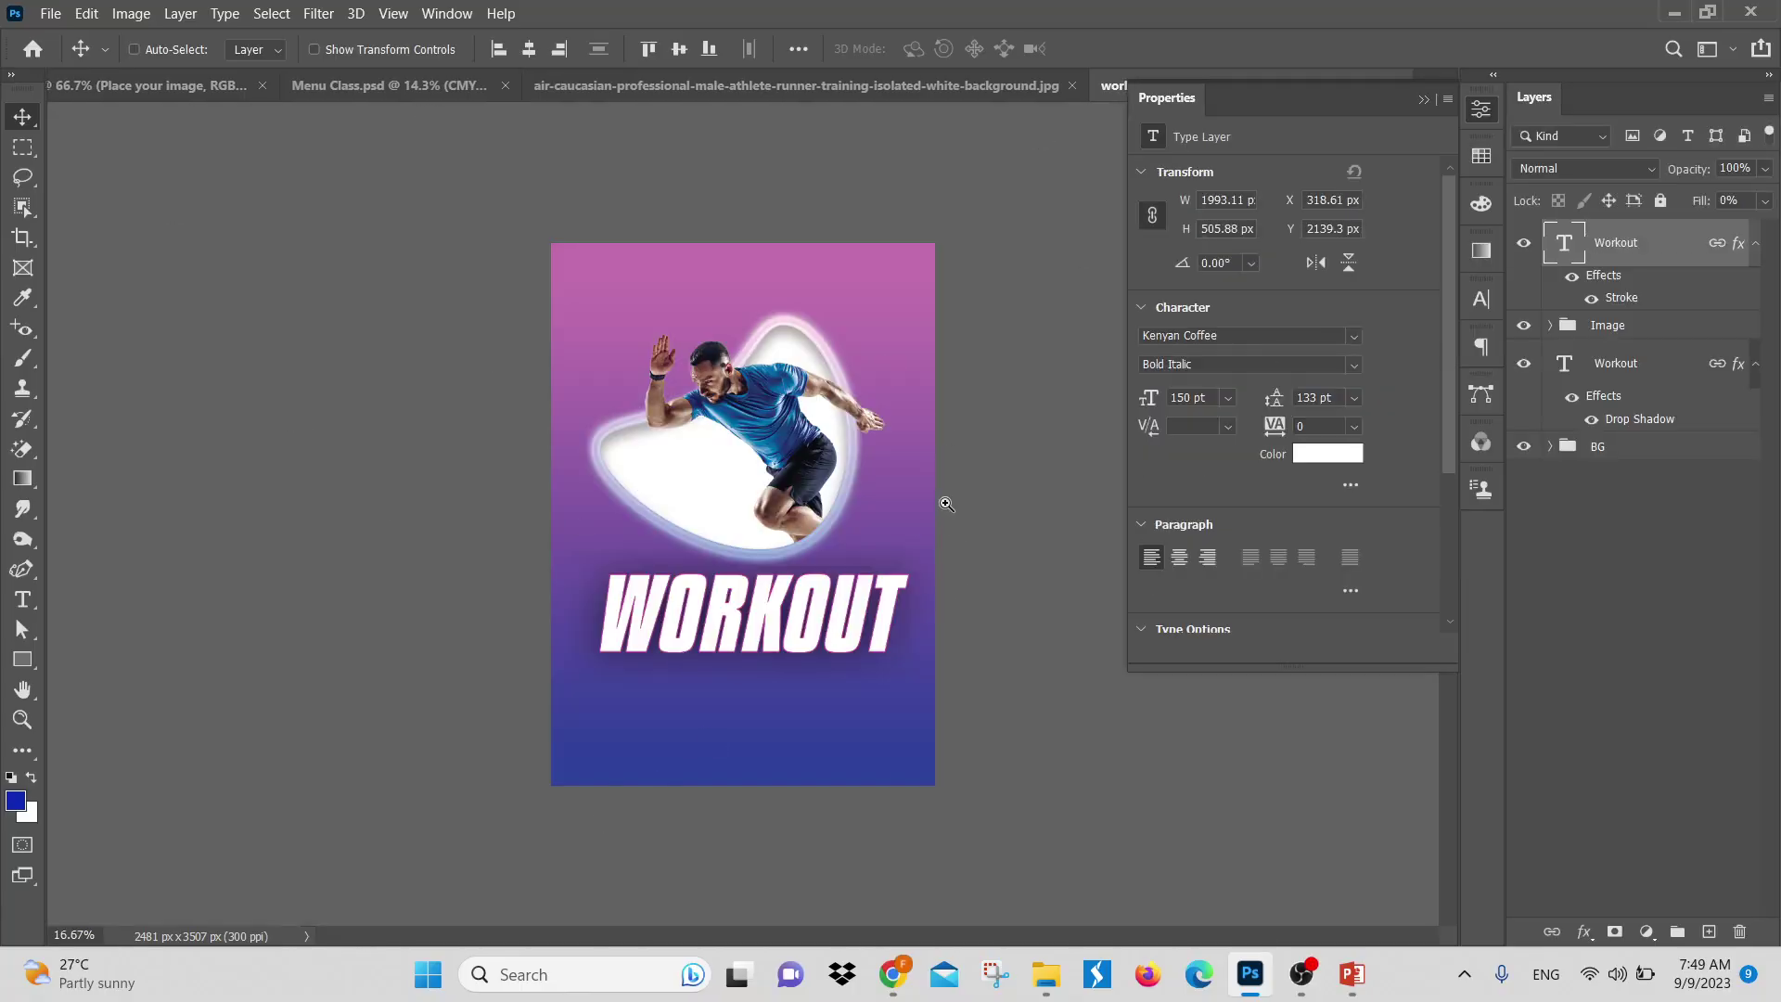
drag(945, 502, 974, 542)
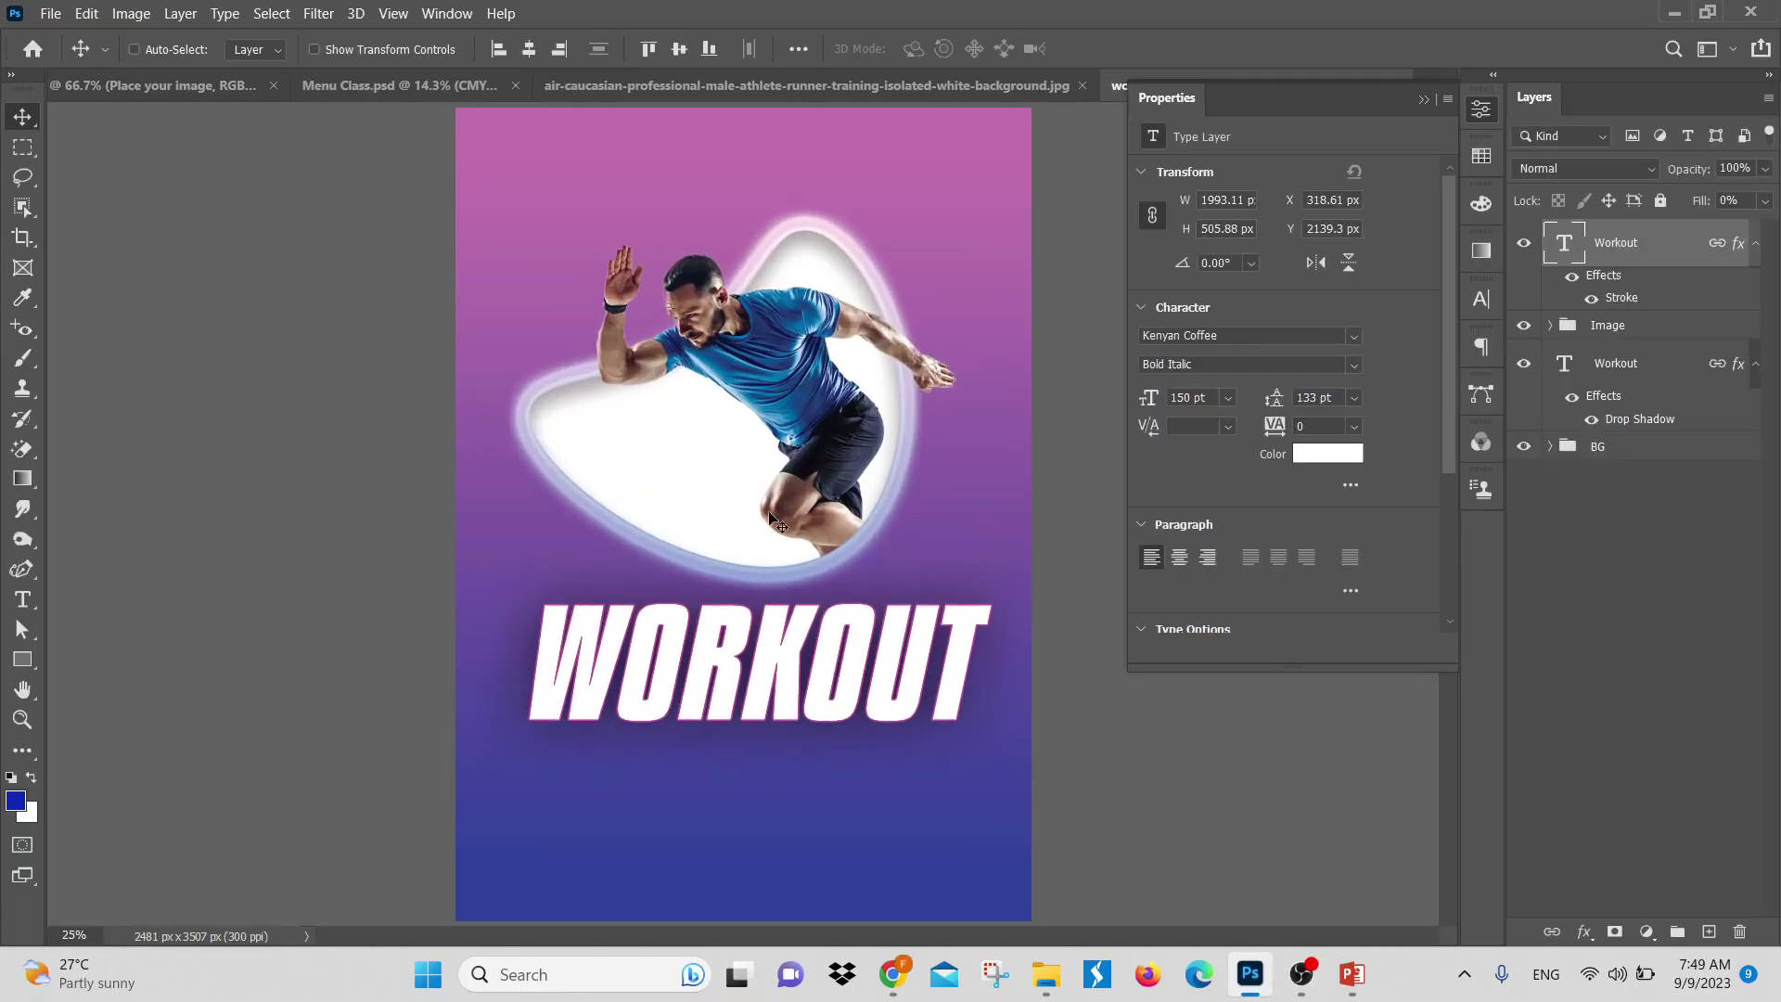
key(ctrl+minus)
key(ctrl+minus)
key(ctrl+minus)
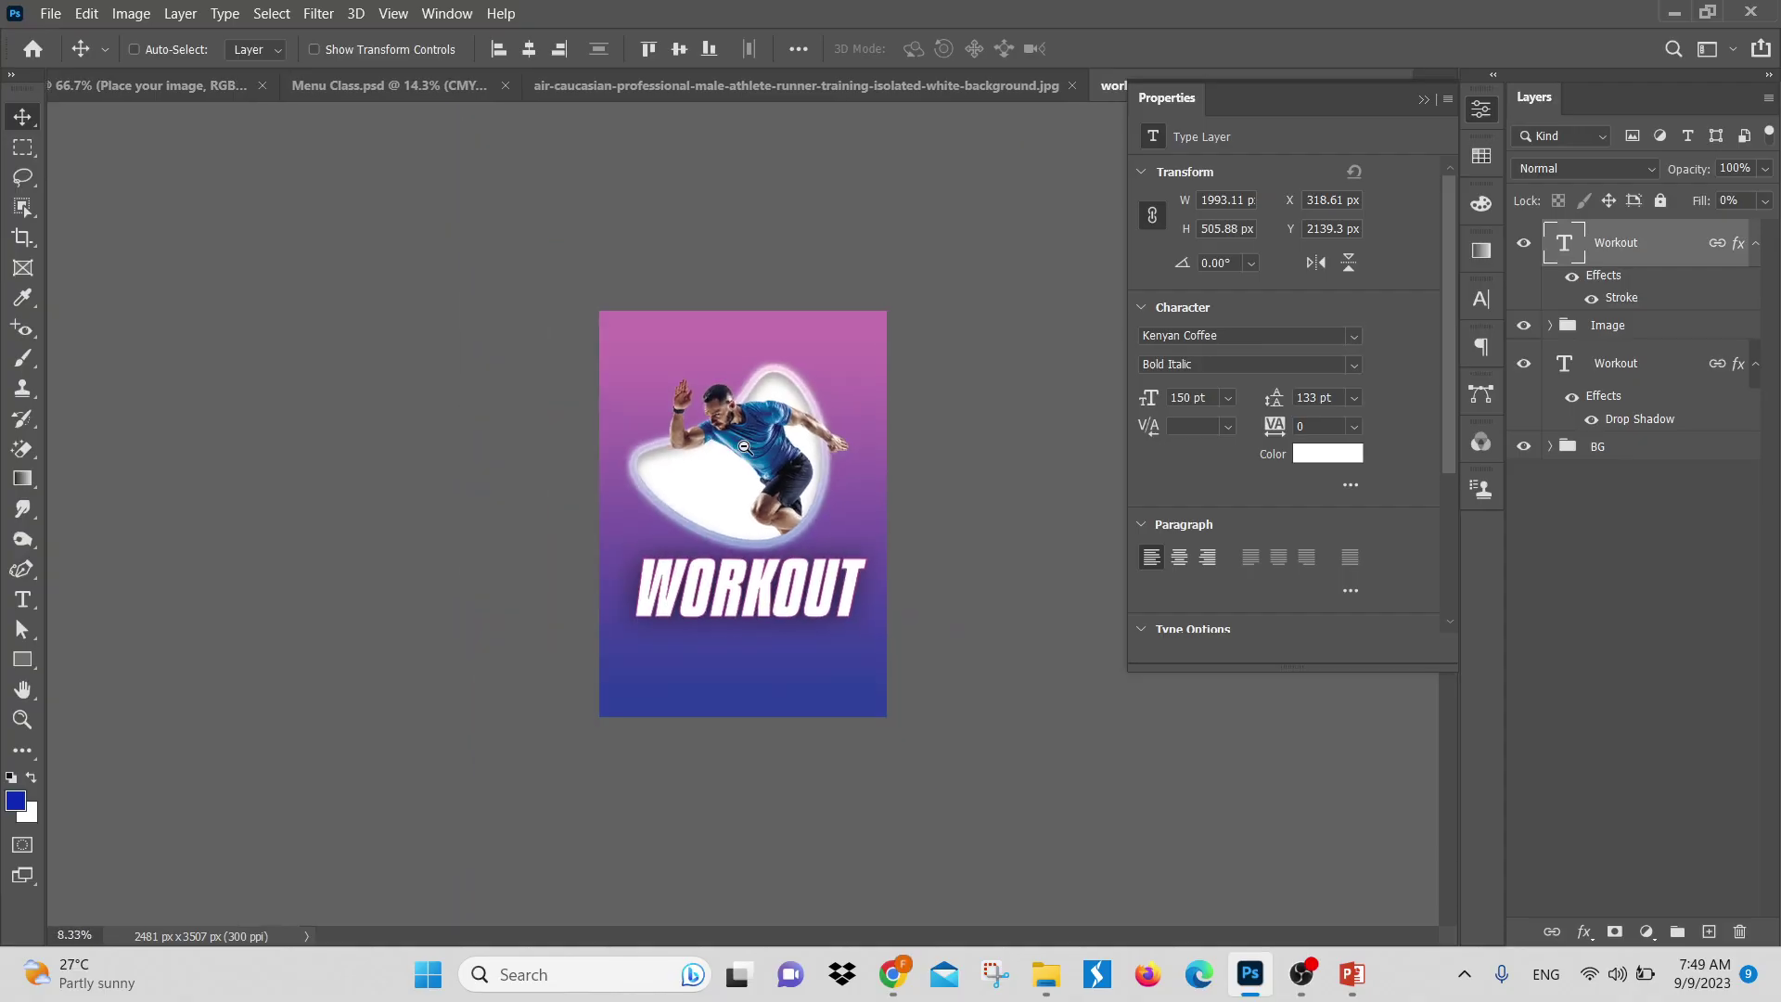
ctrl+click(771, 501)
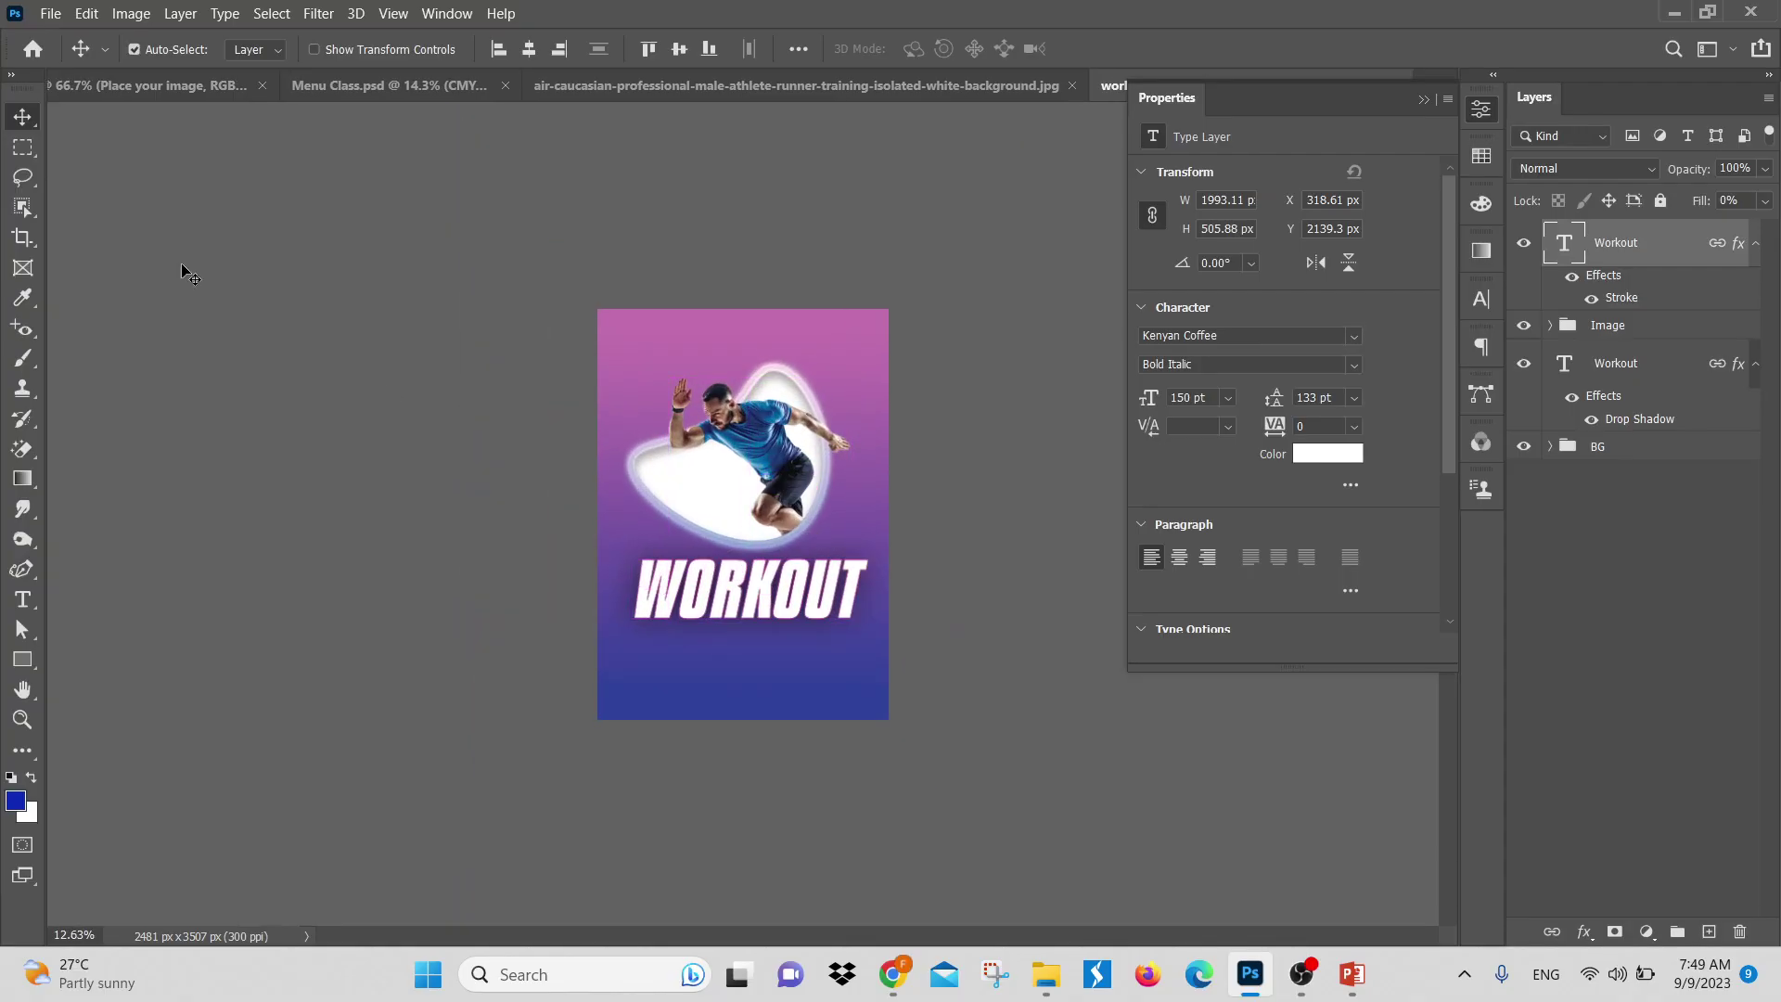
Start Export As for the workout flyer, try the PNG format, and set the format to JPG
click(50, 13)
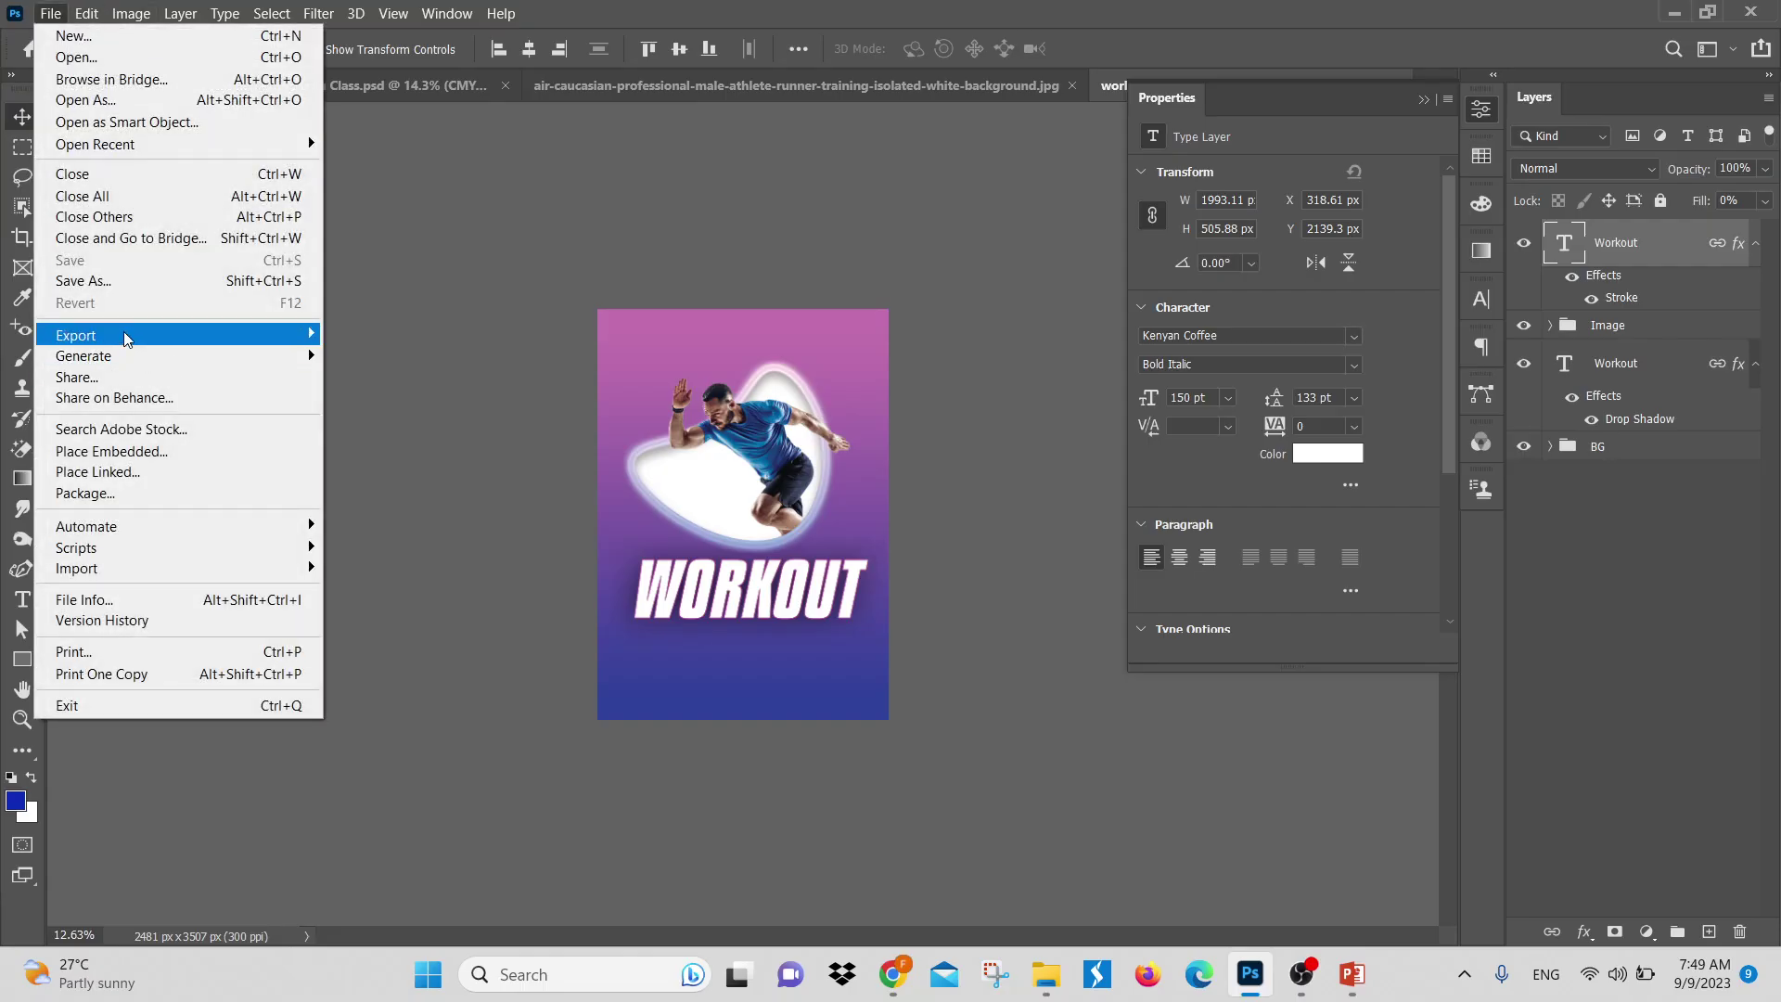
mouse_move(135, 336)
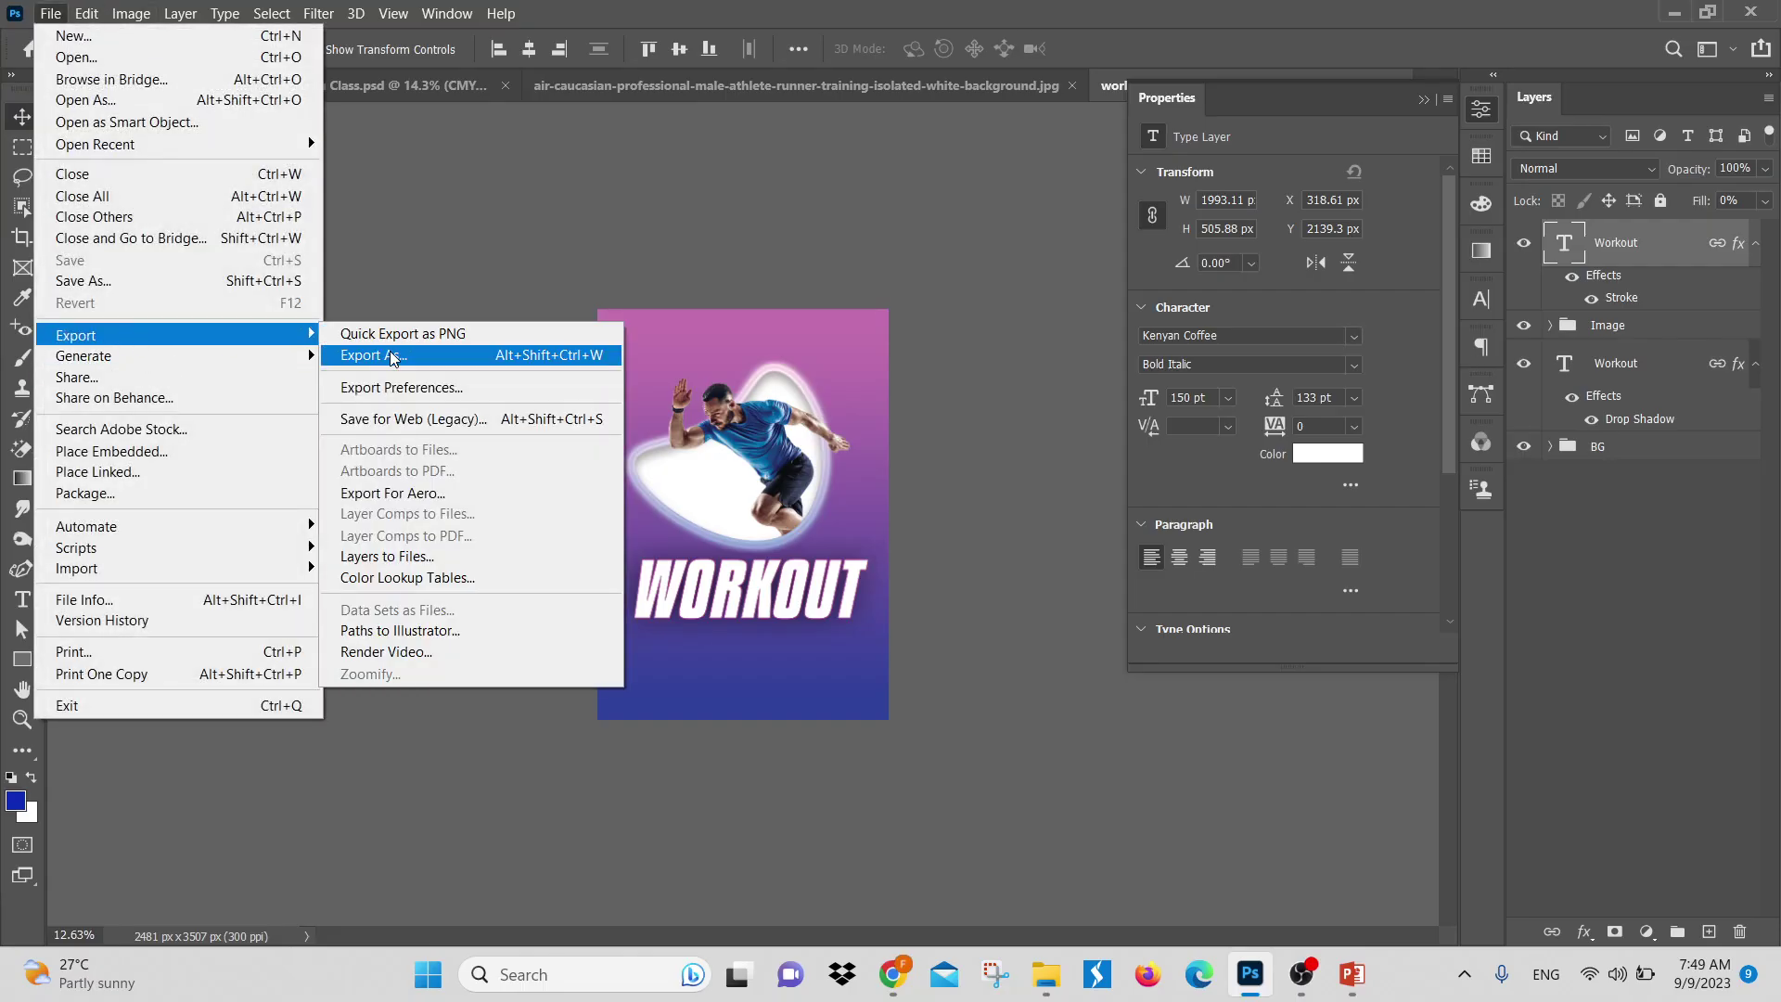
click(390, 357)
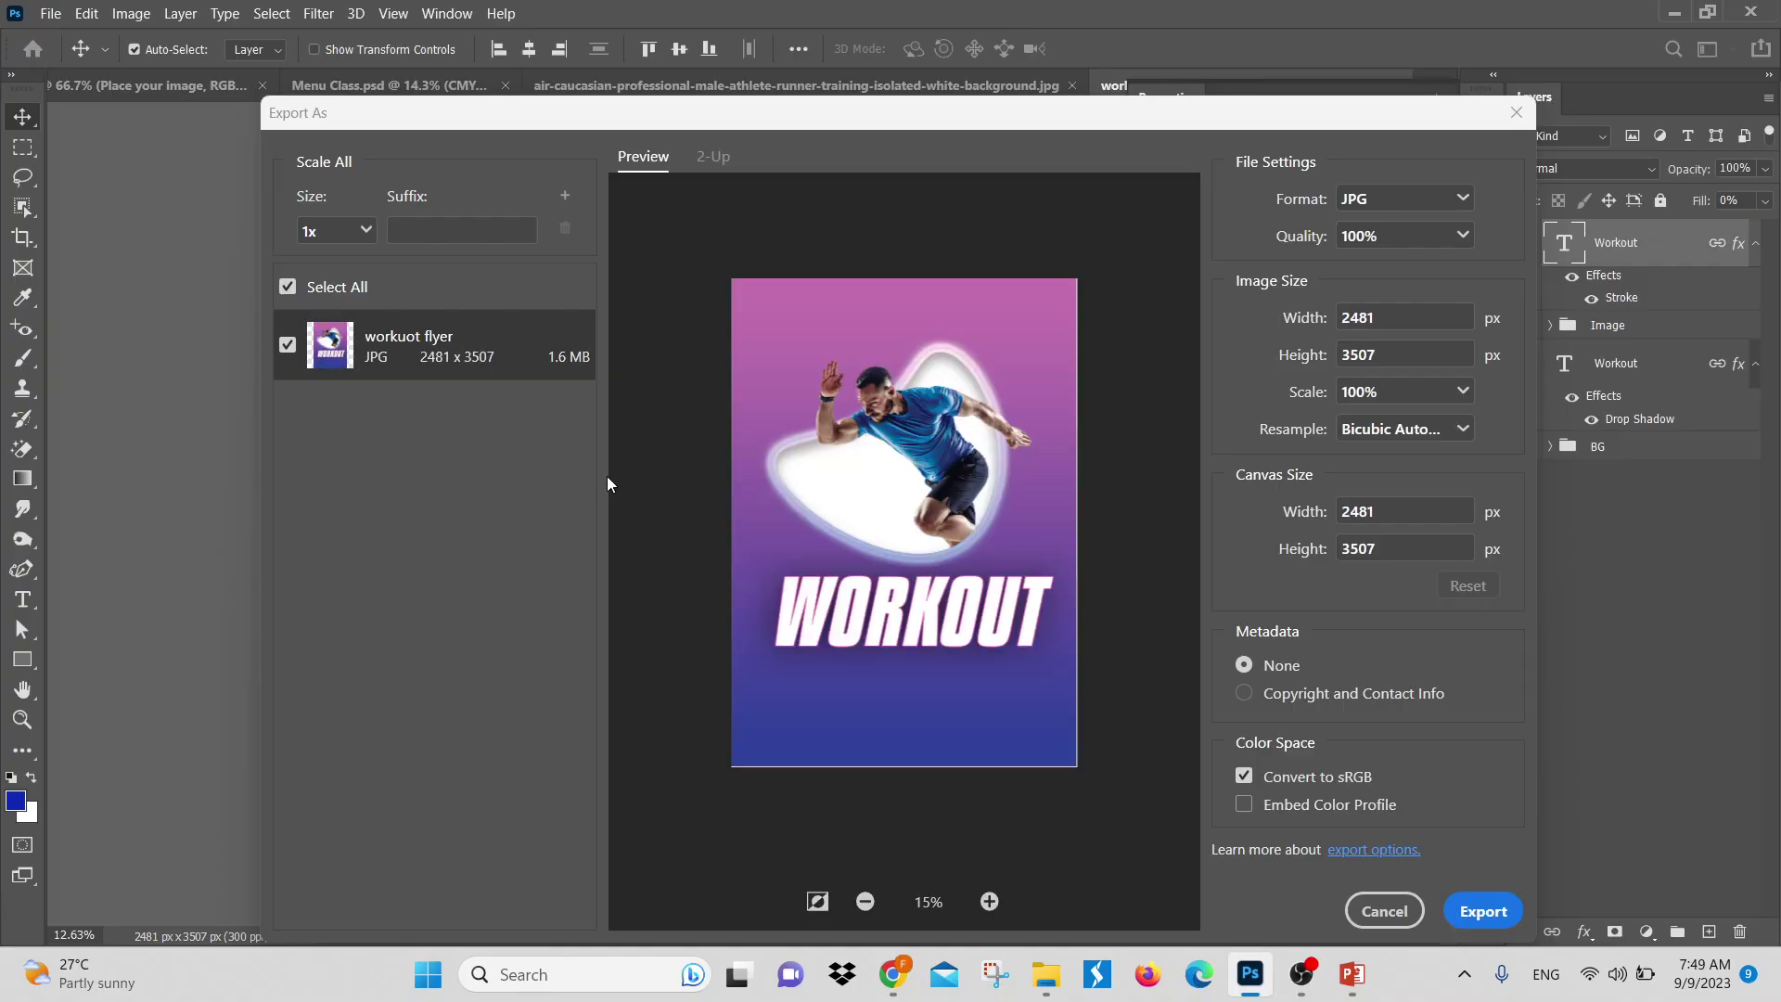
click(1415, 200)
click(1371, 237)
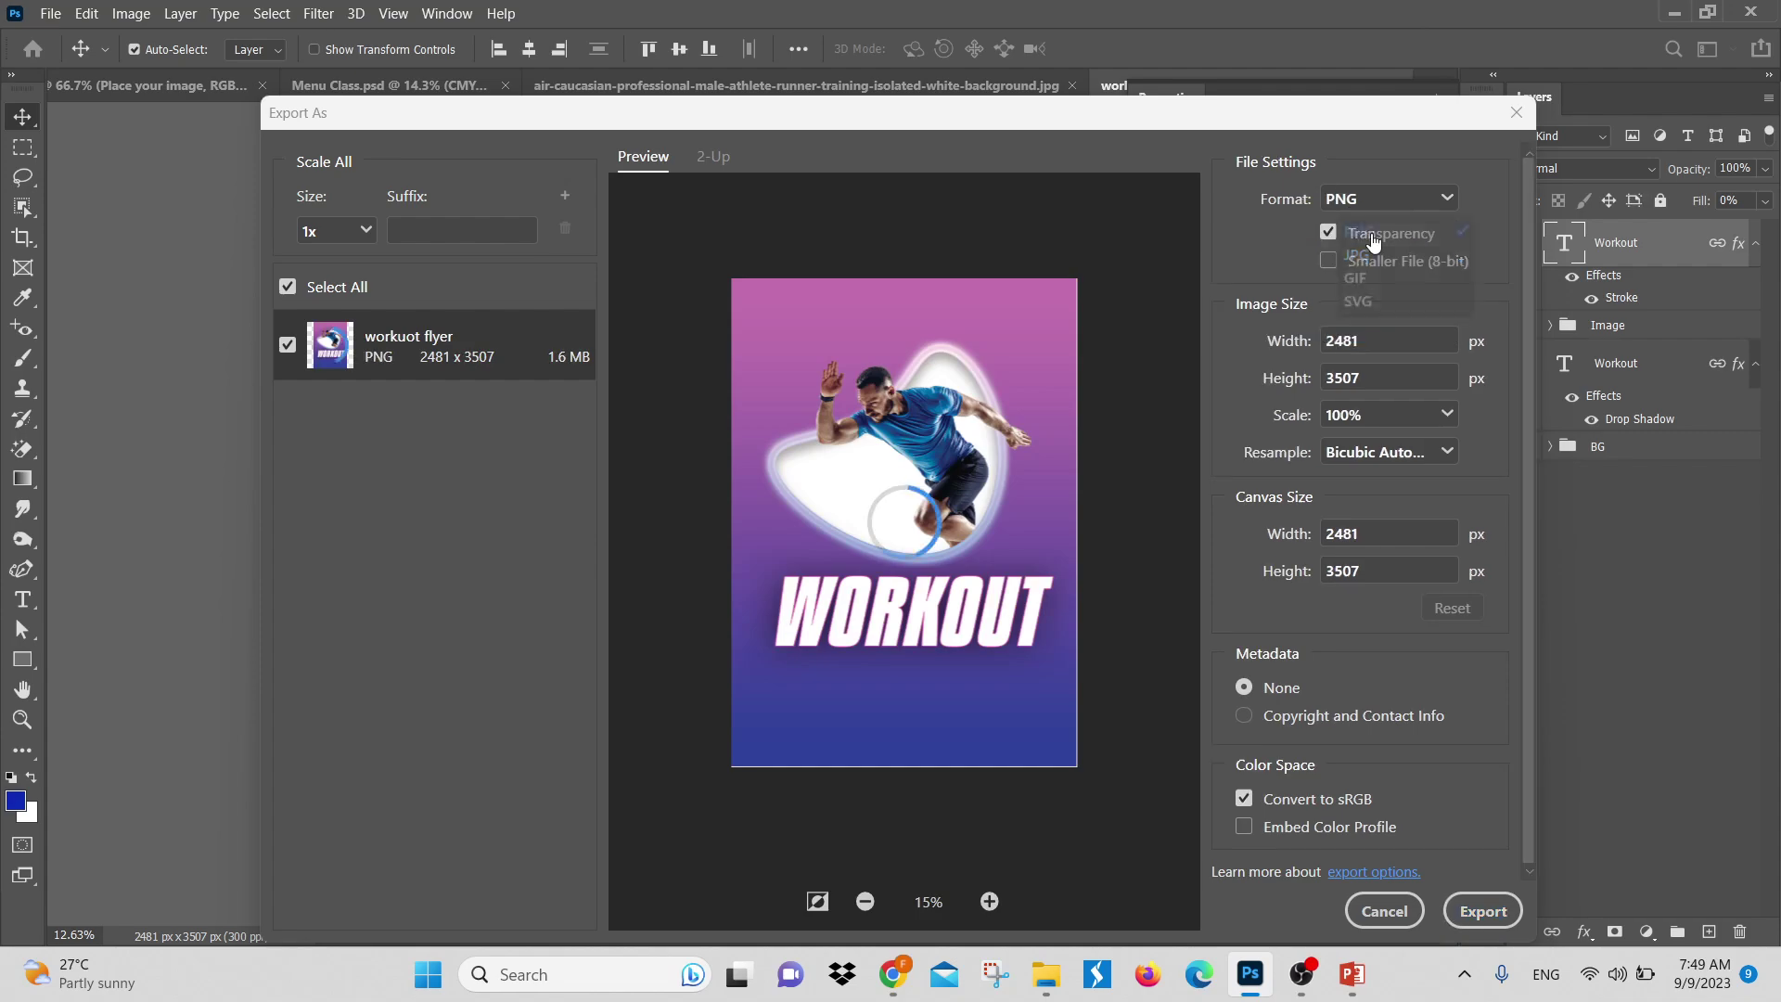
click(1407, 200)
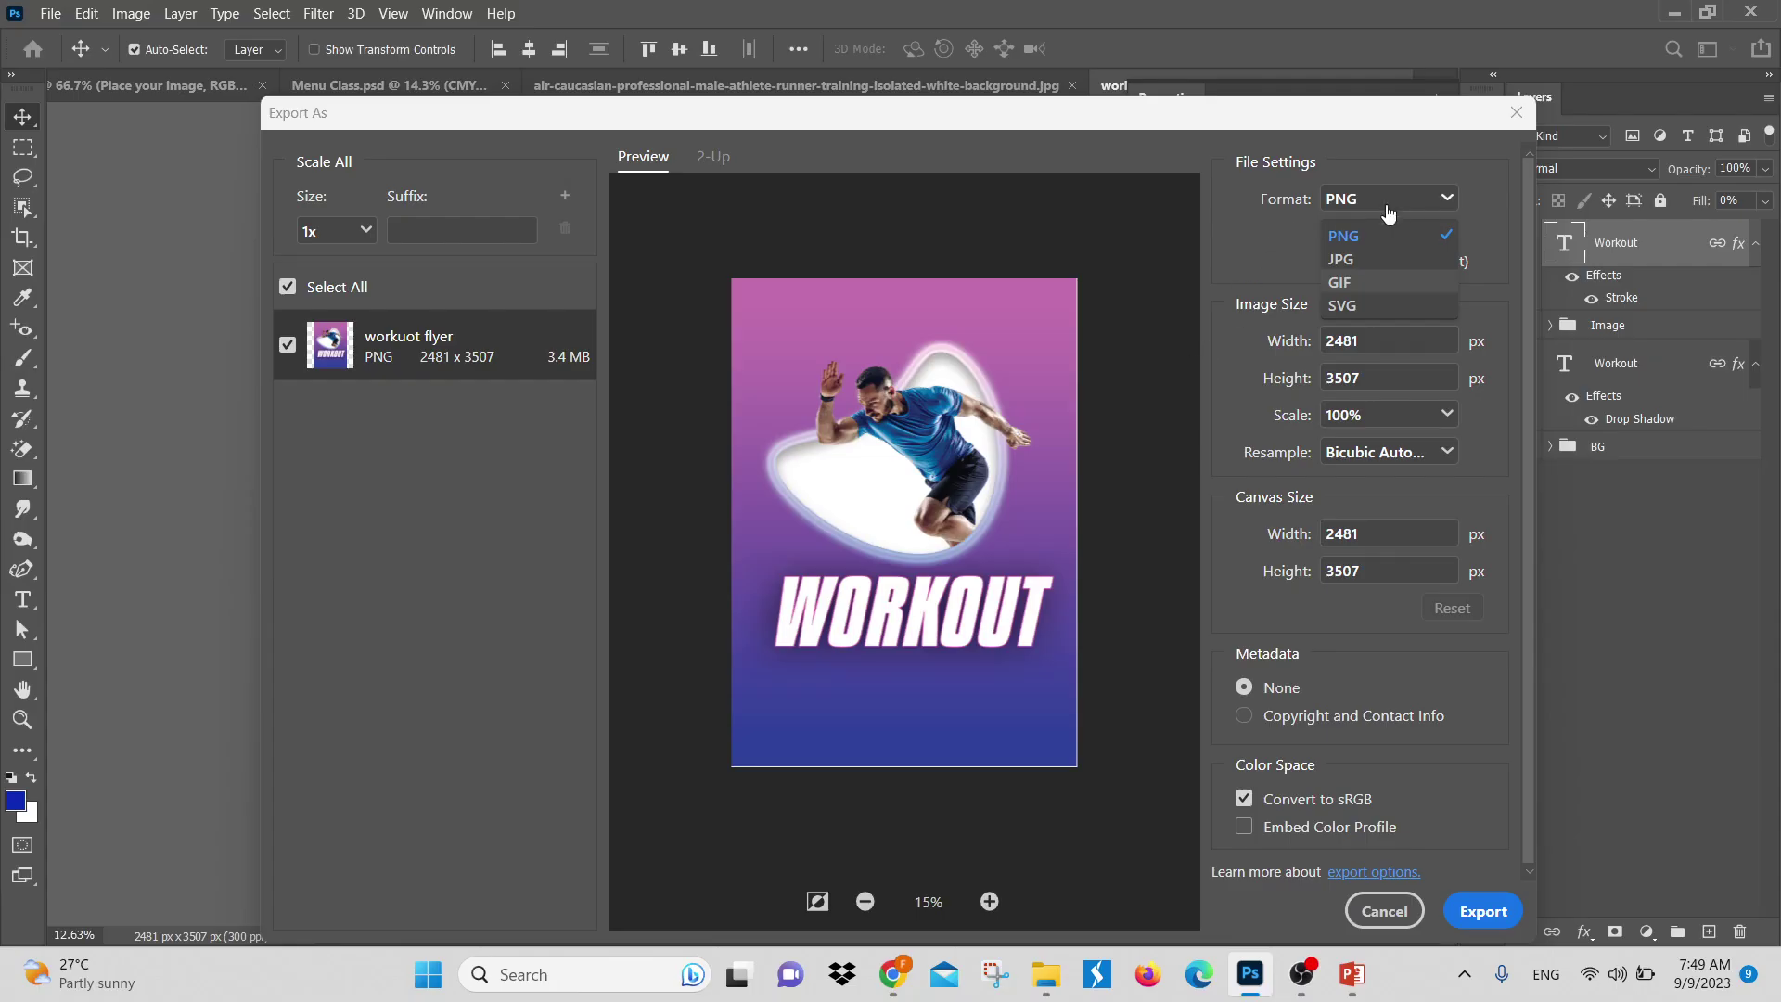
click(1372, 262)
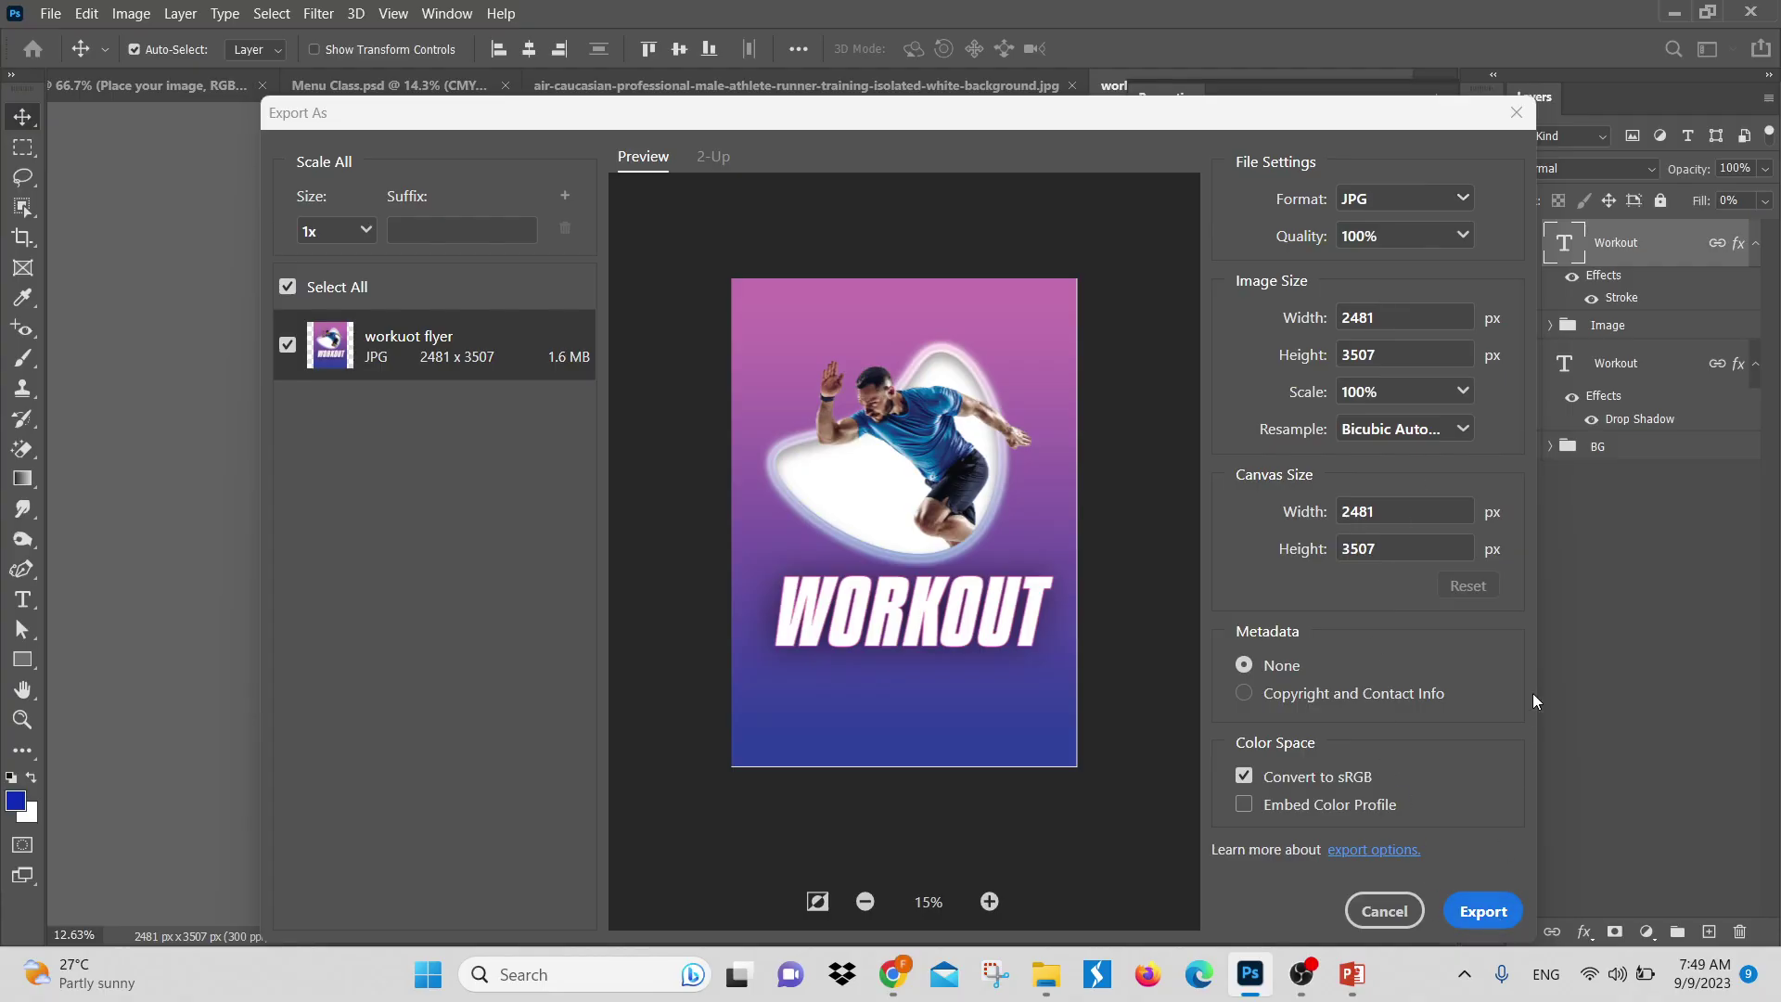
Try an export image size of 3000 px width and 4111 px height
click(1395, 318)
text(3000)
key(Tab)
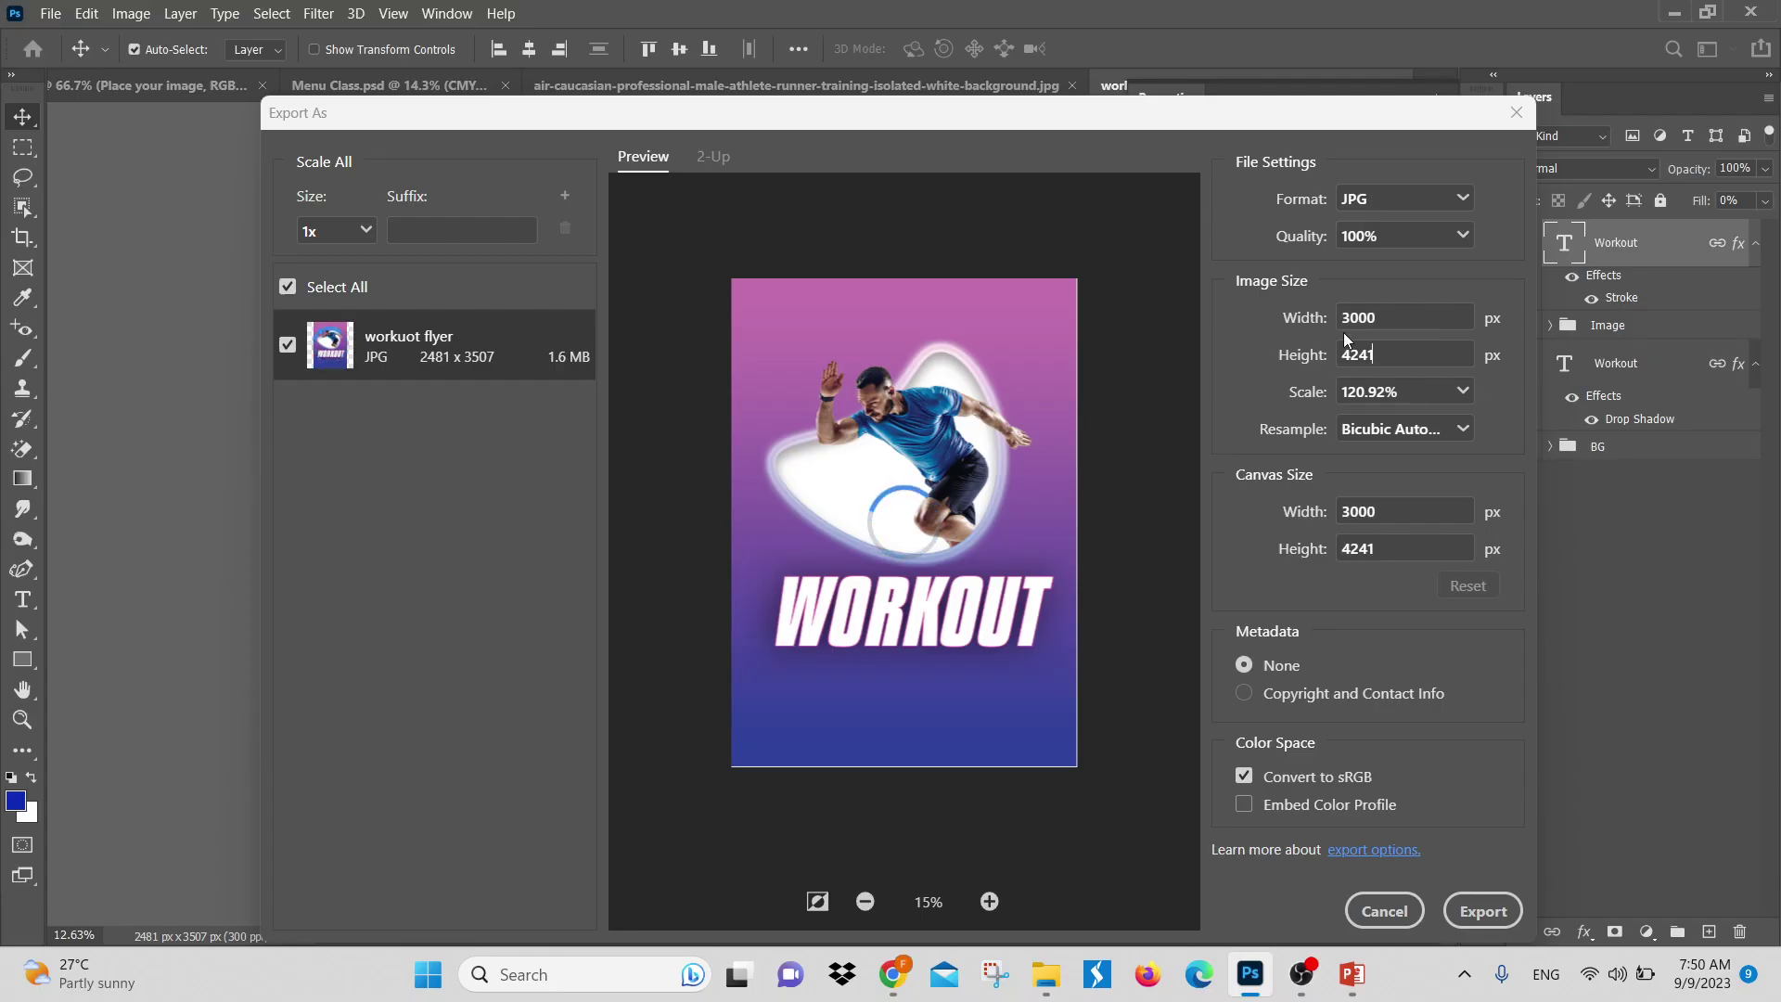
key(BackSpace)
key(BackSpace)
key(BackSpace)
text(111)
key(Tab)
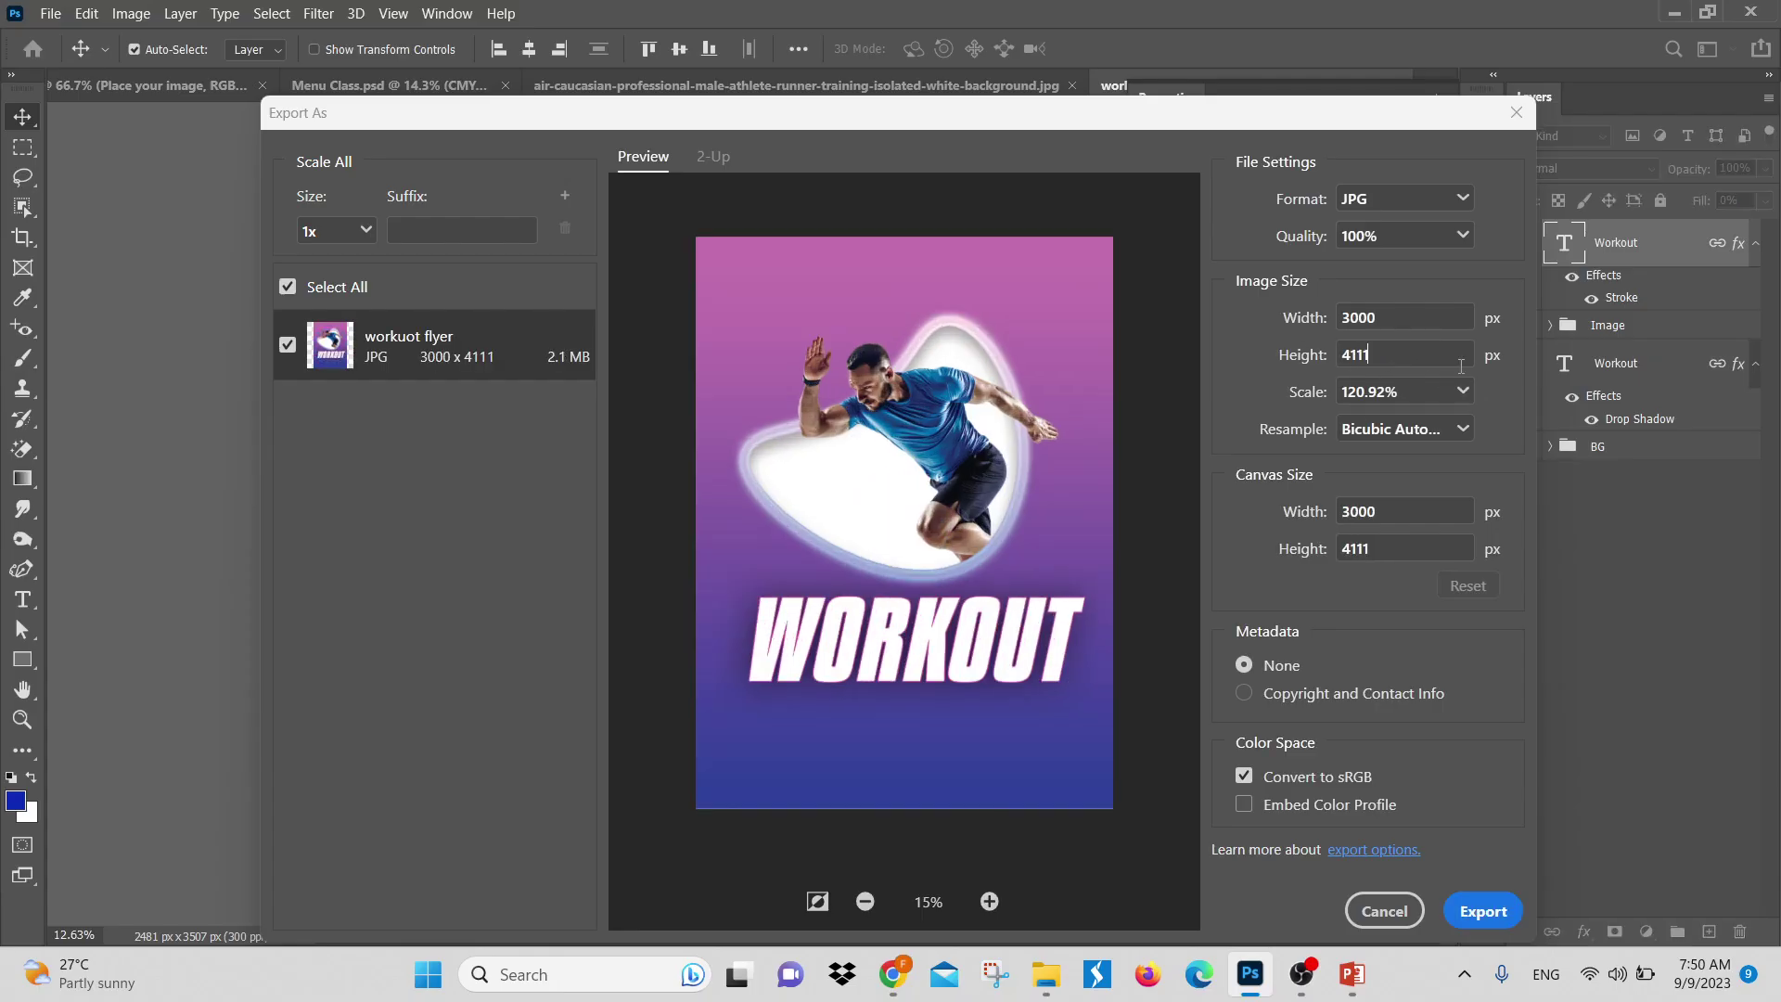
key(shift+Tab)
Export the flyer to the Desktop as workuot flyer.jpg at 2481 x 3507 px
click(1488, 915)
click(1488, 913)
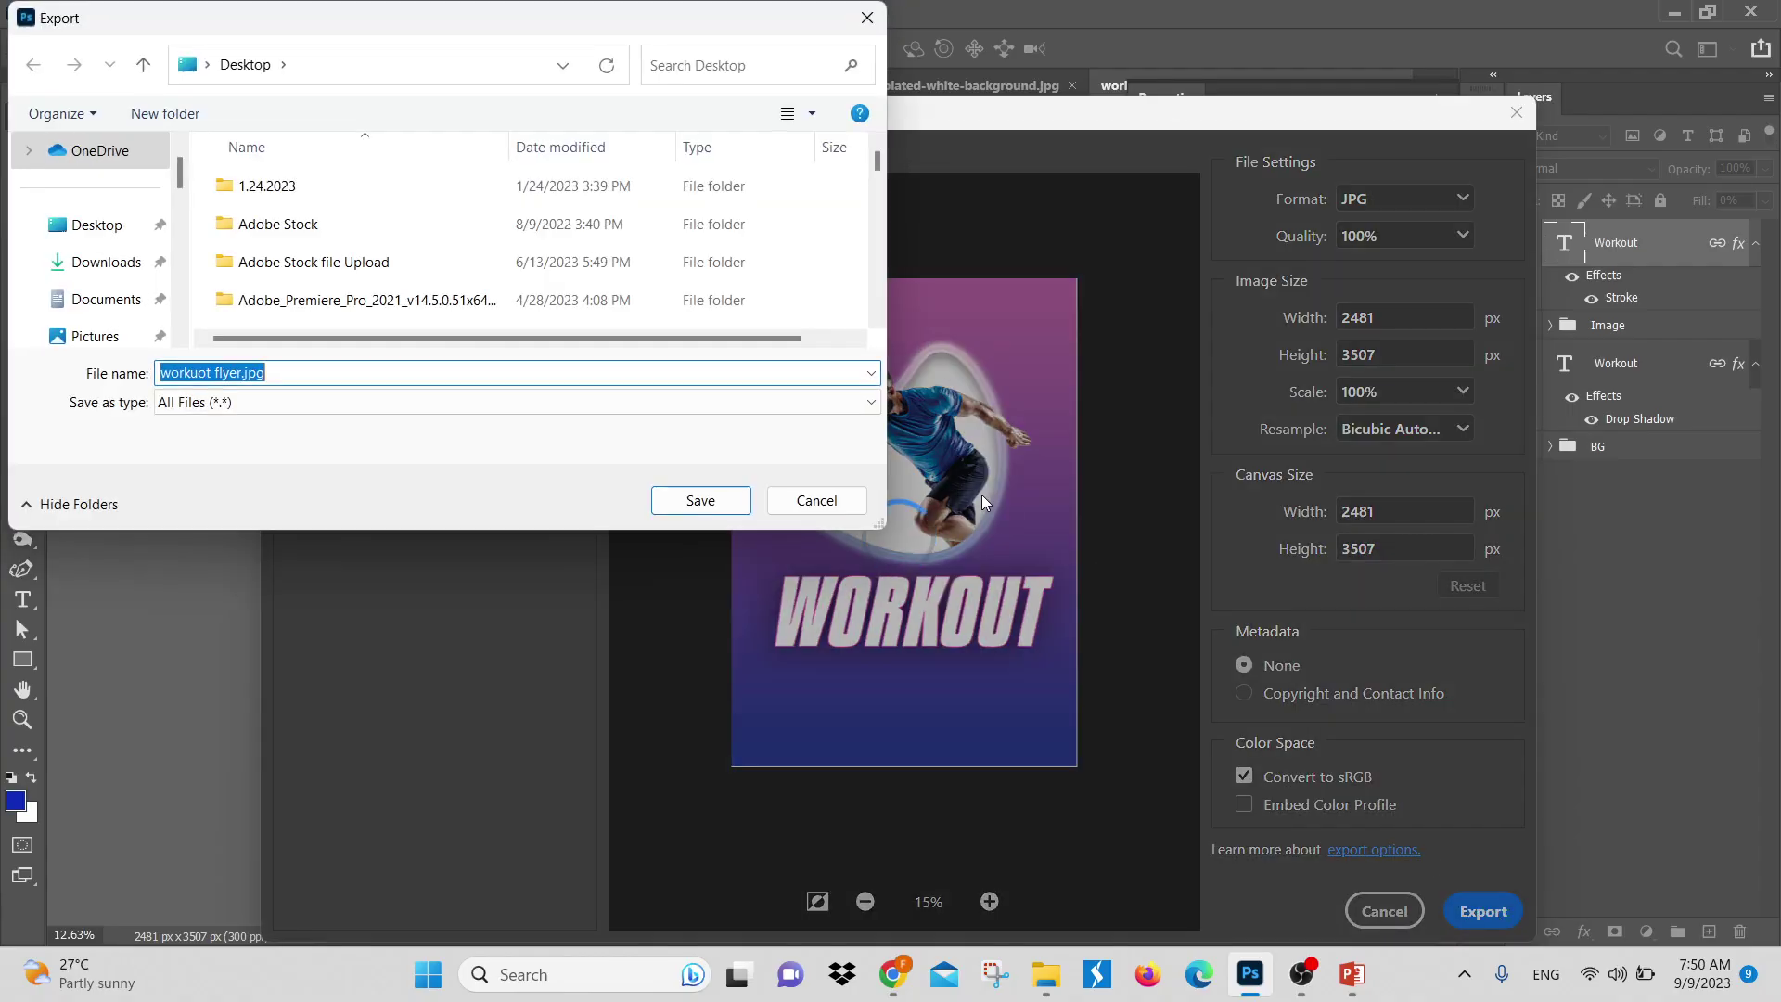
click(108, 239)
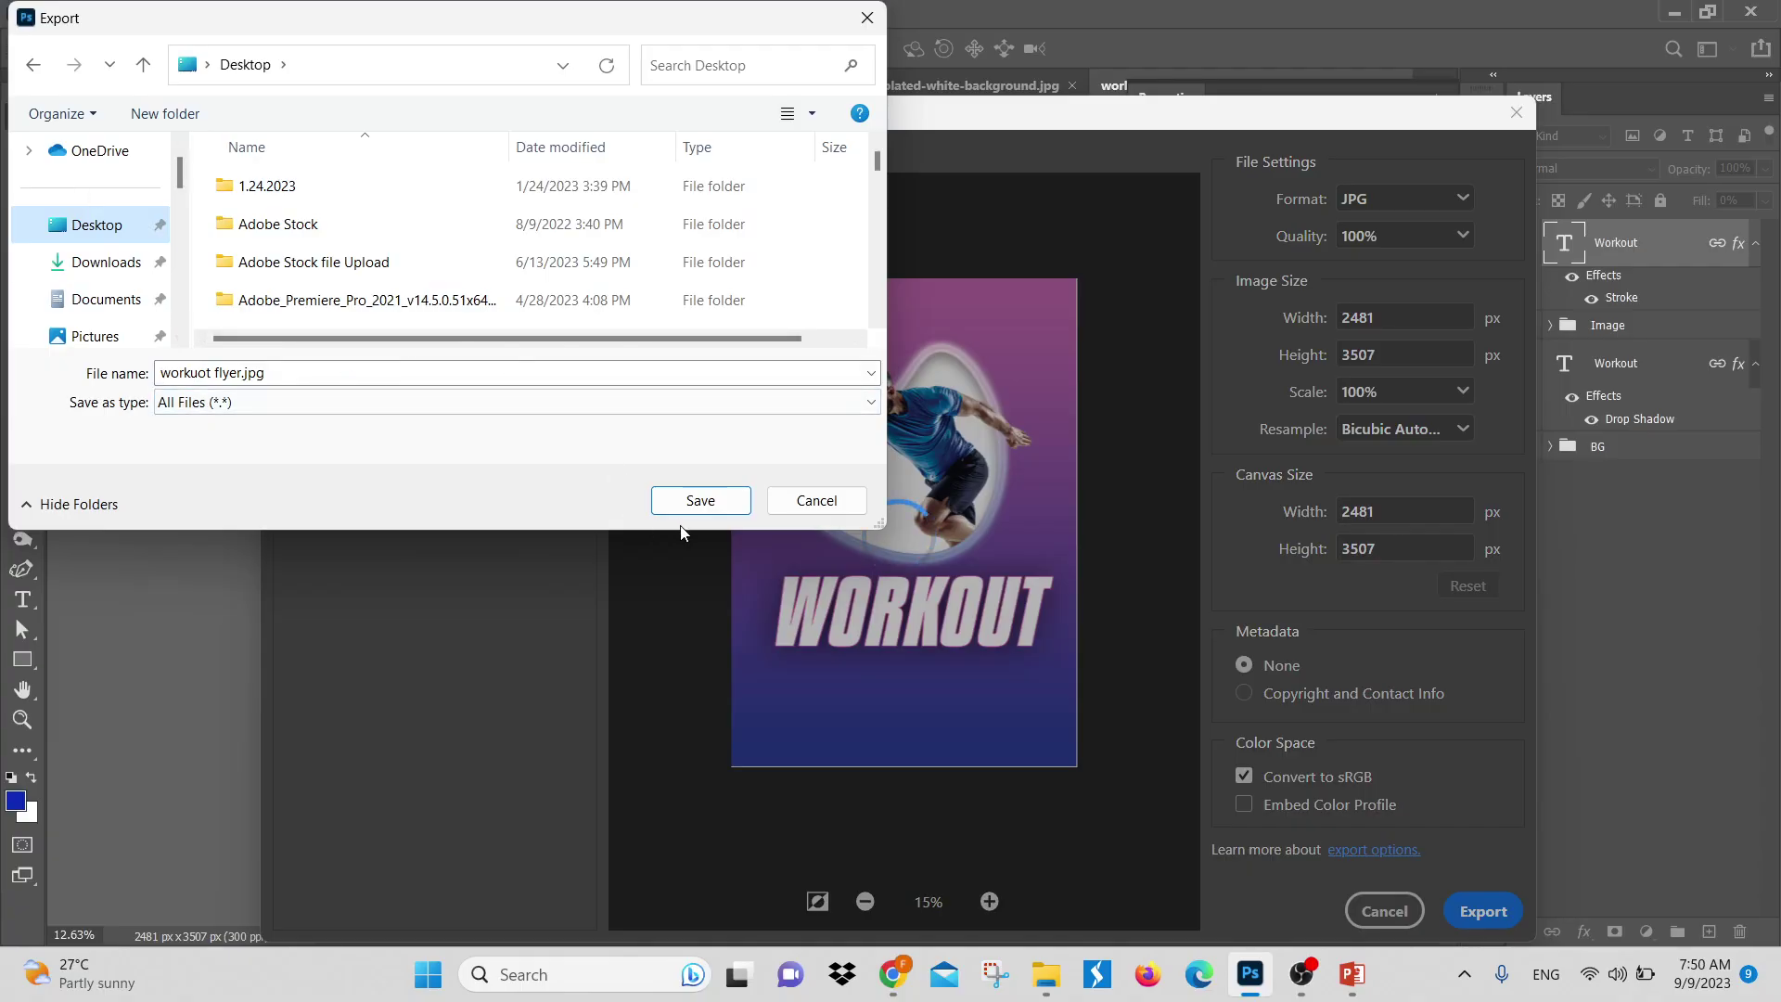
click(702, 502)
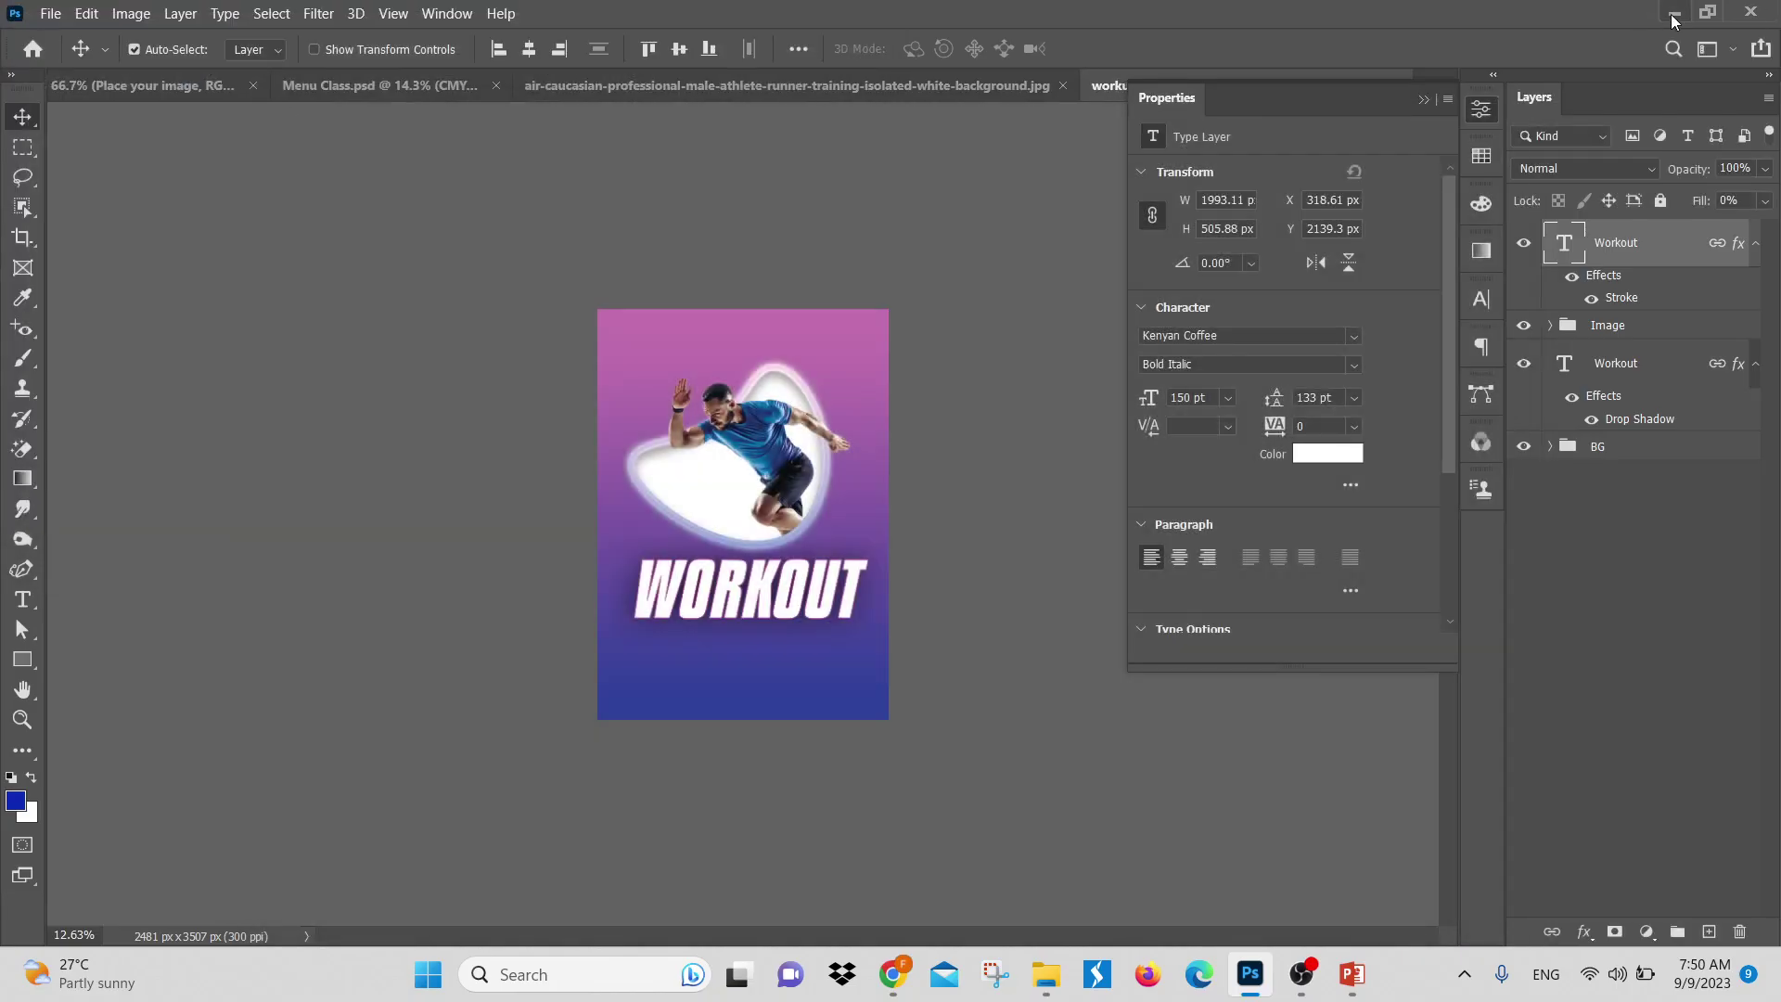
Minimize Photoshop and open the exported workuot flyer.jpg from the desktop to examine it
click(1675, 12)
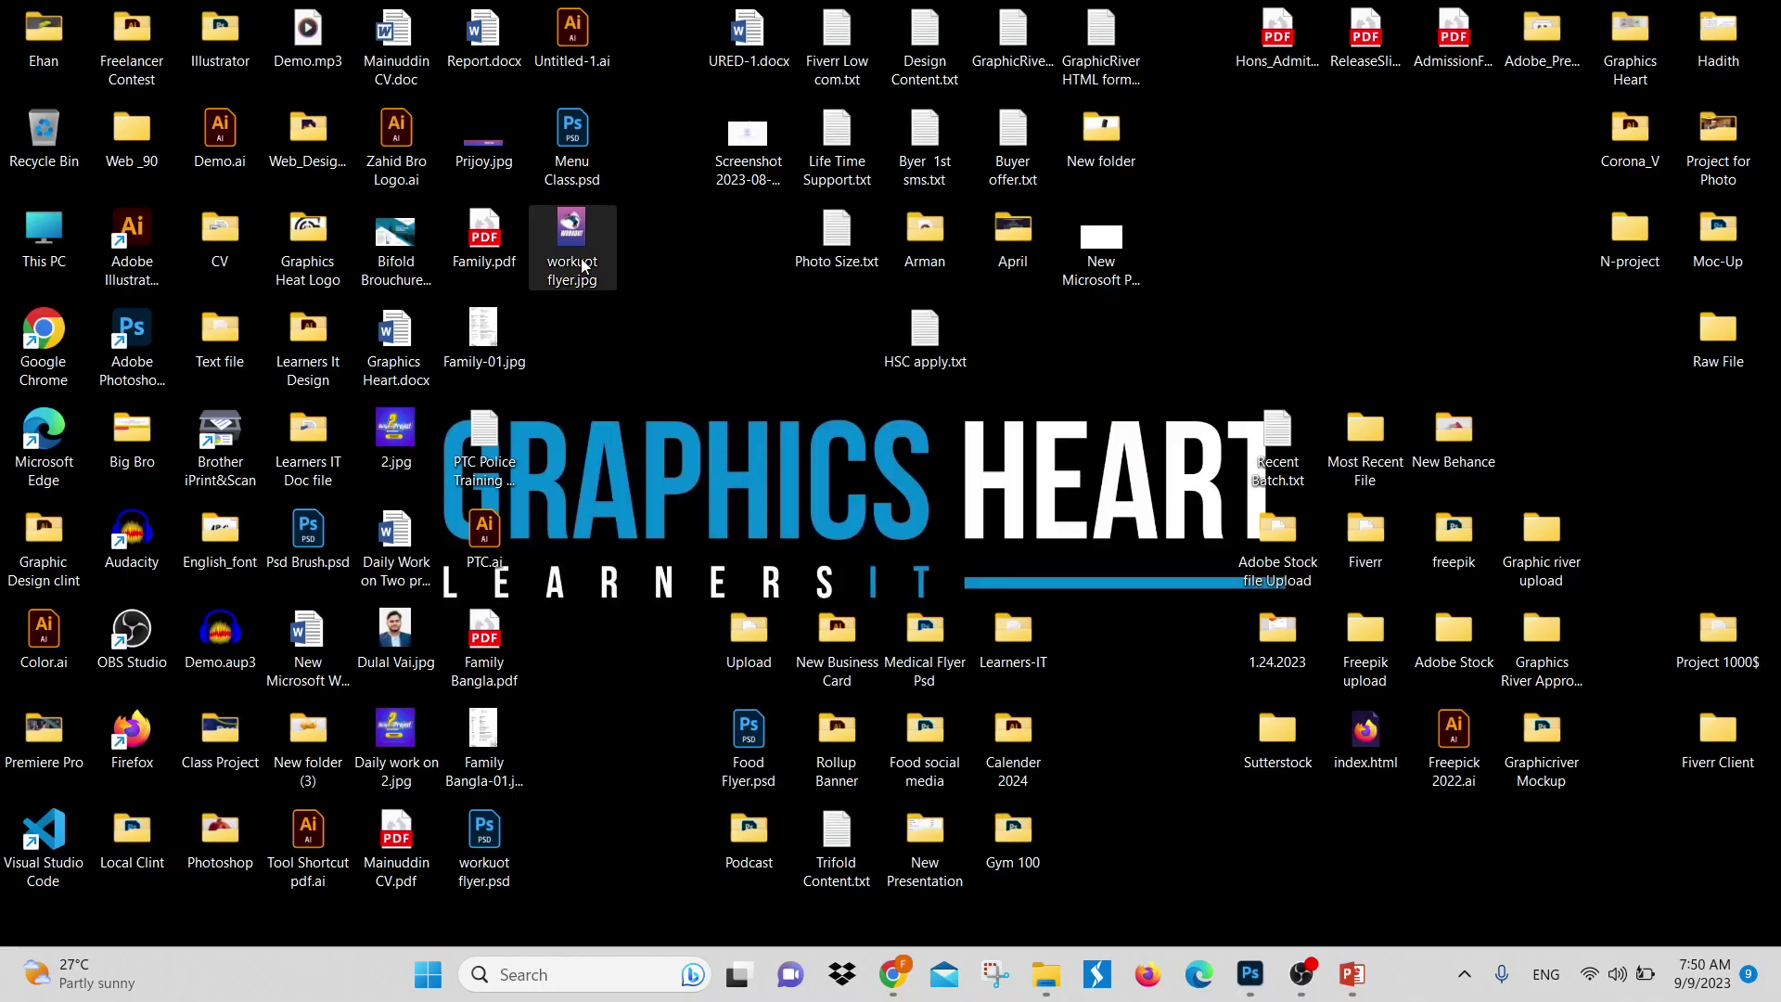
double_click(582, 263)
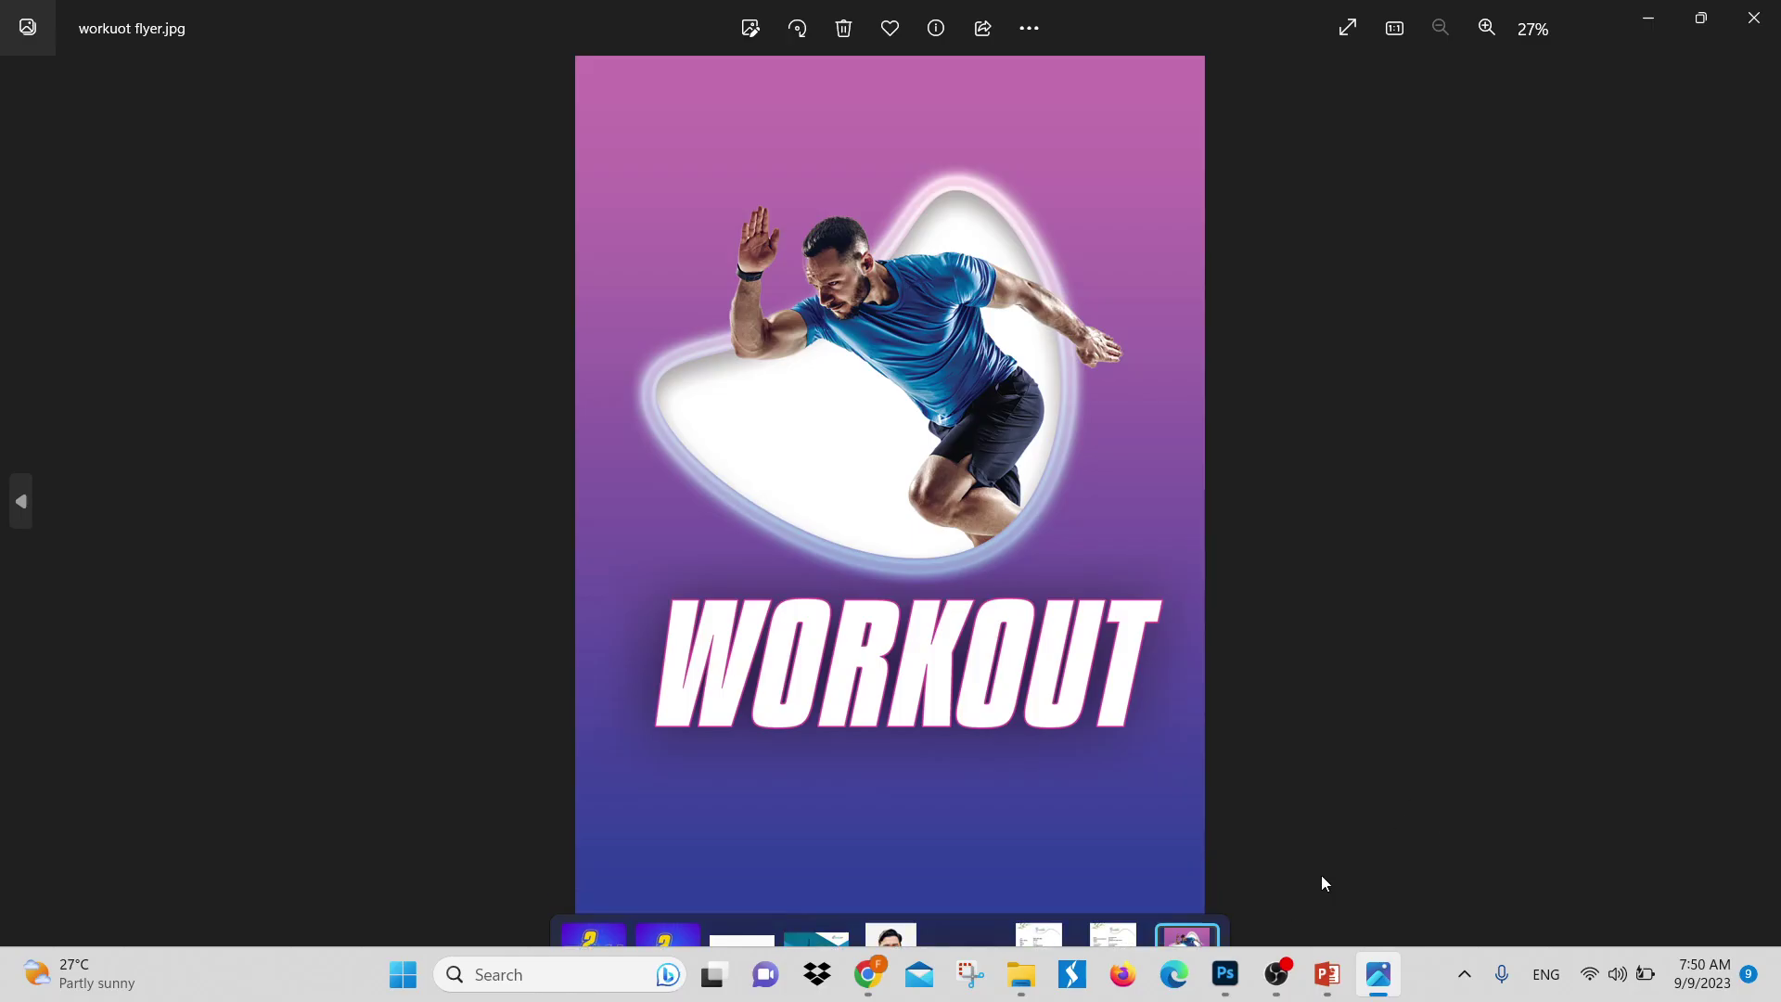
click(1225, 974)
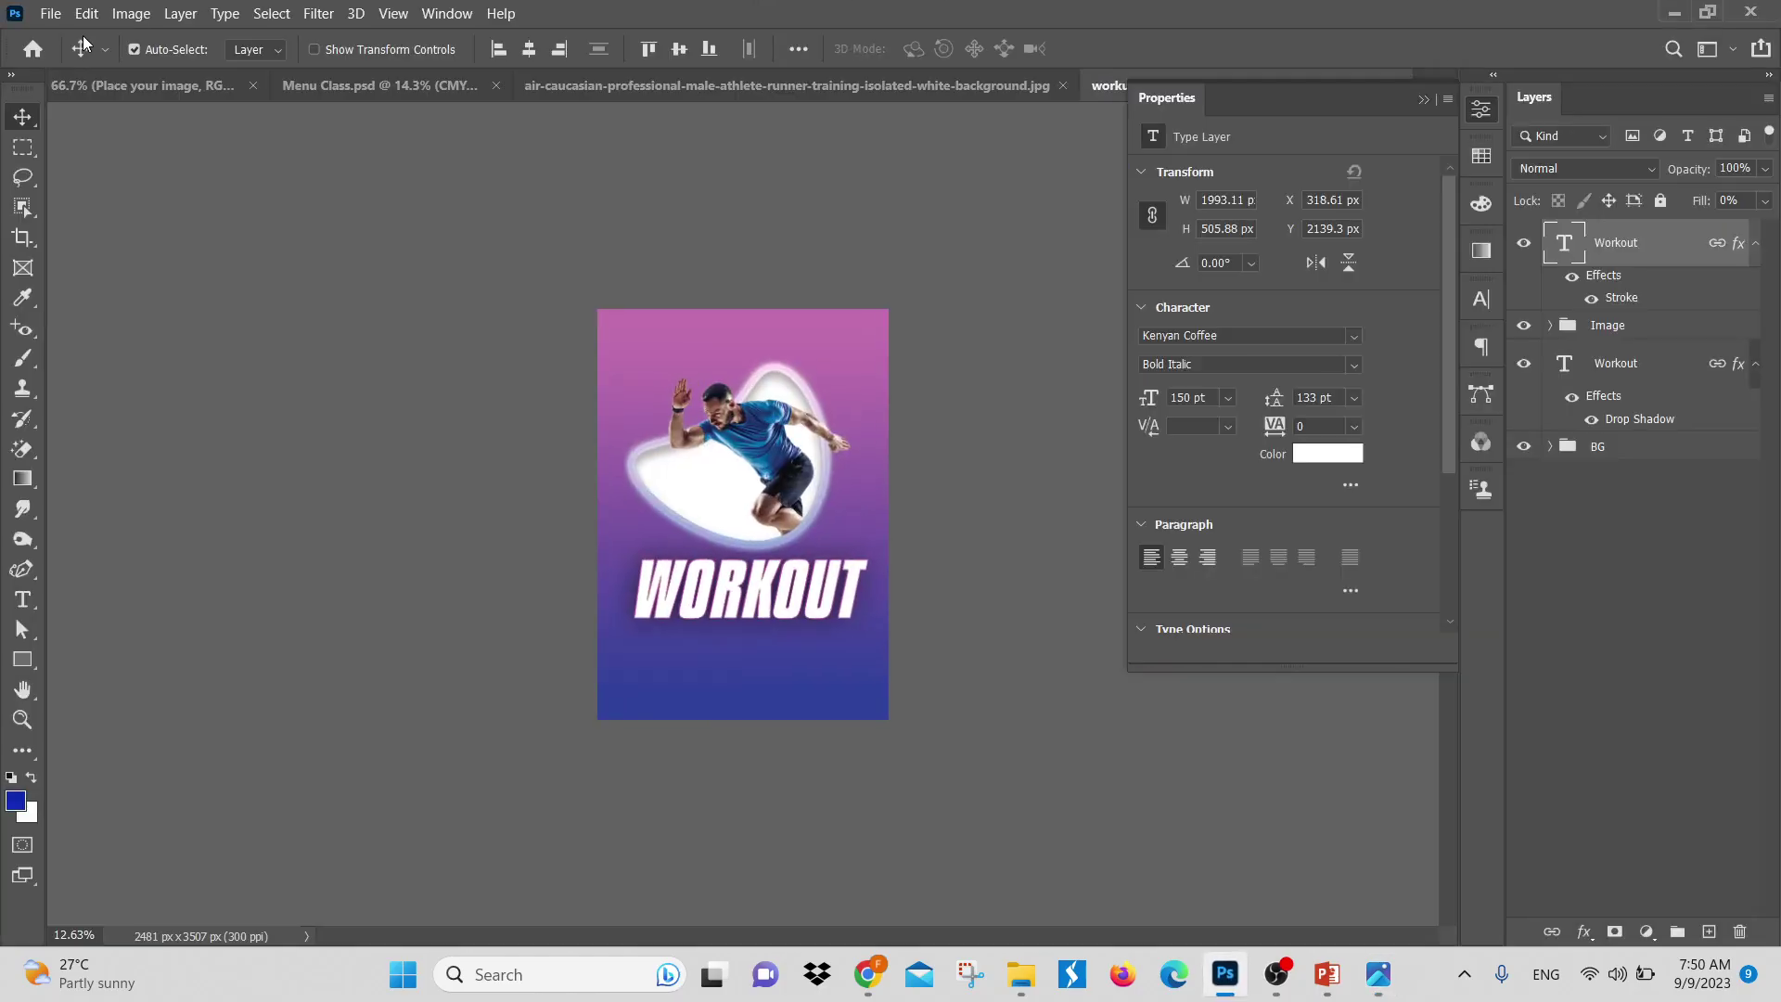
click(52, 14)
mouse_move(119, 341)
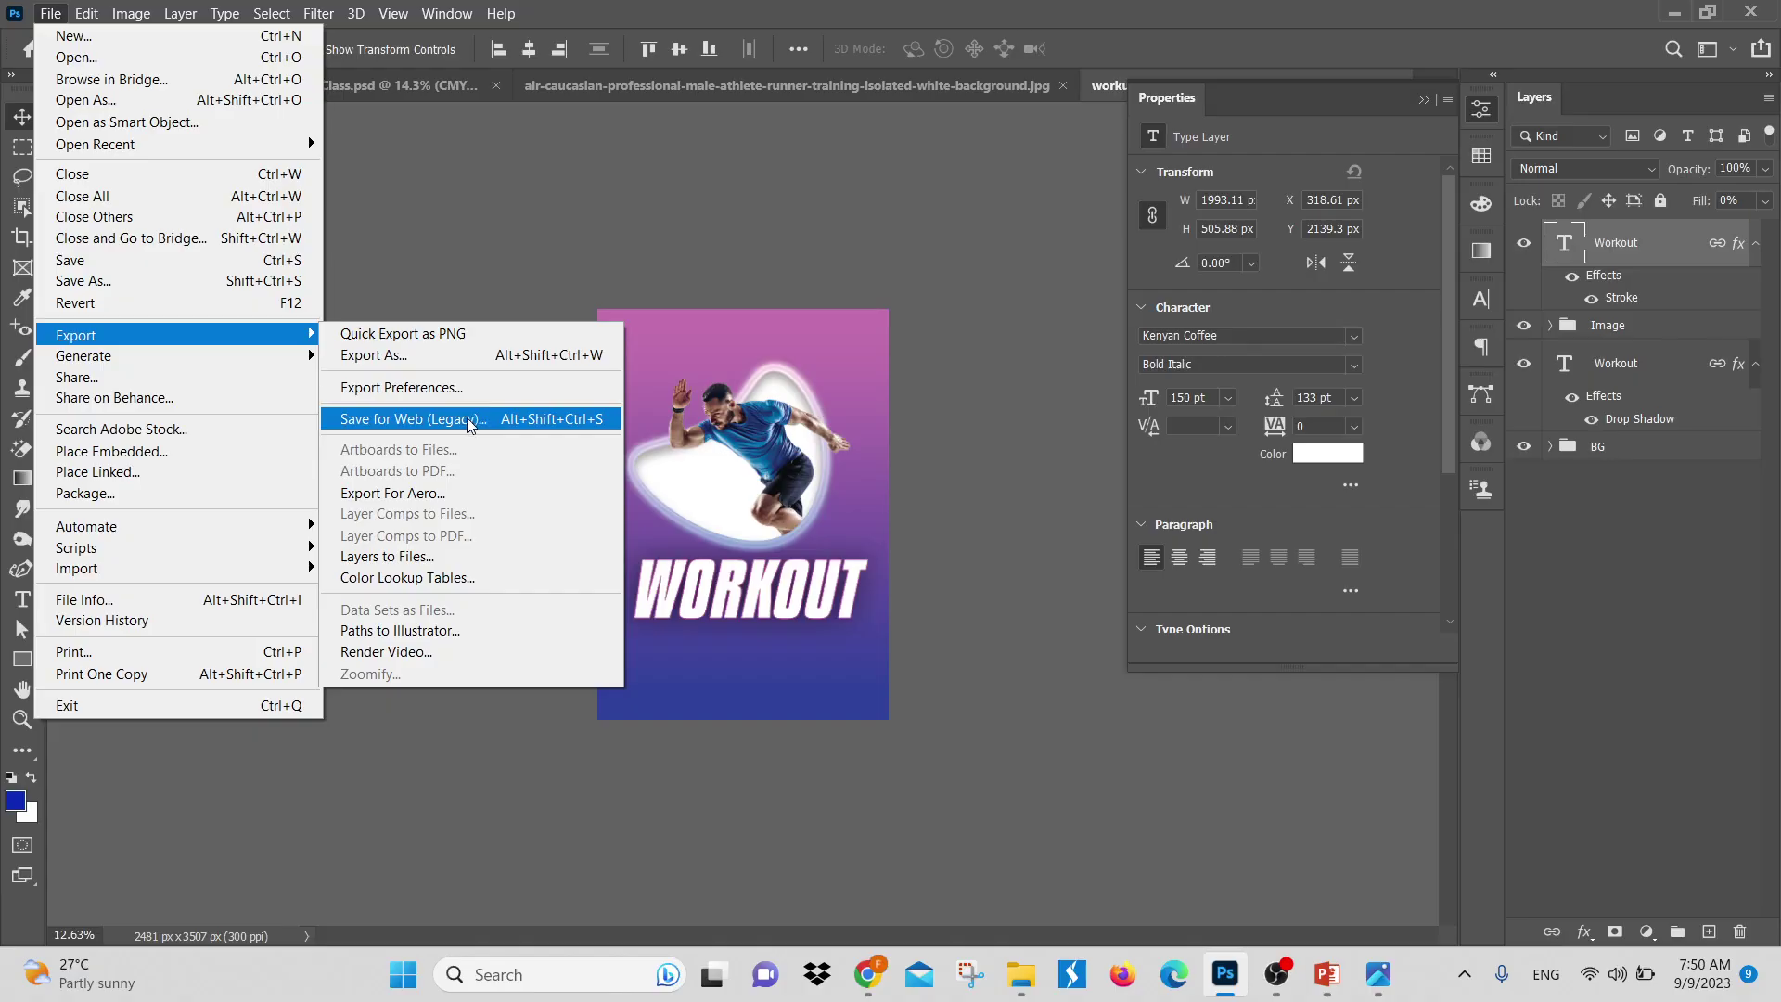
click(473, 425)
Return to the desktop, close the image viewer, and examine the file properties of workuot flyer.jpg
click(1677, 10)
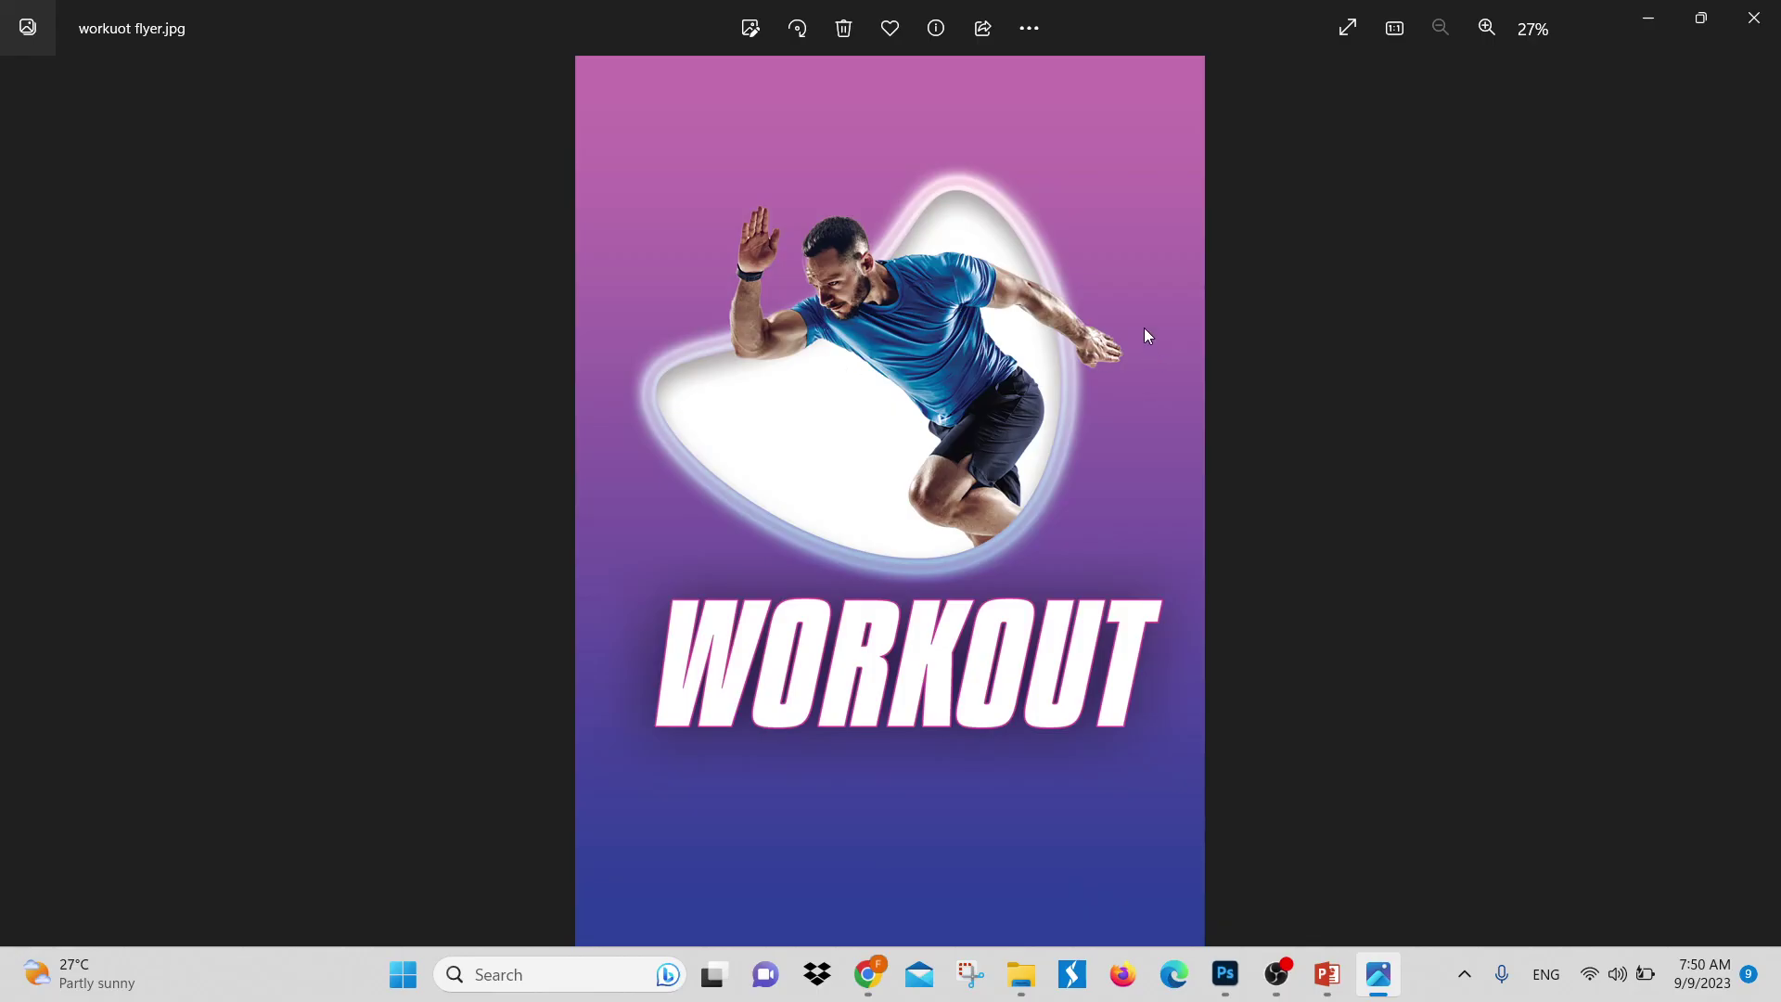
click(1754, 18)
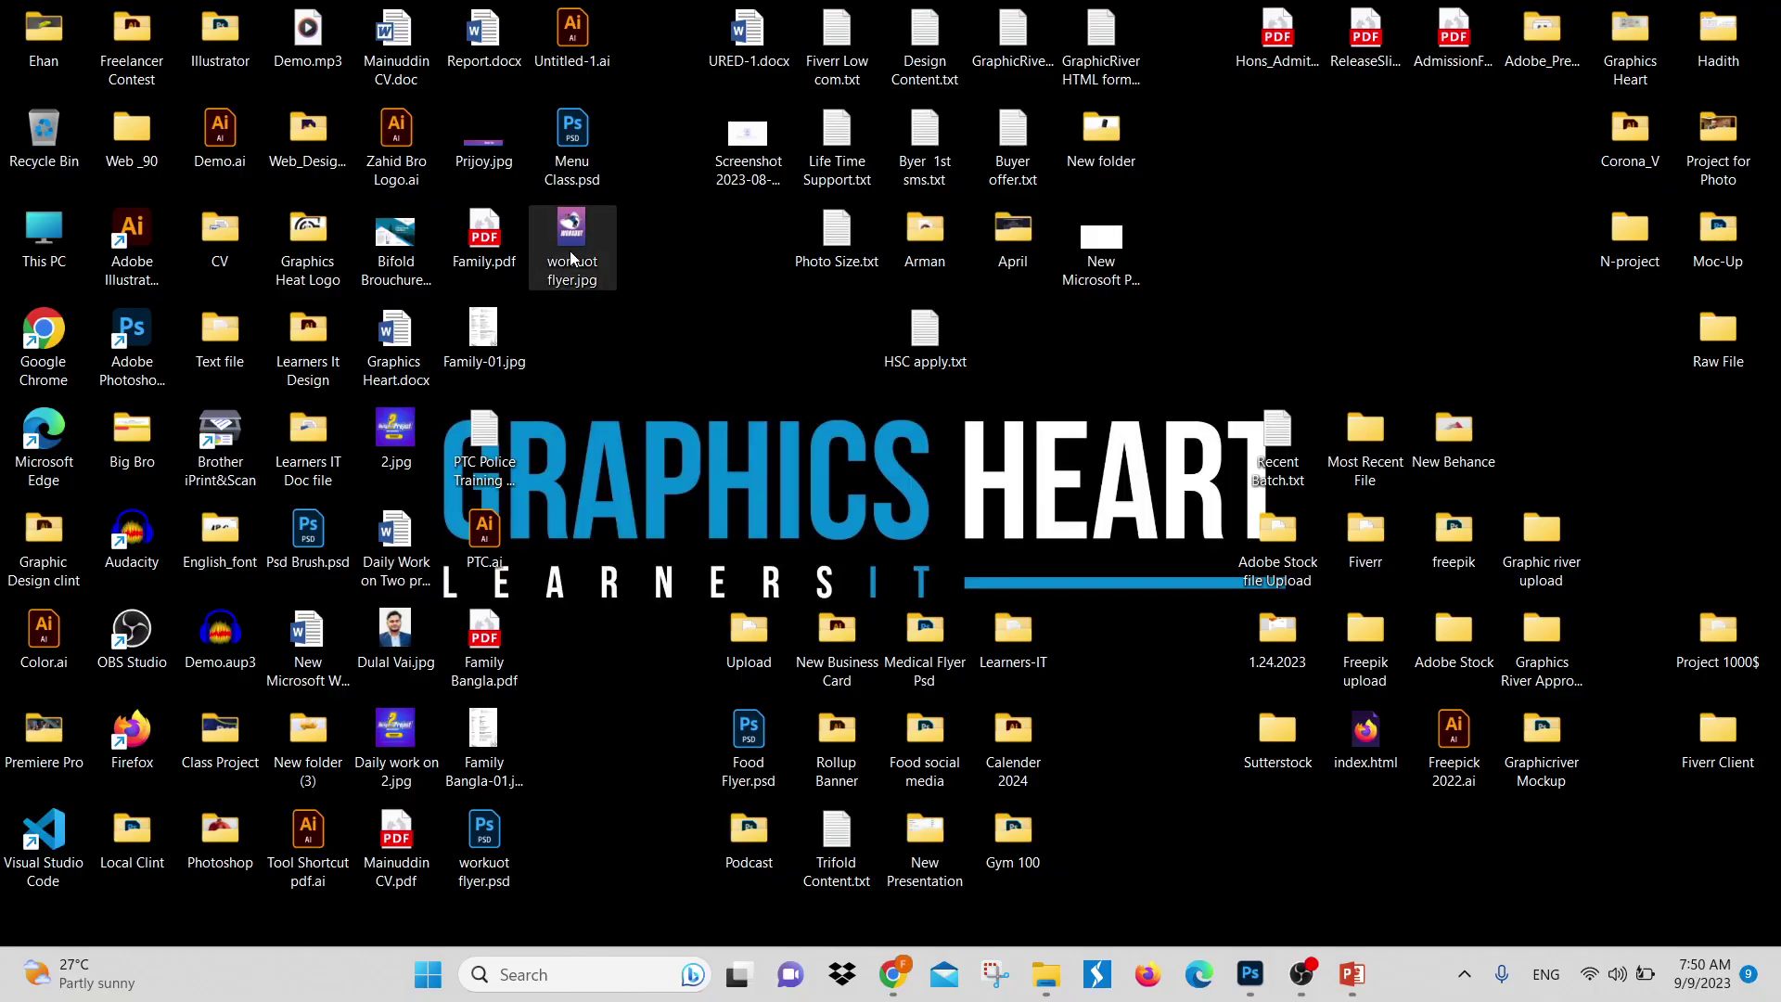
right_click(573, 259)
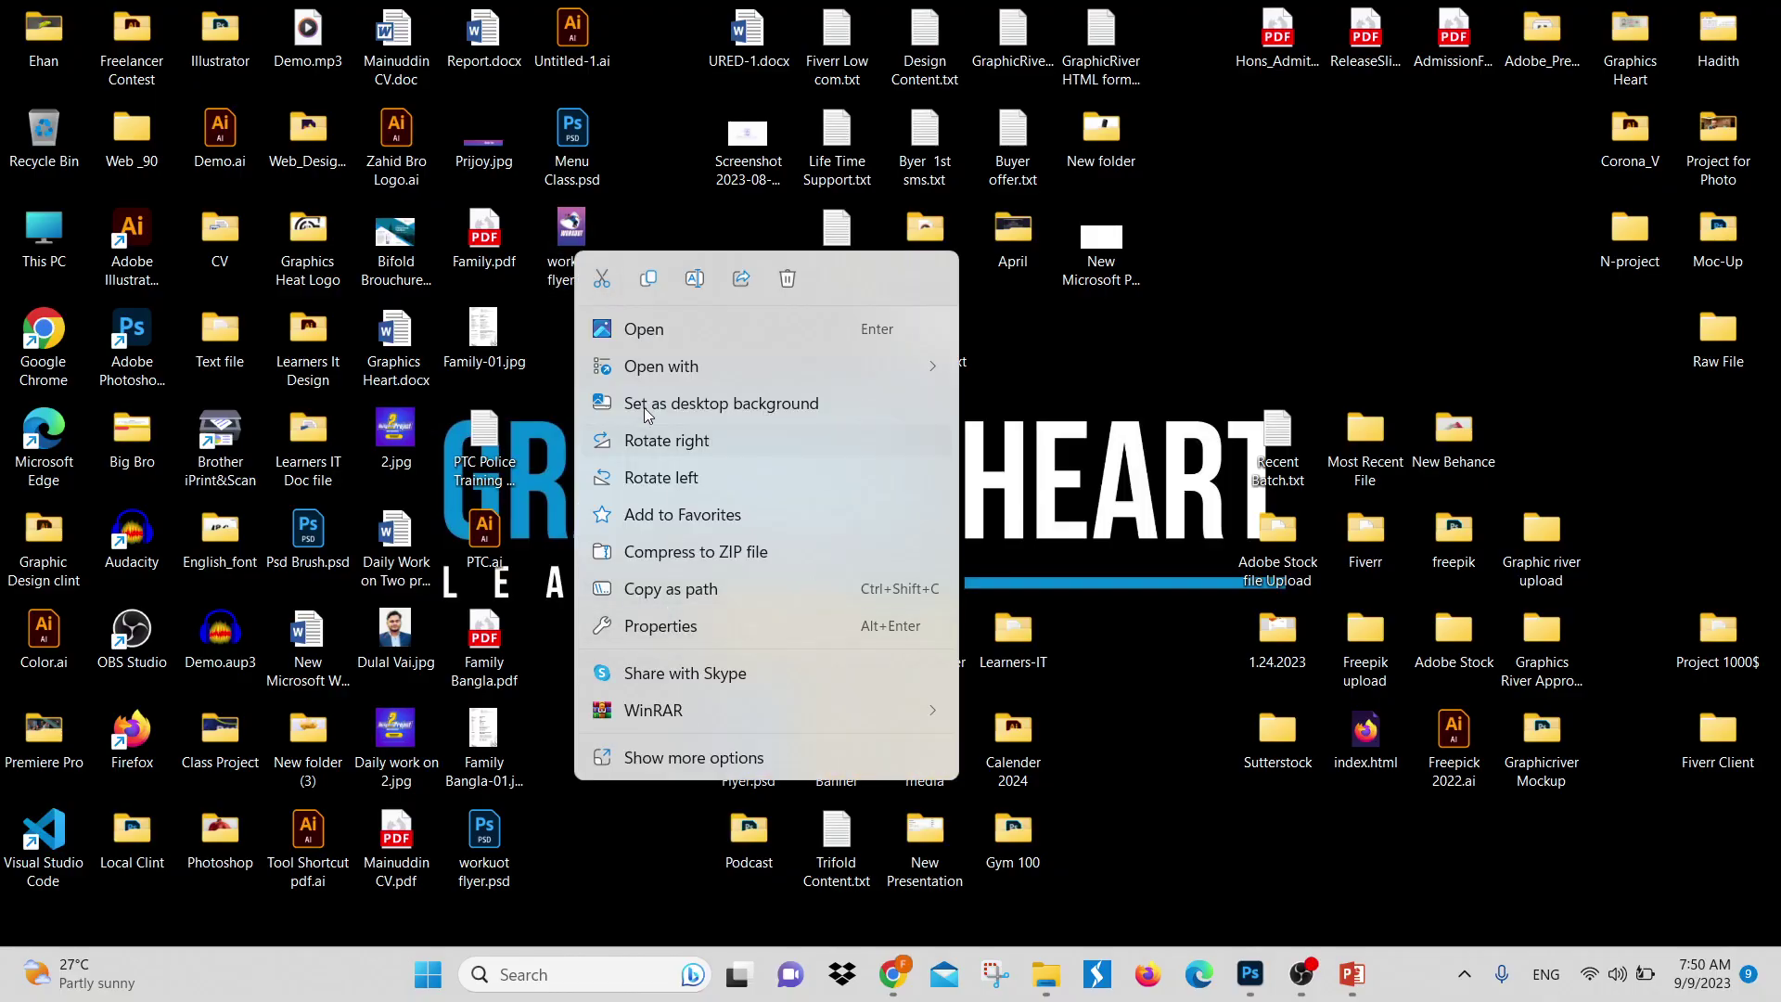
click(673, 633)
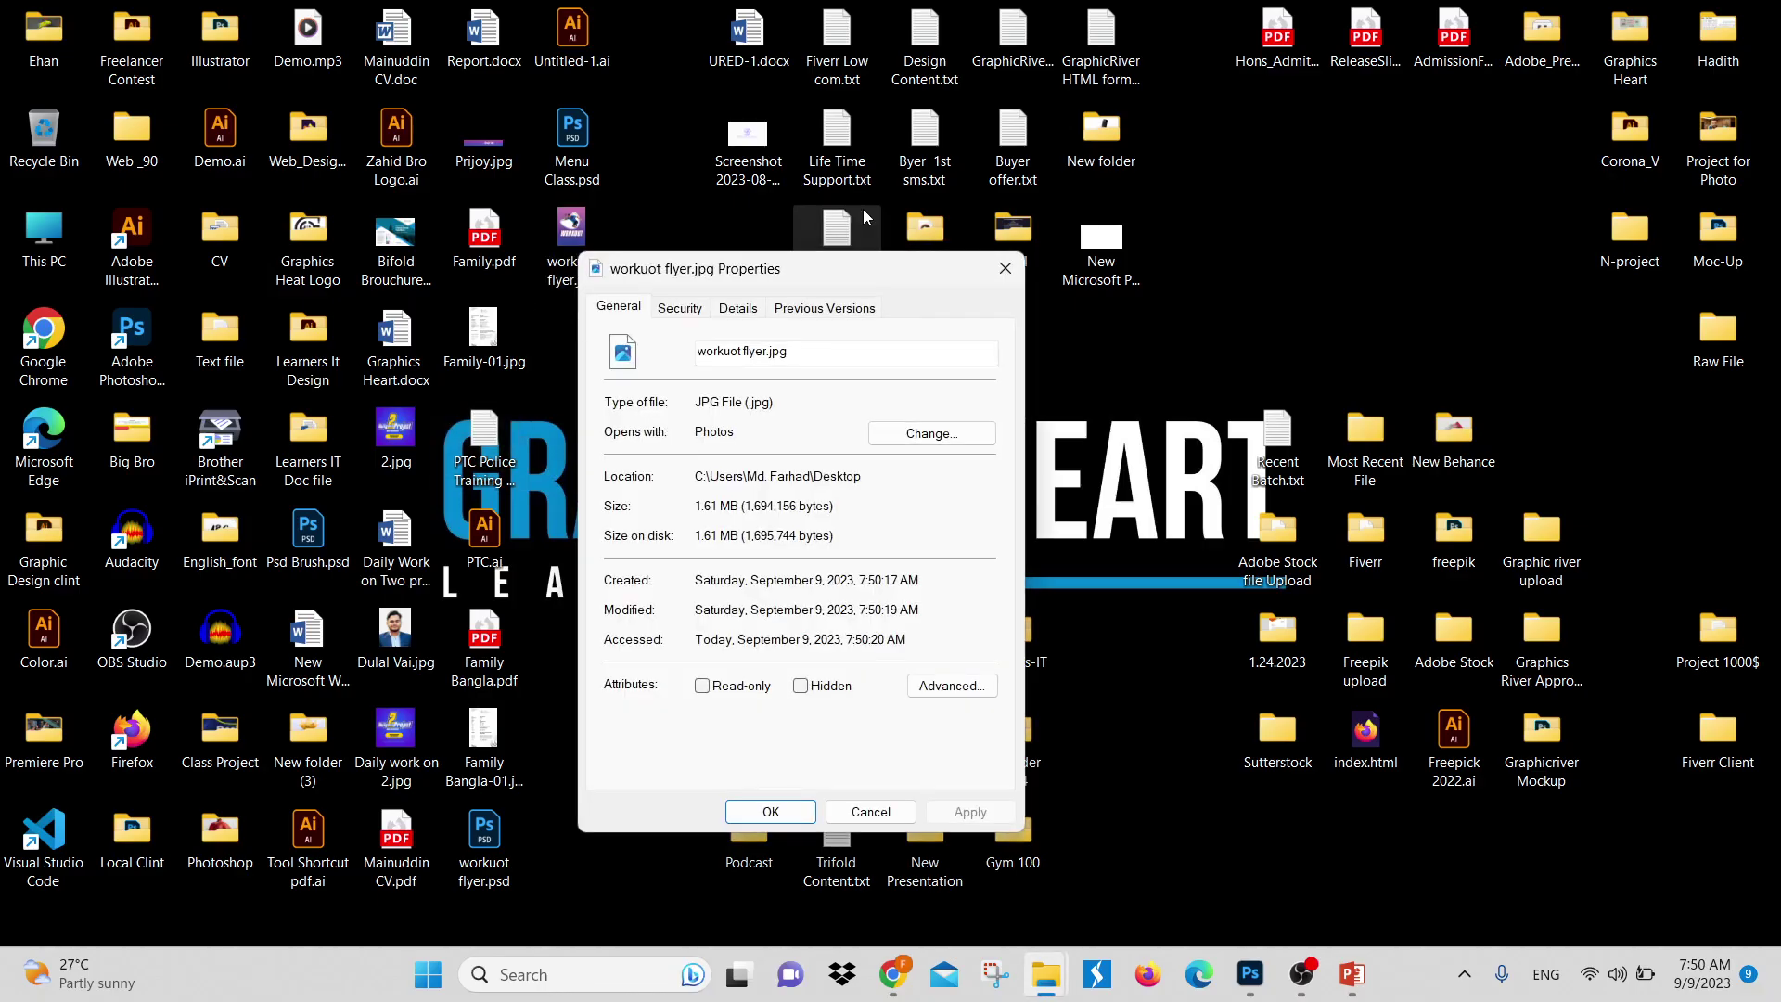
Examine the image dimensions in the detailed properties of workuot flyer.jpg and close the properties
click(729, 311)
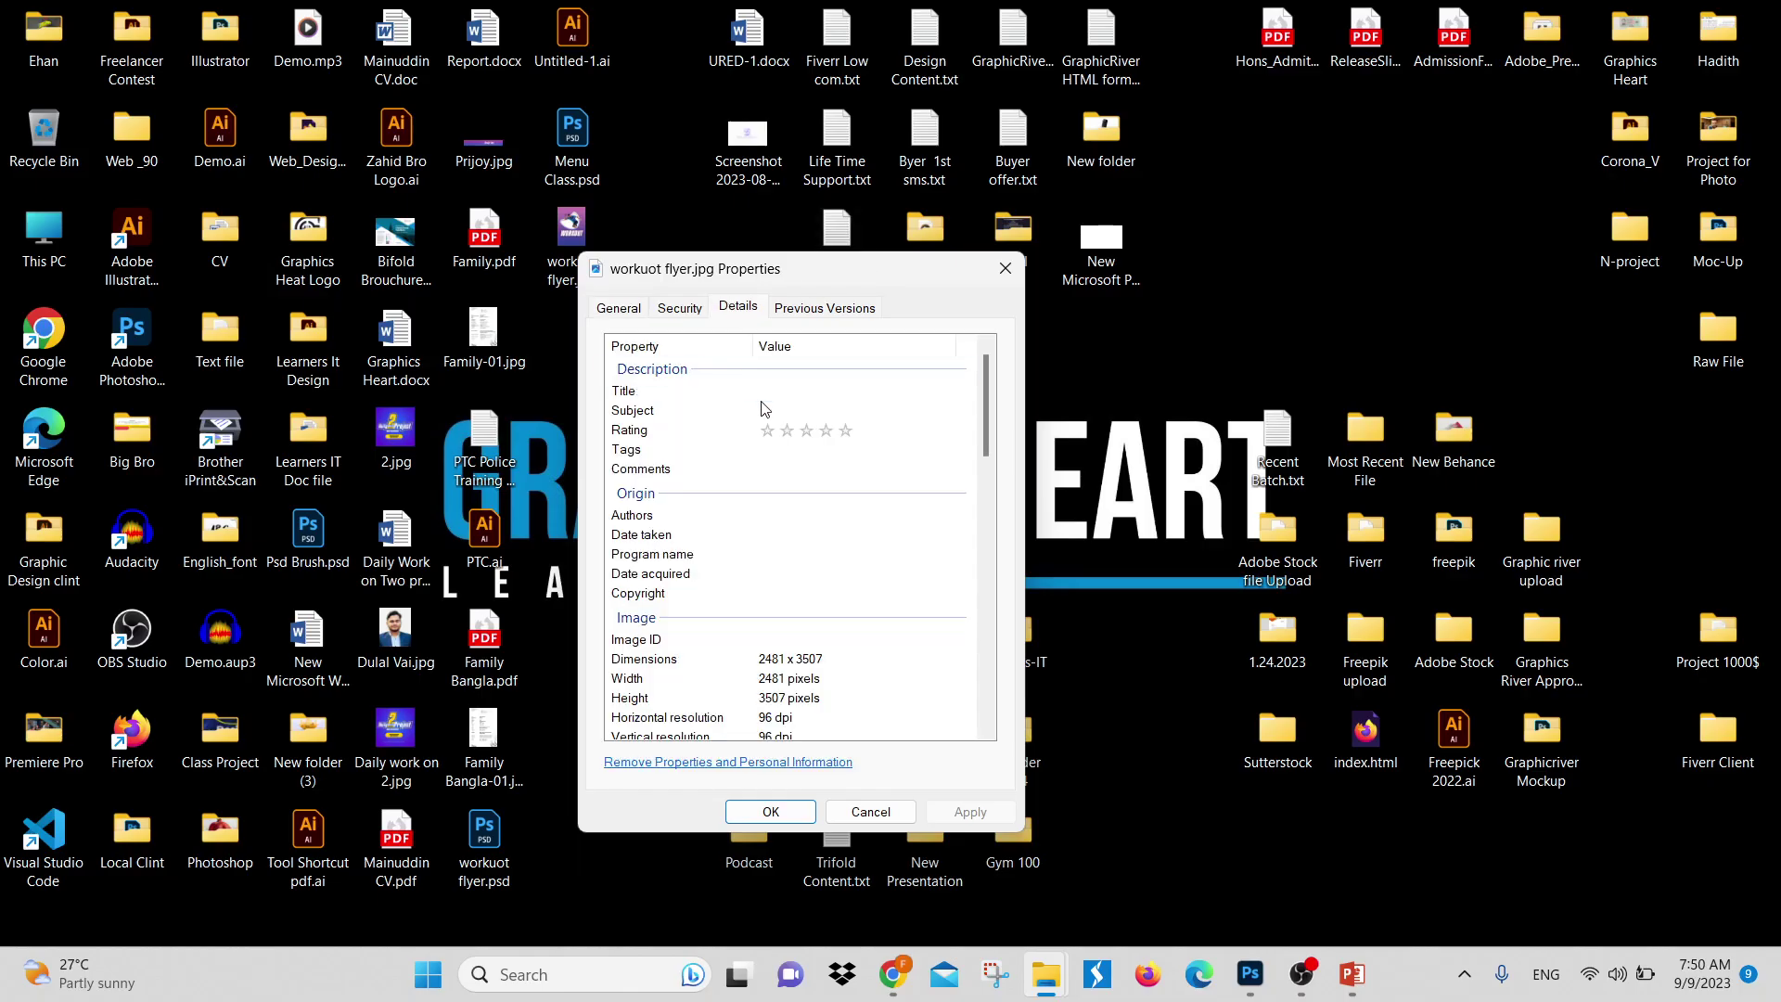
scroll(782, 679, down, 2)
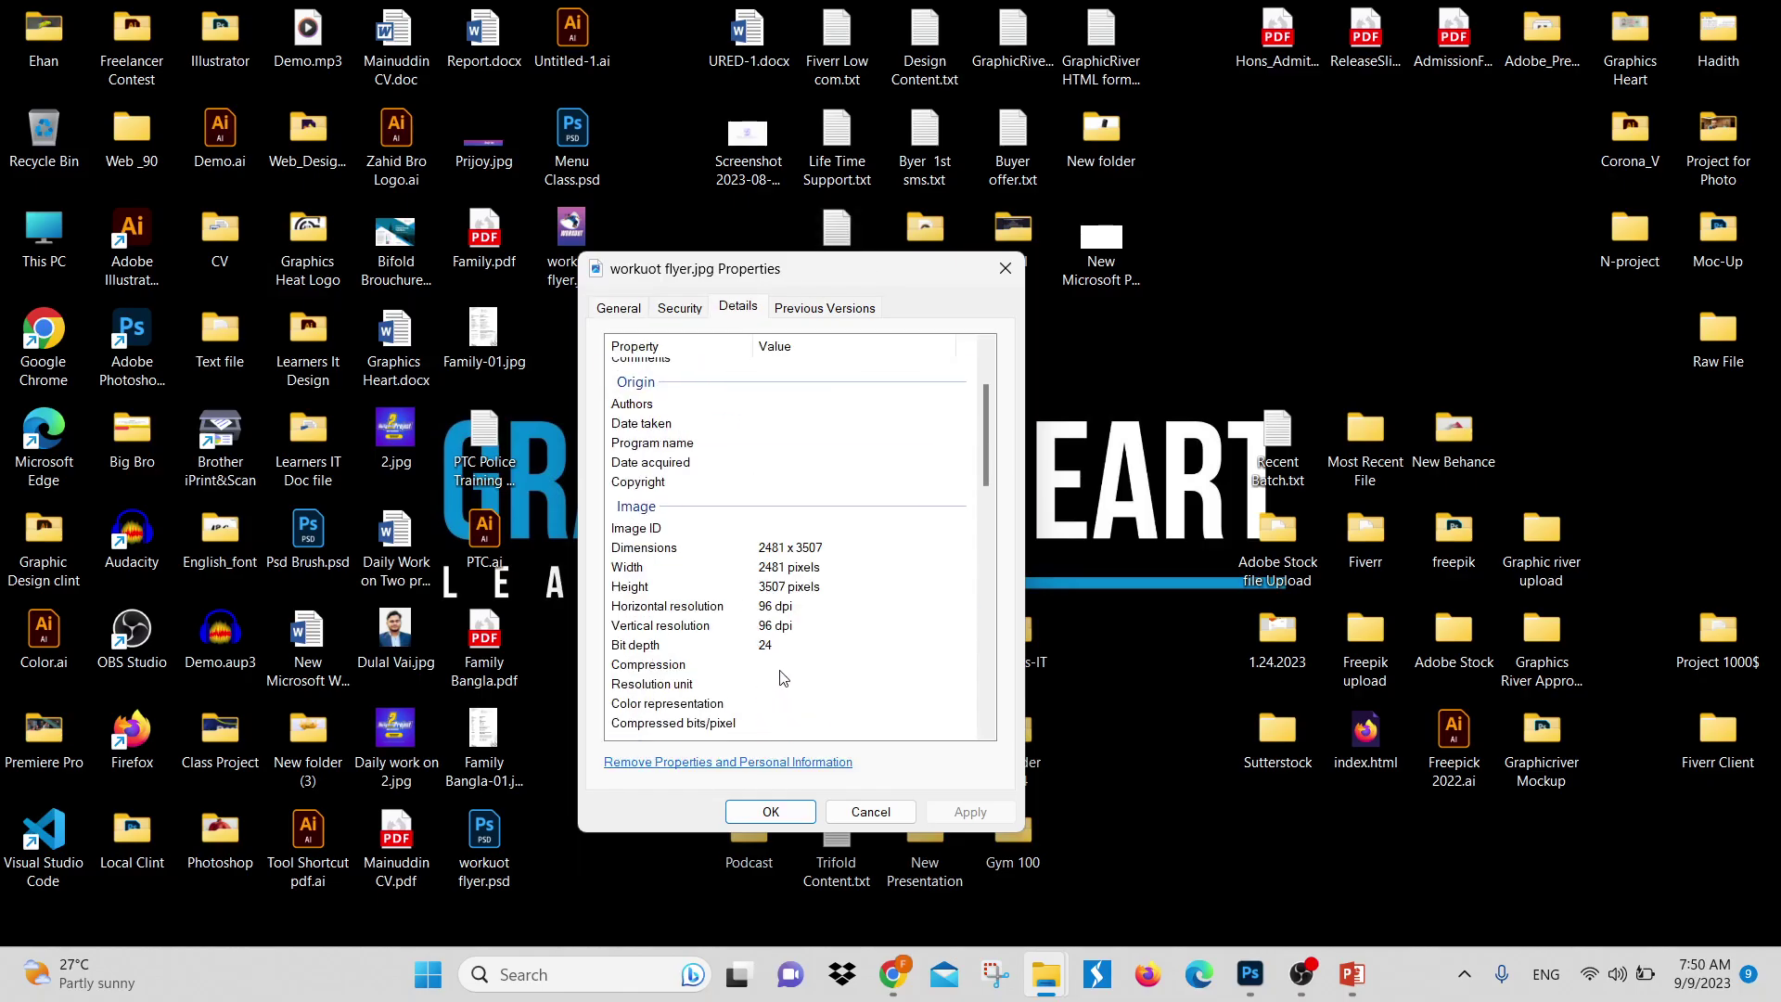
click(761, 552)
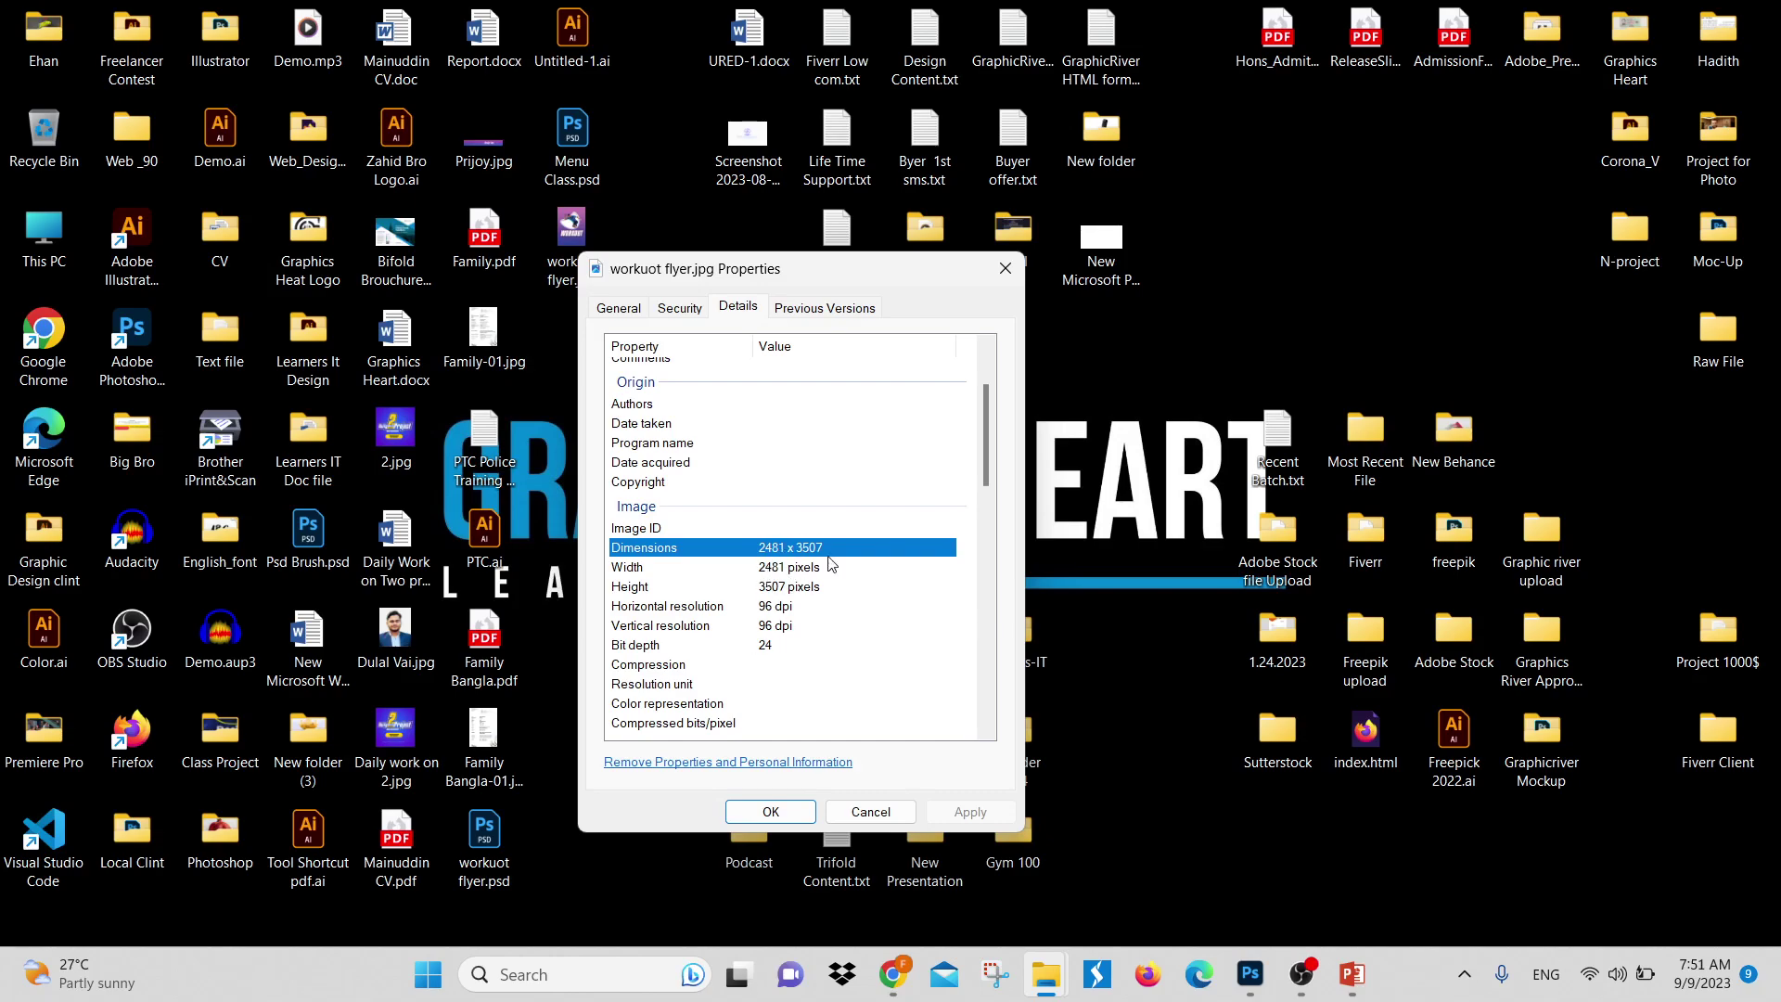
click(870, 814)
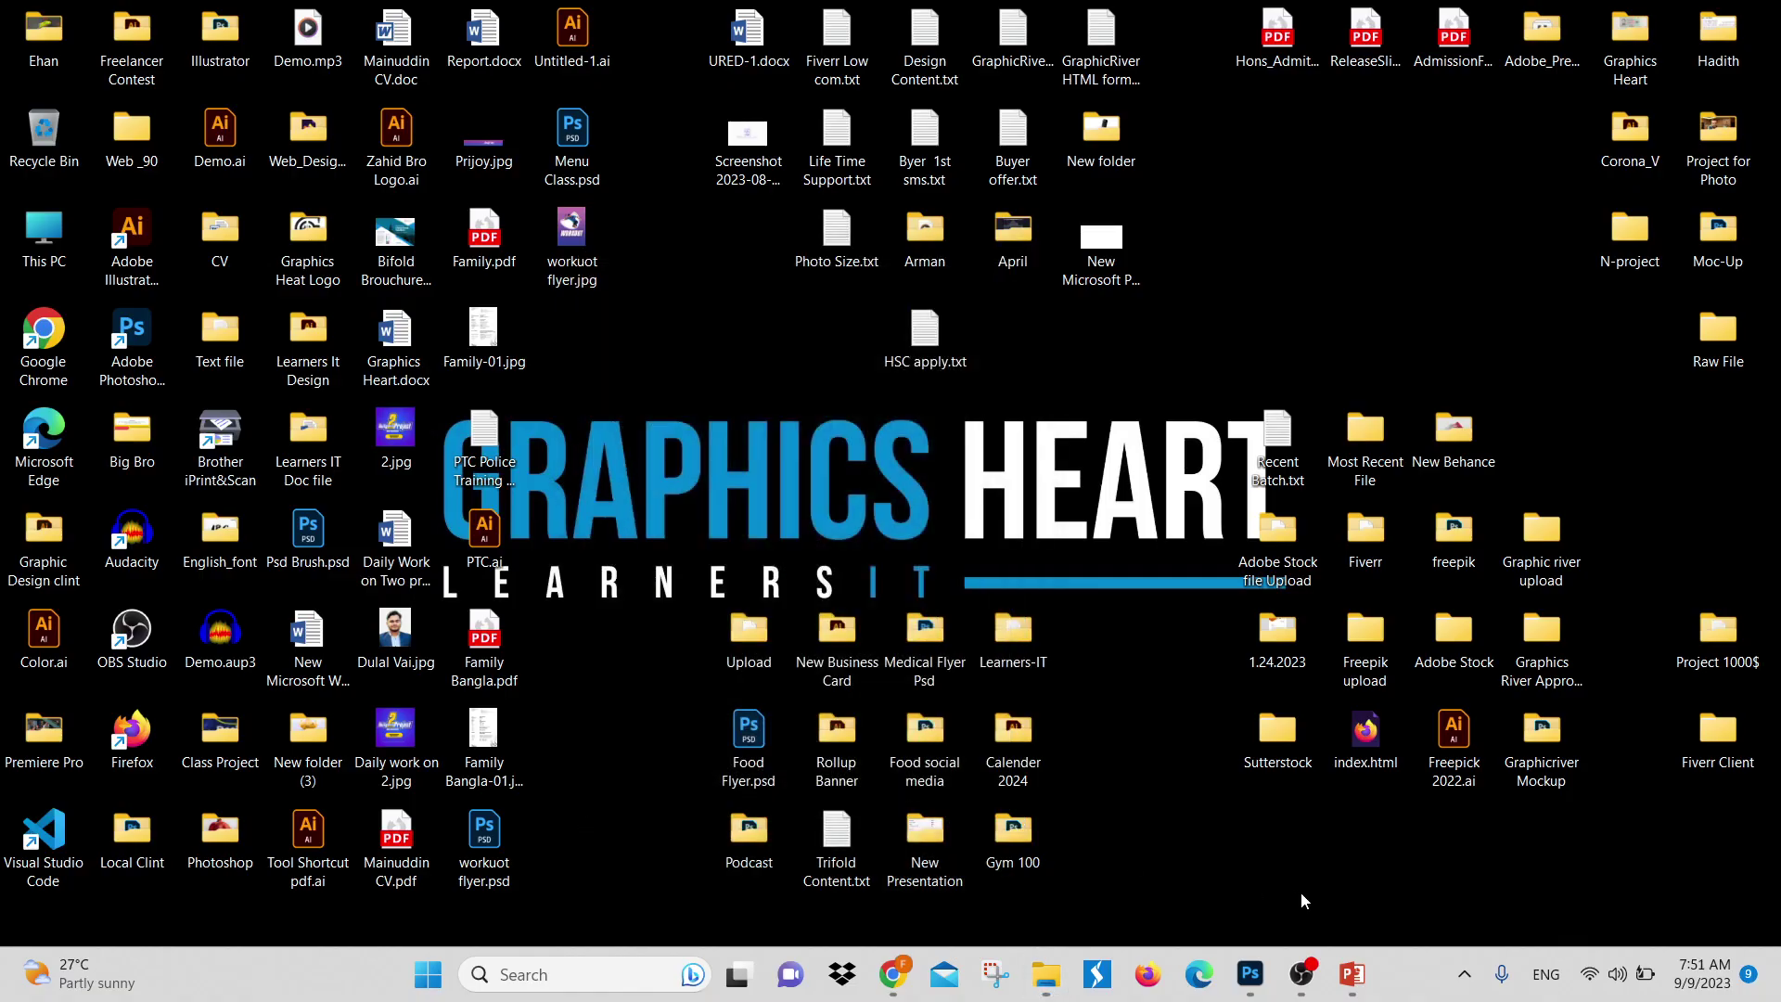
Switch back to Photoshop and set up a Save for Web export of the flyer as a Maximum-quality JPEG with the Legacy Macintosh preview
click(1251, 975)
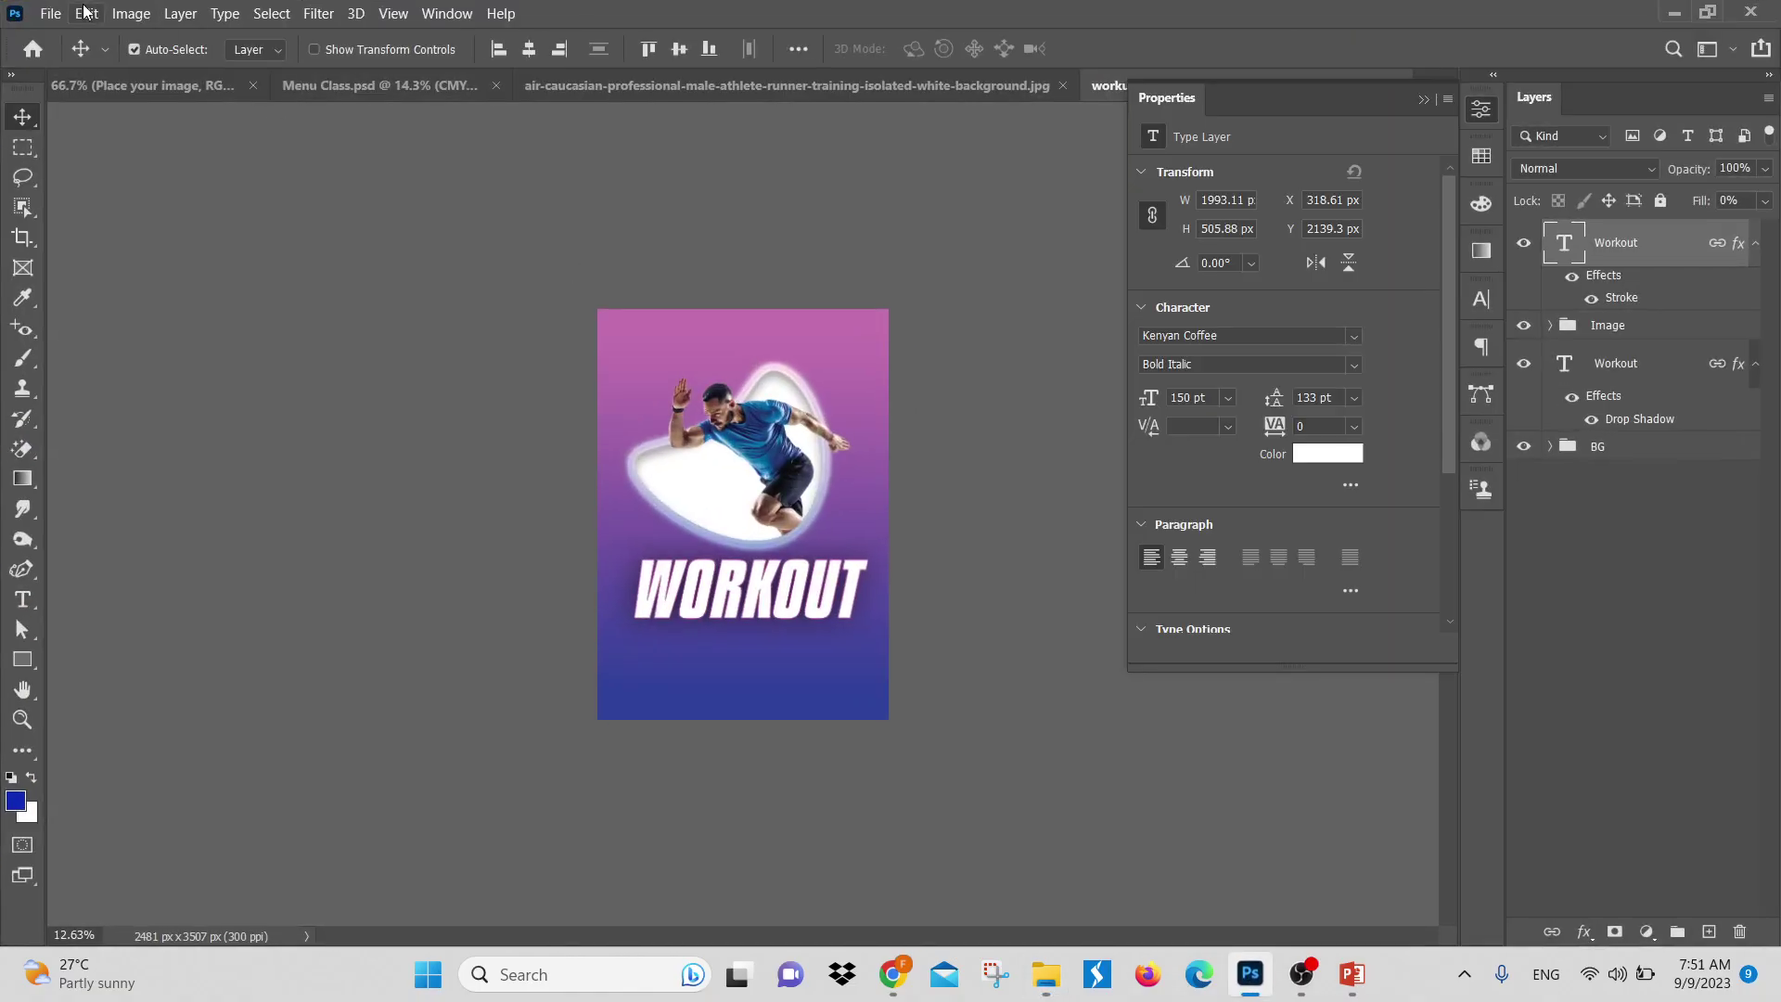
click(50, 13)
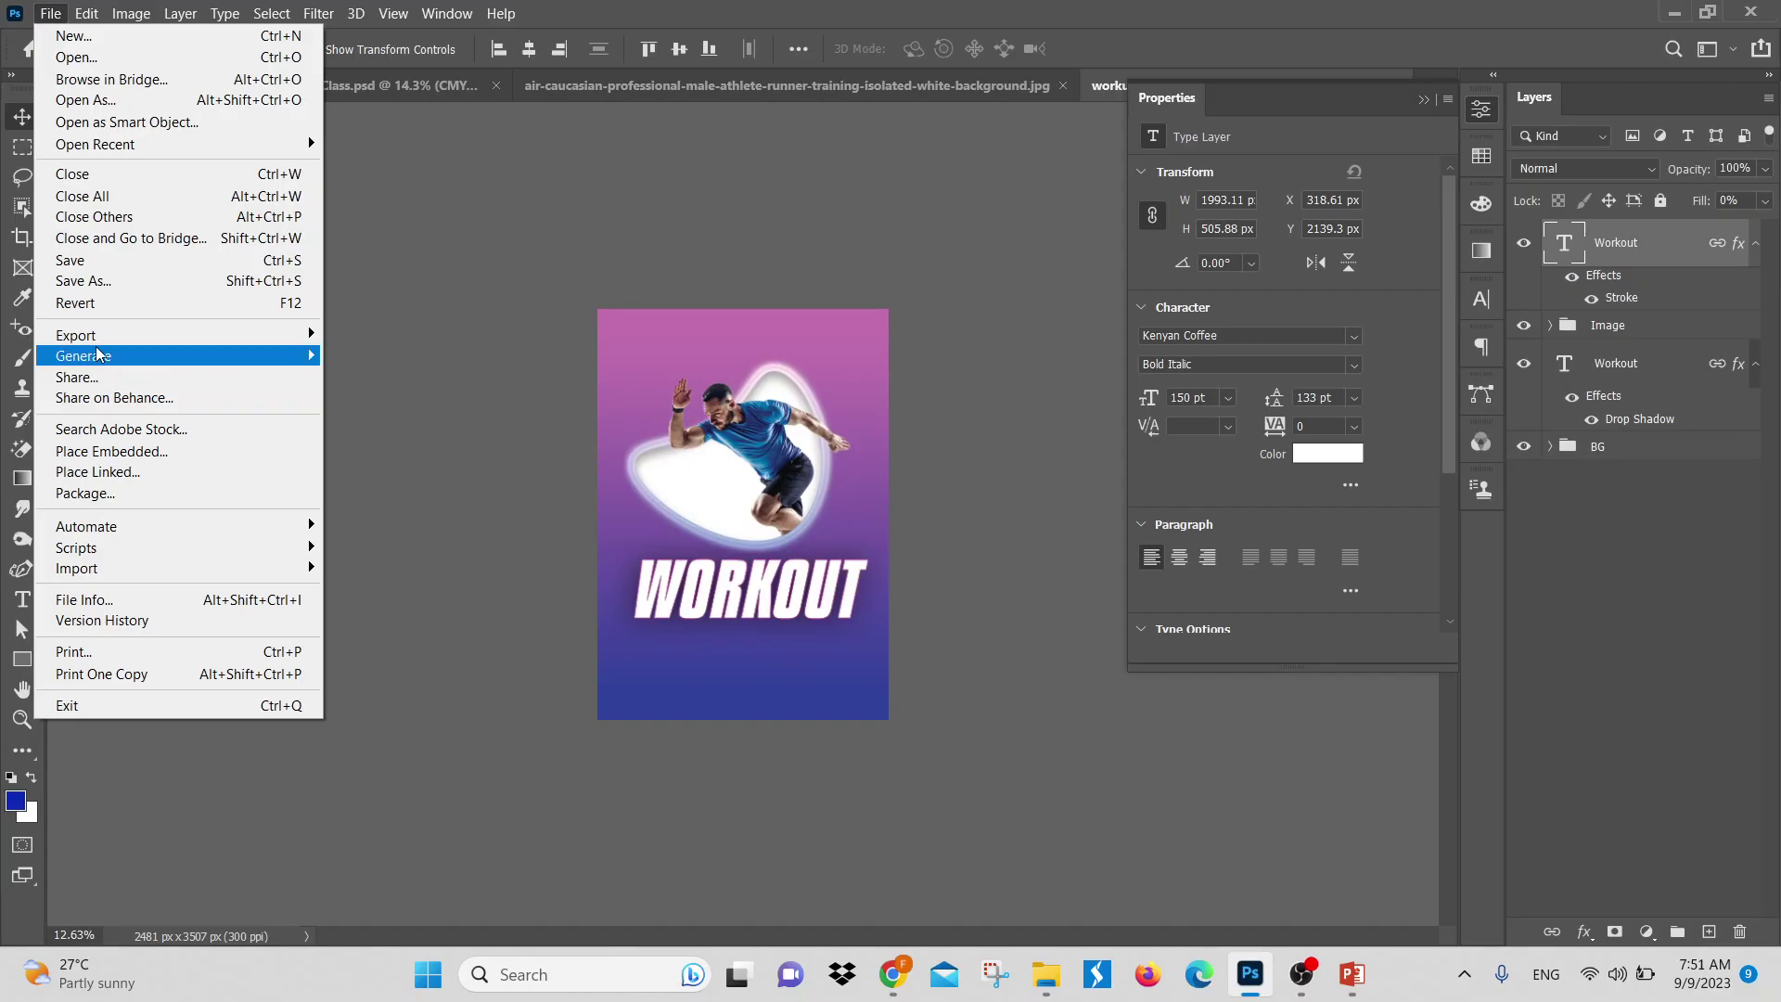
mouse_move(144, 335)
click(489, 420)
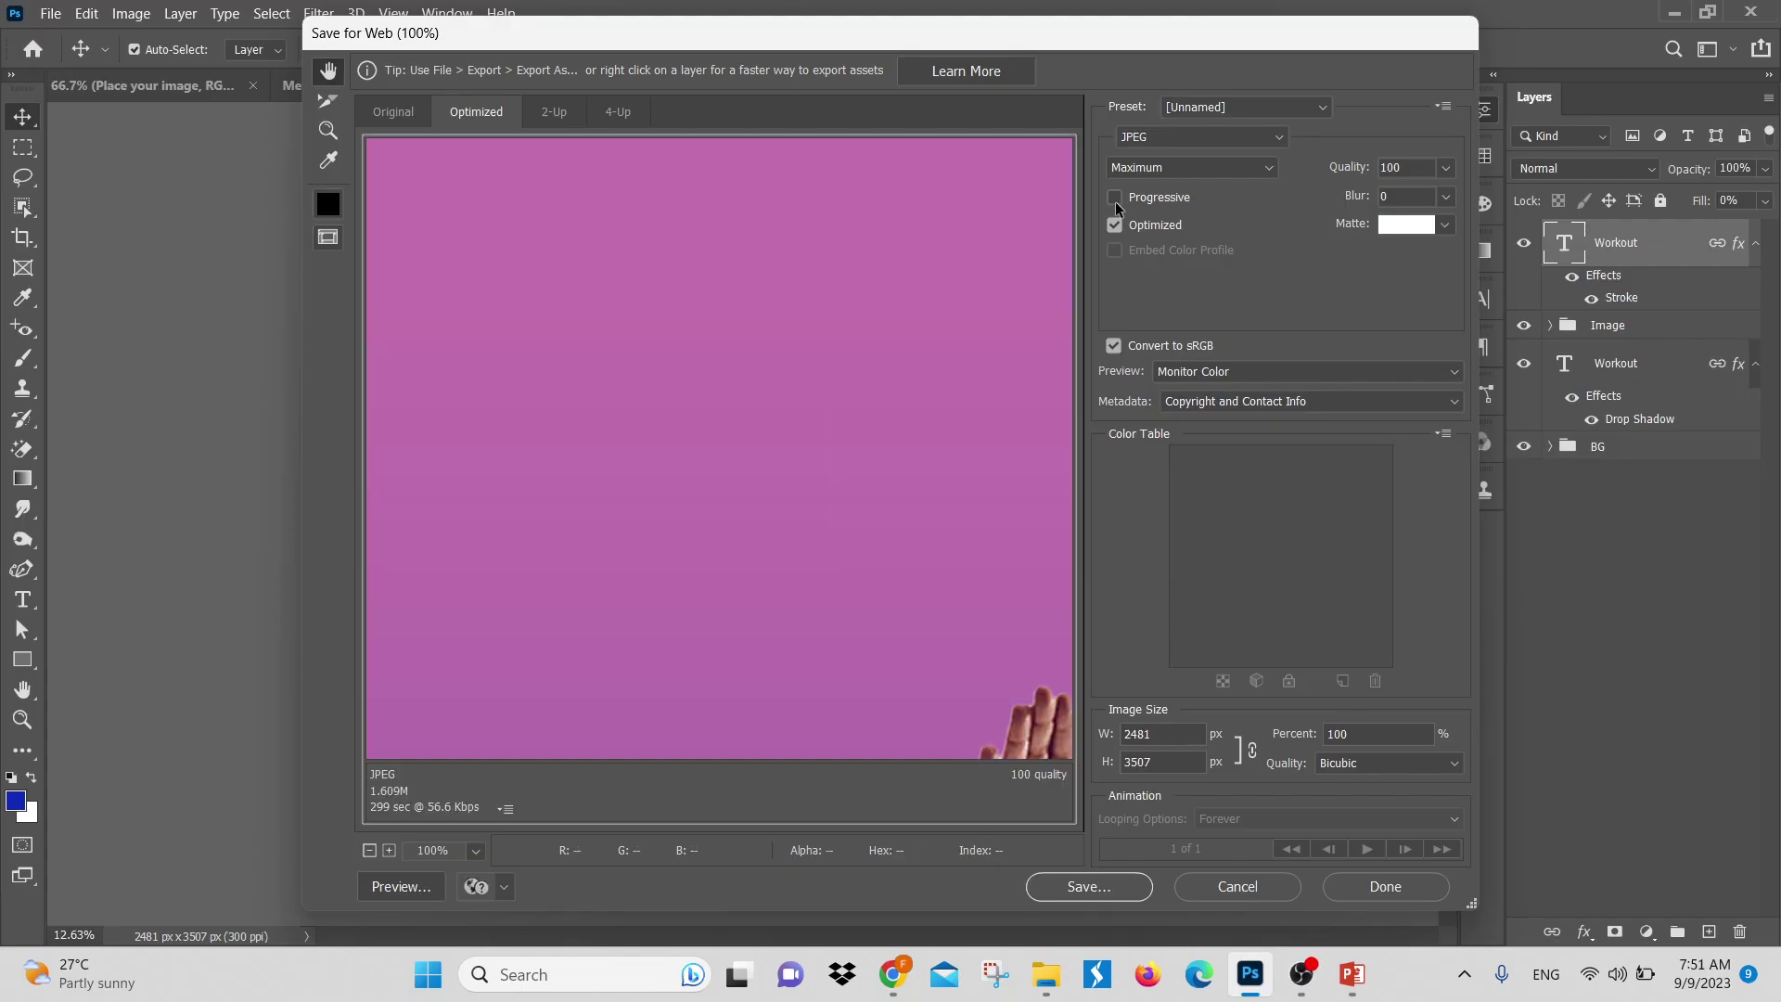
click(1206, 138)
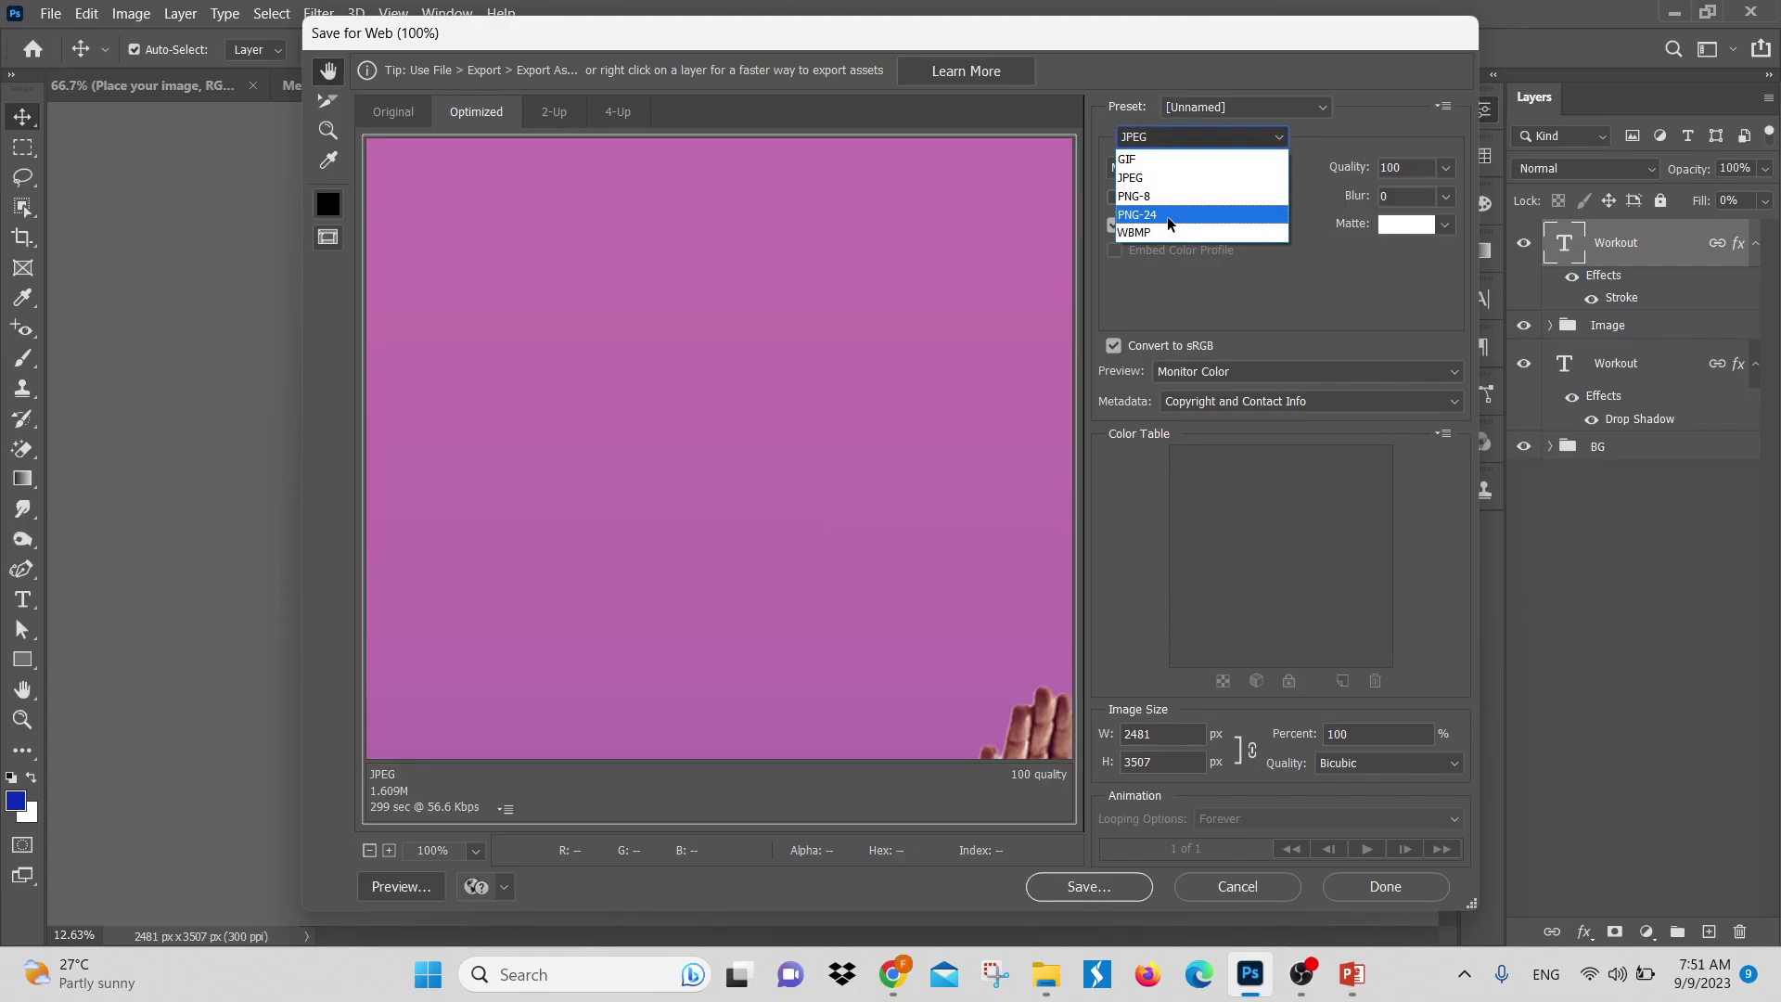
click(1213, 141)
click(1206, 167)
click(1197, 262)
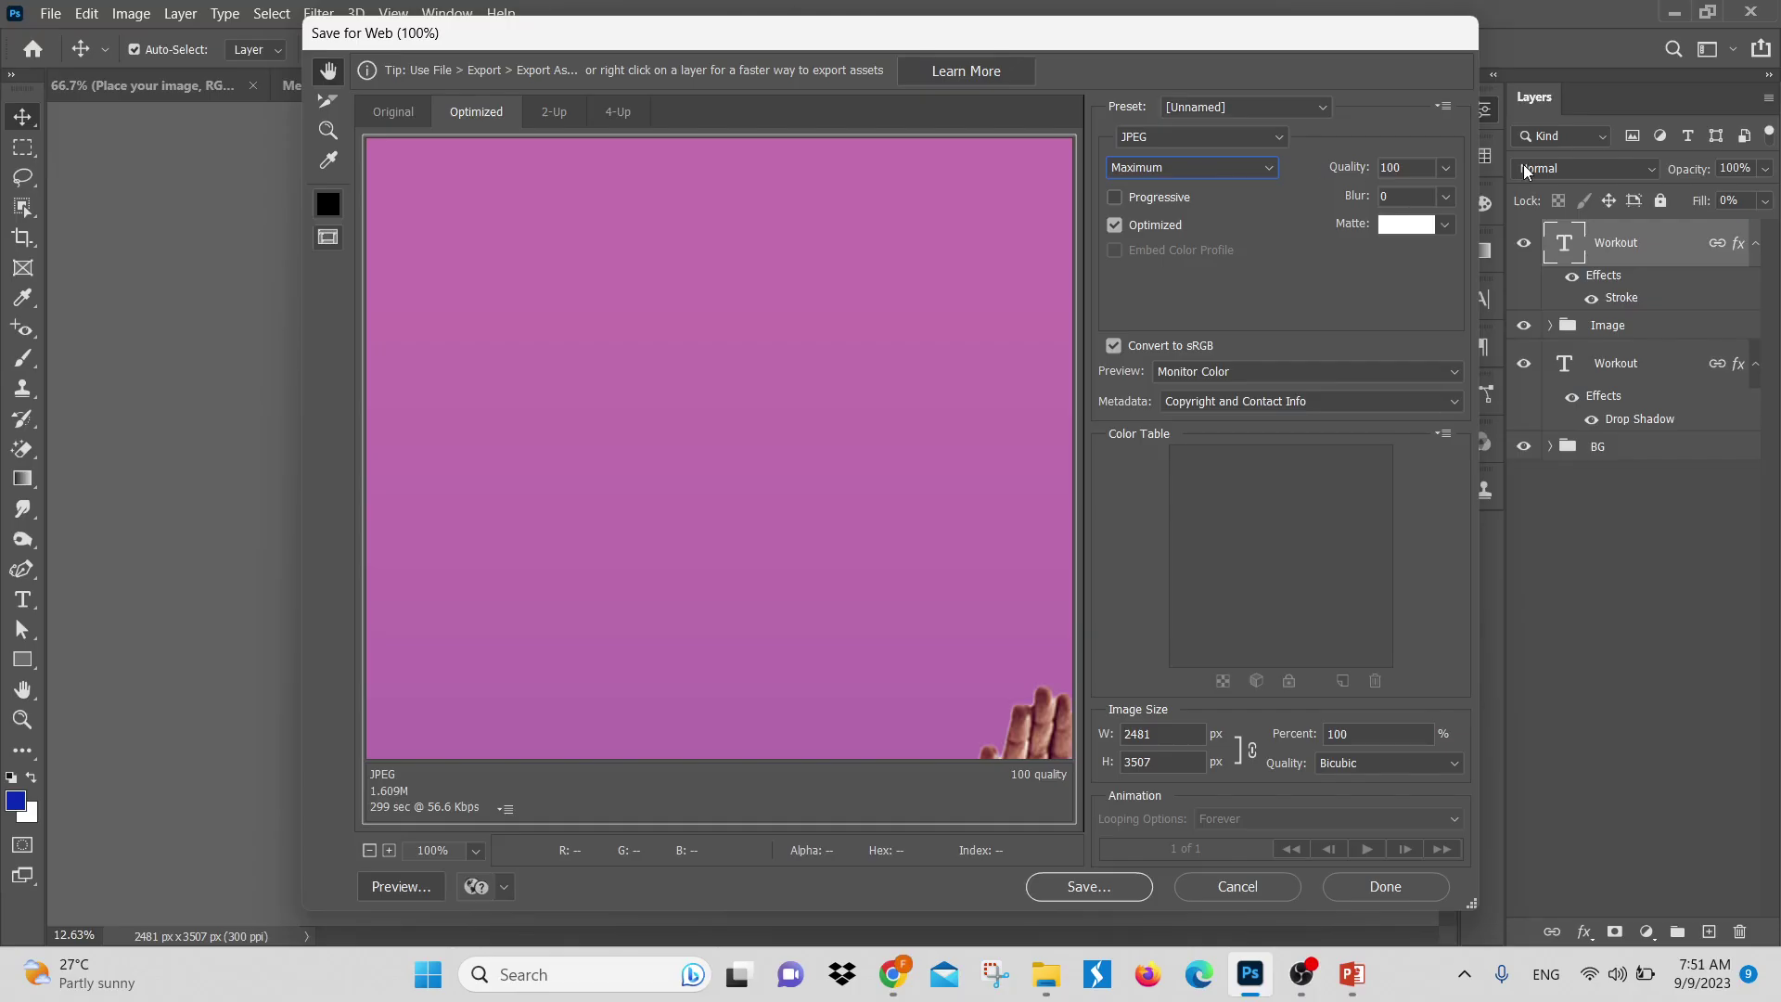
scroll(1290, 371, down, 1)
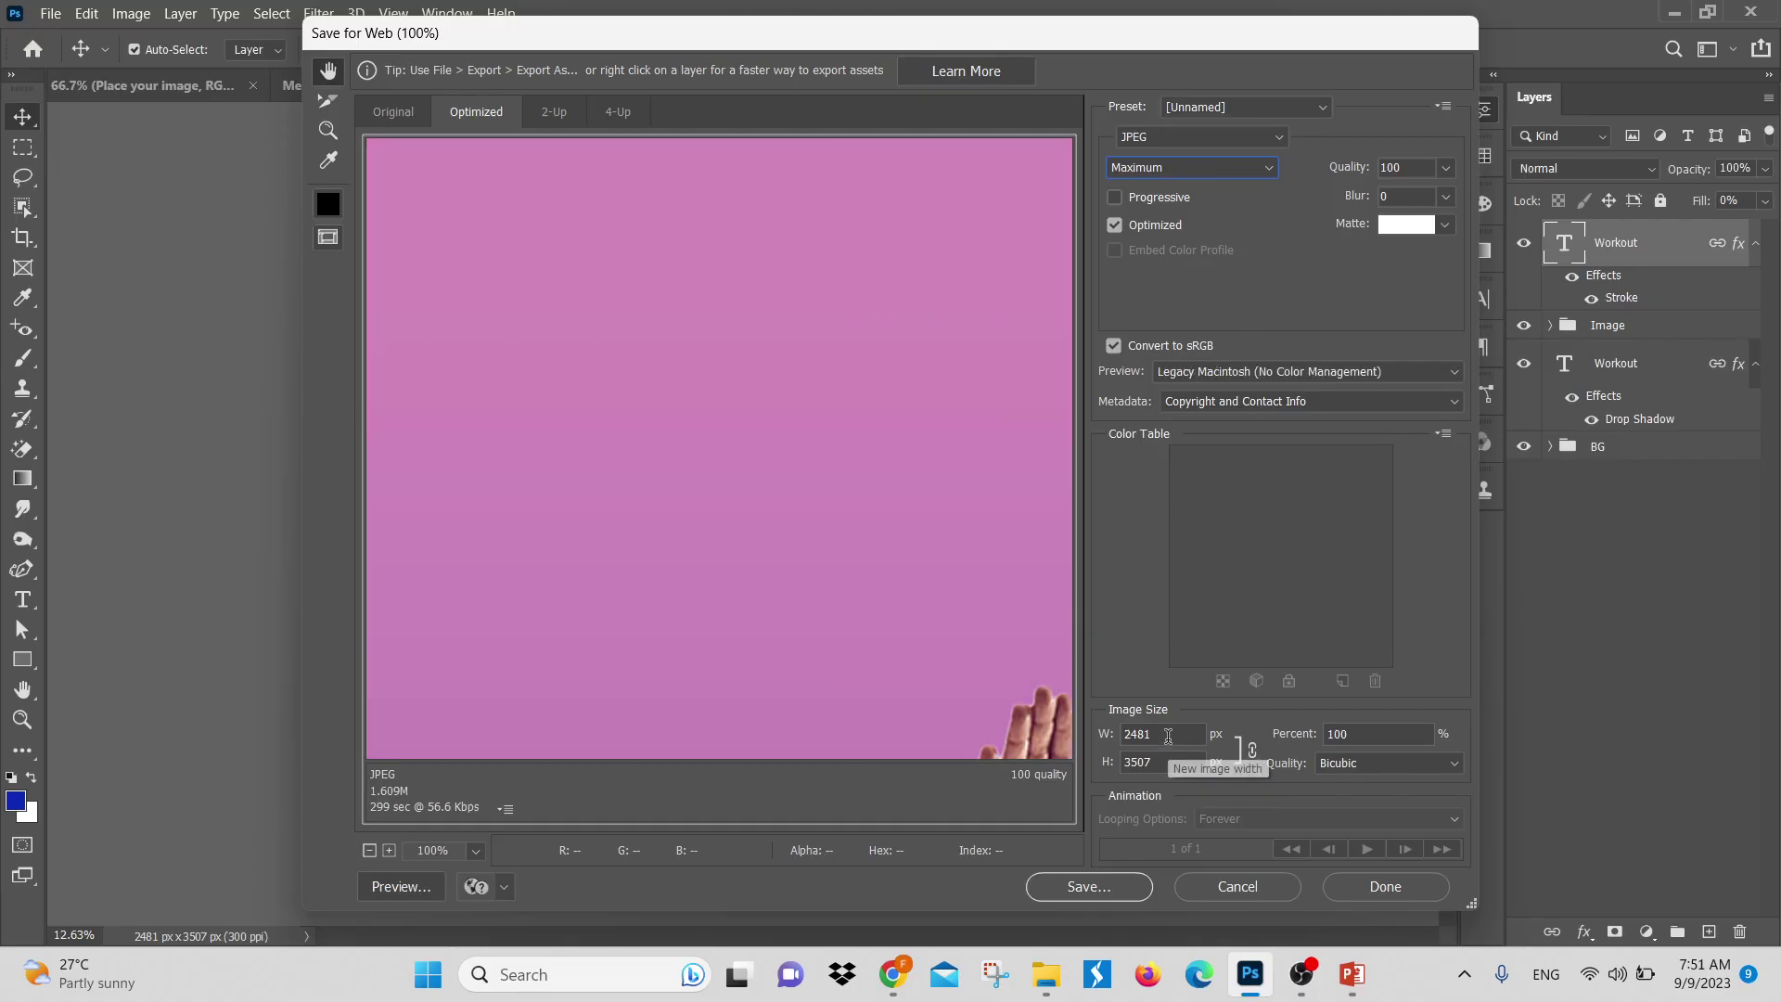
Set the export width to 3000 px with the original proportions retained
click(1169, 734)
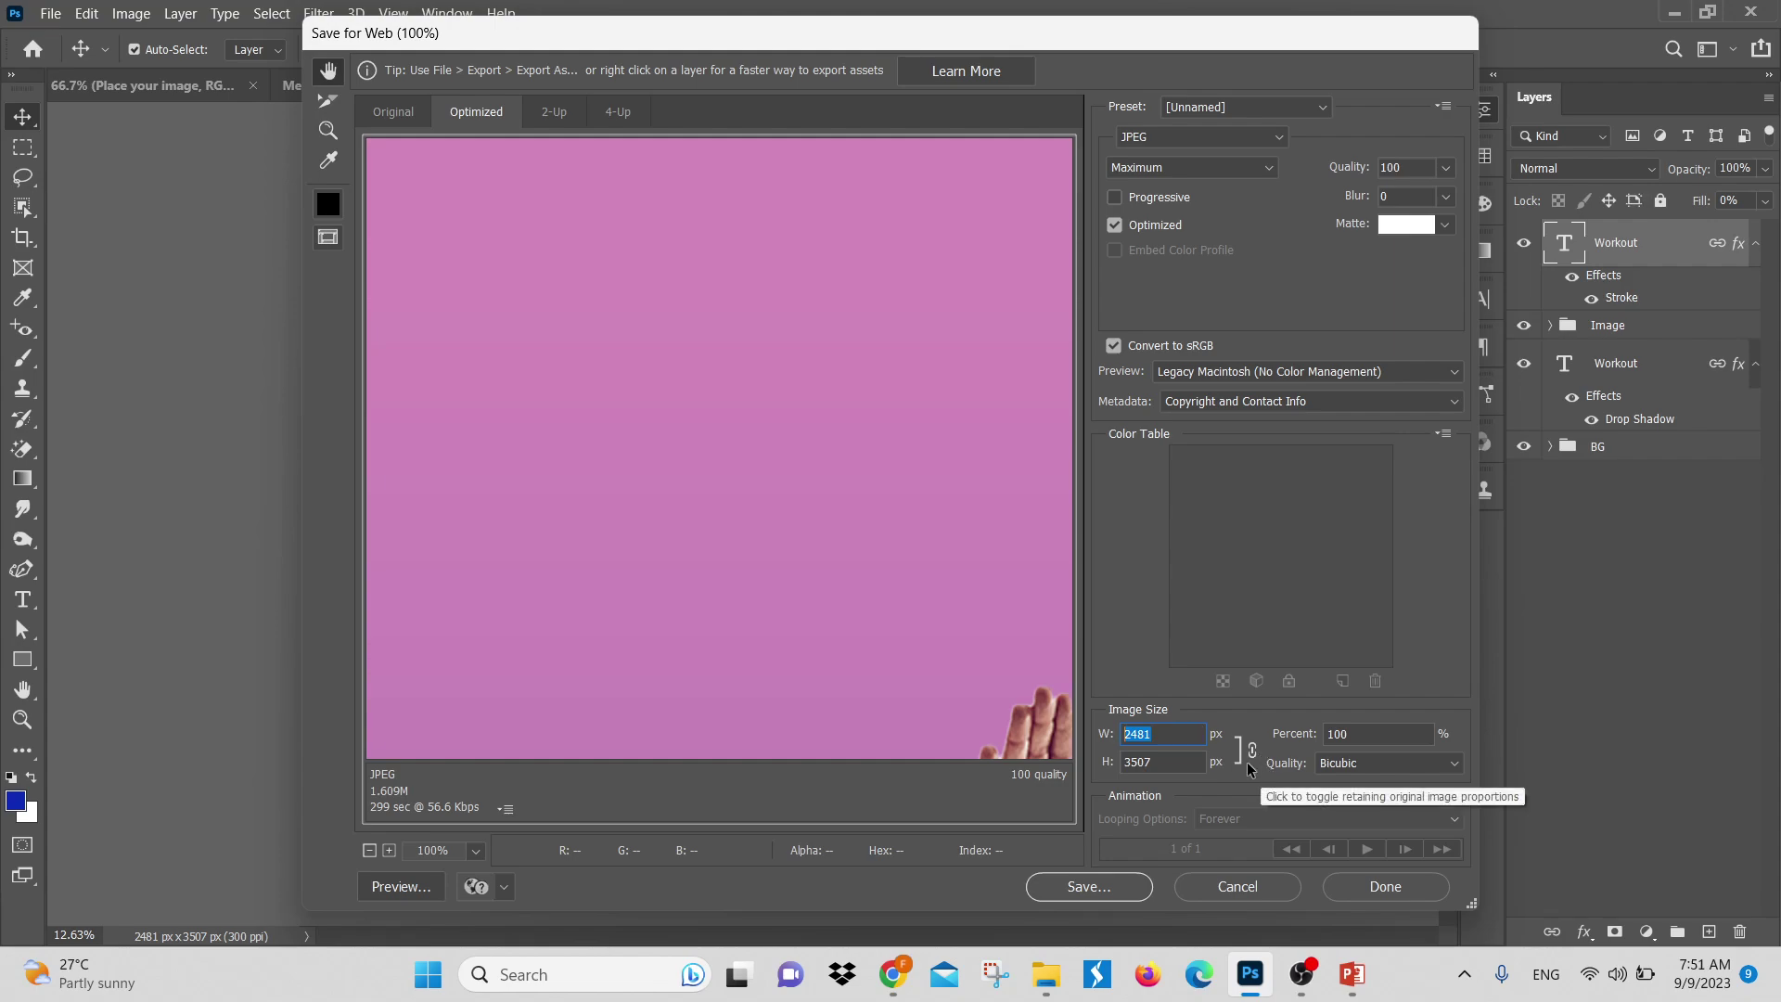
text(3000)
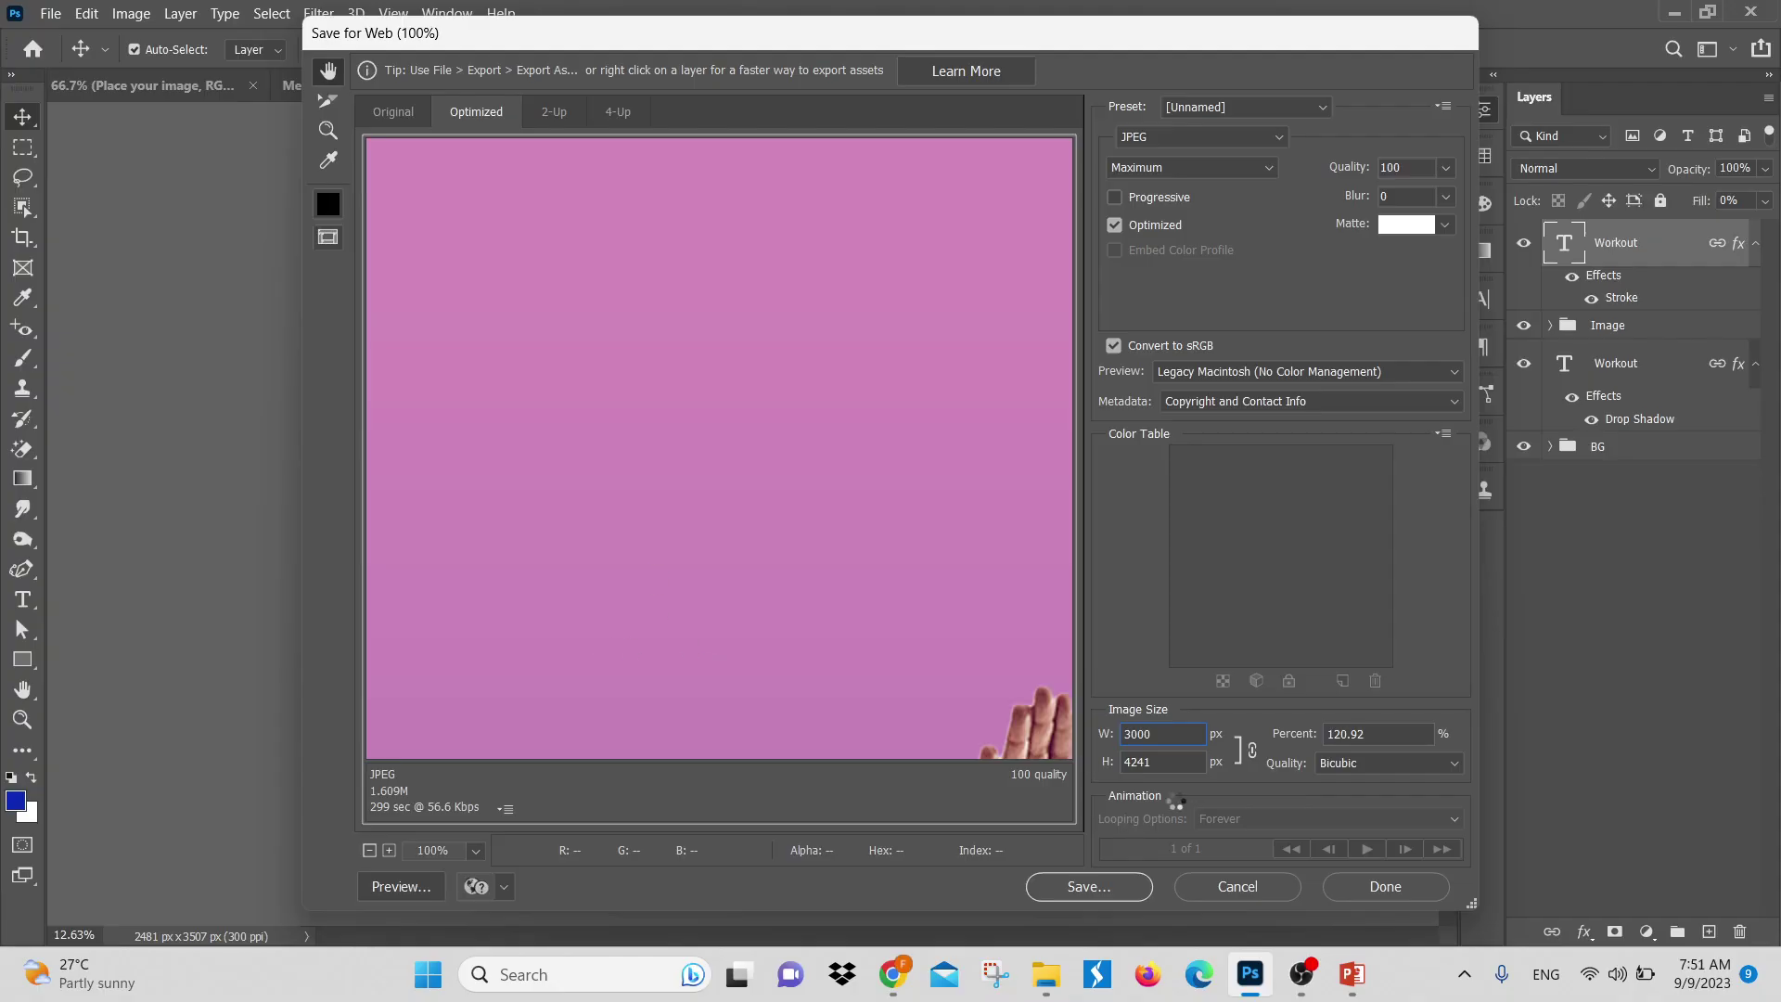
click(1165, 761)
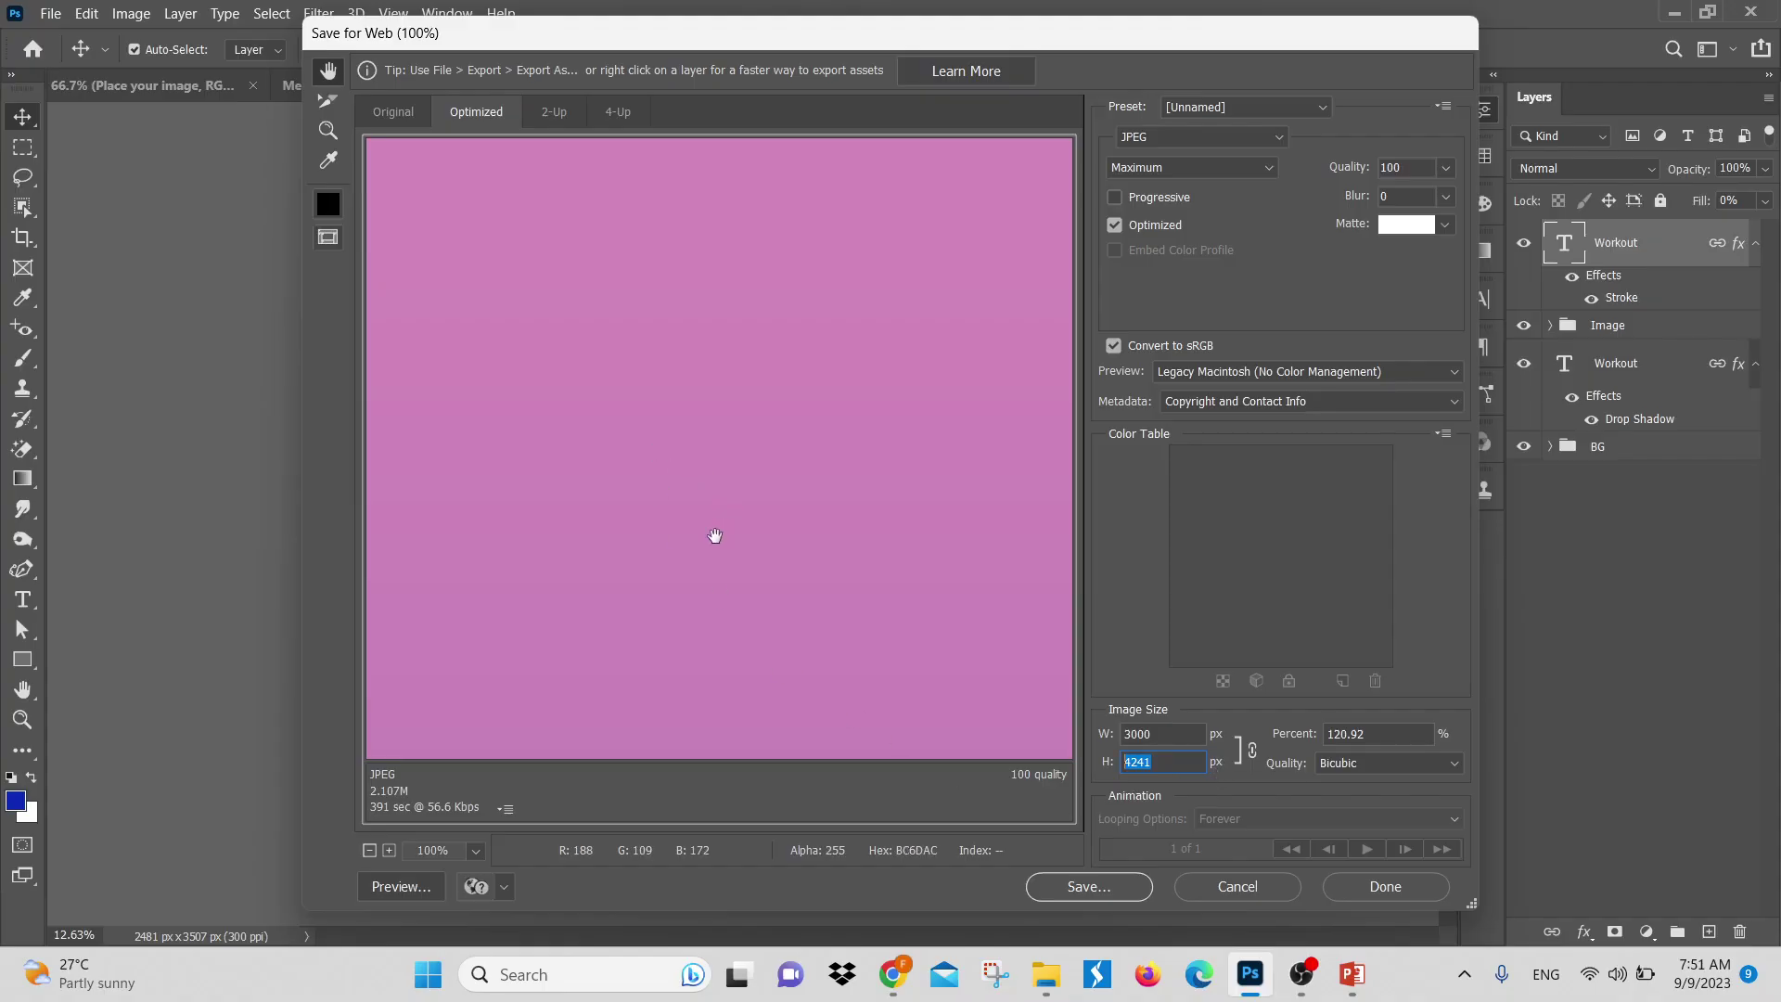
Examine the whole flyer in the export preview at several zoom levels, ending at 12.5%
click(369, 851)
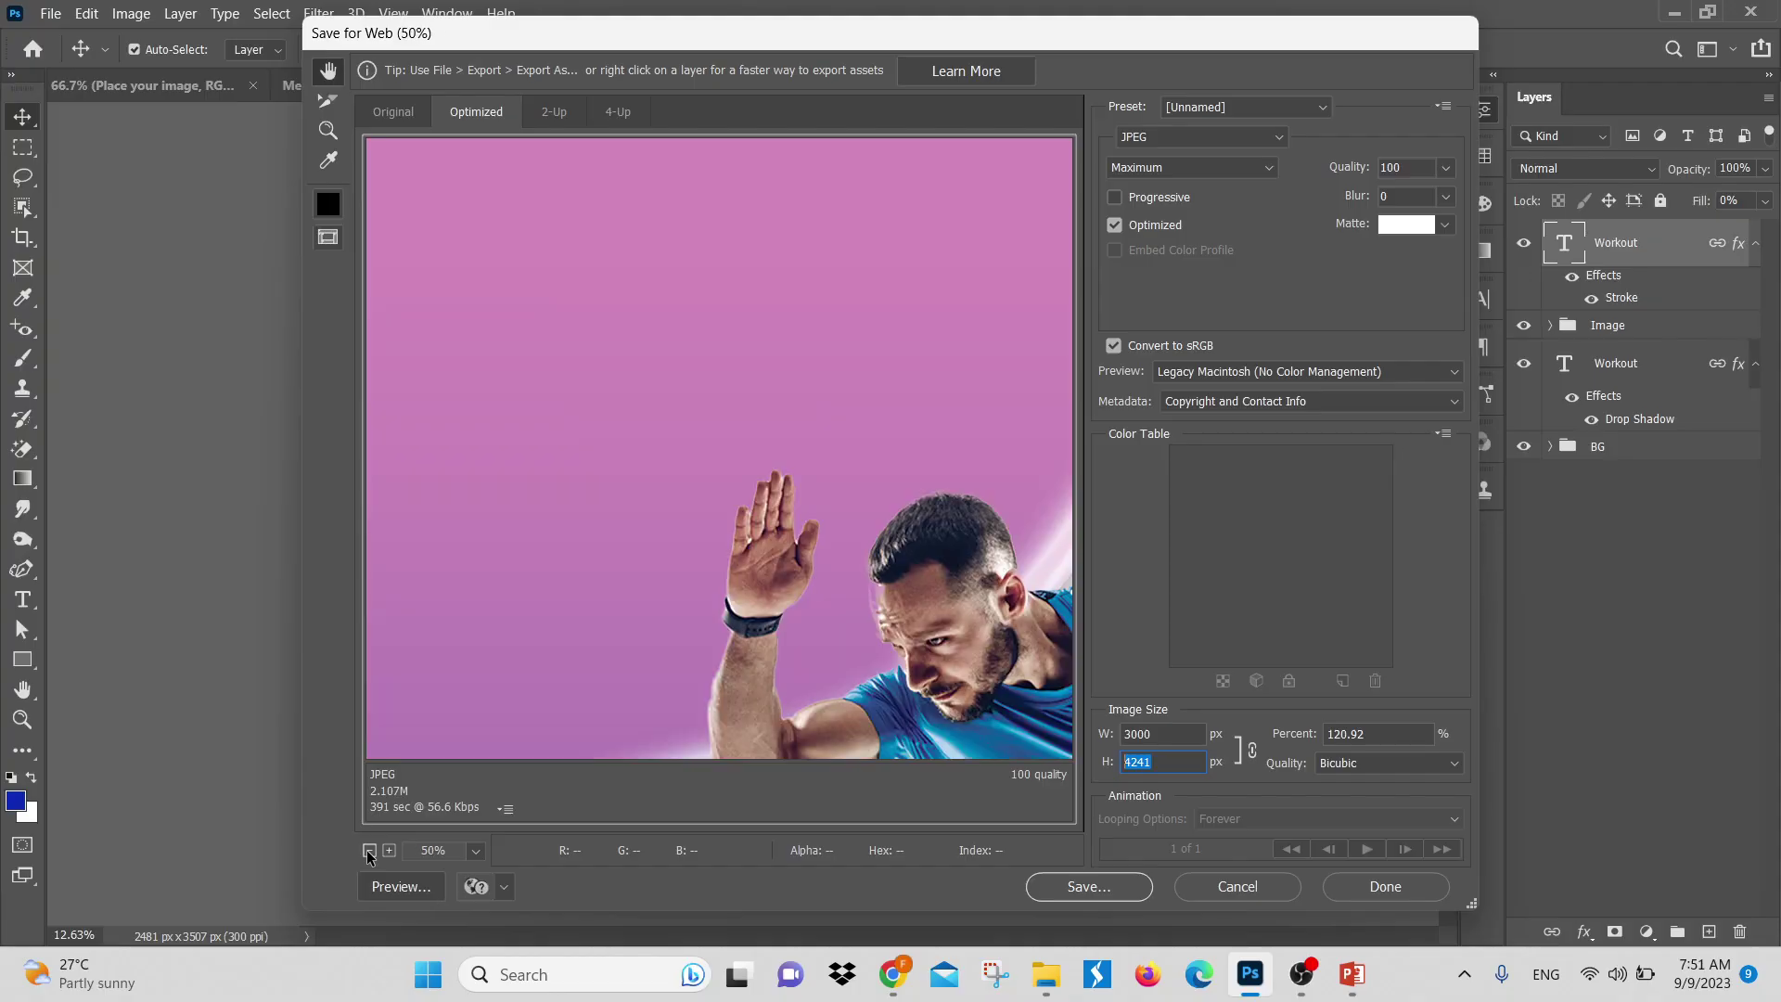
click(369, 851)
click(369, 851)
click(370, 851)
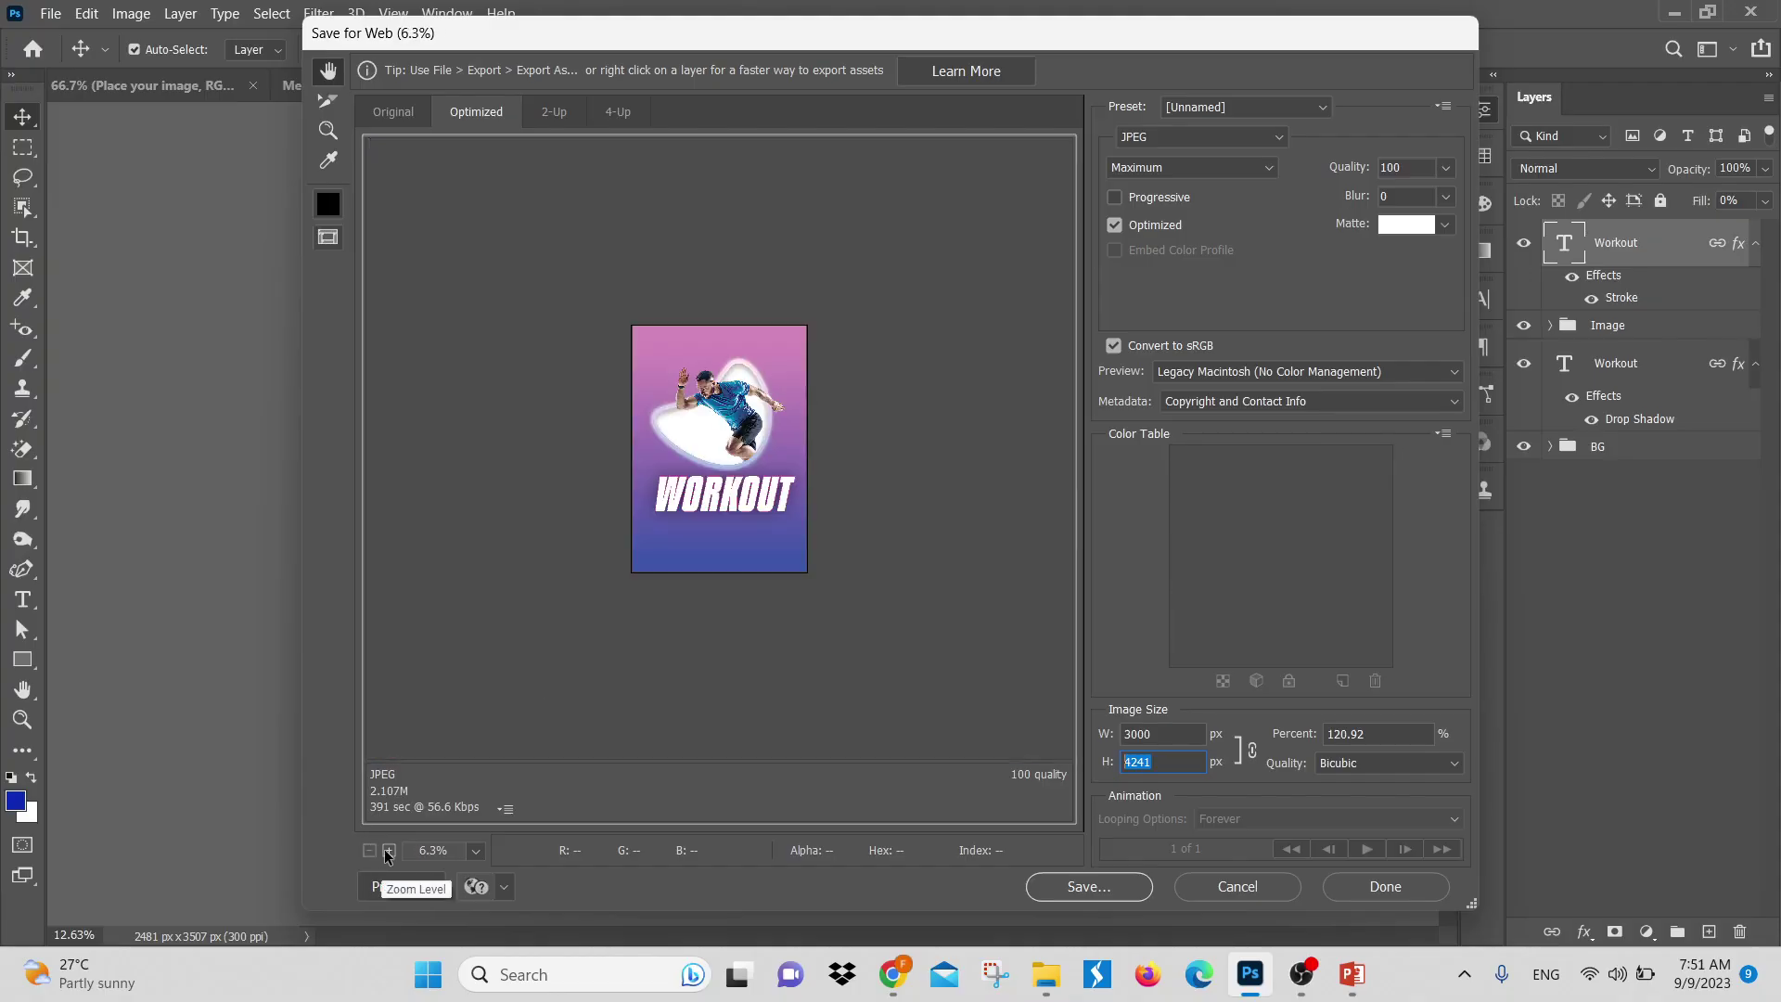
click(389, 851)
click(389, 851)
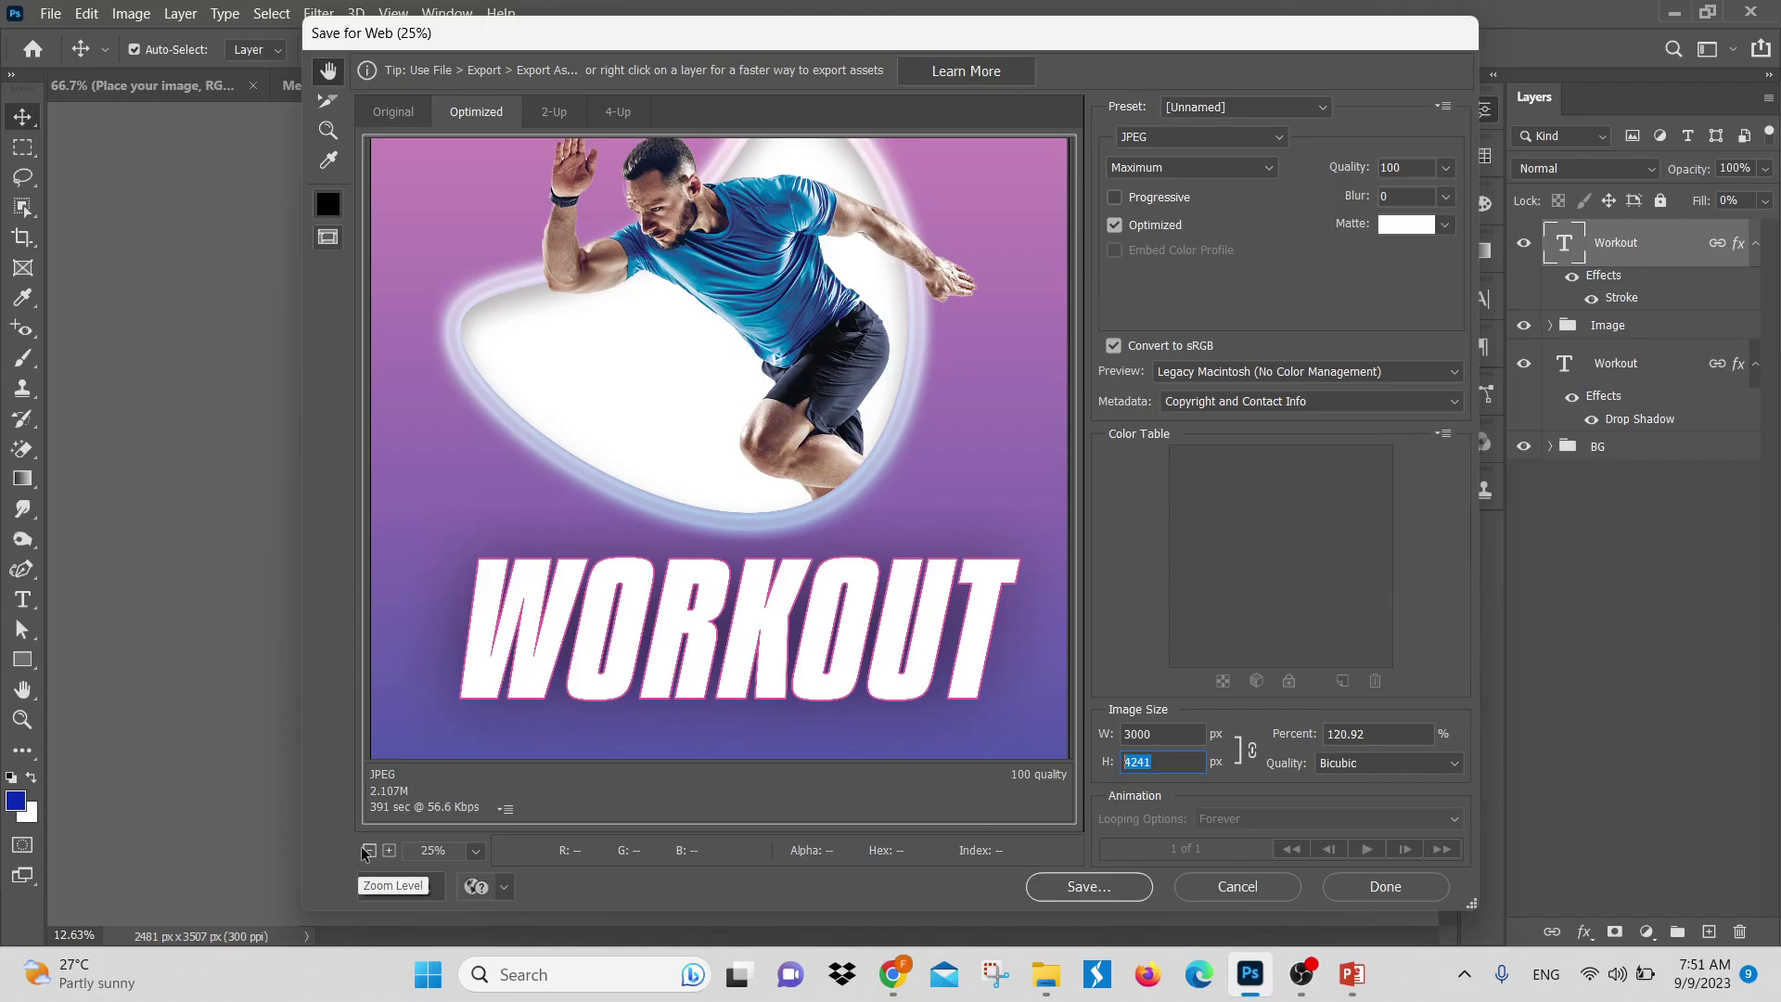
click(369, 851)
Unlink the export width from the height and preview the flyer in the web browser
click(1168, 733)
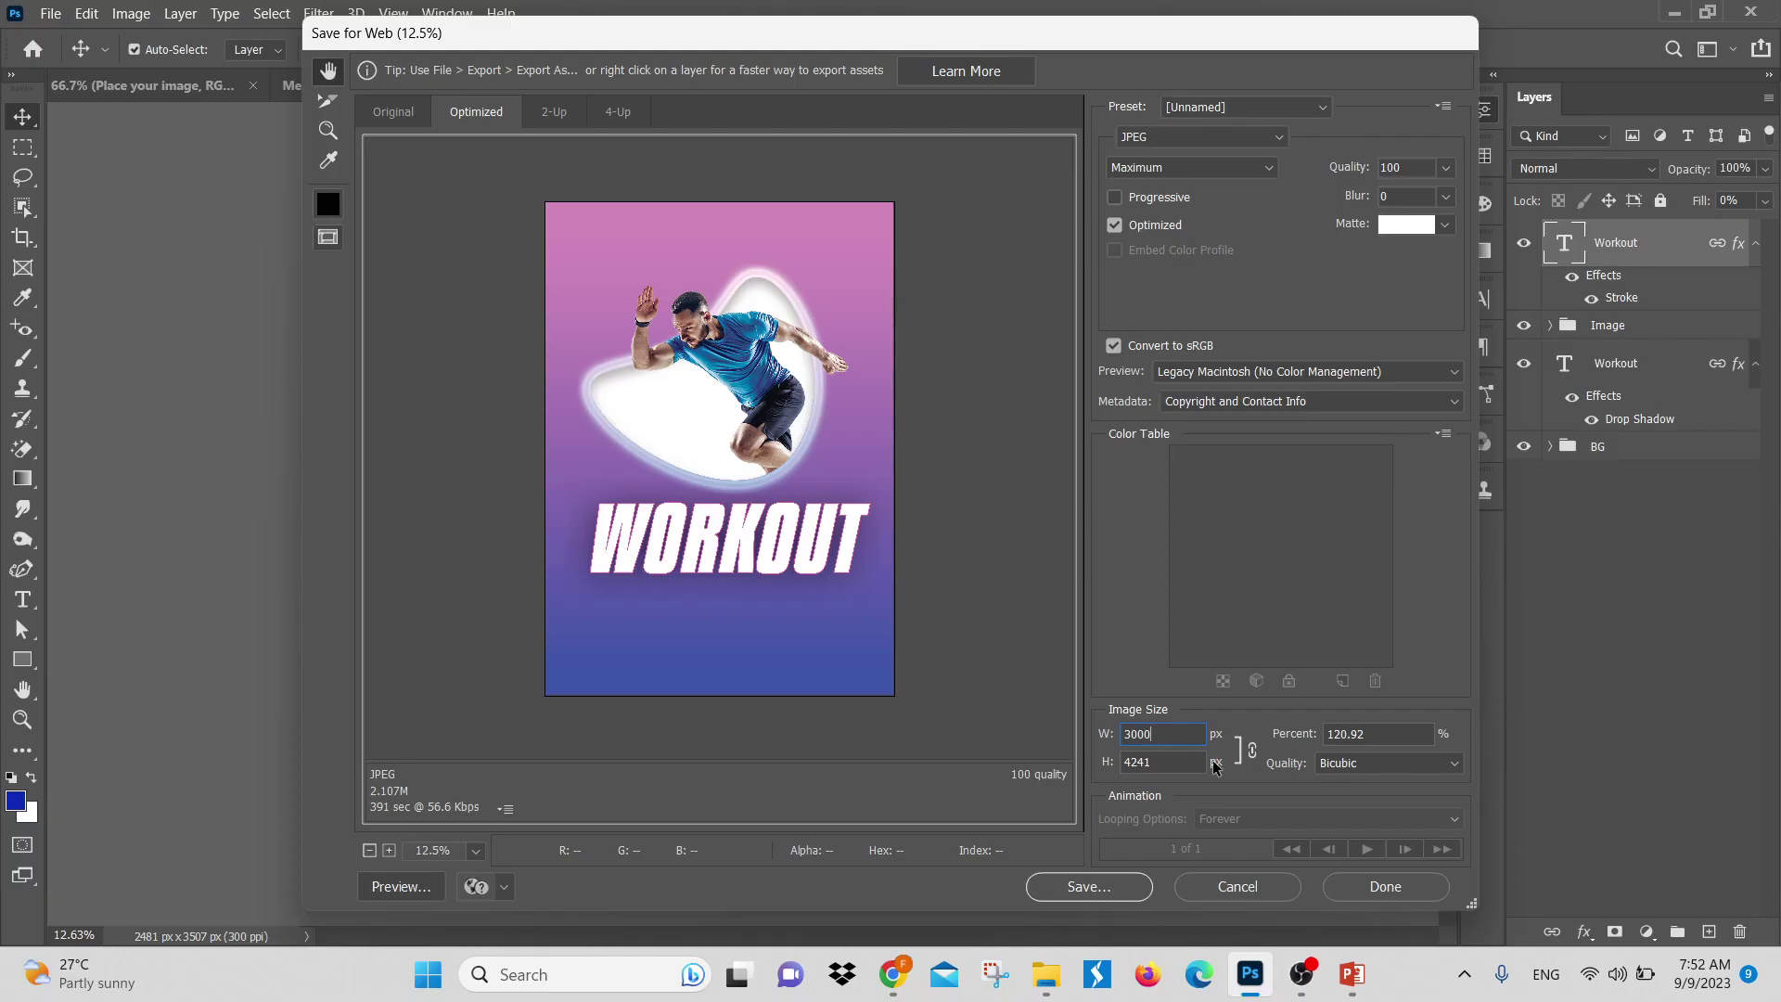
click(1253, 750)
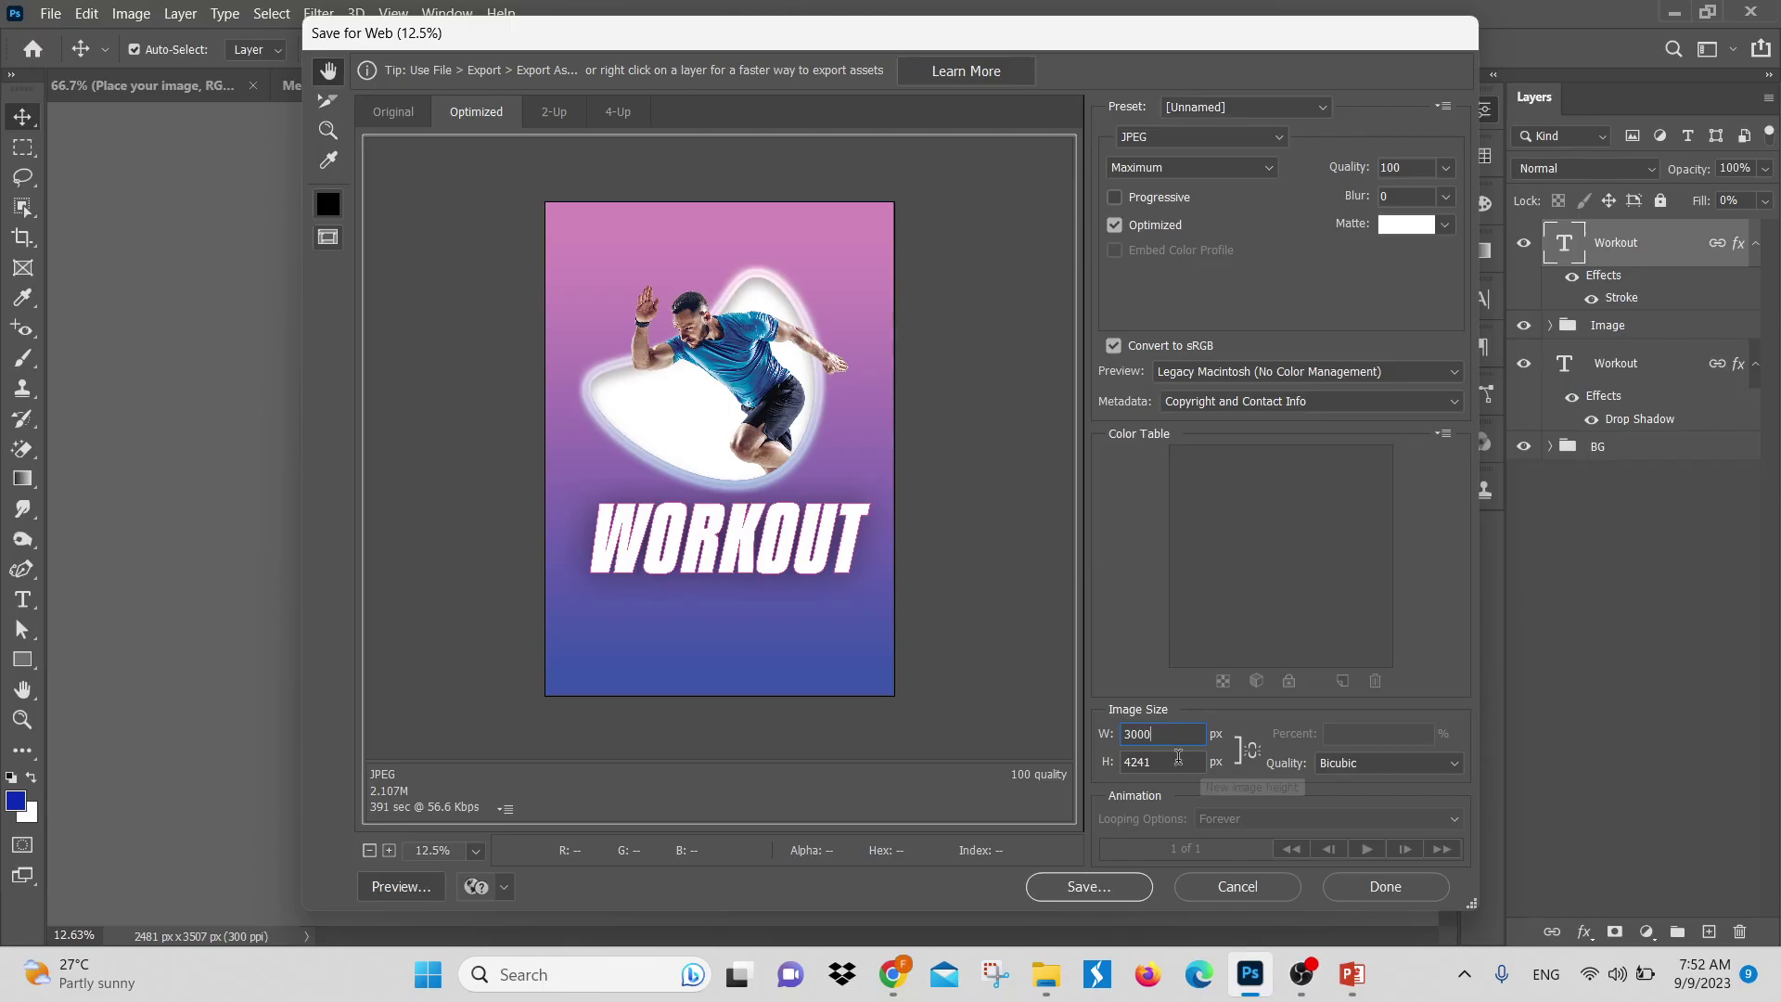
click(1188, 759)
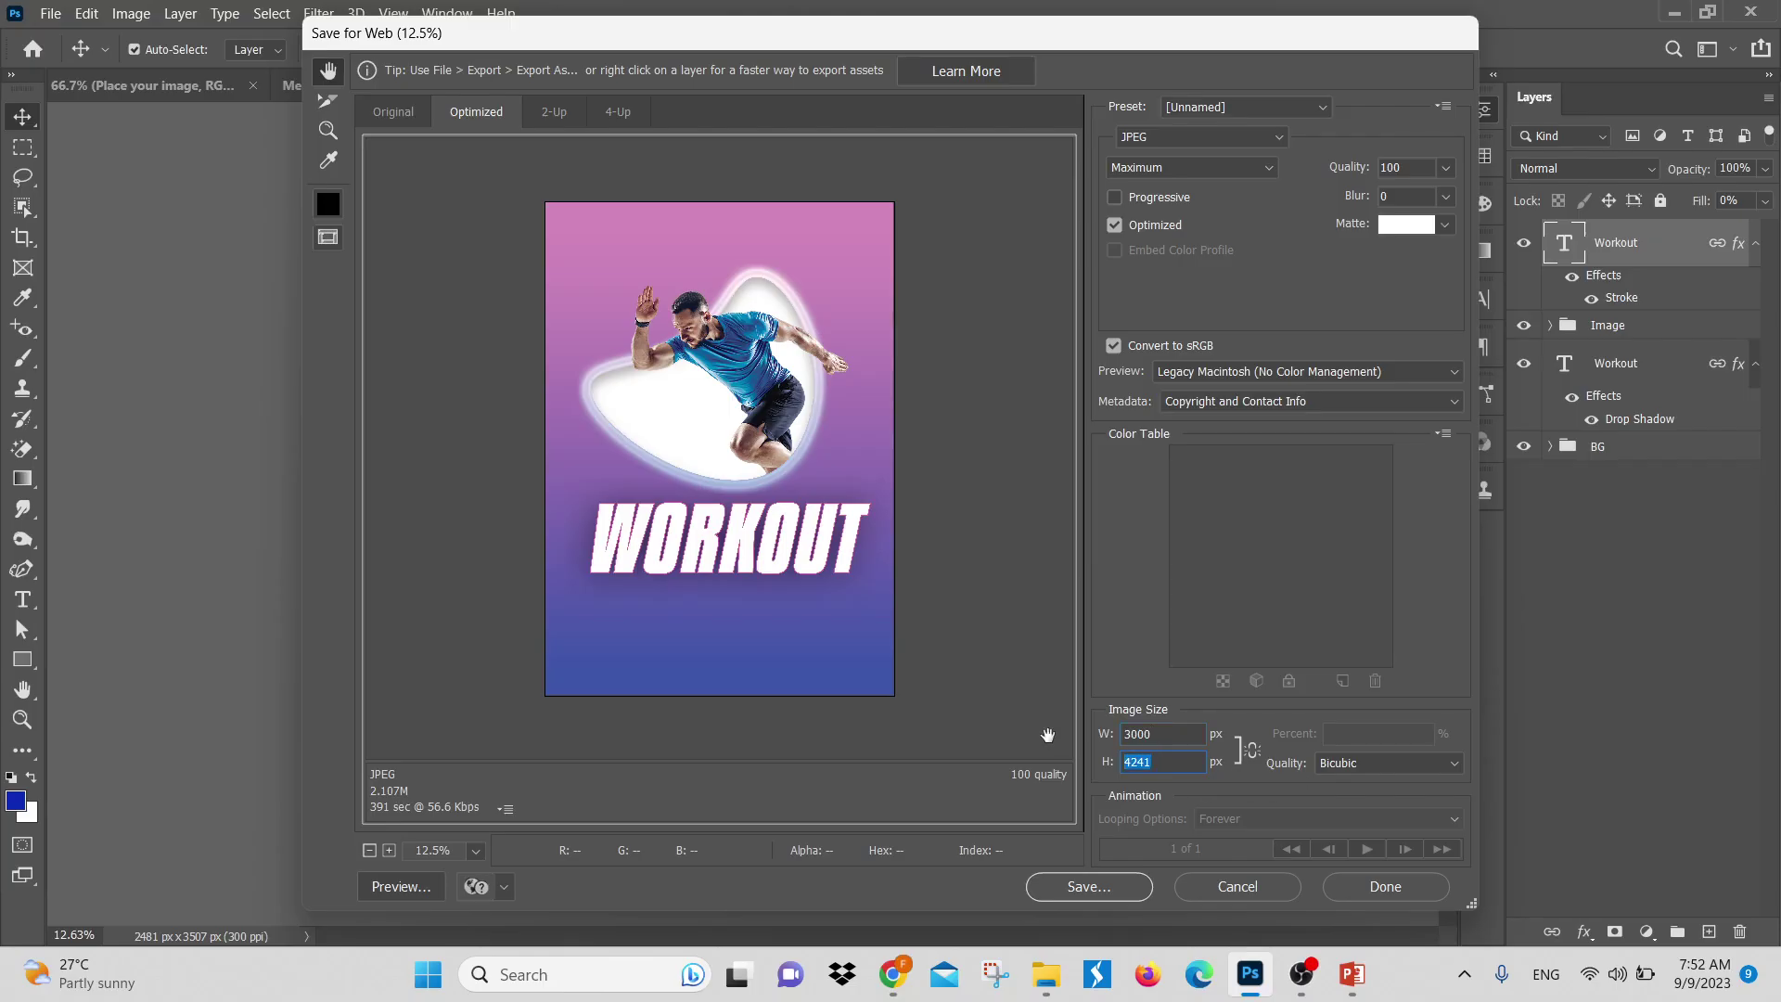
text(3)
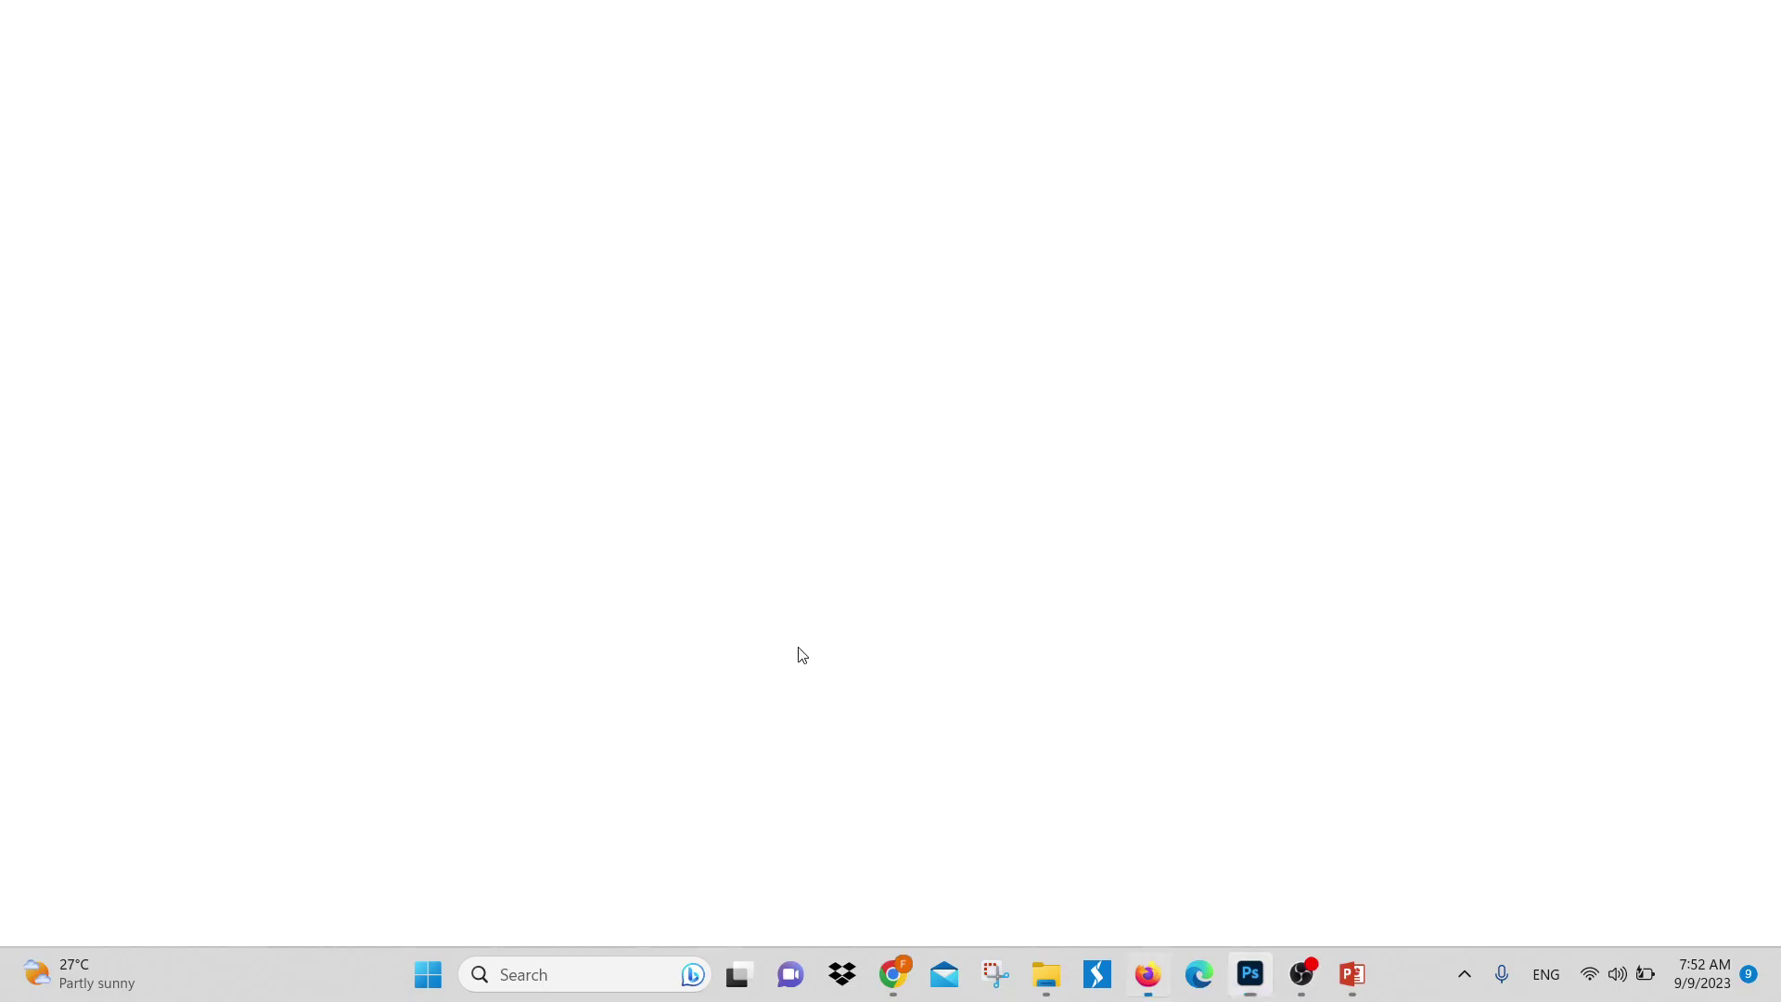
scroll(1087, 605, down, 15)
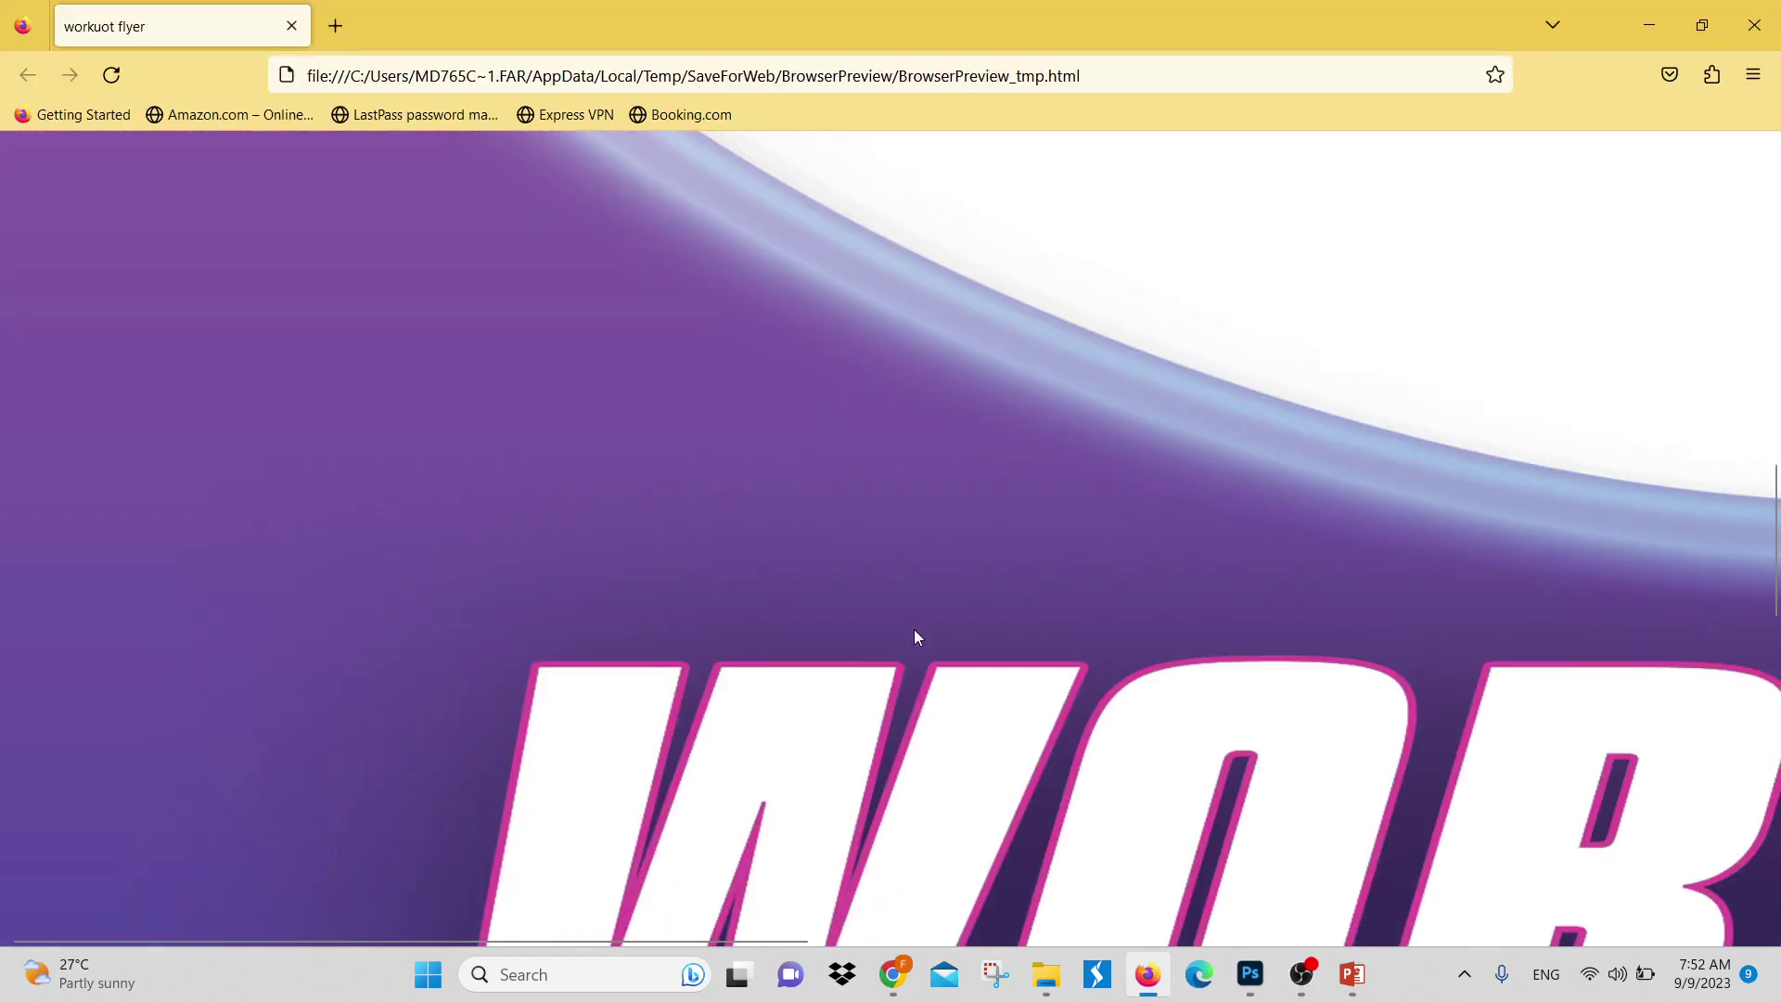
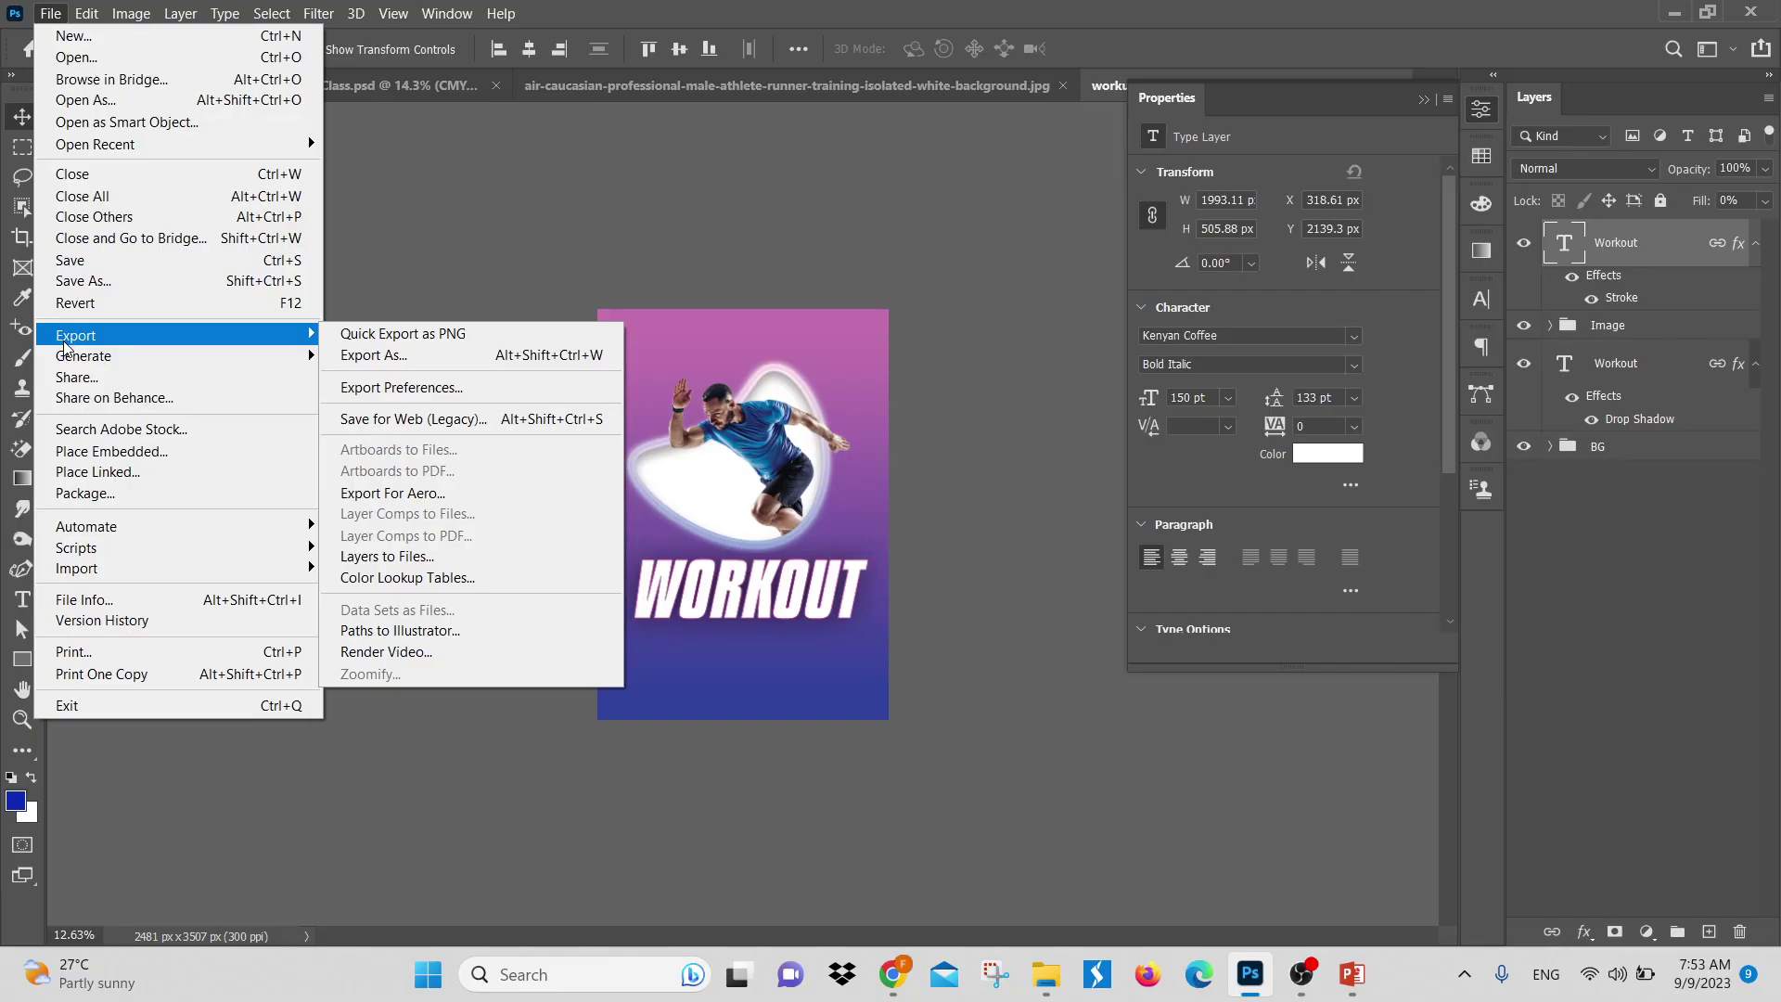
Place the handsome-guy push-ups photo from Downloads into the flyer as an embedded image
mouse_move(85, 366)
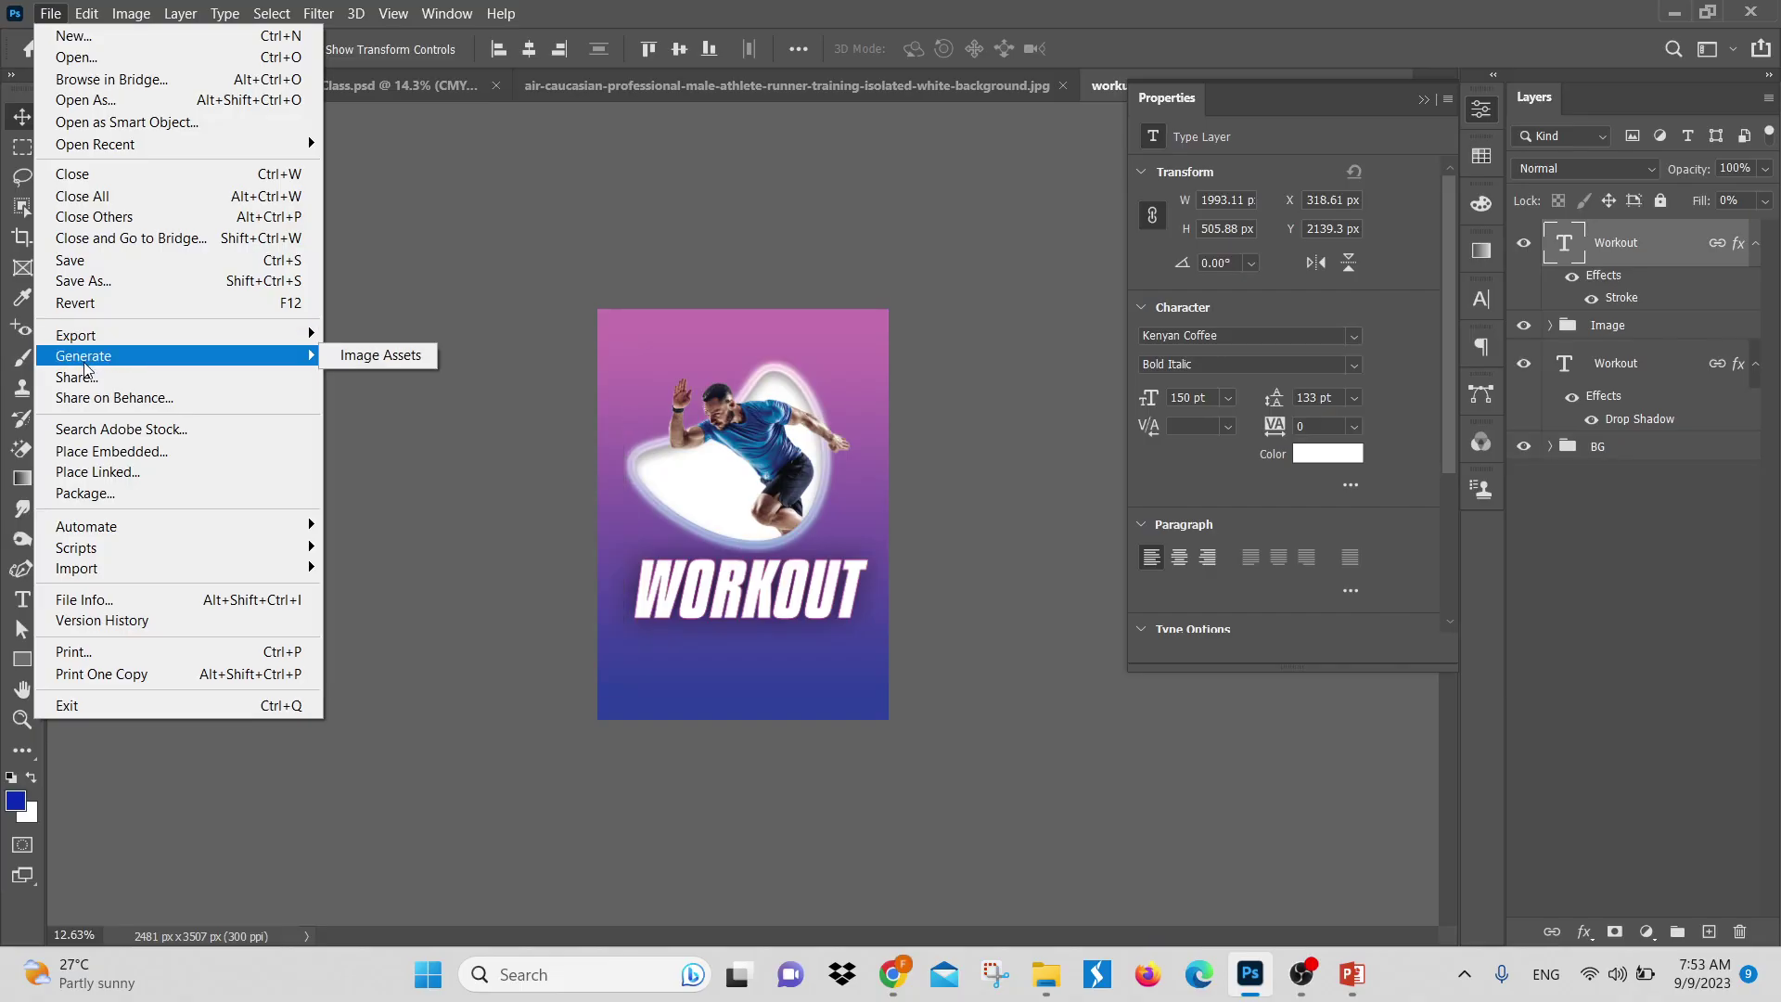
click(92, 449)
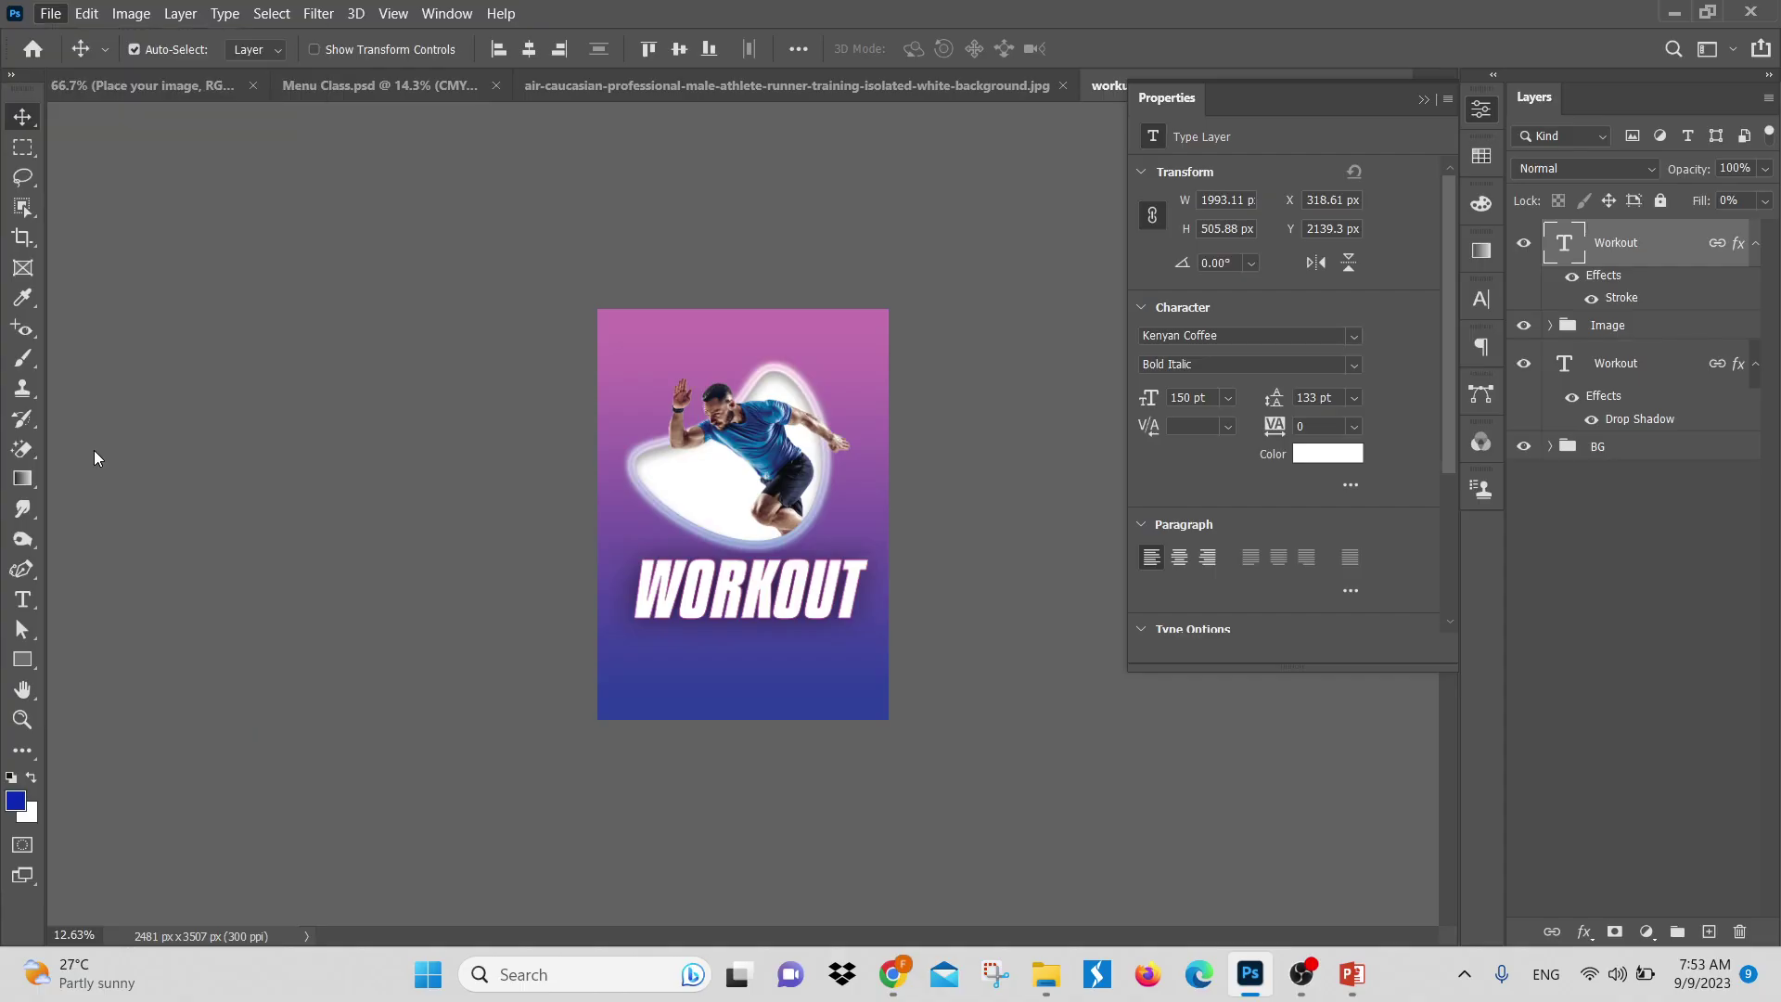
click(416, 357)
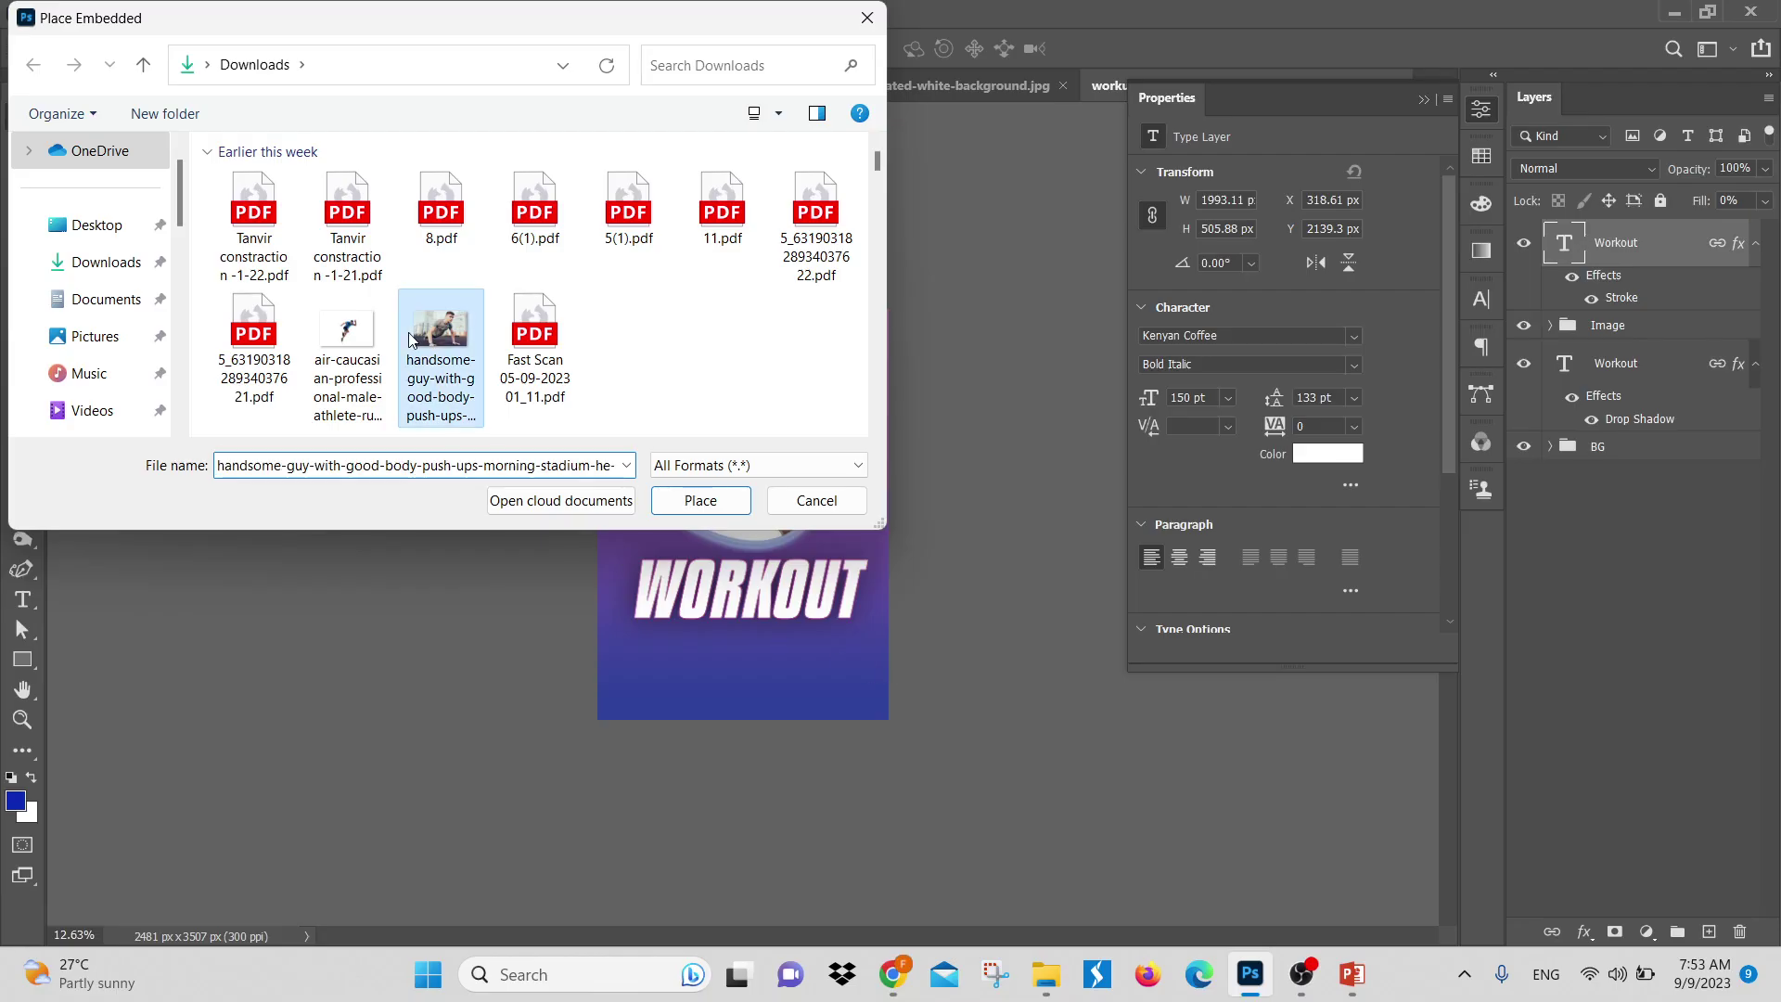
click(715, 507)
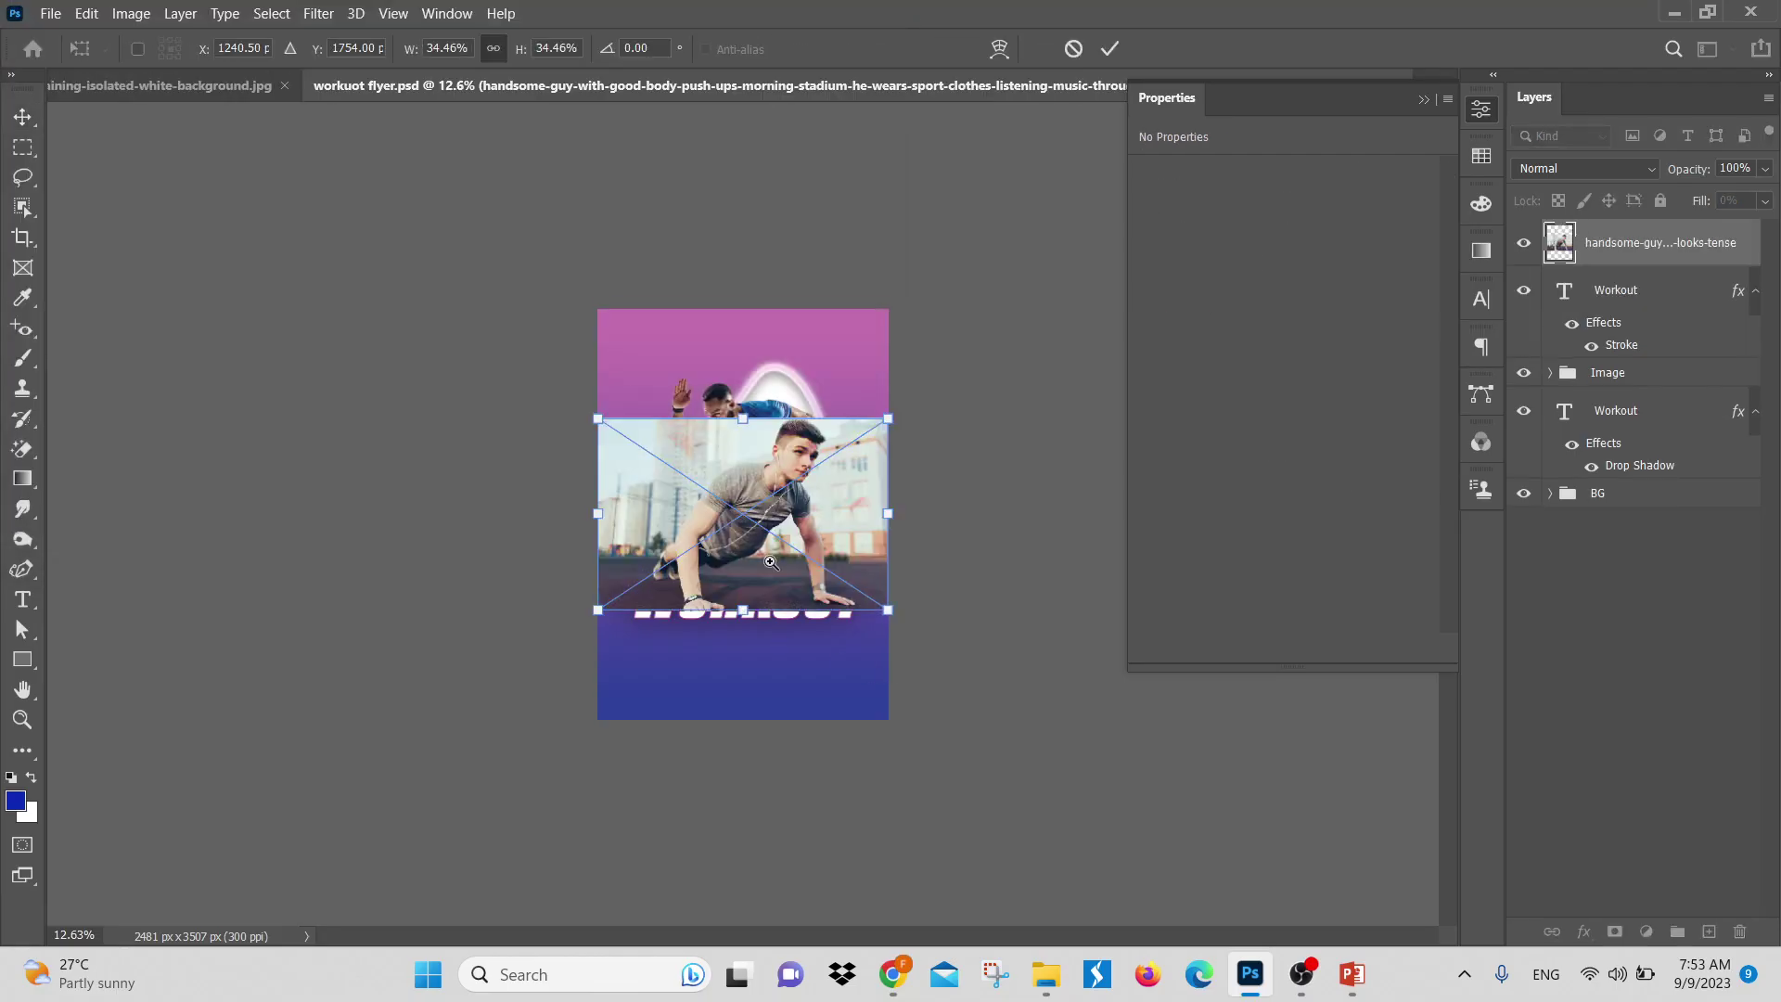
Scale the placed push-ups photo to about 16.23% and position it in the flyer's lower-left corner below the WORKOUT title
scroll(770, 561, up, 5)
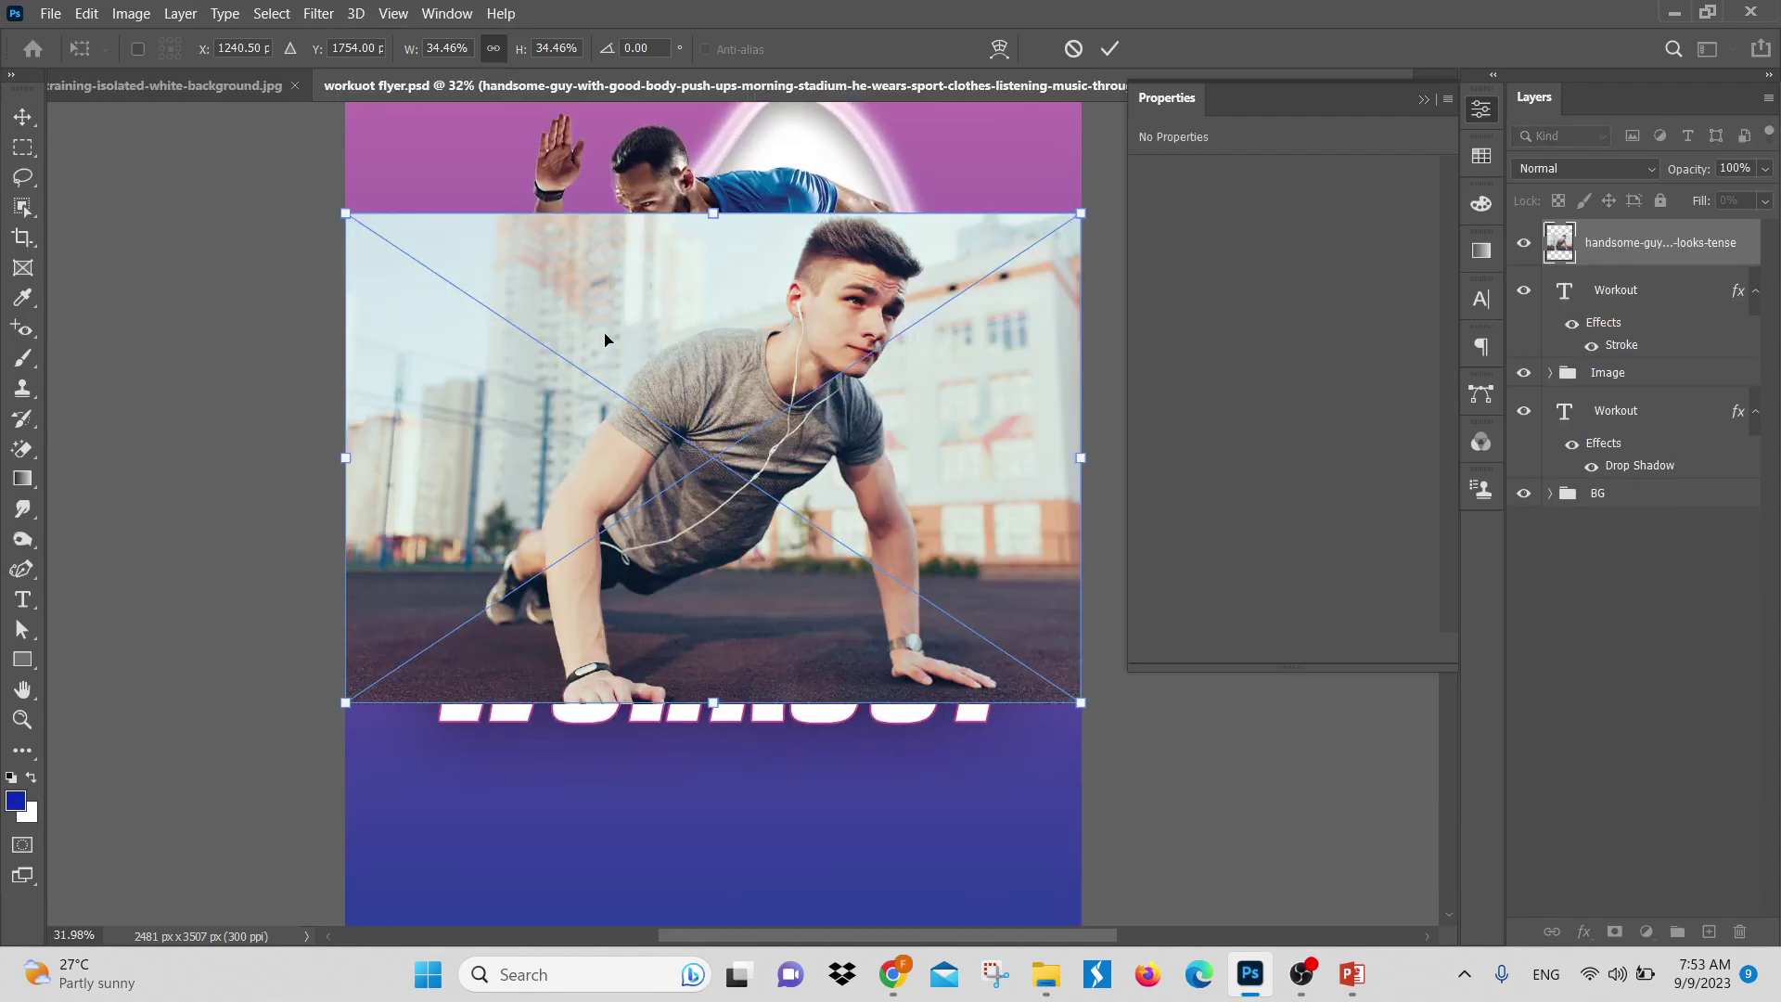
drag(713, 208, 722, 417)
drag(775, 529, 548, 527)
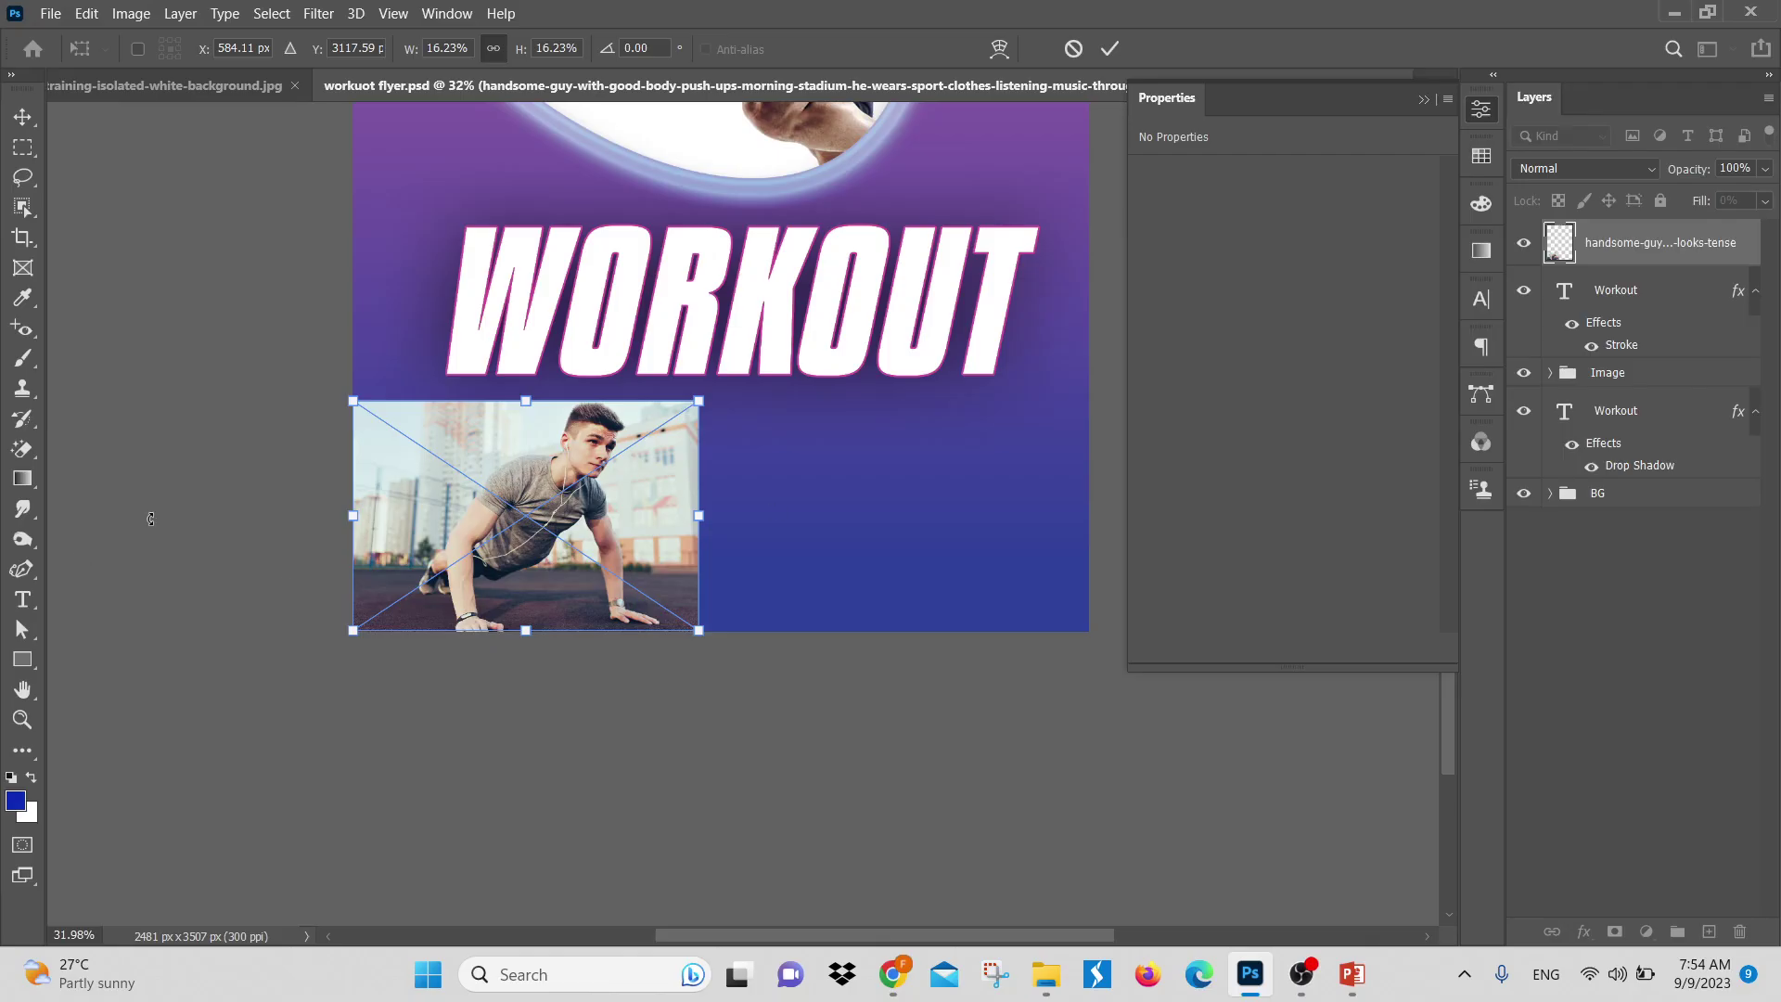
key(Return)
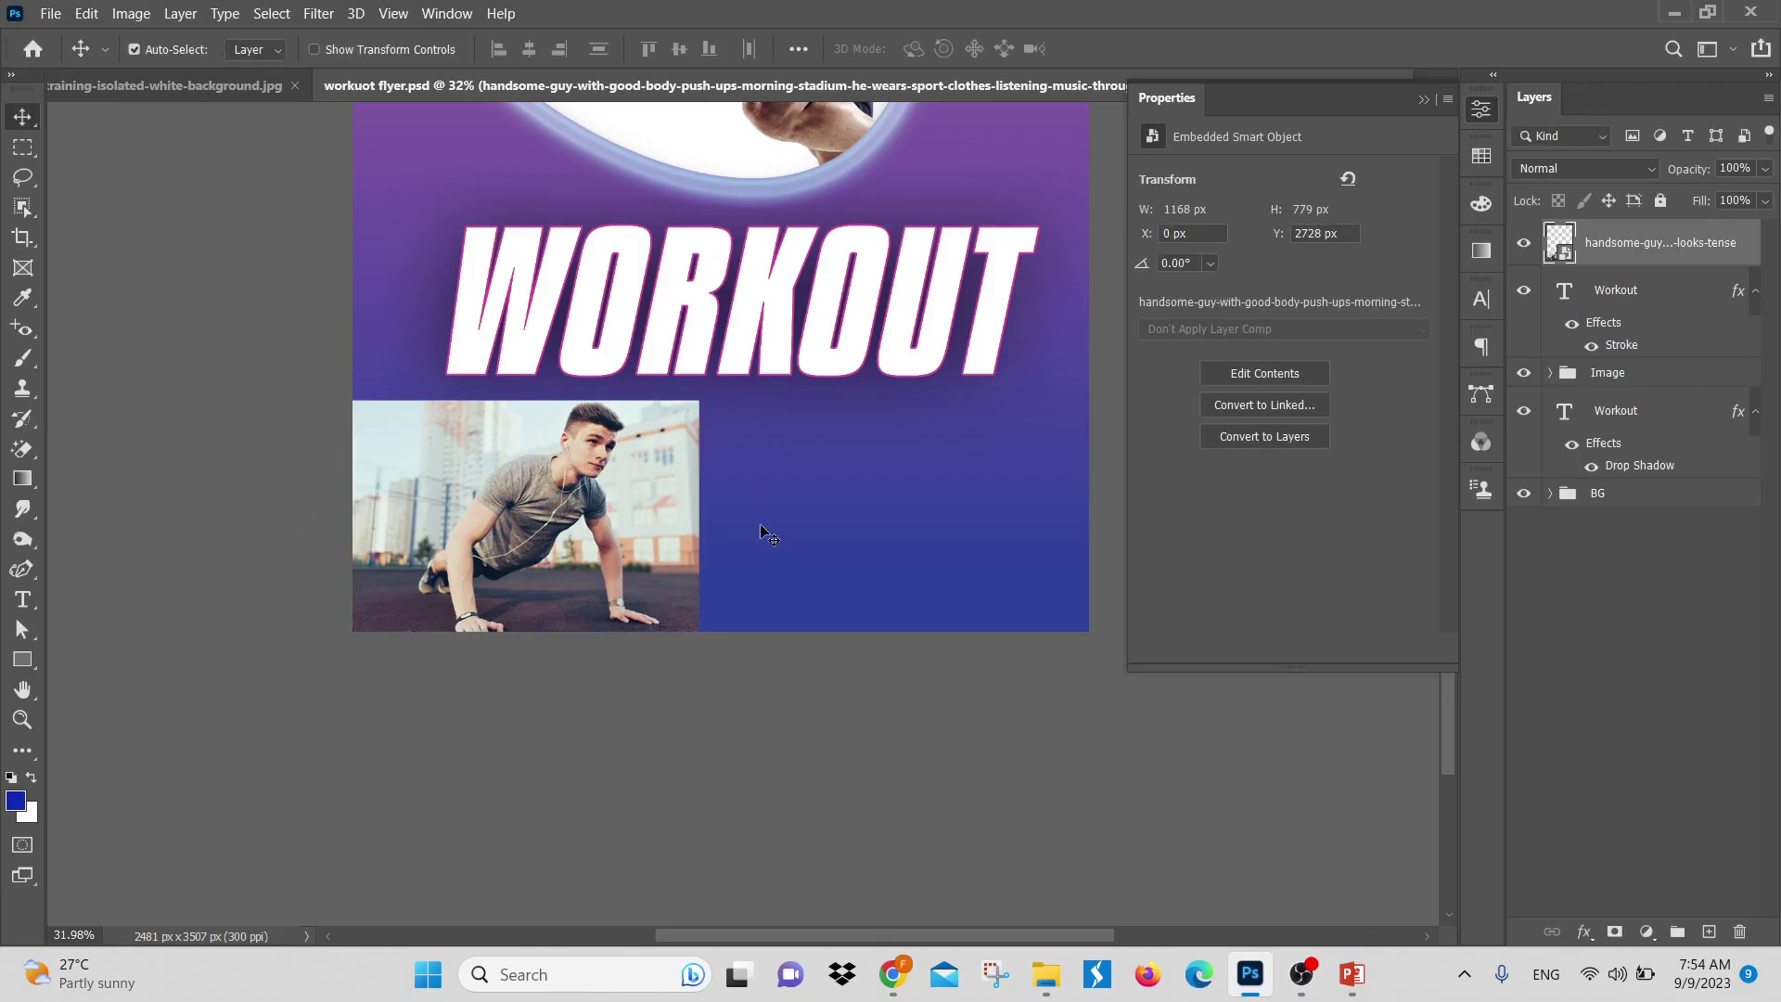
scroll(547, 621, up, 2)
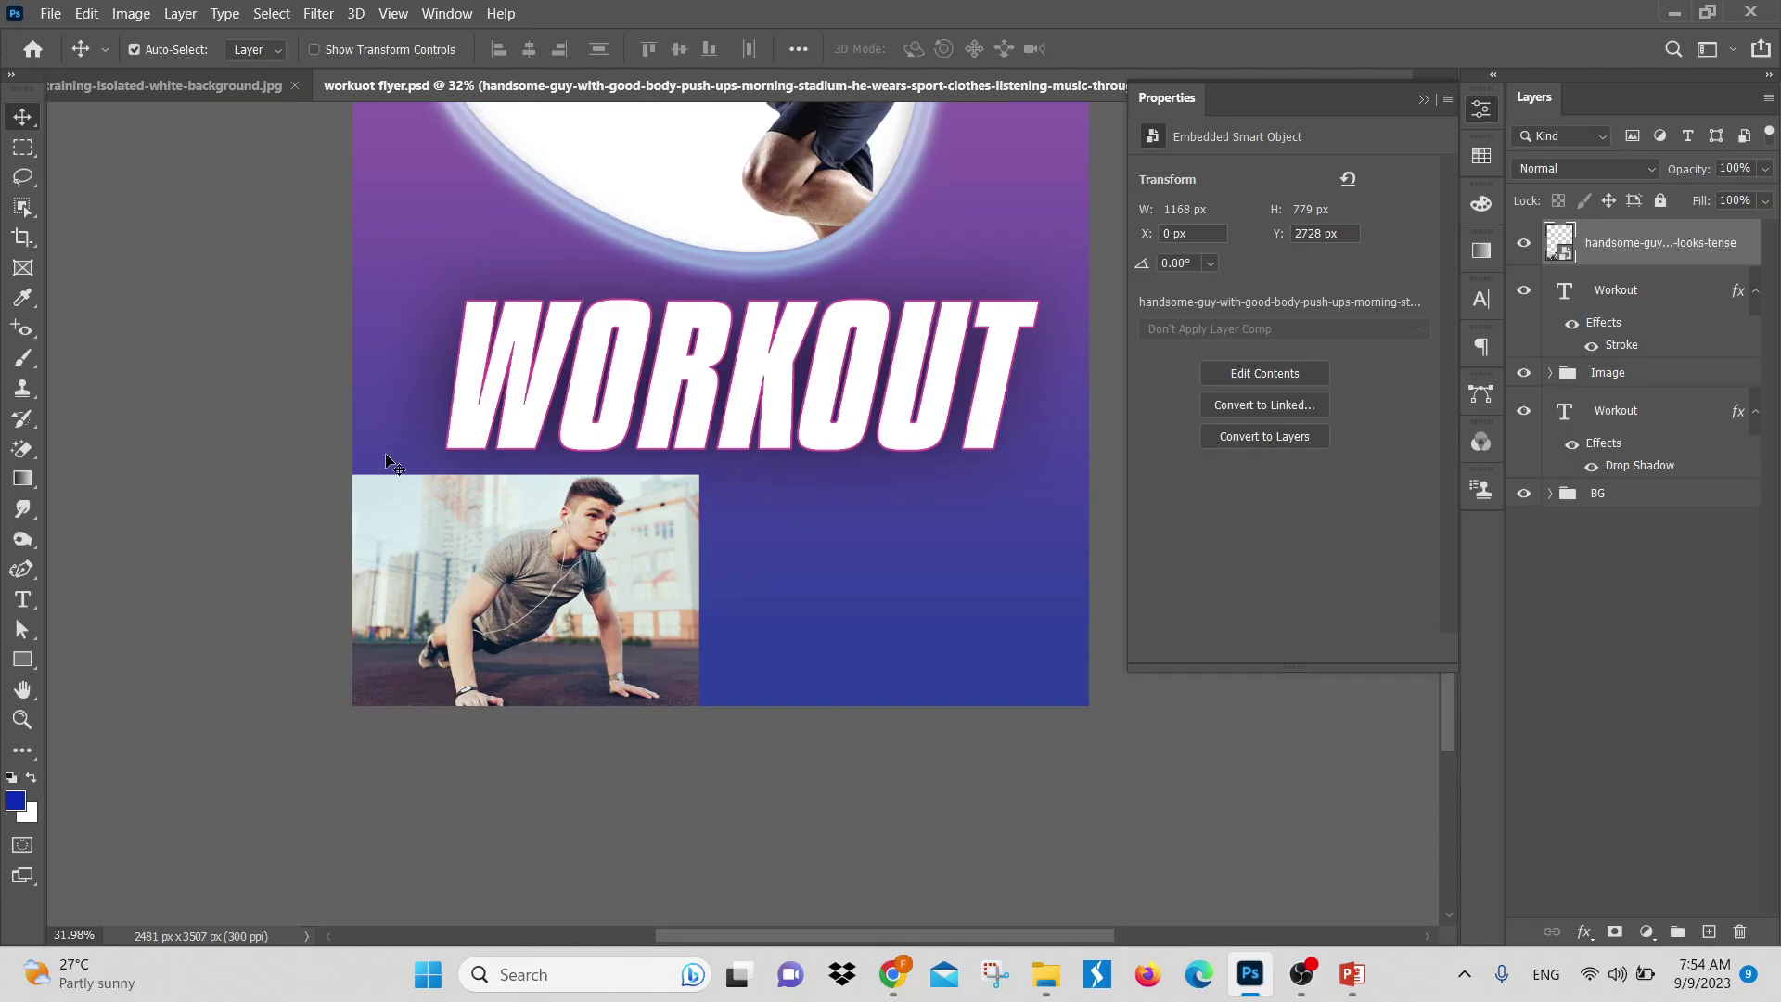
click(50, 13)
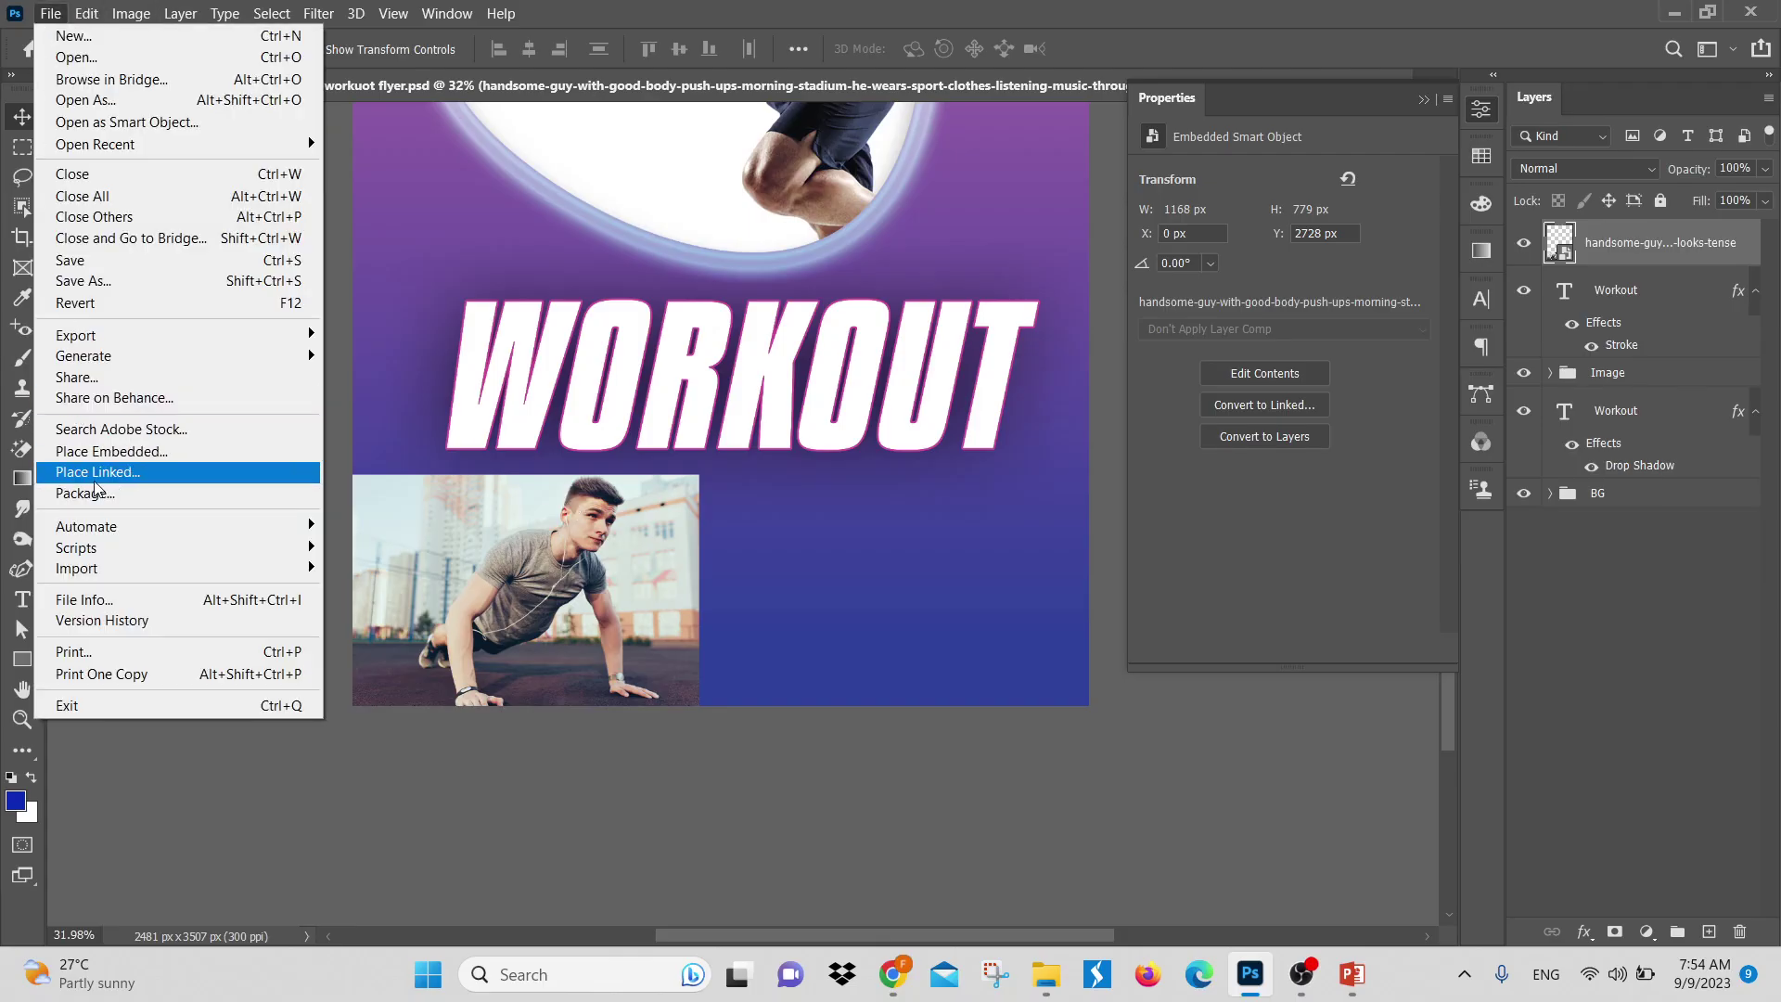
click(442, 565)
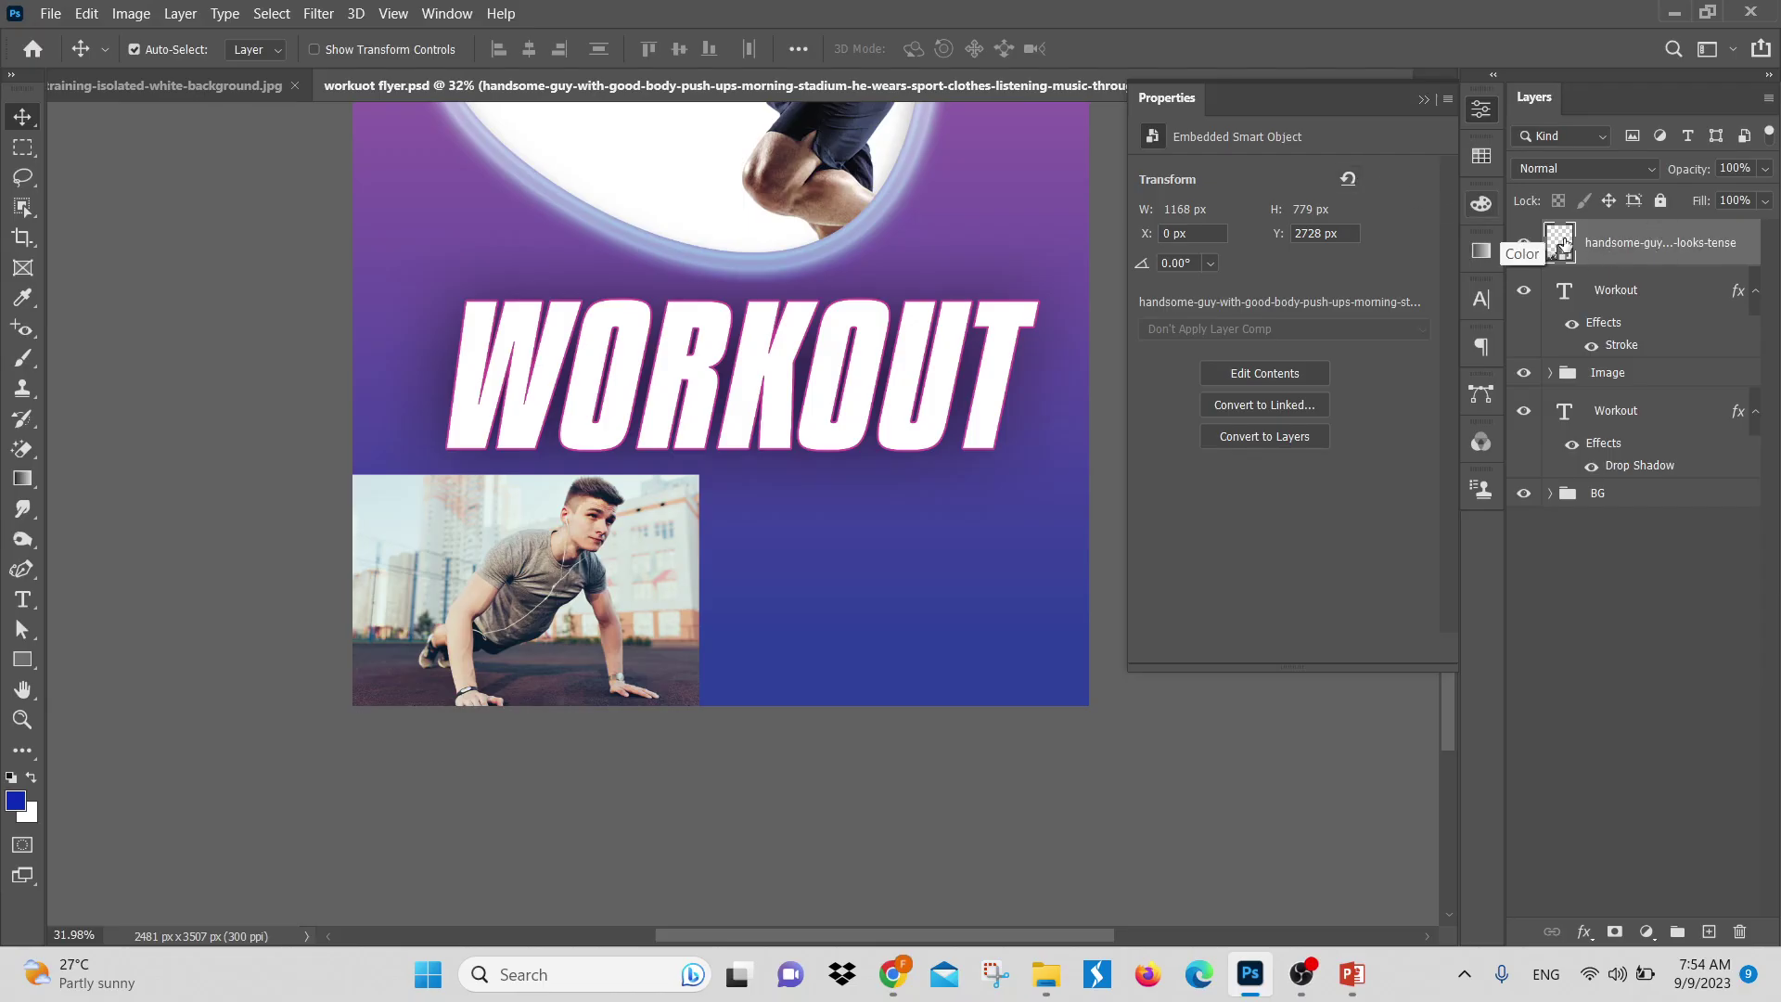
click(50, 14)
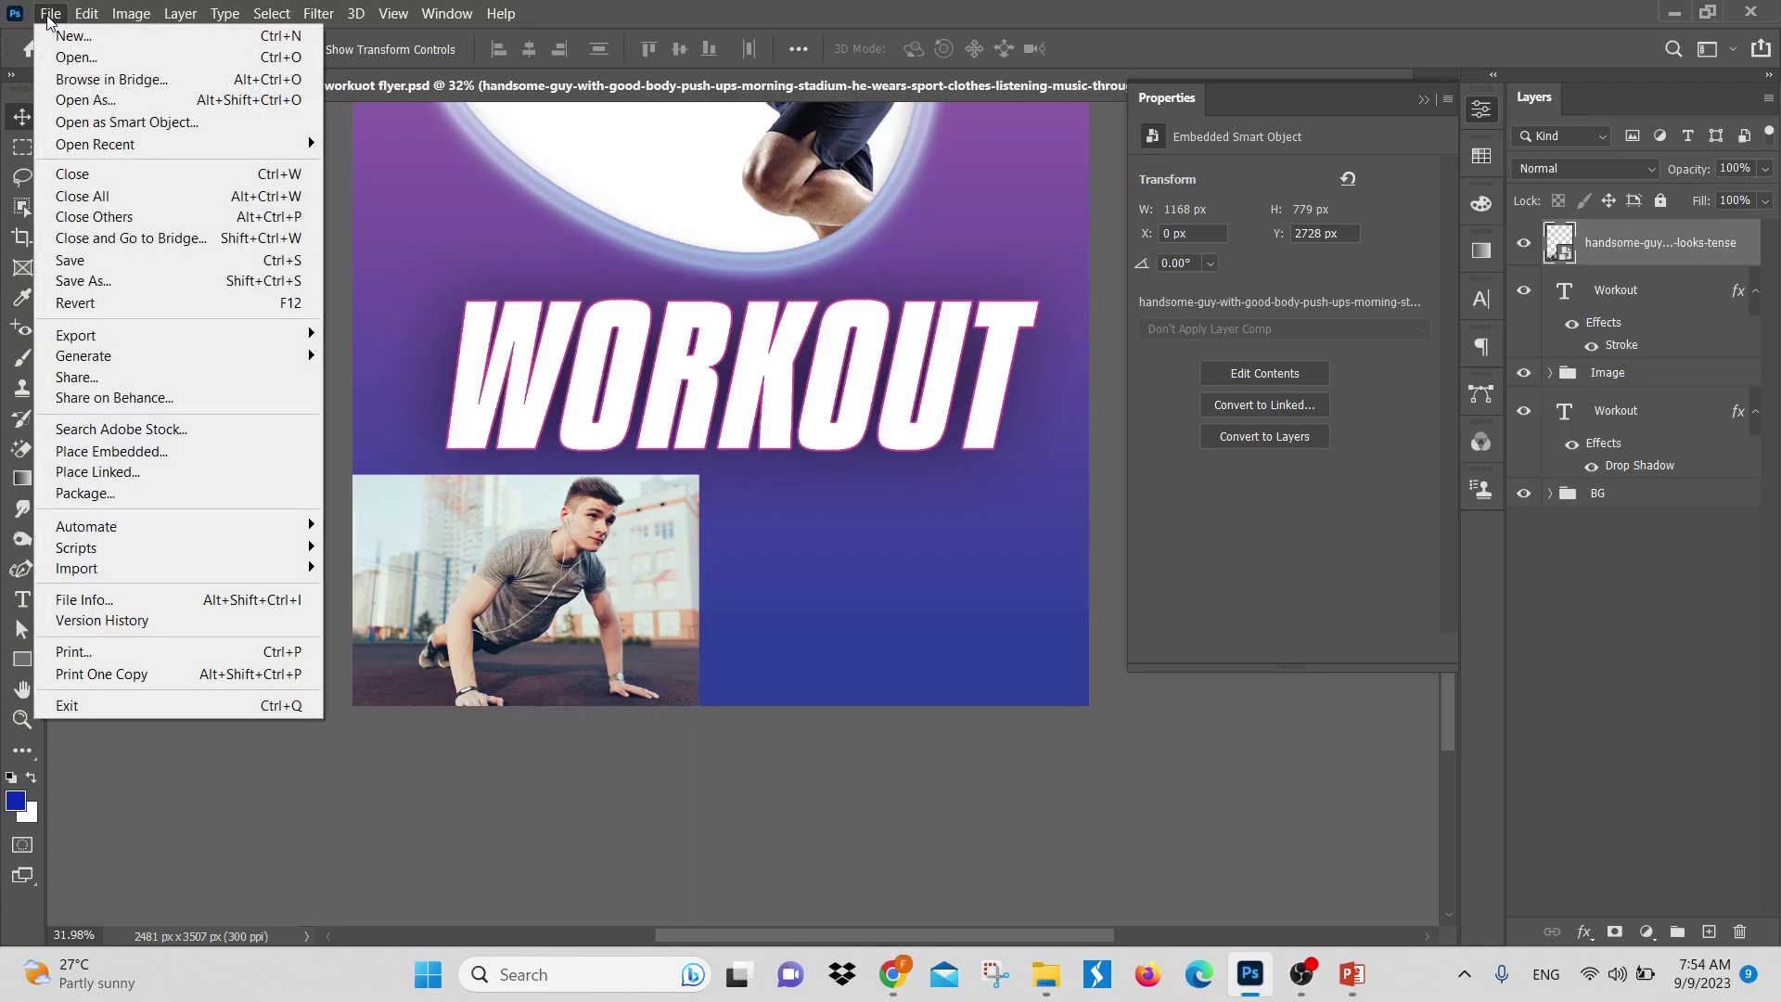
click(112, 452)
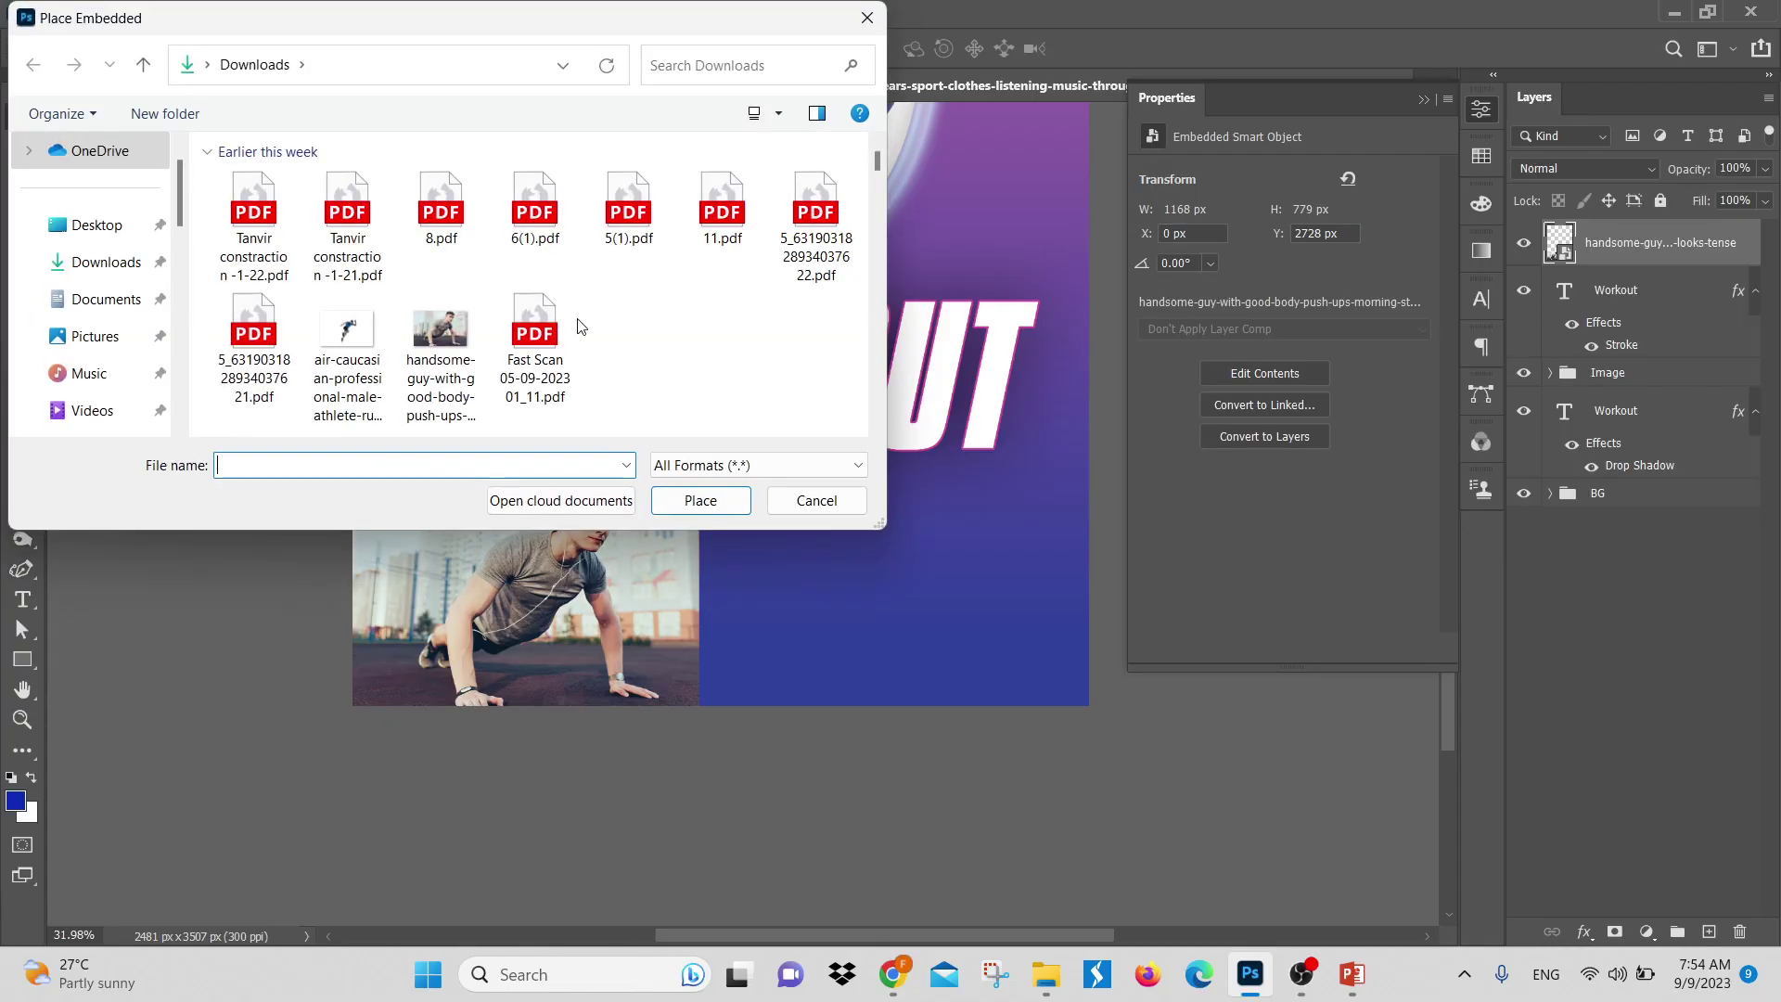
click(353, 364)
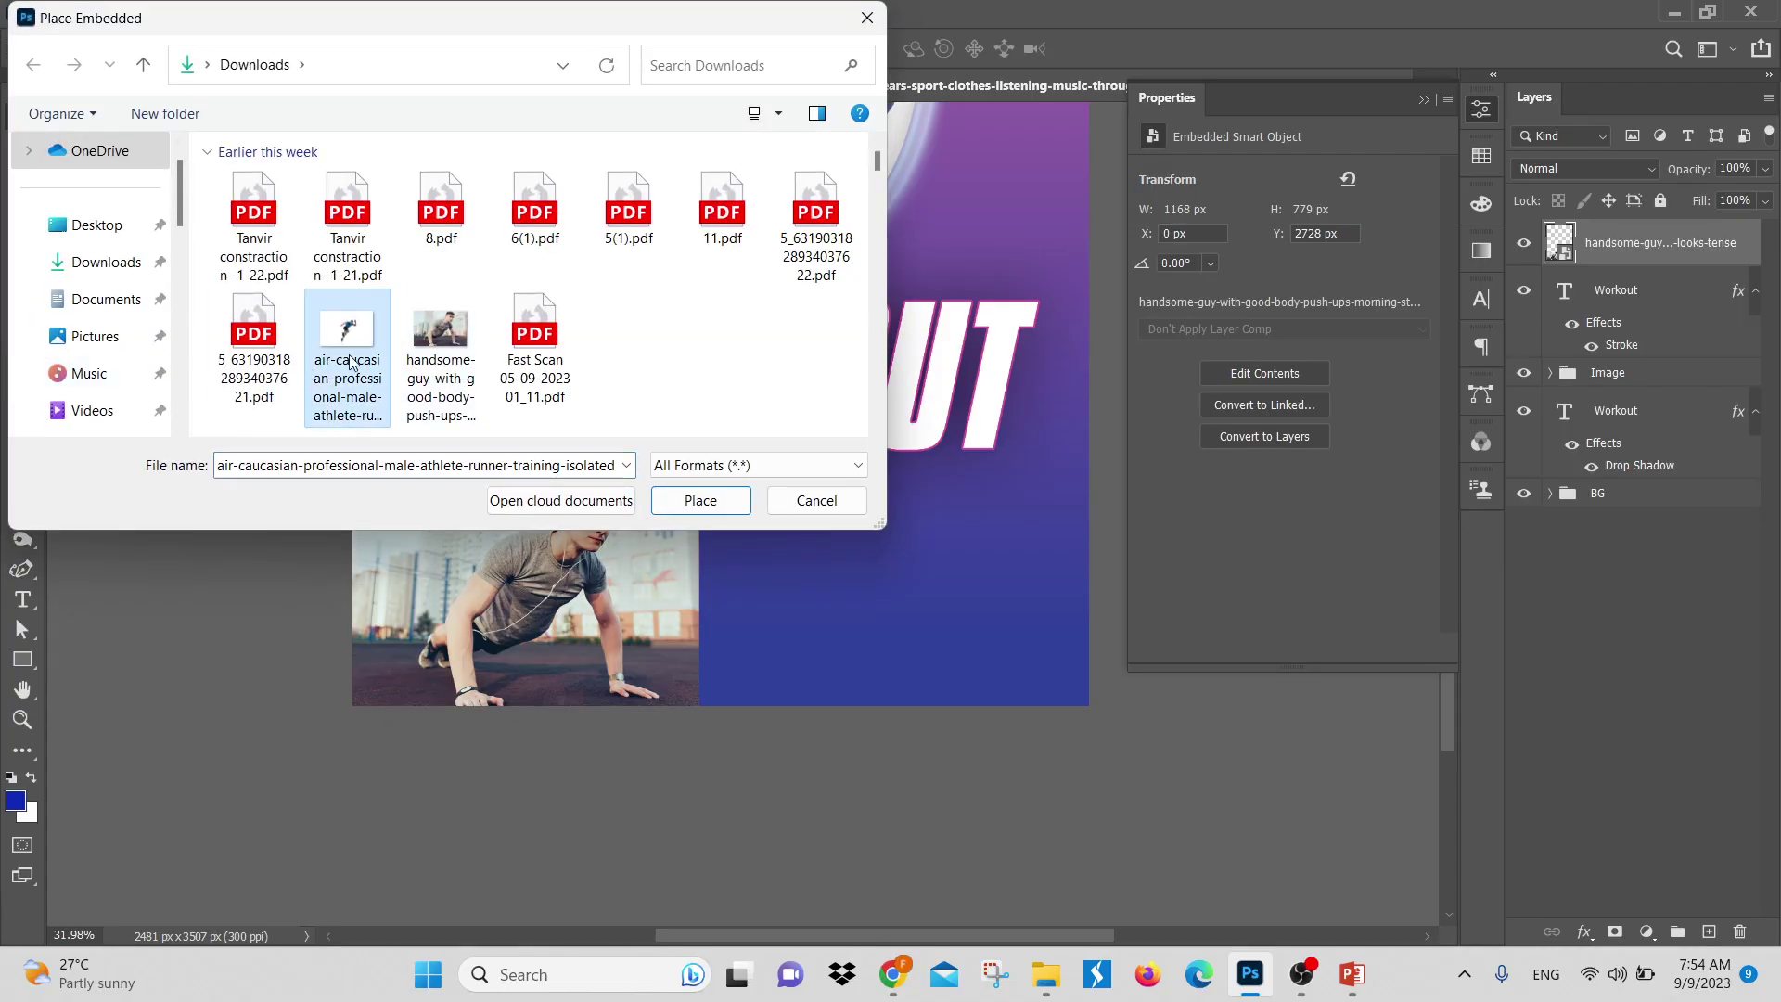
click(817, 500)
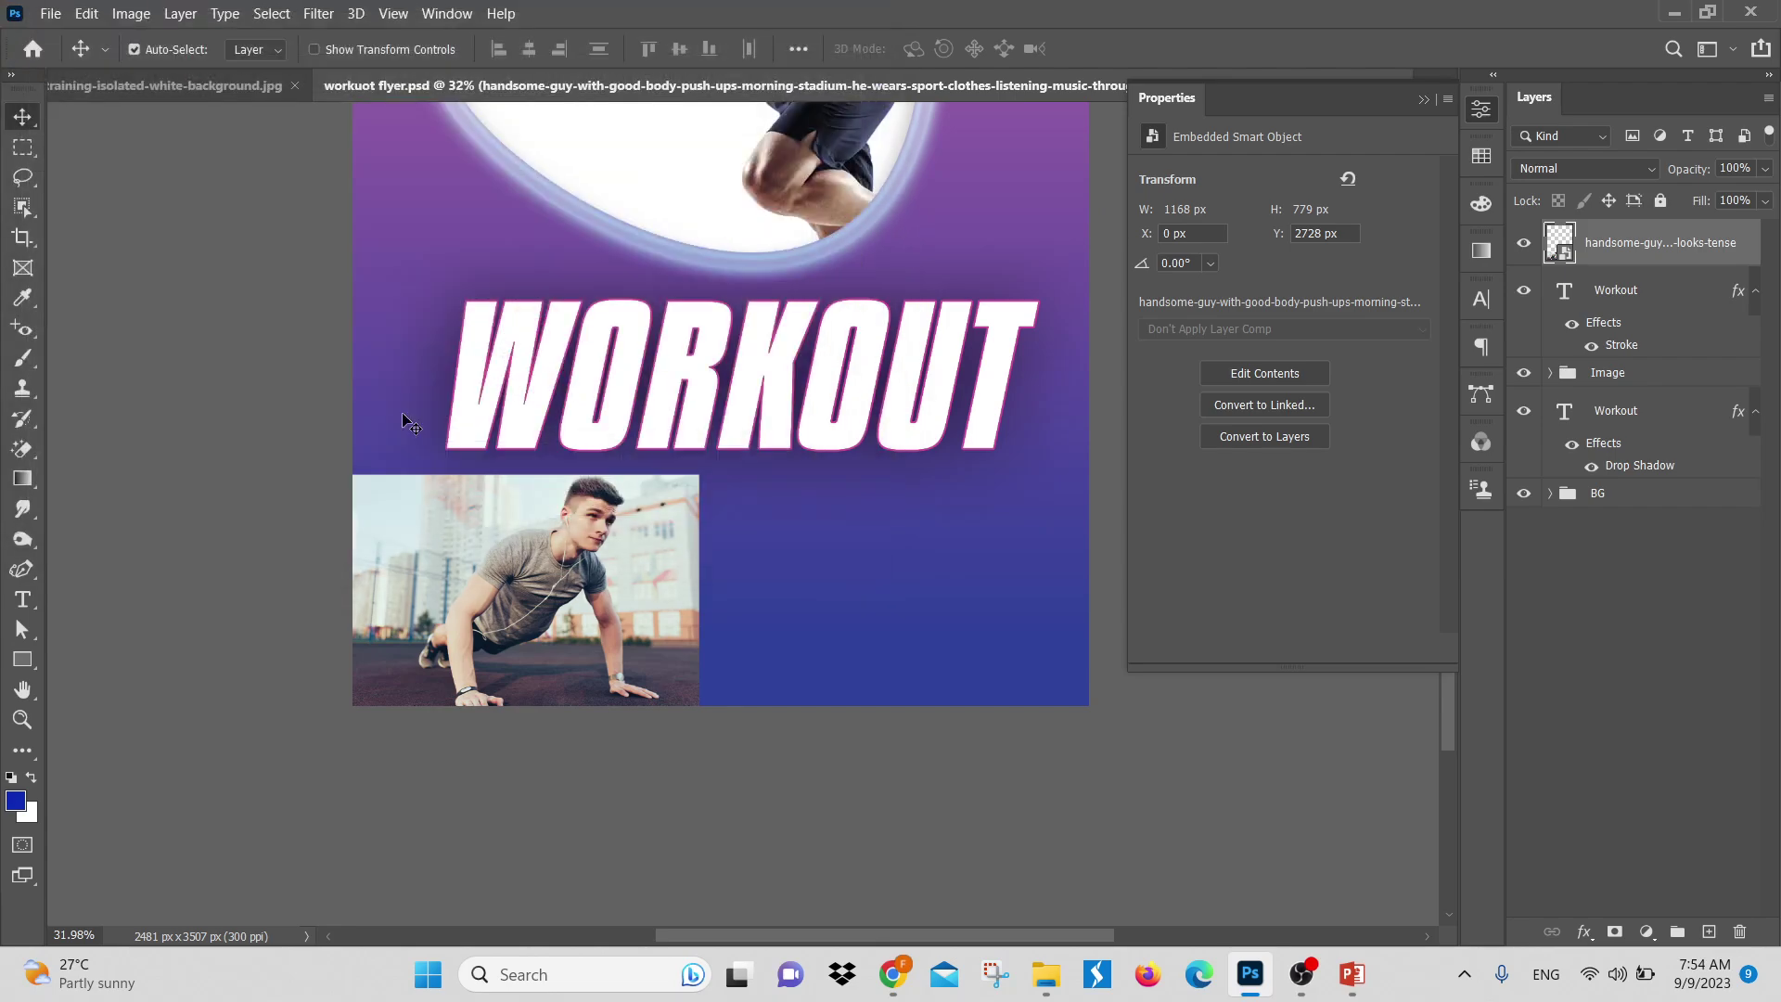
Place the handsome-guy push-ups photo from Downloads as a linked image, scaled to about 1017 × 677 px in the flyer's lower-right corner
click(50, 13)
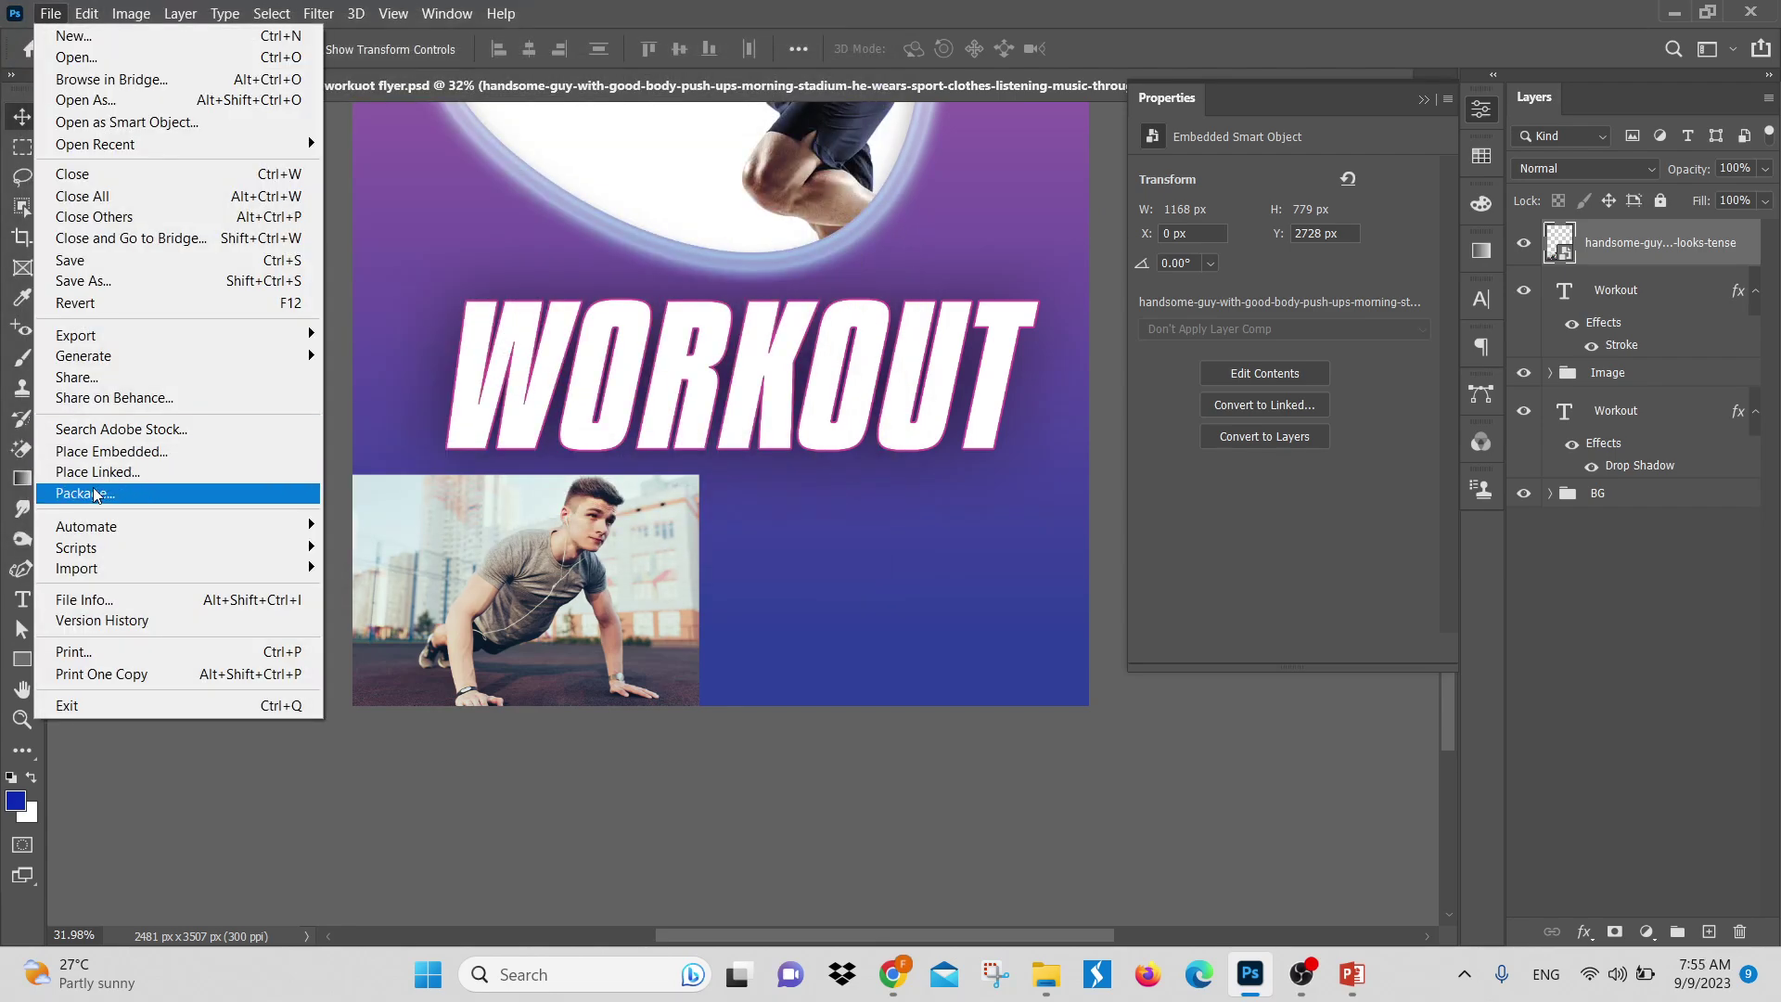
click(97, 473)
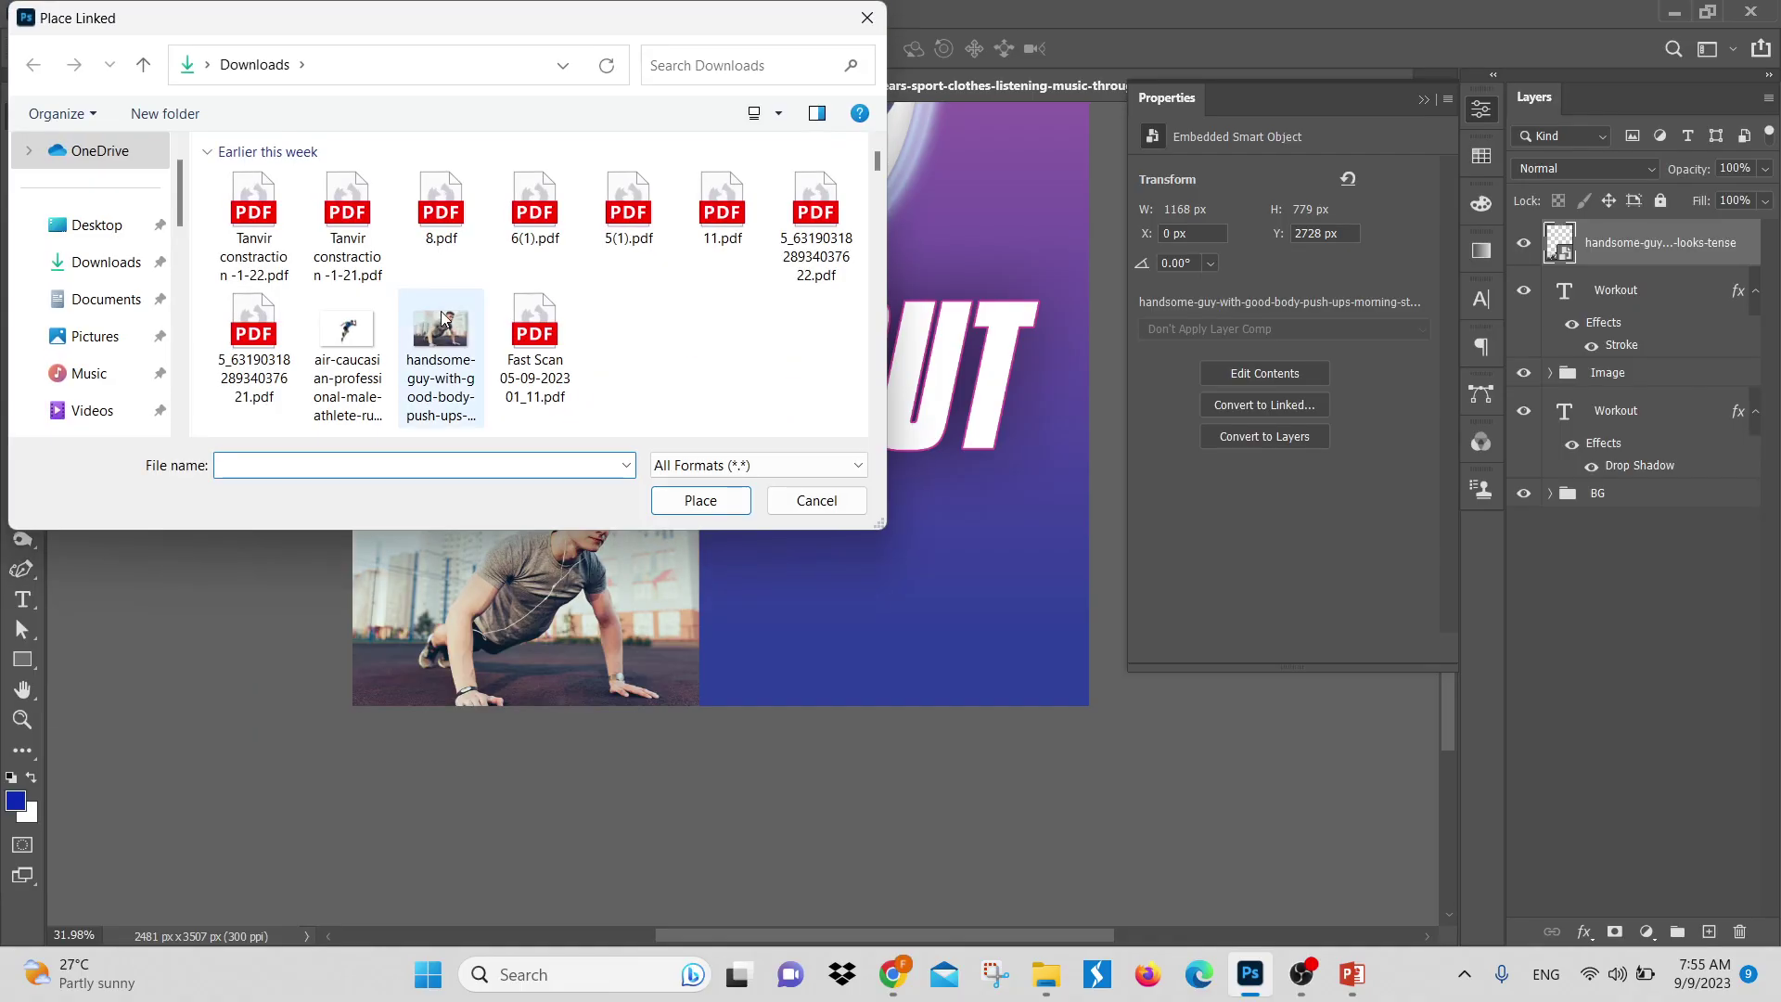
click(442, 316)
click(733, 502)
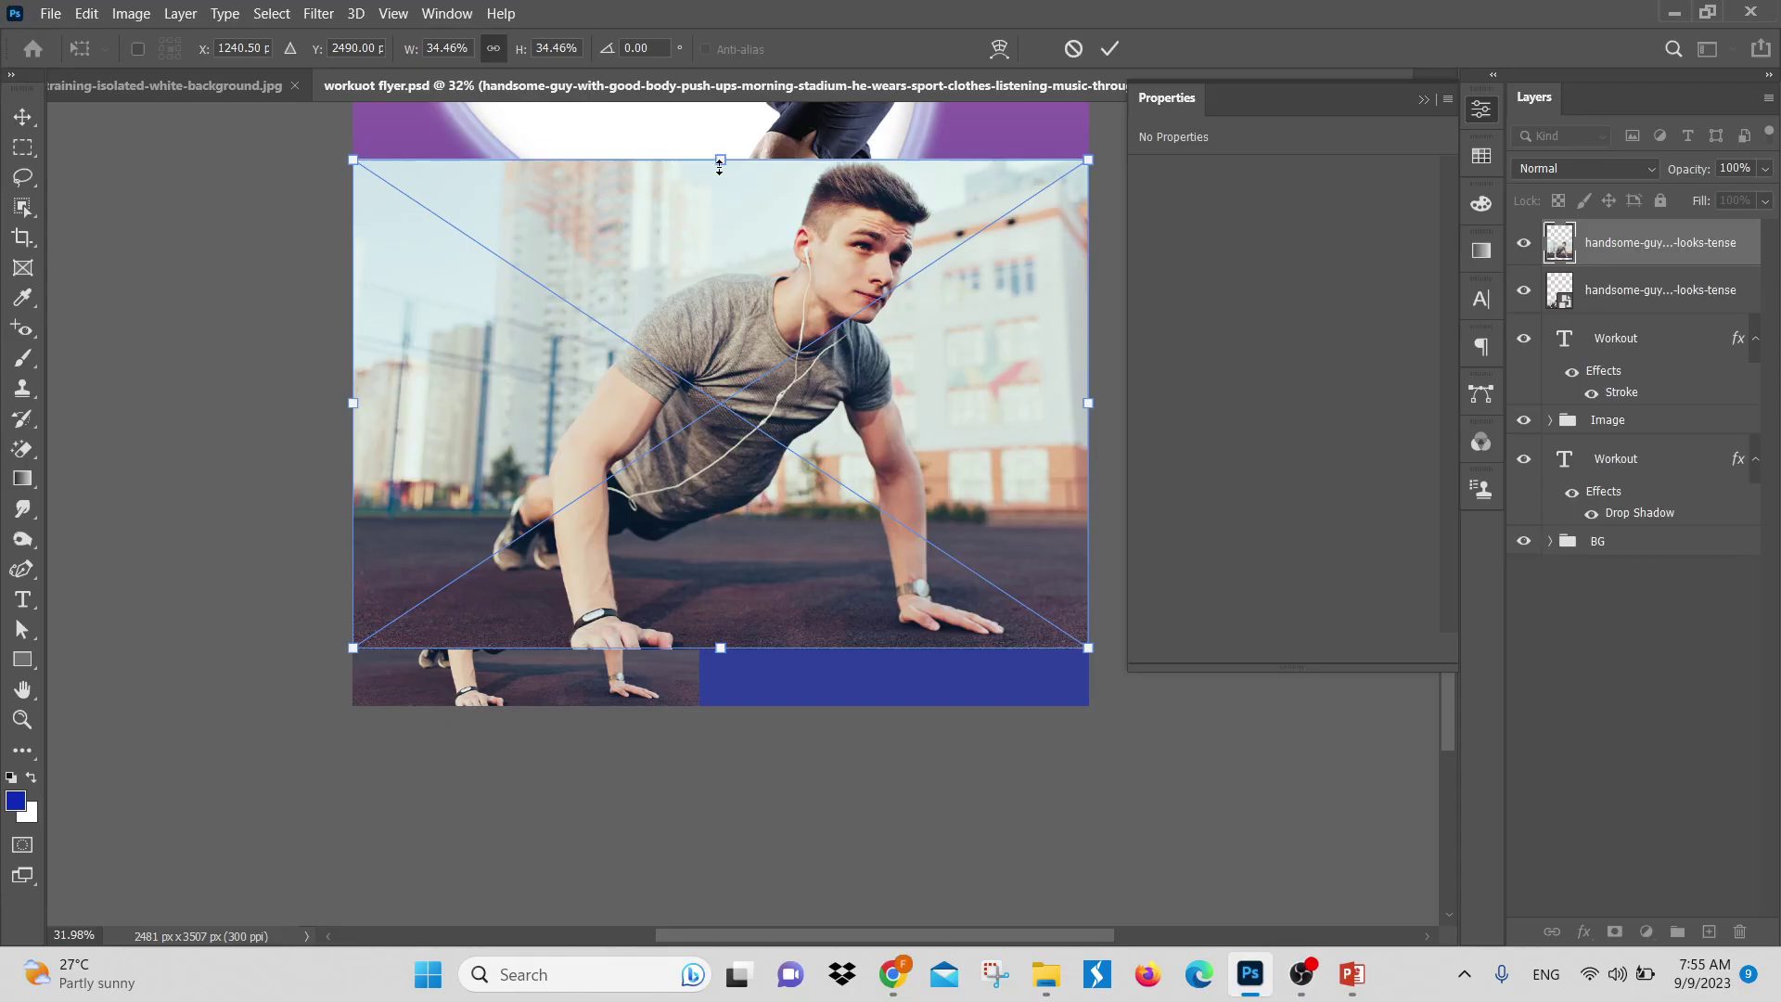
drag(720, 167, 711, 448)
drag(688, 518, 904, 560)
key(Return)
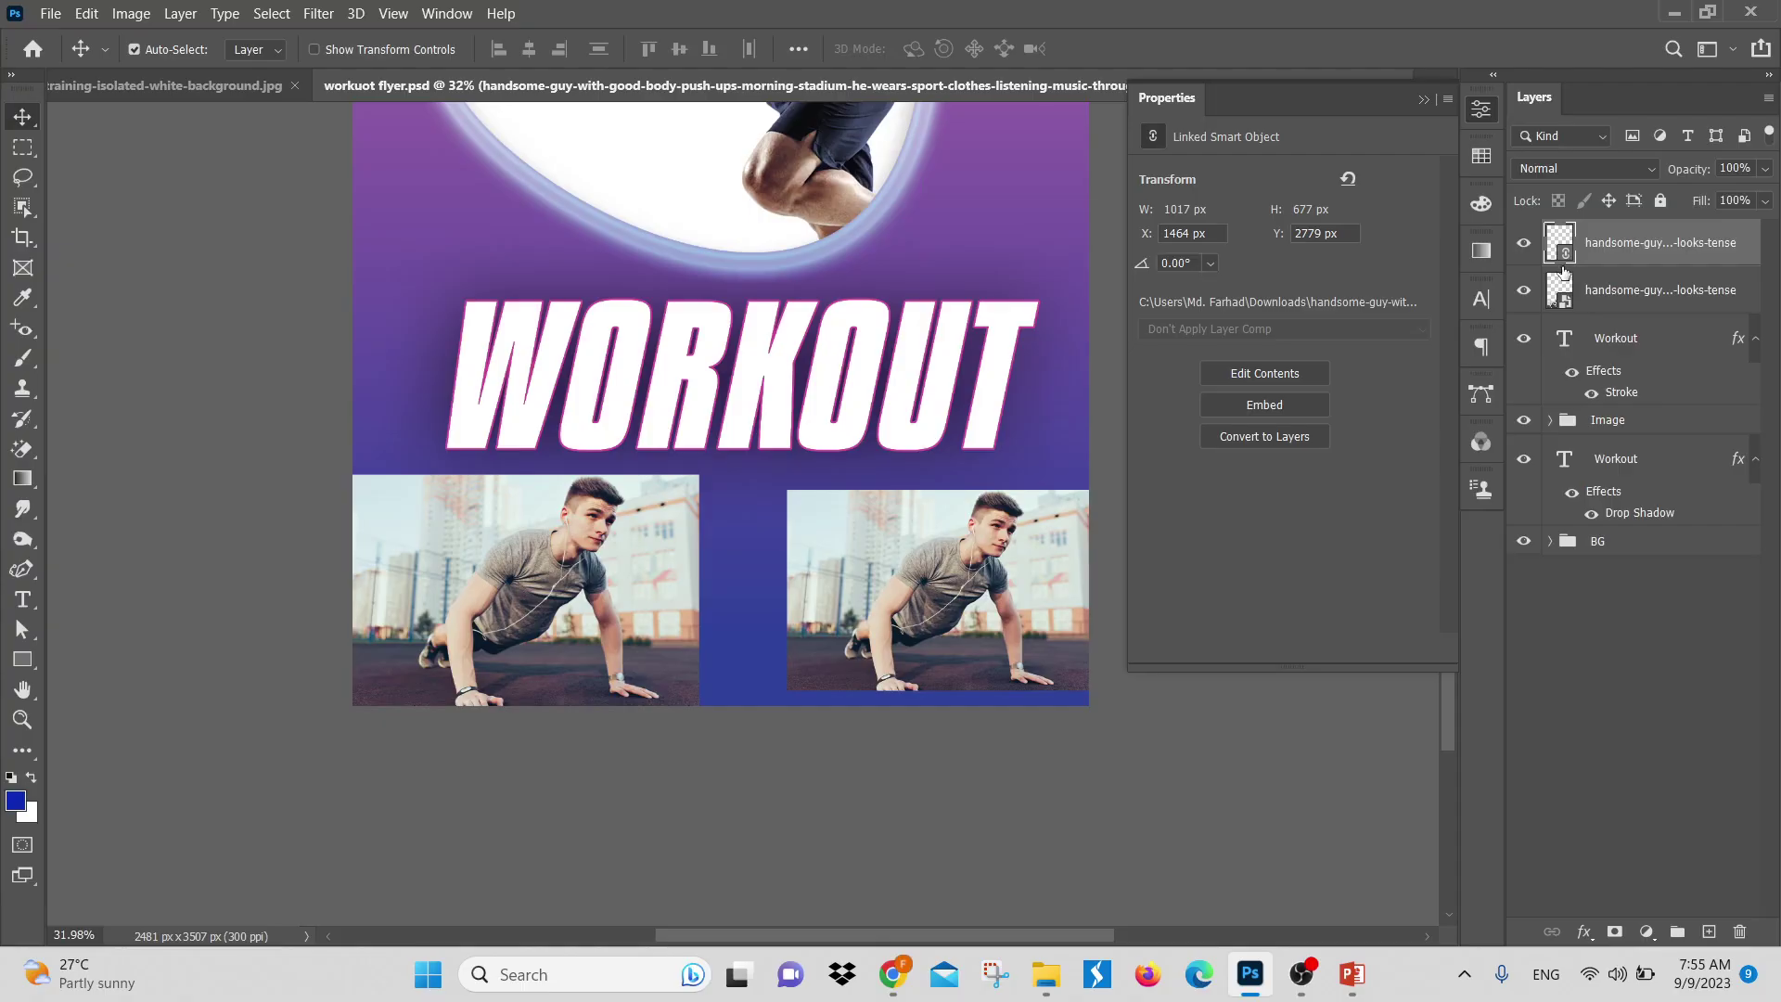
Nudge the linked push-ups photo further toward the flyer's lower-right corner and delete it
drag(1018, 540, 1031, 559)
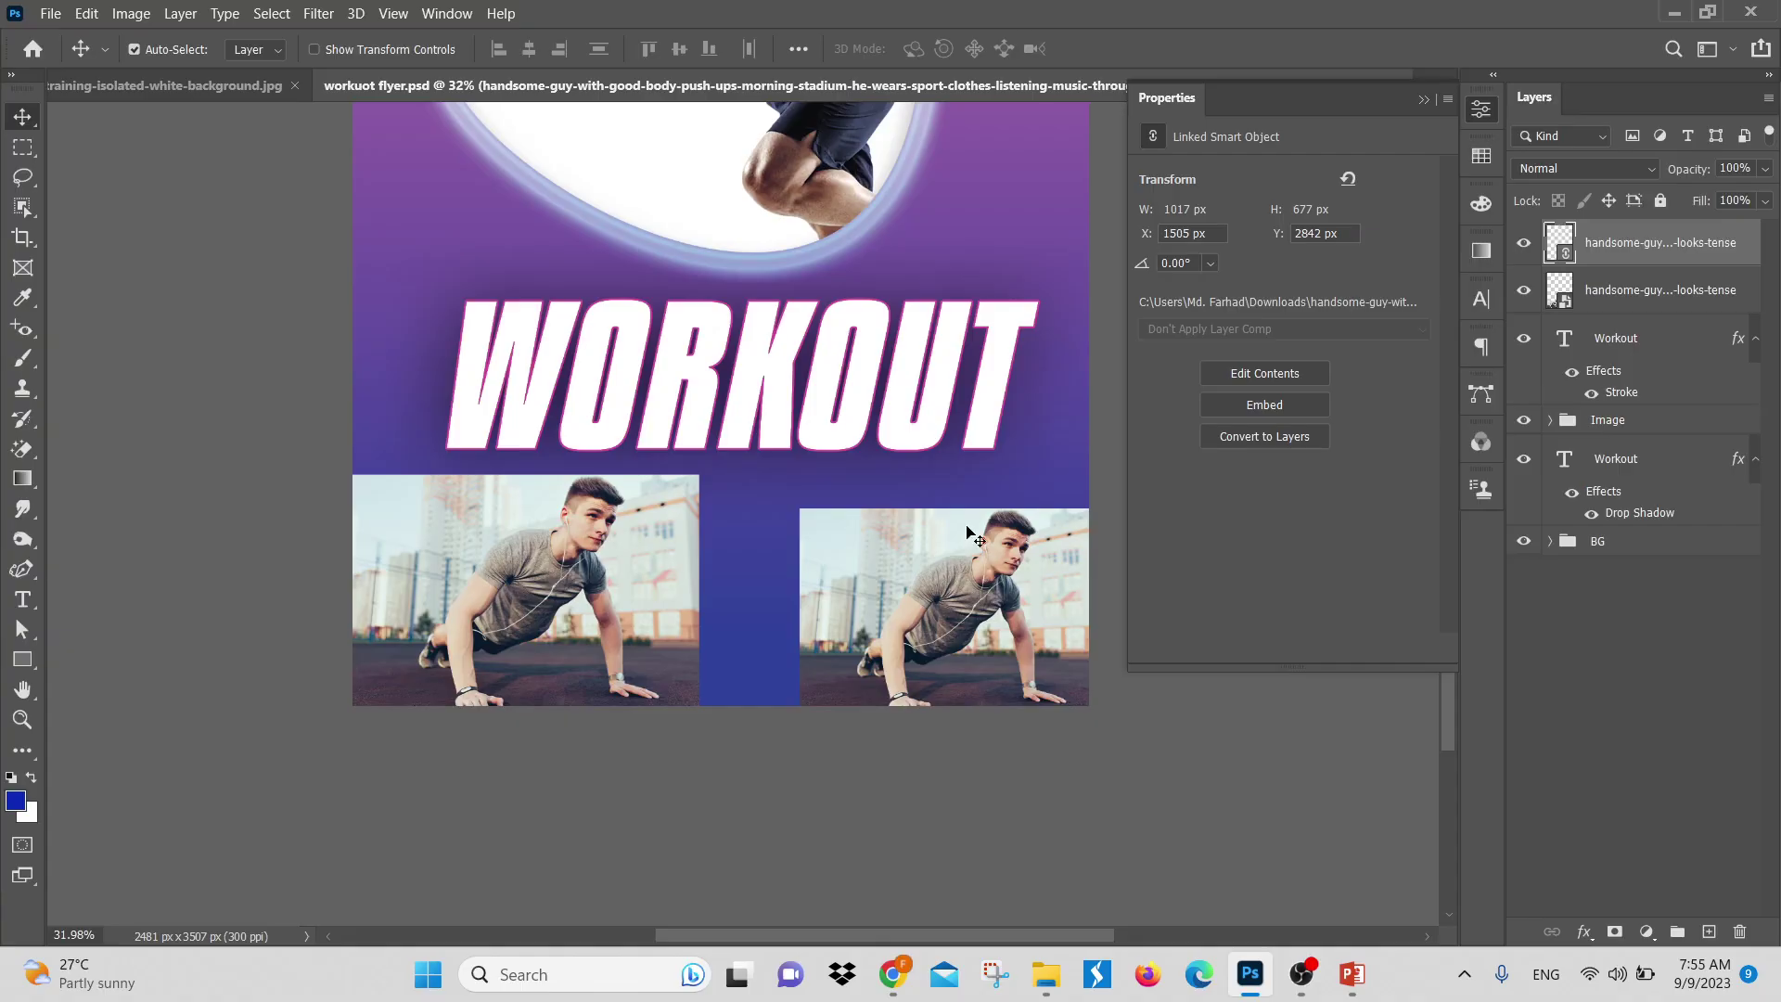
key(Delete)
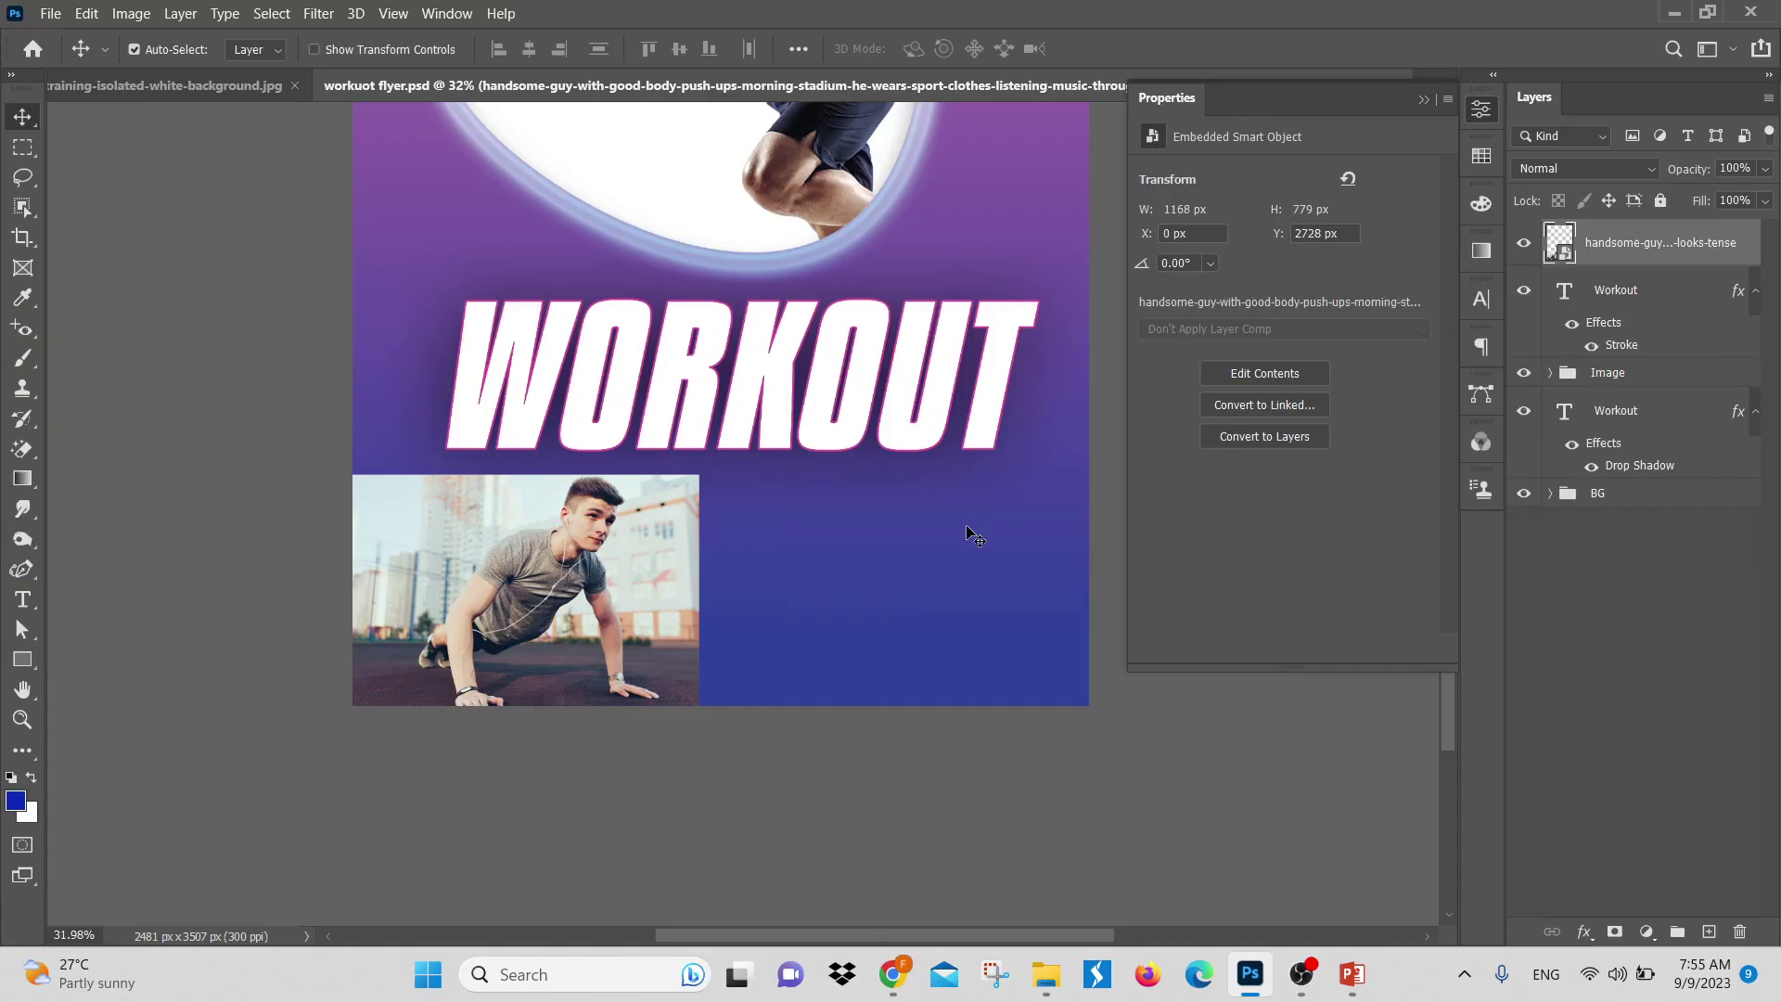
Examine the flyer's Basic file info, including title and author, and try a five-star rating without applying it
click(51, 14)
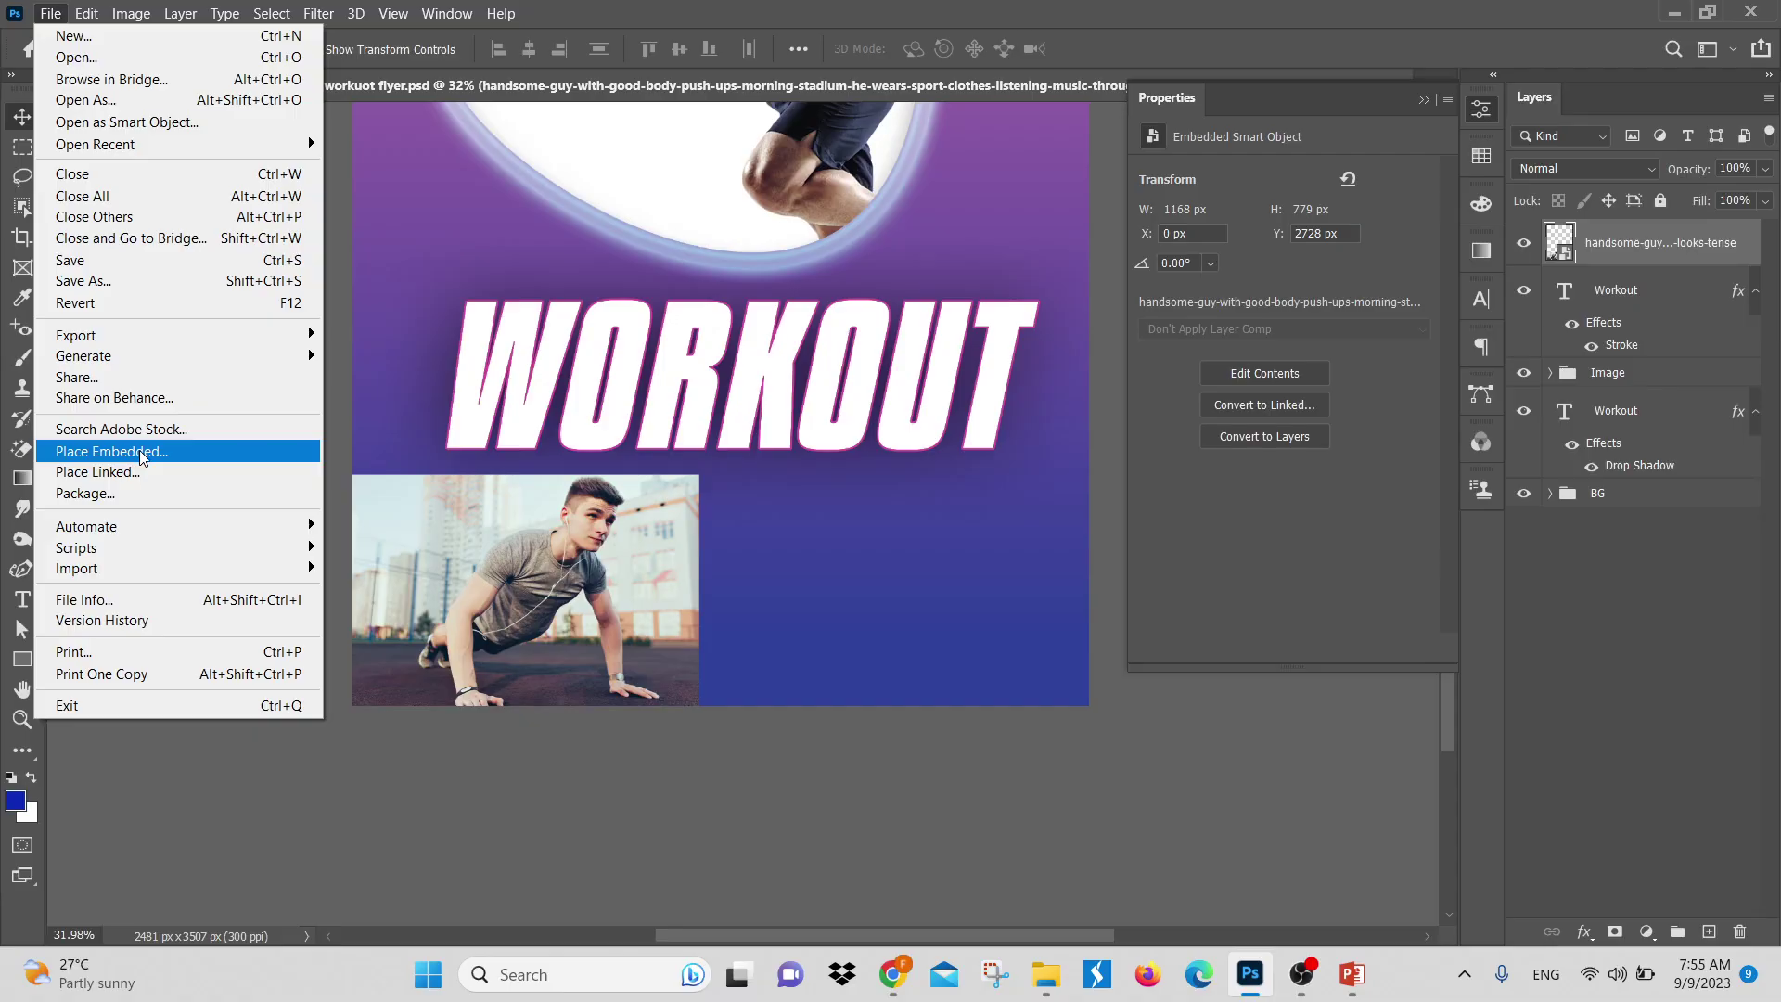
click(152, 600)
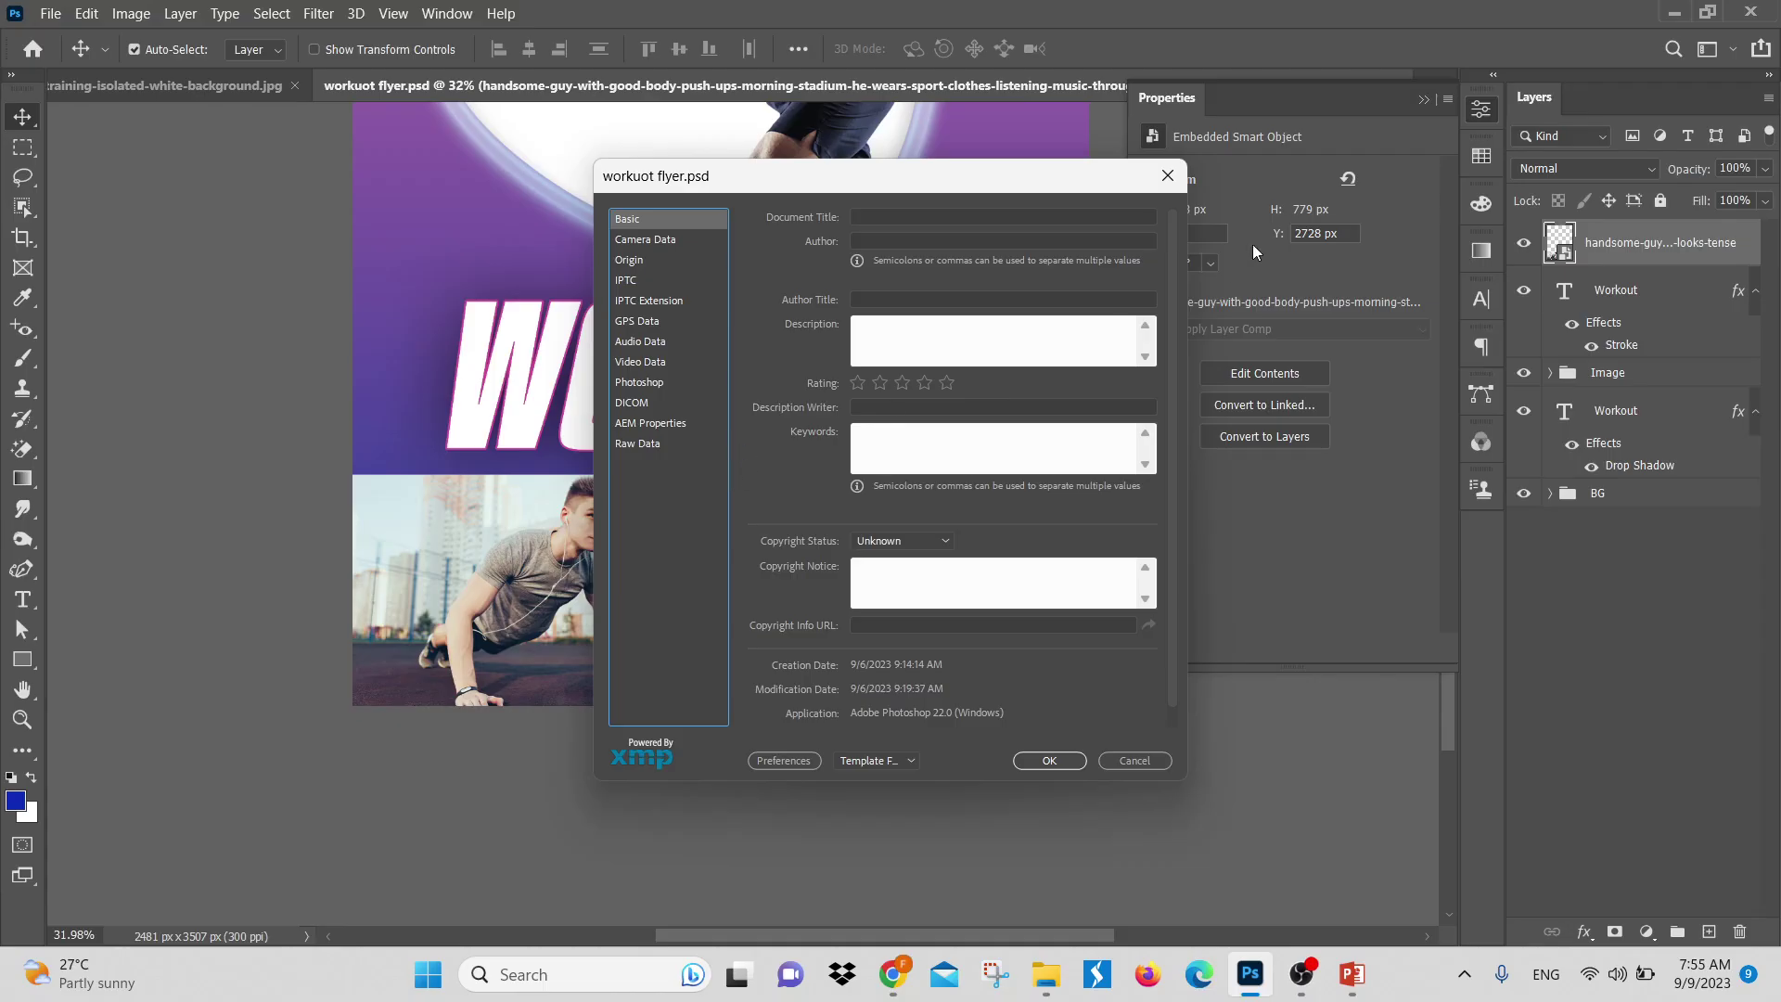
click(1009, 215)
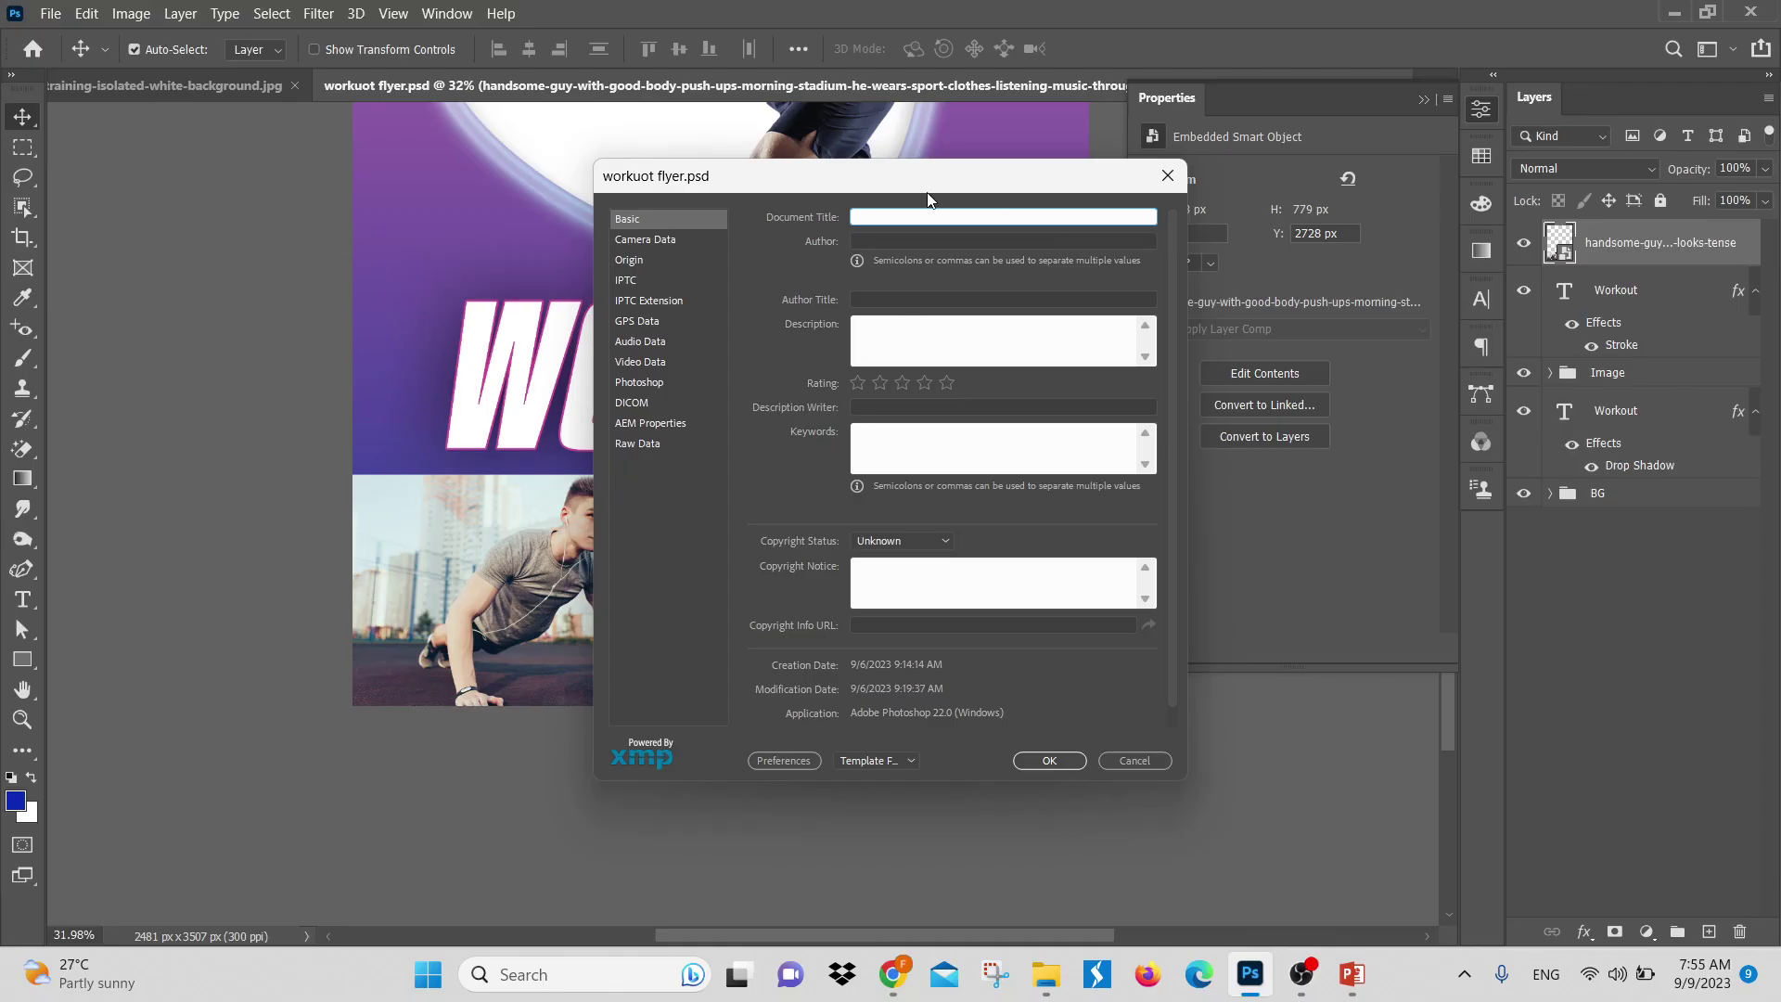
click(880, 239)
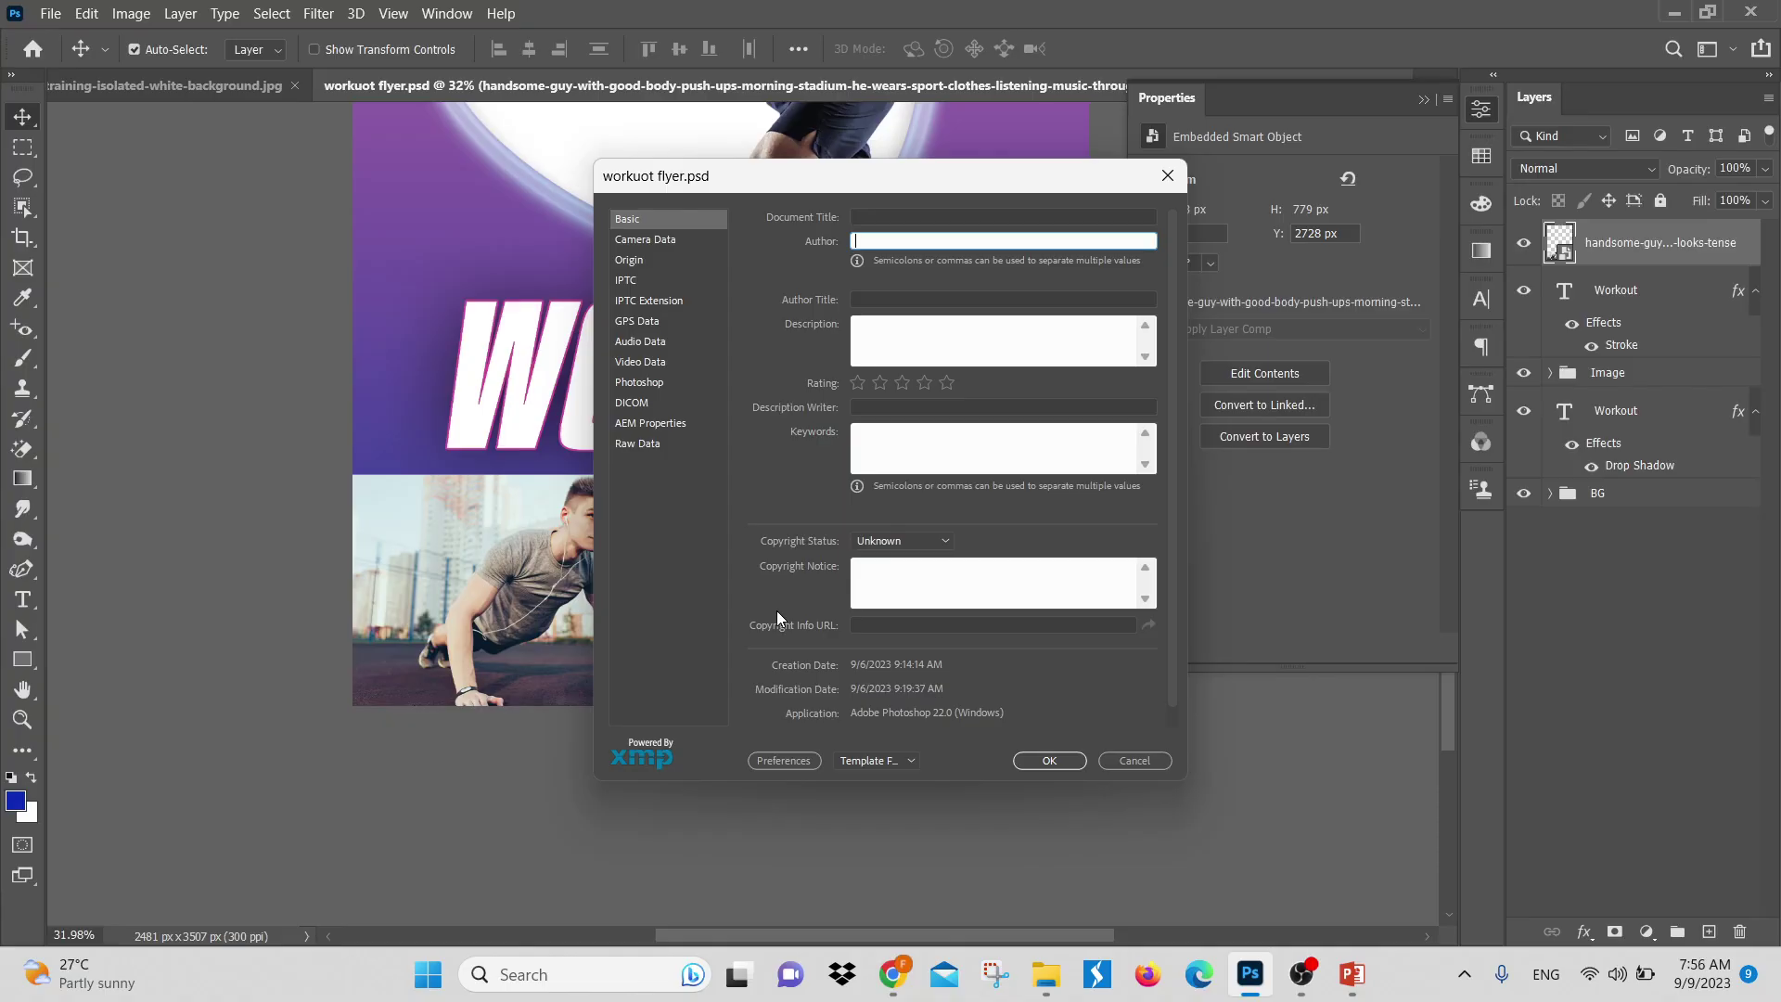
click(947, 383)
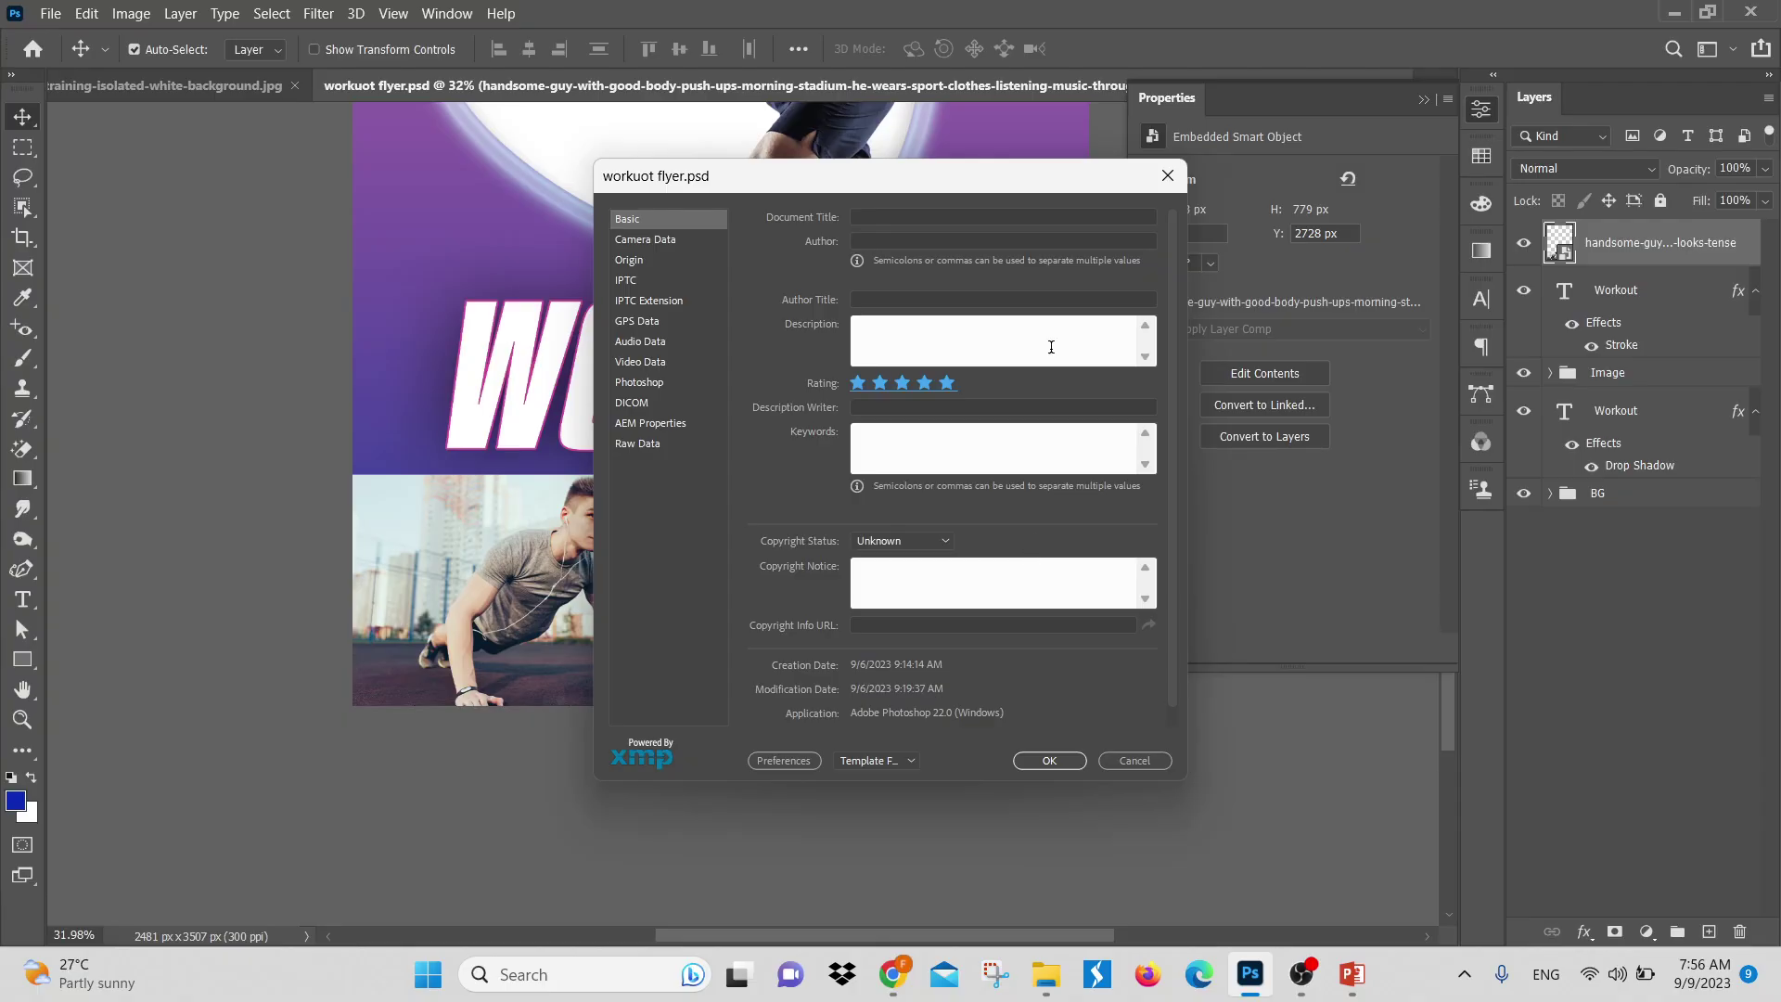
scroll(909, 493, down, 1)
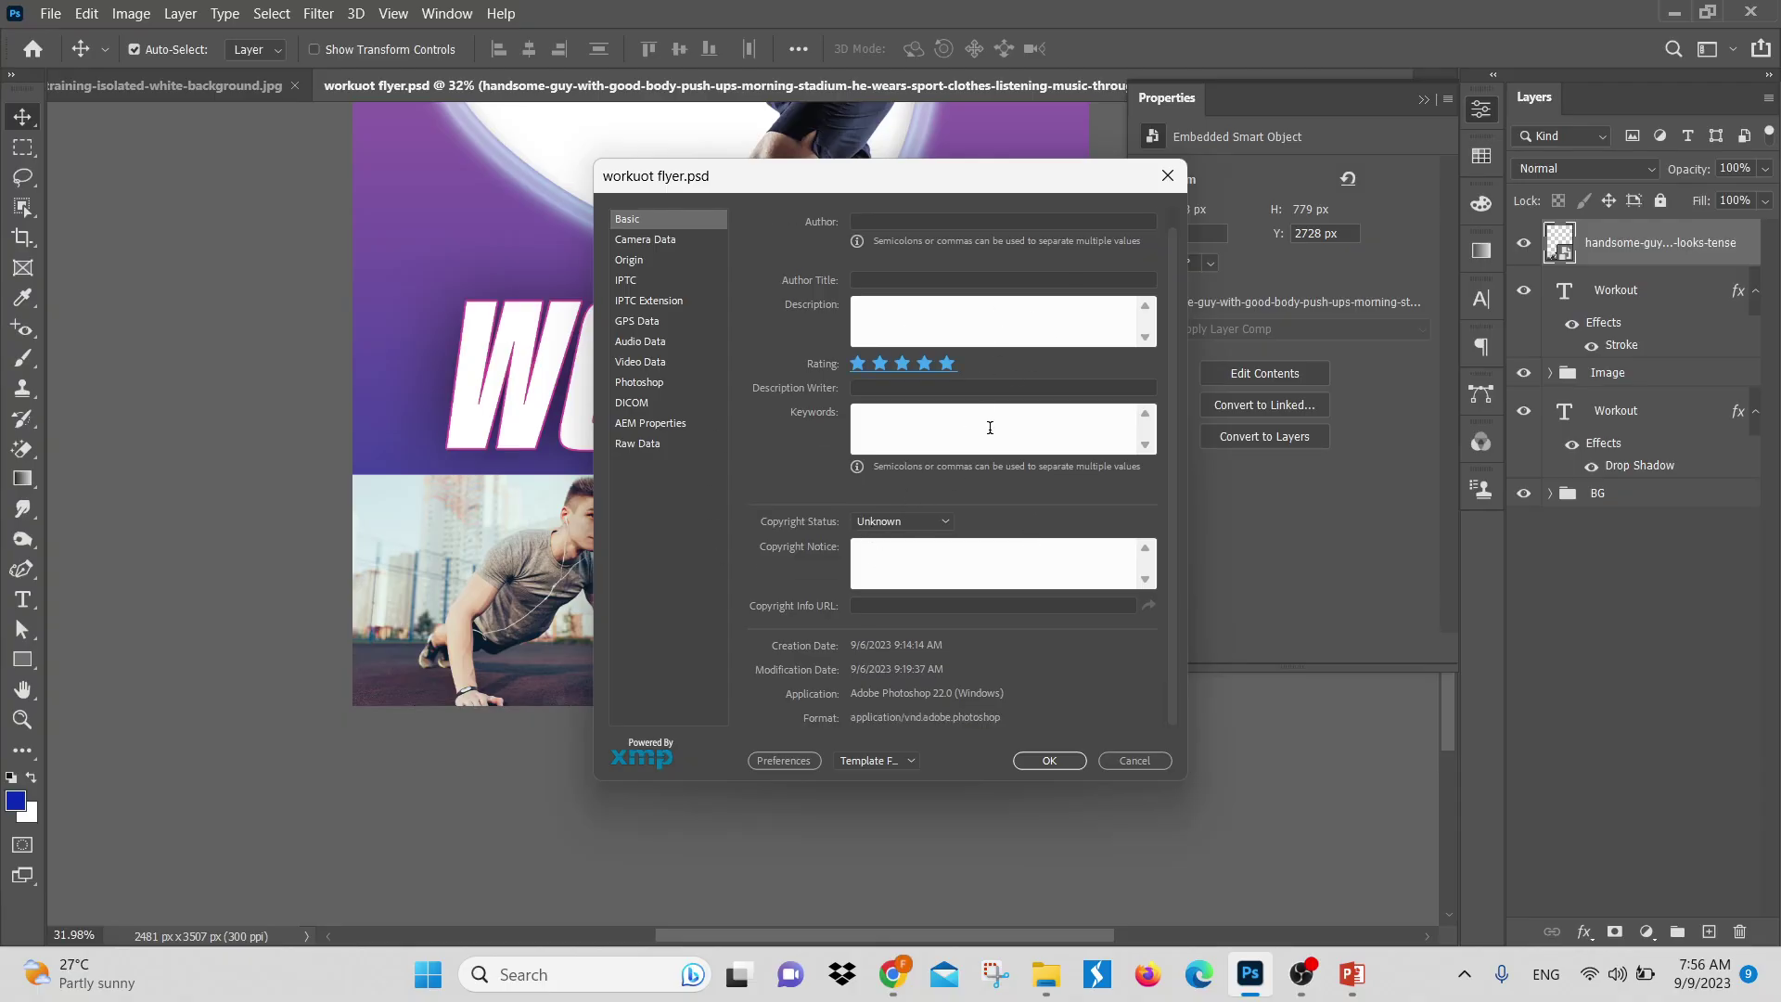
scroll(988, 437, up, 1)
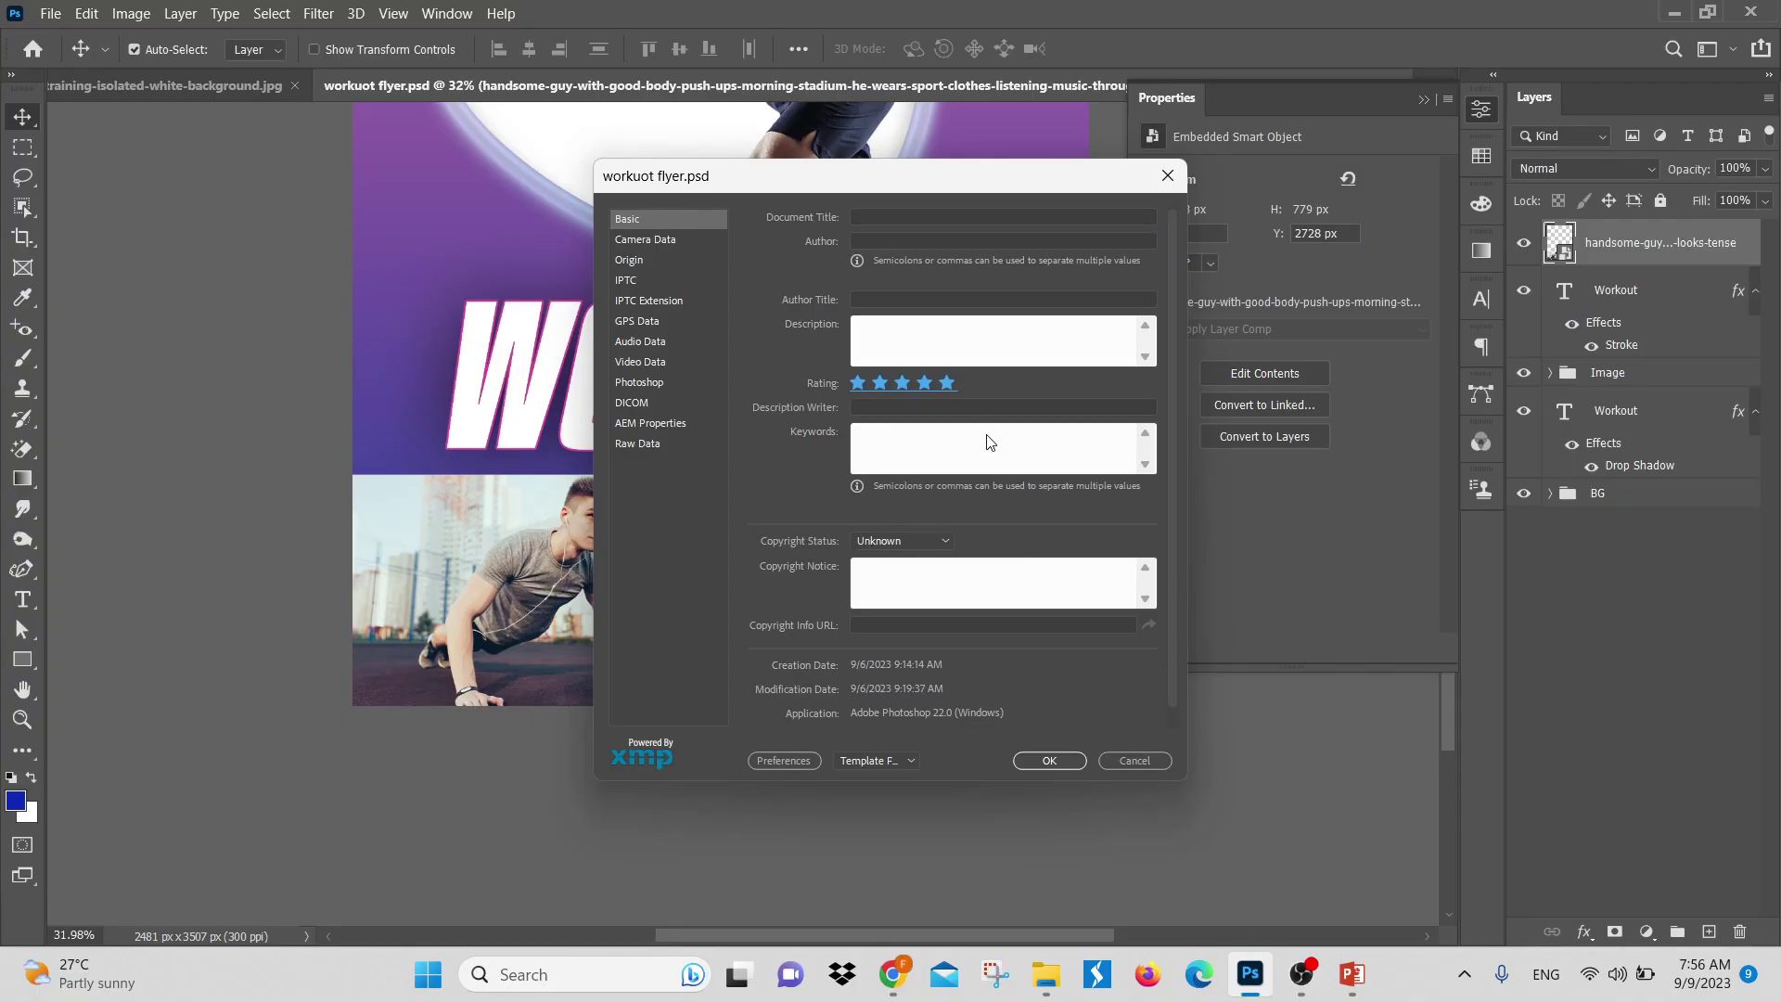
click(1139, 757)
Exit Photoshop without saving the changes to workuot flyer.psd
click(50, 13)
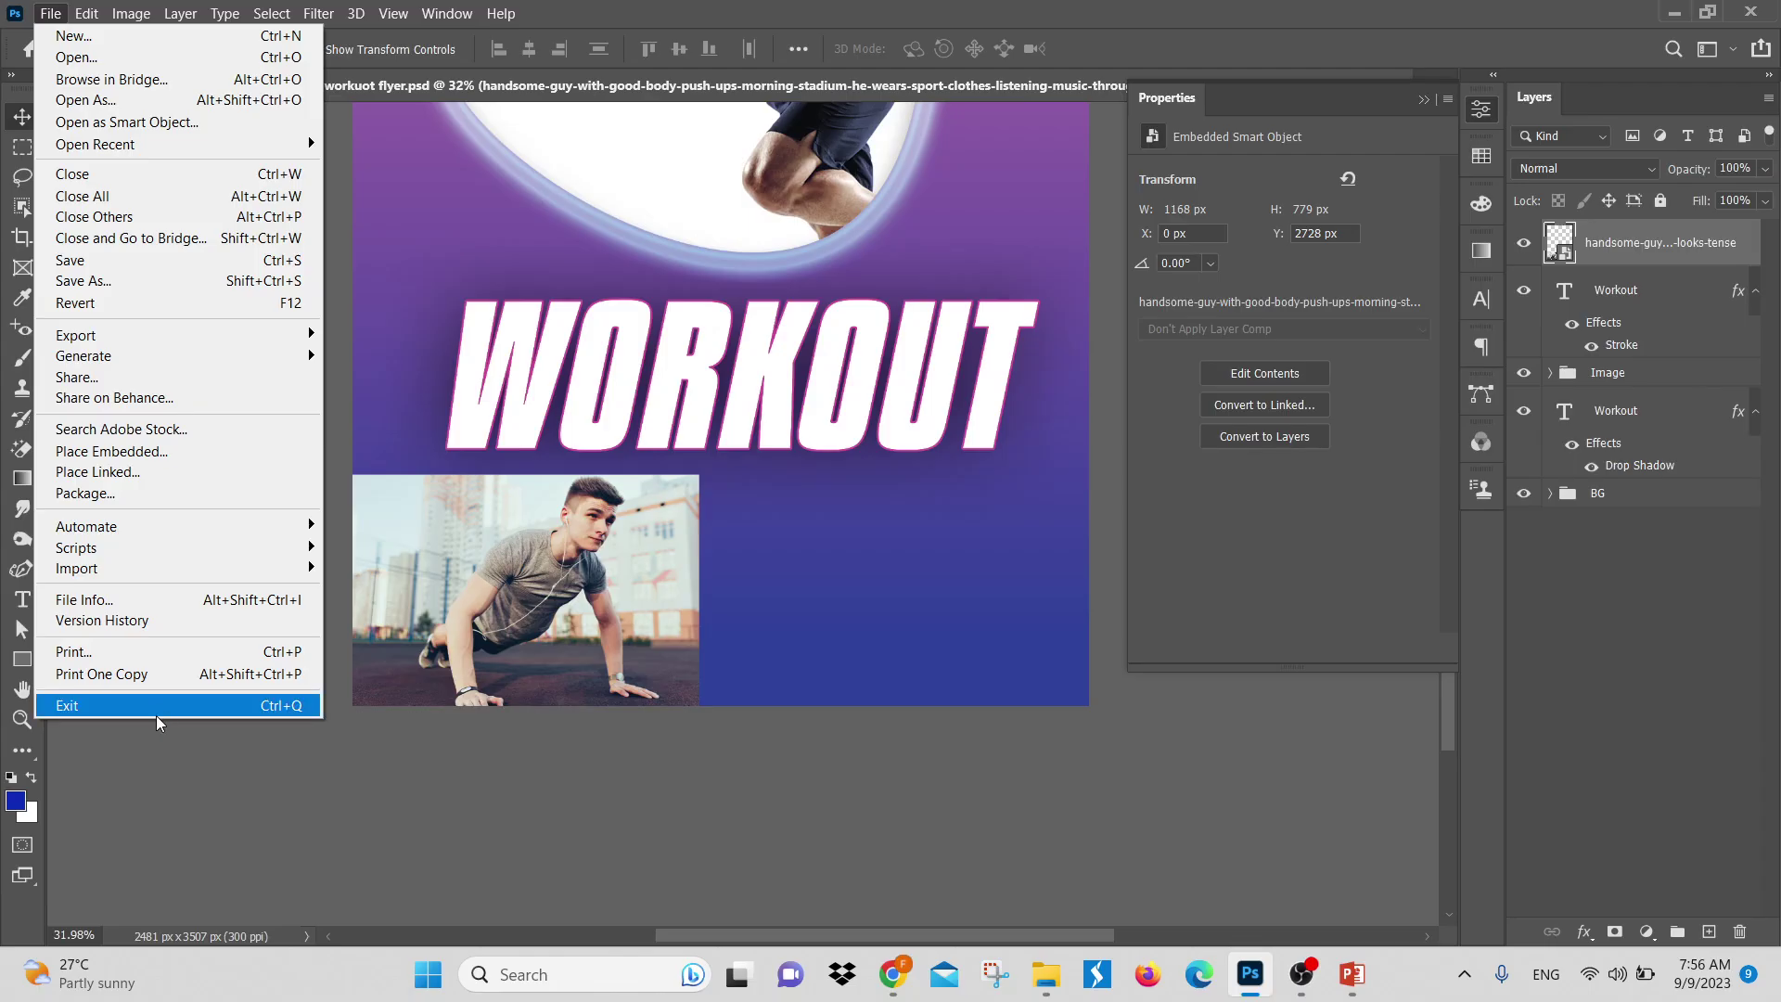
click(617, 814)
scroll(732, 551, down, 5)
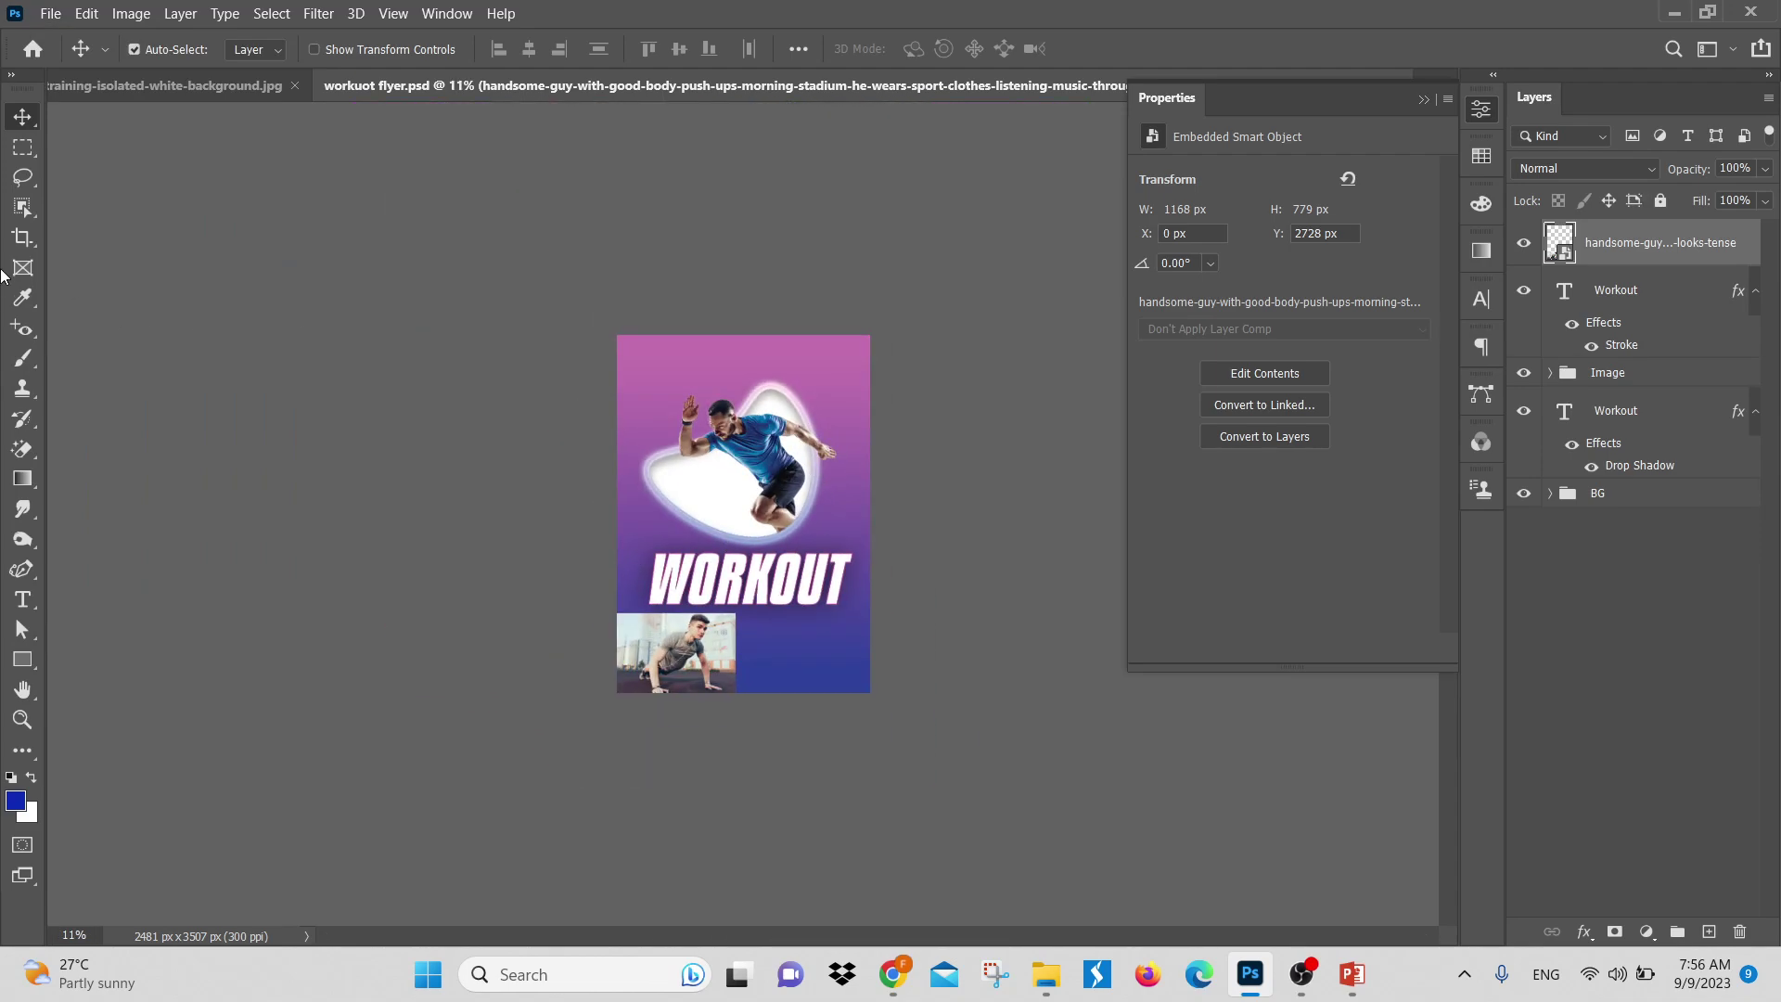
click(51, 13)
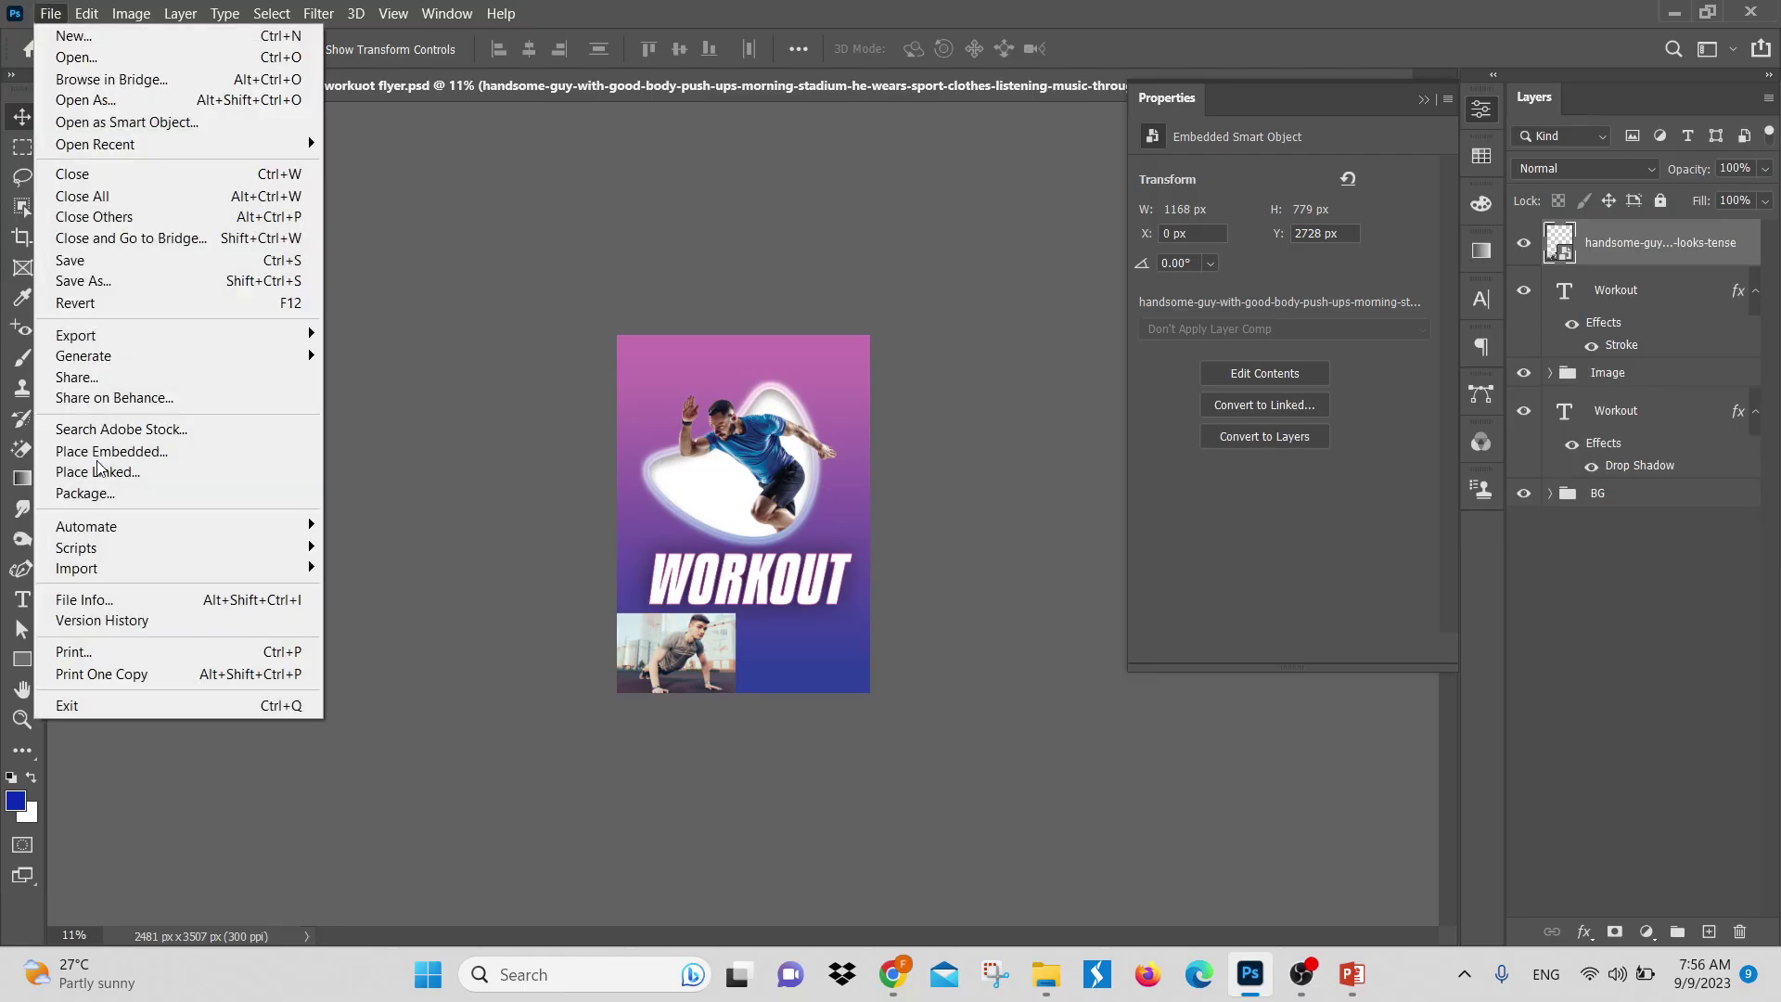
click(127, 707)
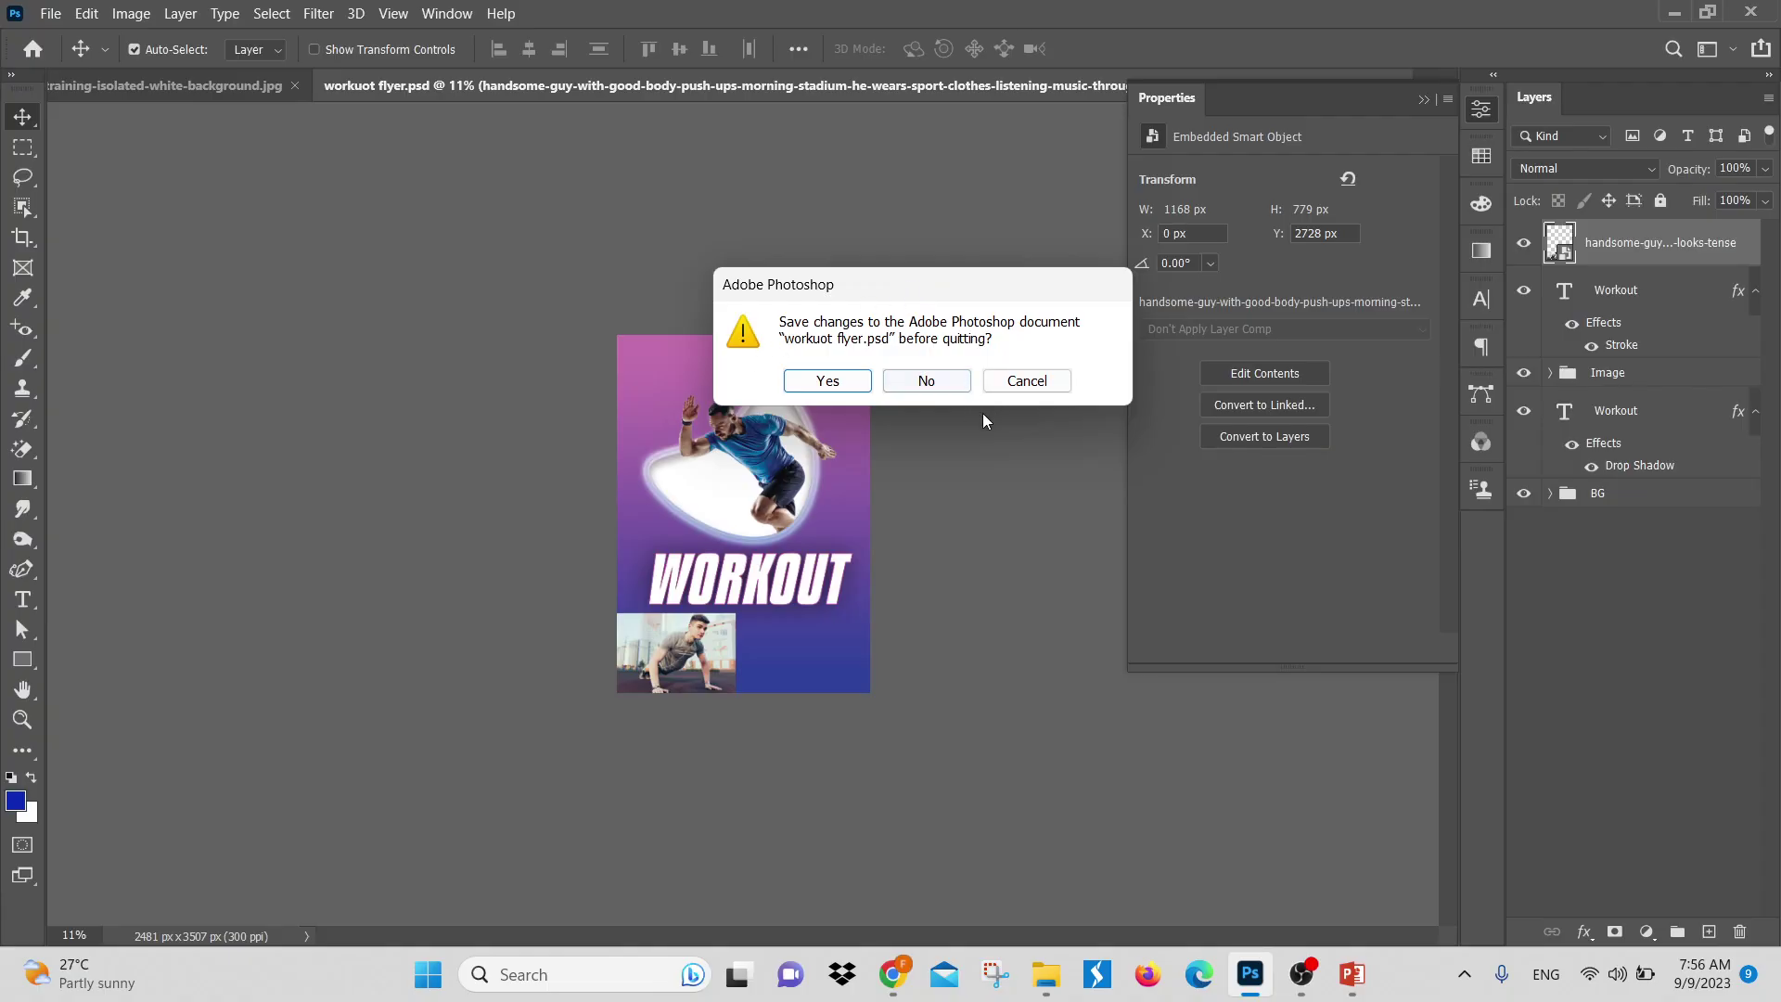
click(928, 381)
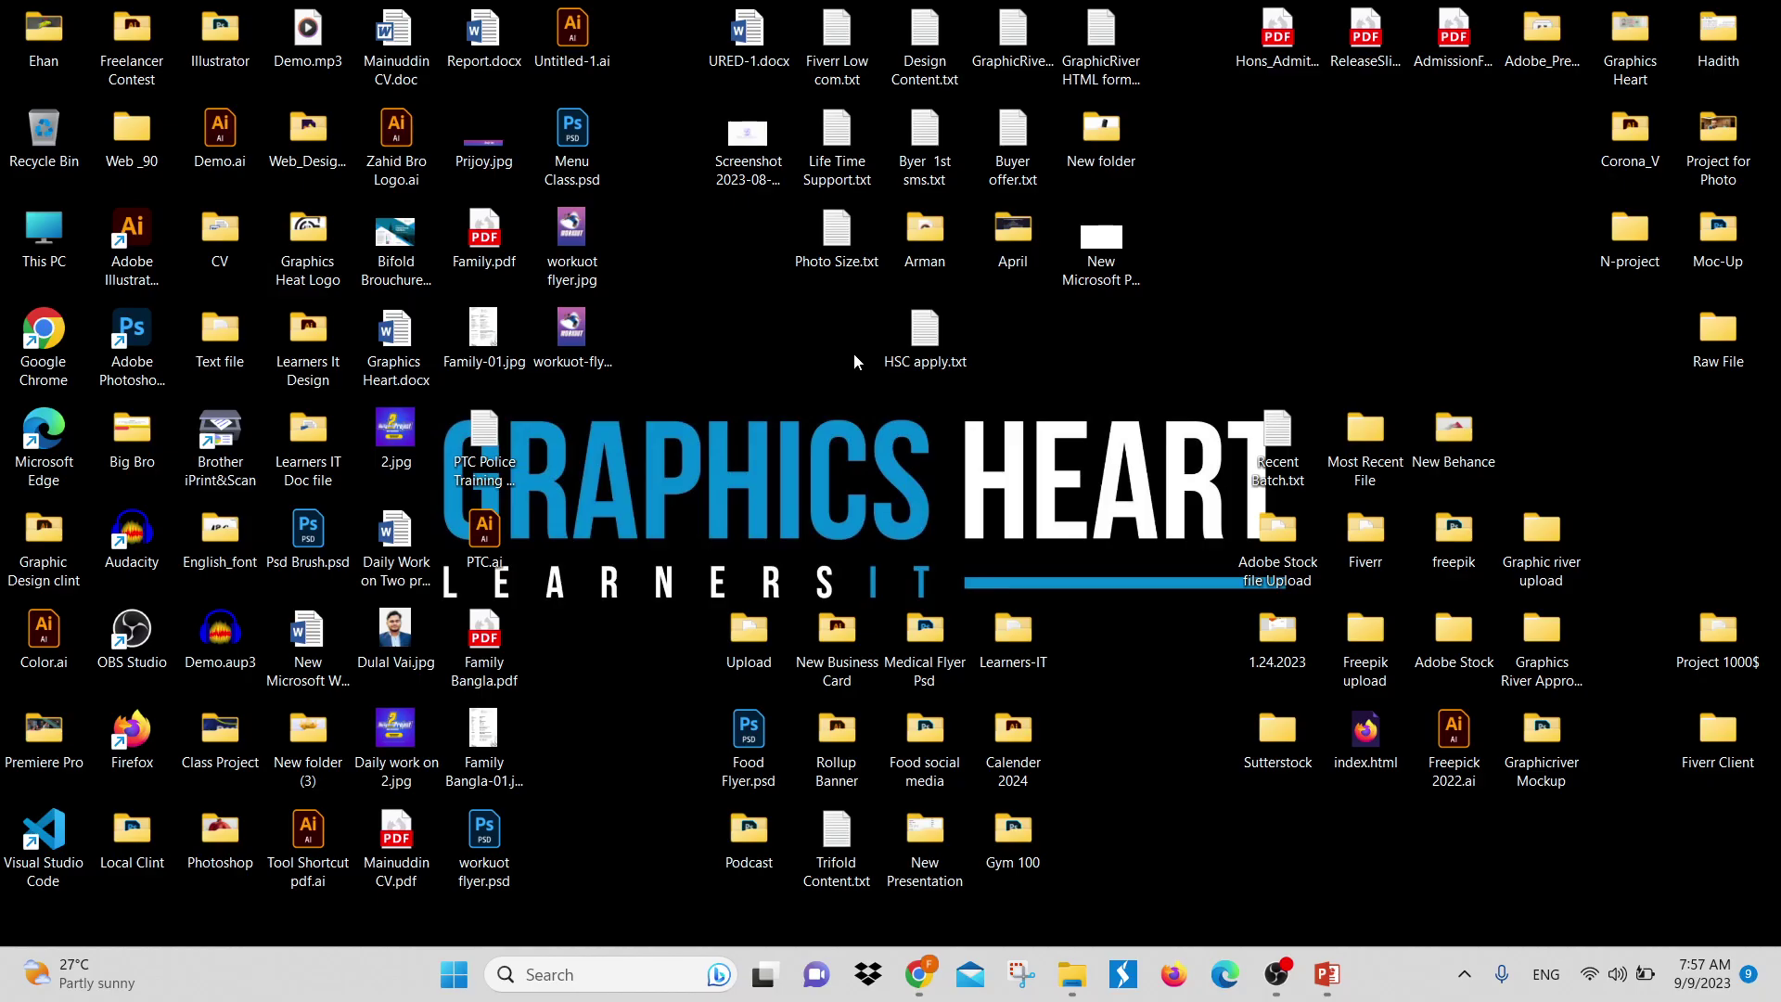
Relaunch Photoshop from the desktop and open the air-caucasian male athlete runner photo
double_click(139, 348)
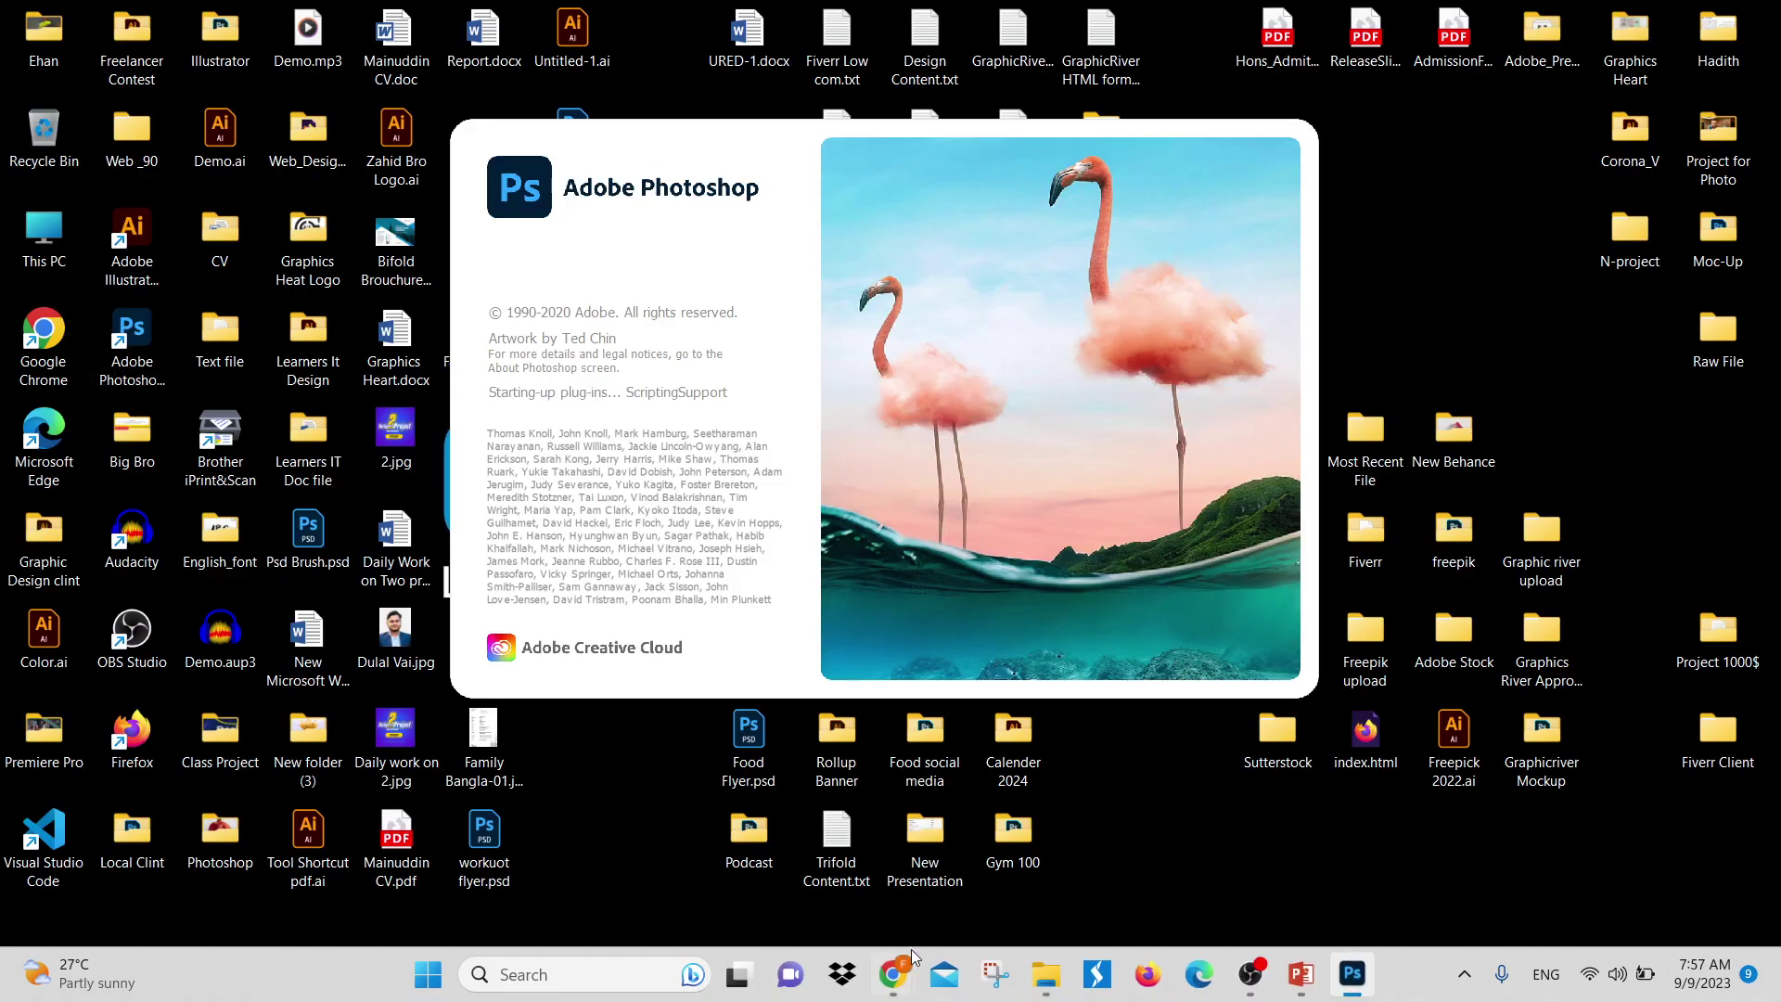
mouse_move(909, 963)
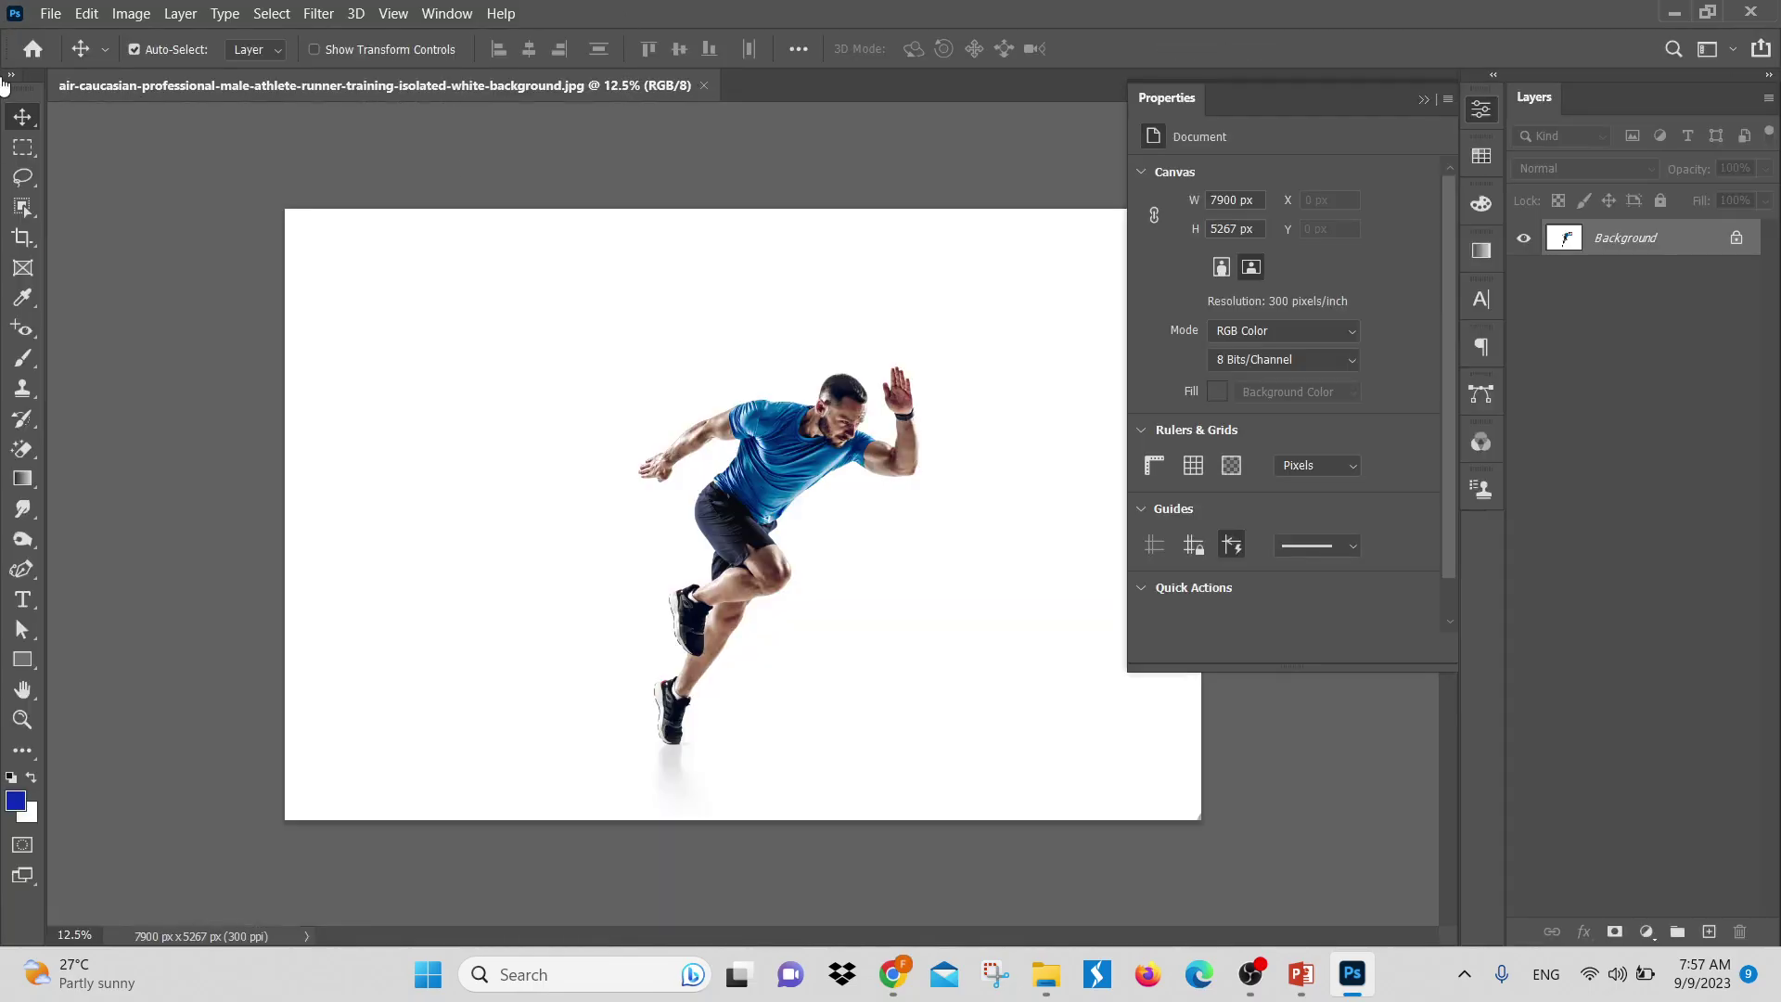
click(52, 17)
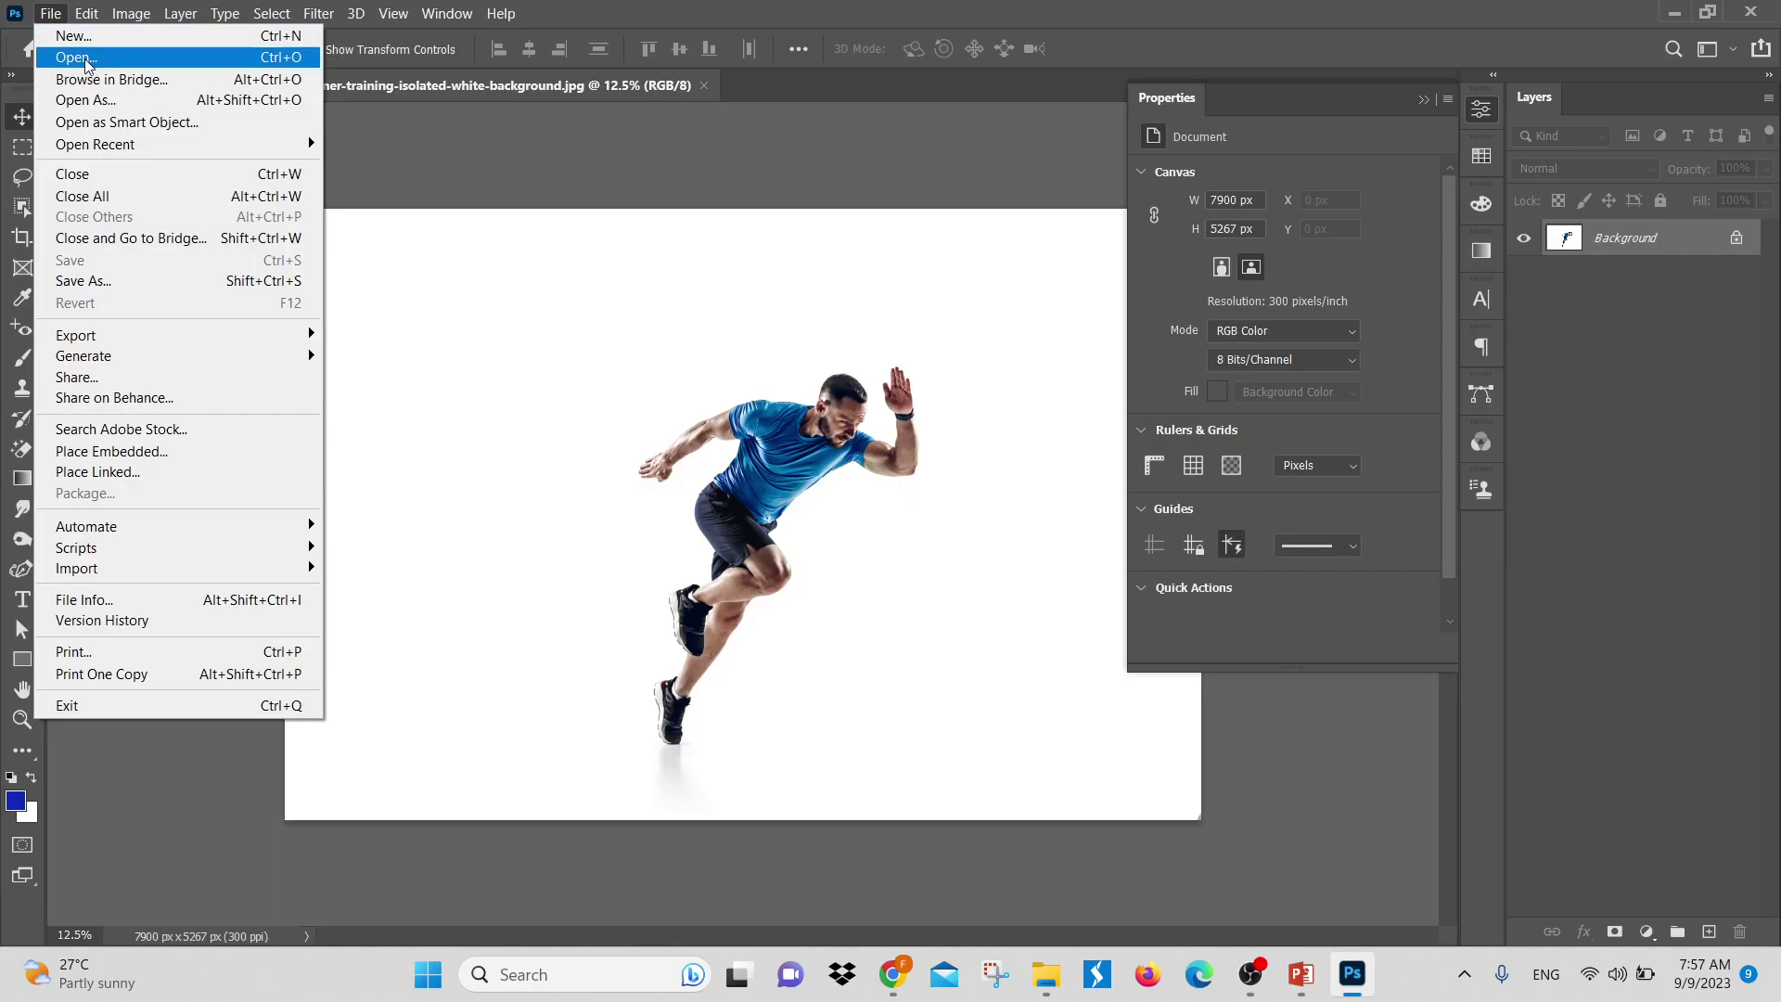
mouse_move(97, 151)
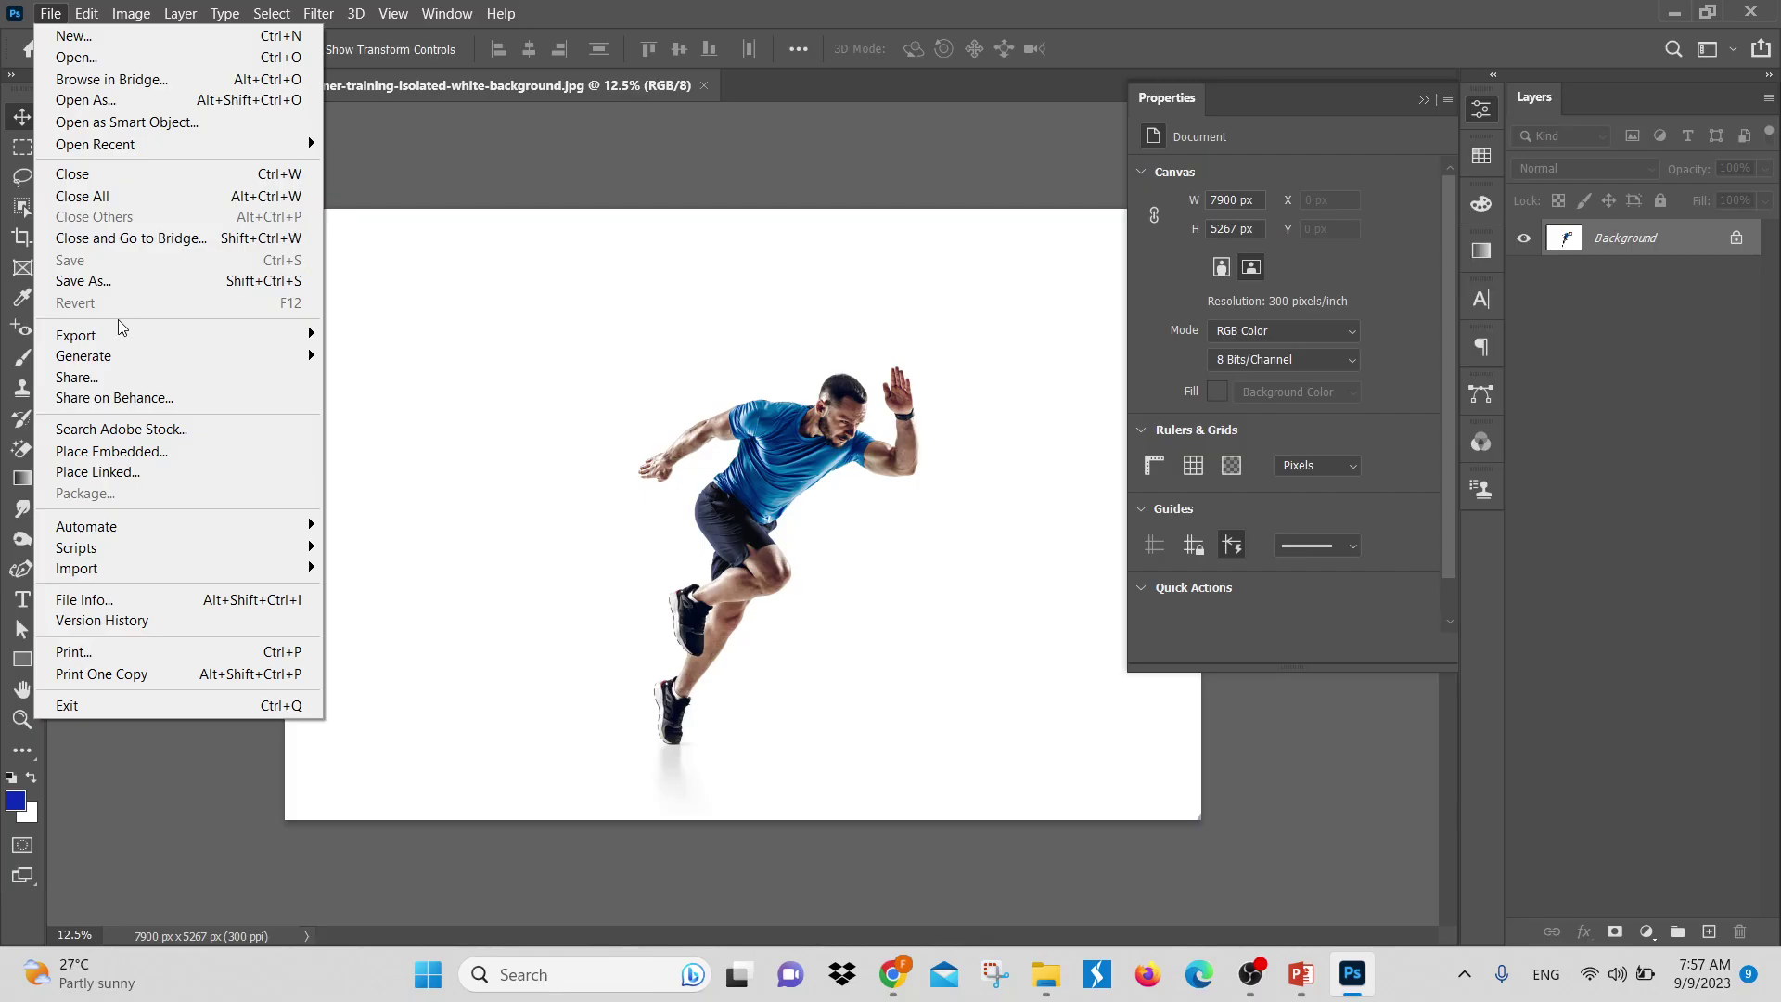
mouse_move(128, 346)
click(495, 408)
click(84, 16)
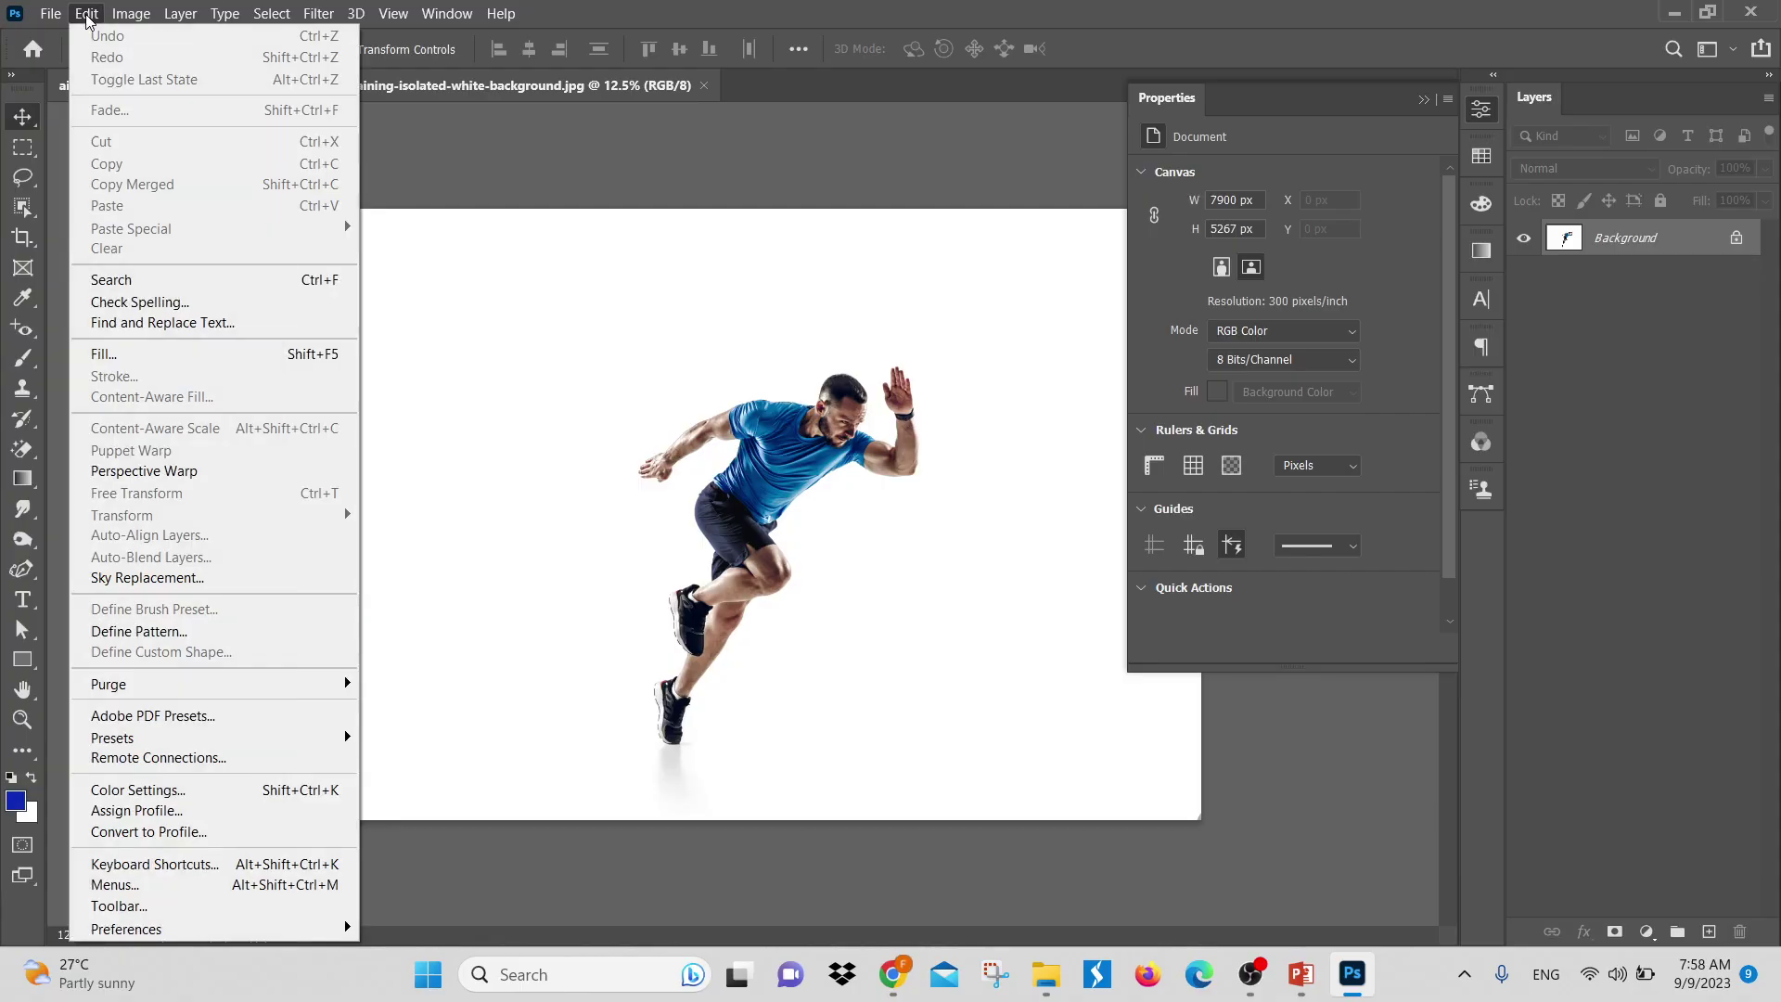
click(543, 326)
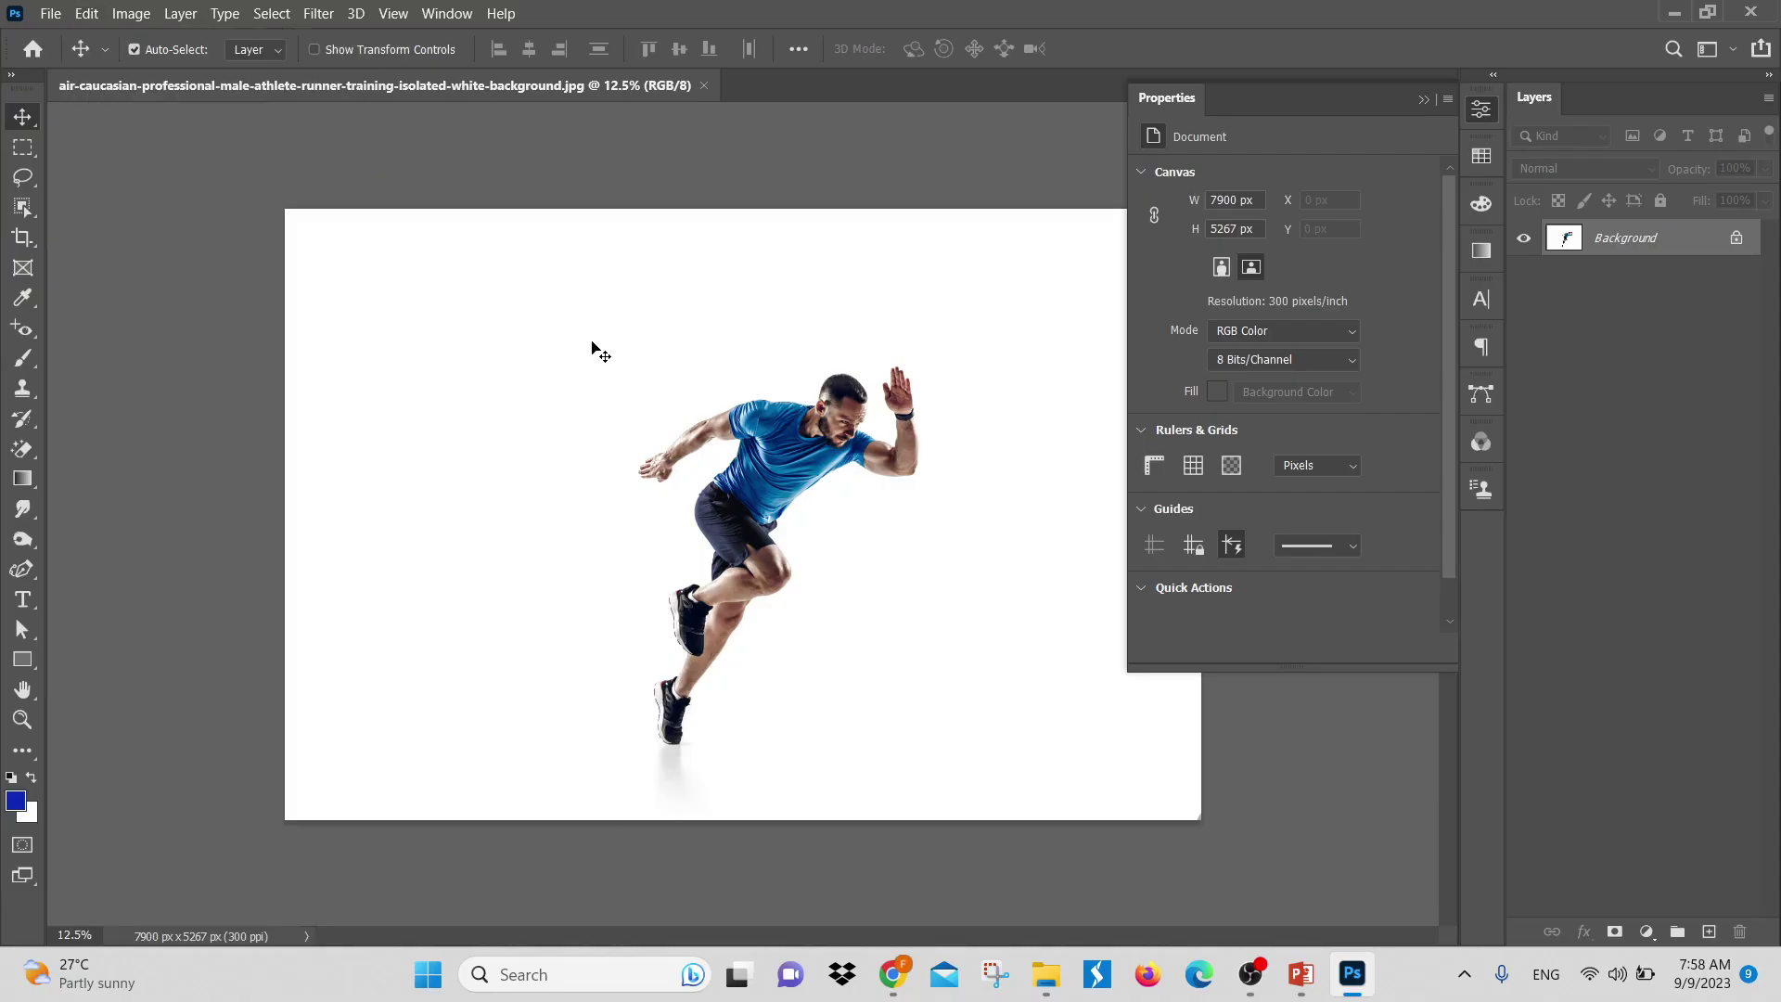
Draw a rectangular marquee selection of about 3973 × 4081 px around the whole runner
scroll(761, 478, down, 2)
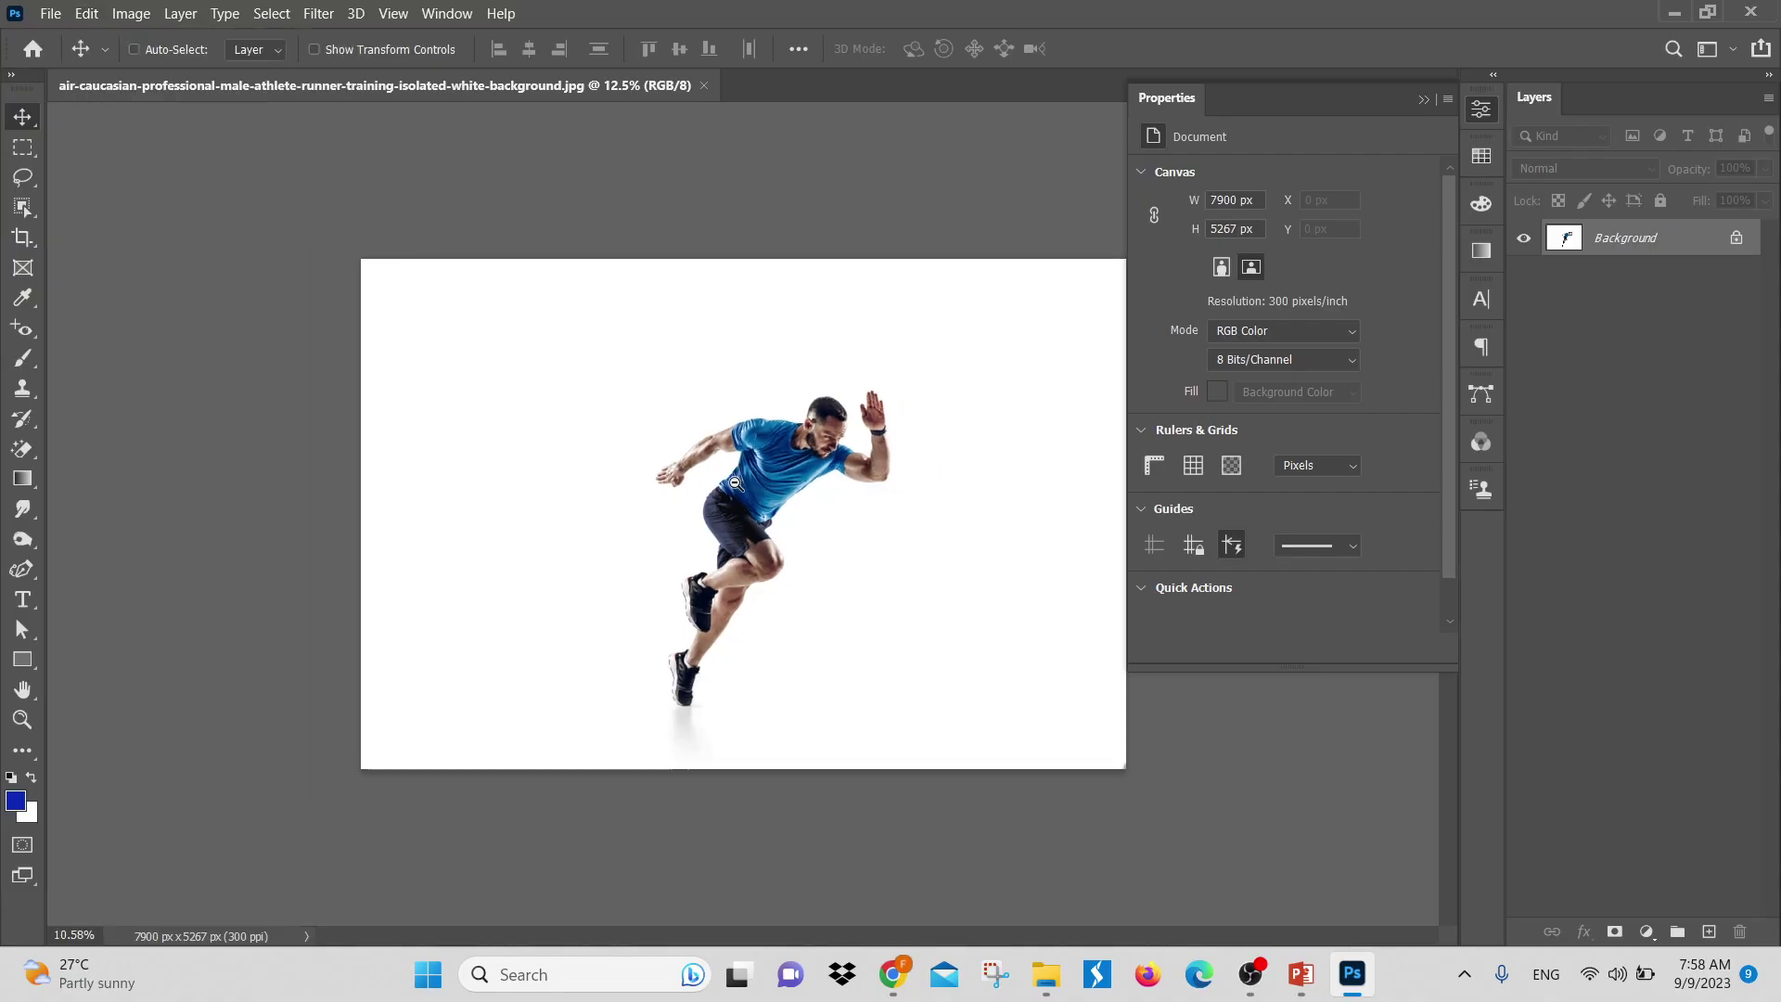
scroll(930, 498, up, 4)
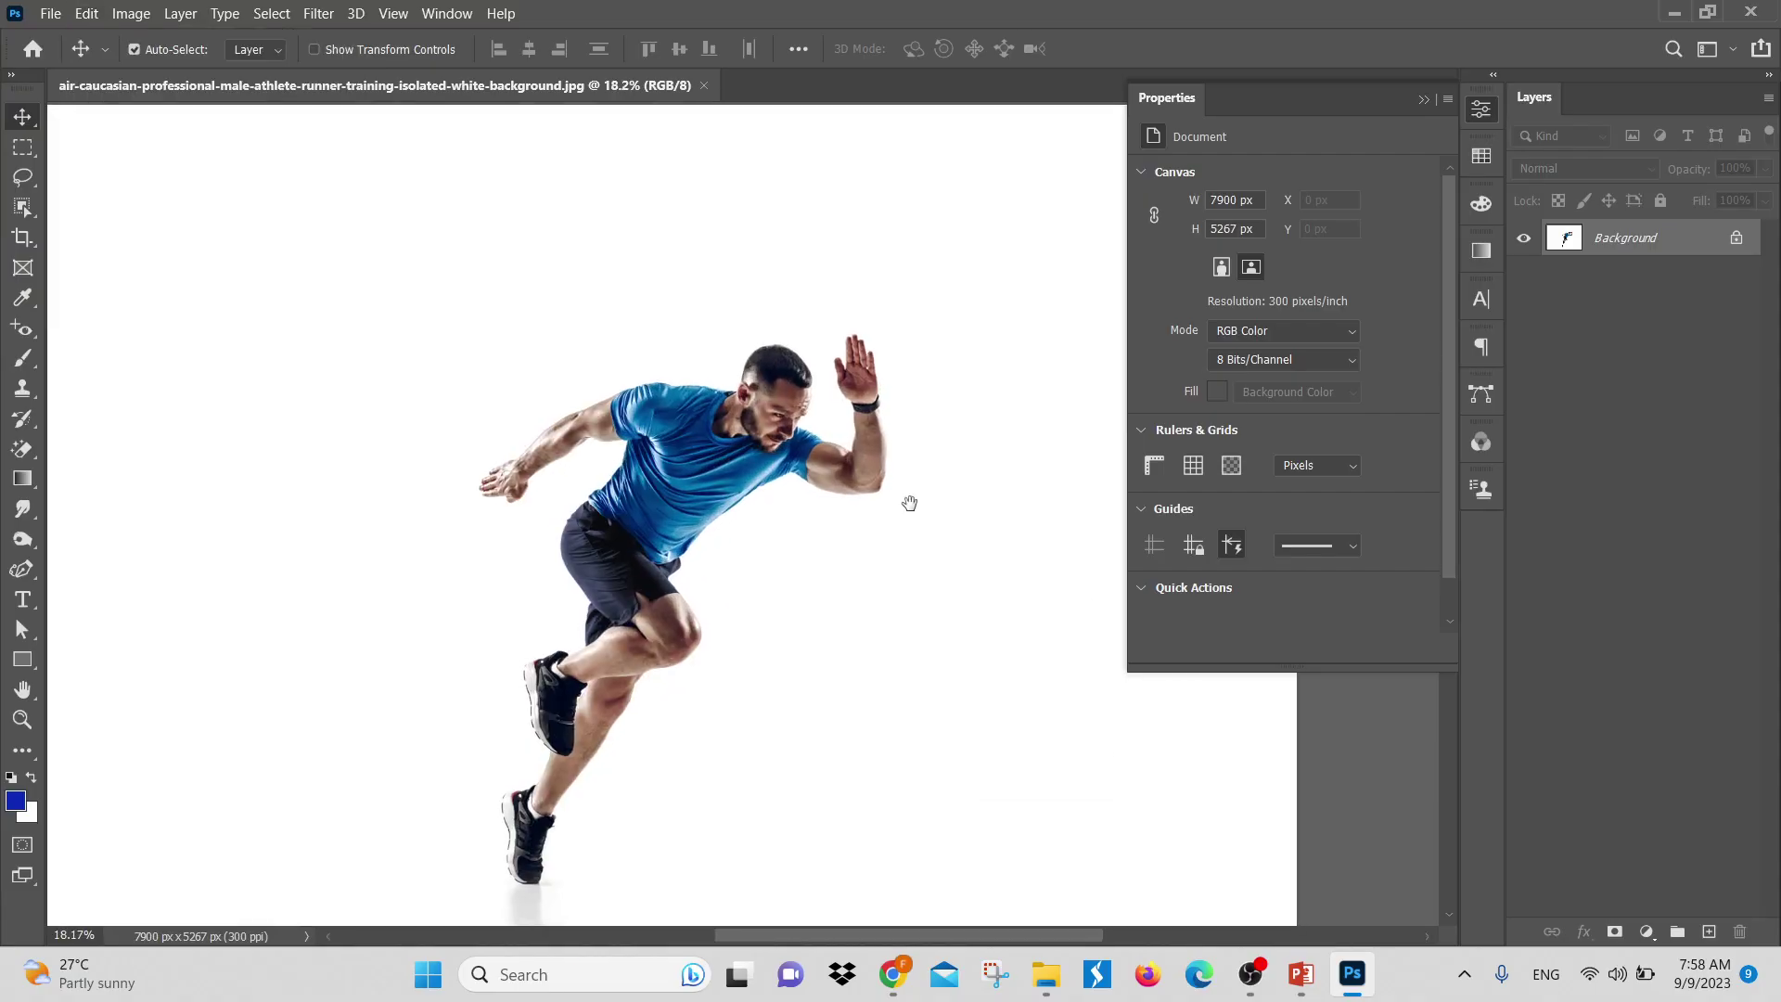
drag(787, 403, 804, 393)
click(22, 147)
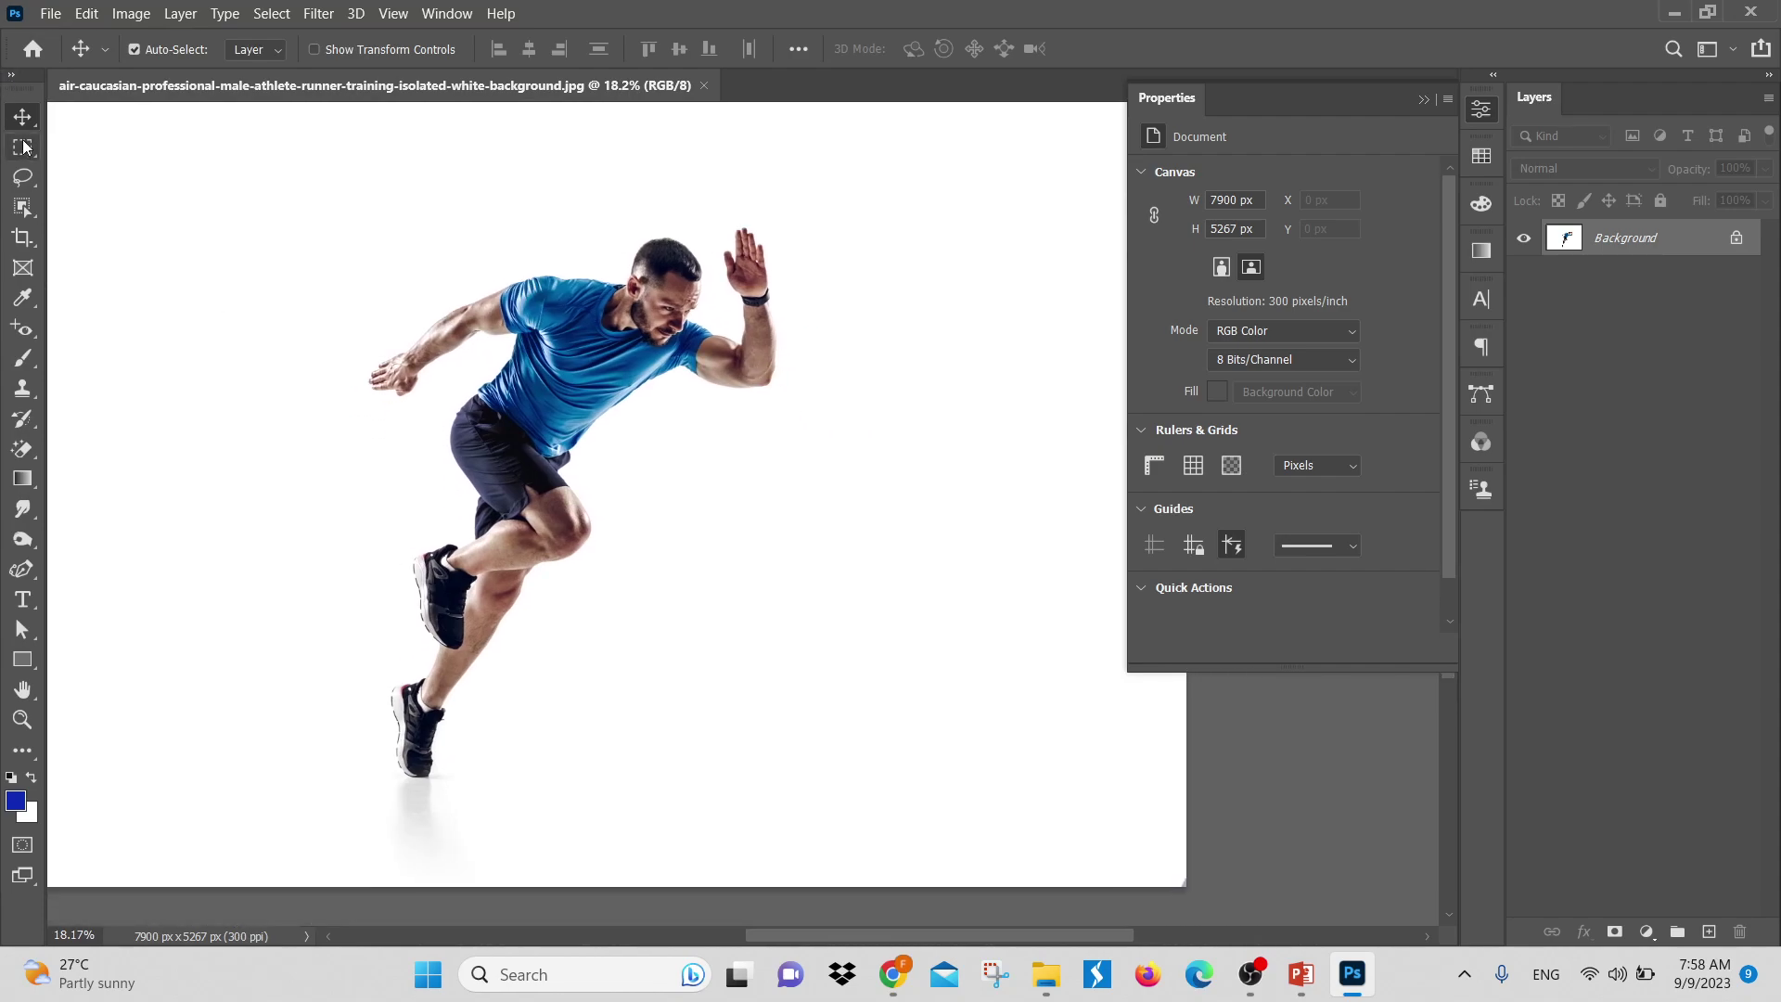
drag(177, 160, 862, 796)
click(688, 571)
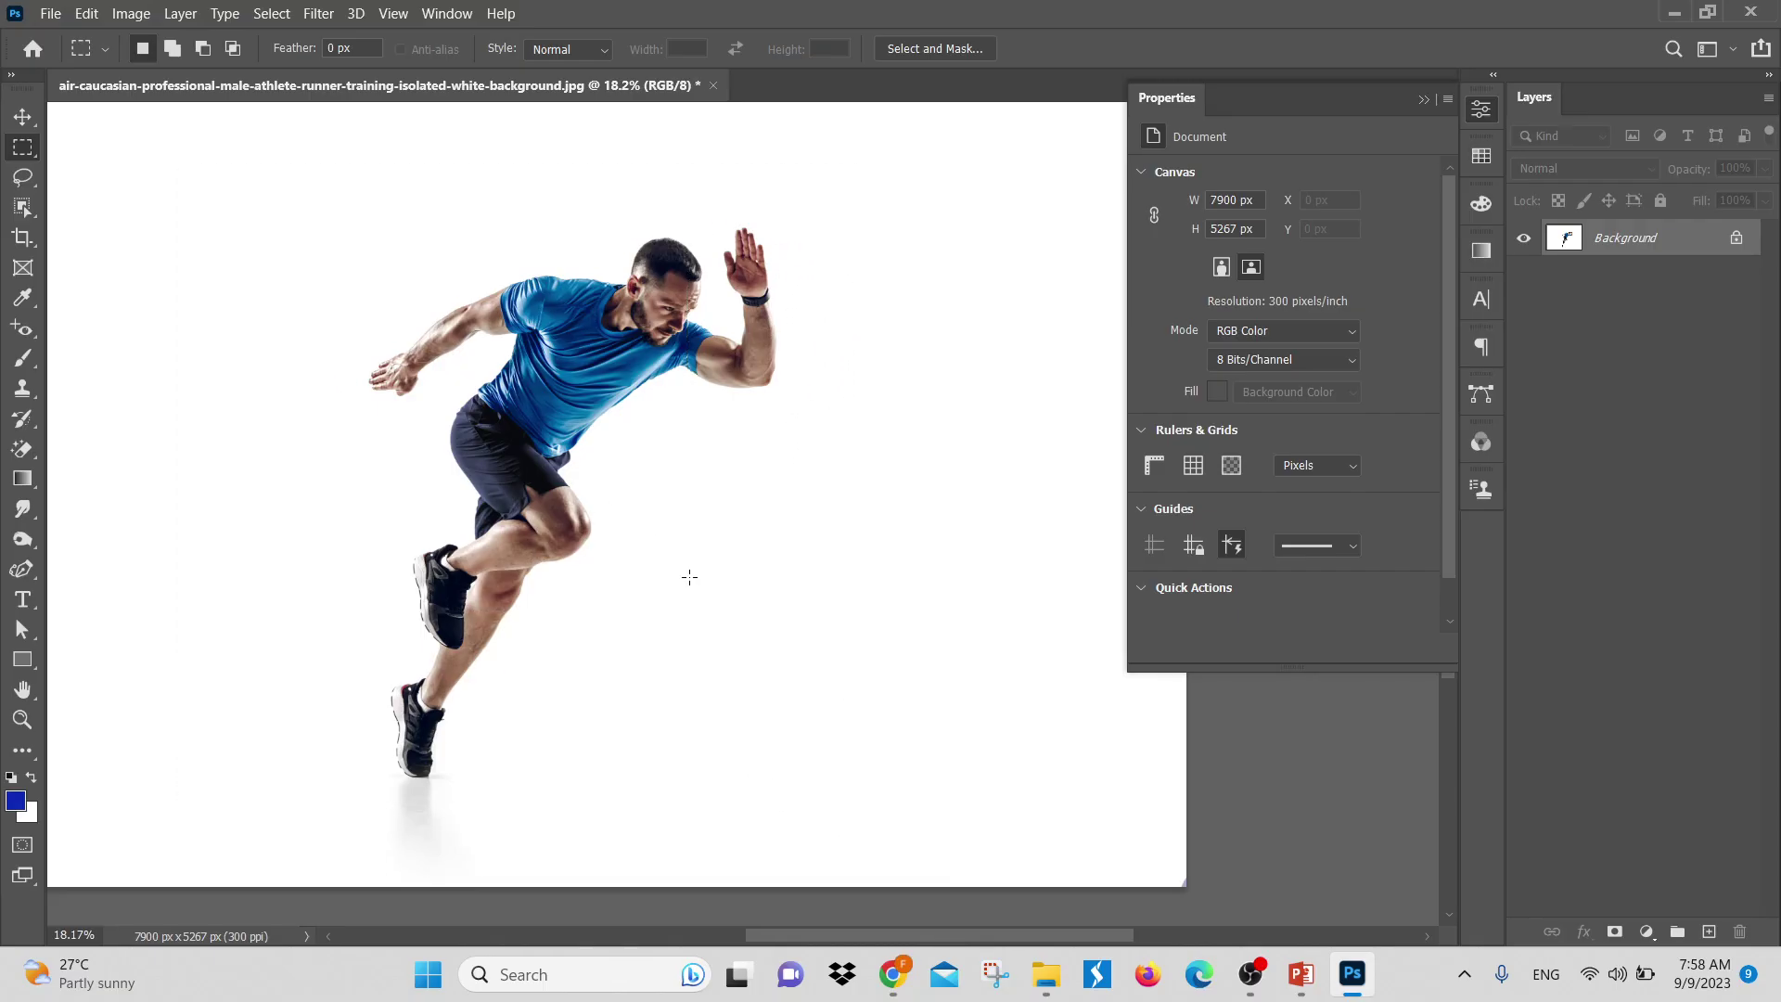
drag(184, 128, 856, 819)
Copy the selected runner area to a new layer and undo the Layer Via Copy
key(ctrl+j)
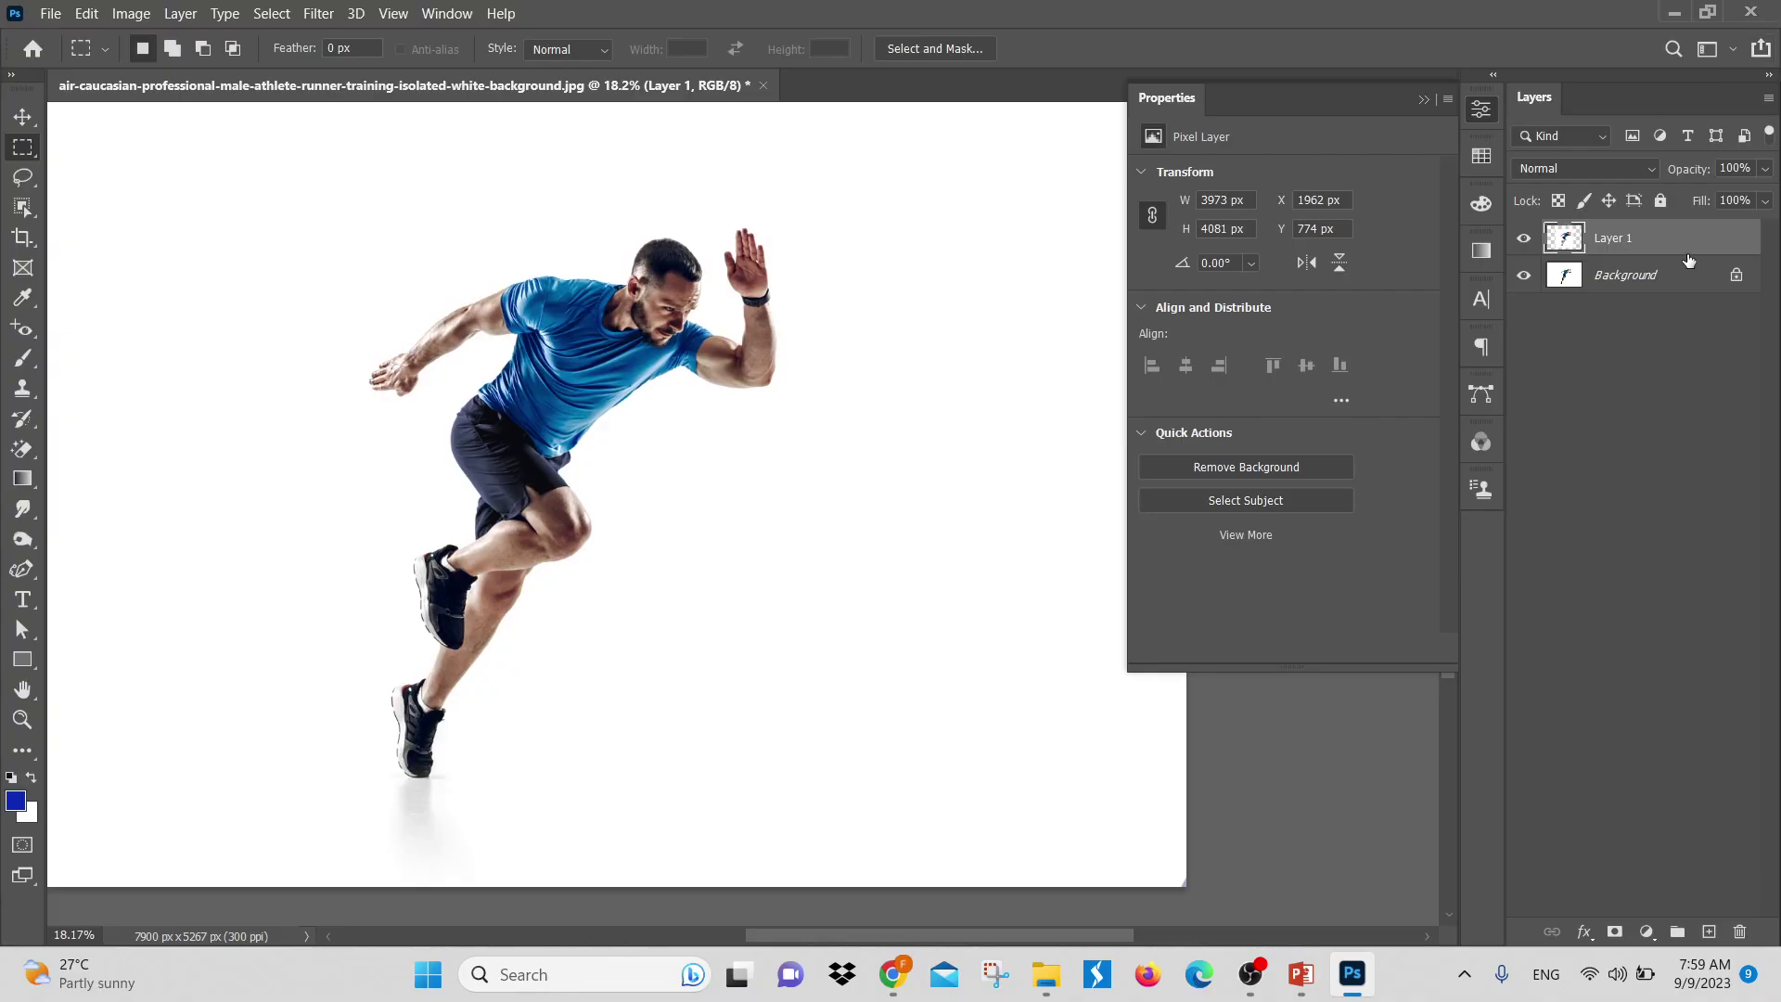
click(86, 13)
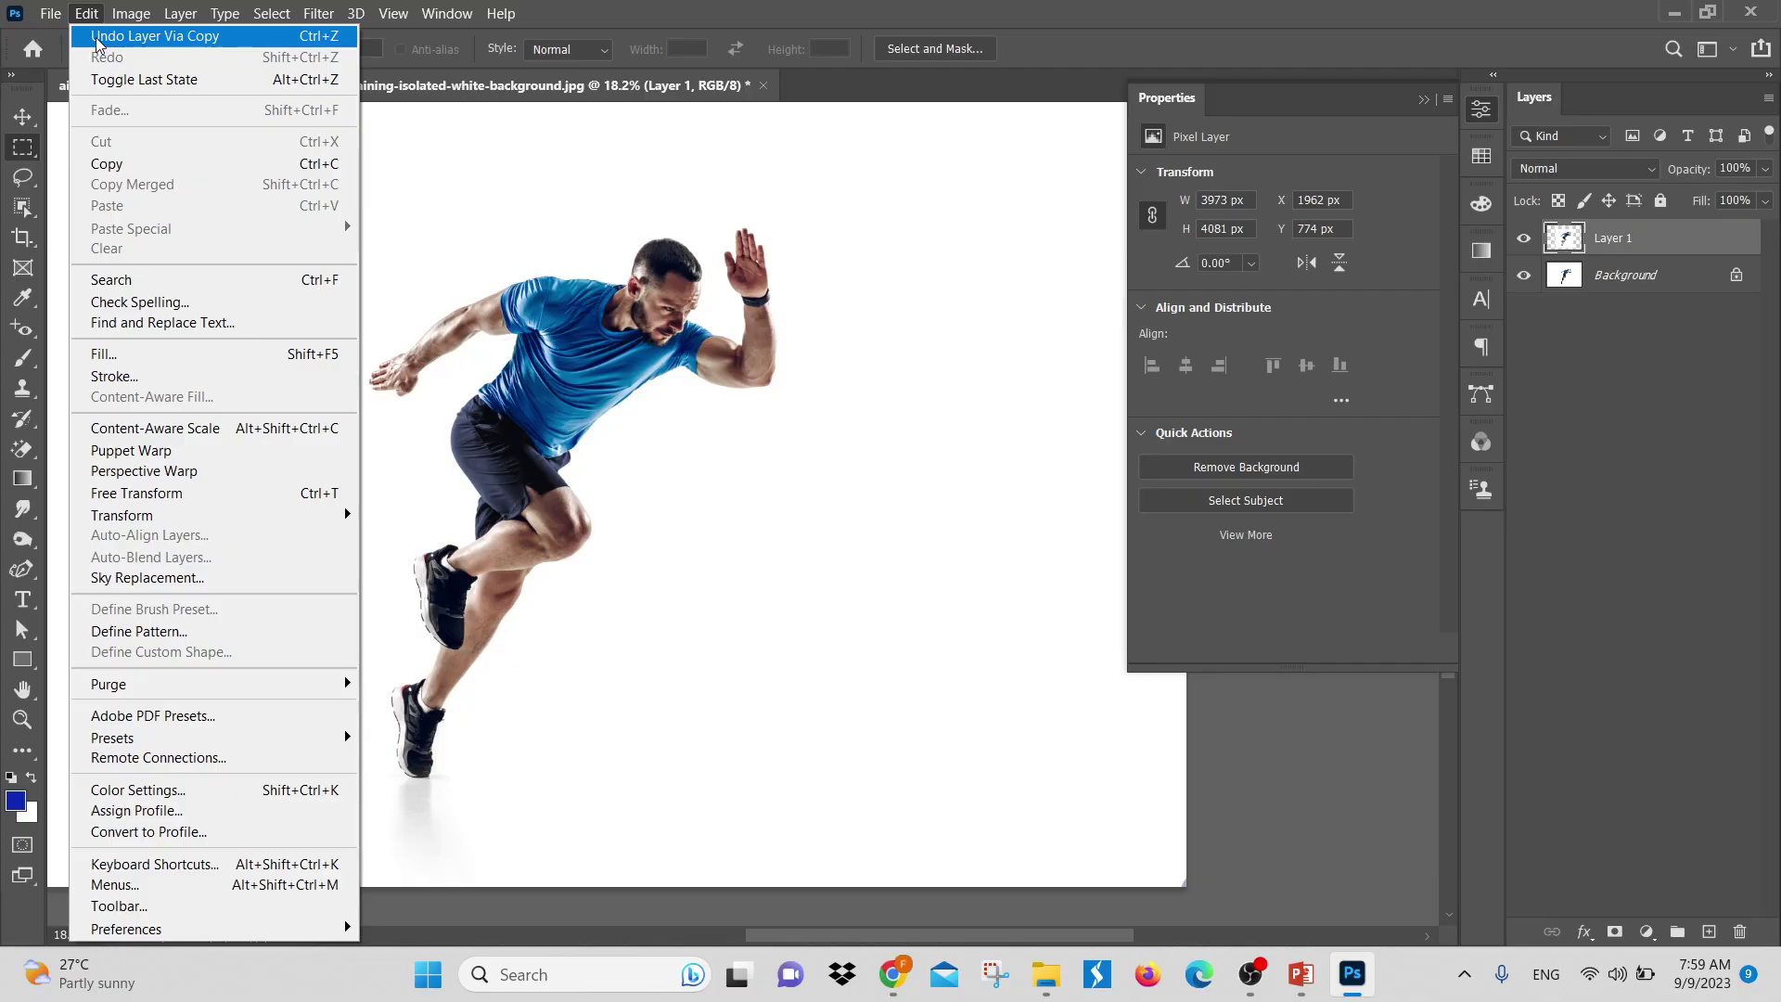
click(99, 42)
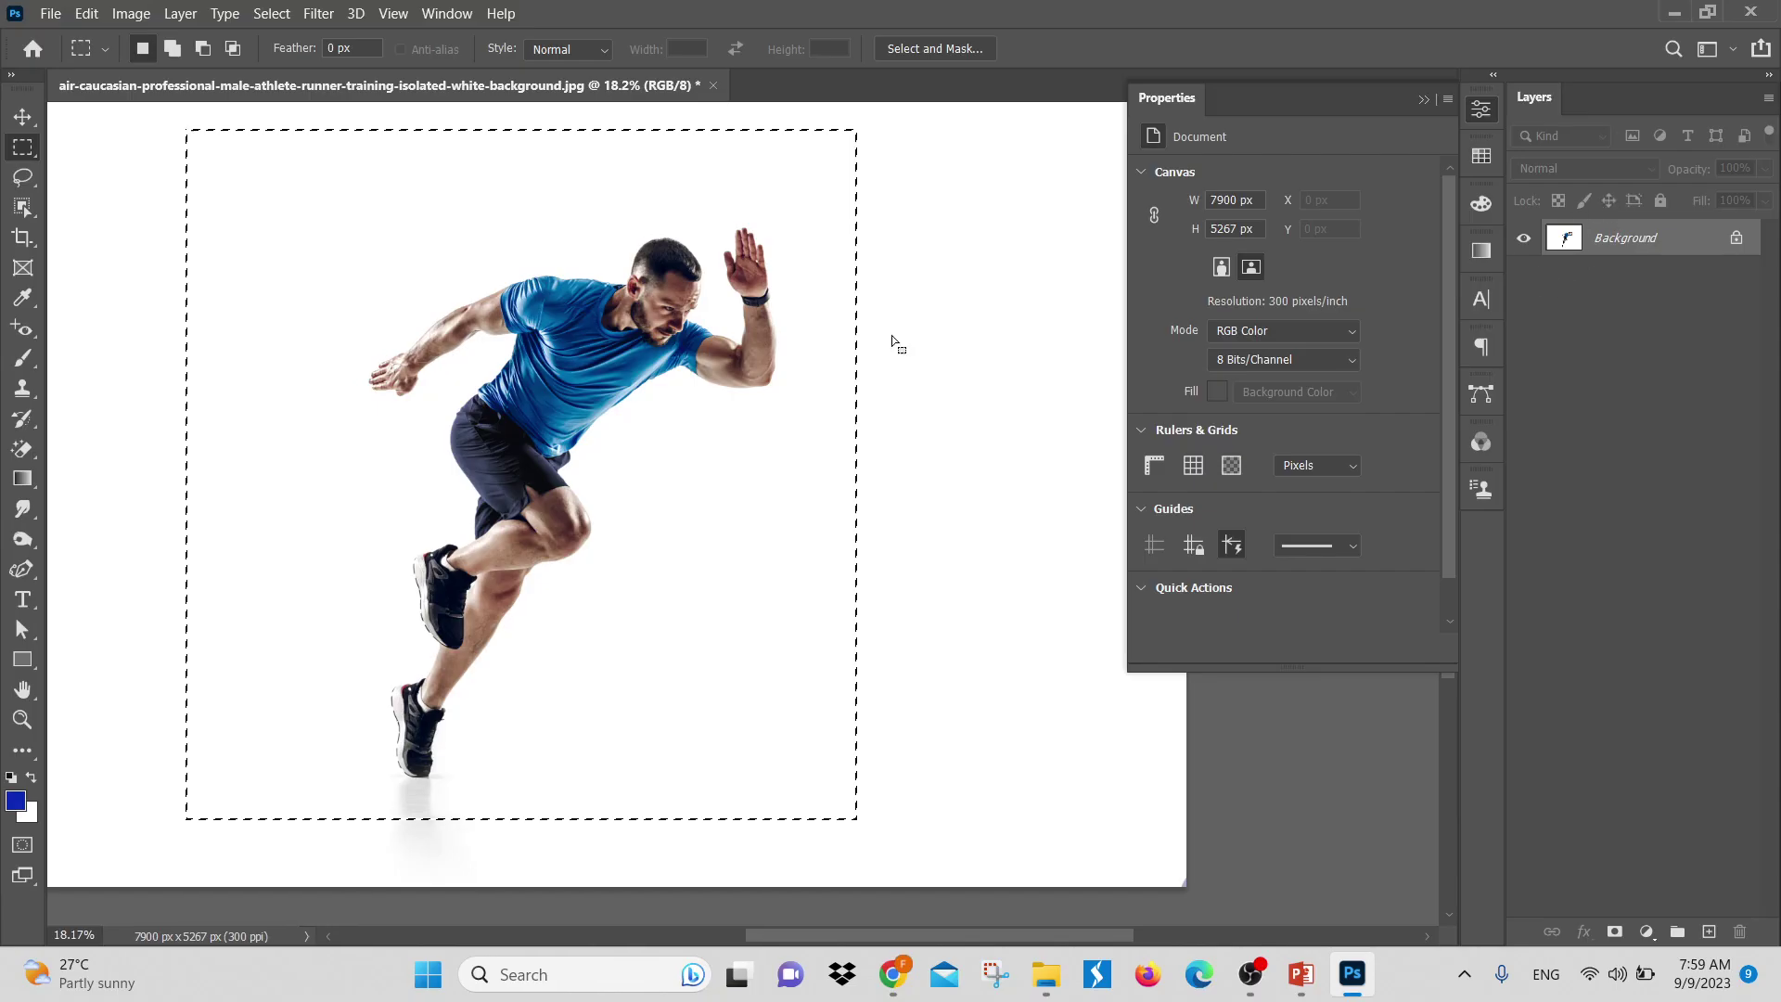
Redo the Layer Via Copy so the selected runner area is on its own layer again
click(89, 13)
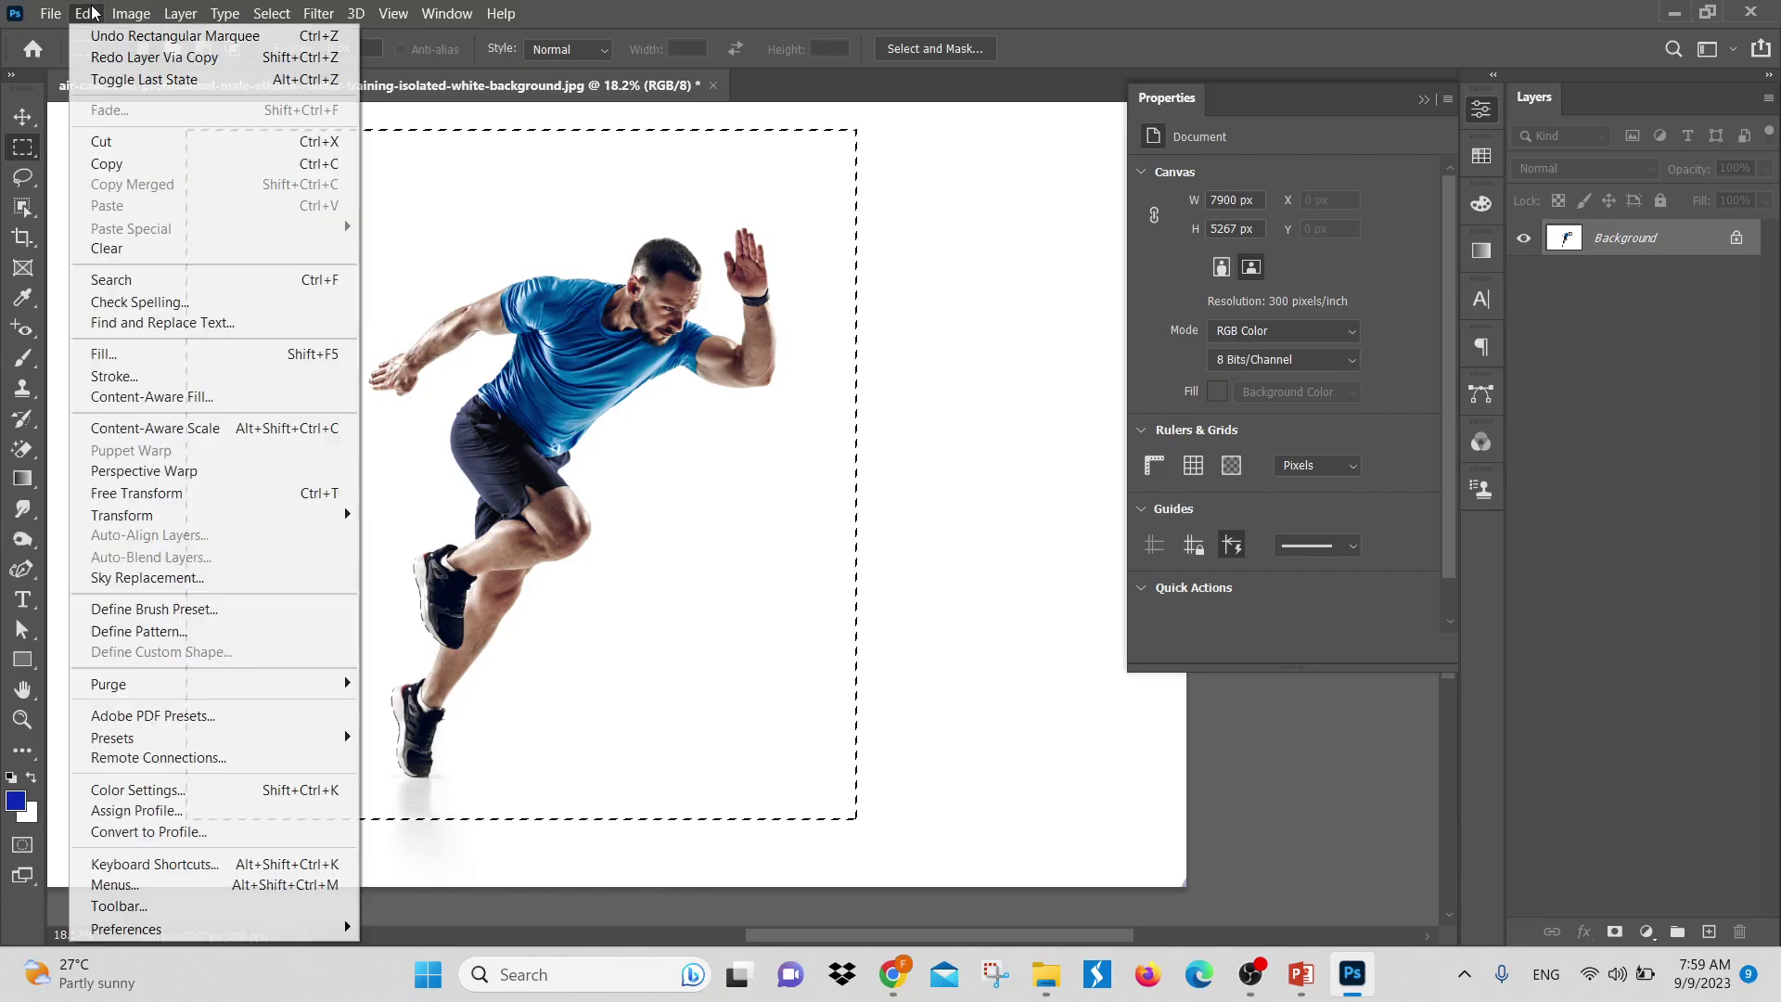
click(96, 59)
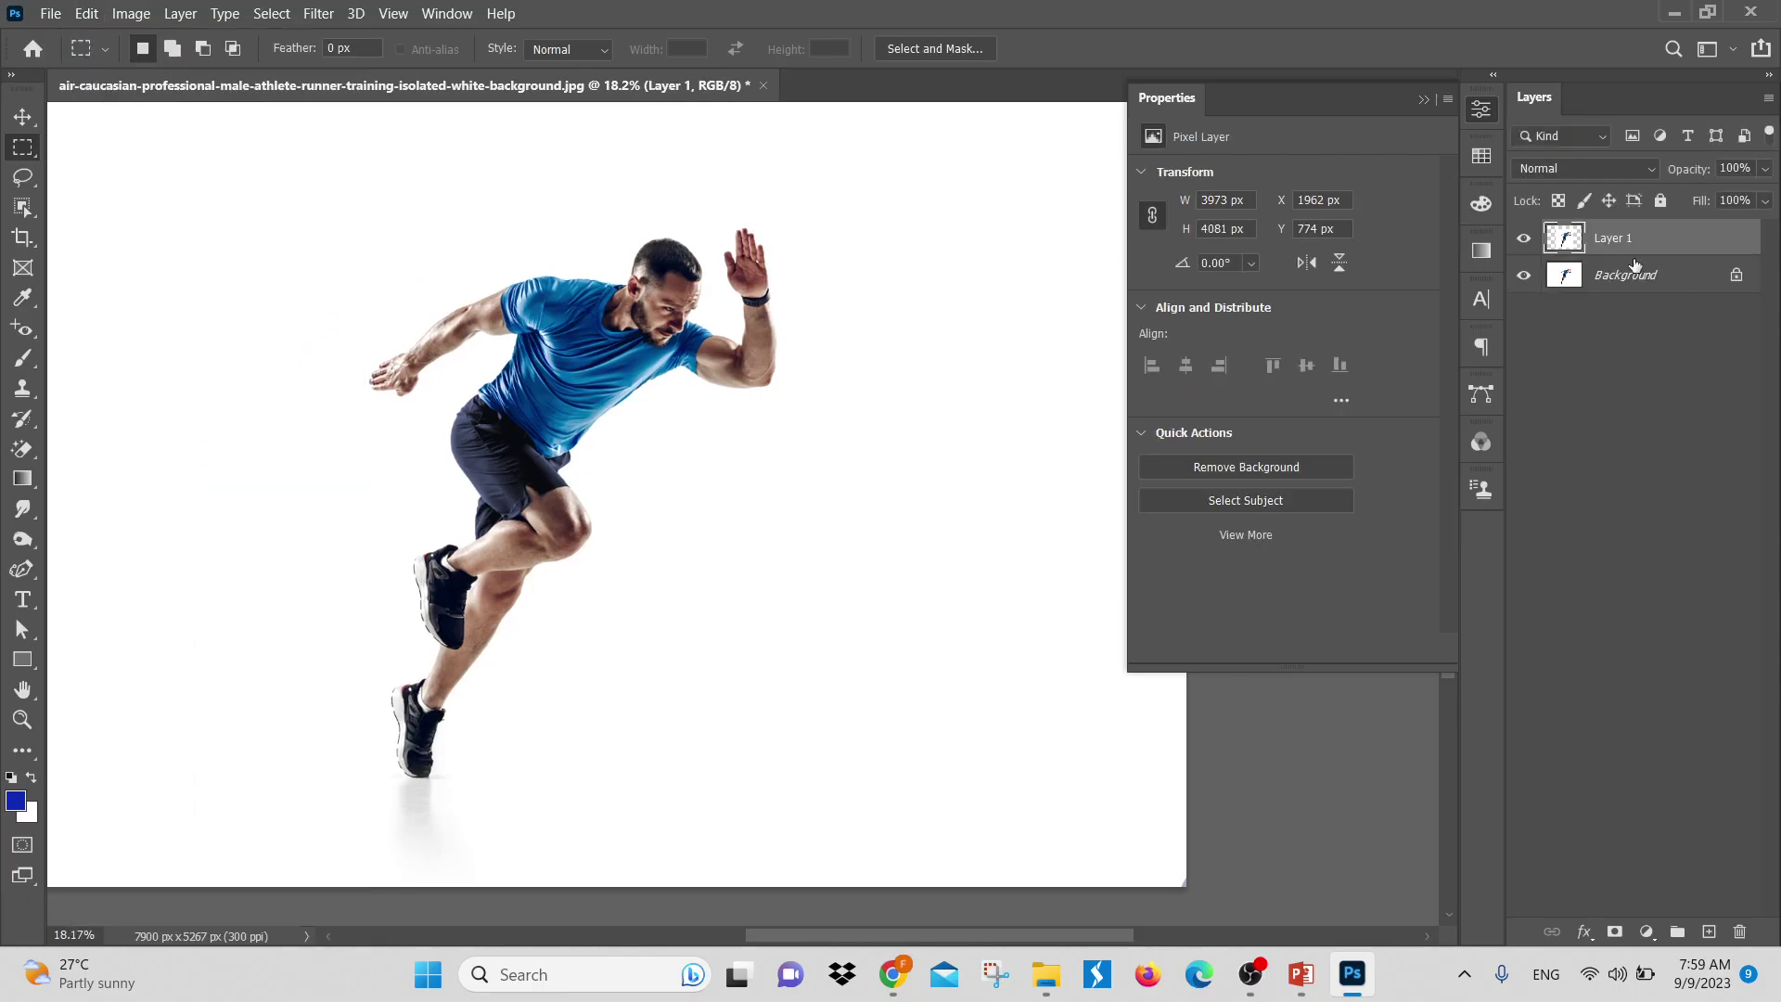
click(86, 15)
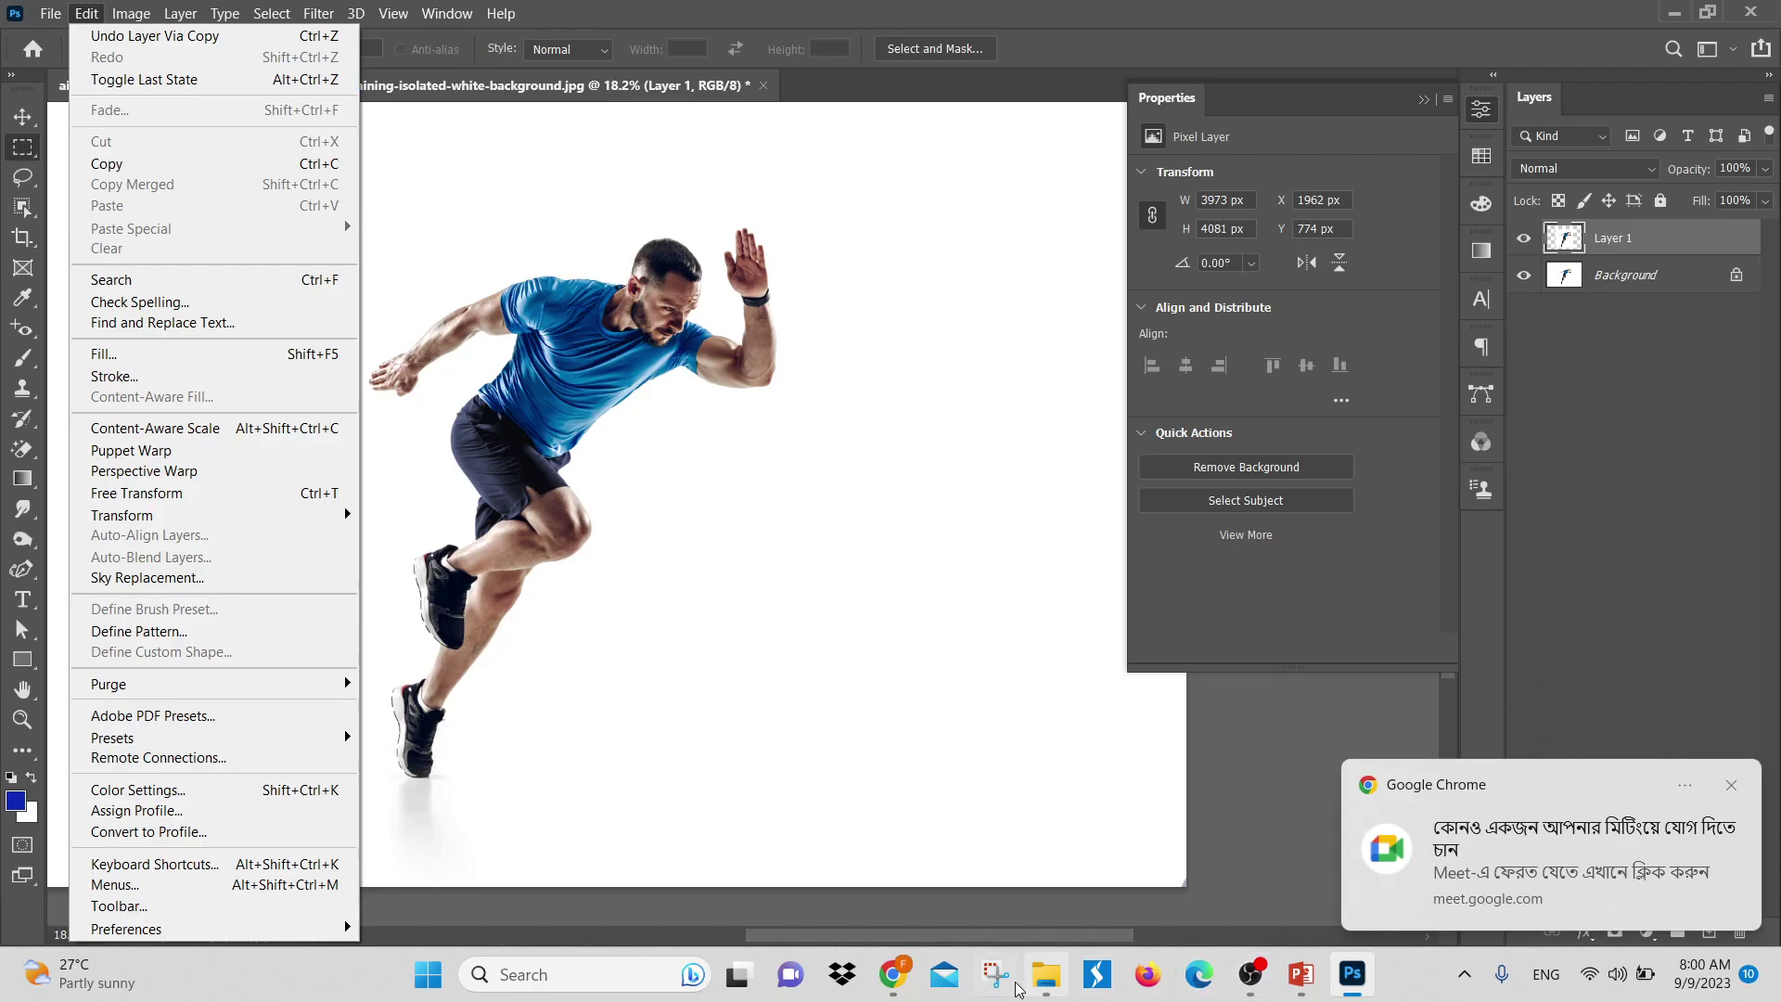
Switch to Google Meet in Chrome, admit the waiting participant to the call, and return to Photoshop
click(893, 972)
click(767, 853)
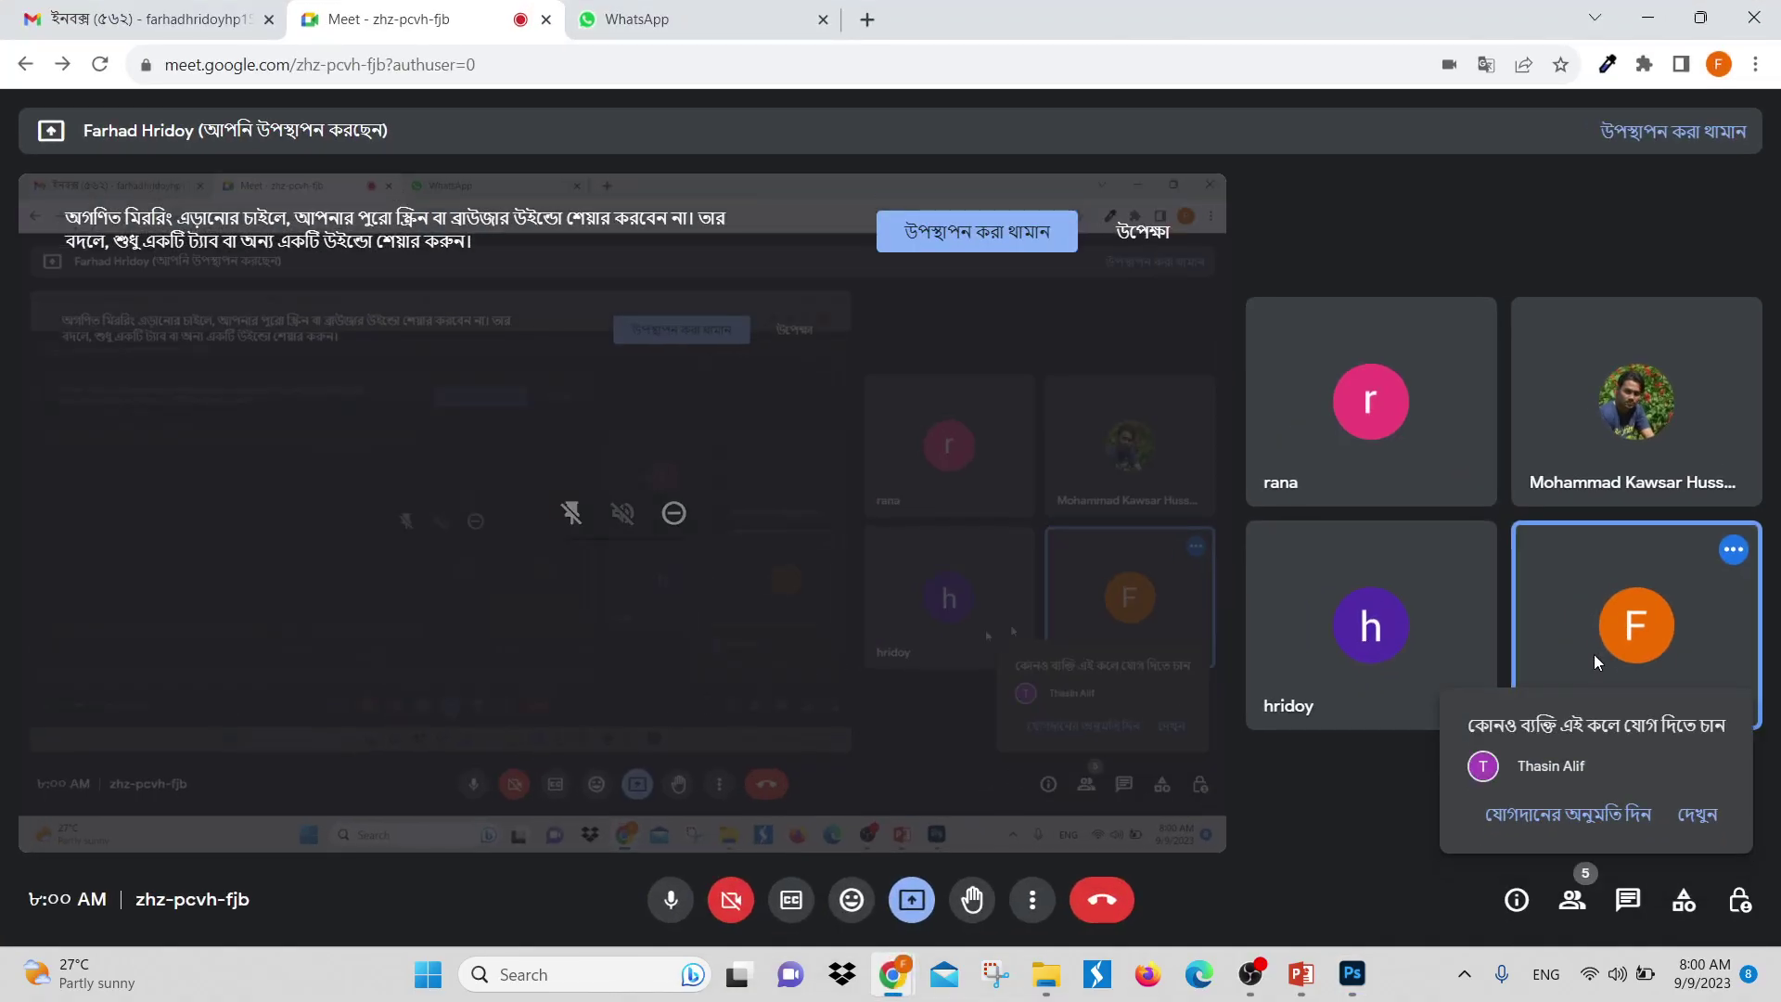
click(1634, 818)
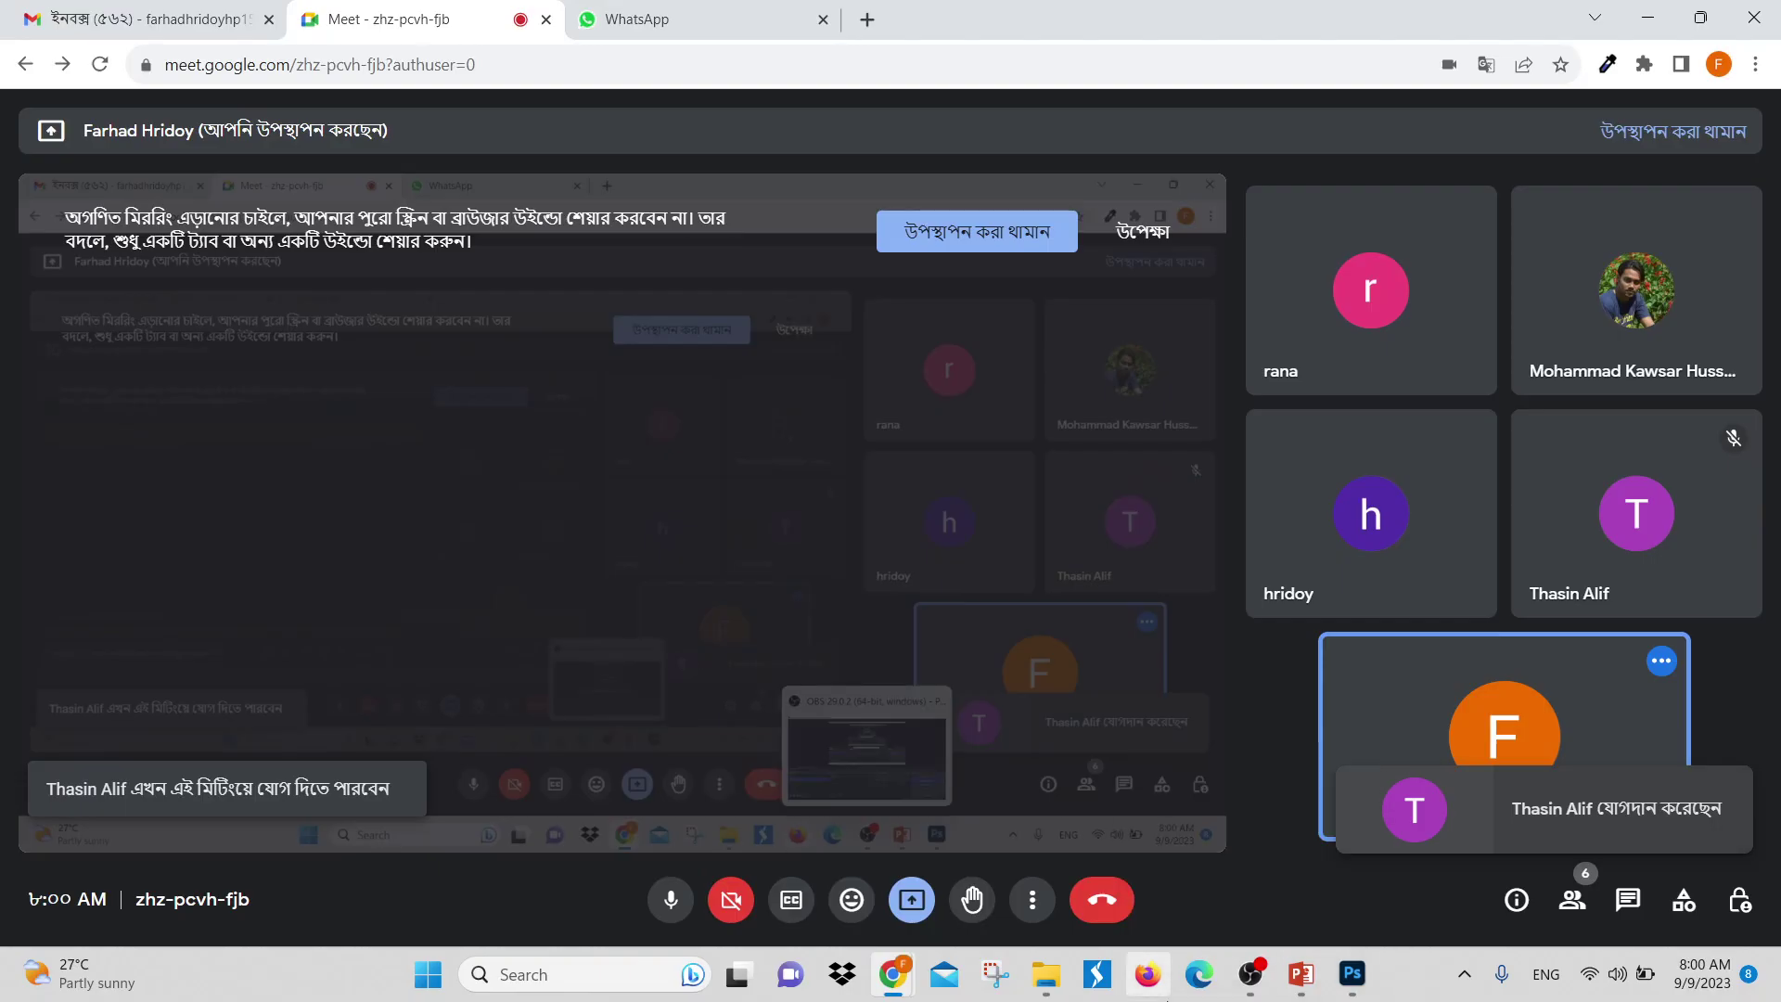
click(1352, 974)
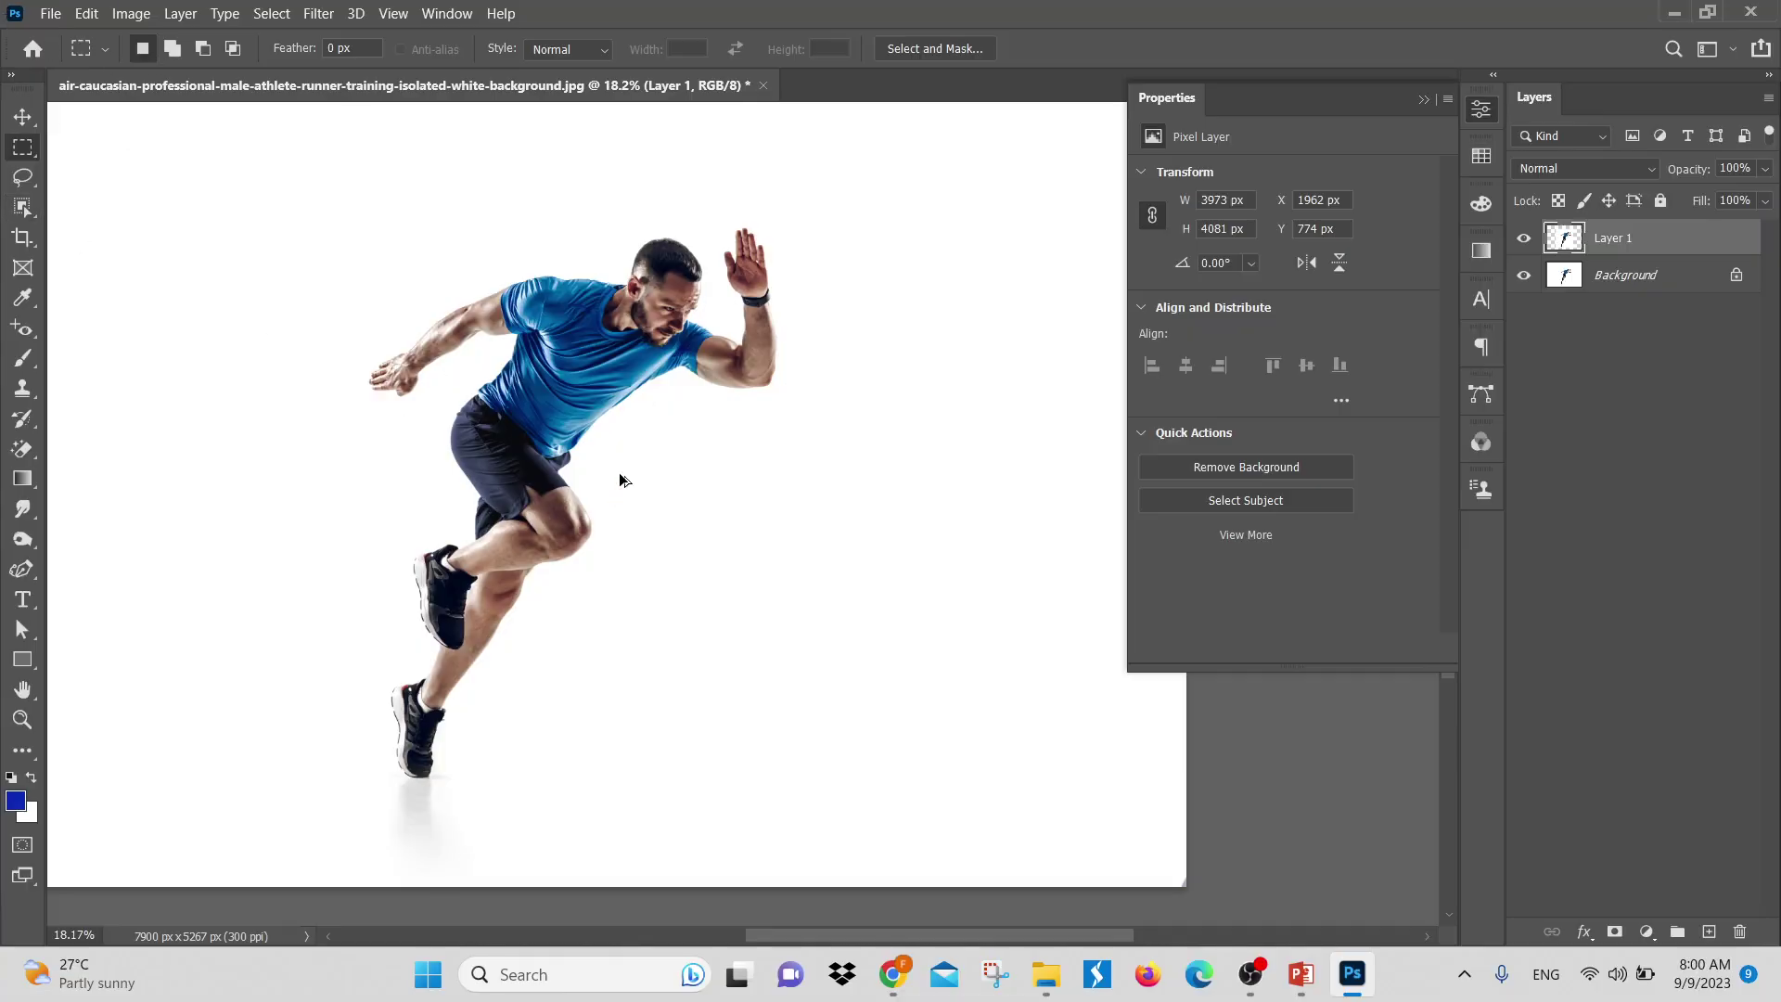
Move the copied runner layer to the canvas's lower-left corner, at about X -1044 px, Y 1775 px
drag(620, 471, 521, 471)
click(22, 116)
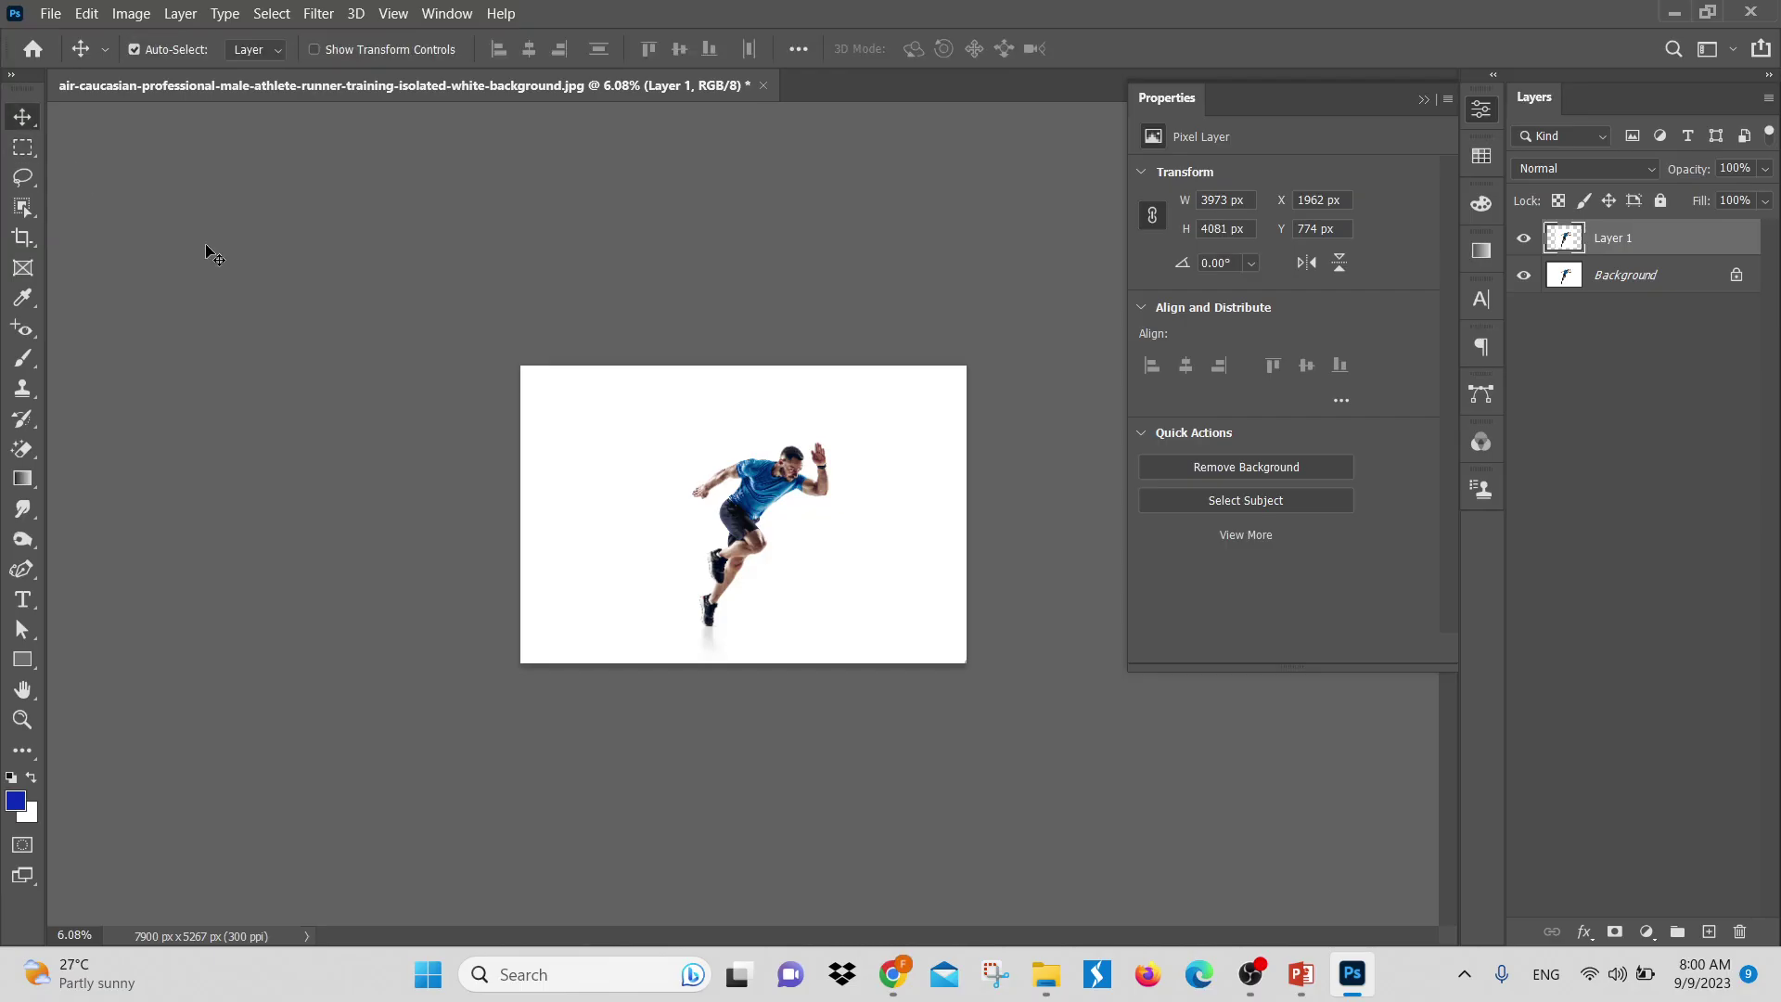
drag(727, 526, 759, 566)
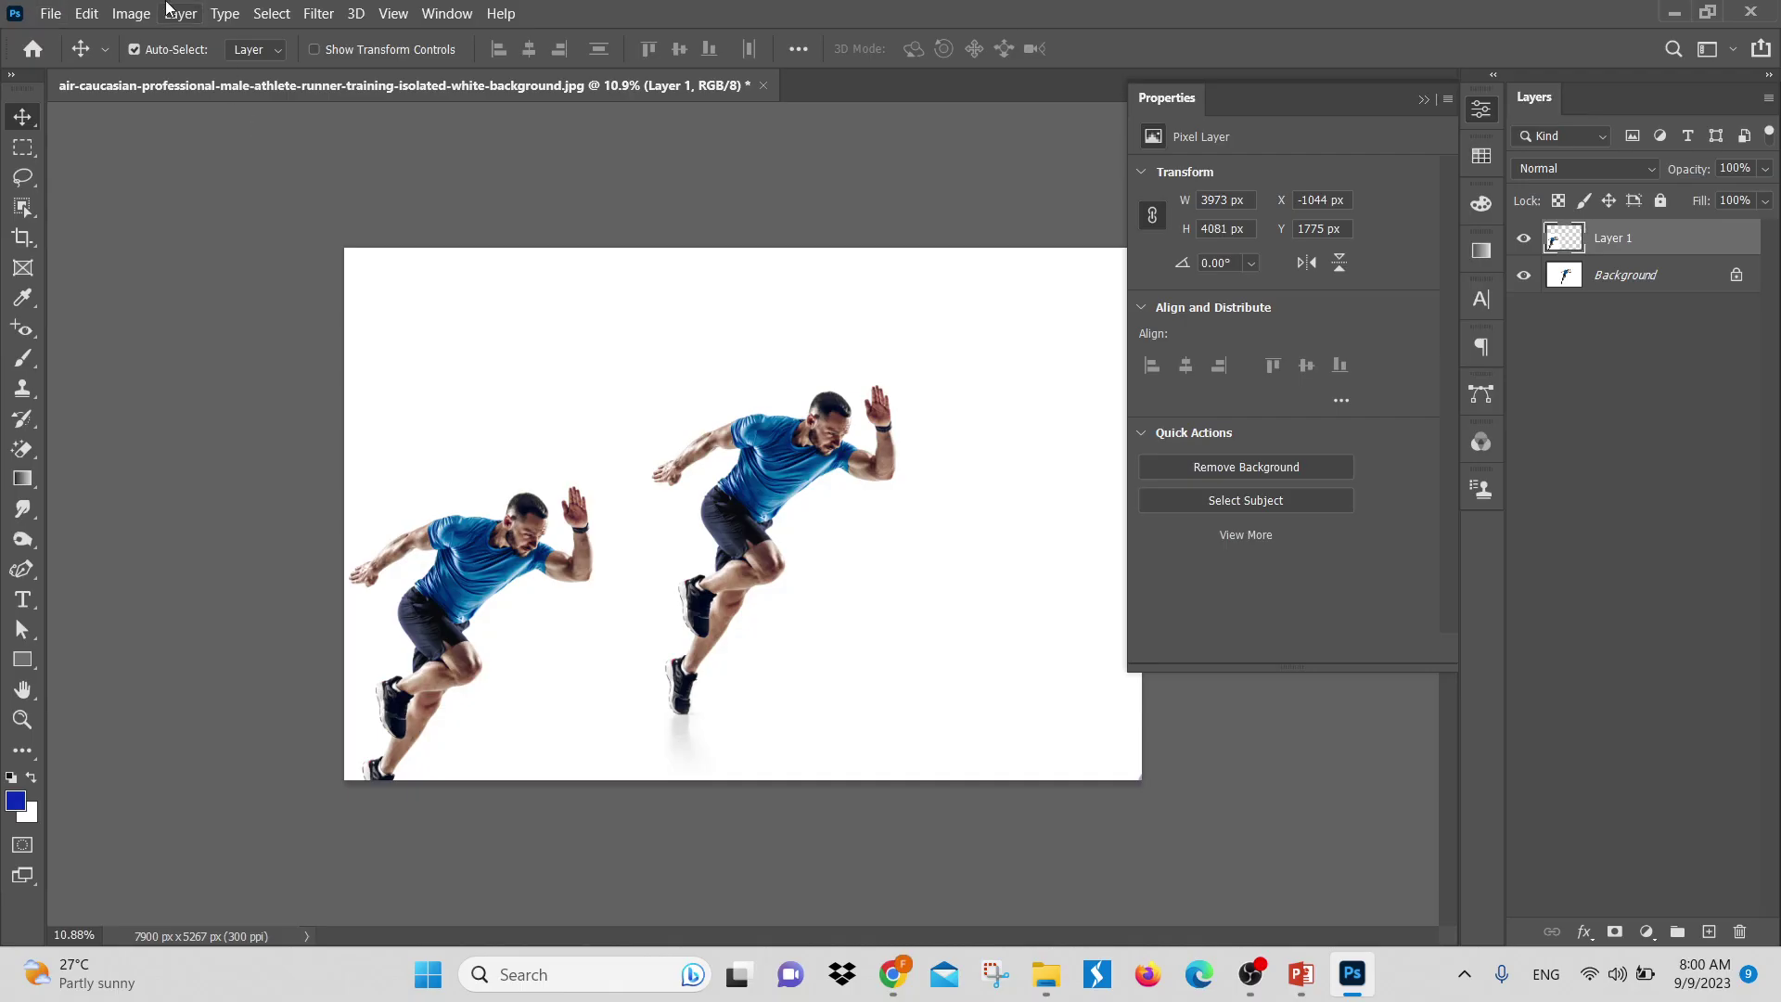
Toggle the last state twice to switch the runner copy between its original and lower-left positions
click(90, 13)
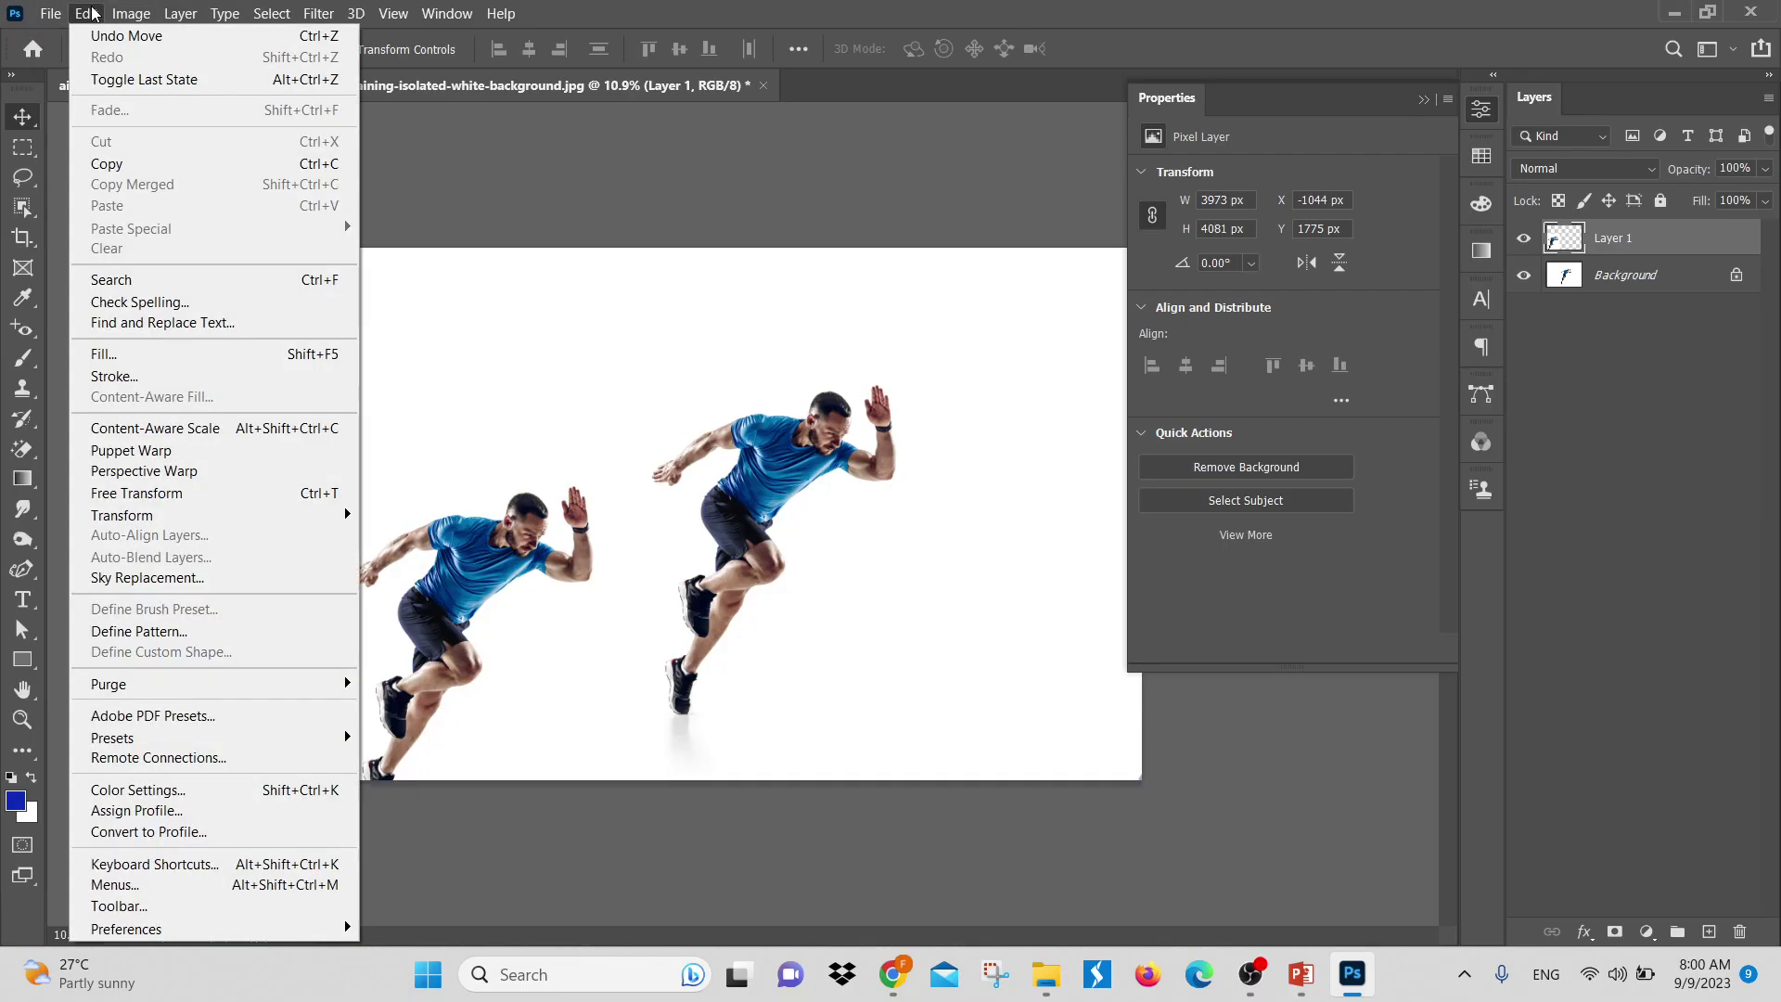
click(137, 79)
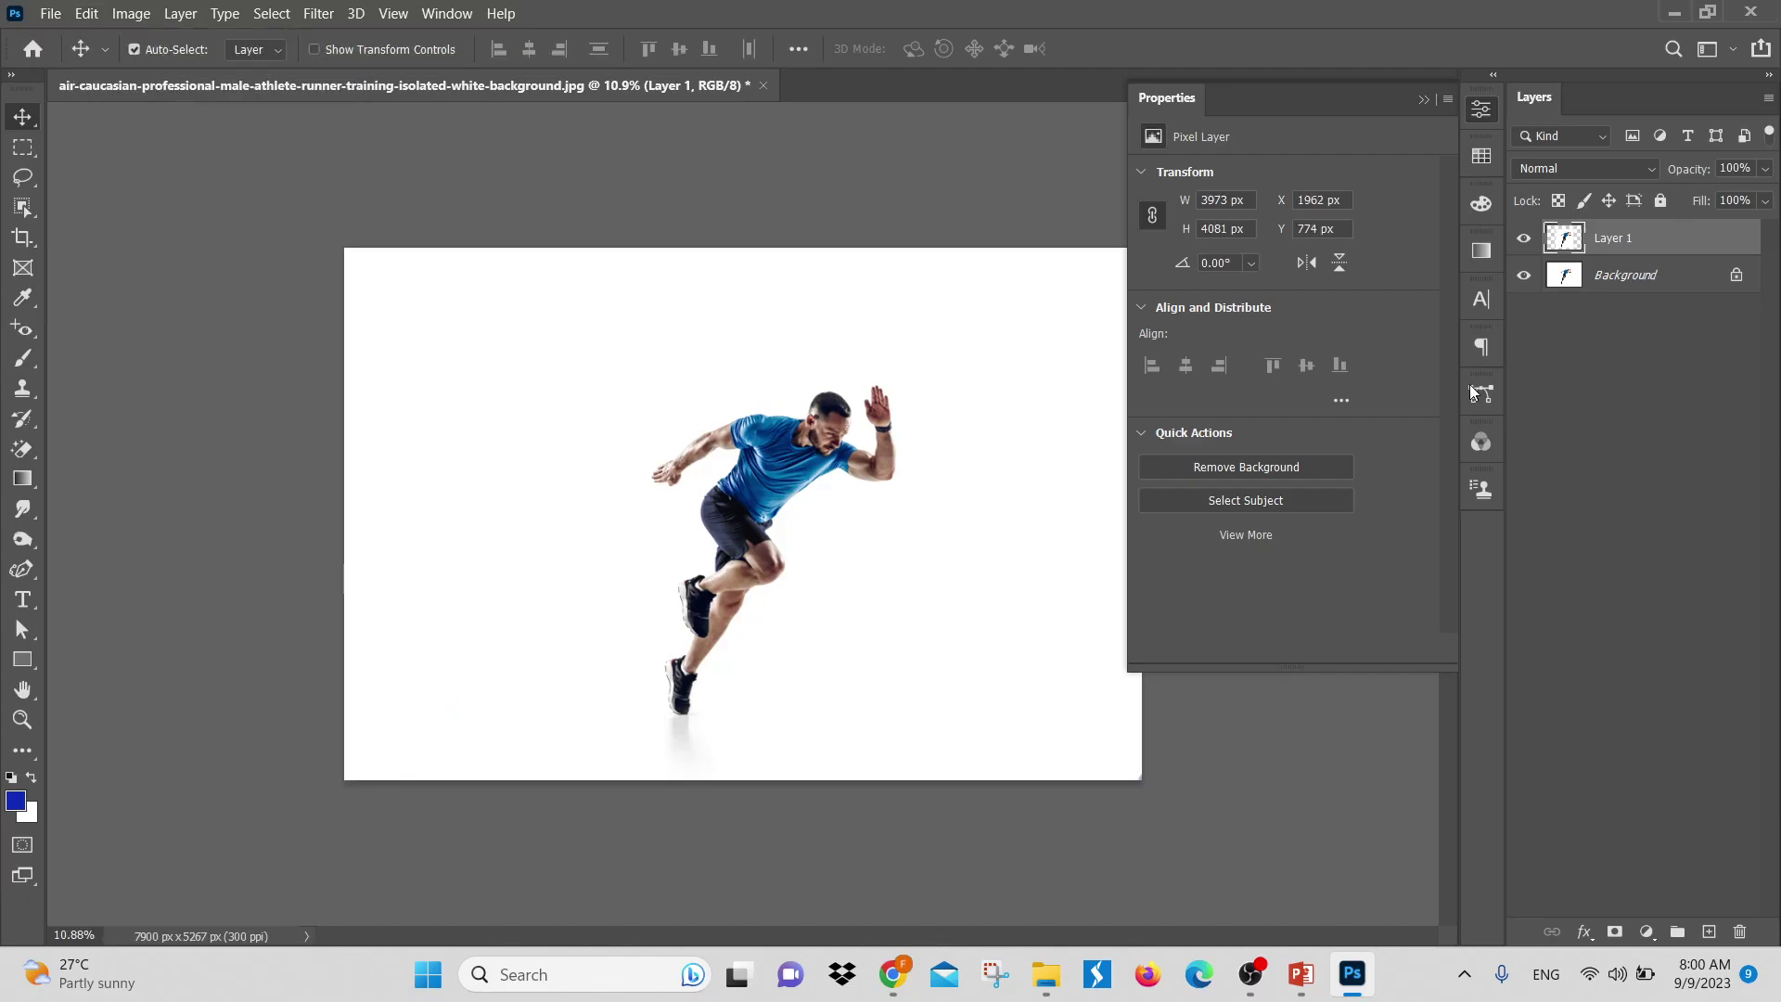
click(96, 16)
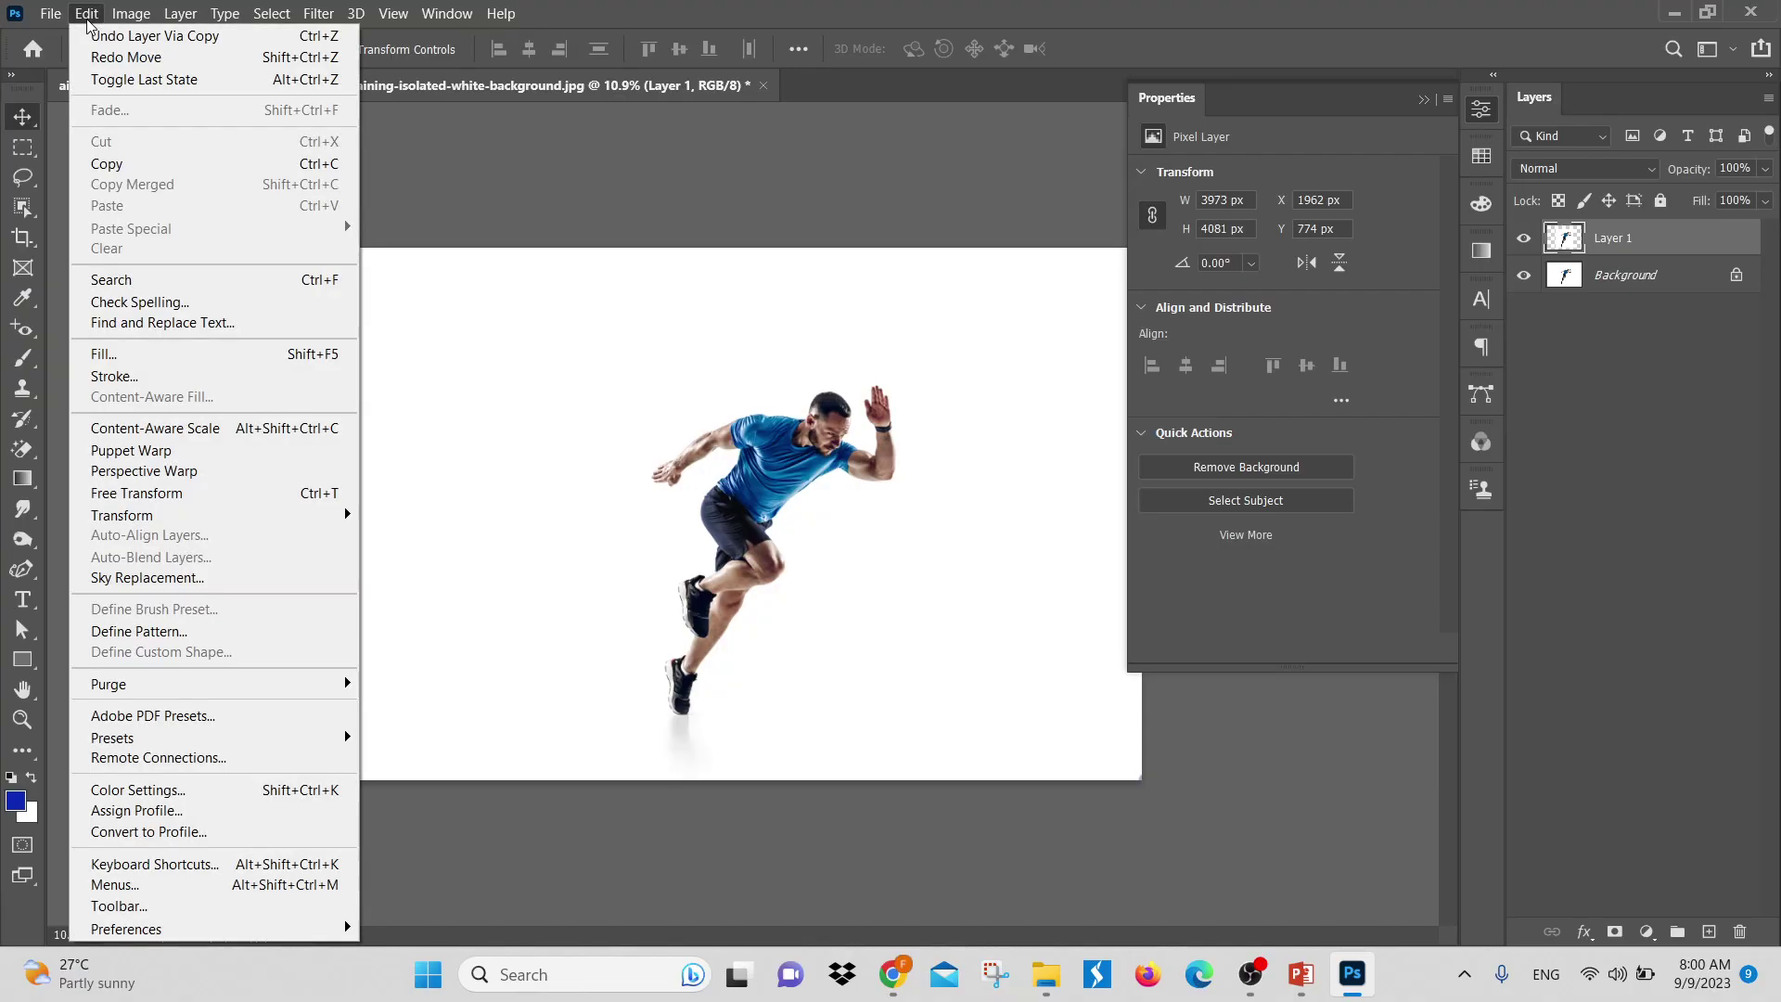
click(104, 81)
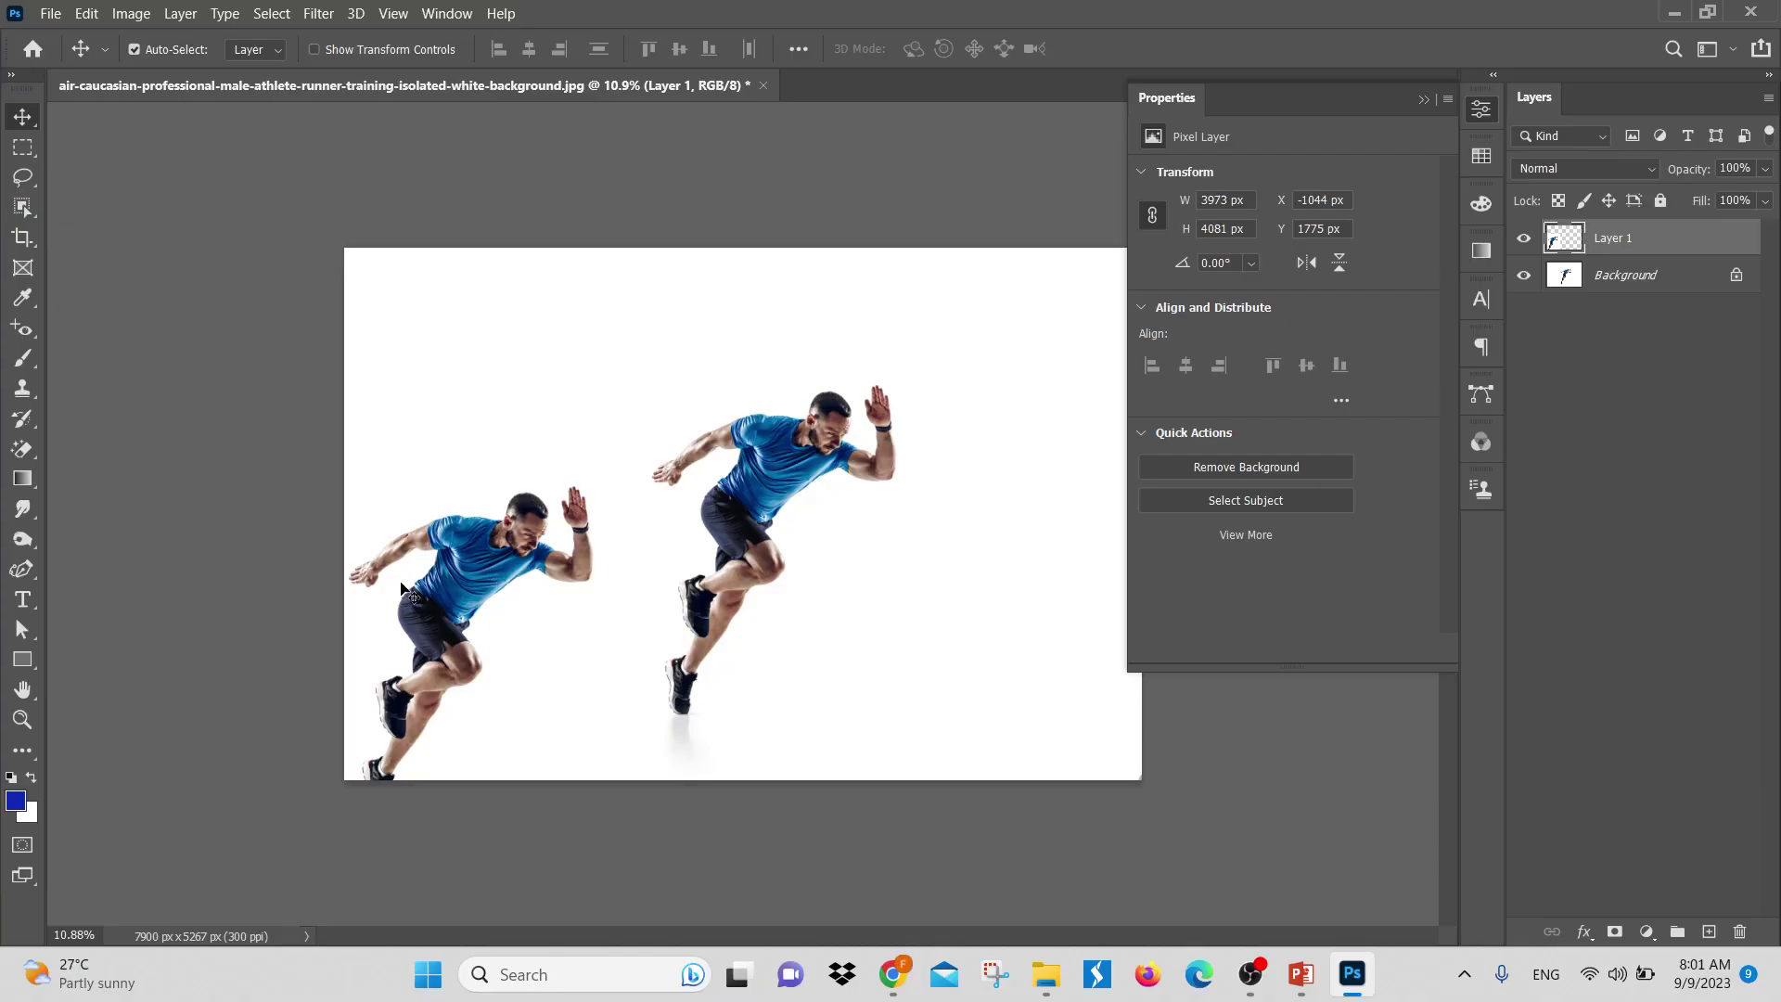
Move the runner copy to about X -447 px, Y -427 px and toggle the last state twice
drag(489, 573, 552, 351)
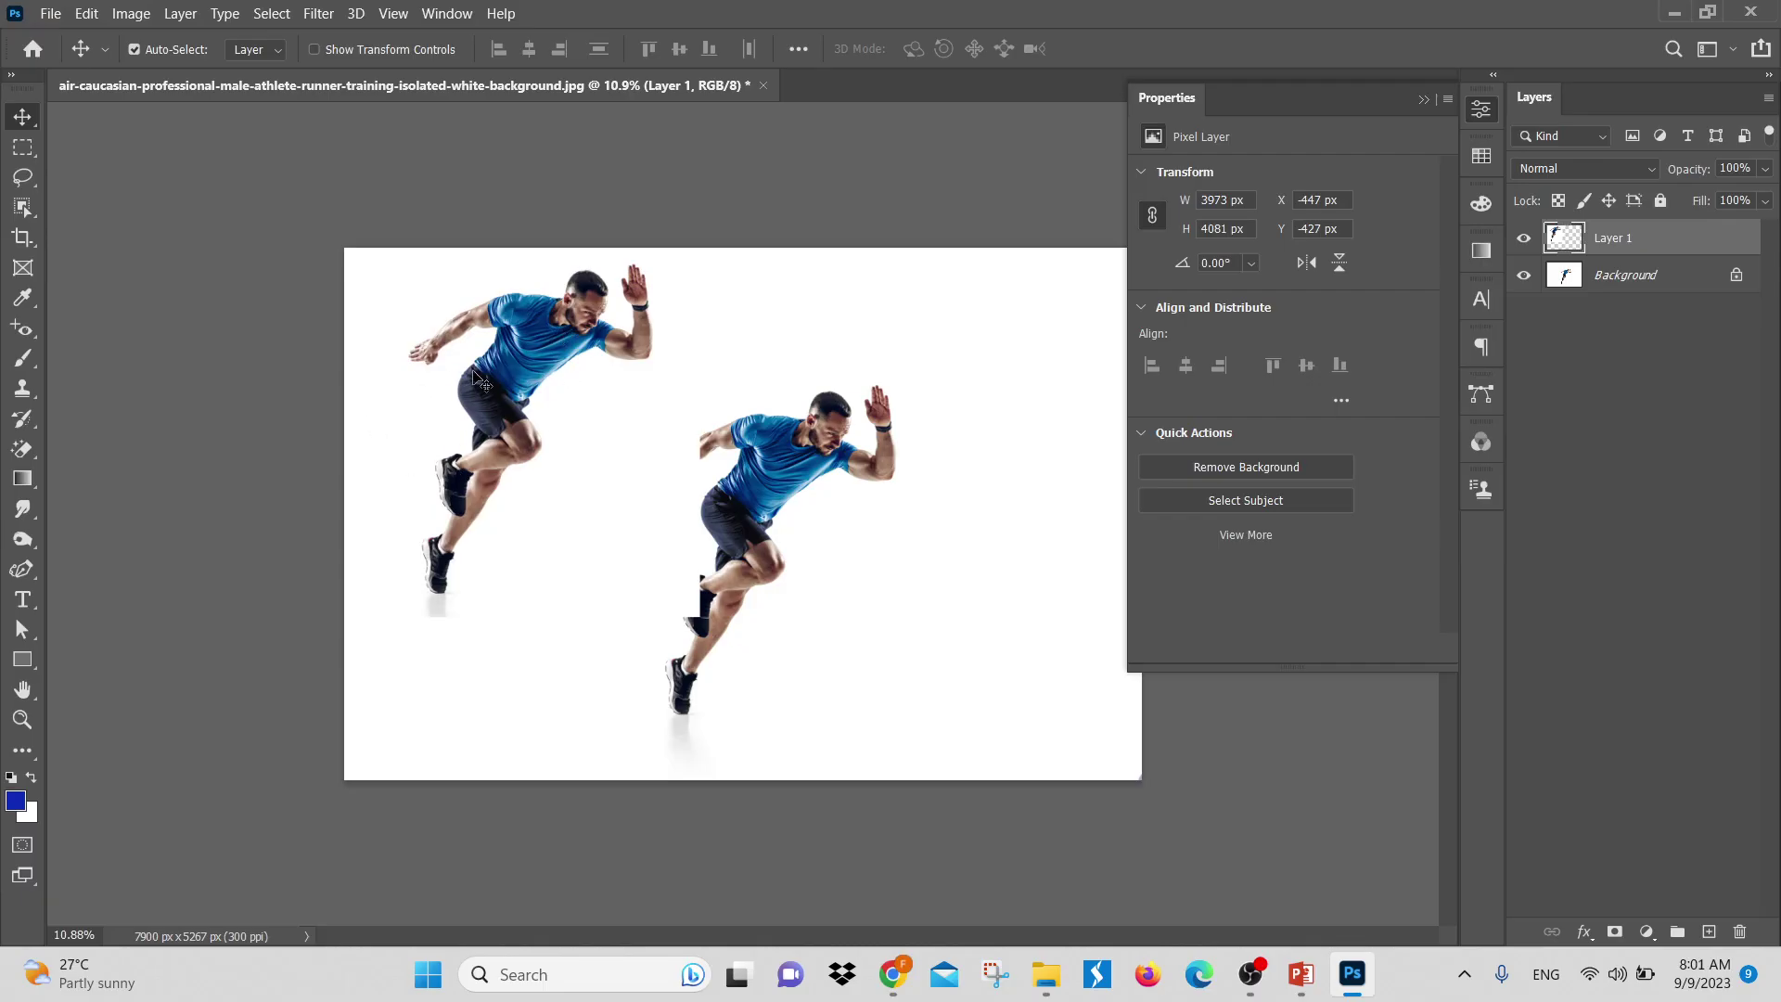
click(102, 15)
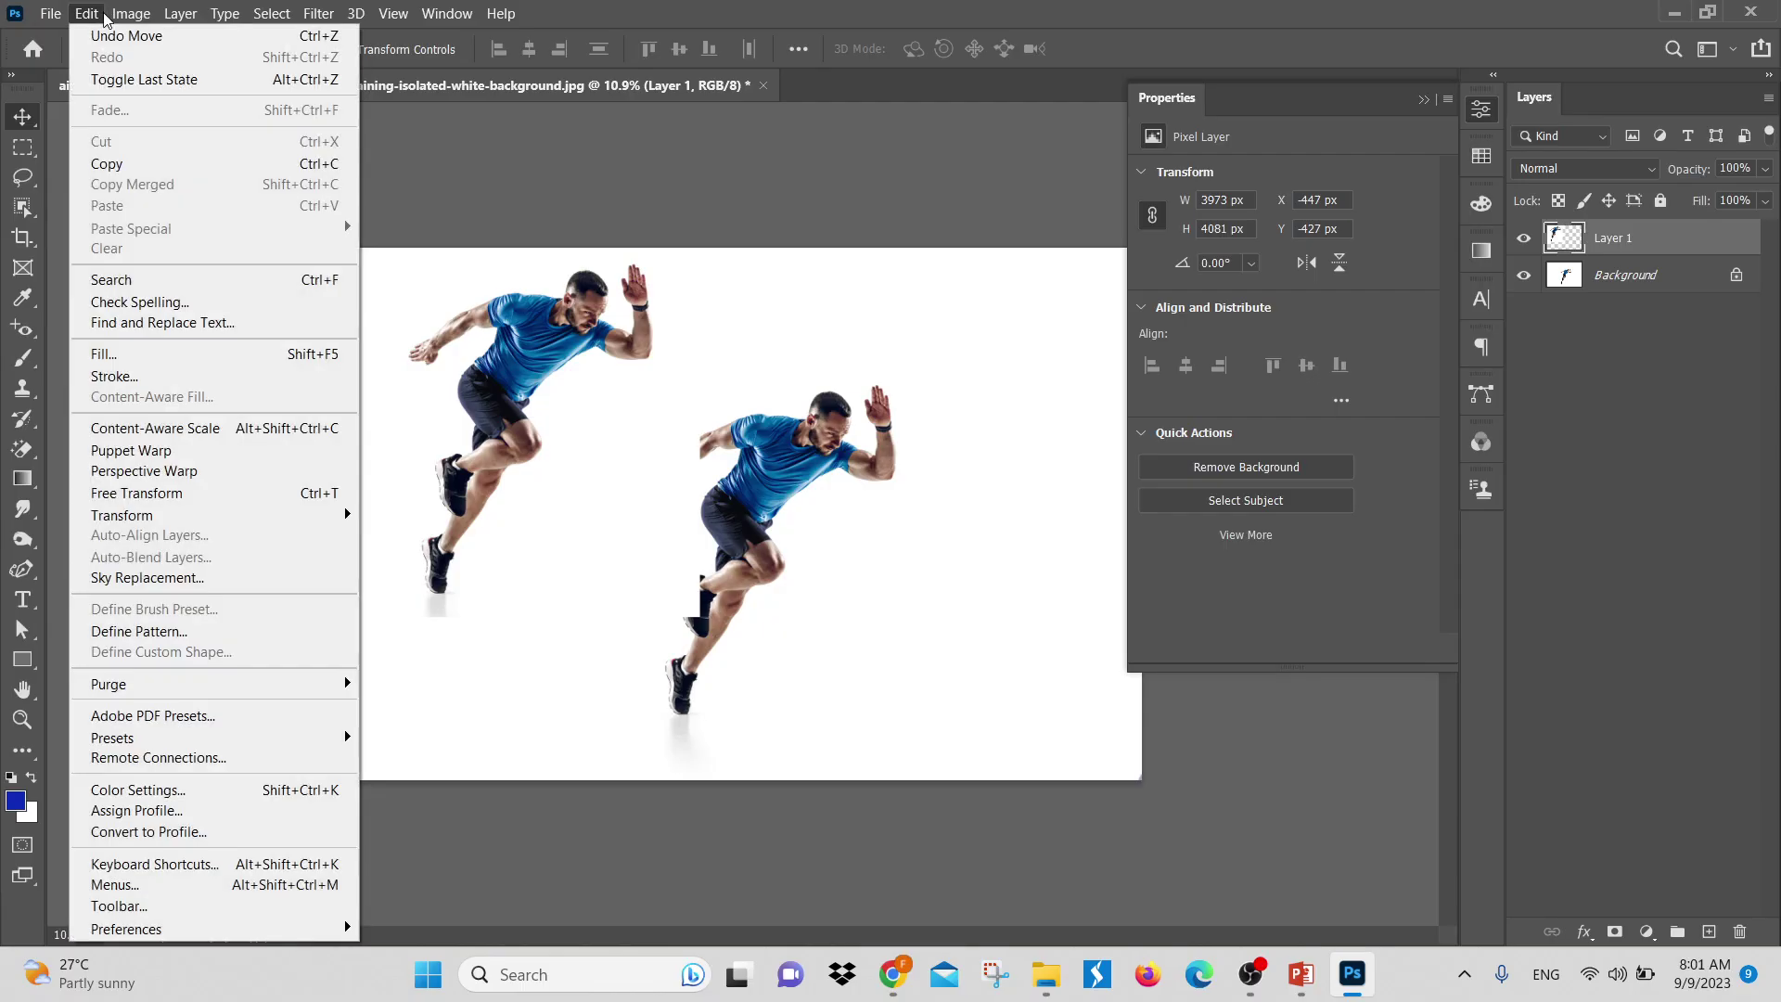
click(123, 80)
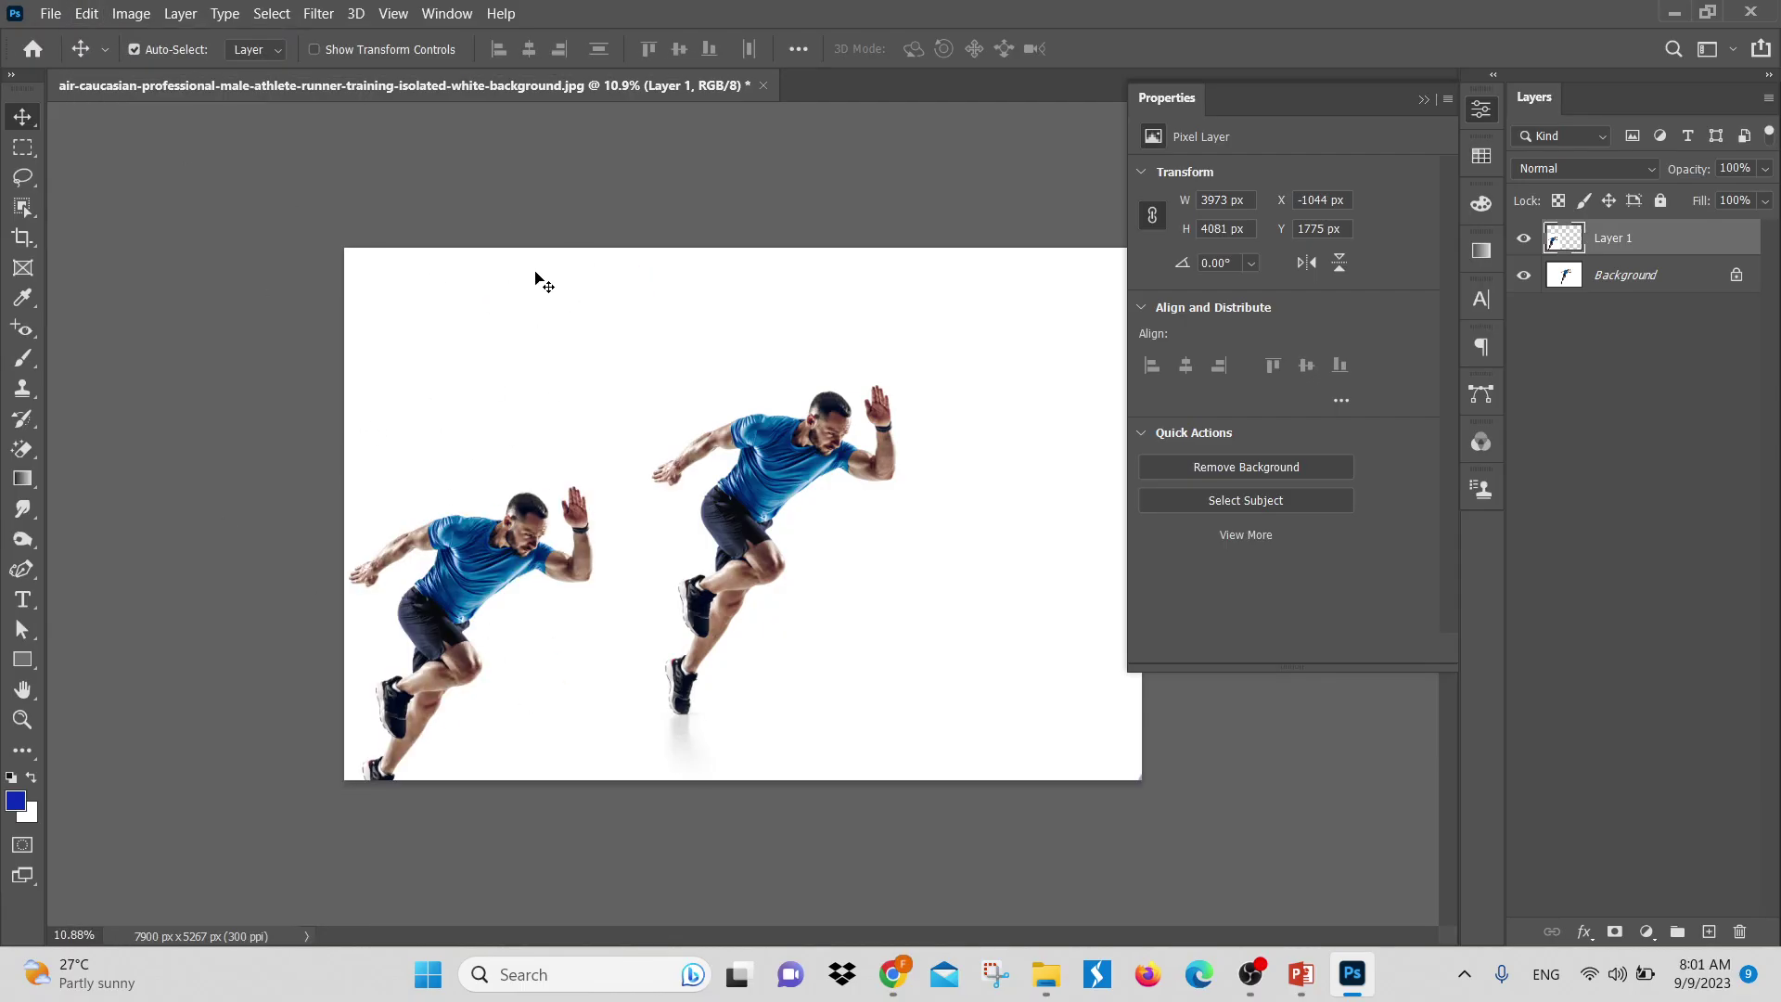
click(86, 15)
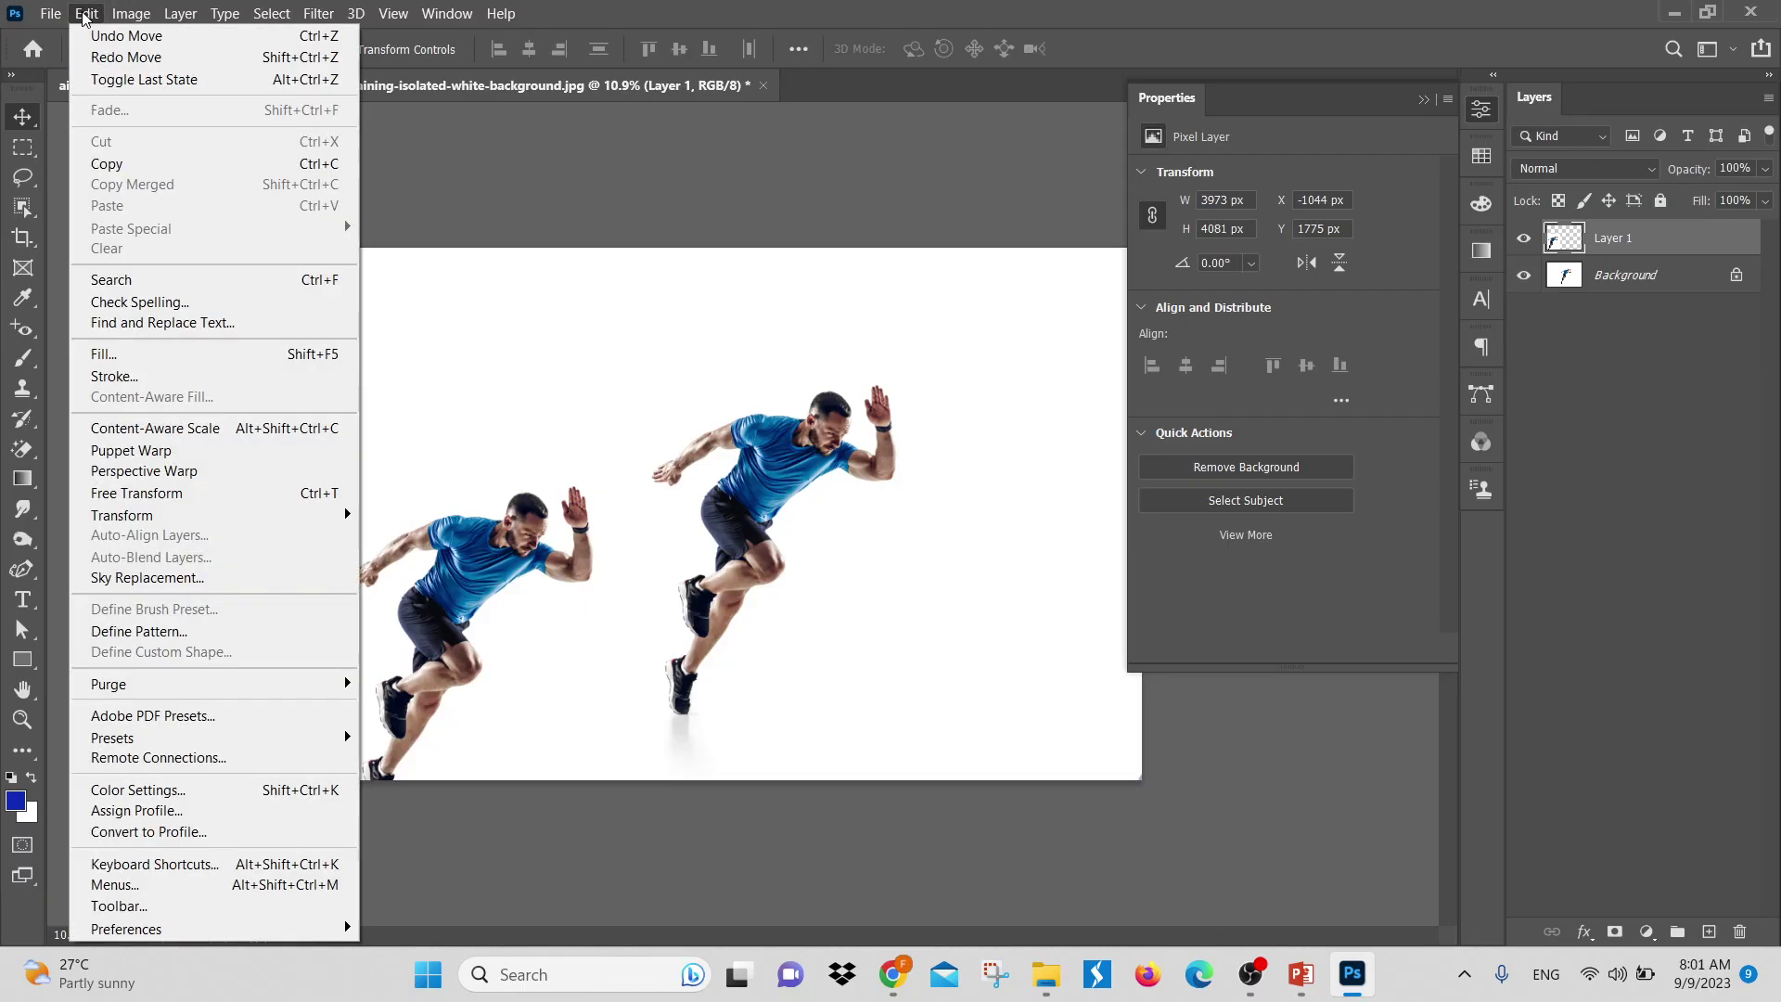
click(92, 80)
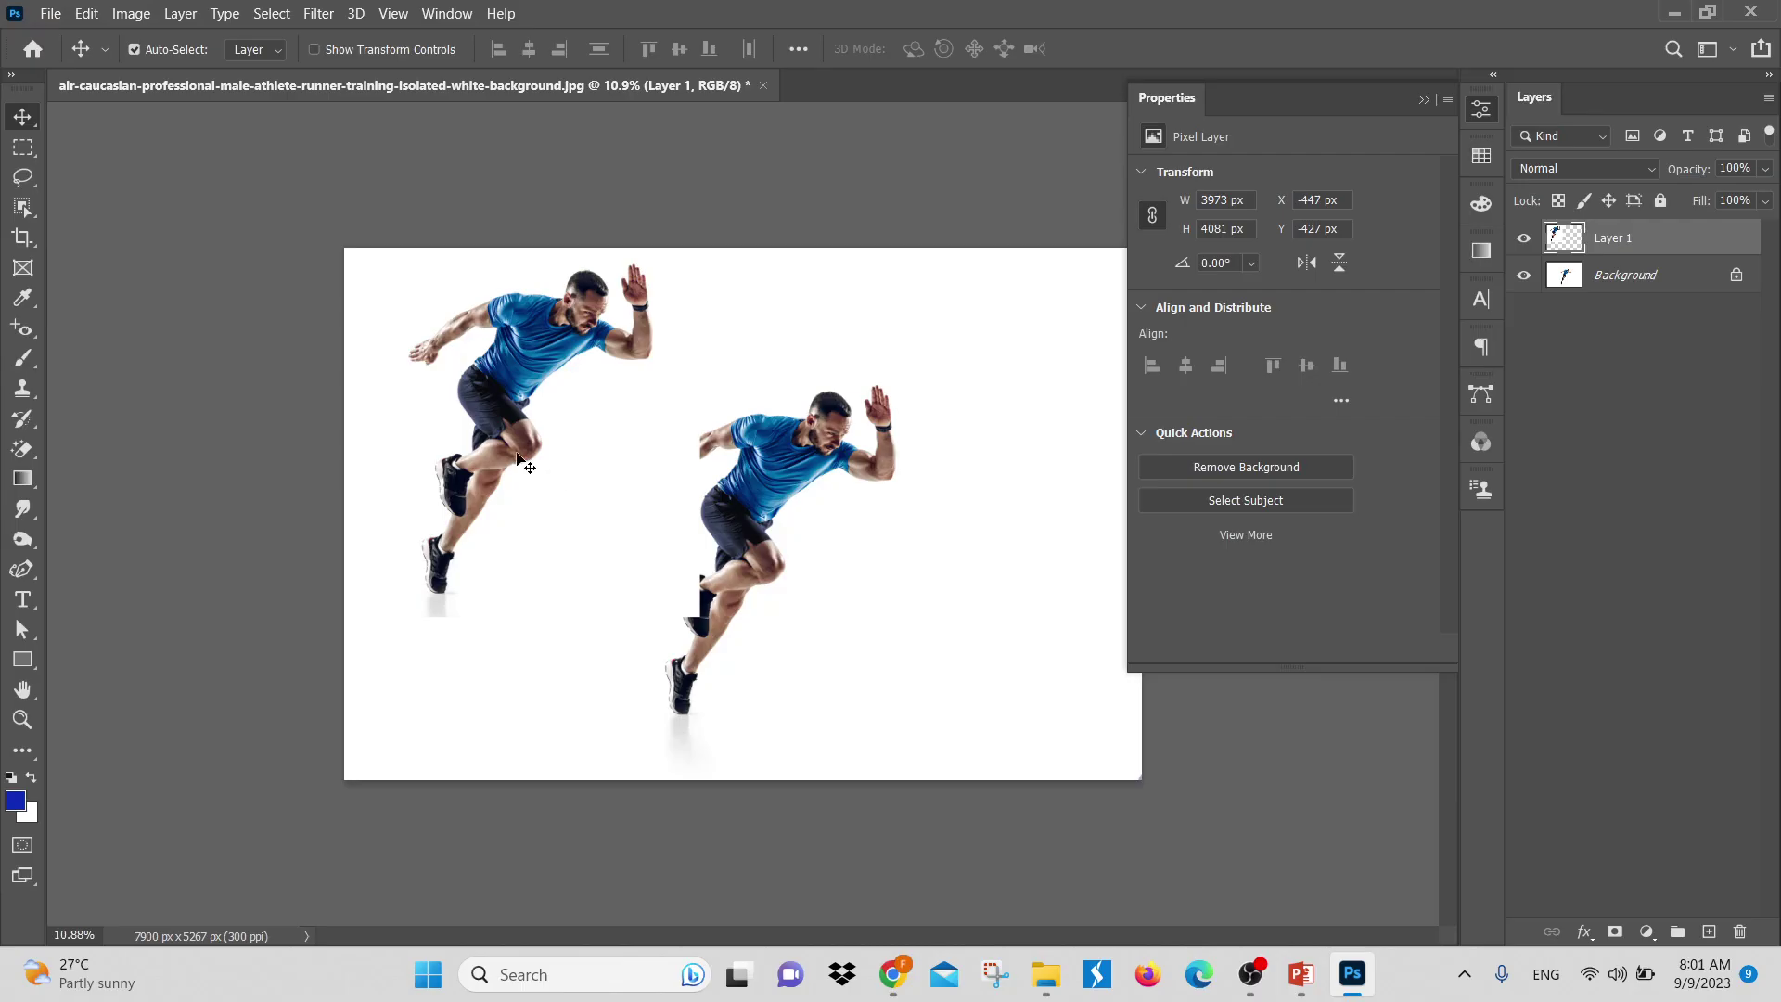
Delete the runner copy and copy a rectangular selection of about 3244 × 4140 px around the runner to a new layer
key(Delete)
click(22, 147)
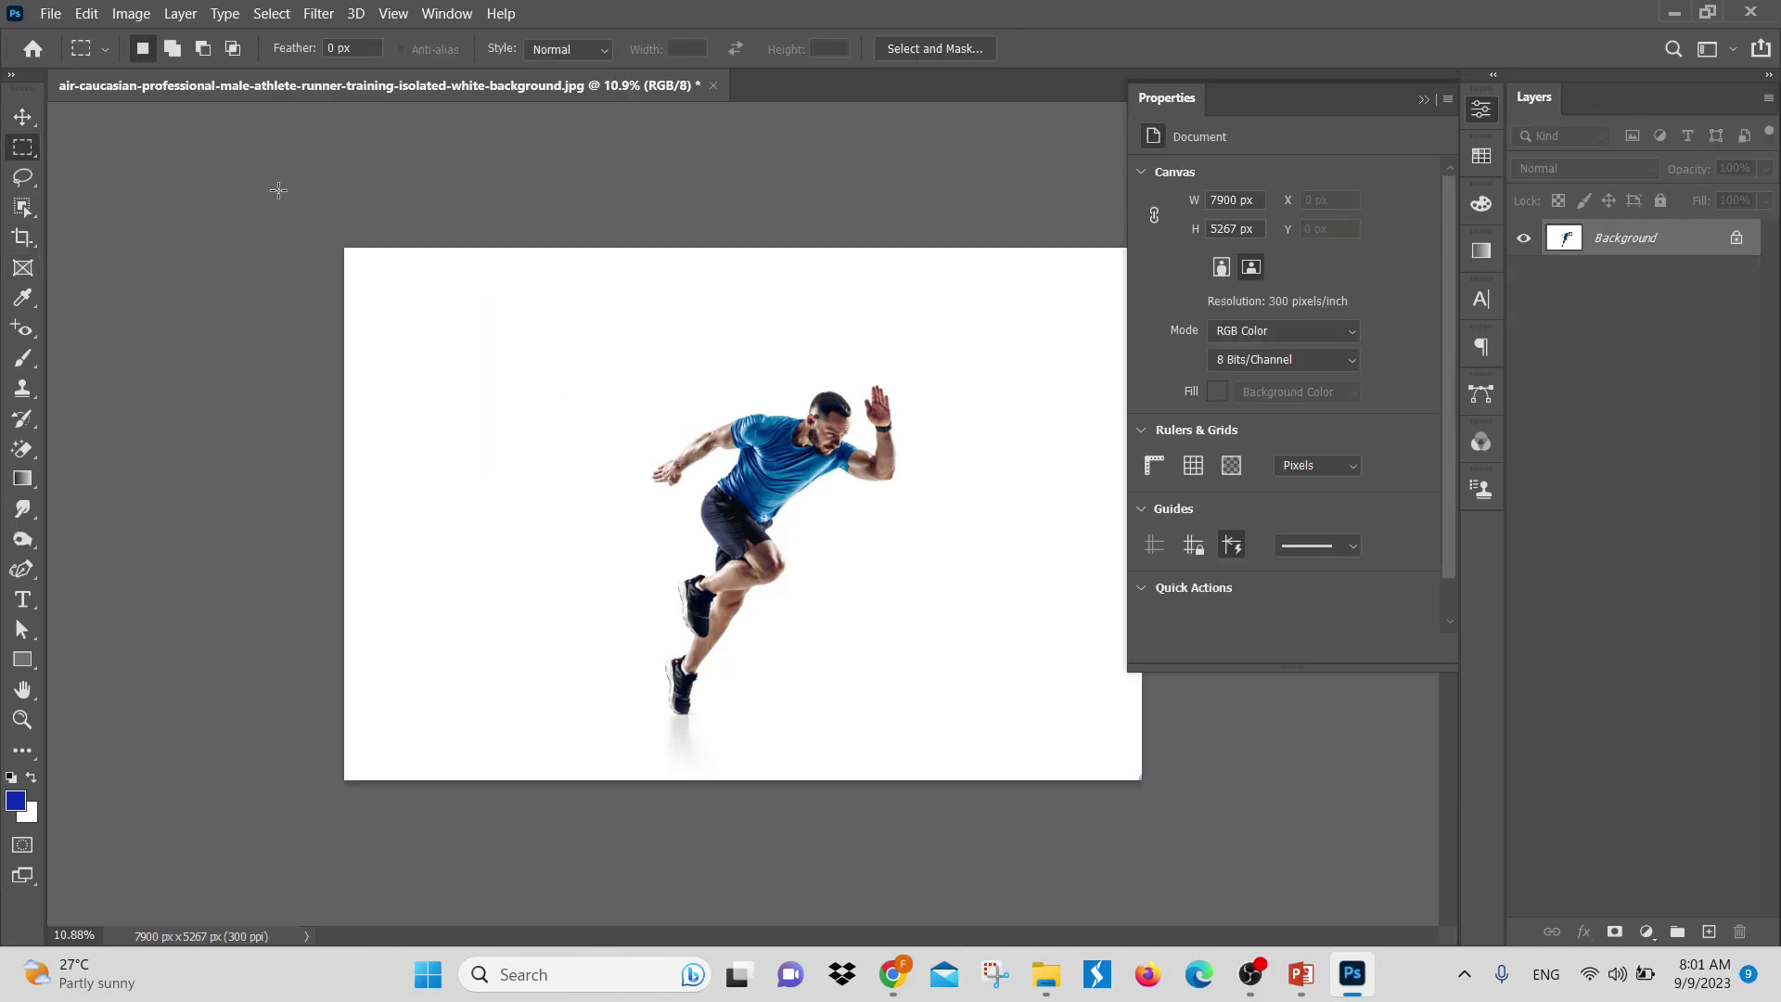
drag(602, 316, 932, 736)
key(ctrl+j)
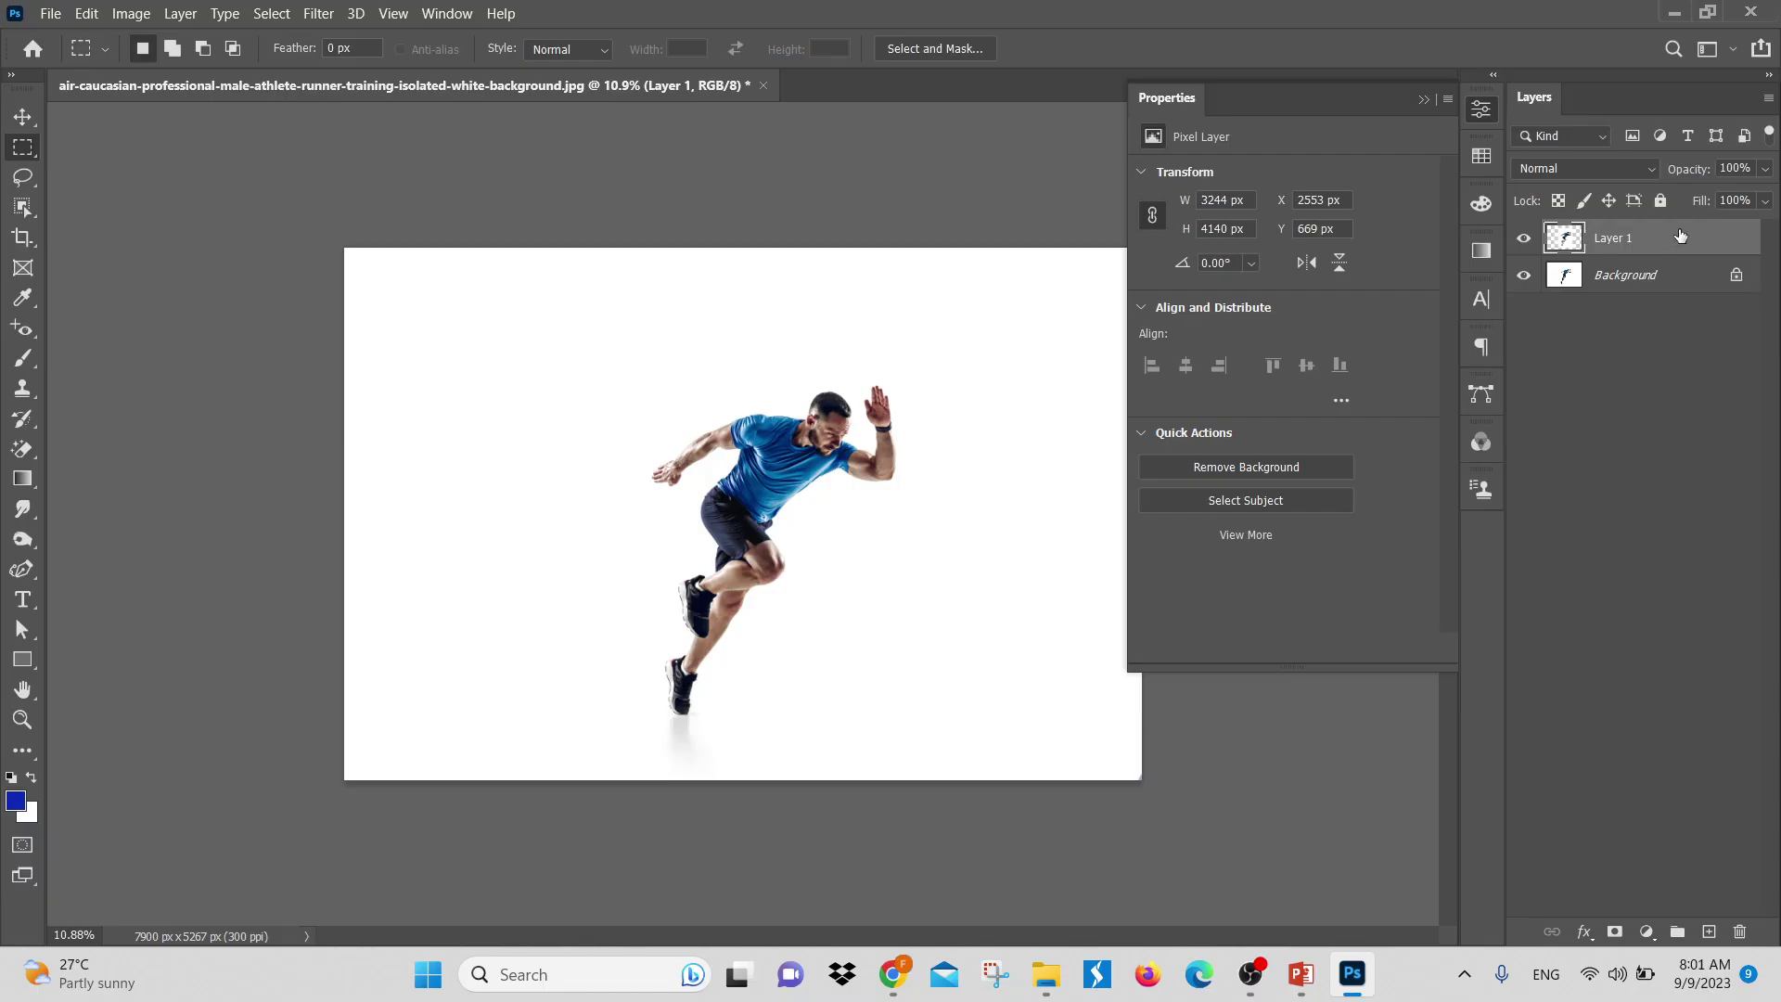
Toggle the last state twice to remove and restore the newly copied runner layer
click(85, 17)
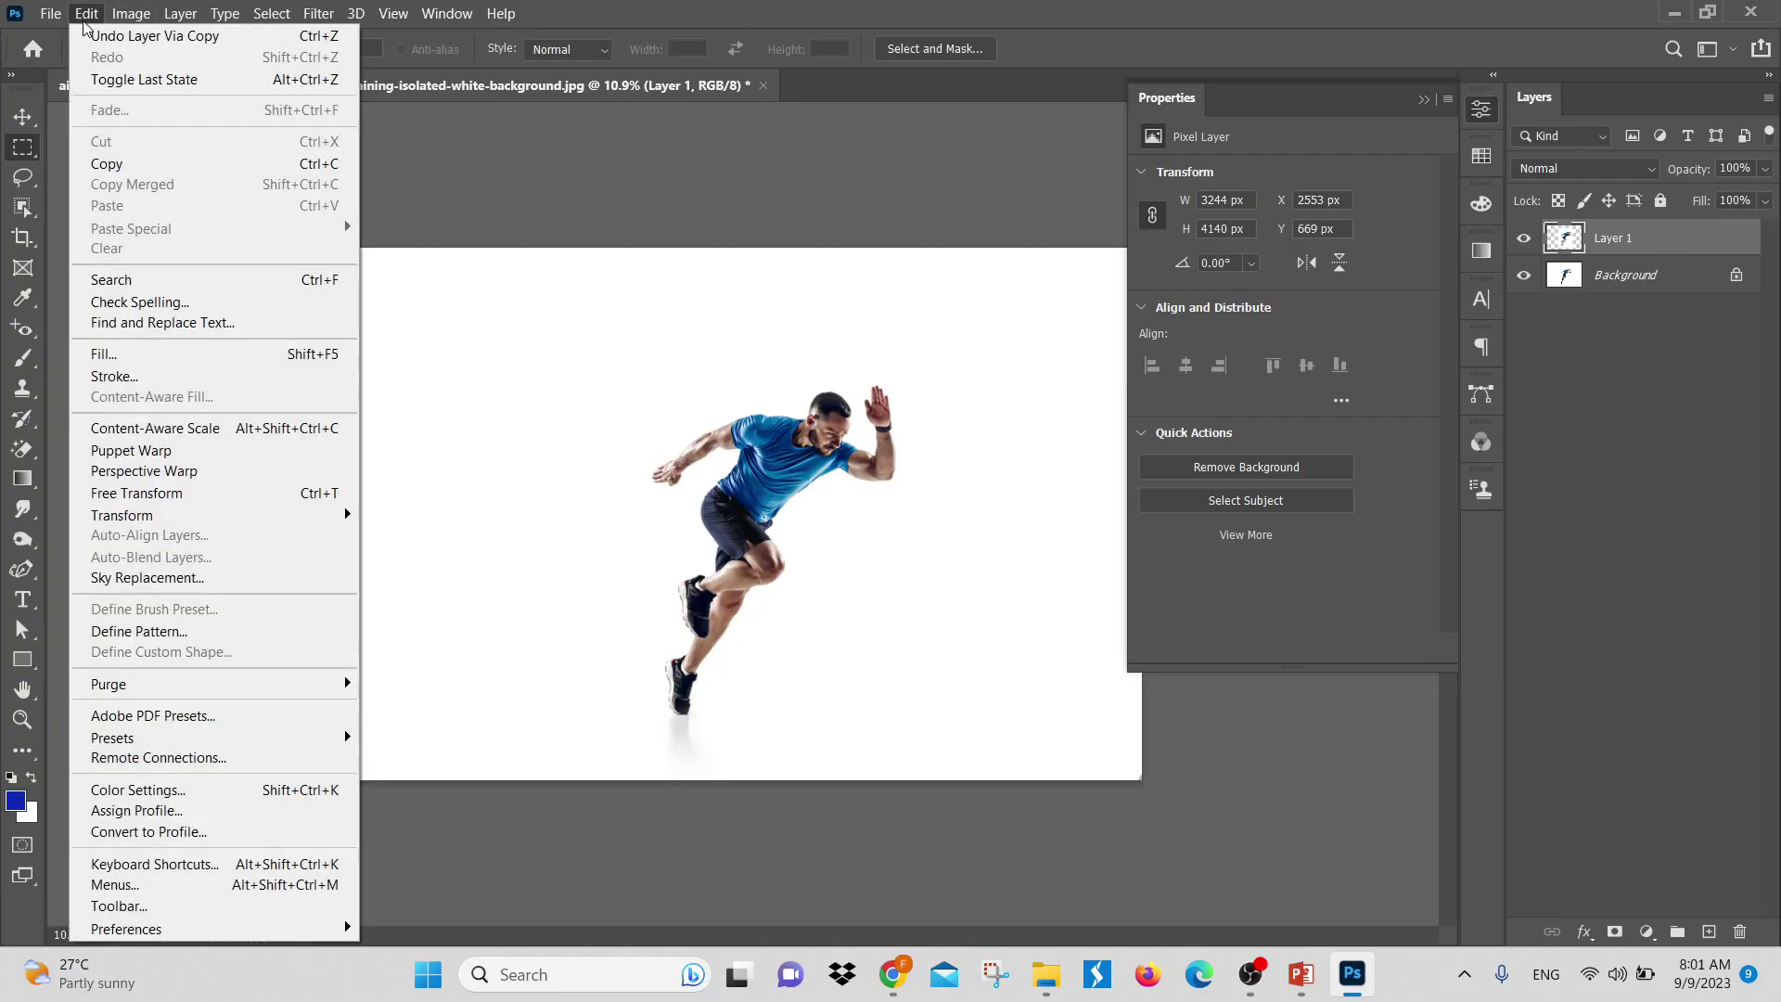
click(102, 81)
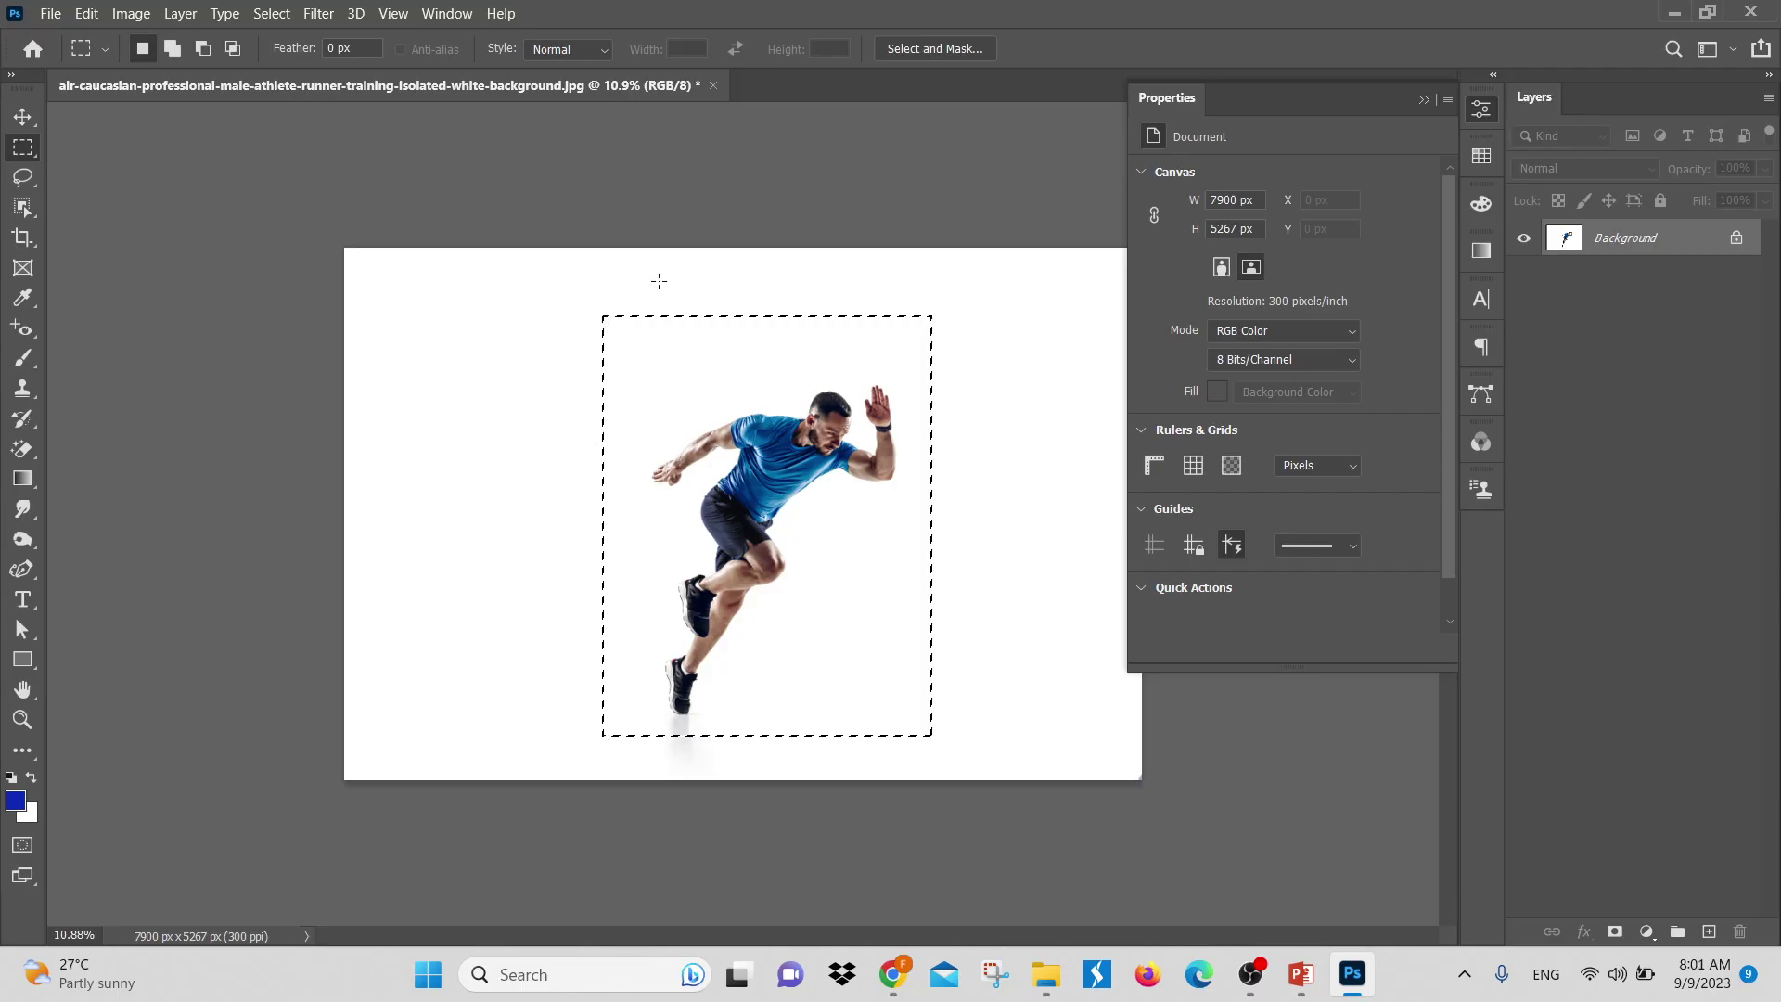
click(87, 13)
click(102, 82)
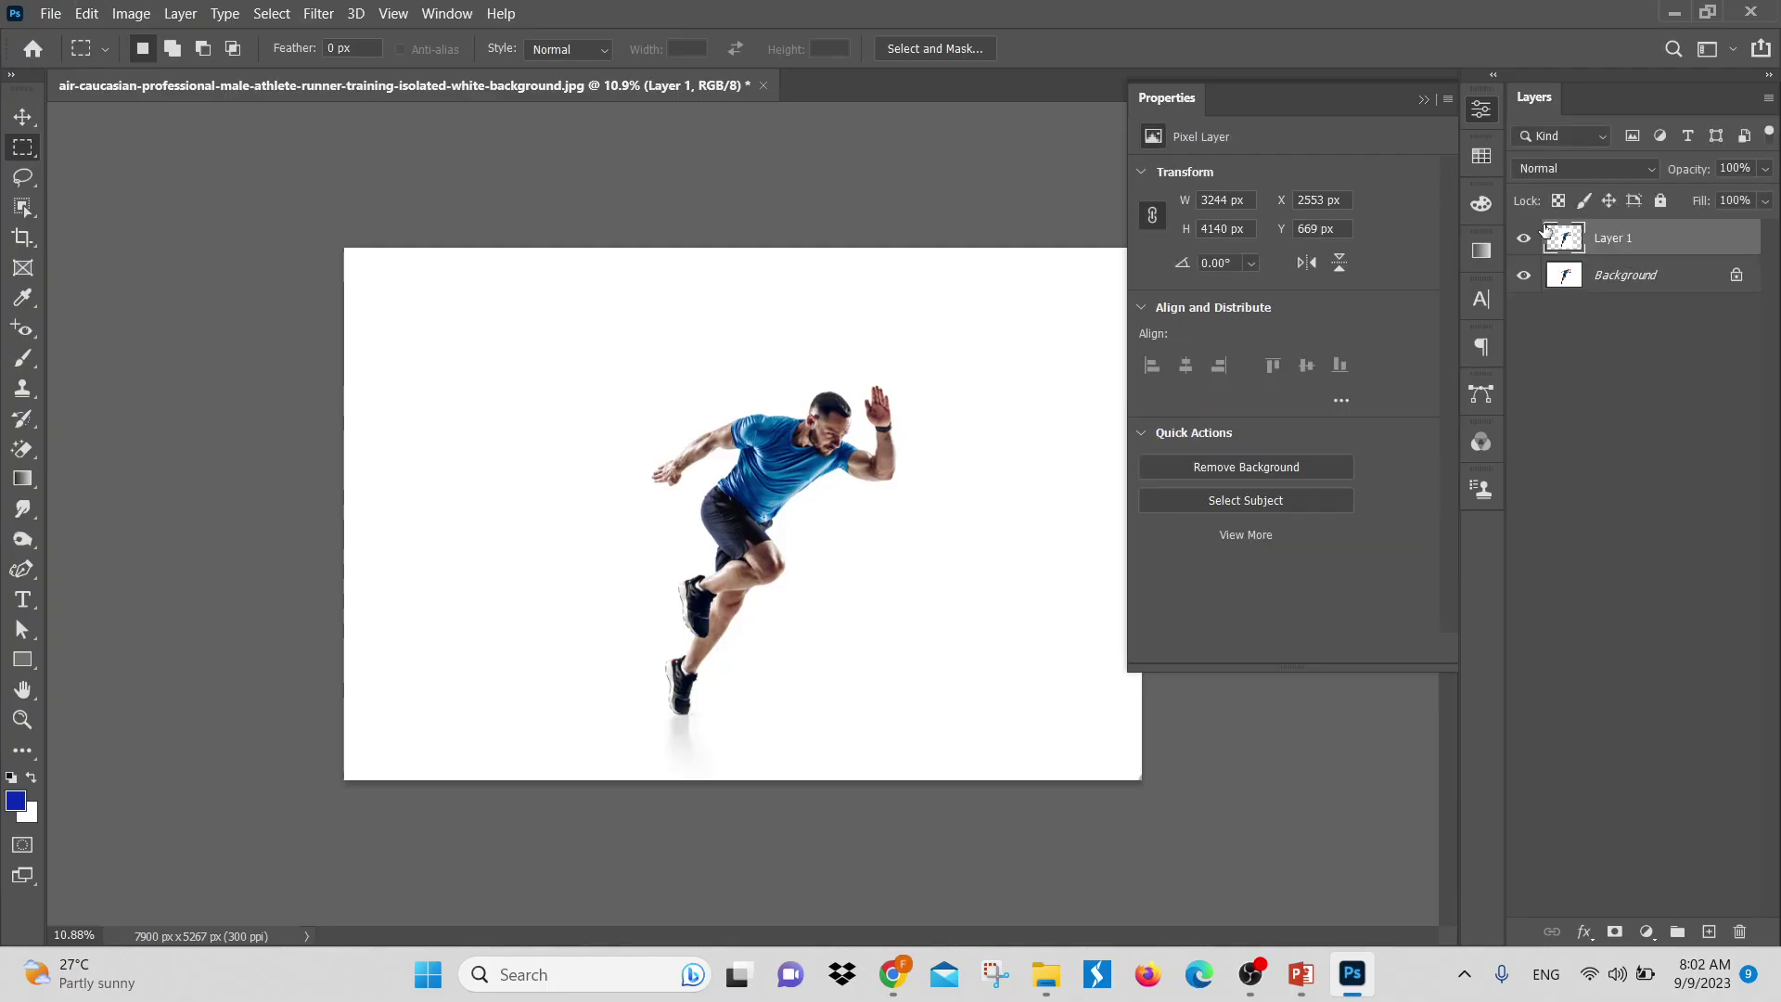
Move the new runner copy to about X -395 px, Y 247 px and delete its layer
click(23, 116)
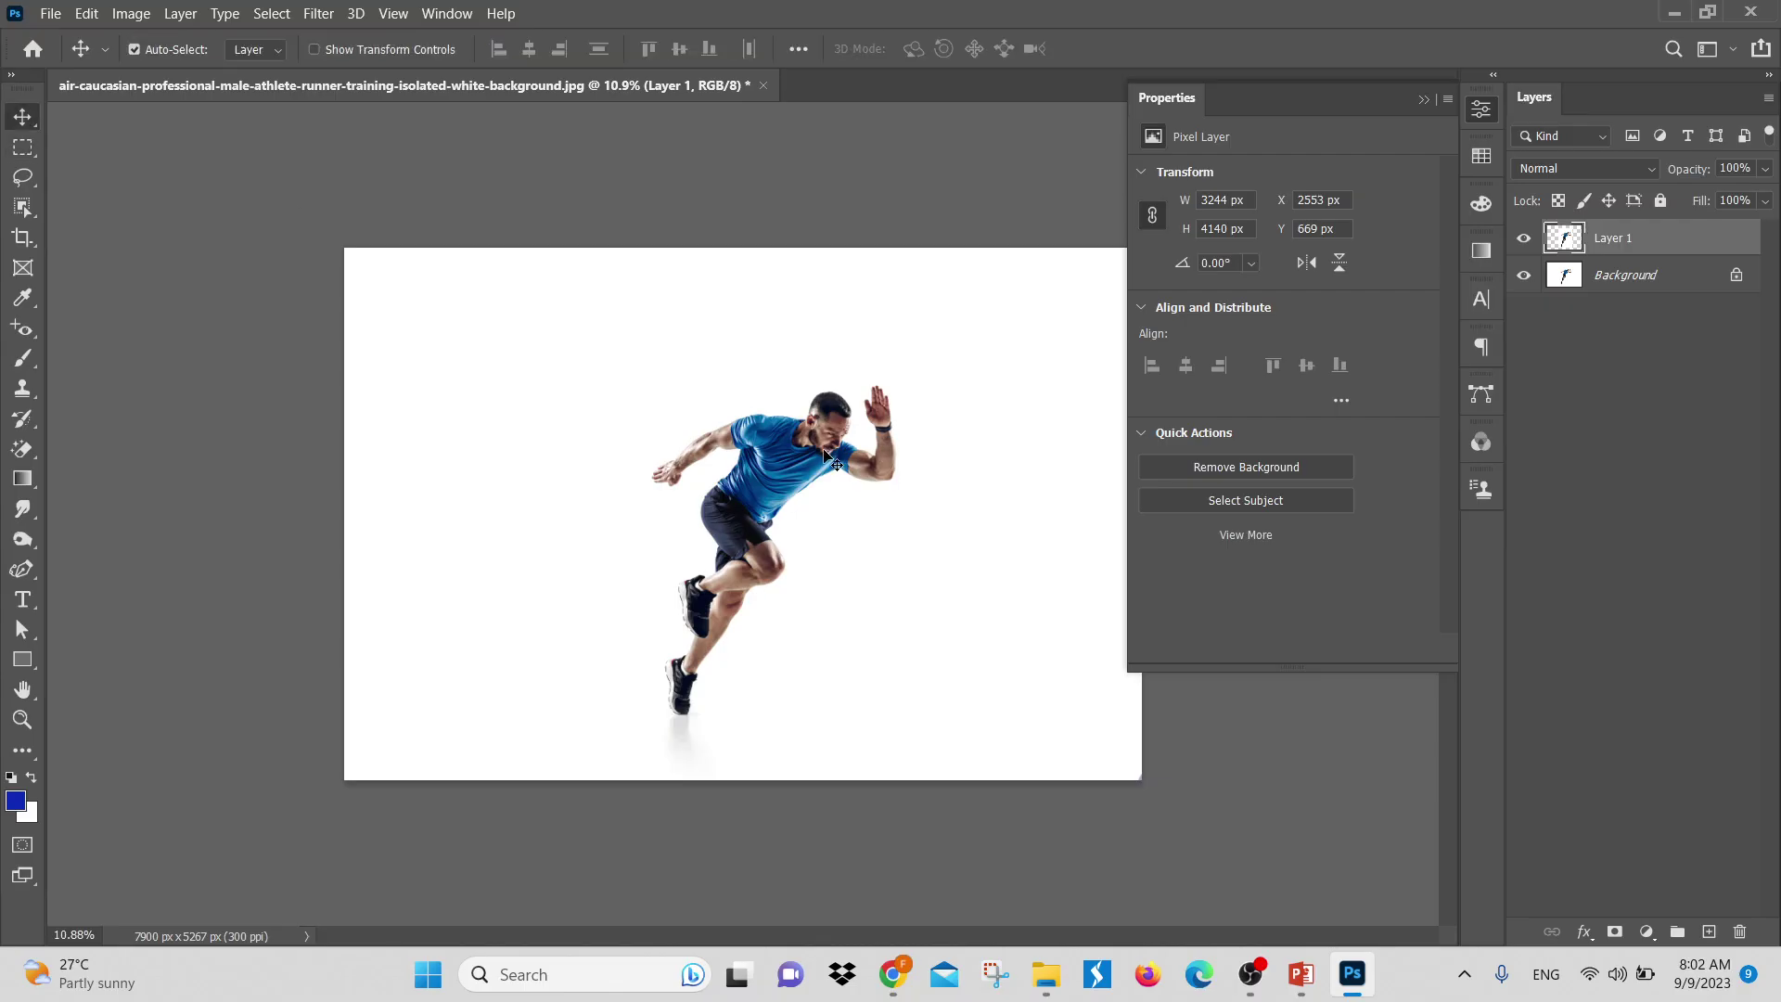
drag(831, 463, 535, 414)
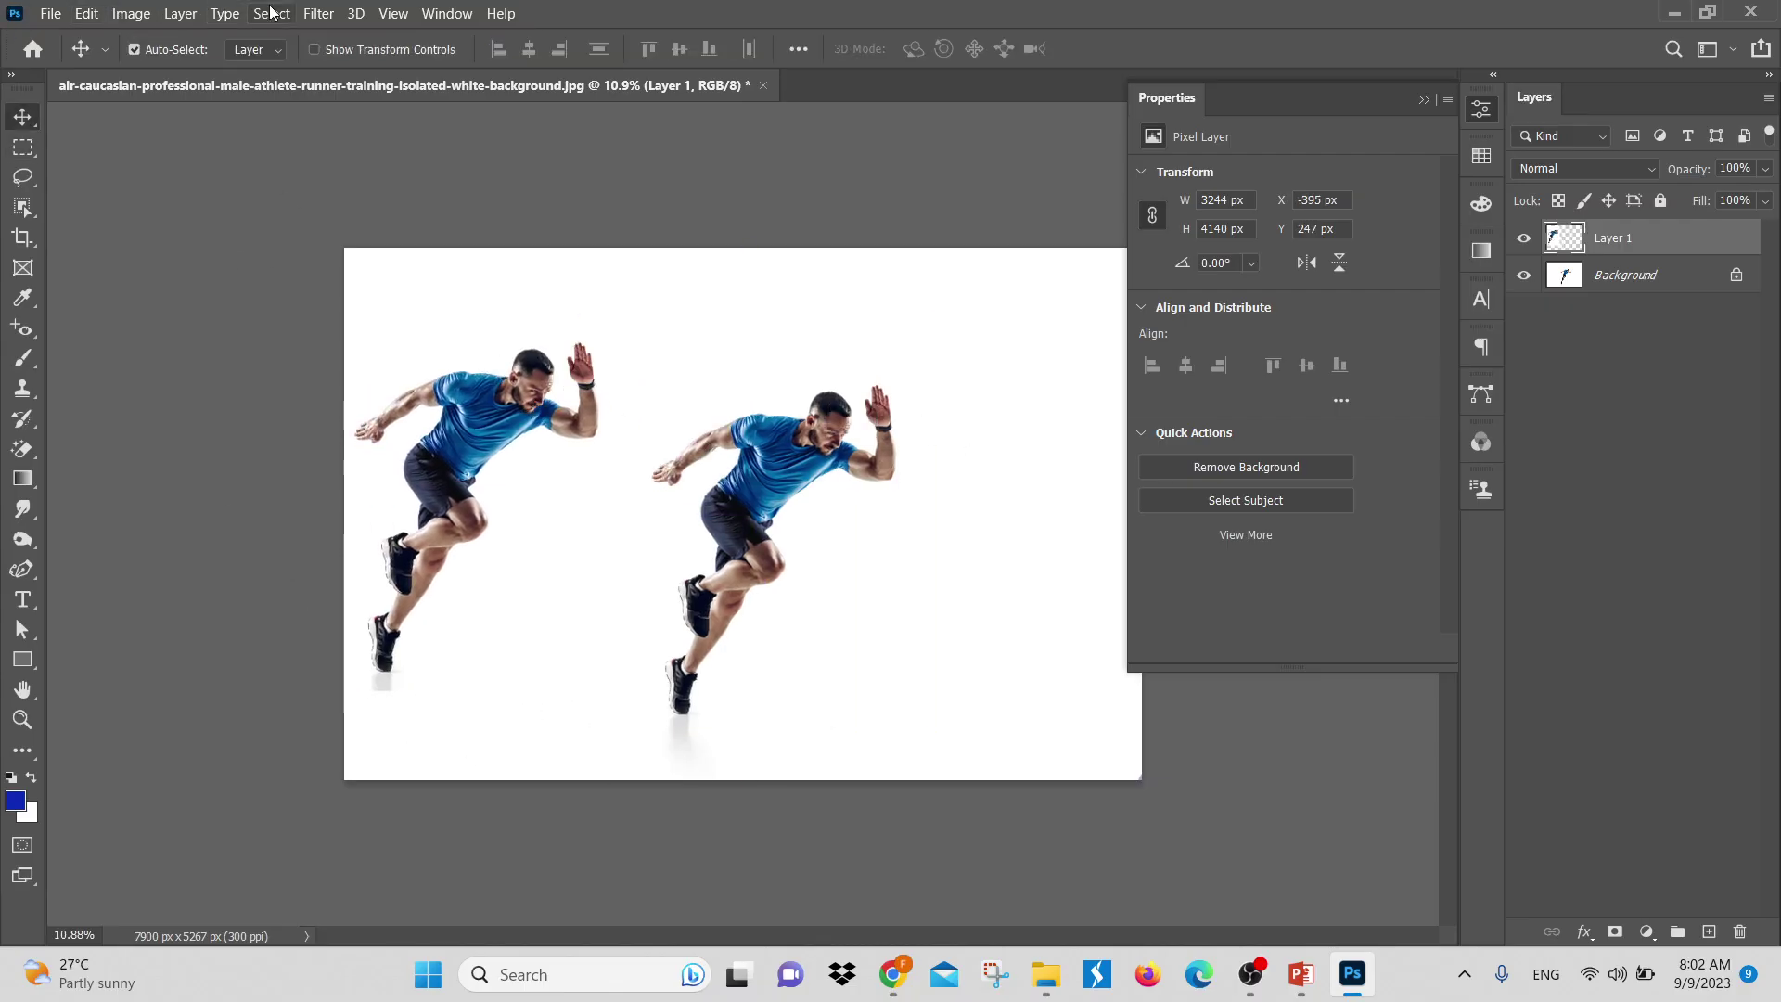
key(Delete)
click(86, 13)
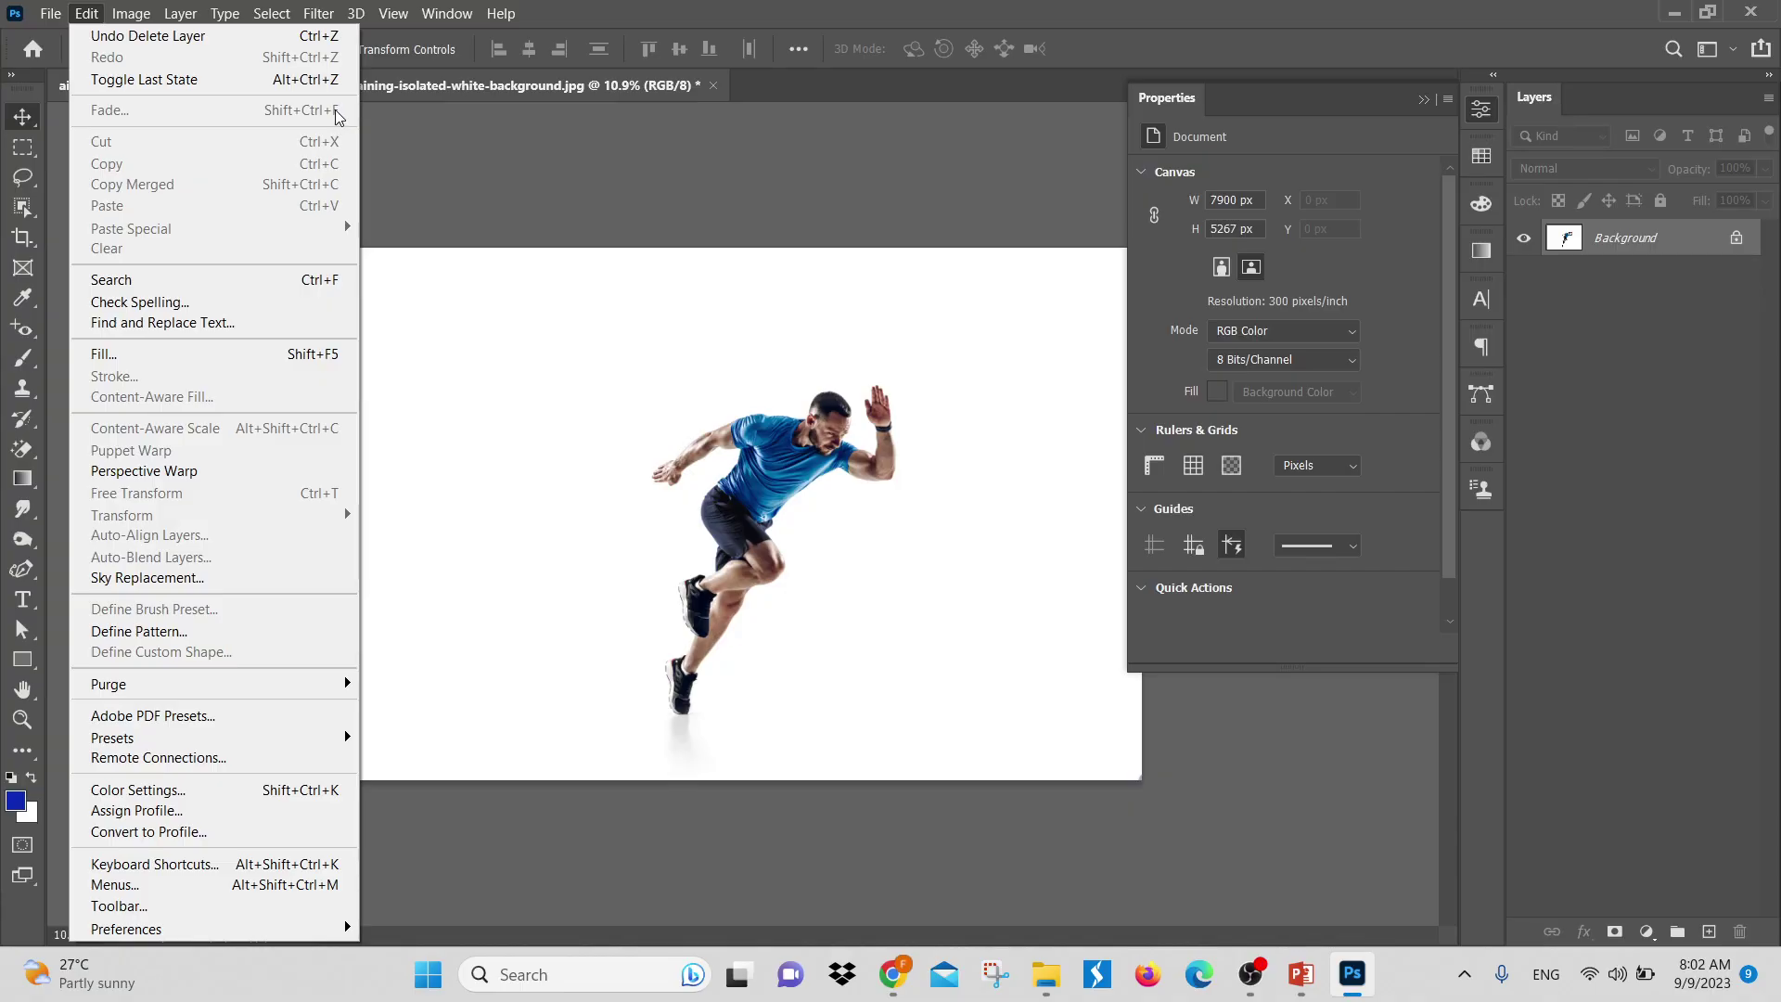
click(544, 307)
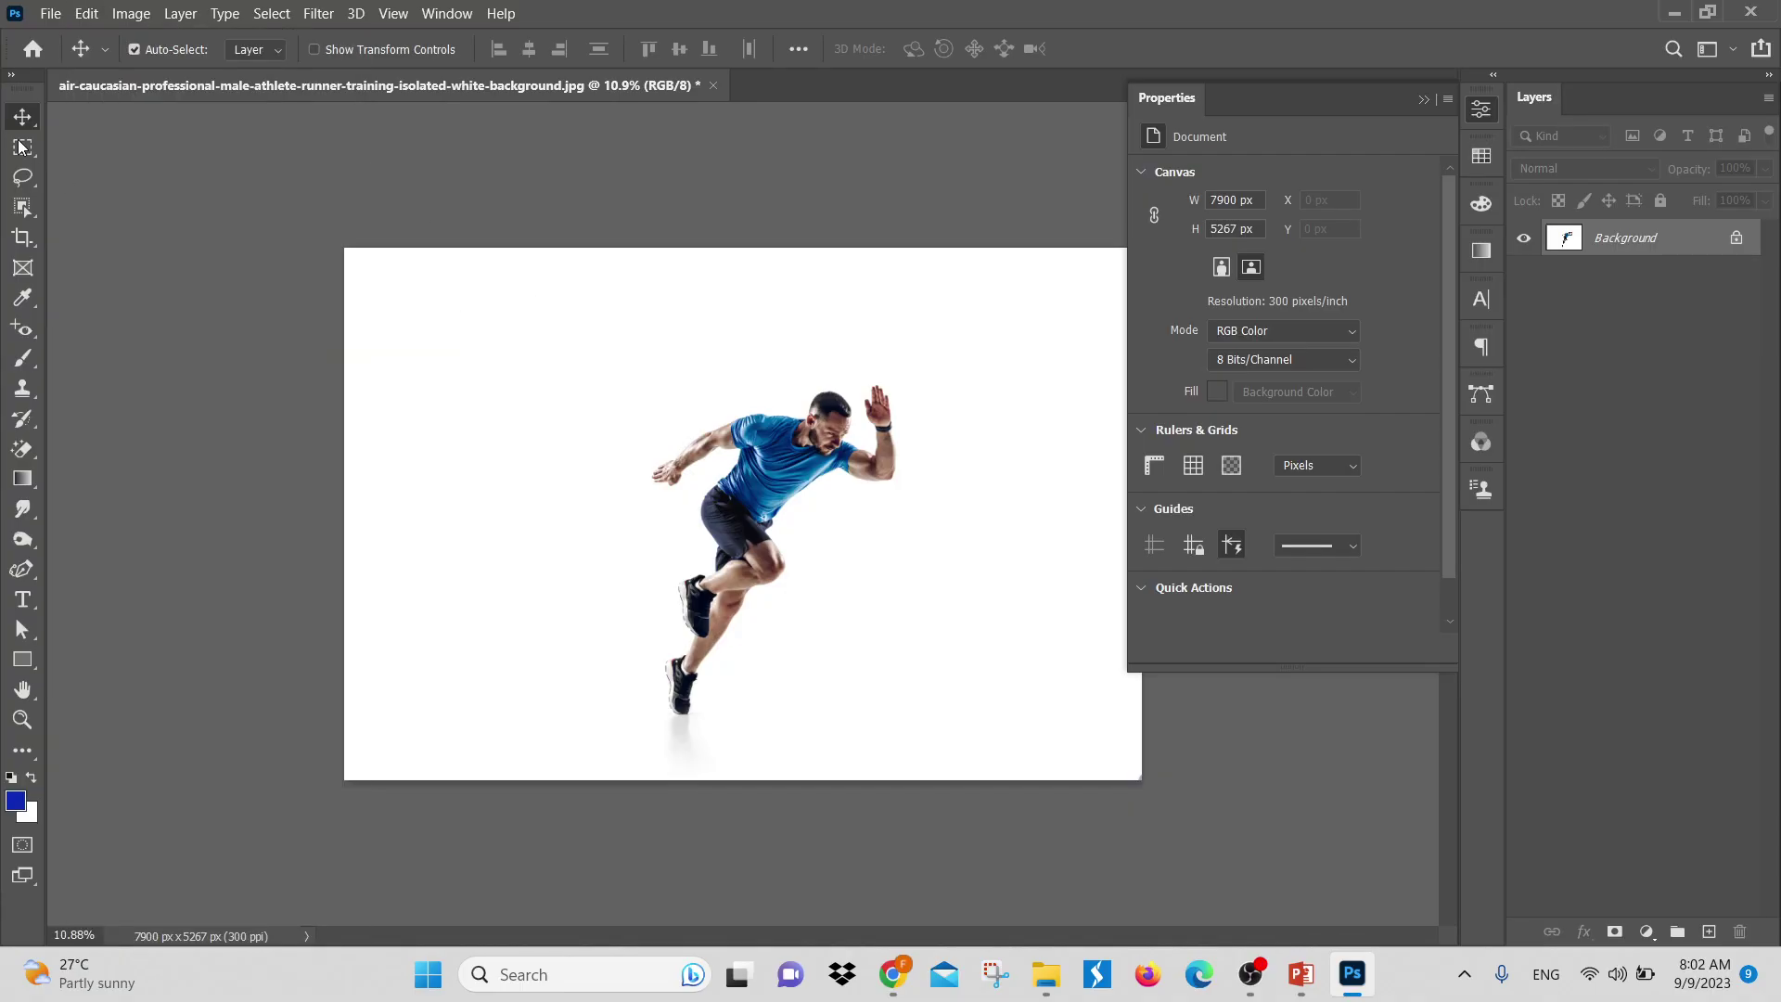
Open the Unsplash photo of the grey house with the white porch from the Downloads folder
click(51, 13)
click(75, 58)
scroll(589, 362, down, 10)
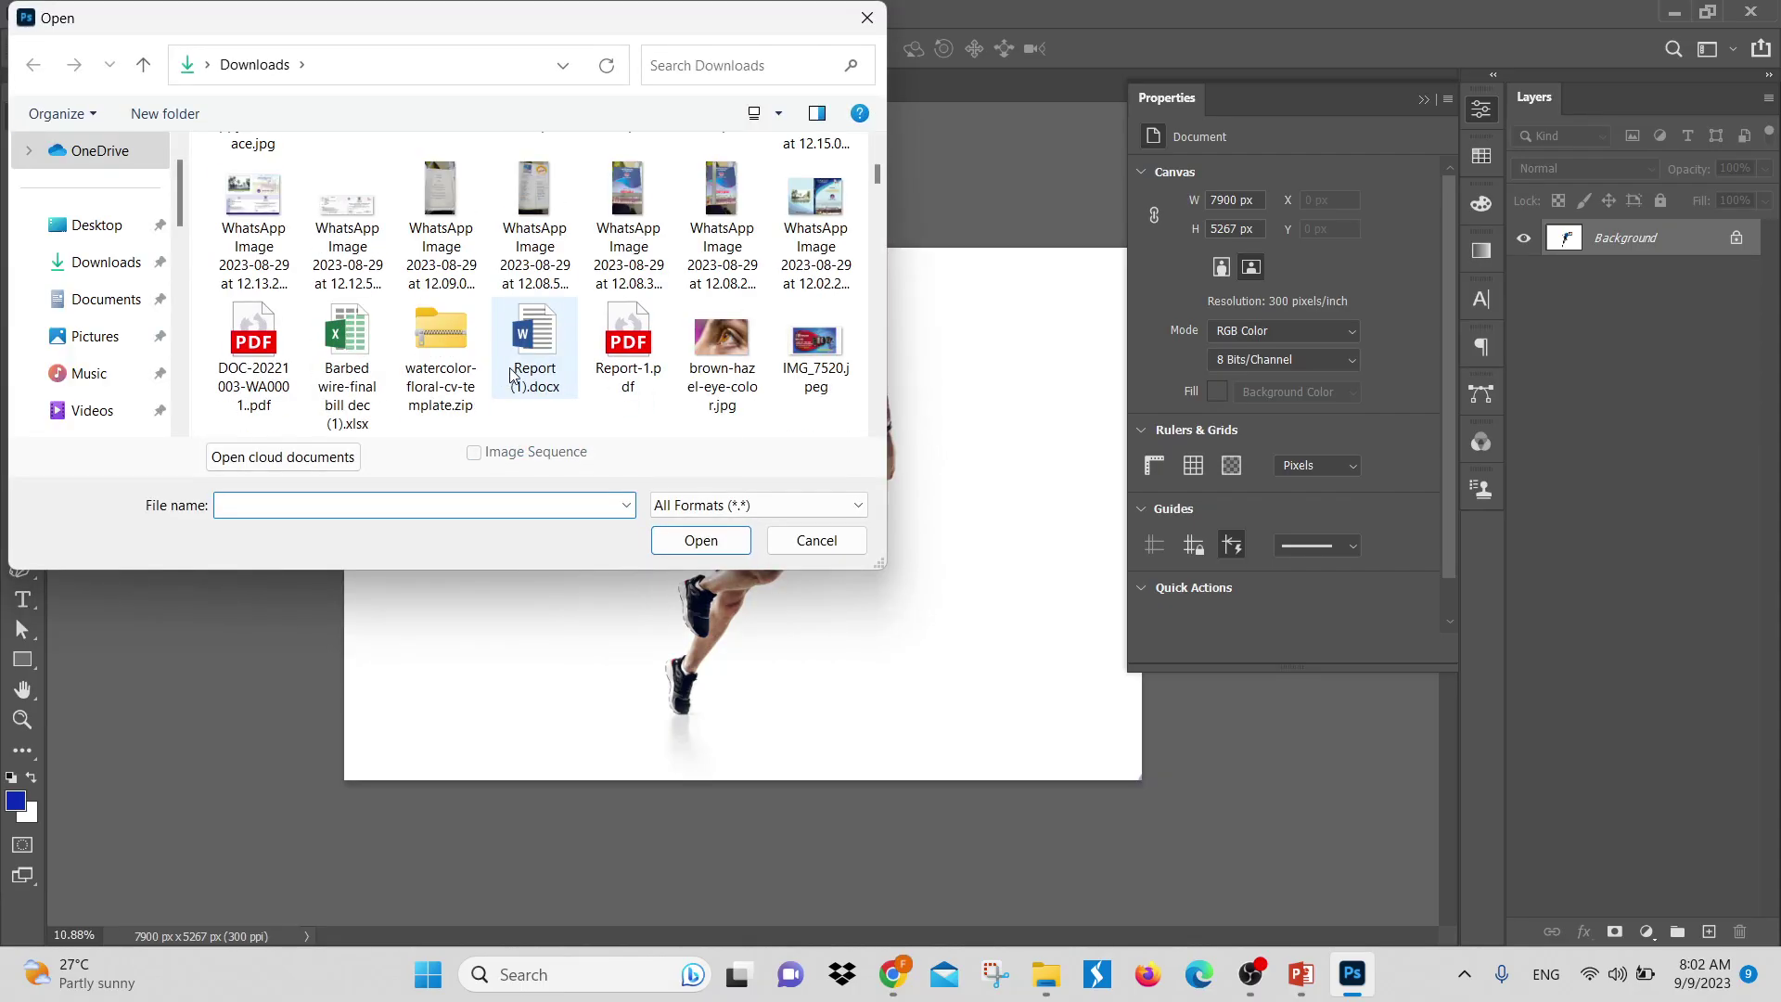
scroll(672, 352, down, 5)
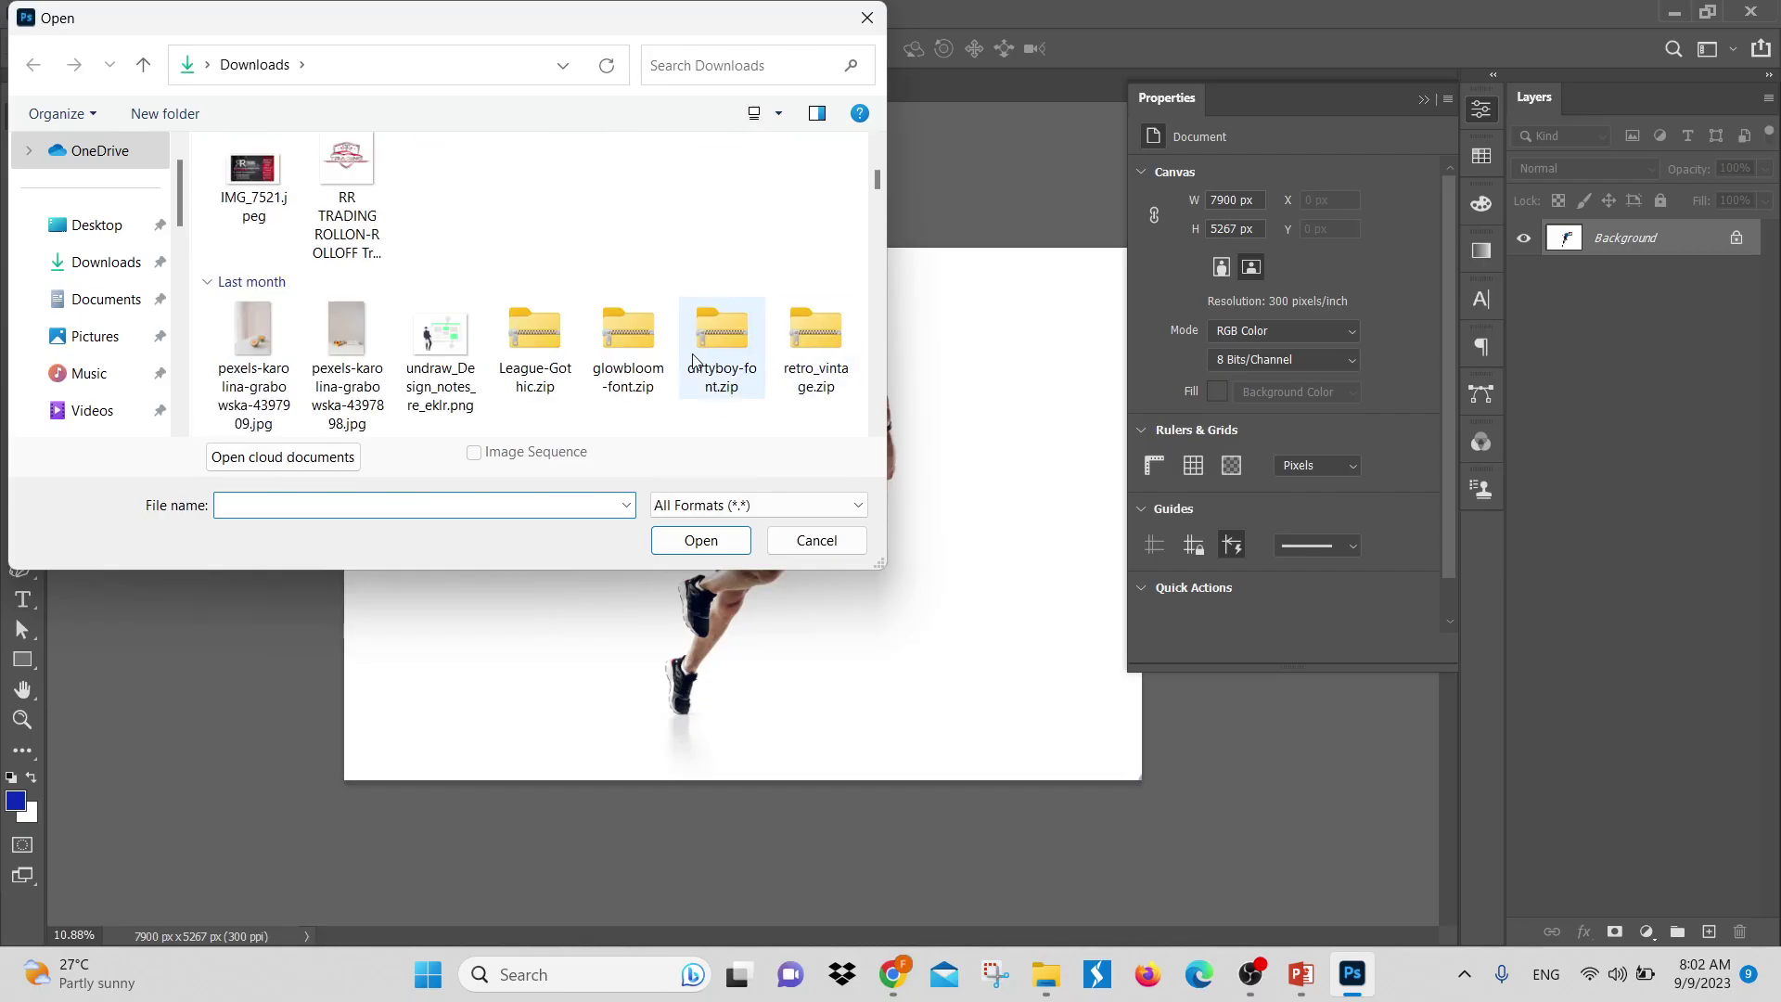
scroll(557, 357, down, 5)
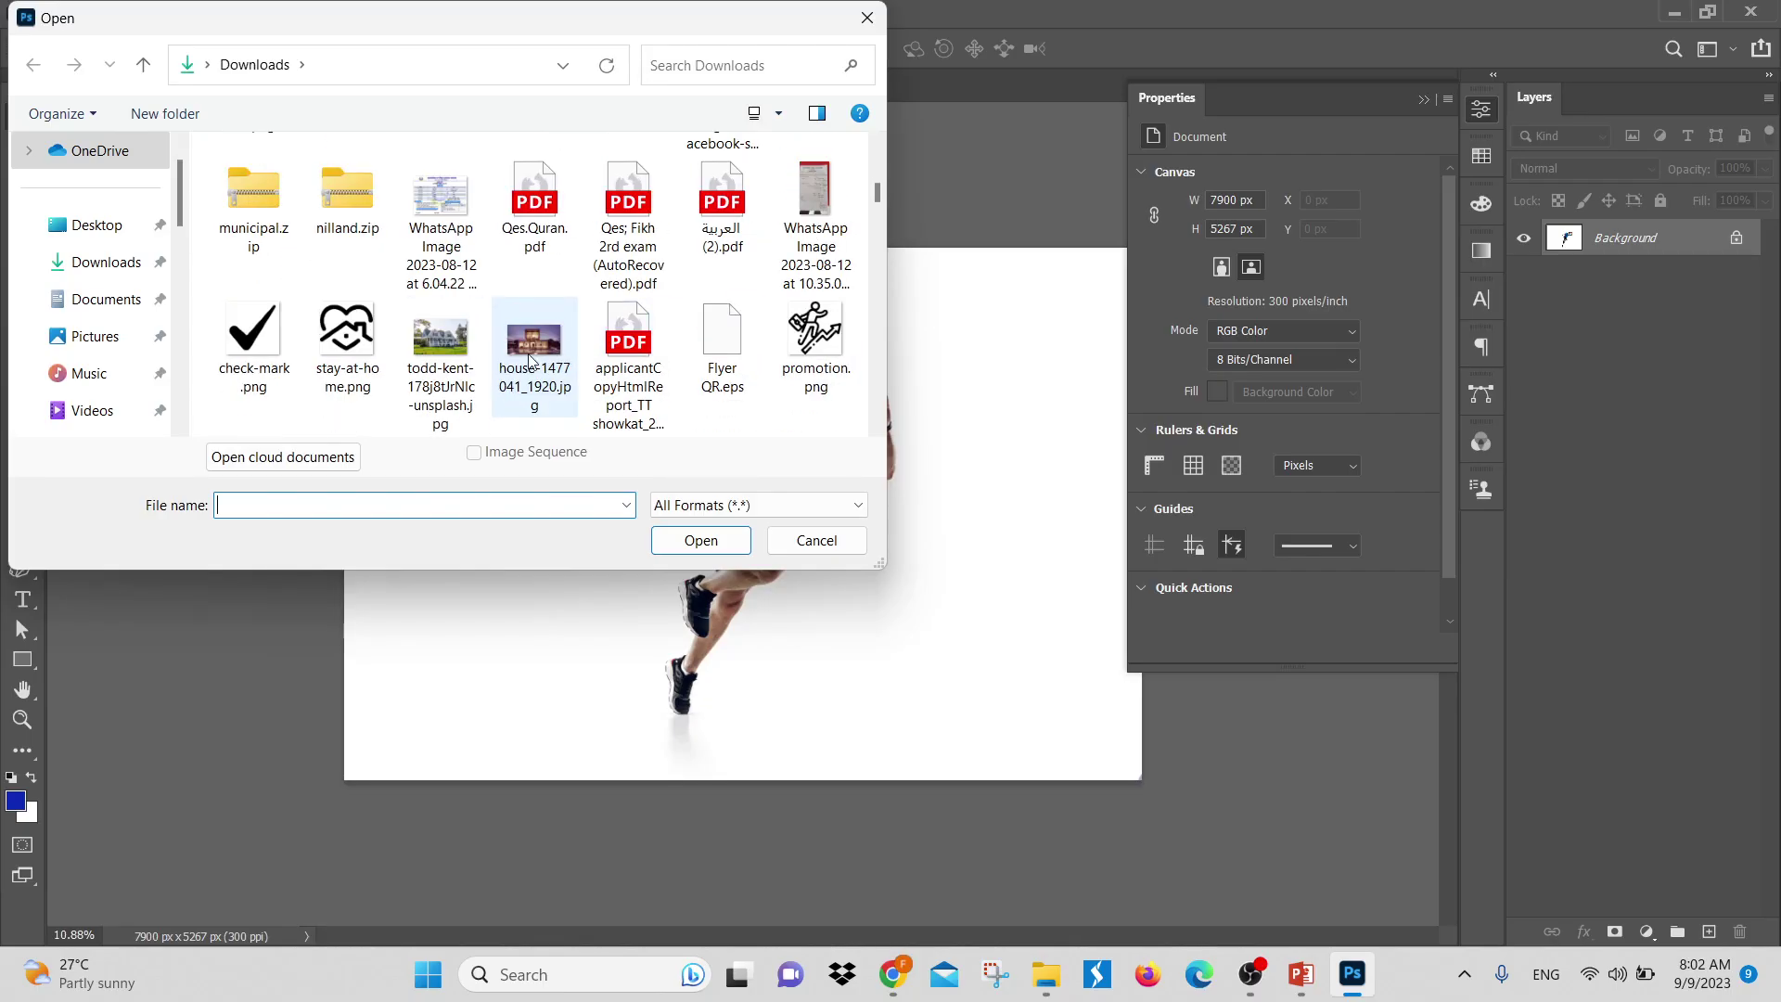
click(429, 360)
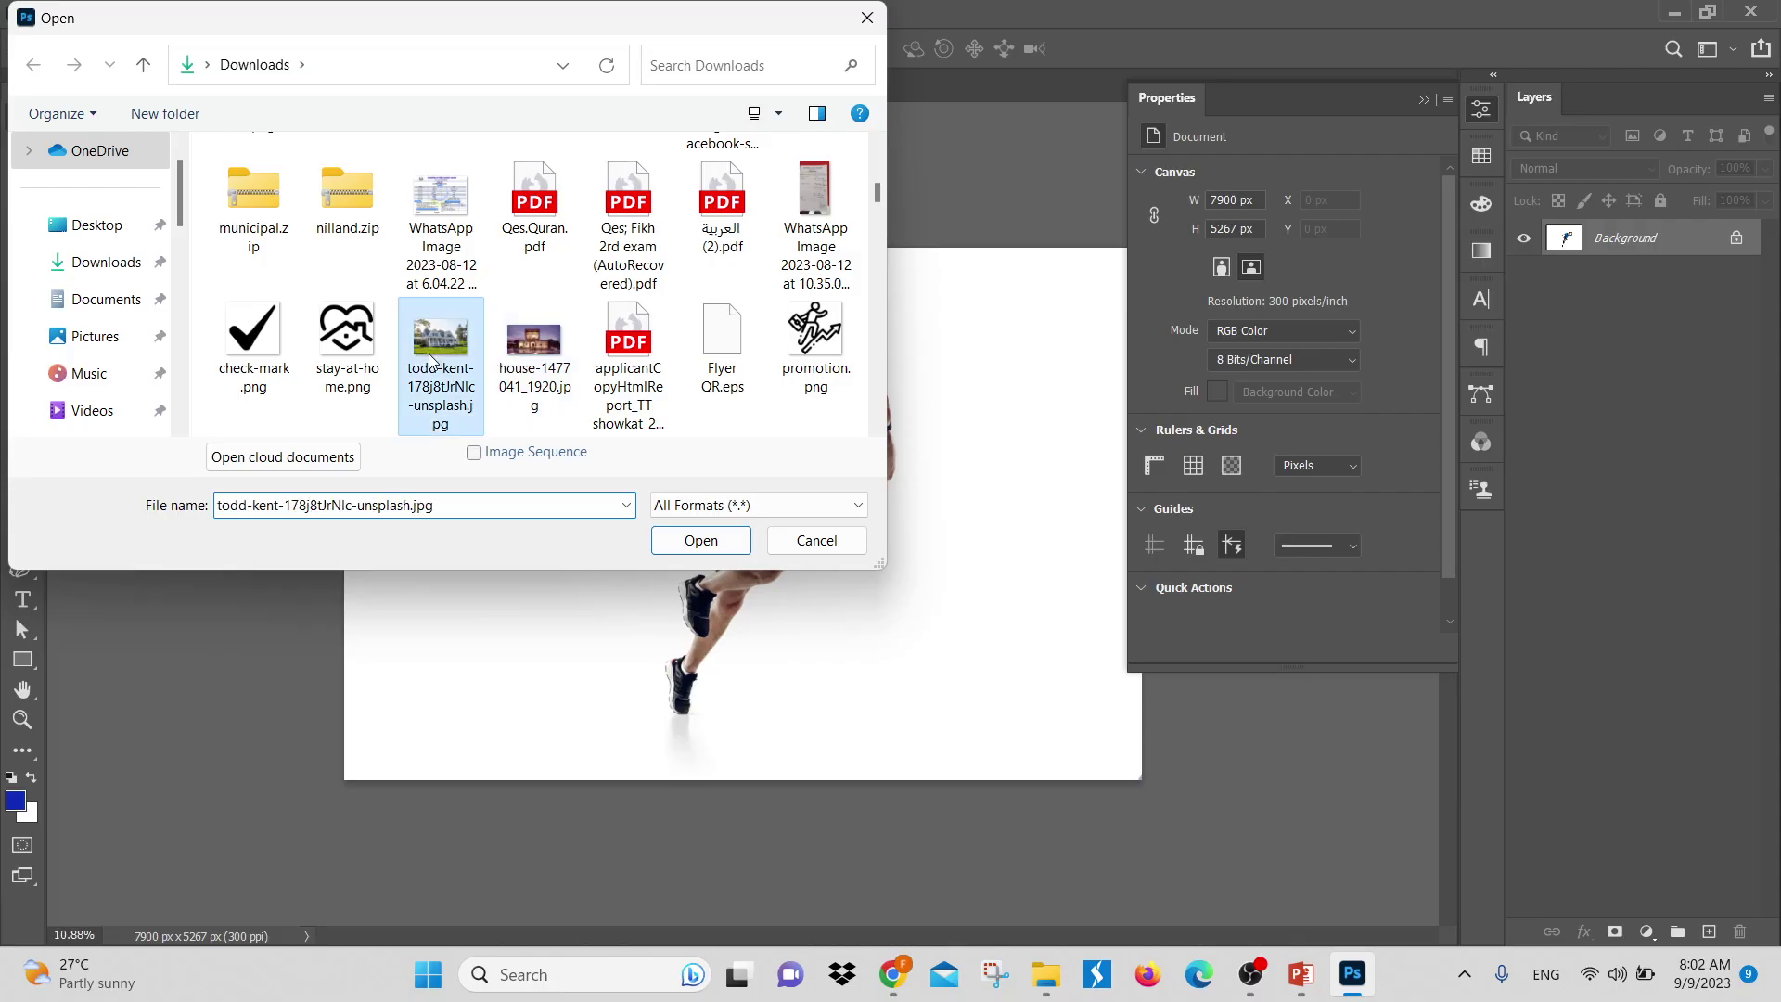
click(702, 541)
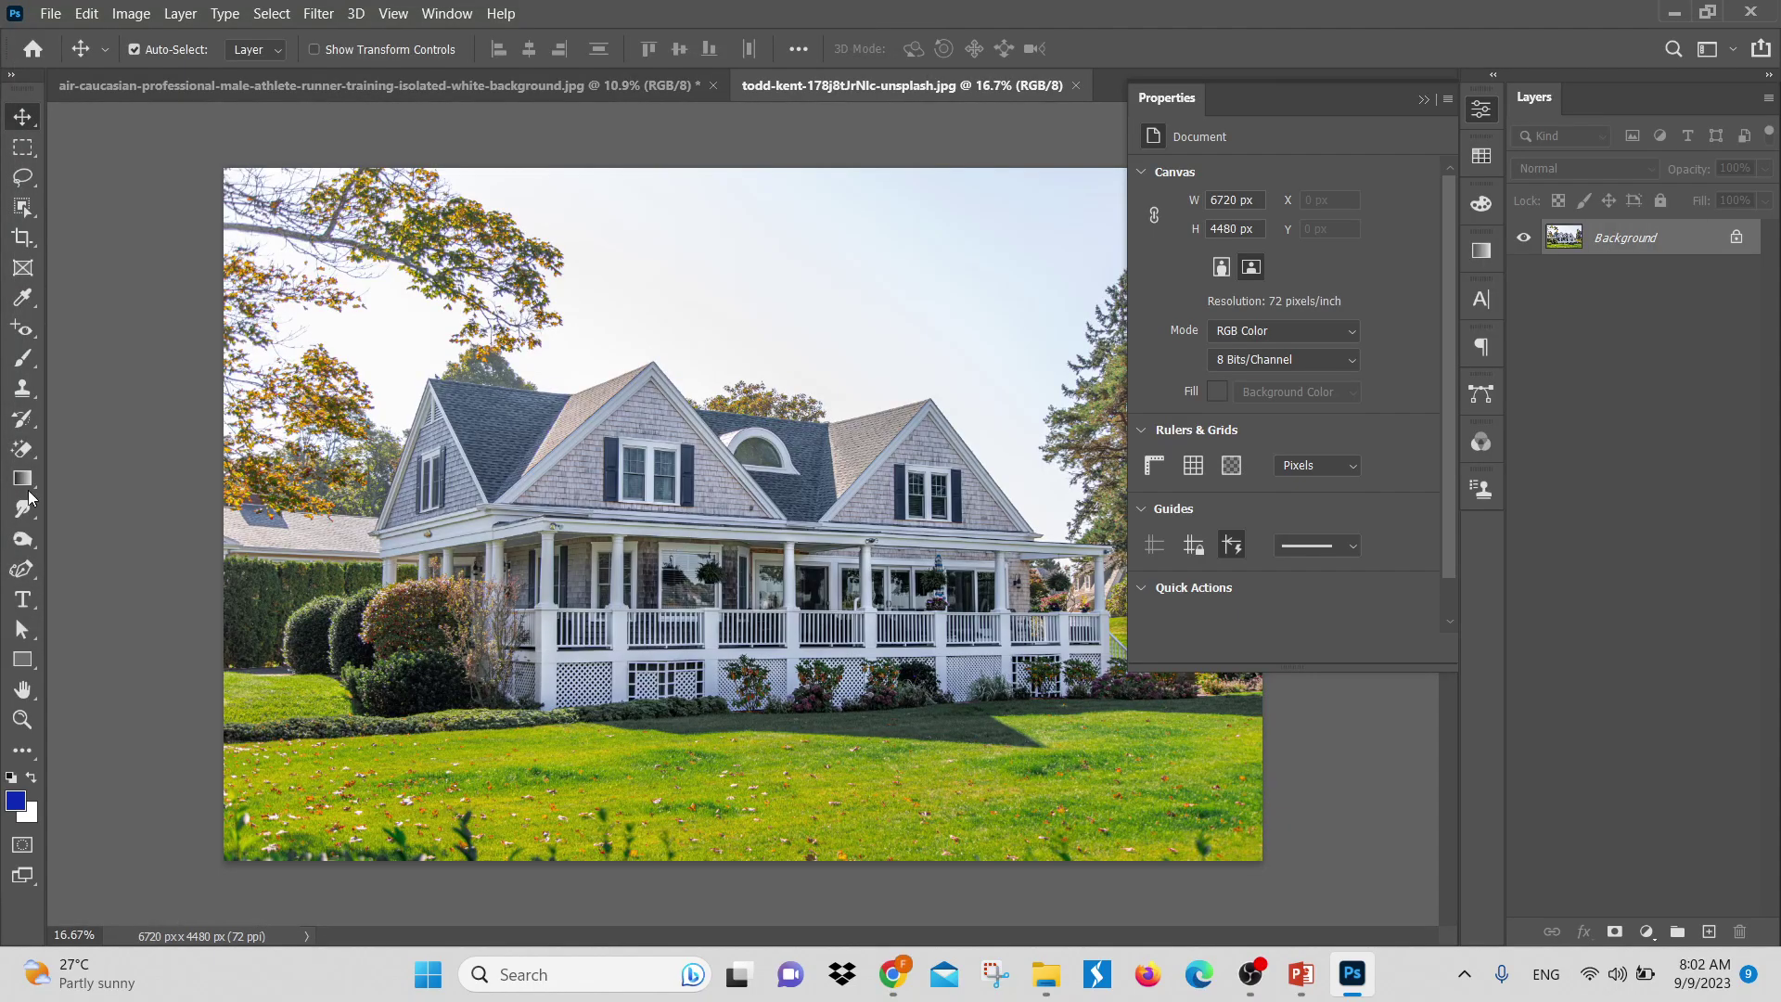
Collapse the document properties covering the house photo and check which Edit commands are available for it
click(1423, 99)
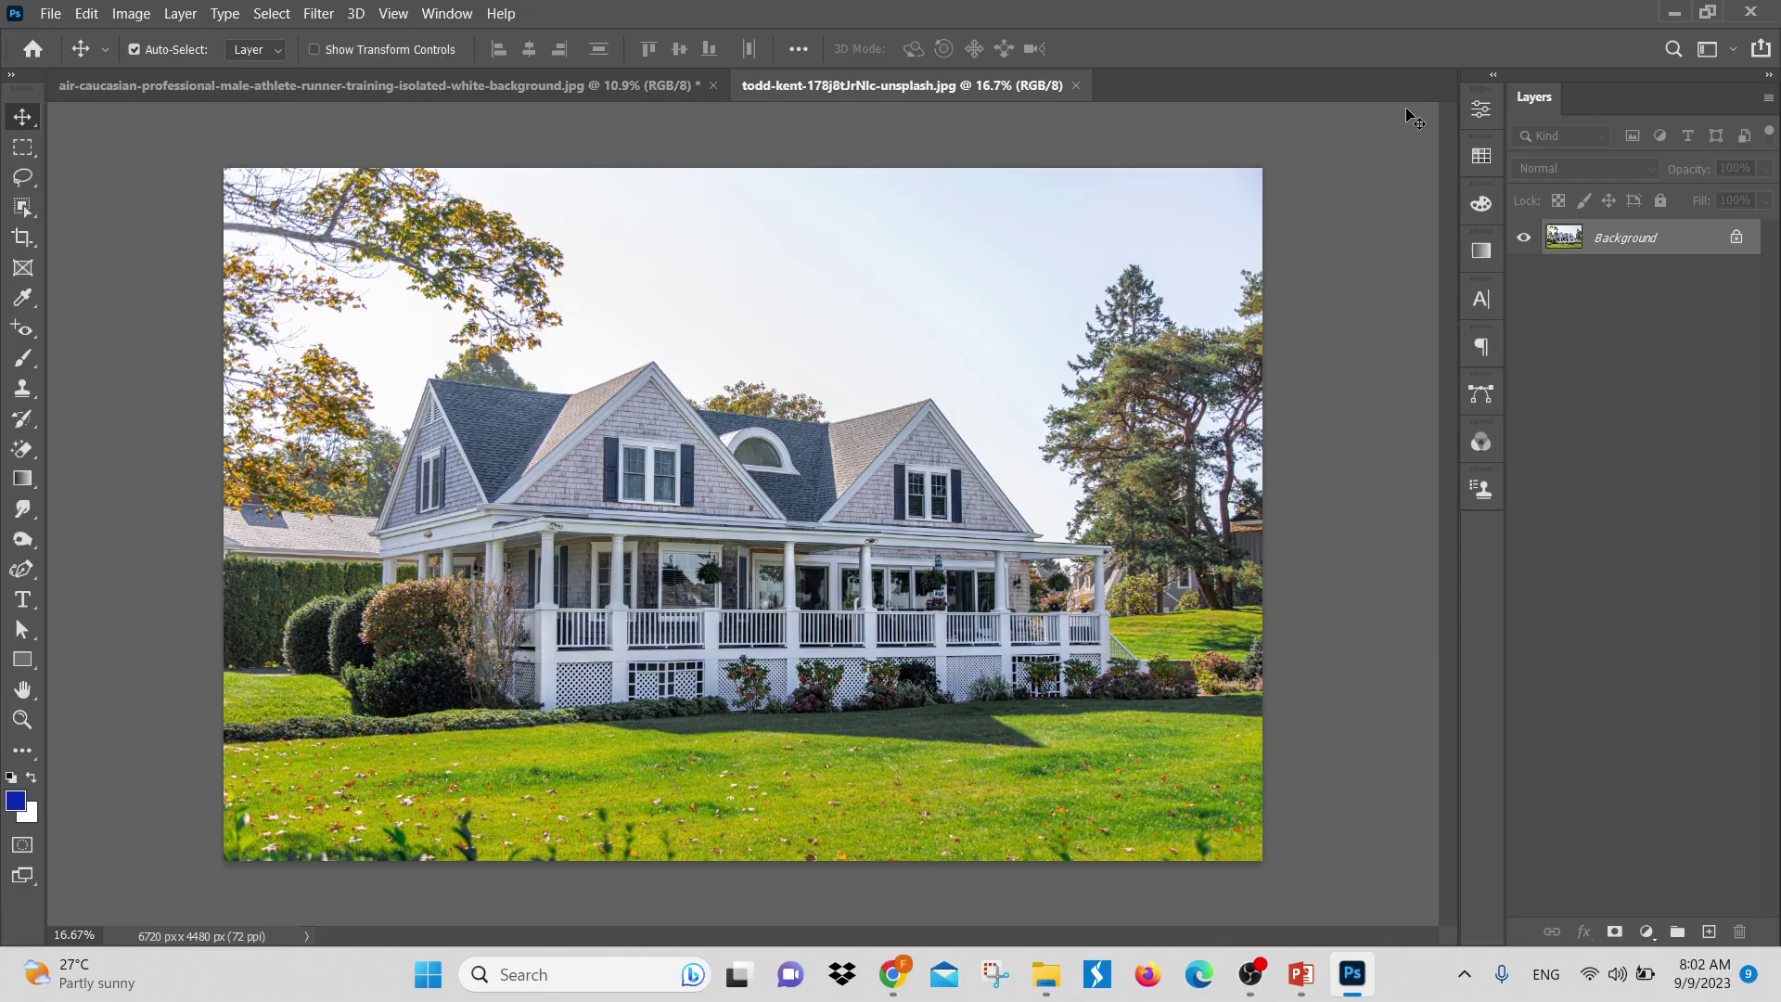
scroll(854, 525, down, 1)
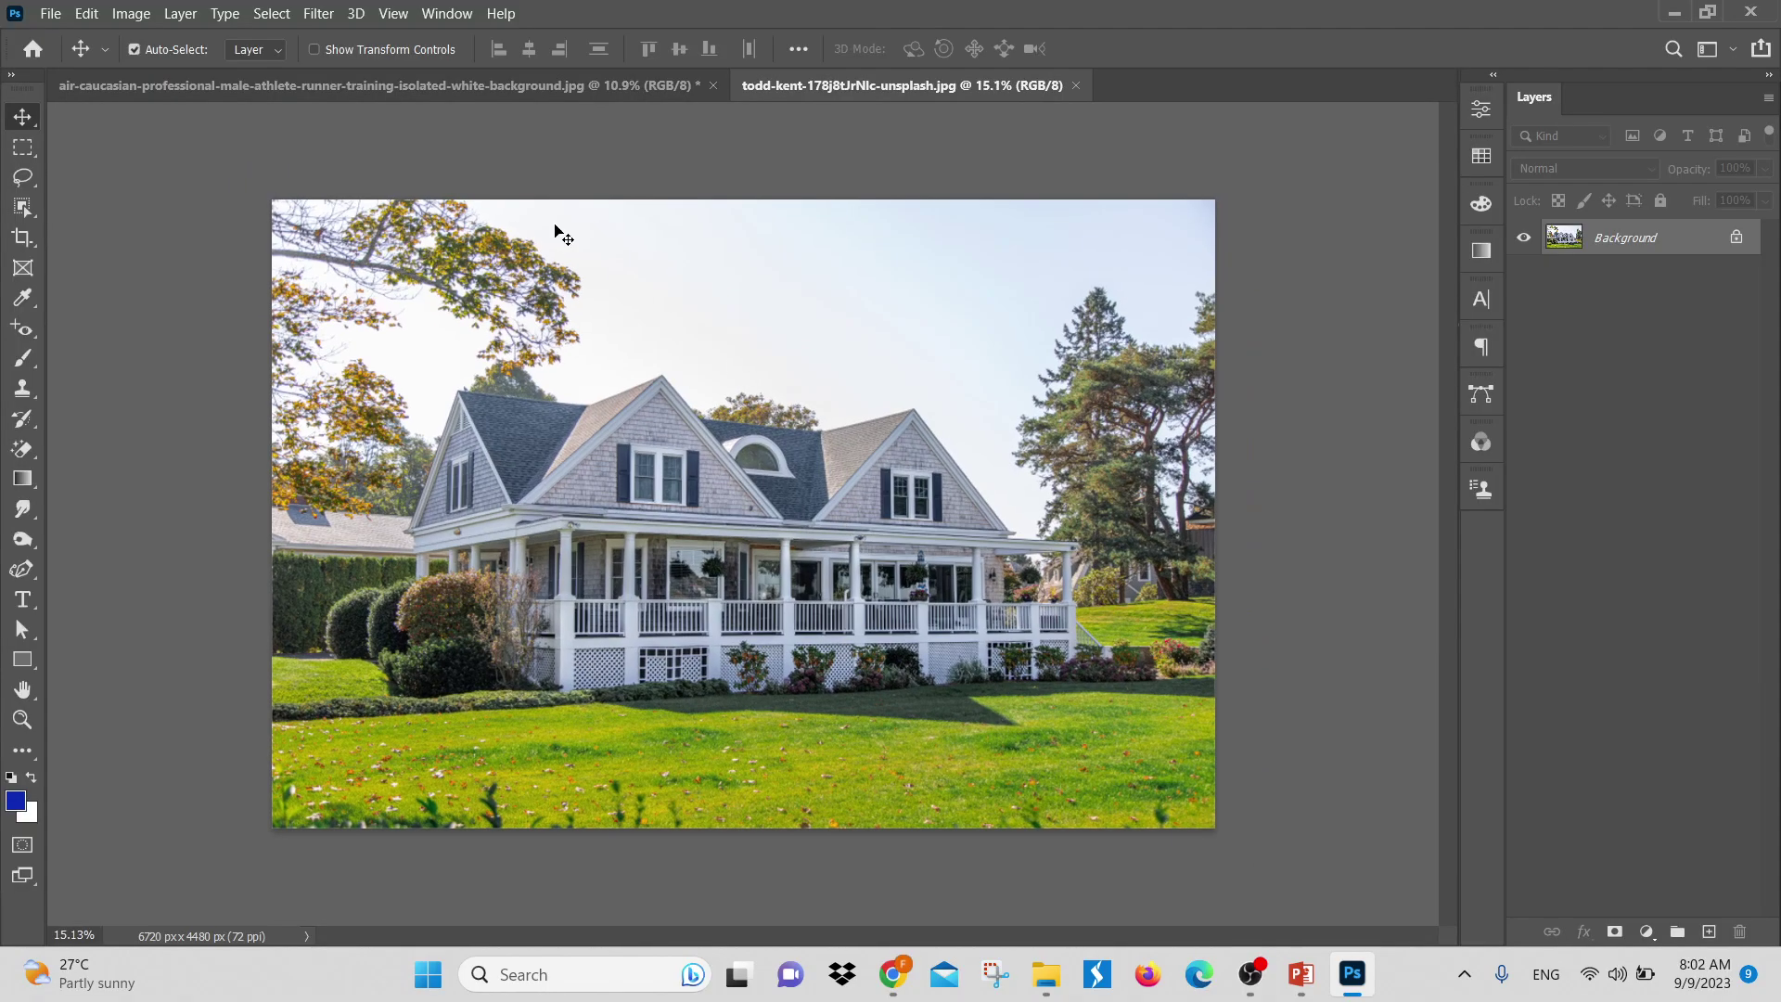
click(85, 13)
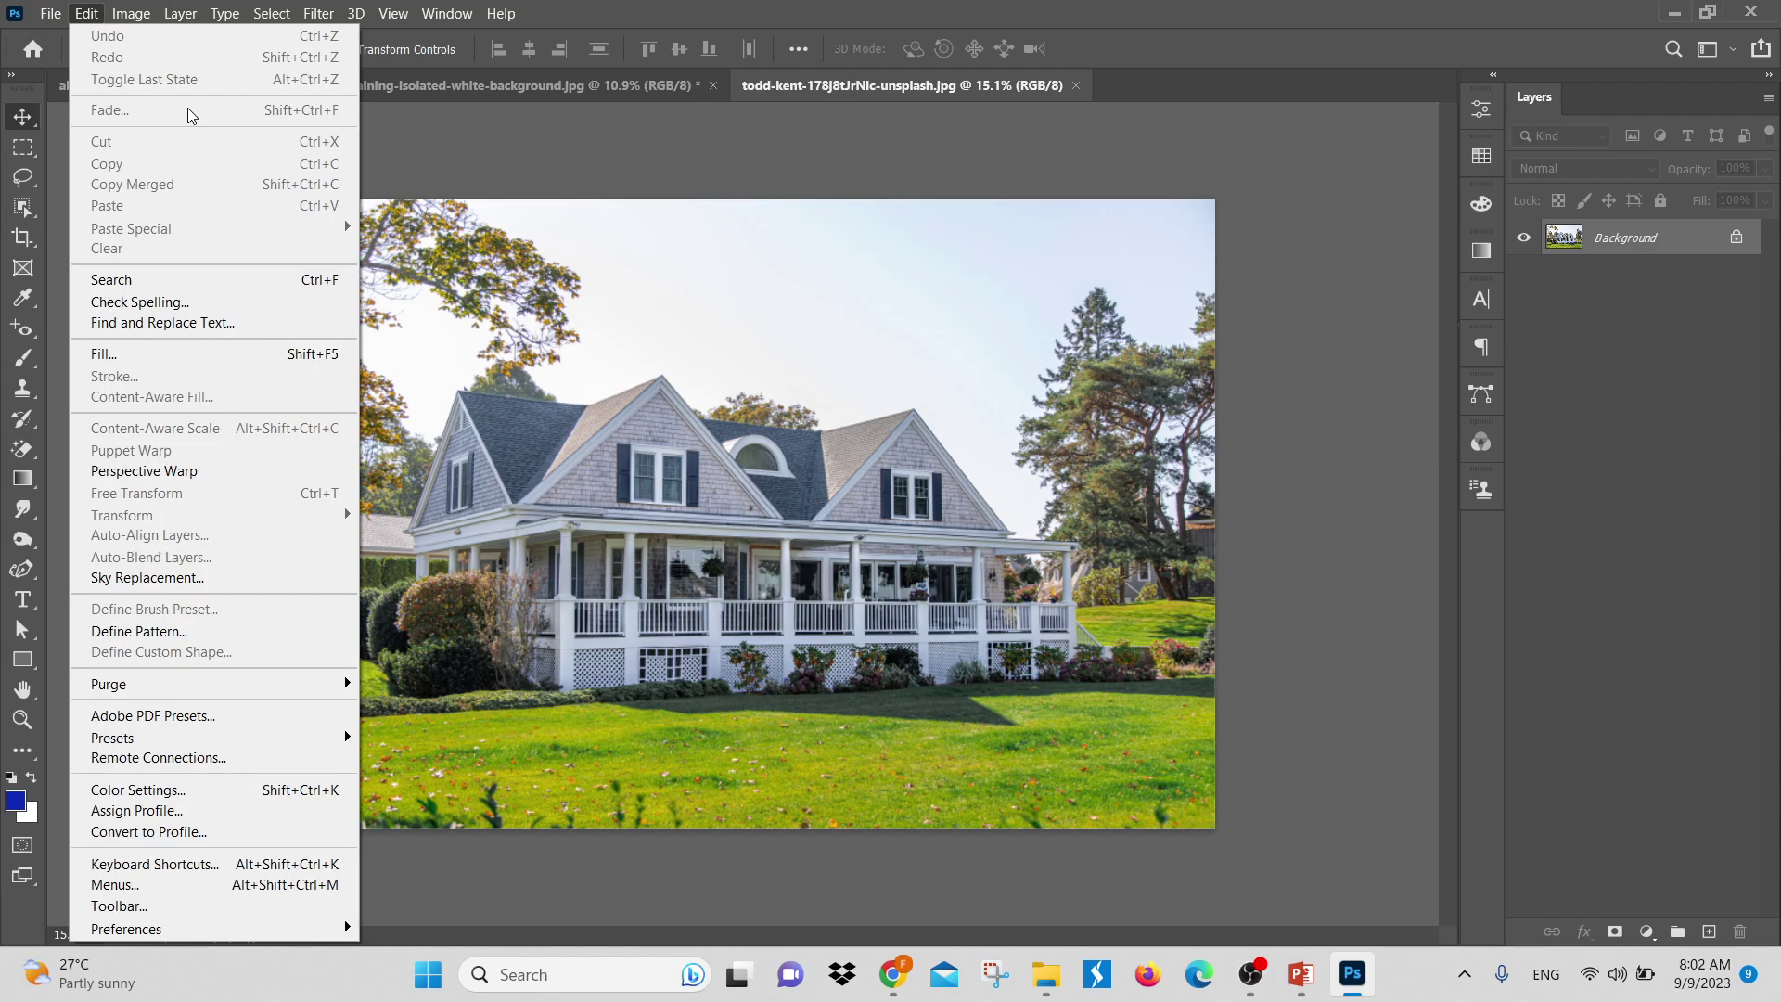
click(440, 190)
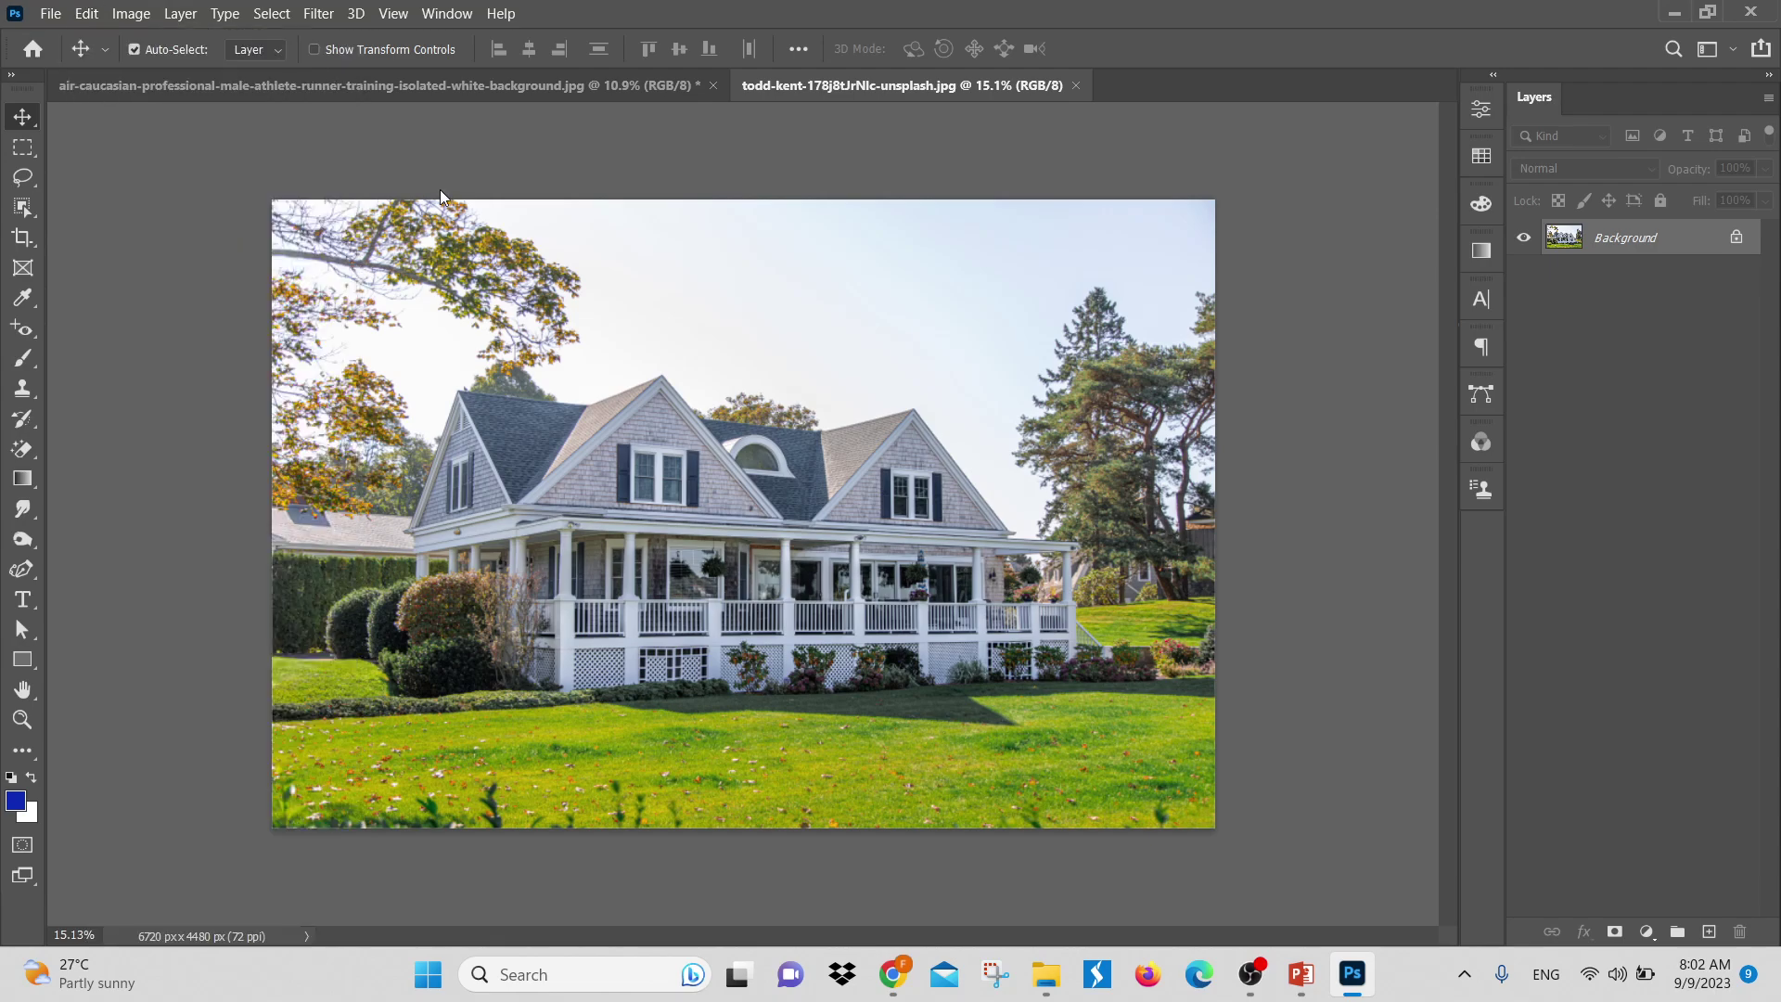
Apply a Gaussian Blur with a radius of 58.2 pixels to the whole house photo
click(314, 12)
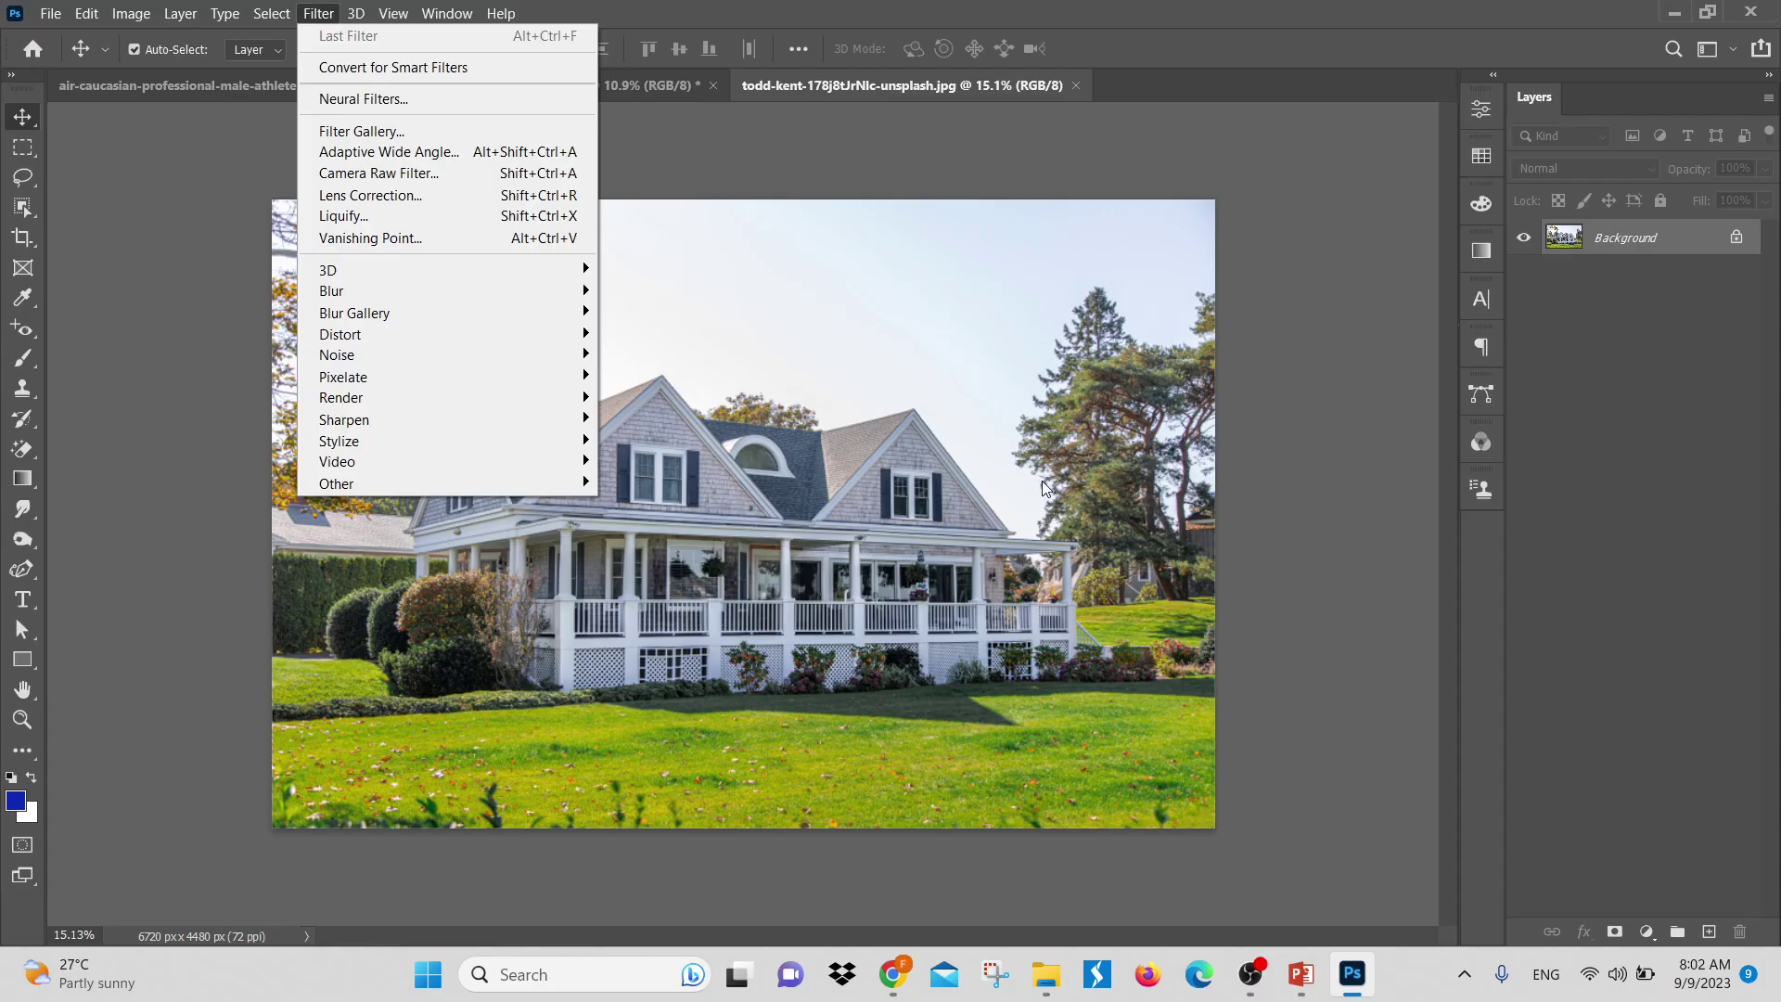
mouse_move(412, 297)
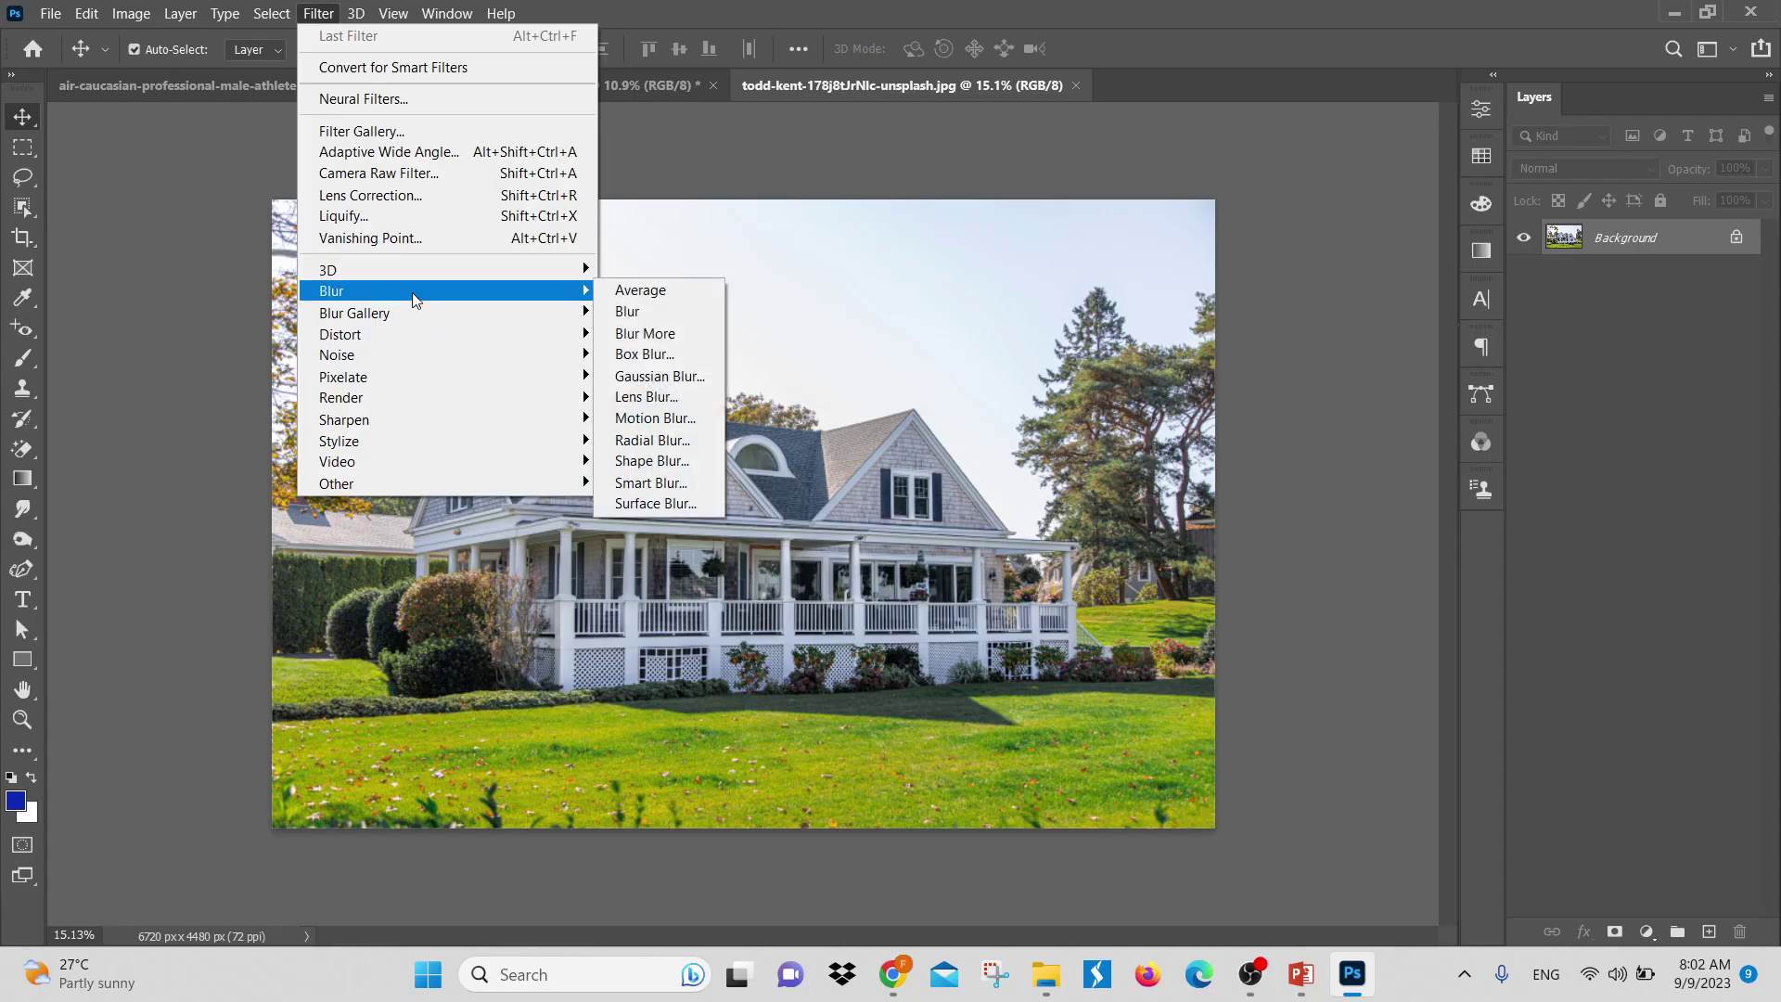
click(654, 377)
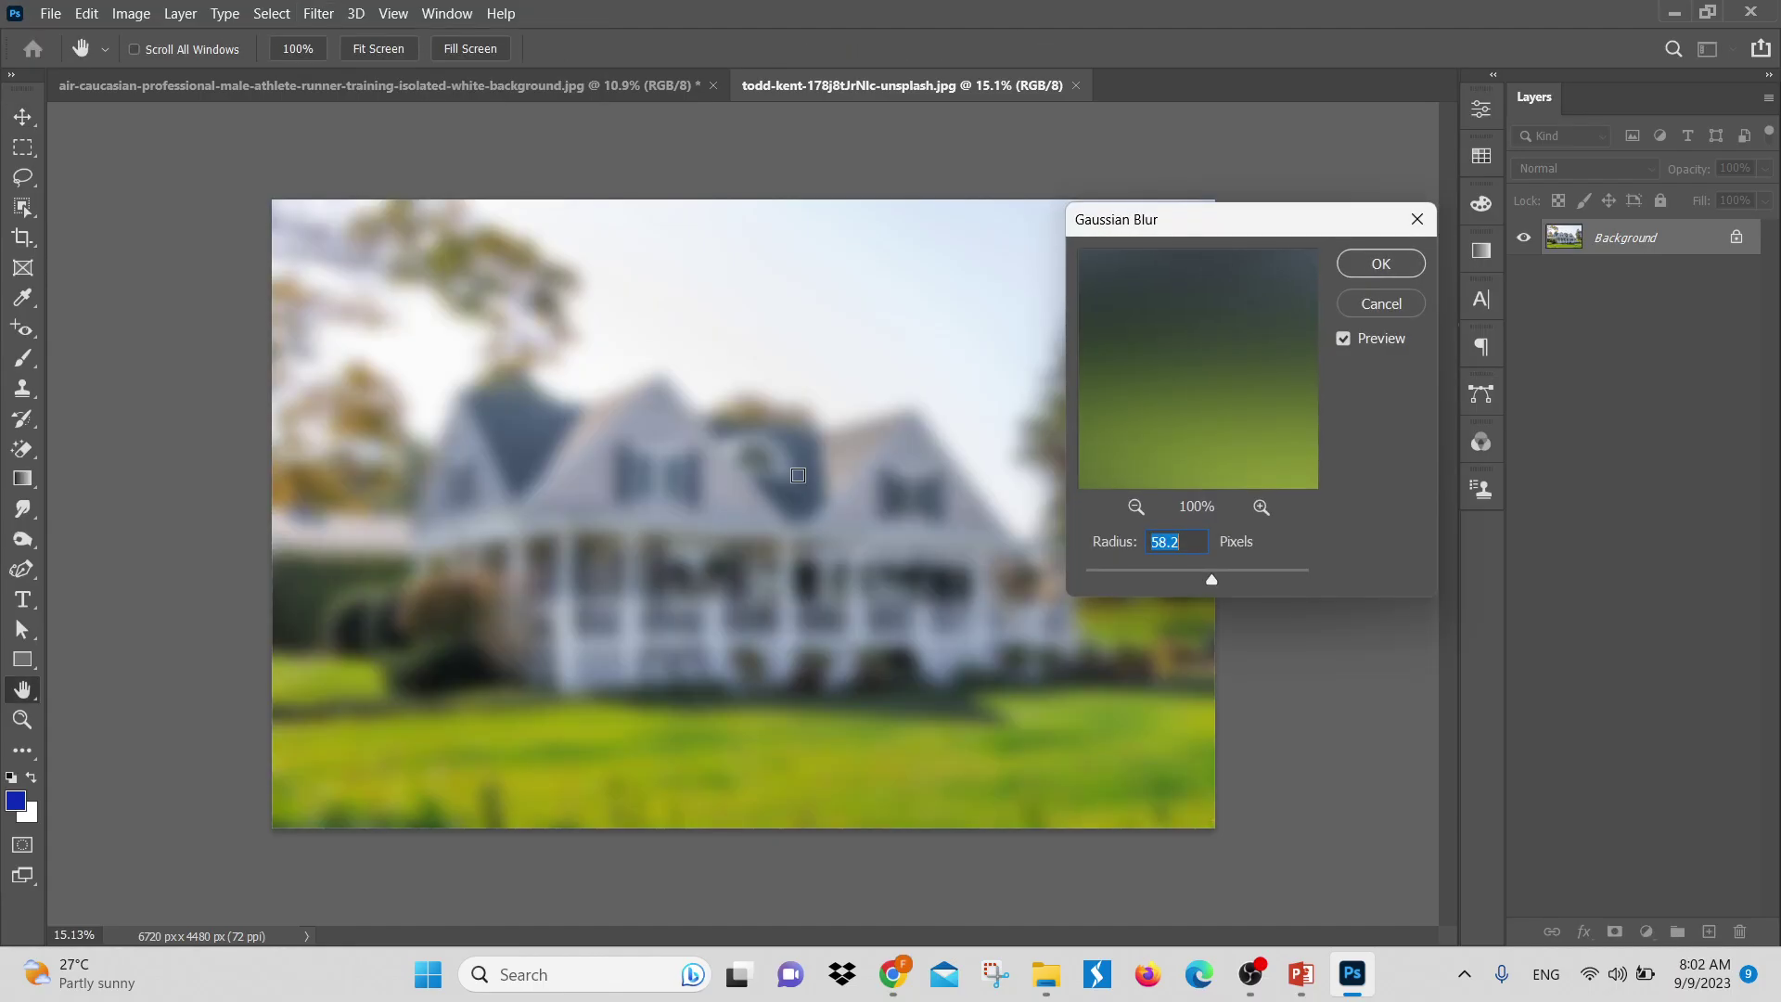
click(1211, 583)
click(1401, 267)
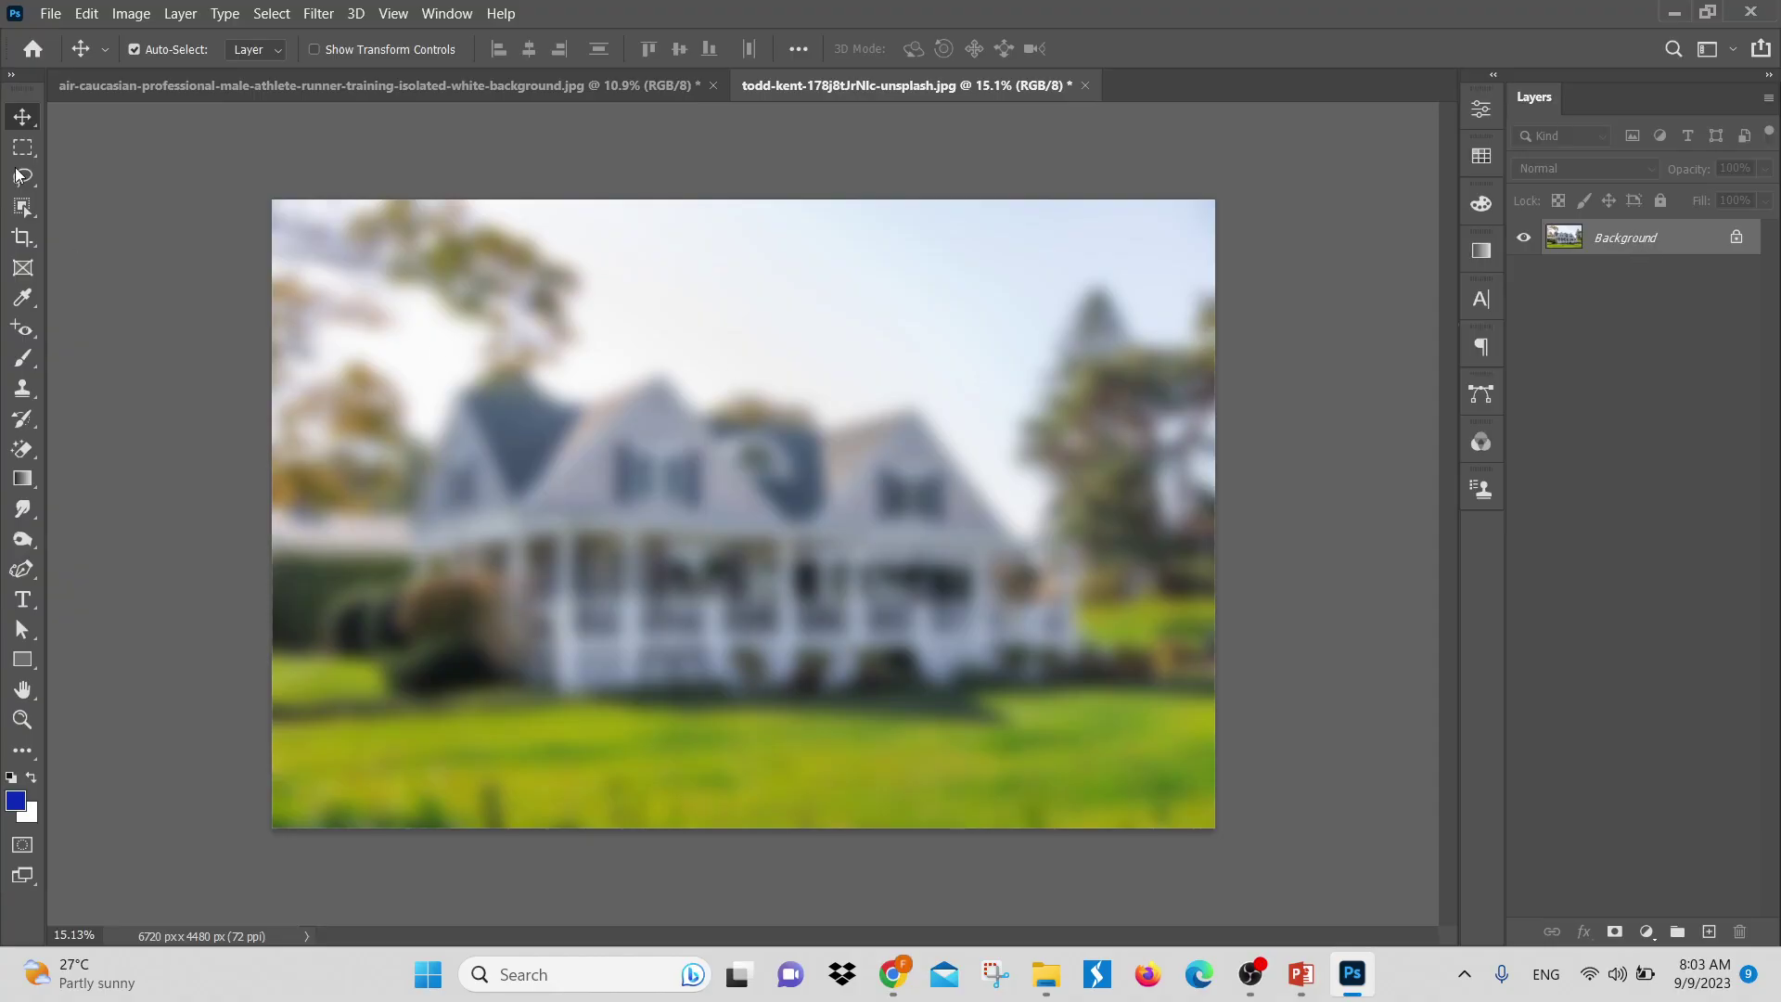
Check the Edit commands for Fade Gaussian Blur and look over the available filter categories
click(87, 15)
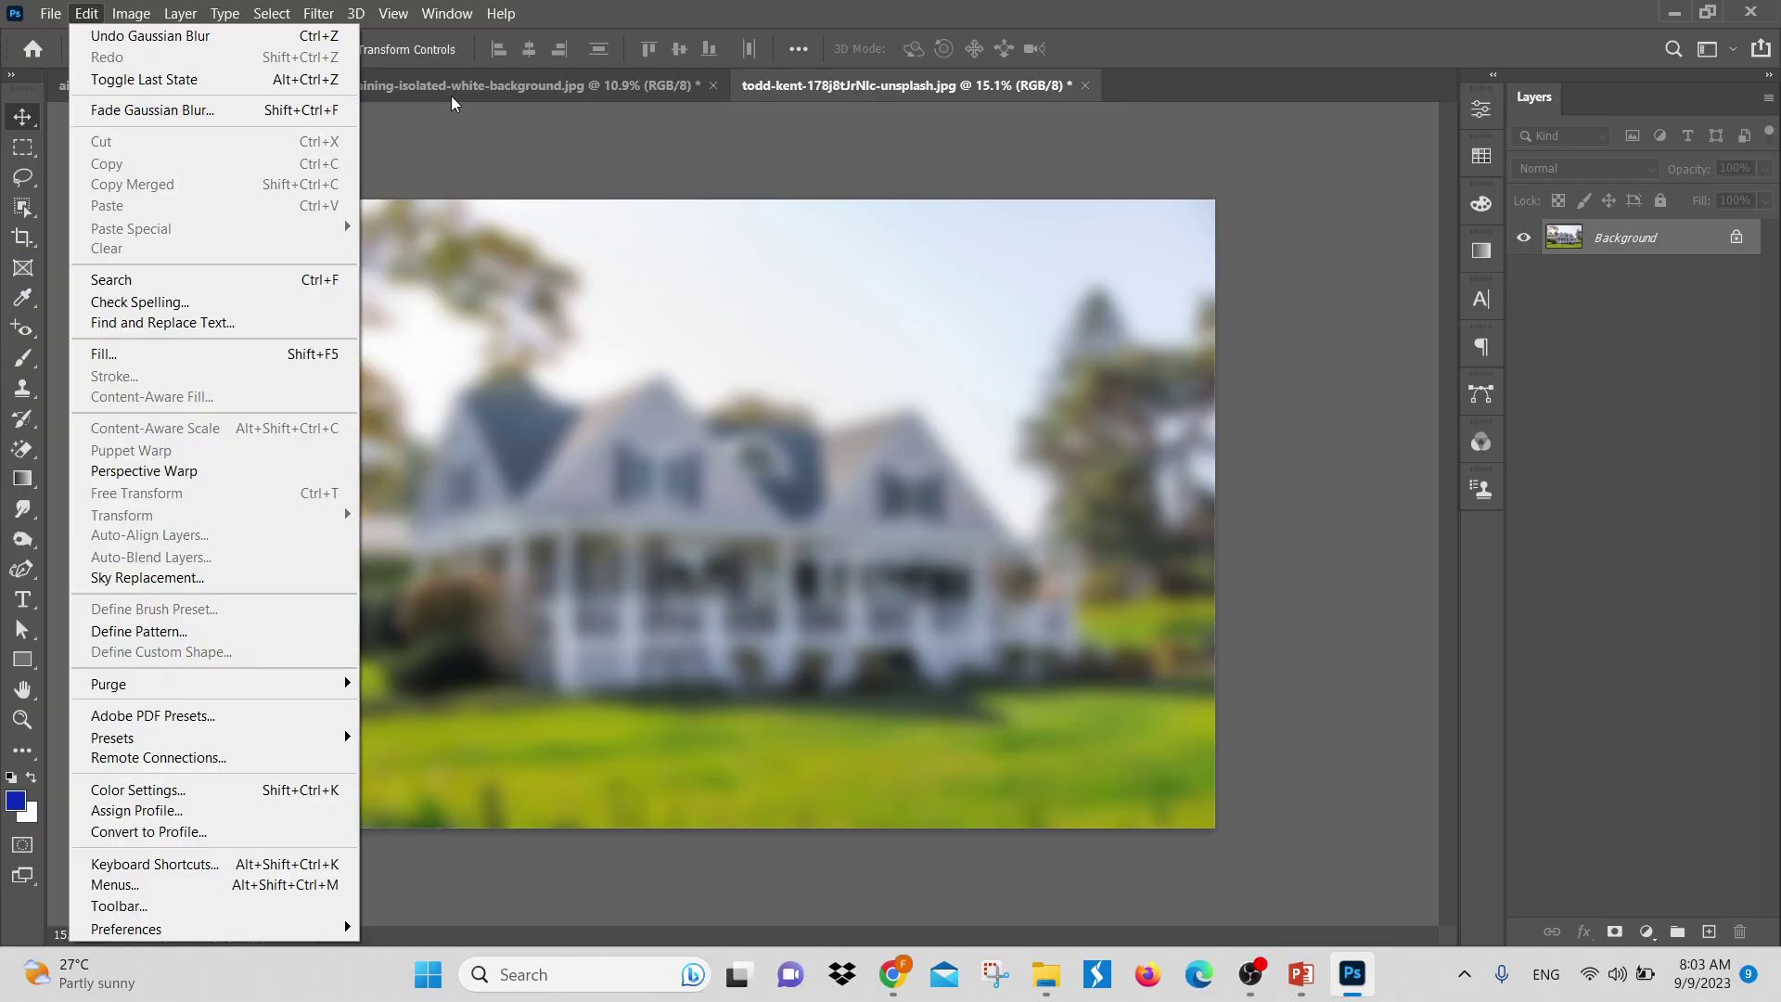
click(786, 261)
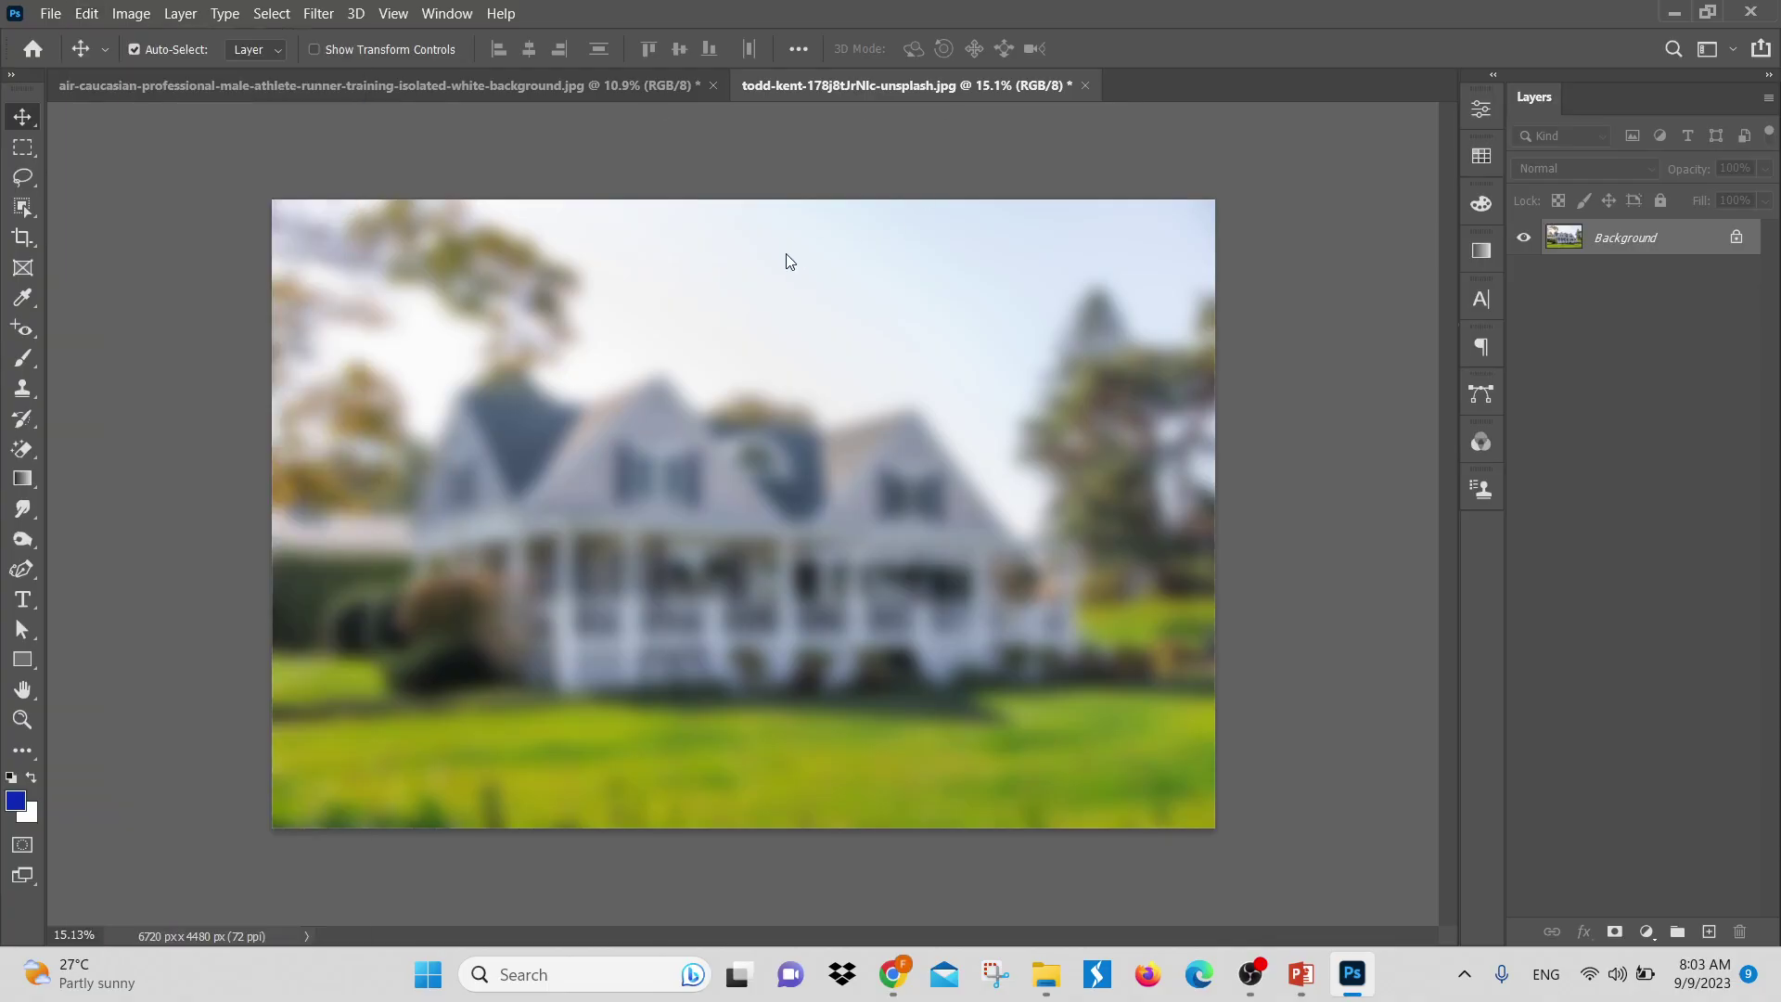
click(314, 20)
mouse_move(393, 290)
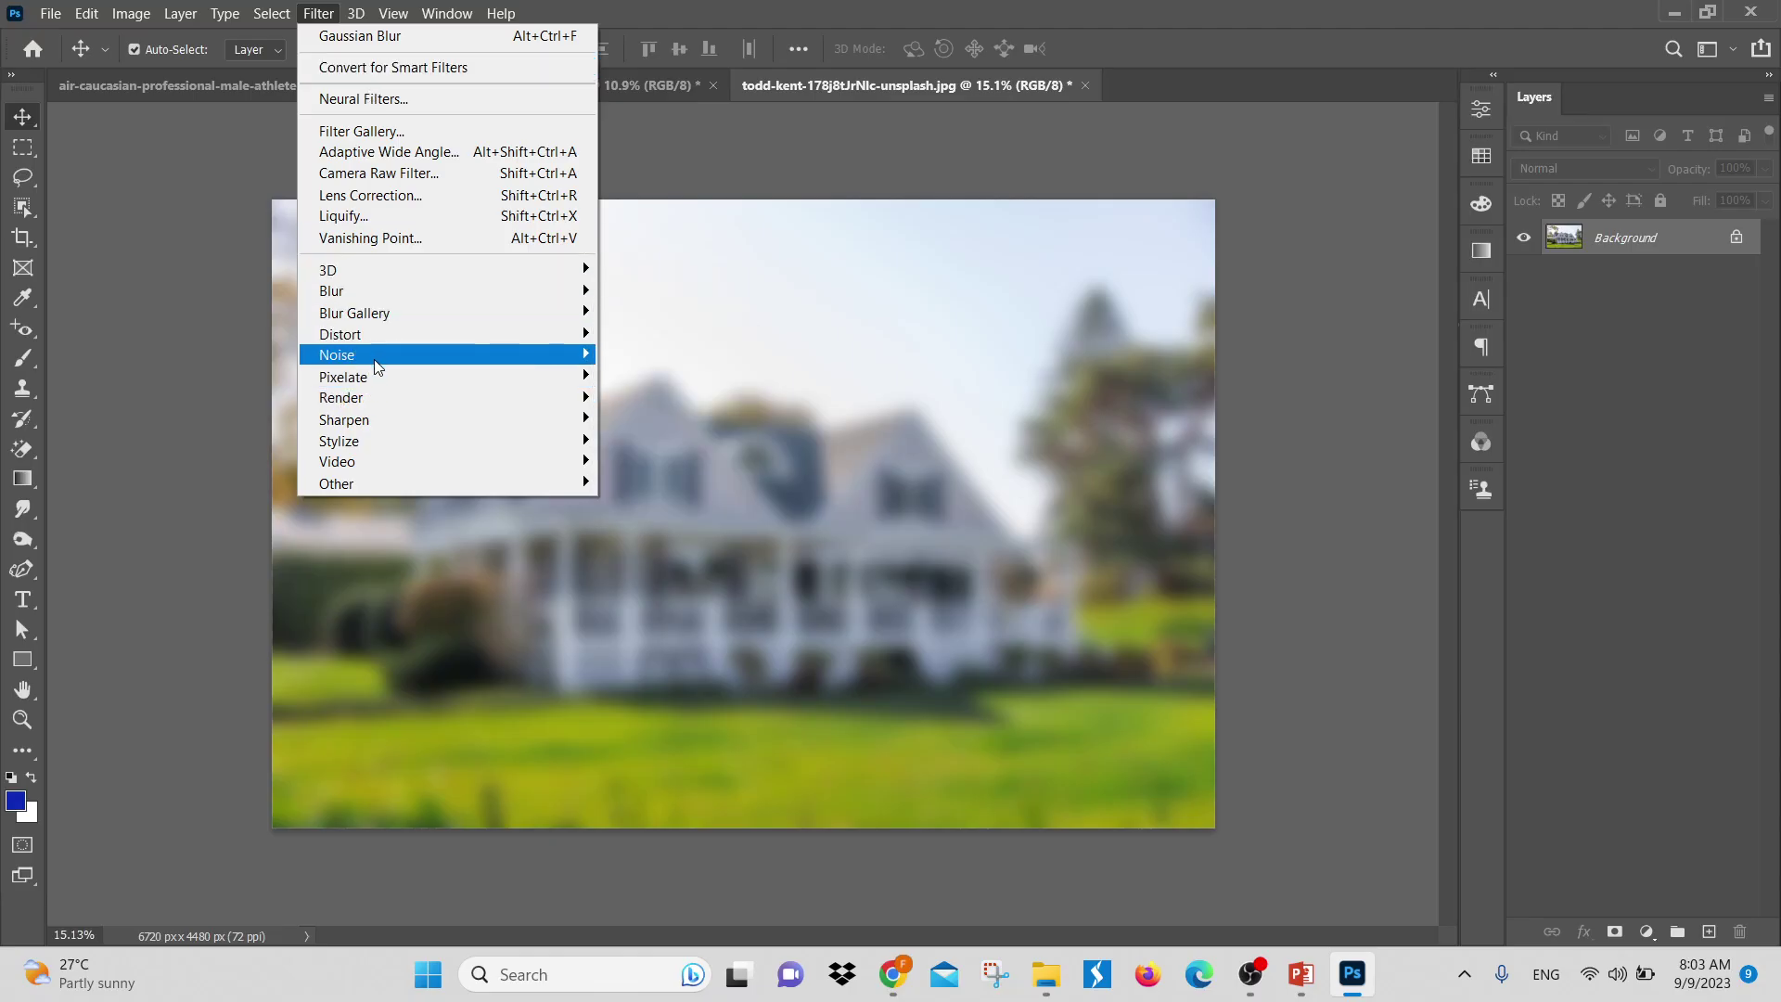
mouse_move(423, 336)
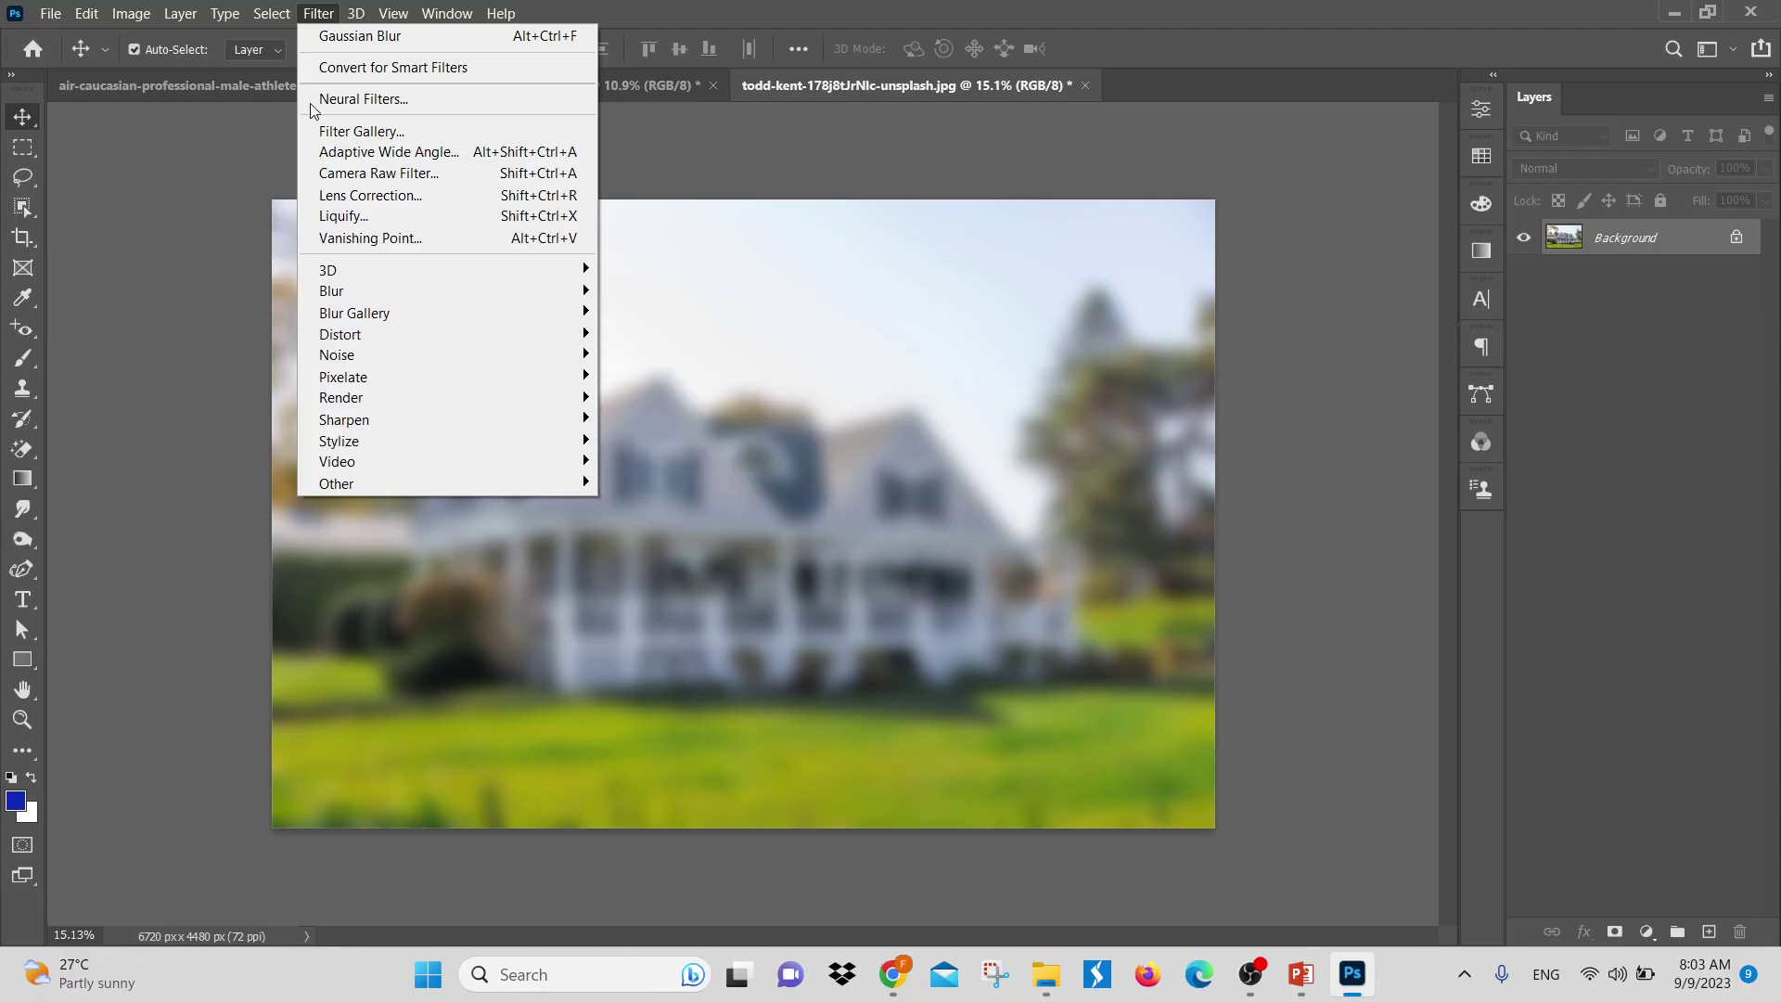
mouse_move(86, 13)
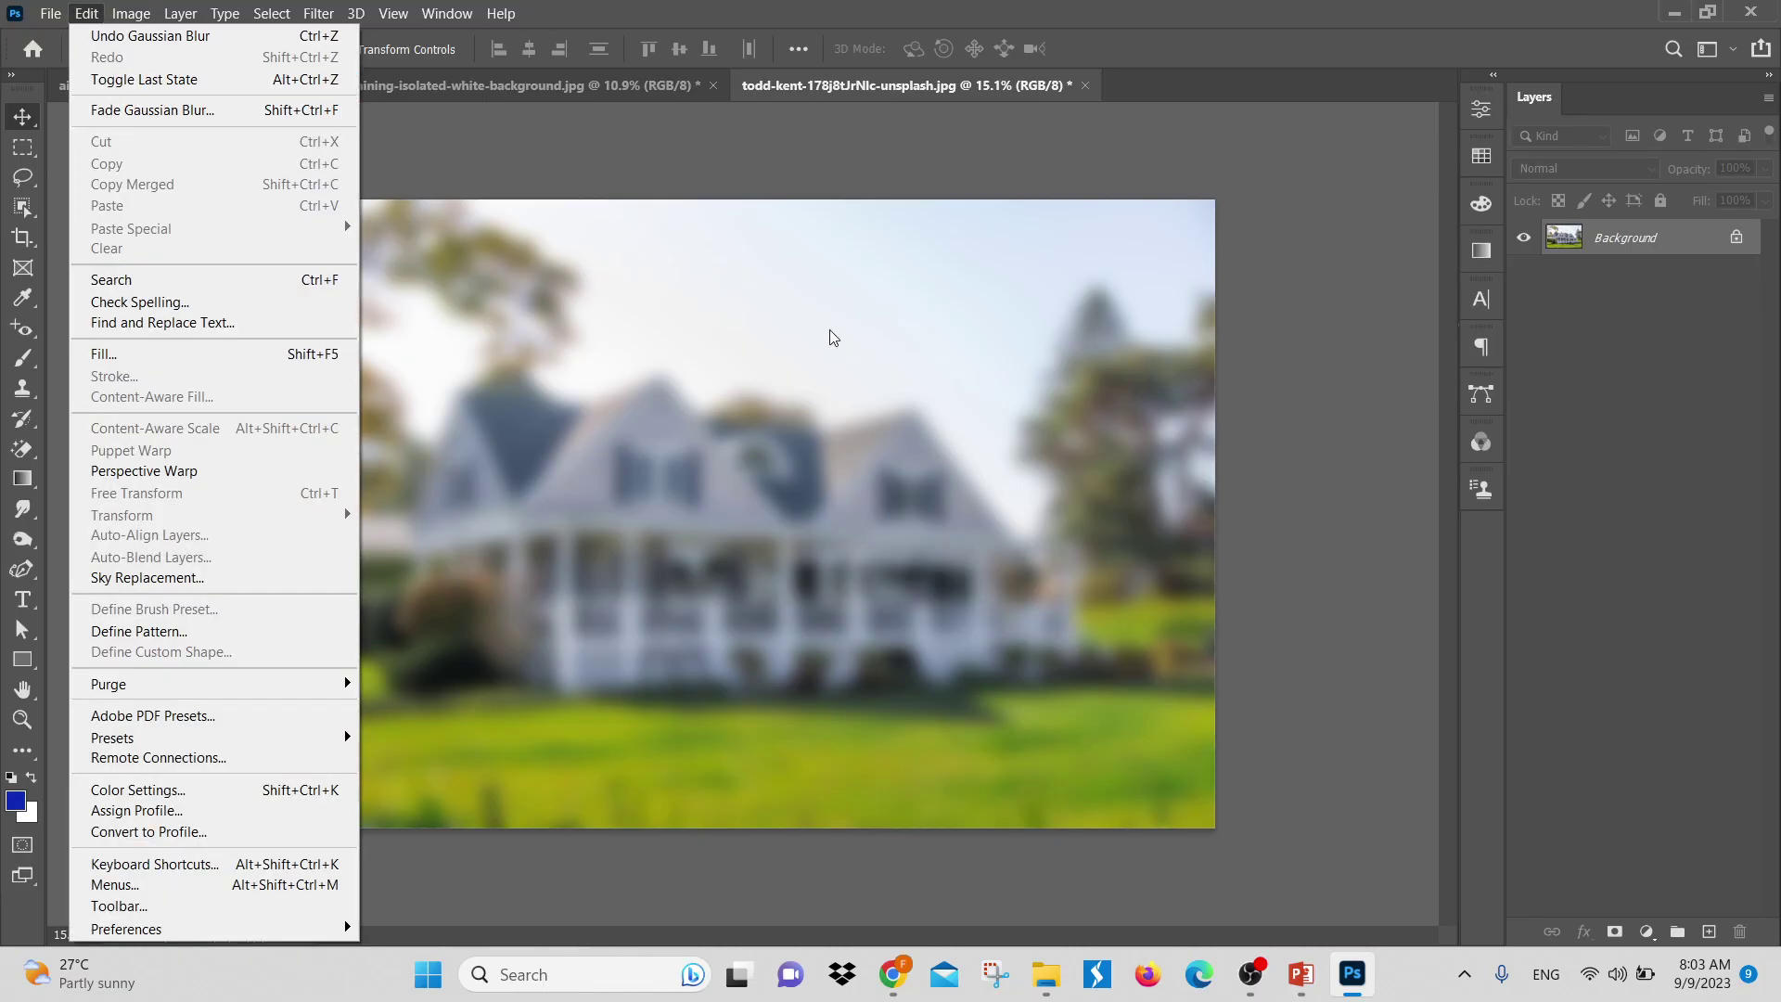
click(909, 366)
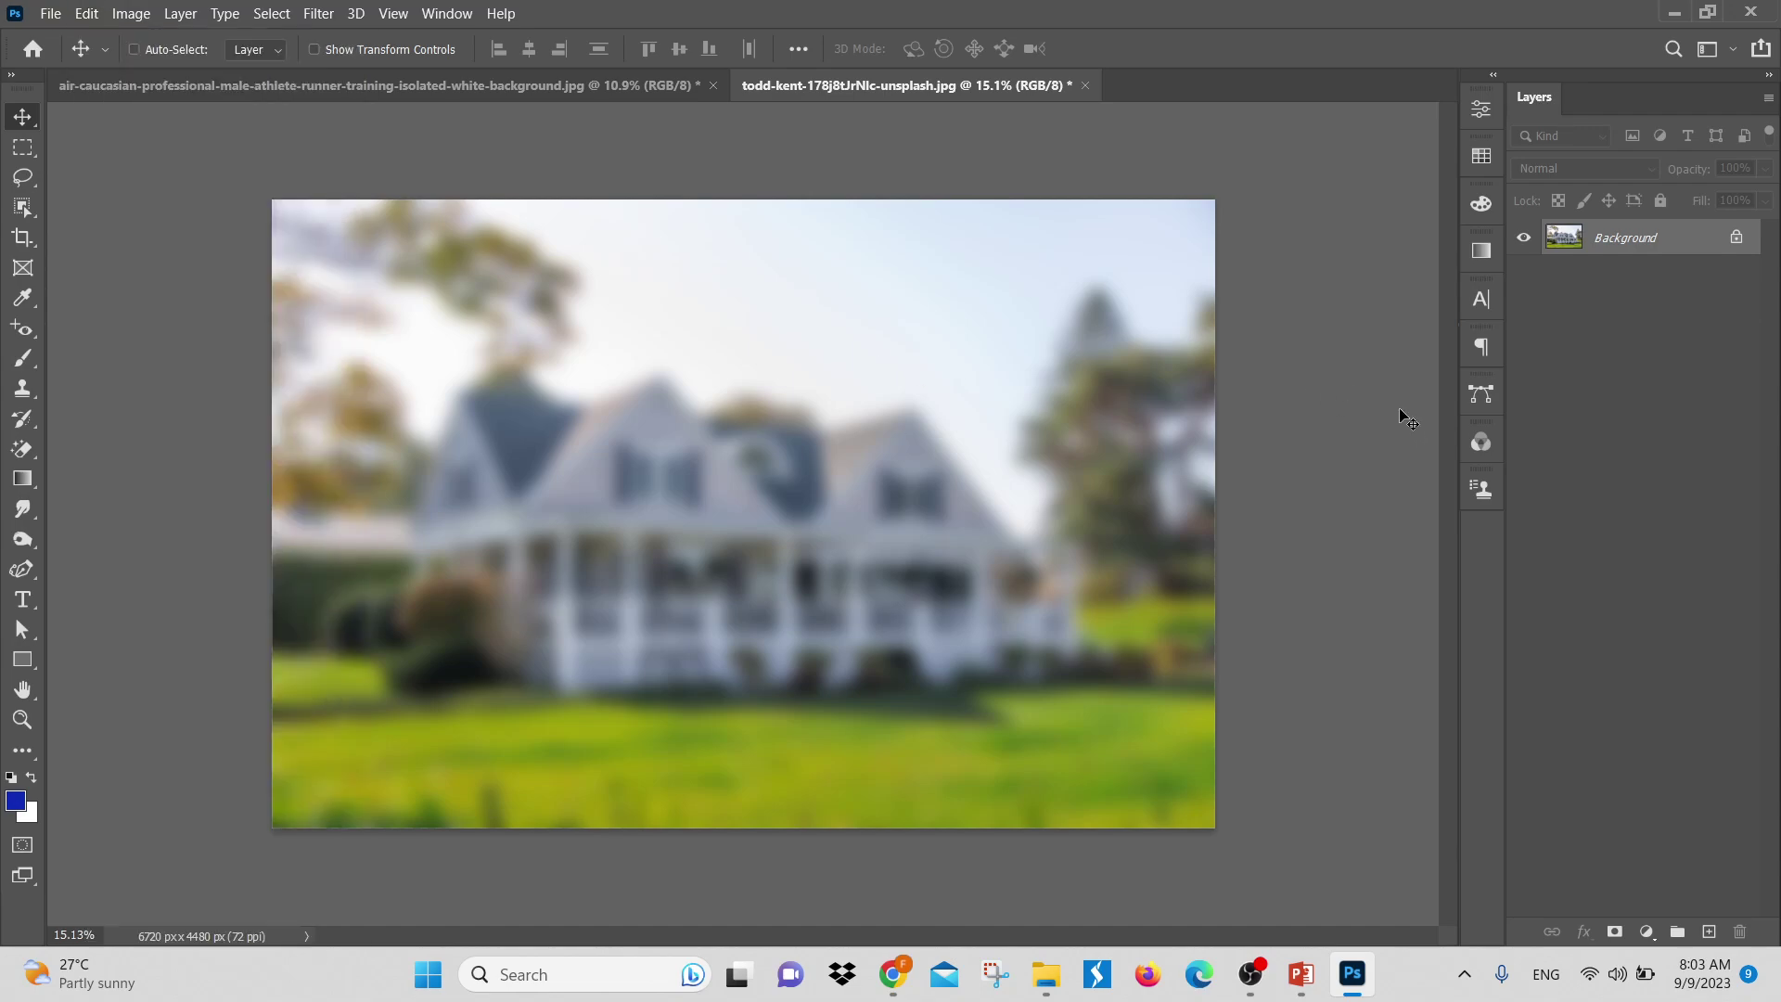
Undo the Gaussian Blur and place a rectangular marquee selection around the house and its porch
key(ctrl+z)
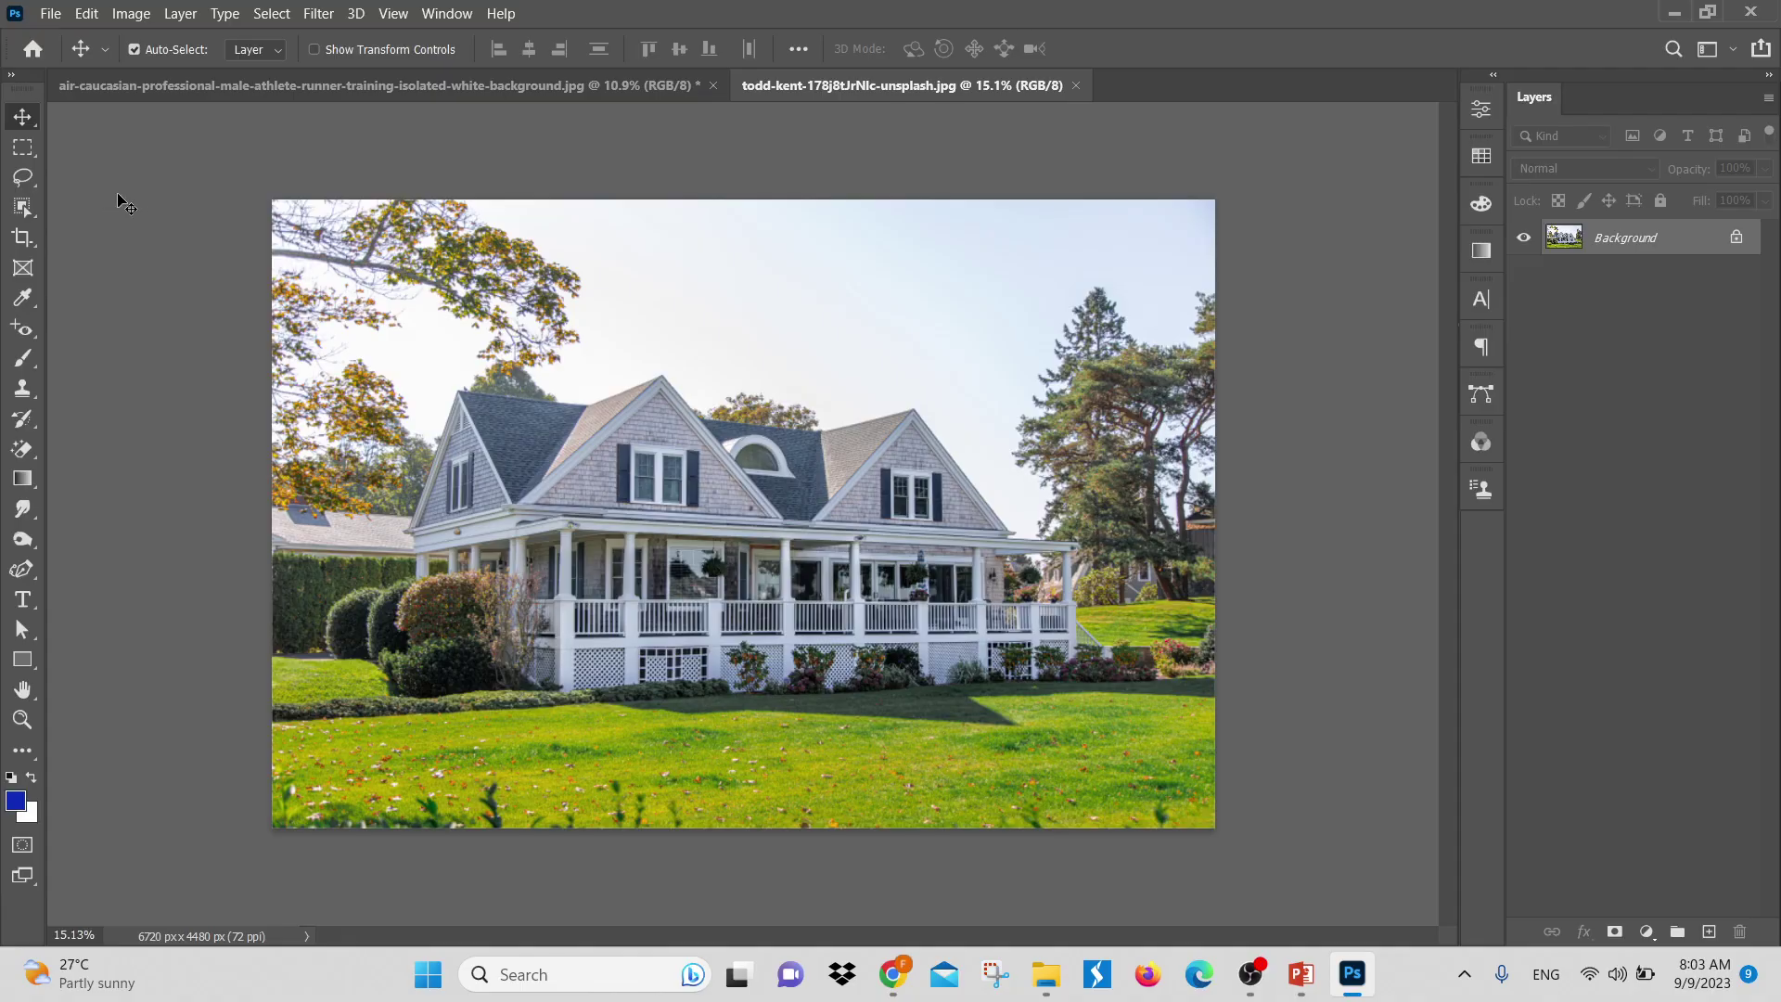
click(23, 147)
drag(388, 383, 1092, 705)
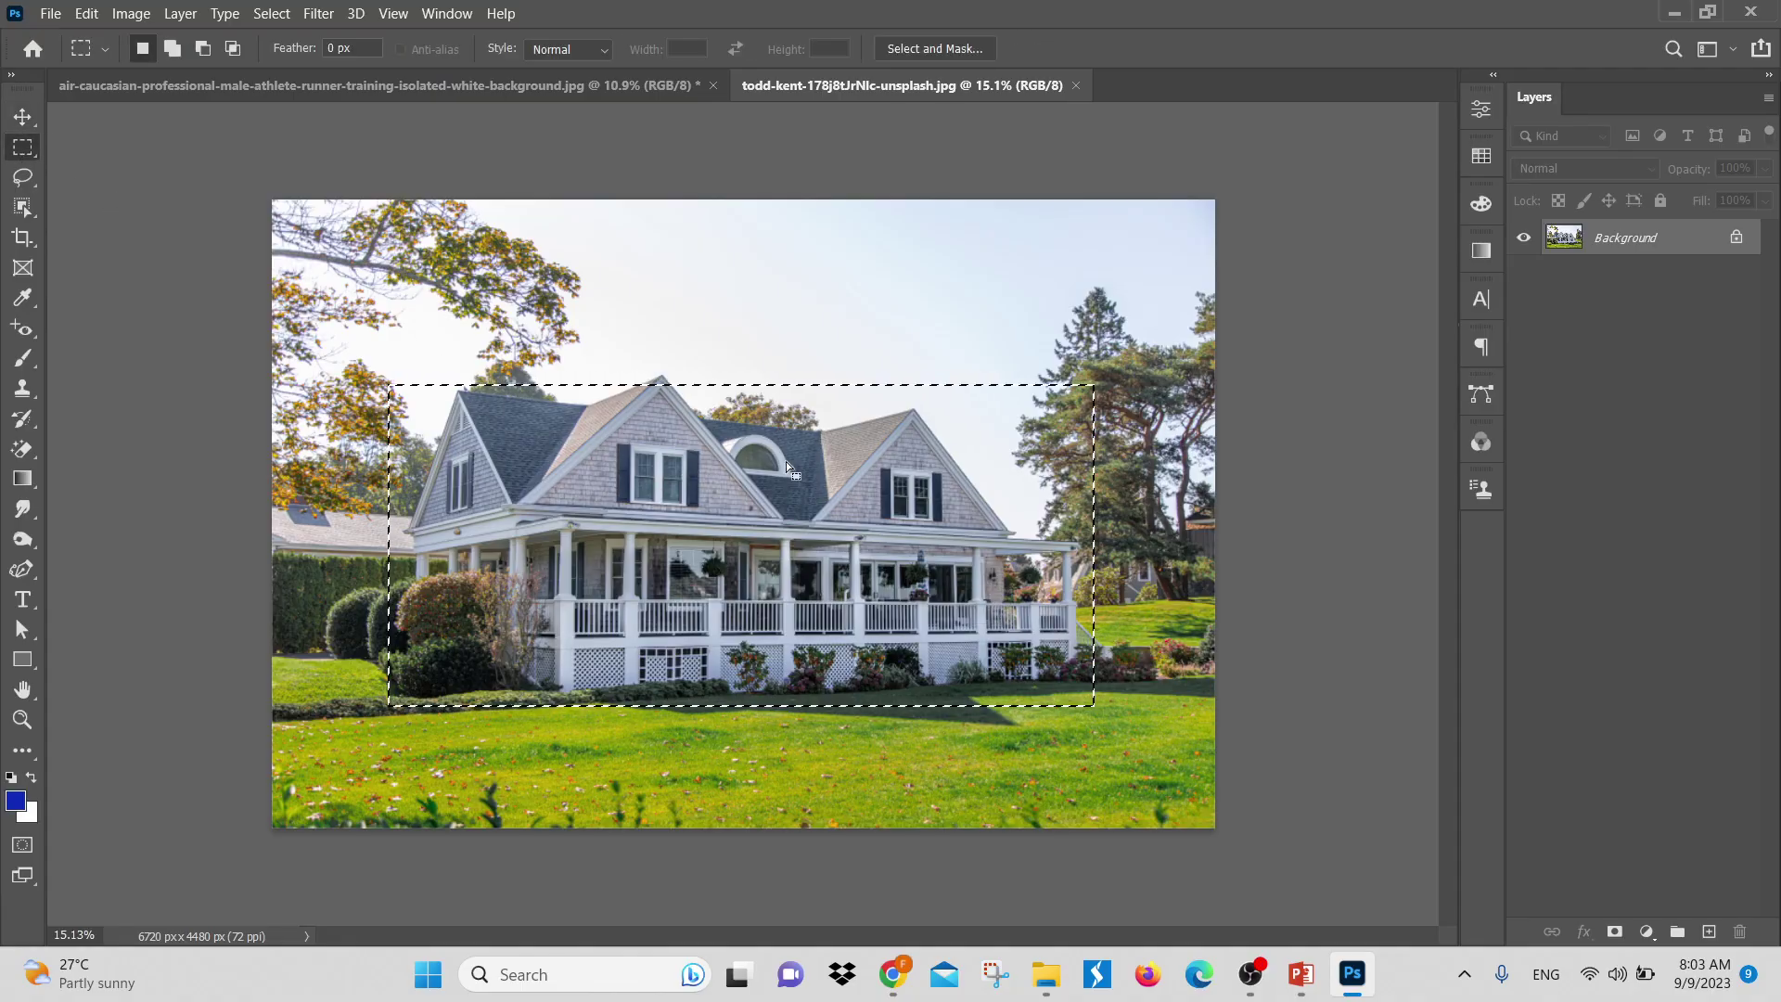
drag(765, 477, 785, 455)
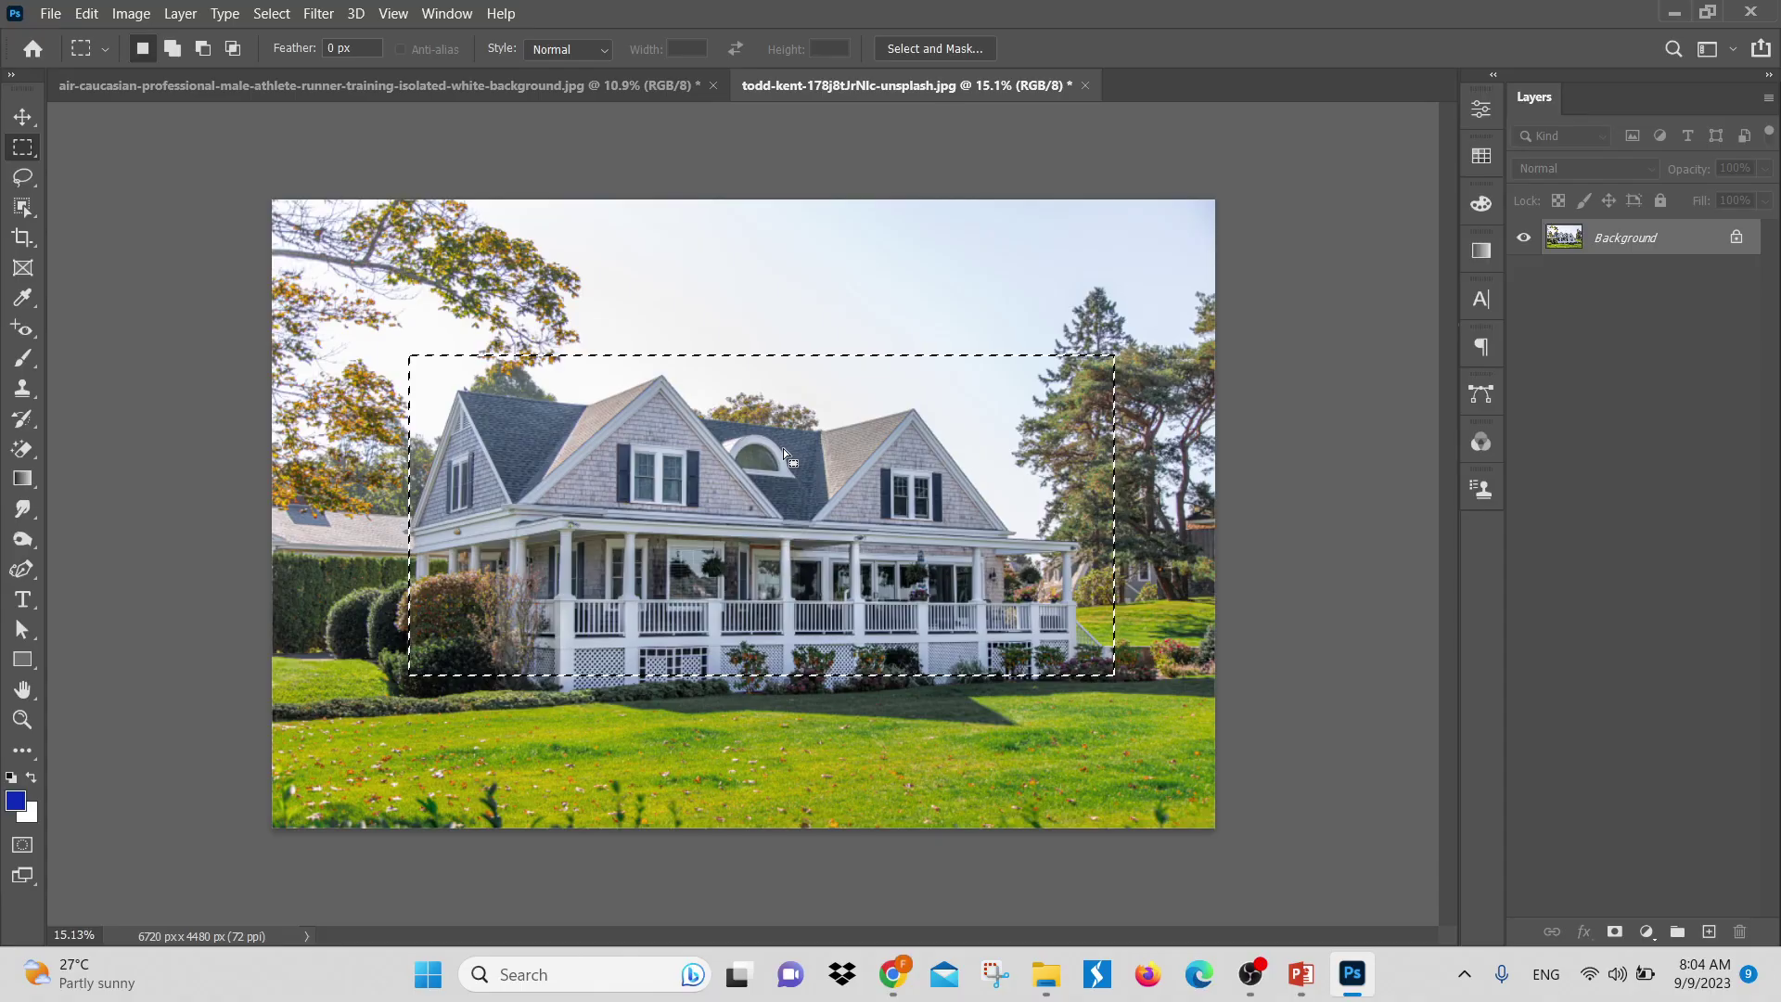
Apply a Gaussian Blur with a radius of 58.2 pixels inside the rectangular selection and deselect it
click(318, 14)
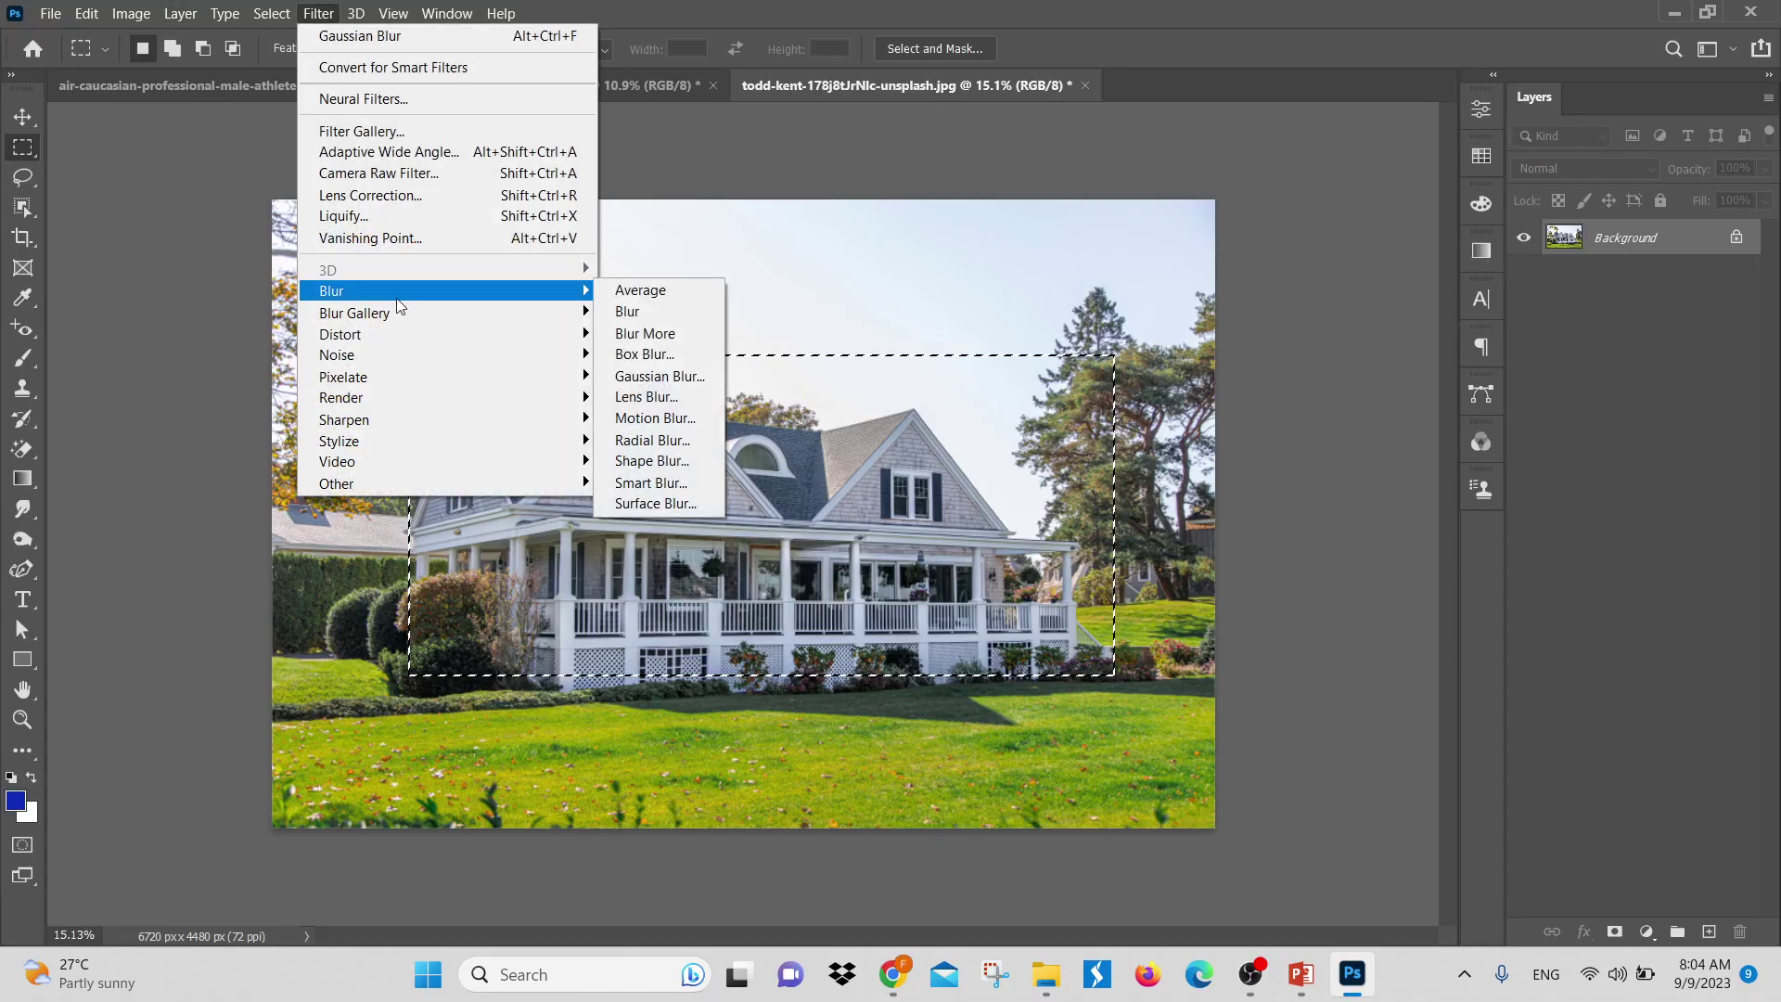
click(645, 376)
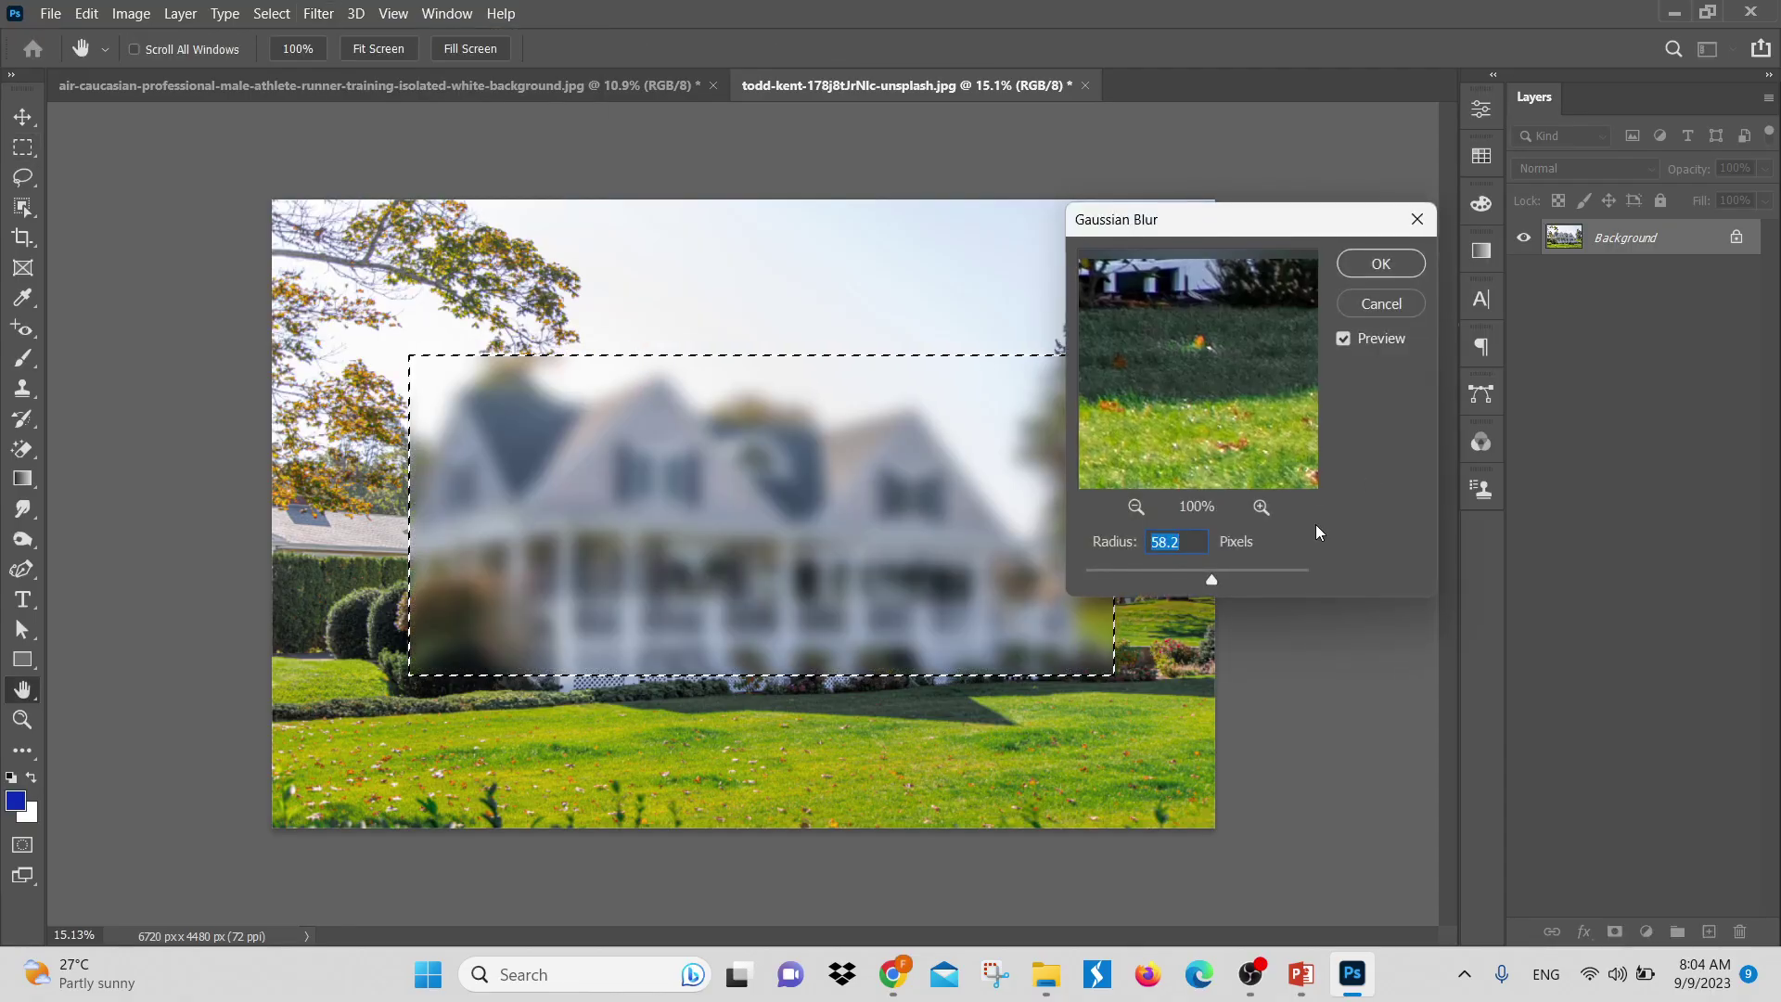
click(1382, 264)
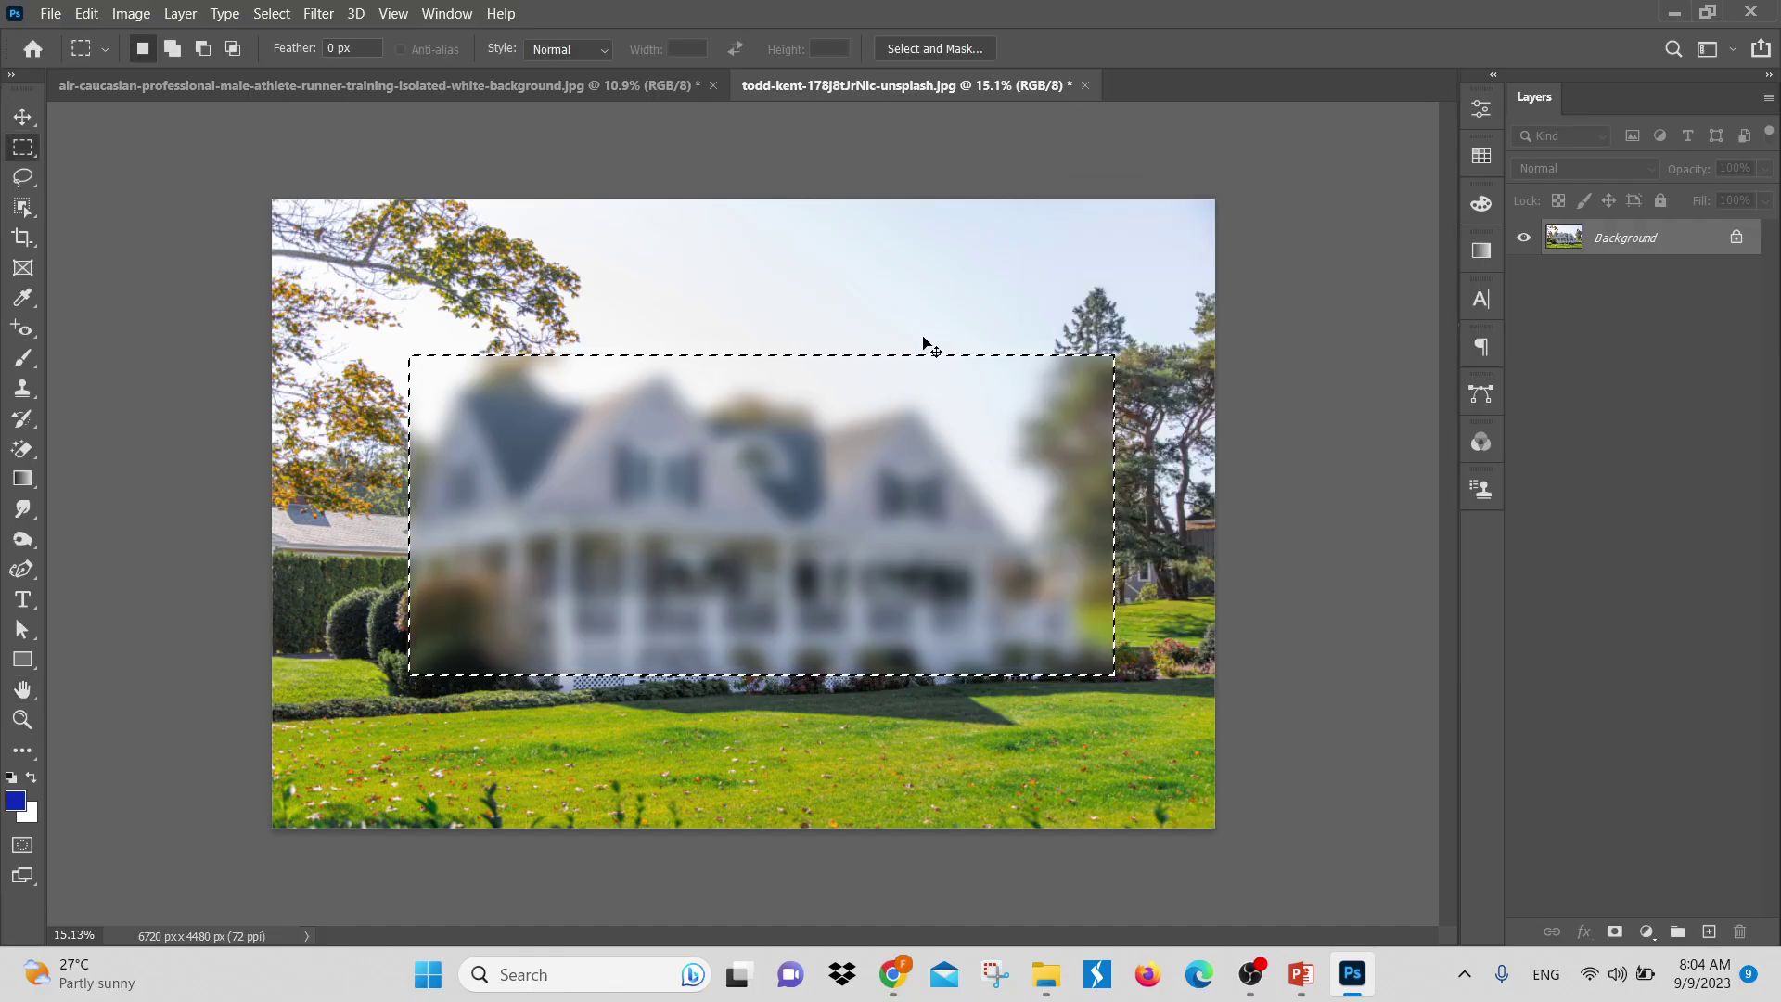
key(ctrl+d)
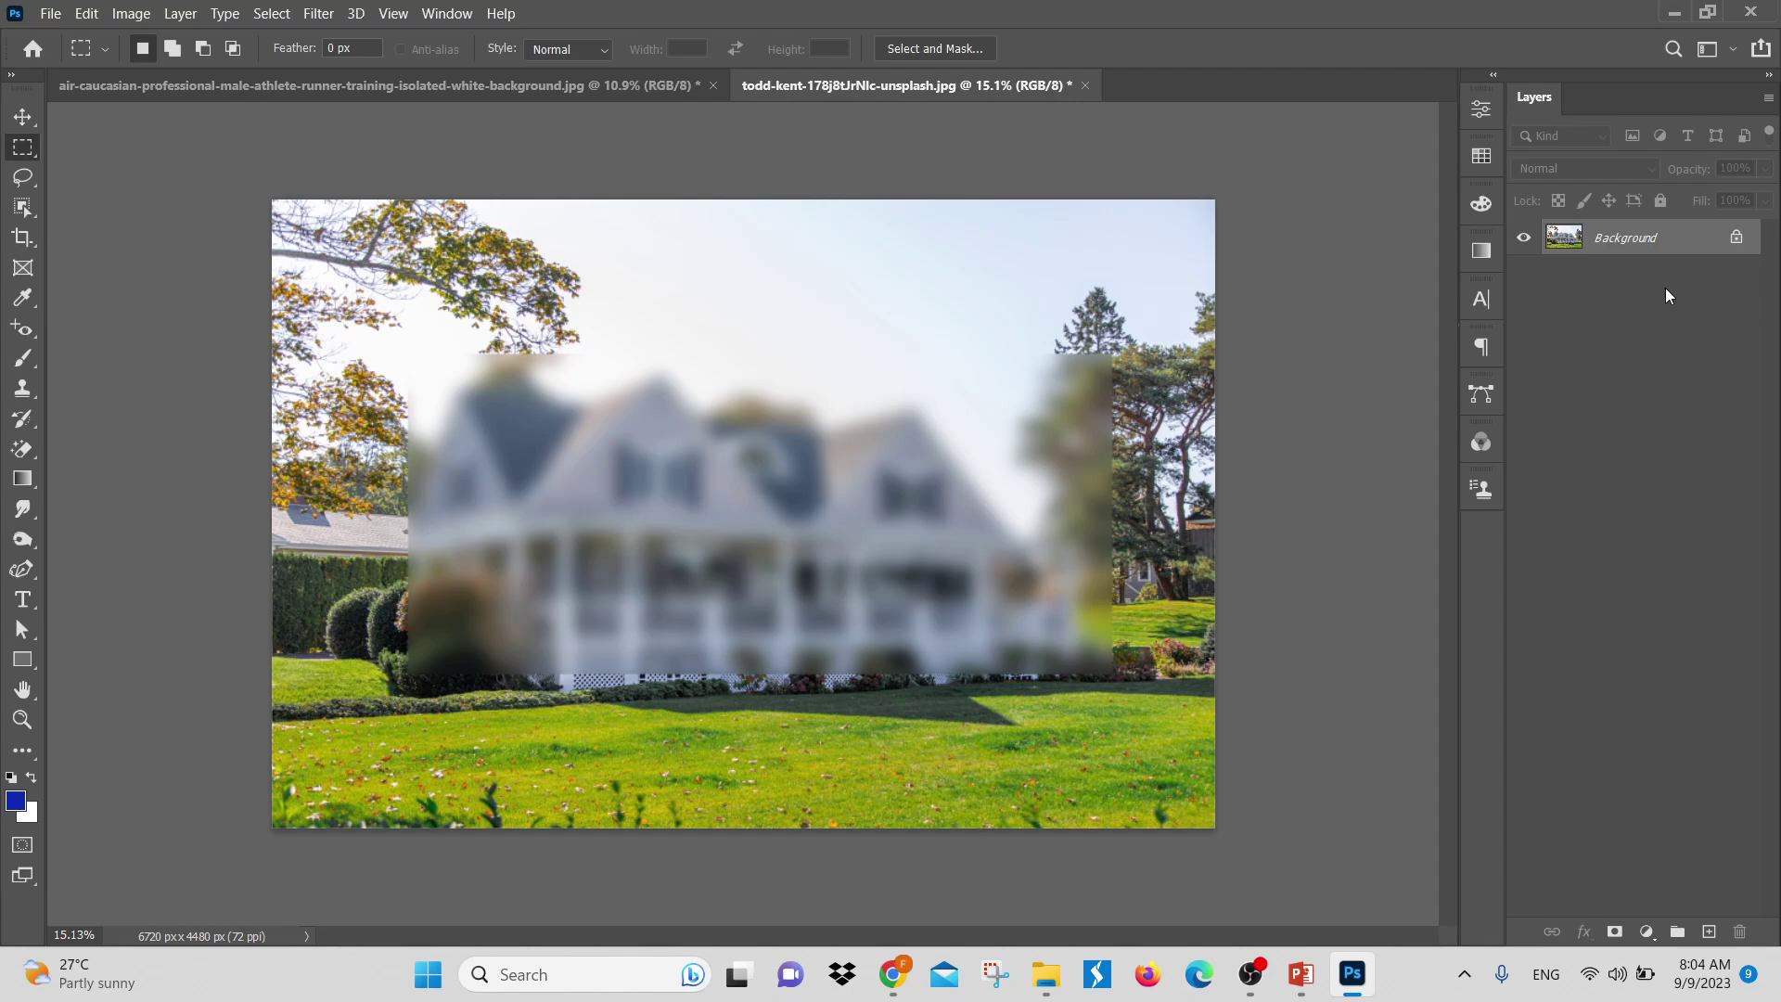
Check the availability of Fade while undoing the deselection, the blur inside the selection and the rectangular selection
click(86, 16)
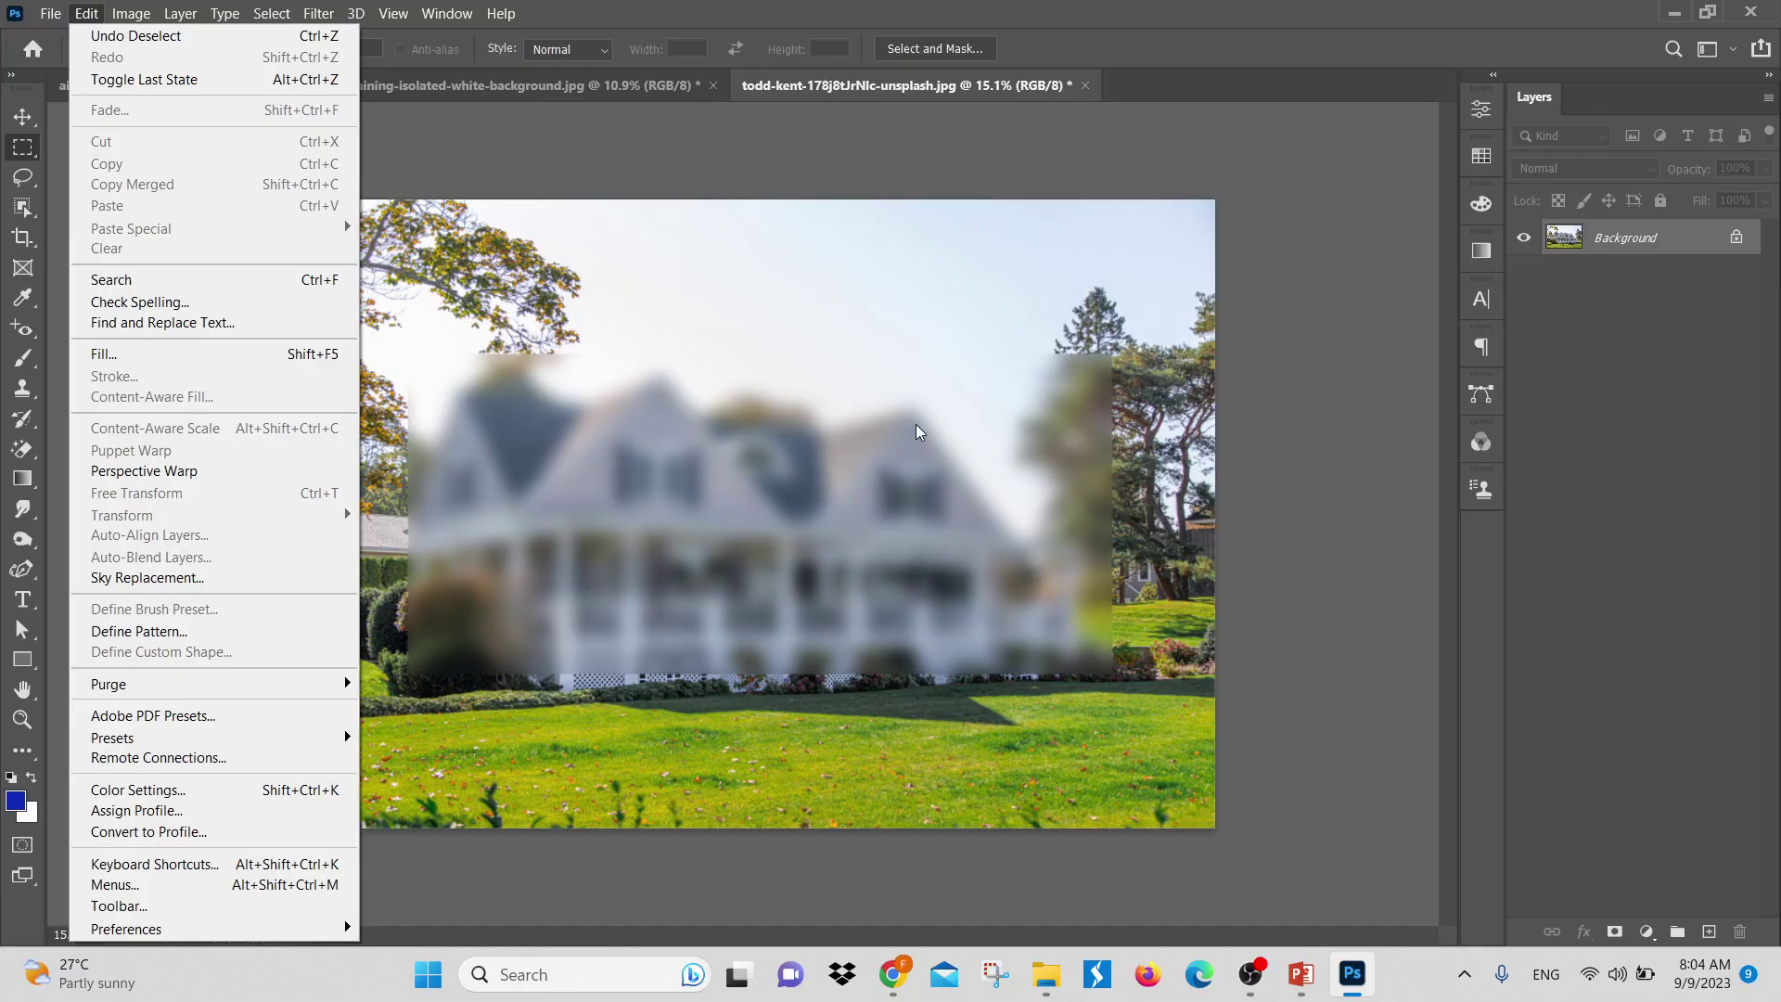
click(1243, 506)
key(ctrl+z)
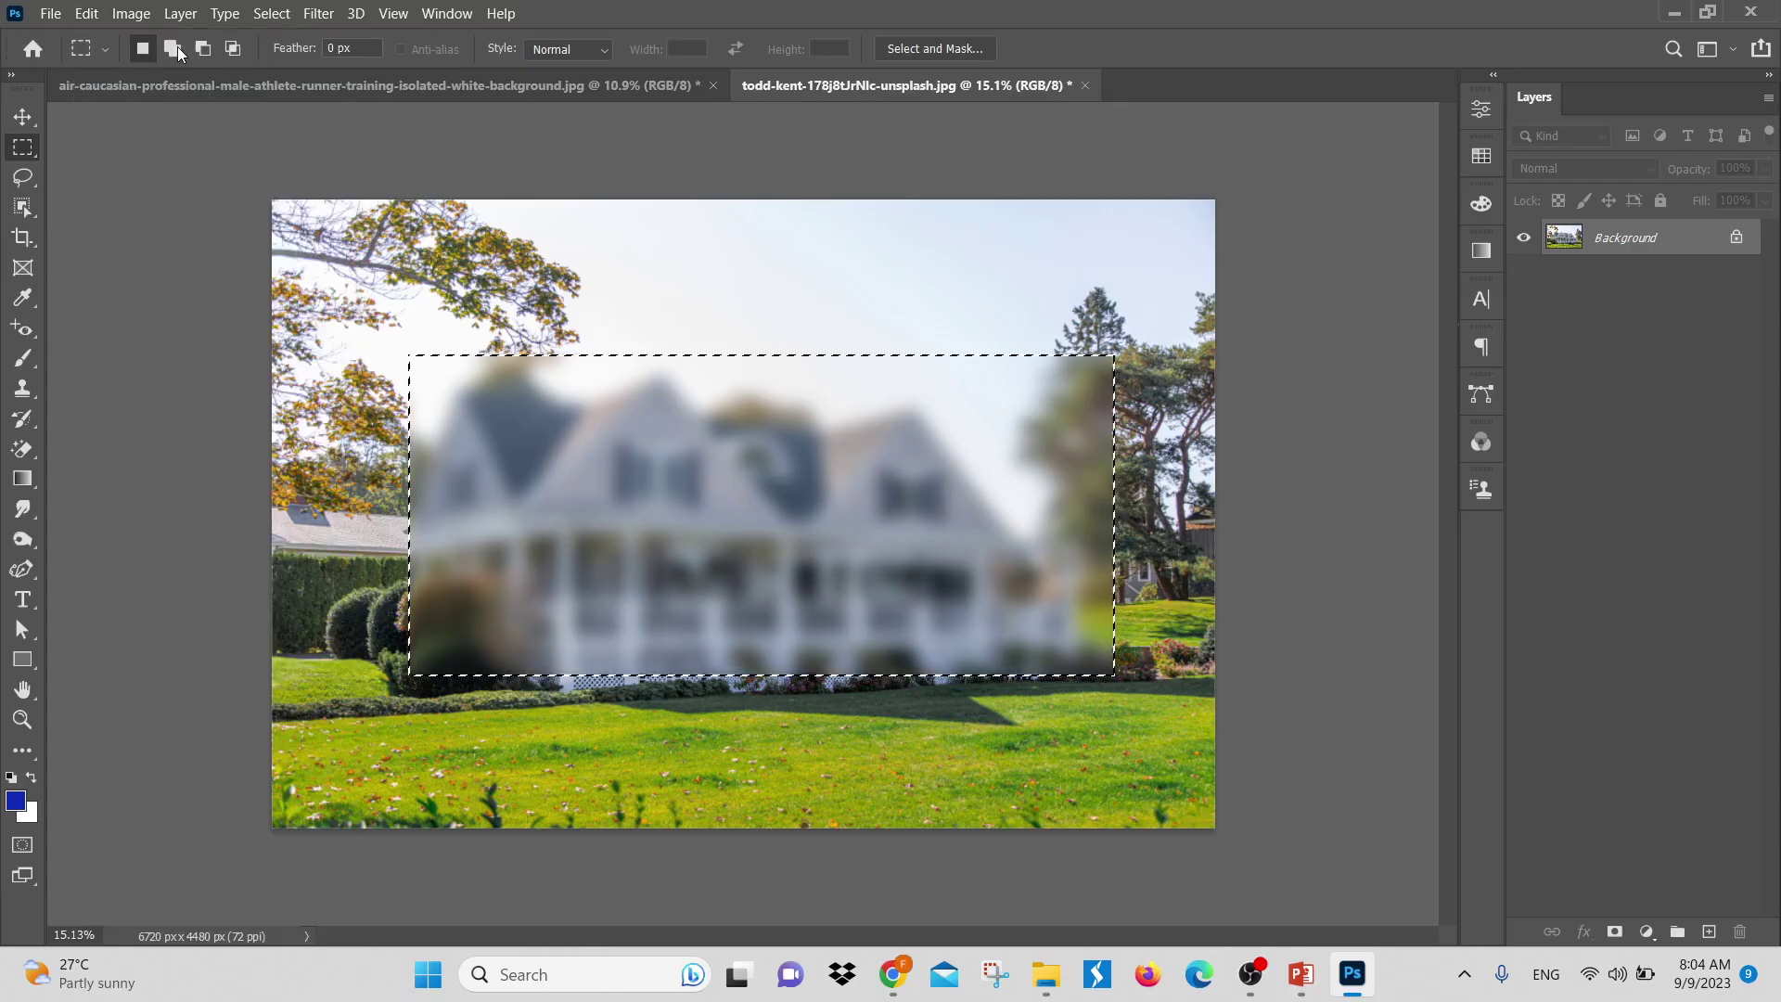
click(82, 16)
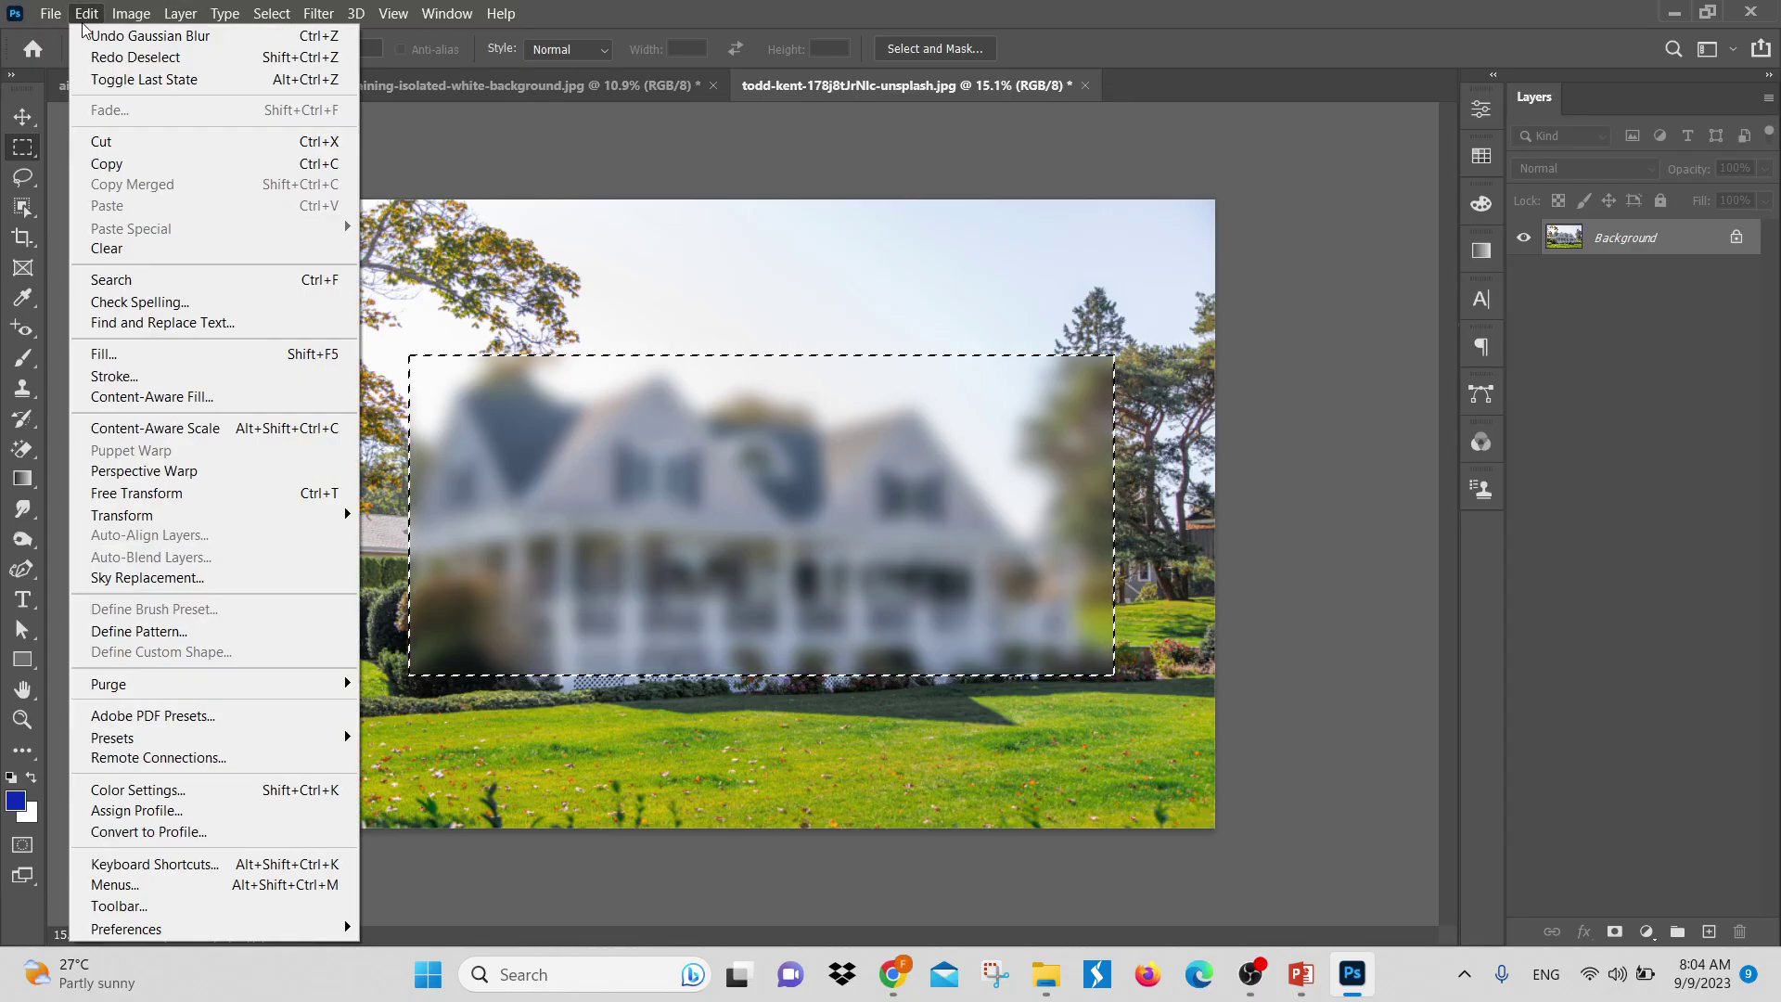
click(842, 299)
key(ctrl+z)
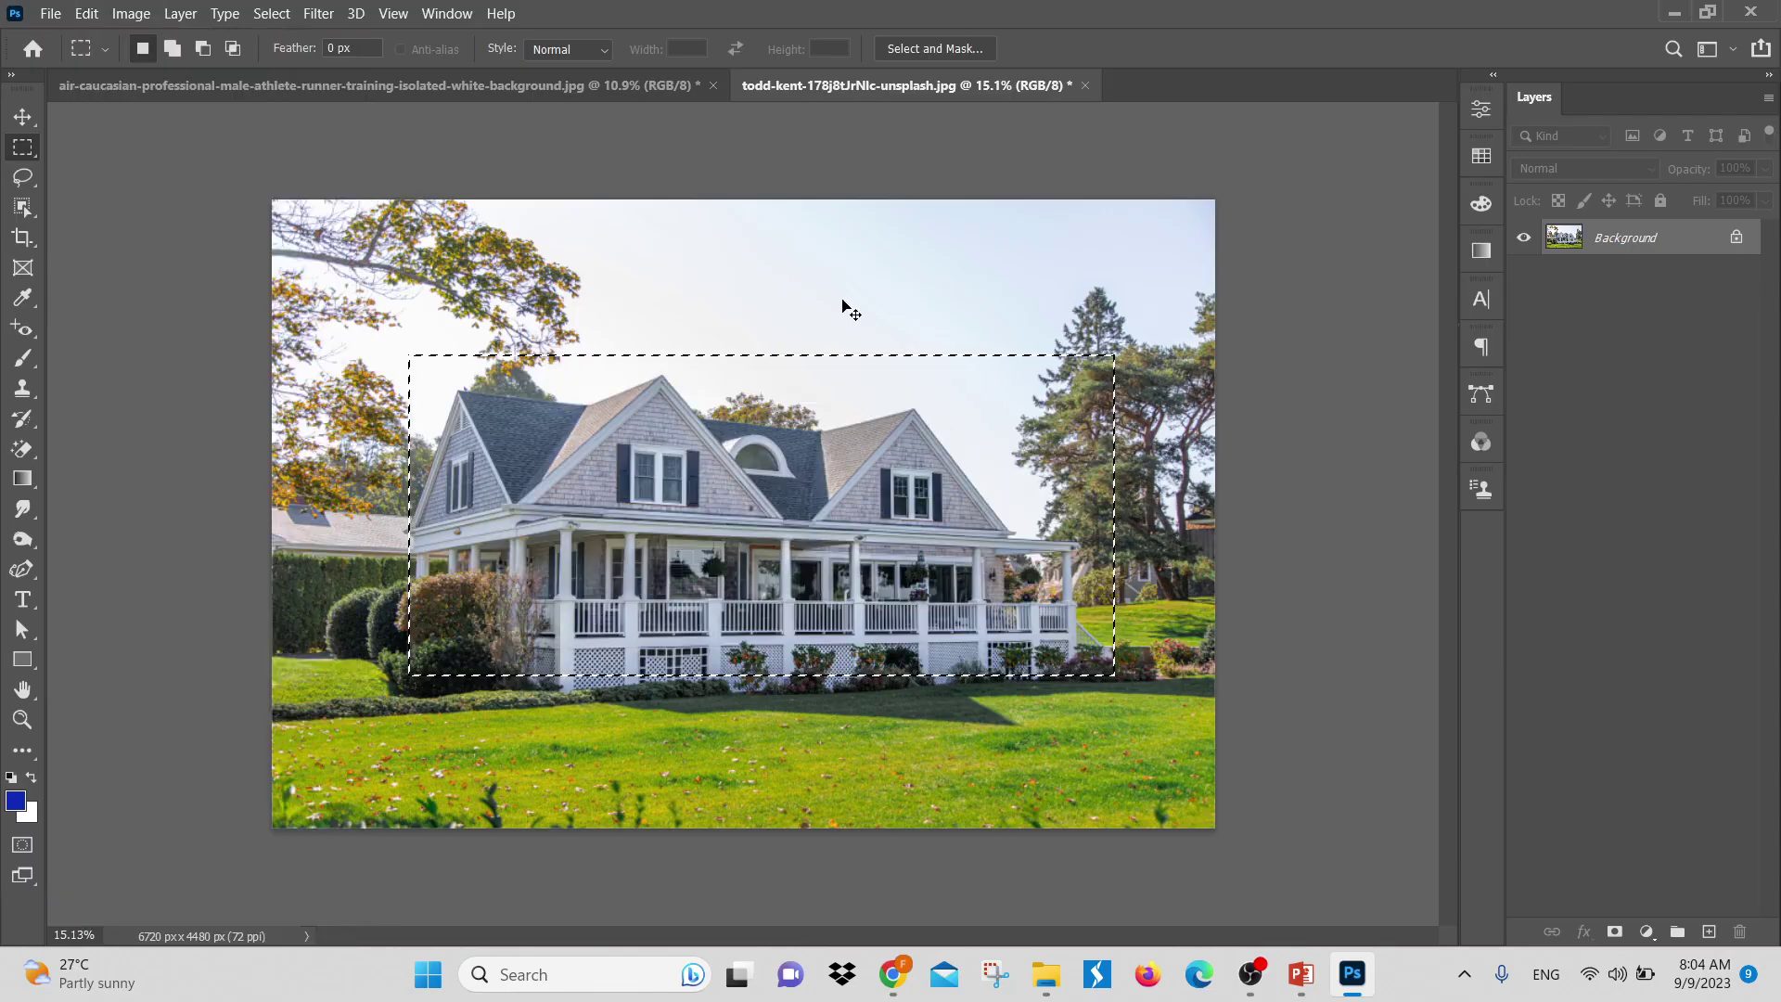
key(ctrl+z)
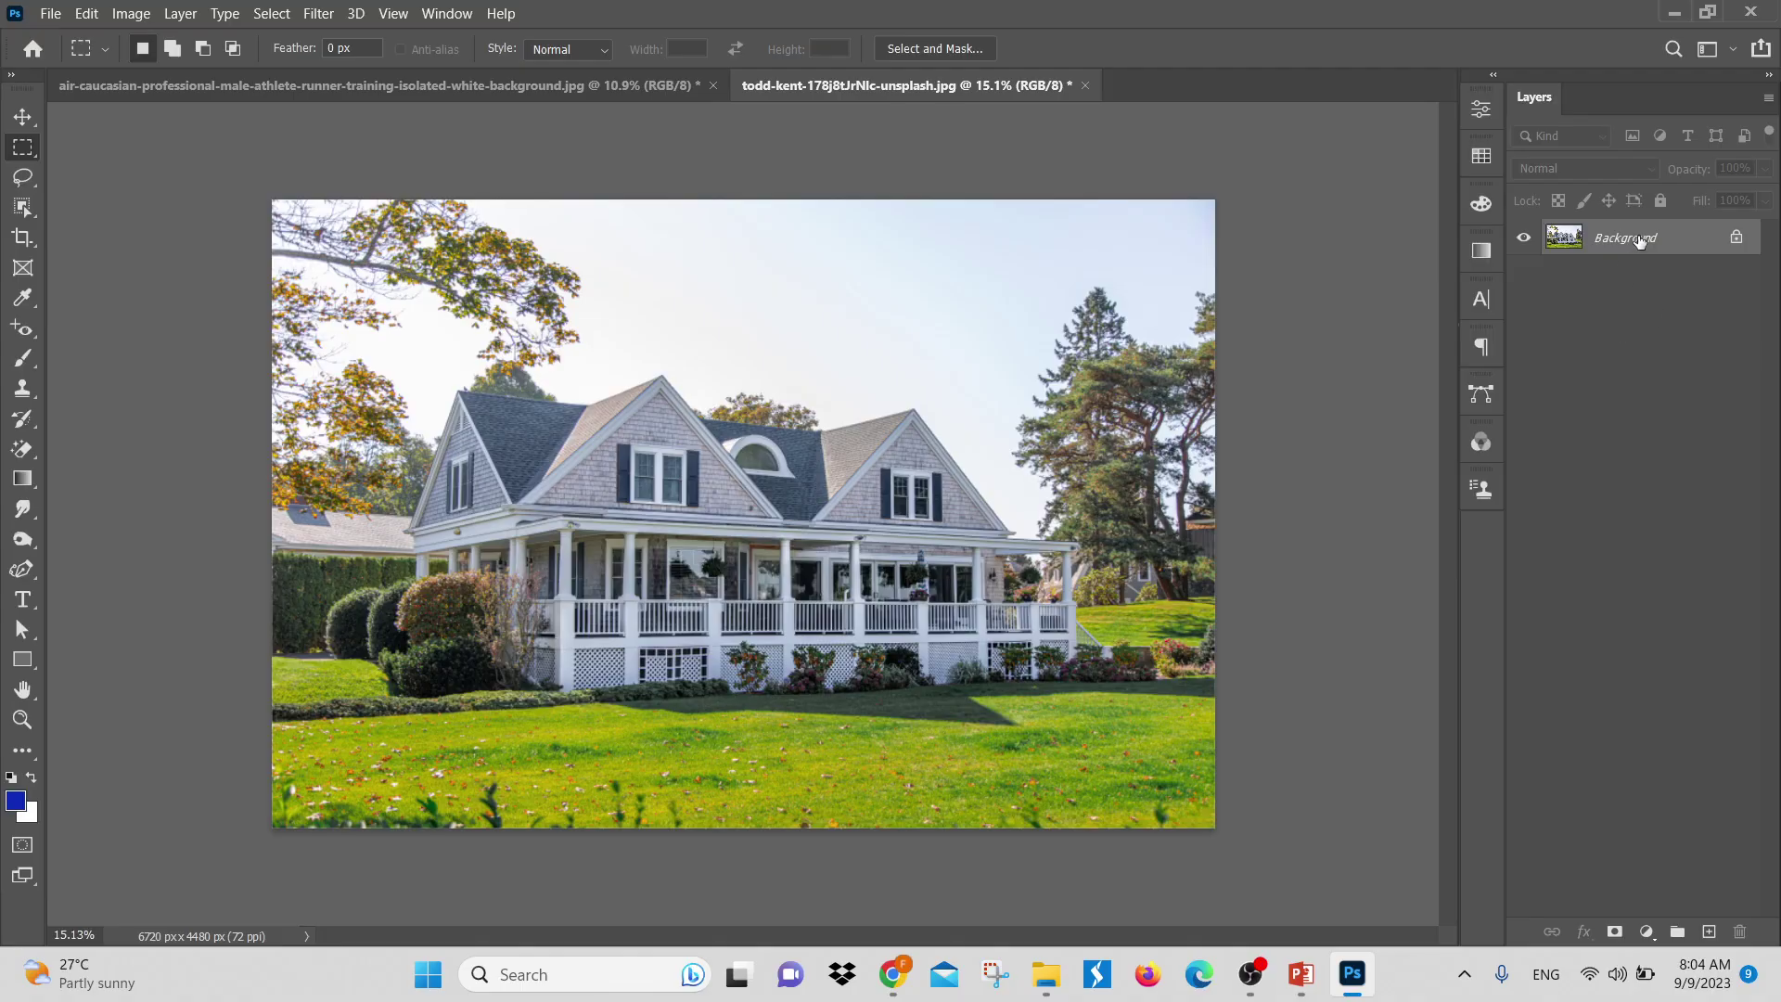
Reapply the last-used Gaussian Blur to the whole house photo and undo it
click(315, 15)
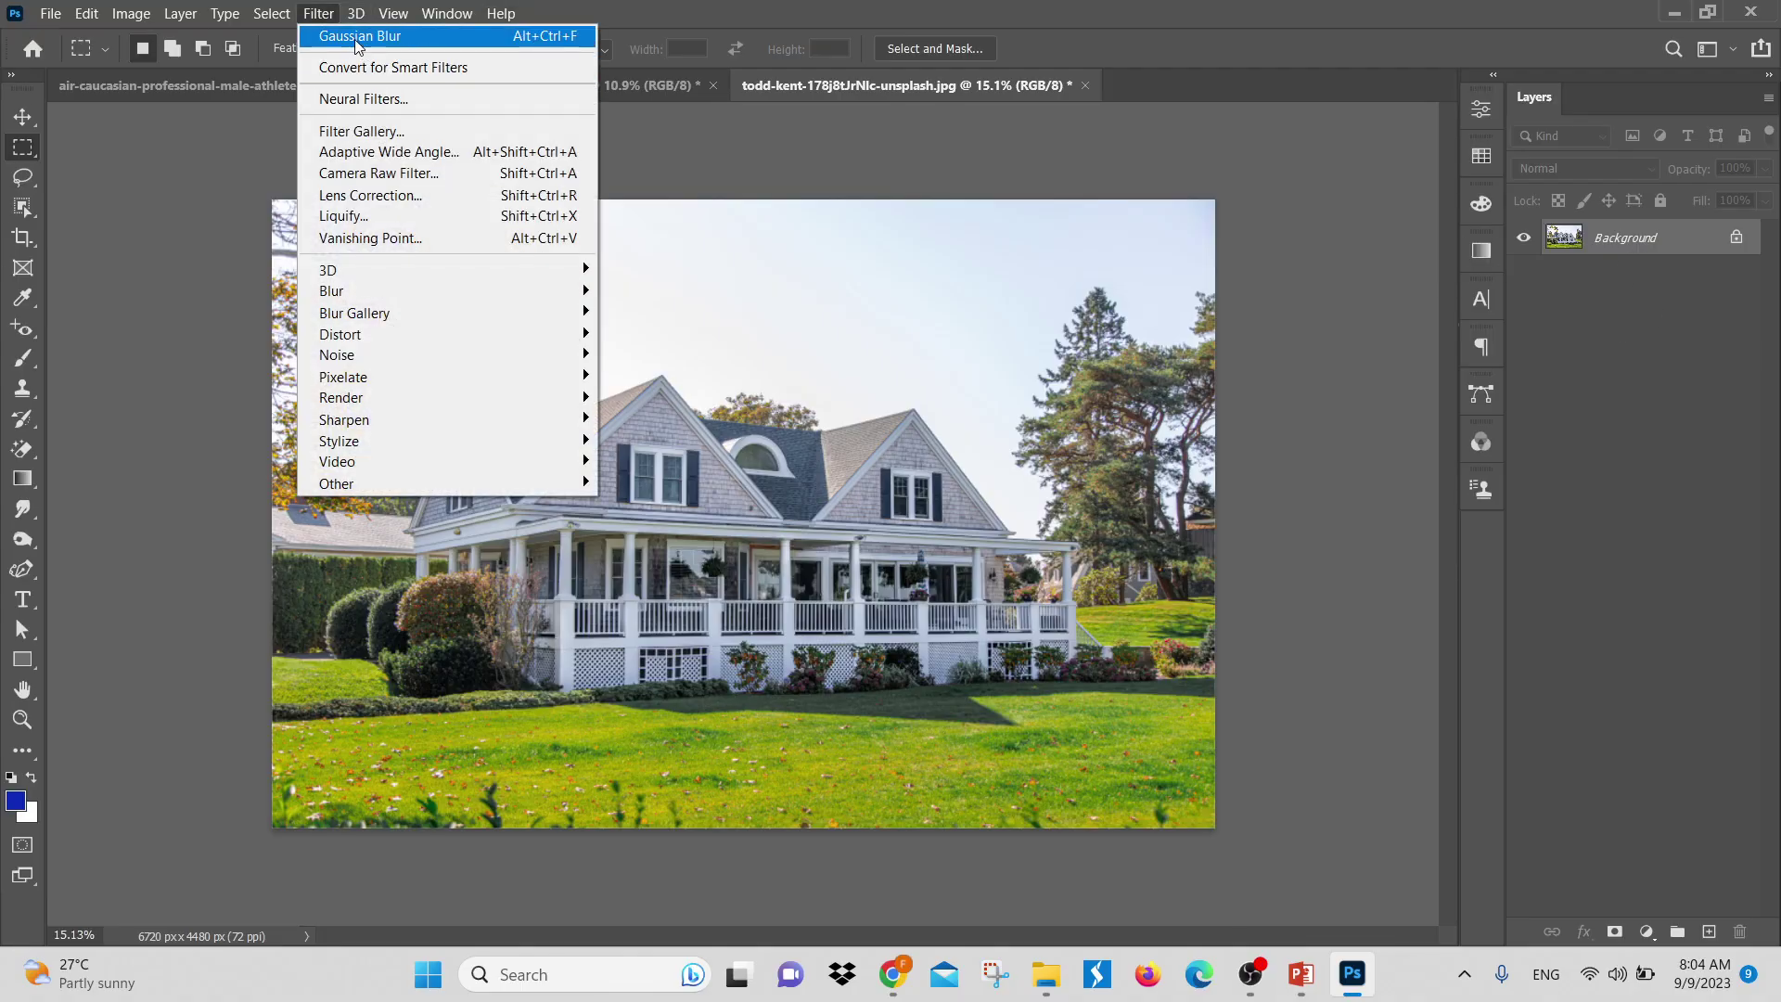
click(397, 41)
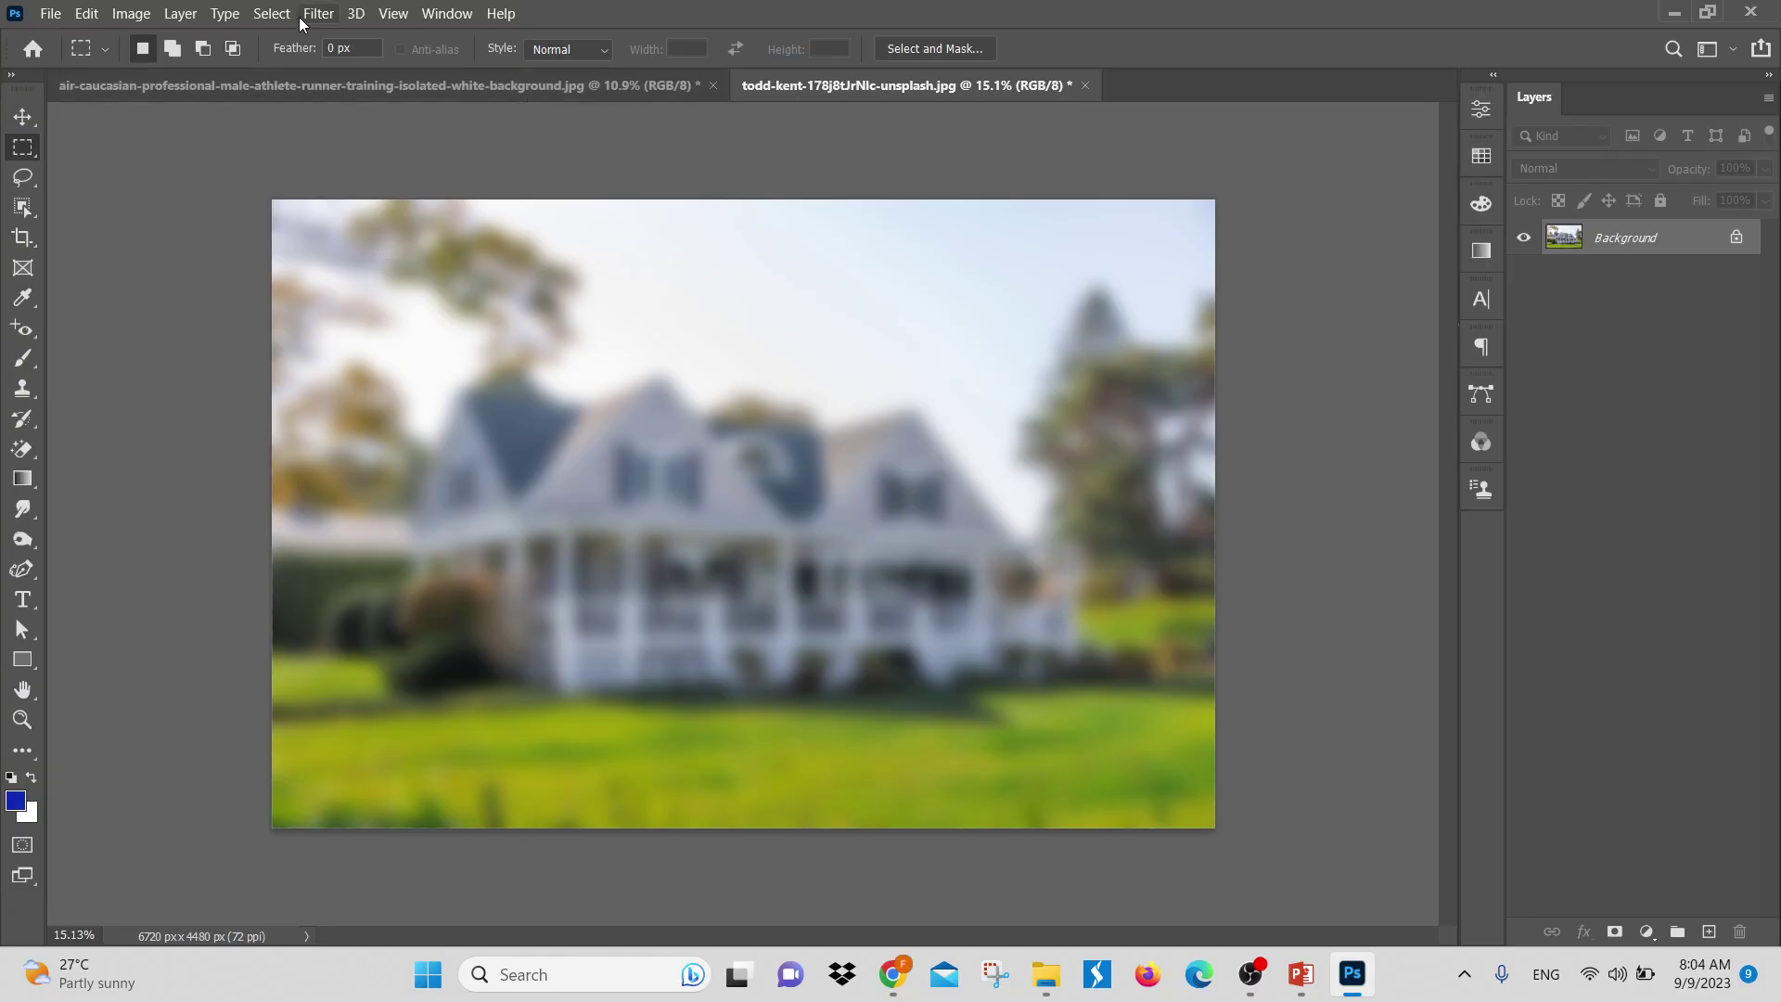
key(ctrl+z)
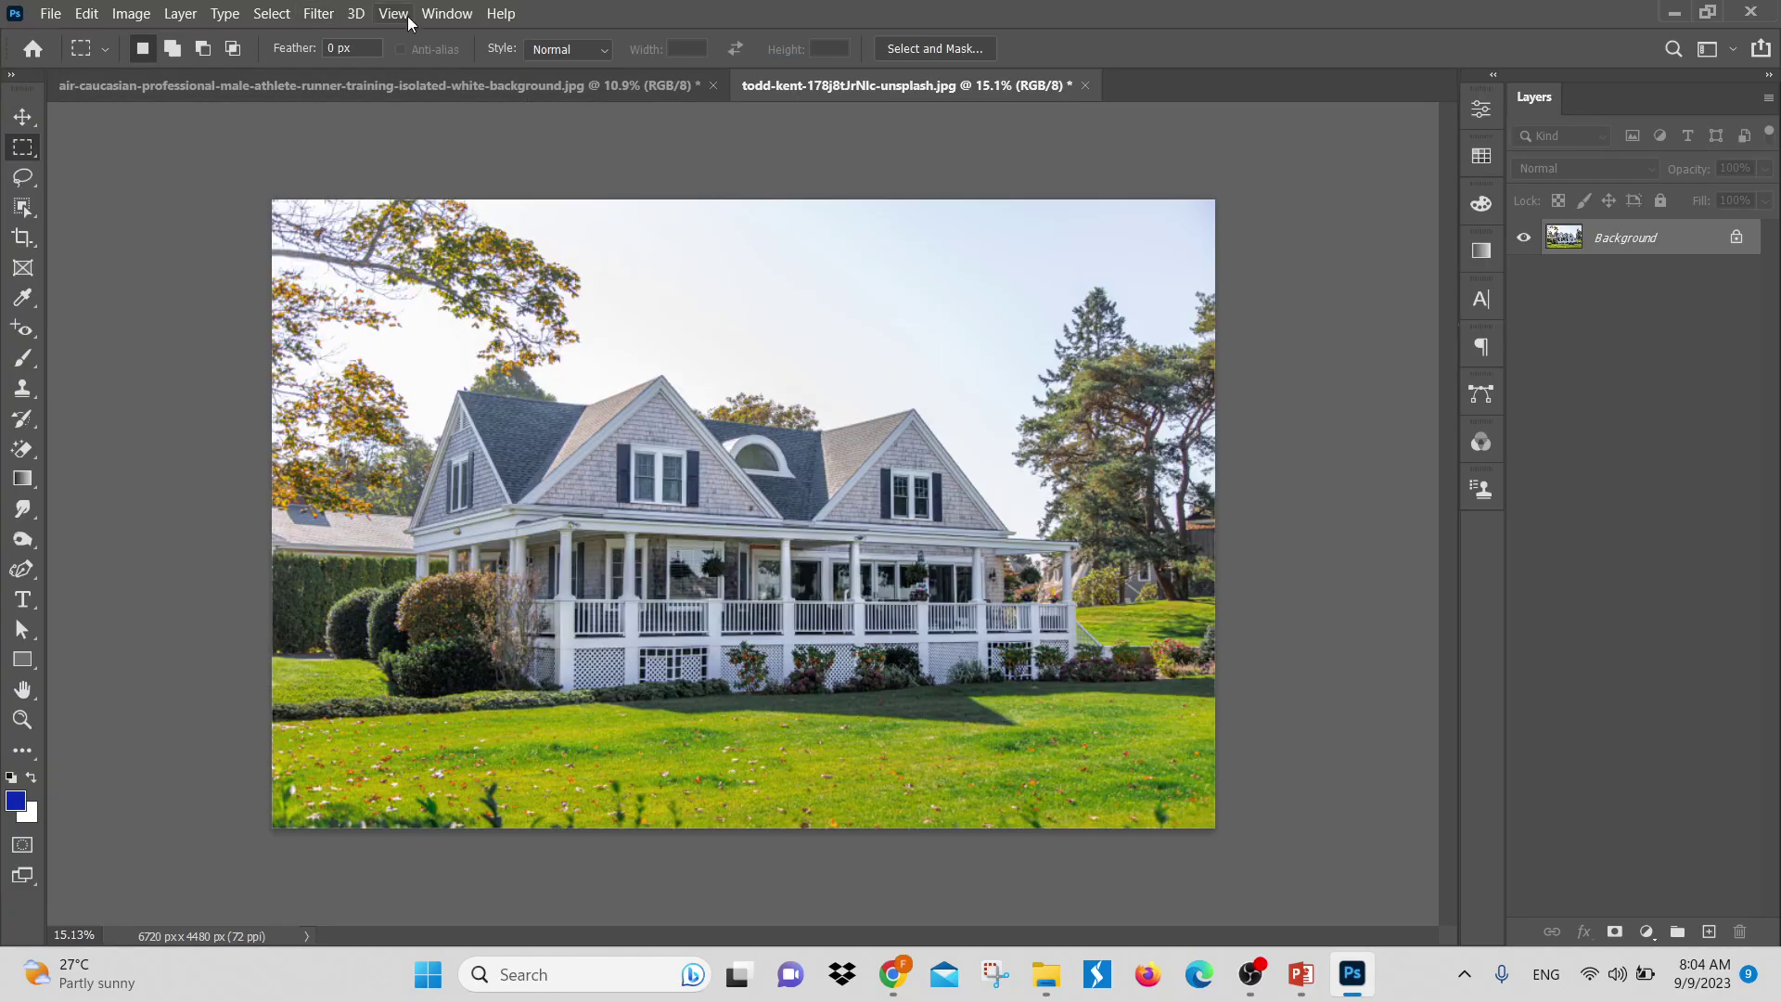
Apply a Box Blur to the whole house photo
click(330, 19)
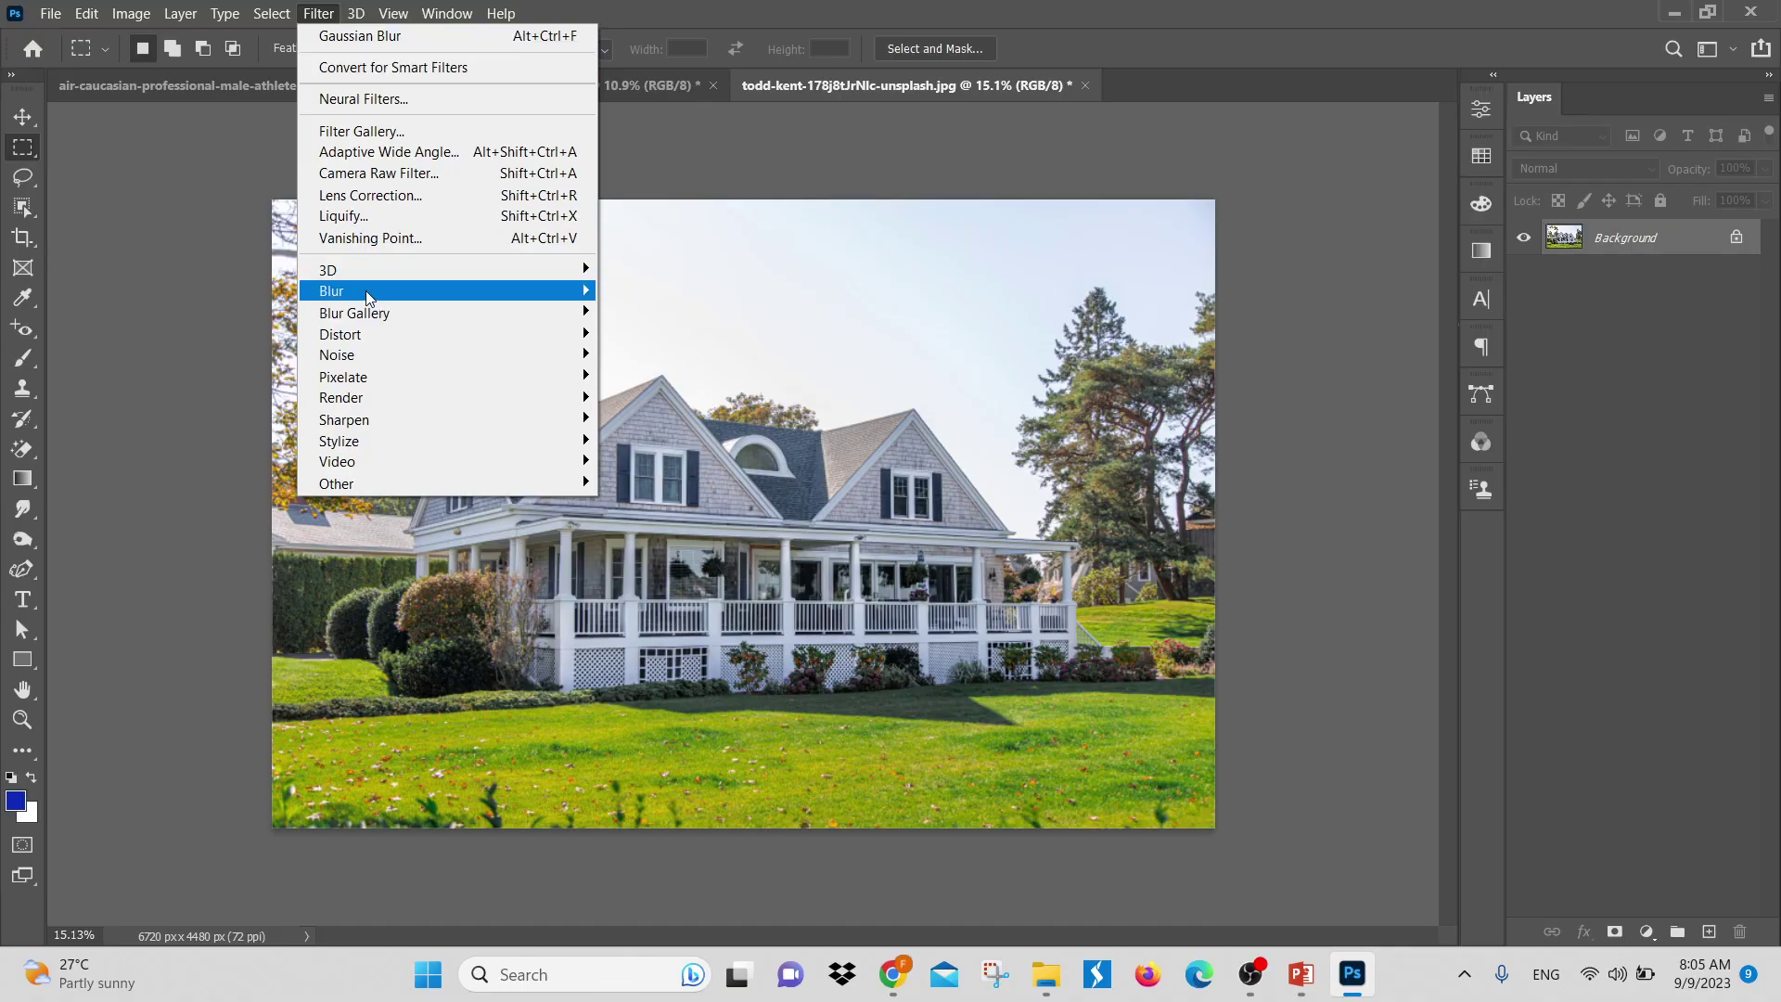
mouse_move(406, 302)
click(660, 353)
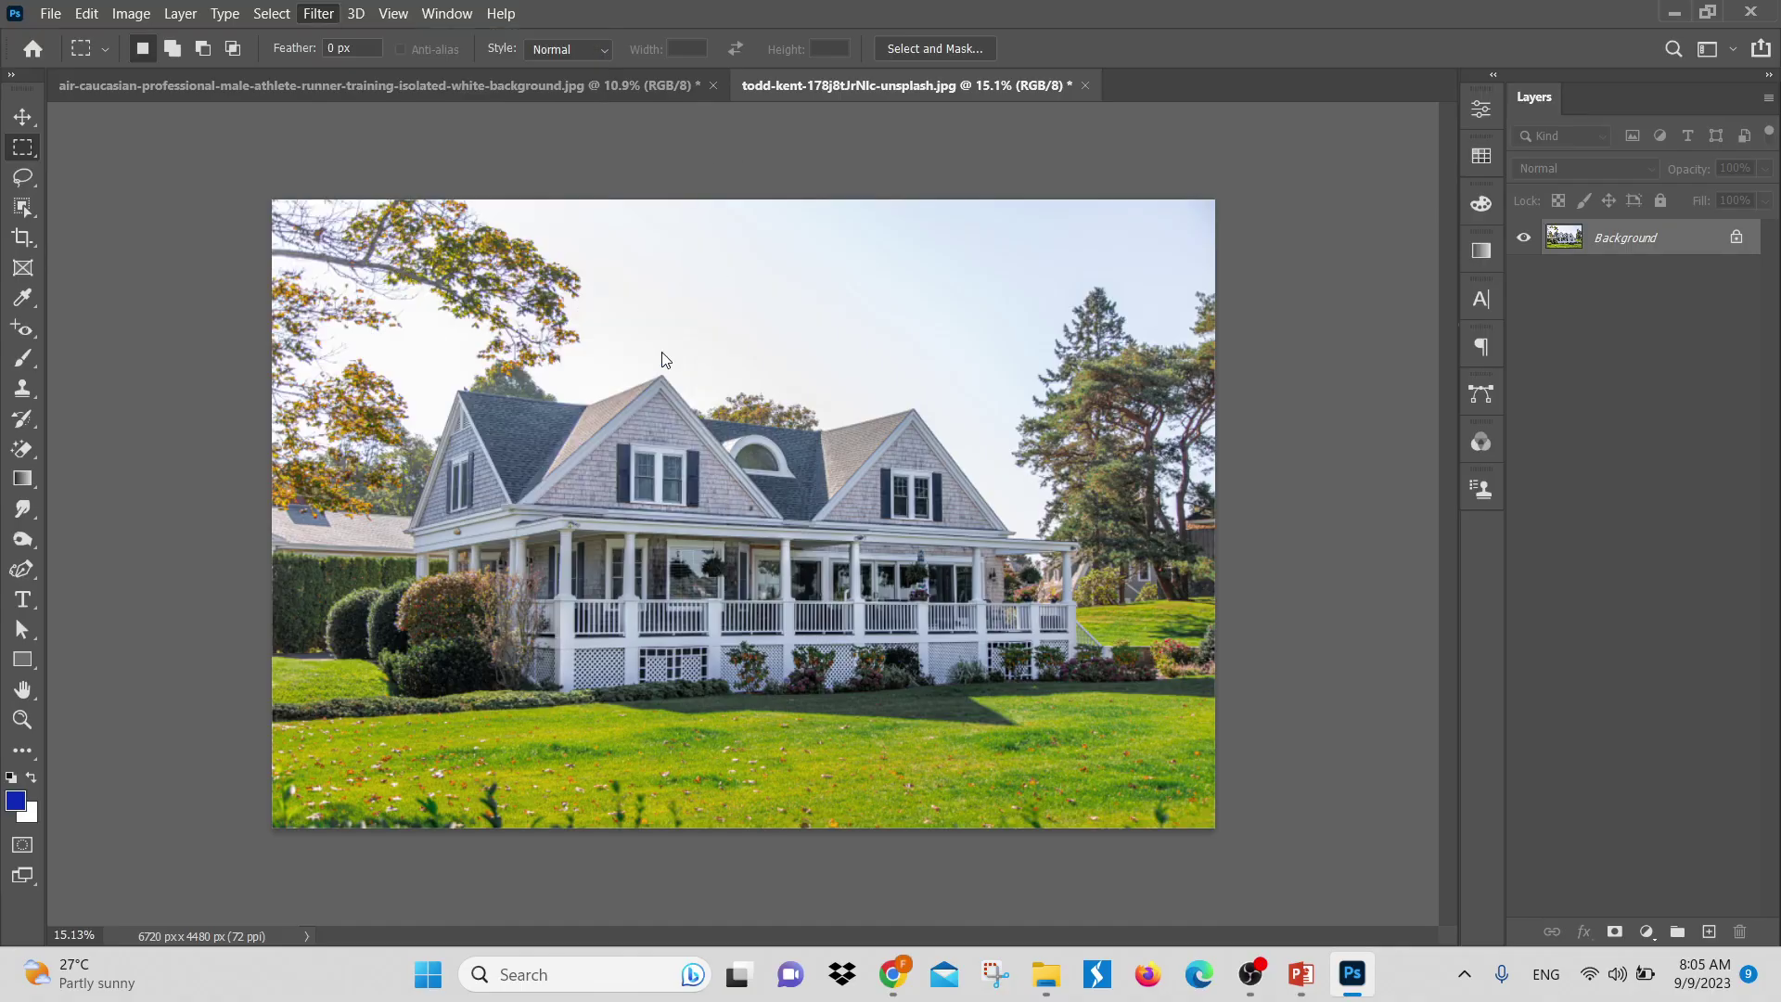
click(1011, 204)
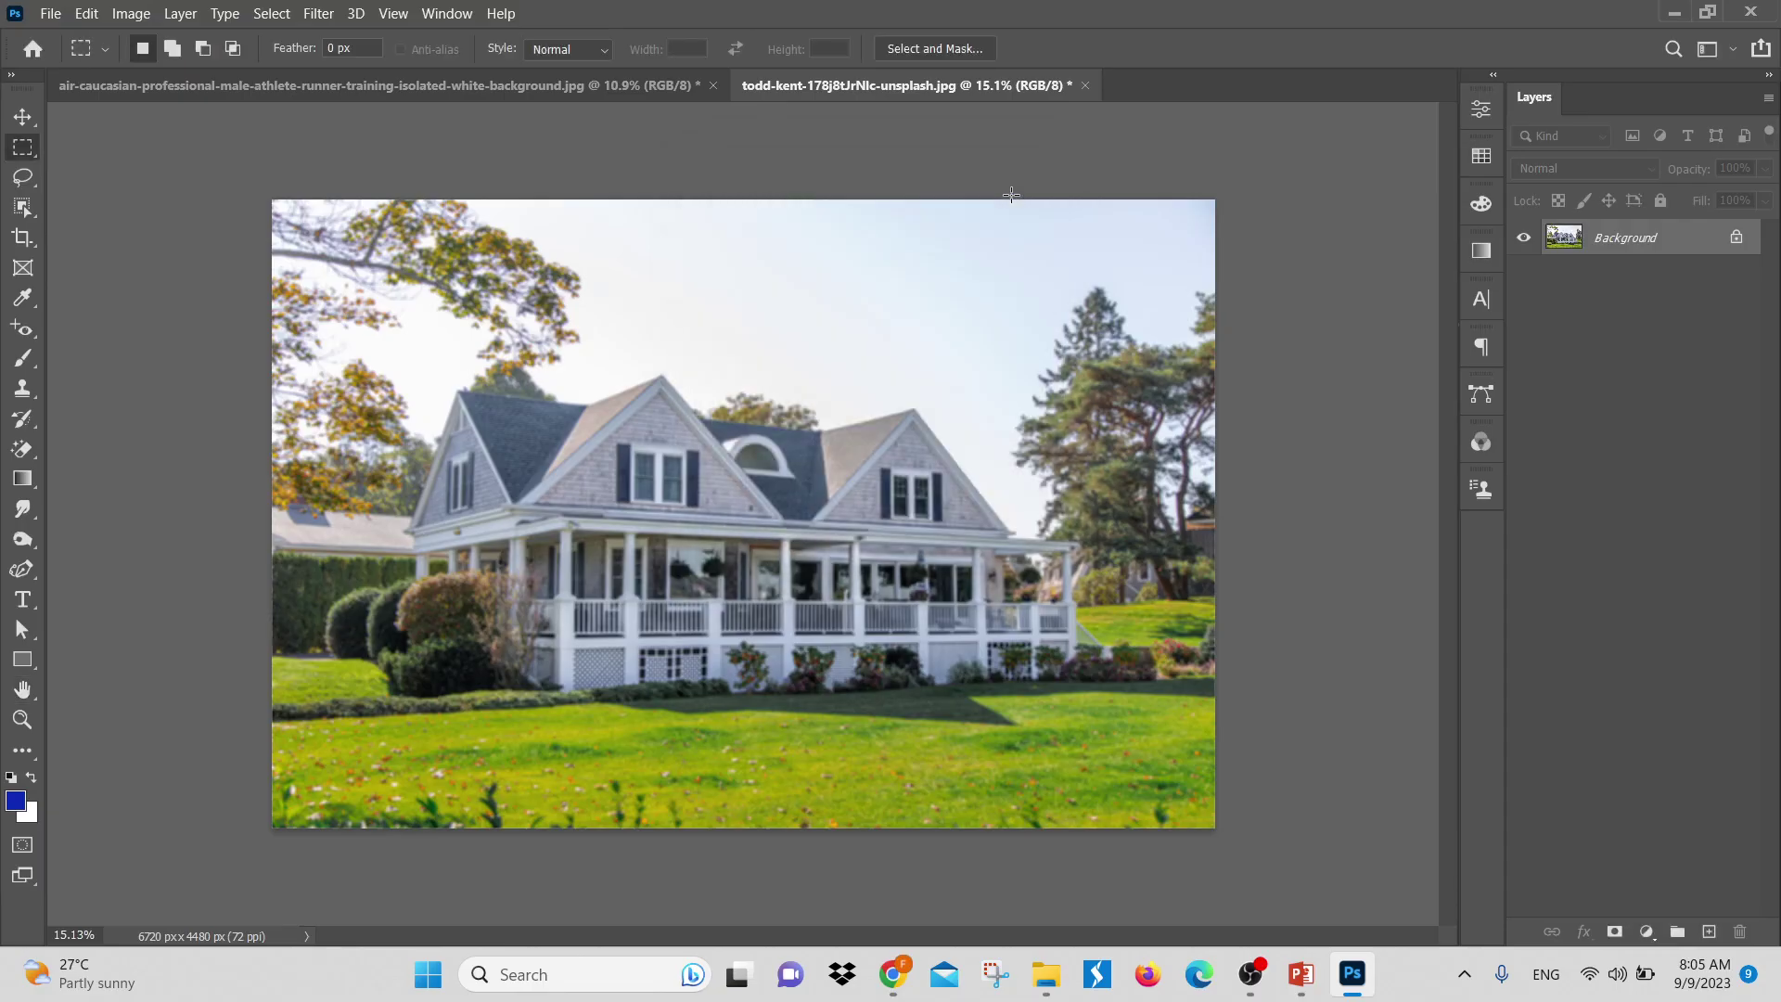
Check which last-used filter is offered for repeating, and undo the Box Blur
click(319, 13)
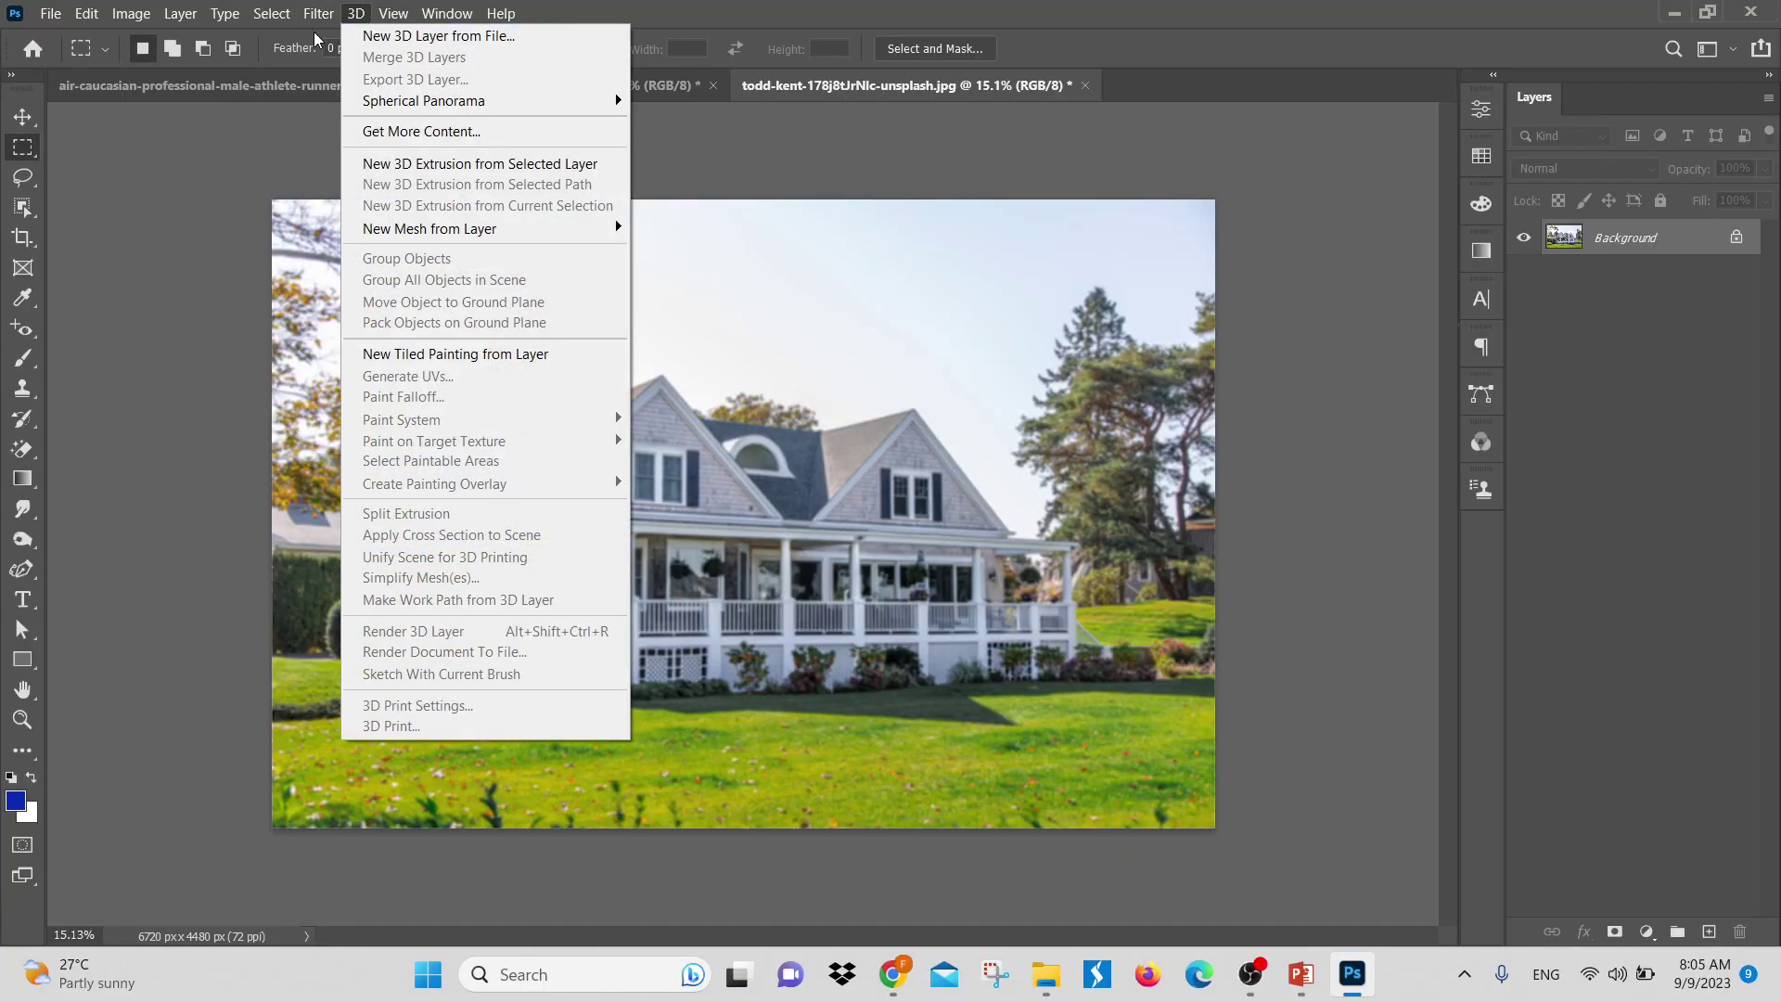
mouse_move(318, 13)
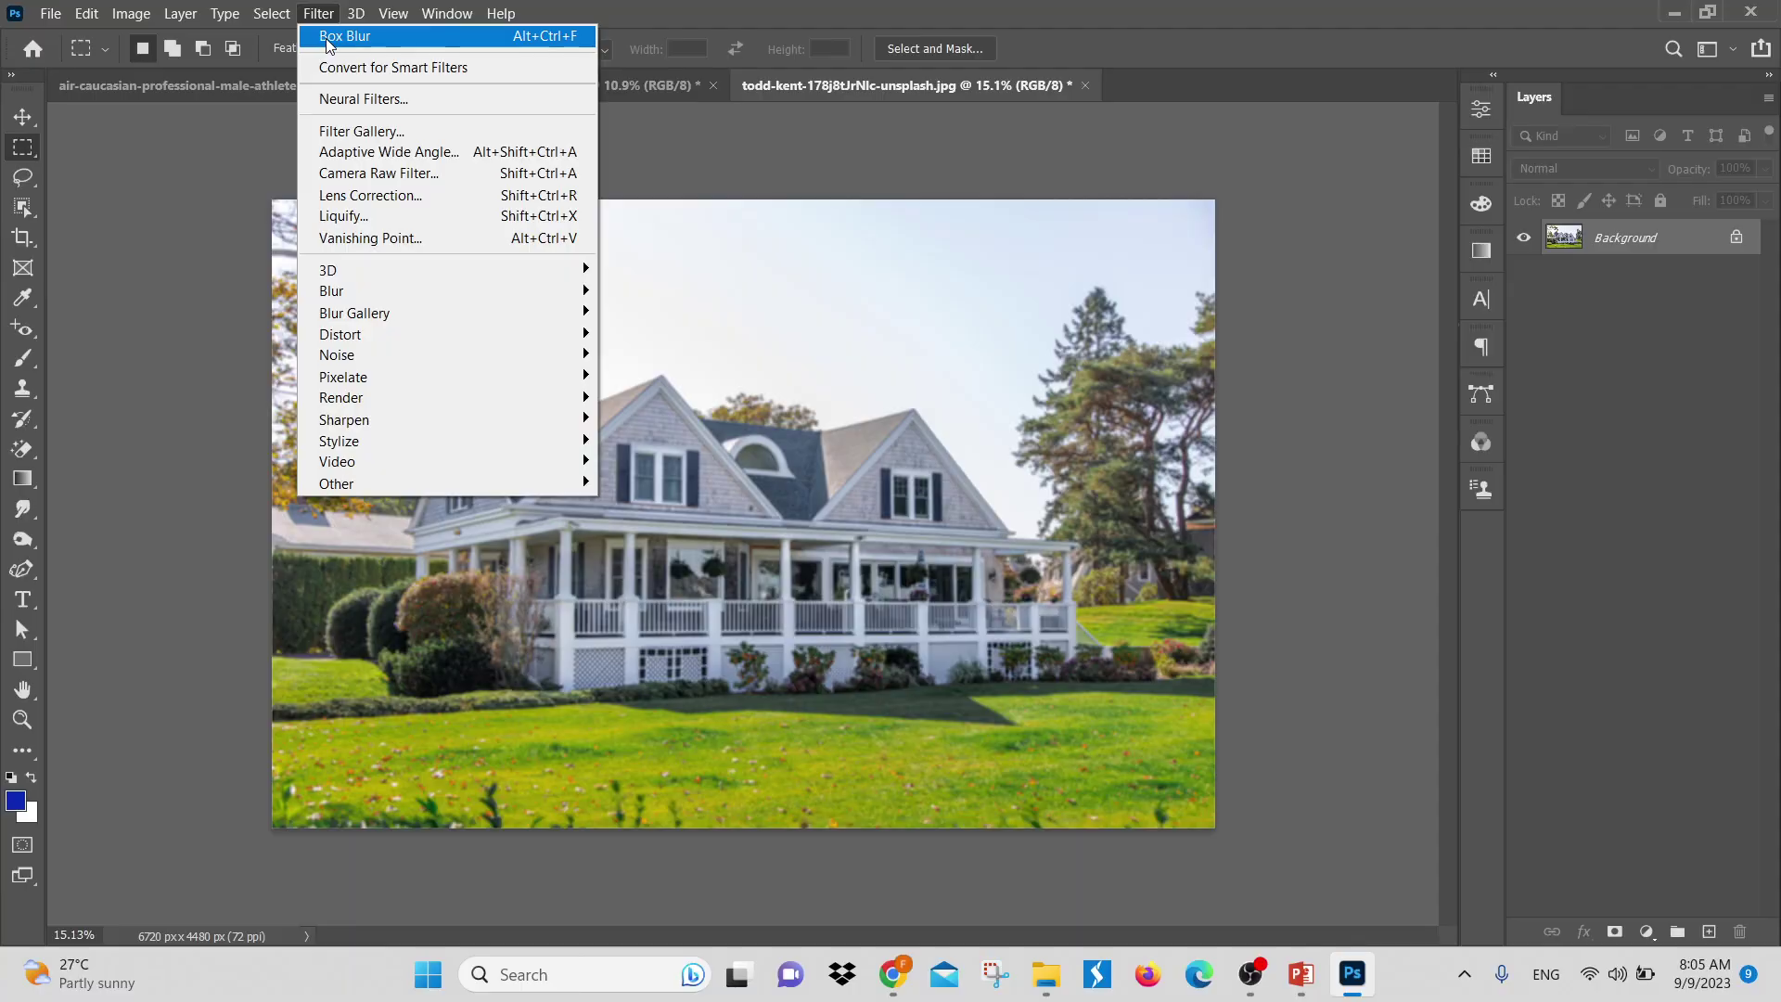
click(994, 152)
key(ctrl+z)
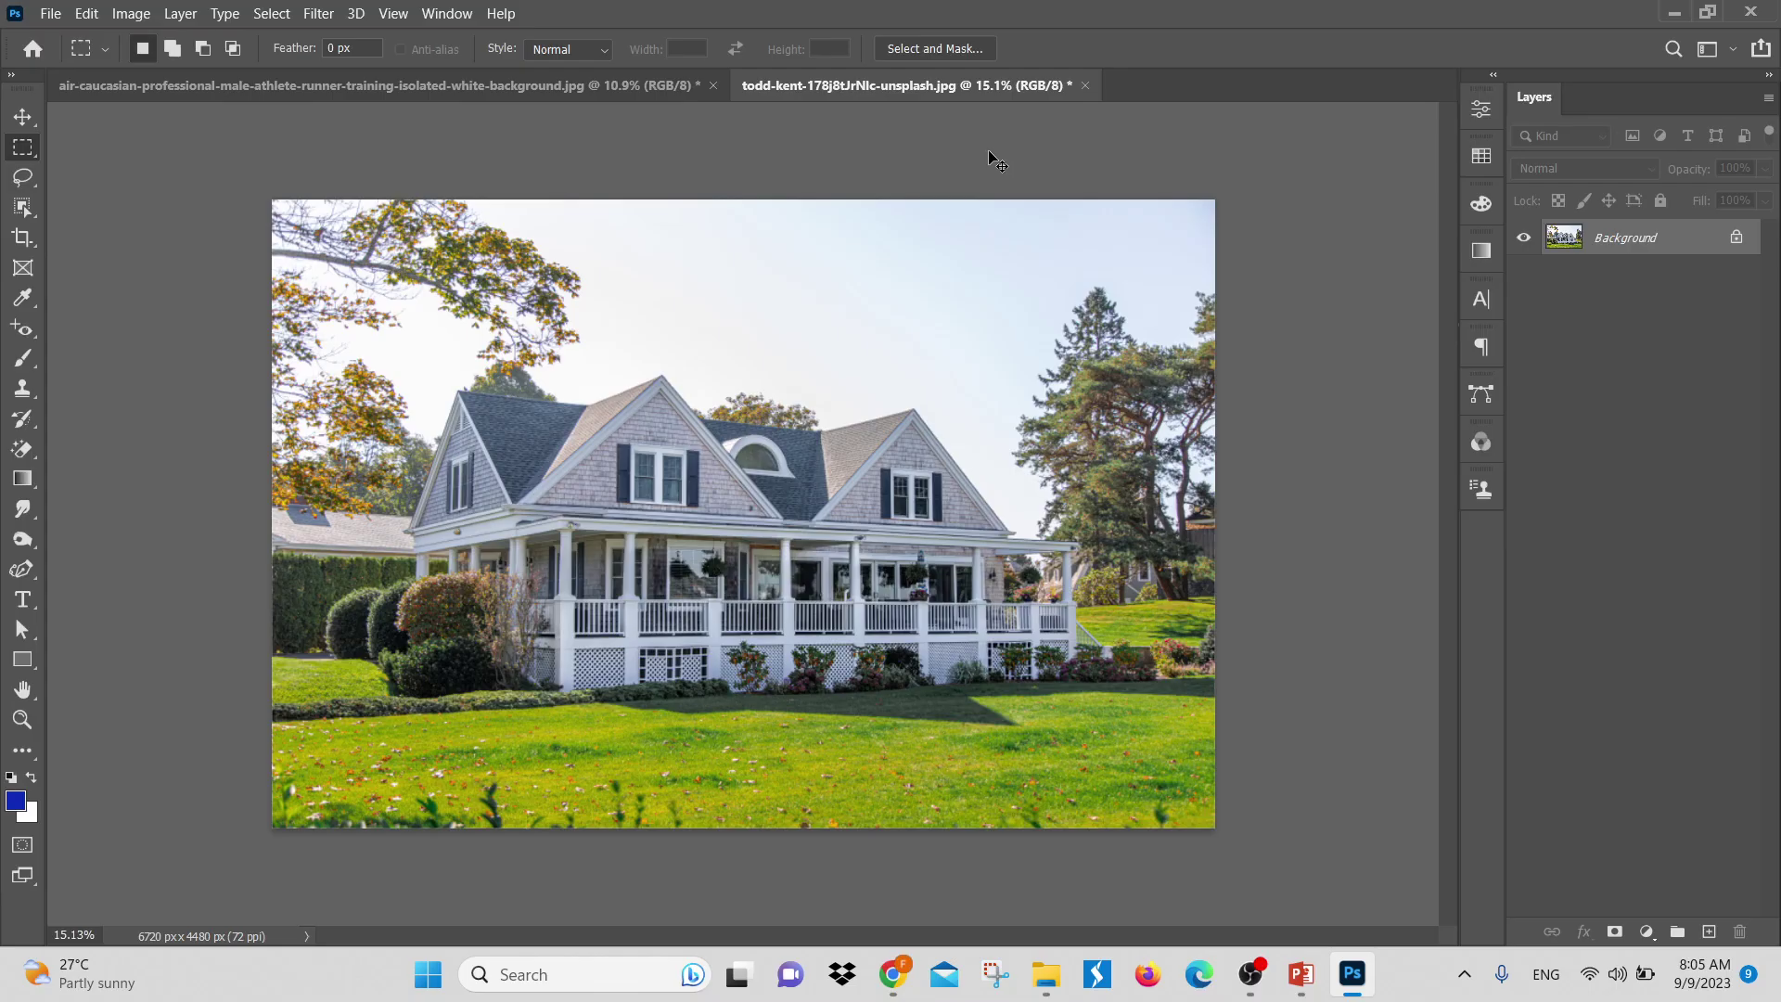
Apply a Gaussian Blur with a 58.2-pixel radius to the whole house photo and check the Edit commands for its Fade option
click(316, 14)
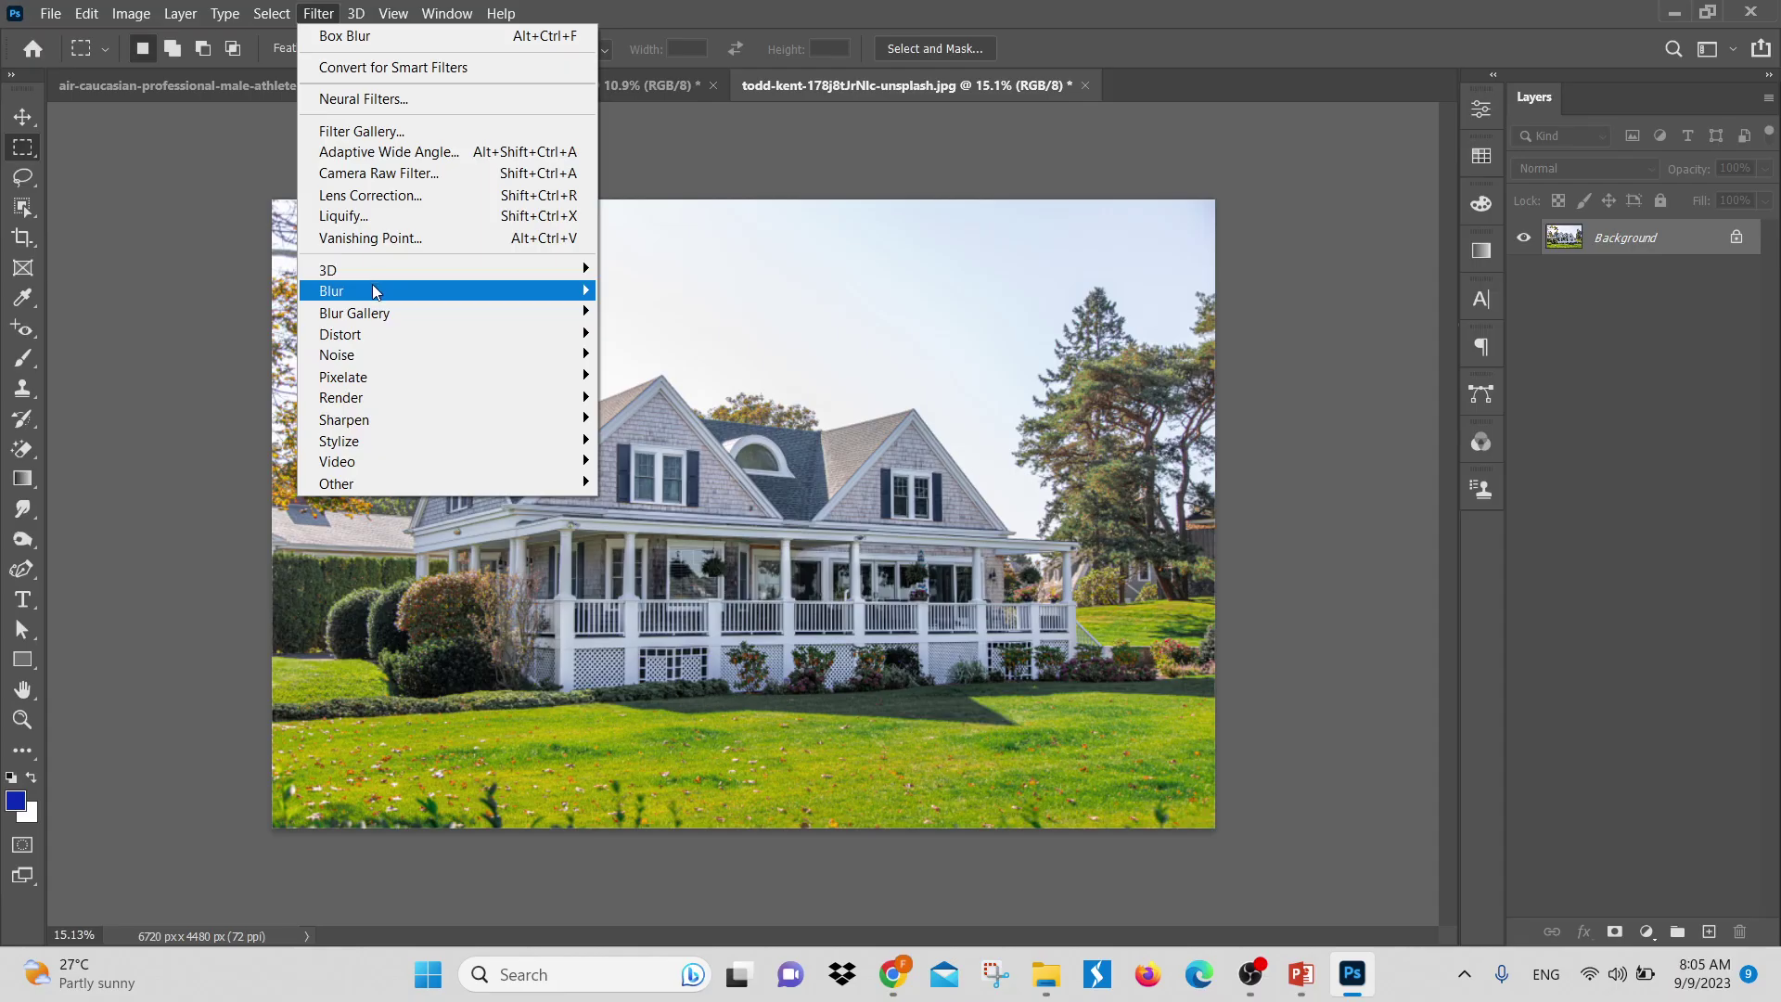
mouse_move(373, 291)
click(661, 381)
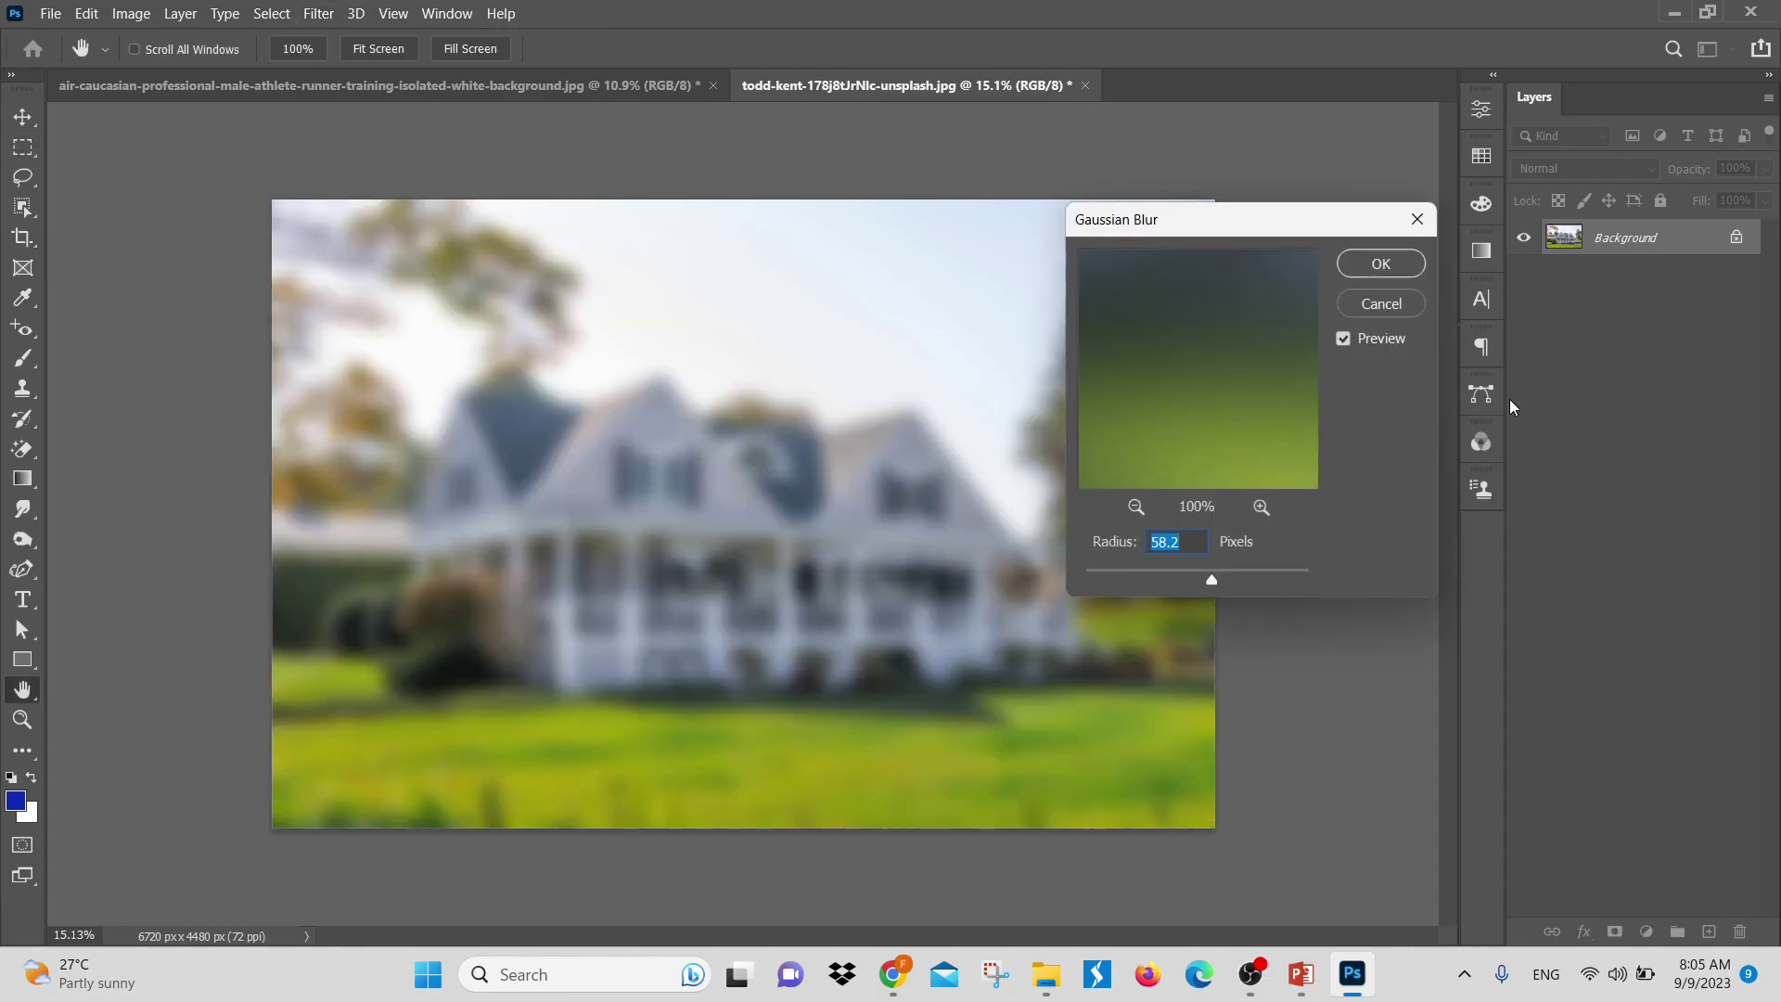
click(1379, 263)
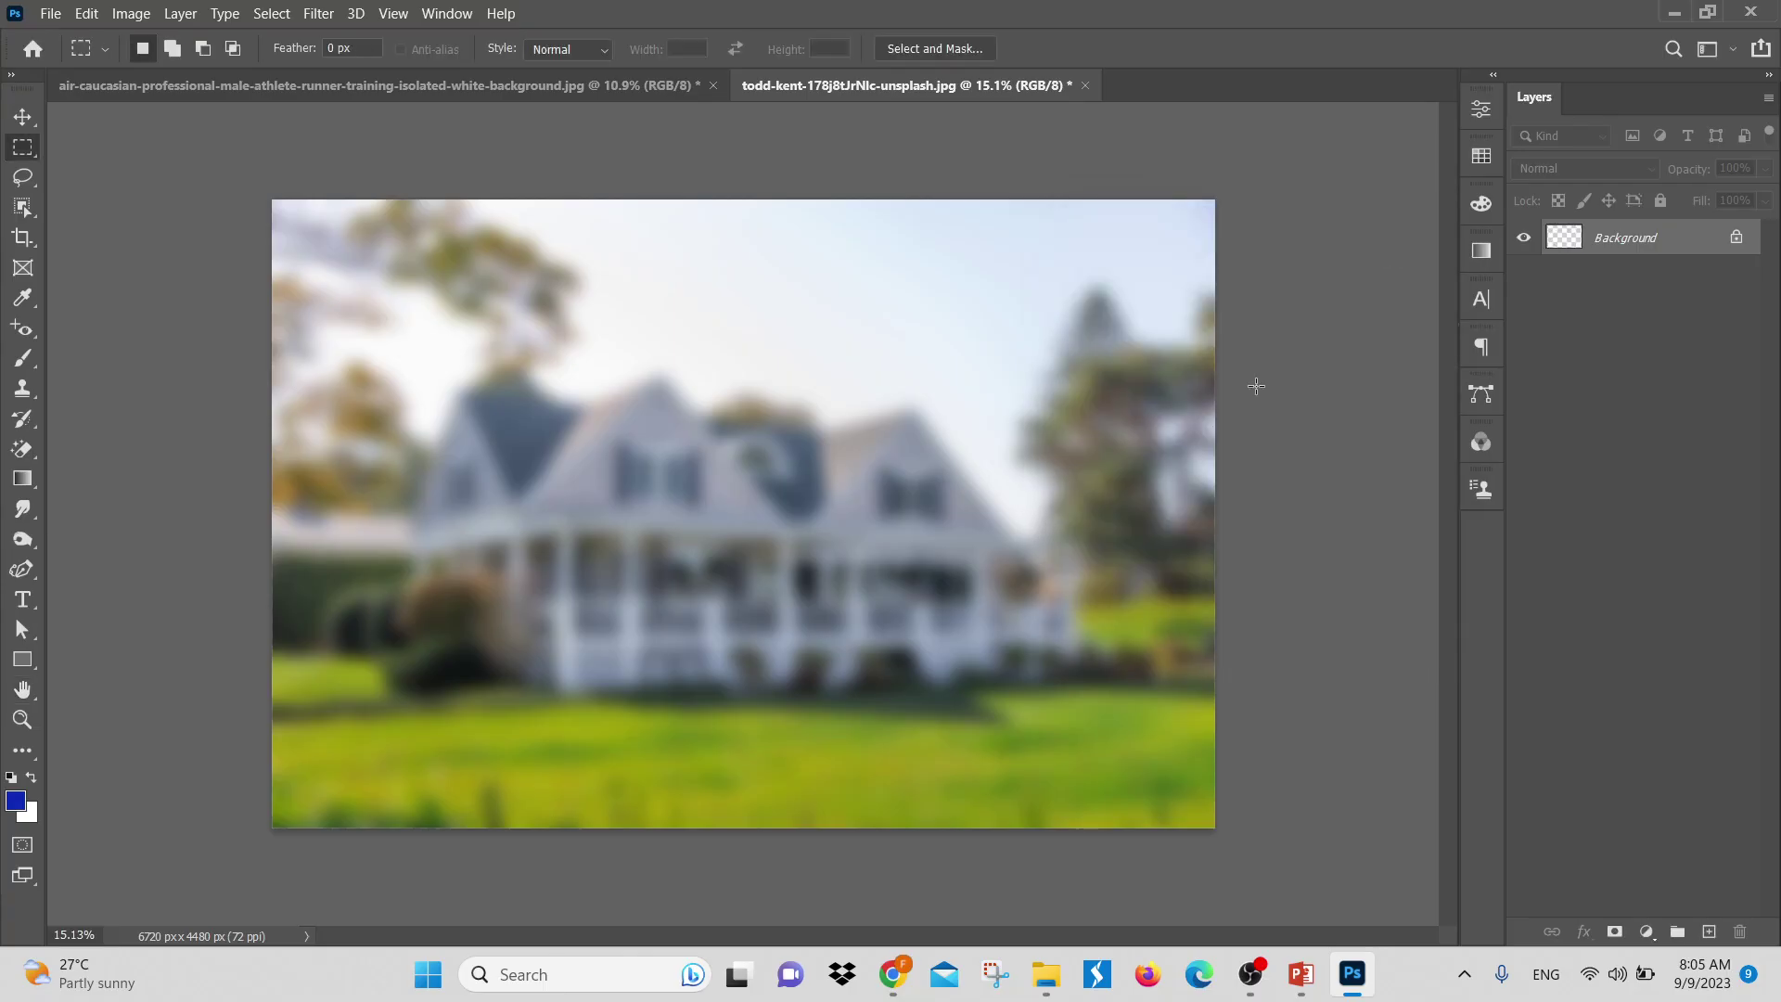
click(88, 13)
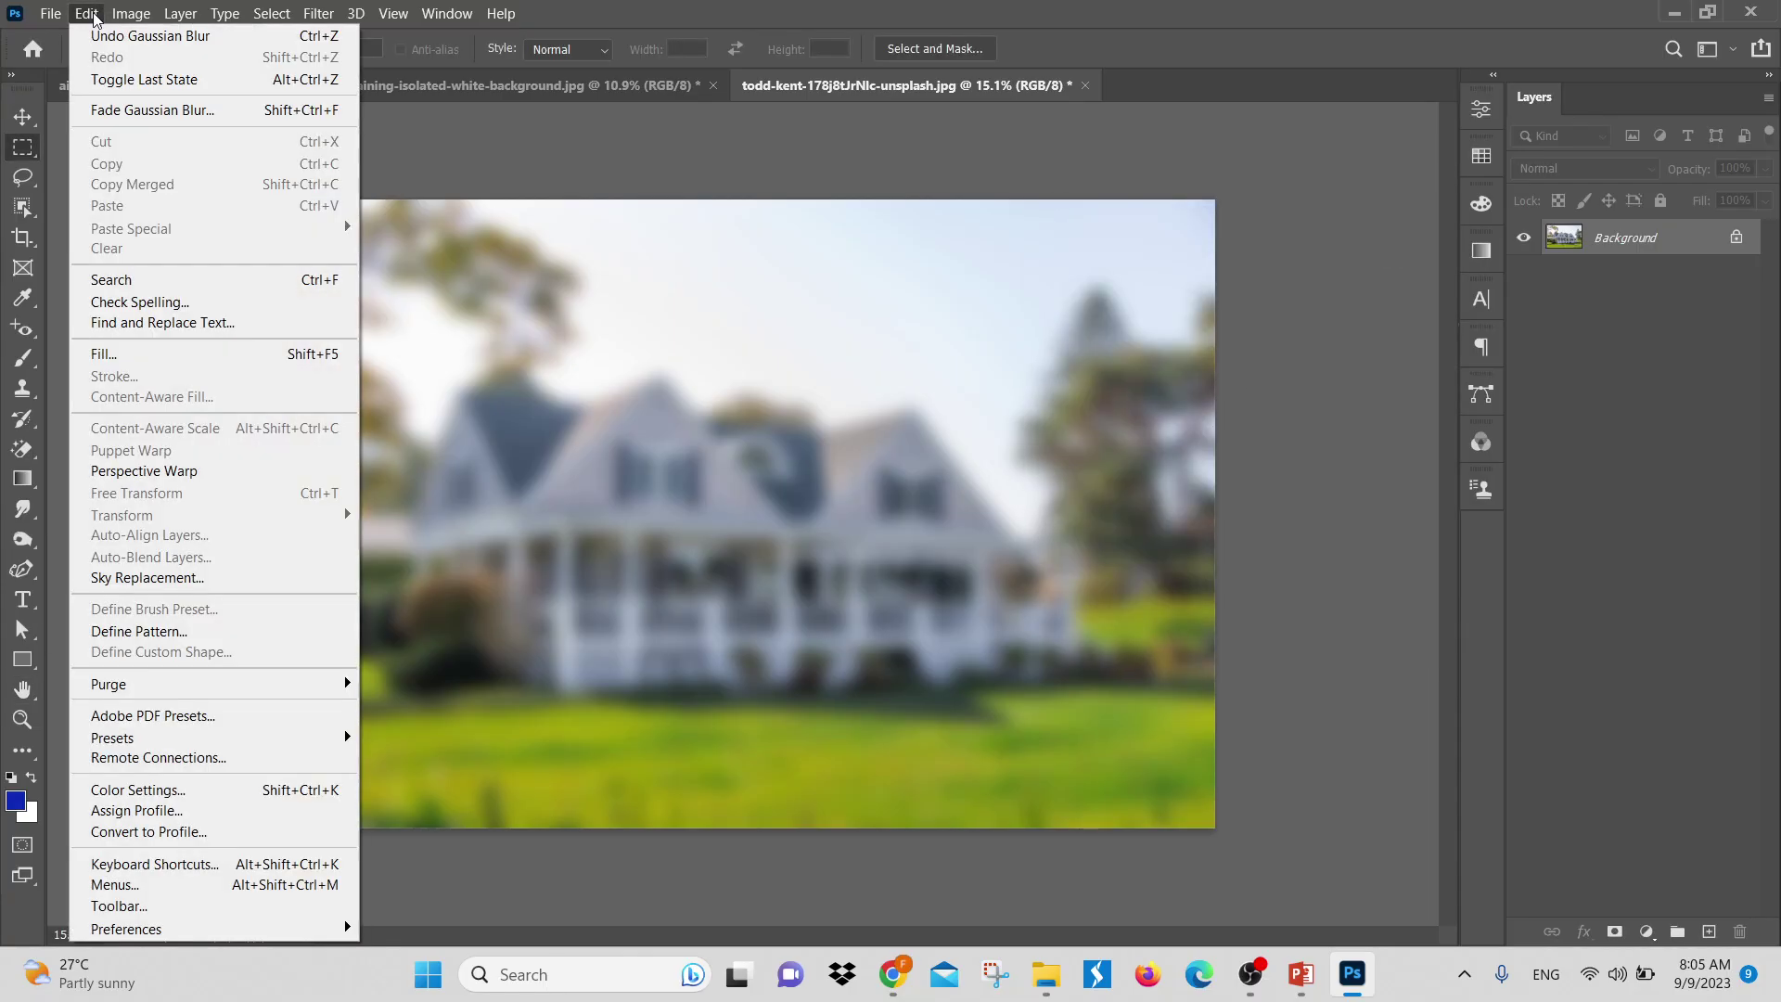
Open the Fade settings for the Gaussian Blur and try opacities of 0% and 61%
click(132, 113)
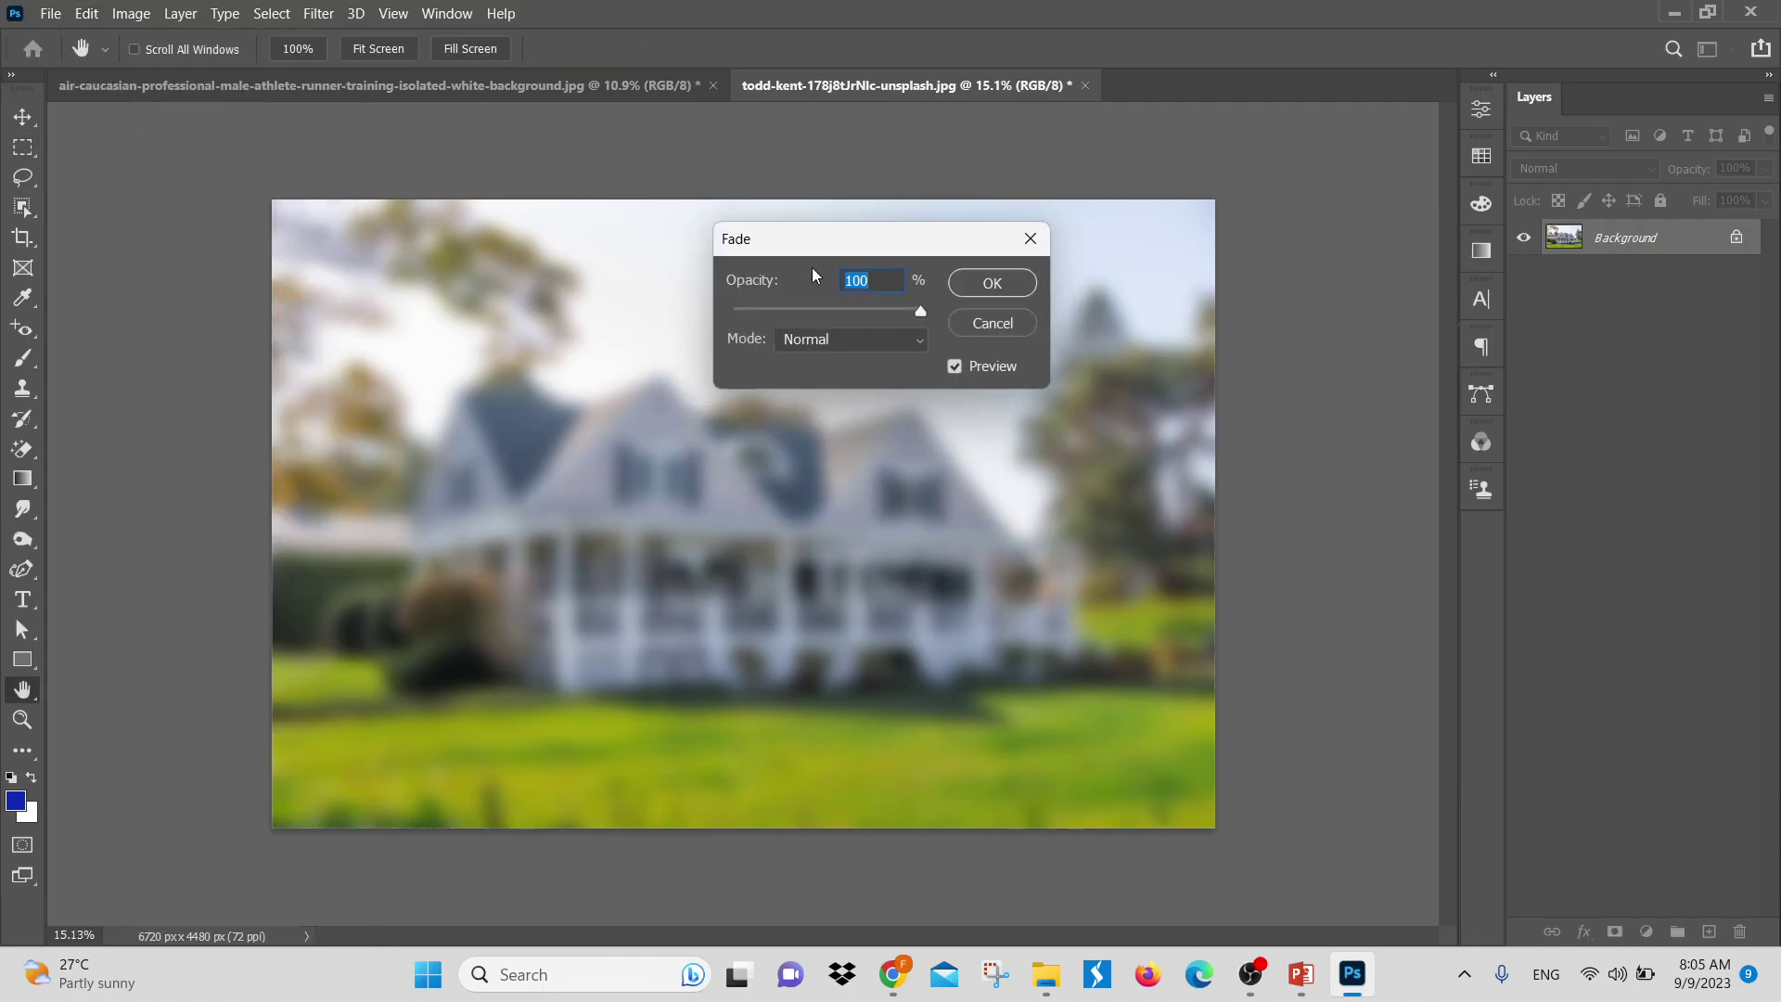
drag(781, 242, 766, 570)
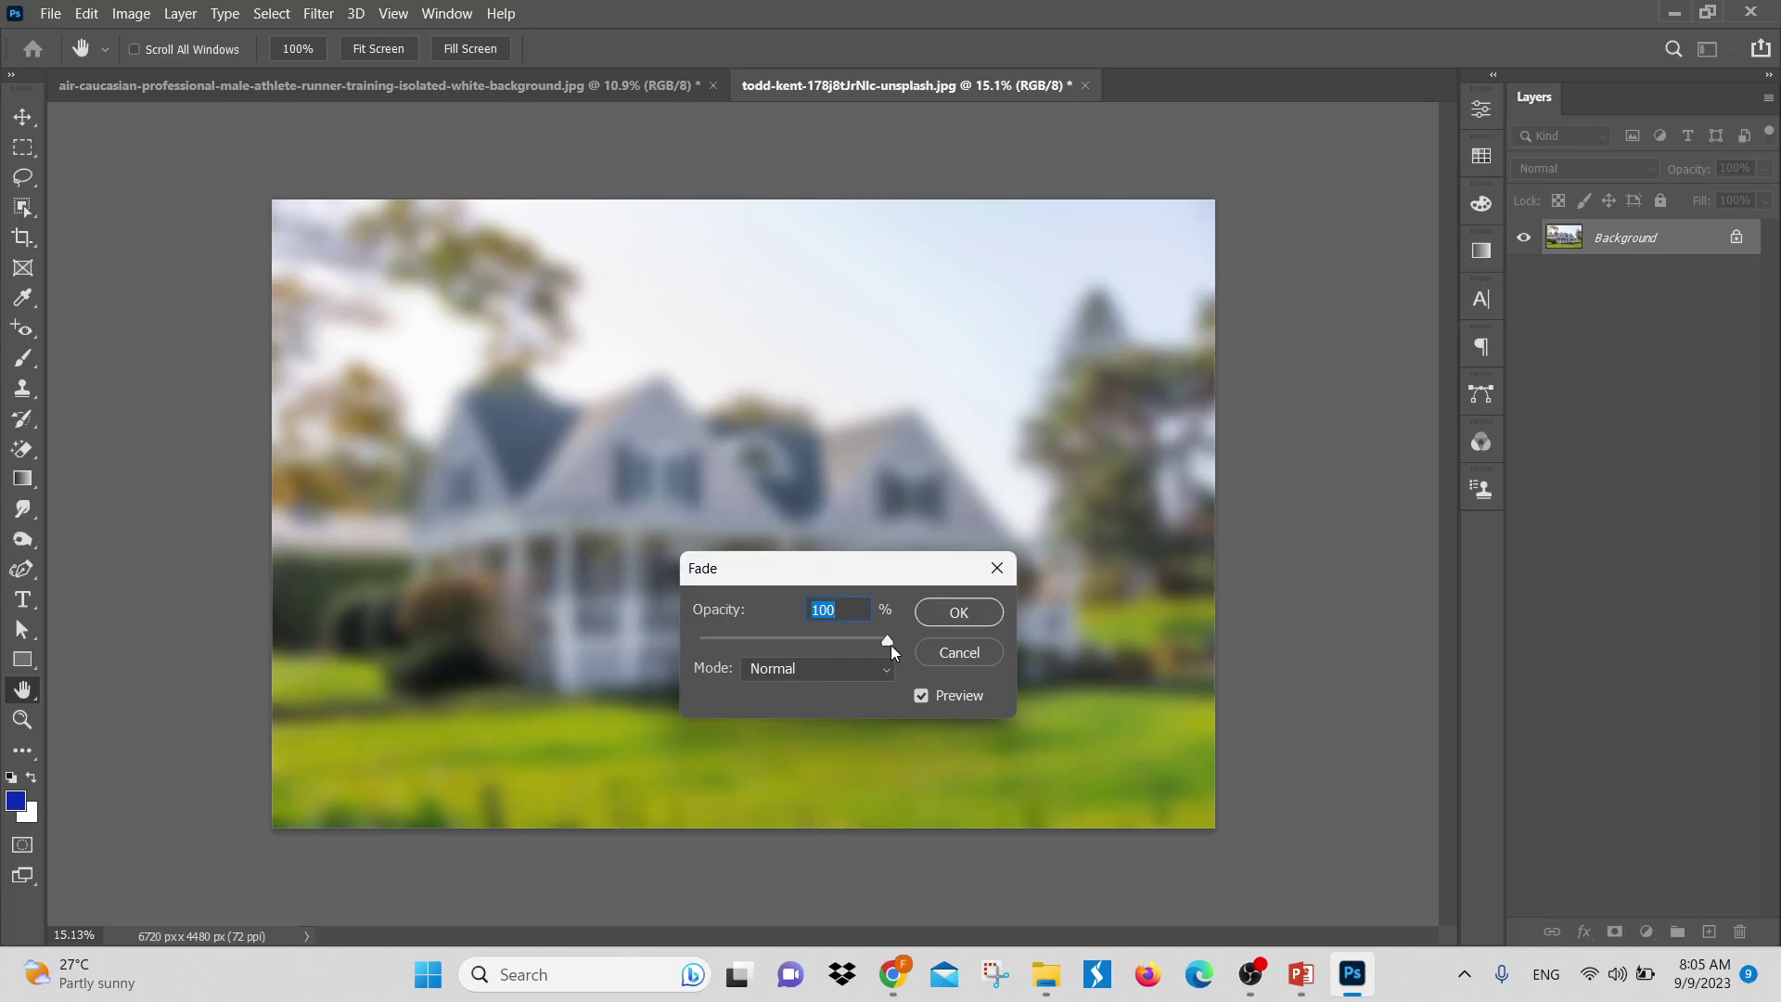
drag(889, 643, 663, 638)
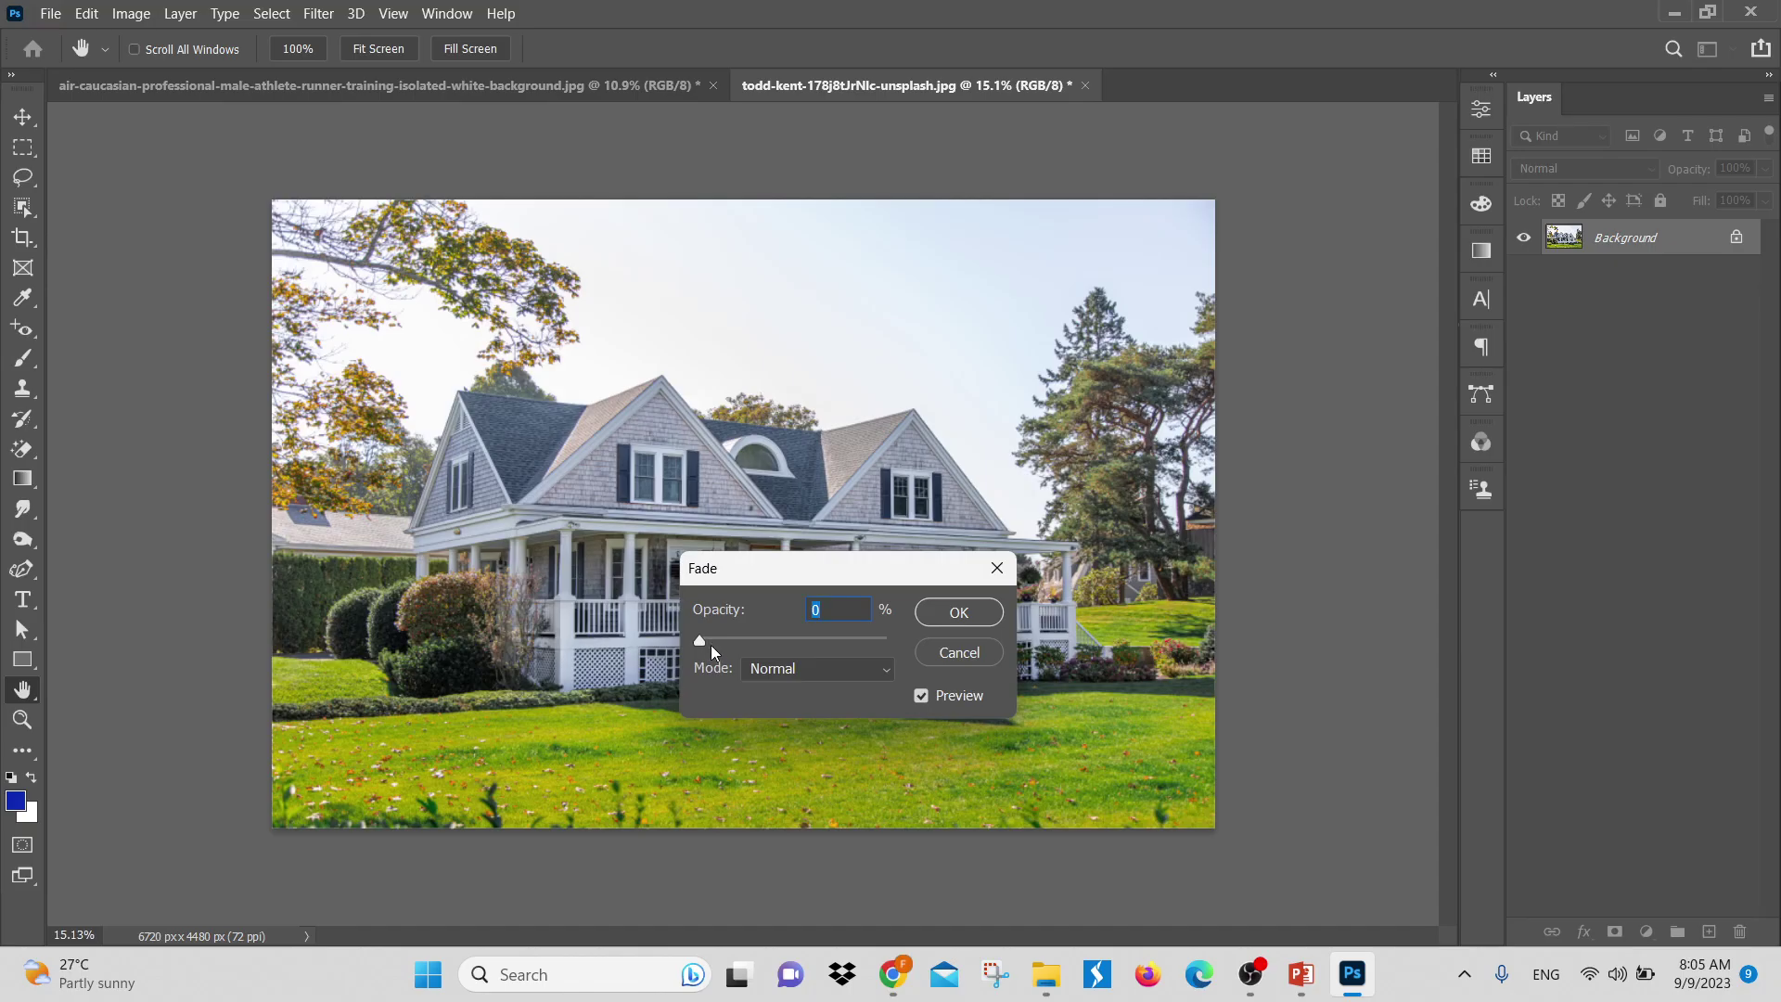
drag(699, 638, 816, 649)
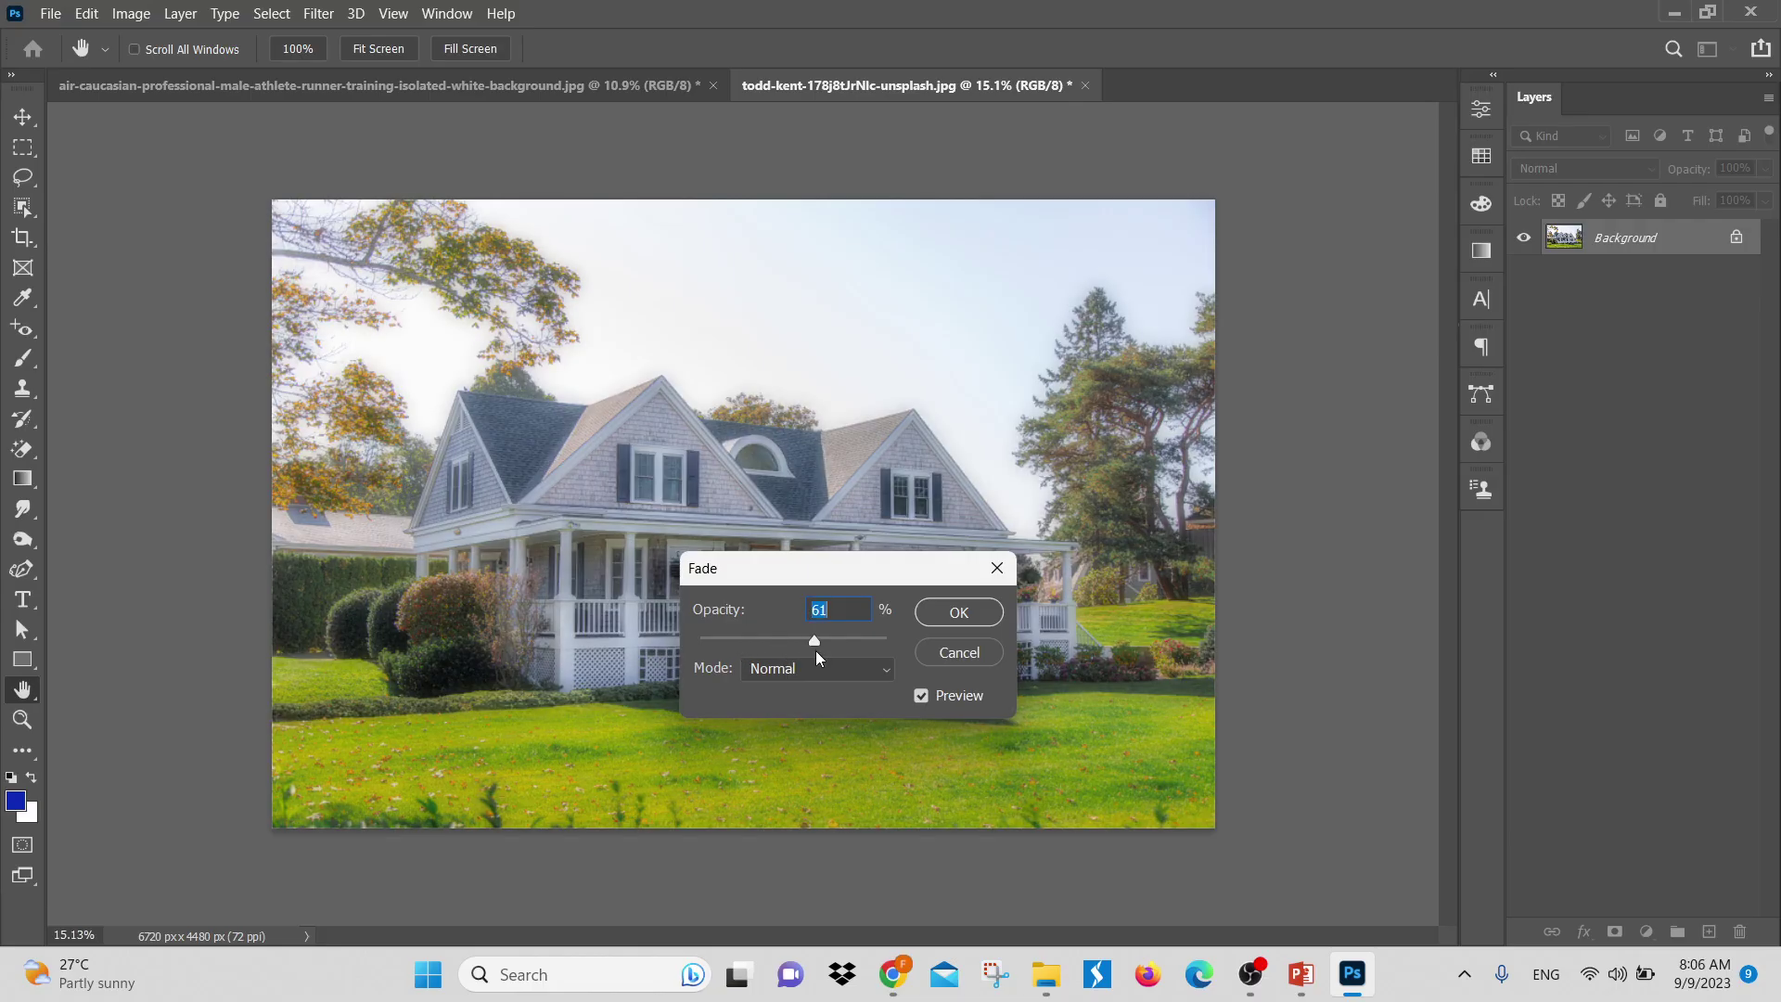
drag(798, 579, 1018, 266)
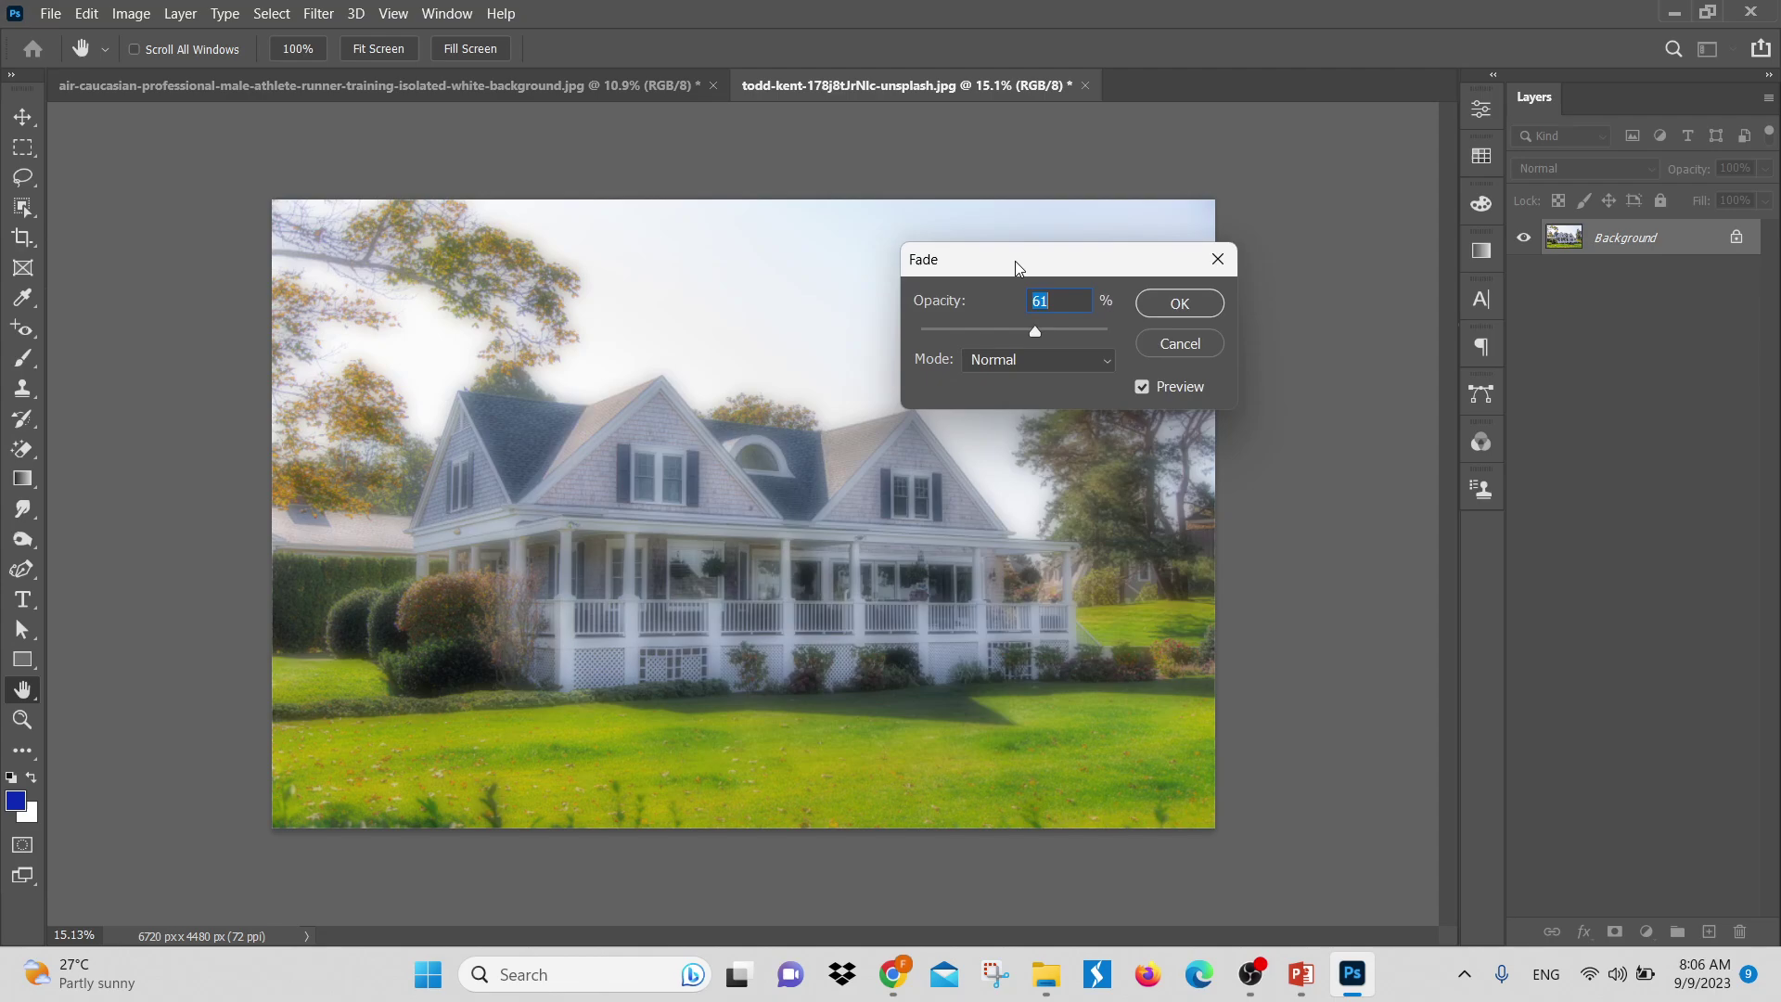
Preview the Gaussian Blur fade in the Linear Burn, Overlay and Color Dodge blending modes
click(1032, 376)
click(1004, 370)
click(1017, 364)
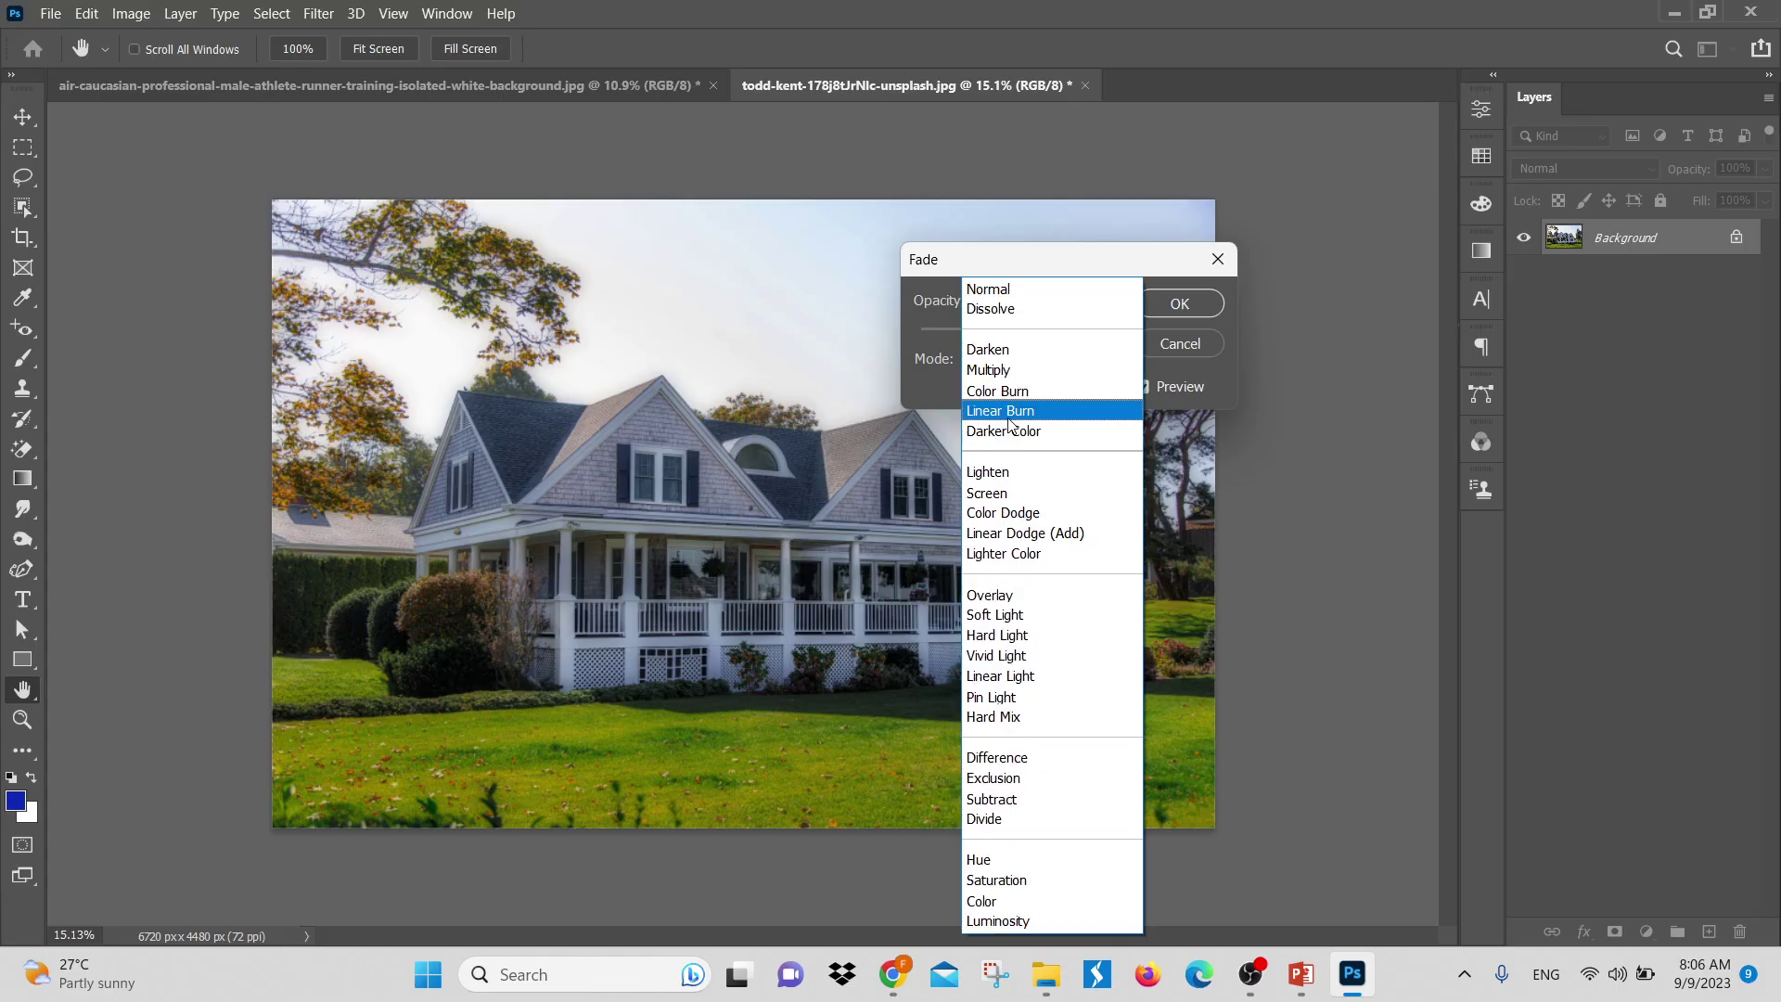
click(1010, 419)
click(1032, 362)
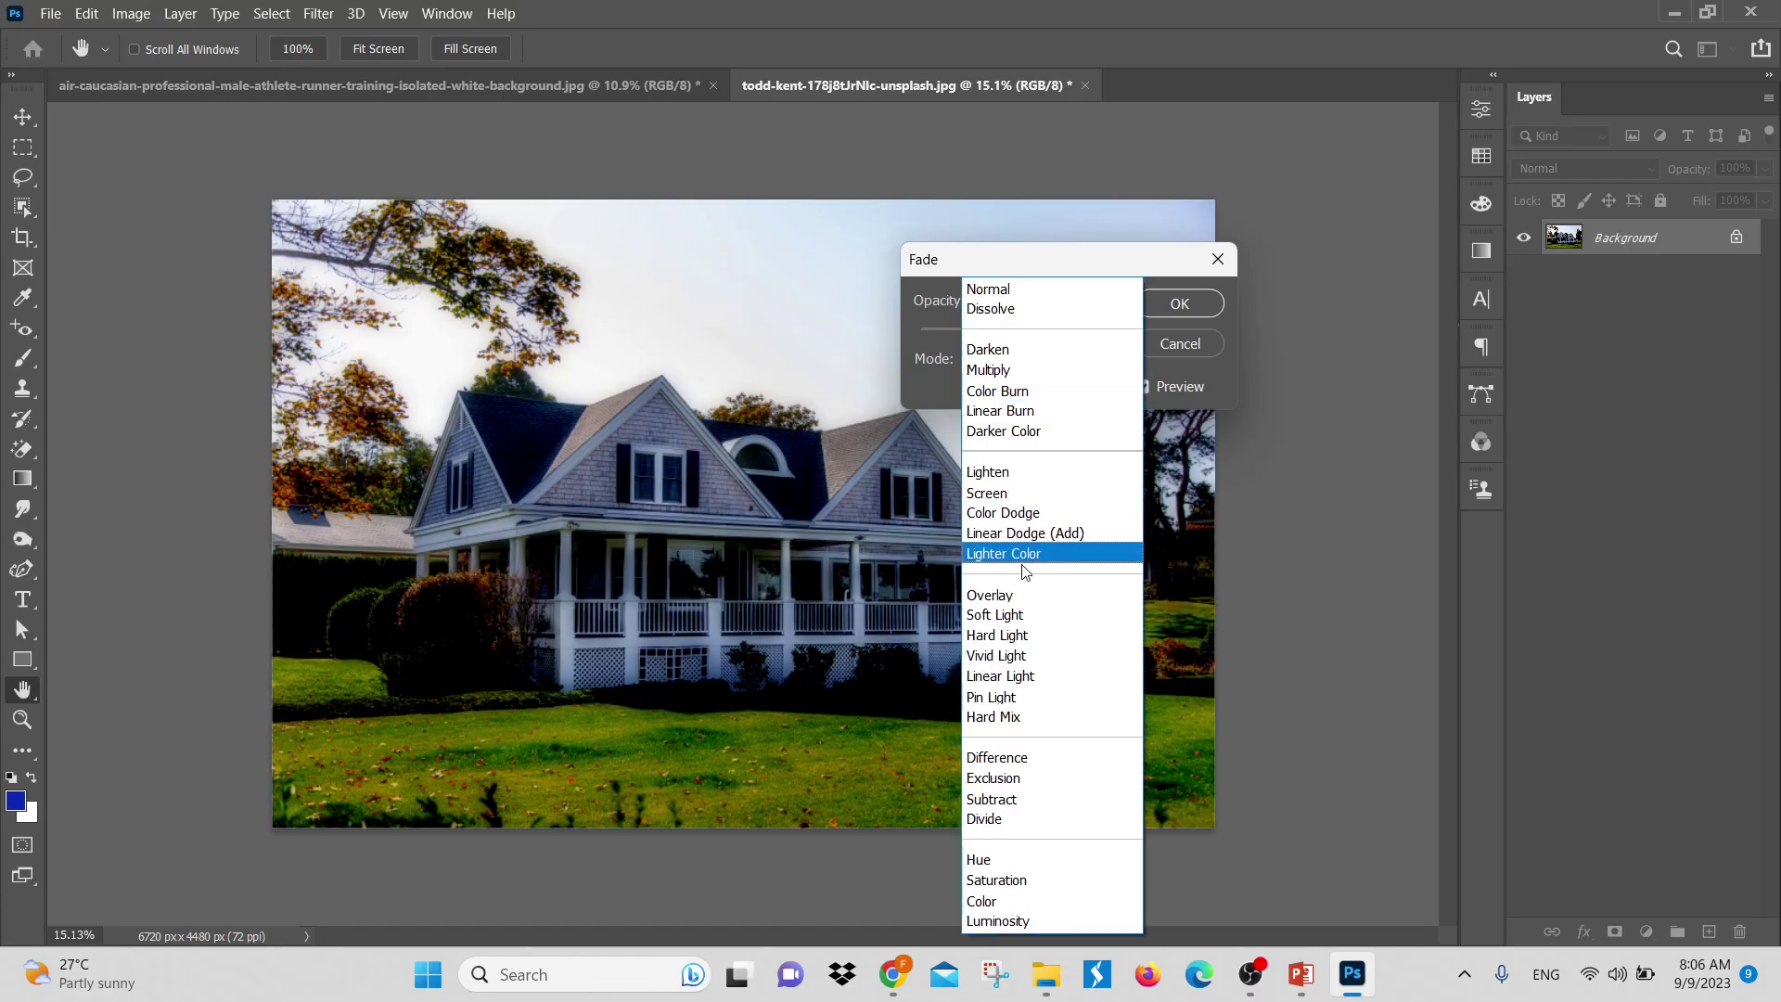
click(1019, 594)
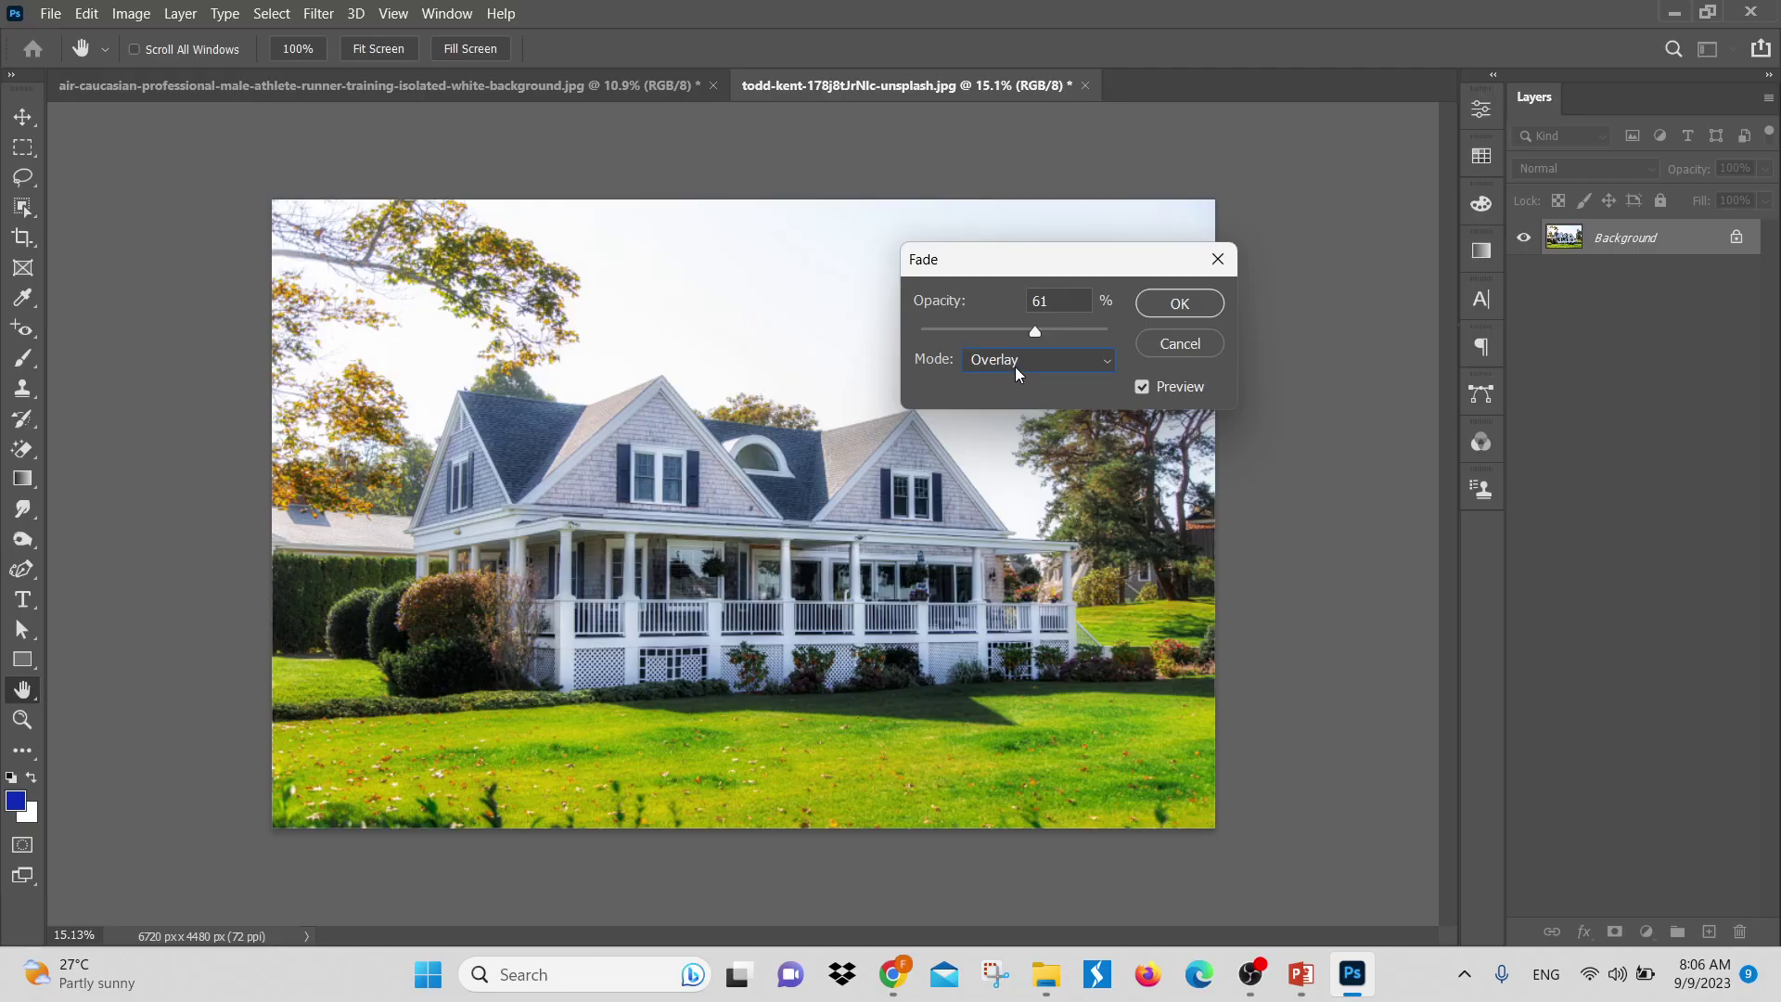
click(1017, 369)
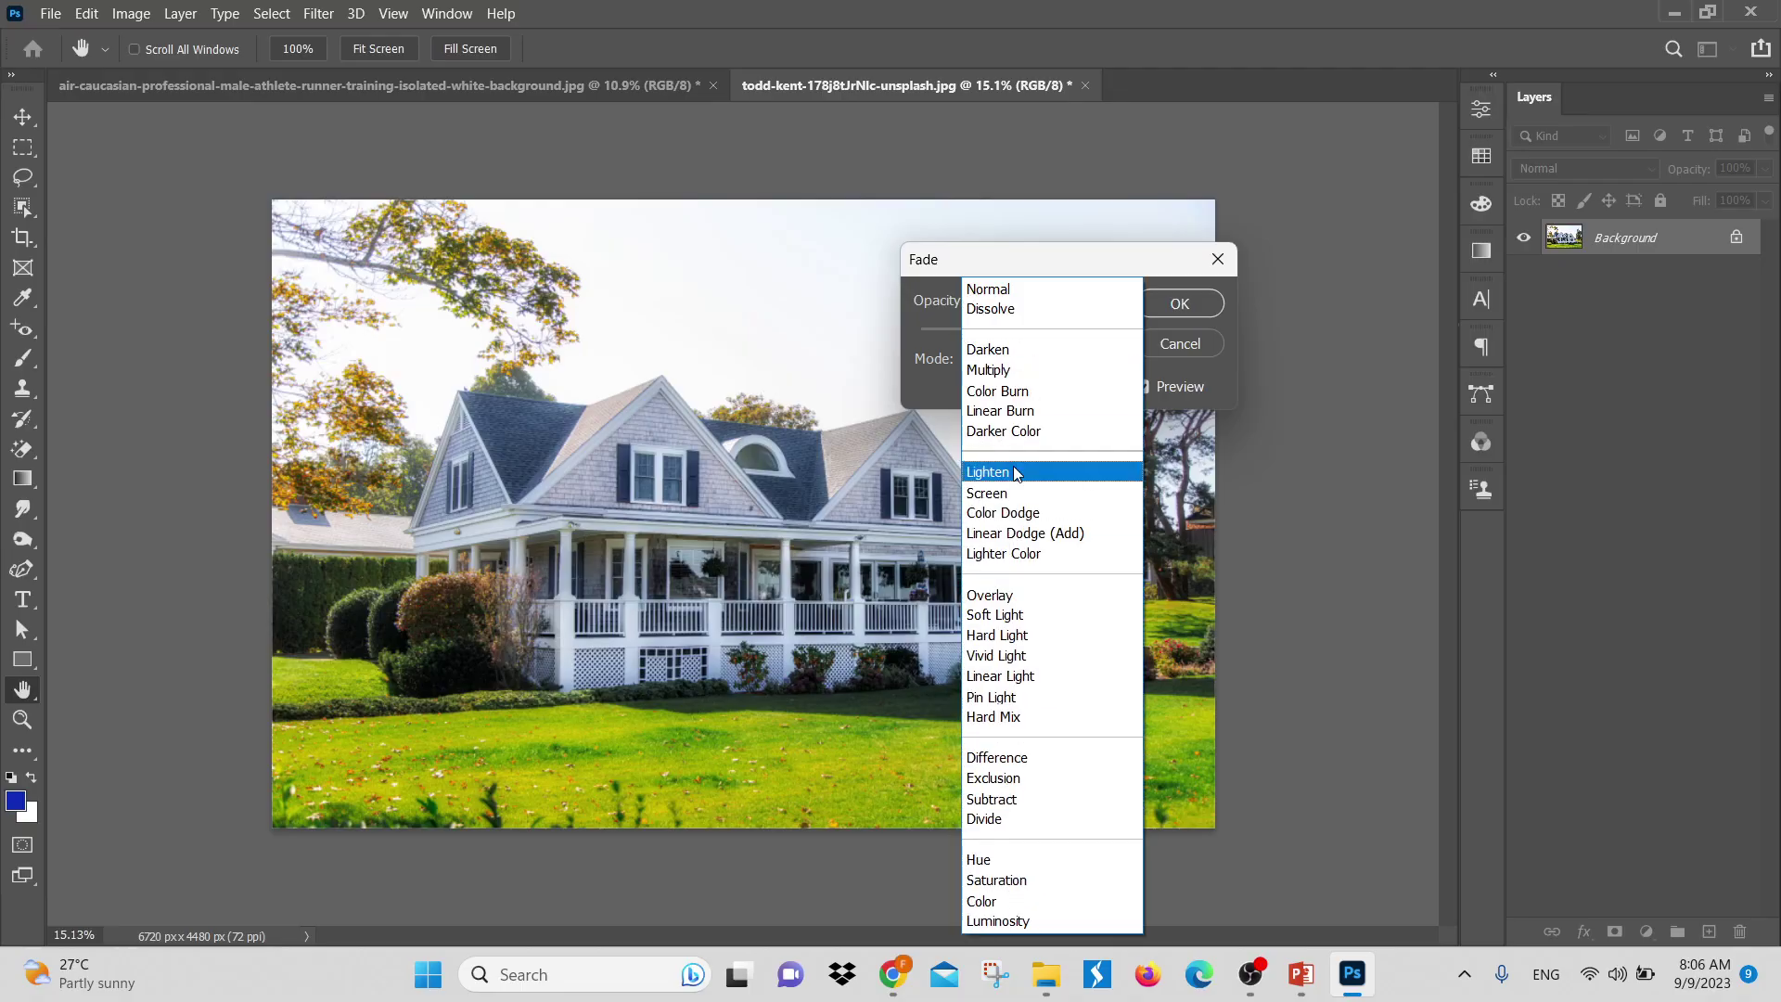
click(1010, 515)
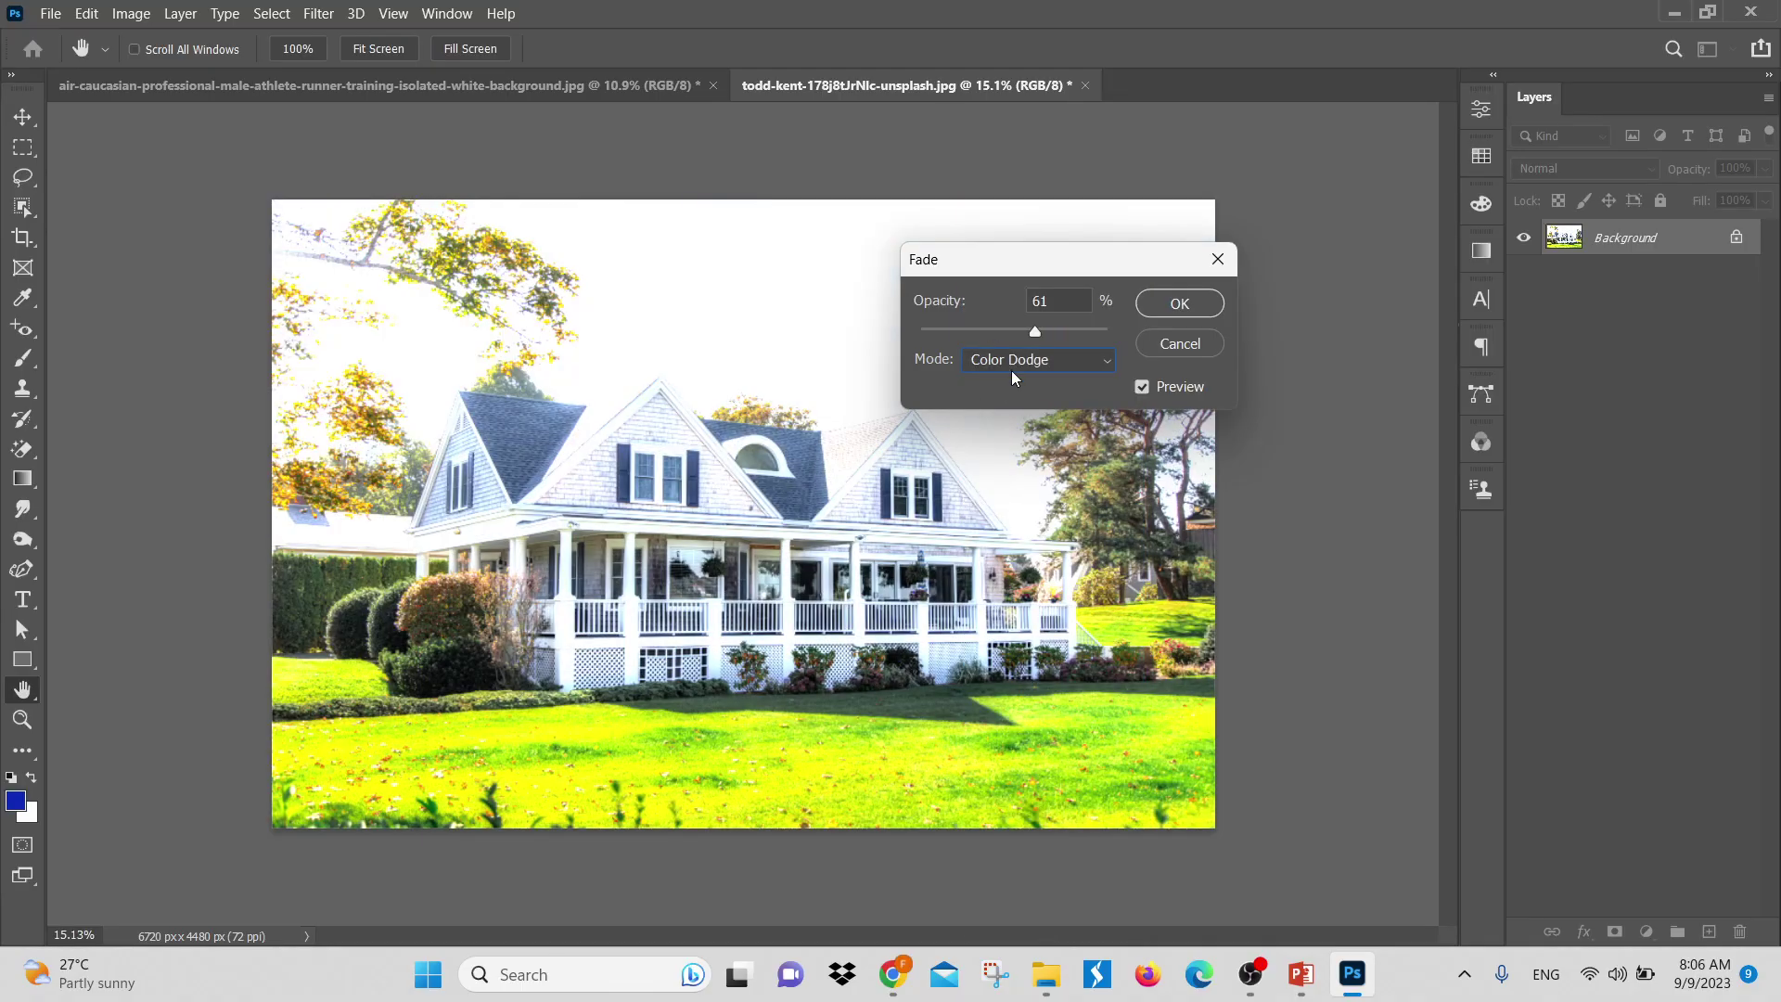
click(1017, 379)
click(557, 295)
Try fade opacities of 0% and 6%, restore the Normal mode, set the opacity to 38%, and cancel the fade
drag(1034, 332, 638, 306)
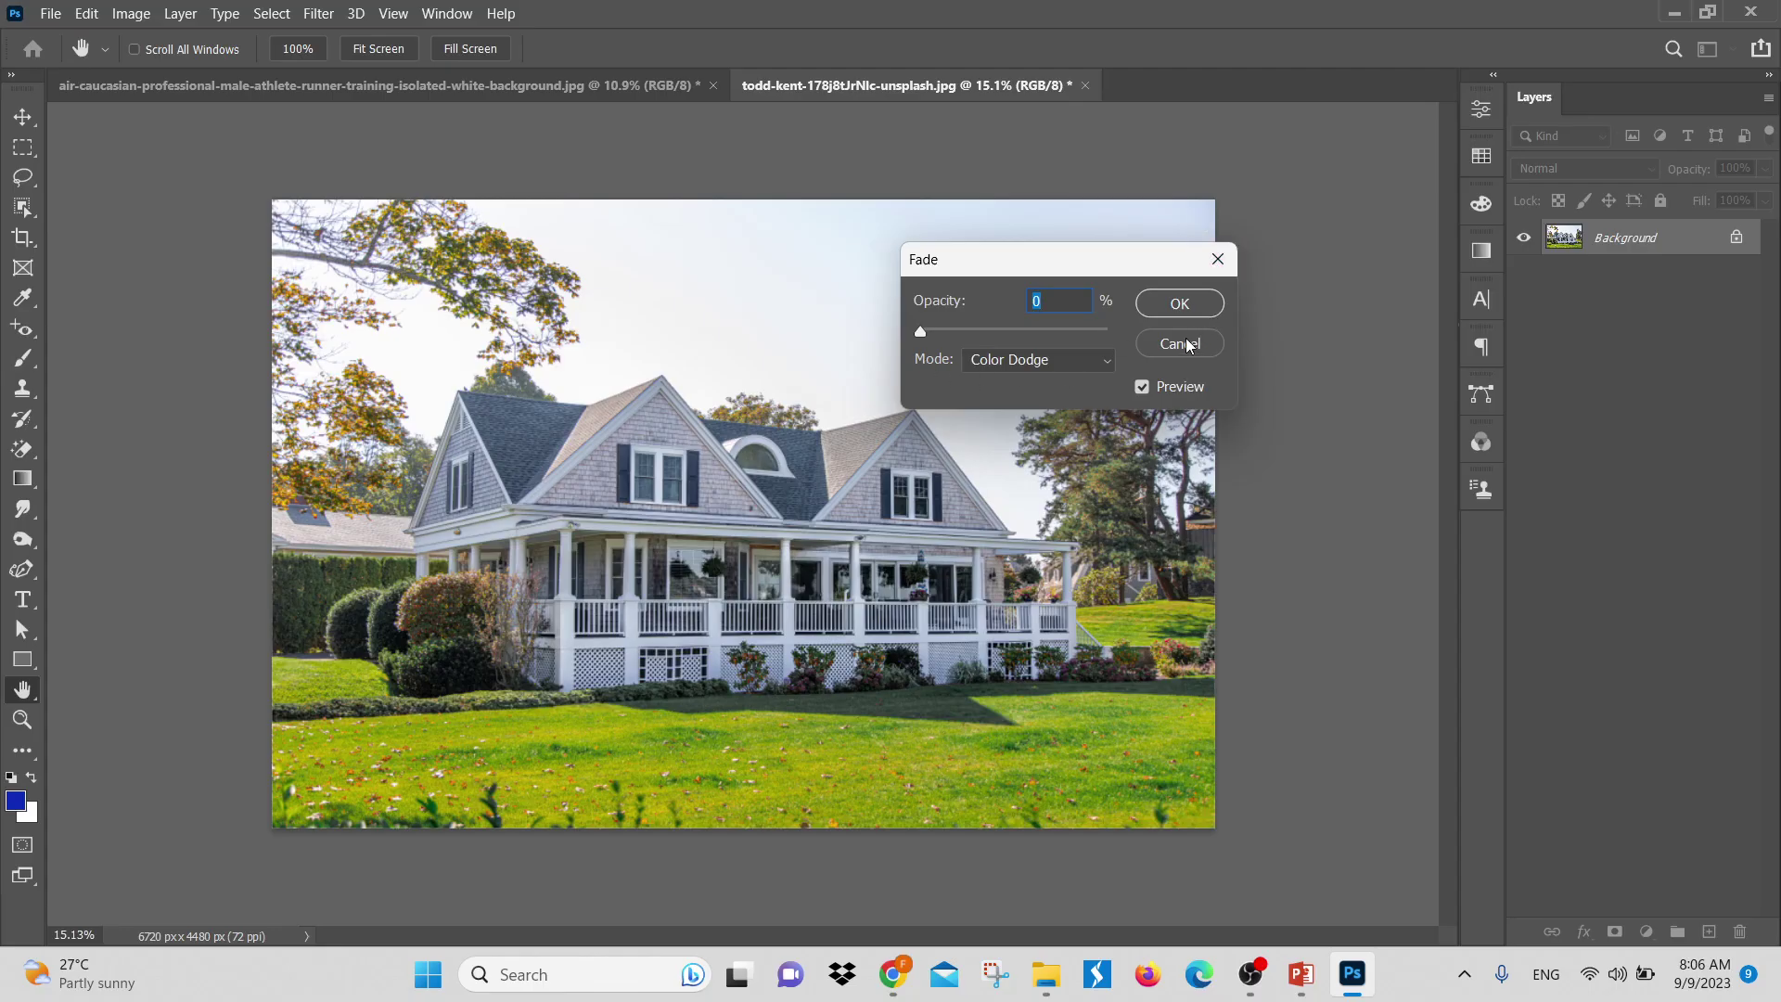
mouse_move(992, 330)
mouse_down()
mouse_move(1045, 332)
mouse_move(932, 332)
mouse_up()
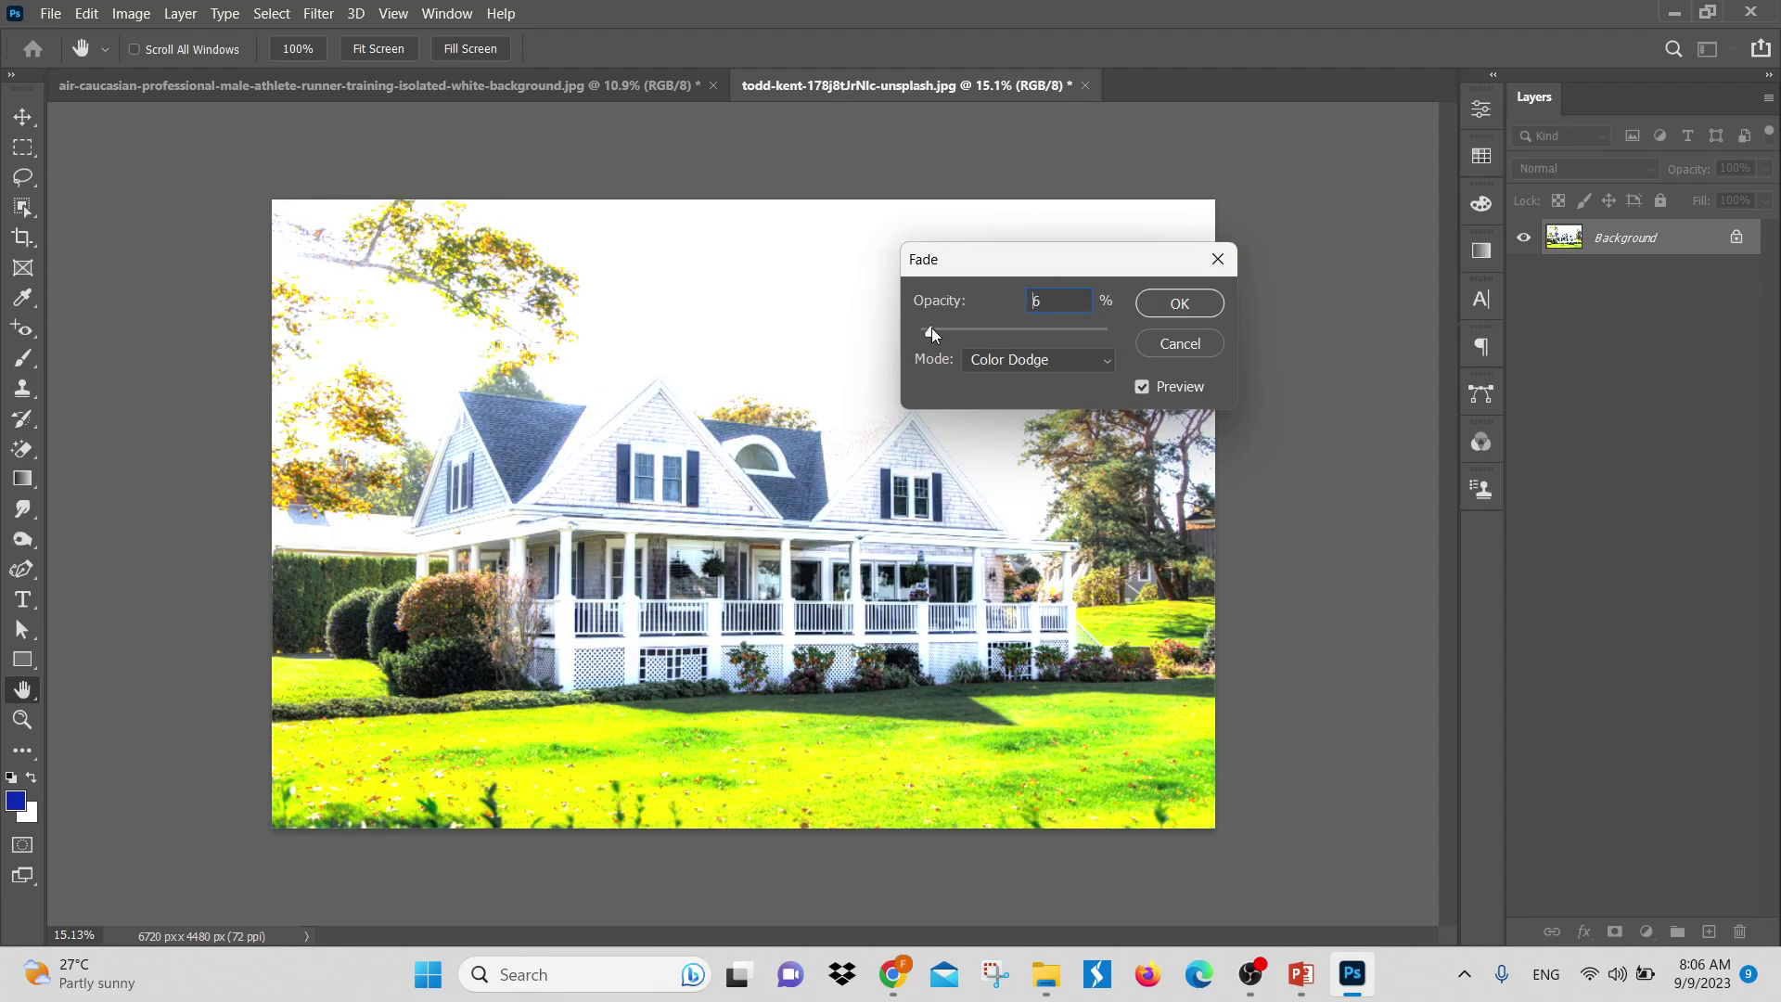
click(984, 359)
click(993, 289)
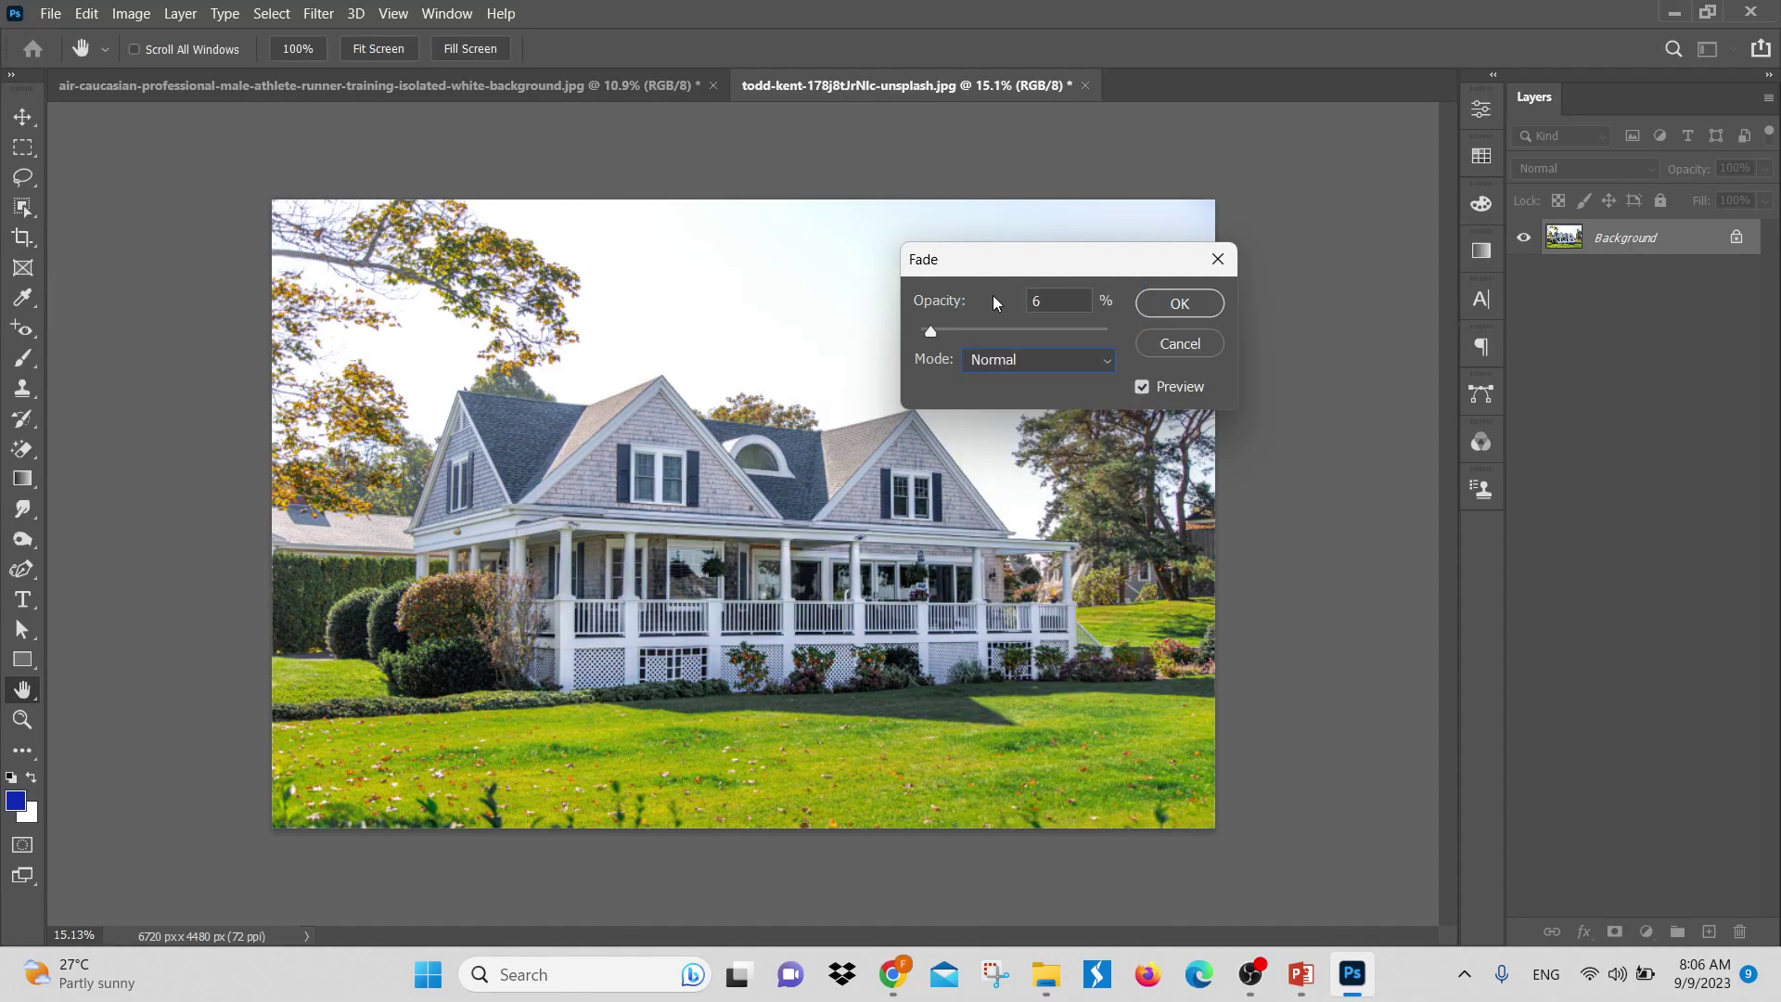
drag(954, 331, 989, 337)
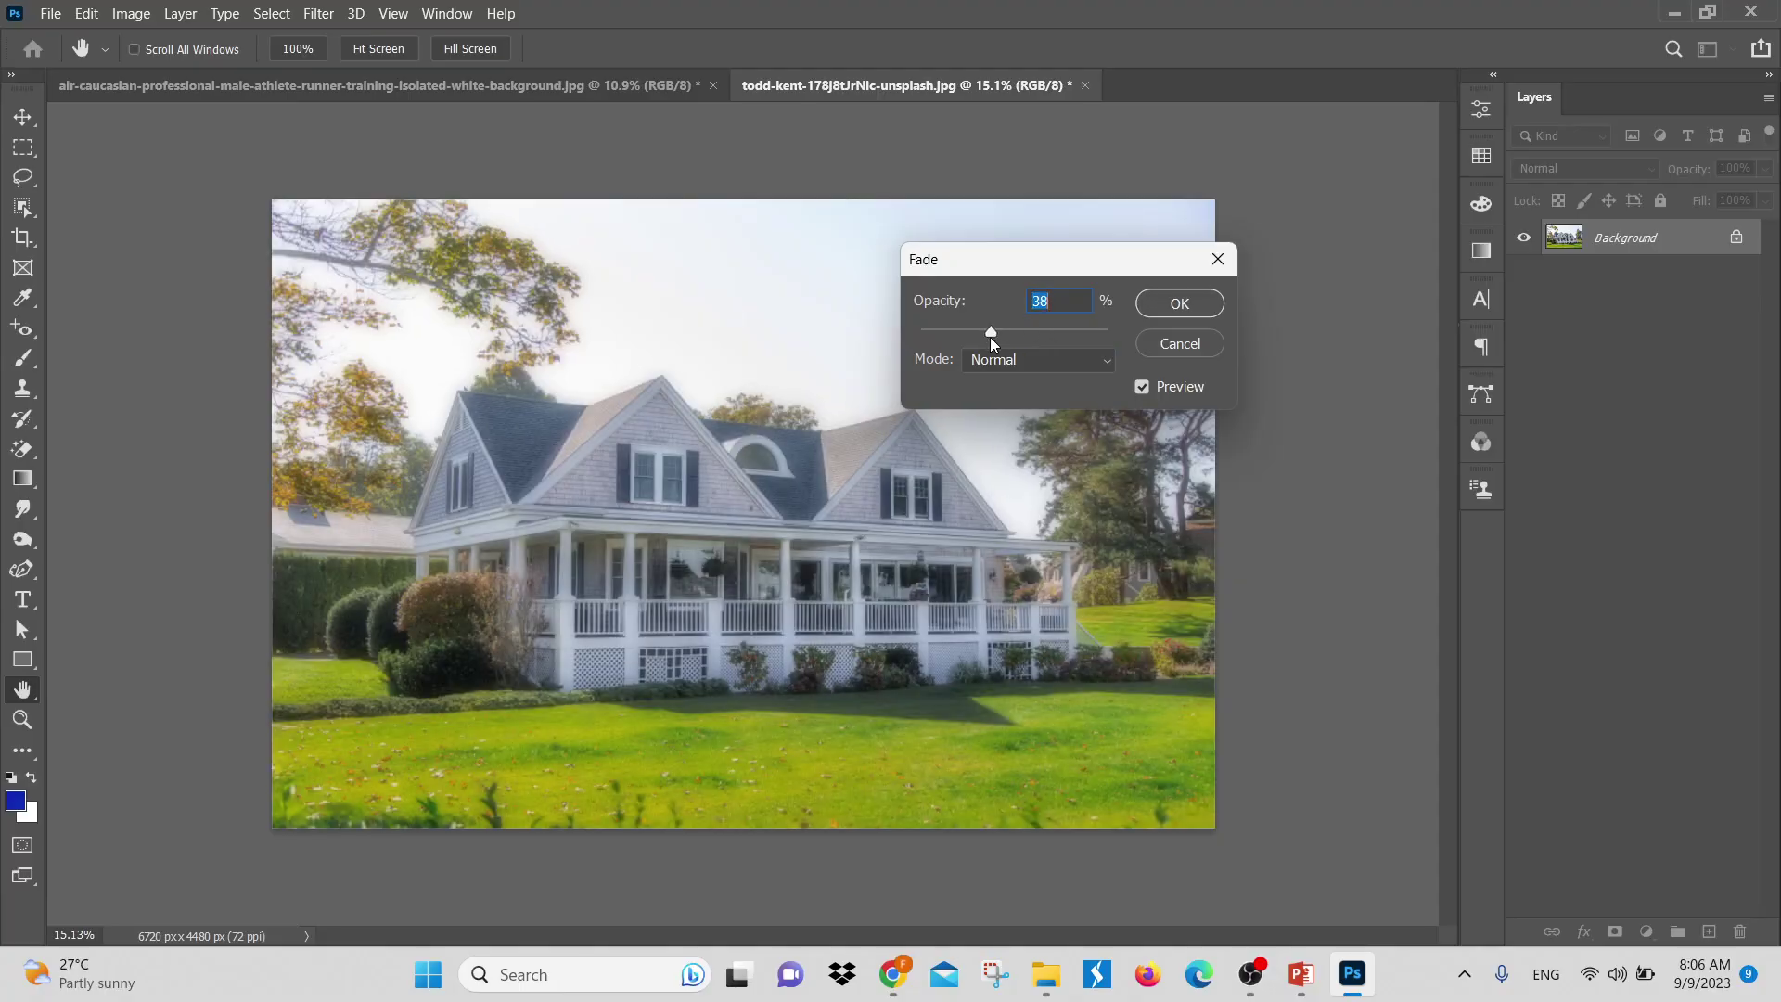
click(1179, 343)
Undo the Gaussian Blur on the house photo and check the Edit commands for the Fade option
key(m)
key(ctrl+z)
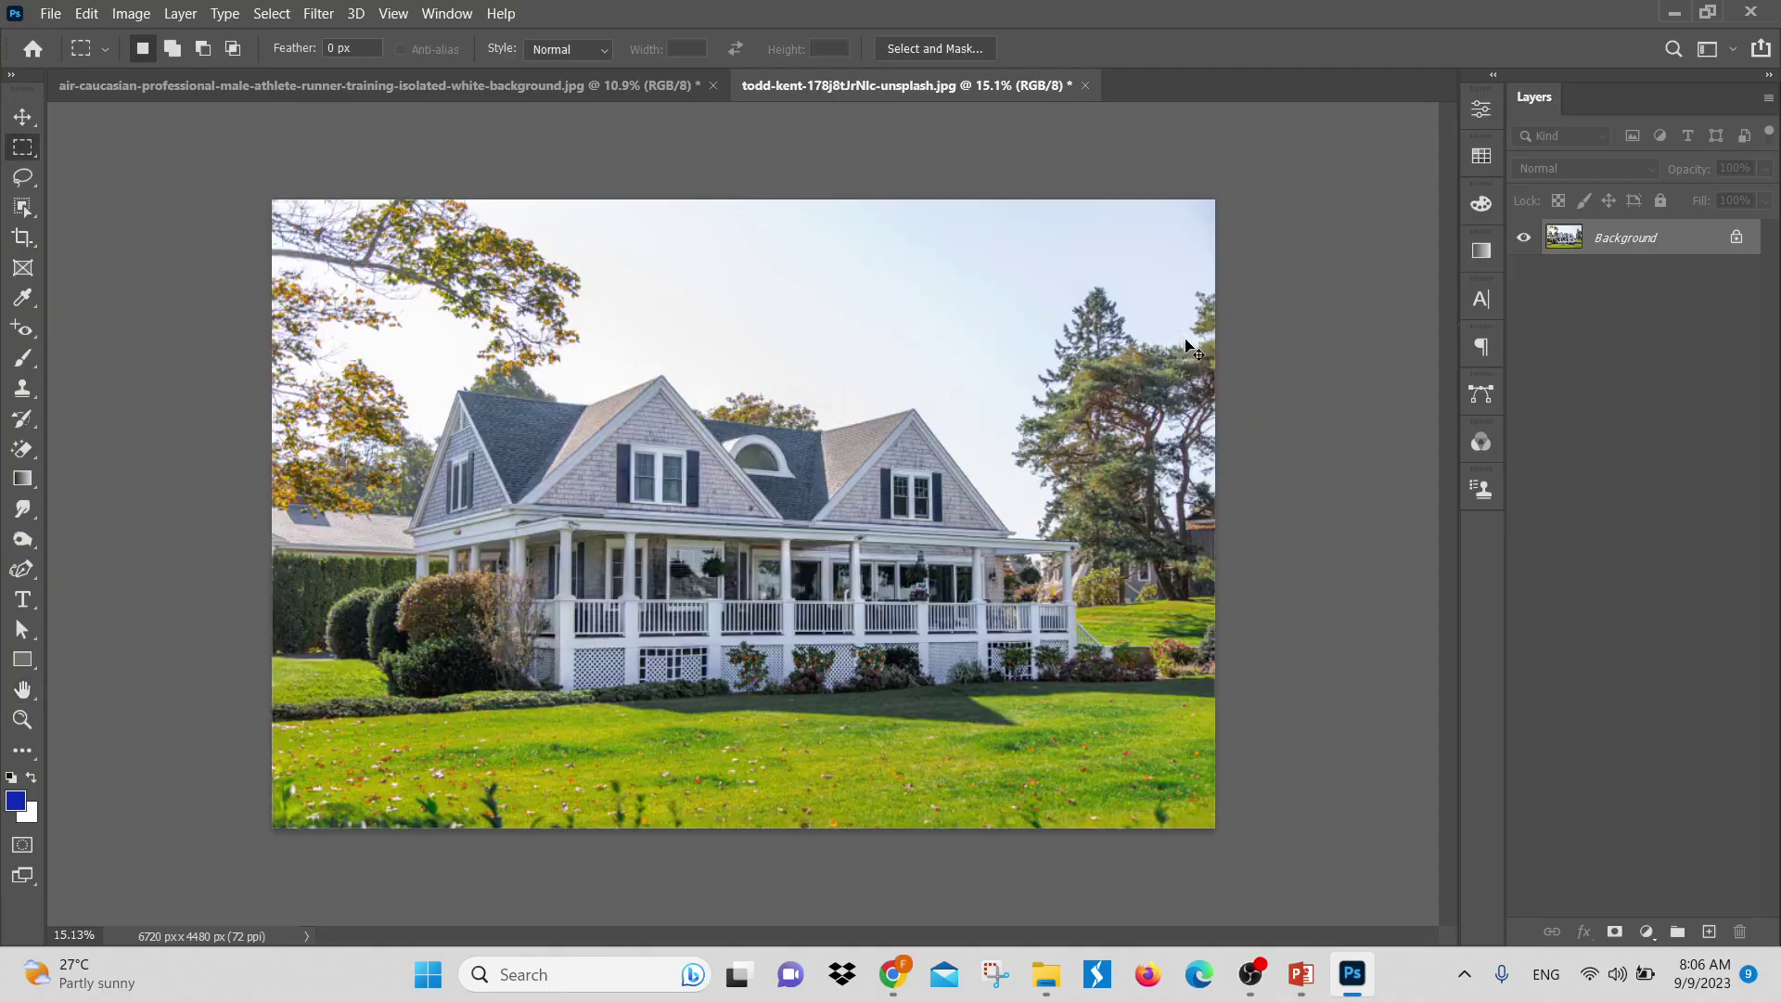
click(81, 14)
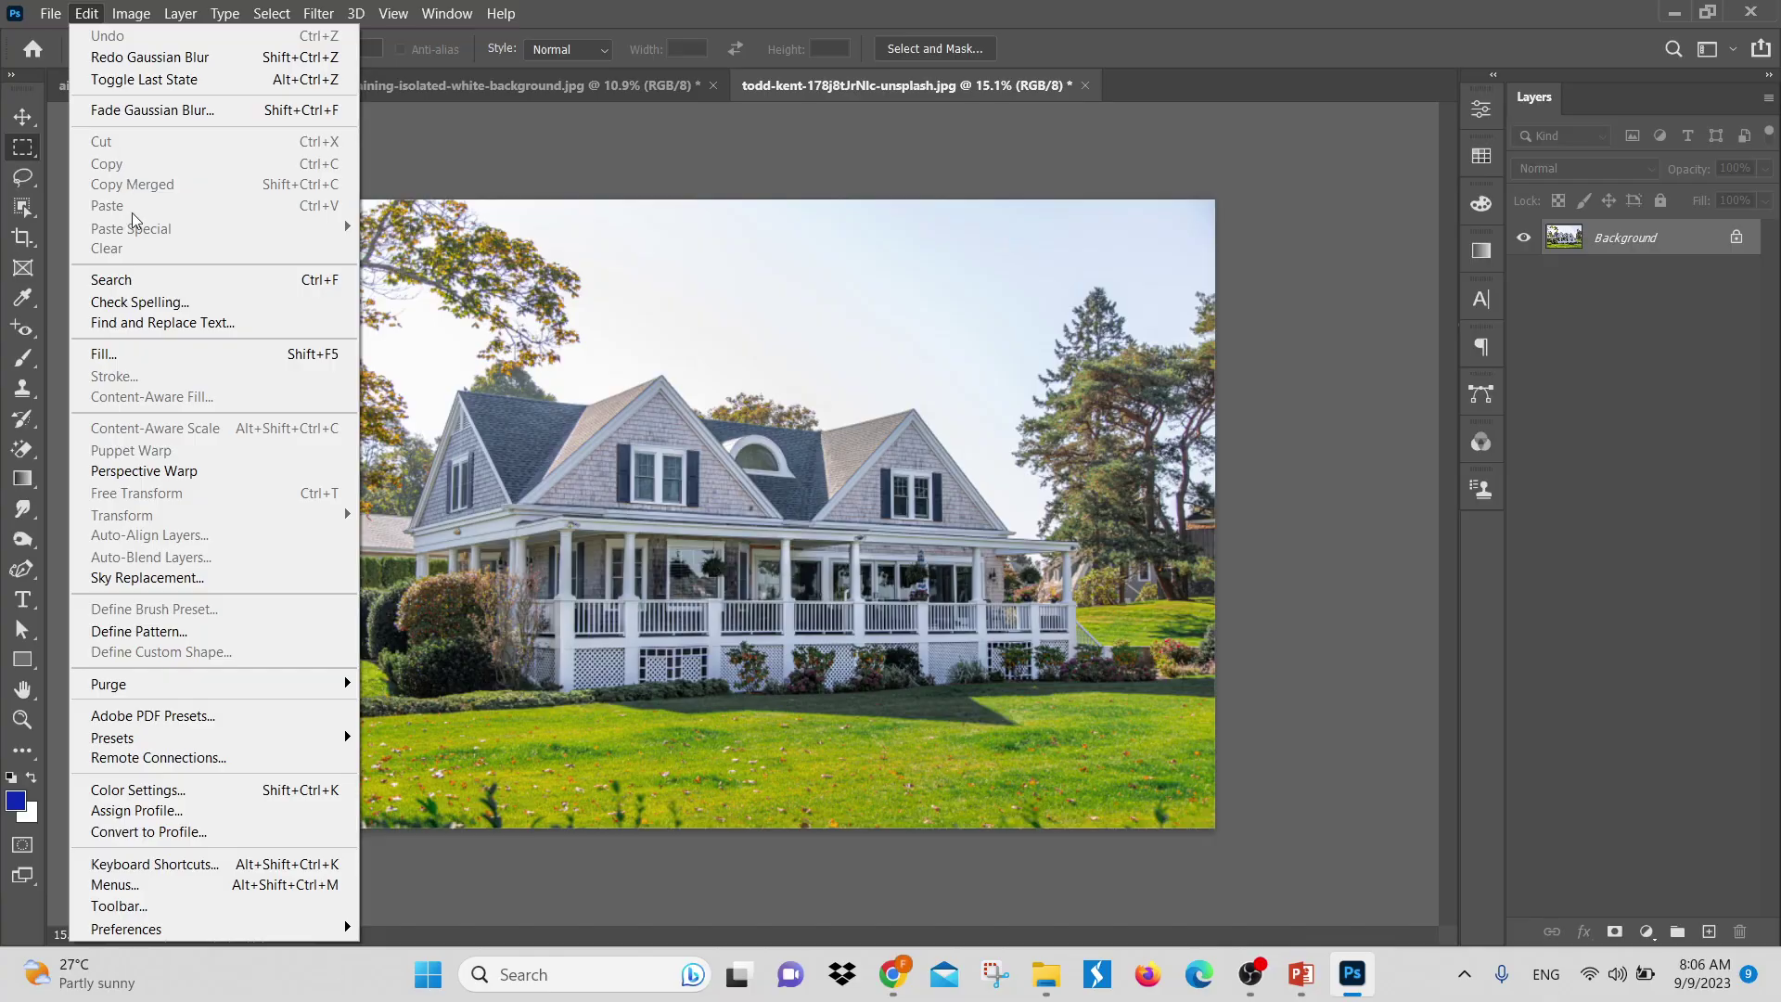
key(Escape)
Open the photo of the man doing push-ups (handsome-guy-with-good-body-push-ups) from the Downloads folder
click(50, 13)
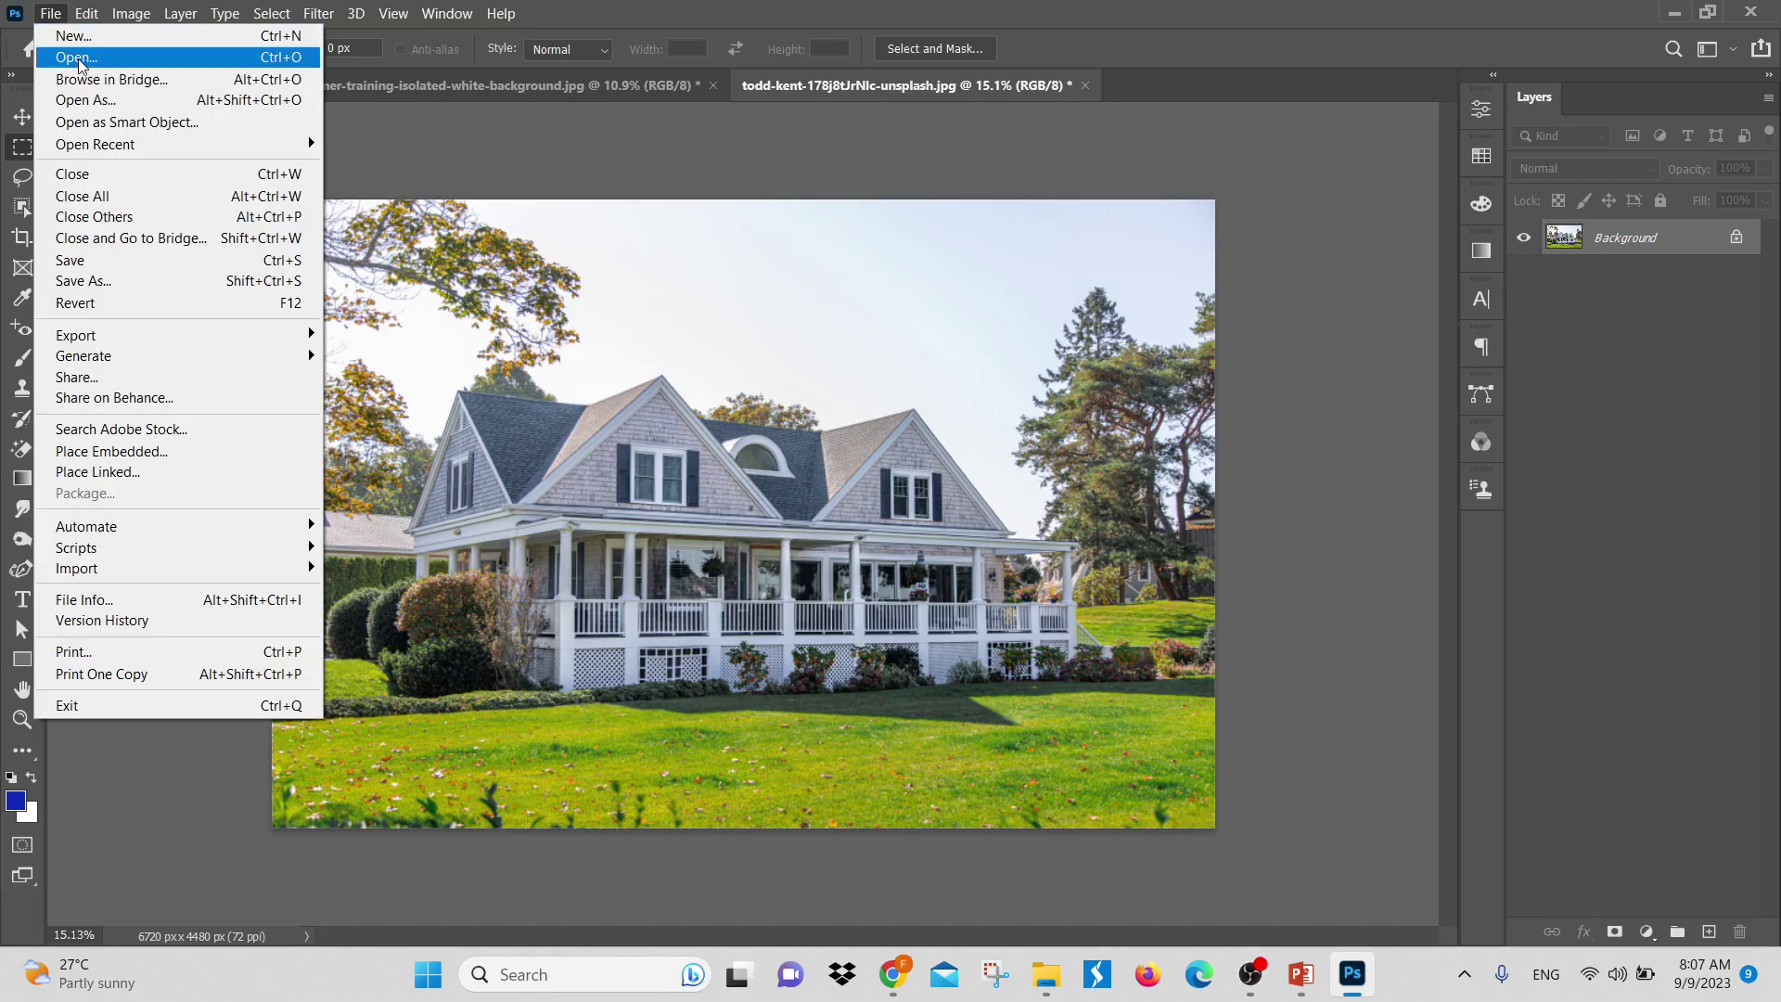
click(78, 59)
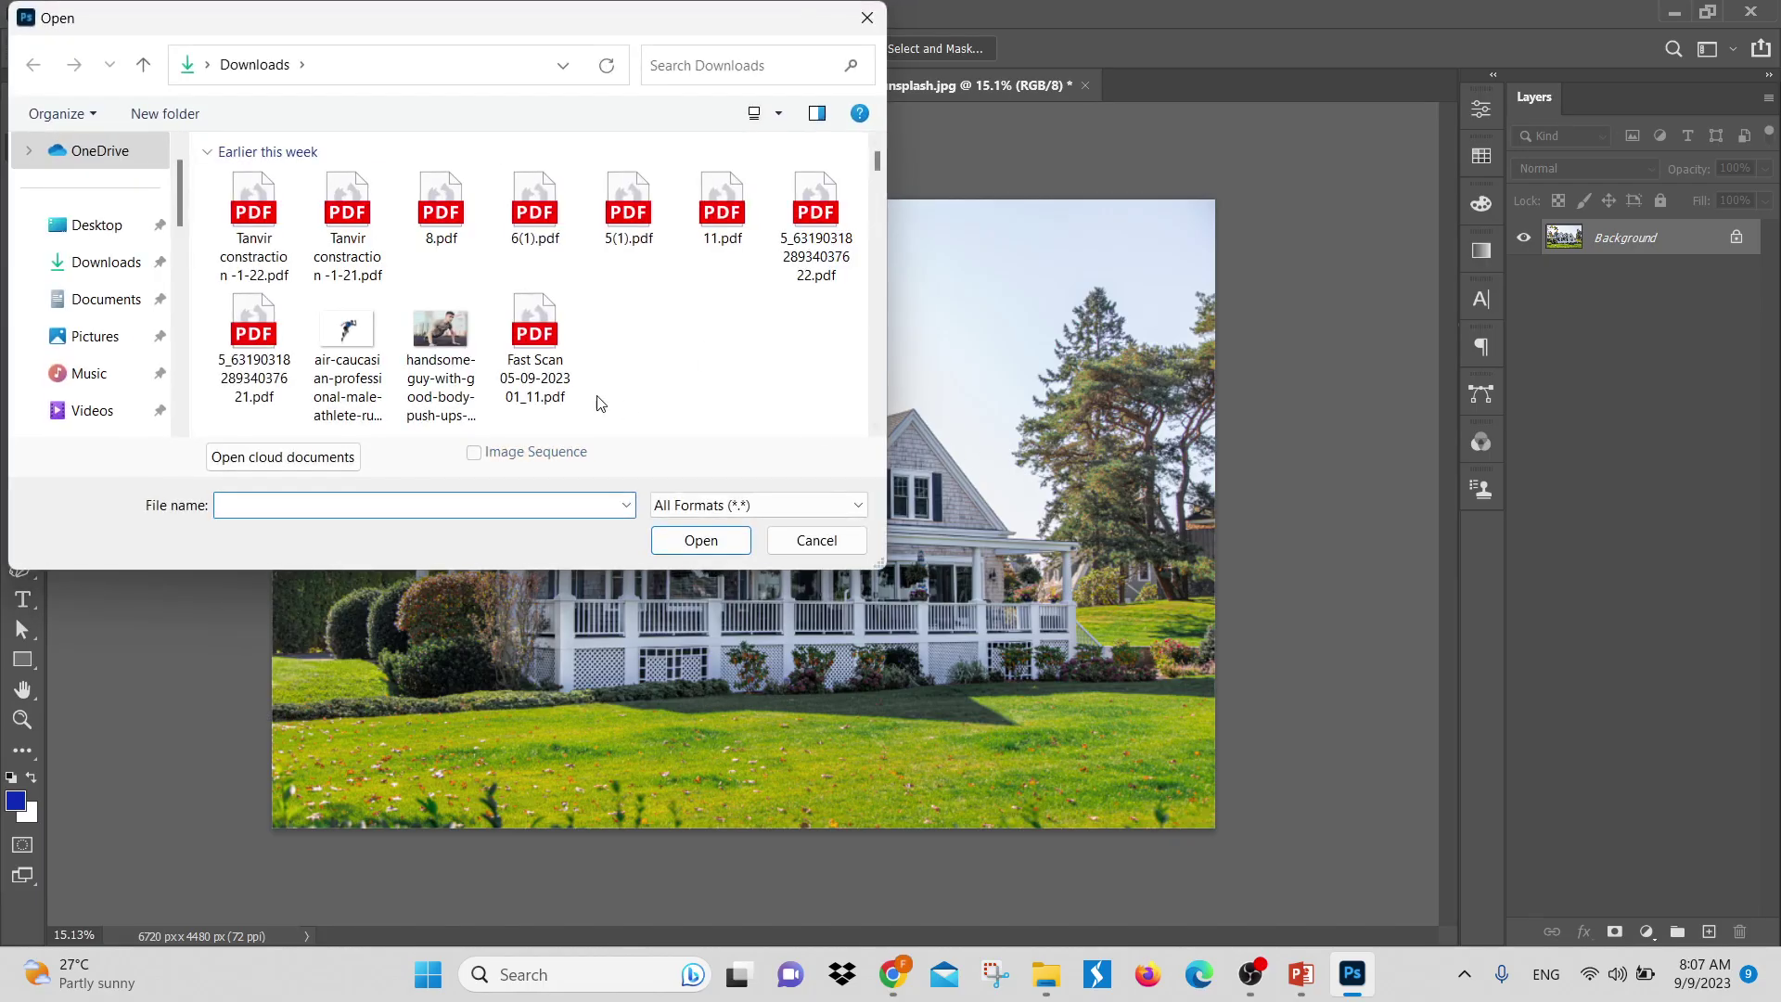
click(456, 385)
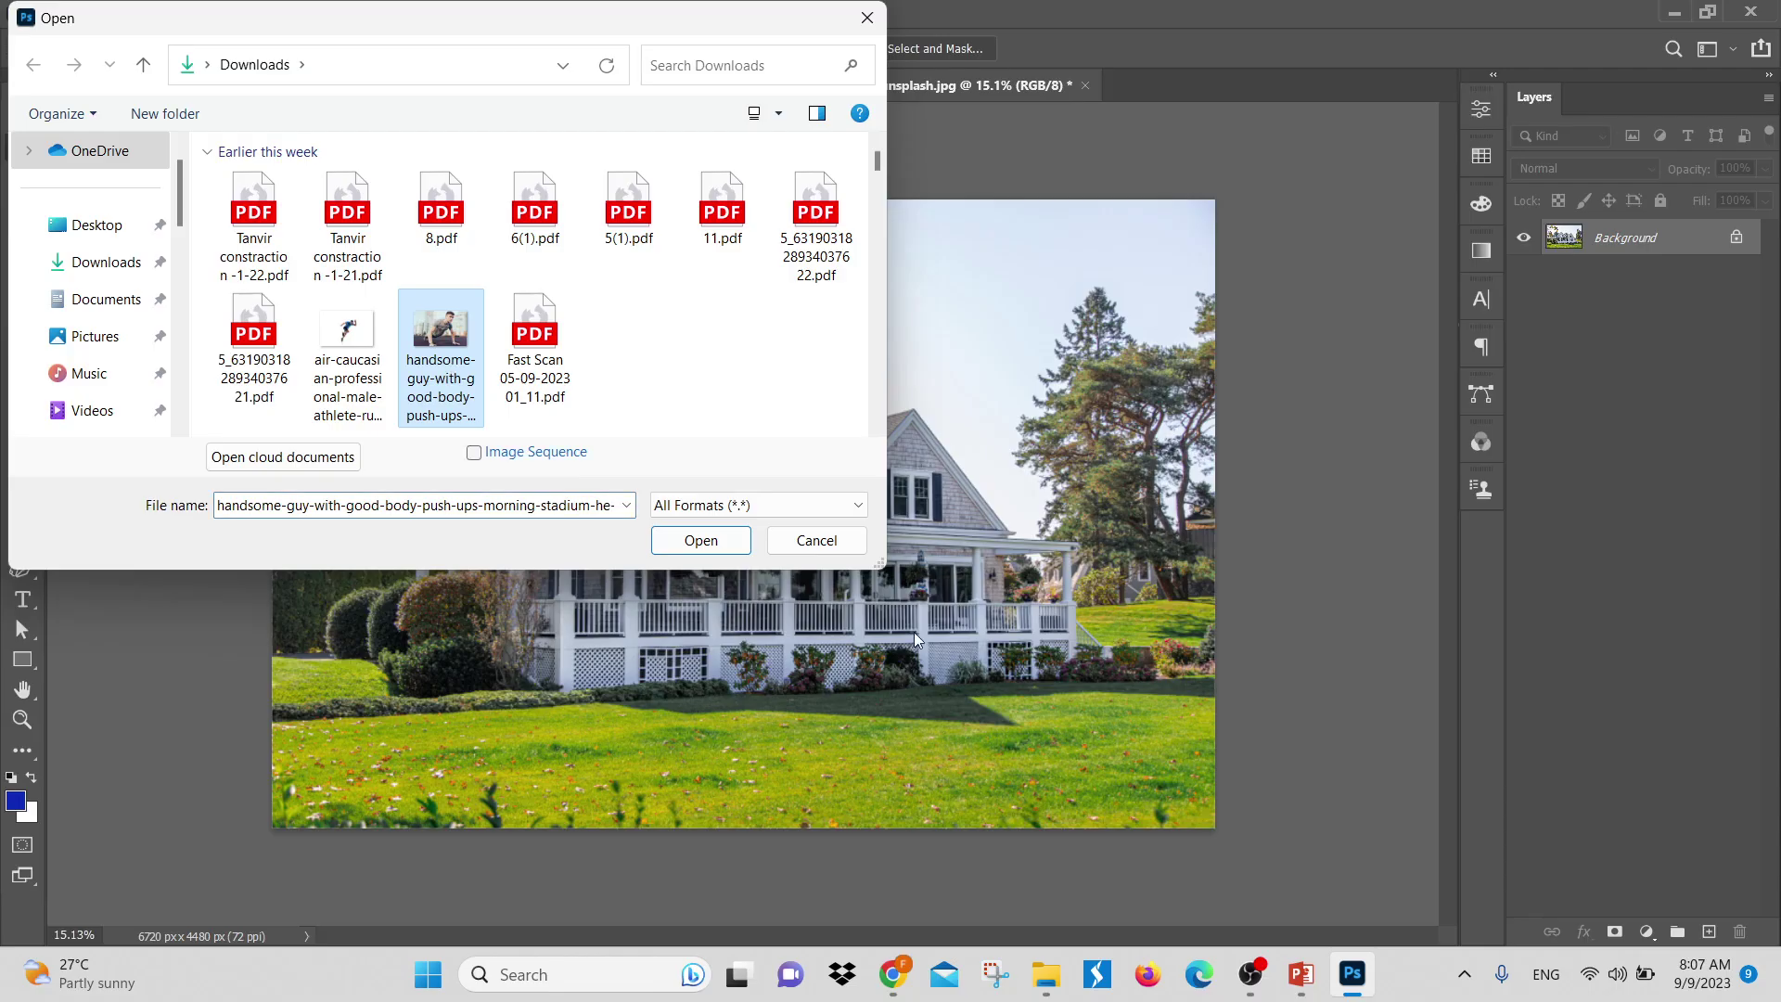
click(695, 547)
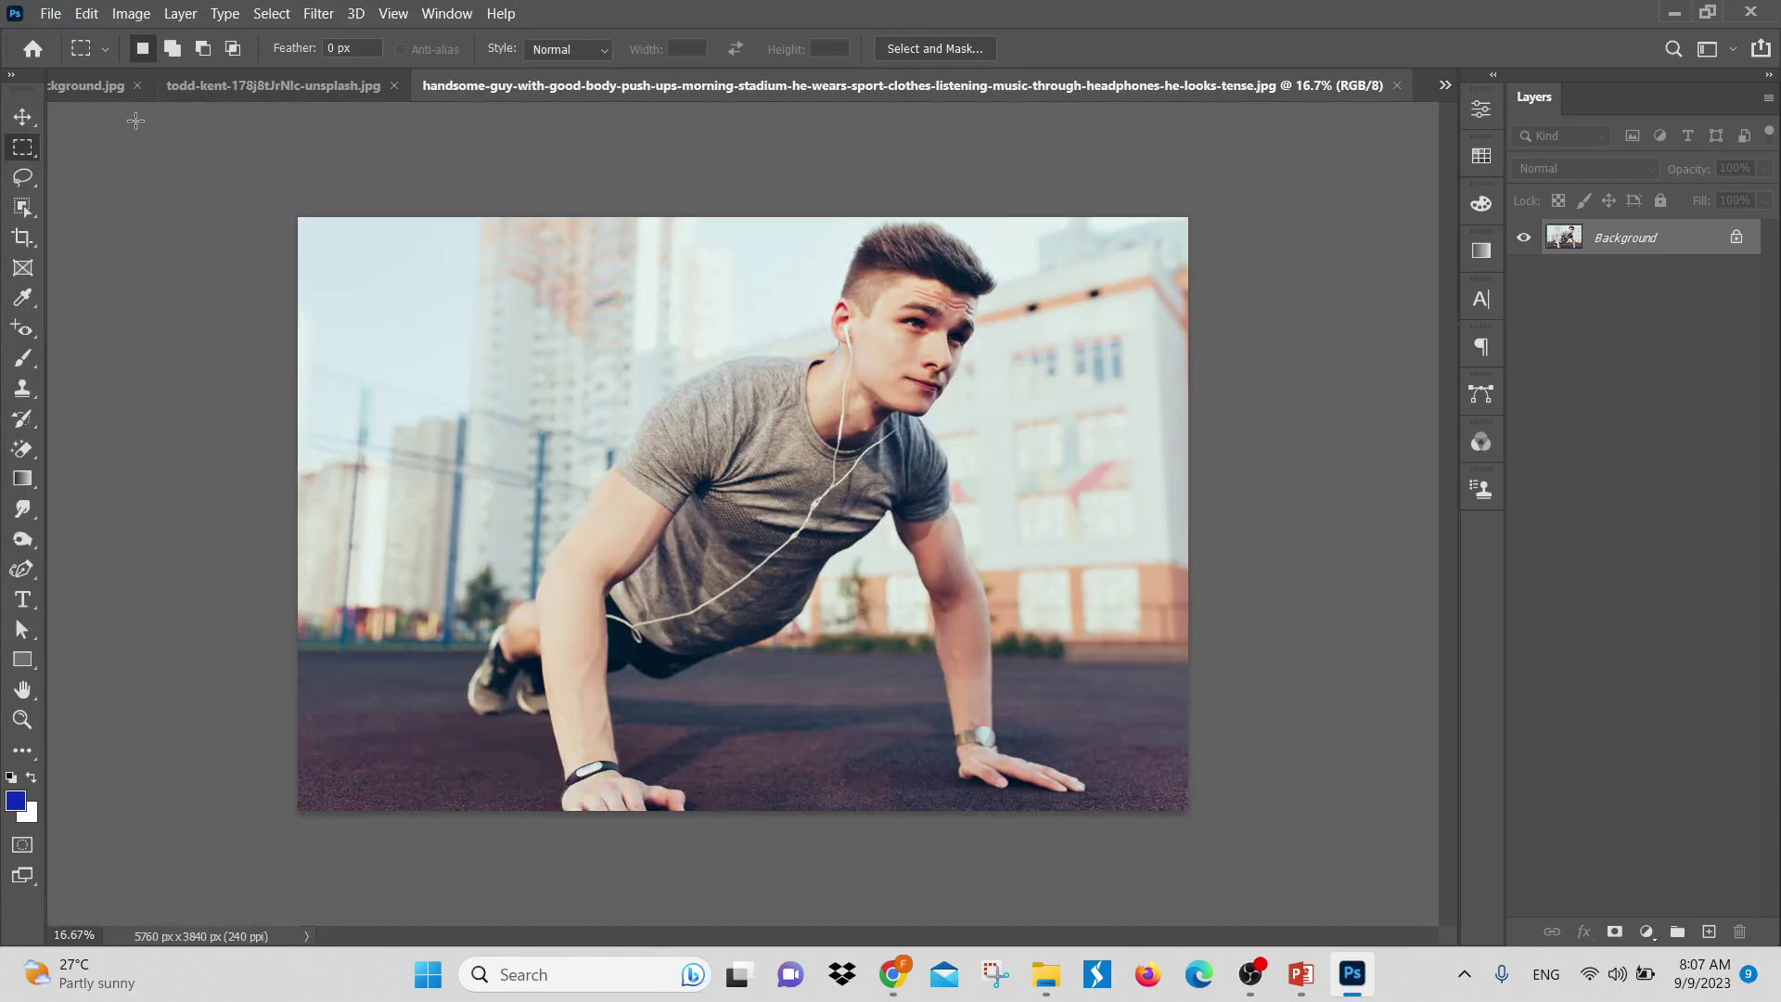
Check which Edit commands are available for the push-ups photo and select the Rectangular Marquee tool
click(87, 13)
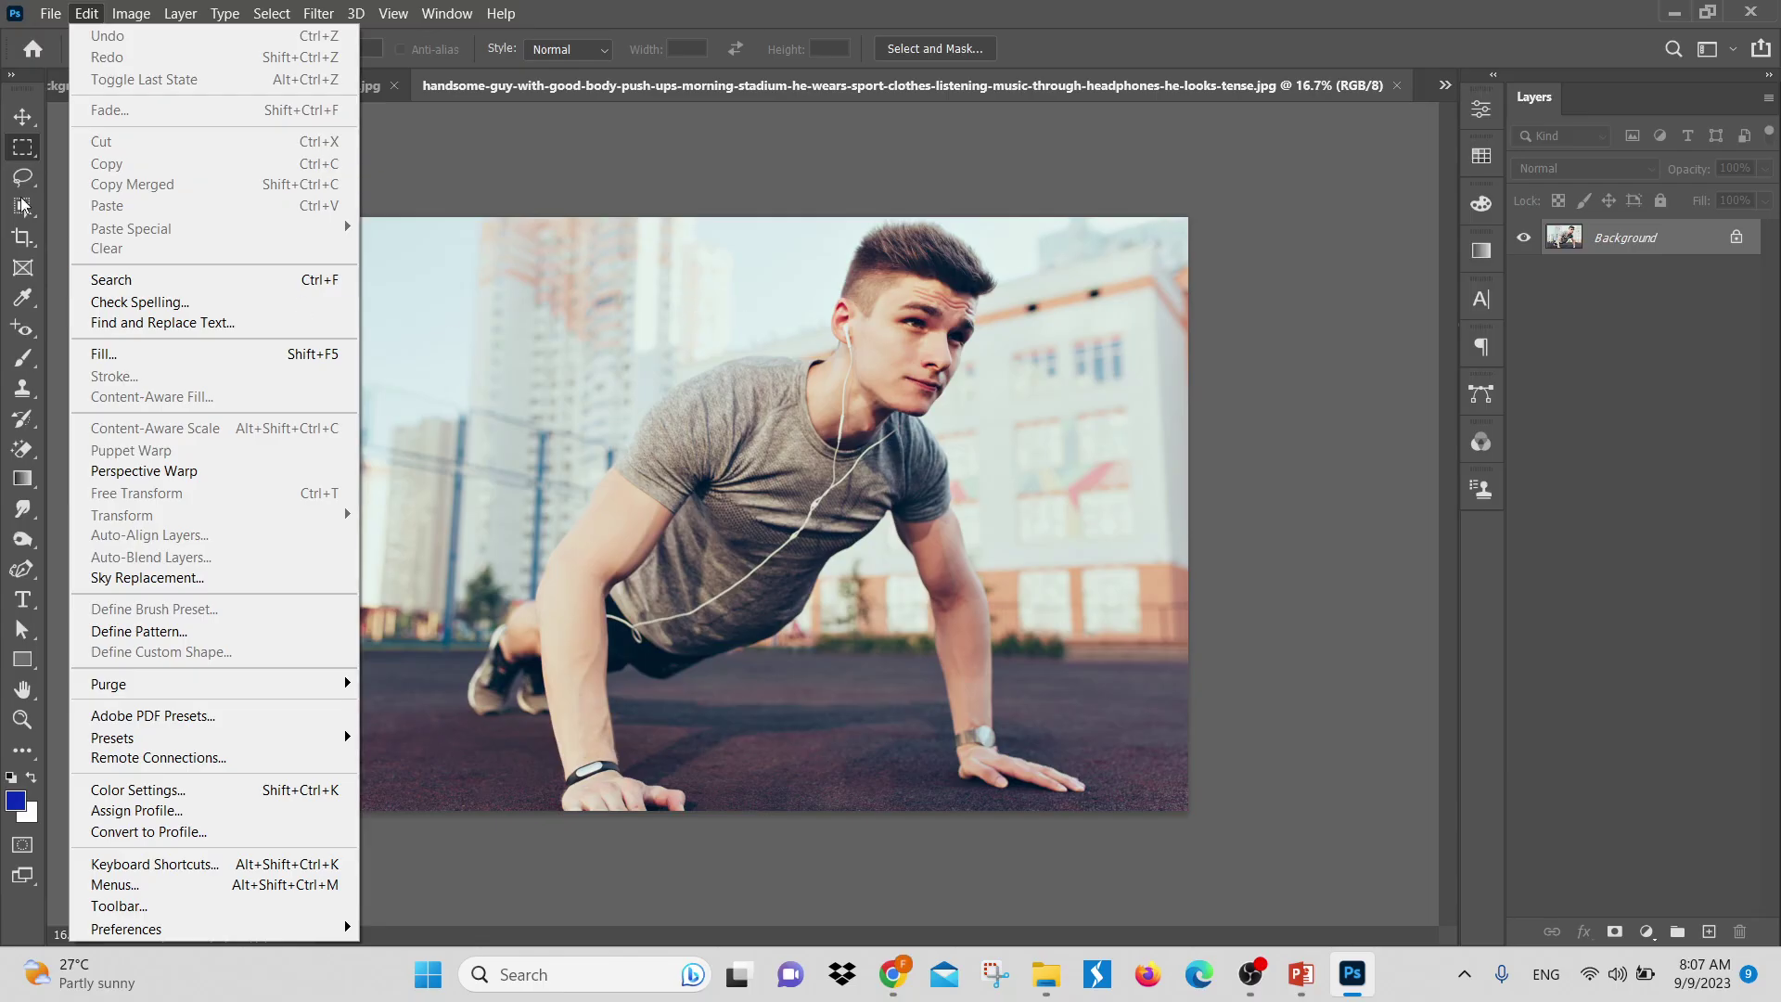
click(17, 118)
click(25, 151)
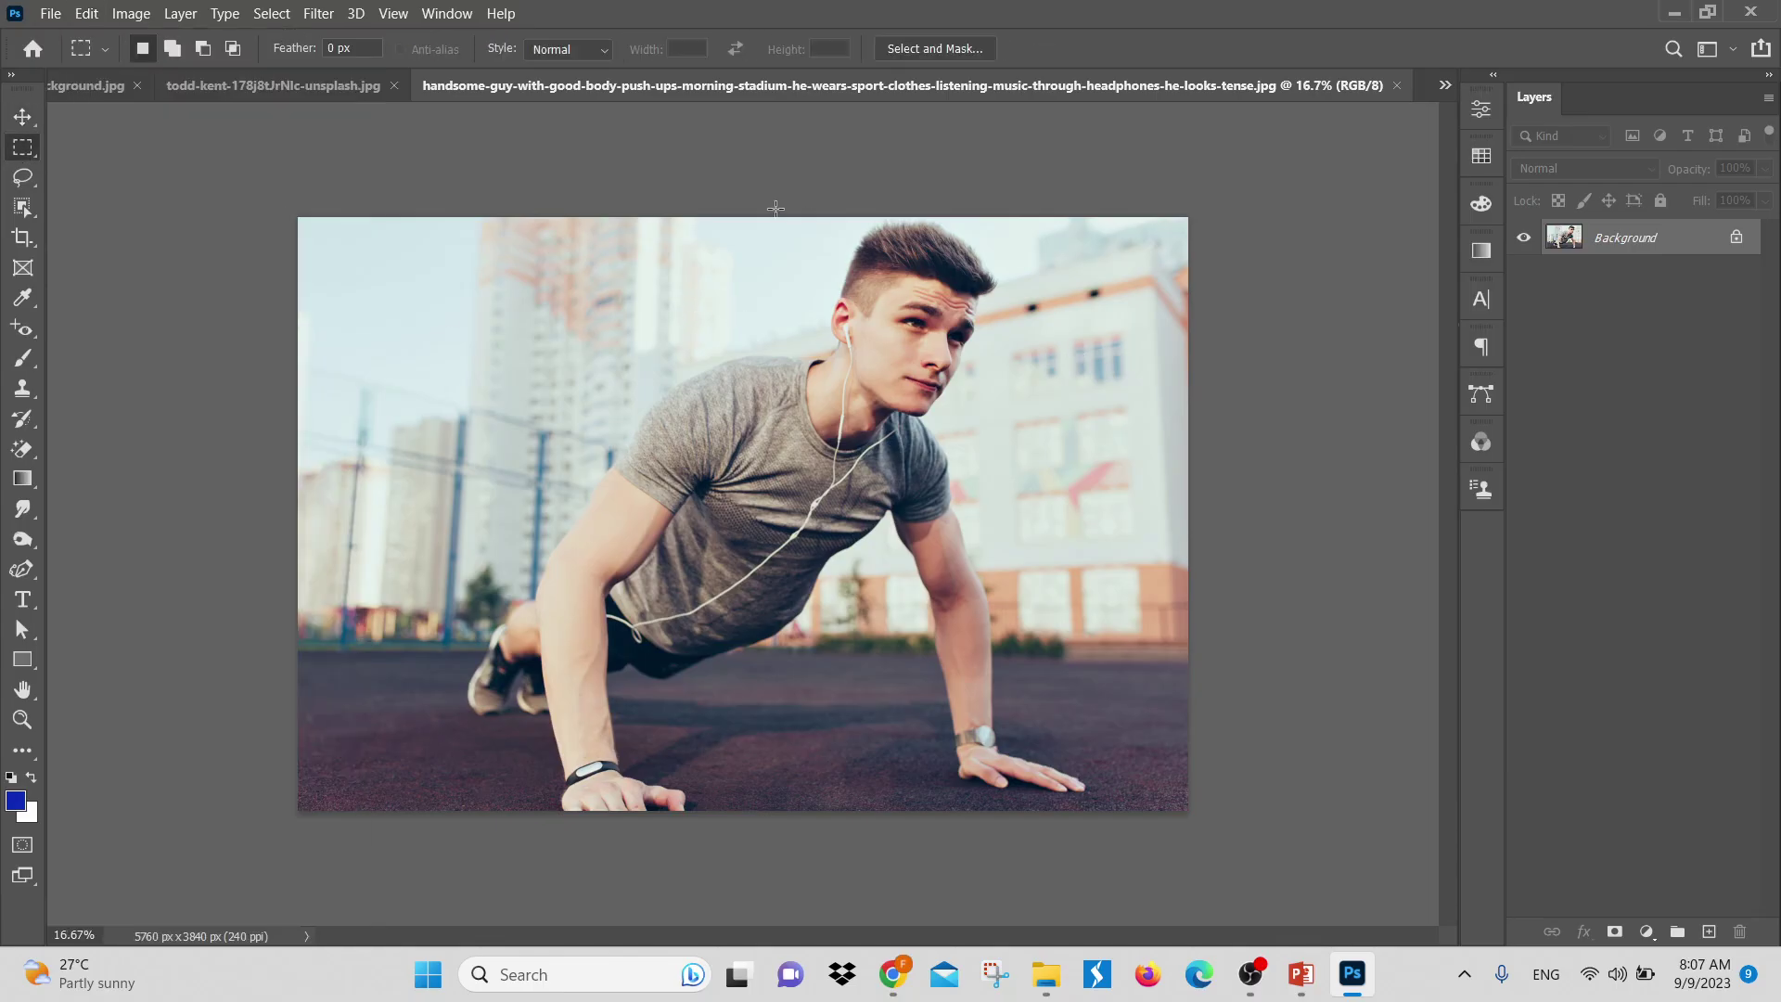
Select a rectangular area around the man's head and upper body, cut it from the locked Background layer, and undo the cut
drag(745, 219, 1061, 650)
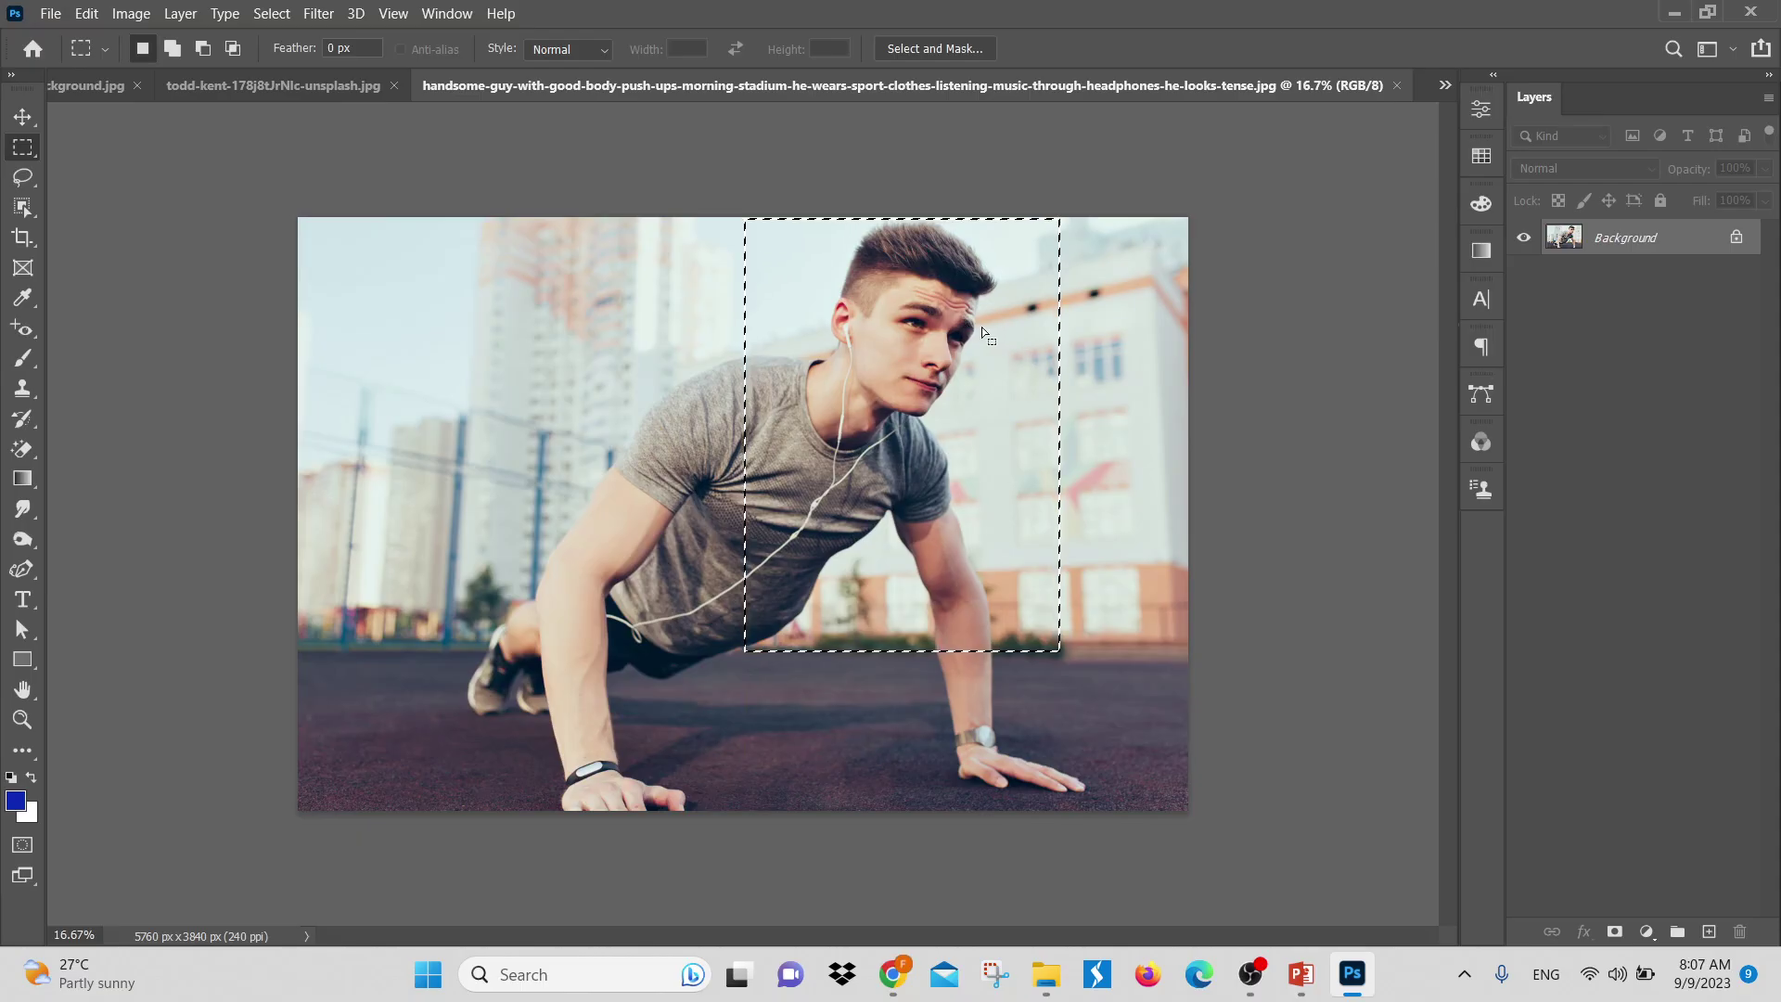
key(ctrl+d)
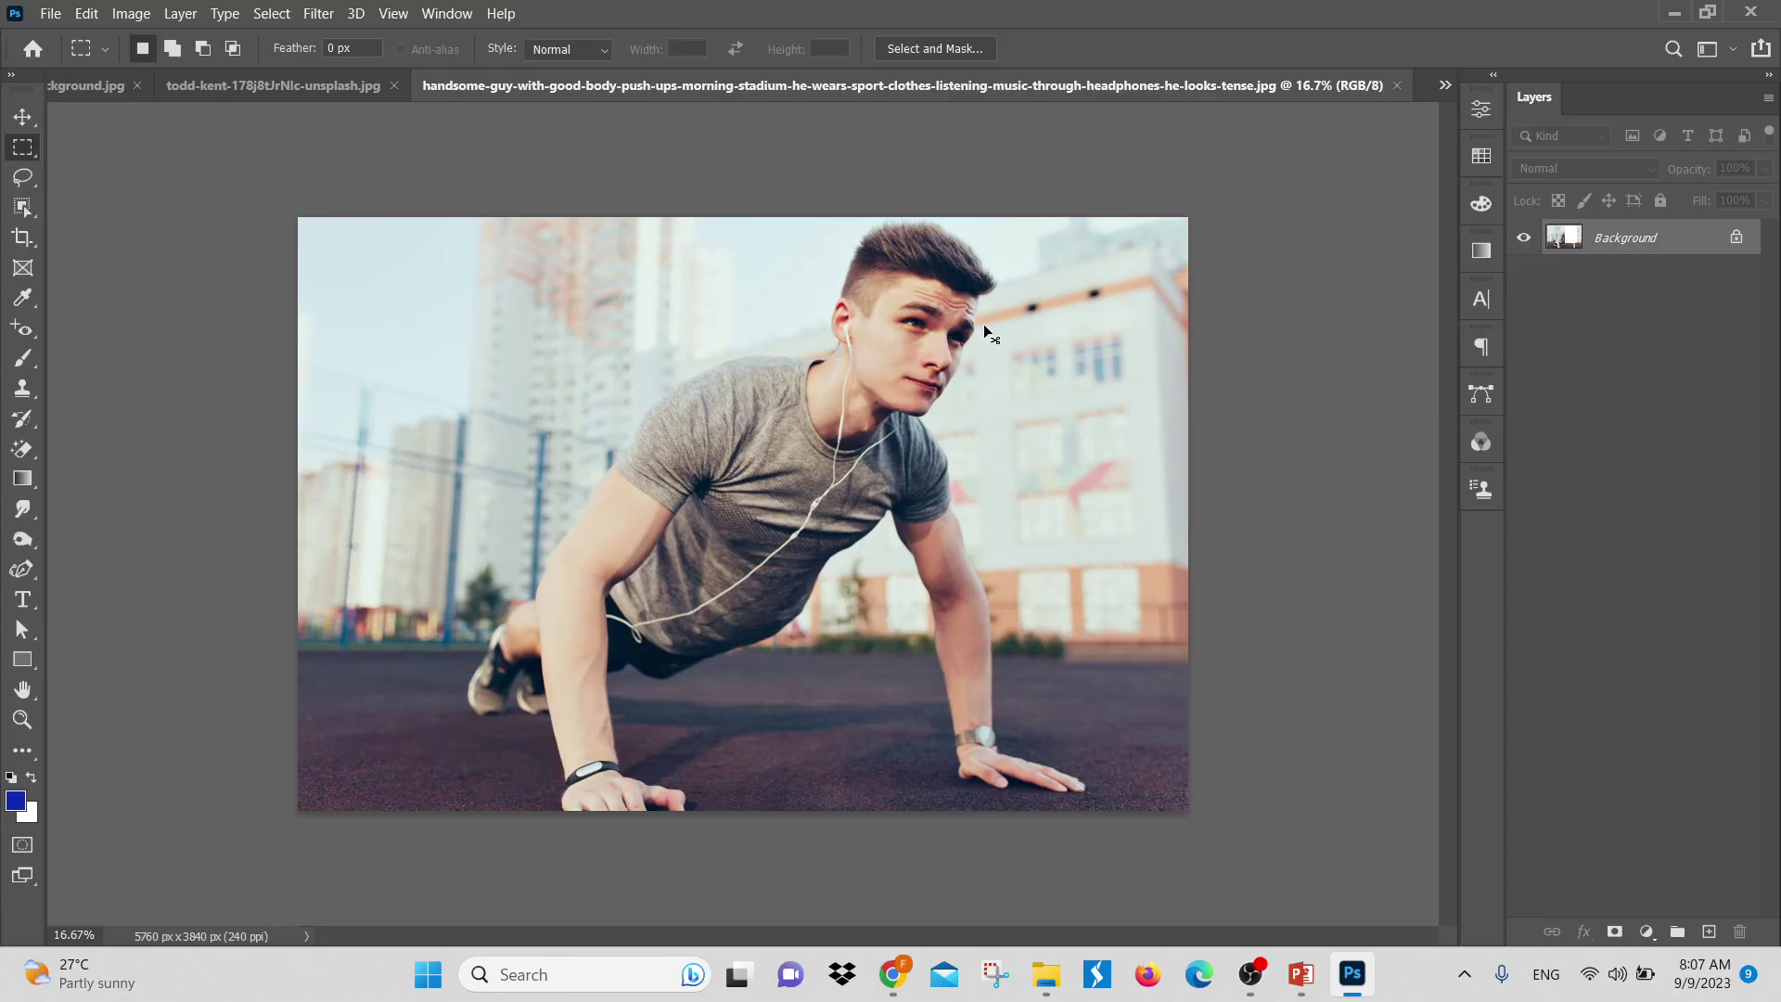
key(ctrl+BackSpace)
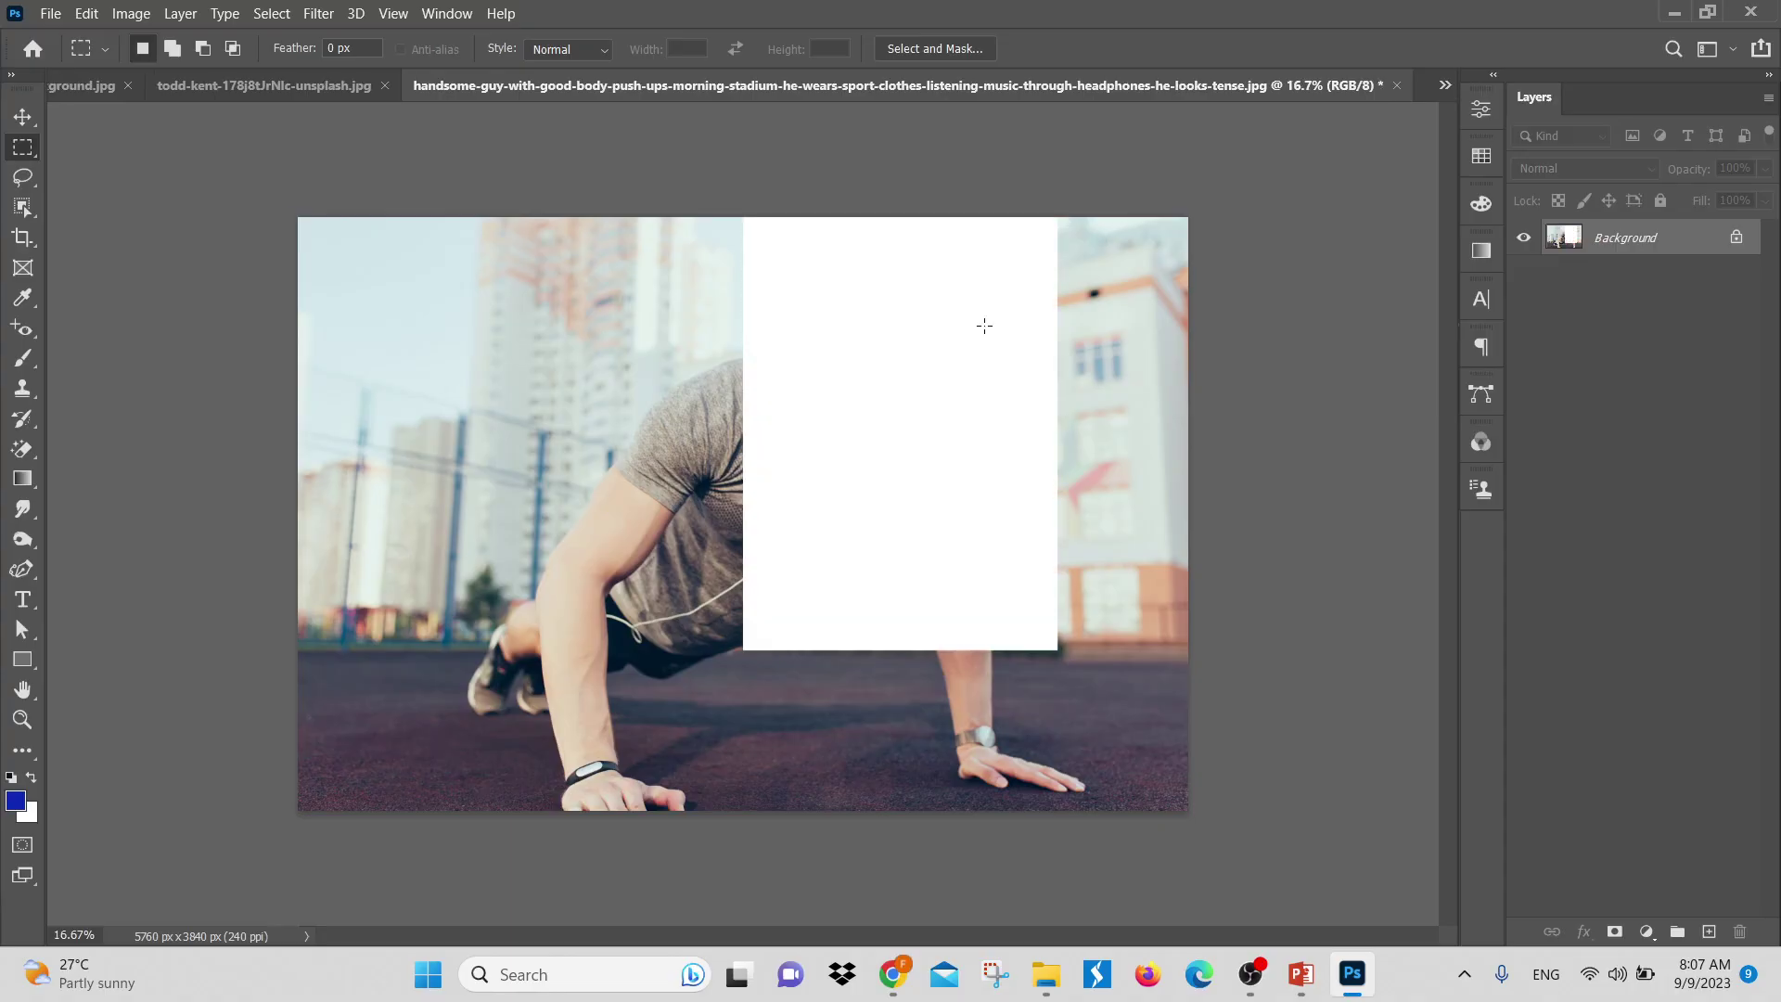
key(ctrl+z)
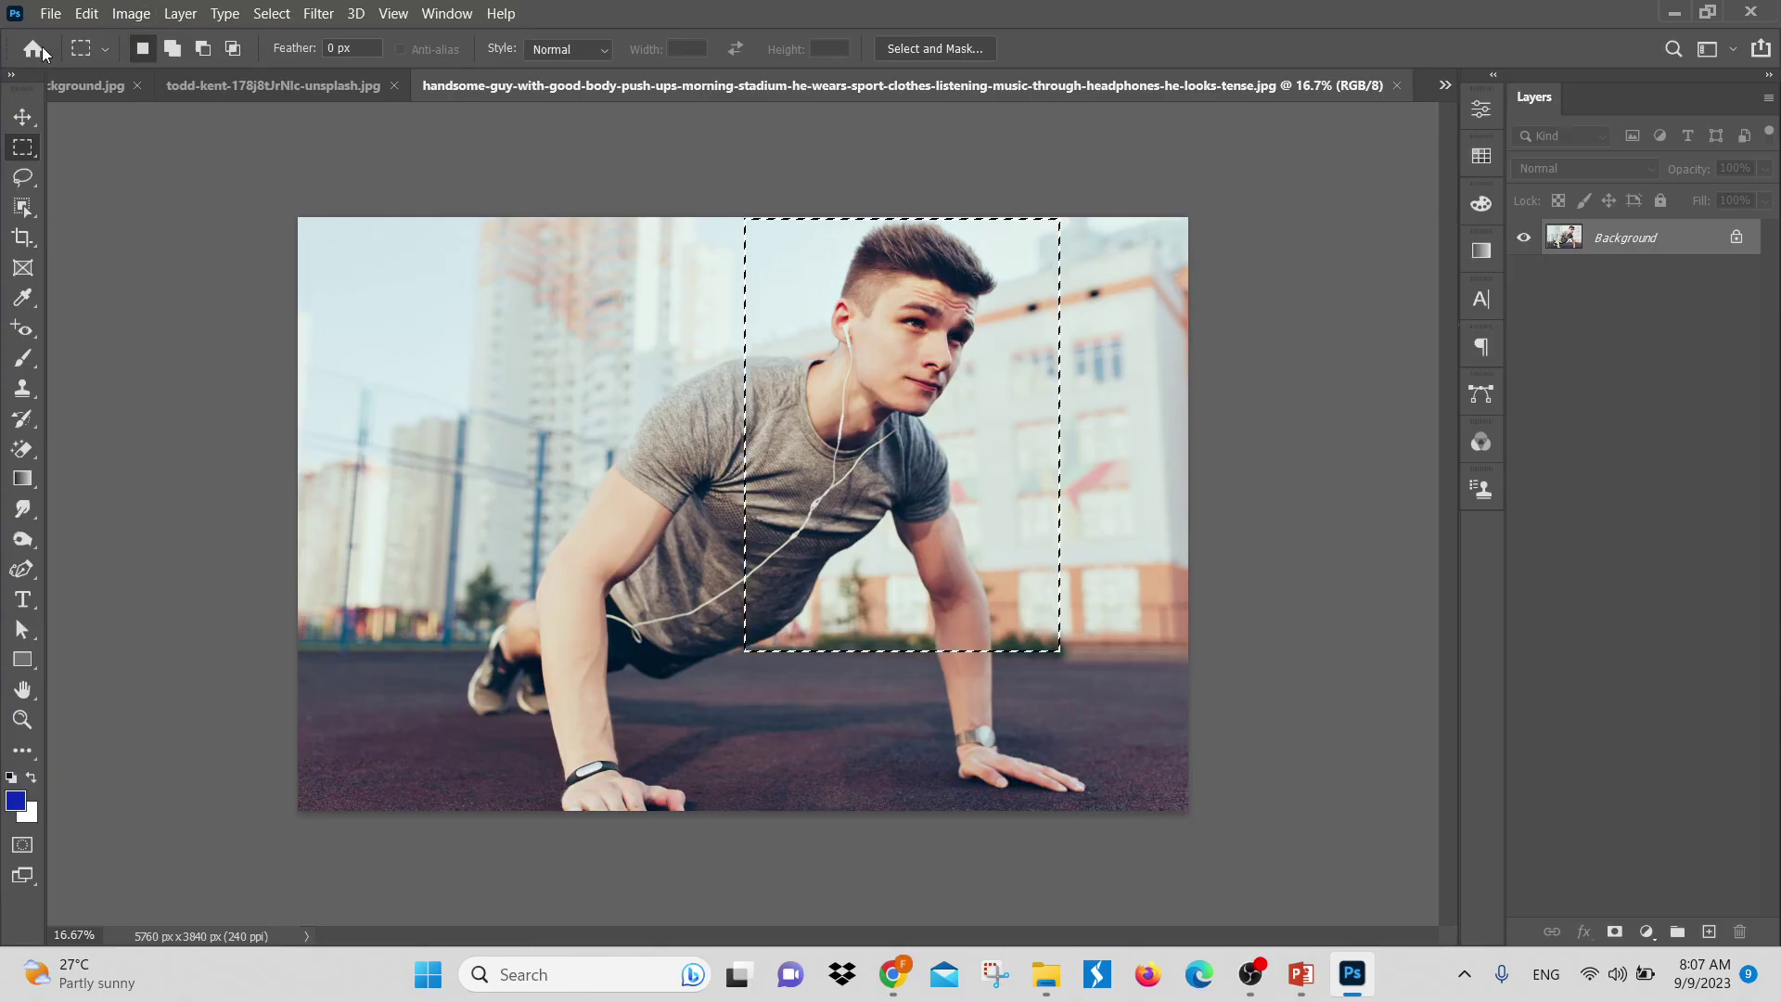
click(86, 13)
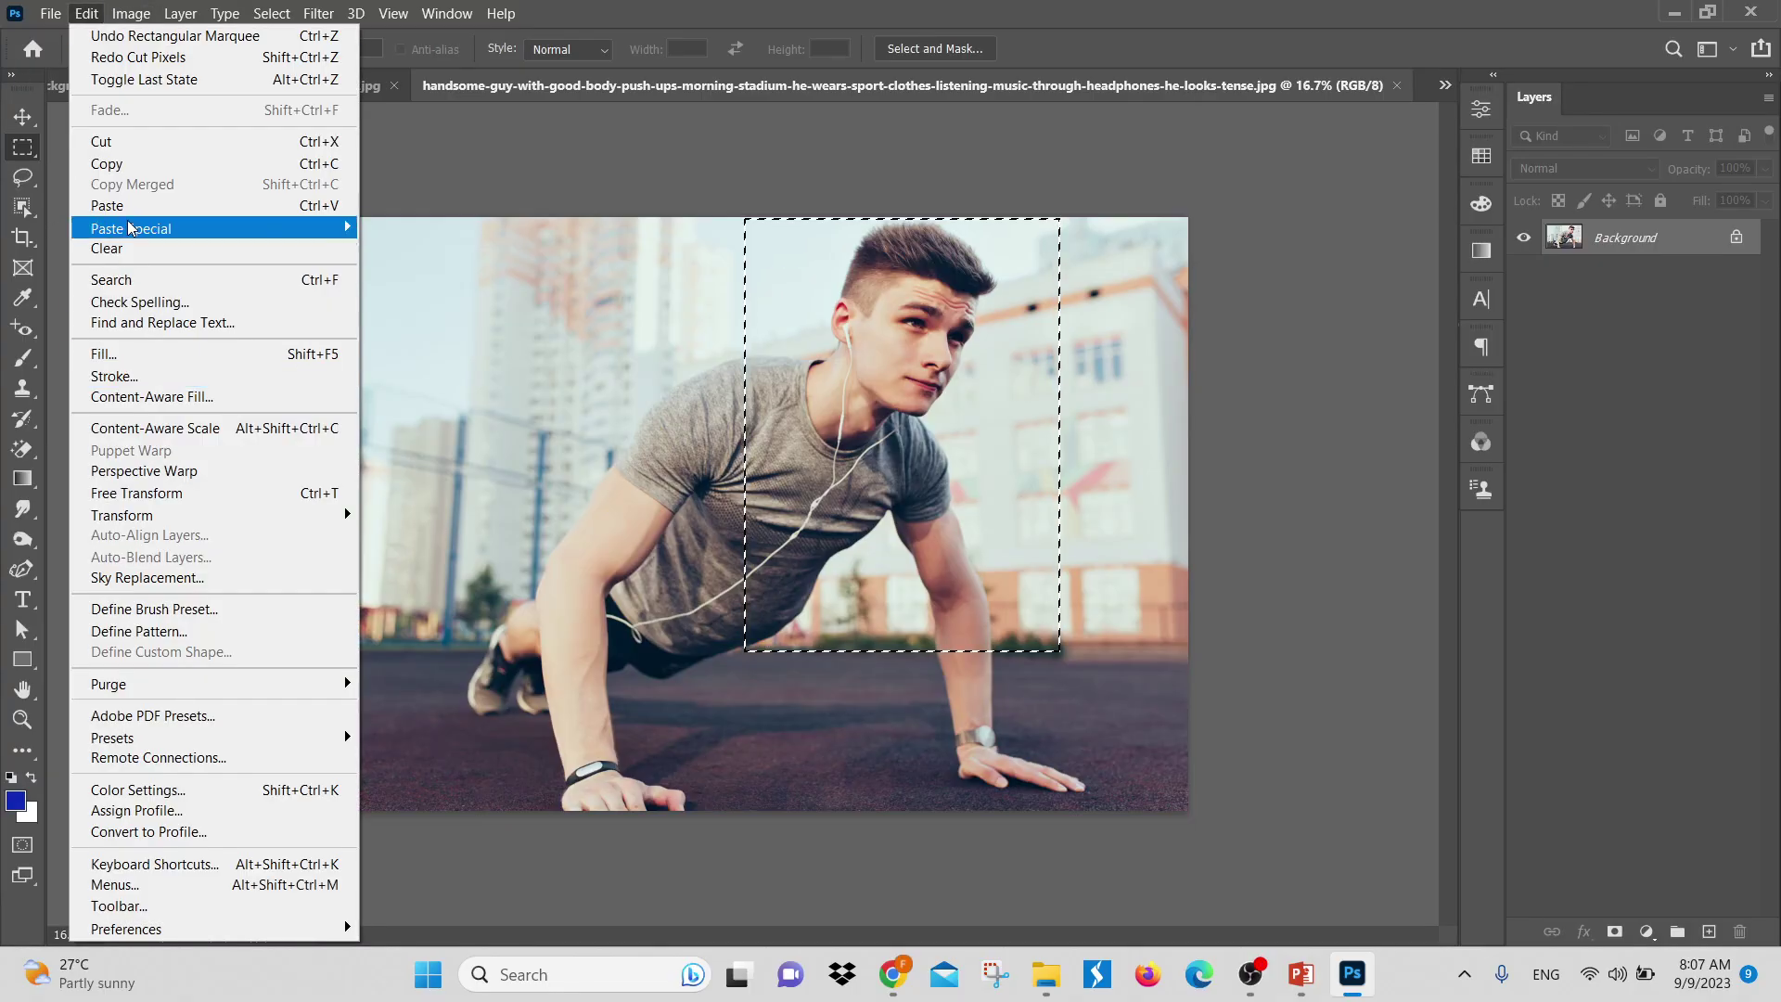
click(128, 141)
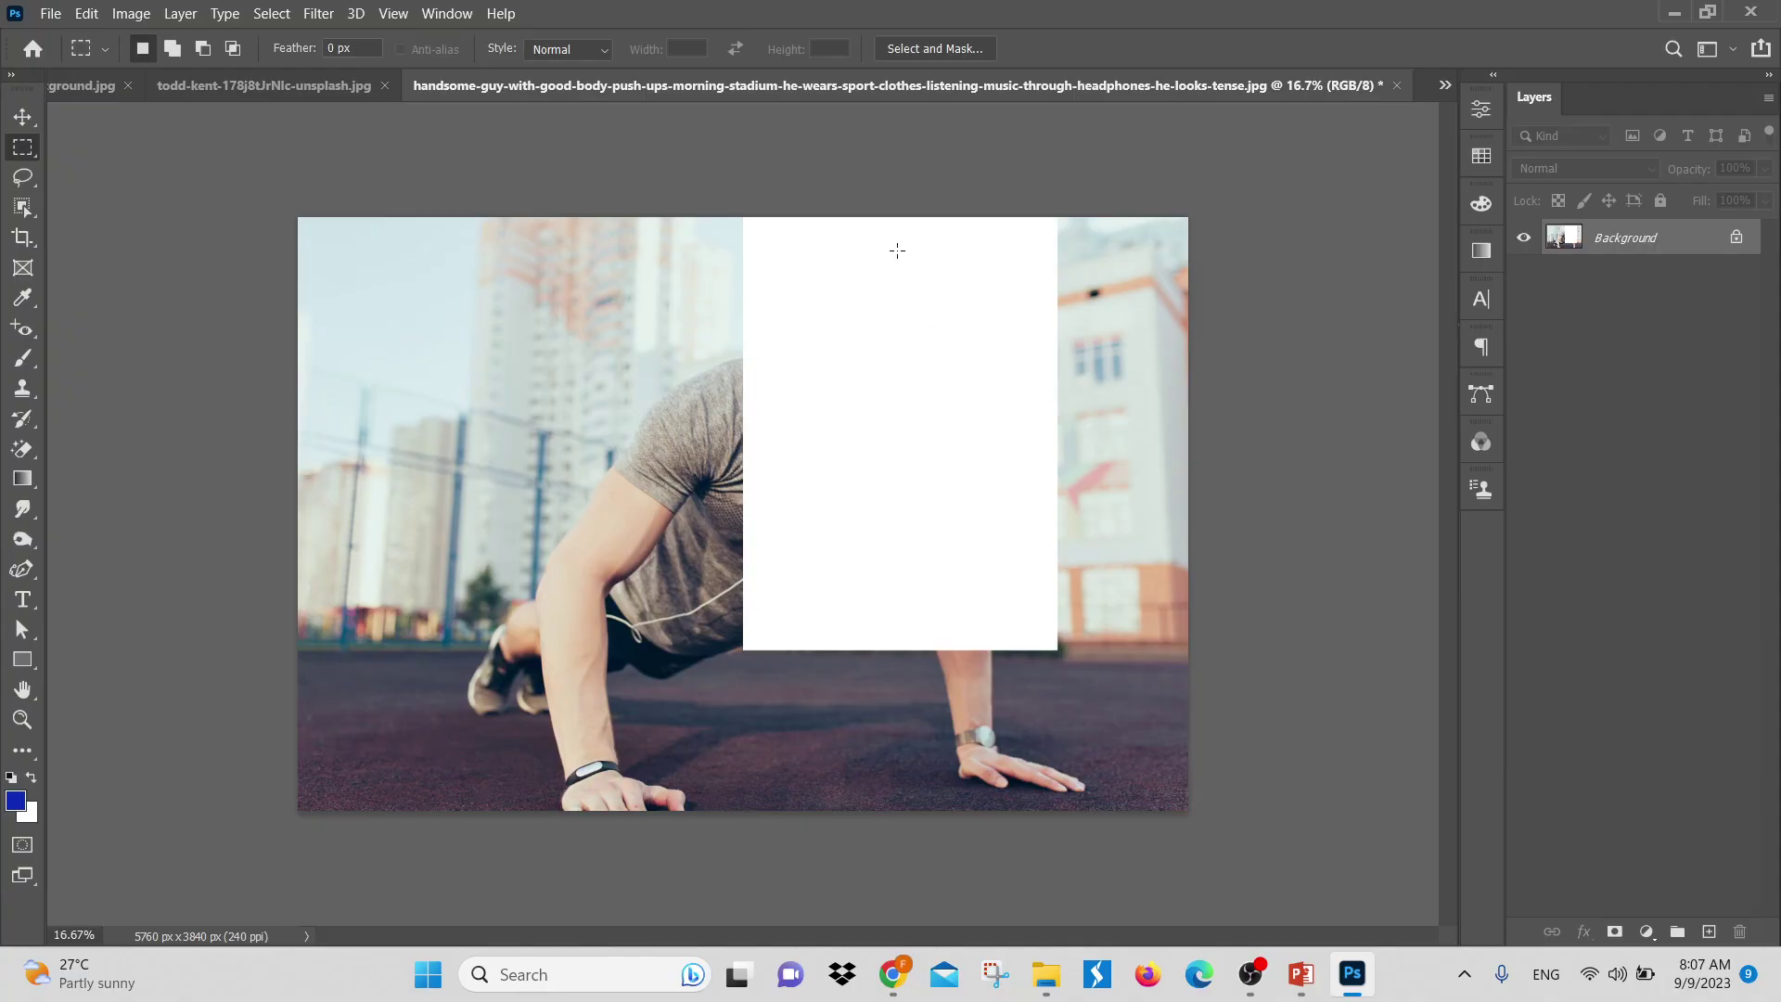
key(ctrl+z)
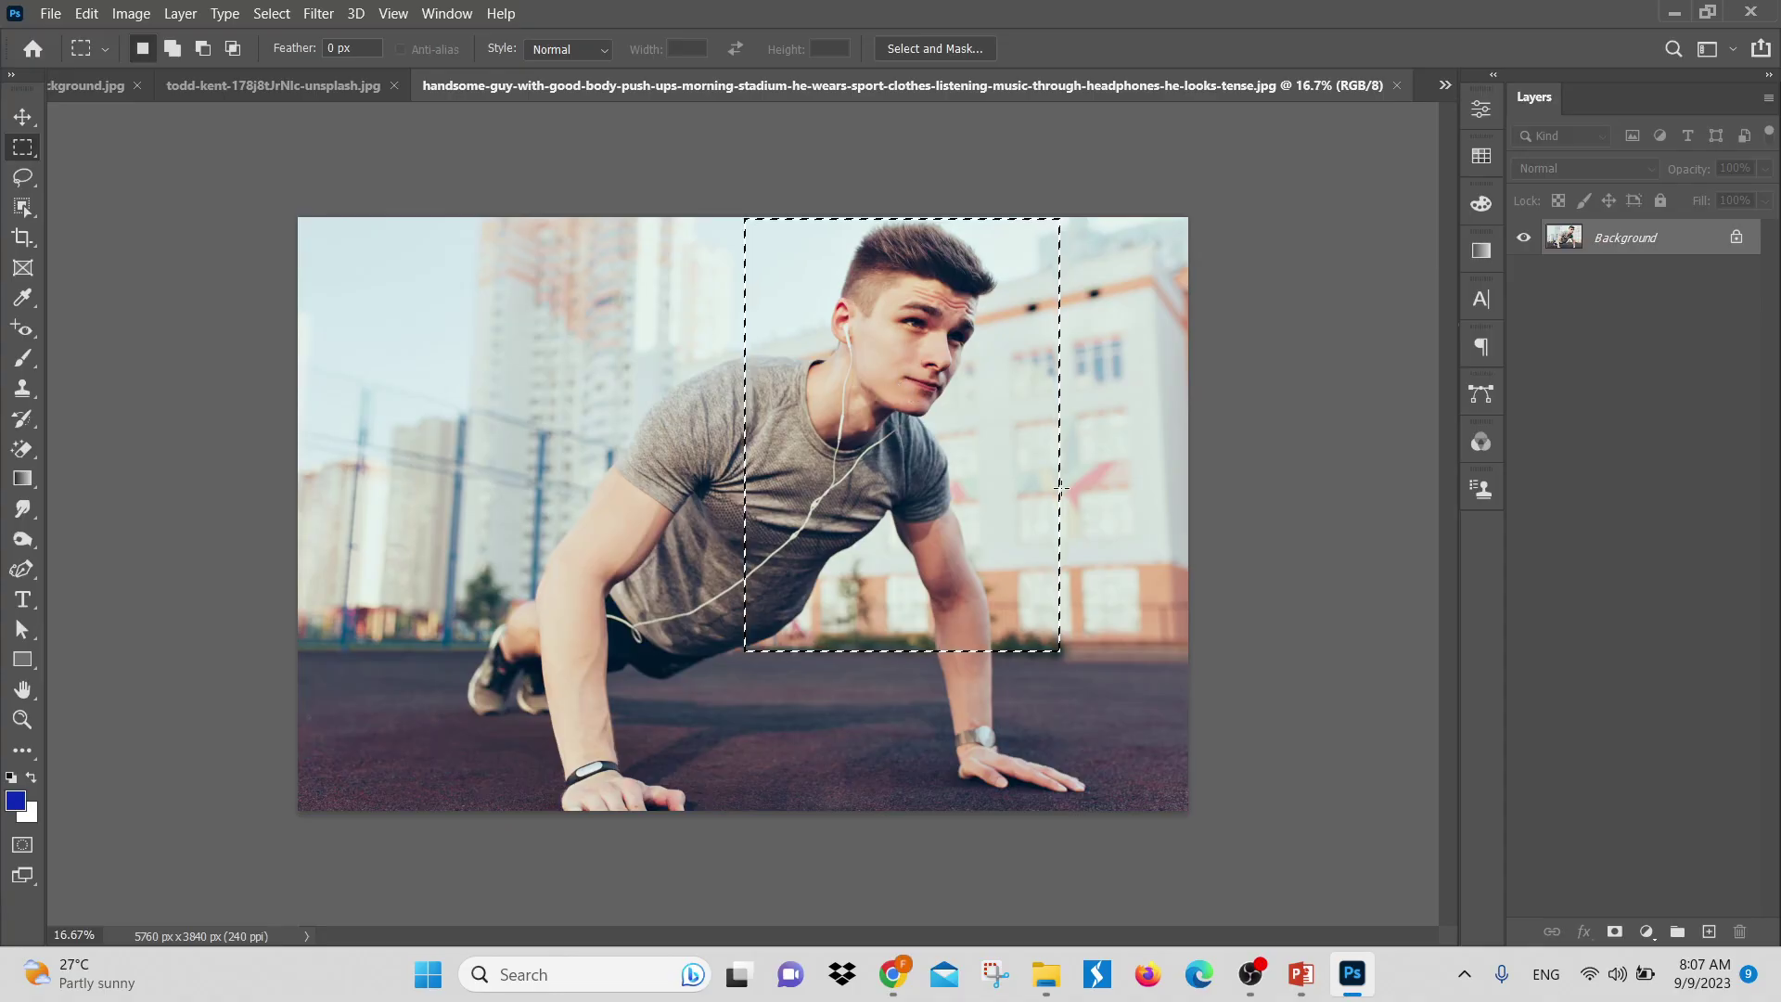
Convert the locked Background to a regular layer, cut the selected area out of it, and paste the piece back into the image
click(1739, 237)
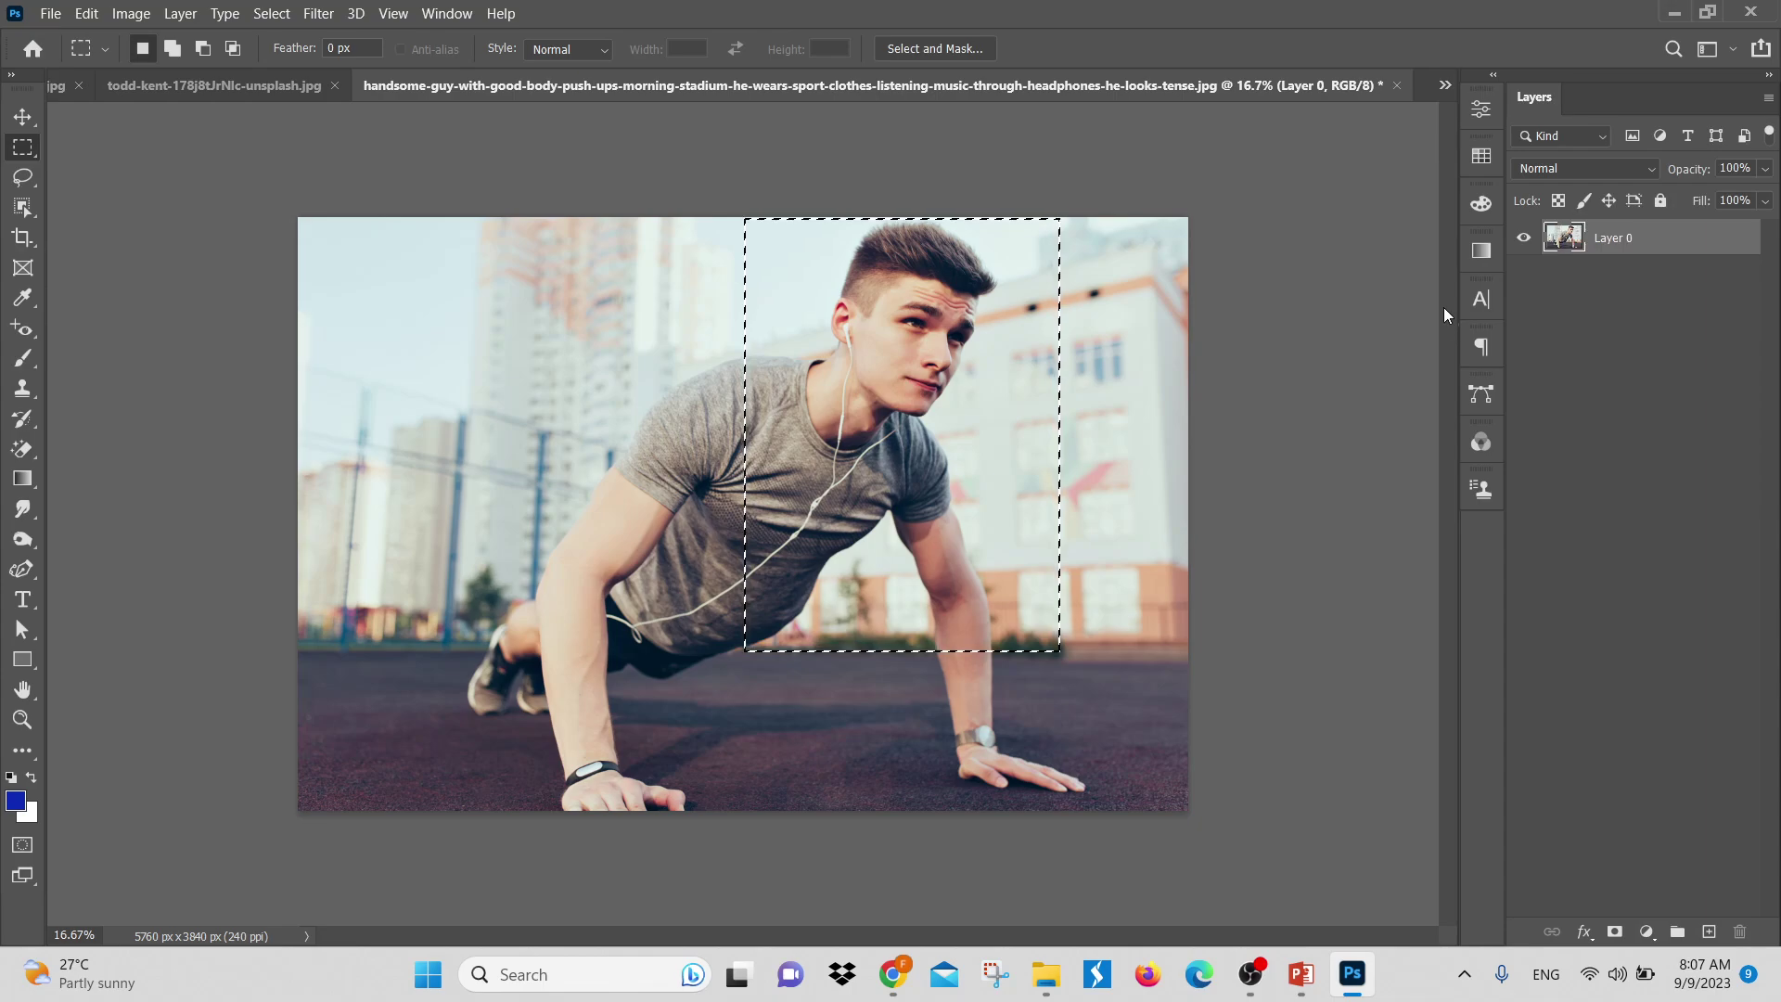
key(Delete)
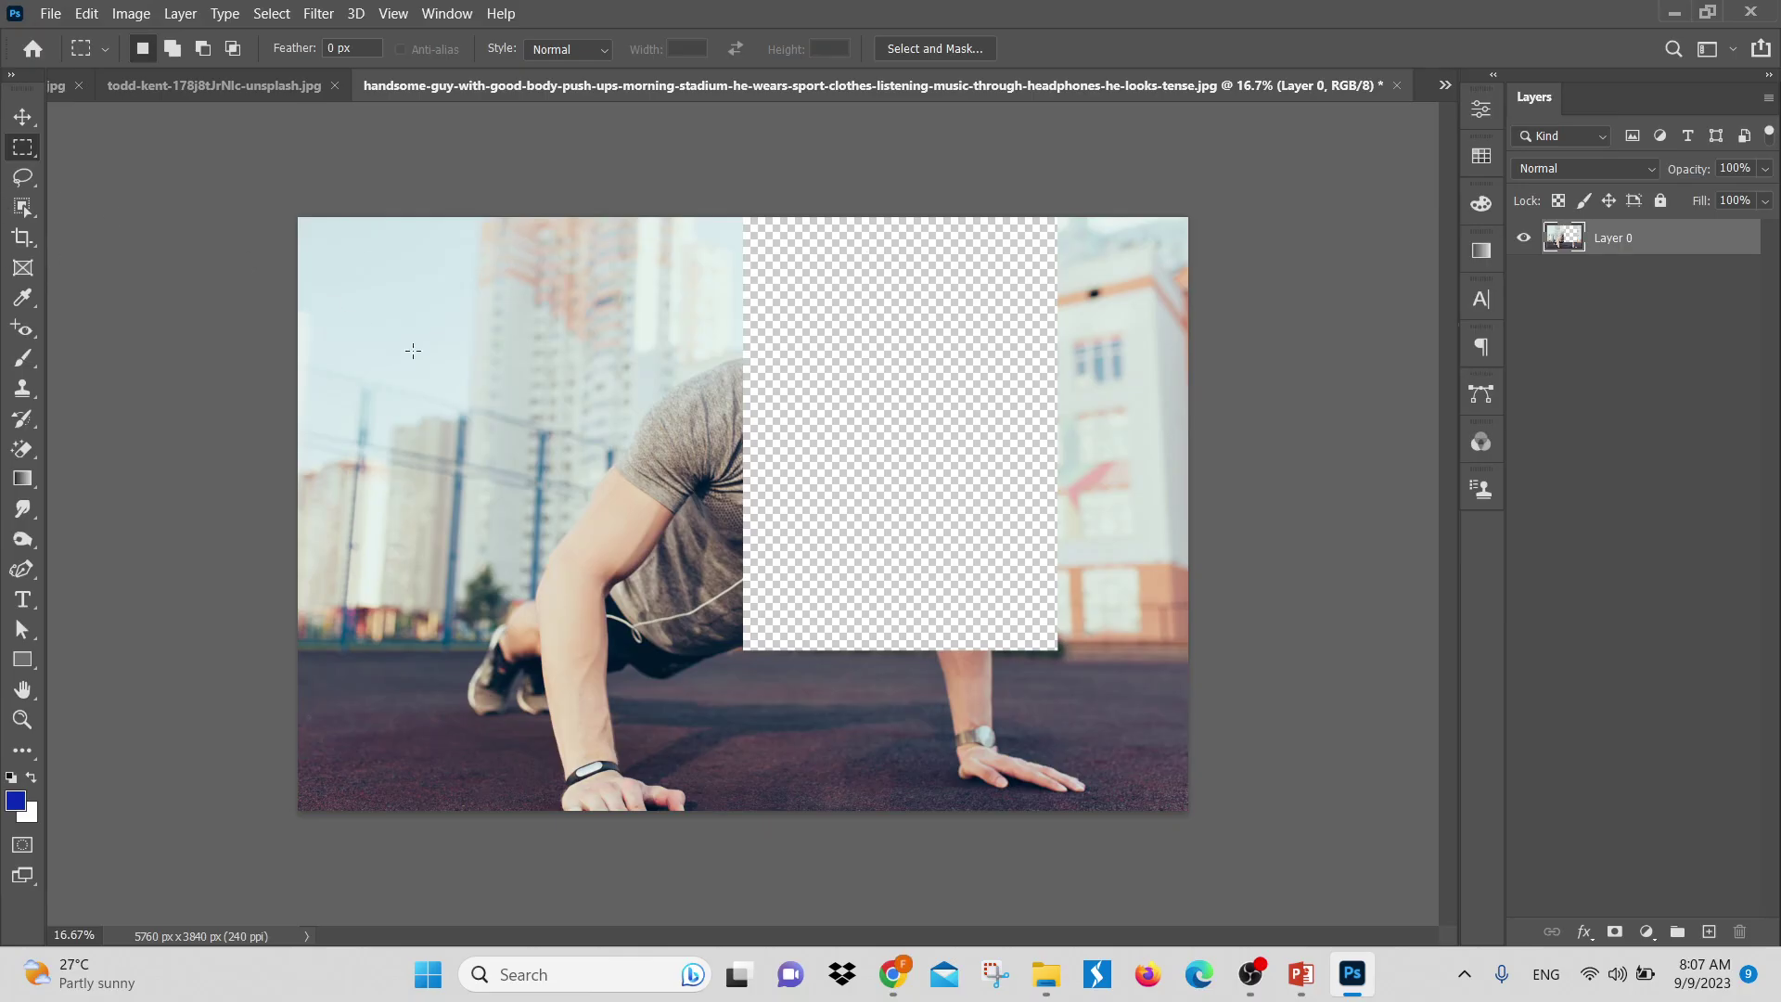
click(86, 13)
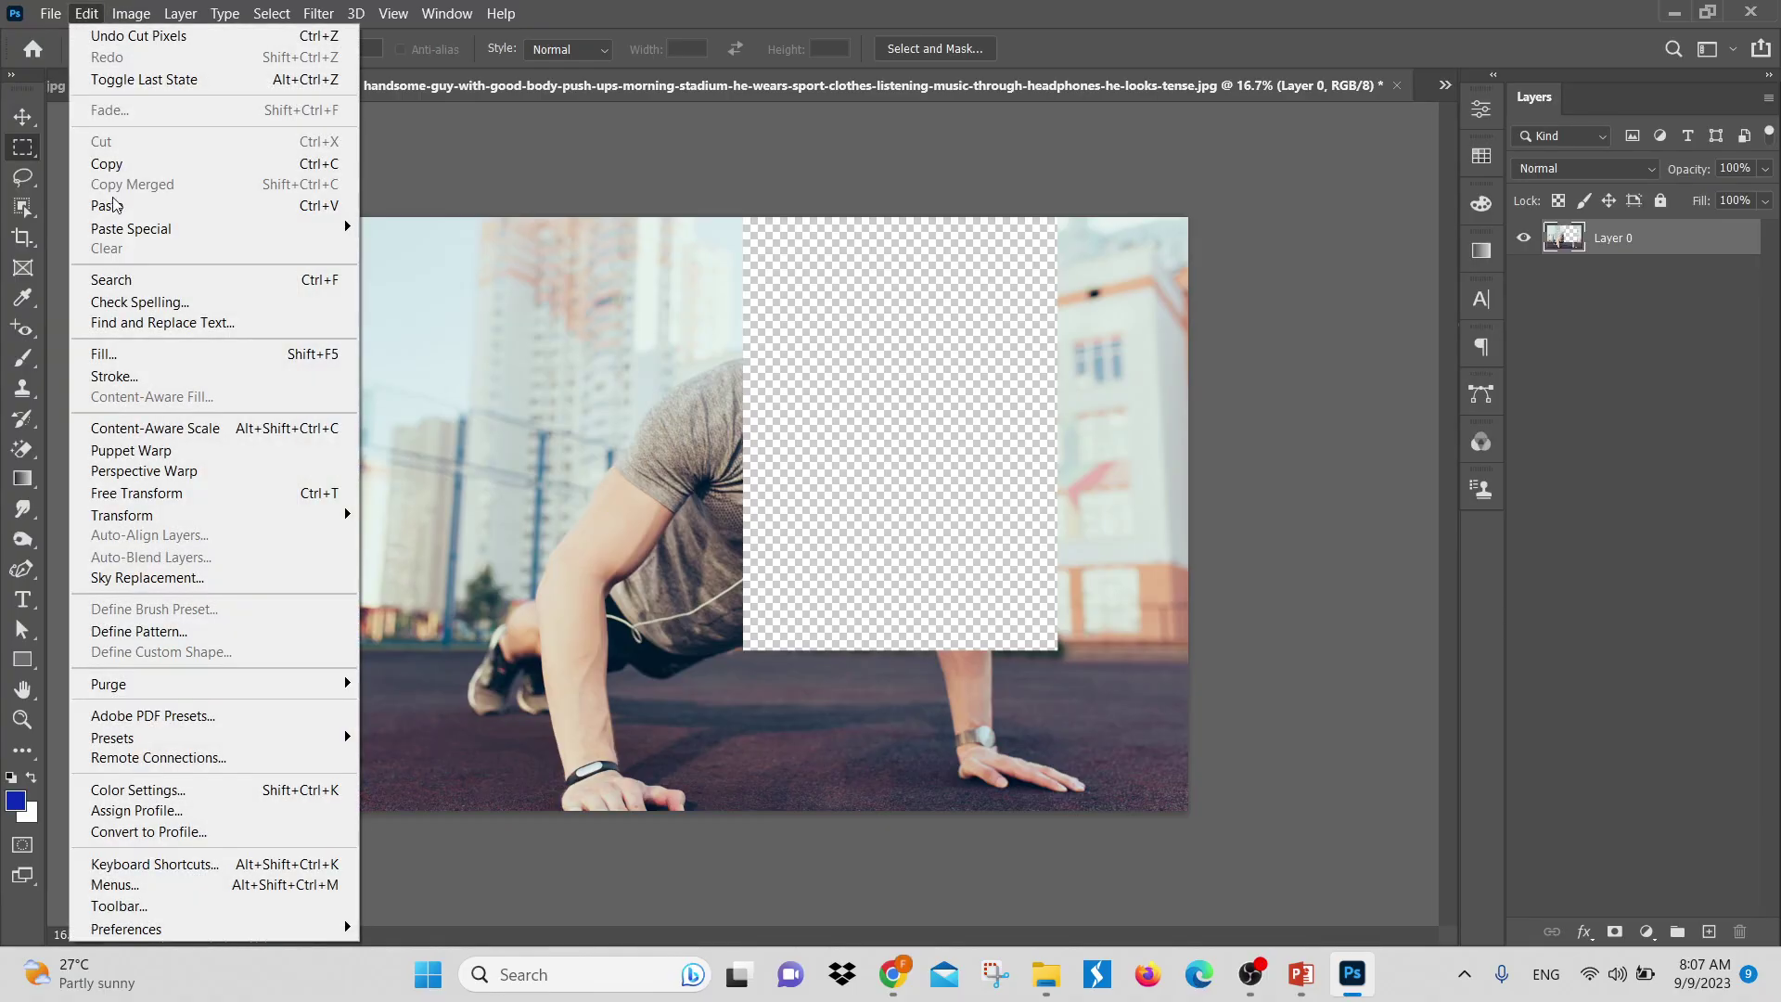
click(126, 205)
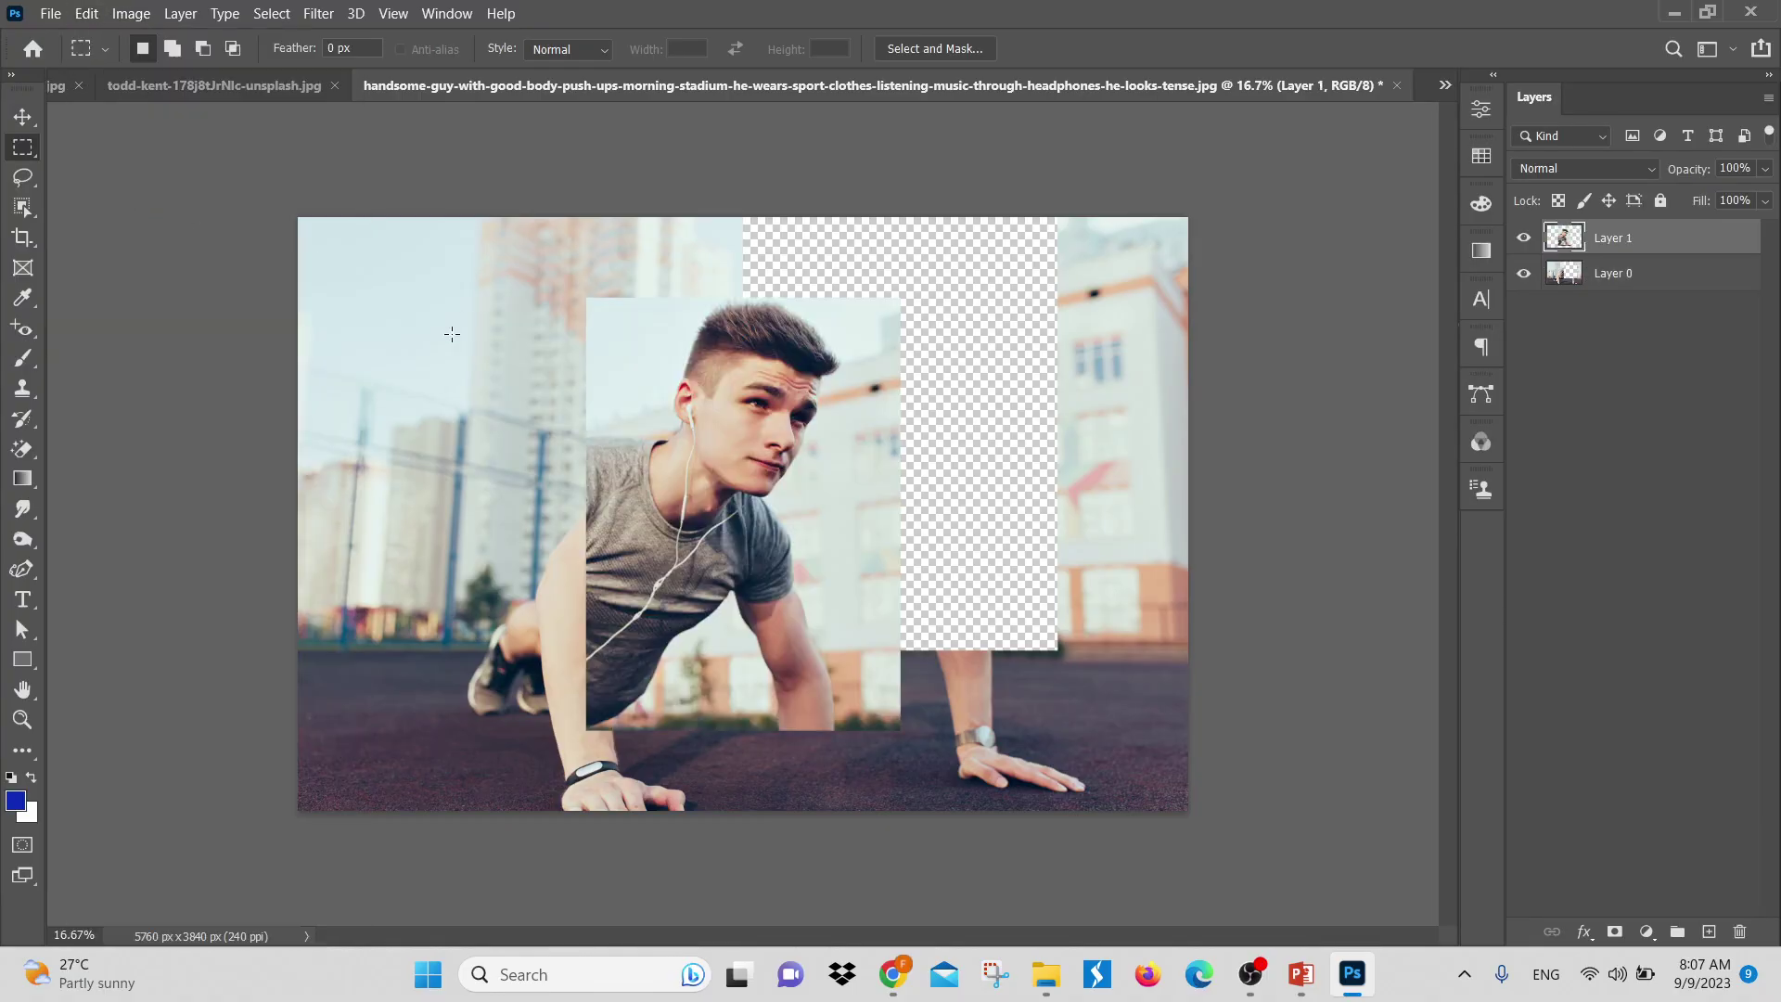
Move the pasted piece with the man's head away from the transparent gap, over the buildings on the photo's left side
click(23, 116)
drag(822, 445, 605, 470)
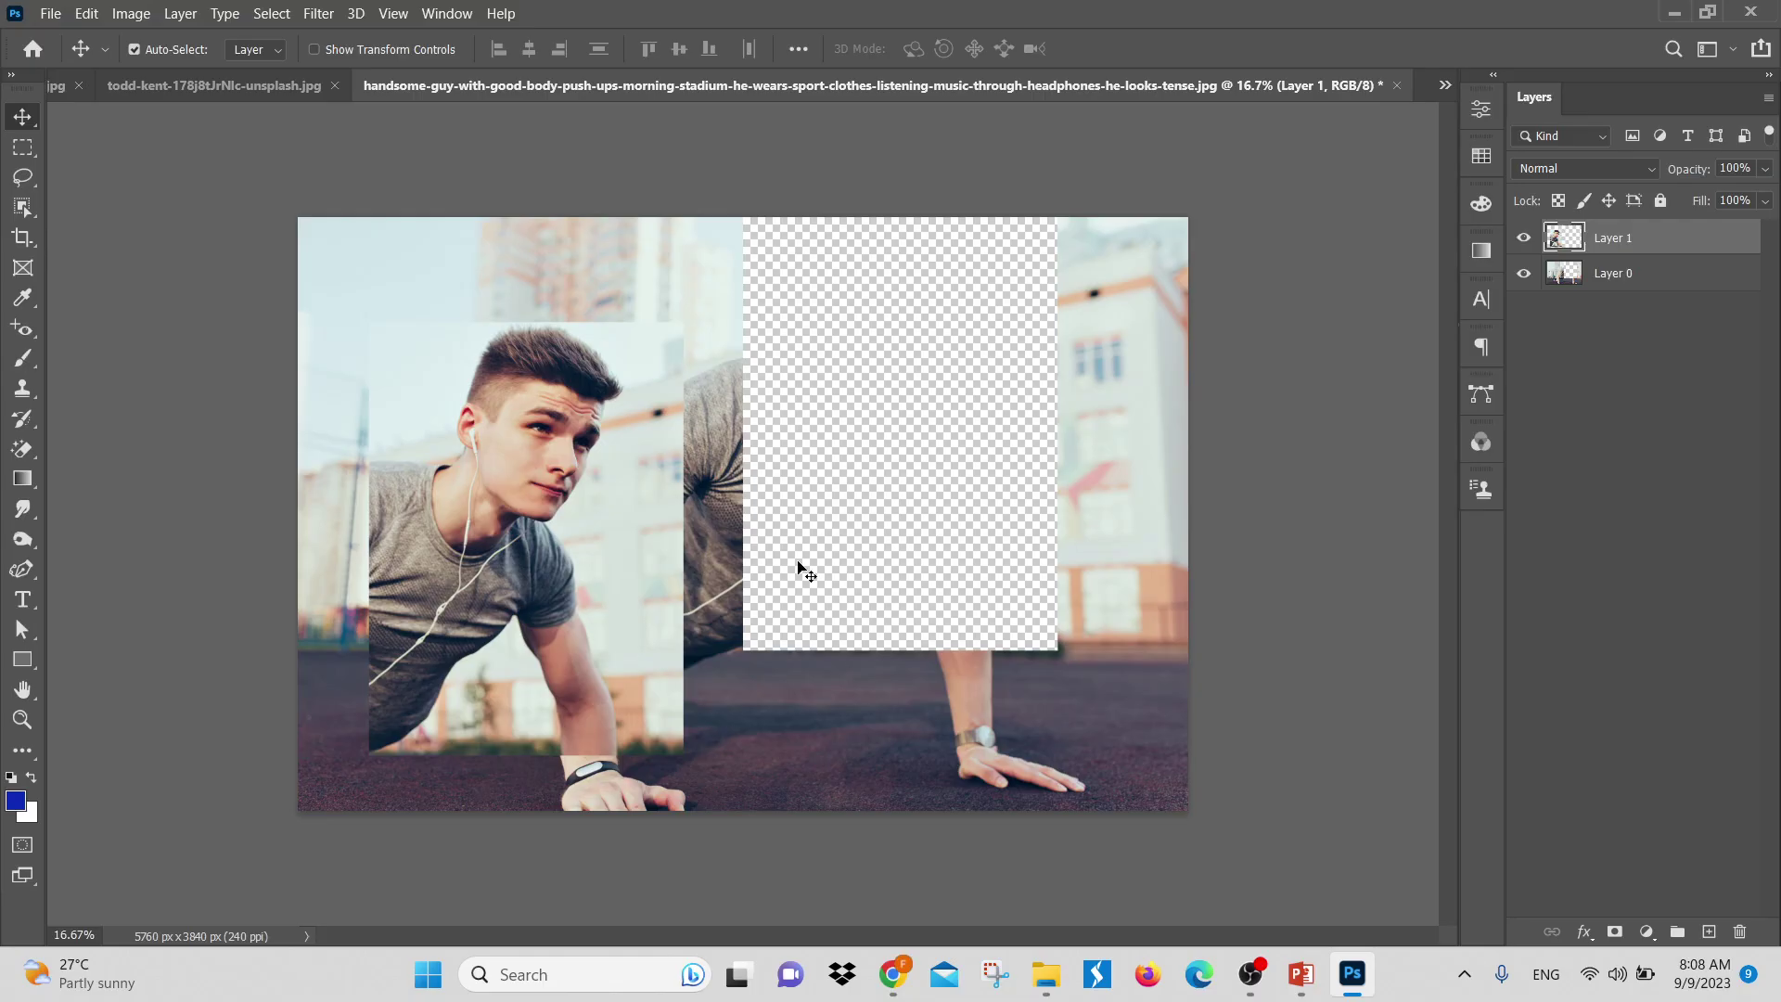
drag(458, 449, 555, 526)
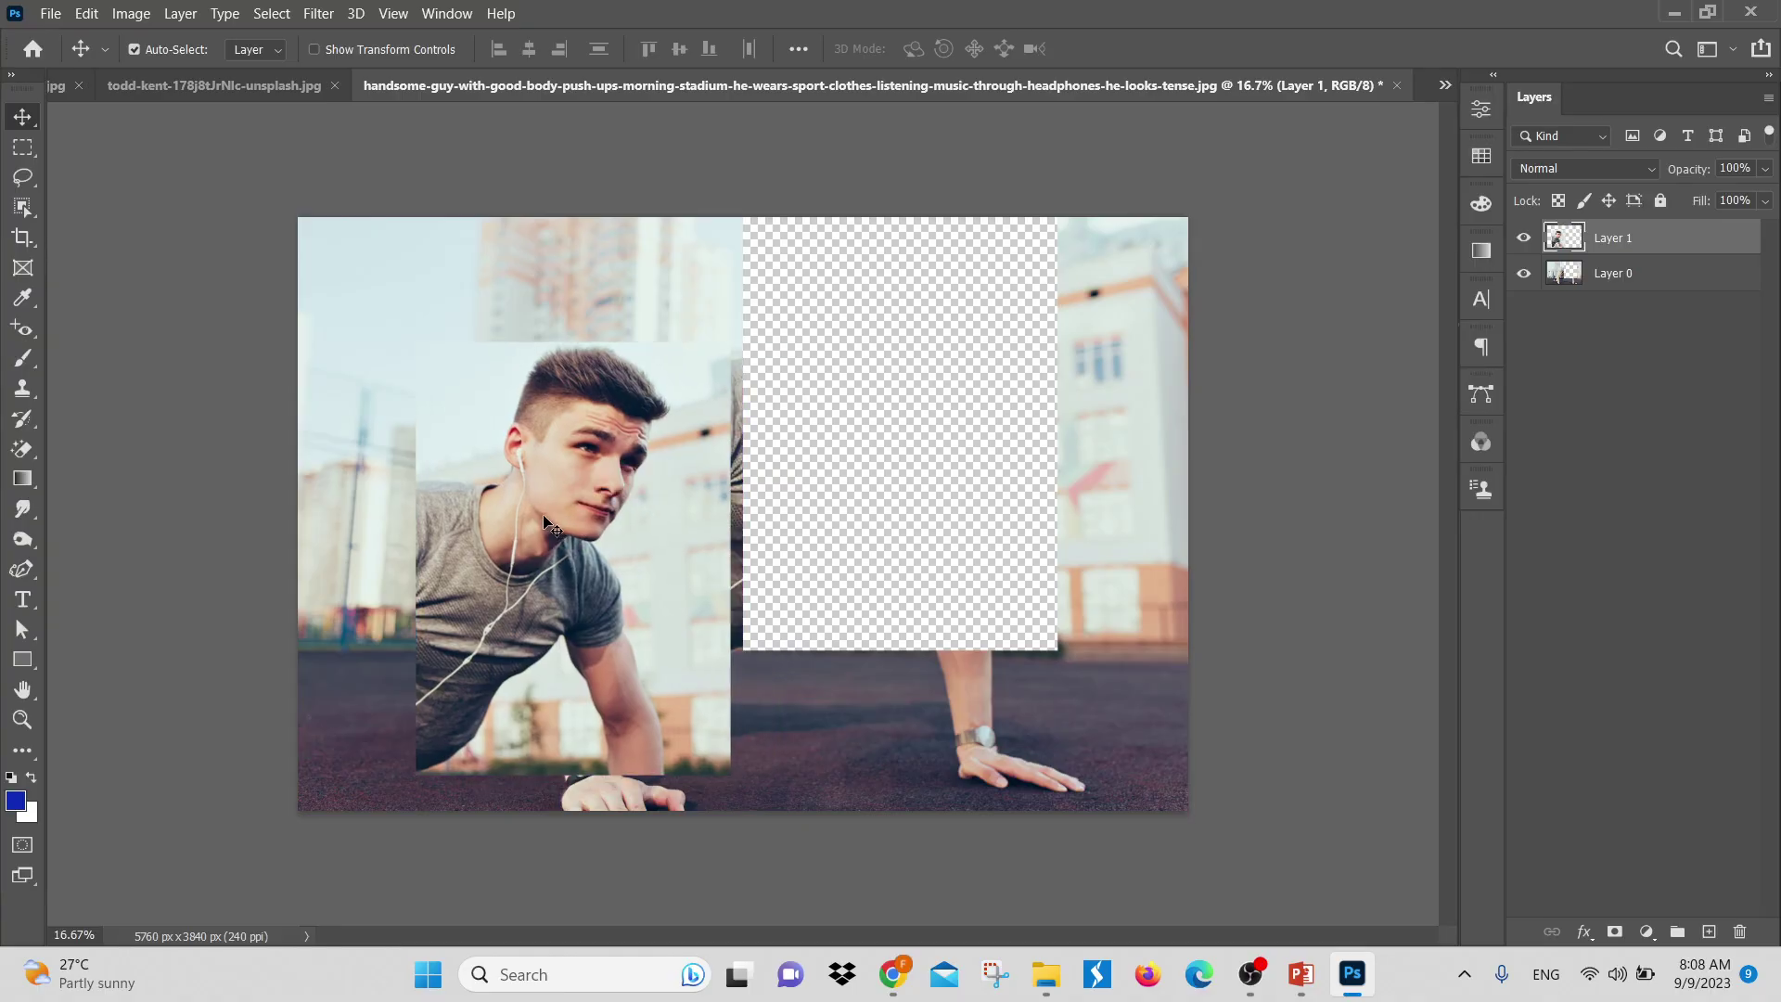
Undo the move and paste, and revert the push-up photo to its original locked Background
key(ctrl+z)
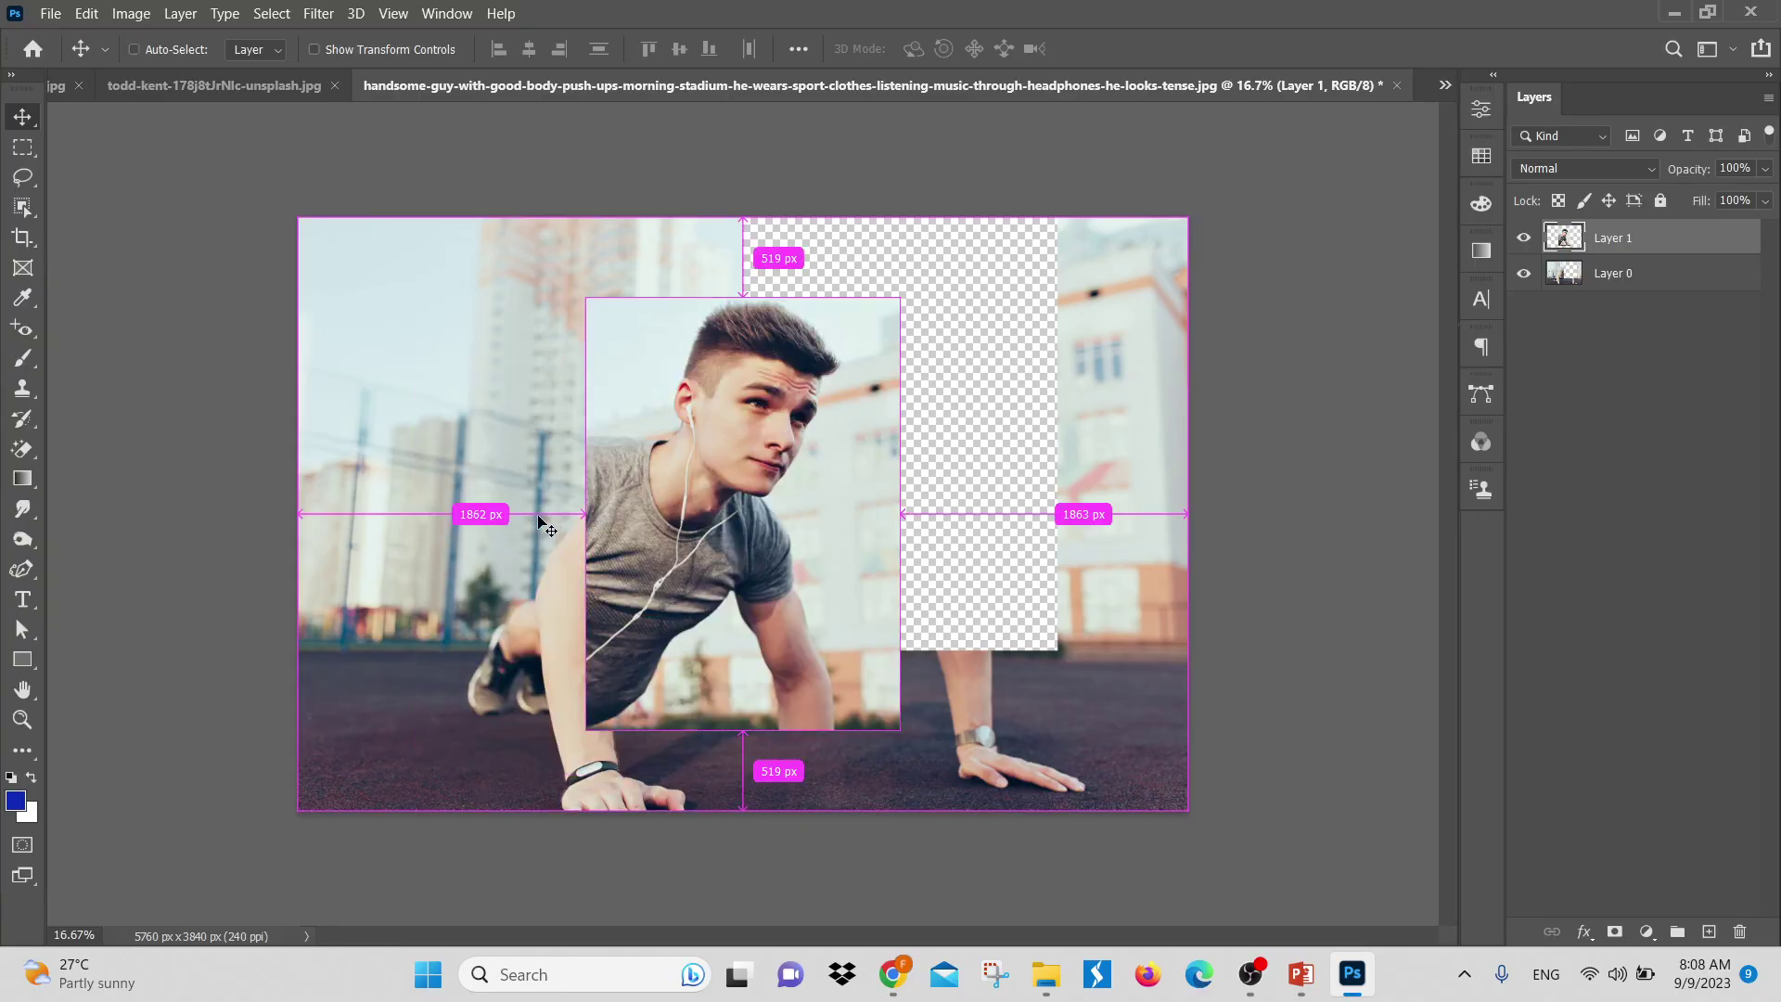
key(ctrl+z)
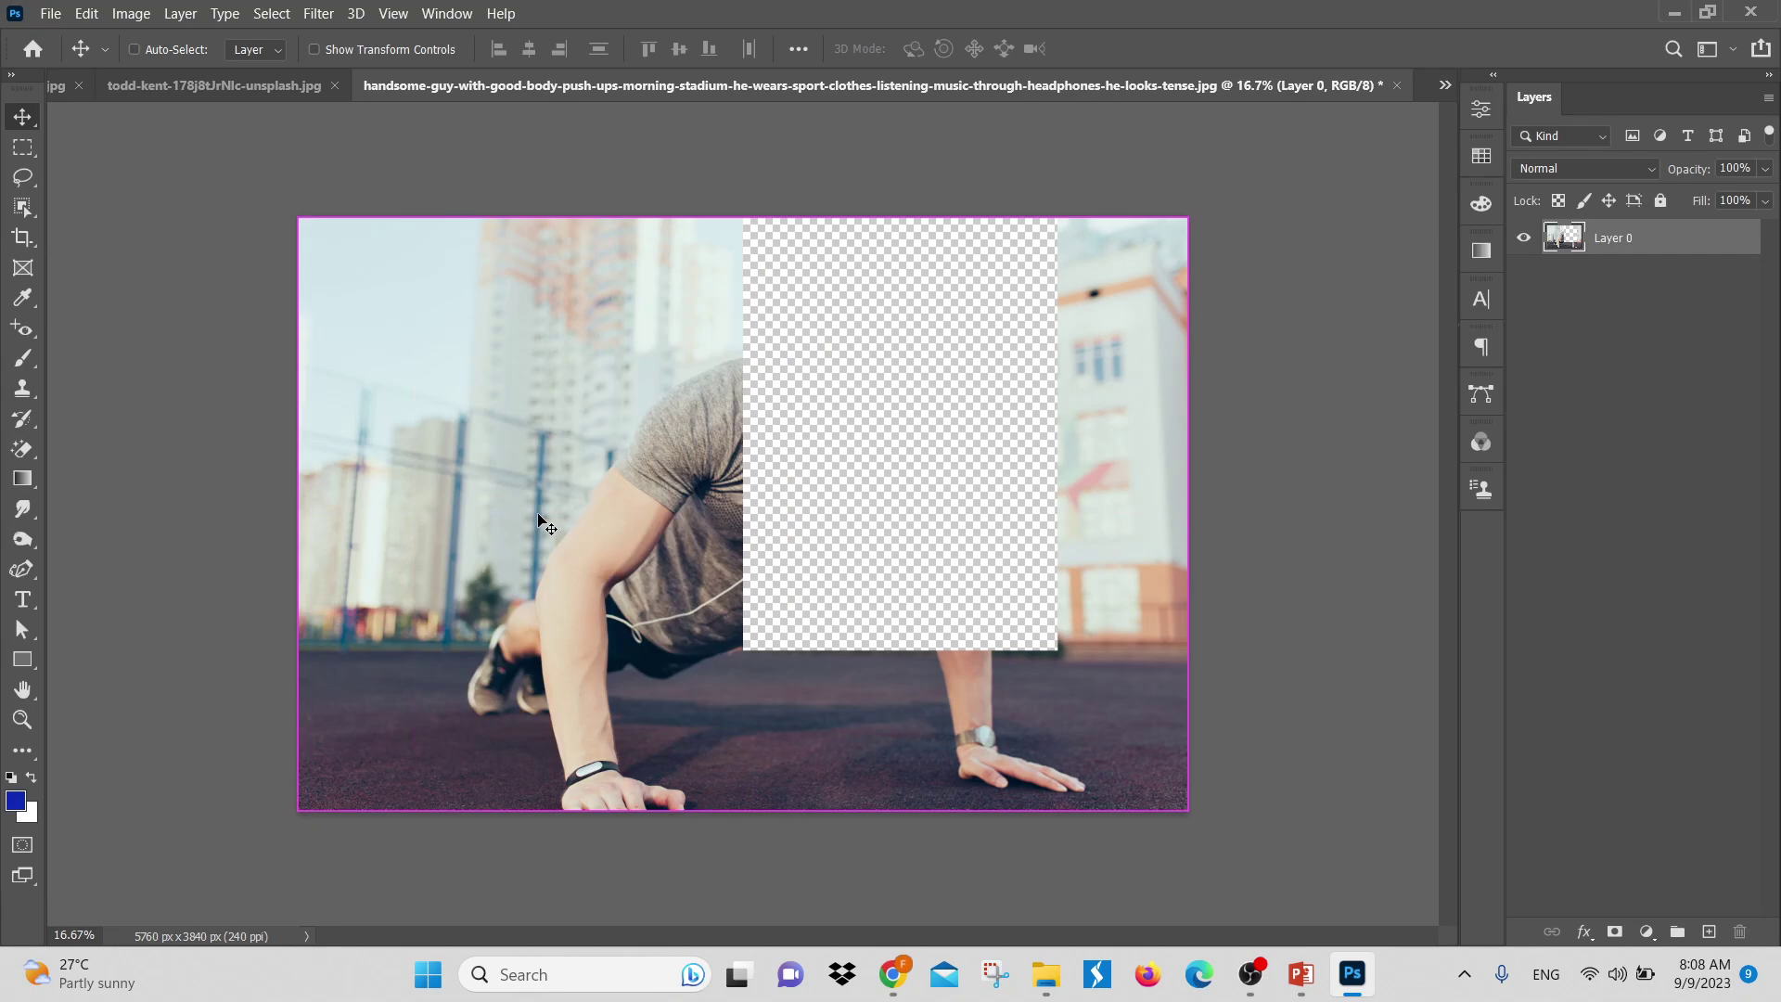
key(z)
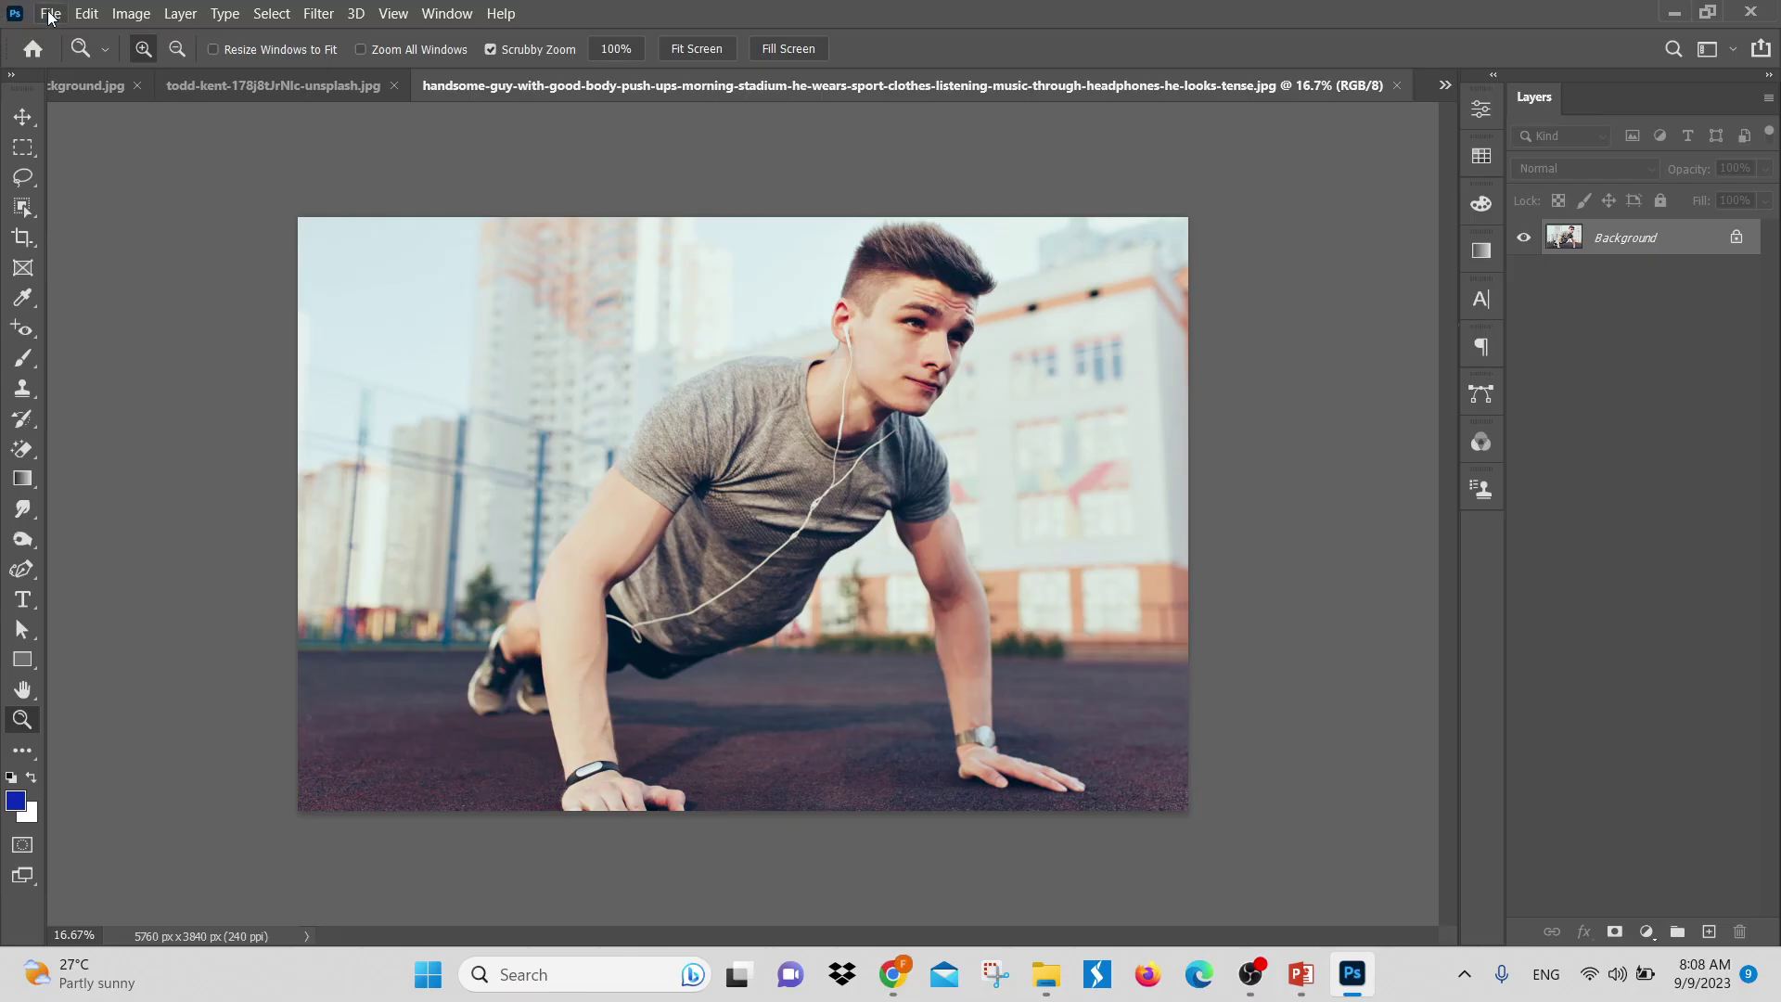
click(78, 17)
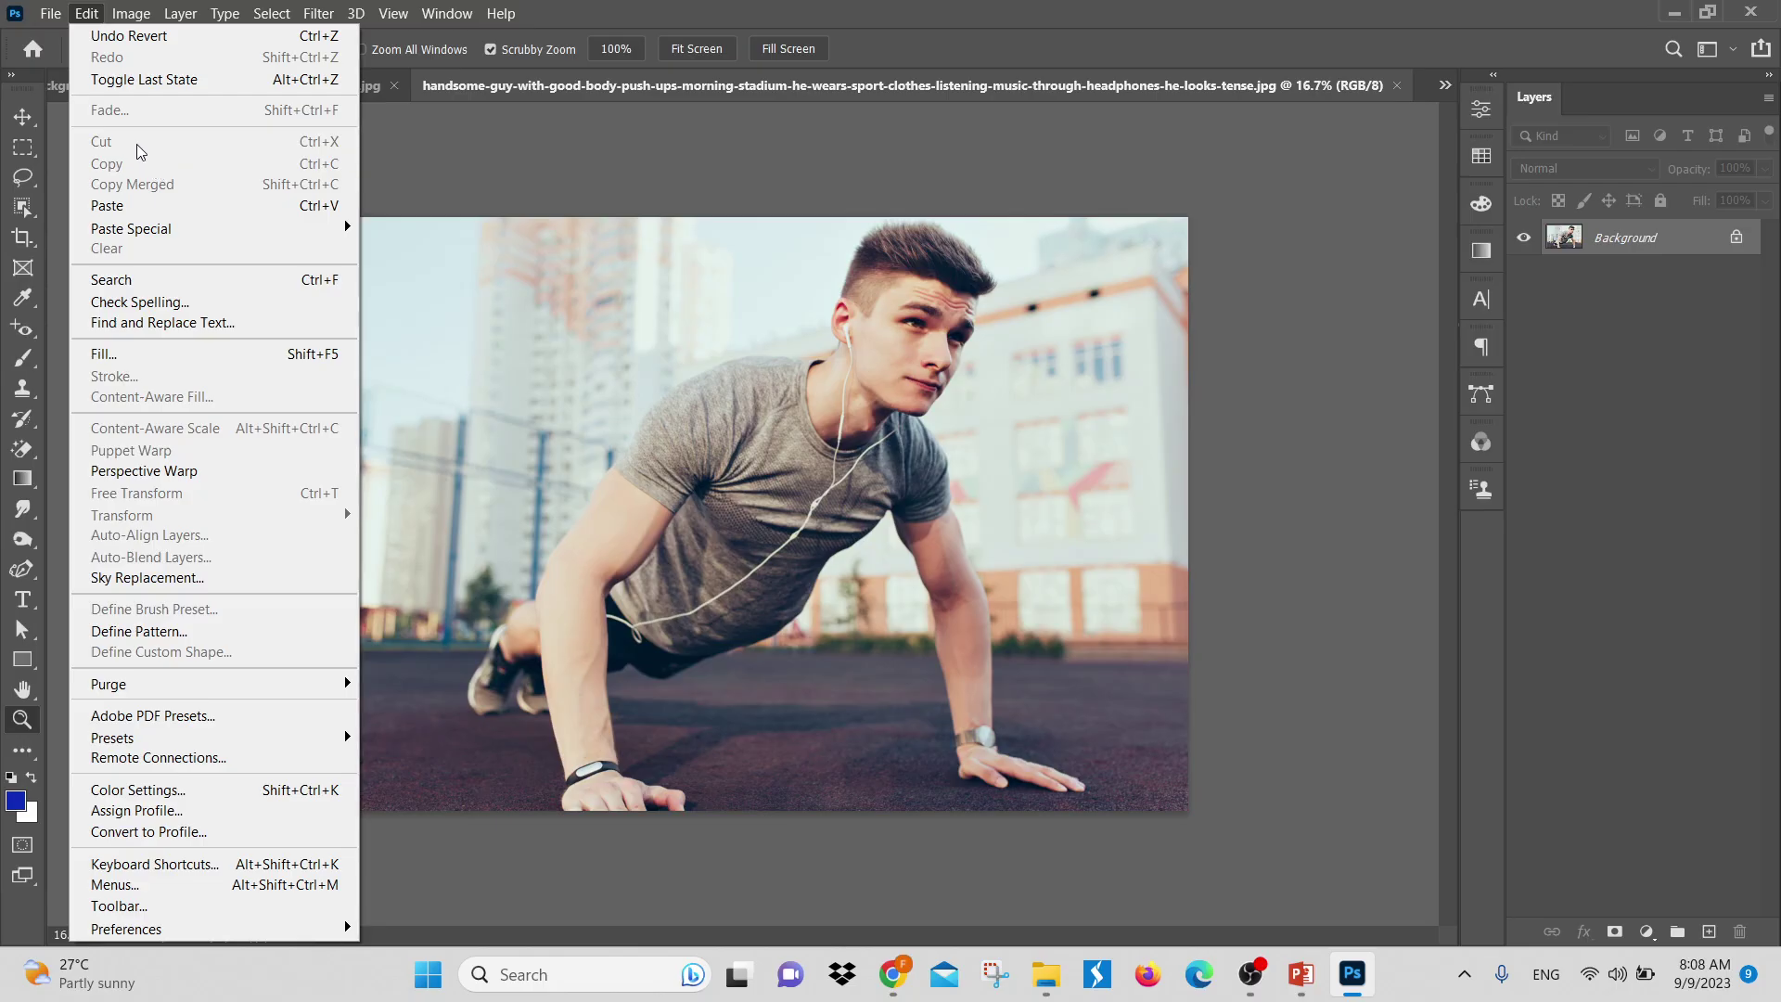
key(Escape)
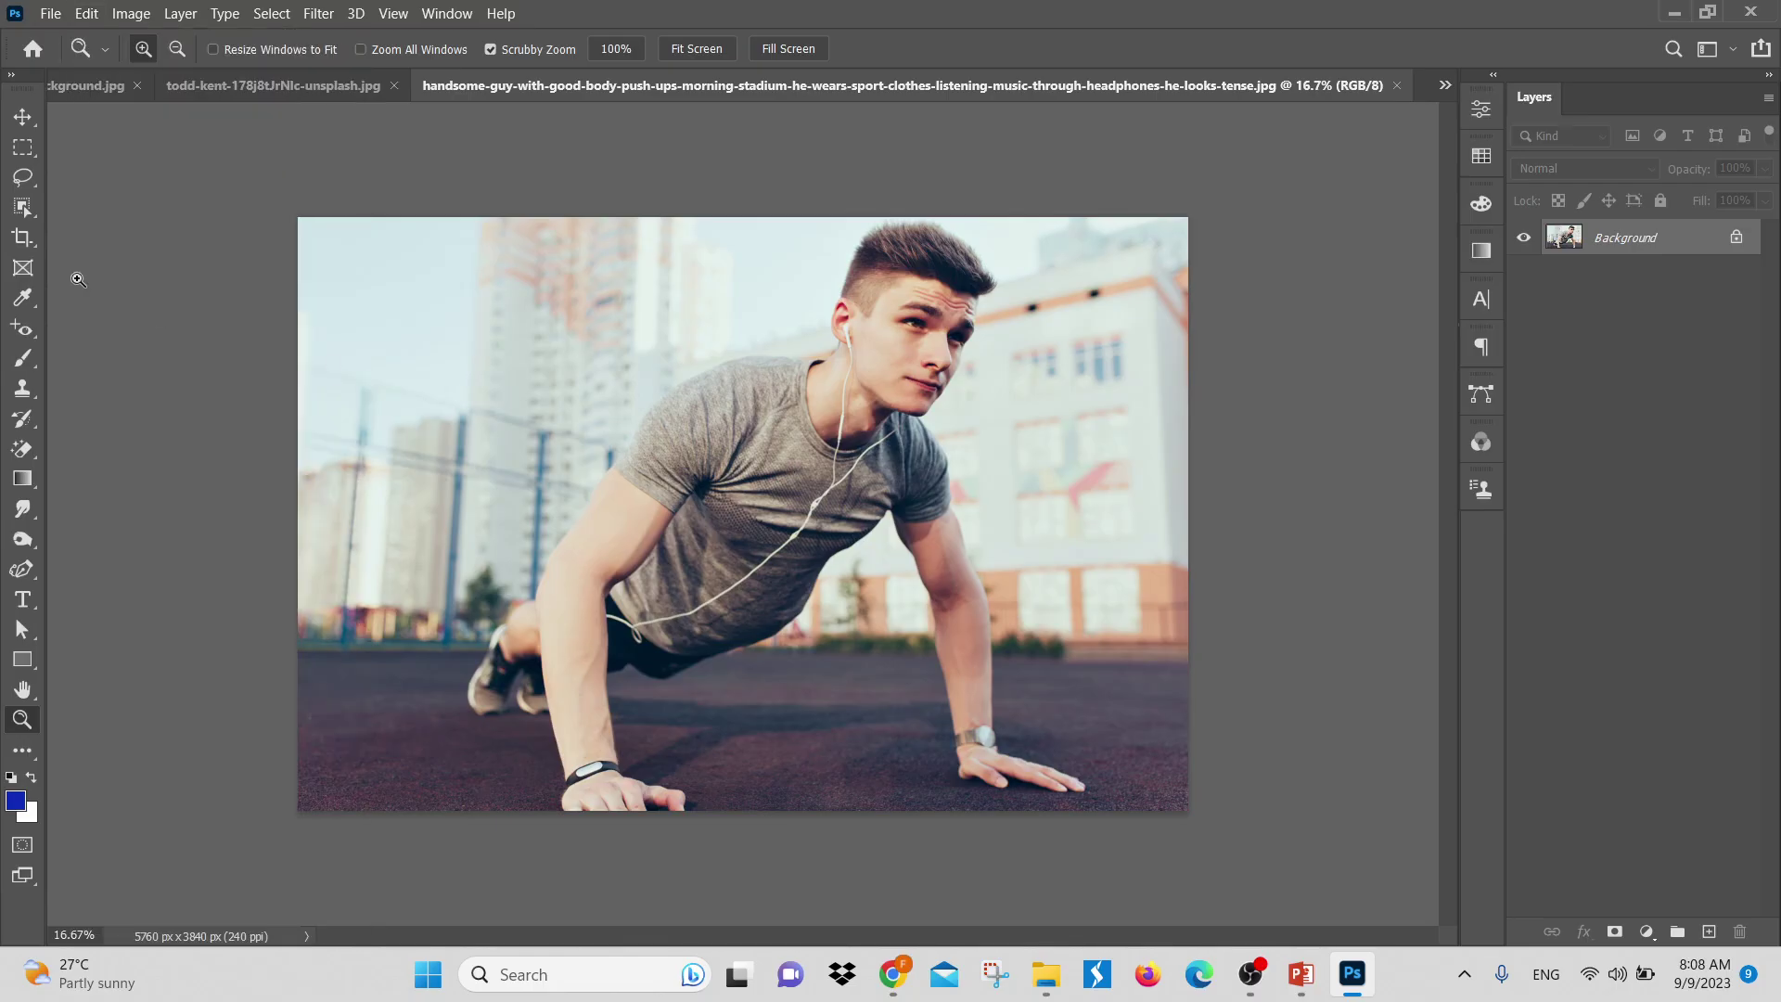
Copy a full-height rectangular selection around the man doing push-ups and paste it into the house photo
key(m)
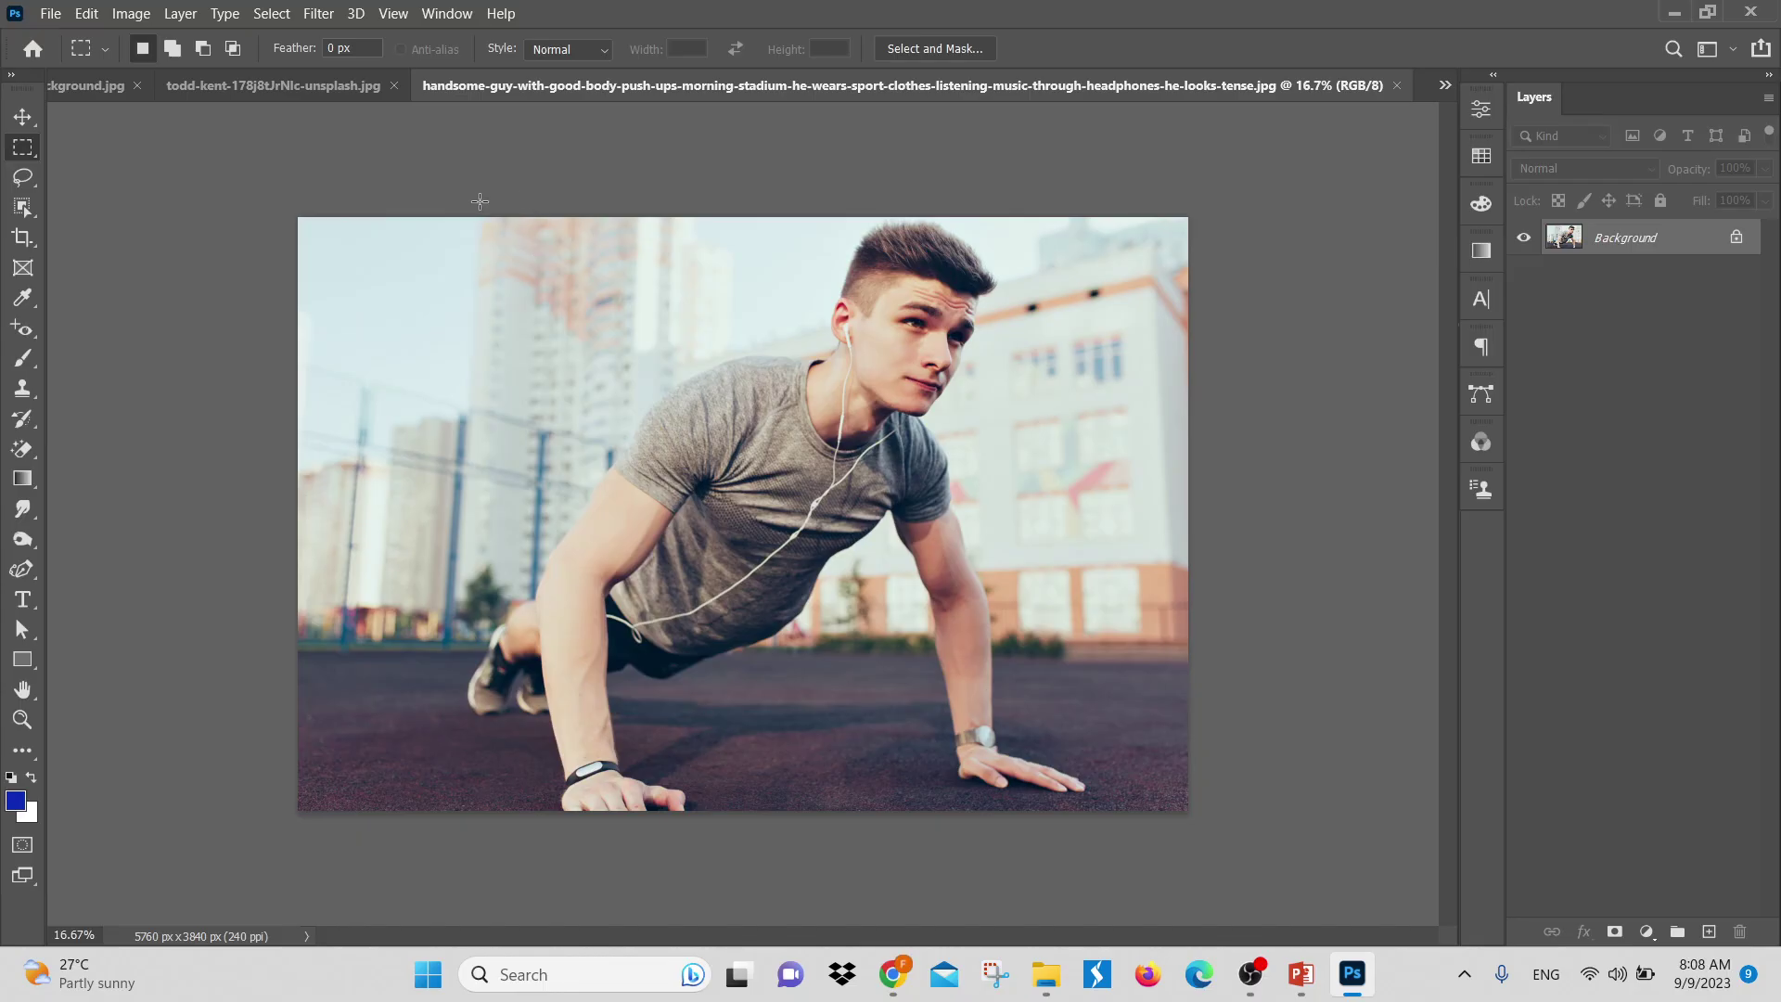
drag(480, 202, 1101, 840)
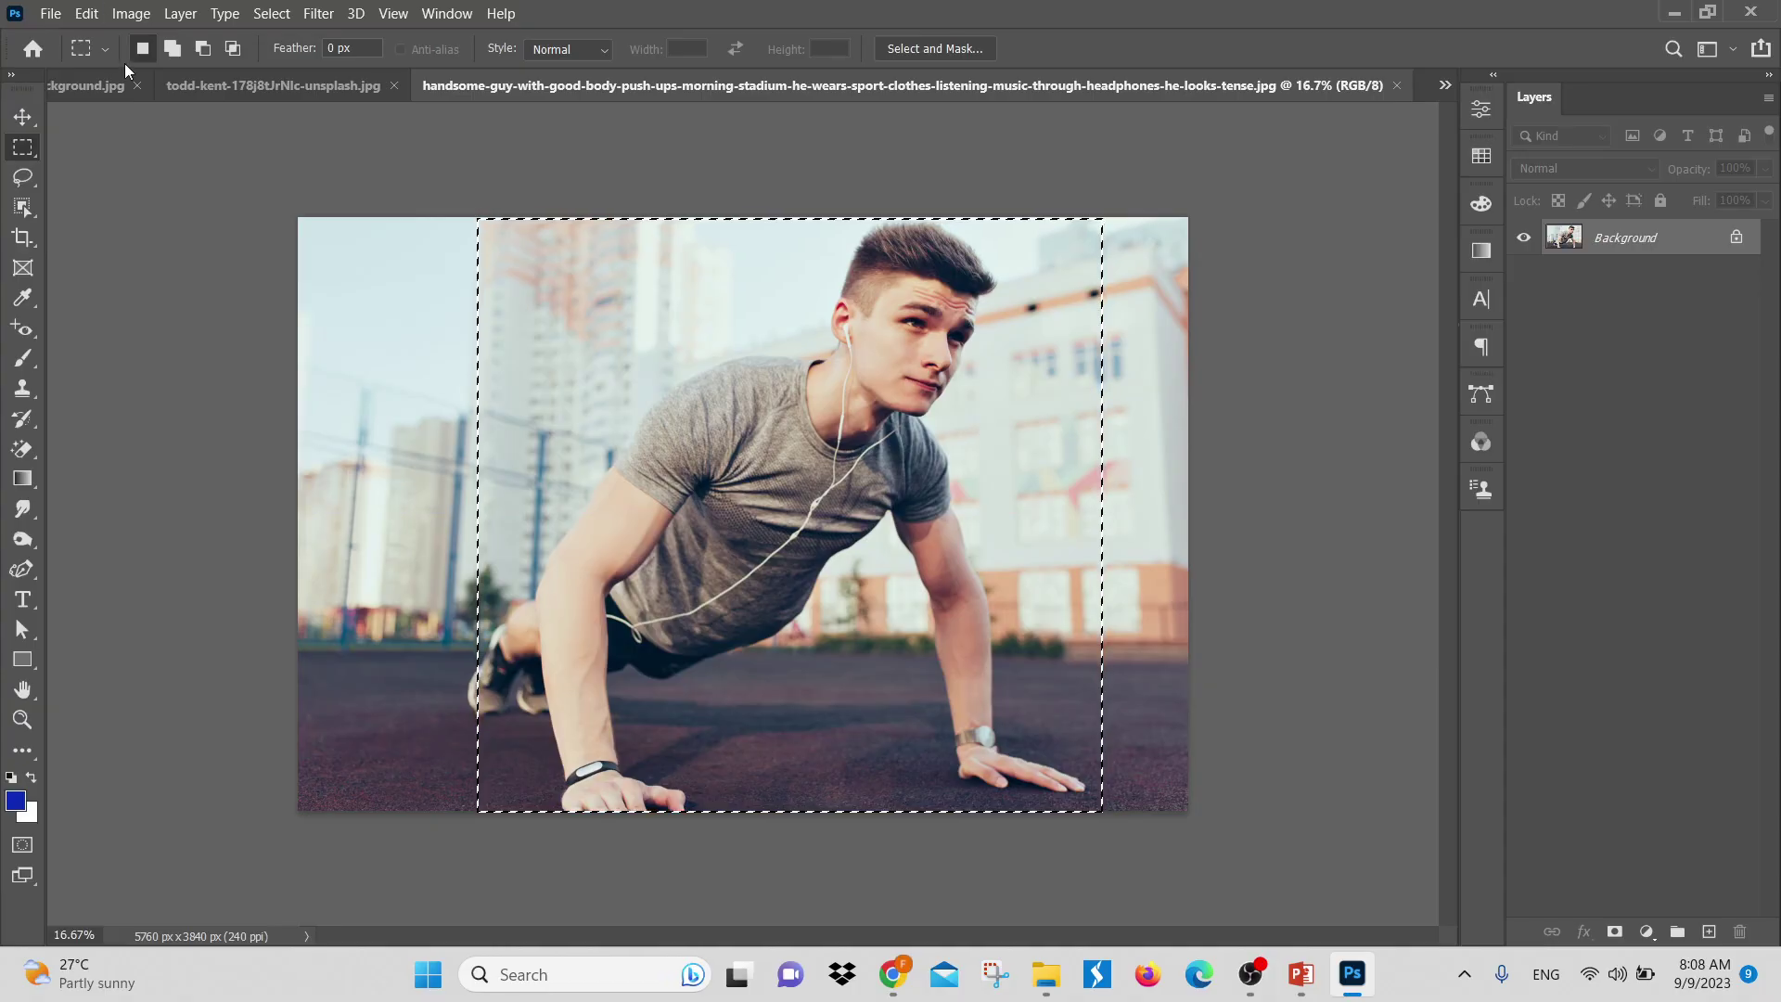
click(224, 86)
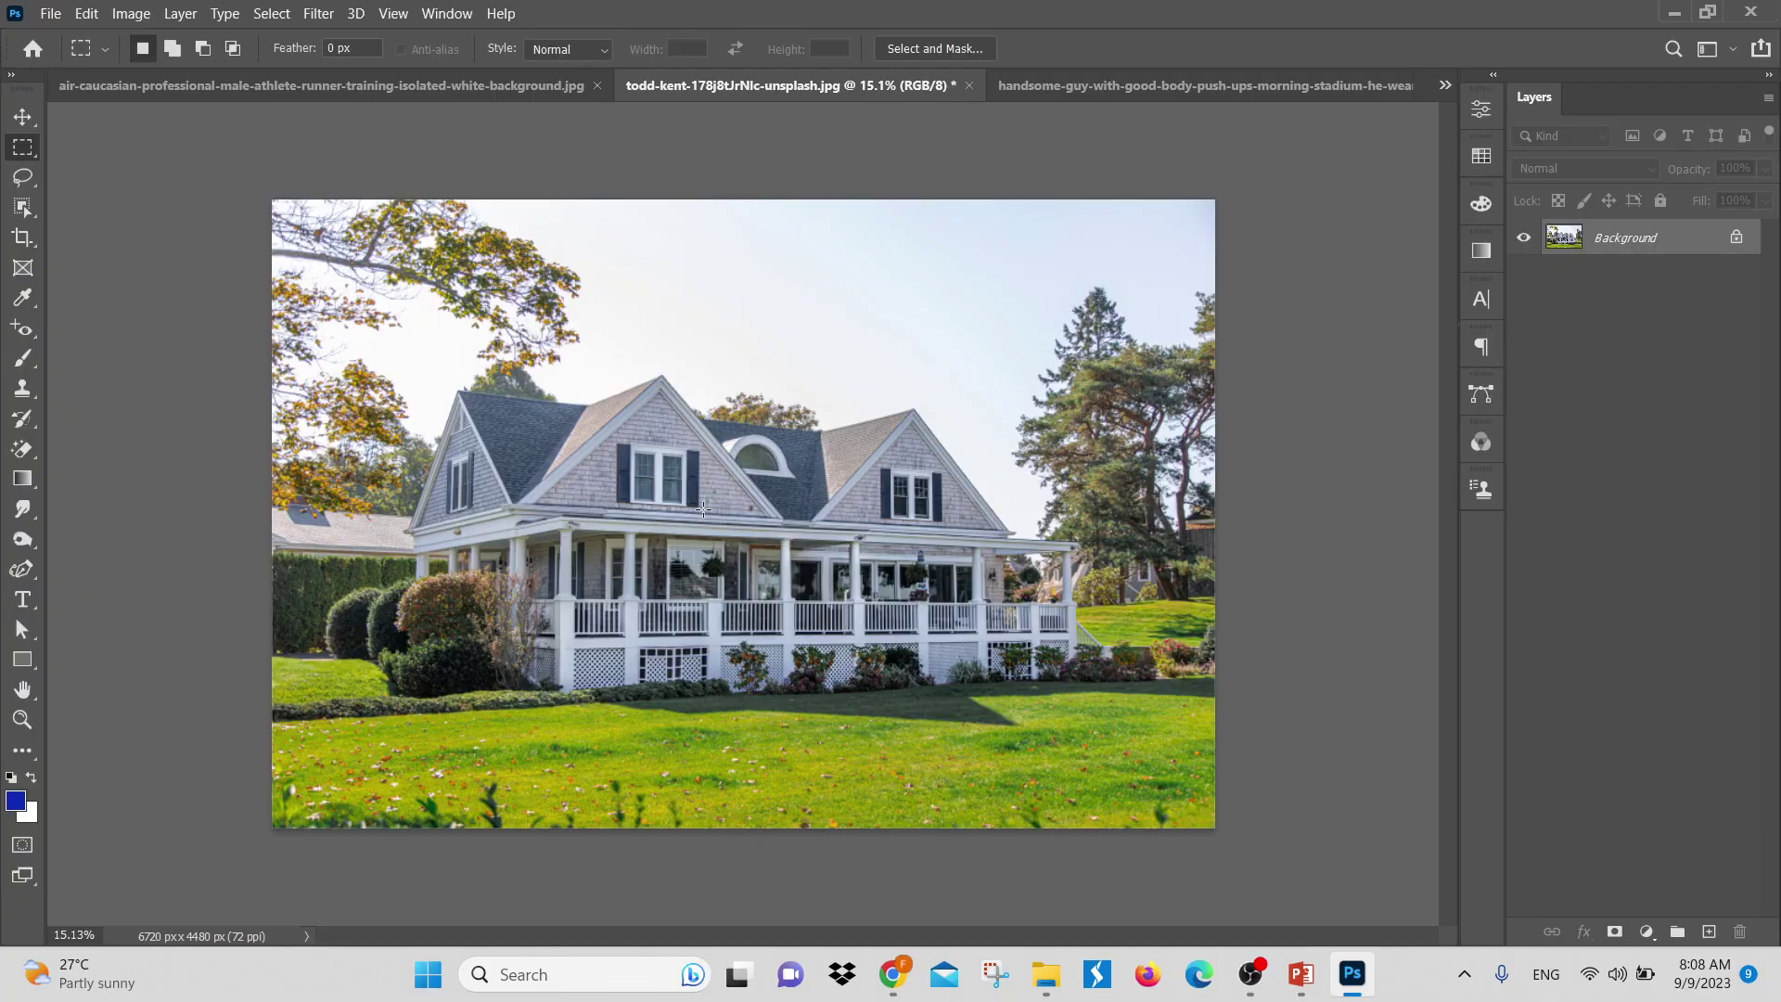
click(86, 13)
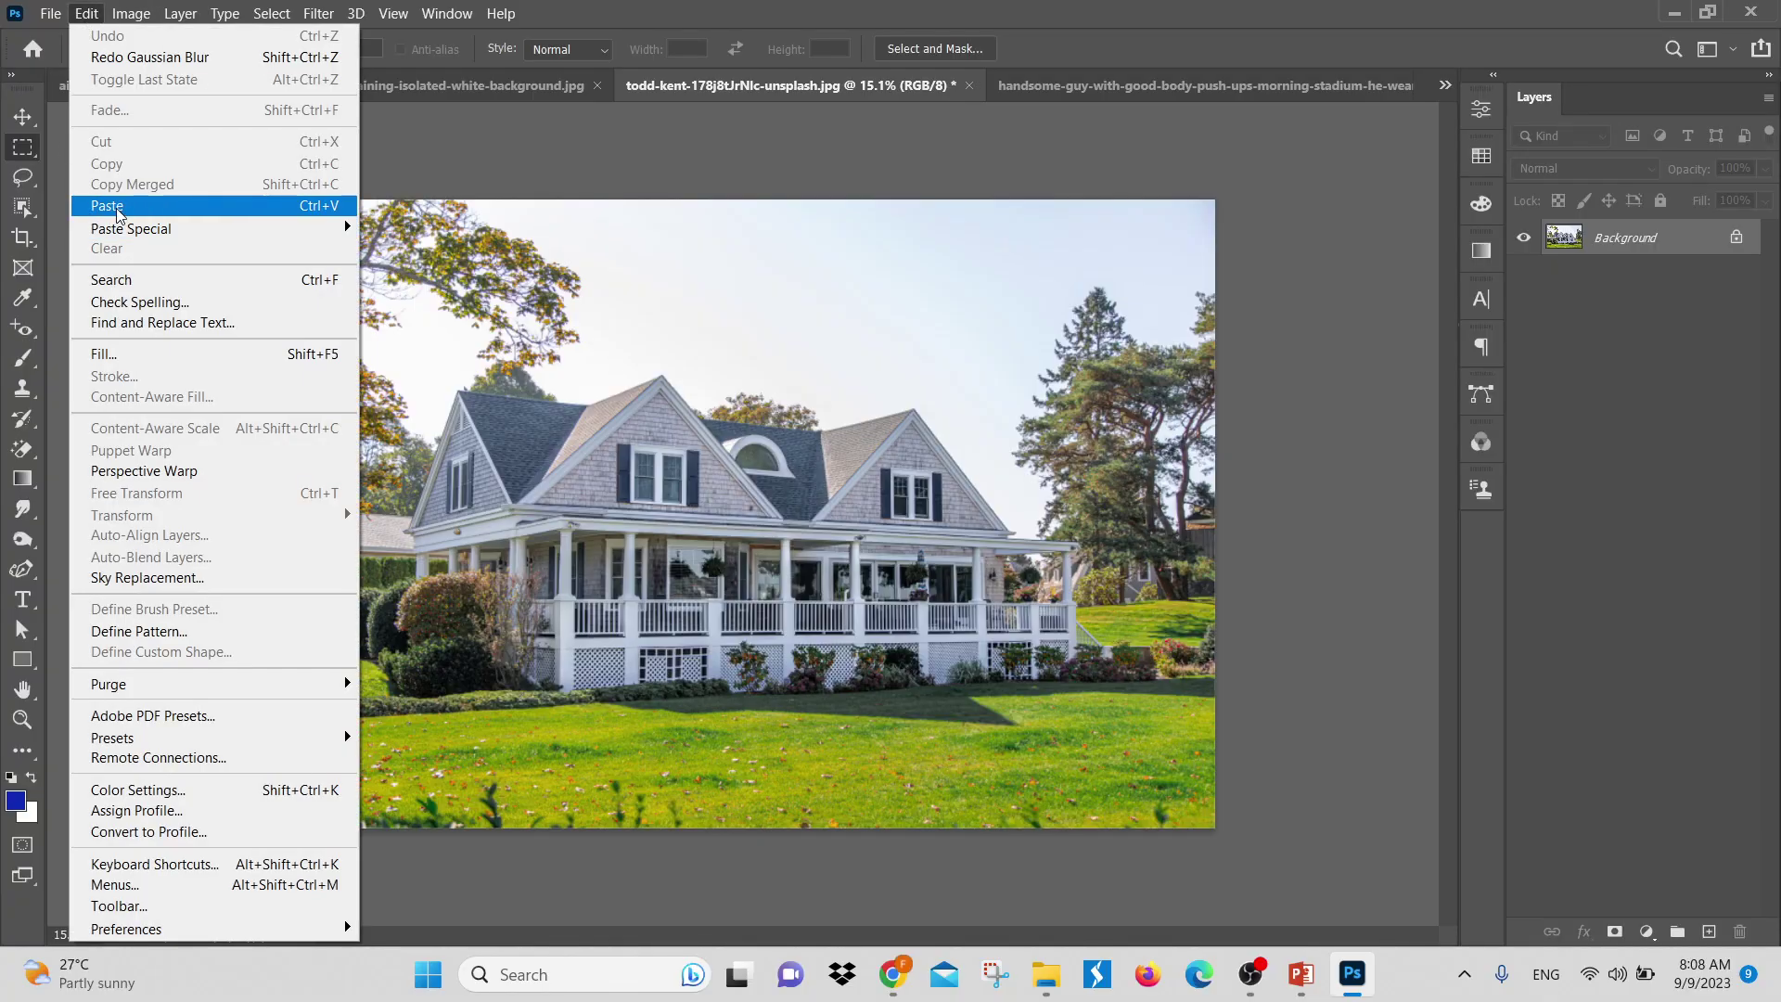
click(108, 205)
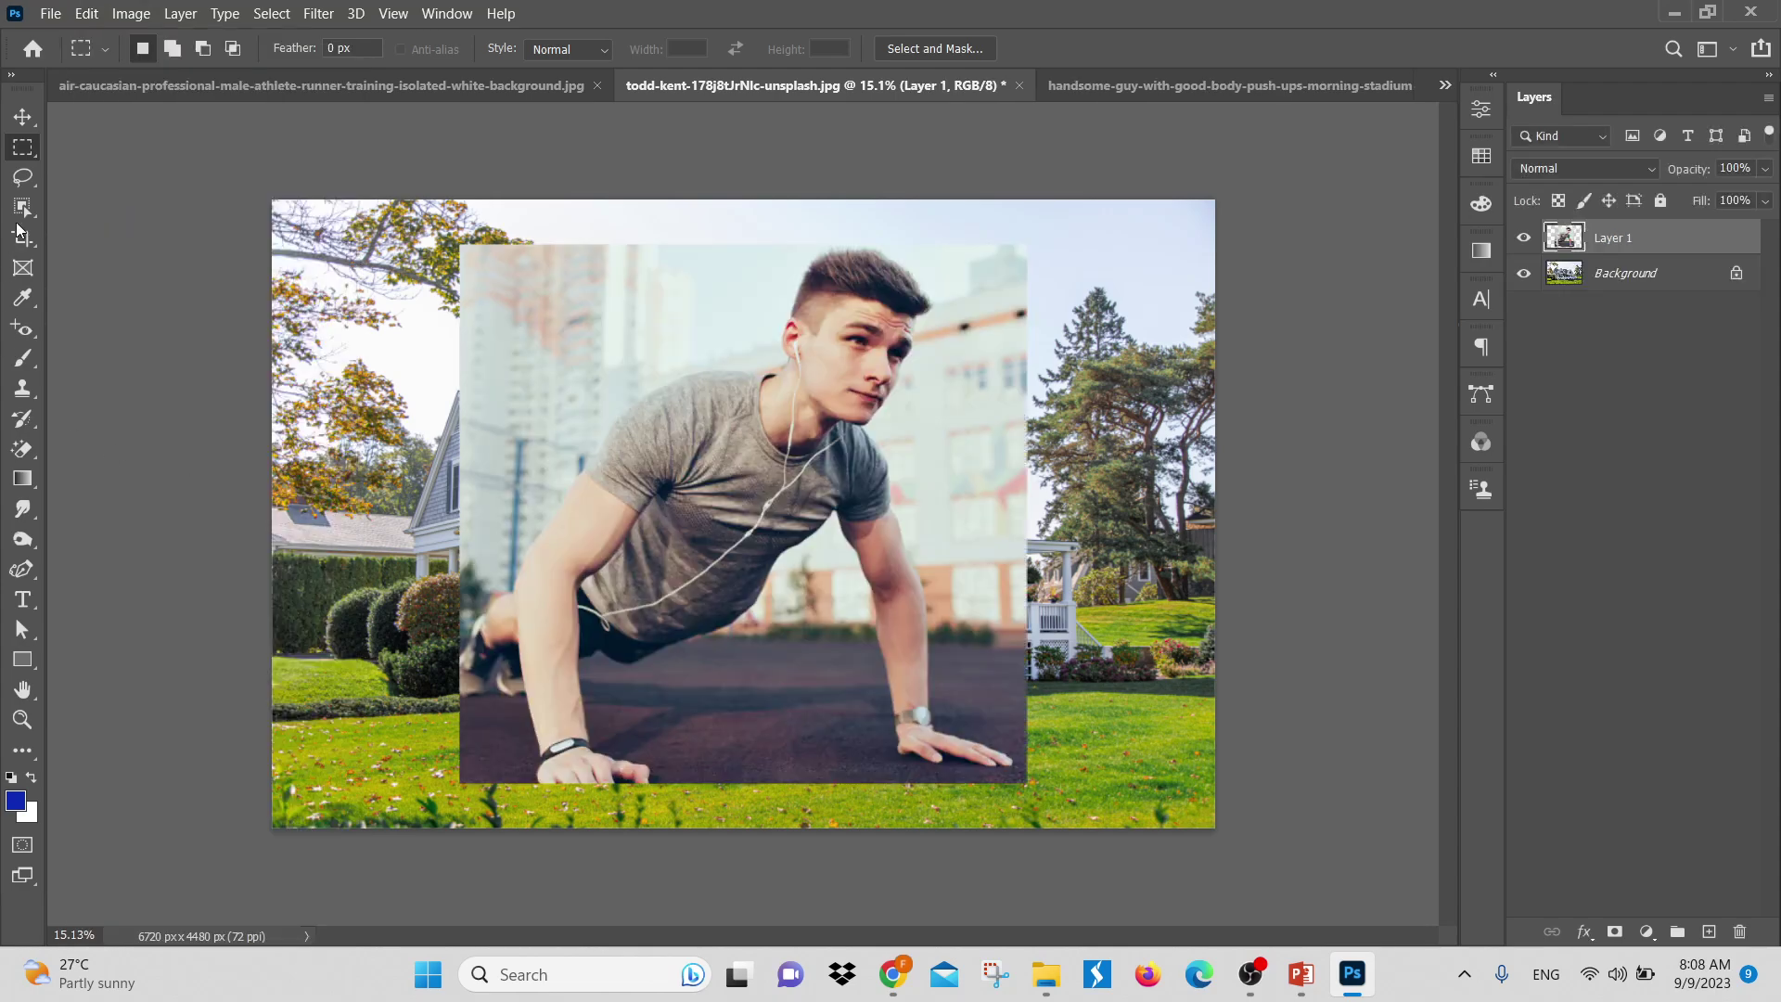
In the push-up photo, unlock the Background and cut out the selected man, and undo both the cut and the unlocking
click(1236, 87)
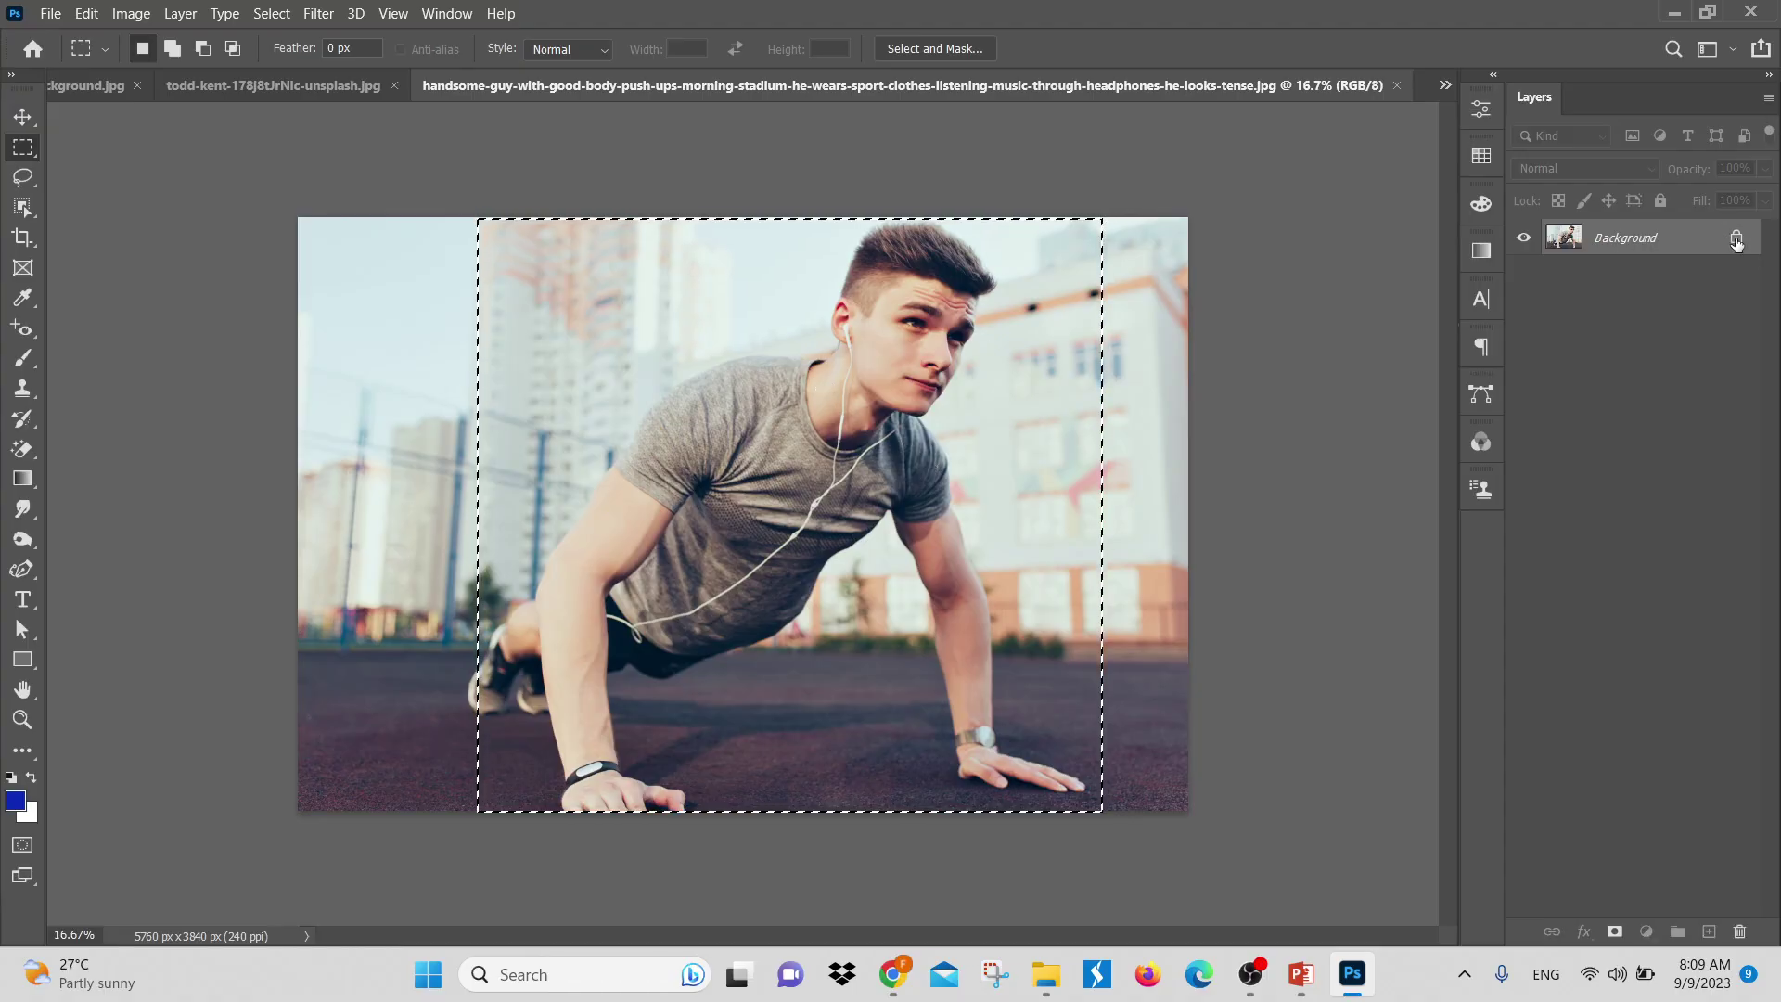
click(1737, 242)
click(87, 13)
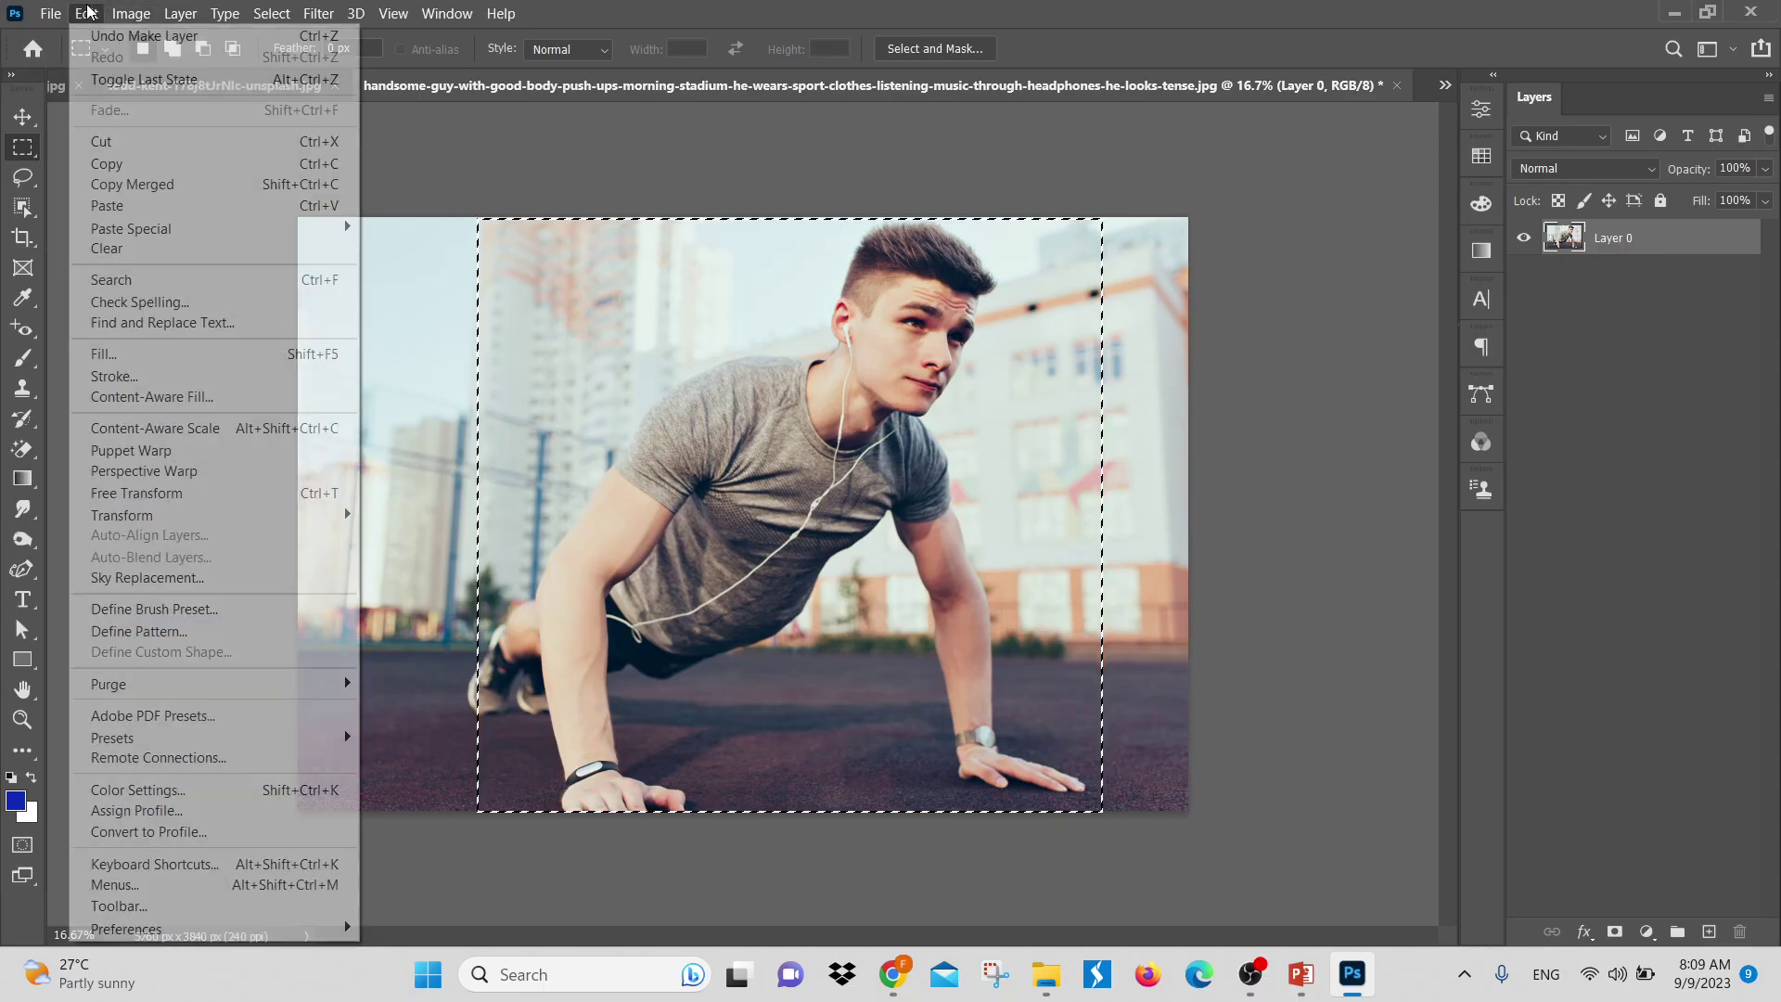
click(130, 141)
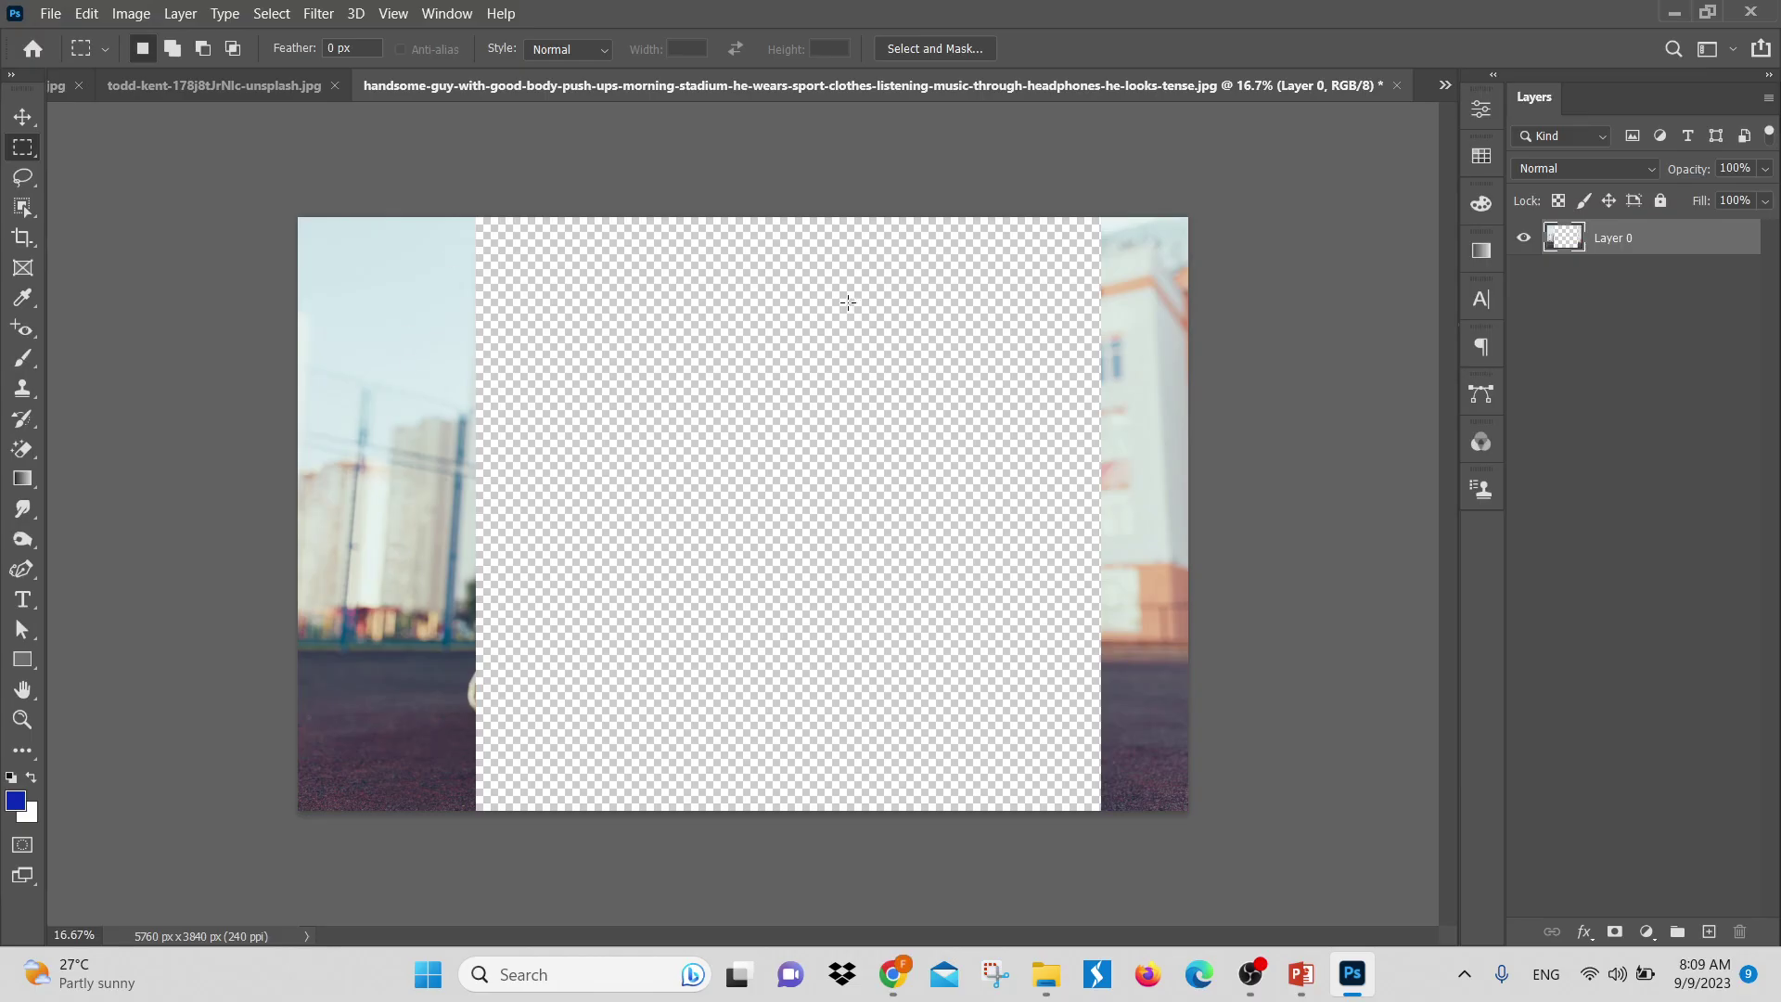
key(ctrl+z)
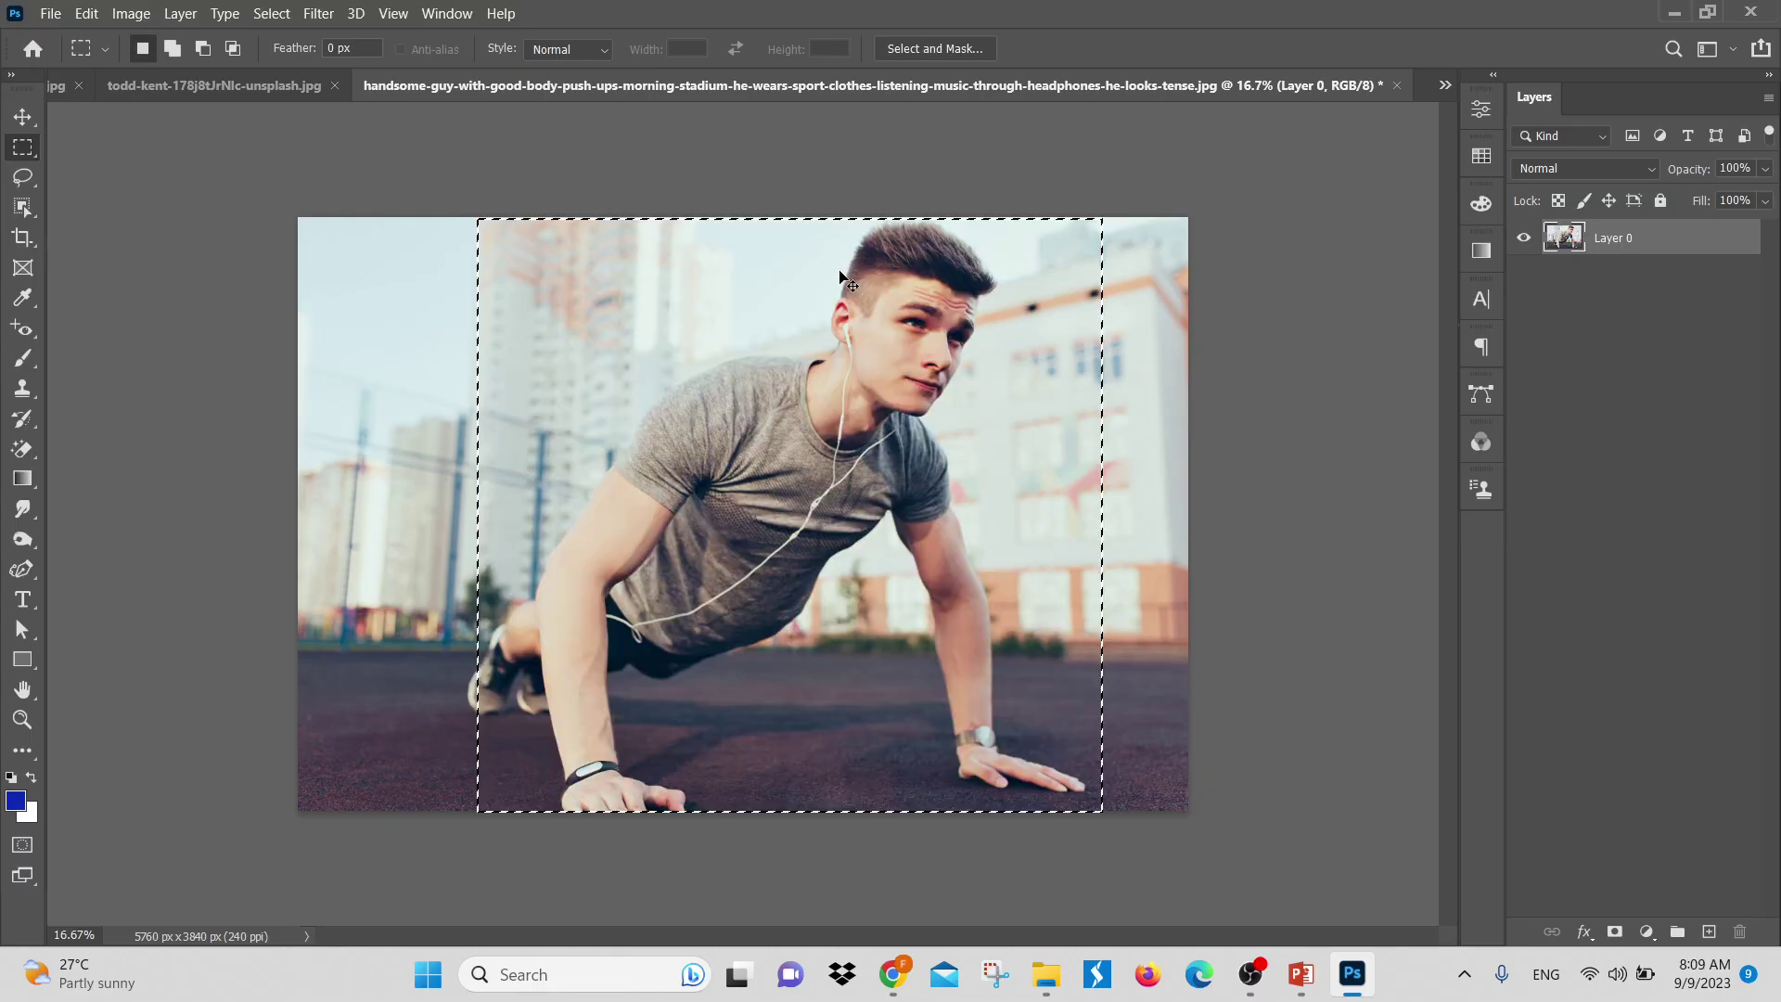
key(ctrl+z)
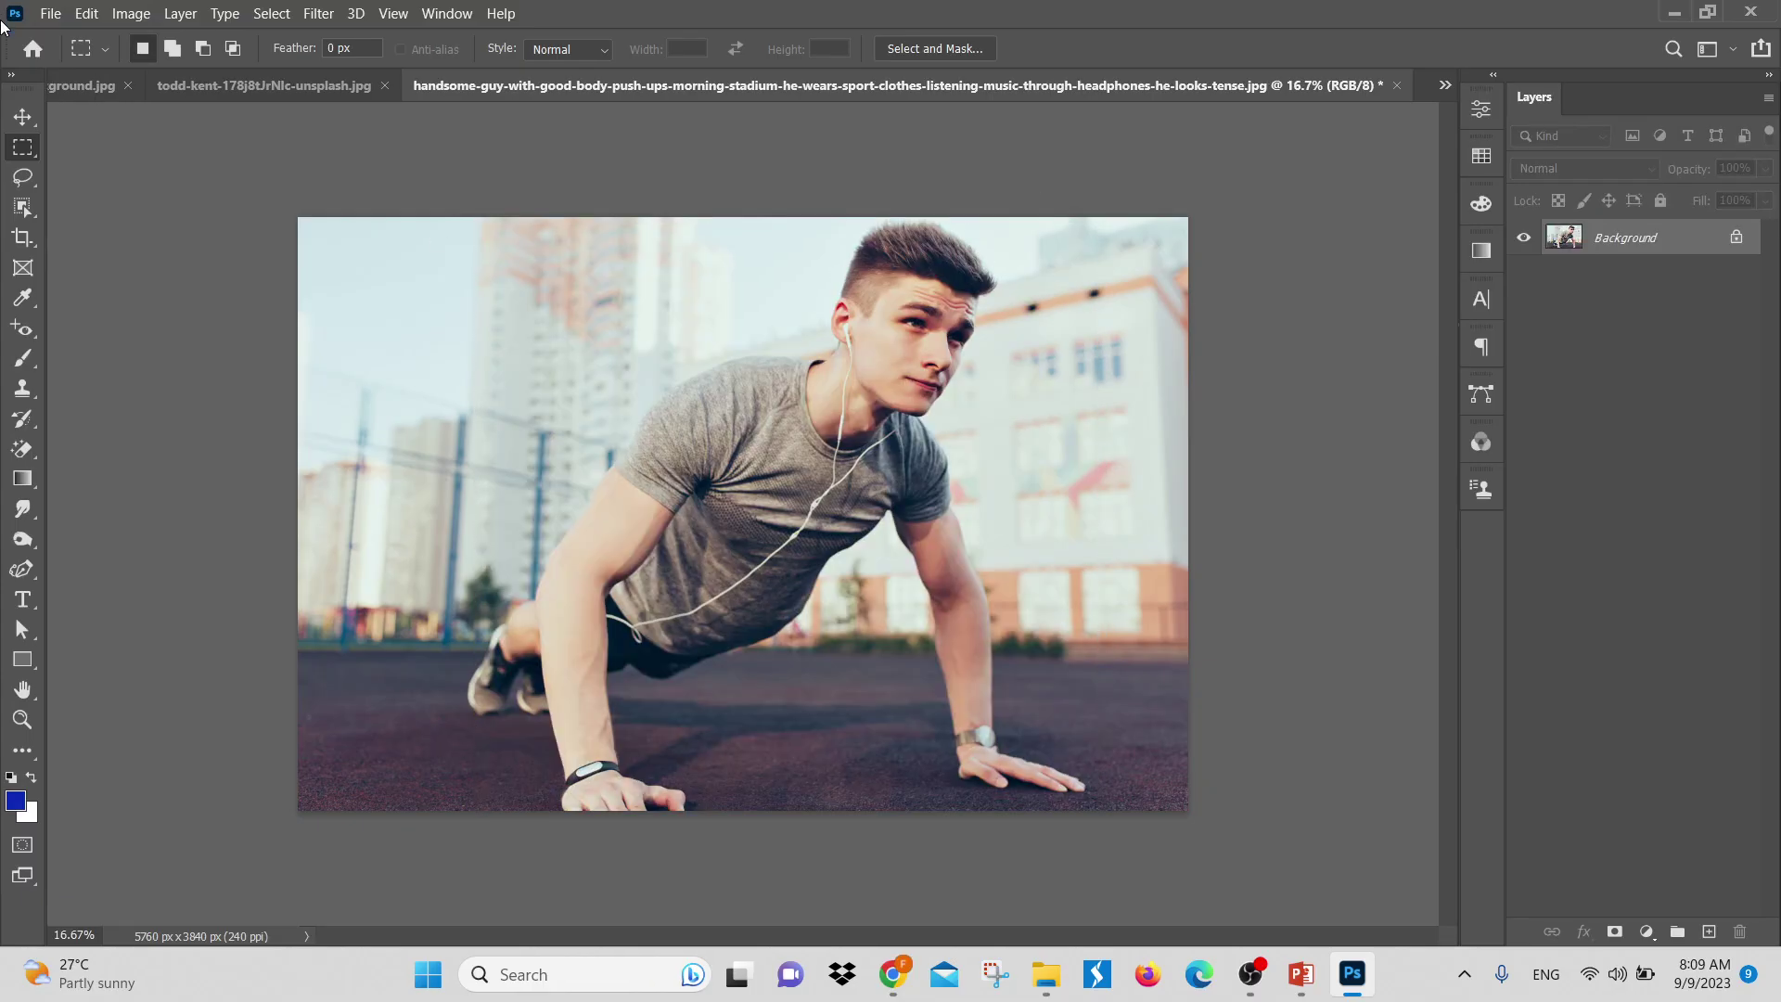
Unlock the push-up photo's Background layer and scale it down proportionally to about 52% with Free Transform, keeping its left edge in place
click(23, 116)
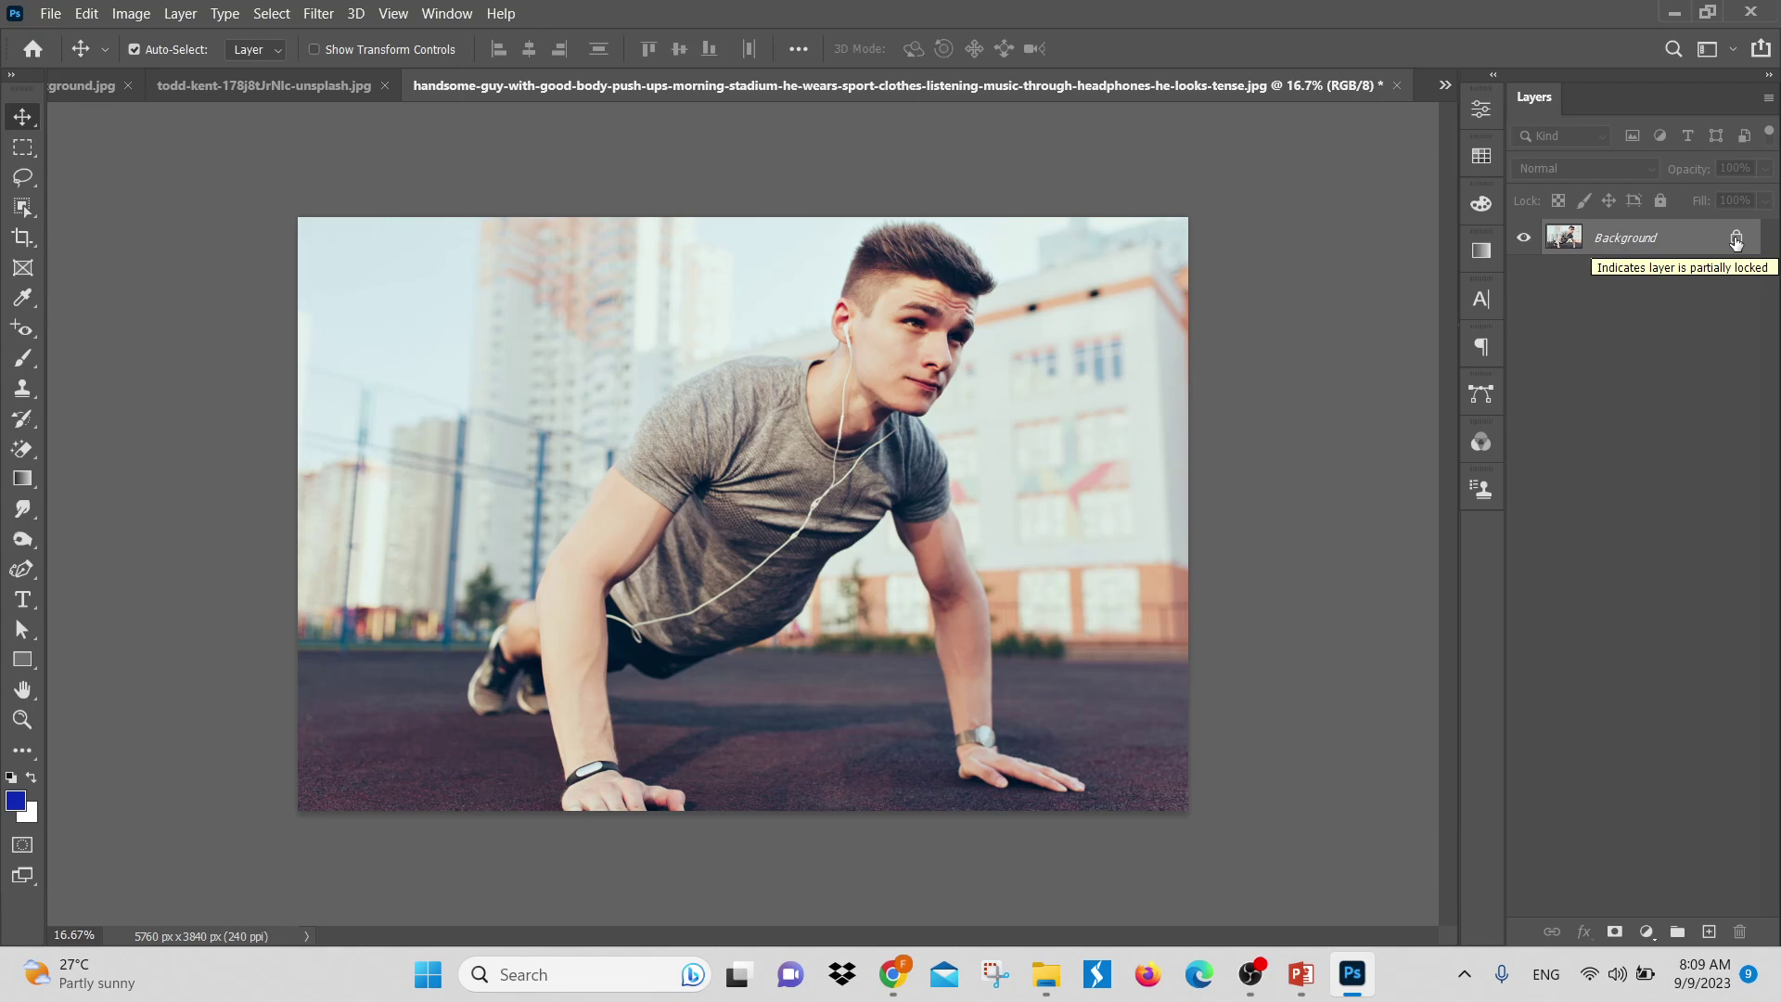
click(1736, 240)
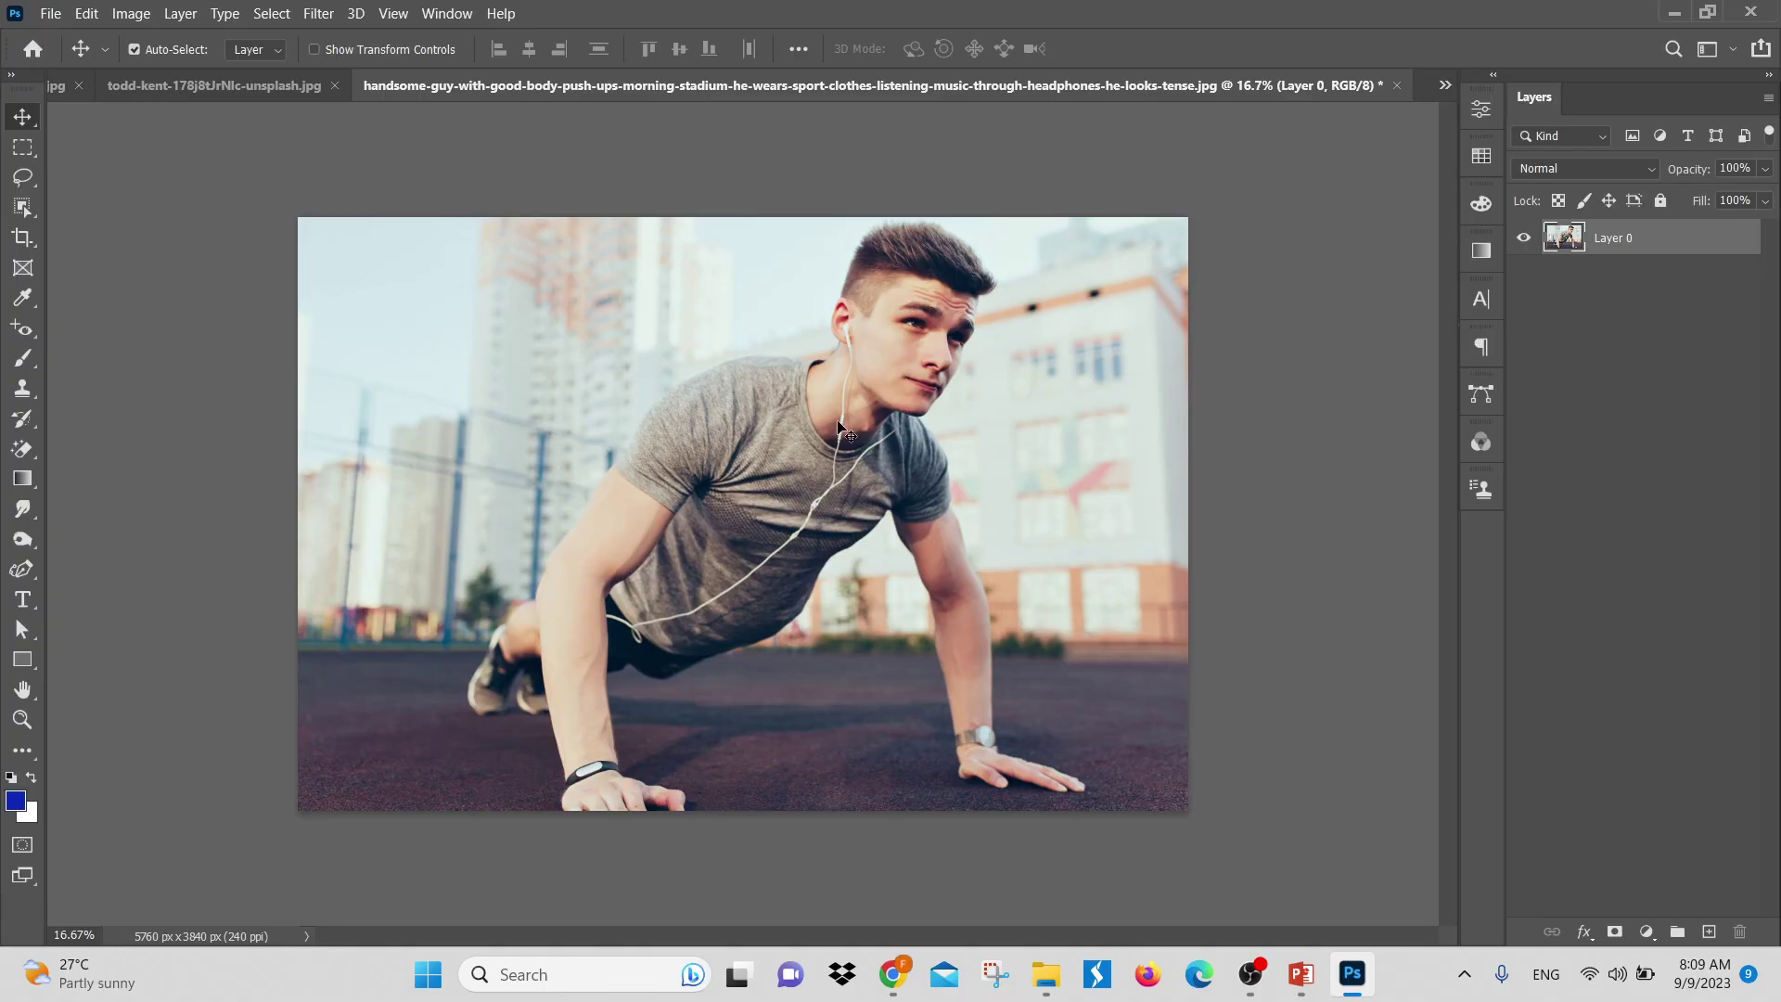
key(ctrl)
key(ctrl+t)
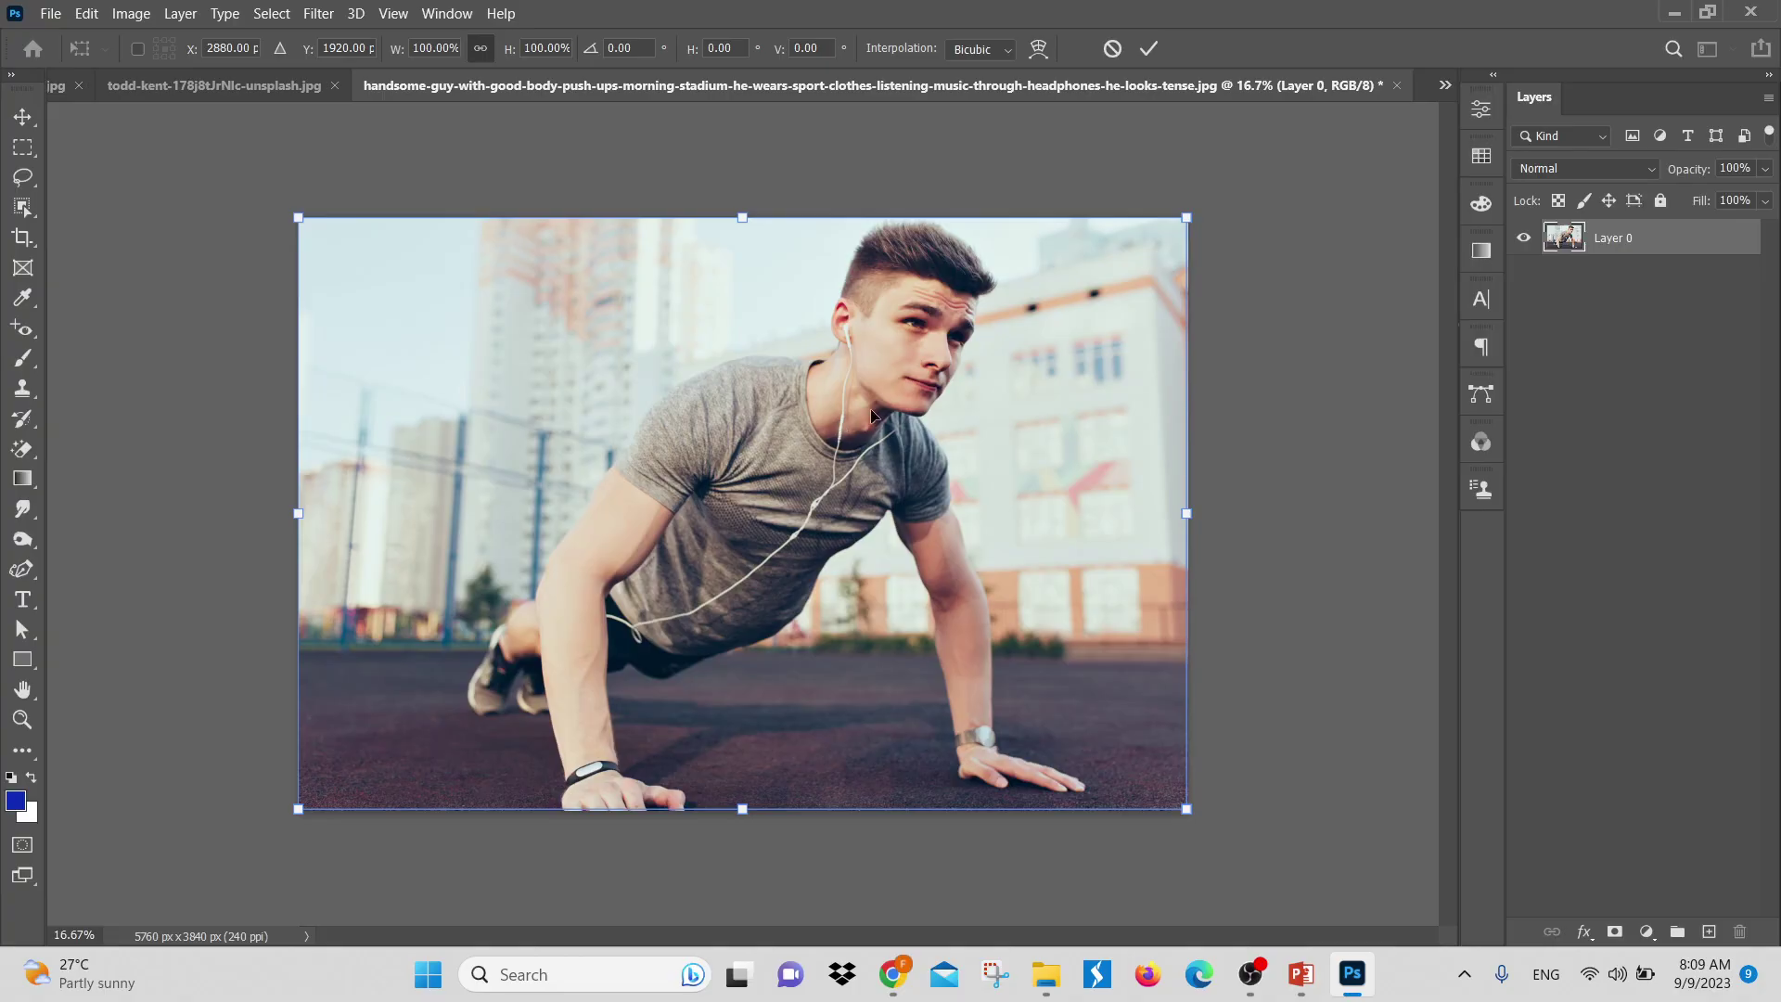
drag(1190, 521, 763, 522)
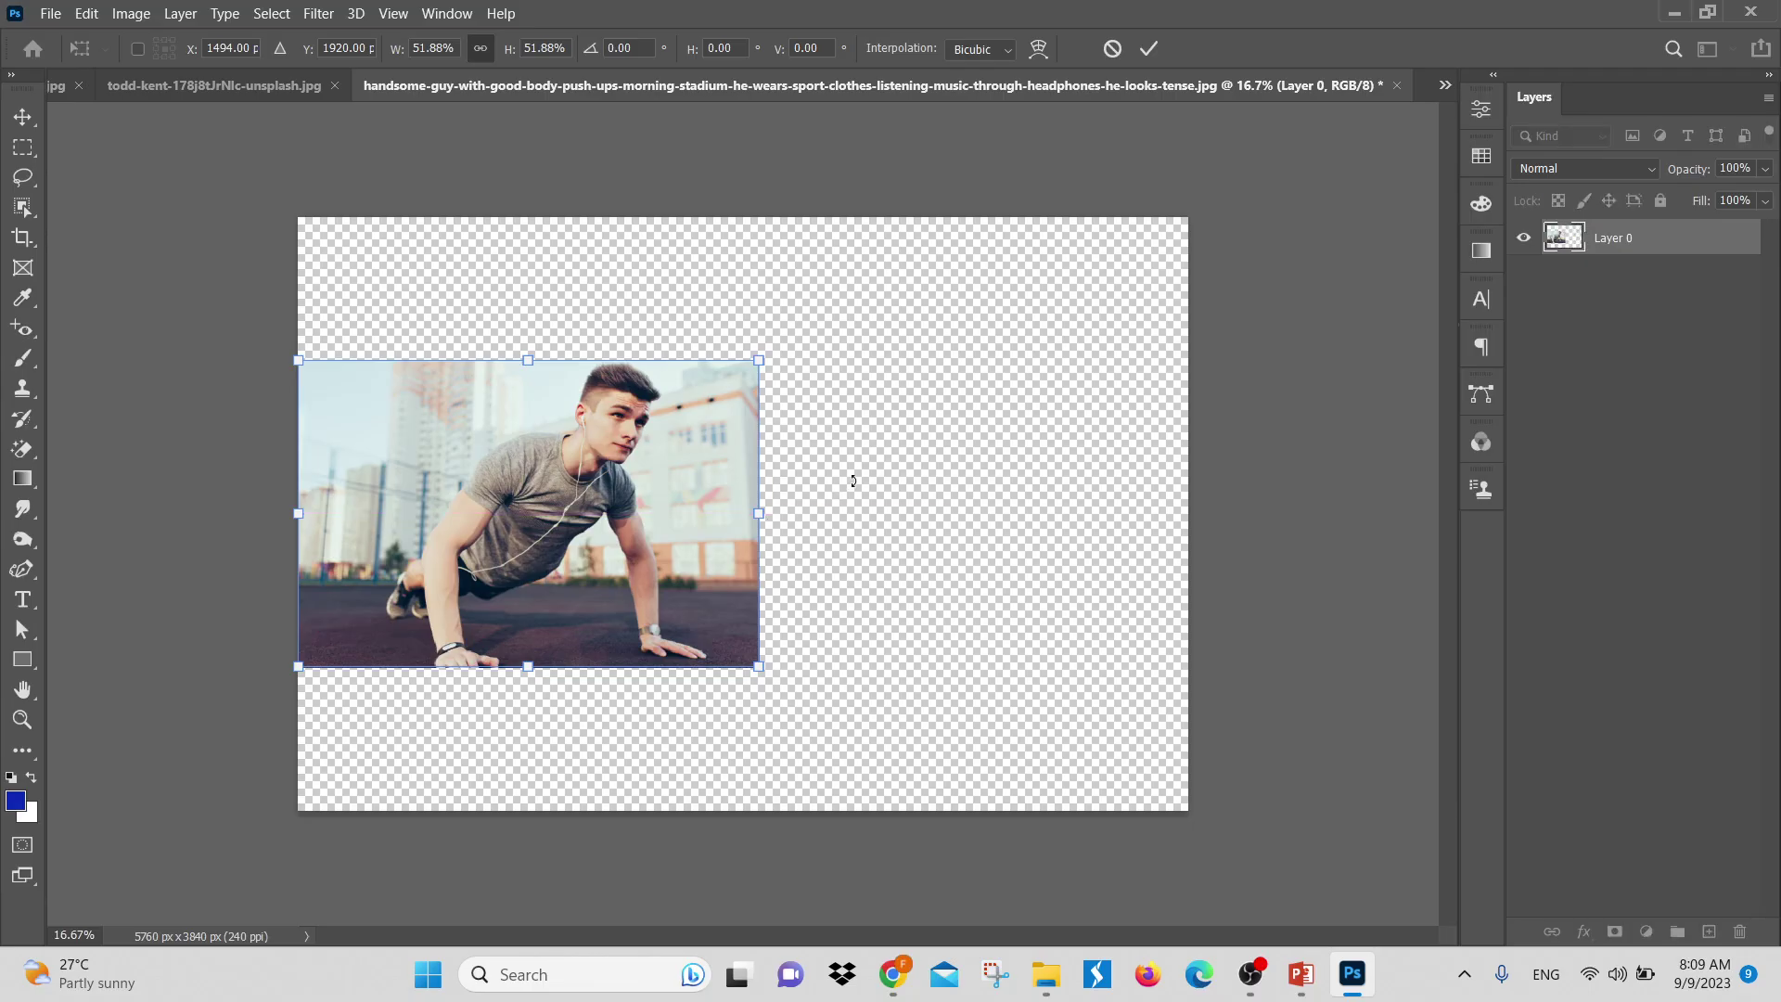
key(Return)
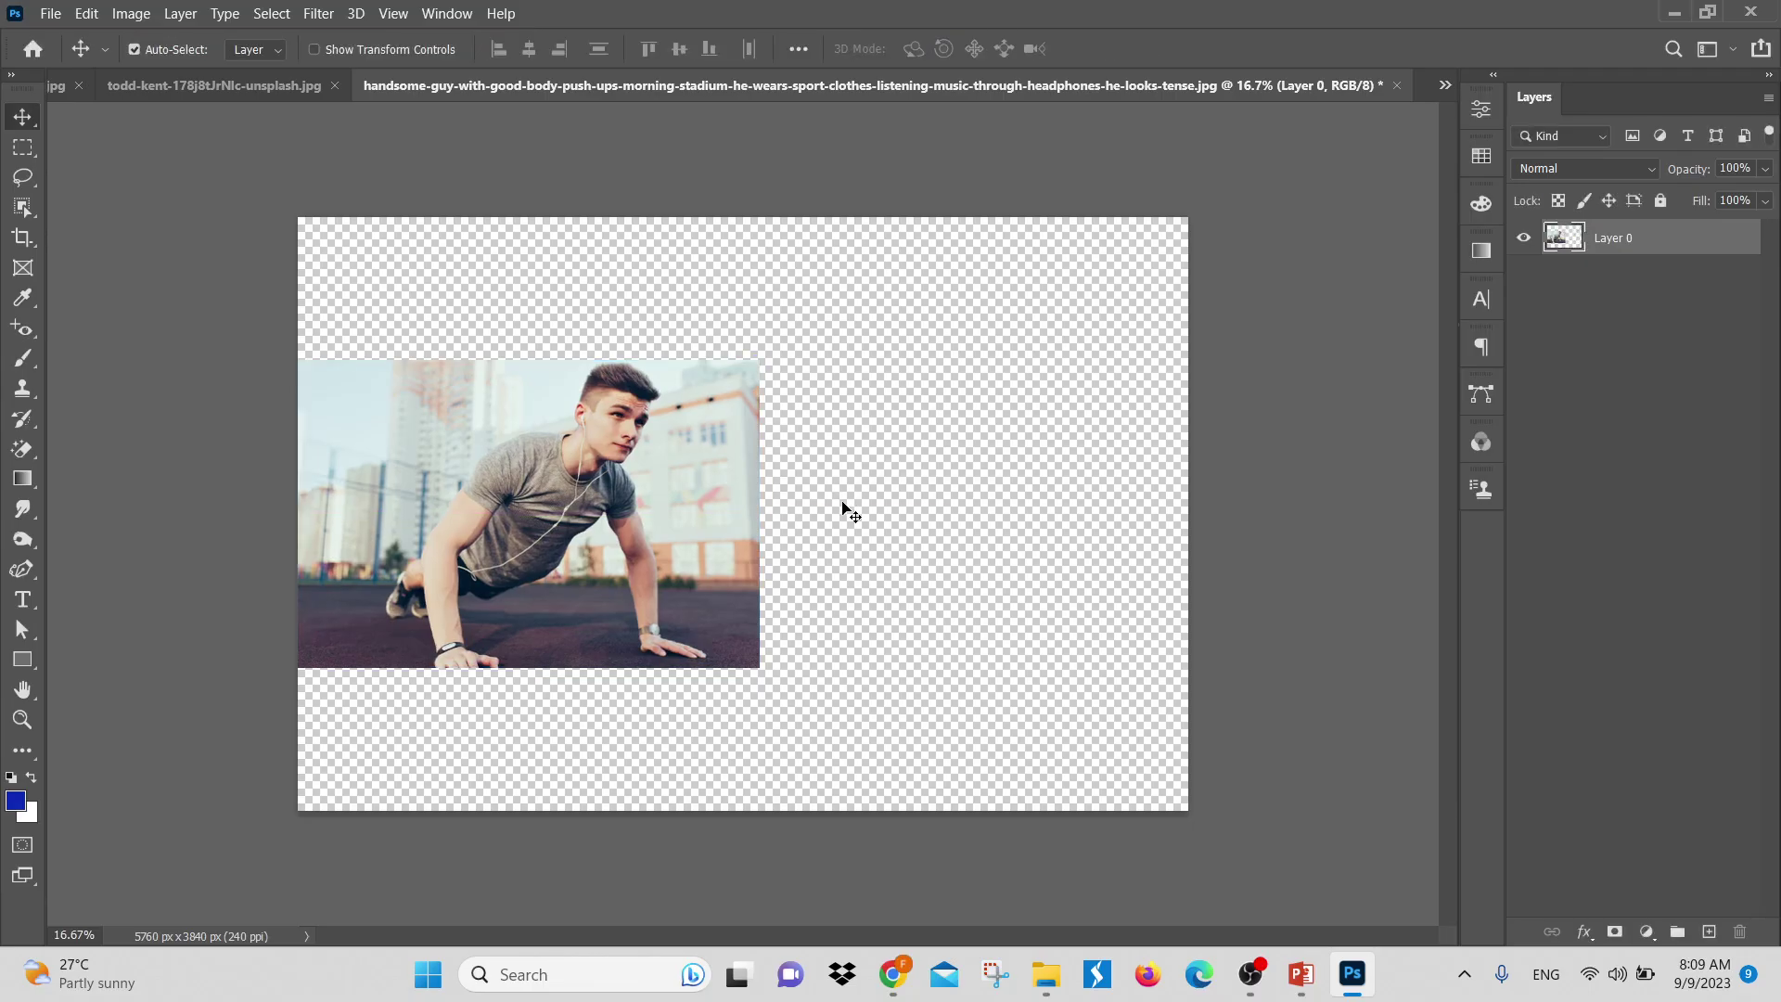
click(46, 13)
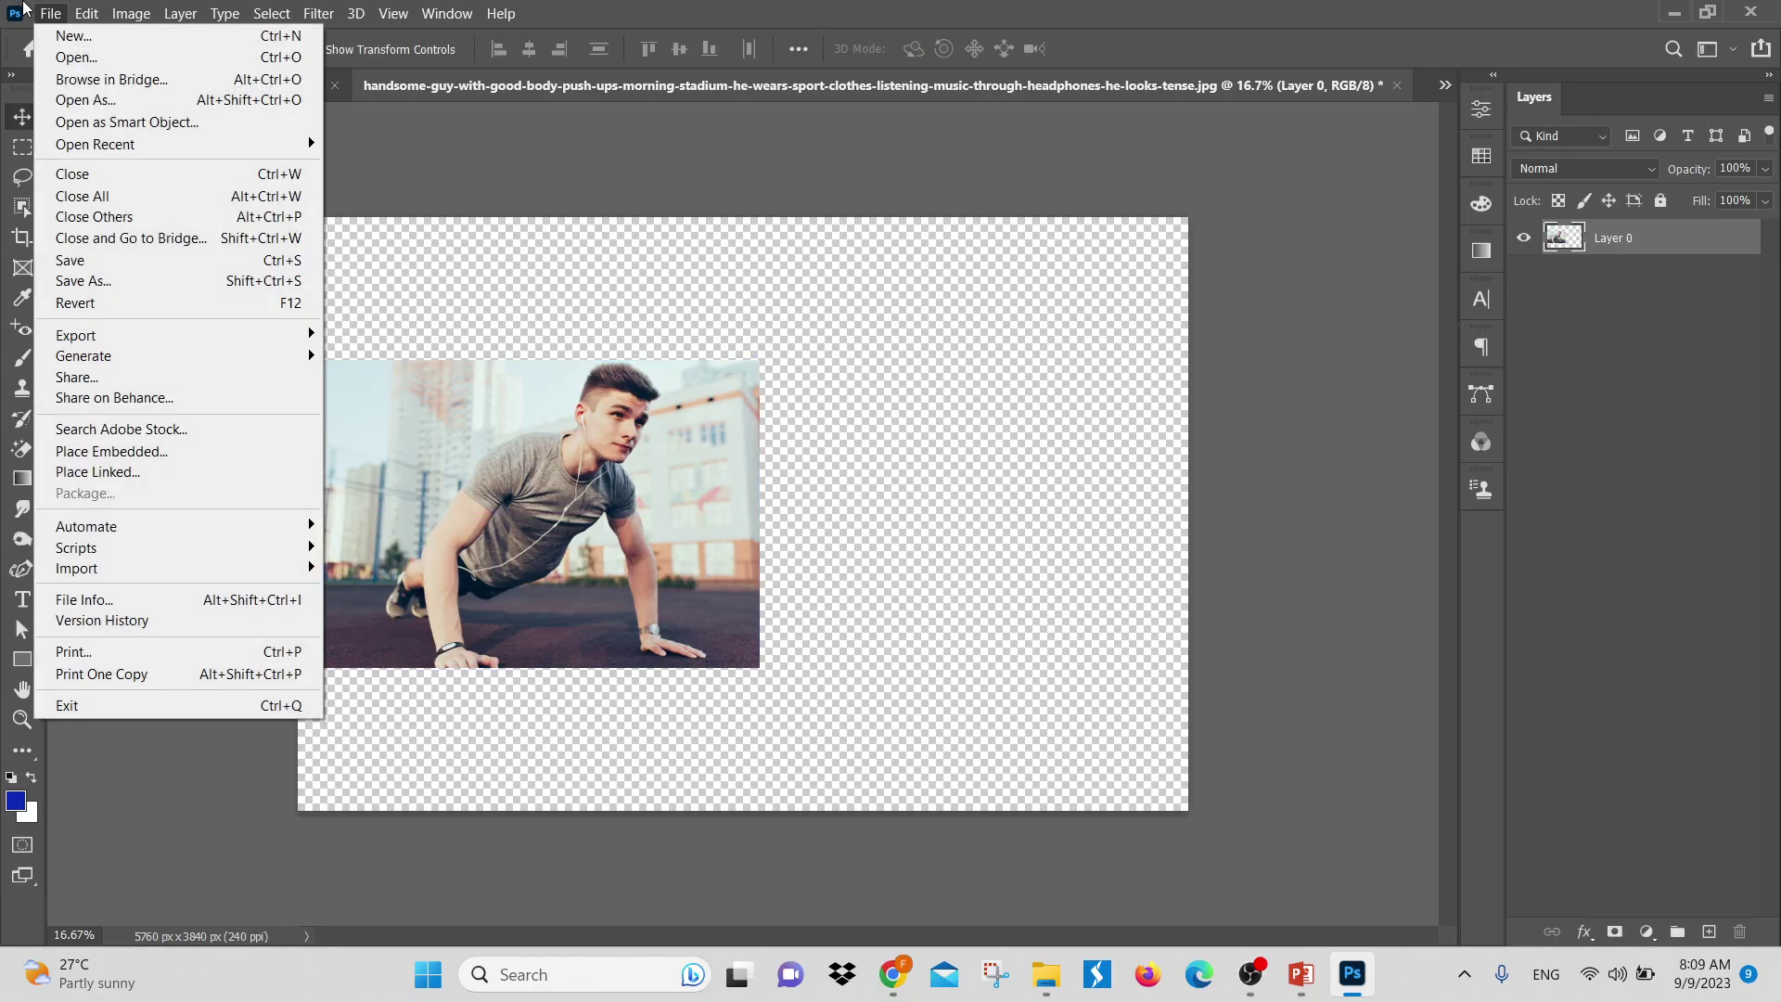
click(131, 453)
click(347, 357)
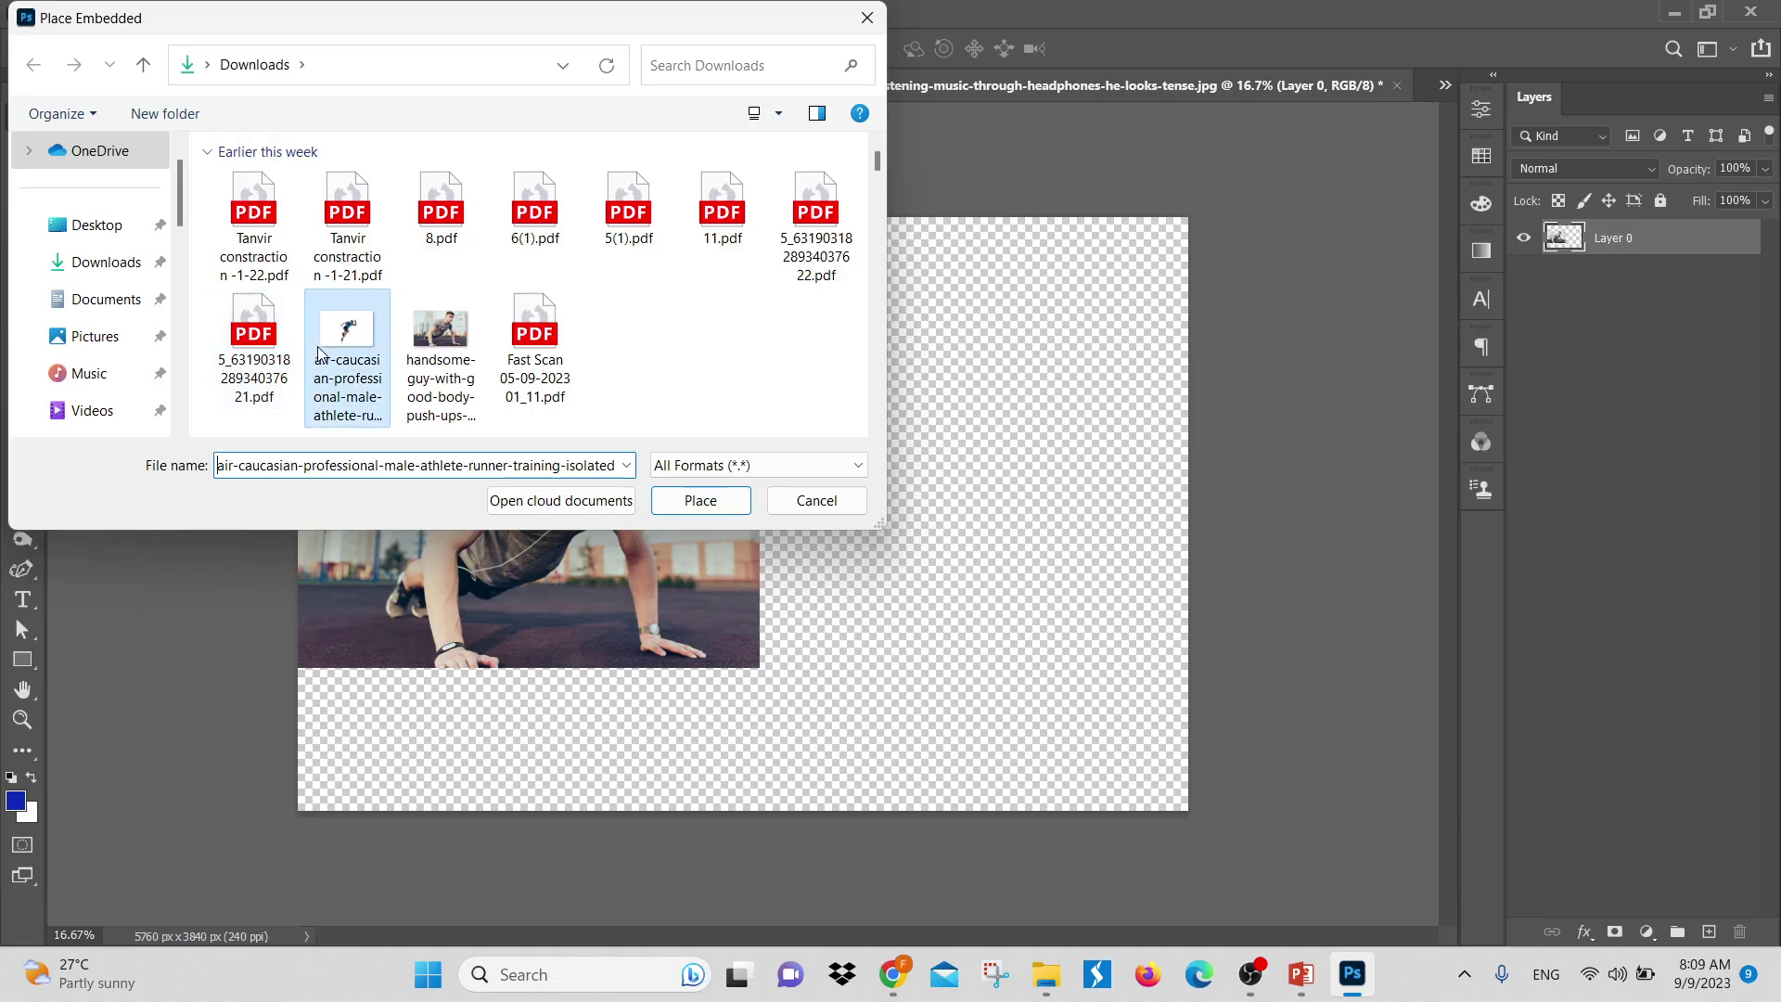
click(701, 500)
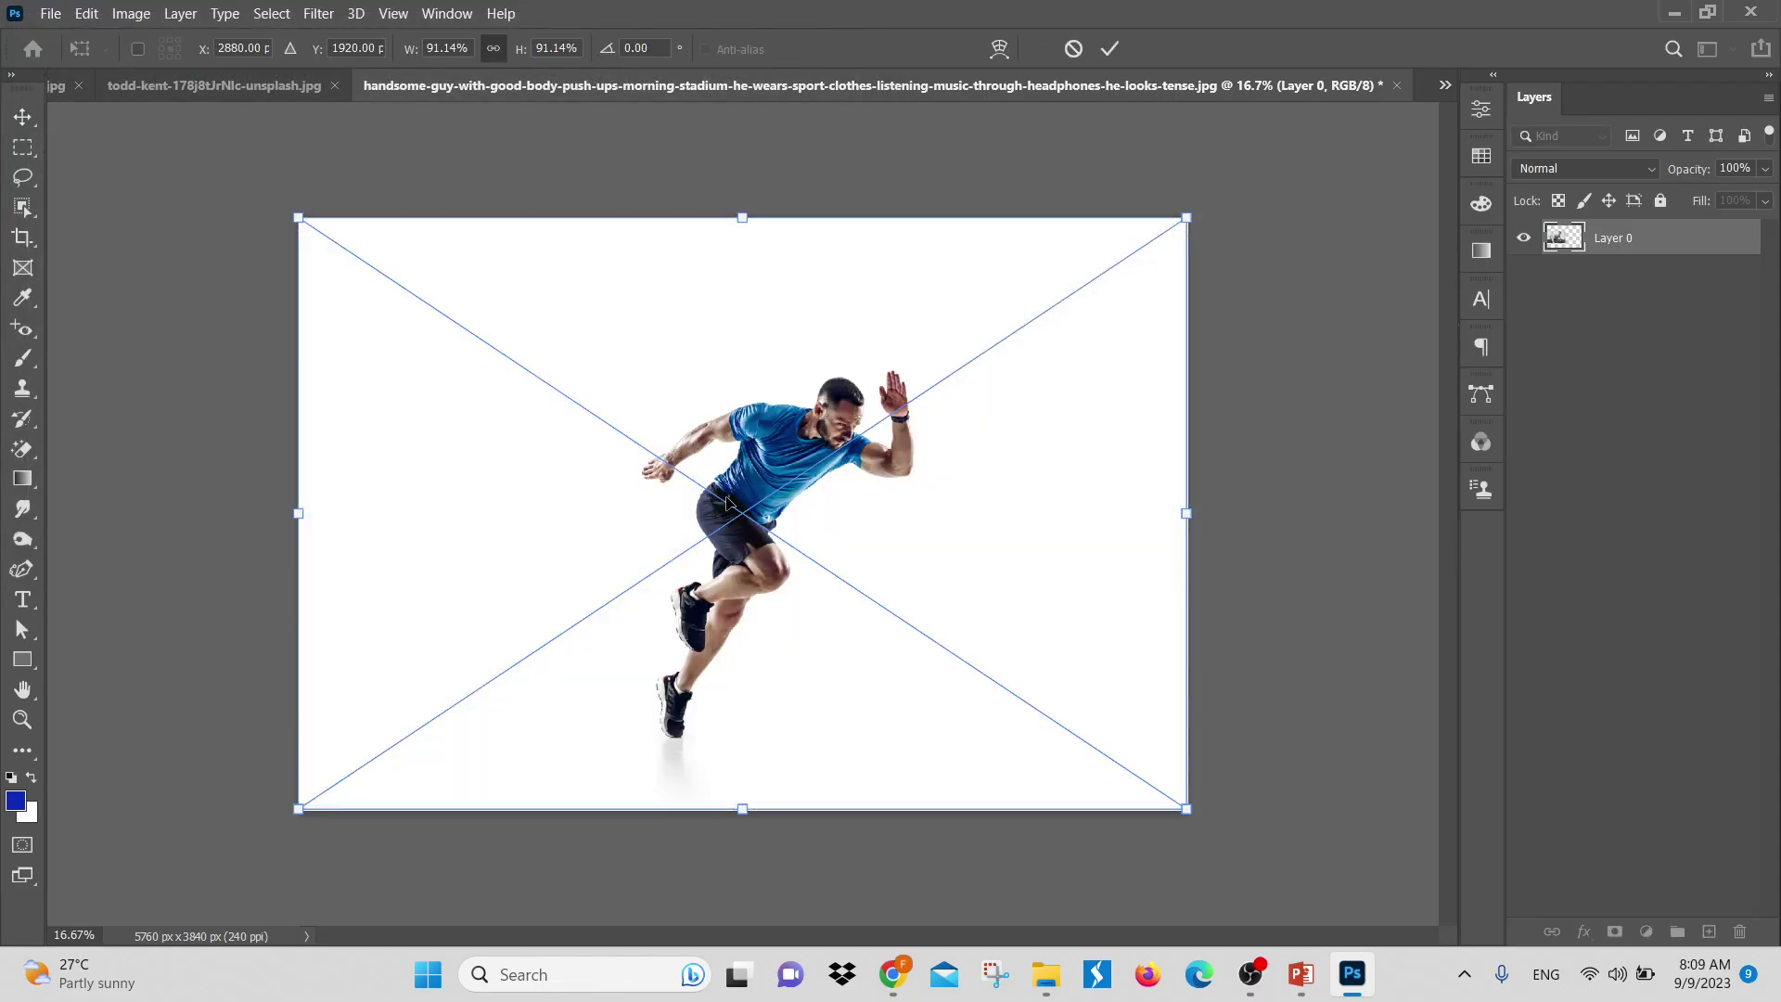
drag(751, 209, 742, 548)
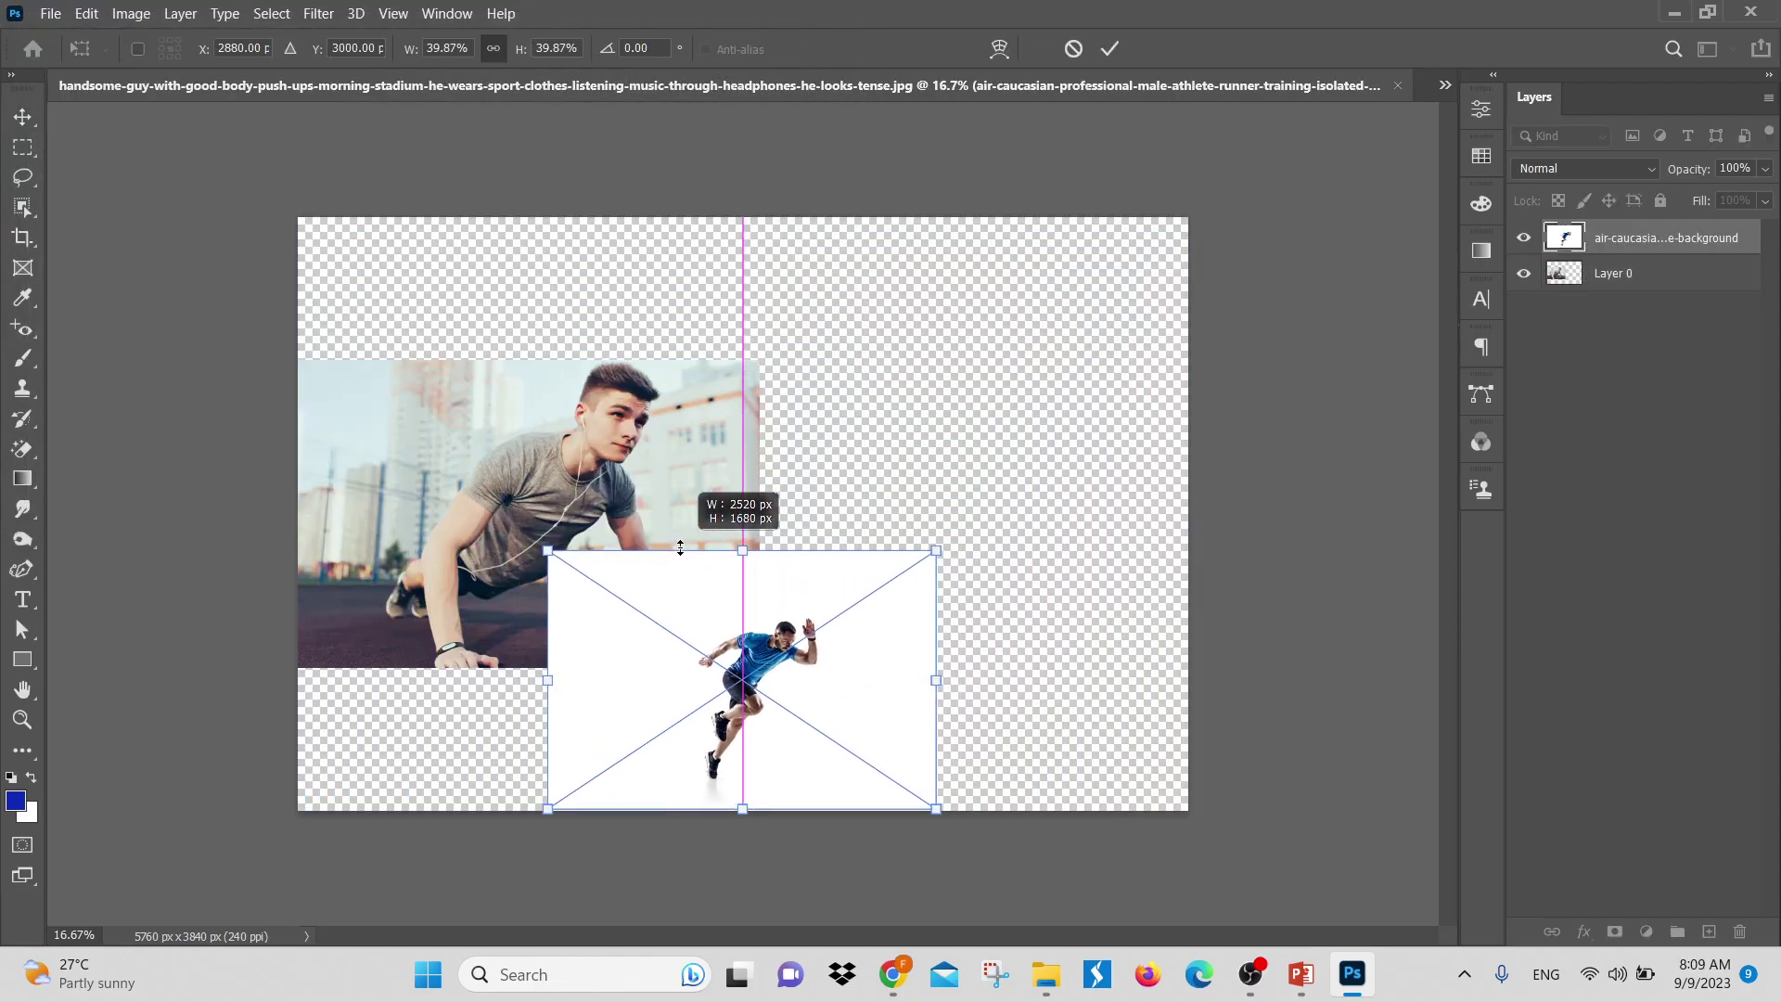
drag(781, 642, 993, 458)
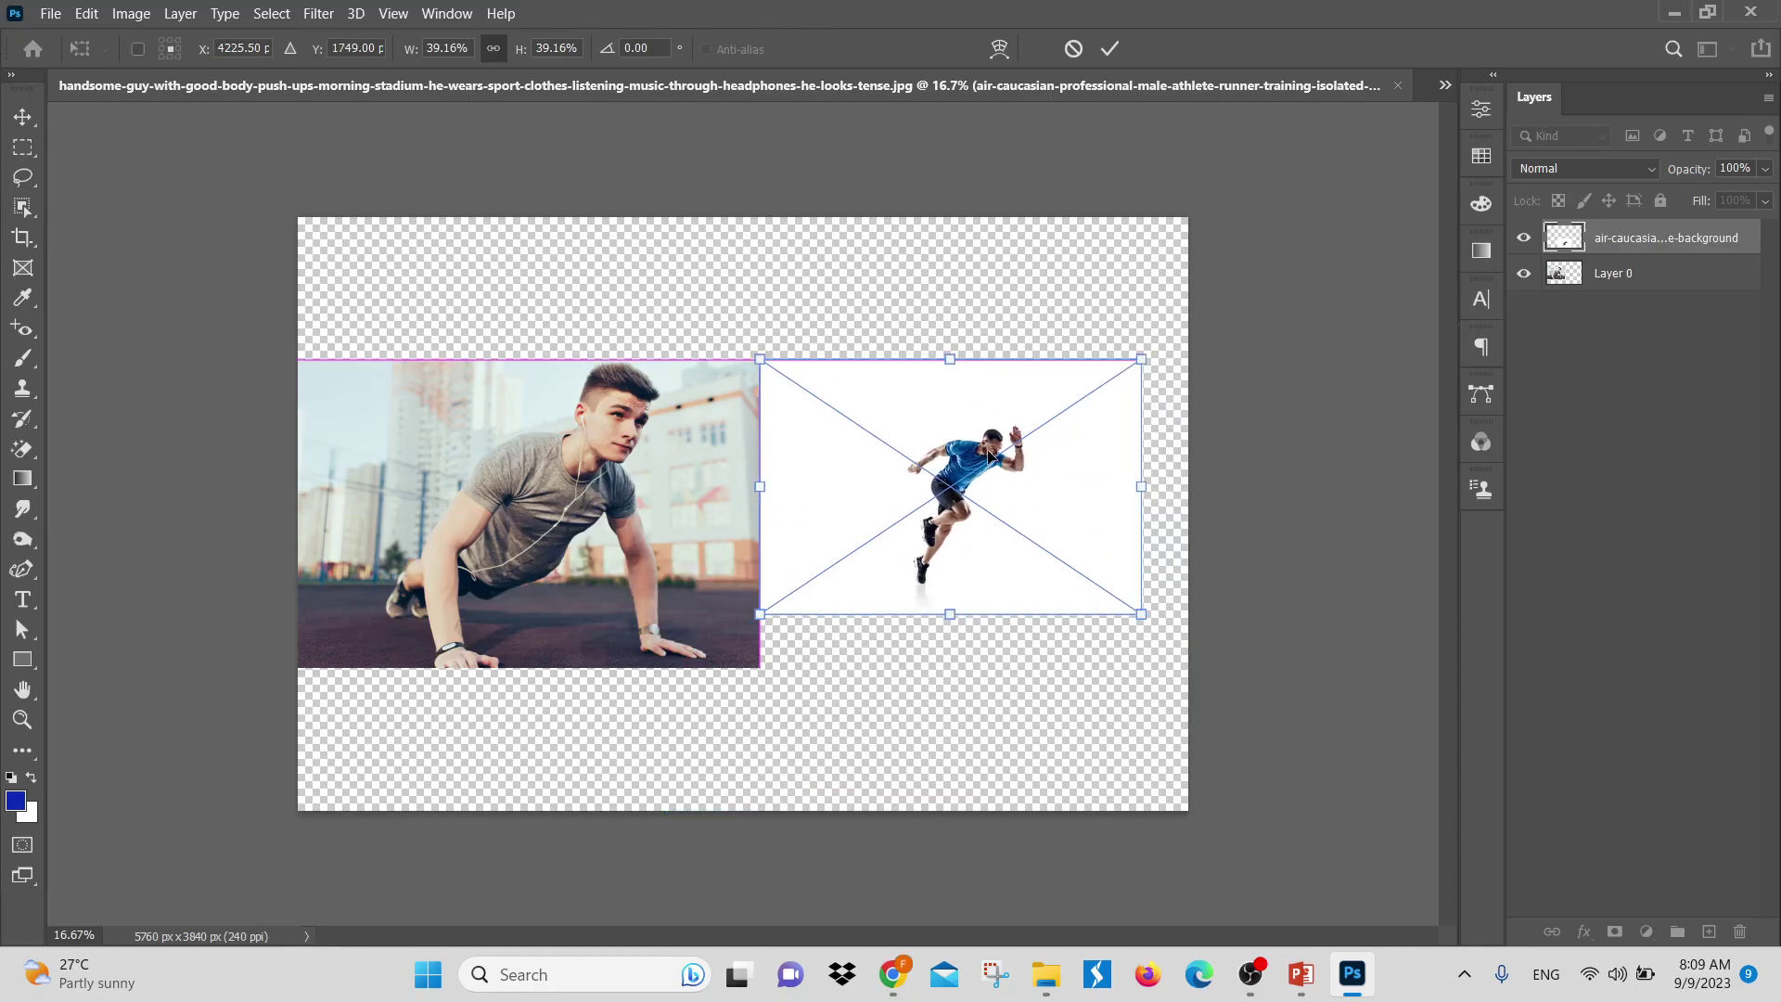
mouse_move(959, 614)
mouse_down()
mouse_move(950, 642)
mouse_move(963, 634)
mouse_up()
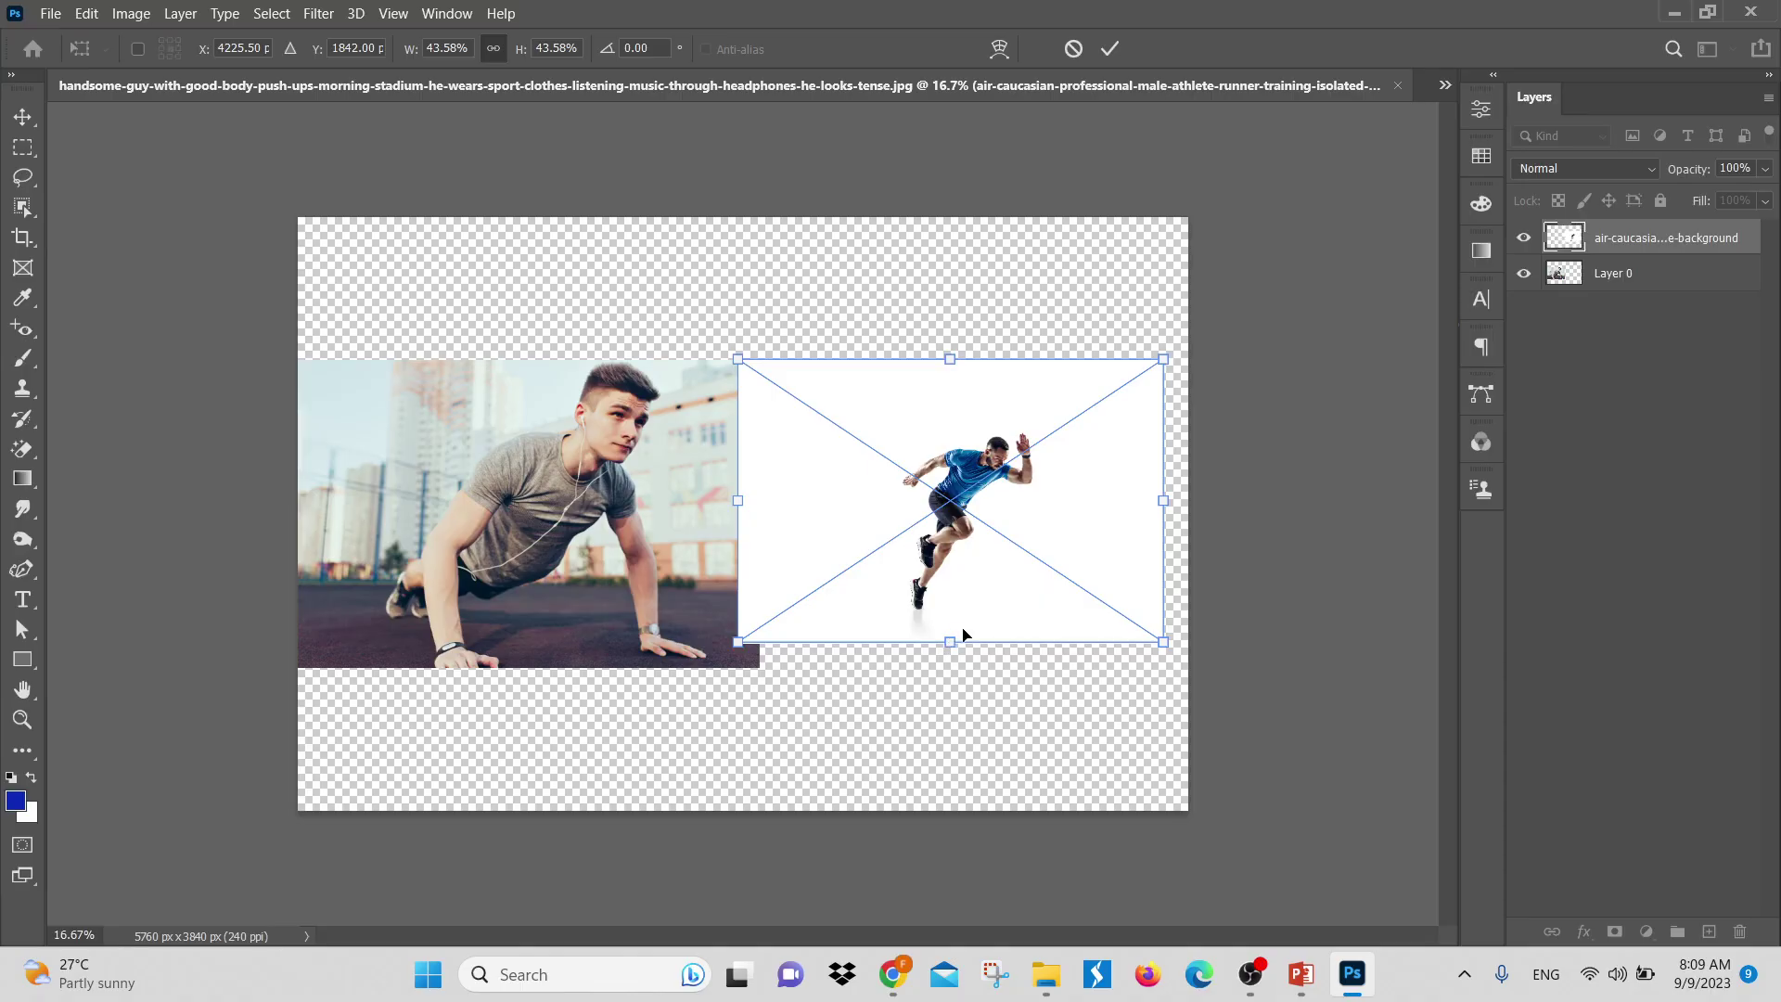
key(Escape)
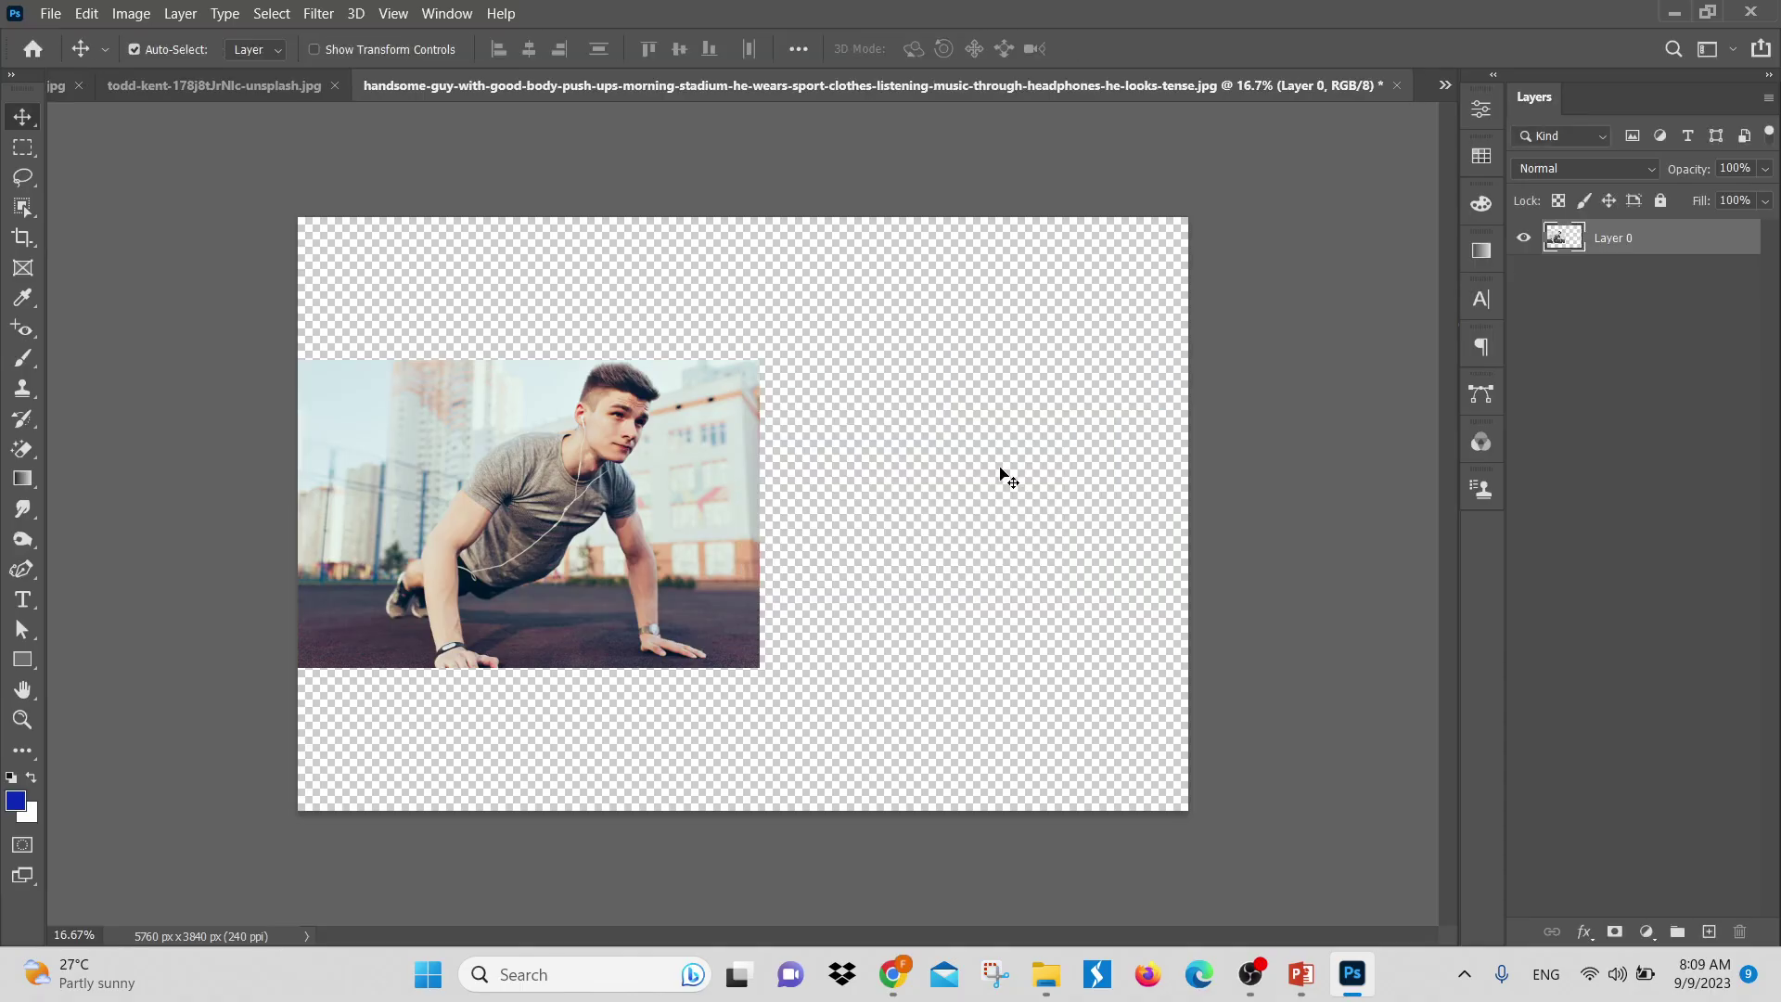
Place the image closeup-stressed-unhappy-male-face.jpg from Downloads as an embedded object in the push-up document
click(50, 13)
click(146, 452)
scroll(611, 319, down, 2)
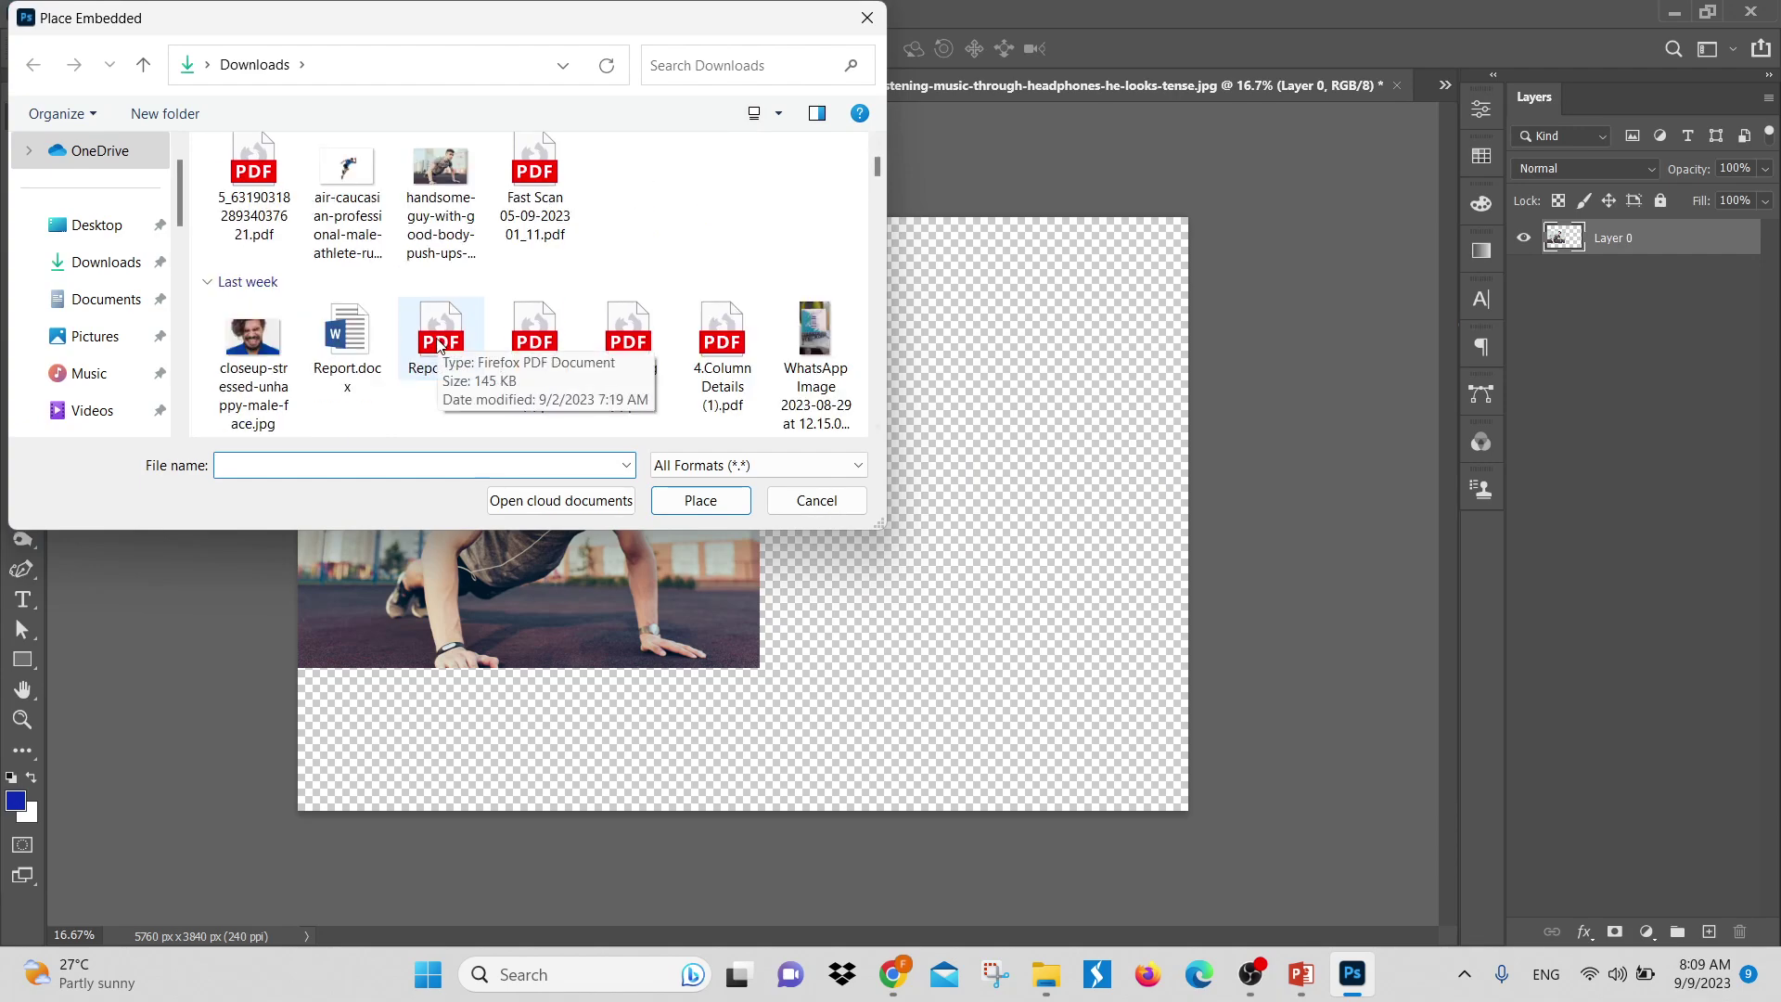
click(254, 362)
click(698, 500)
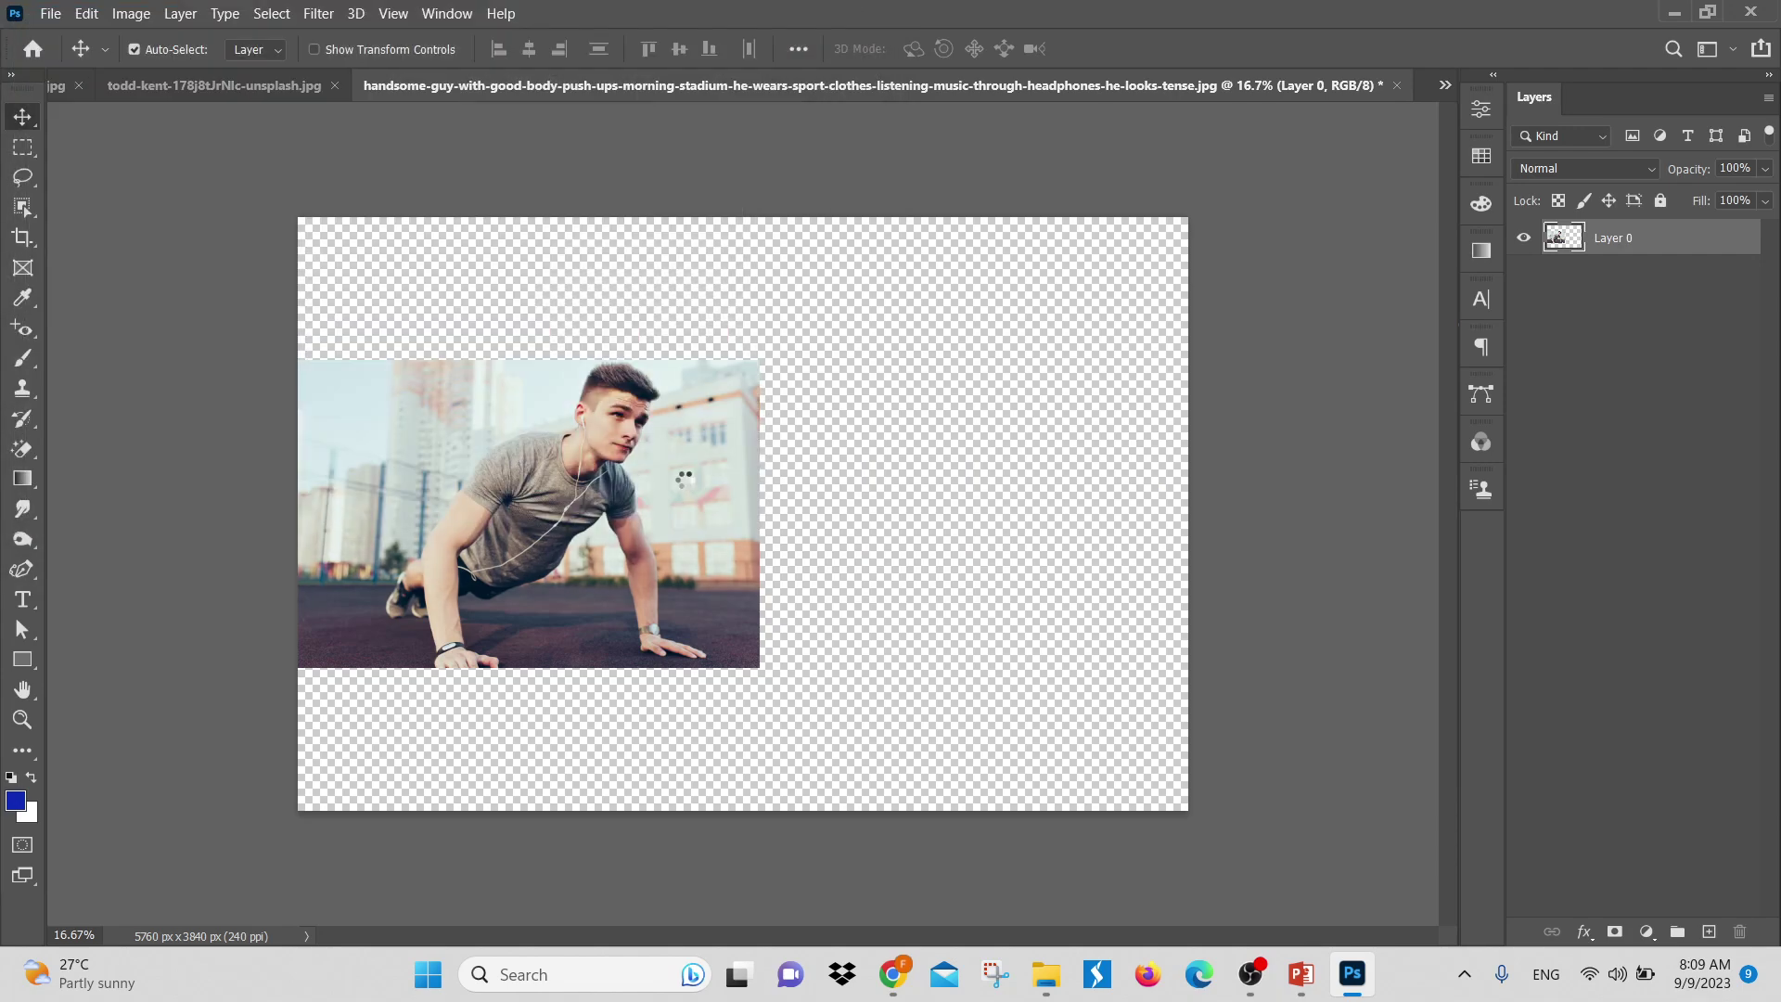
Scale the placed face image proportionally to about 65% and position it right of the push-up photo, matching its height and vertical alignment
drag(752, 279, 744, 522)
drag(746, 606, 967, 439)
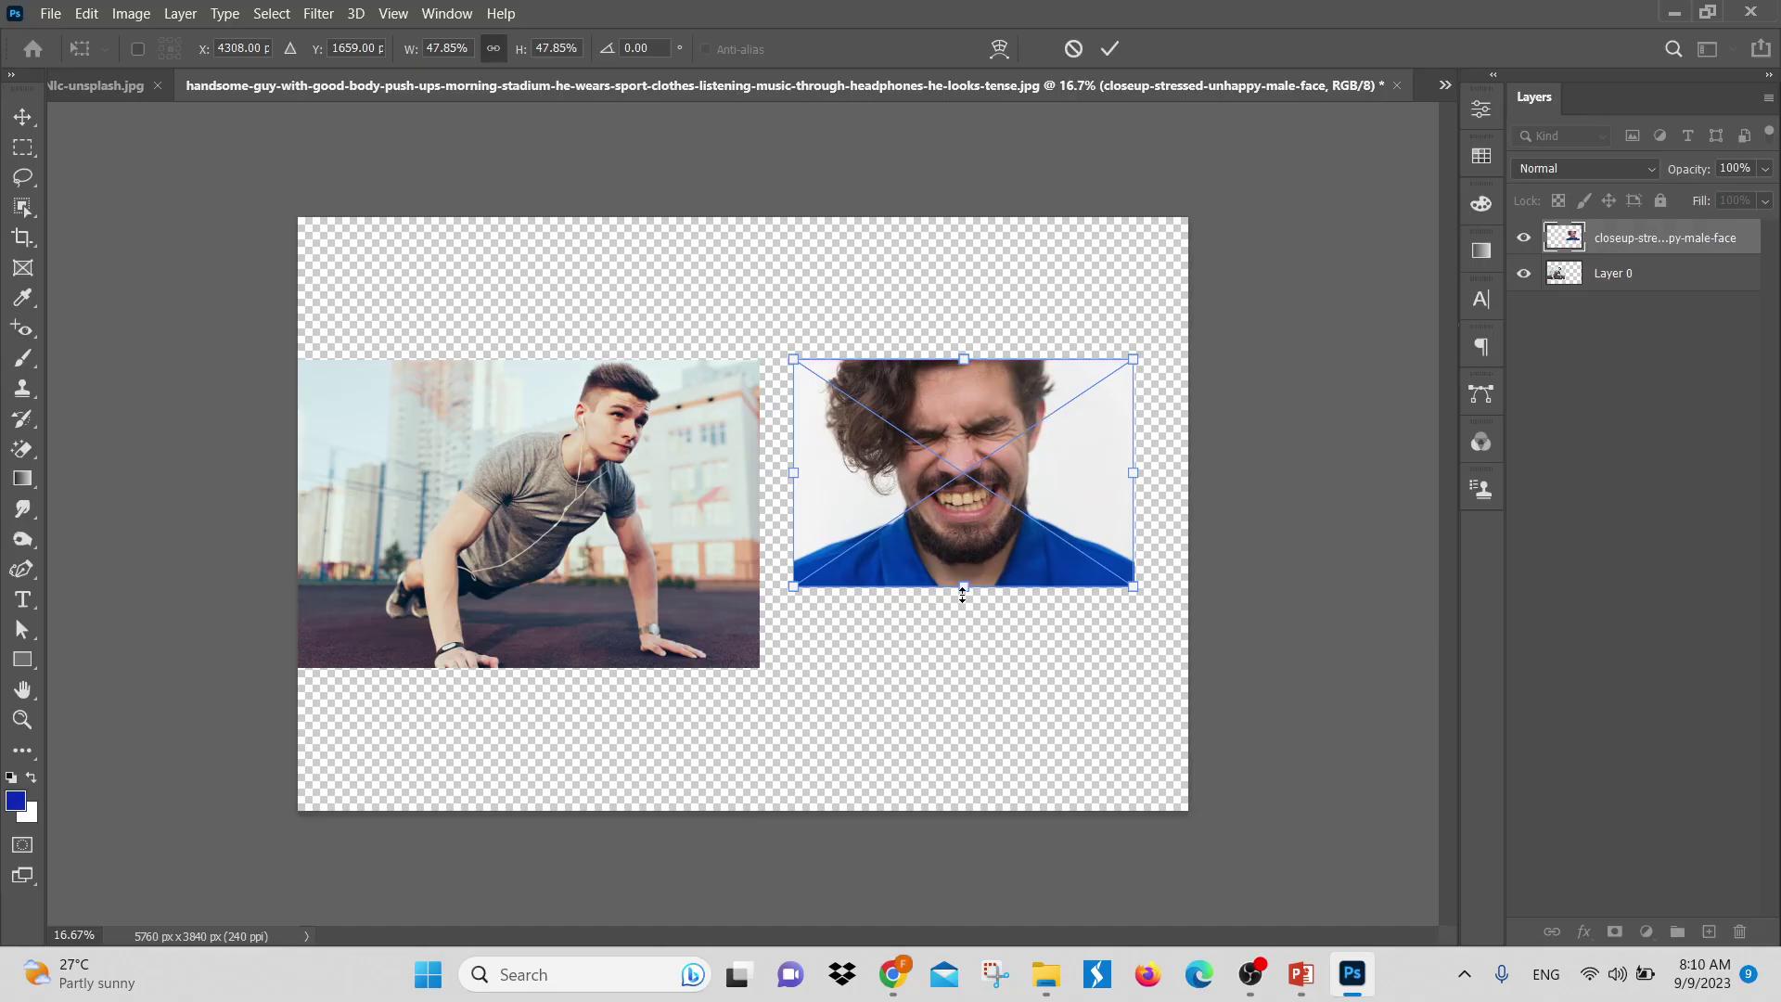
drag(963, 595, 998, 668)
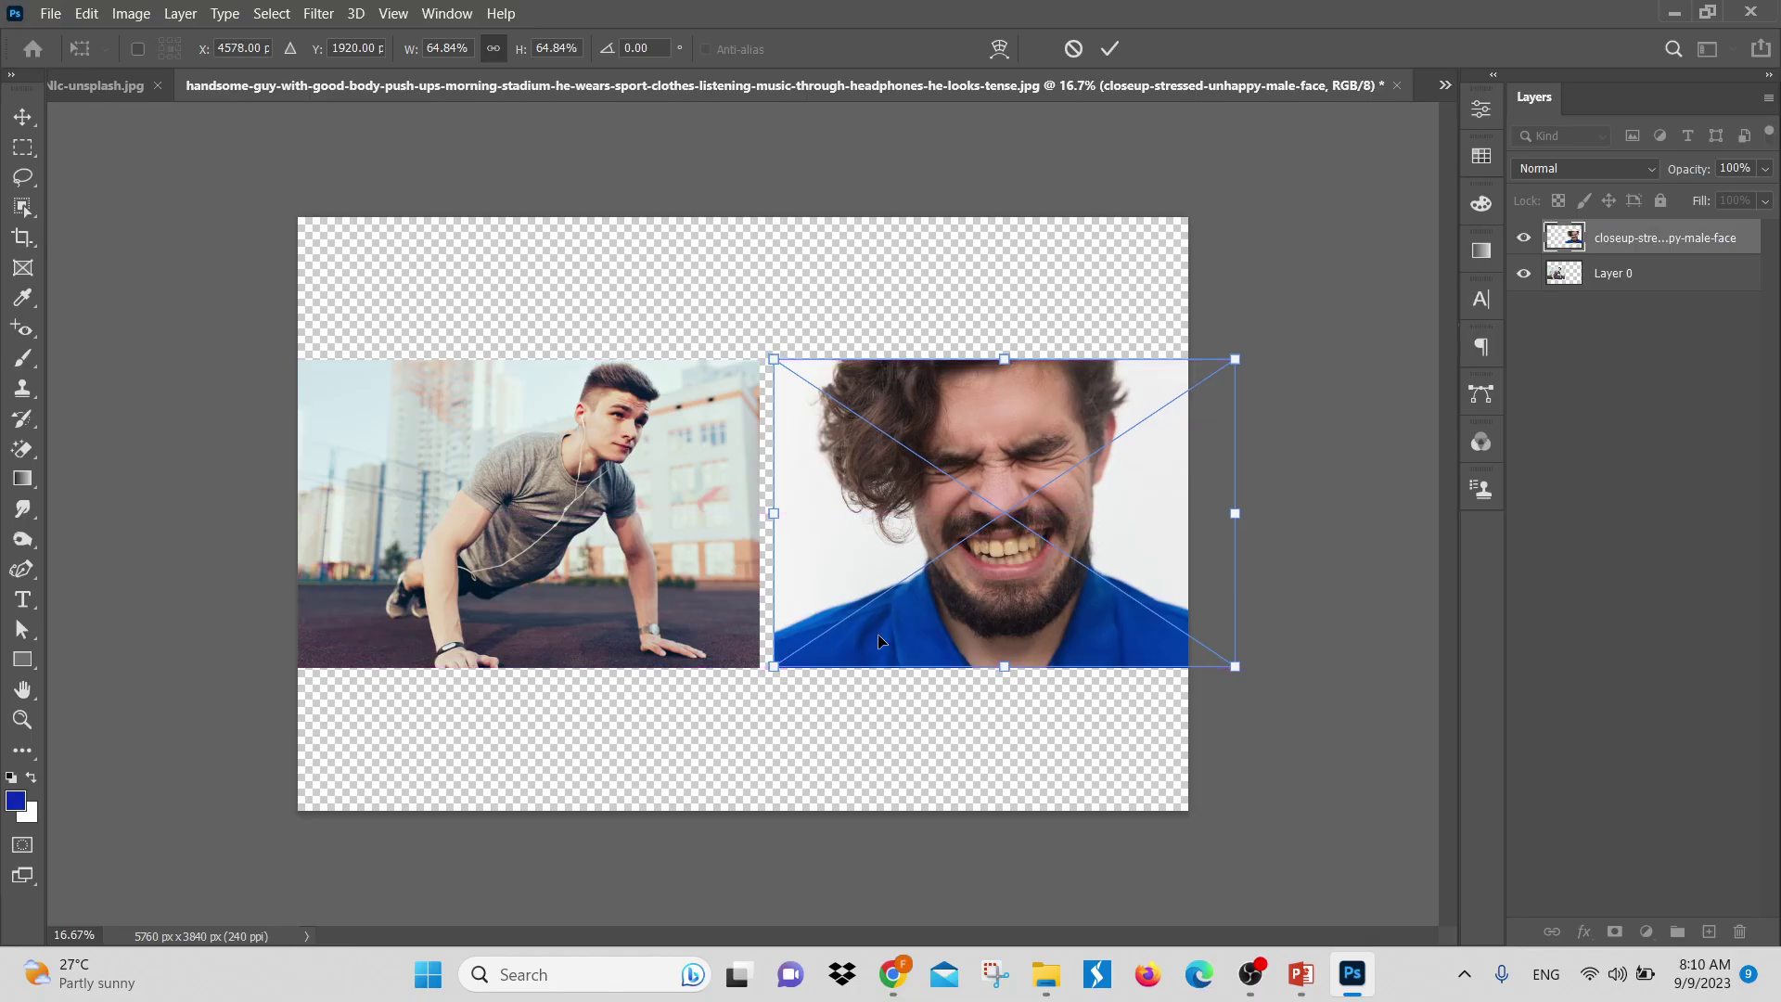
key(Return)
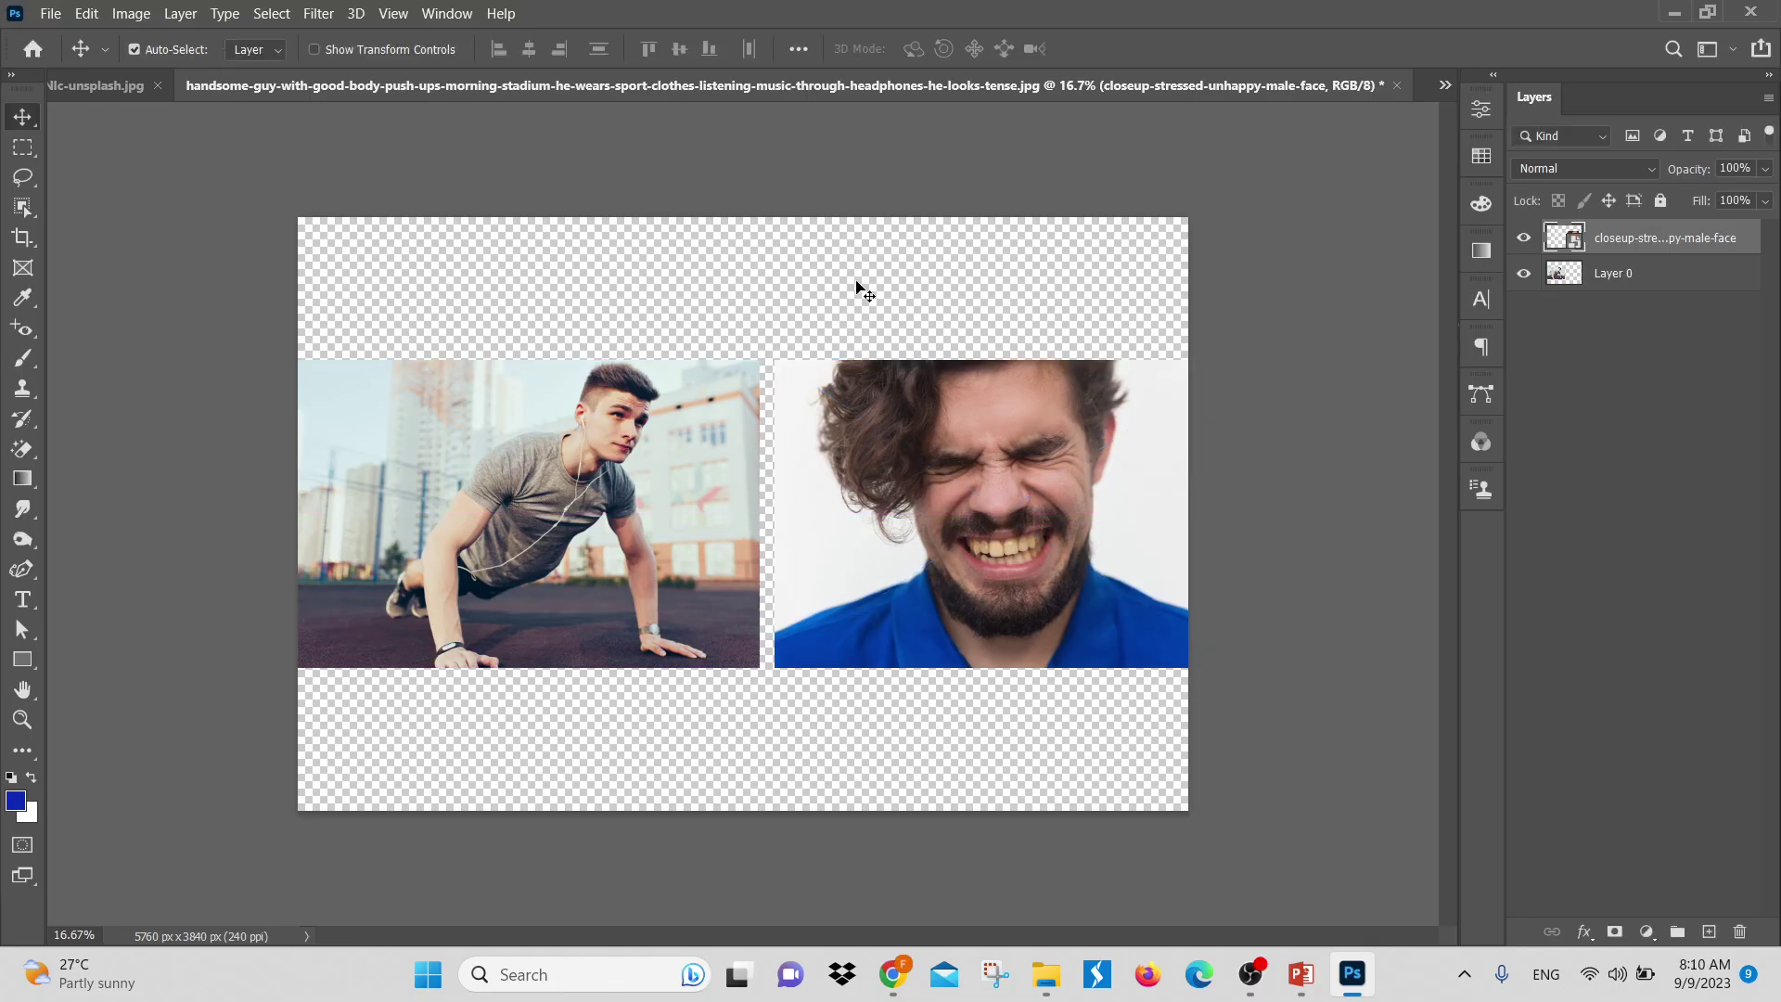
Select a rectangle spanning parts of both photos, copy it with Copy Merged, and paste it as a new layer
click(88, 14)
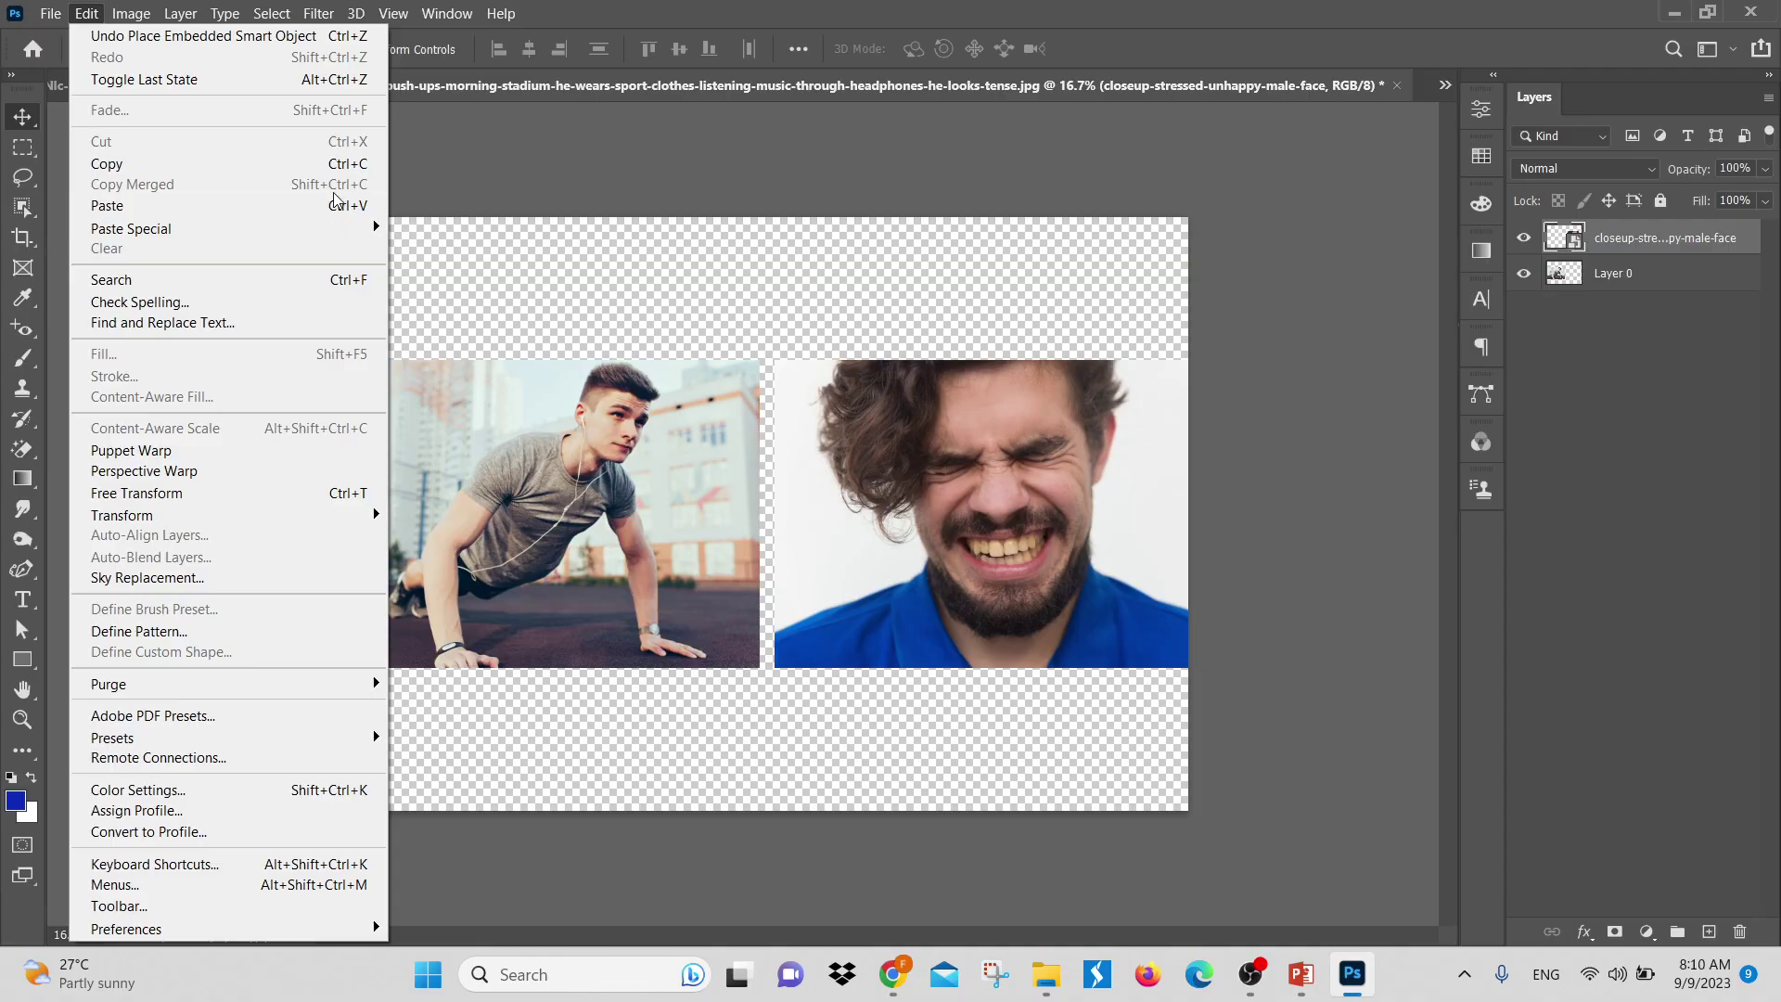
click(609, 202)
click(23, 151)
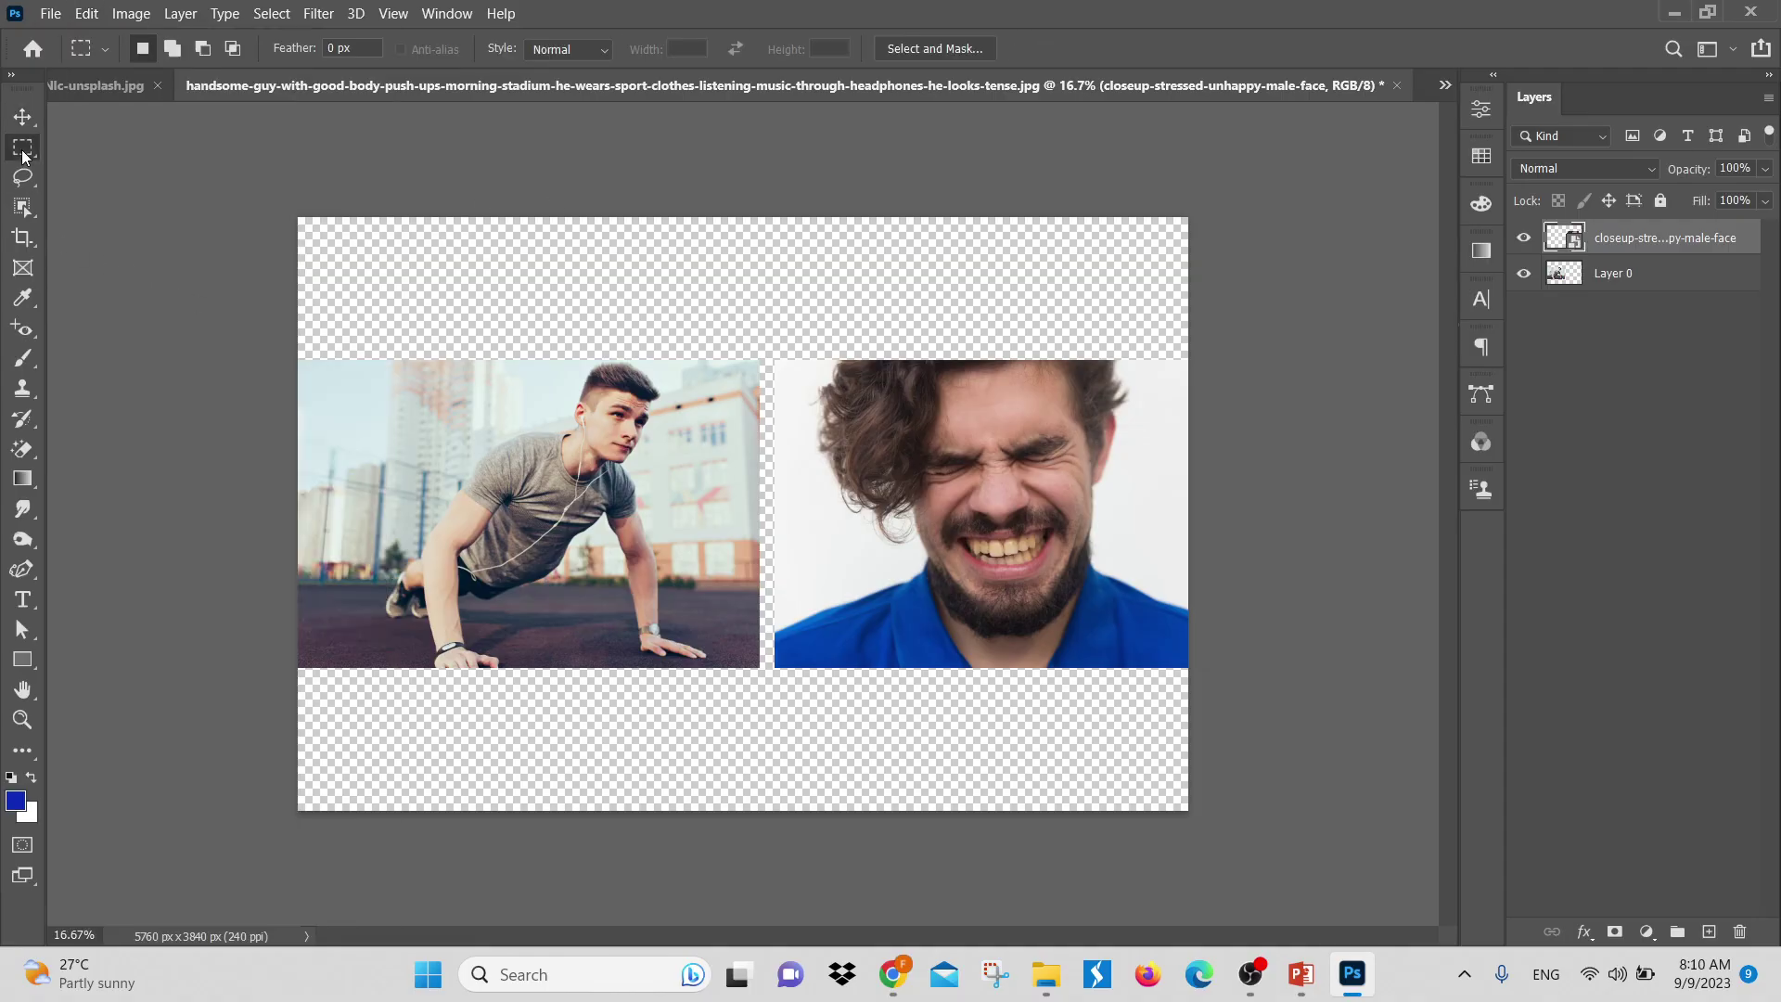
drag(610, 287, 1003, 720)
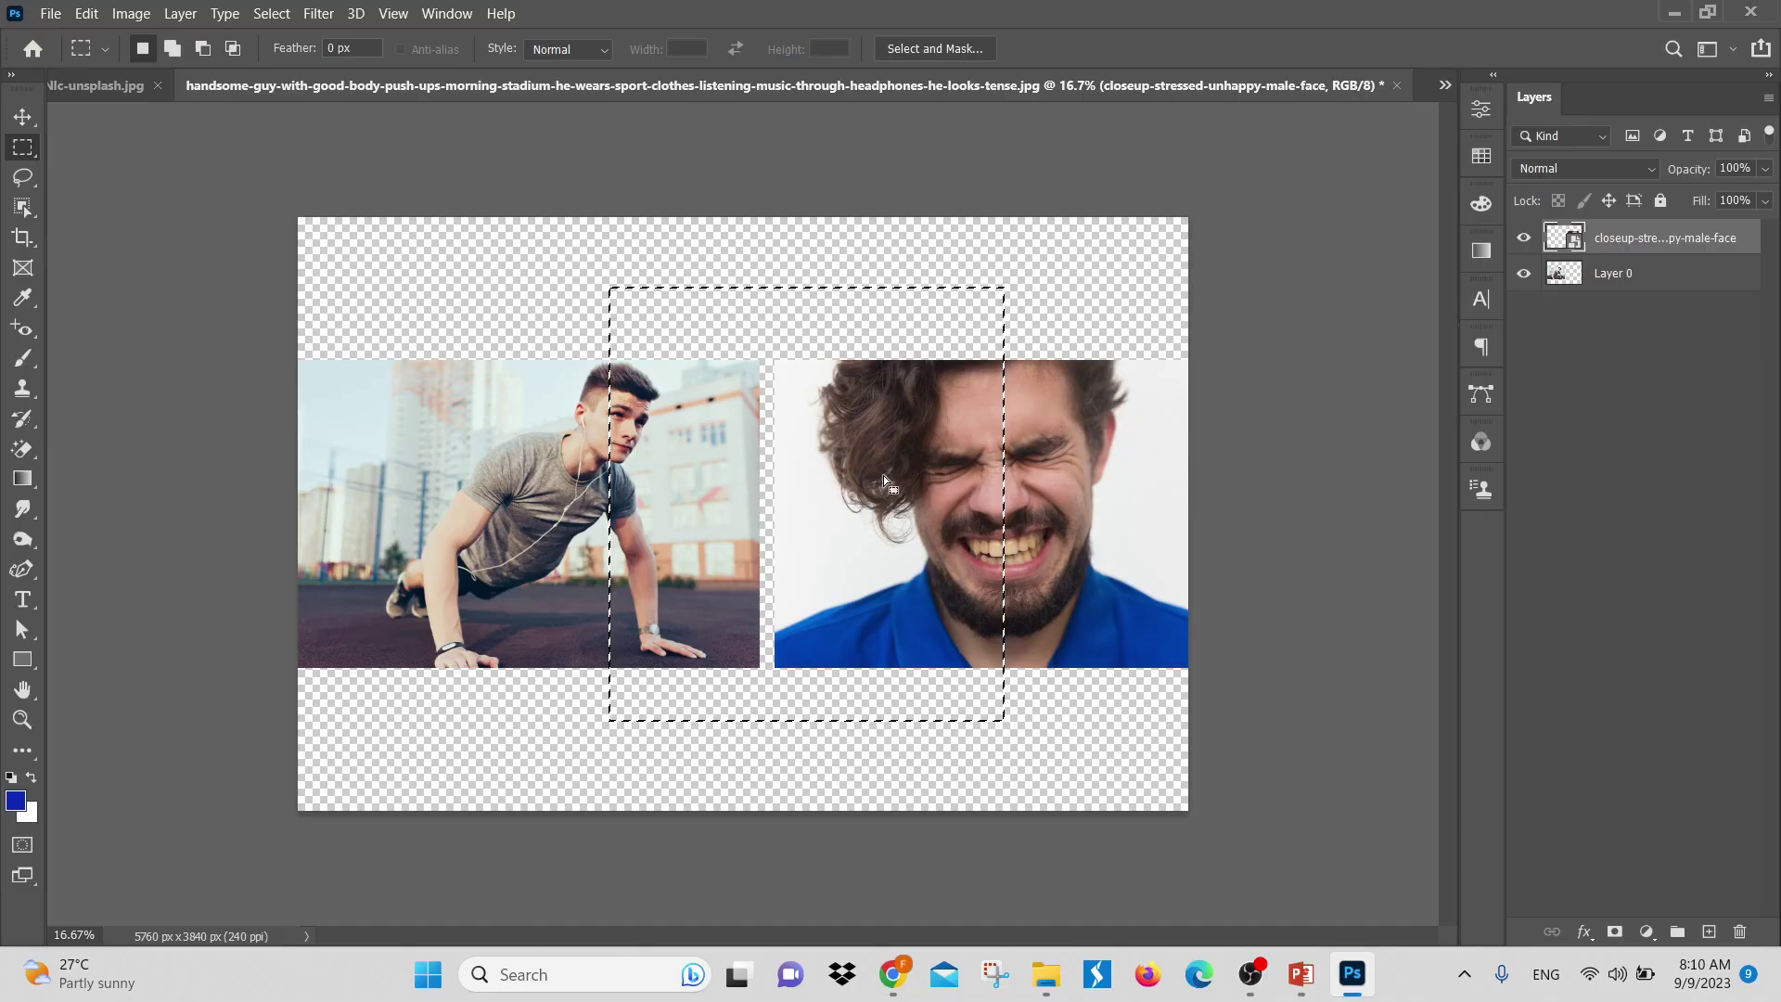
click(90, 14)
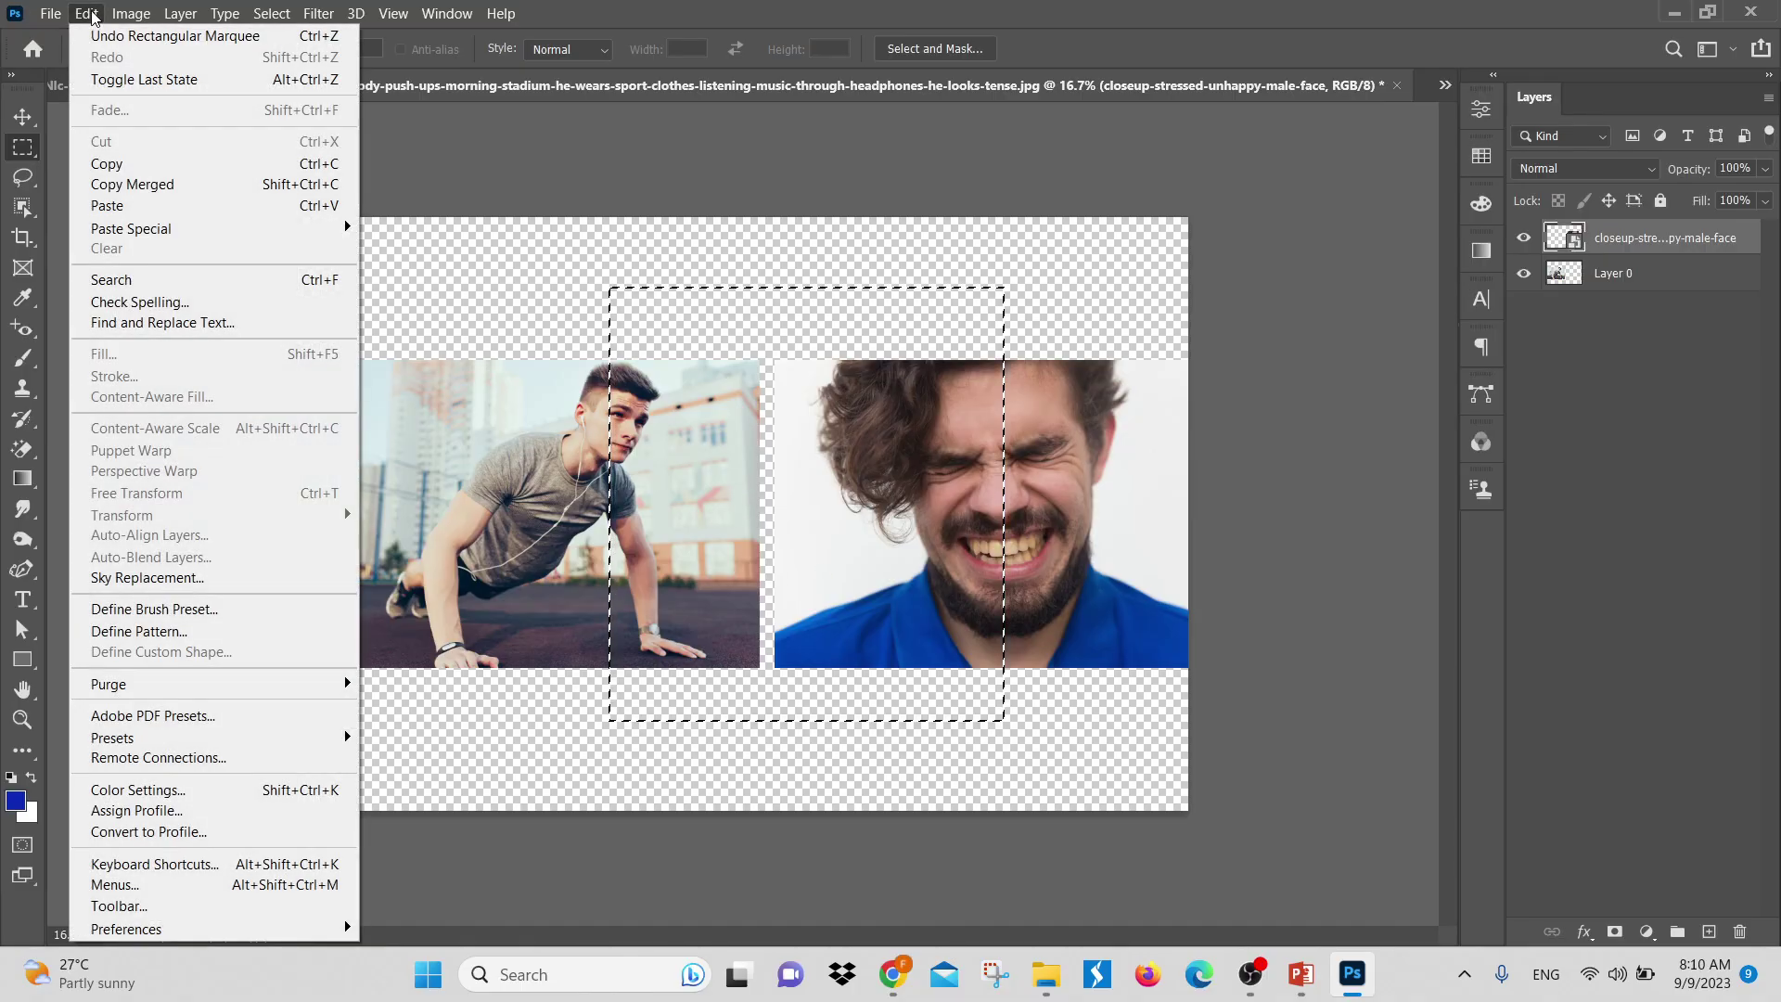
click(142, 191)
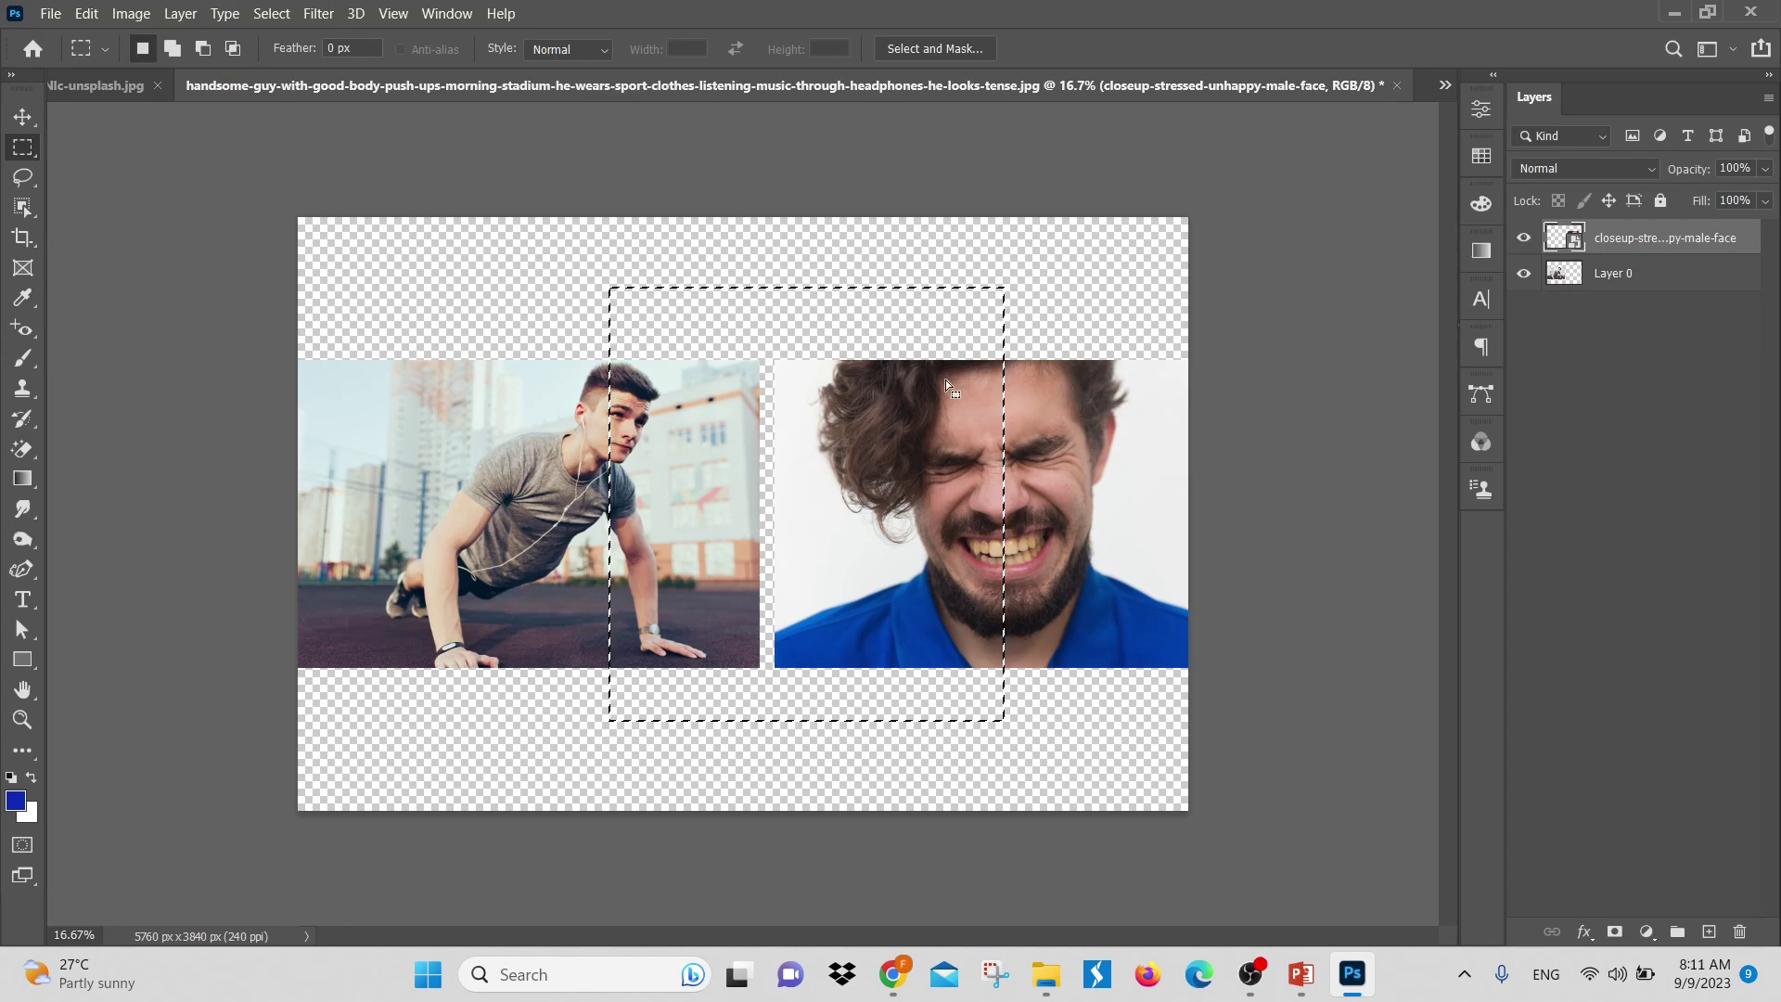
click(86, 13)
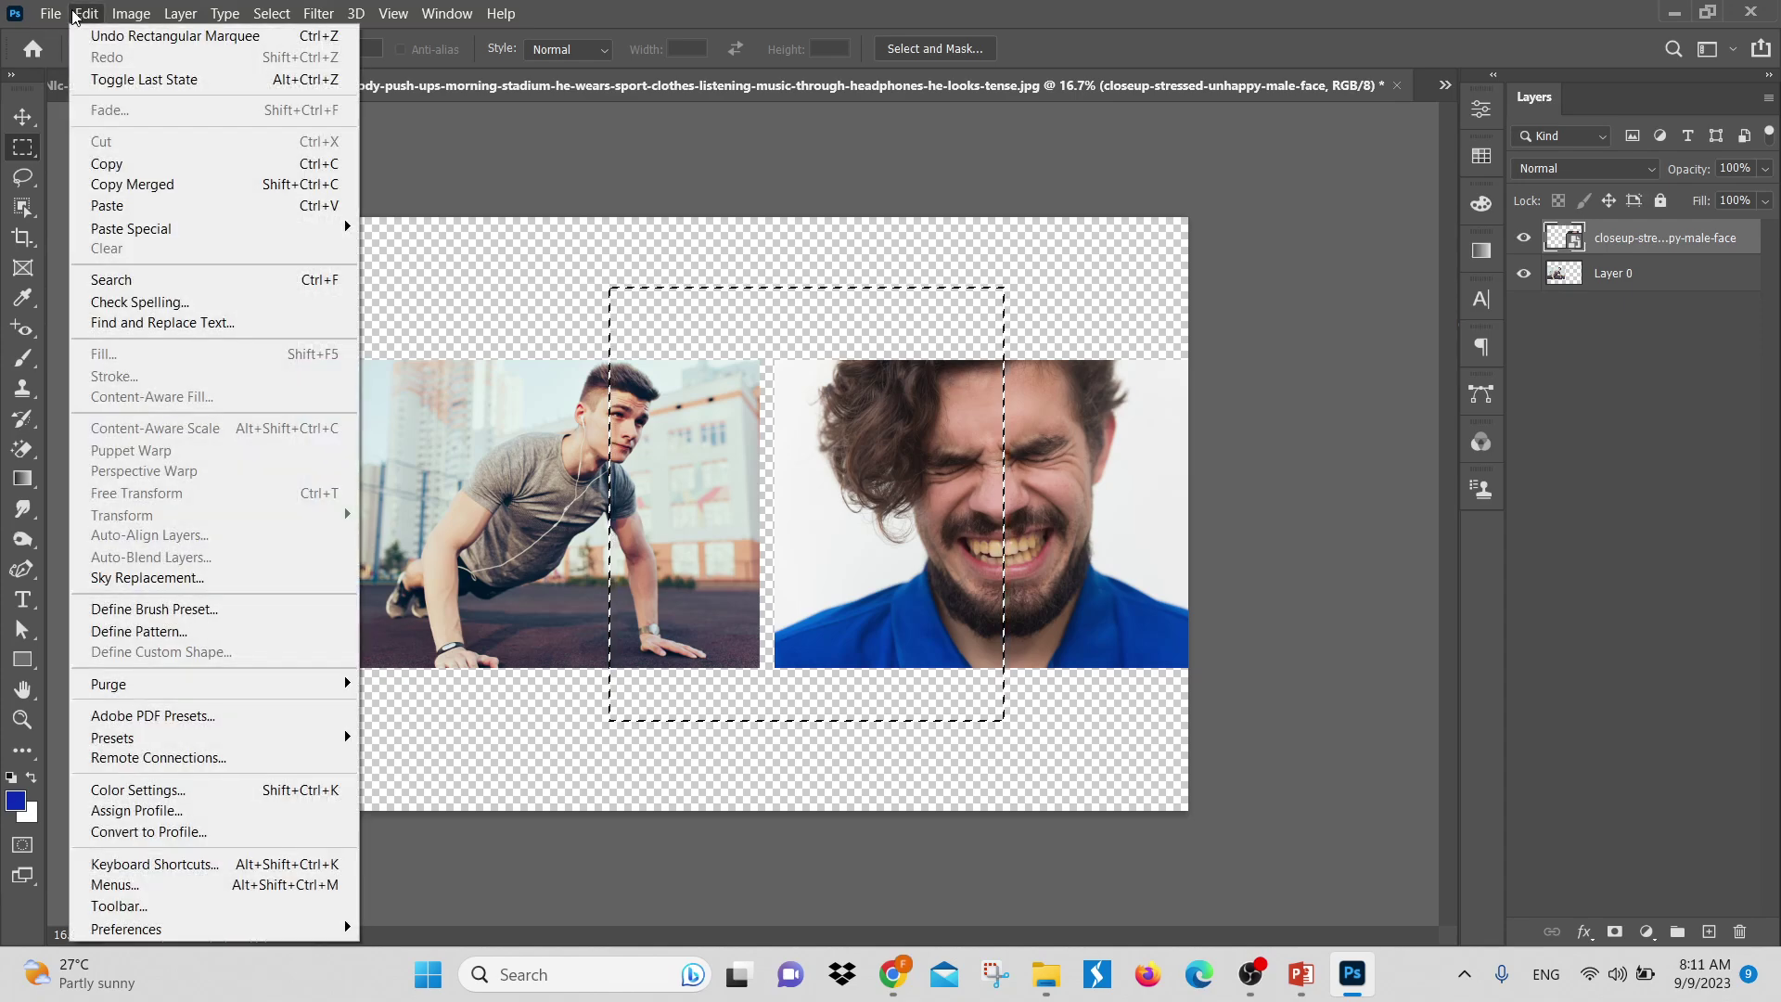
click(144, 207)
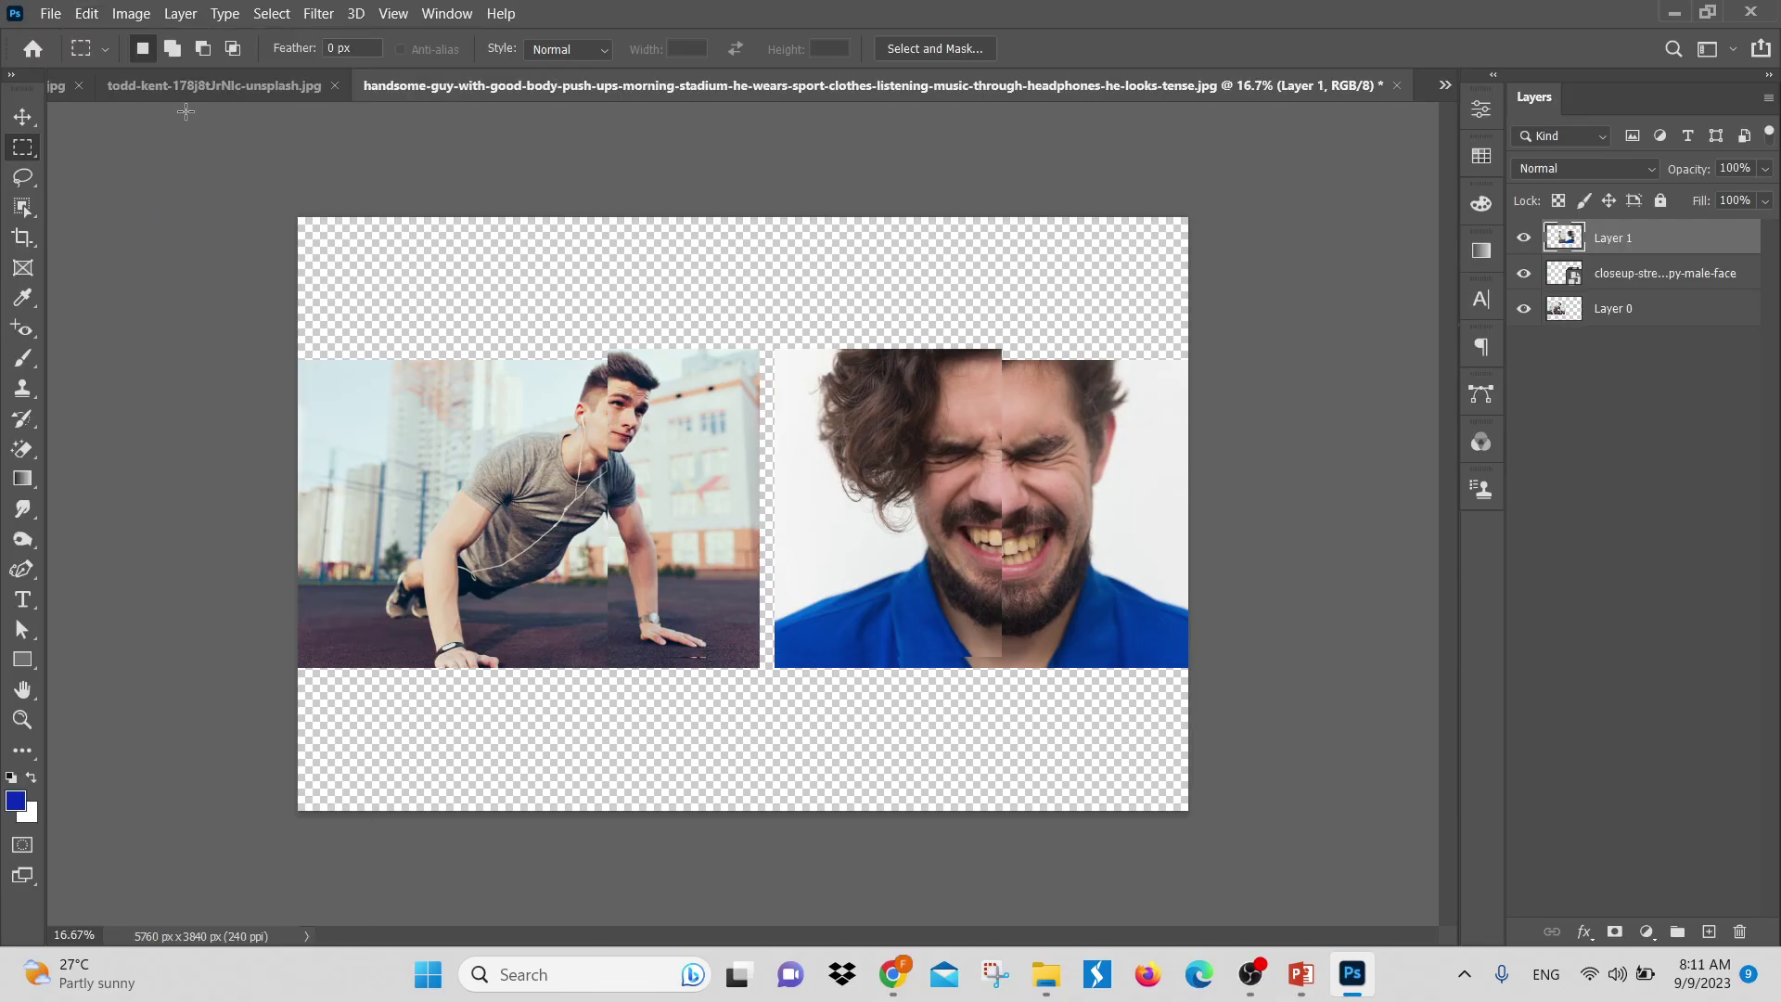
Move the pasted merged layer slightly up and left with the Move tool, and delete that layer
click(22, 118)
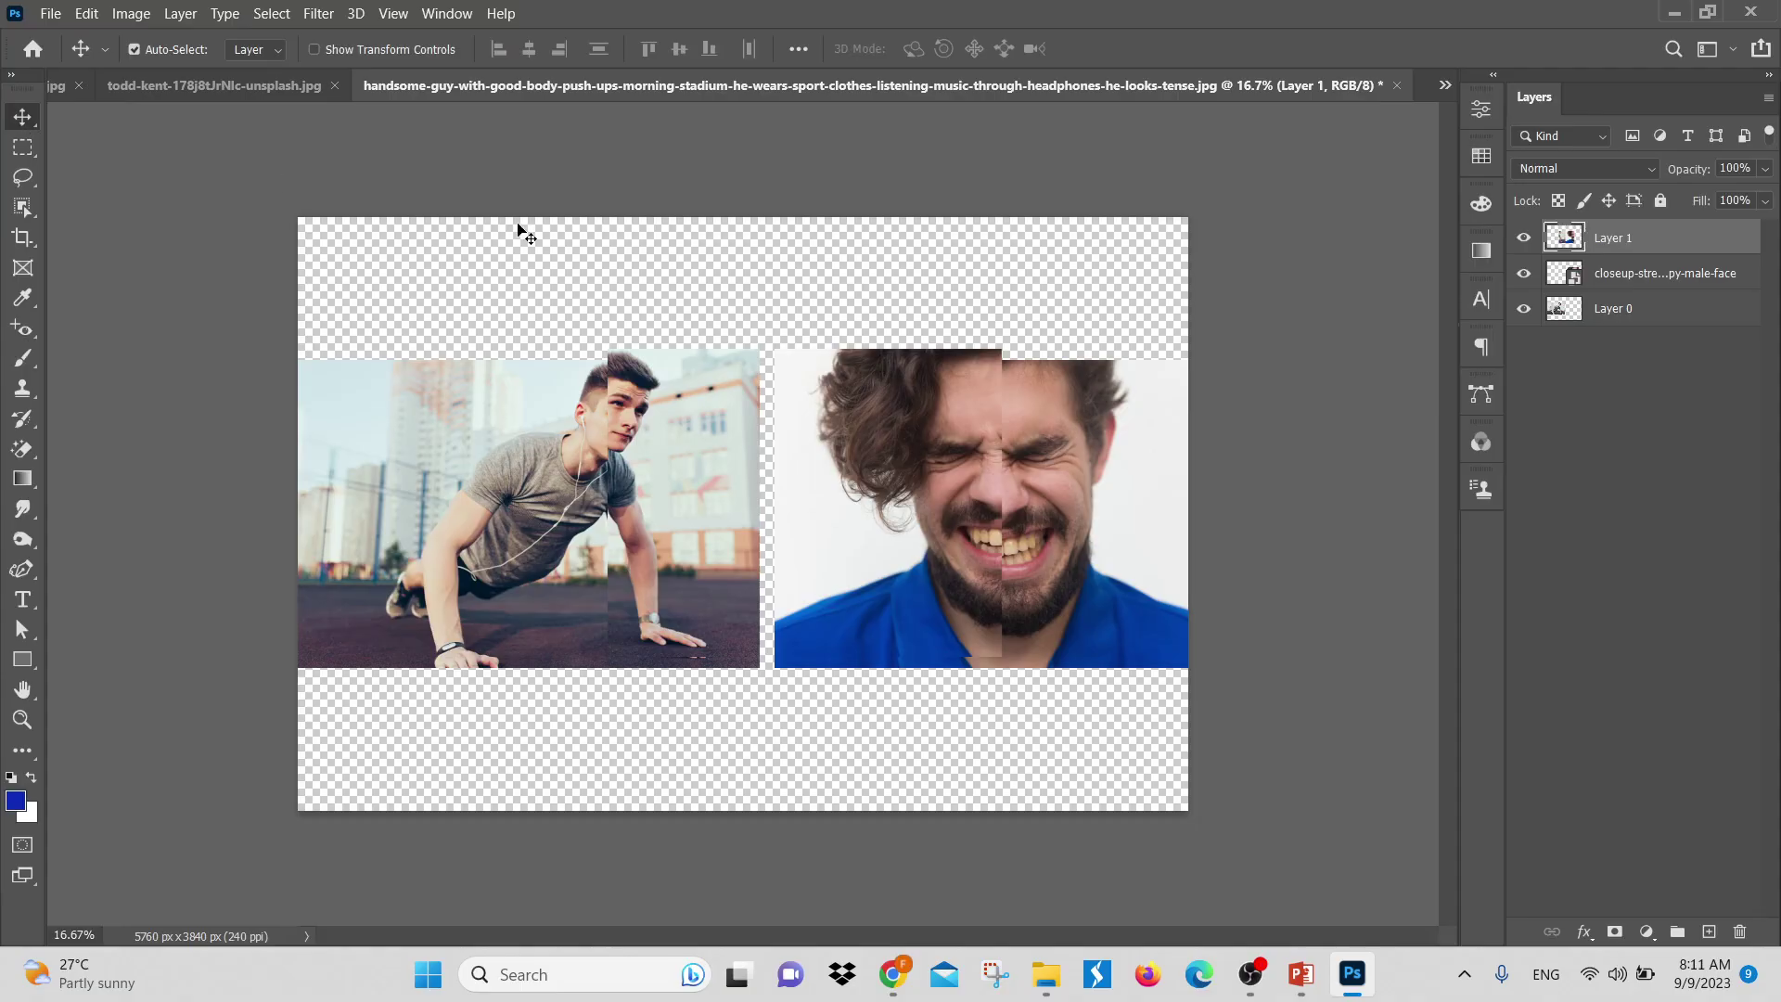
drag(888, 525, 917, 463)
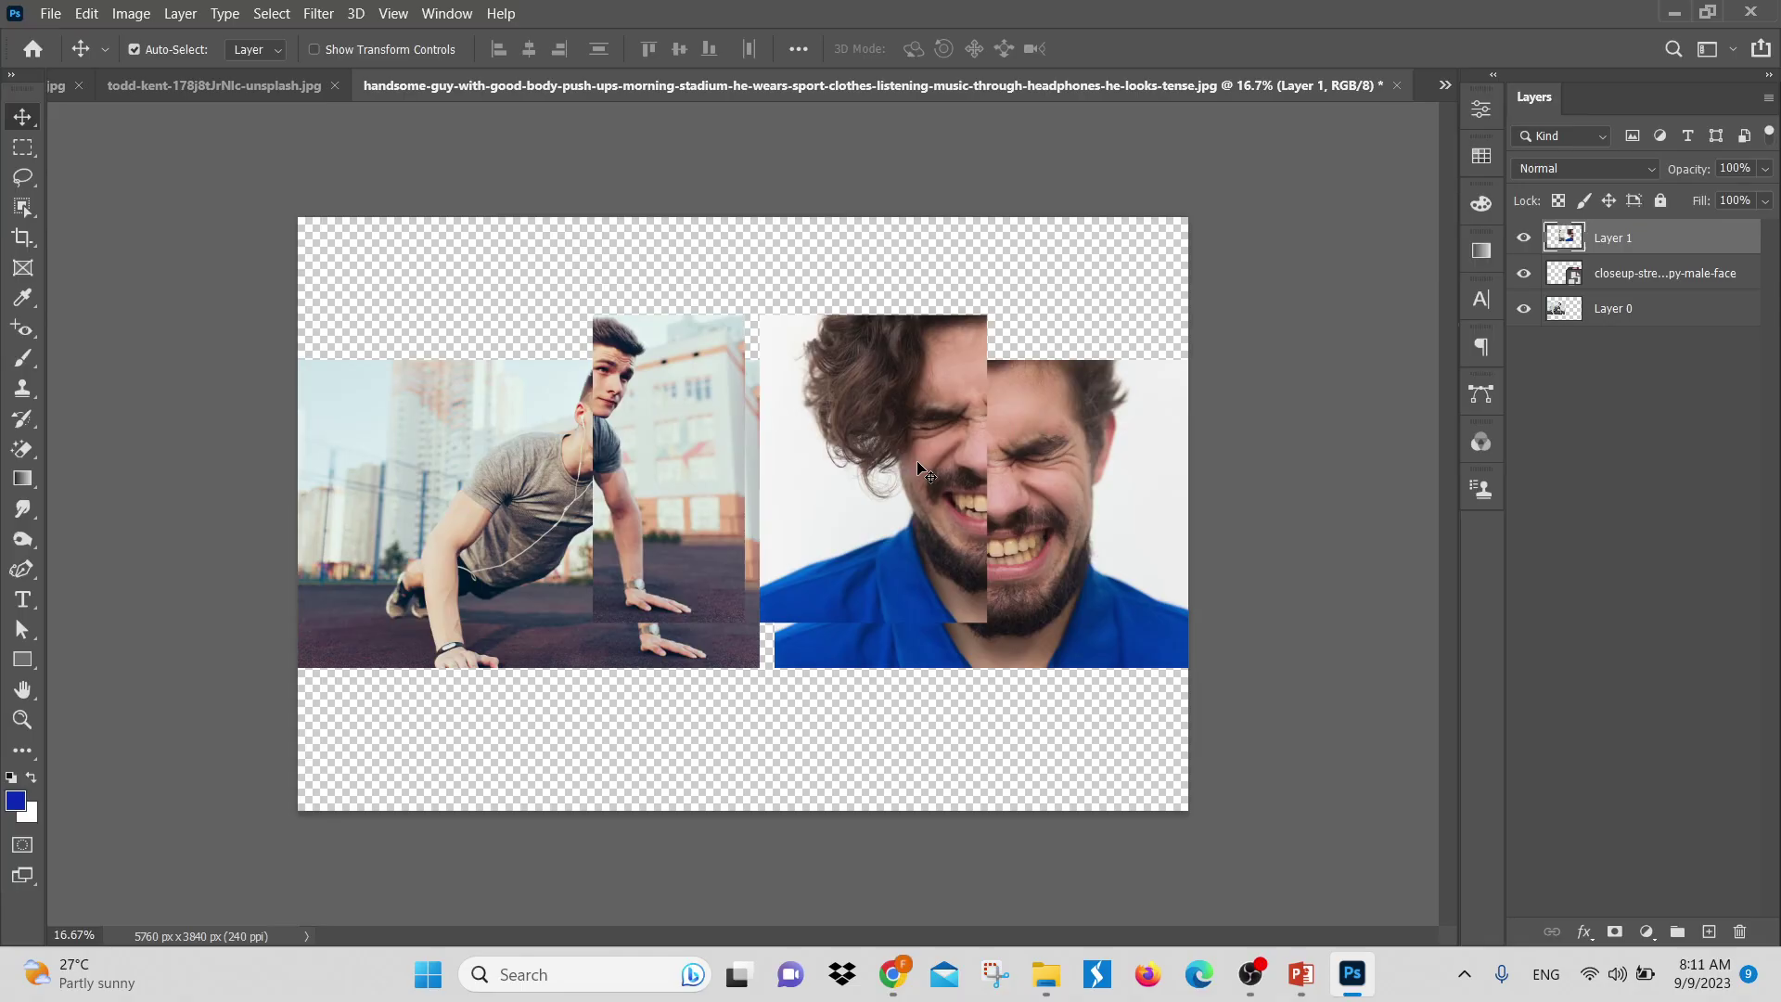
key(Delete)
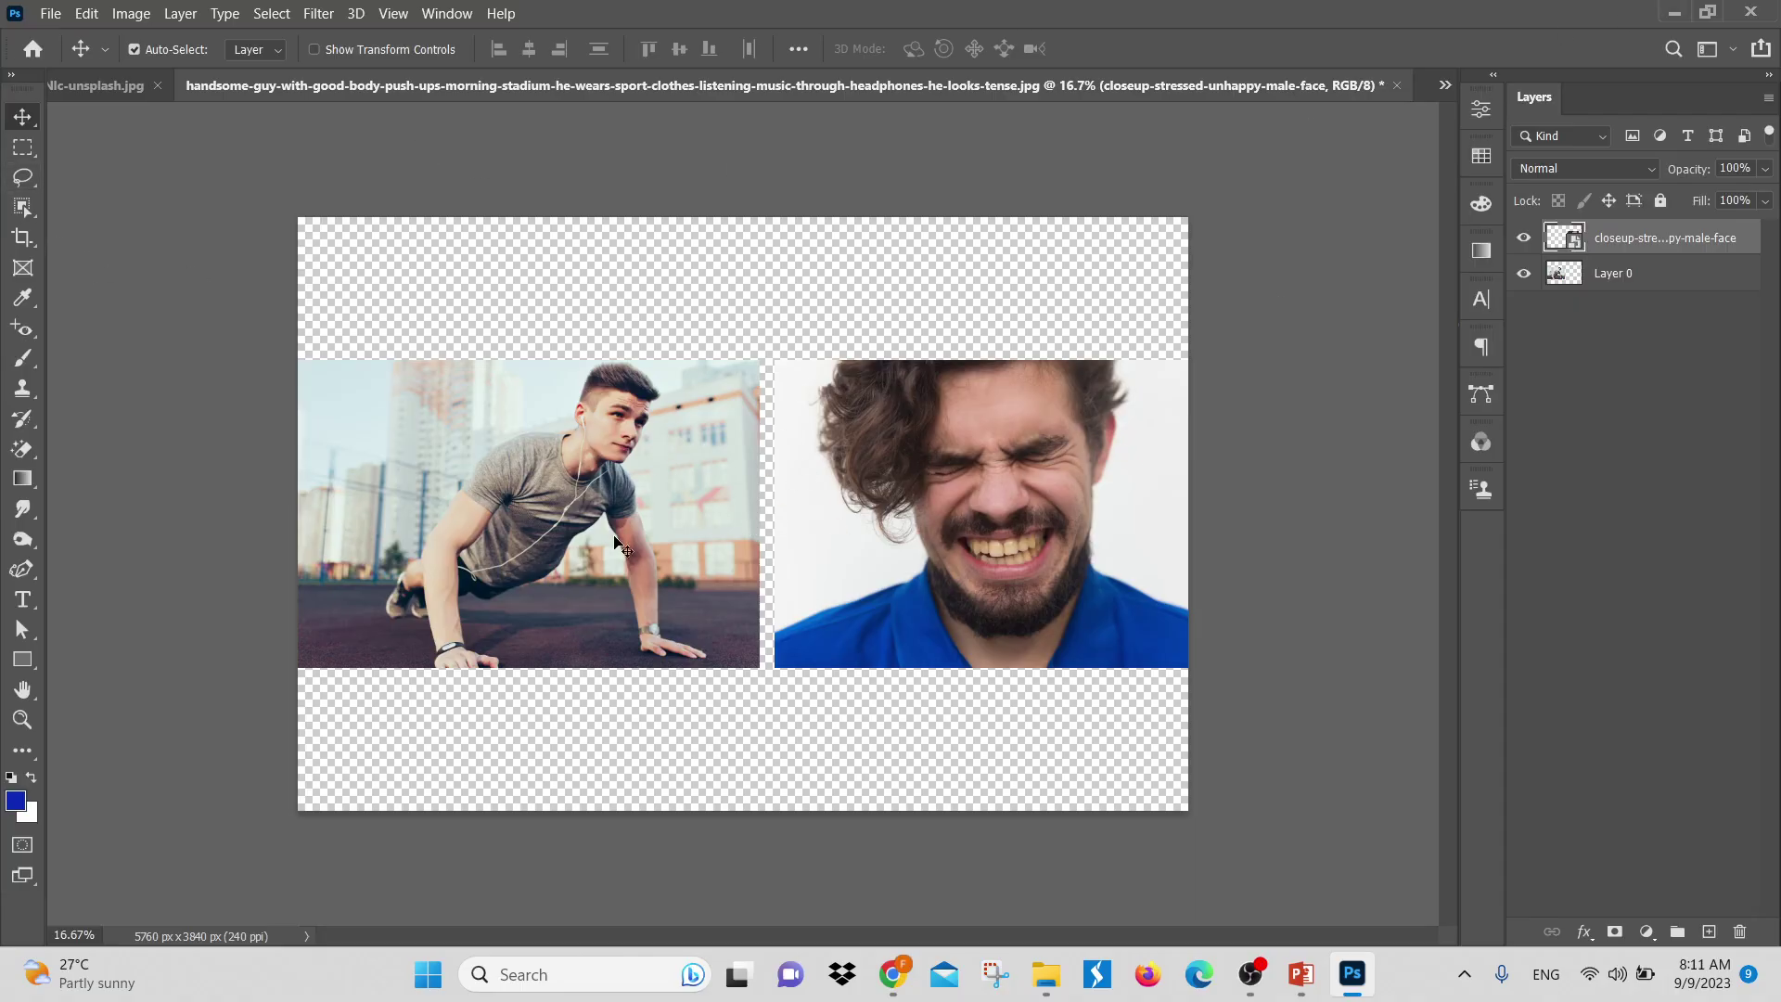
Repeat the merged copy and paste with a larger rectangular selection covering the push-up man's head and half of the bearded face
click(22, 147)
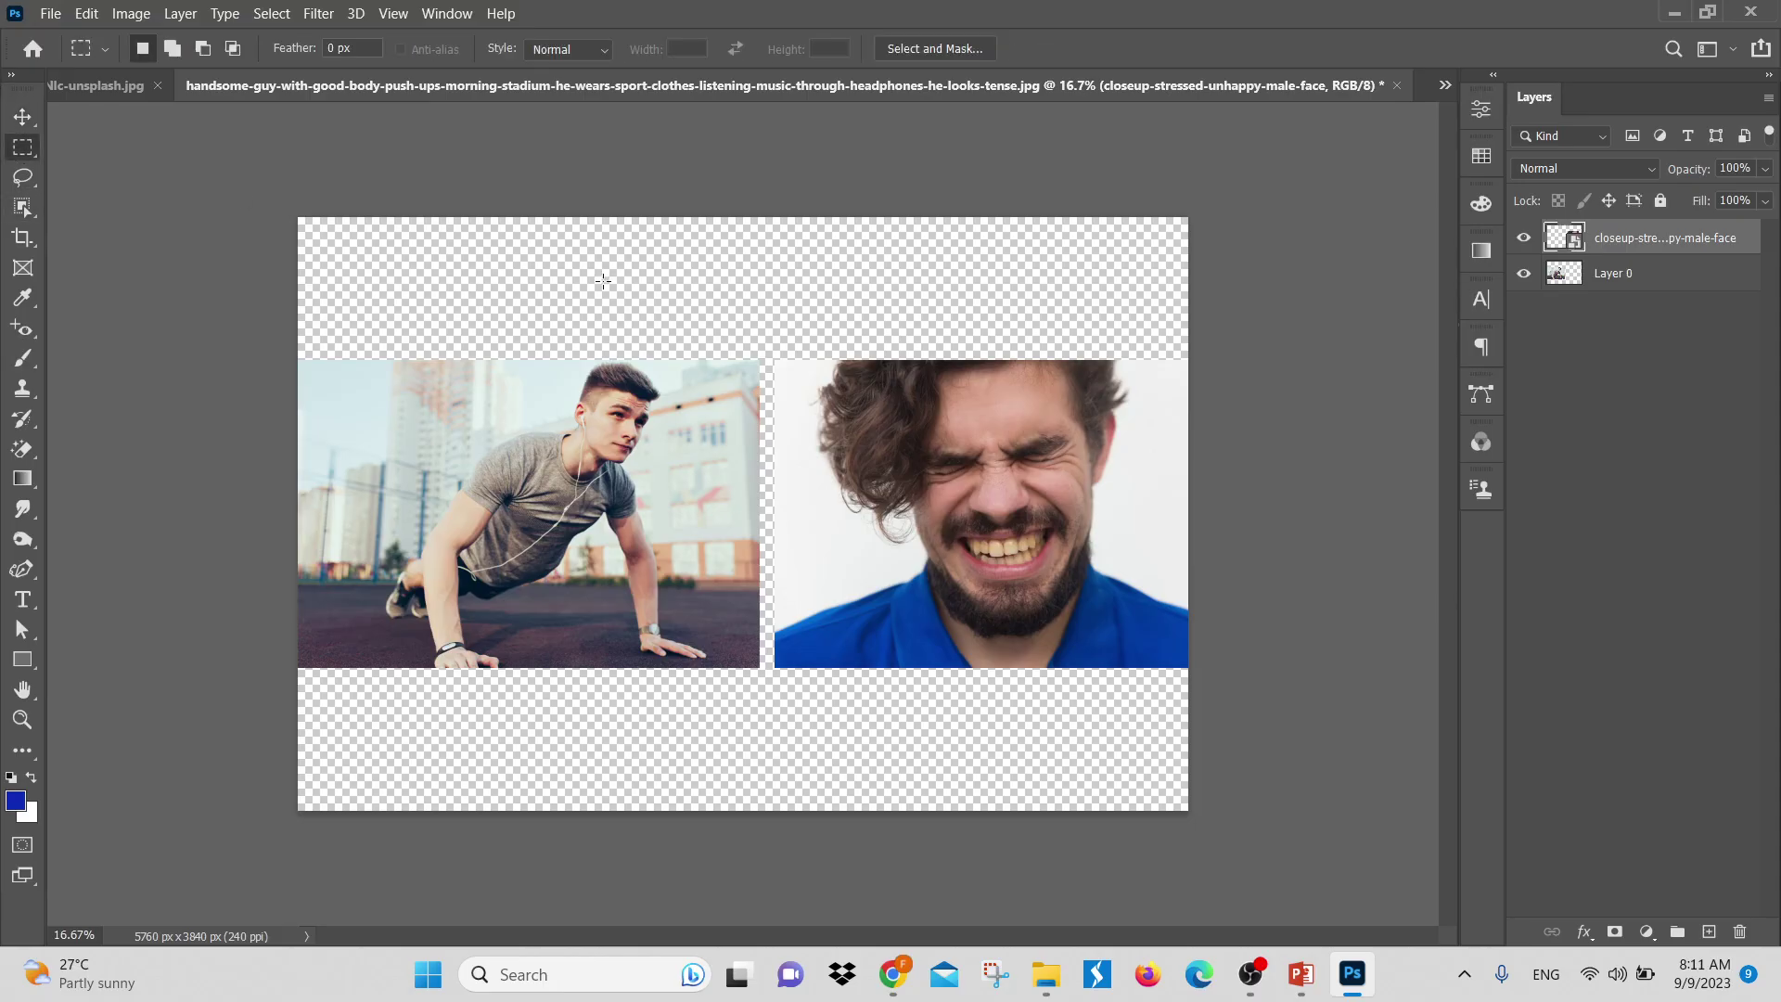
drag(533, 232, 999, 727)
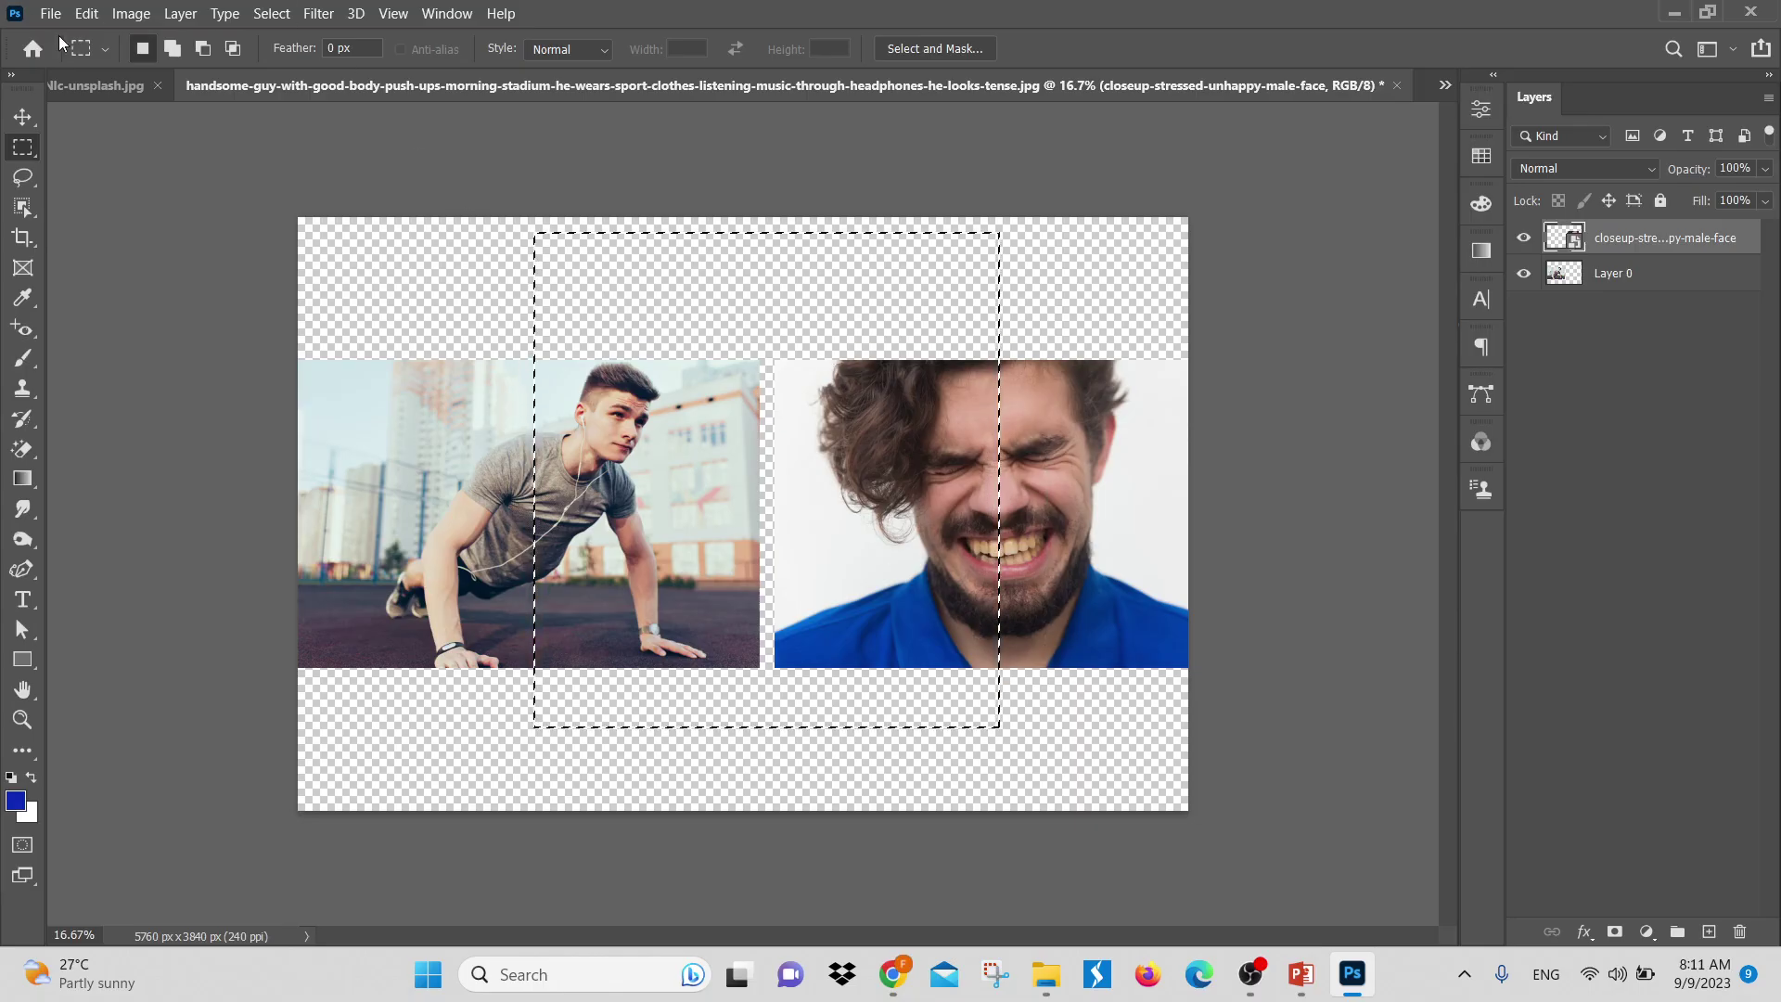
click(81, 14)
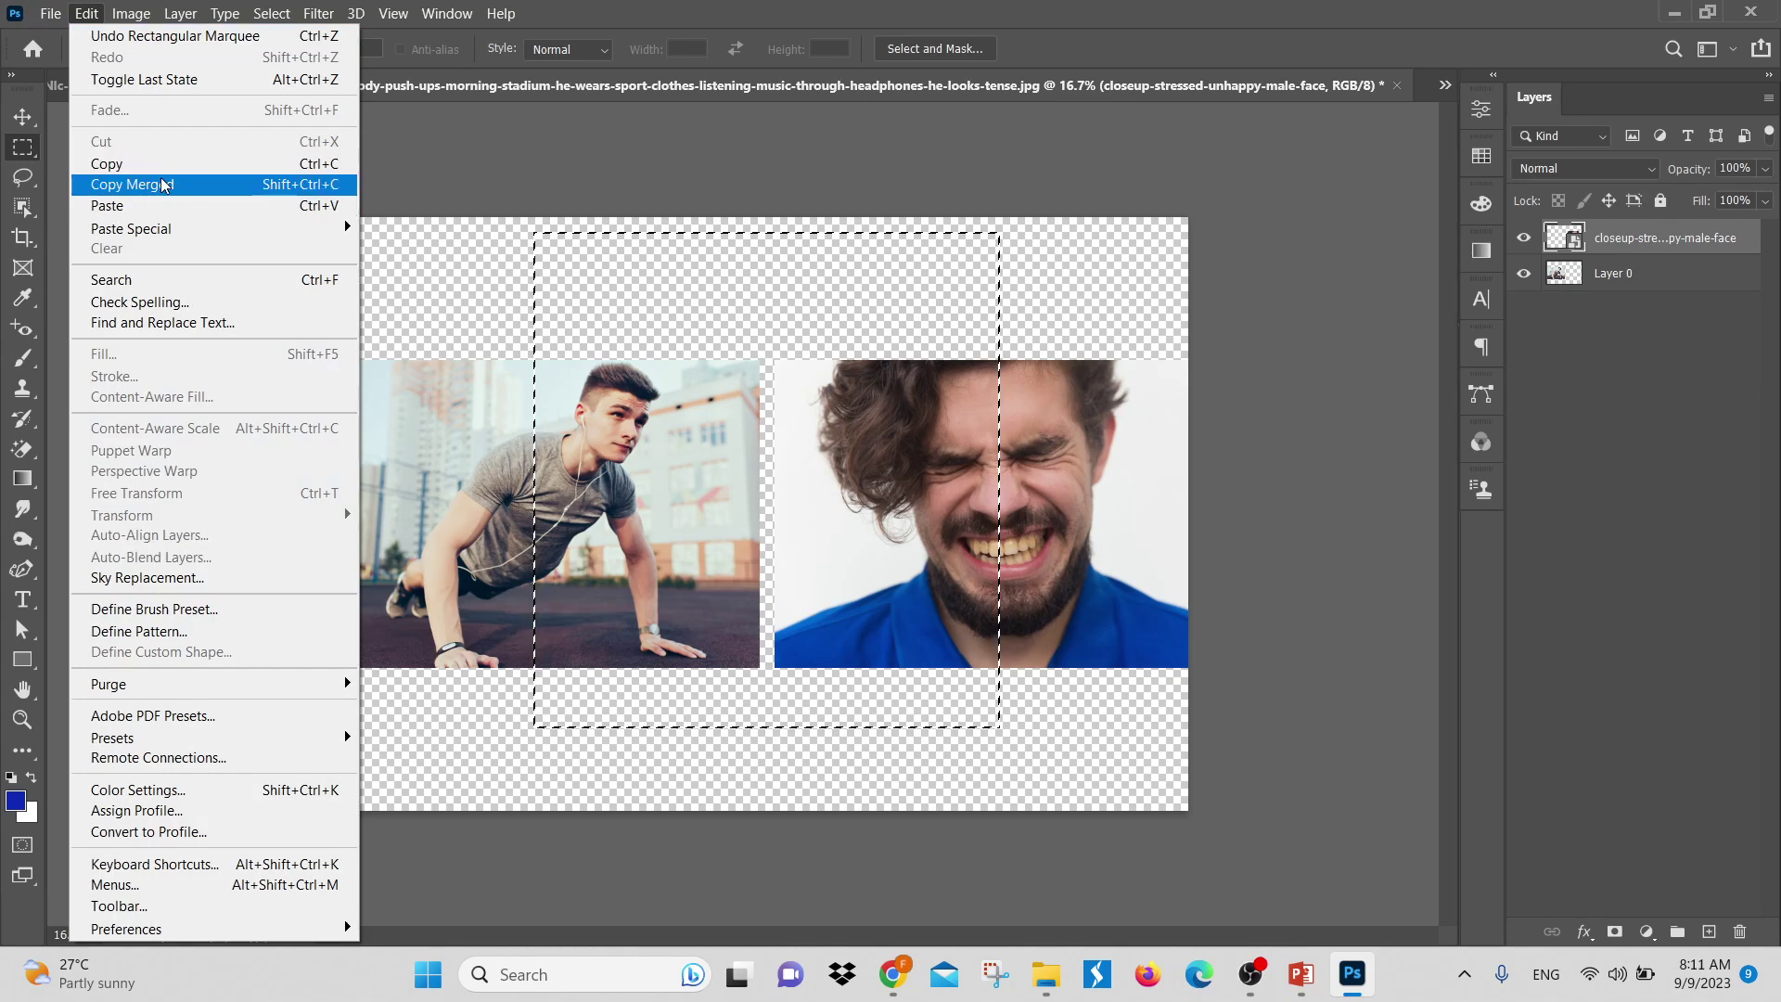
click(167, 185)
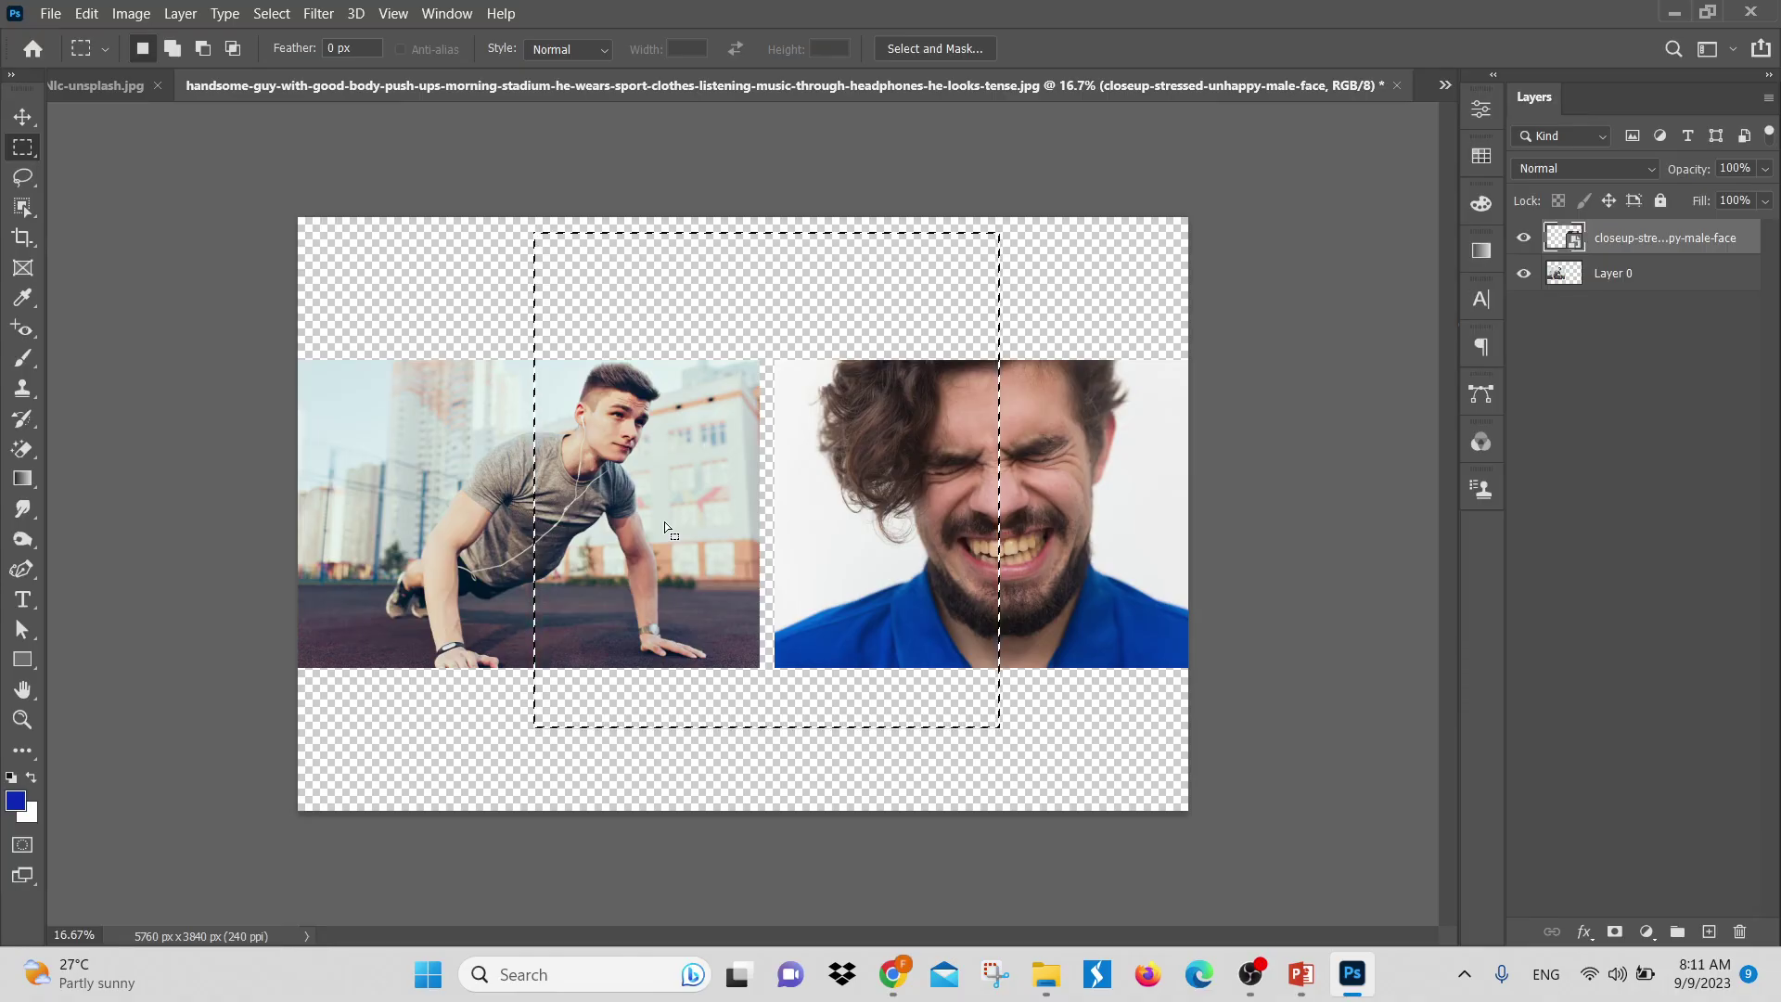
click(98, 19)
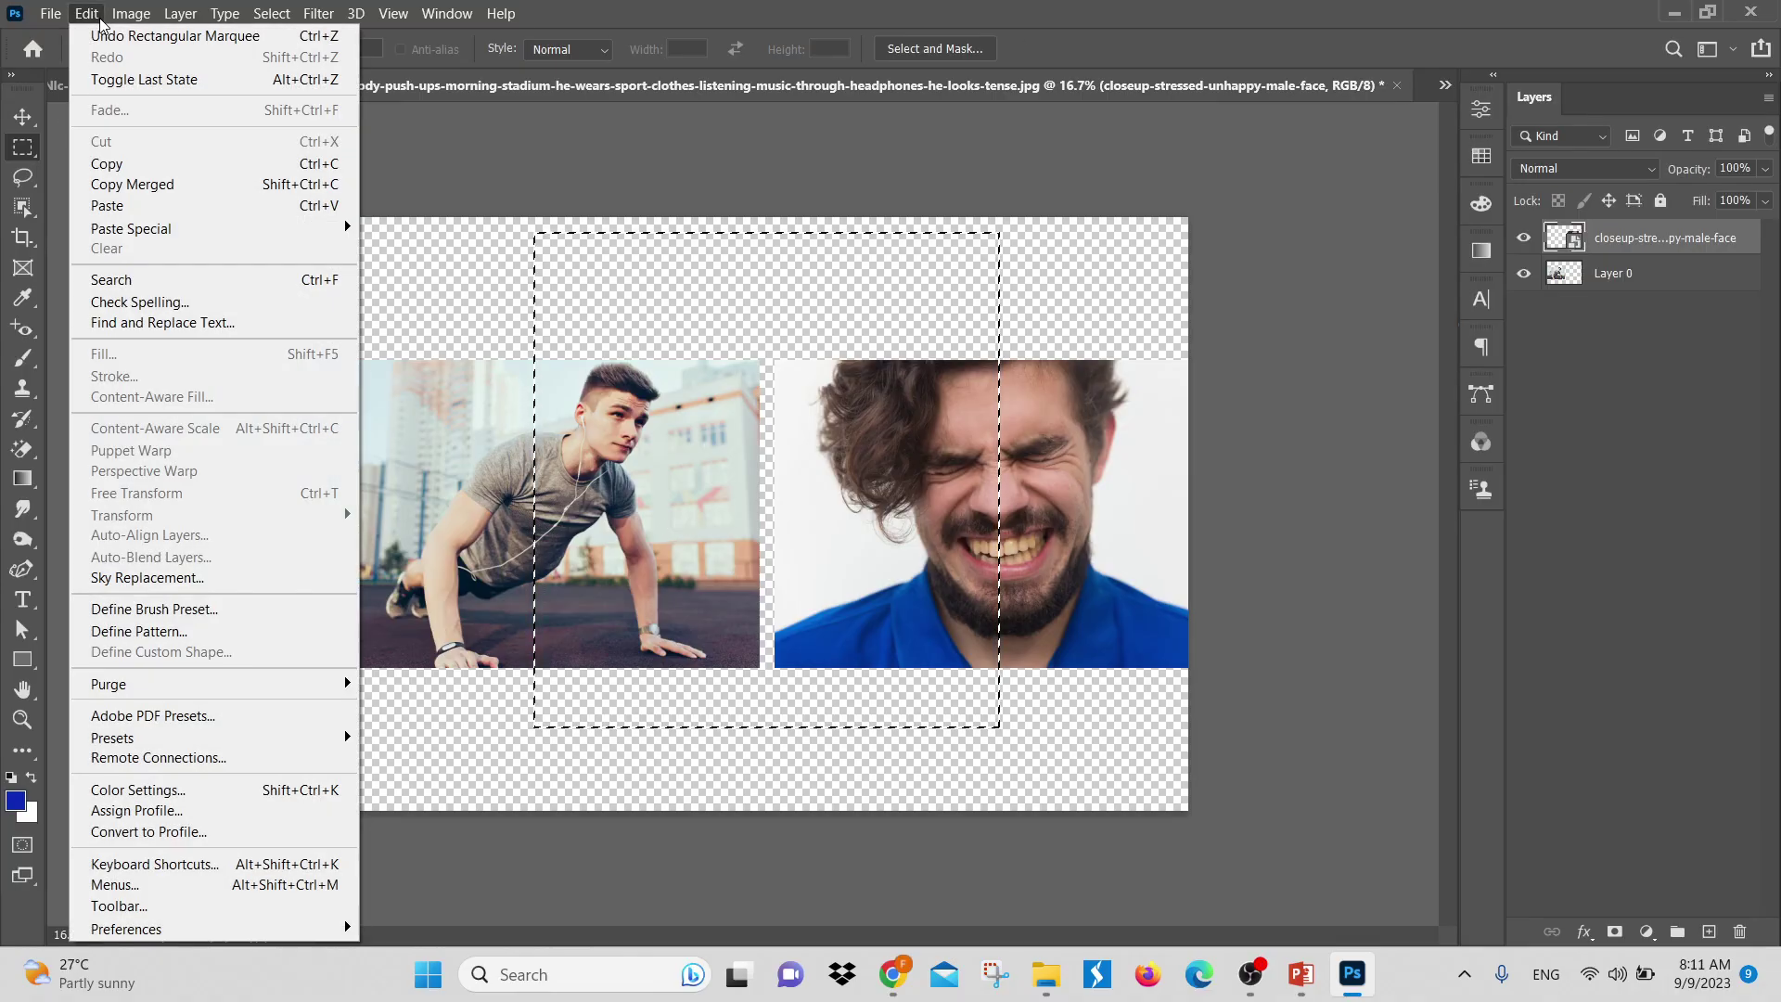
click(143, 206)
Shift the second pasted merged layer slightly over the two photos, and delete it
click(23, 116)
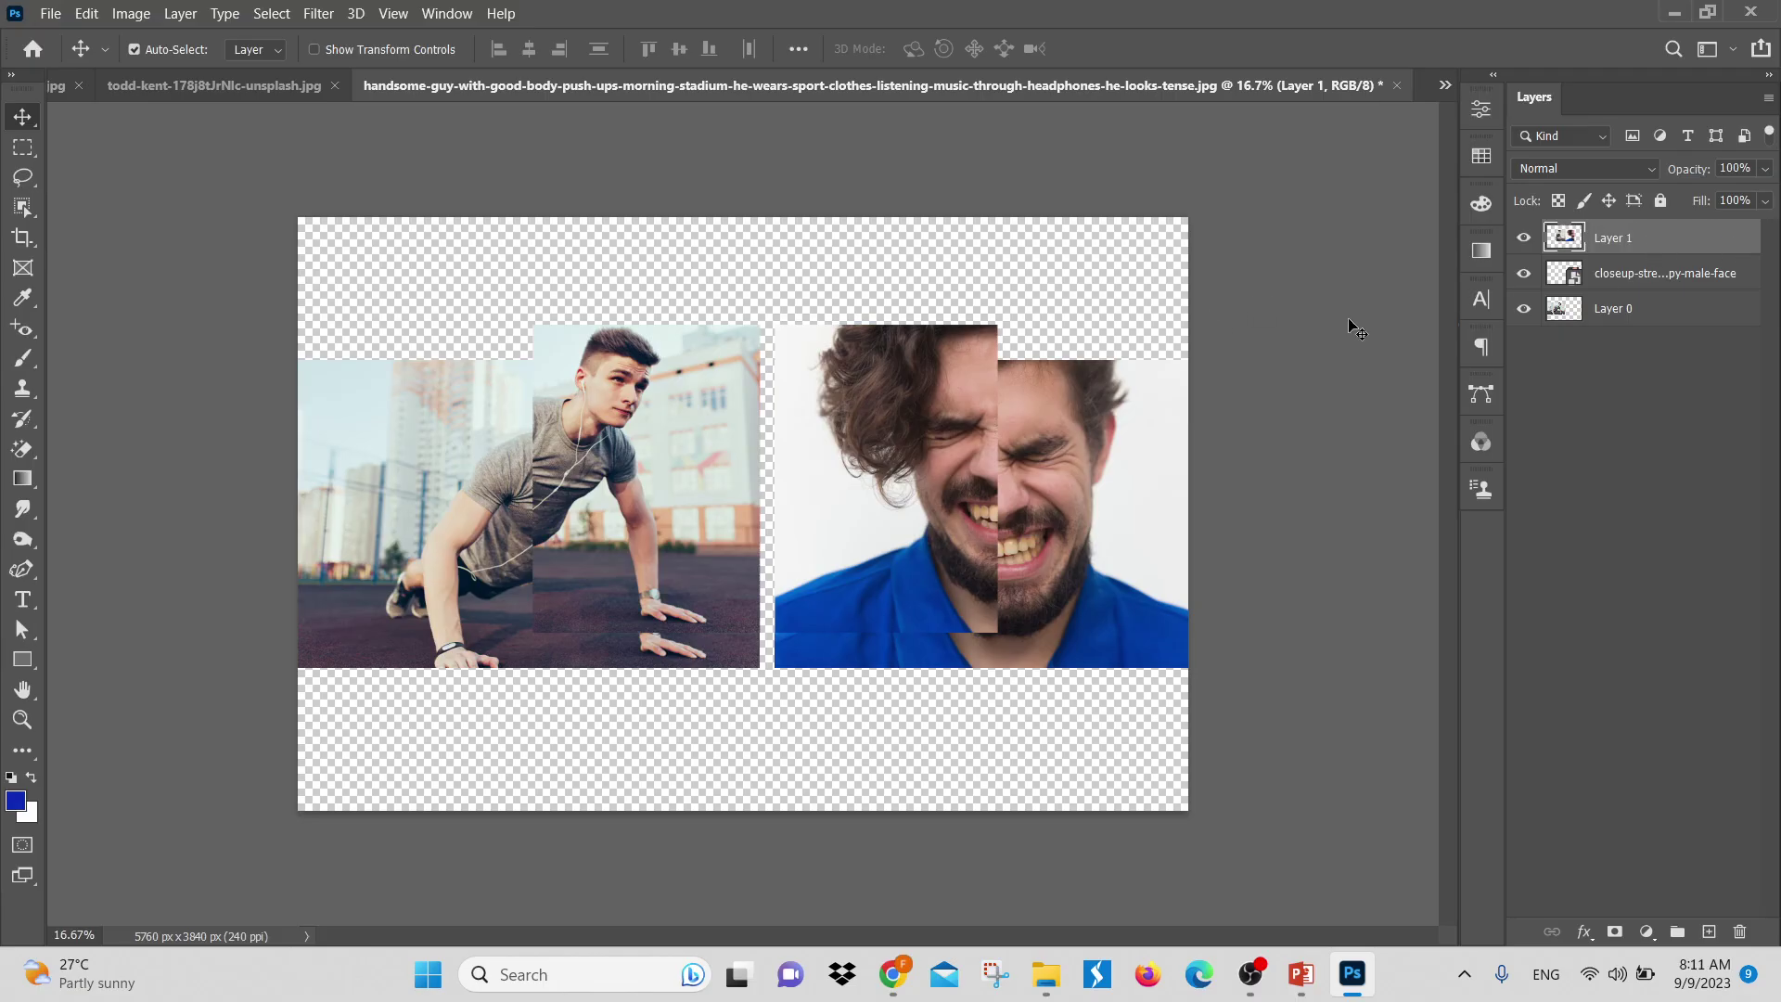
drag(895, 376, 928, 394)
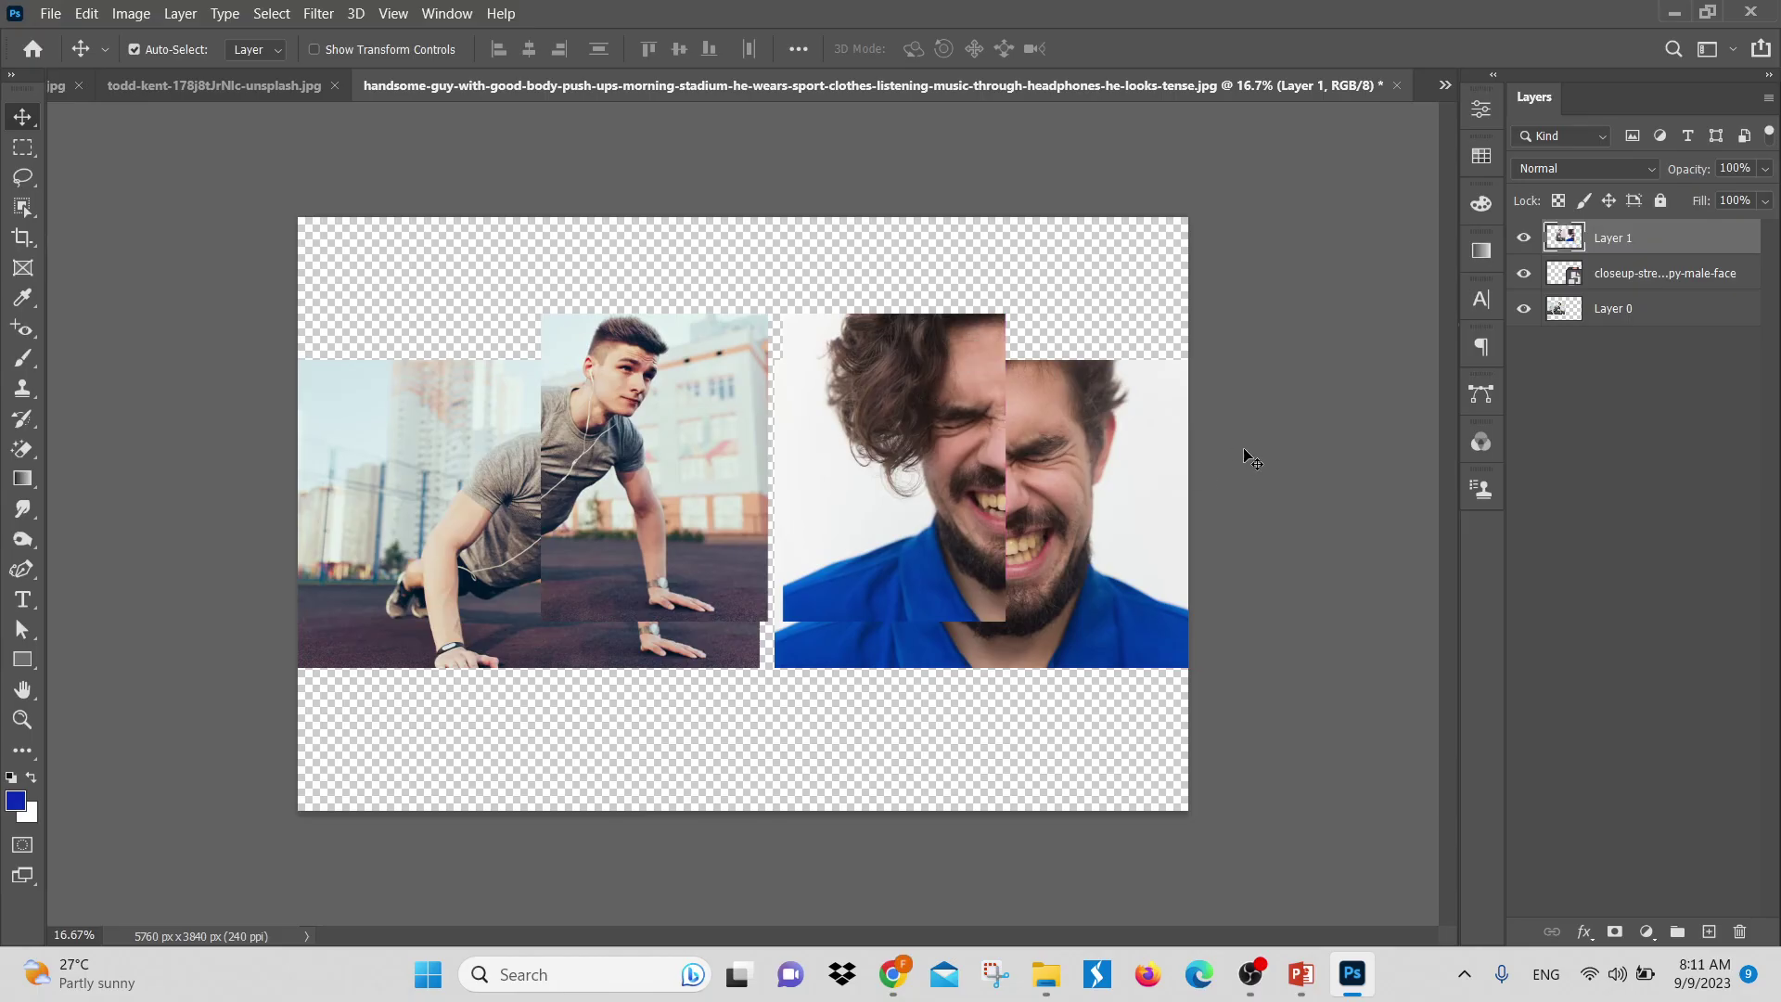
key(Delete)
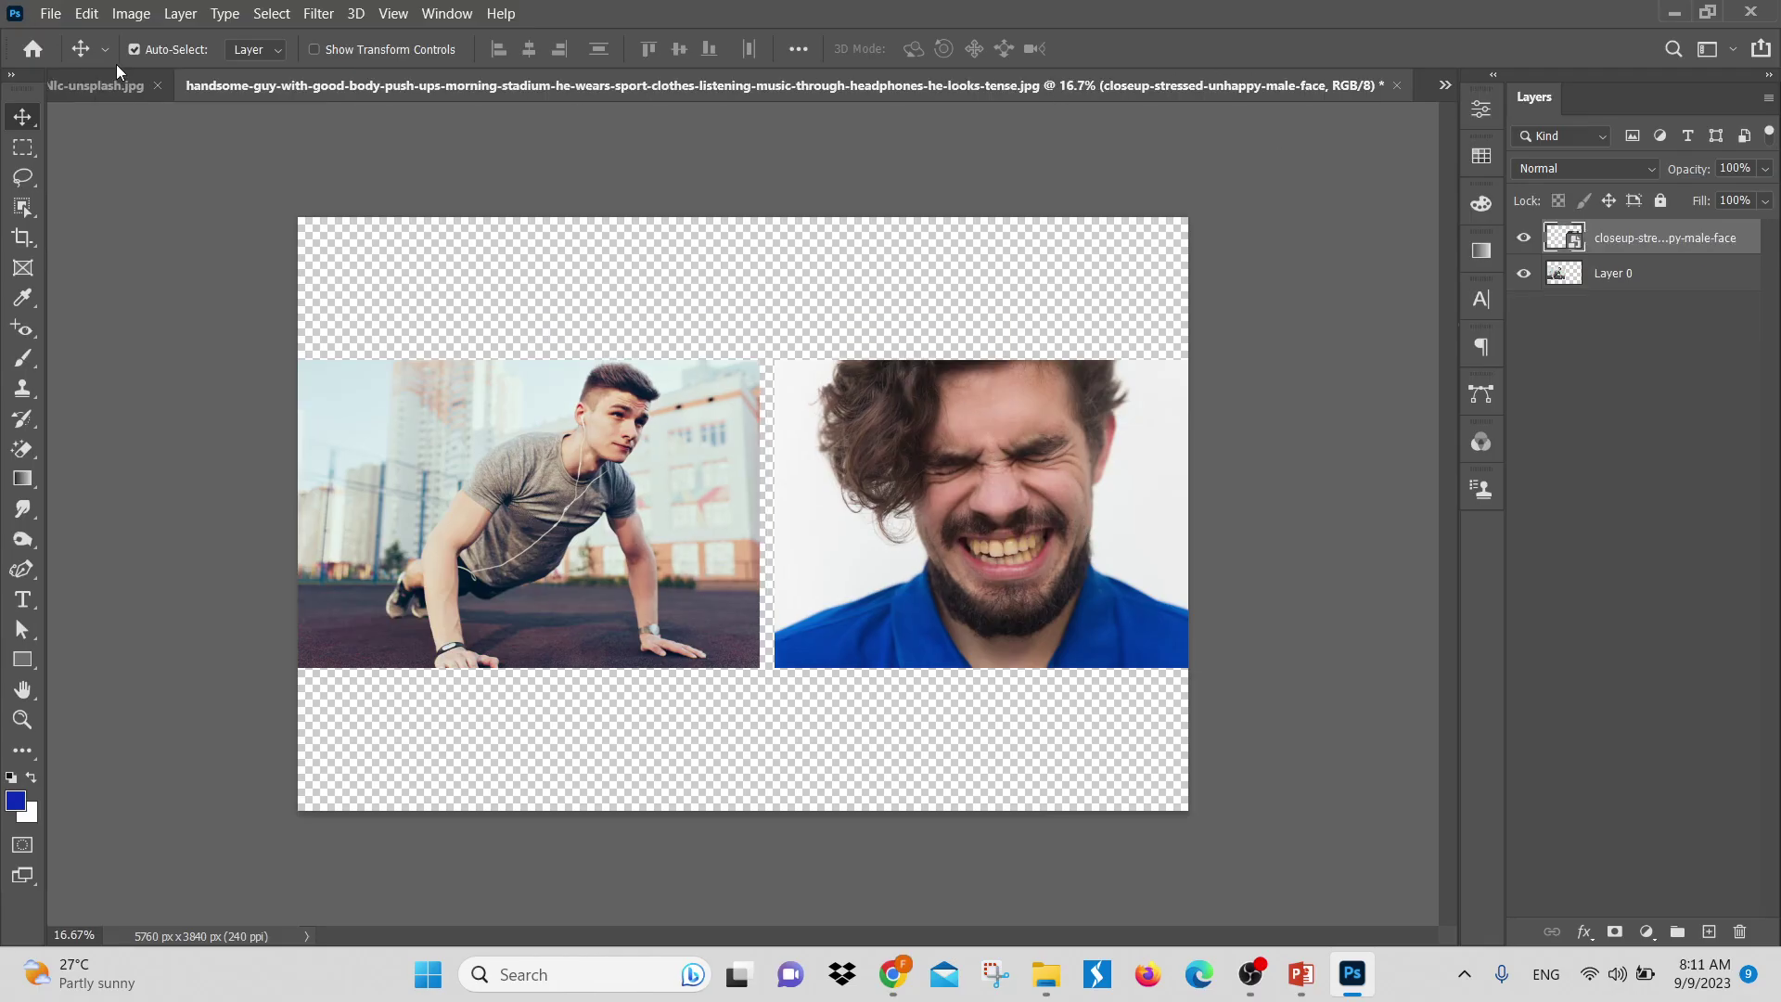
click(85, 13)
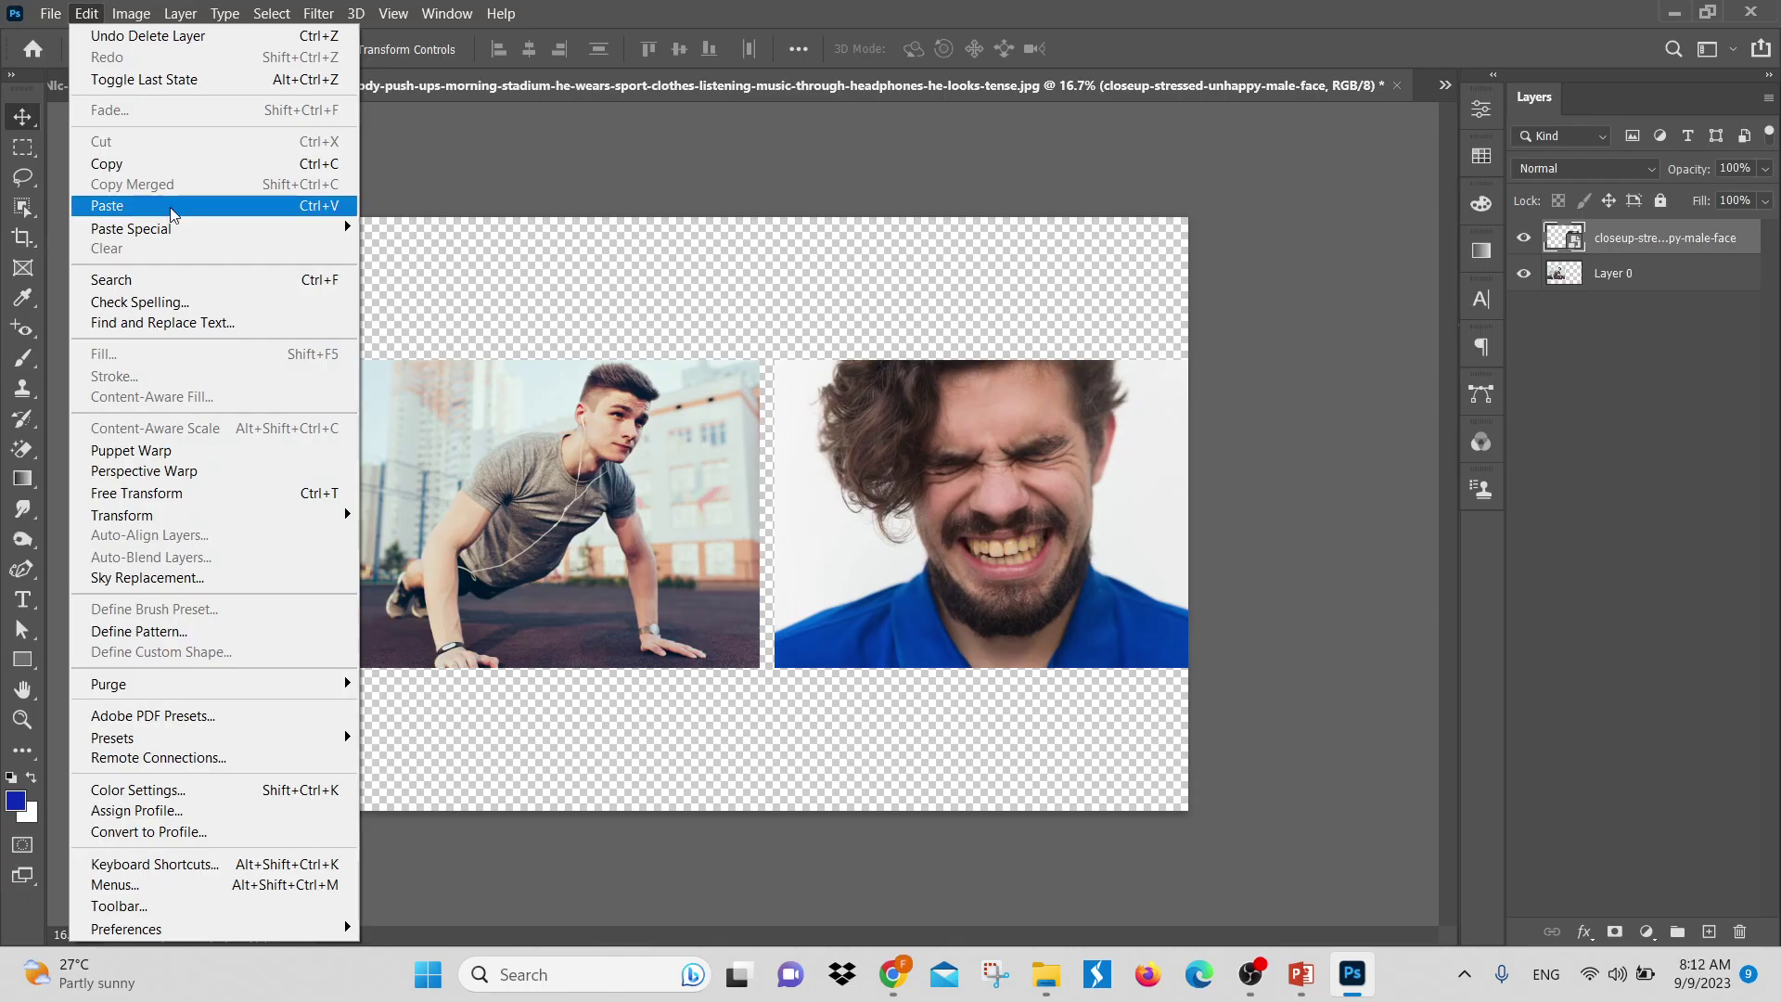
mouse_move(165, 231)
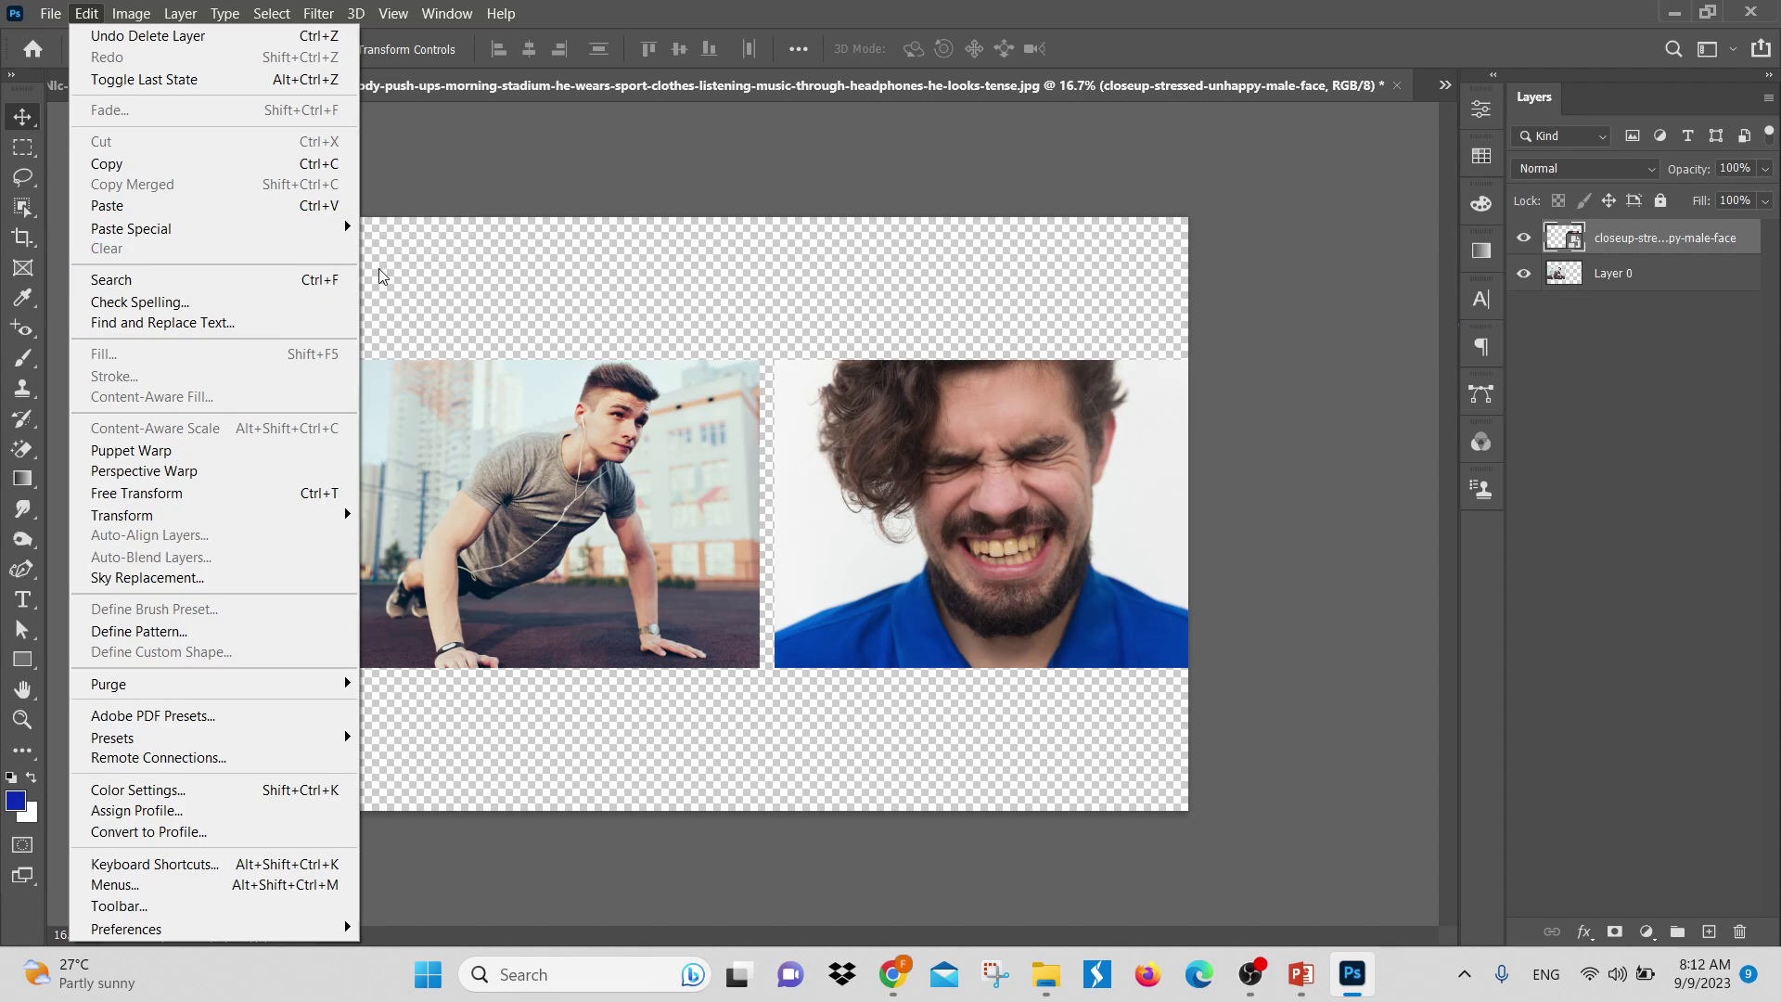
click(660, 327)
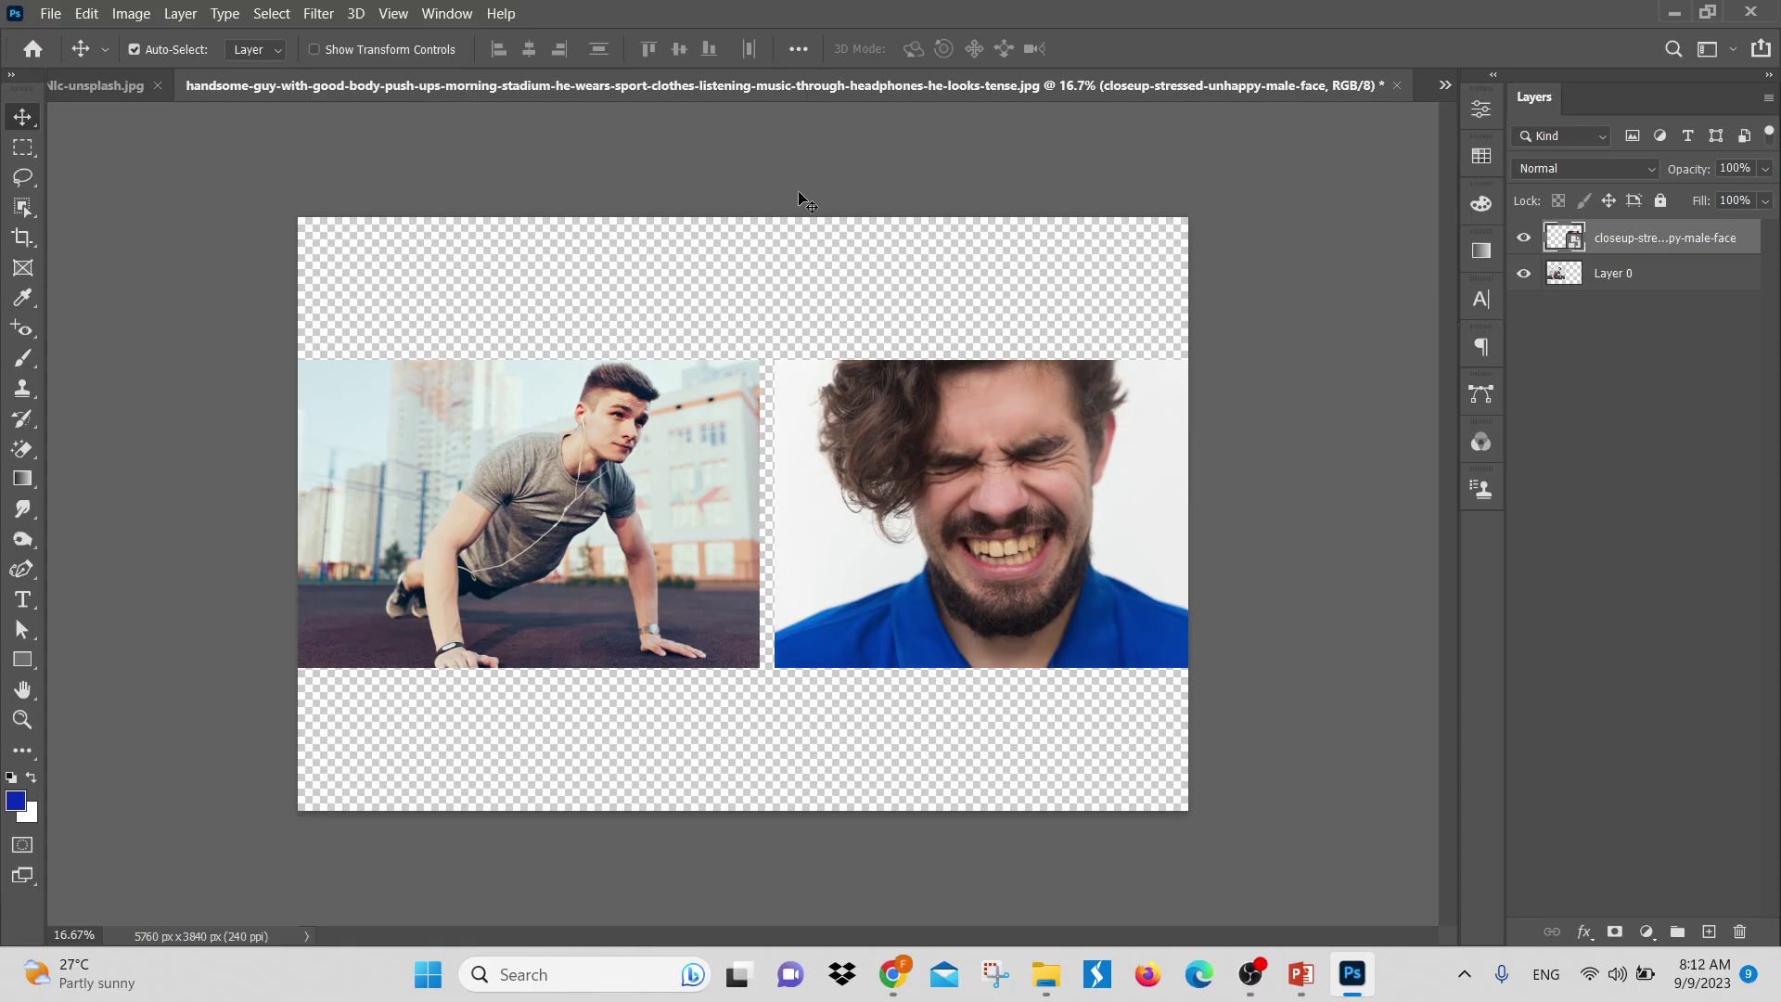
Revert the push-up document to its last saved state
click(39, 12)
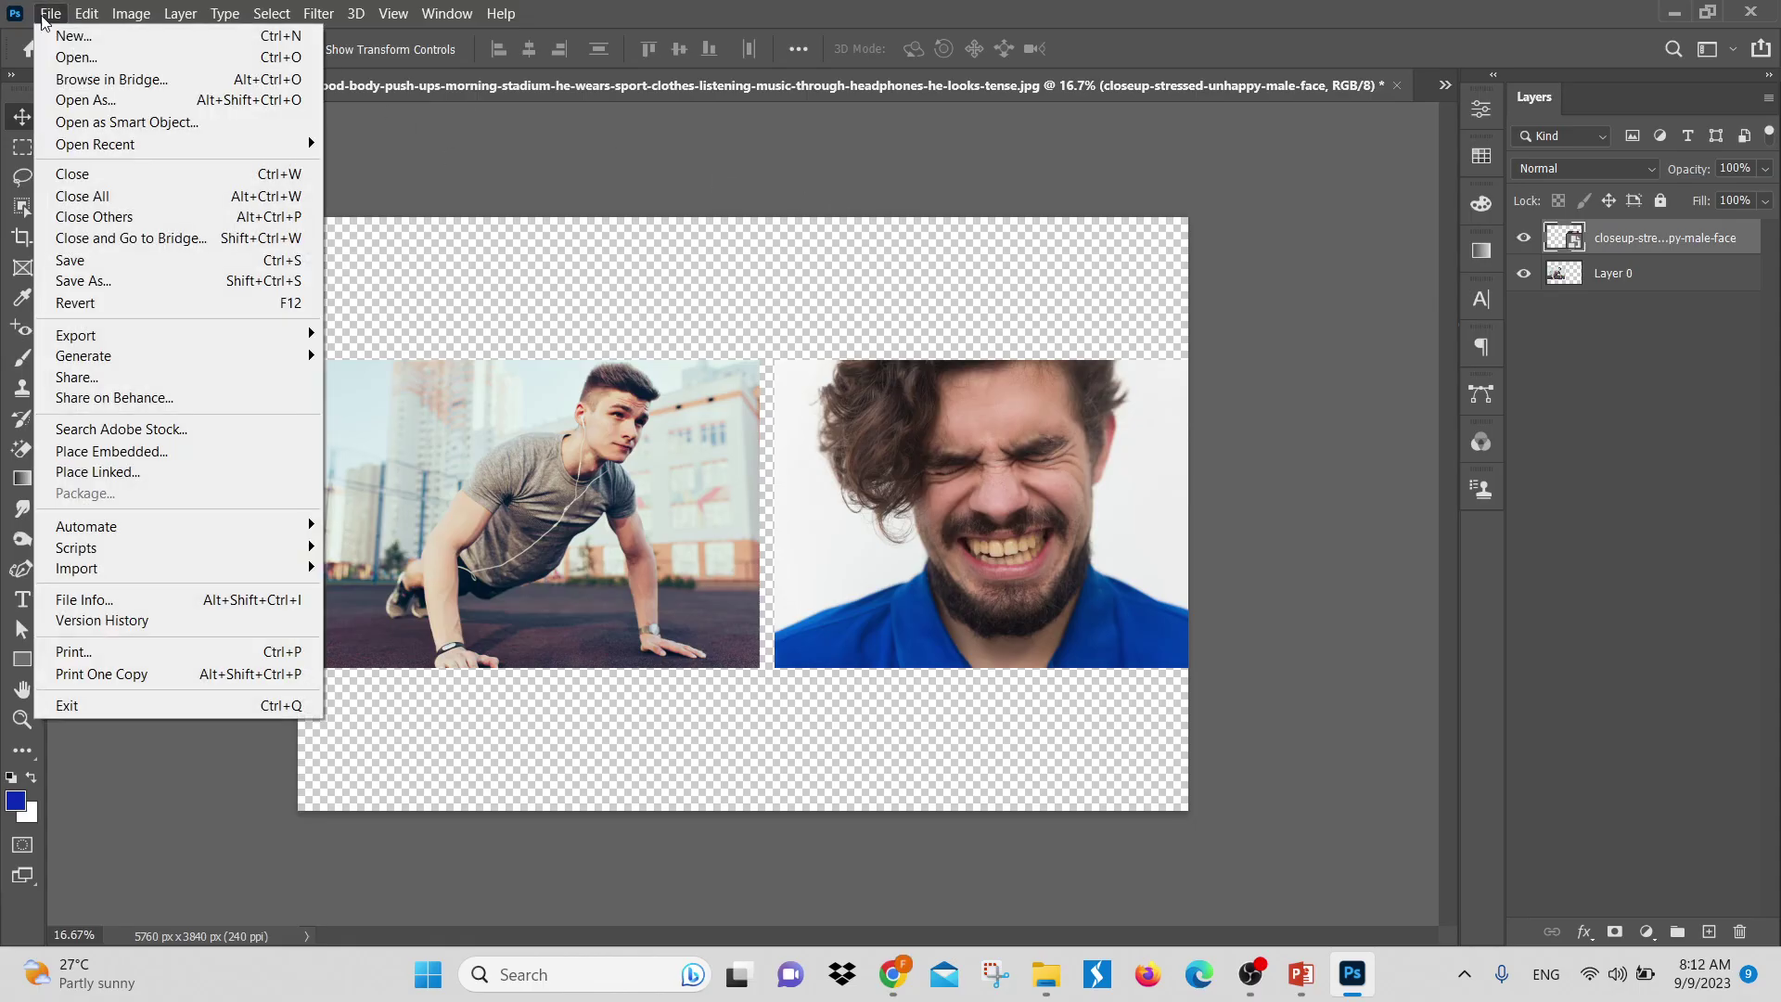
click(111, 308)
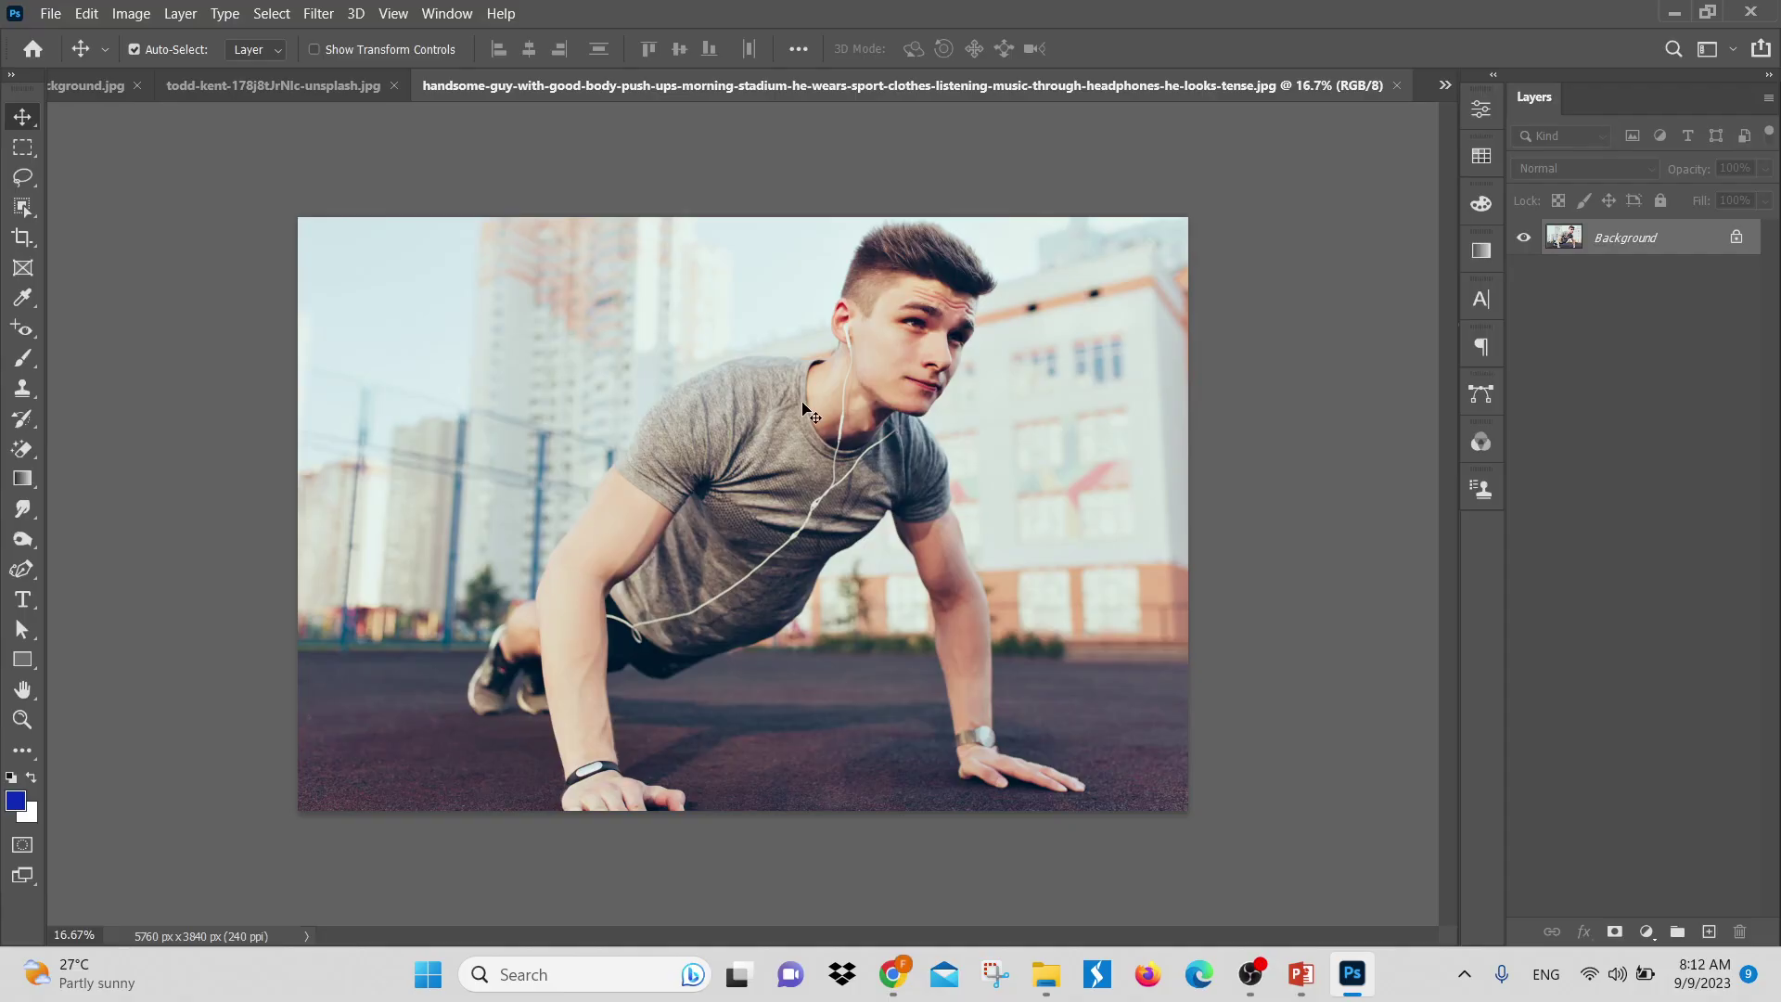
Select a rectangular area around the push-up man's head and upper body, and copy it
click(84, 14)
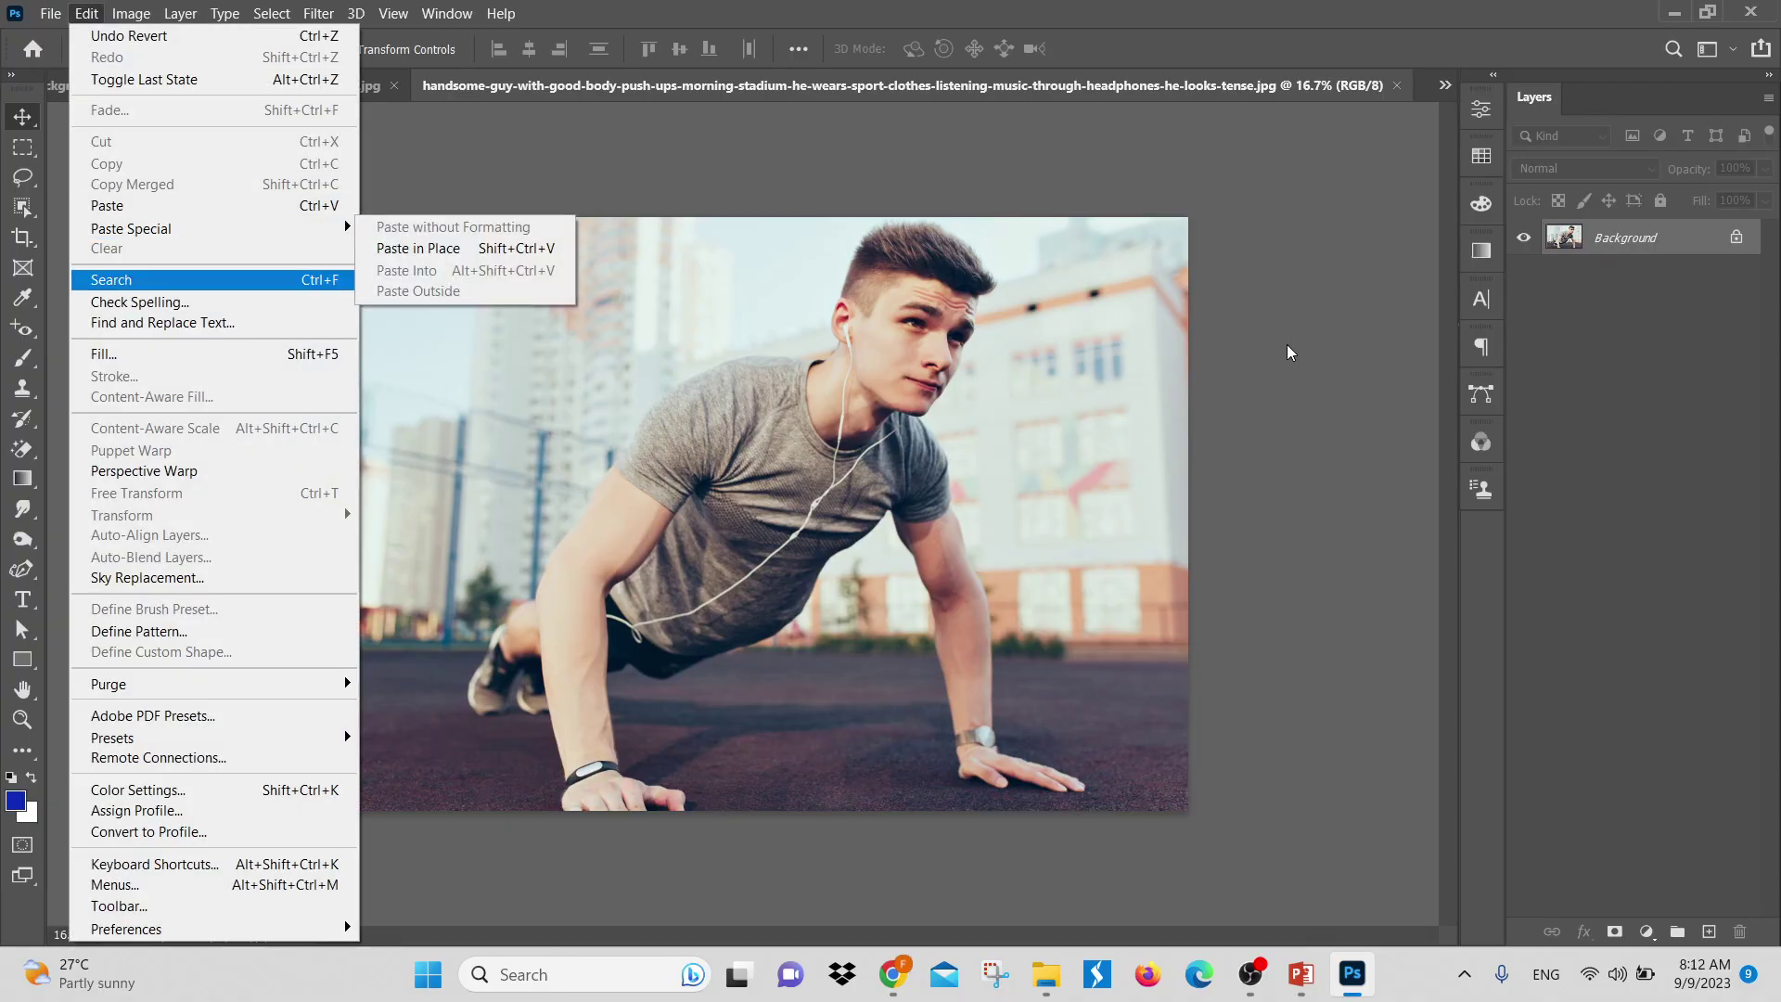
key(Escape)
click(22, 147)
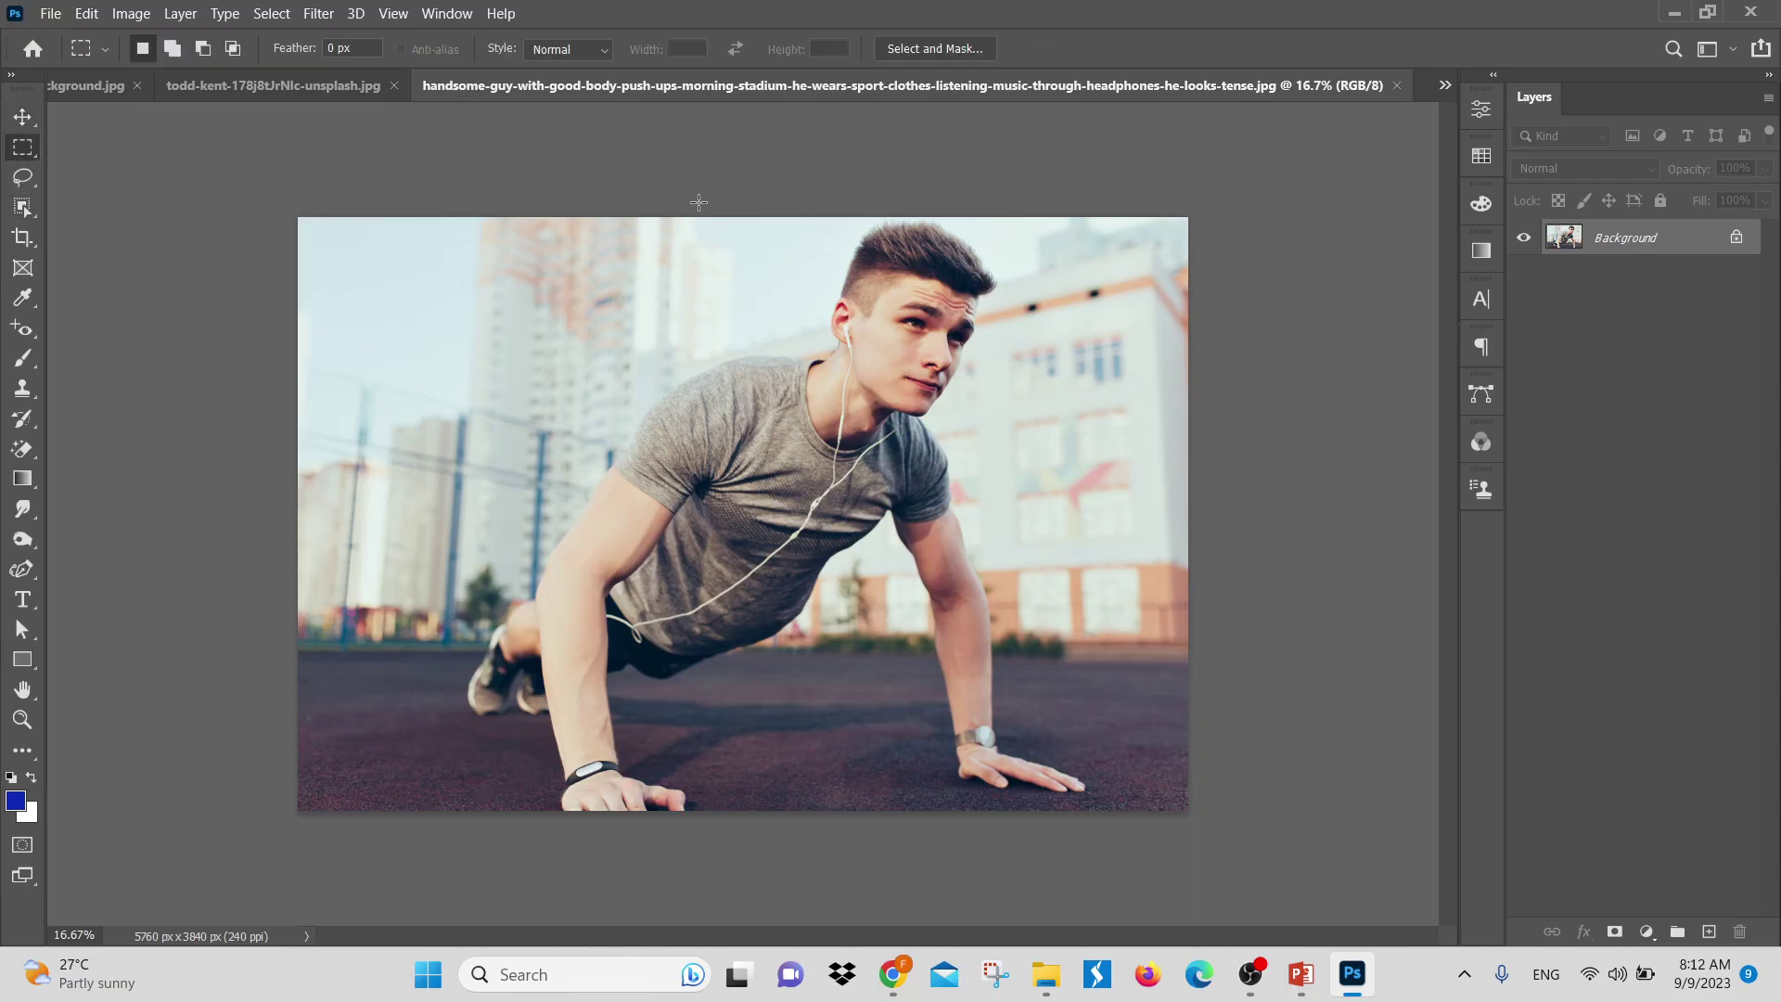
drag(699, 202, 1033, 588)
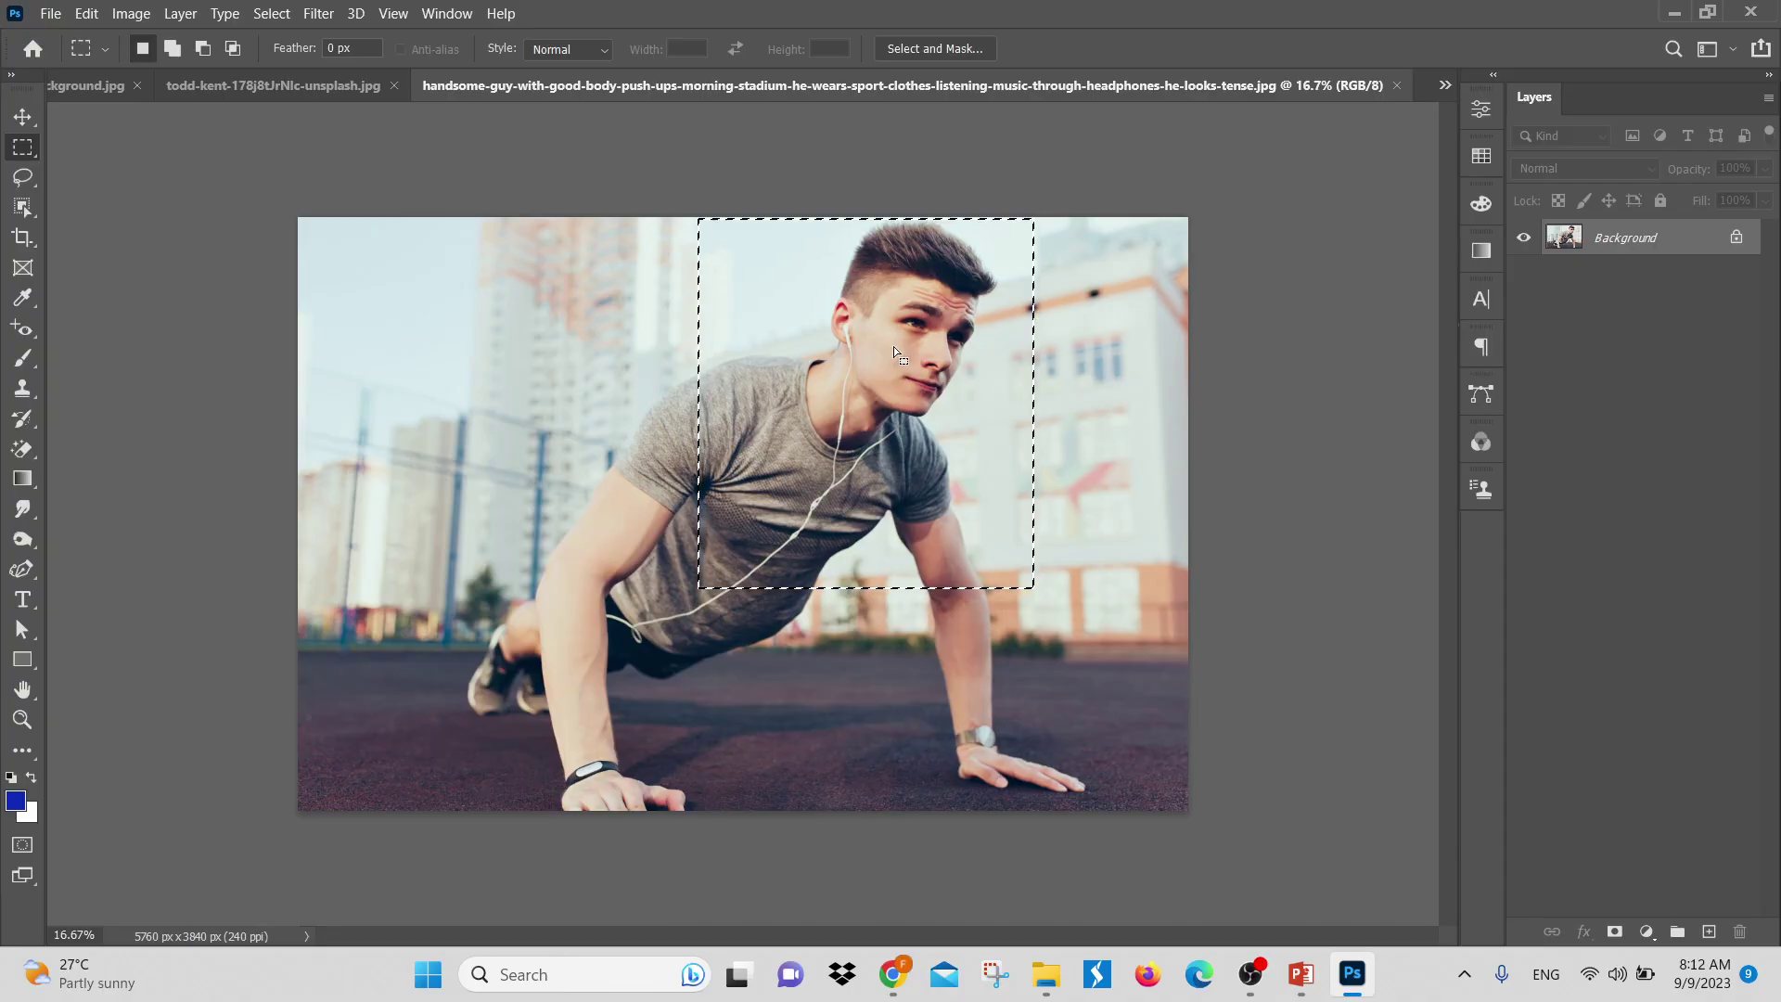
click(86, 13)
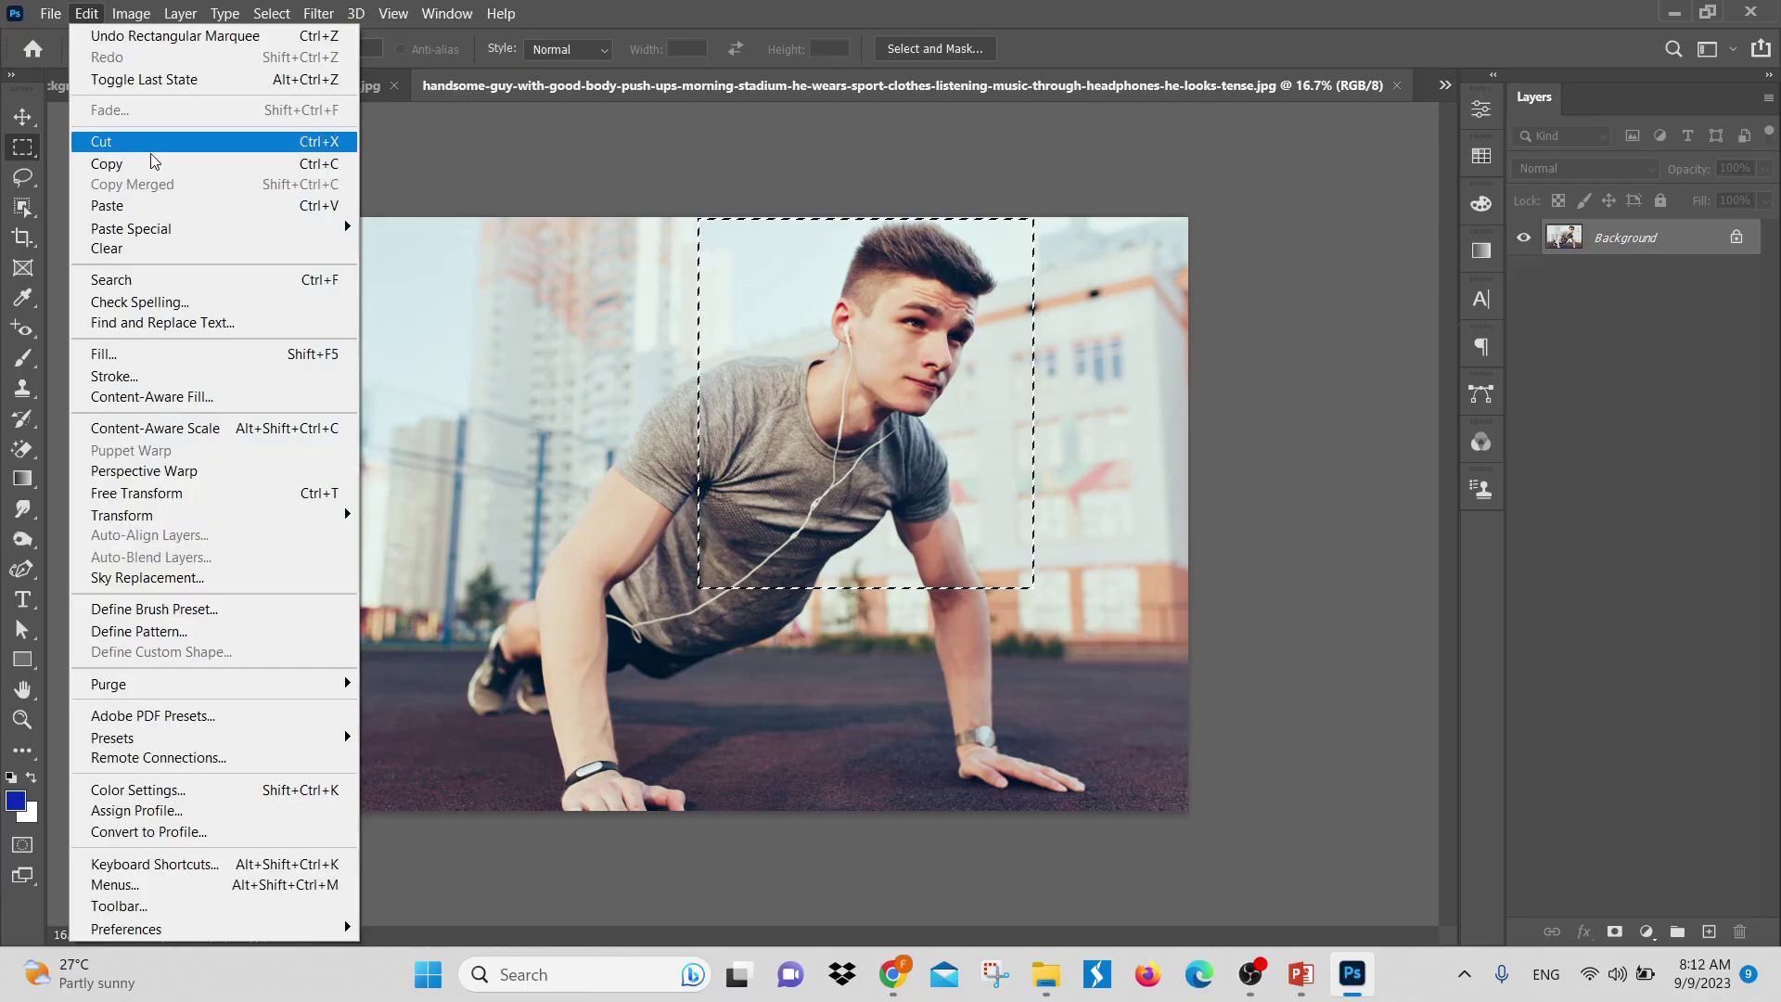
click(154, 164)
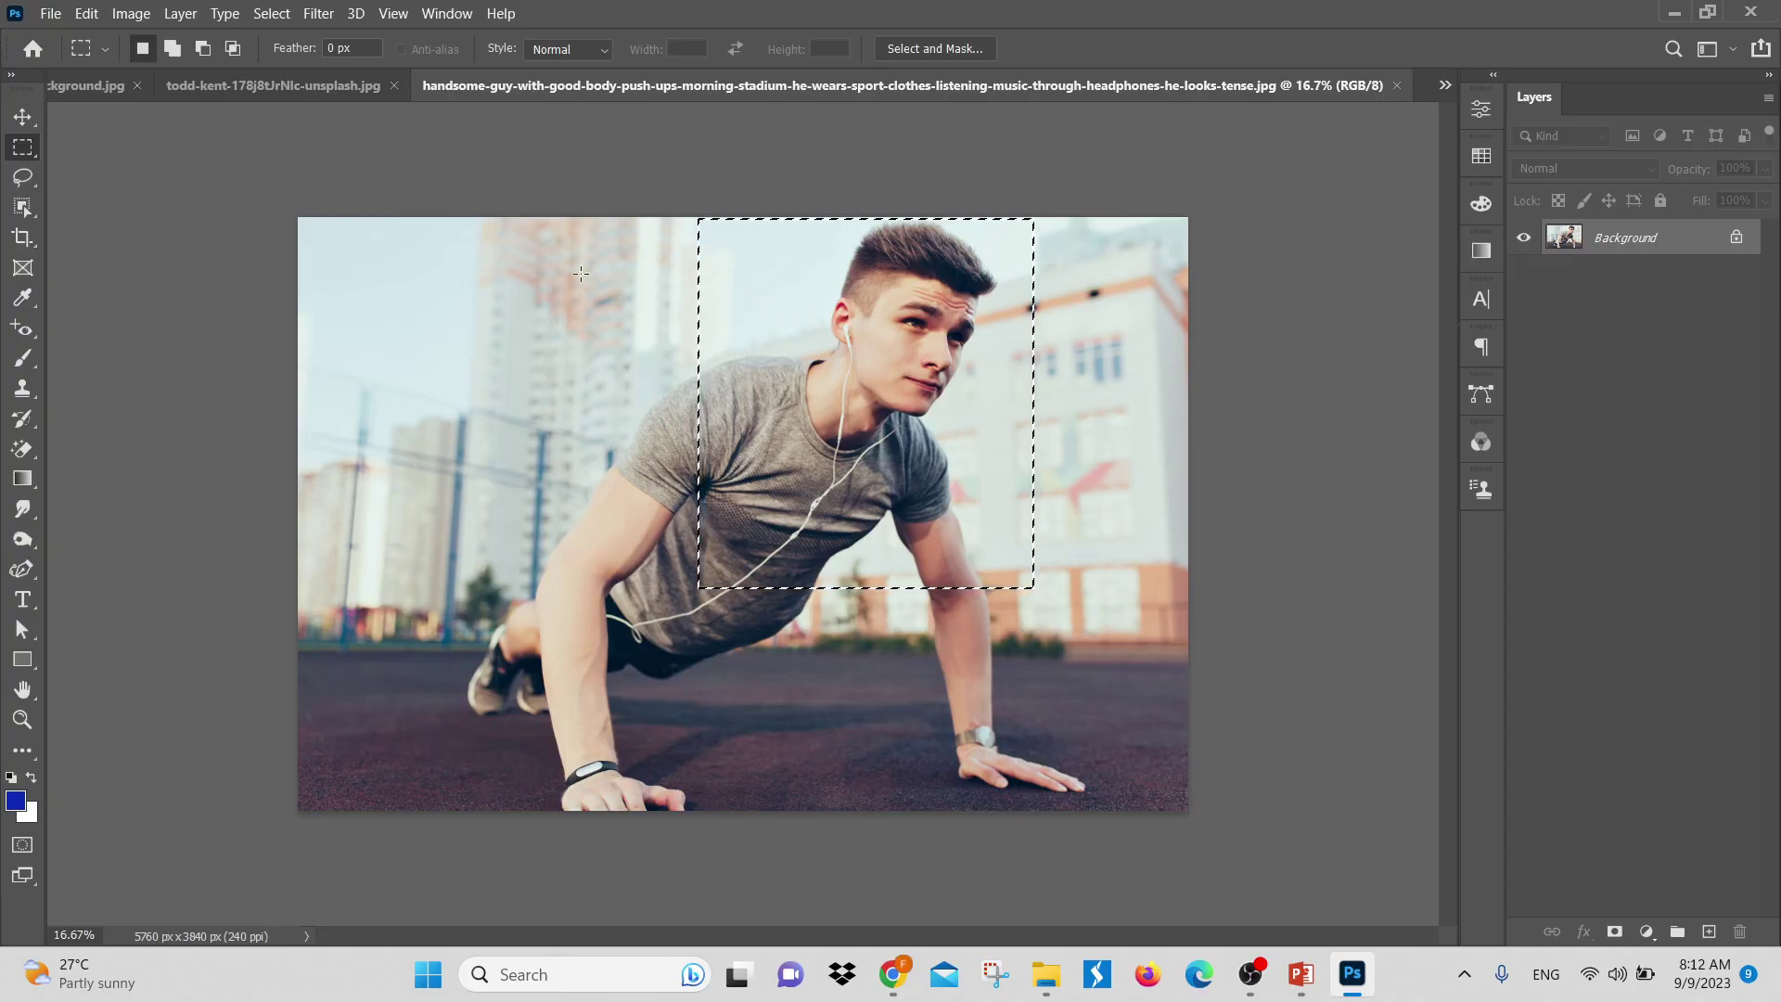
Compare the Clipboard preset's dimensions in the new document settings with the push-up photo's image size in pixels
click(51, 14)
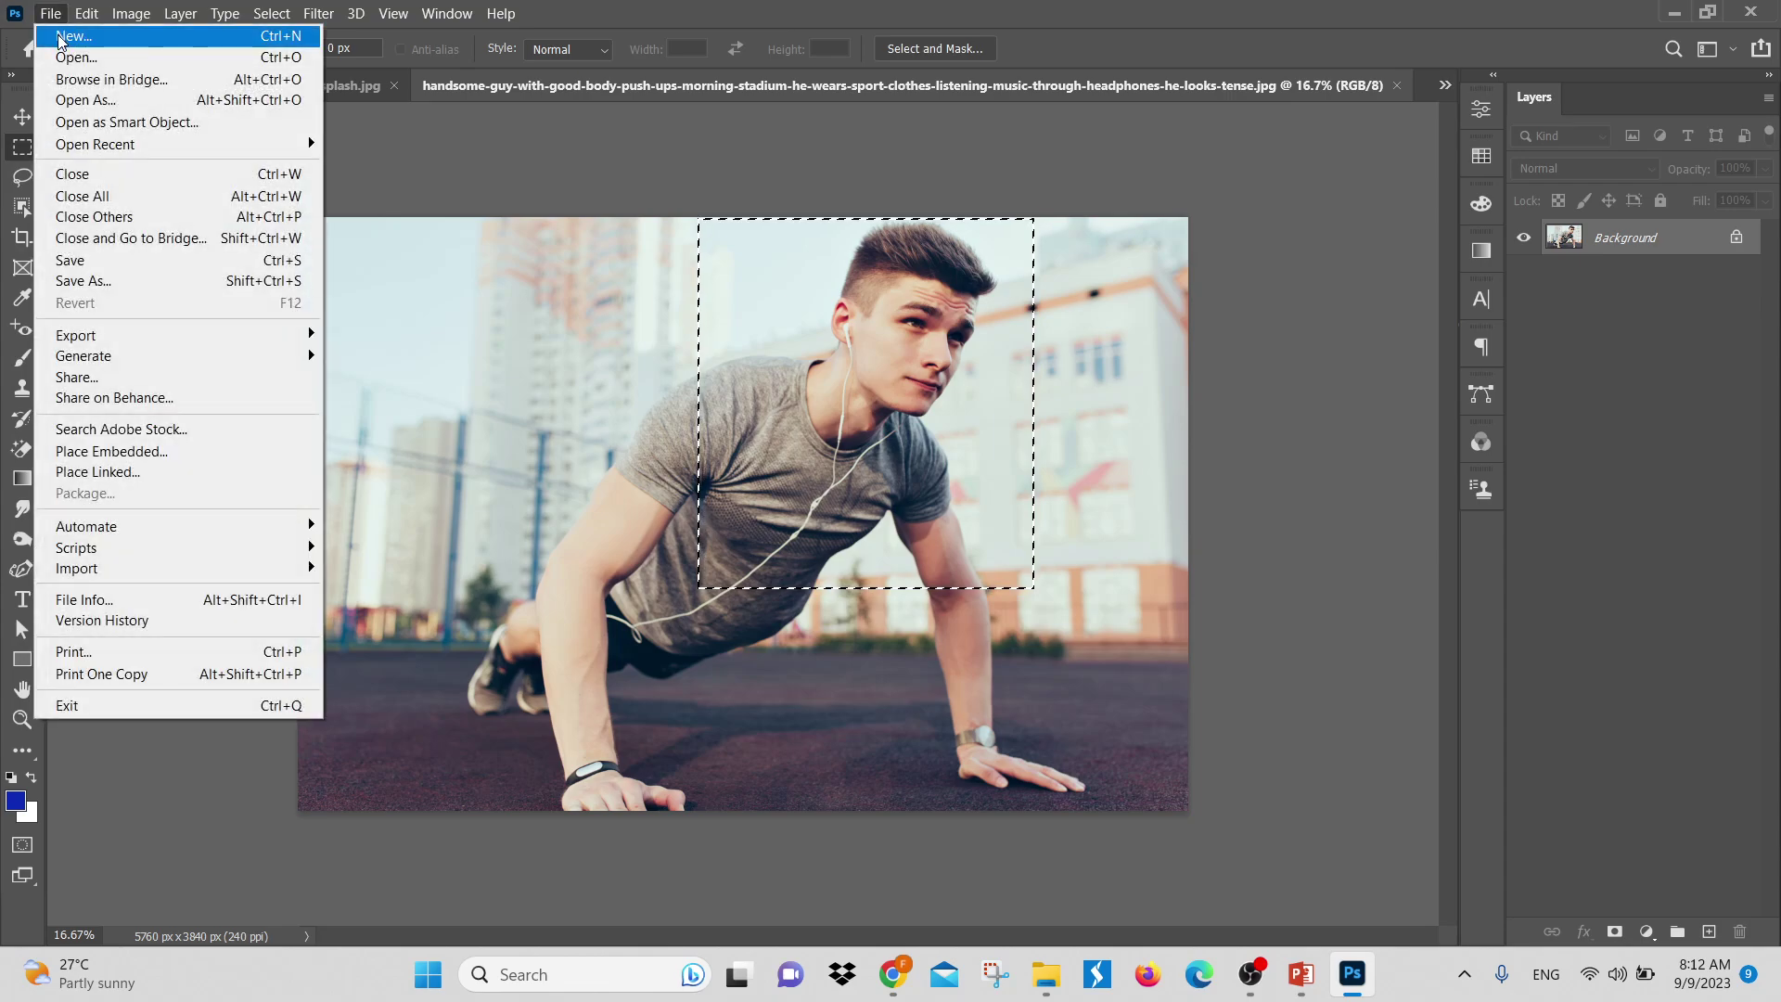
click(60, 37)
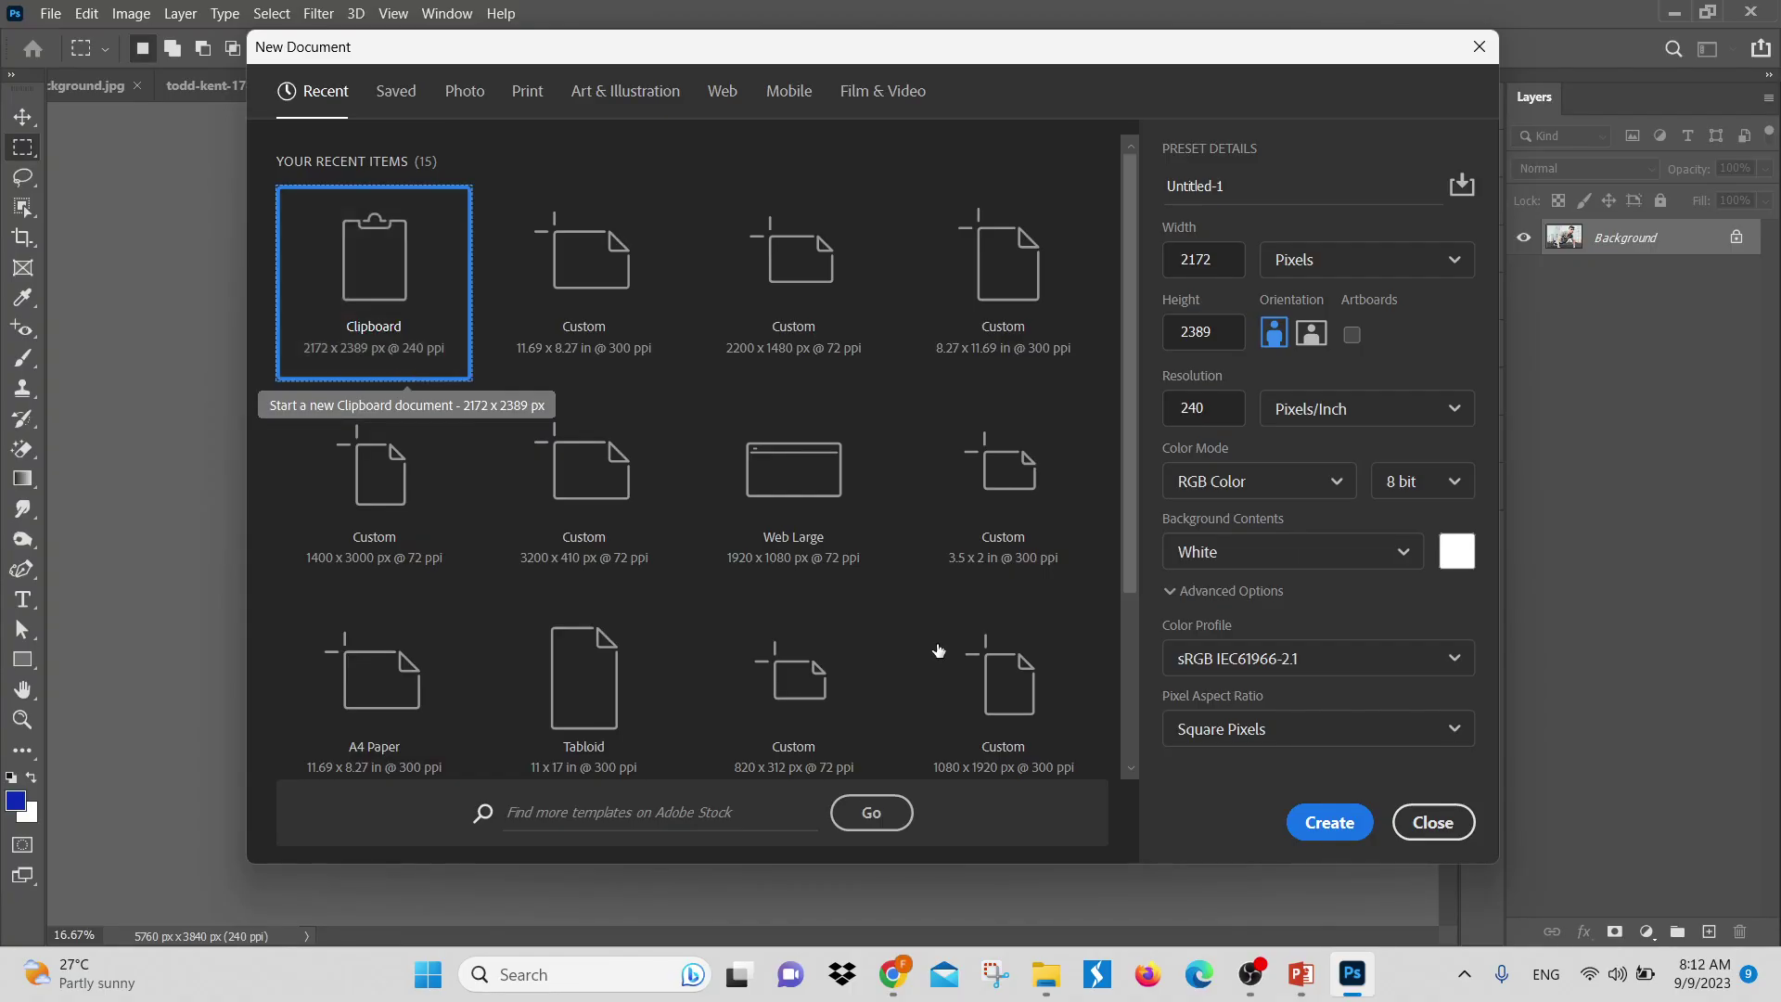
click(1433, 823)
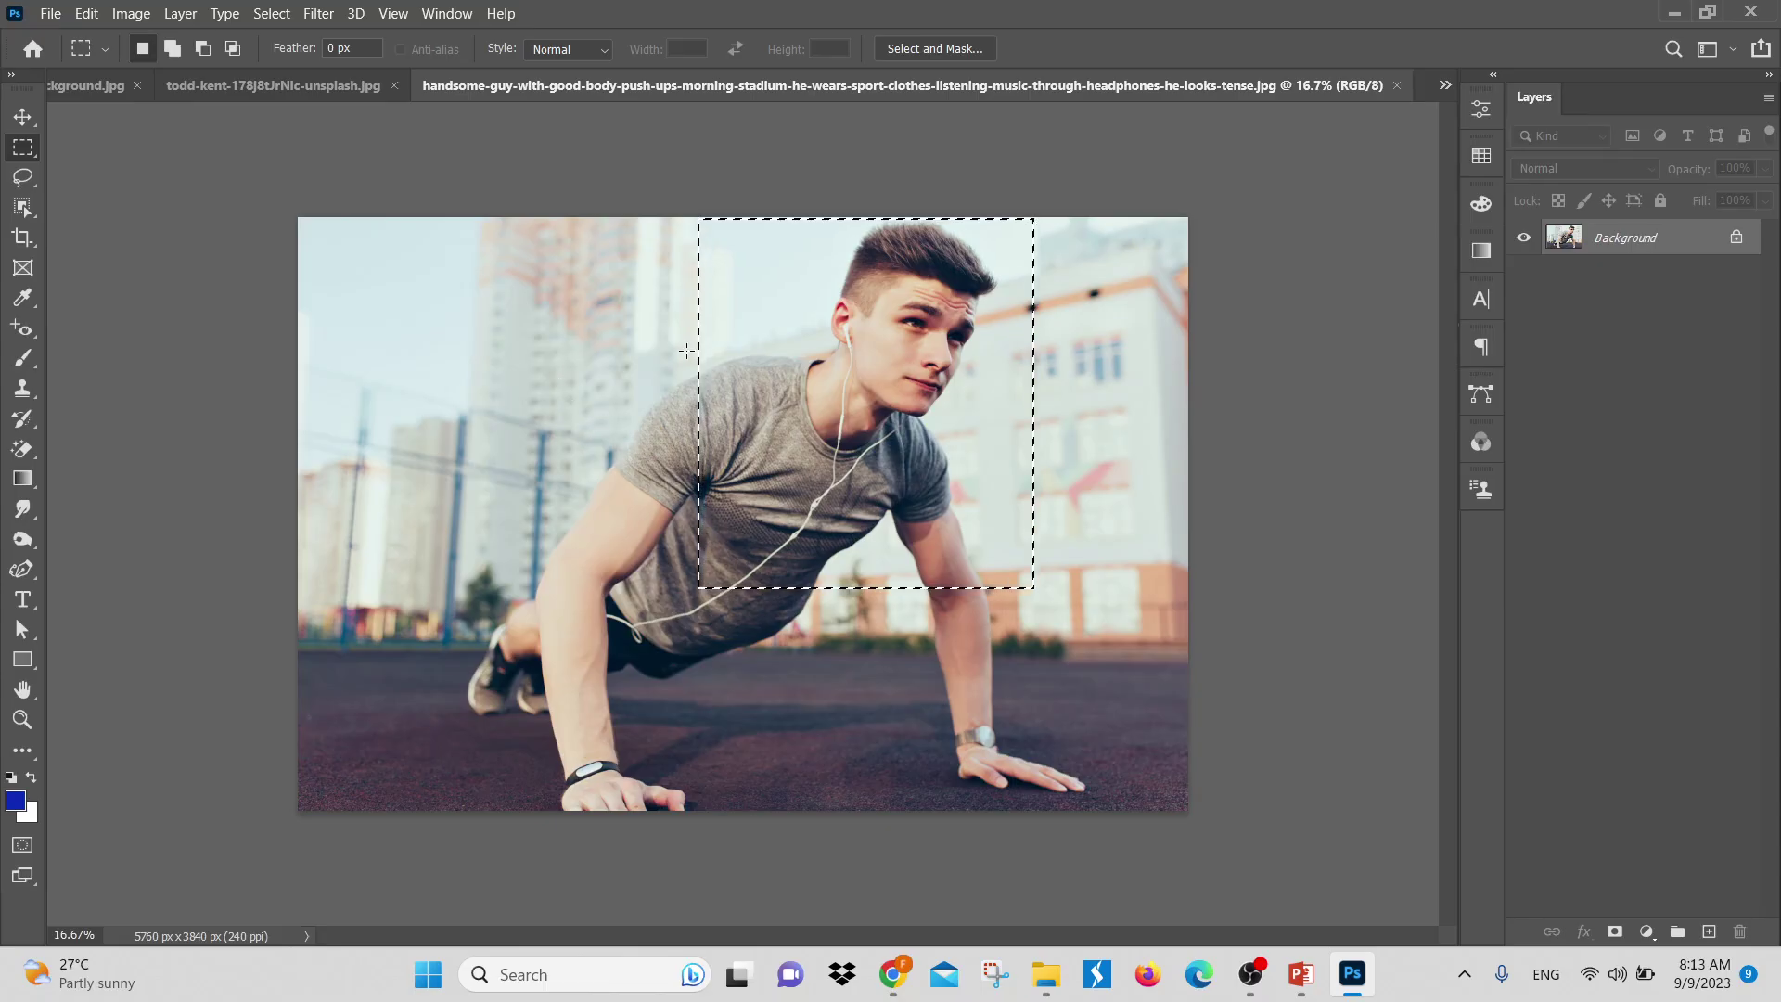
click(126, 16)
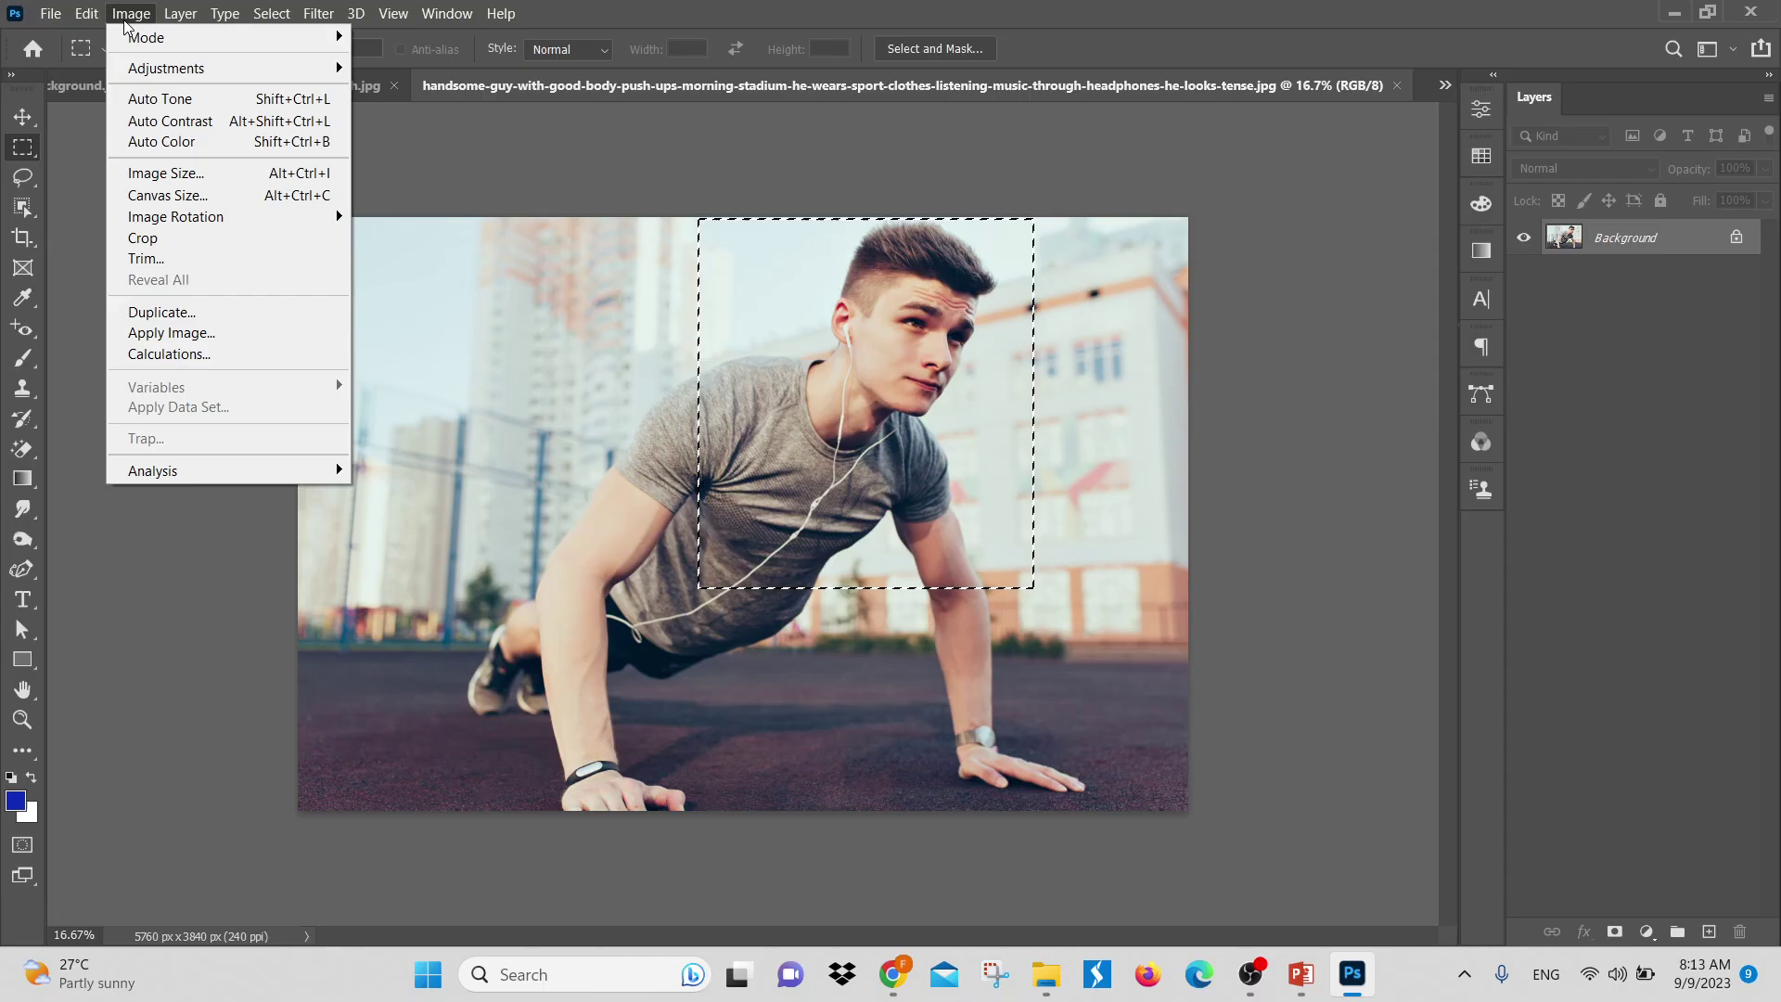
click(148, 176)
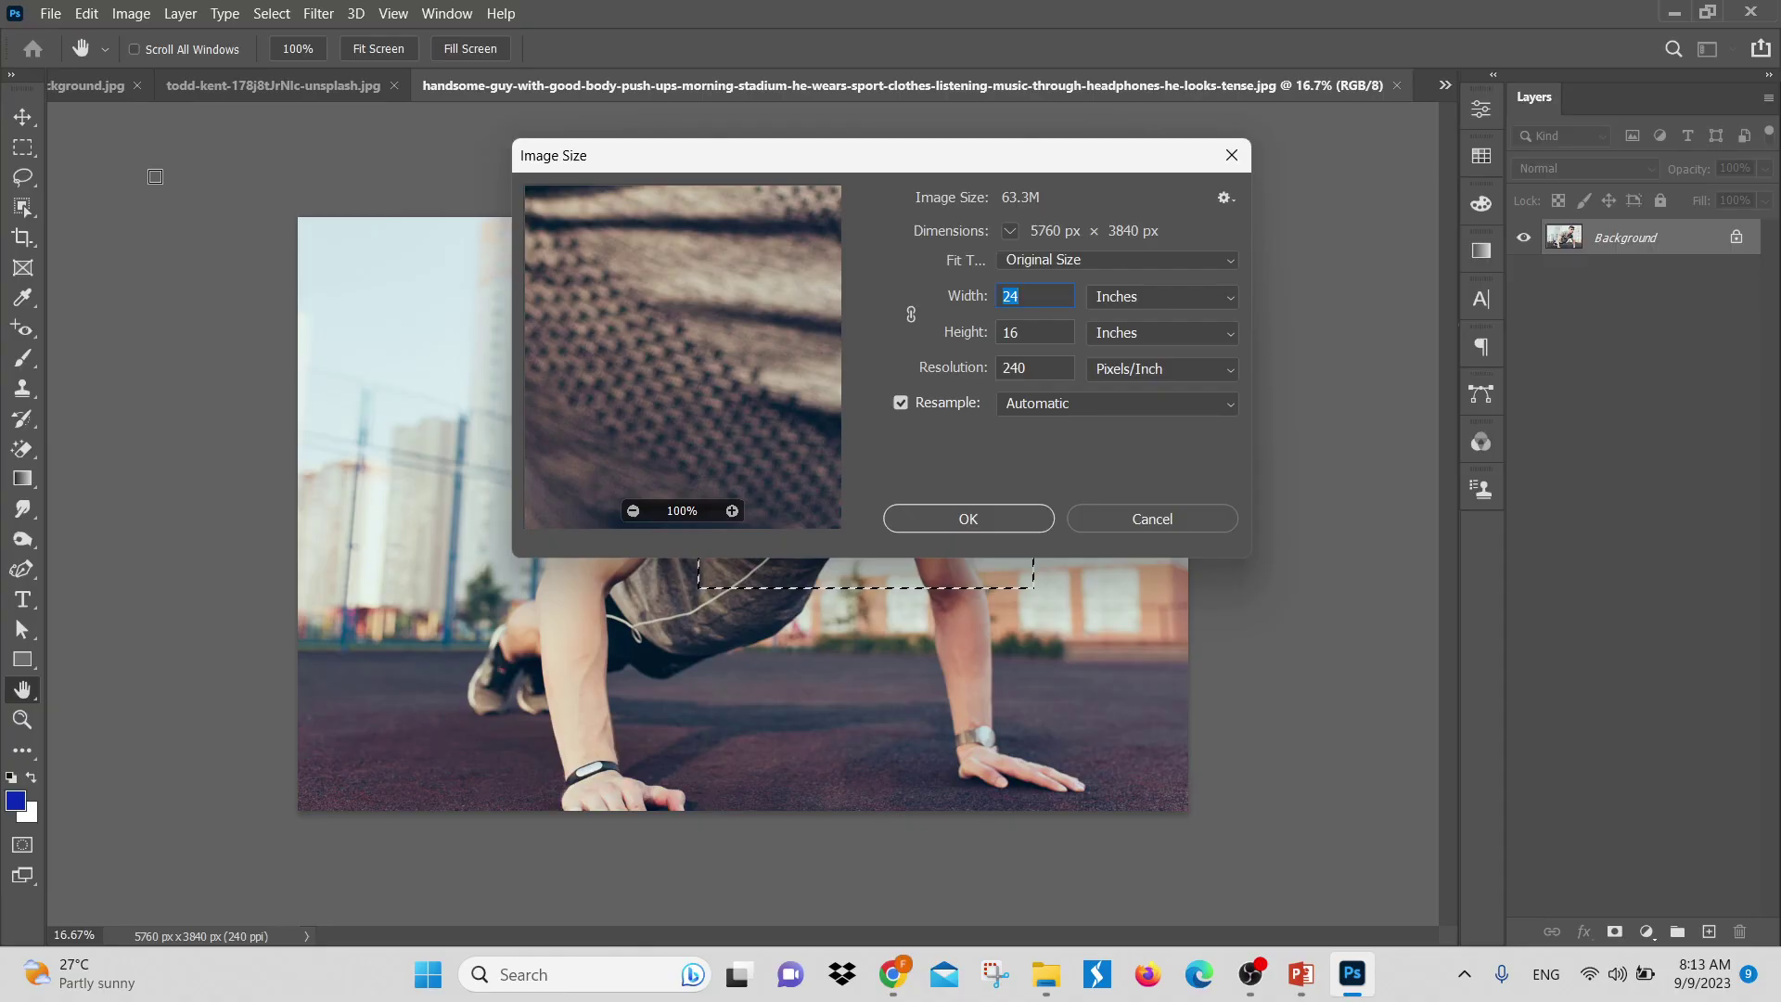
click(1171, 299)
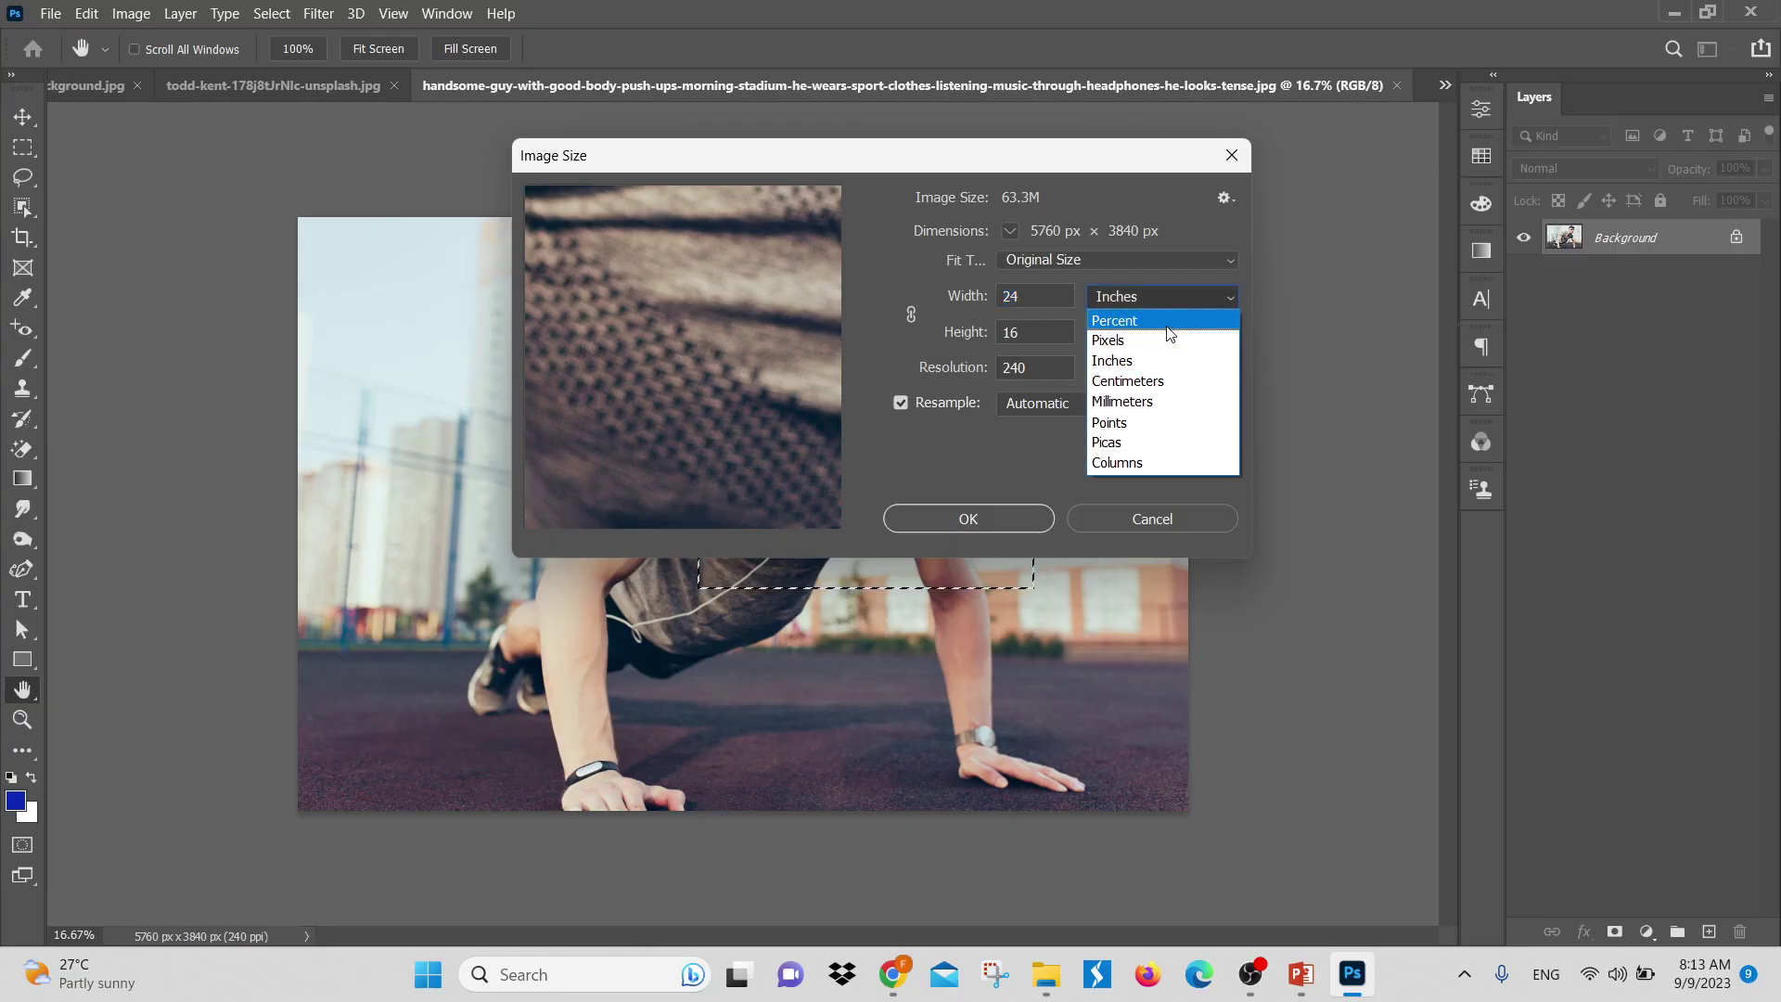
click(1161, 335)
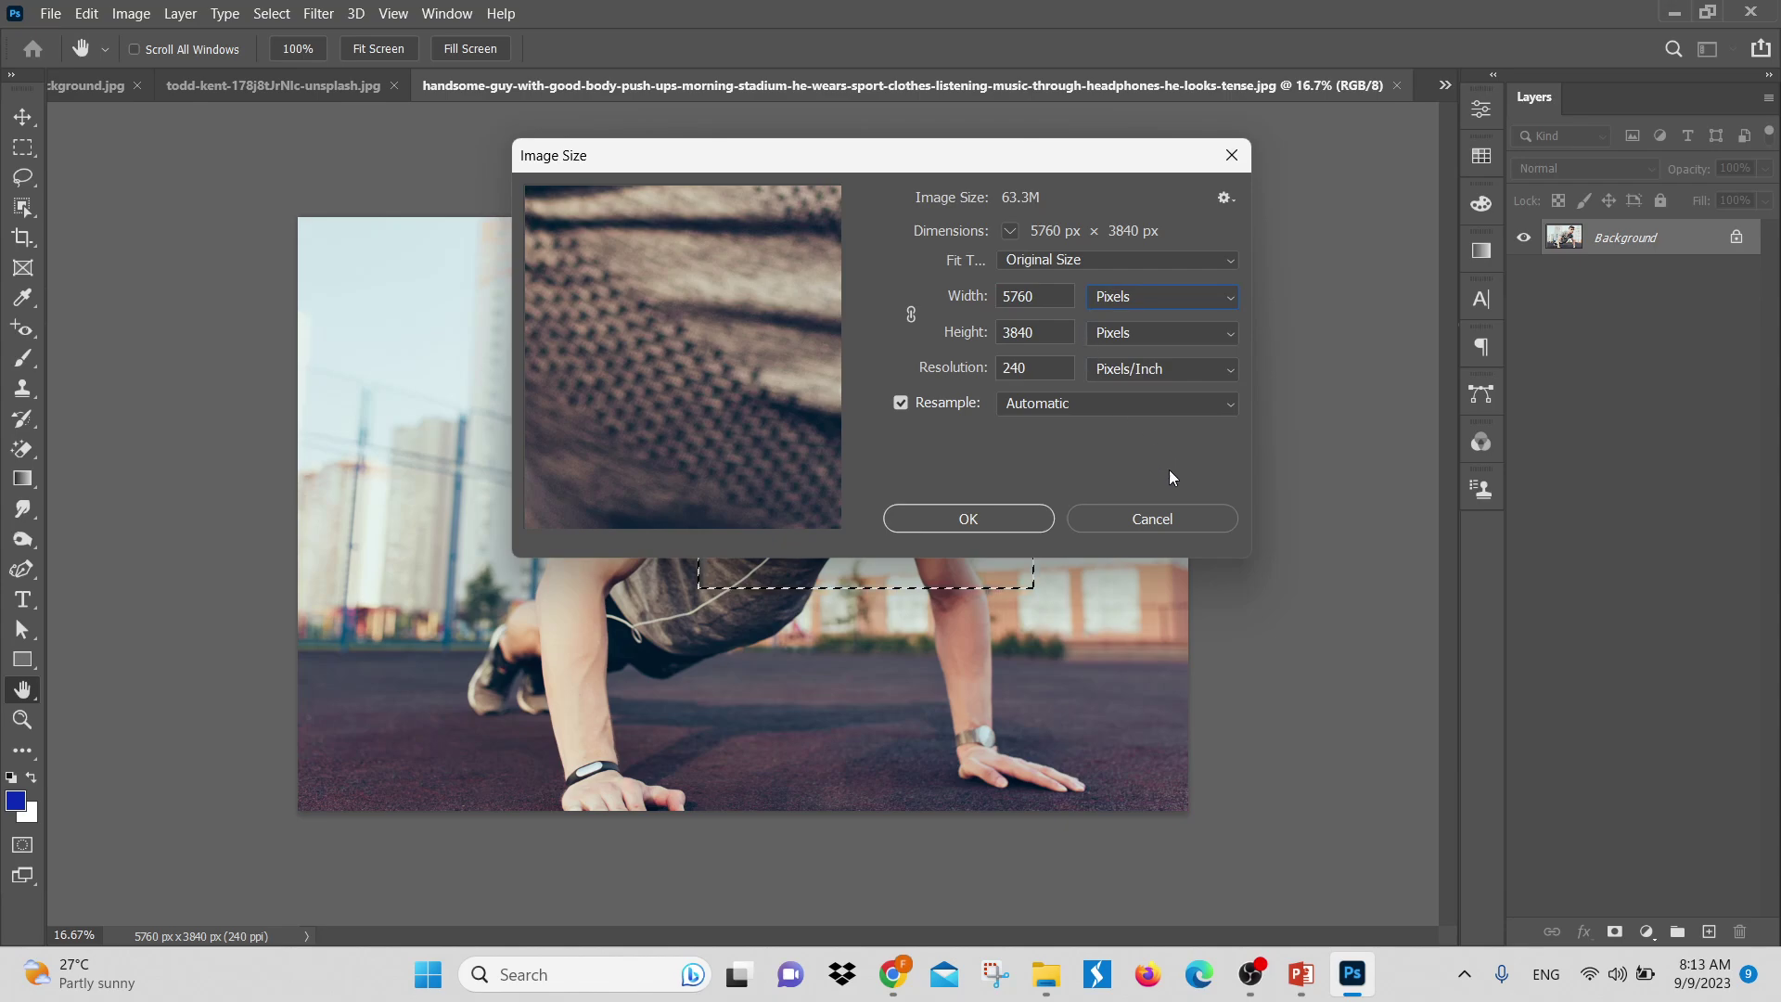
click(1164, 513)
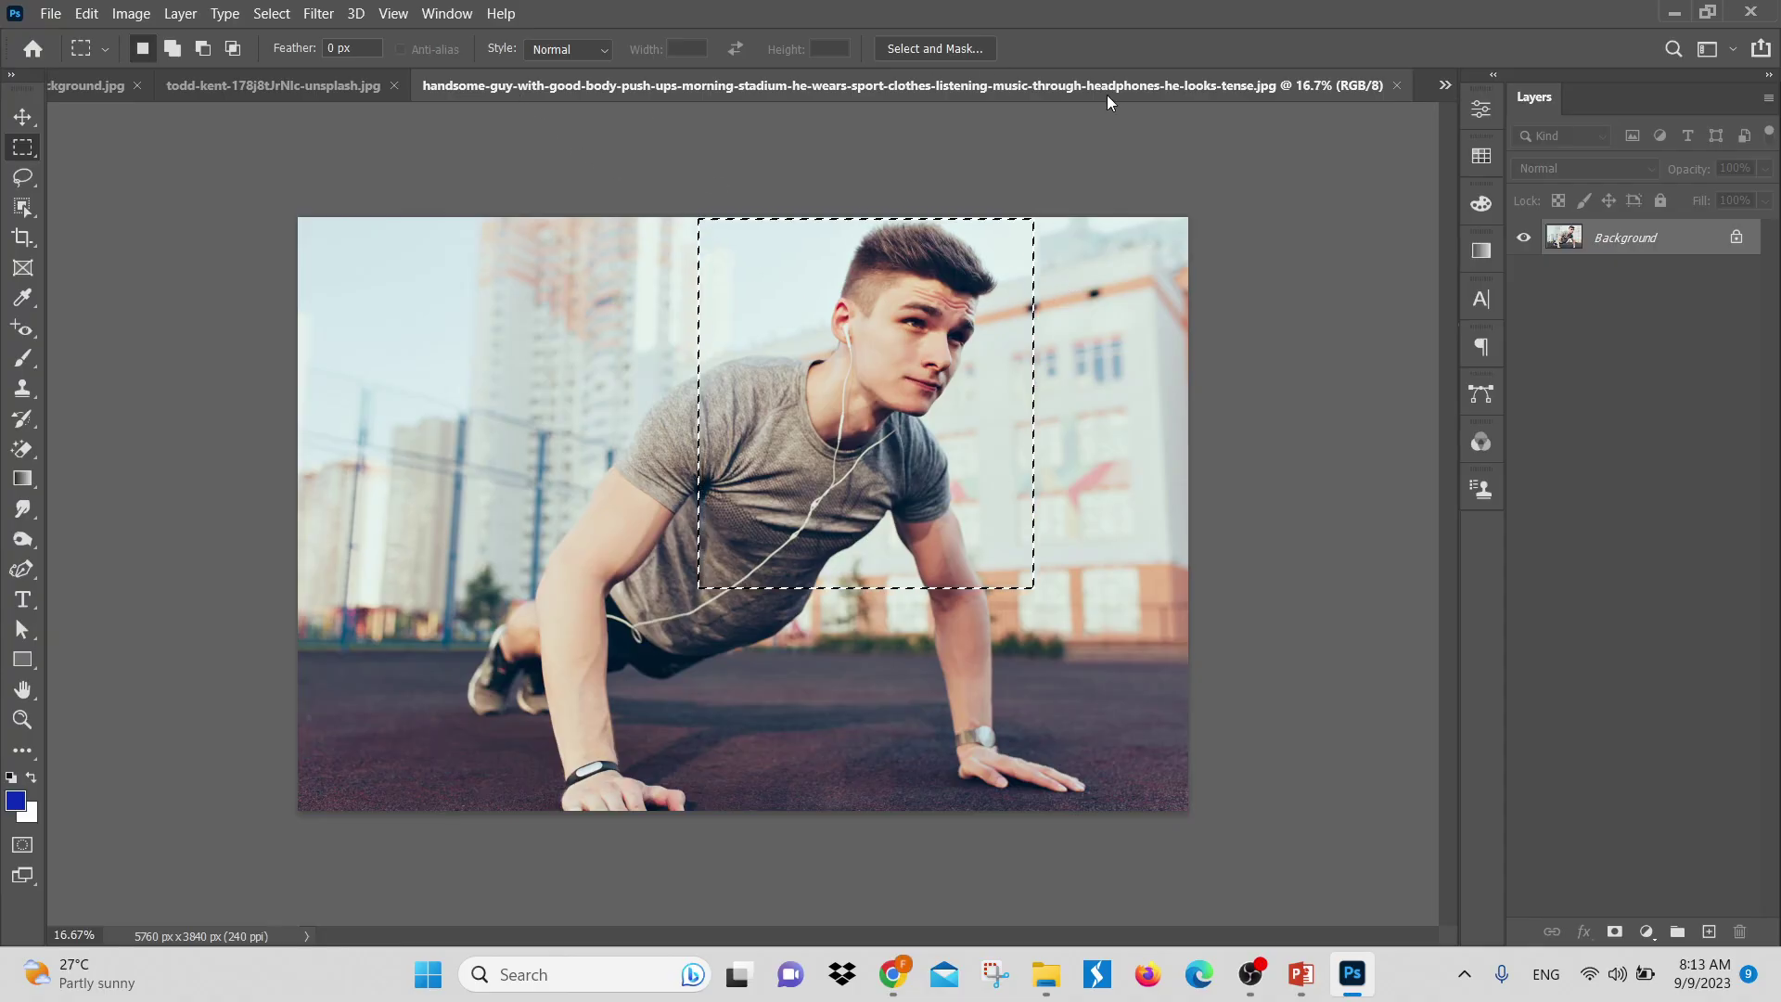
click(51, 16)
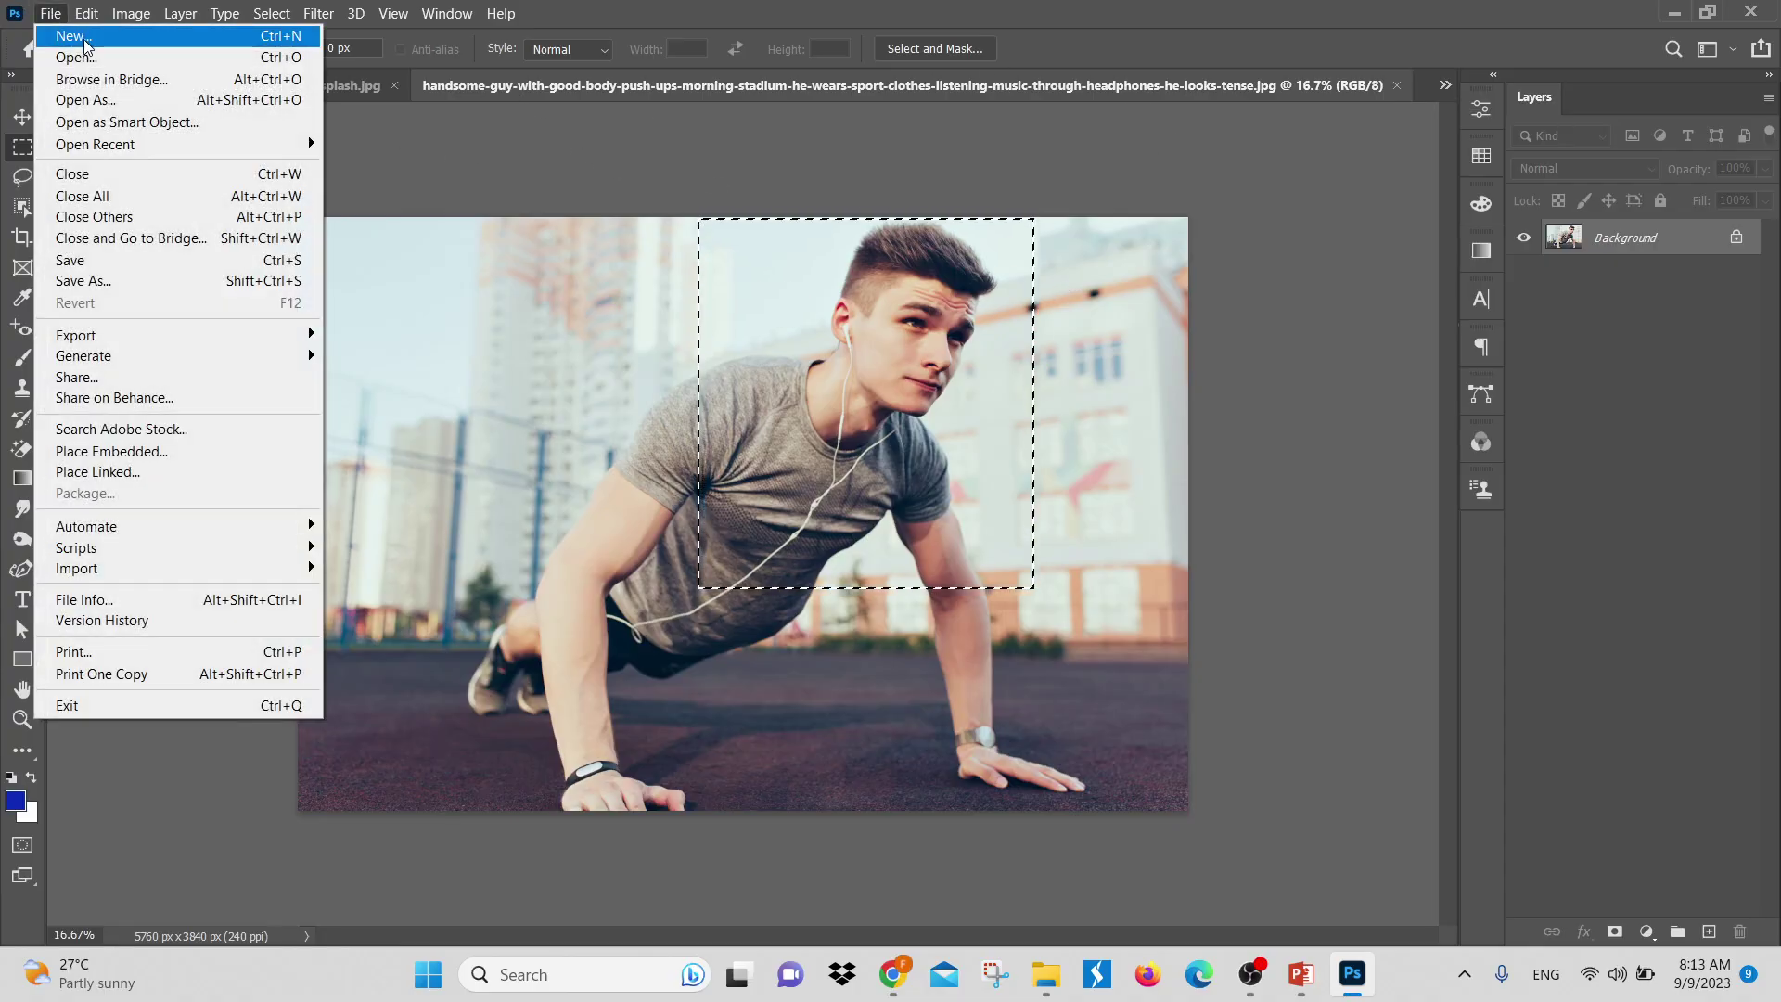
click(79, 42)
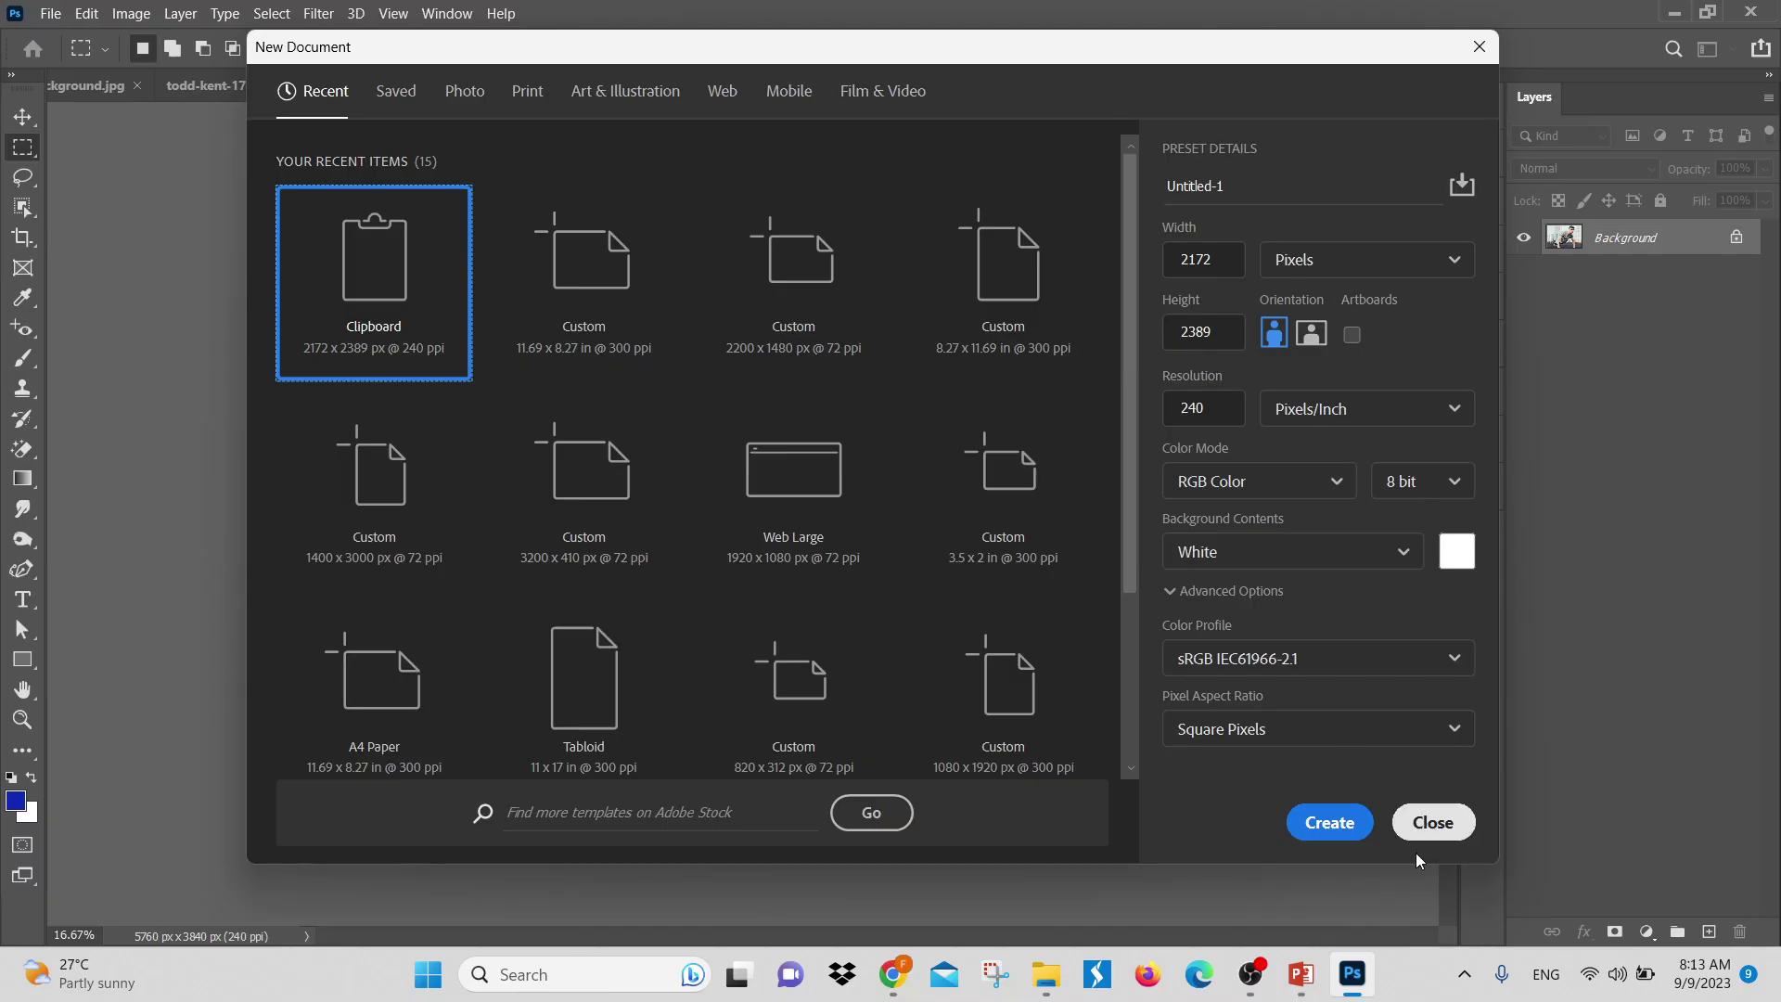
click(1434, 822)
click(51, 17)
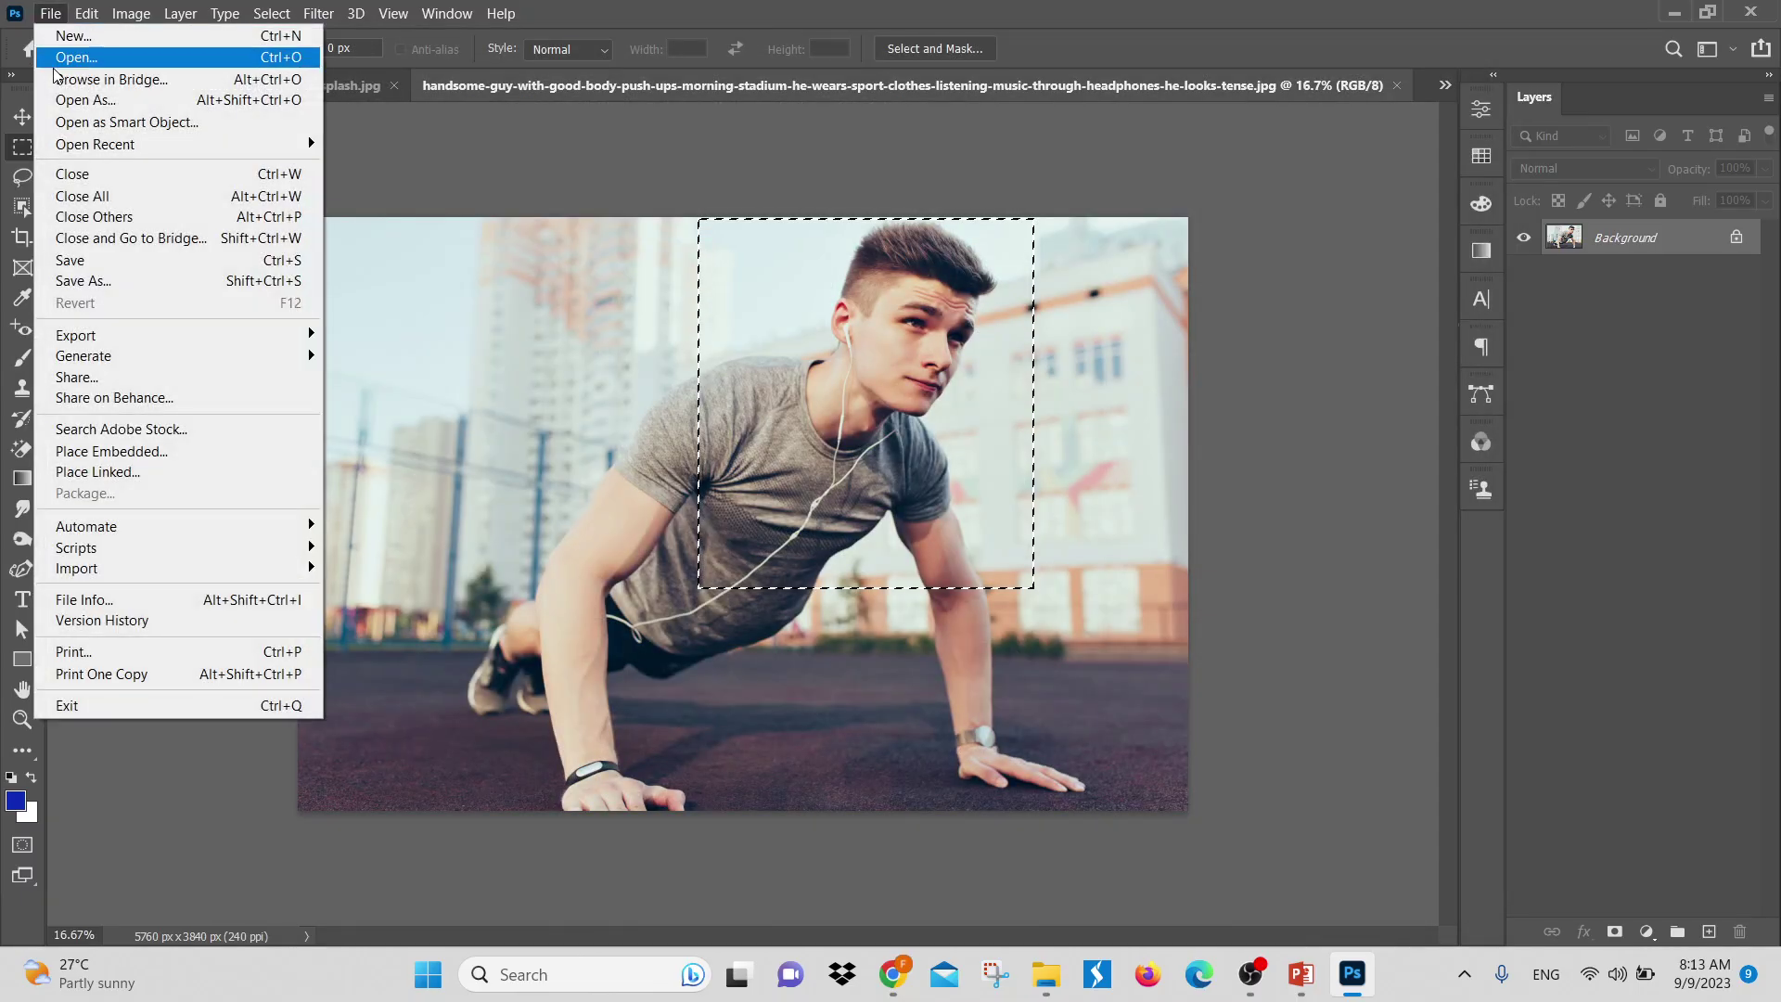
click(54, 59)
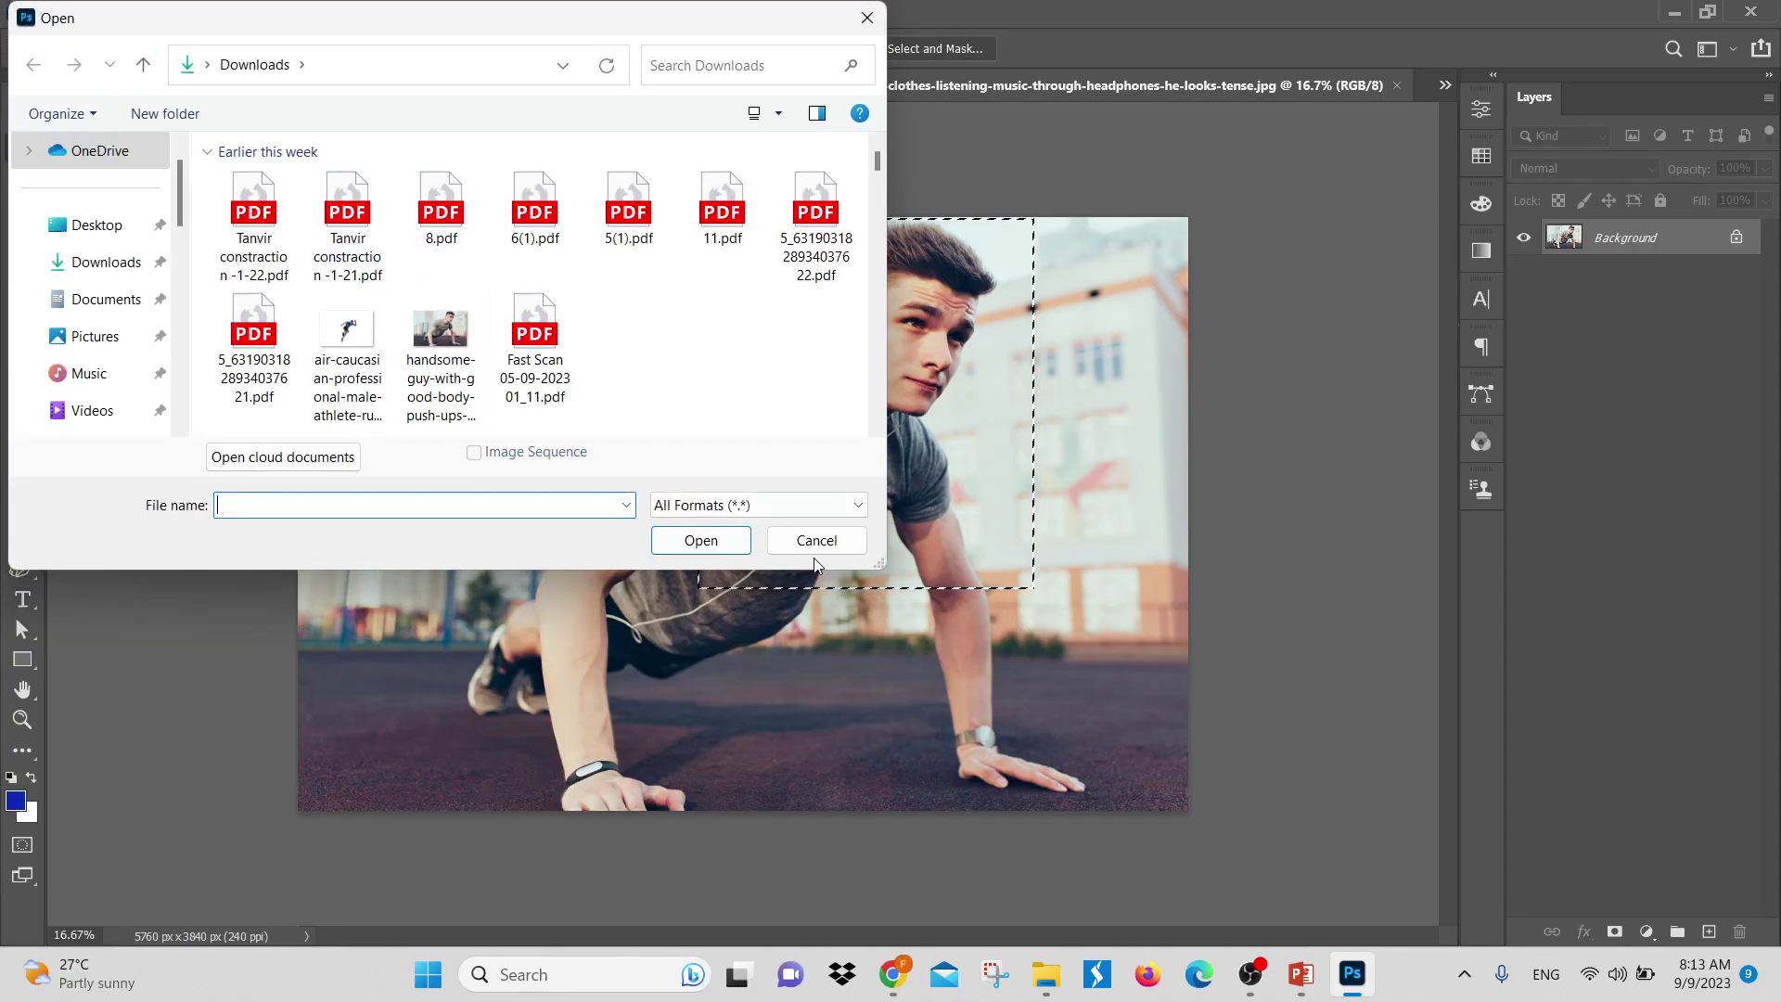
click(817, 541)
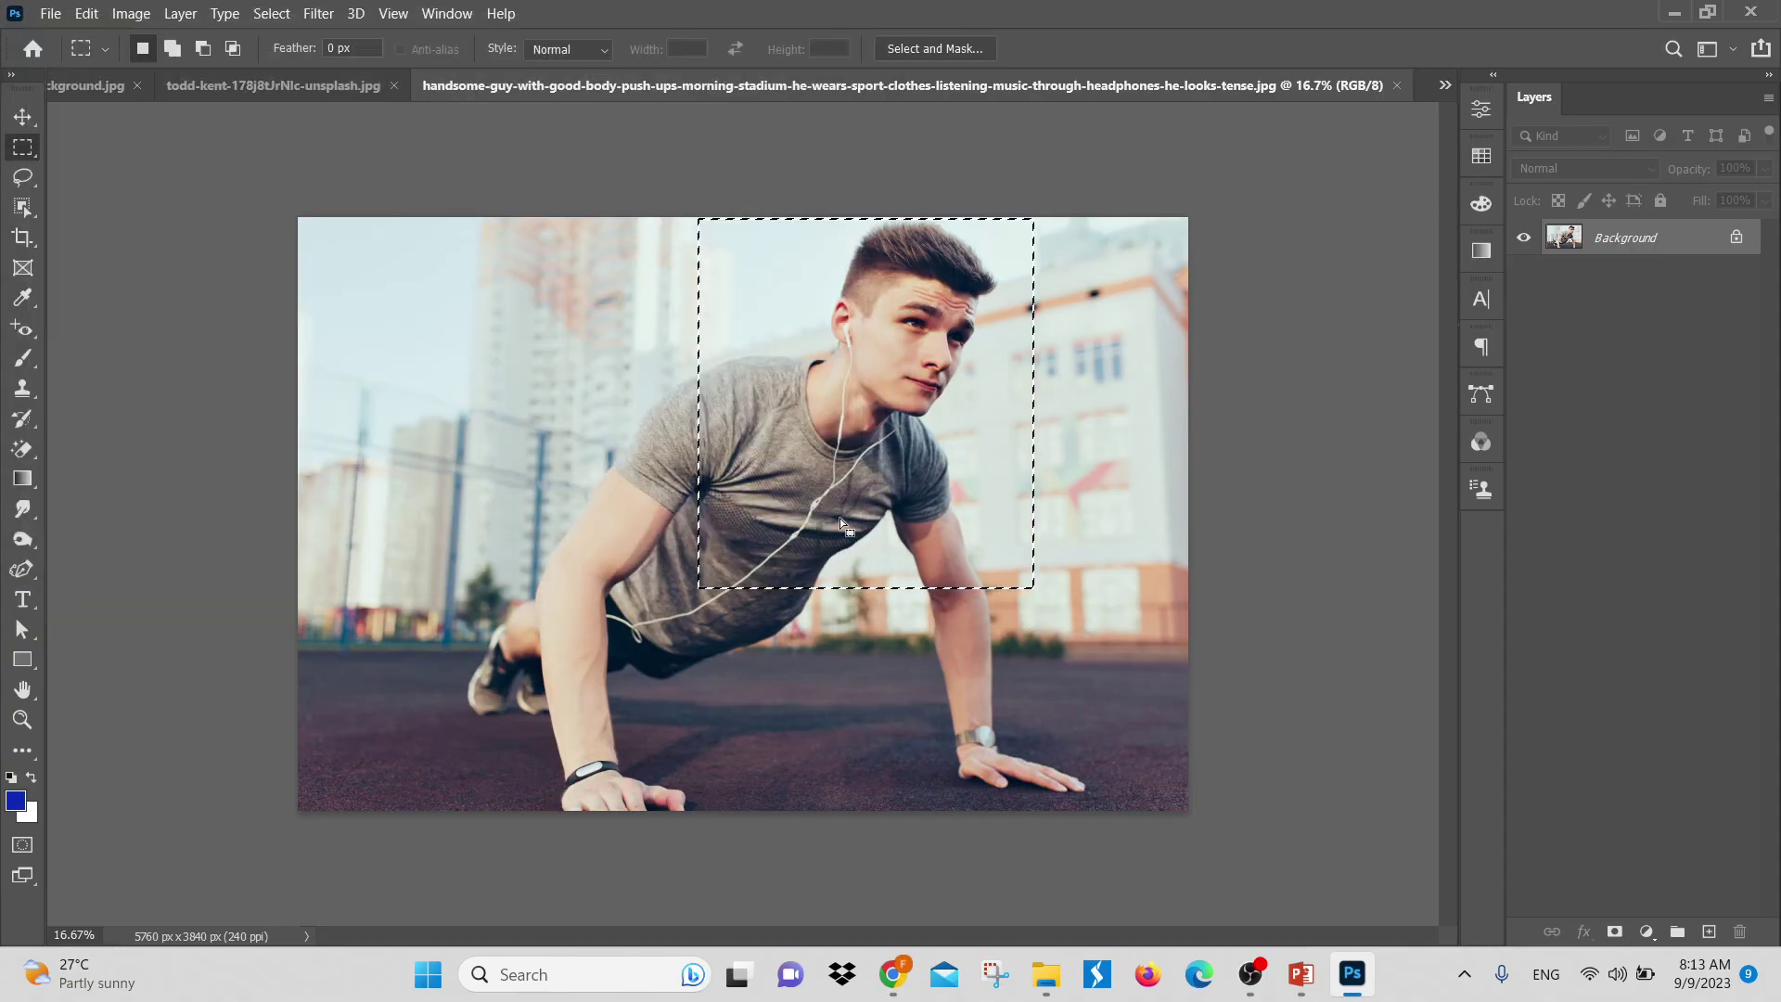
Clear the selection and create a new document from the Clipboard preset, 2172 x 2389 px at 240 ppi
click(664, 322)
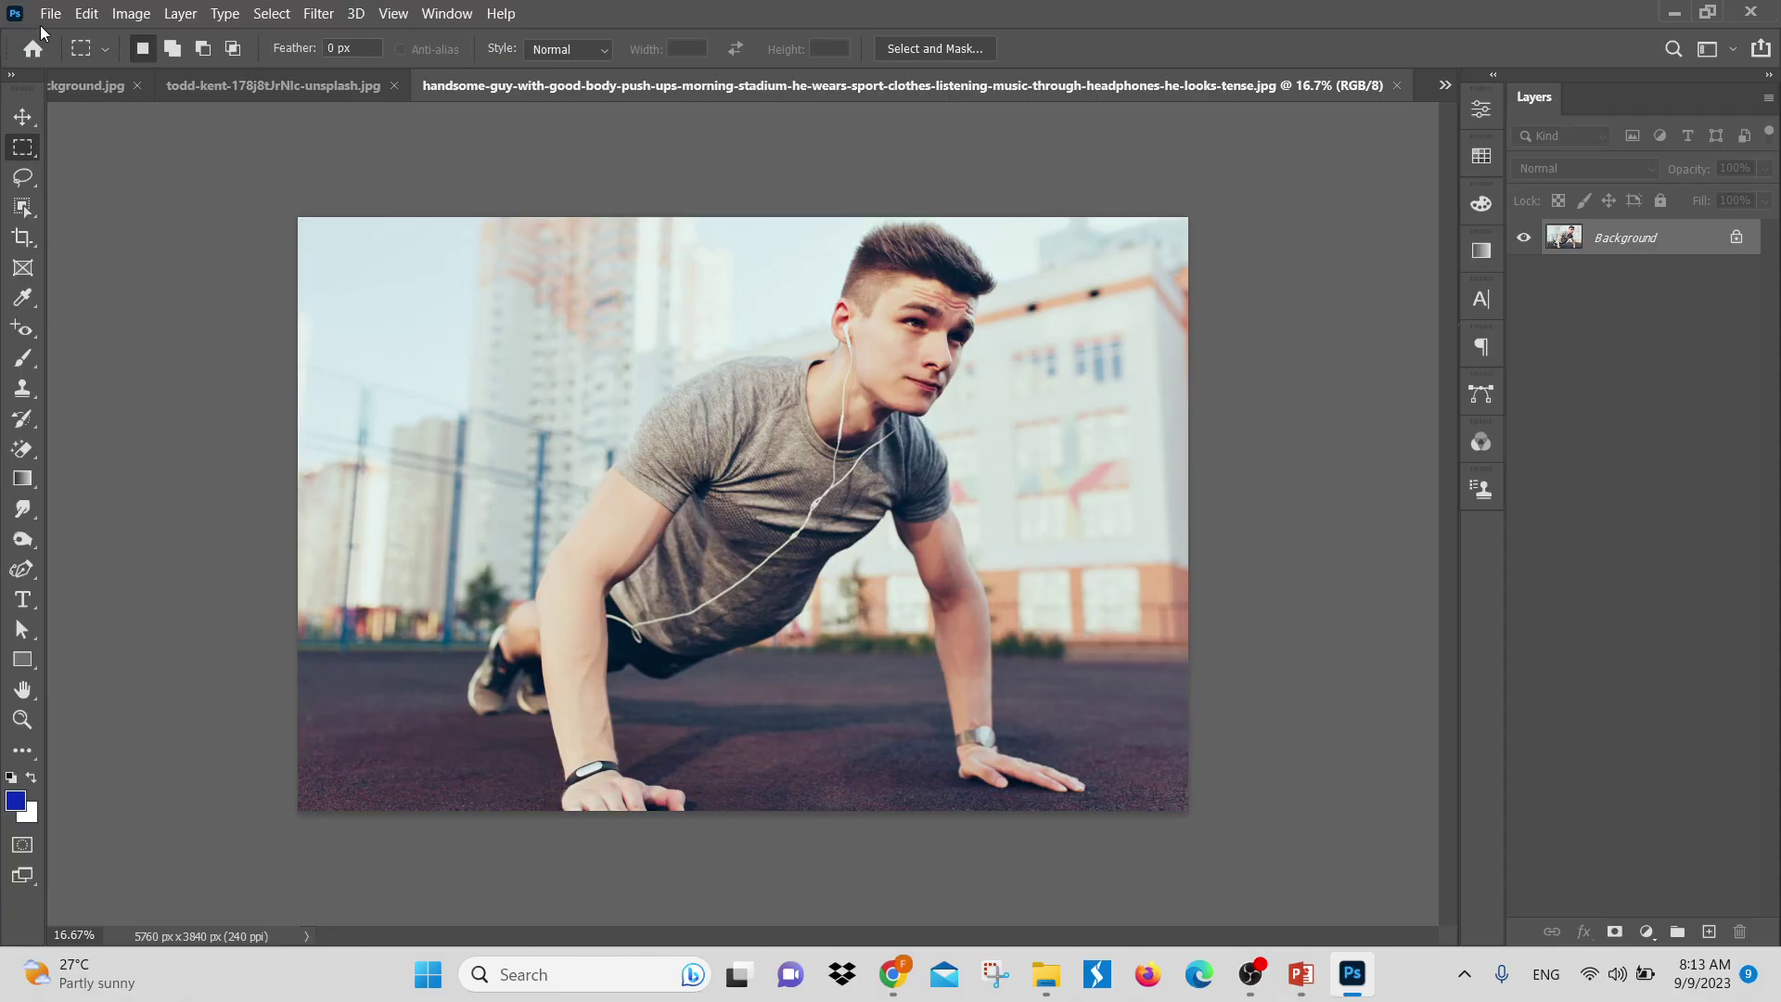
click(42, 20)
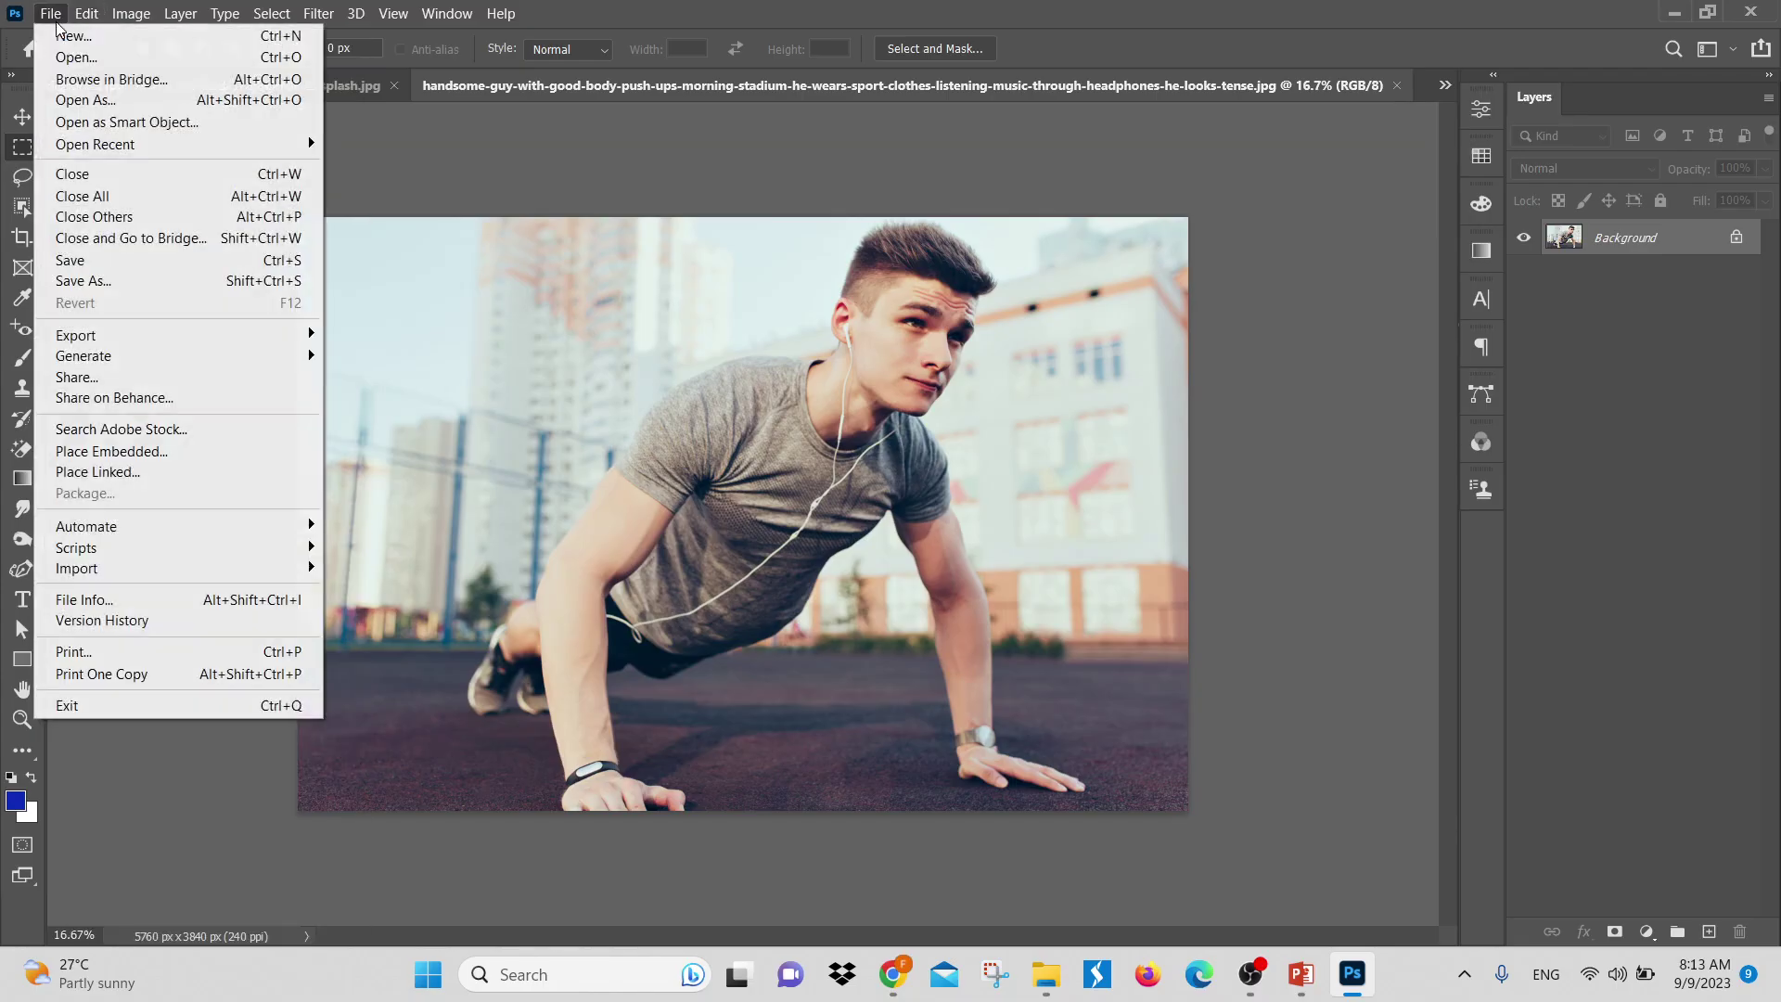
click(74, 35)
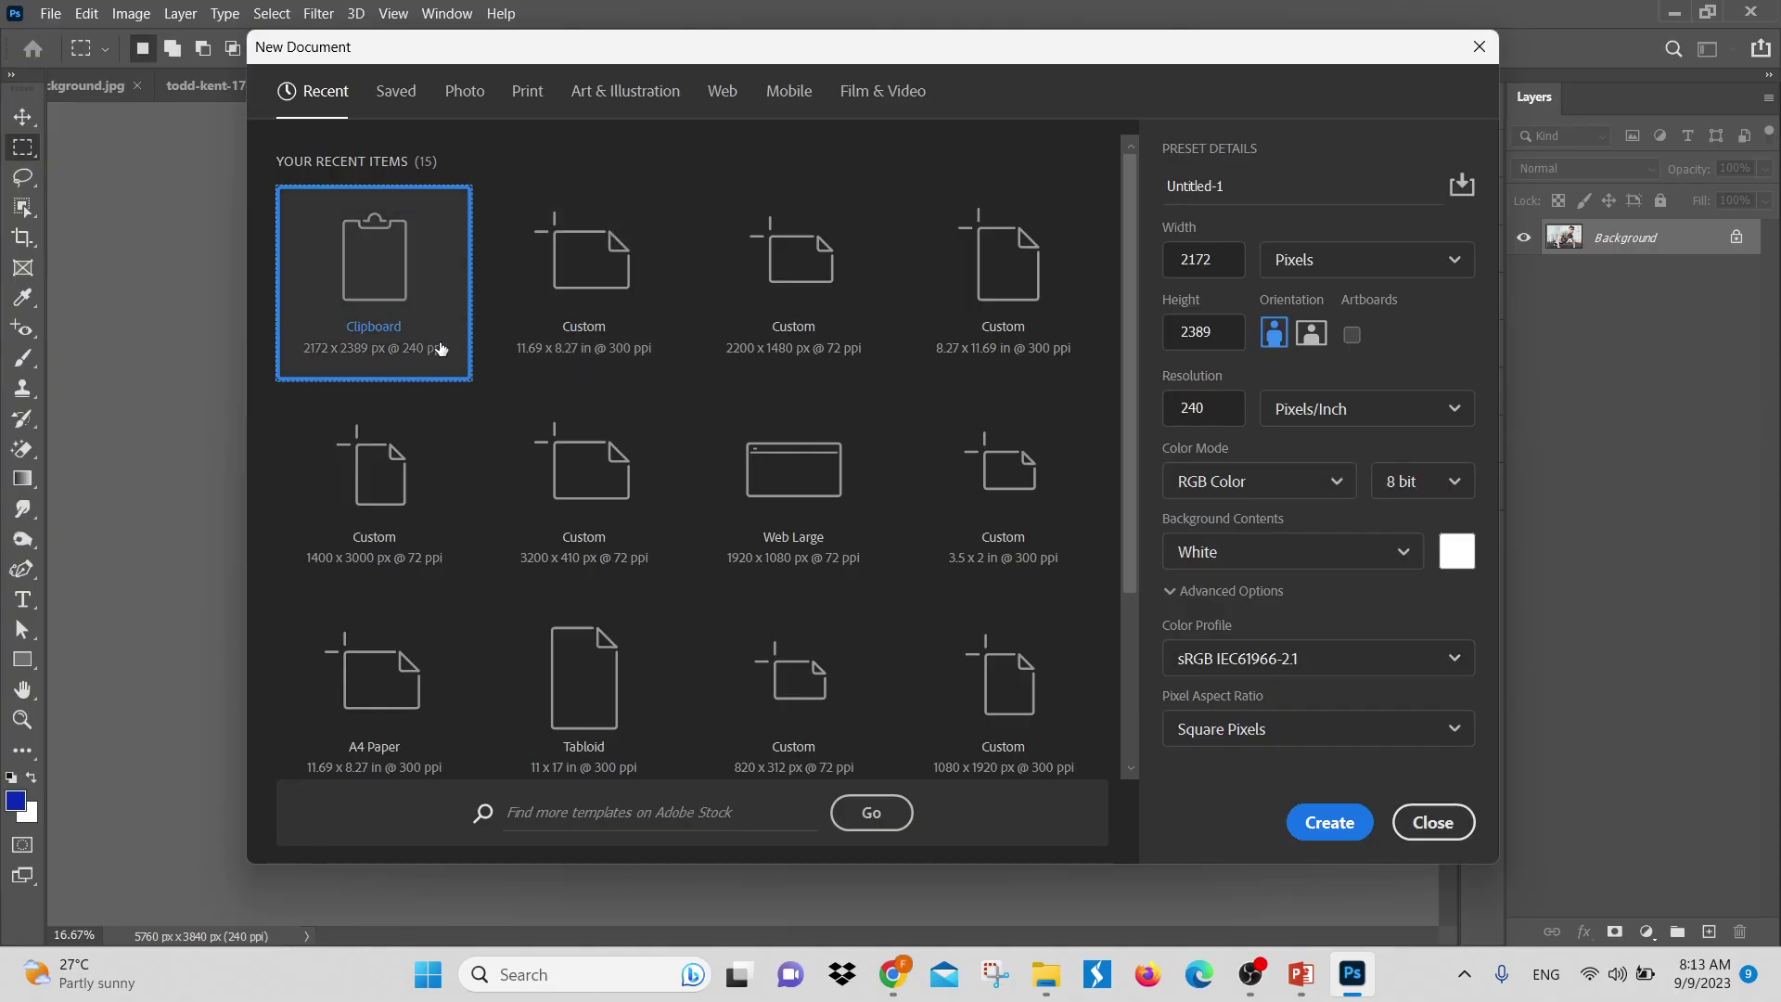
click(1323, 822)
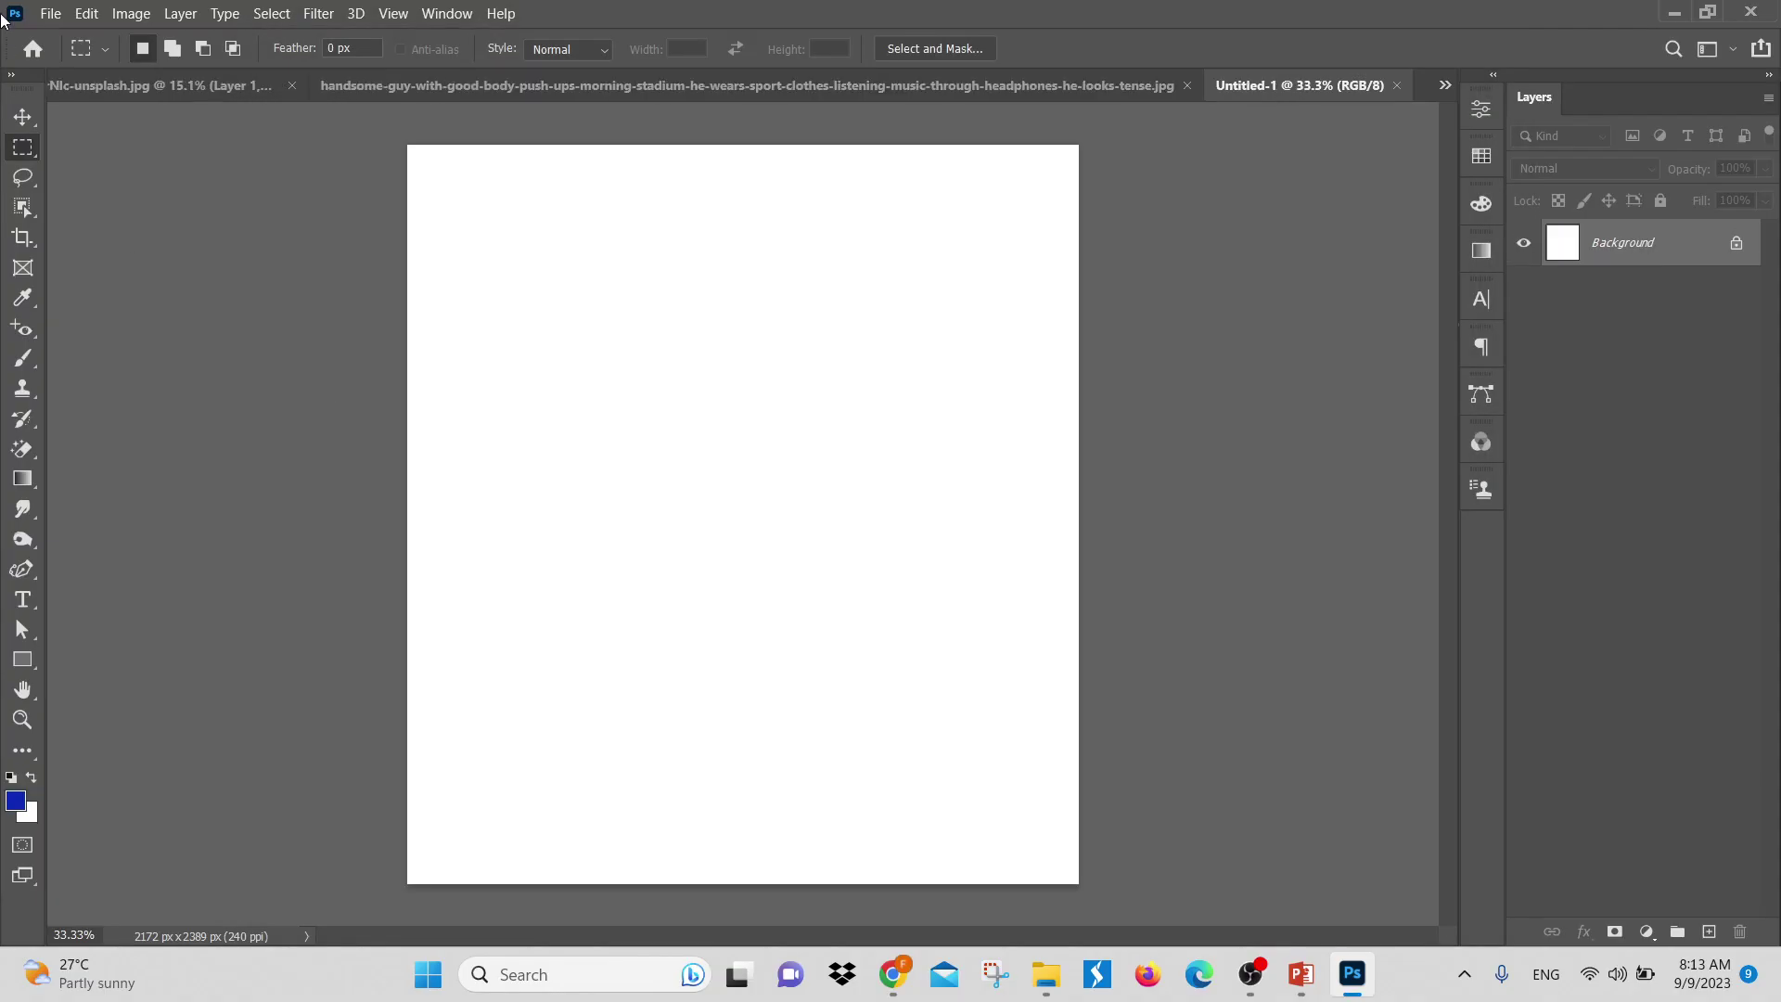
Return to the push-up document and select a rectangle around the man's head and torso
click(414, 85)
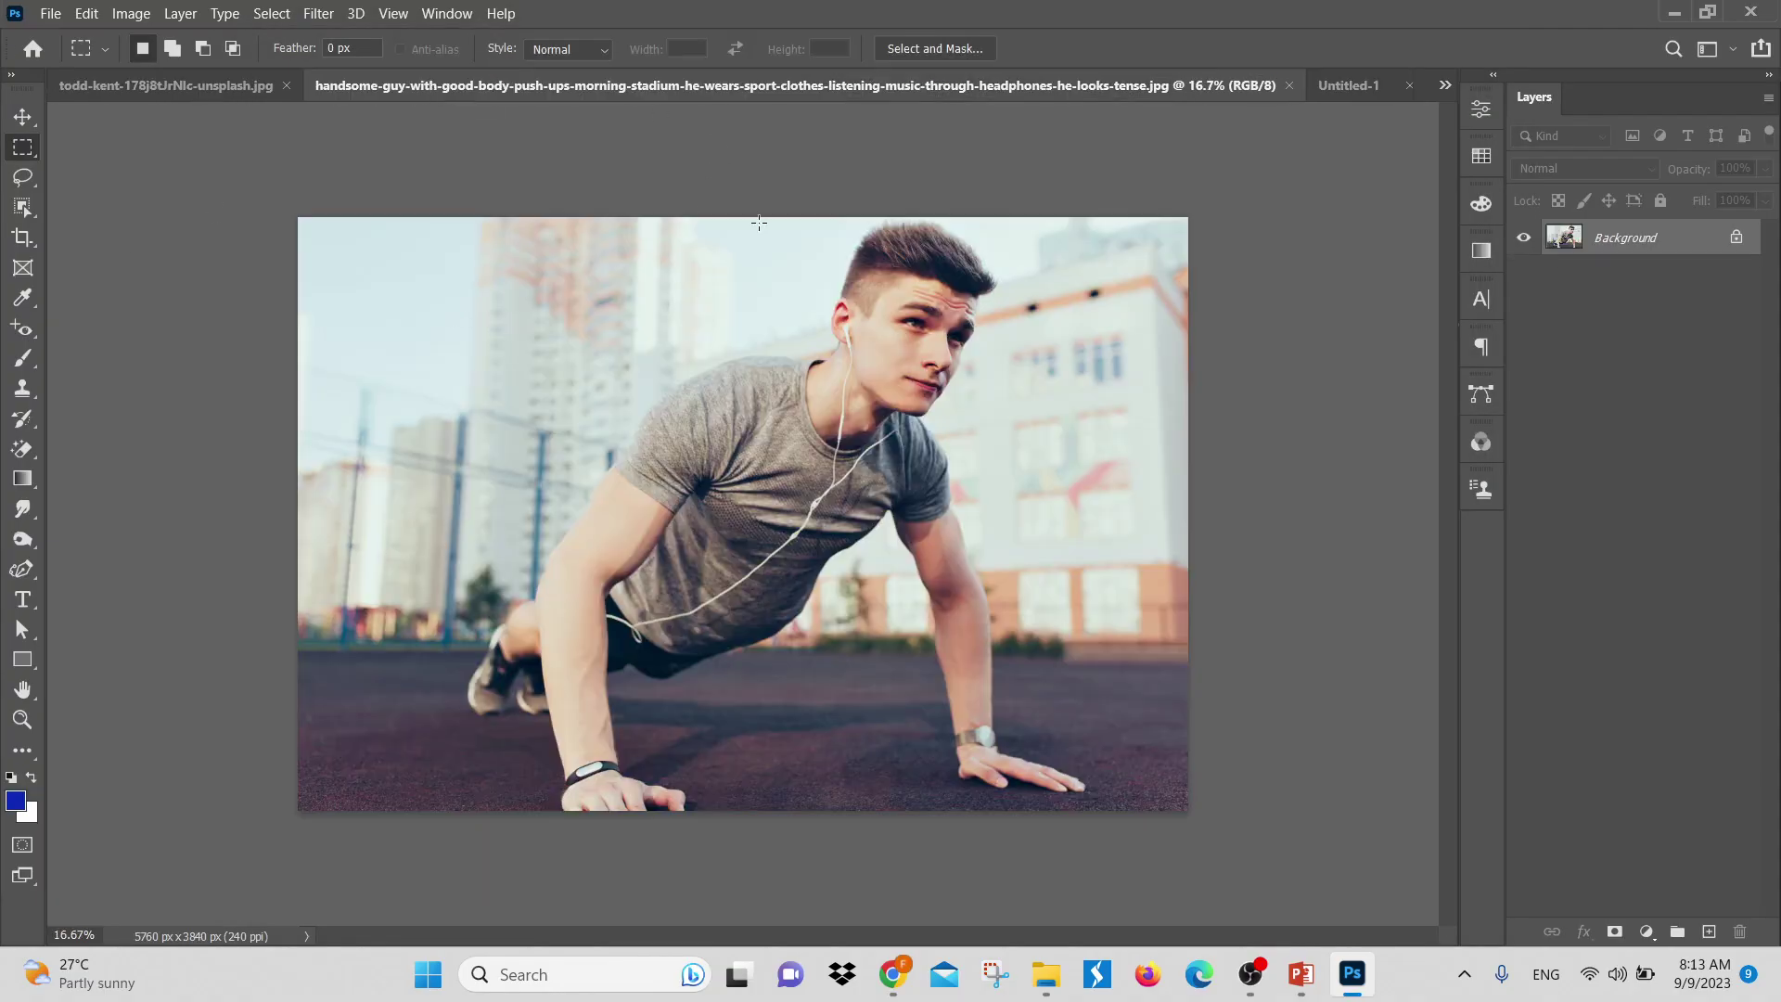
click(23, 117)
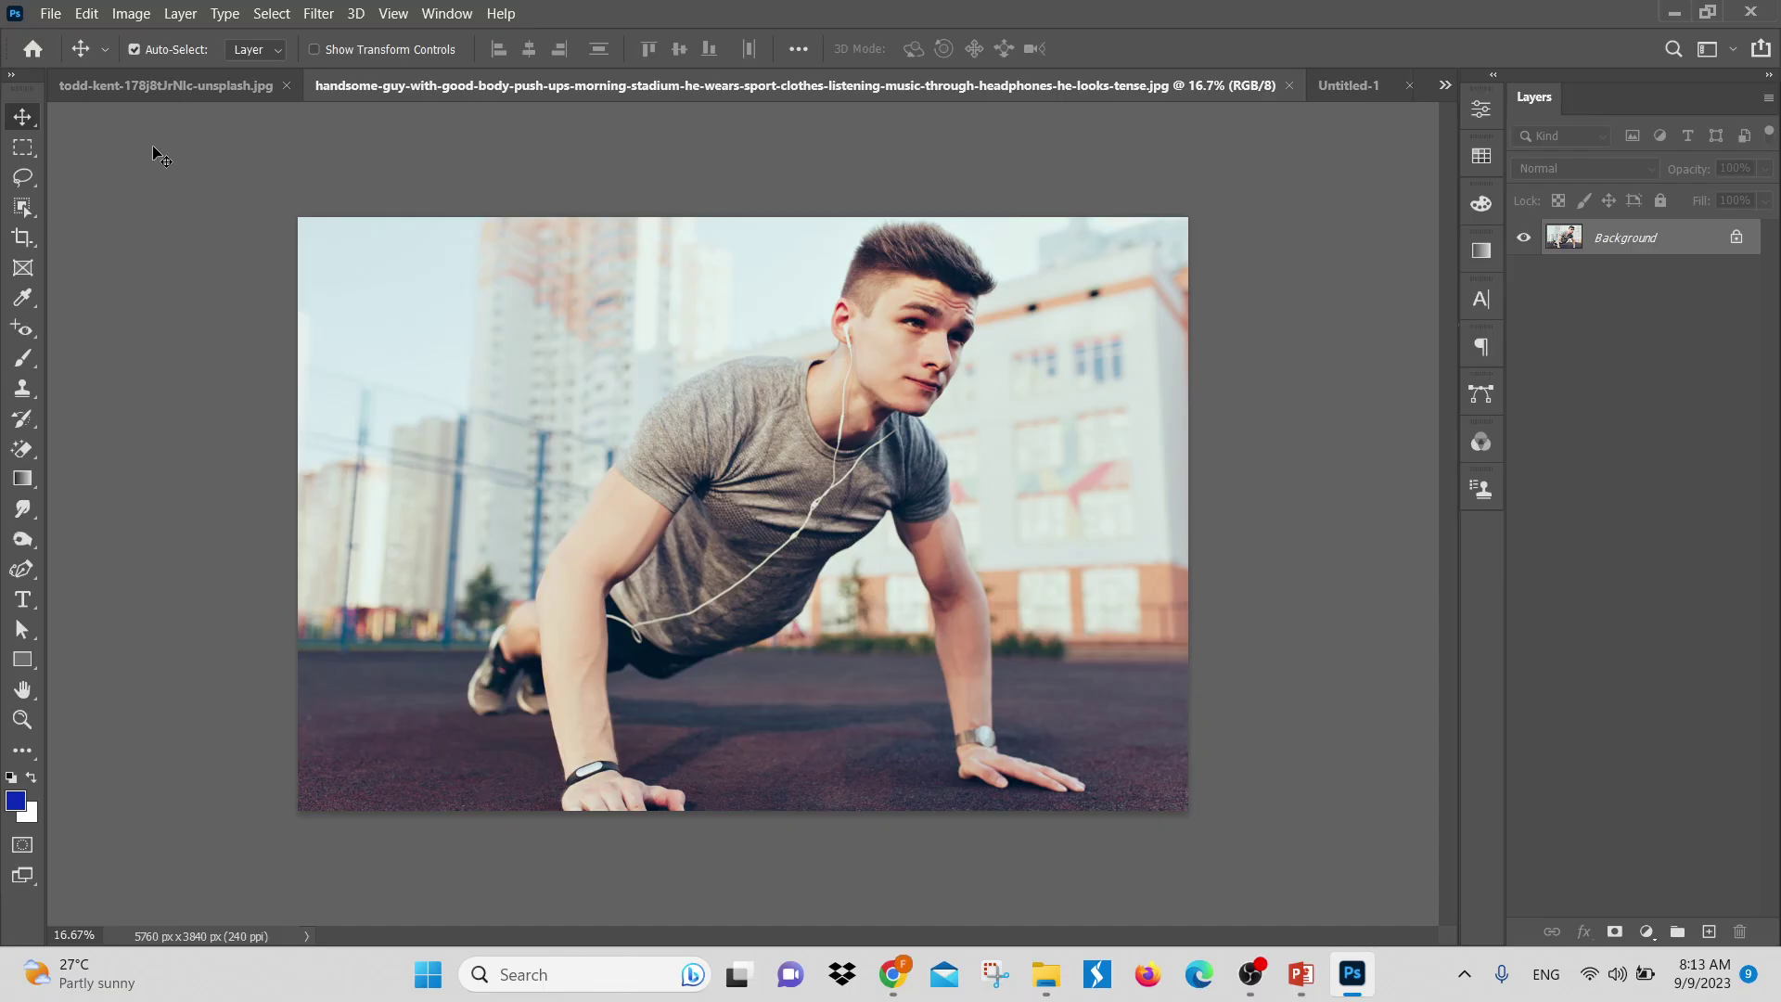
click(22, 147)
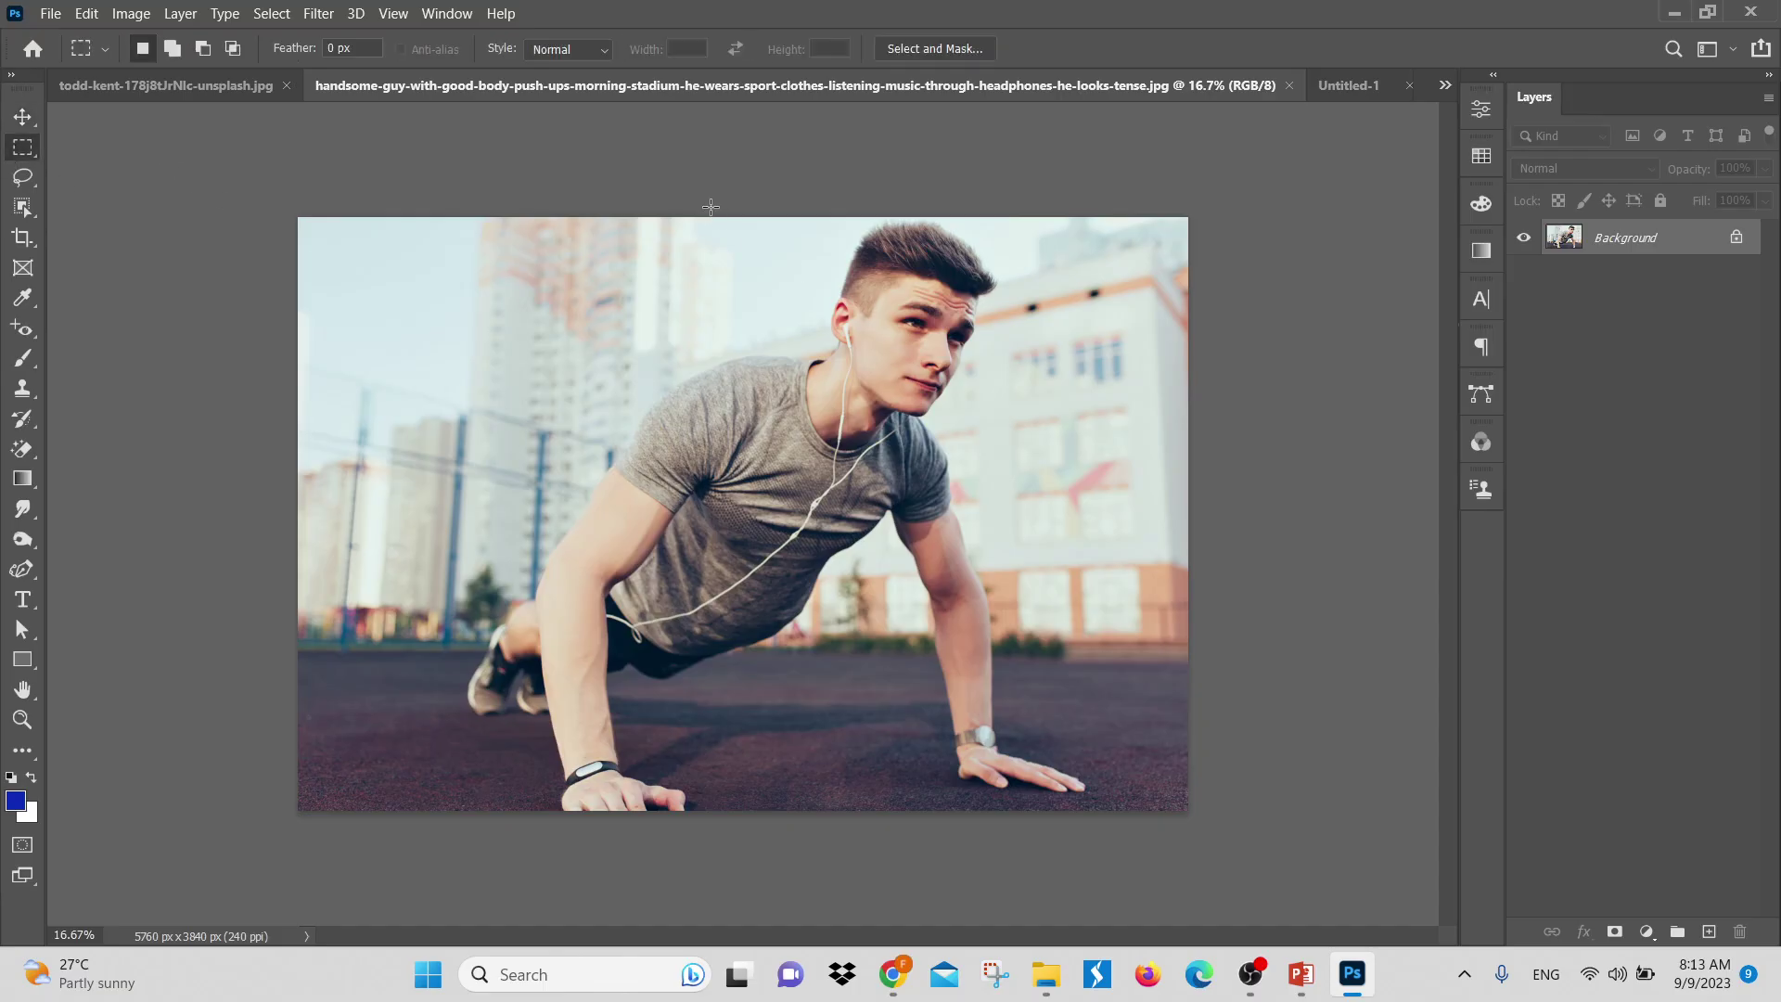
drag(711, 206, 1034, 610)
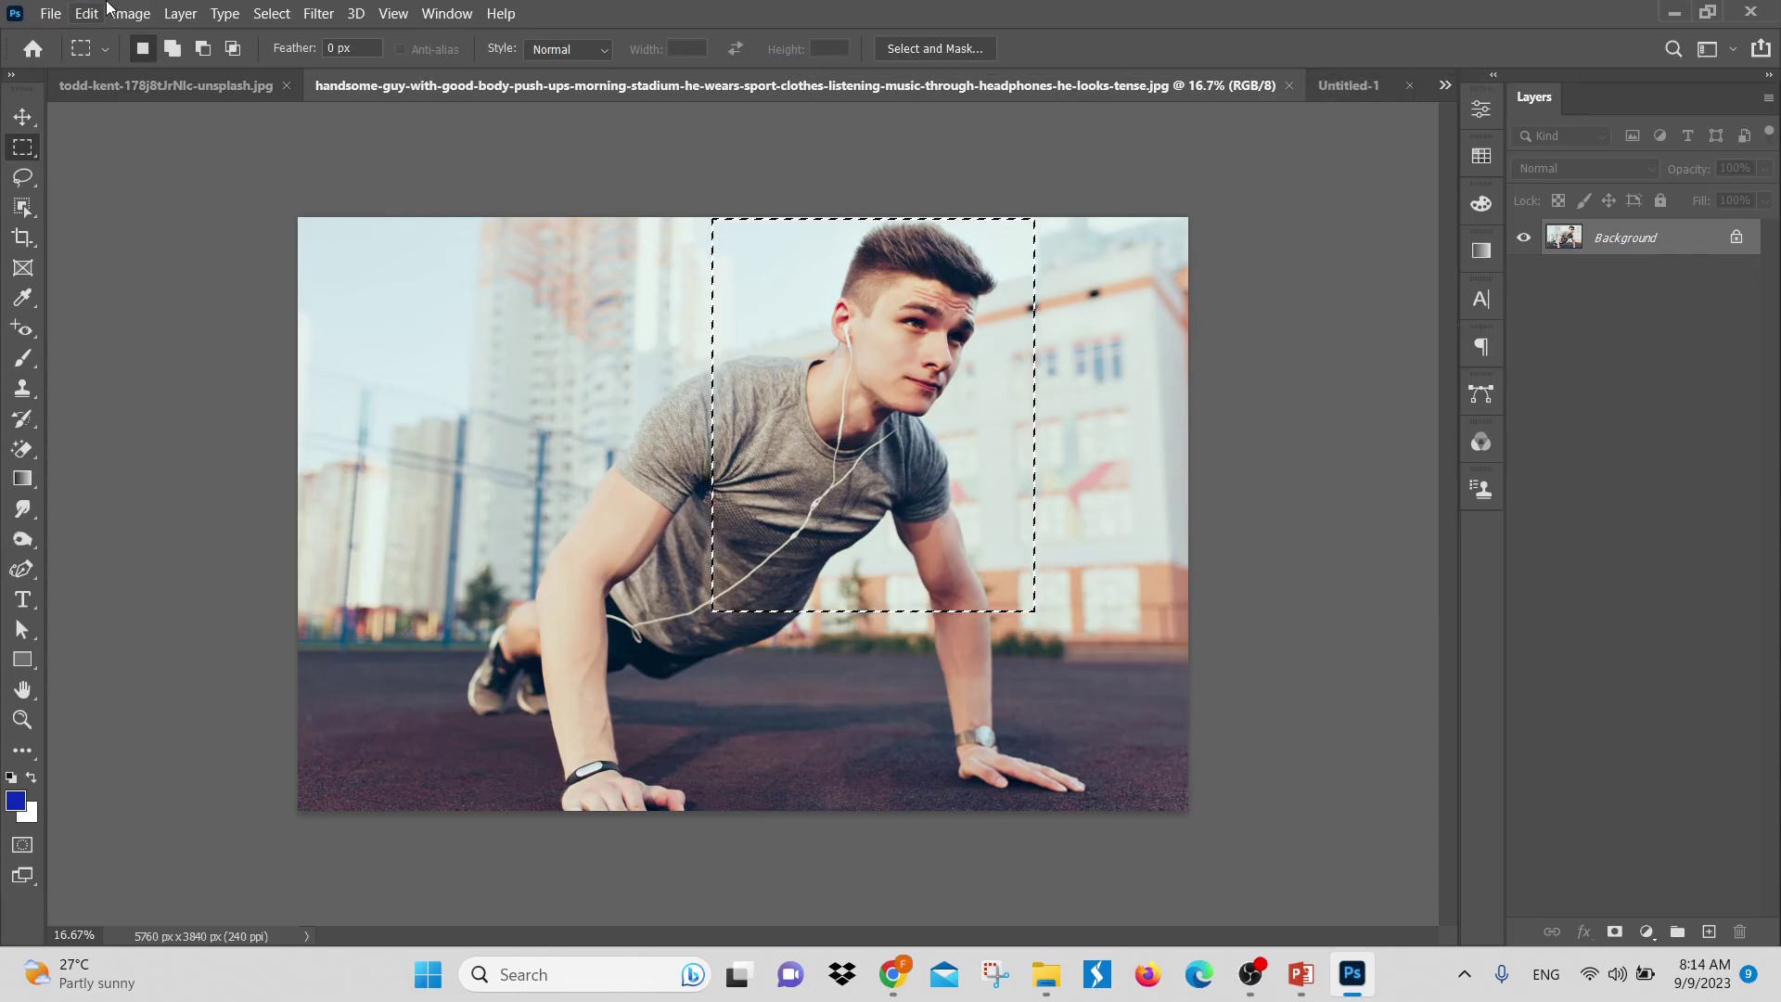
Paste the copied head and torso area as a new layer and try repositioning it with the Move tool
click(92, 14)
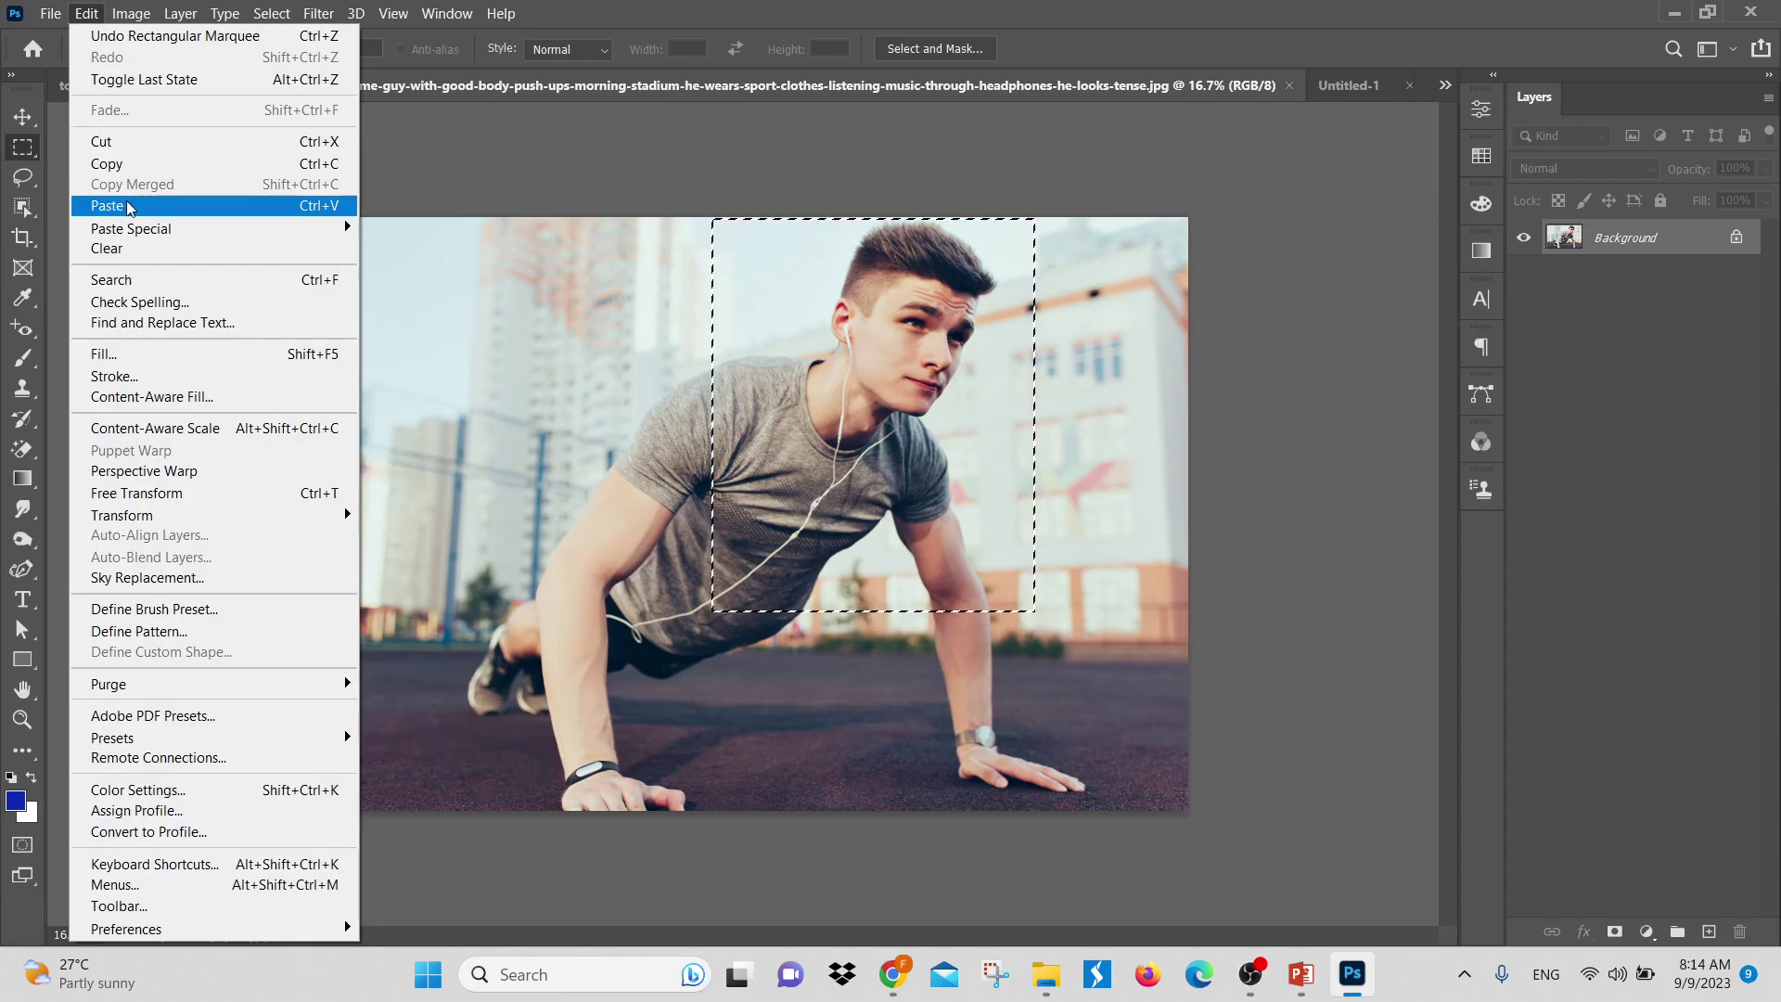
click(129, 207)
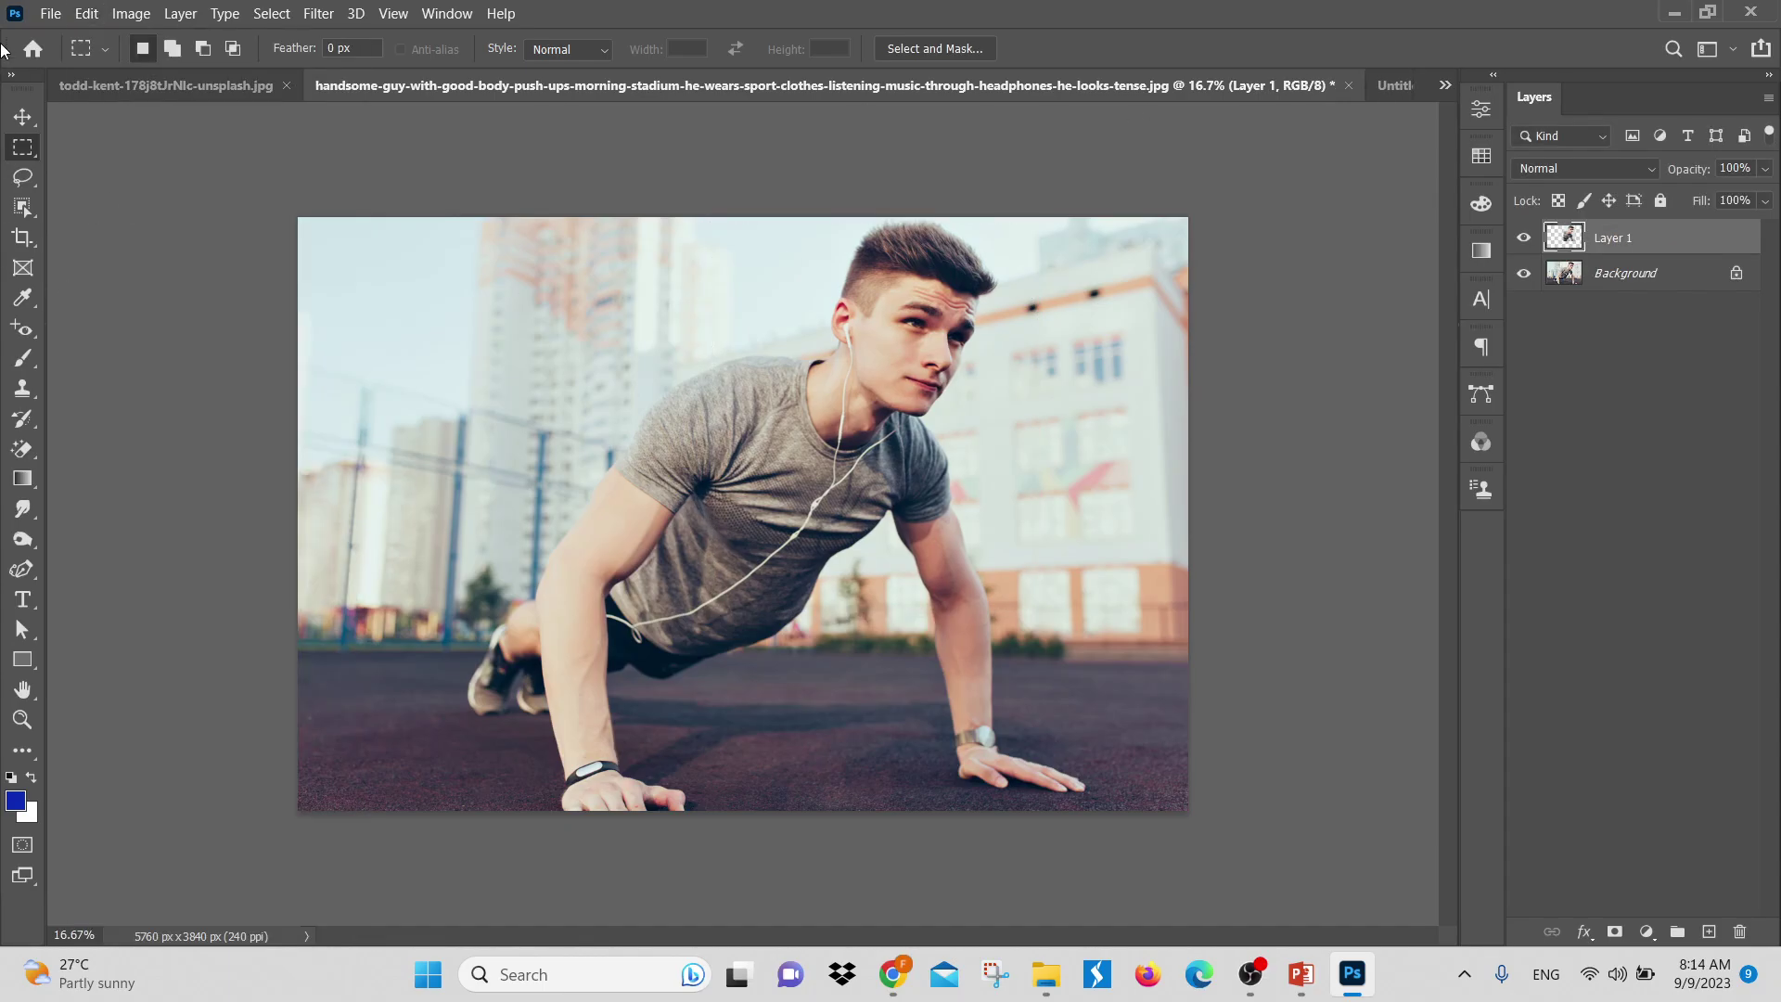
click(21, 120)
drag(938, 322, 937, 362)
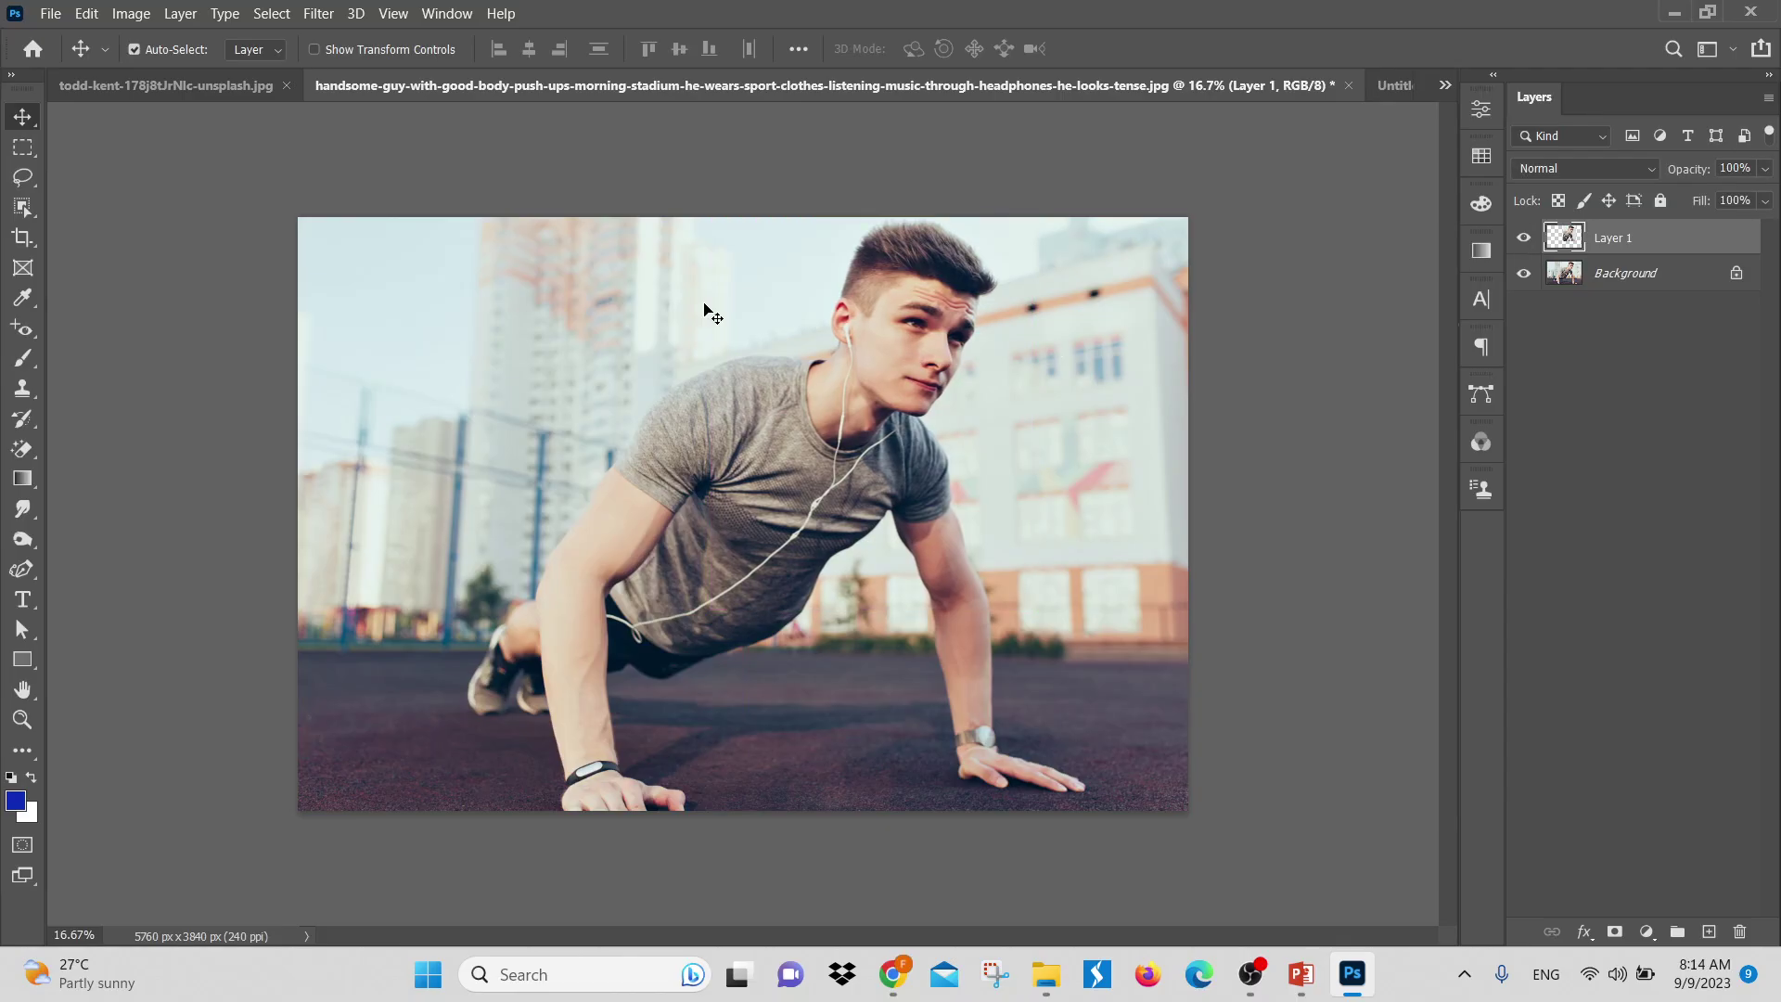
Hide and show the Background layer to inspect the pasted piece, and delete the pasted layer
click(1524, 275)
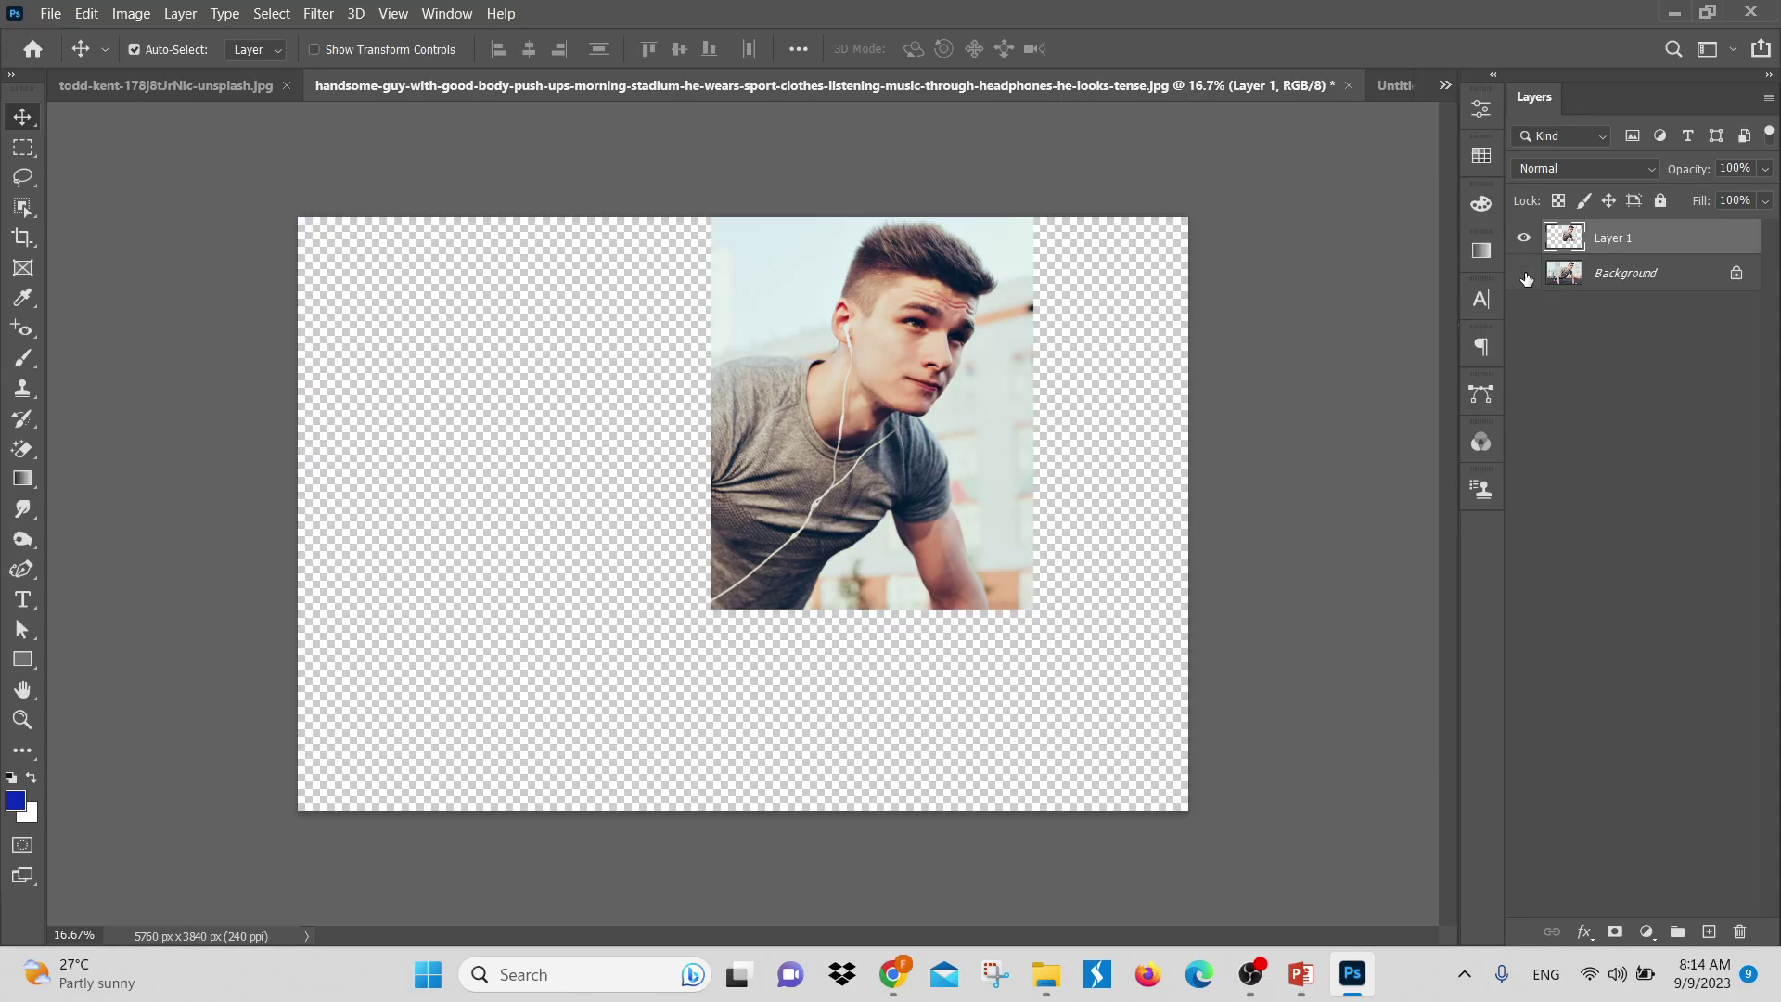
click(1526, 276)
click(1525, 275)
click(1526, 275)
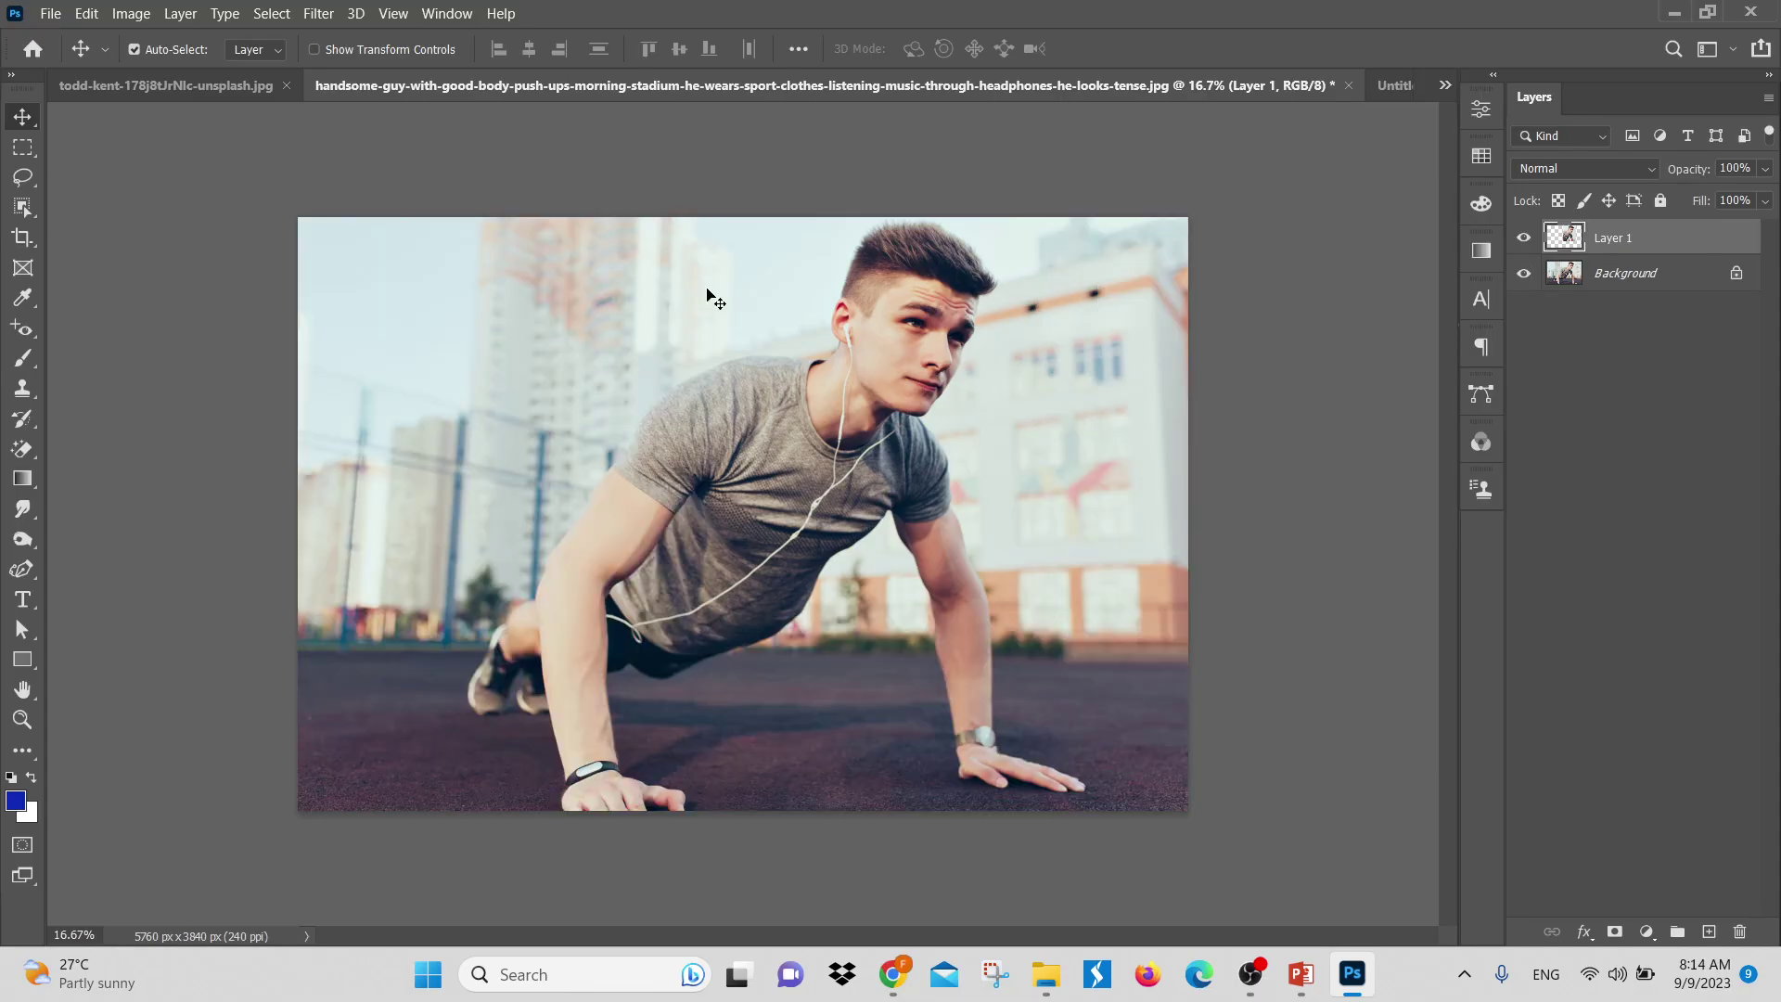
key(Delete)
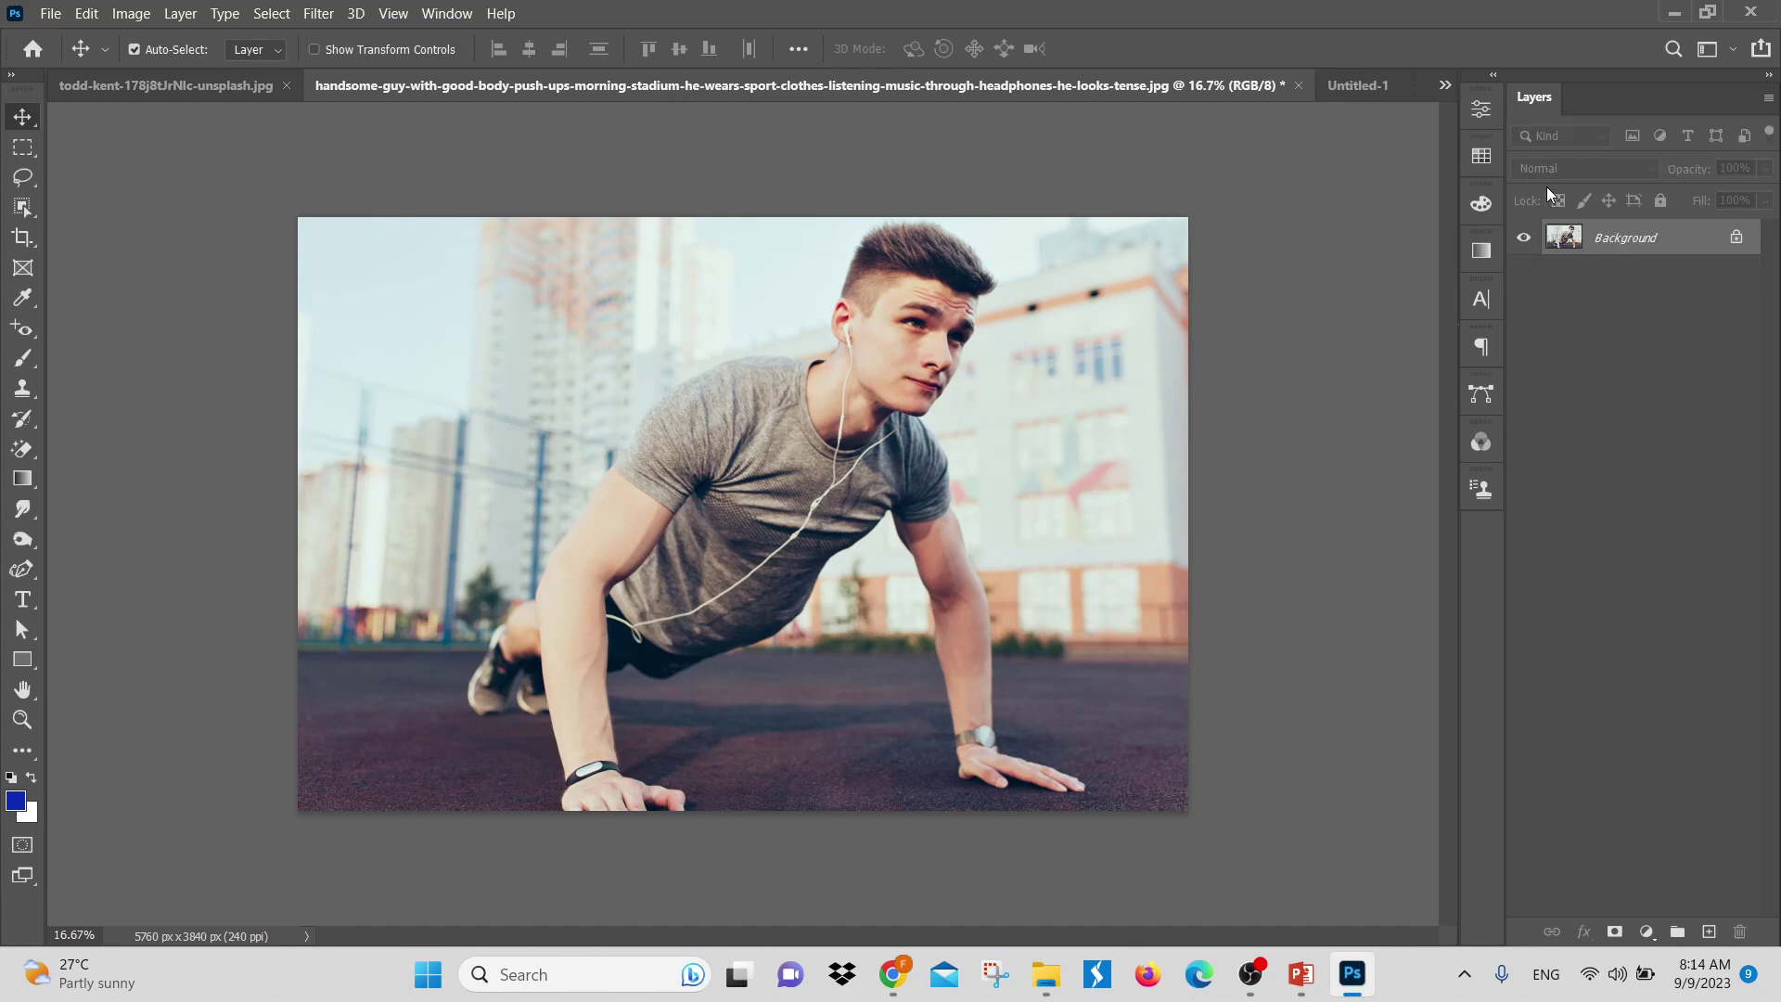
Select a rectangle around the man's head and shoulder with the Rectangular Marquee and review the Paste Special options
click(50, 13)
click(23, 147)
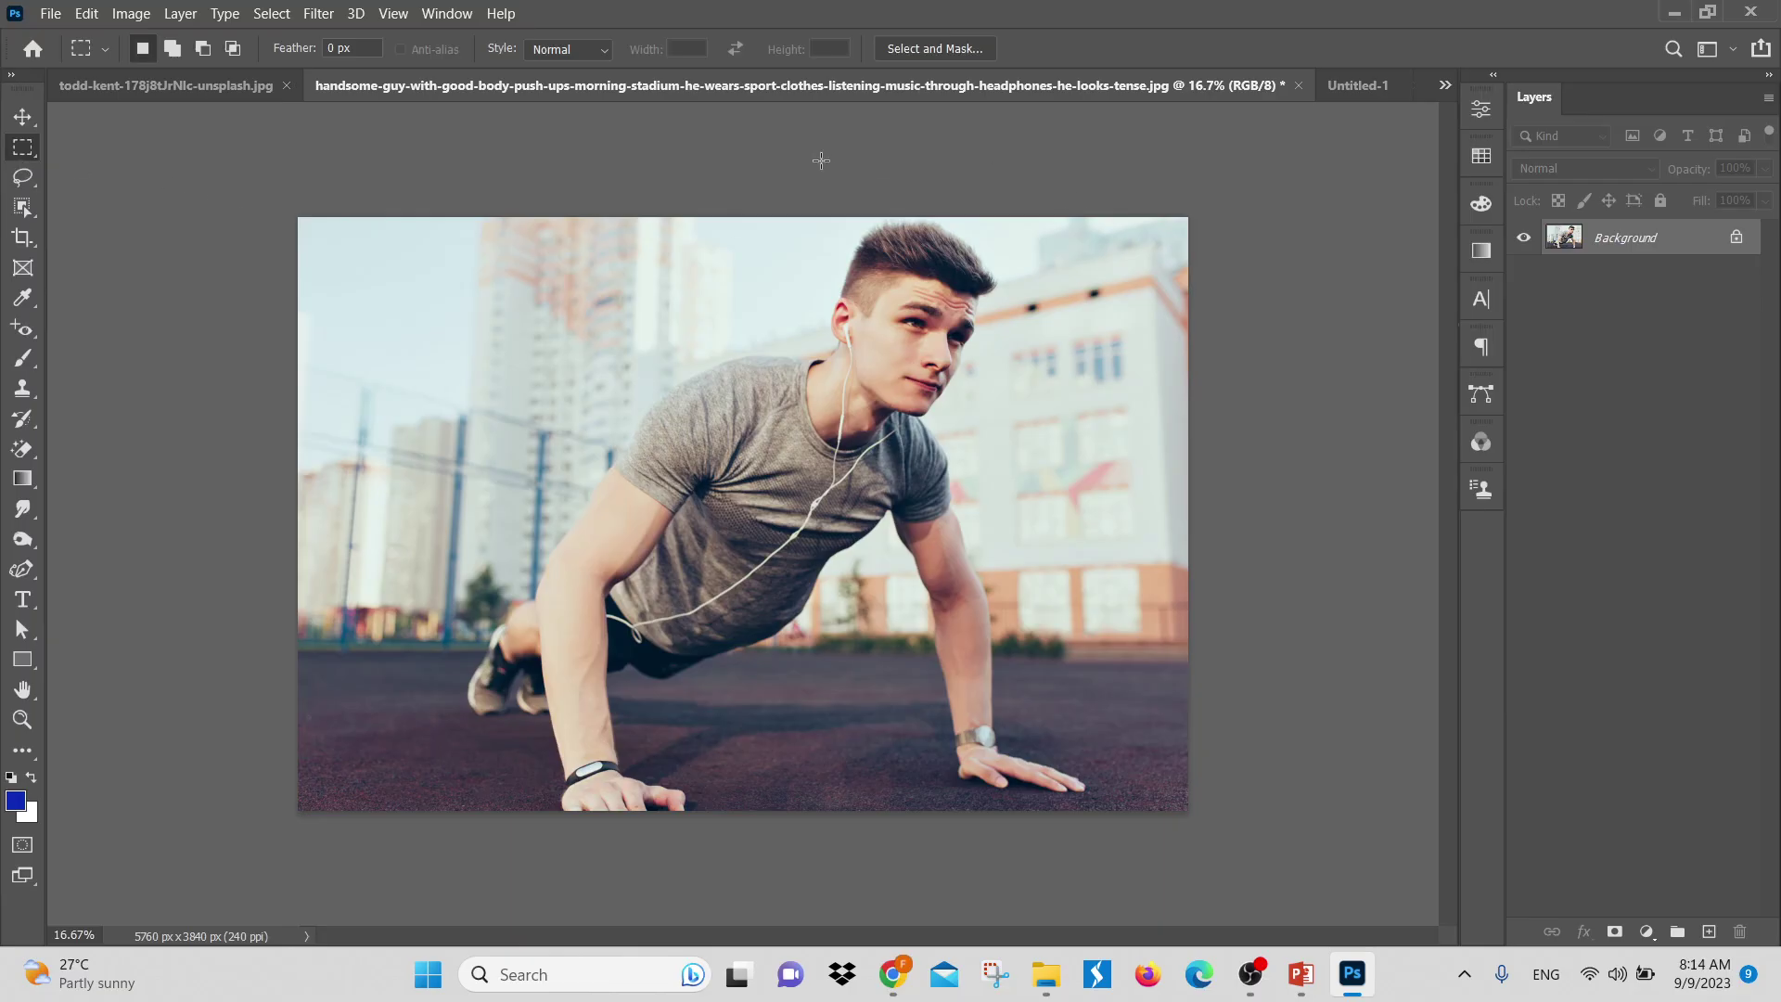
drag(806, 162, 1037, 554)
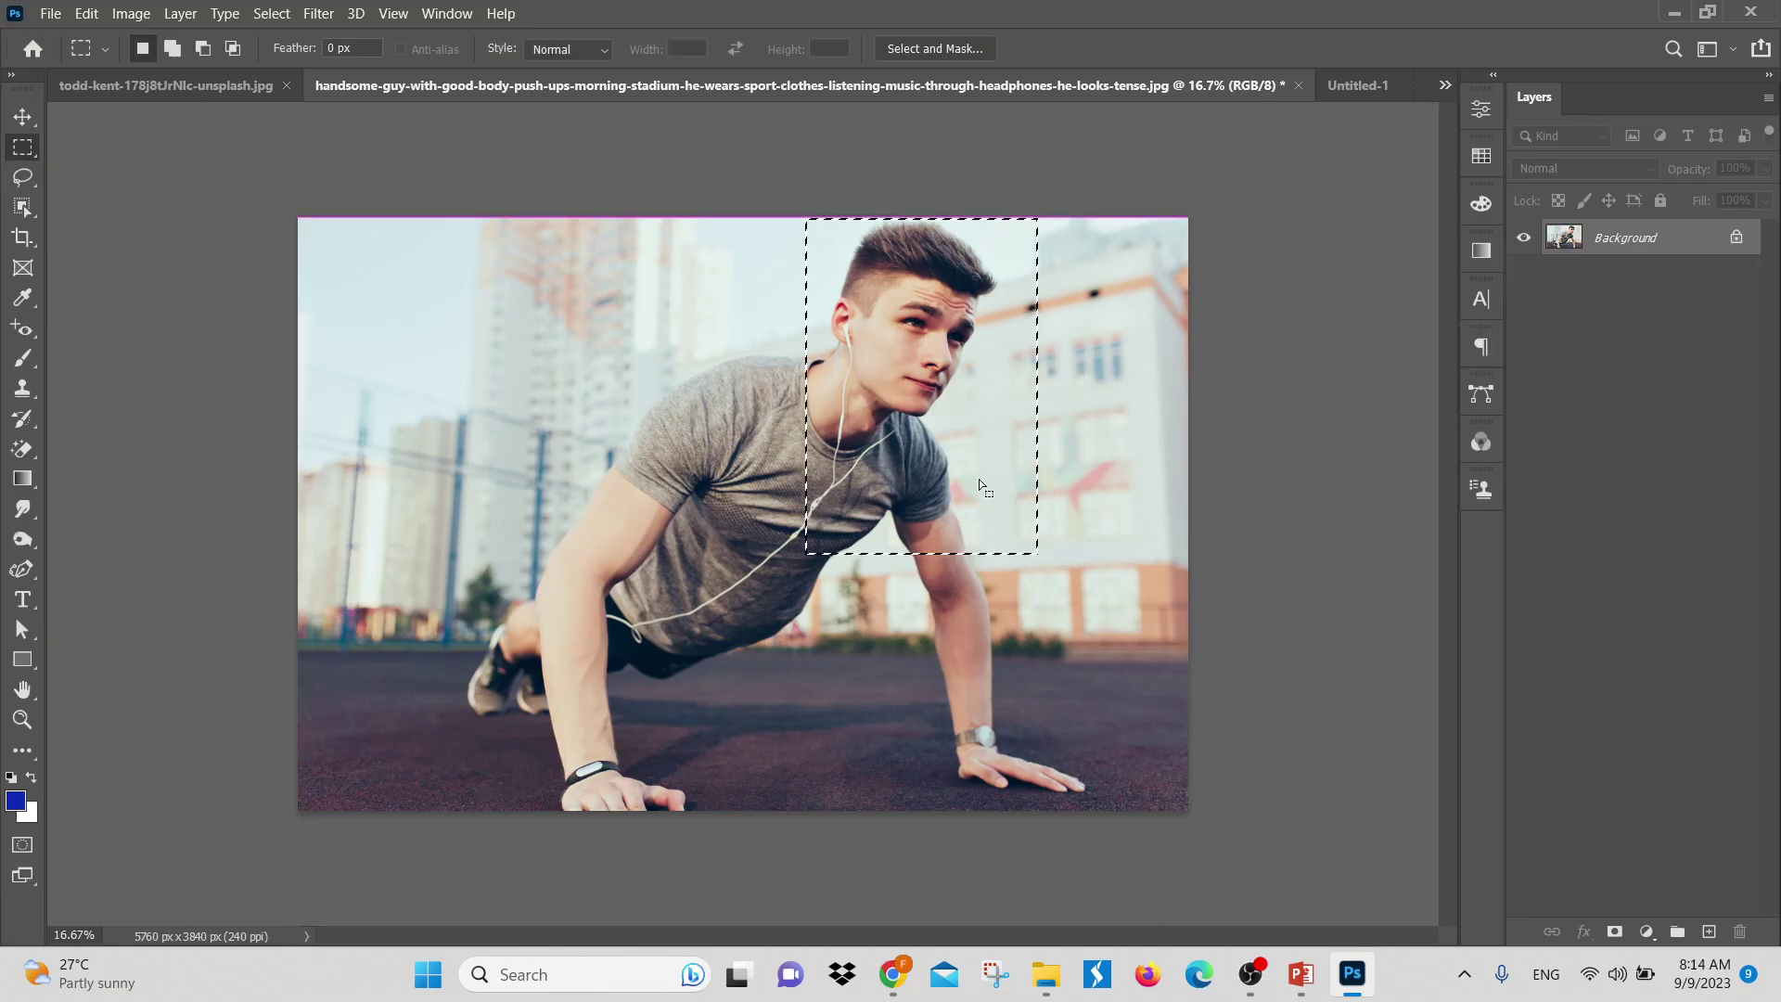
click(87, 13)
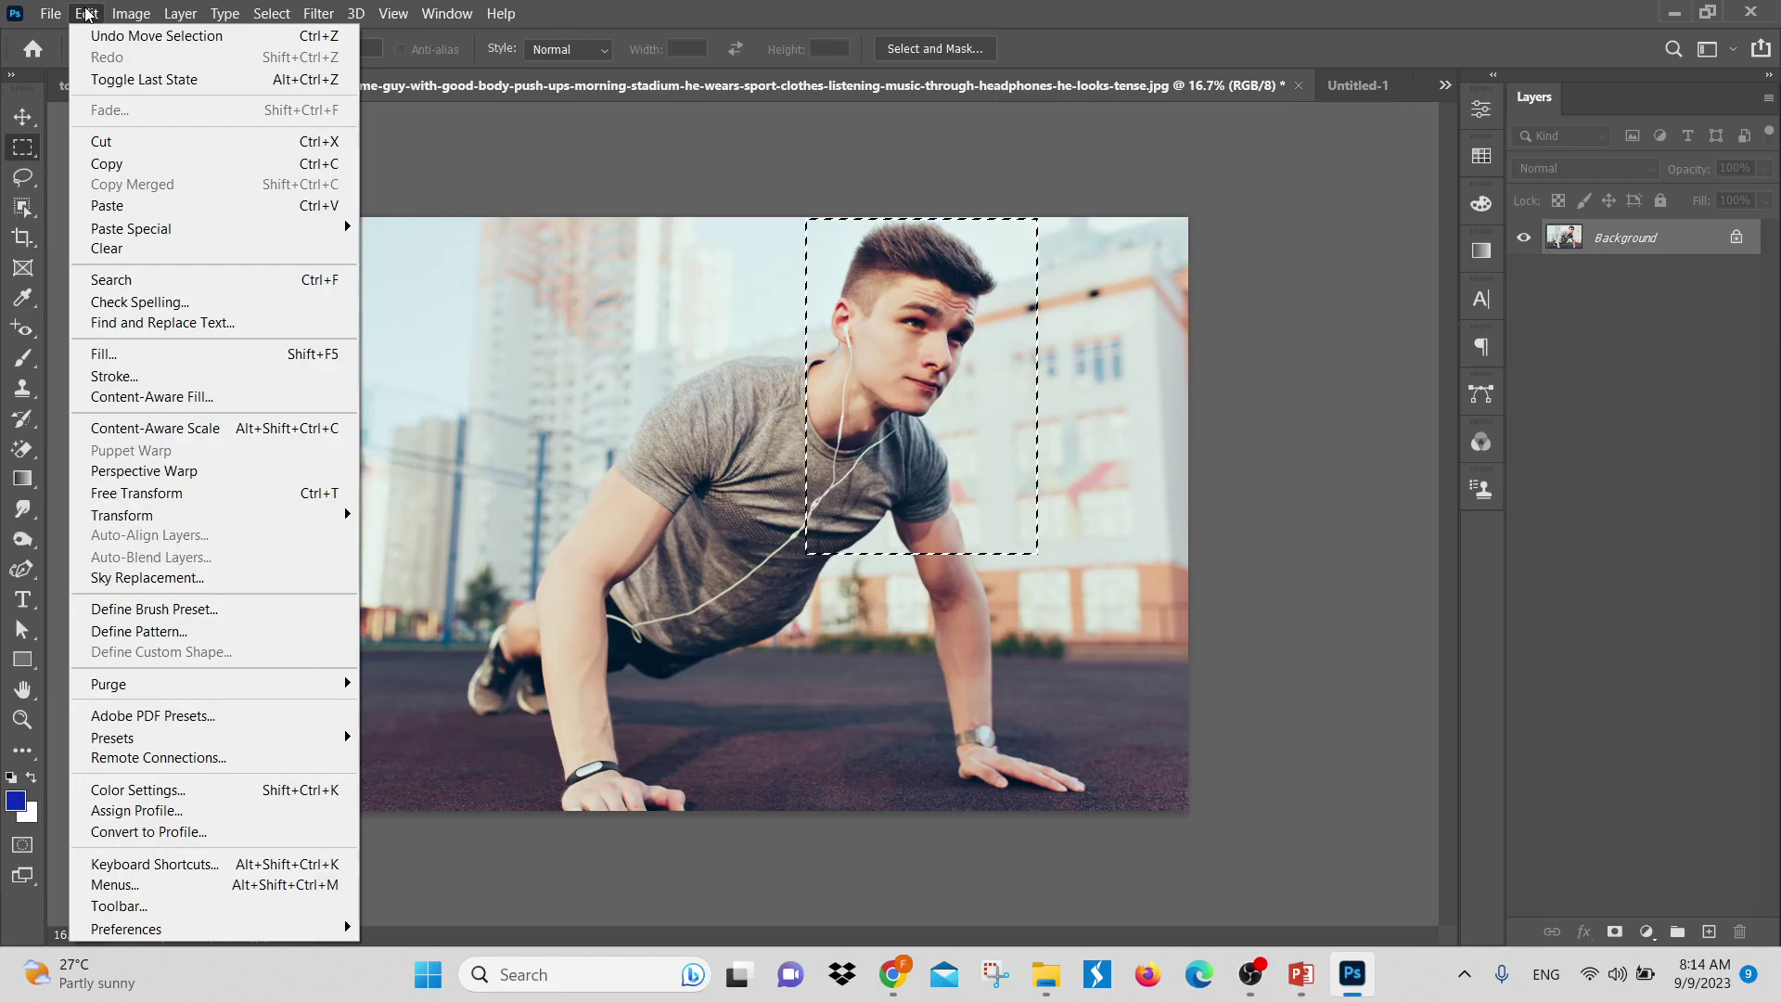
mouse_move(146, 229)
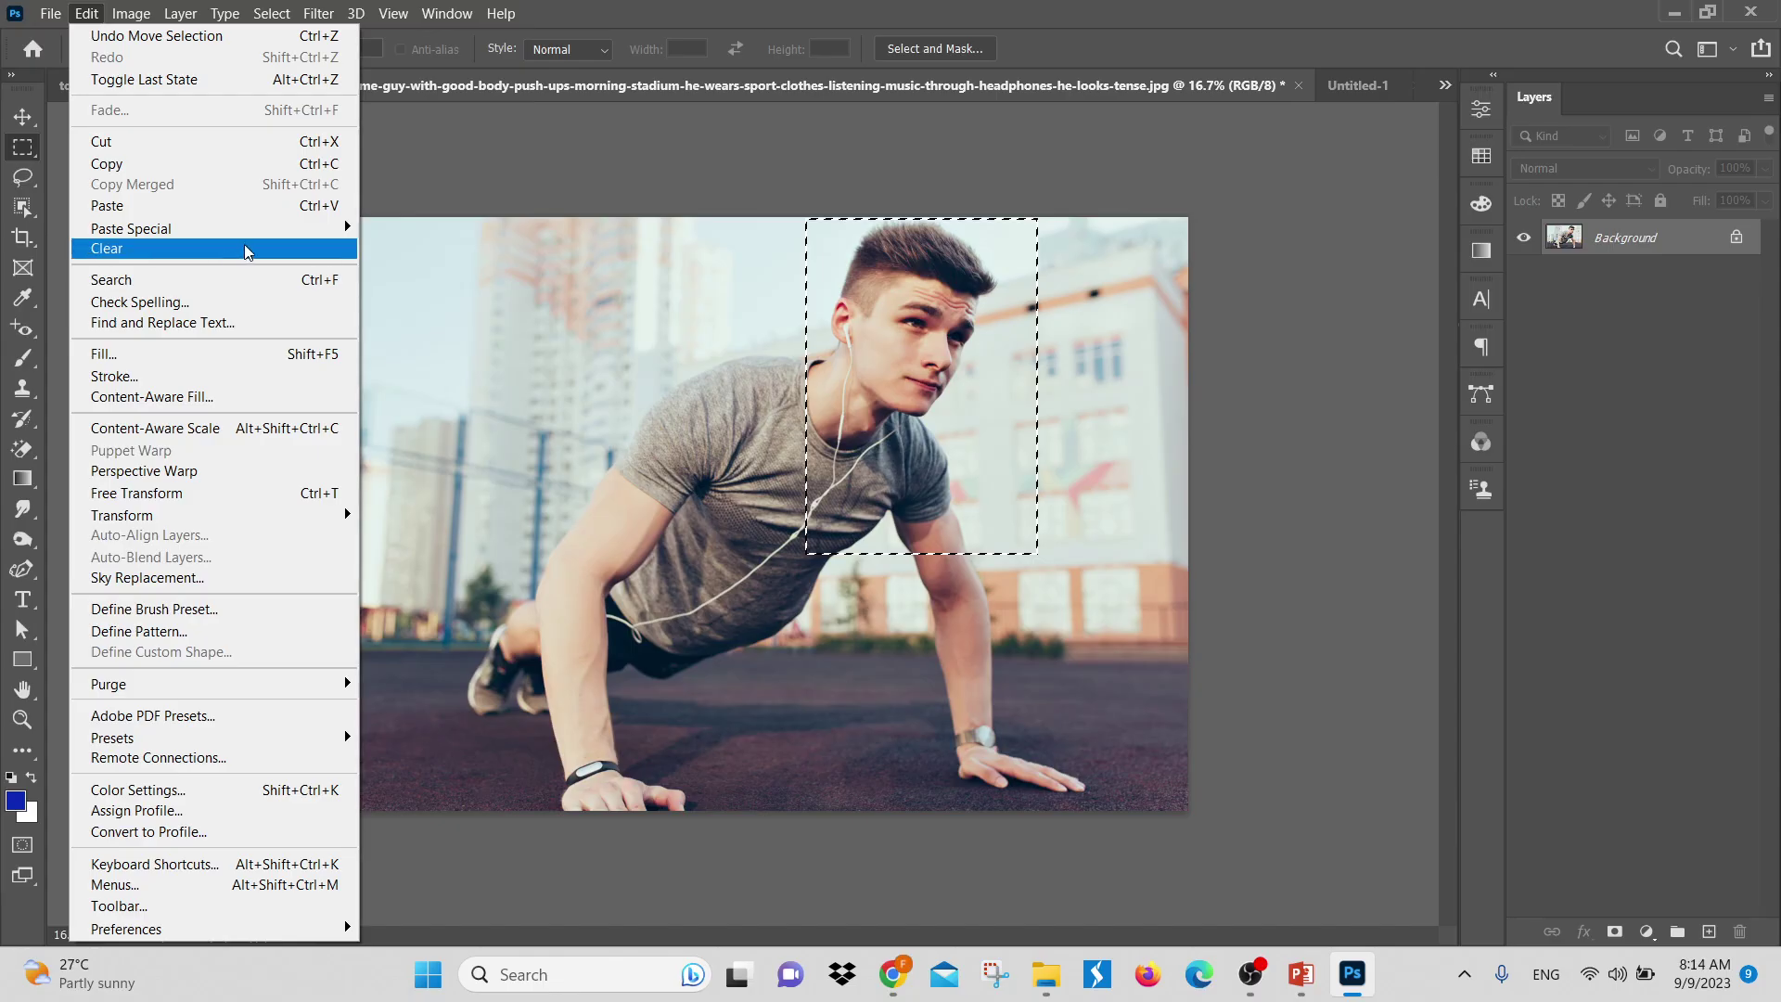
mouse_move(284, 235)
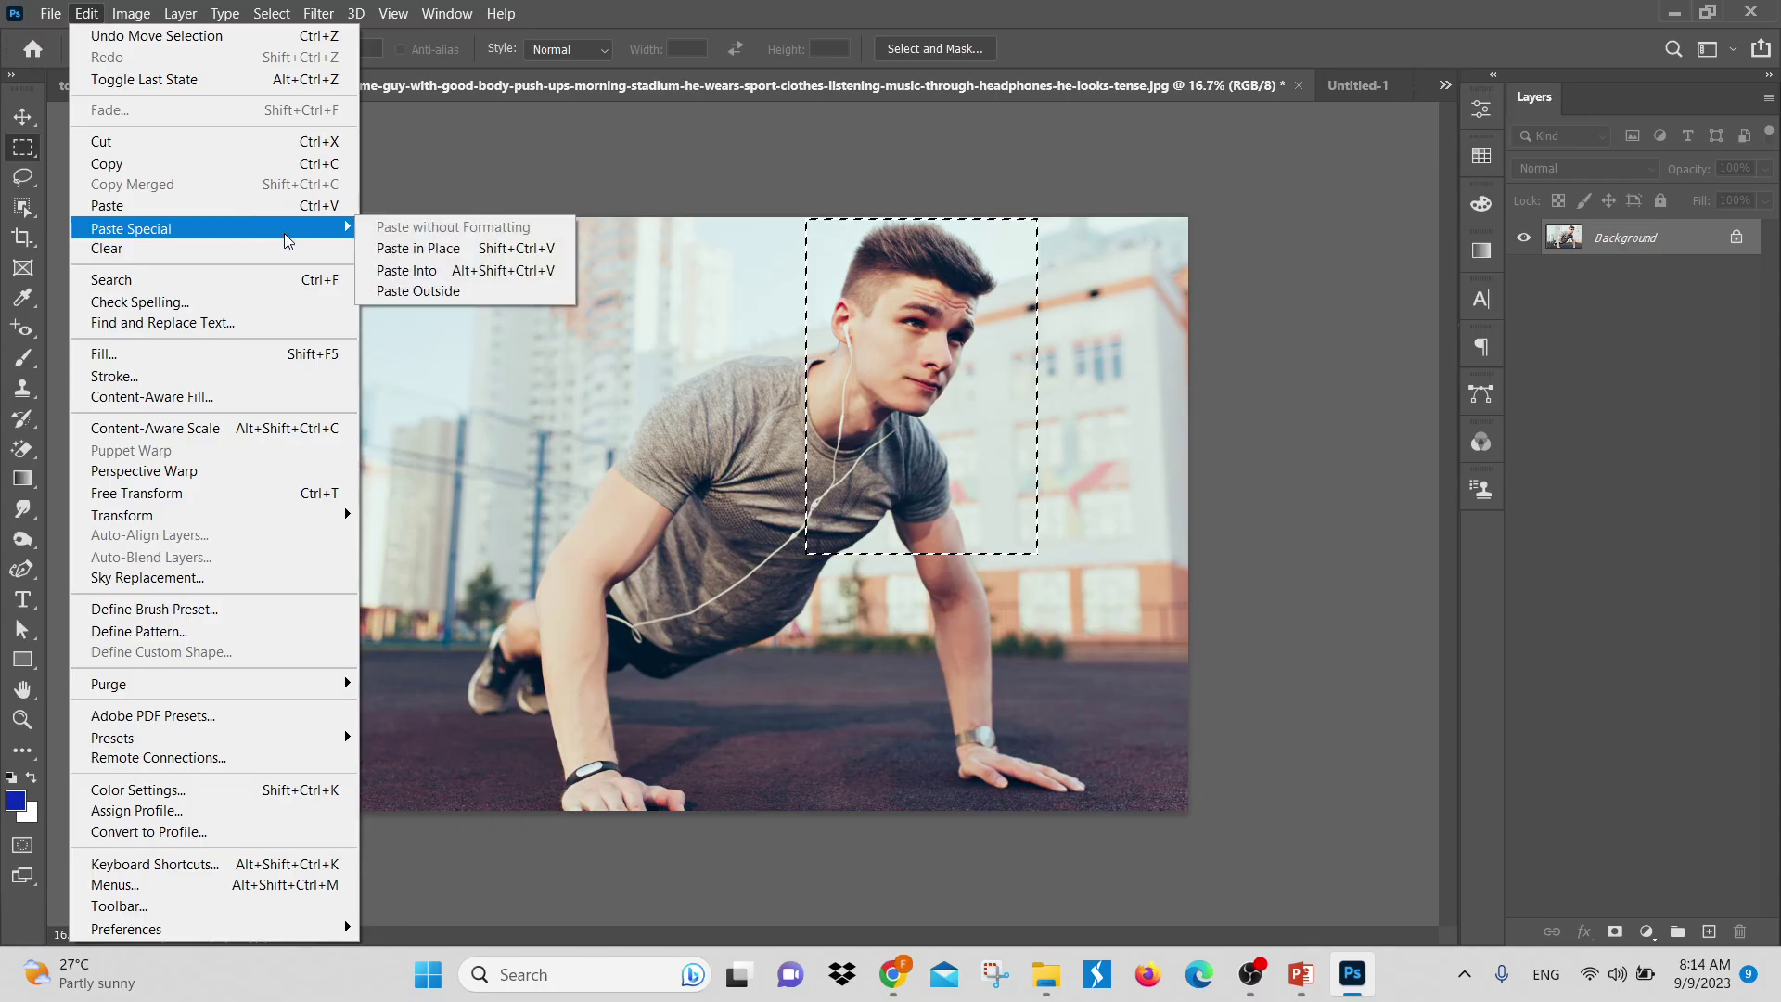
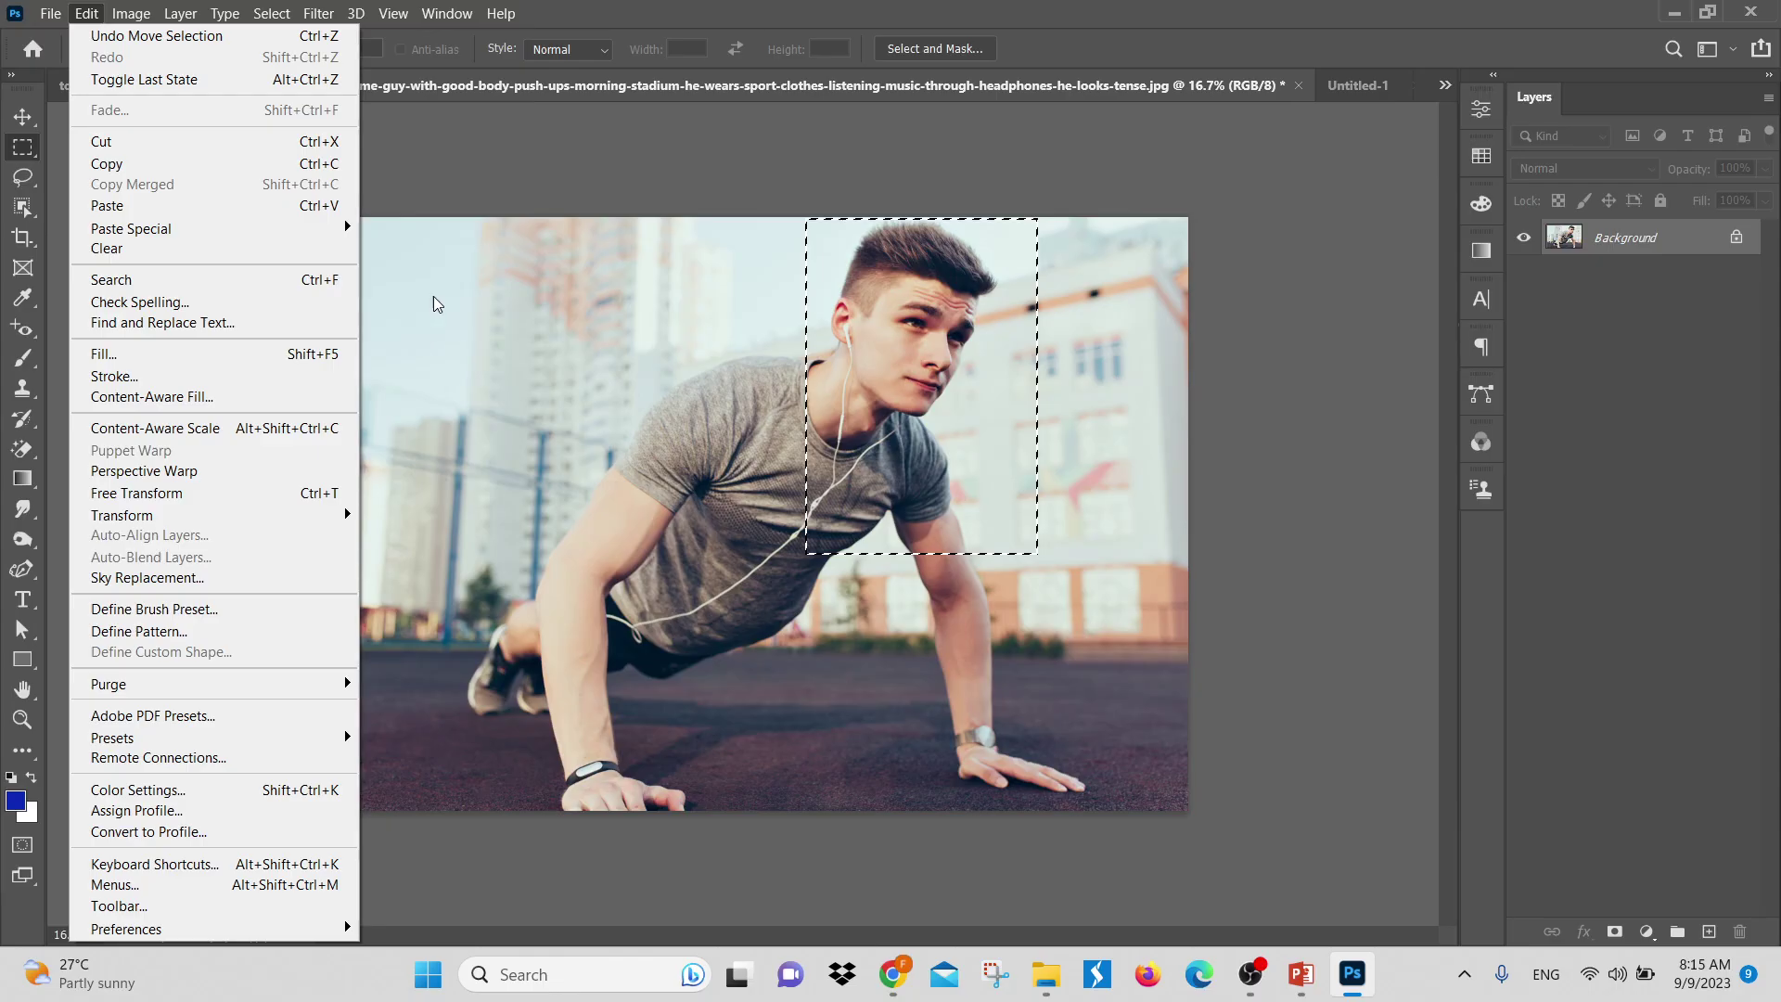
mouse_move(315, 14)
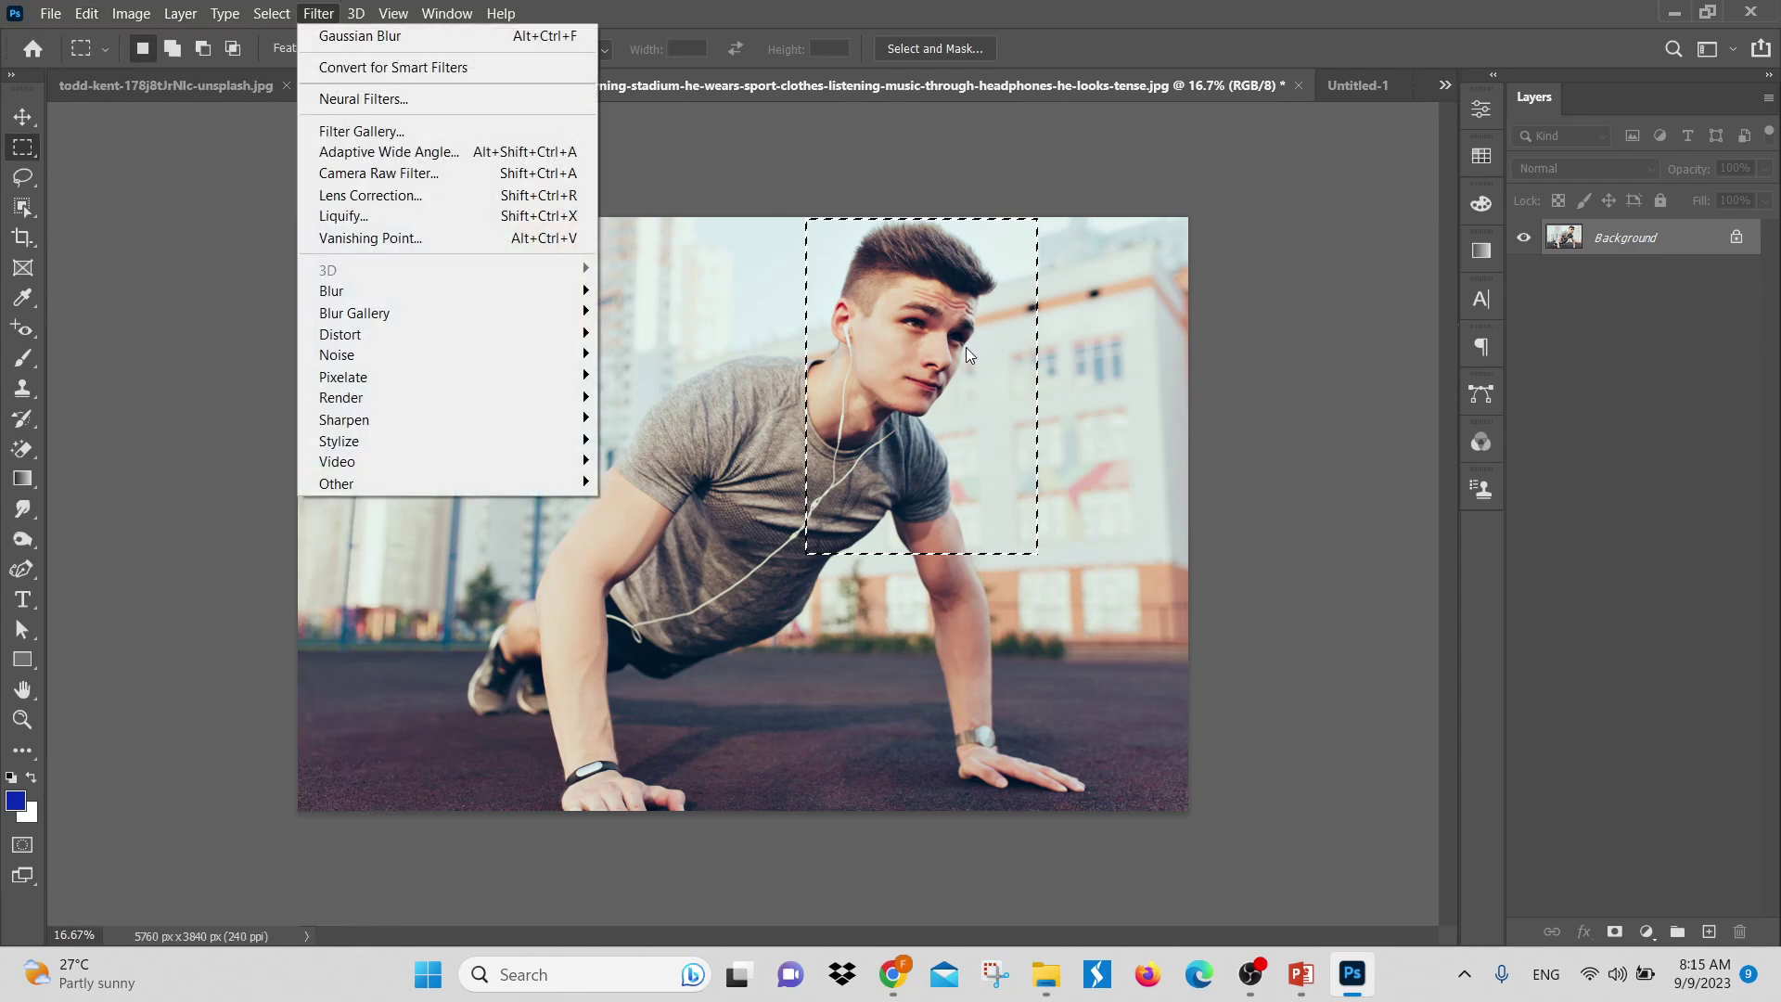
click(921, 330)
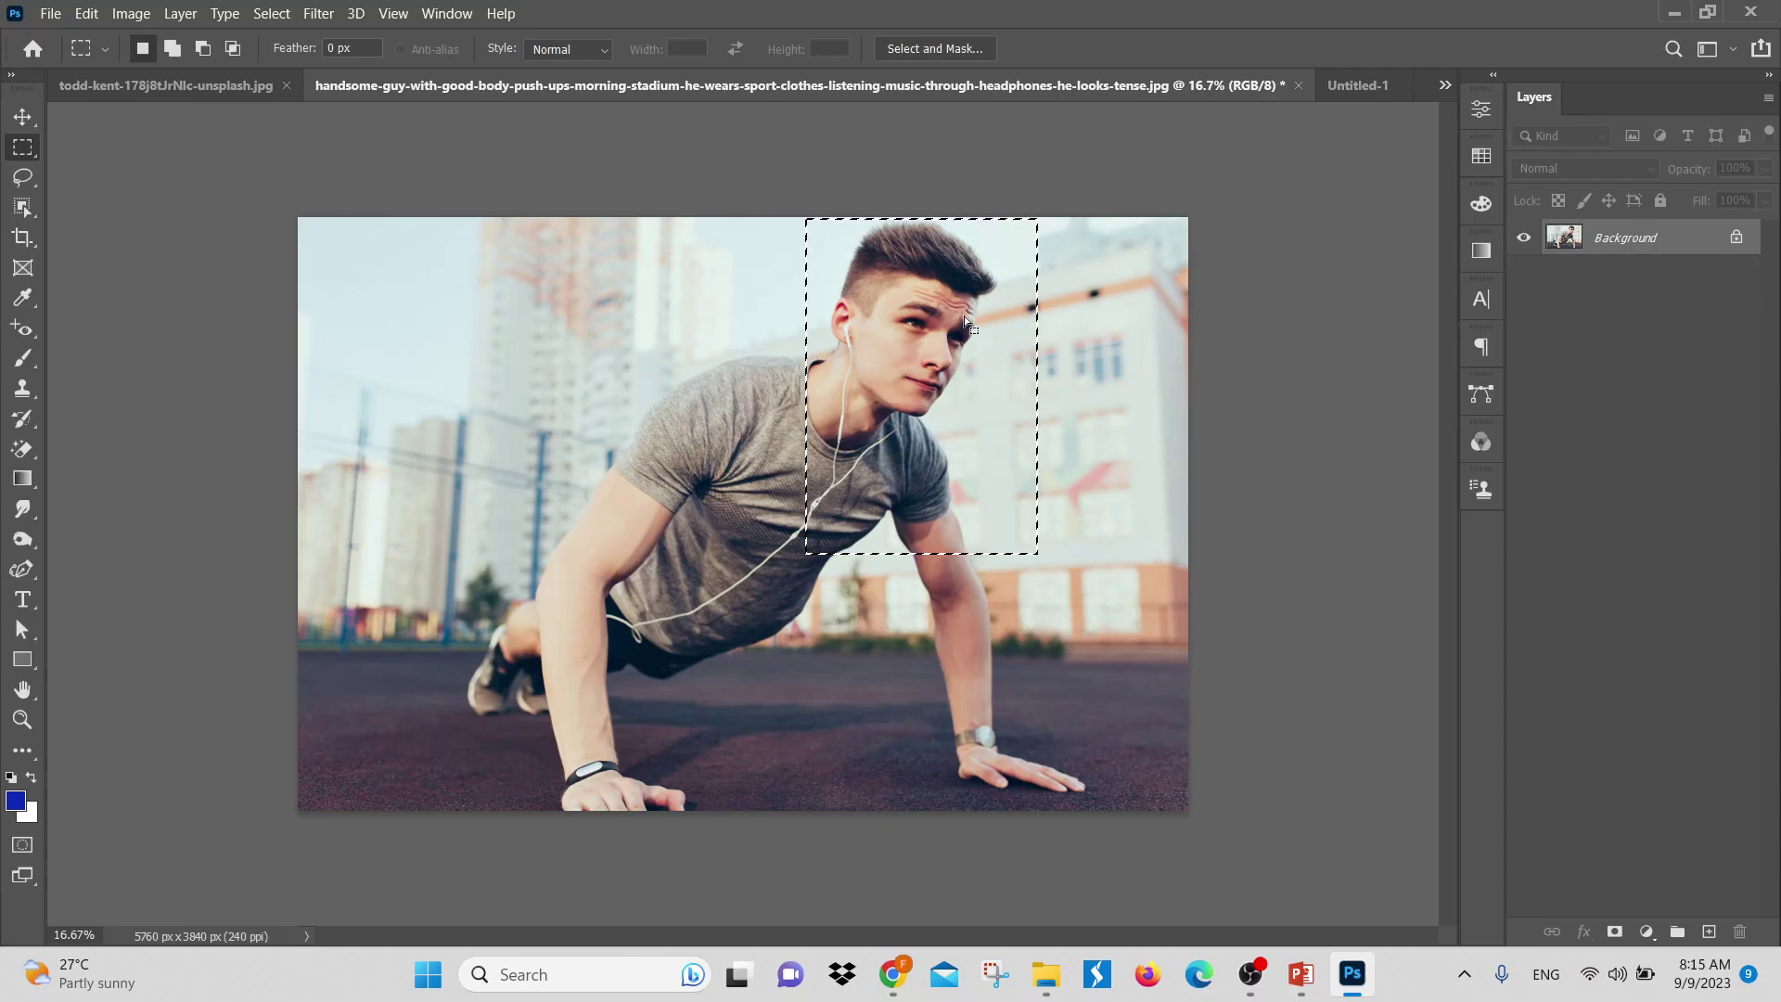
Paste the copied head and torso area in place, and hide and show the Background layer to inspect it
click(86, 13)
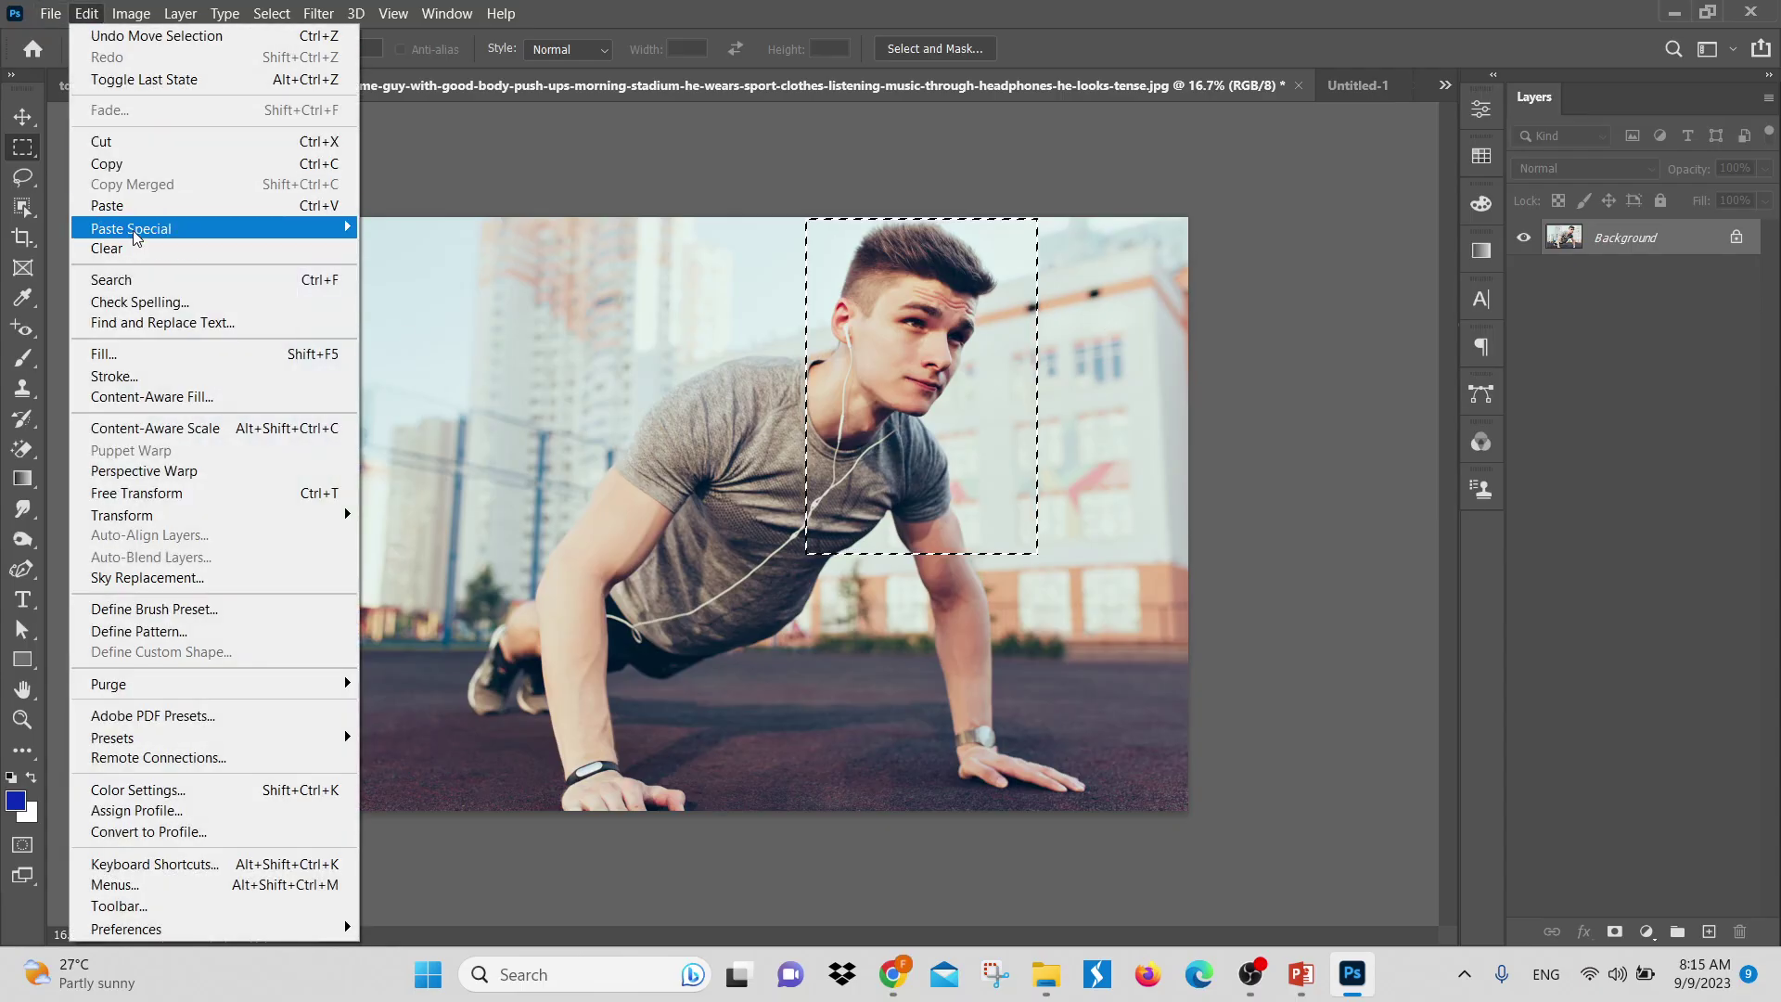
mouse_move(136, 237)
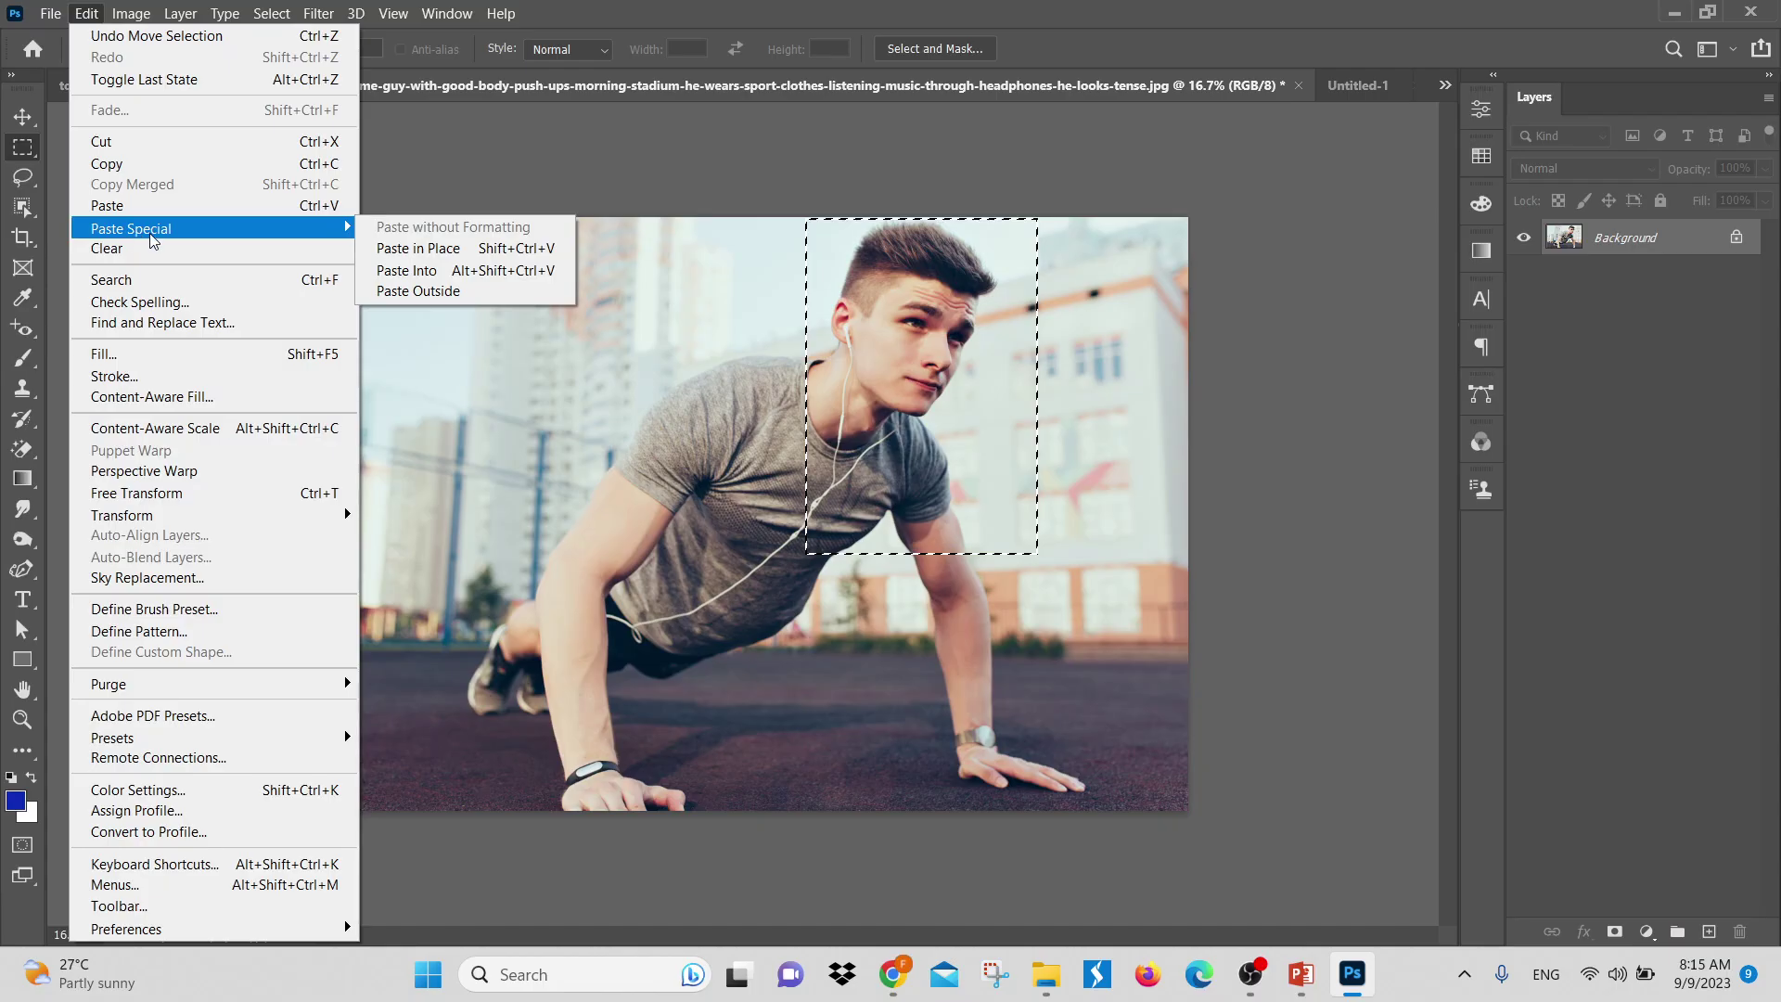
click(418, 248)
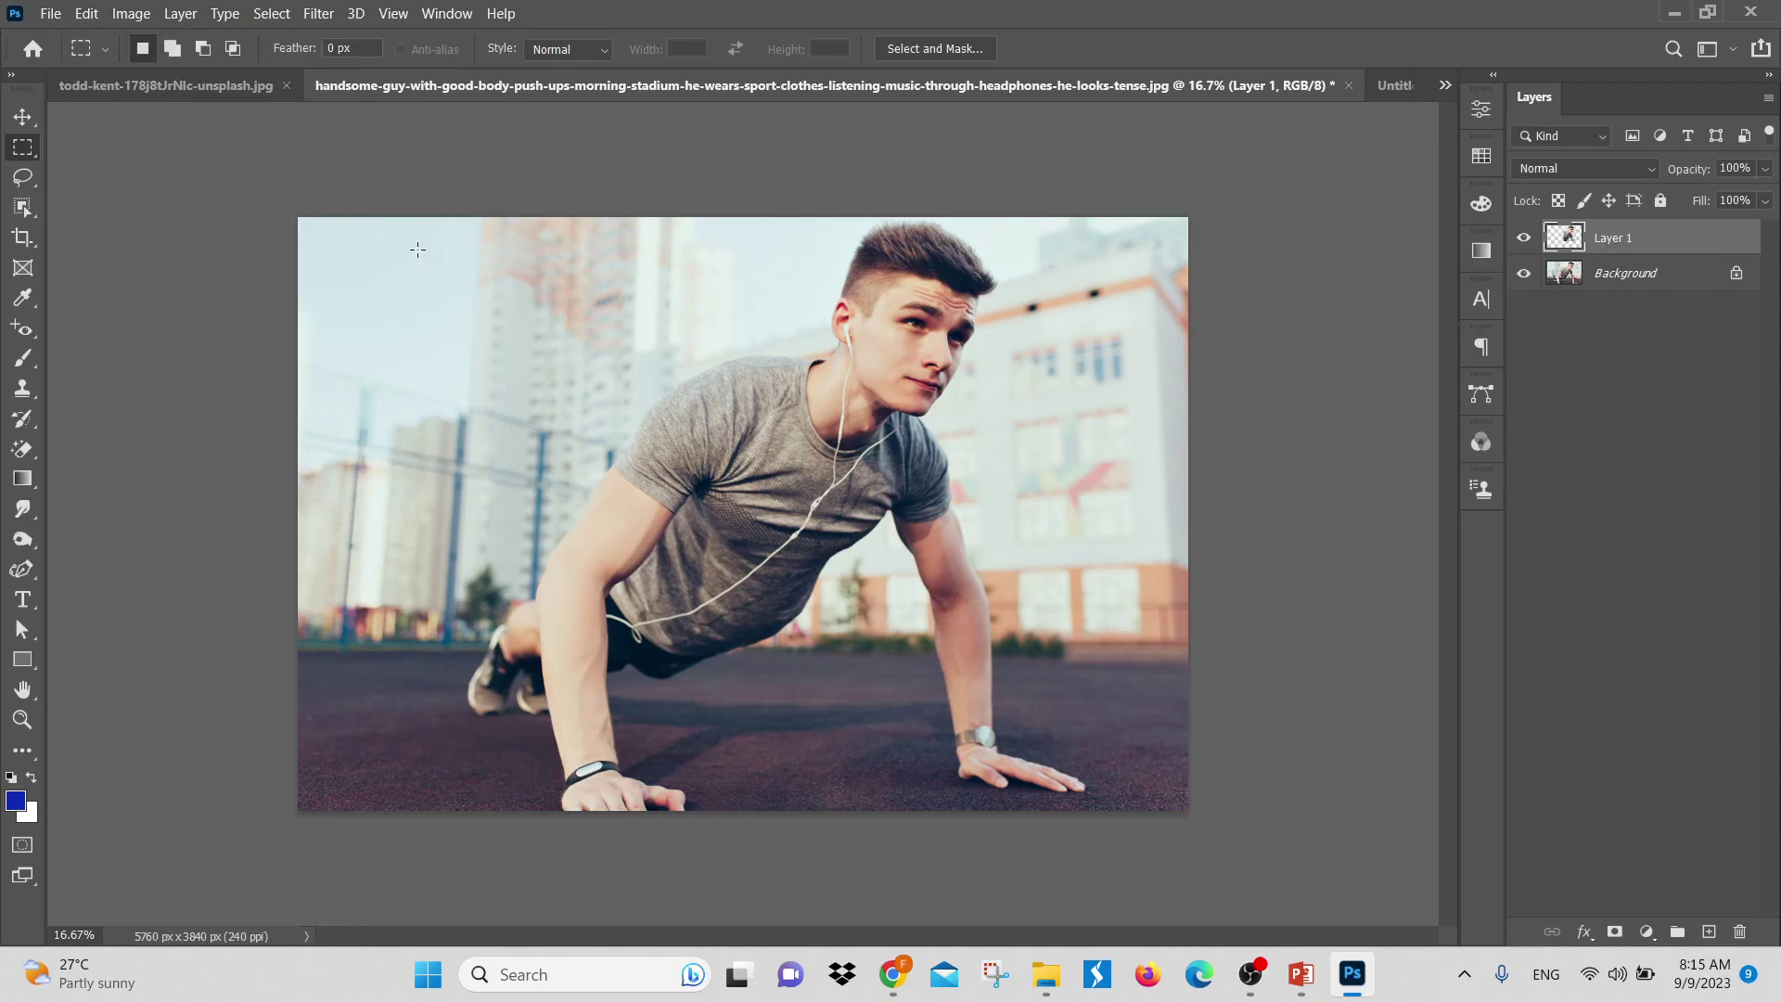
click(1526, 274)
click(1525, 274)
click(1526, 273)
click(1525, 273)
Move the pasted head and torso piece to the left side of the photo, and delete its layer
click(22, 116)
drag(974, 368, 480, 408)
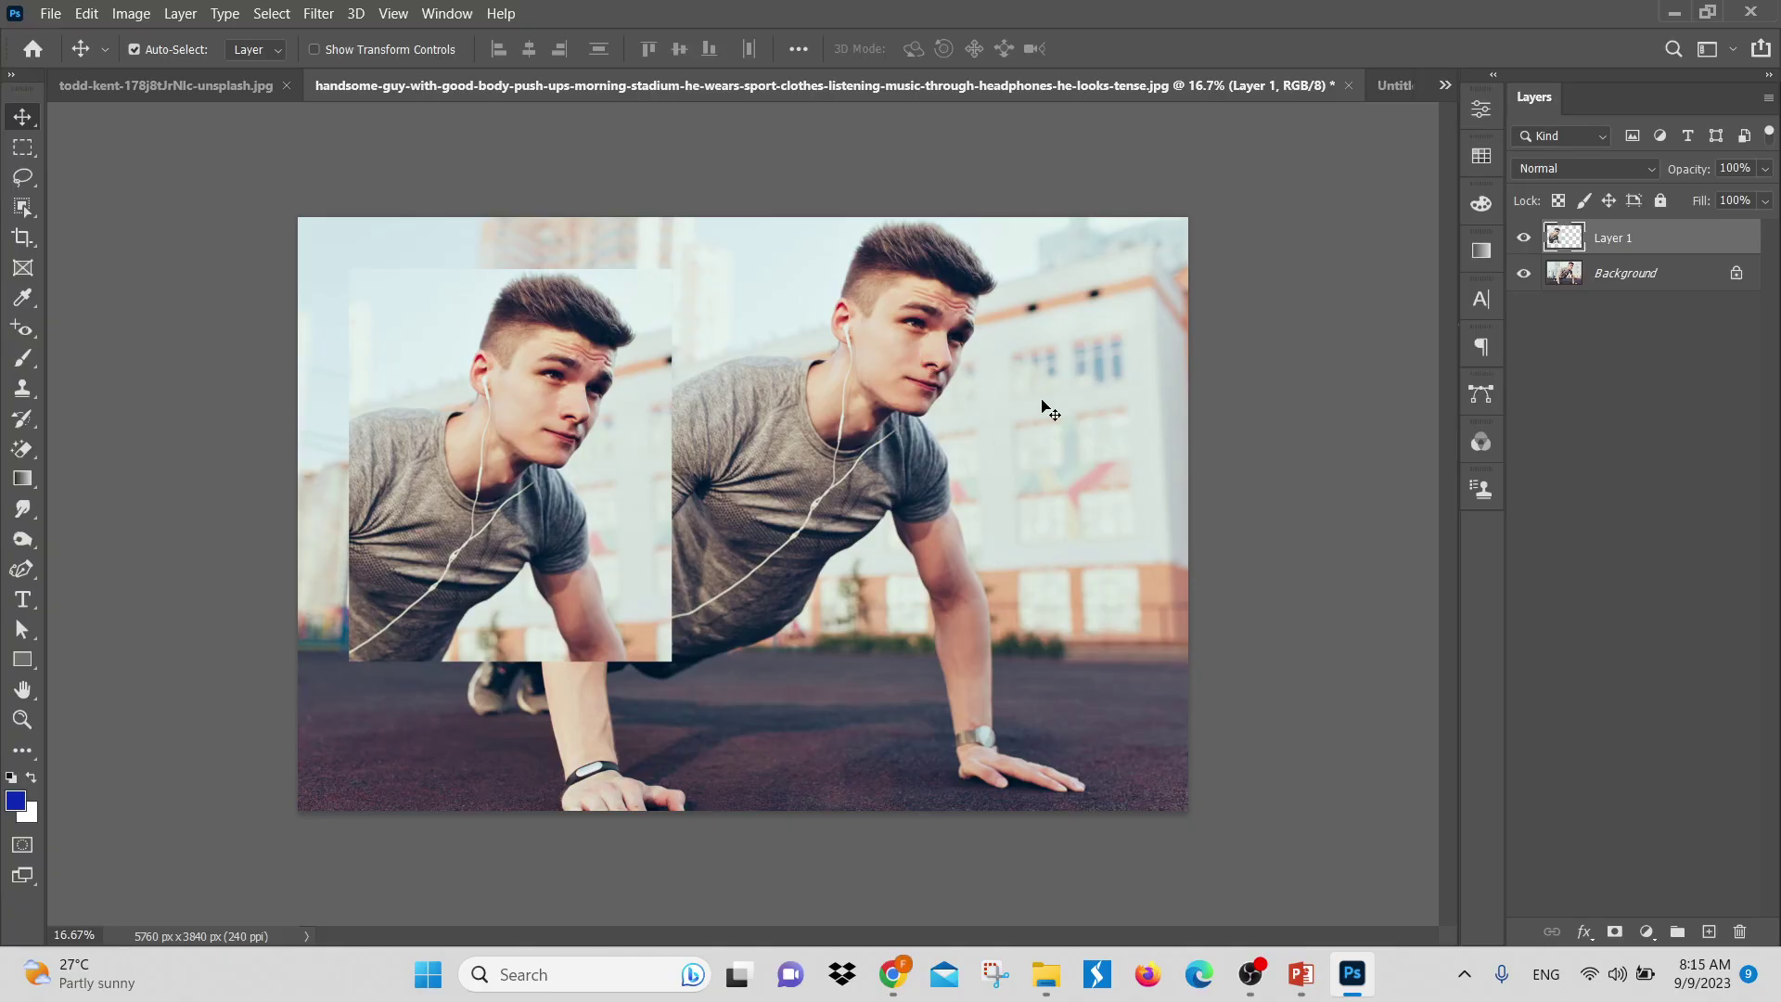
key(Delete)
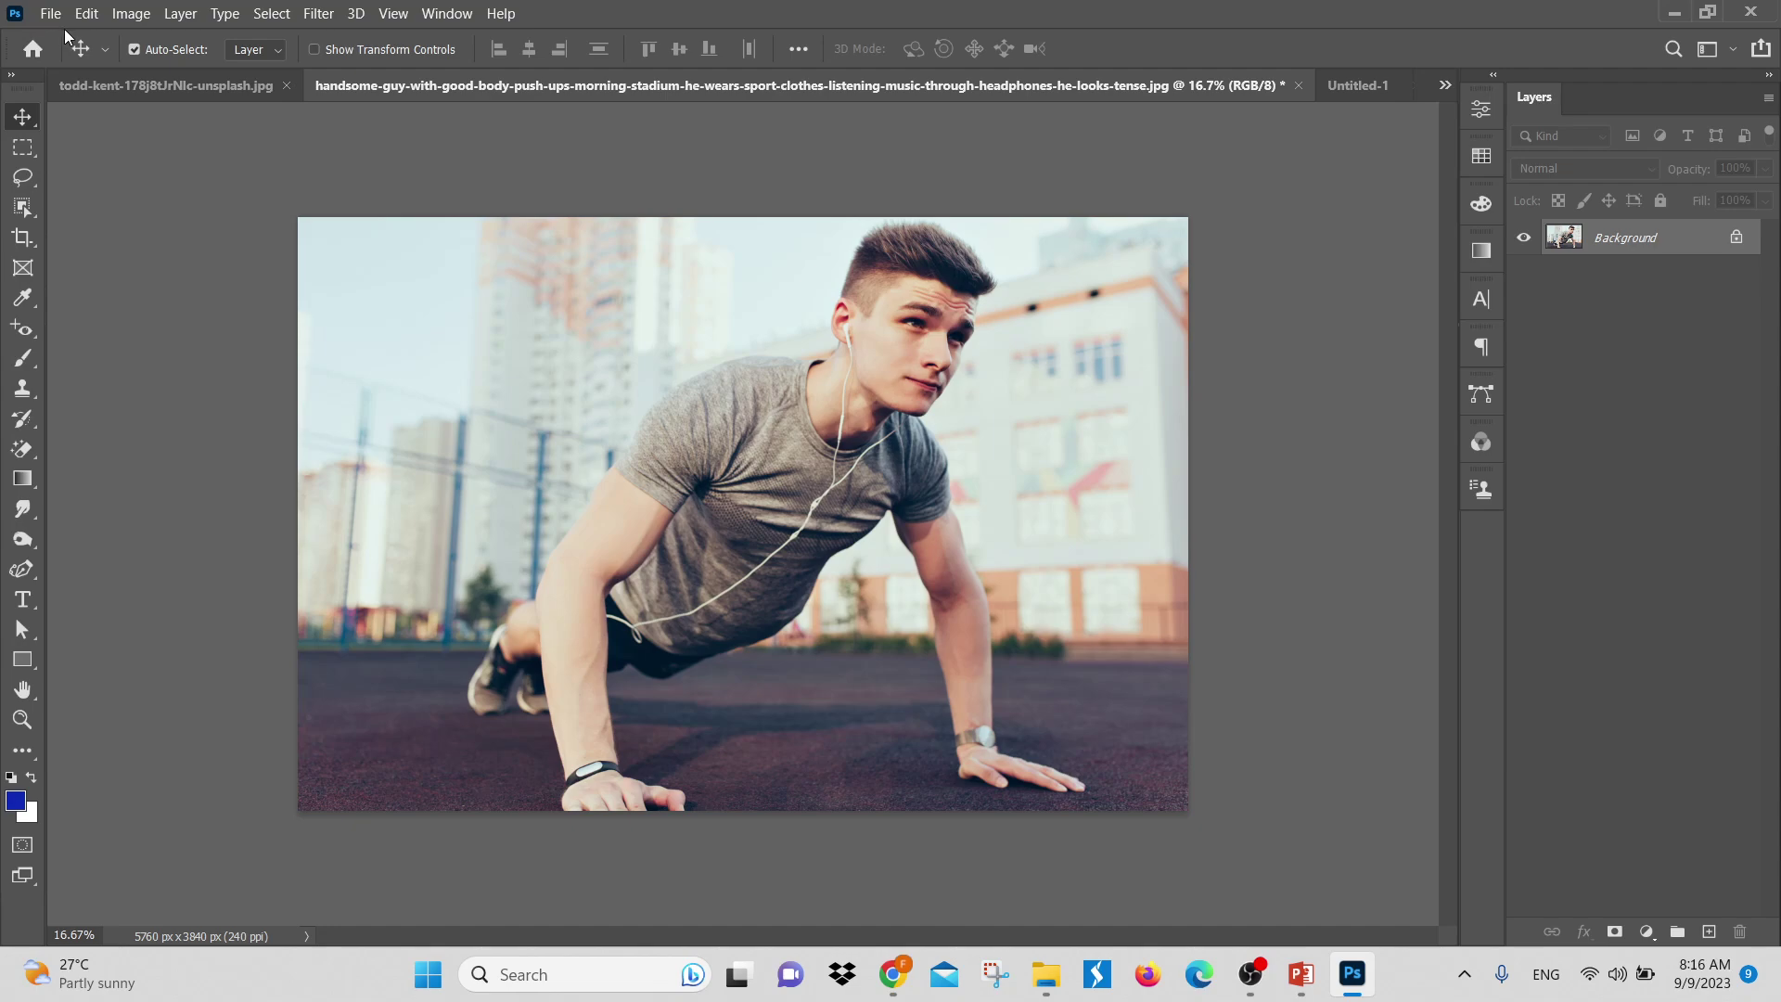
Select a rectangle around the man's feet and planted hand in the photo's lower-left area and copy it
click(23, 146)
drag(329, 534, 741, 811)
click(92, 7)
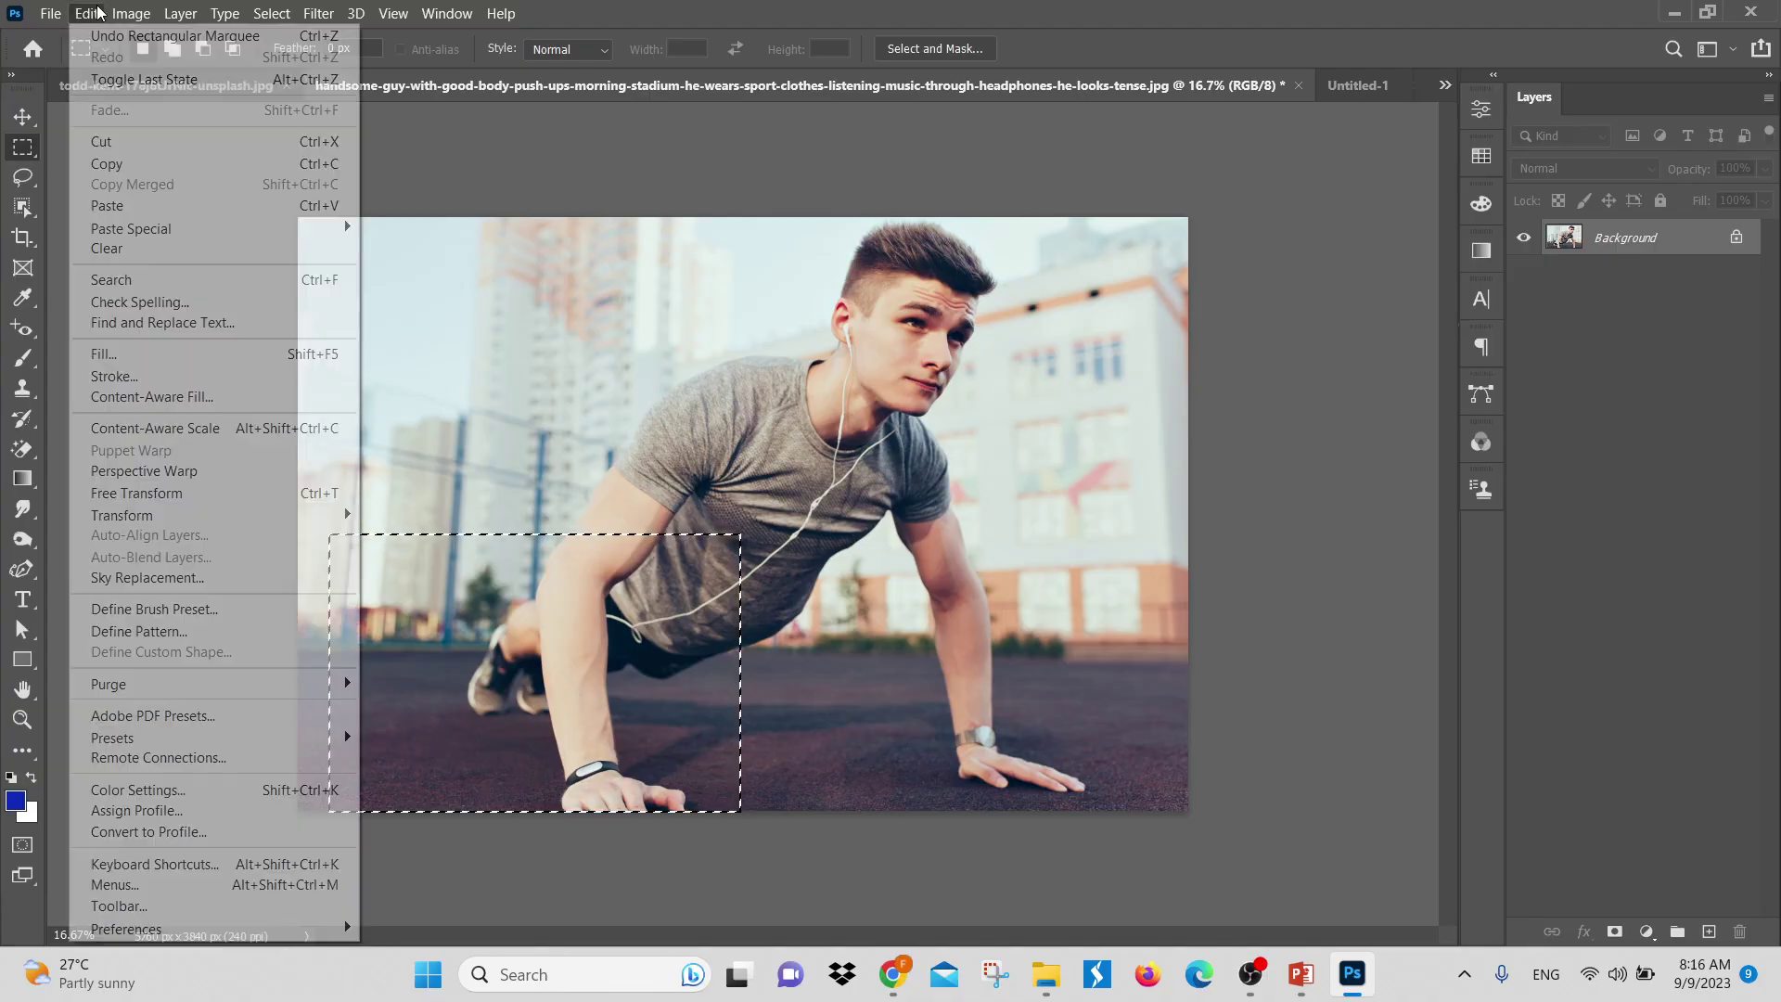
click(102, 158)
Paste the copied feet-and-hand area as a new layer with the regular Paste command, and delete that layer
click(82, 13)
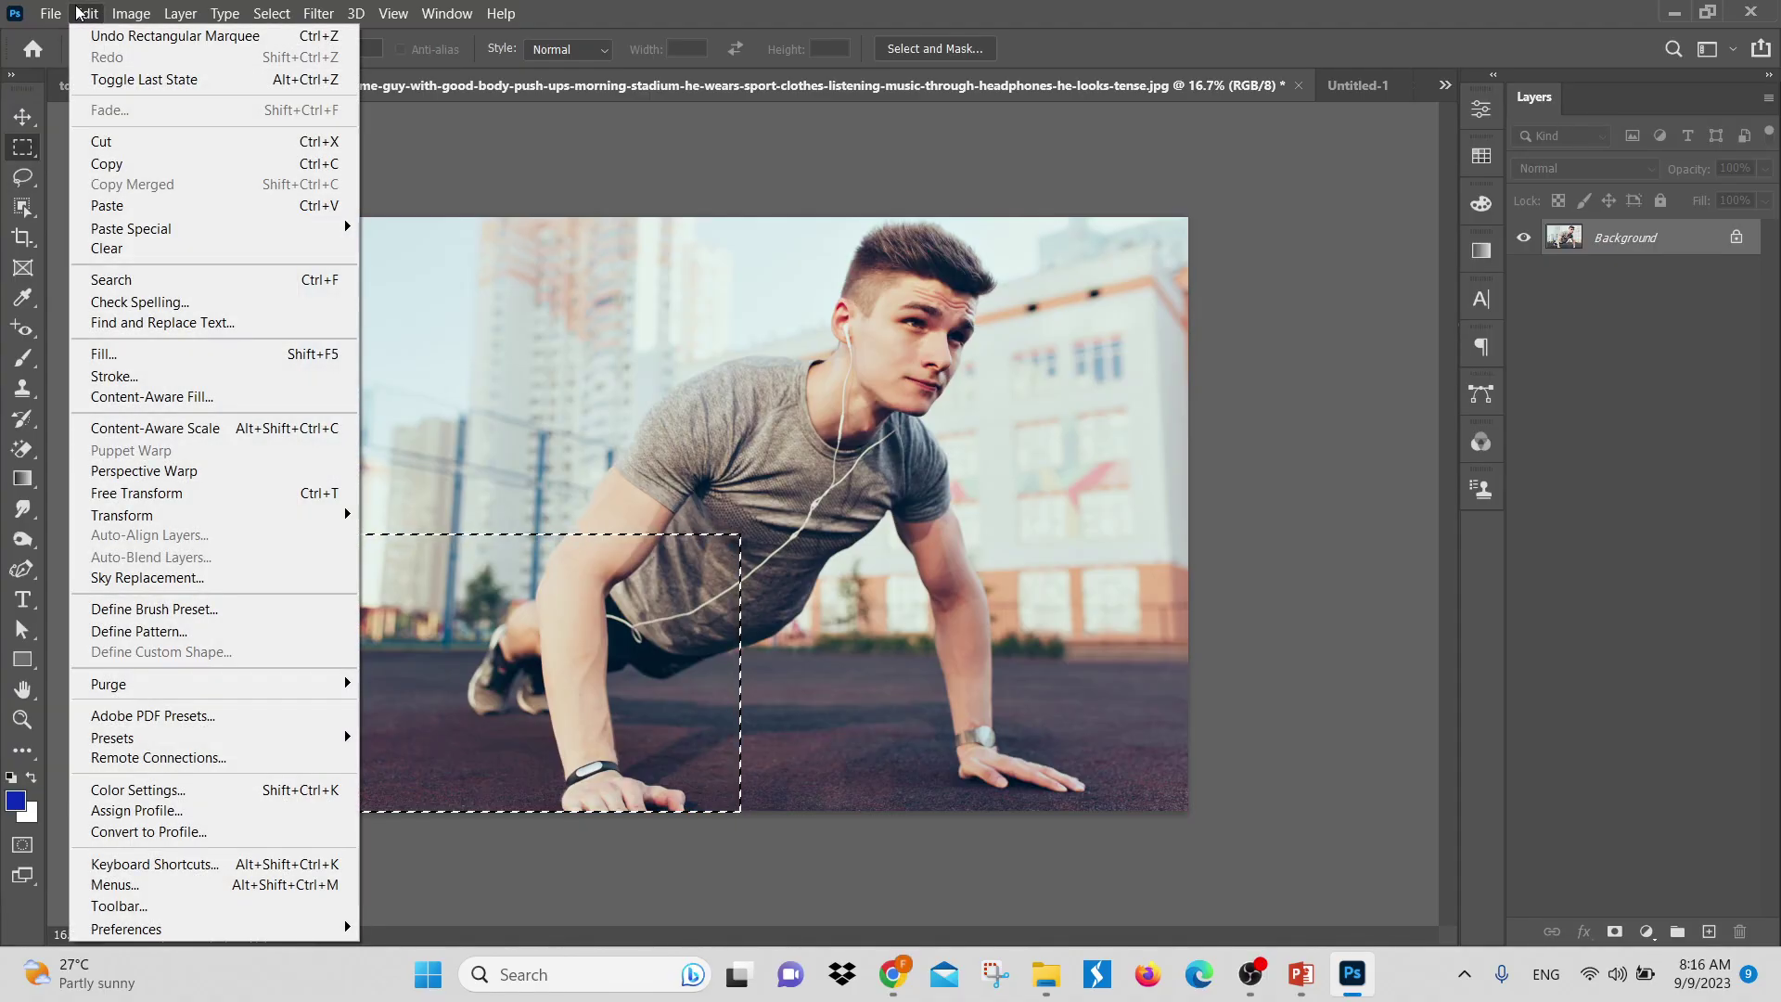
click(110, 206)
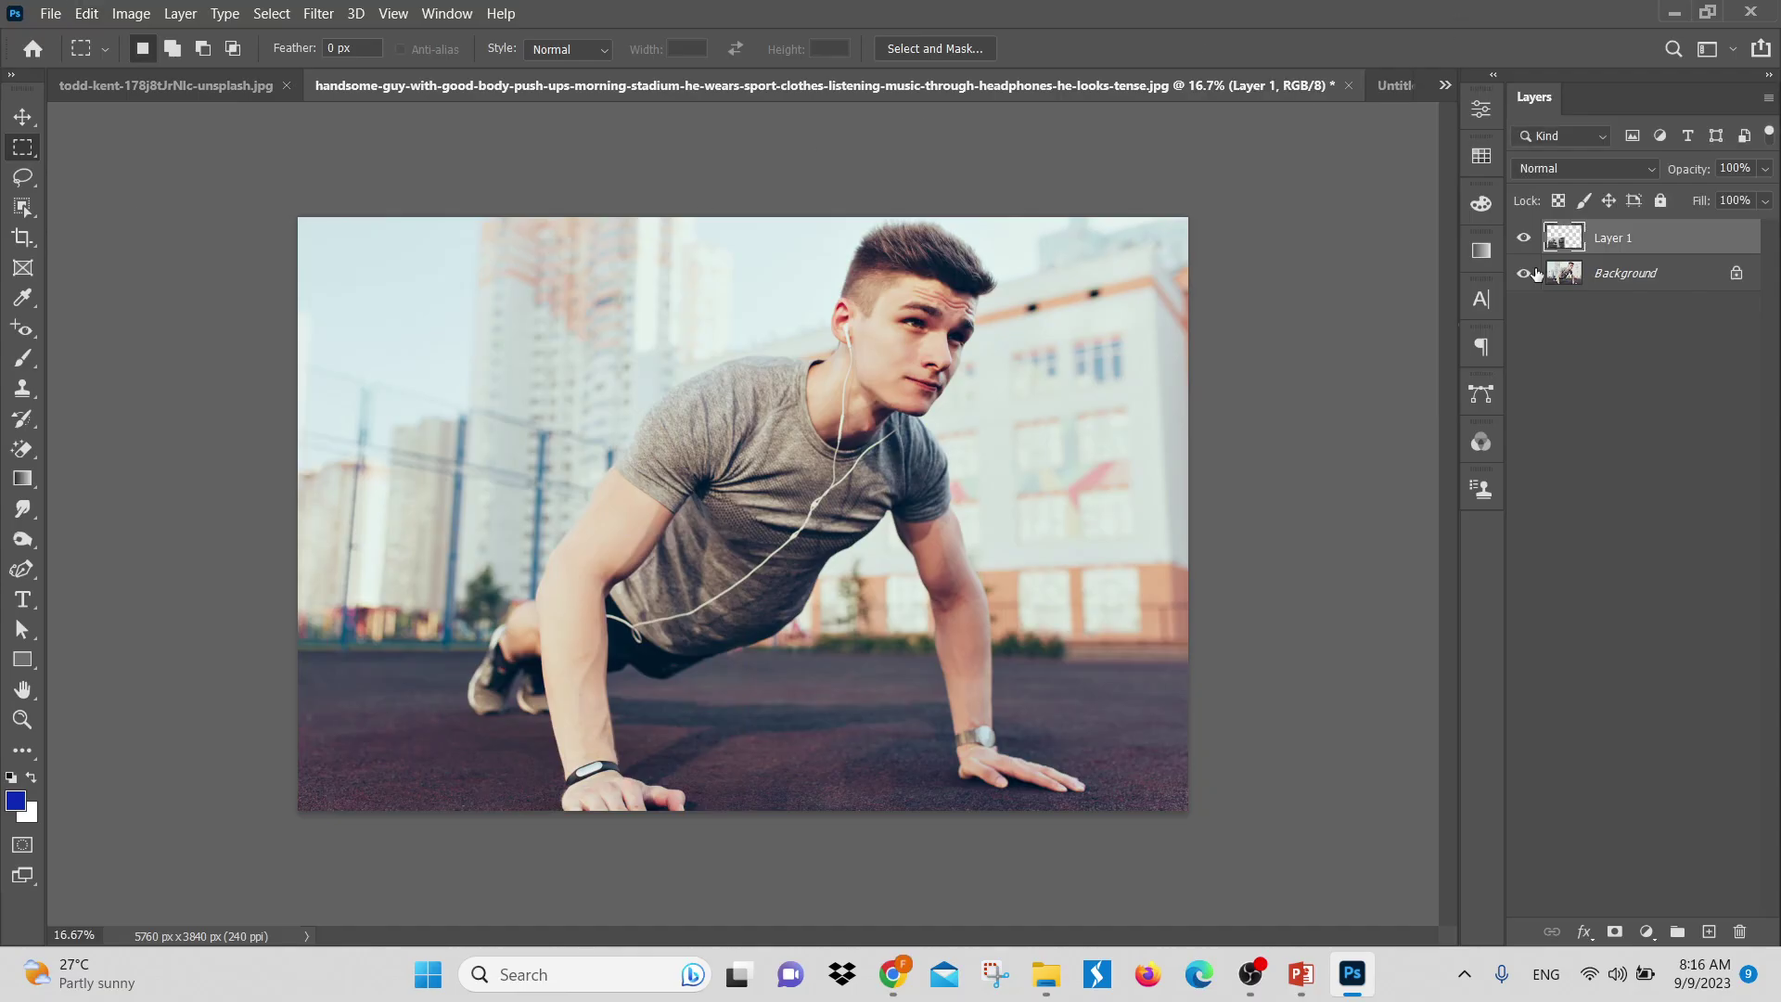
key(Delete)
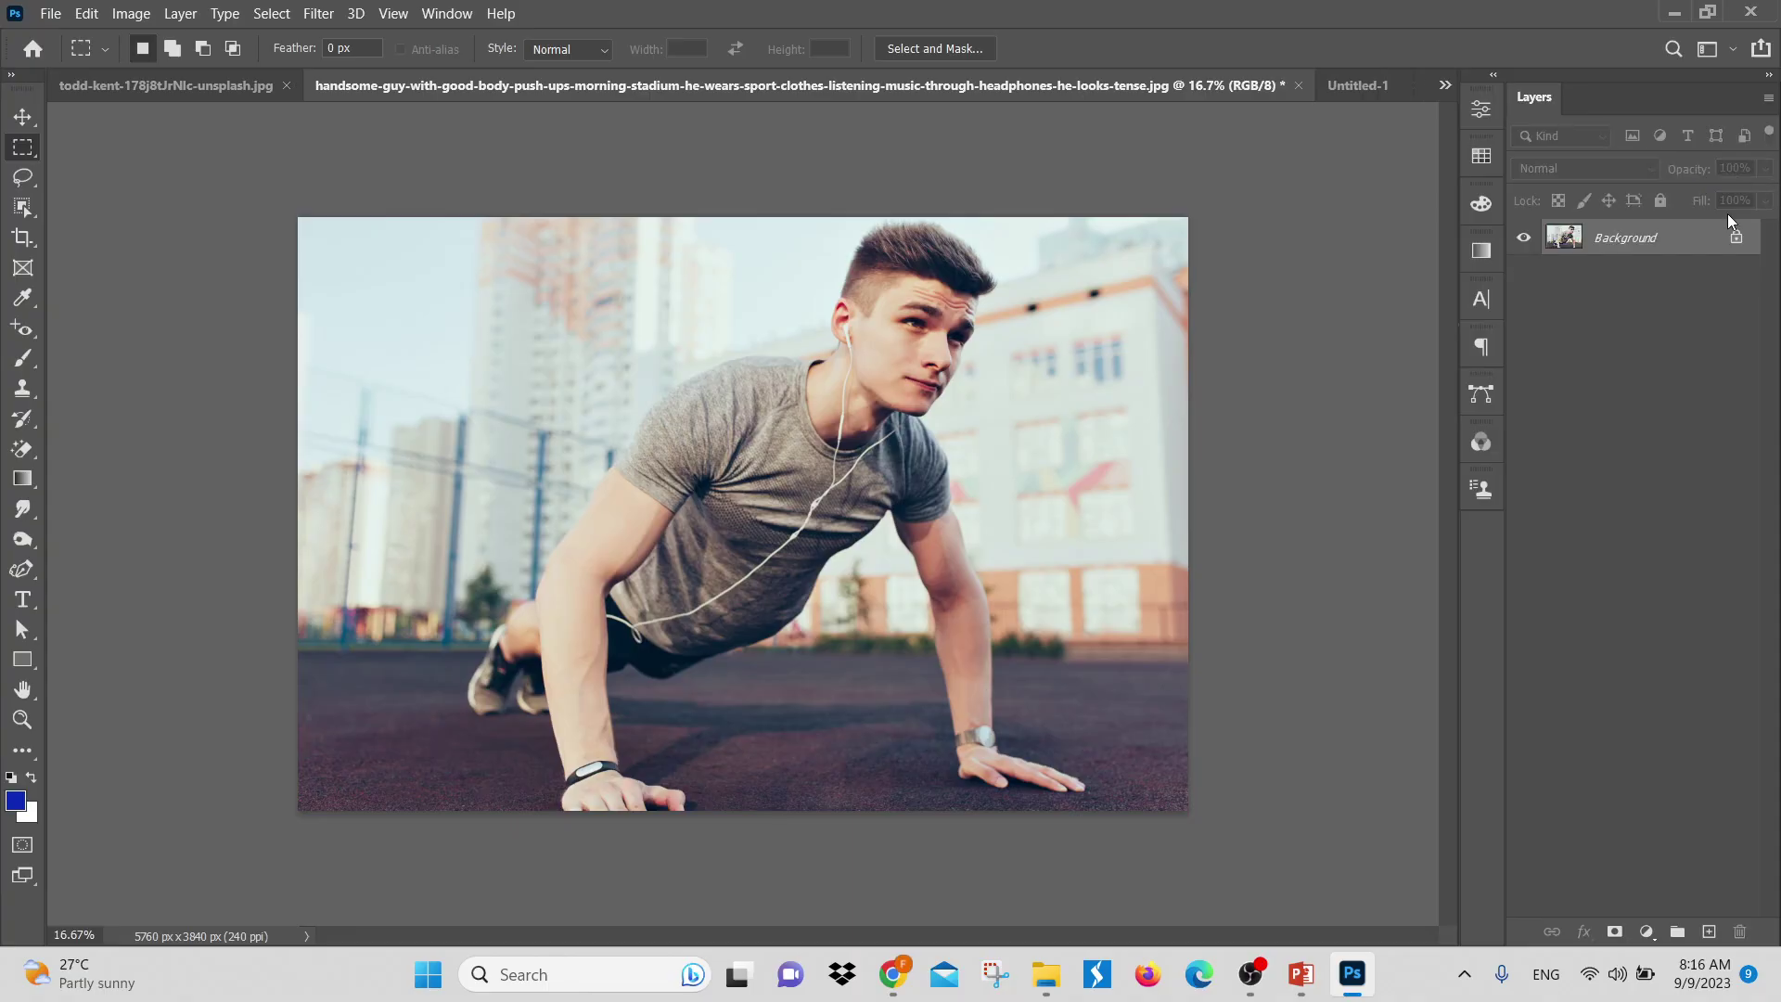
Paste the feet-and-hand area in place without a selection, try shifting it with the Move tool, and undo both actions
click(87, 13)
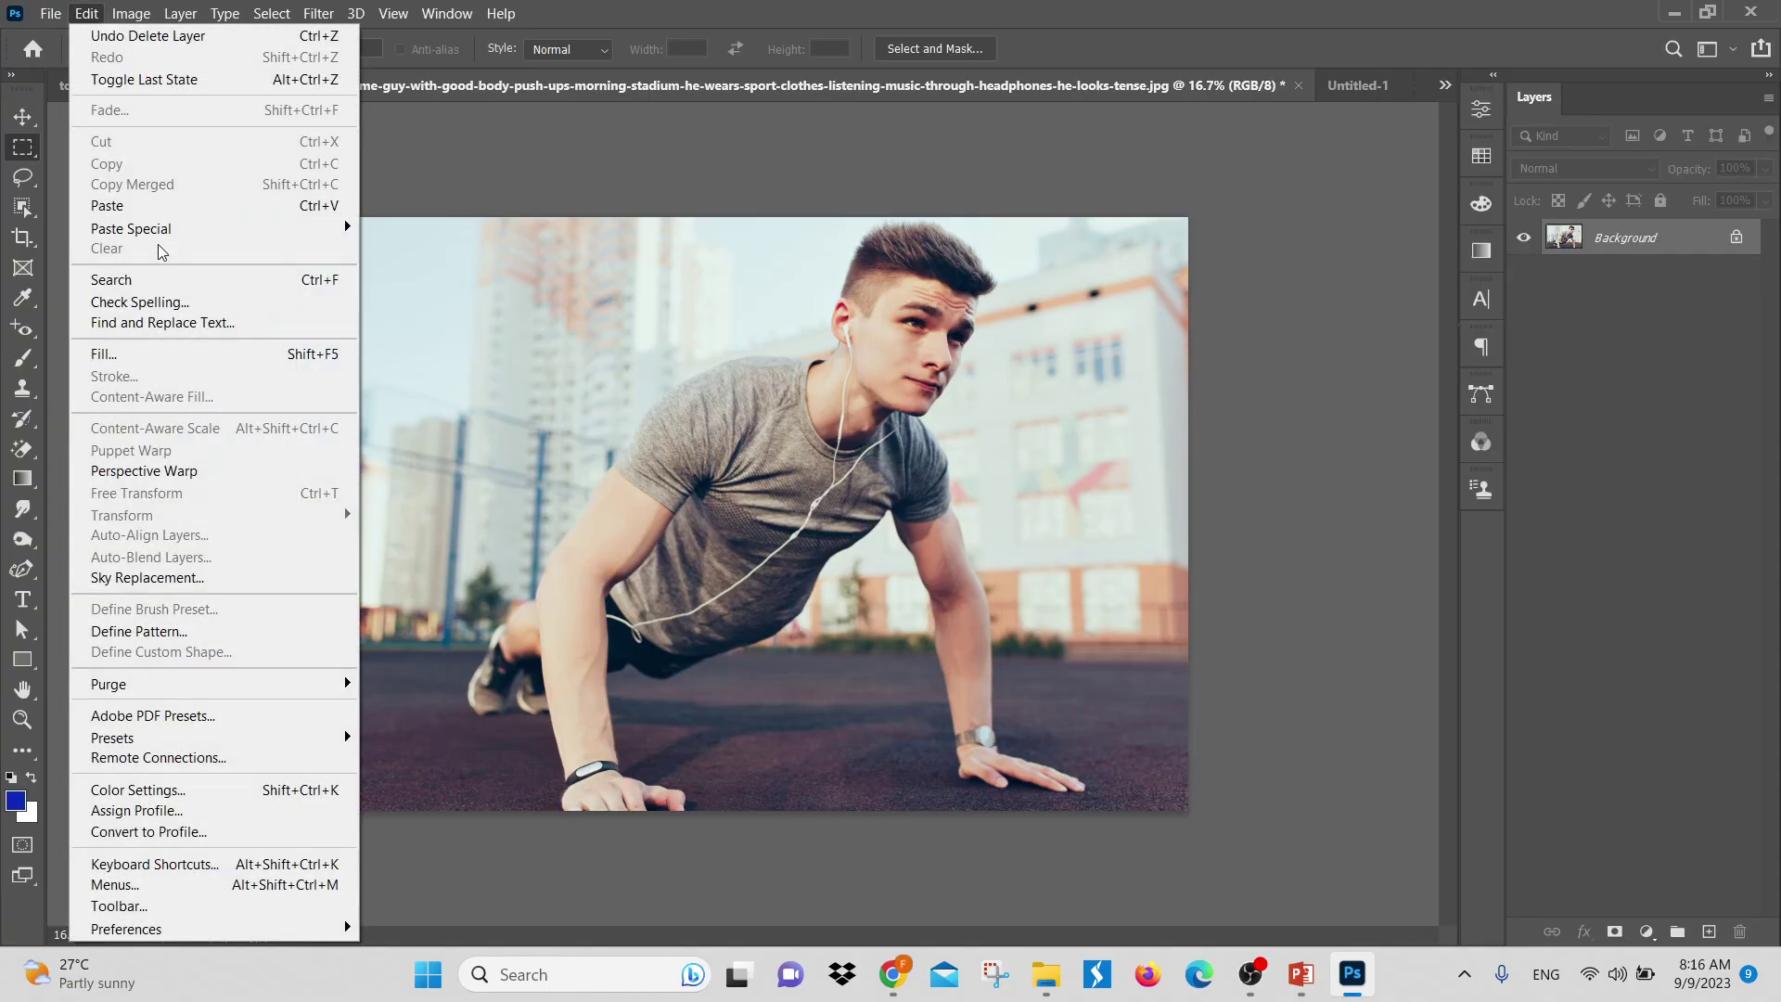
click(459, 250)
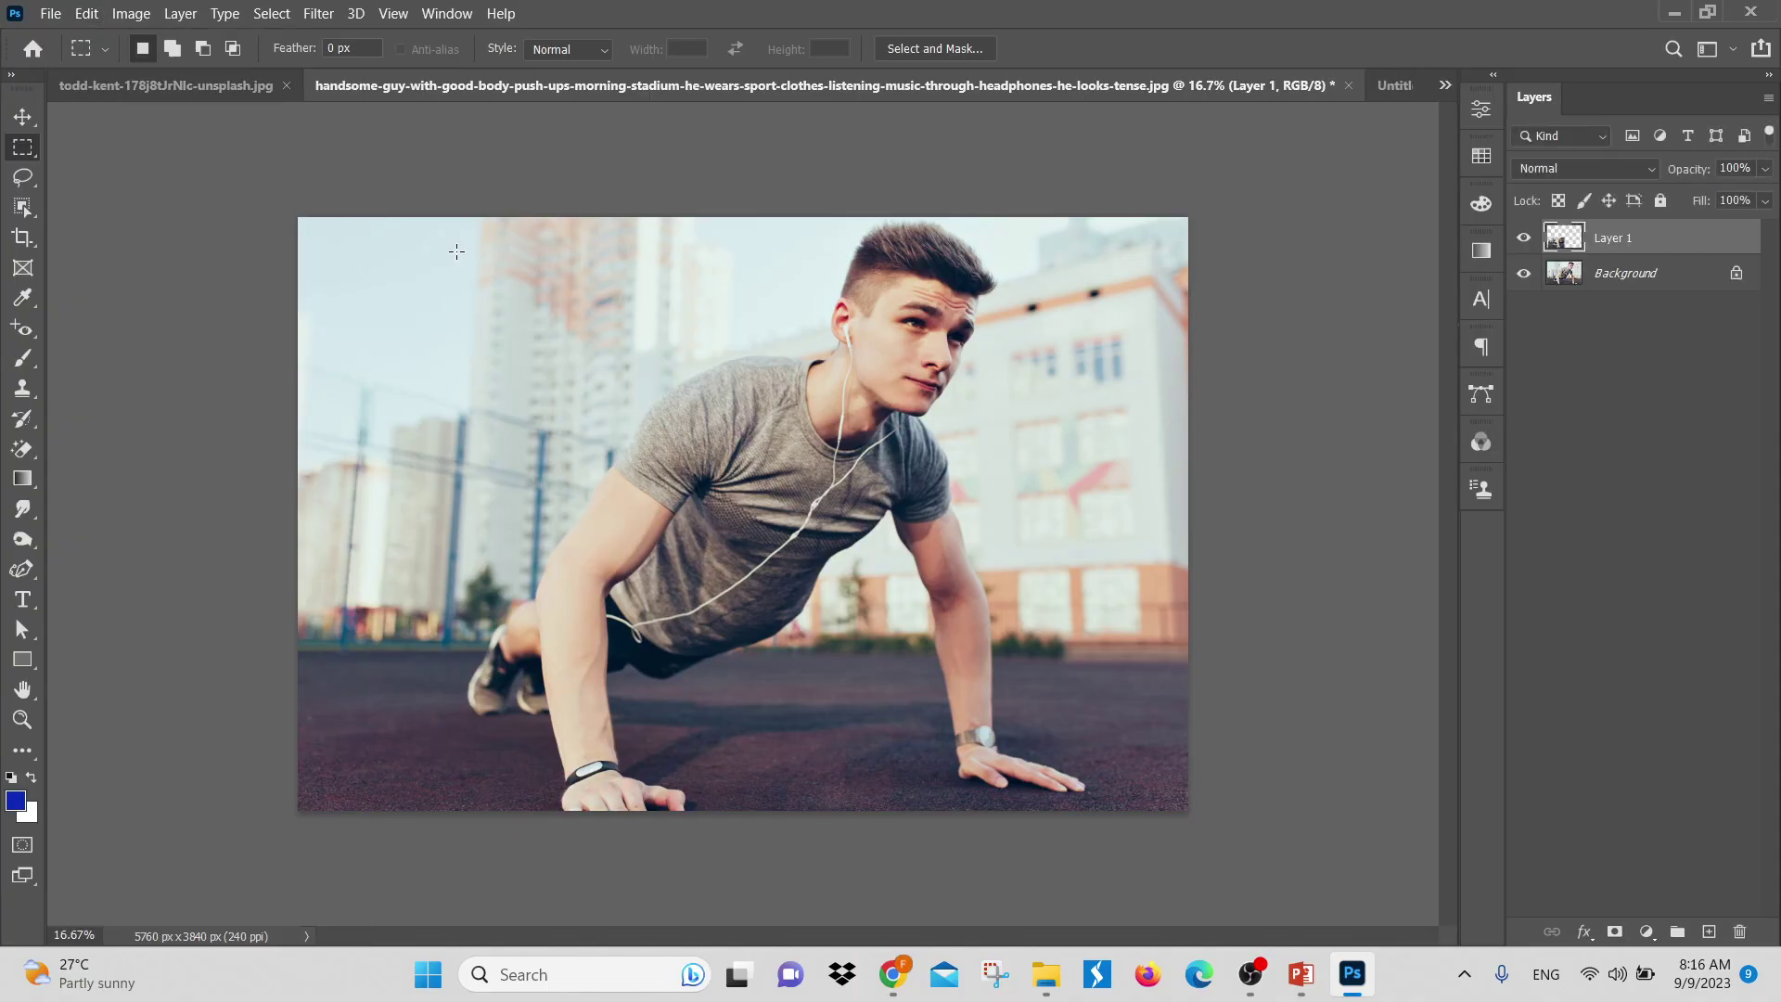
click(22, 117)
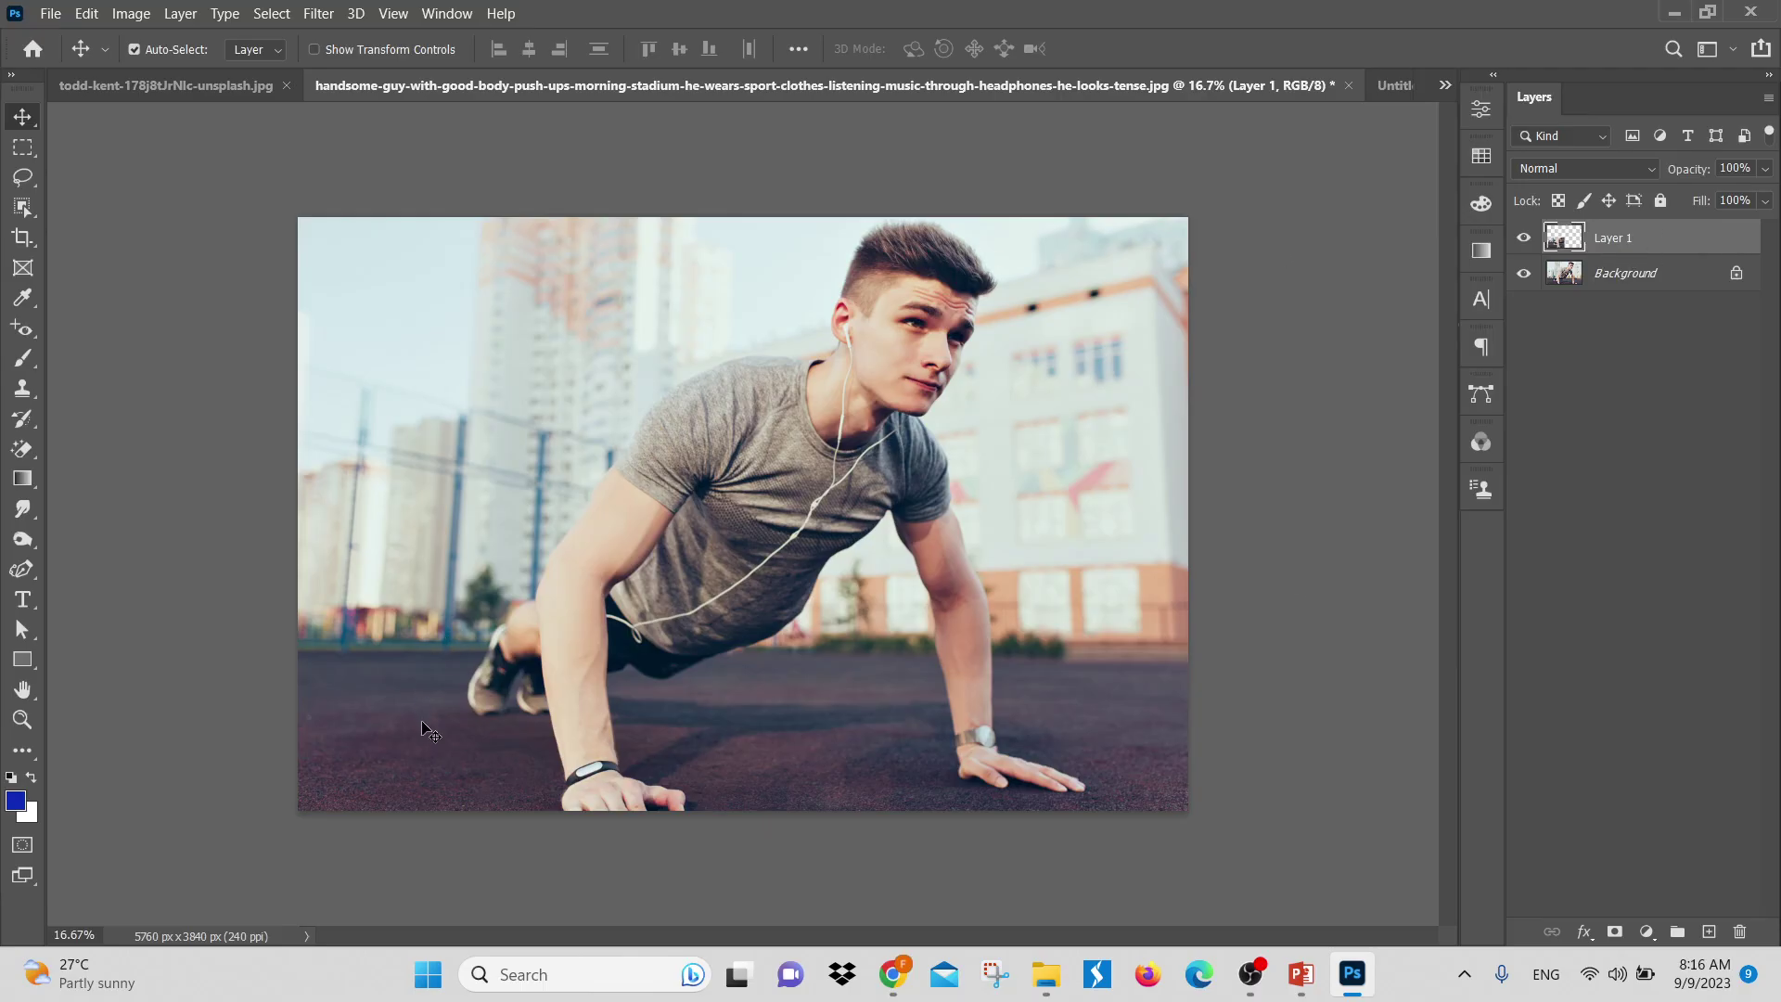
drag(427, 728, 378, 736)
key(ctrl+z)
key(ctrl+z)
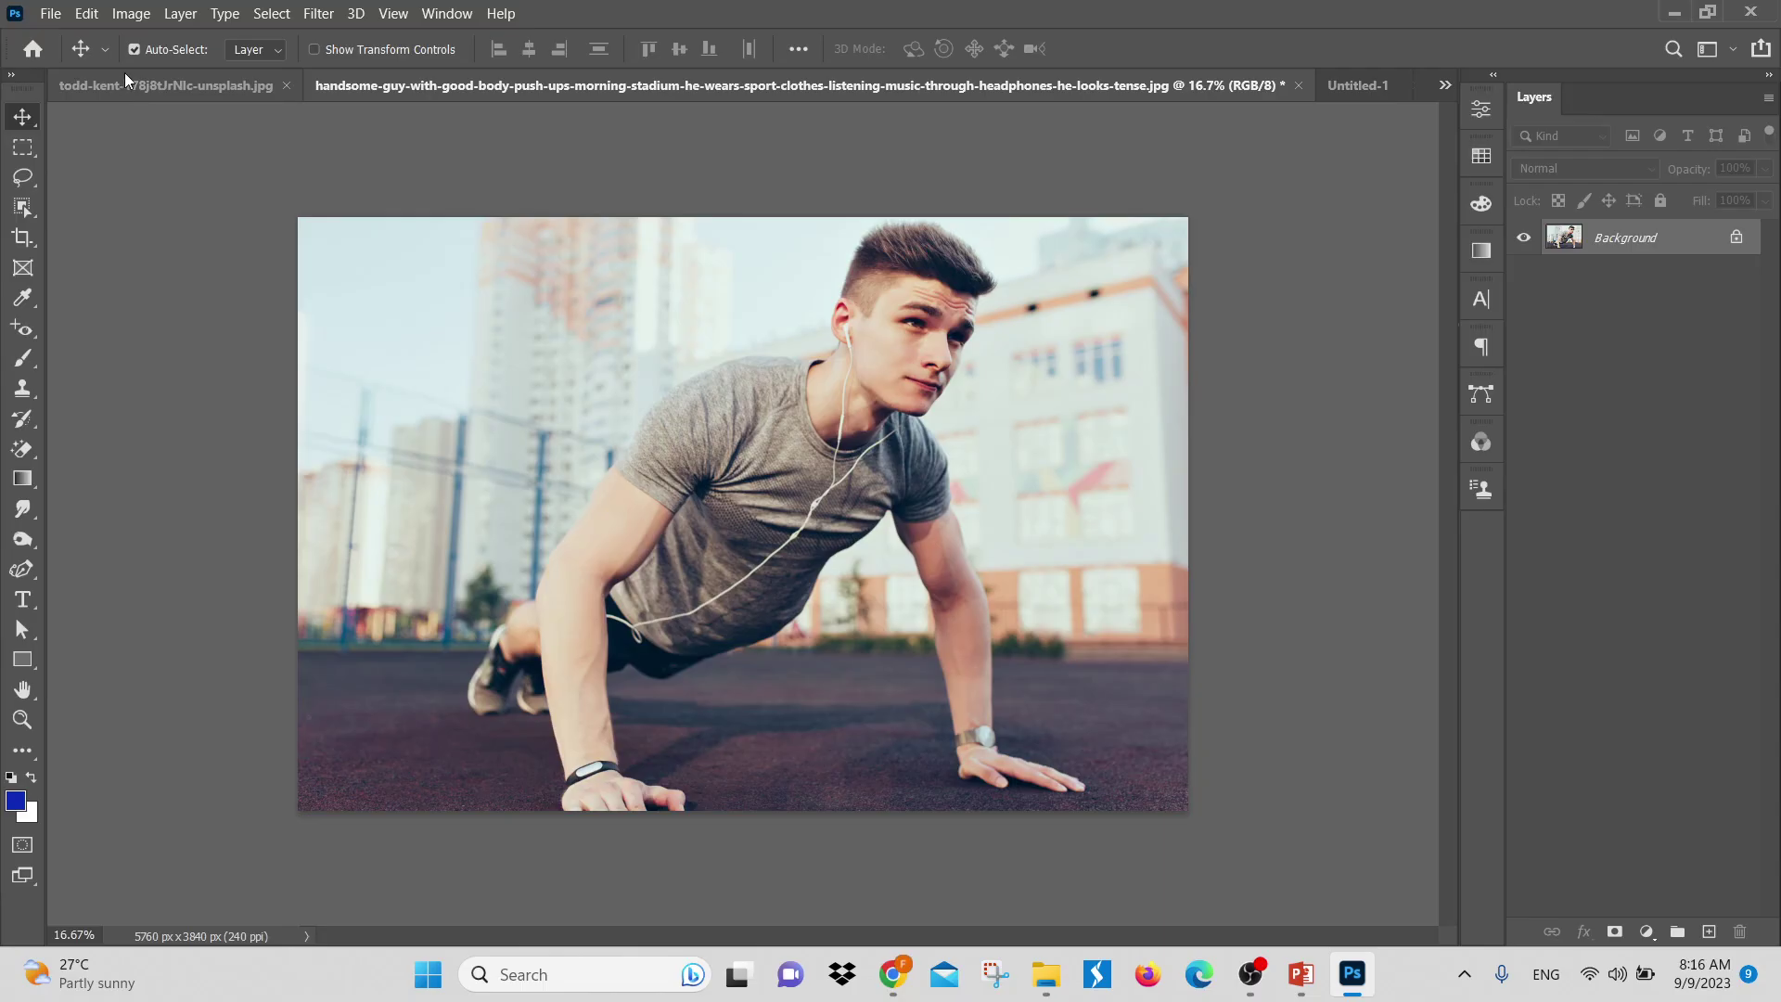
Check which Paste Special options are available when nothing is selected
click(90, 15)
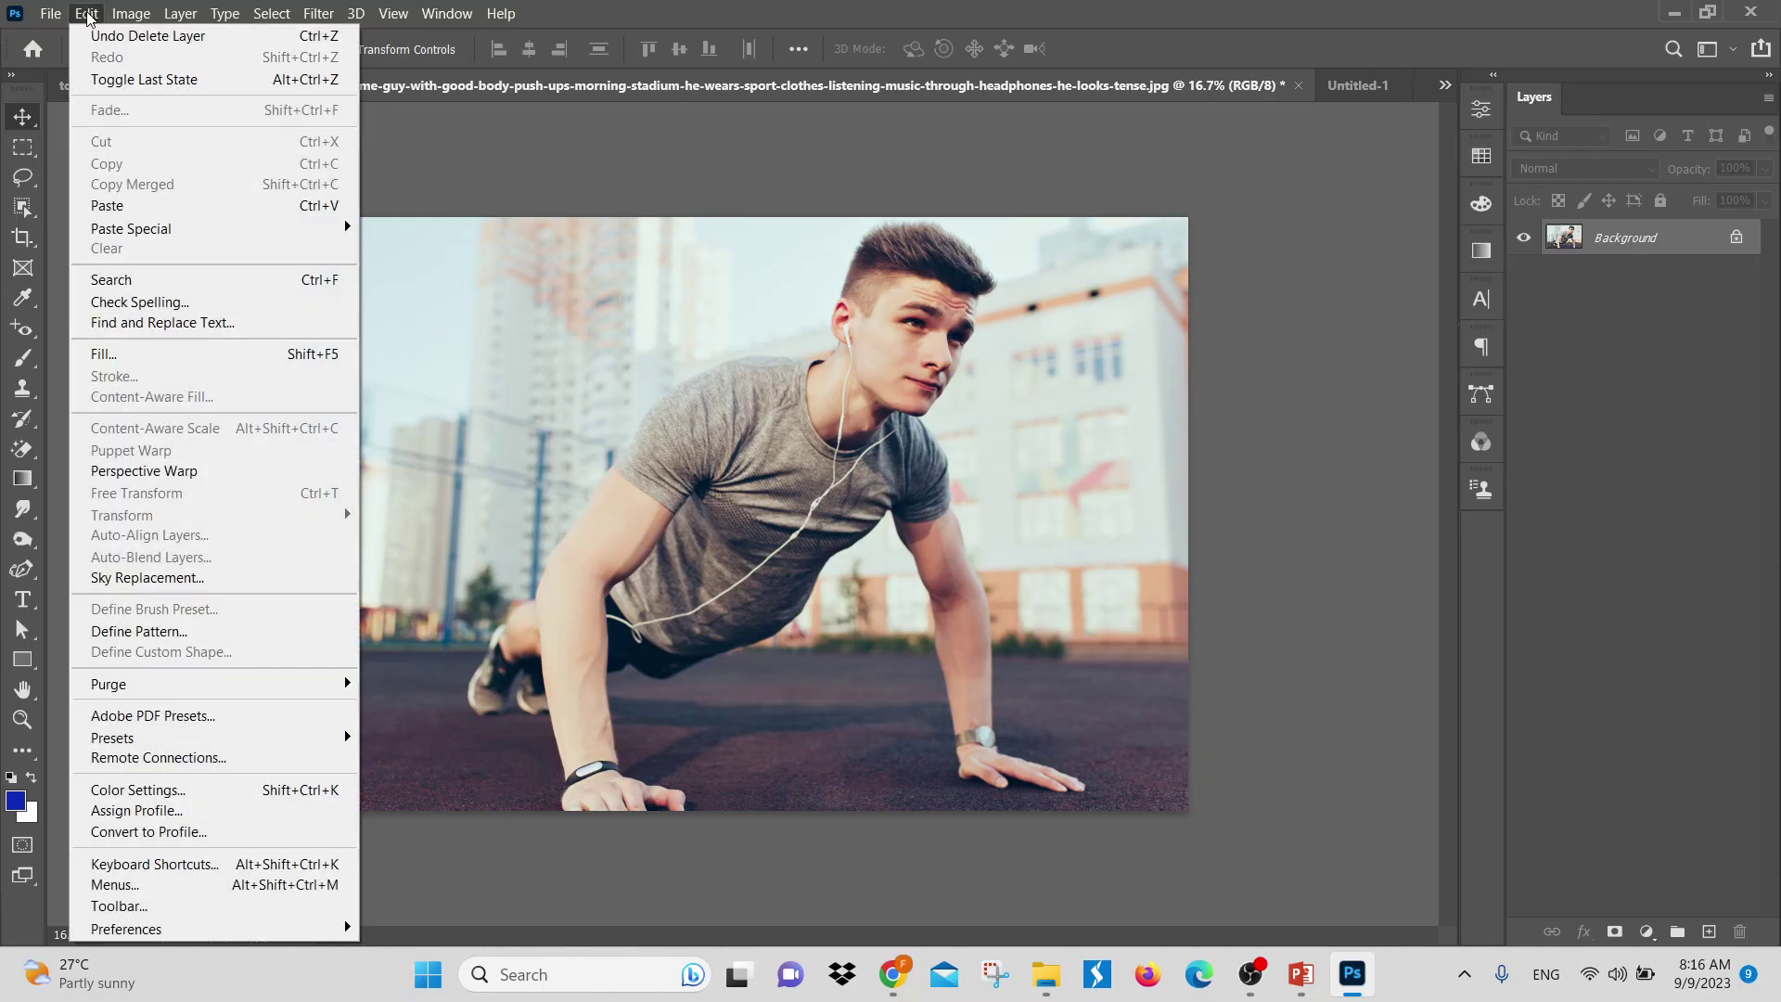
mouse_move(143, 229)
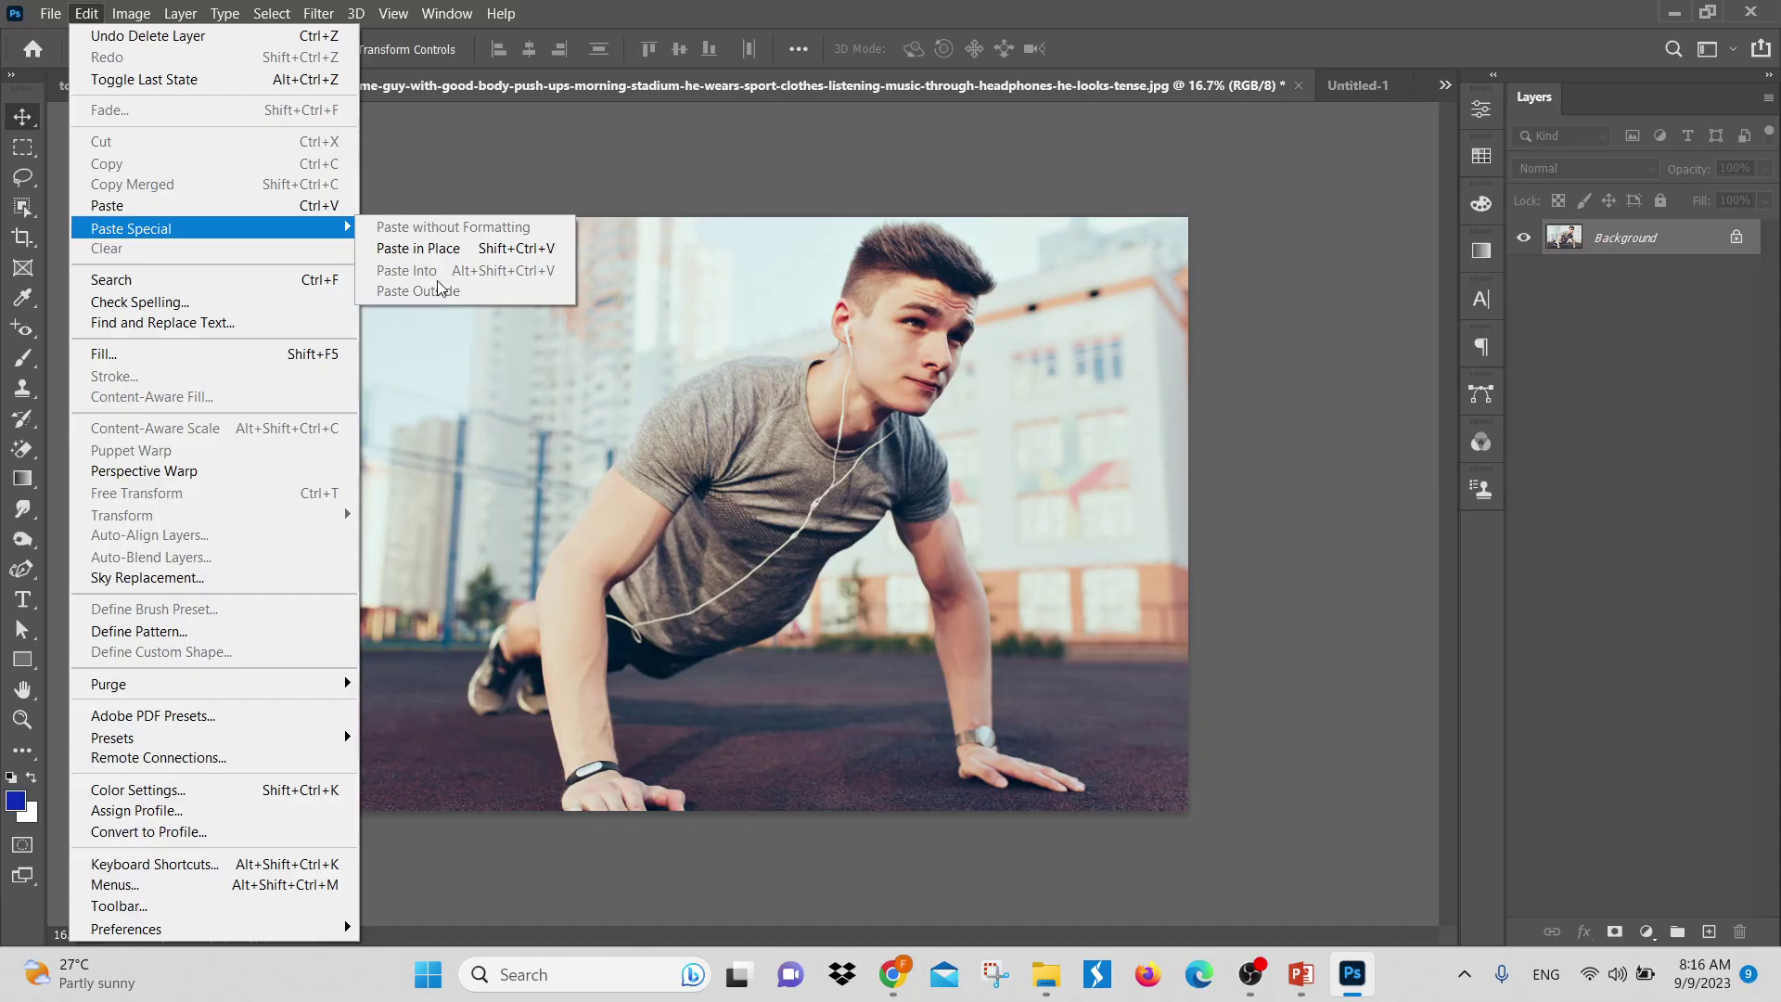
click(570, 351)
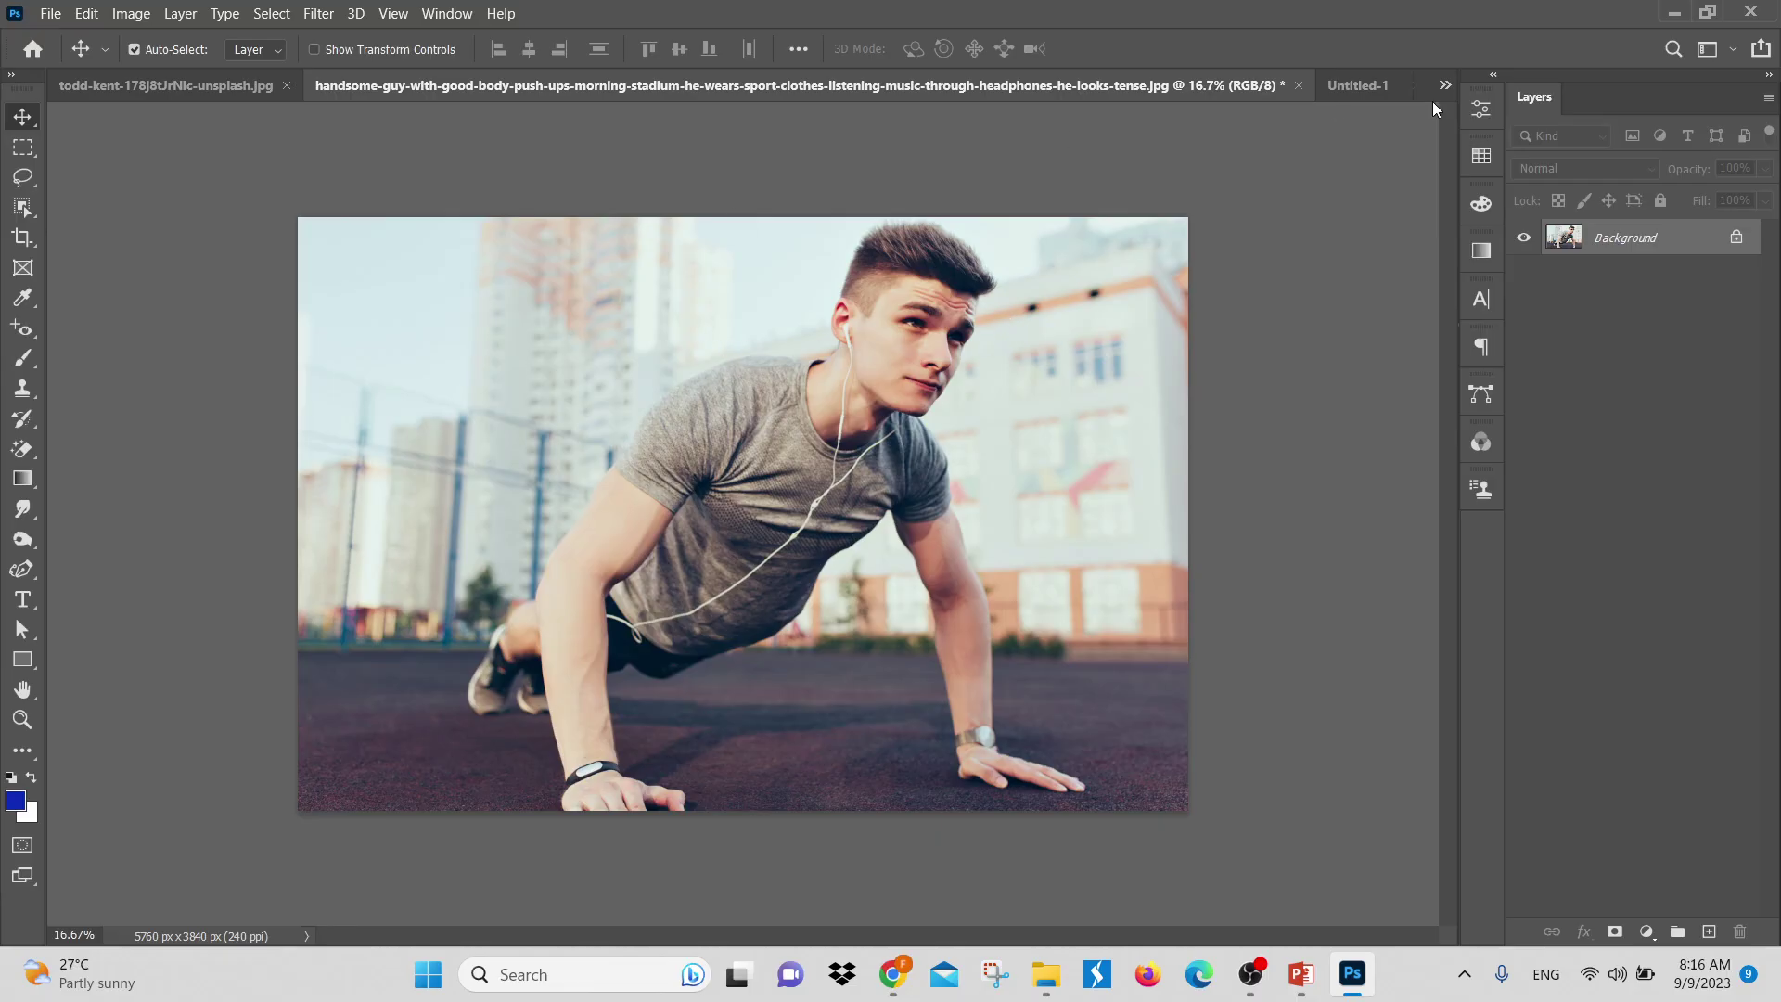
Open business-debt-wages-got-usd.jpg from the Downloads folder and return to the blank Untitled-1 document
click(1356, 84)
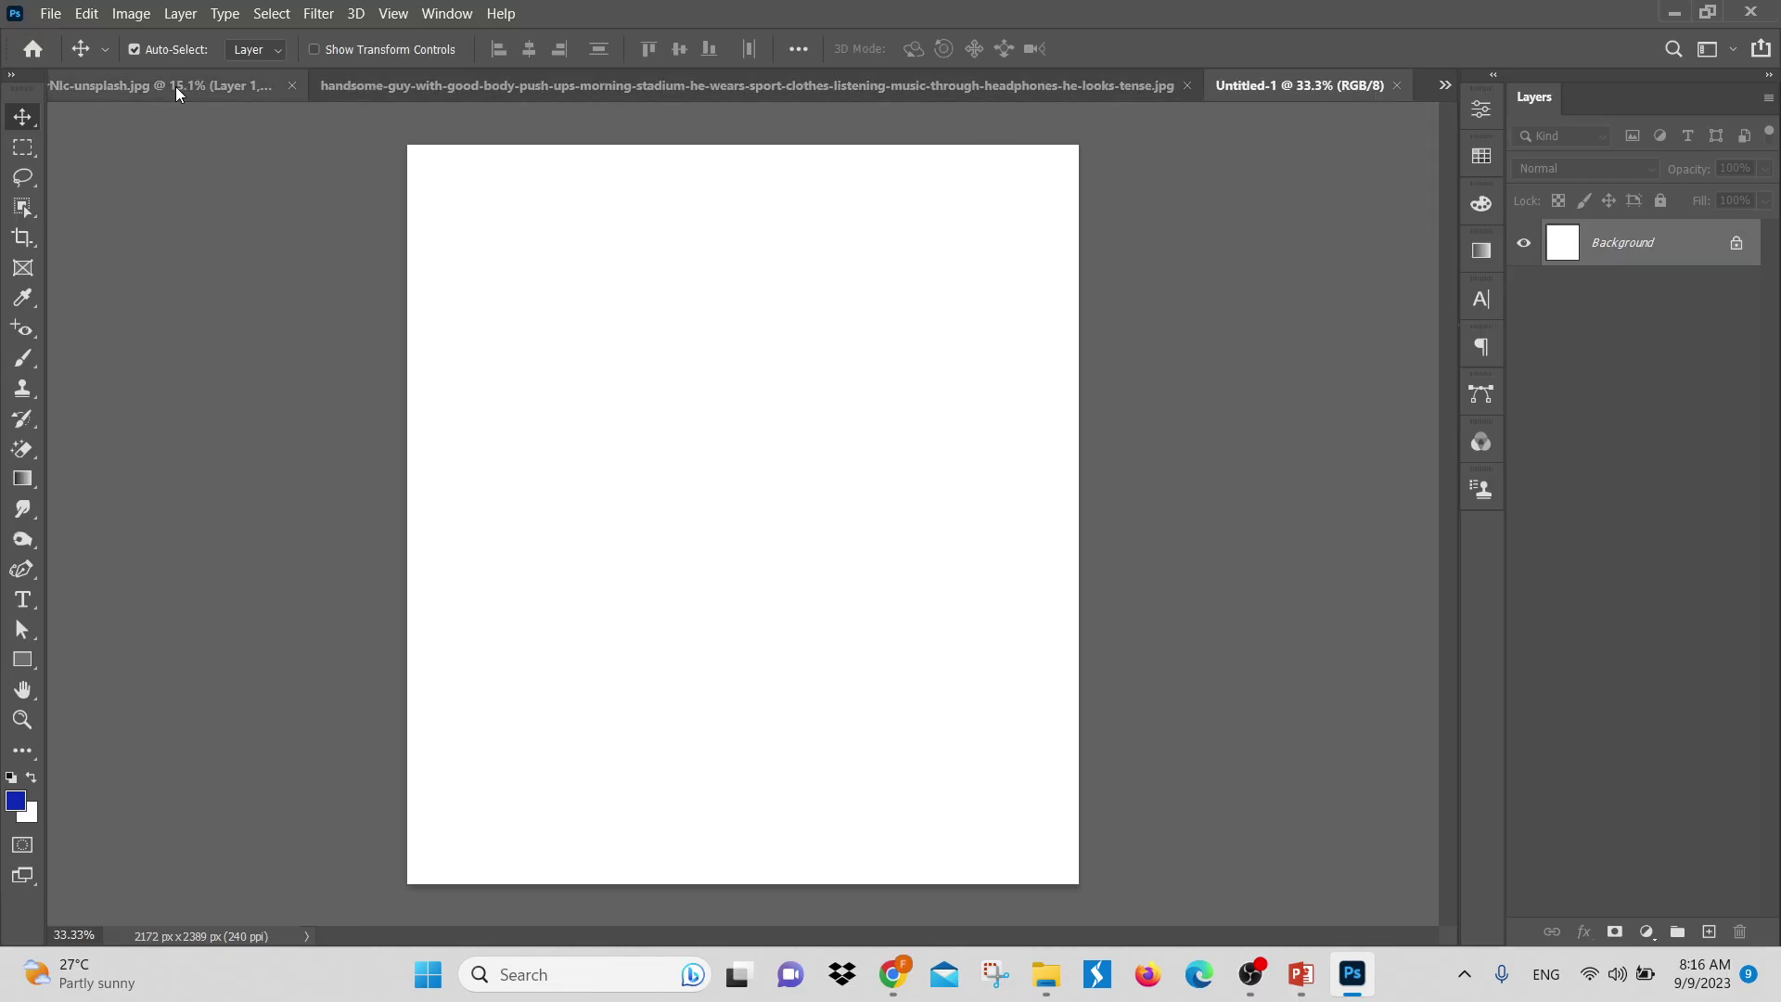
click(50, 14)
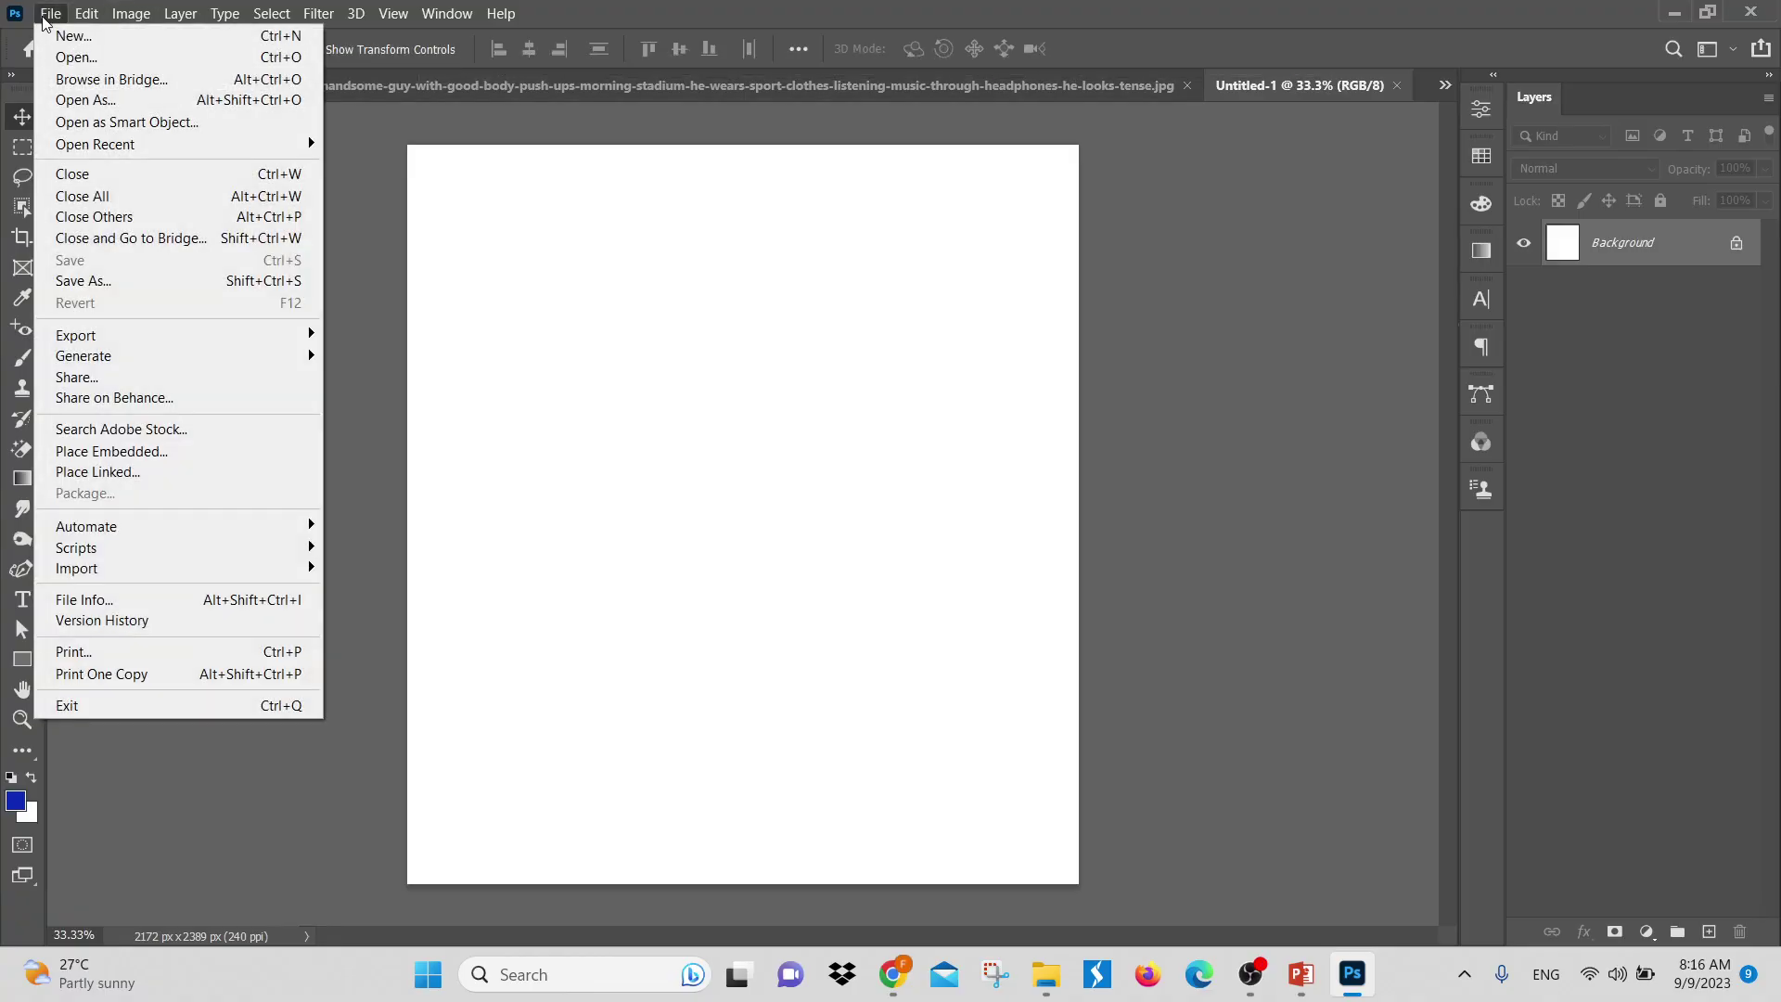
click(417, 130)
click(66, 55)
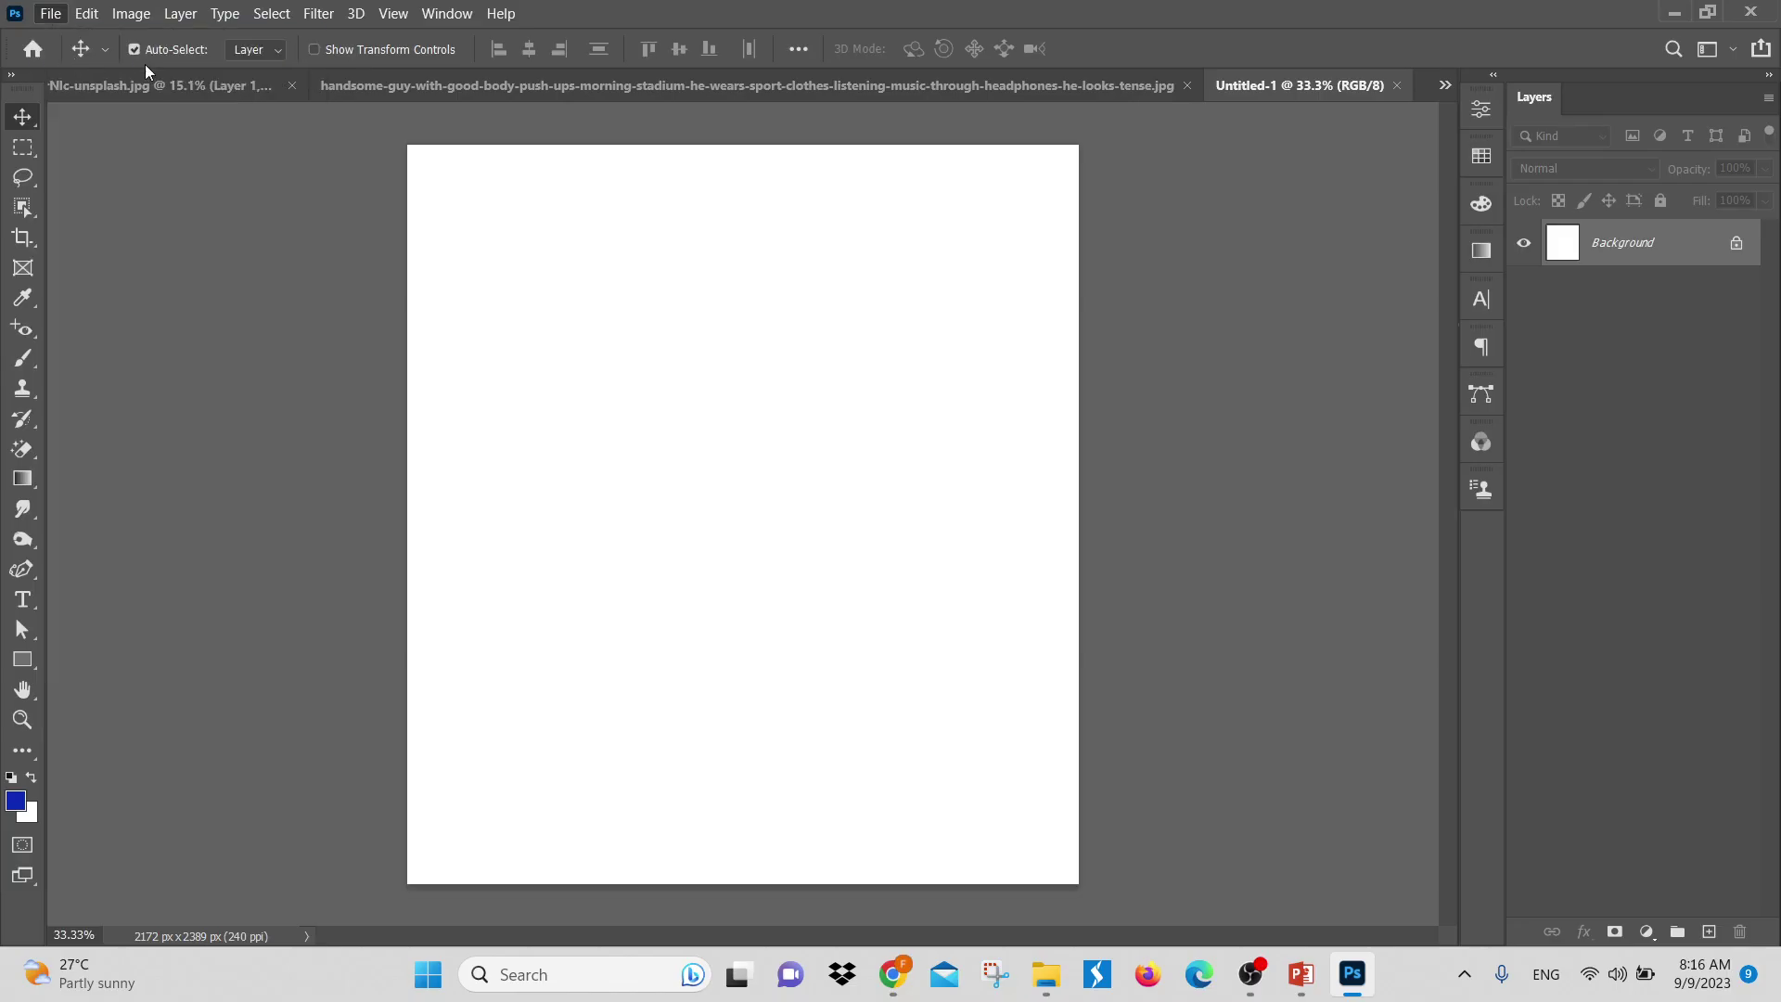
scroll(438, 290, down, 2)
scroll(442, 306, down, 3)
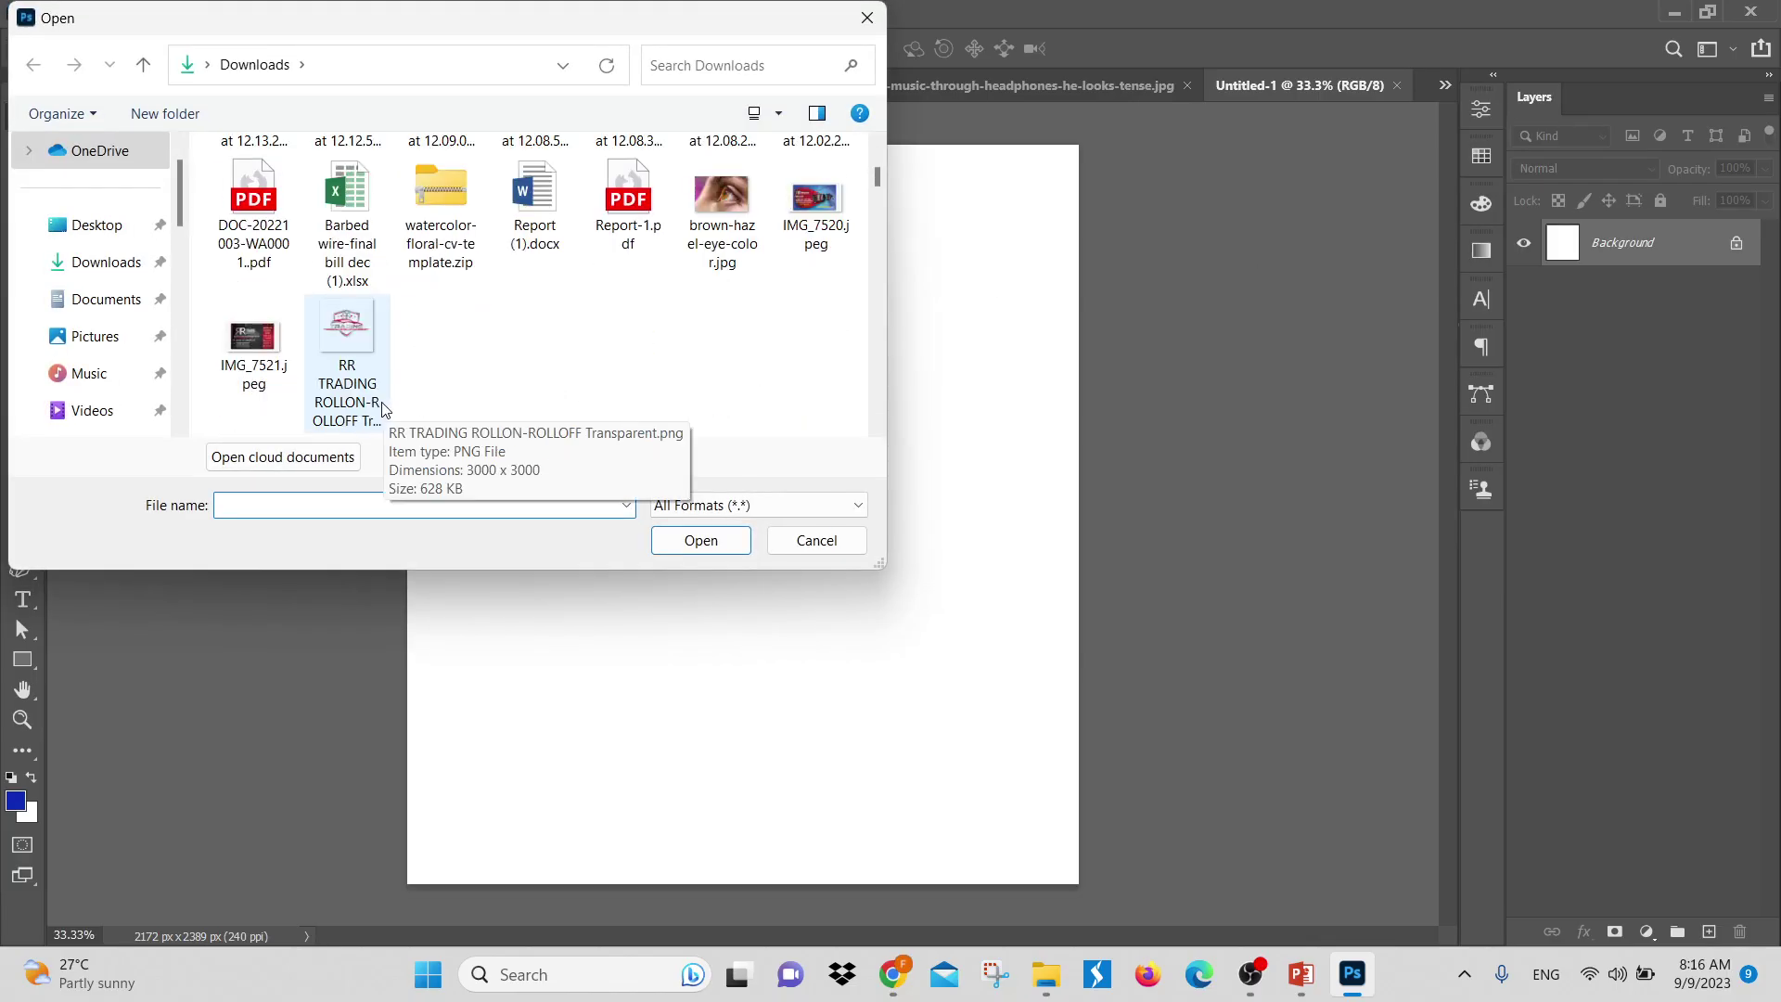
scroll(494, 385, down, 3)
scroll(510, 371, down, 6)
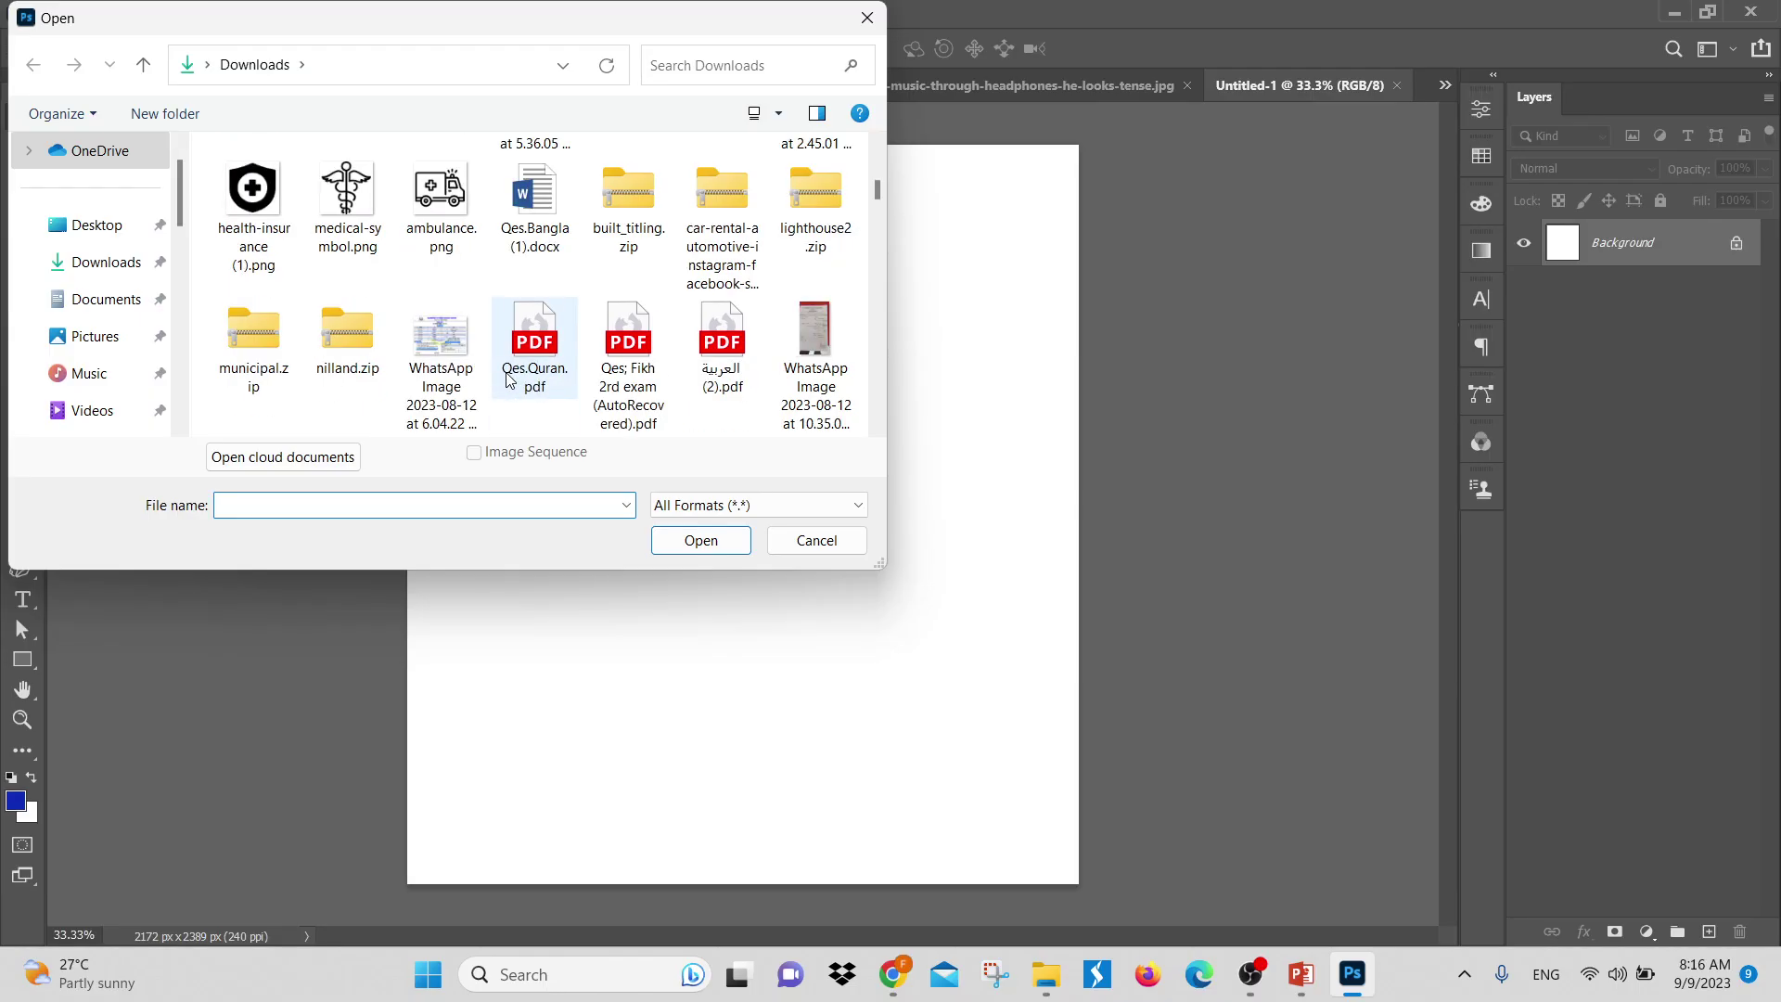
scroll(618, 283, down, 2)
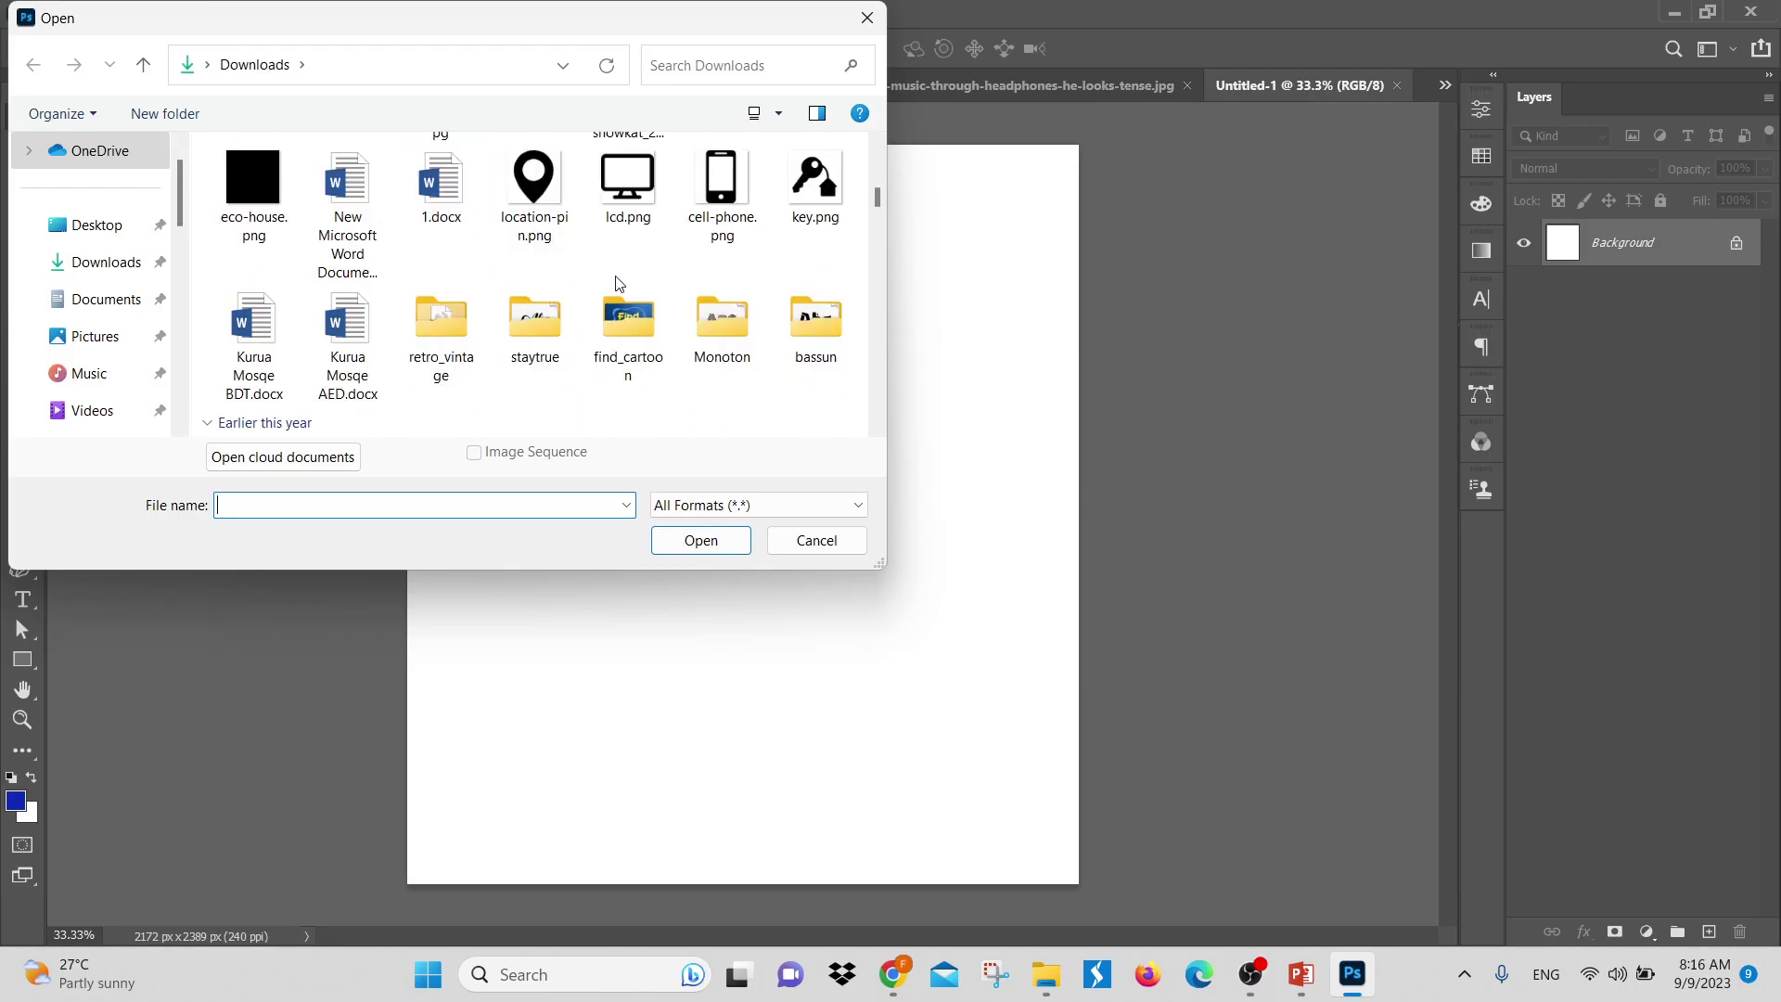
scroll(619, 283, down, 3)
scroll(619, 283, down, 3)
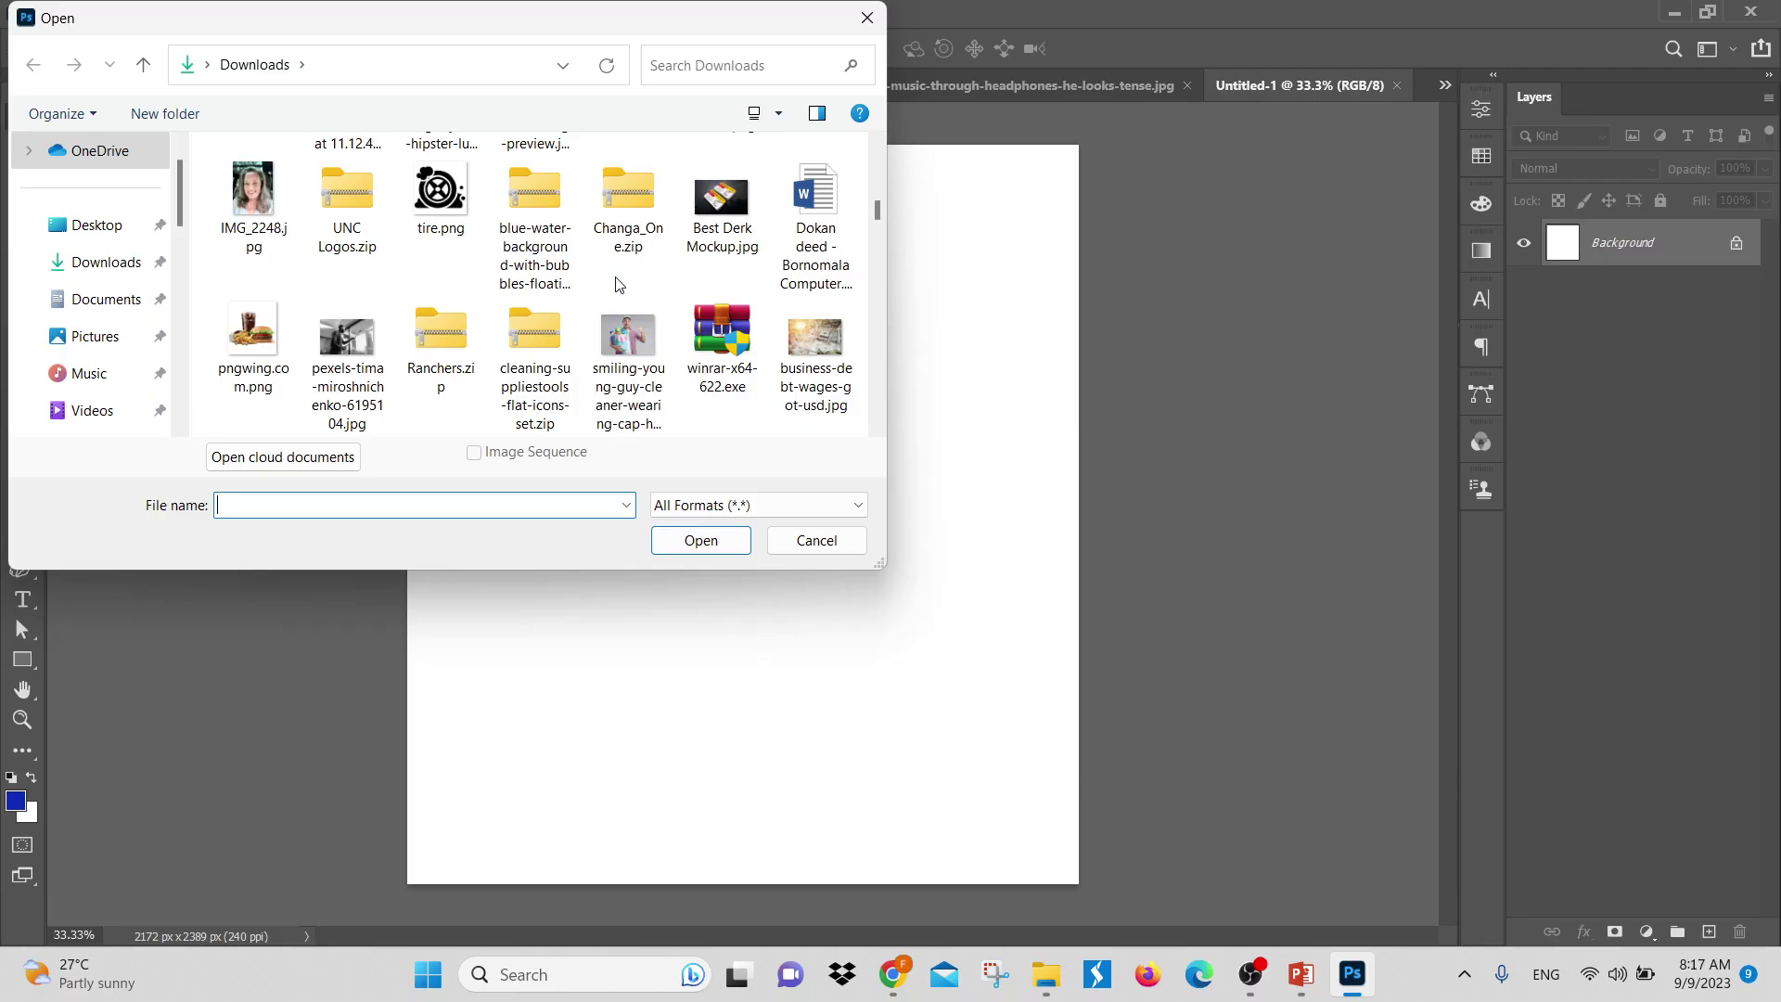
scroll(619, 283, down, 2)
scroll(619, 283, down, 3)
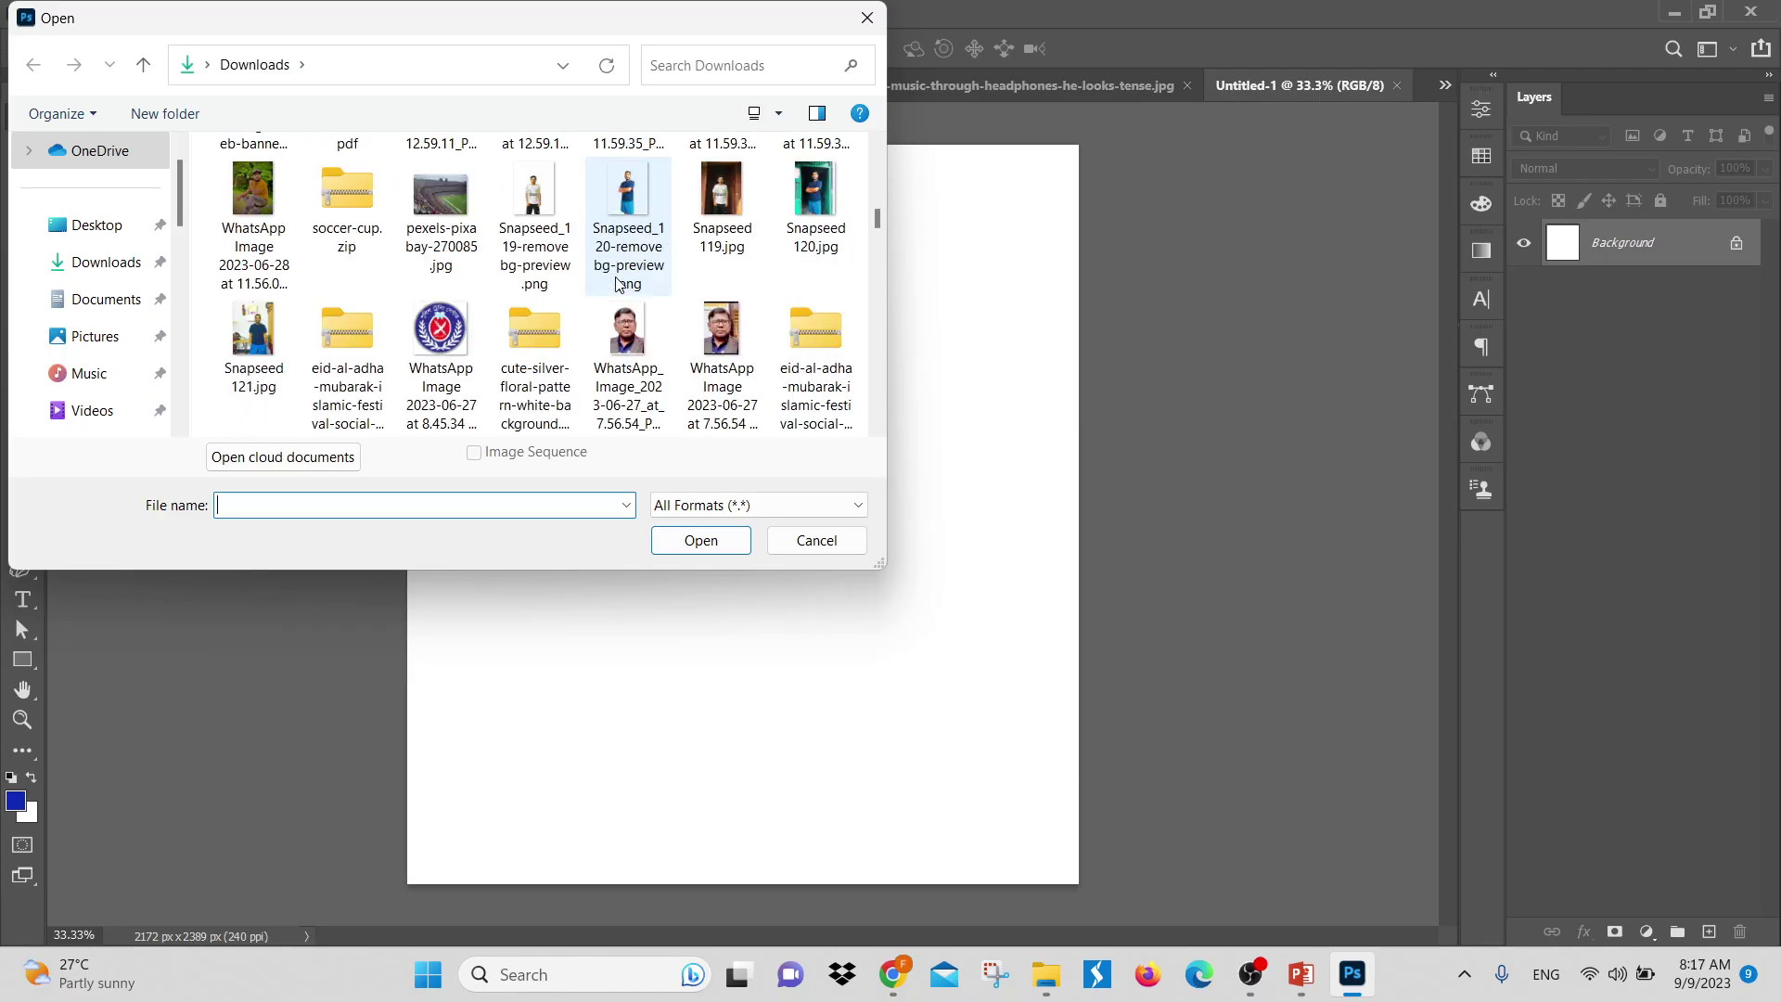
scroll(619, 269, up, 3)
click(802, 212)
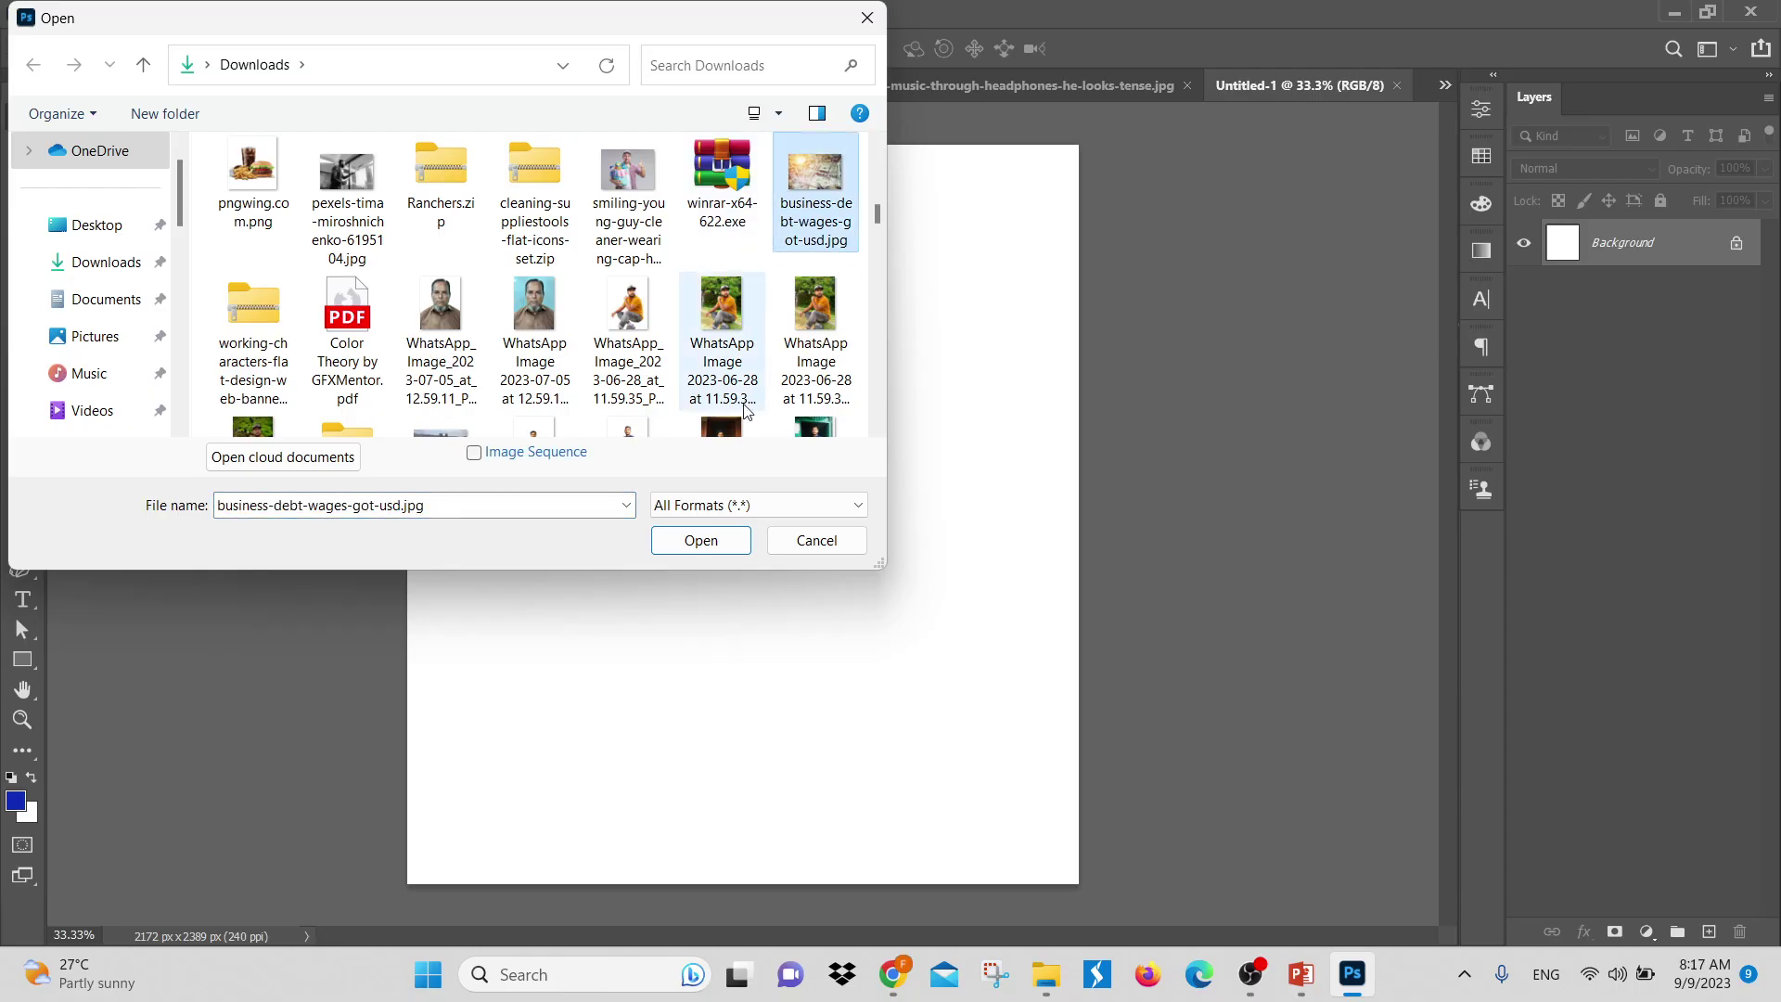
click(702, 540)
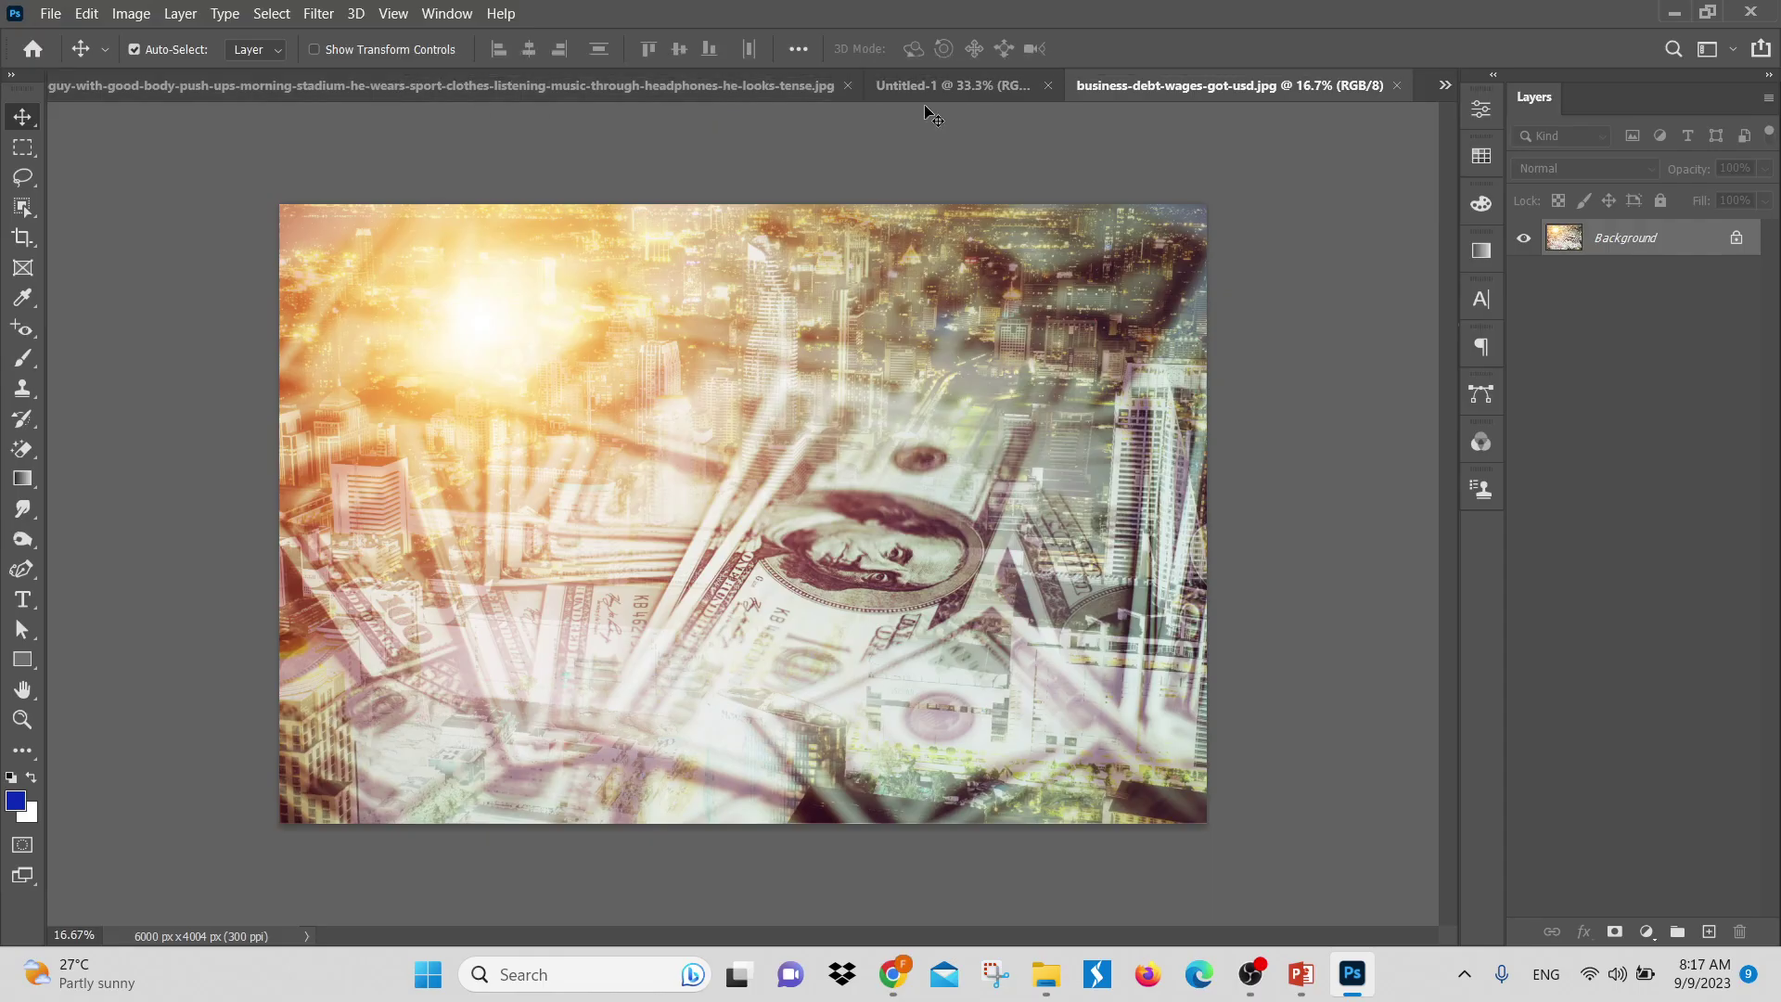
click(954, 92)
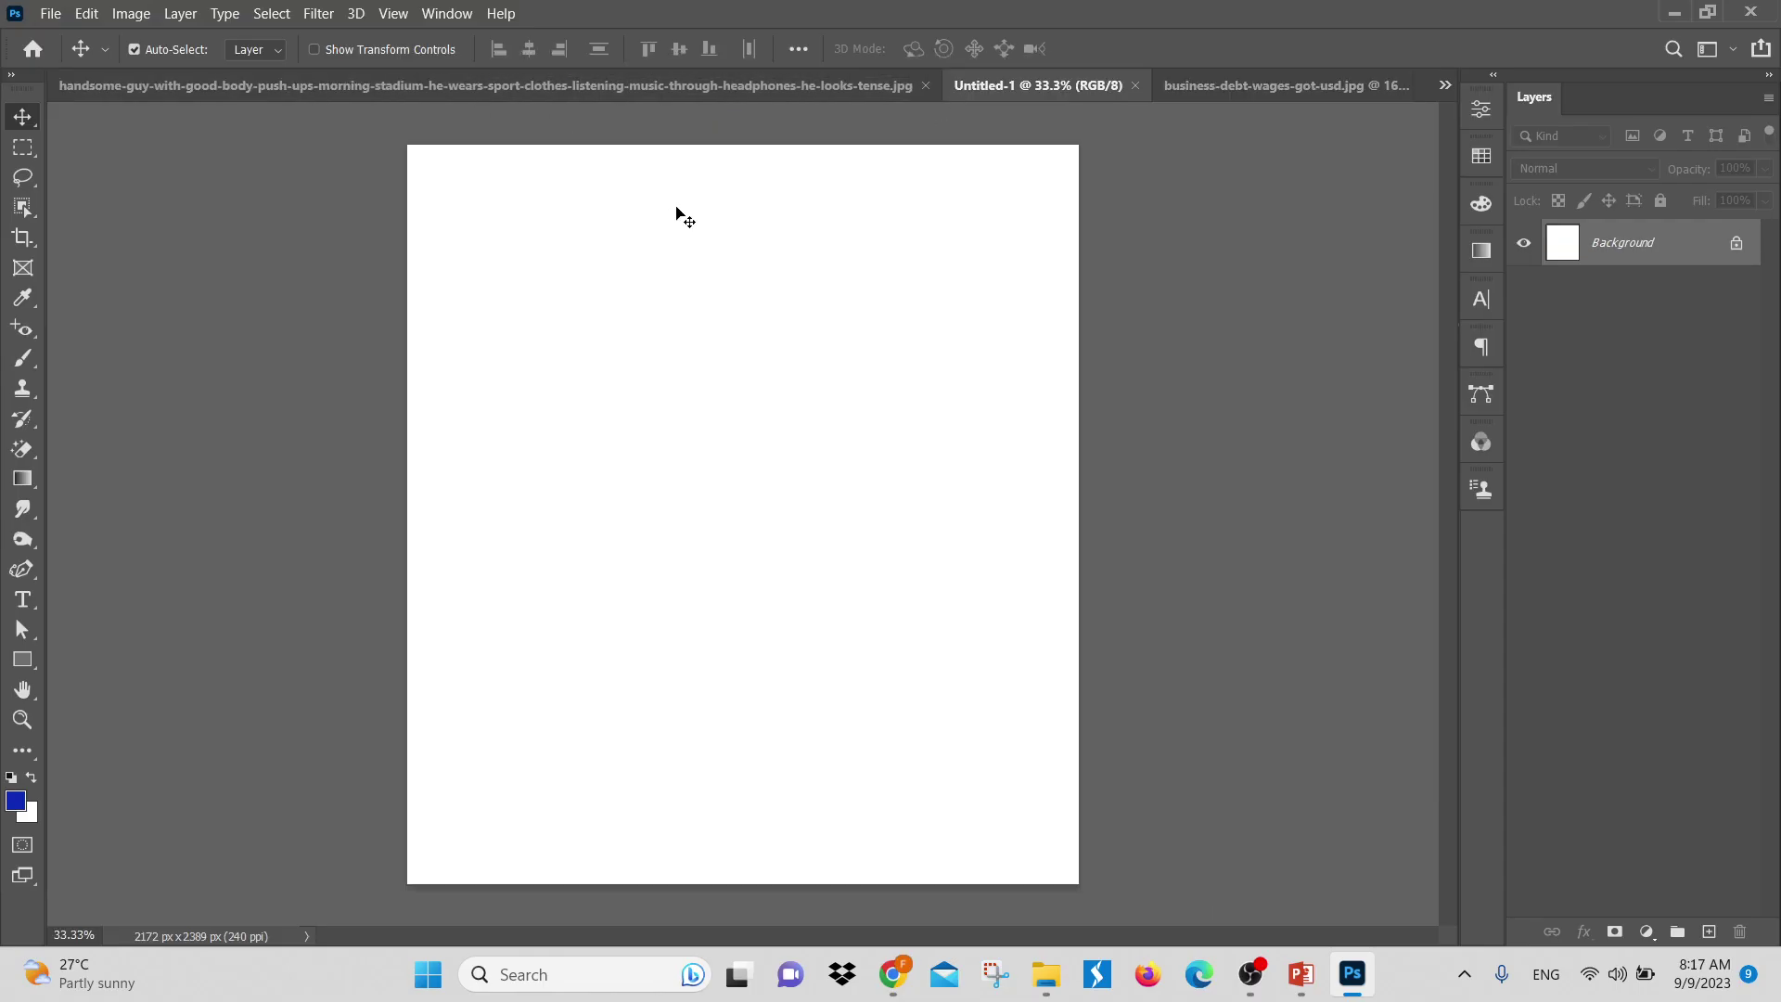
In the push-up photo, draw a circular selection around the man's head and torso and shift it to frame his upper body
click(427, 92)
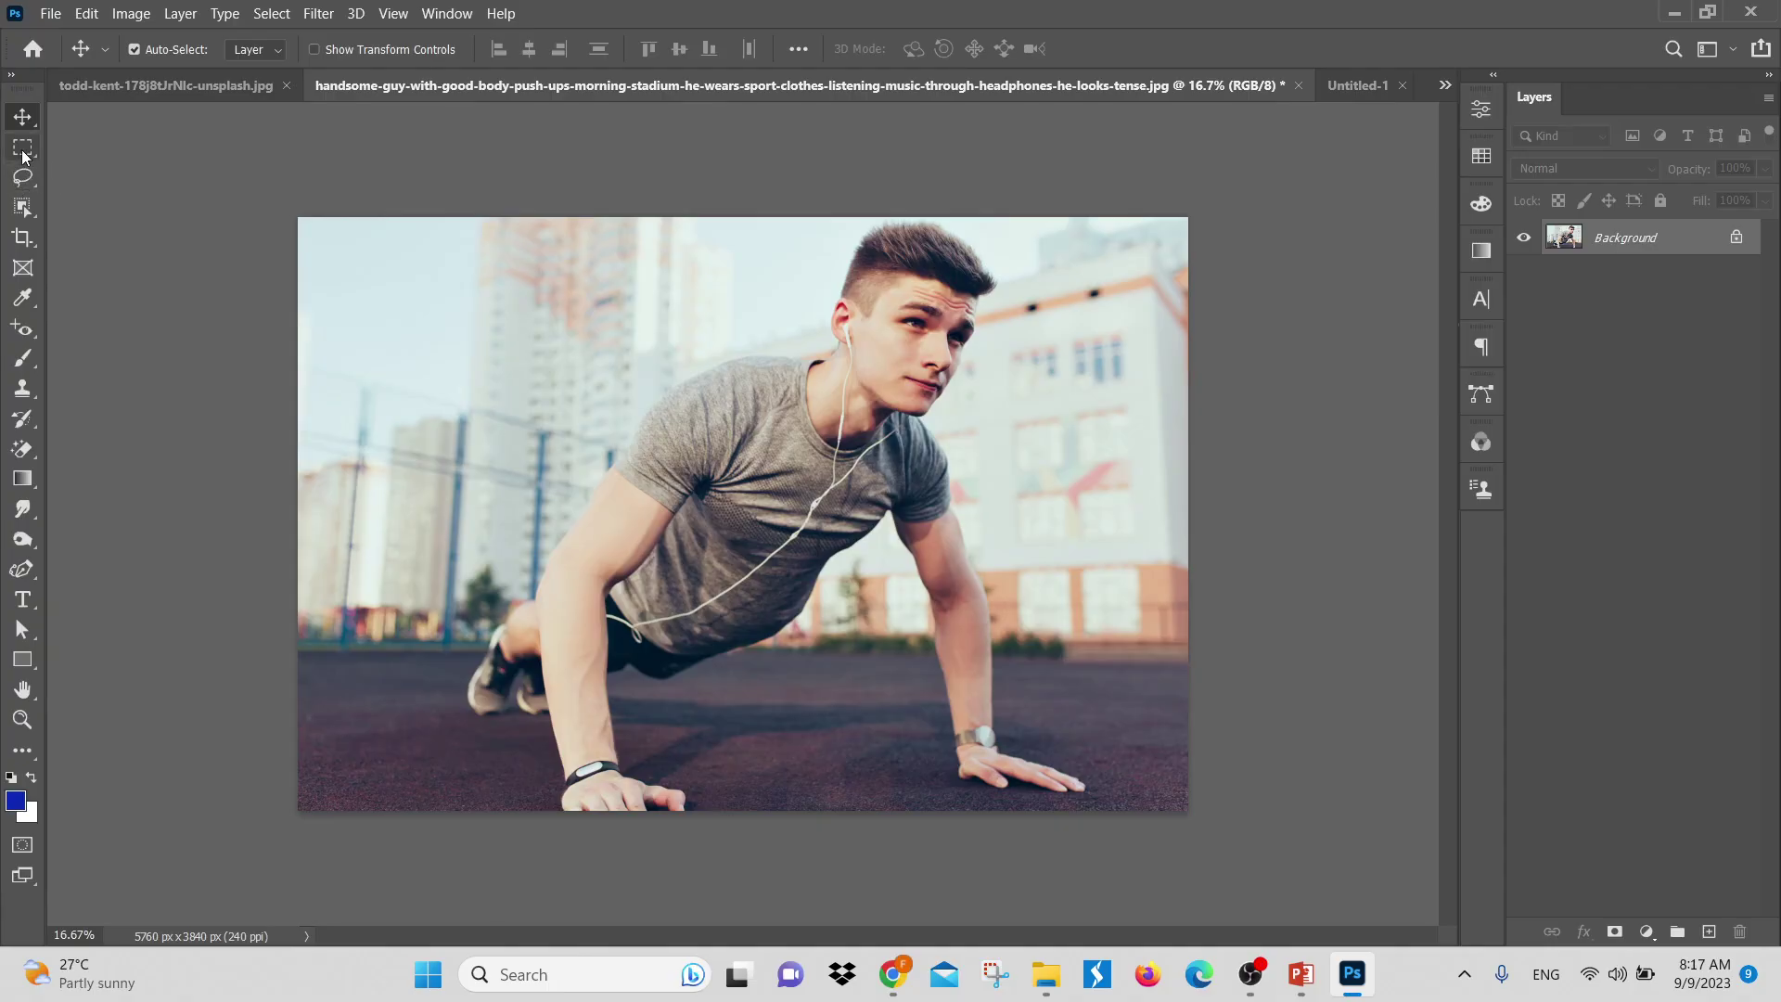
drag(23, 146, 82, 170)
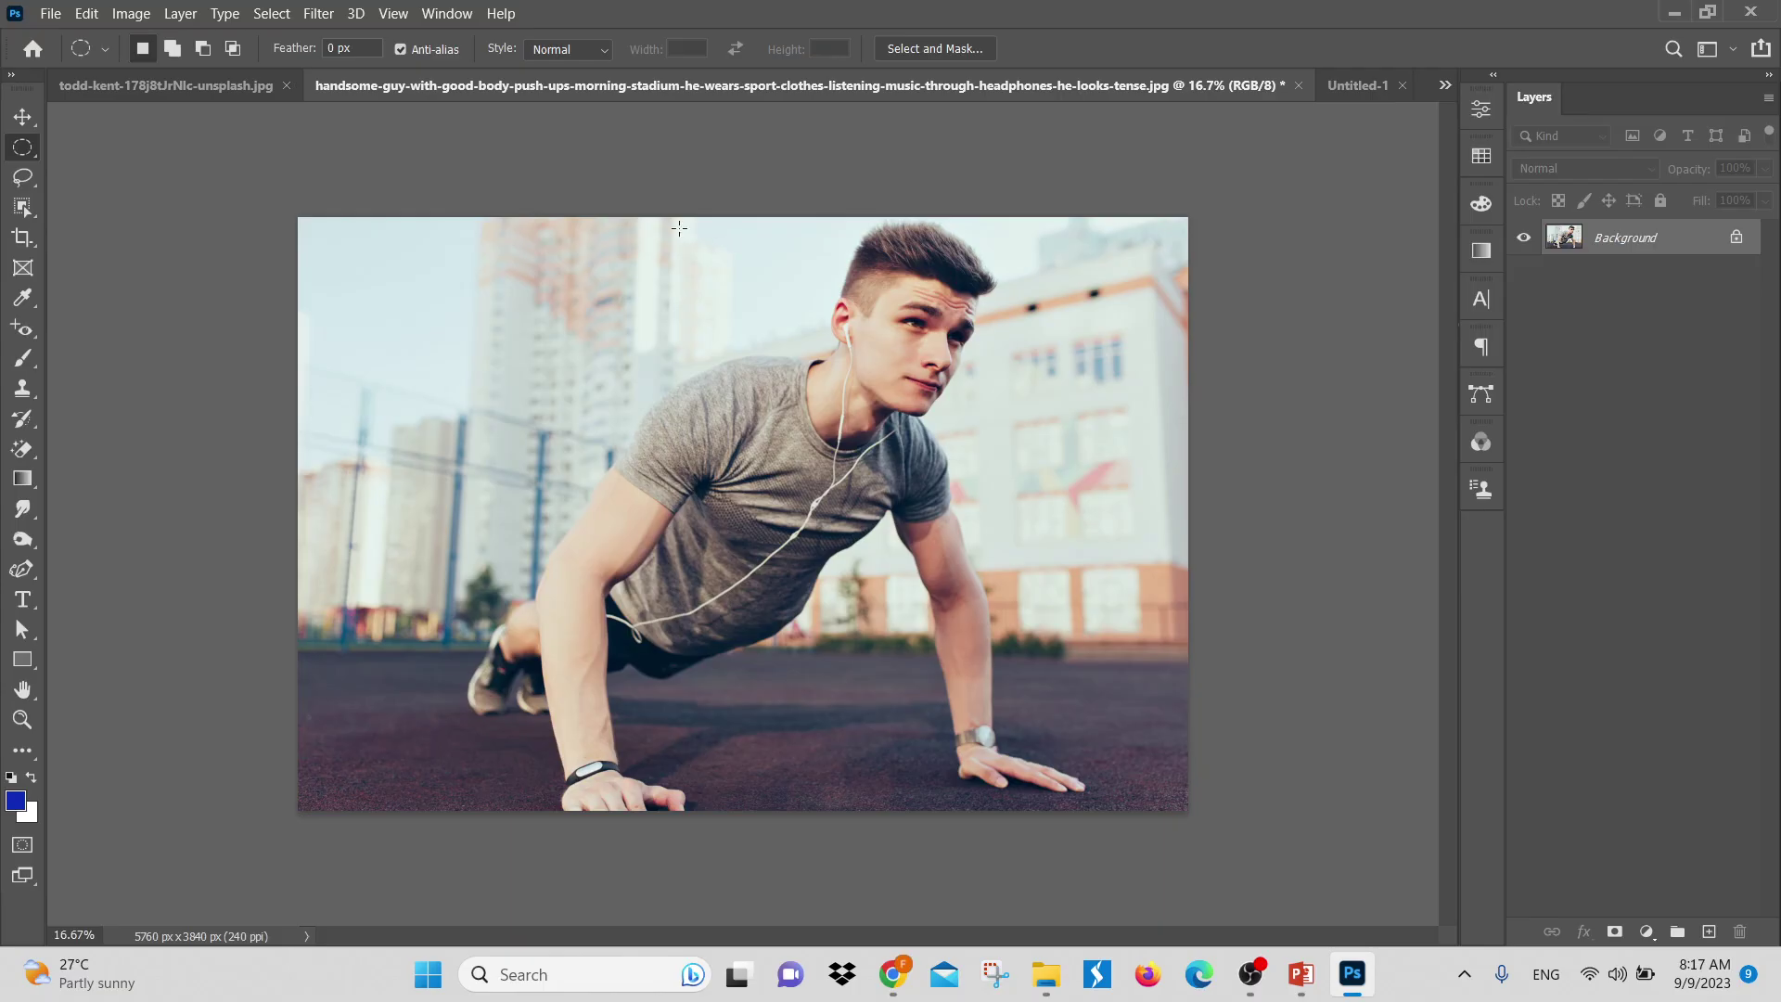
drag(620, 180, 1123, 605)
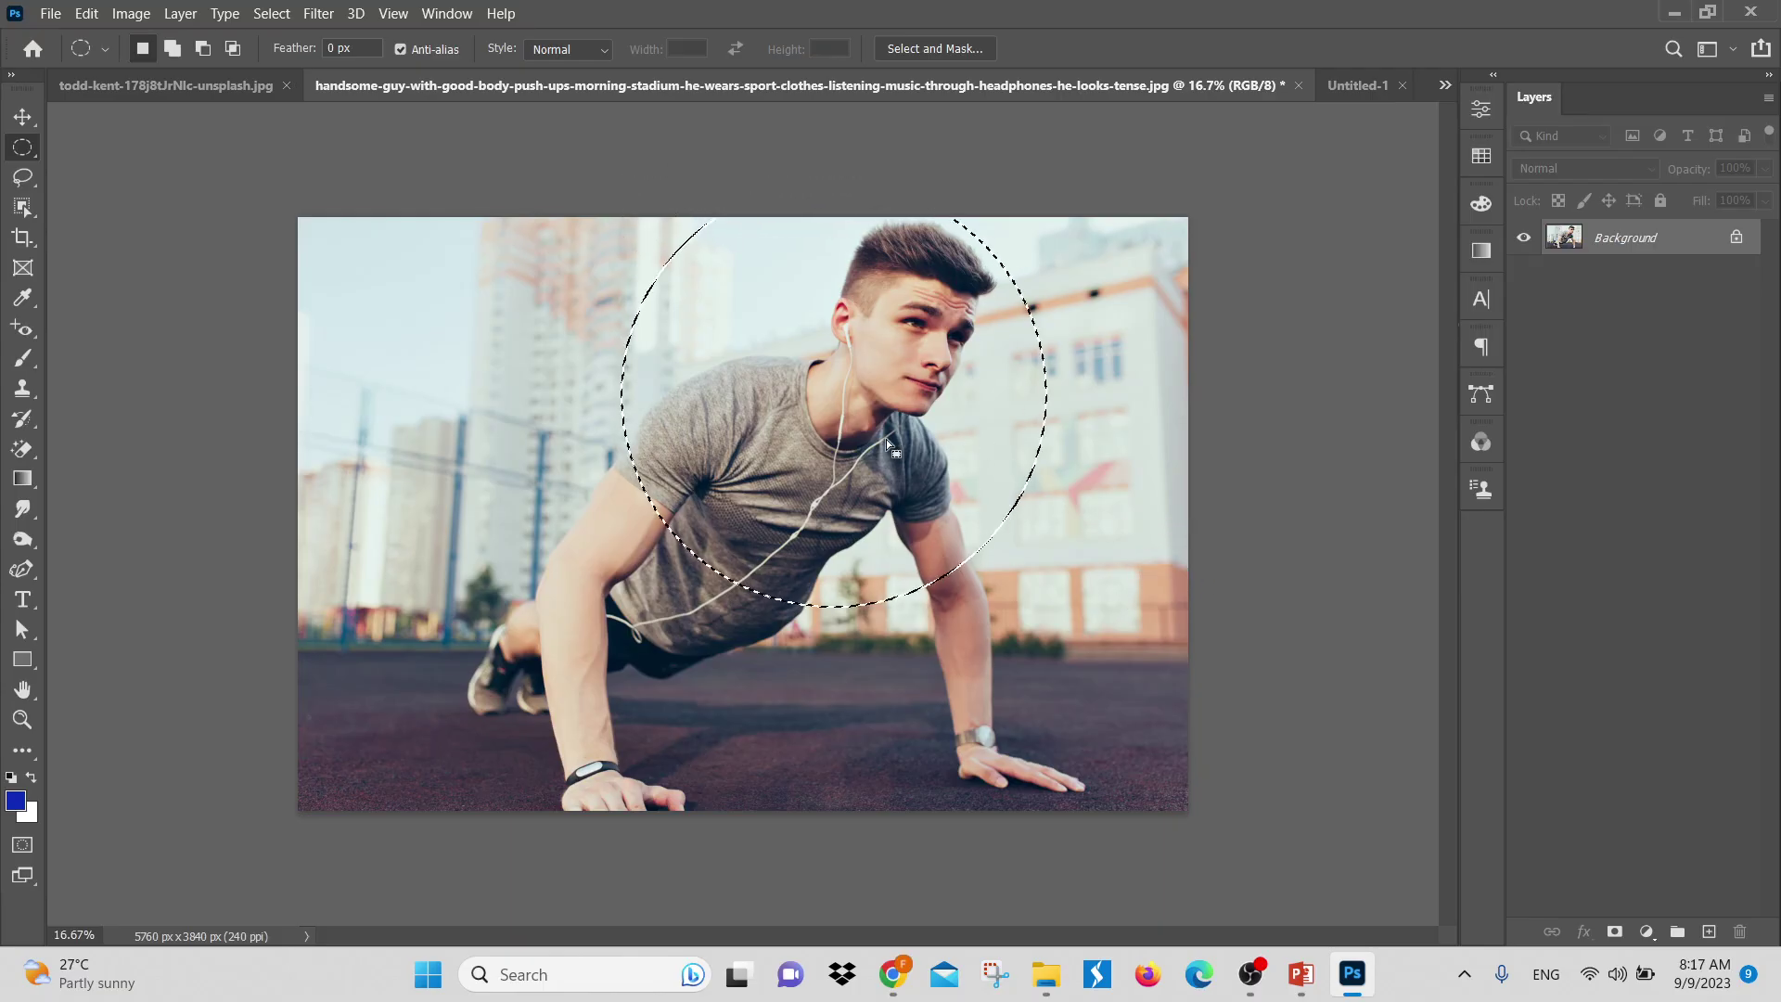
drag(887, 438, 948, 471)
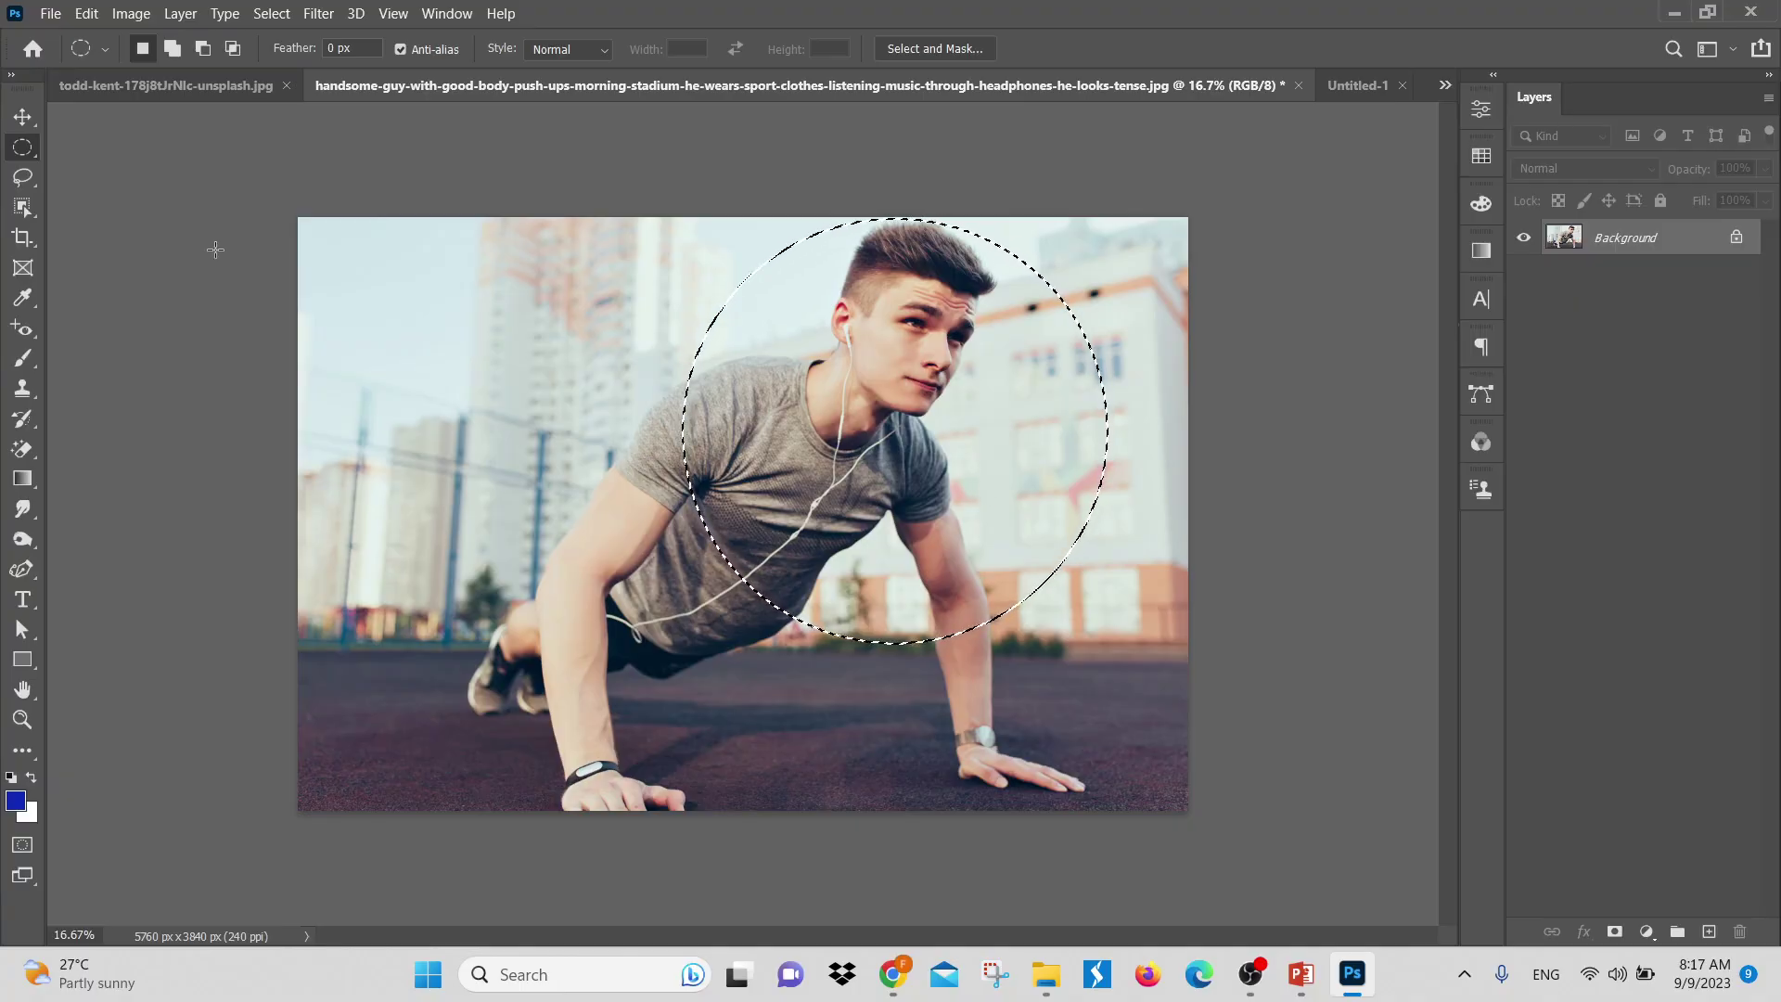
Replace the circular selection with a rectangular marquee around the man's head and torso, and copy that area
right_click(22, 153)
click(112, 143)
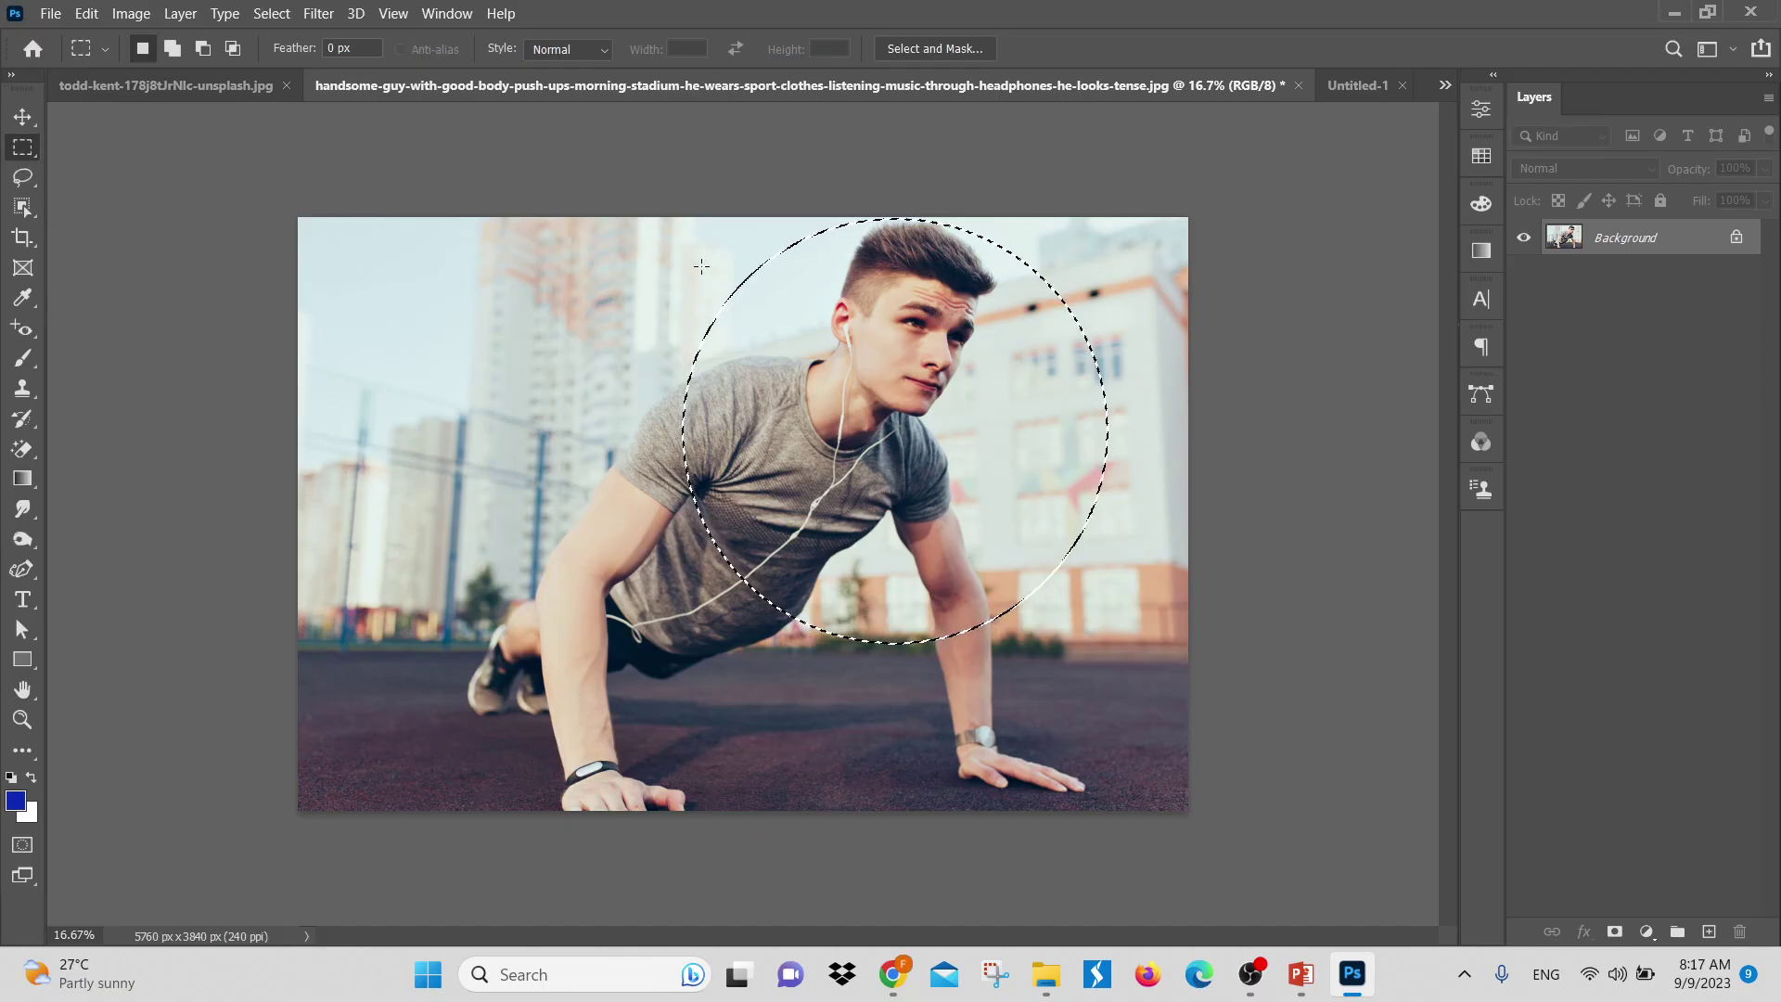
drag(624, 229, 1084, 581)
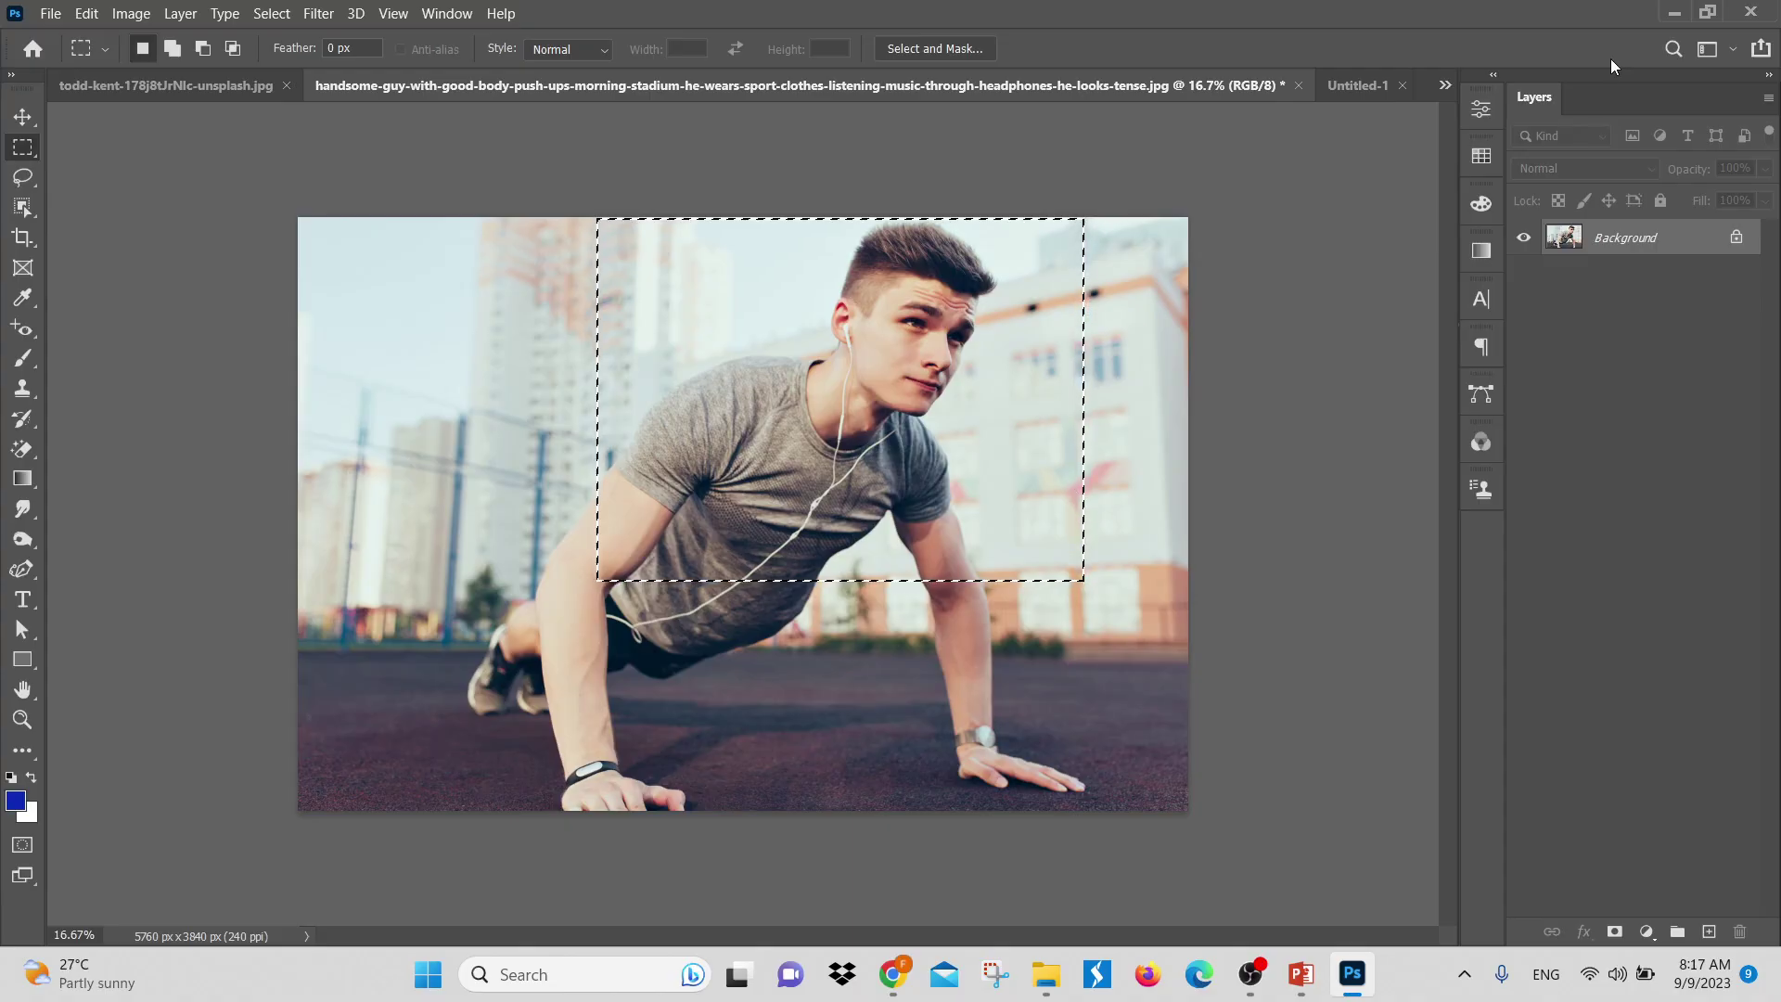
Close the blank Untitled-1 document and switch to business-debt-wages-got-usd.jpg
click(1351, 85)
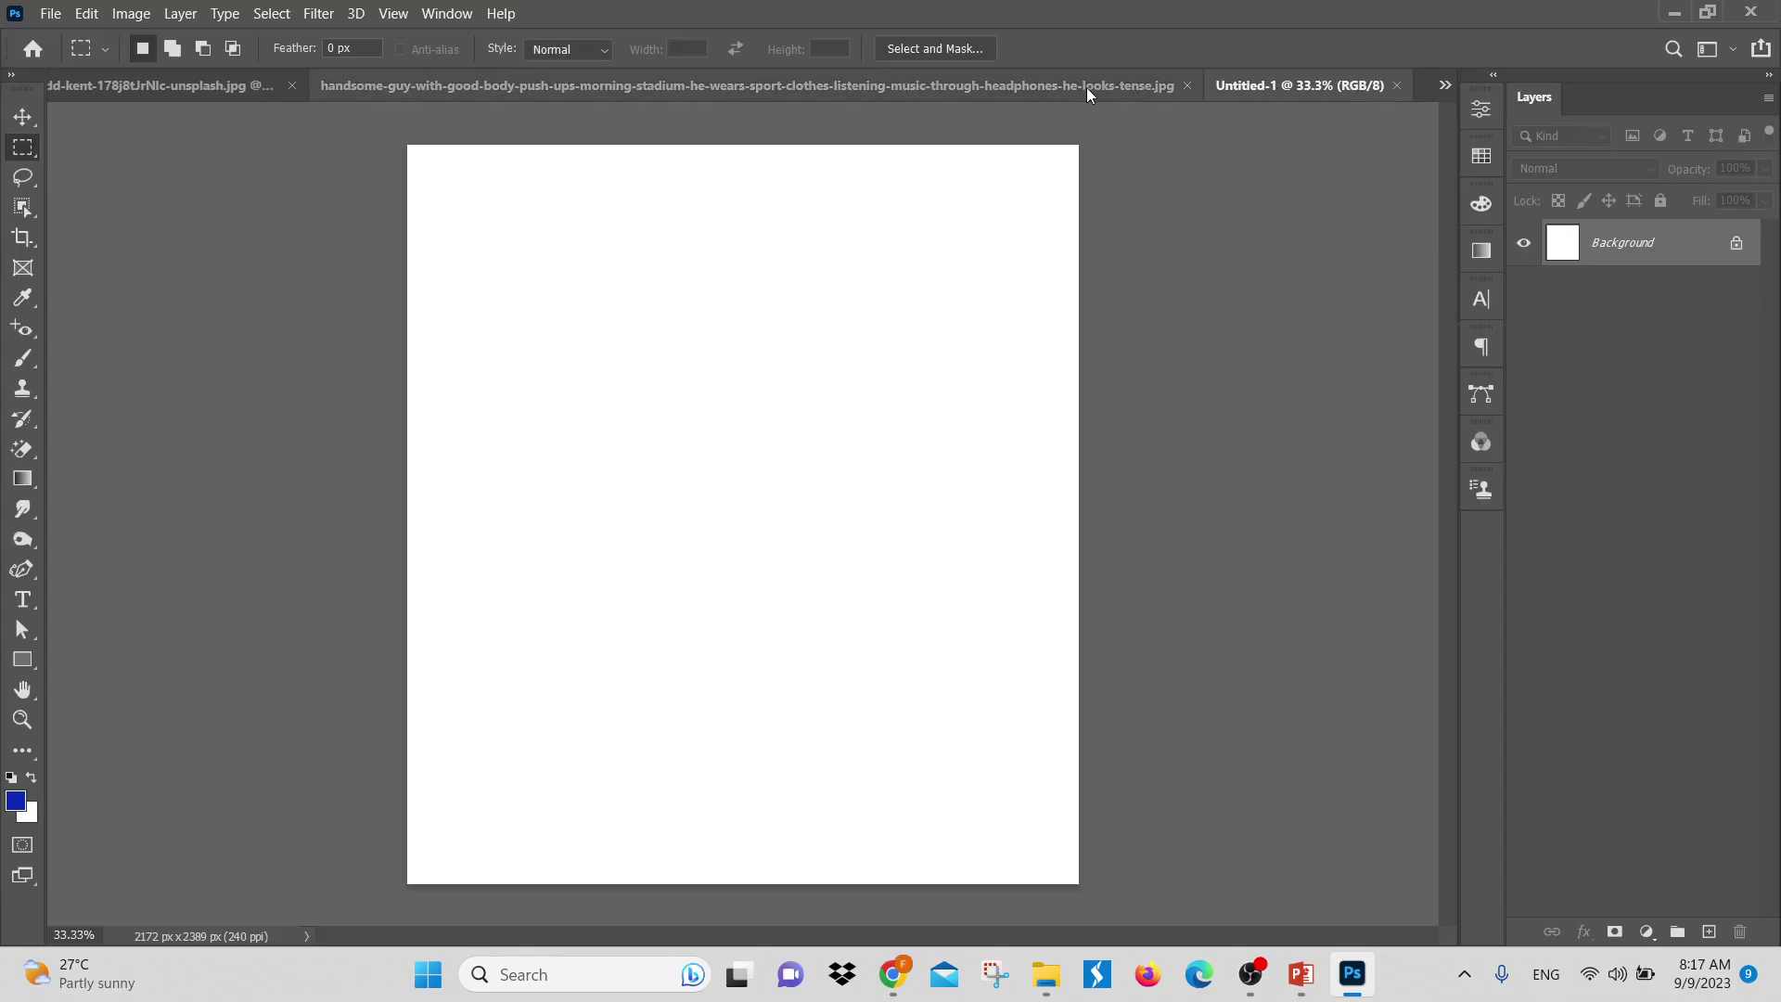
click(1112, 85)
click(1377, 88)
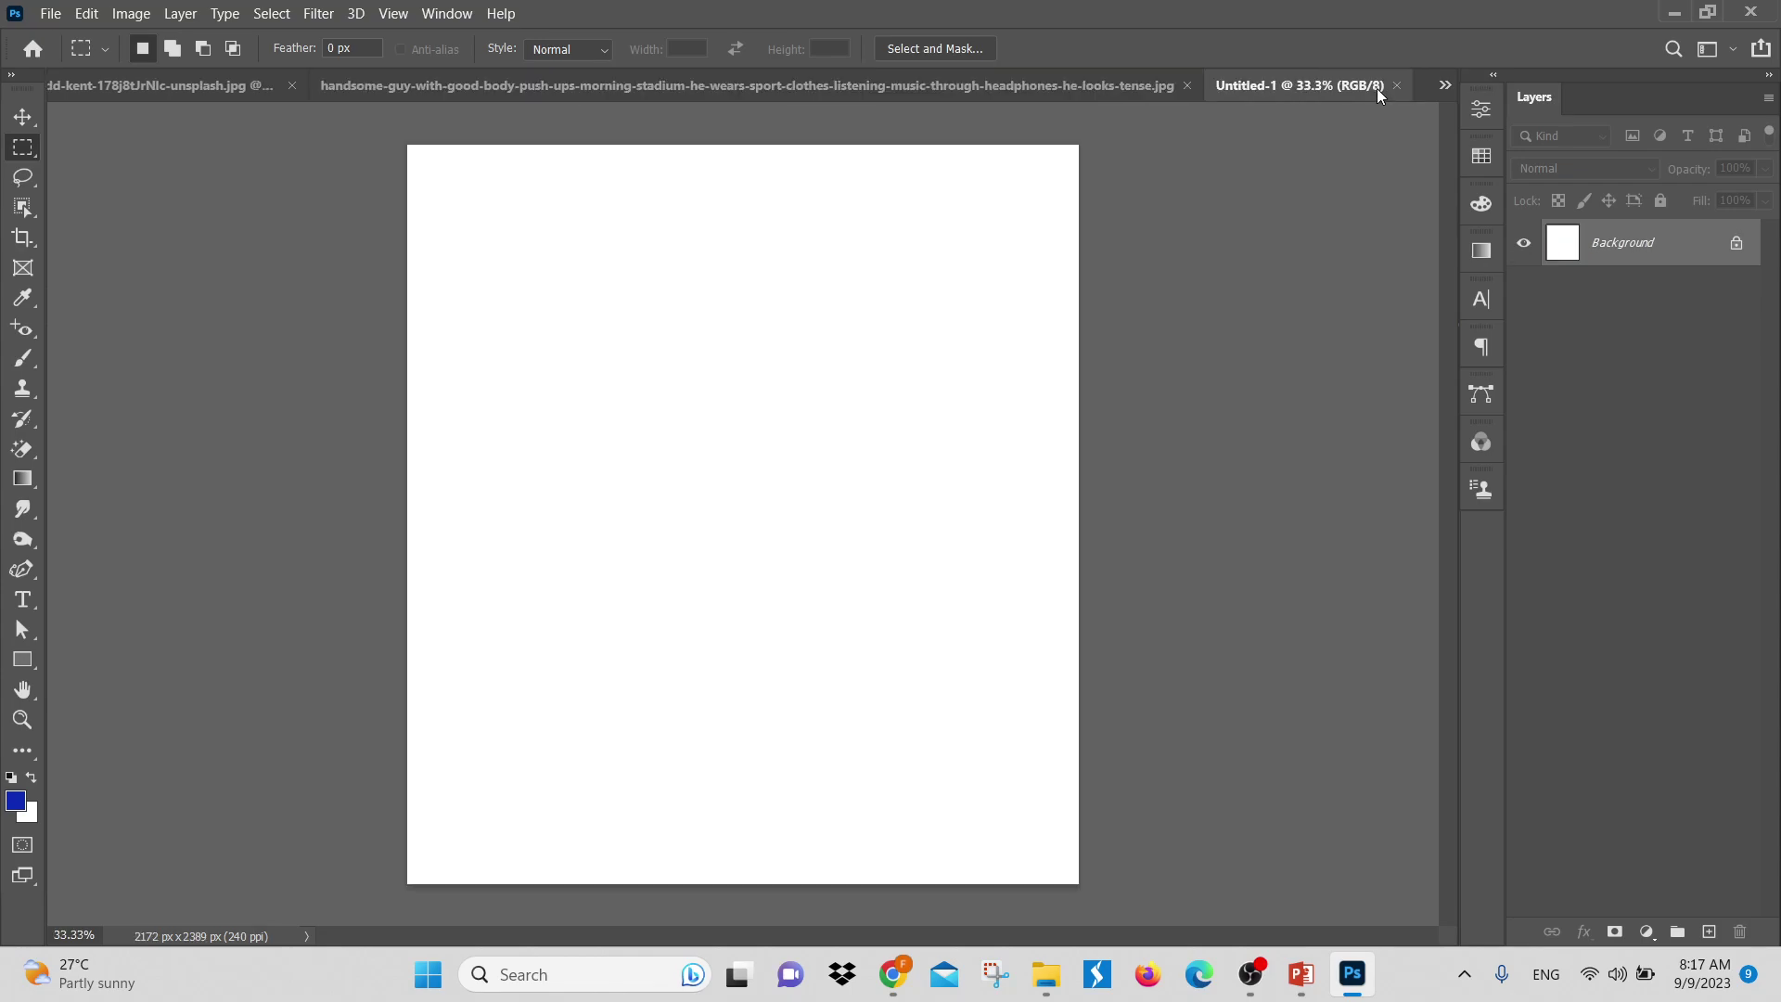
click(1397, 85)
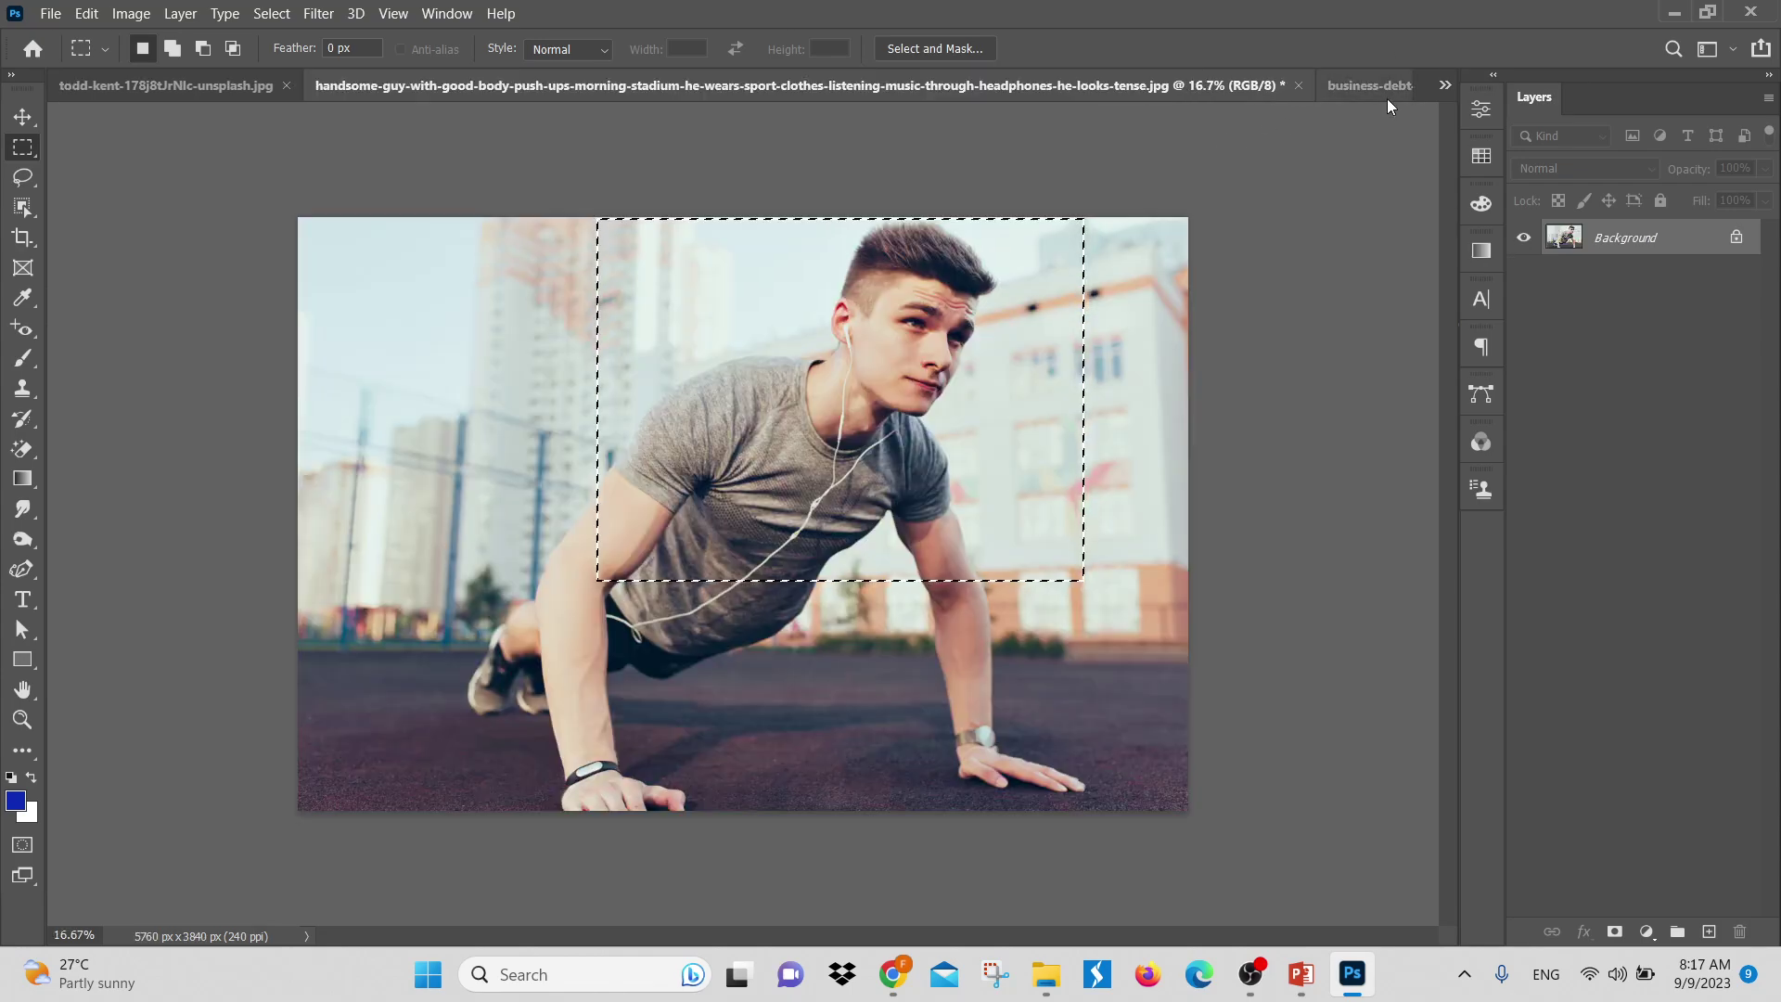
click(1383, 93)
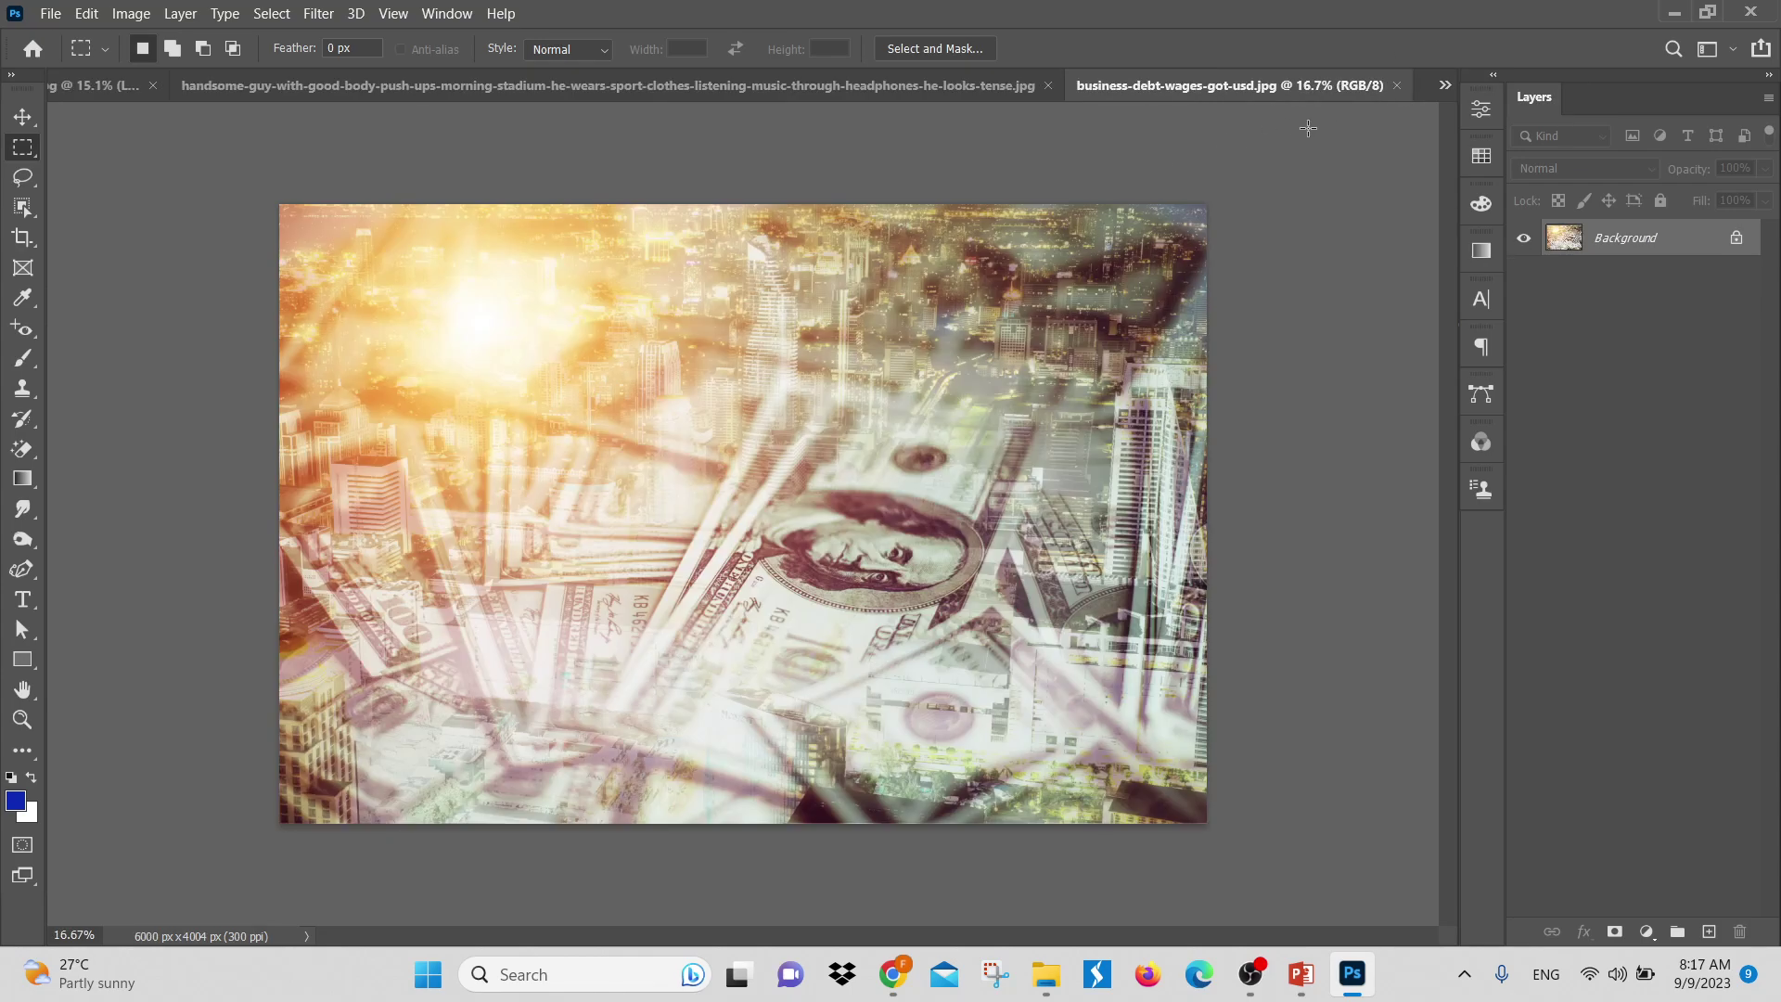
Draw a circular selection with the Elliptical Marquee near the centre of the banknotes and shift it slightly down and right
right_click(33, 154)
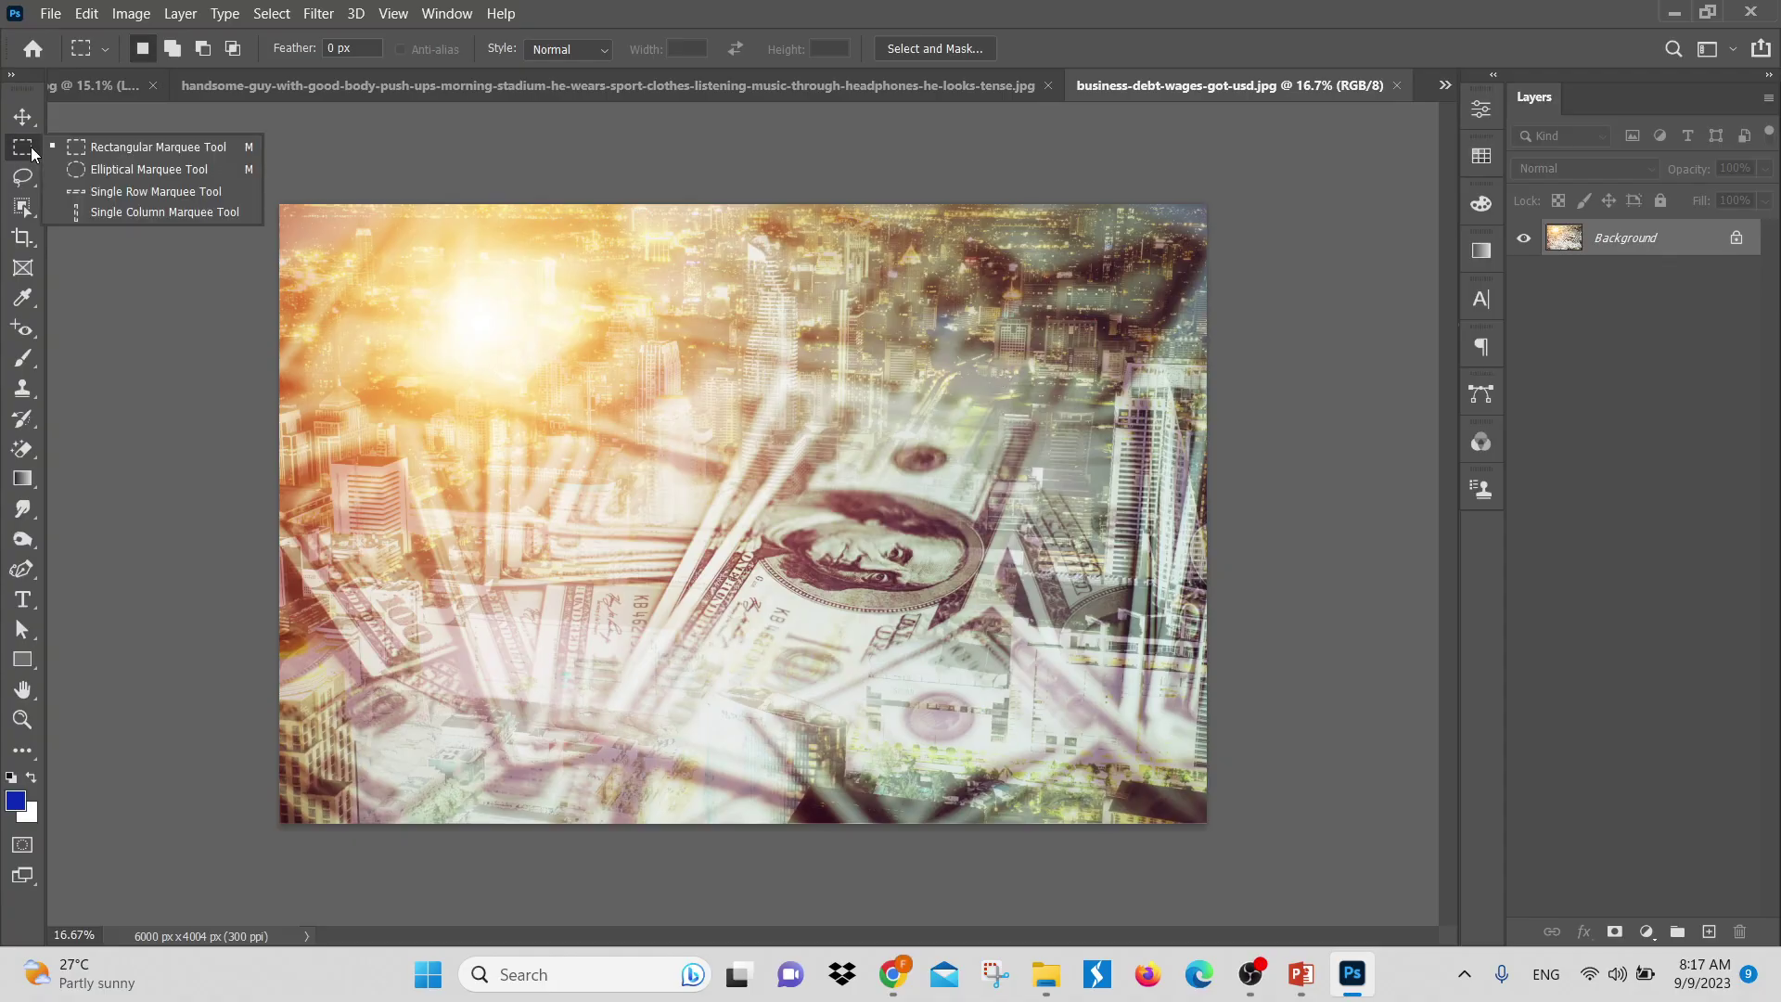
click(103, 173)
drag(677, 503, 885, 655)
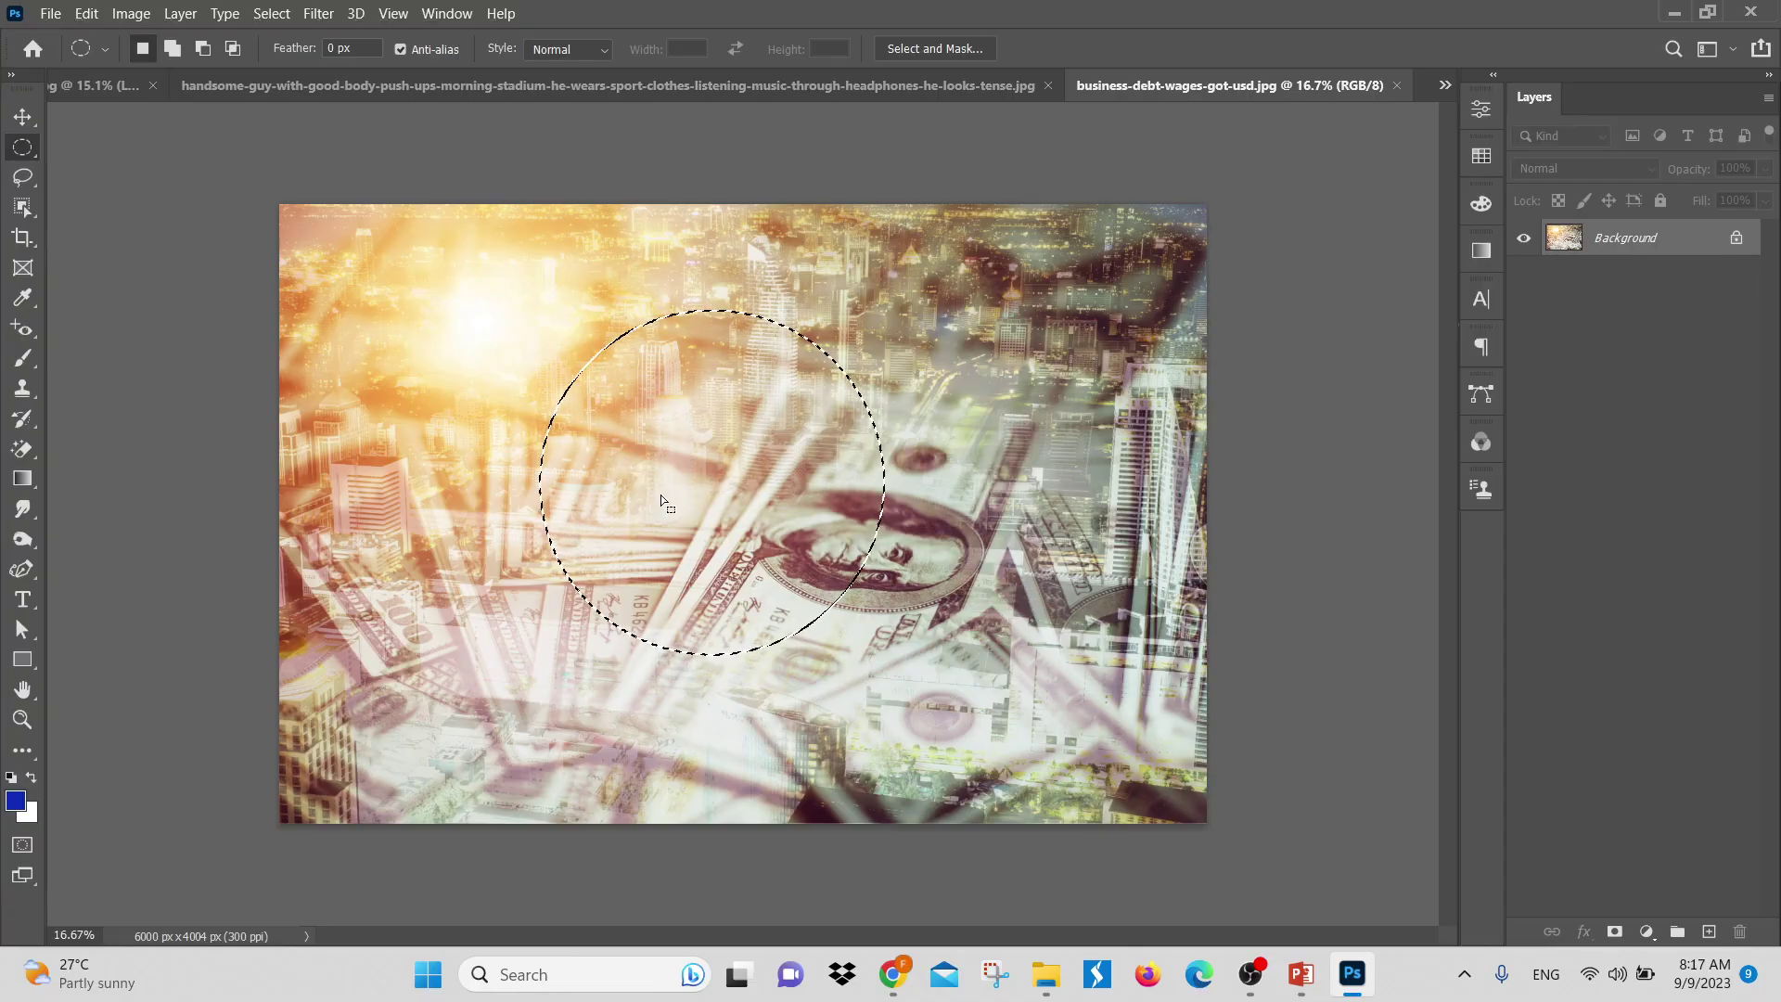
drag(693, 484, 718, 518)
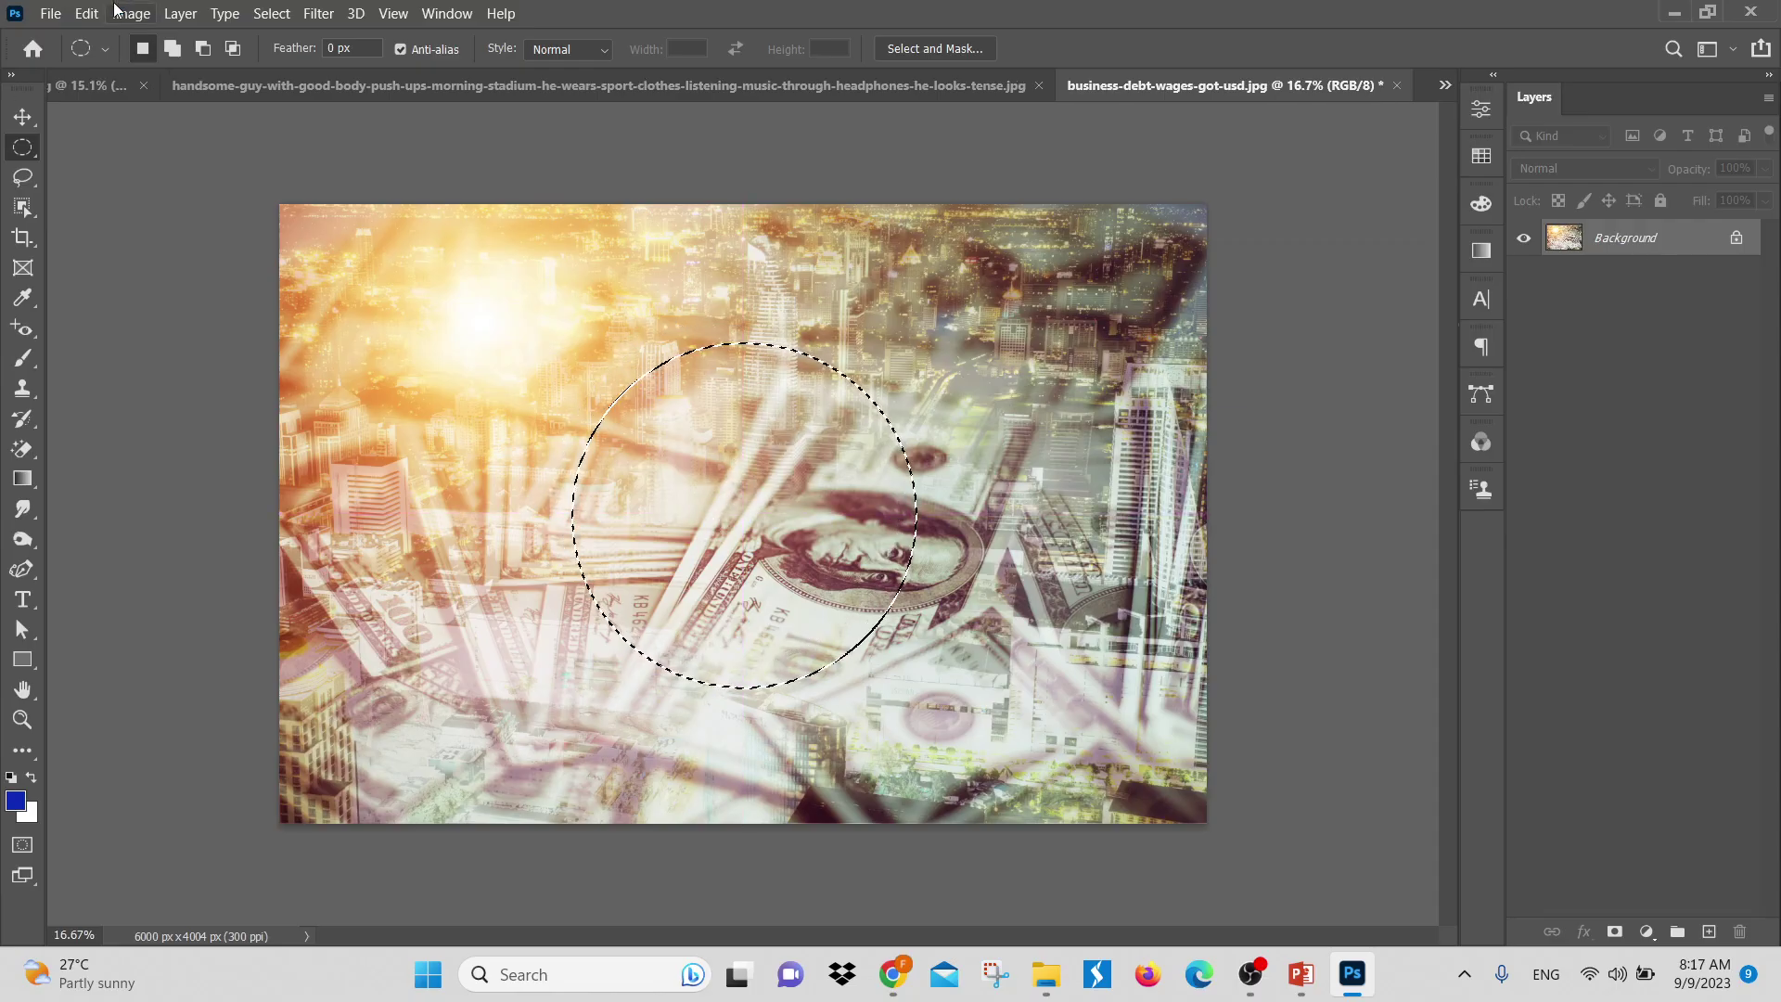
Paste the copied man into the circular selection with Paste Into, shift him left inside the mask, and delete that layer
click(86, 13)
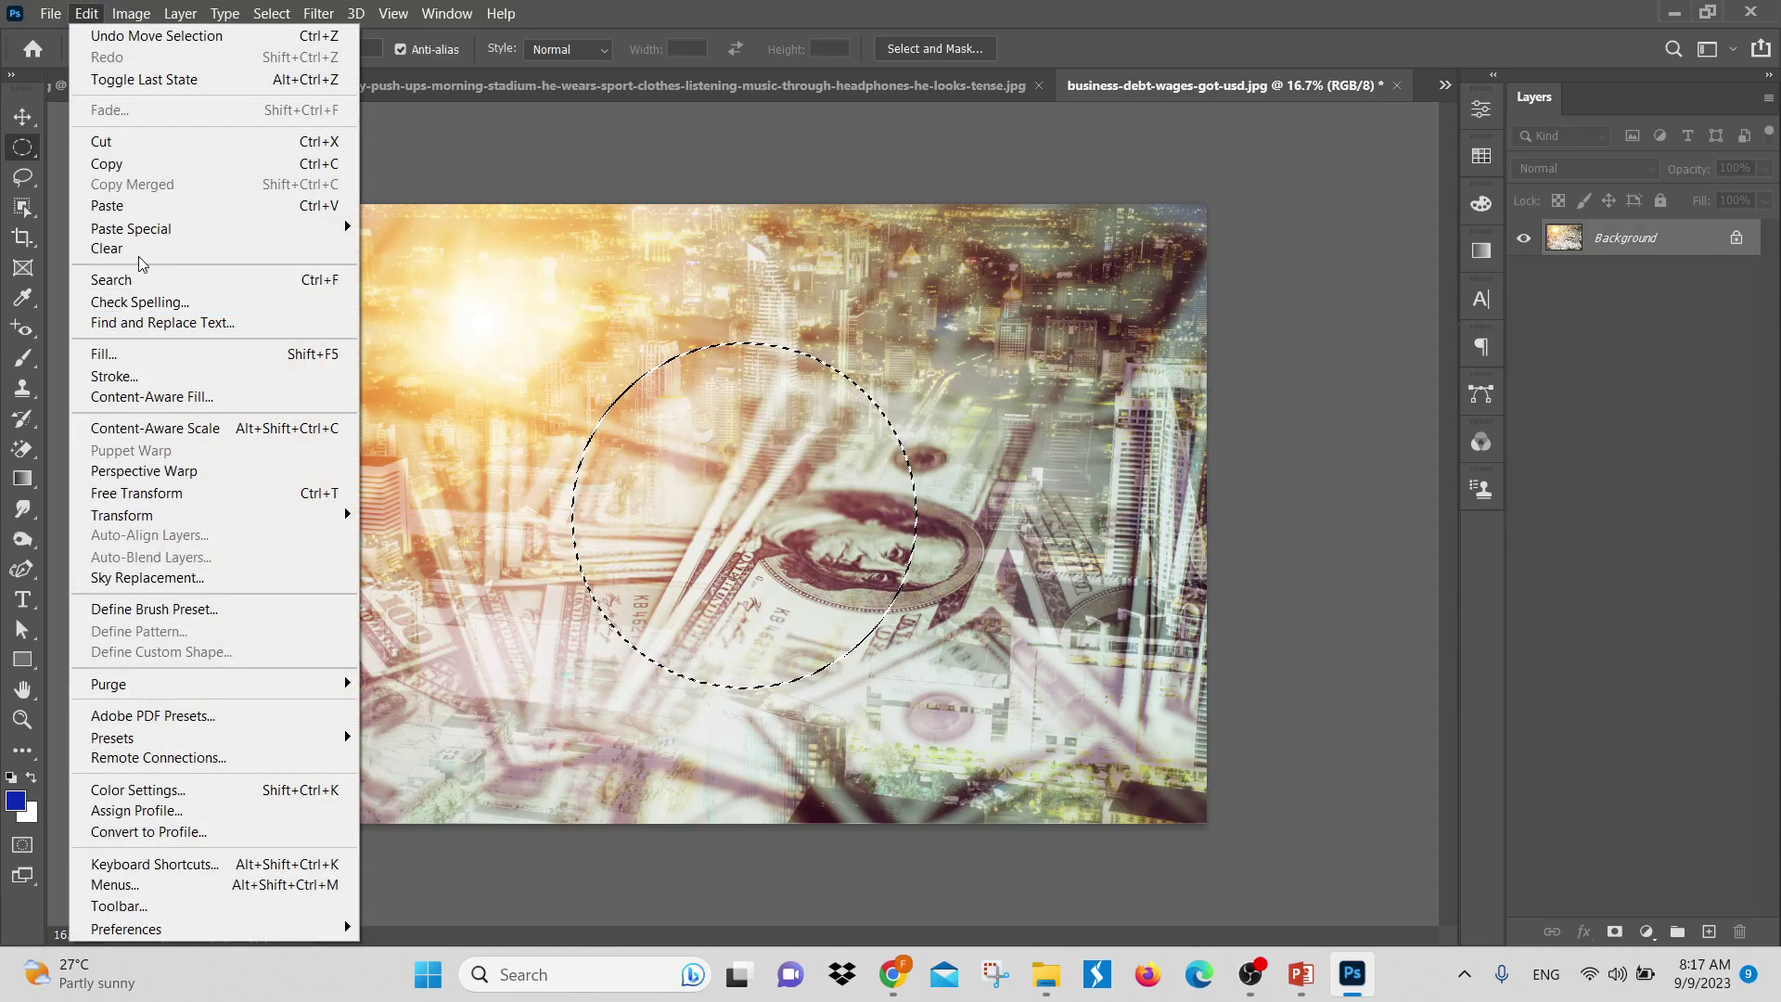
mouse_move(153, 239)
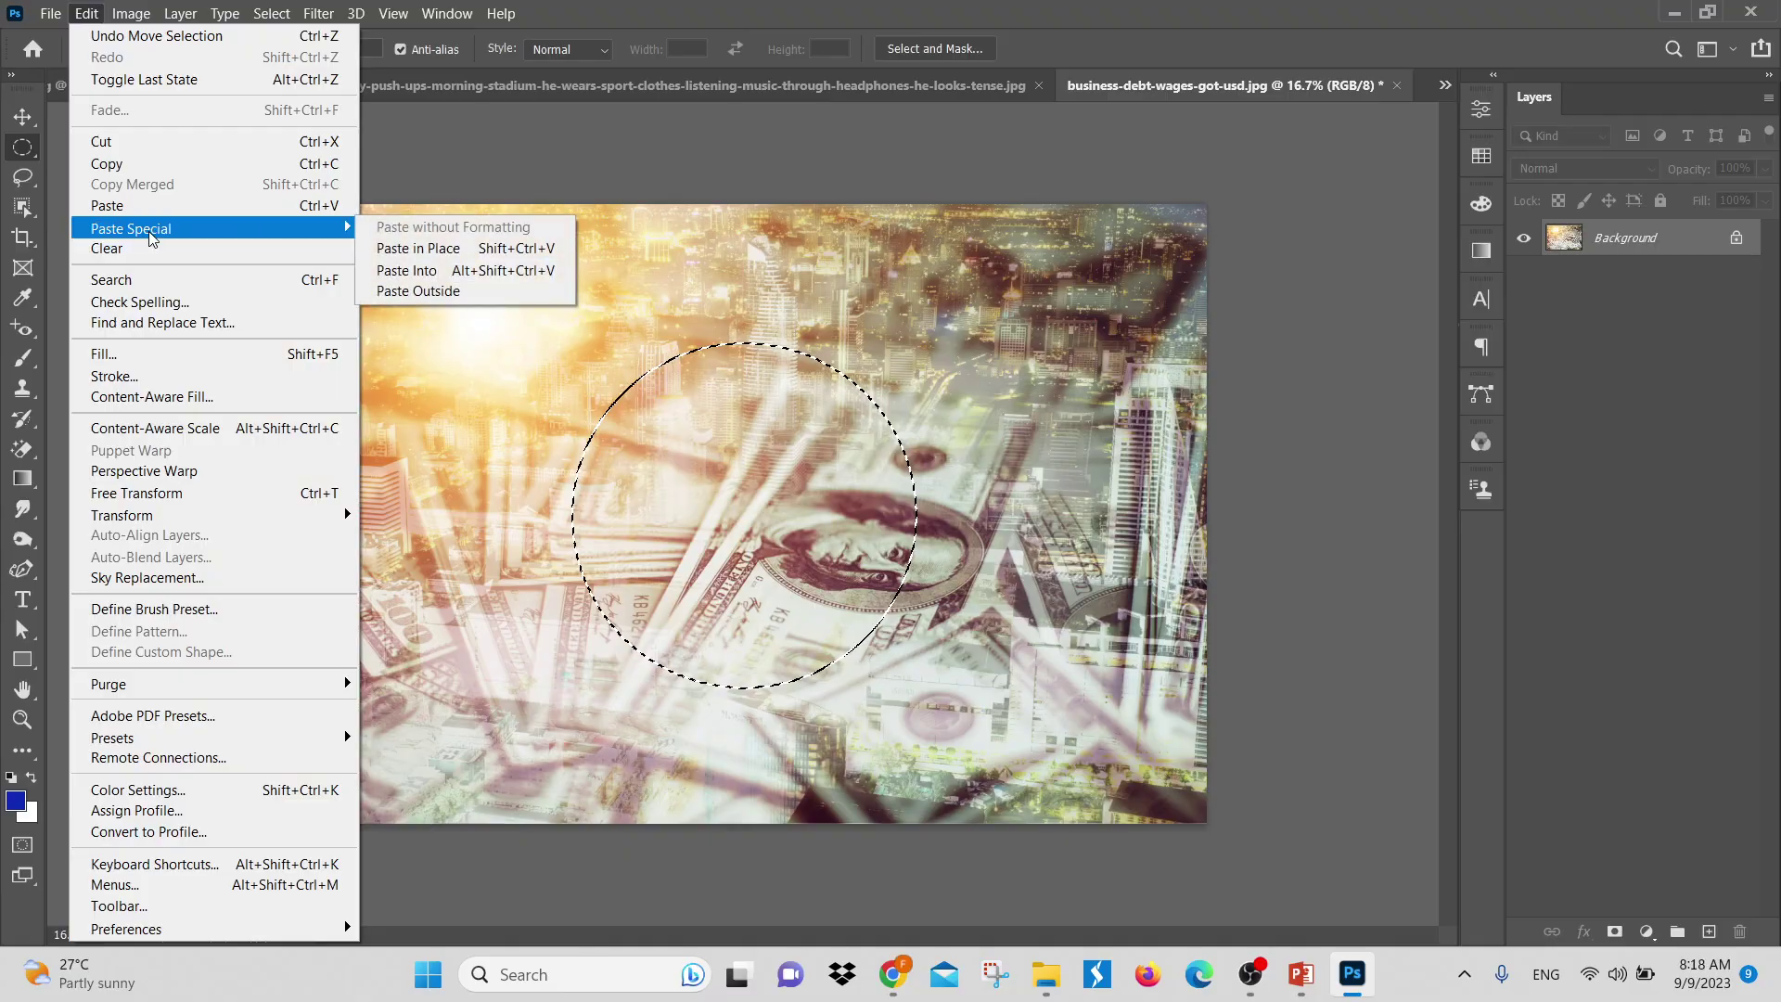
click(408, 279)
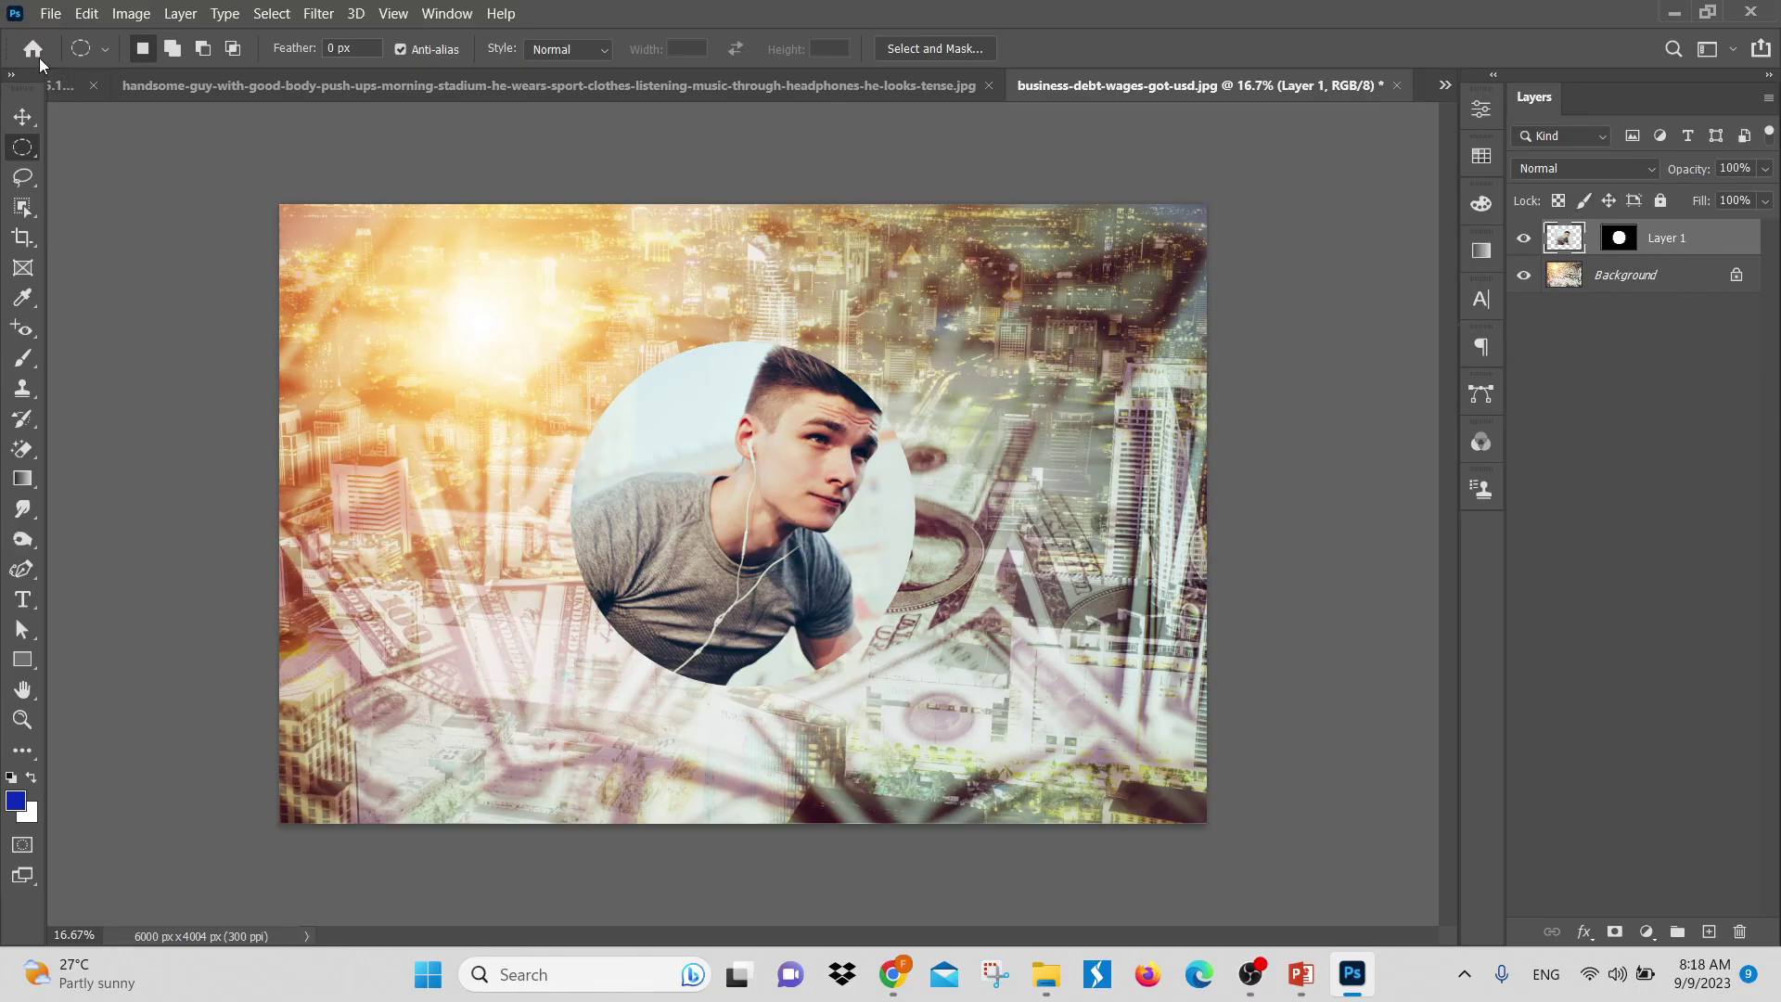
click(24, 116)
drag(852, 478, 787, 478)
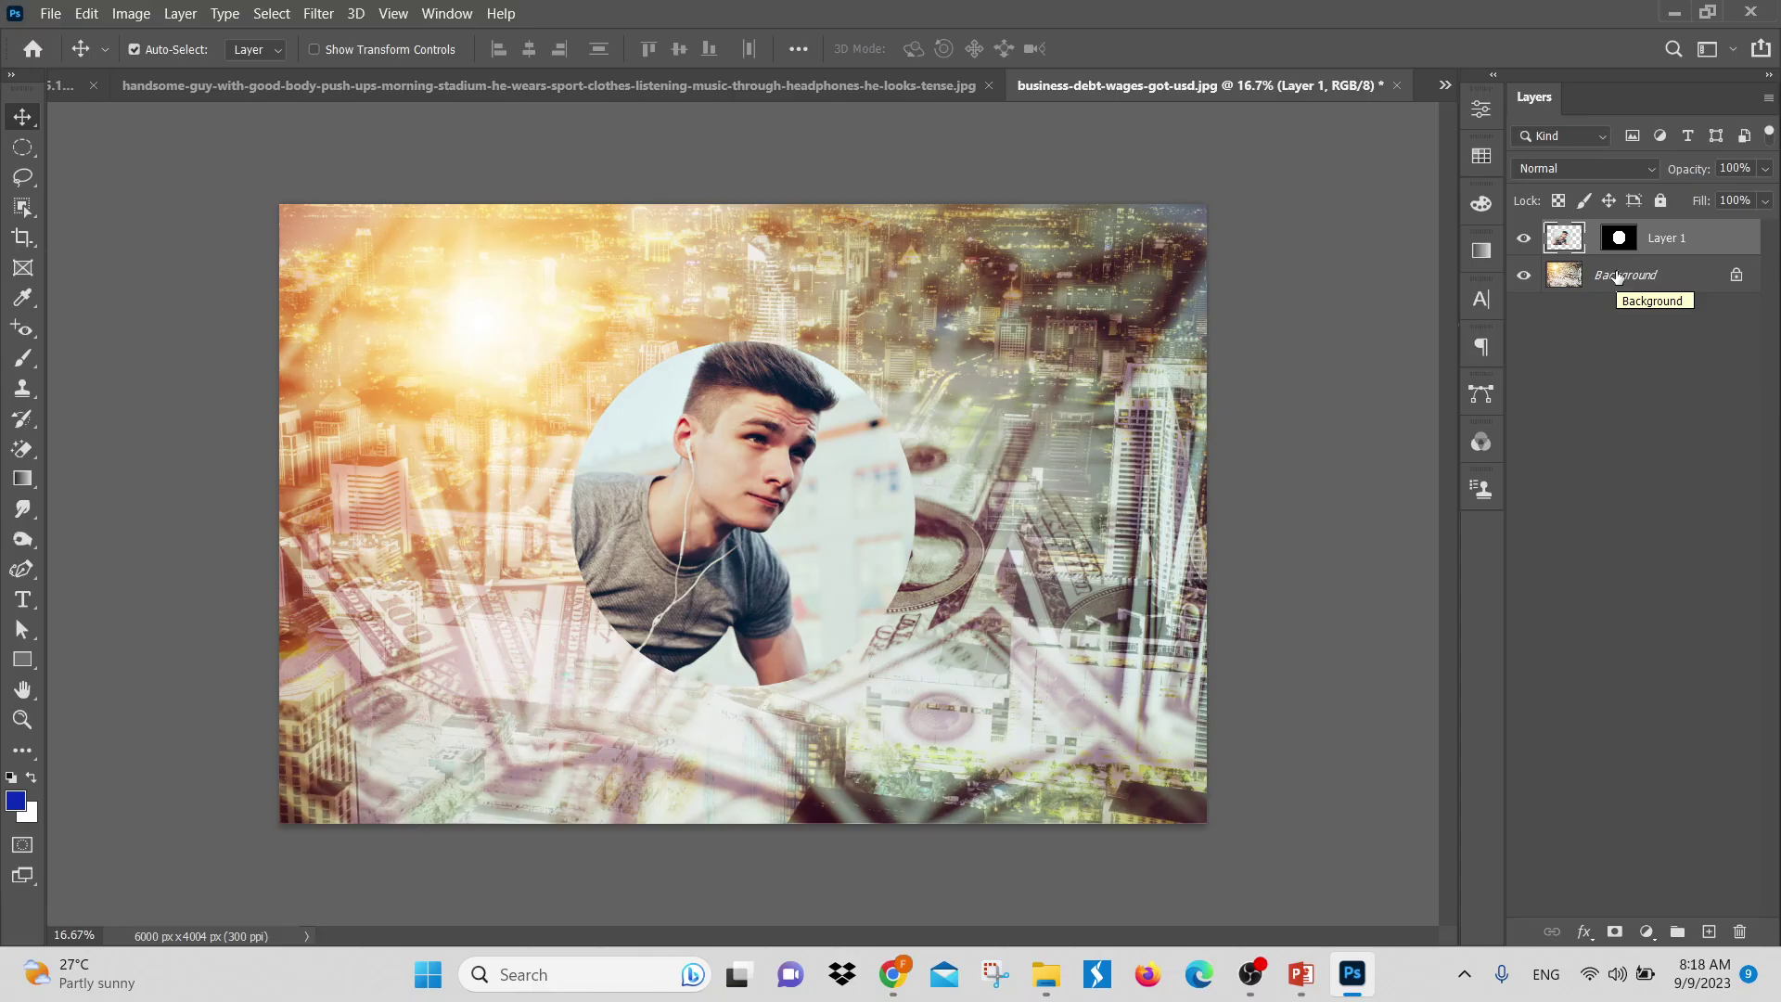
key(Delete)
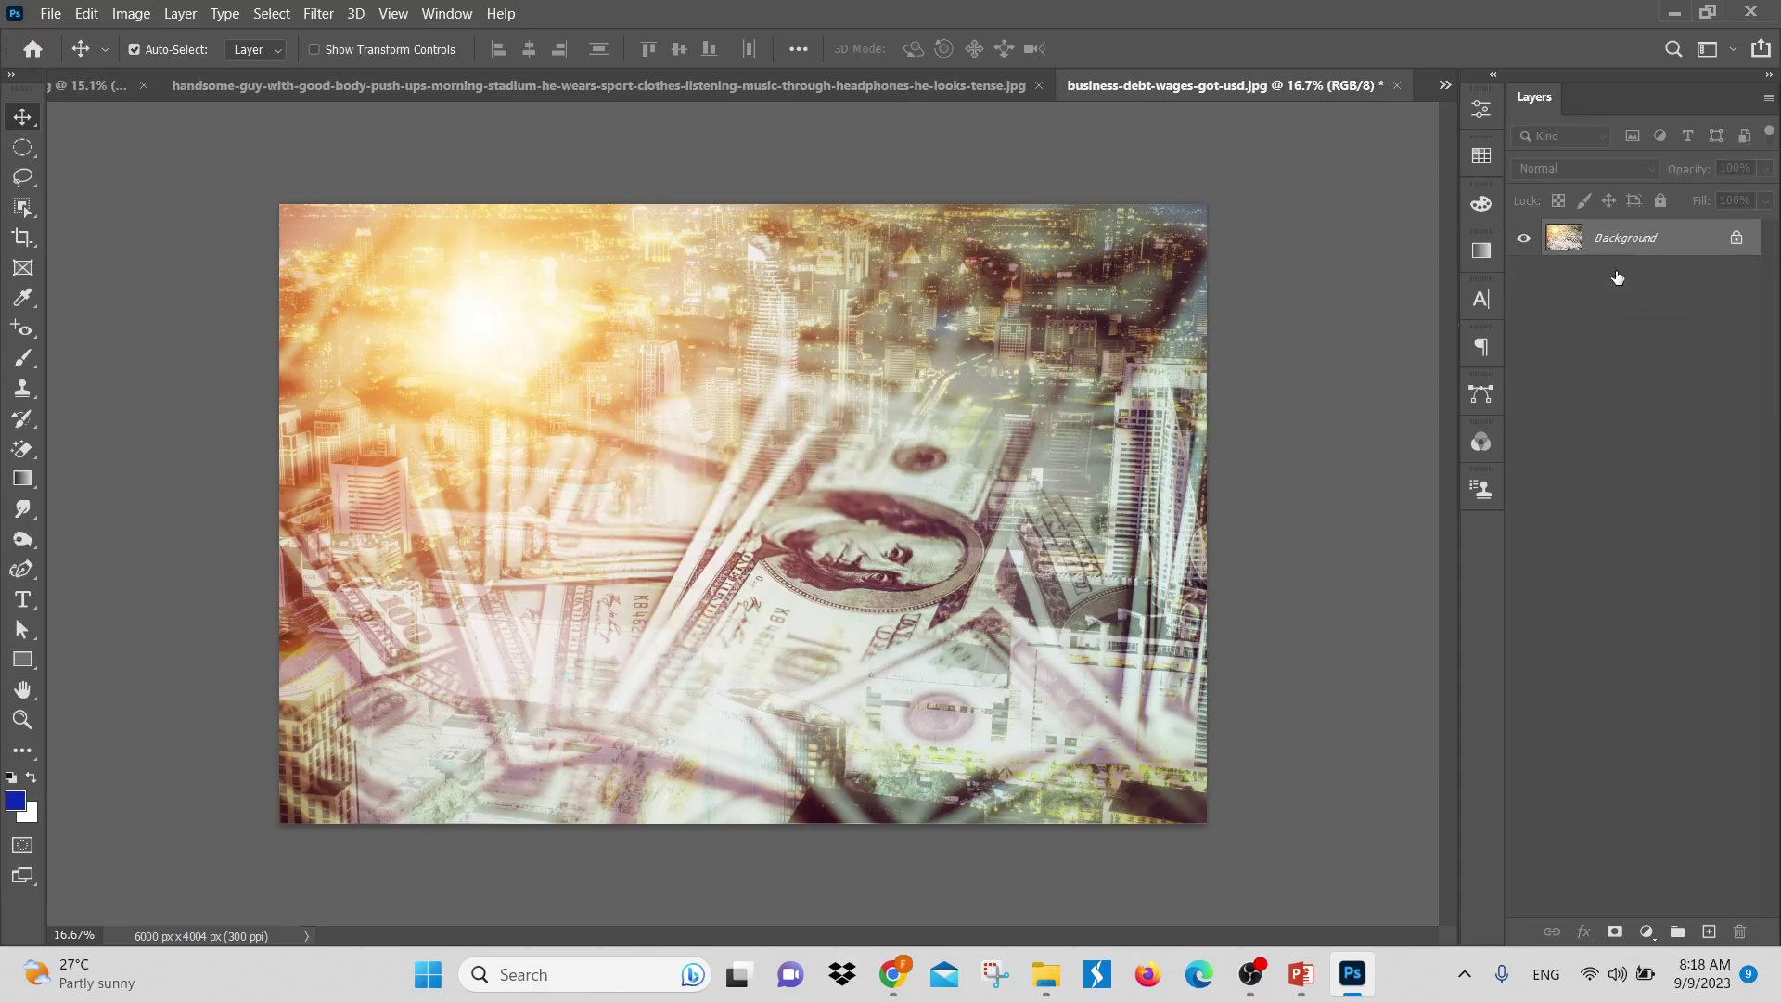
In the push-up photo, clear the old selection and frame the man's head and torso with a new rectangular marquee
click(594, 84)
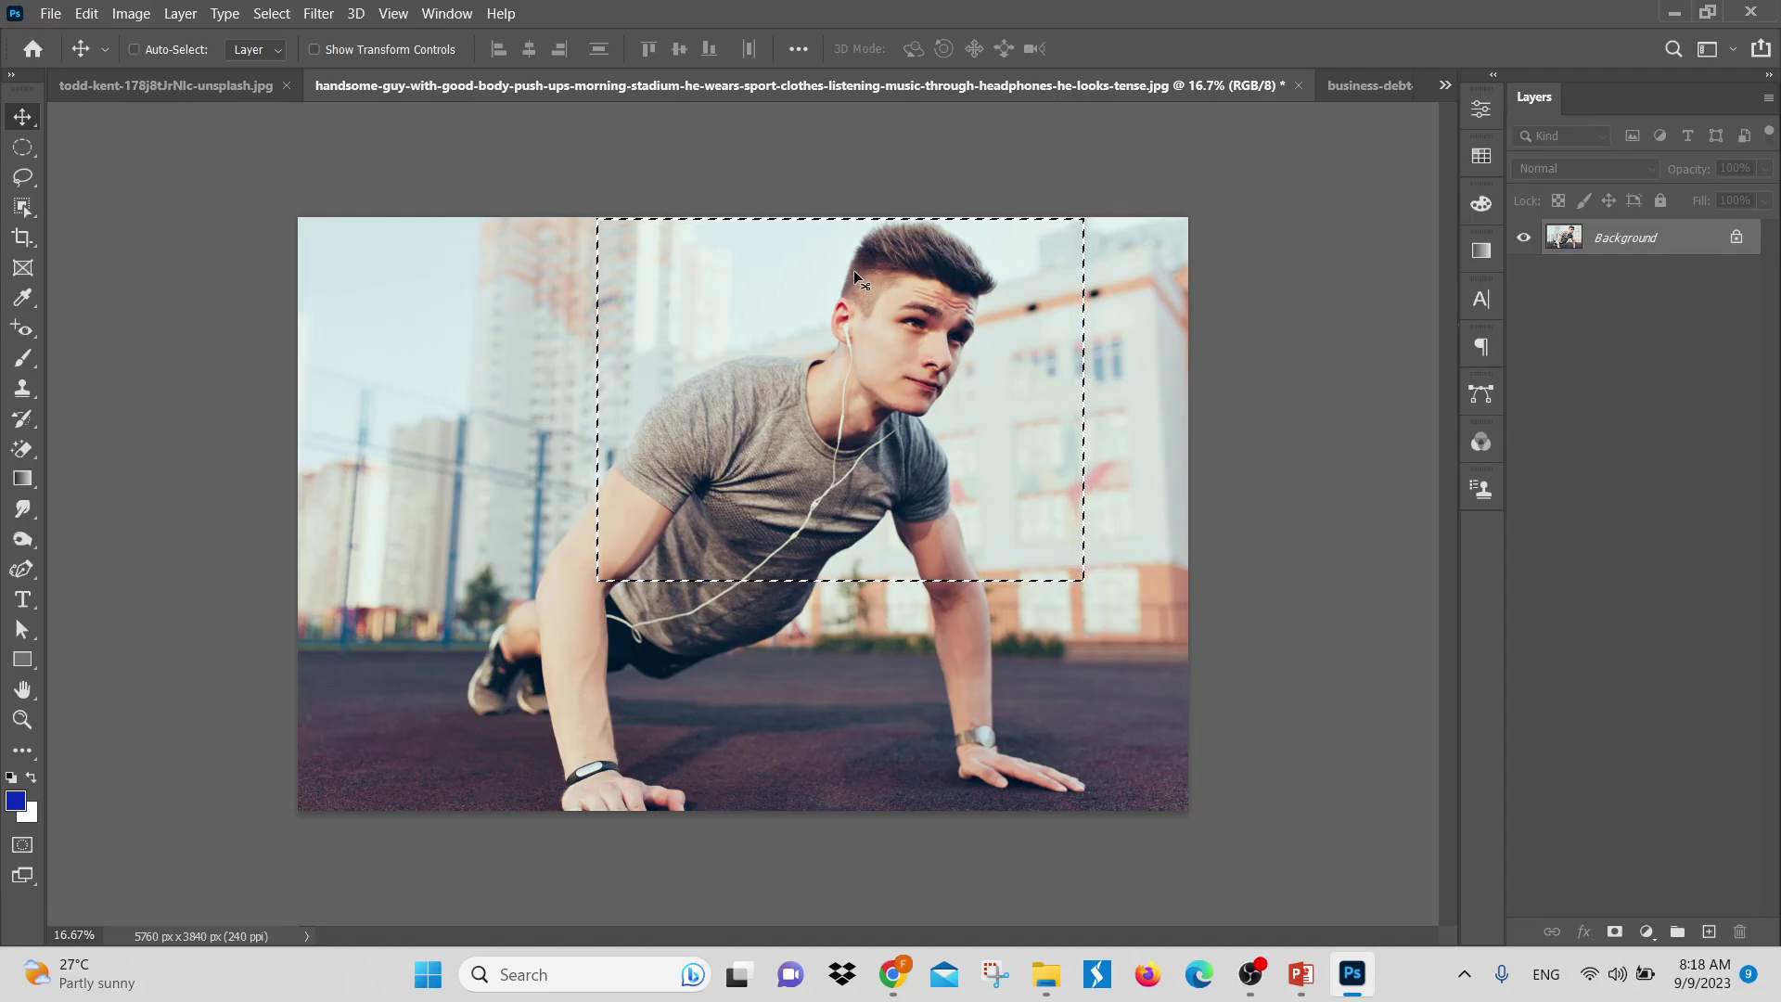
key(ctrl+d)
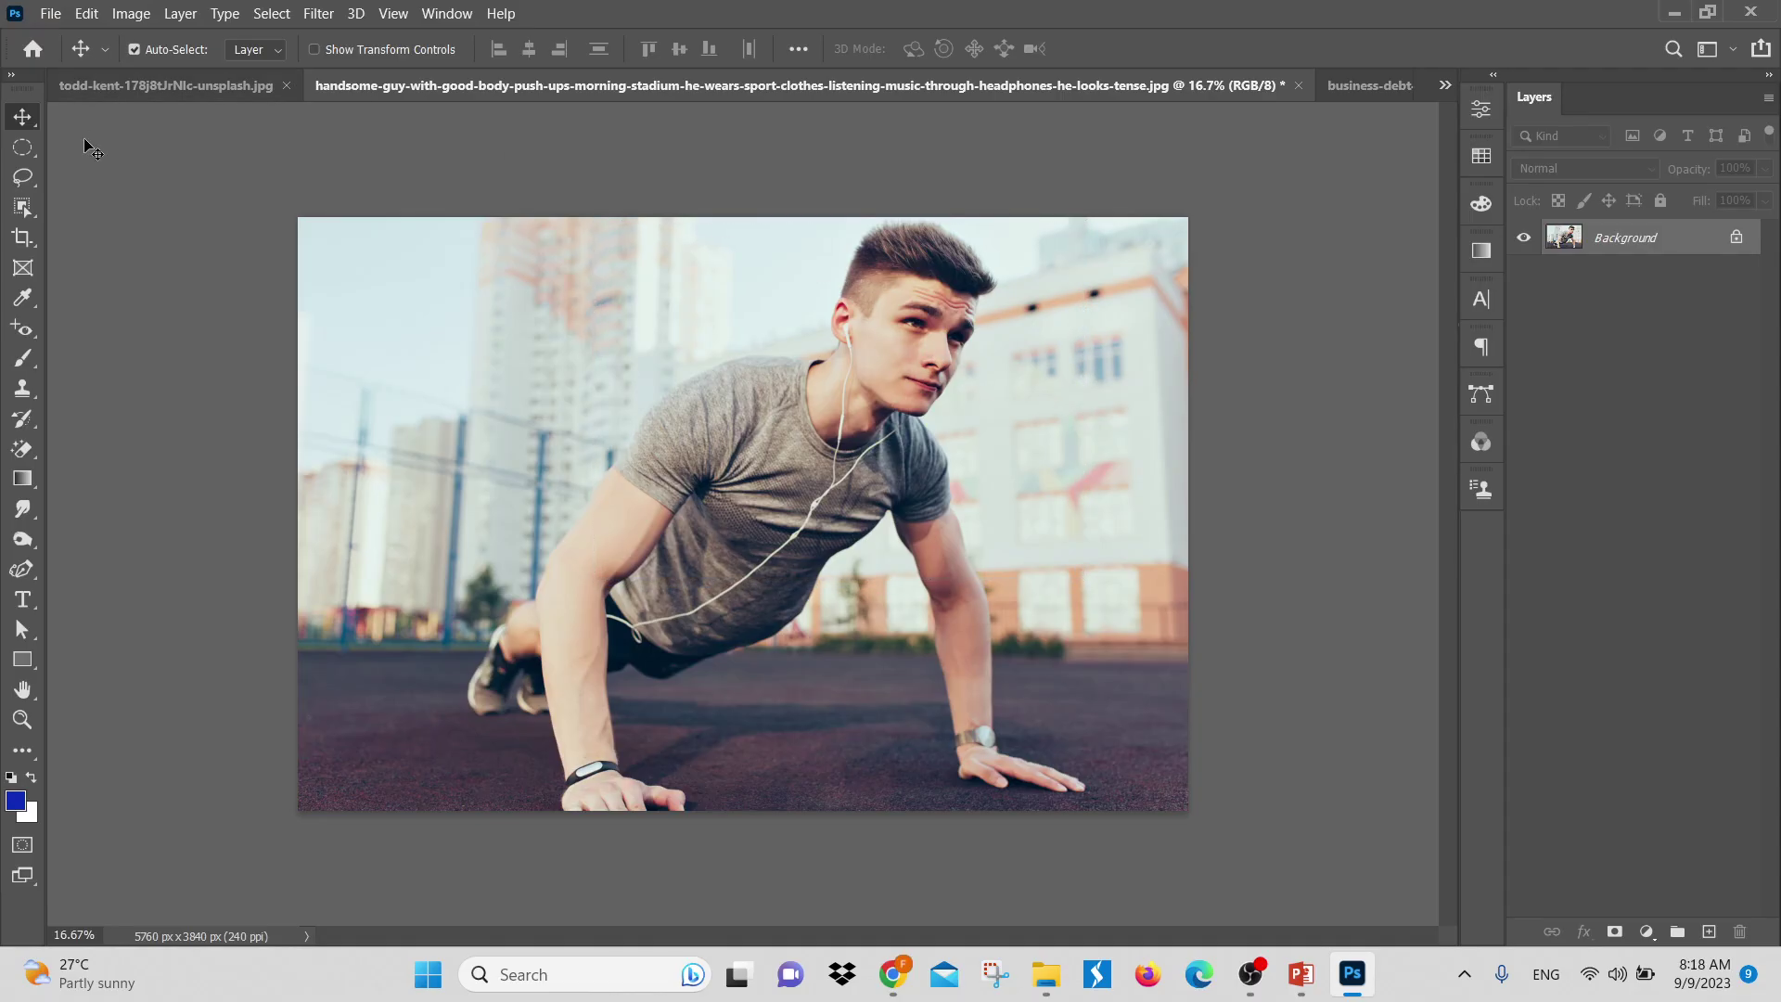
click(23, 146)
click(82, 153)
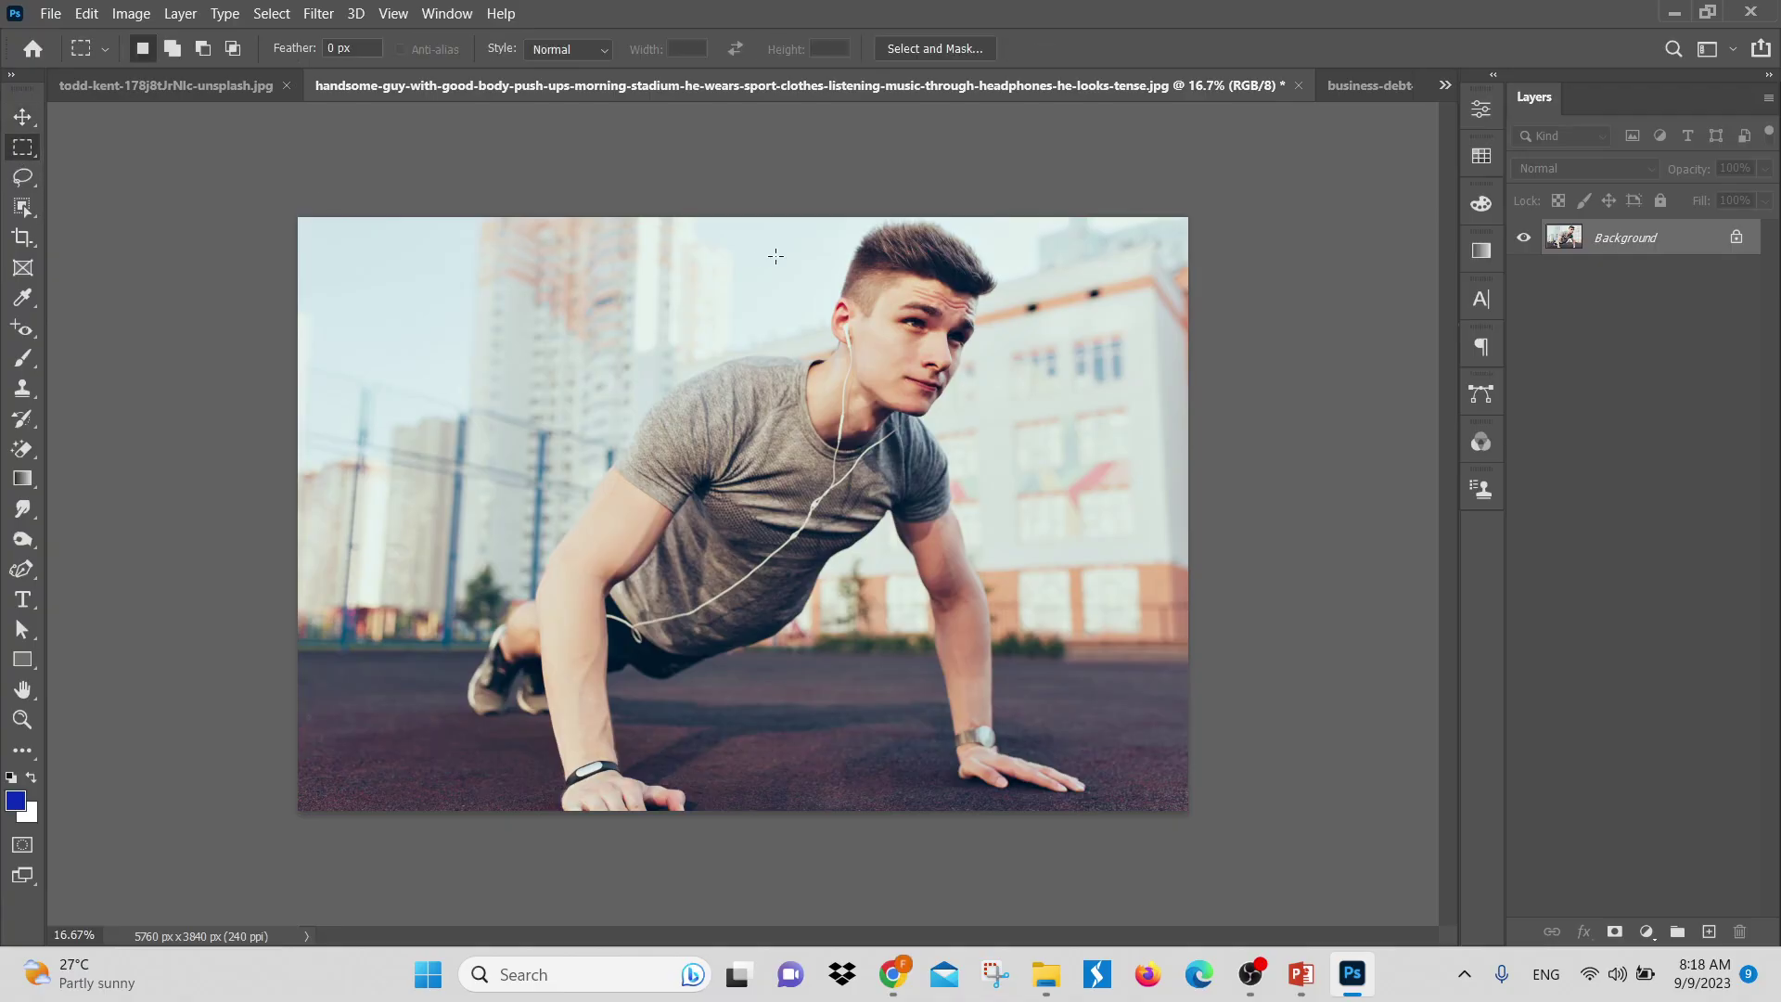
drag(602, 226, 1113, 545)
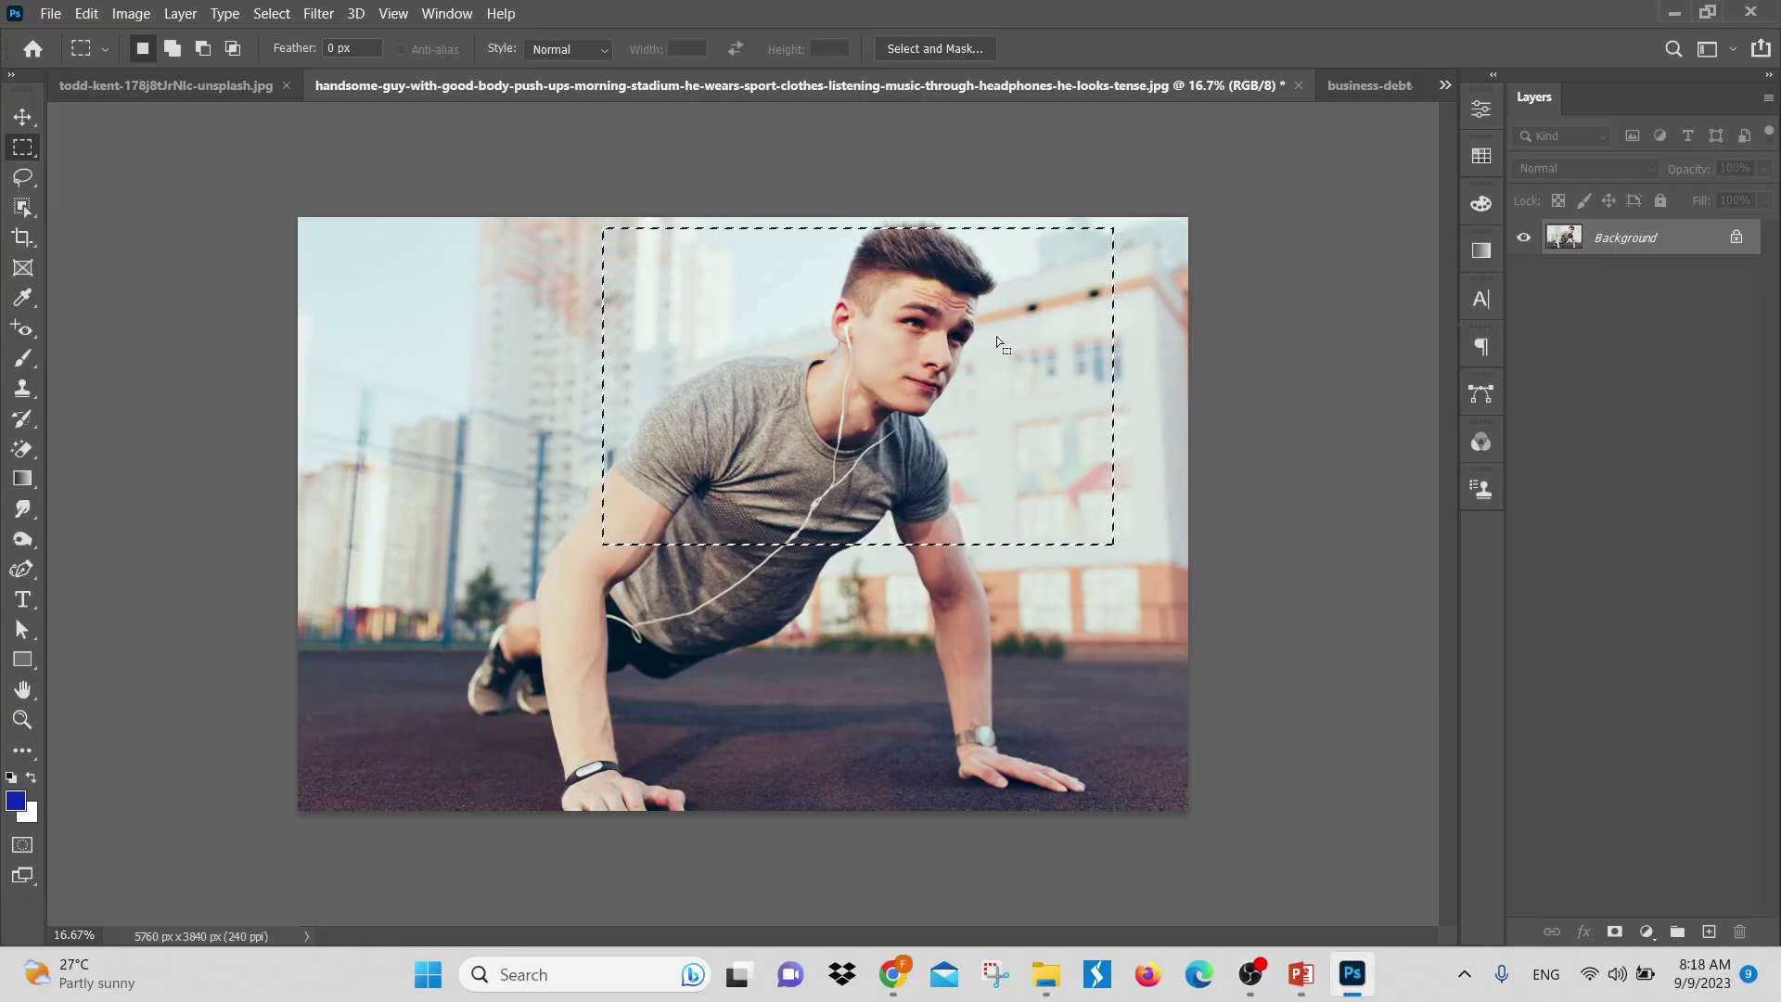
drag(970, 406, 978, 399)
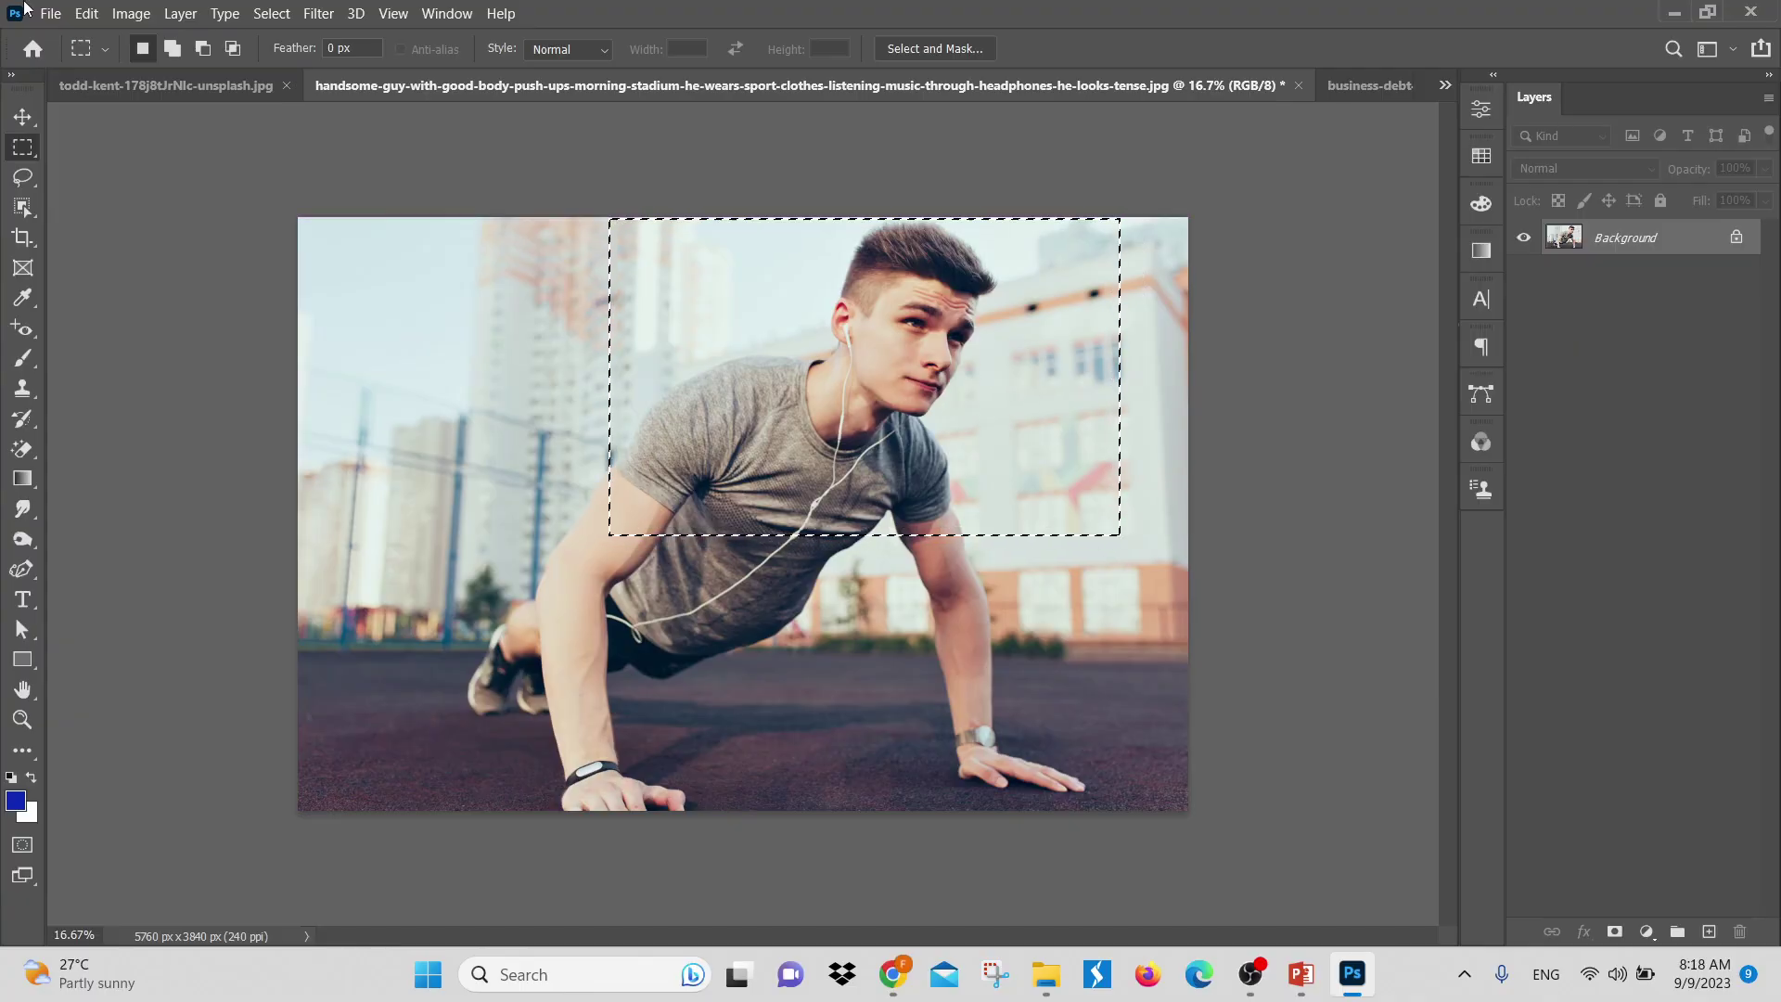
Copy the selected head-and-torso area and switch to business-debt-wages-got-usd.jpg
click(86, 13)
click(108, 163)
click(1375, 88)
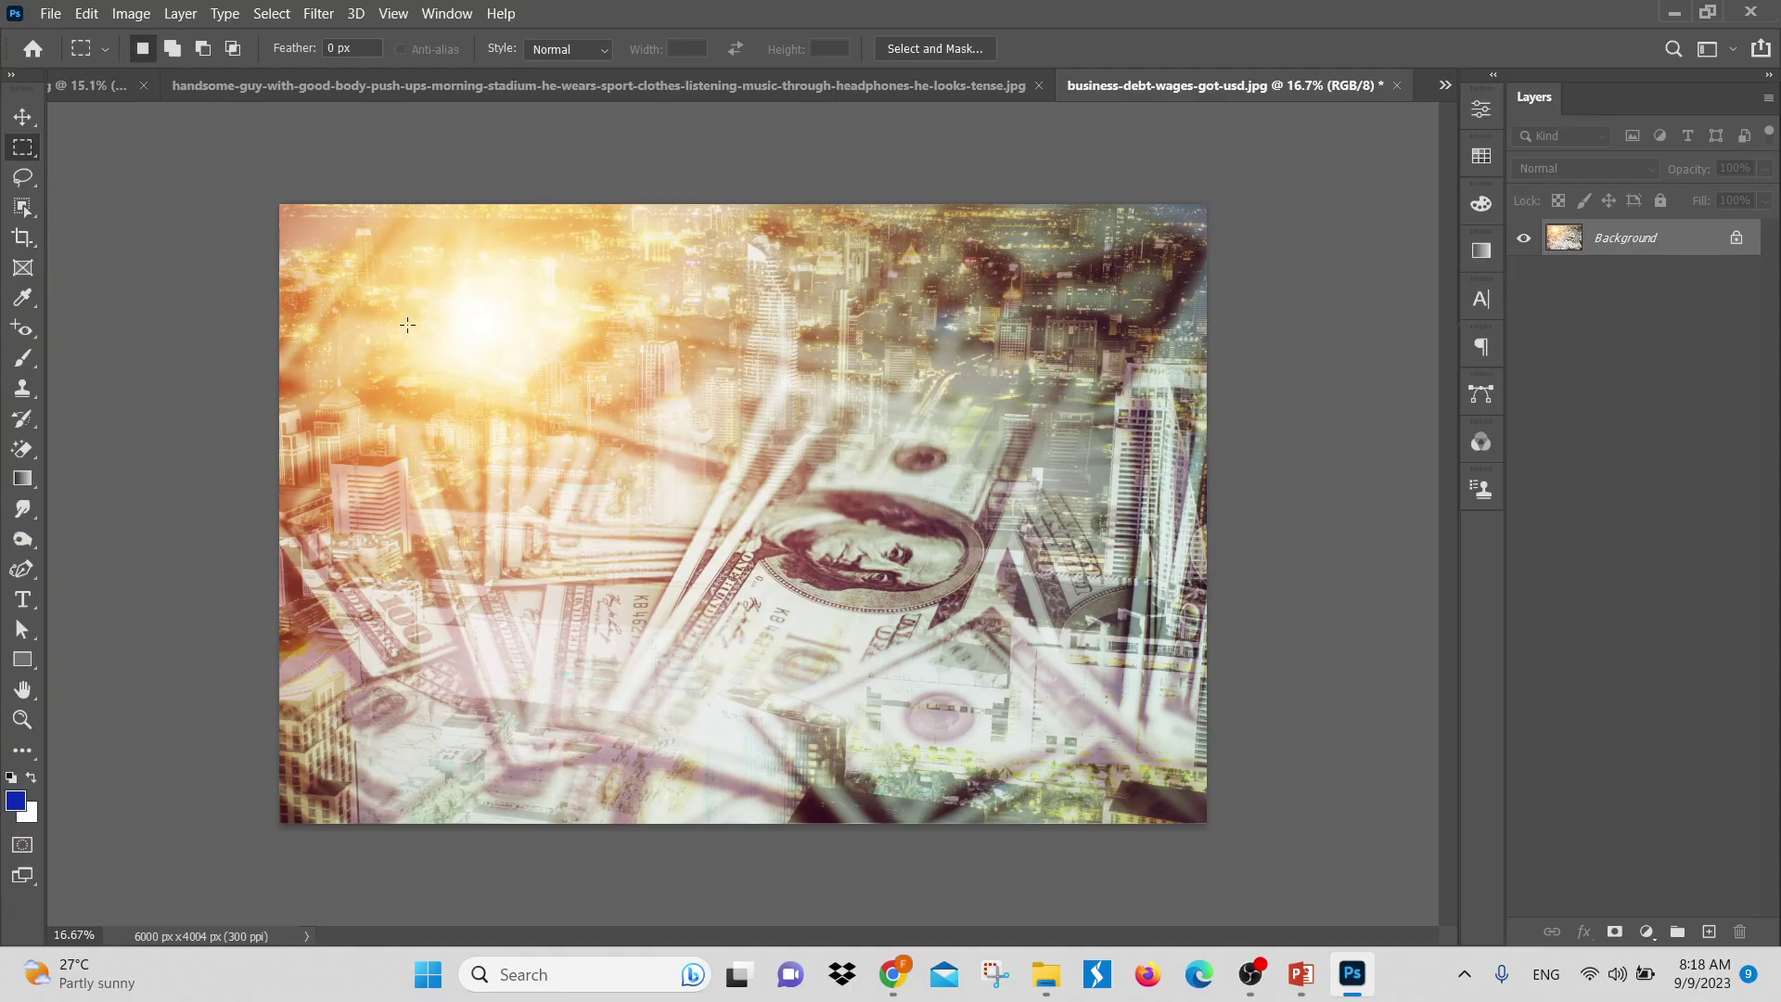
Try drawing and extending freehand Lasso selections over the banknotes, discarding each attempt
click(31, 179)
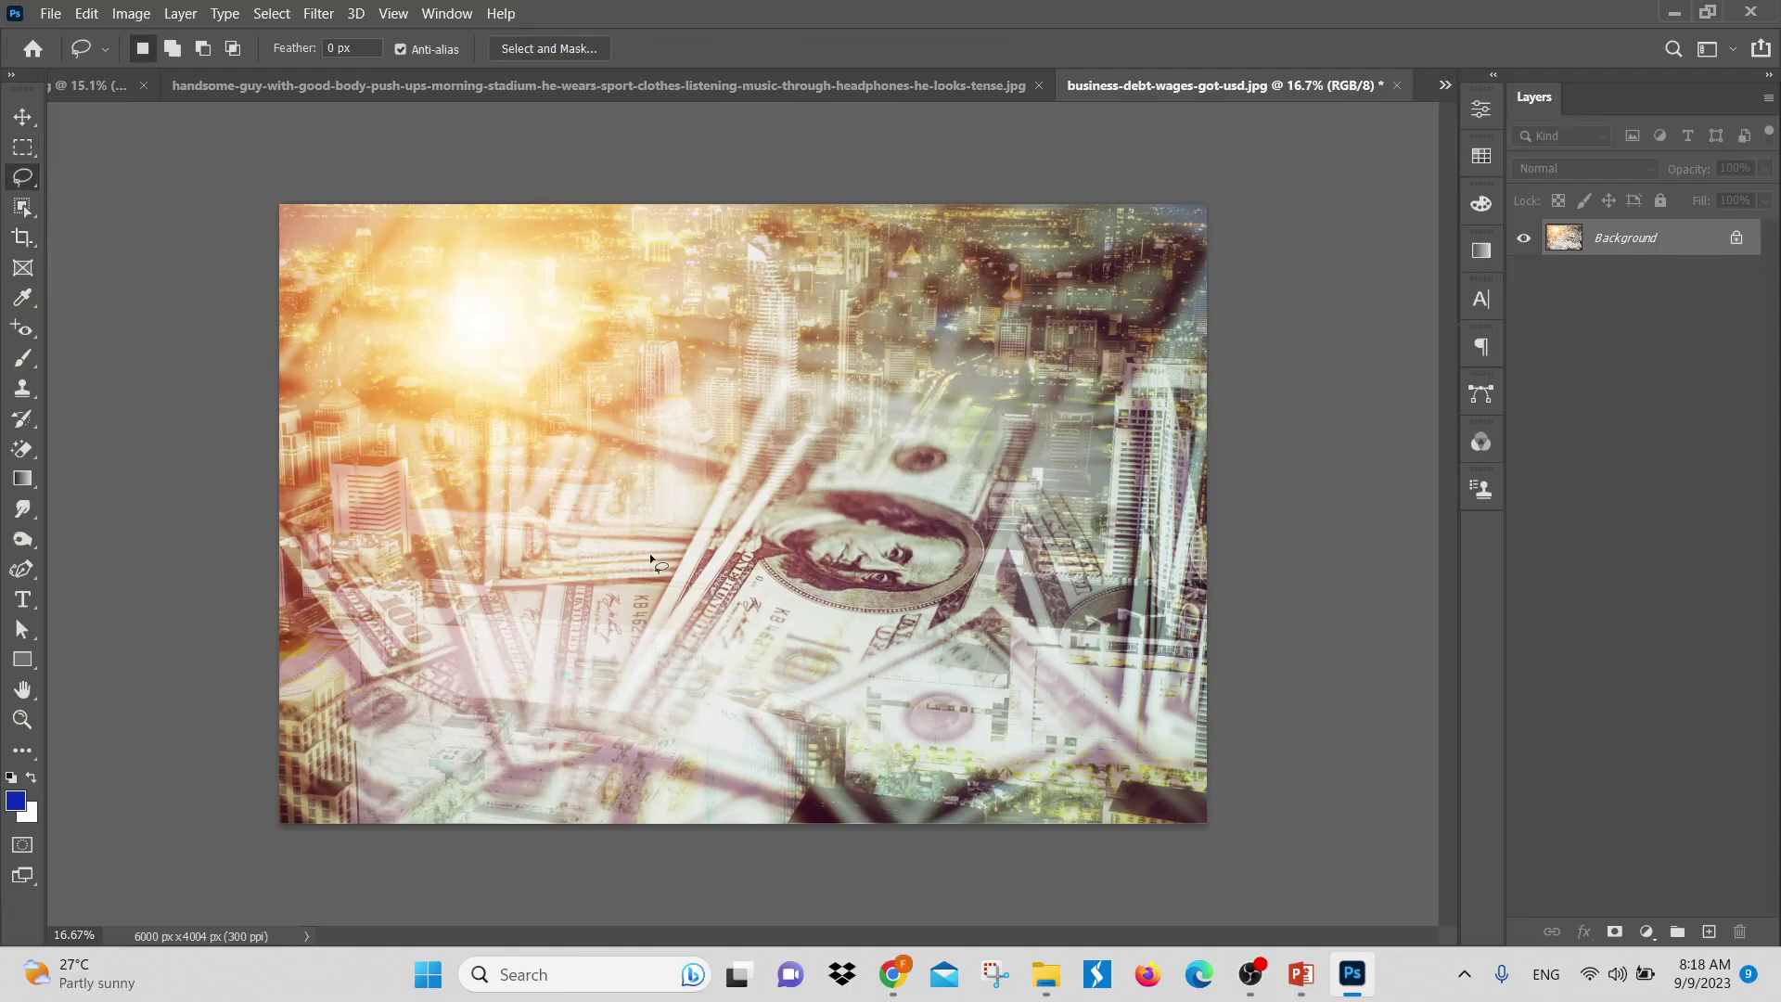
mouse_move(507, 508)
mouse_down()
mouse_move(539, 577)
mouse_move(482, 473)
mouse_move(506, 482)
mouse_up()
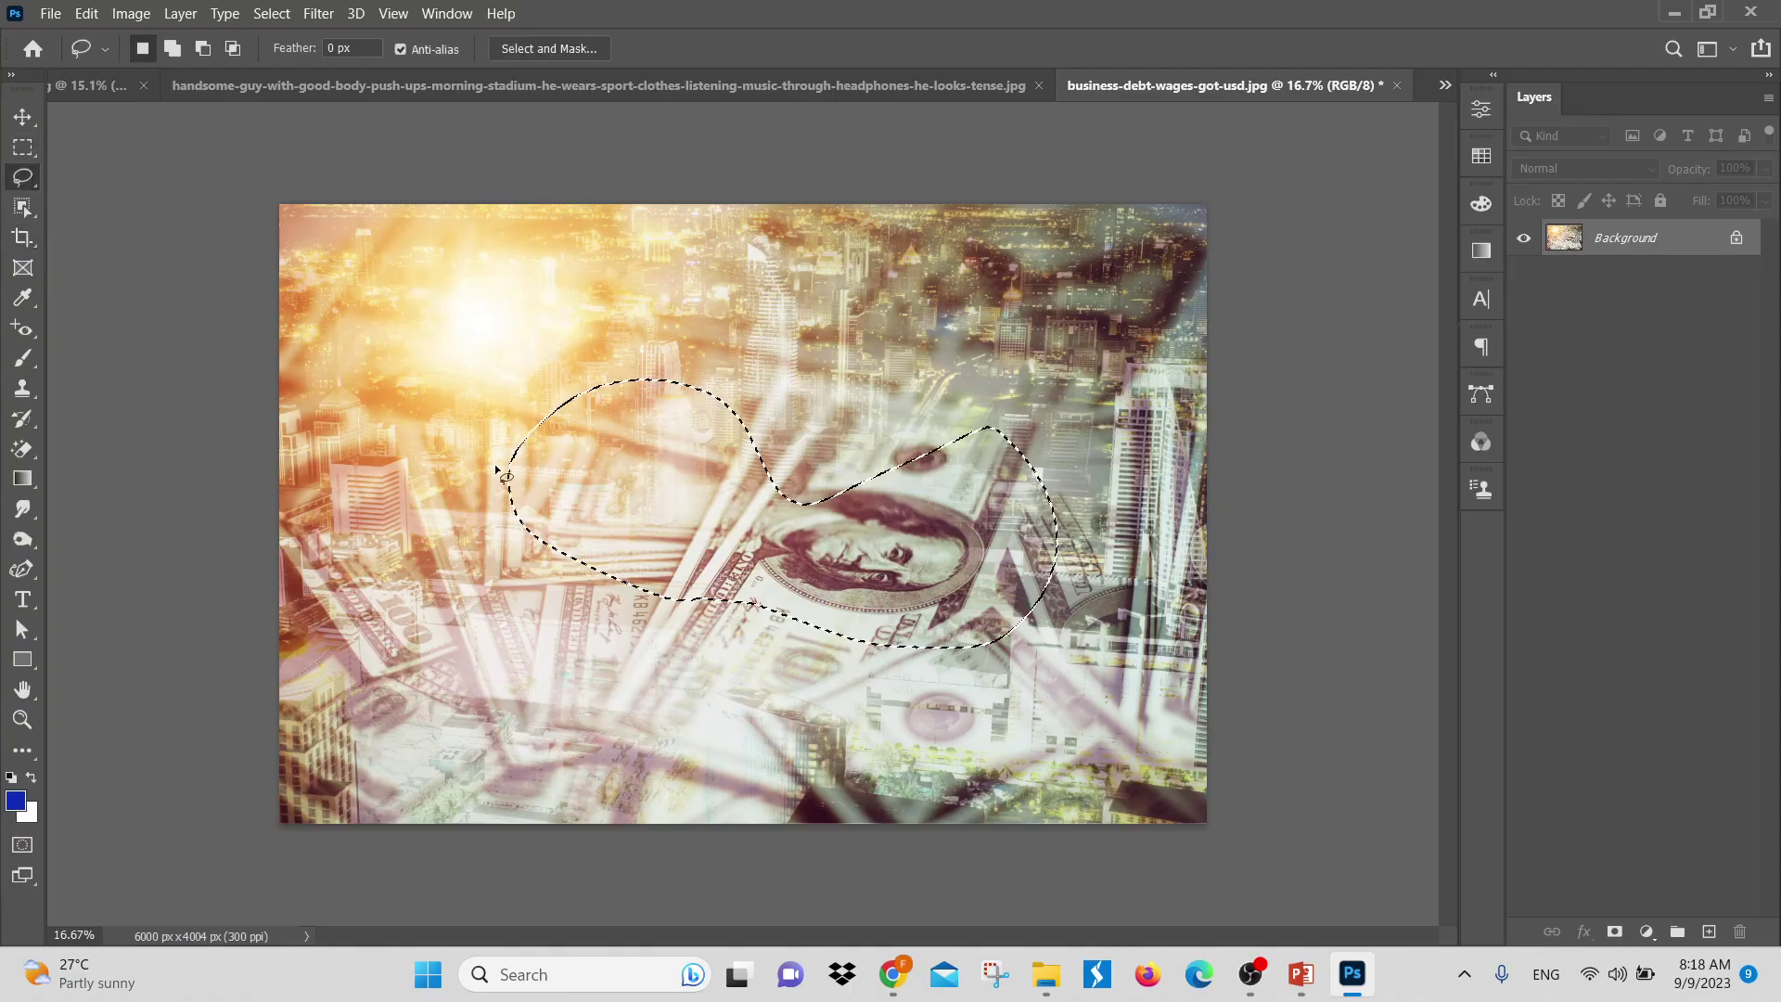
click(816, 559)
mouse_move(738, 553)
mouse_down()
mouse_move(811, 420)
mouse_move(858, 399)
mouse_move(942, 577)
mouse_up()
drag(877, 634, 863, 624)
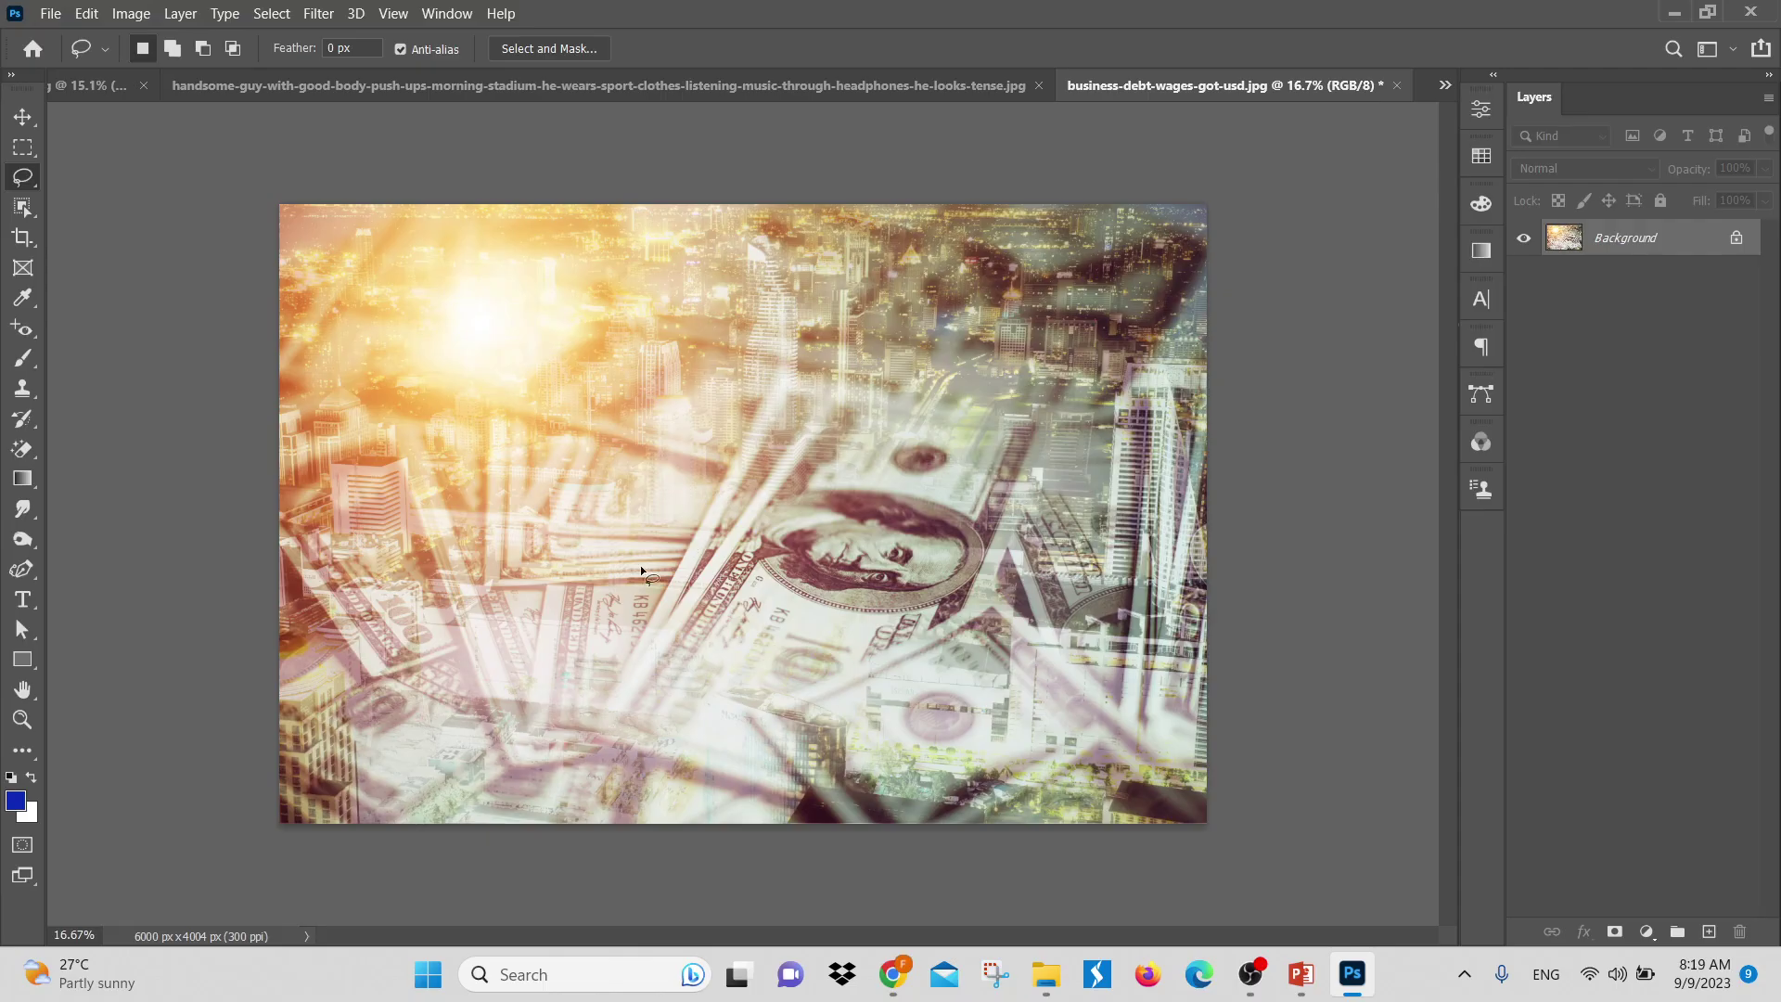
mouse_move(538, 534)
mouse_down()
mouse_move(650, 339)
mouse_move(625, 622)
mouse_move(543, 555)
mouse_up()
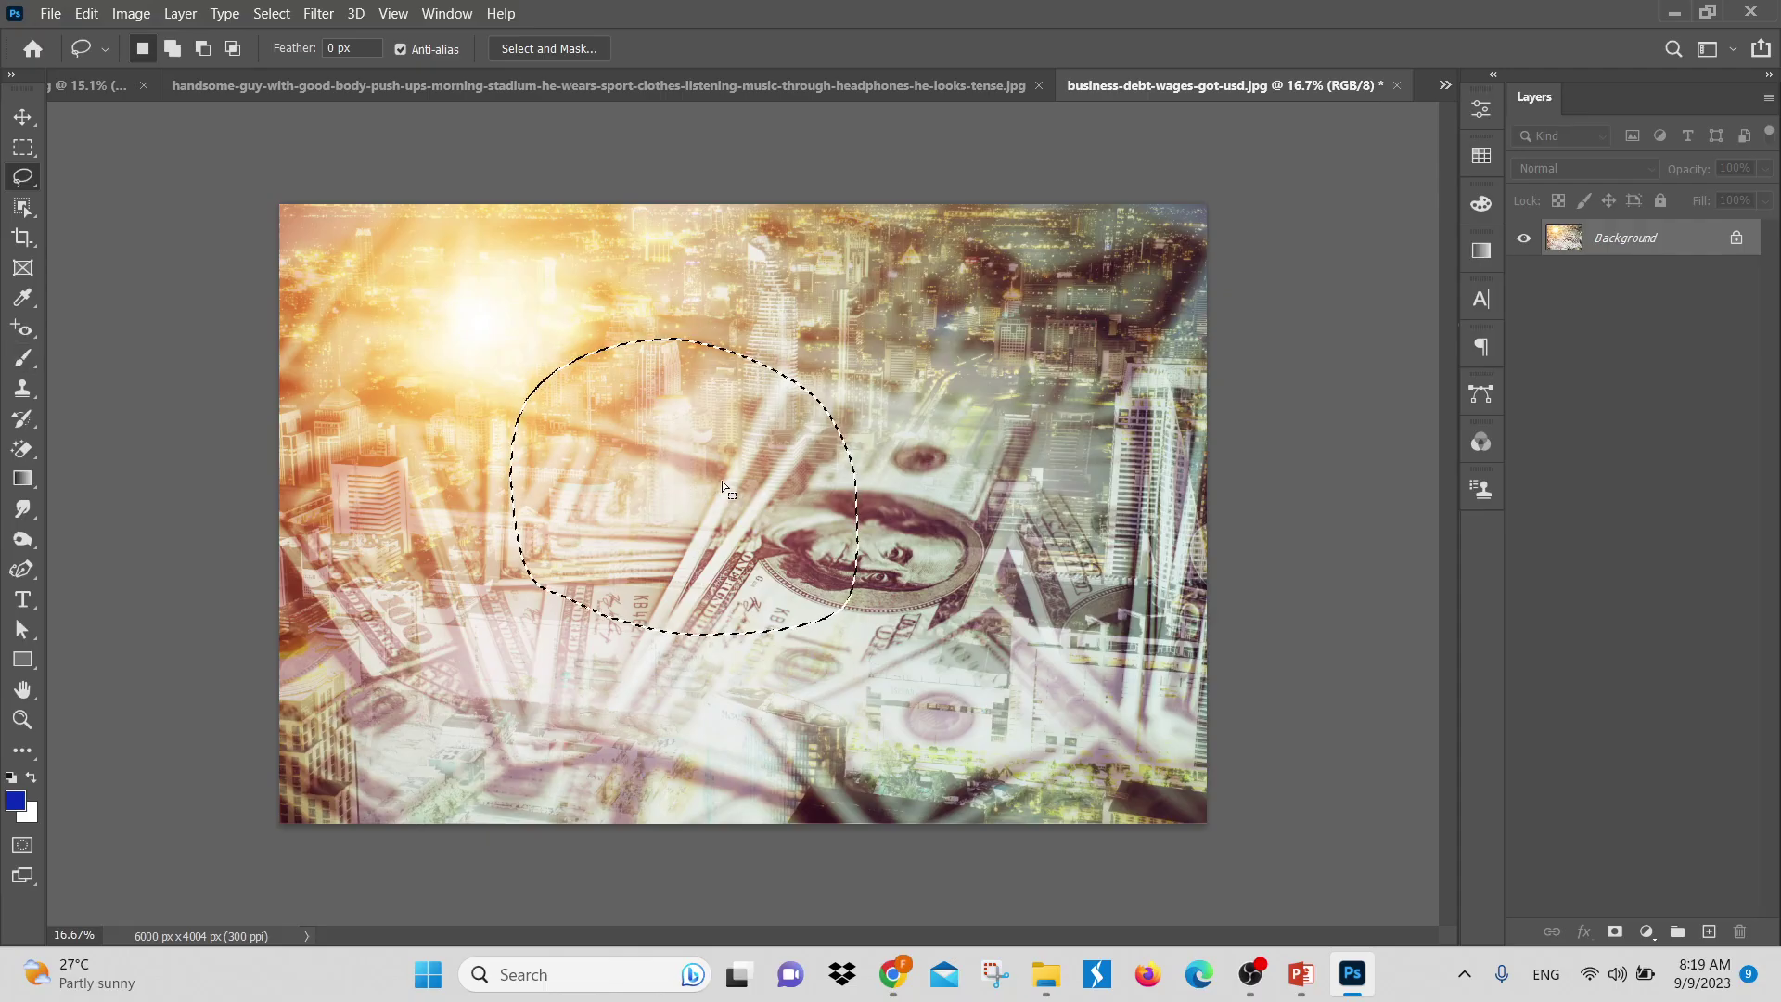
mouse_move(723, 487)
mouse_down()
mouse_move(862, 353)
mouse_move(928, 445)
mouse_move(951, 557)
mouse_move(849, 599)
mouse_up()
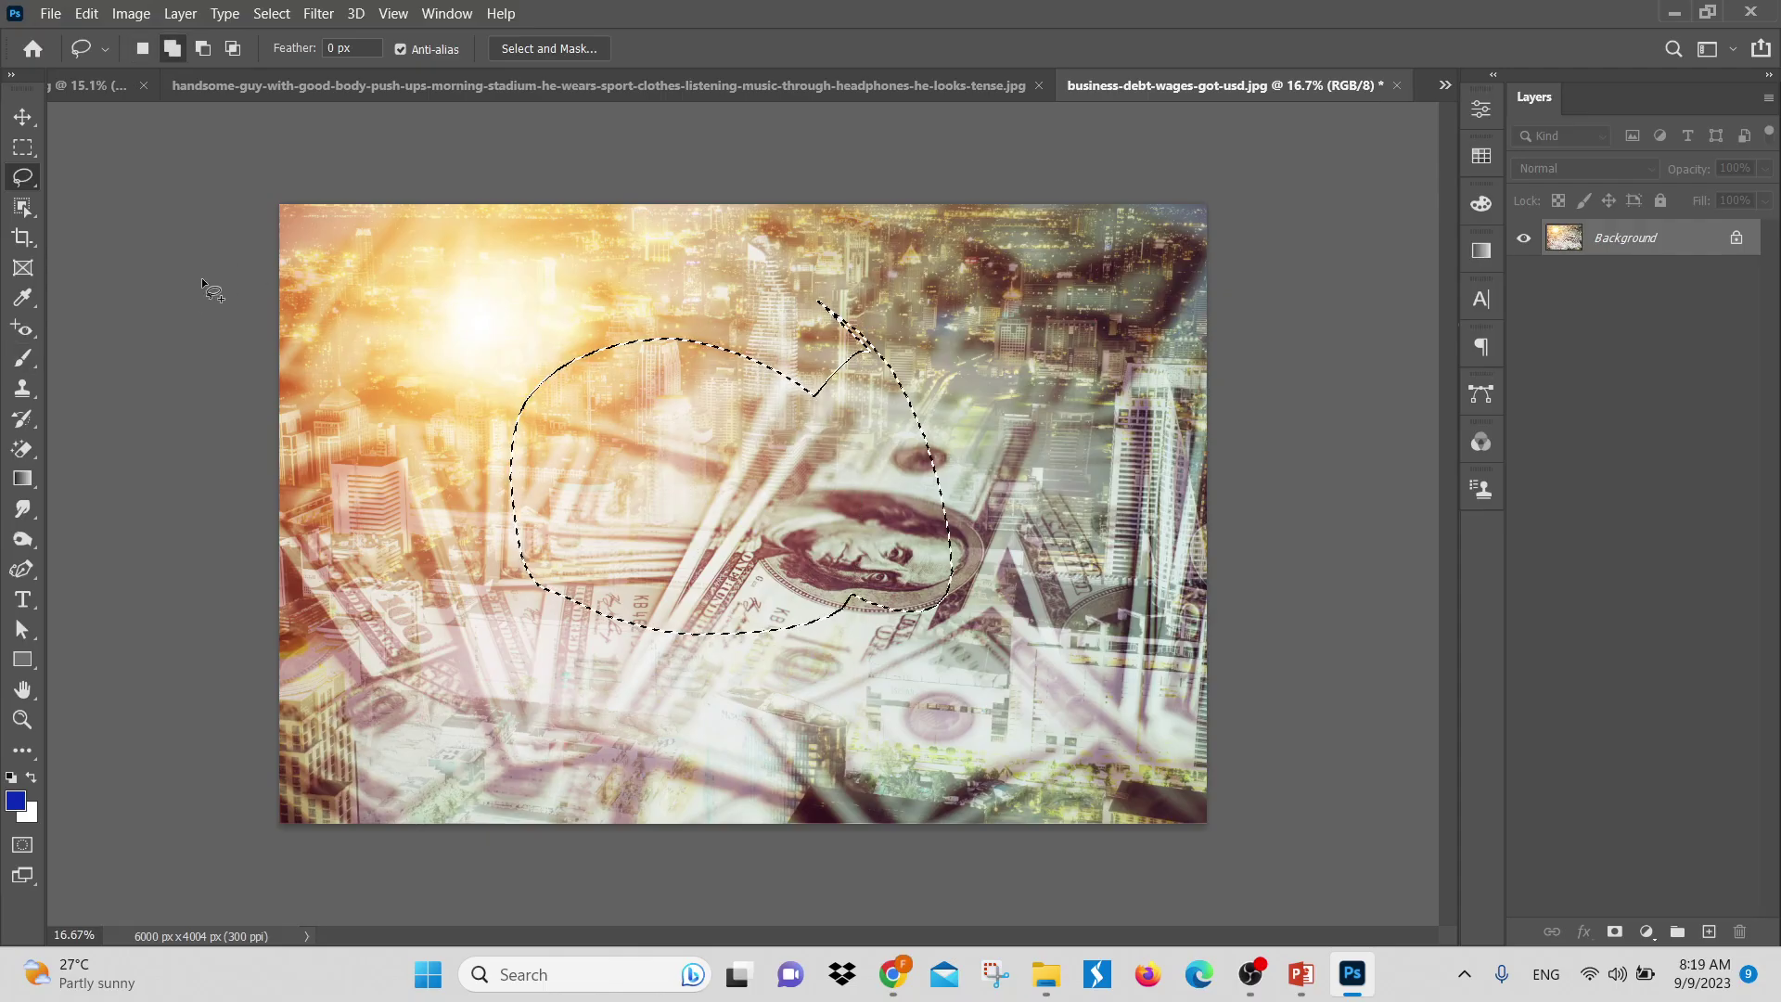
key(ctrl+z)
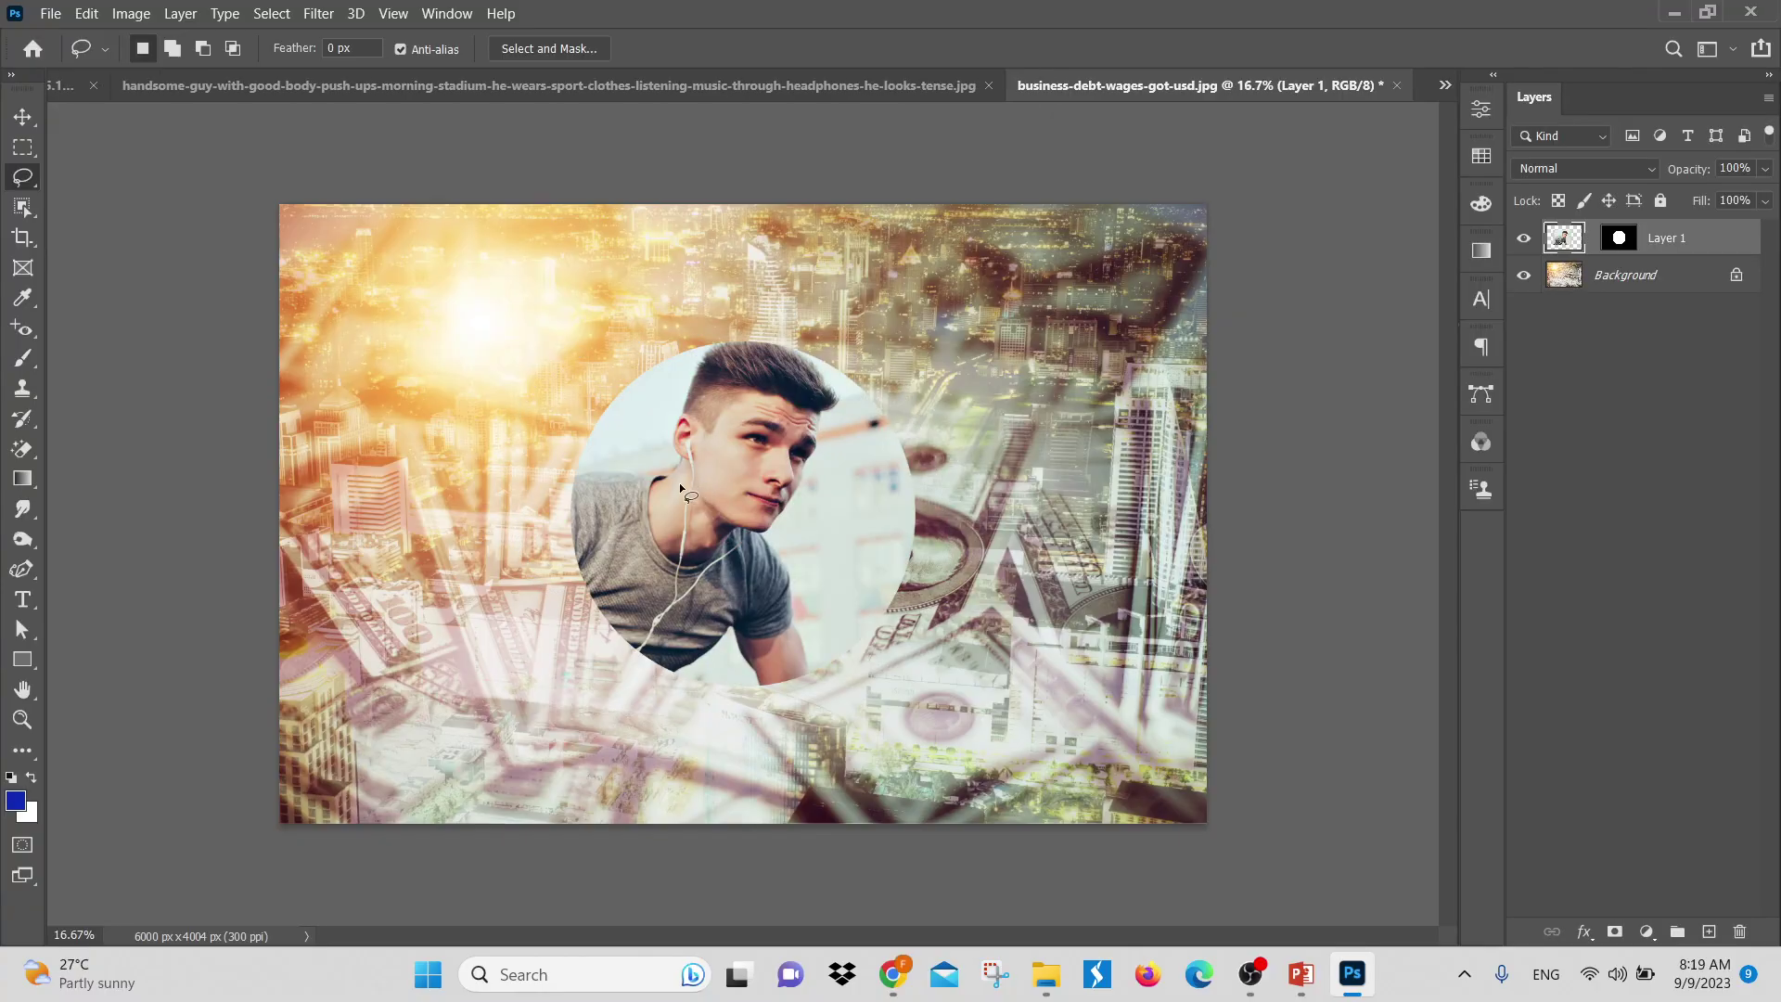
key(ctrl+z)
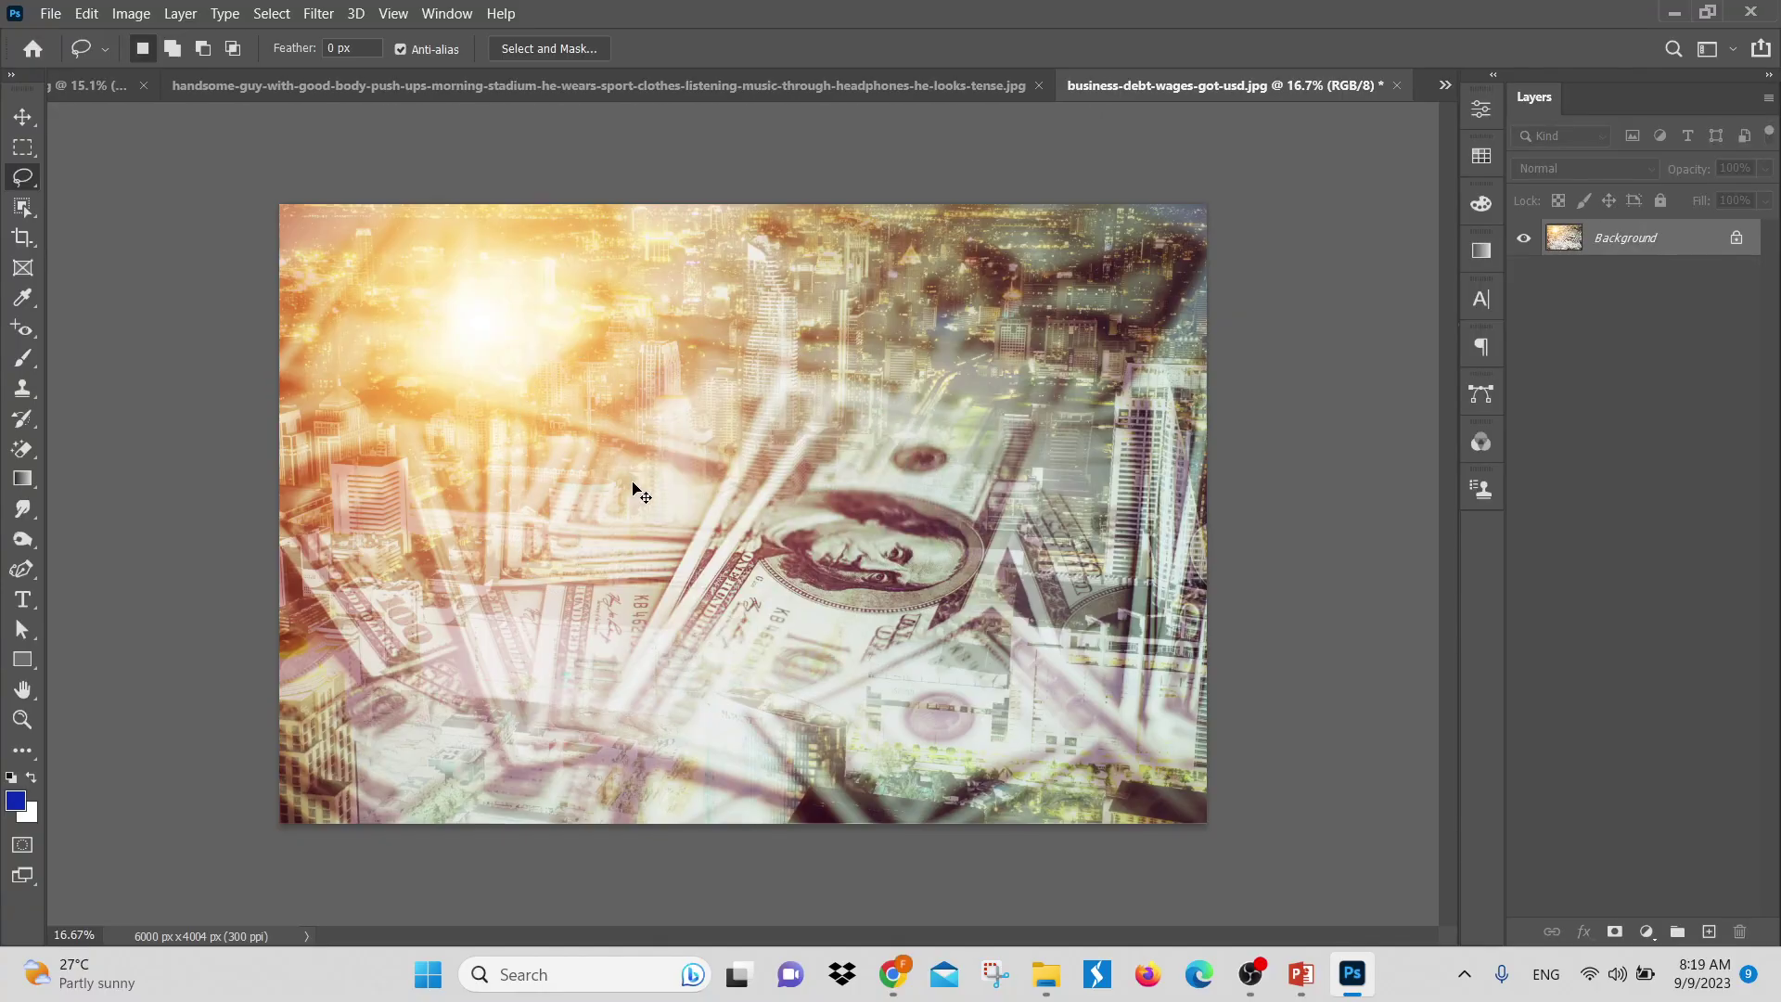
Draw a wavy freehand Lasso selection across the banknotes, shift it slightly toward the sun glare, and fill it with the copied portrait using Paste Into
mouse_move(525, 583)
mouse_down()
mouse_move(705, 452)
mouse_move(1007, 349)
mouse_move(1154, 391)
mouse_move(925, 613)
mouse_move(543, 614)
mouse_up()
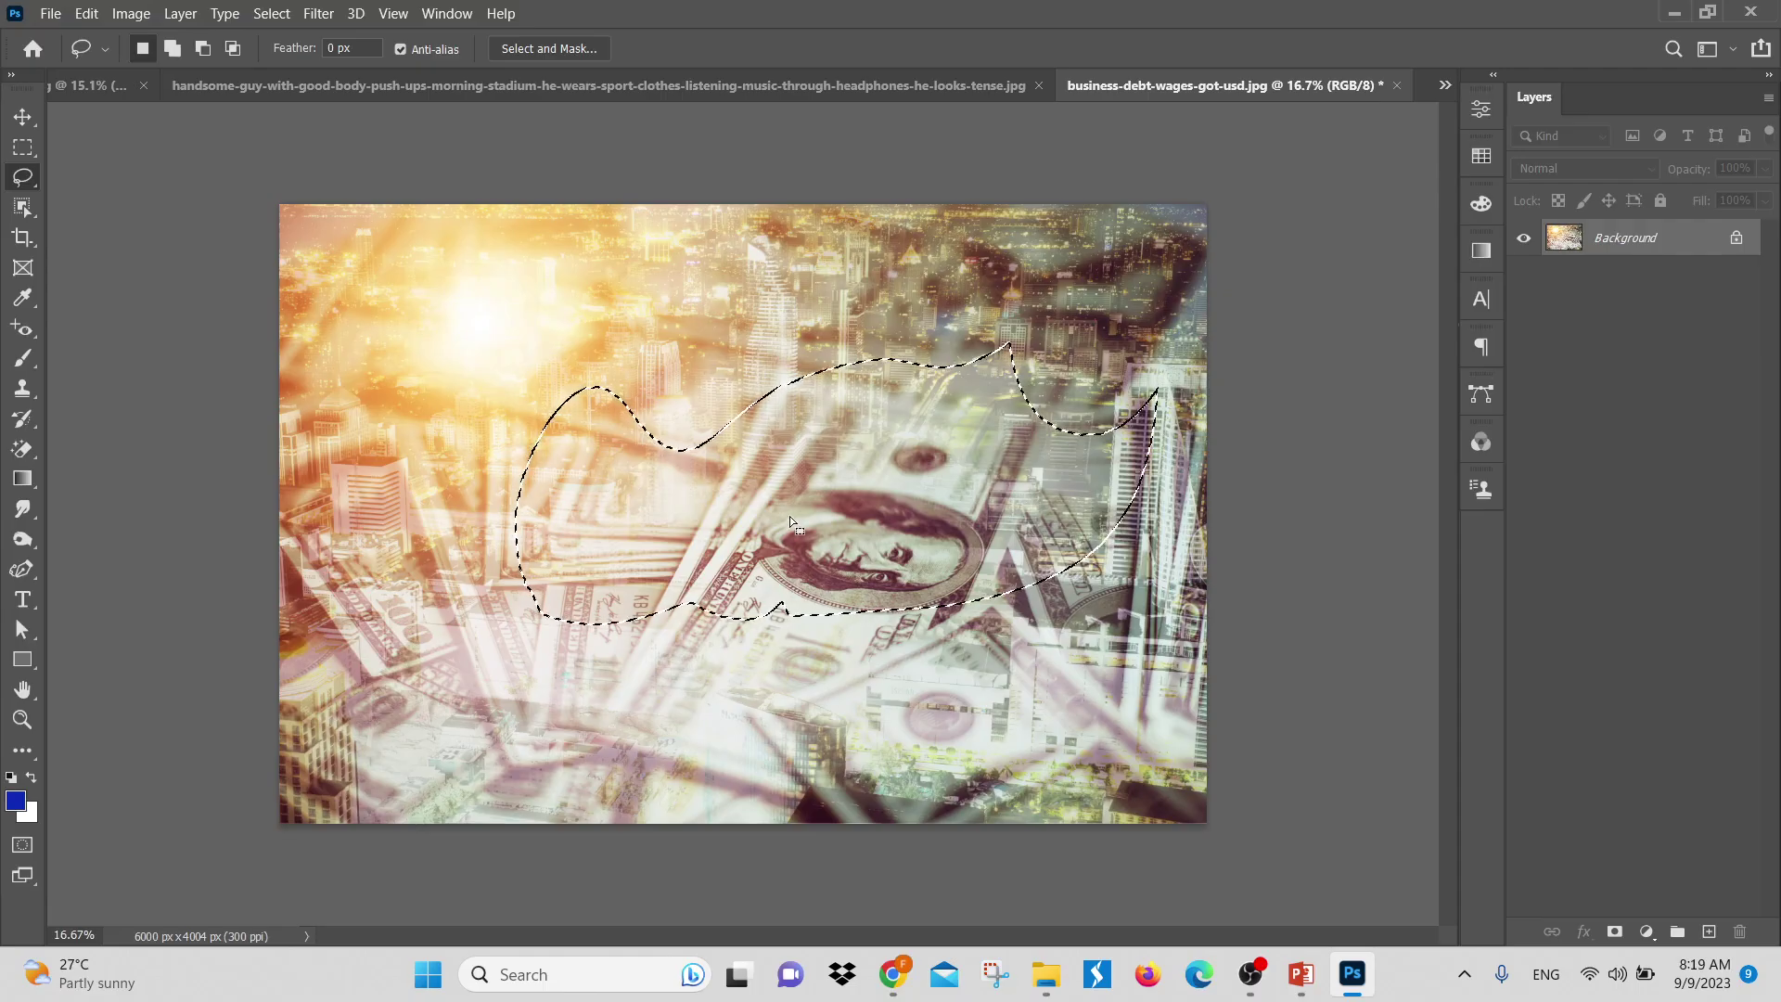
mouse_move(825, 525)
mouse_down()
mouse_move(759, 495)
mouse_move(753, 534)
mouse_up()
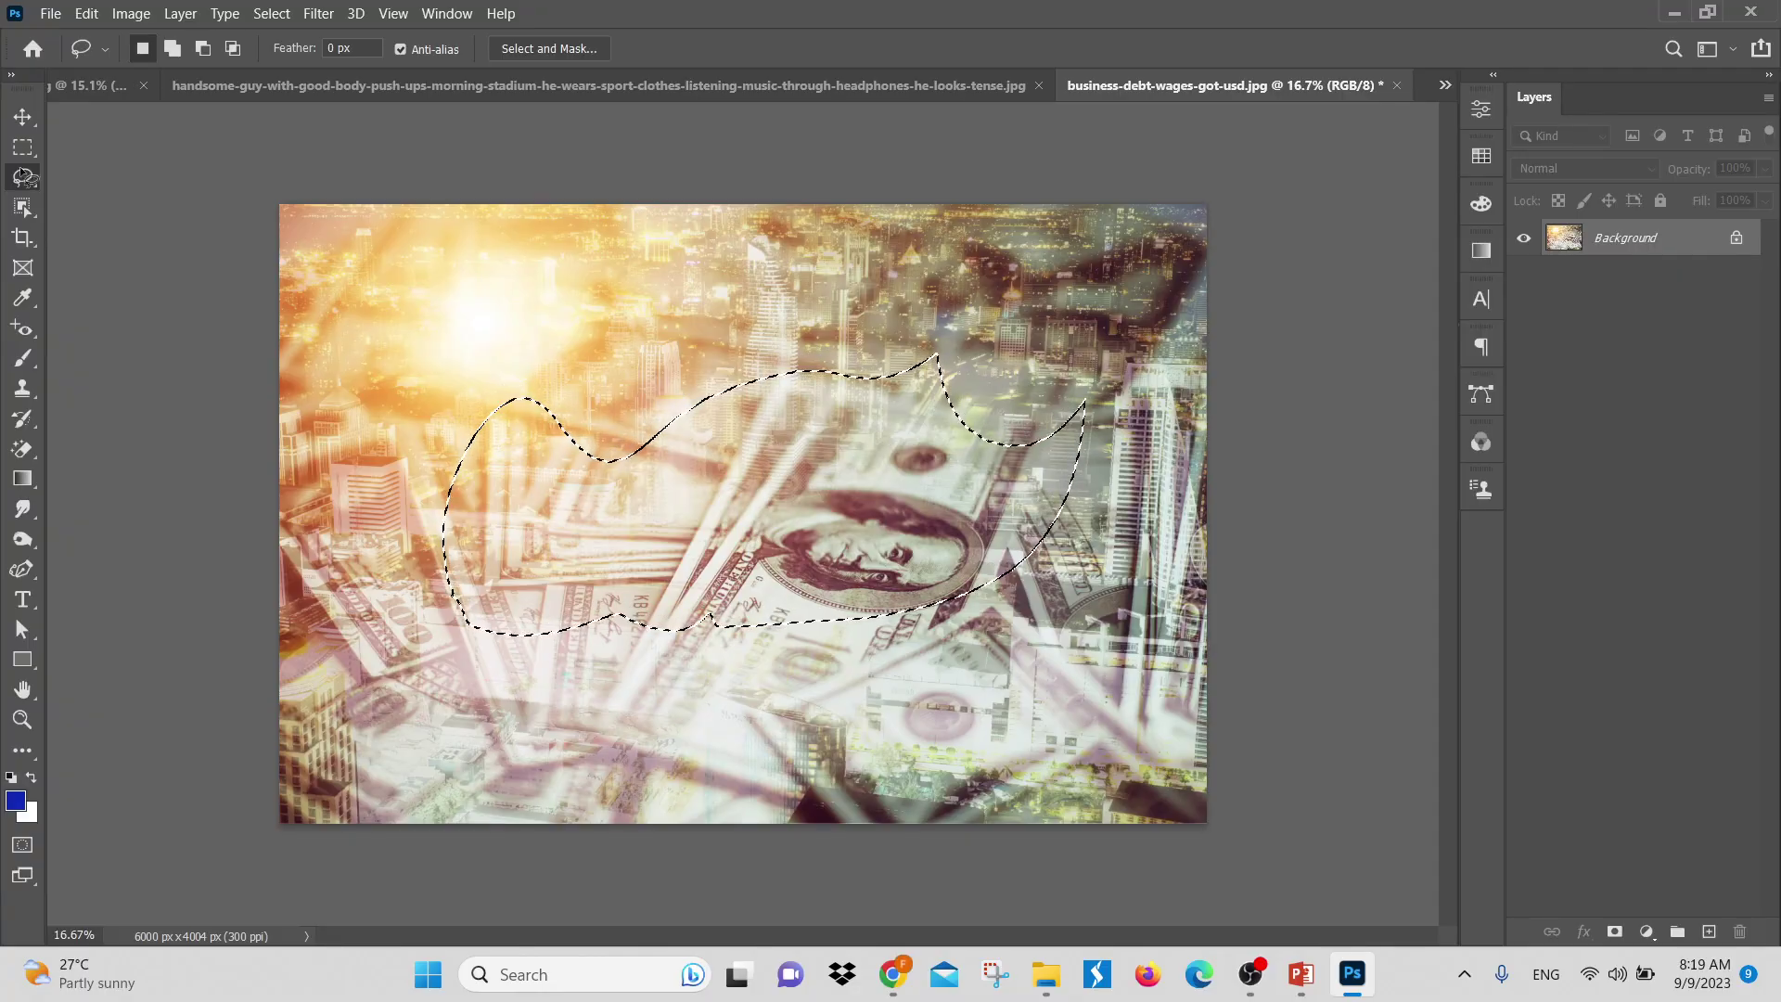
click(93, 14)
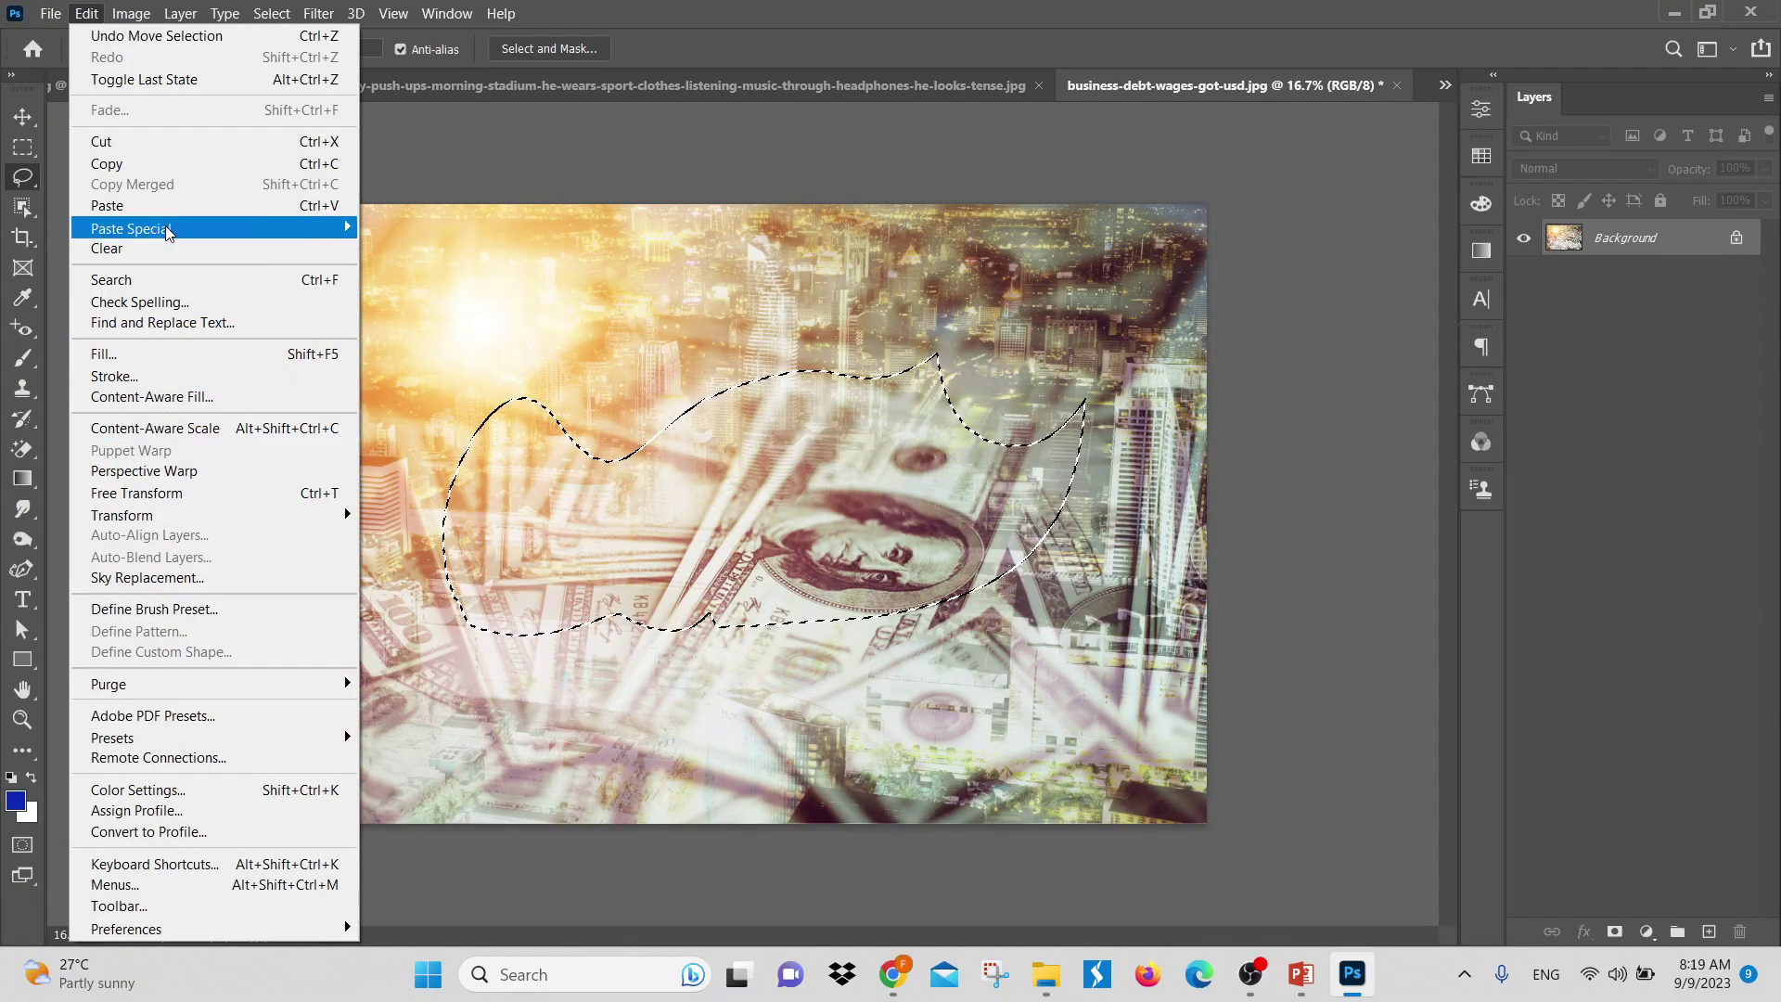
mouse_move(165, 225)
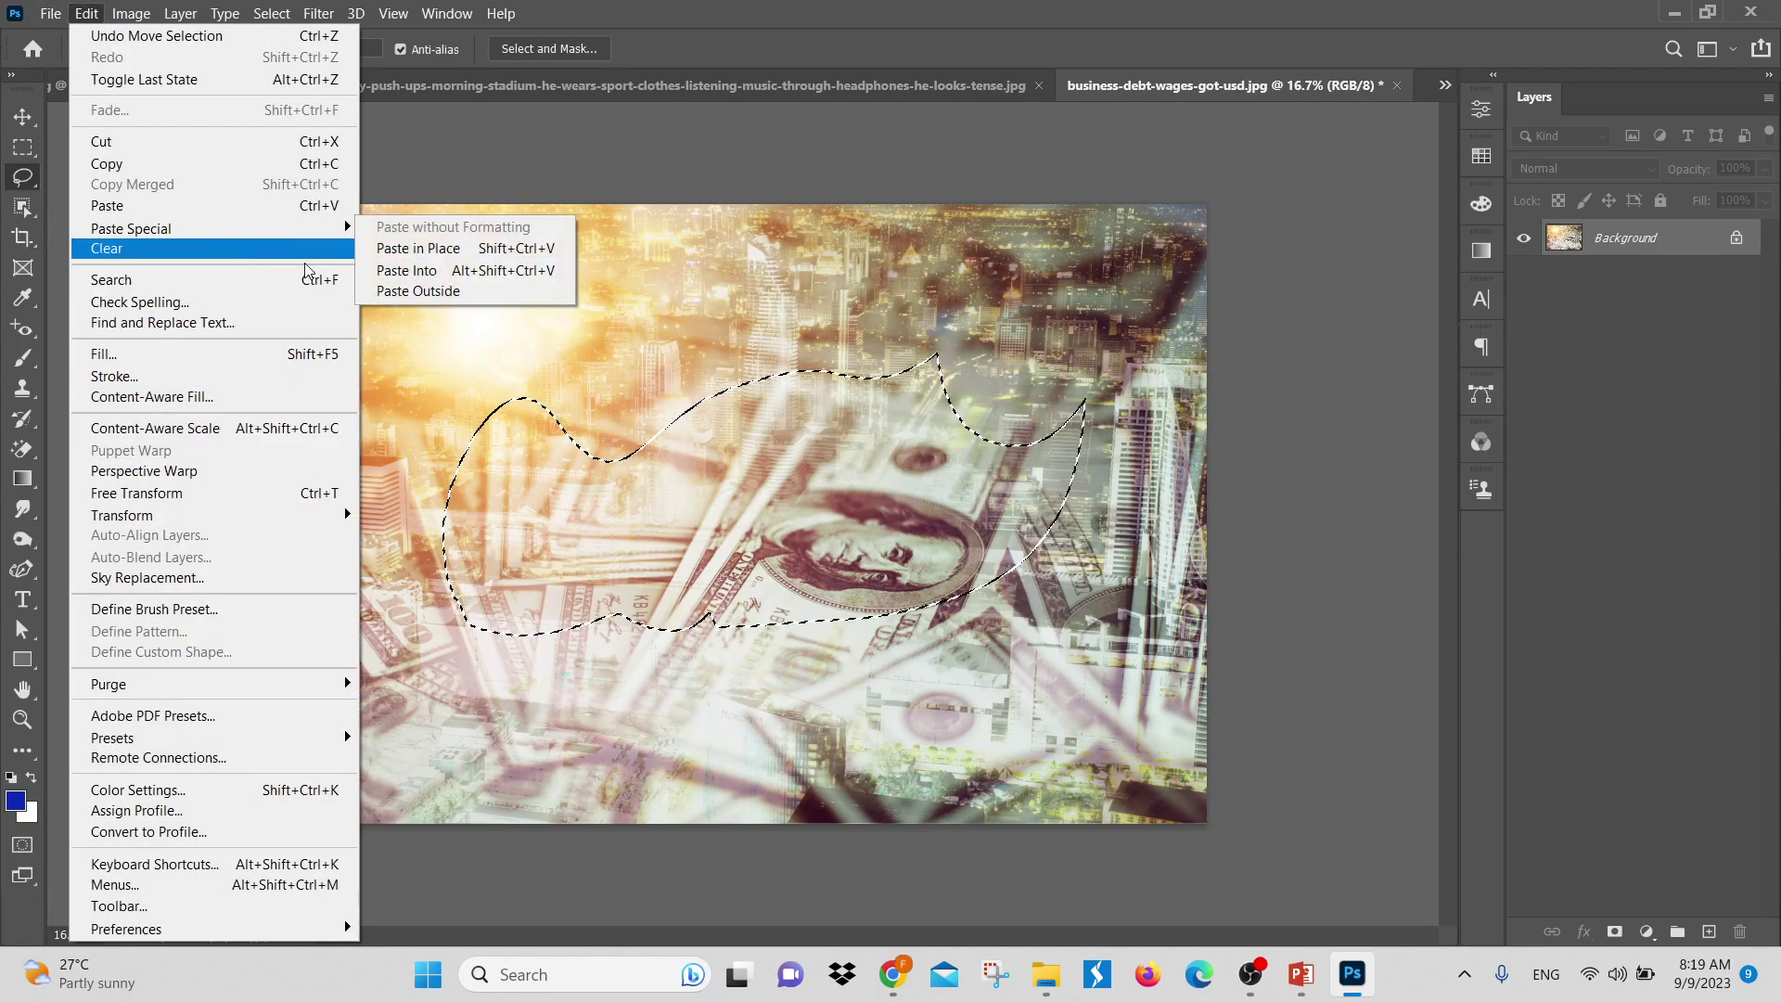
click(384, 272)
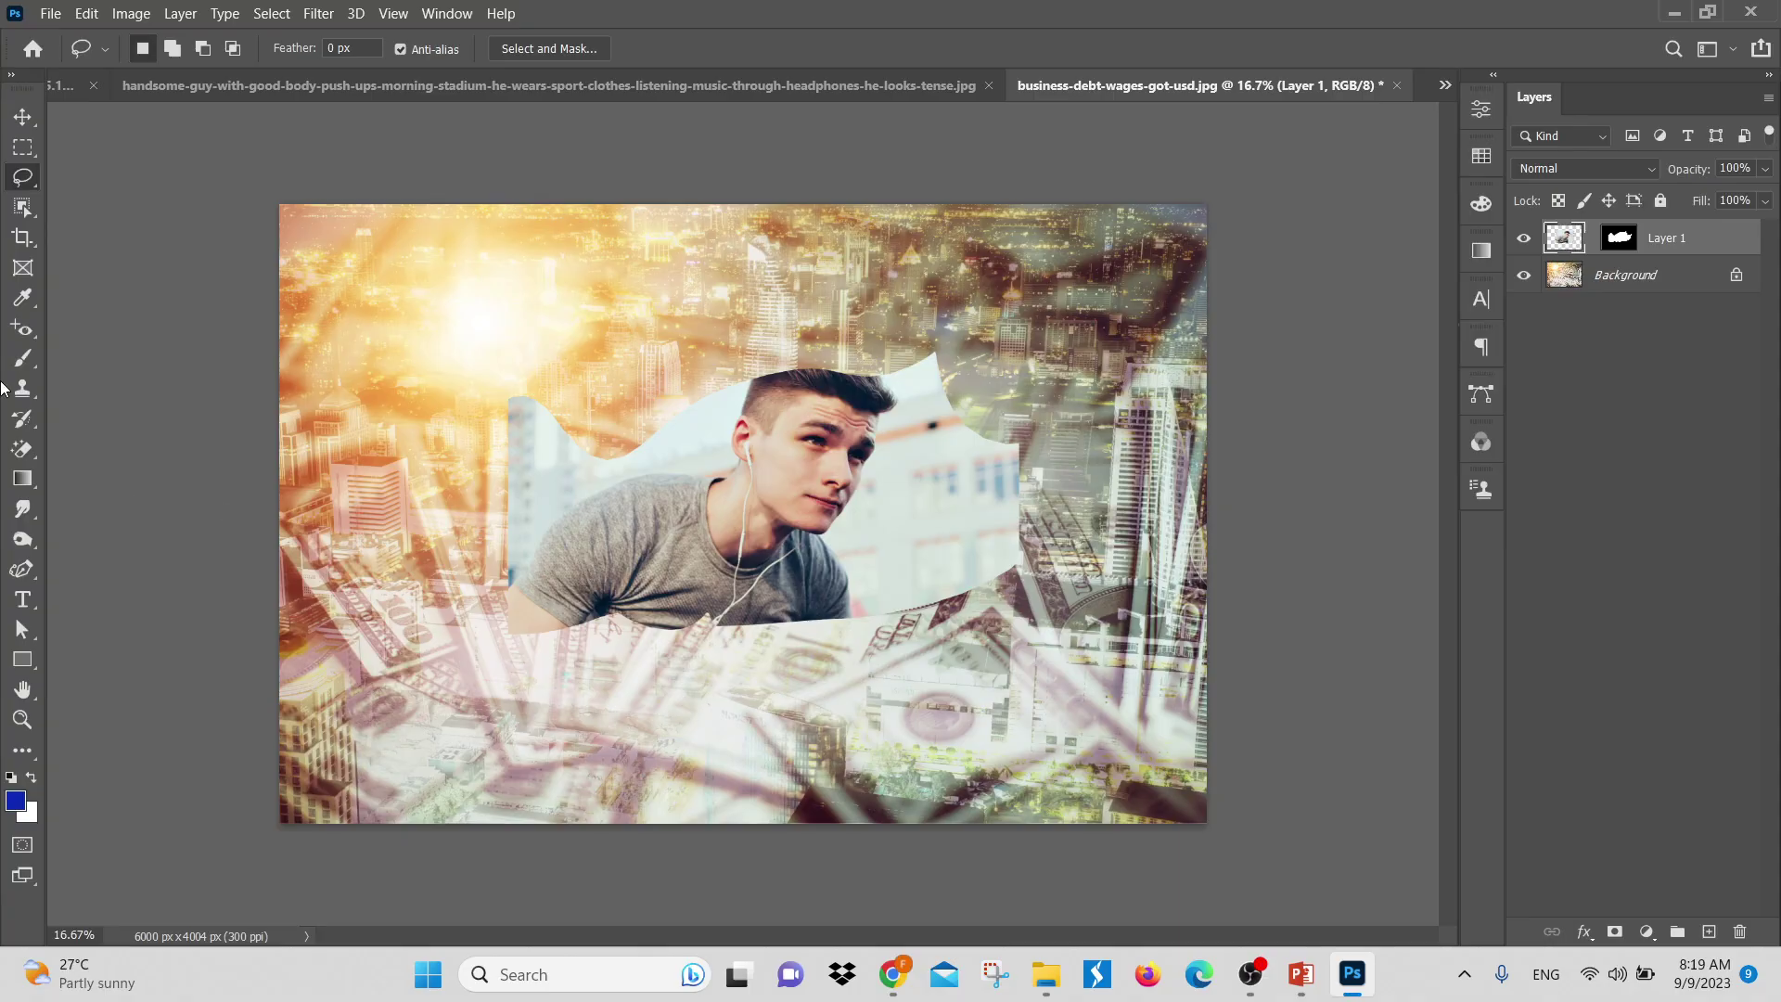
Try enlarging the masked portrait to about 135% with Free Transform, and cancel the transformation
key(ctrl+t)
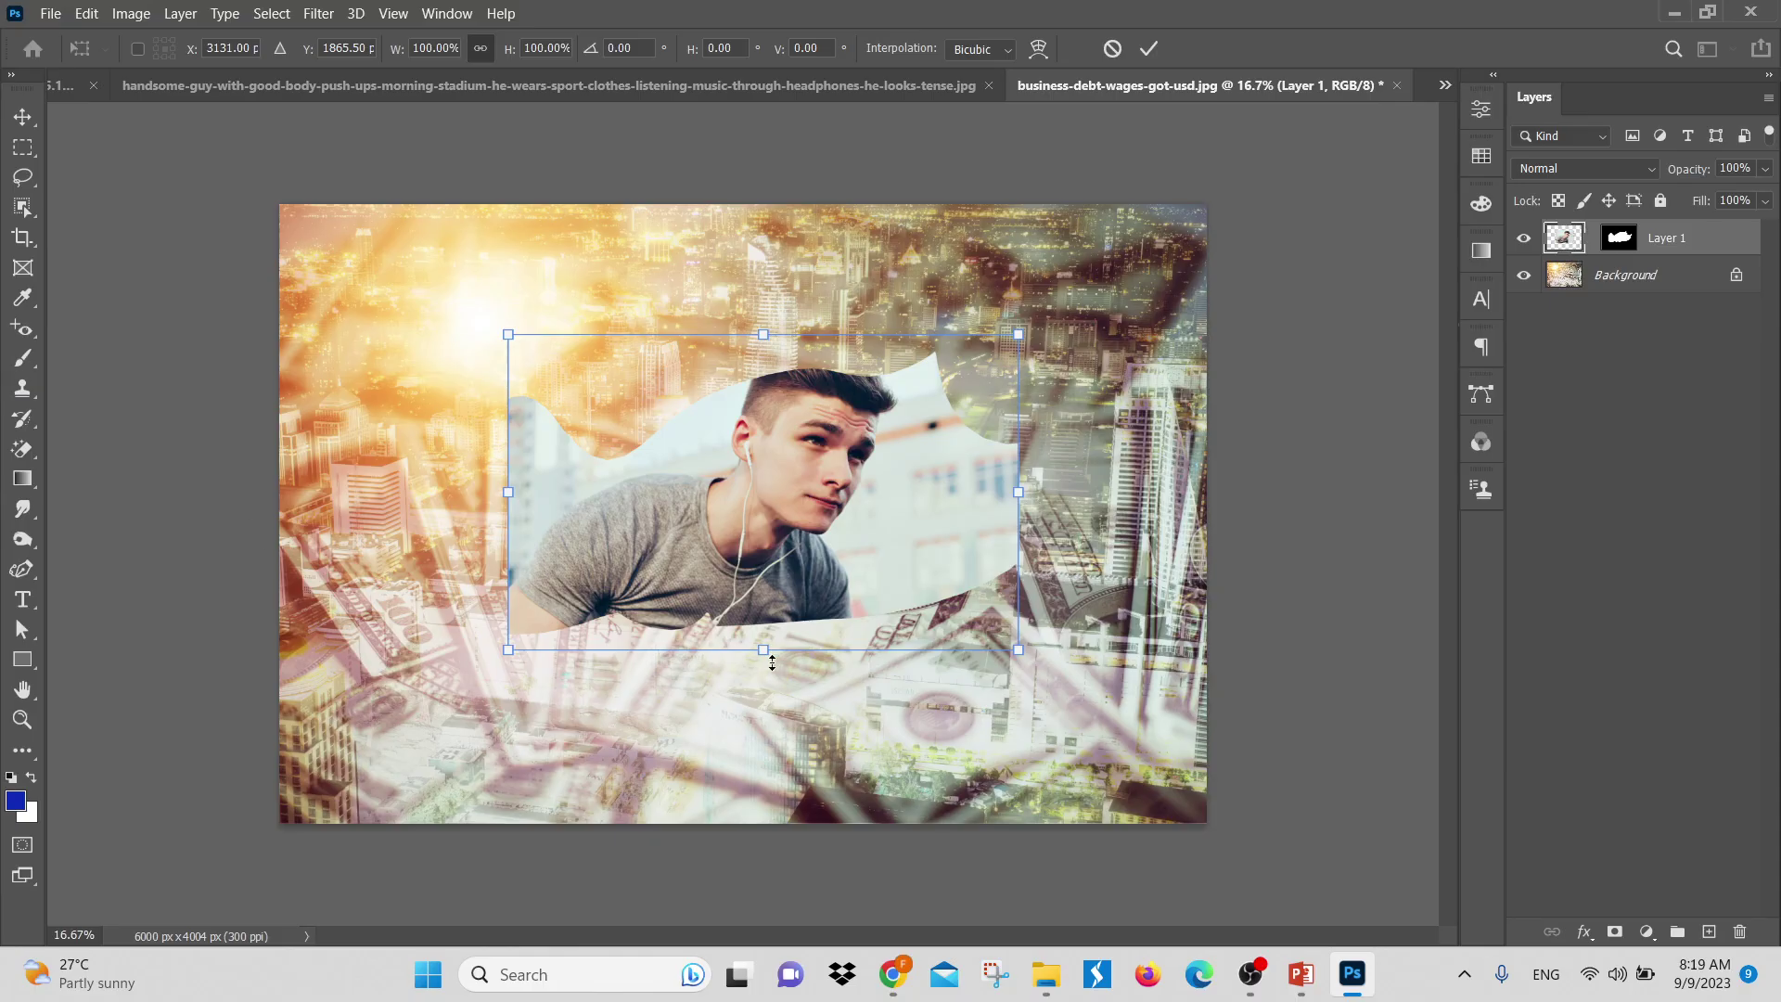
drag(766, 656, 820, 694)
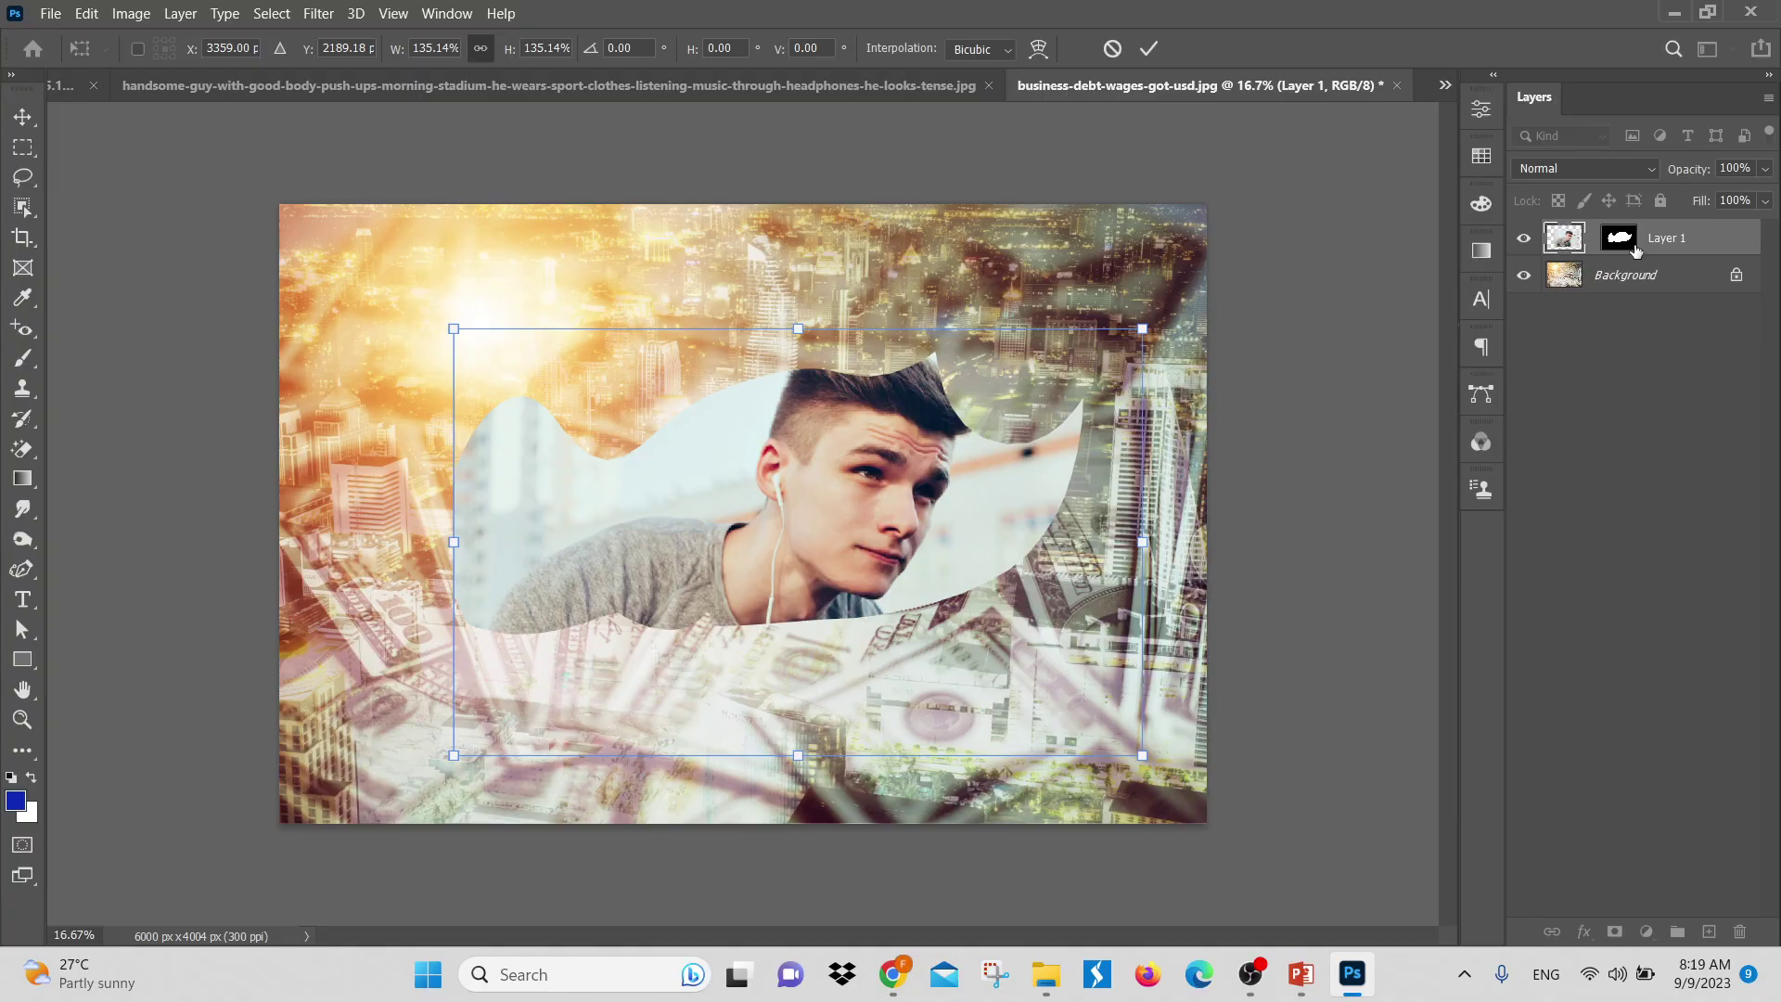
key(ctrl+z)
key(ctrl+z)
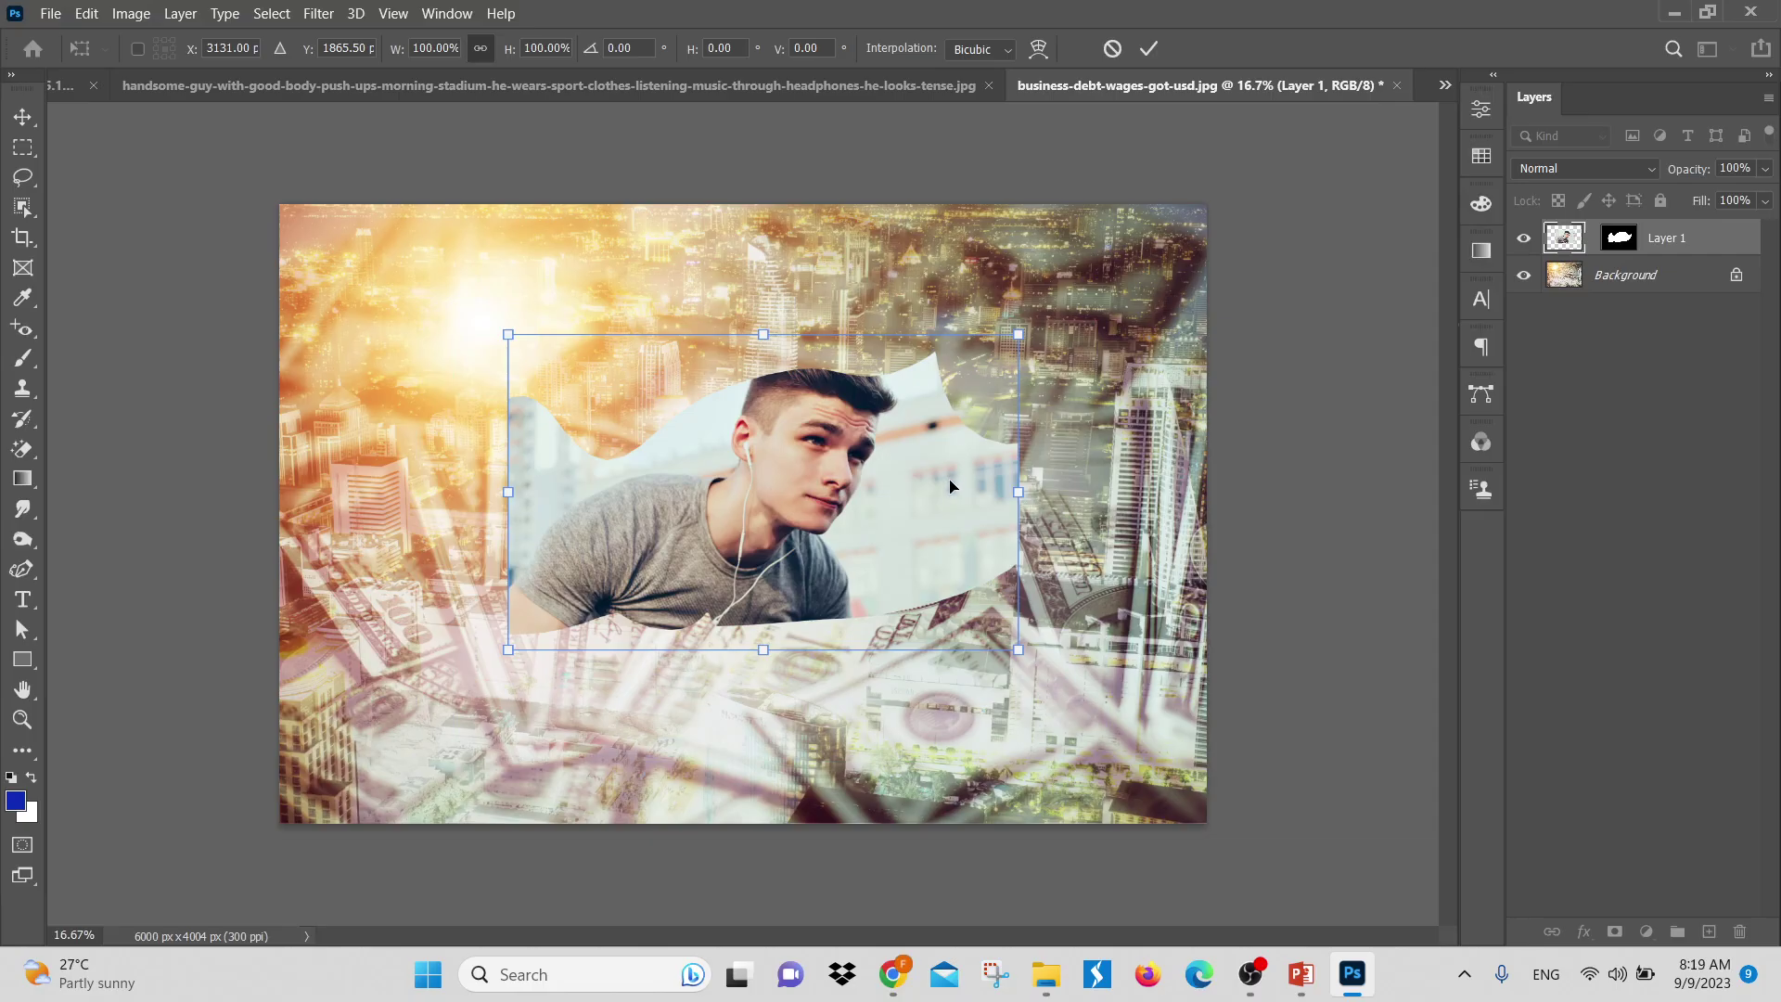
click(1110, 49)
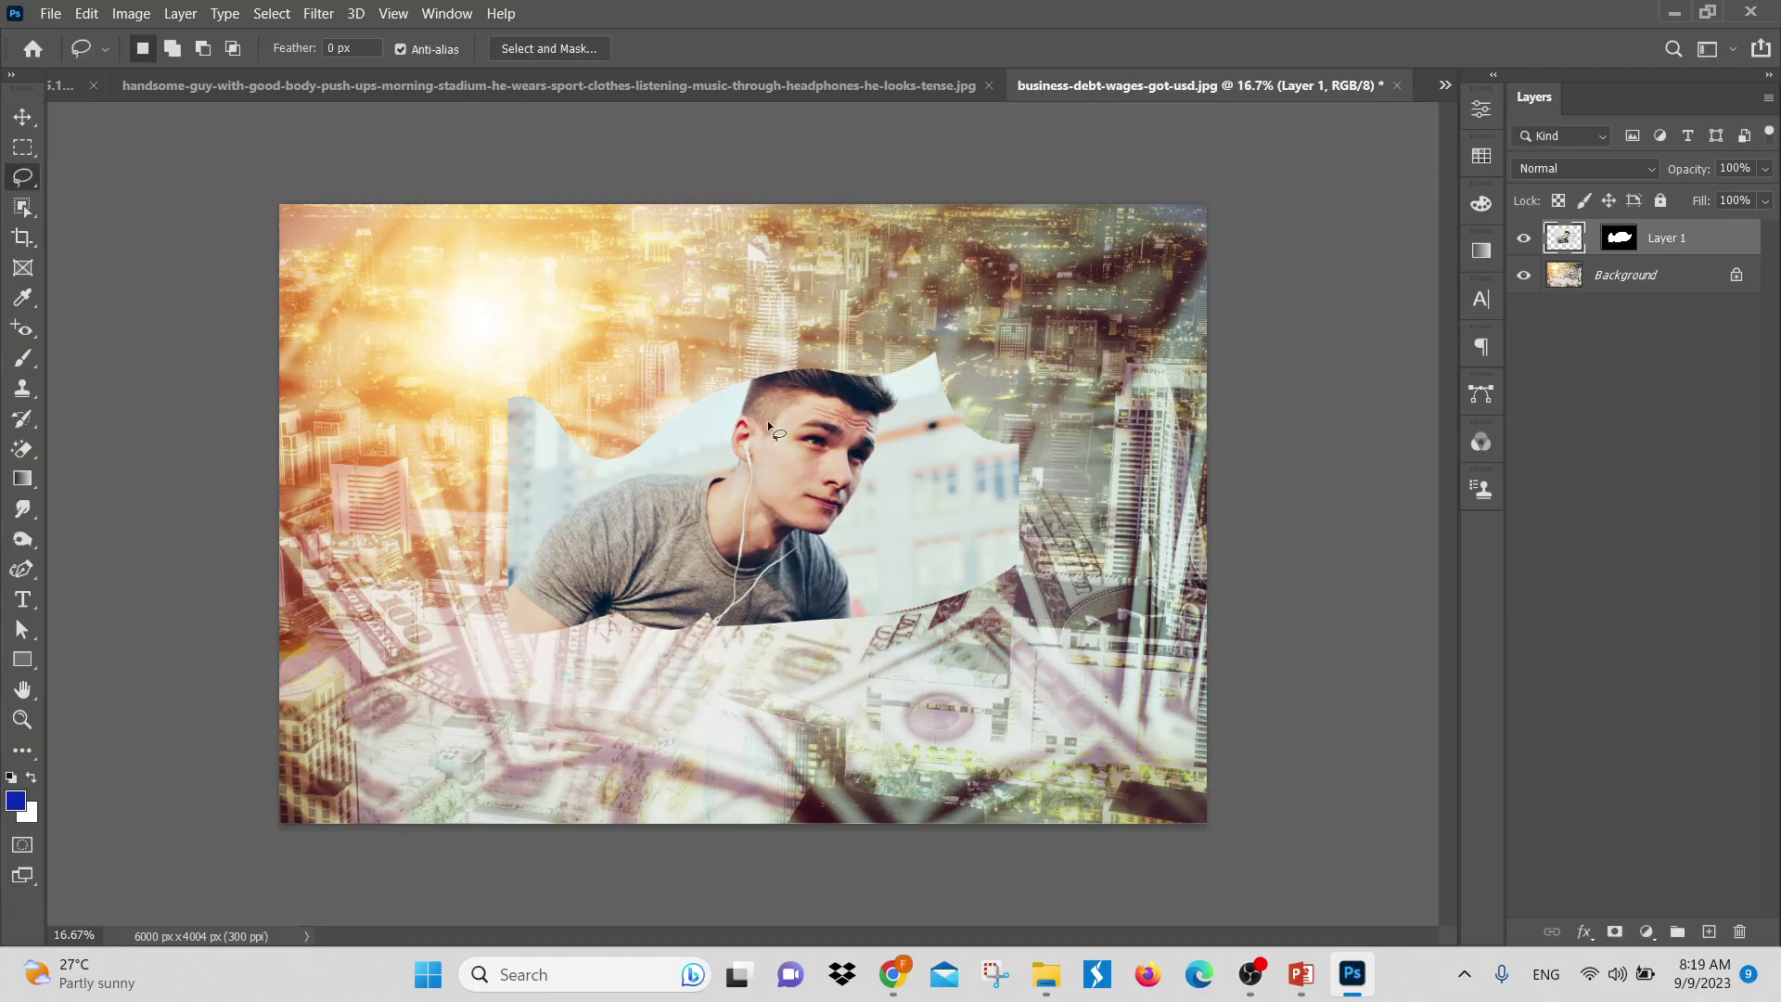
Delete the masked portrait layer and frame the central banknotes with a wide elliptical marquee selection
click(22, 116)
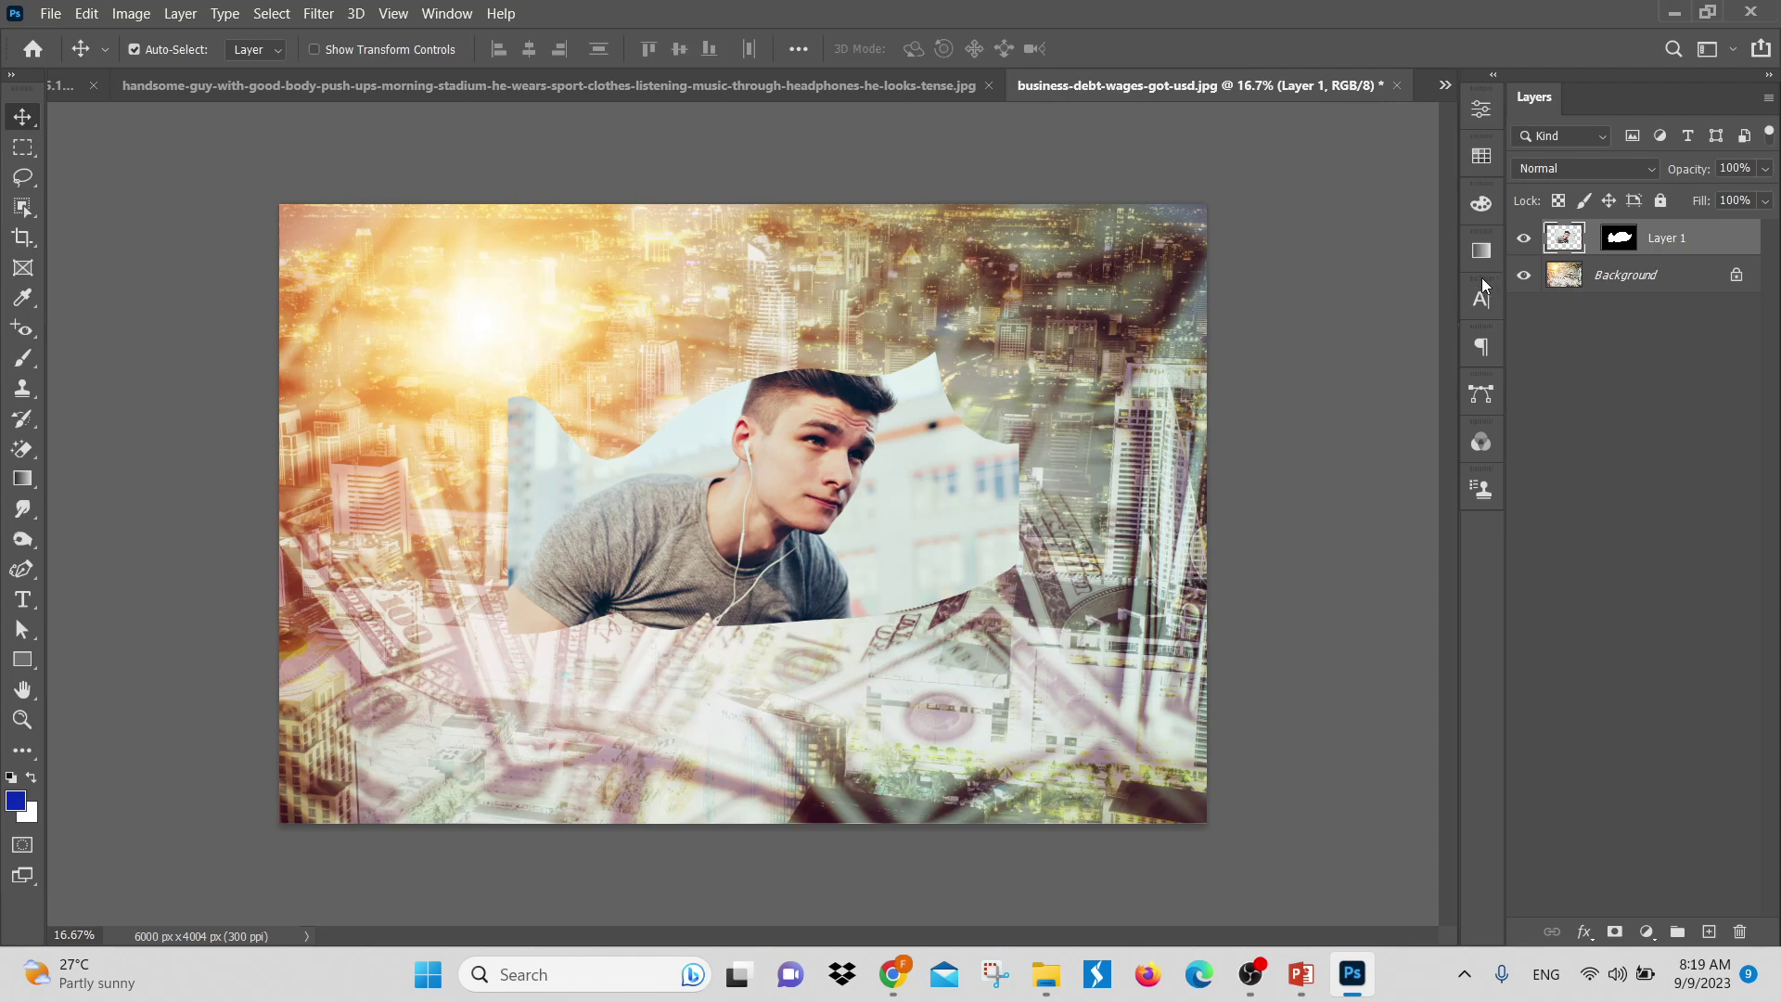
key(Delete)
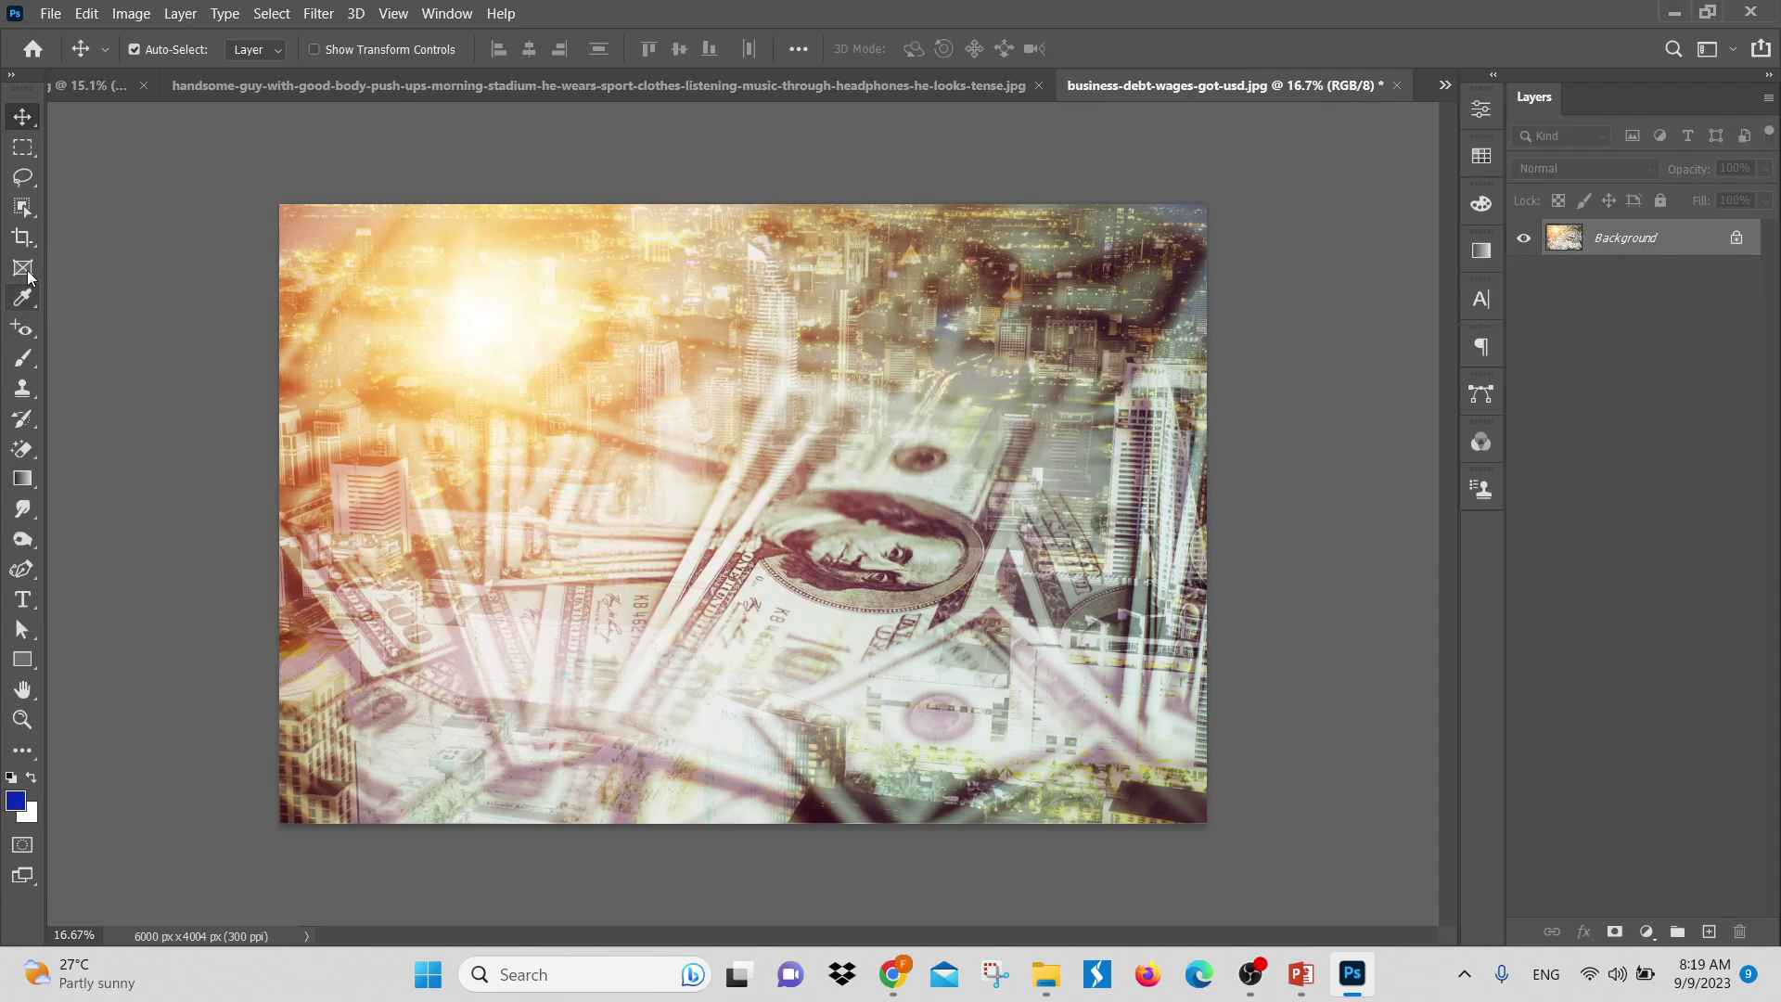
click(25, 176)
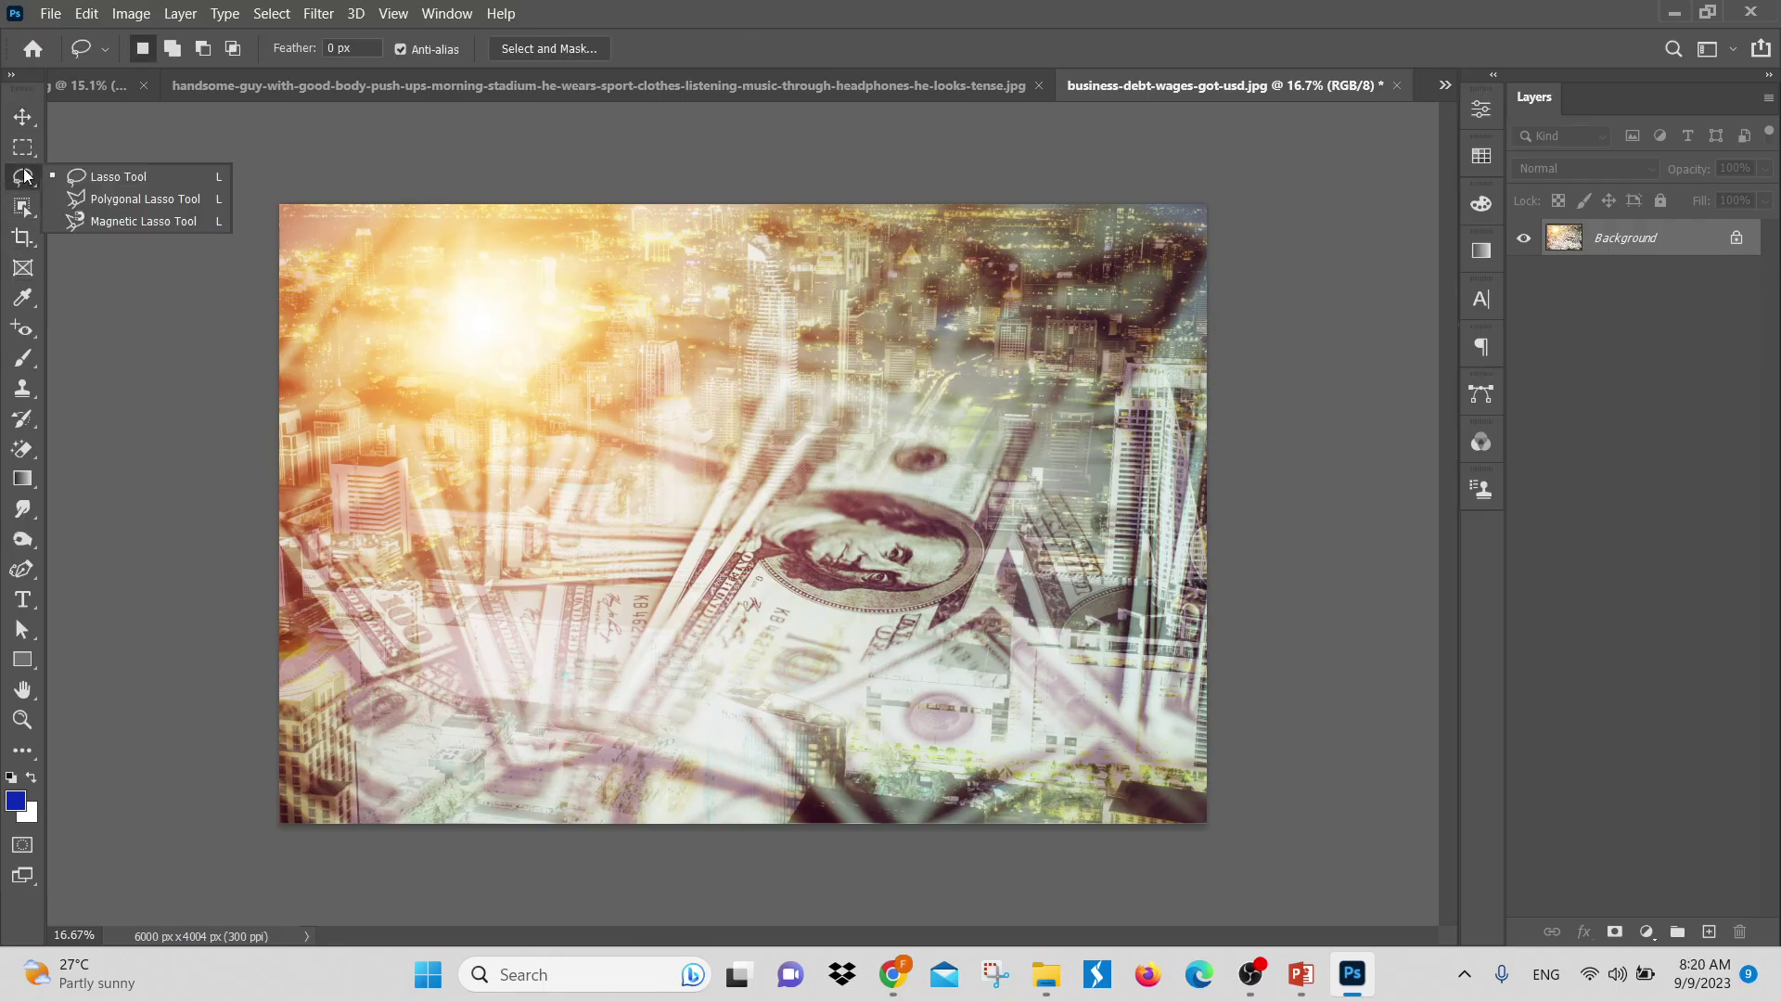
click(23, 147)
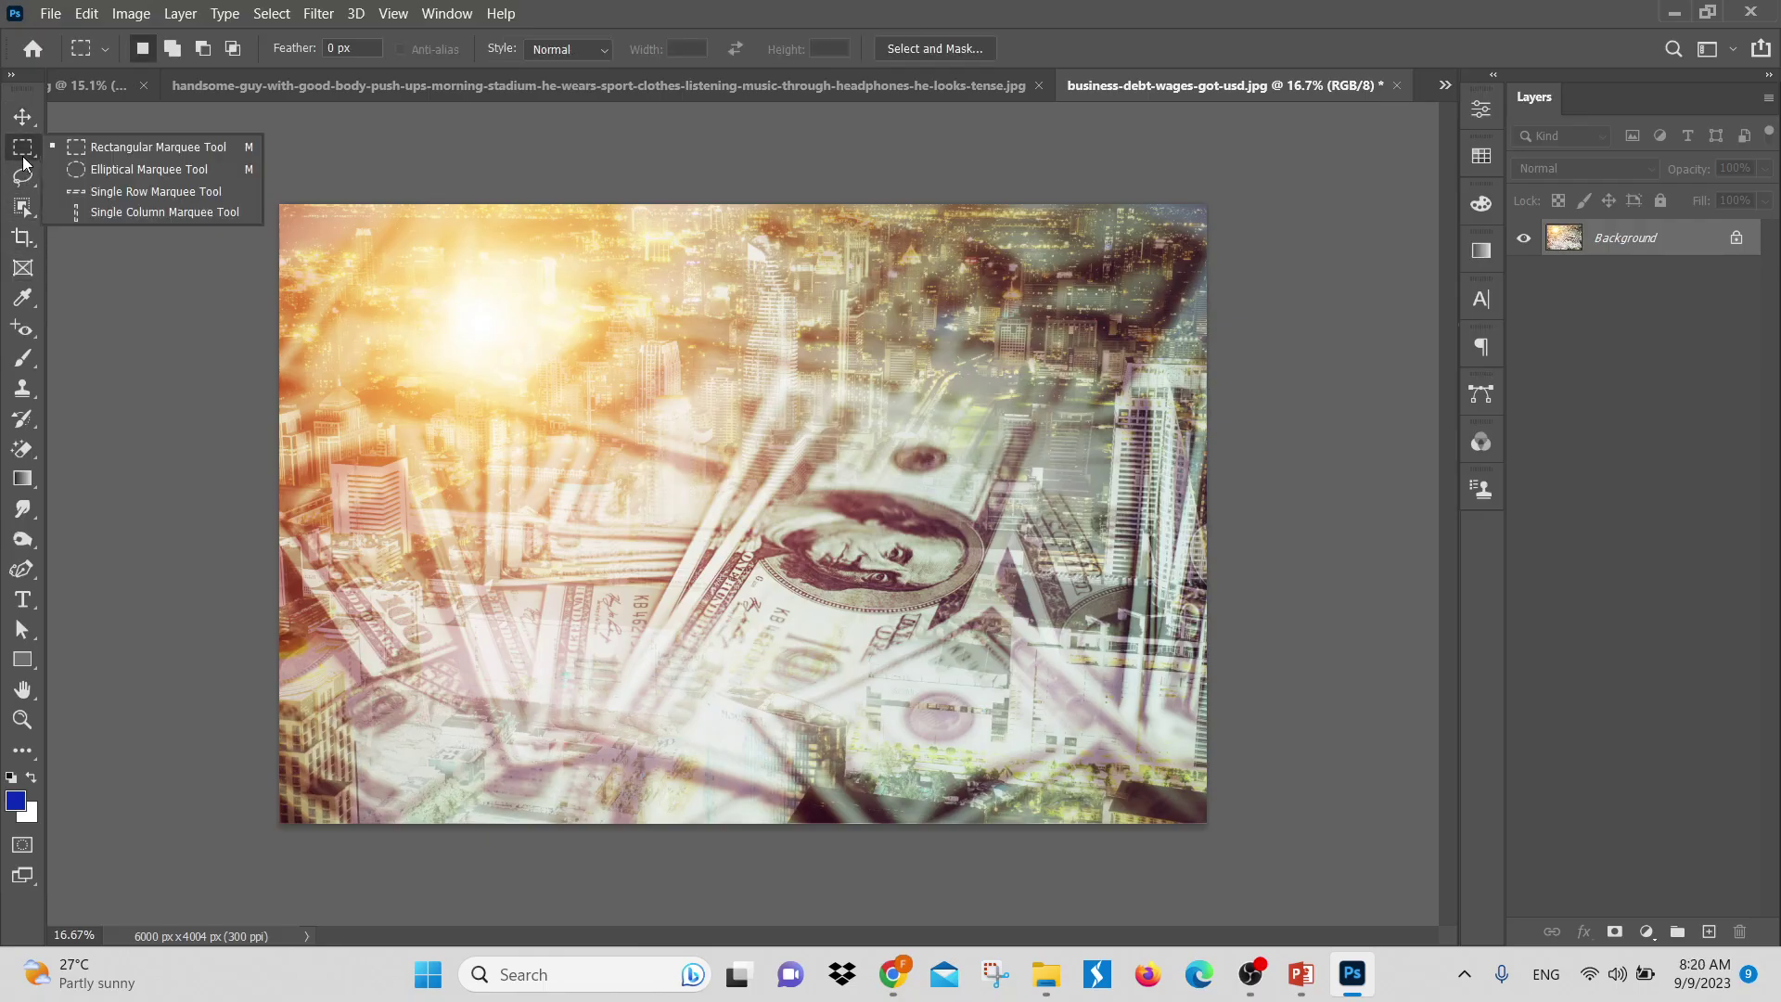
click(95, 186)
click(21, 160)
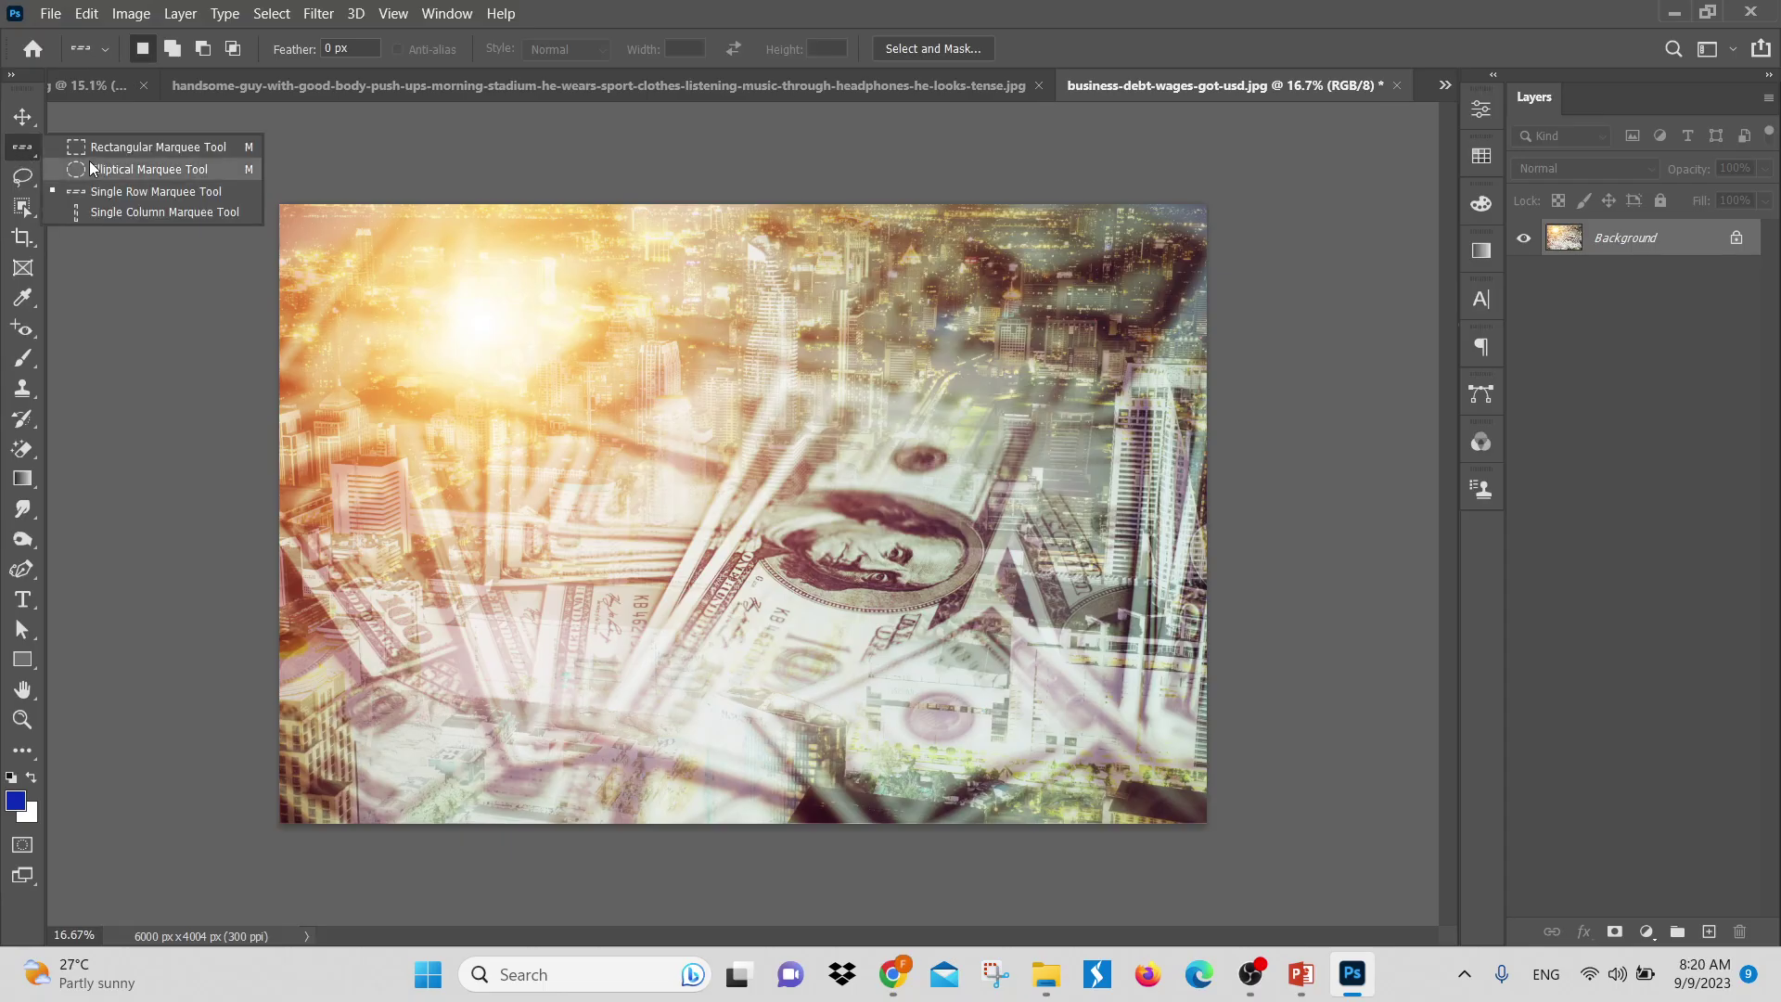
click(89, 157)
drag(468, 246, 965, 629)
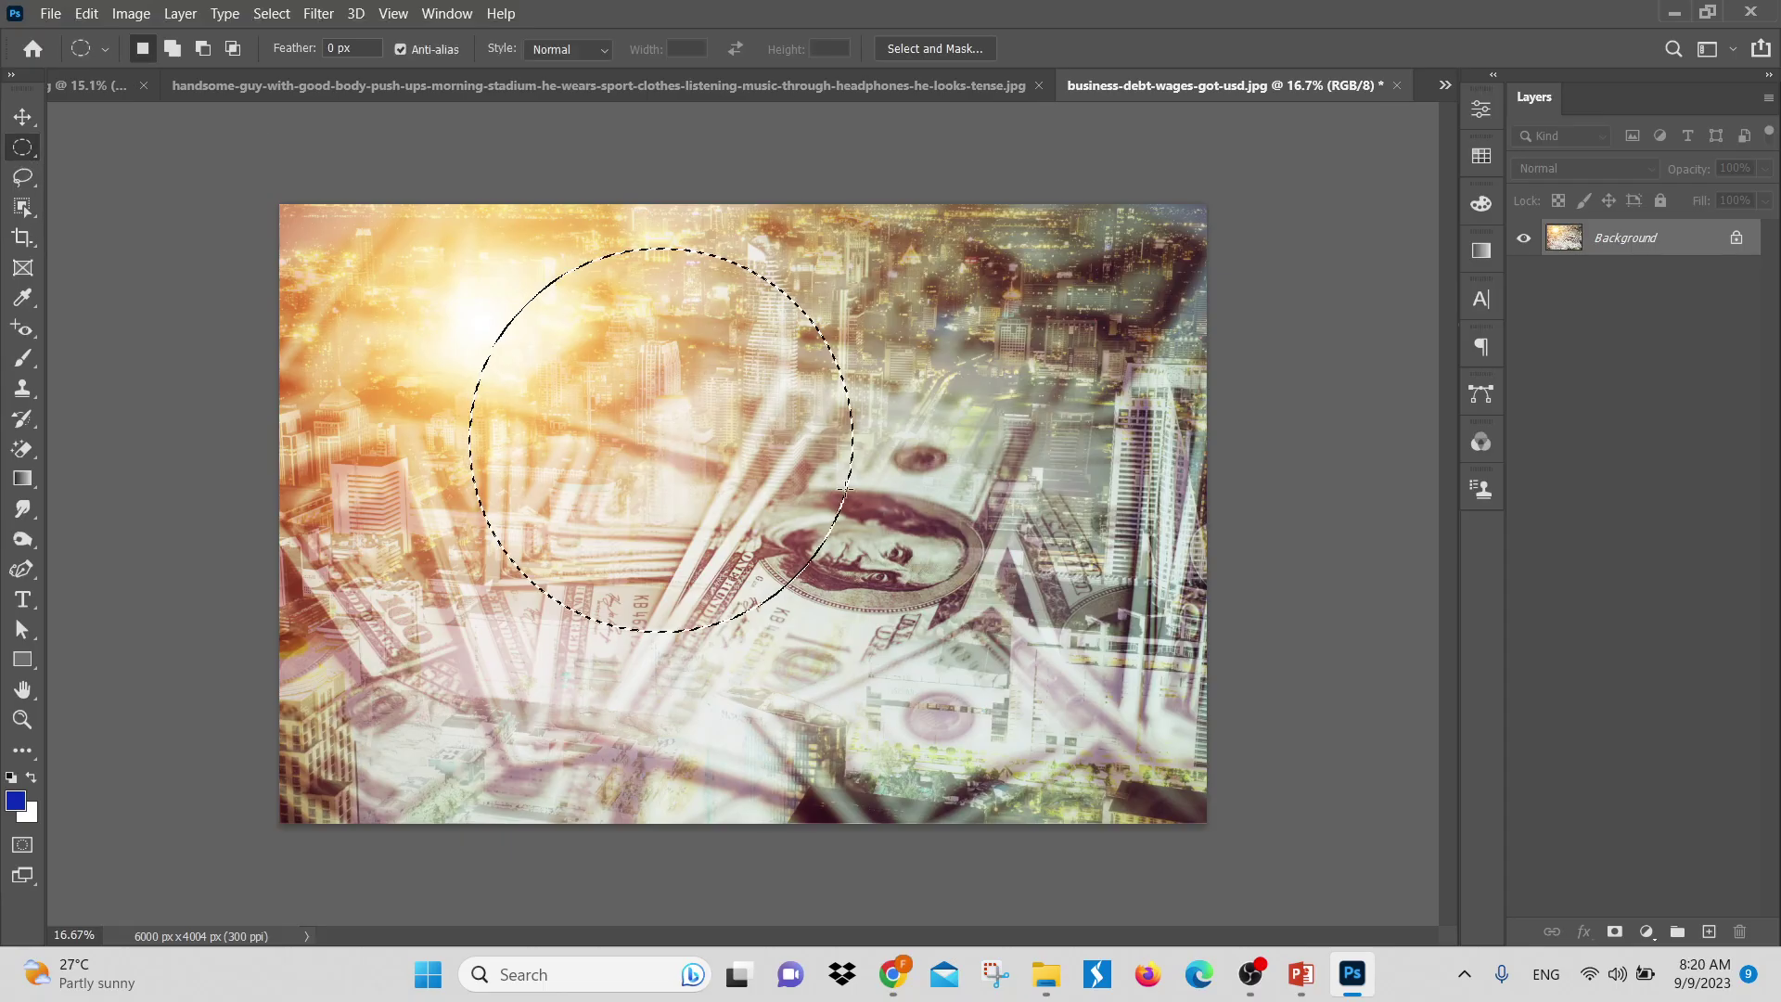
drag(581, 393, 671, 464)
click(672, 464)
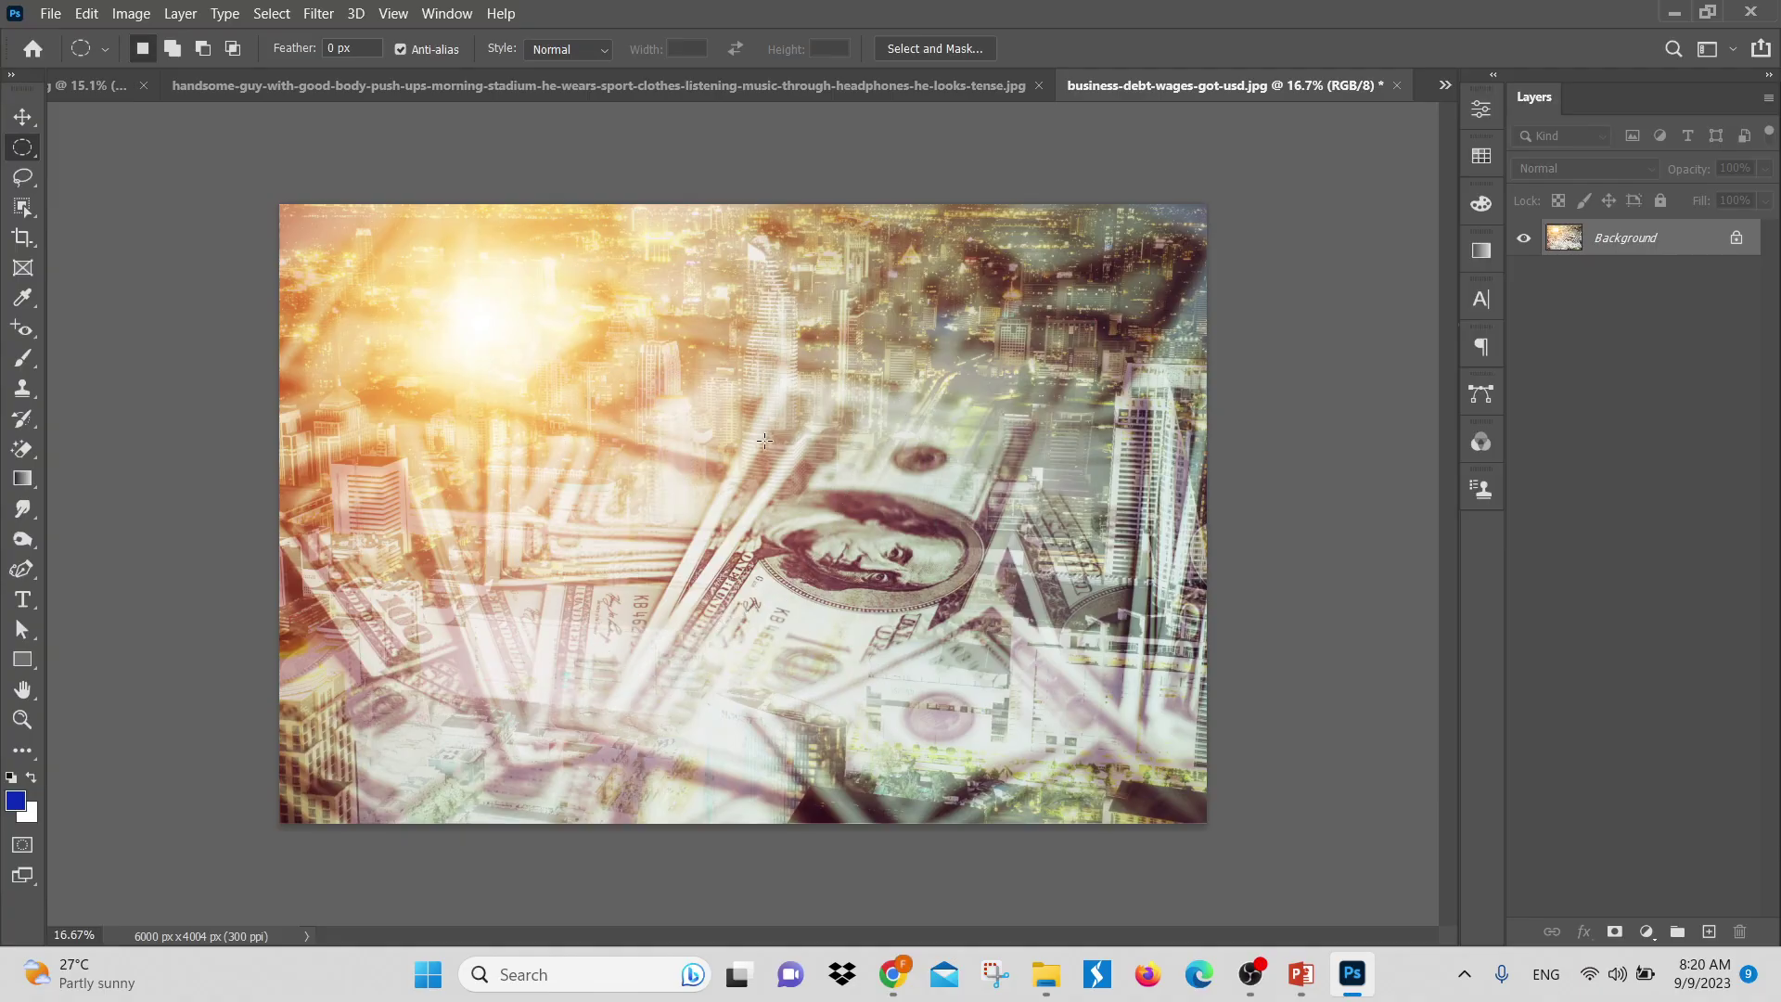
drag(568, 397, 1004, 665)
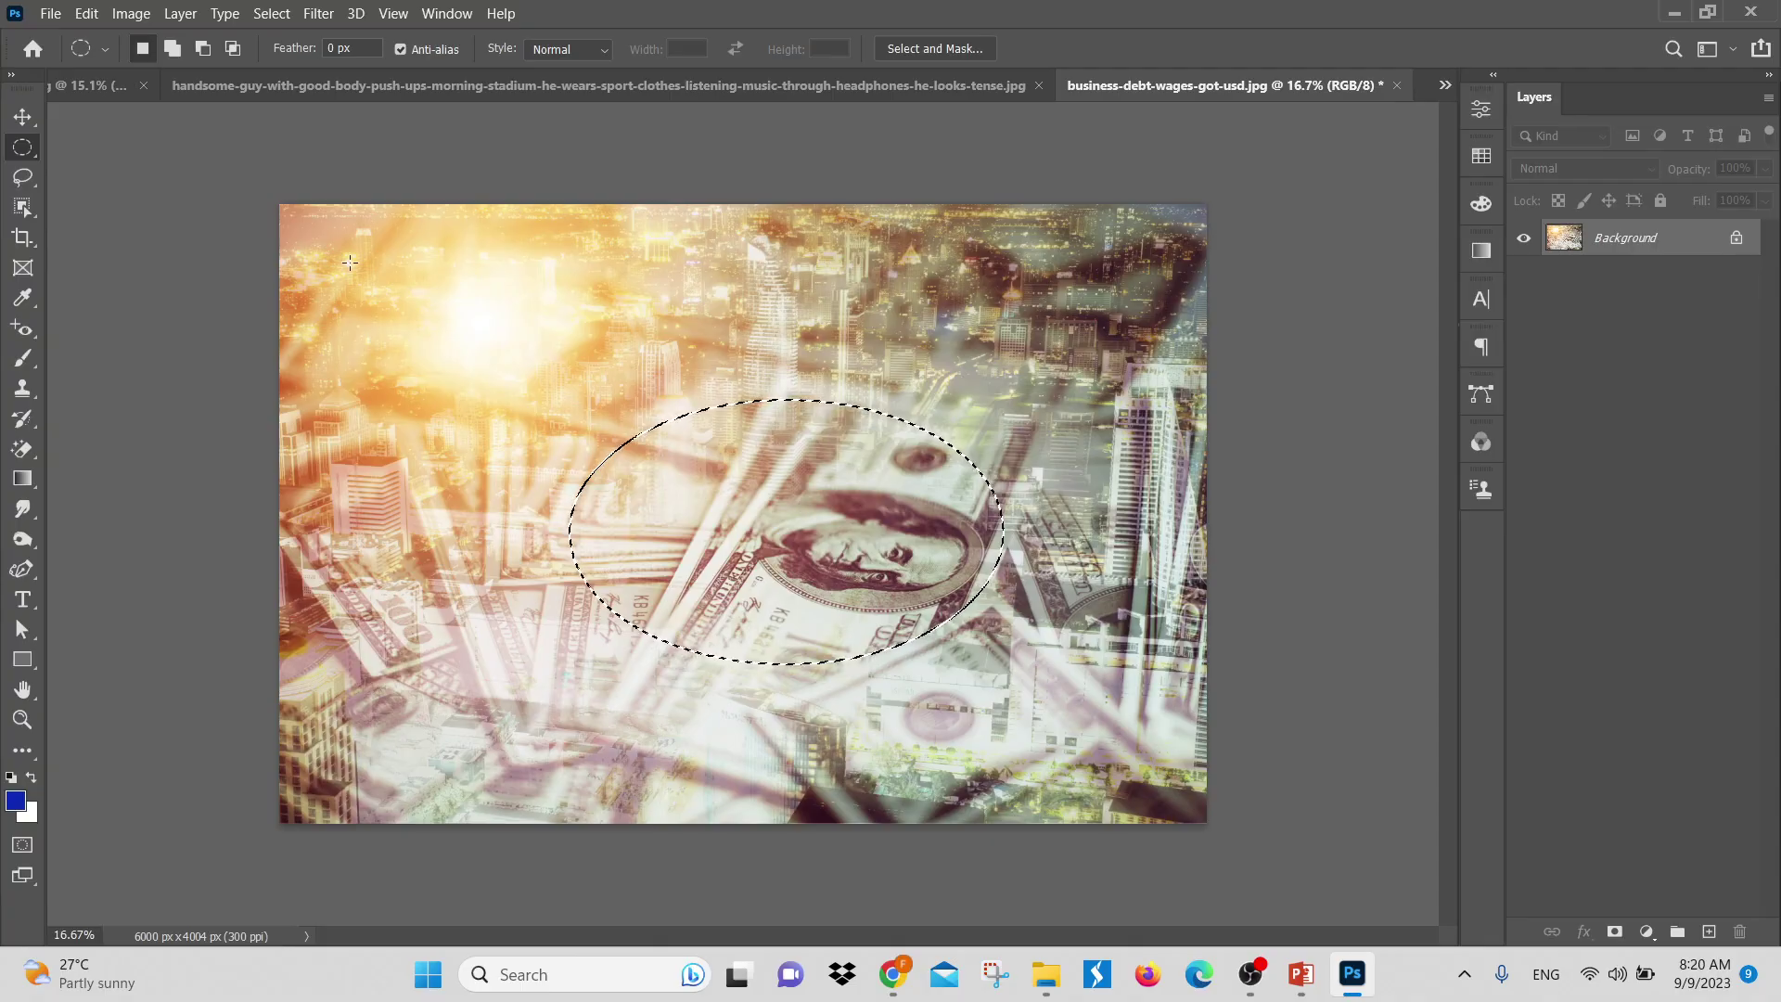
Paste the copied portrait with Paste Outside on the elliptical selection and reposition the photo around the oval opening
click(86, 13)
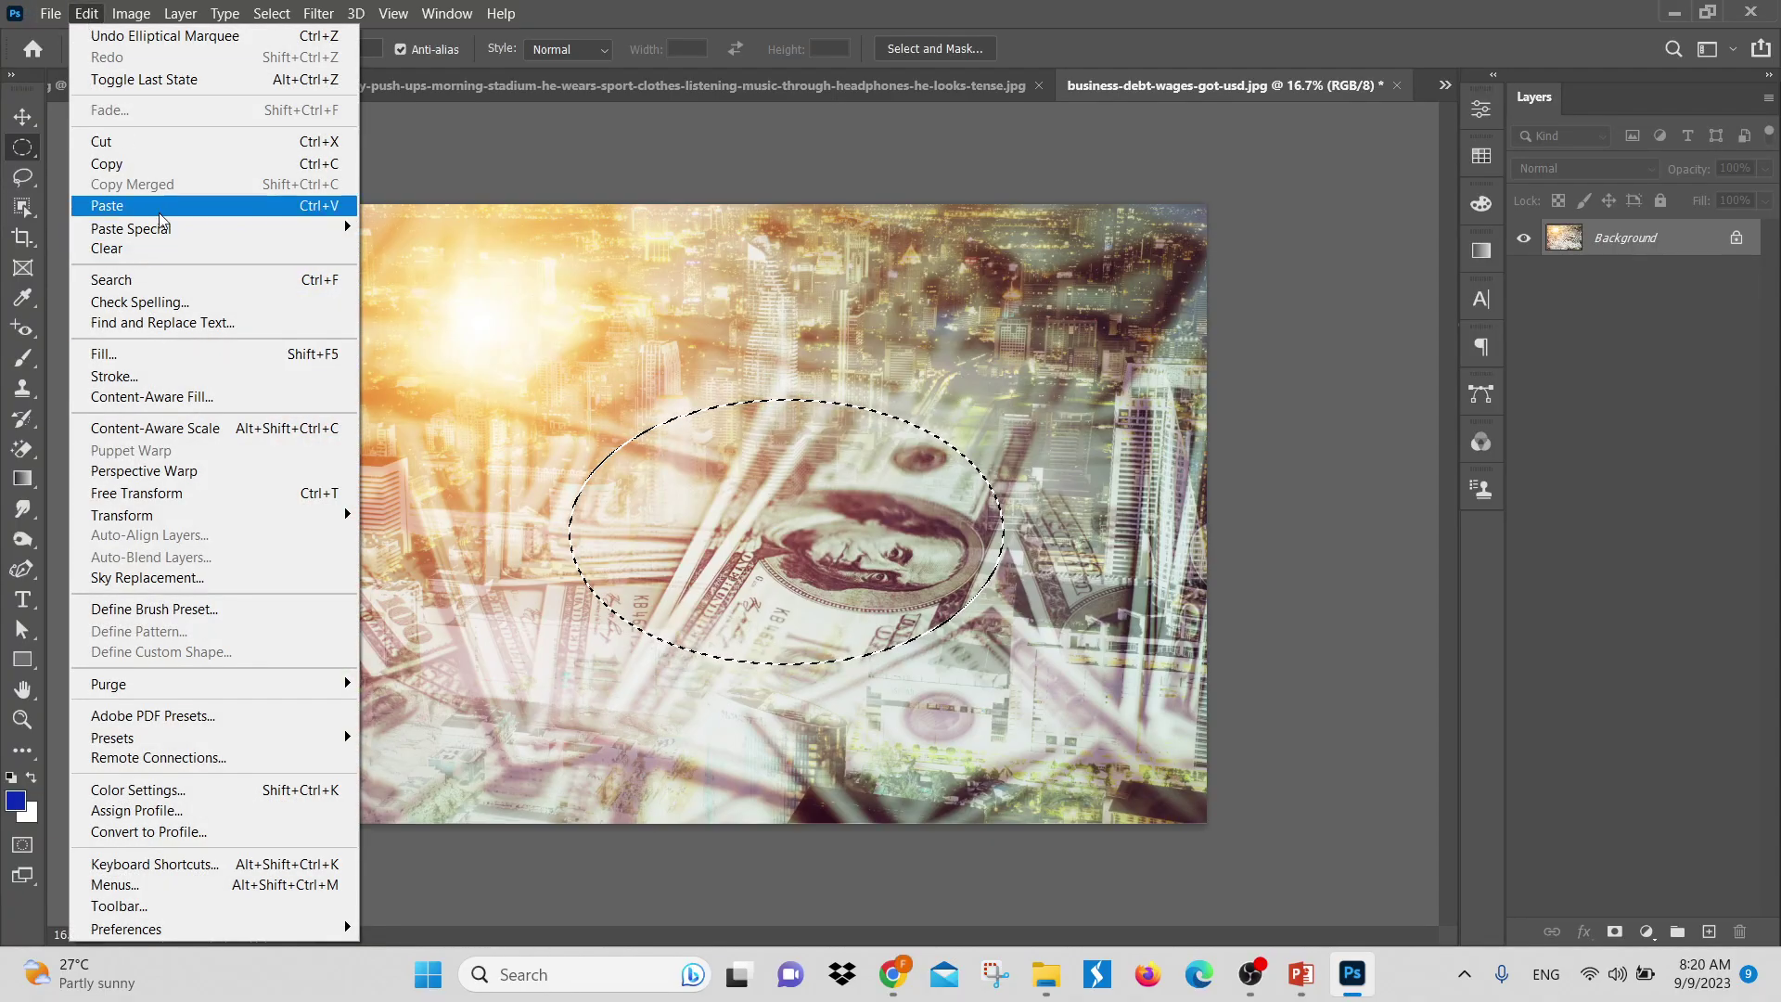
mouse_move(162, 230)
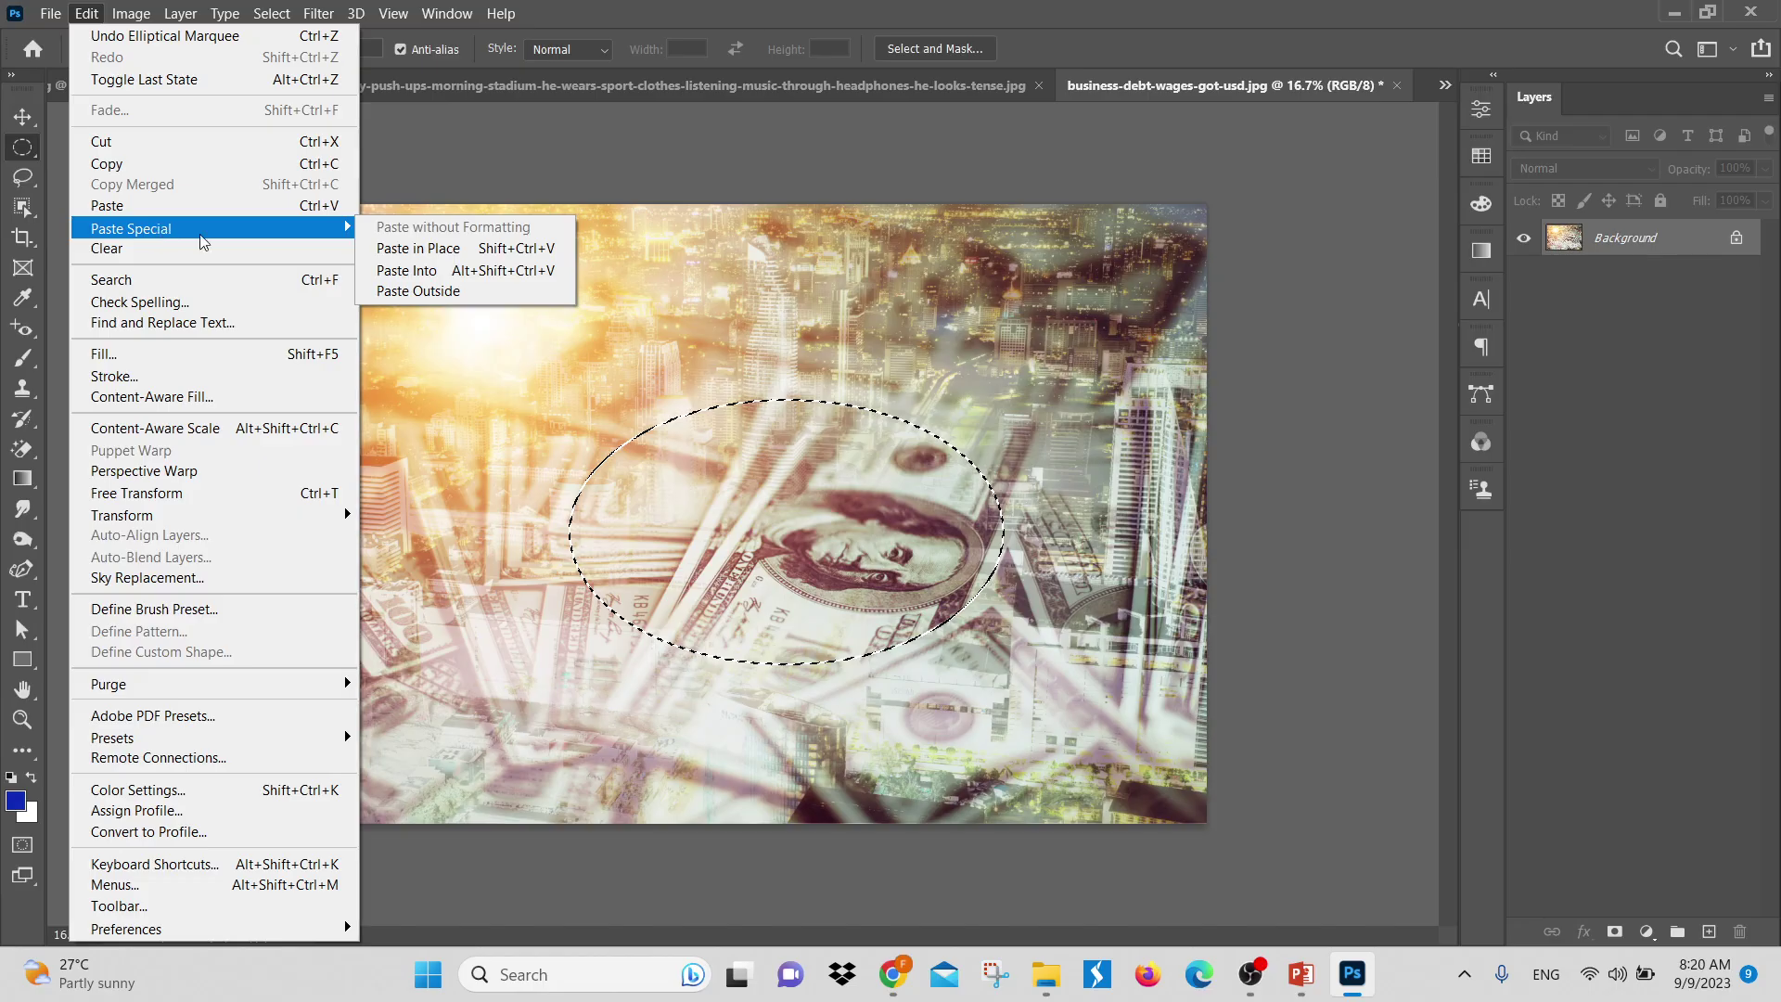
click(505, 291)
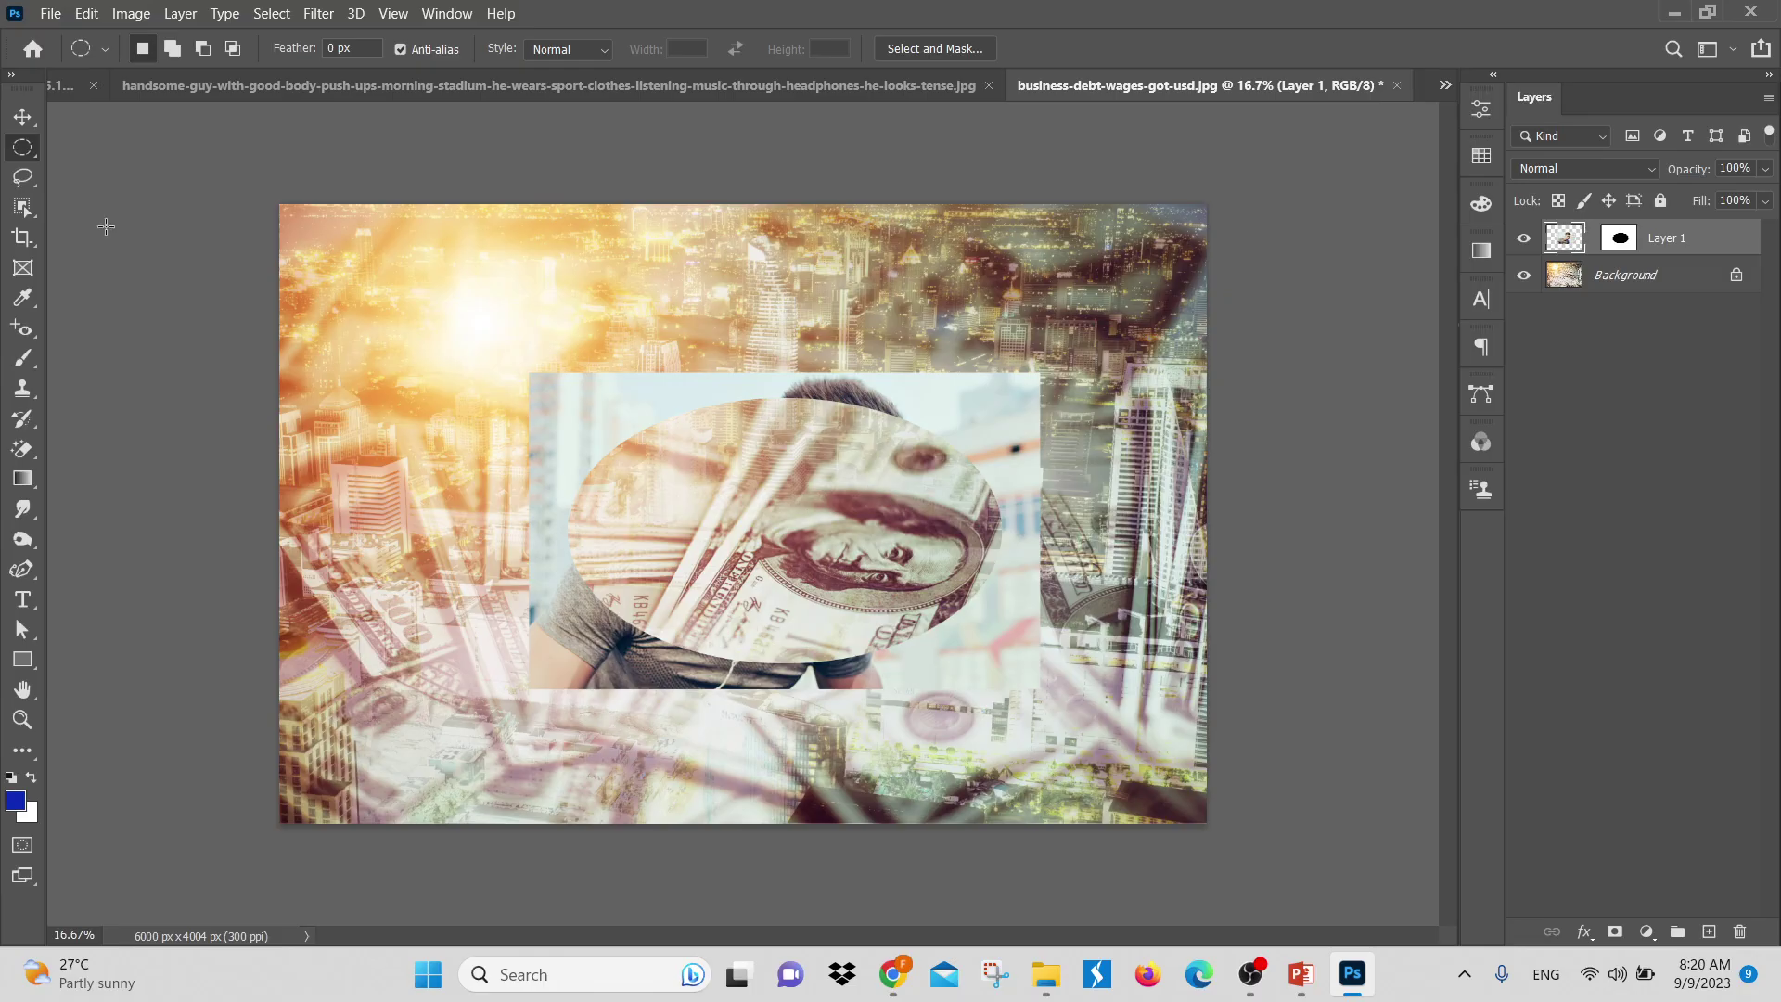
click(22, 117)
drag(964, 473, 819, 548)
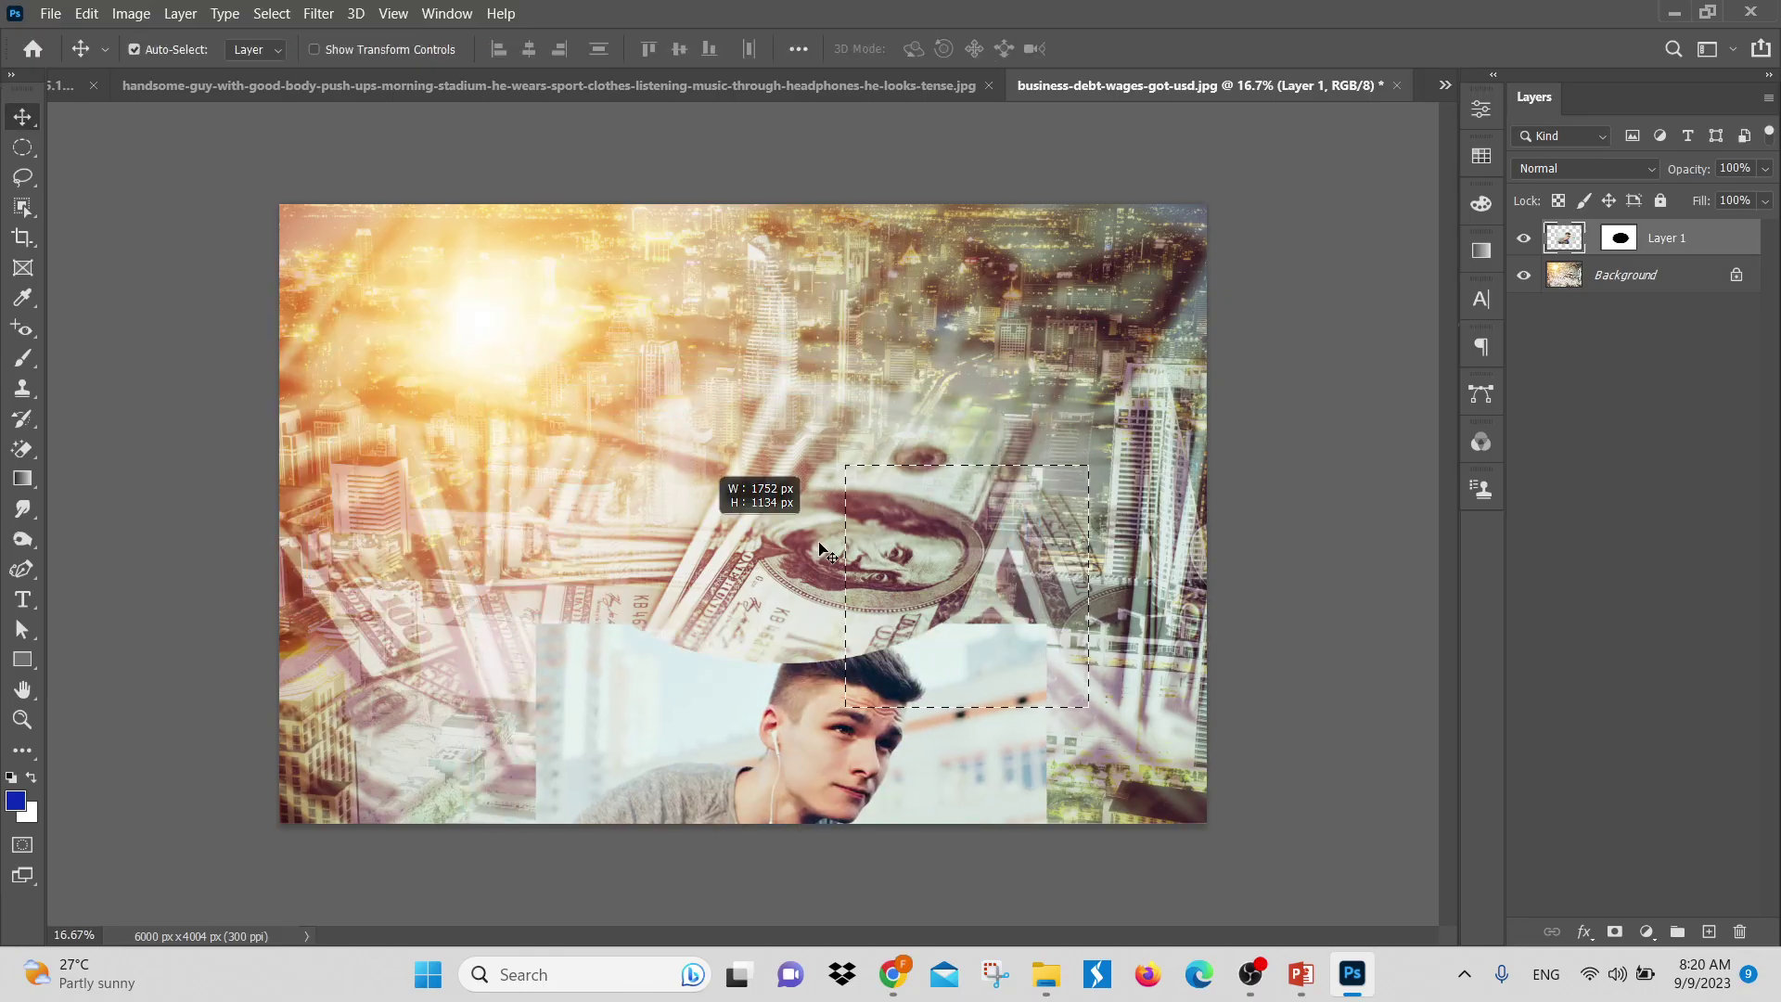
key(ctrl+z)
click(922, 566)
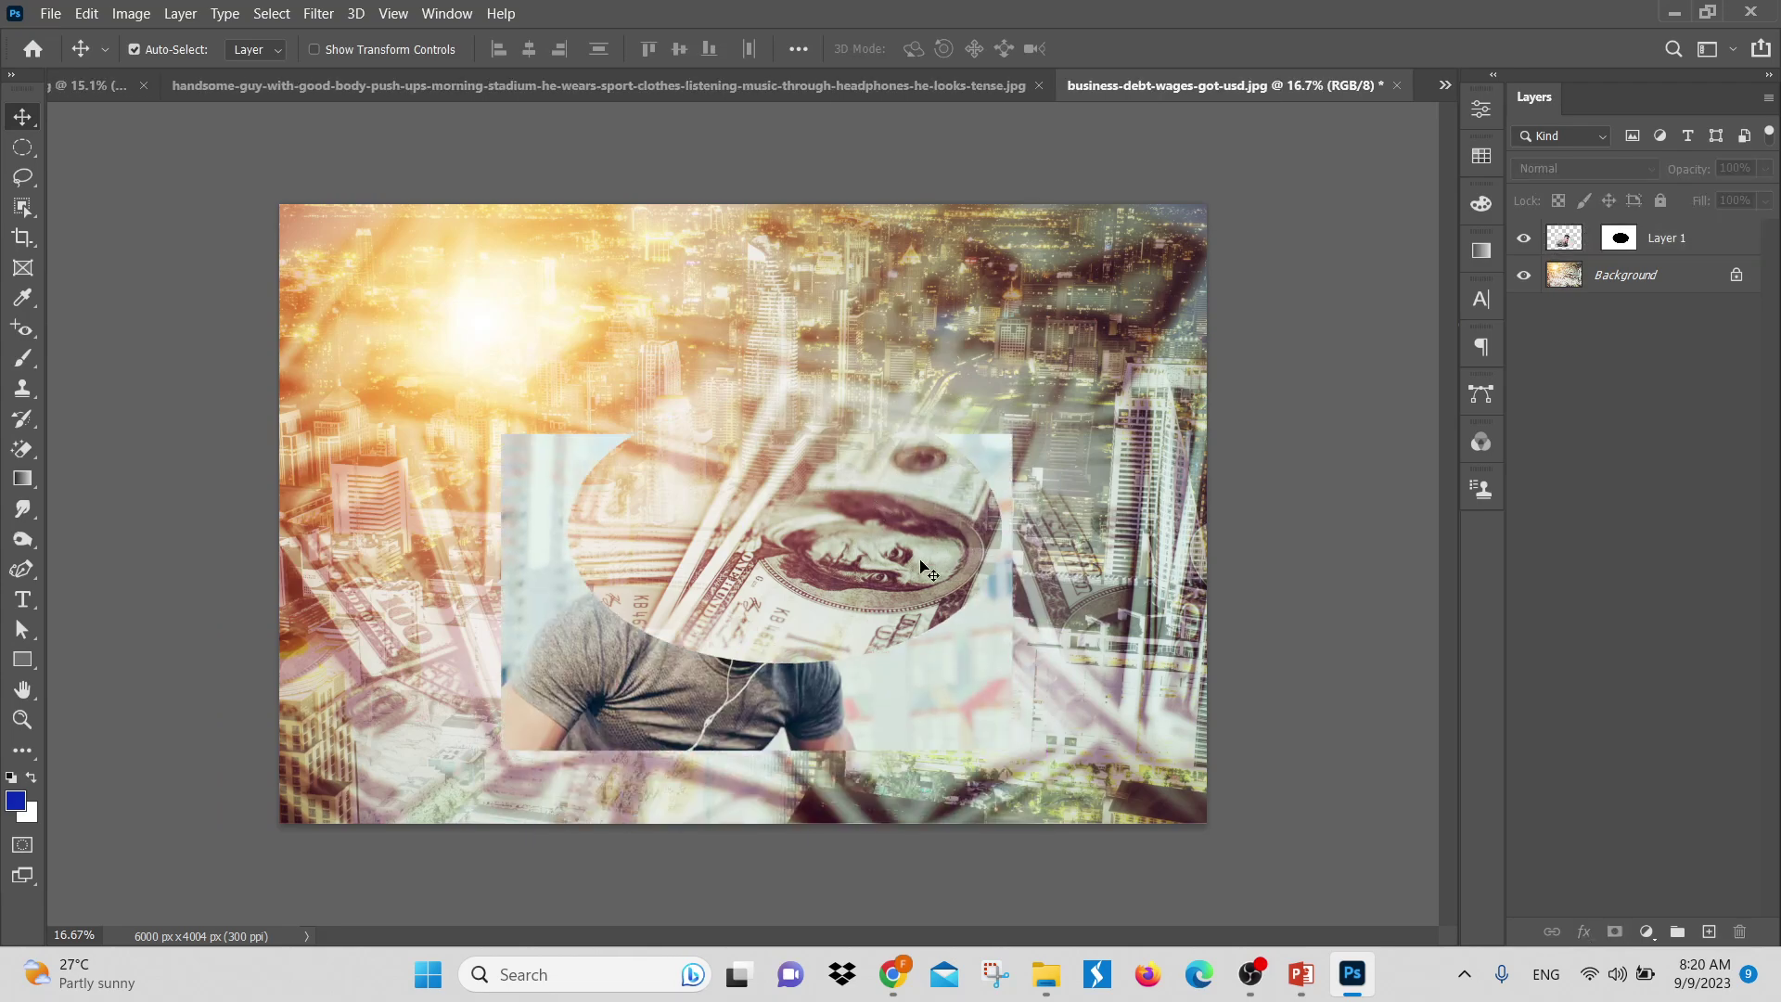
drag(970, 713, 1005, 669)
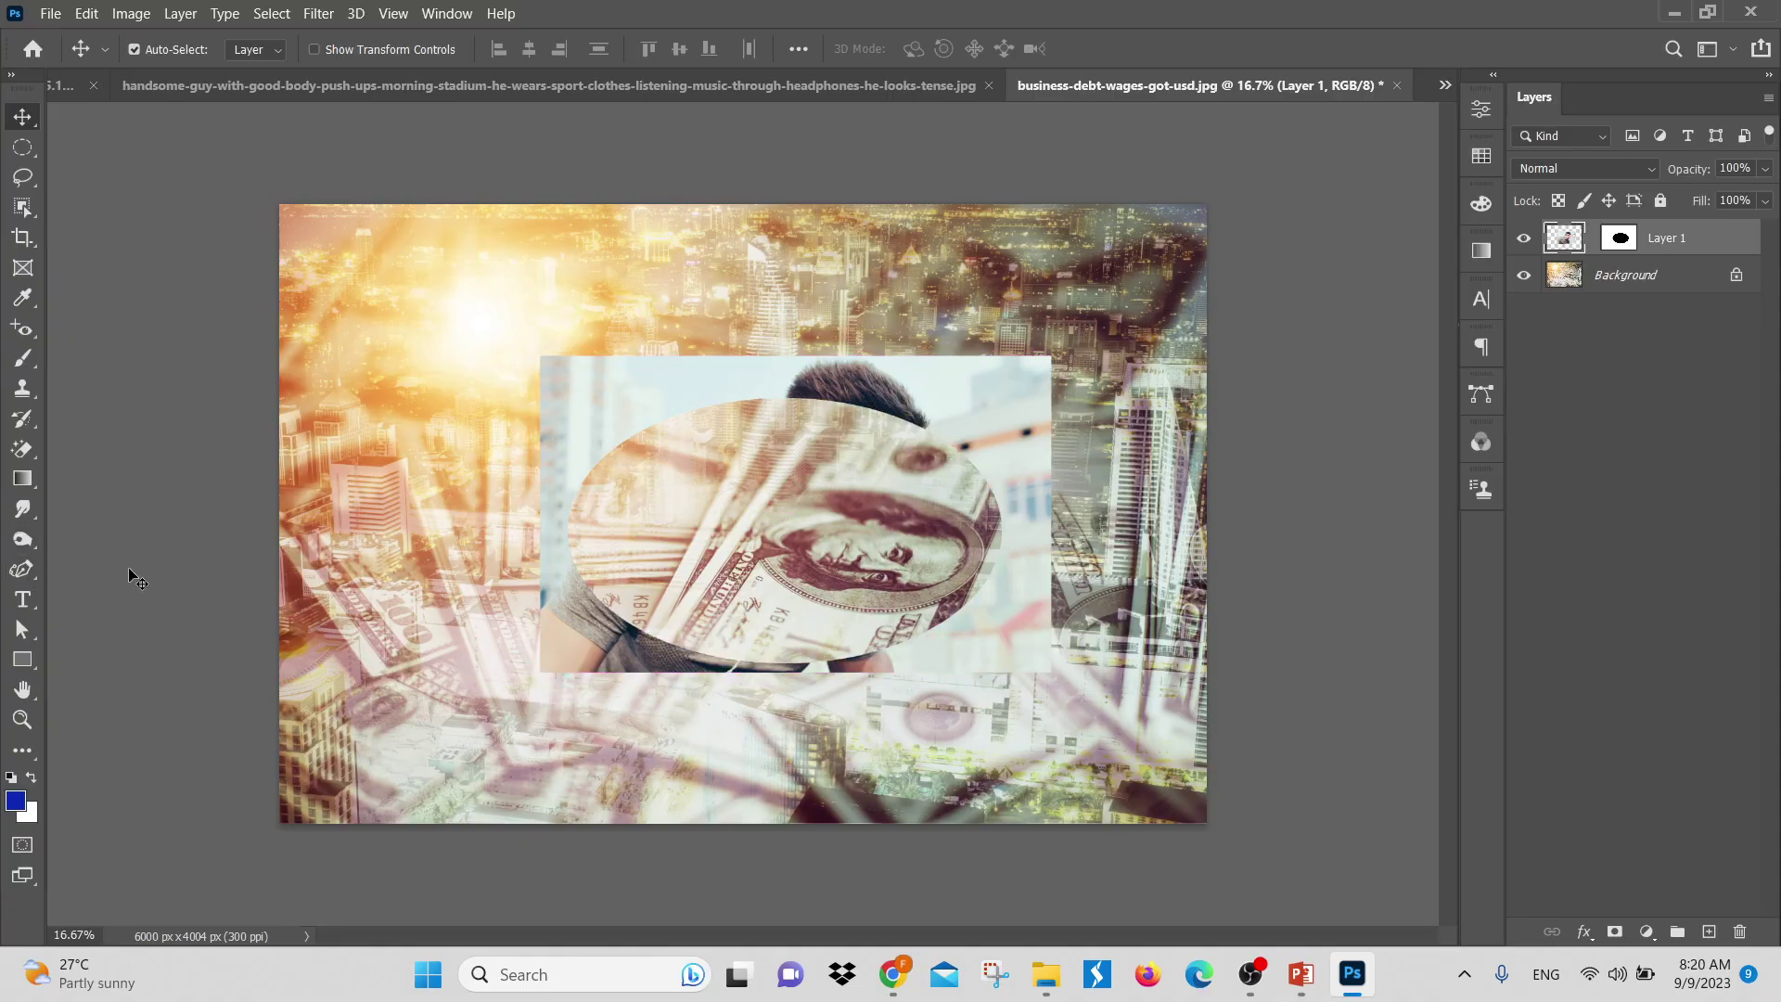
On Layer 1's mask, brush white over the oval's upper half to reveal the face, and paint black there to hide it
key(b)
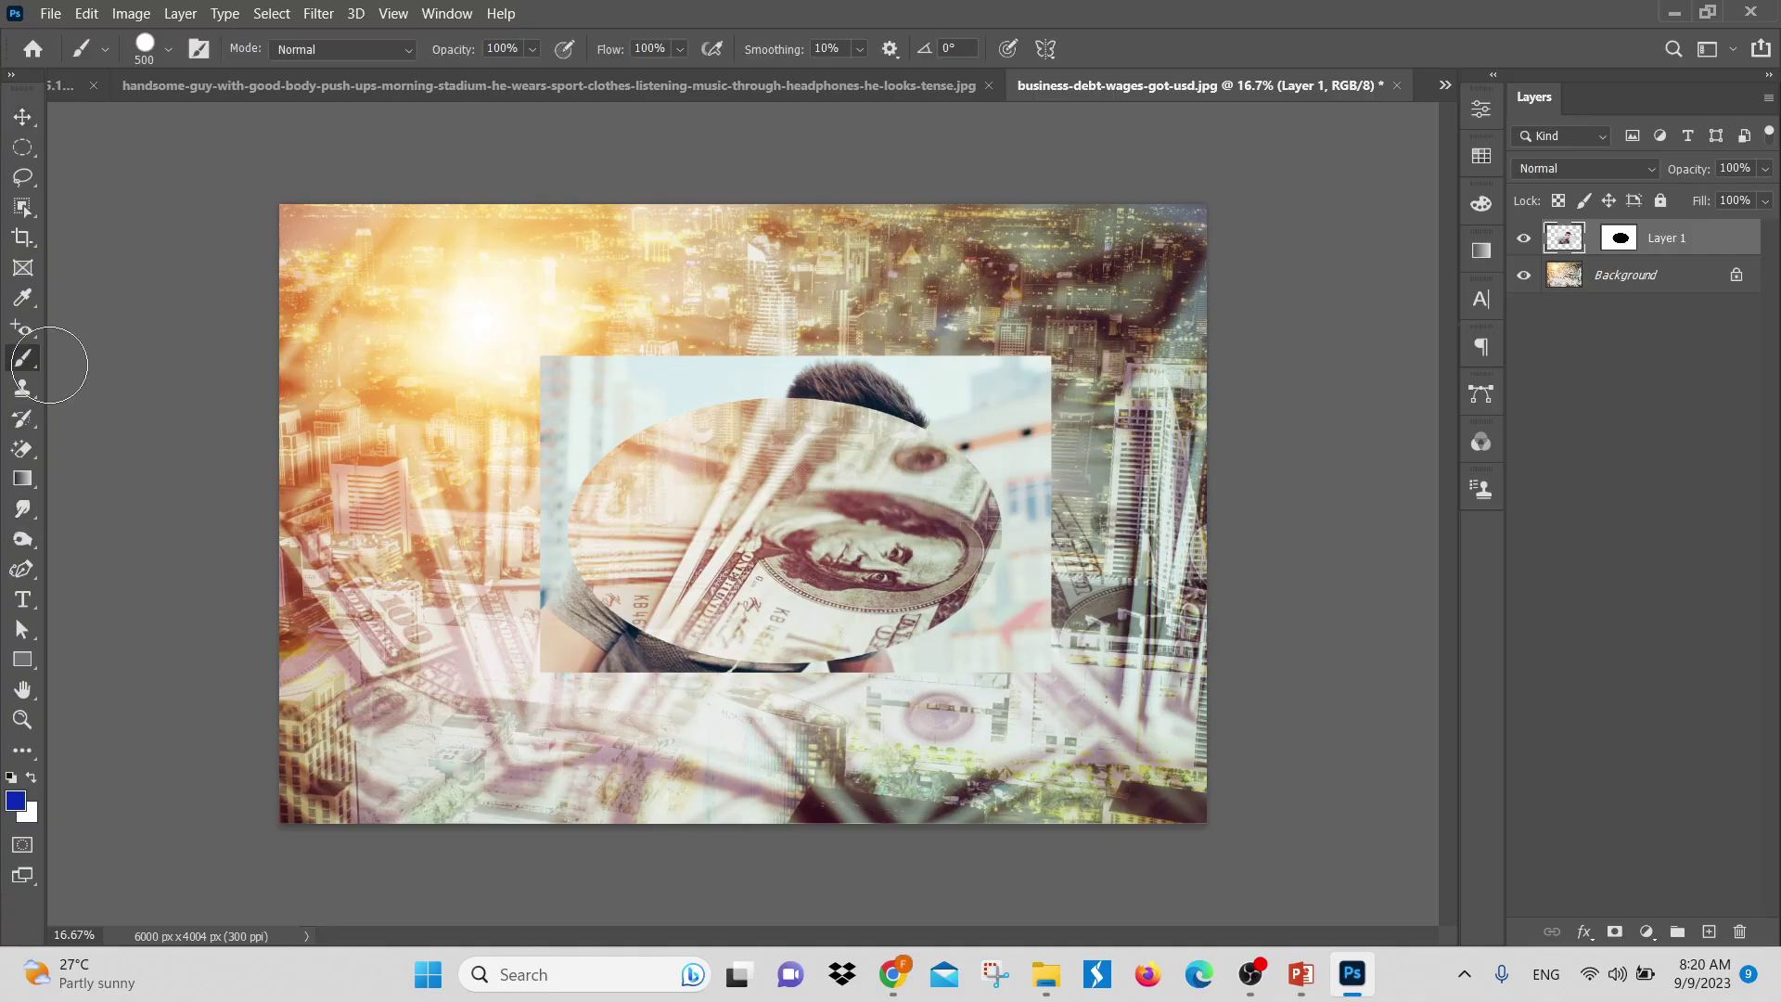
click(1619, 238)
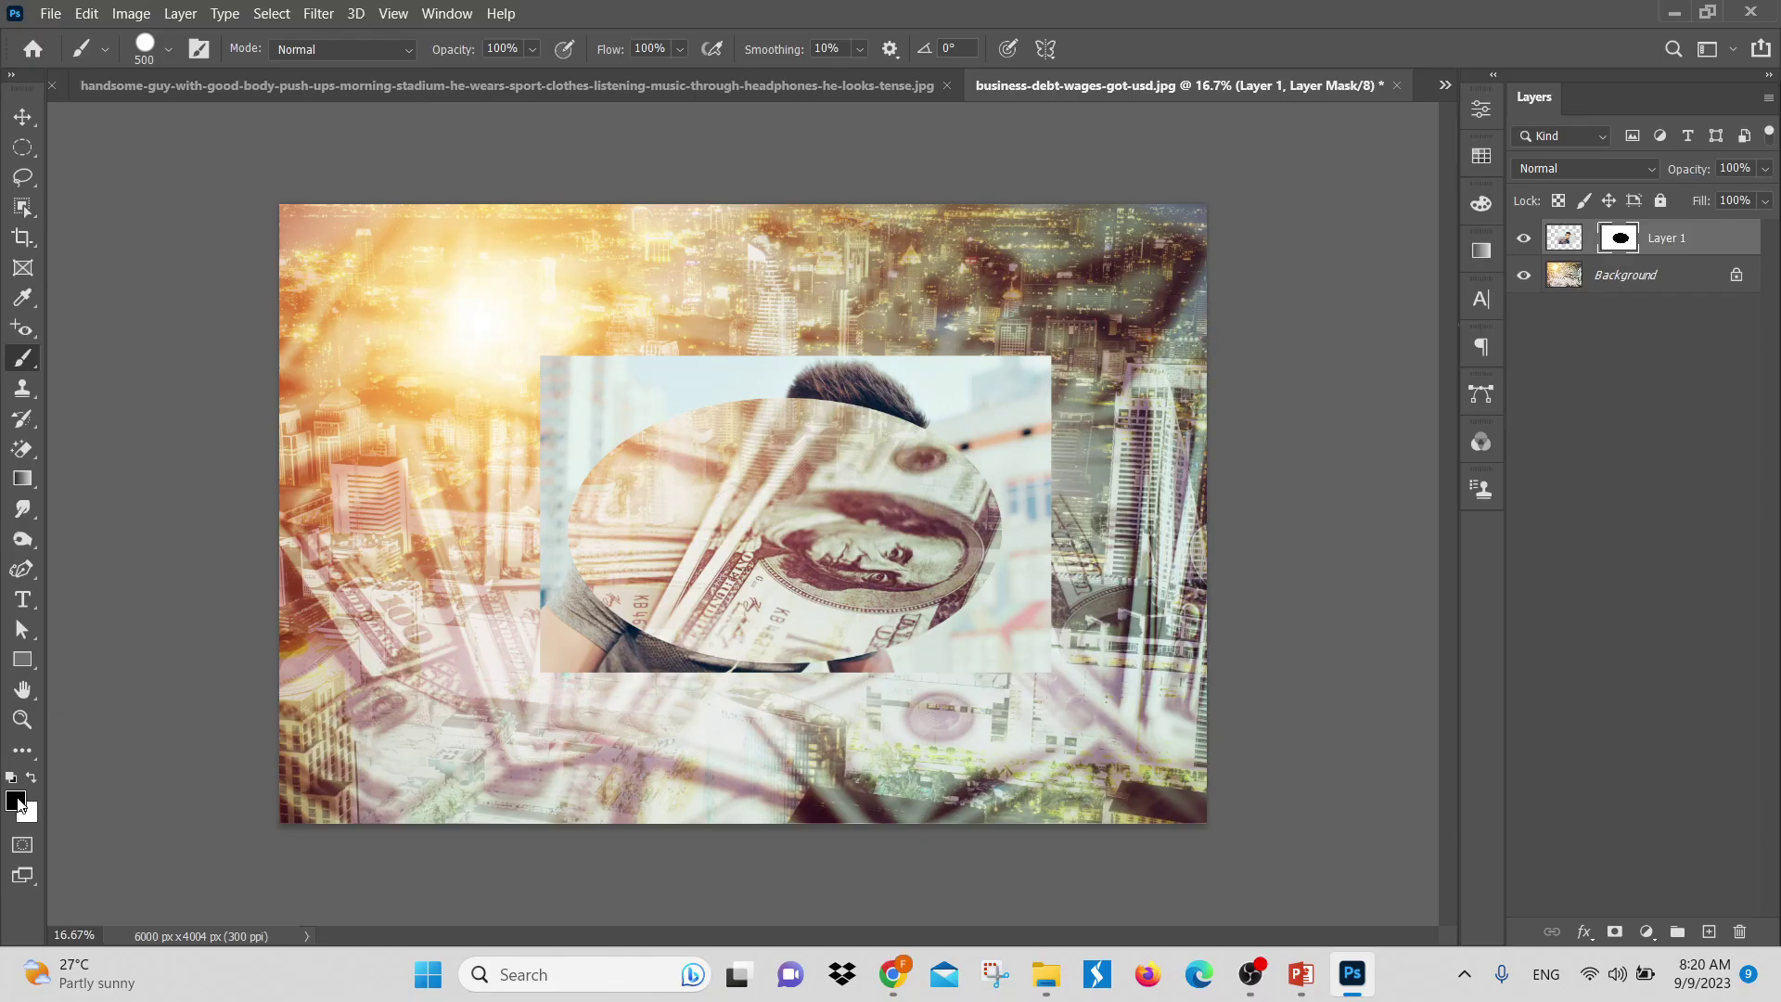
key(x)
mouse_move(936, 433)
mouse_down()
mouse_move(733, 436)
mouse_move(955, 422)
mouse_move(722, 446)
mouse_move(746, 450)
mouse_move(685, 410)
mouse_move(795, 460)
mouse_move(982, 496)
mouse_move(603, 482)
mouse_up()
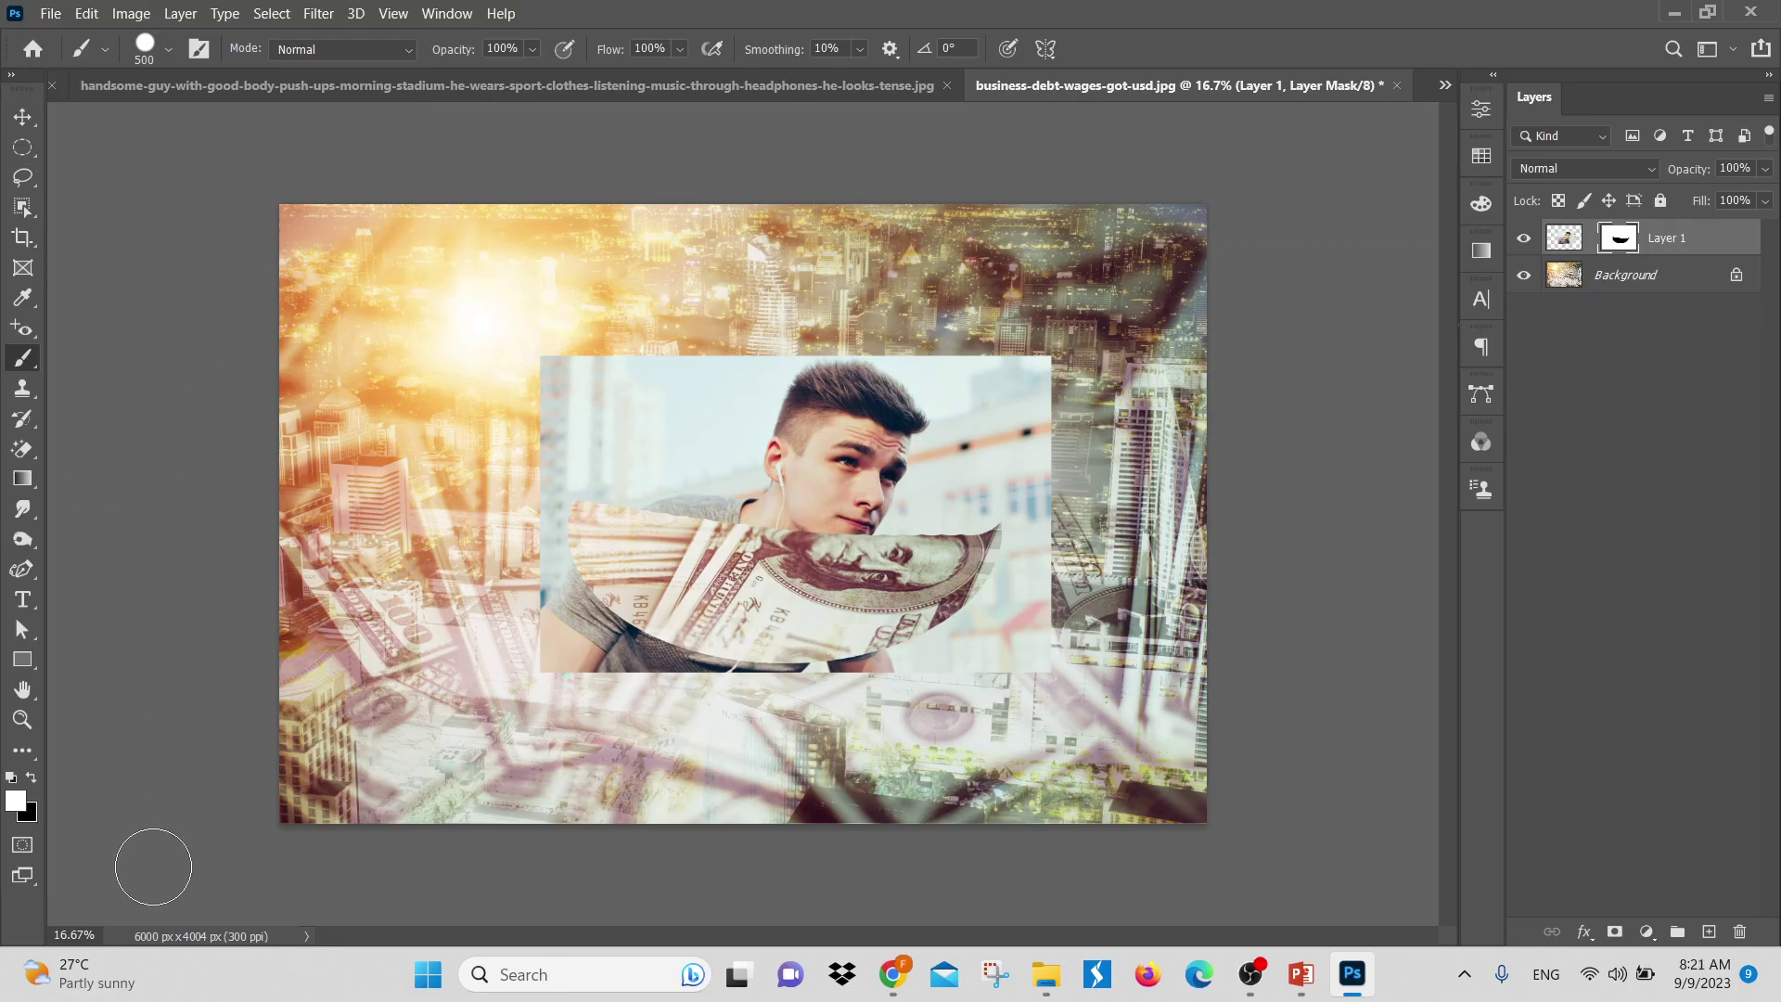
key(x)
mouse_move(720, 506)
mouse_down()
mouse_move(961, 545)
mouse_move(706, 495)
mouse_move(843, 500)
mouse_move(654, 469)
mouse_move(964, 421)
mouse_move(800, 447)
mouse_move(859, 586)
mouse_move(957, 558)
mouse_move(959, 459)
mouse_move(906, 591)
mouse_up()
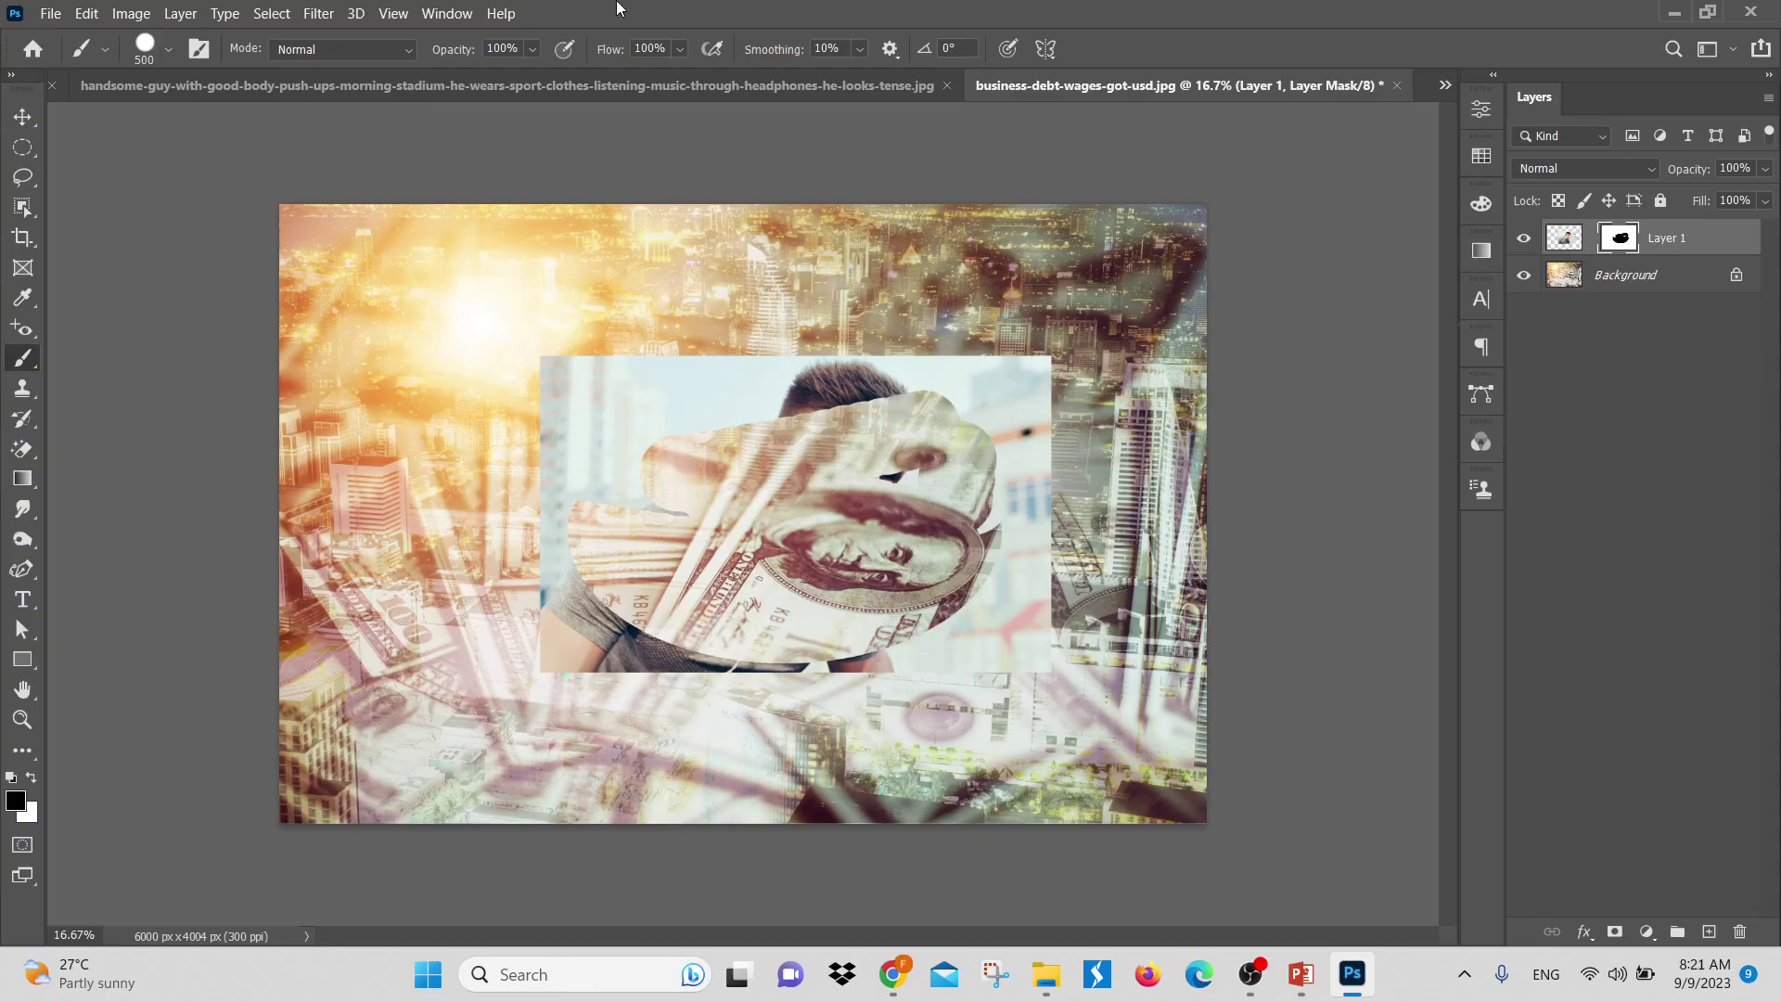
Shift the mask's hidden area down toward the man's chest, and delete the mask and the portrait layer
click(23, 116)
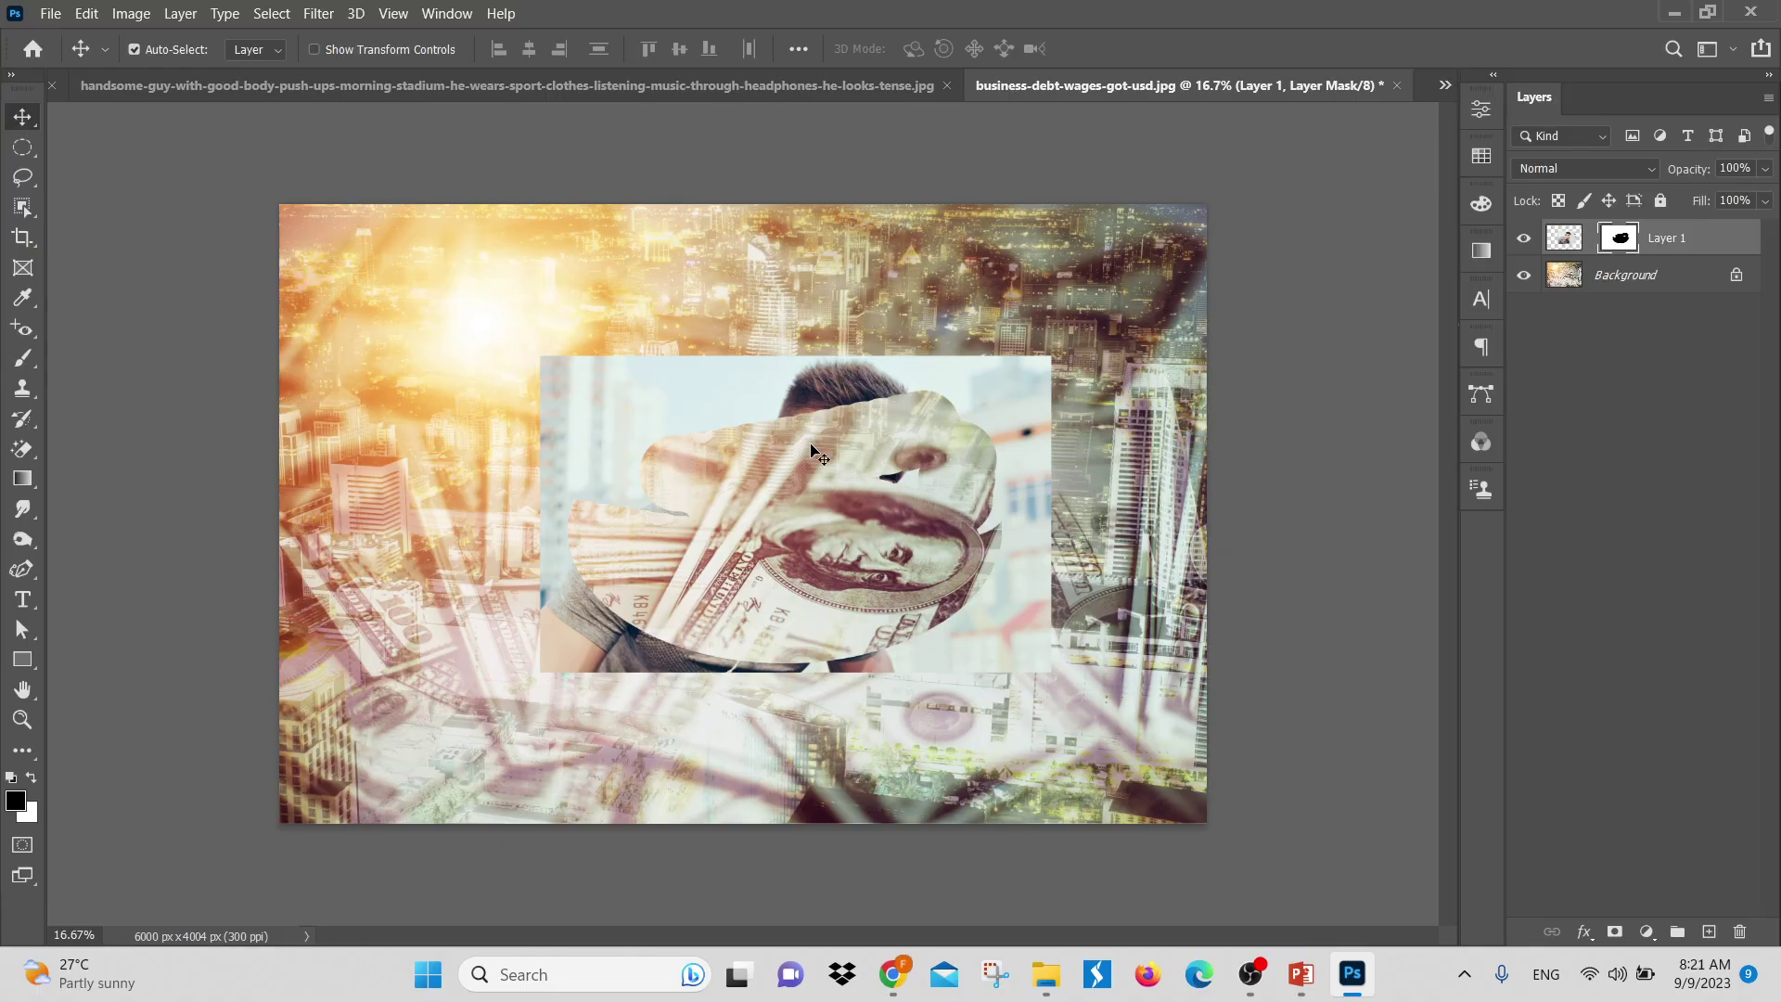
drag(713, 406, 815, 660)
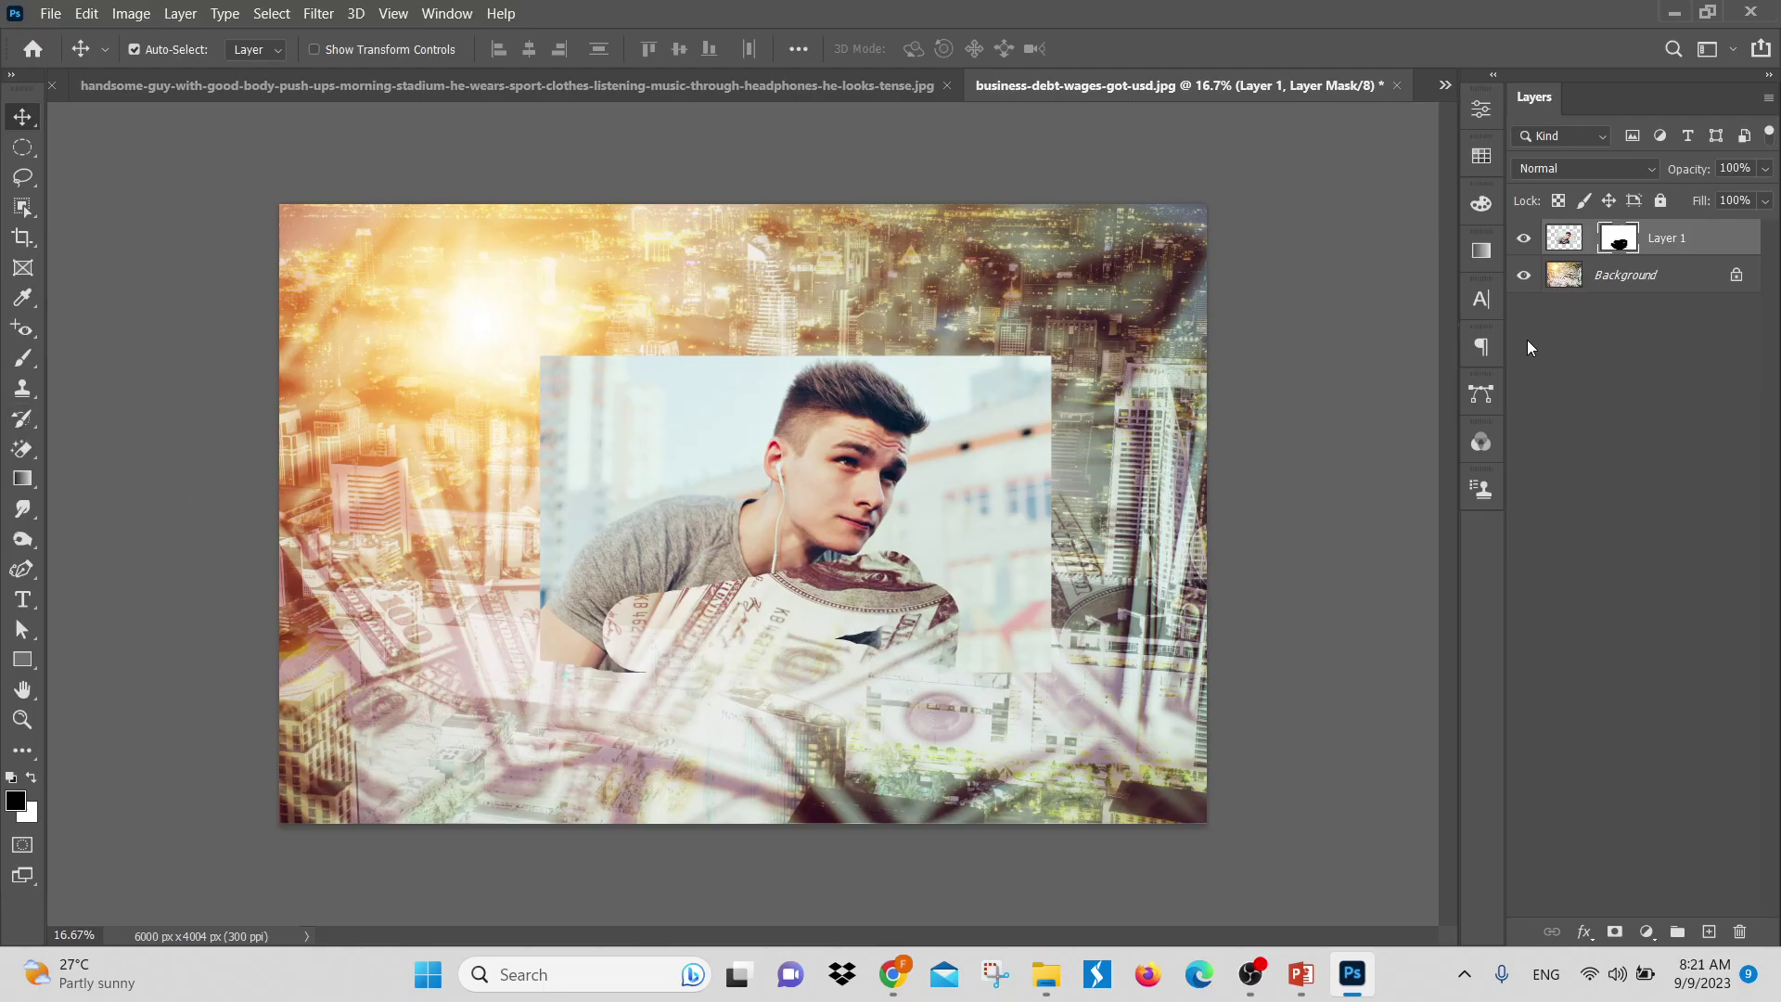
key(Delete)
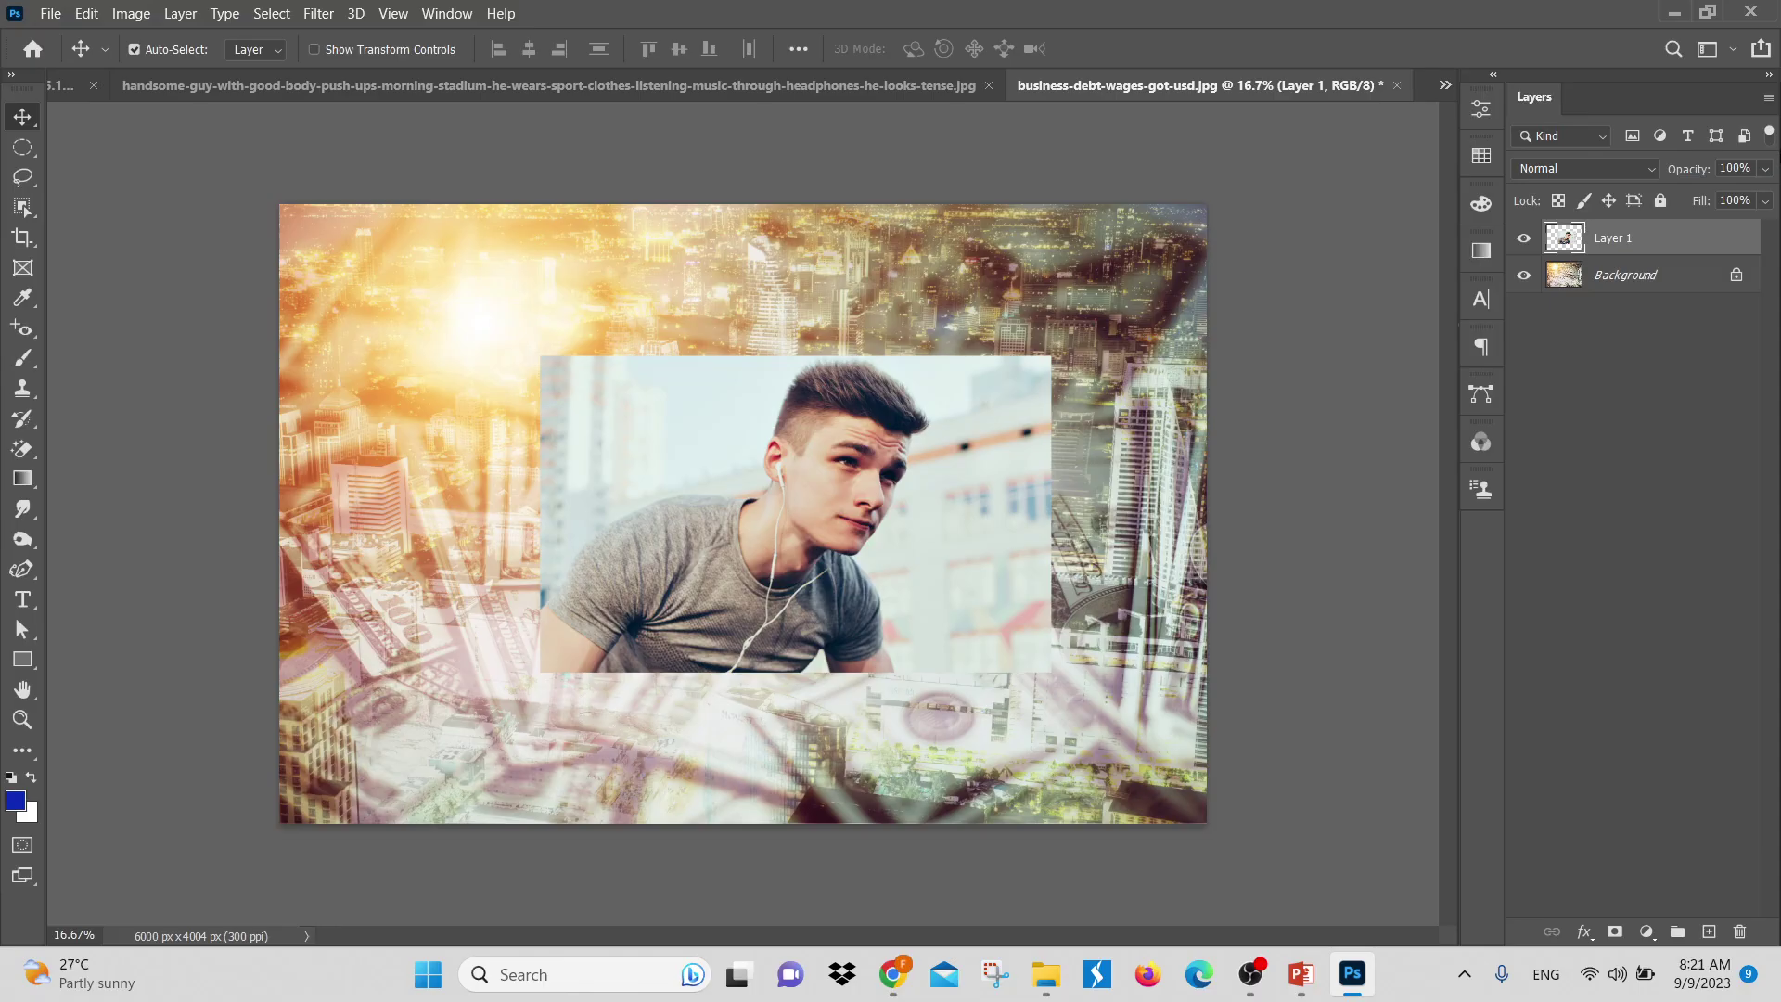
key(Delete)
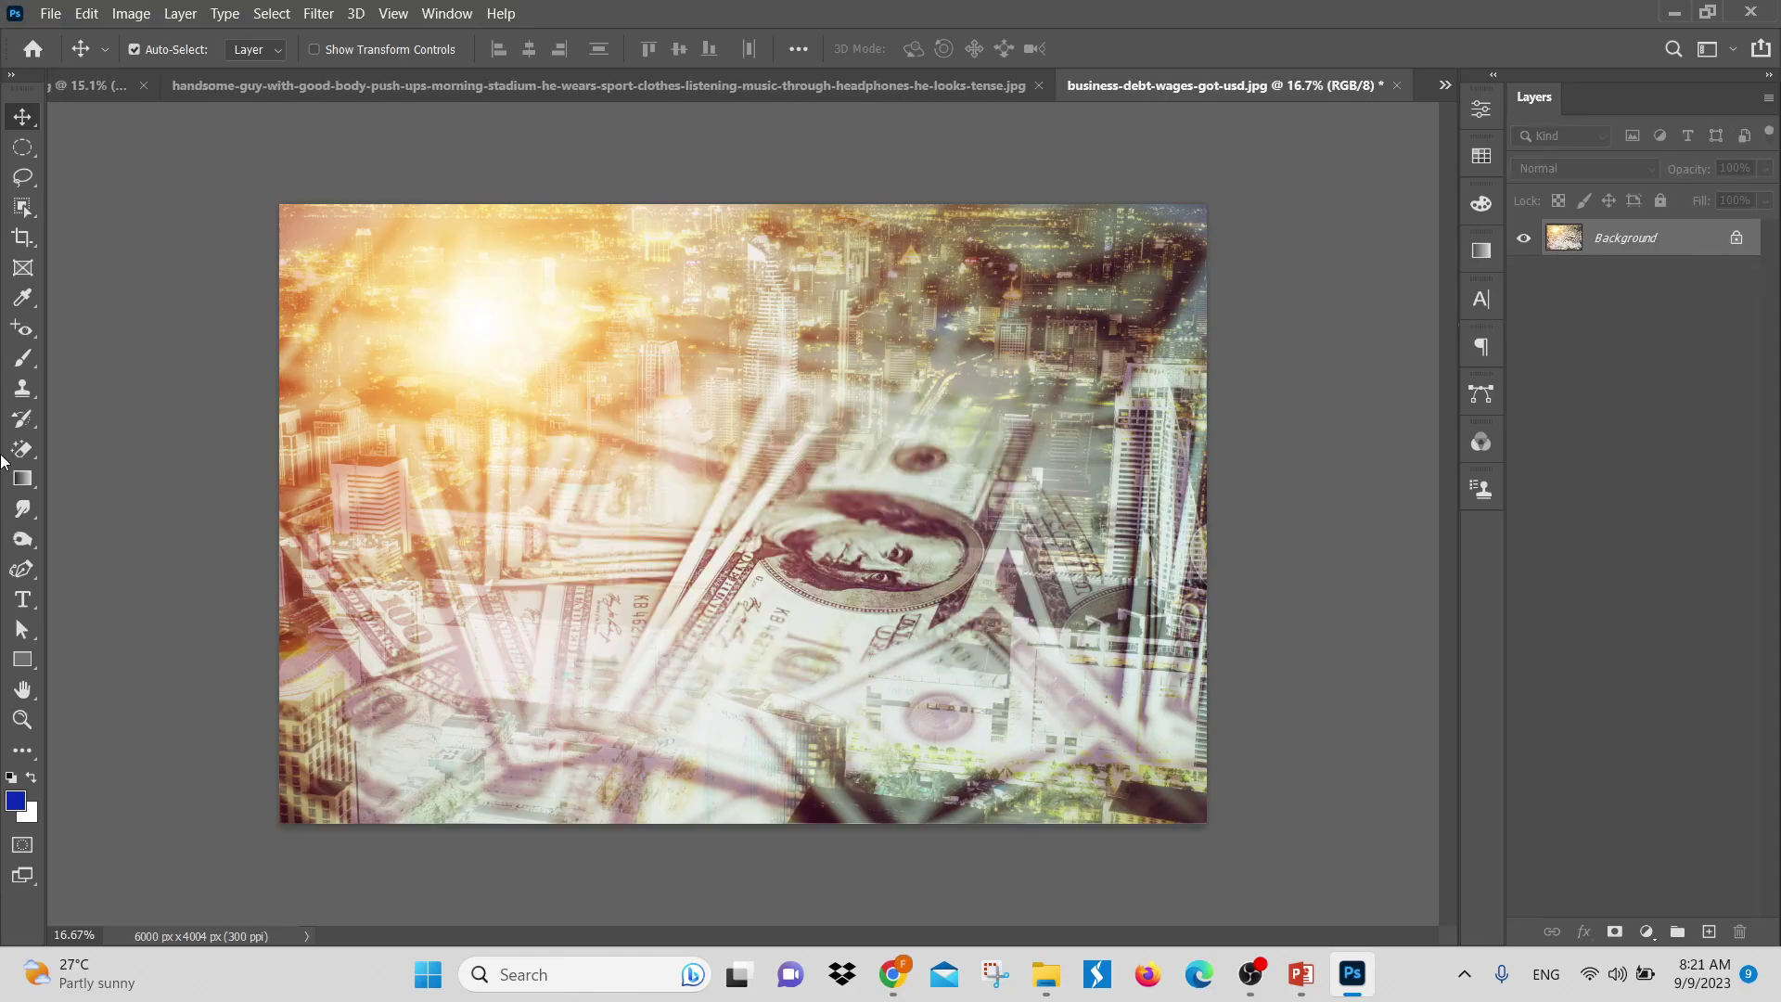
click(119, 18)
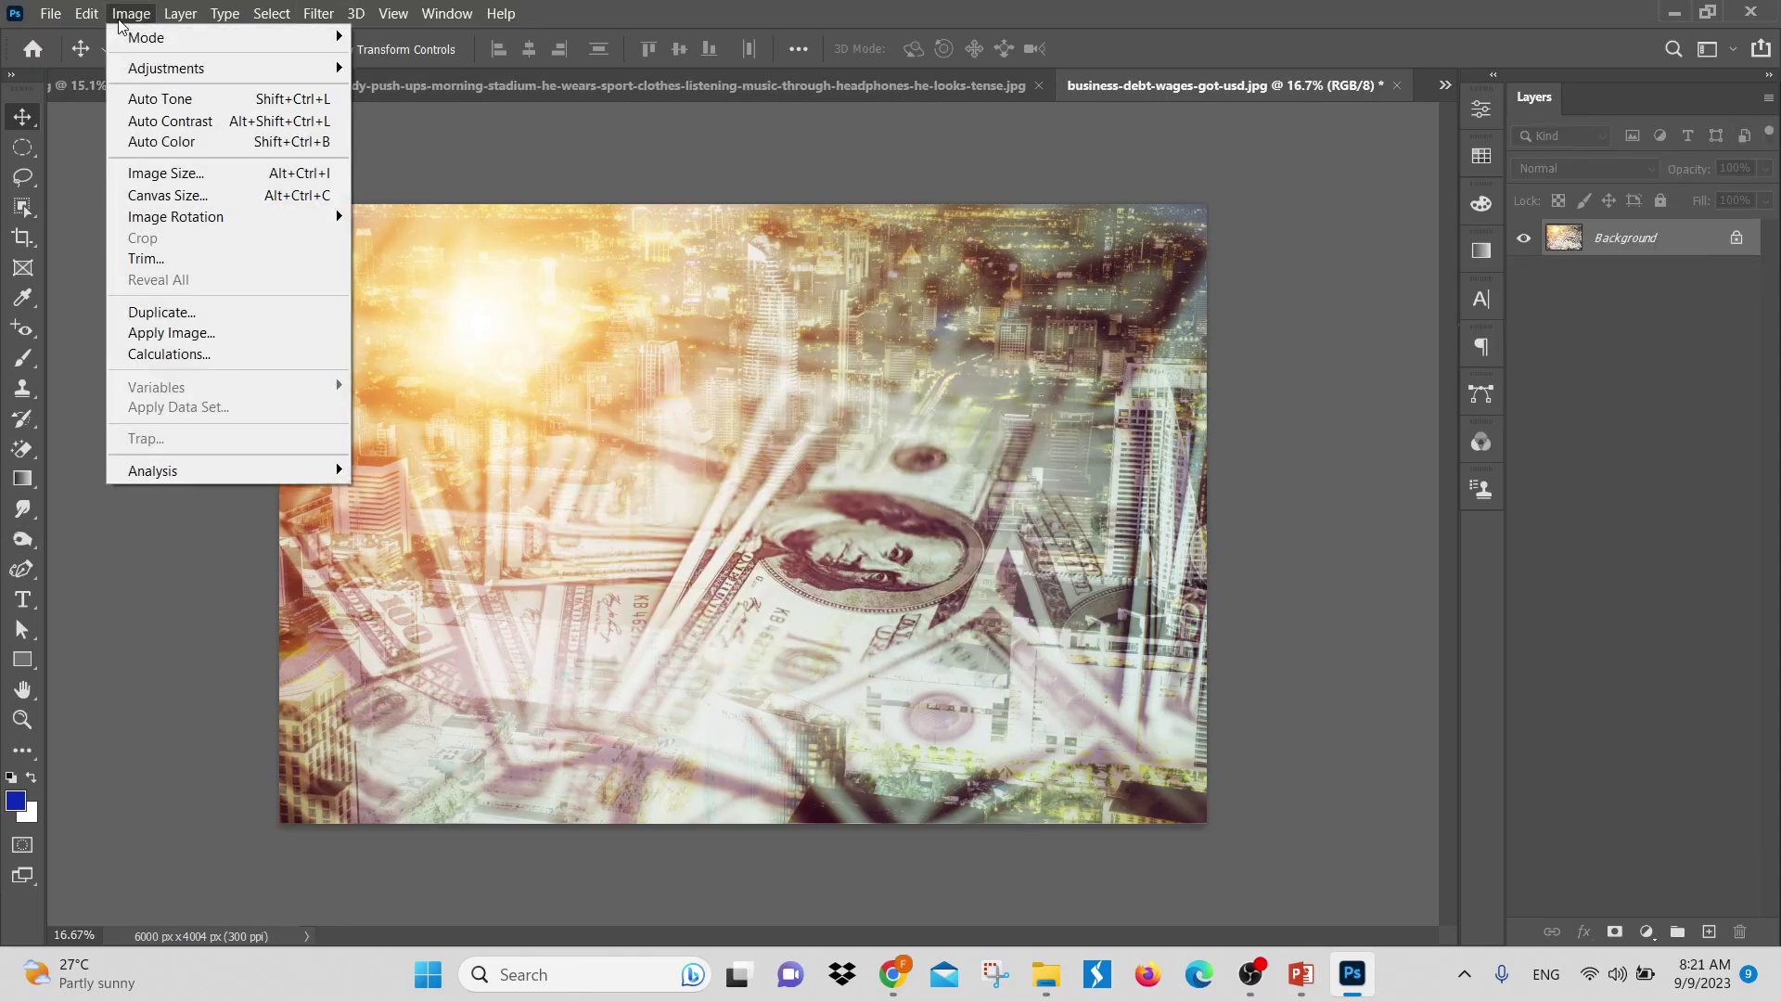
mouse_move(88, 19)
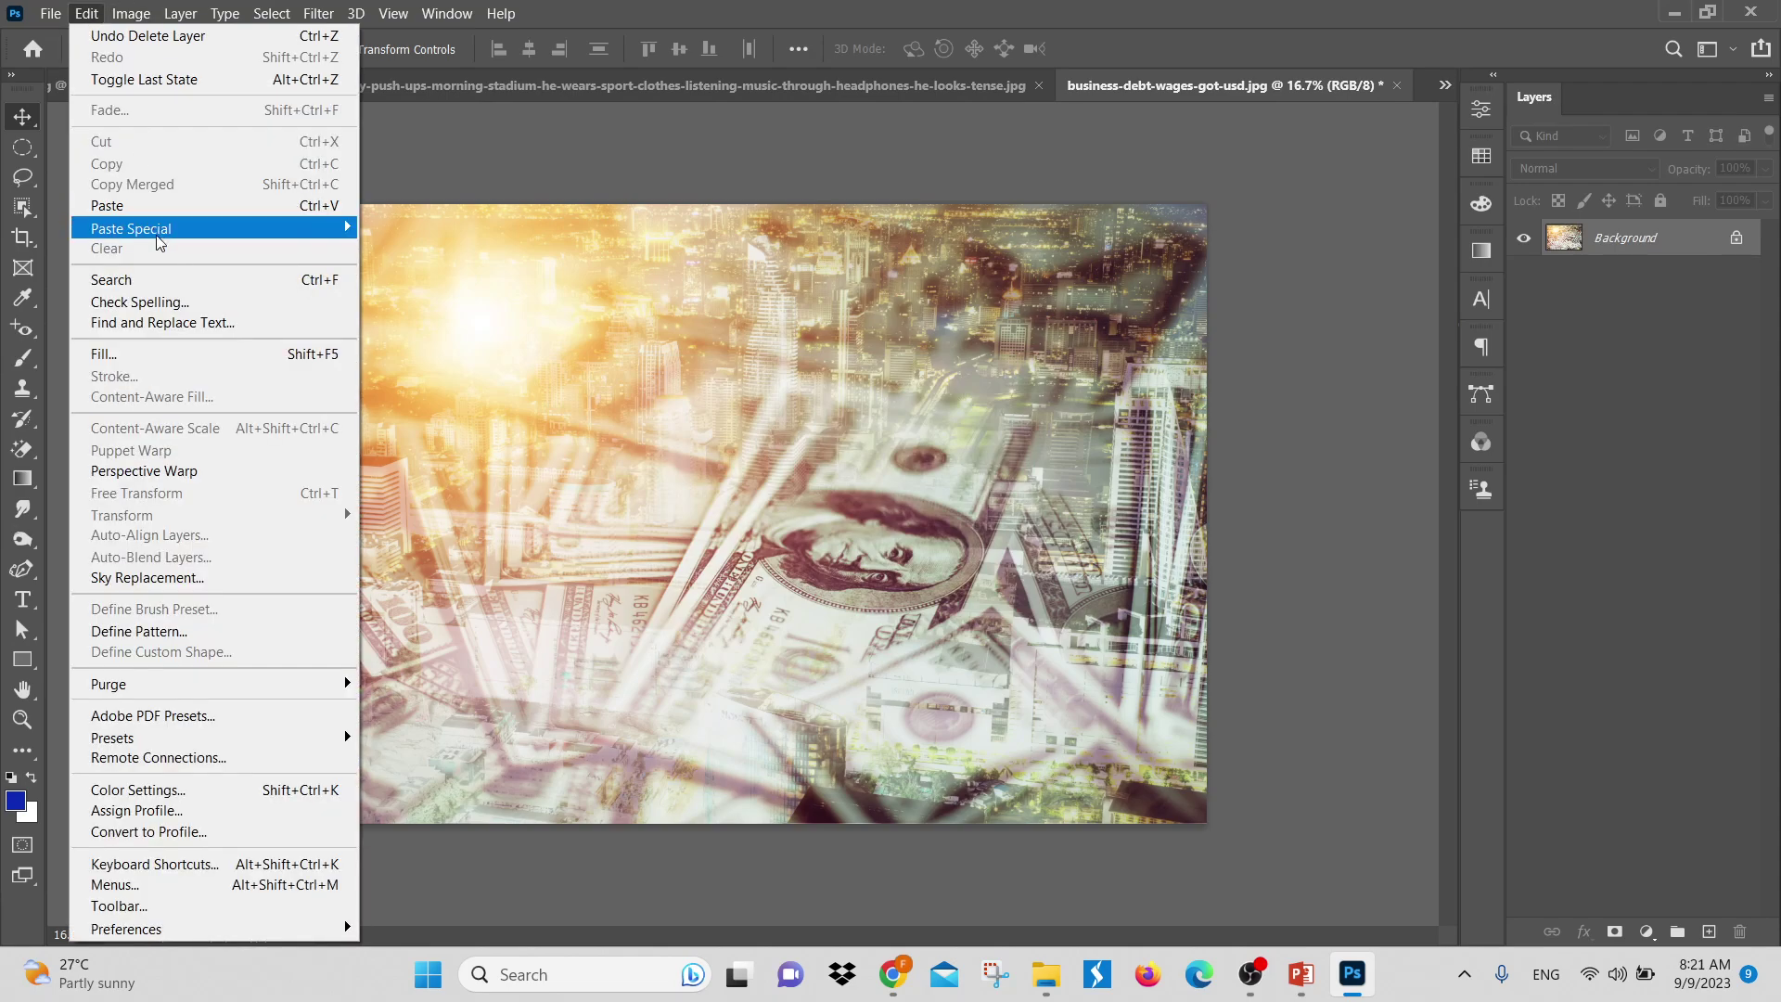
mouse_move(183, 241)
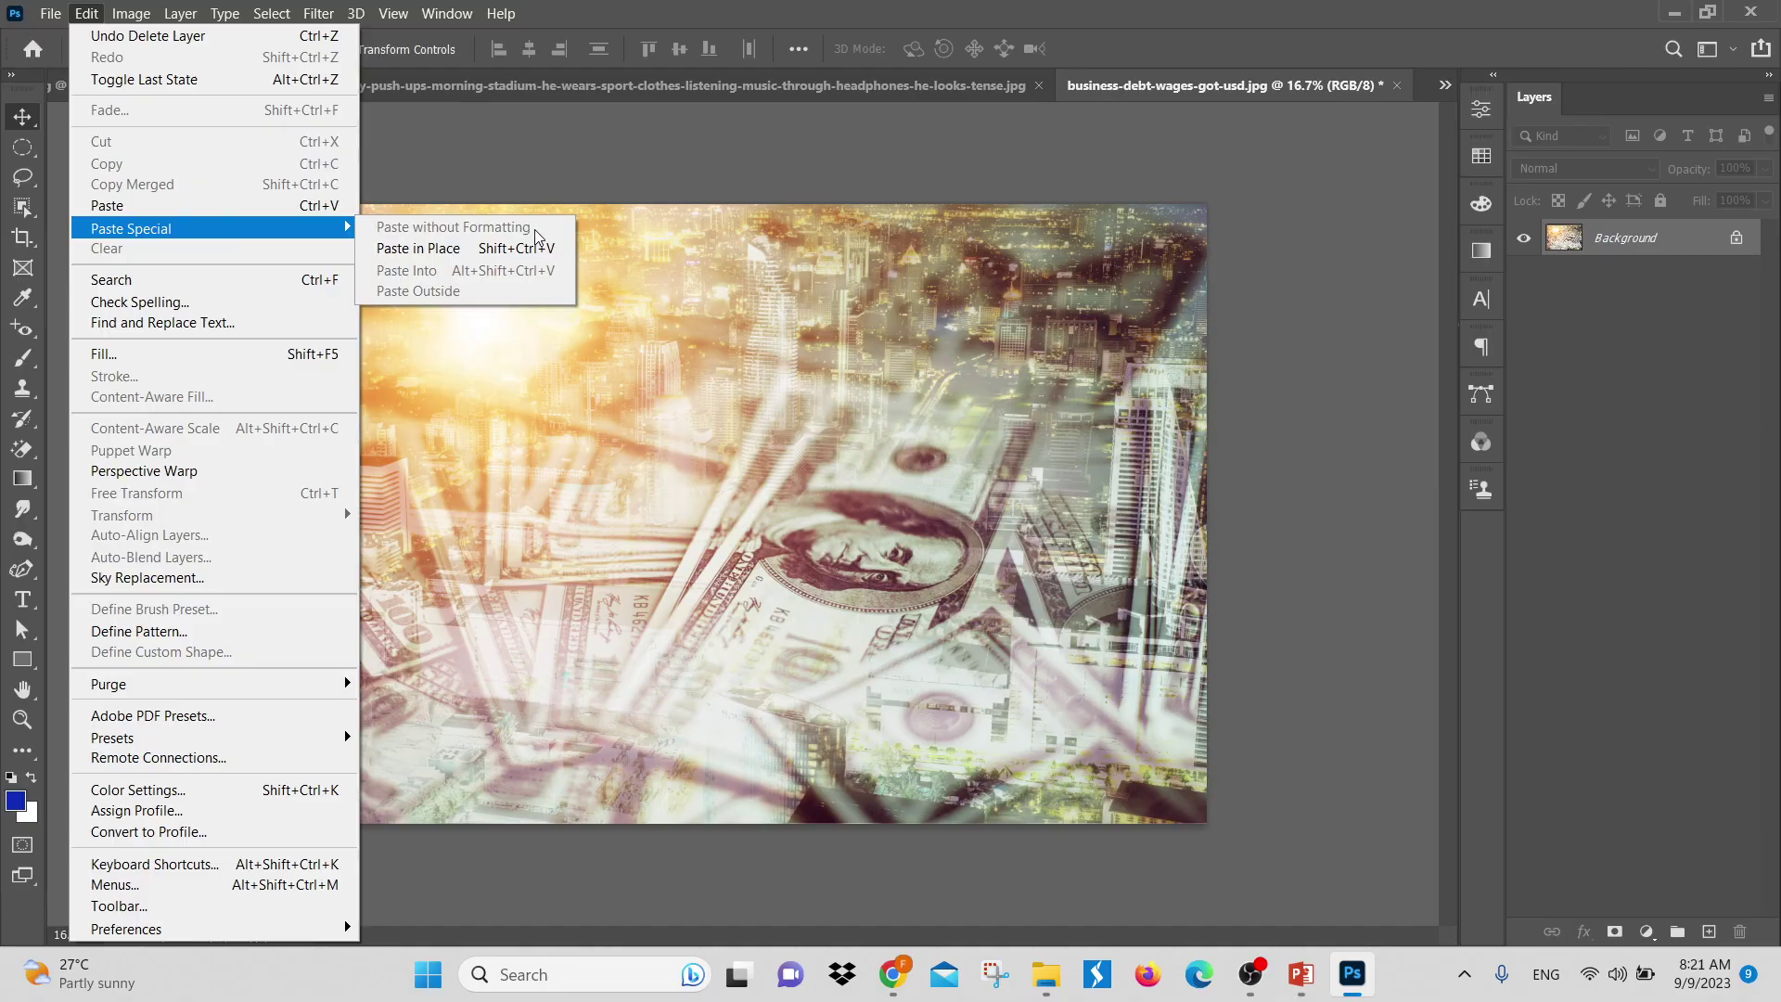
click(792, 299)
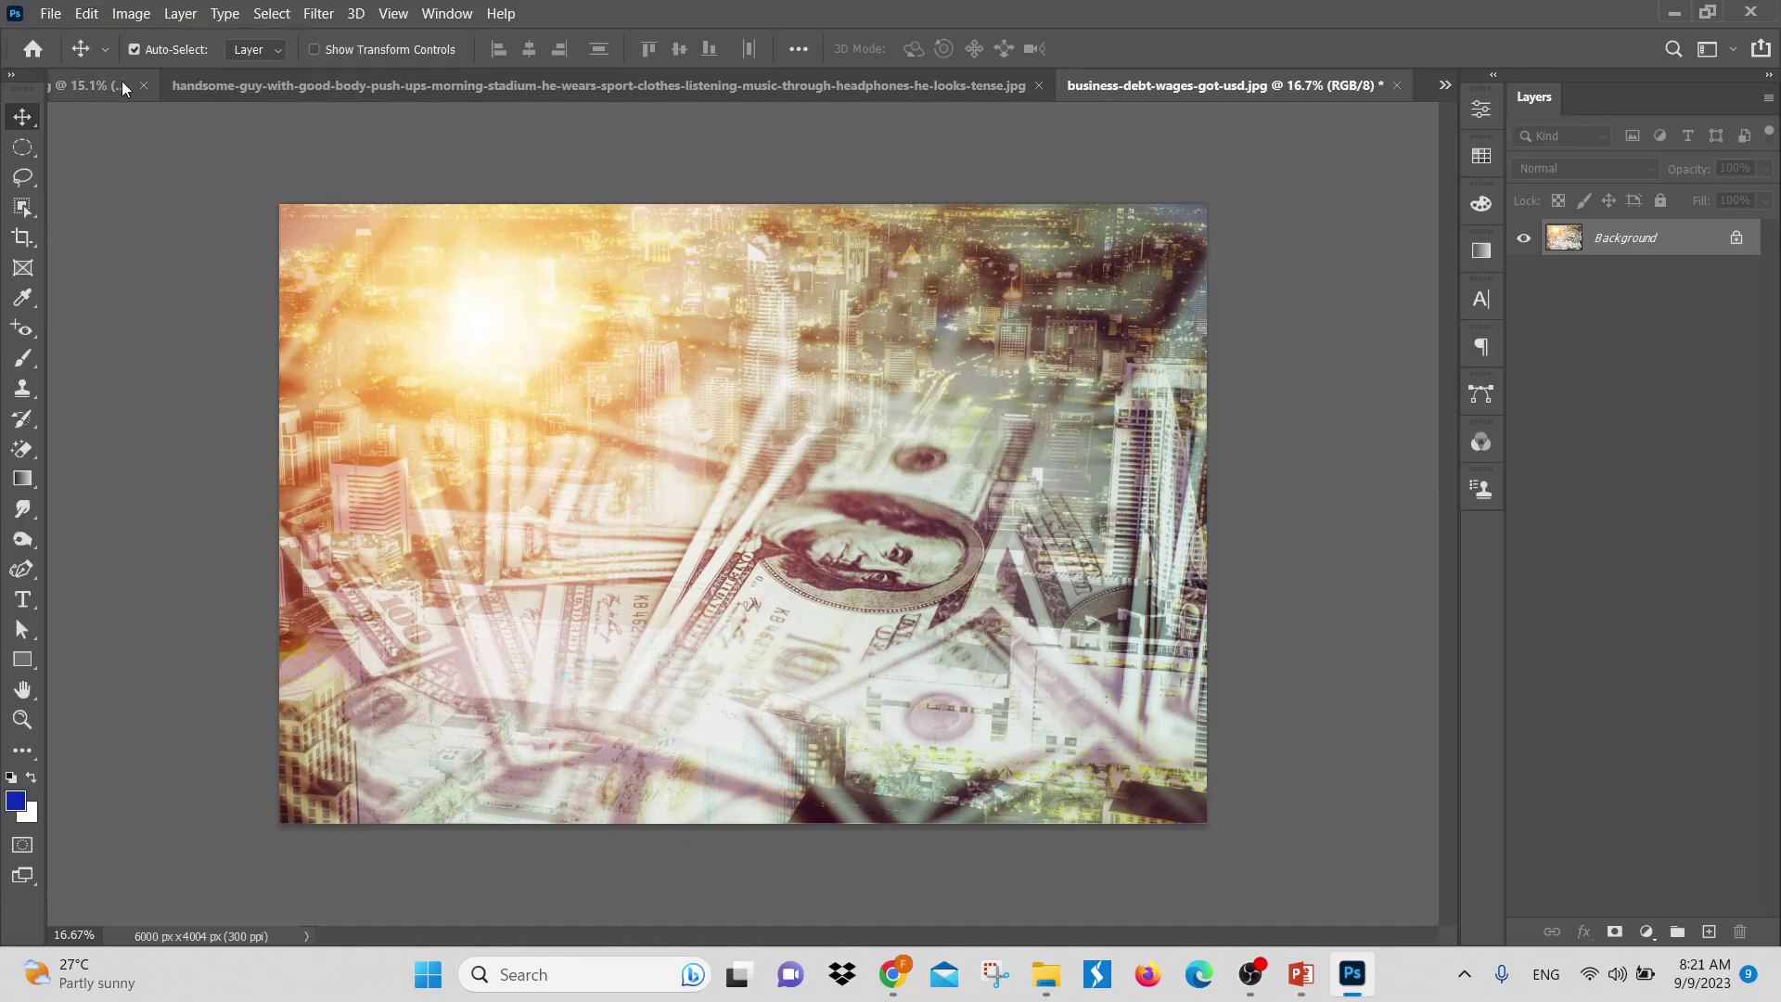
Delete the pasted portrait layer from the house photo and clear the rectangular selection in the push-up photo
click(93, 82)
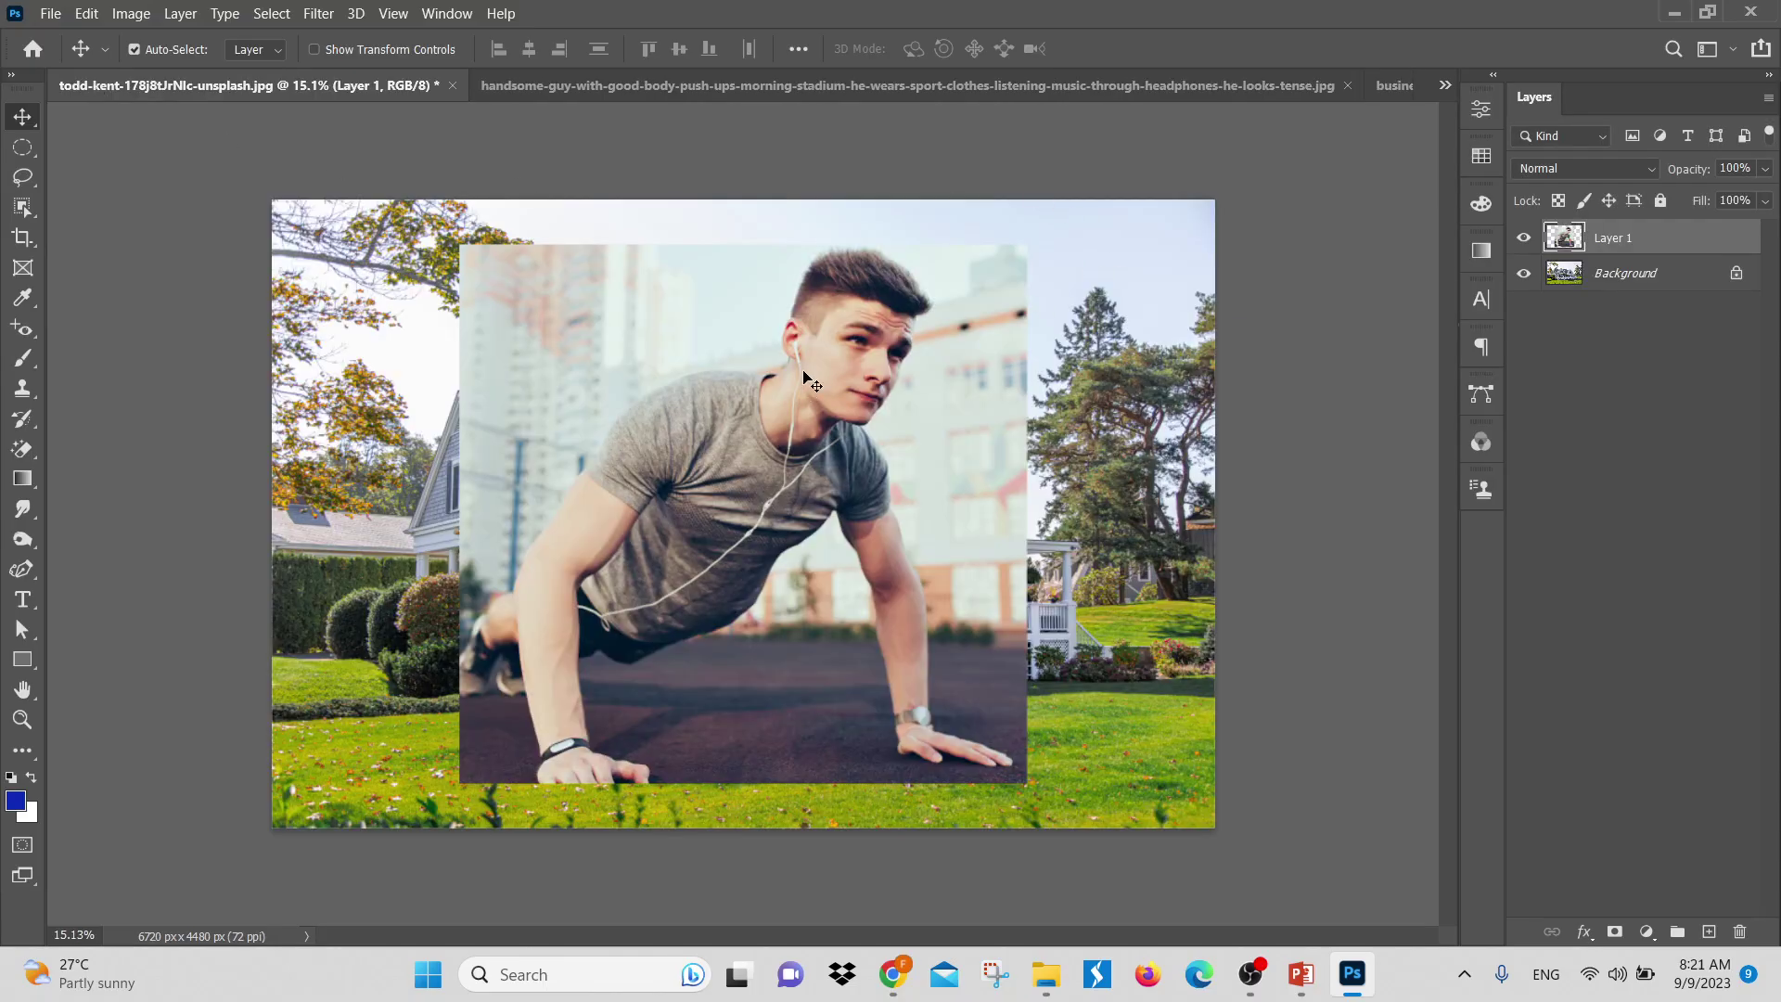
key(Delete)
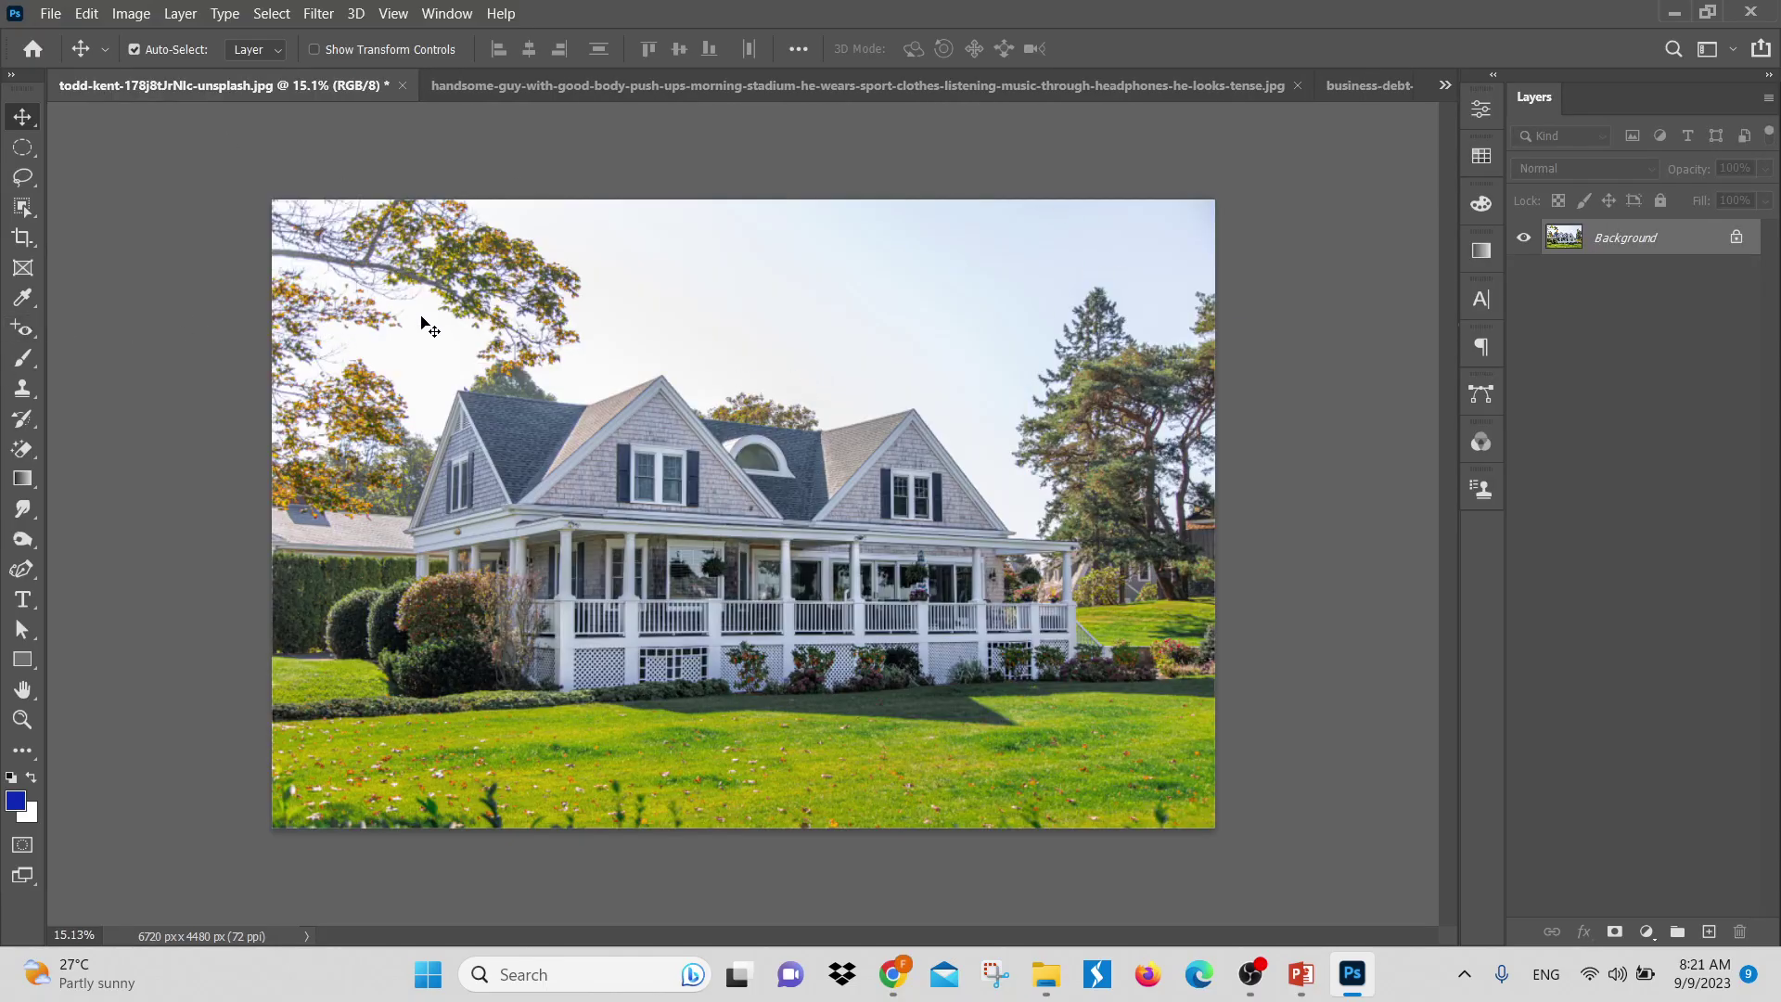
click(599, 86)
key(ctrl)
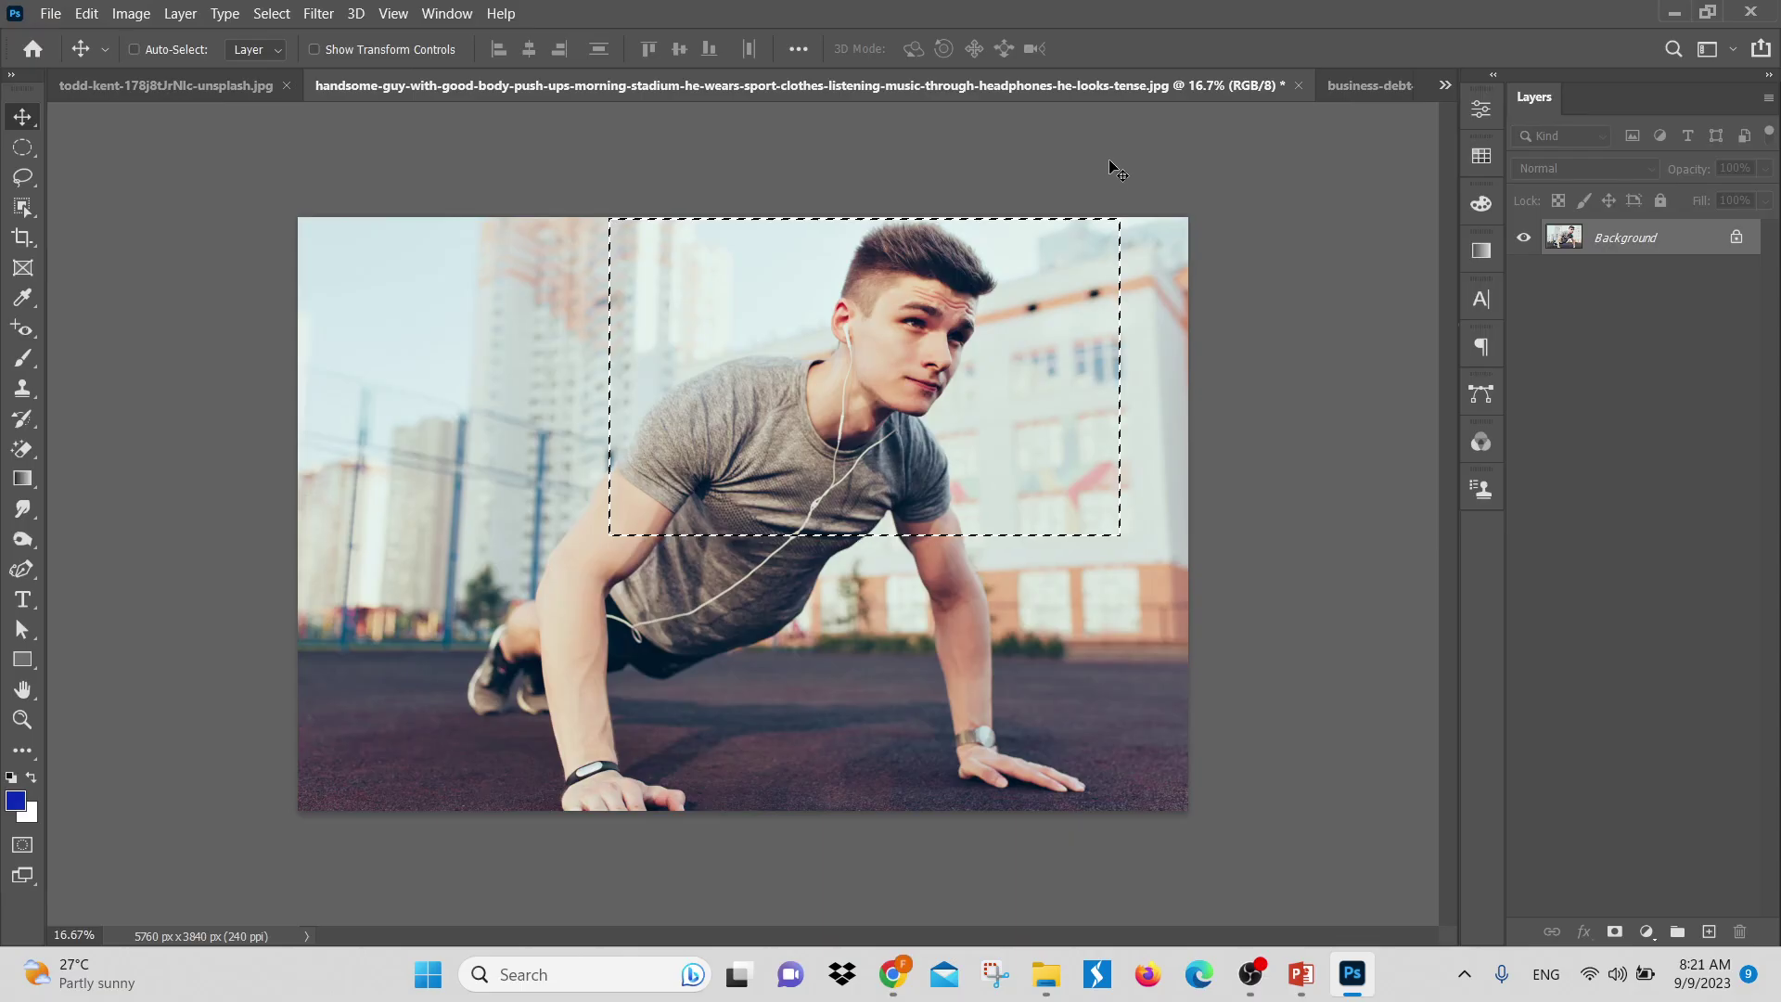
key(ctrl+d)
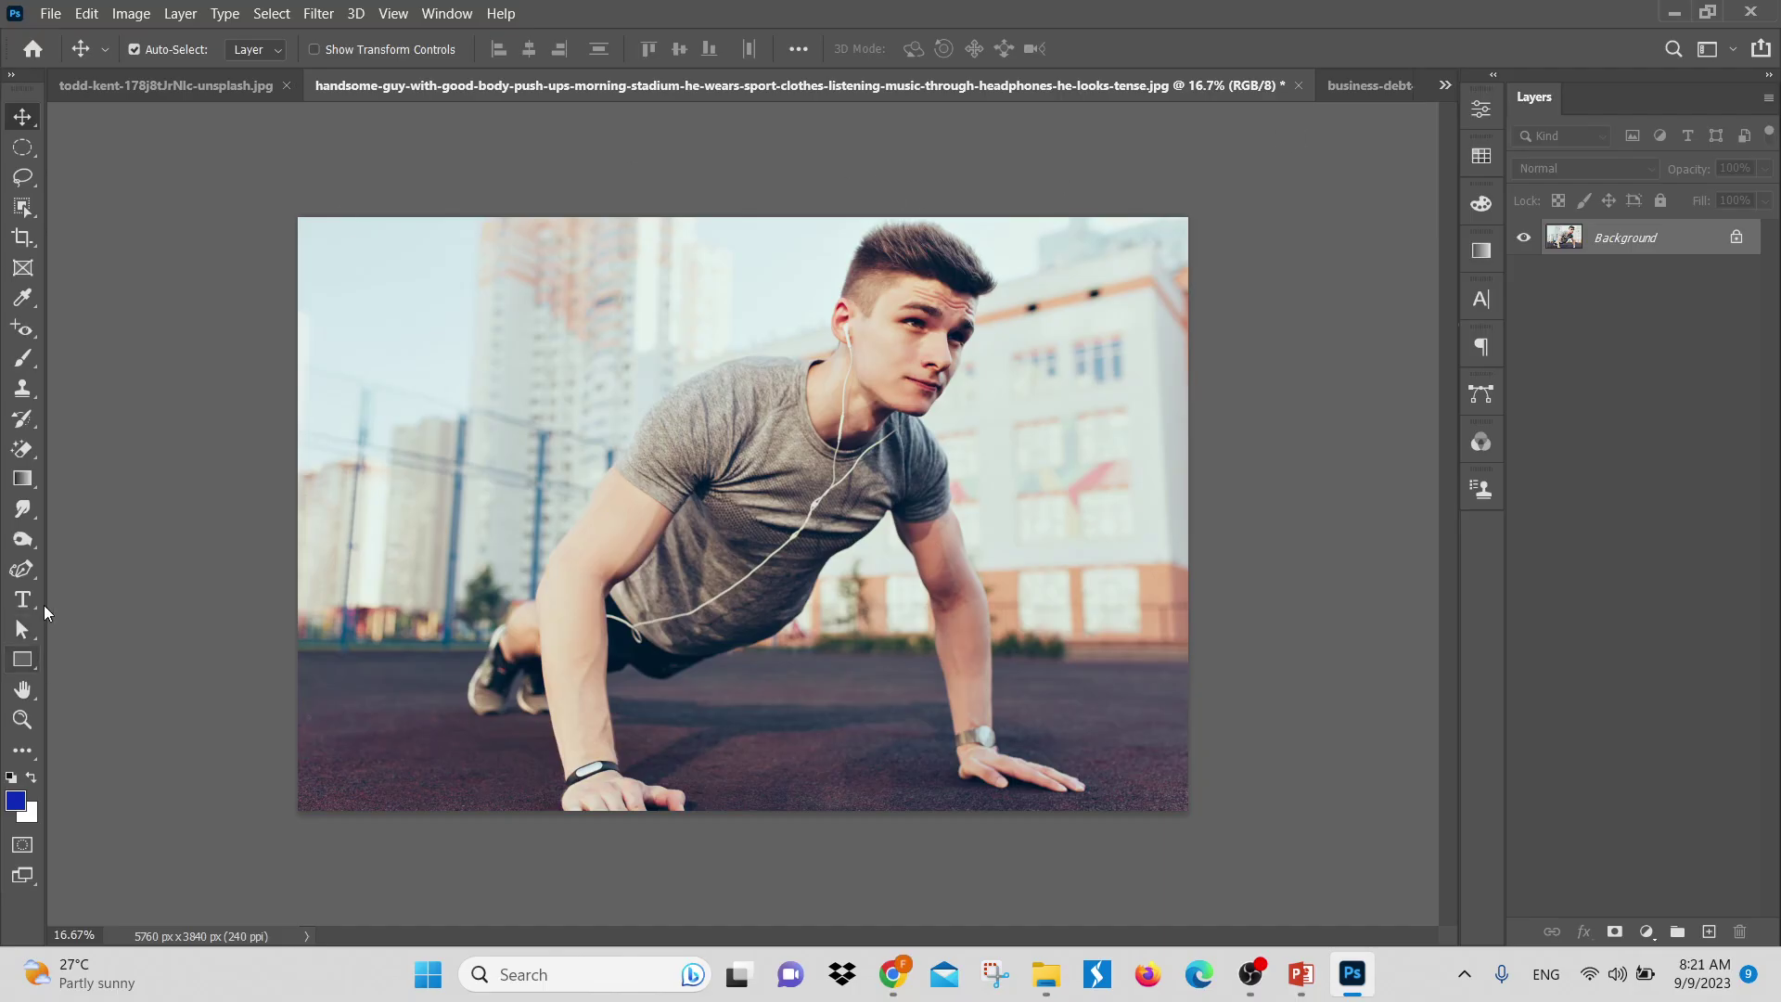
Add the heading "SHAPE YOUR BODY" to the push-up photo and move it between the man's arms
key(t)
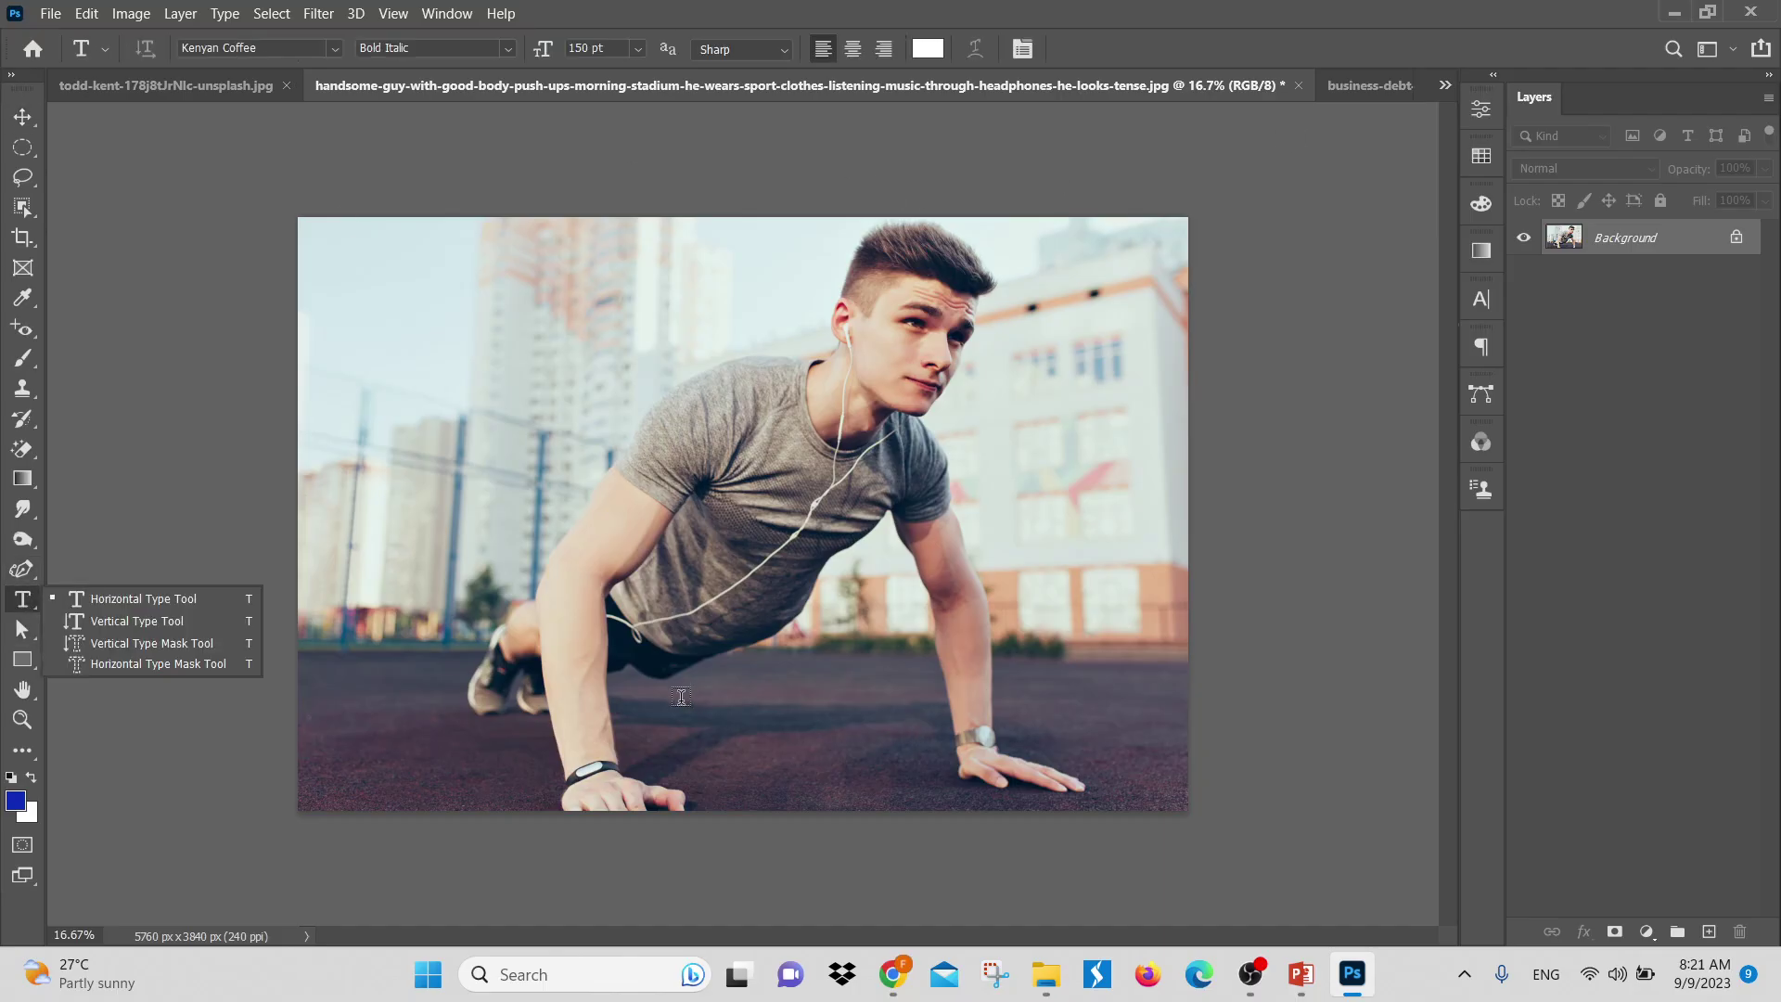
click(680, 698)
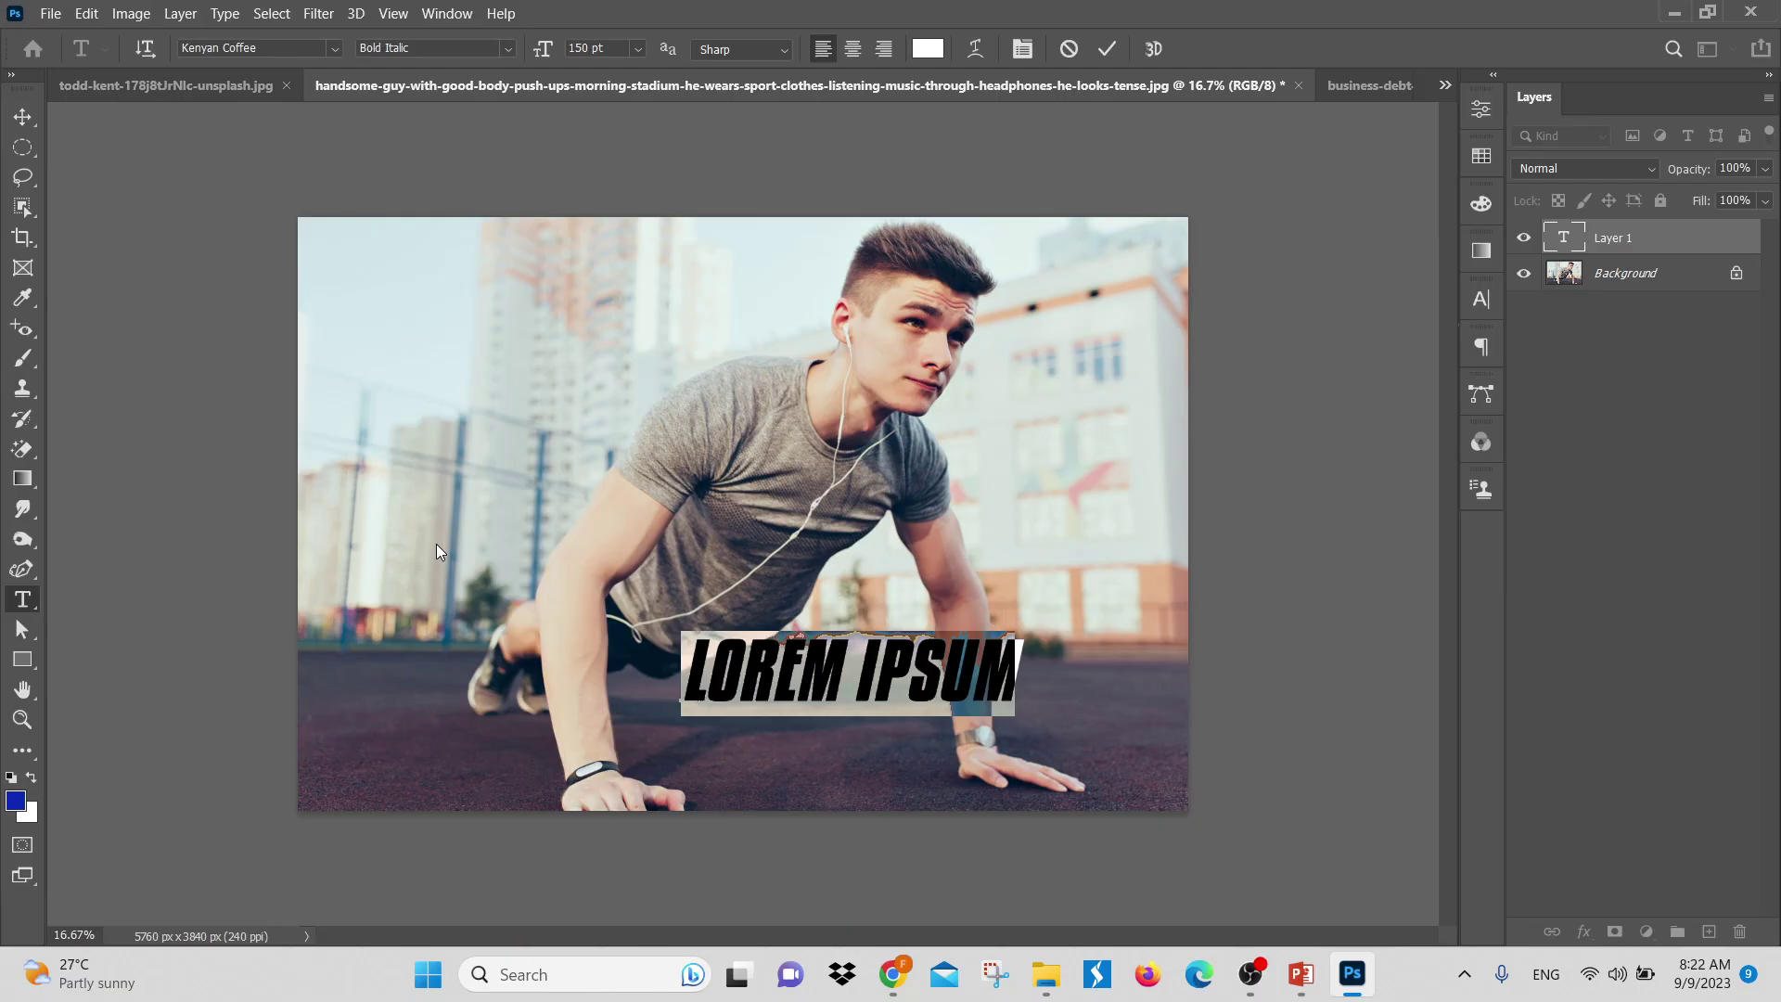
text(J)
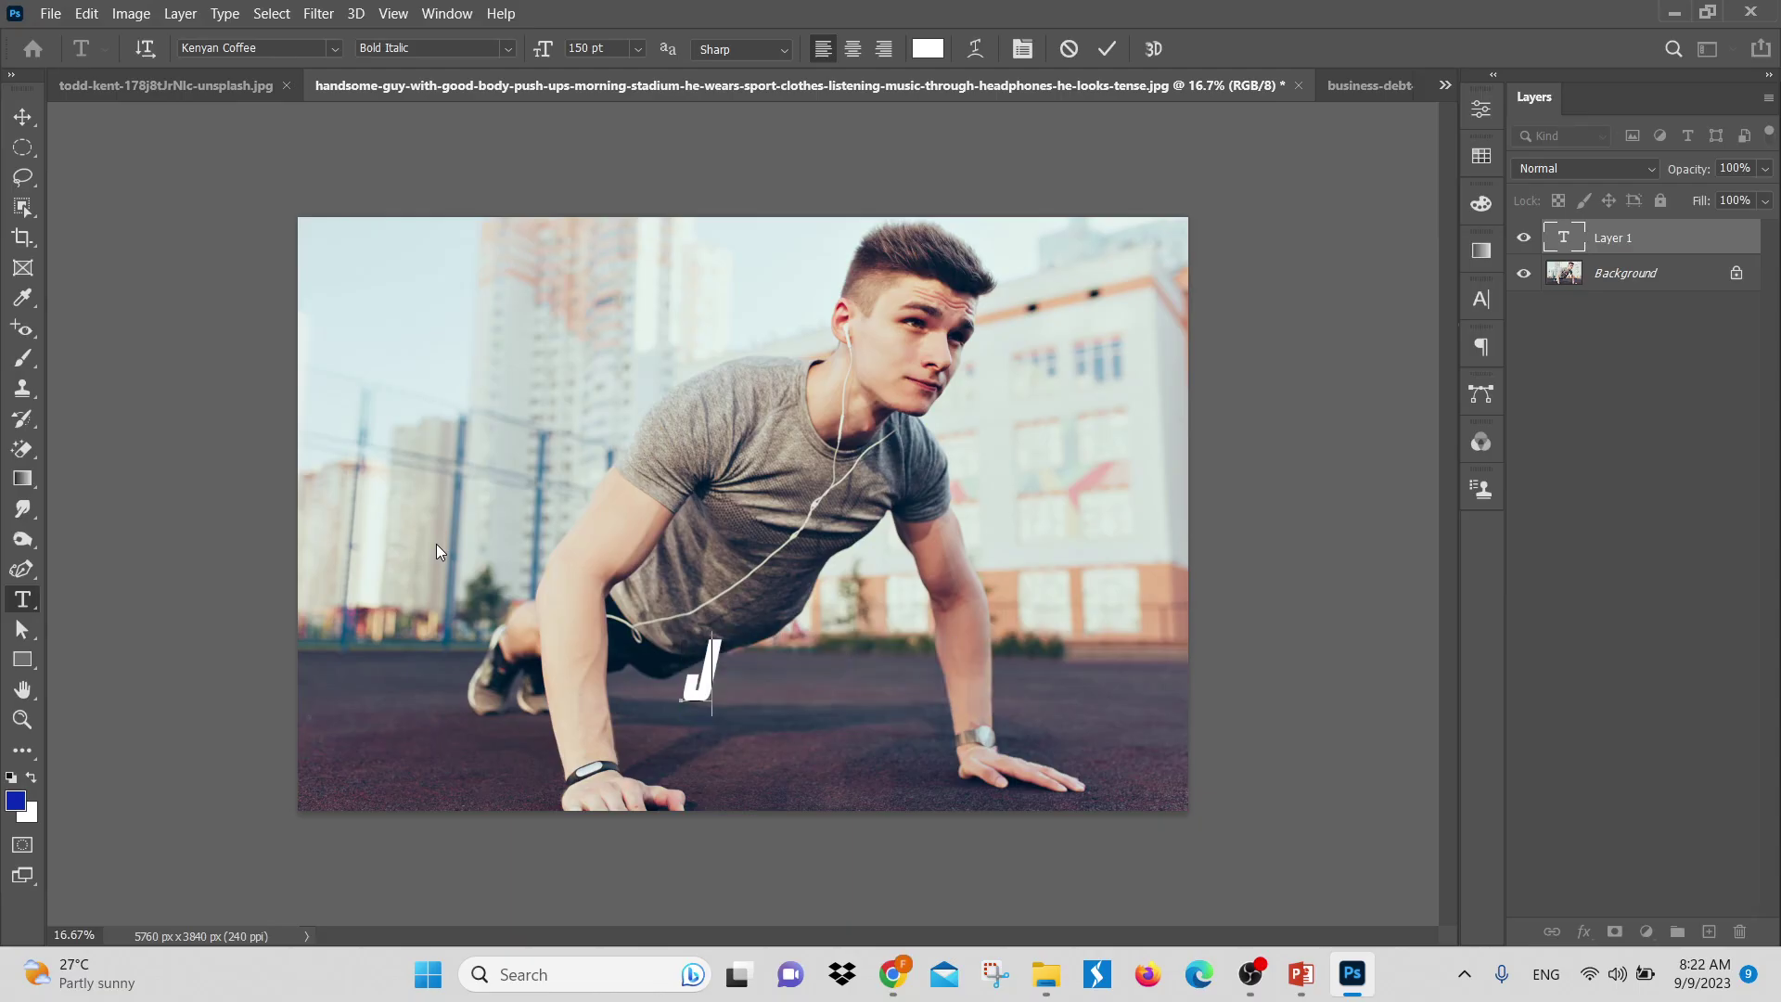
key(BackSpace)
text(B)
key(BackSpace)
text(SHAPE)
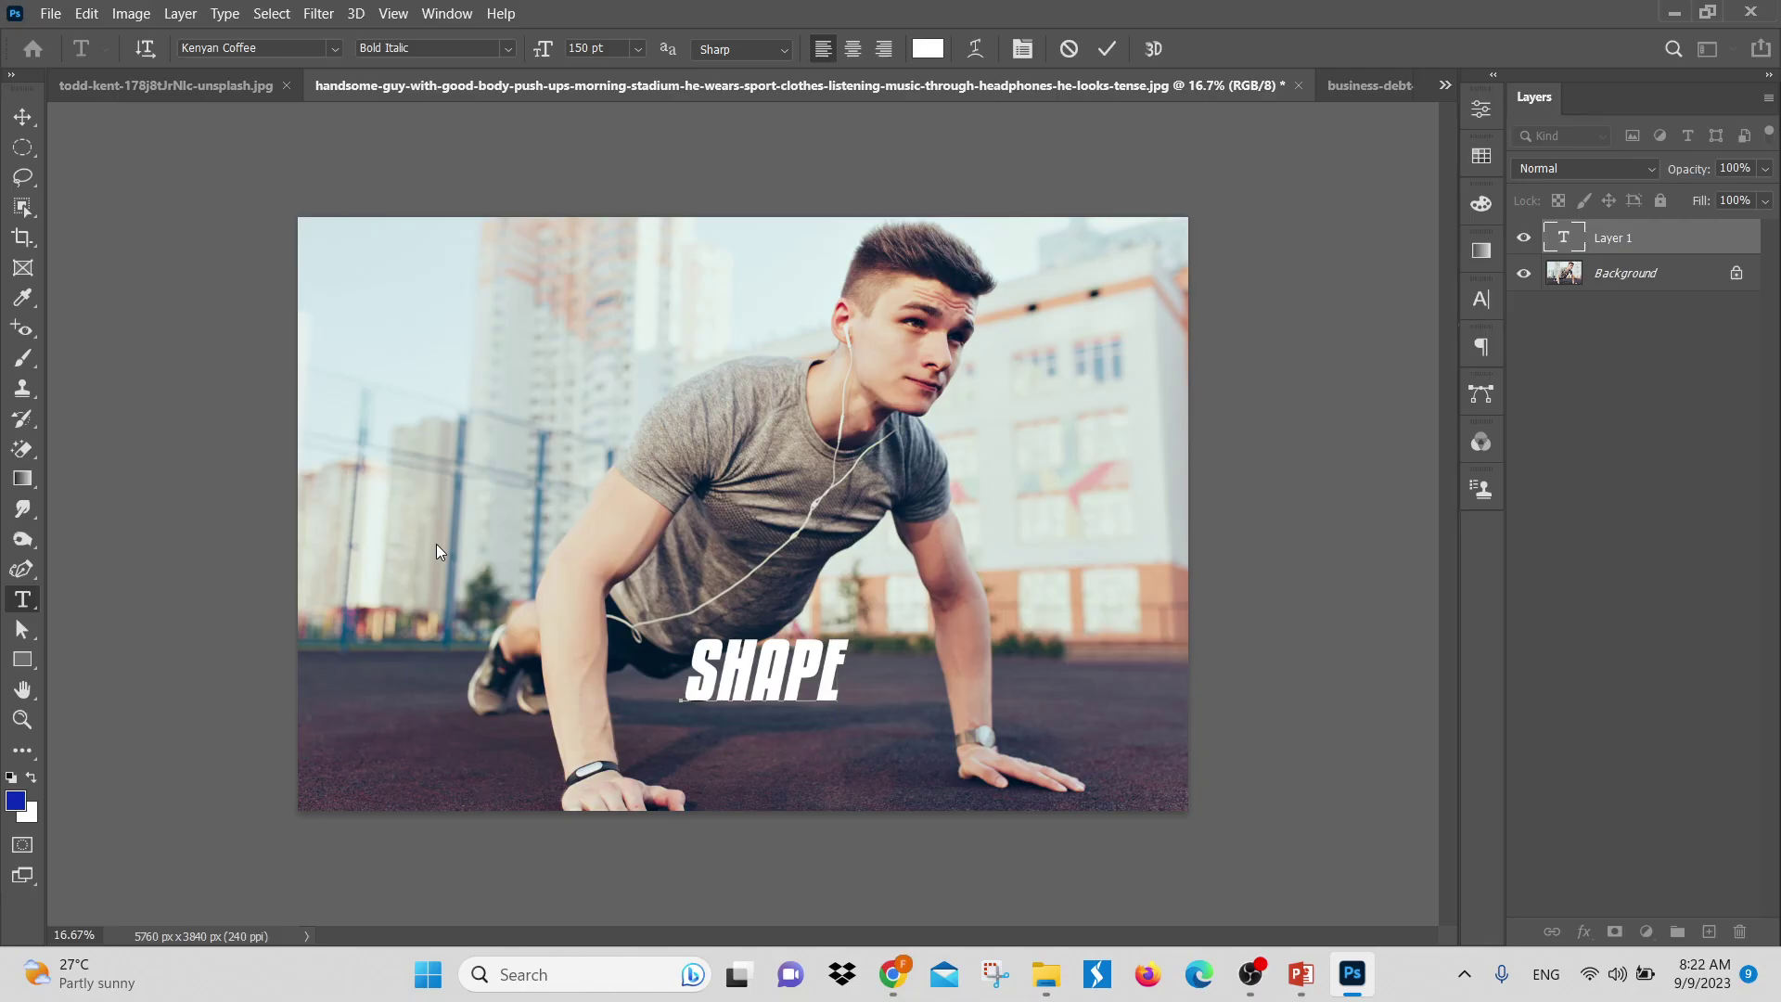
text( YOUR)
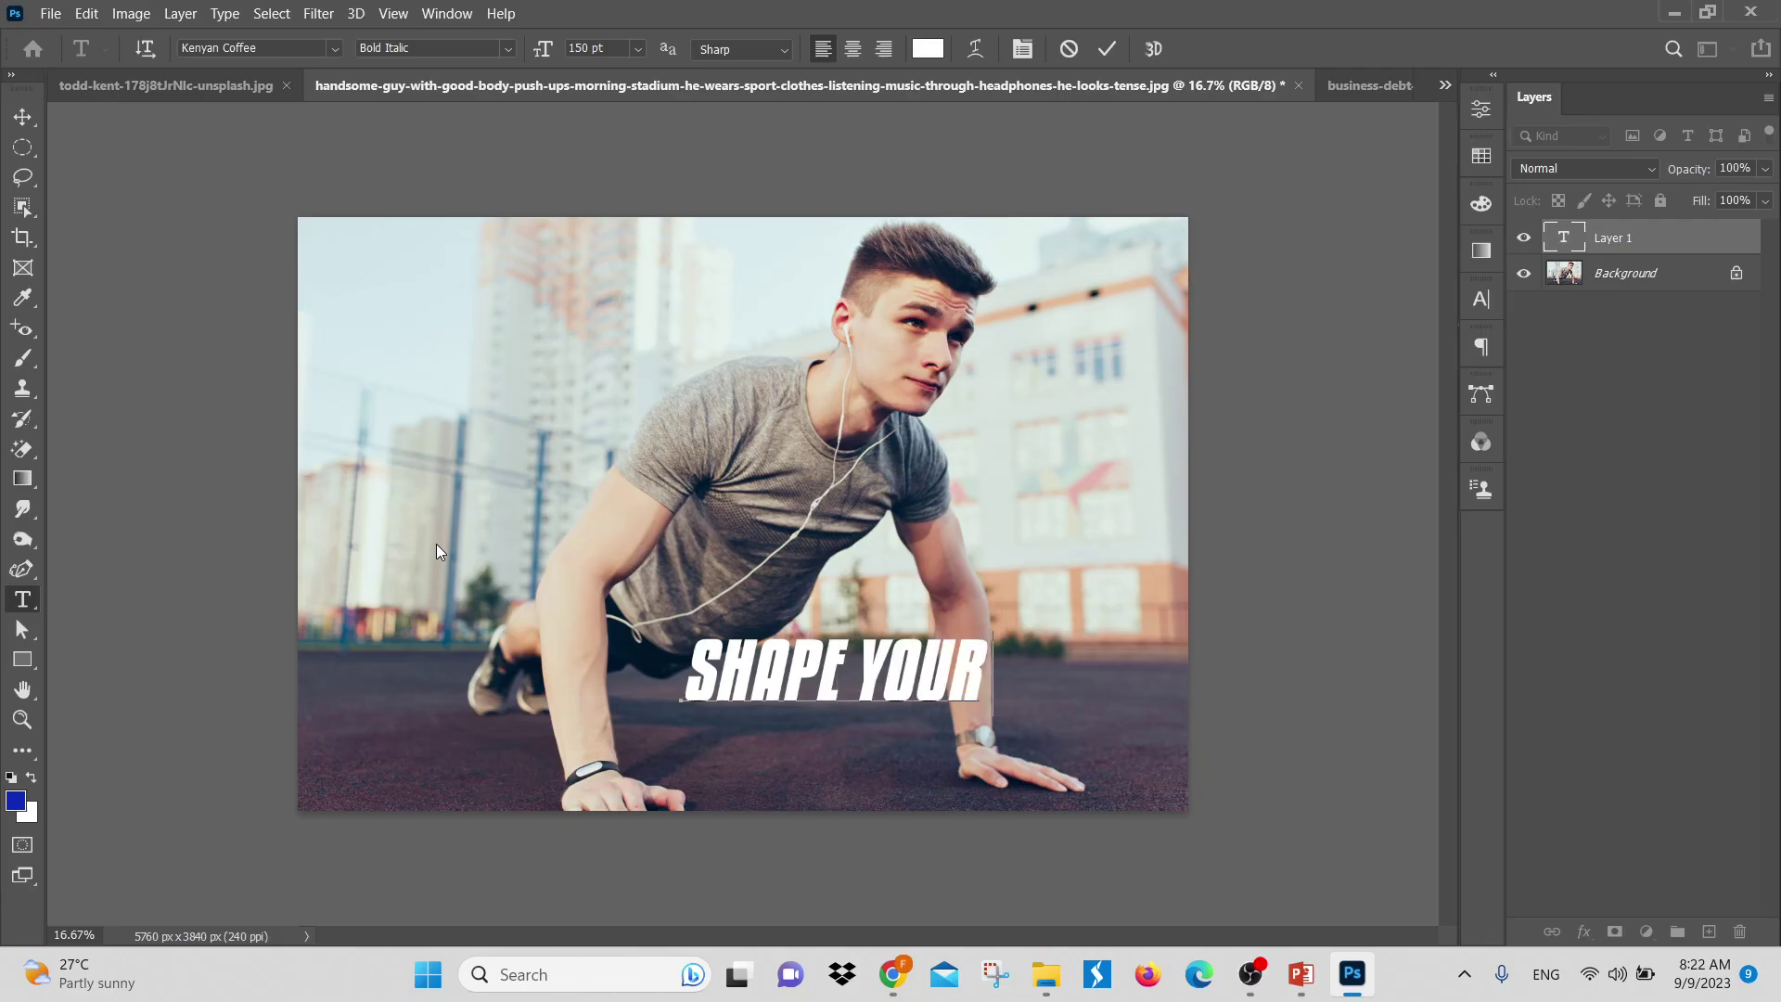
text( BODY)
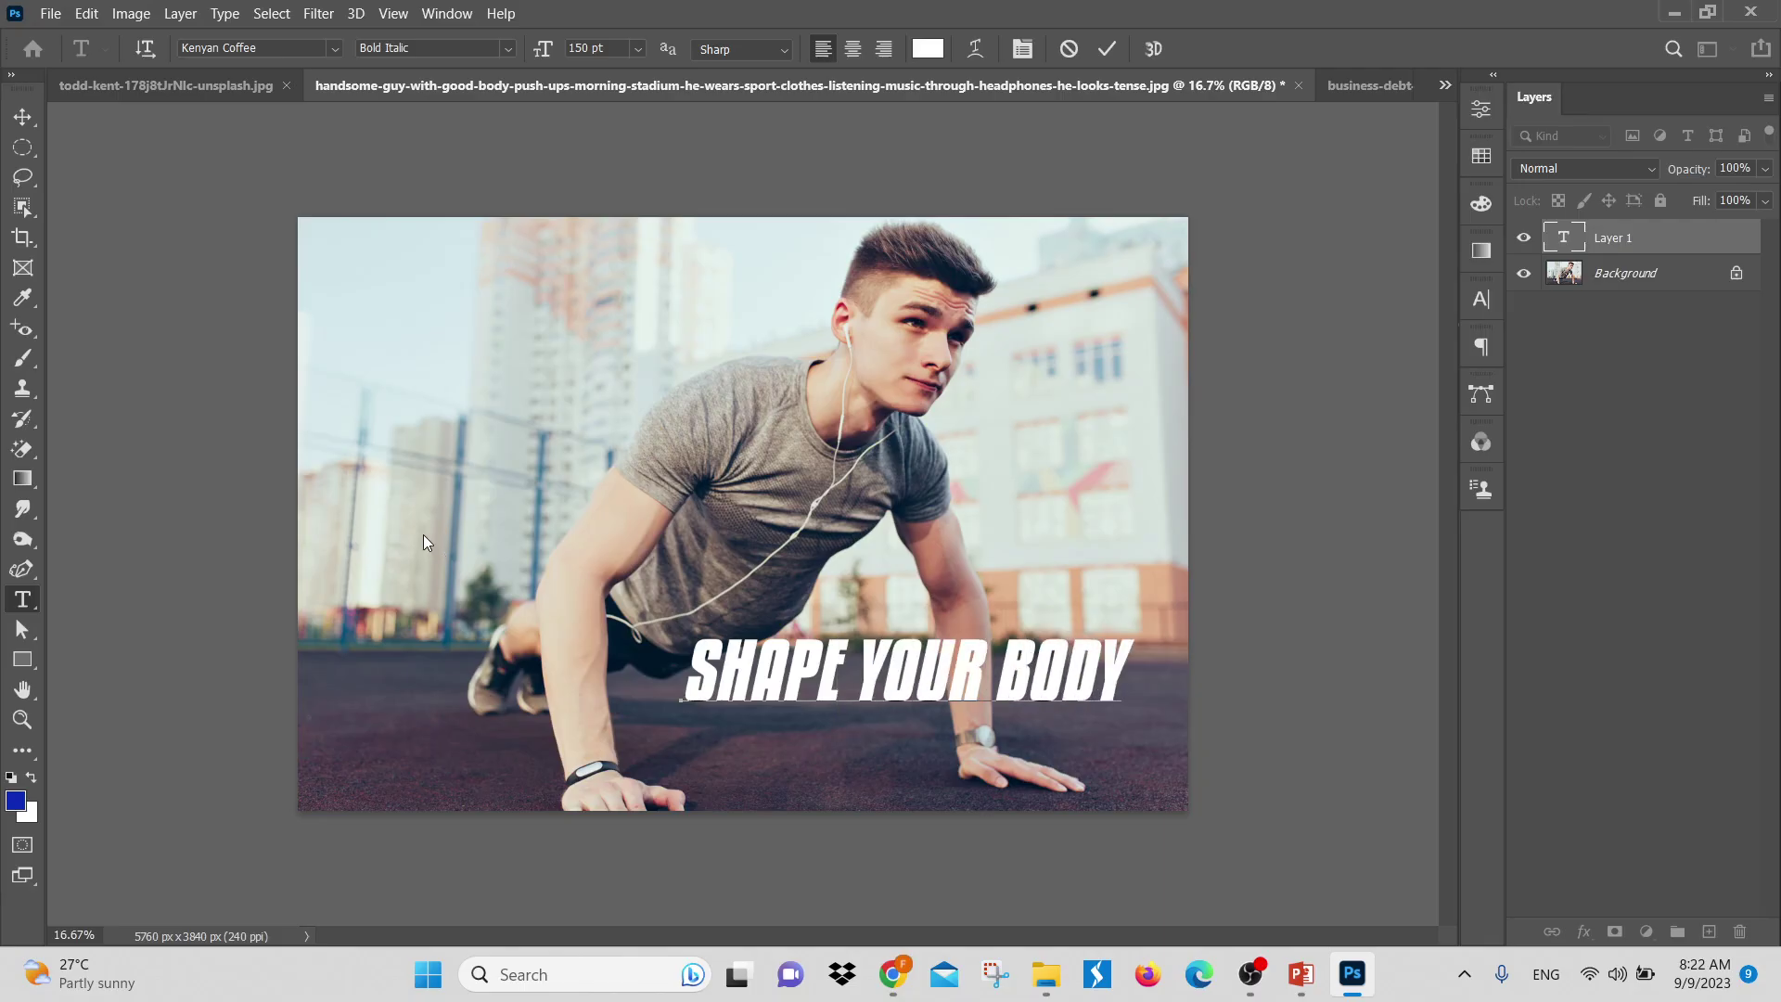
click(22, 116)
drag(949, 706, 826, 726)
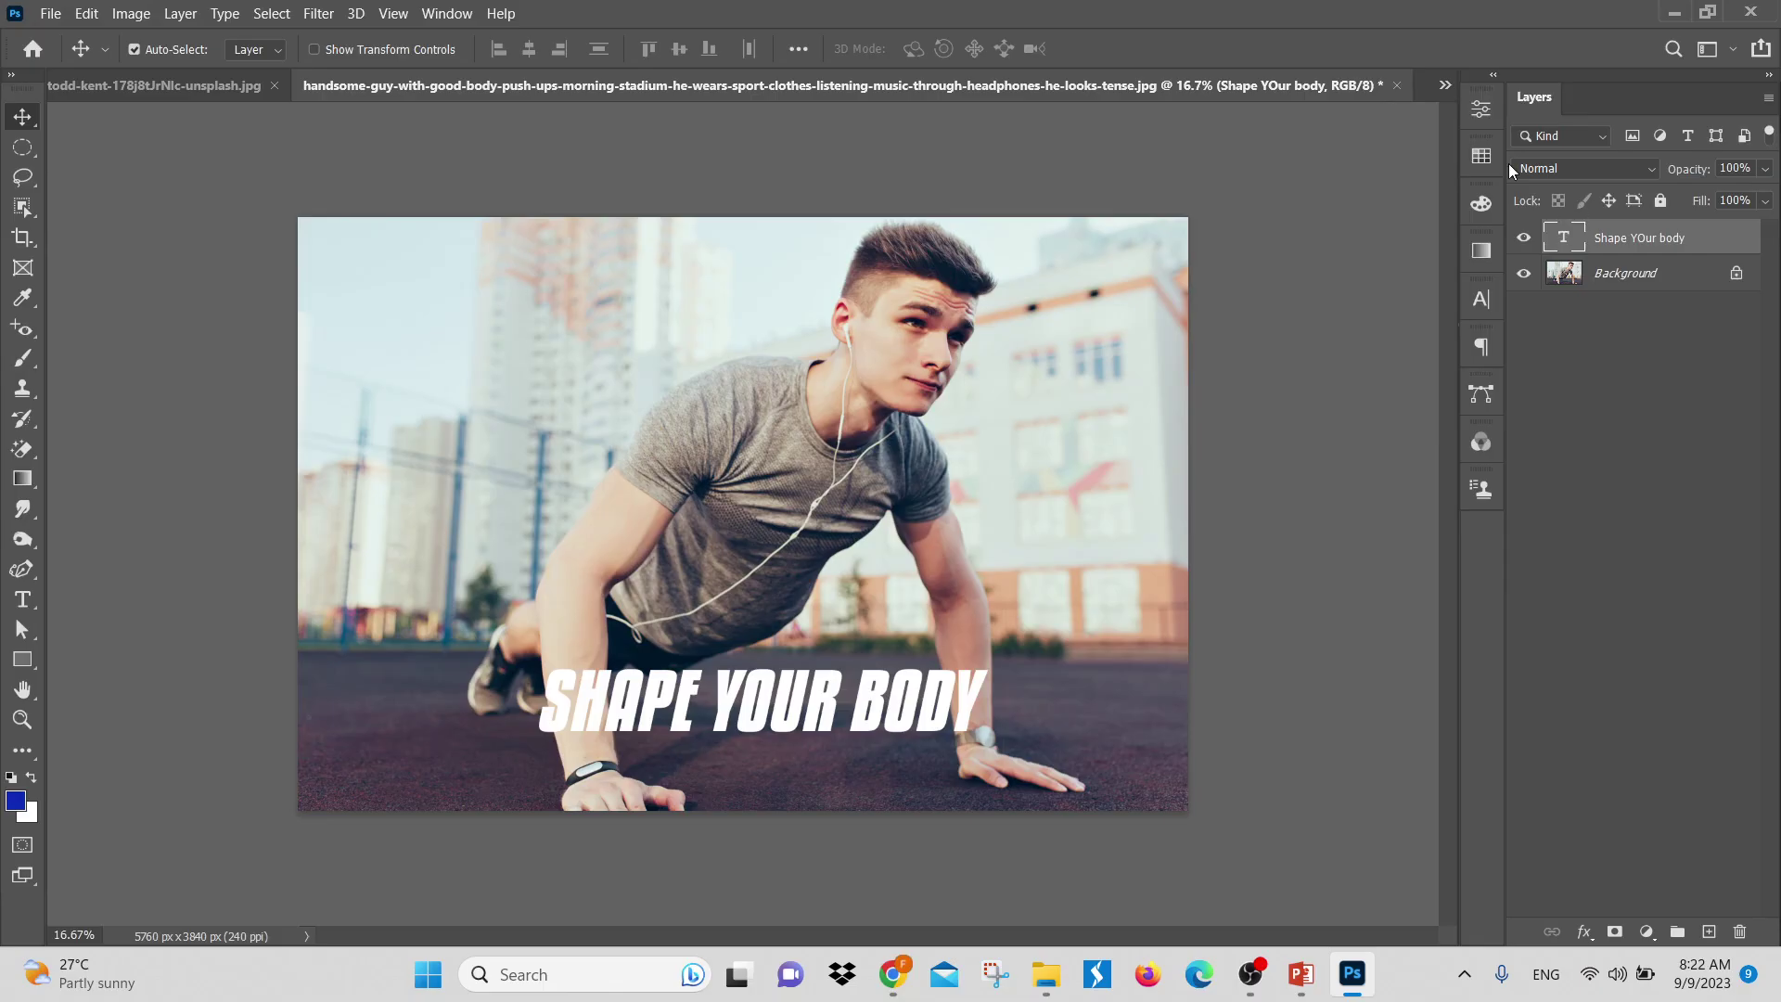
Set the heading's font size to 100 pt and reposition it midway between the man's hands
click(1482, 299)
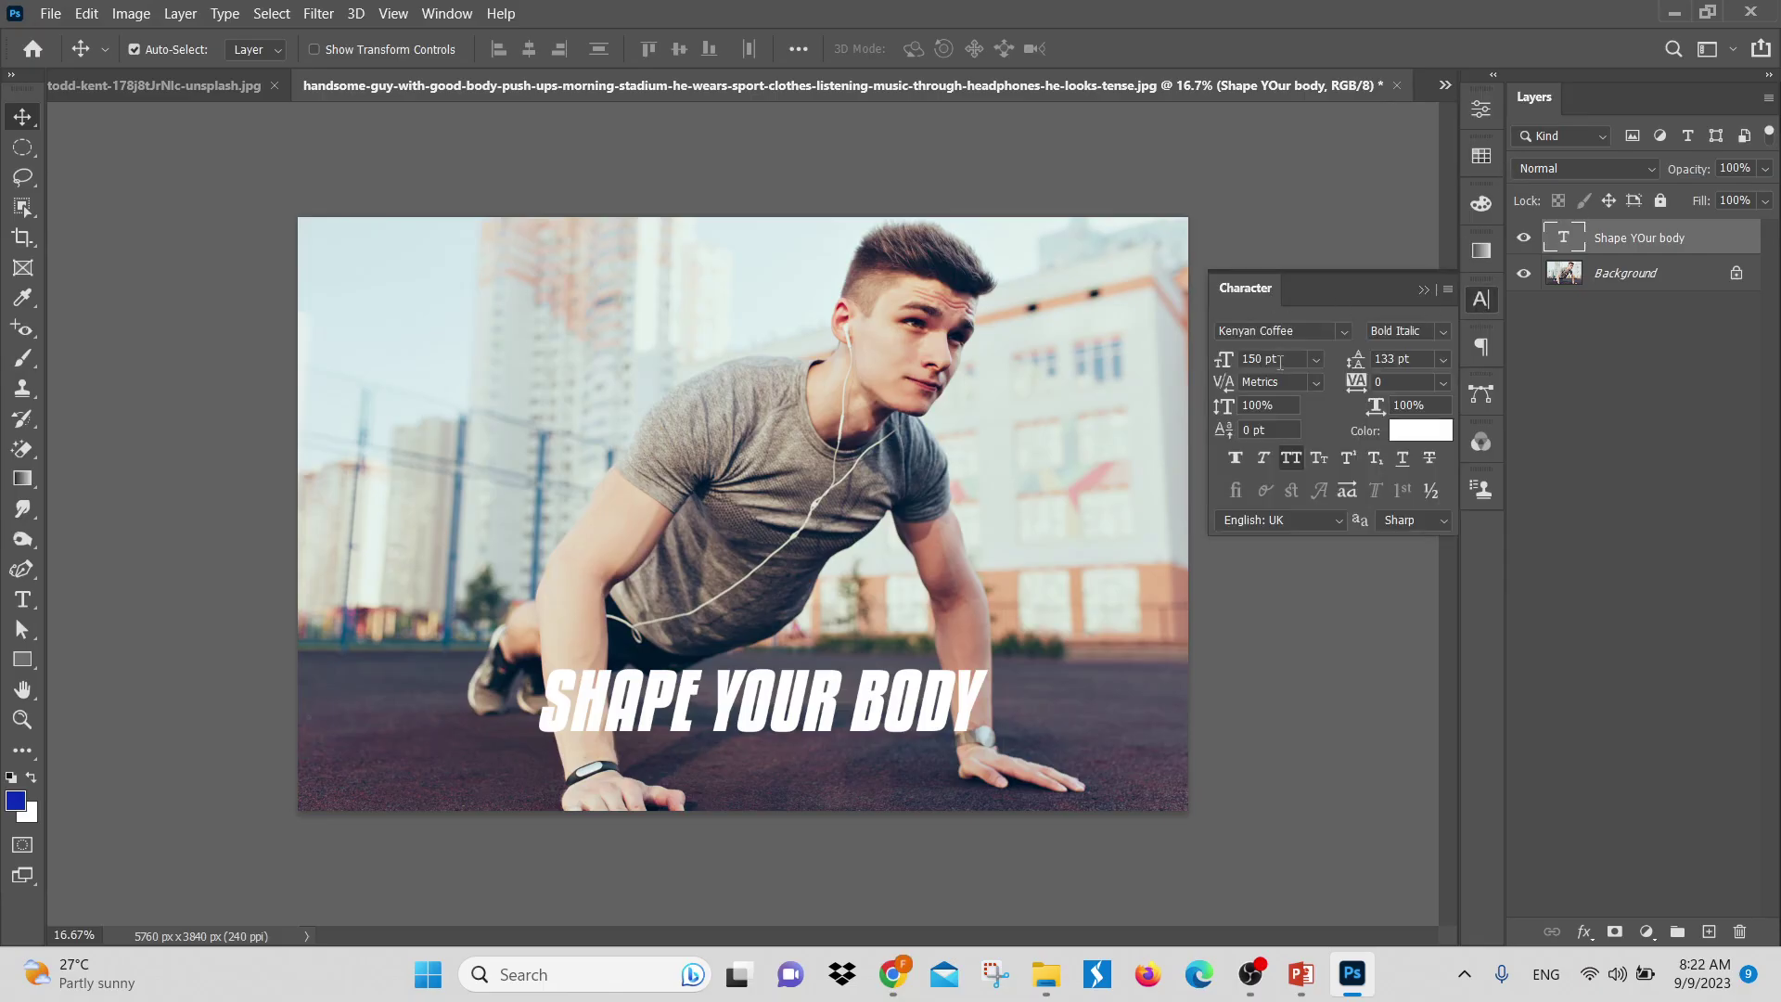
drag(1225, 362, 1191, 360)
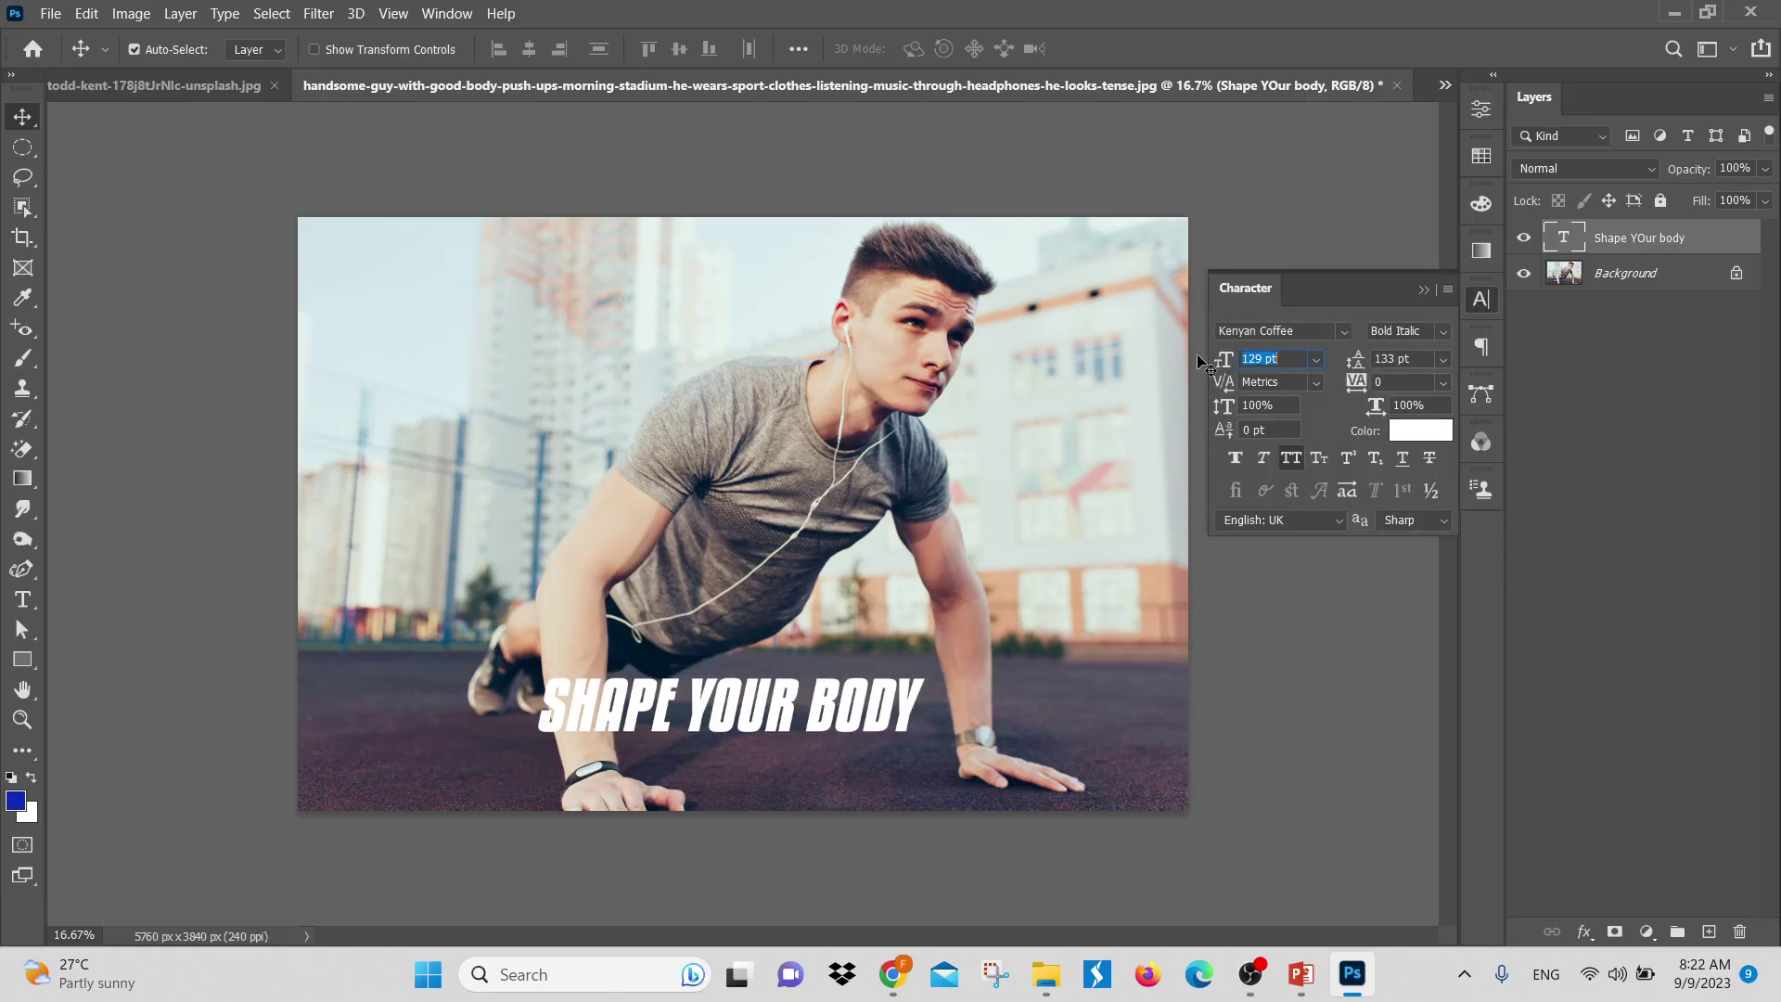
click(1289, 356)
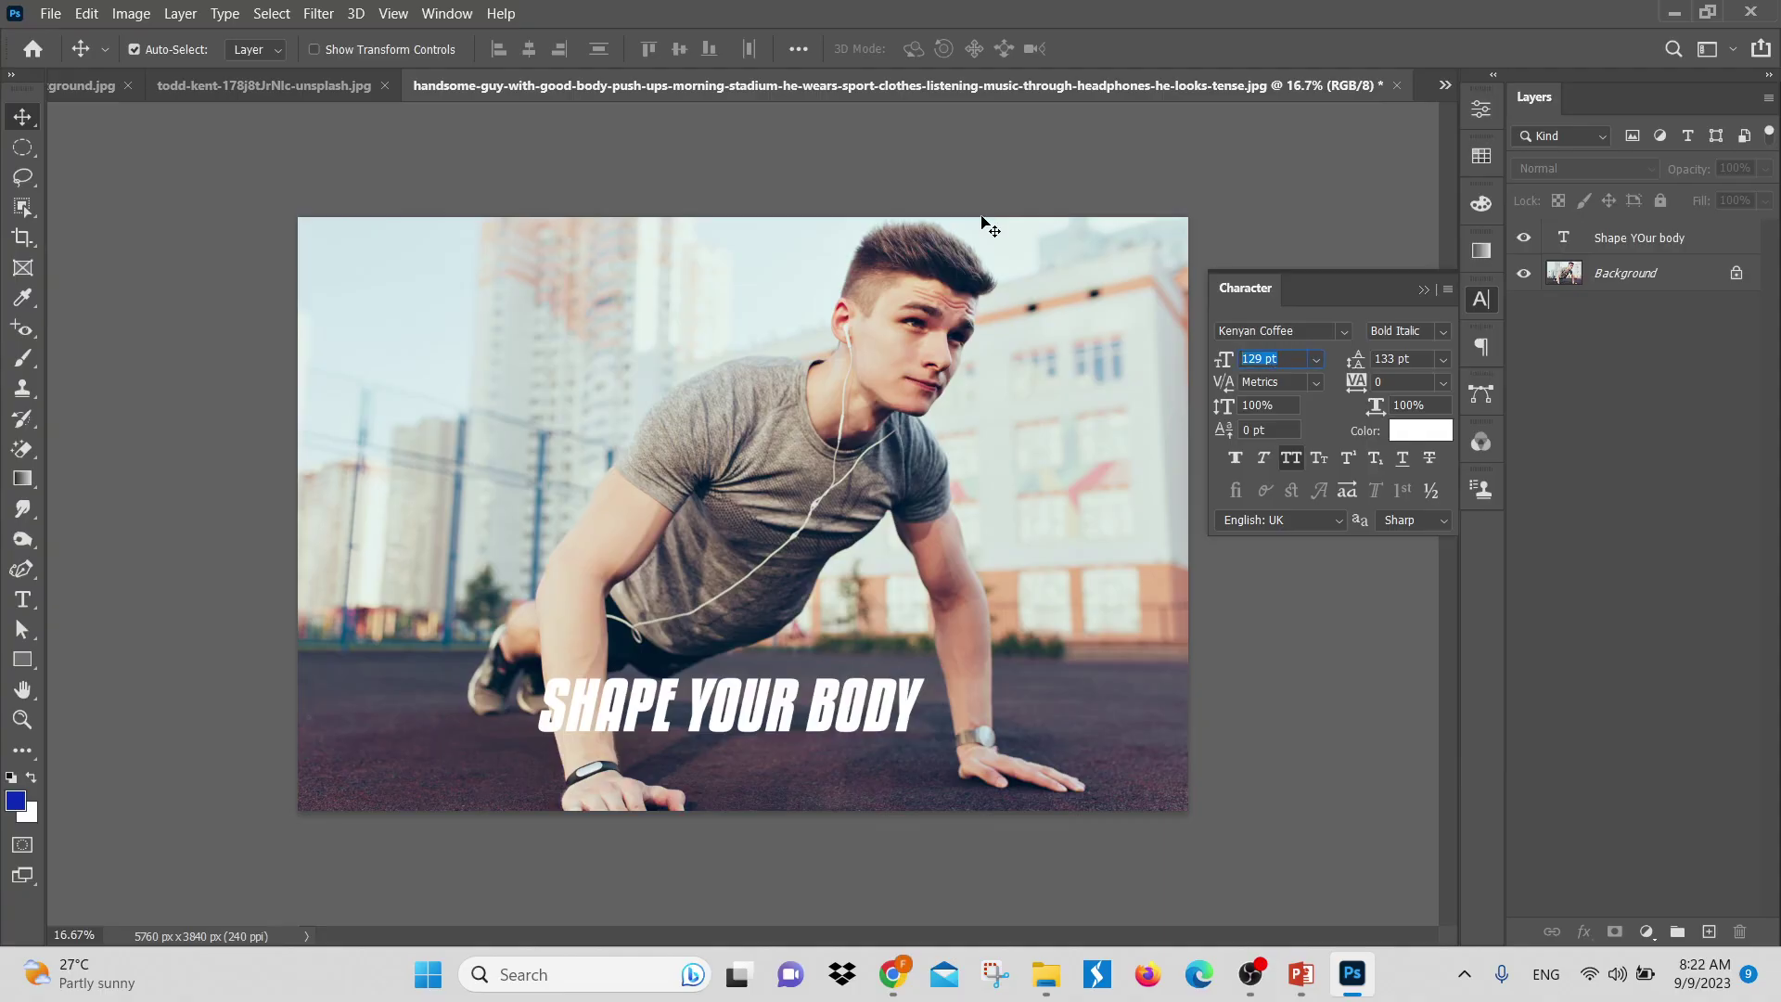
text(100)
click(1660, 239)
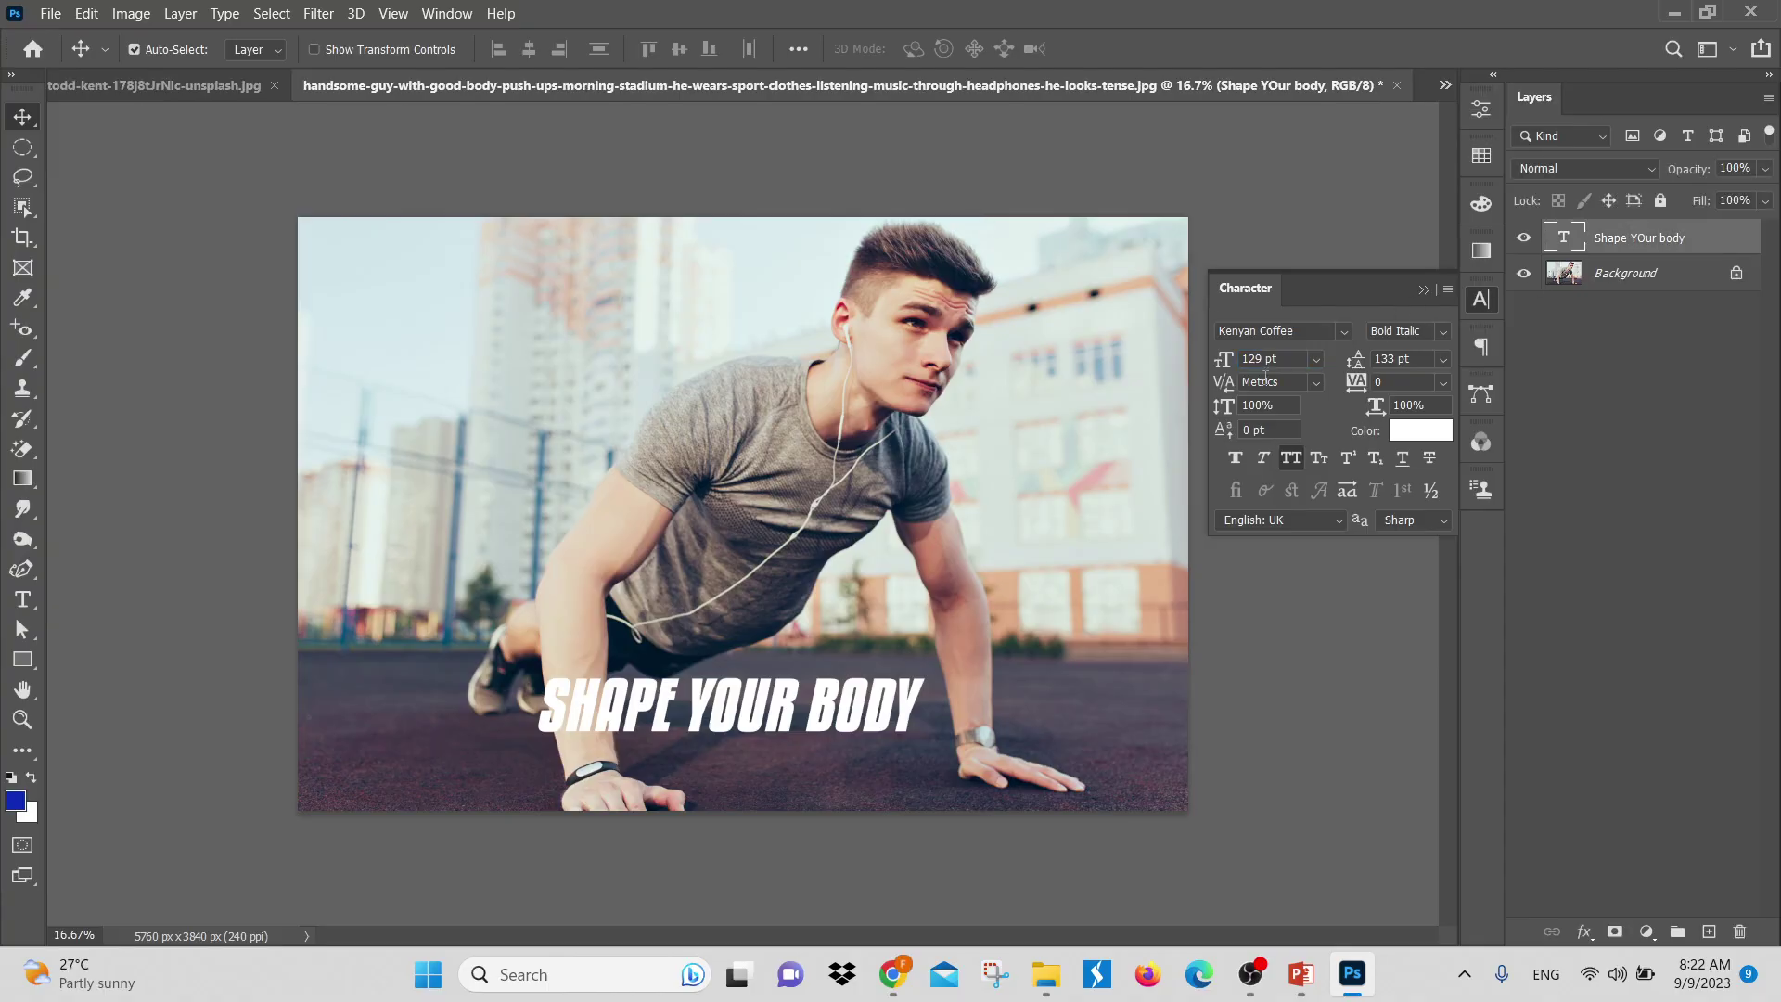
click(1285, 360)
text(100)
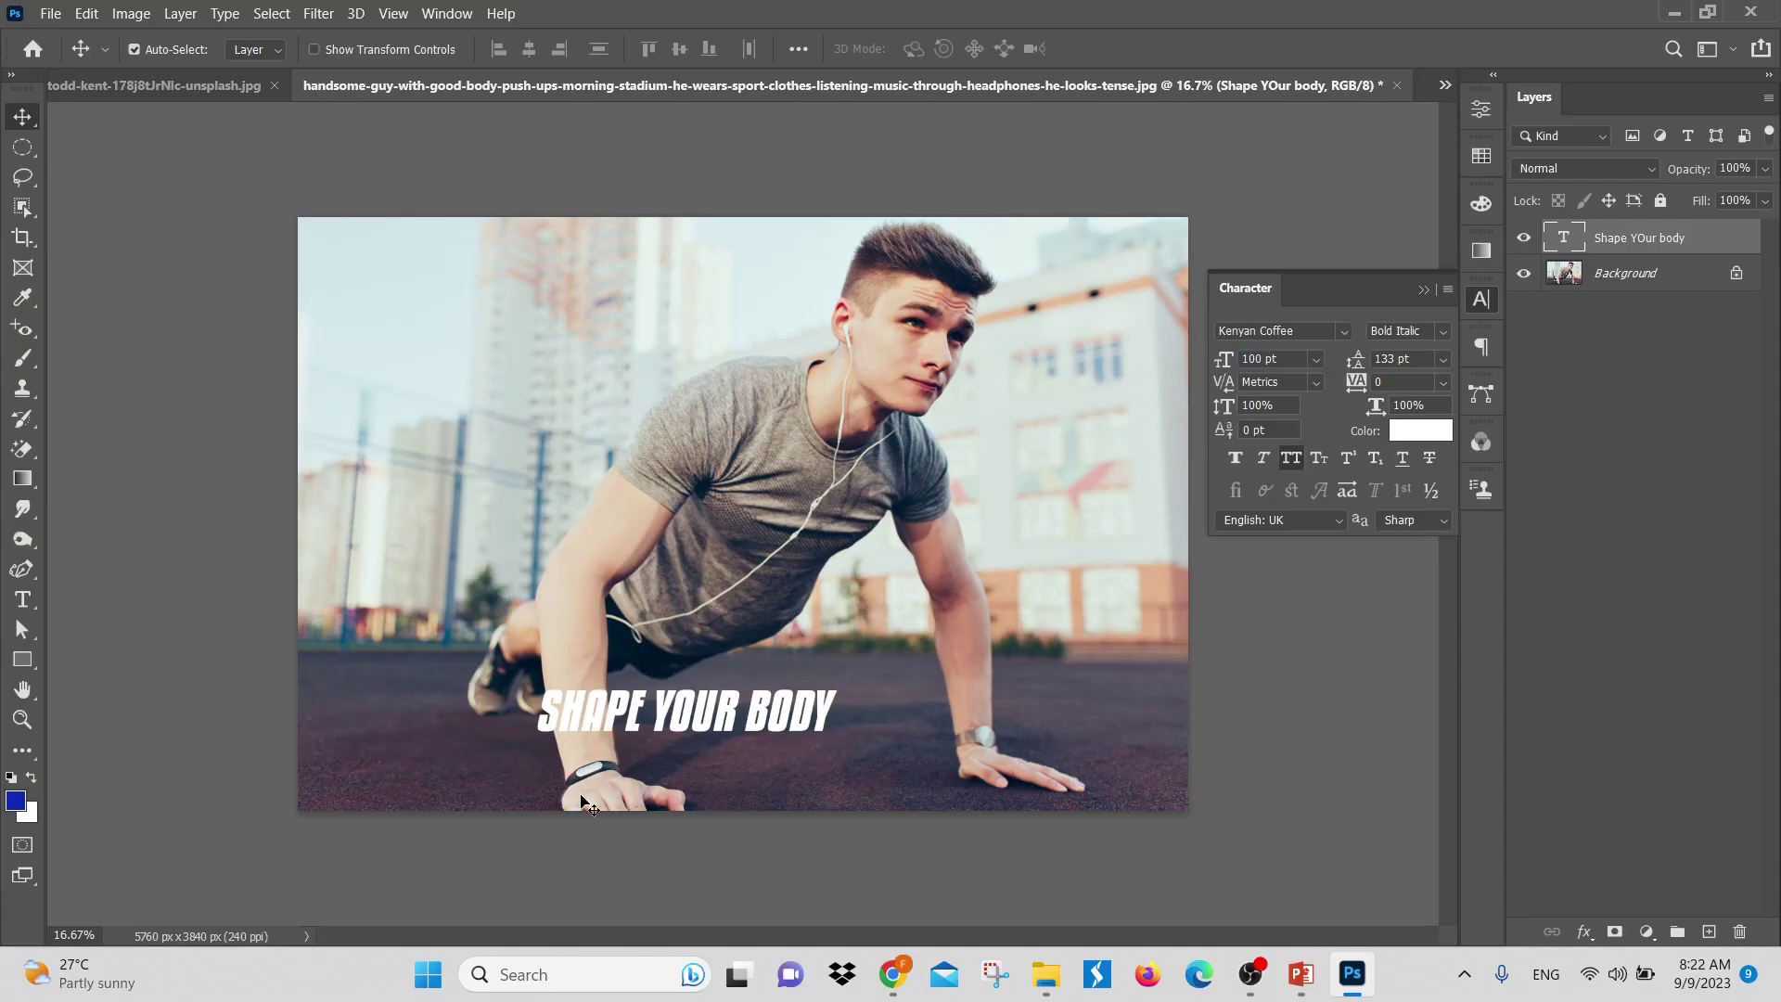
drag(687, 712, 772, 697)
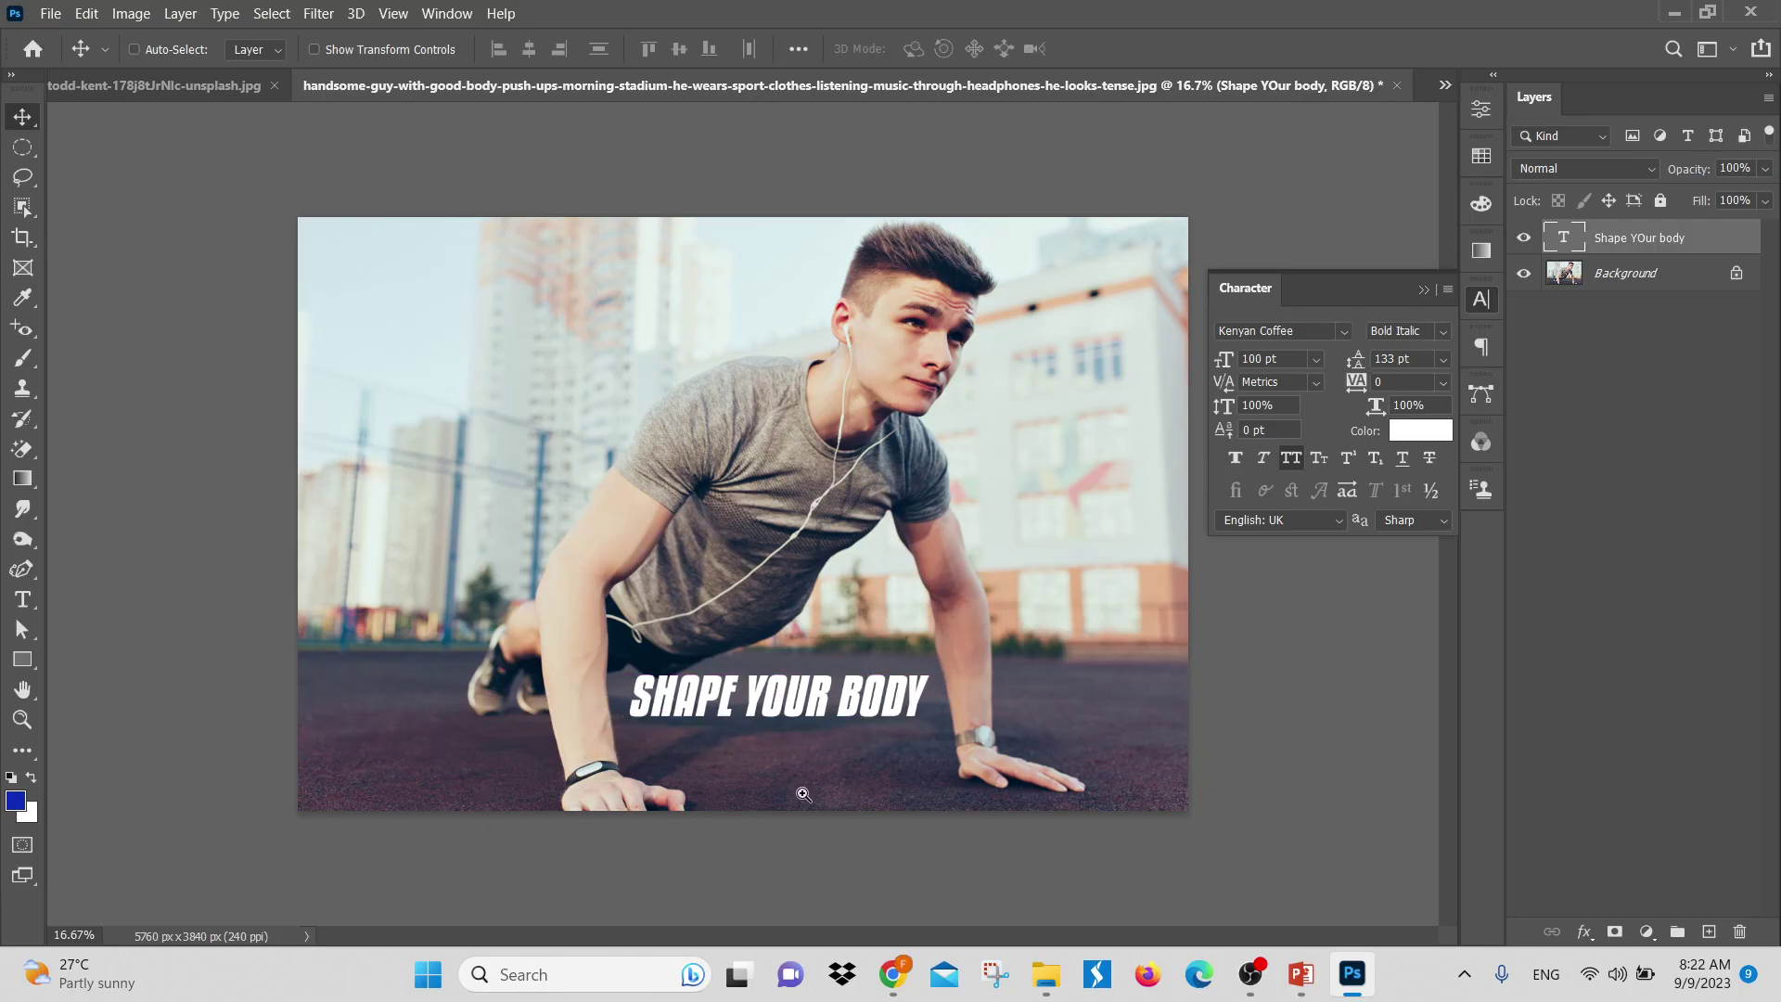
Try the Poppins font on the "SHAPE YOUR BODY" heading and undo the font change
drag(807, 791, 842, 805)
scroll(843, 804, down, 3)
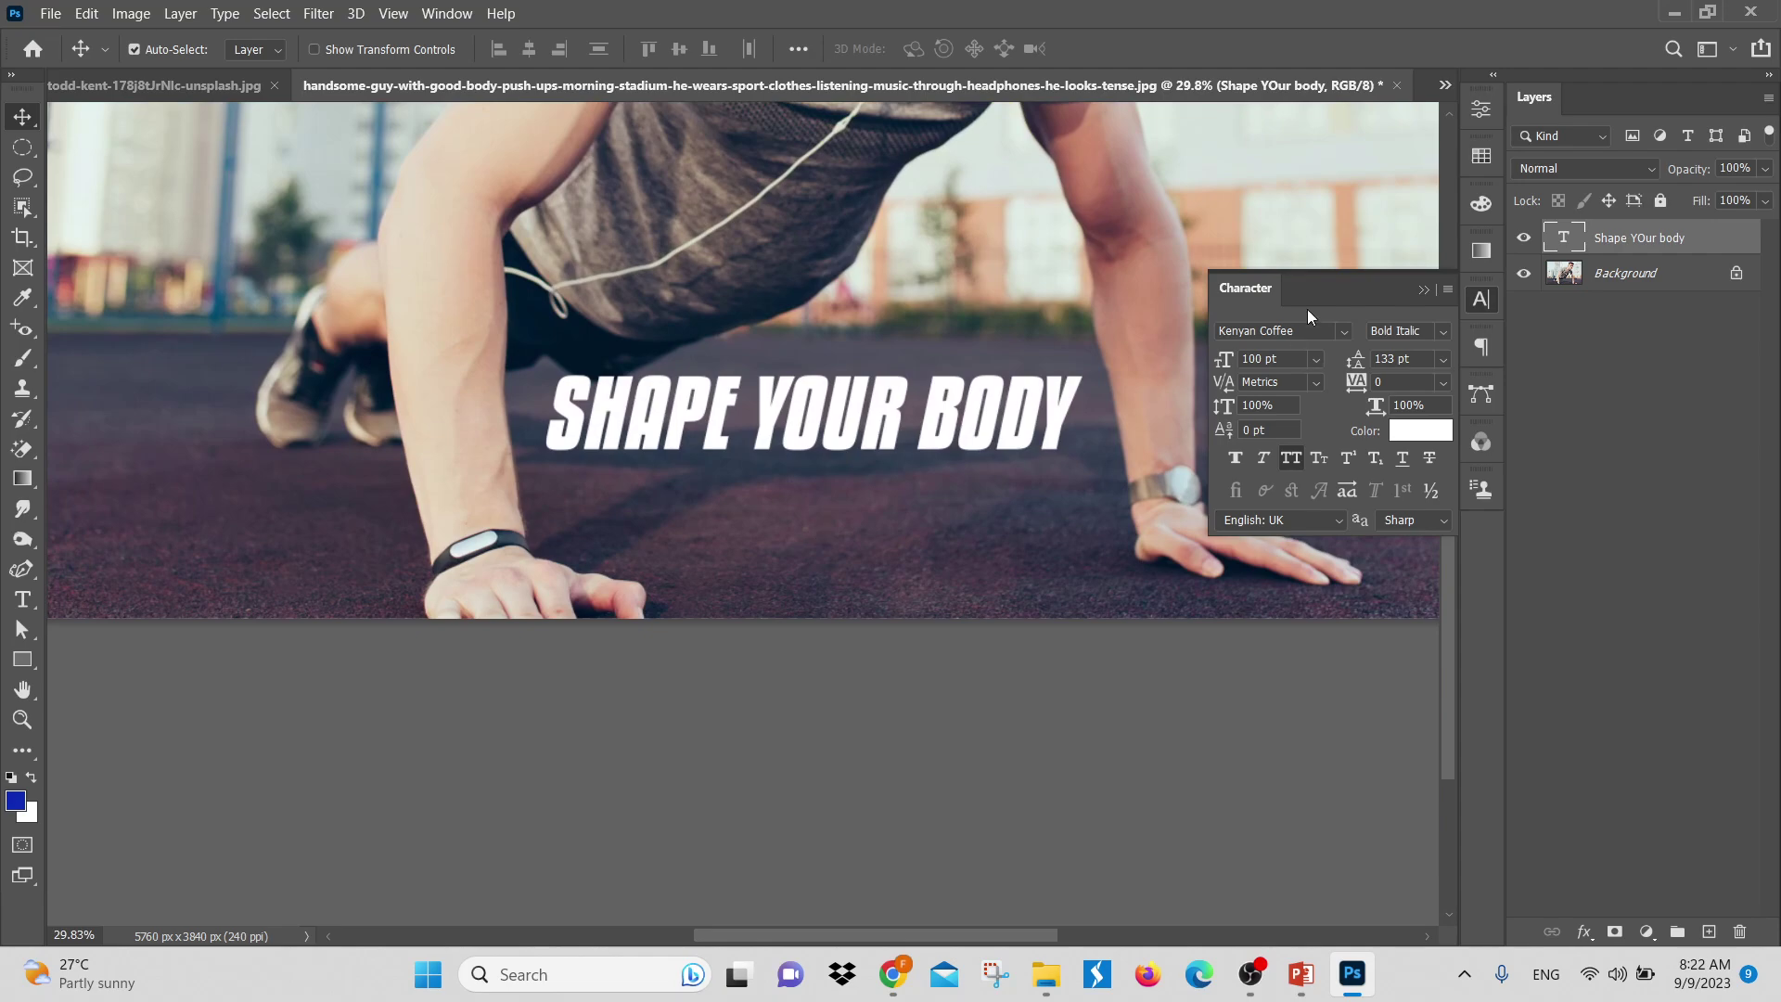
click(1345, 331)
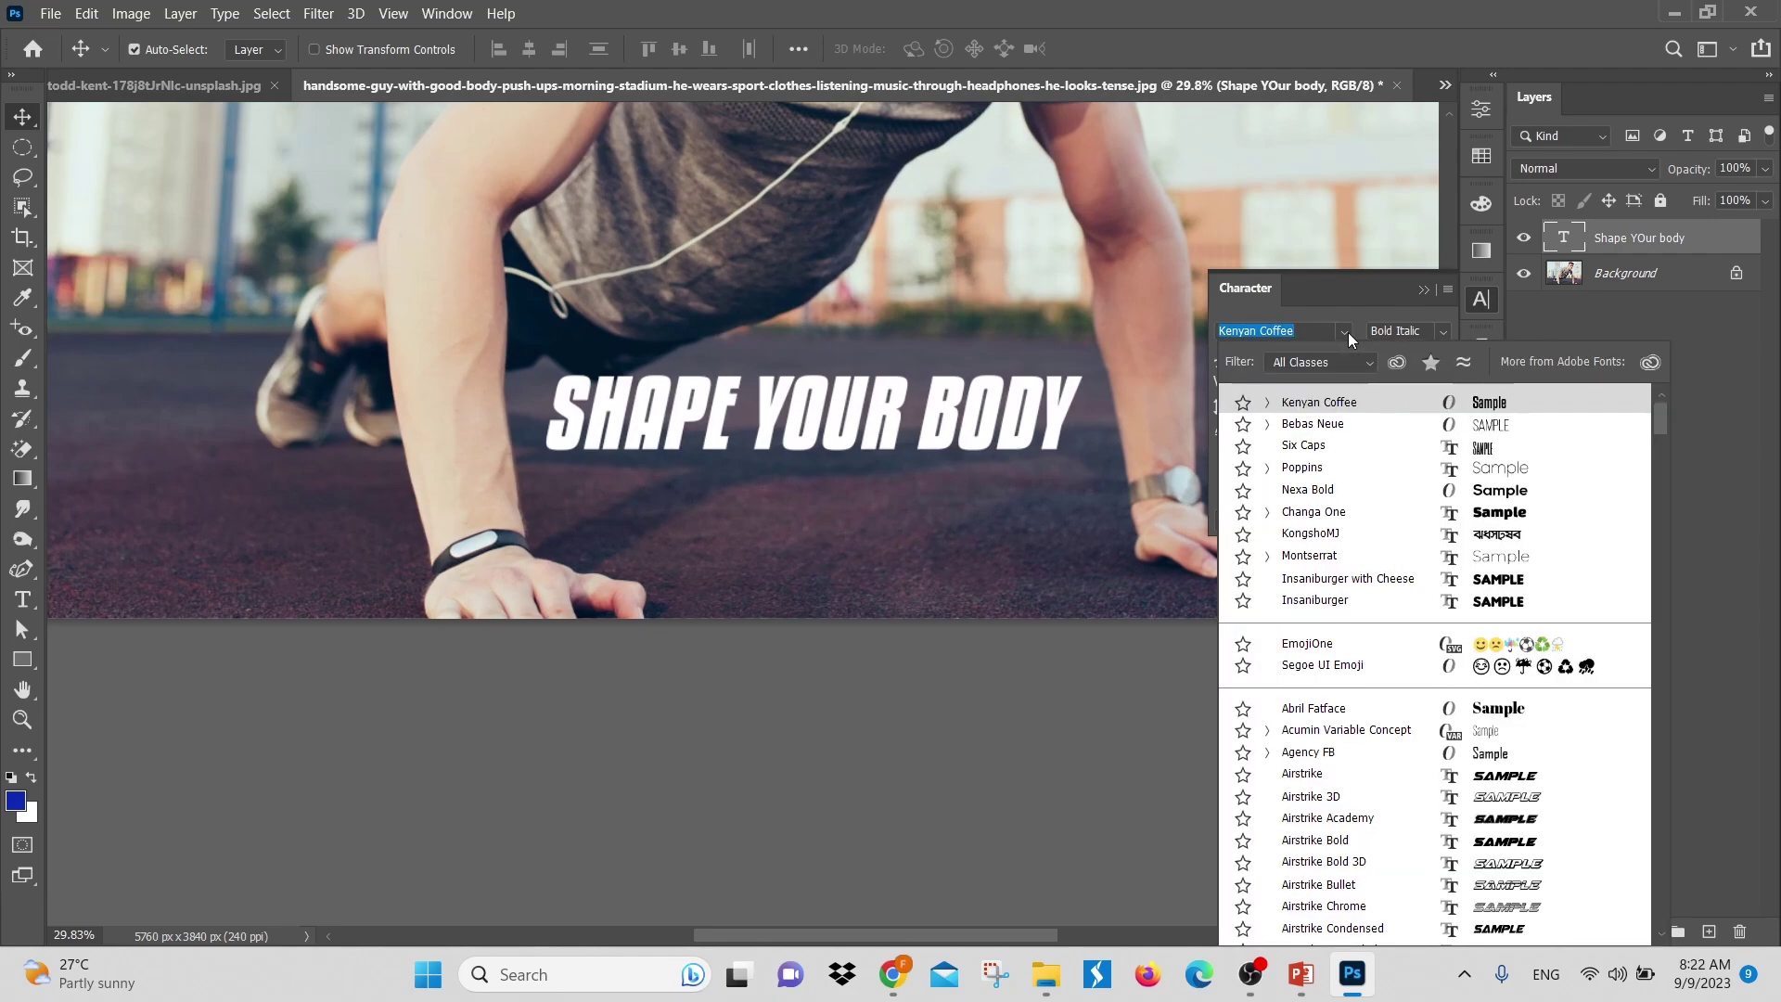
click(1309, 467)
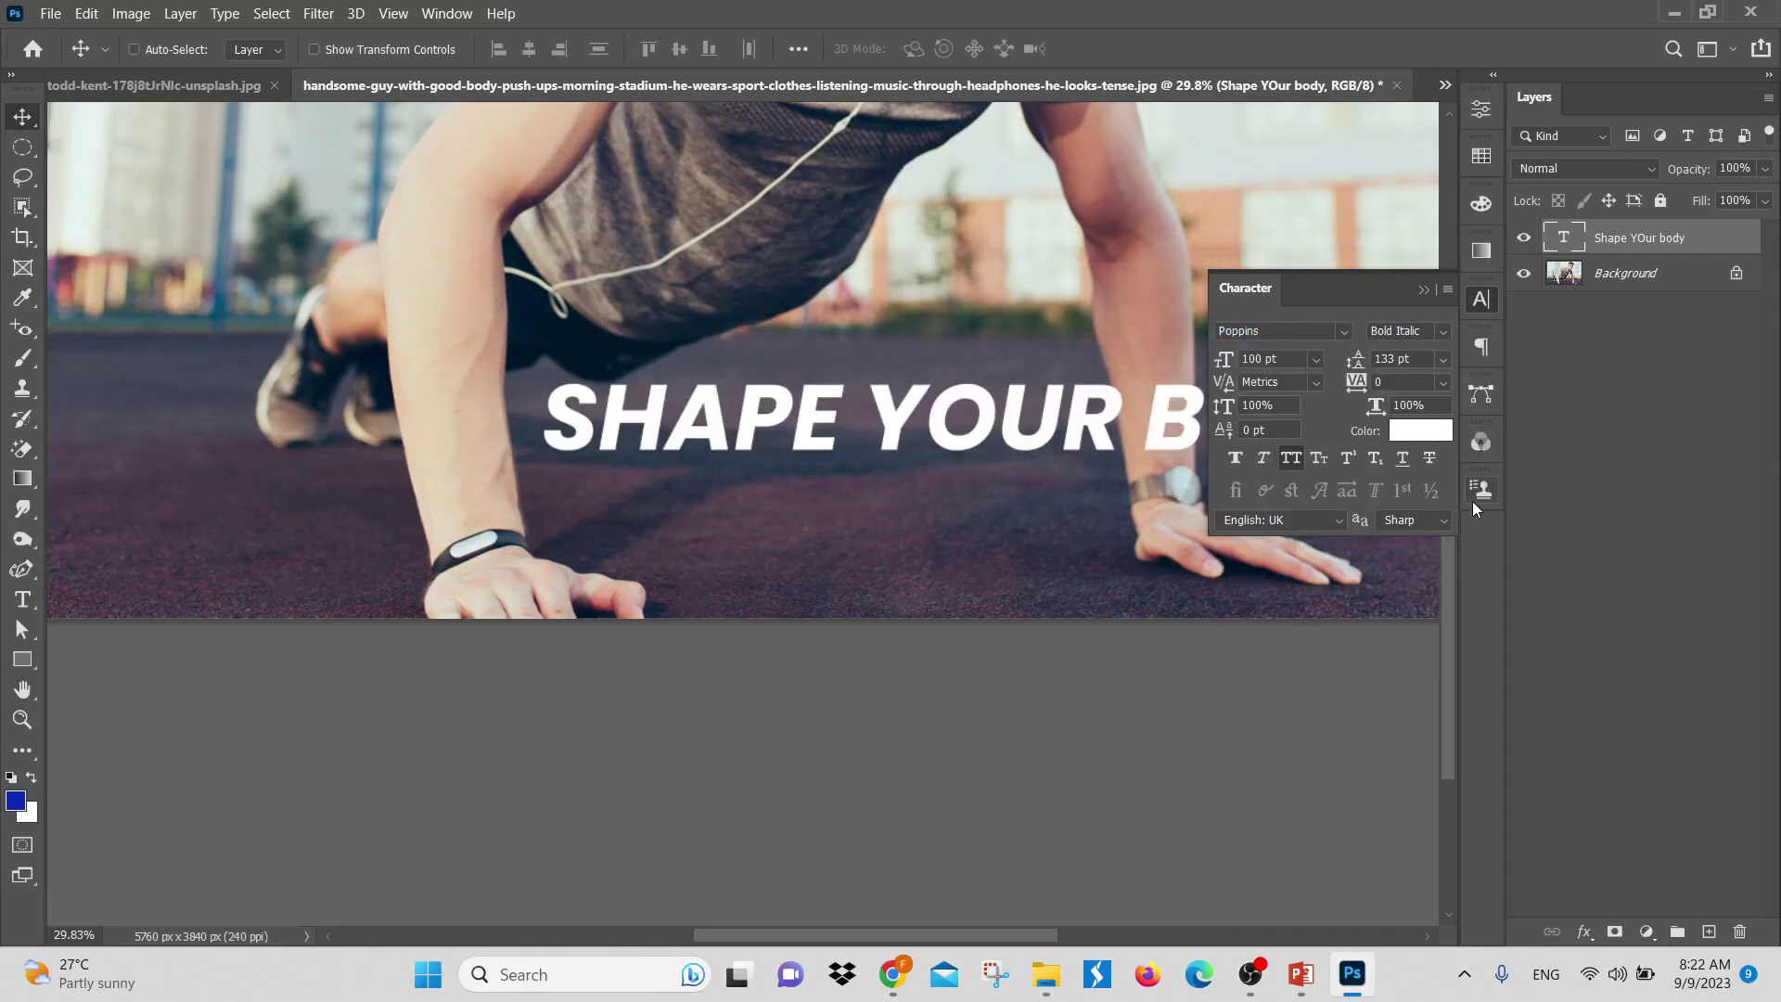
key(ctrl+z)
click(1656, 459)
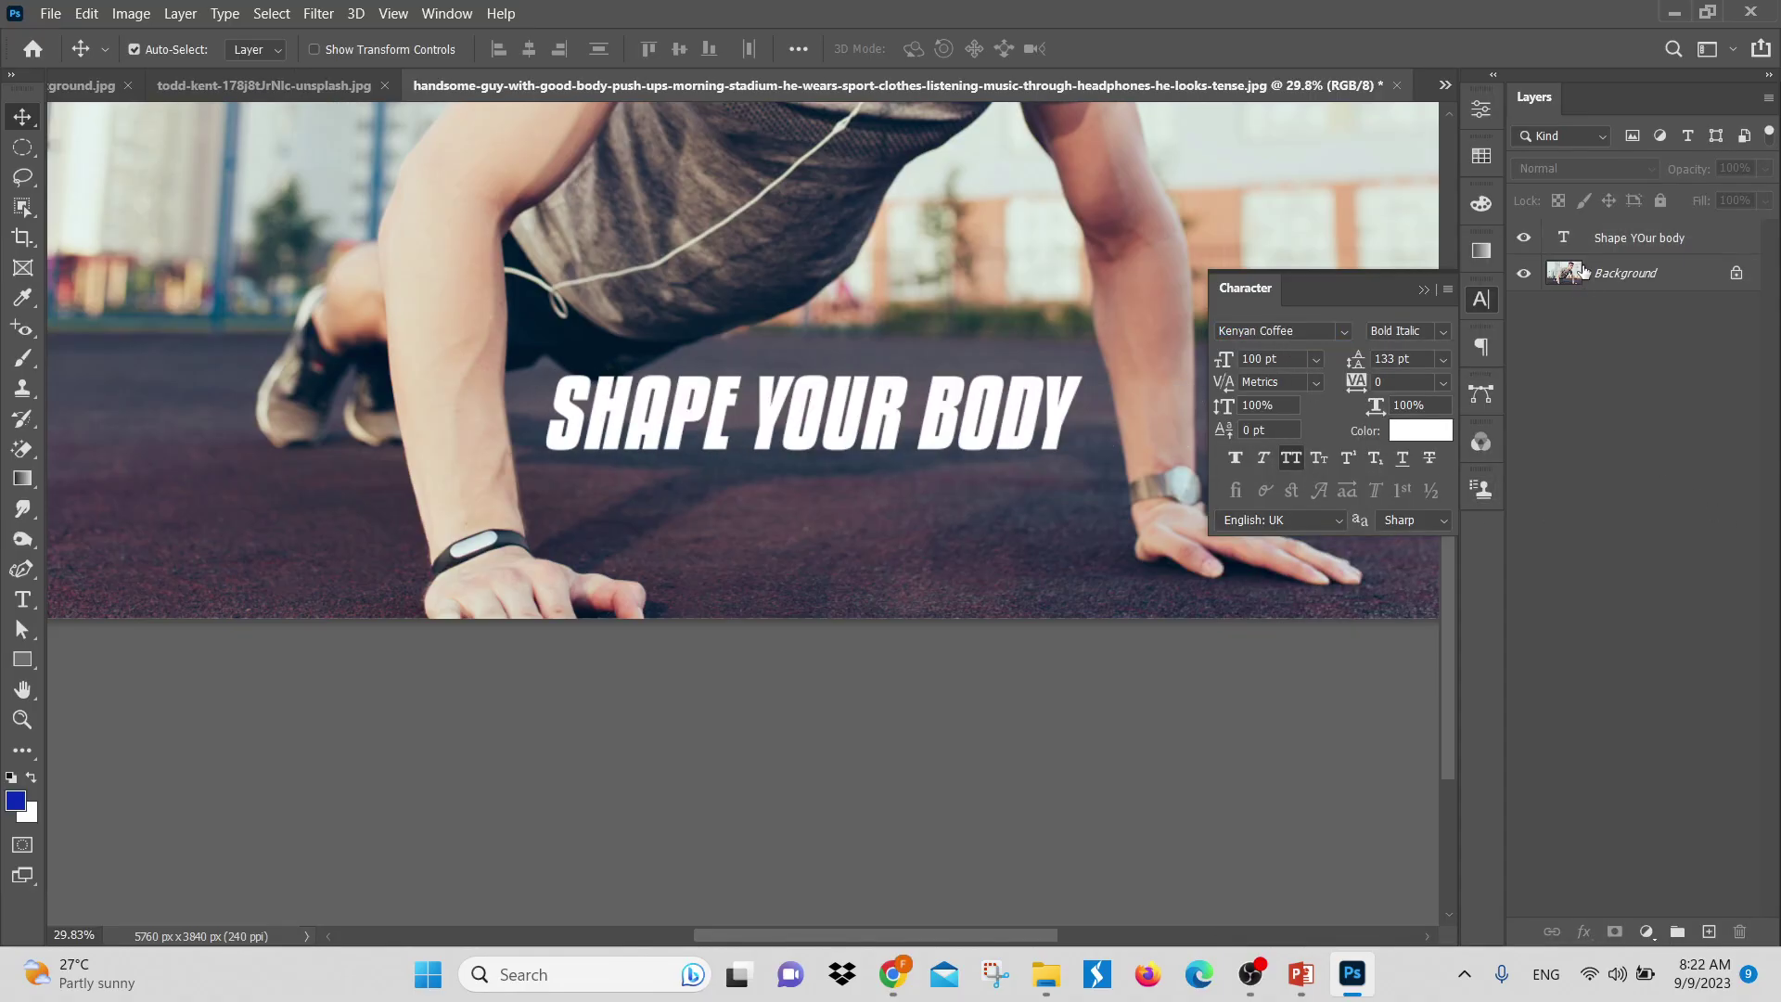
click(1617, 239)
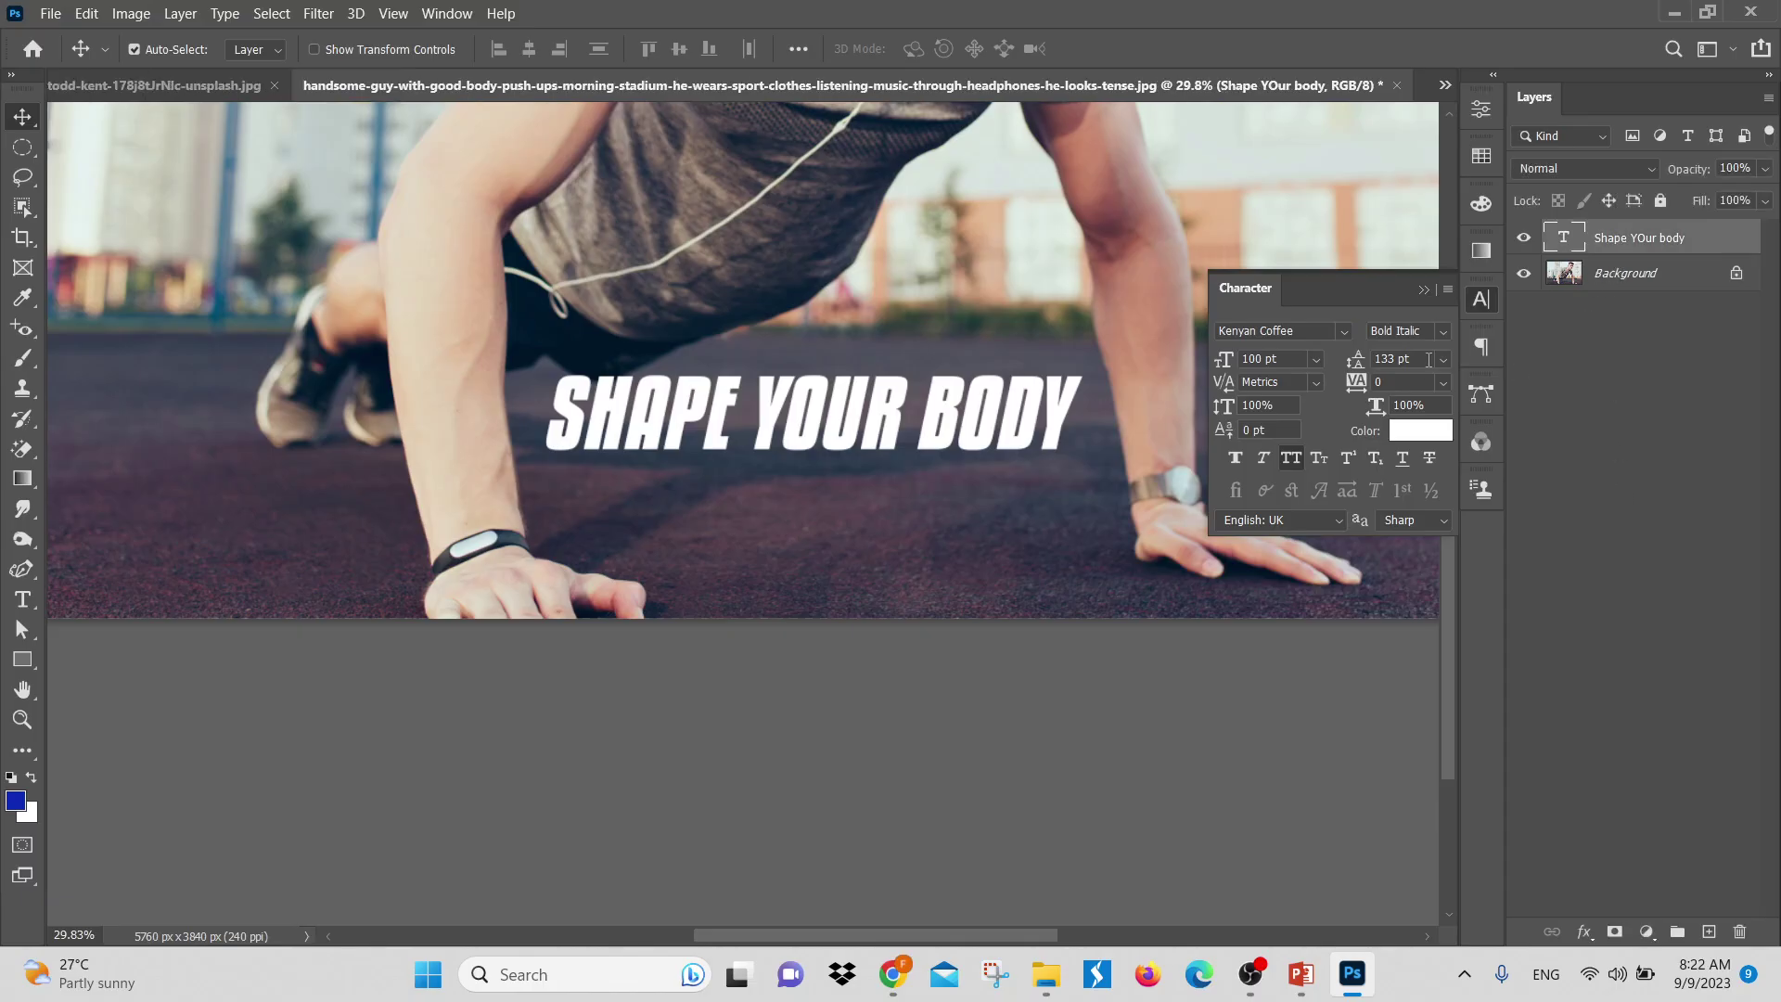
With no layer selected, set the type settings to Poppins Regular at 16 pt with All Caps off
click(1530, 419)
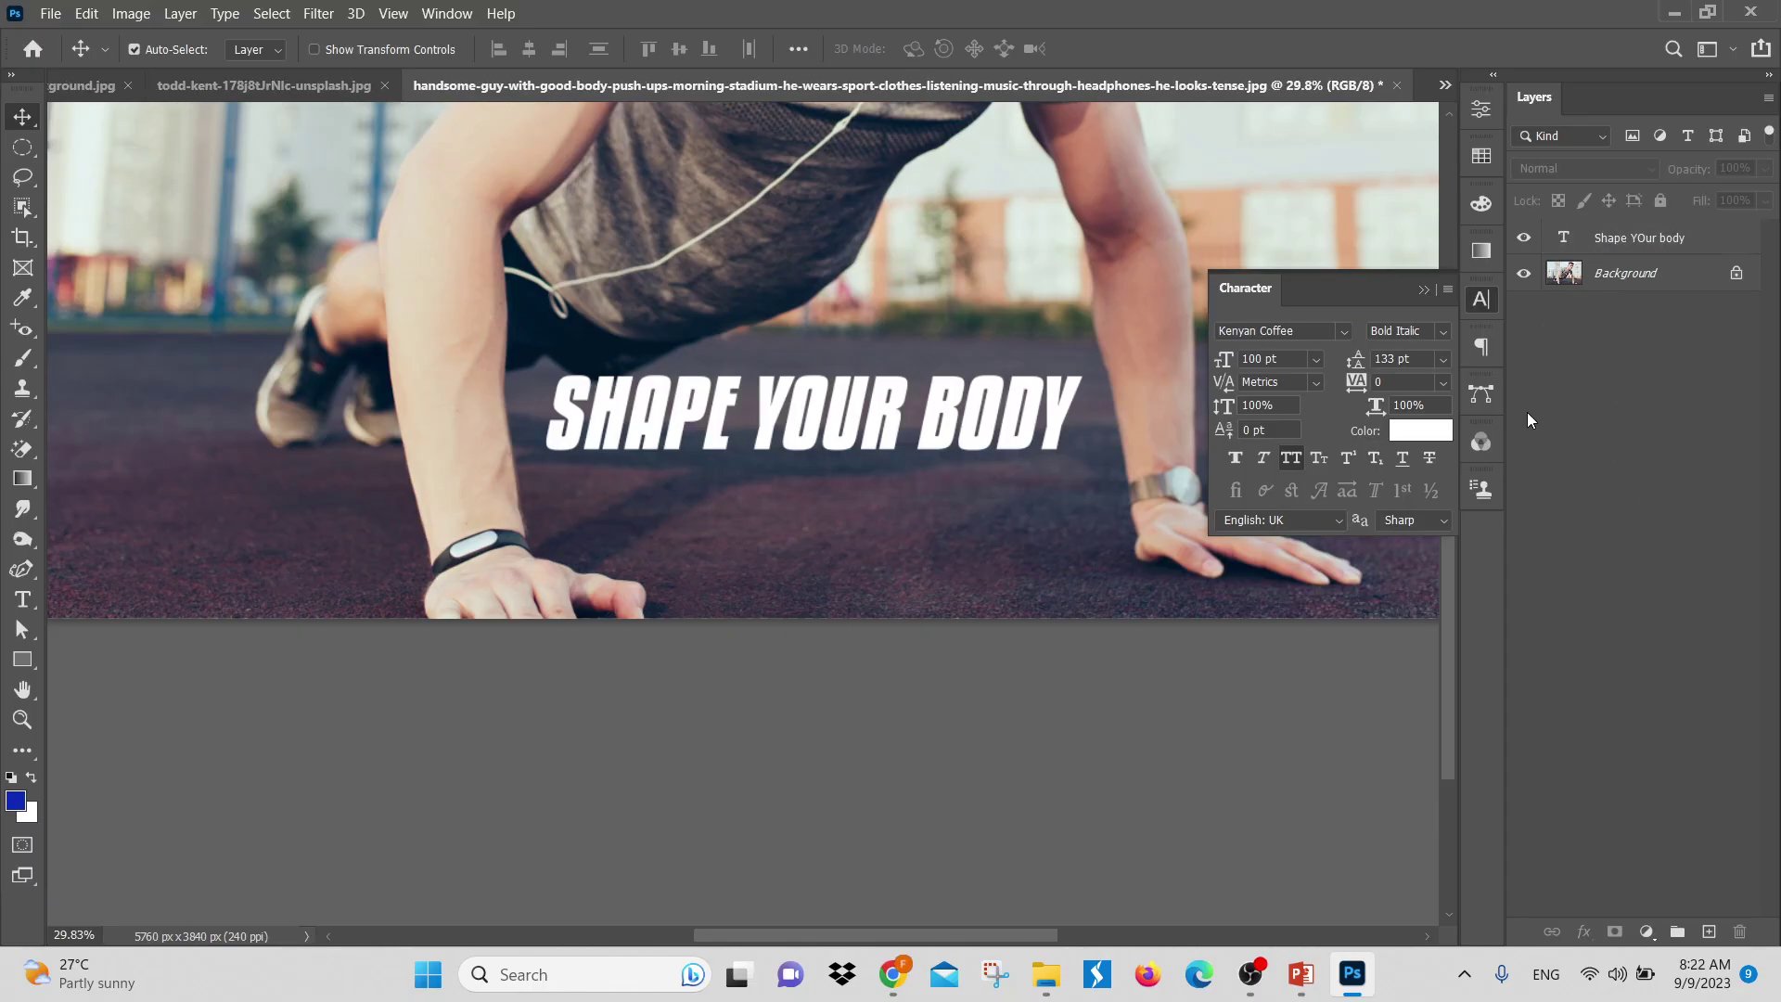
click(1344, 334)
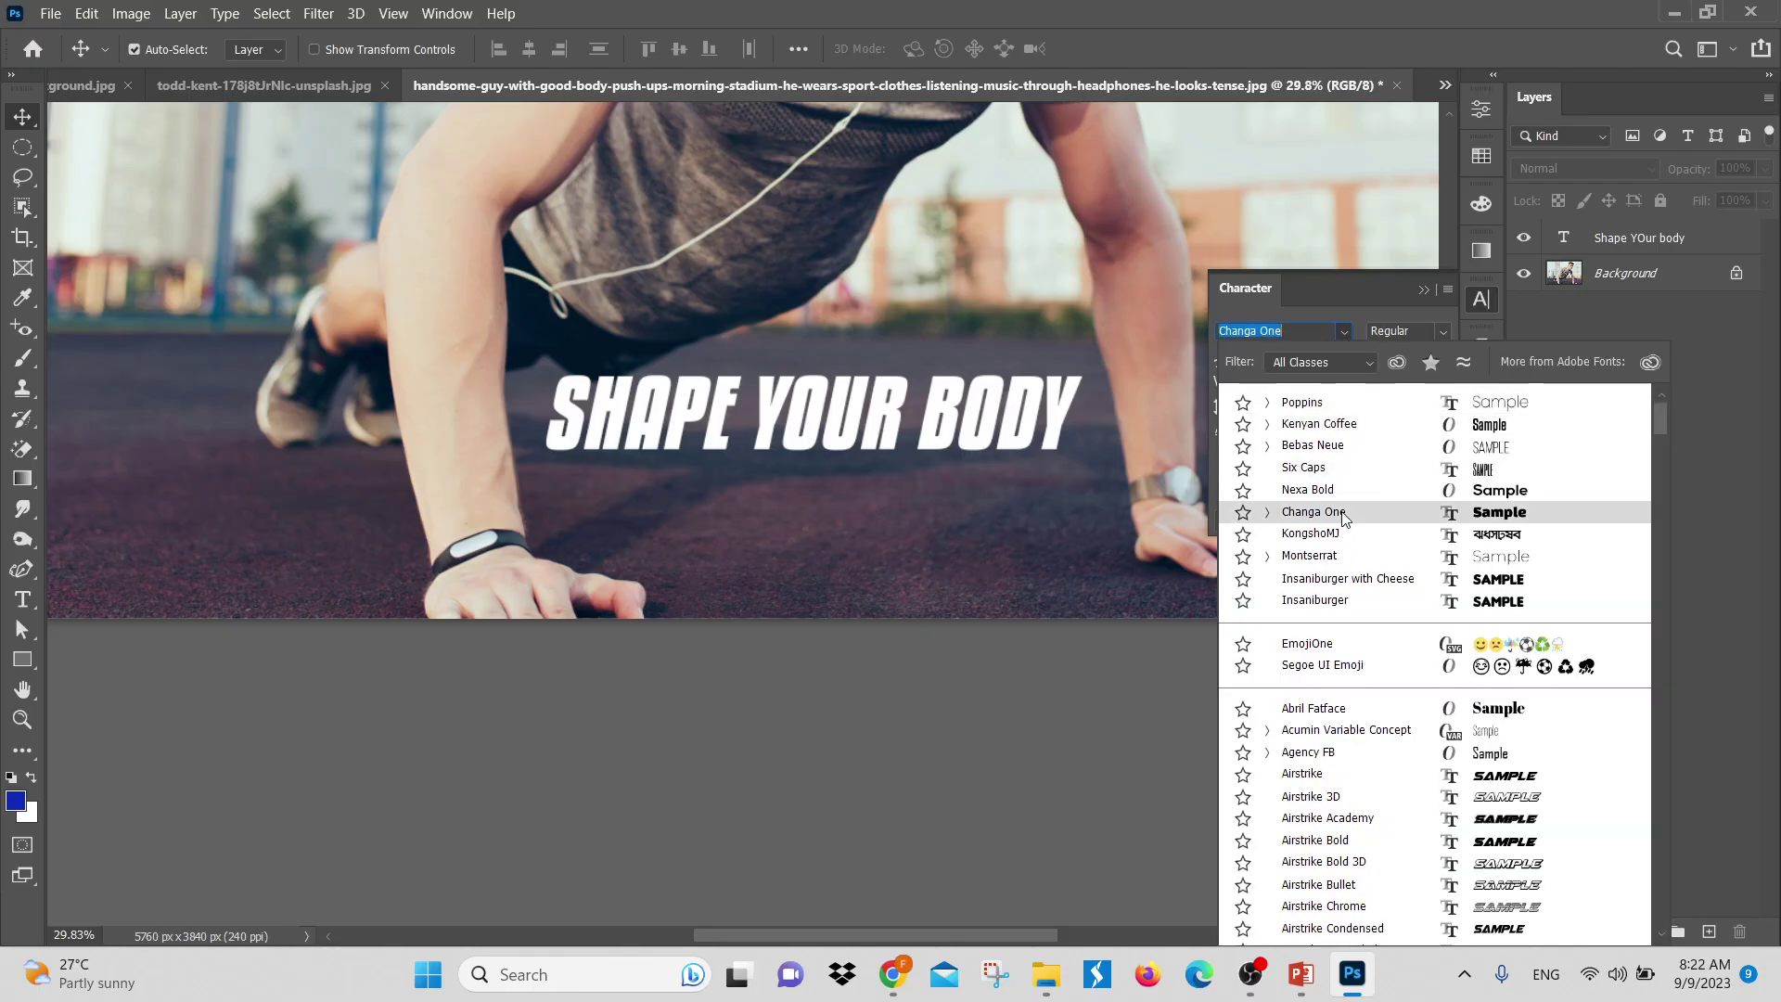
click(1333, 400)
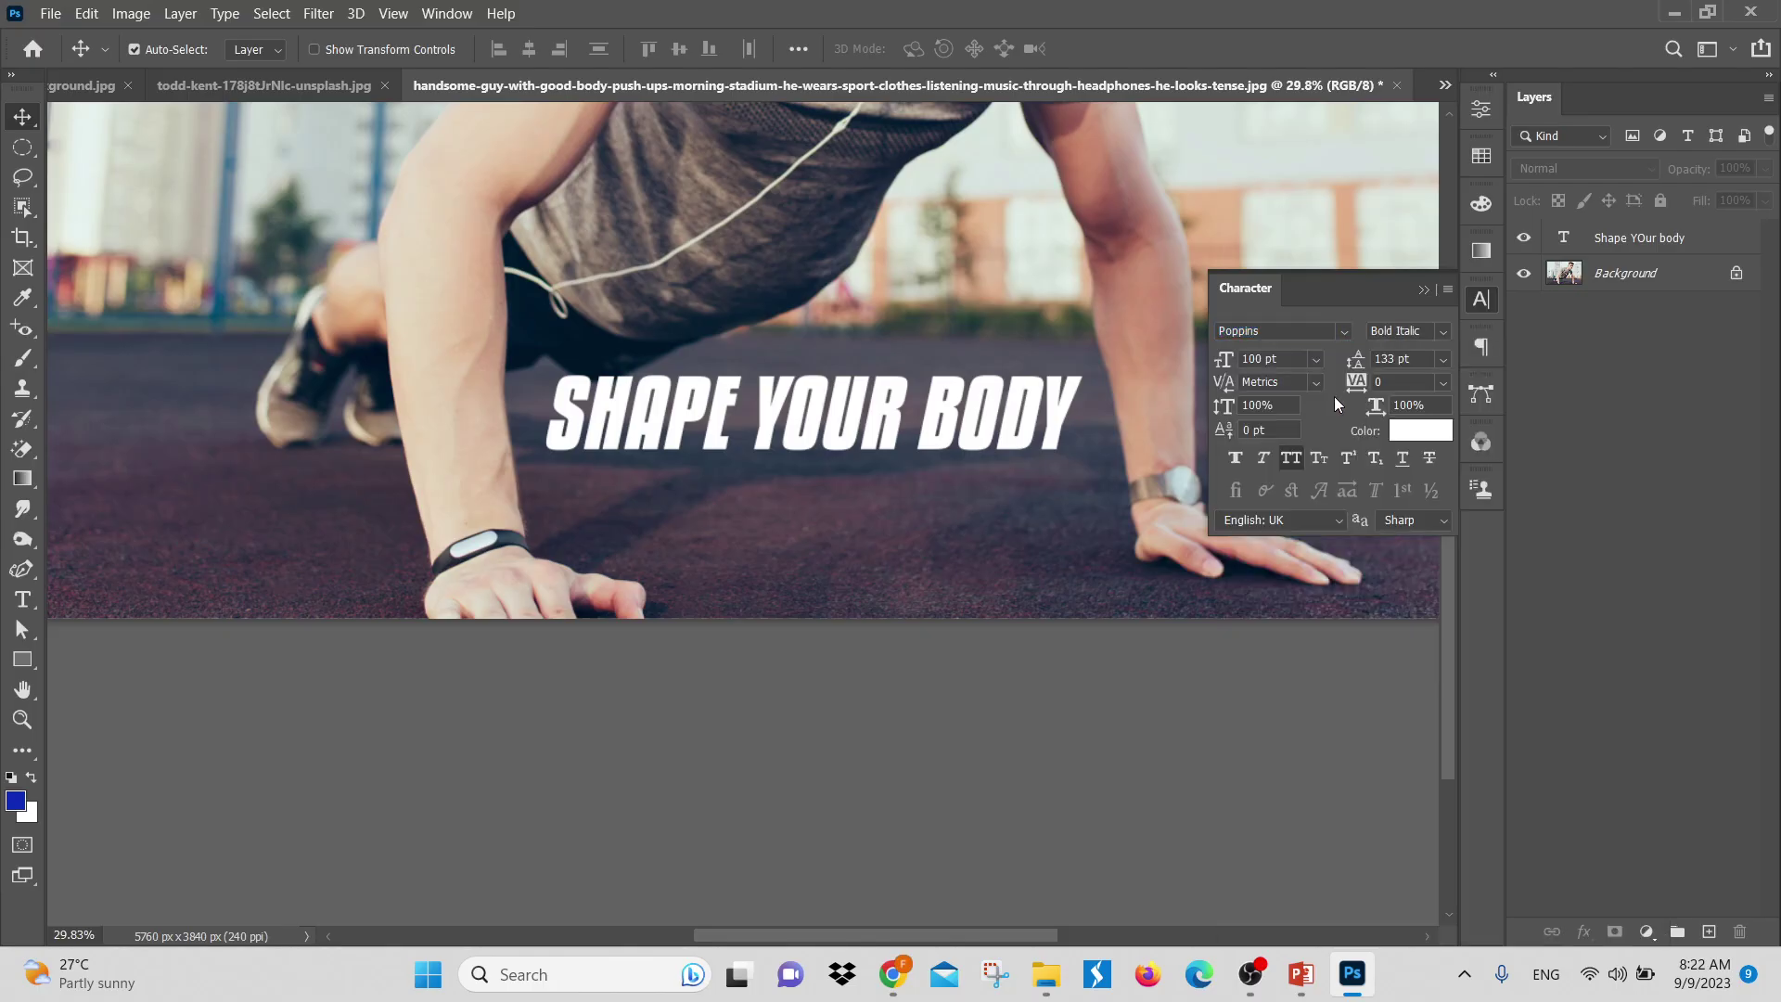
click(1443, 334)
click(1417, 472)
click(1313, 363)
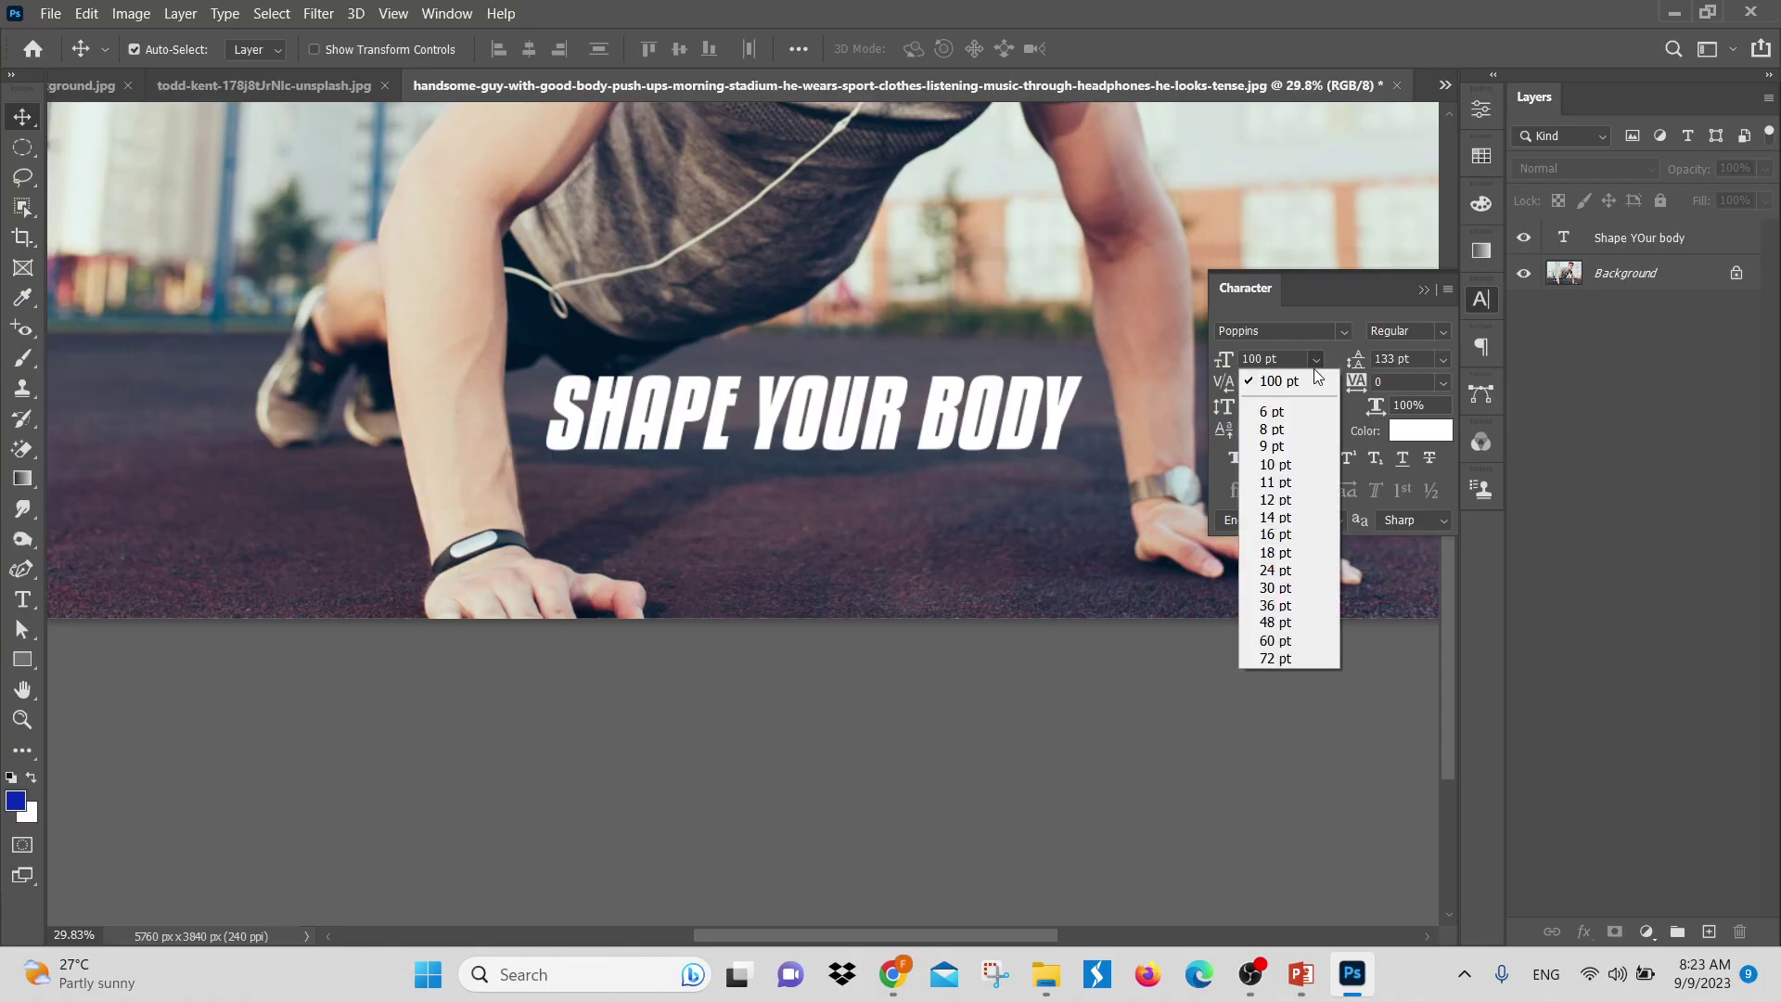
click(1284, 527)
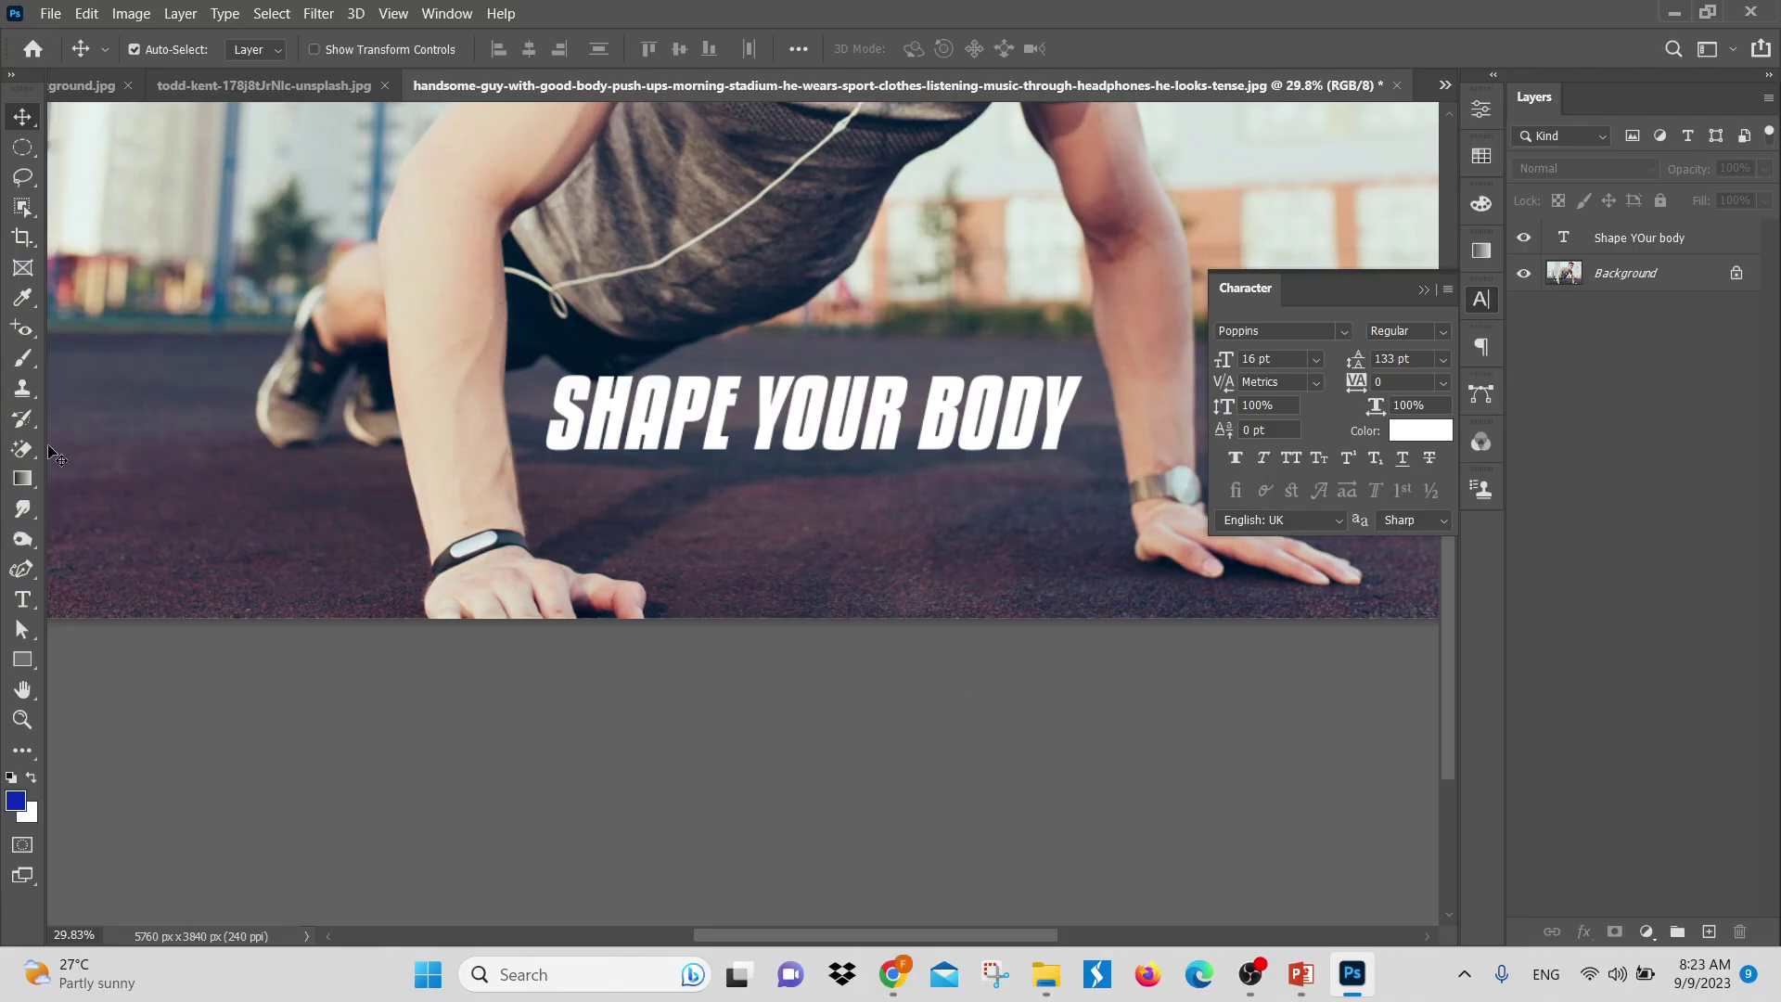
Draw a placeholder paragraph text box beneath the heading, about as wide as the heading, and set its leading to Auto
click(22, 629)
click(23, 601)
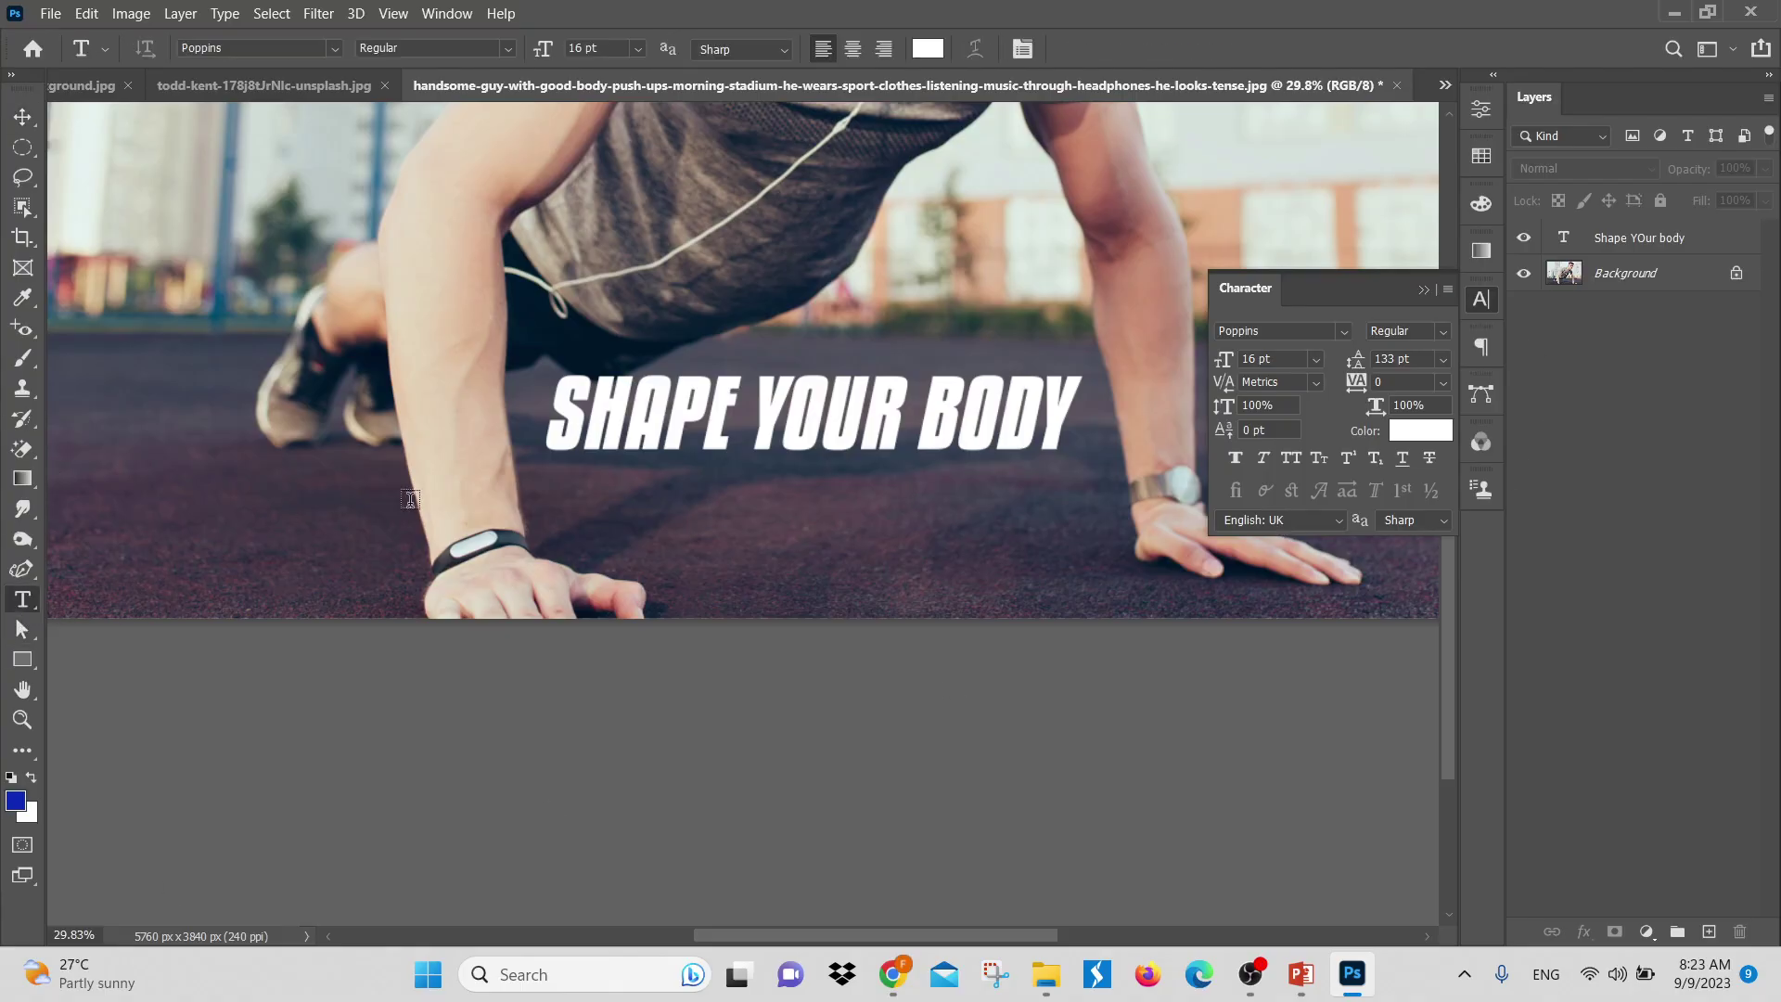
drag(561, 493, 1082, 619)
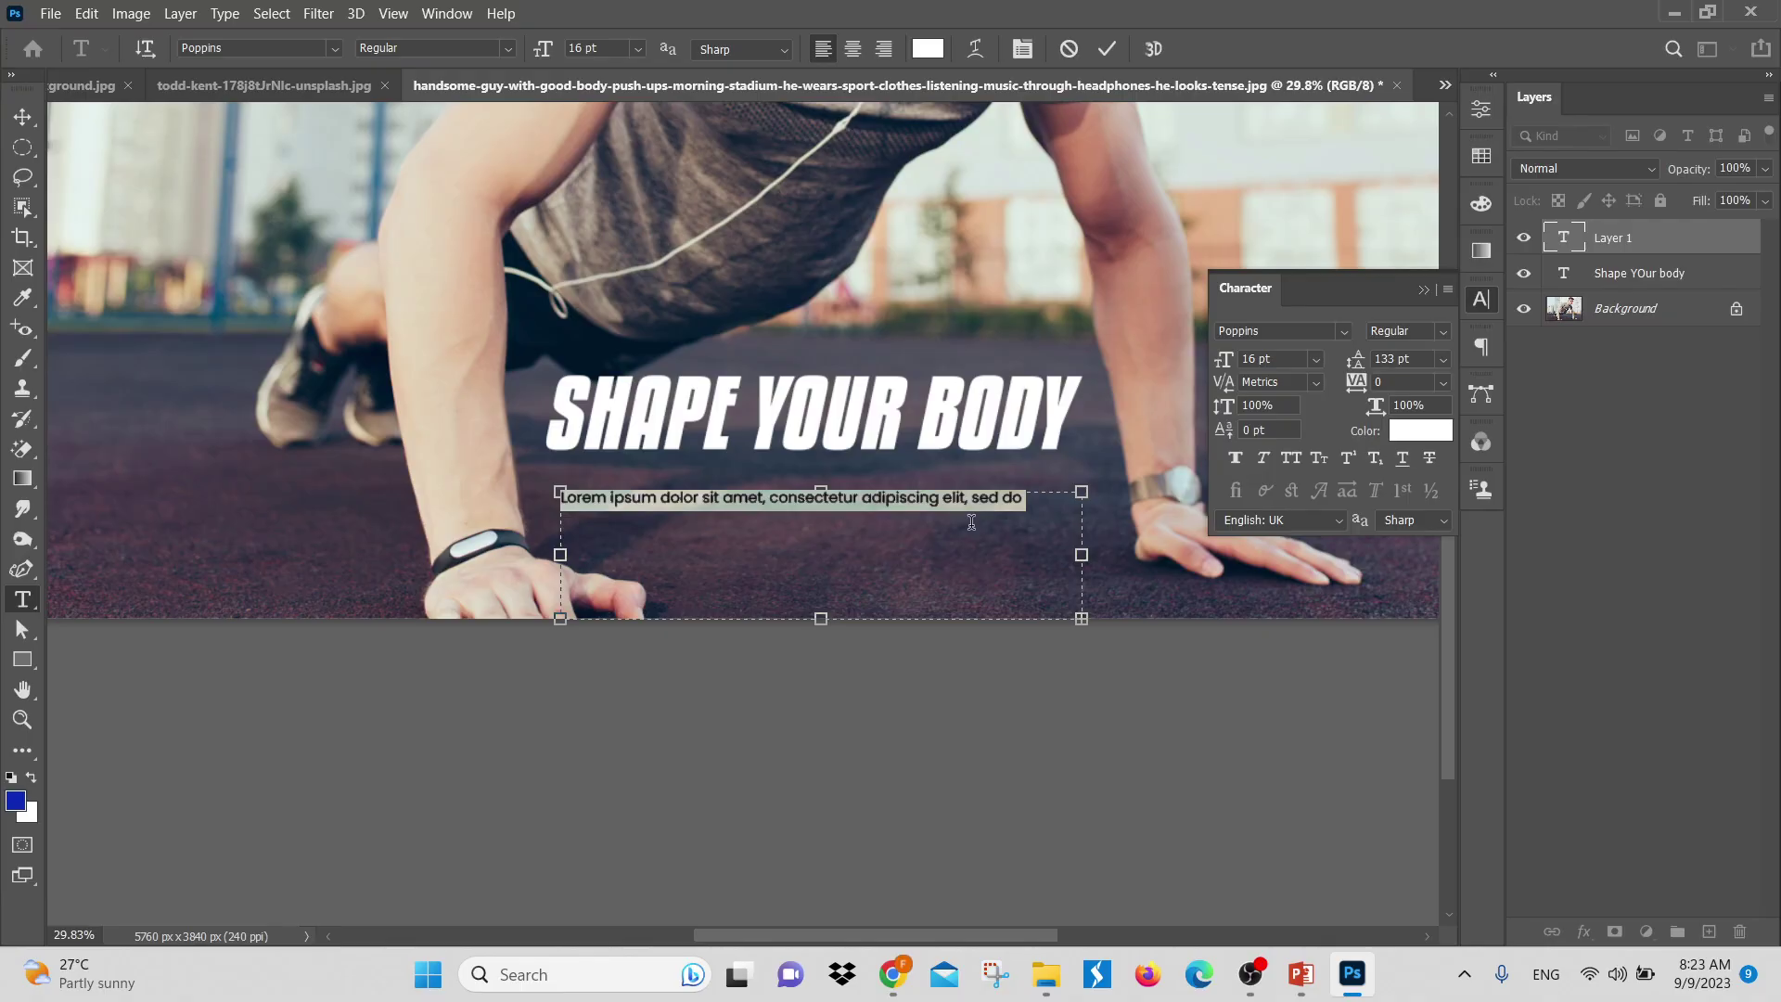
click(1445, 360)
click(1427, 385)
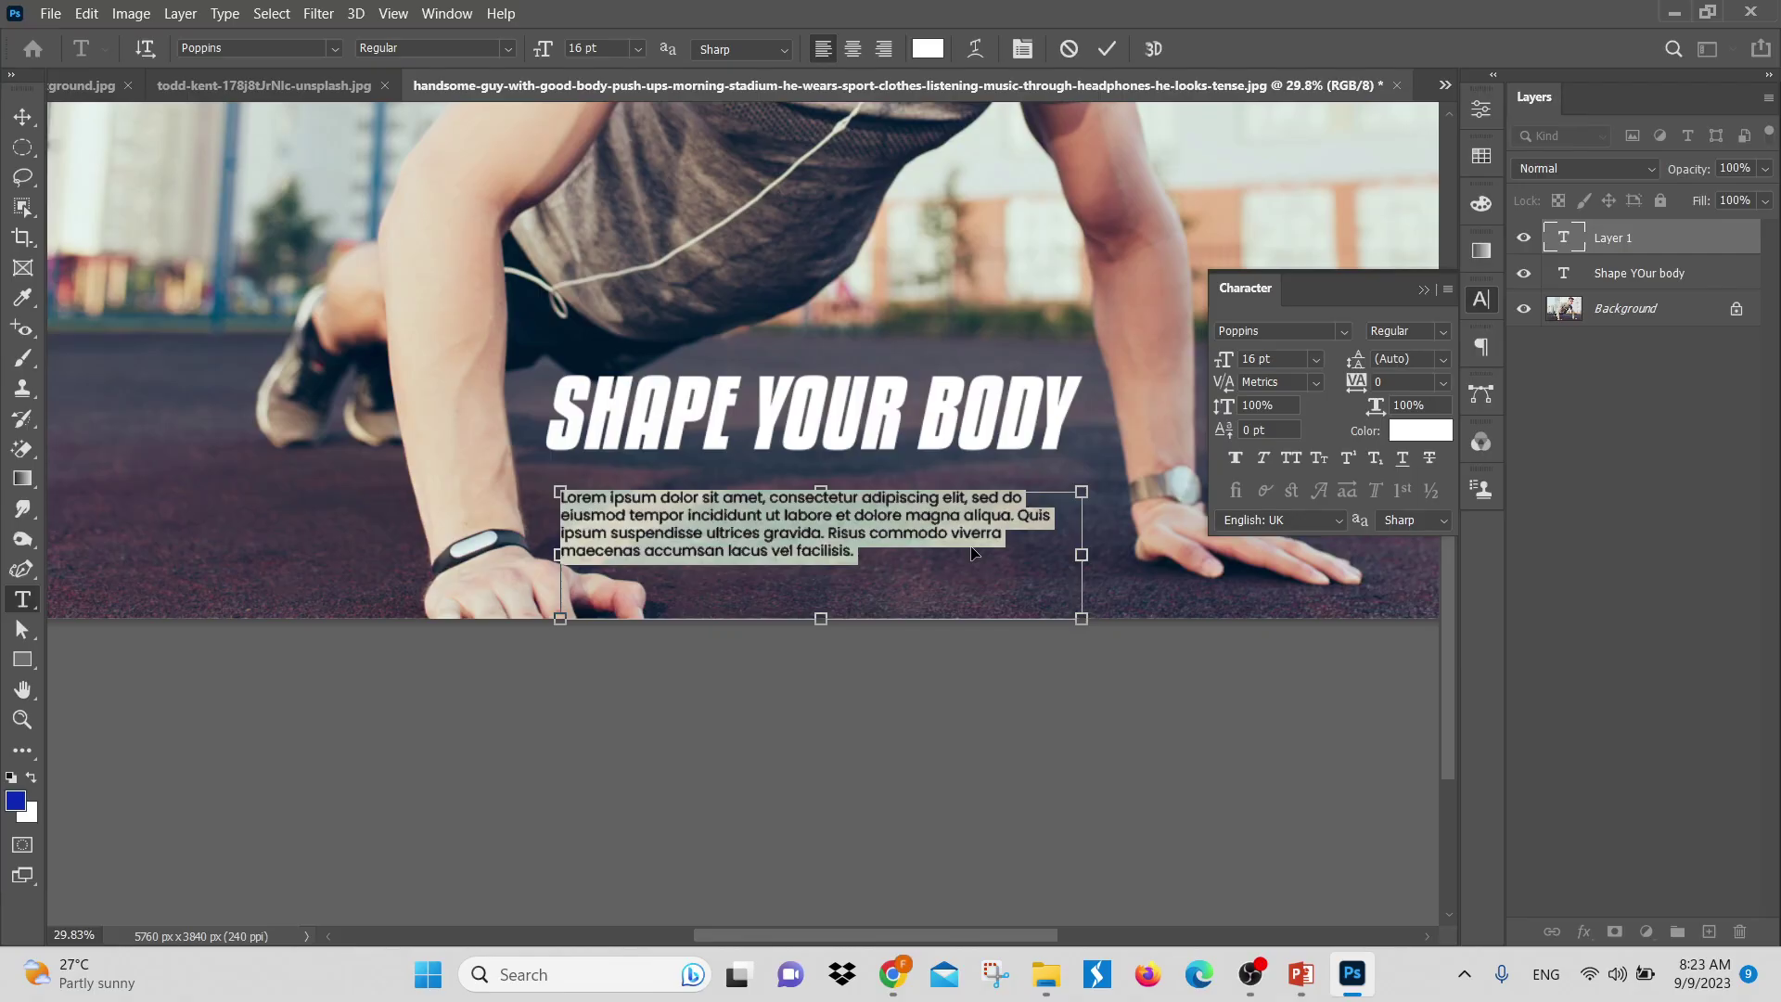
Erase the placeholder paragraph text, undo the deletion, and deselect the text within its box
key(BackSpace)
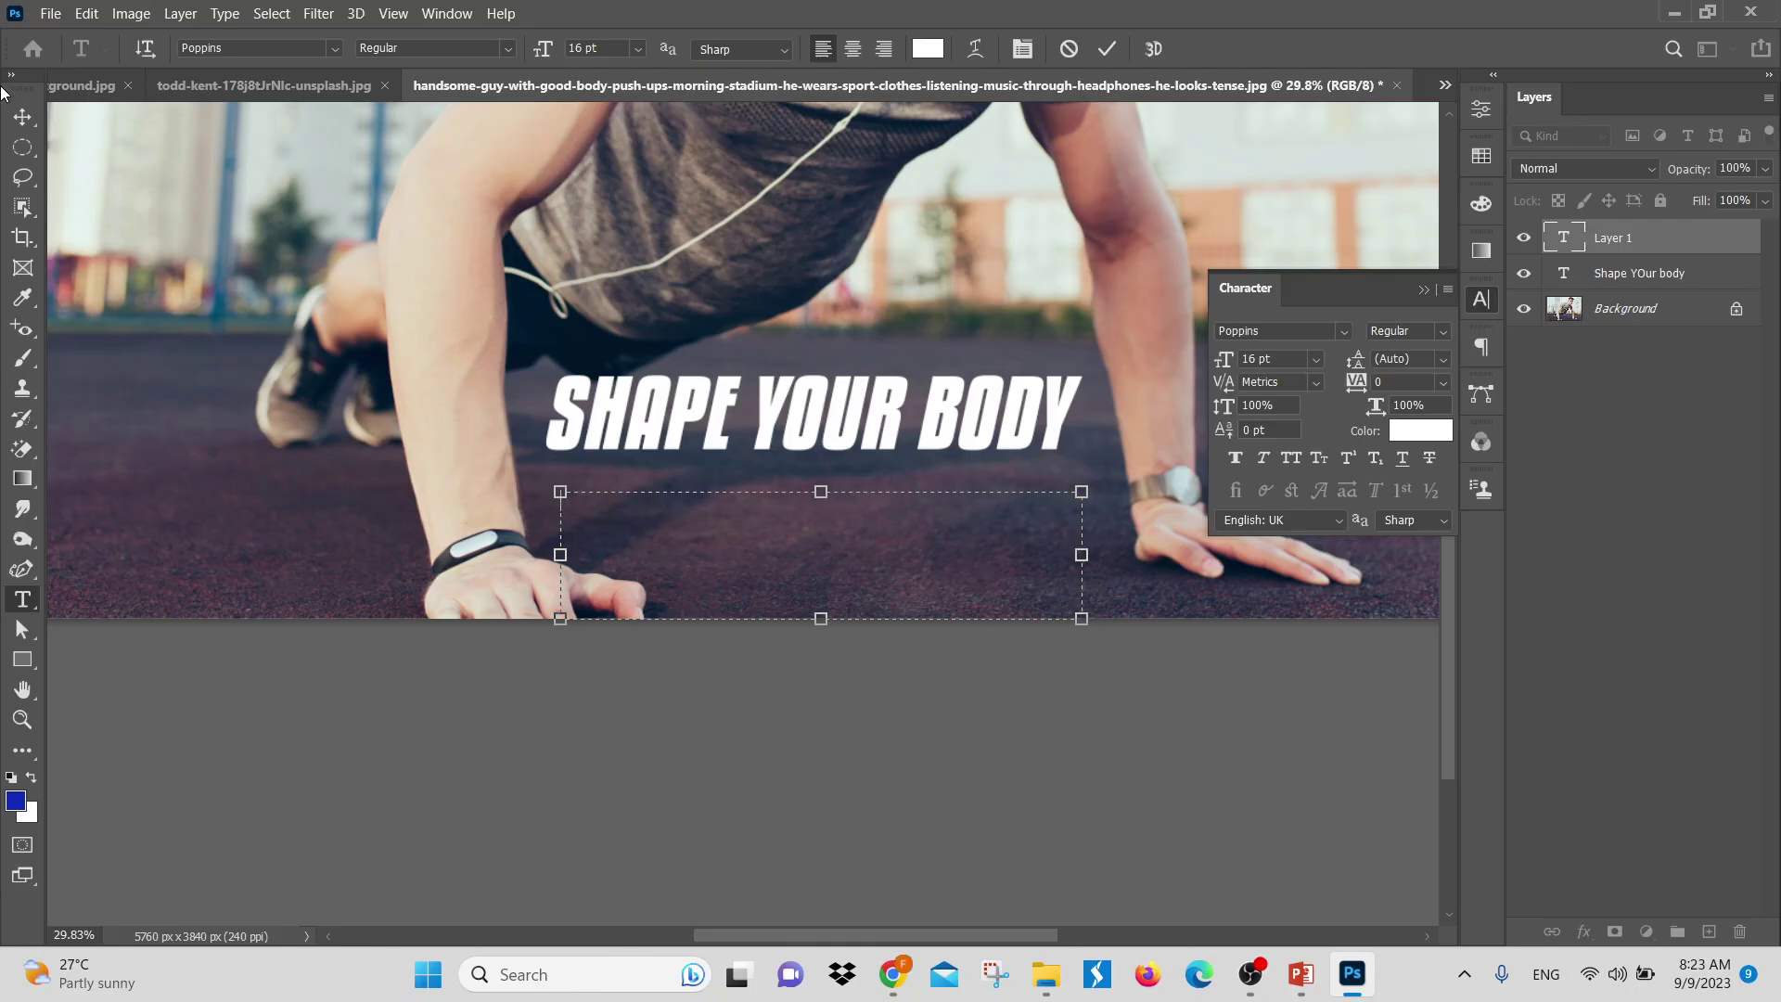
key(ctrl+z)
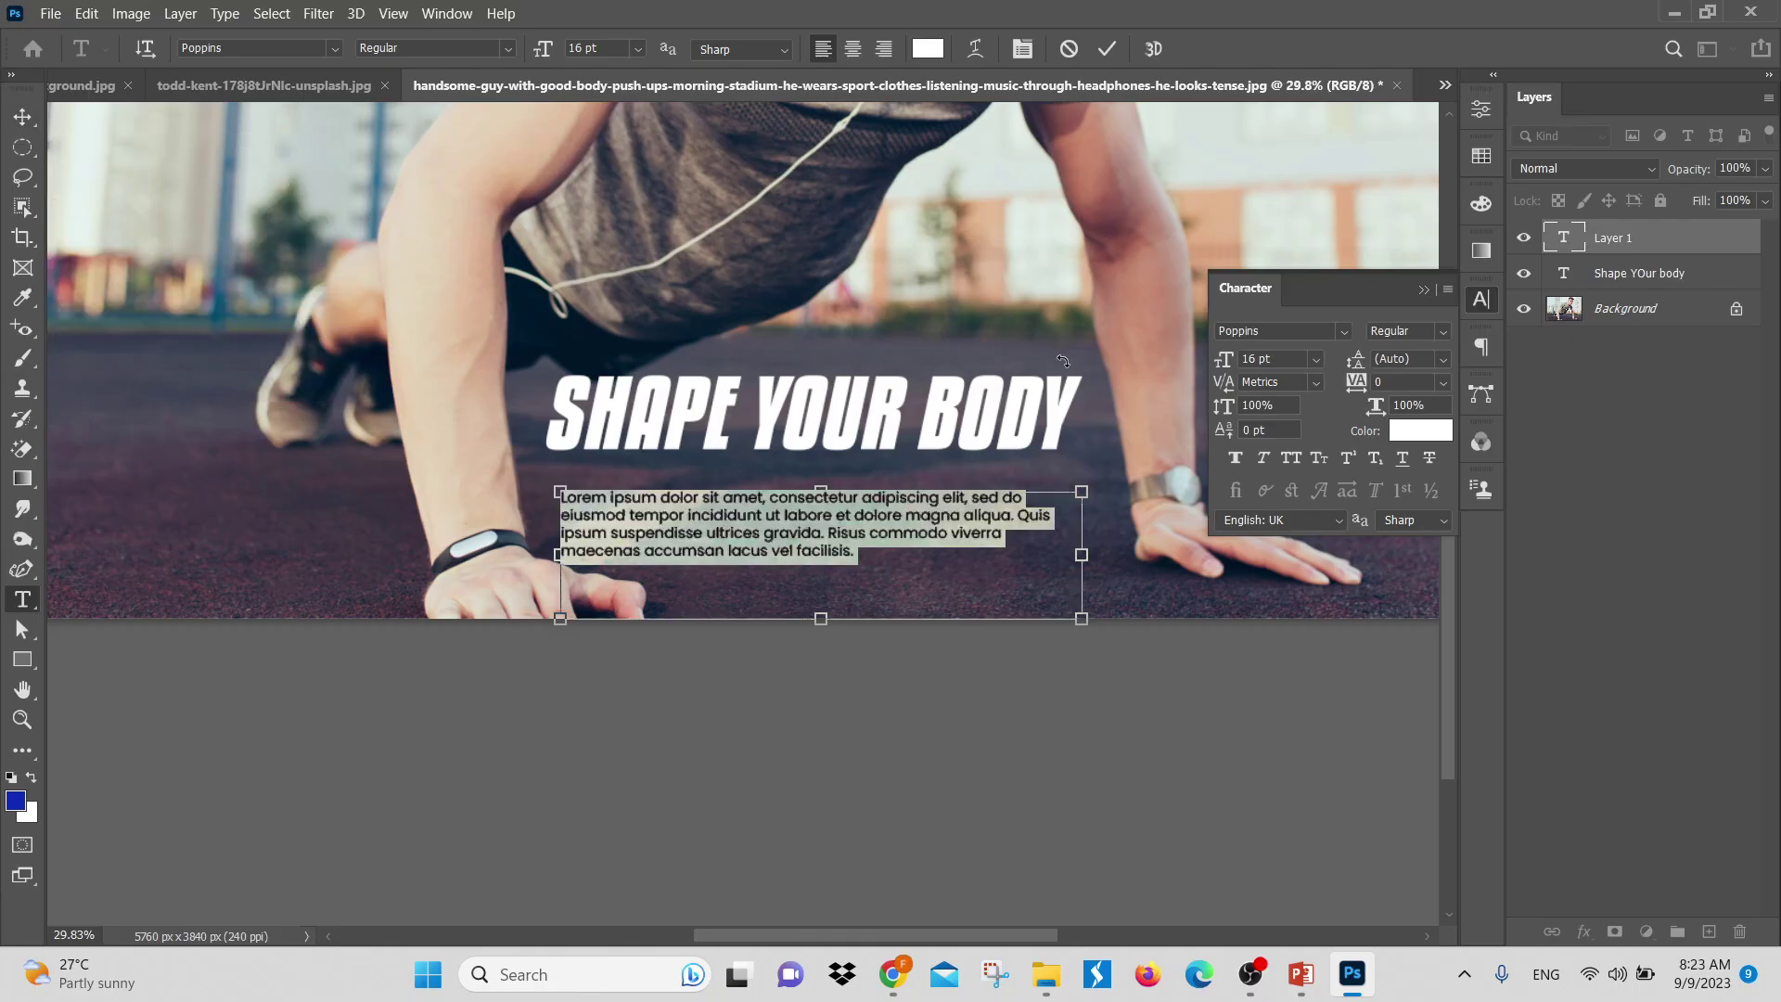
click(699, 519)
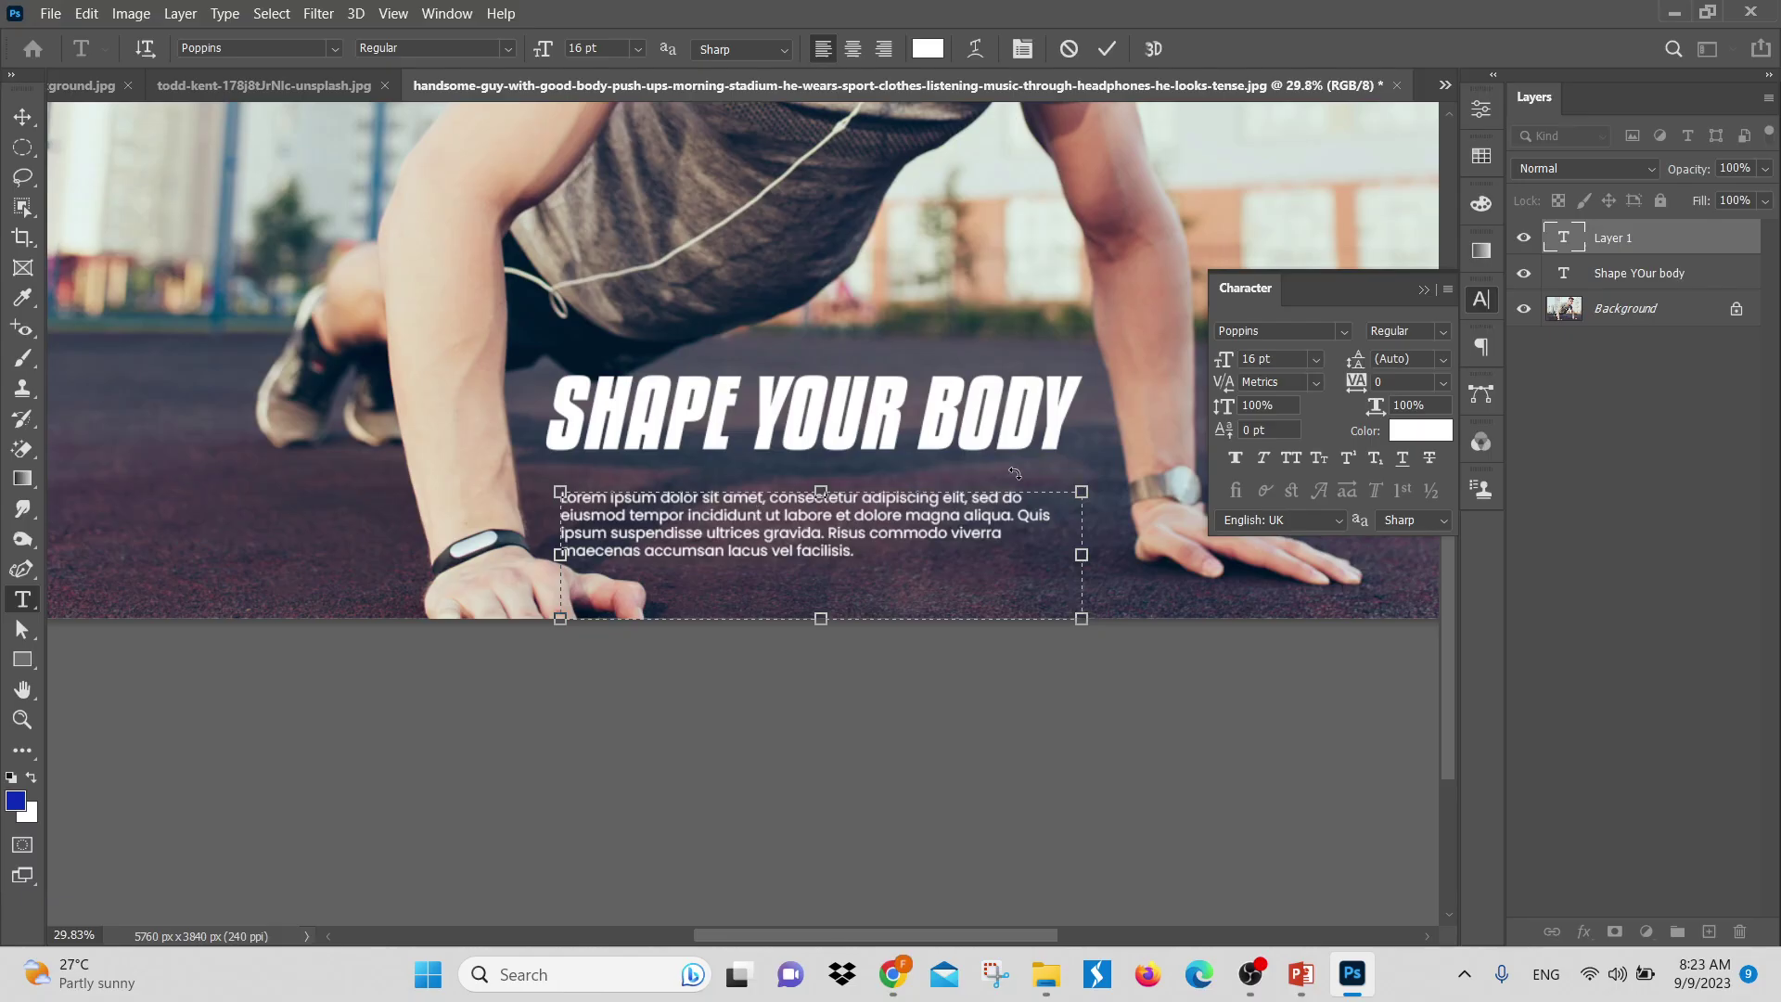
Resize the paragraph's text box by its lower and upper edges, and move the paragraph beneath the heading
drag(819, 620, 819, 562)
drag(820, 492, 820, 317)
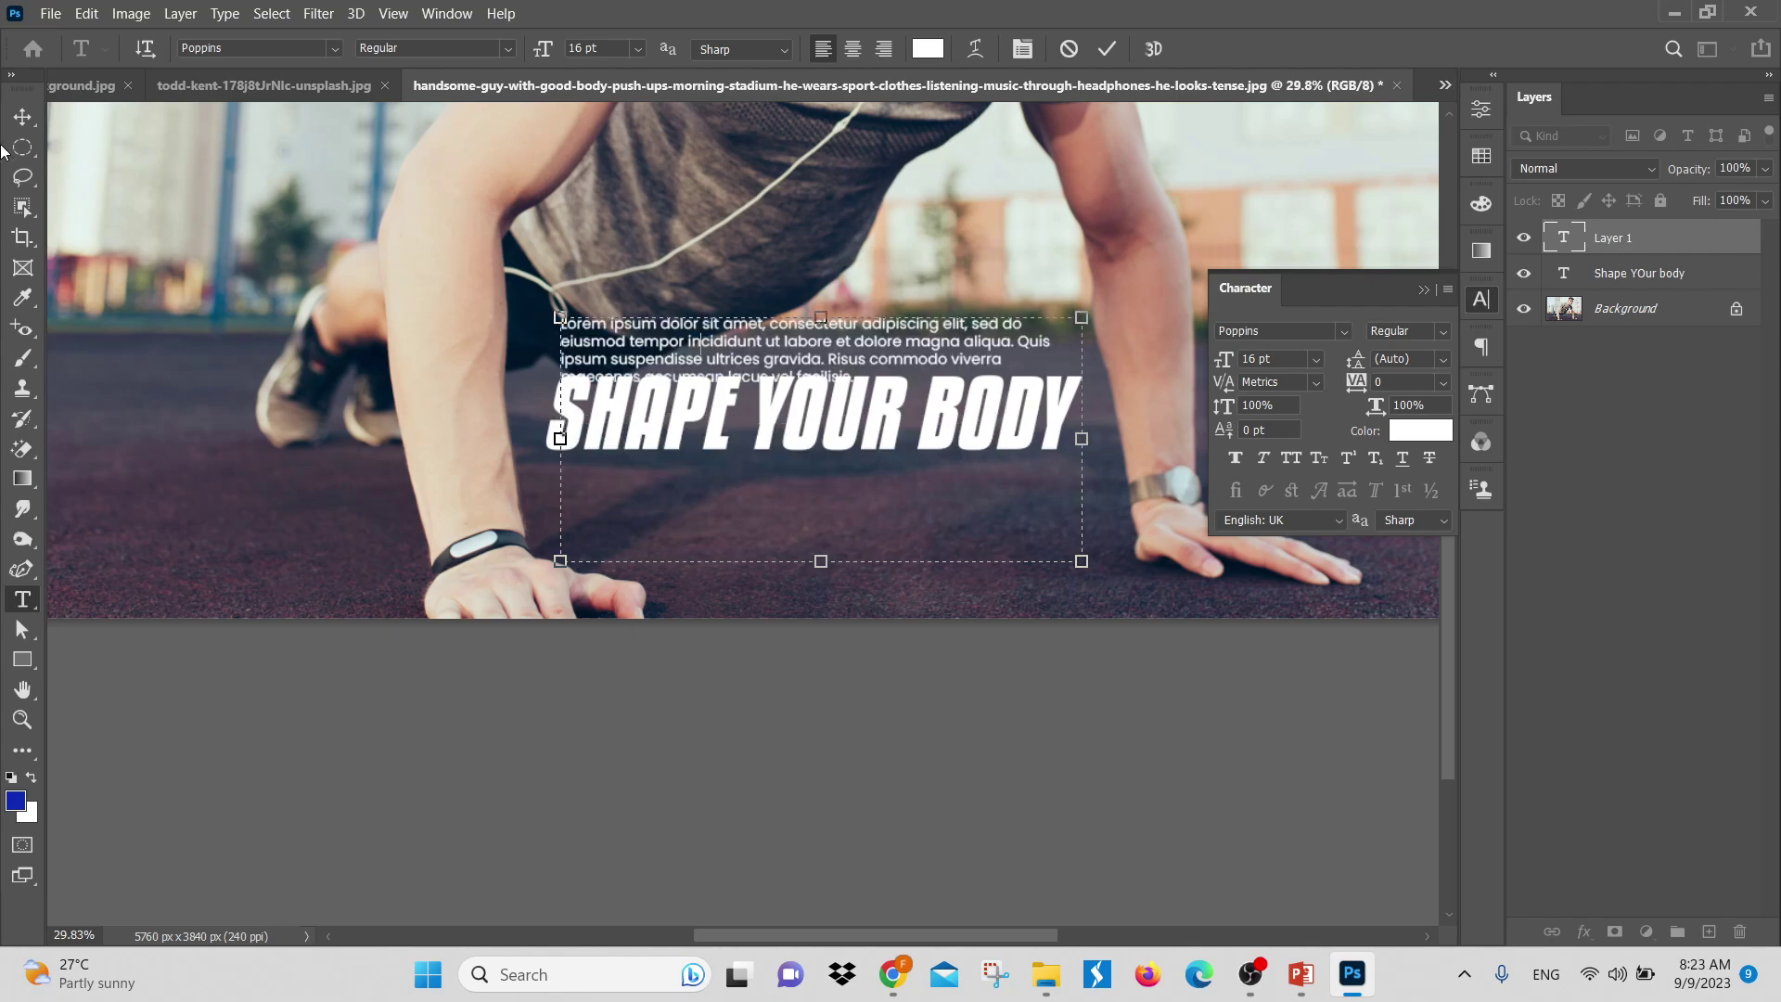
click(22, 116)
drag(749, 369, 742, 557)
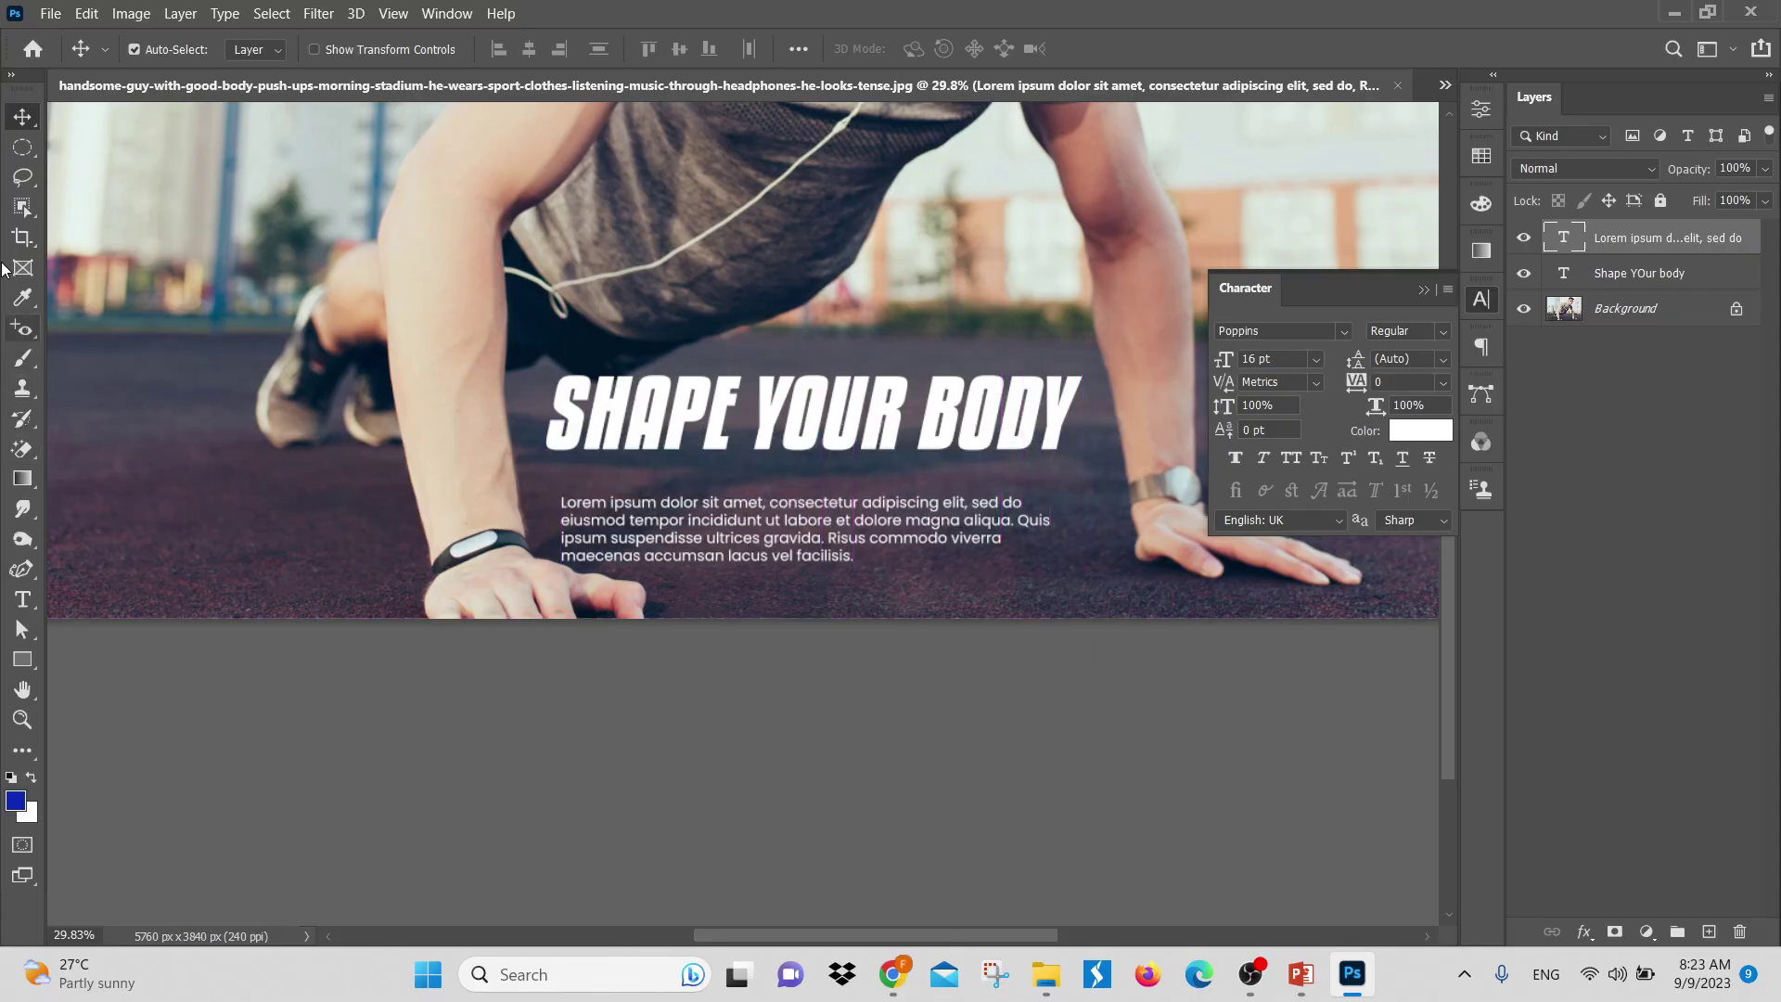
Copy the SHAPE YOUR BODY heading text and delete the heading's separate layer
click(22, 599)
drag(568, 422, 1077, 415)
triple_click(1075, 415)
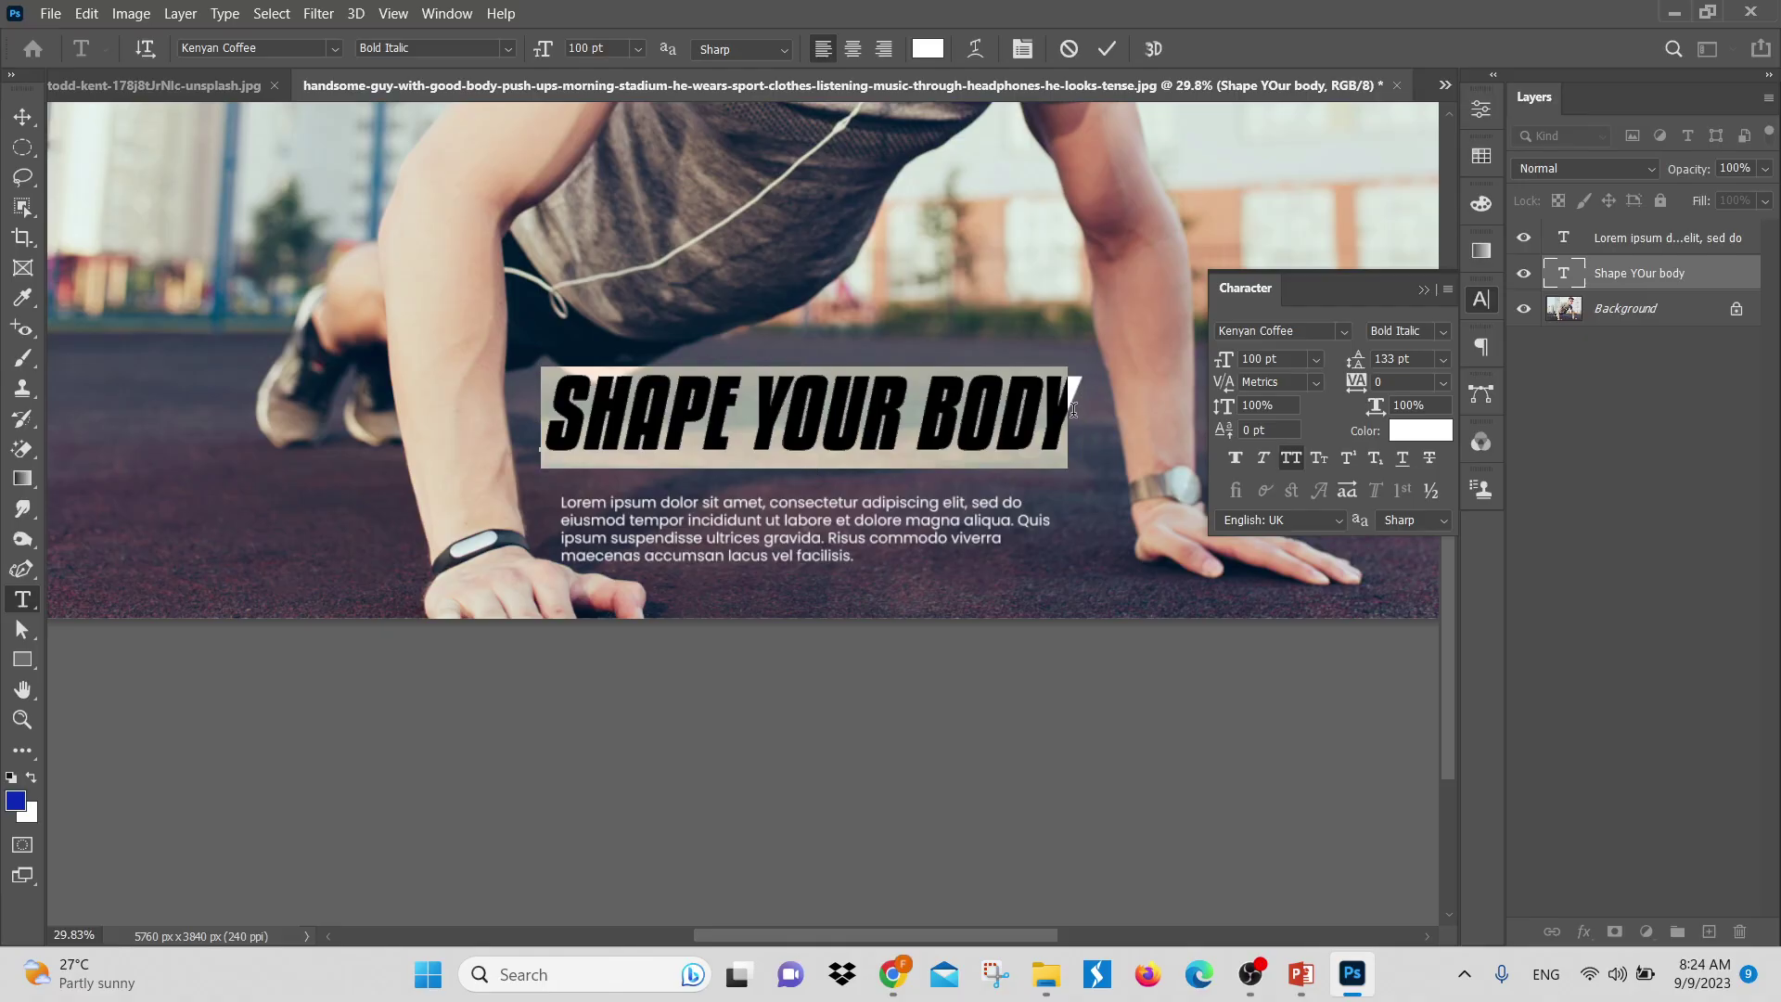
click(24, 115)
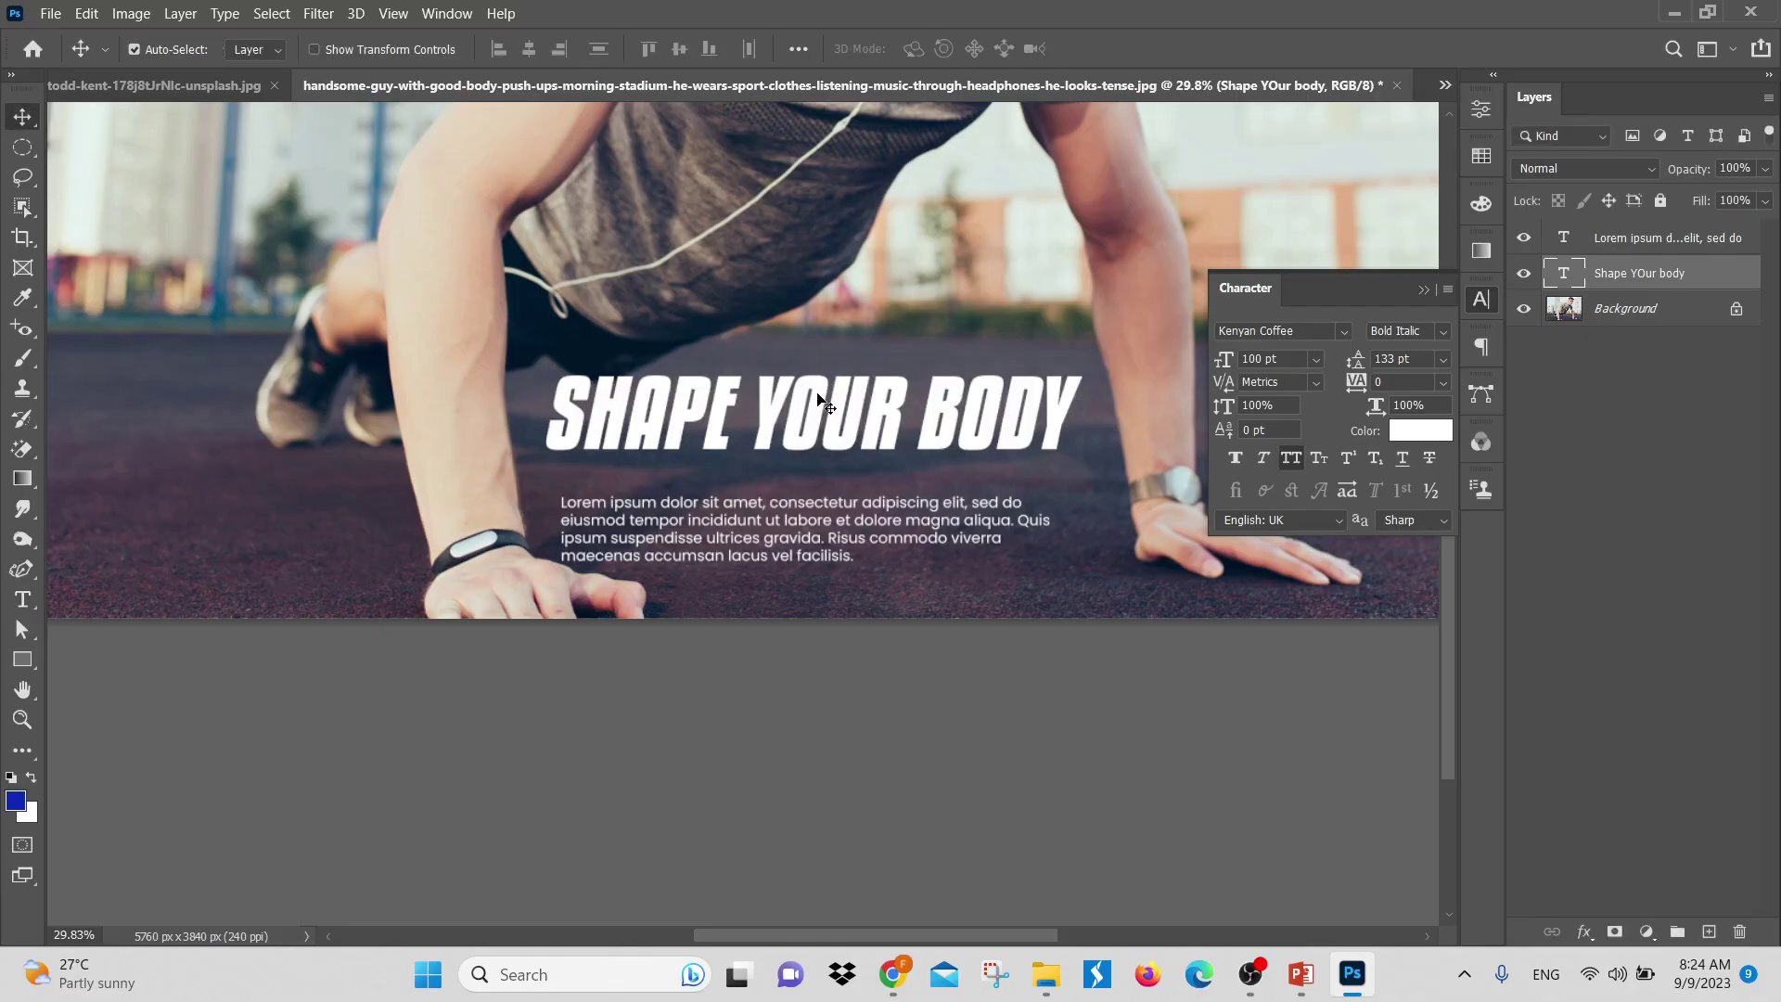
key(Delete)
Move the paragraph up into the heading's former place and paste the copied heading on a new line above the paragraph text
drag(572, 508, 613, 429)
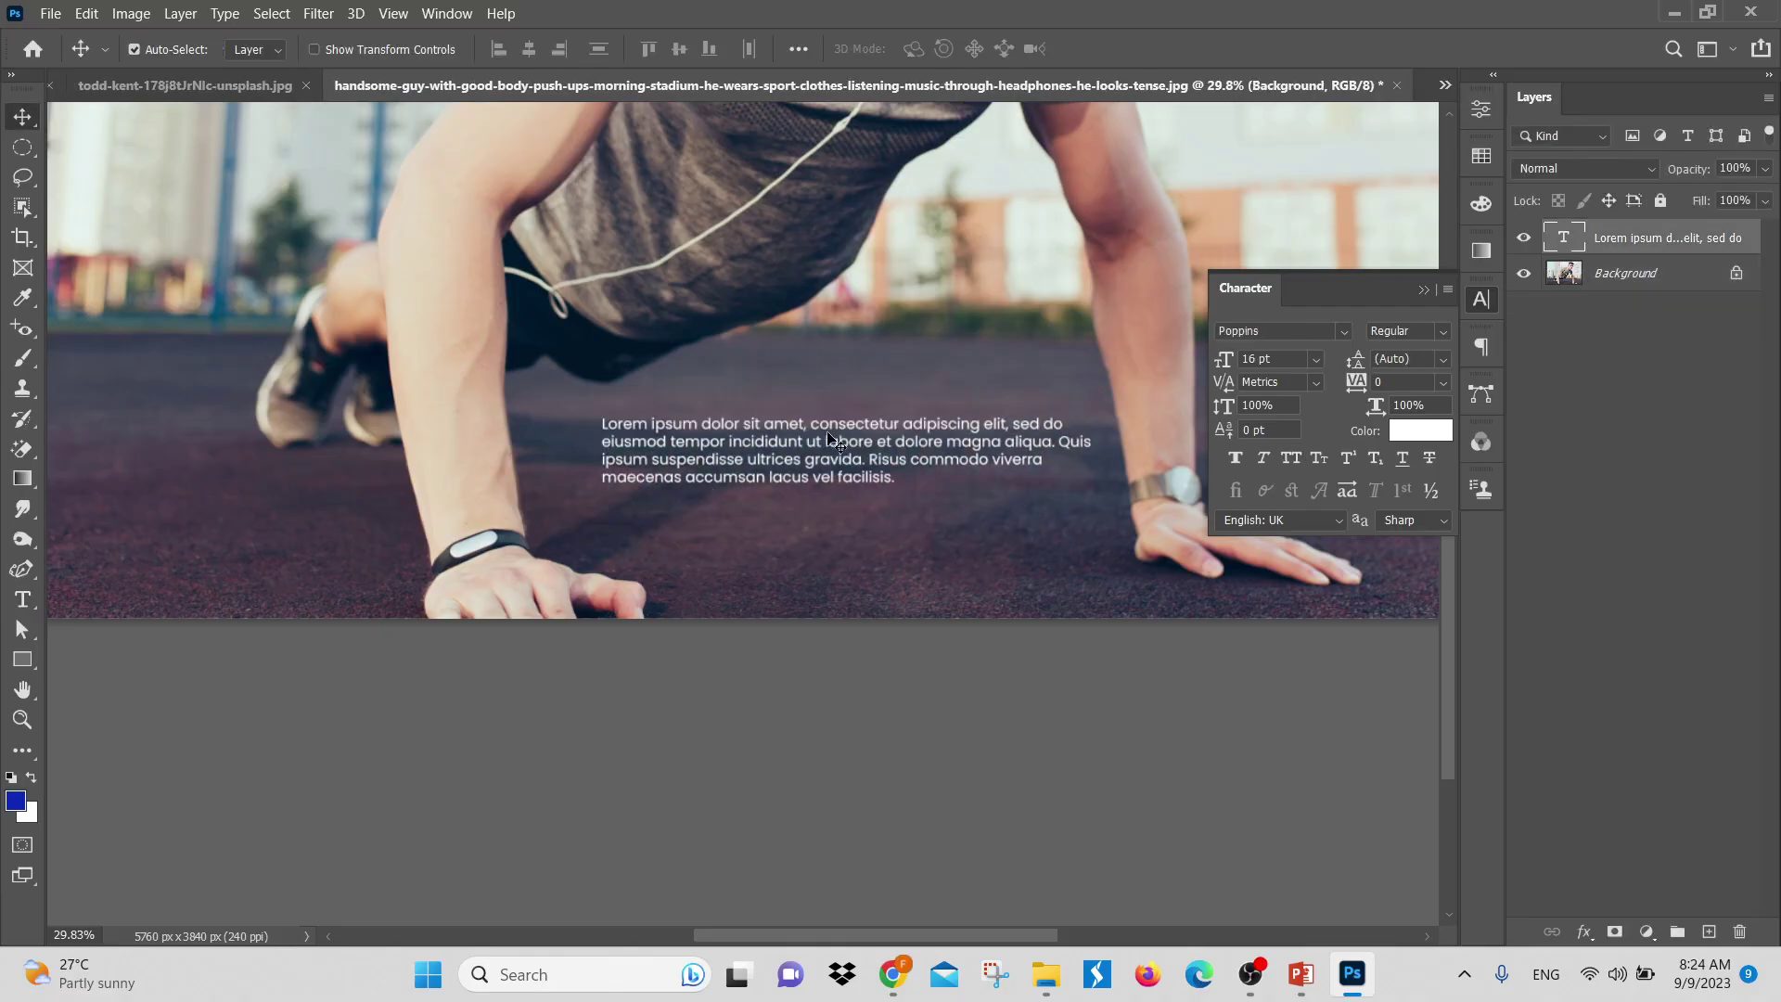
double_click(612, 429)
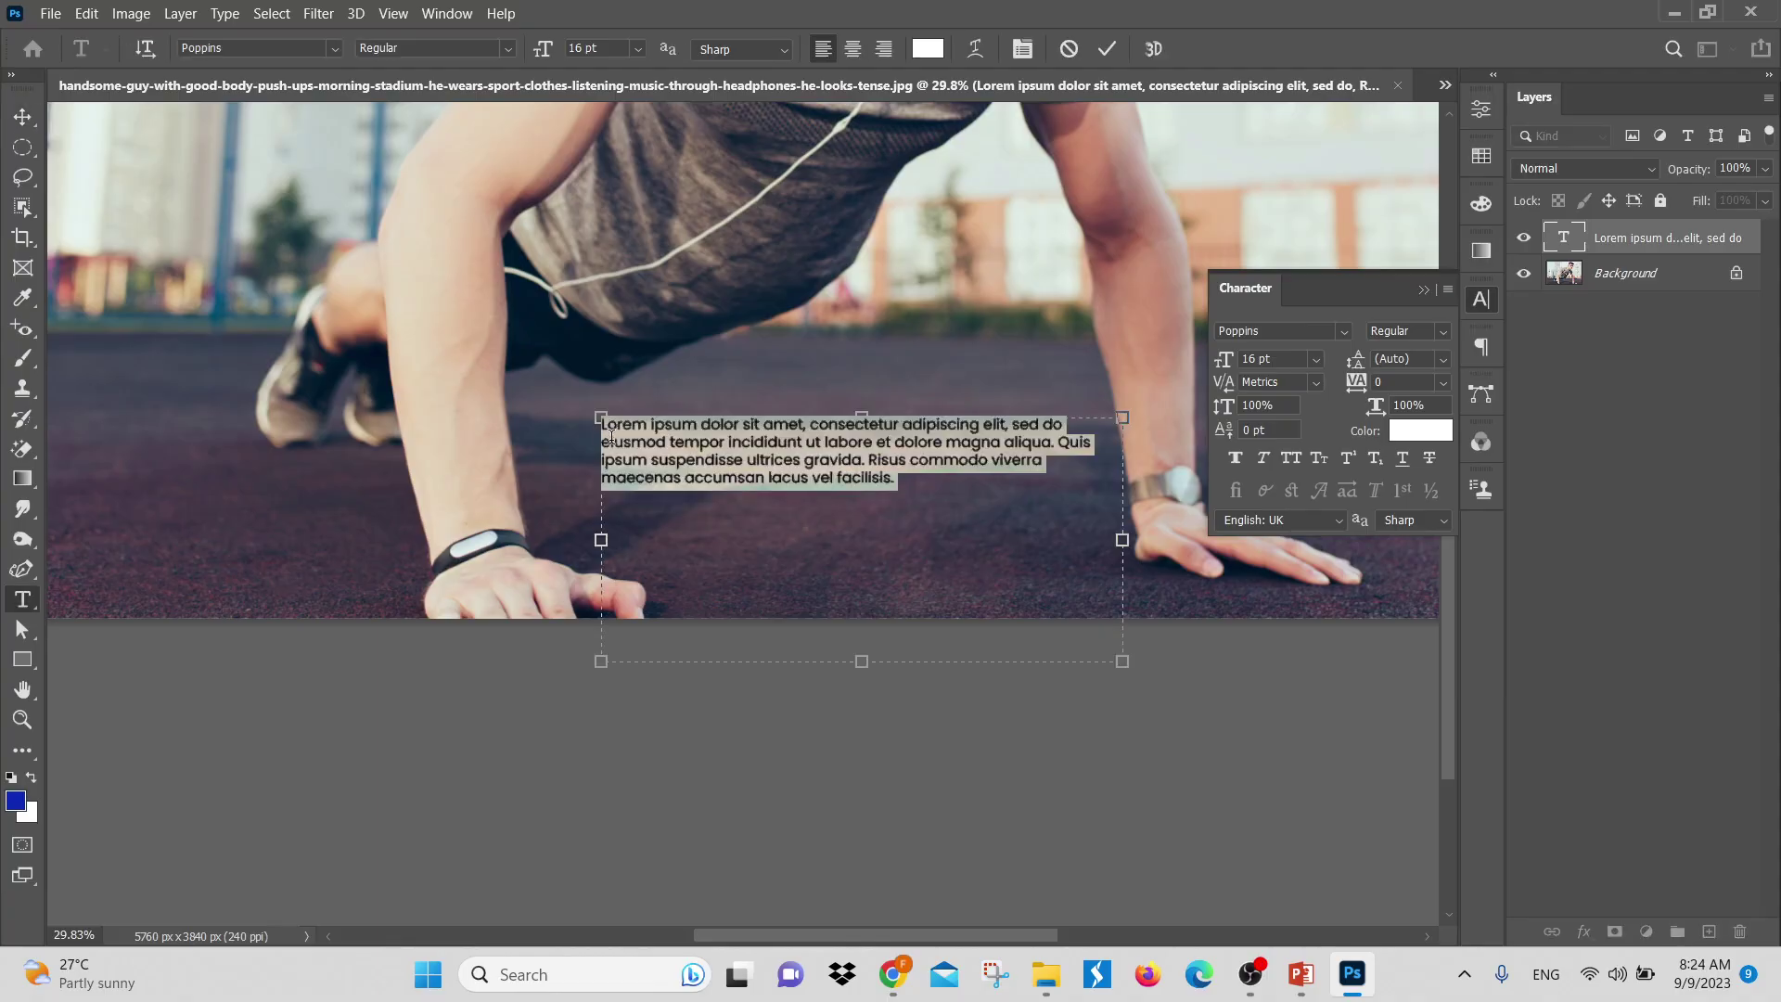
scroll(652, 430, up, 5)
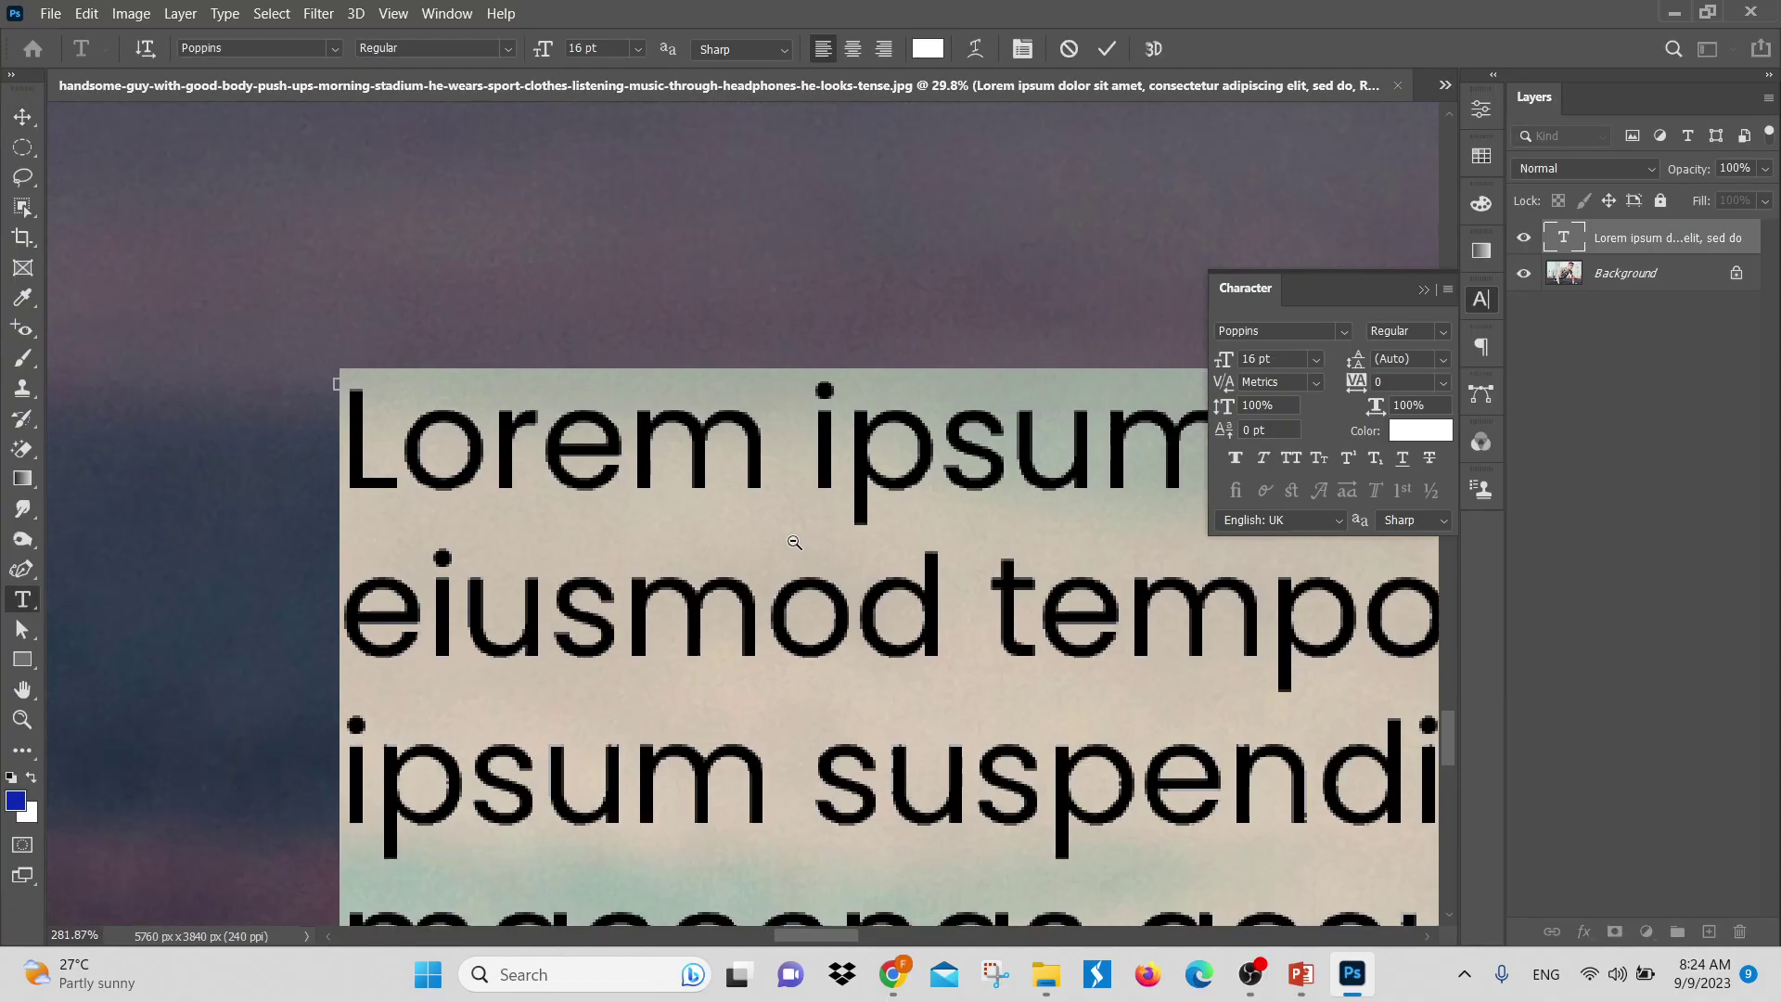
click(357, 454)
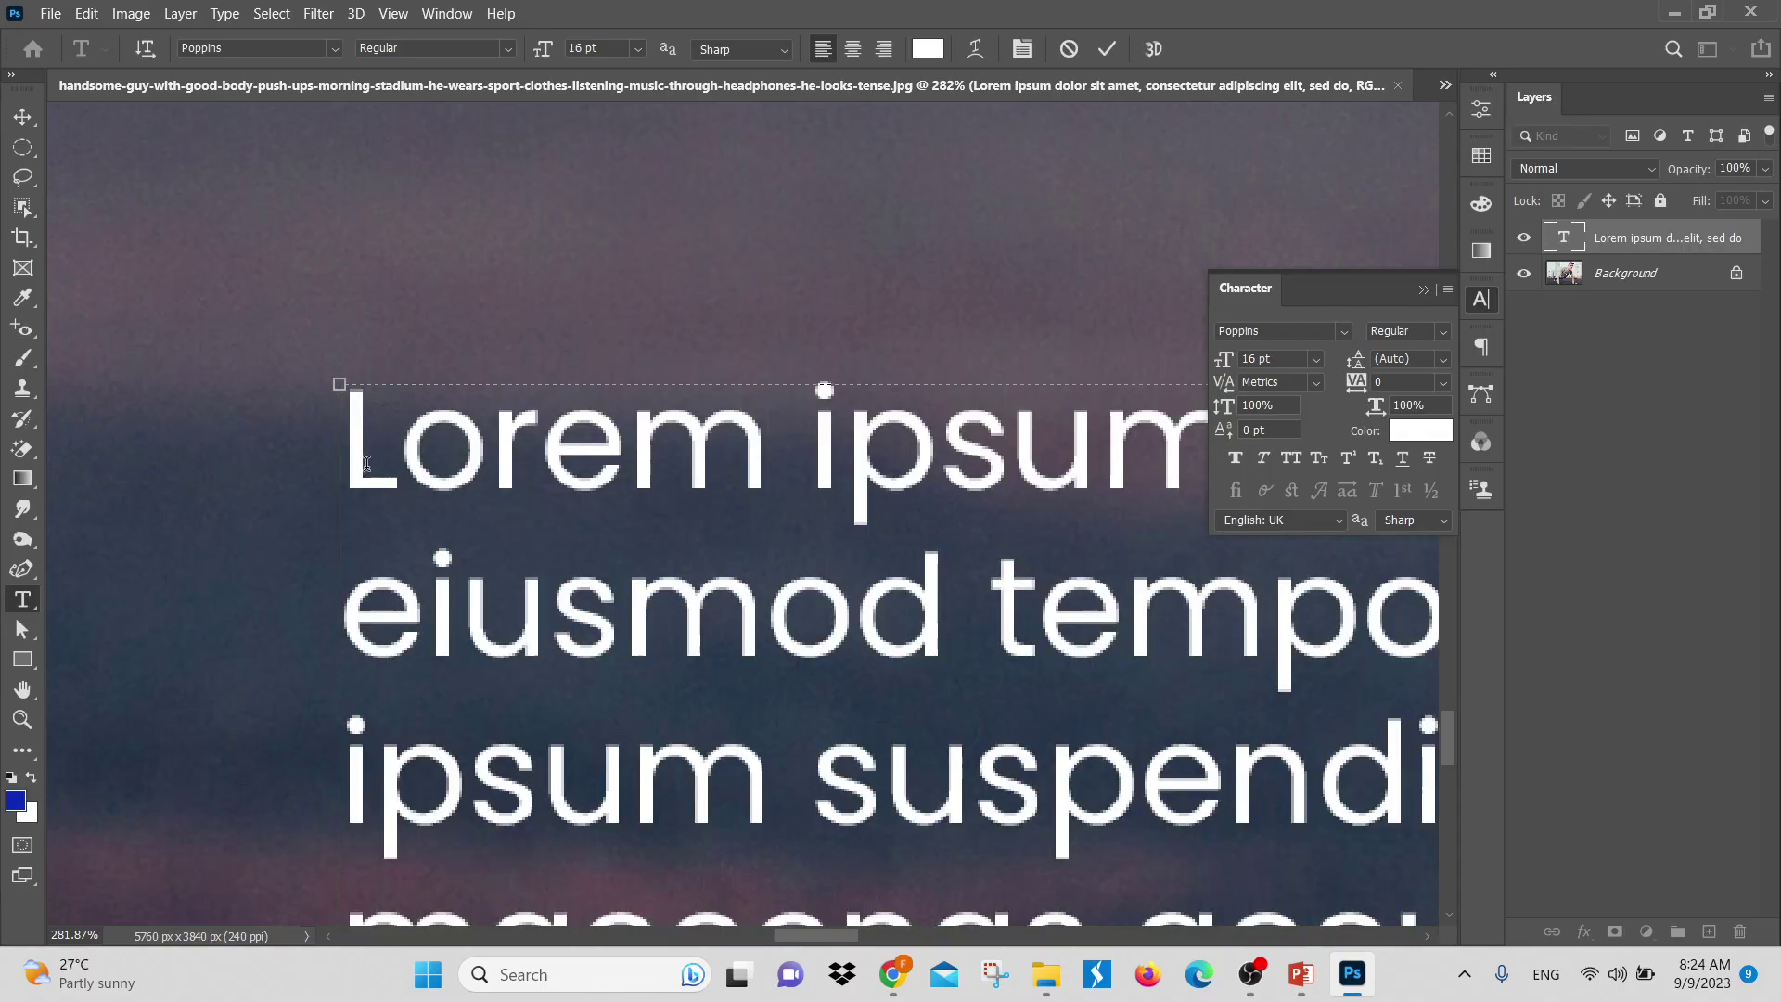
key(Return)
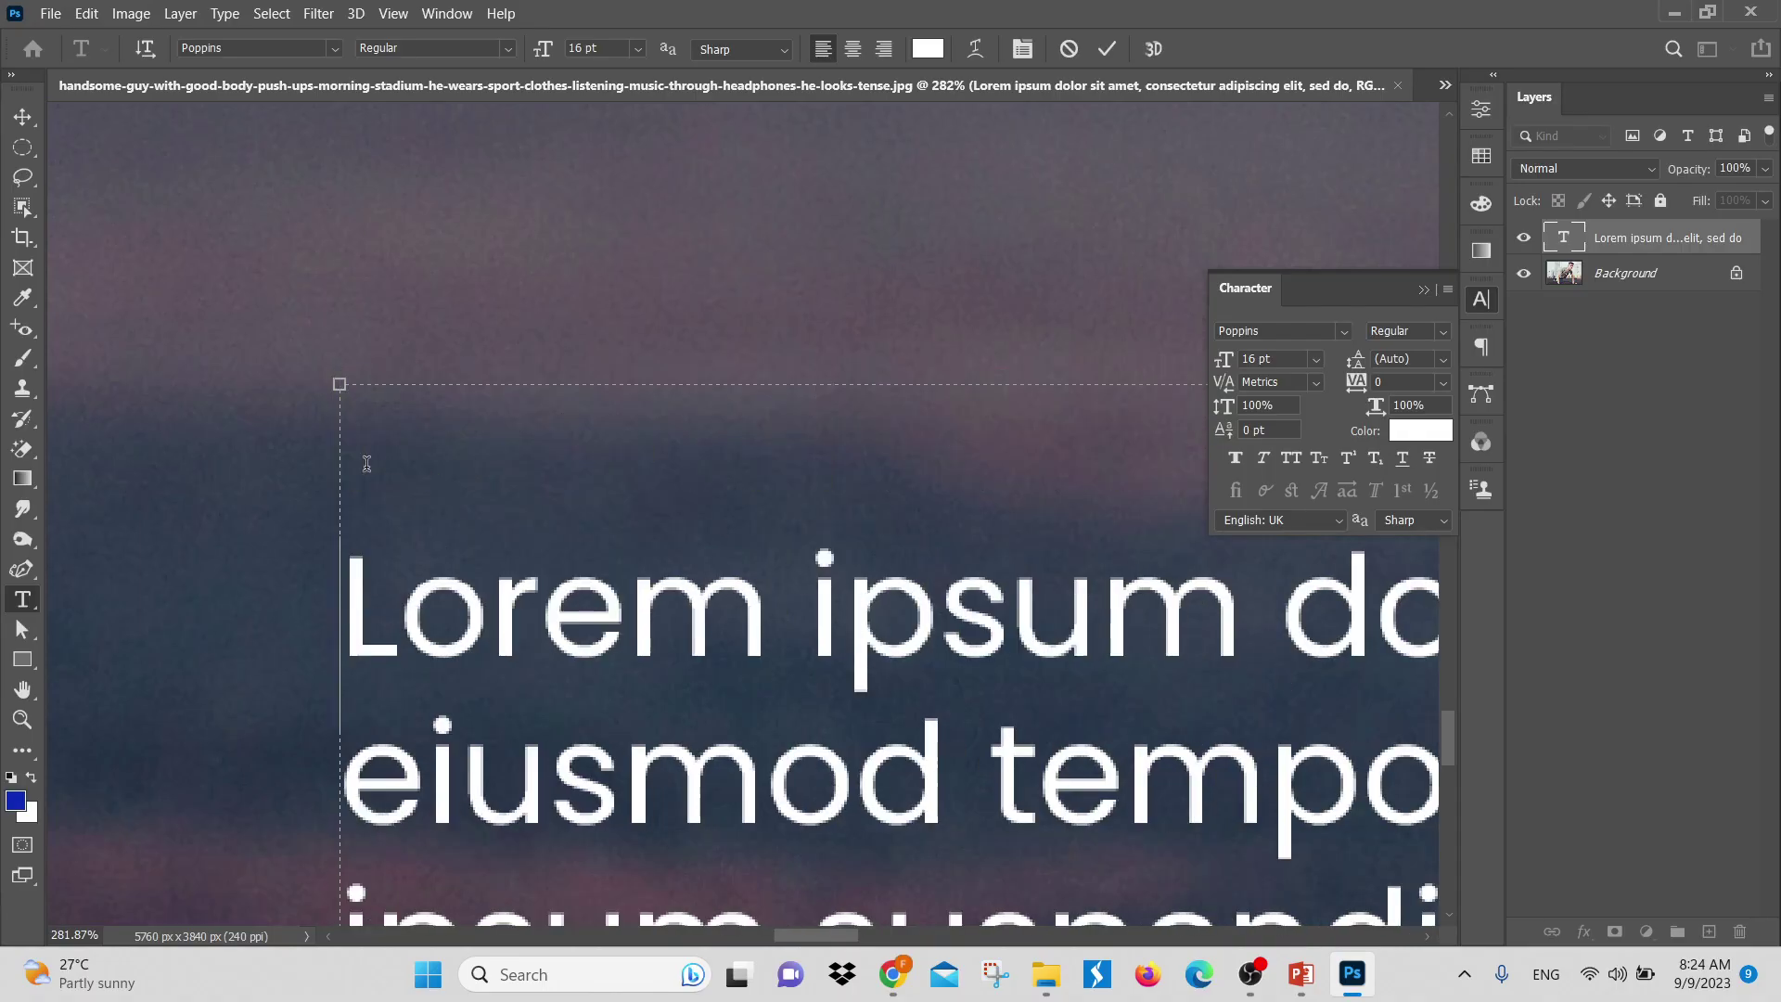
key(ctrl+v)
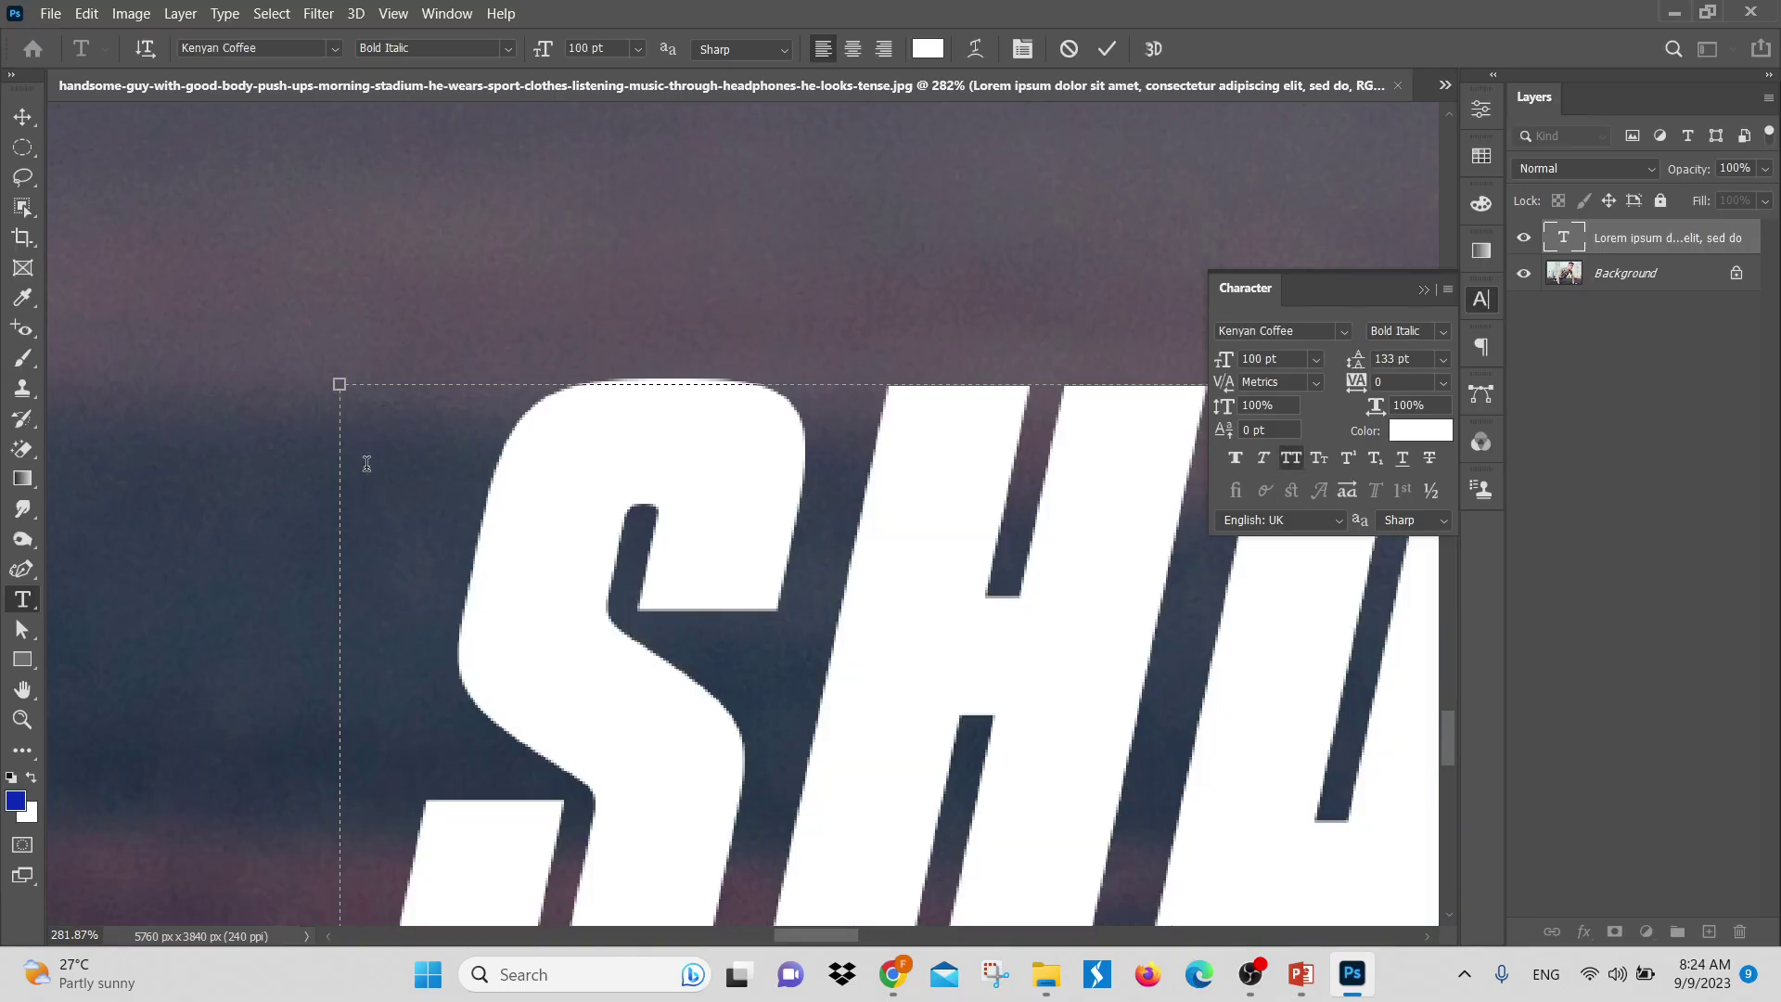
Widen the combined text box by its side edge until the heading fits on one line
drag(996, 502, 839, 510)
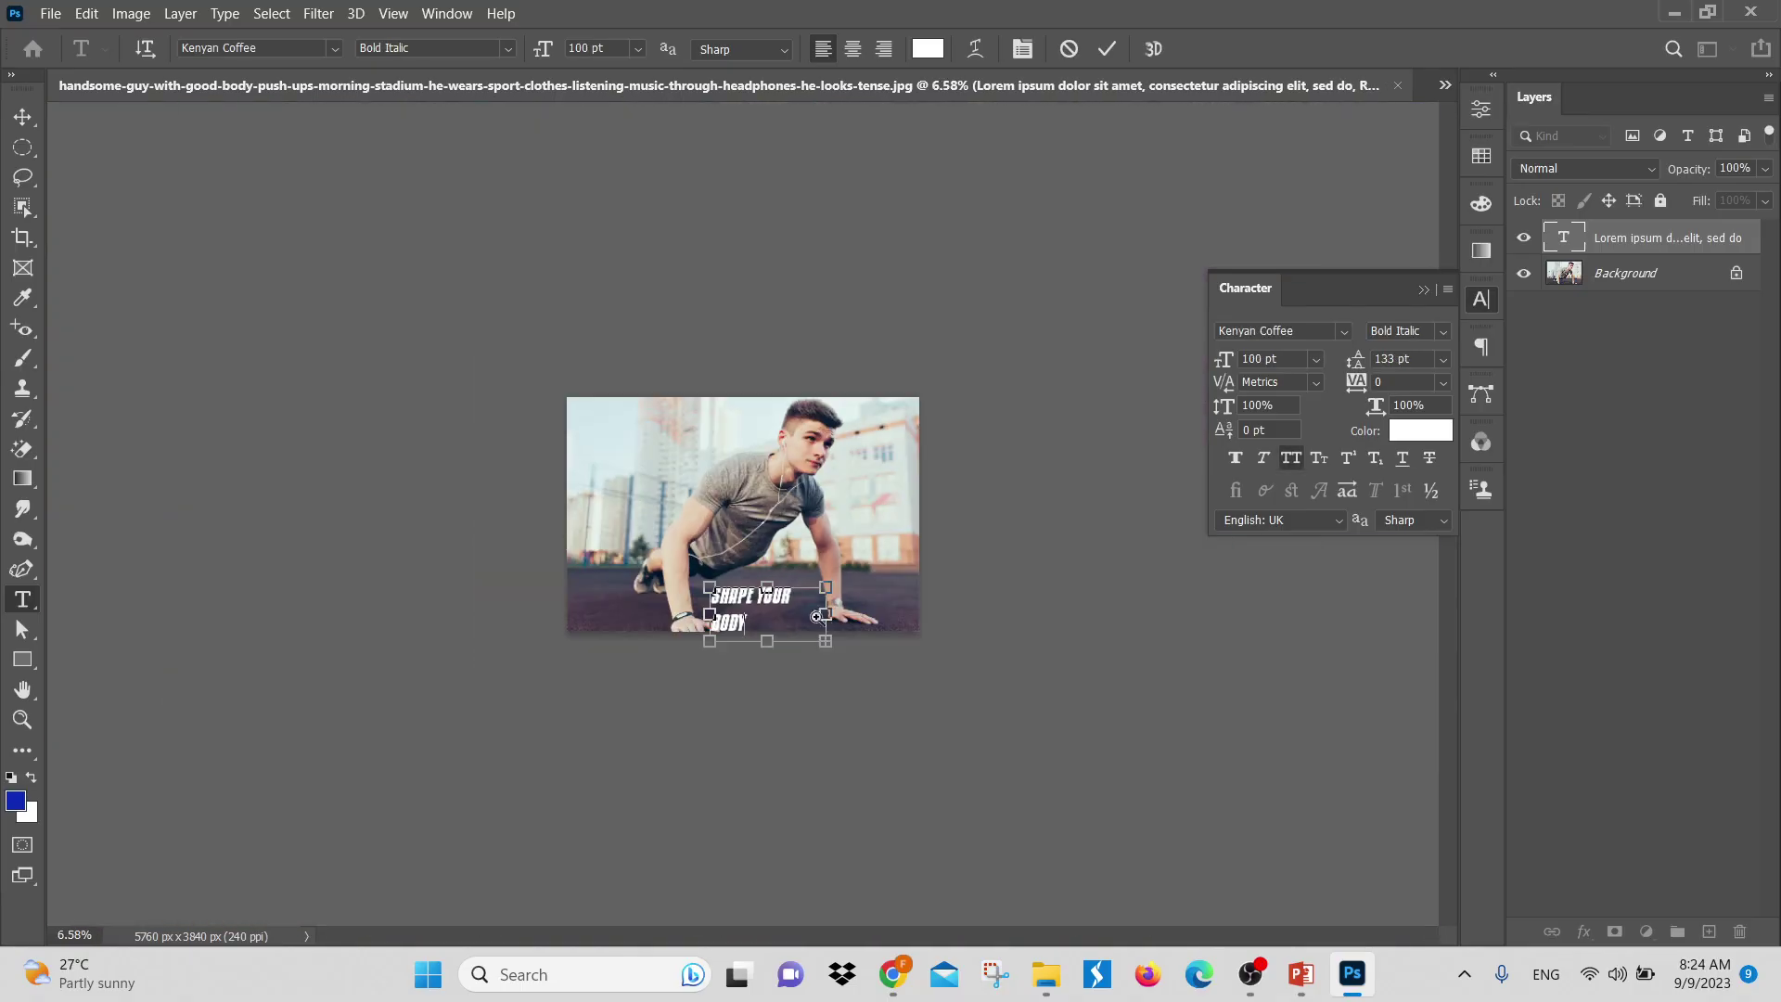
drag(800, 613, 918, 650)
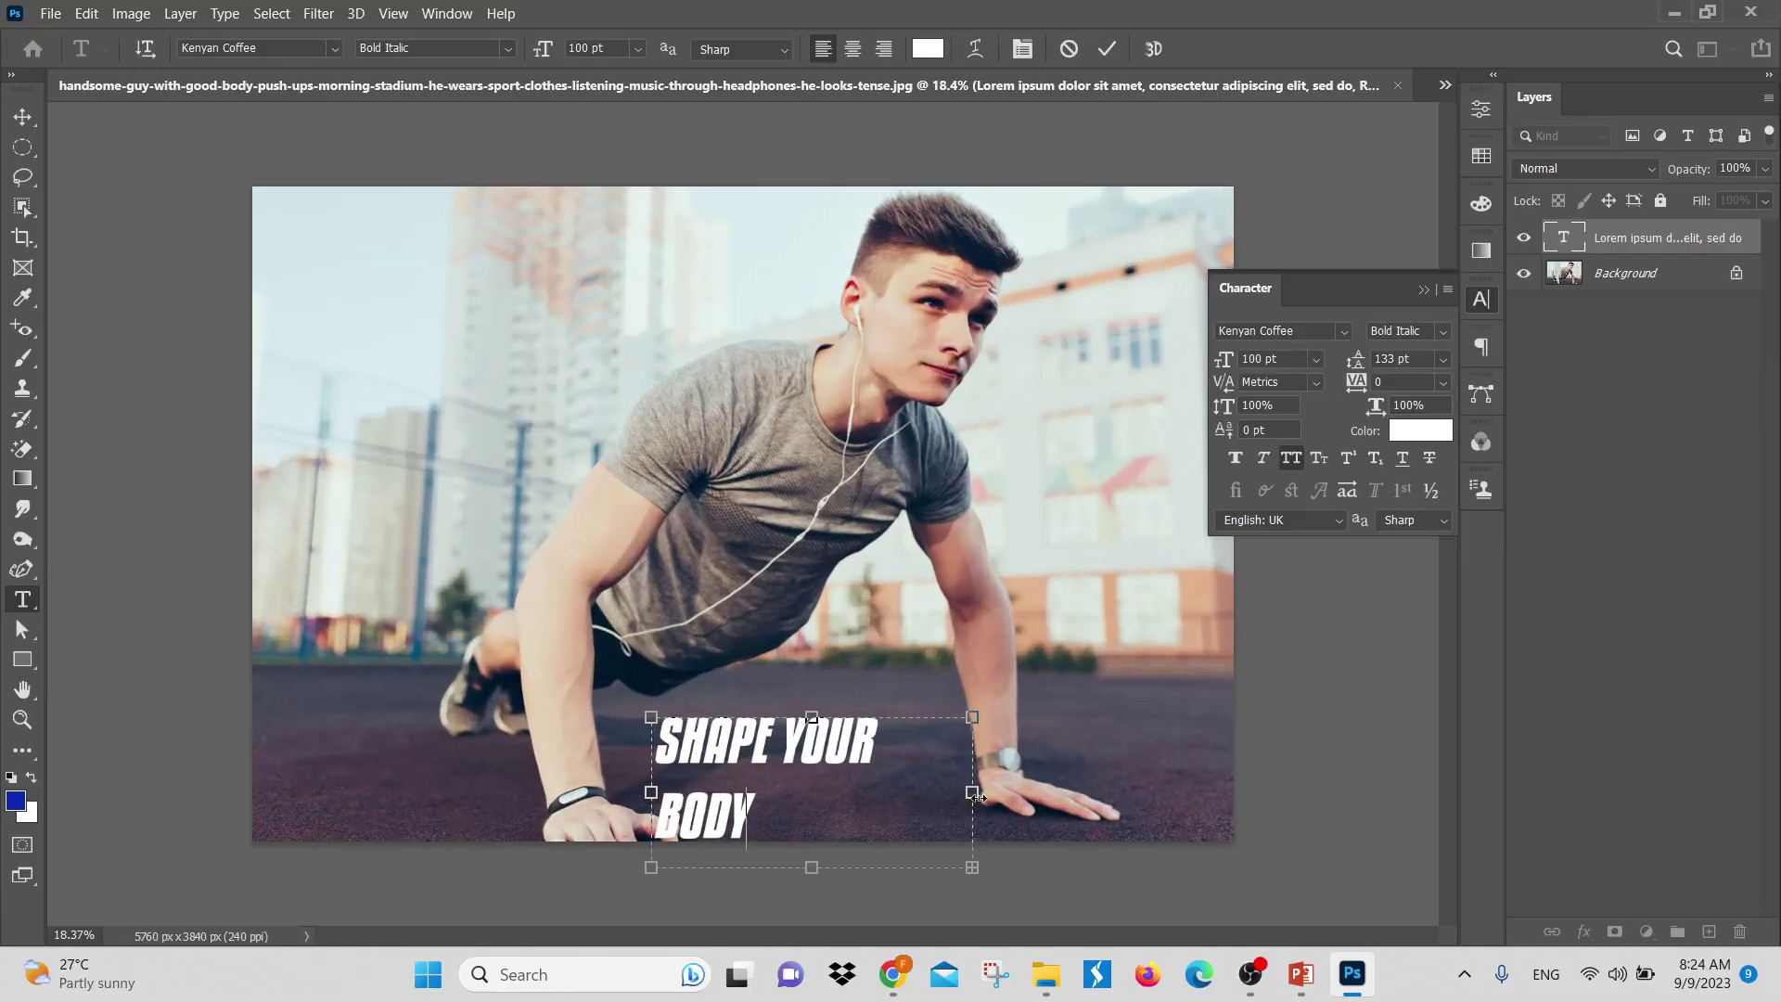
mouse_move(977, 795)
mouse_down()
mouse_move(1080, 794)
mouse_move(1012, 793)
mouse_up()
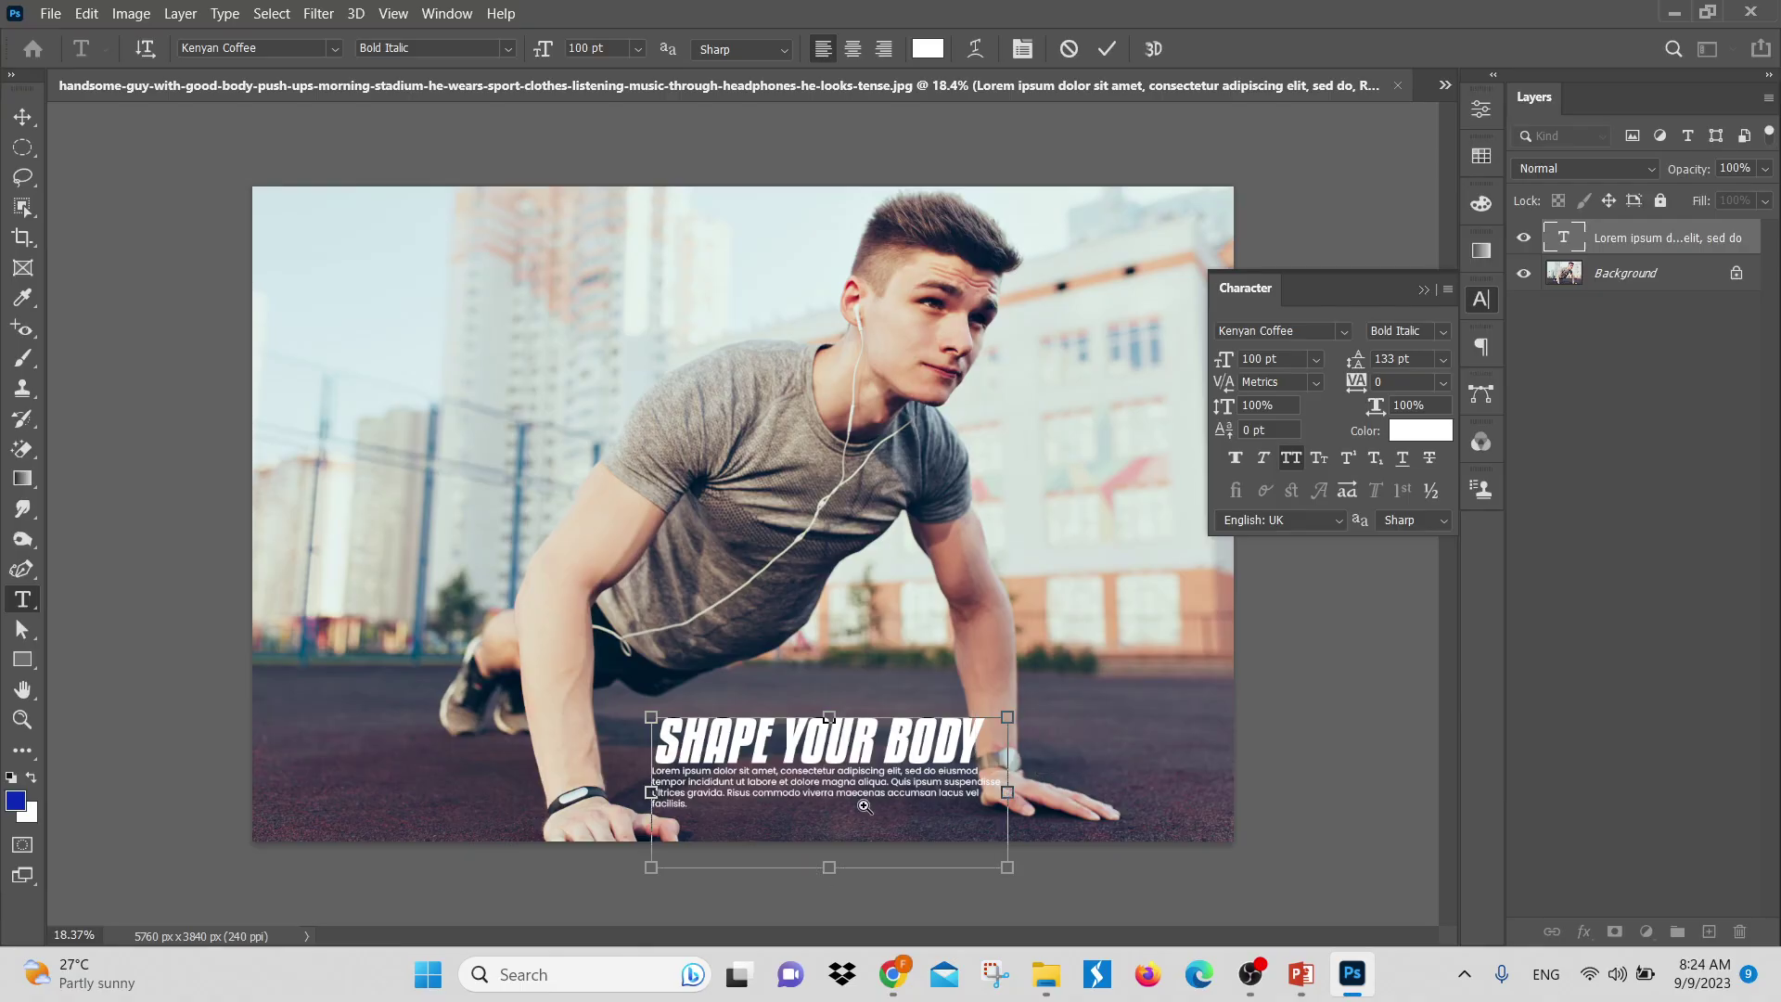
Insert a blank line between the heading and the paragraph inside the combined text box
scroll(865, 807, up, 2)
drag(815, 787, 803, 578)
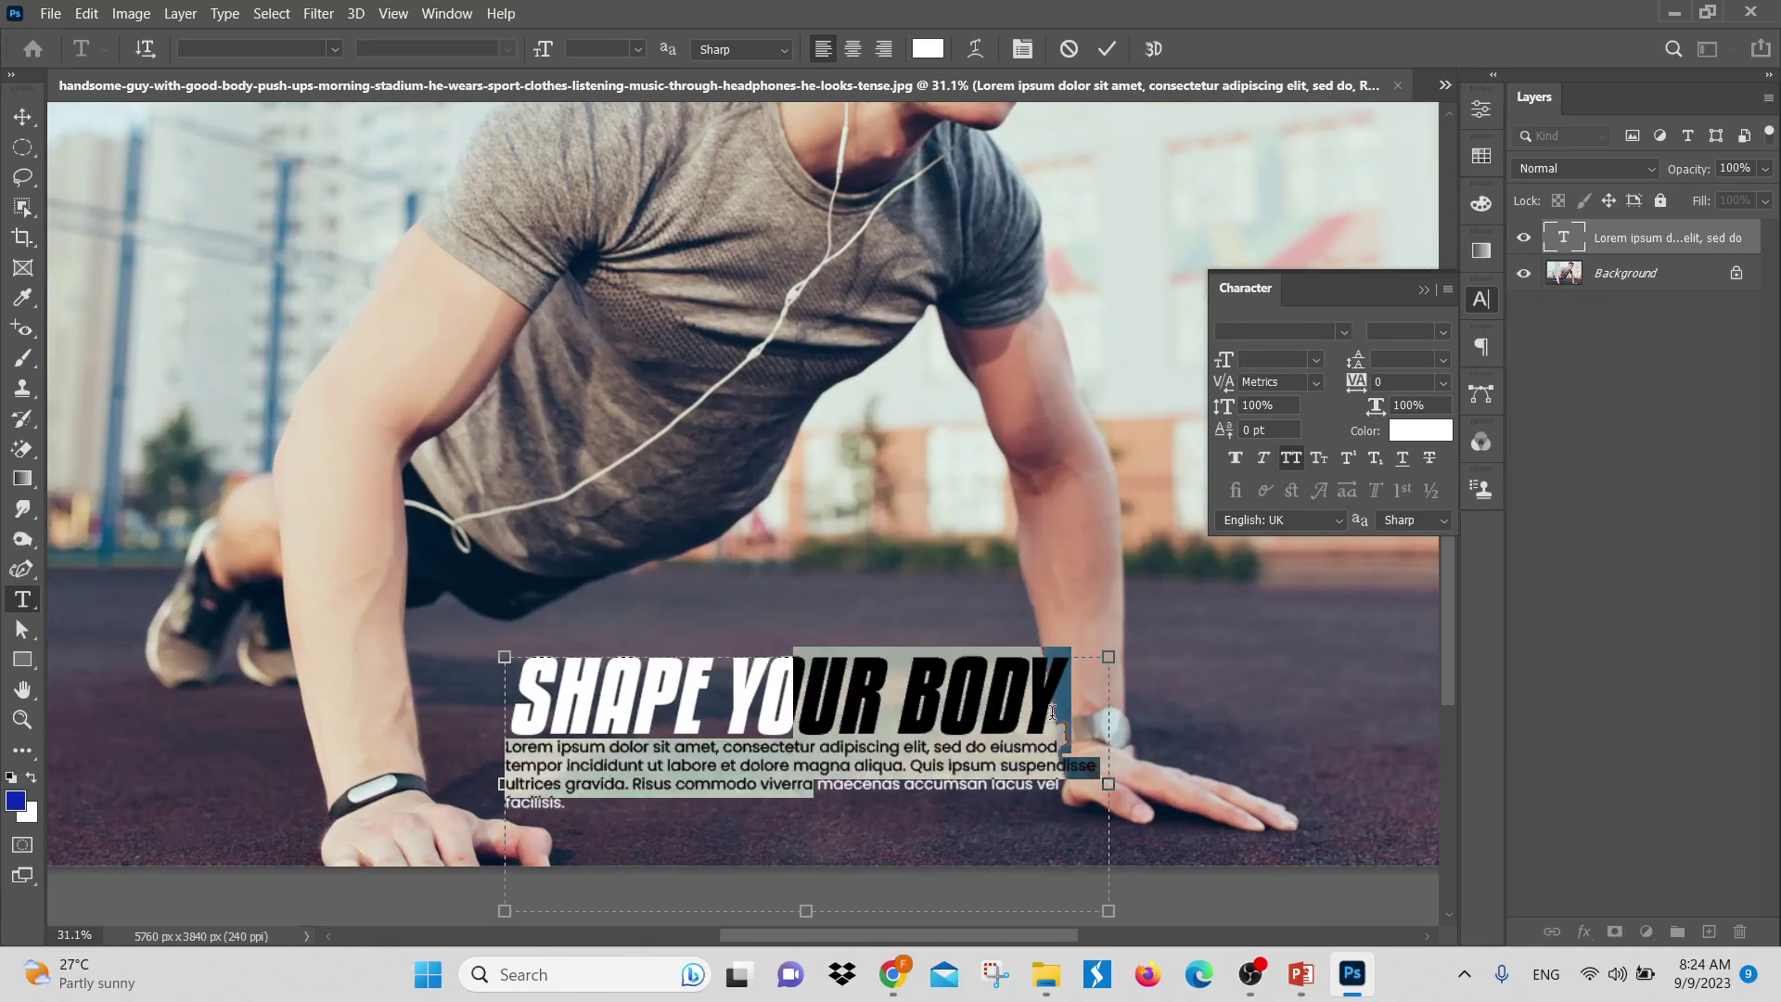
click(1074, 708)
key(ctrl+shift+End)
key(Delete)
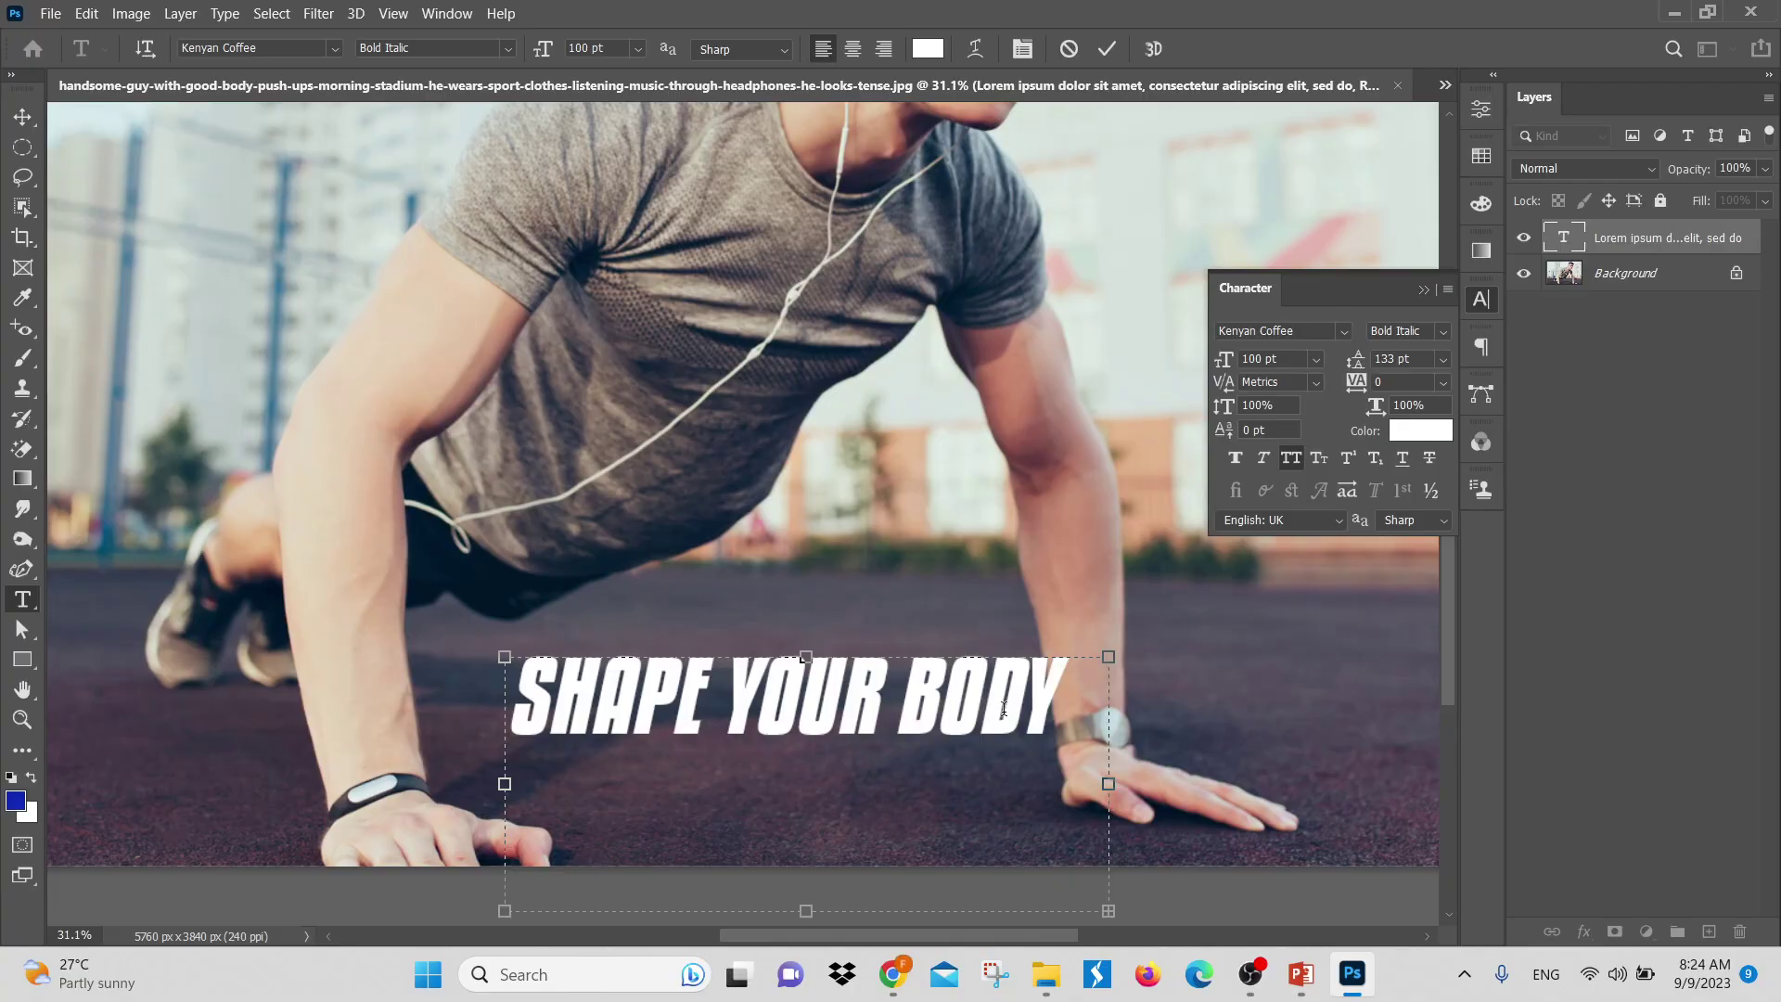
Try setting the leading to Auto and shortening the text box, and undo and redo the text edit
scroll(946, 723, down, 3)
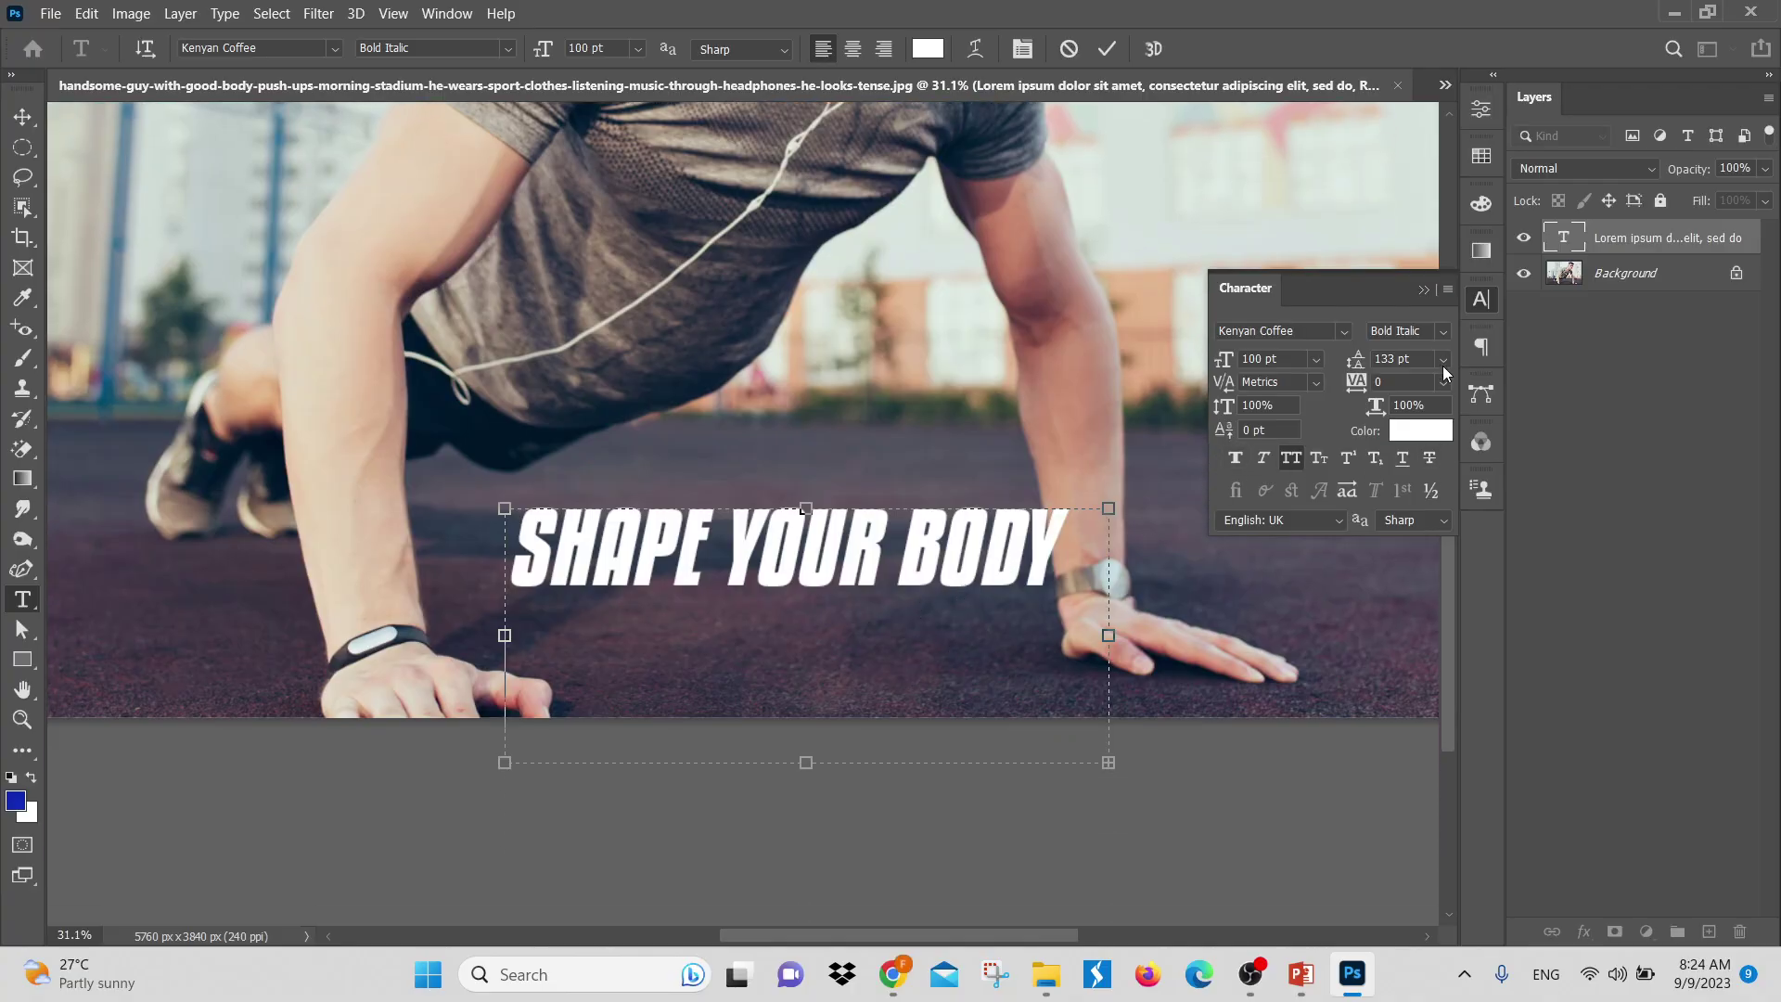
click(1444, 361)
click(1432, 383)
drag(812, 768, 810, 677)
key(ctrl+z)
click(1596, 610)
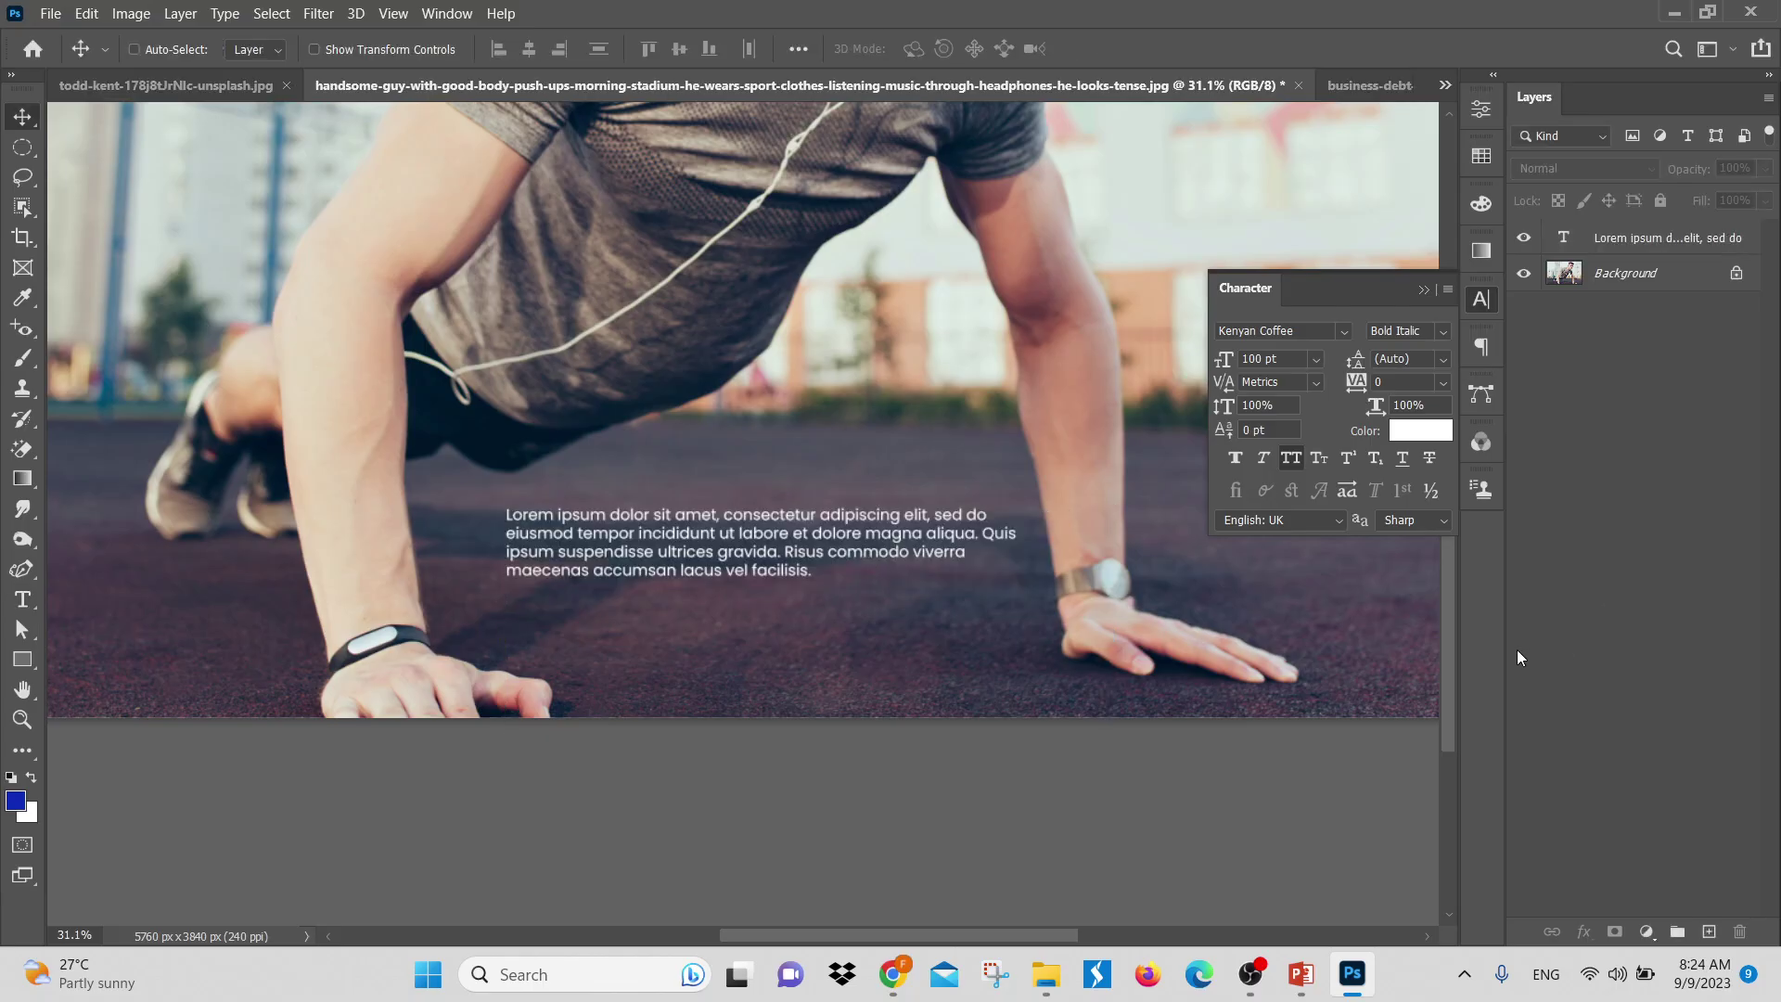
key(ctrl+shift+z)
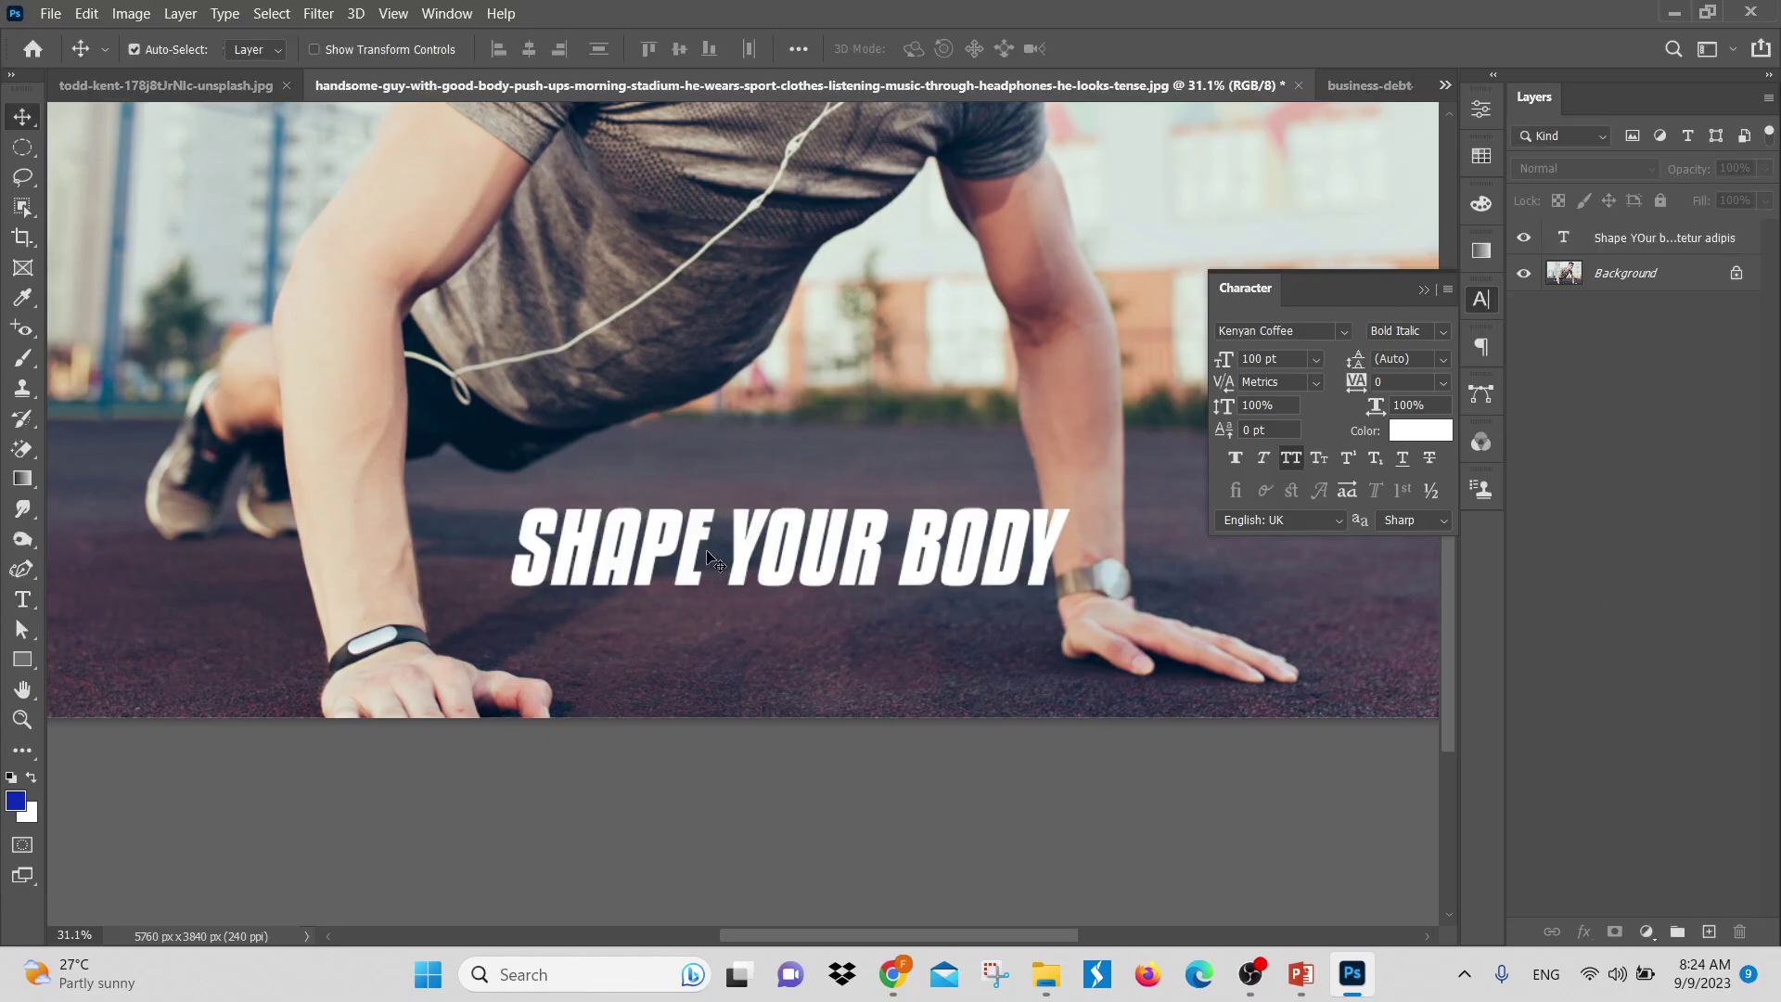
Move the combined text block up the photo and set the leading of the paragraph's visible lines to 10 pt
drag(709, 547, 686, 357)
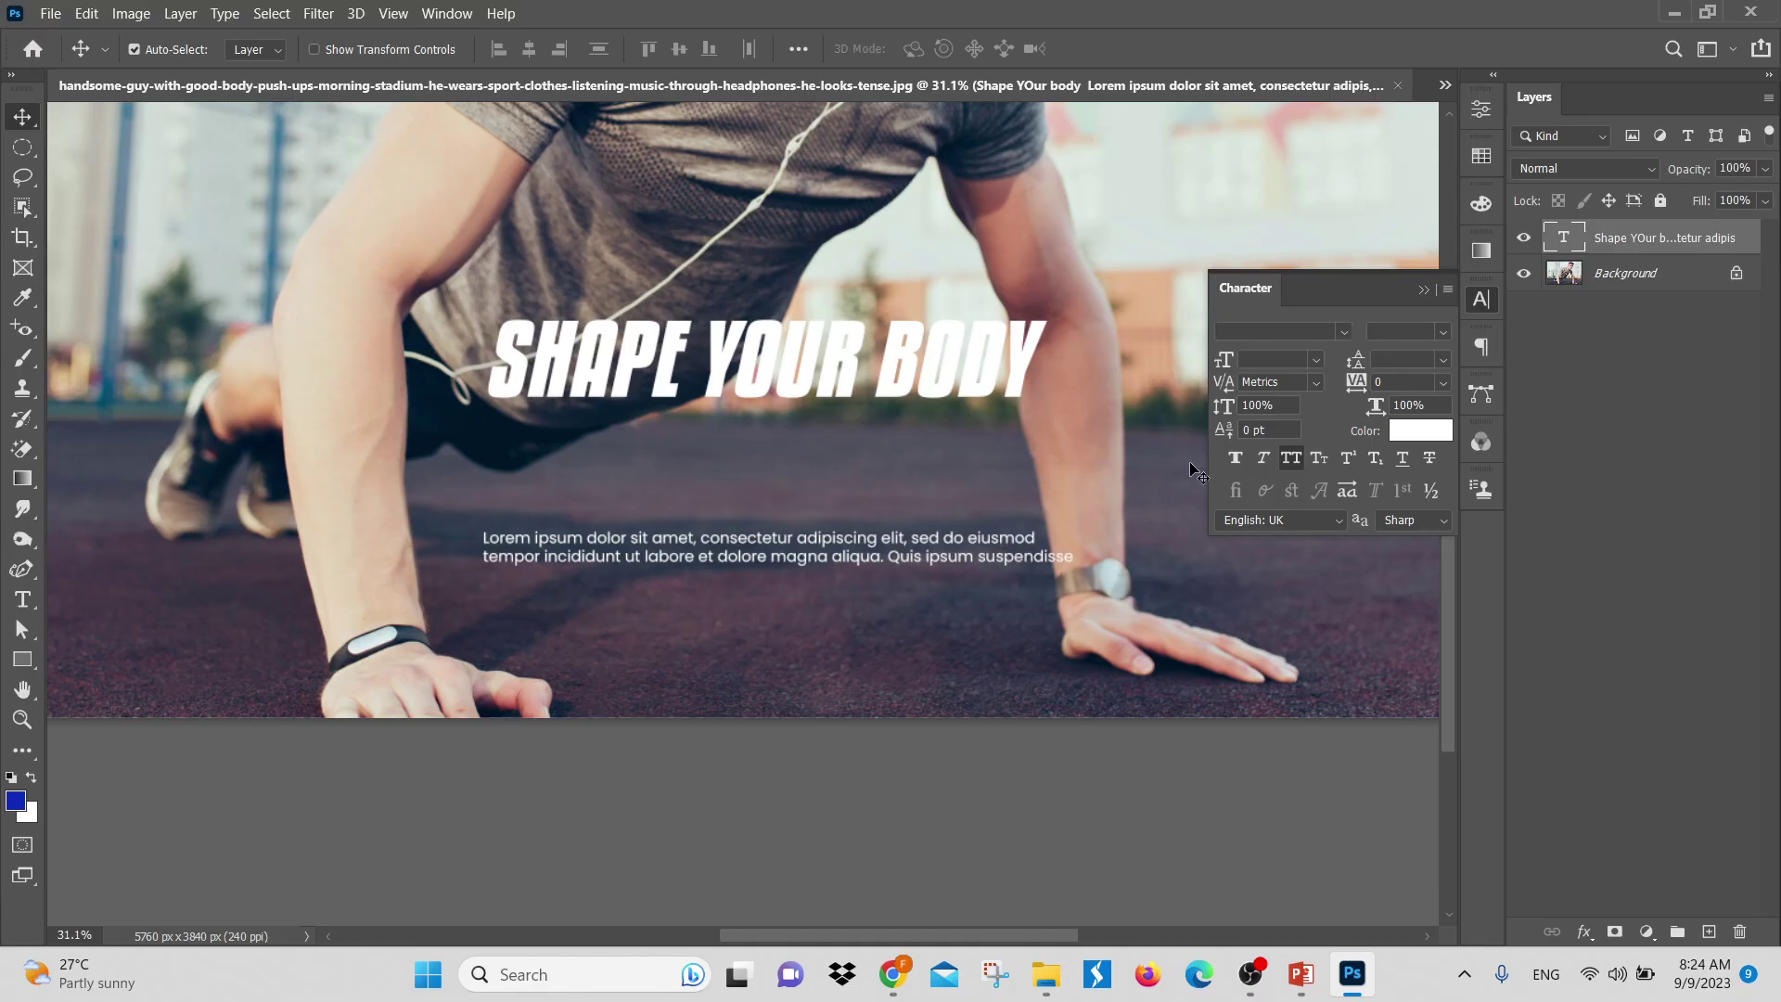
double_click(530, 560)
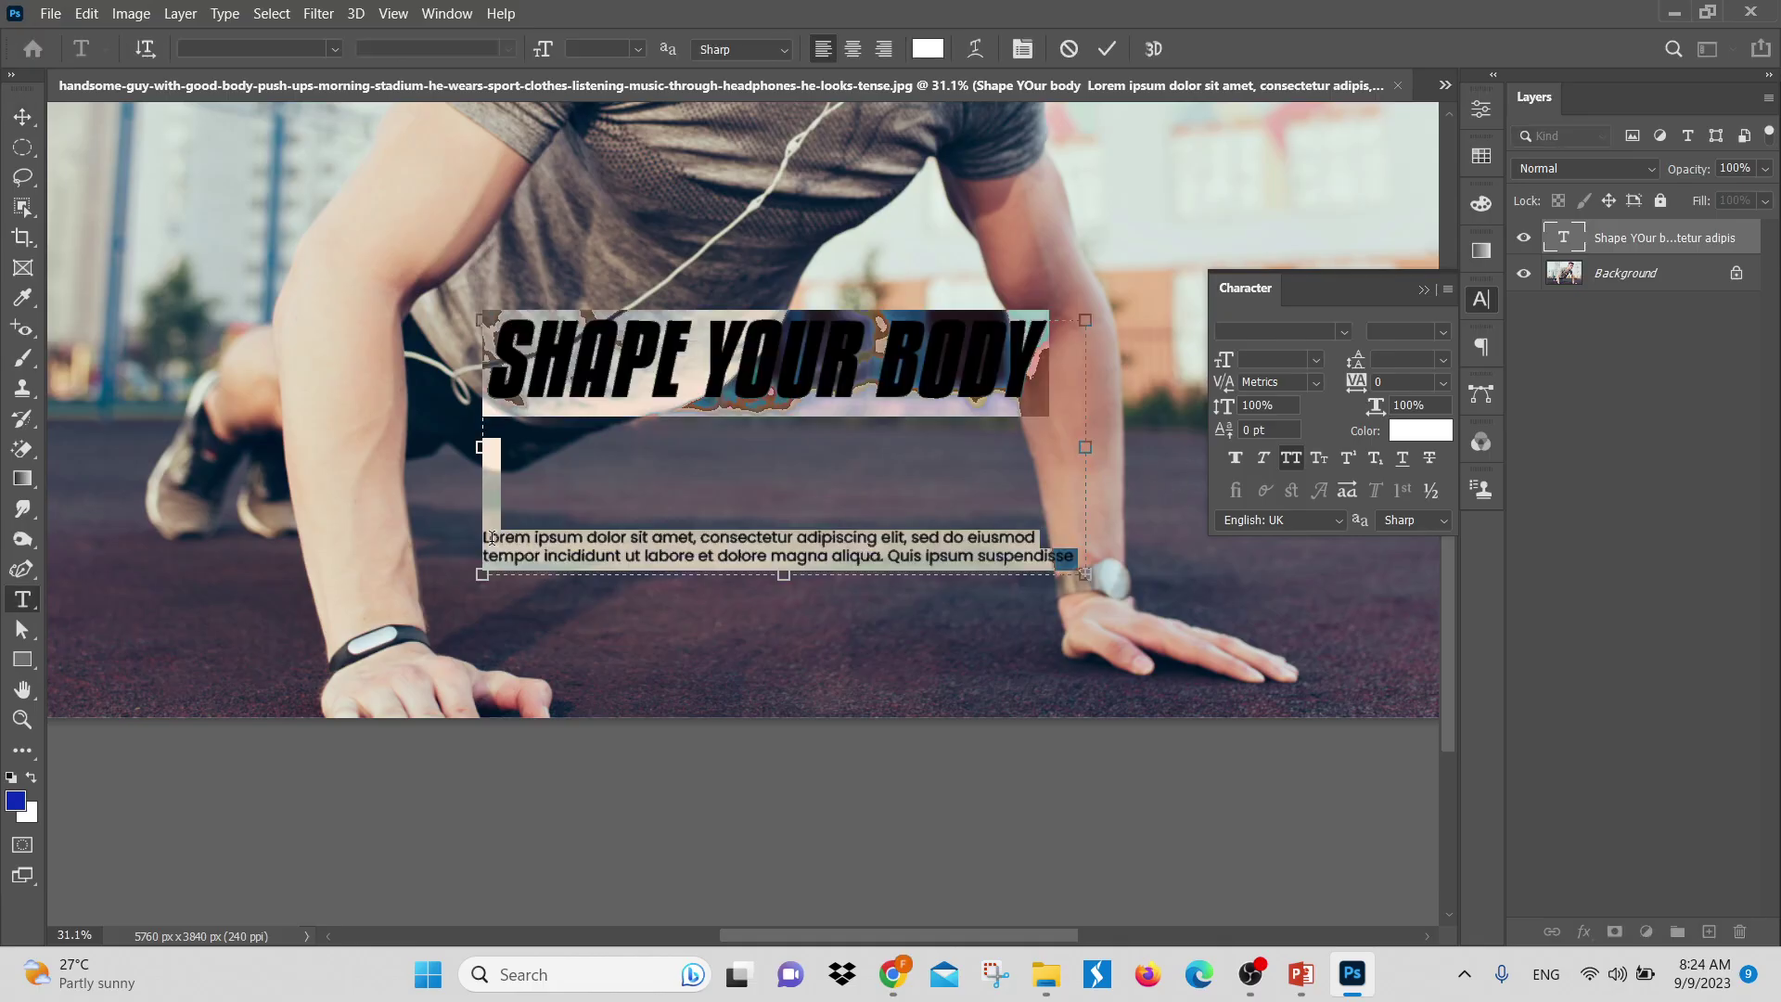
click(491, 539)
drag(482, 539, 938, 556)
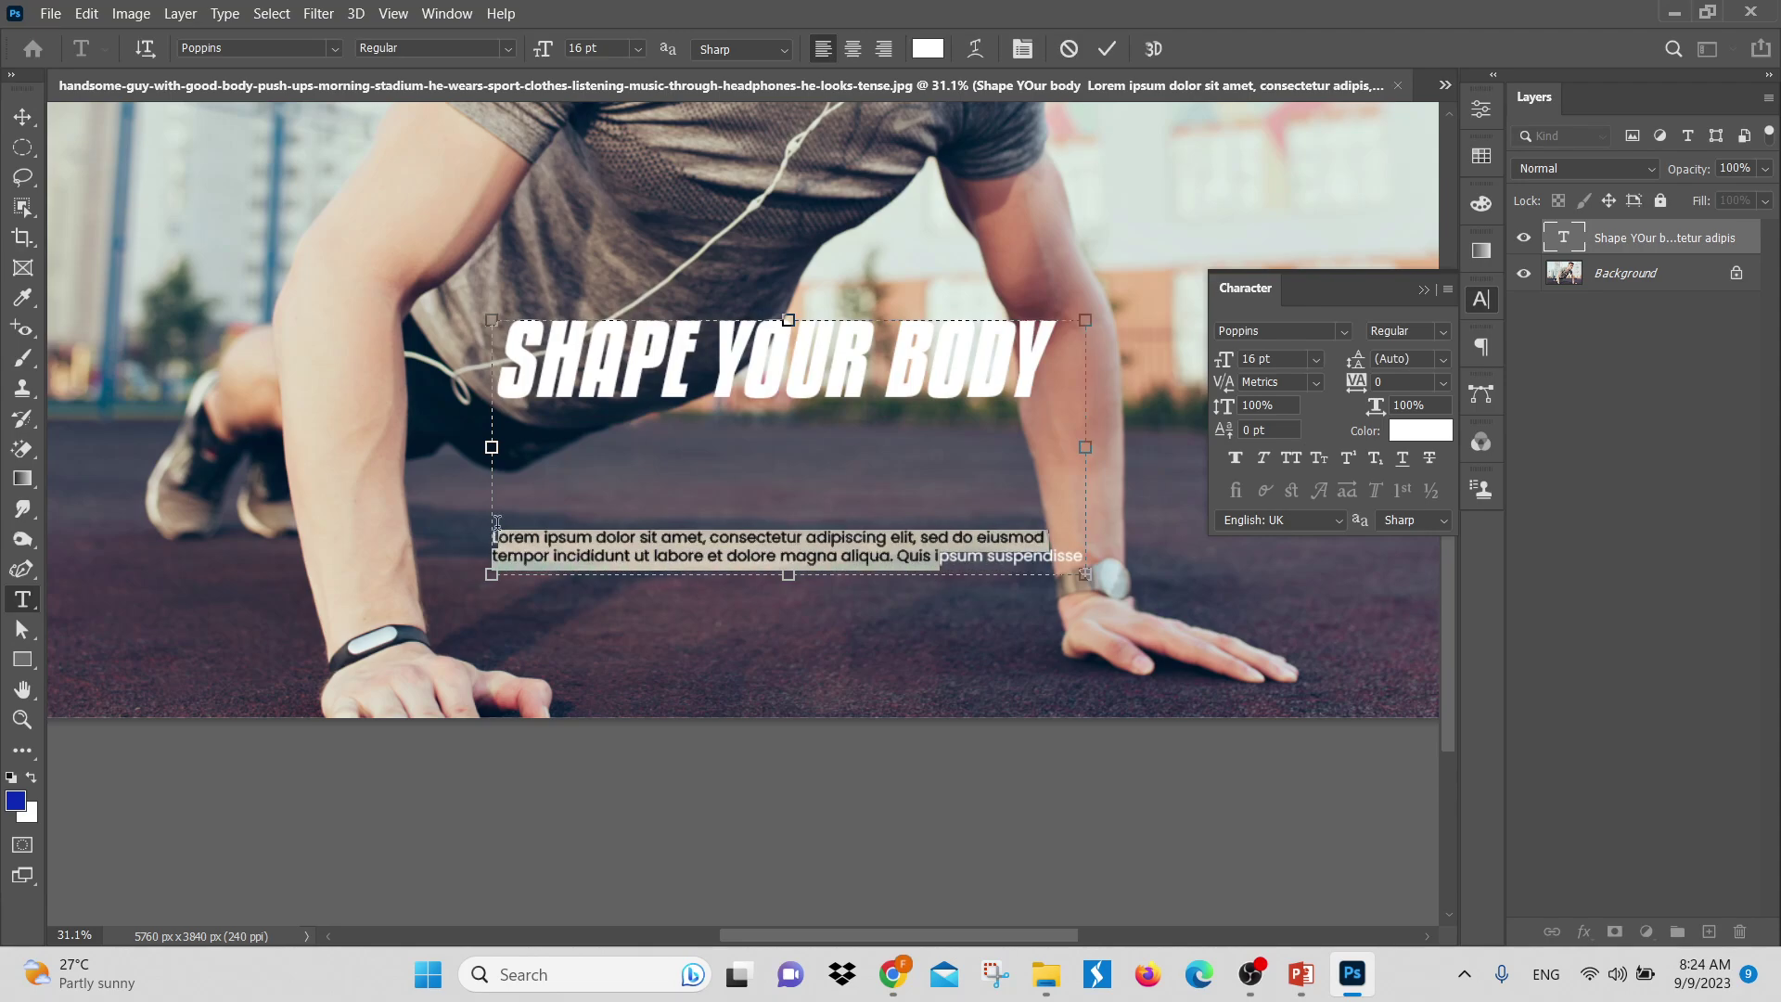
drag(497, 523, 1175, 608)
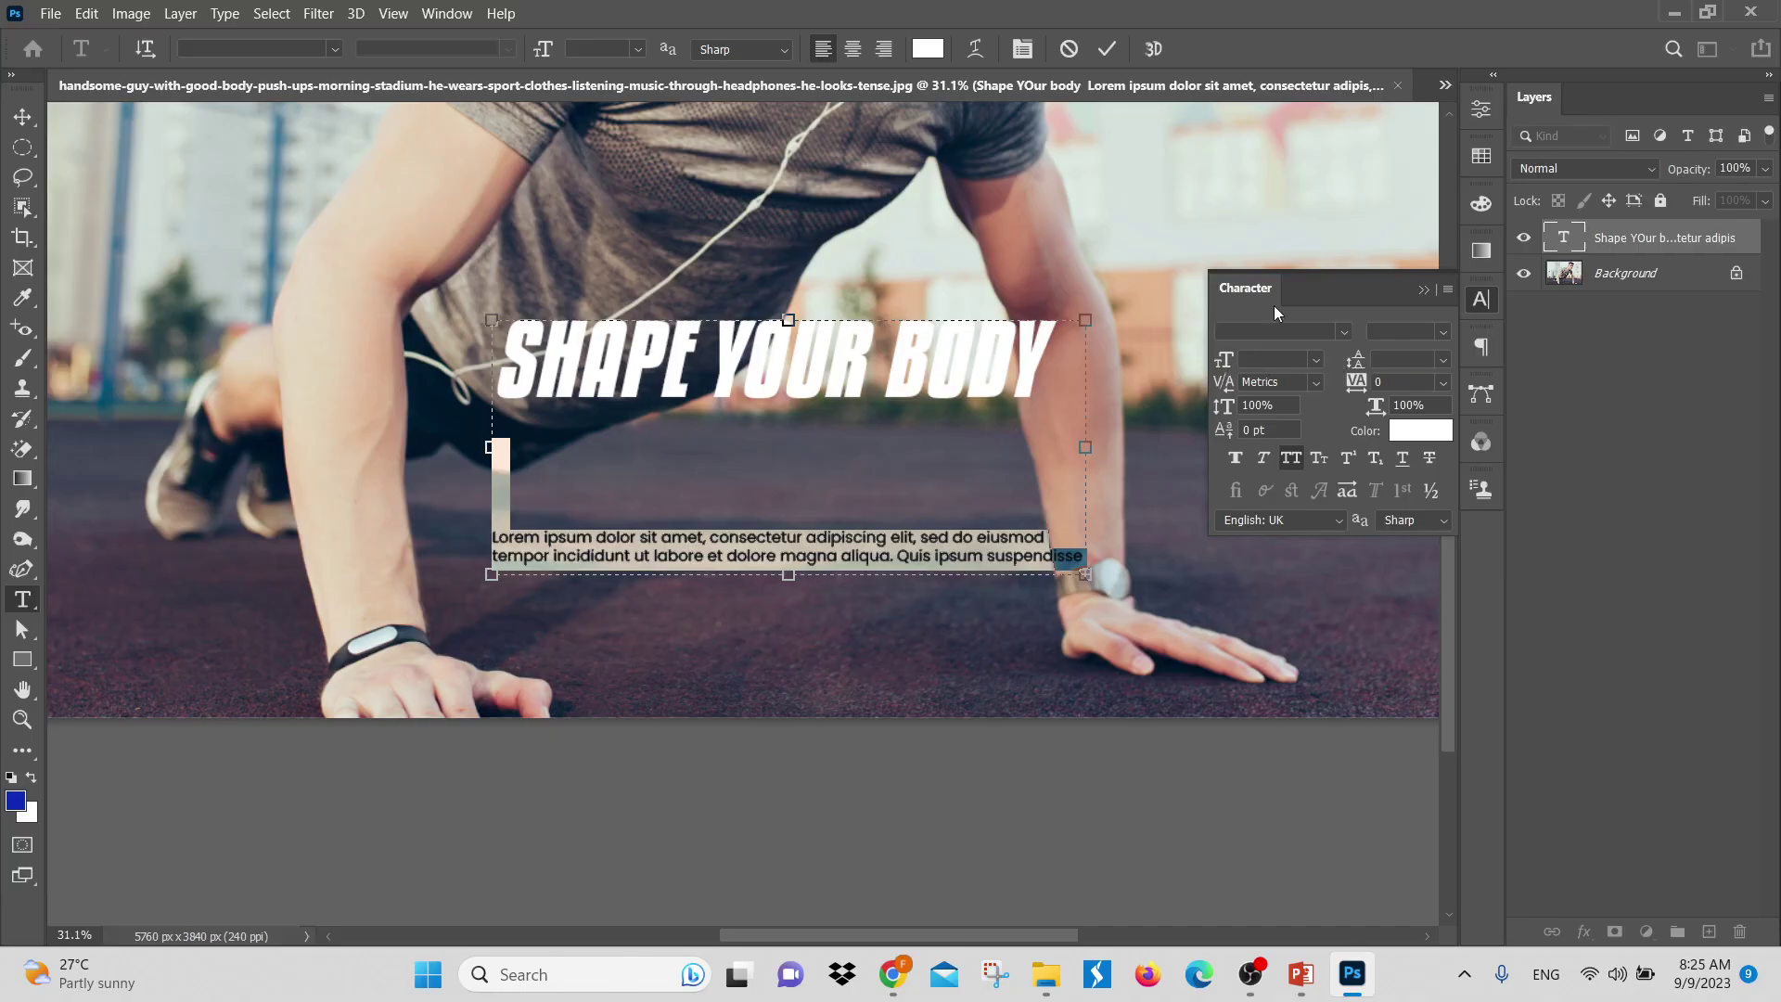
drag(491, 536, 1101, 560)
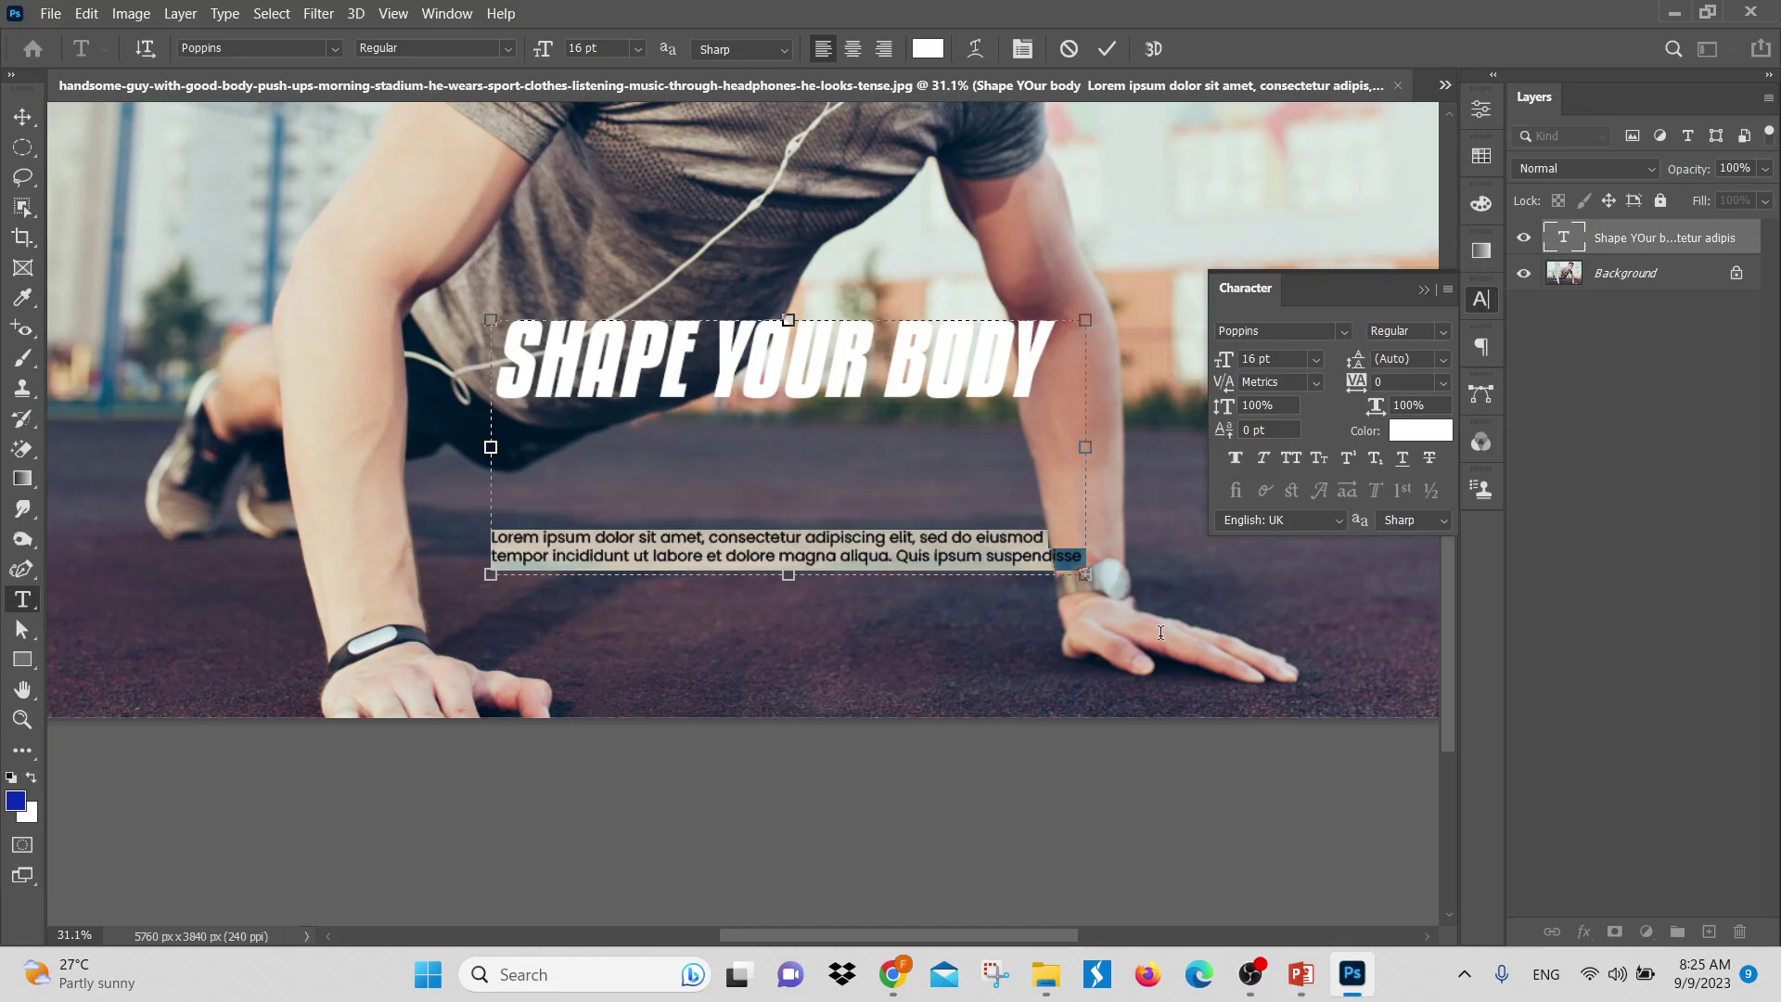
drag(1357, 369, 1272, 376)
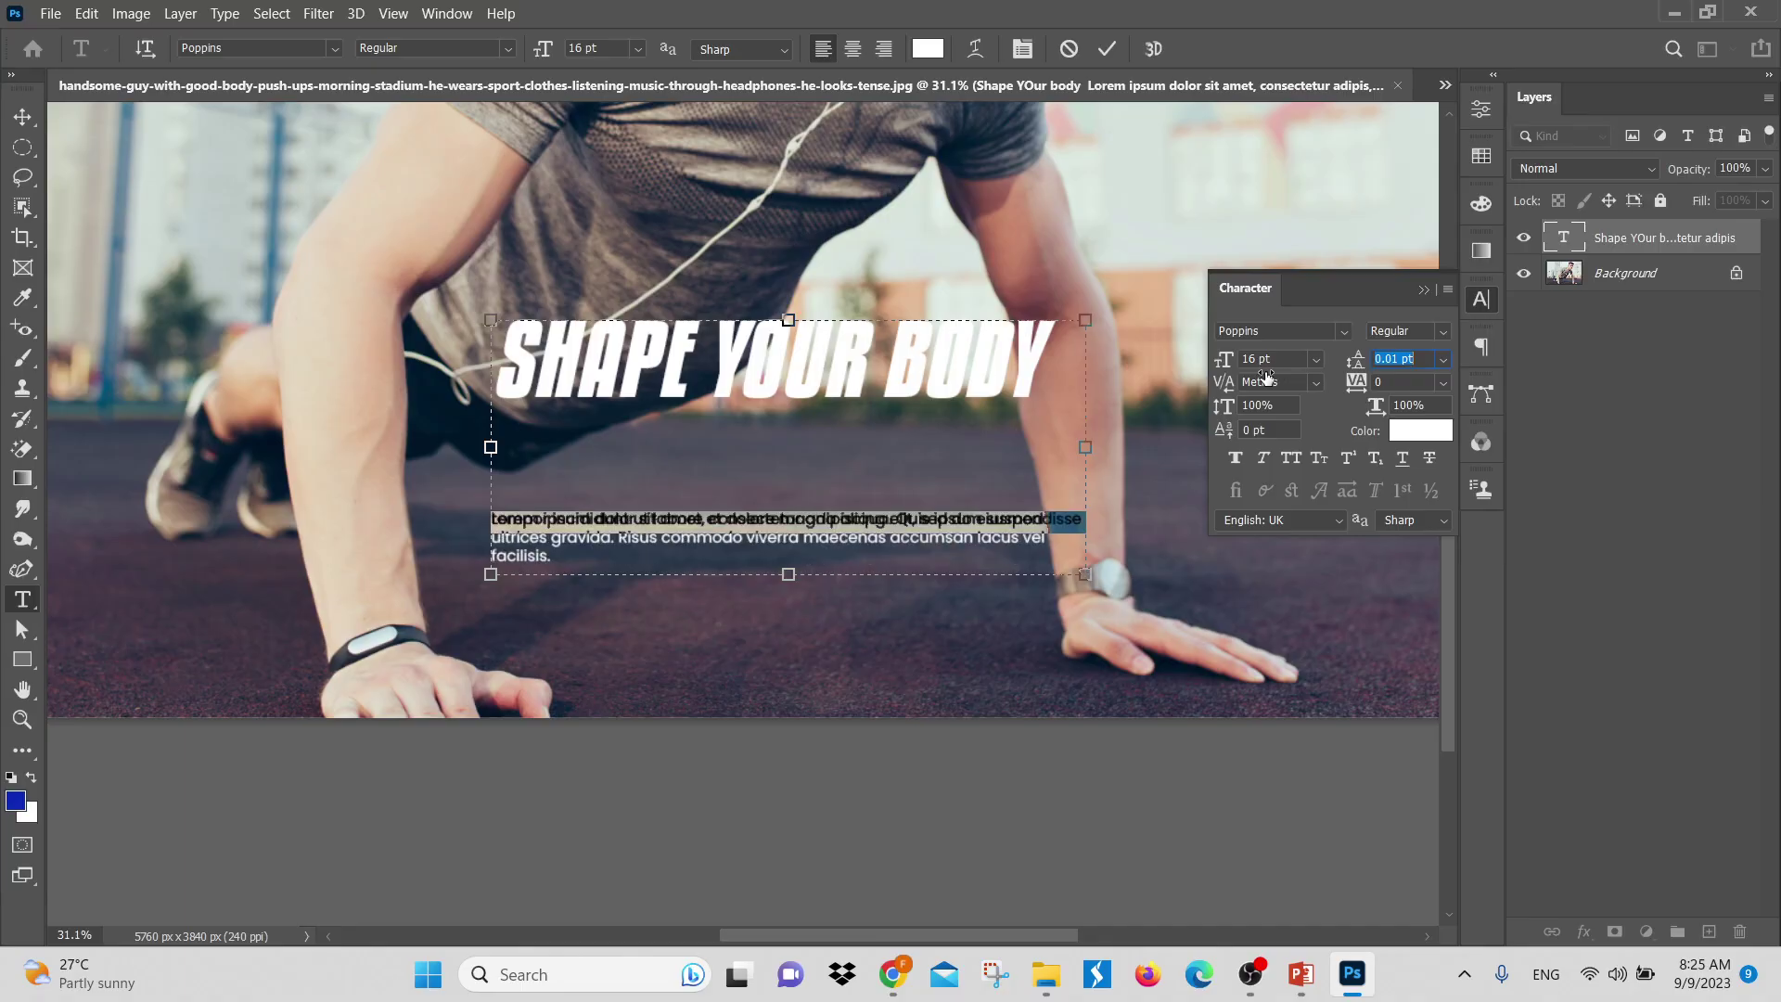
text(10)
key(Return)
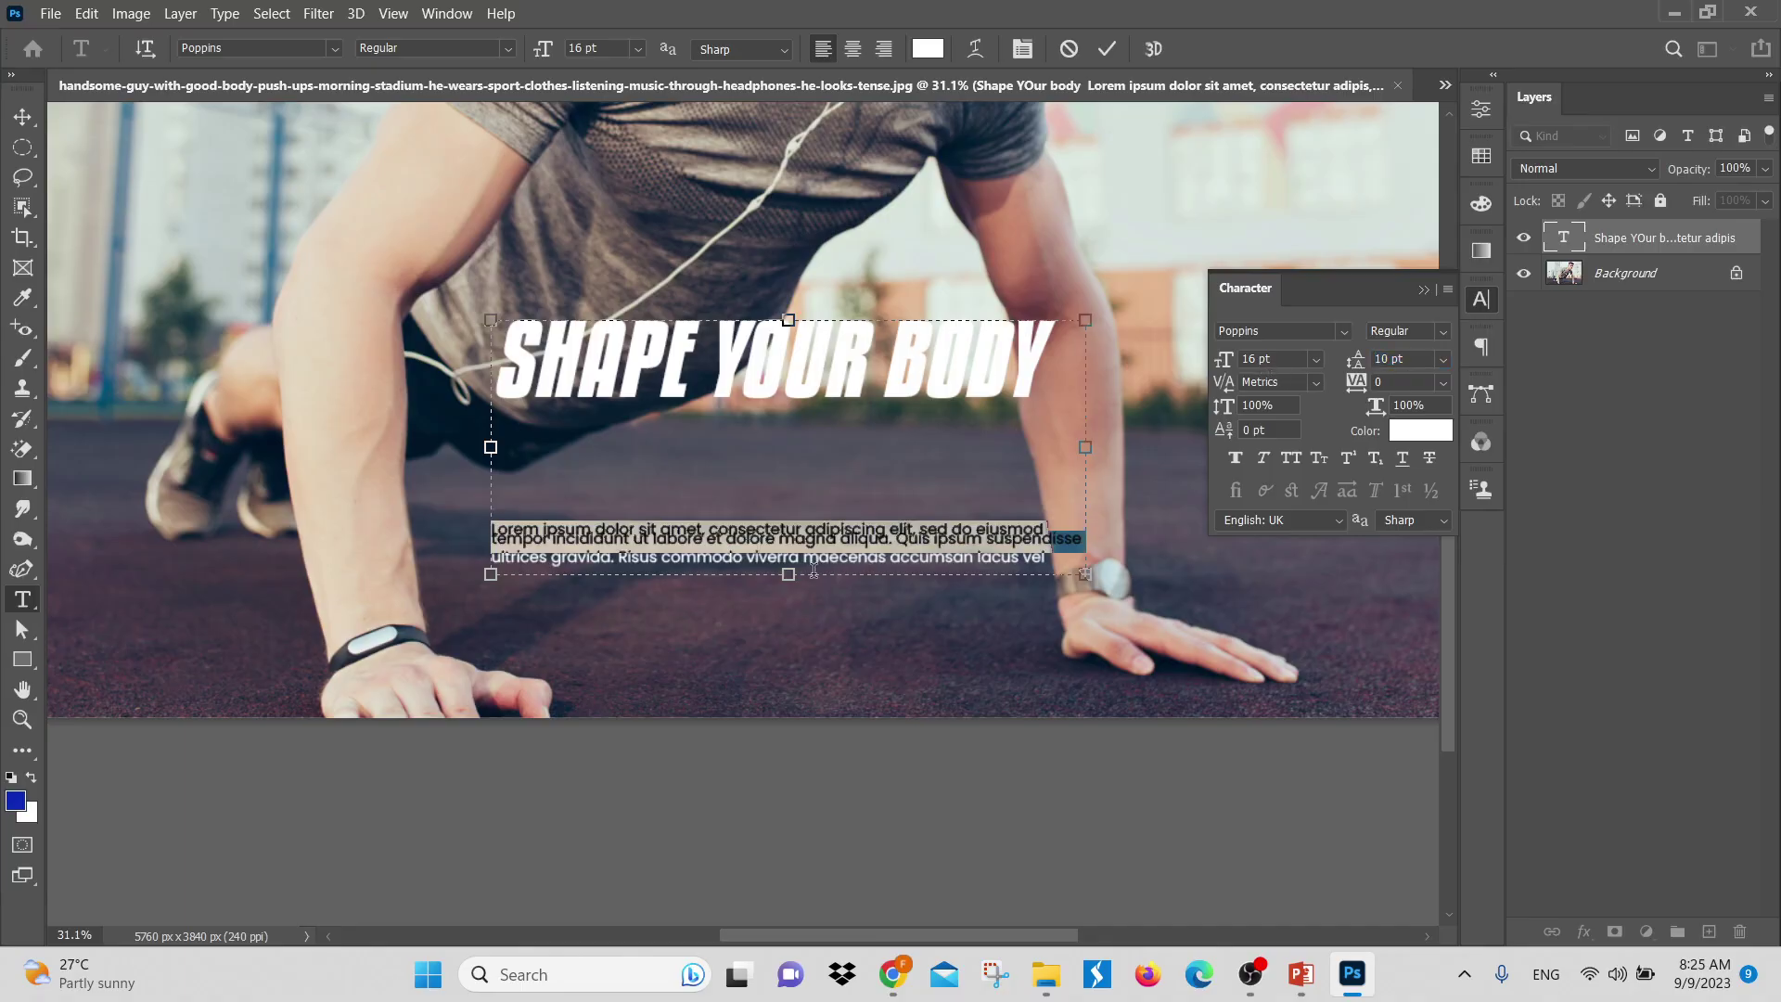
click(754, 504)
Reset the leading of the paragraph's lines to Auto and deselect the text
scroll(654, 515, down, 2)
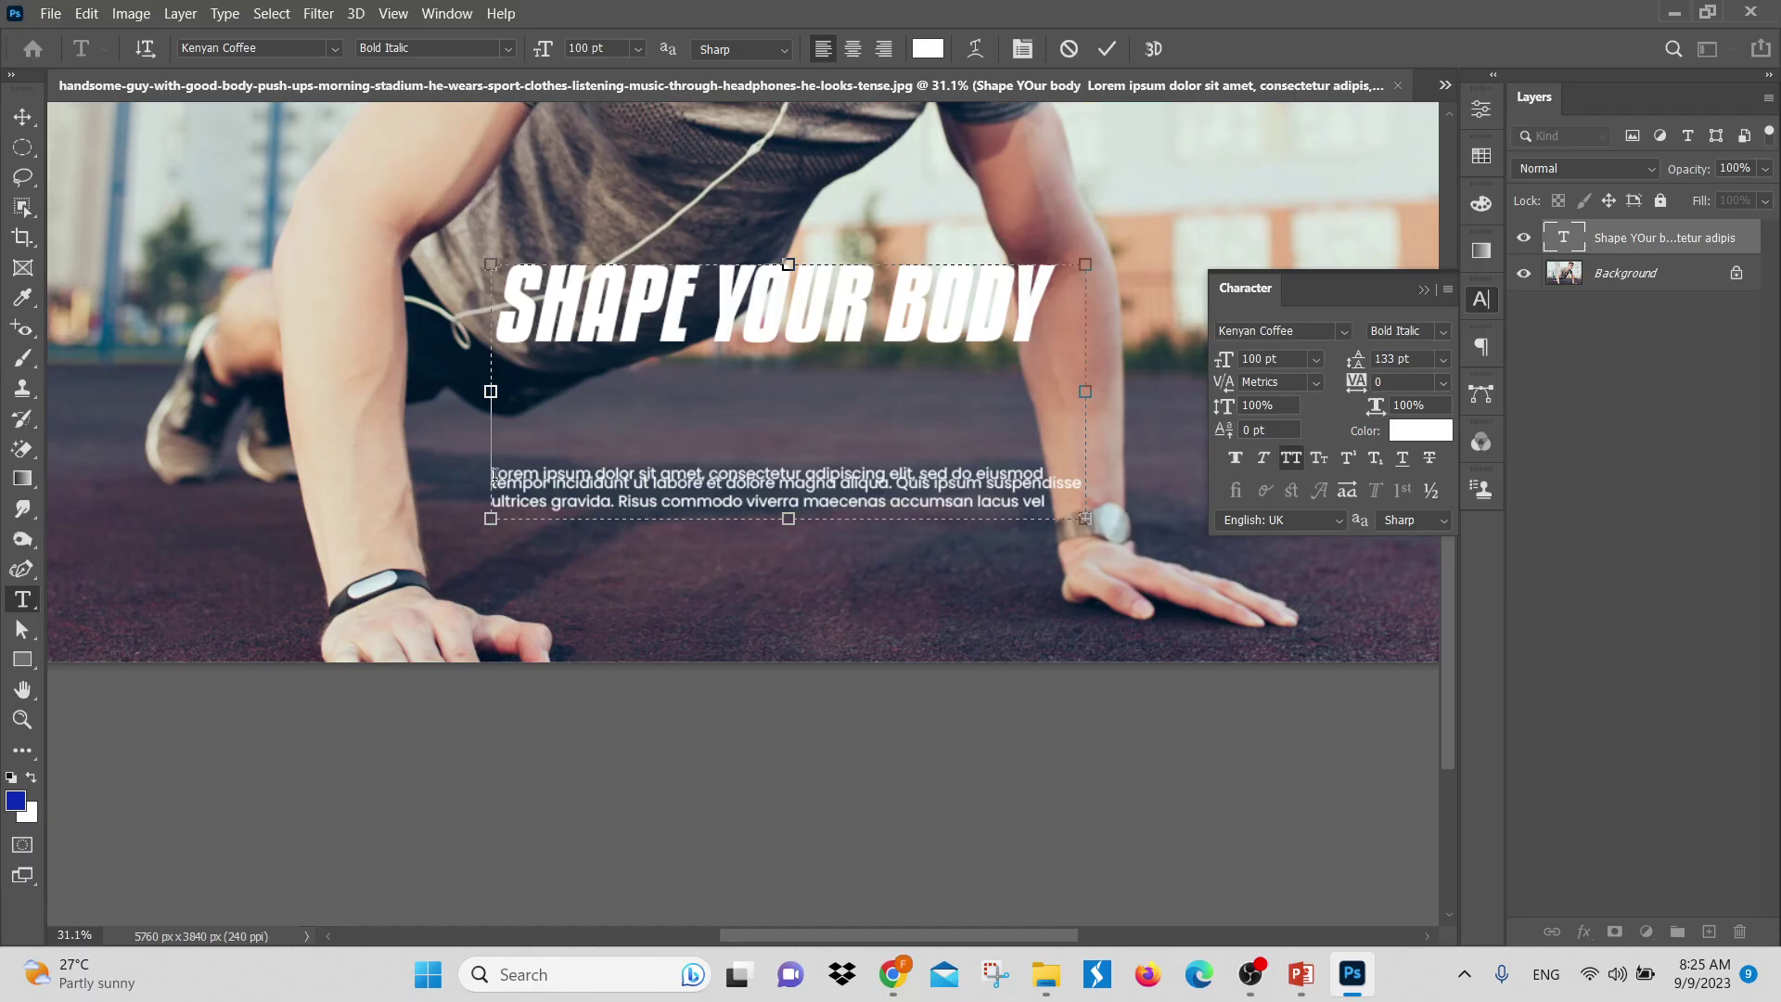
drag(492, 476, 1147, 608)
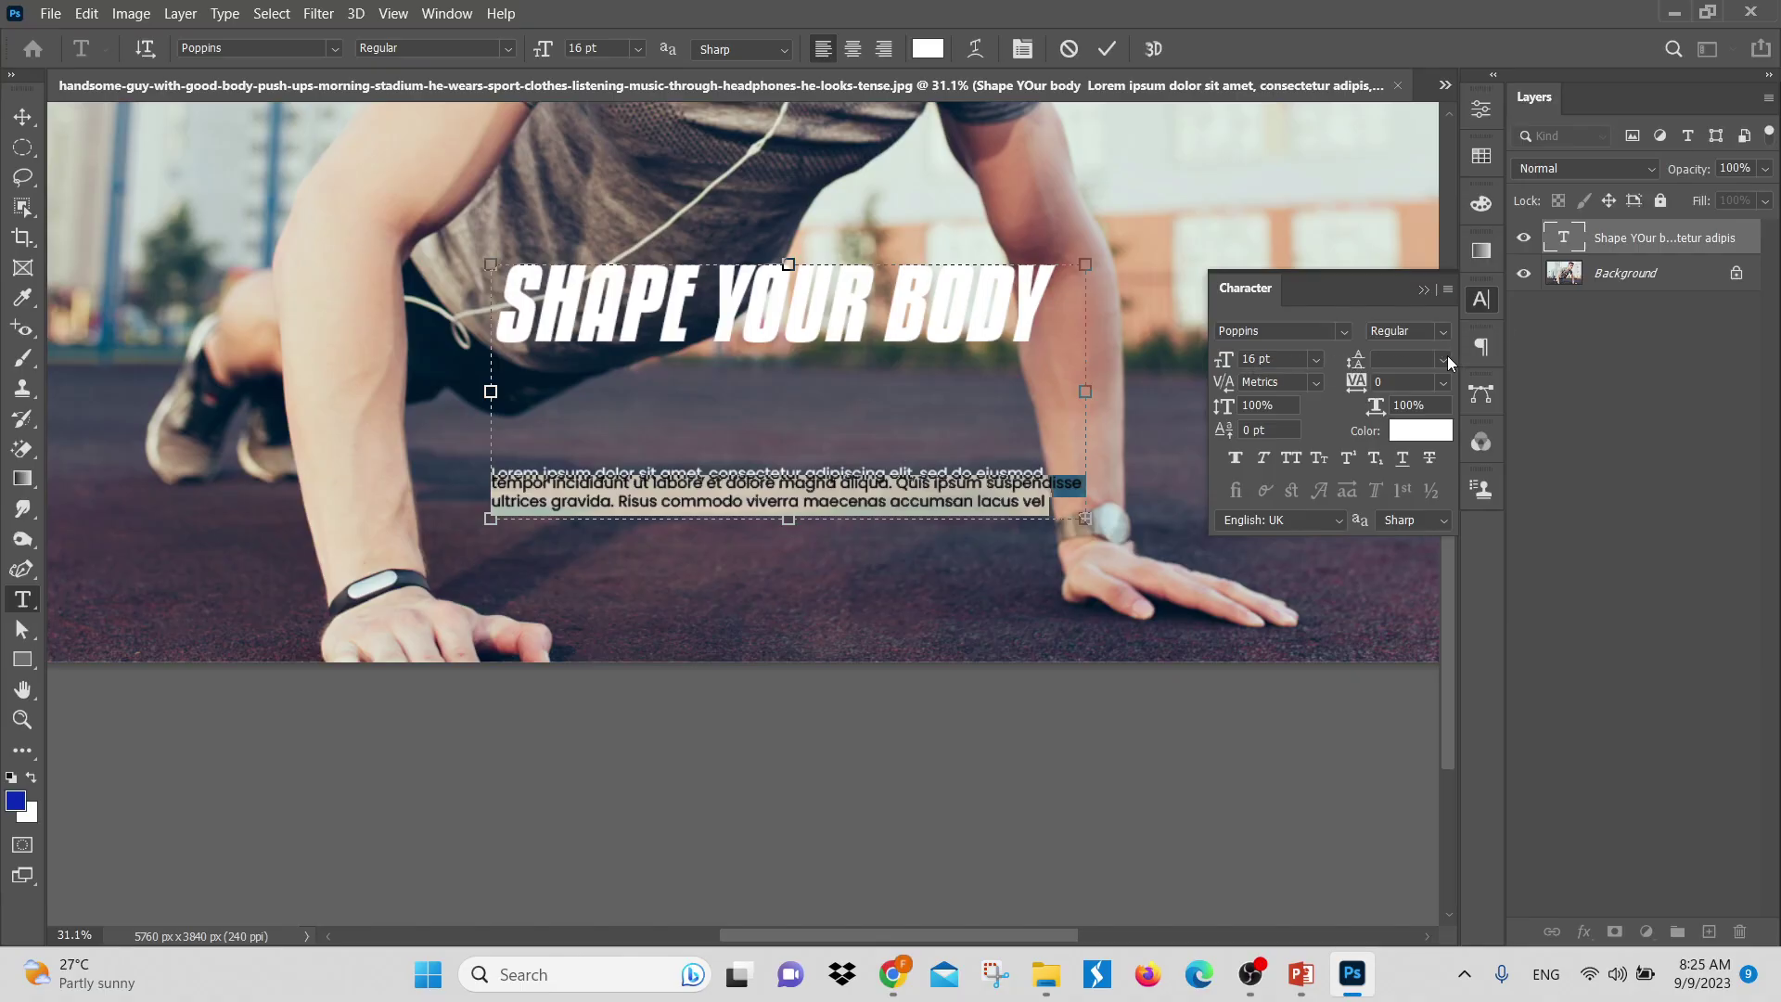
click(1444, 361)
click(1417, 383)
click(788, 505)
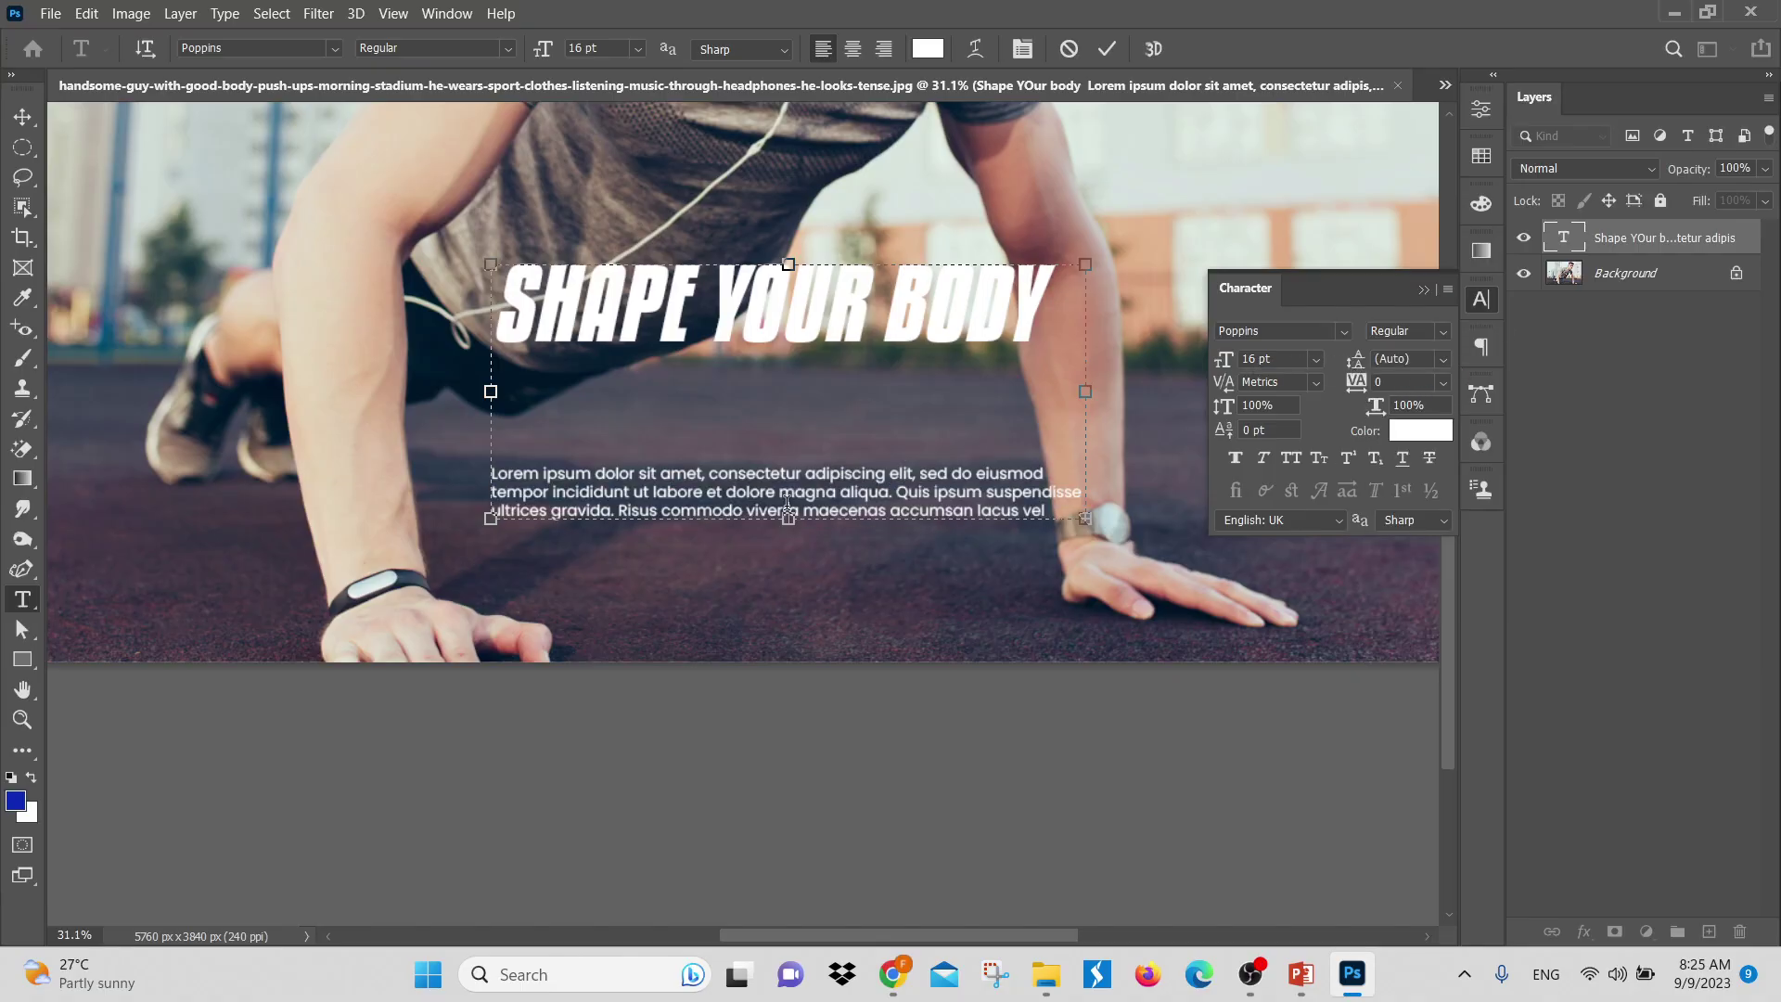
Delete the blank line between the heading and the paragraph, and move the text block down between the man's hands
click(529, 444)
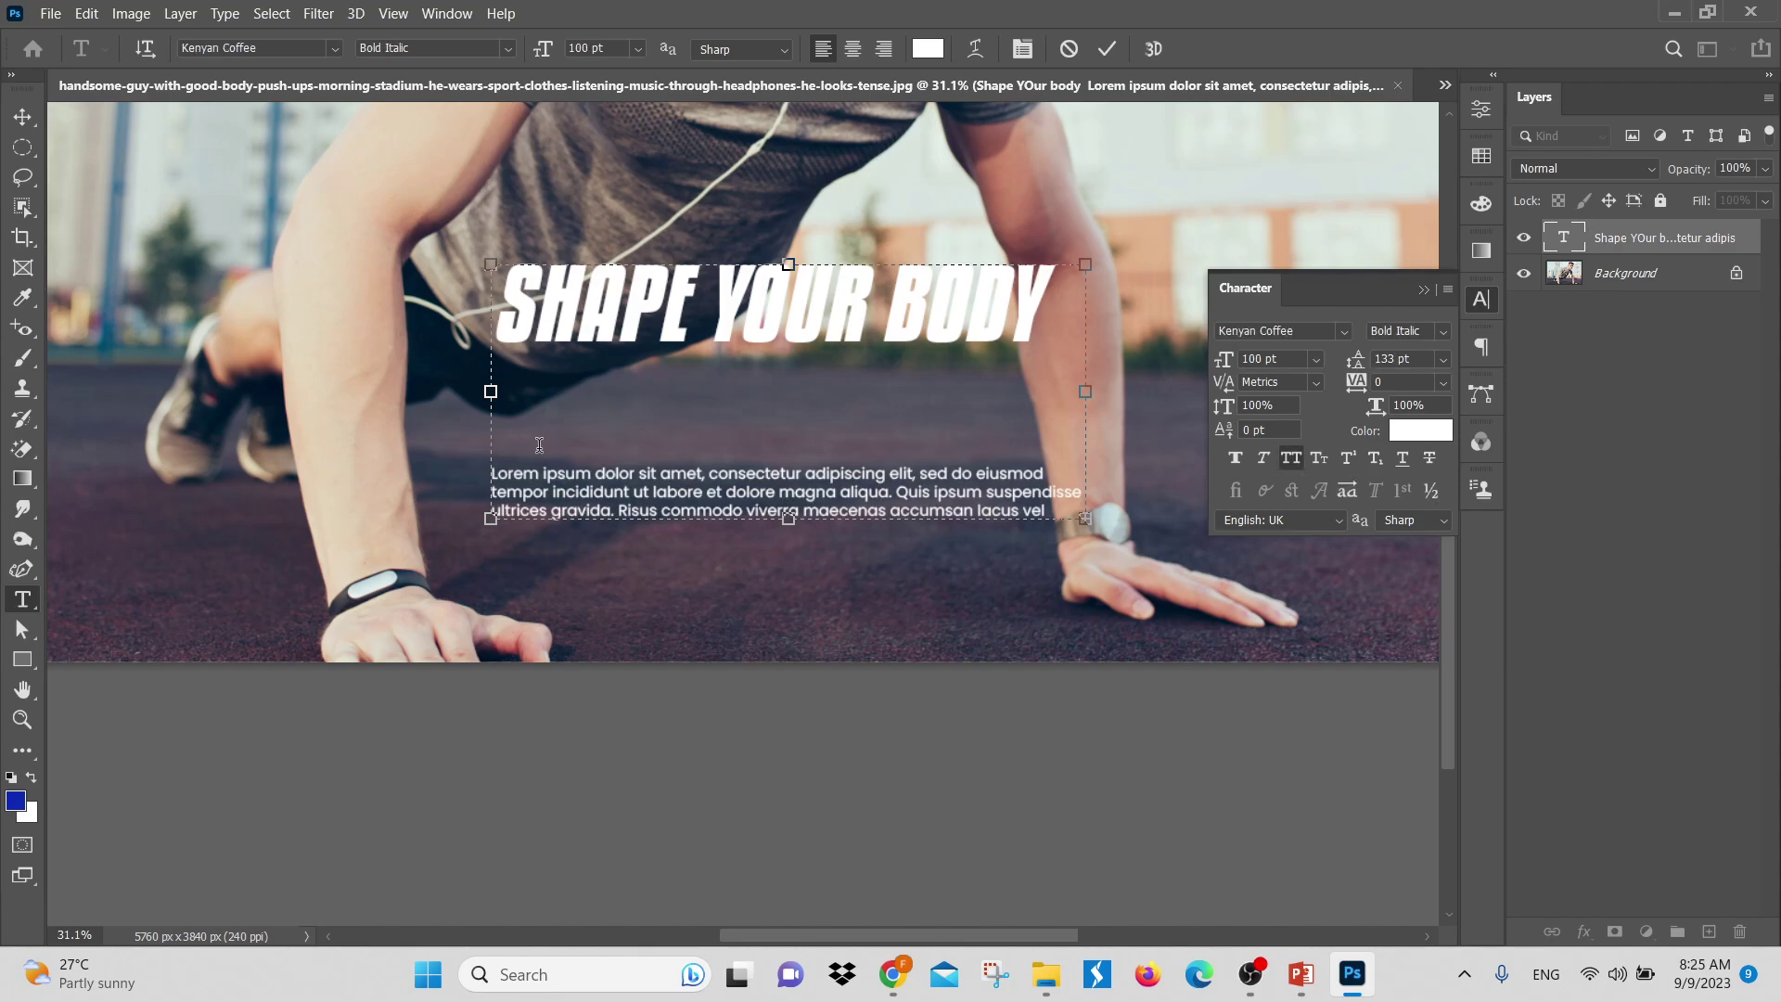
key(Delete)
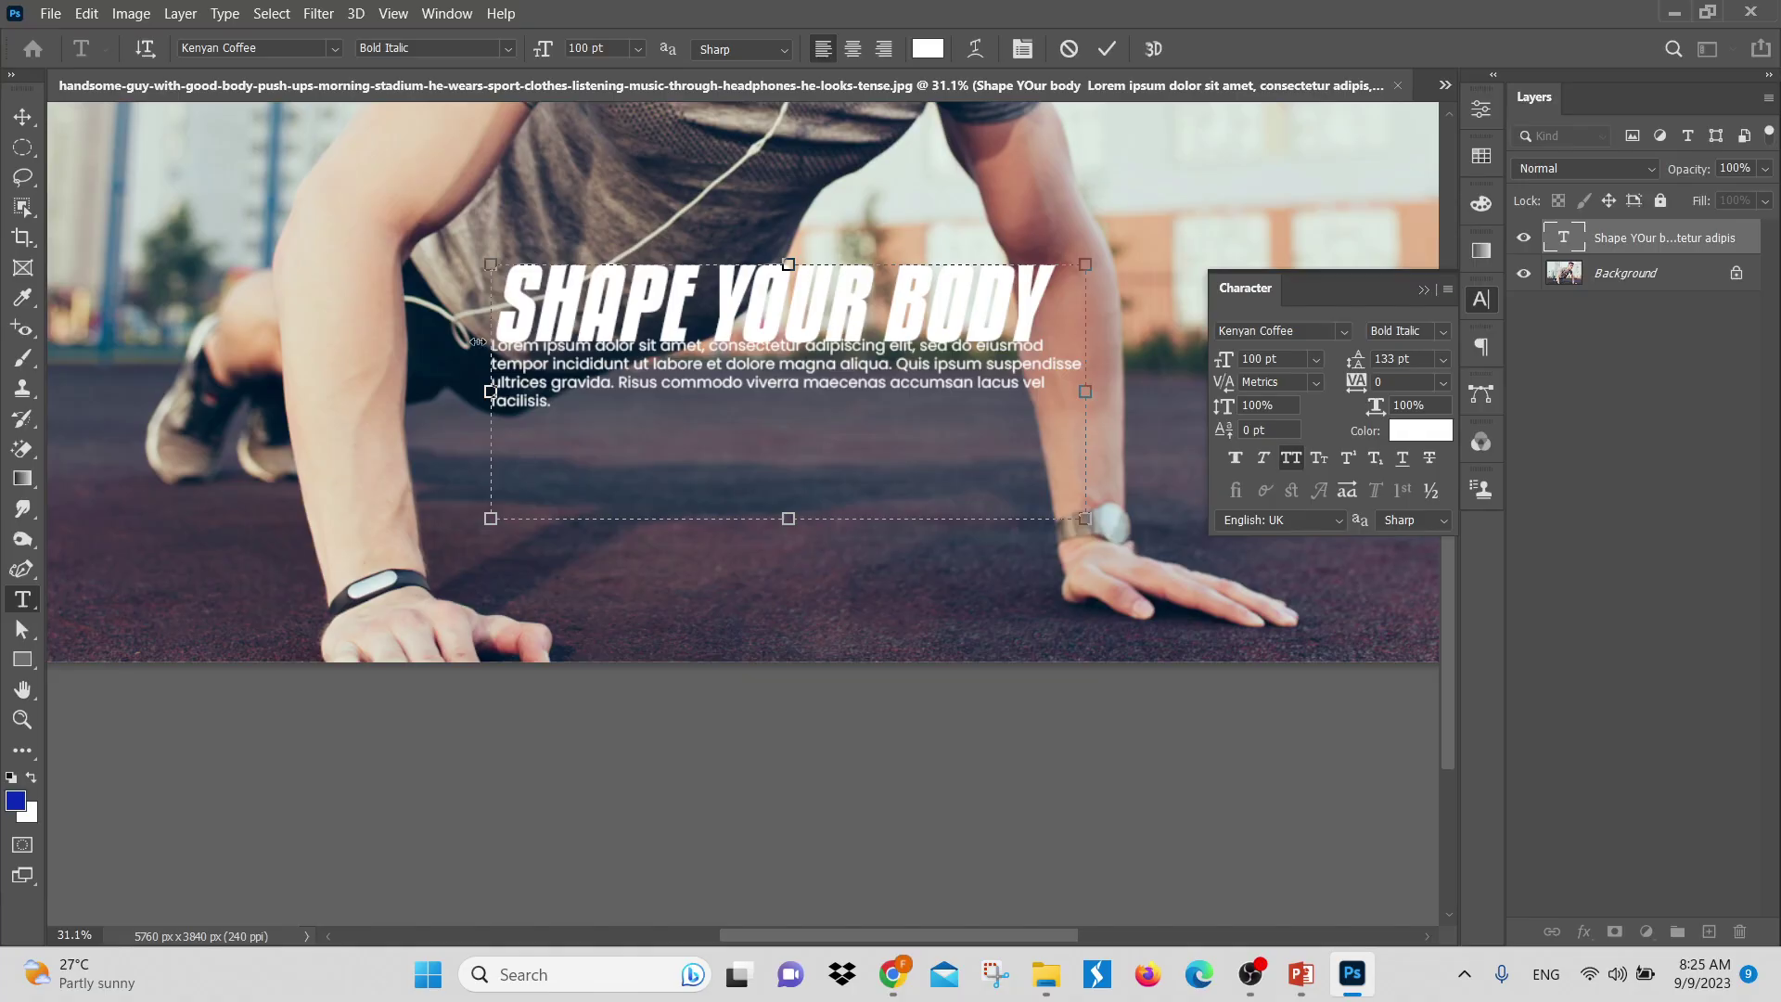
drag(493, 347, 810, 449)
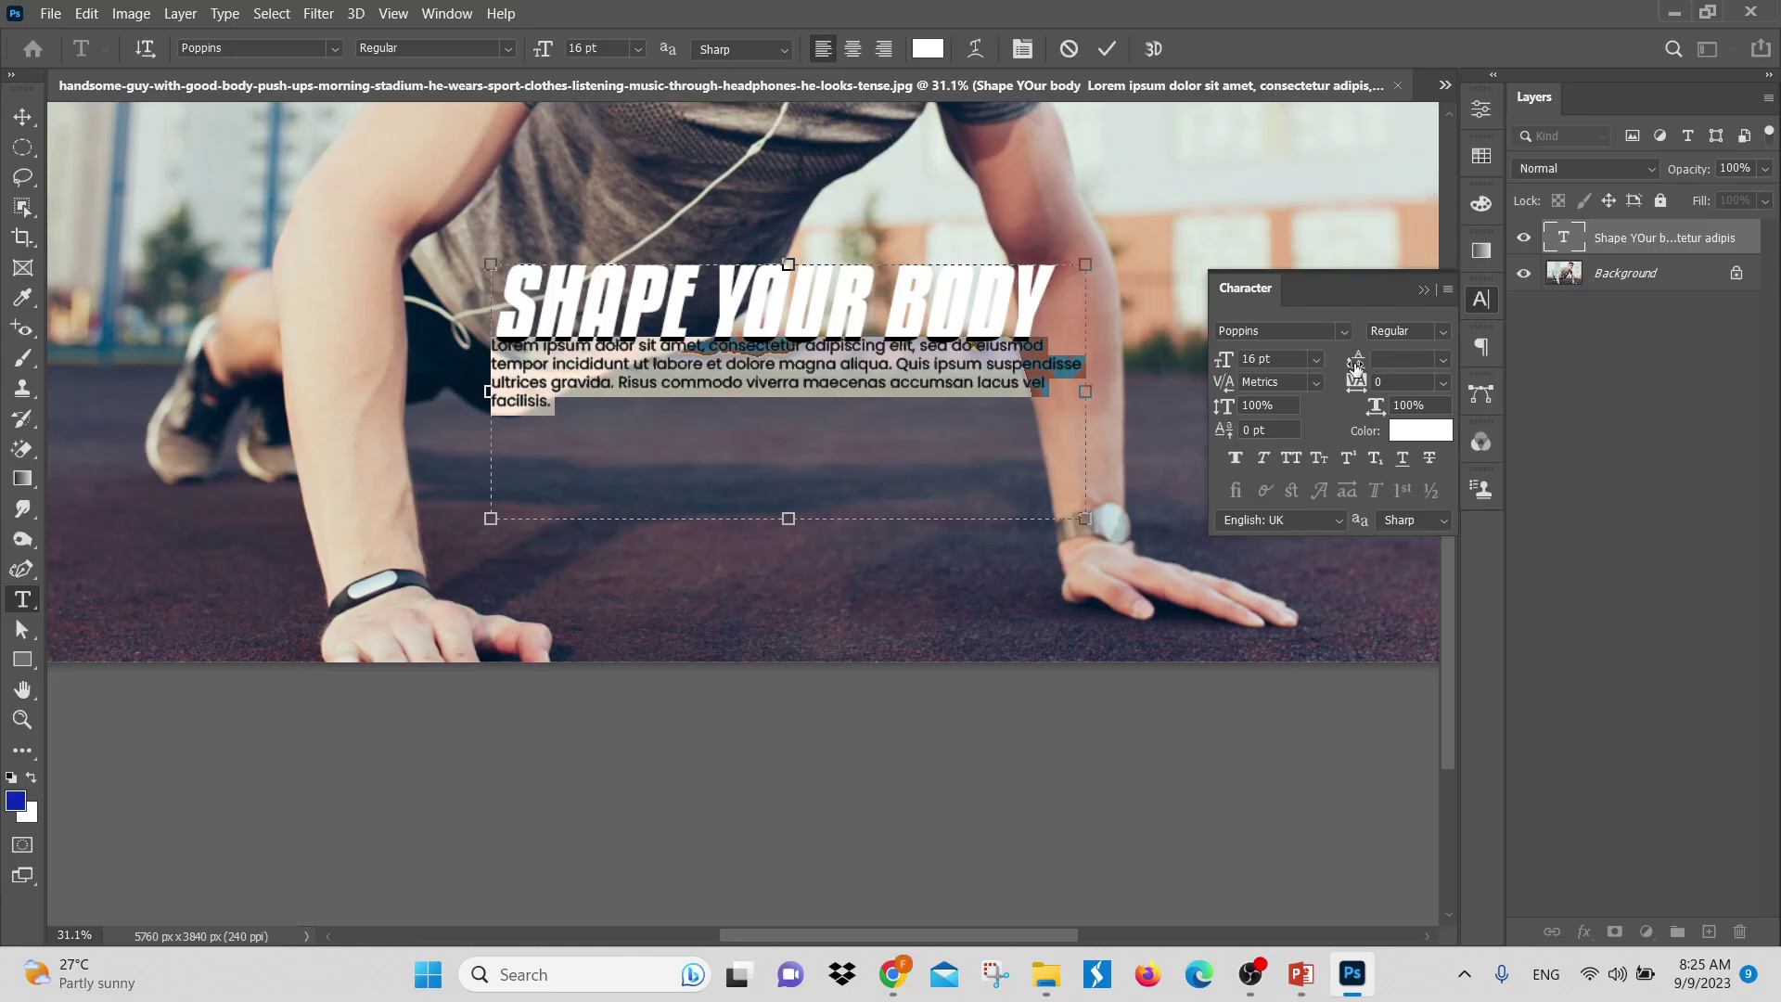
click(834, 411)
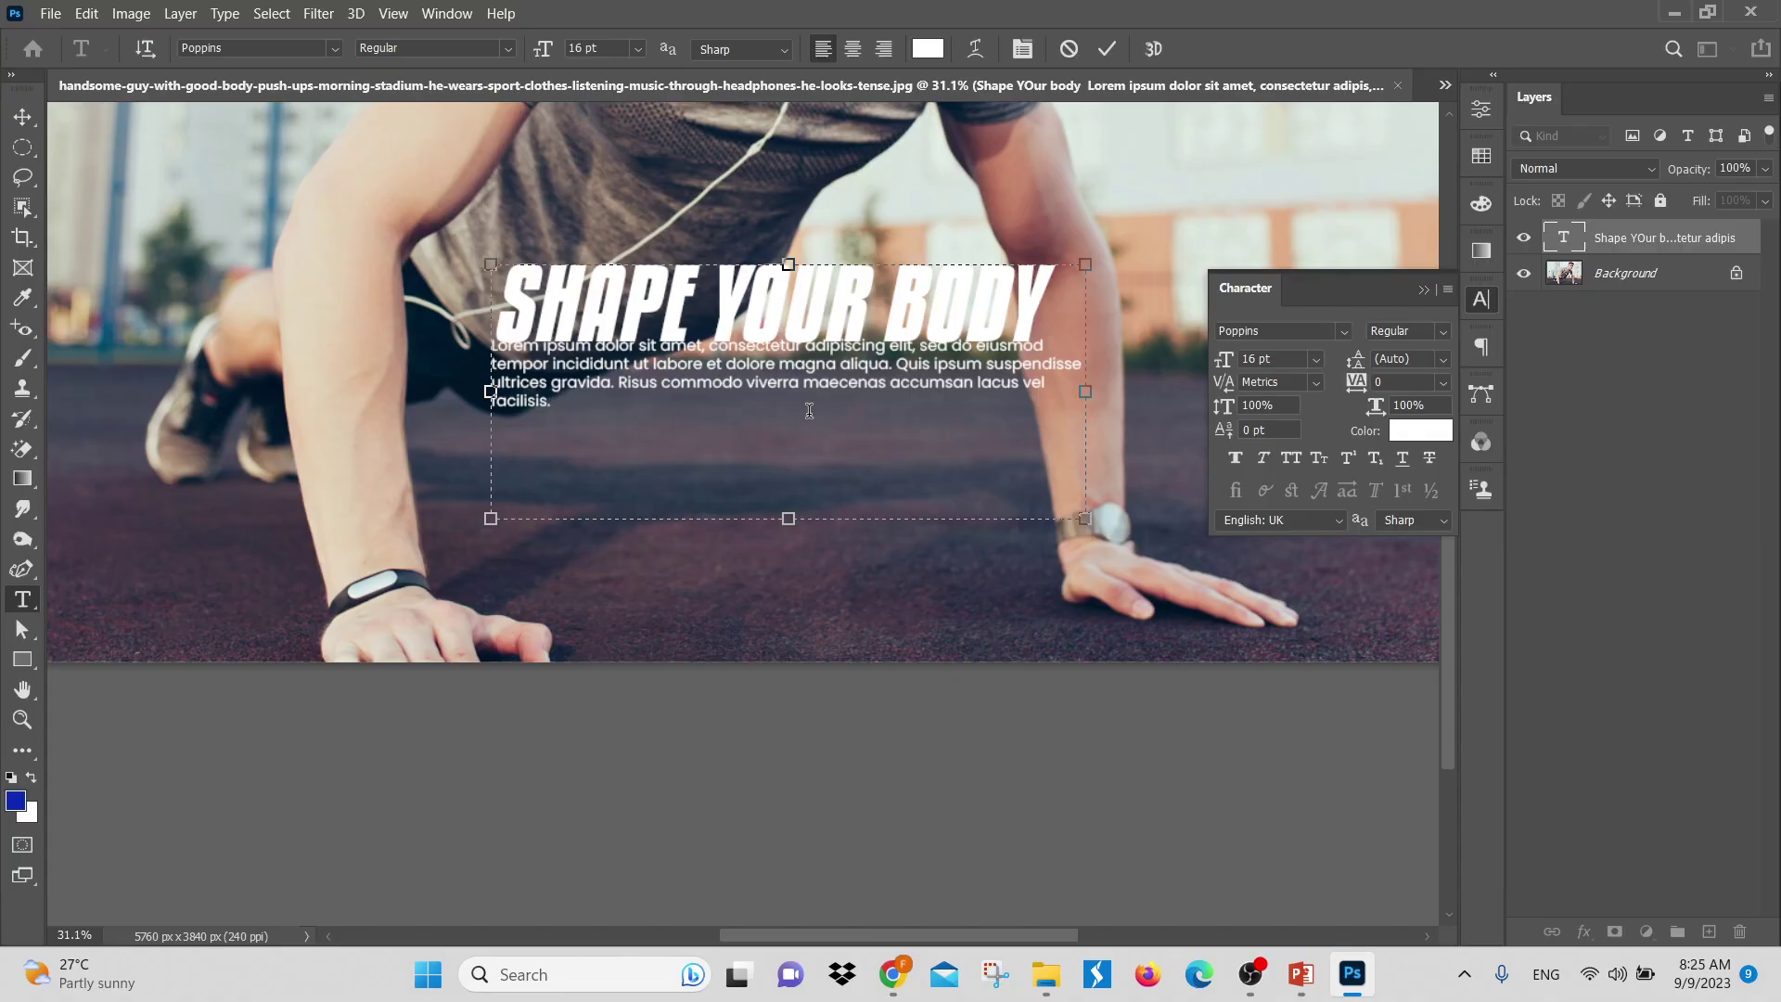
click(22, 116)
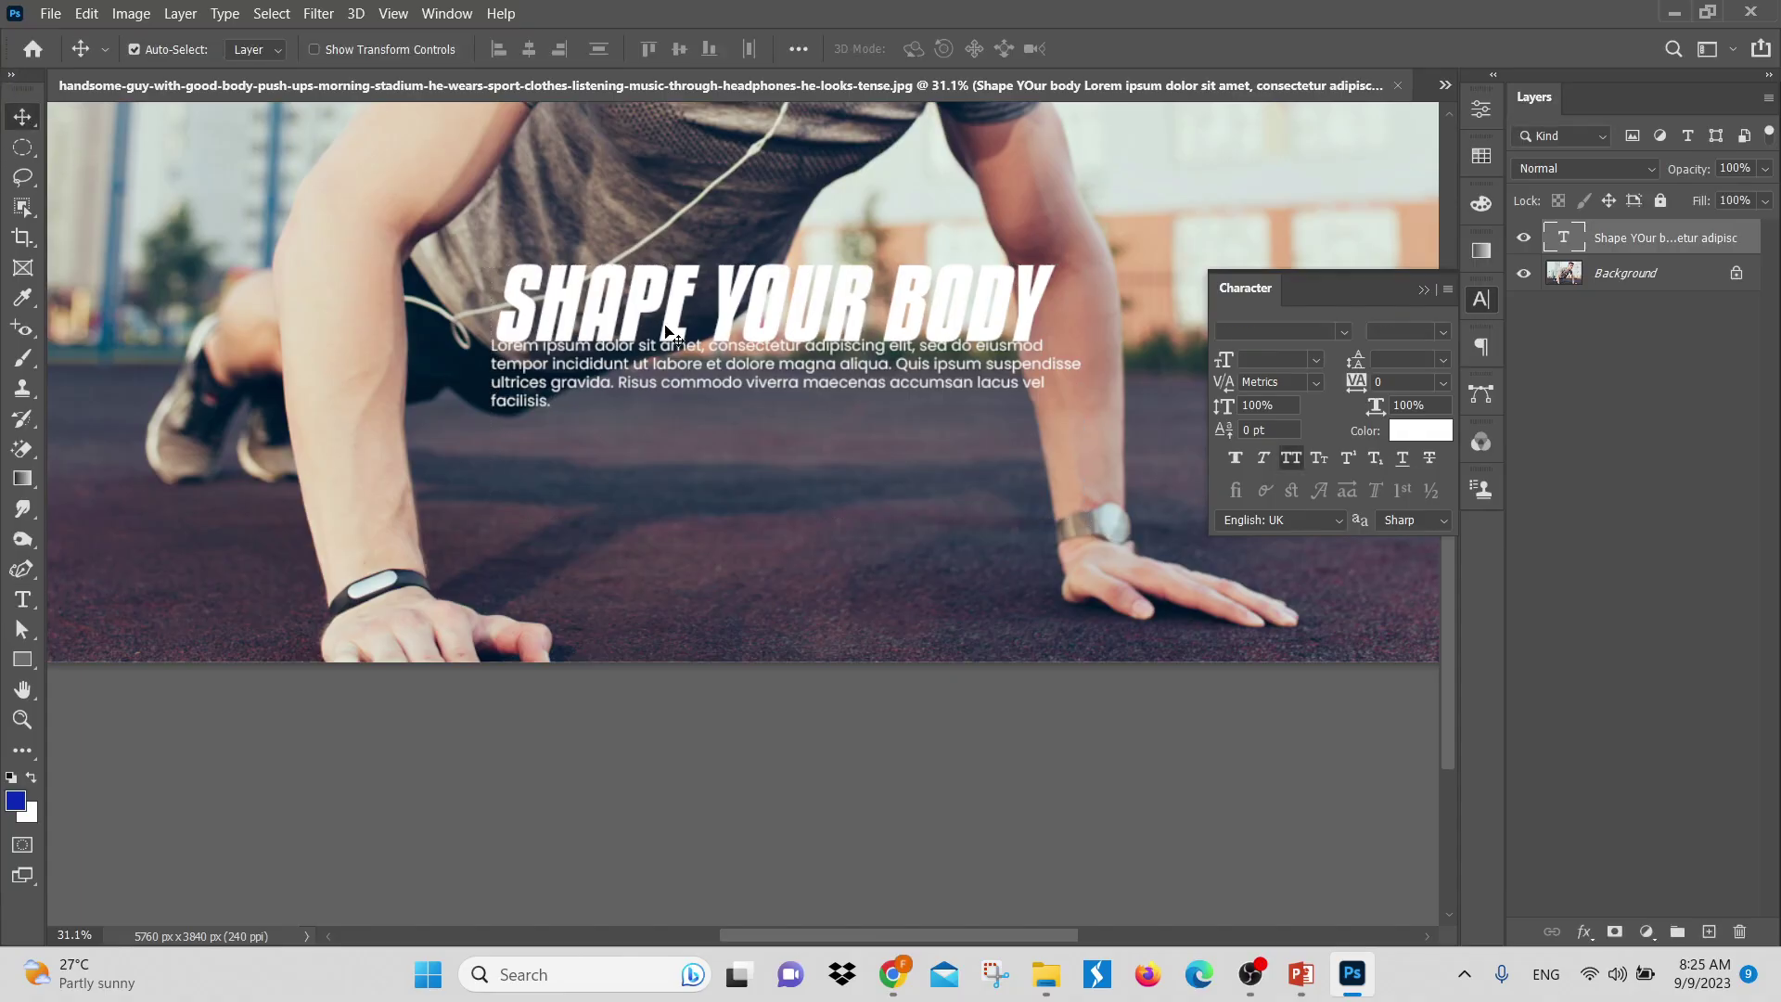
drag(682, 334, 639, 463)
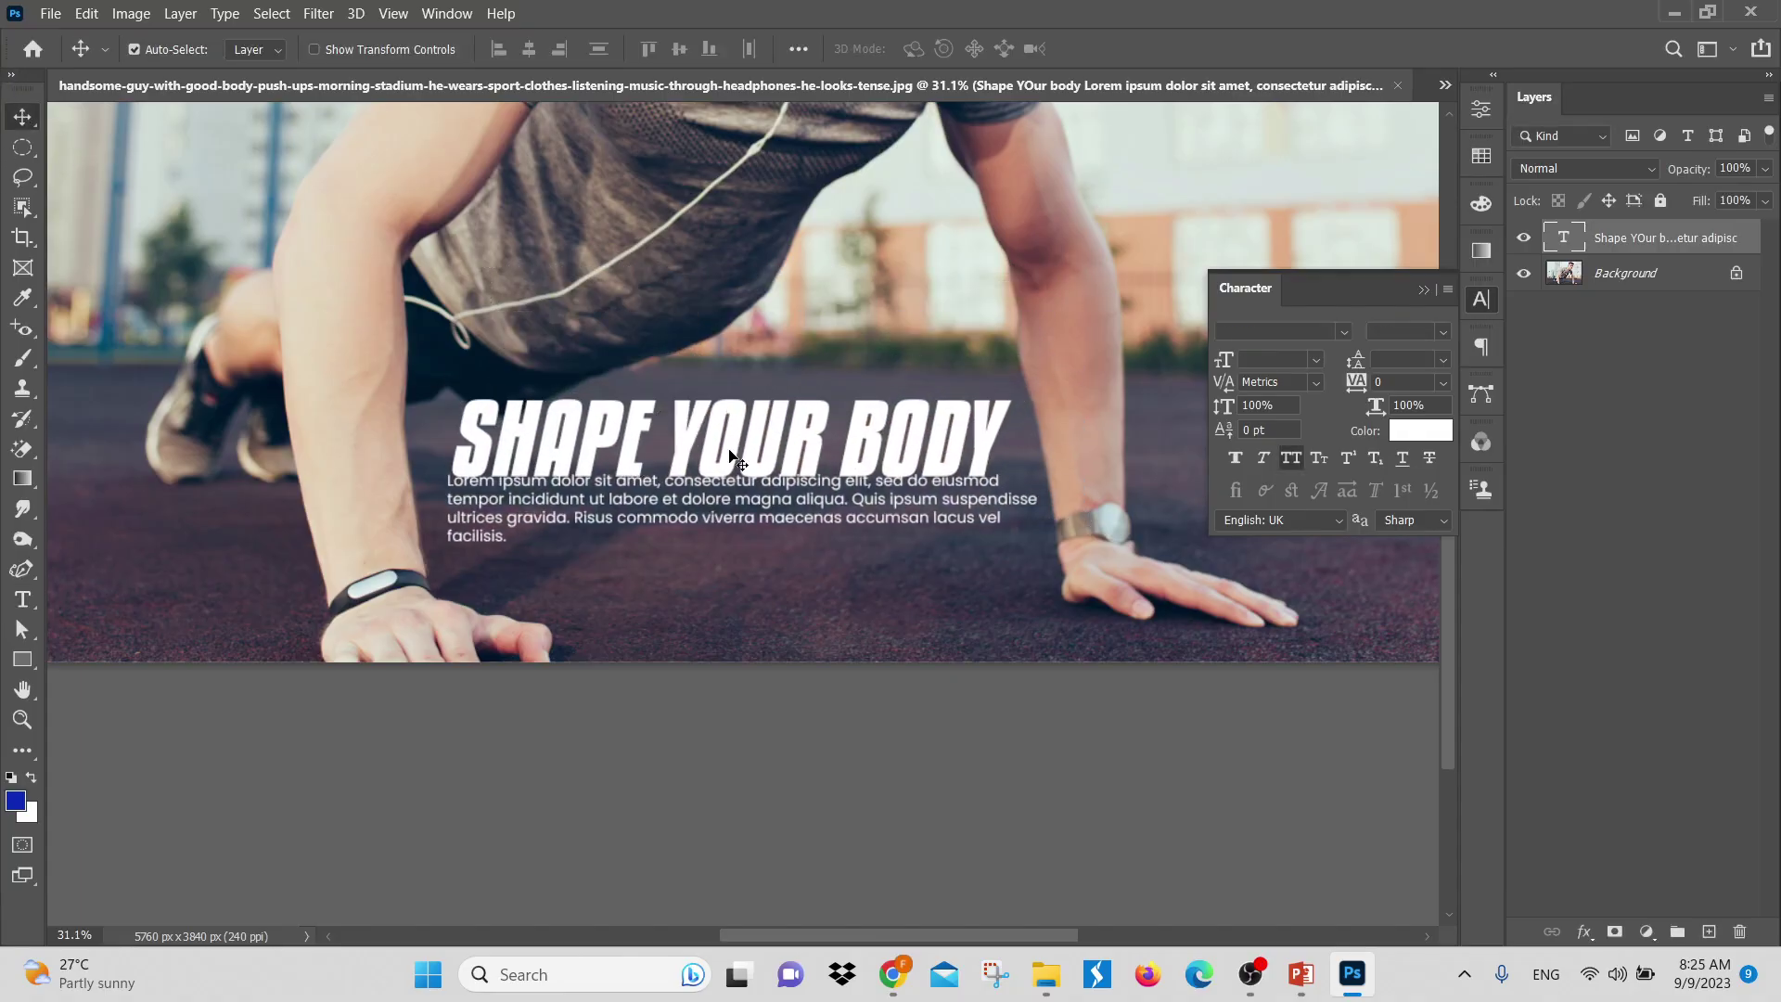
Select the SHAPE YOUR BODY heading inside the combined text block and reduce its font size to 48 pt
double_click(580, 450)
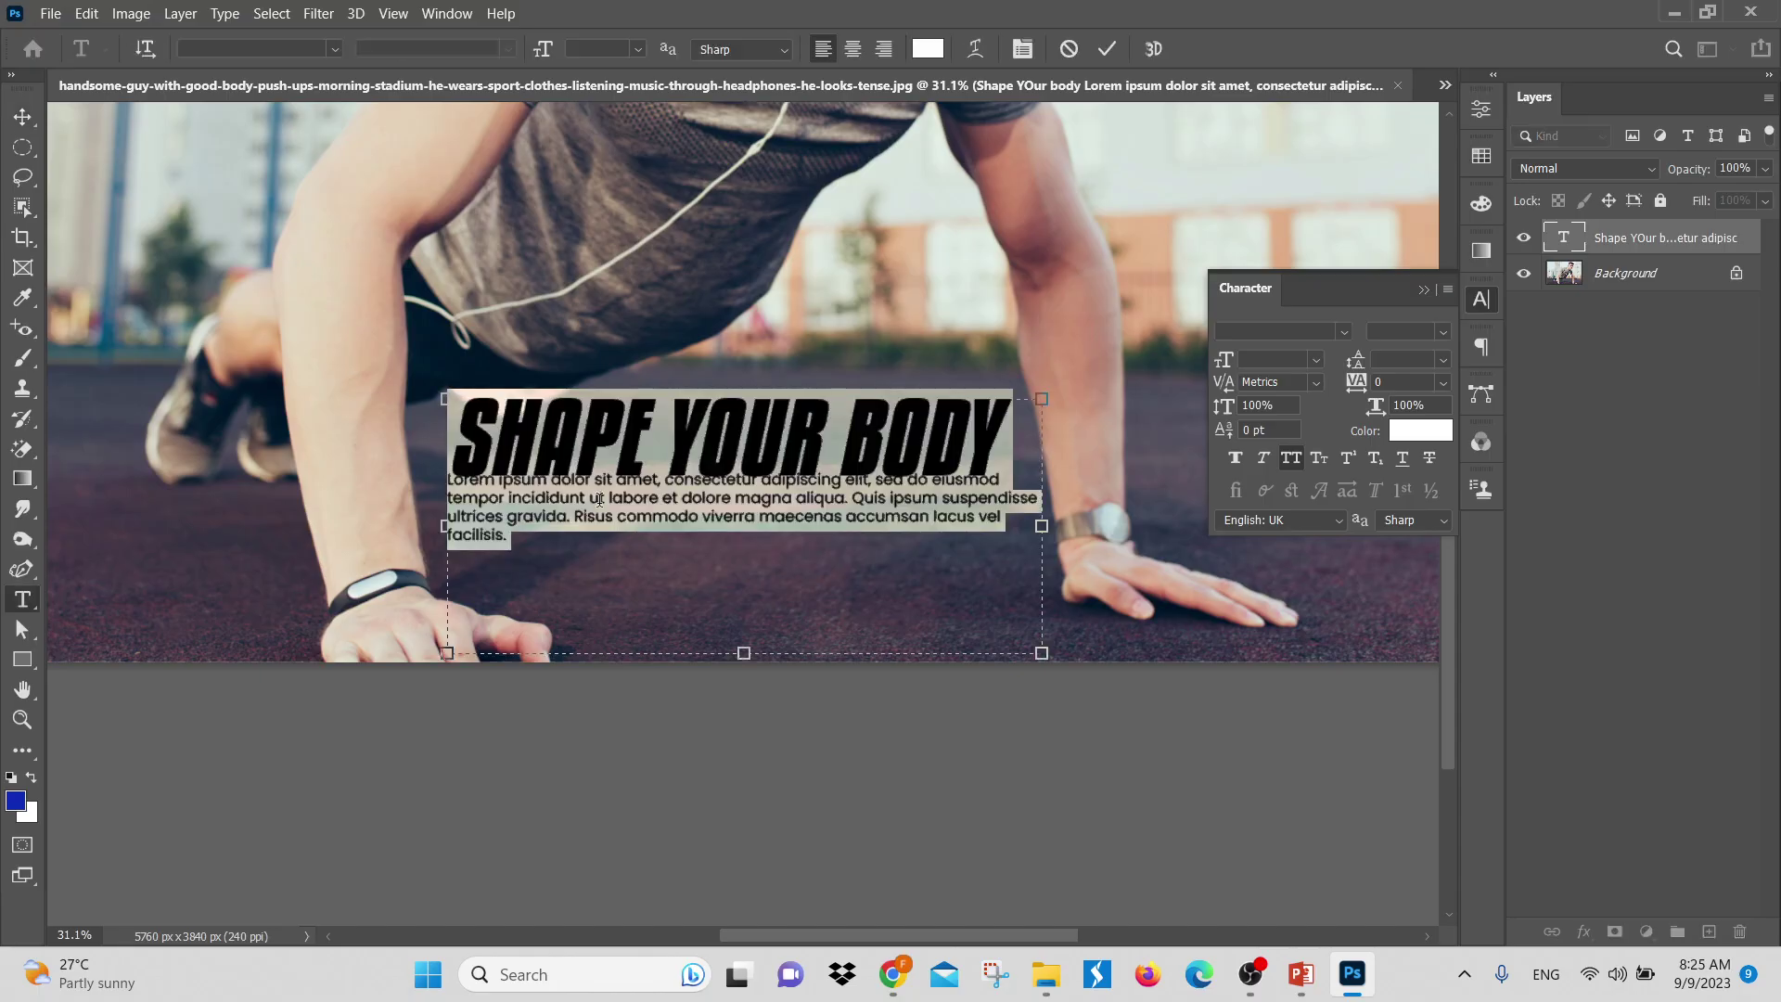
click(998, 438)
drag(1002, 435, 420, 429)
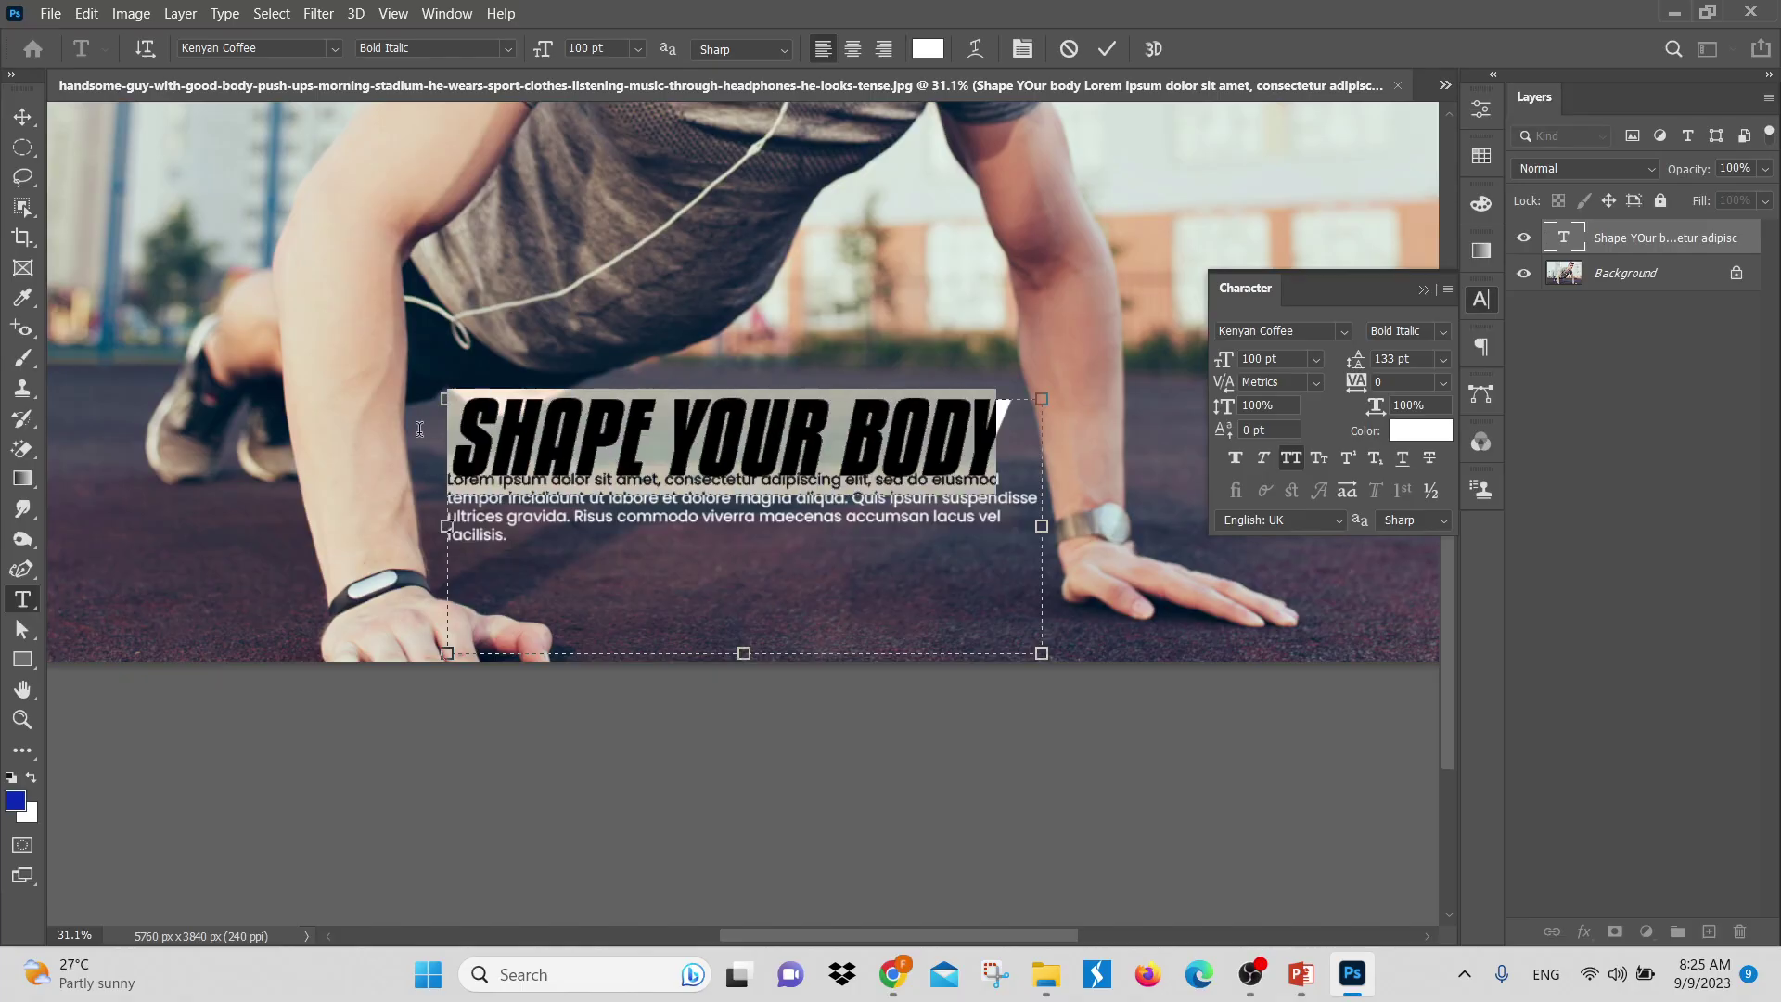
drag(1229, 376, 1171, 376)
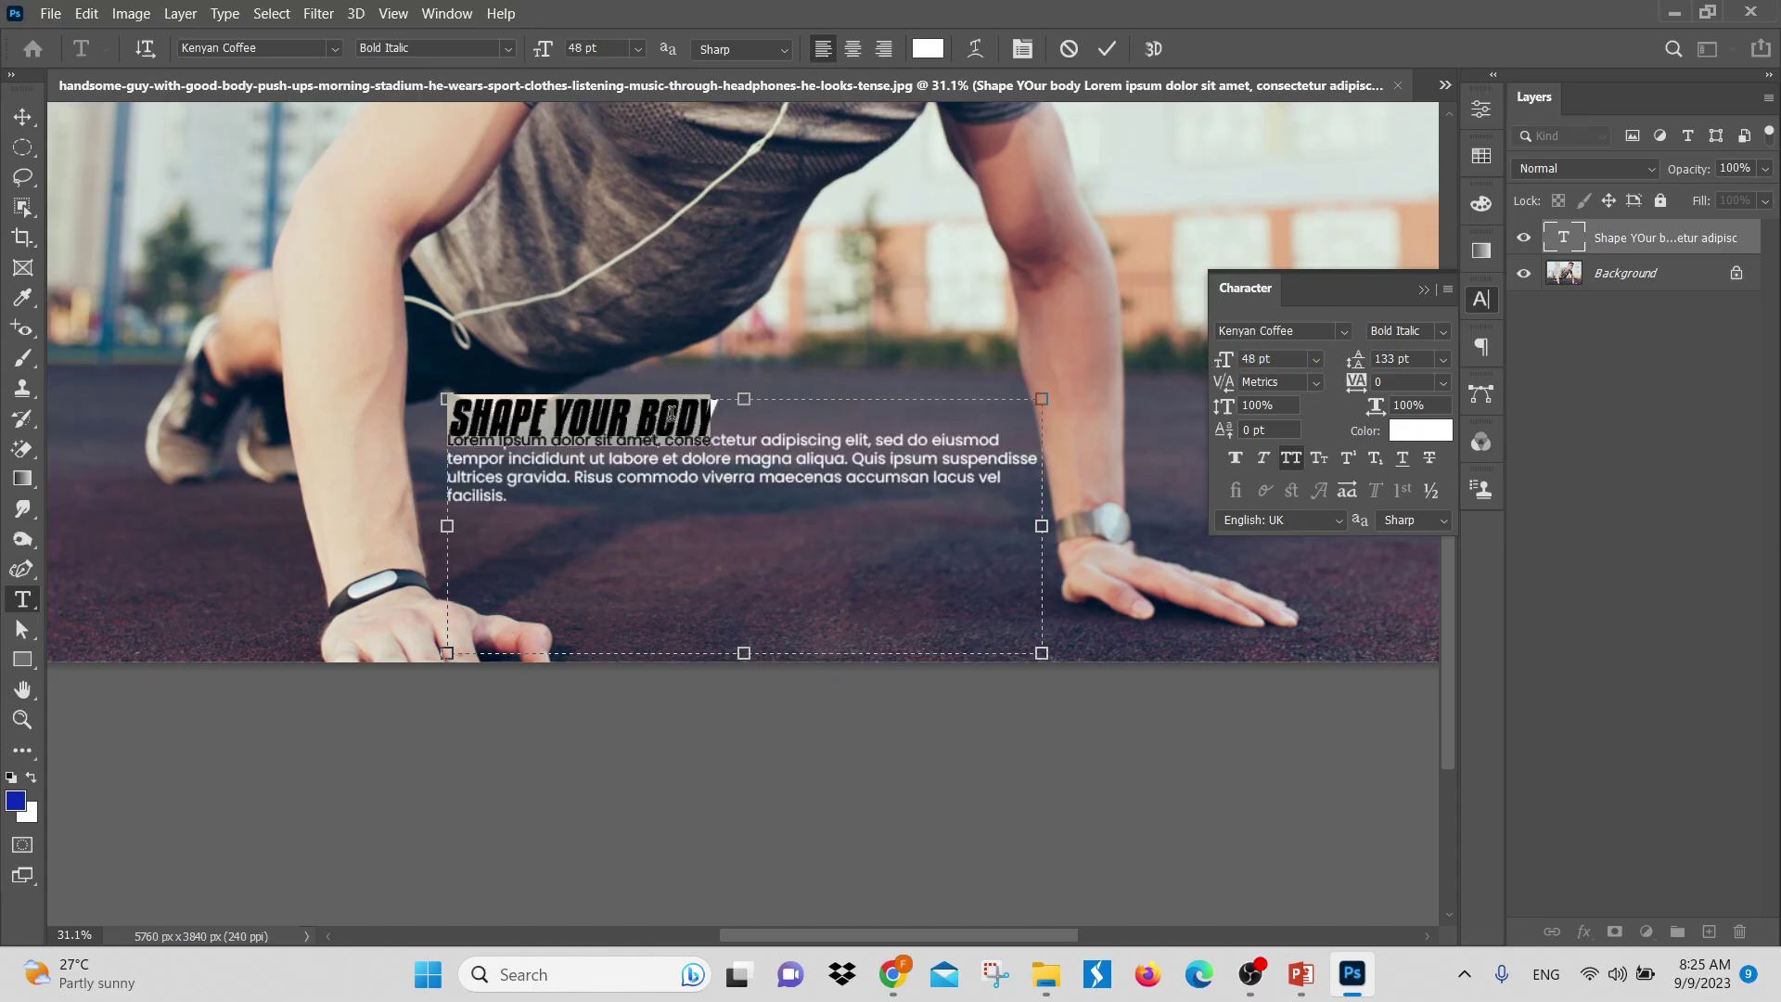
Shorten the combined text box to end just below the paragraph's third line, and move the block slightly down between the hands
click(735, 440)
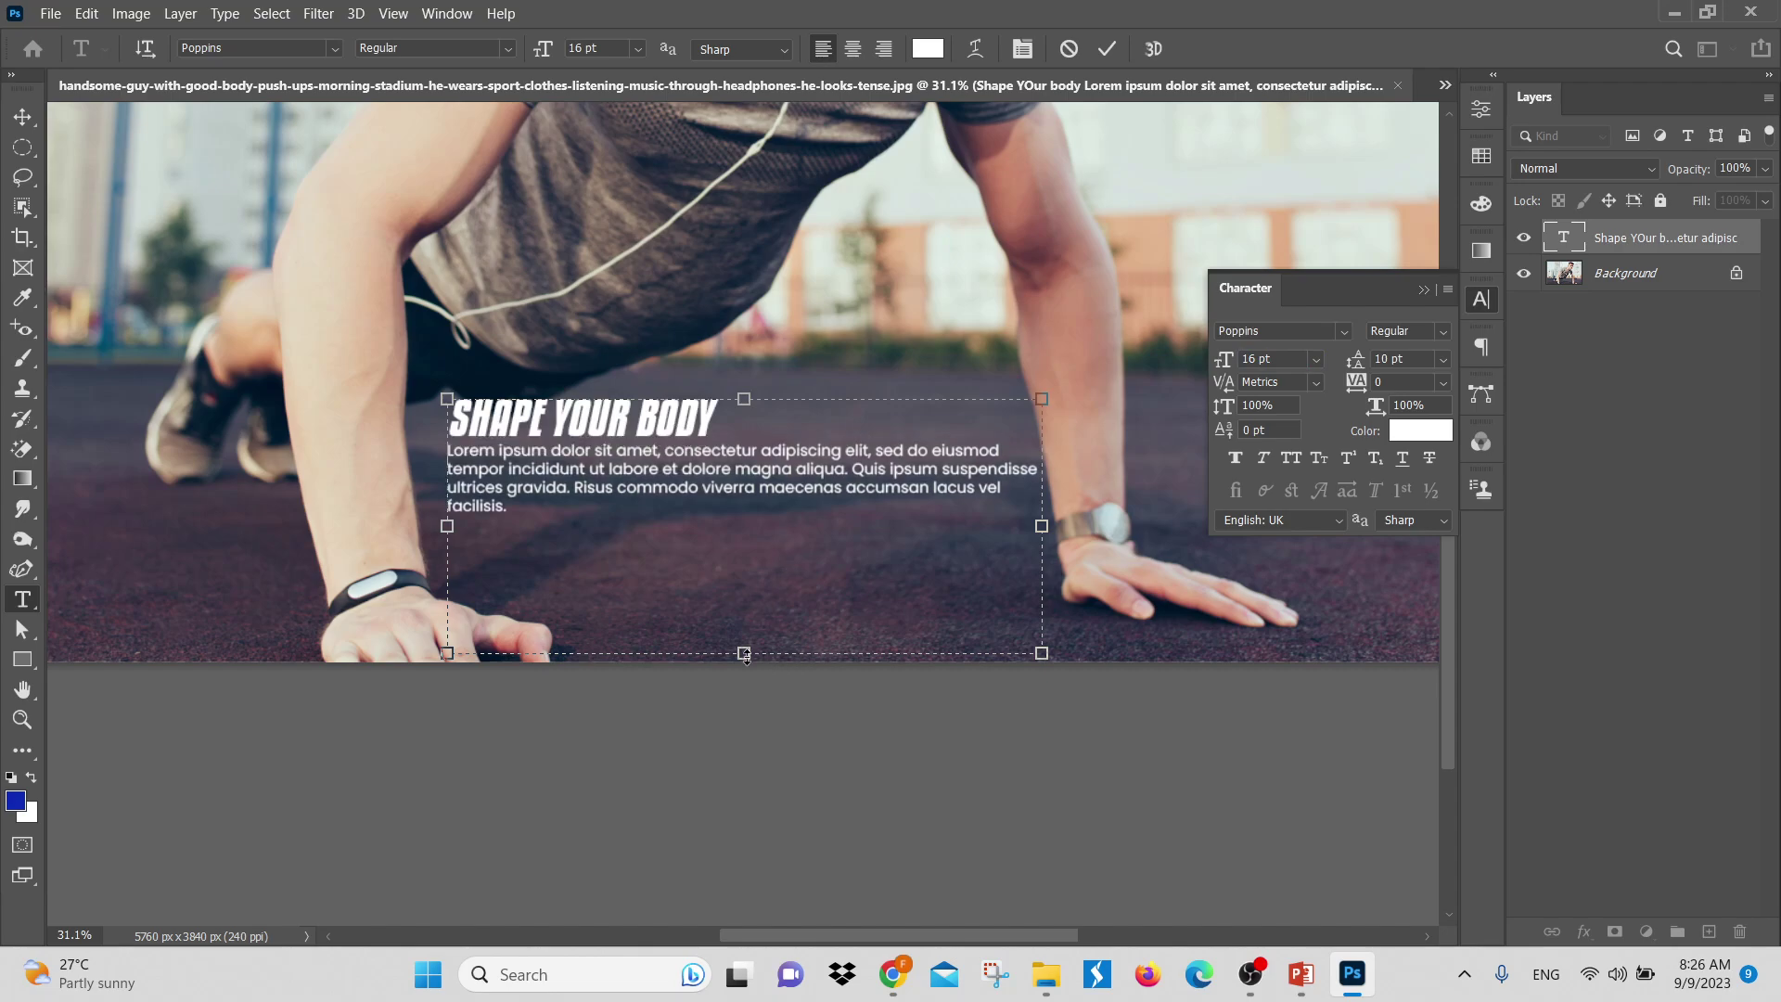
drag(744, 654, 743, 501)
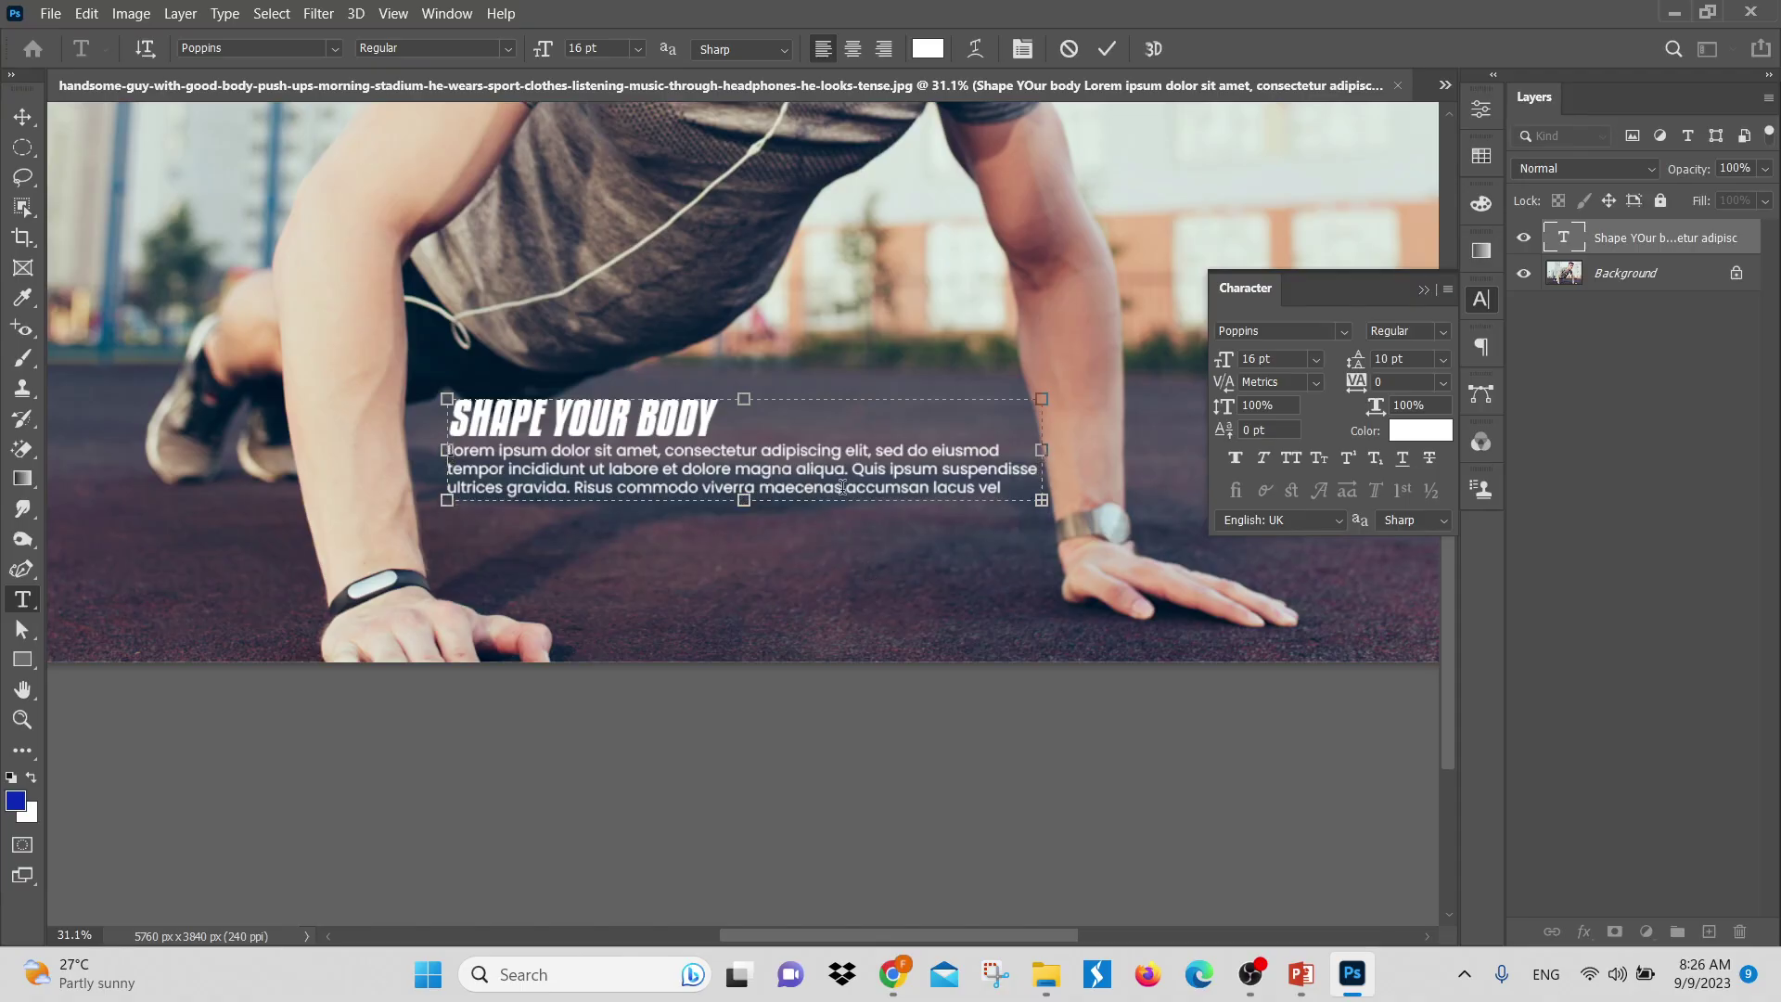
click(23, 116)
drag(644, 452, 632, 481)
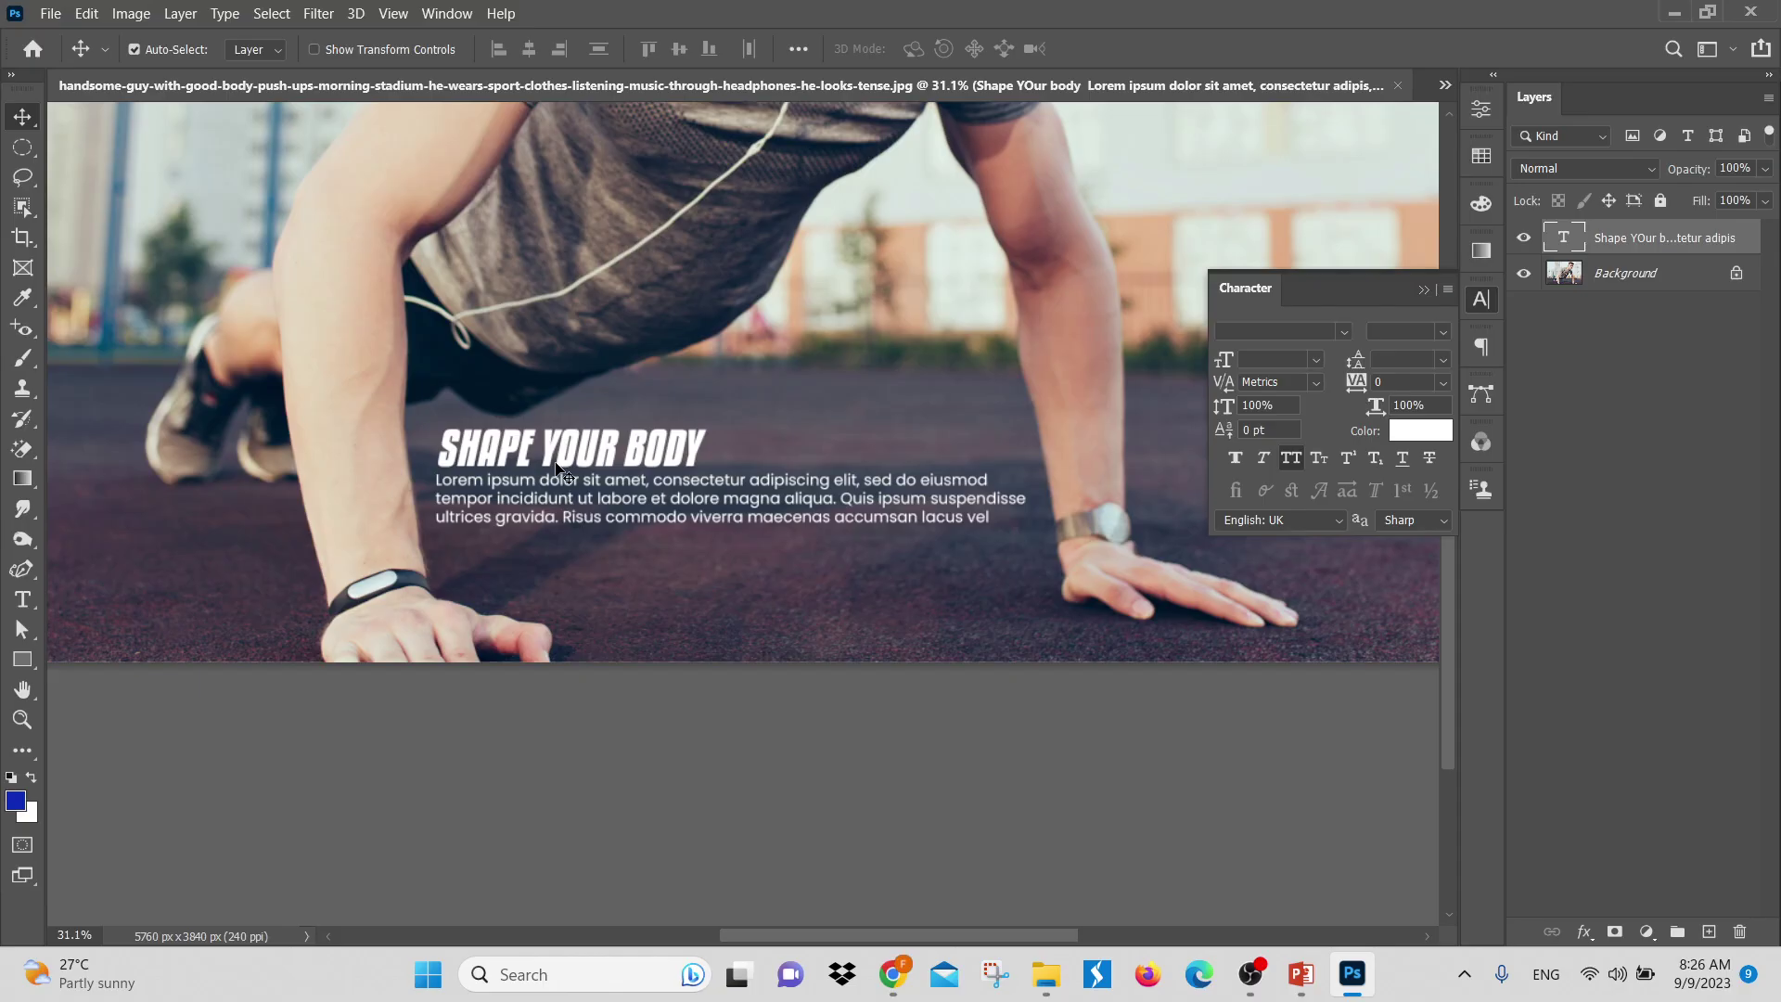
Select all the text in the combined SHAPE YOUR BODY block and copy it with its formatting
double_click(488, 464)
key(ctrl+c)
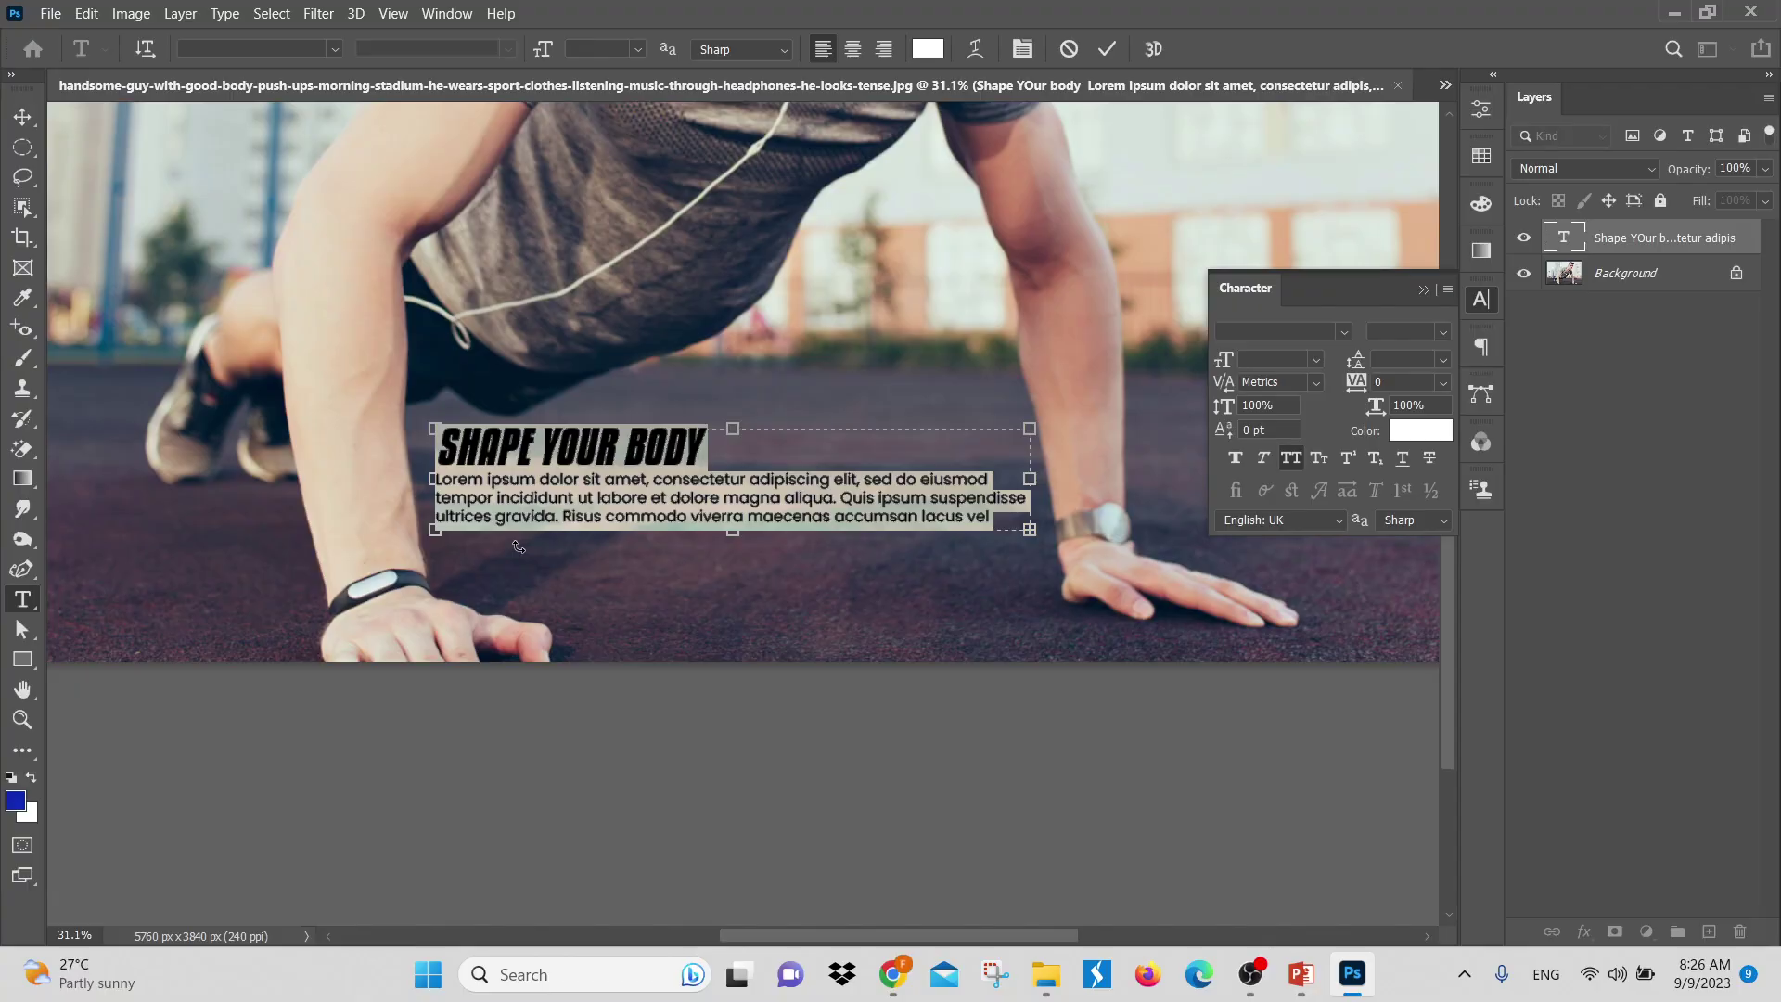
click(29, 117)
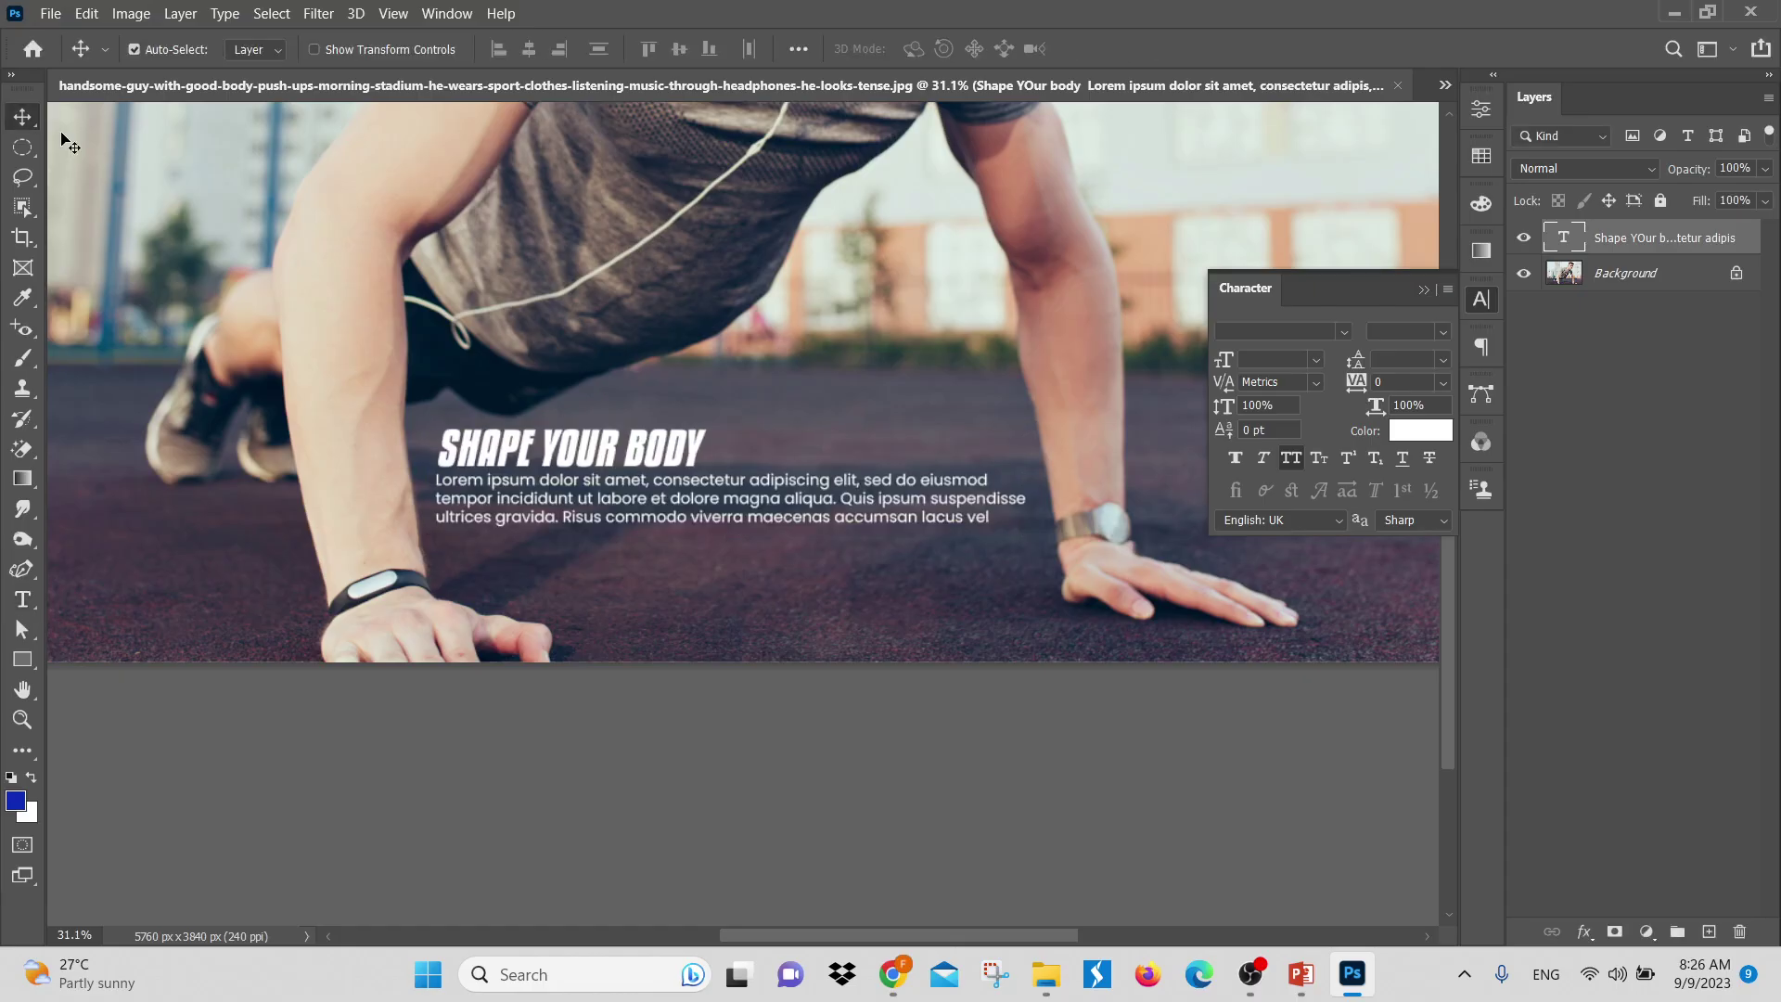
Switch to the todd-kent house photo, paste the copied text as point text in the sky, and move it onto the lawn
click(1447, 83)
click(608, 119)
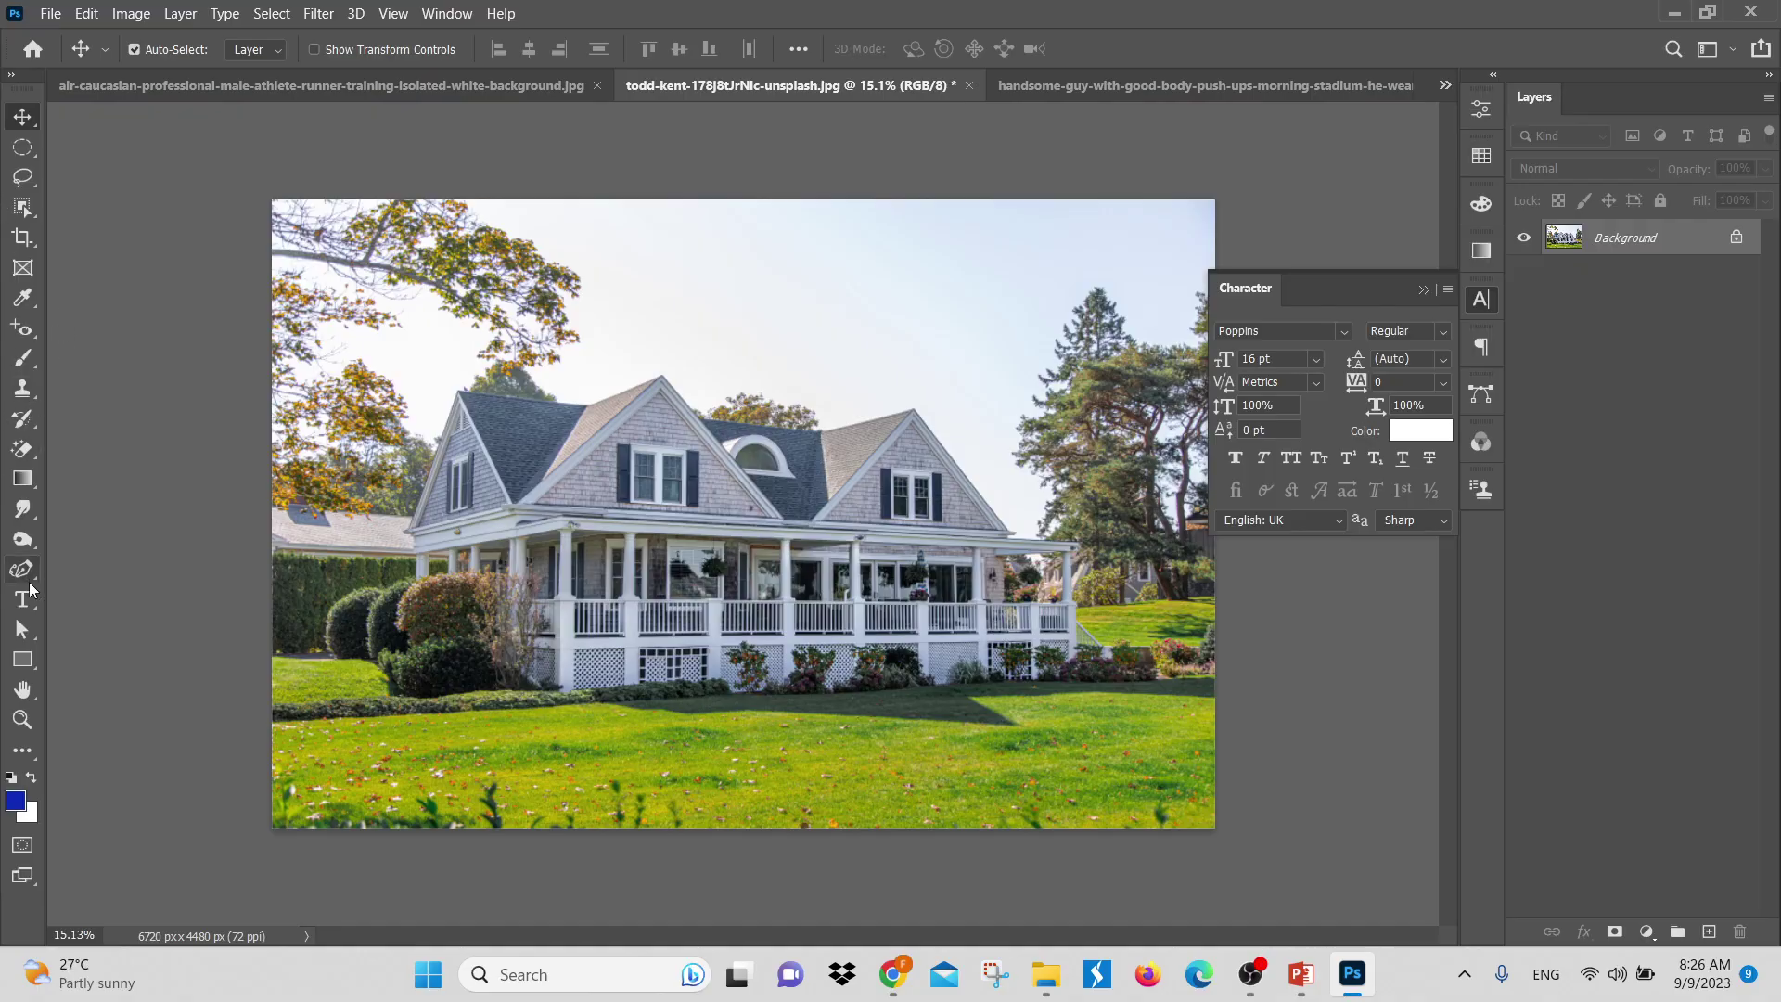
click(24, 598)
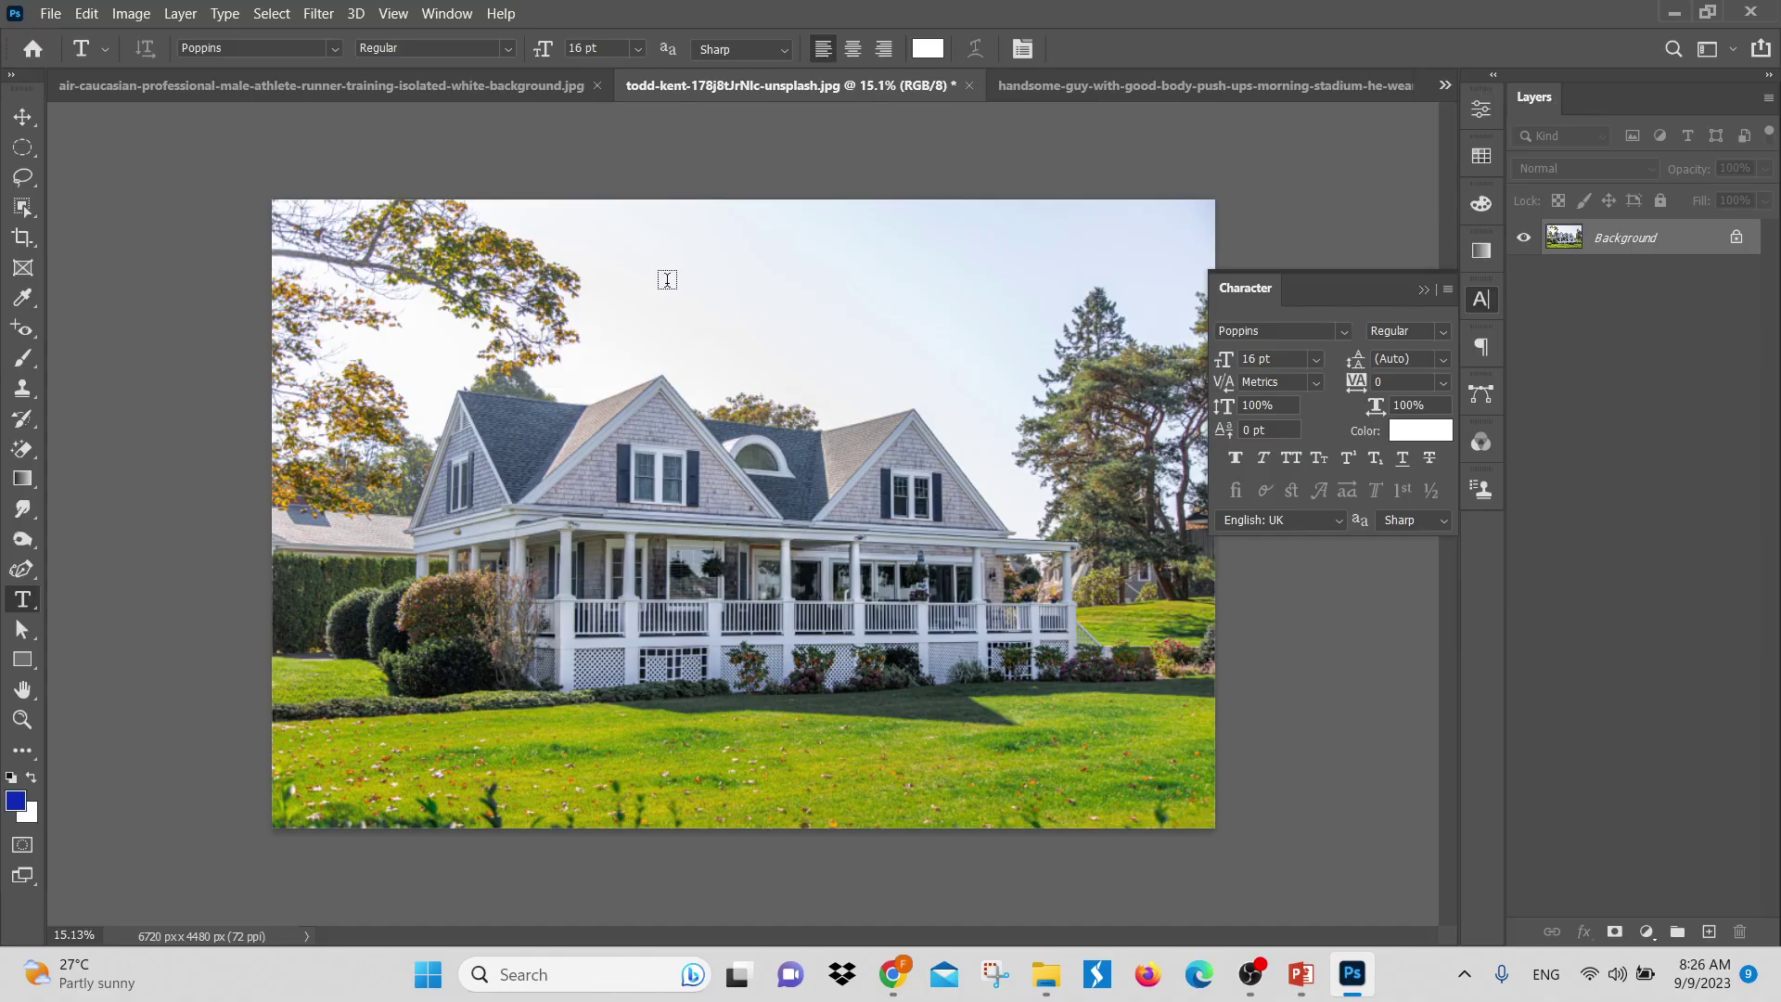
click(666, 277)
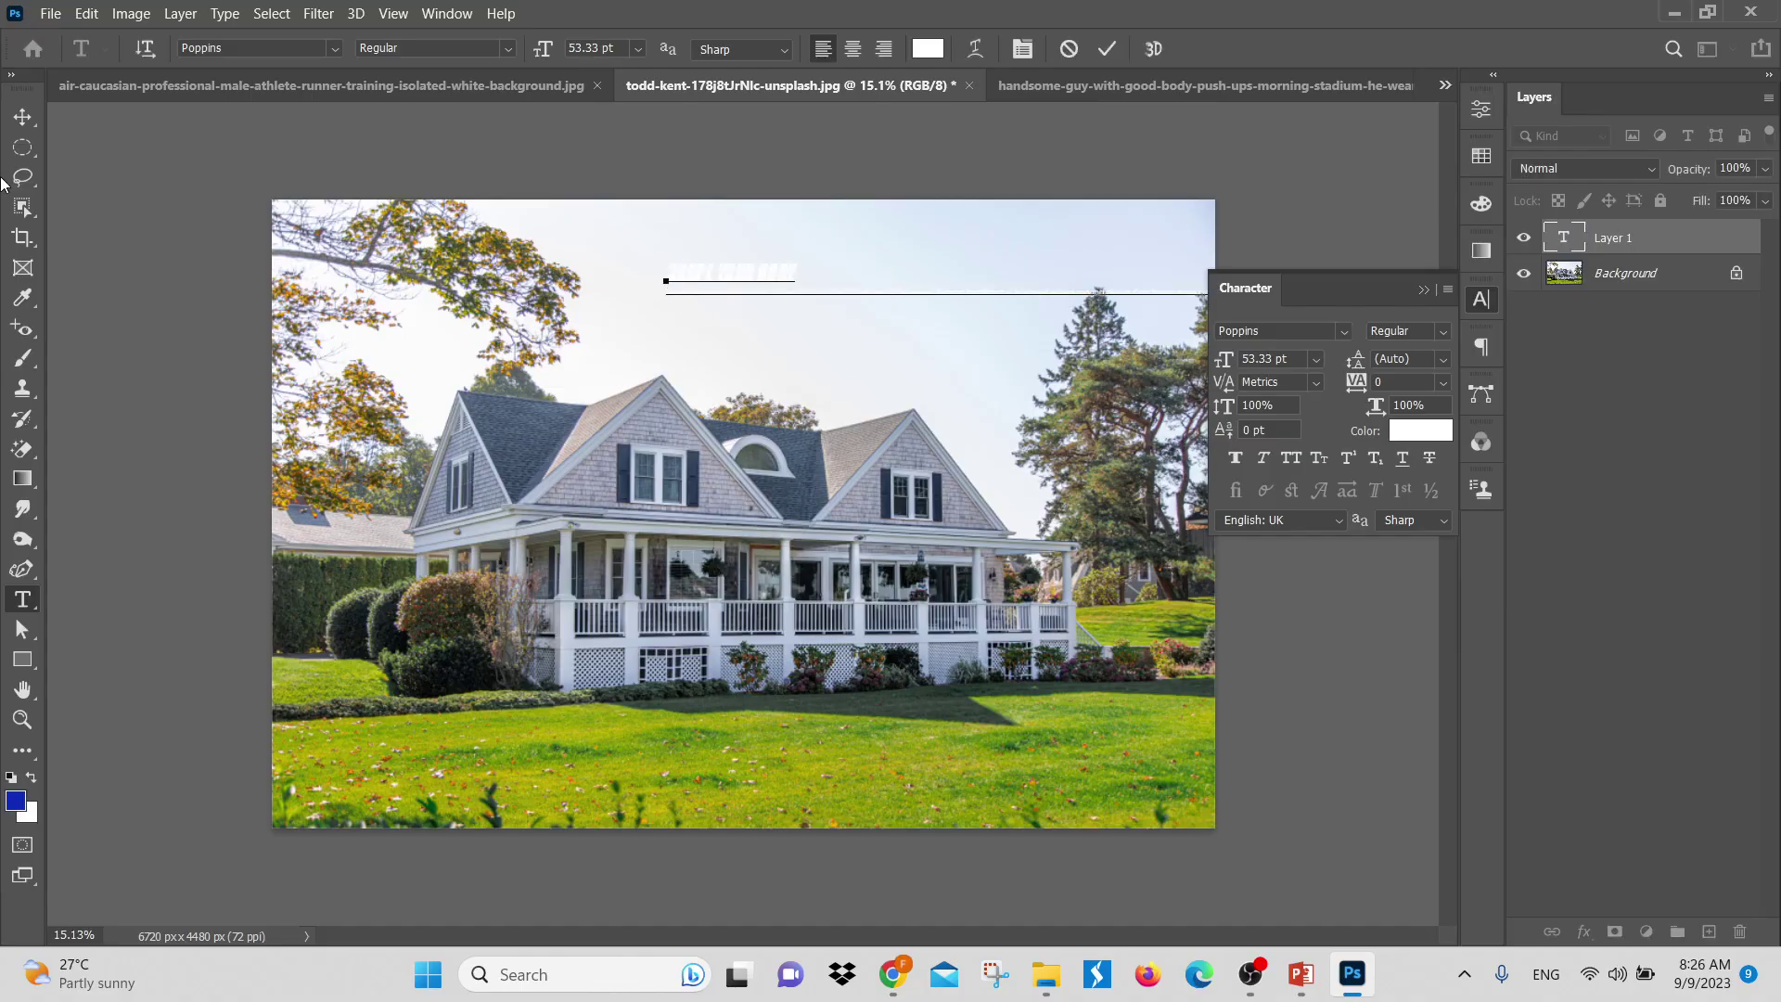
click(23, 116)
drag(748, 284, 417, 708)
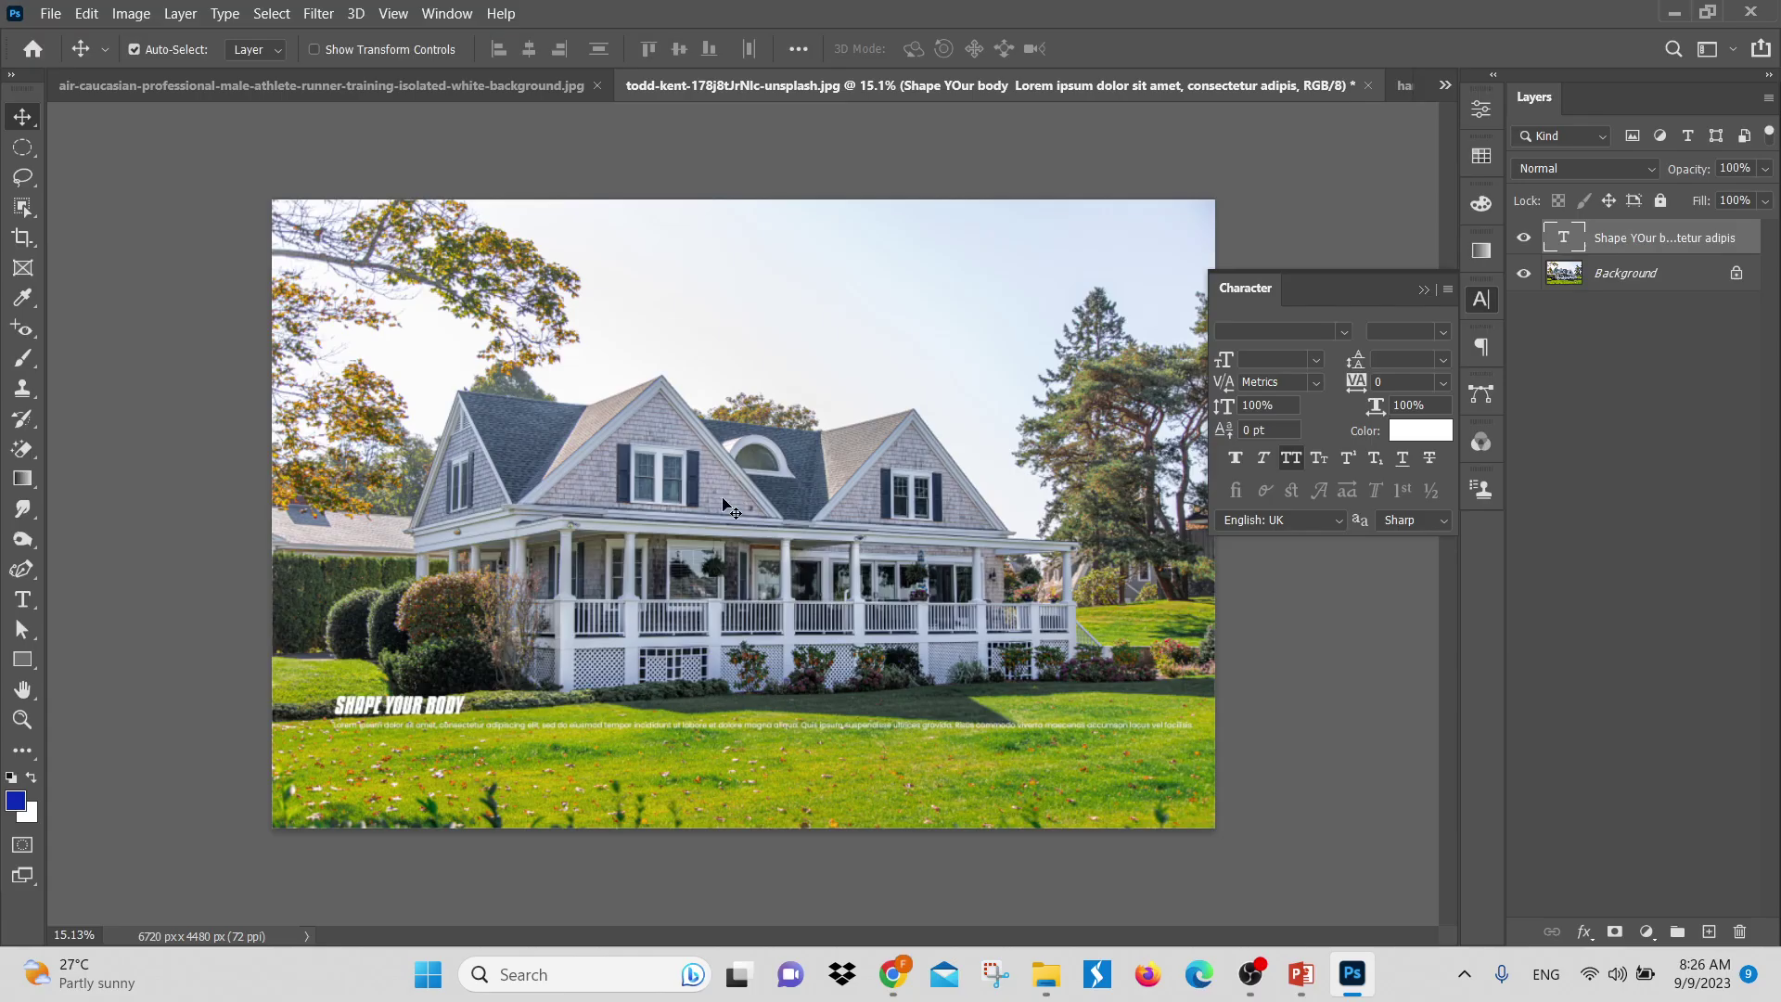
Undo the move of the pasted text and delete its text layer from the house photo
key(ctrl)
key(ctrl+z)
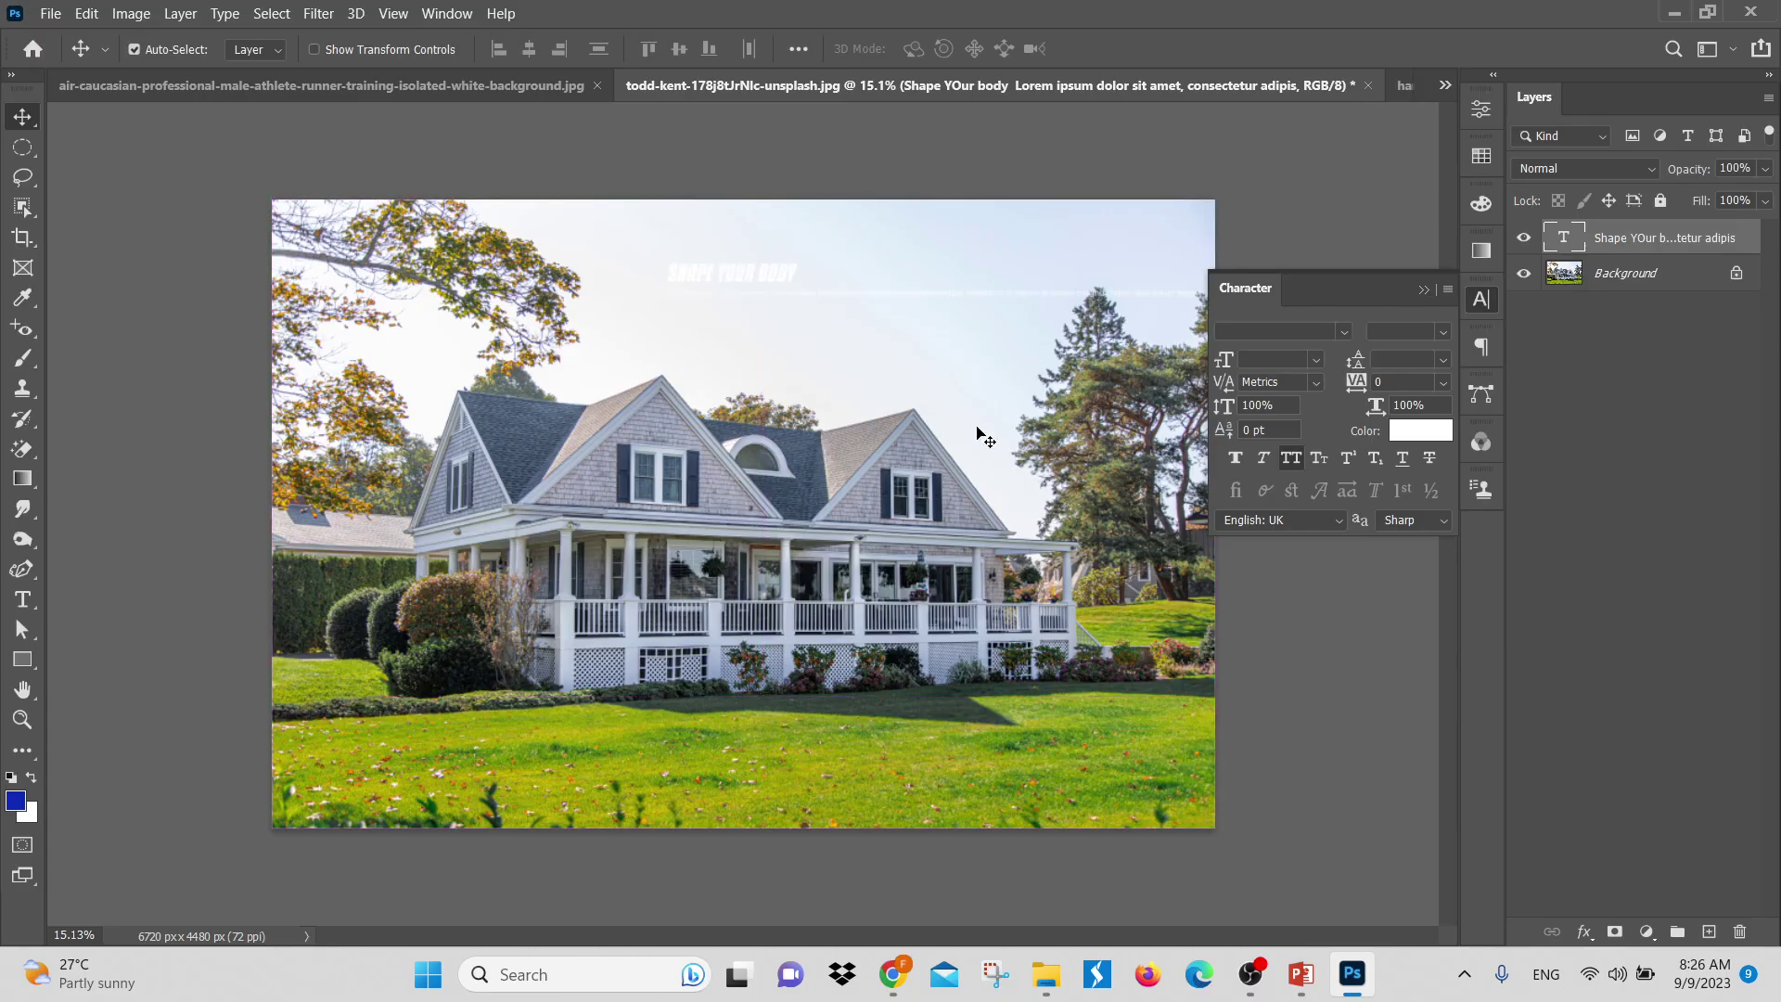
click(22, 599)
drag(677, 269, 849, 364)
drag(743, 271, 739, 310)
key(Delete)
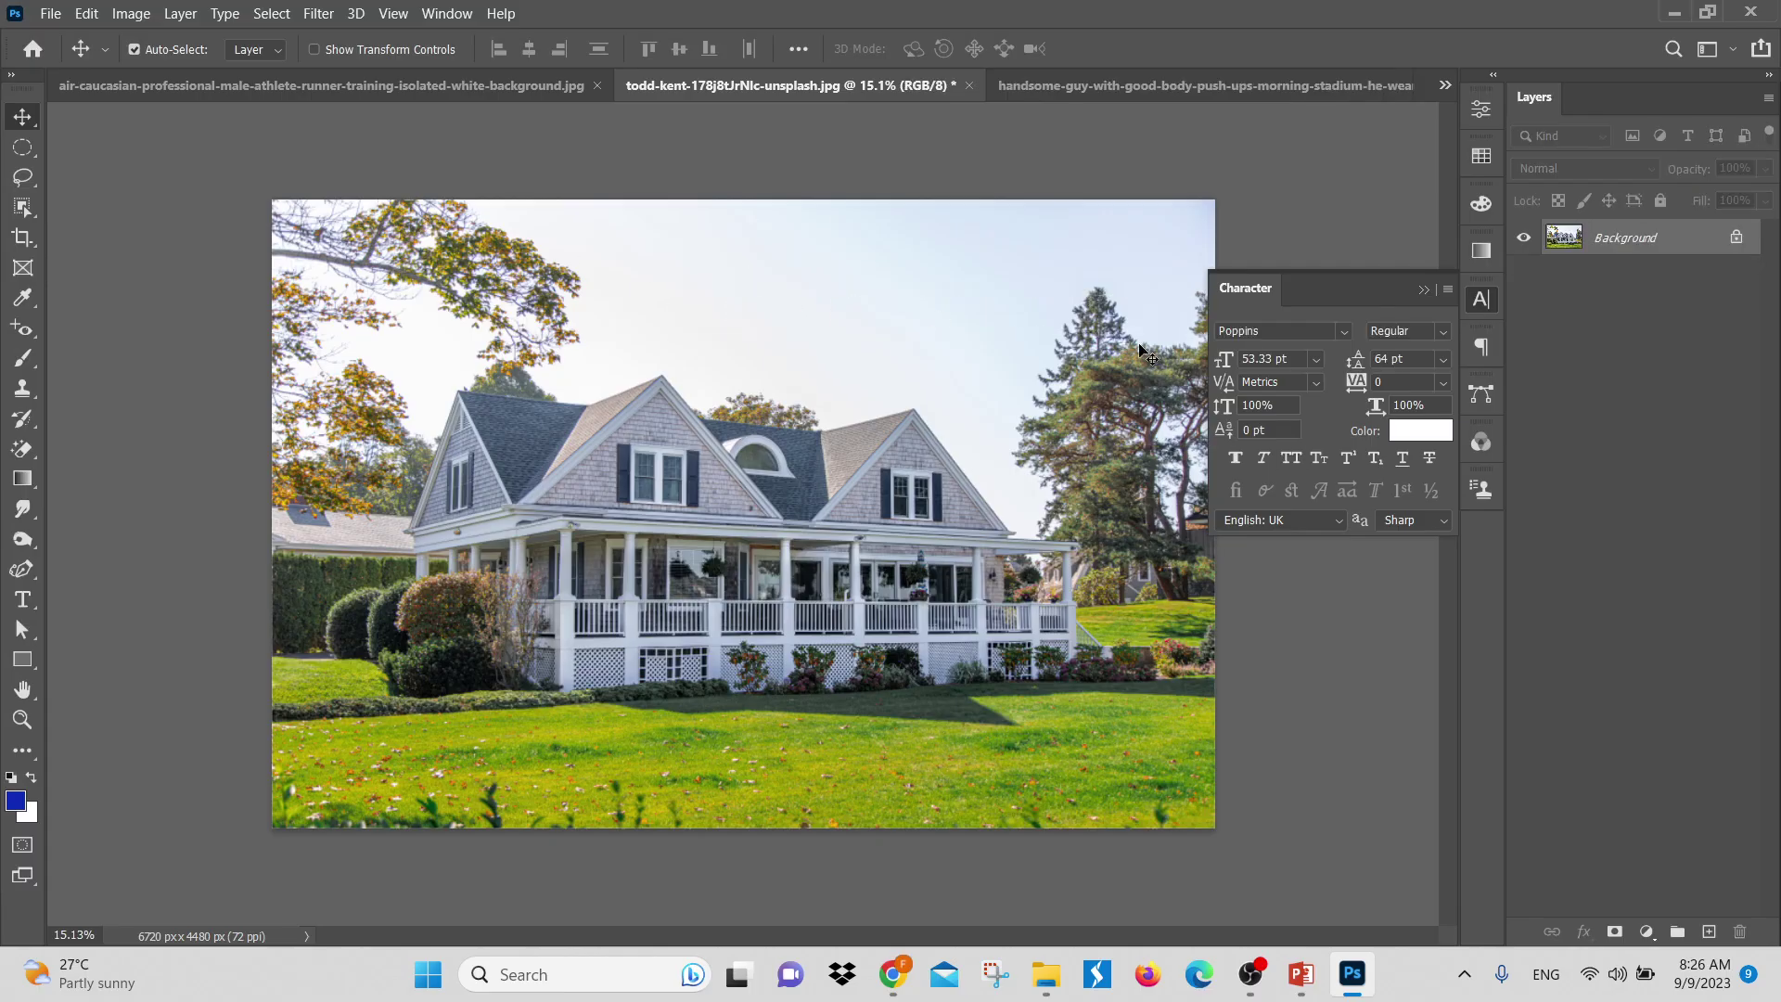
Switch to business-debt-wages-got-usd.jpg, draw a wide paragraph text box across the banknotes, and paste the copied heading and paragraph into it
click(1110, 81)
key(ctrl)
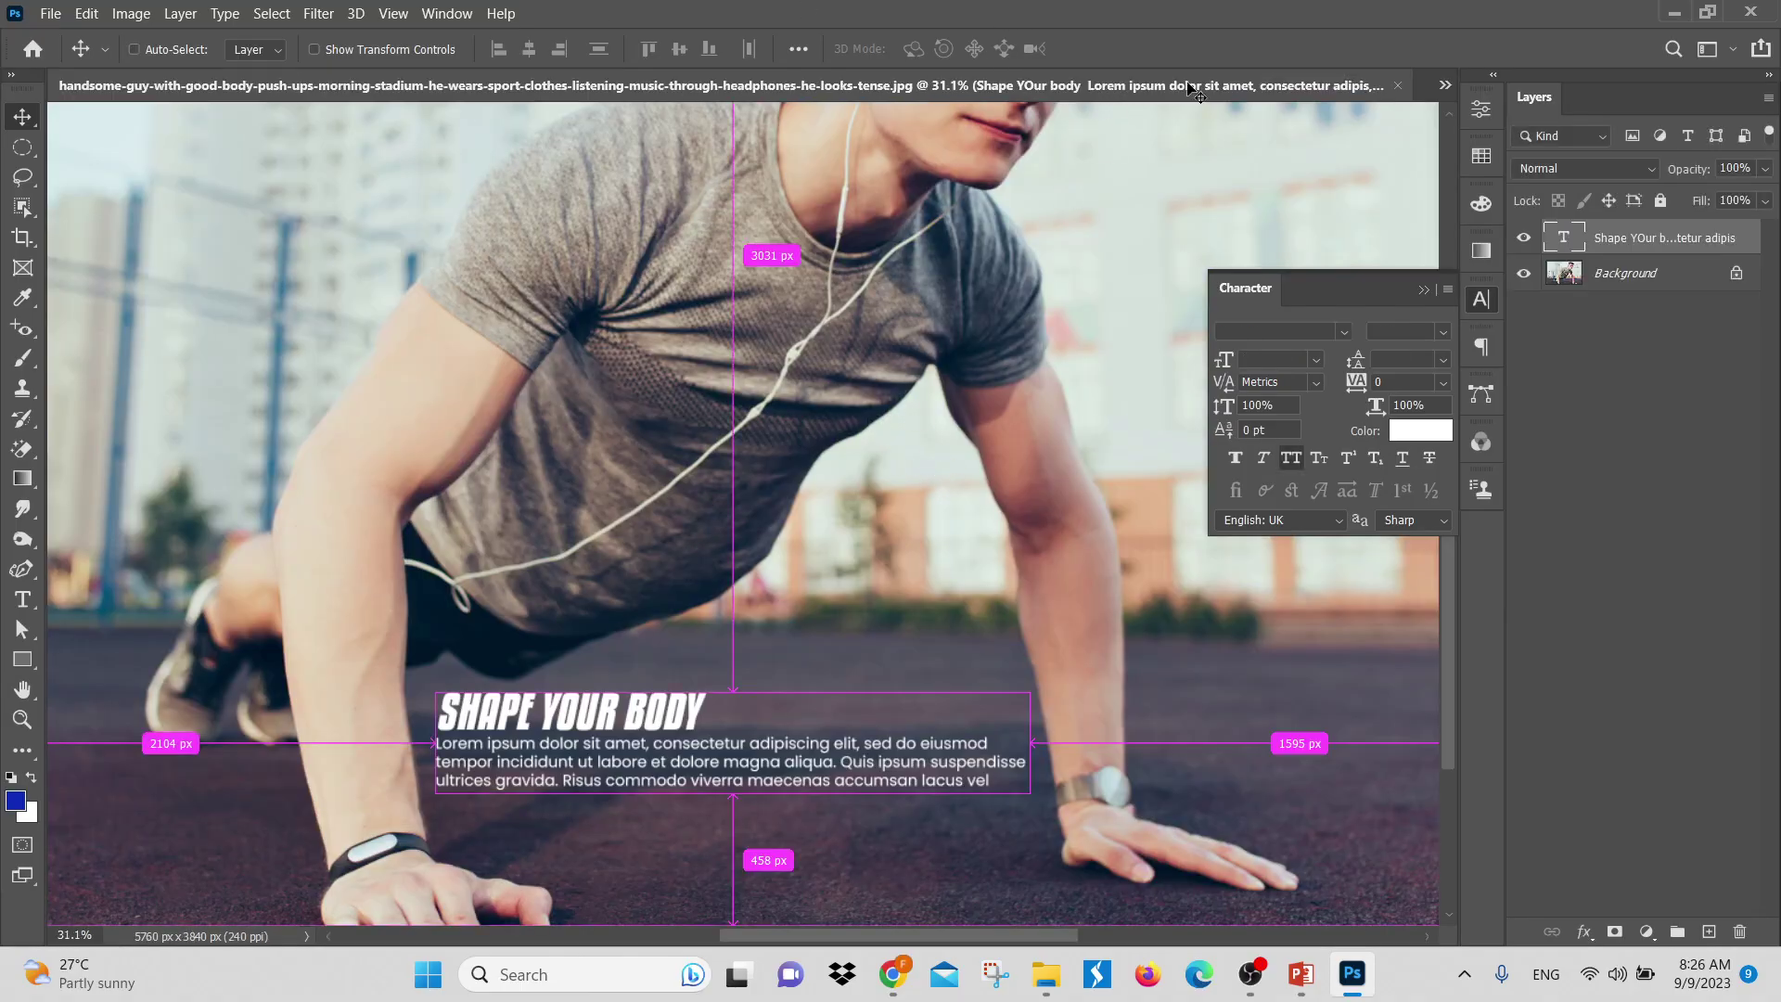
click(1445, 86)
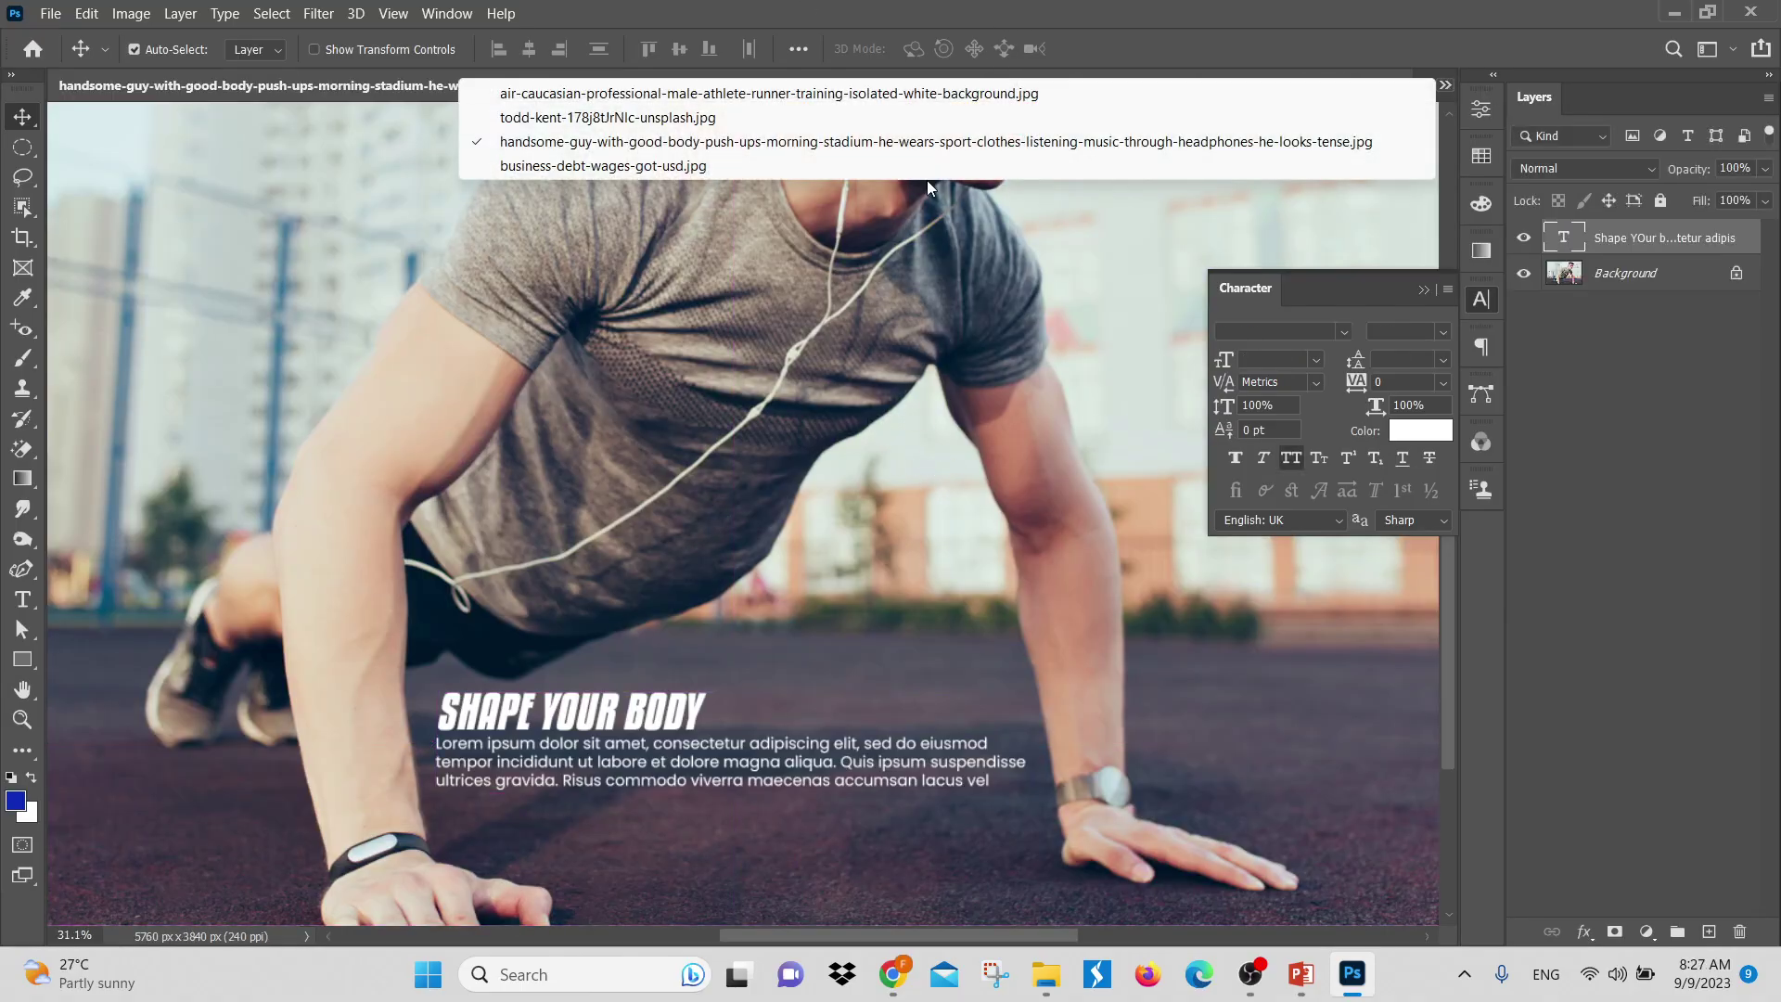
click(536, 170)
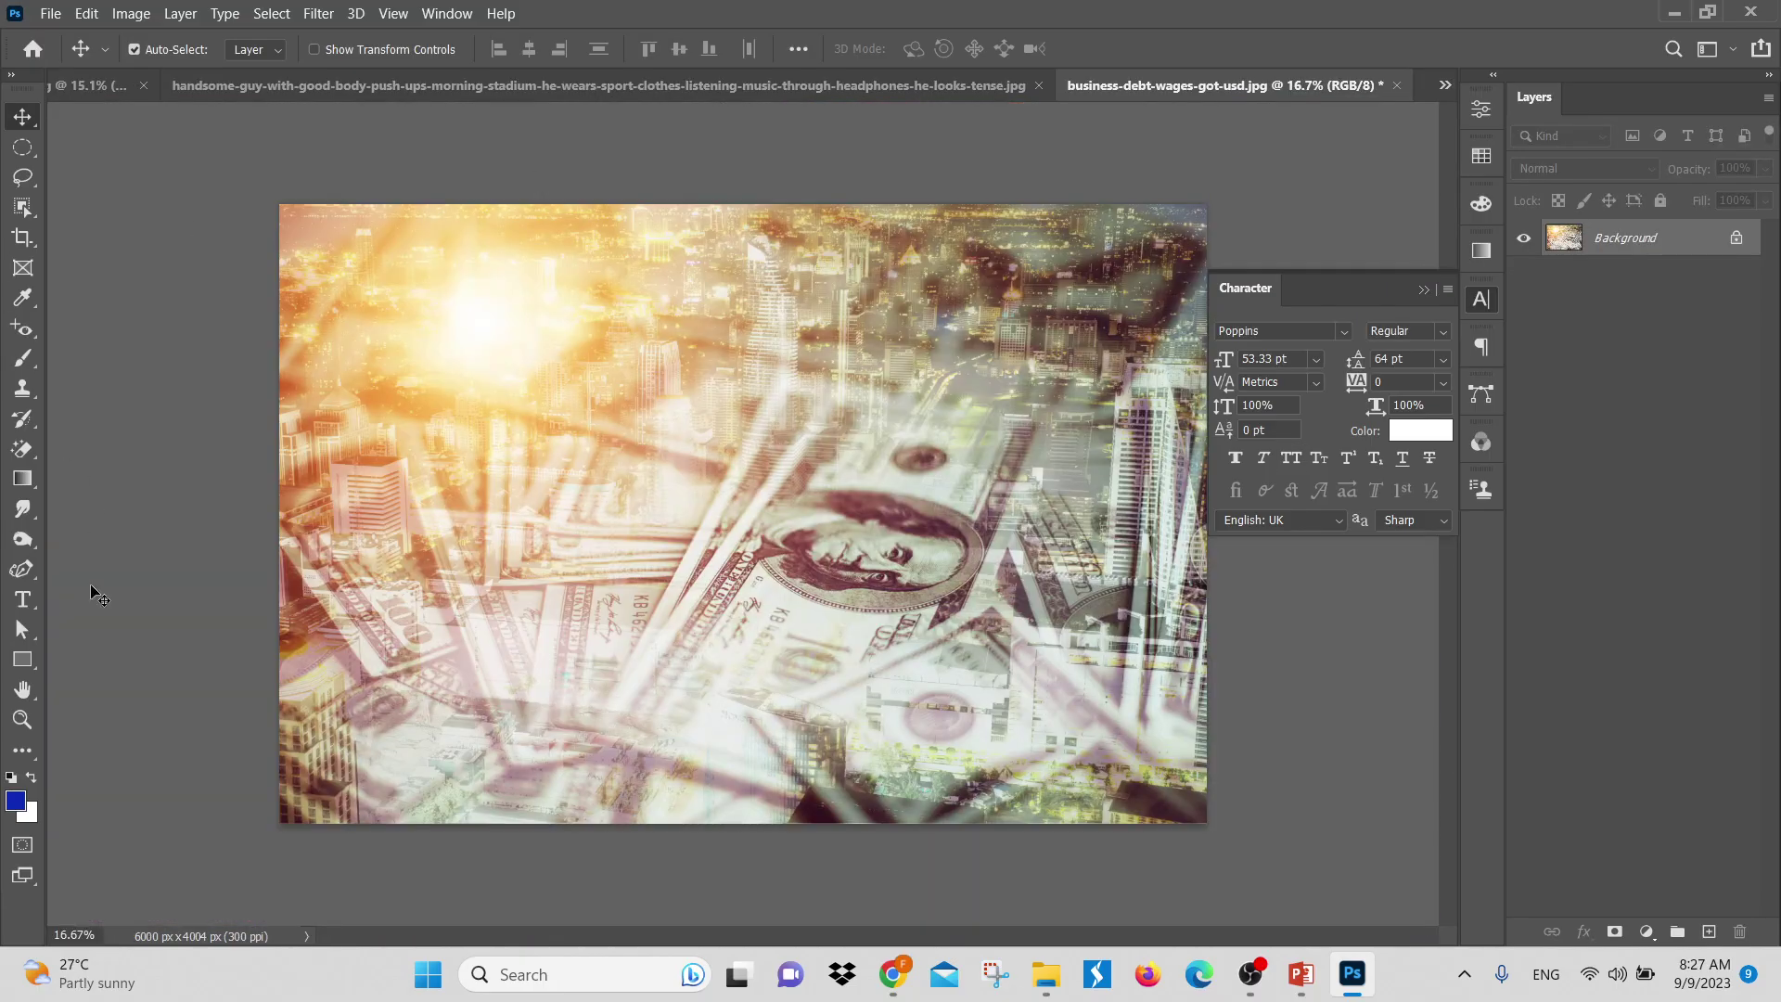
click(23, 599)
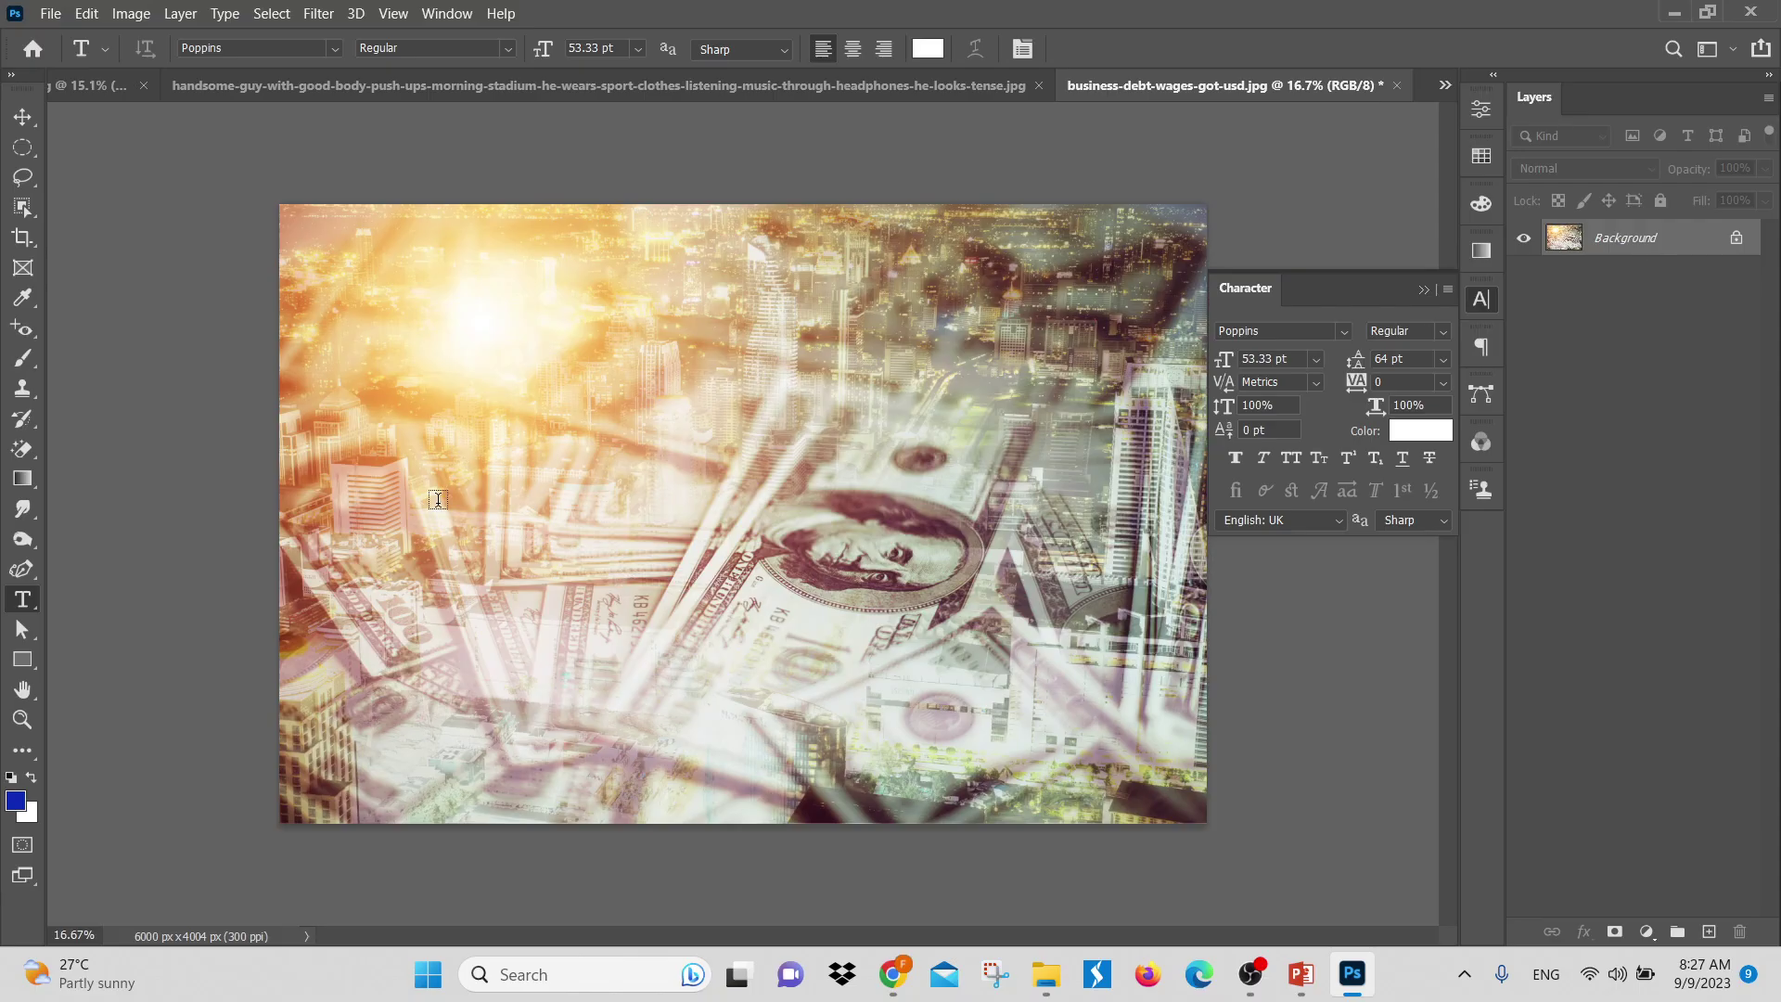
drag(439, 504, 1009, 725)
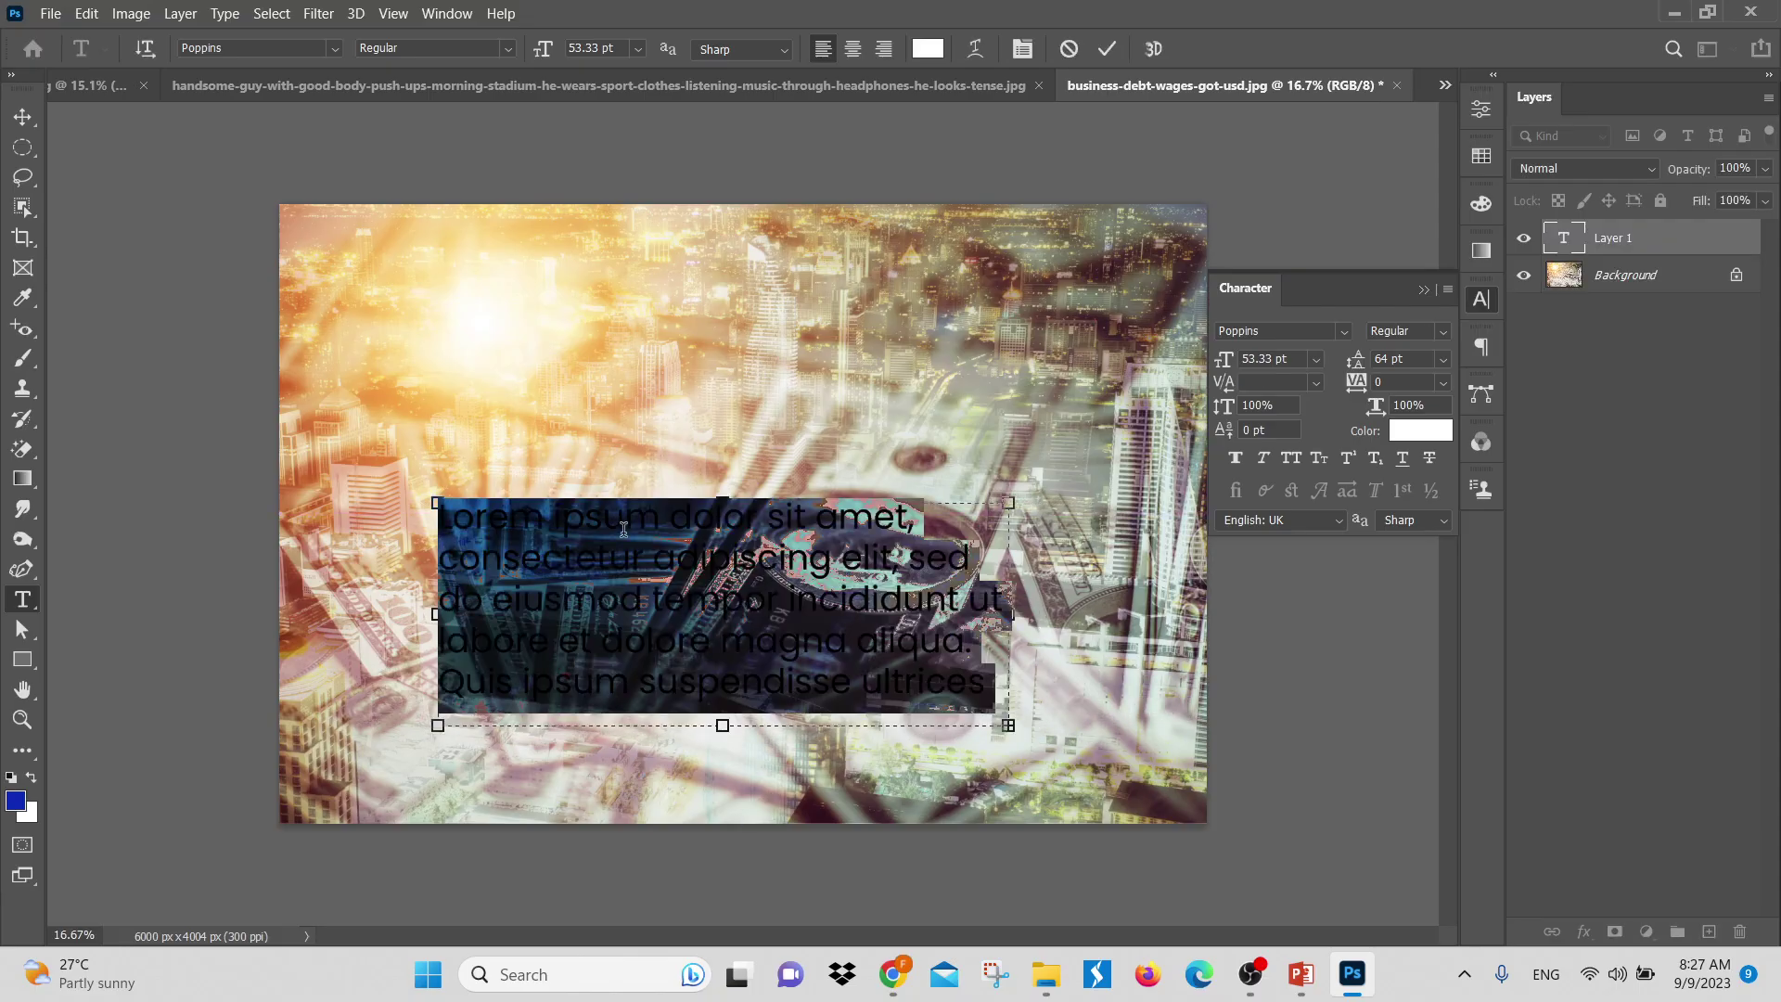
key(ctrl+v)
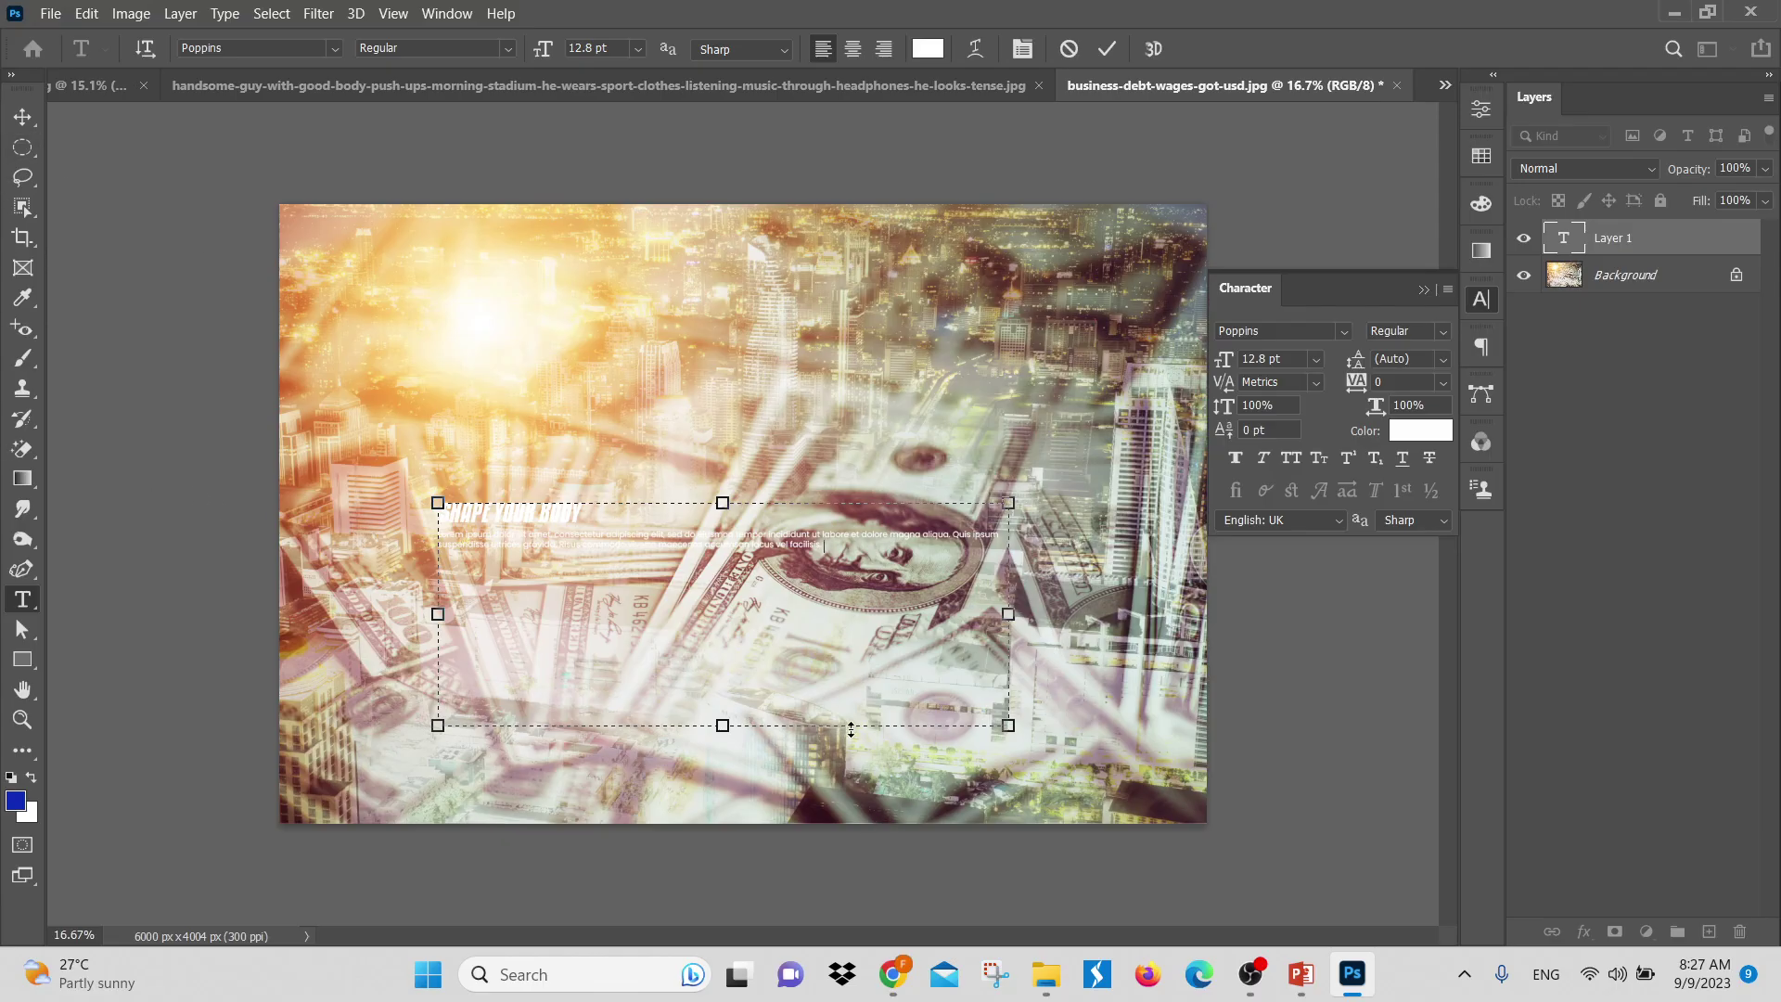
Narrow and shorten the pasted text box to fit its text, and move the block lower on the money photo
drag(1009, 614, 913, 620)
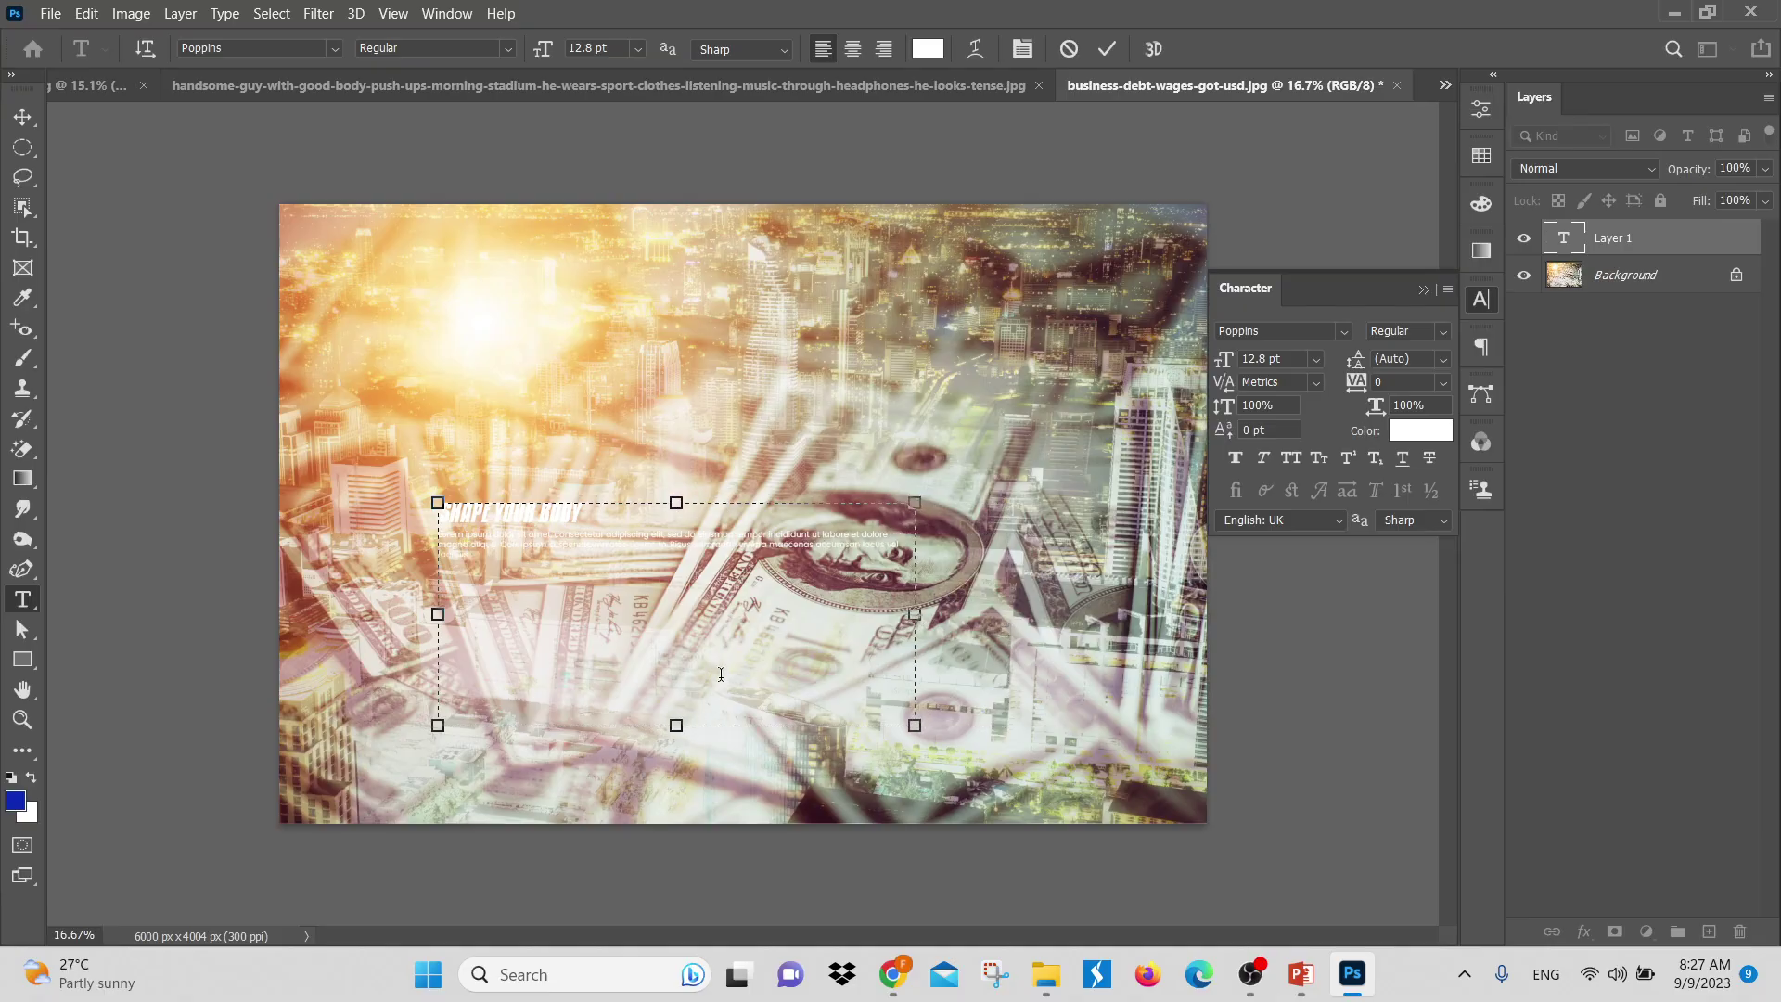
drag(680, 724, 675, 558)
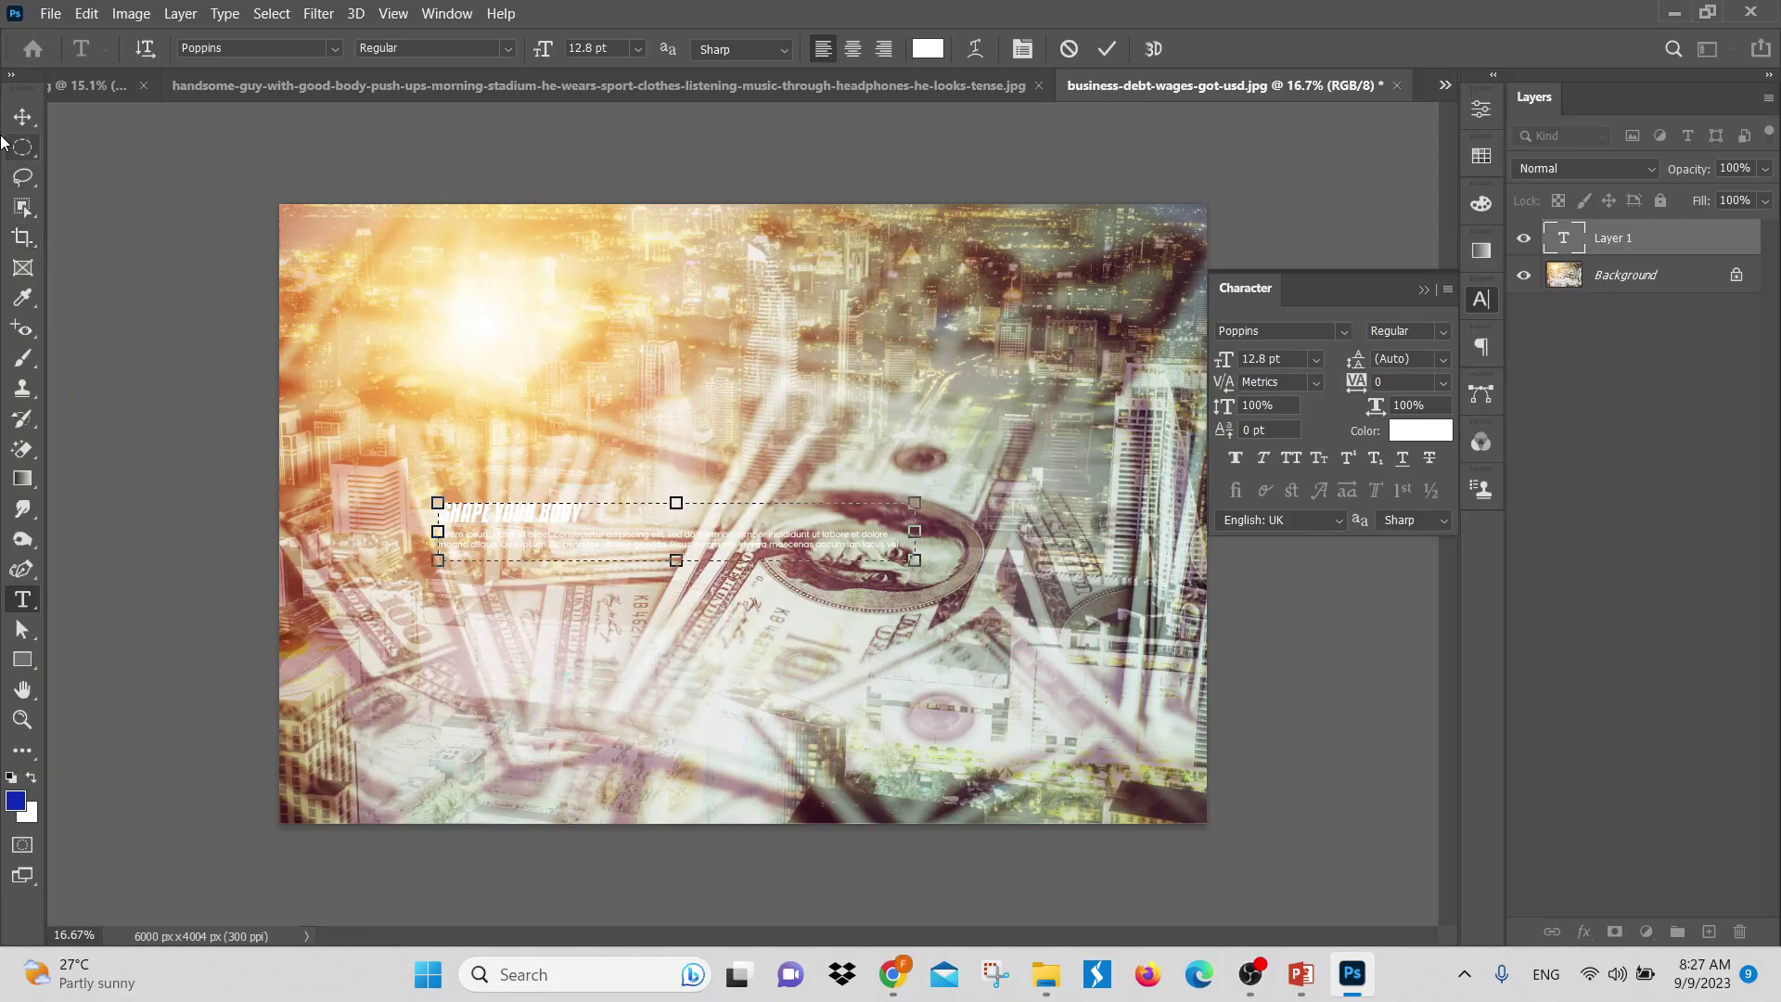
click(22, 116)
drag(521, 520, 734, 660)
Add a #232323 Solid Color fill layer beneath the text layer, and move the text block up to the upper middle of the canvas
click(1647, 932)
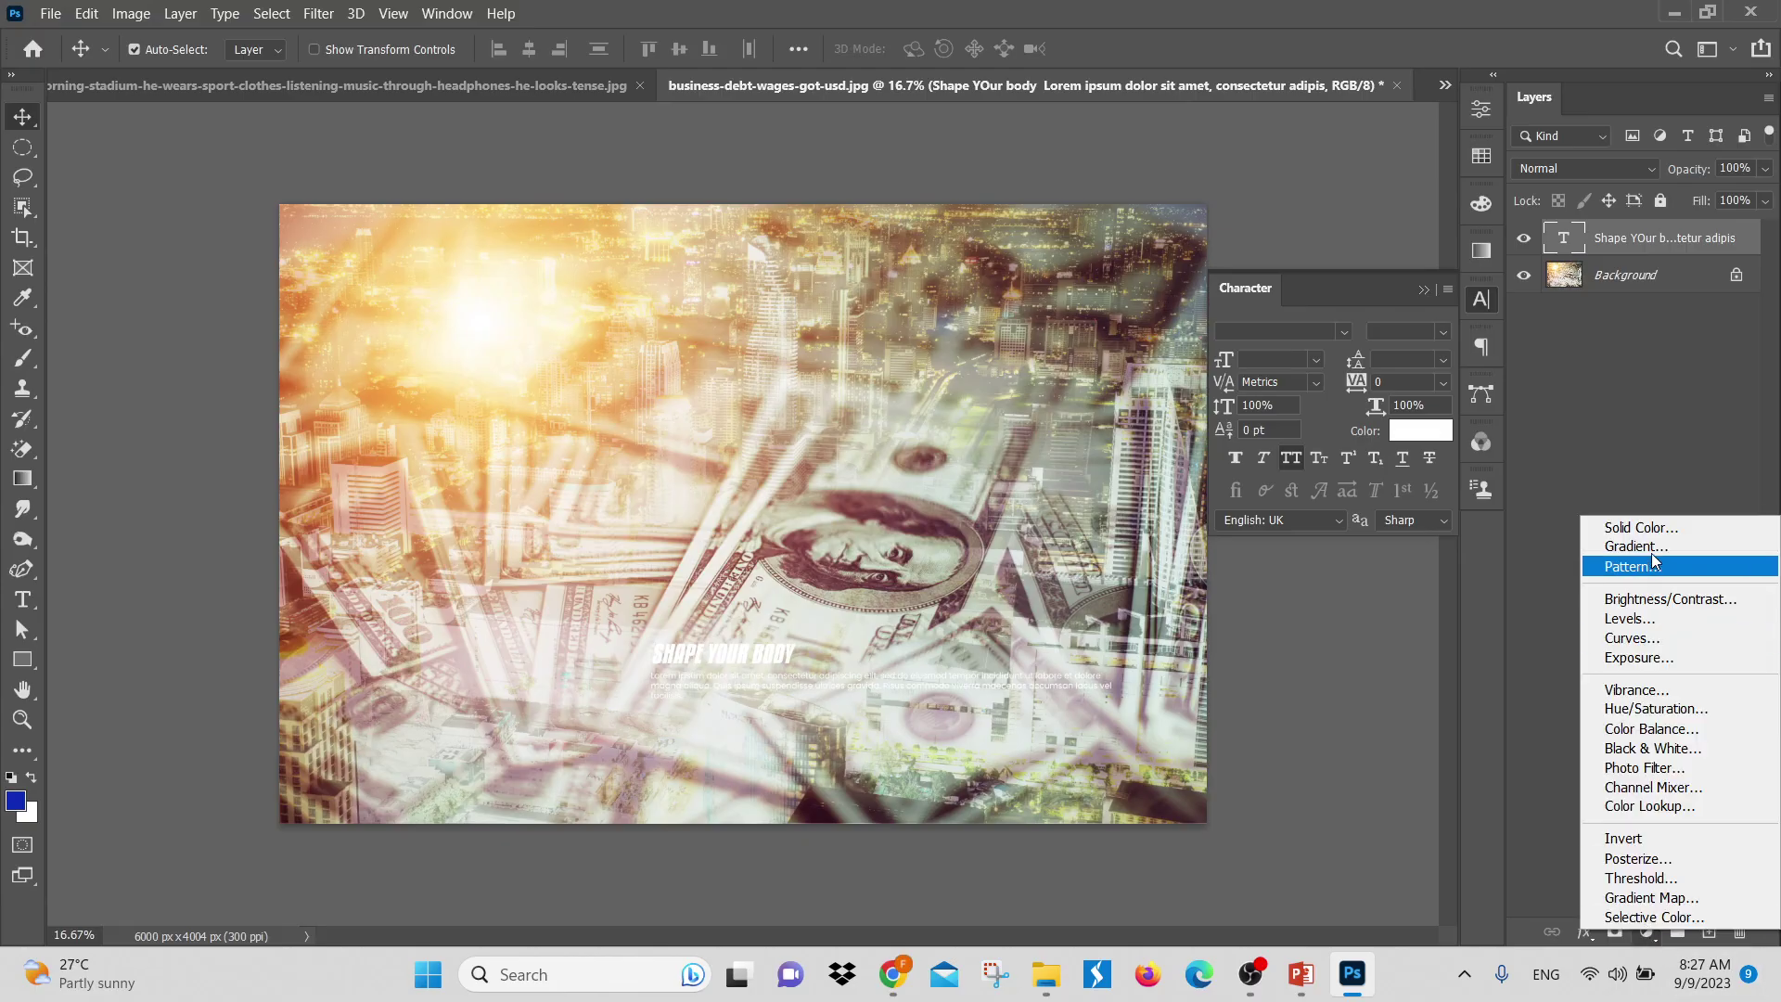
click(1658, 527)
drag(1238, 414, 872, 568)
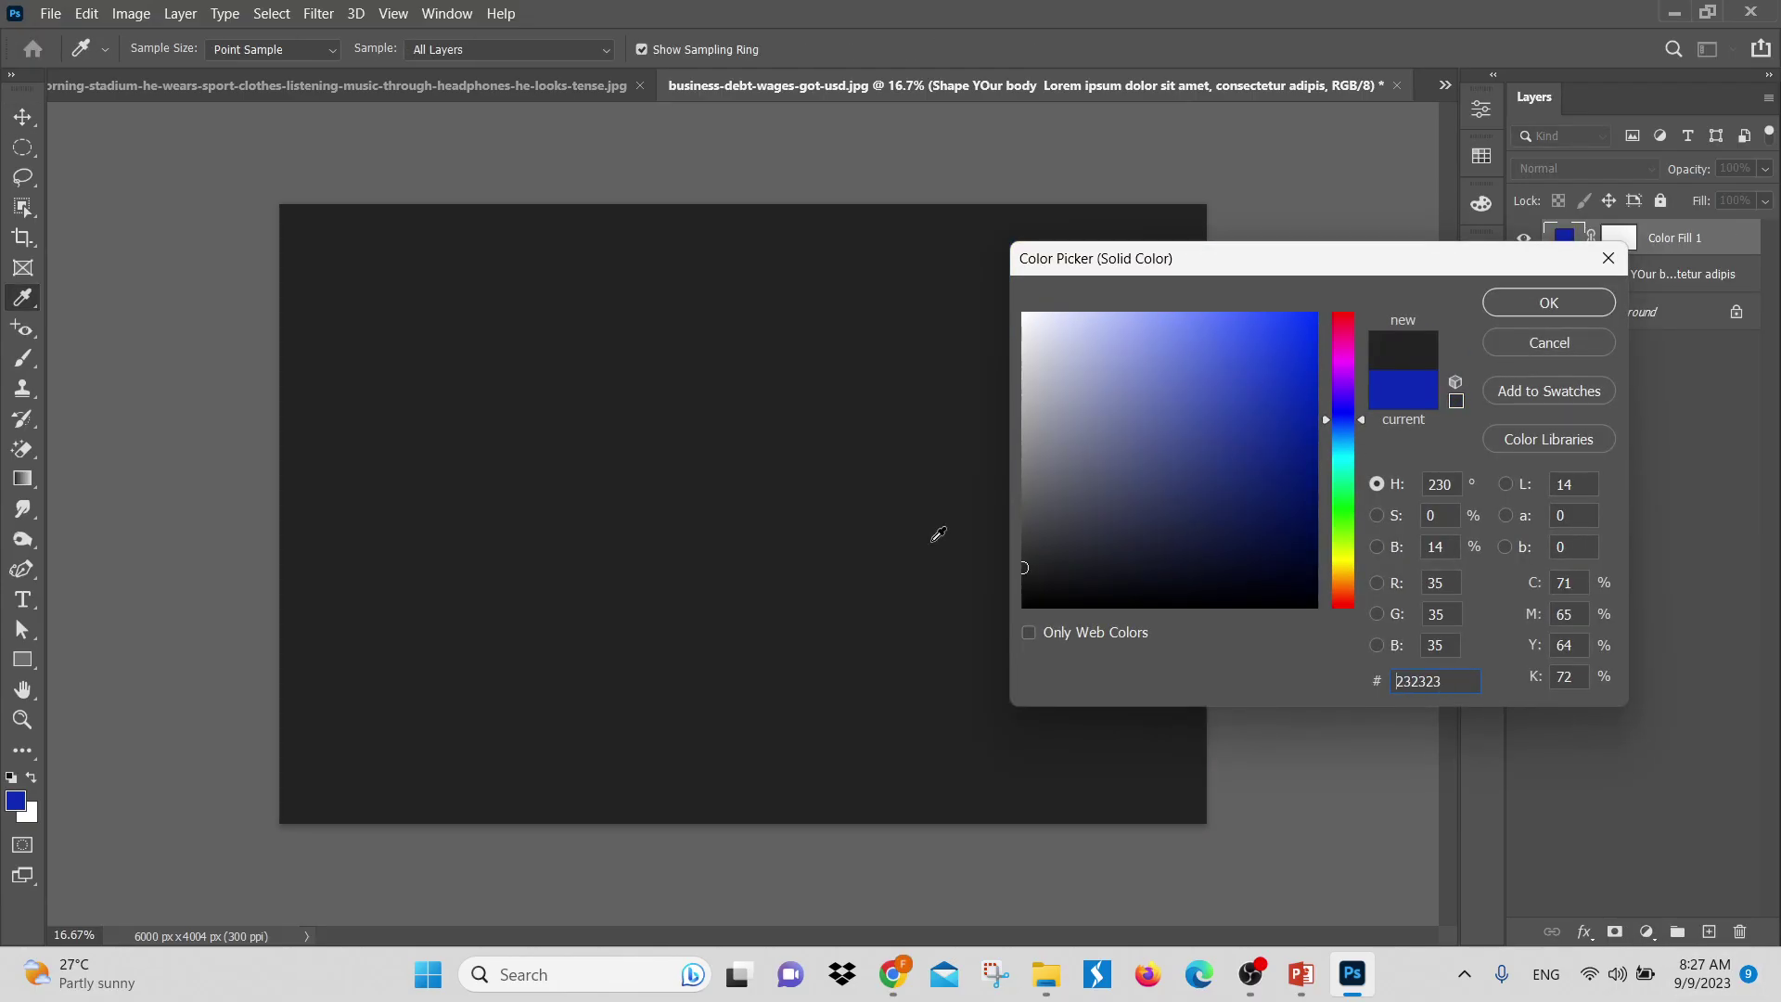
click(1564, 304)
drag(1700, 234, 1703, 302)
drag(739, 664, 594, 438)
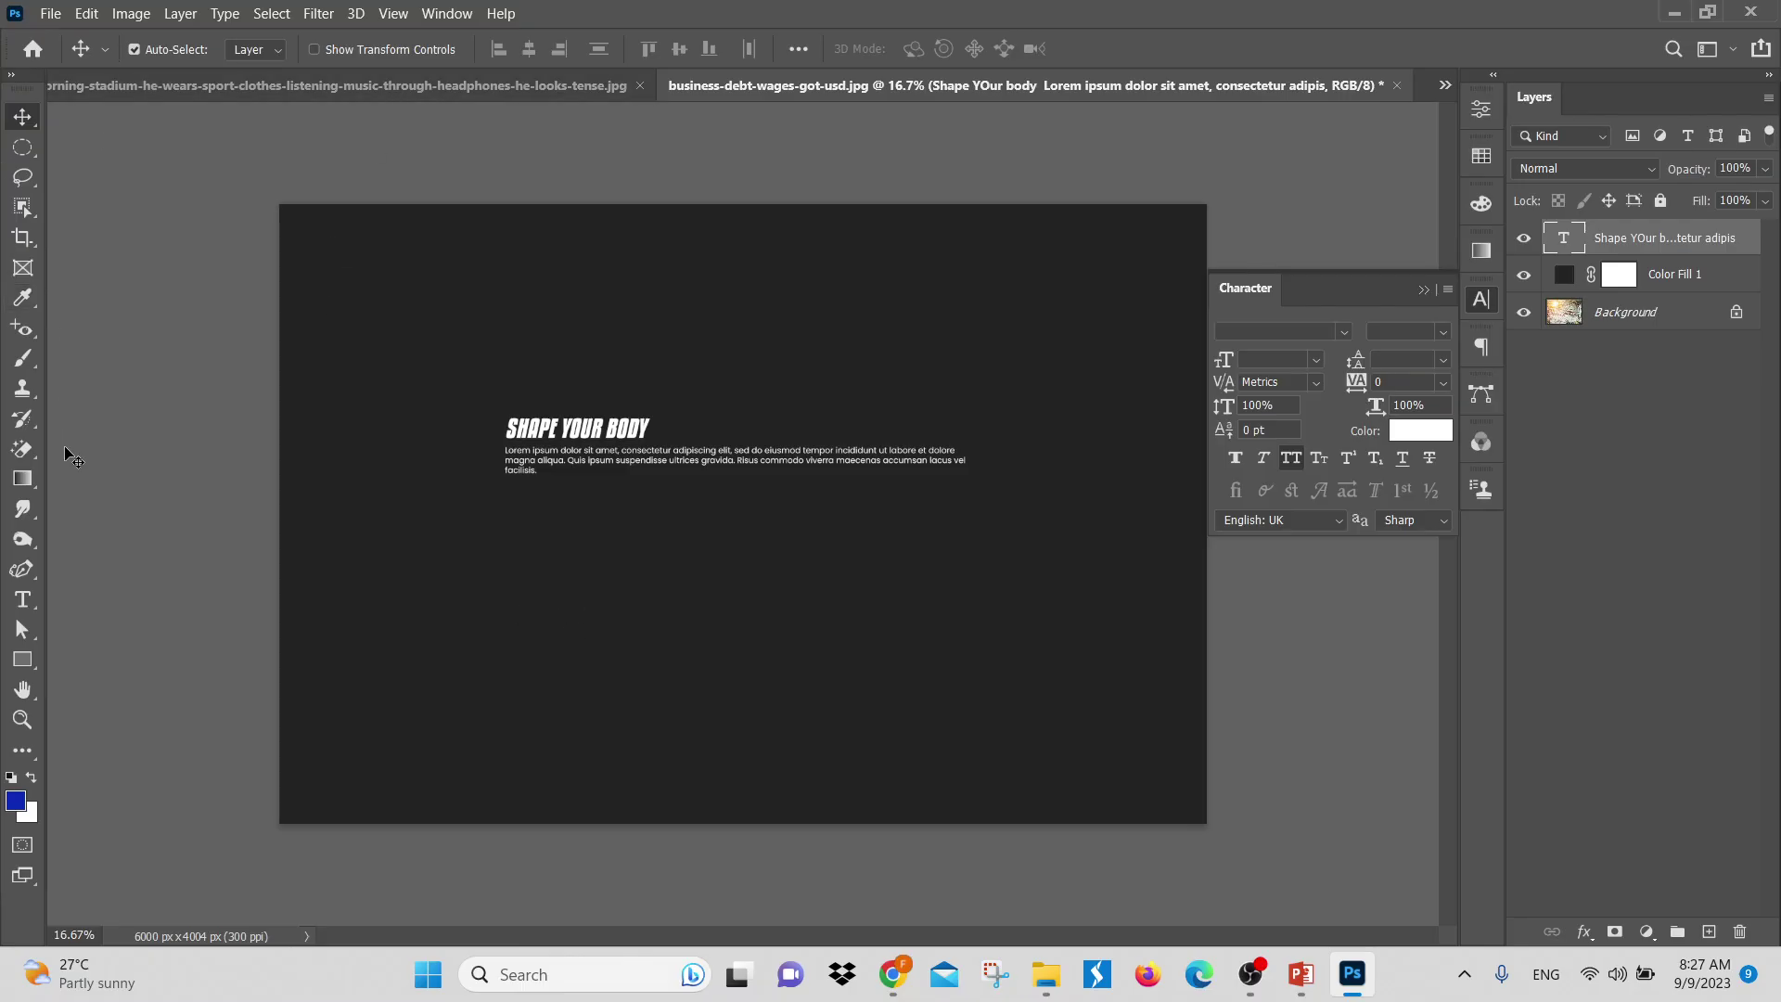
Draw a second paragraph text box below the existing text block and open the Paste Special options for it
click(31, 608)
drag(467, 558, 1001, 720)
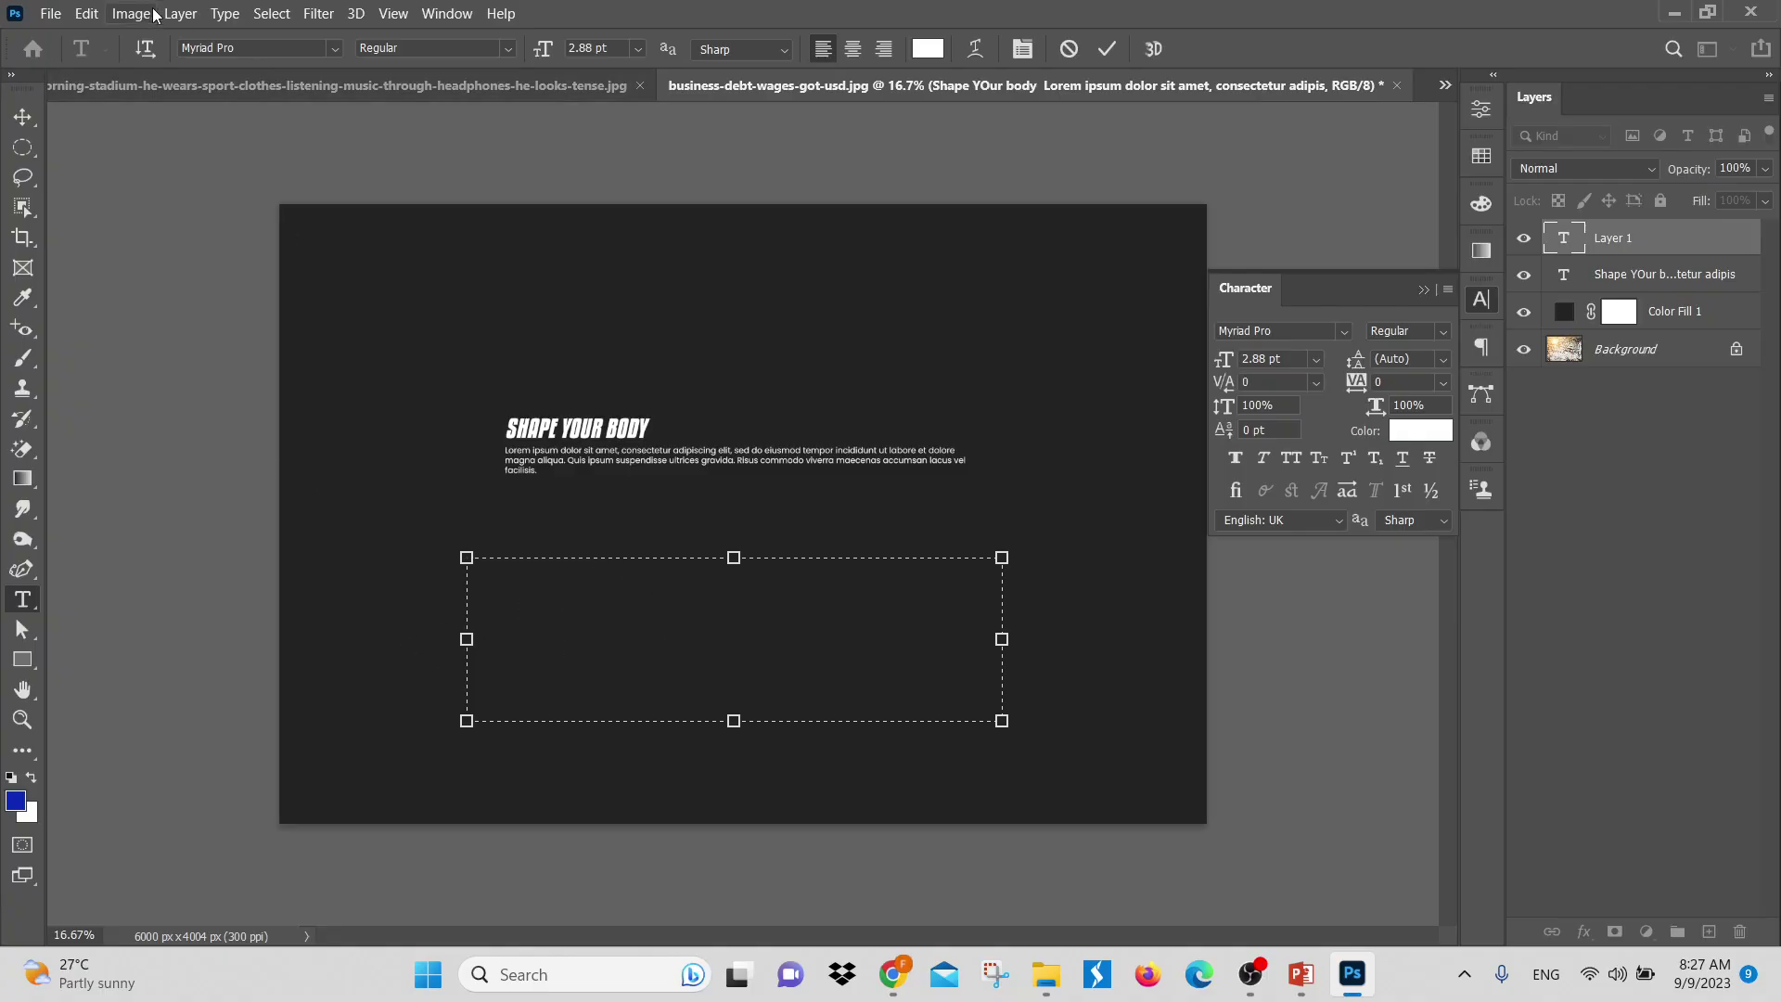
click(88, 14)
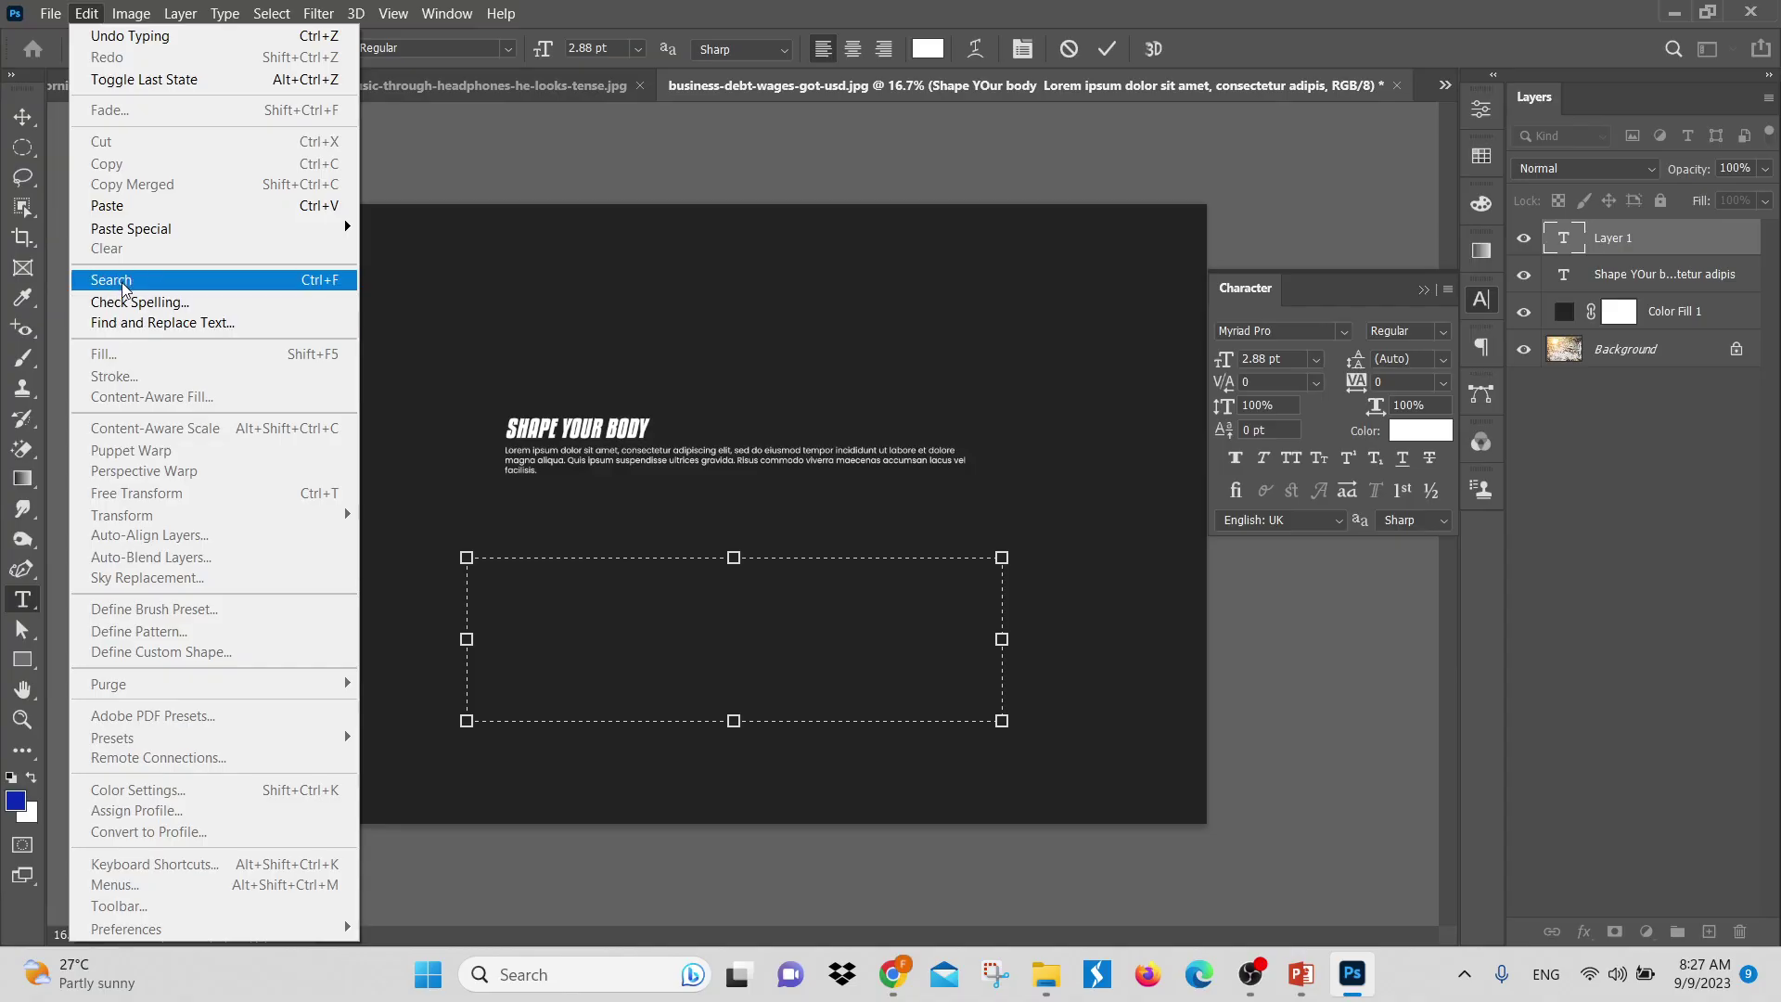
mouse_move(143, 228)
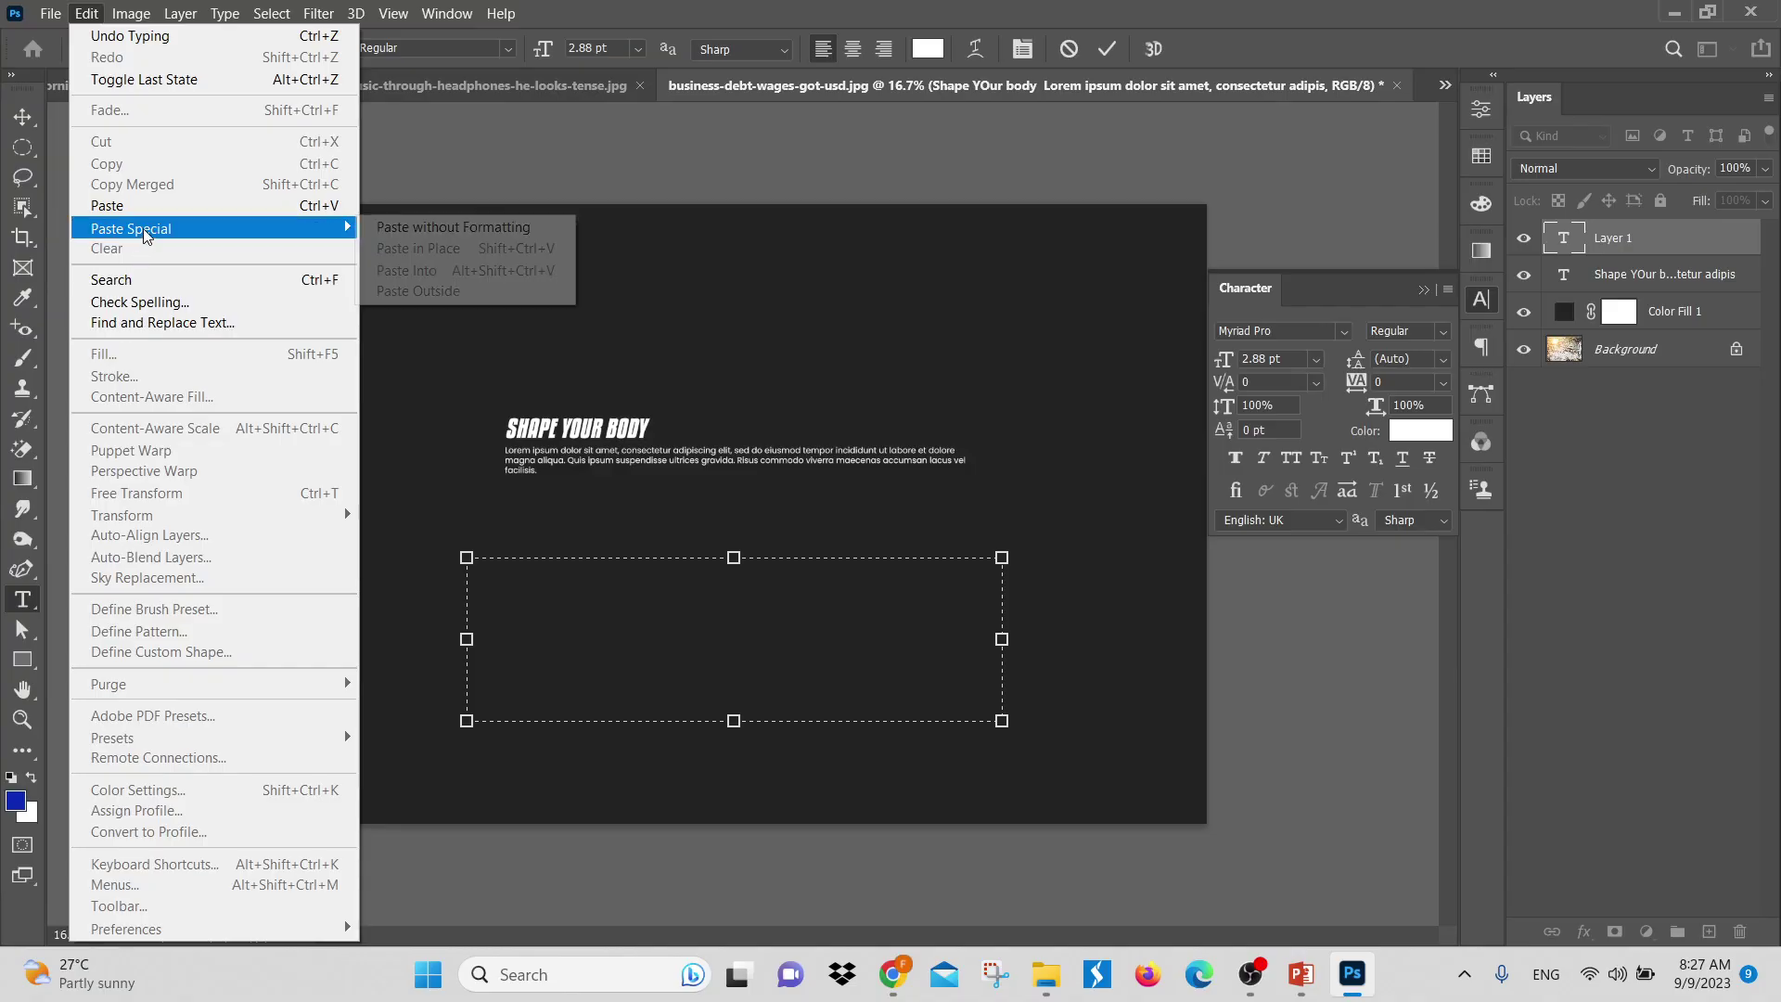
Paste the copied heading and paragraph without formatting into the empty lower text box
click(413, 230)
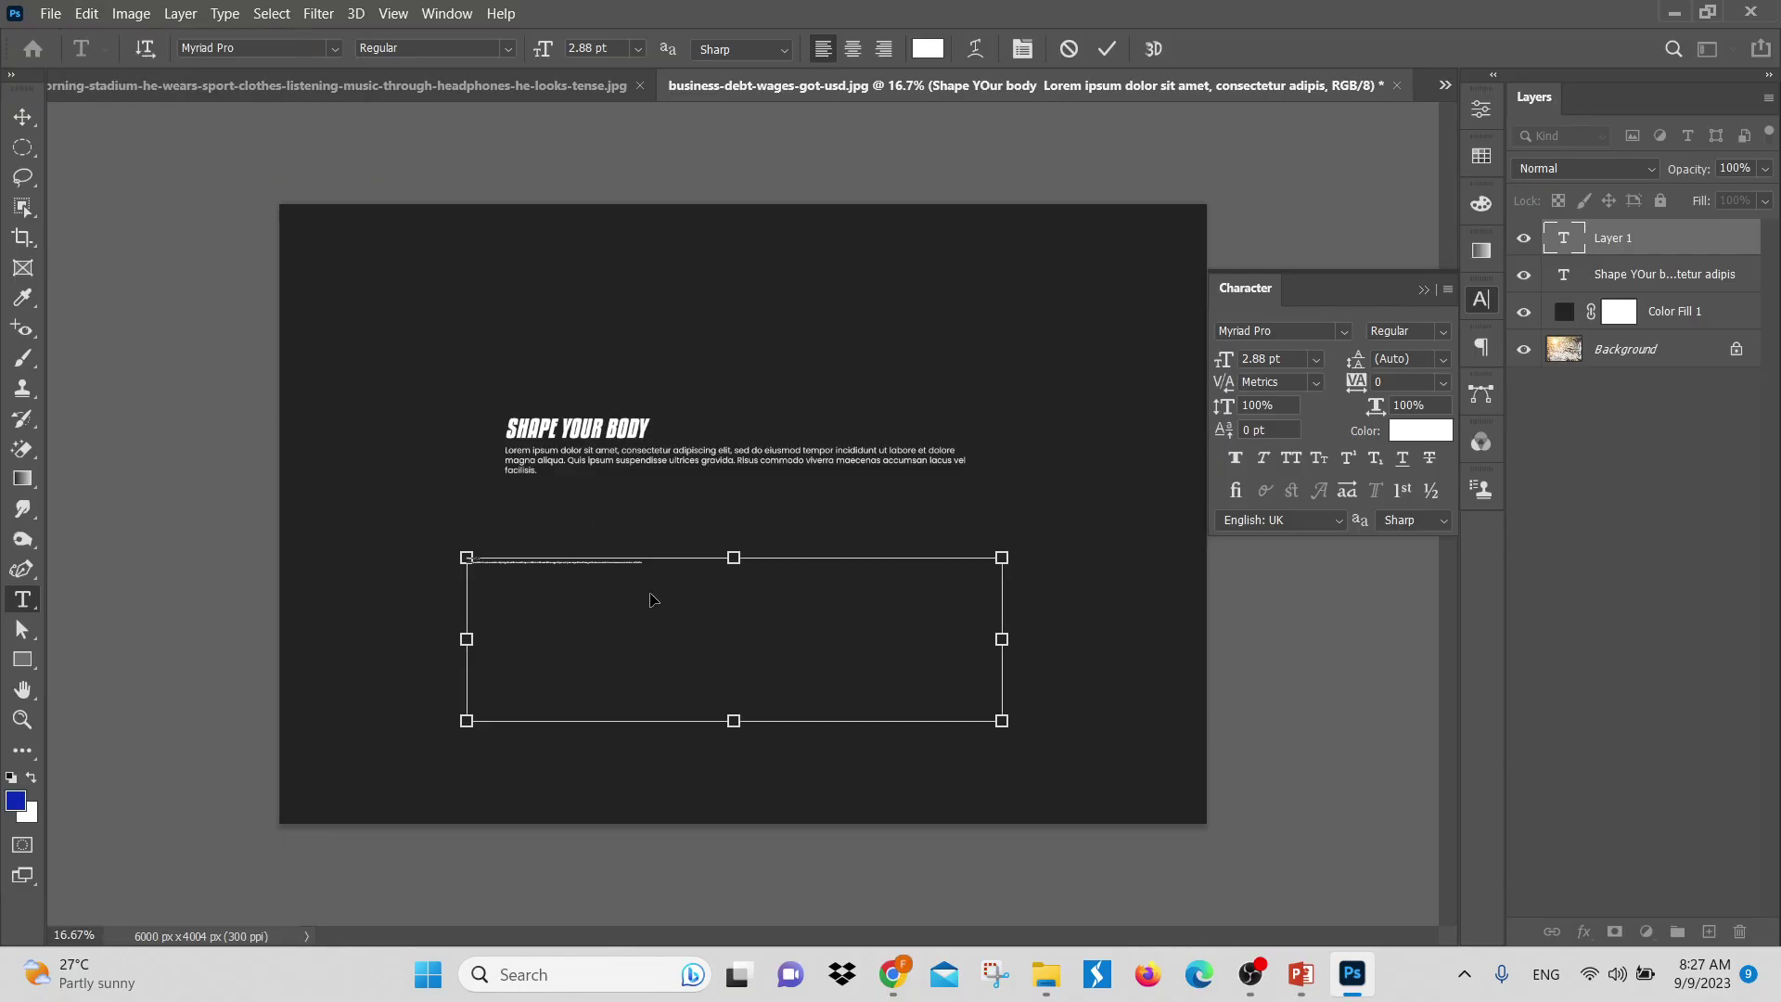
scroll(632, 588, up, 10)
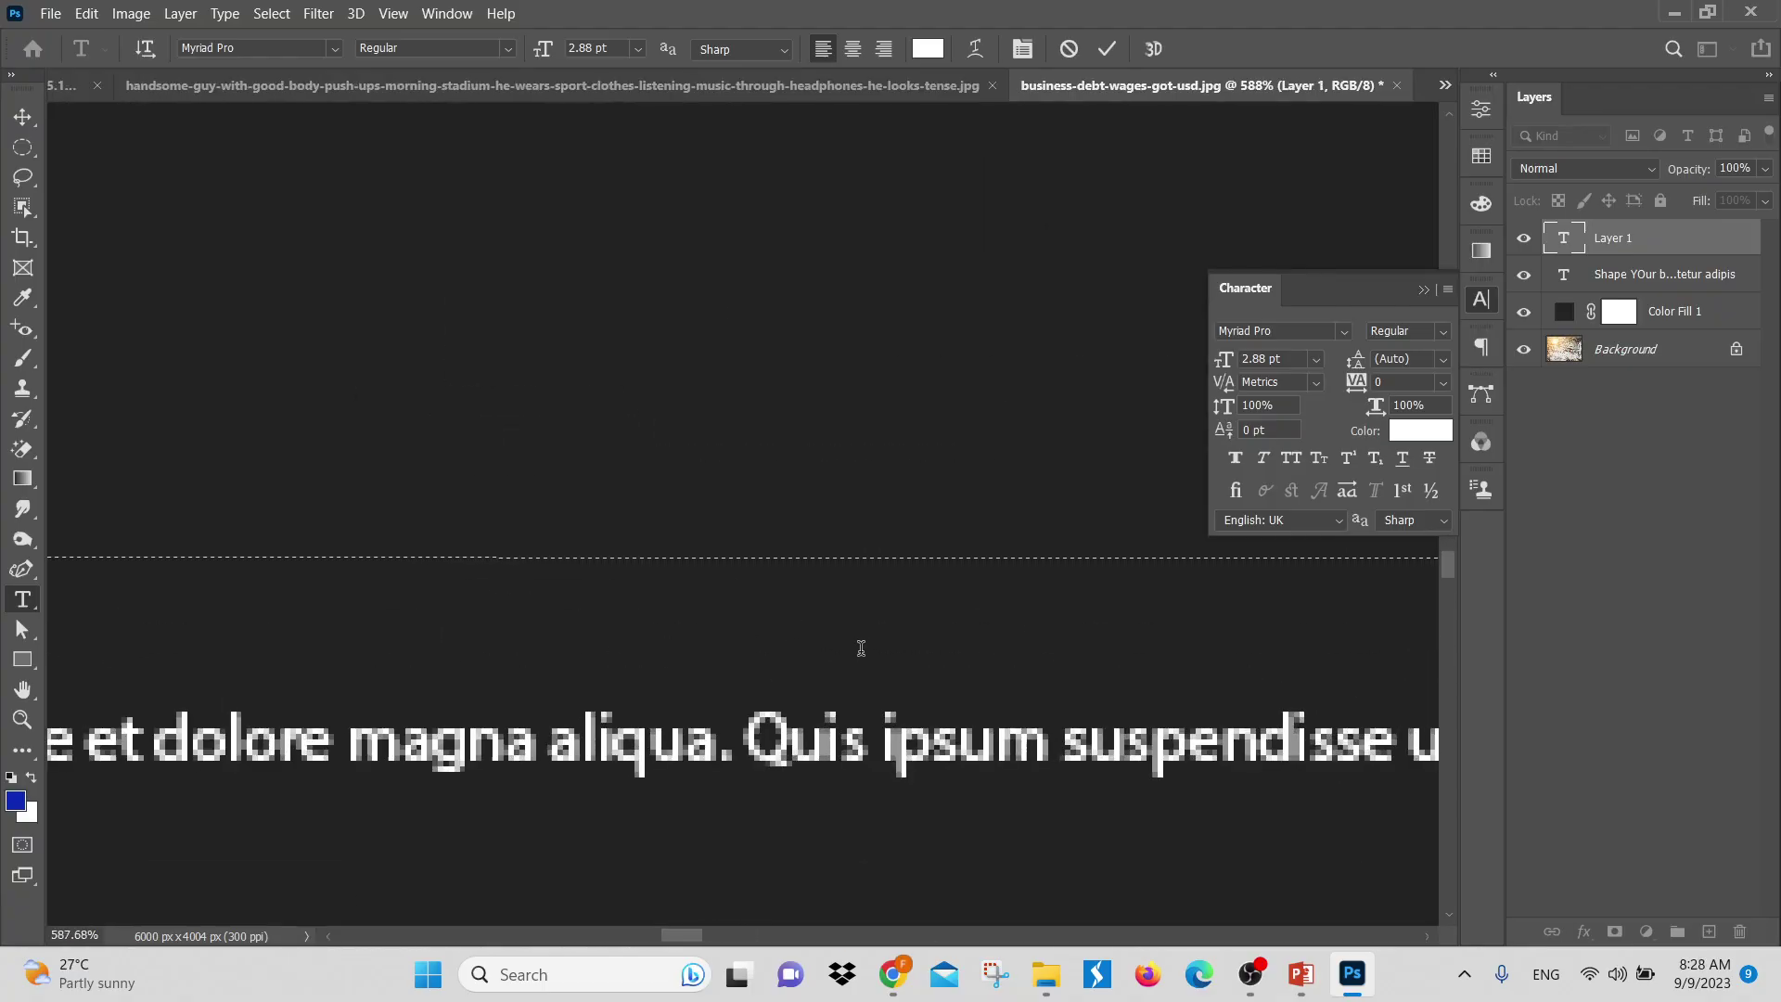
scroll(646, 657, down, 5)
scroll(645, 658, down, 4)
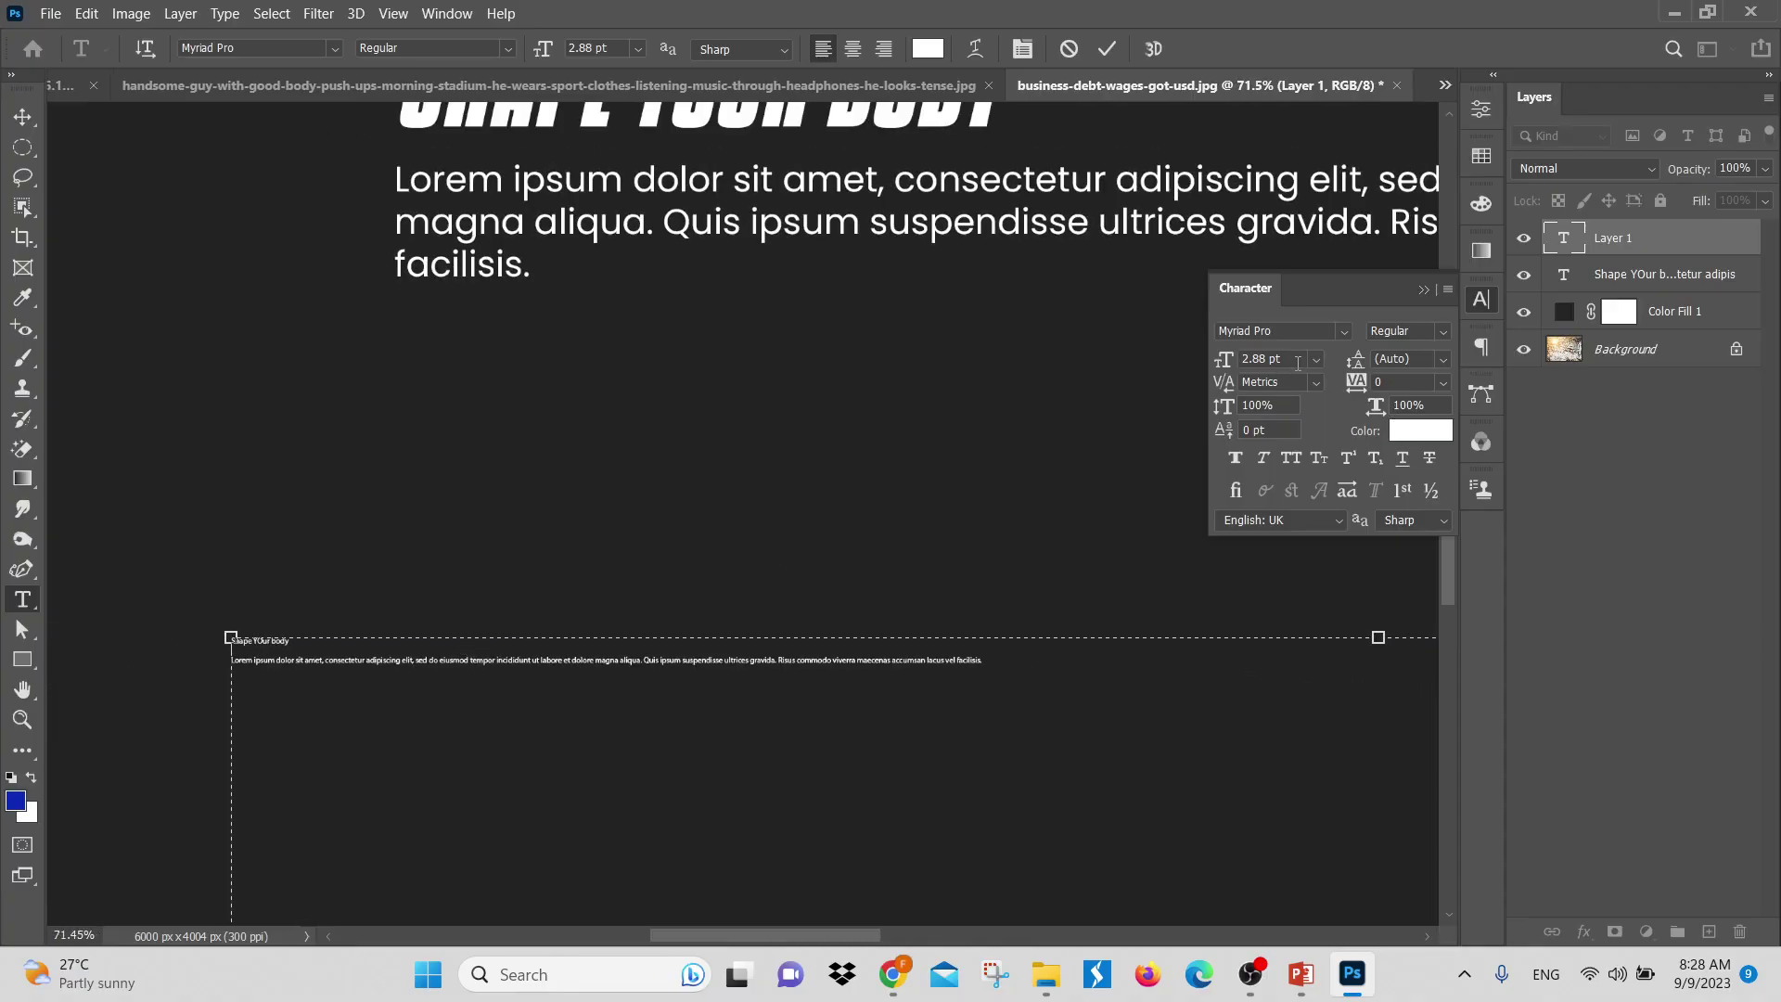
Select all of the pasted text in the lower box and set its font size to 24 pt
click(1316, 360)
click(1296, 555)
key(ctrl+shift+Left)
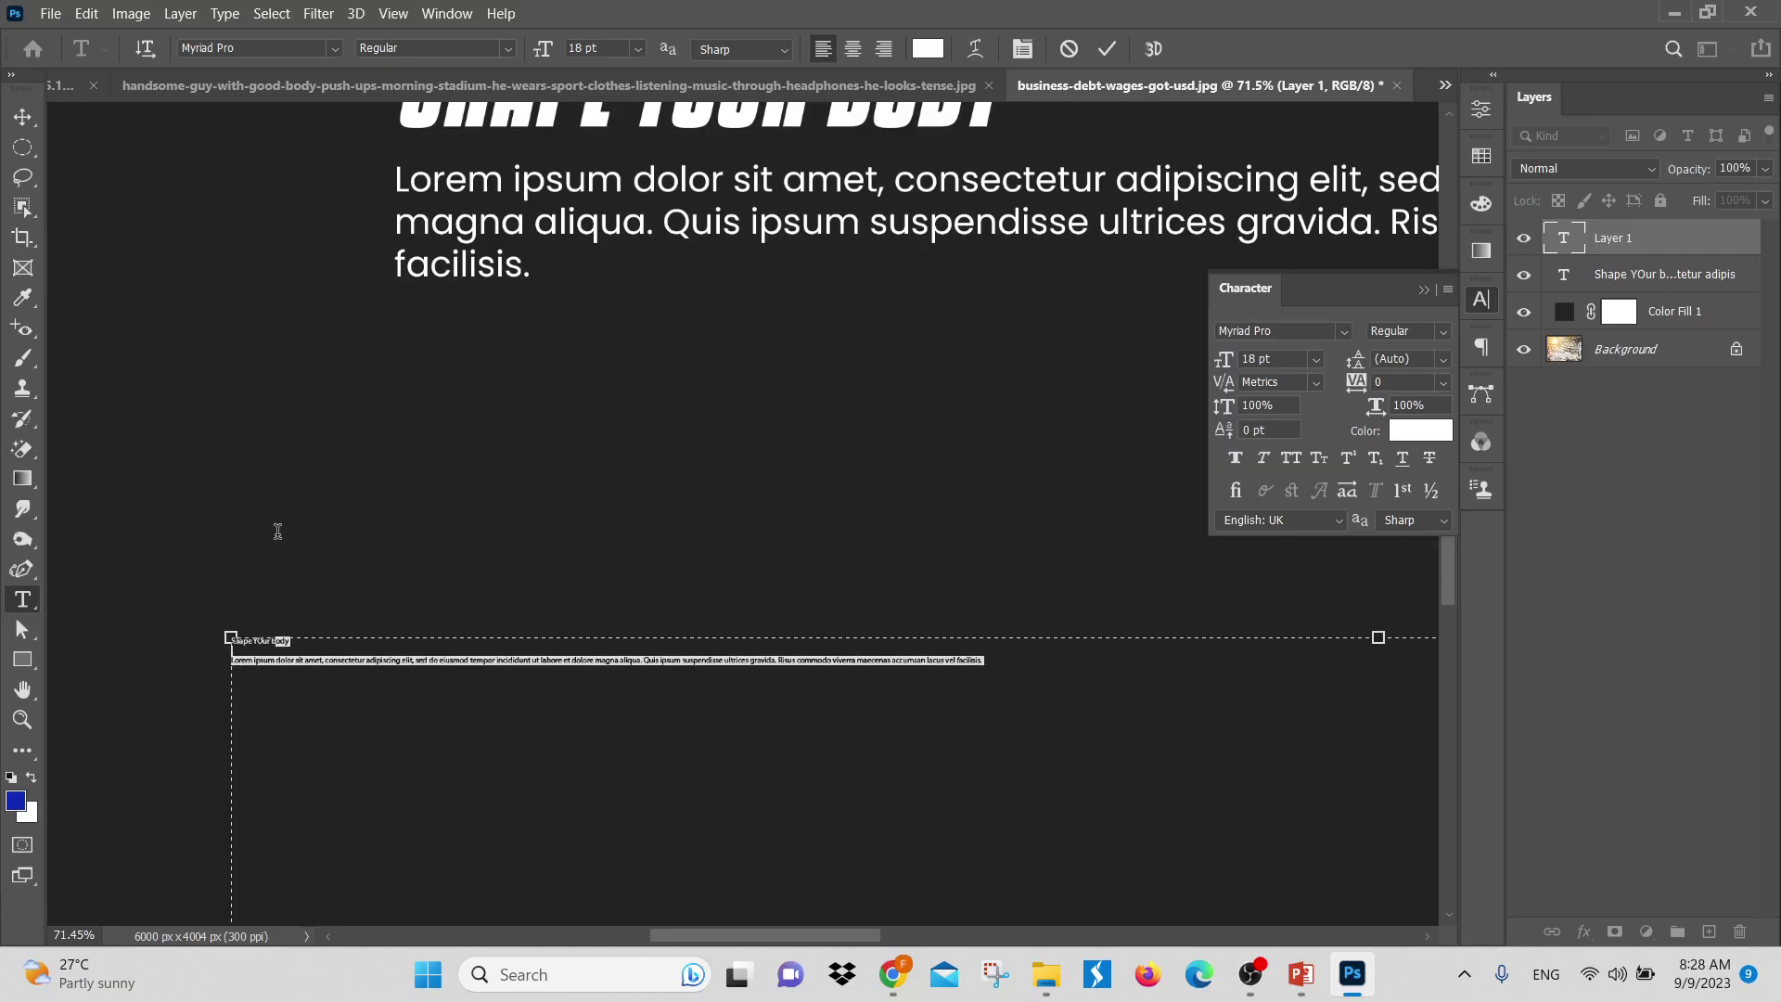
key(ctrl+shift+Left)
key(ctrl+shift+Left)
click(1317, 359)
click(1299, 574)
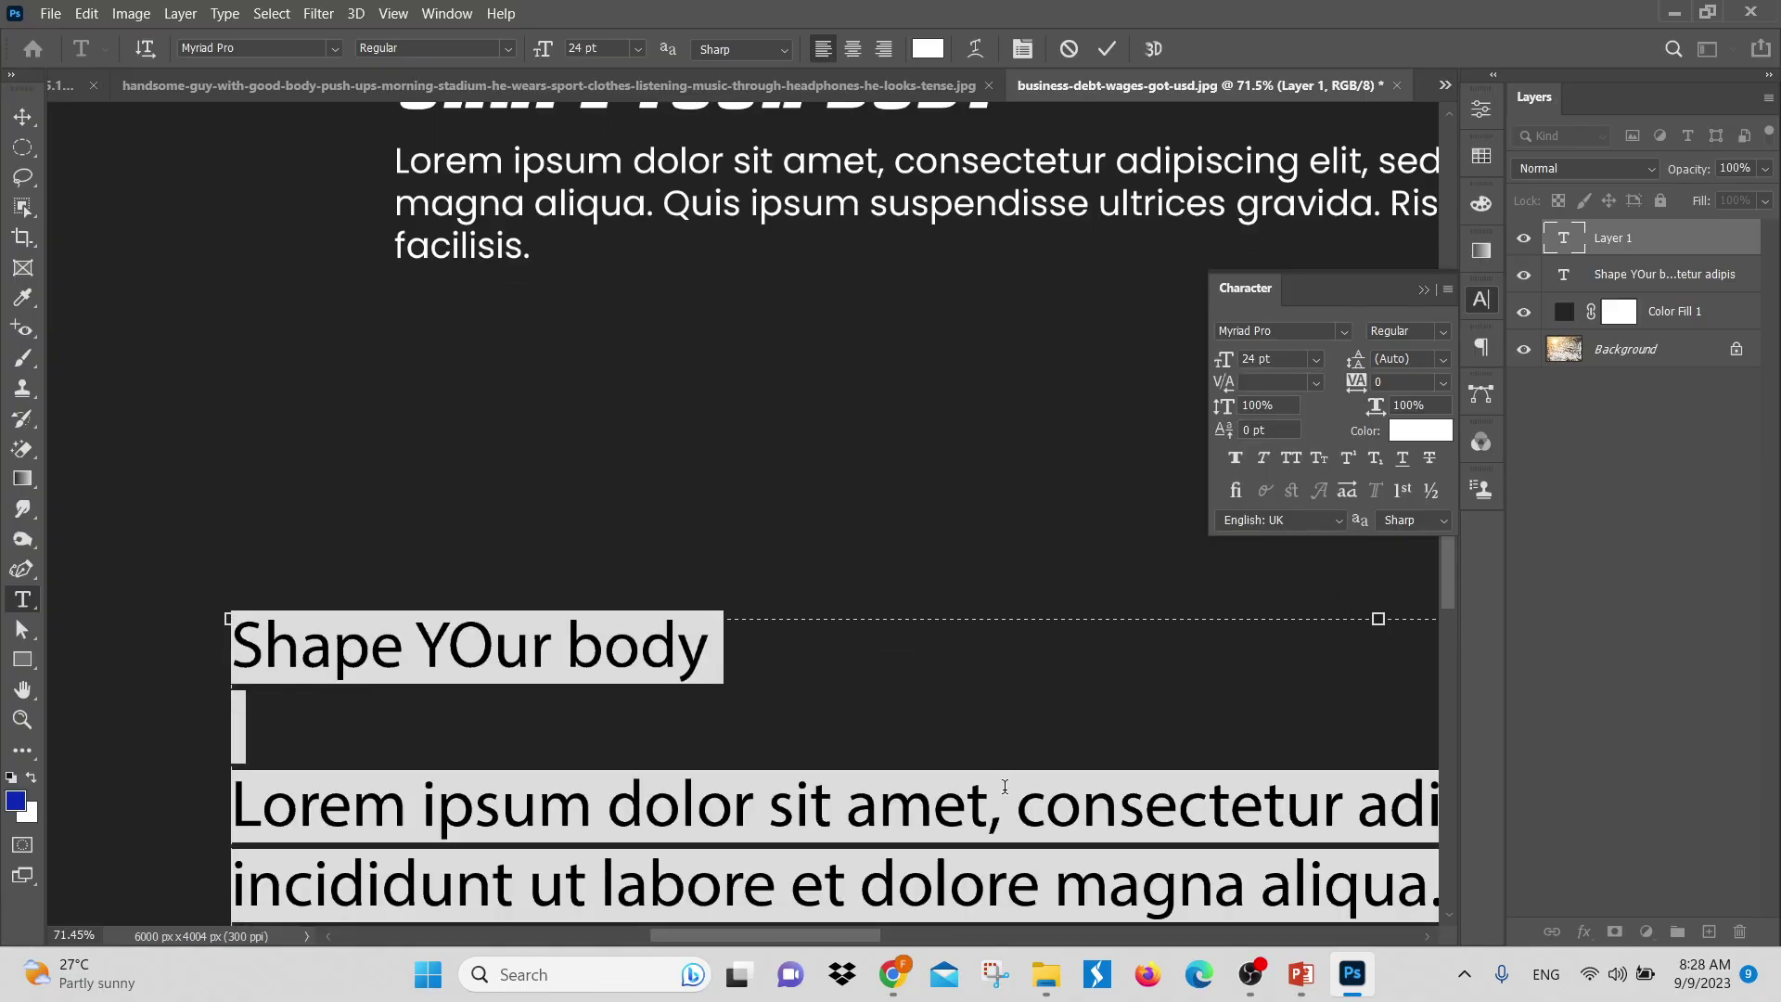
Clear the selection in the resized pasted text and commit the new type layer
scroll(1005, 787, down, 3)
scroll(706, 520, up, 1)
click(650, 608)
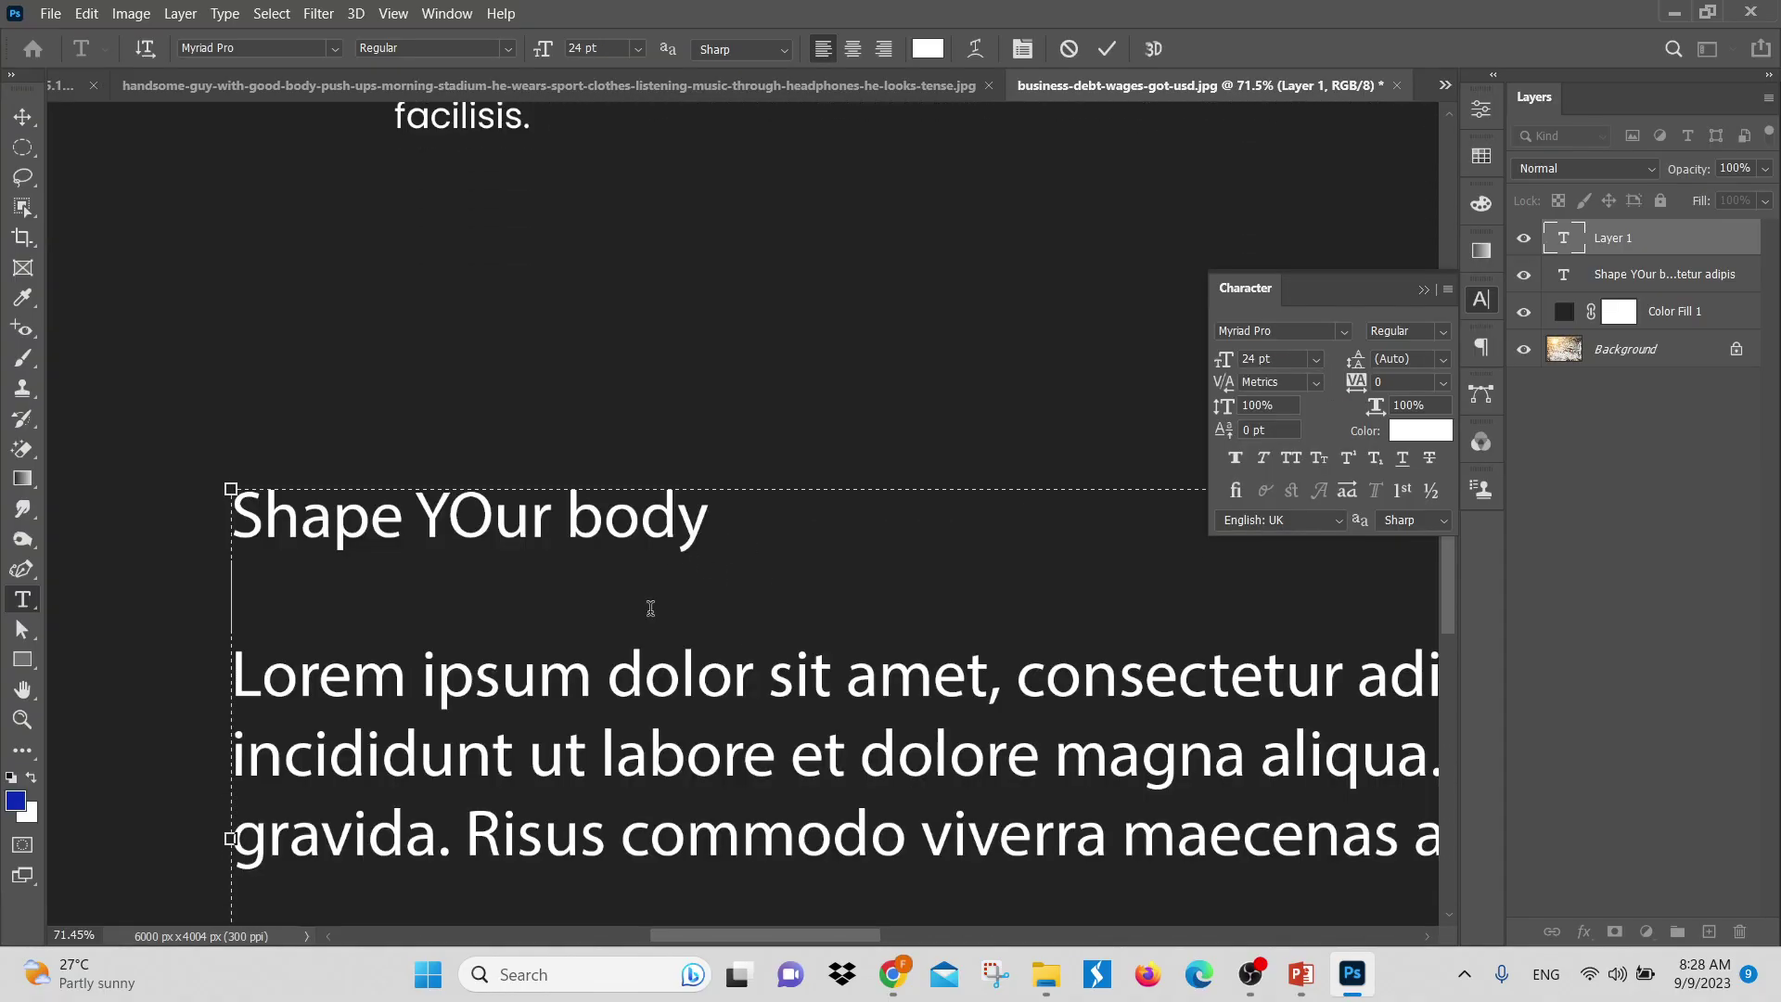
click(612, 538)
scroll(631, 547, up, 2)
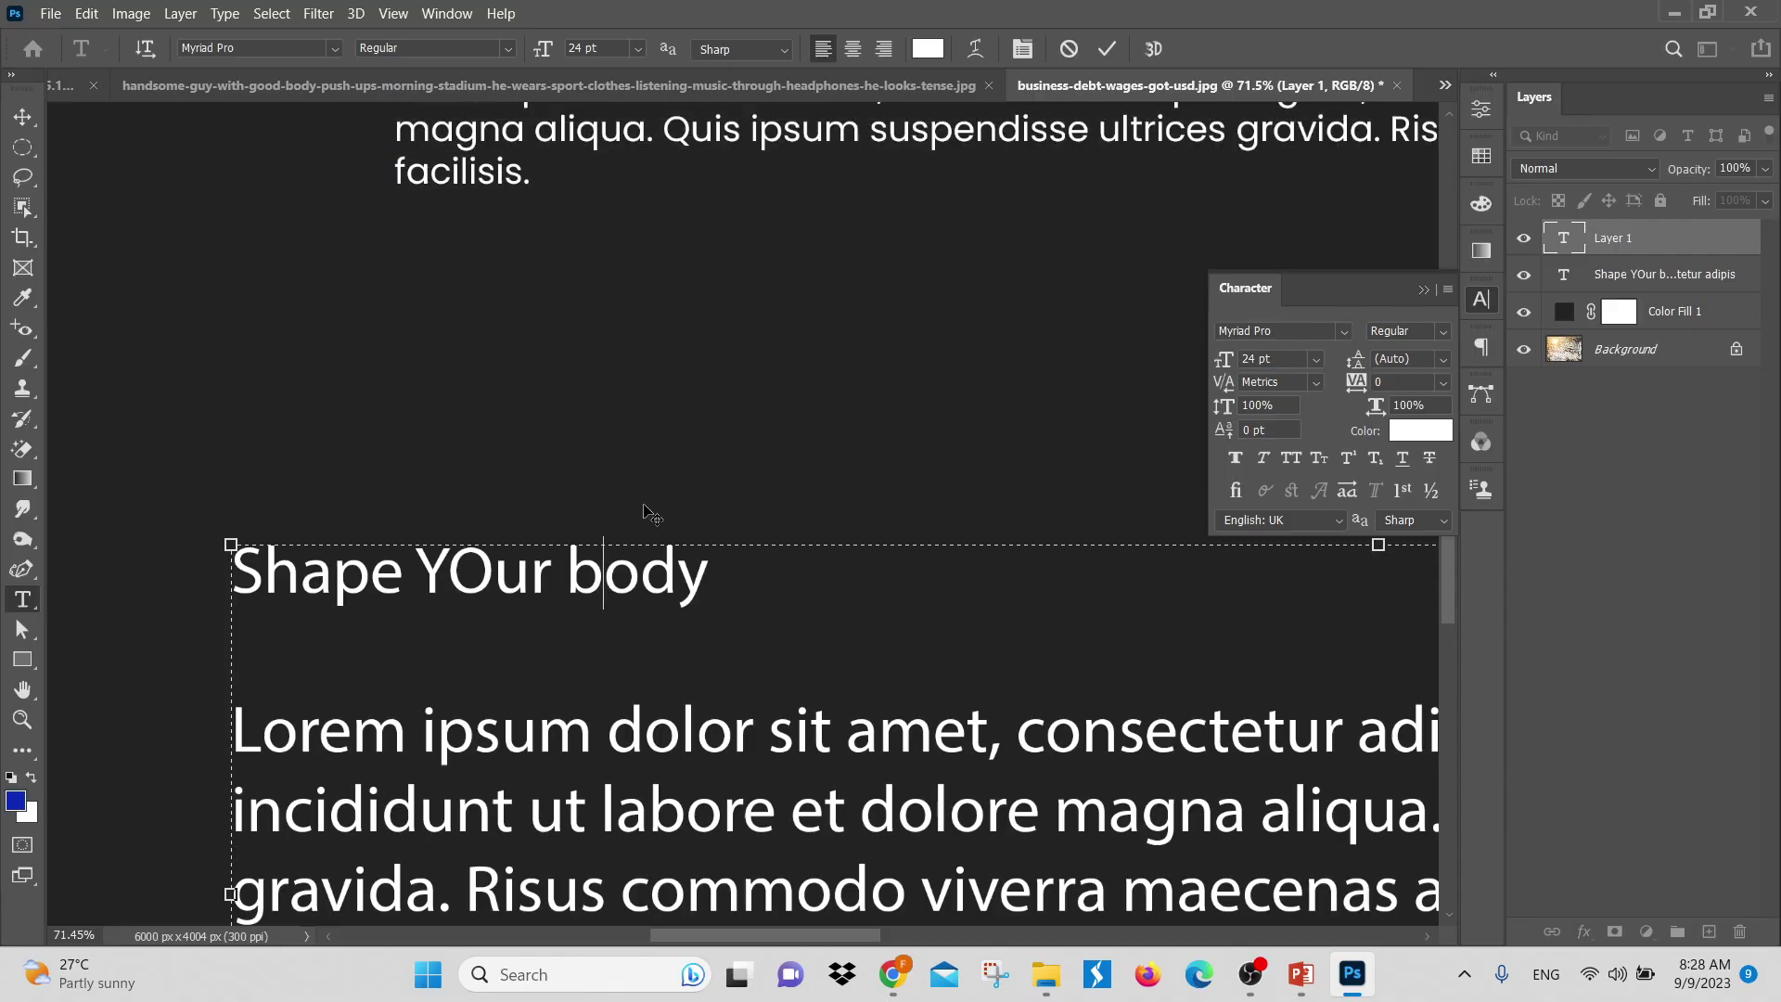
scroll(586, 554, up, 2)
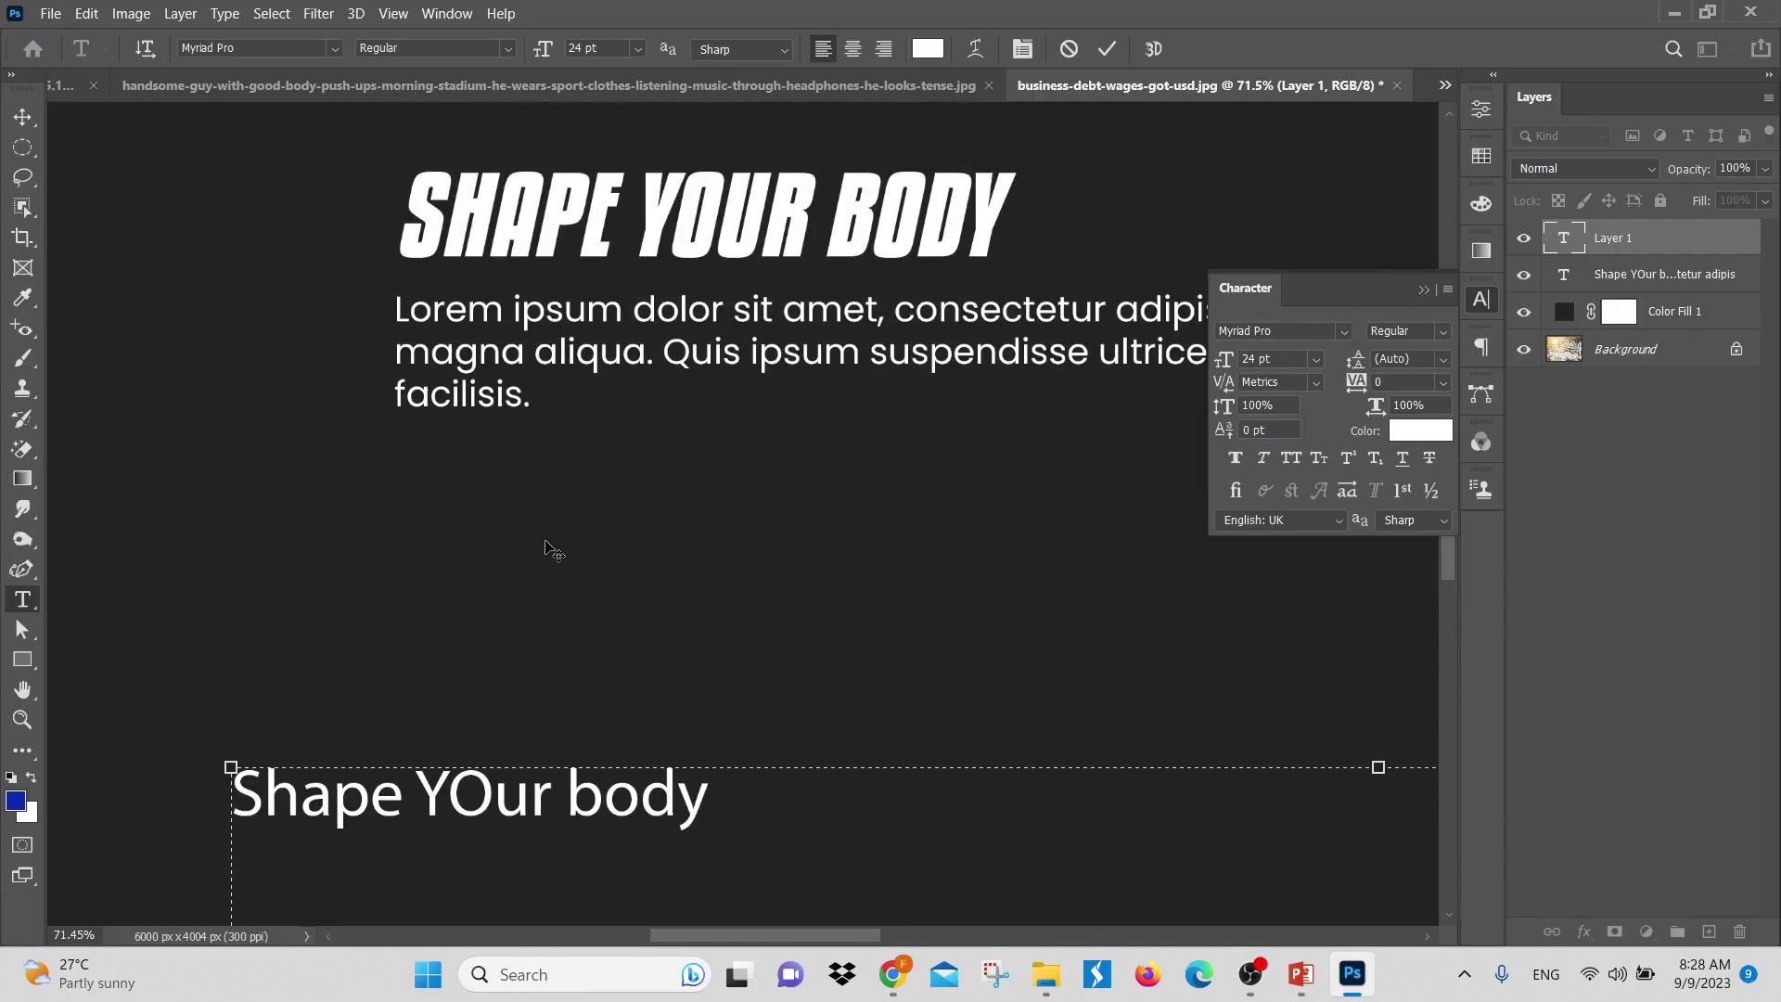
click(590, 193)
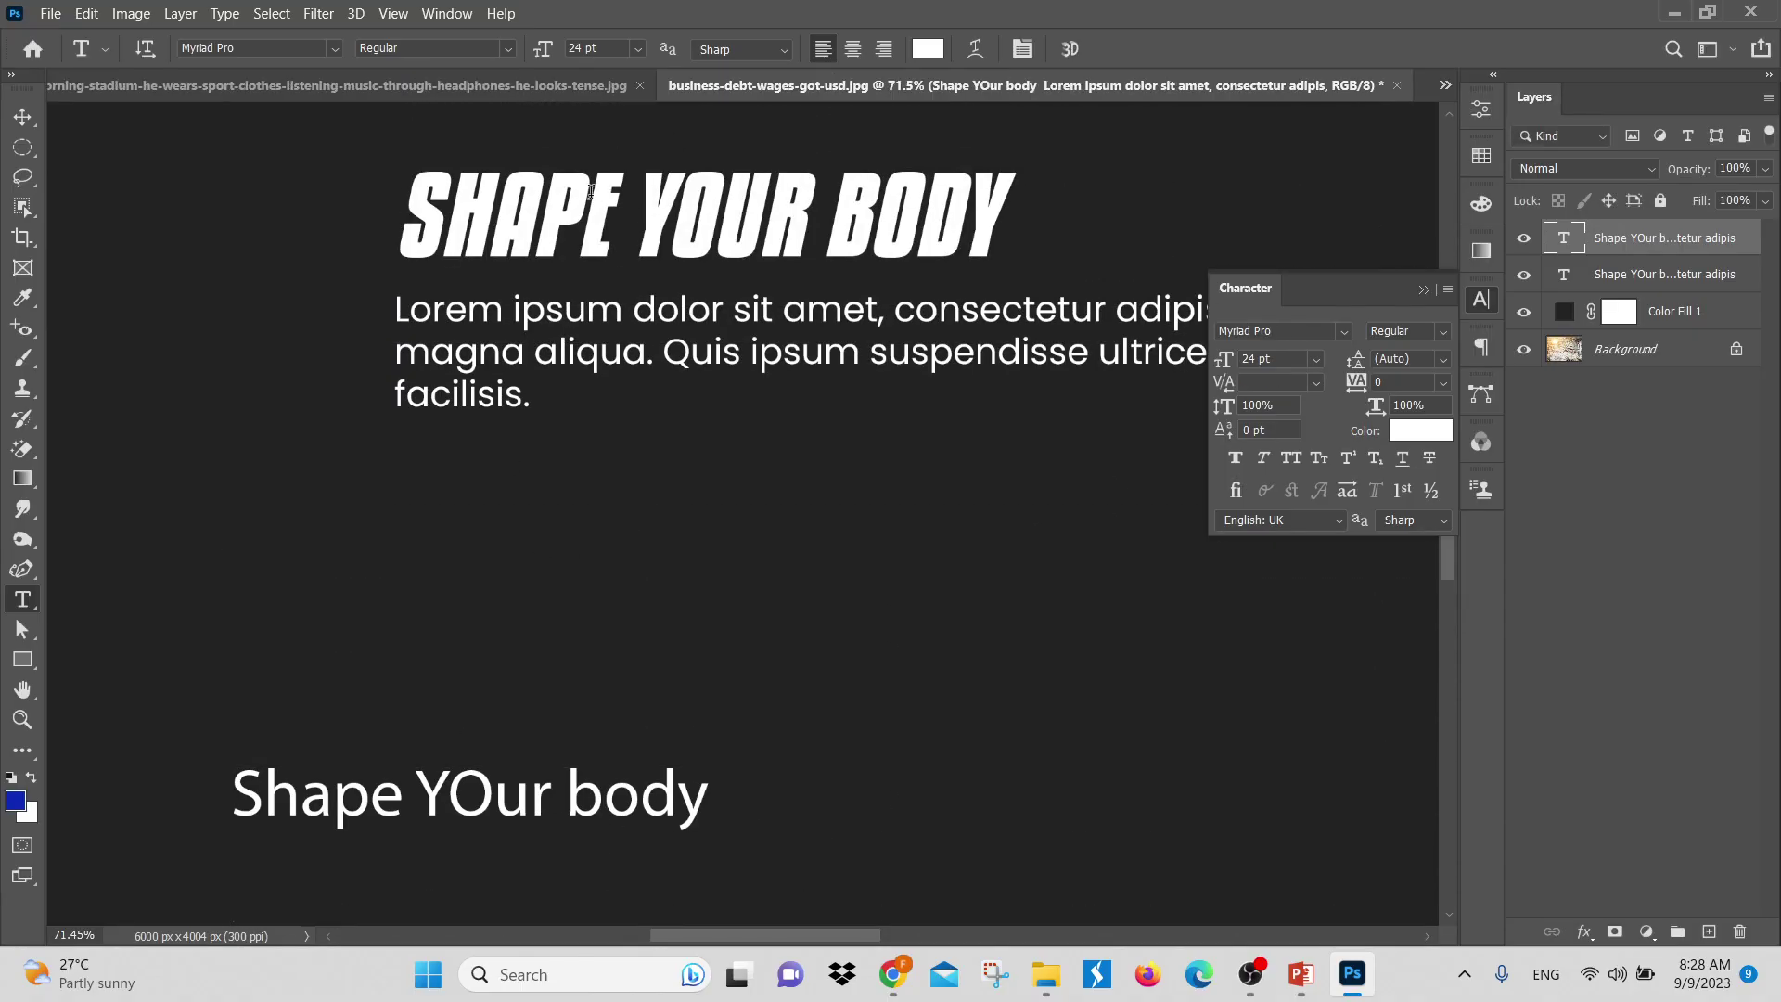
Examine the font settings of the heading and the paragraph in the original formatted text block
click(740, 218)
key(Escape)
click(796, 215)
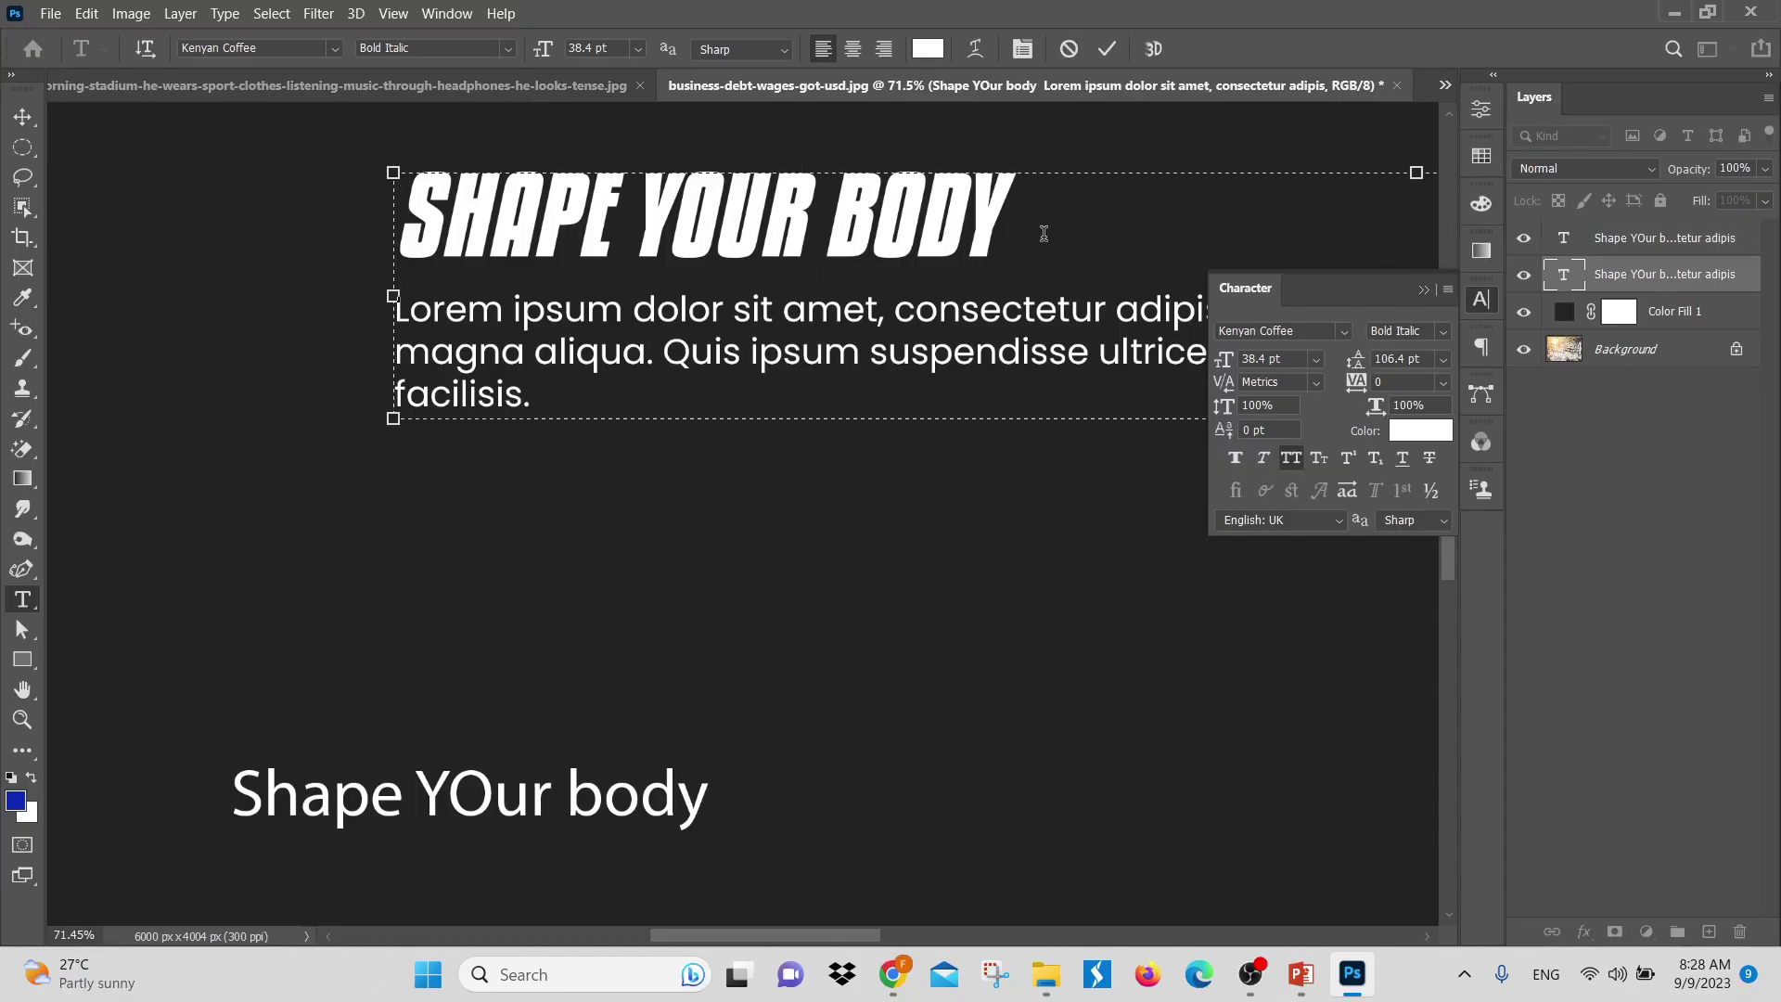
click(968, 304)
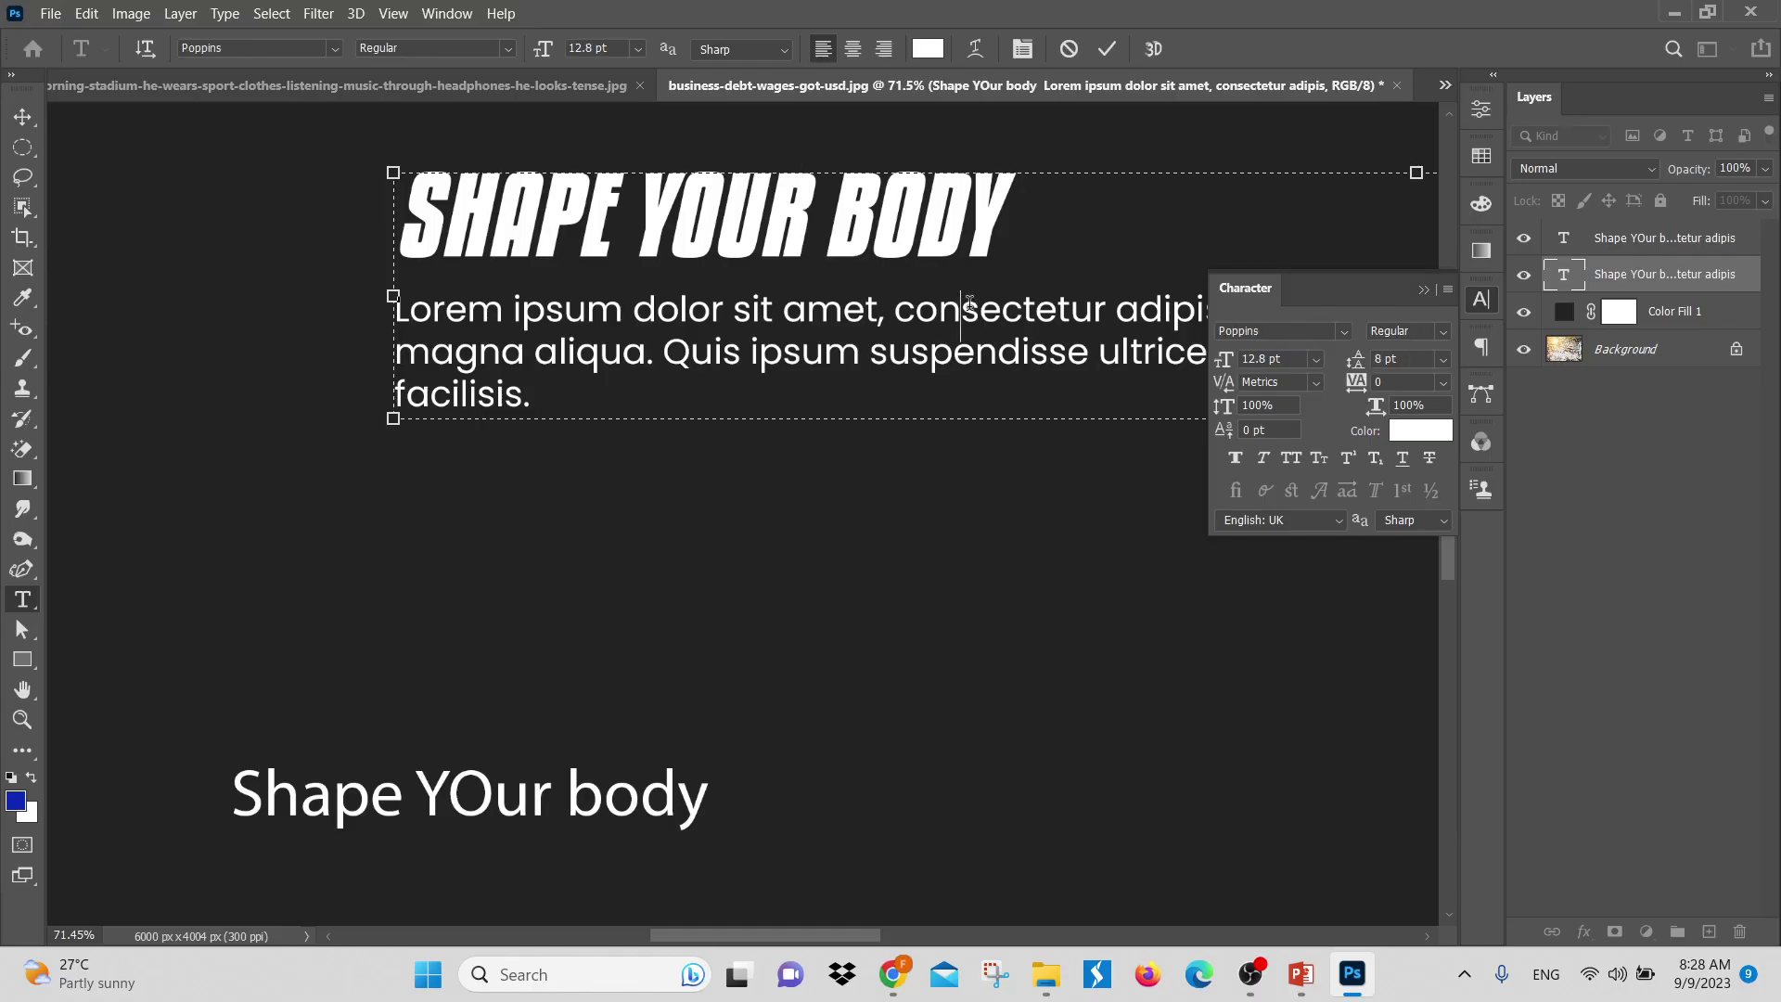
scroll(781, 638, down, 2)
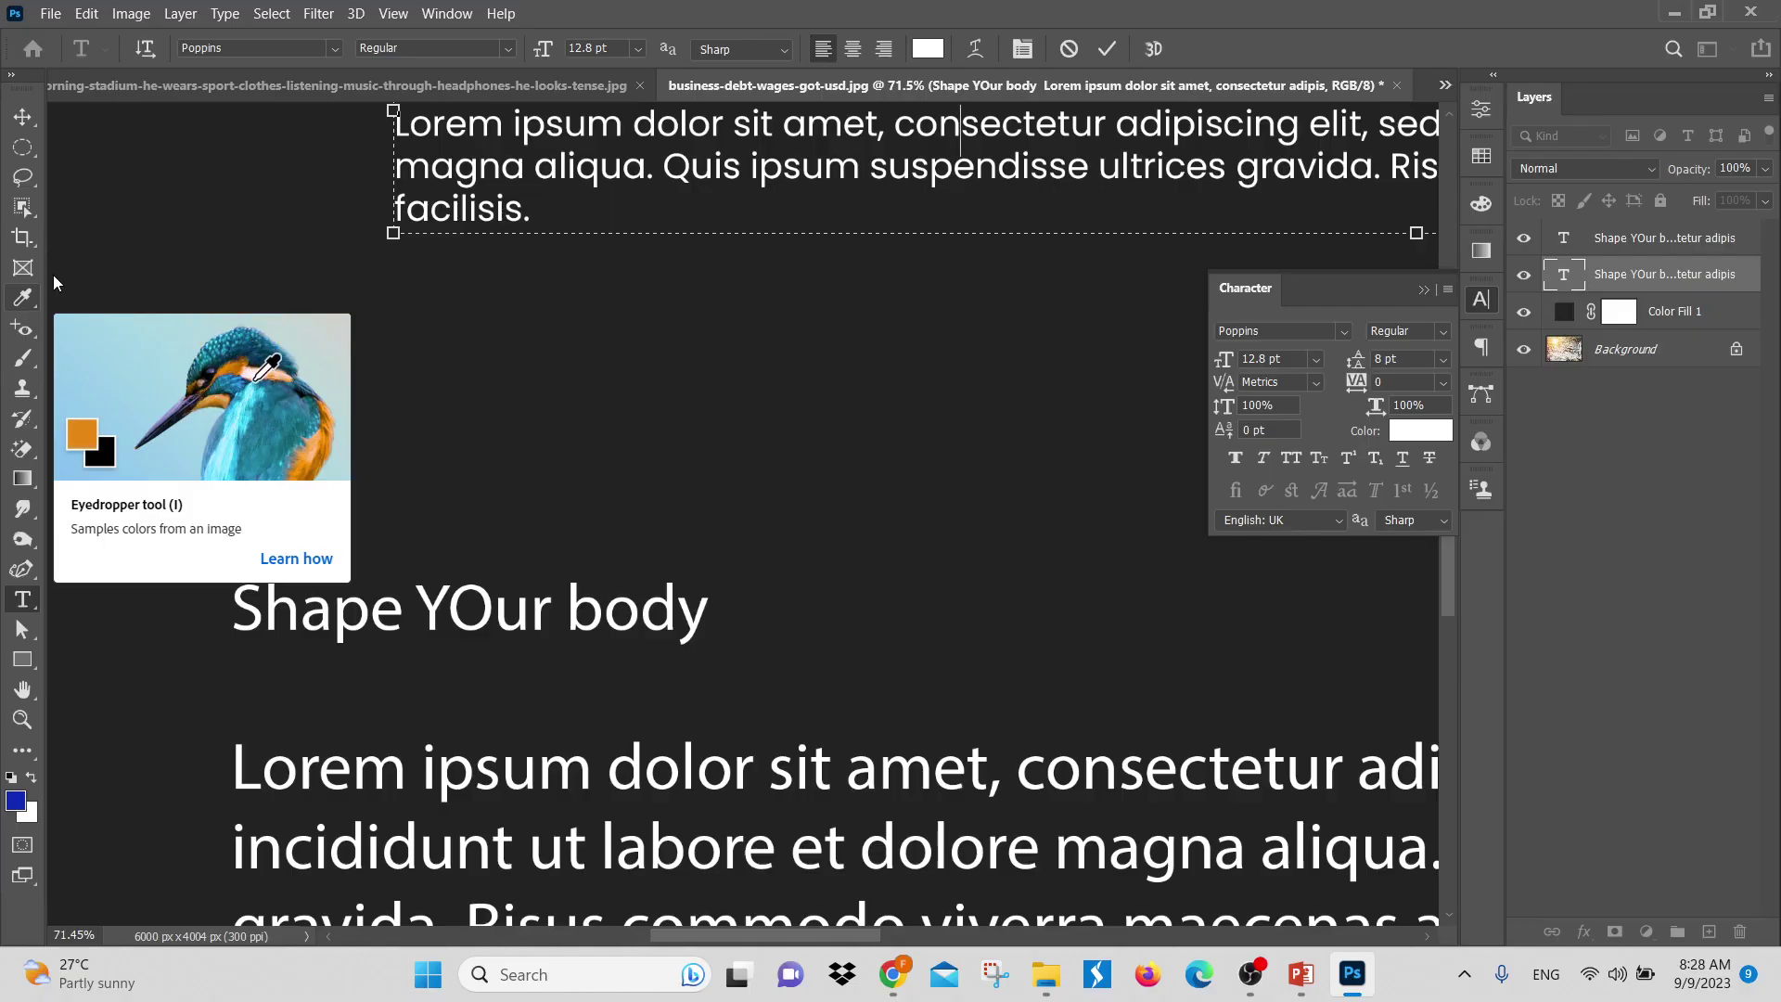
scroll(641, 563, up, 3)
scroll(641, 563, up, 2)
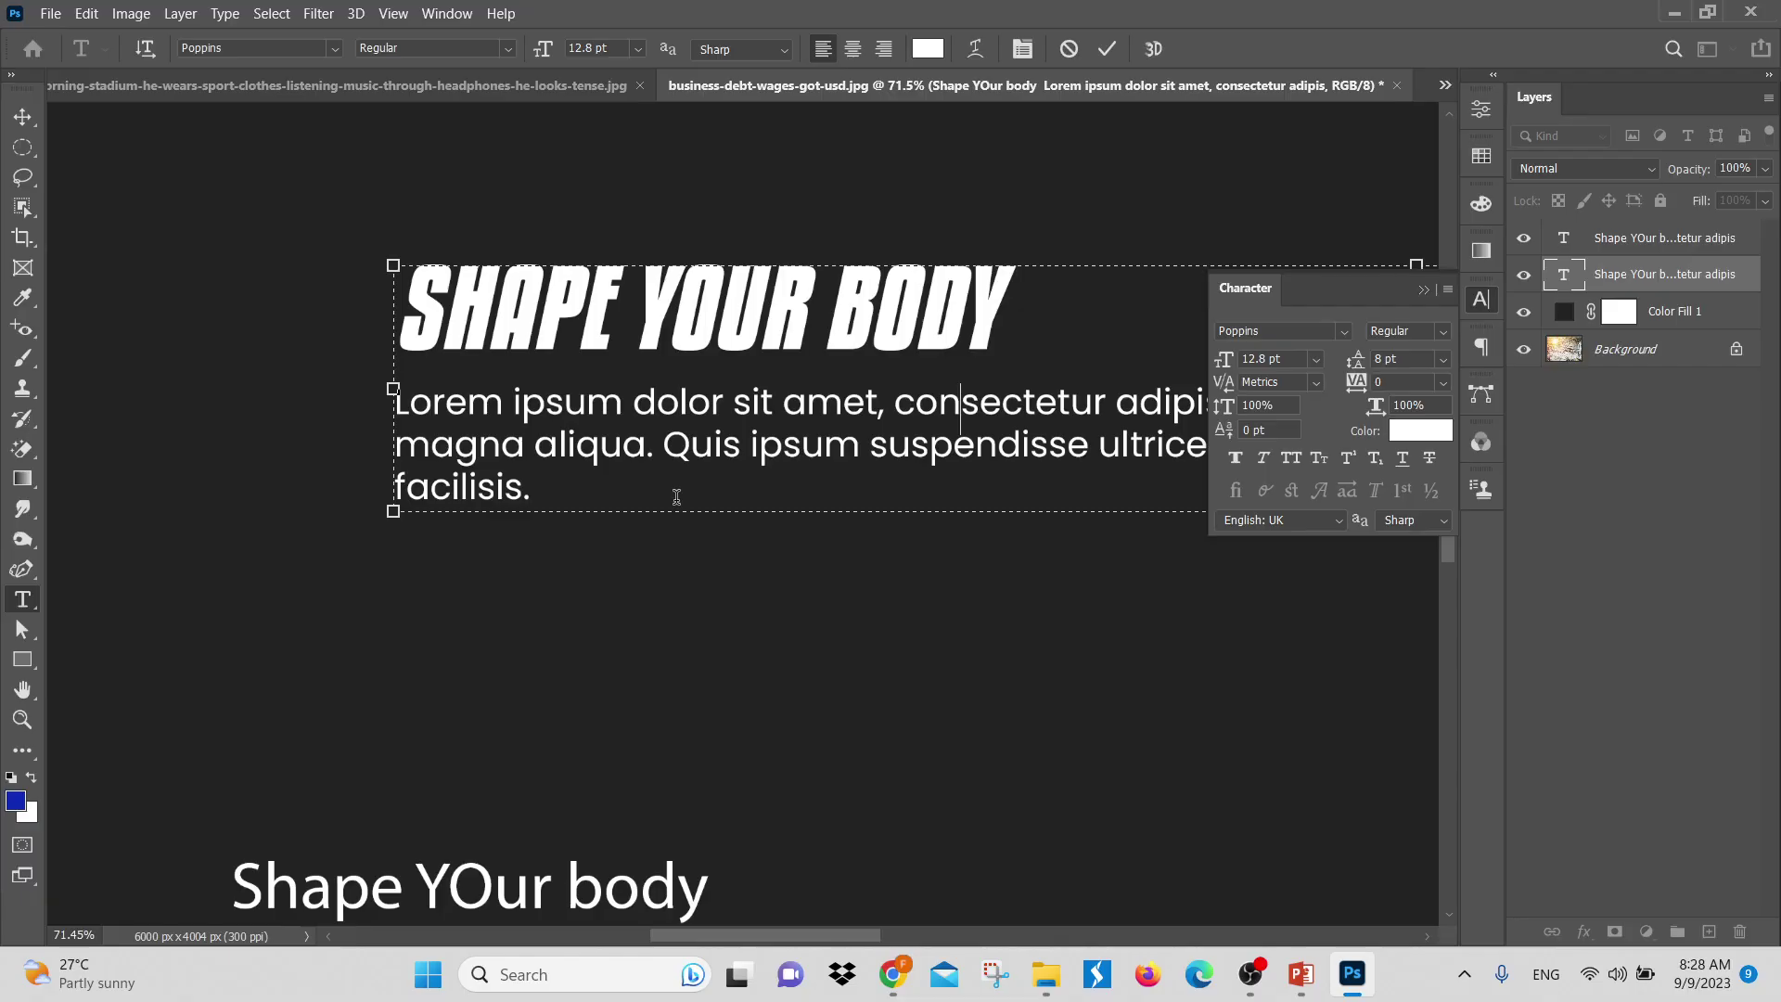
click(87, 14)
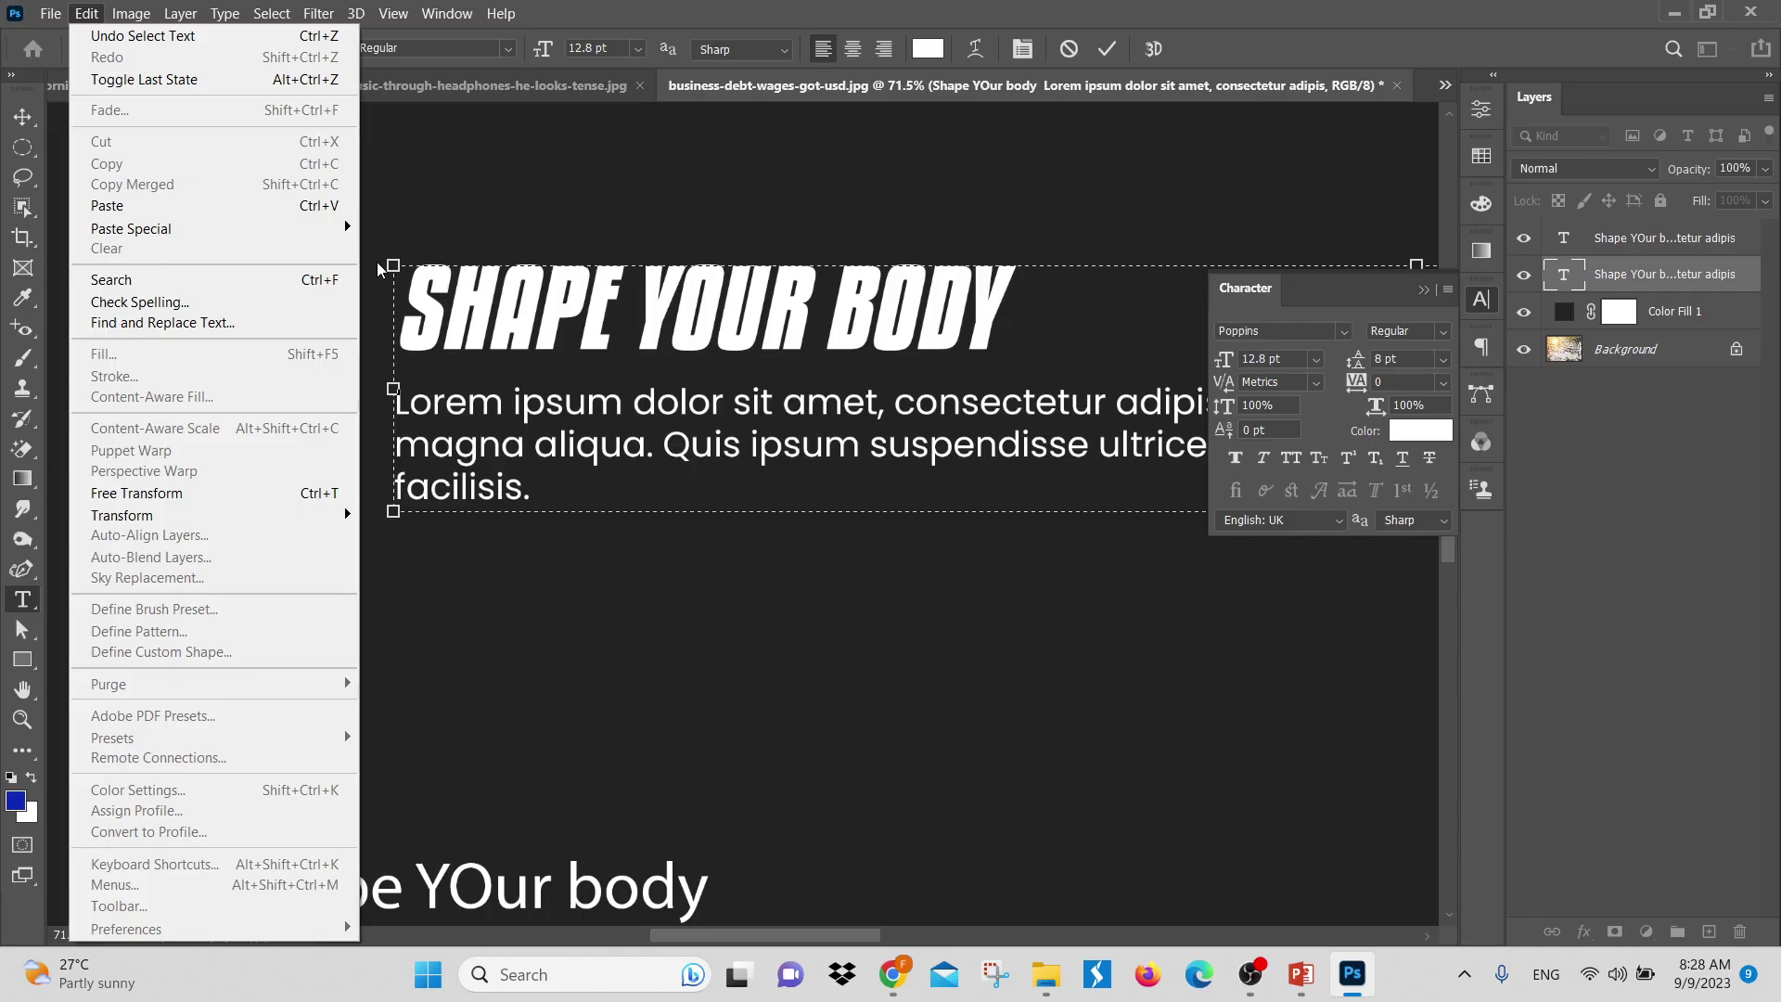
click(1688, 582)
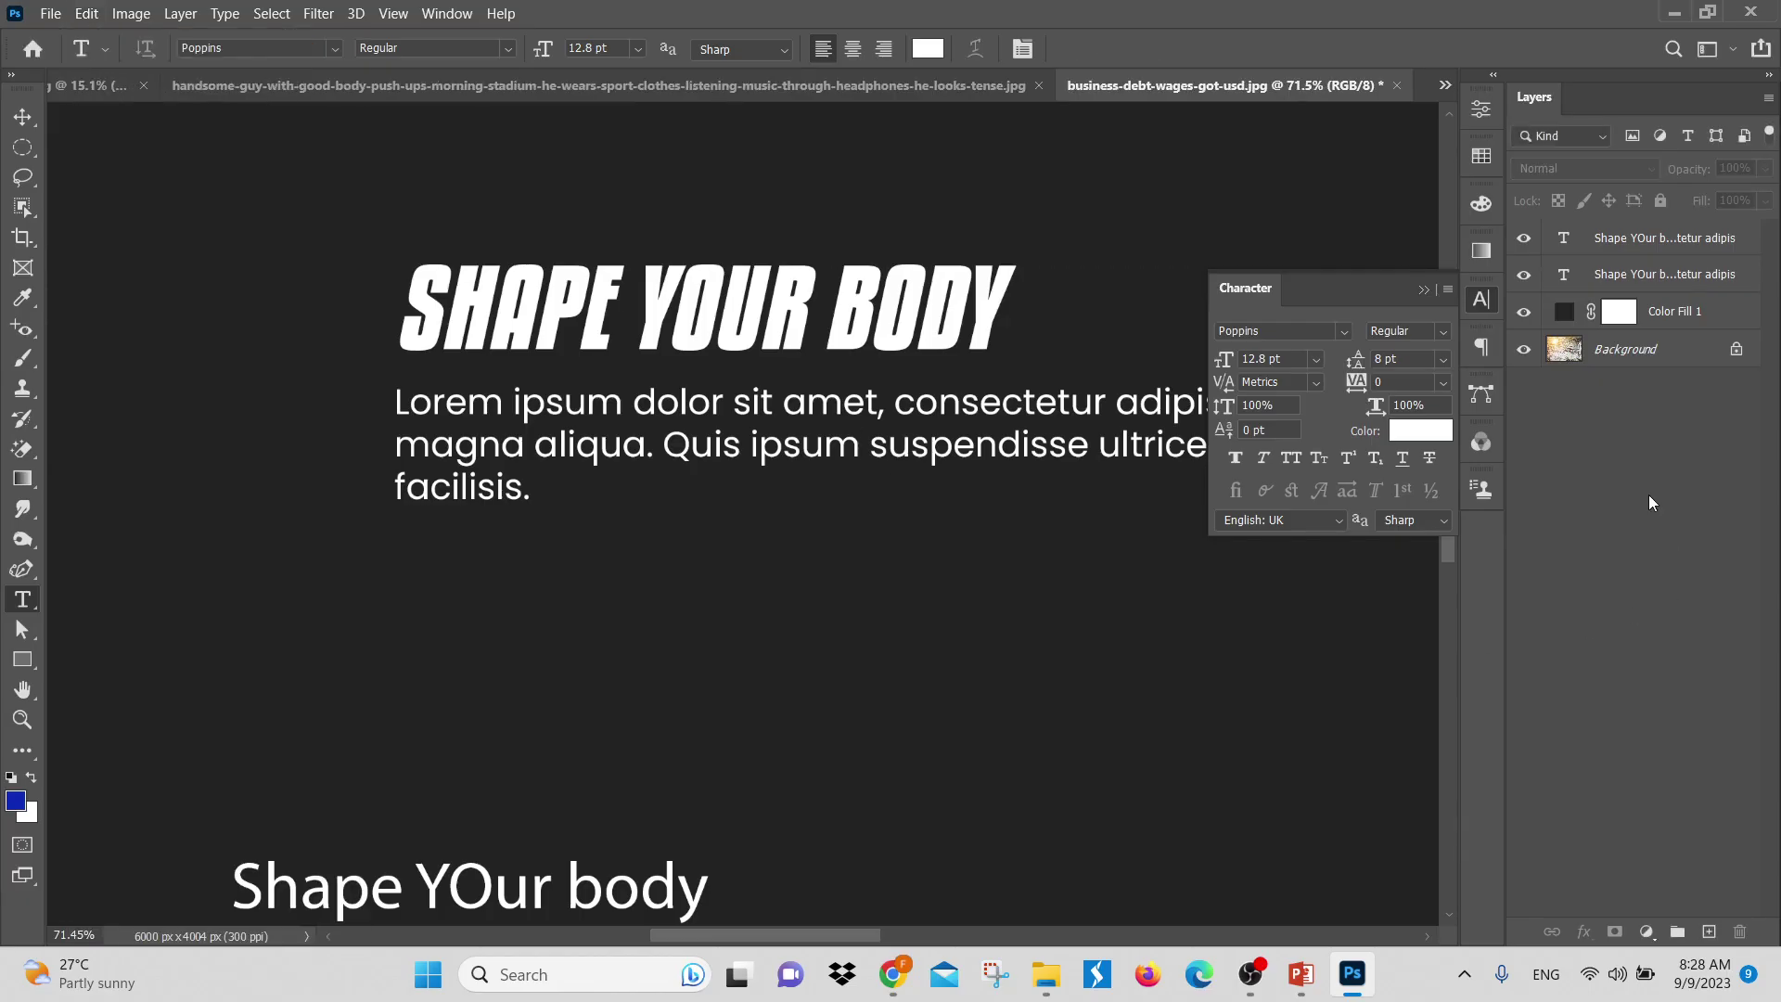
click(90, 14)
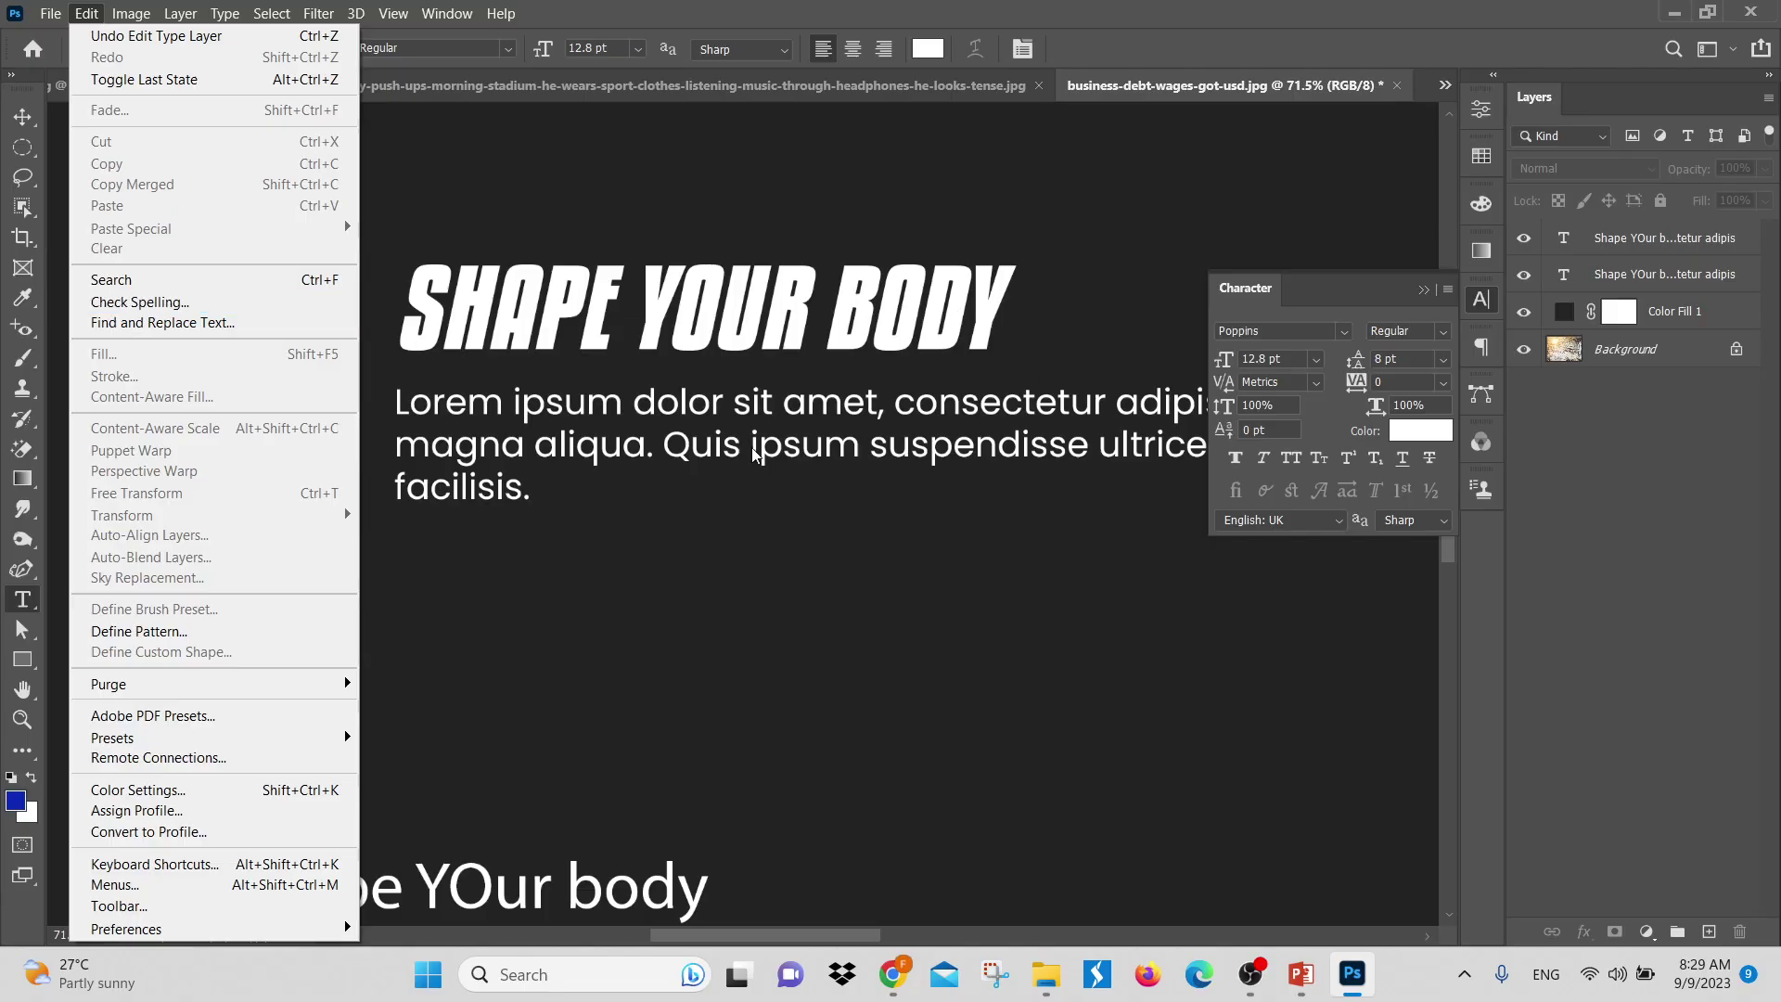
click(725, 434)
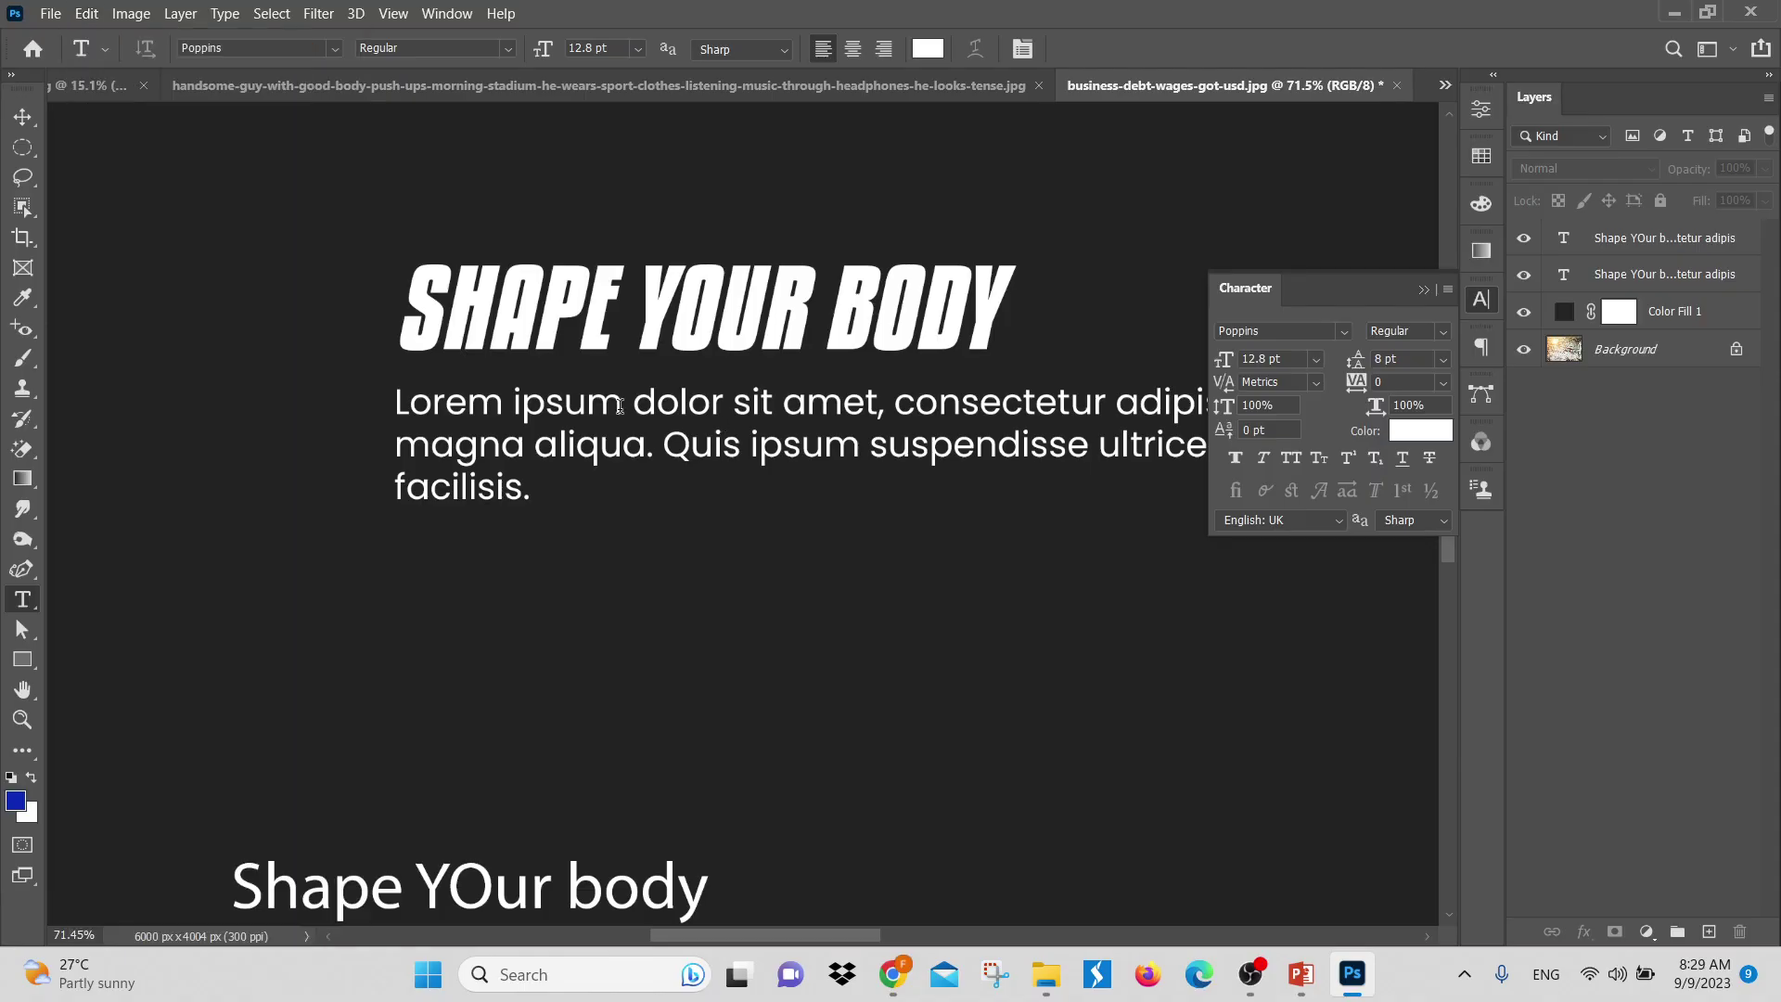
Add deliberate misspellings to the heading of the pasted text so it reads "Shapee YOur boody"
scroll(545, 482, down, 3)
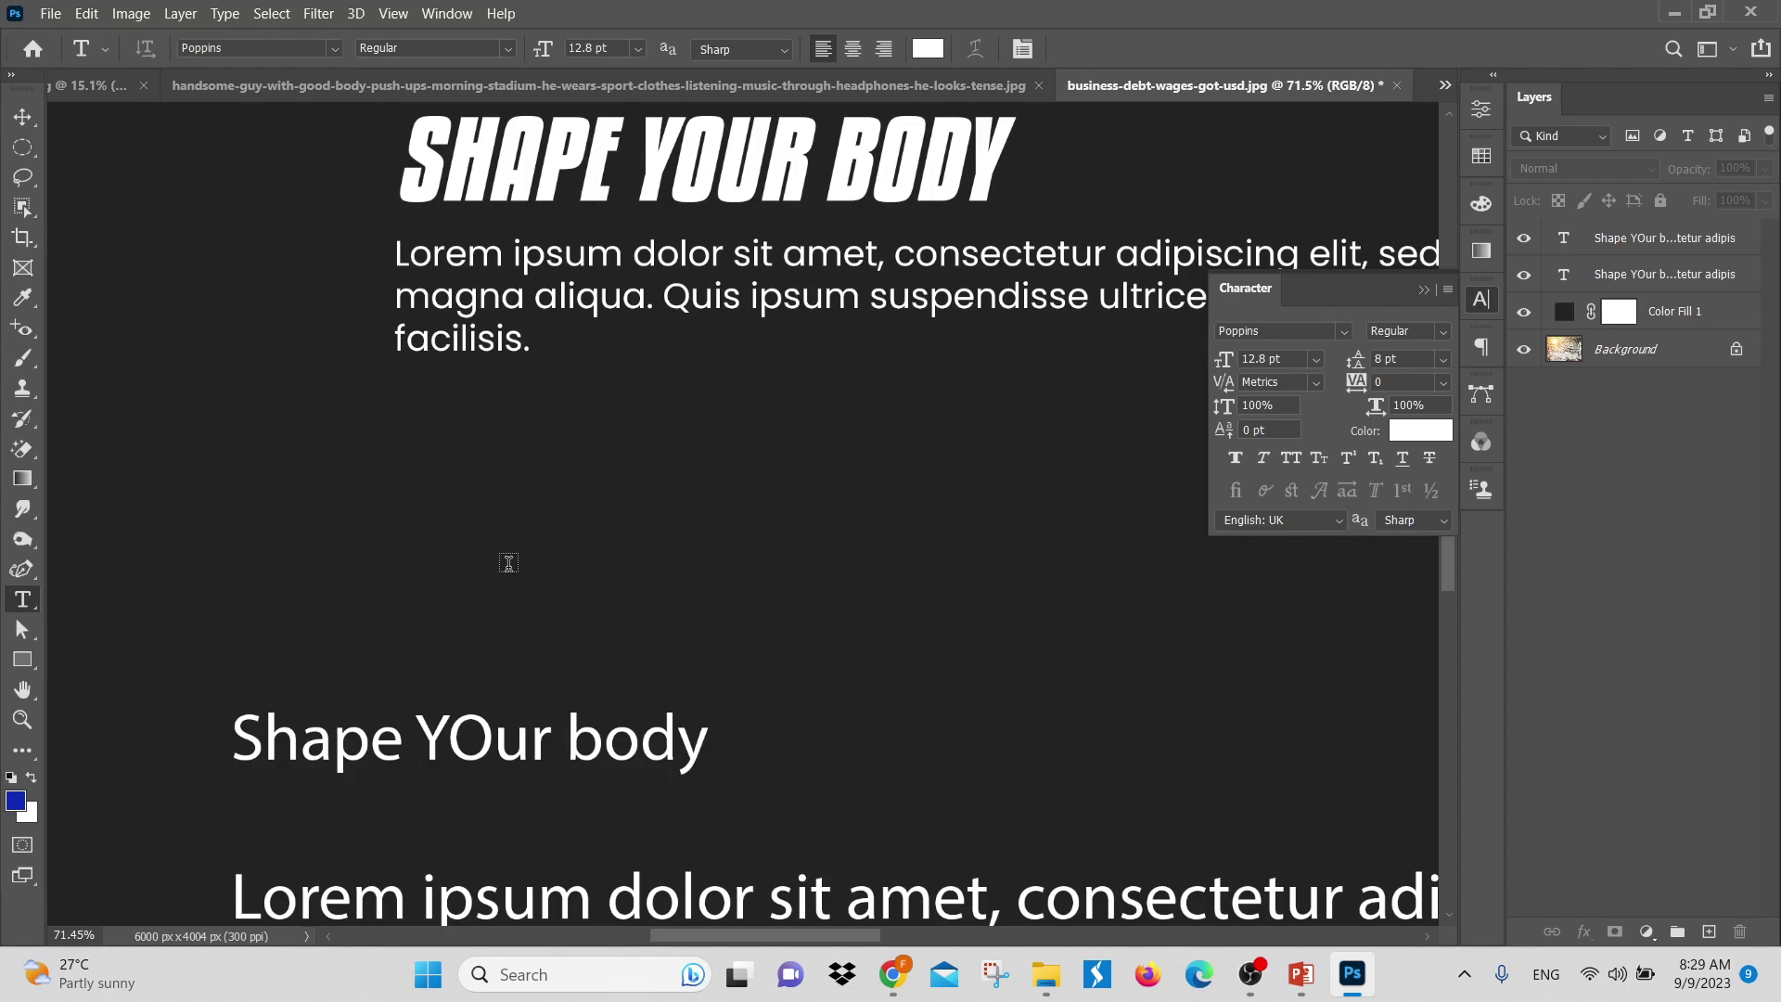
scroll(501, 684, down, 2)
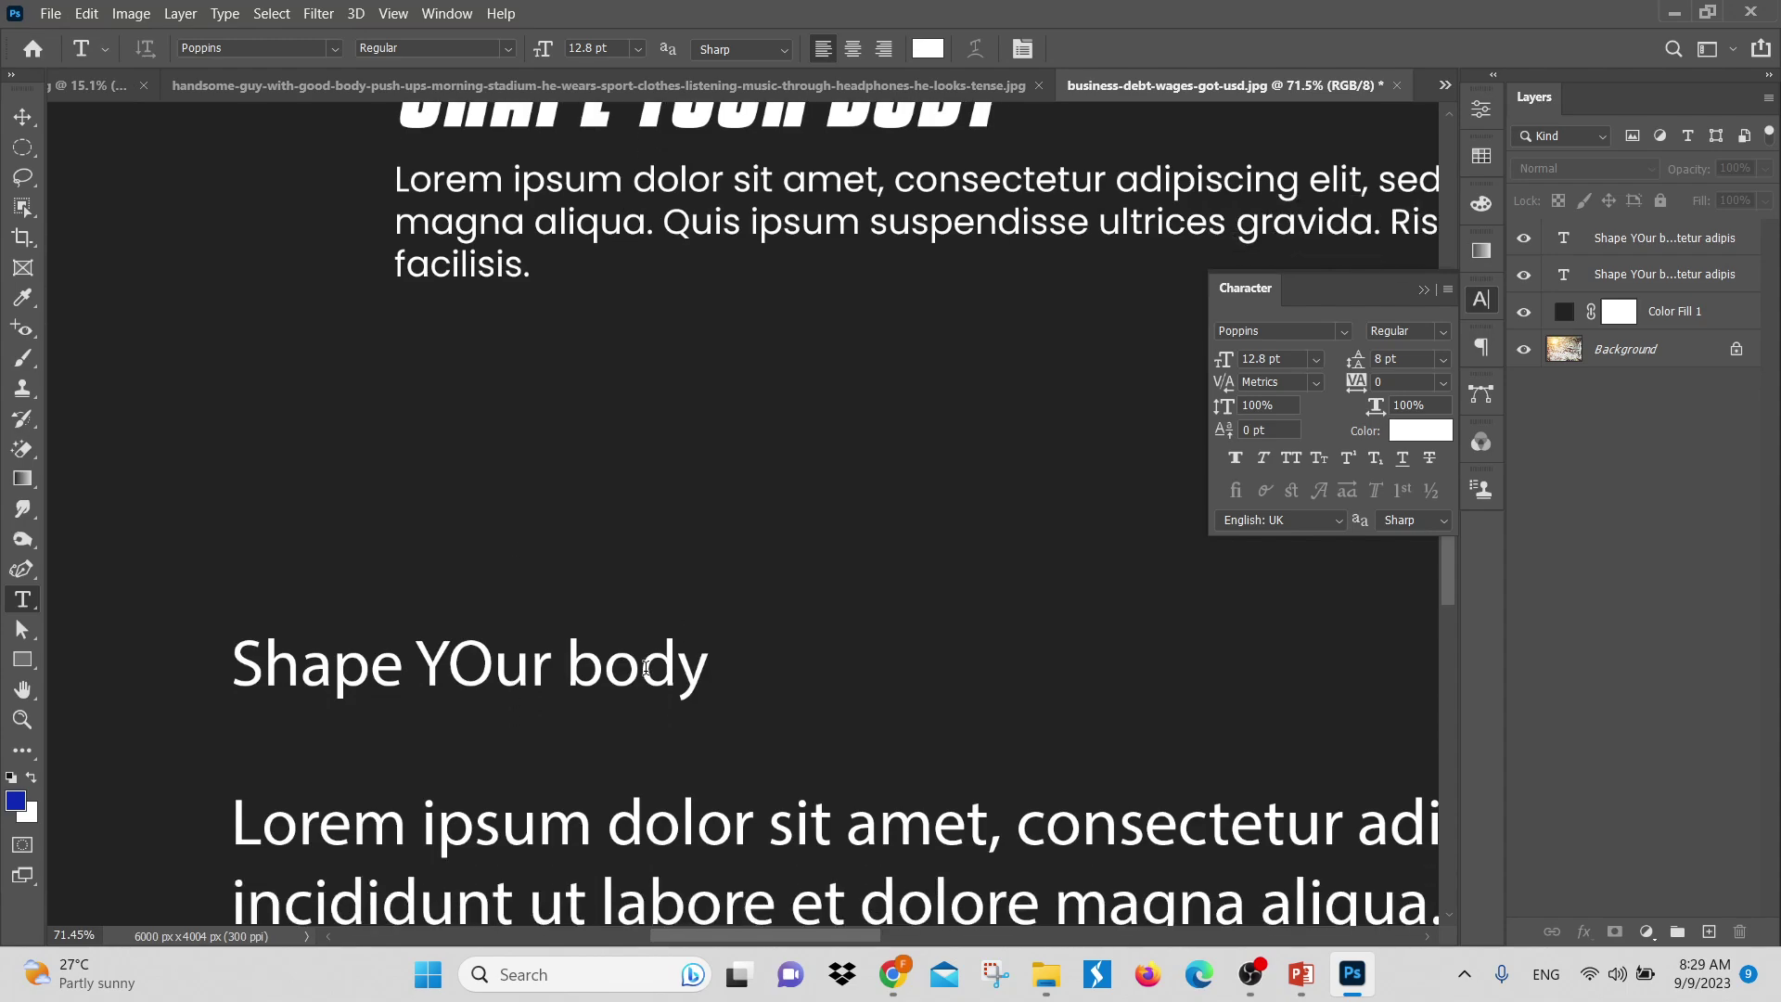
click(636, 666)
key(Escape)
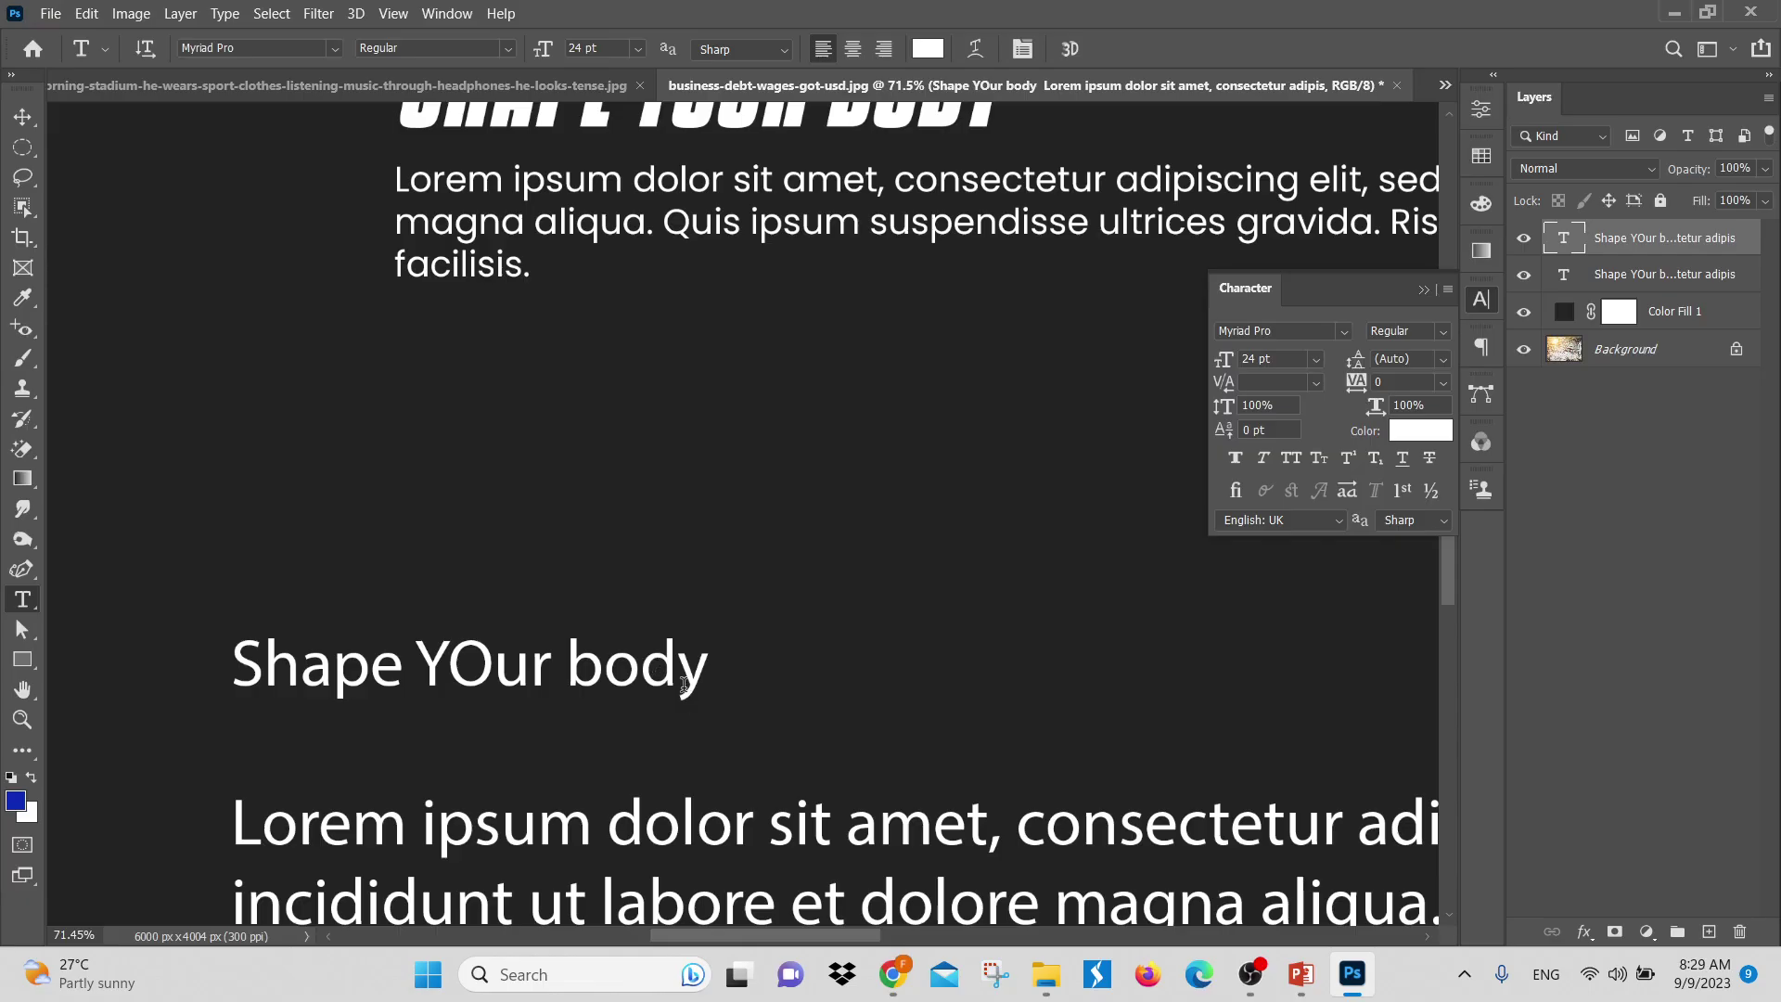
click(636, 667)
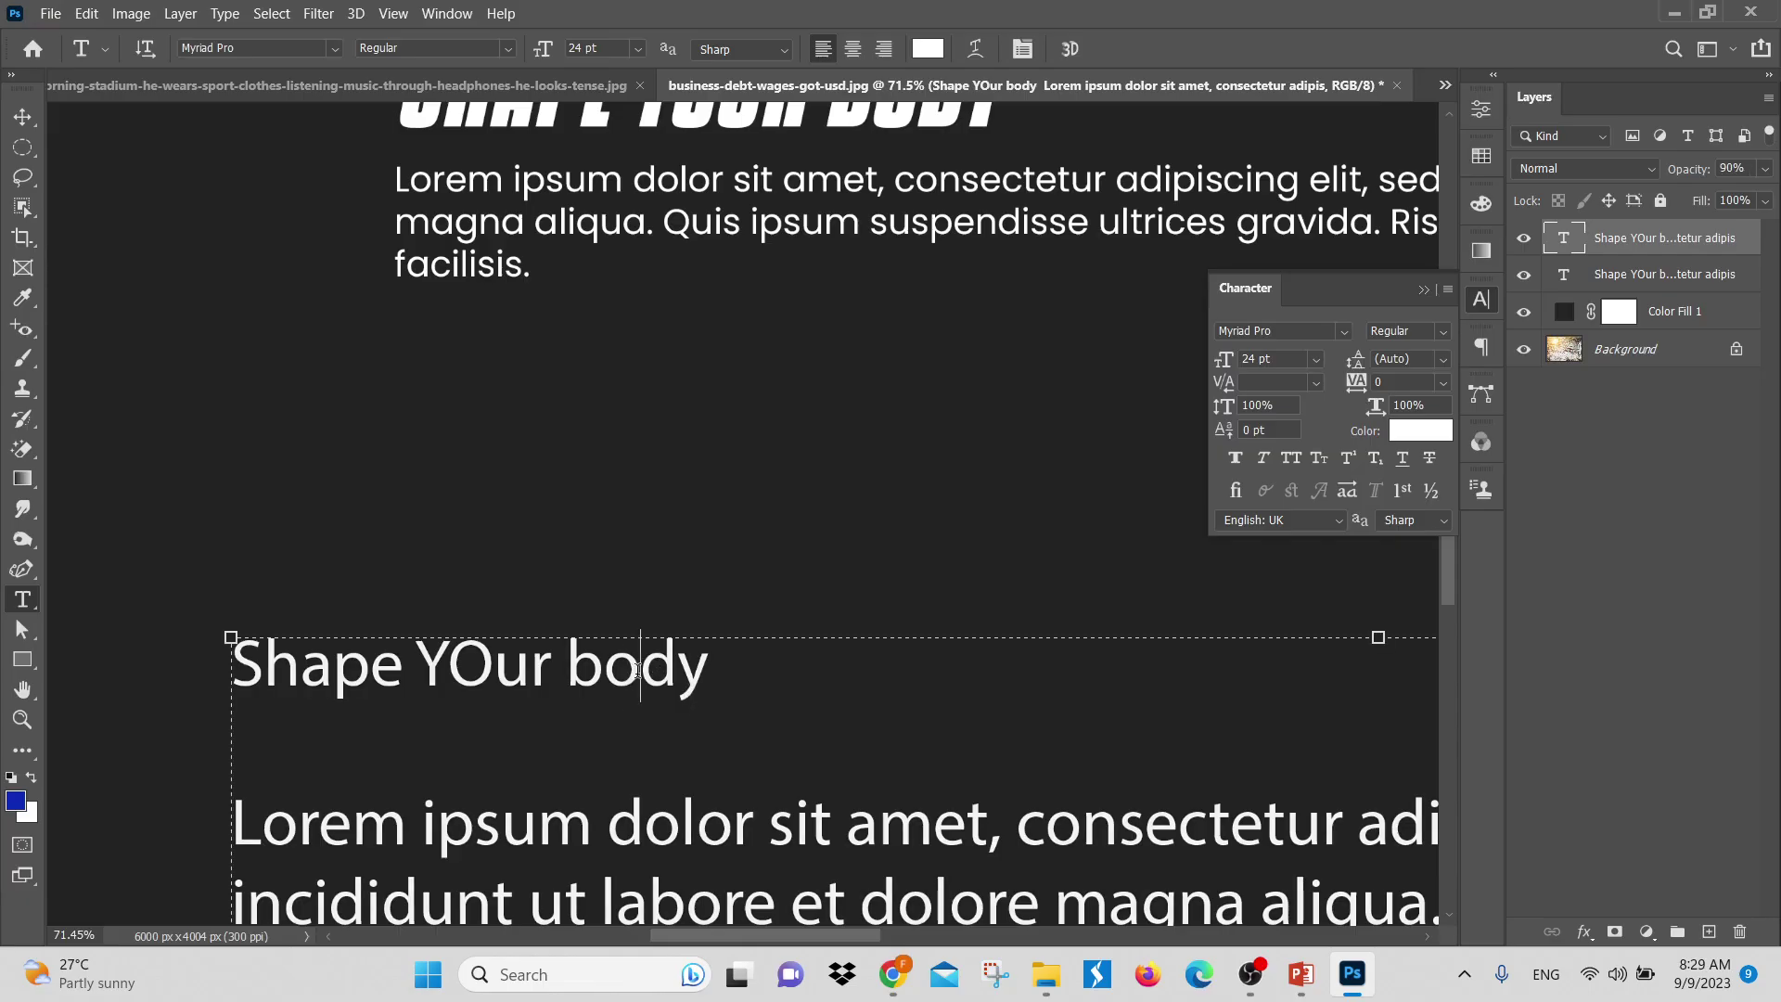
text(o)
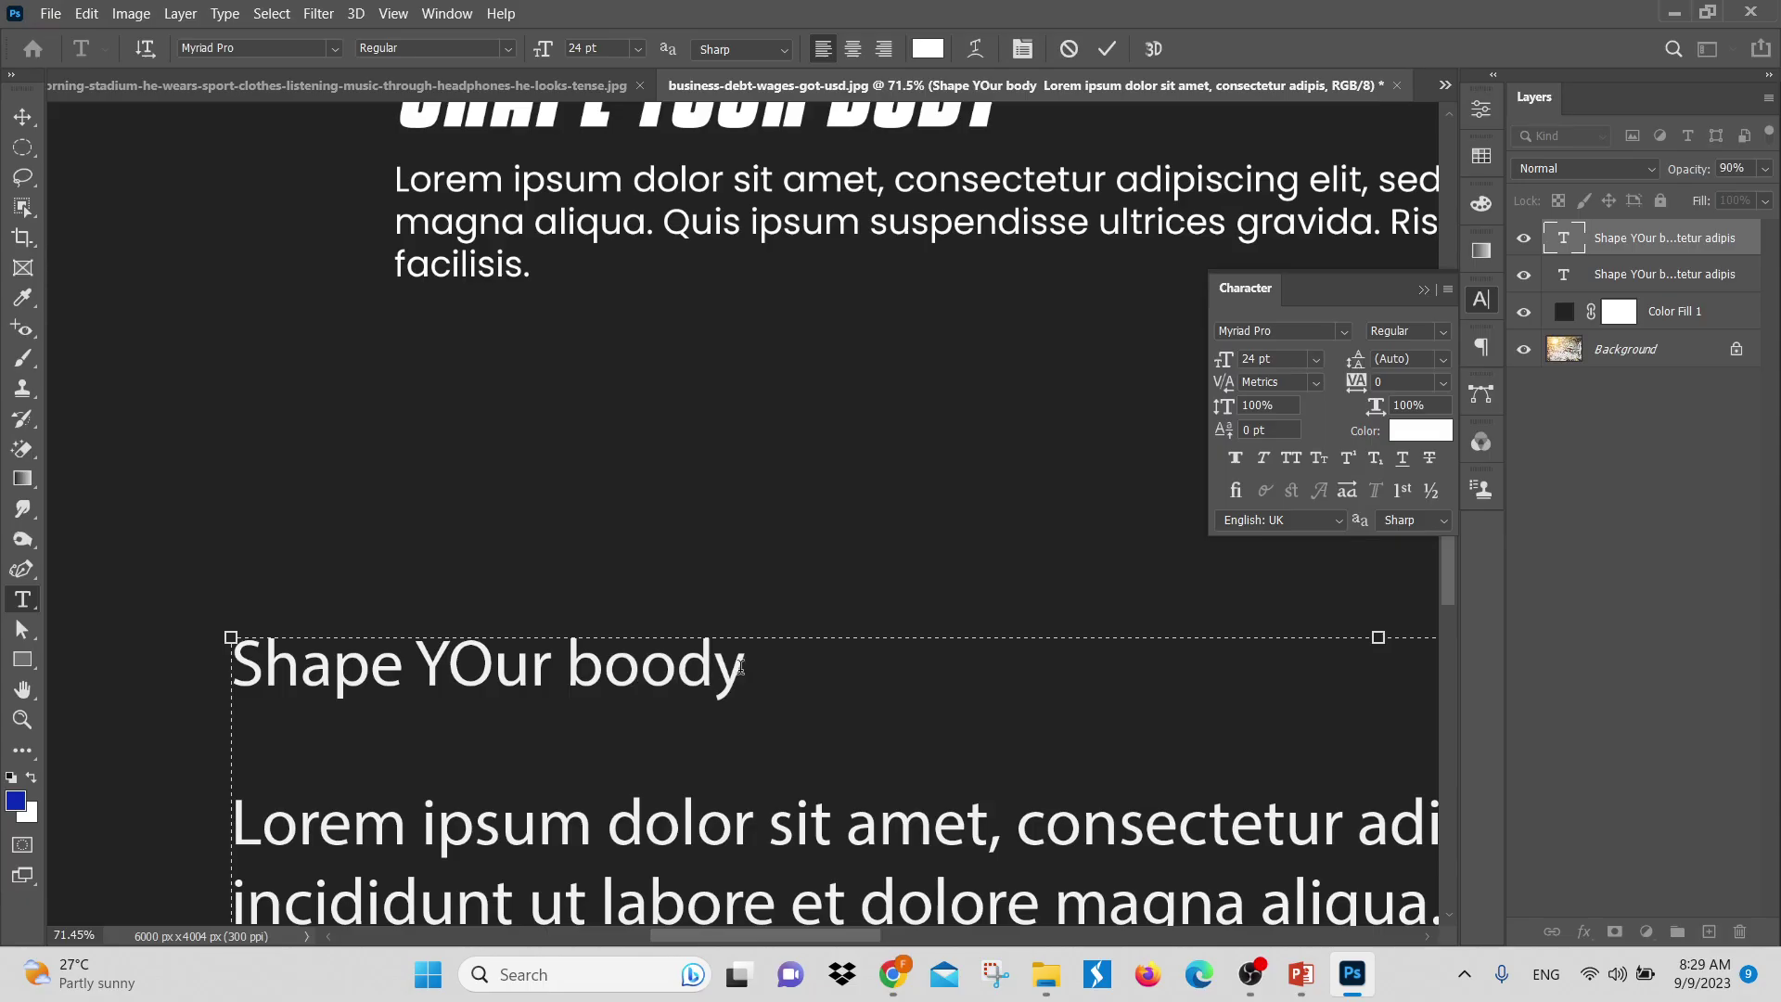
click(401, 663)
text(e)
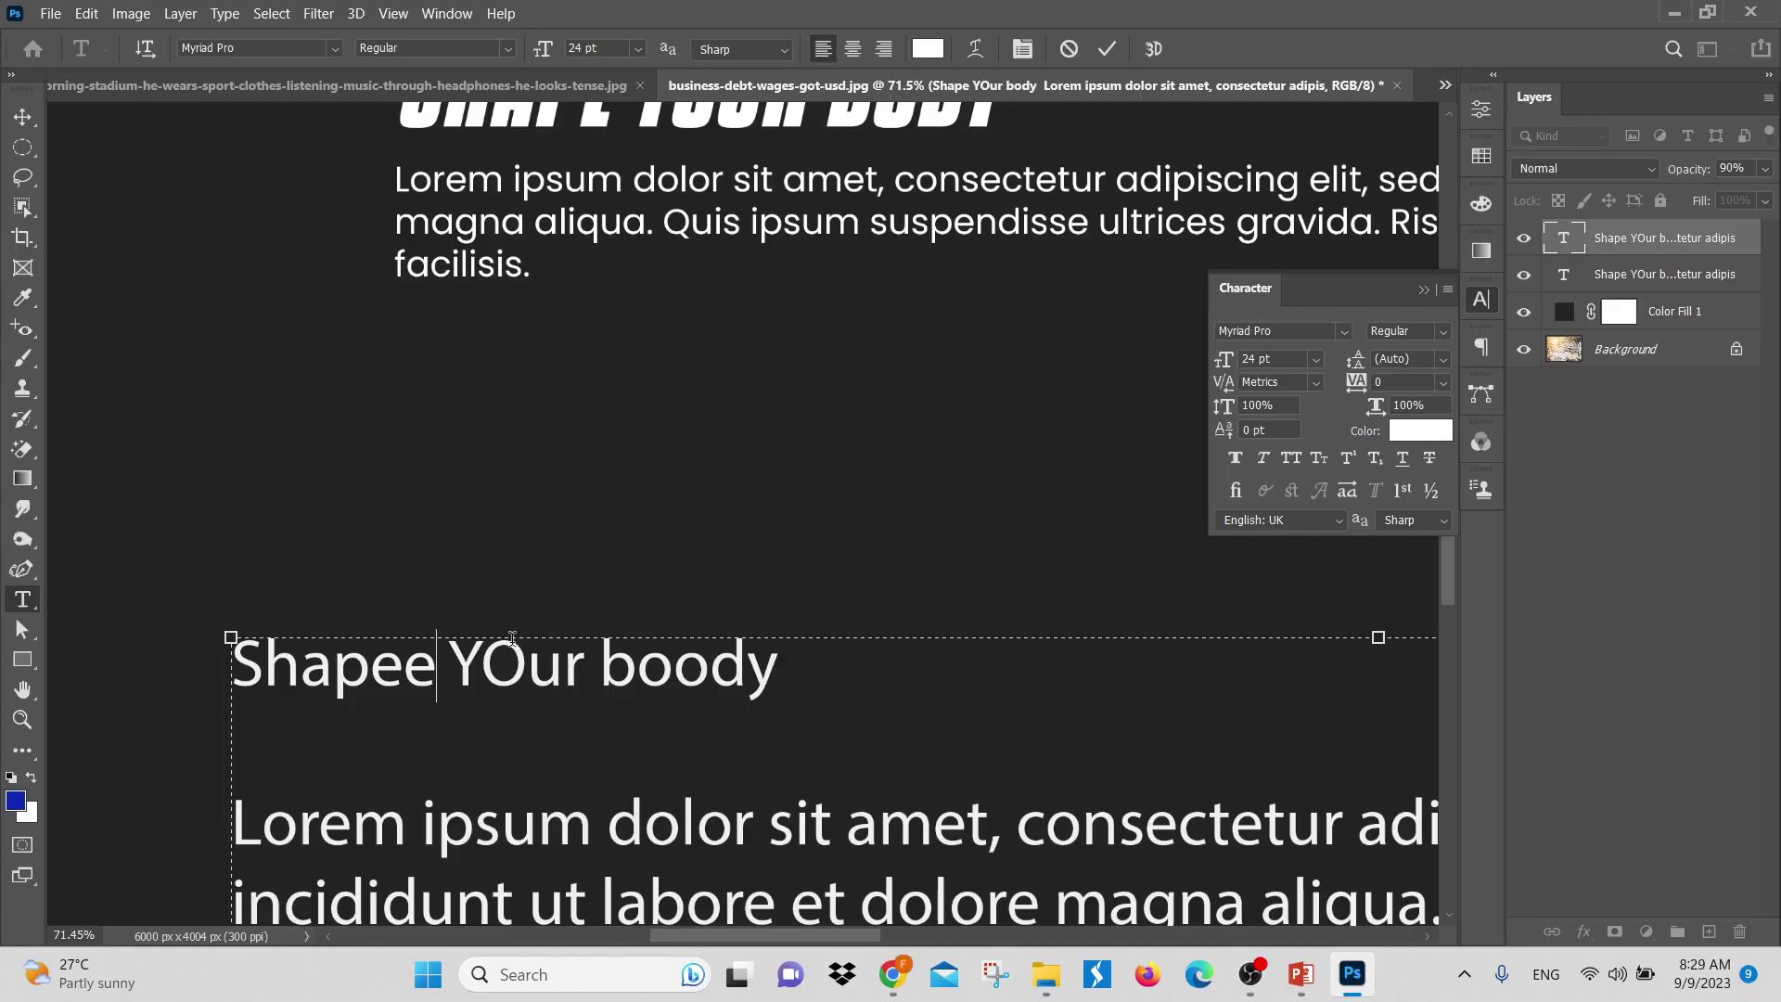
Run Check Spelling on the selected misspelled heading and change "Shapee" to "Shape"
drag(789, 675, 180, 620)
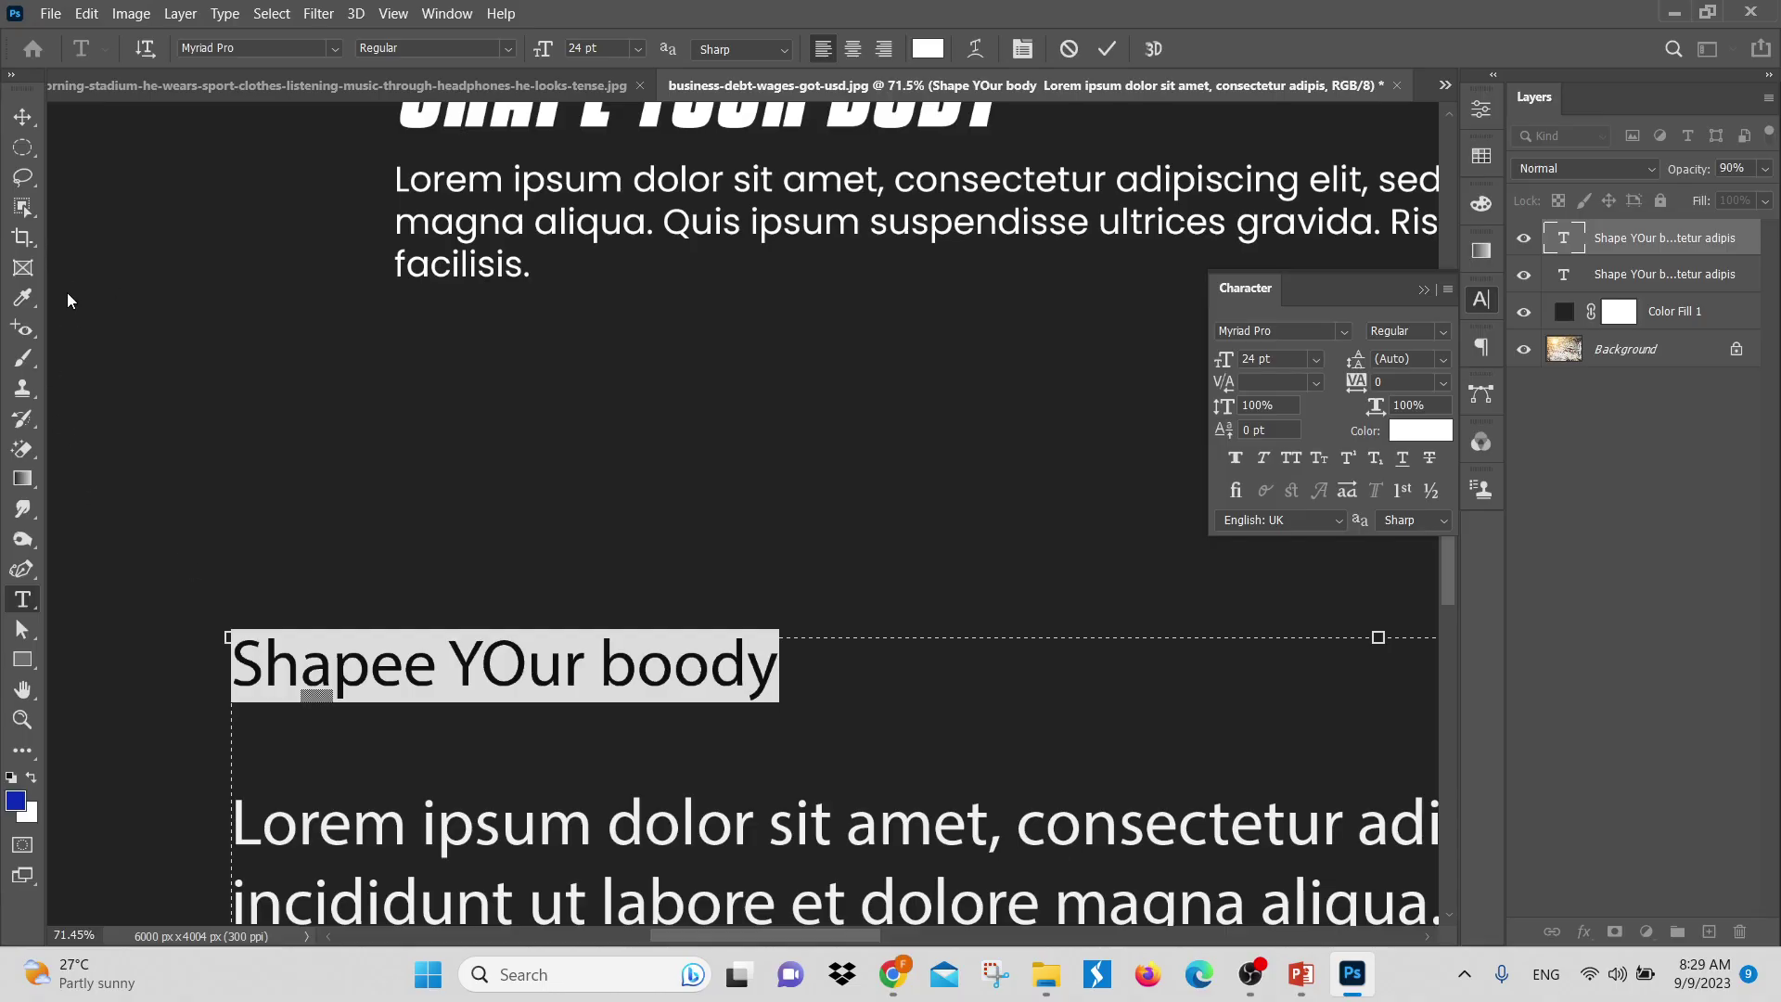
scroll(623, 786, down, 1)
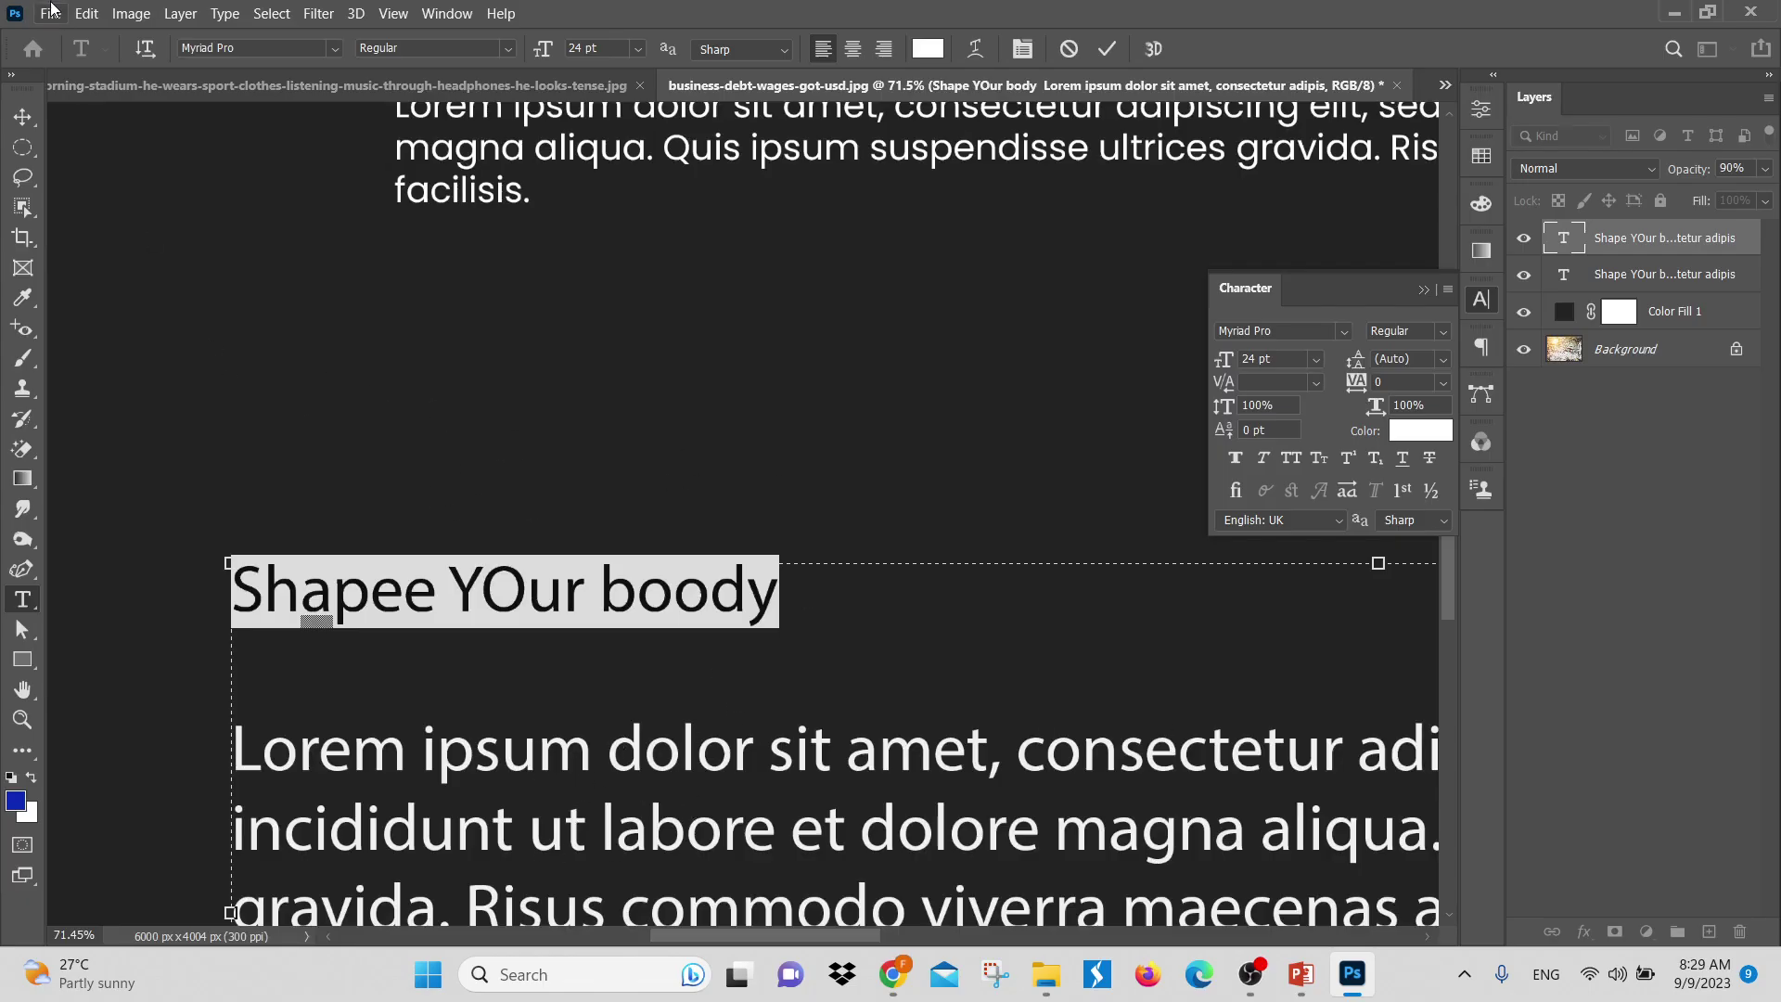
click(87, 13)
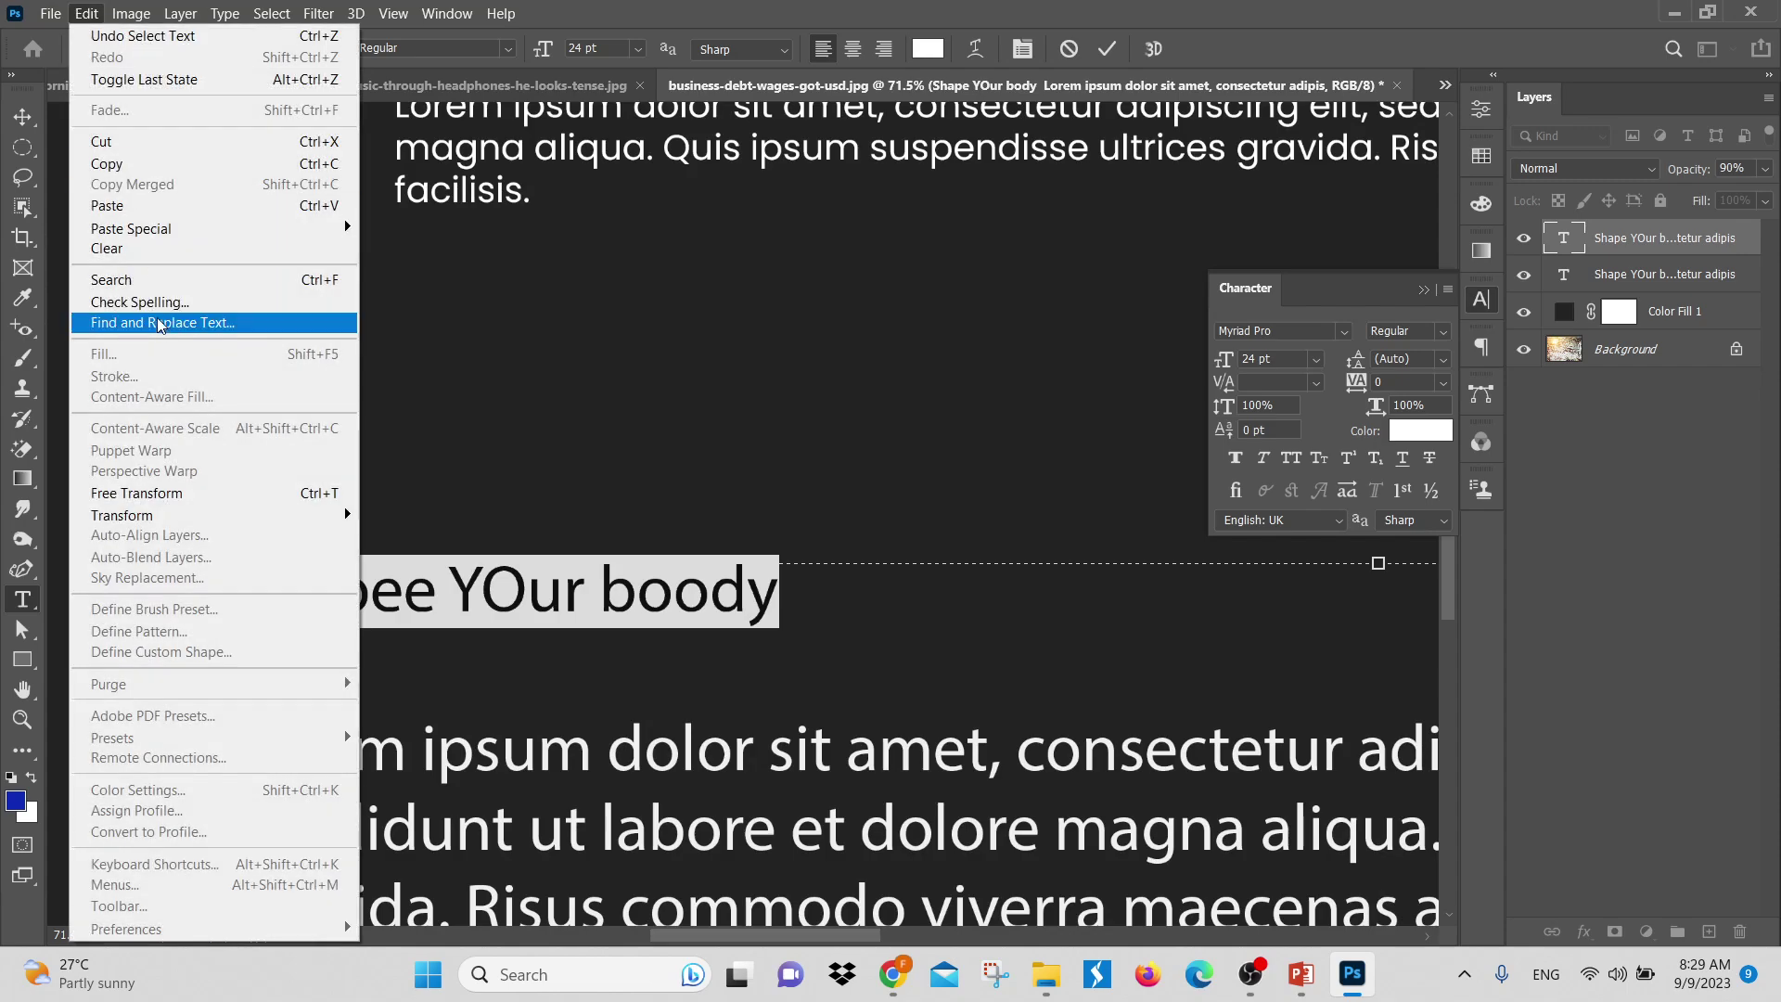
click(166, 304)
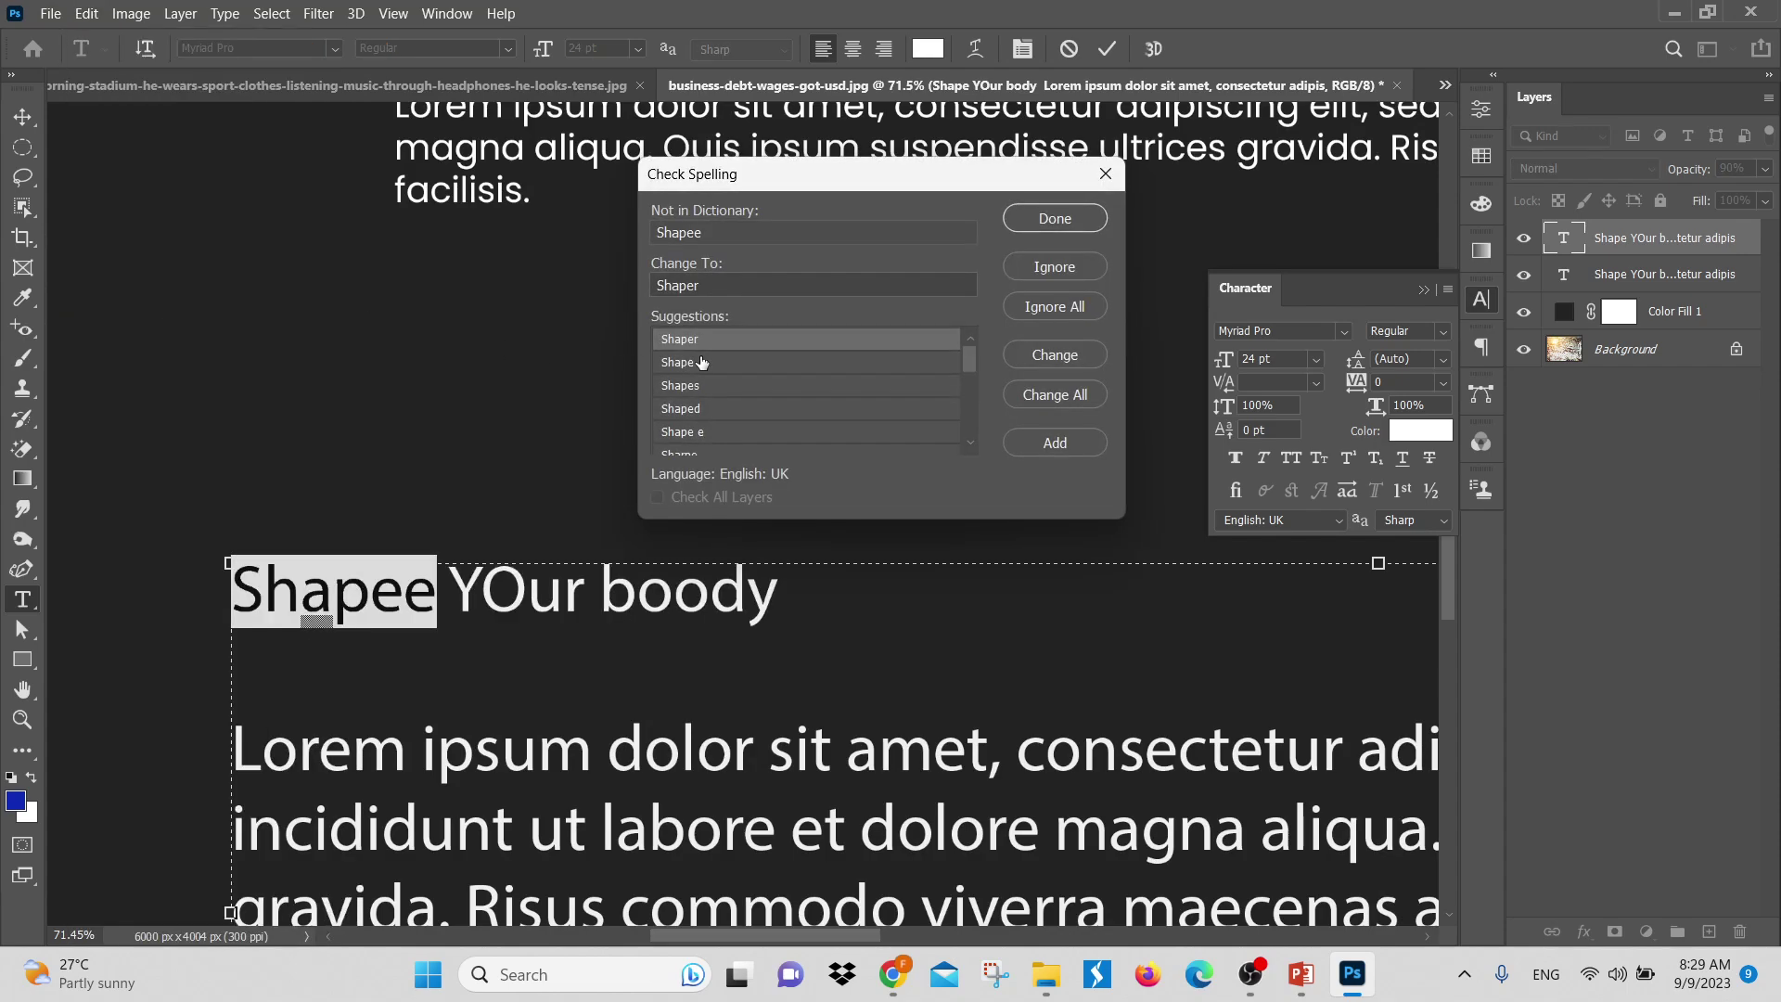
mouse_move(337, 624)
click(712, 364)
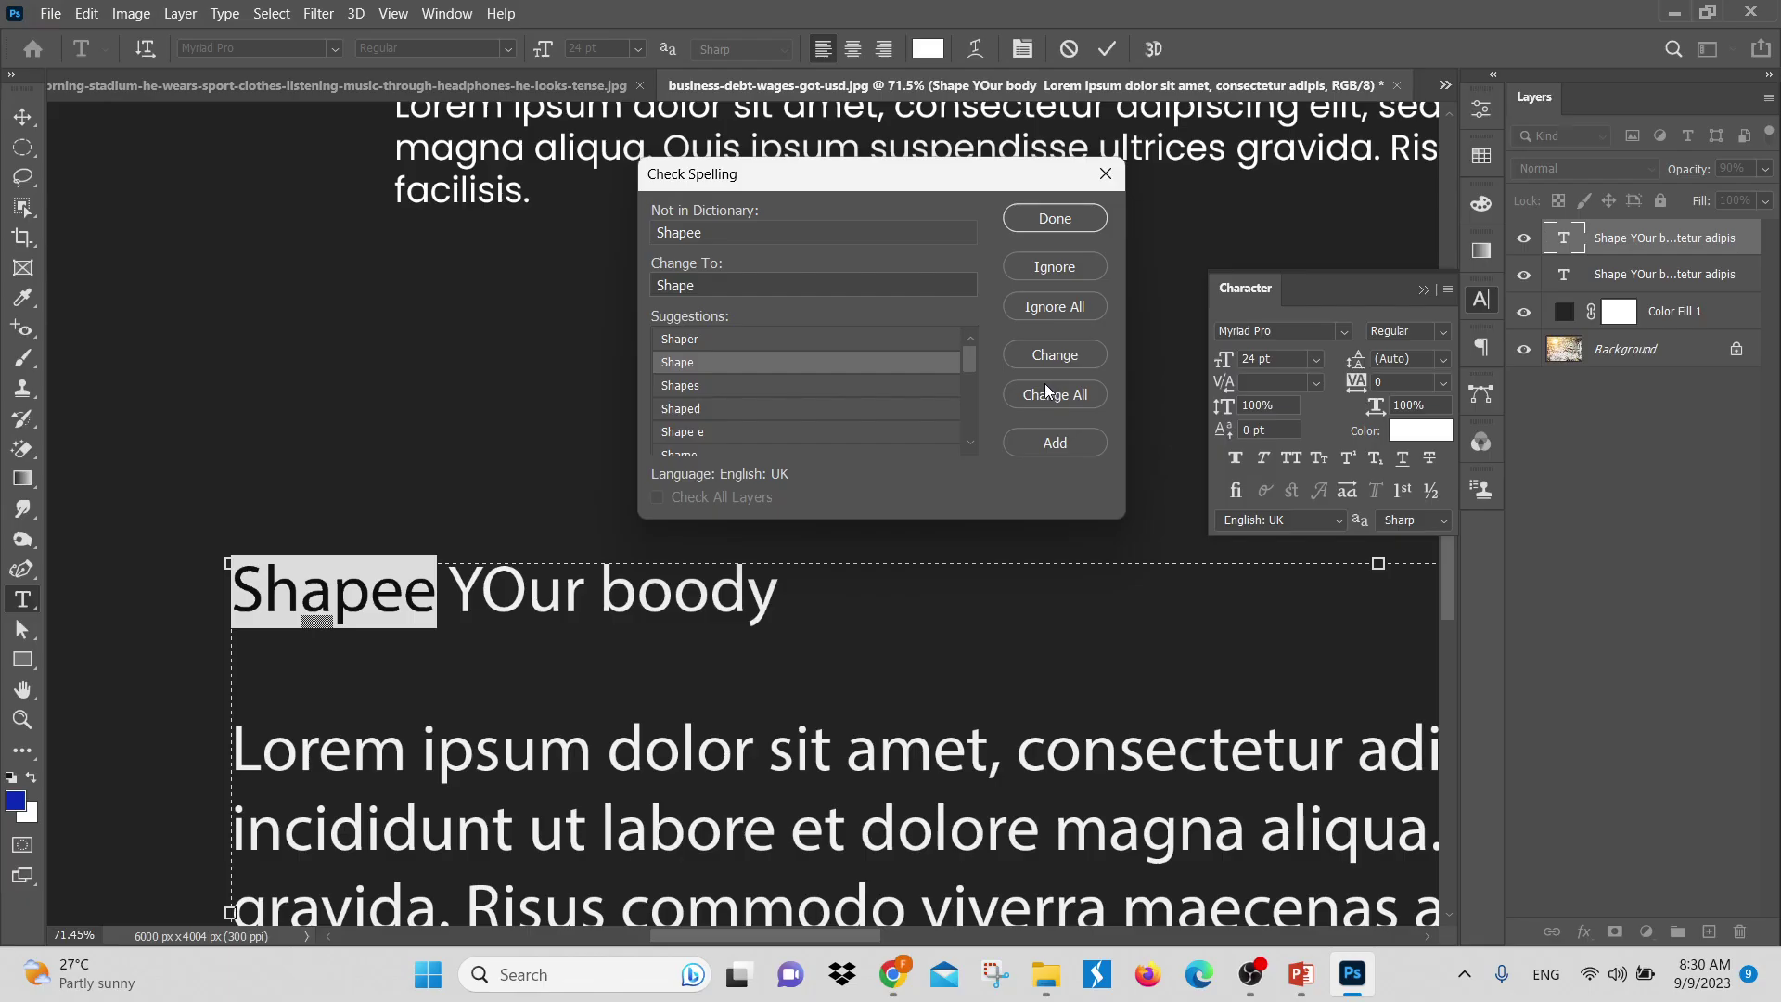
click(1060, 359)
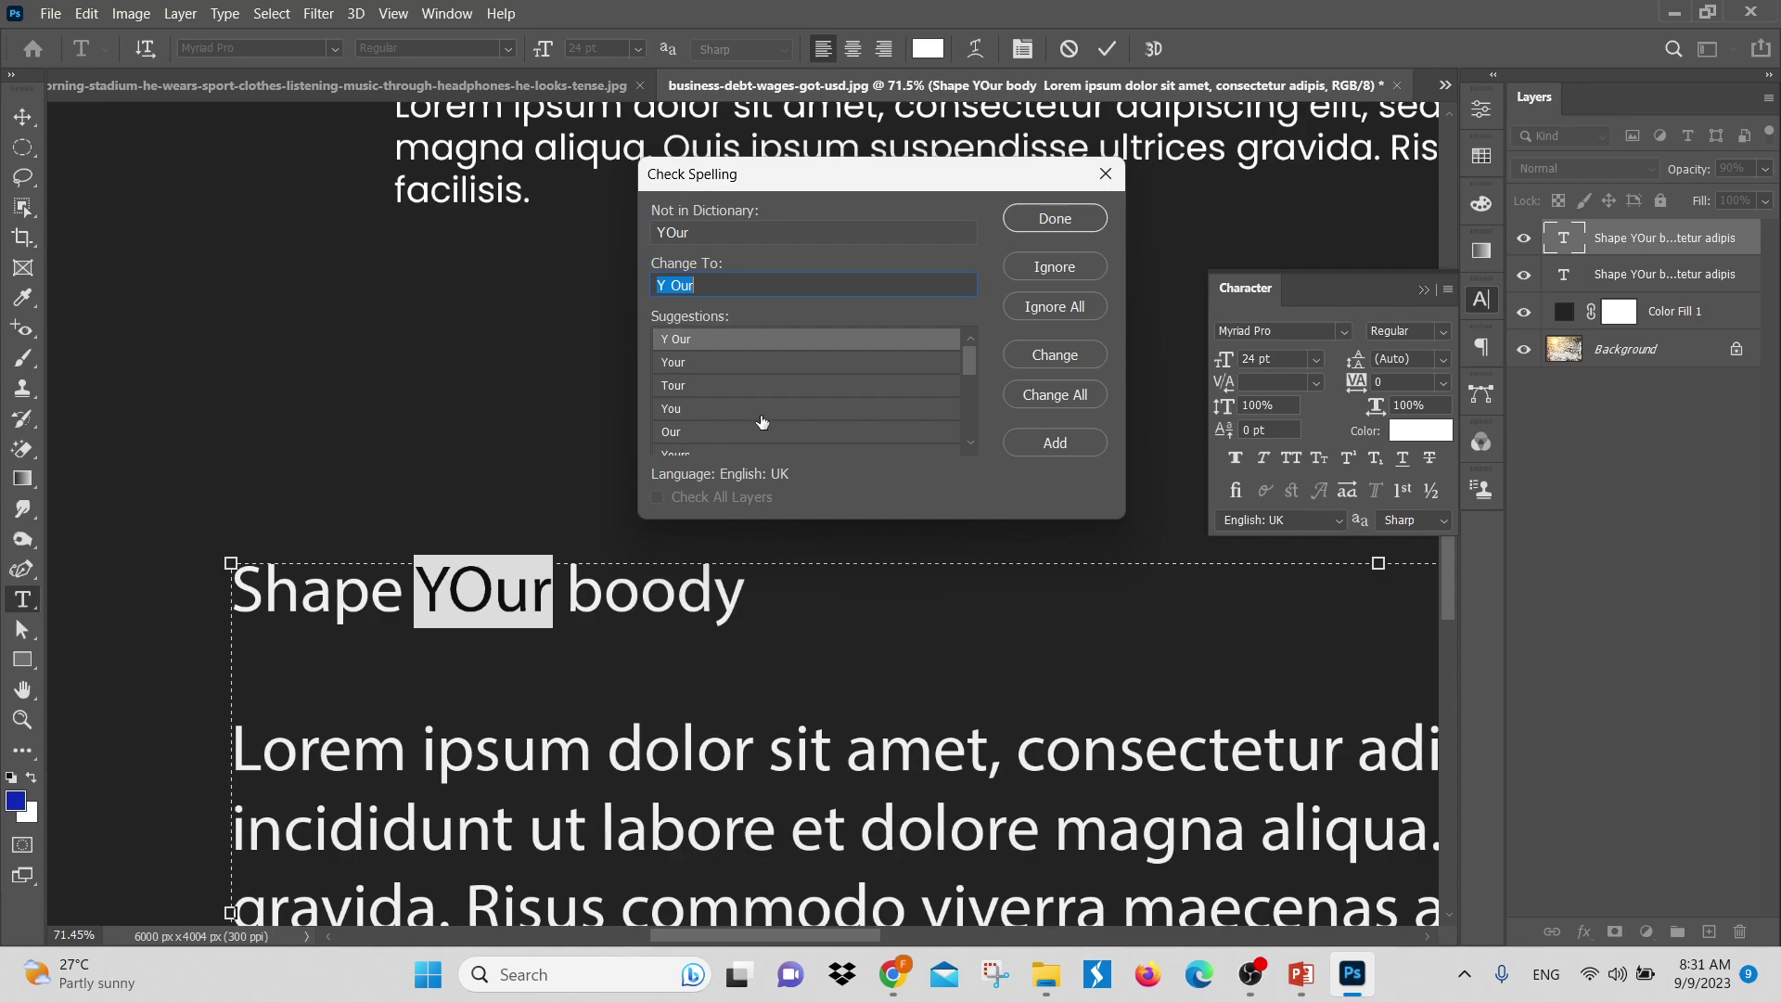
Replace the flagged word "YOur" with the suggestion "Your" in the spelling check
scroll(753, 423, down, 4)
scroll(750, 427, up, 3)
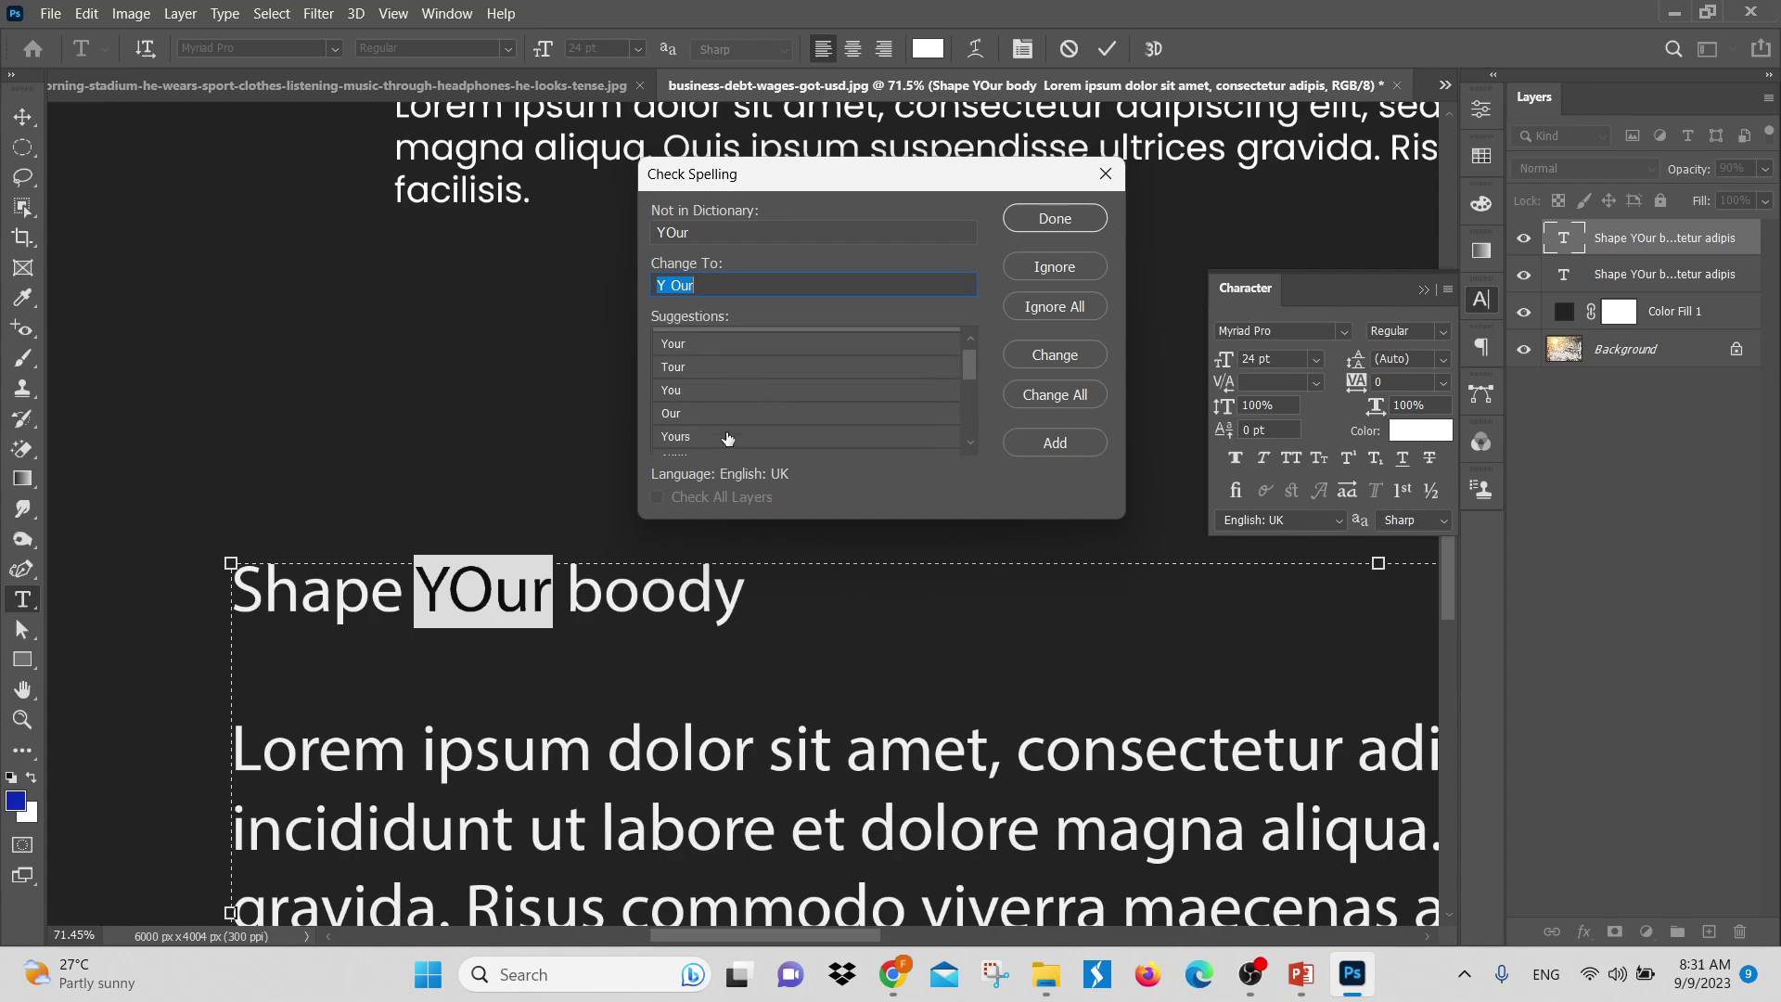
click(718, 394)
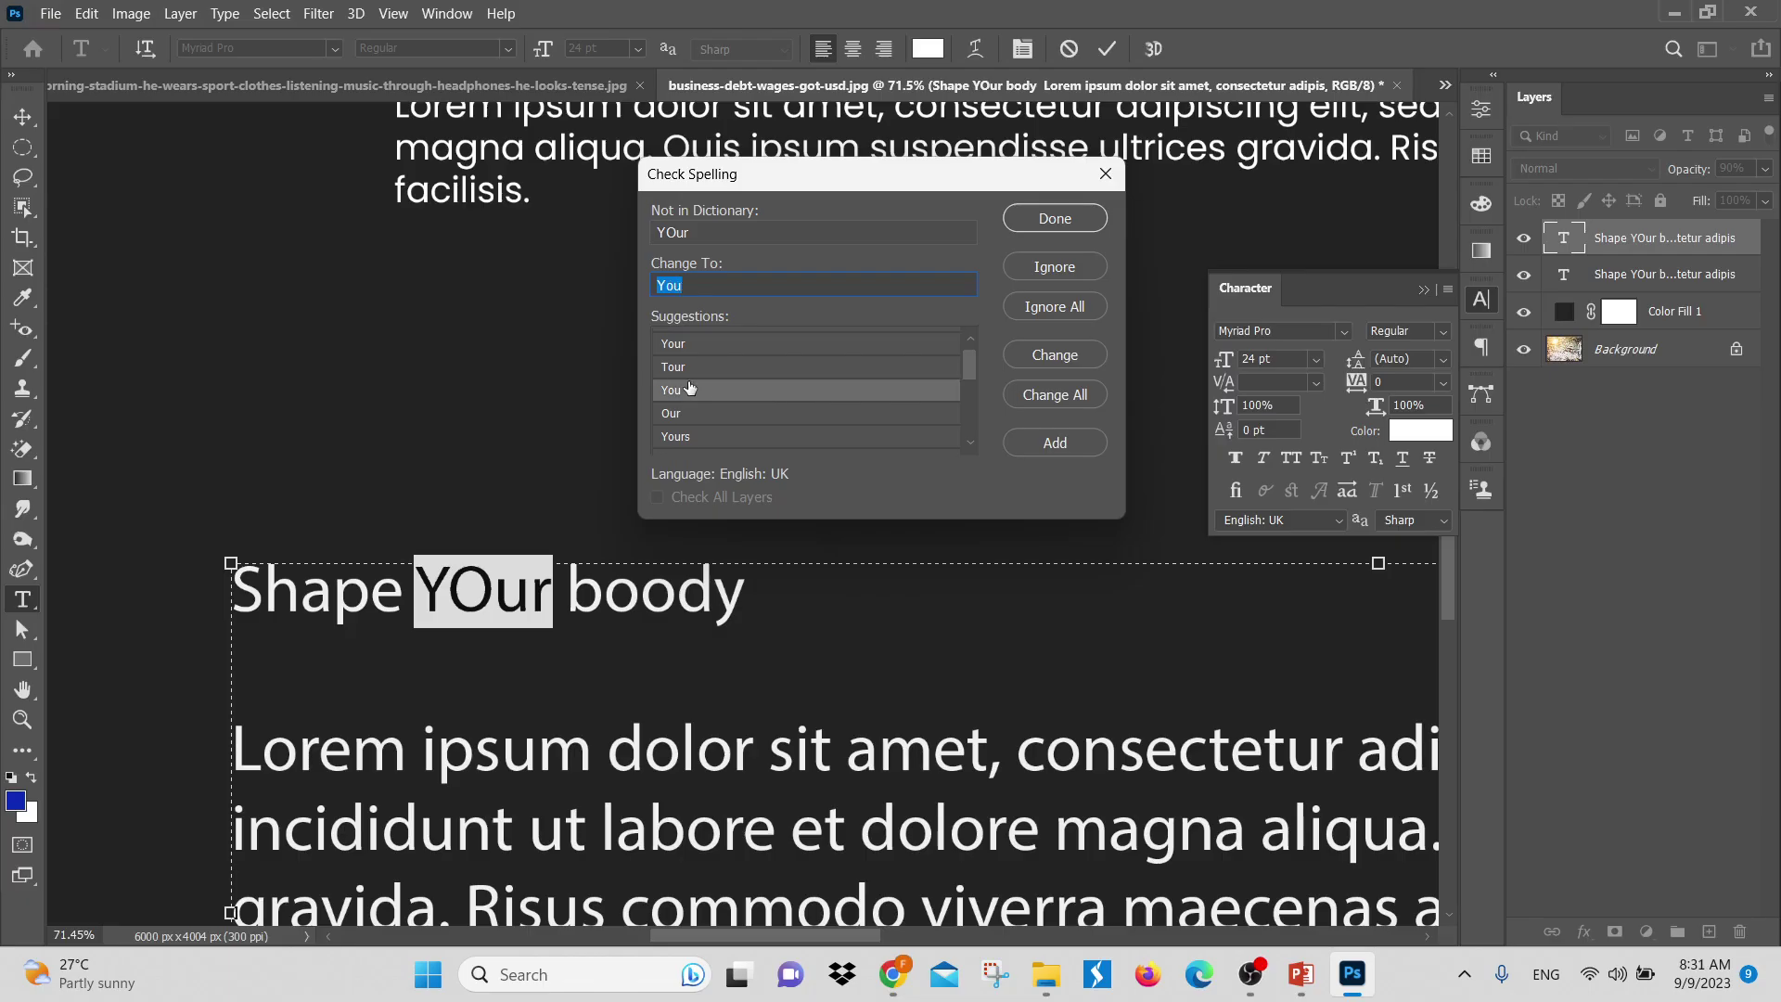
click(703, 350)
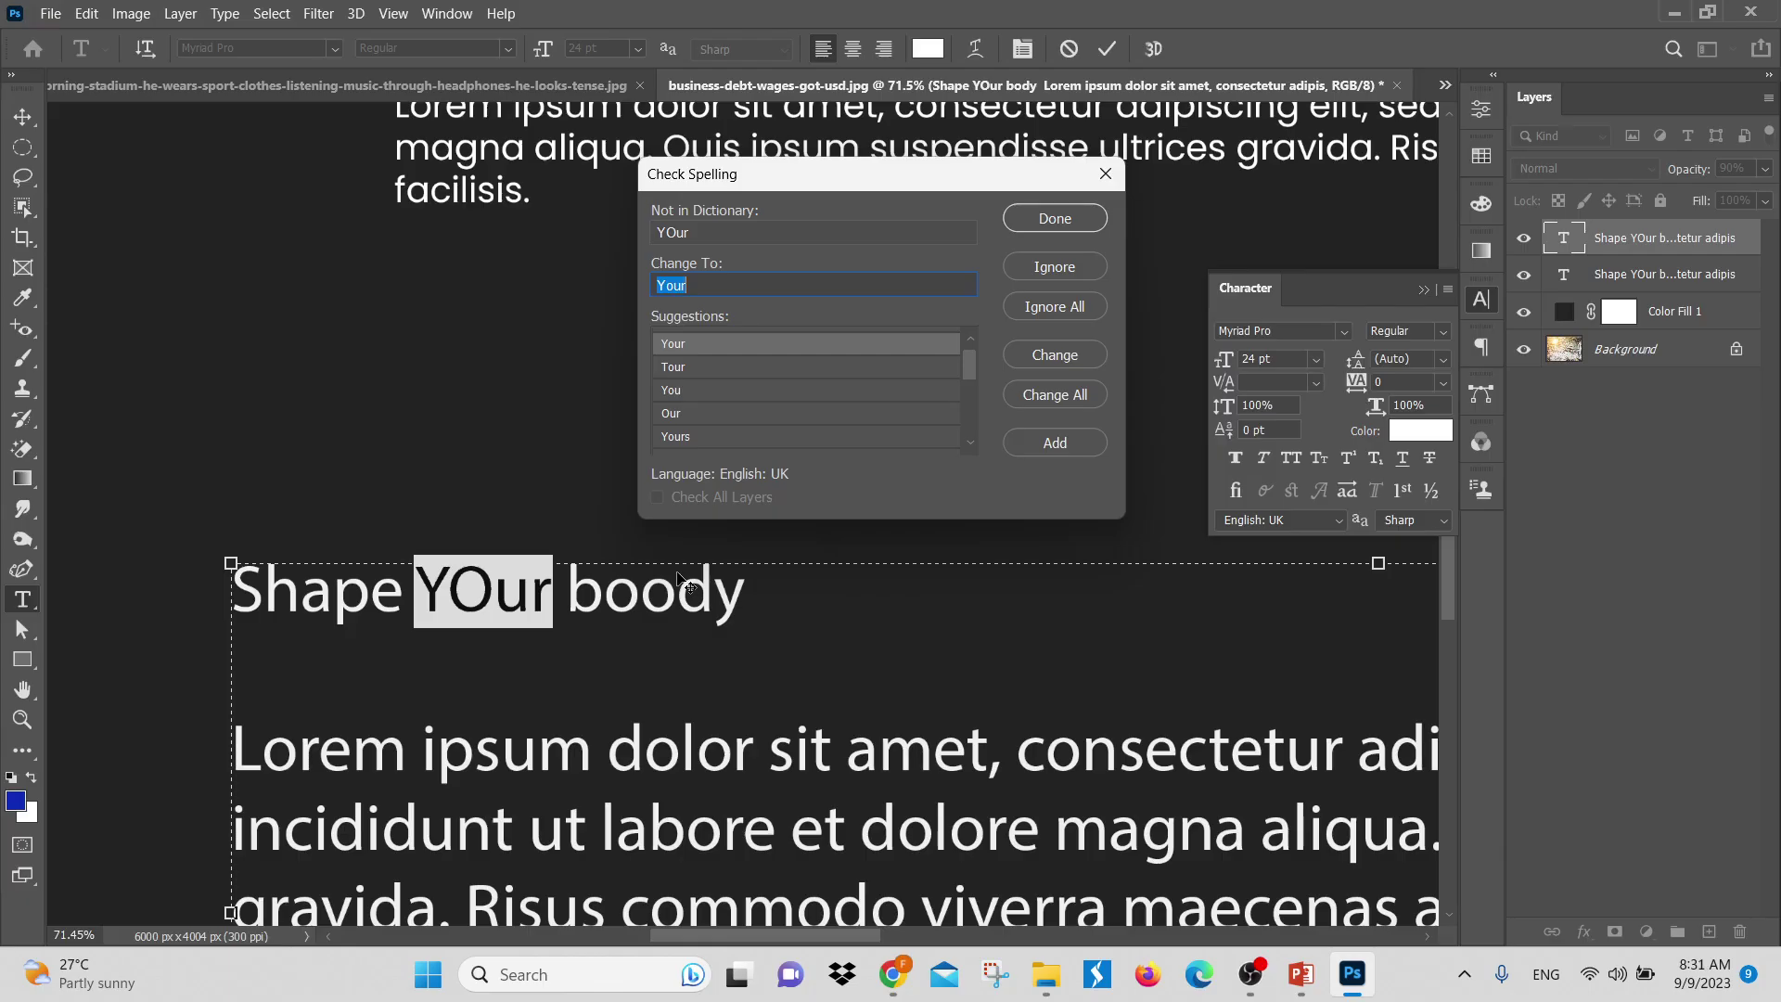
click(1054, 361)
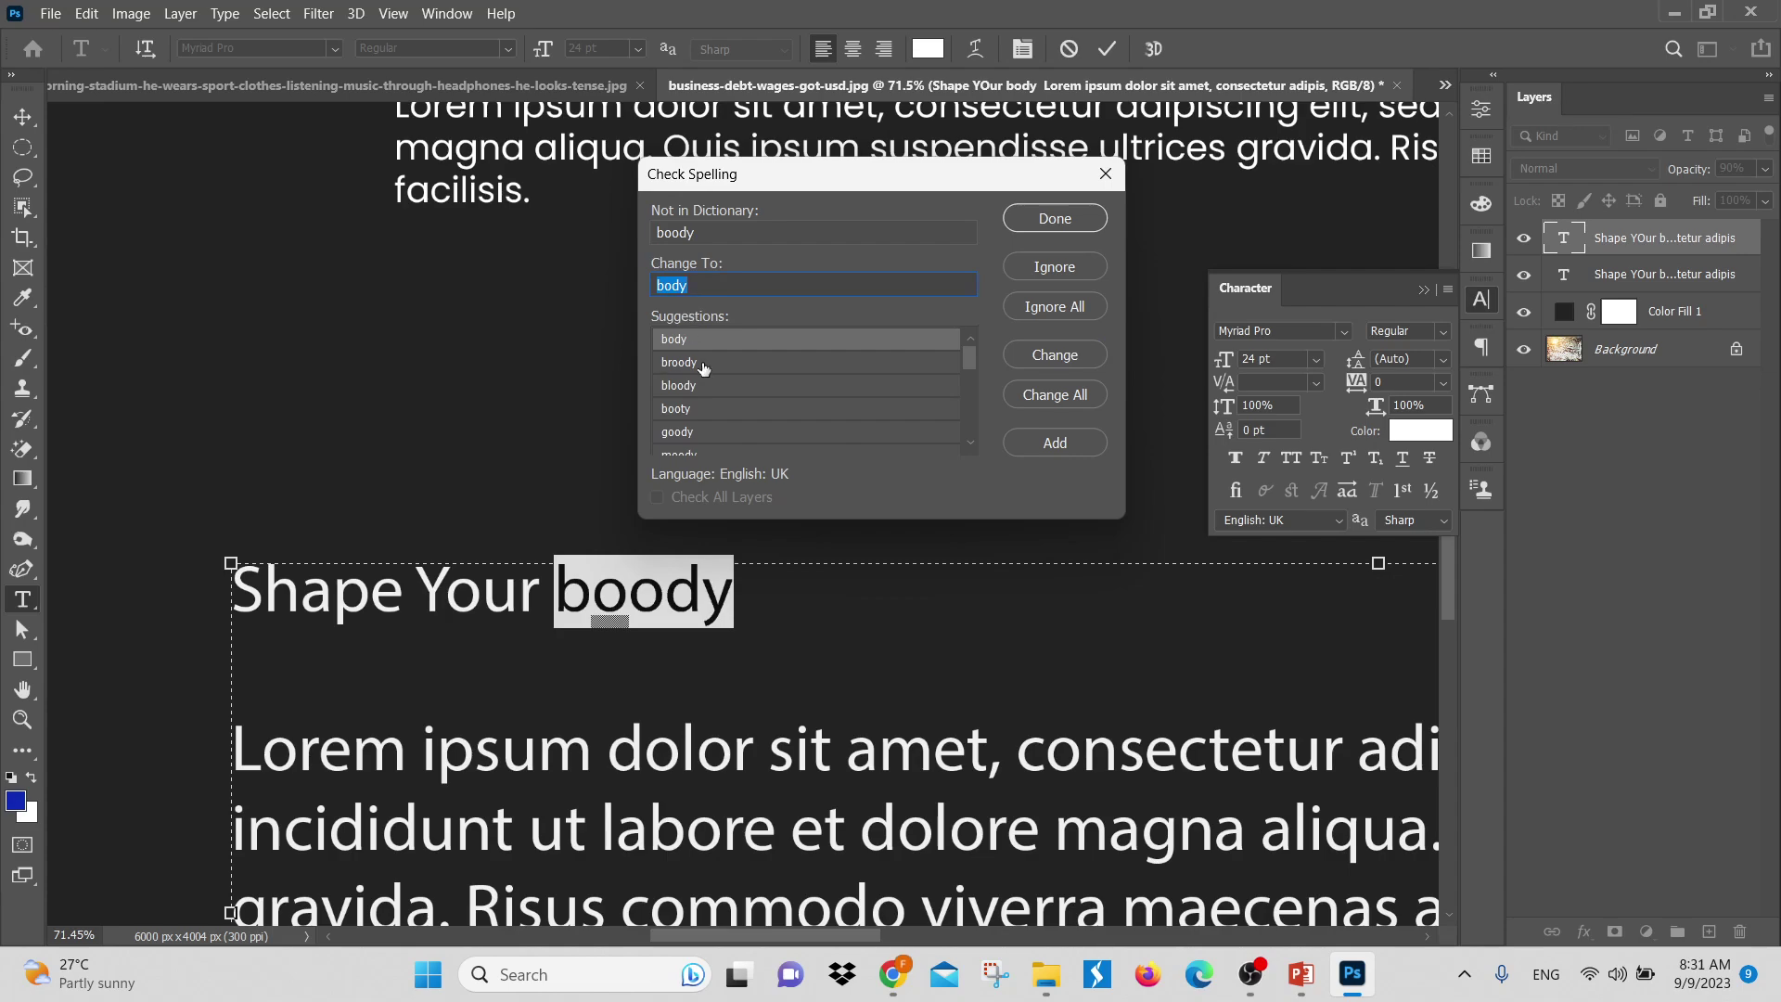
Replace the flagged word "boody" with the suggestion "body" and finish the spelling check
mouse_move(648, 592)
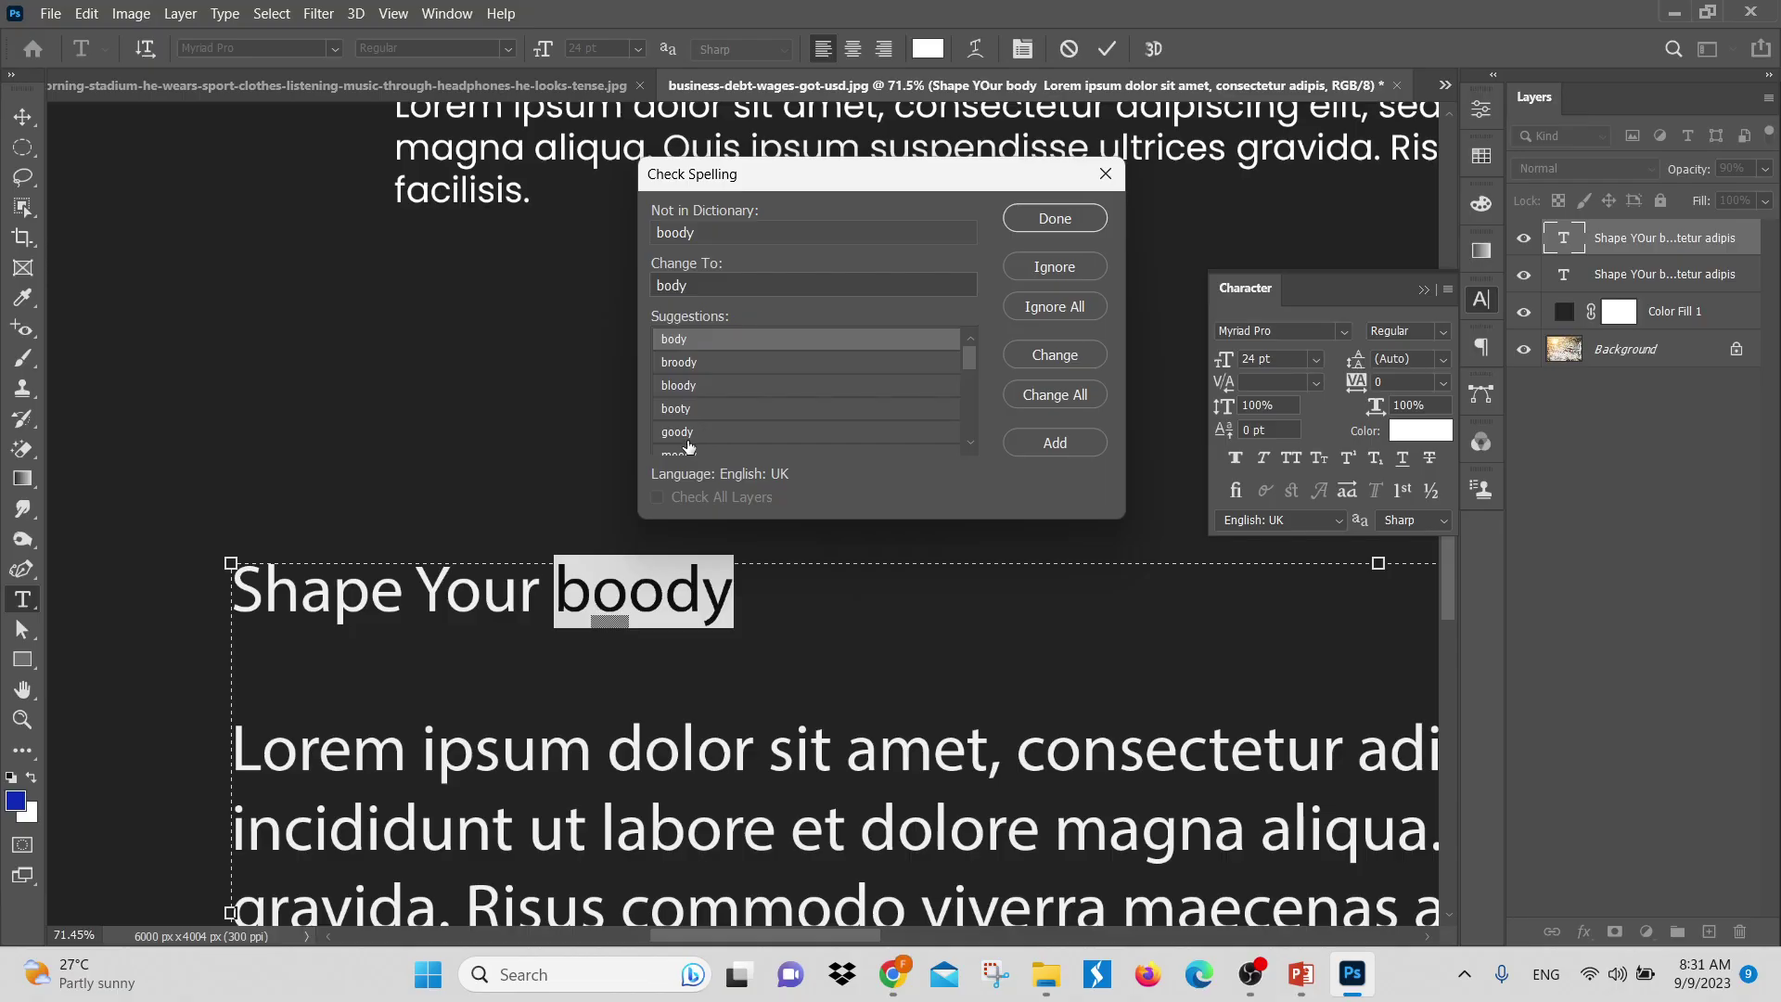
scroll(758, 424, down, 1)
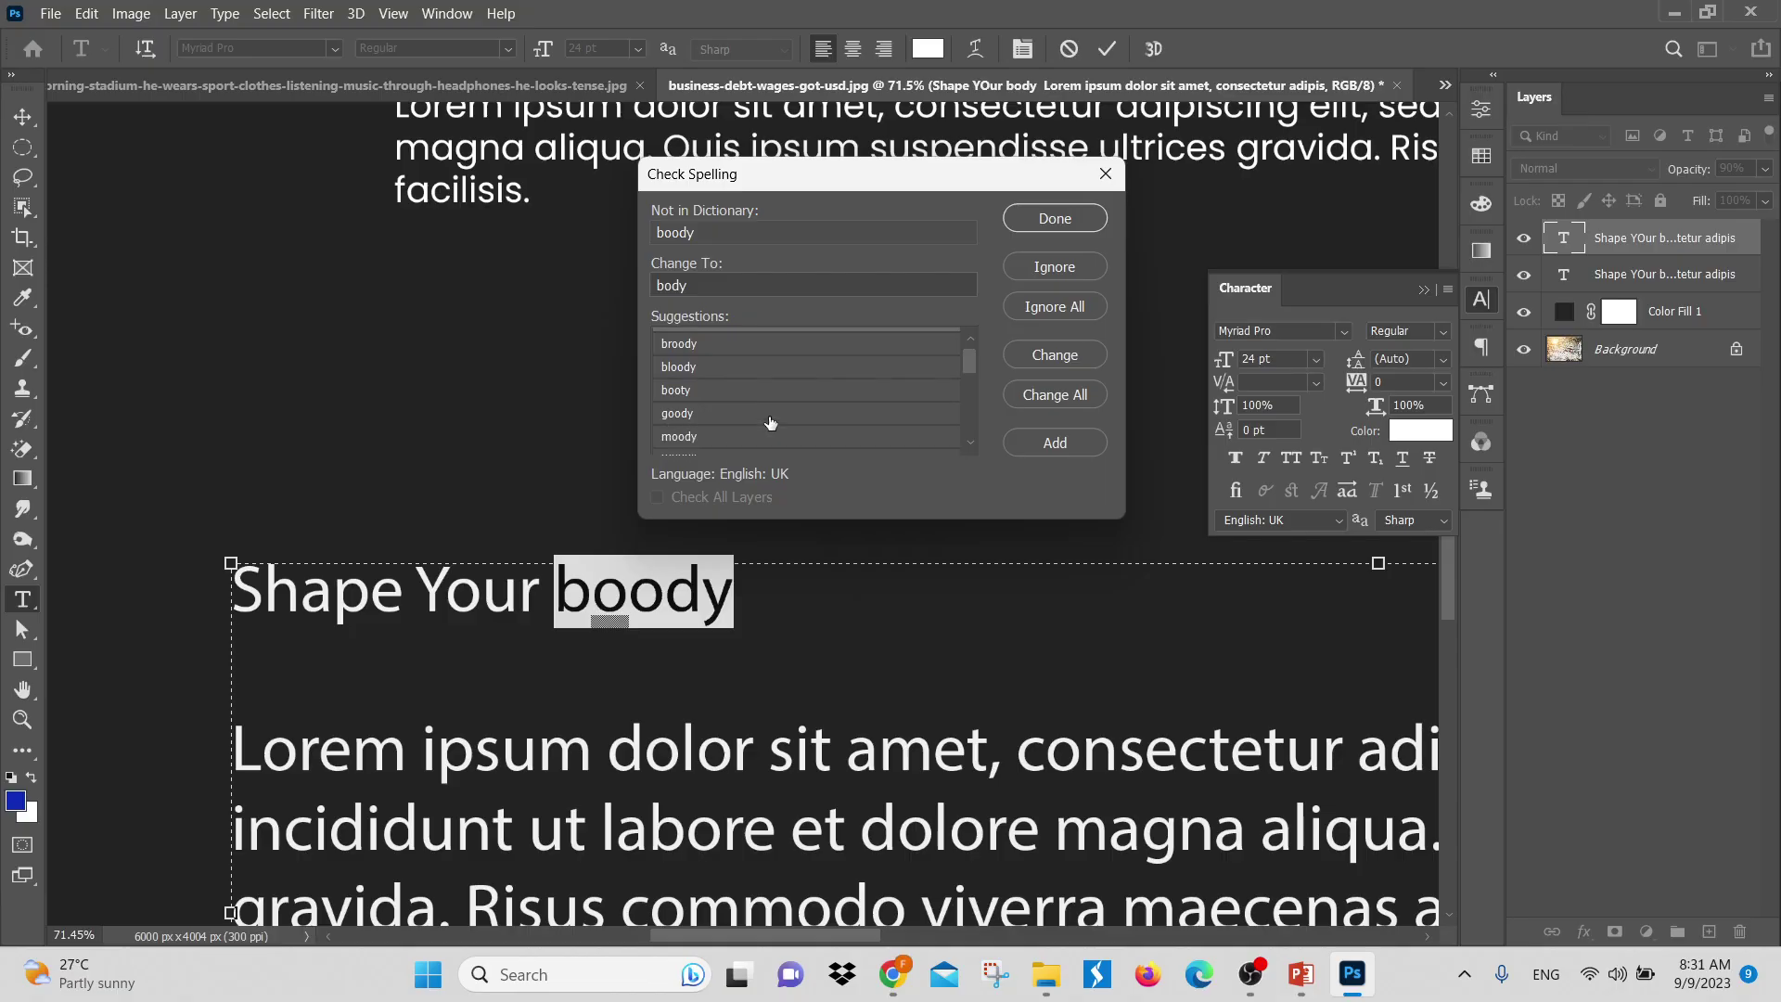
click(694, 418)
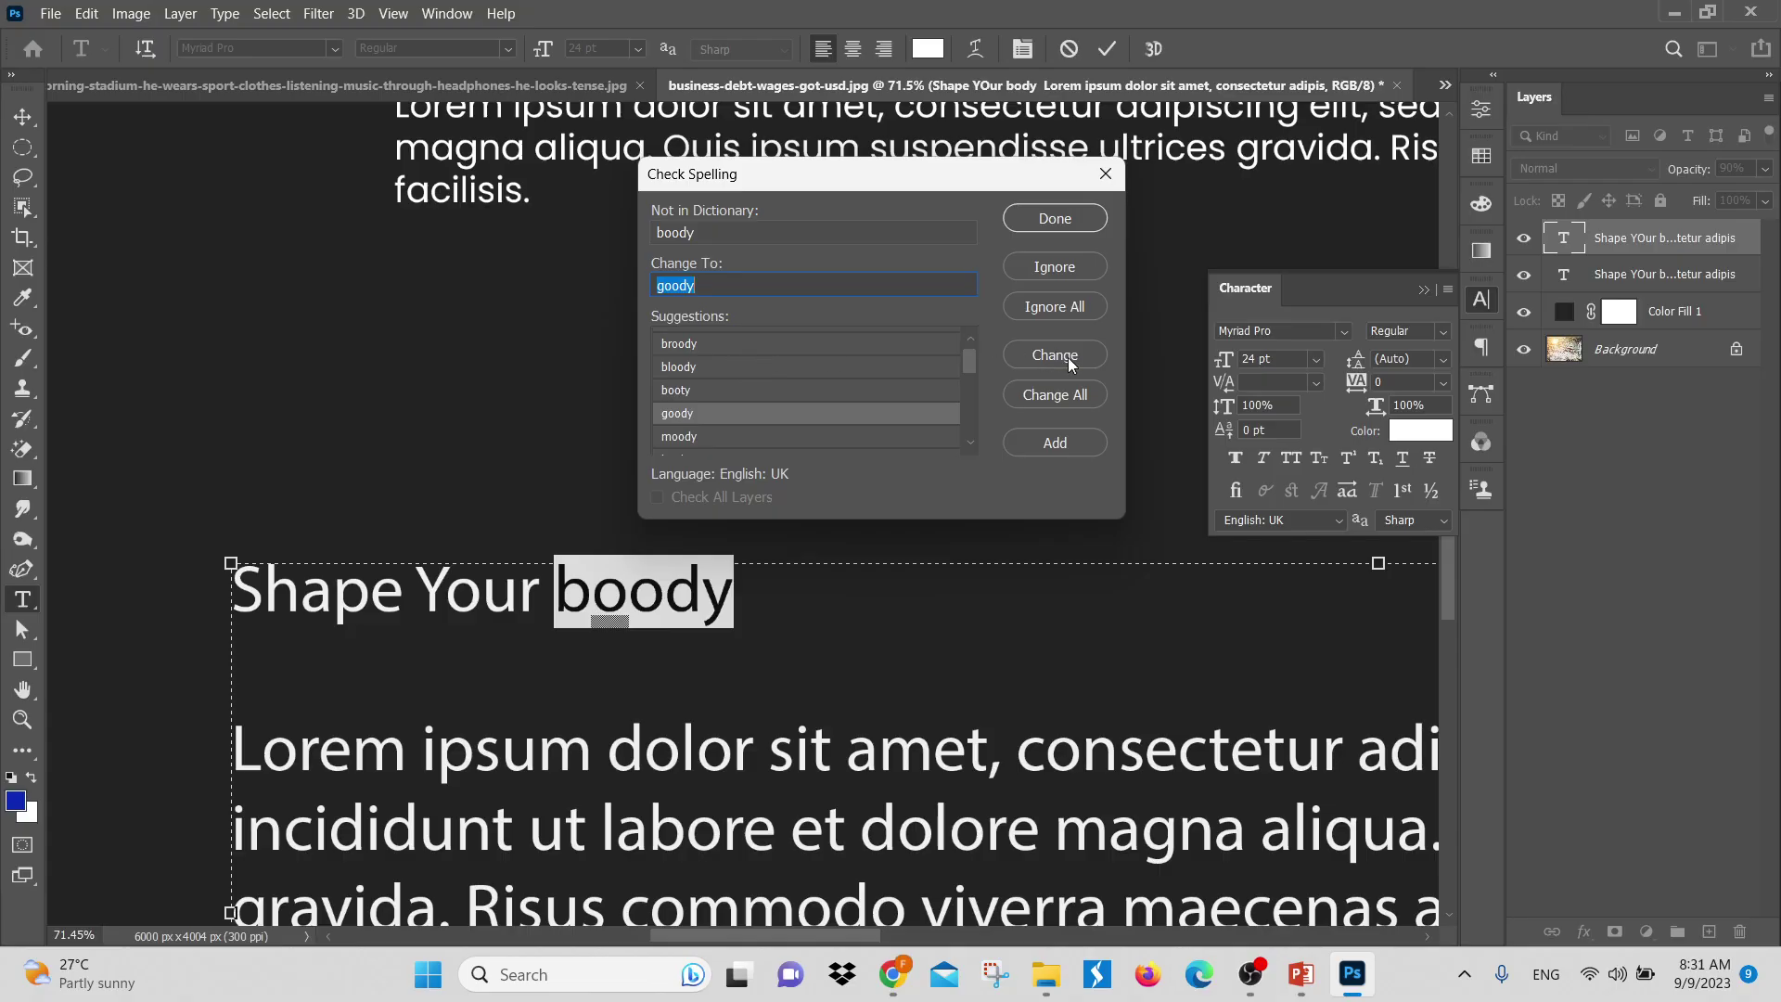
scroll(919, 381, up, 1)
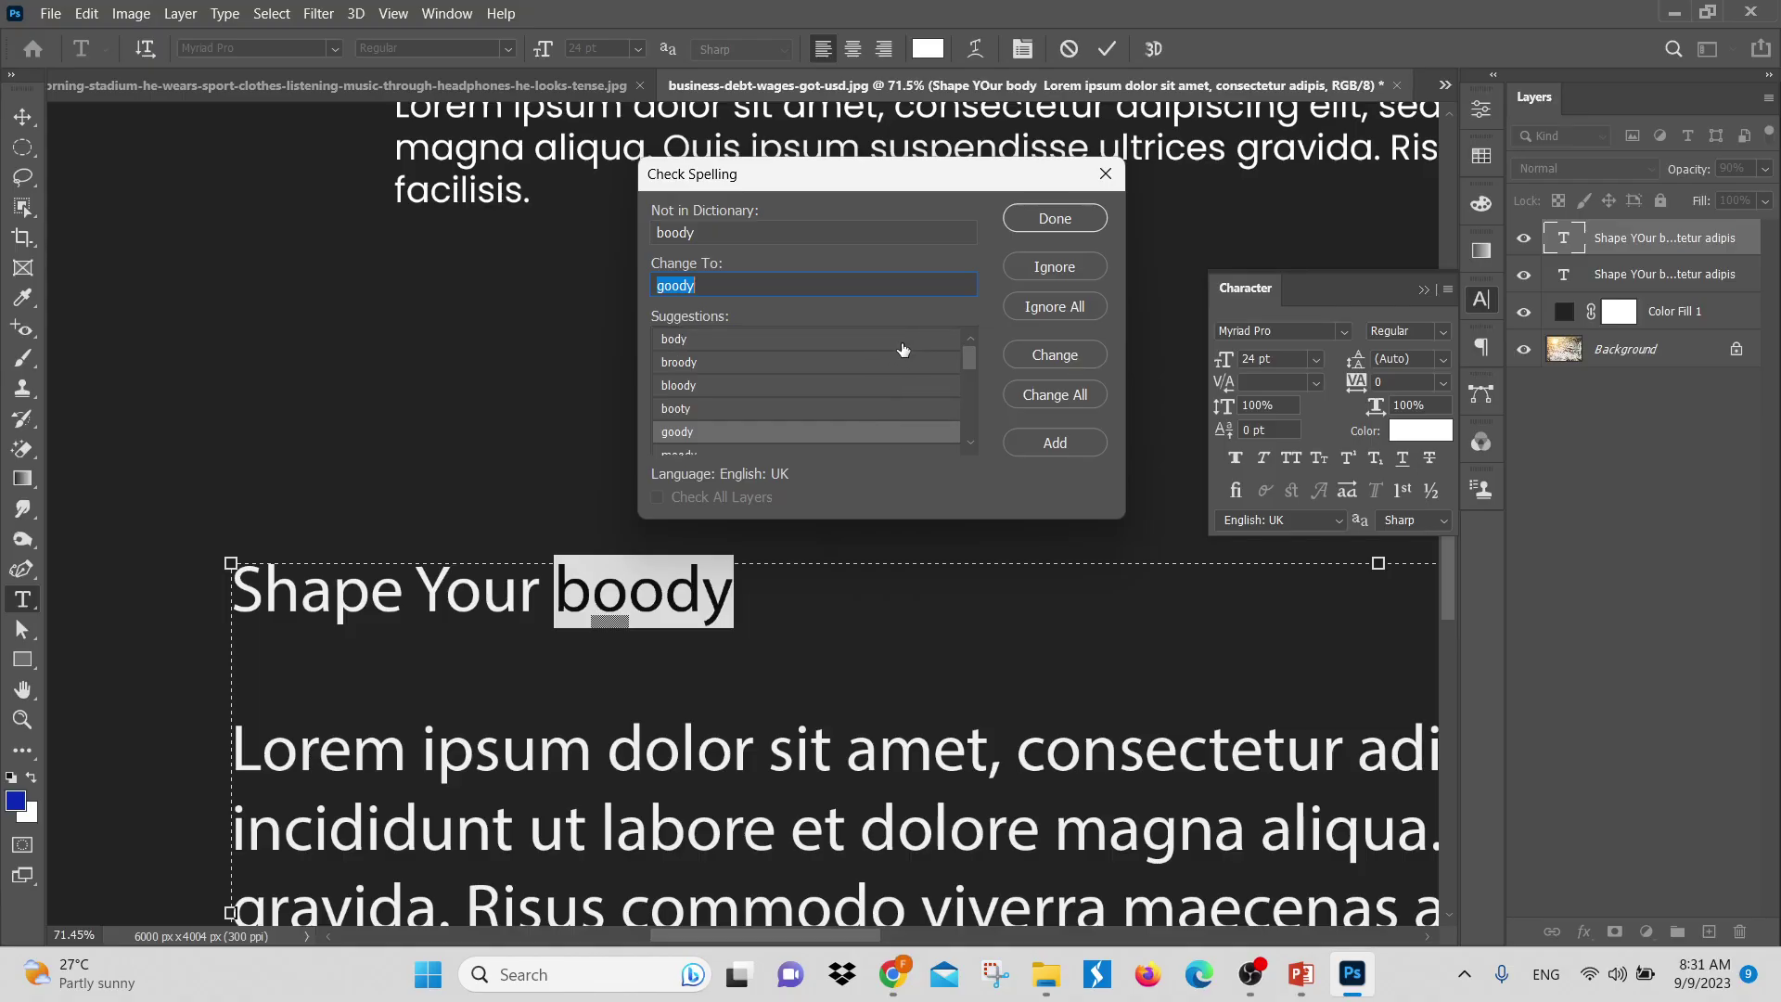
click(711, 340)
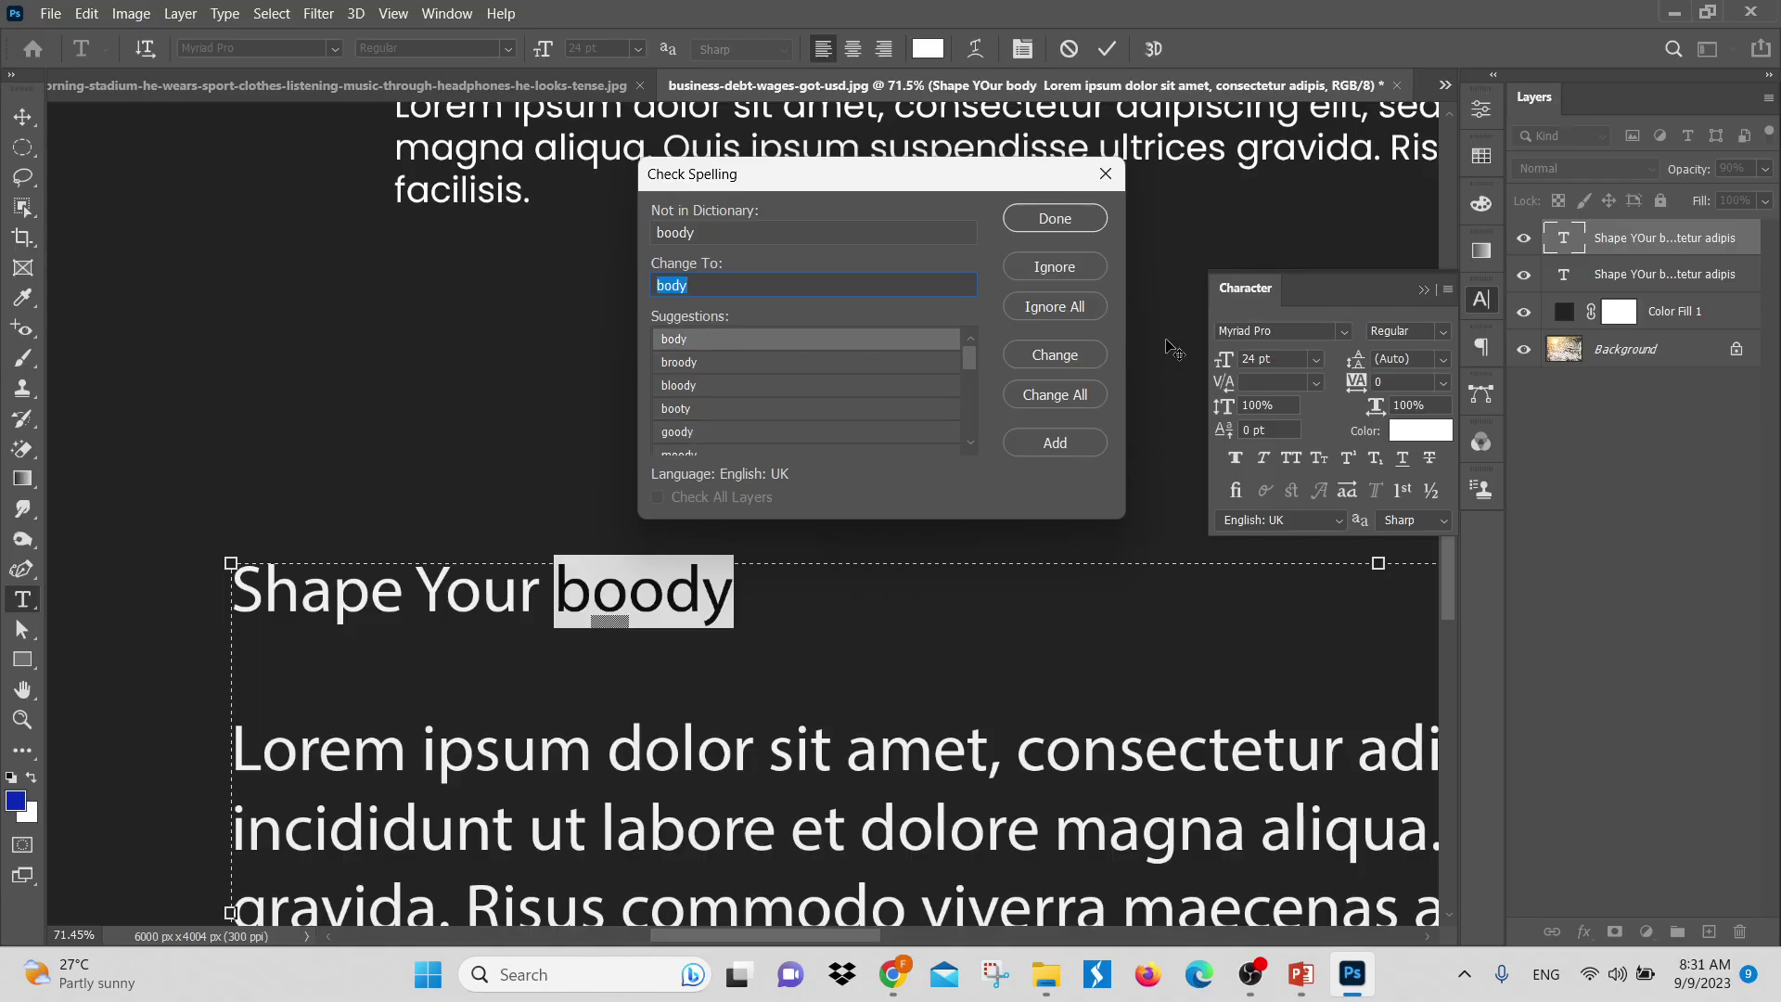
click(1053, 360)
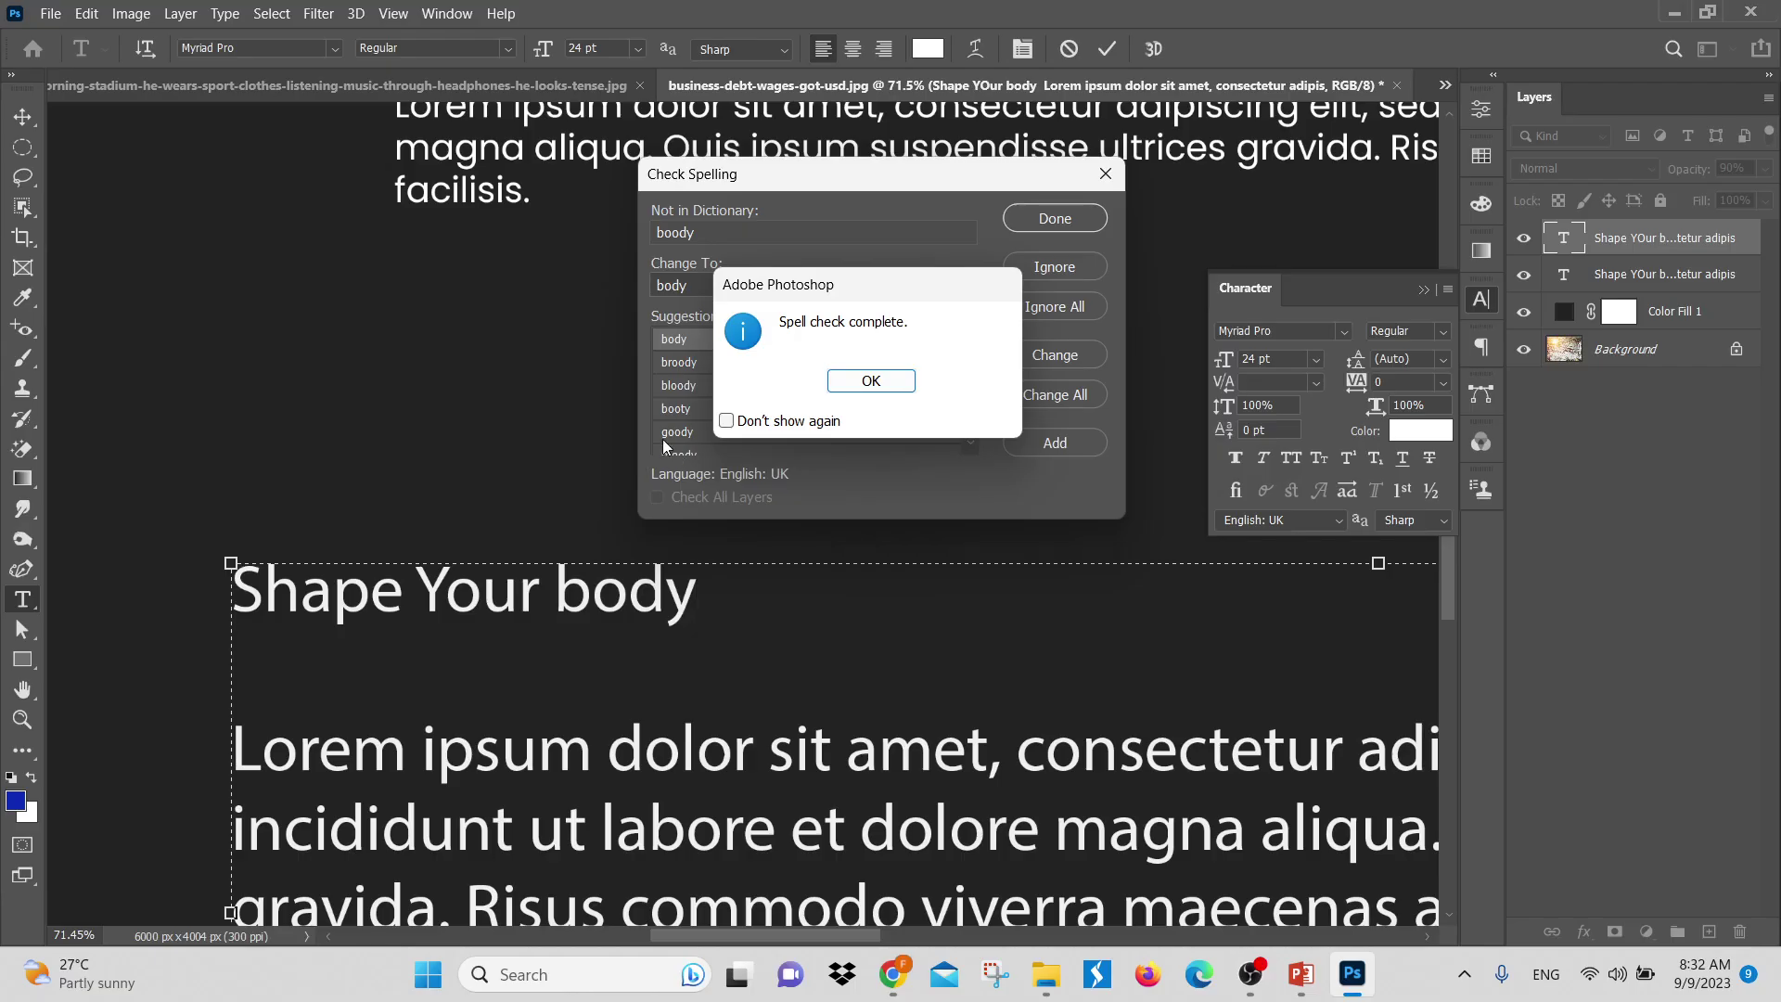
click(883, 380)
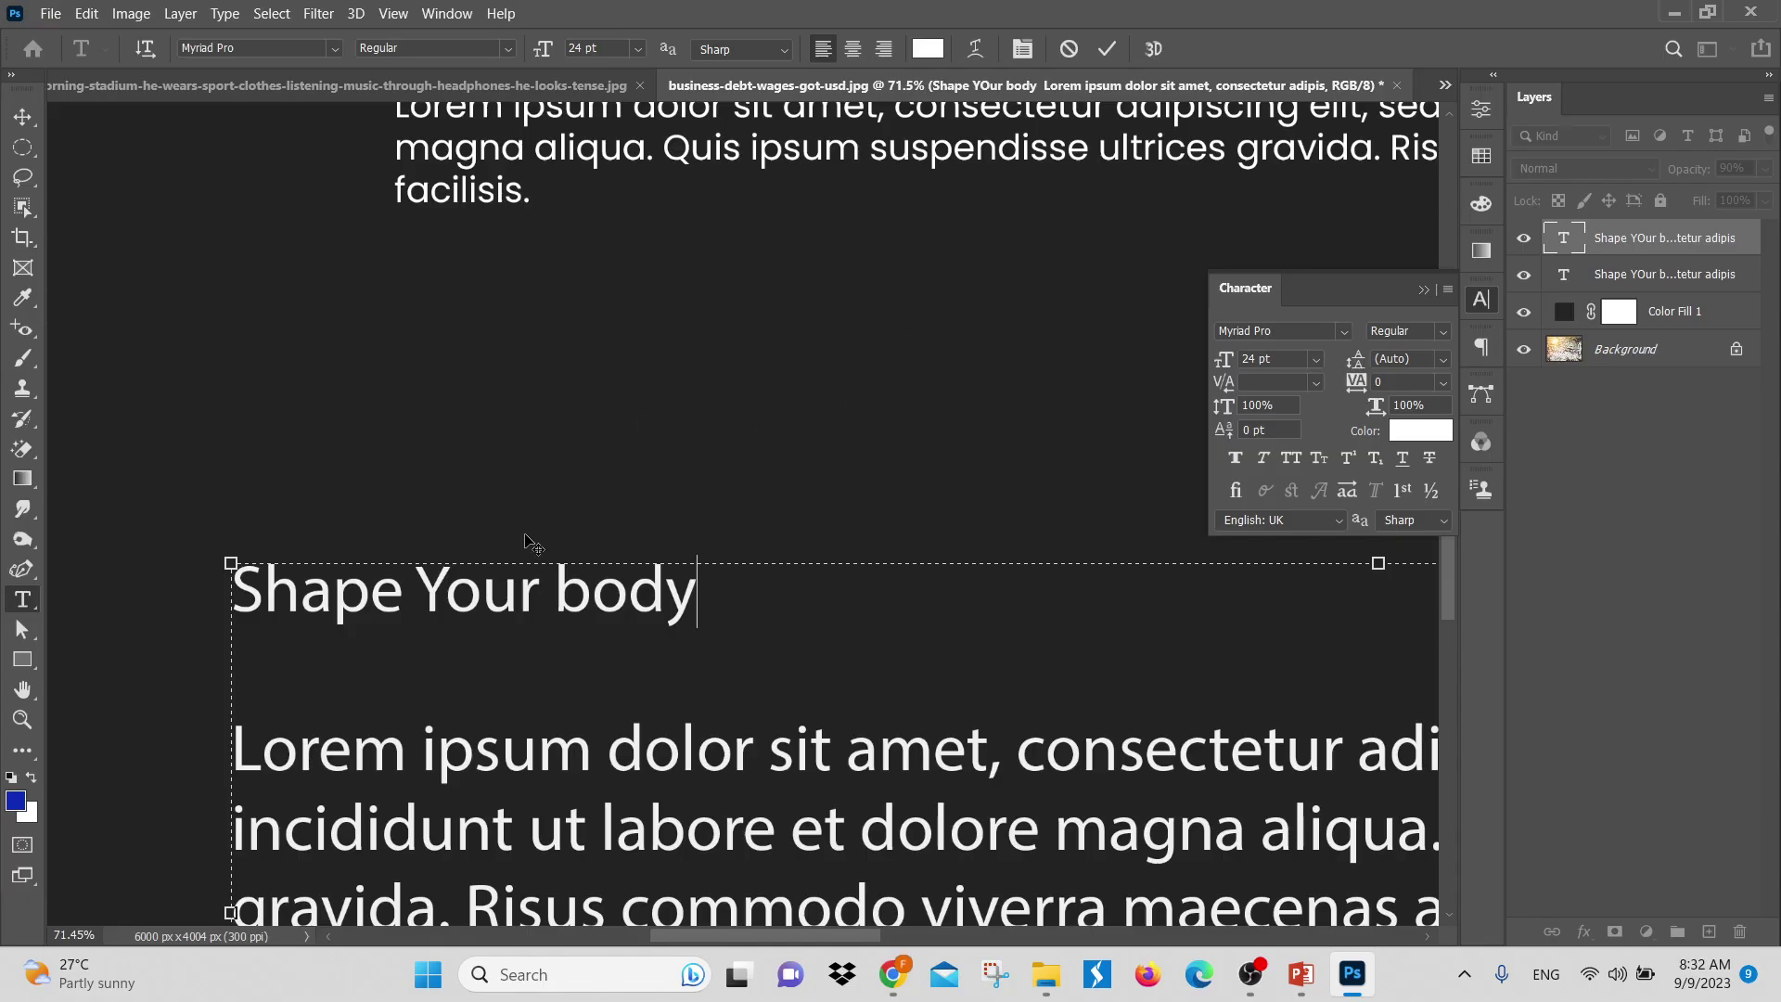
Commit the corrected pasted text block and switch to the Move tool
scroll(894, 608, down, 10)
scroll(740, 603, up, 2)
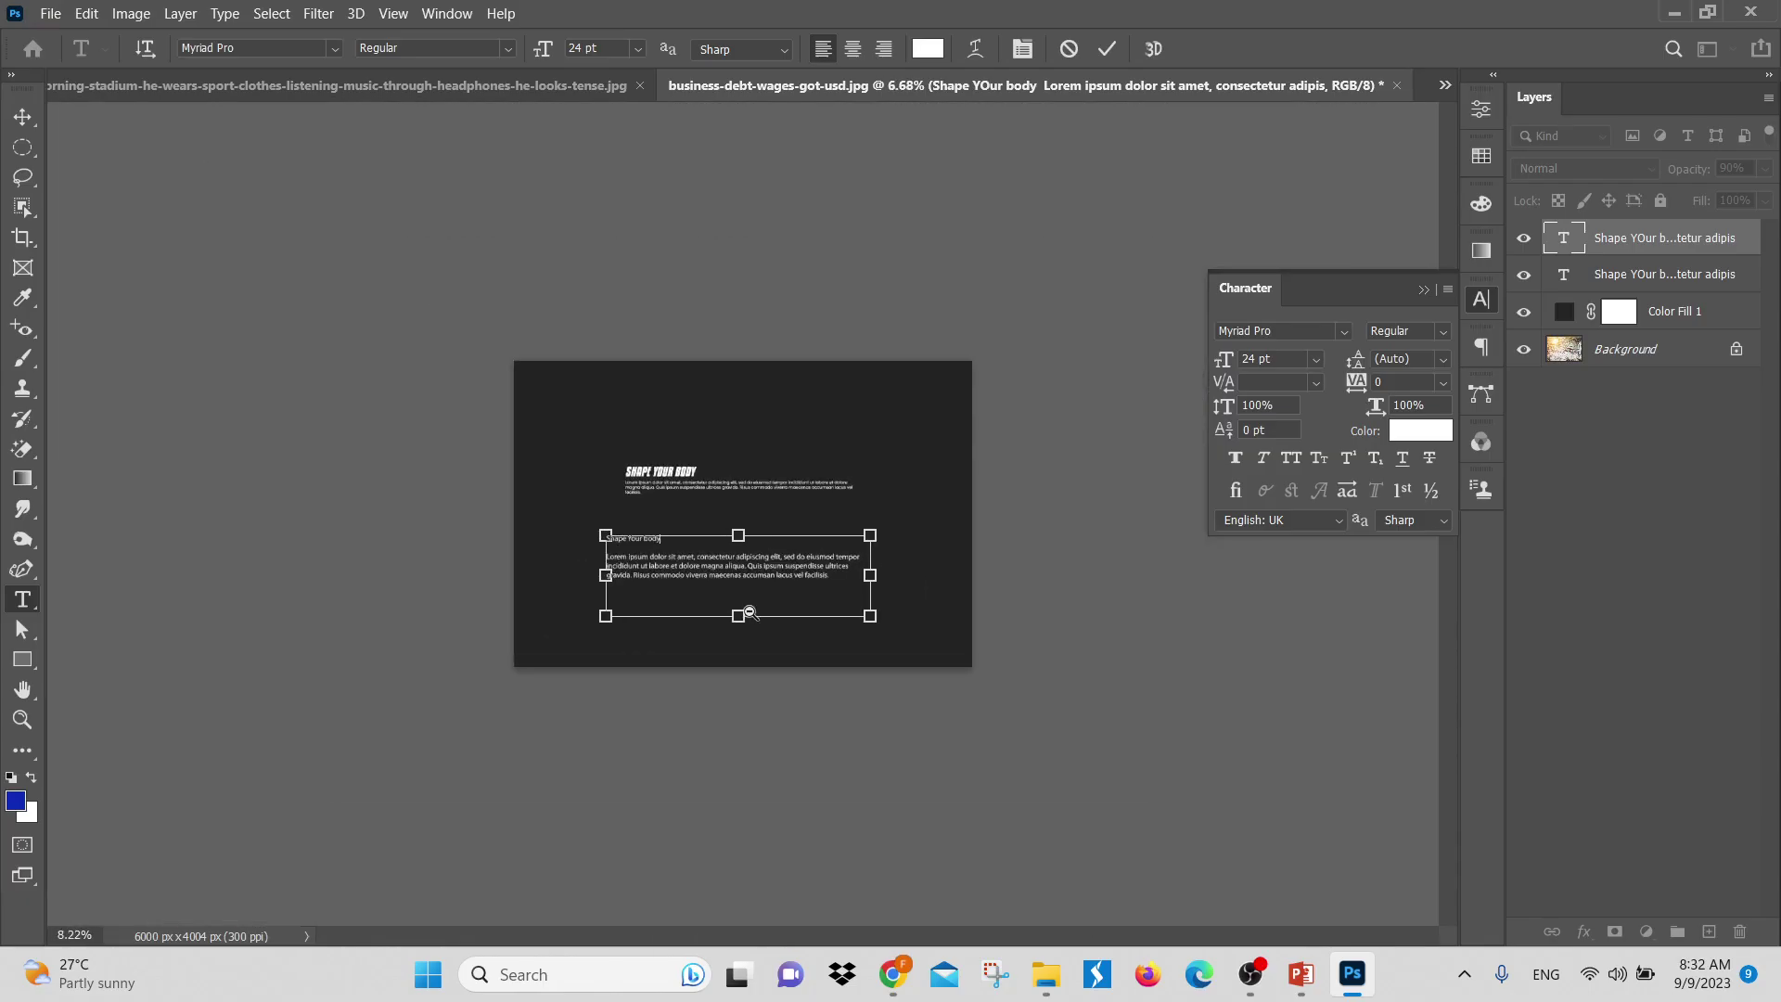
click(88, 14)
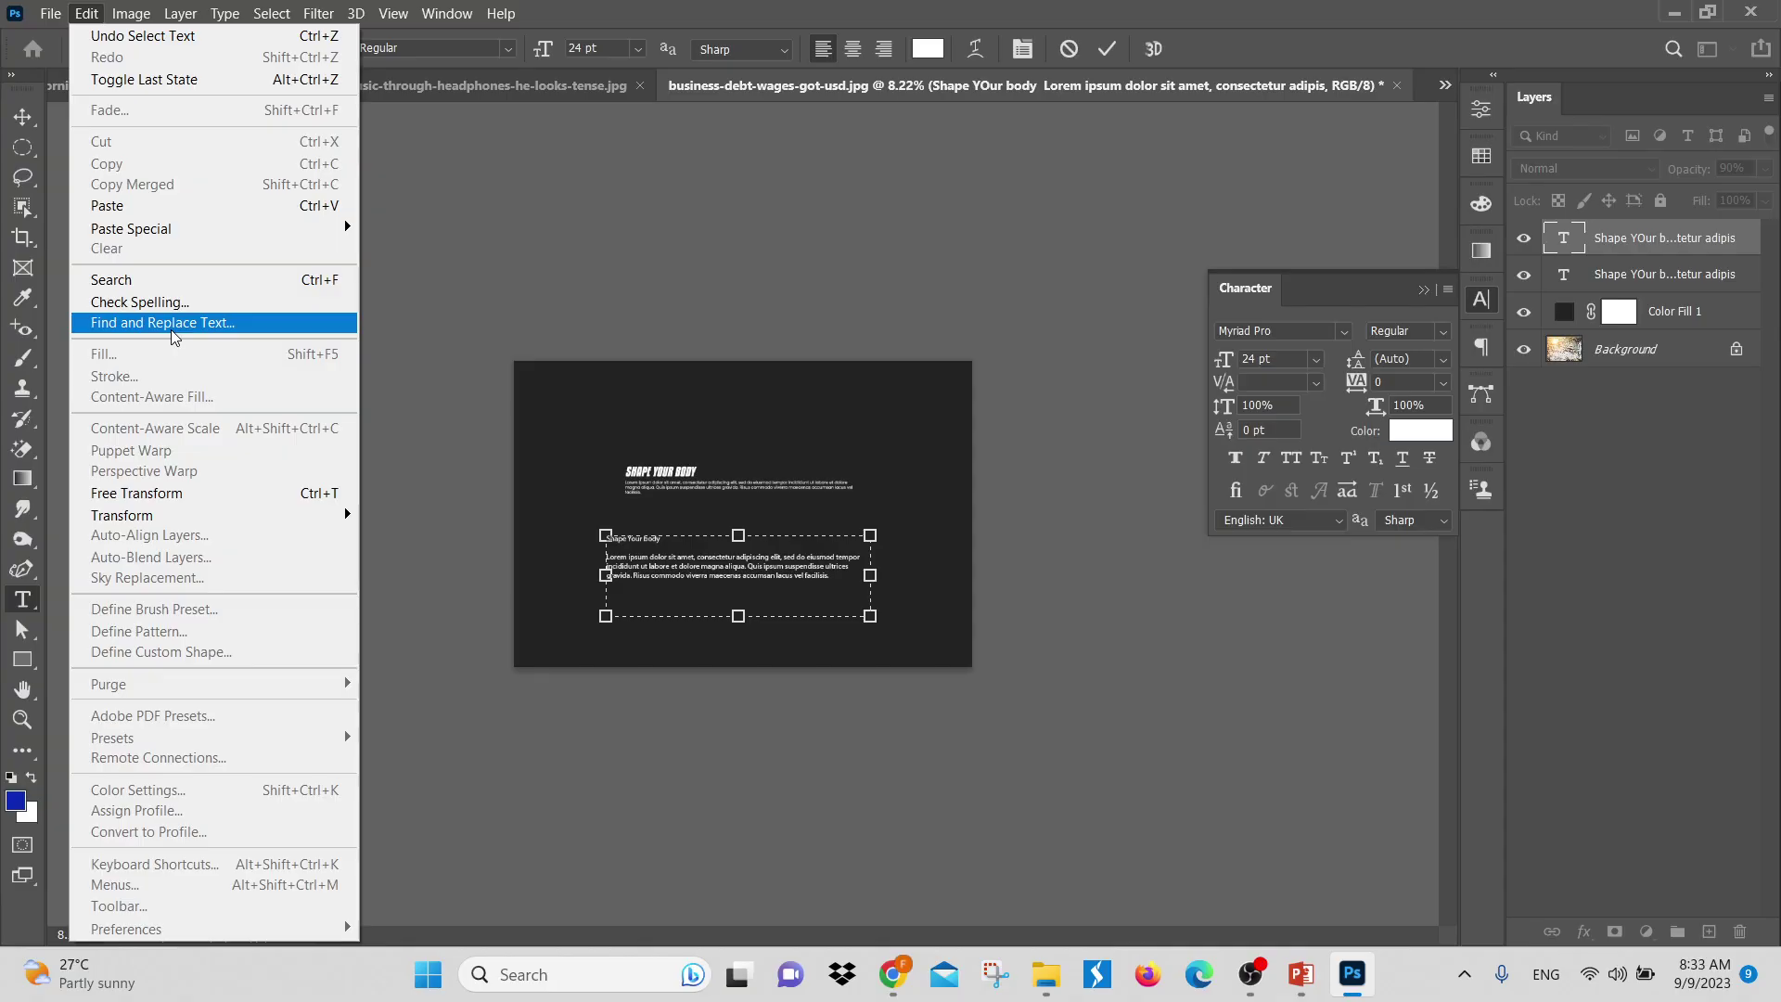
click(712, 707)
drag(718, 539, 798, 585)
click(22, 120)
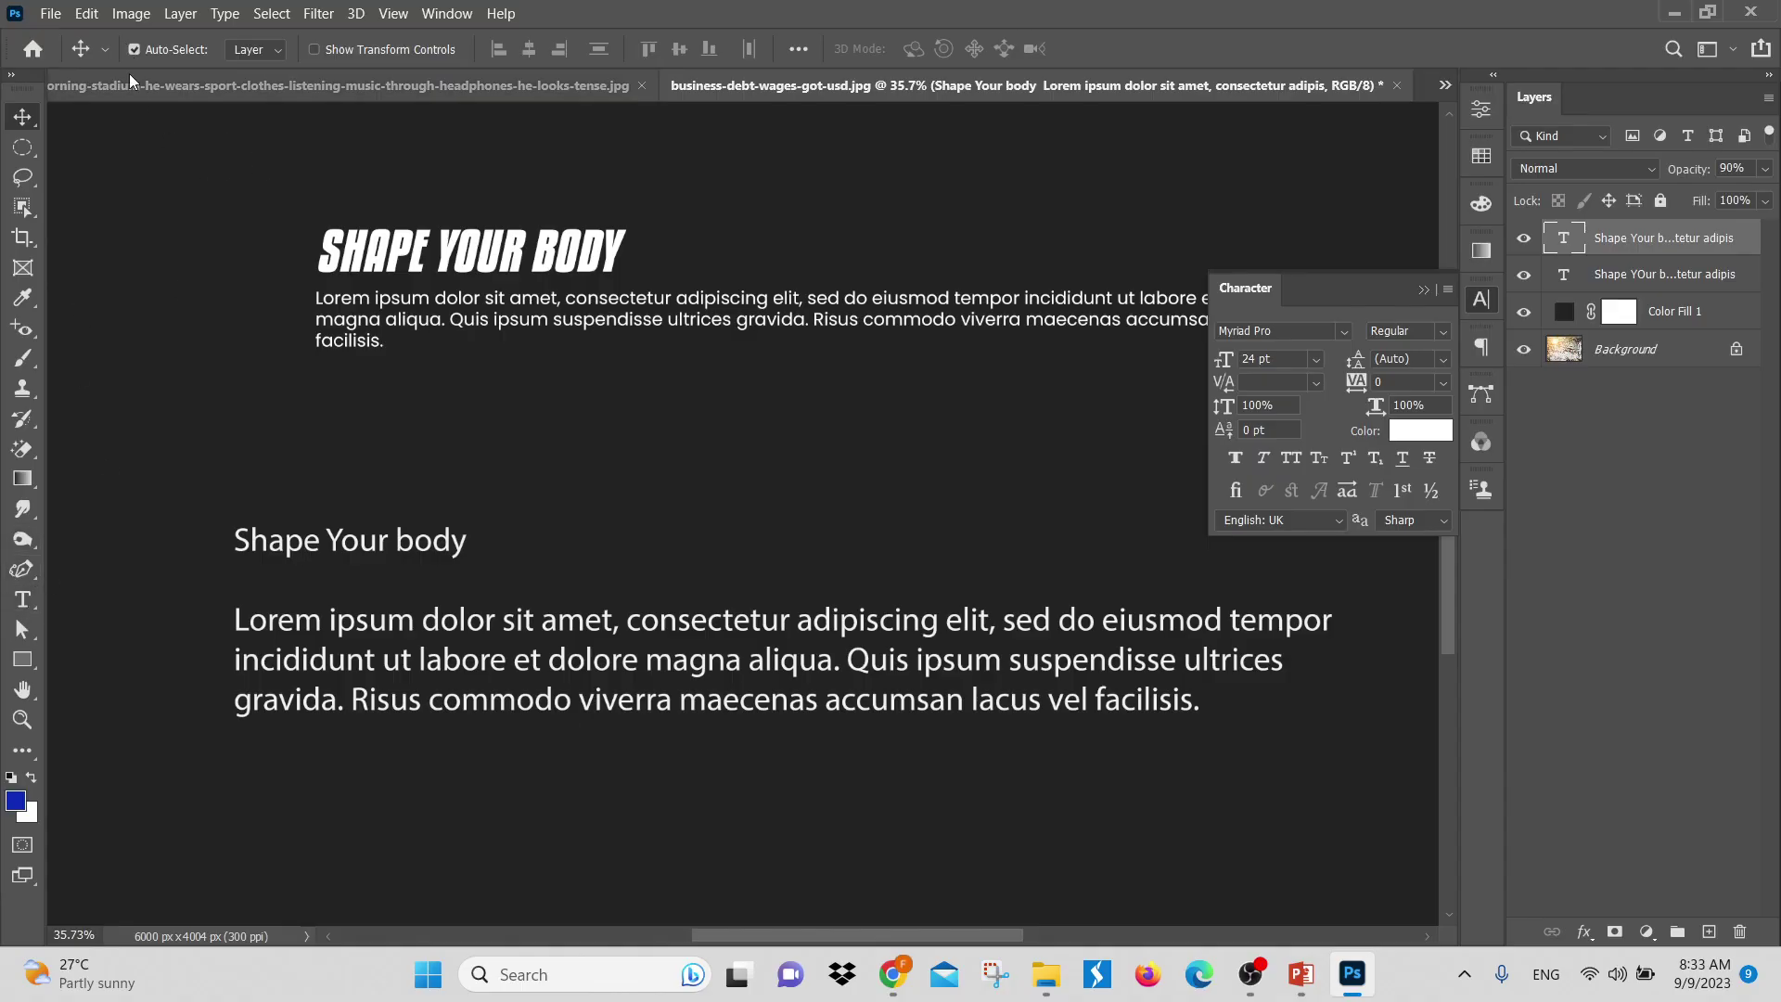
Start Find and Replace Text and enter "Lorem" as the text to find
click(87, 13)
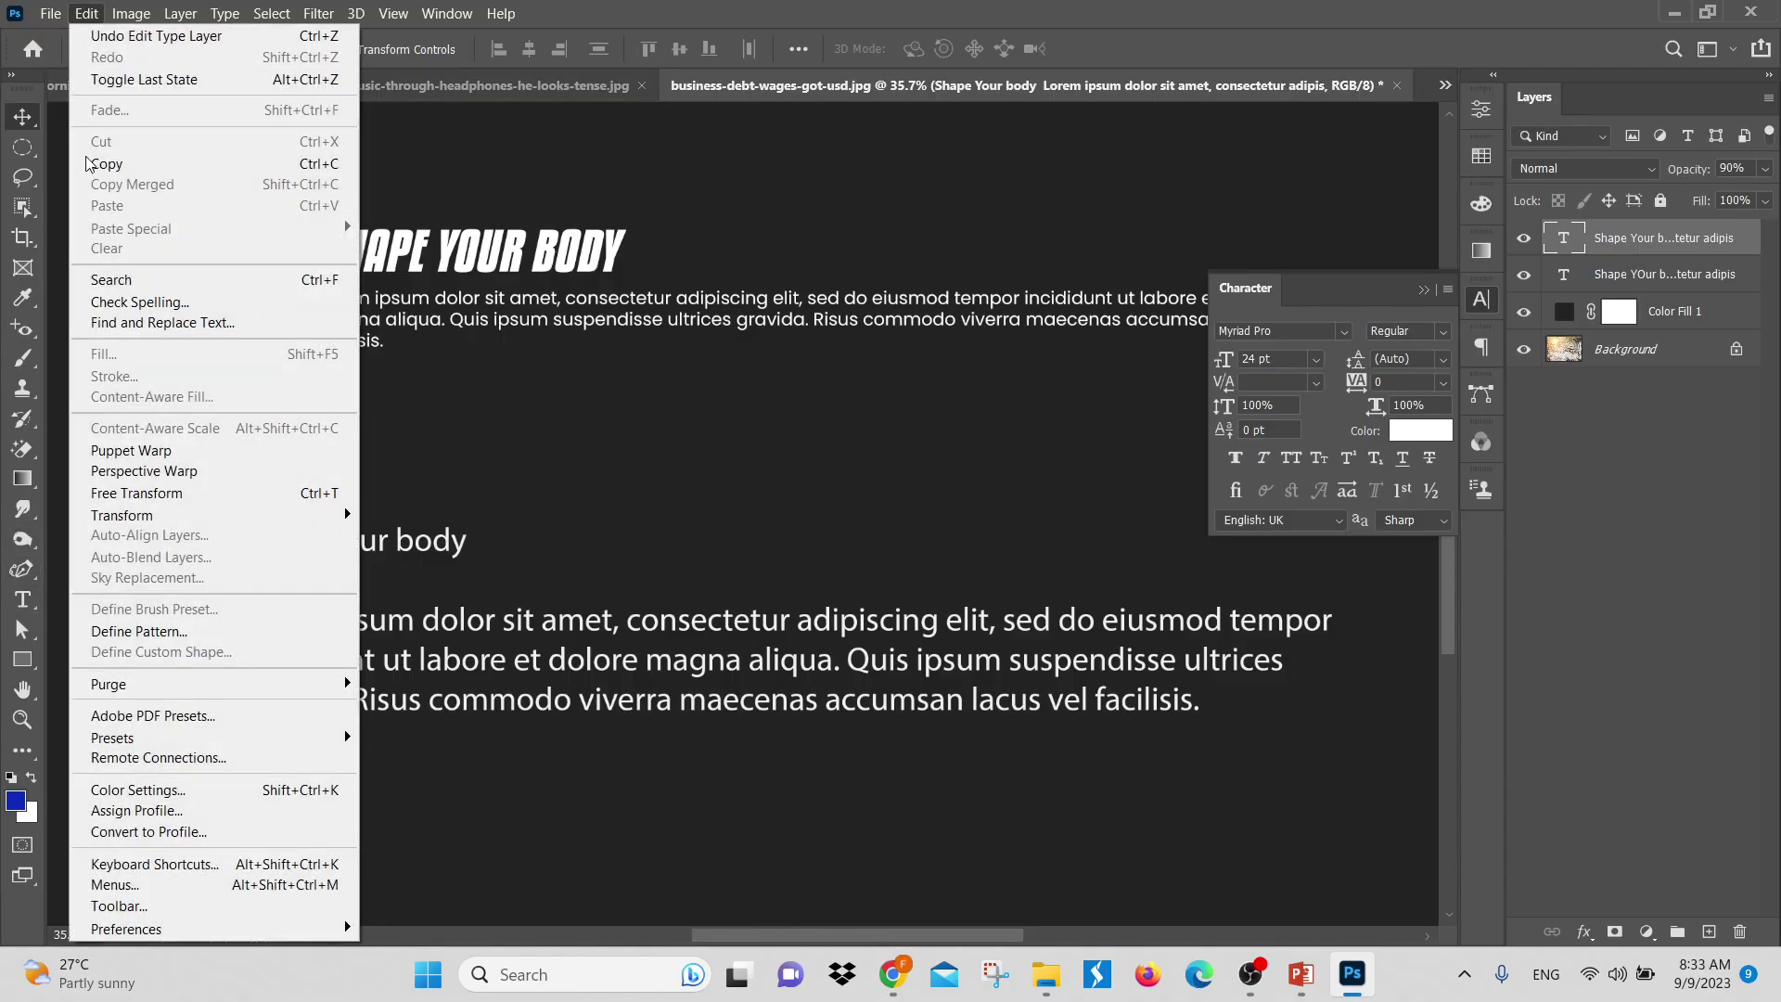
click(179, 325)
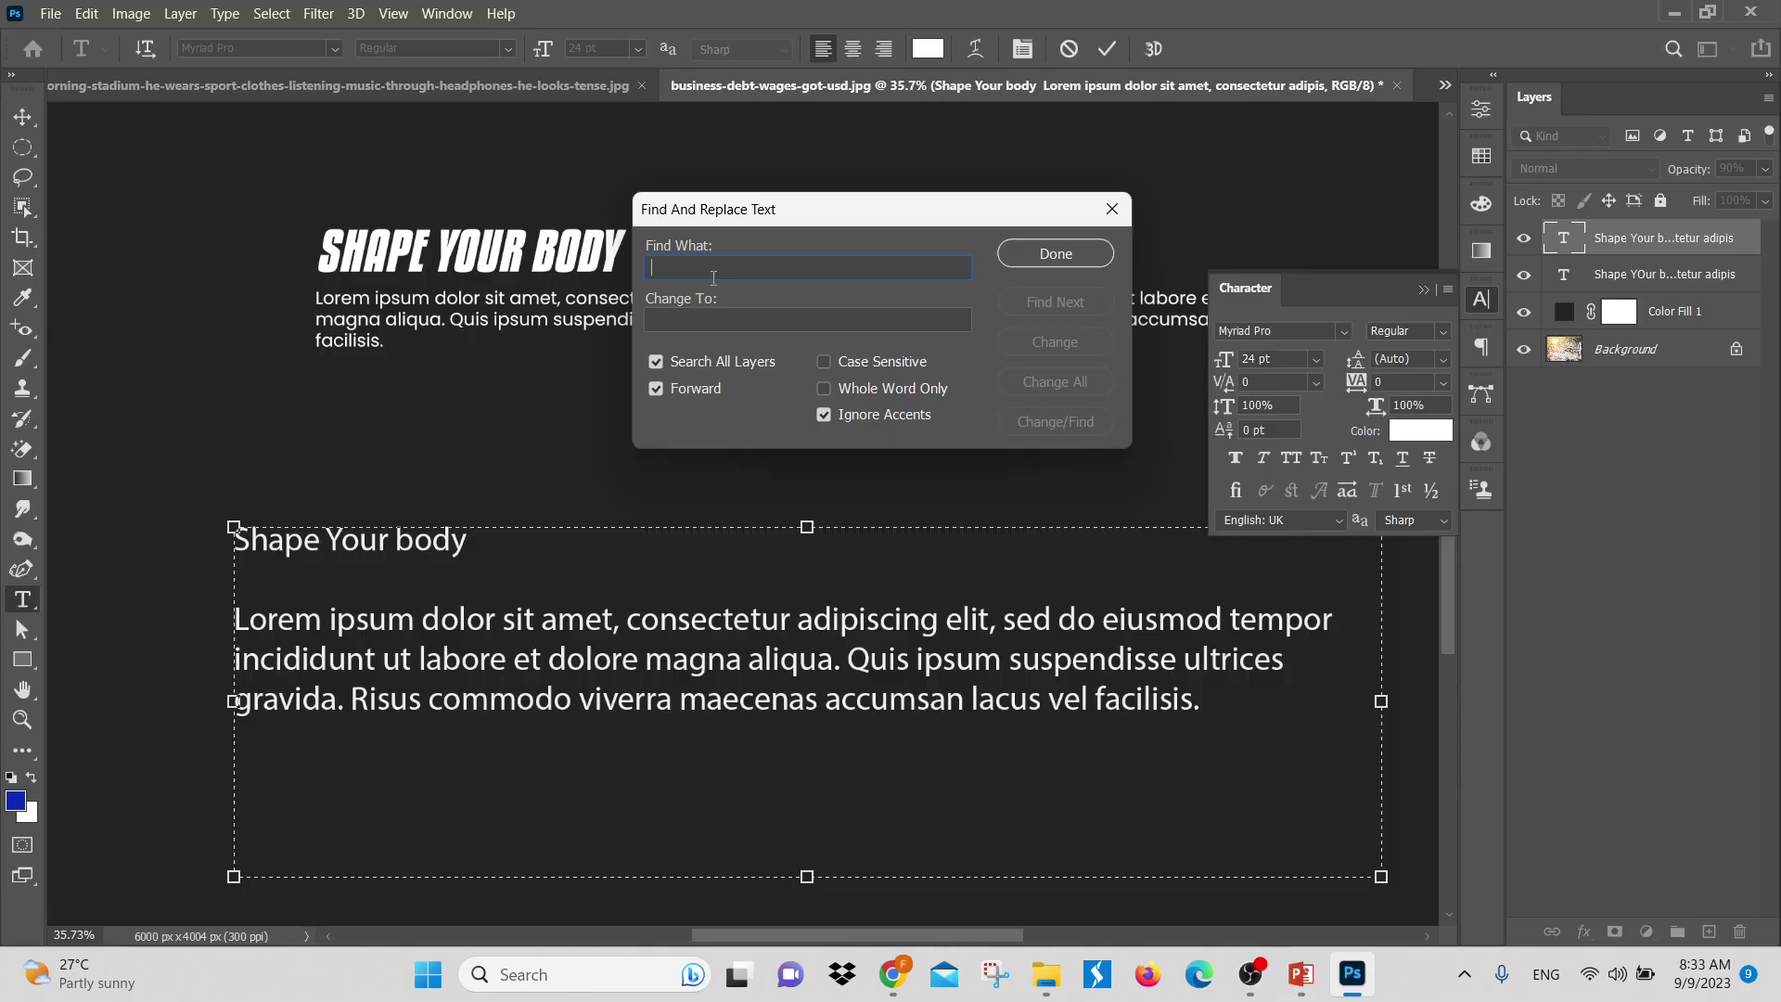
text(wh)
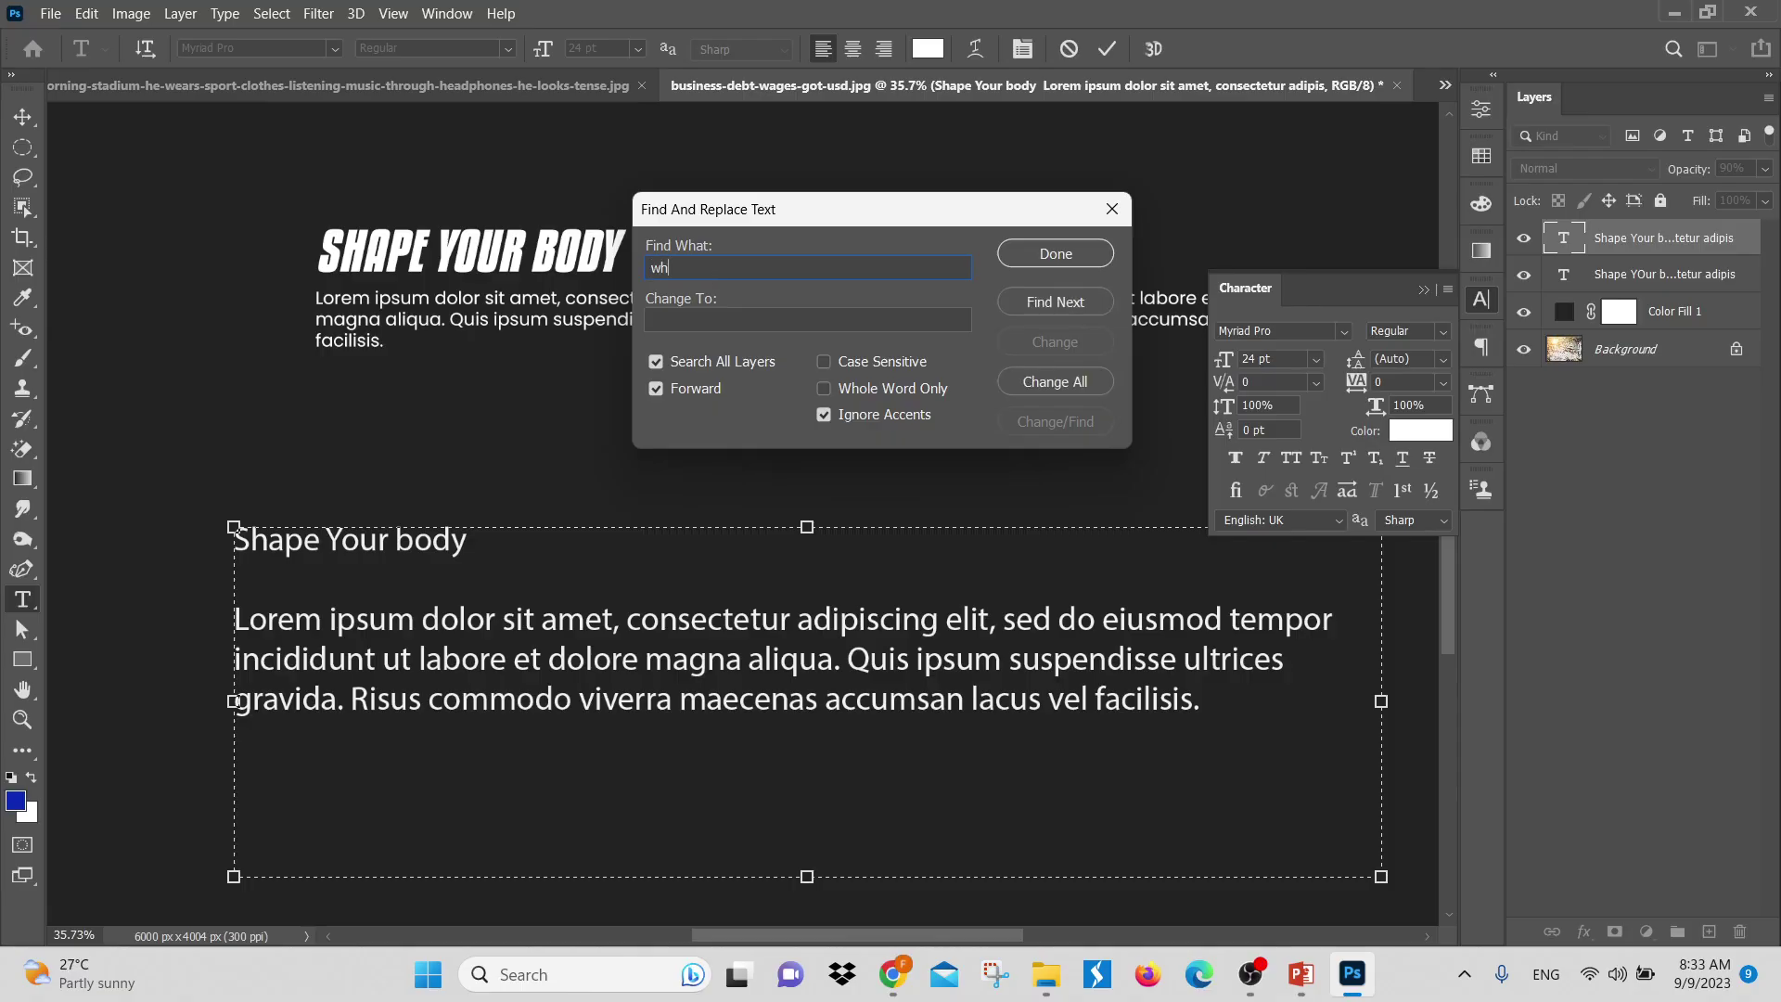
key(BackSpace)
key(BackSpace)
text(Lorem)
click(871, 320)
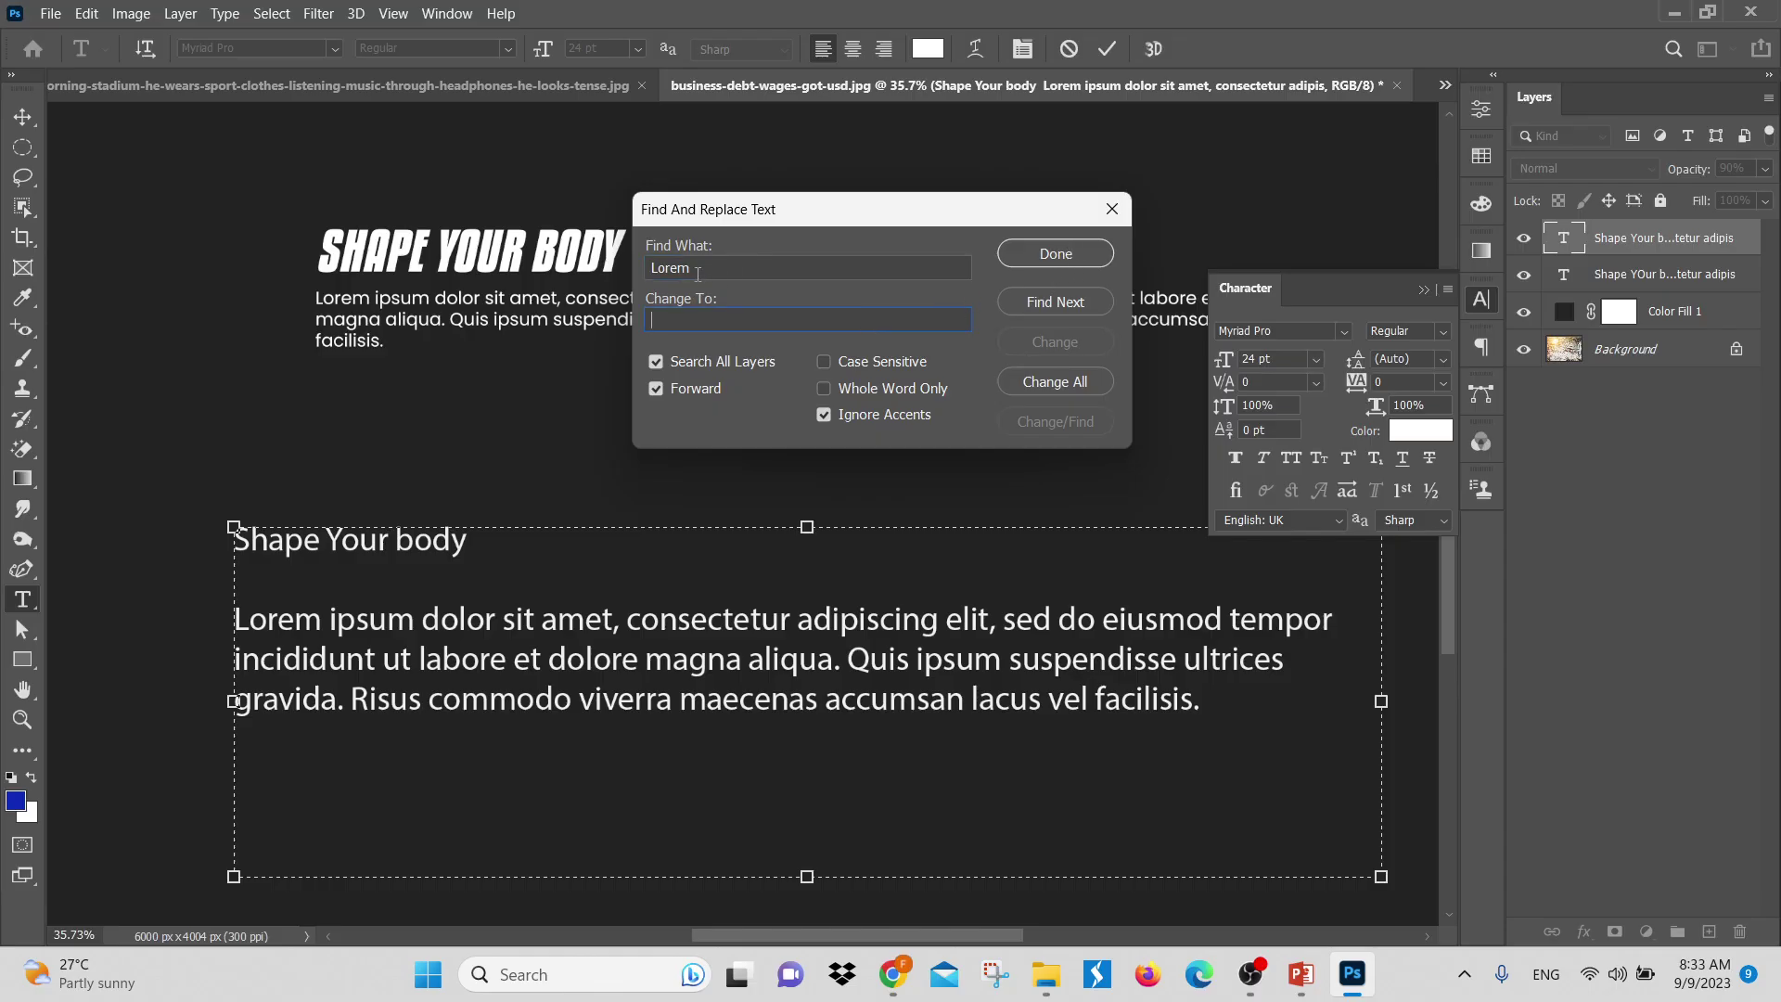
Set the replacement text to "Menu Class" and close the Find and Replace Text dialog
key(shift+Tab)
click(691, 319)
text(Sh)
key(BackSpace)
key(BackSpace)
text(Menu Clas)
click(698, 267)
drag(698, 267, 636, 245)
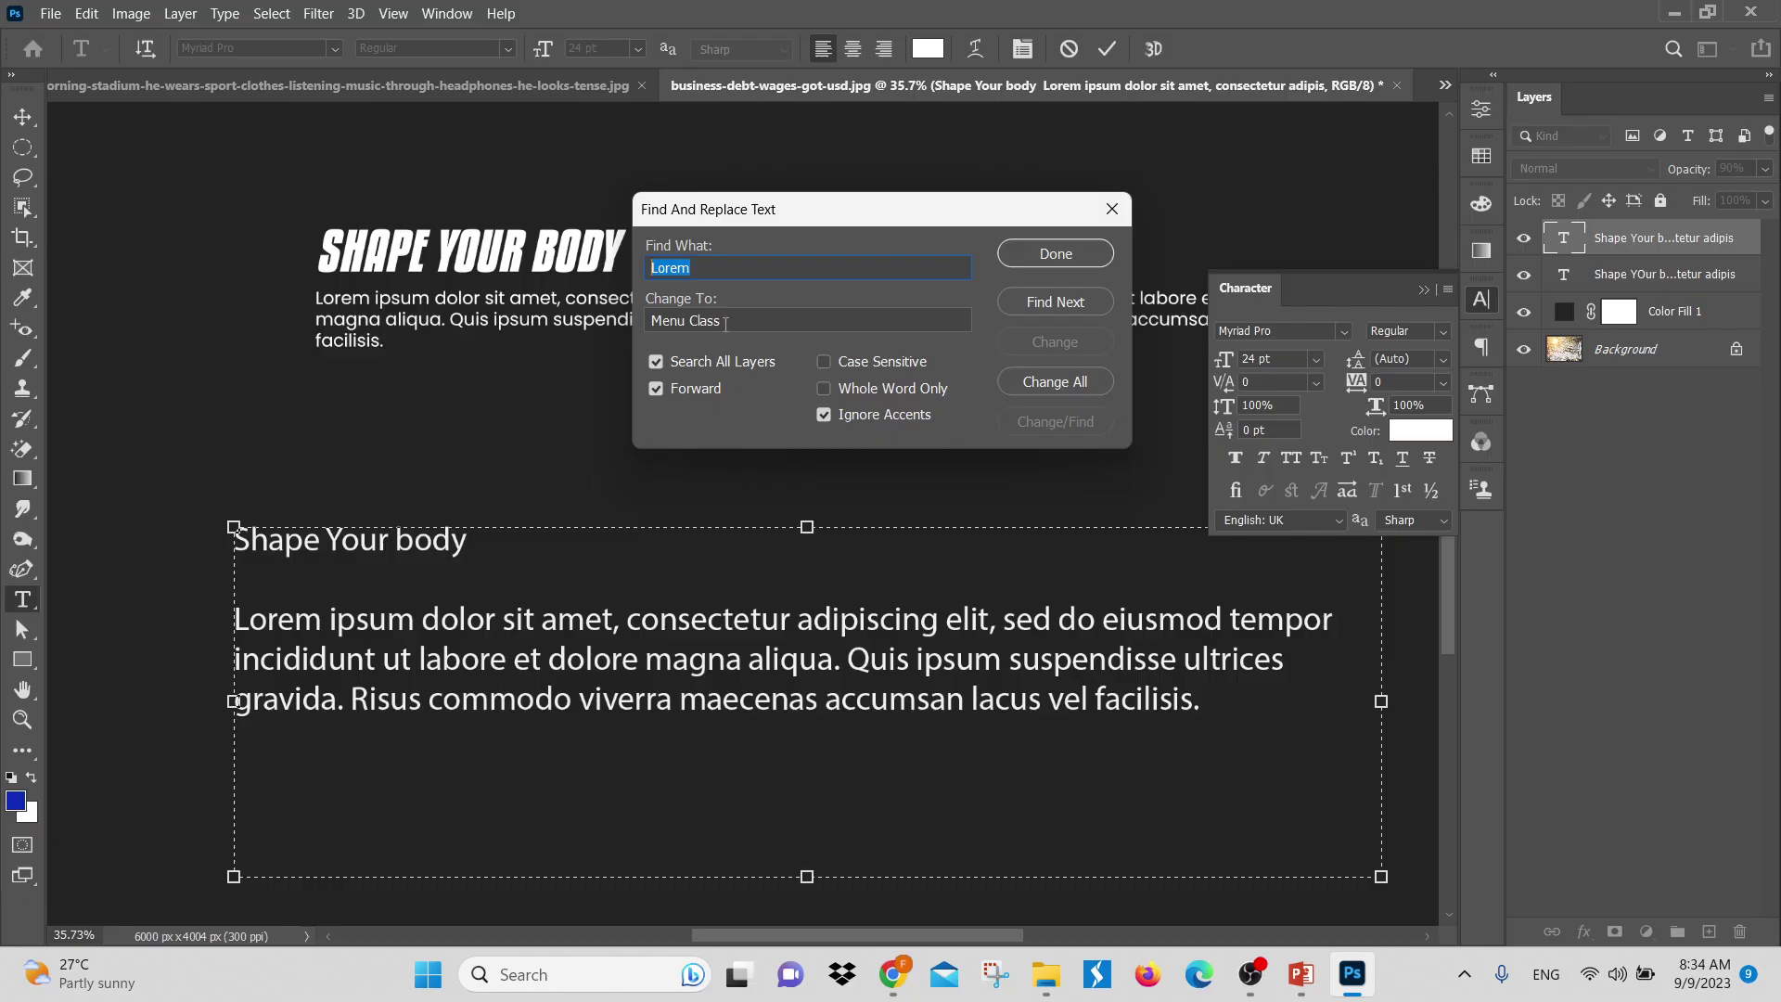
key(Tab)
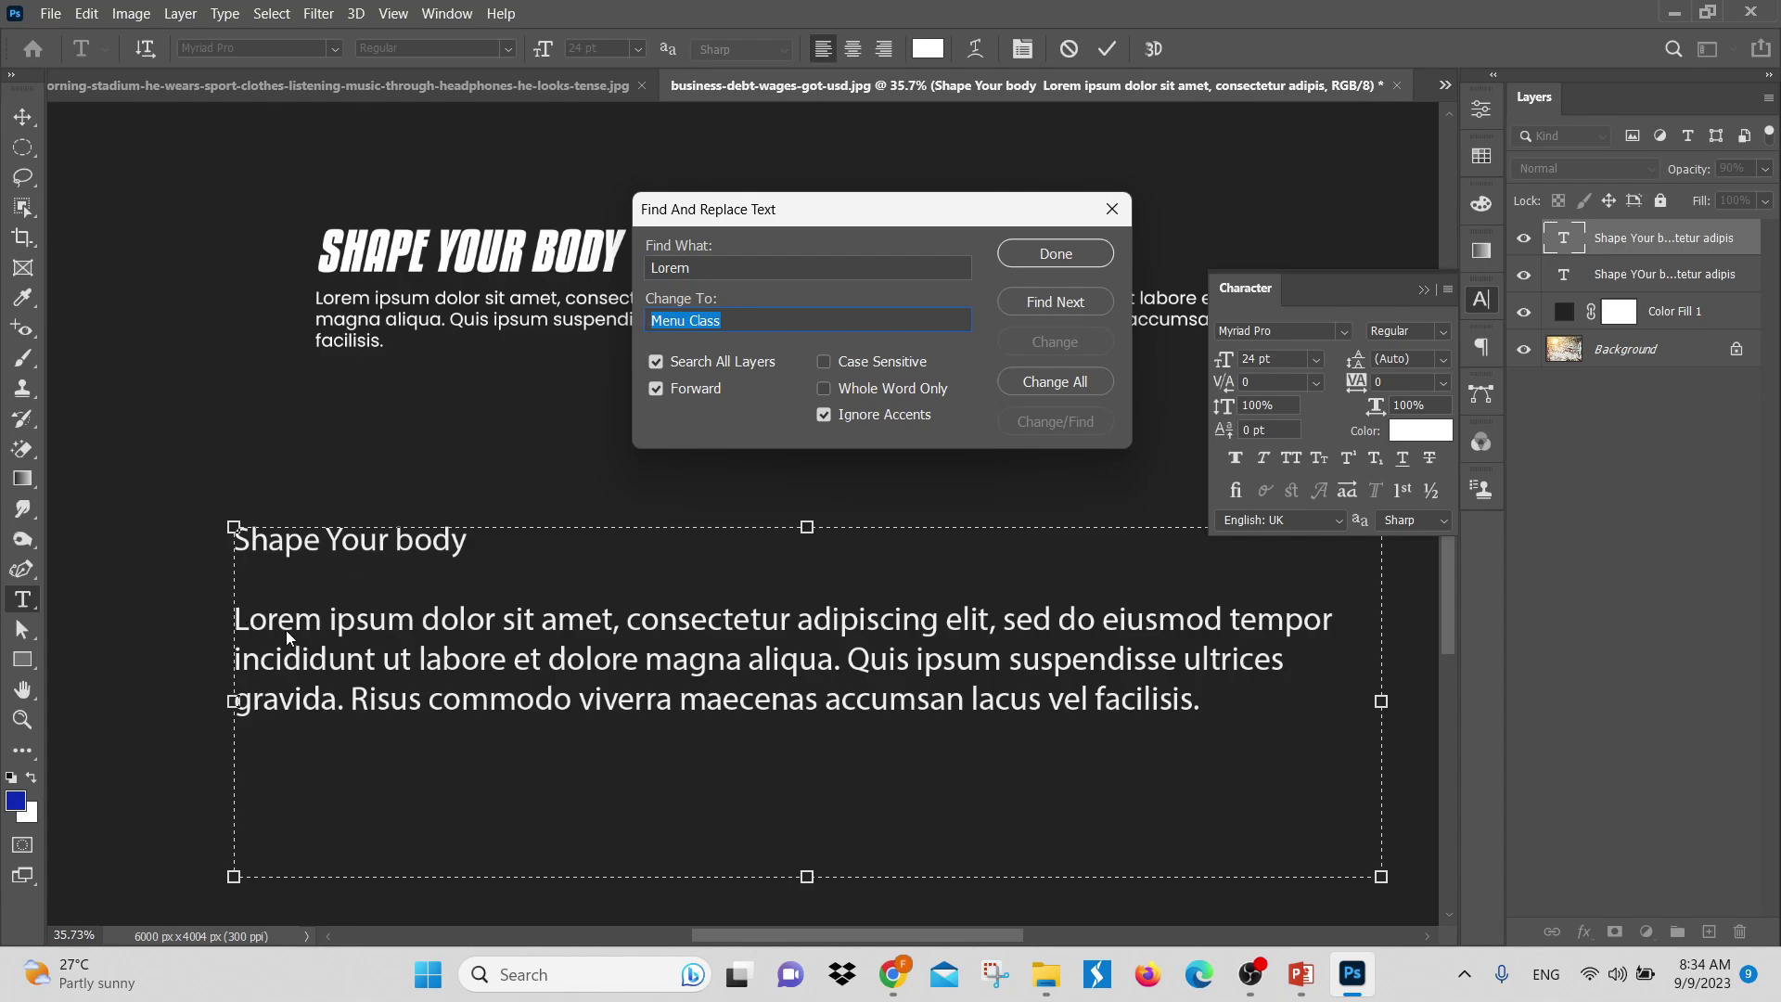
click(1072, 252)
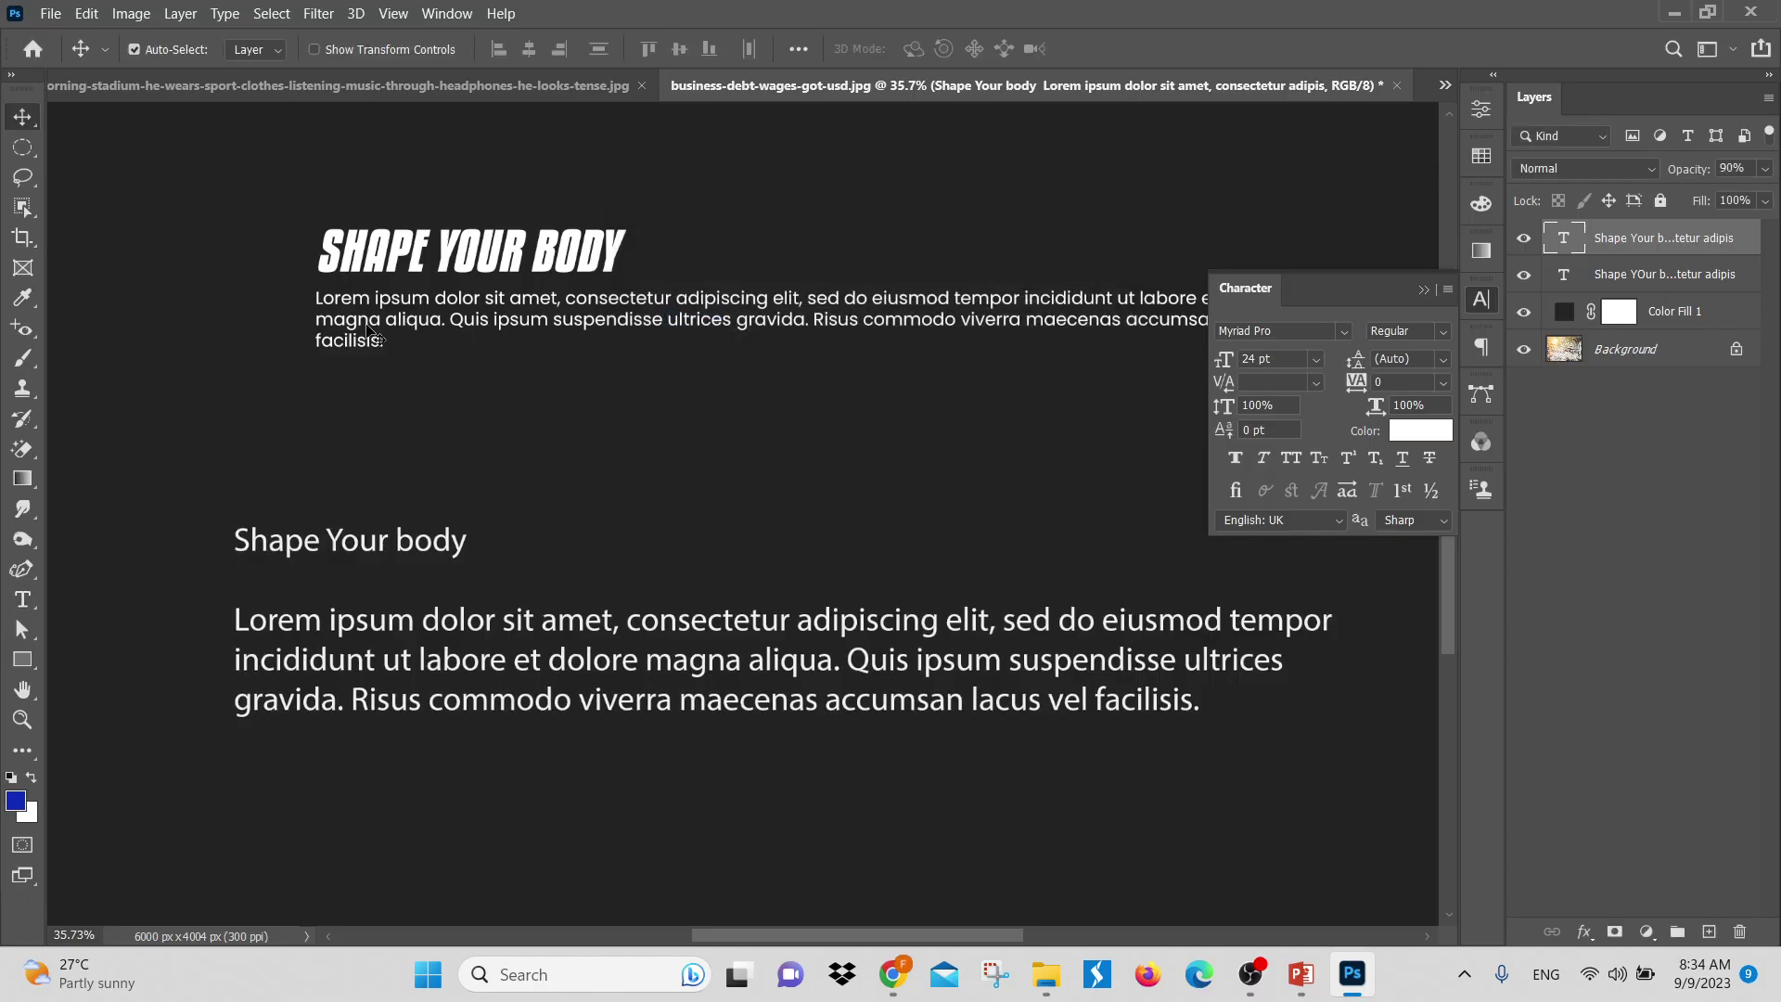
Enter the formatted text block and select the whole paragraph beneath its heading
click(339, 320)
double_click(338, 320)
click(316, 311)
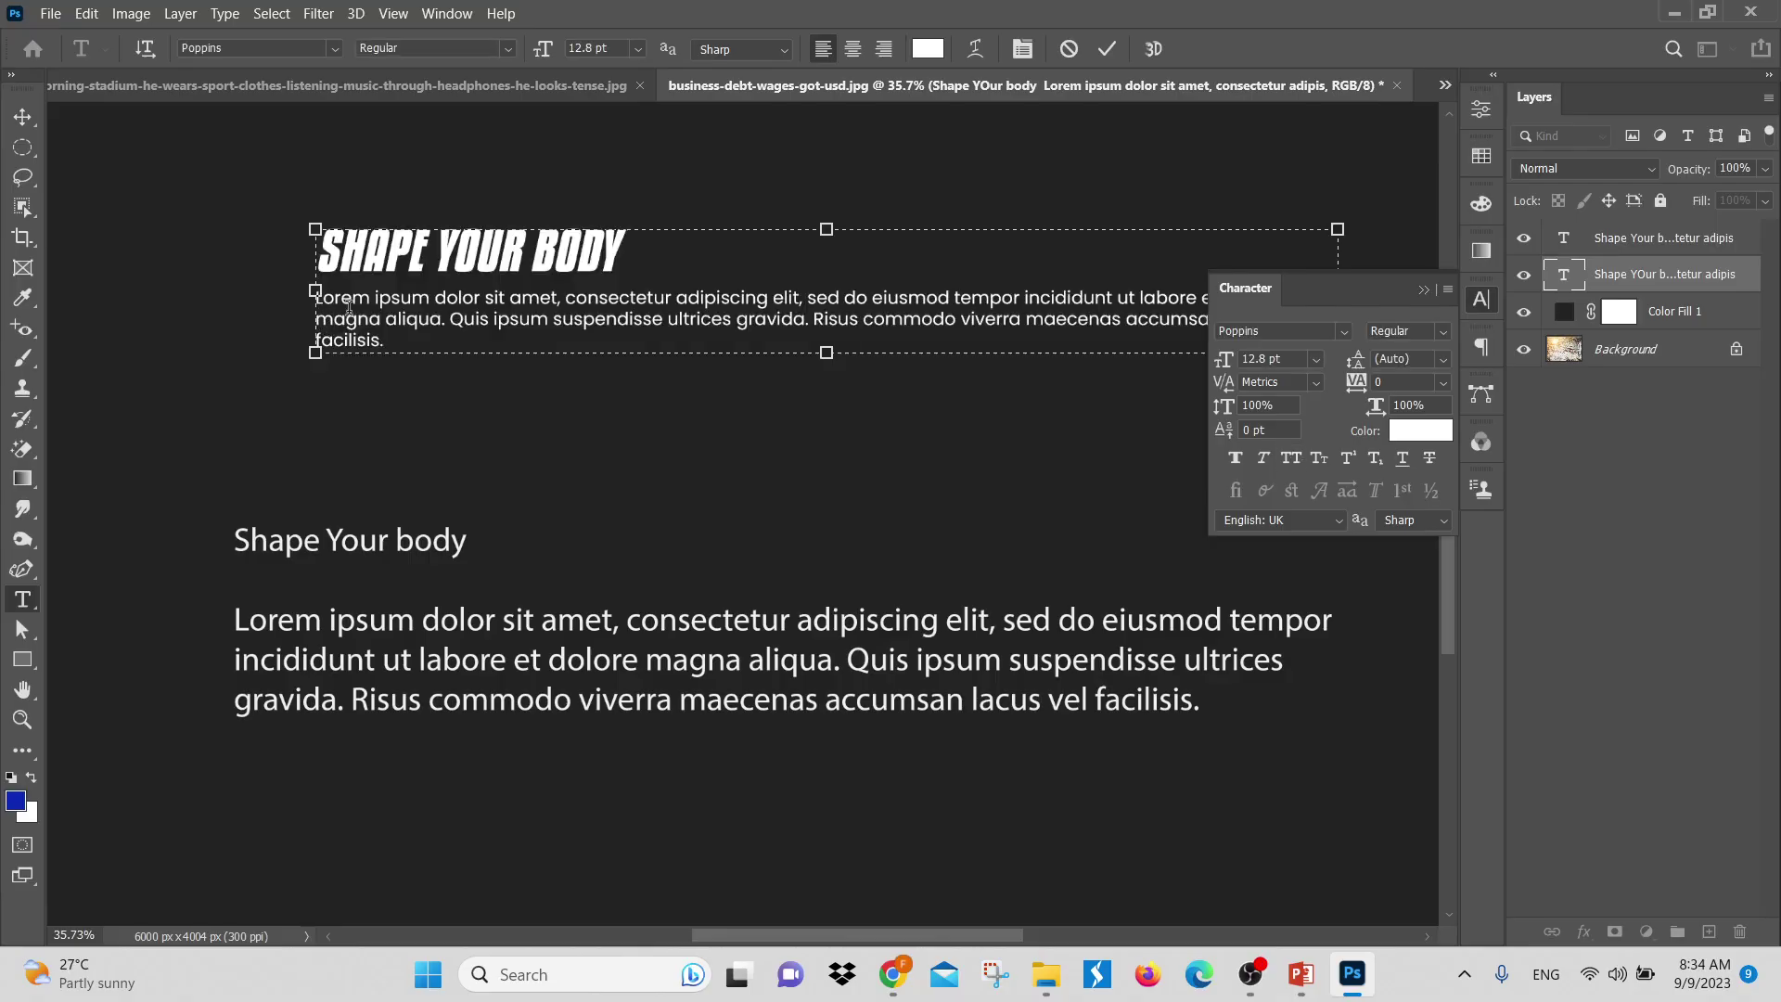
drag(386, 341, 270, 299)
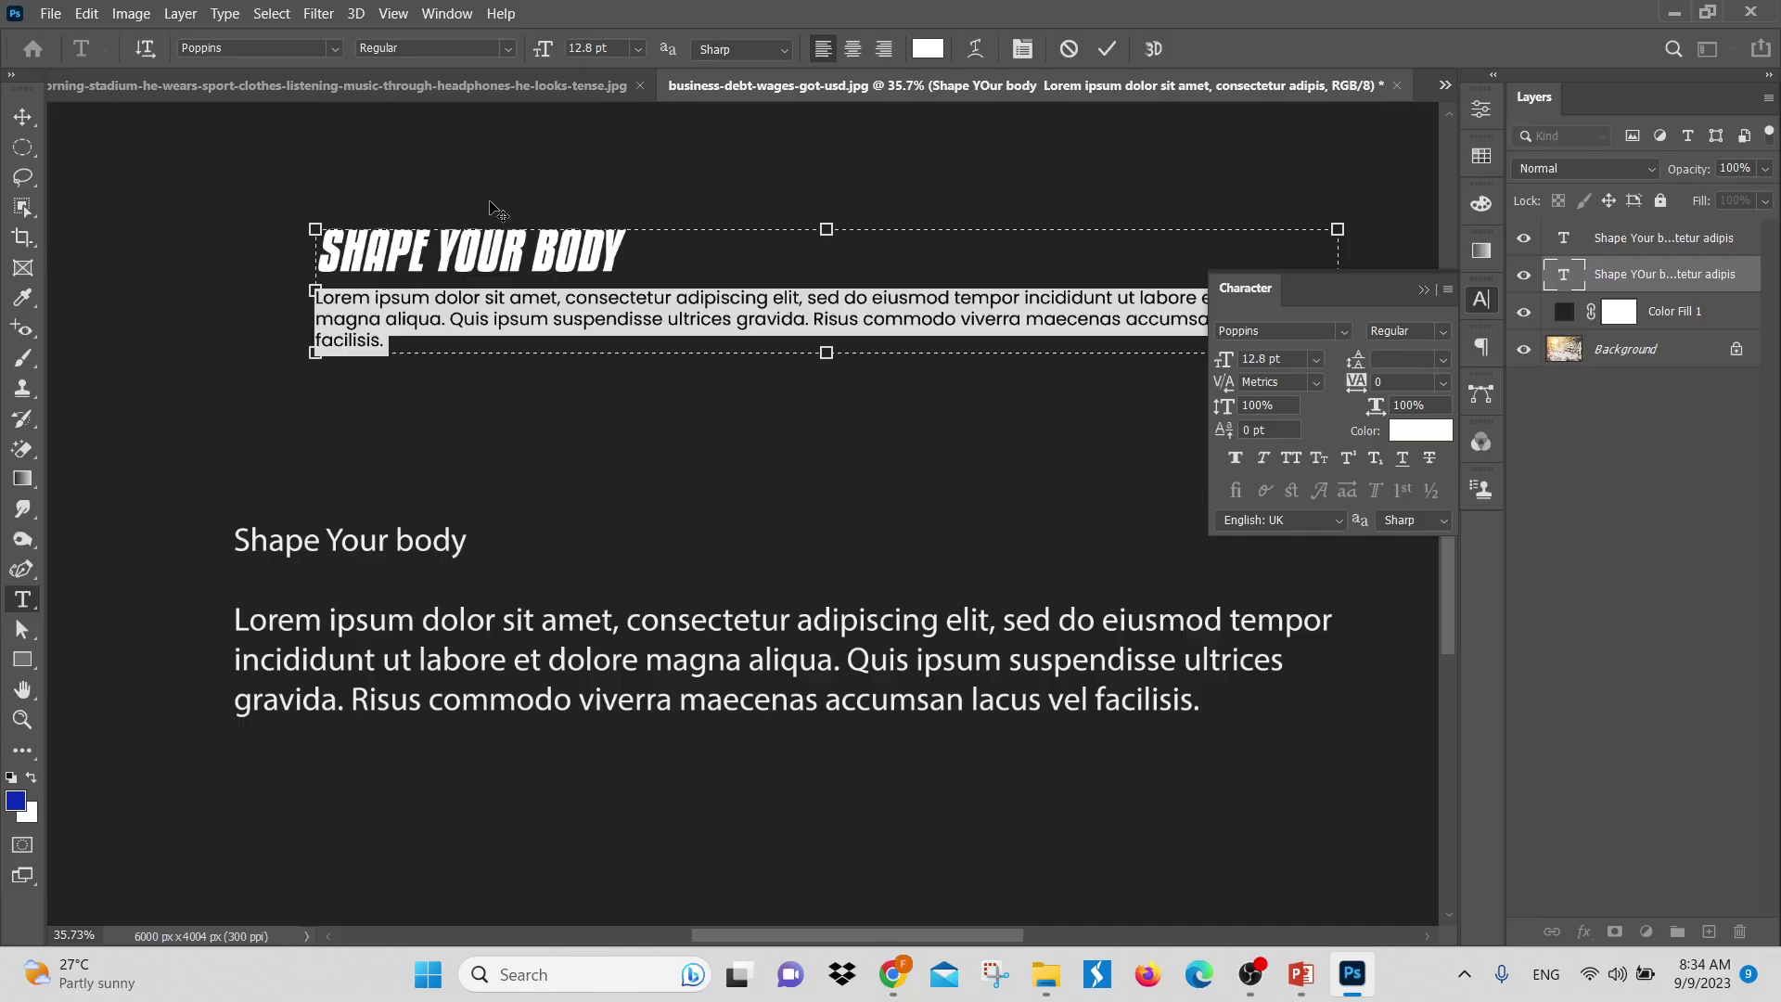
click(86, 13)
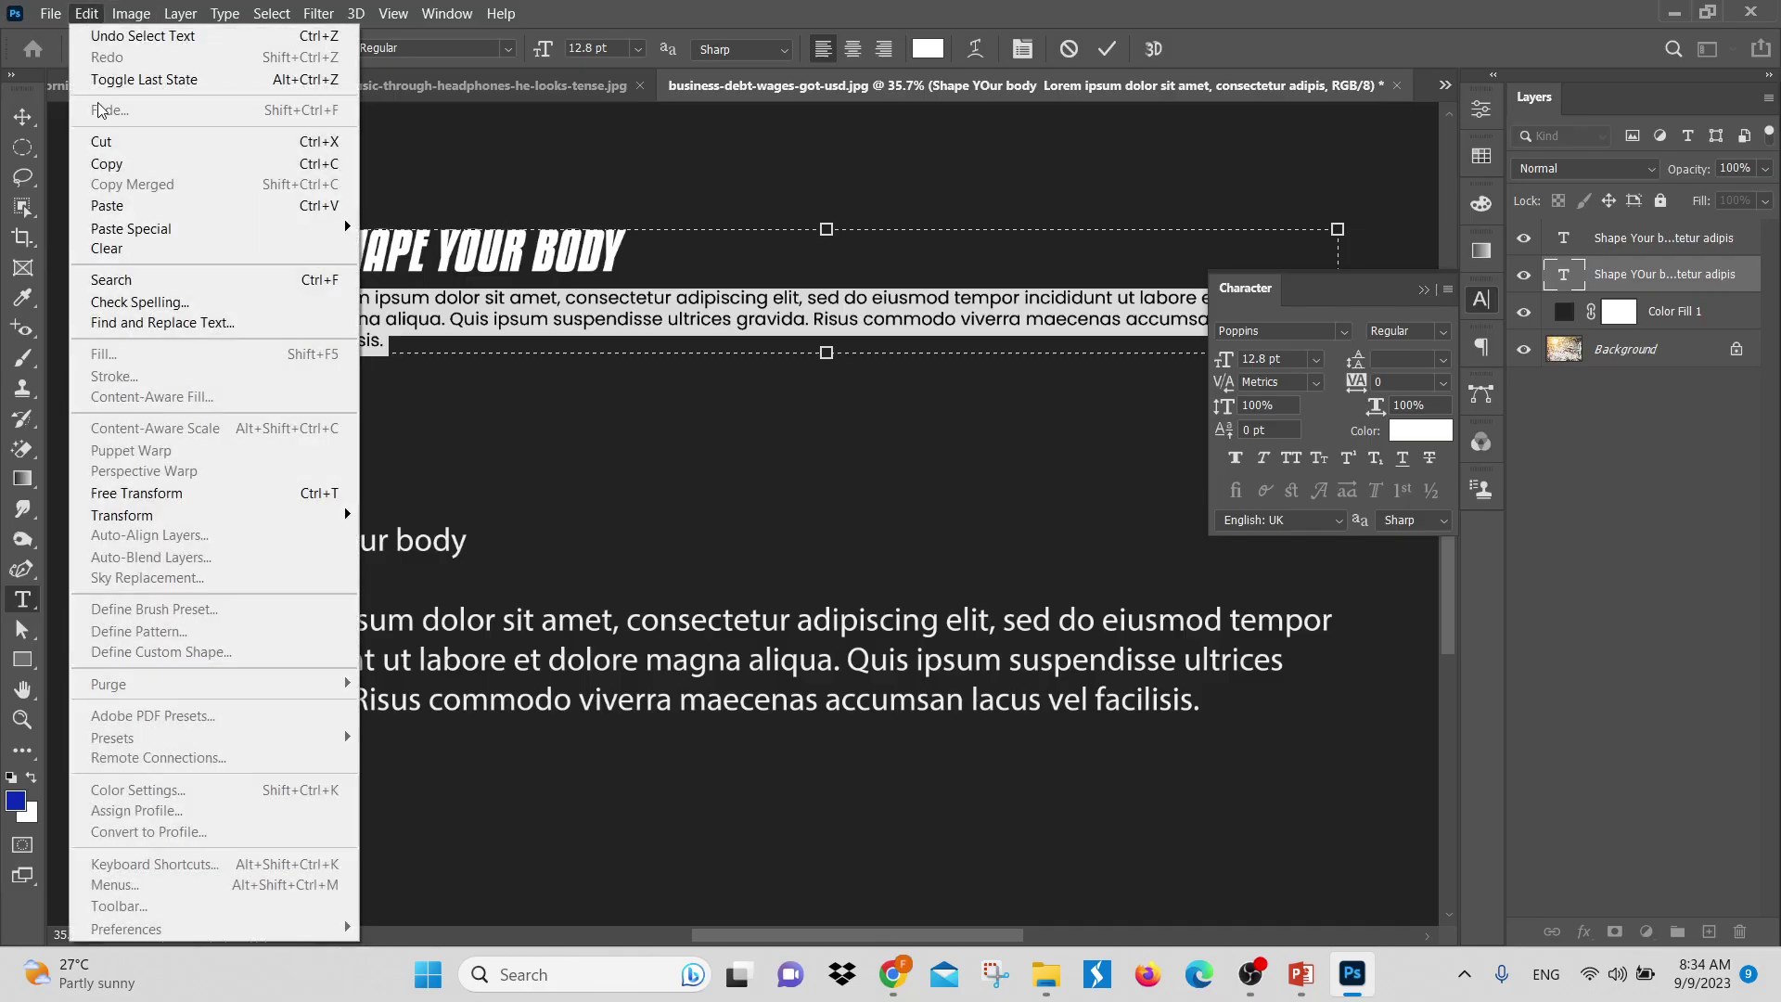
click(148, 323)
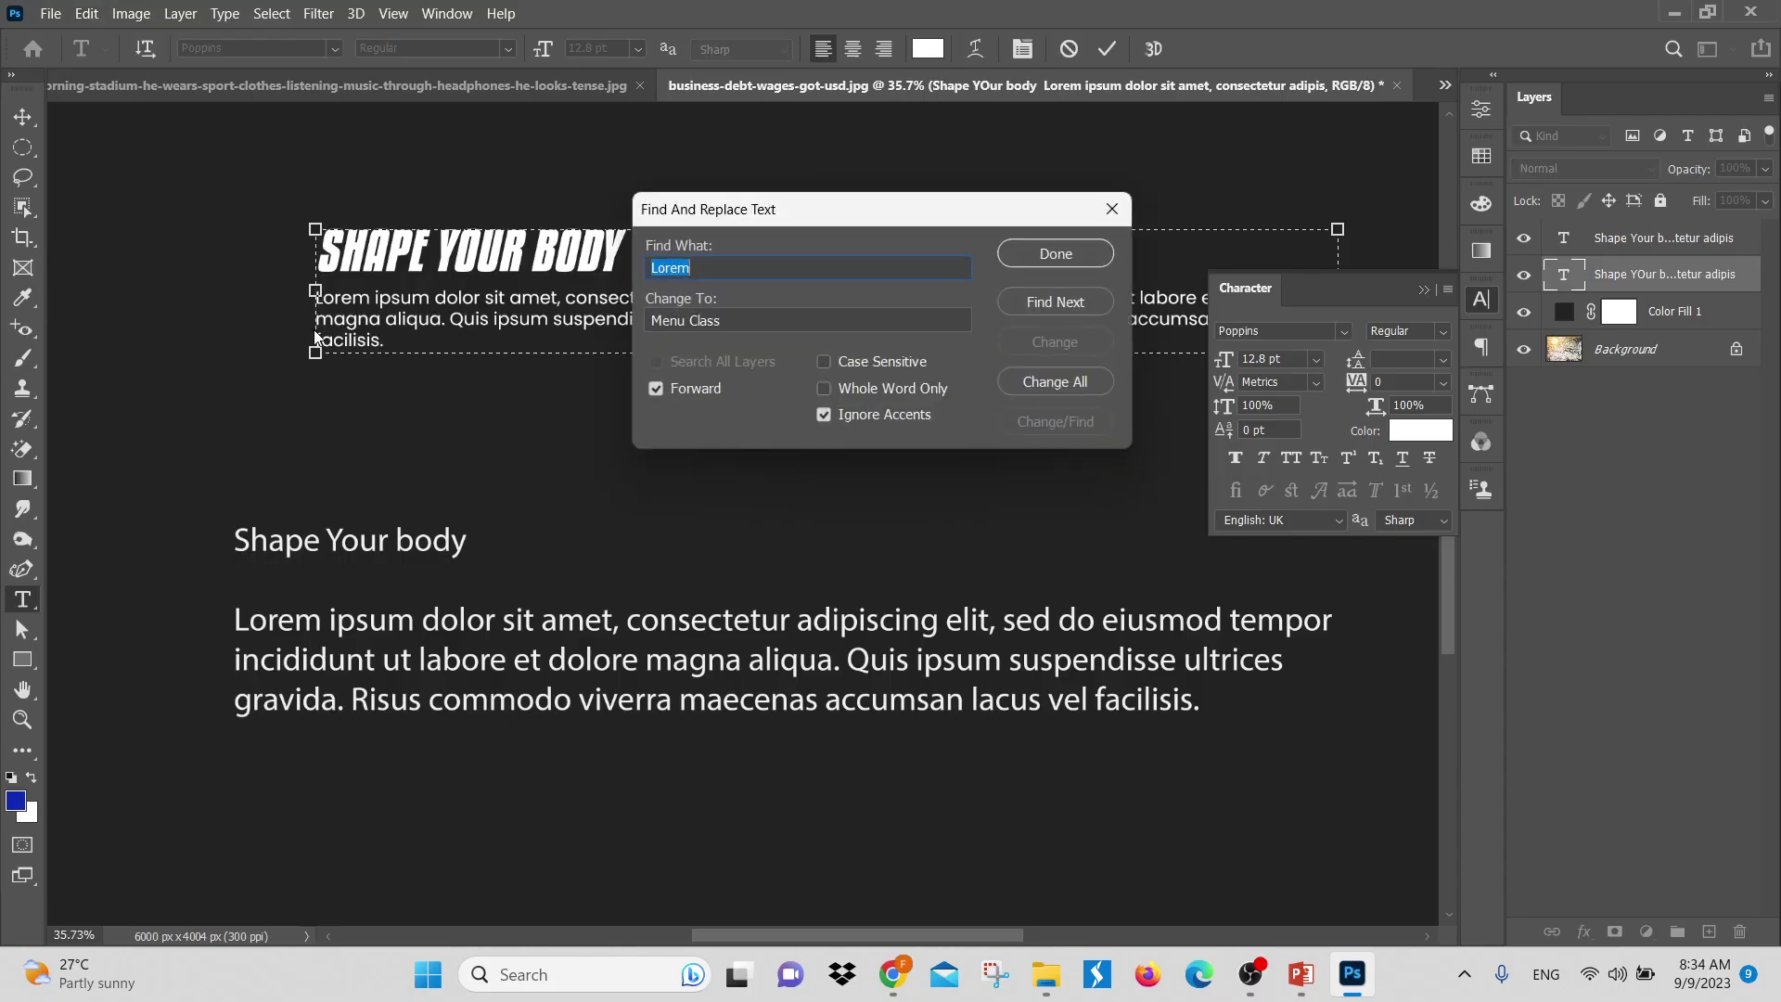
click(1058, 255)
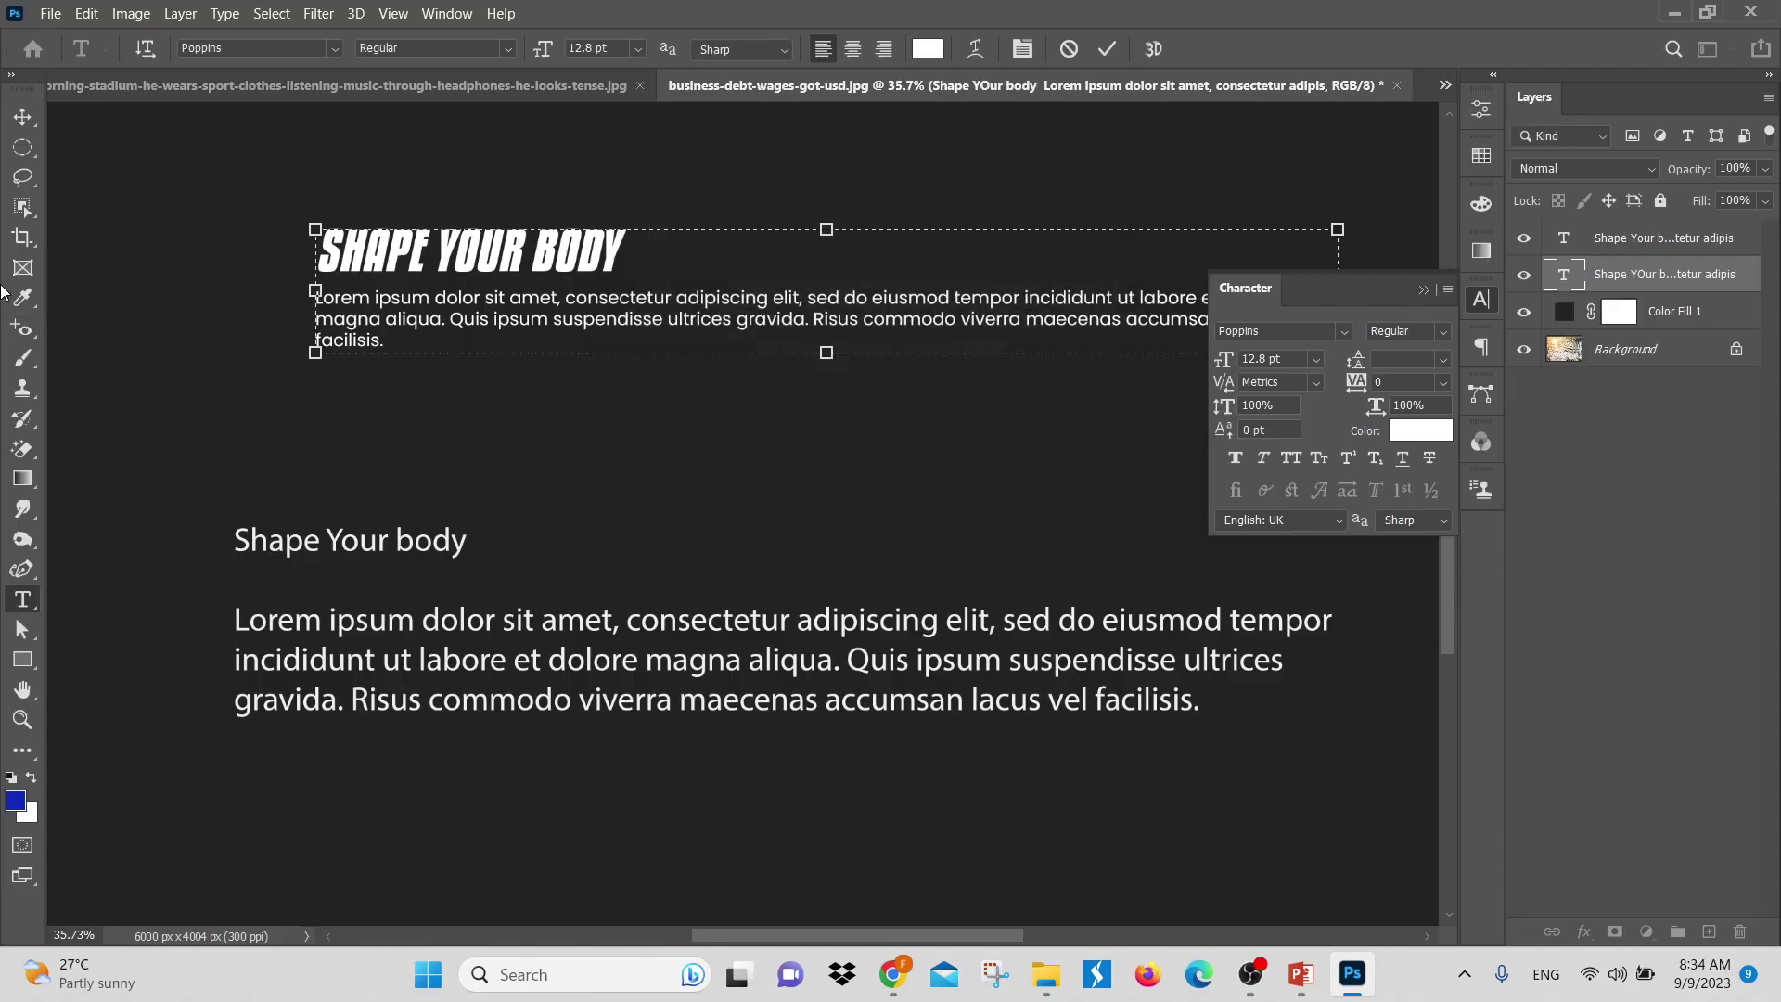
Use Find and Replace Text to find "Lorem" in the formatted paragraph and change it to "Menu Class"
click(86, 14)
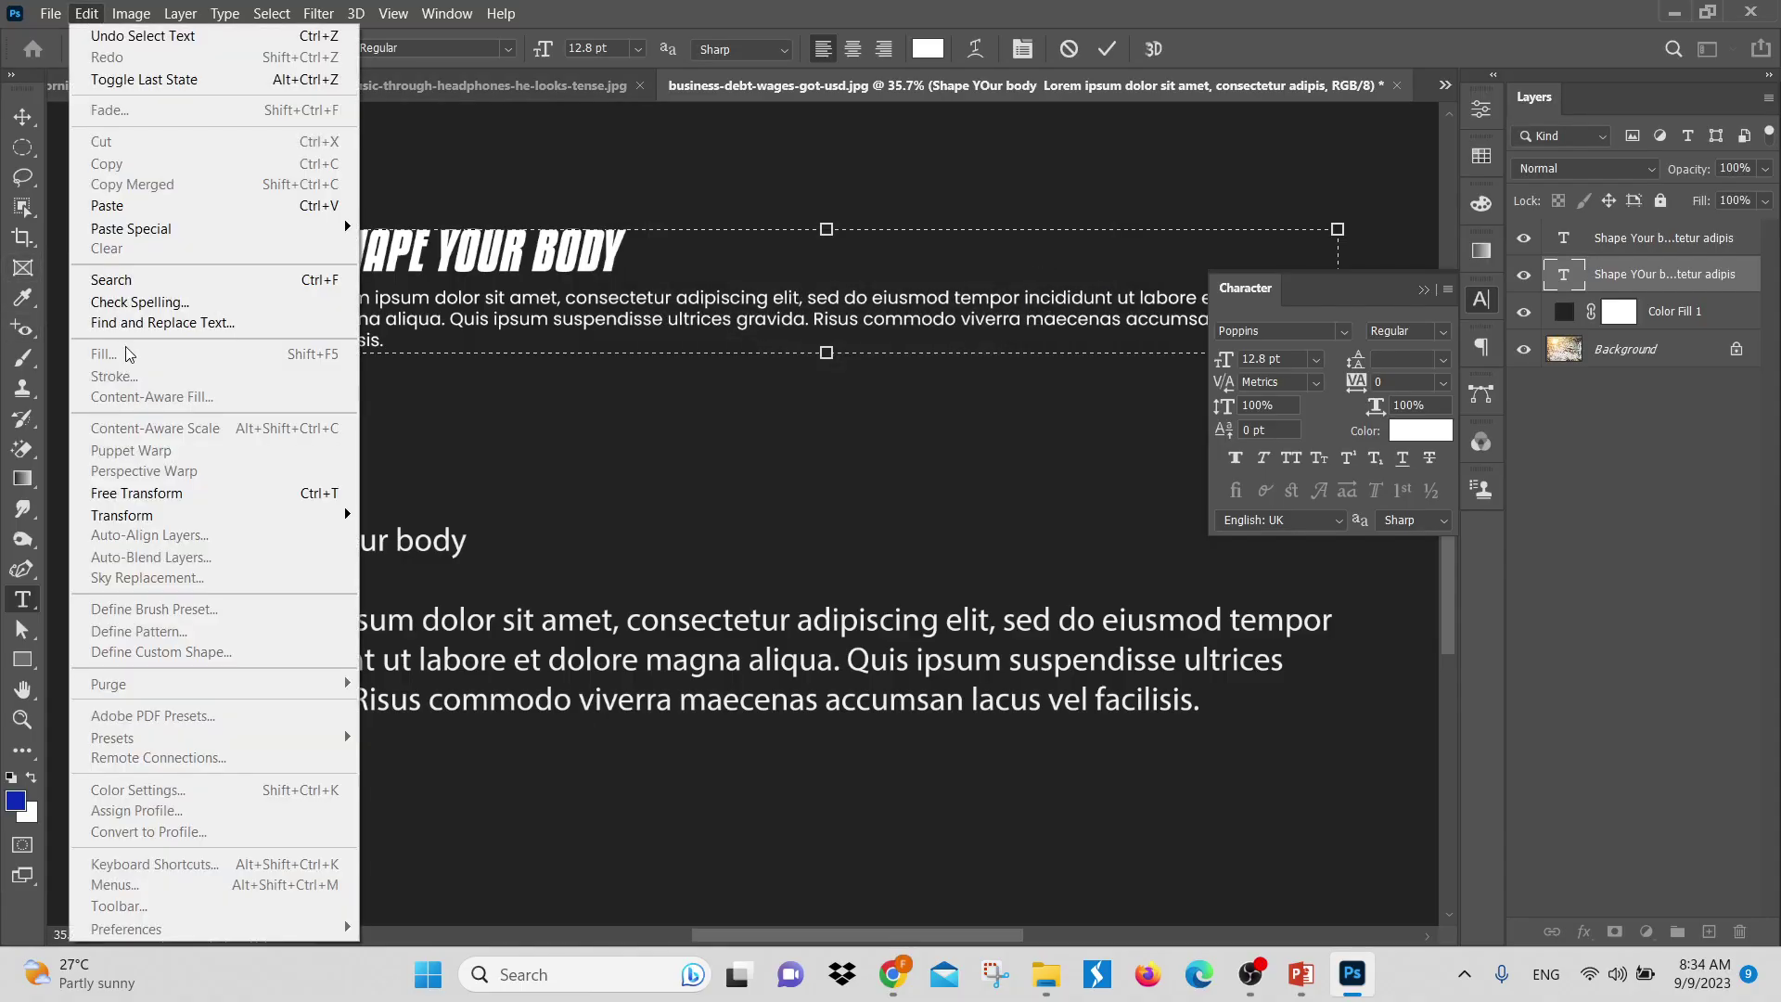
click(156, 321)
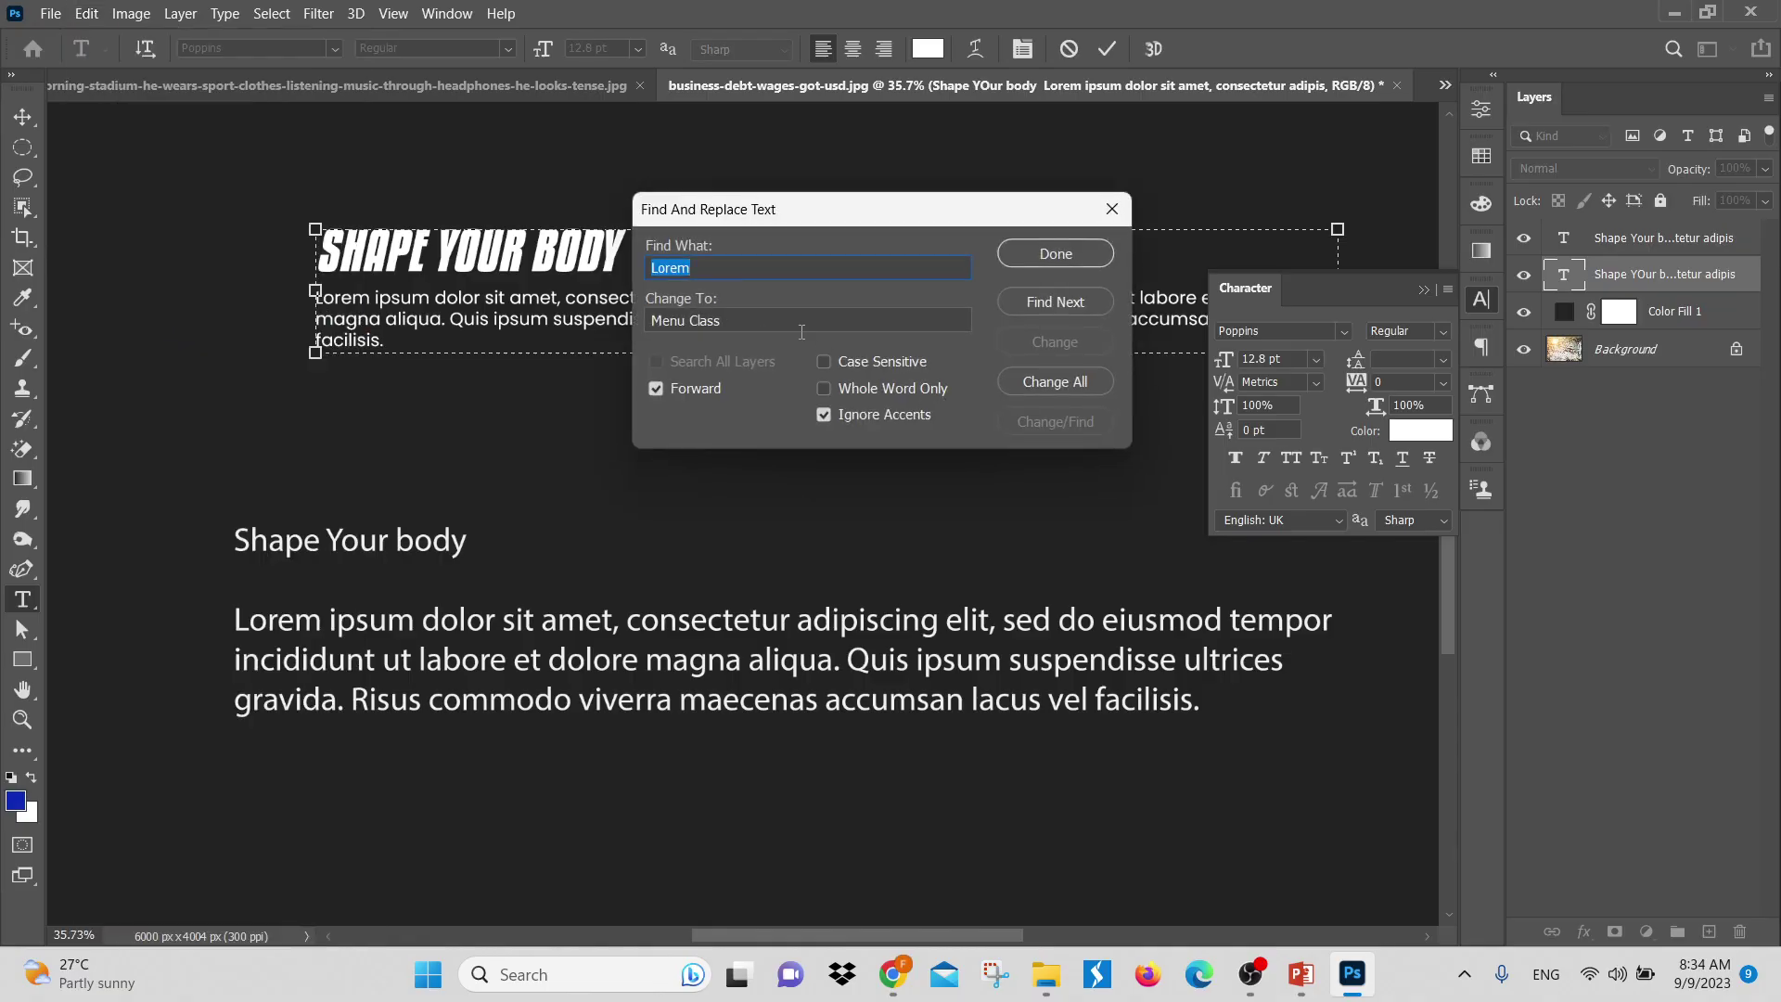
click(1053, 298)
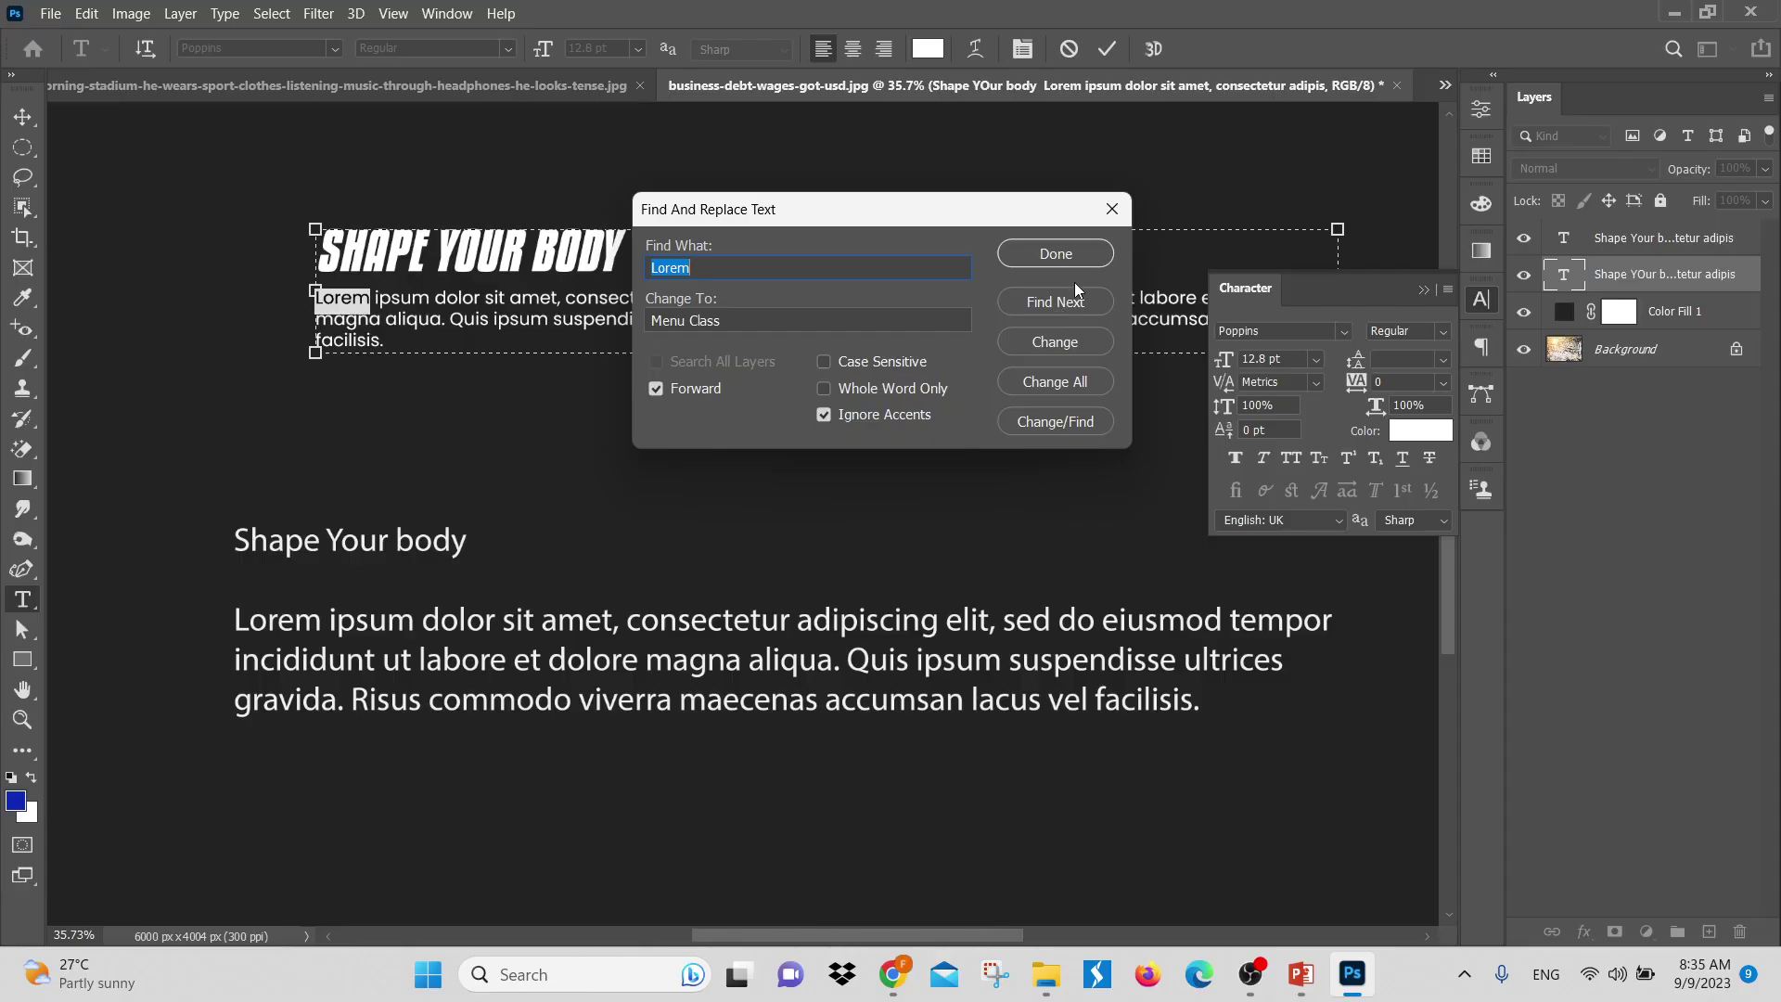
click(1085, 345)
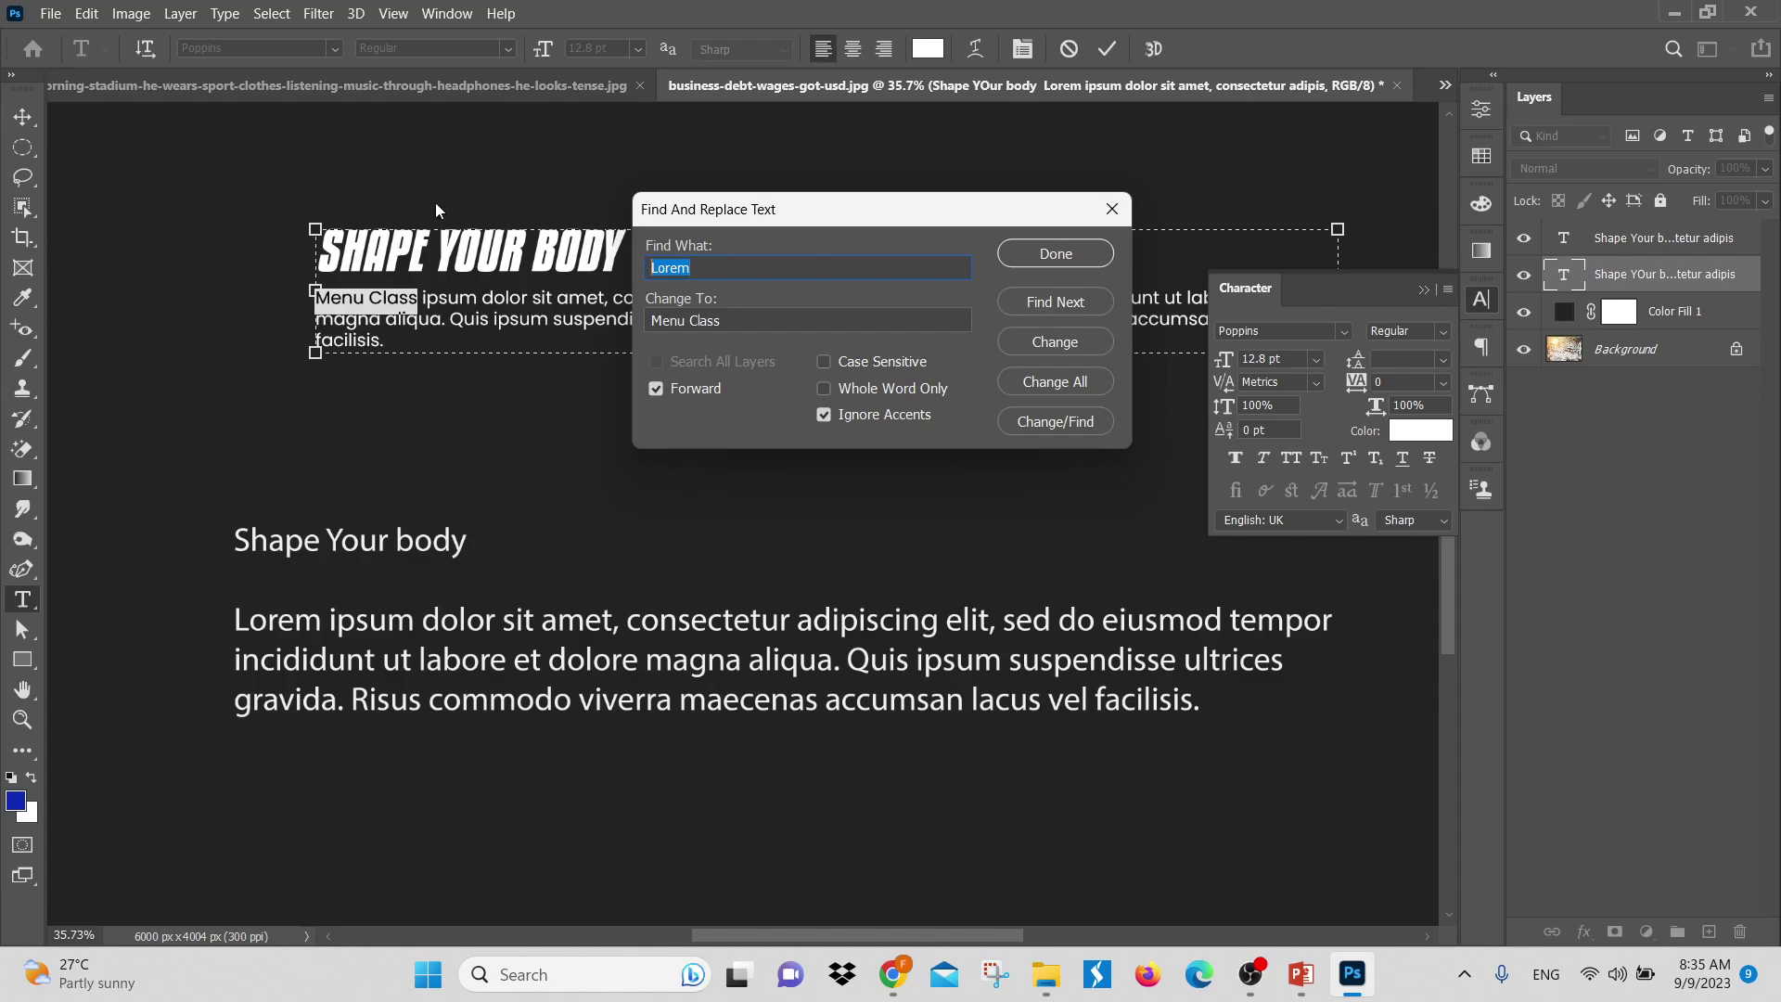
Switch to Chrome, open Google Meet through Gmail in a new tab and start an instant meeting
click(893, 974)
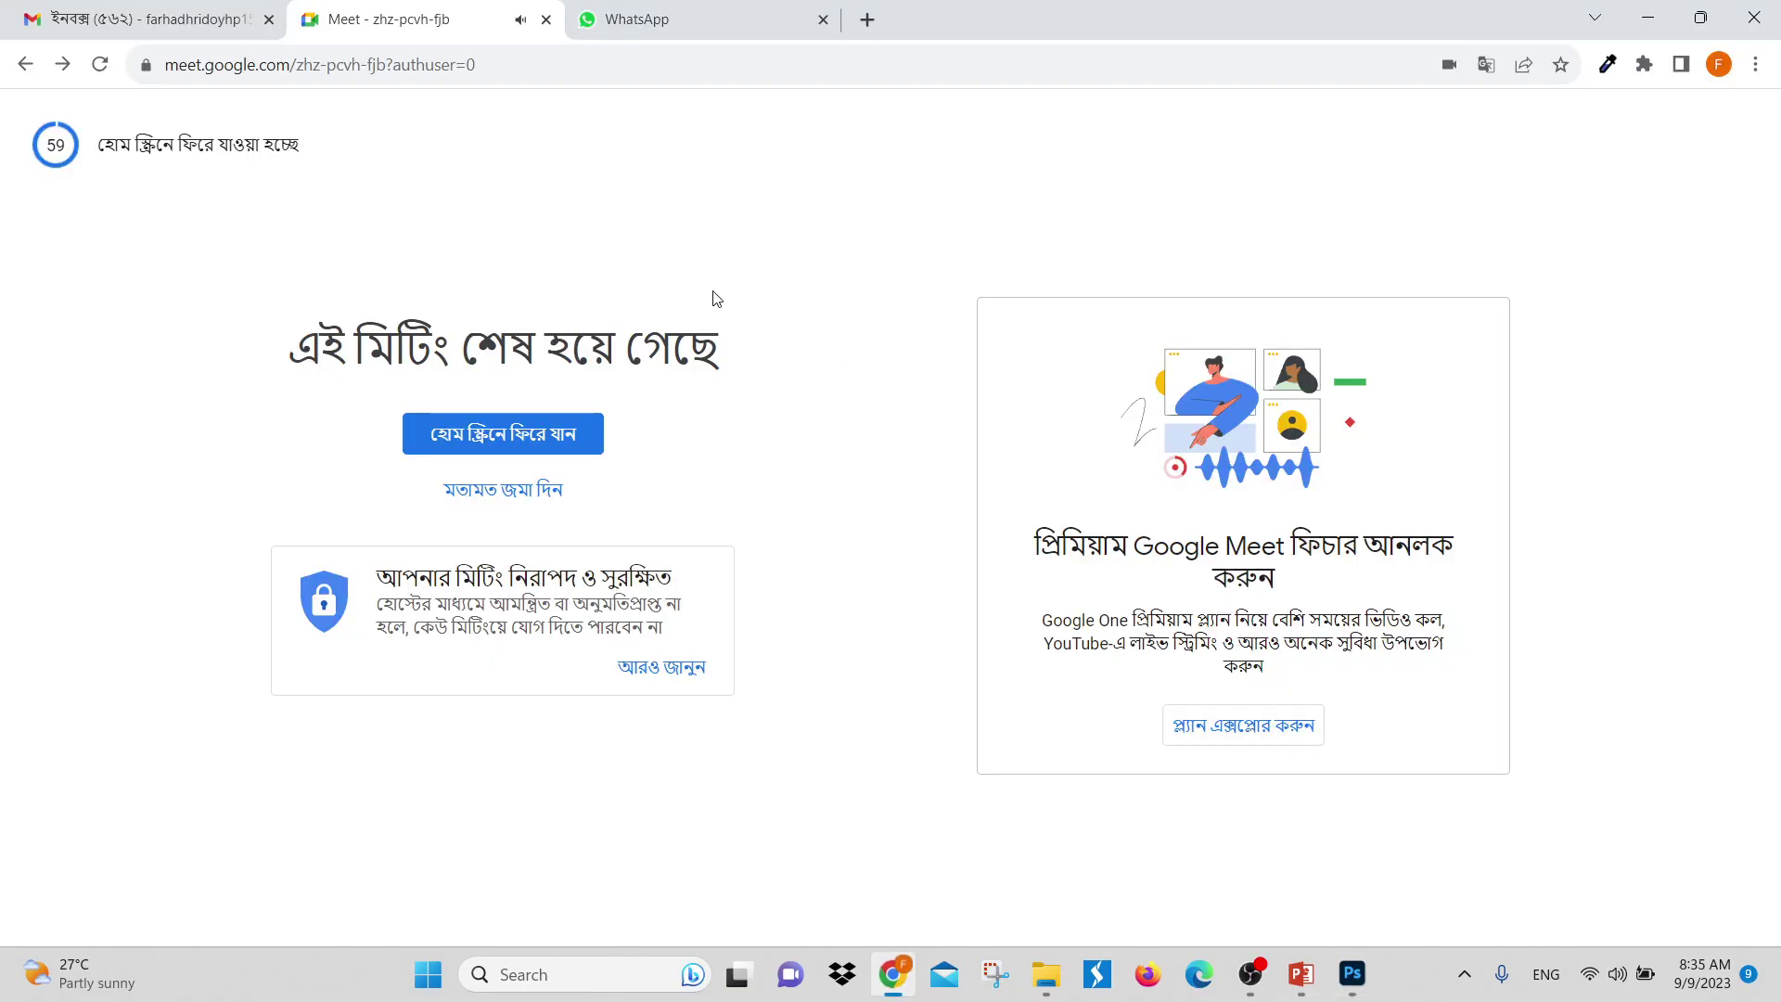
click(868, 19)
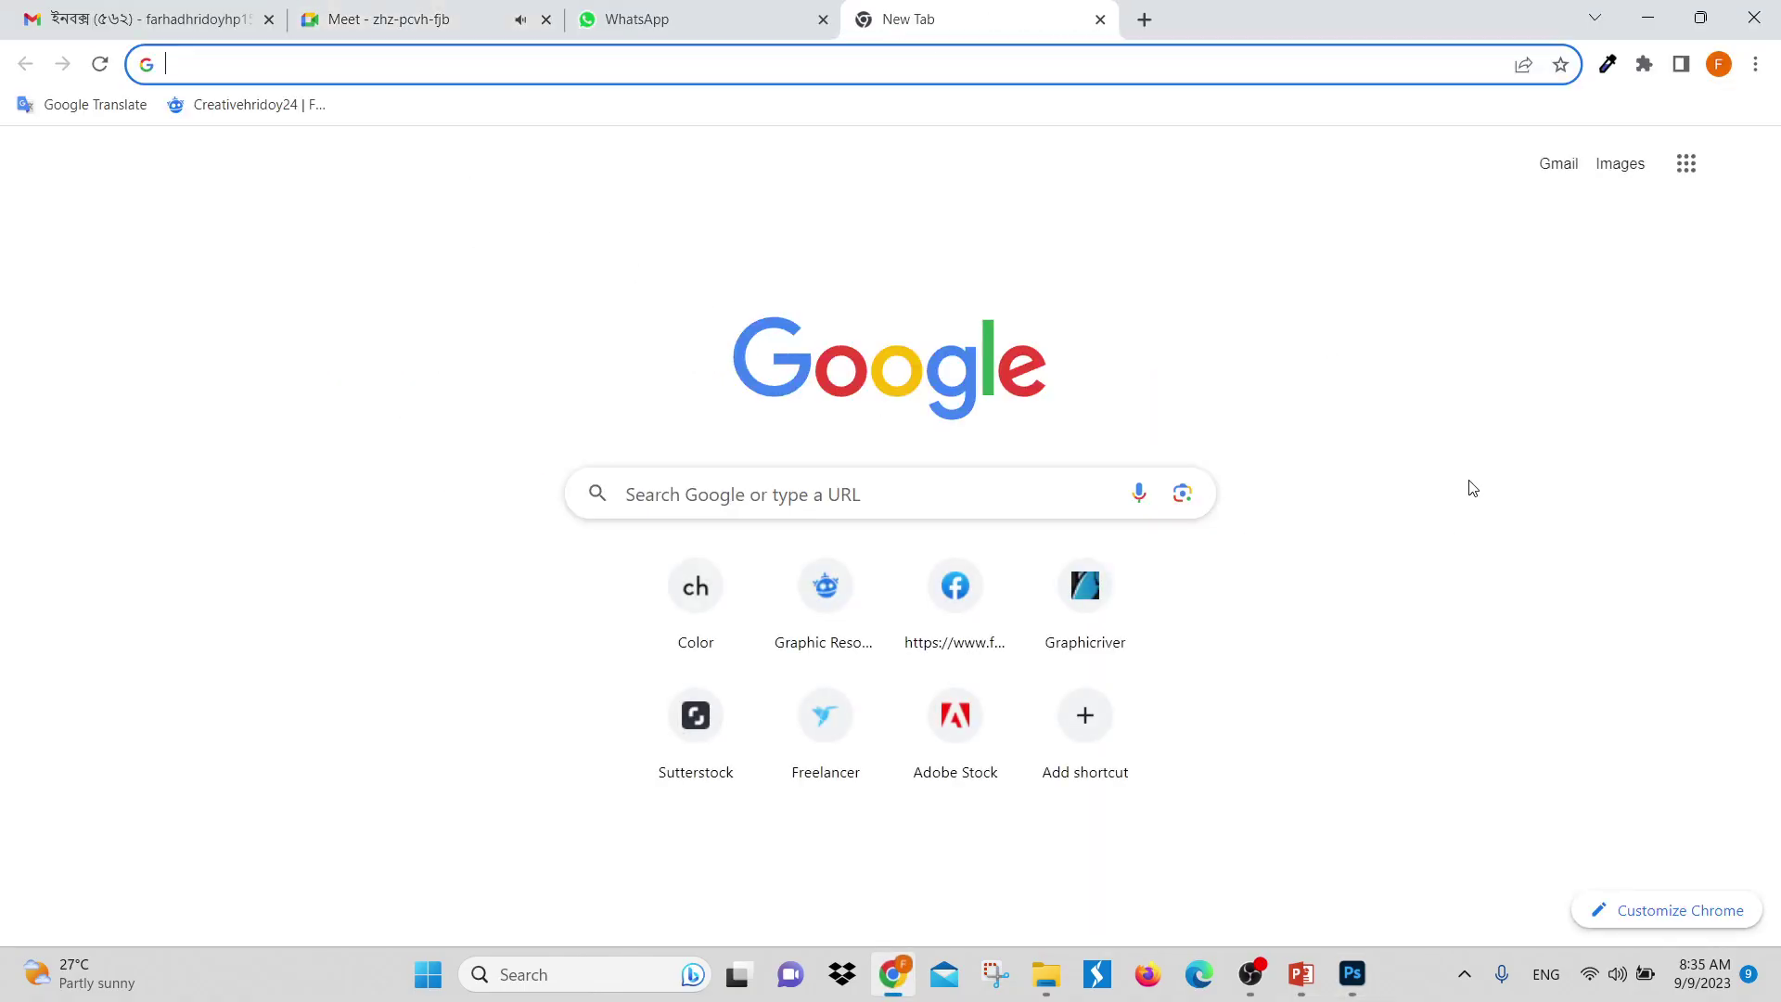
click(1566, 167)
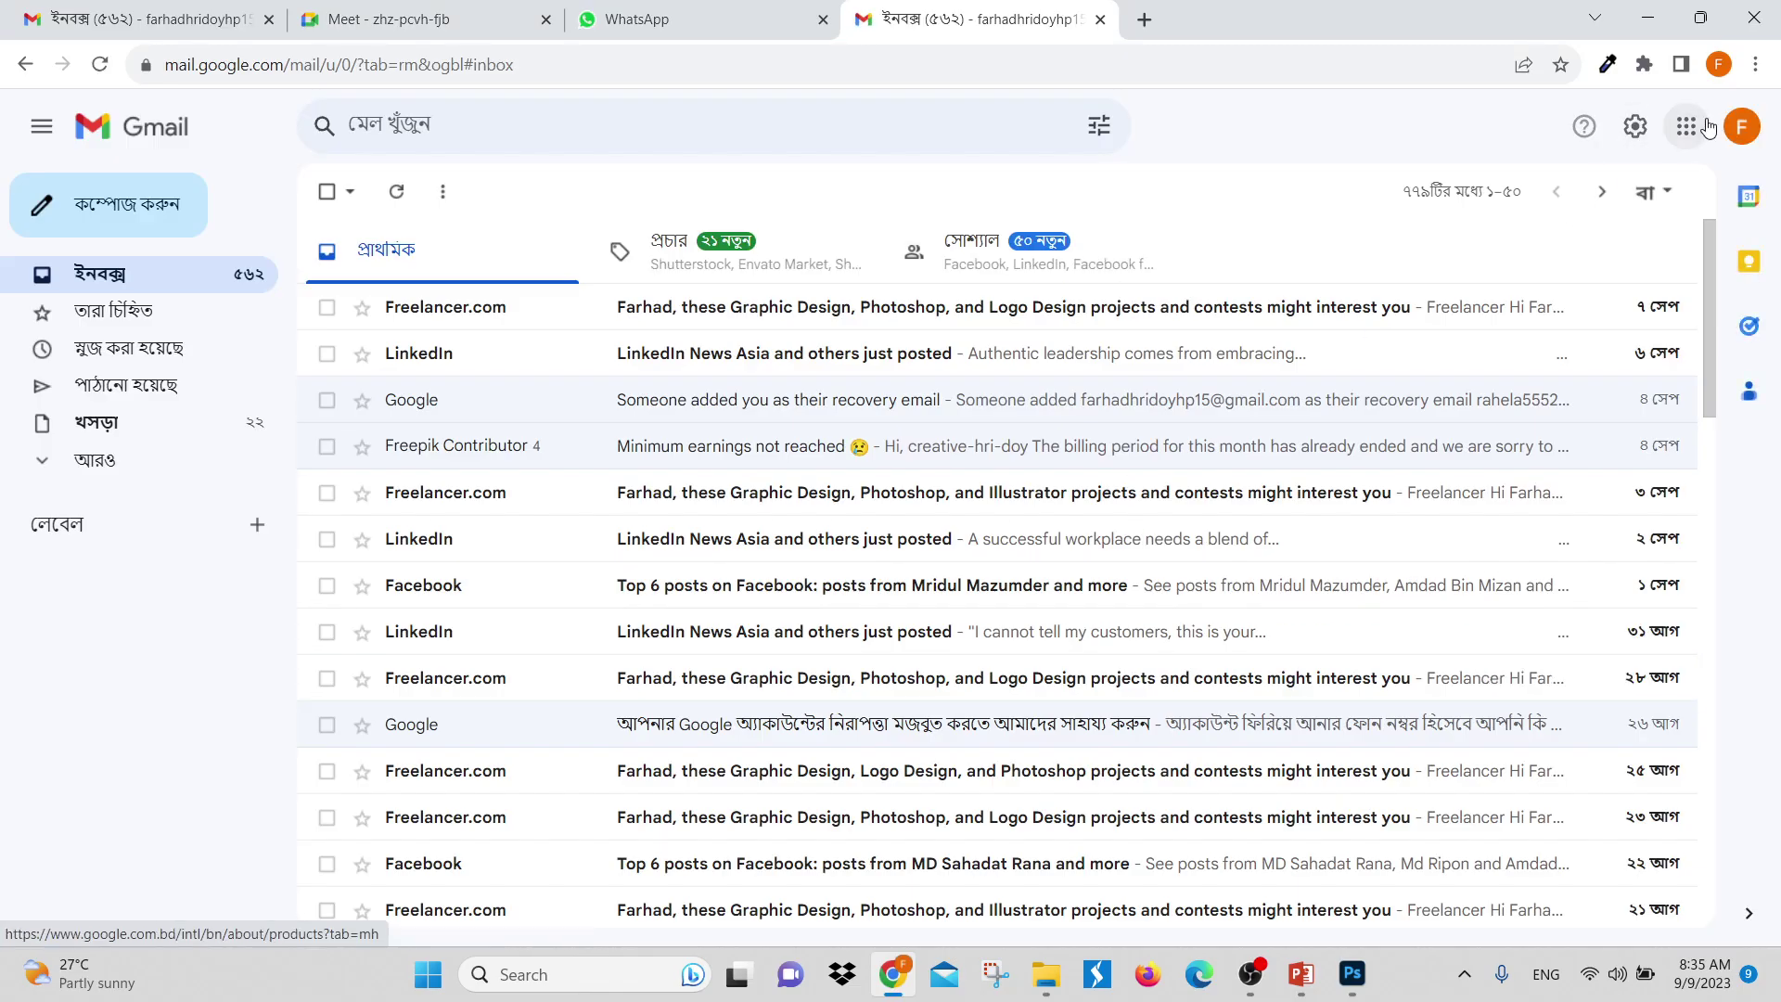
click(1686, 126)
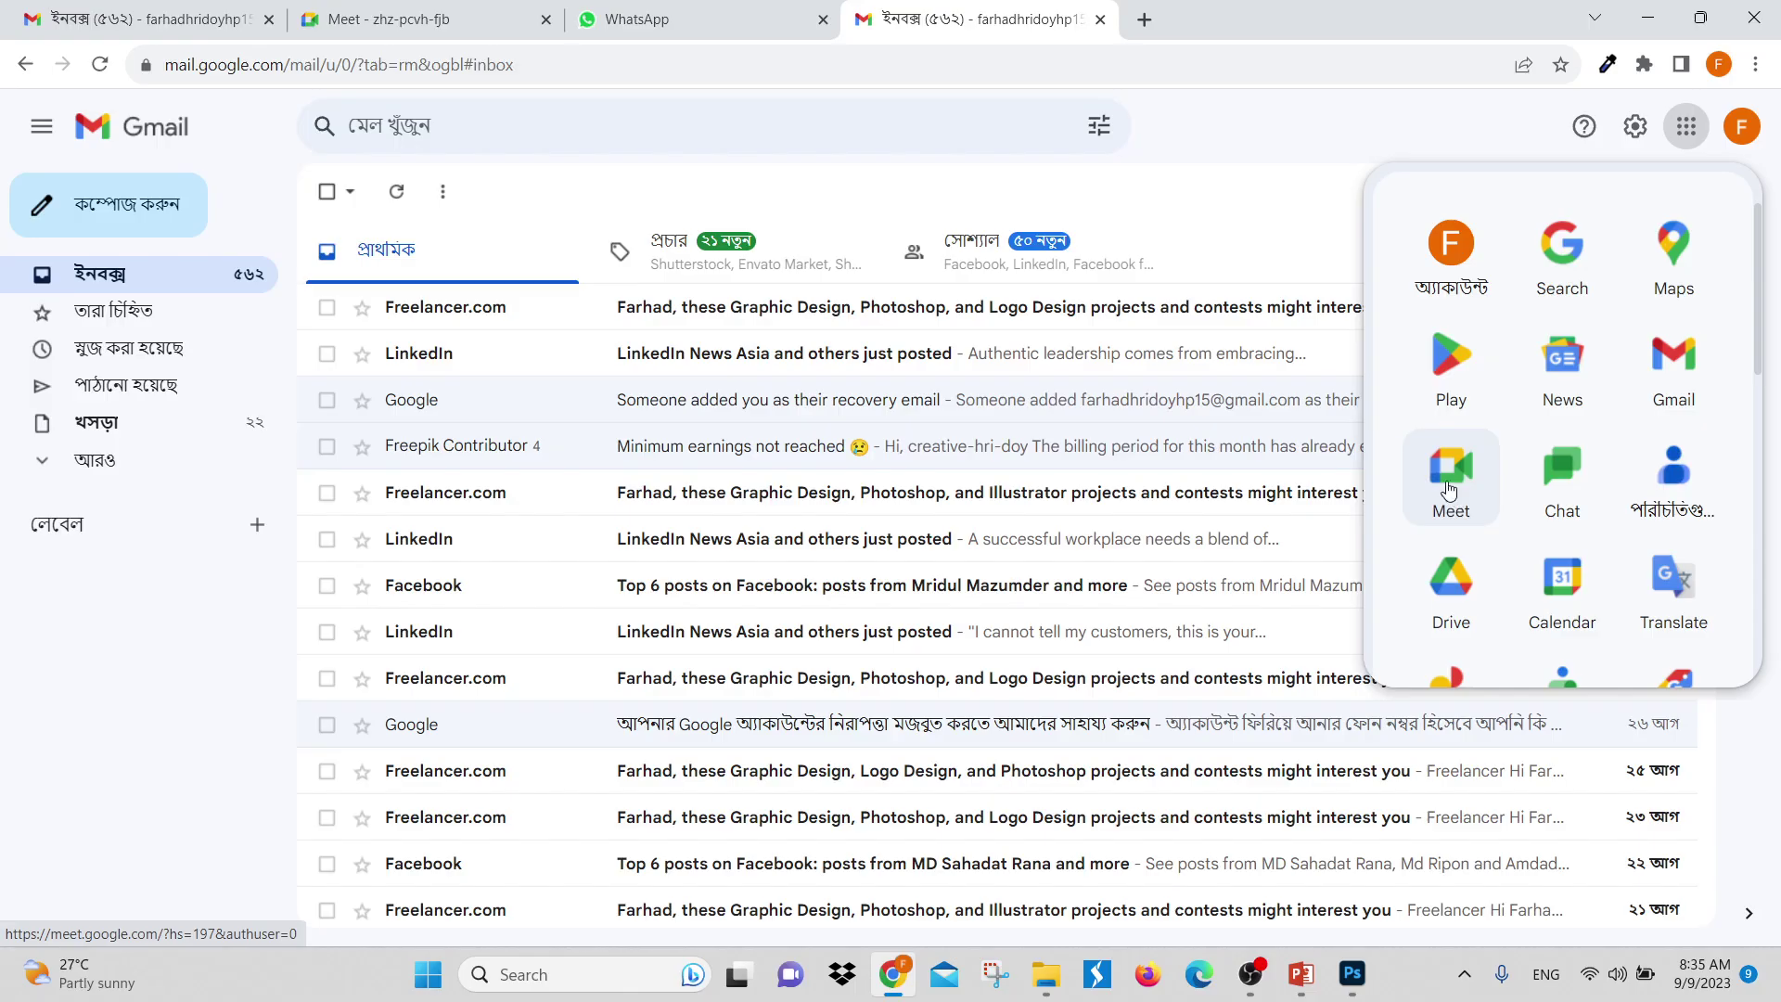
click(1450, 489)
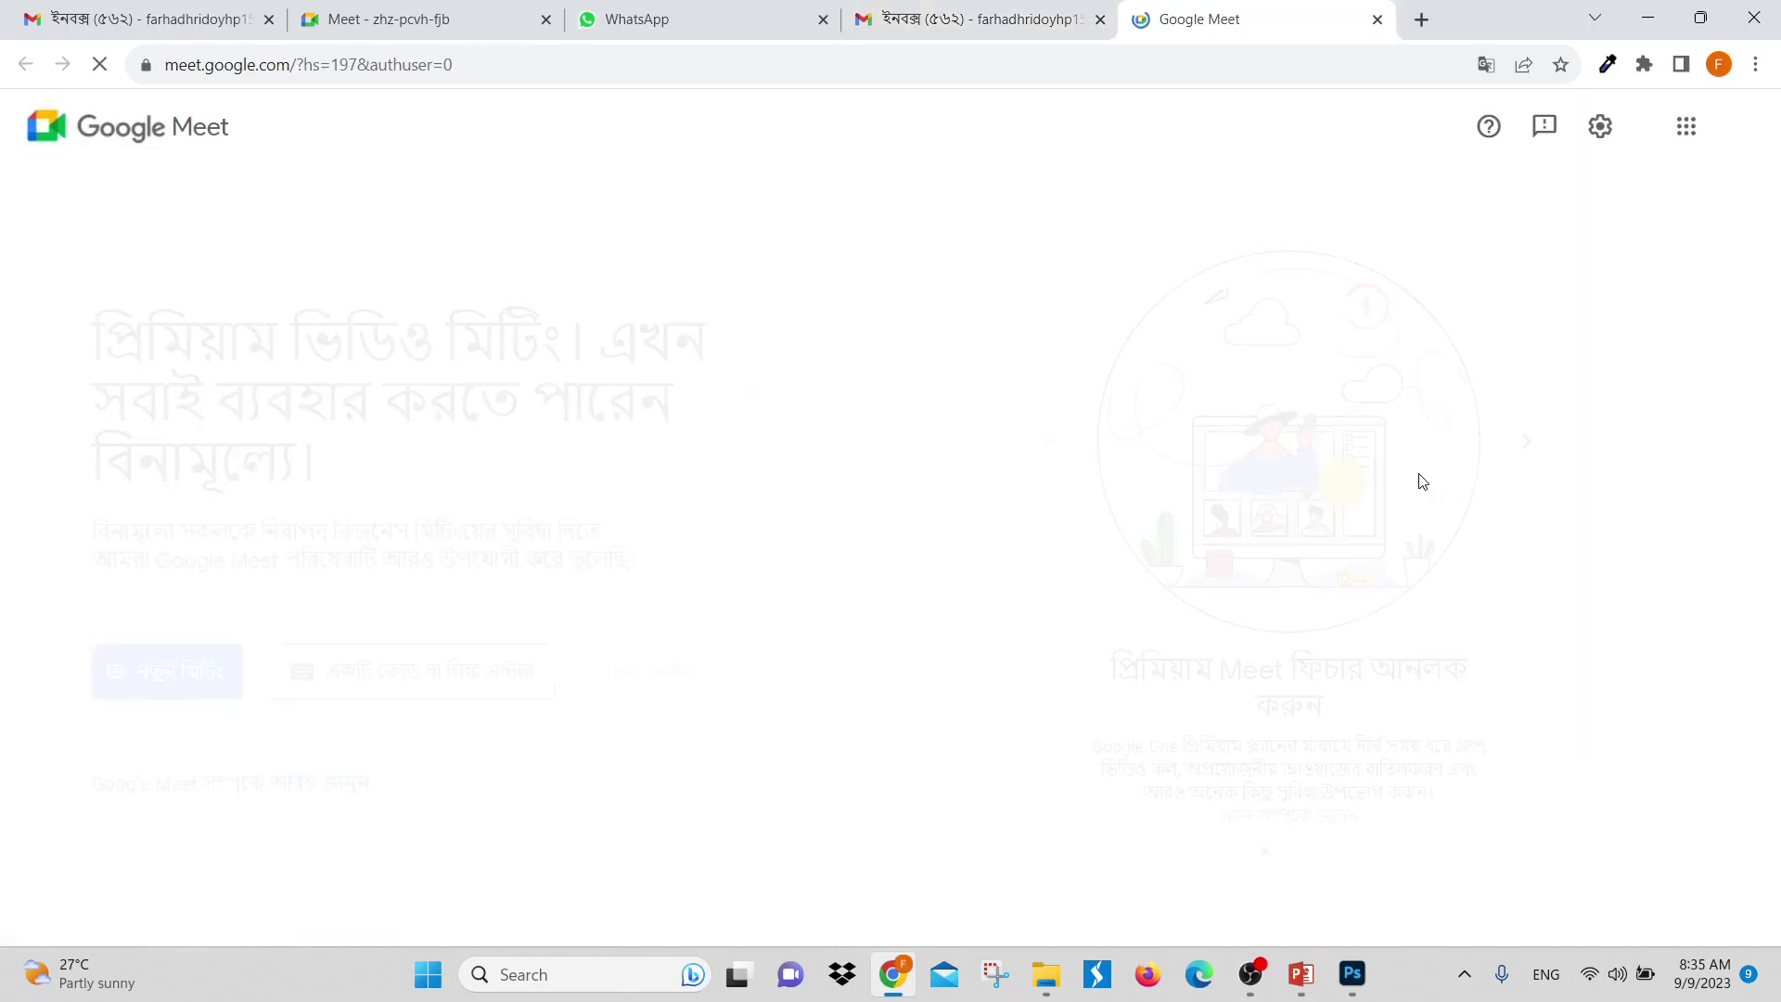
click(167, 674)
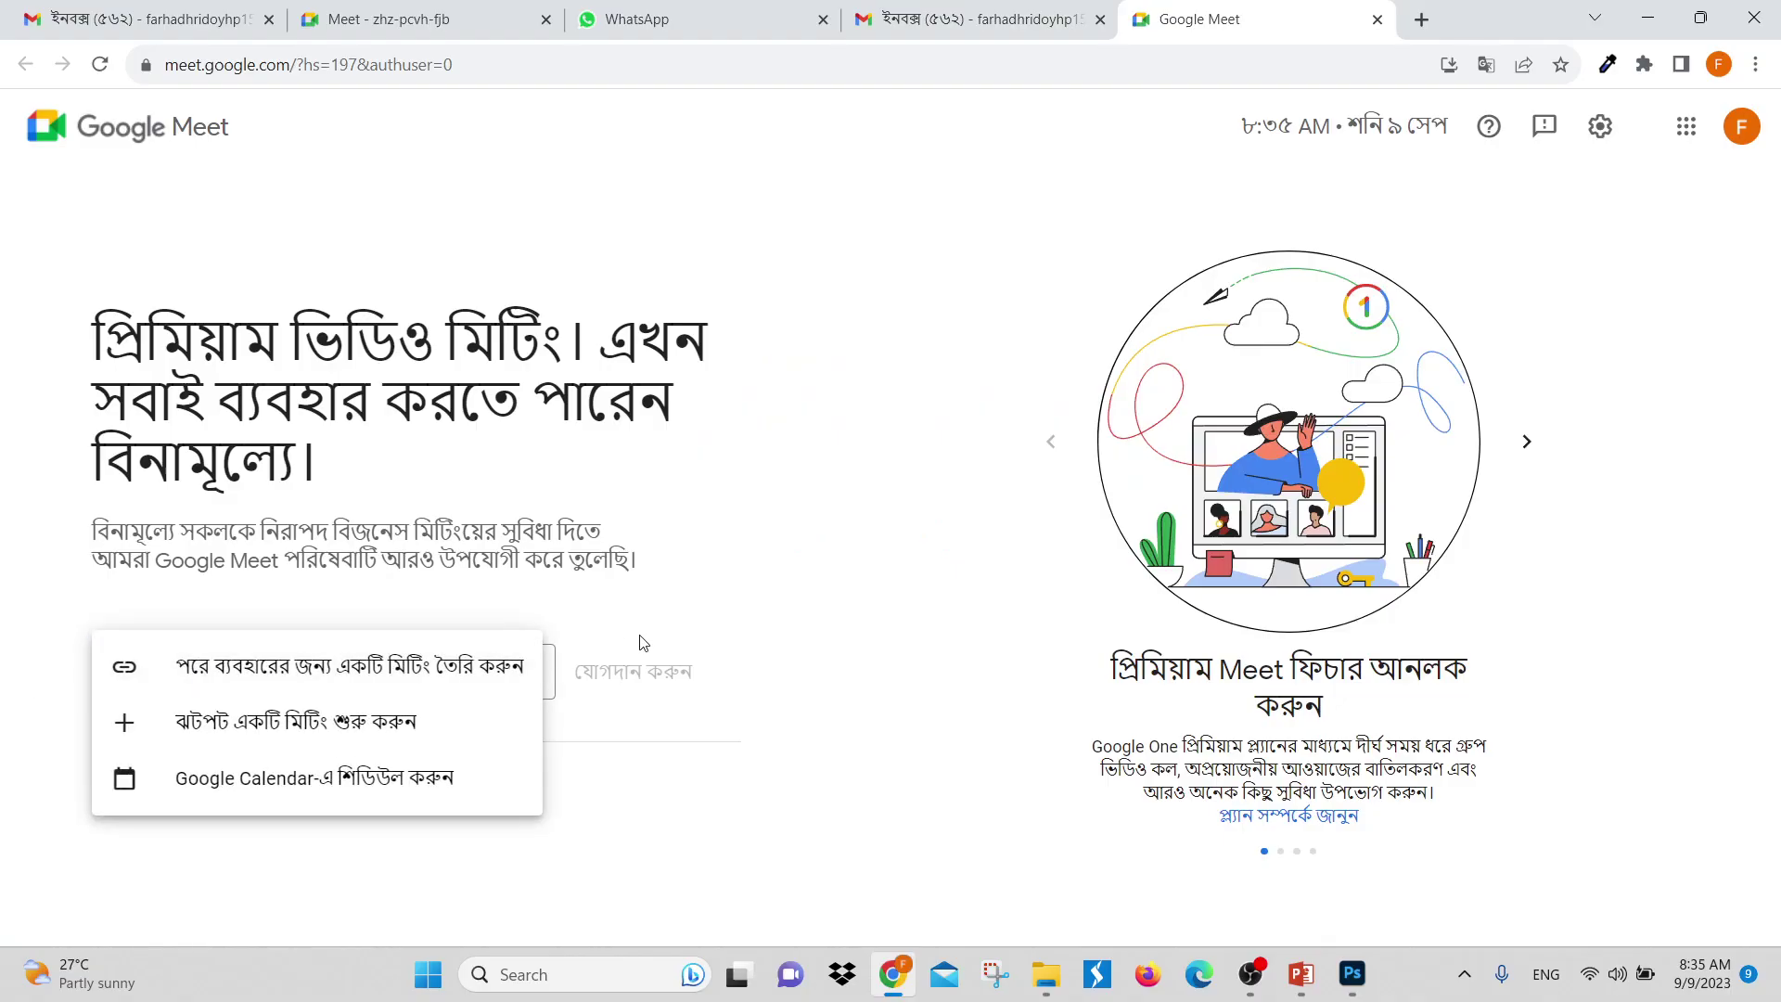
click(289, 740)
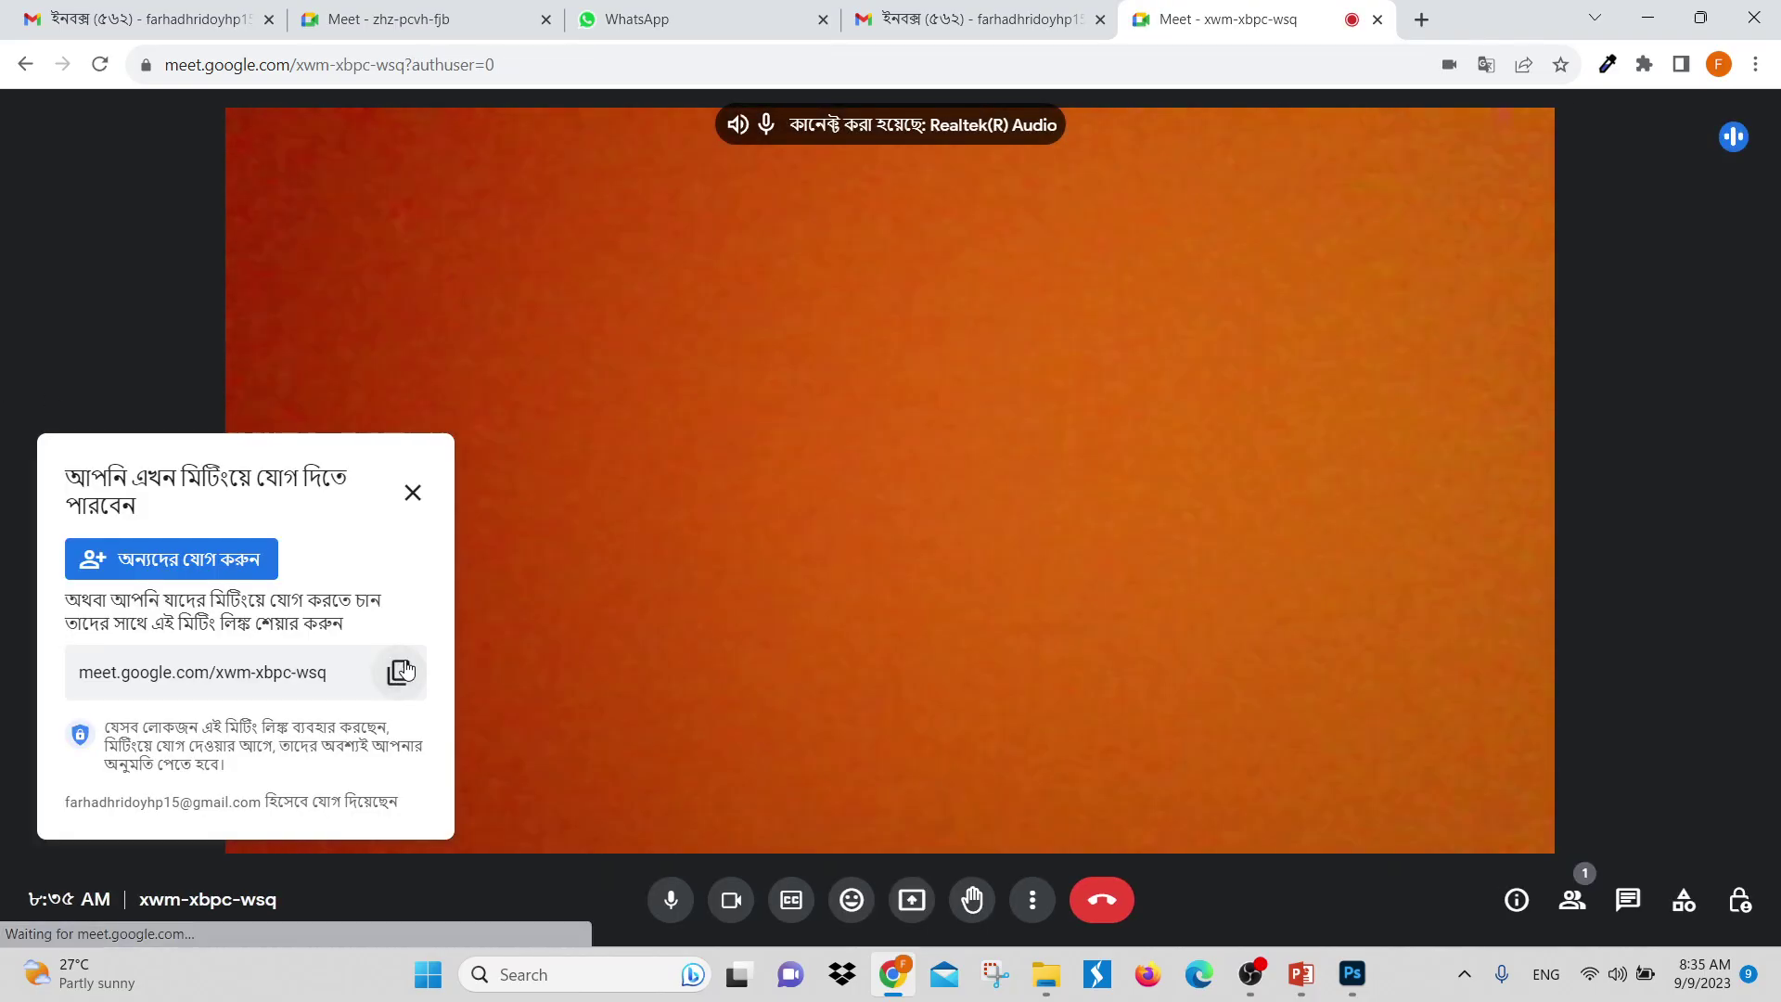
Copy the new meeting's joining link, dismiss the invitation card and turn off the camera
click(398, 672)
click(413, 492)
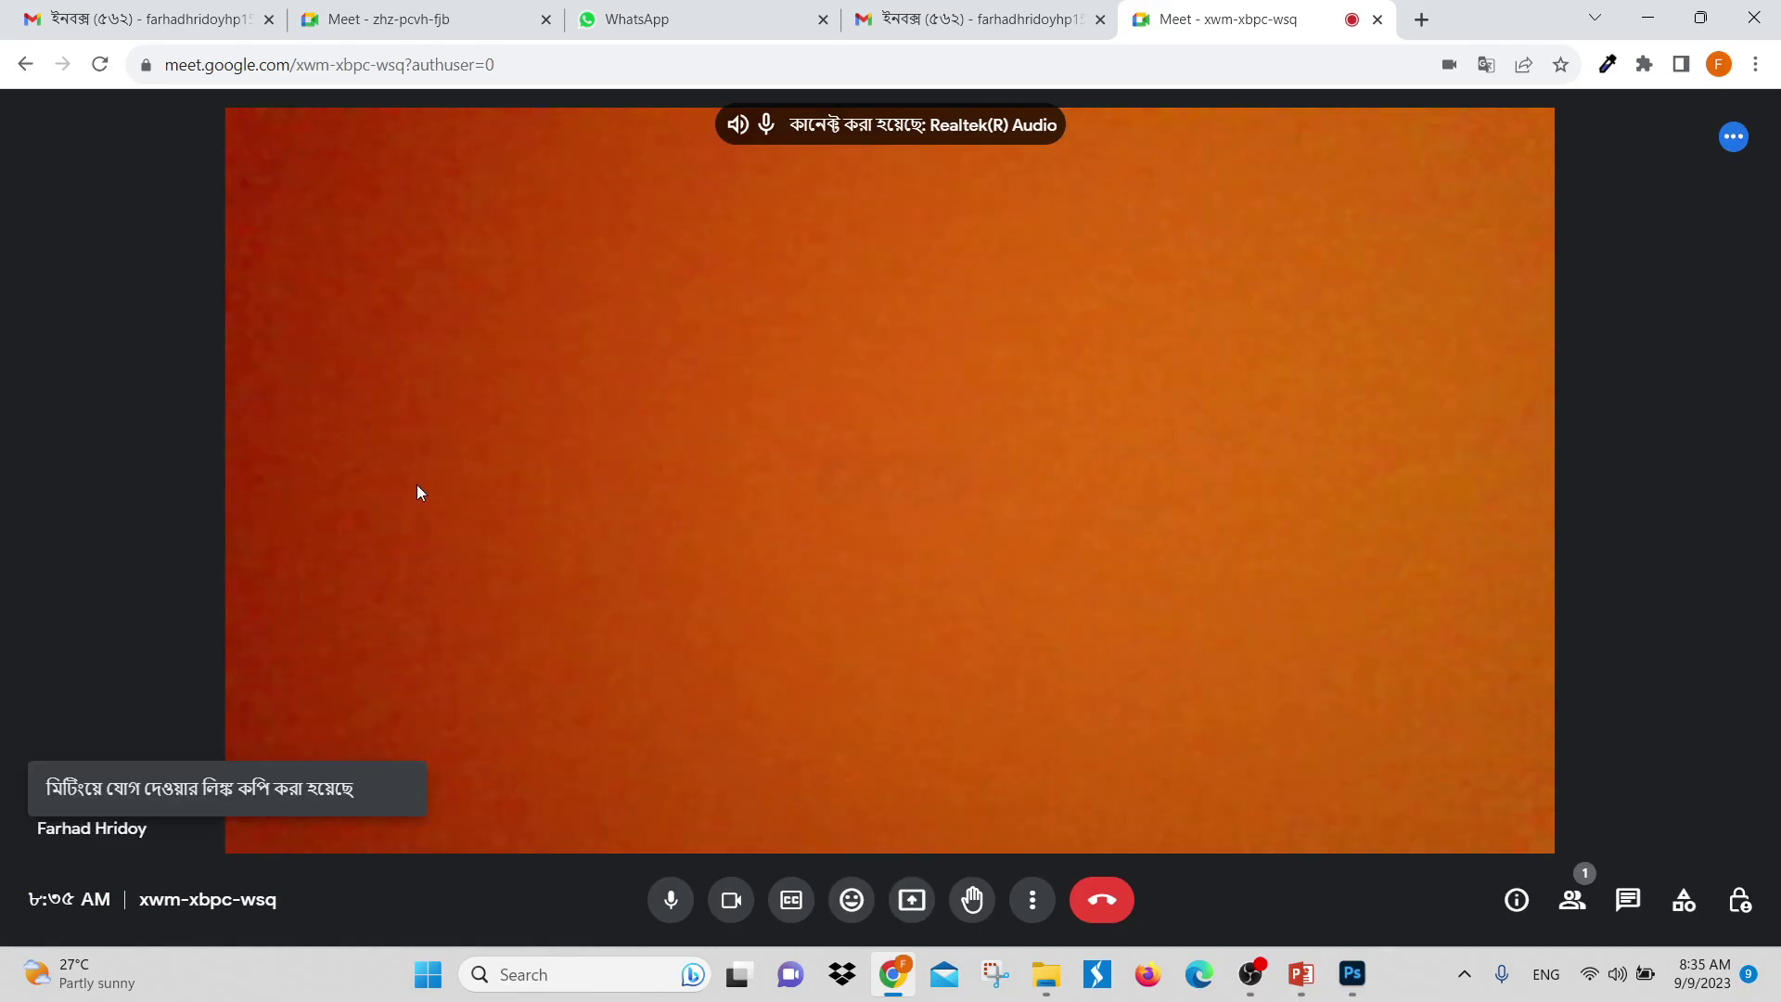
click(731, 900)
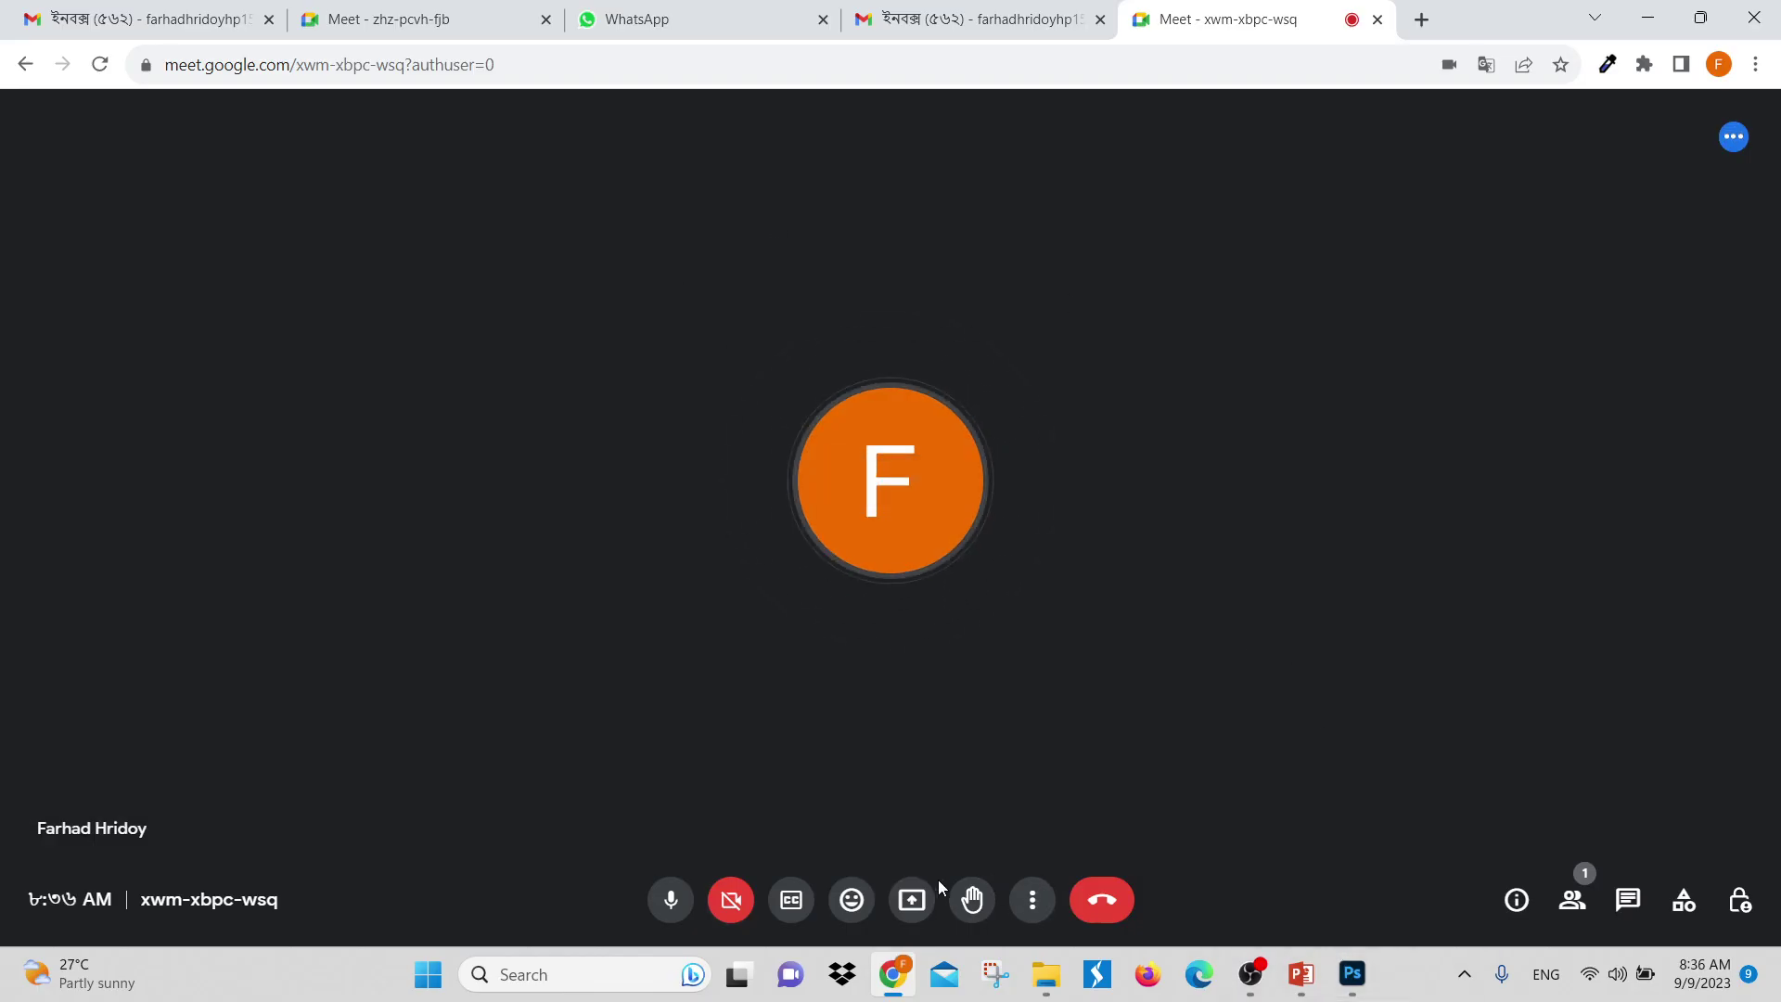
Send the copied meeting link to the Graphics Class group in WhatsApp
click(641, 19)
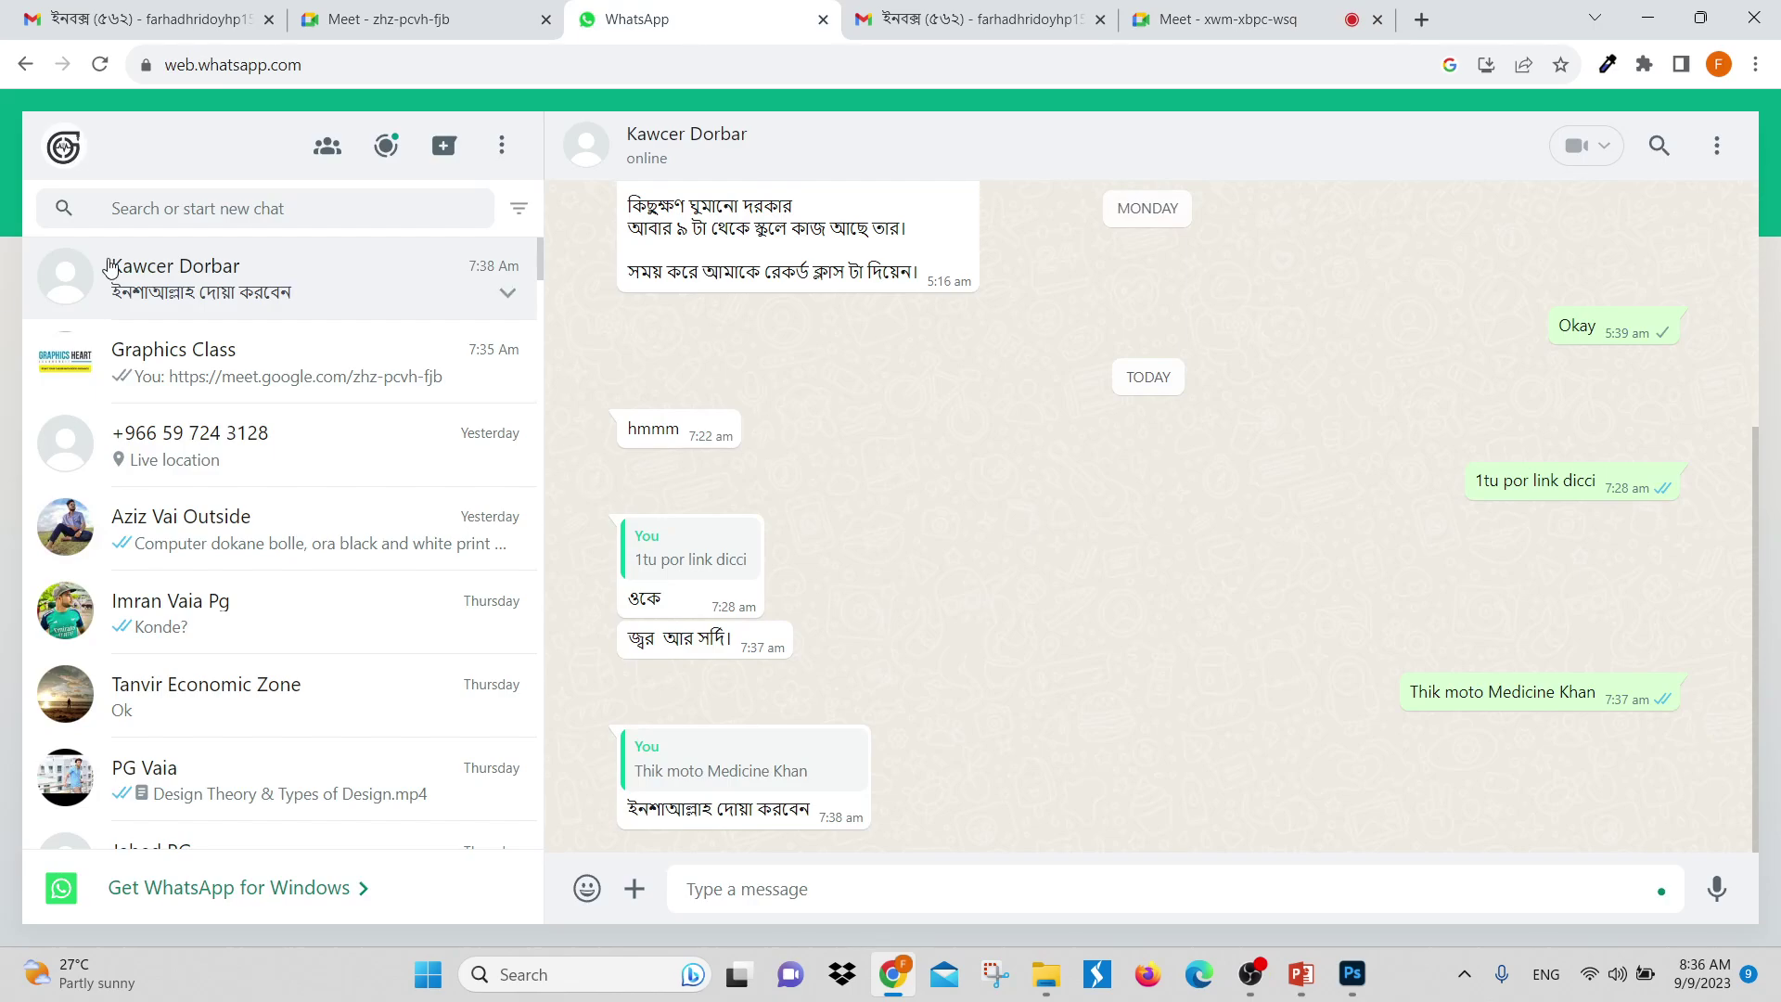
click(151, 349)
key(ctrl+v)
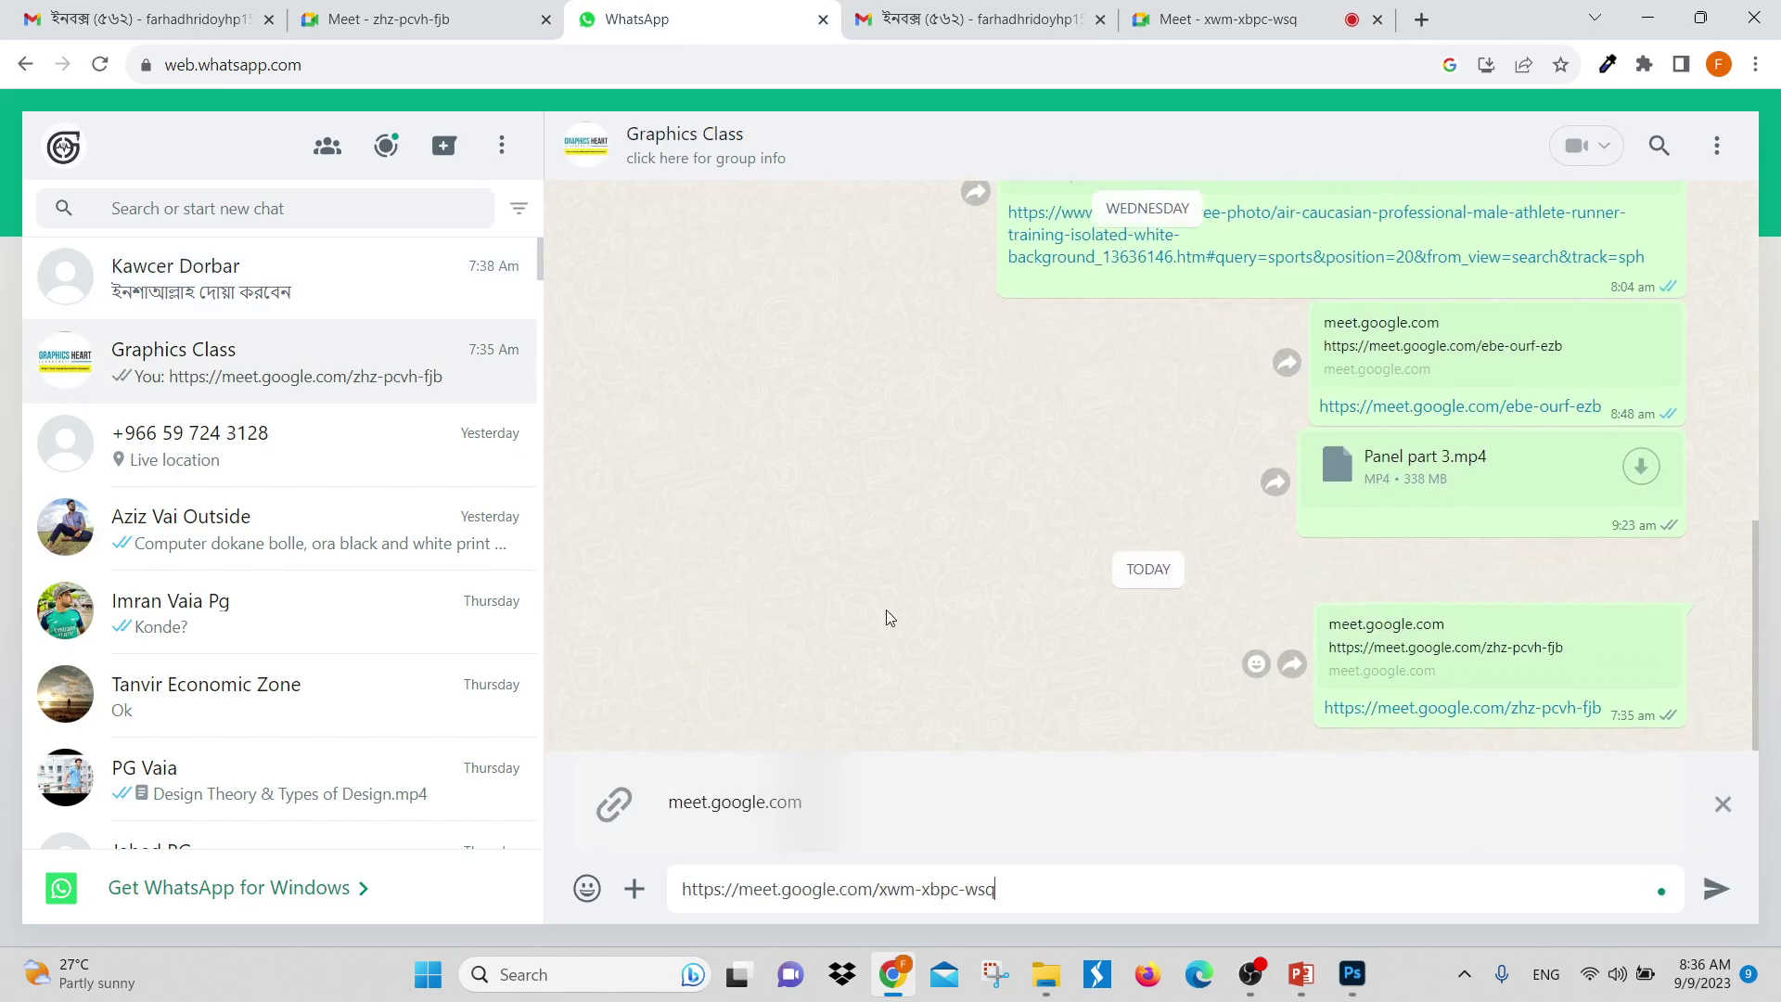
key(Return)
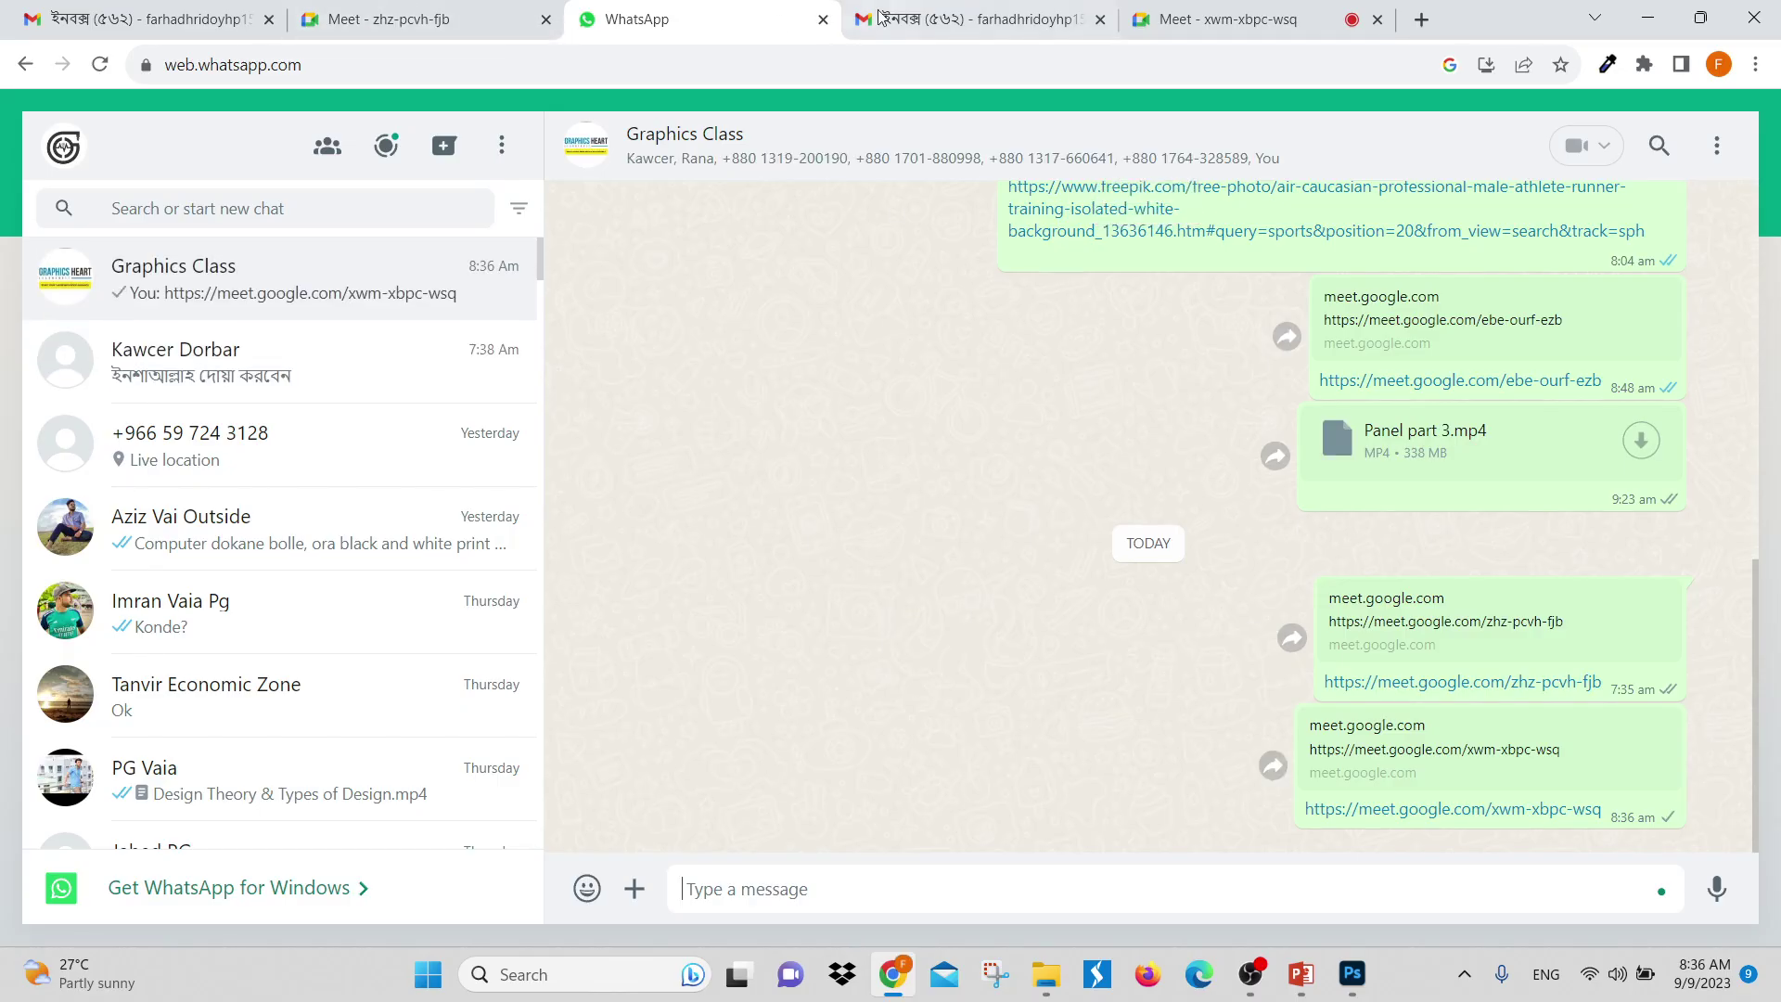
Return to the new Google Meet call and admit everyone waiting to join, checking the contributors list
click(1201, 17)
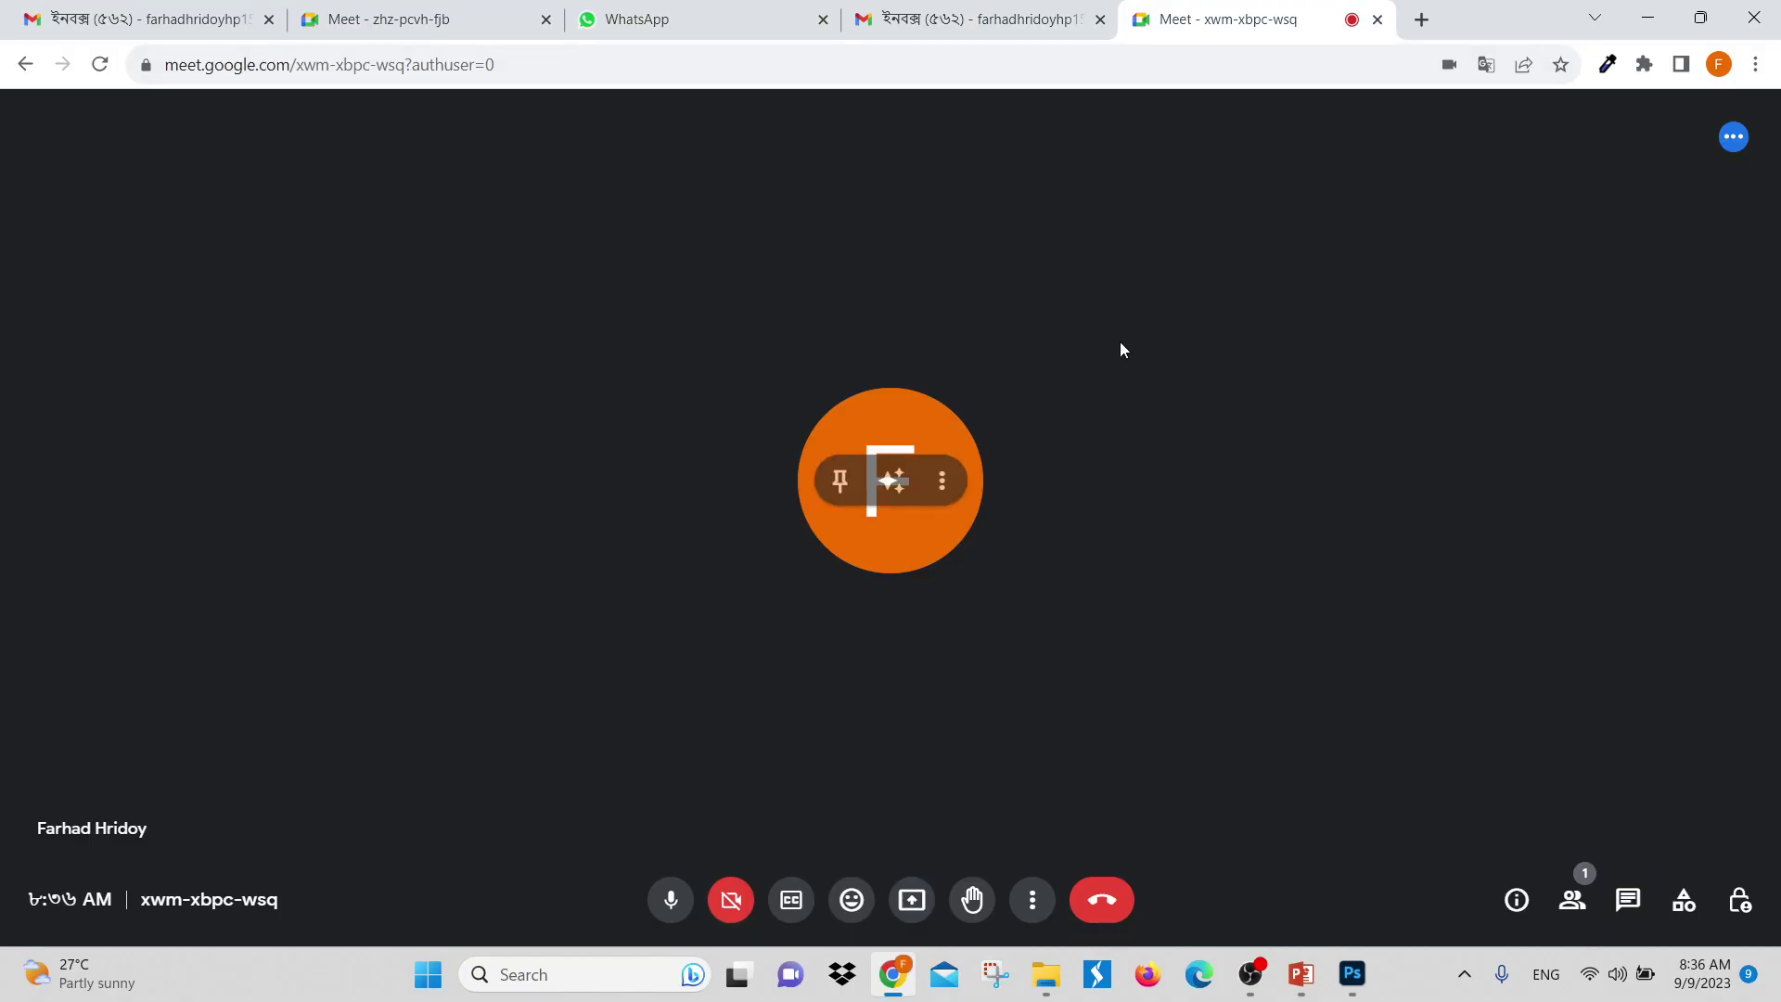
click(1688, 814)
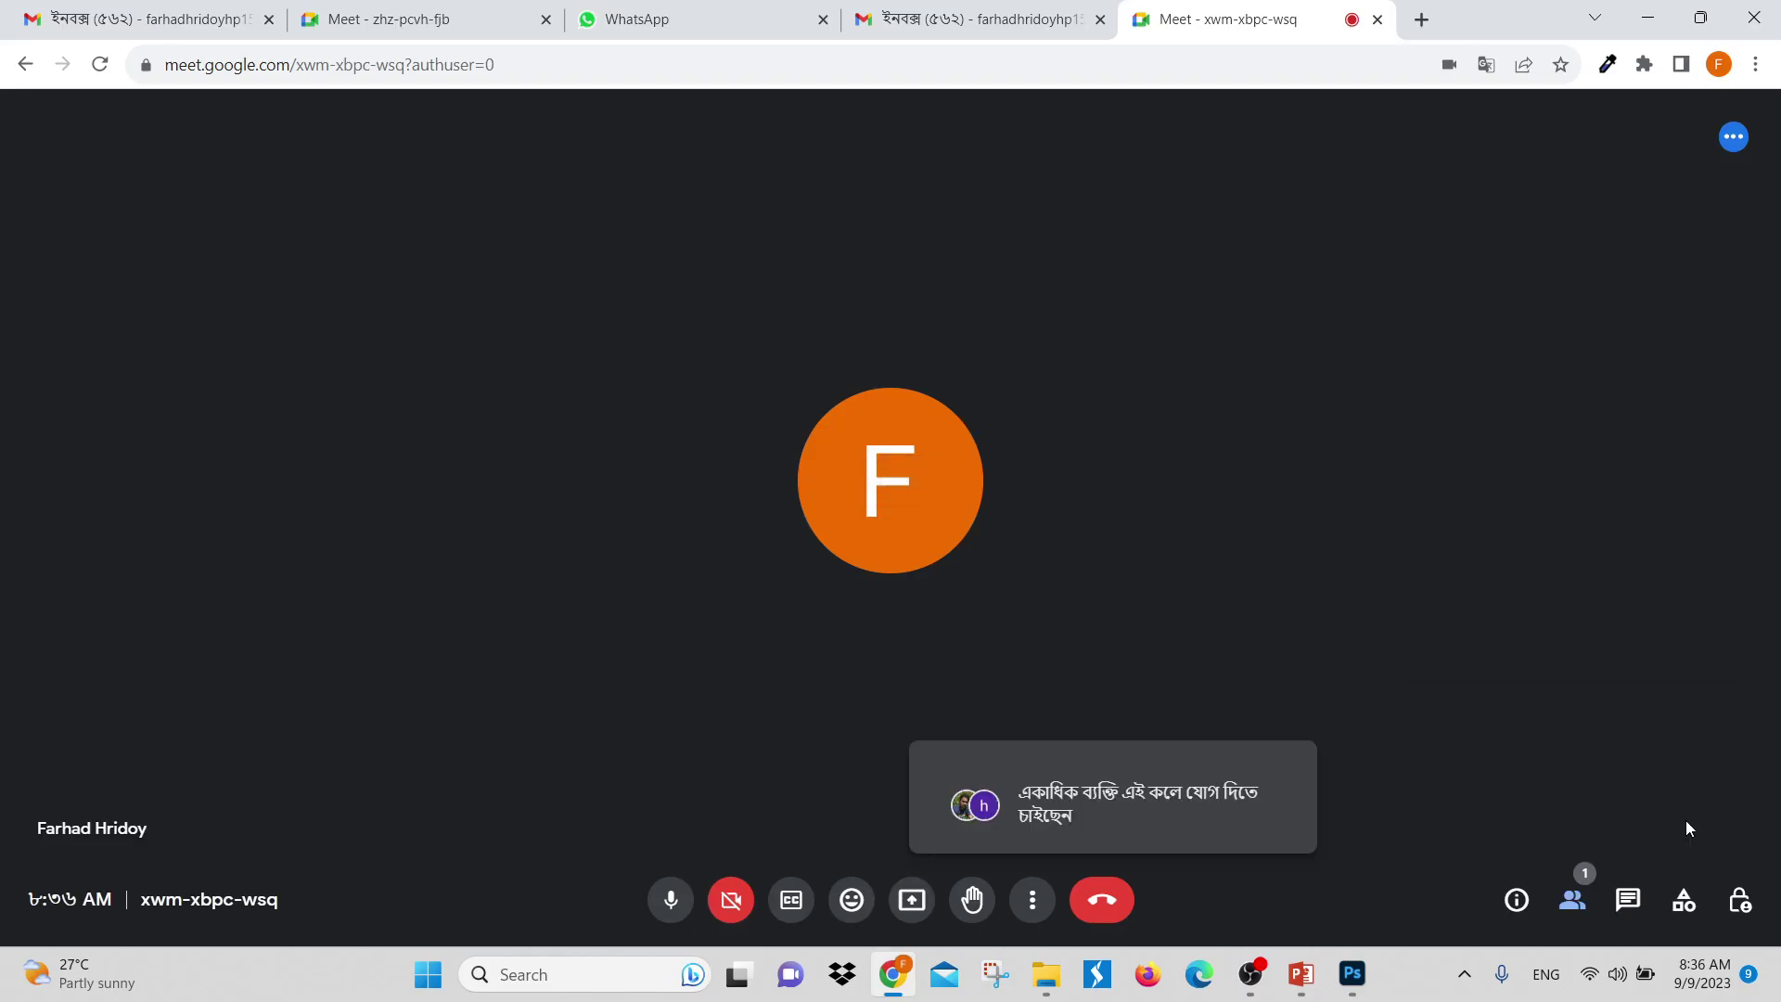
click(1619, 431)
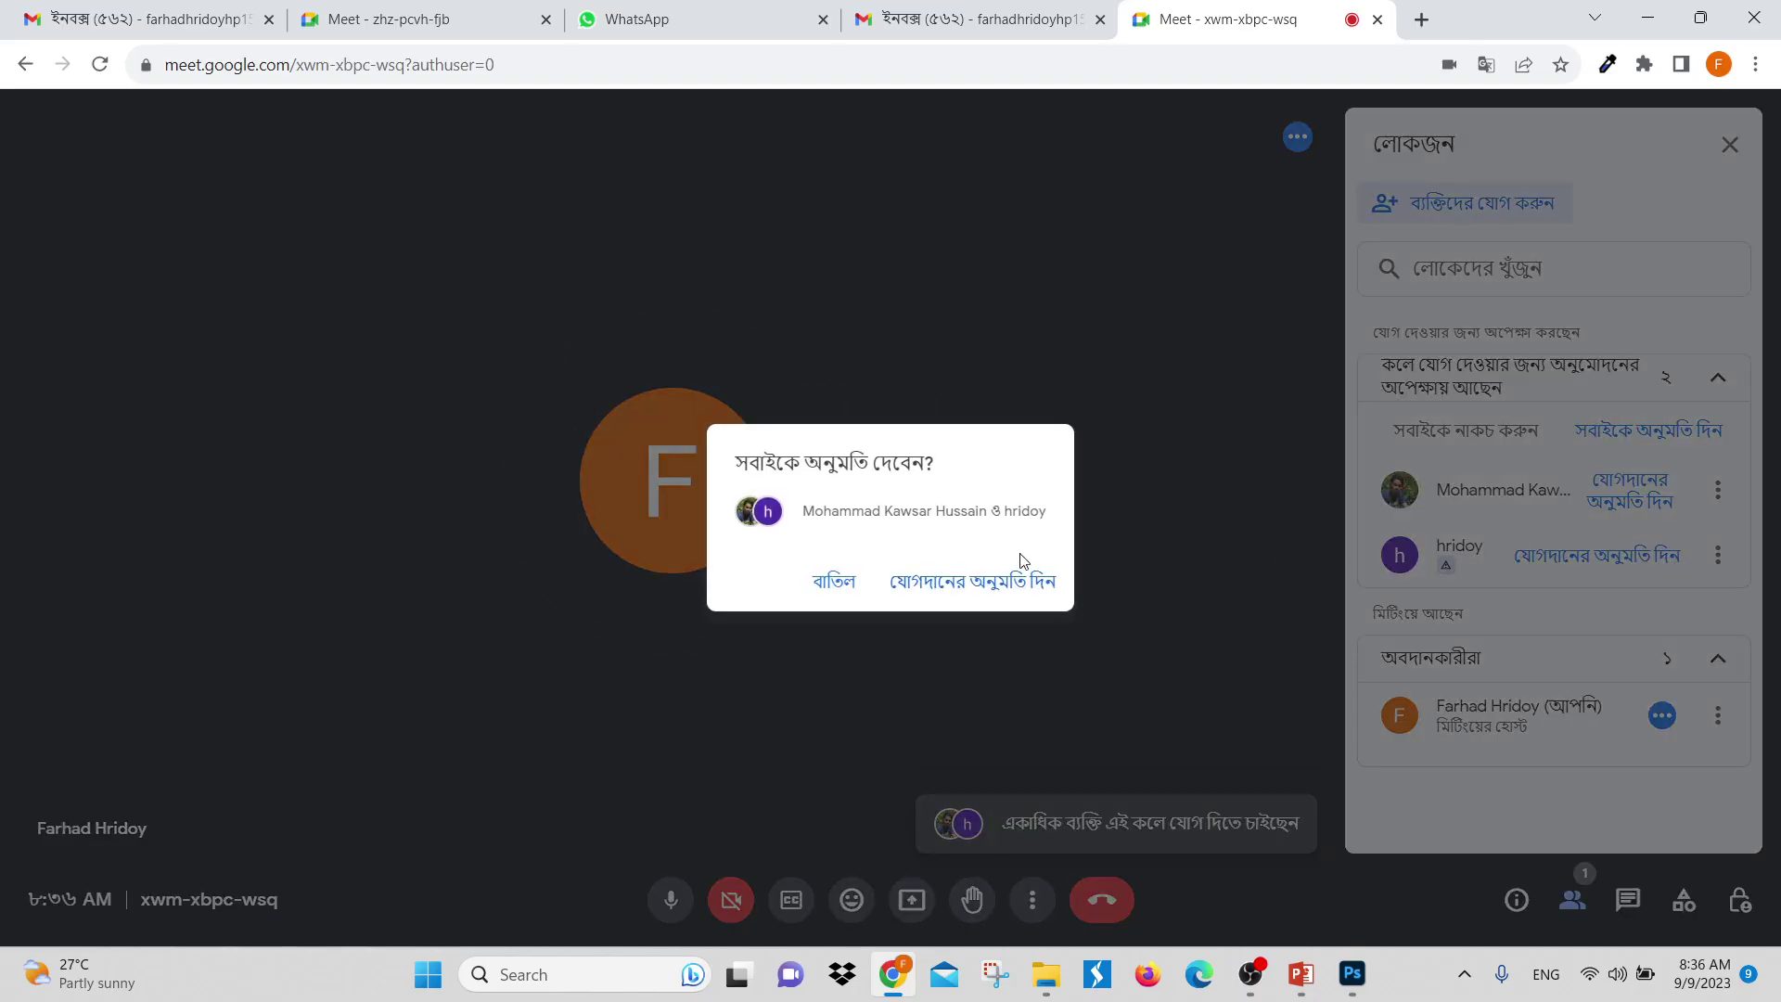
click(968, 587)
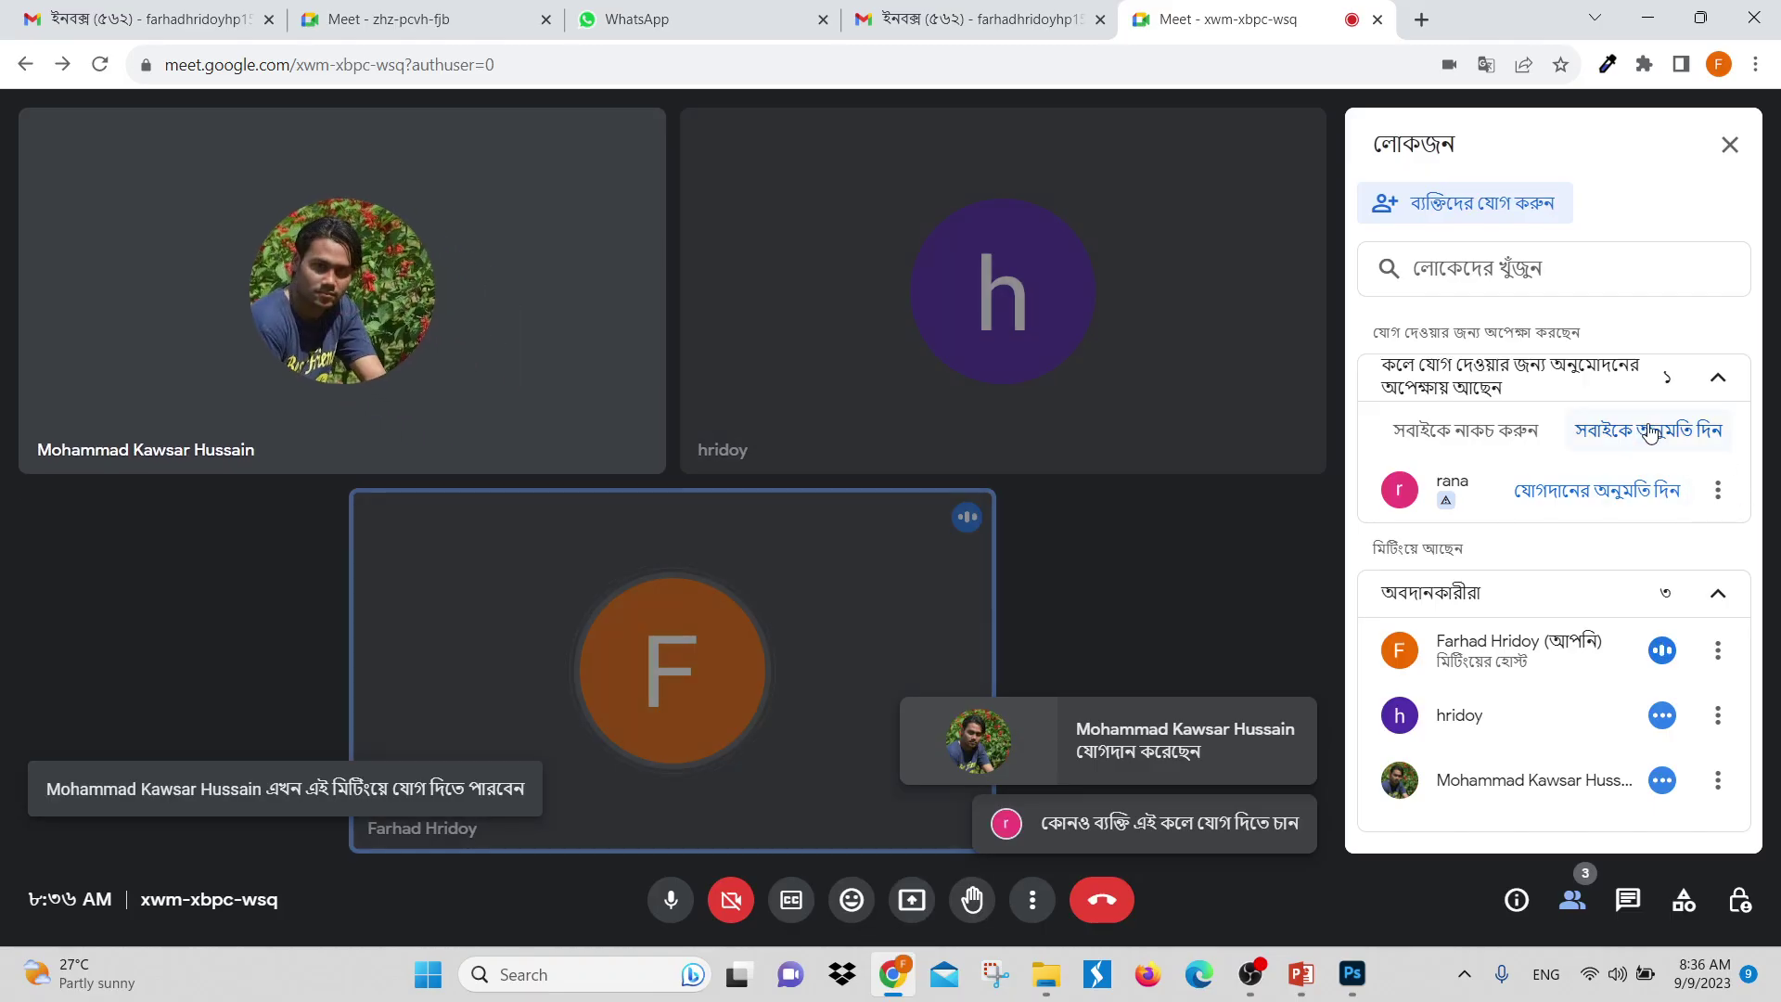
click(1649, 433)
click(965, 583)
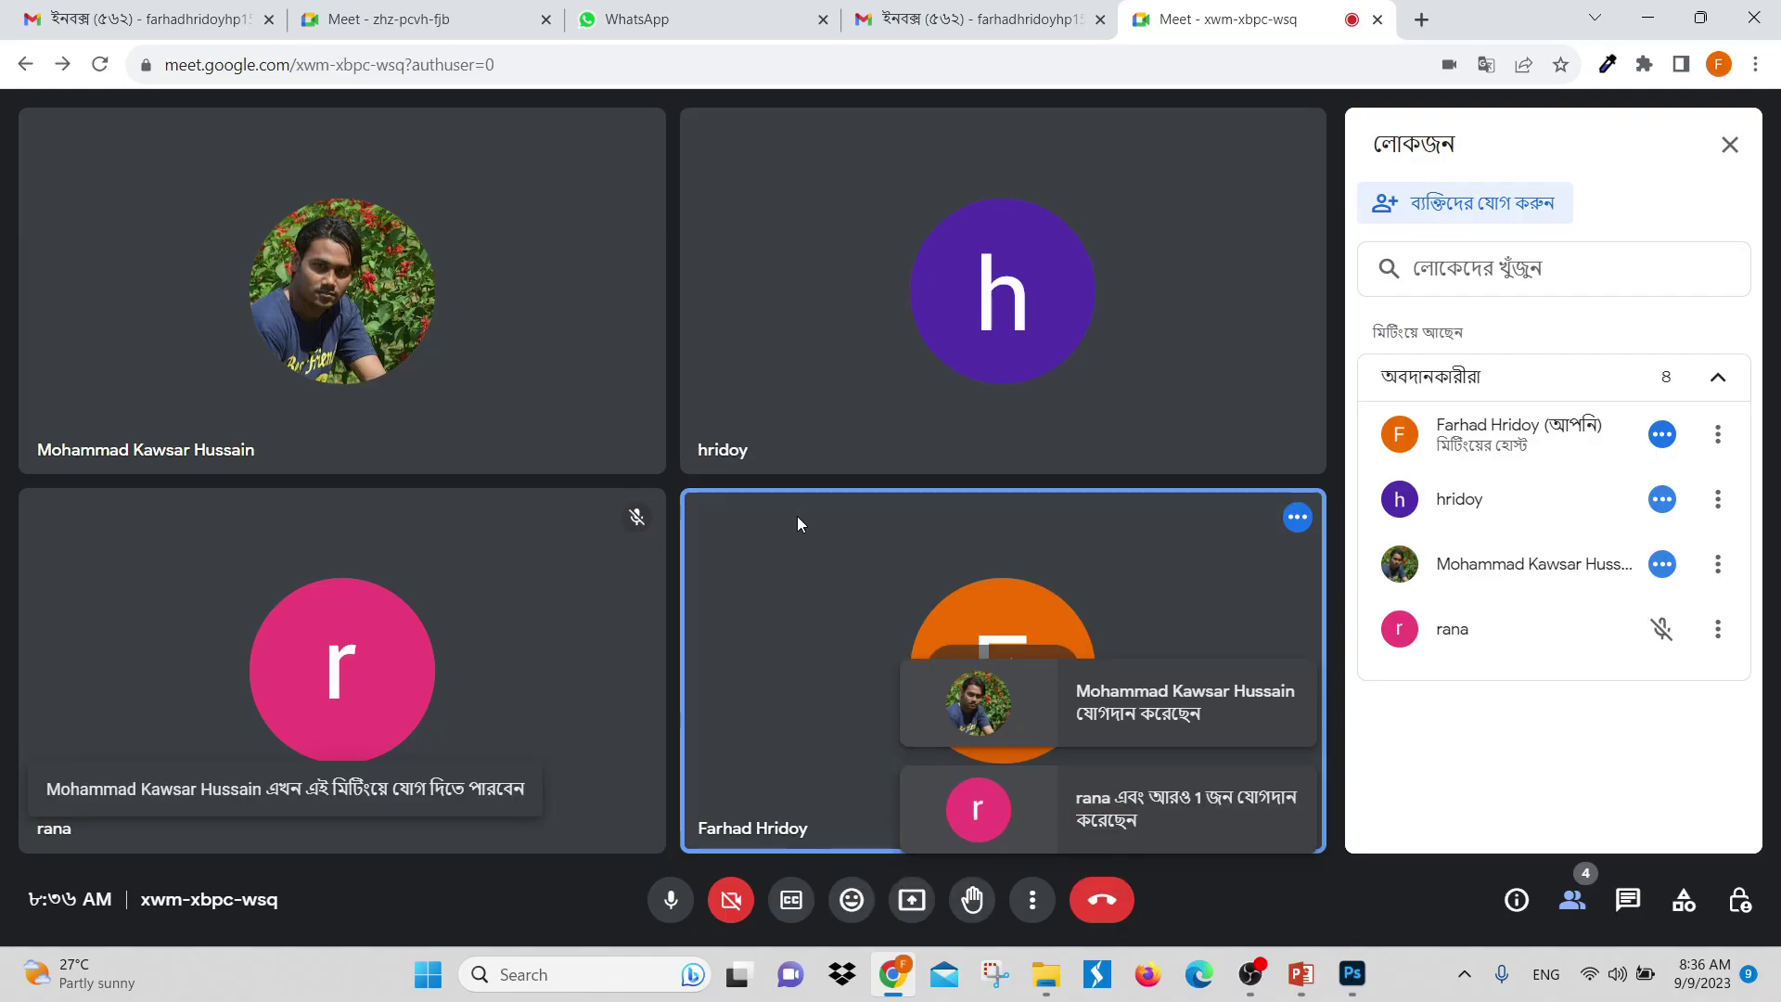
mouse_move(1104, 383)
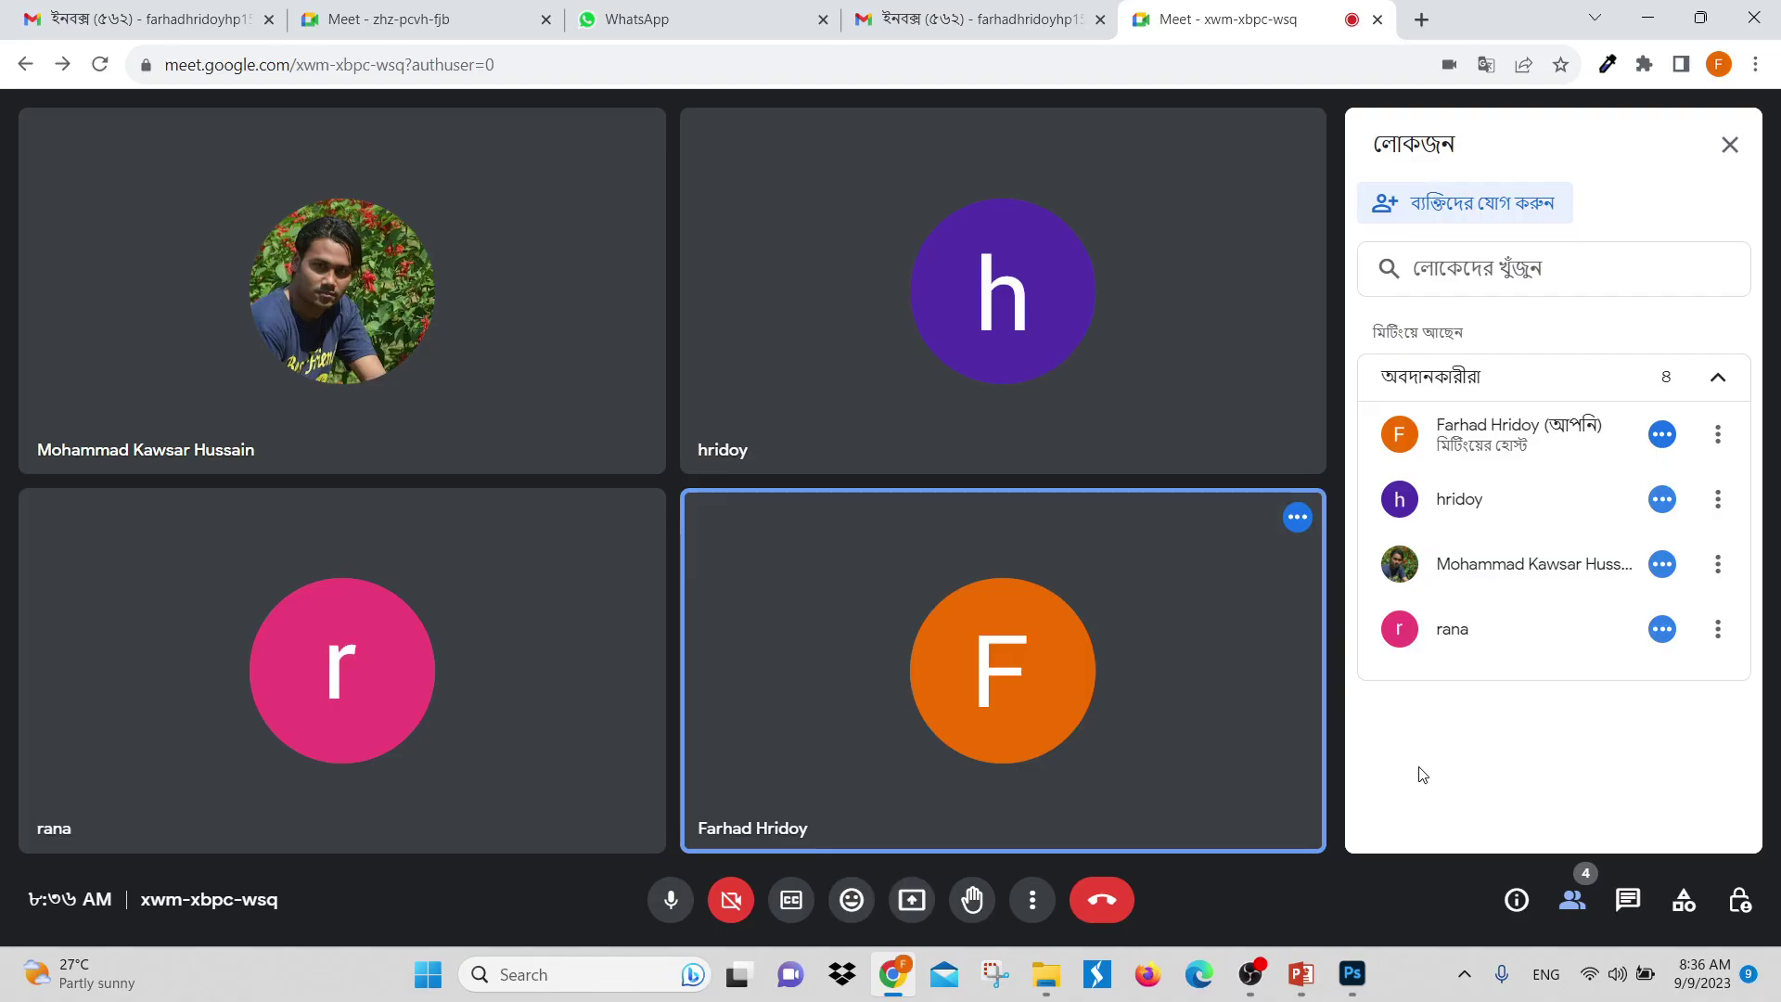
click(1717, 378)
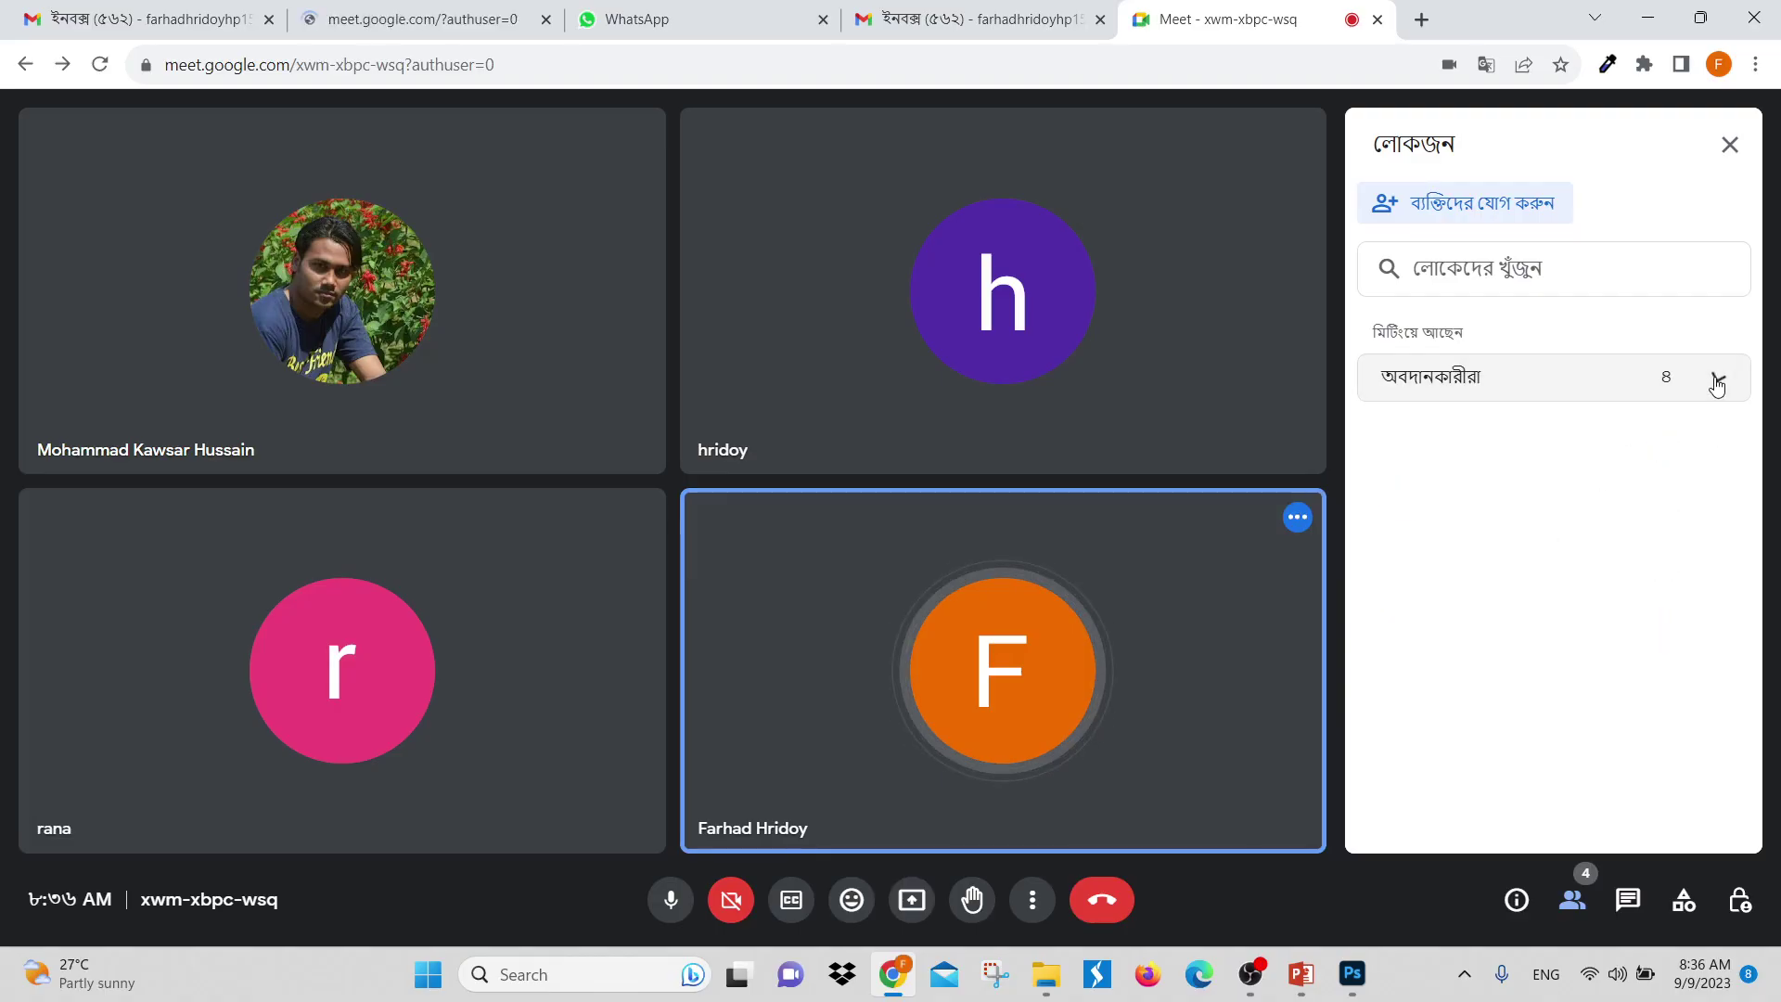
click(1717, 380)
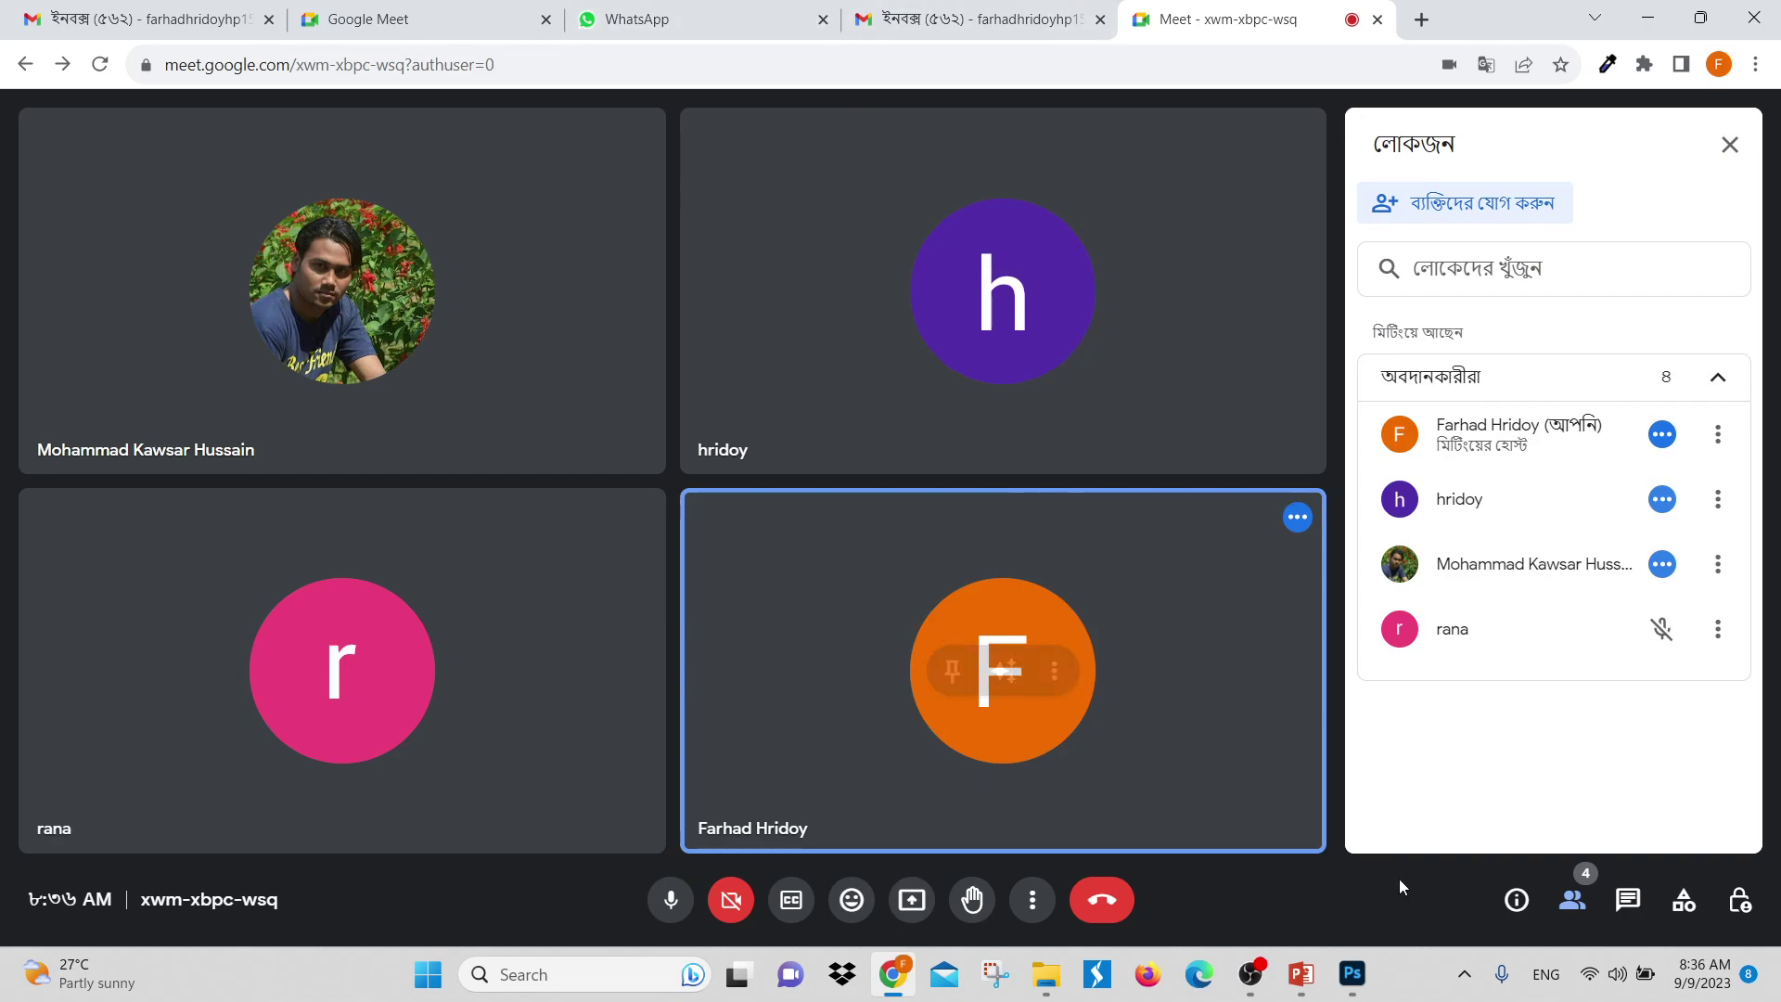
Switch to Photoshop, finish Find and Replace Text, commit the text edit and select the lower text block with the Move tool
click(1352, 991)
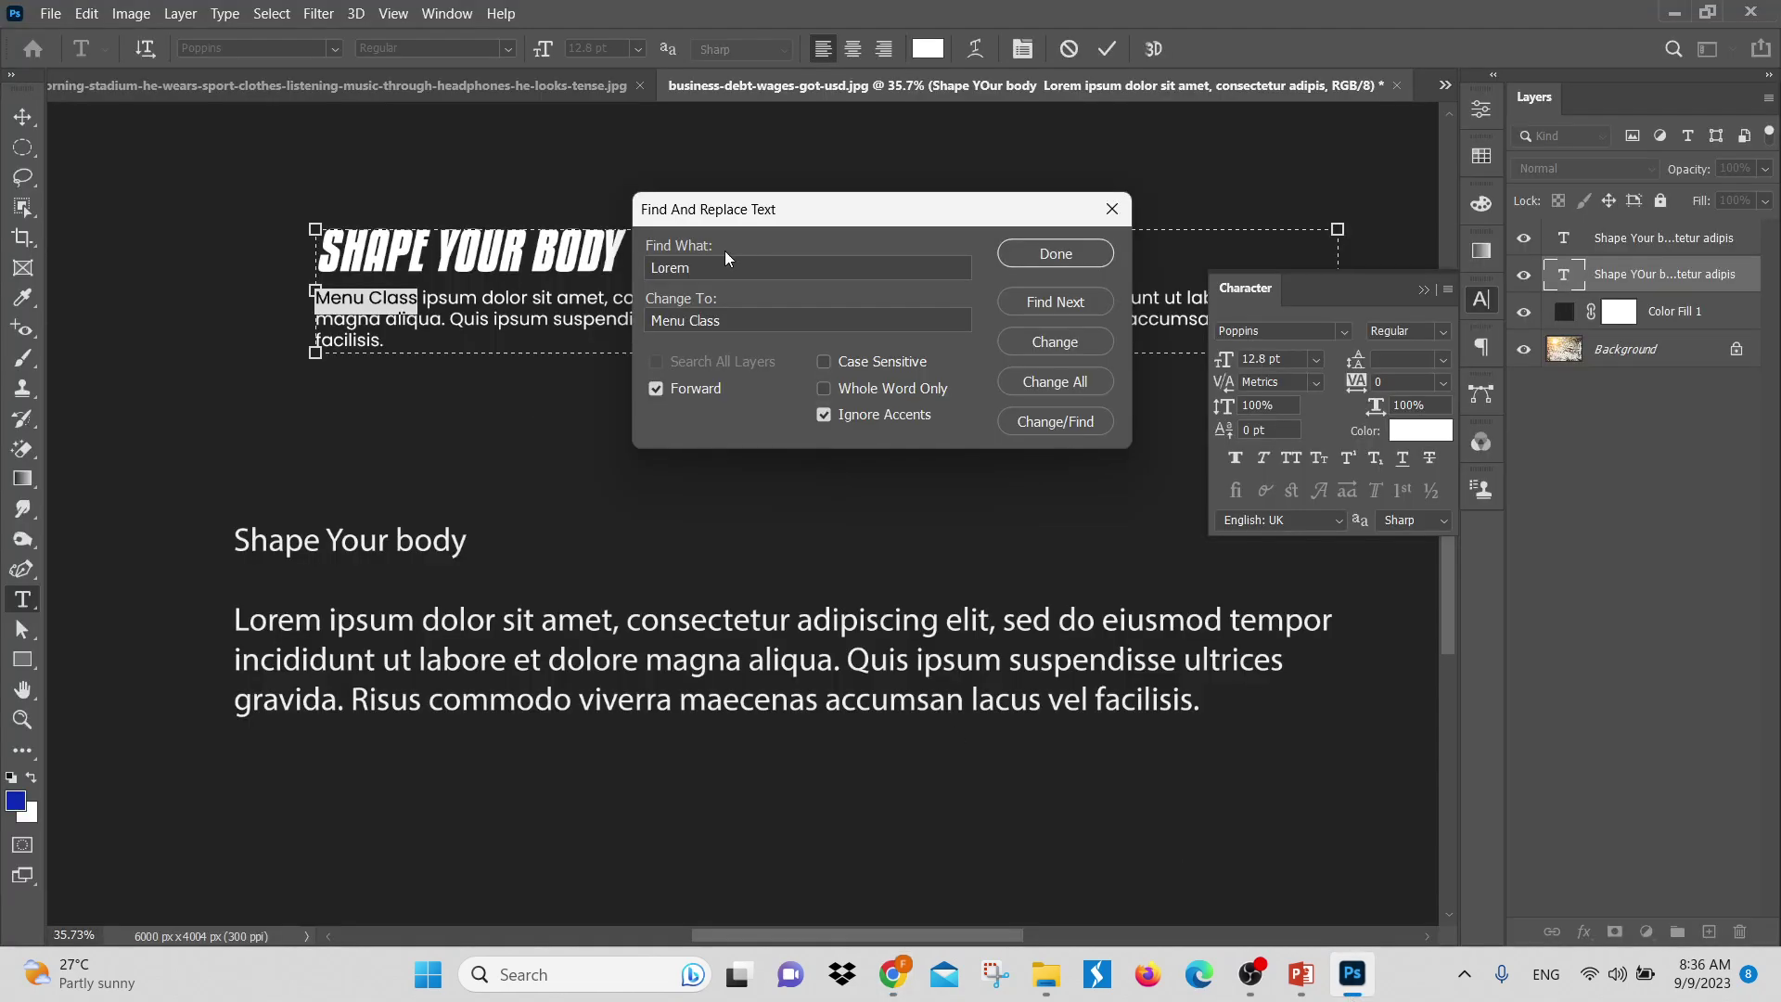
click(1078, 251)
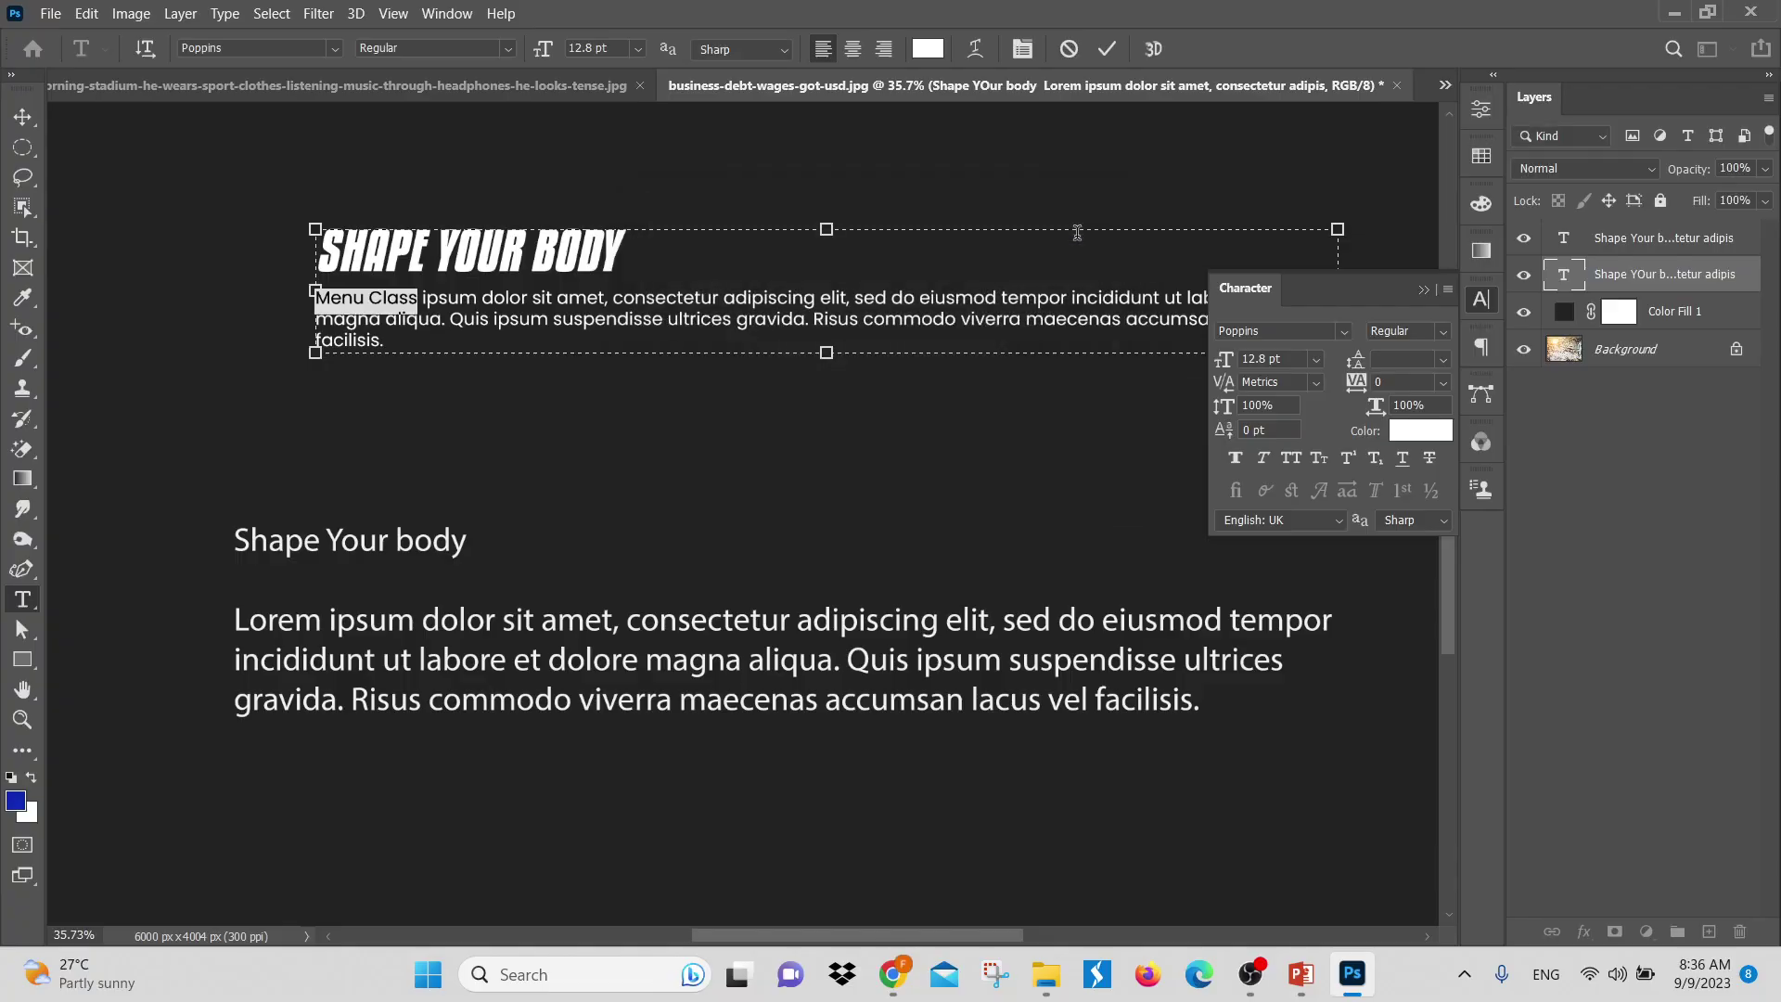
click(22, 116)
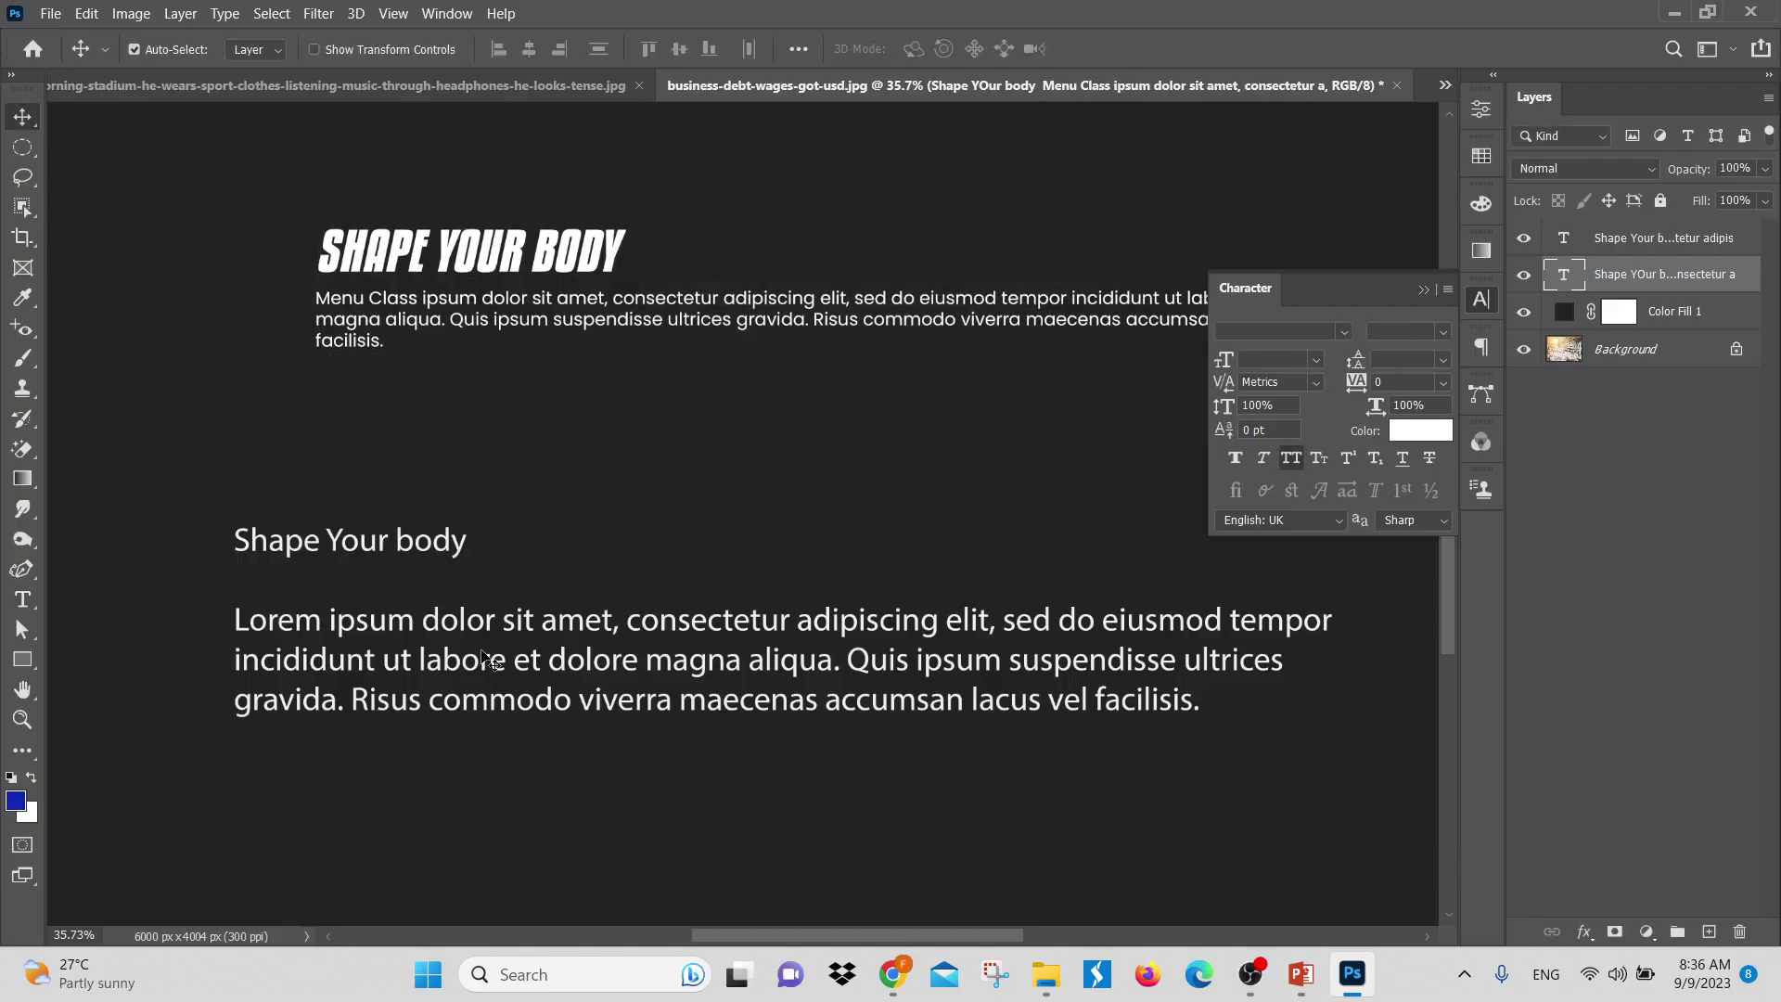
click(385, 638)
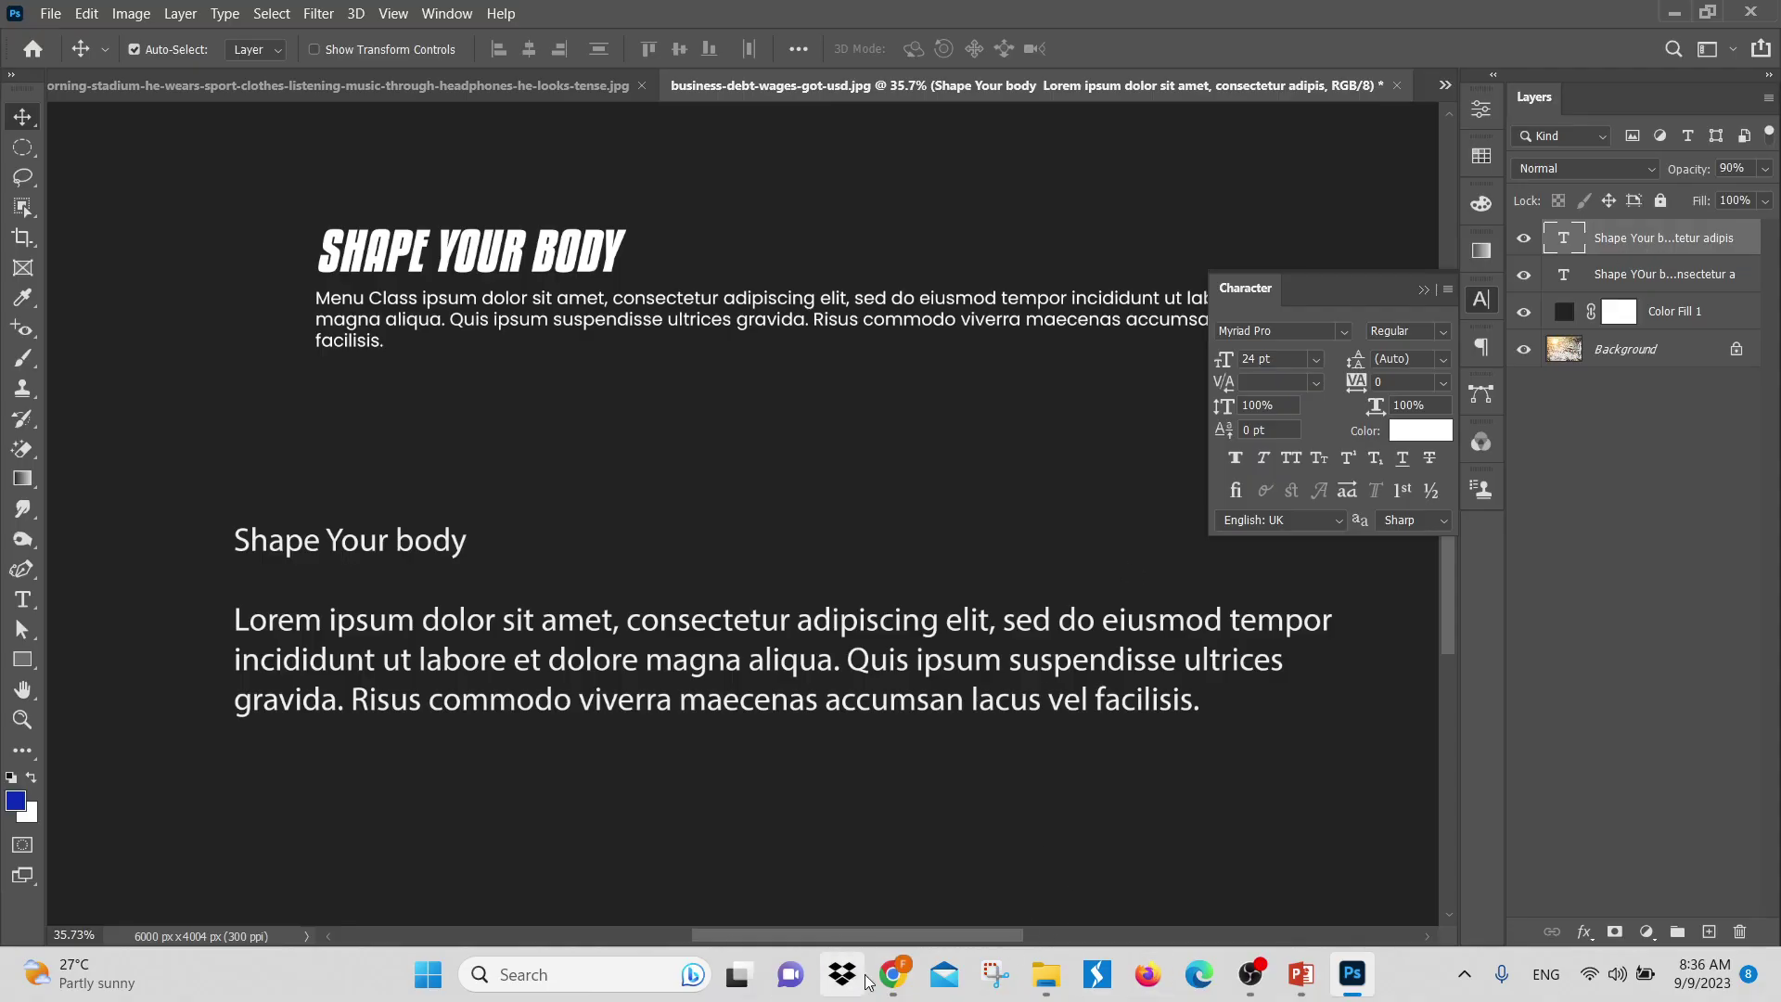
Switch to Chrome, present the entire screen in the Meet call, close the participants list and return to Photoshop
click(895, 976)
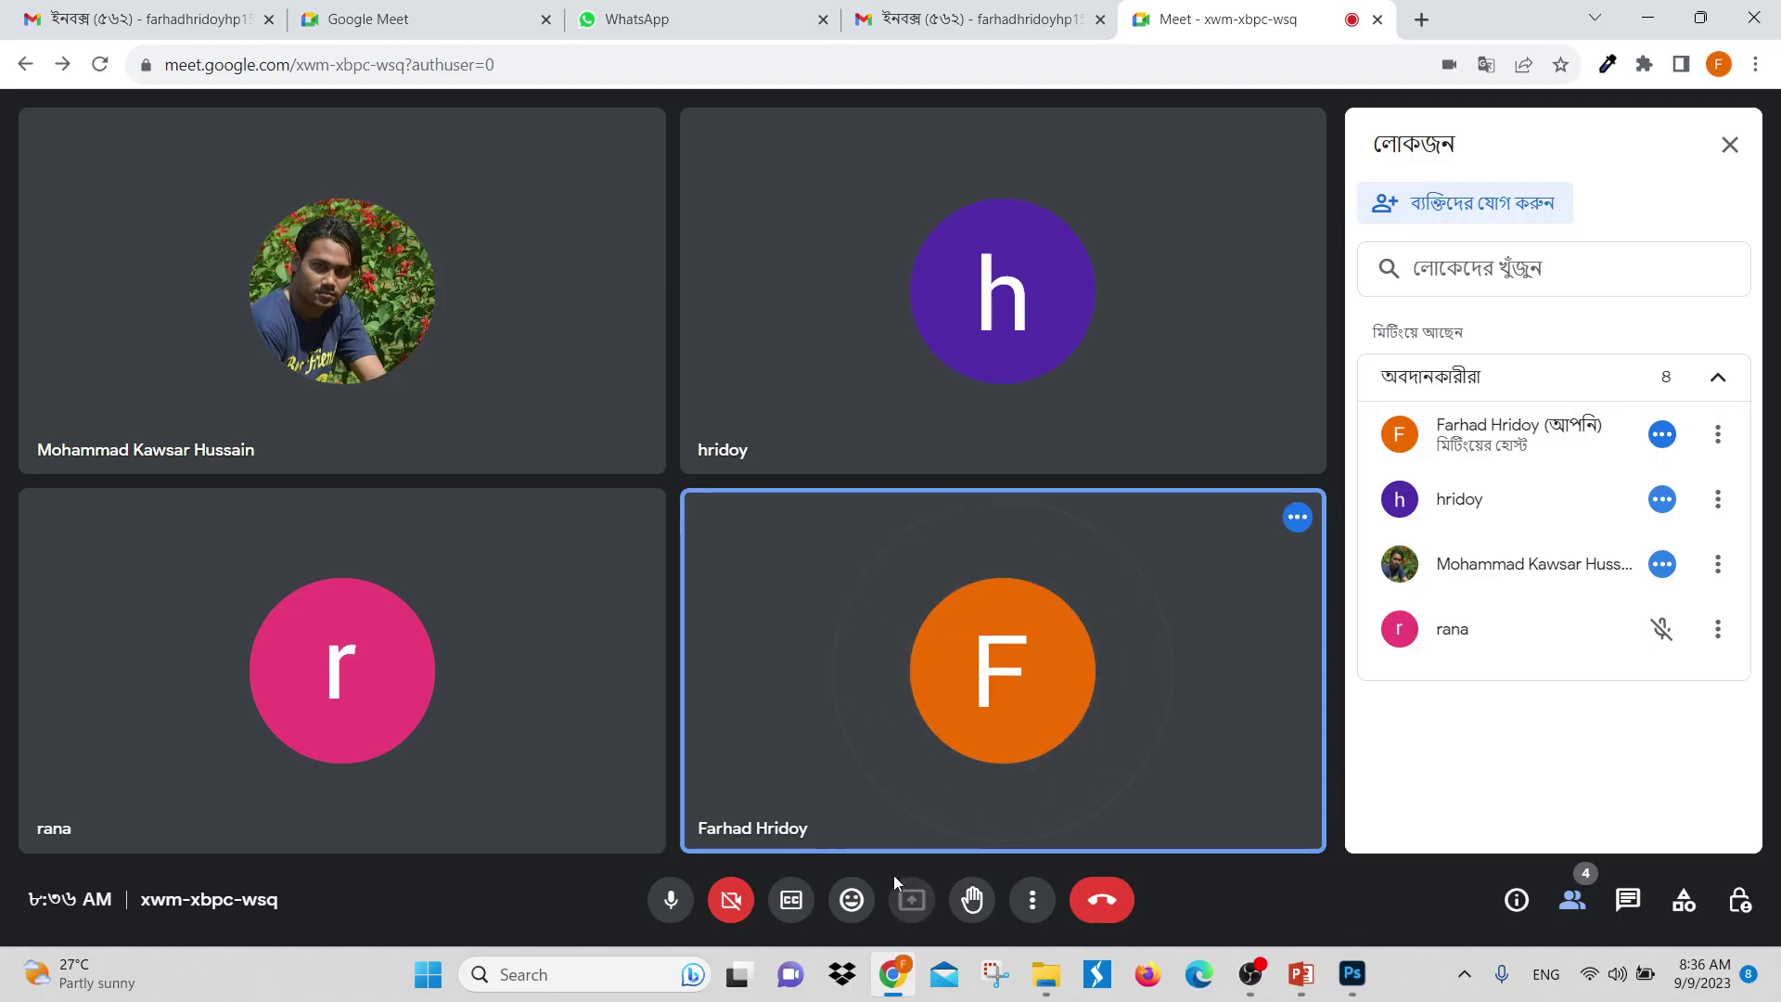
click(912, 898)
click(1069, 185)
click(882, 497)
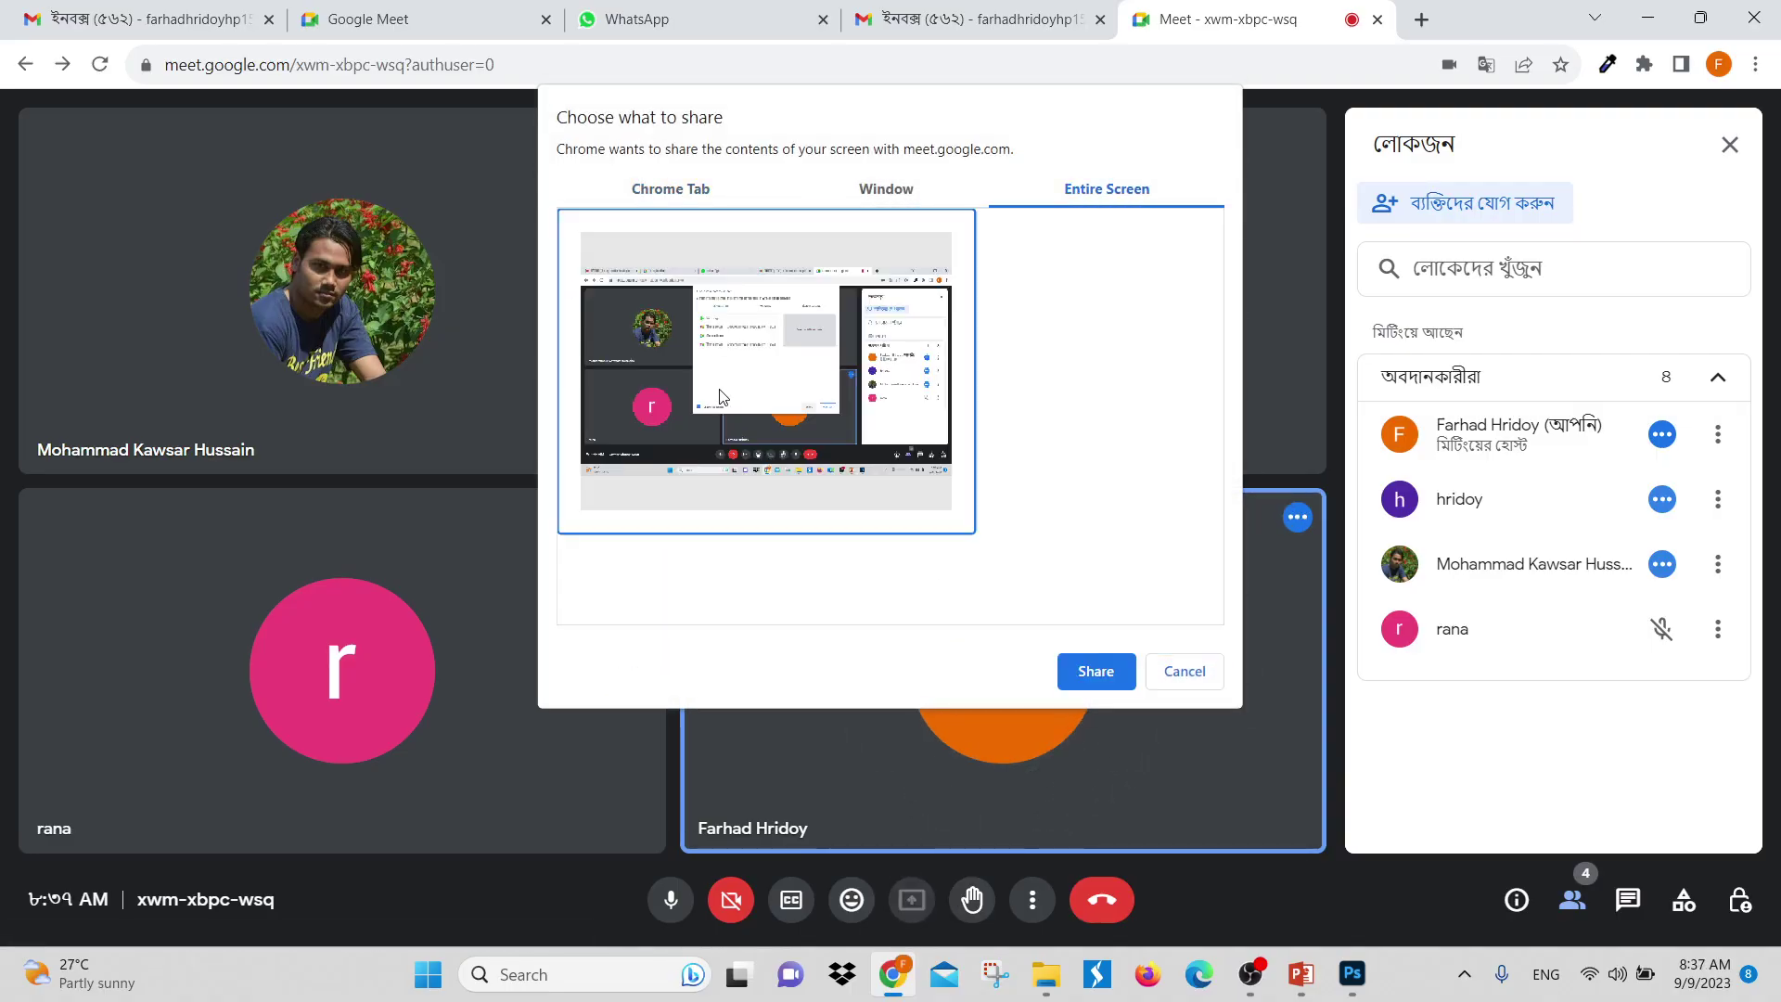
click(1094, 671)
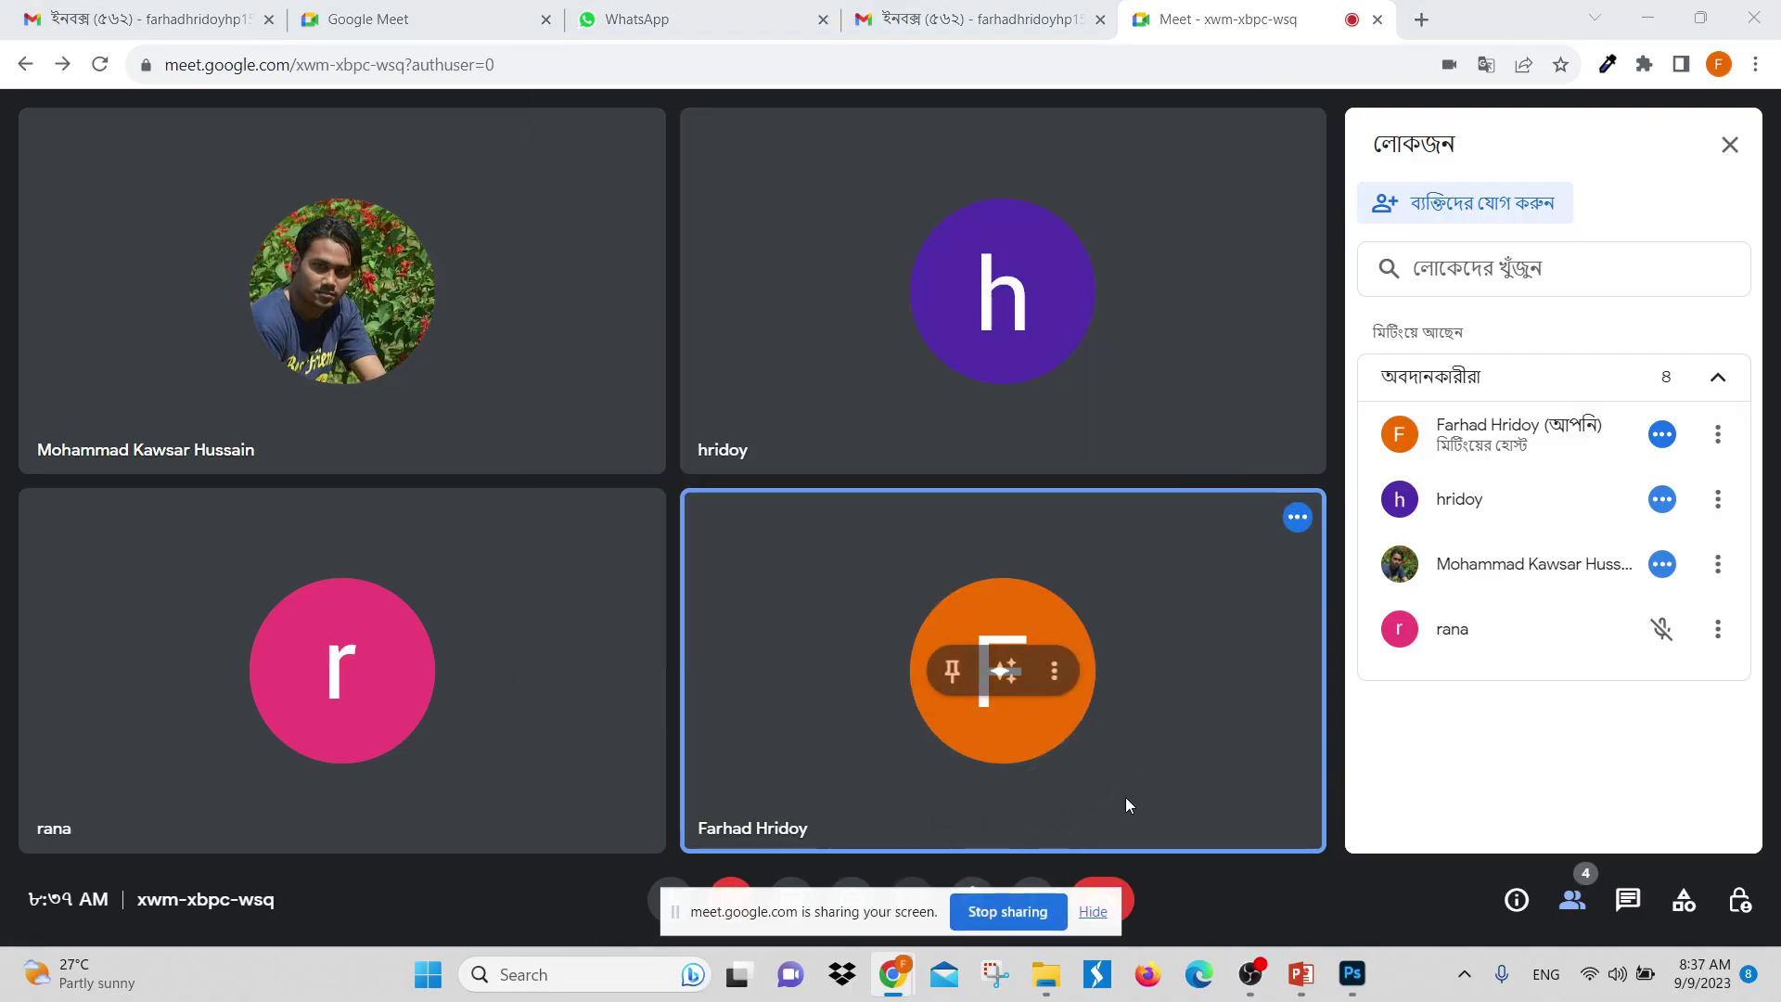
click(1097, 915)
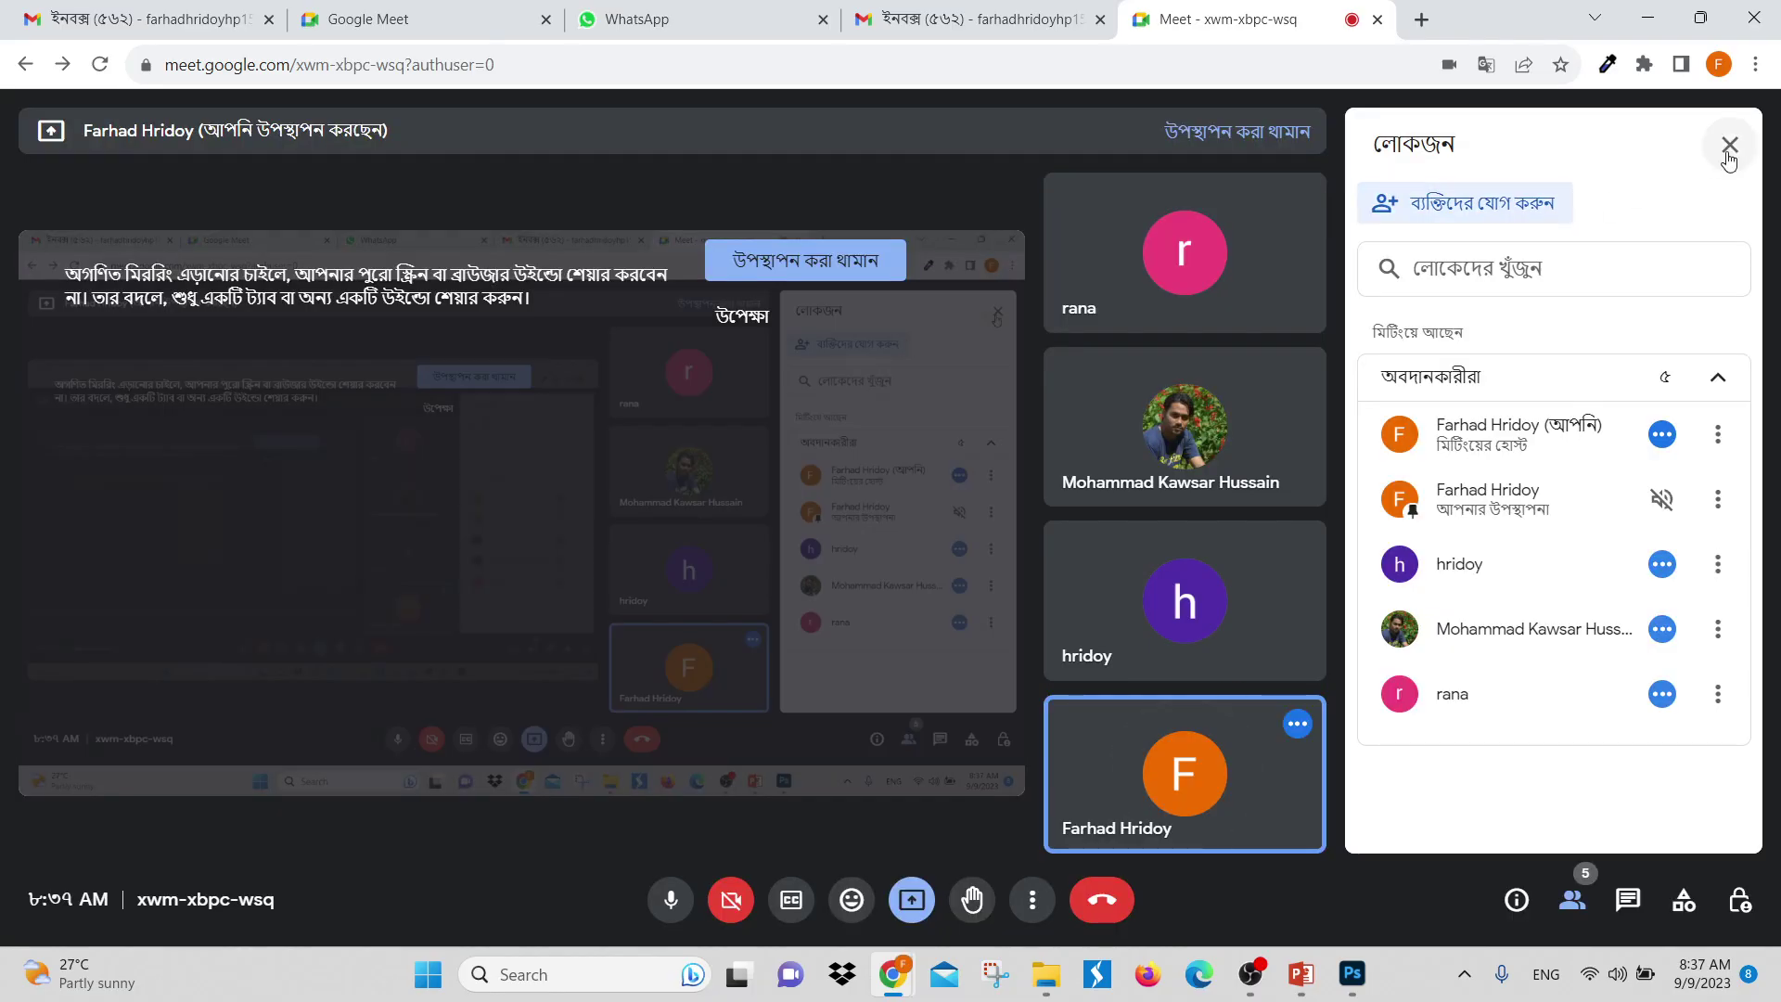
click(1730, 146)
click(1648, 17)
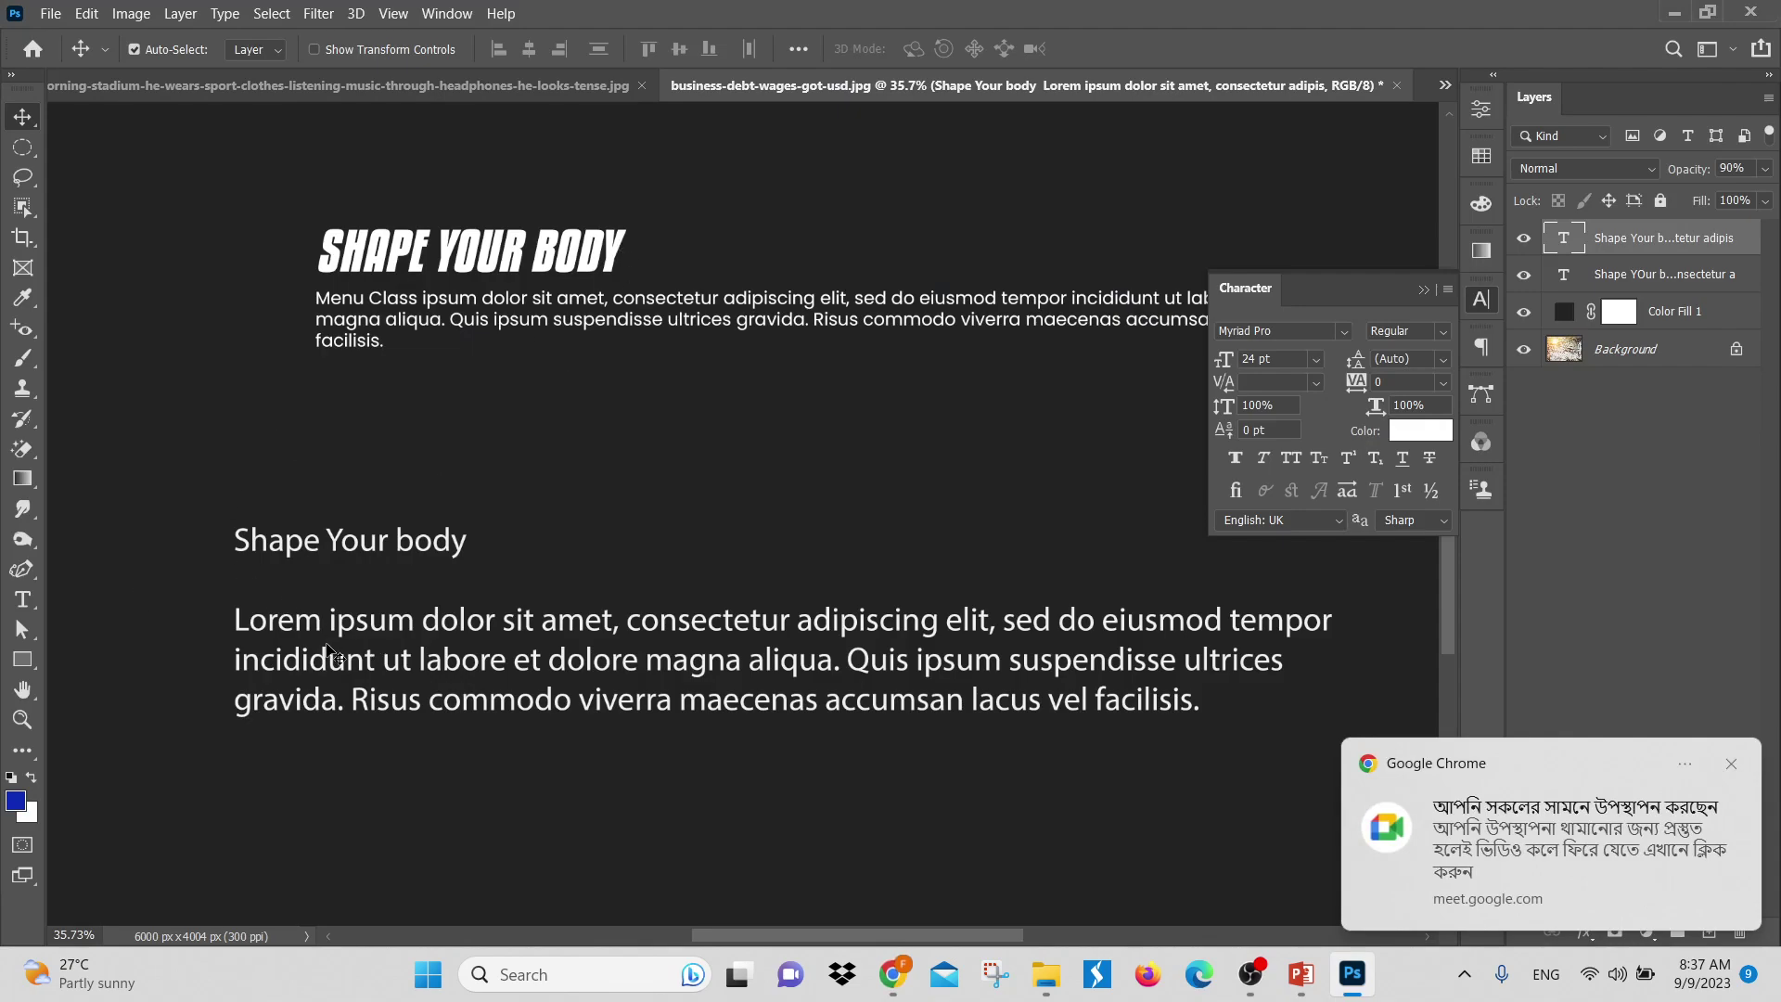
Move the lower text block slightly up and replace all "Lorem" with "Menu Class" across all layers
drag(351, 640, 342, 560)
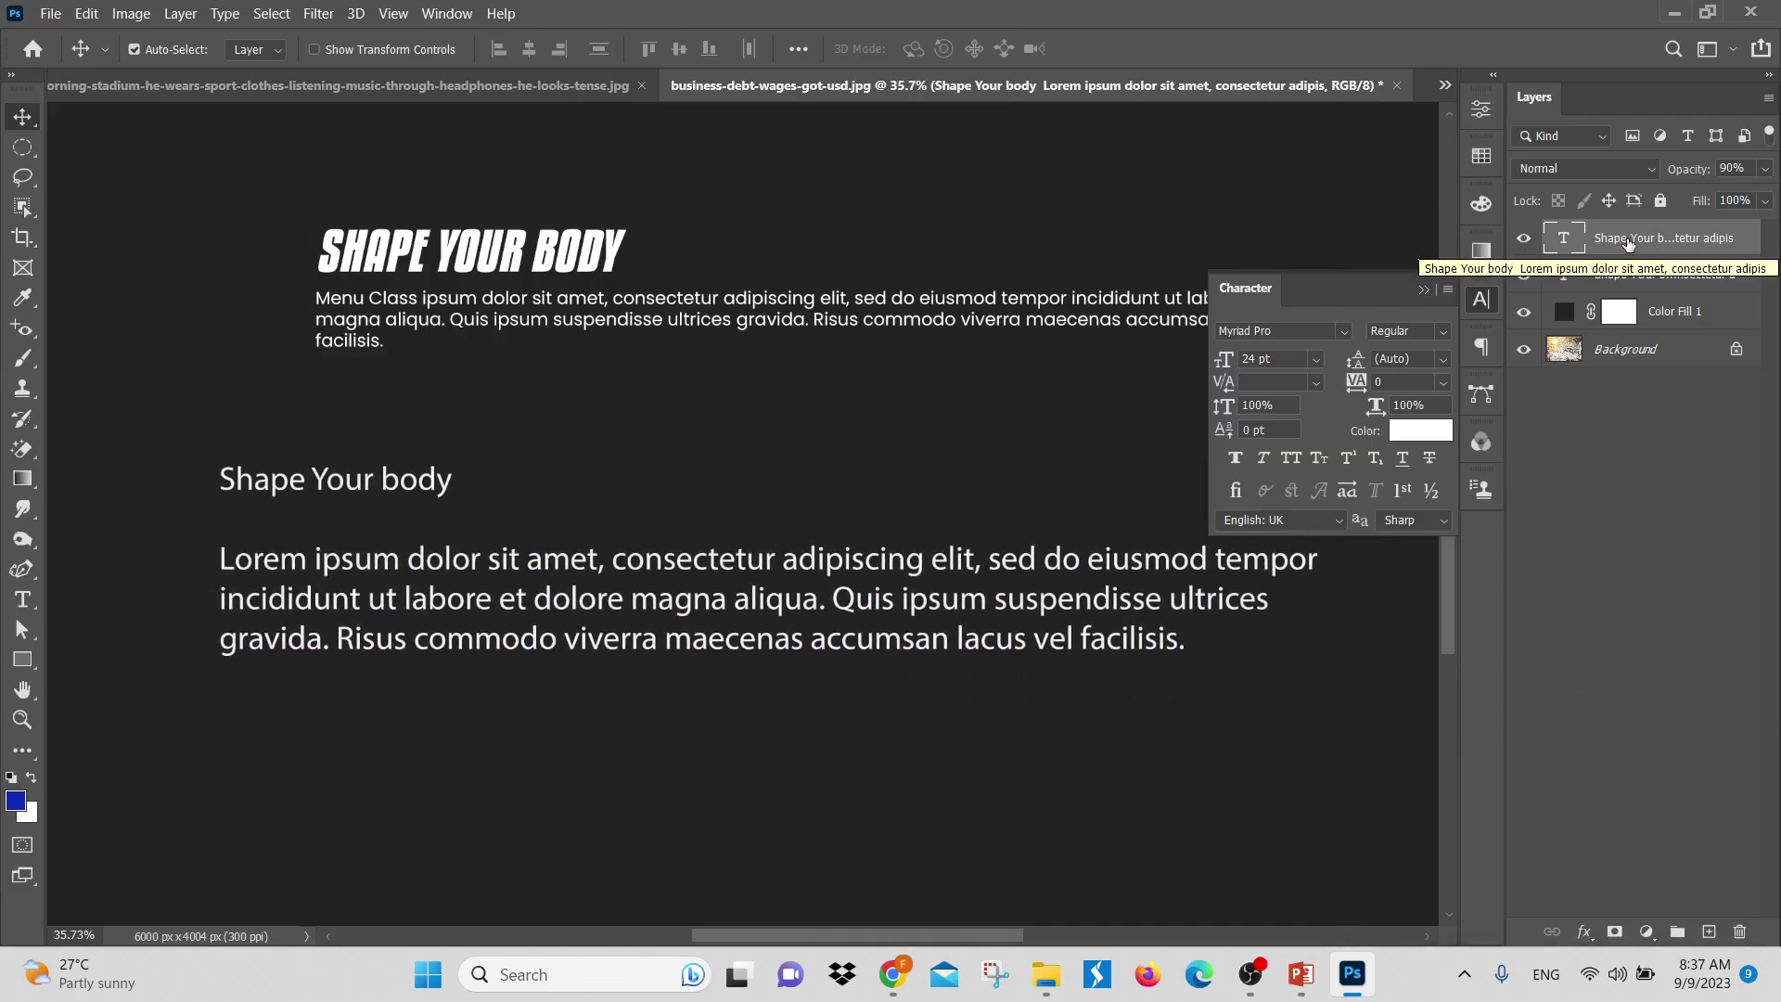
click(86, 13)
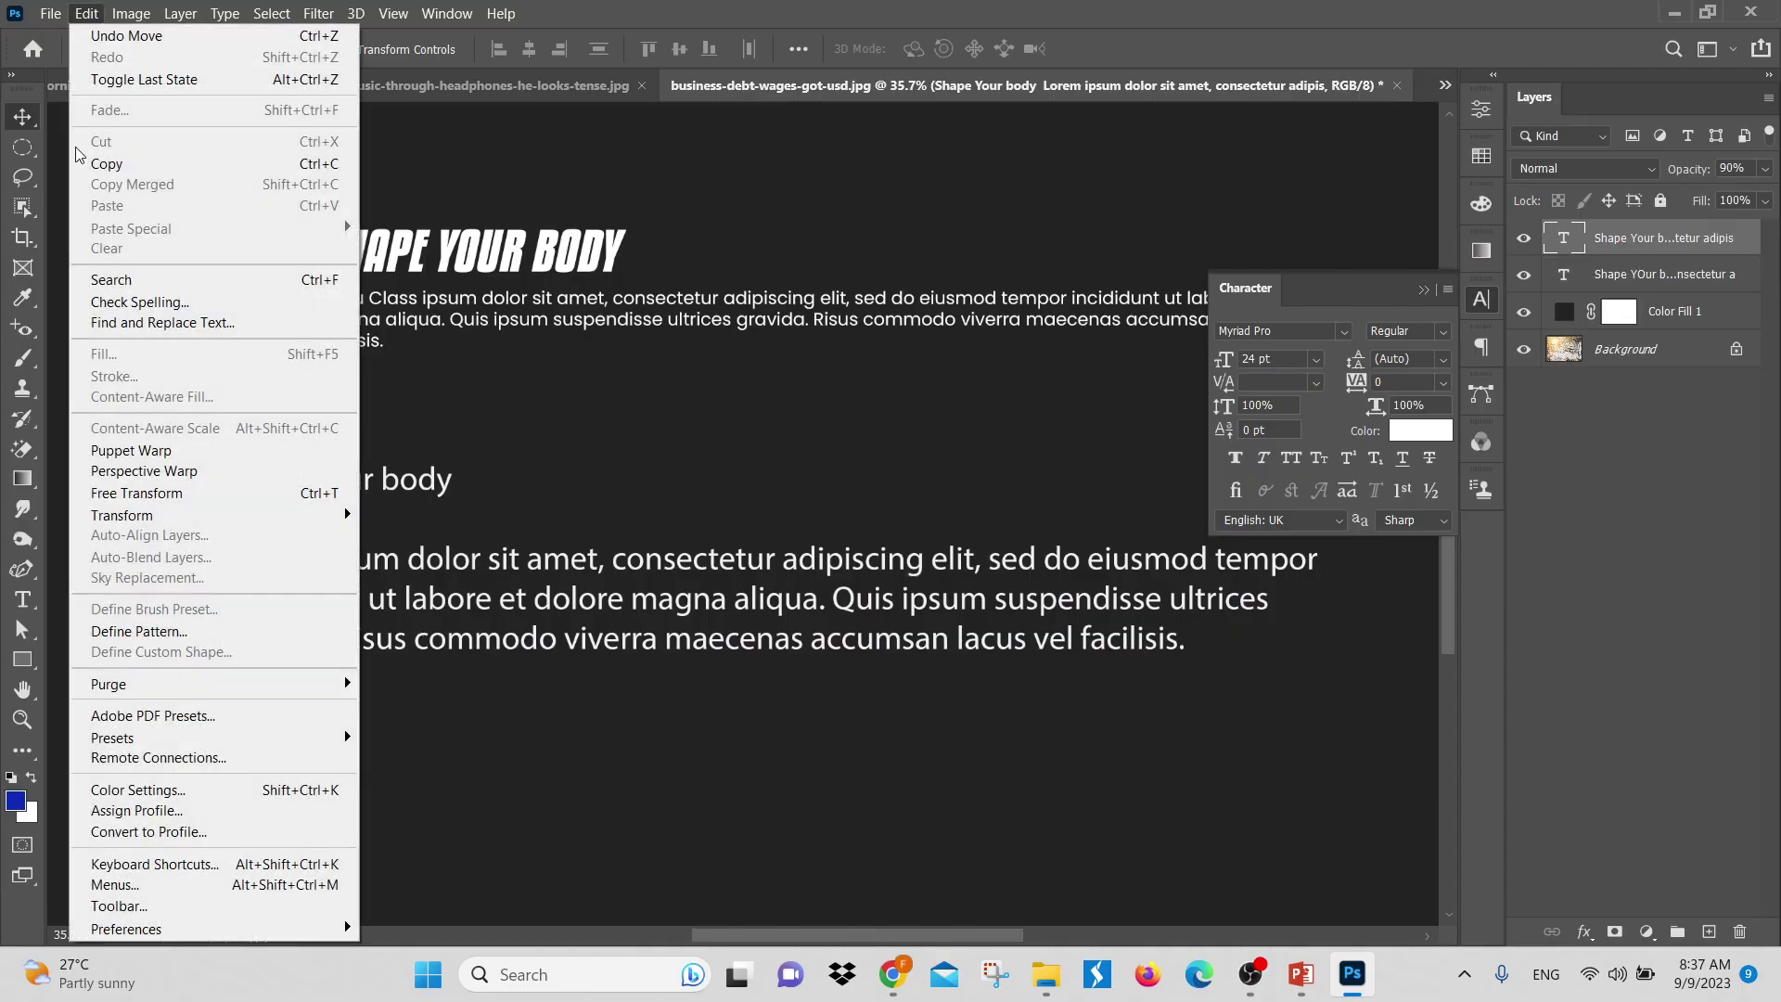
click(169, 325)
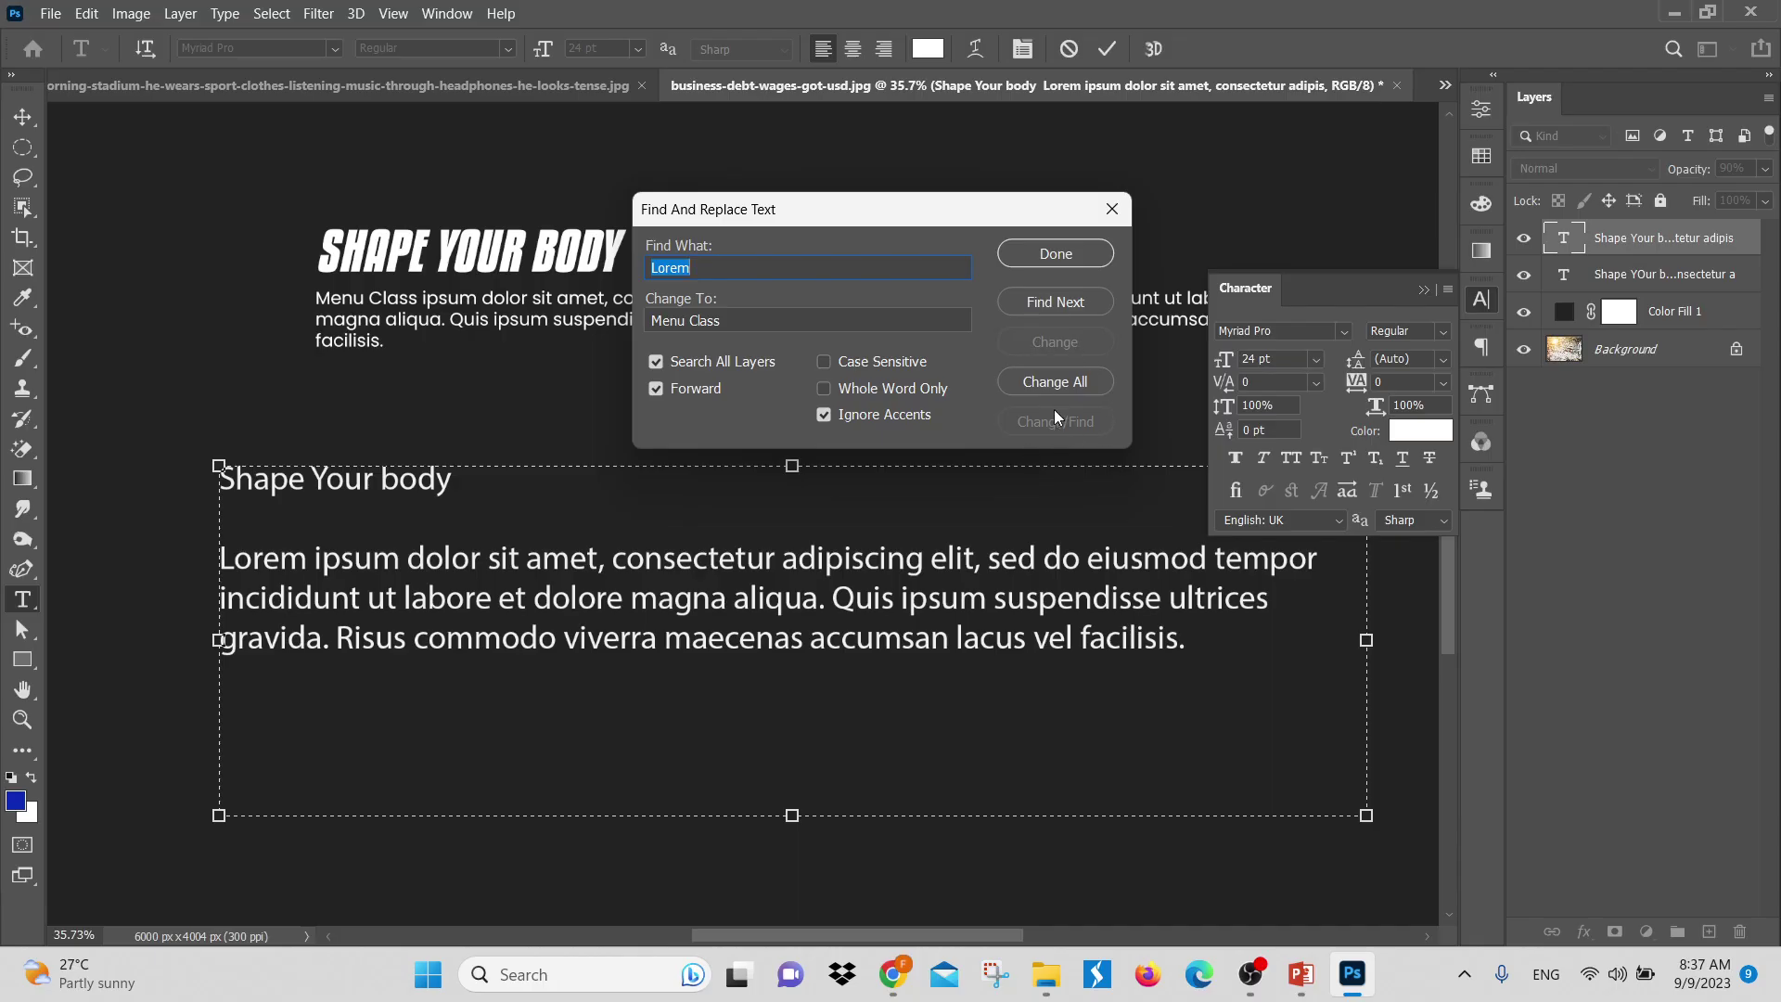
click(1040, 382)
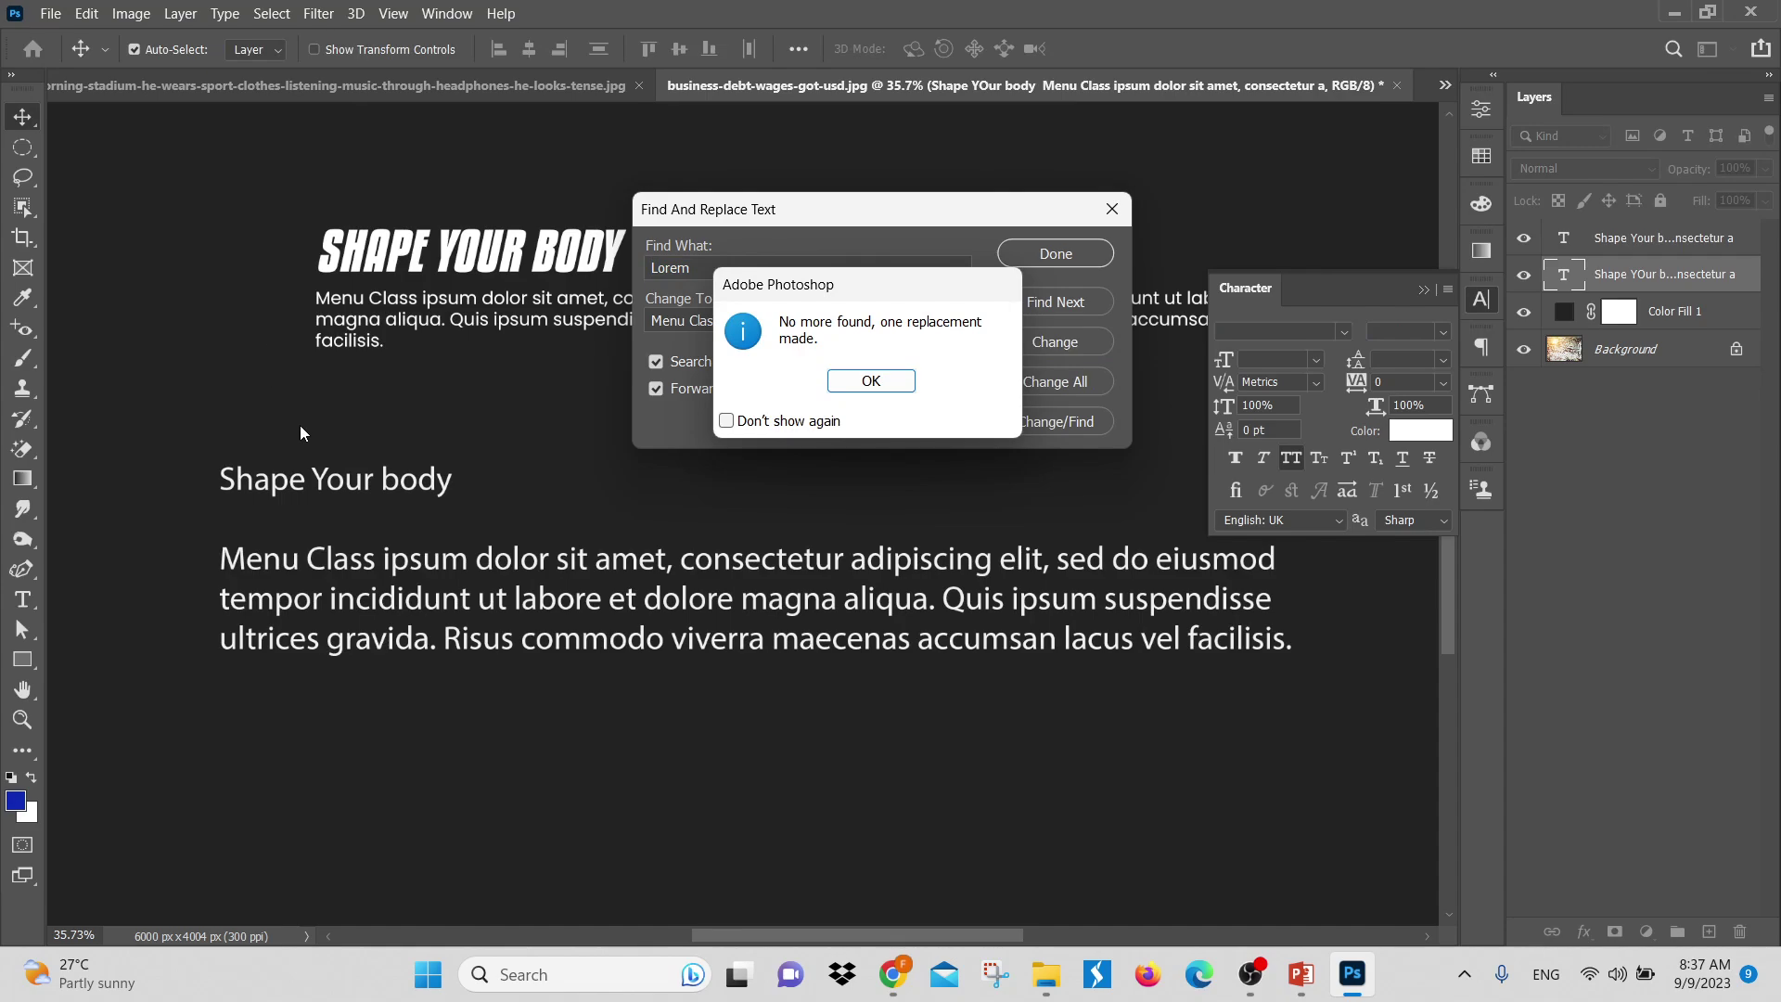
click(871, 380)
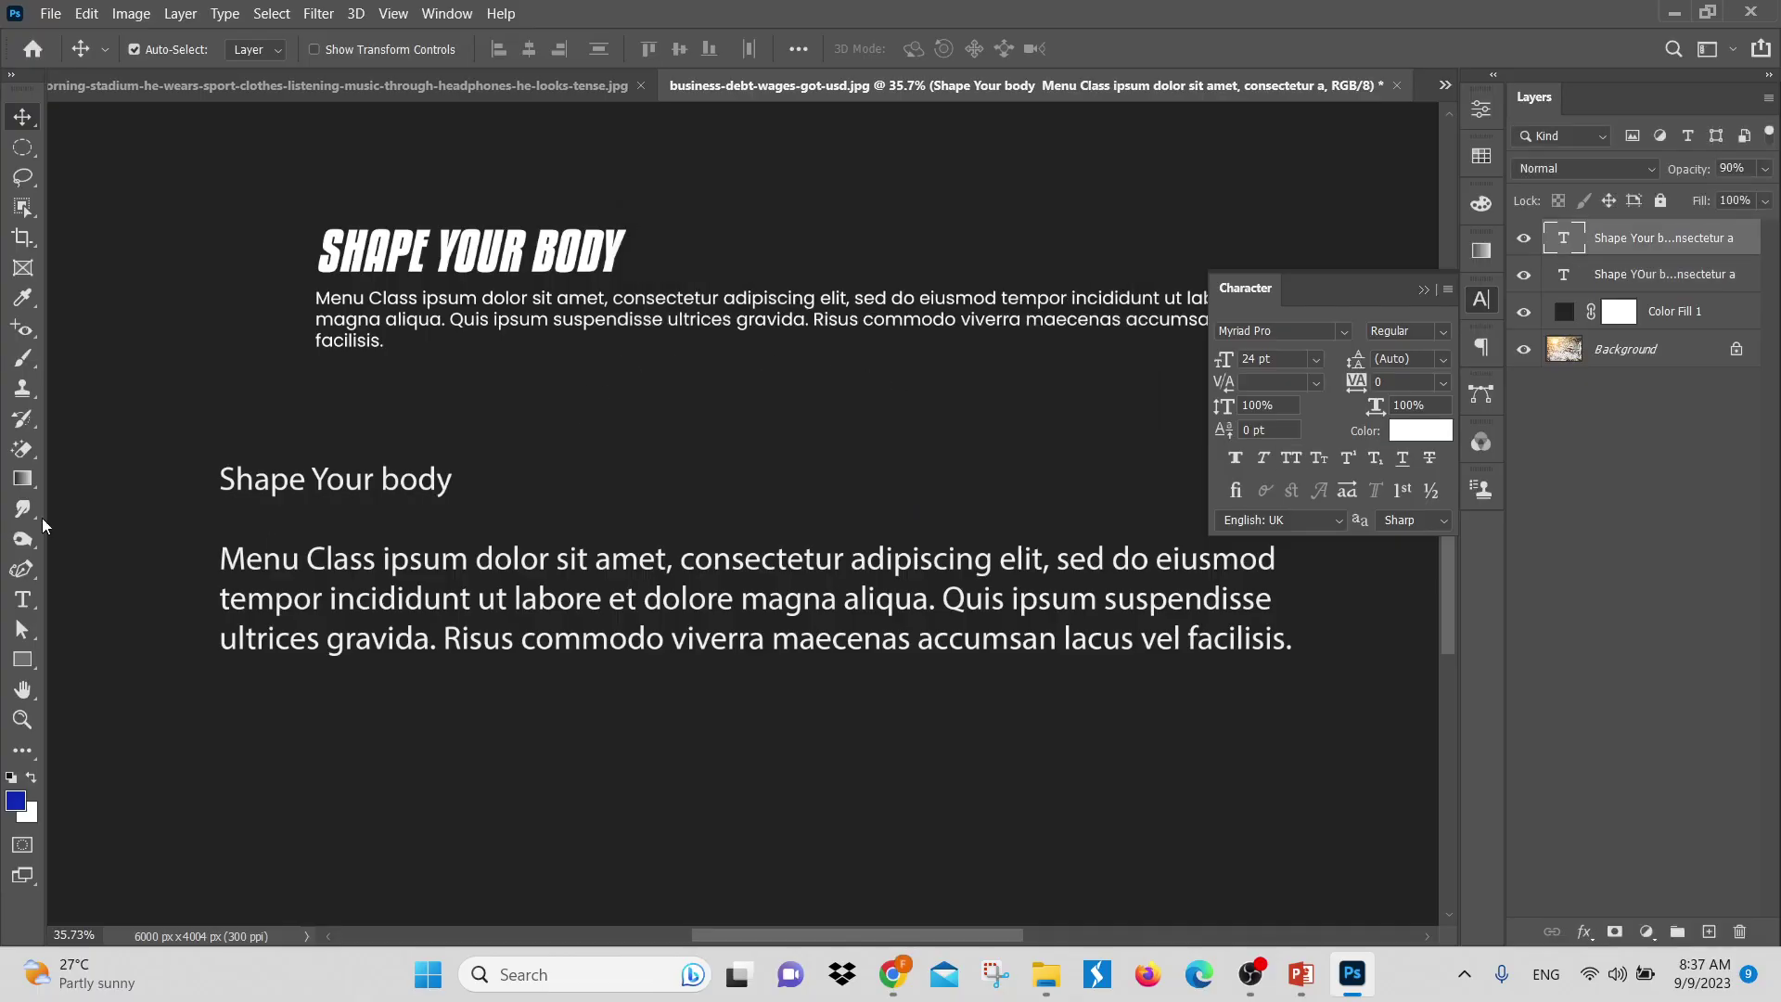
Use Find and Replace Text to change all "Menu Class" to "Lorem" across all layers
click(89, 15)
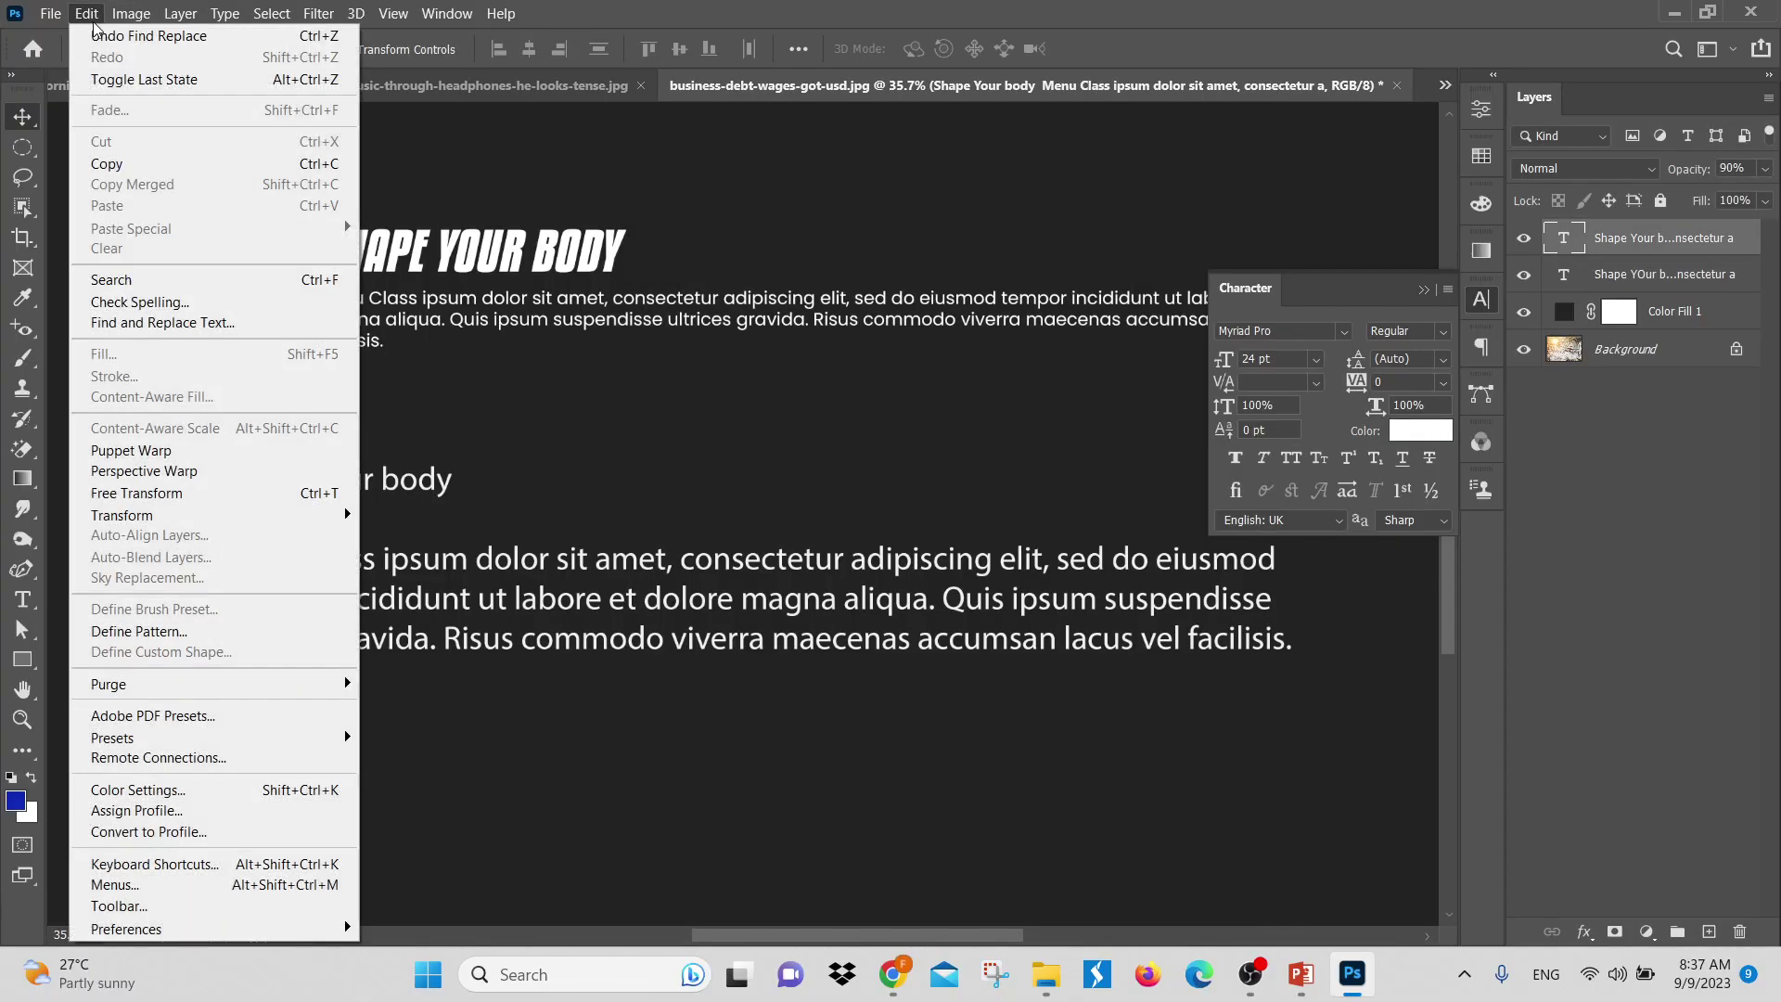
click(120, 324)
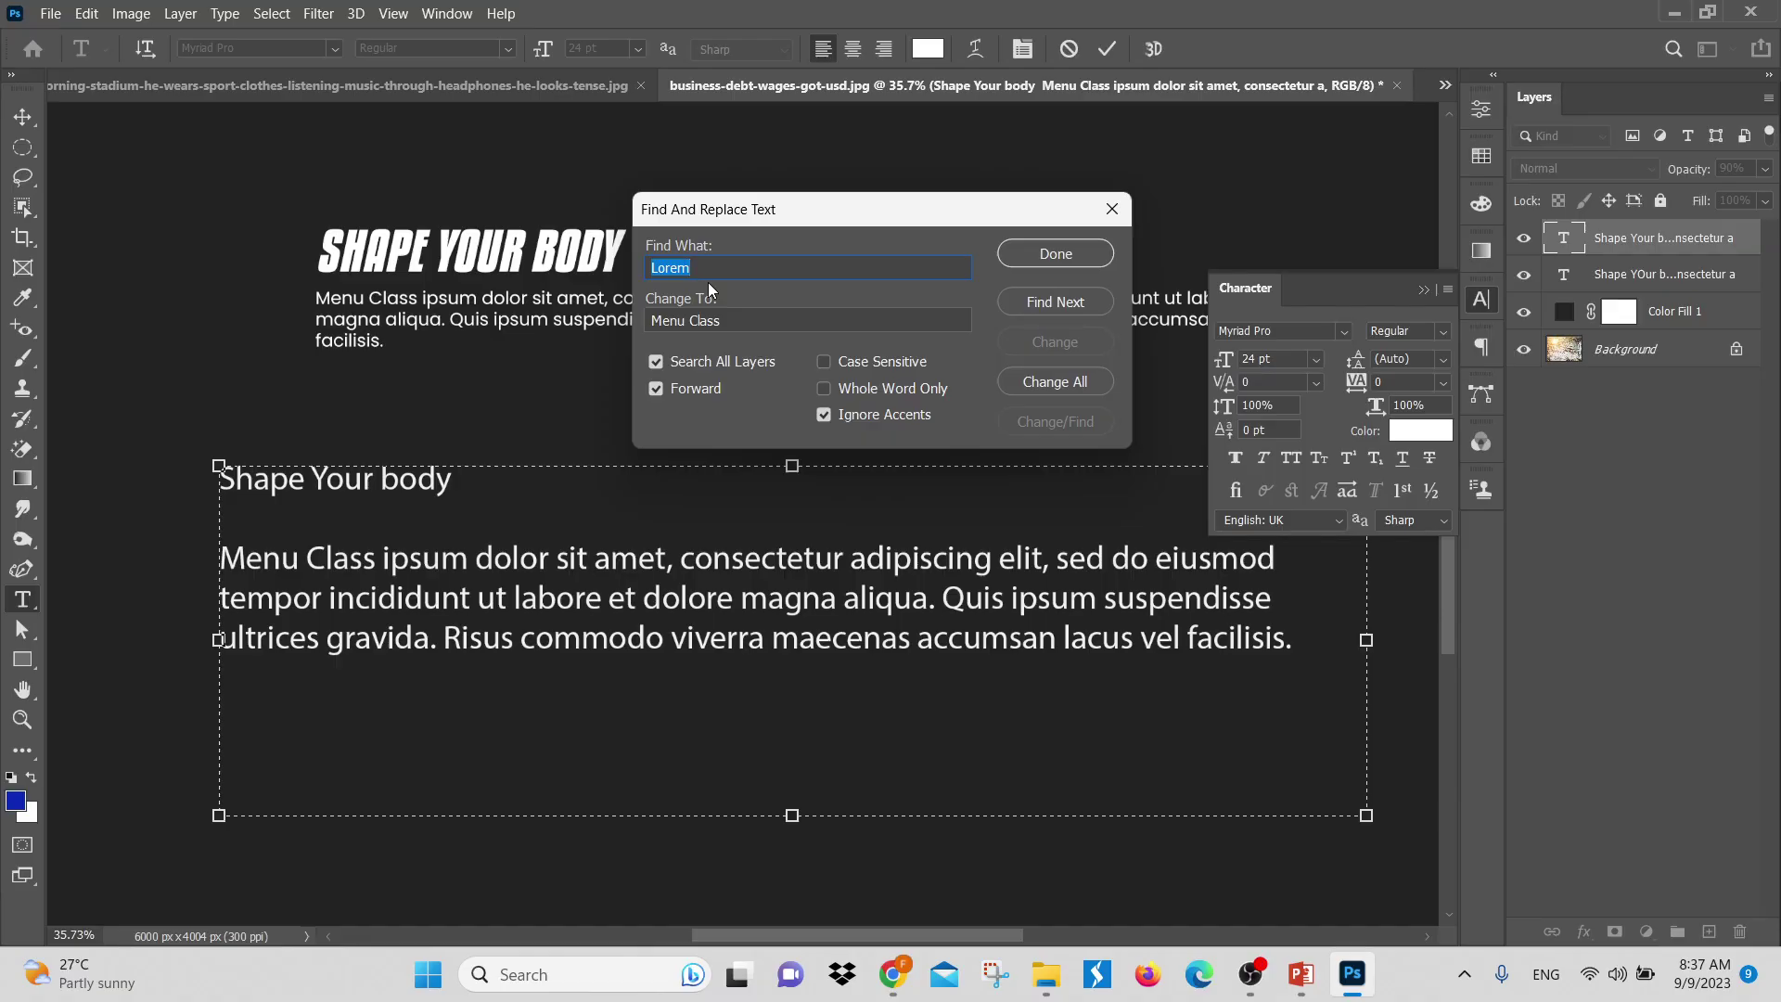
text(Menu Class)
key(Tab)
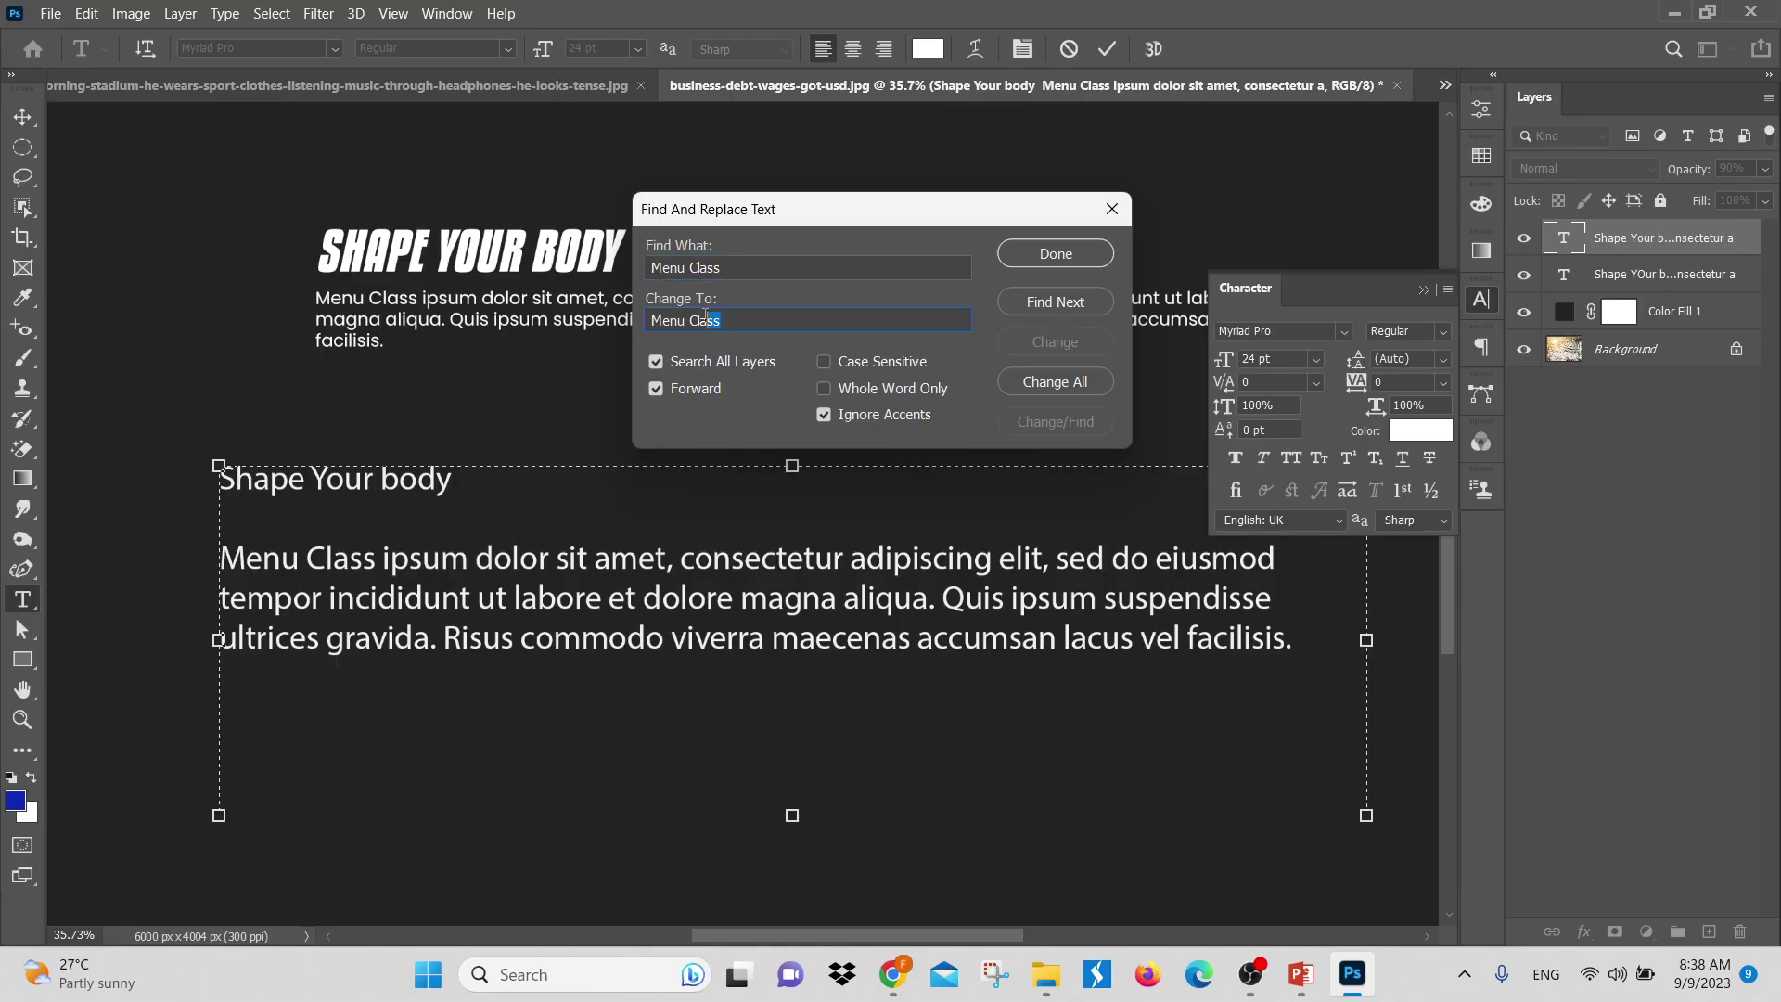
text(Lorem)
click(1064, 383)
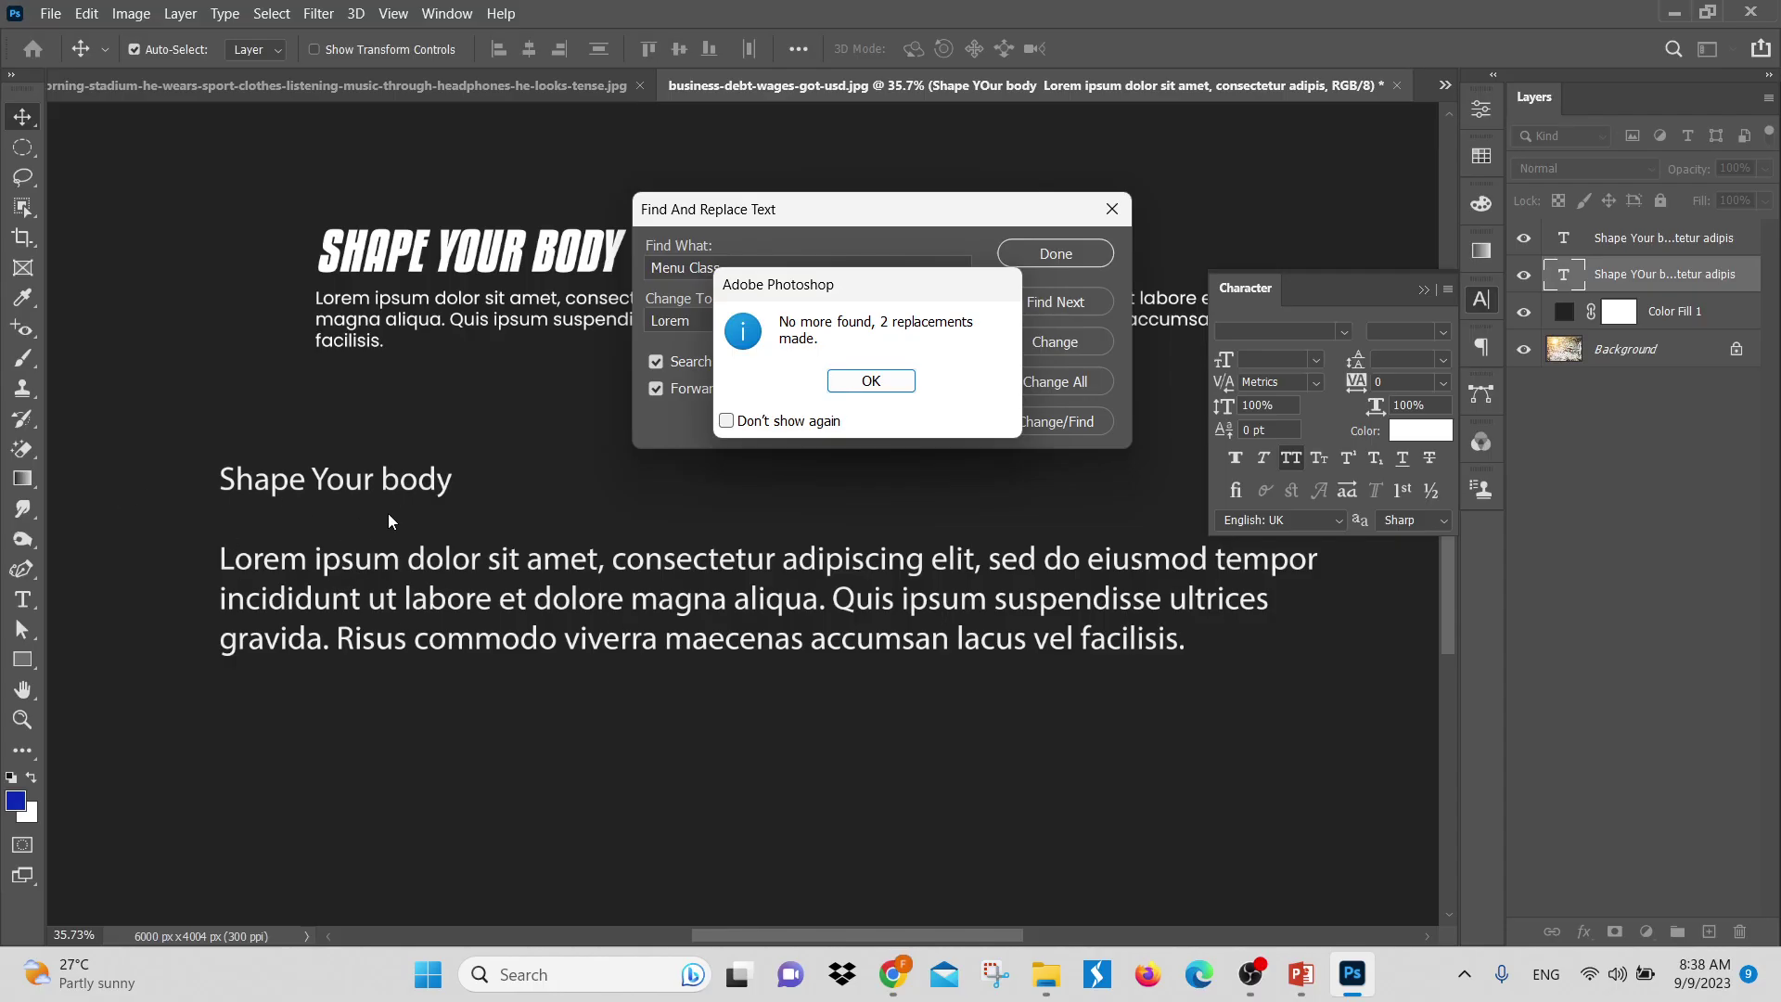
click(891, 380)
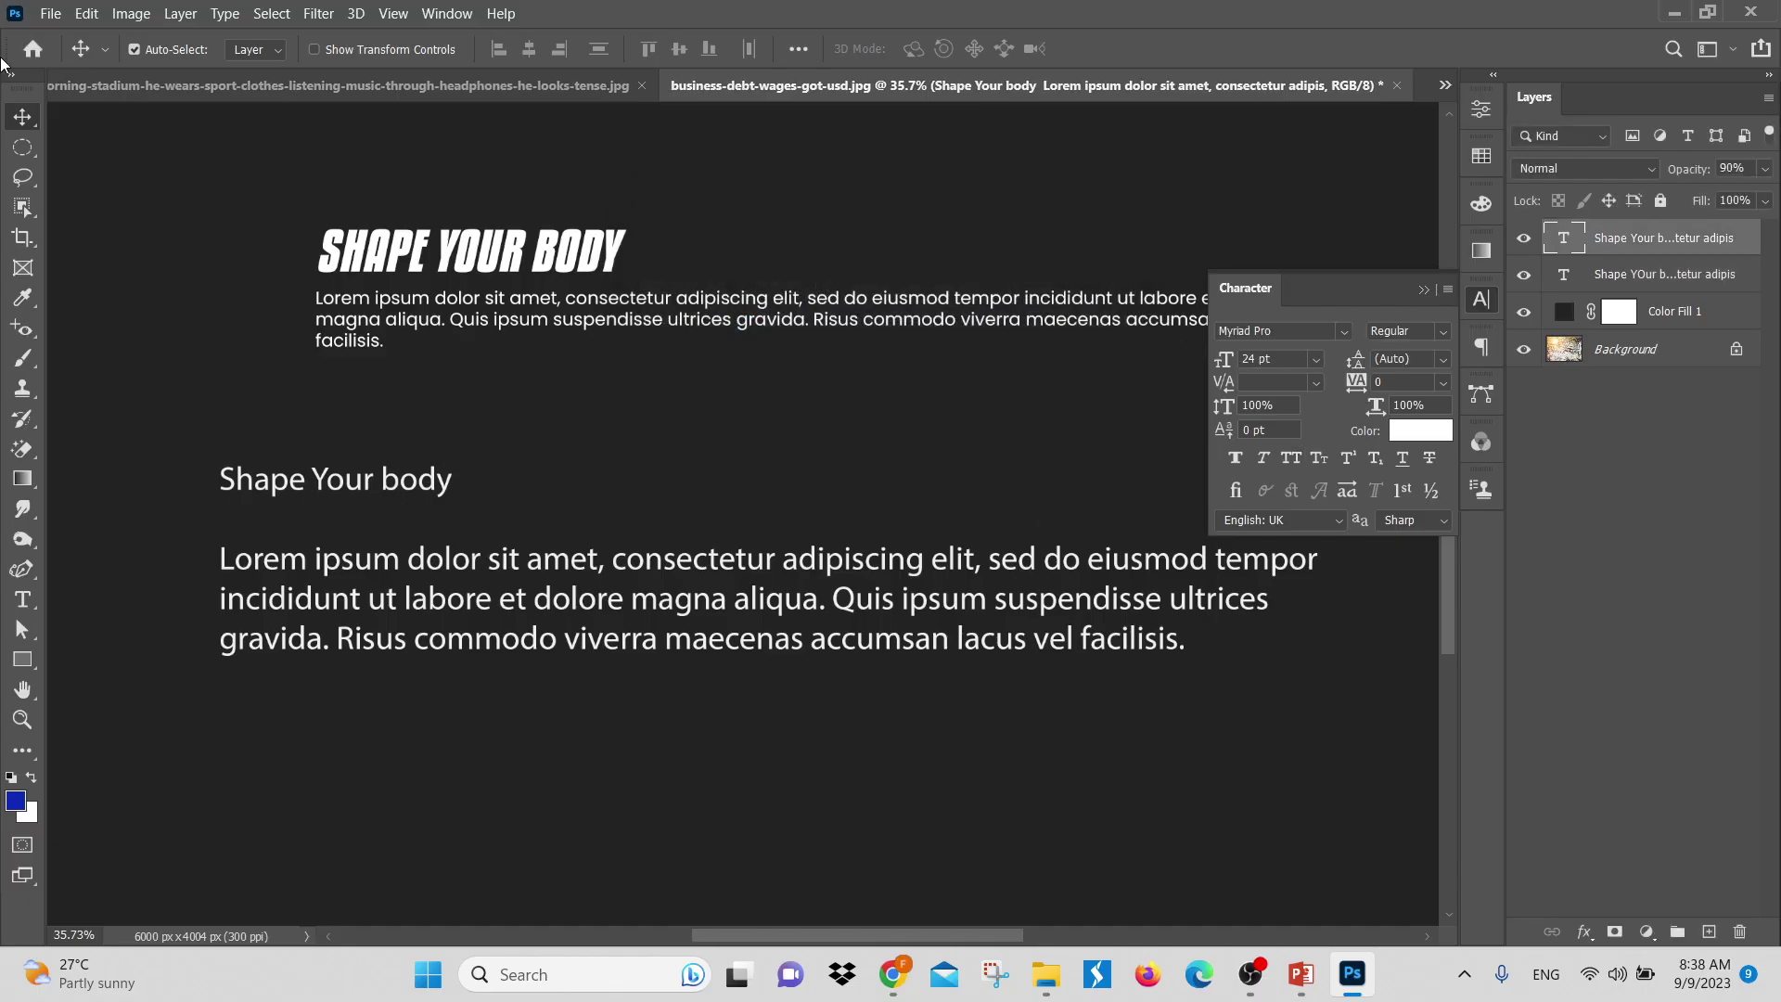
click(85, 13)
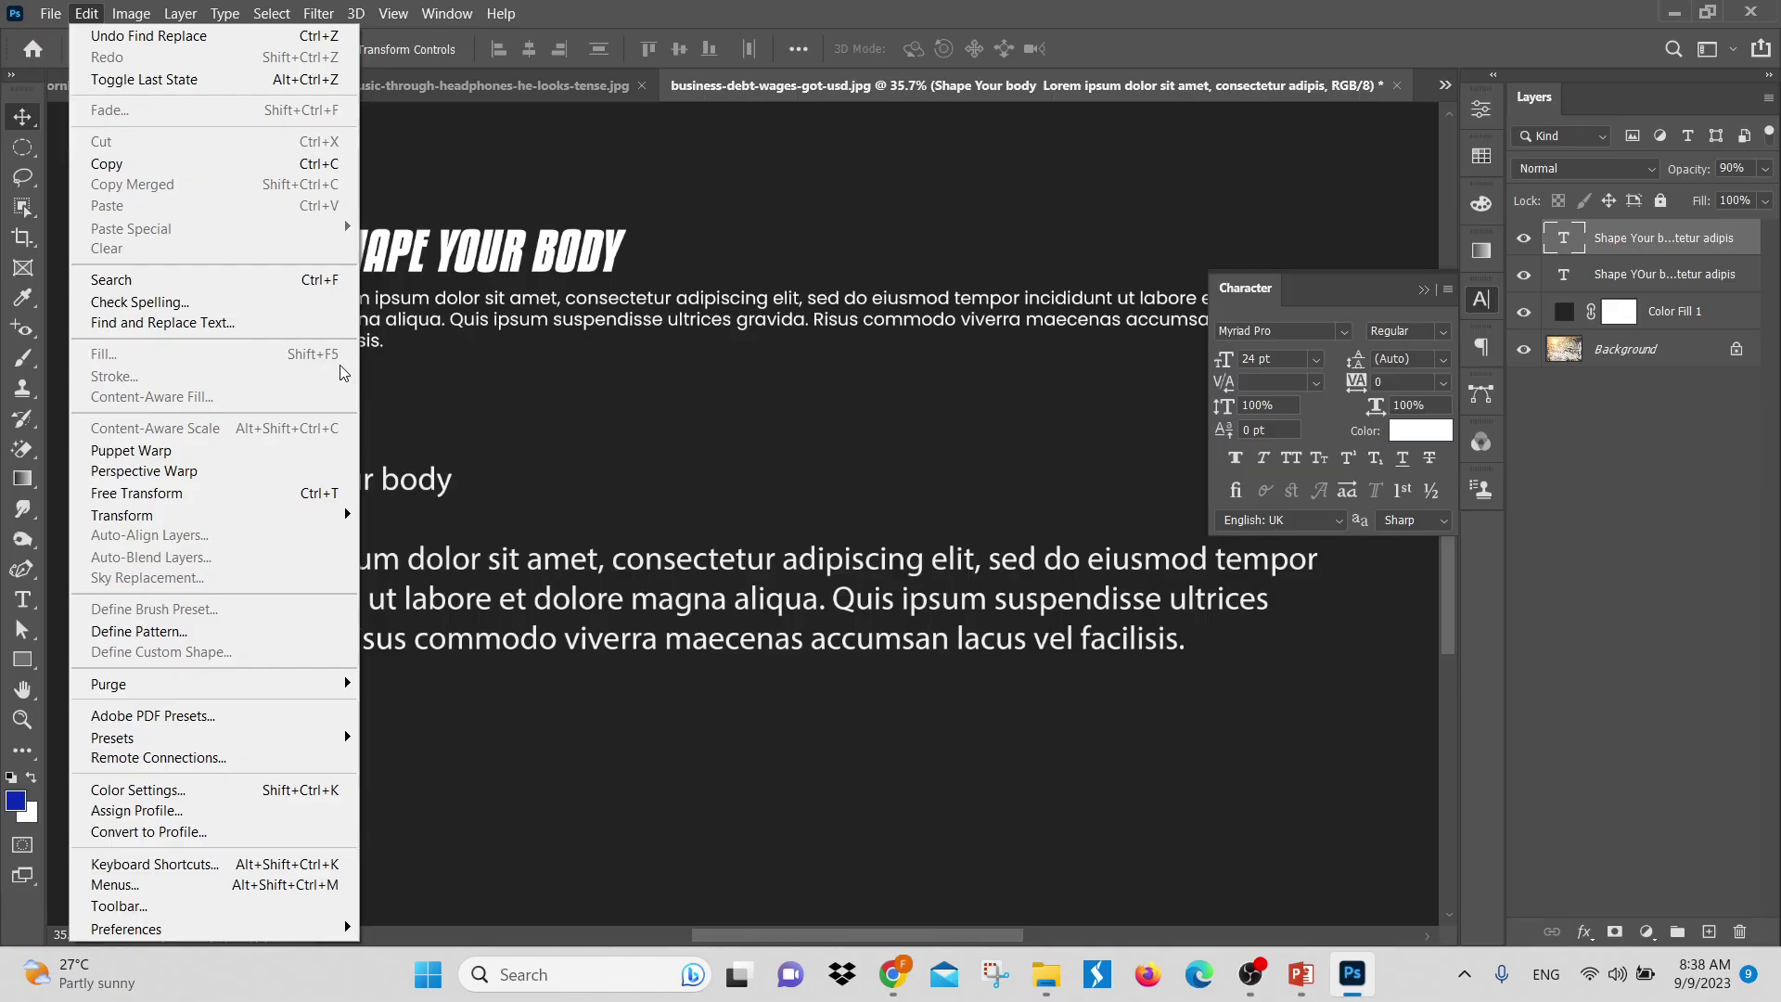
click(557, 425)
key(ctrl+minus)
key(ctrl+minus)
key(ctrl+minus)
key(ctrl+minus)
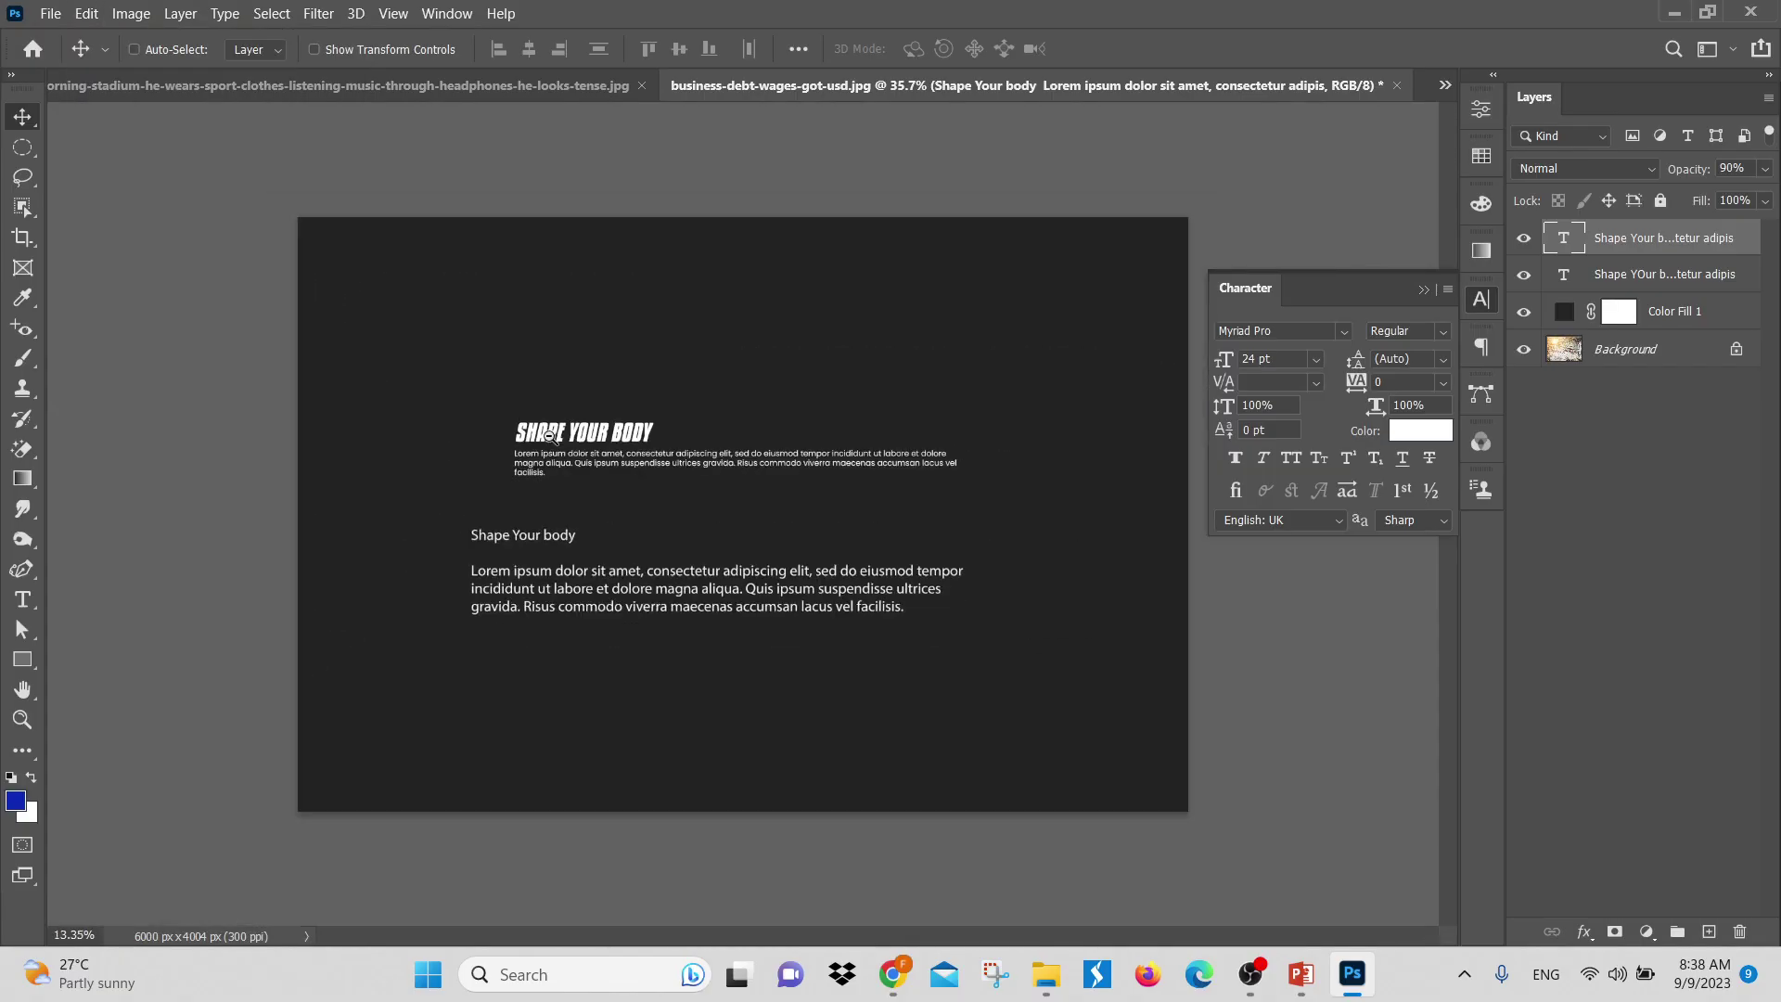
Switch to the push-ups photo document and draw a rectangular marquee selection around the "Shape Your Body" heading and its paragraph
click(325, 86)
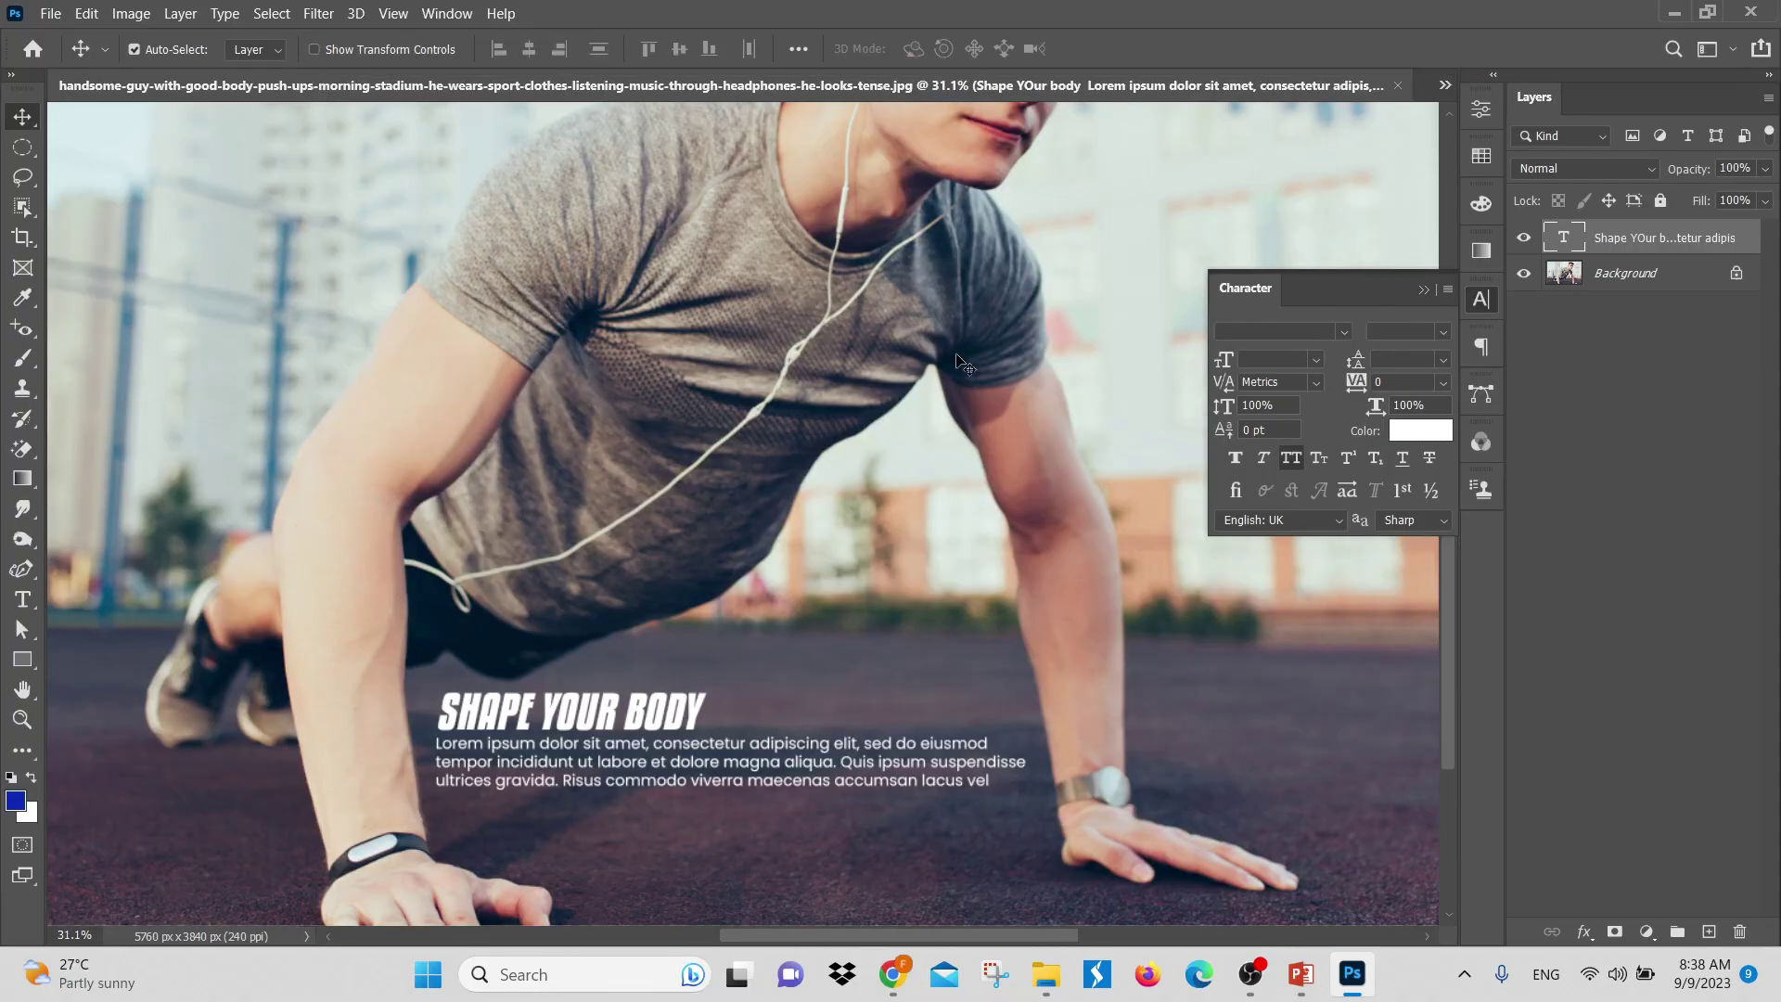
click(23, 148)
right_click(23, 147)
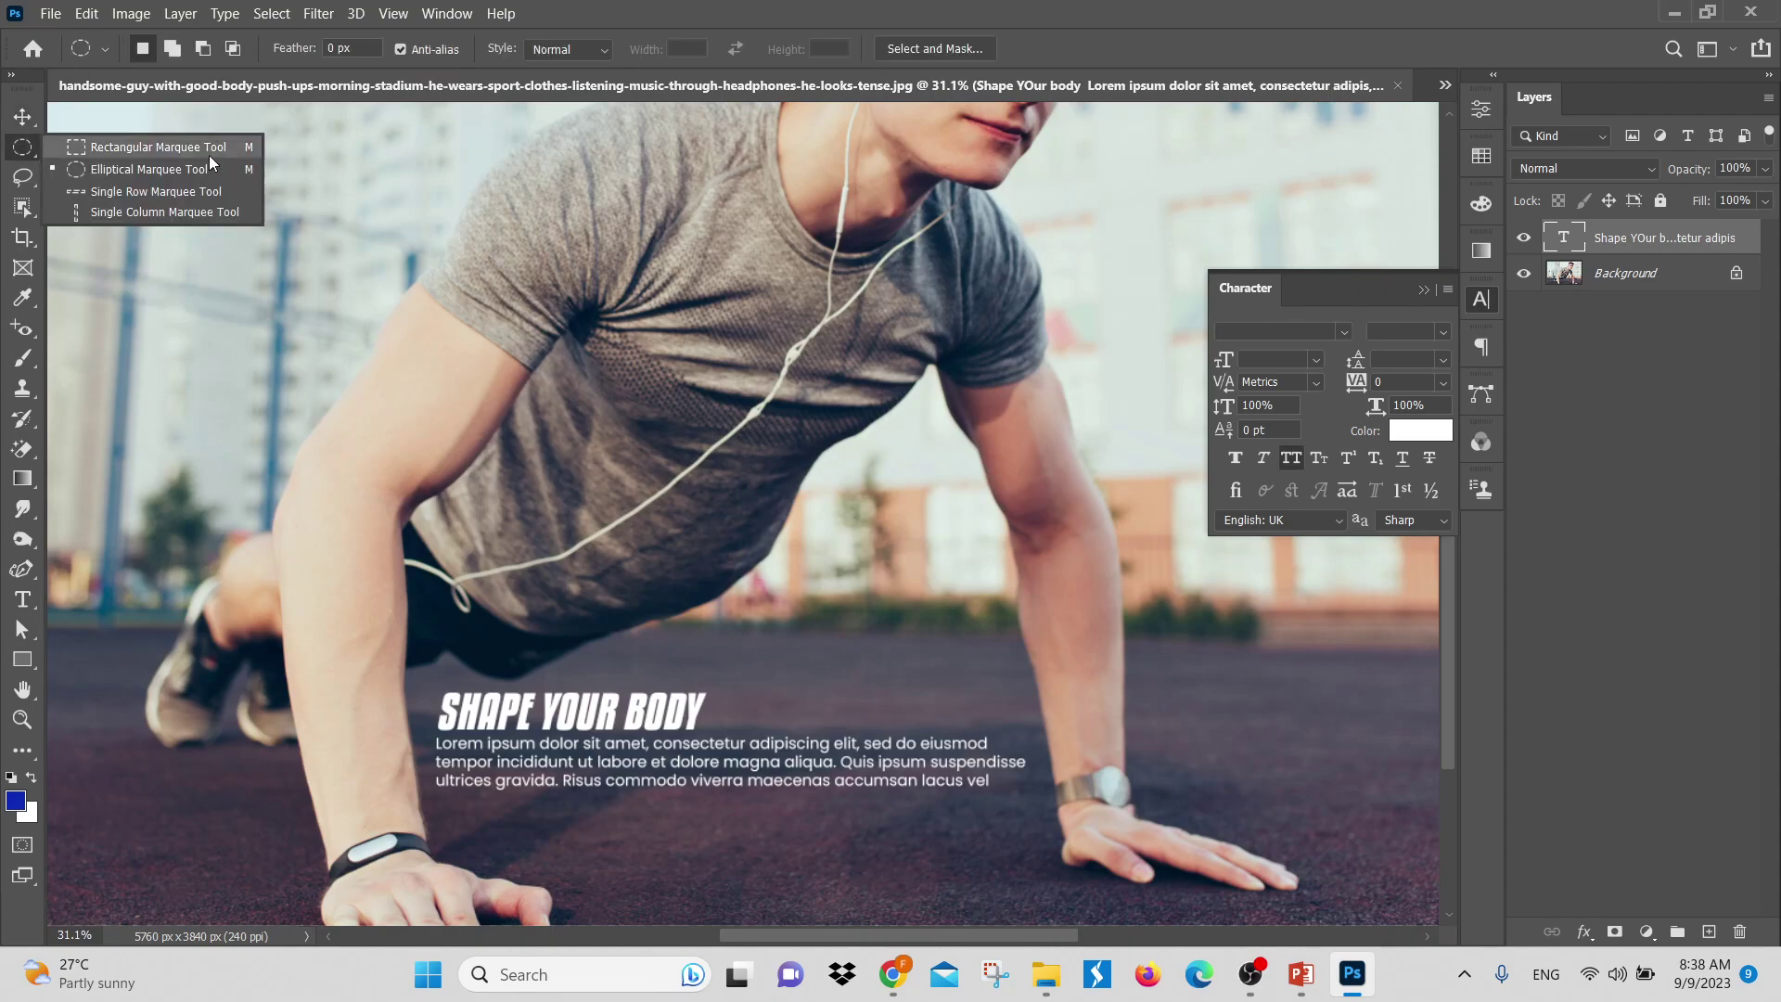
click(140, 143)
drag(313, 629, 1061, 858)
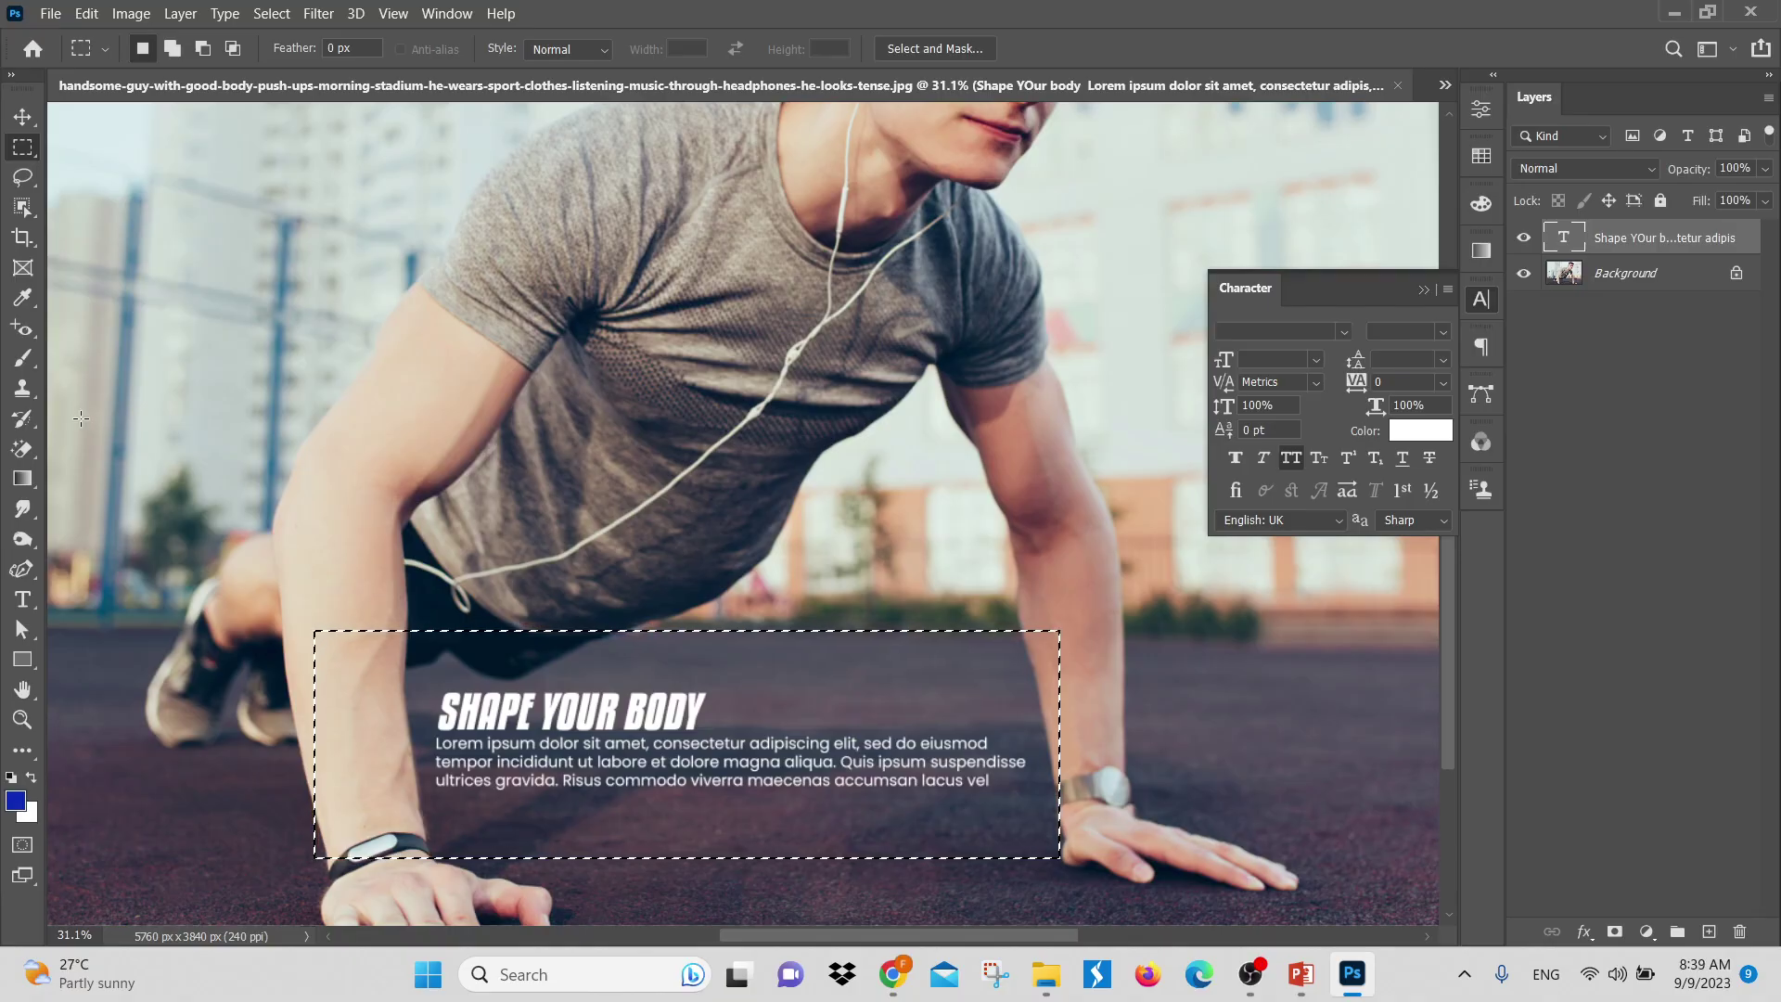
click(41, 13)
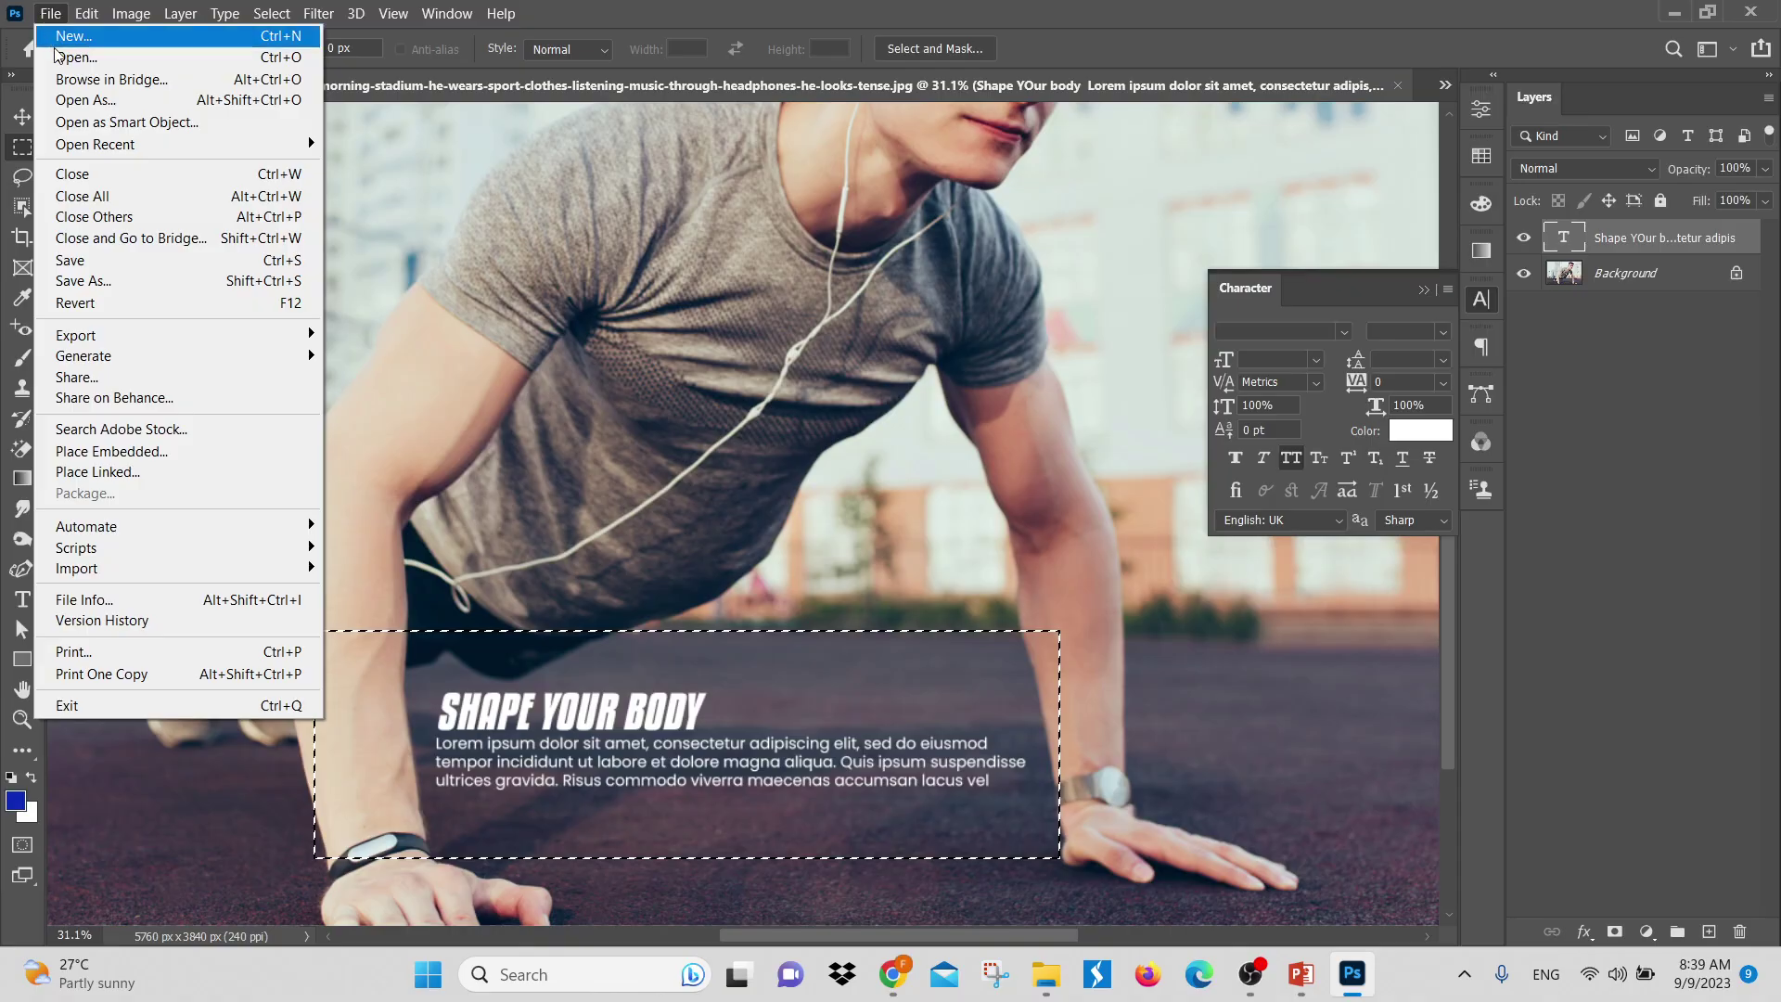
mouse_move(84, 7)
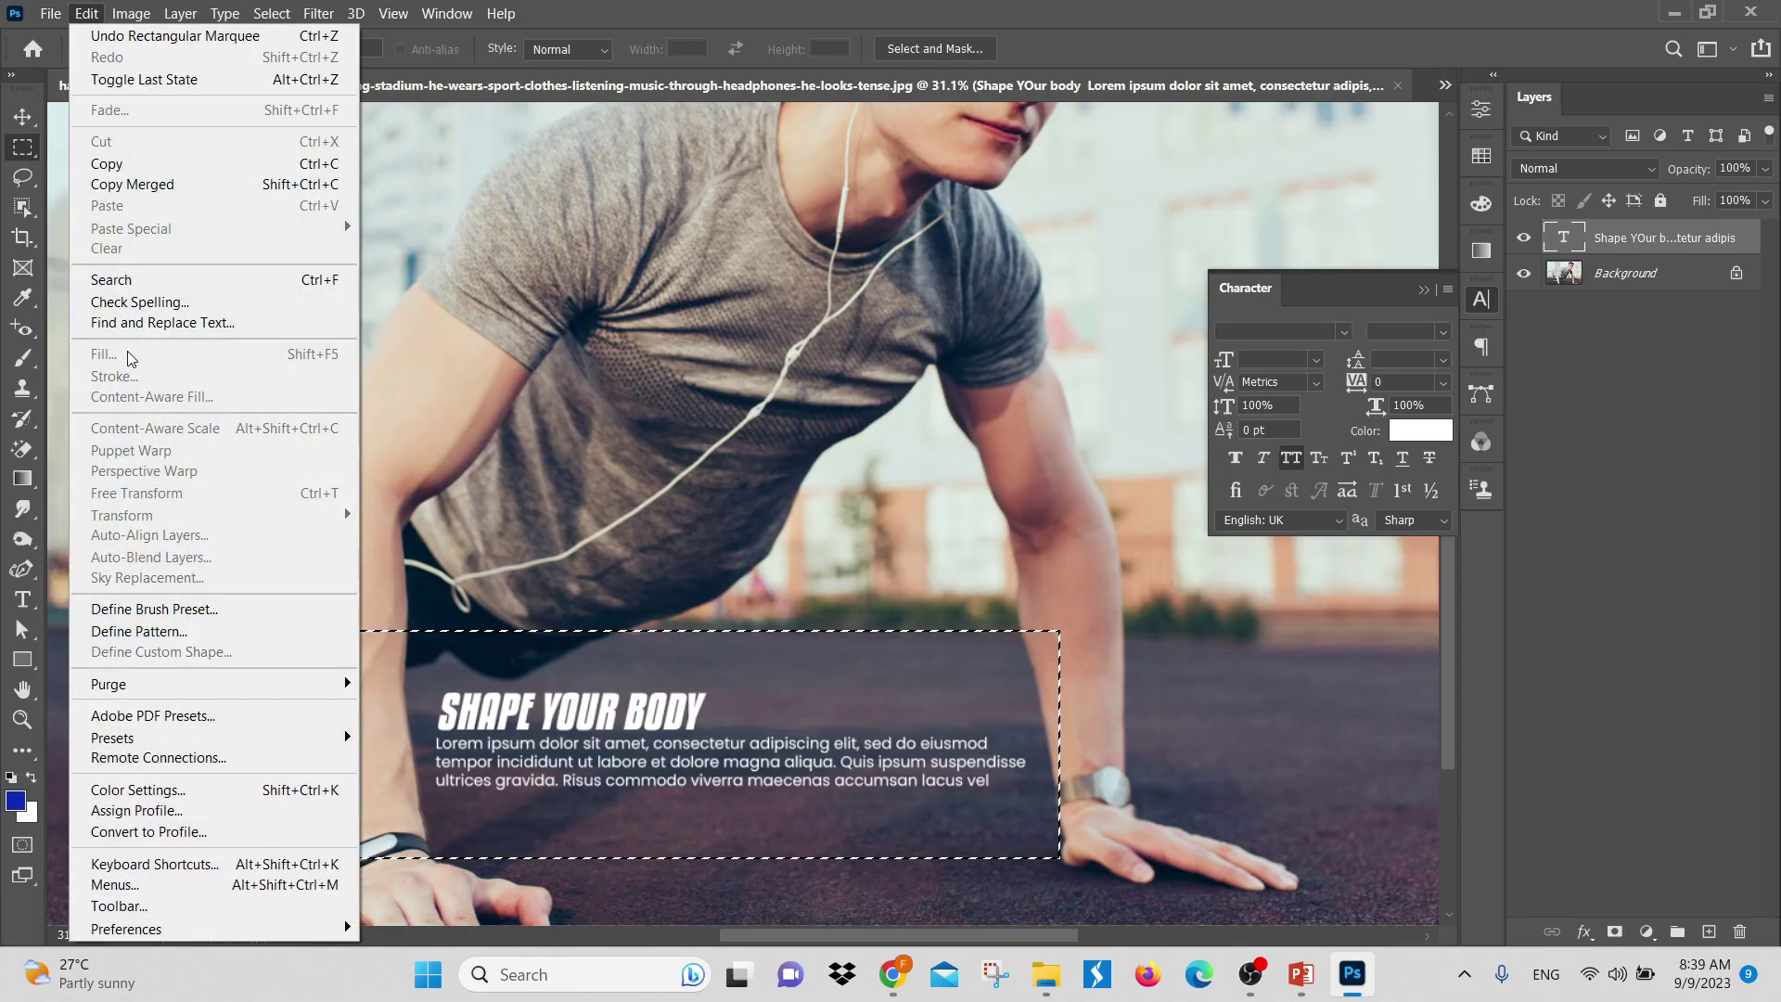
click(744, 391)
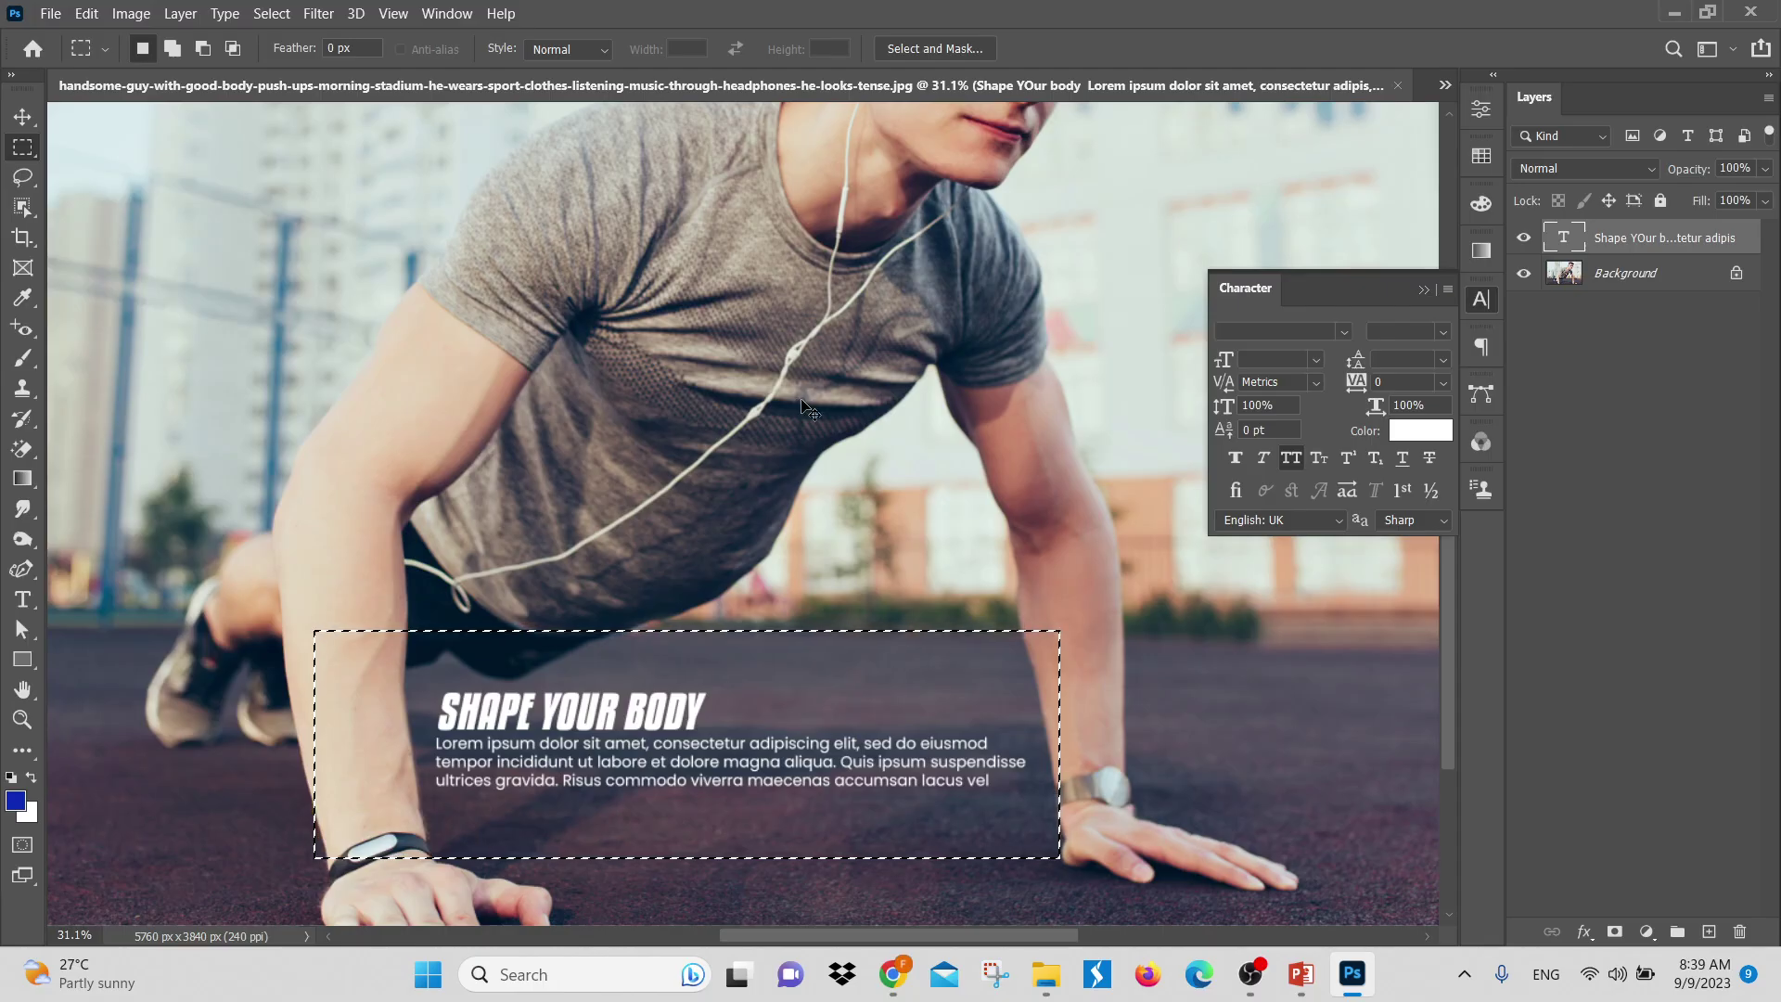
scroll(799, 406, down, 5)
scroll(790, 536, up, 2)
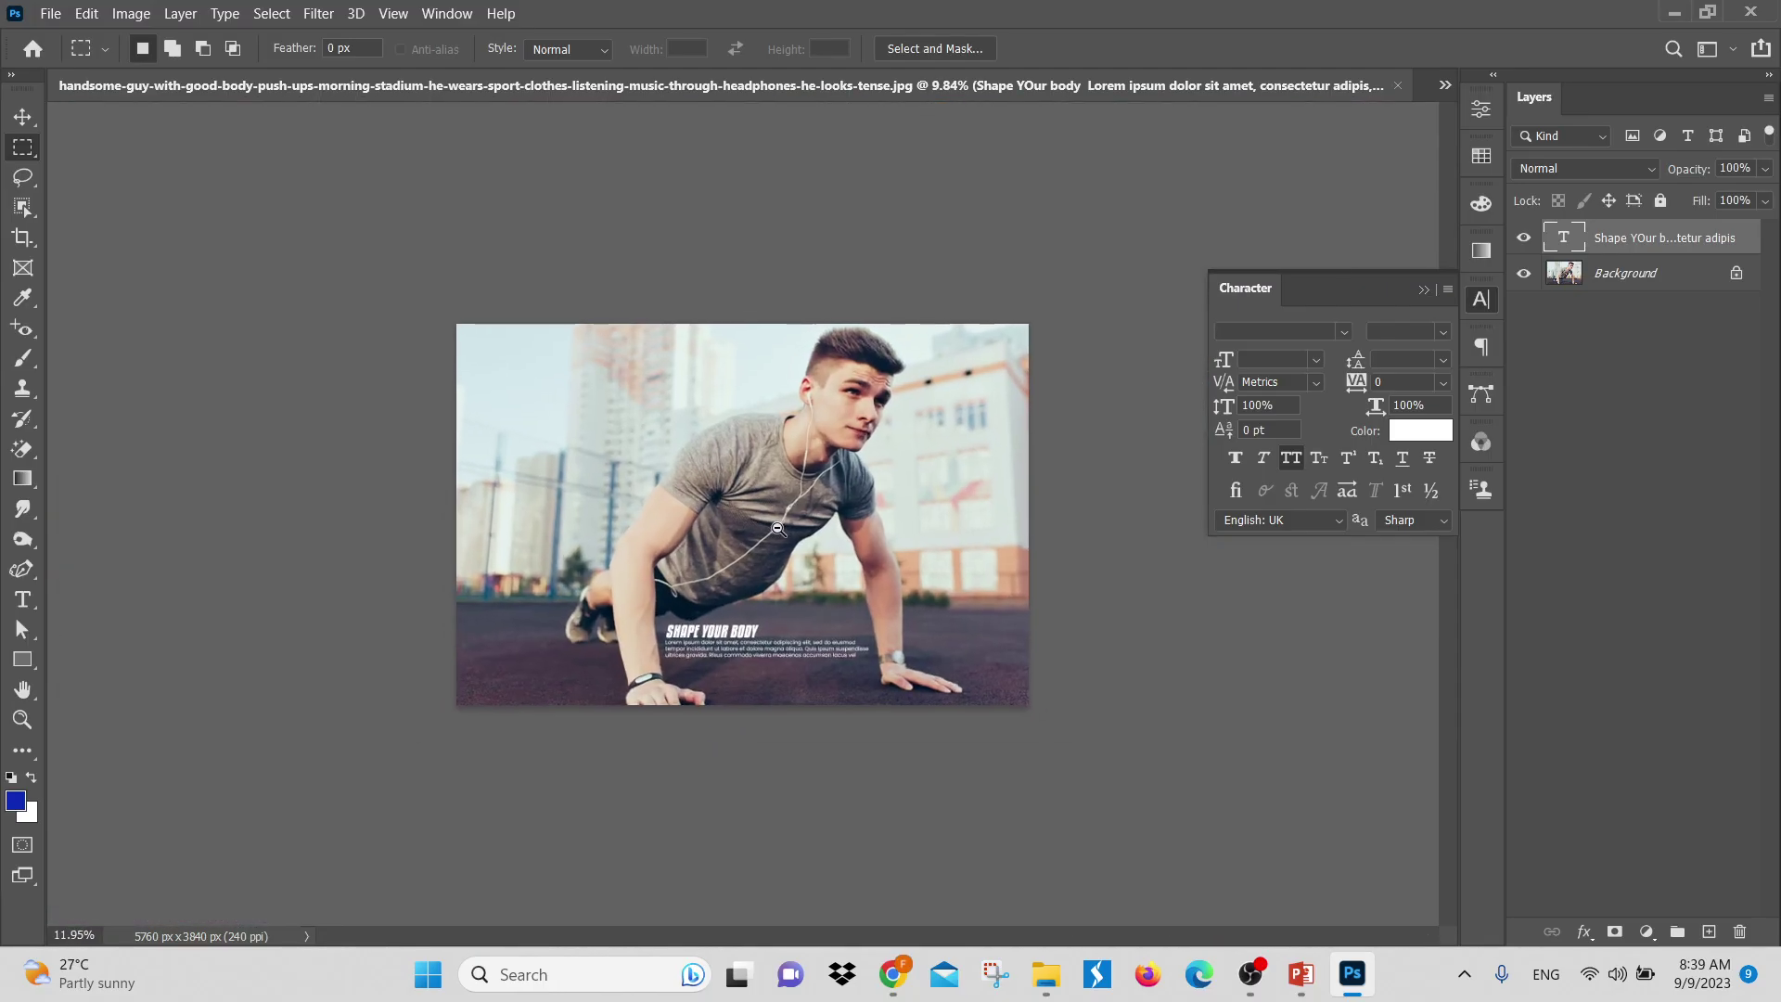
click(87, 14)
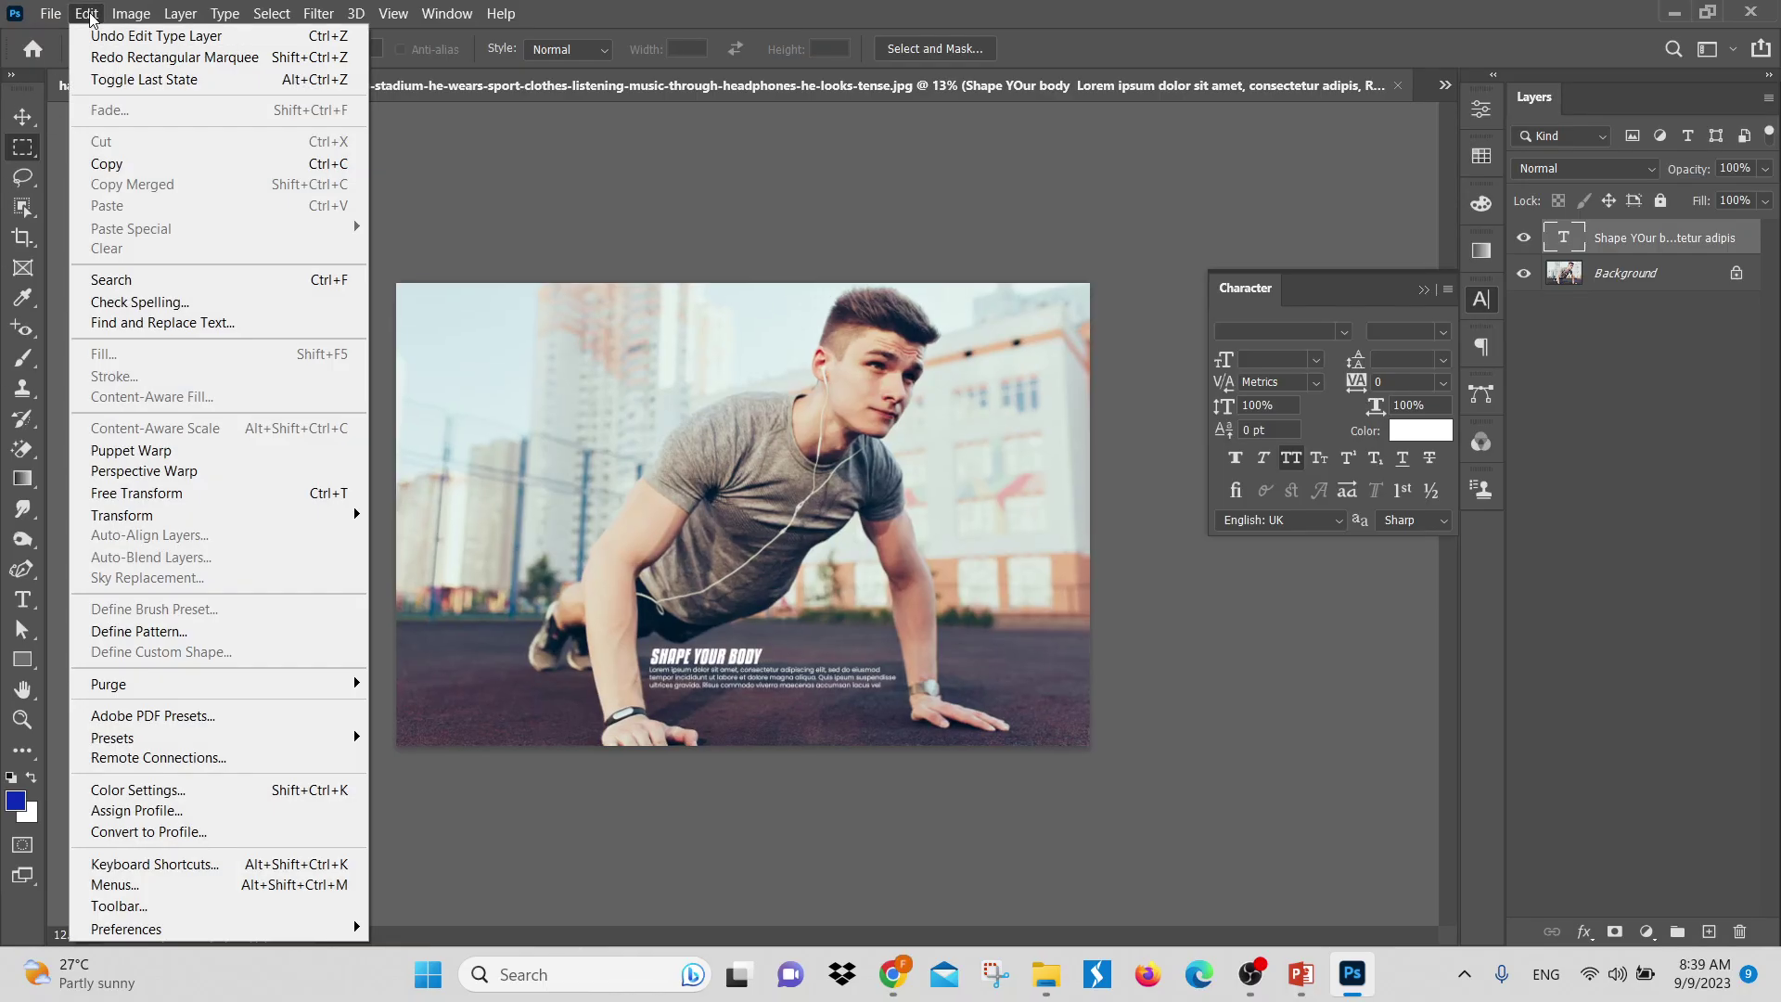
click(610, 358)
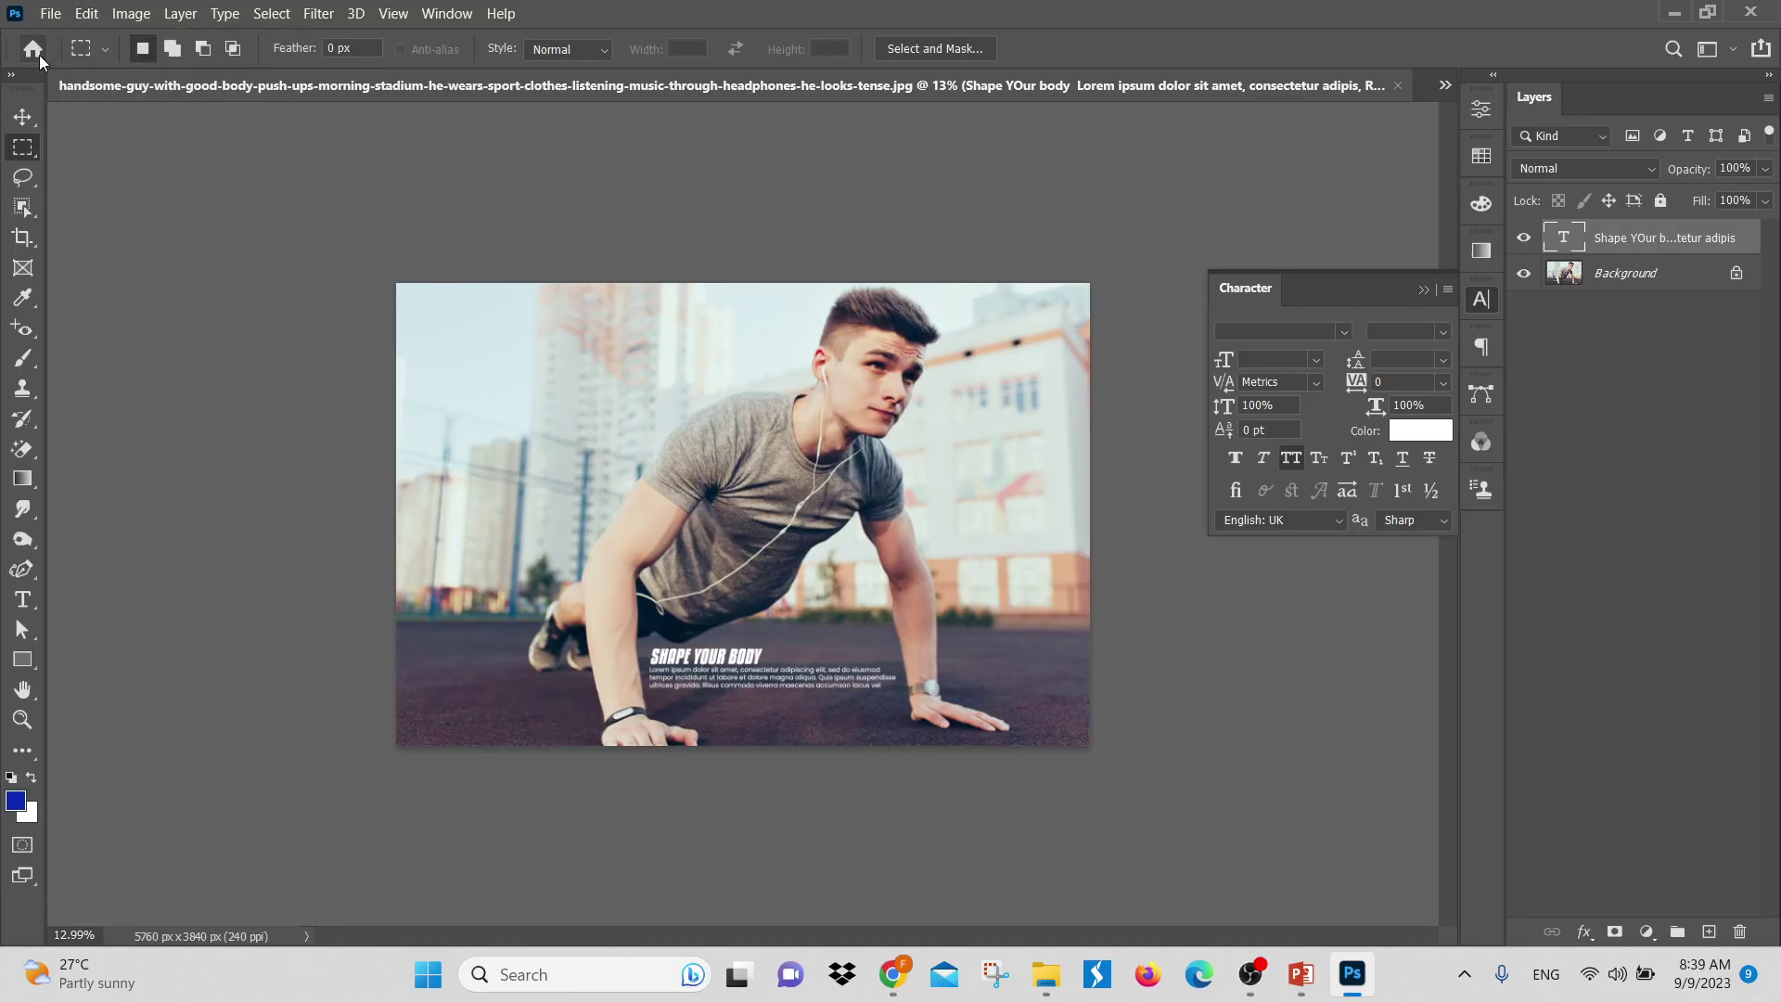
click(51, 14)
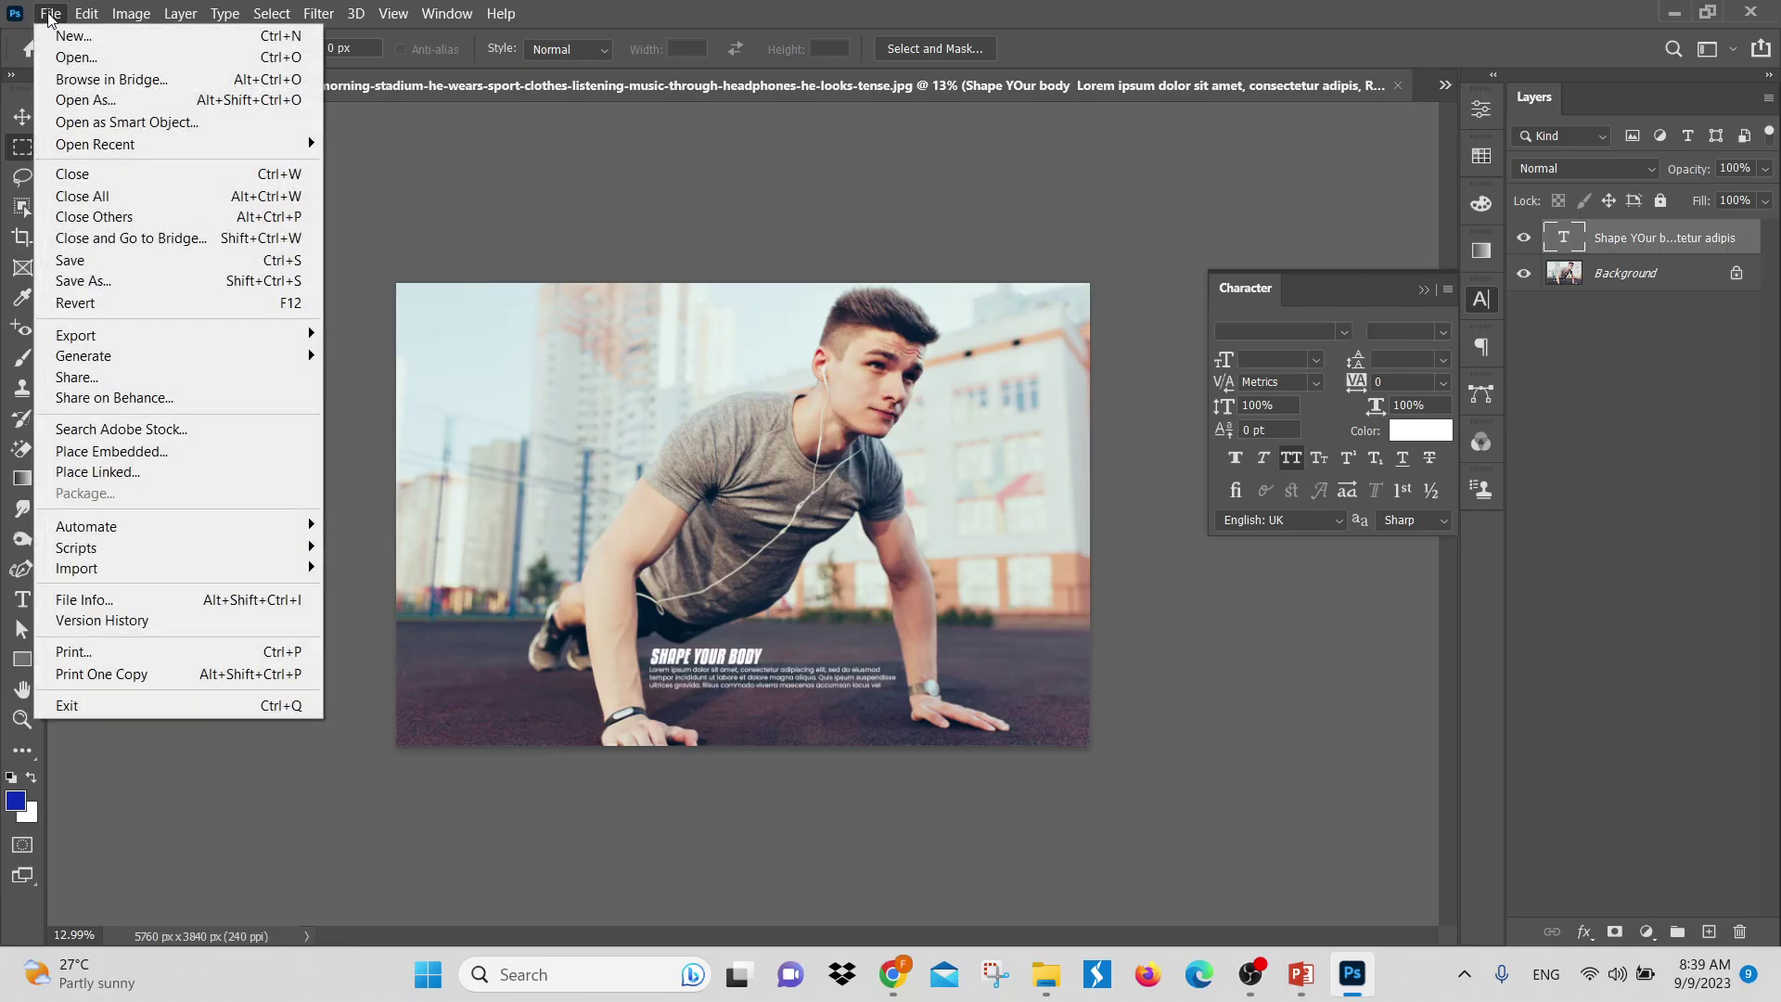
click(625, 415)
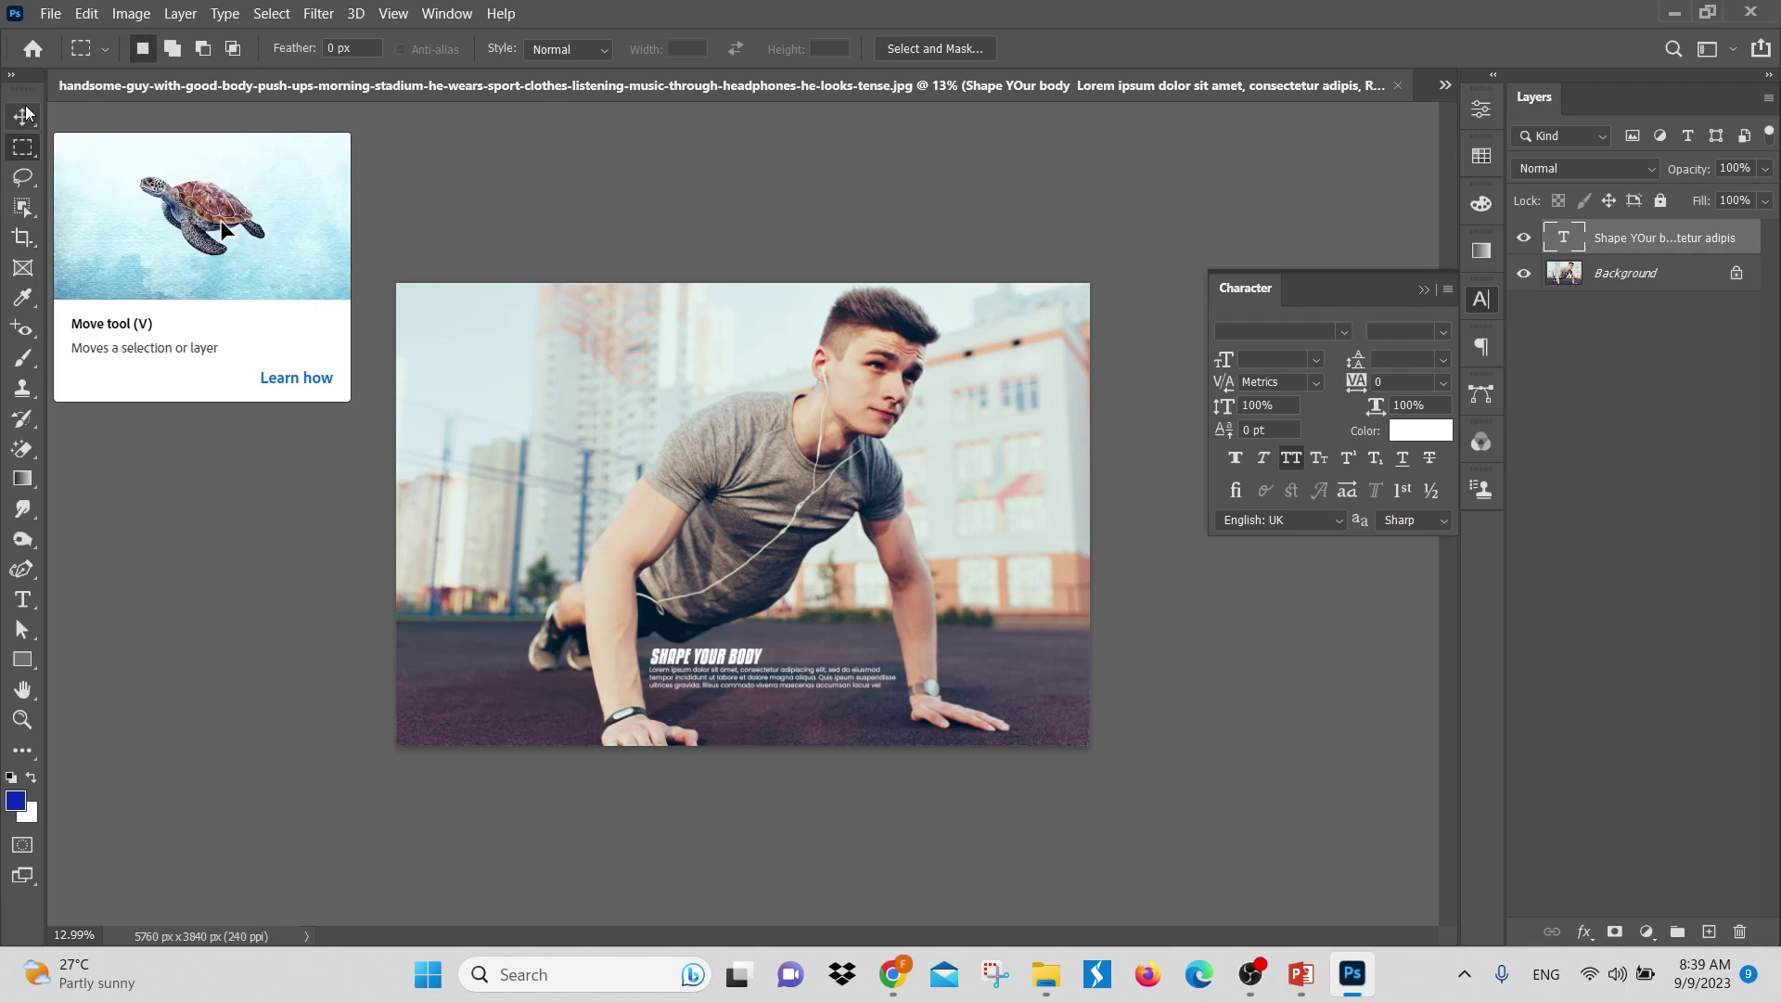
On the Background layer, marquee the area around the "Shape Your Body" text and fill it with the foreground color at 100% opacity
click(1708, 282)
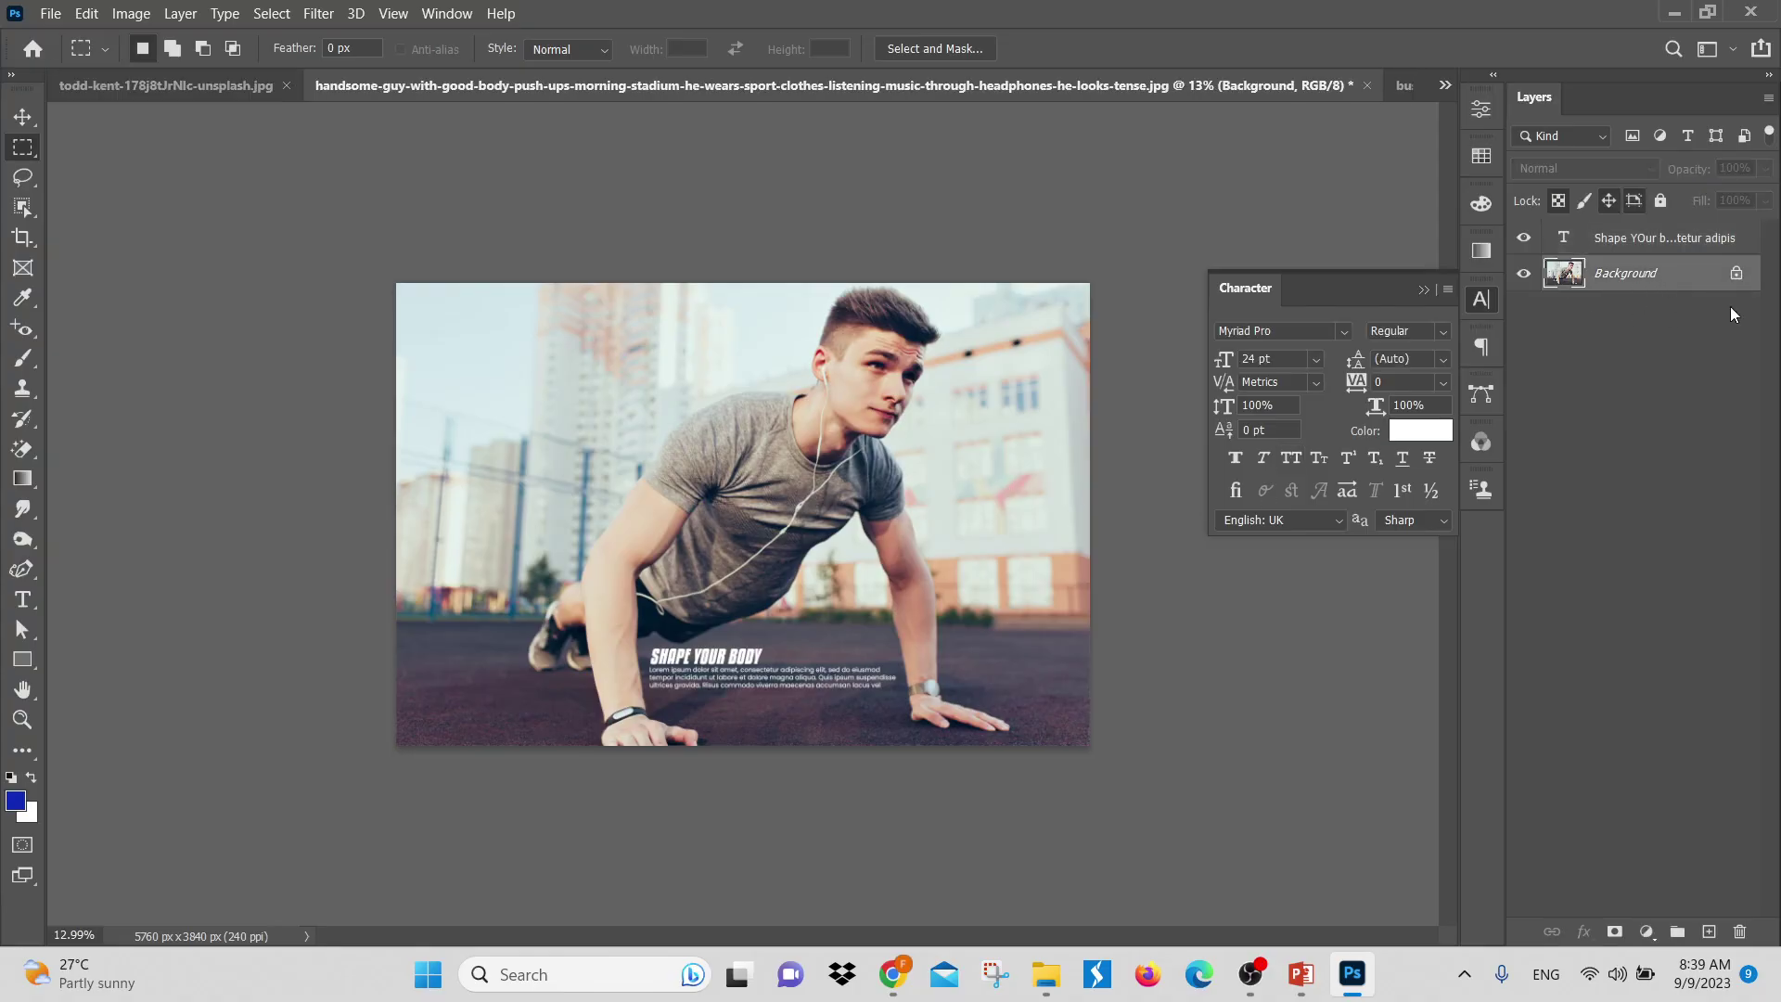
drag(613, 633, 927, 715)
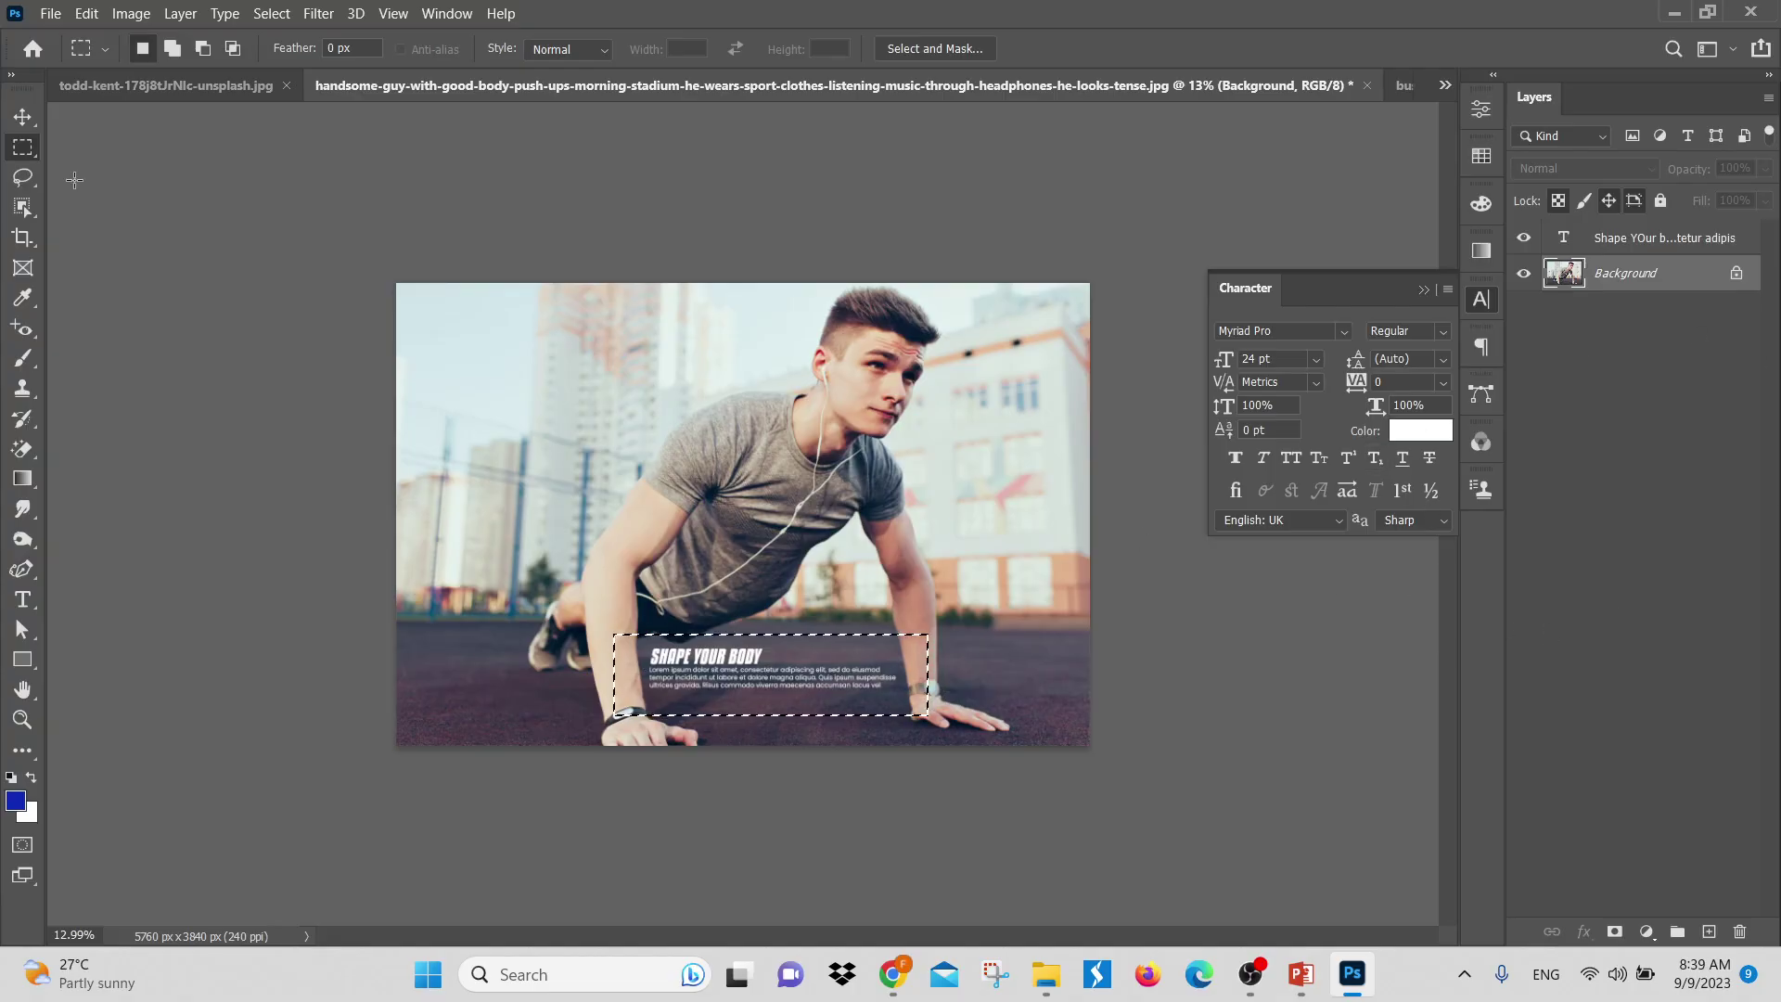
click(86, 13)
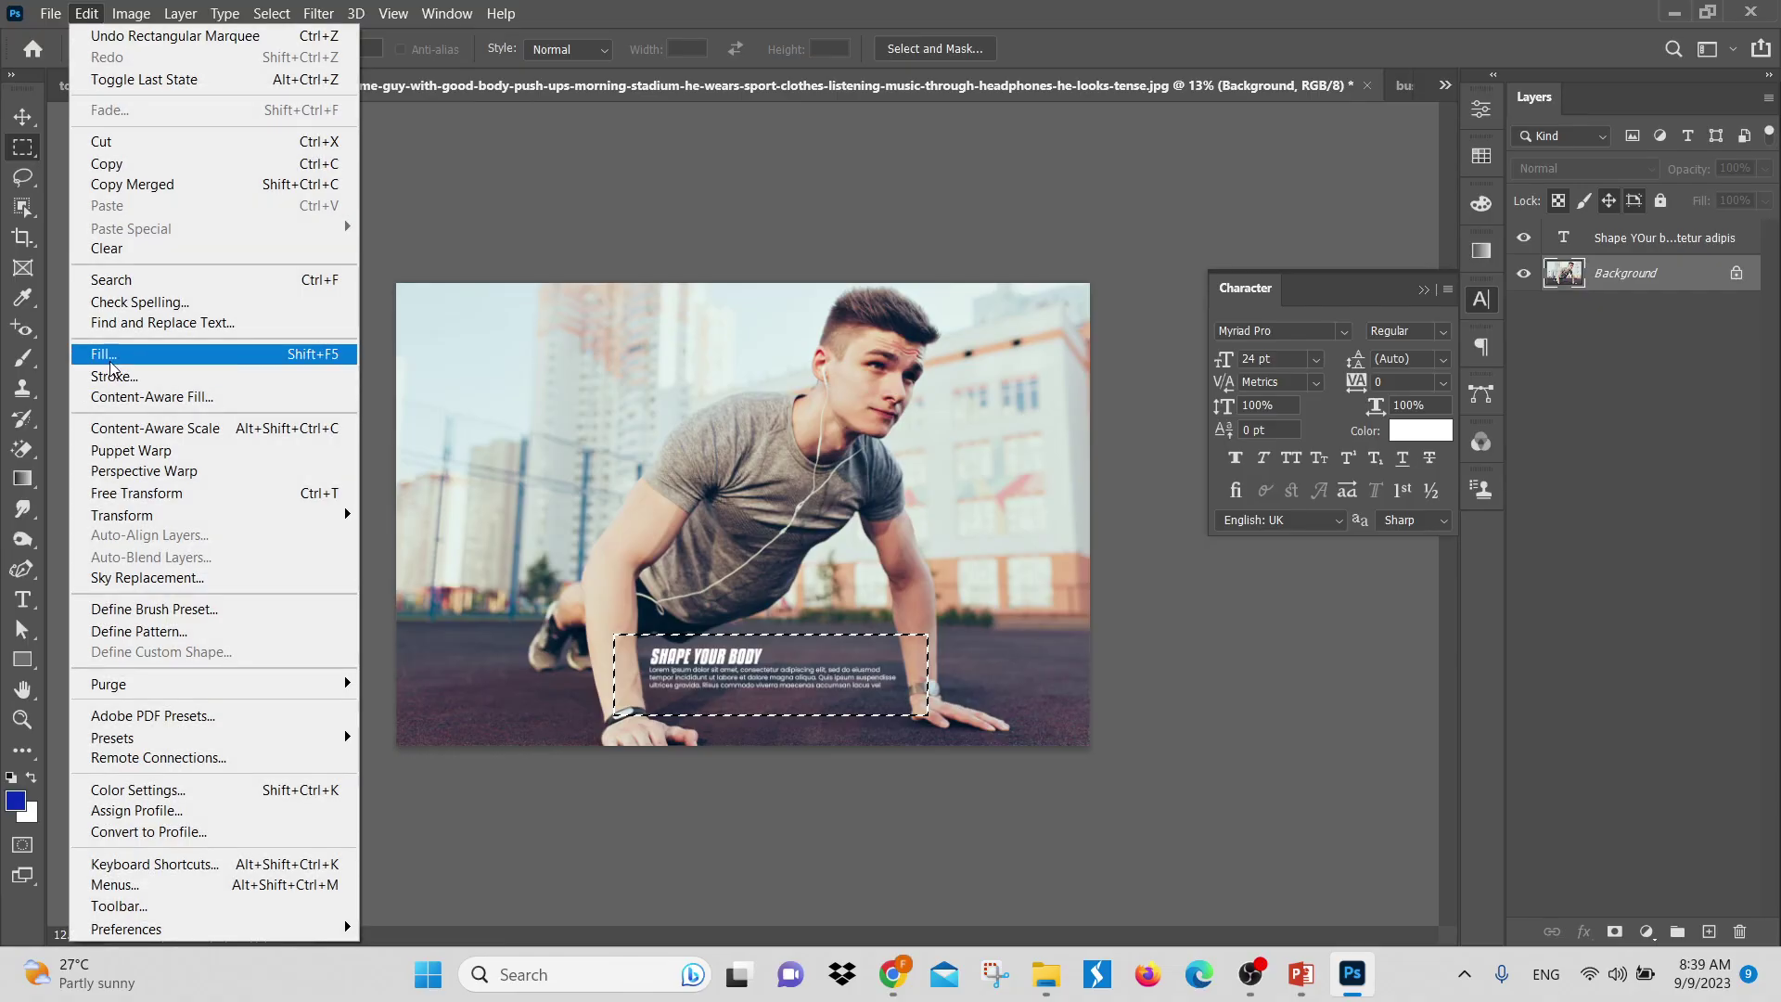
click(307, 357)
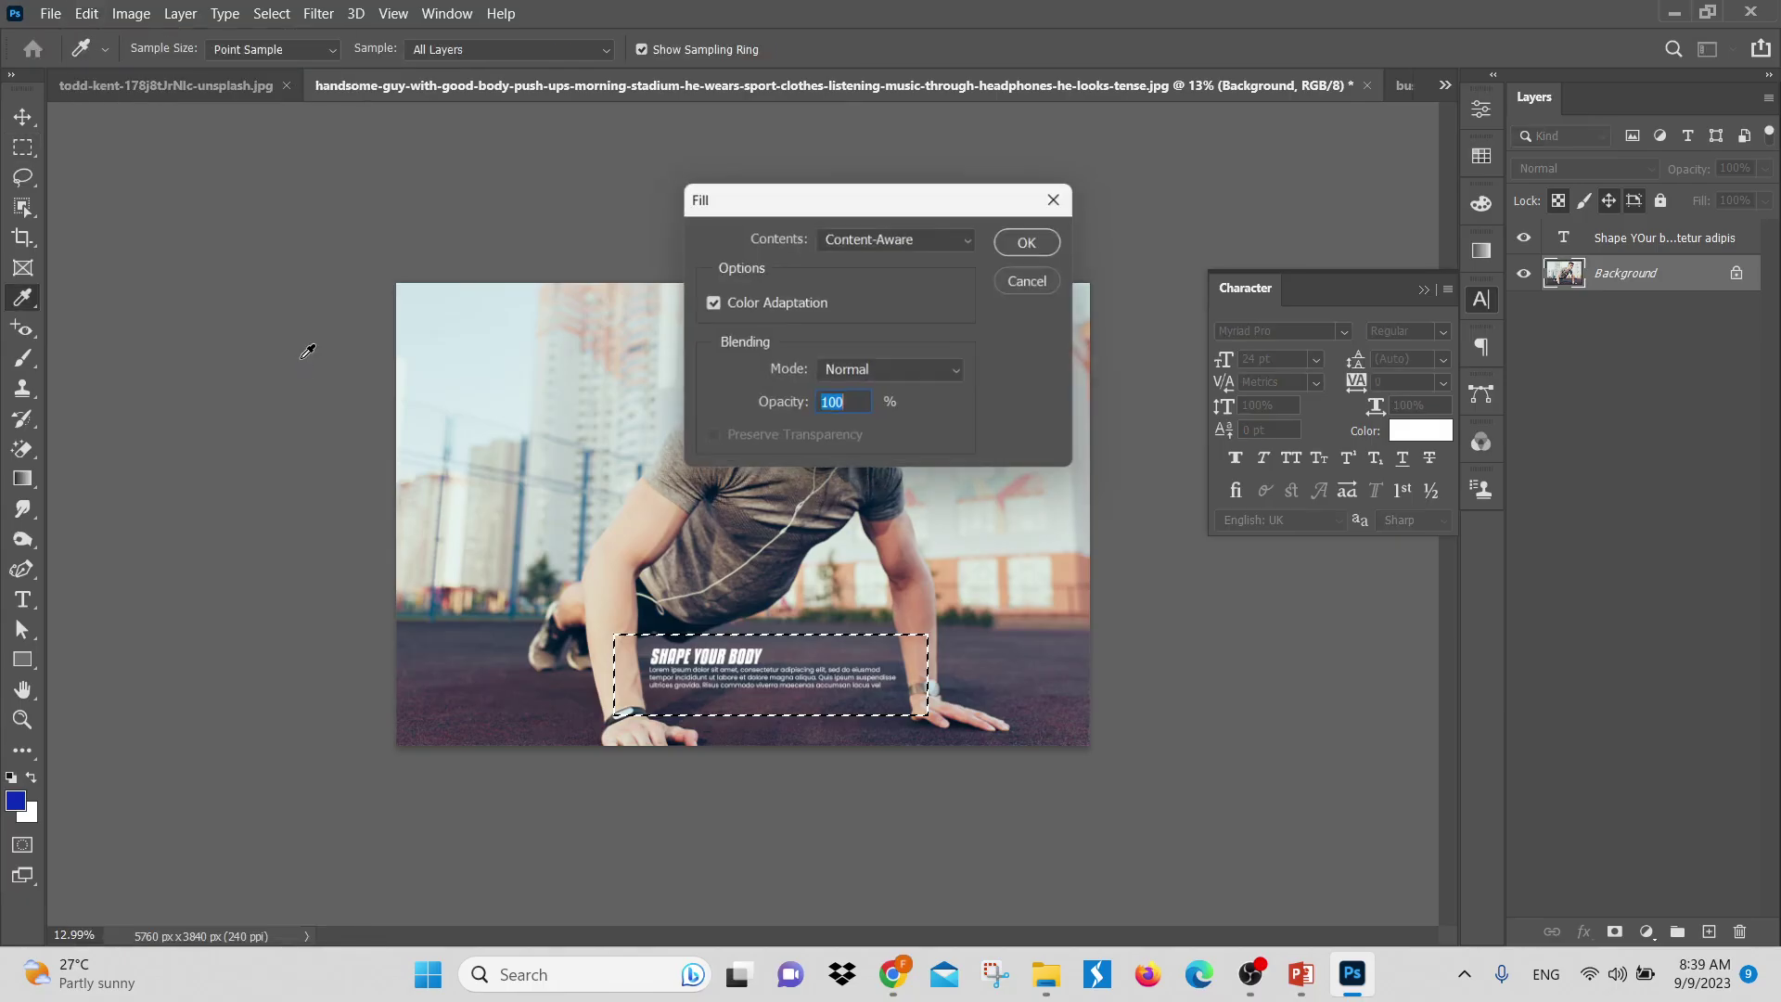
drag(880, 199, 366, 219)
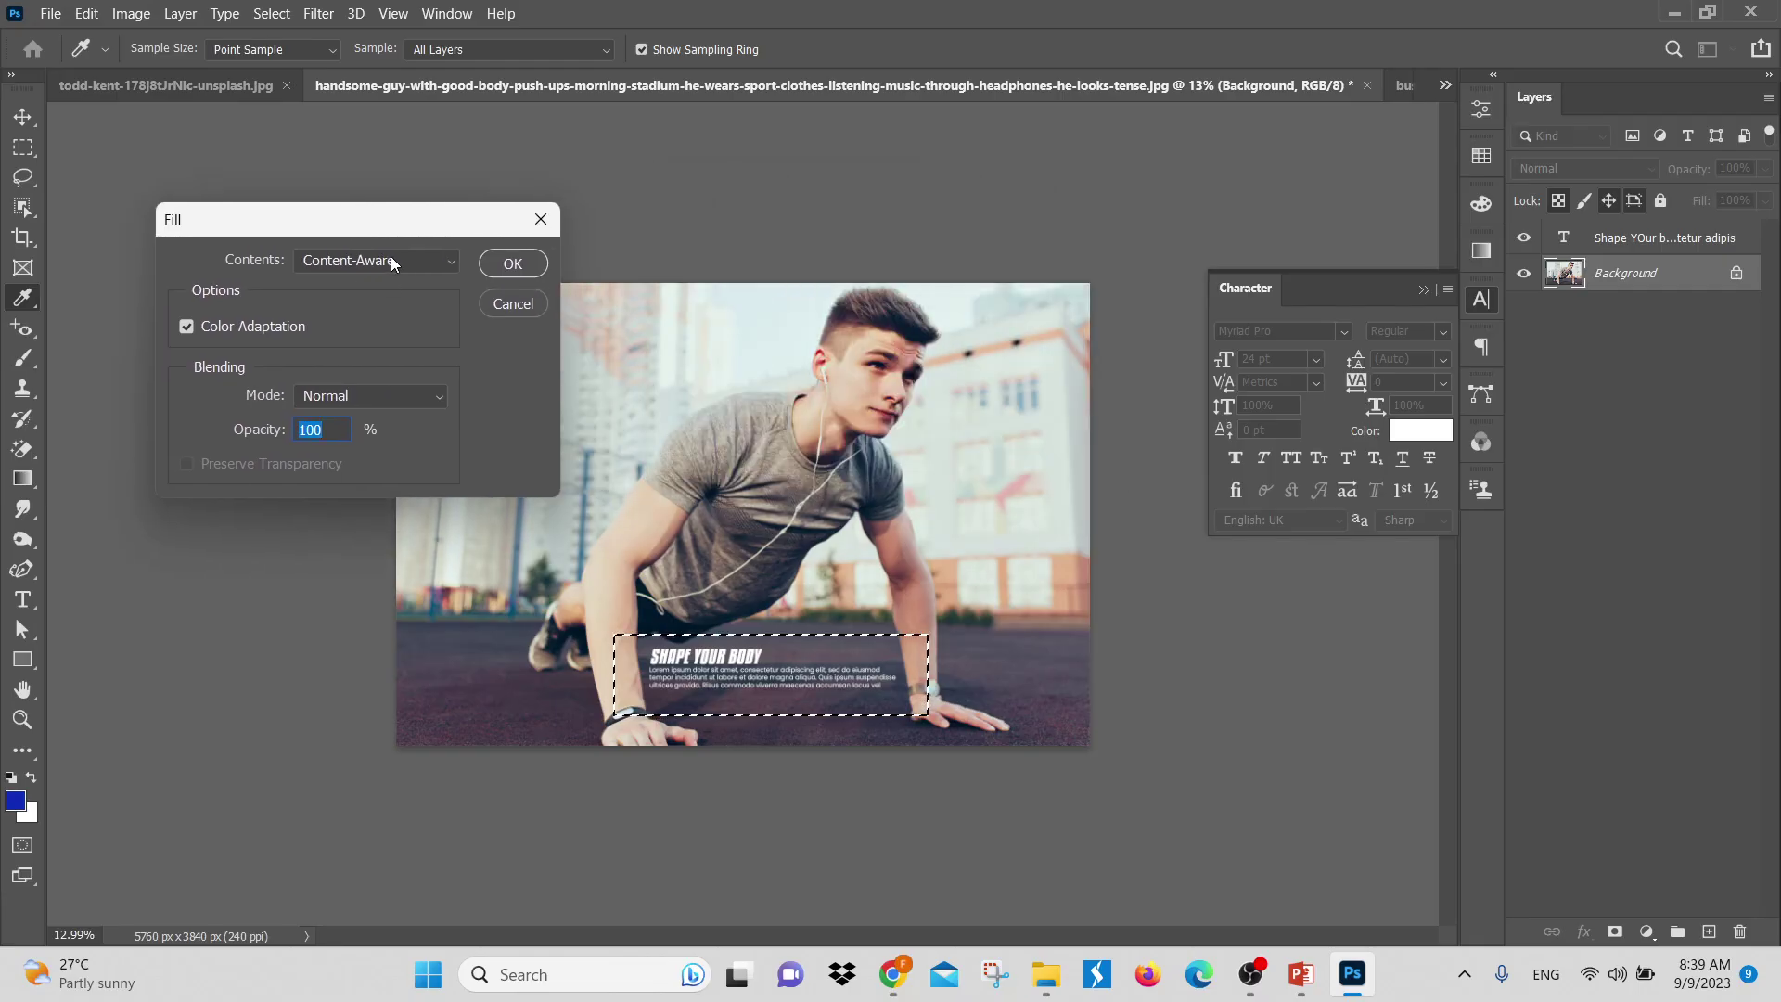
click(391, 260)
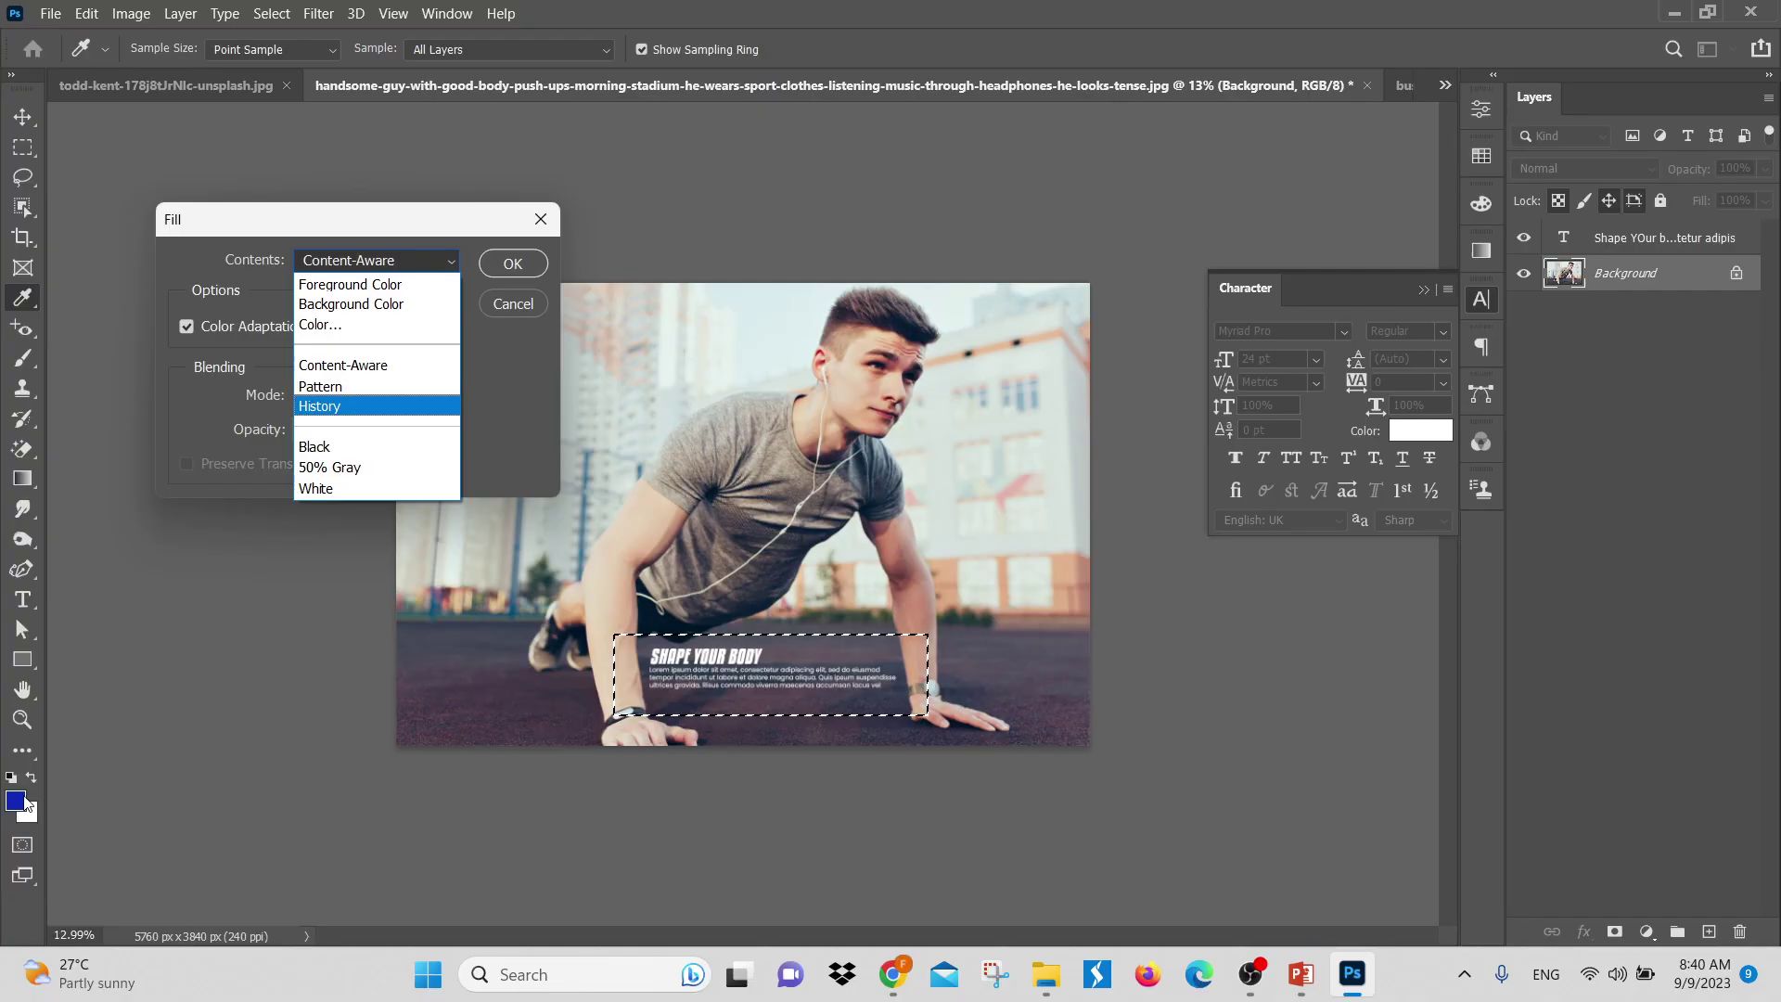
click(364, 291)
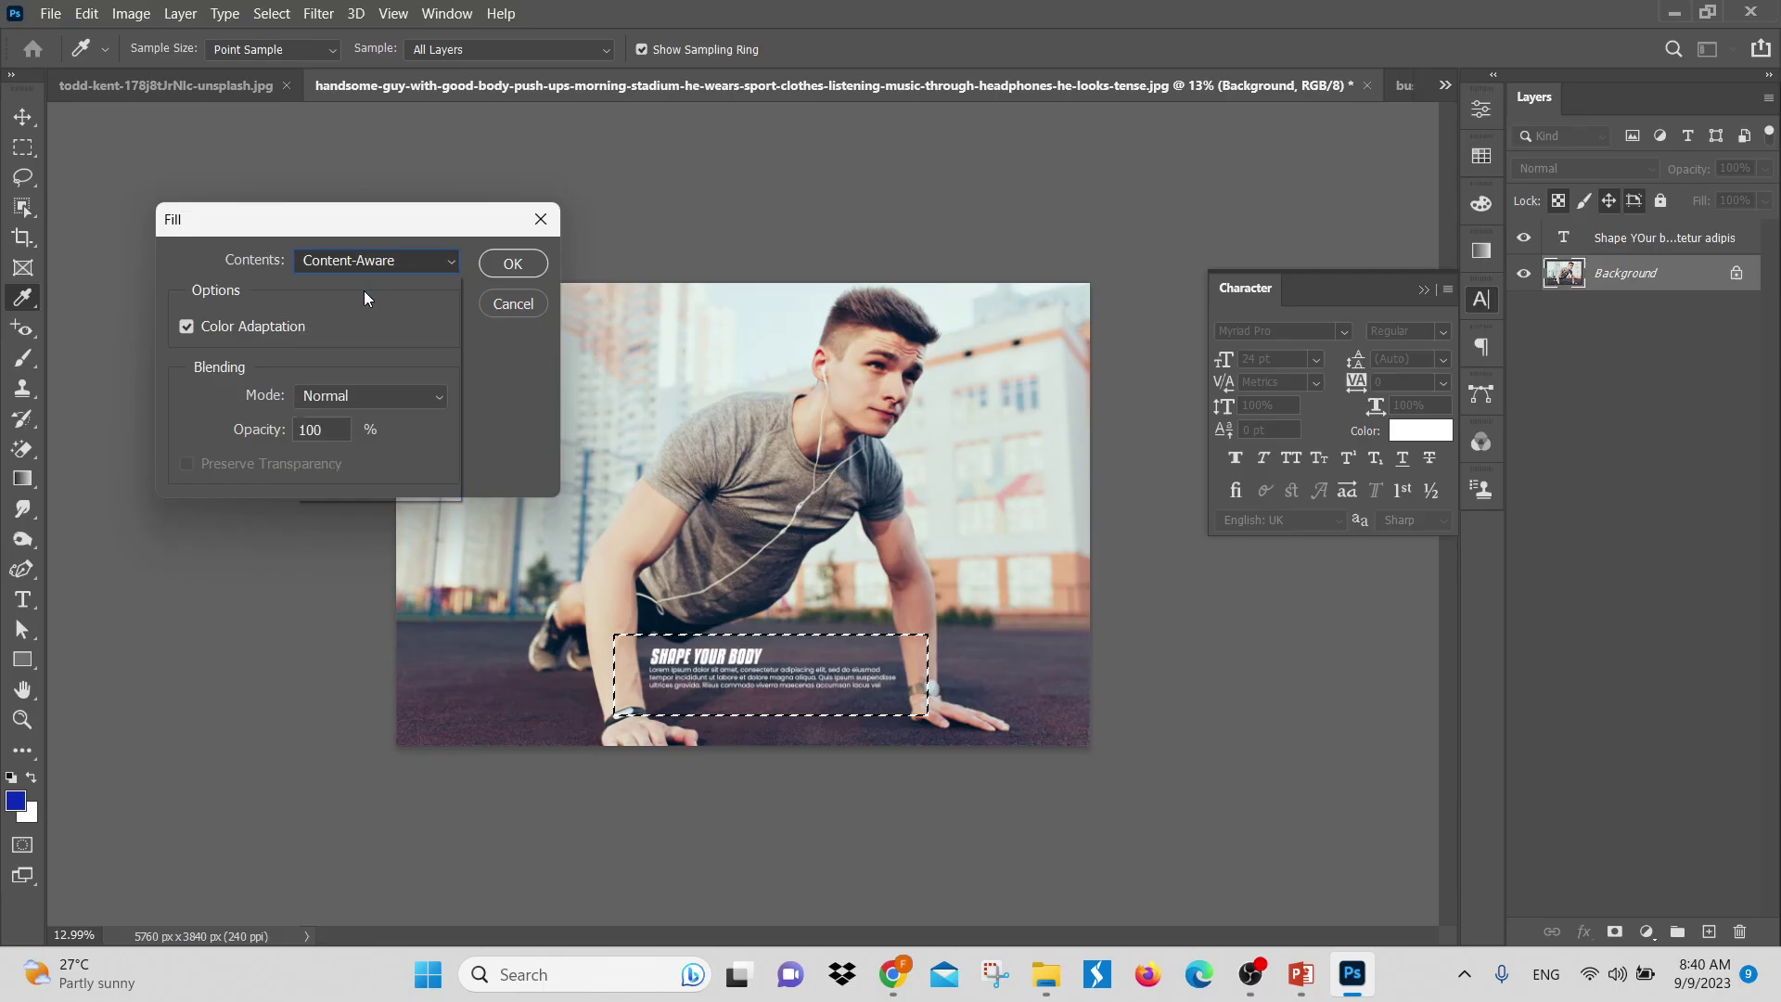
click(521, 263)
key(m)
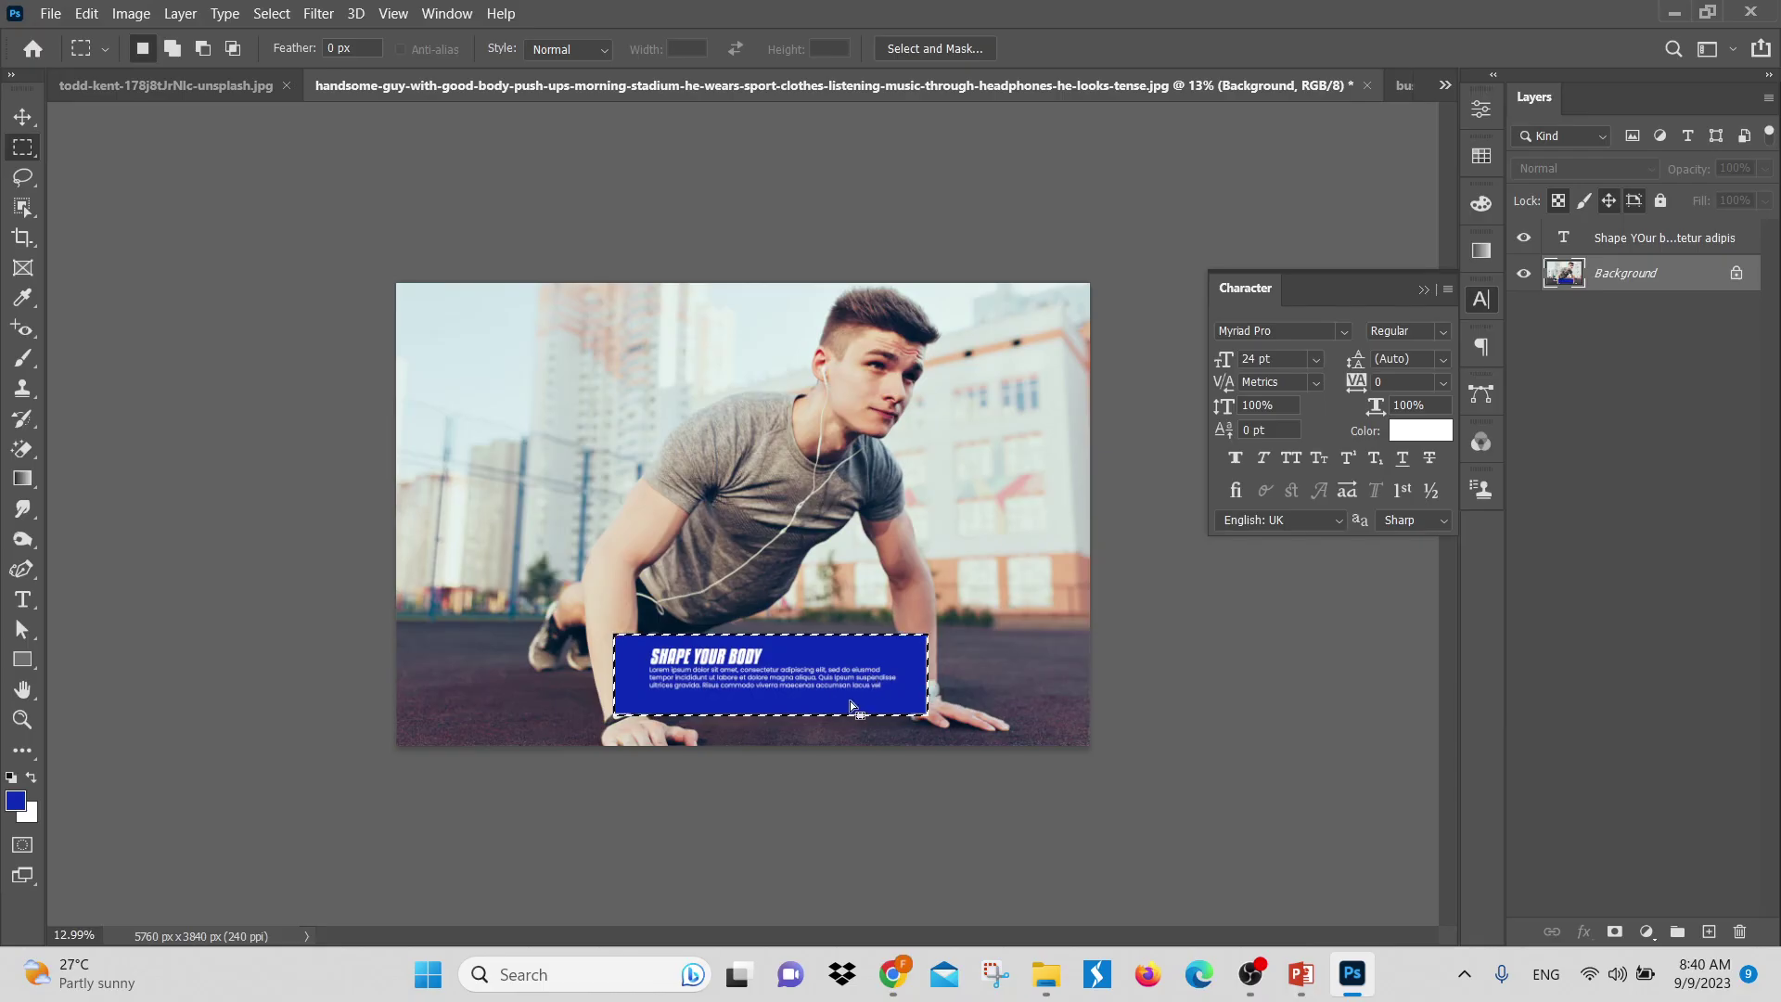
Fill the same rectangular selection with the background color in Normal mode at 100% opacity
scroll(910, 728, up, 3)
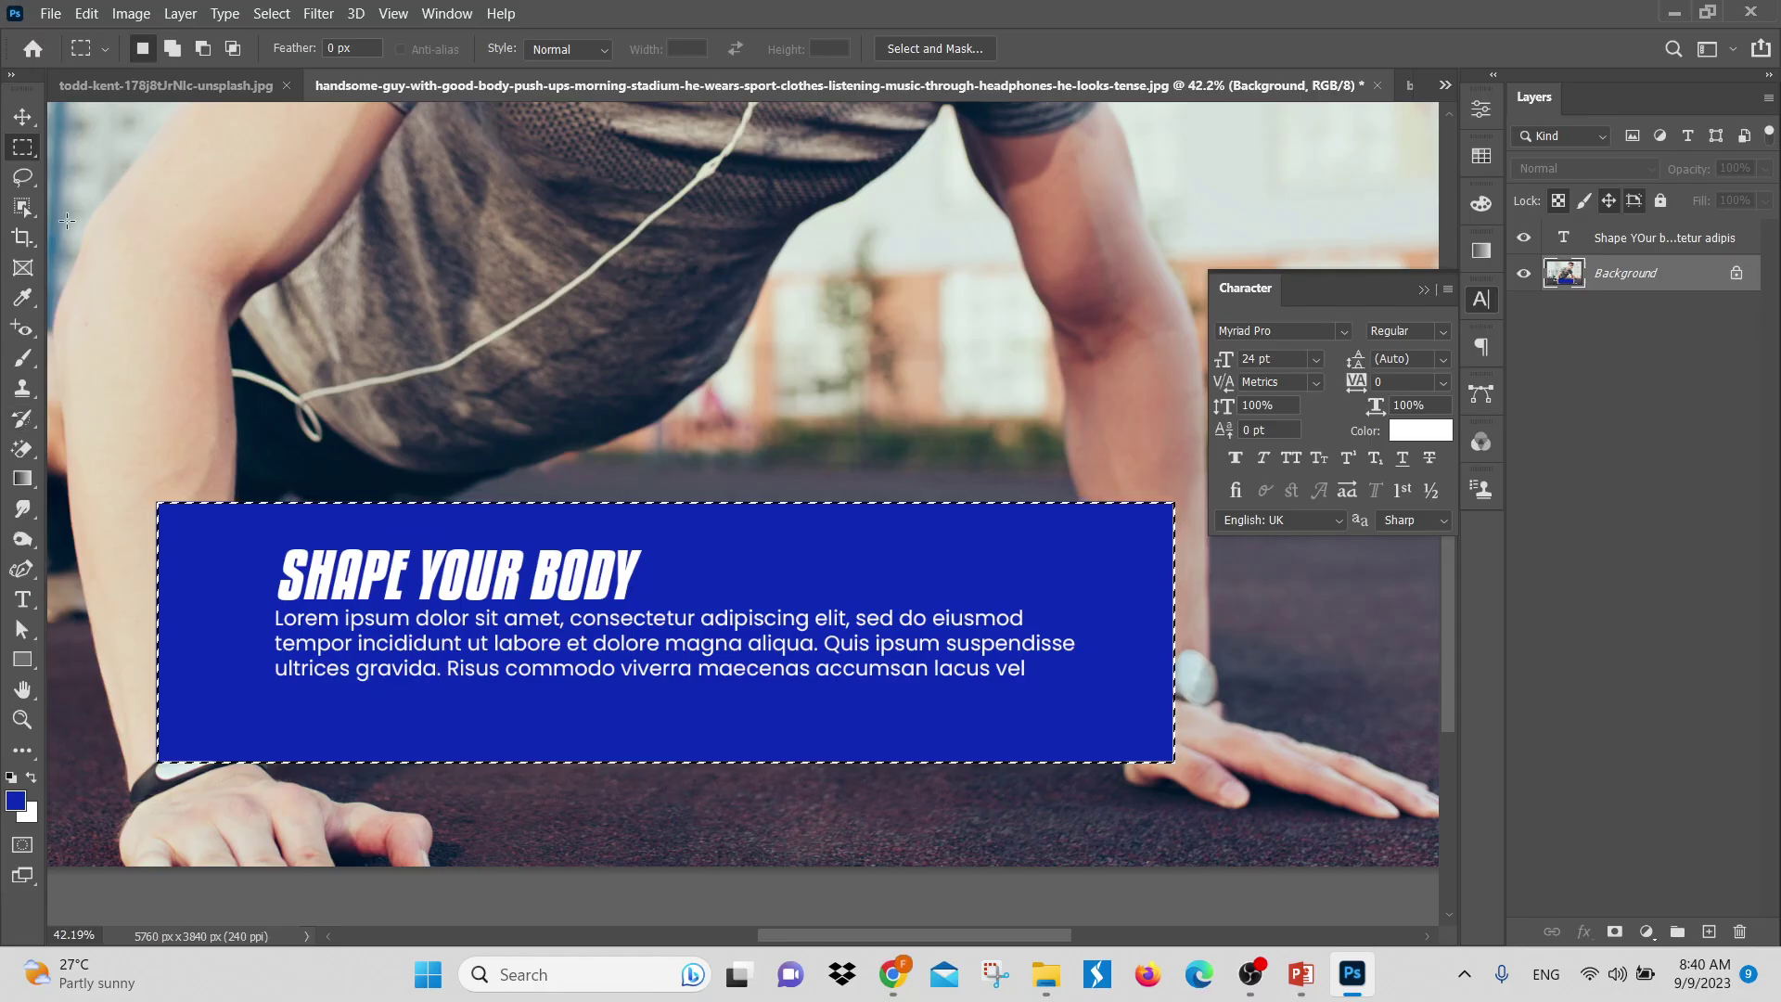
click(87, 13)
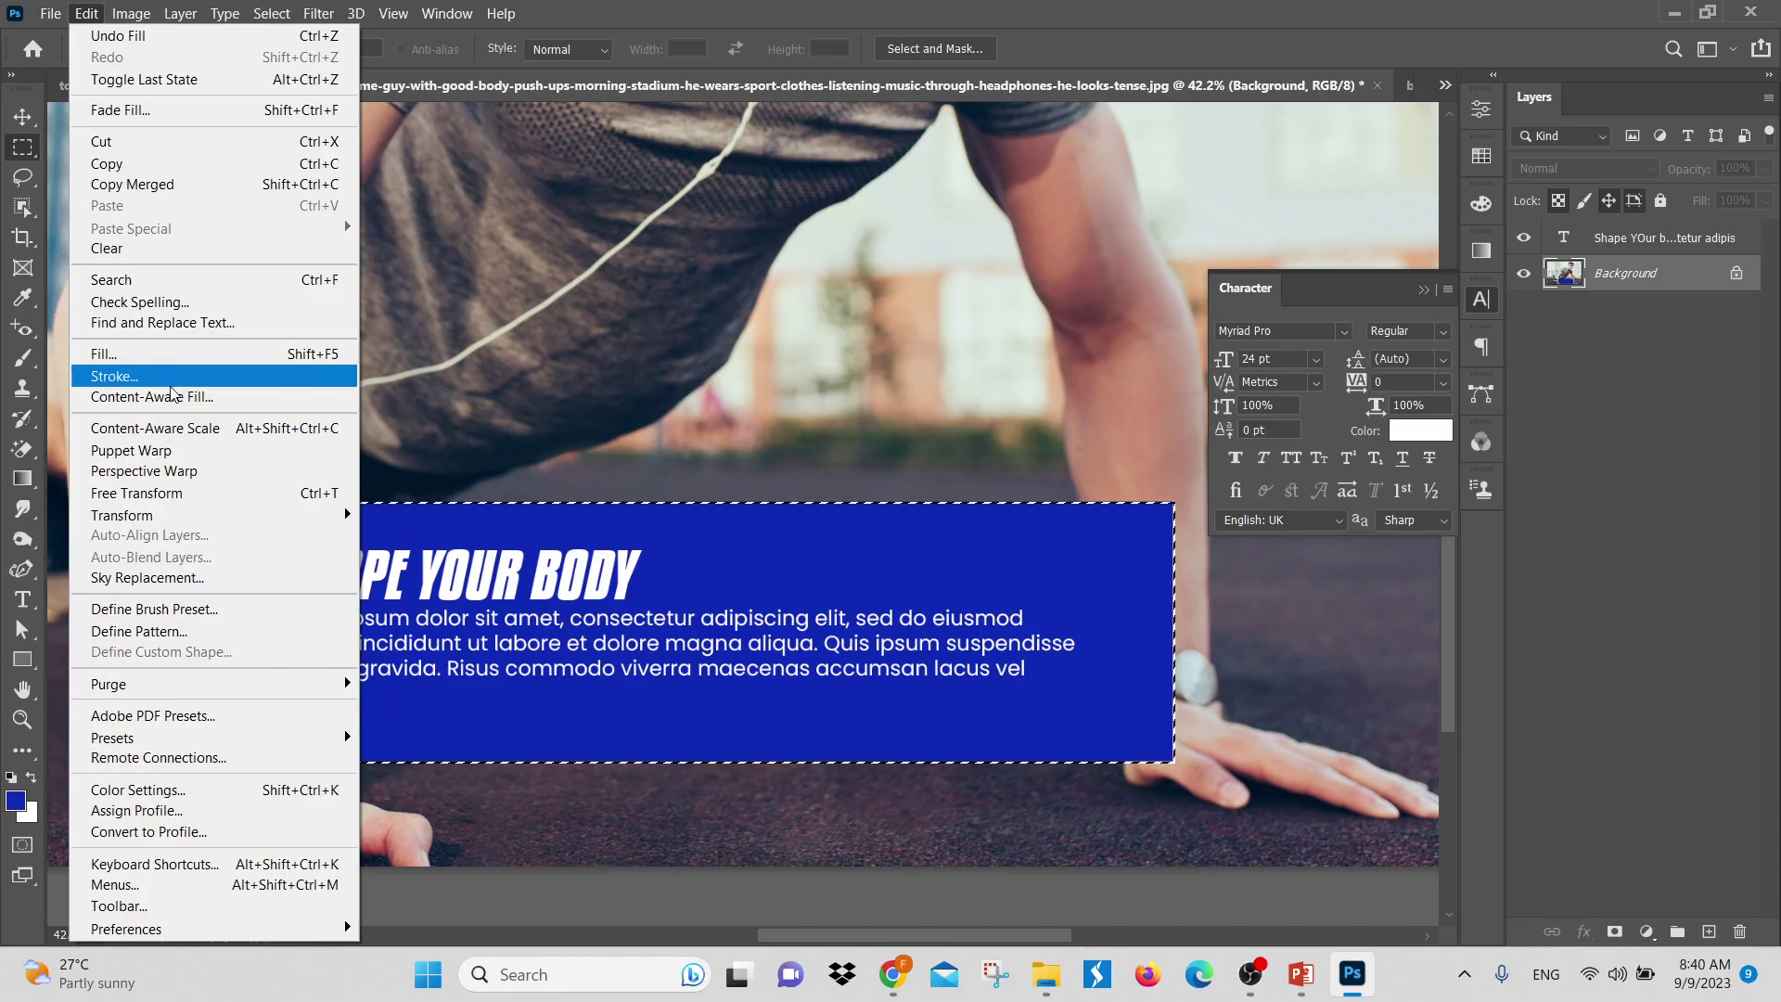
click(120, 353)
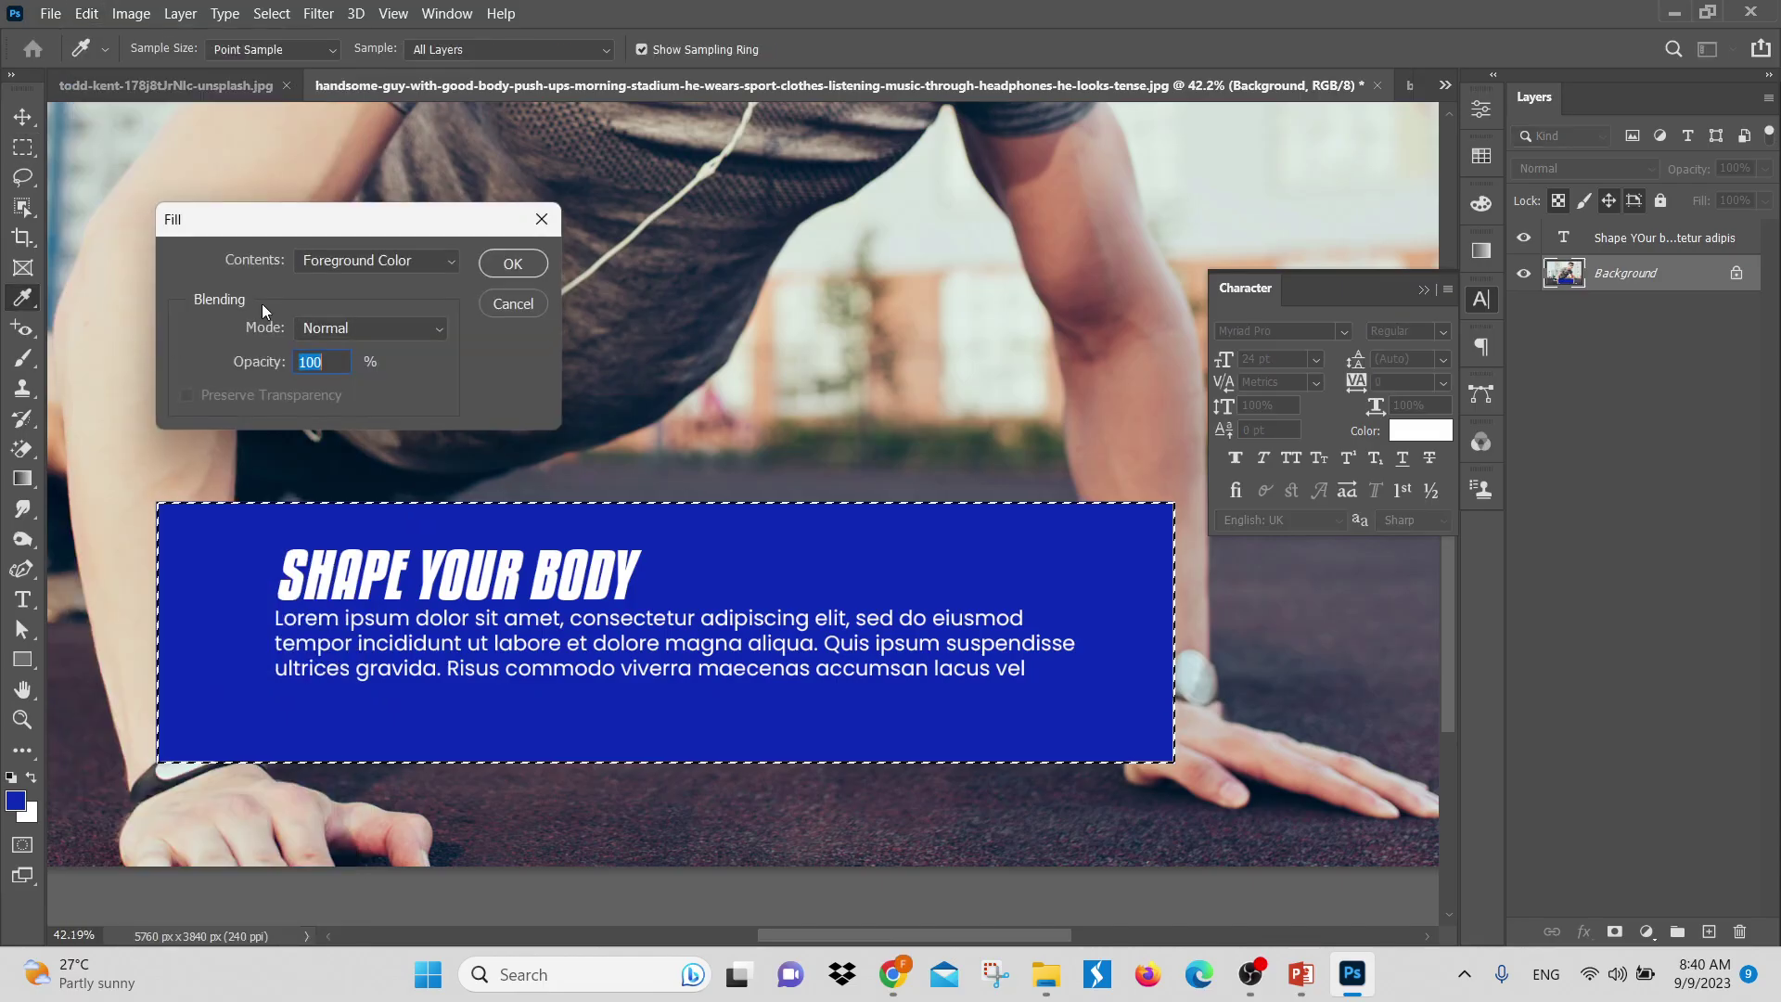
click(370, 262)
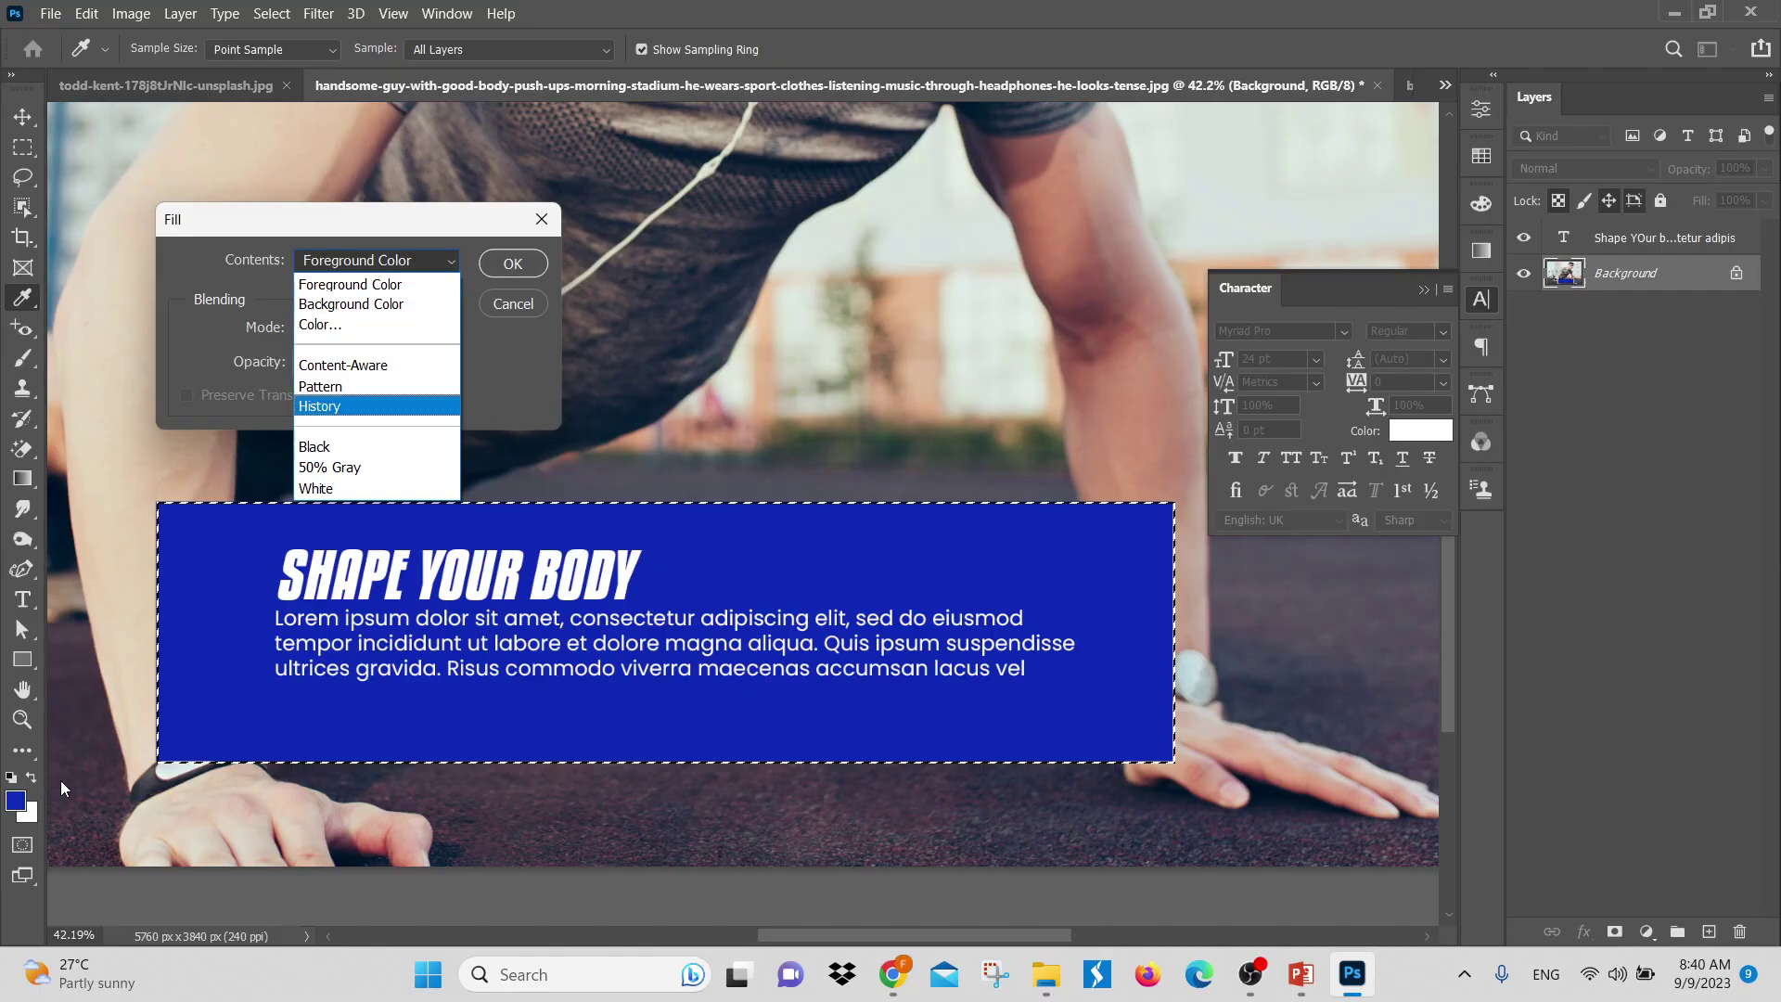
click(359, 303)
click(516, 267)
key(m)
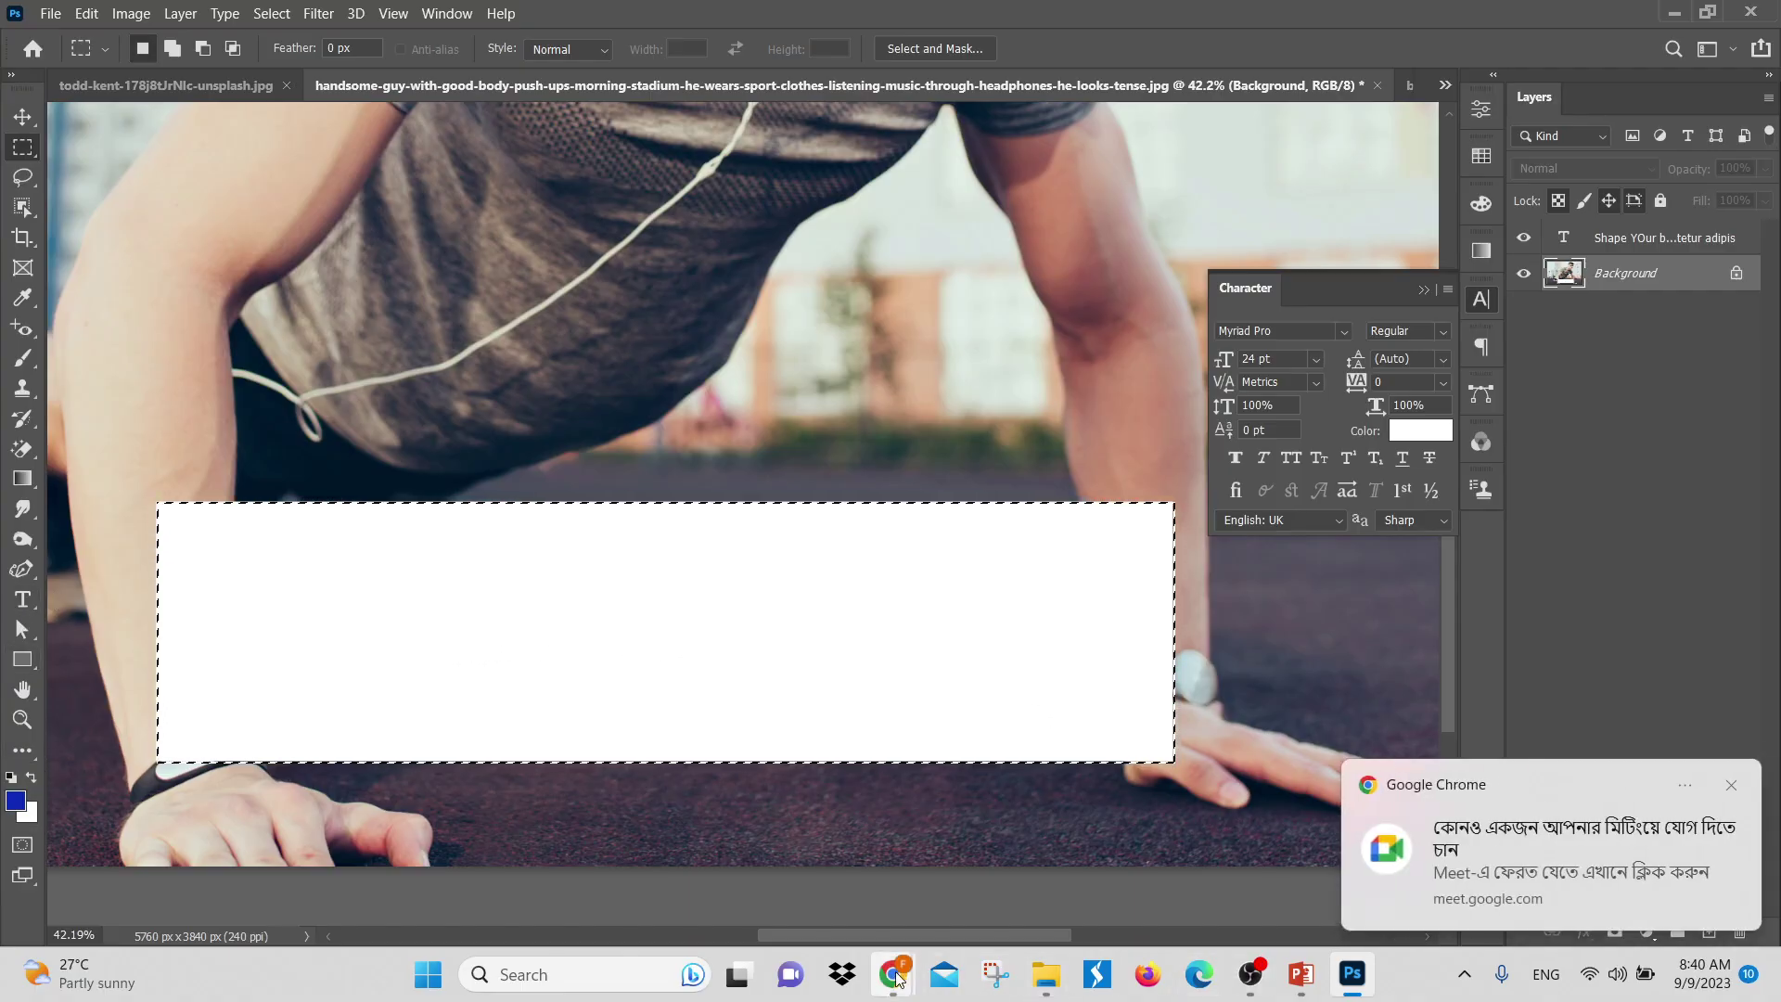
Switch to the Google Meet call in Chrome, admit the waiting participant and return to Photoshop
click(1466, 831)
click(843, 894)
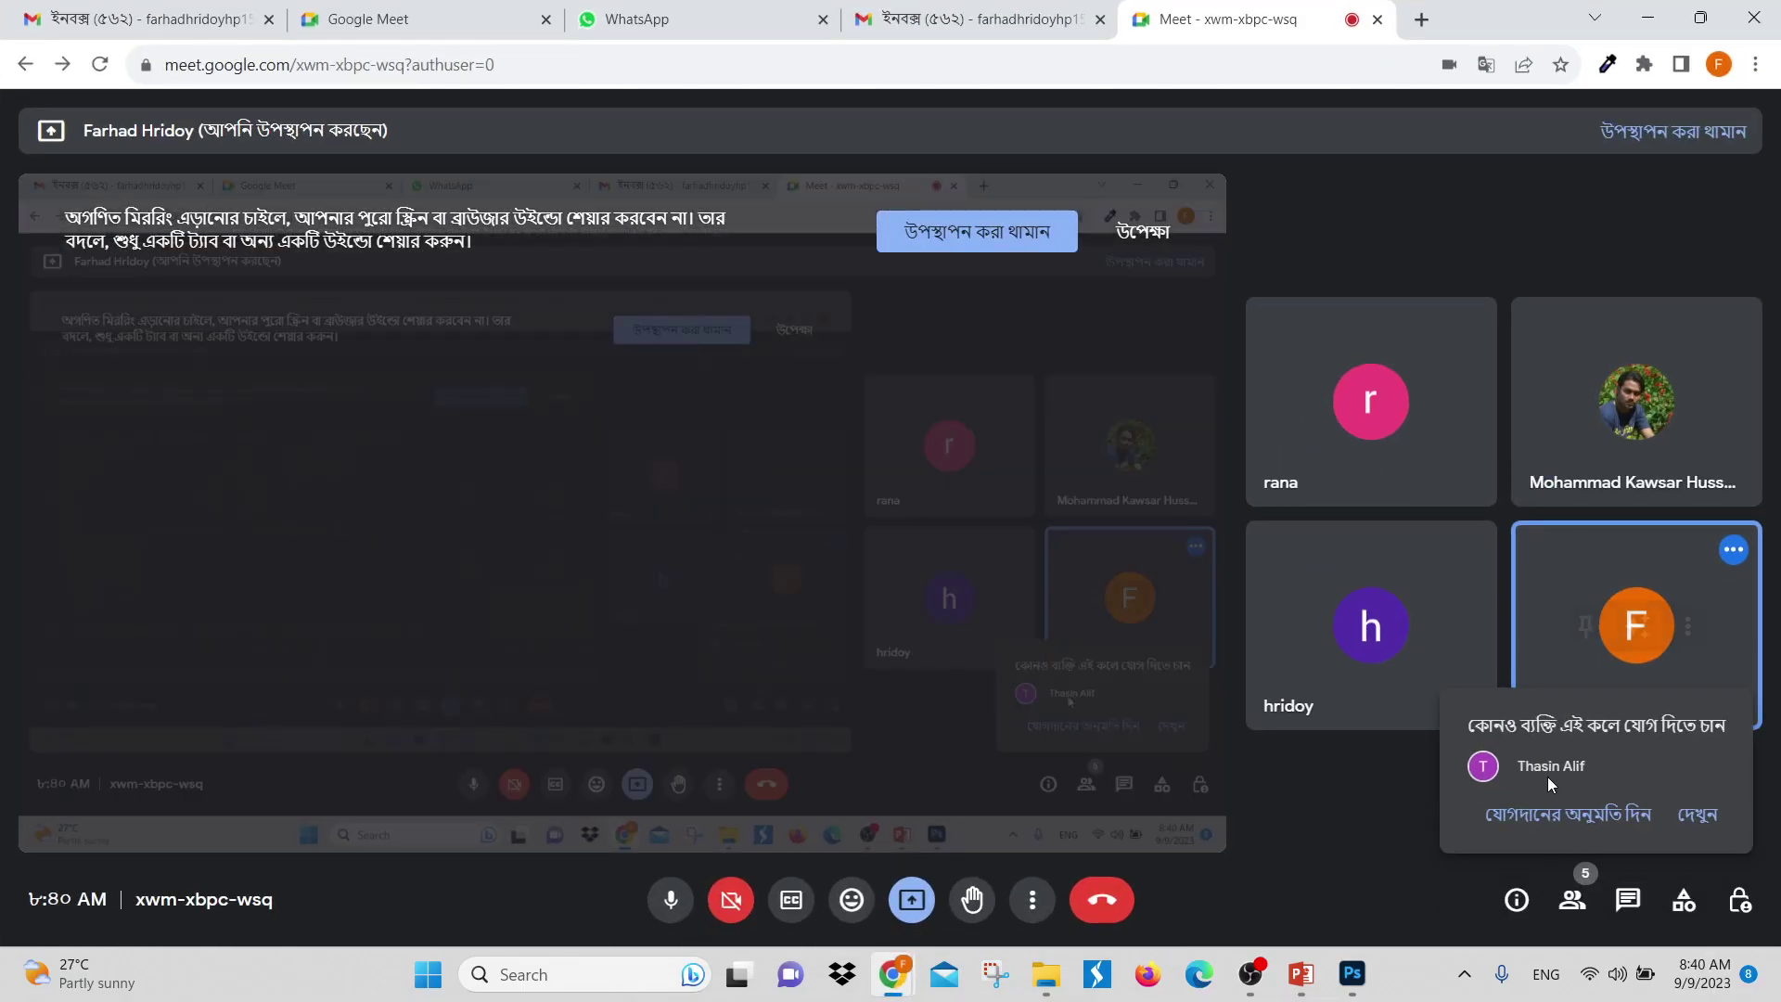
click(1553, 817)
key(alt+Tab)
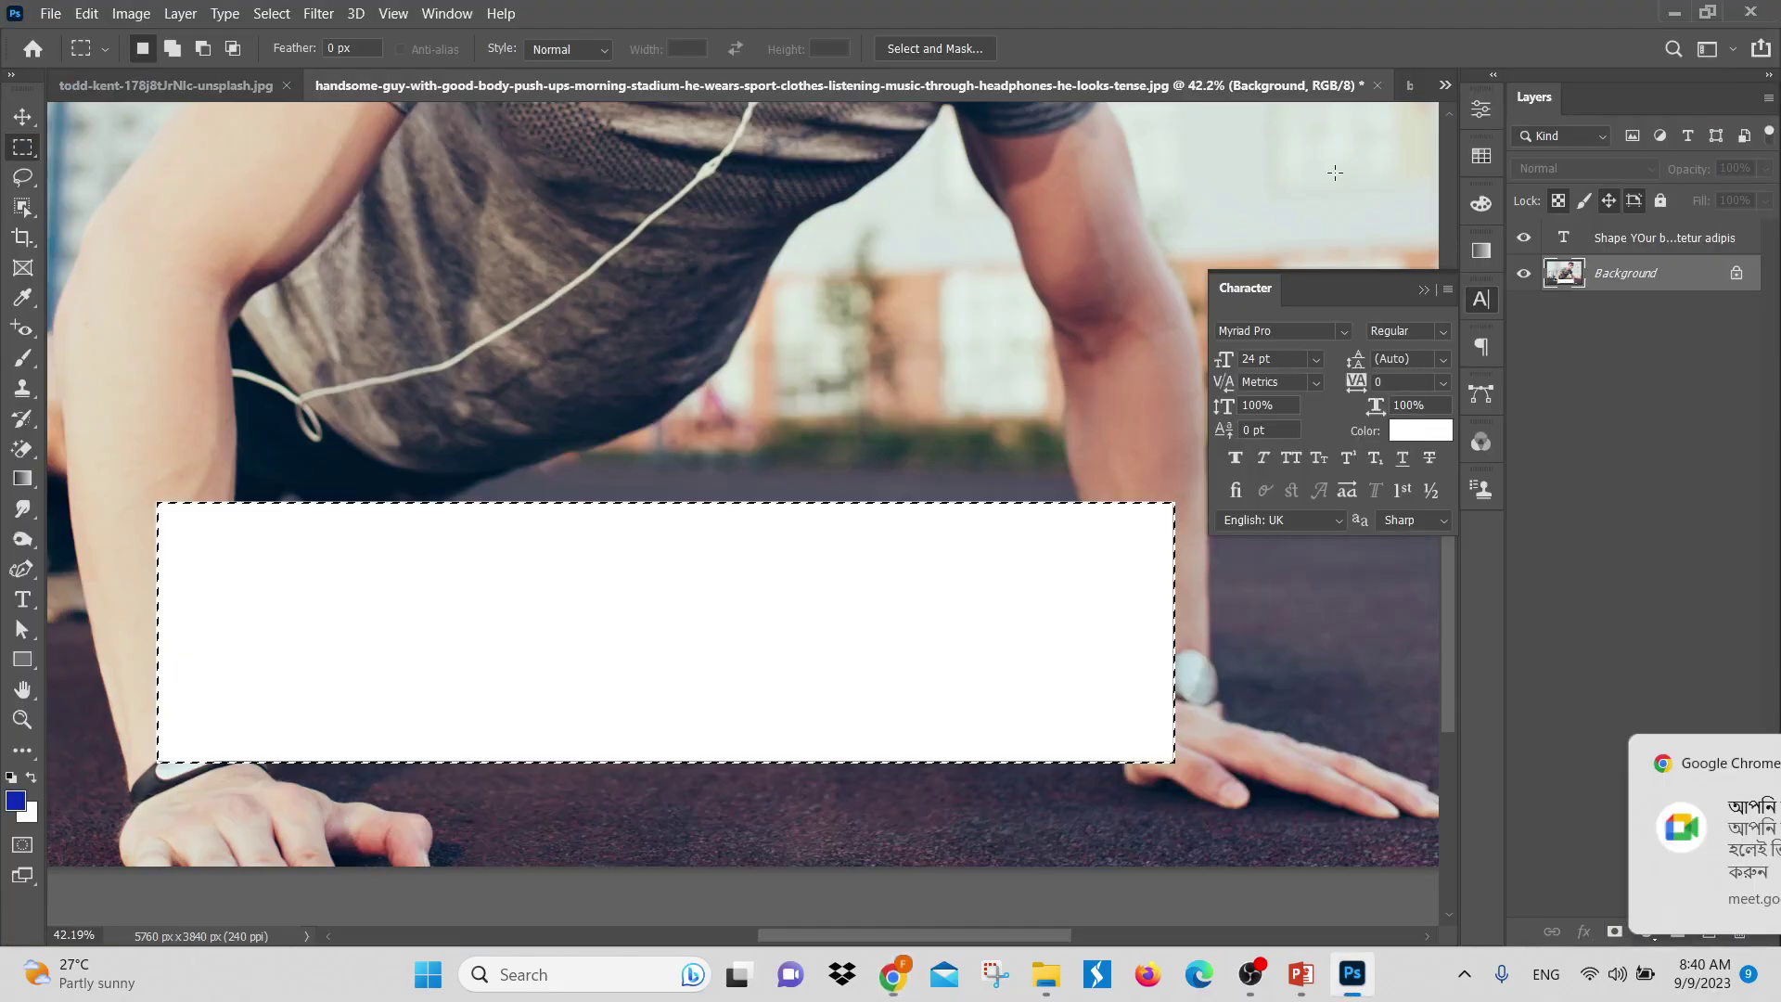
Fill the selection with a custom crimson red picked in the Color Picker, in Normal mode at 100% opacity
click(88, 15)
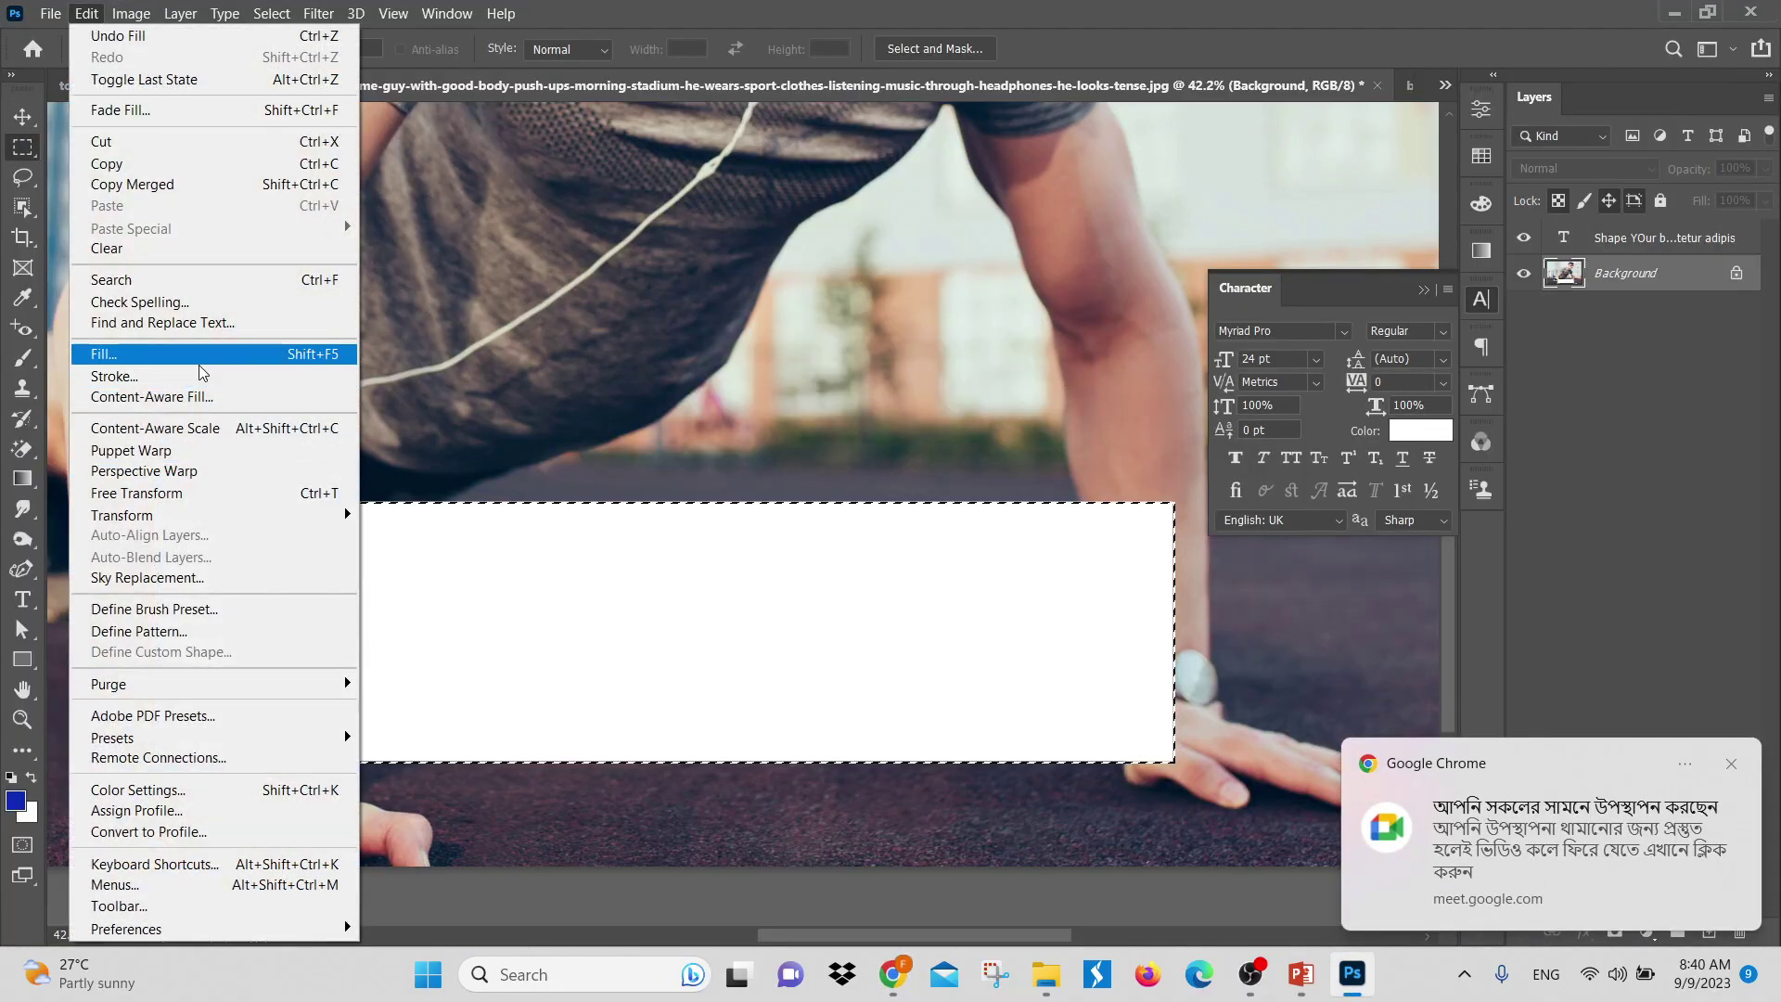
click(202, 369)
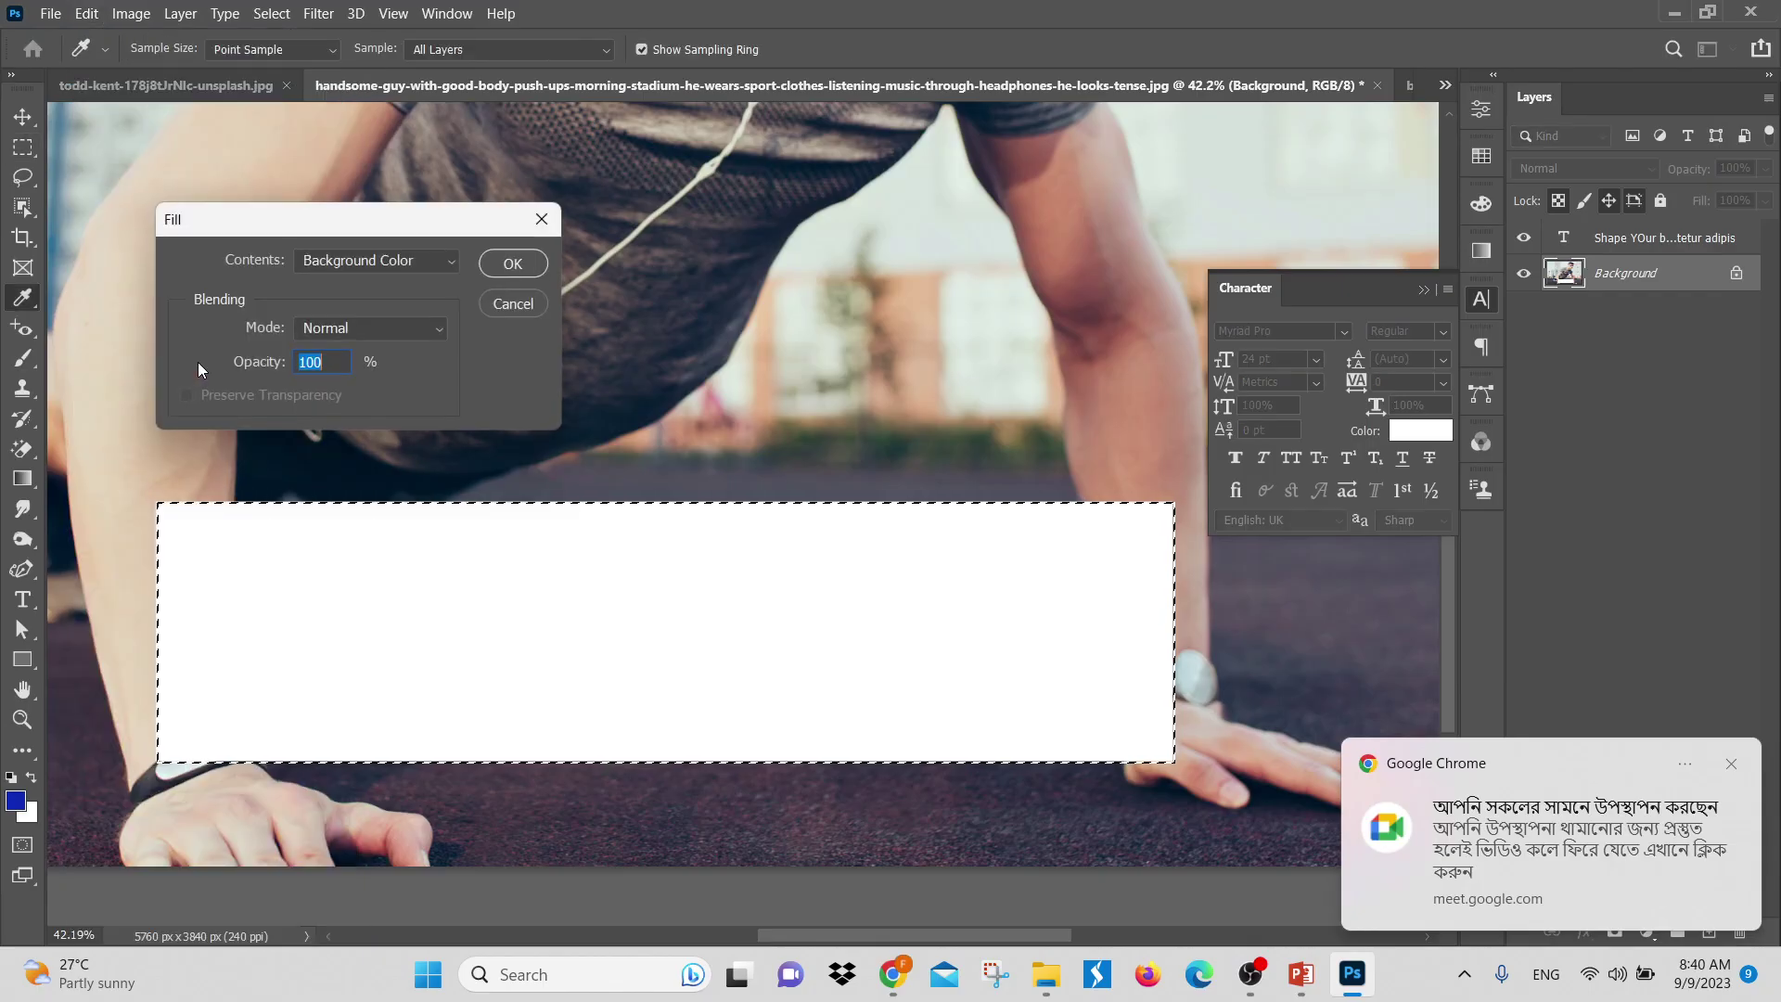
click(418, 262)
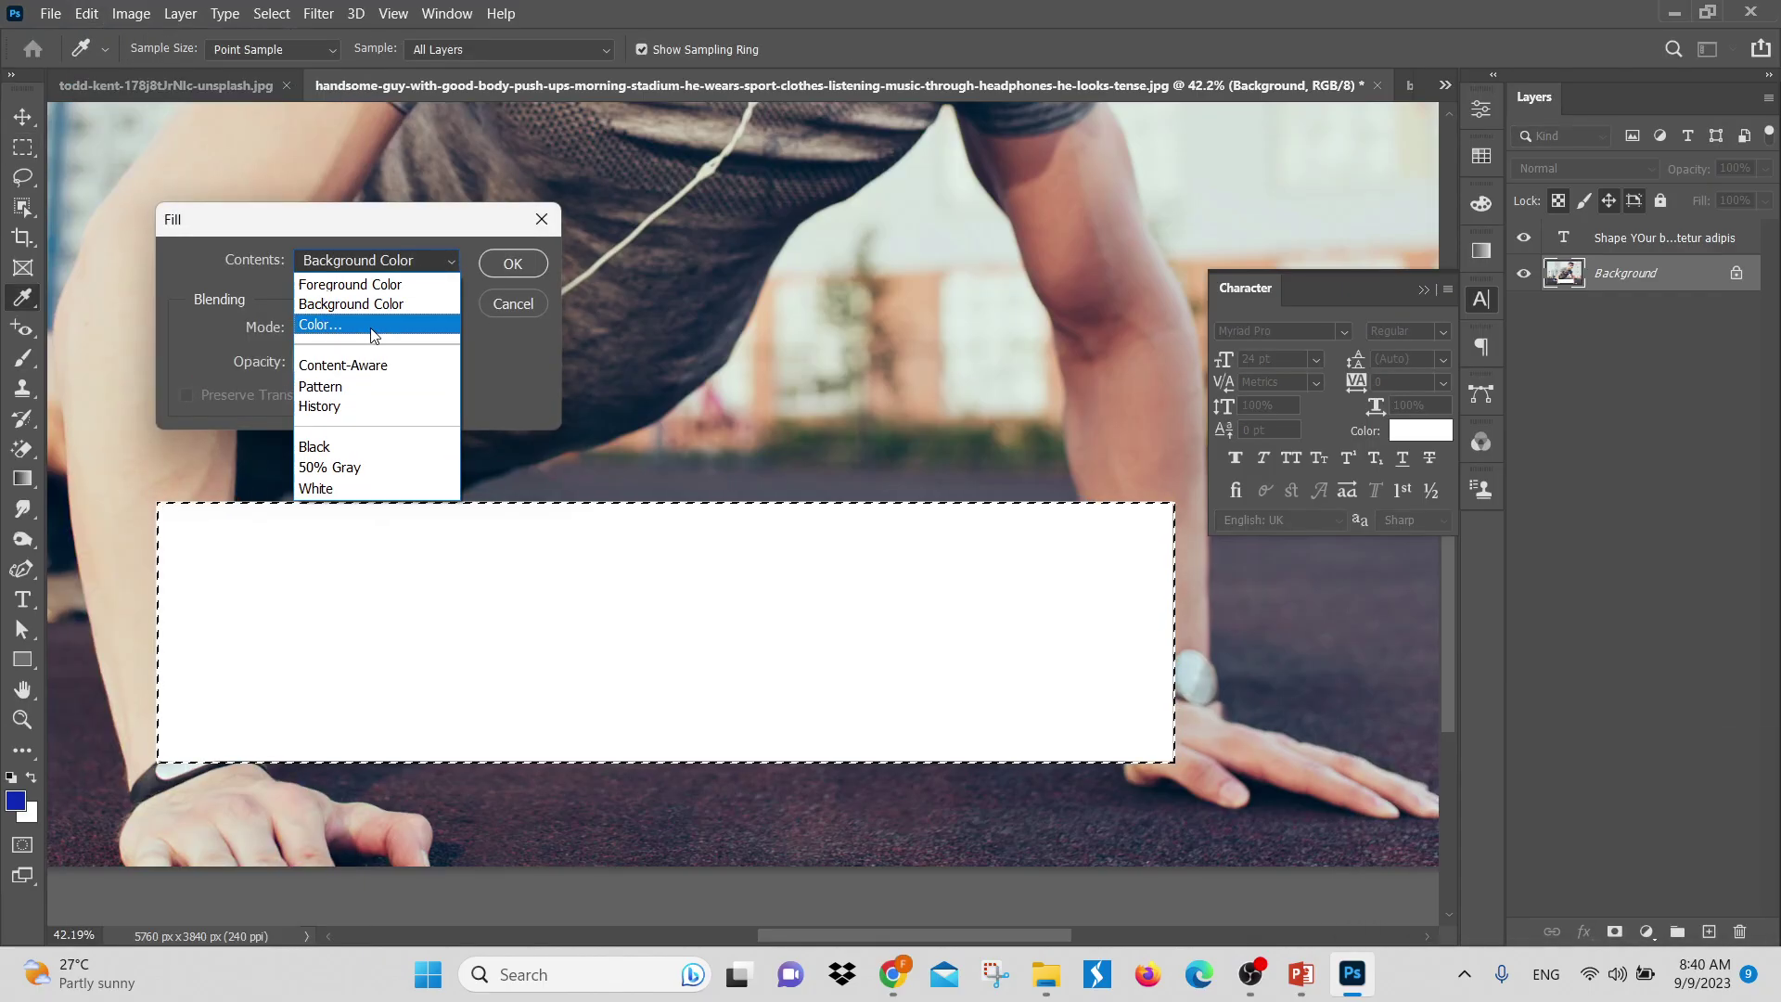
click(370, 329)
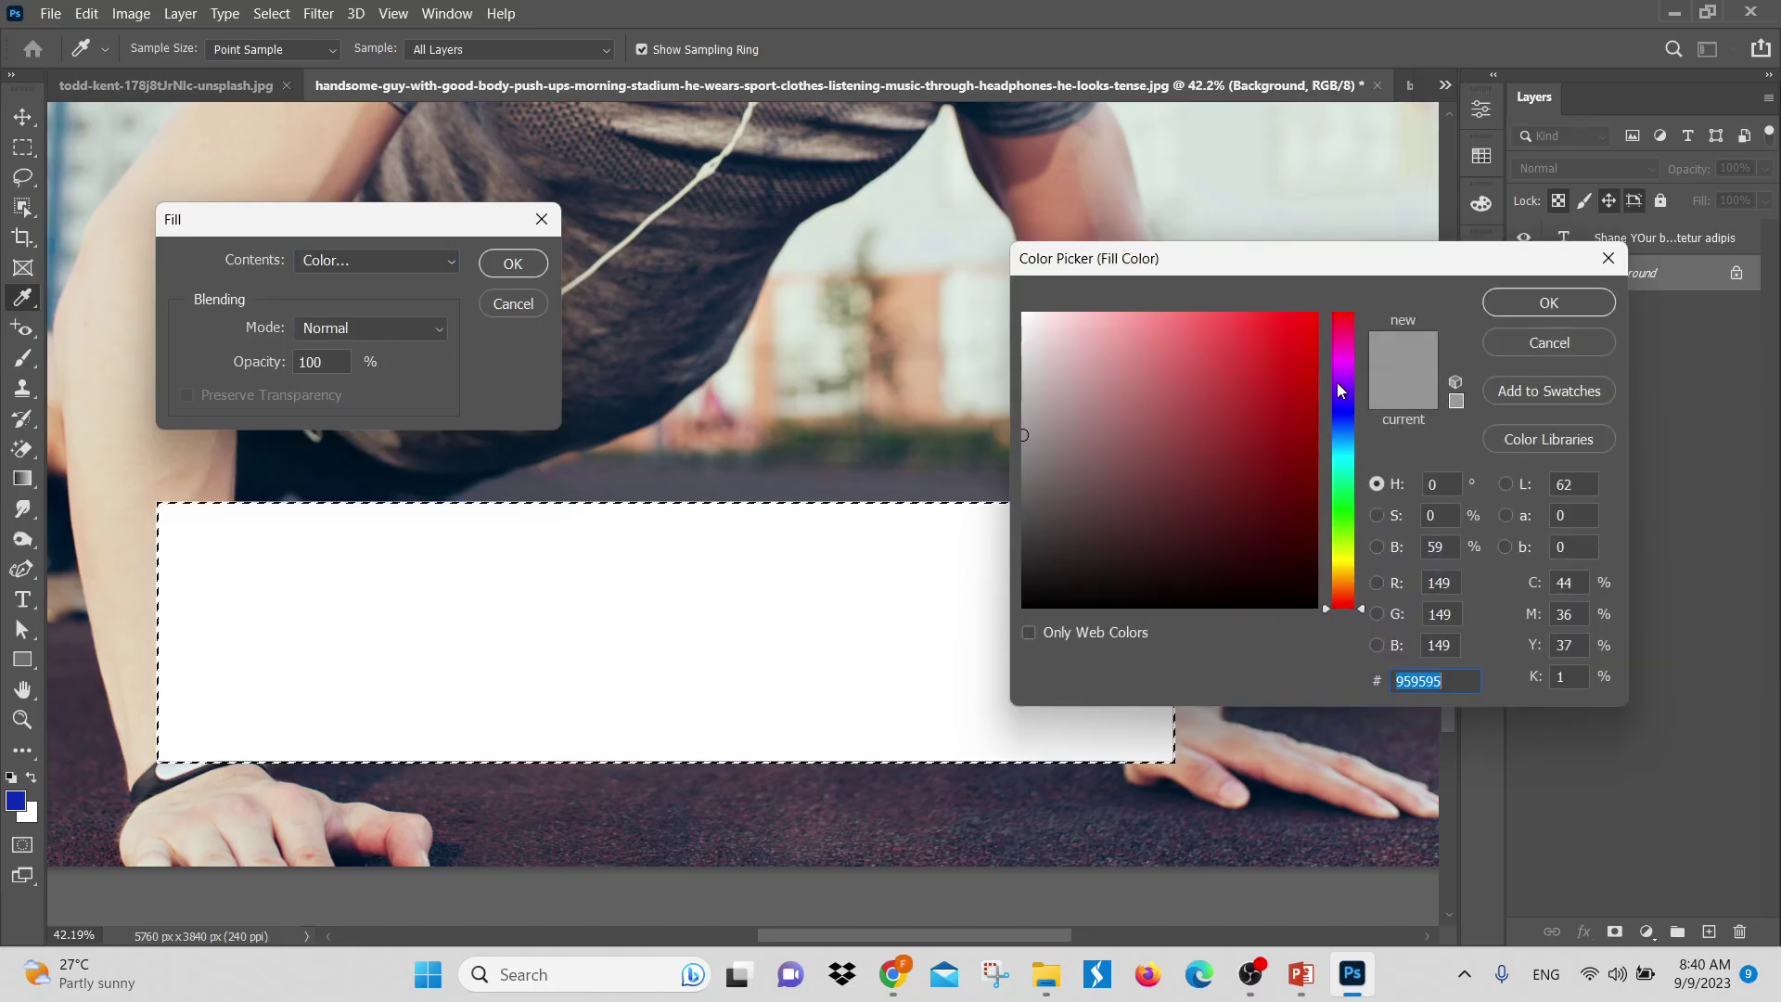
click(1336, 435)
click(1306, 361)
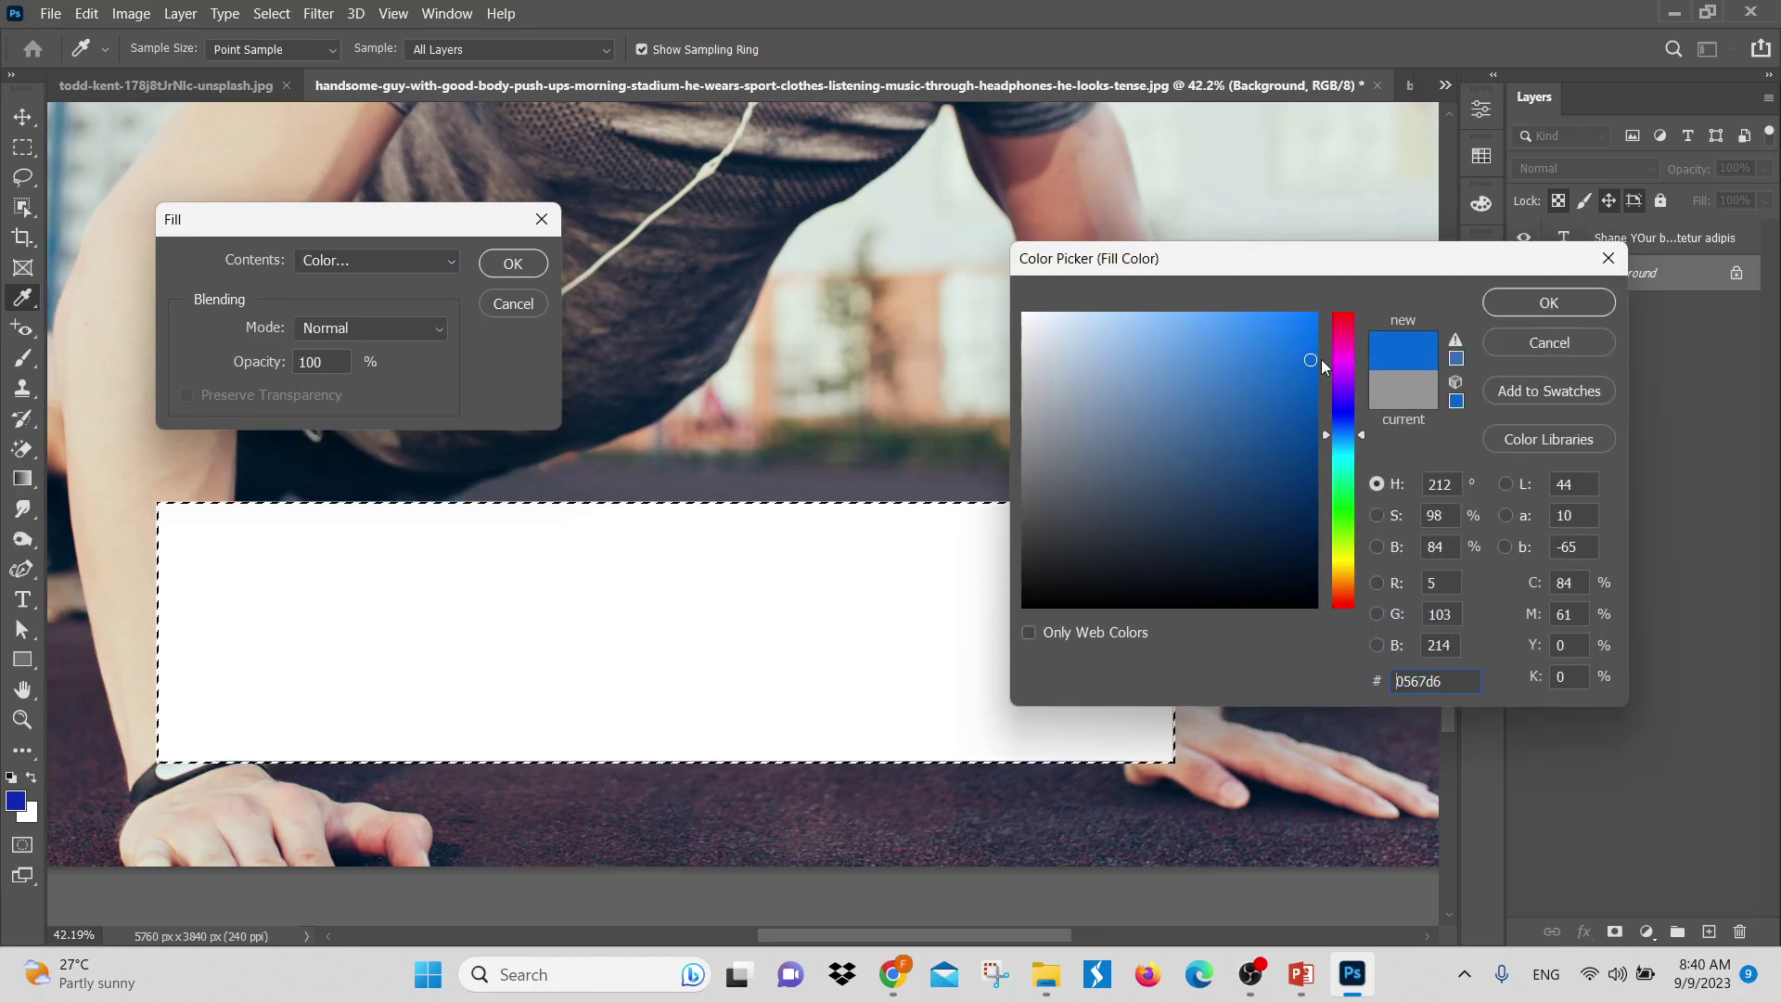
click(1339, 340)
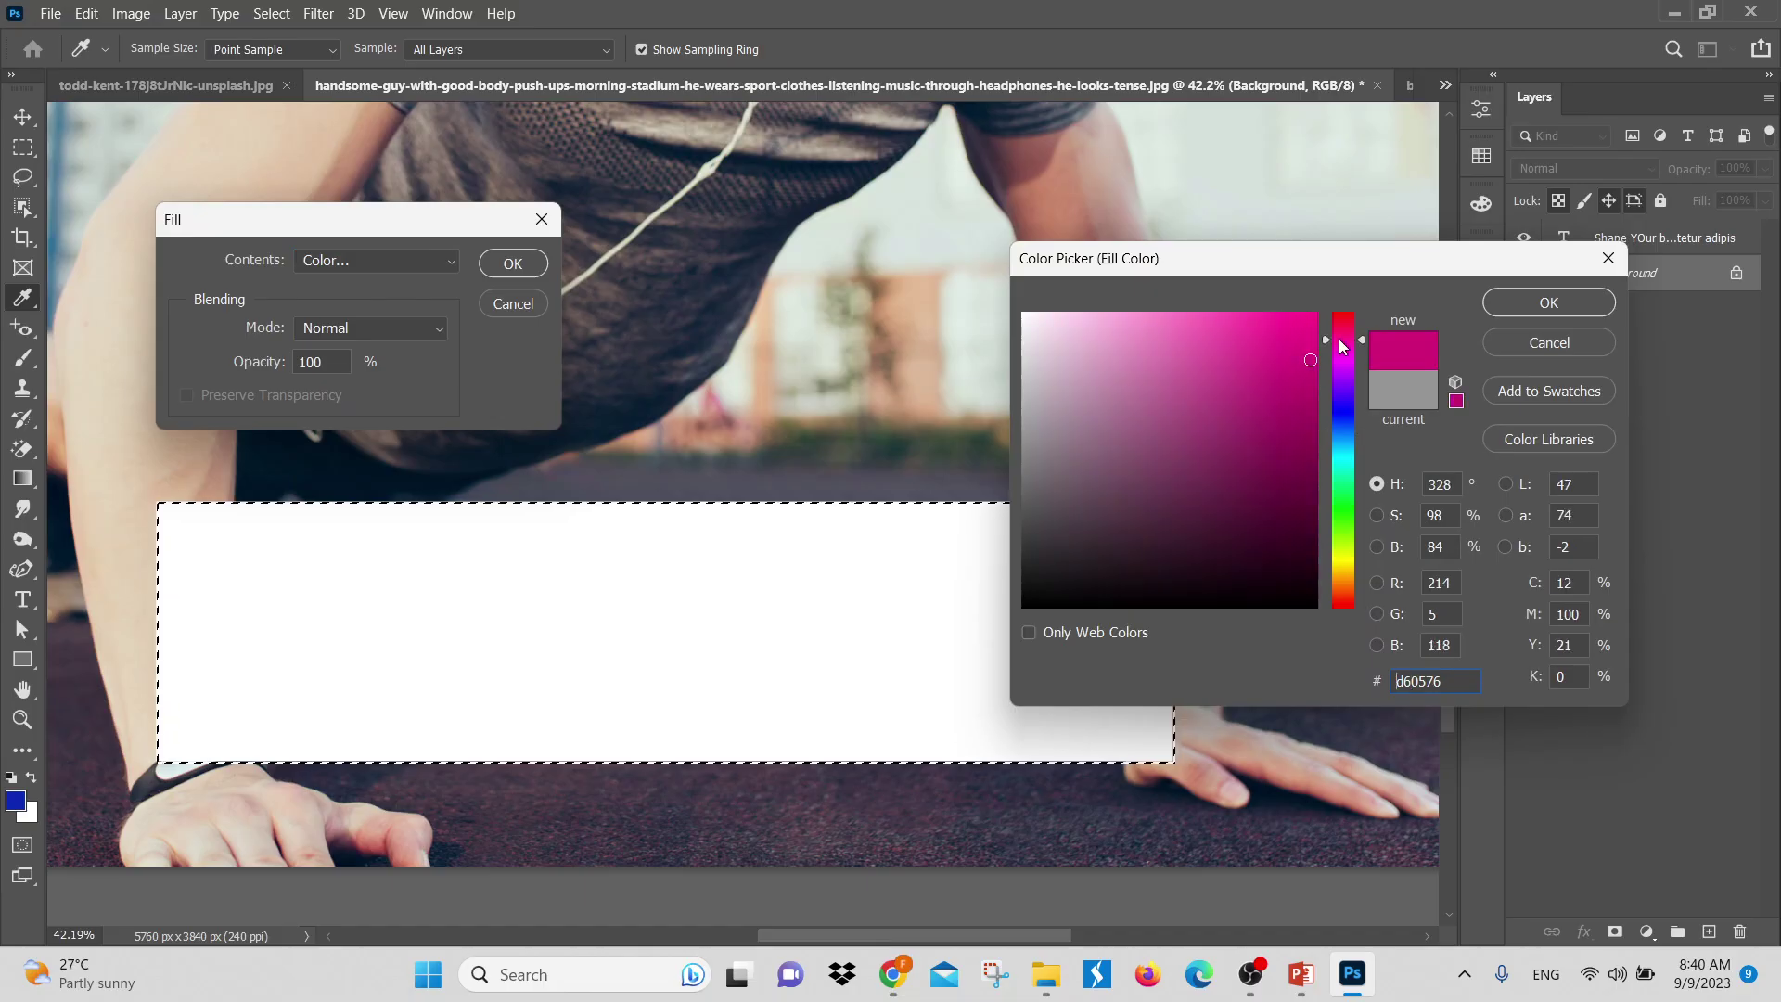
drag(1341, 345, 1343, 324)
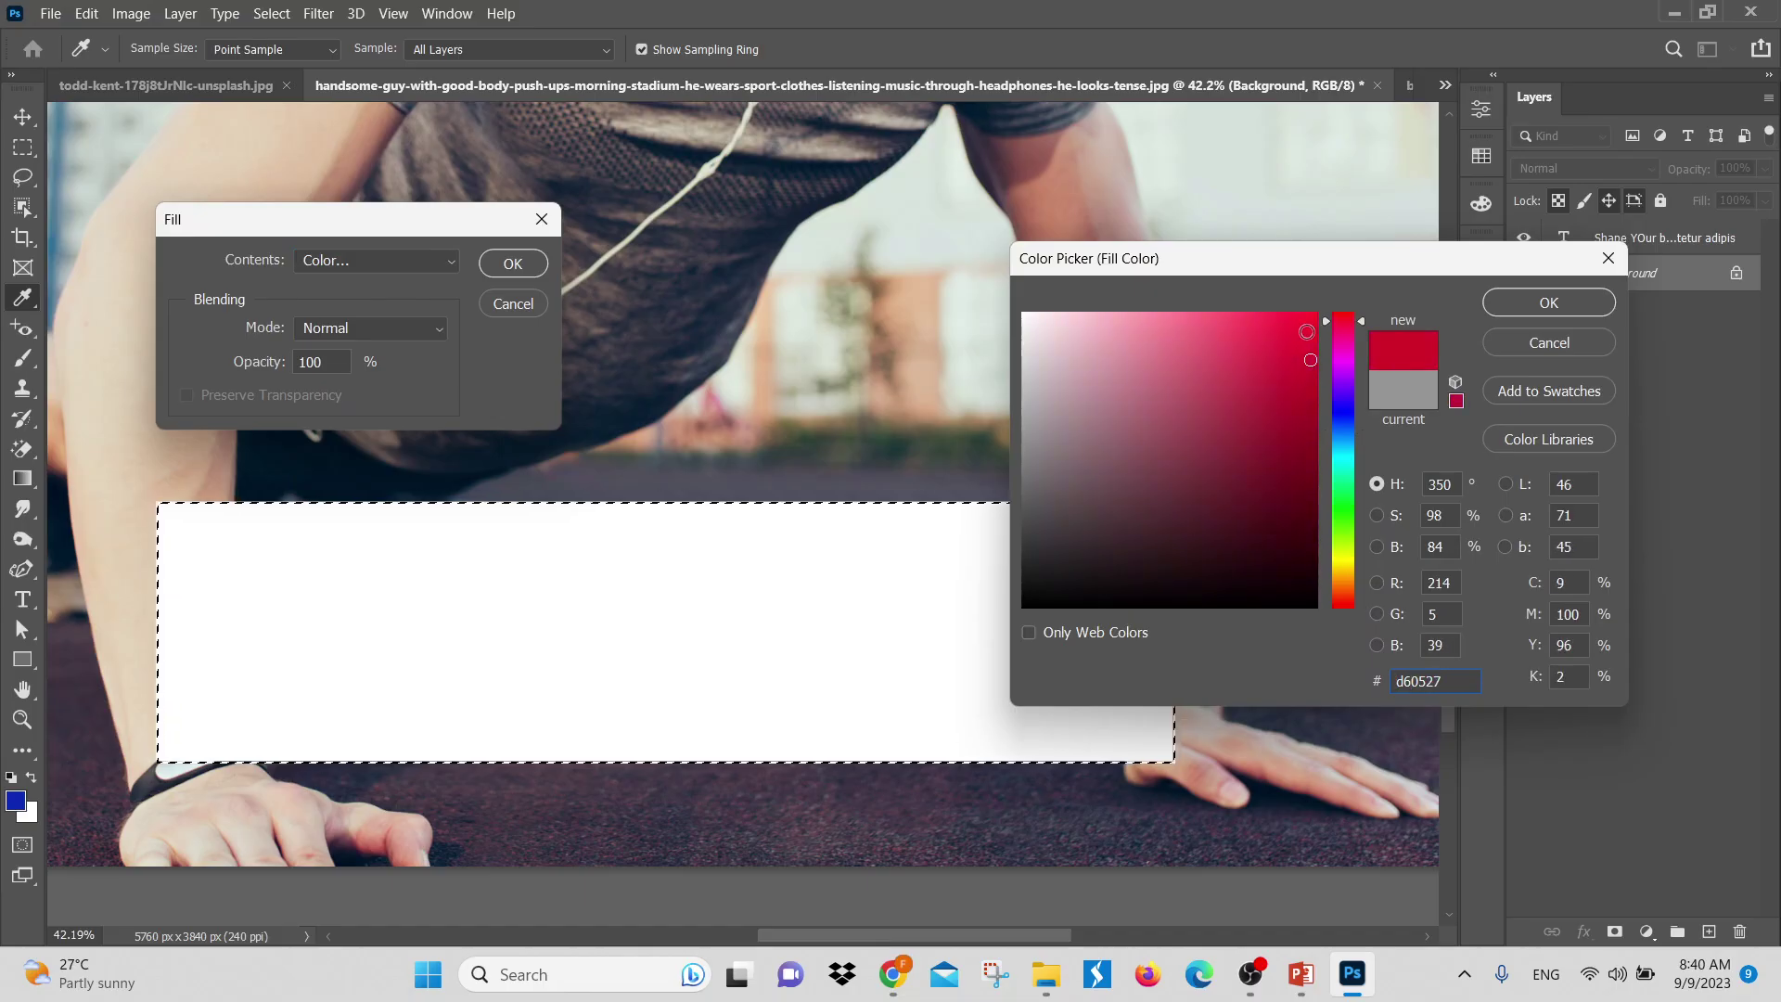
click(1549, 304)
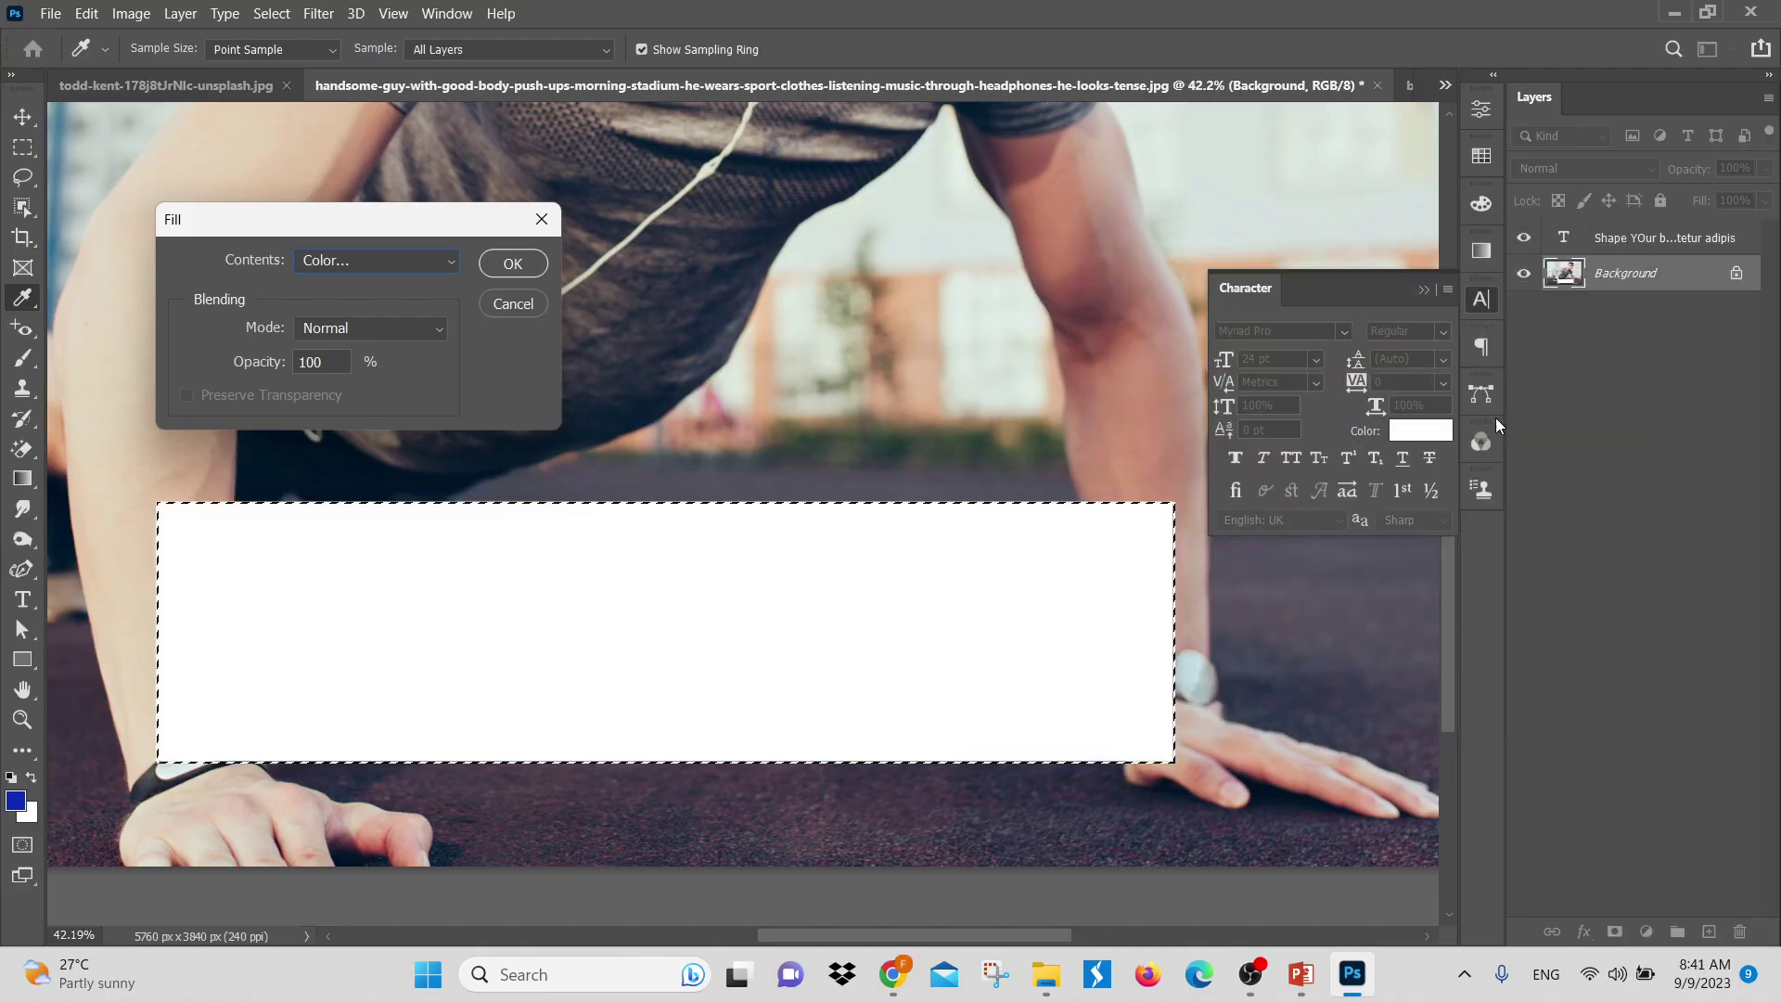
click(518, 263)
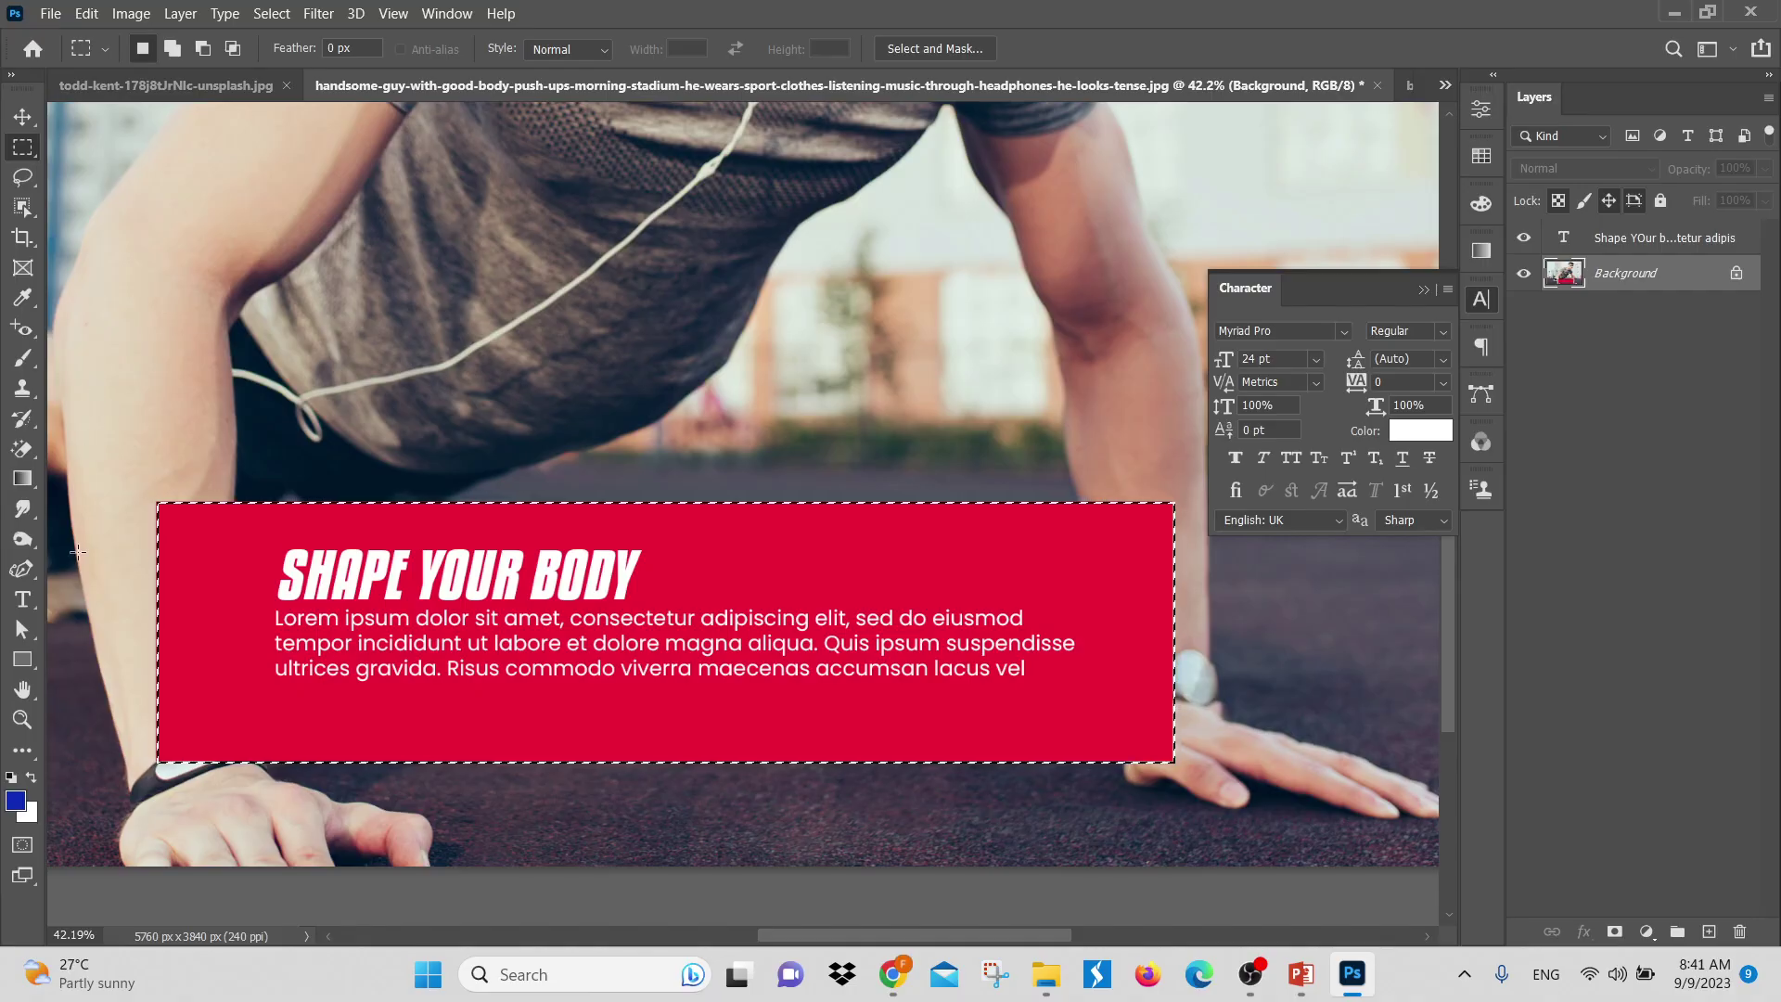
Look through the toolbar's dodge, smudge, eraser, stamp, healing, frame and pen tool groups, finishing with the Move tool
click(23, 539)
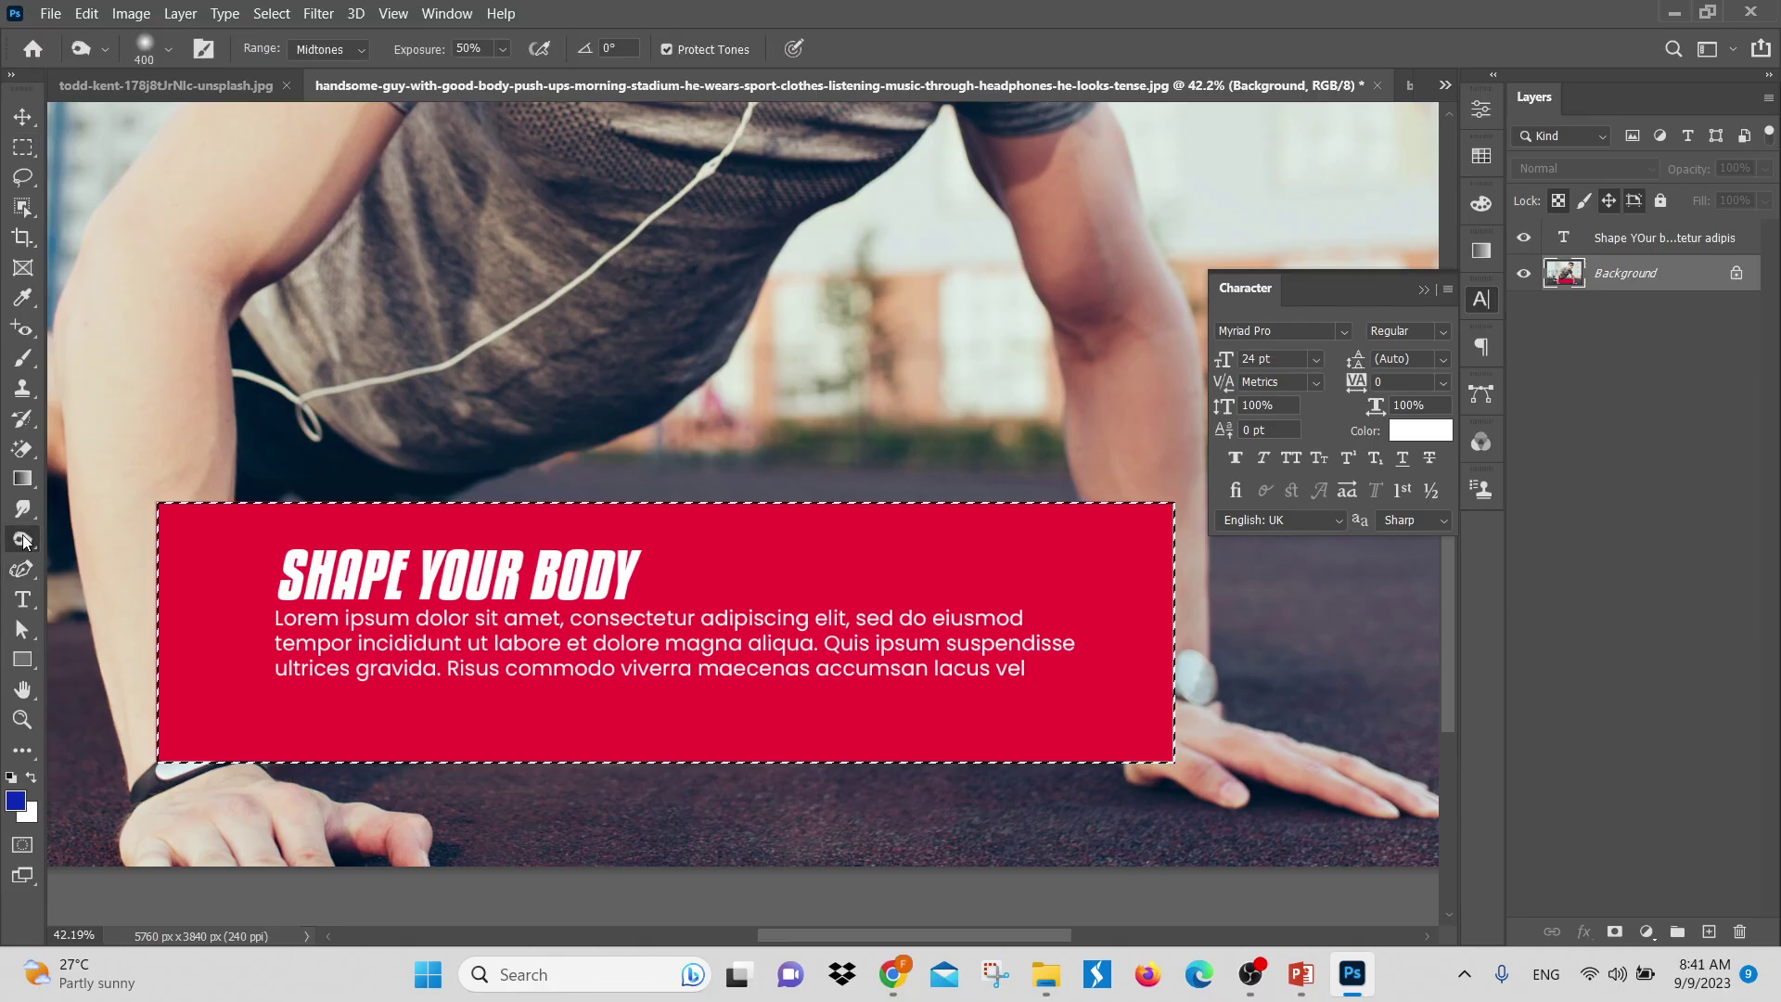
click(23, 539)
click(23, 510)
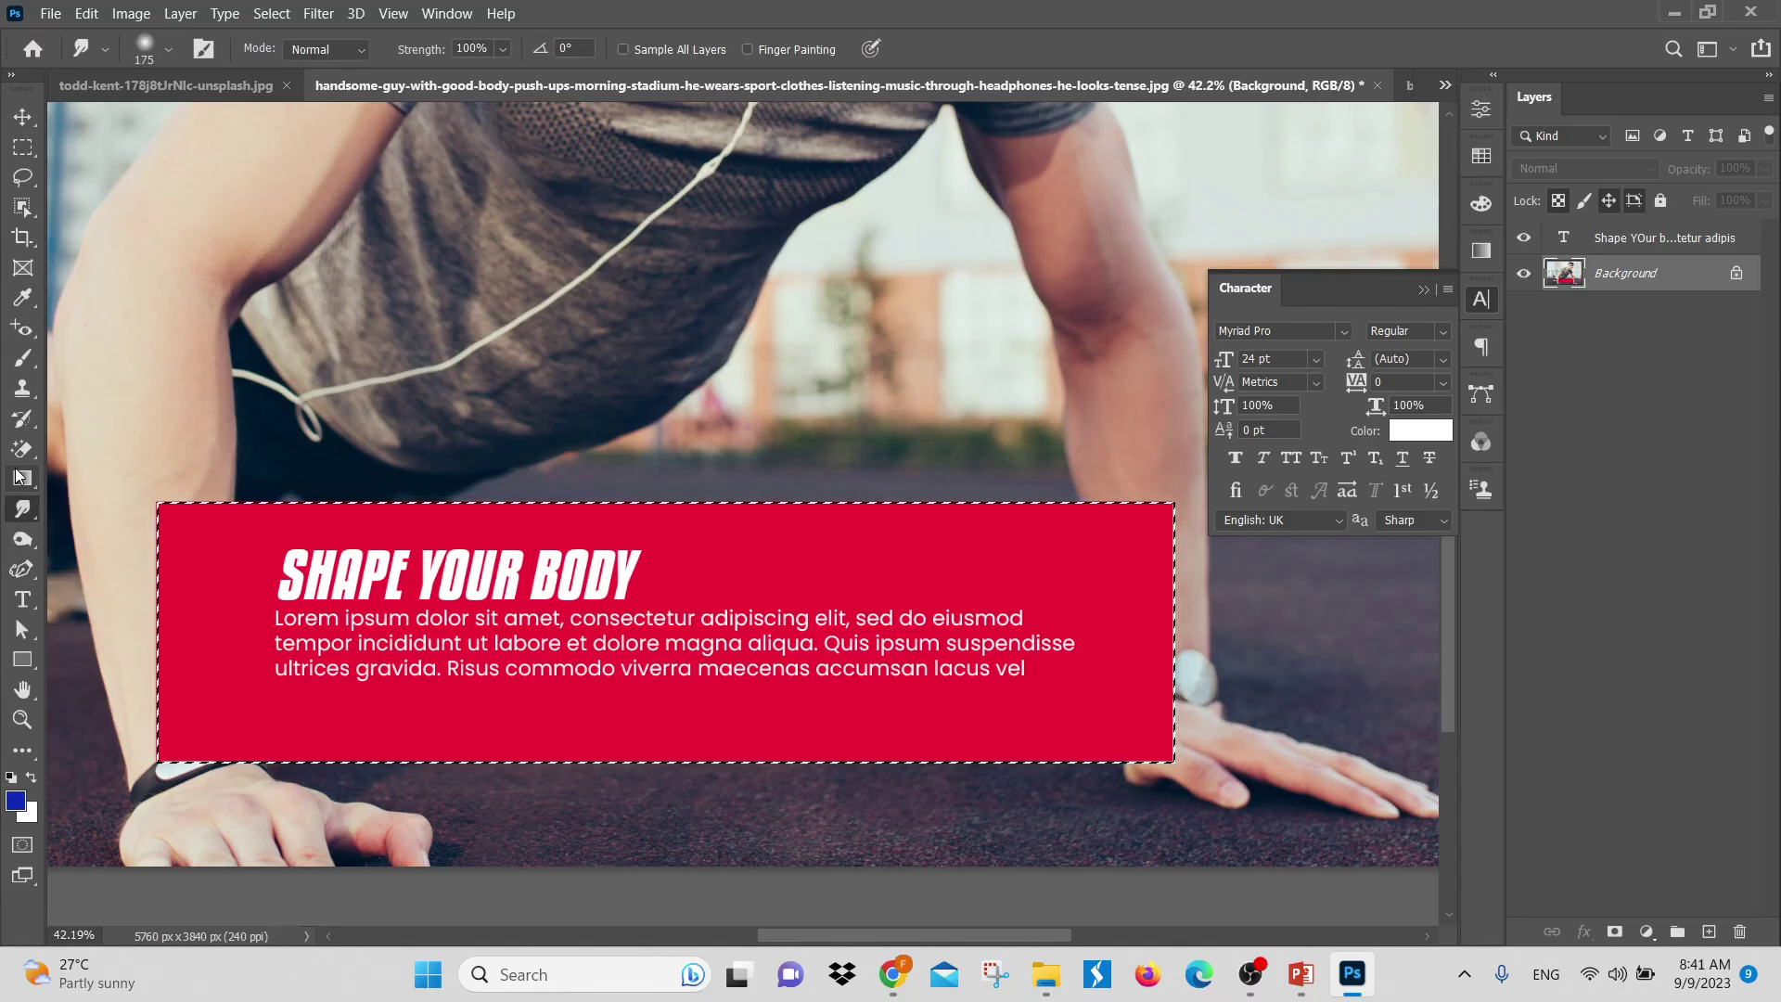
click(19, 477)
click(21, 457)
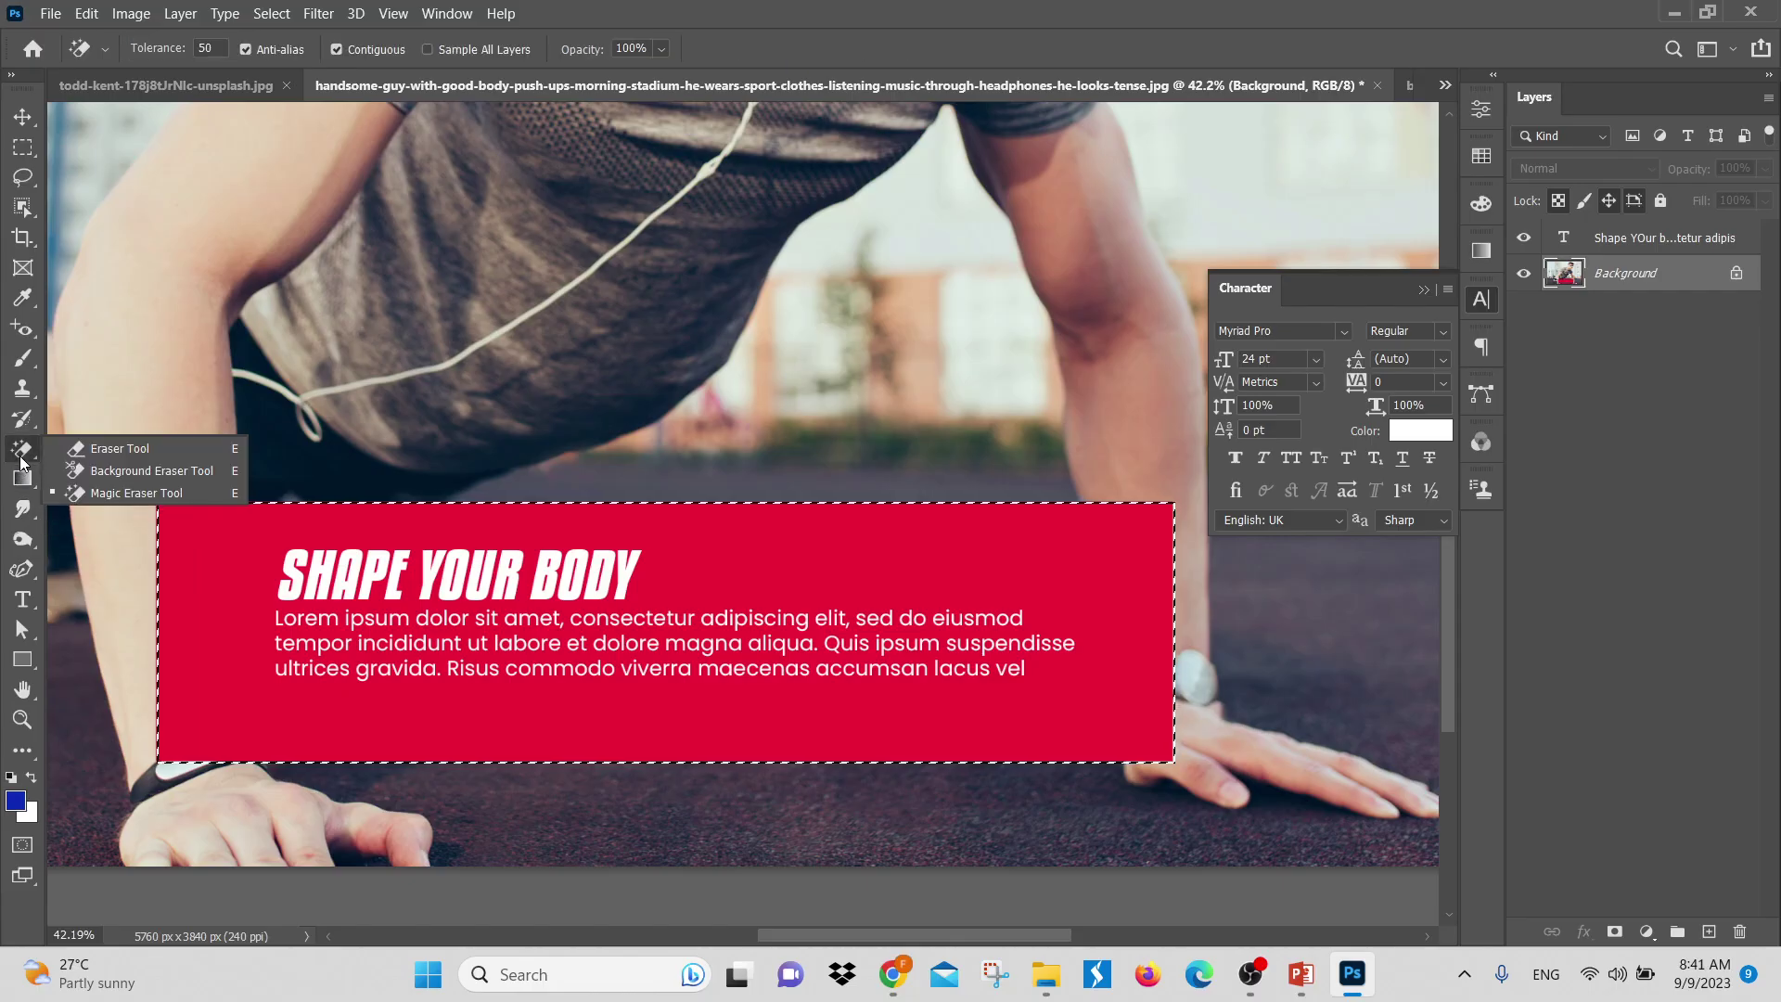
click(22, 419)
click(27, 388)
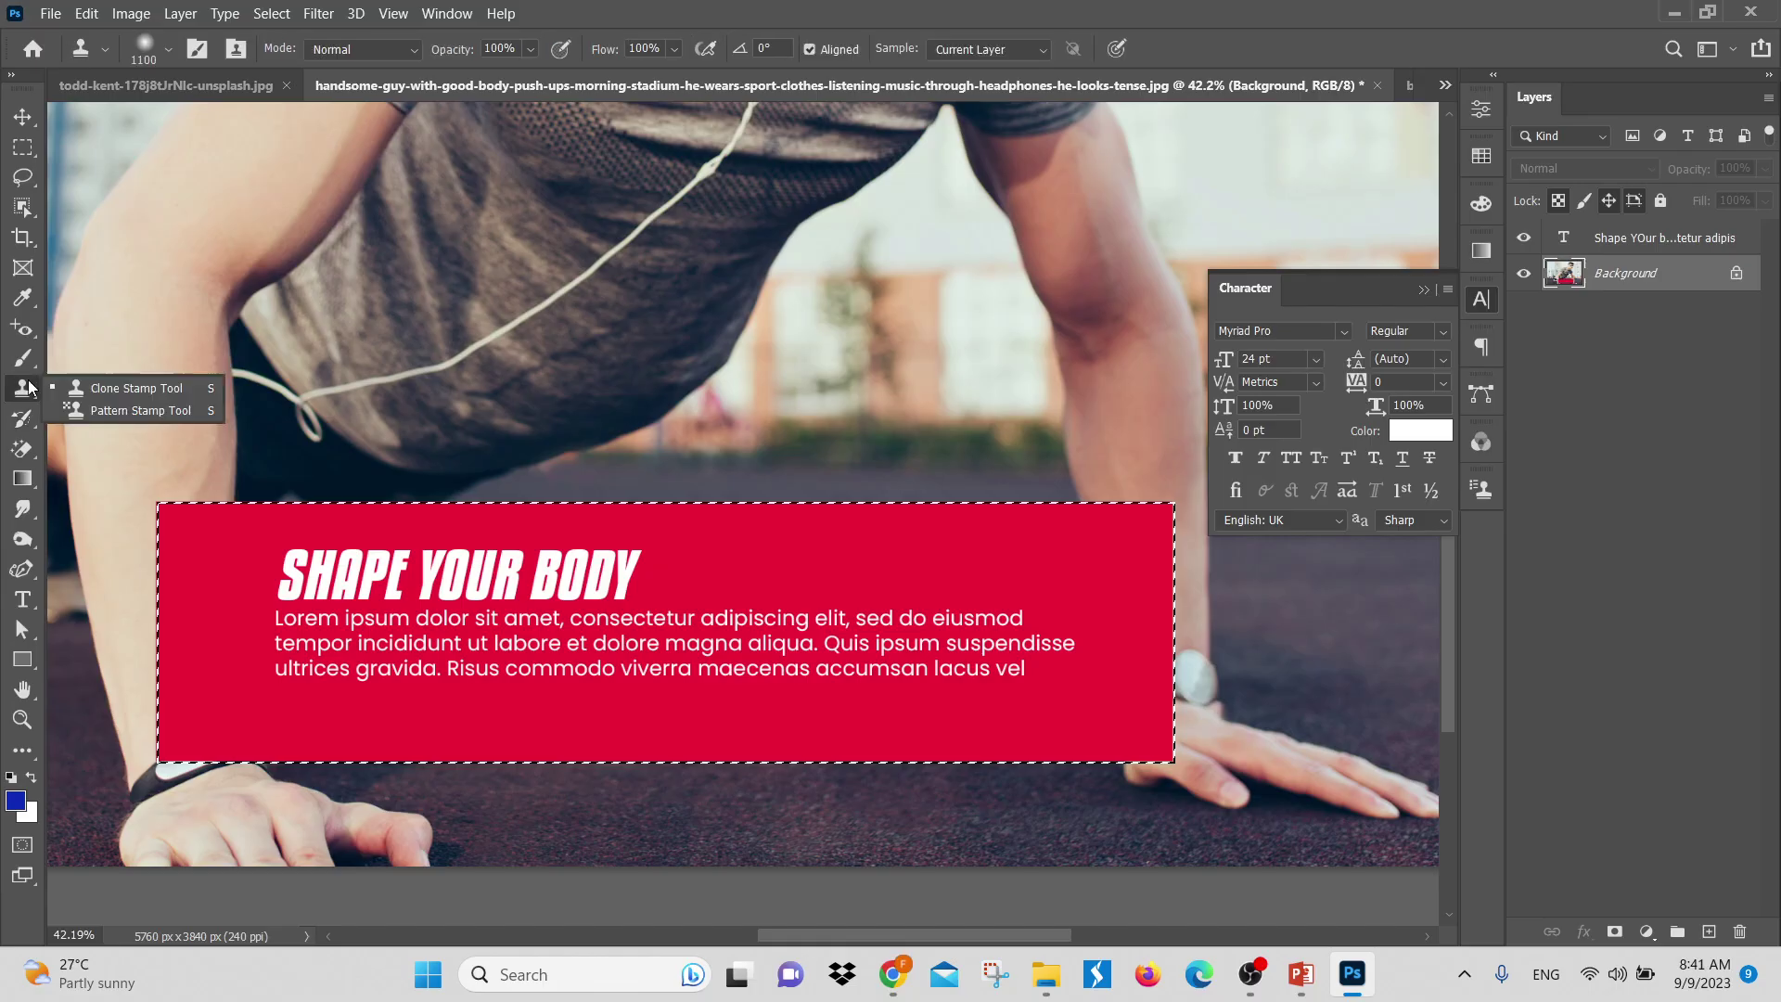
click(22, 358)
click(23, 304)
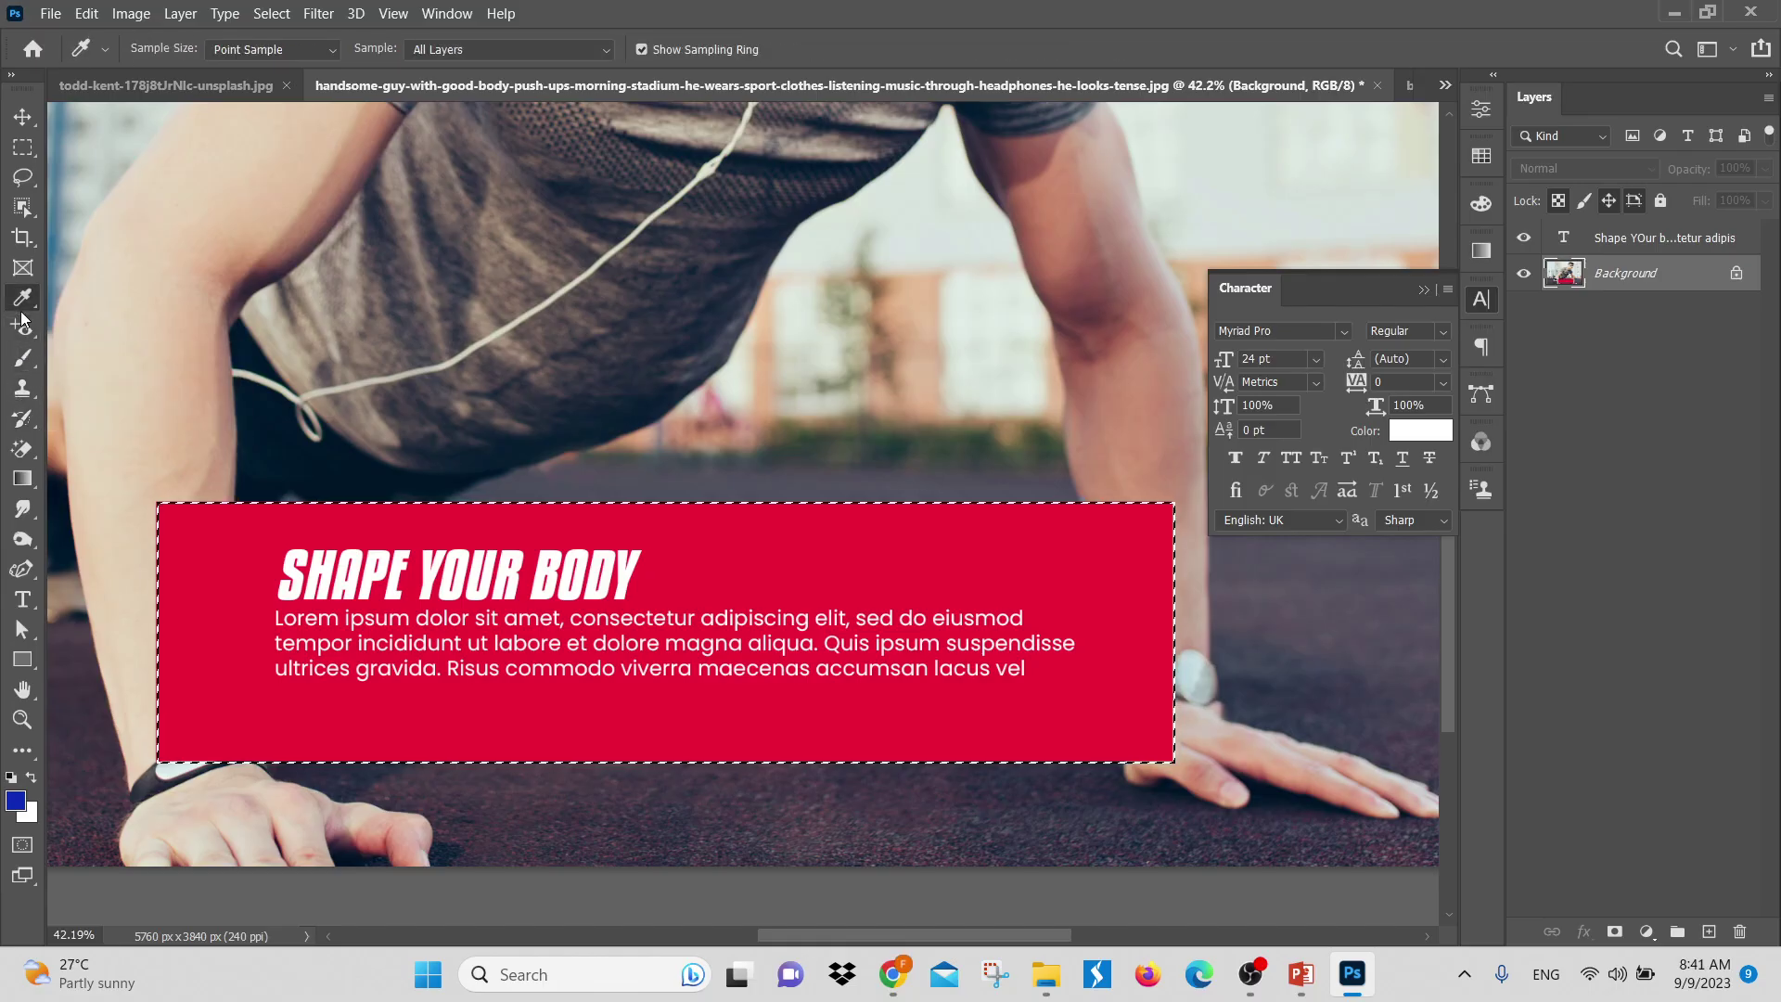
click(17, 331)
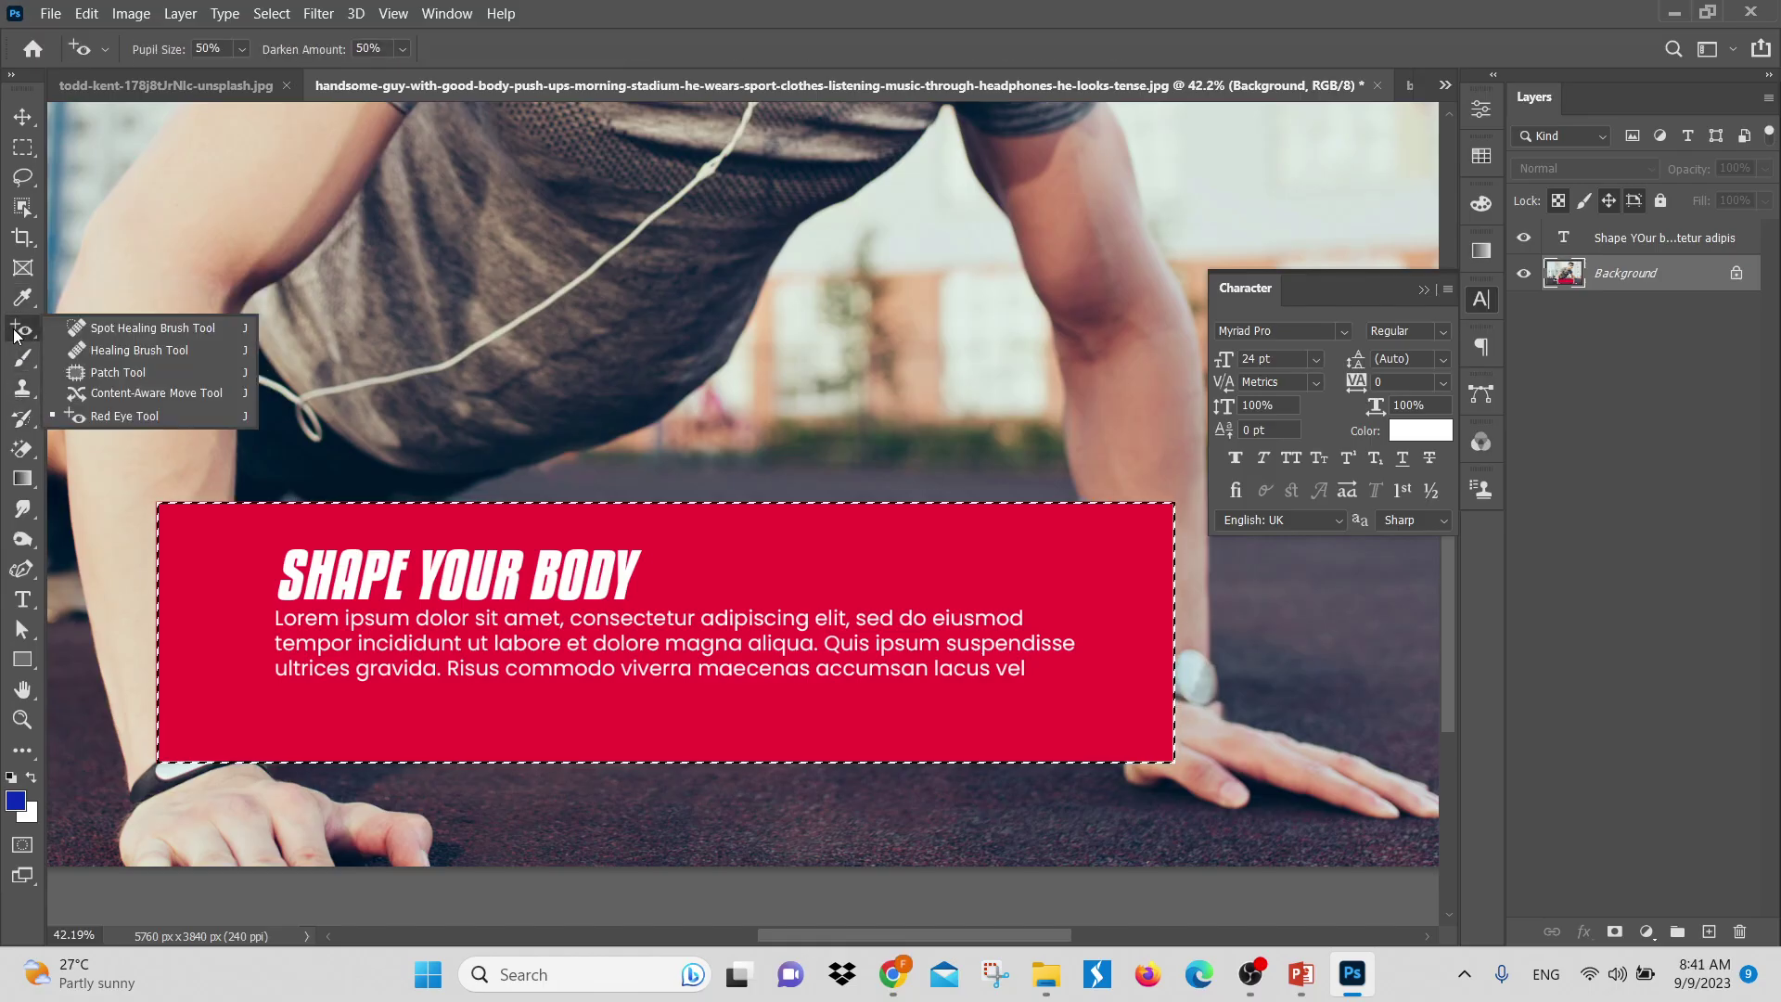
click(22, 268)
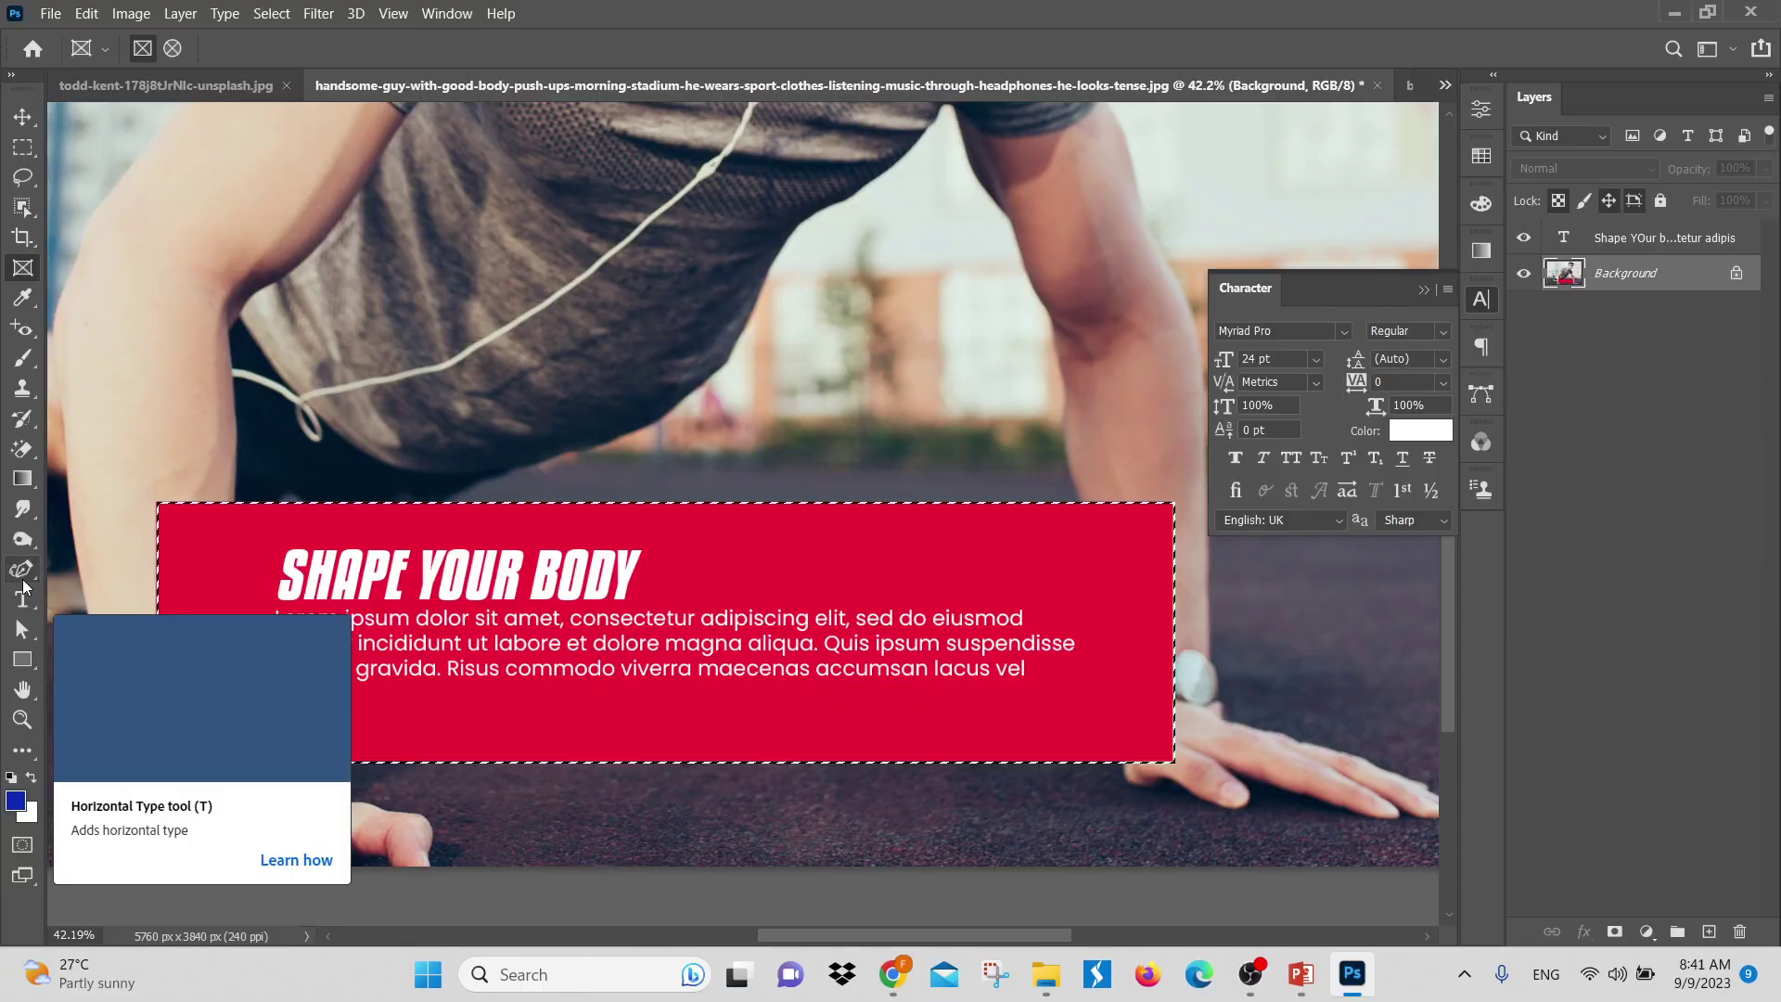
click(23, 569)
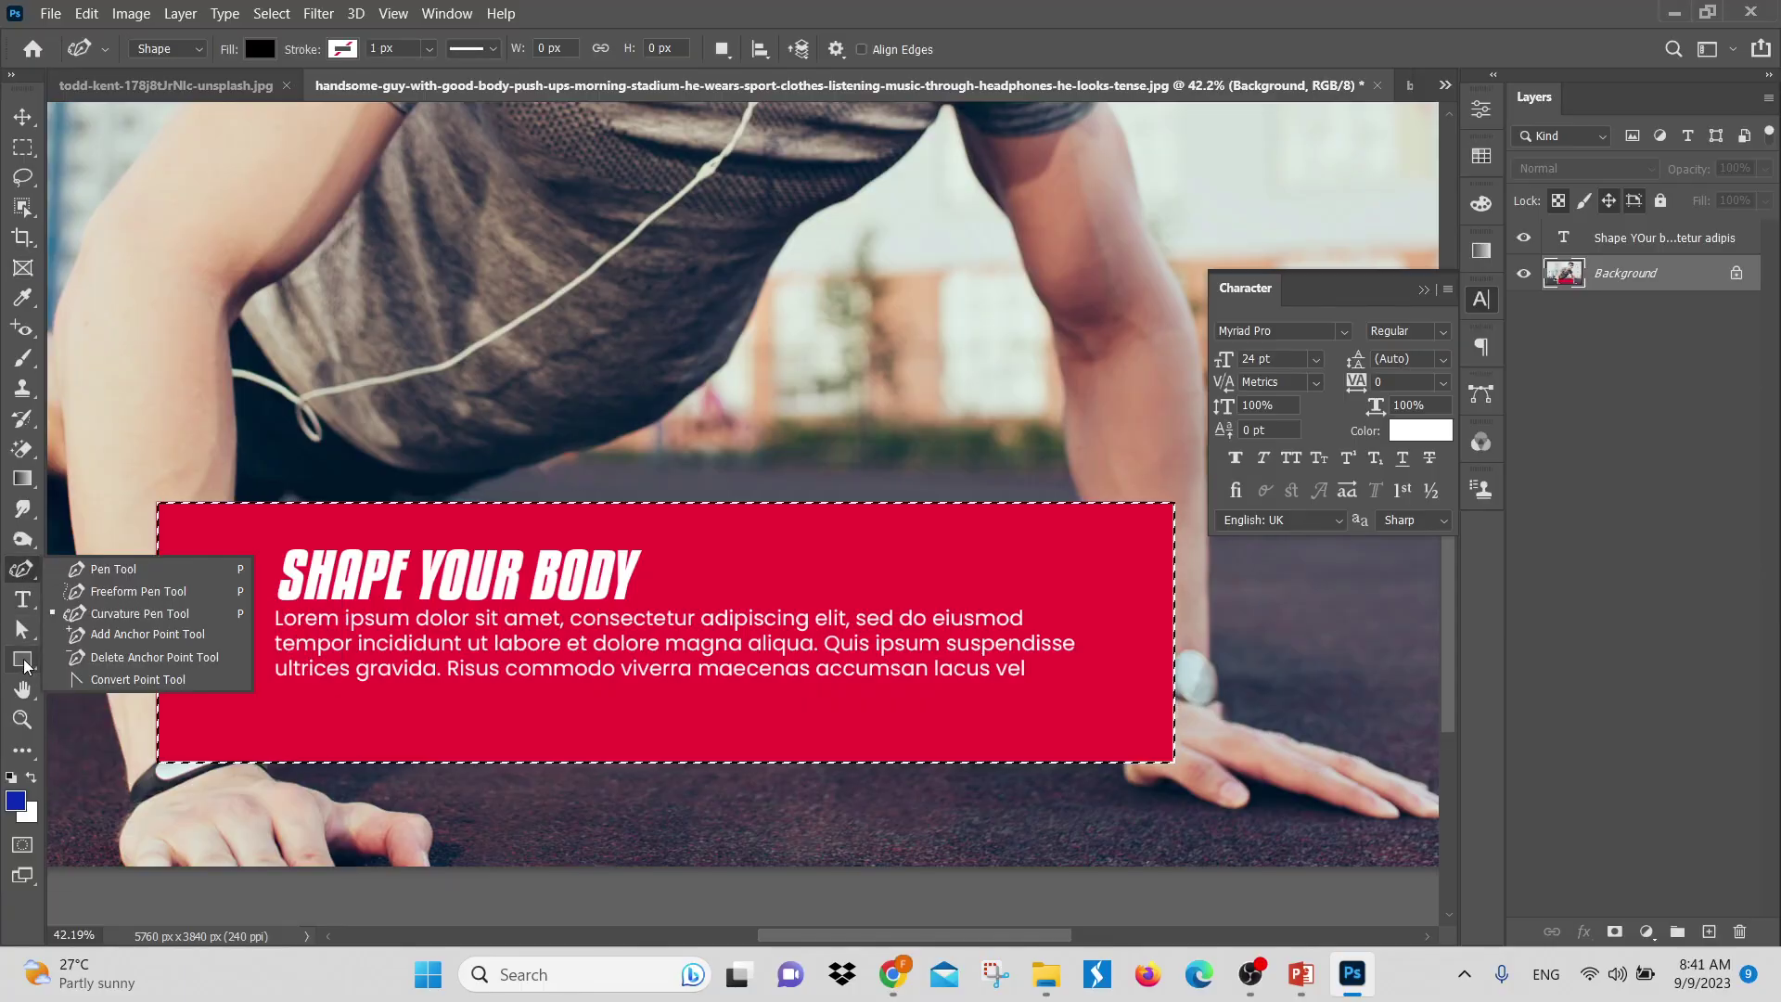
click(25, 515)
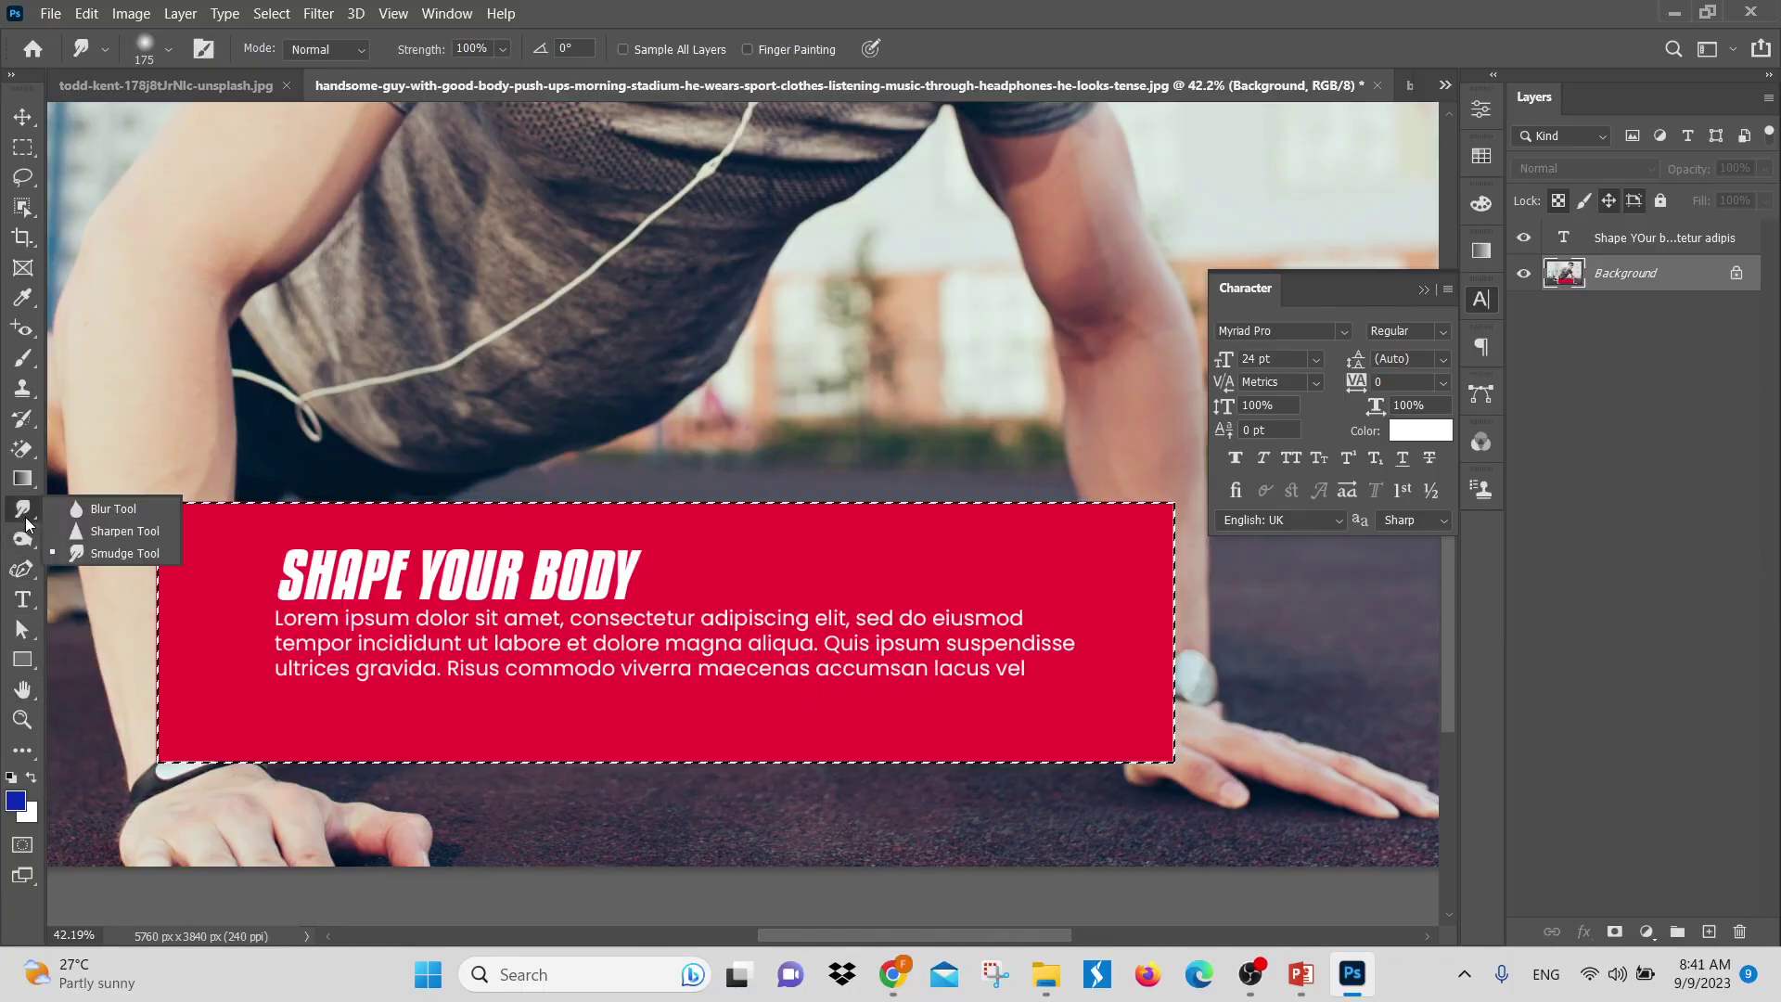
click(23, 536)
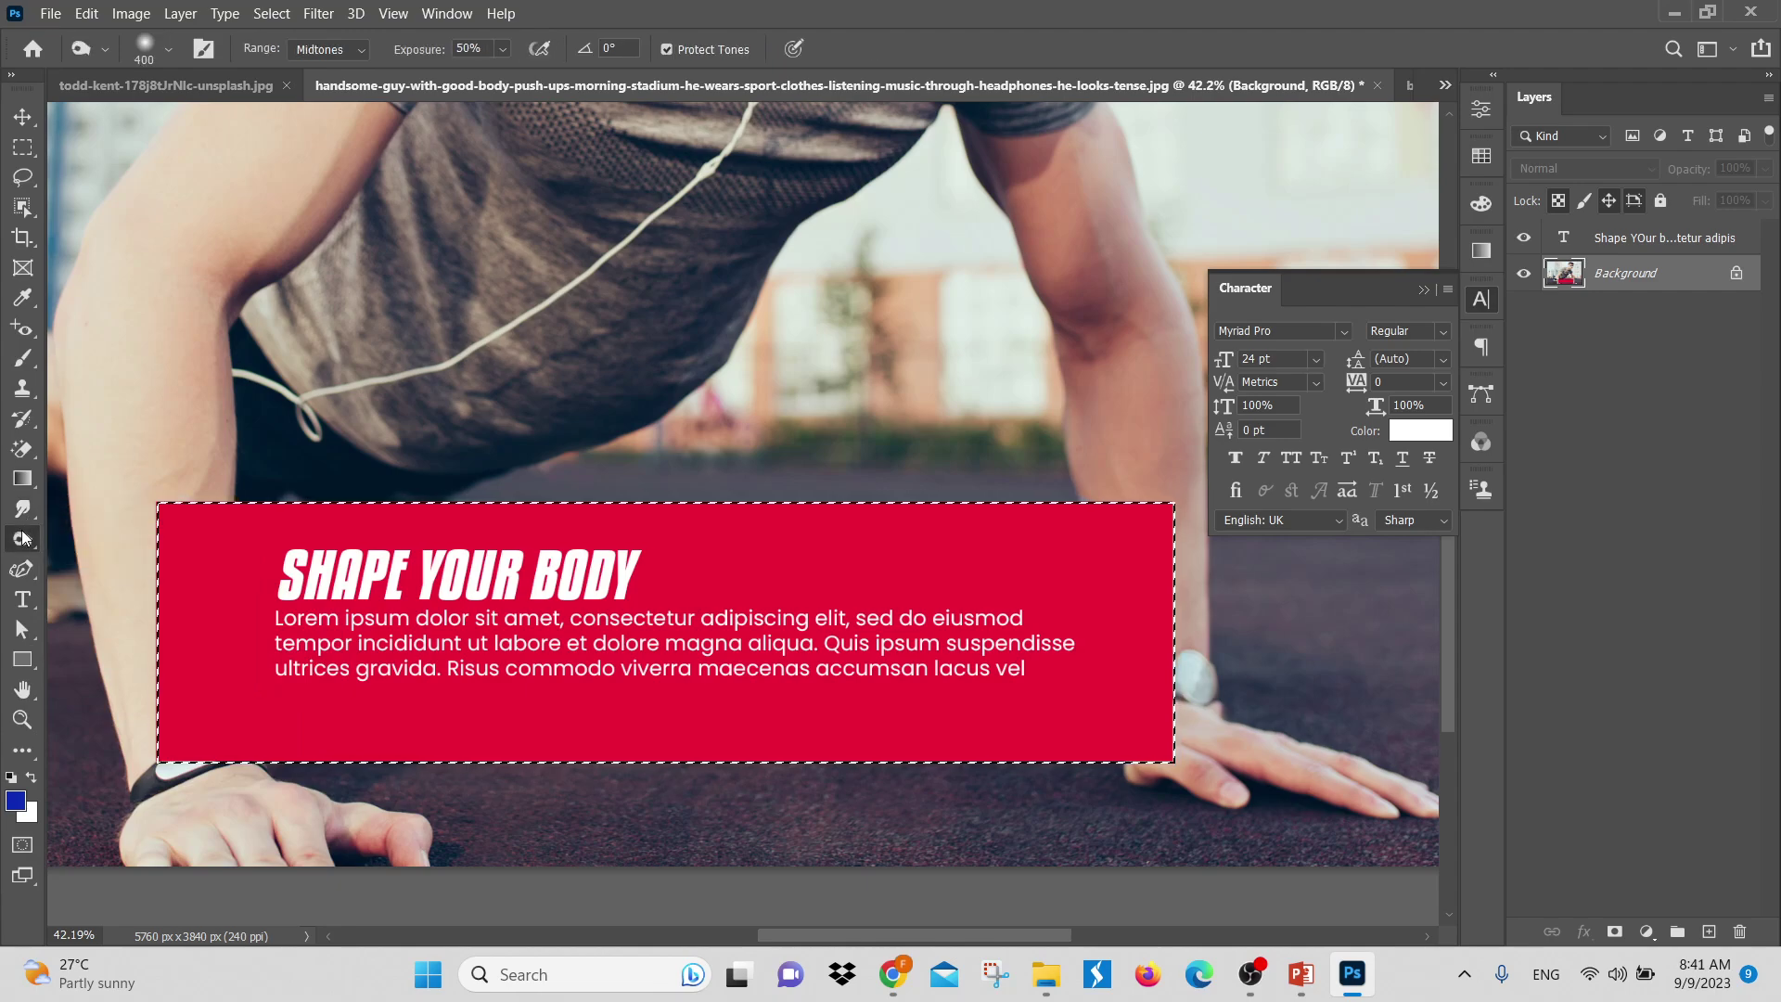
click(22, 570)
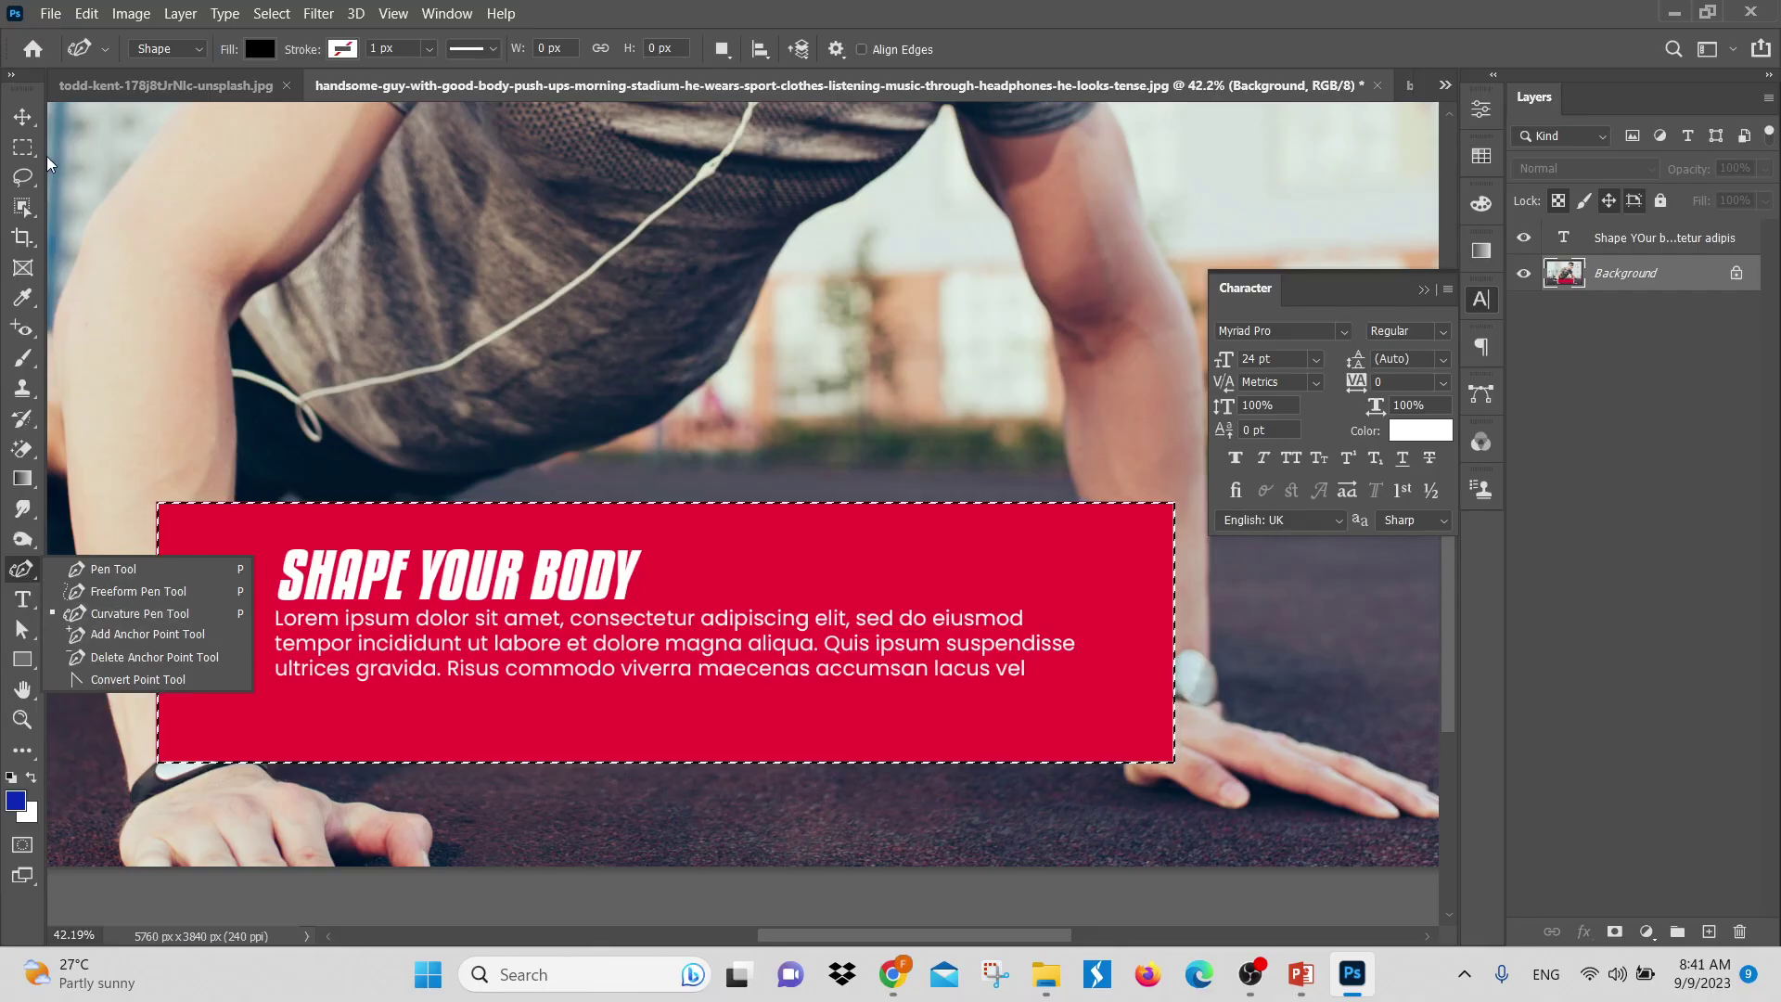
click(21, 120)
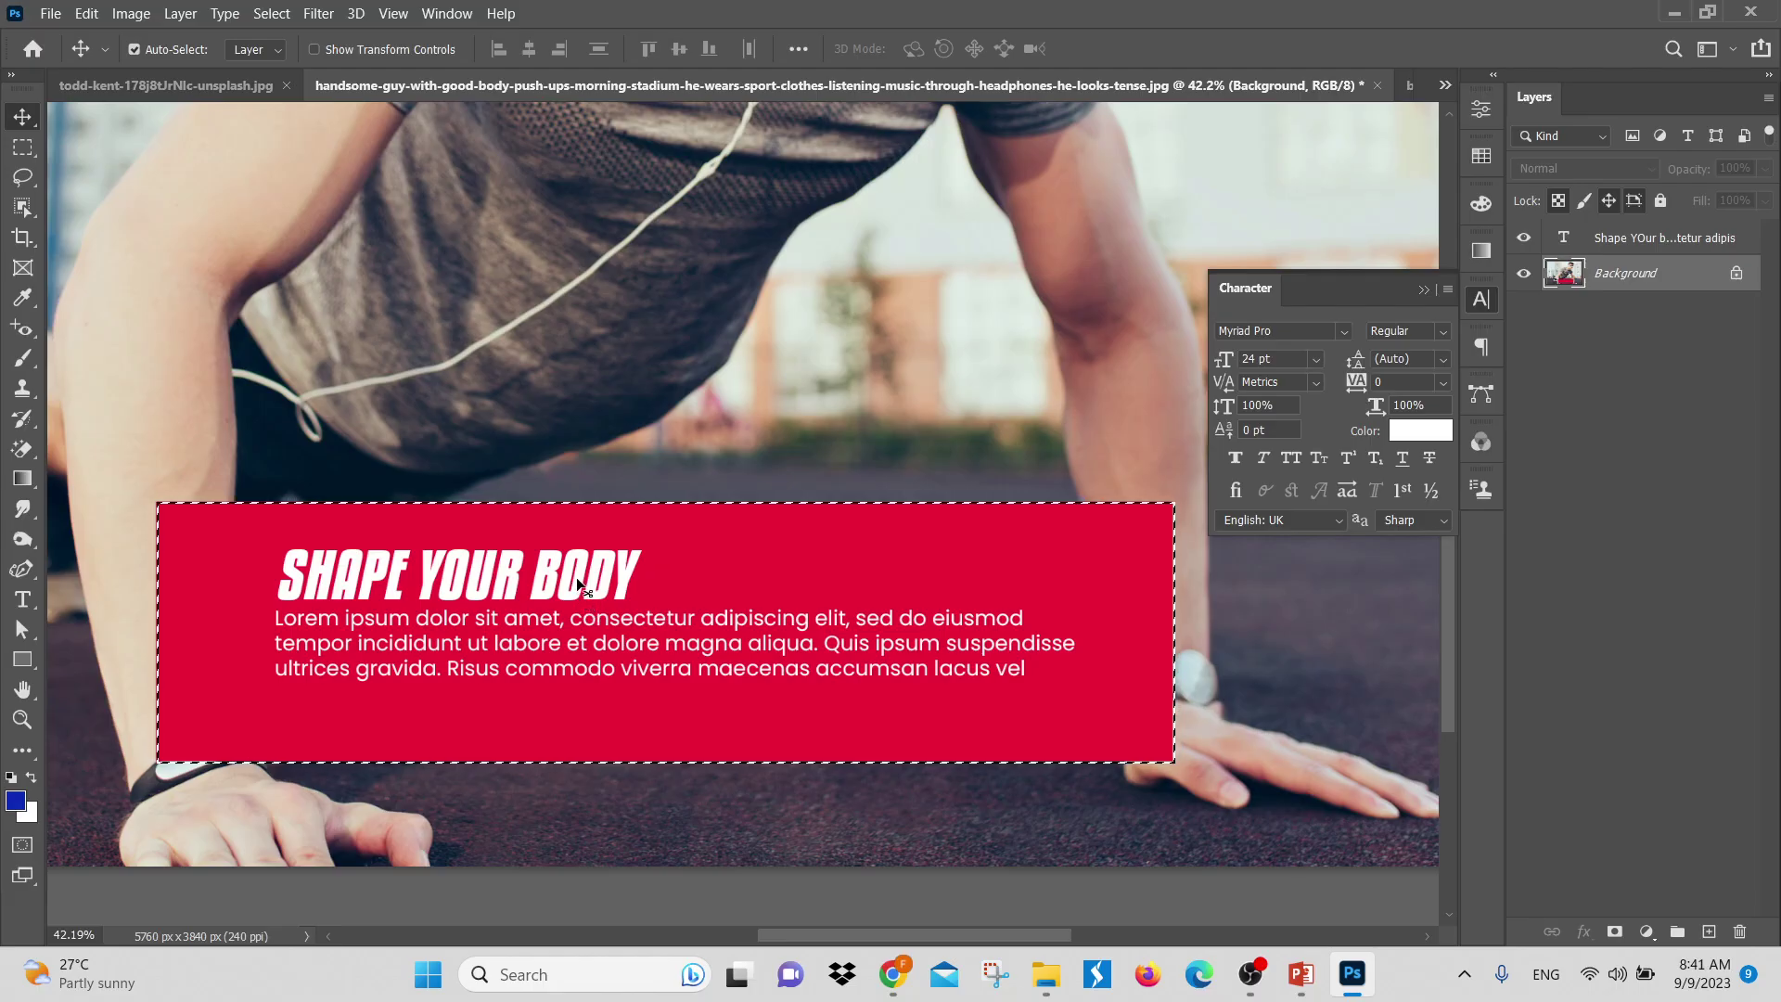
Fill the rectangular selection with the green forest pattern from the Trees group, in Normal mode at 100% opacity
click(87, 18)
click(132, 350)
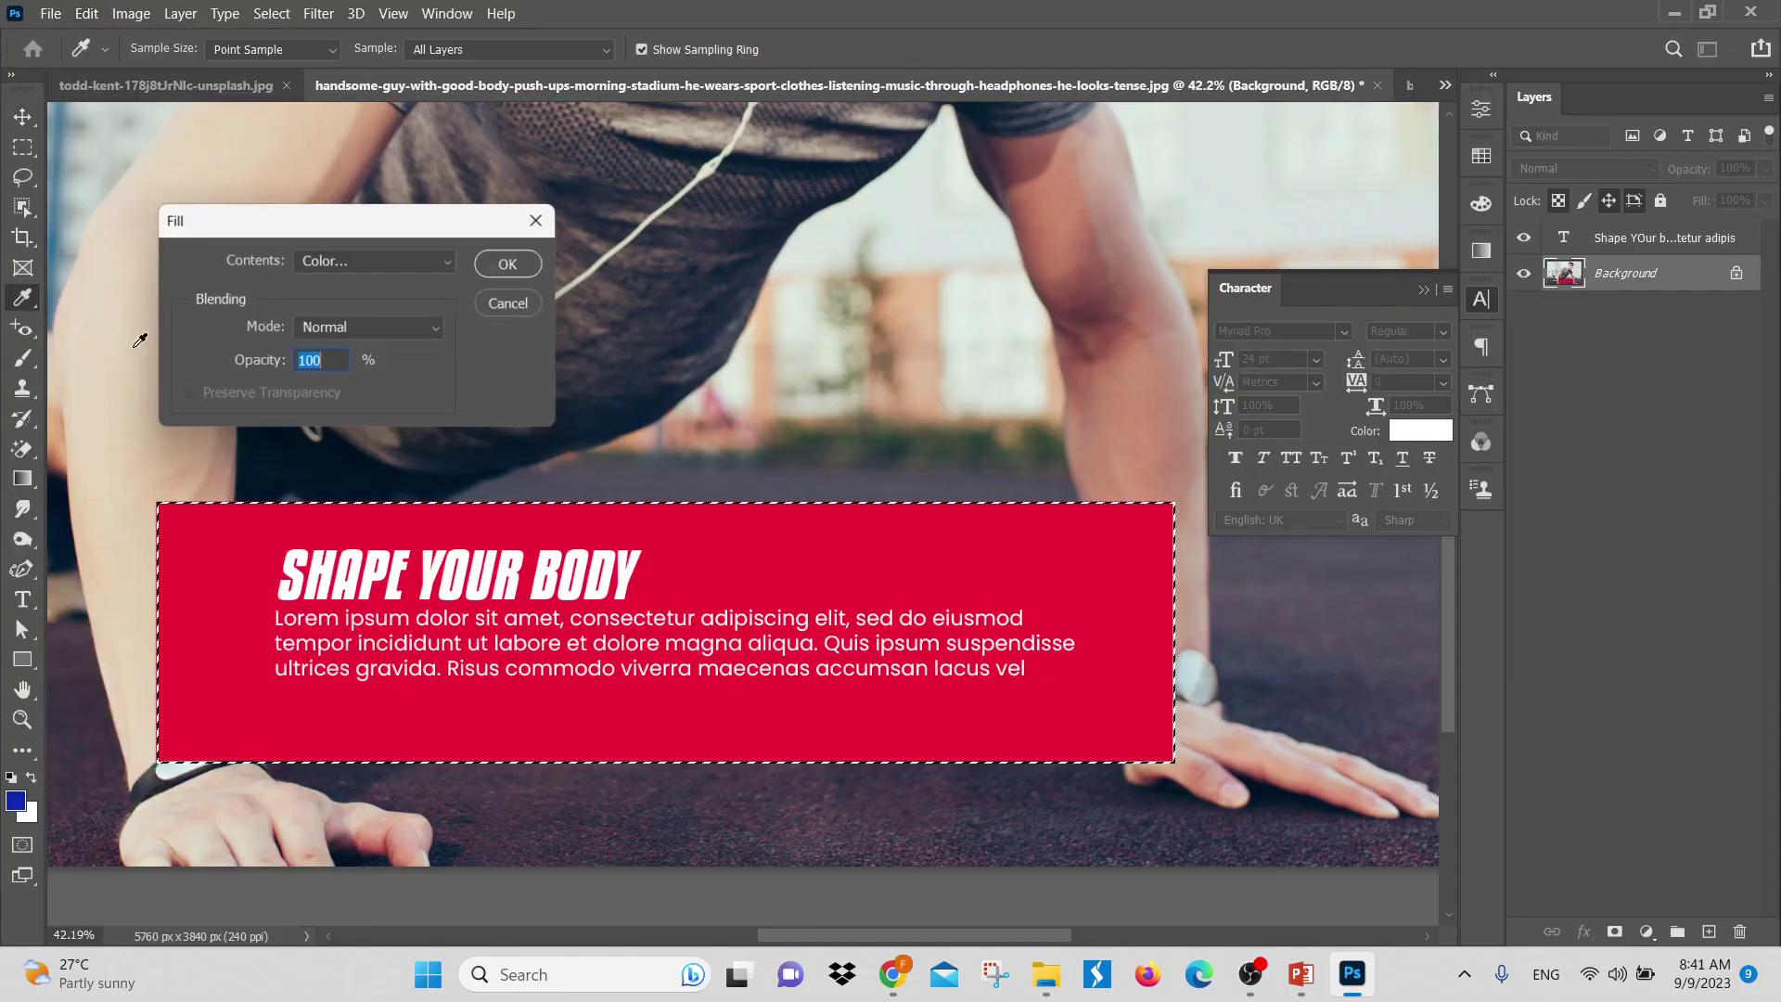
click(376, 261)
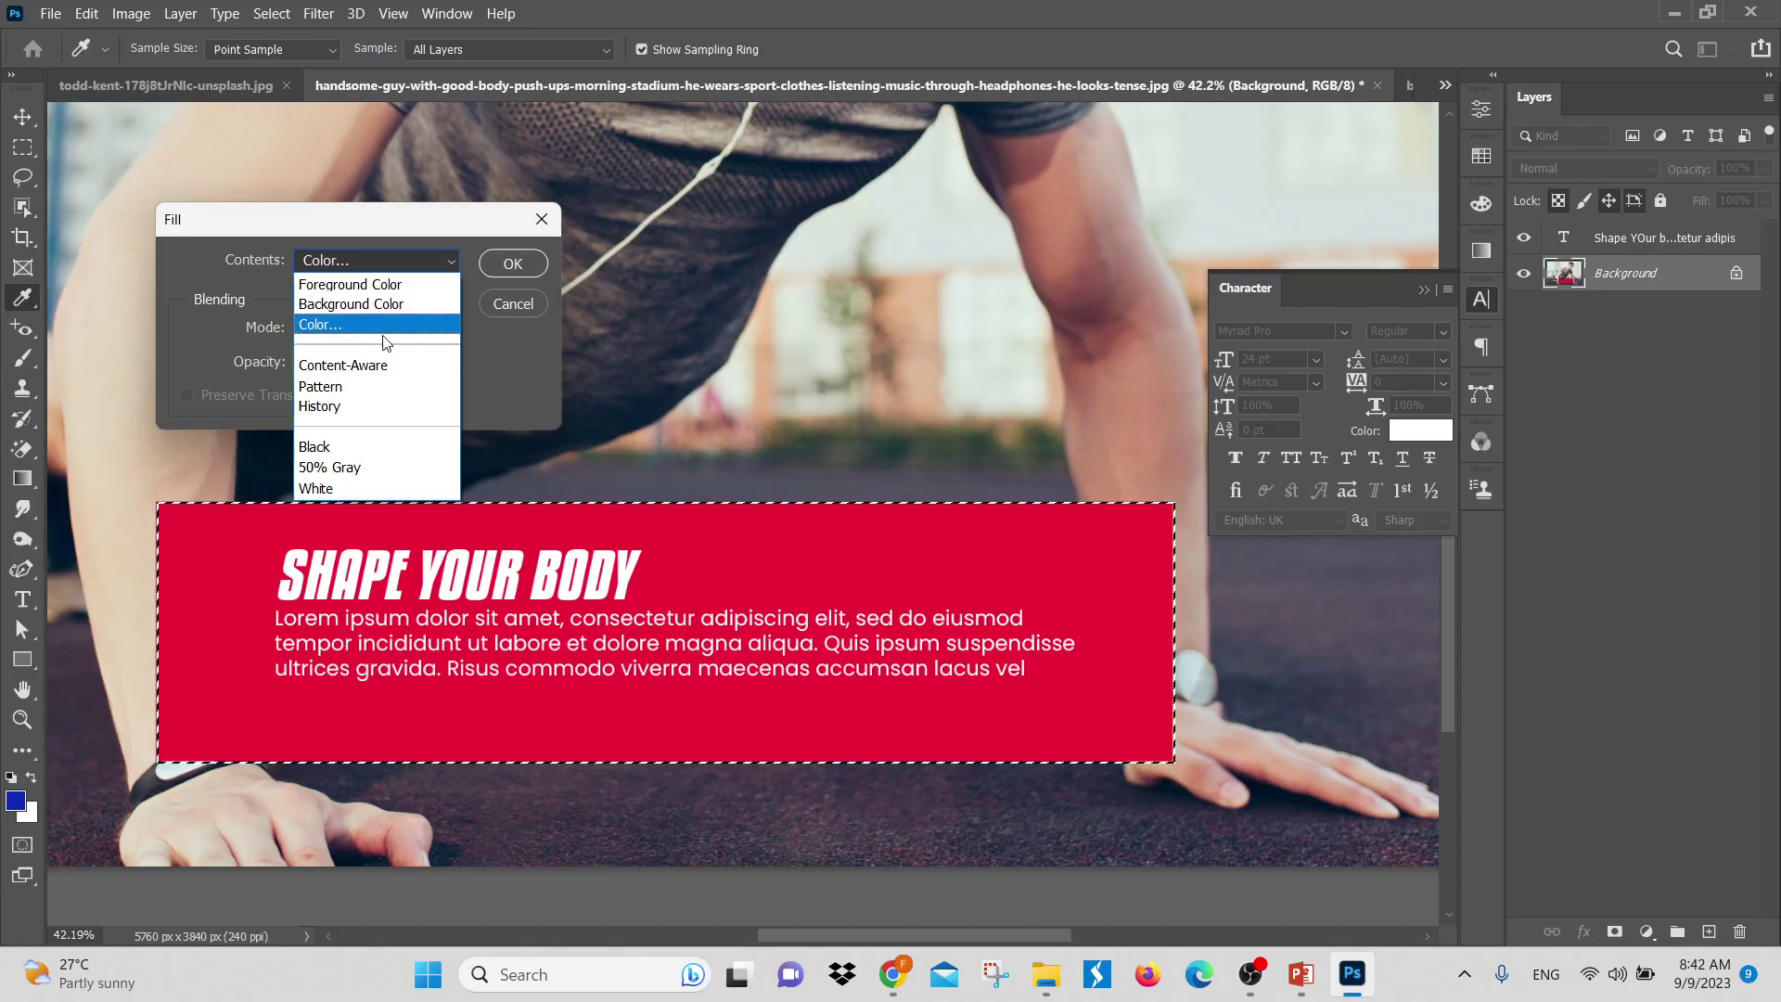
click(355, 399)
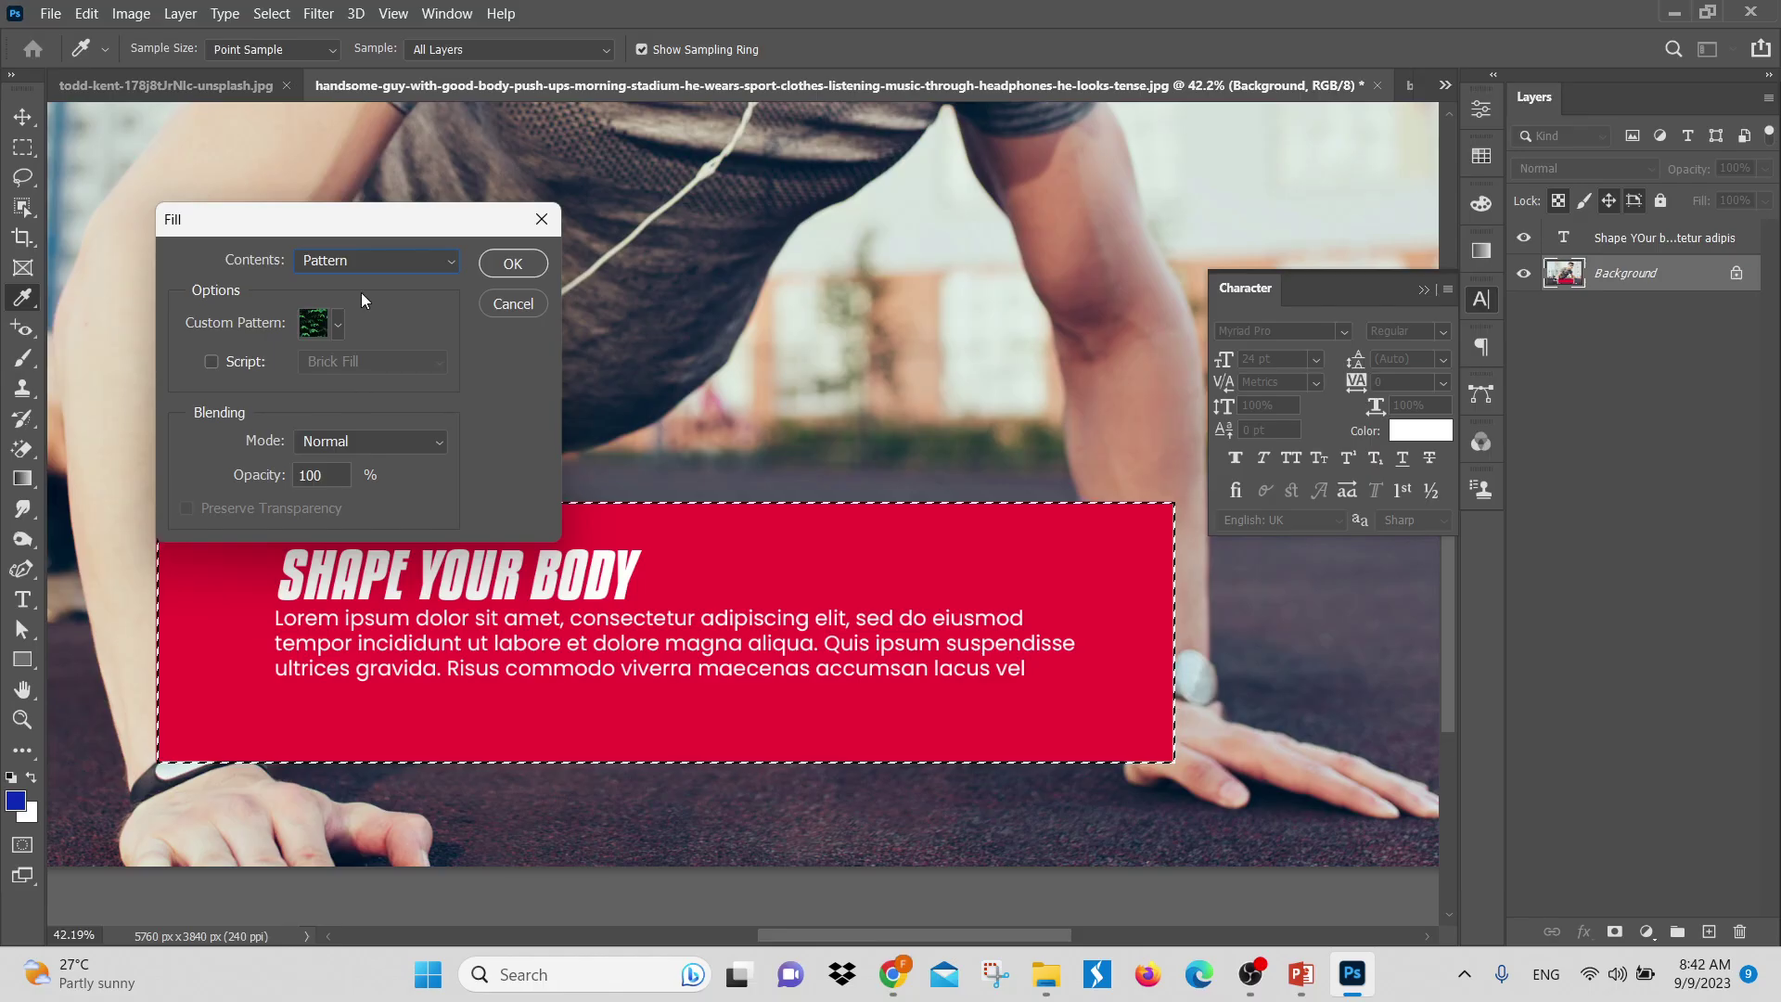
click(309, 330)
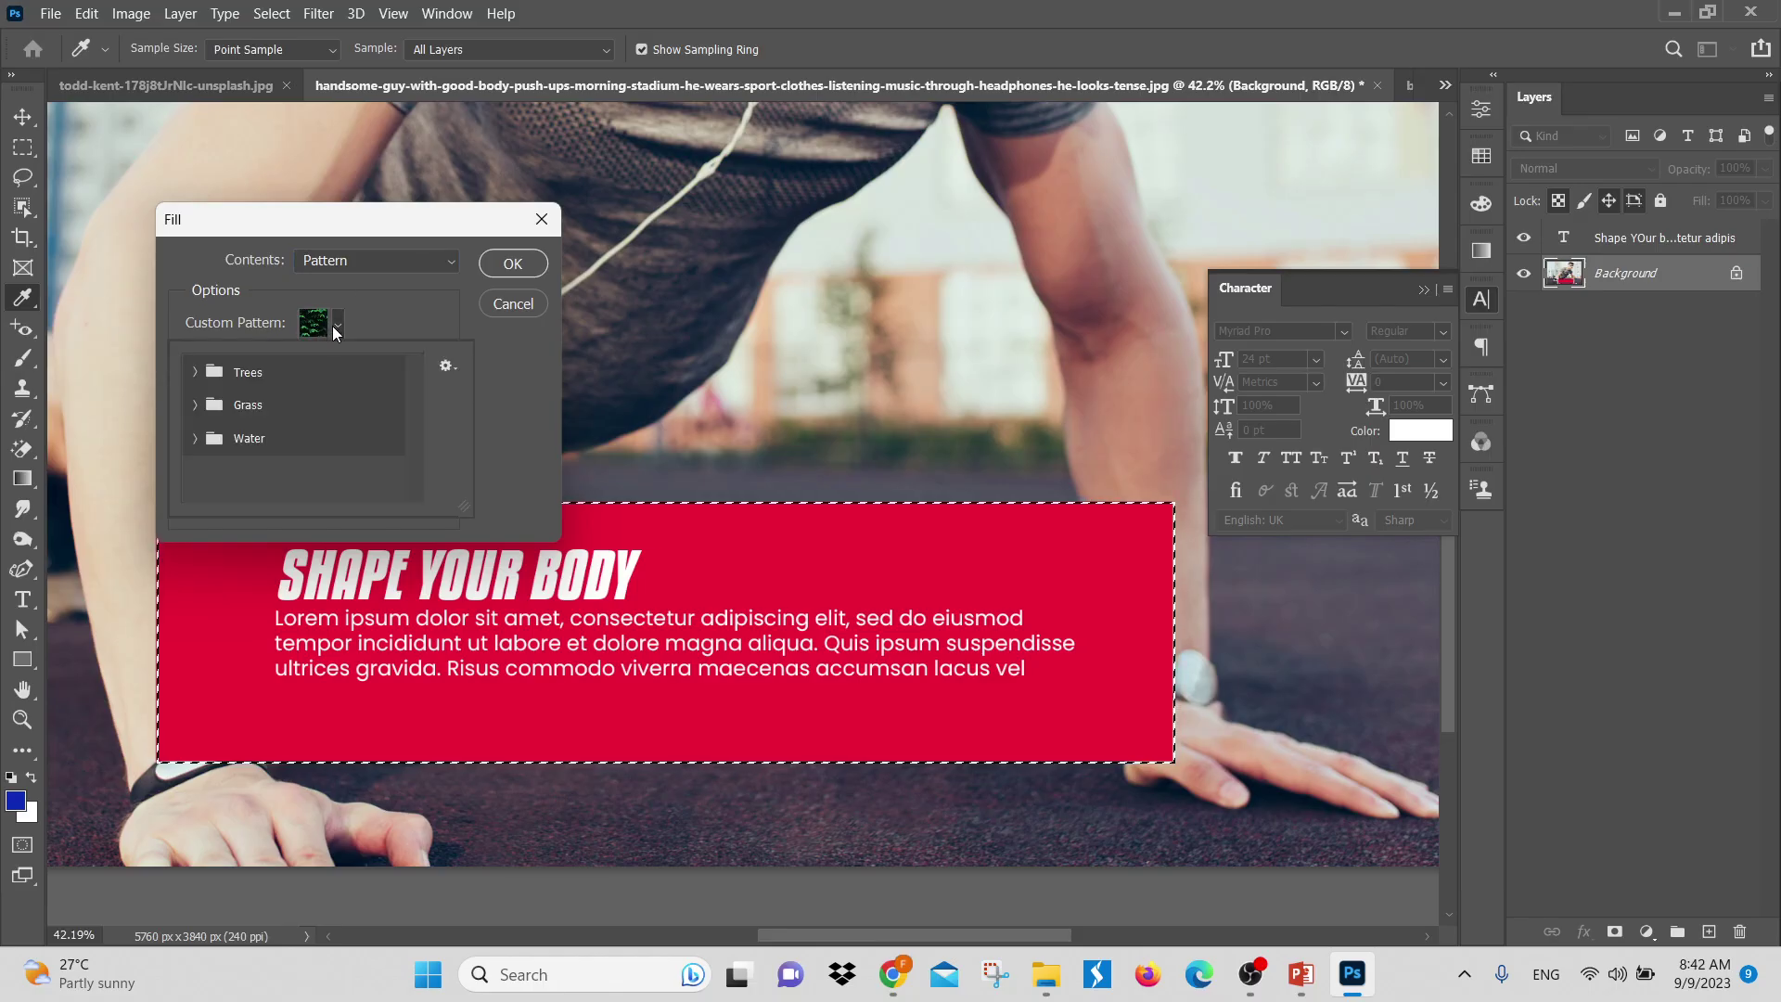
click(194, 372)
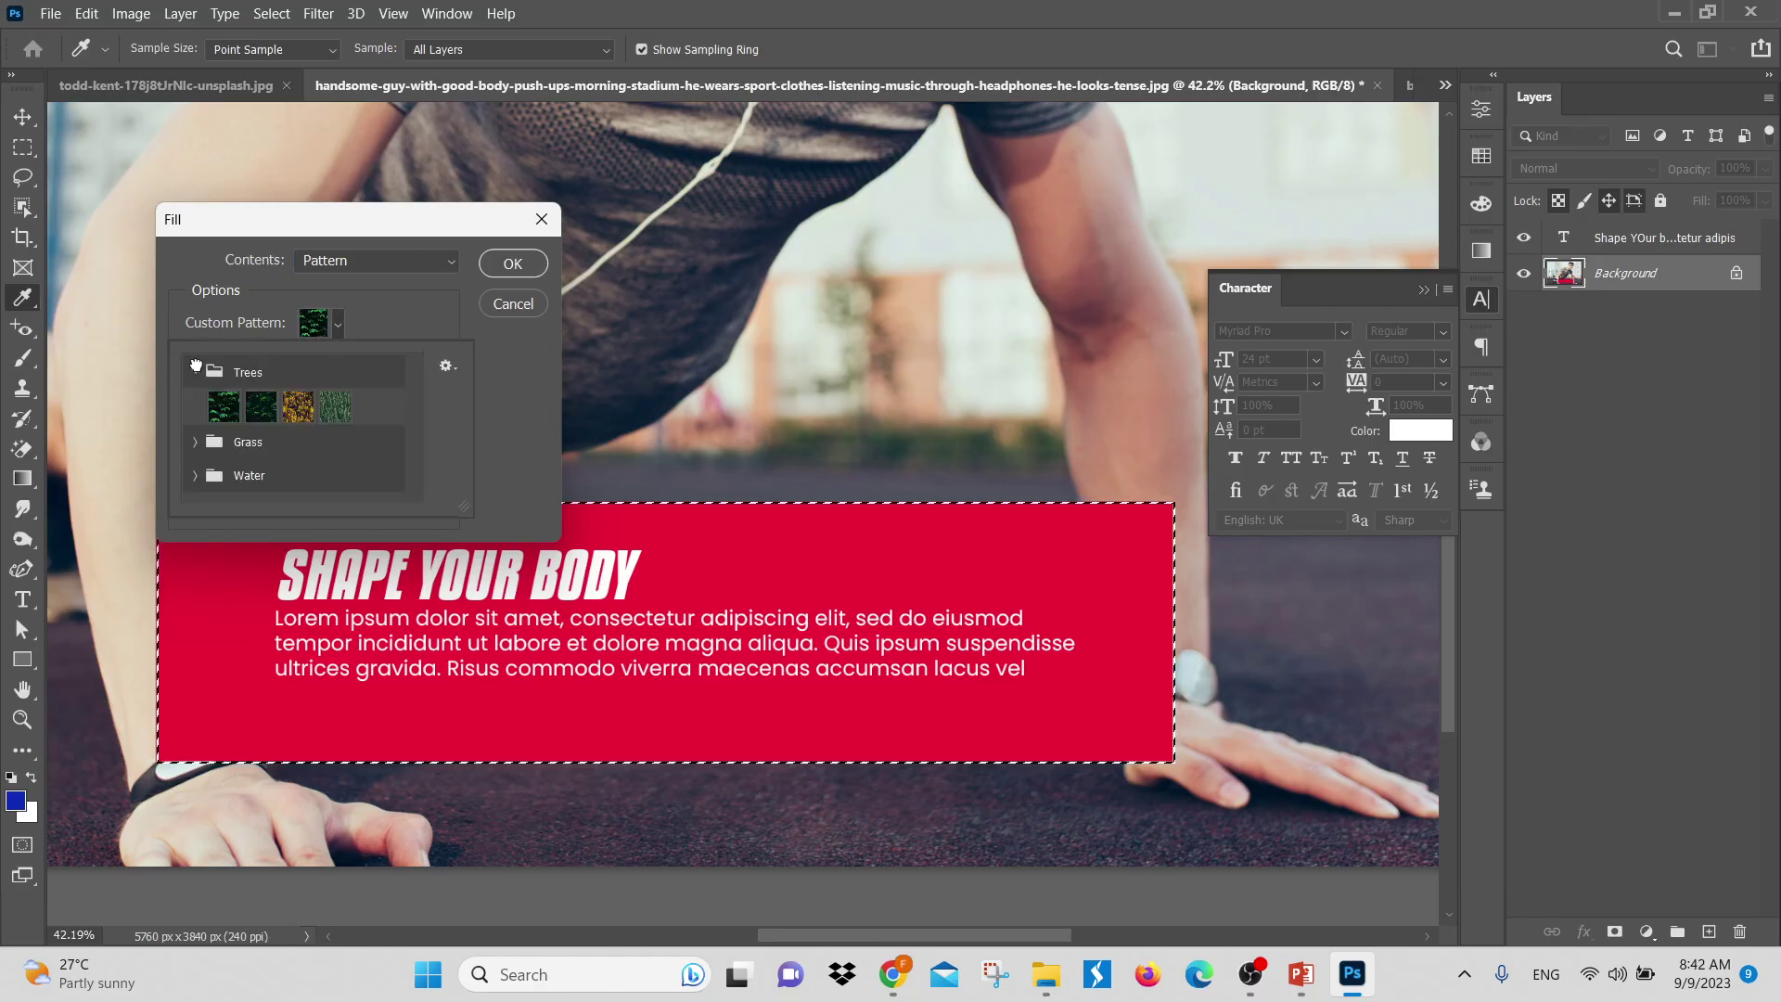
double_click(320, 408)
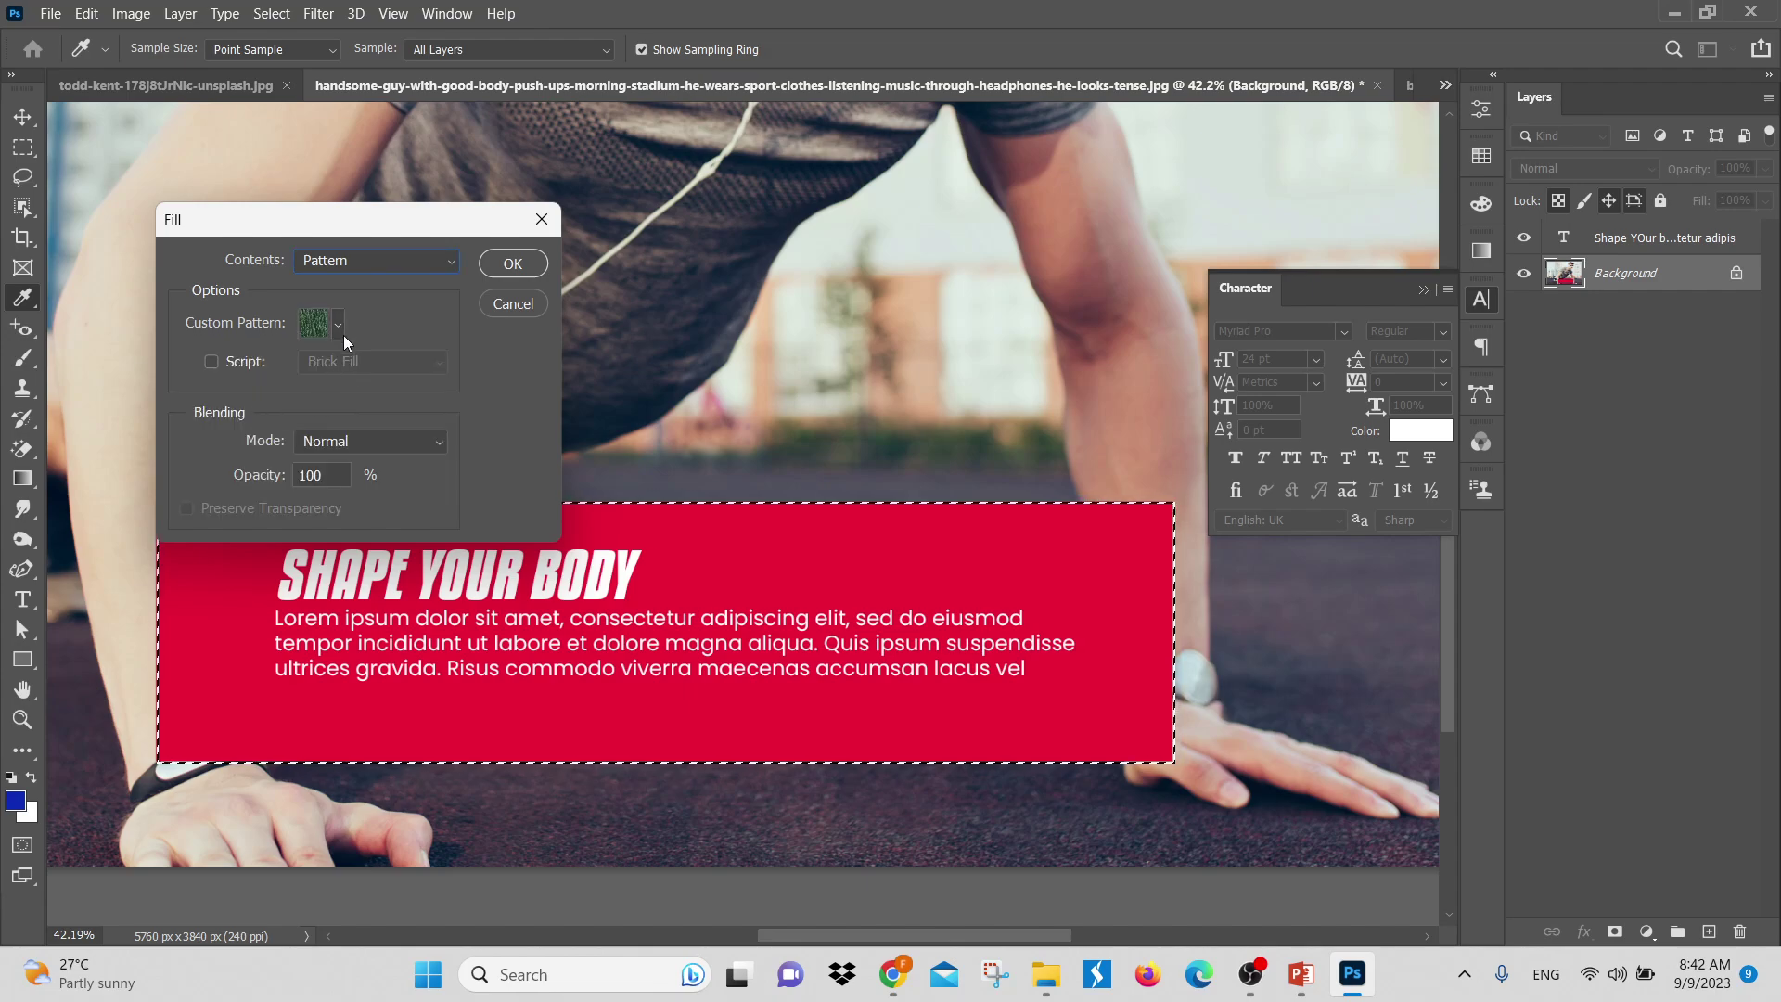
click(514, 267)
key(v)
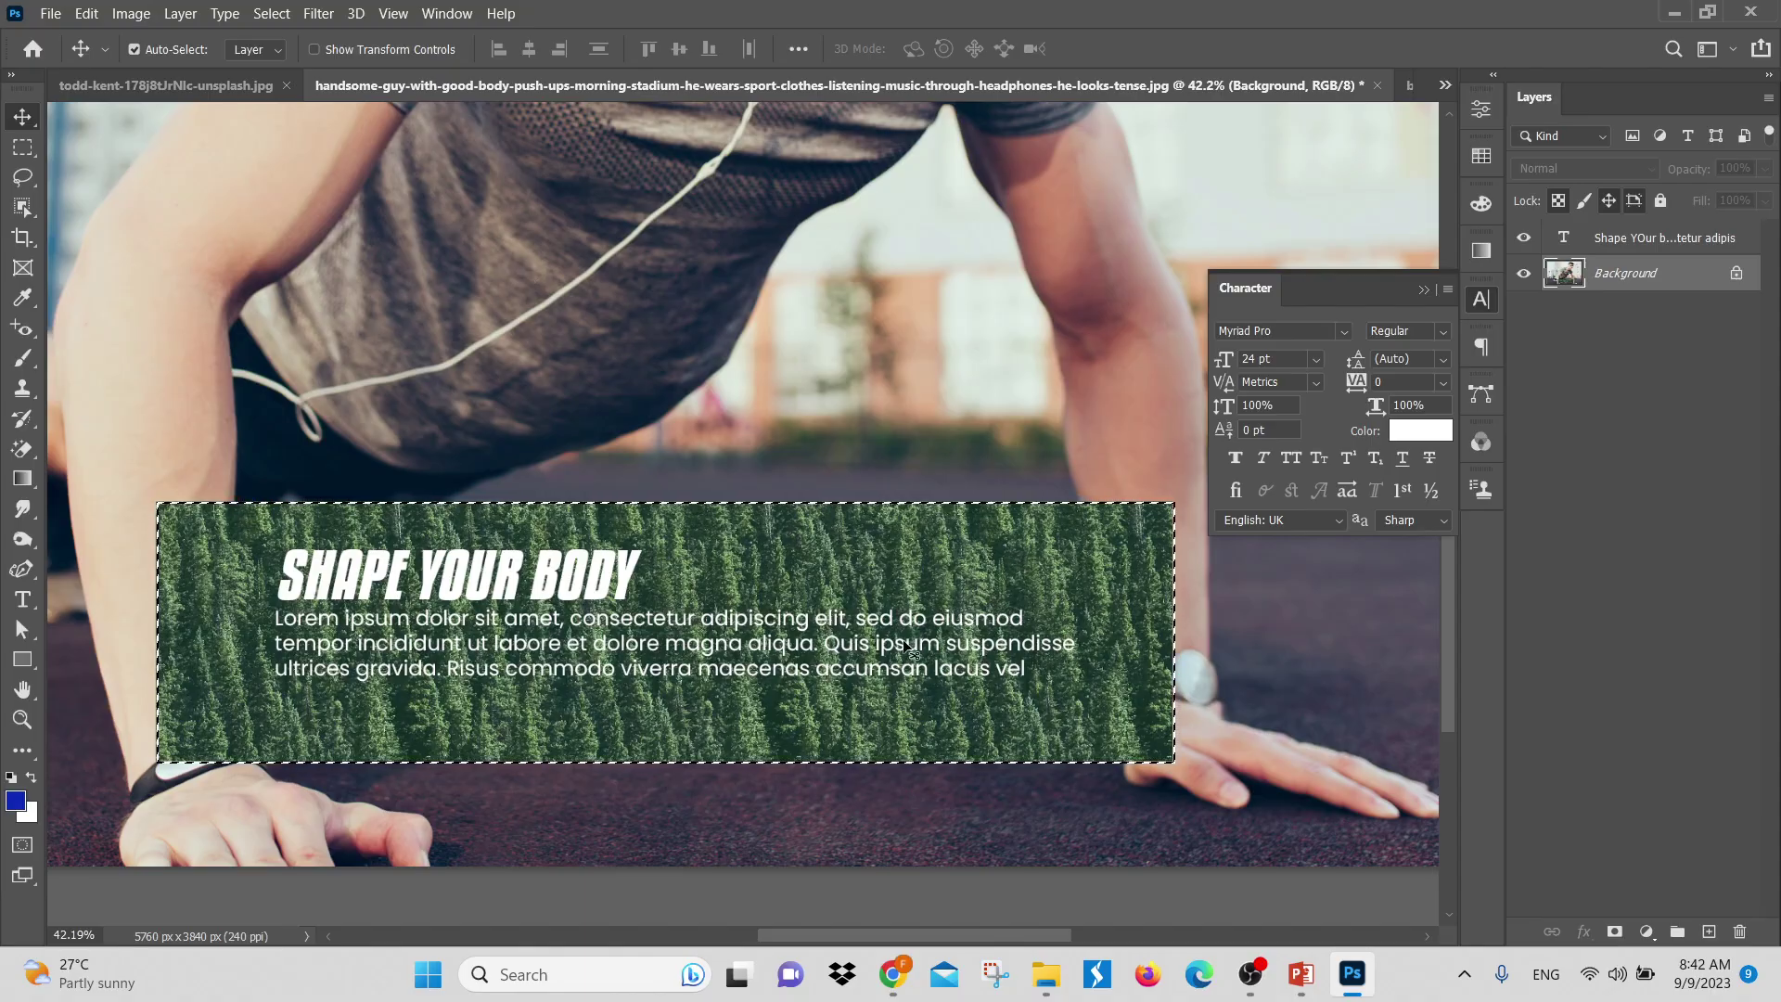
Fill the selection again with the same forest pattern, using Multiply blending at 100% opacity
click(87, 13)
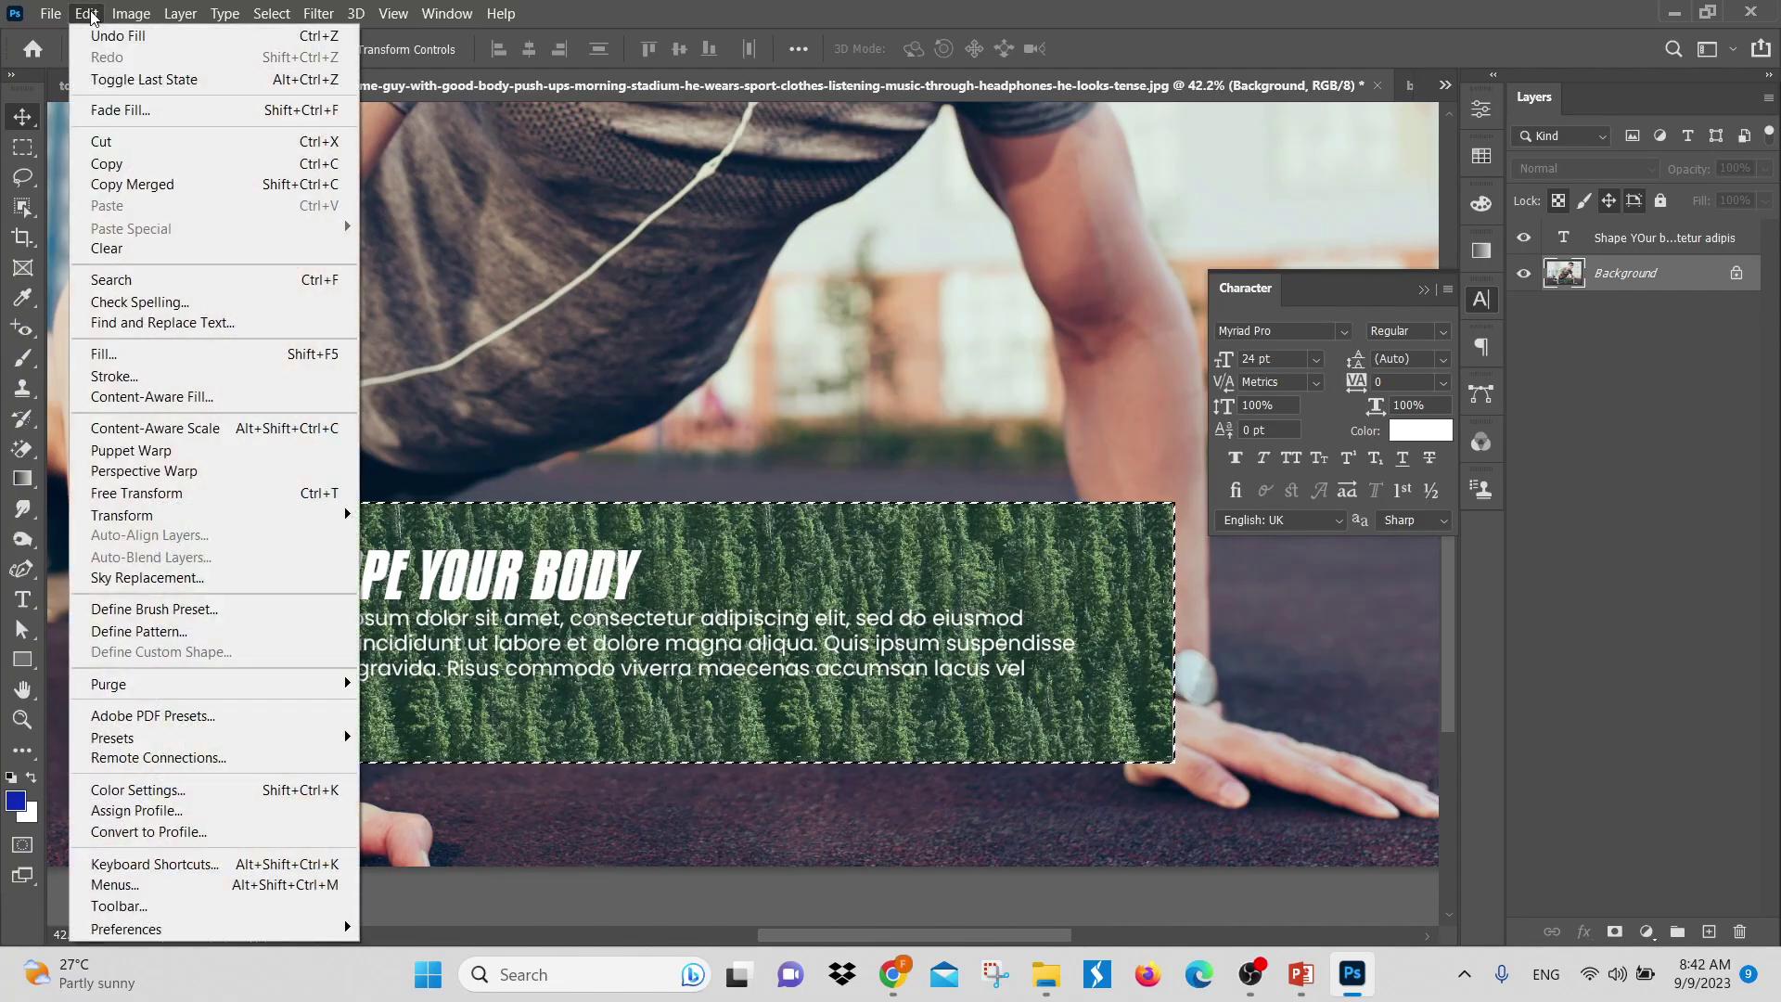
click(144, 361)
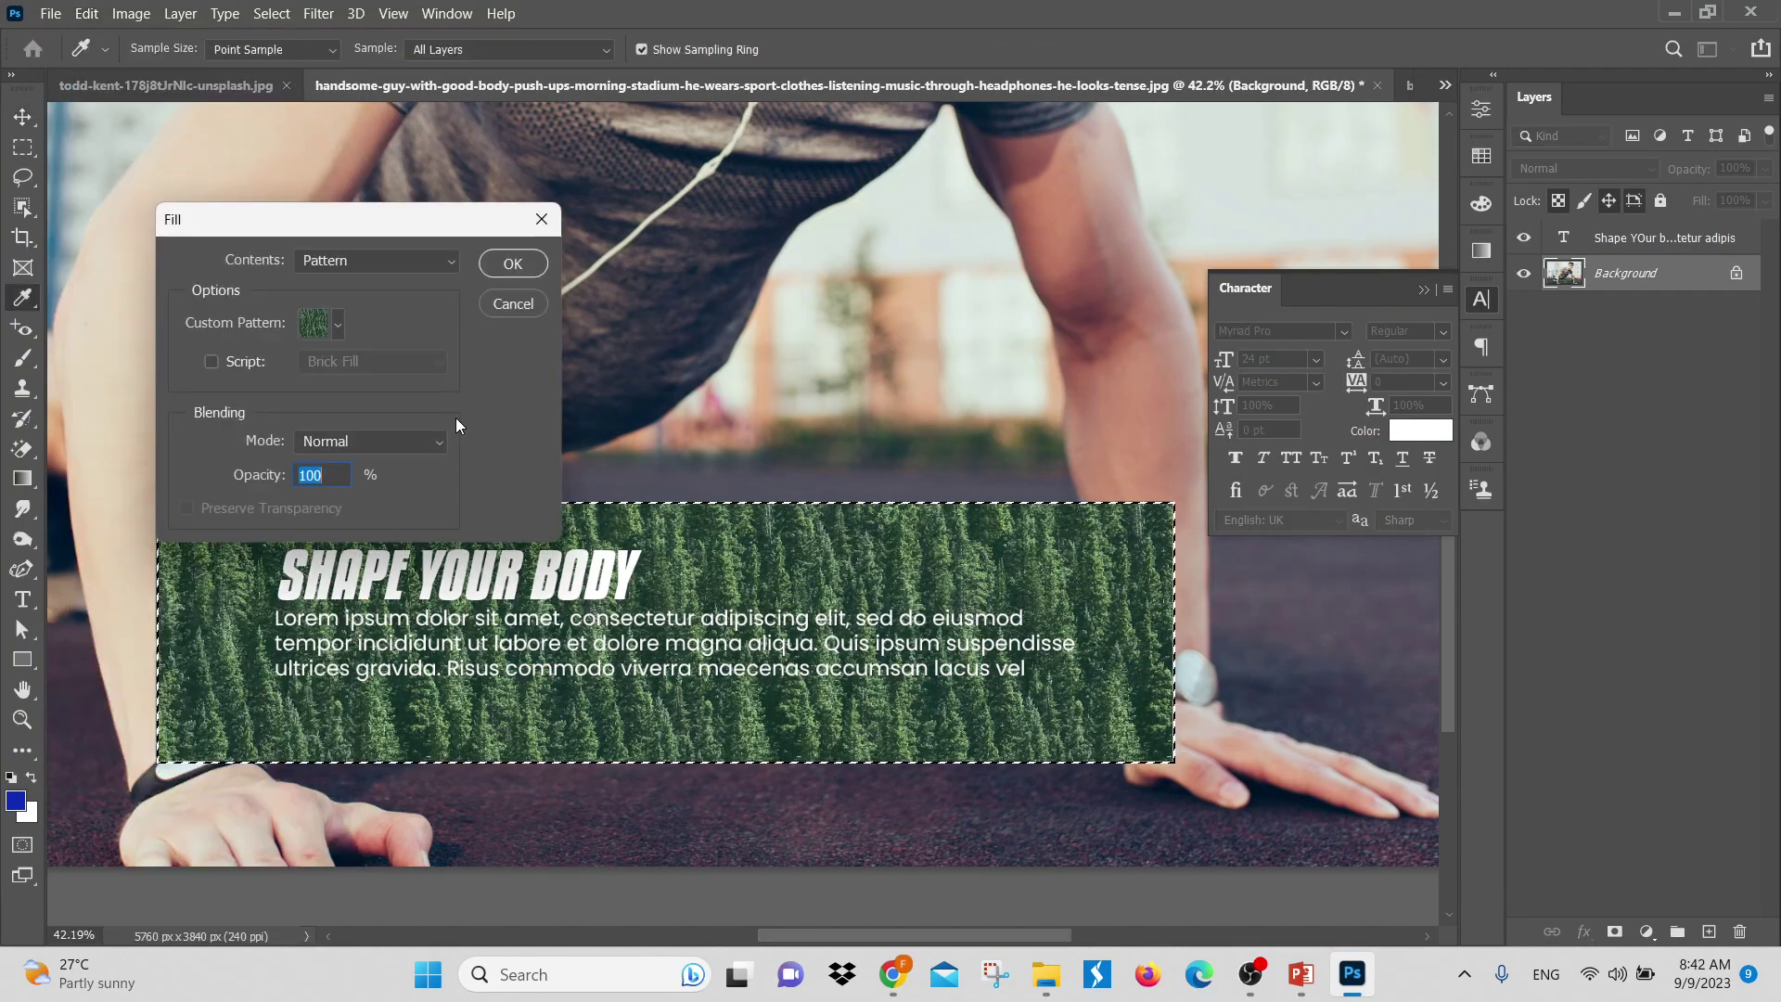
click(368, 437)
click(373, 453)
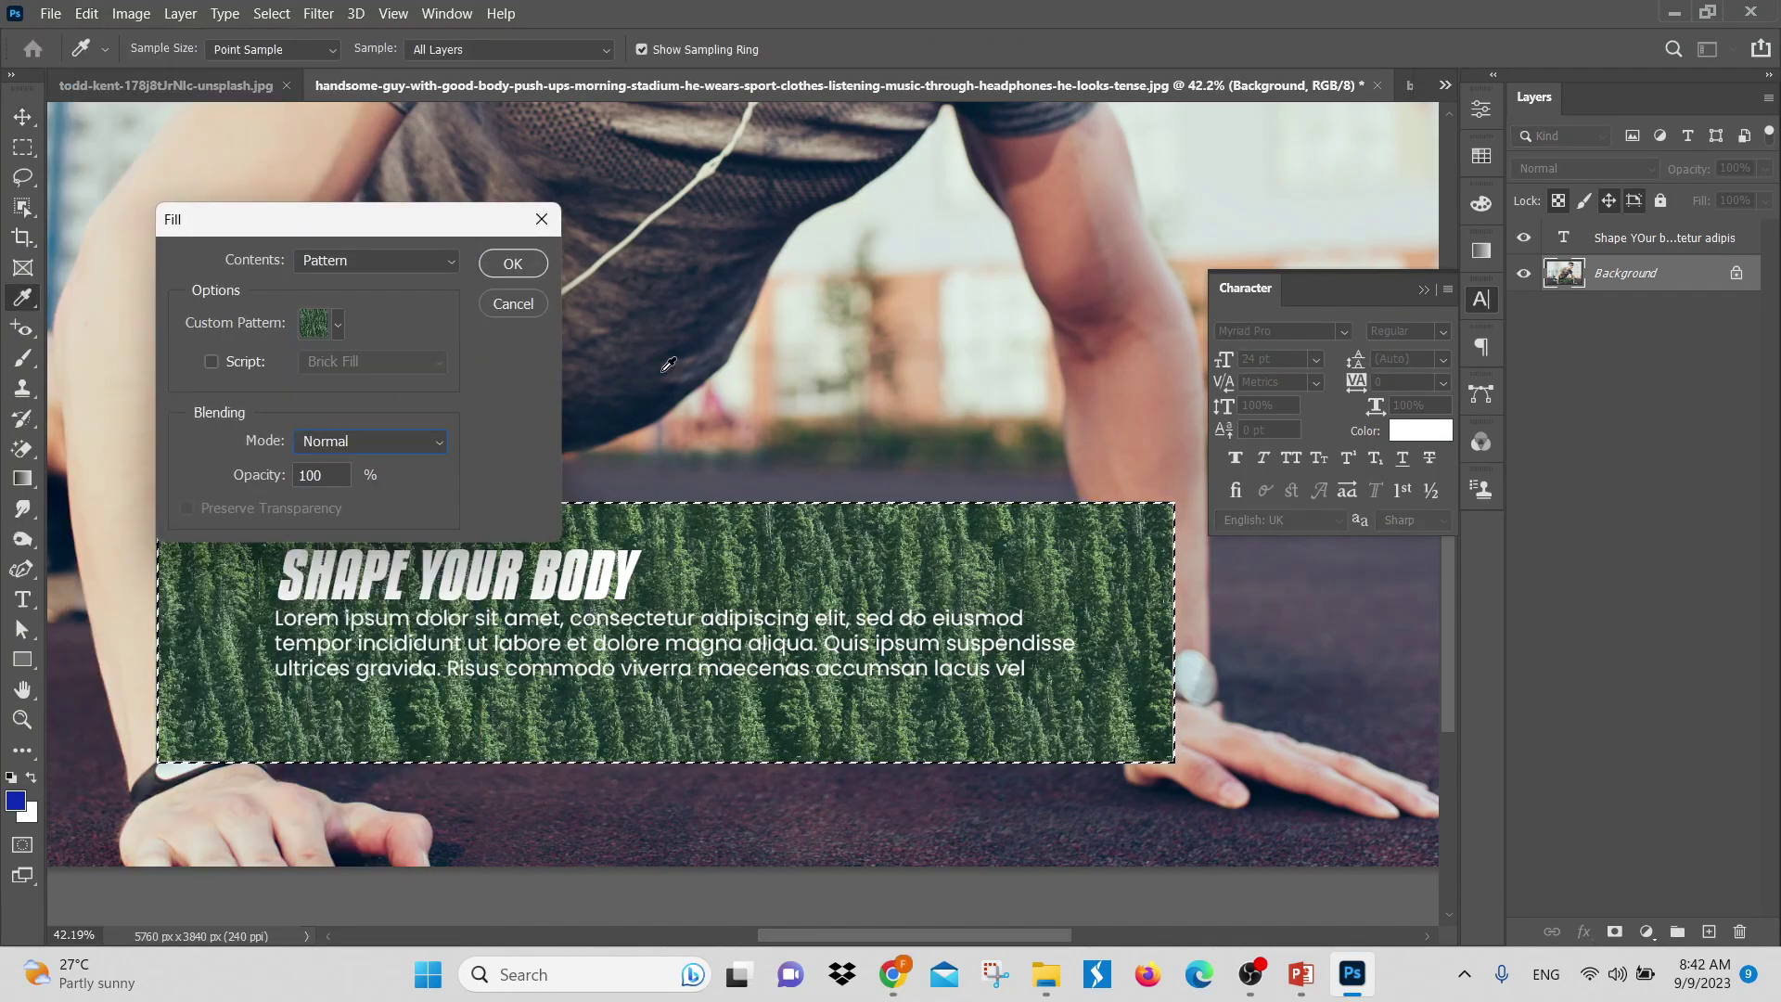
click(399, 439)
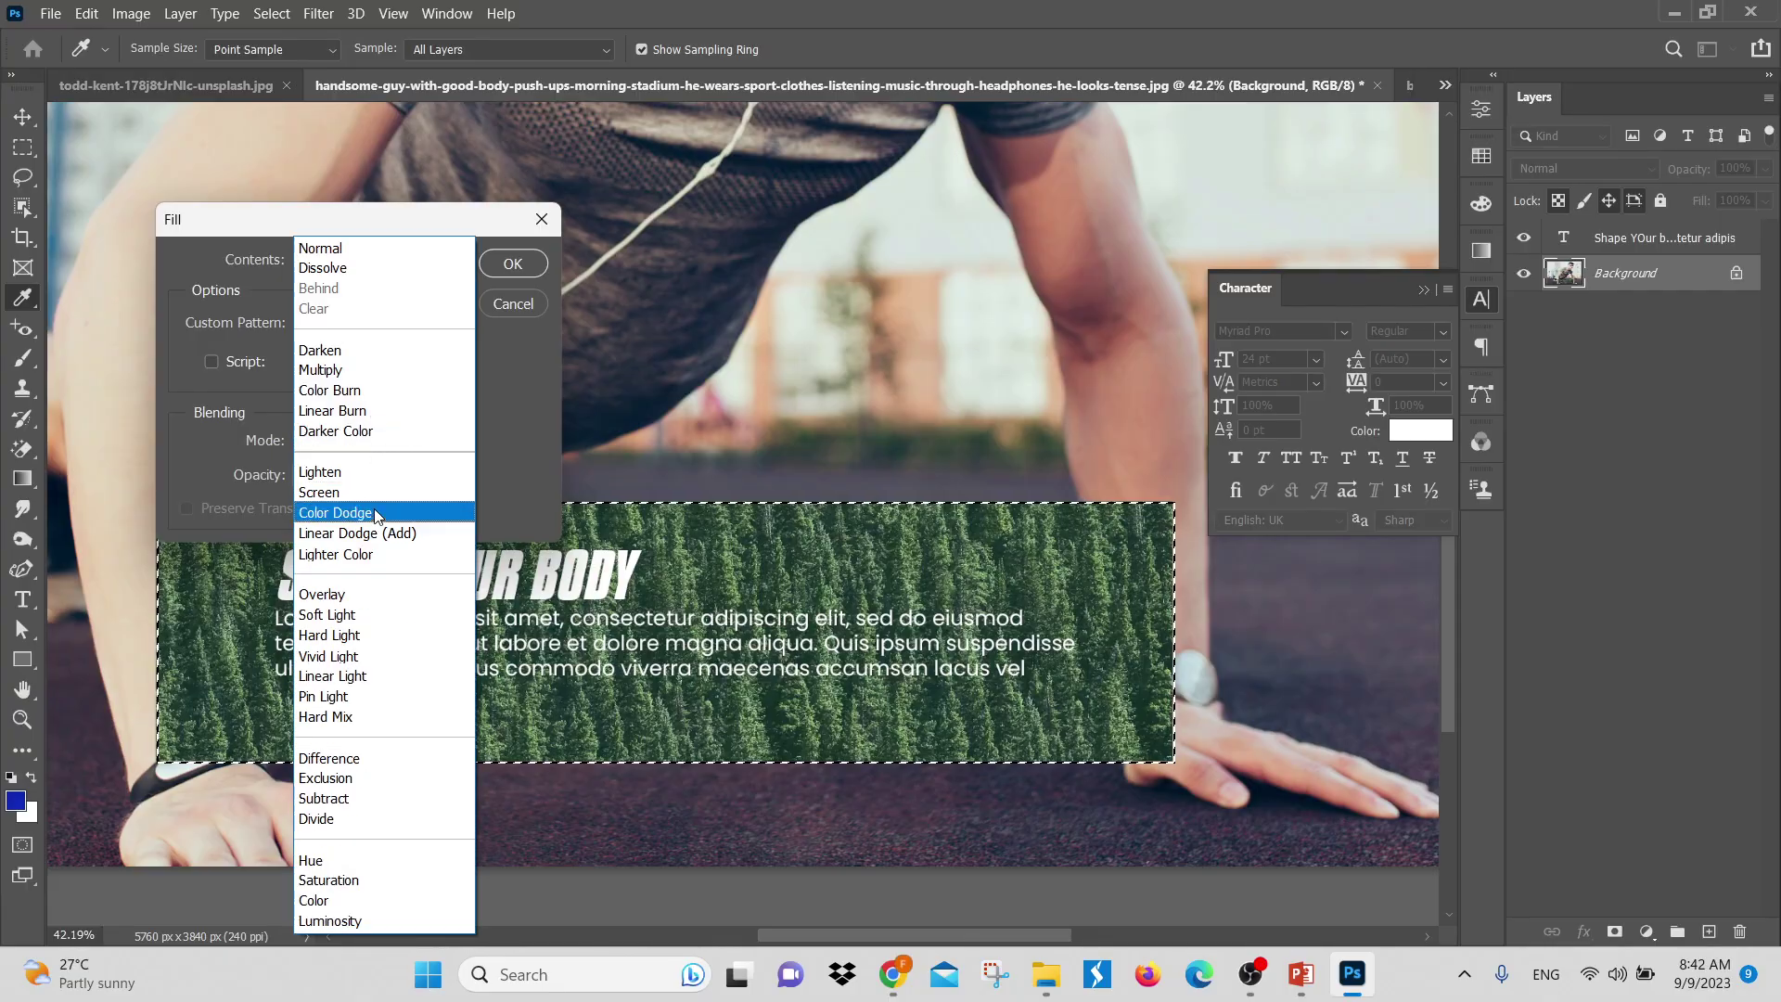
click(358, 372)
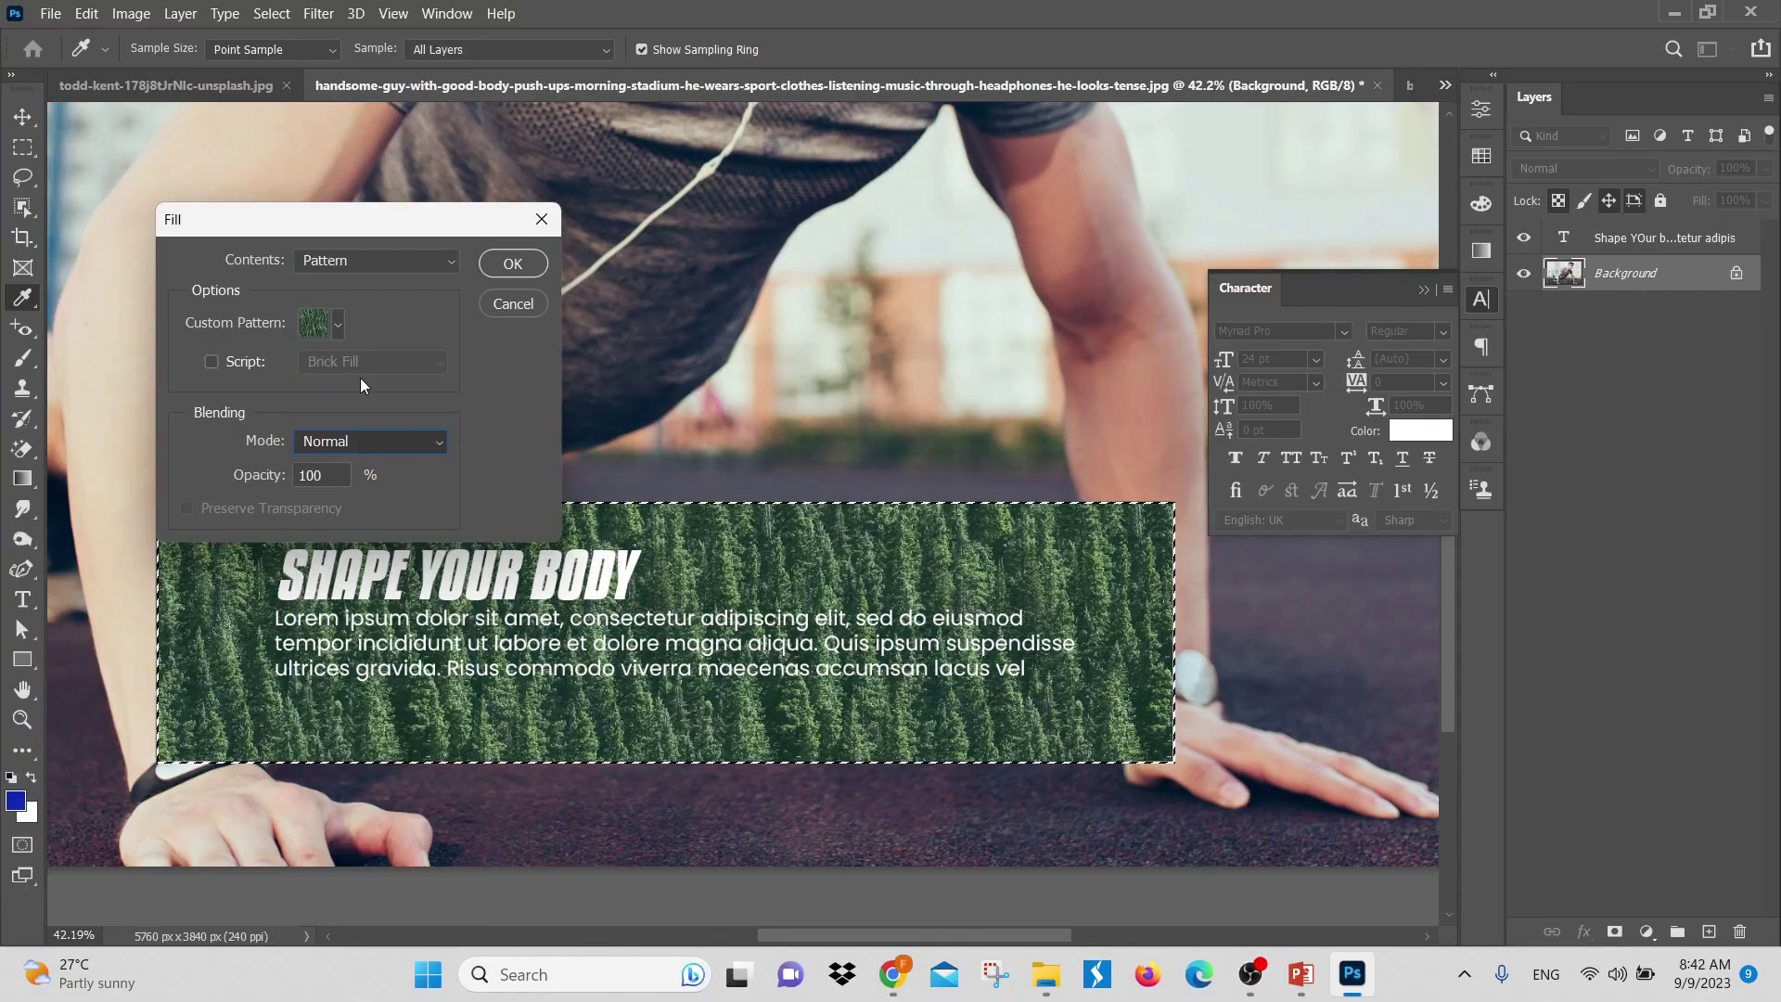
click(501, 267)
key(v)
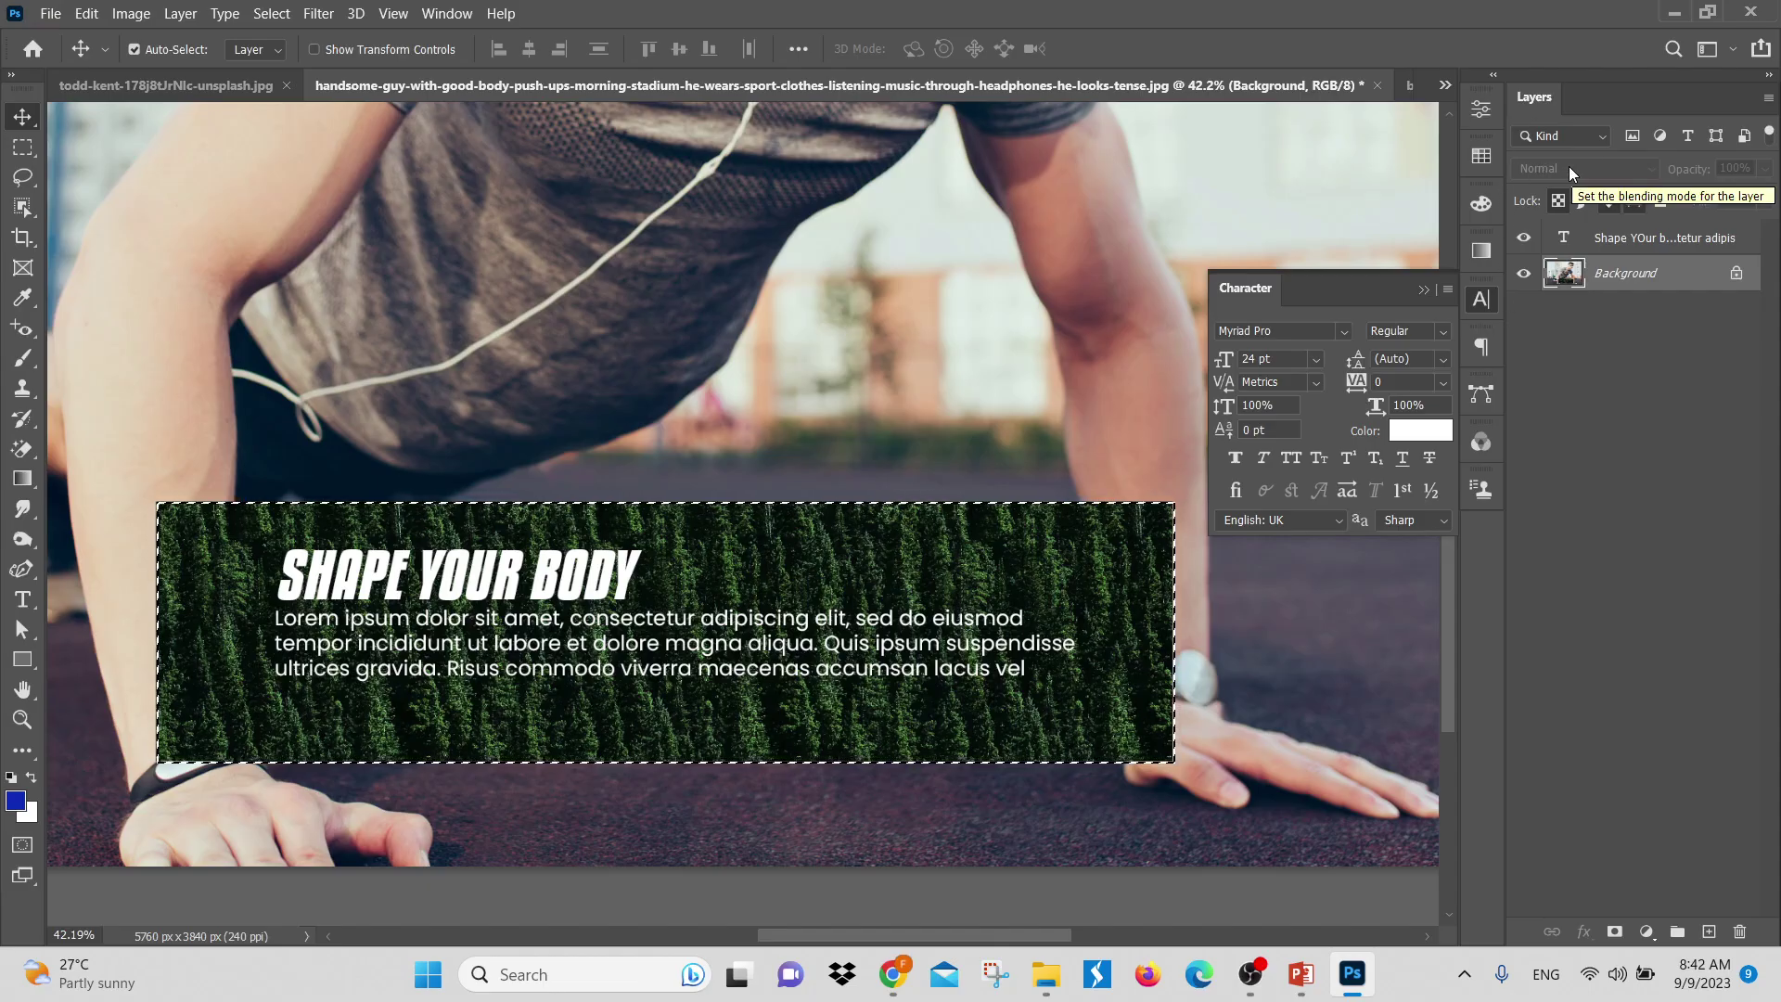
Try filling the selection with History contents in Multiply mode at 100% opacity, and undo that fill
click(86, 13)
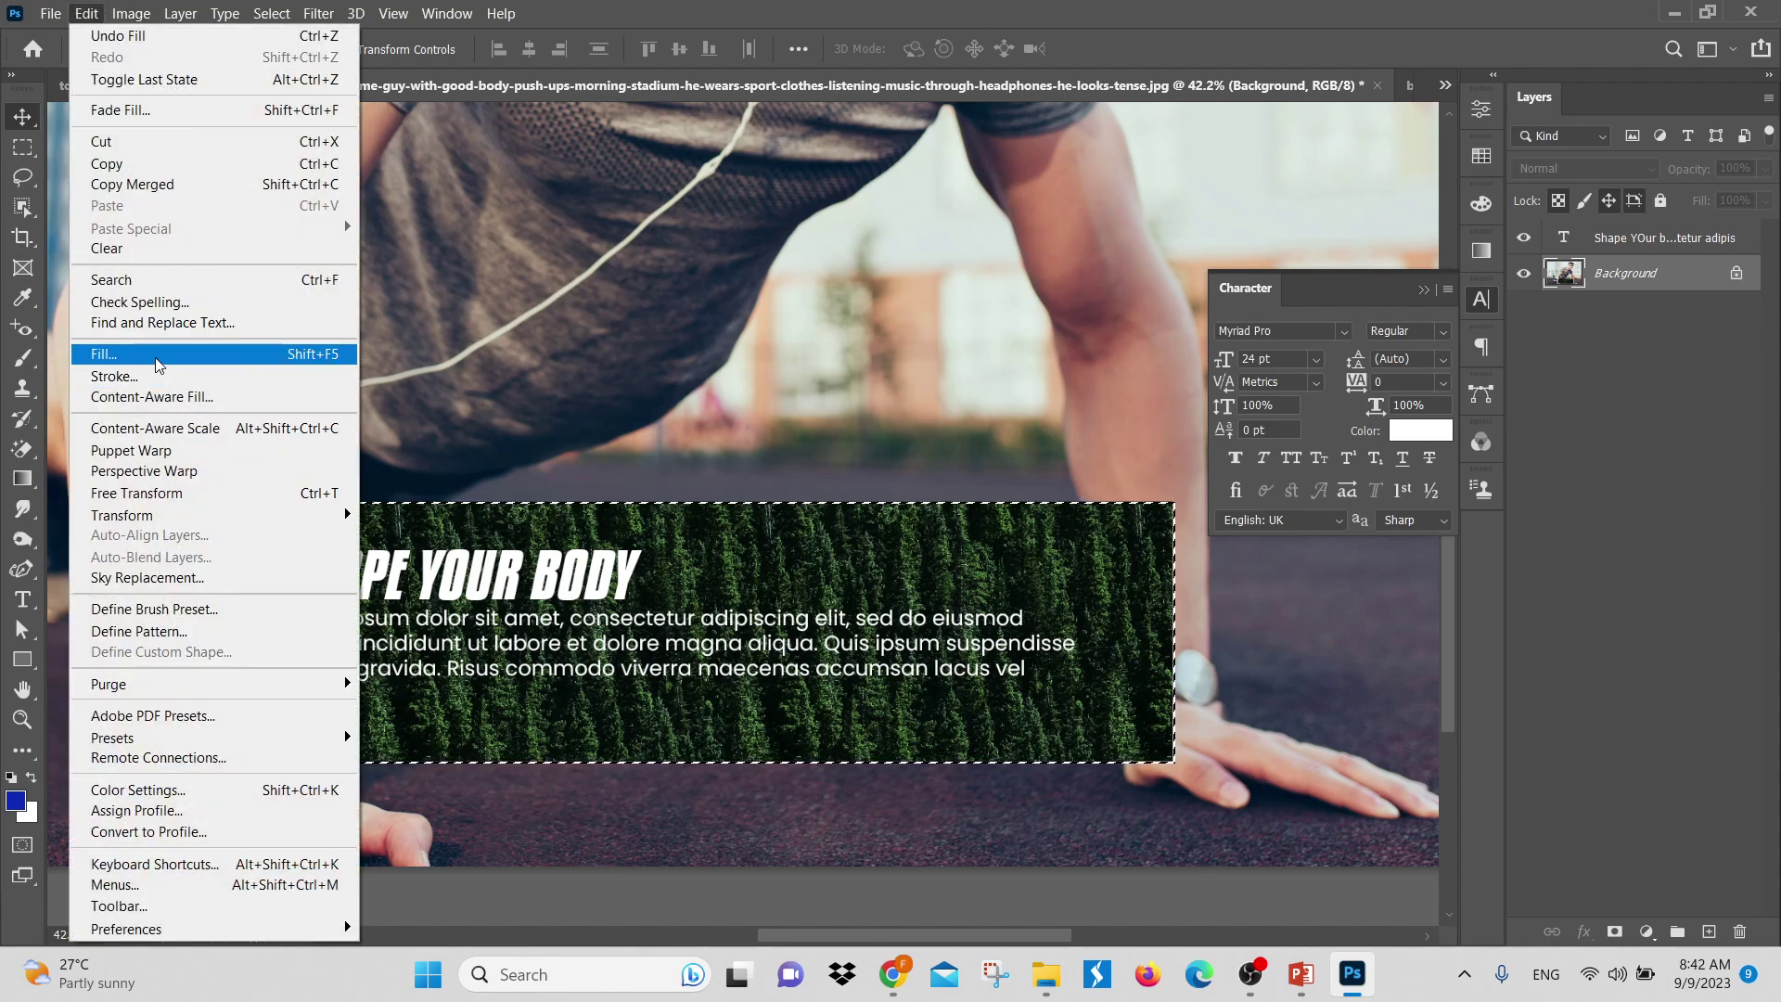
click(156, 360)
click(381, 263)
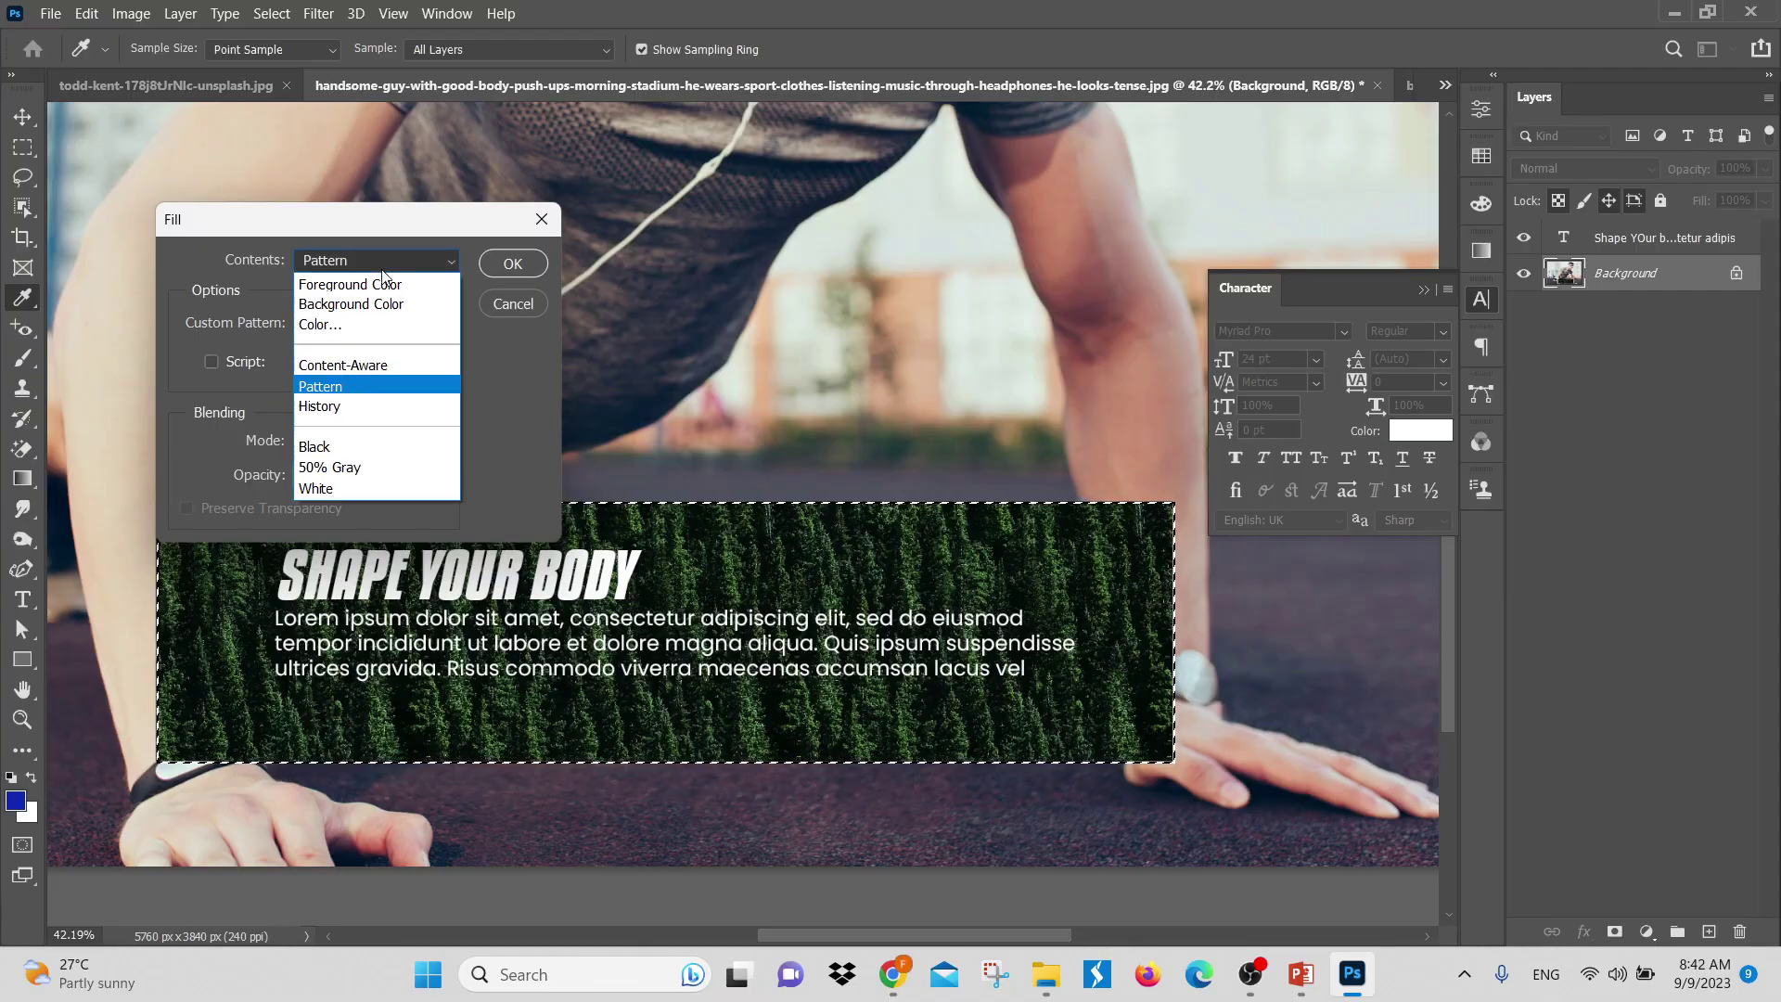
click(364, 408)
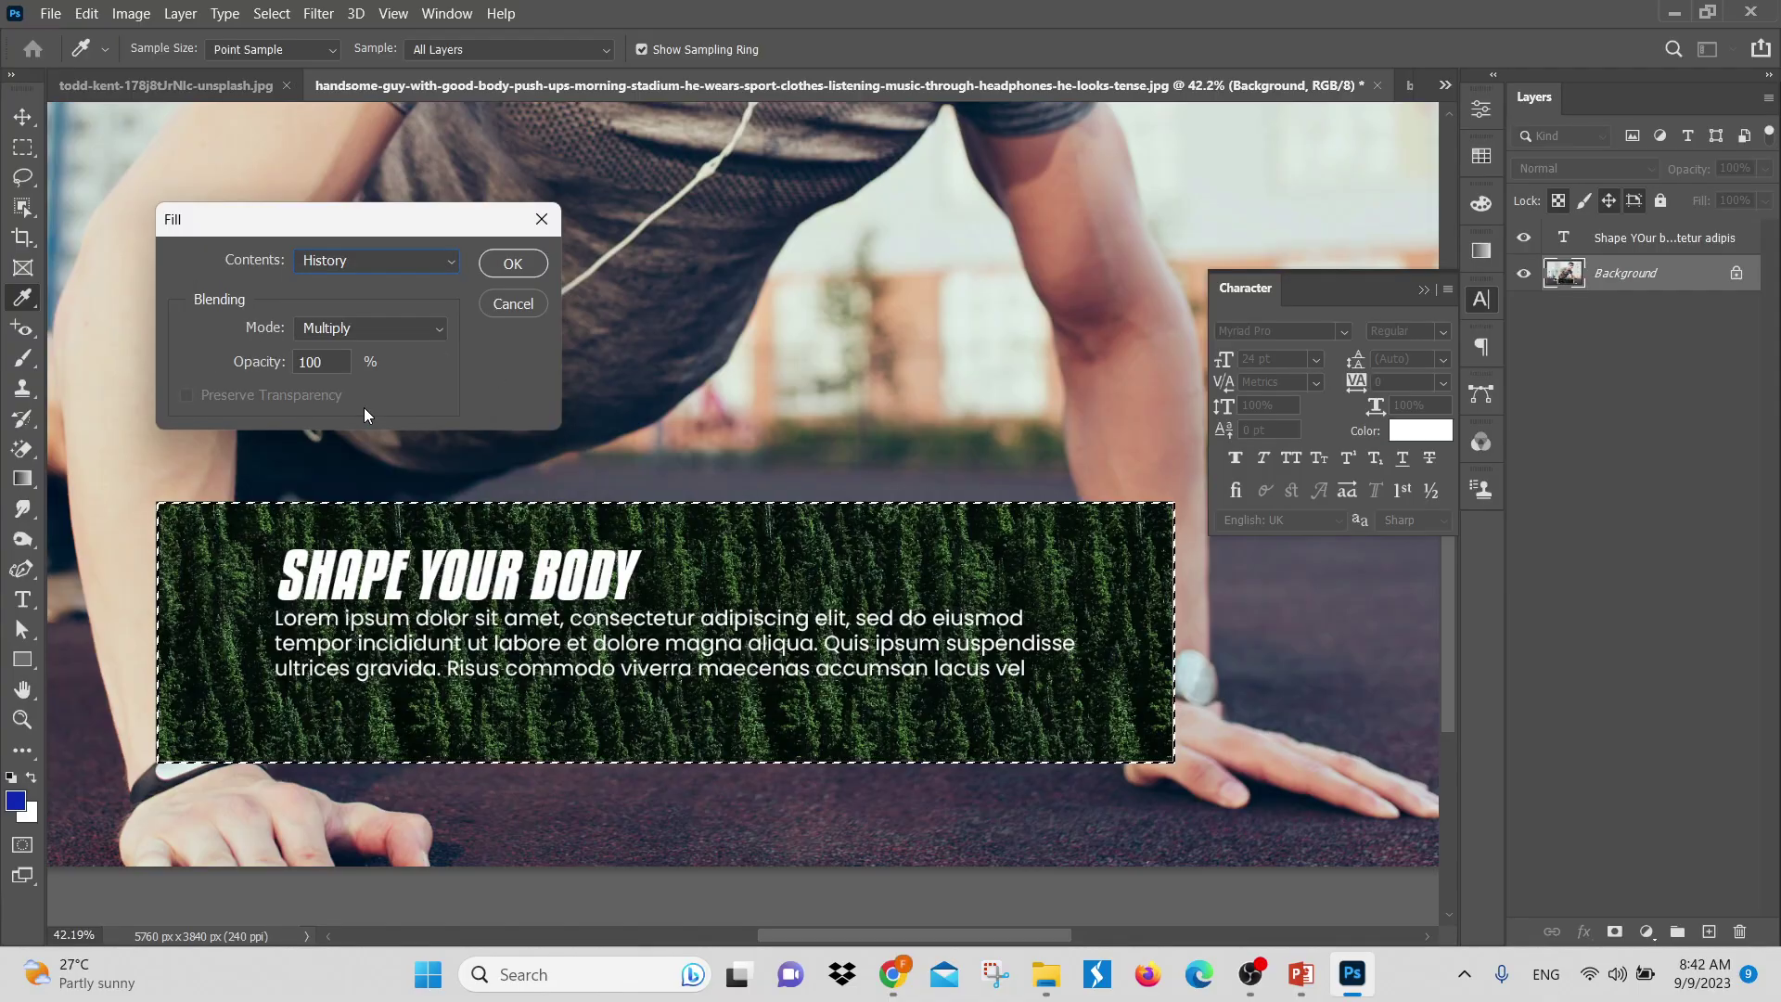
click(508, 261)
key(v)
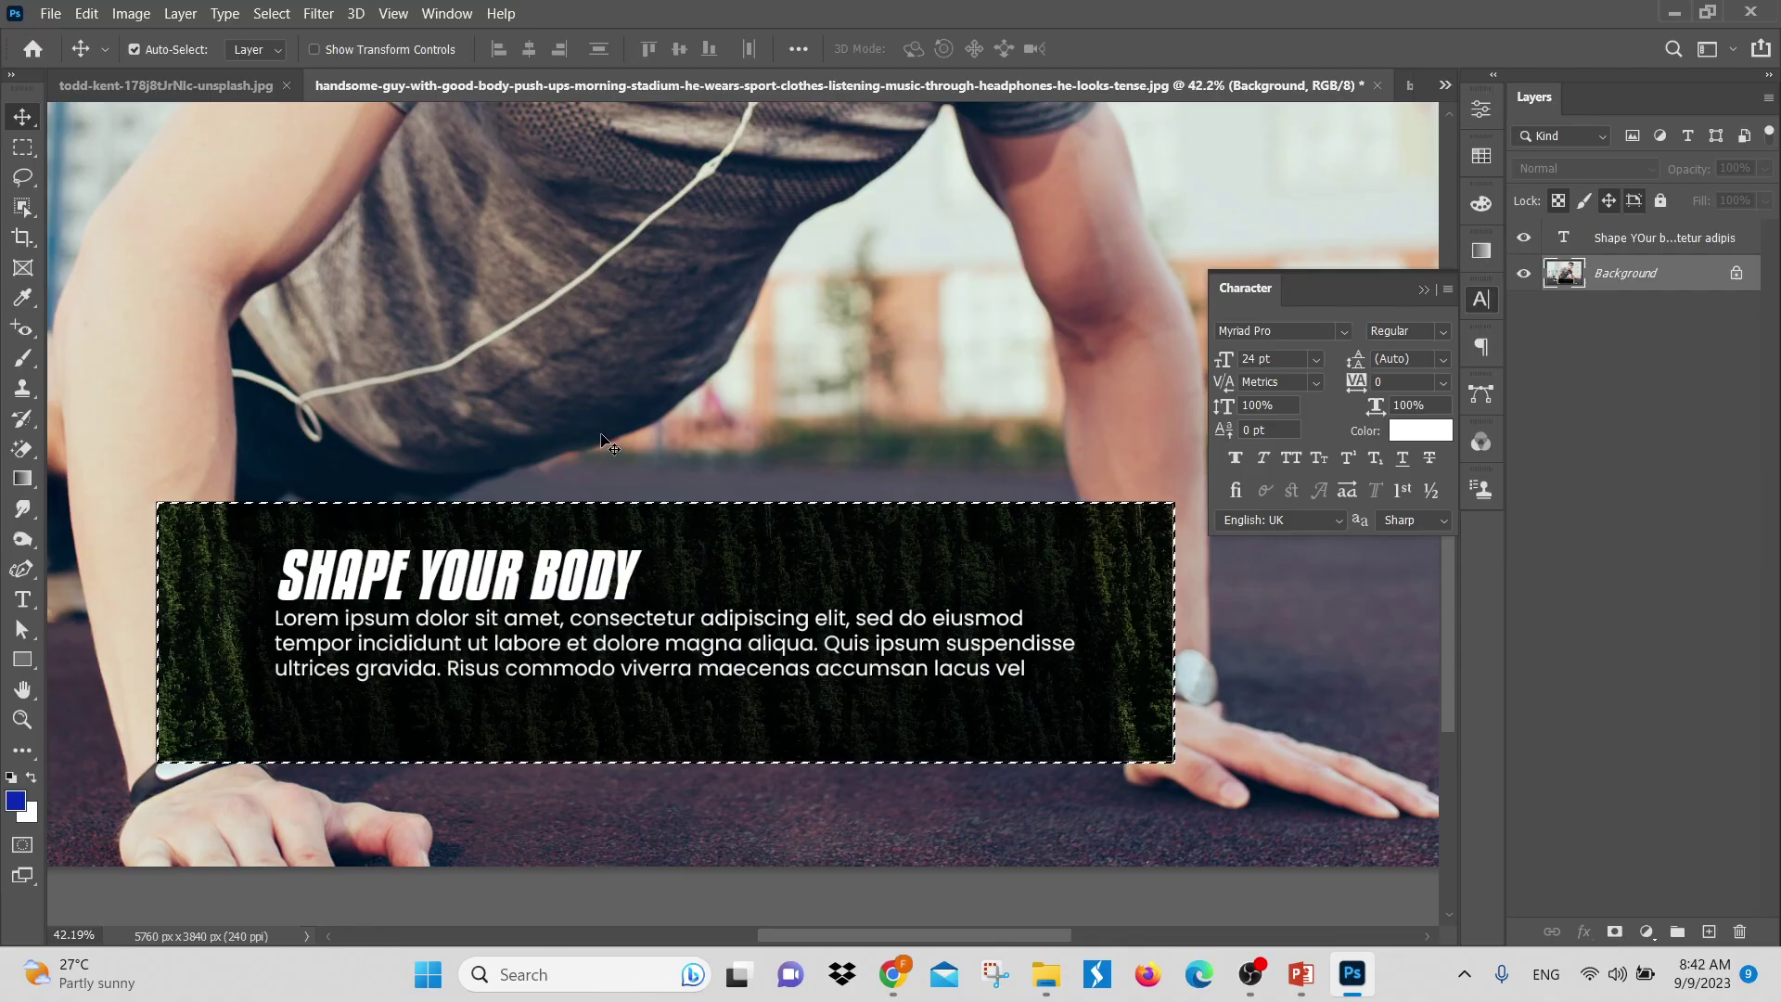
key(ctrl)
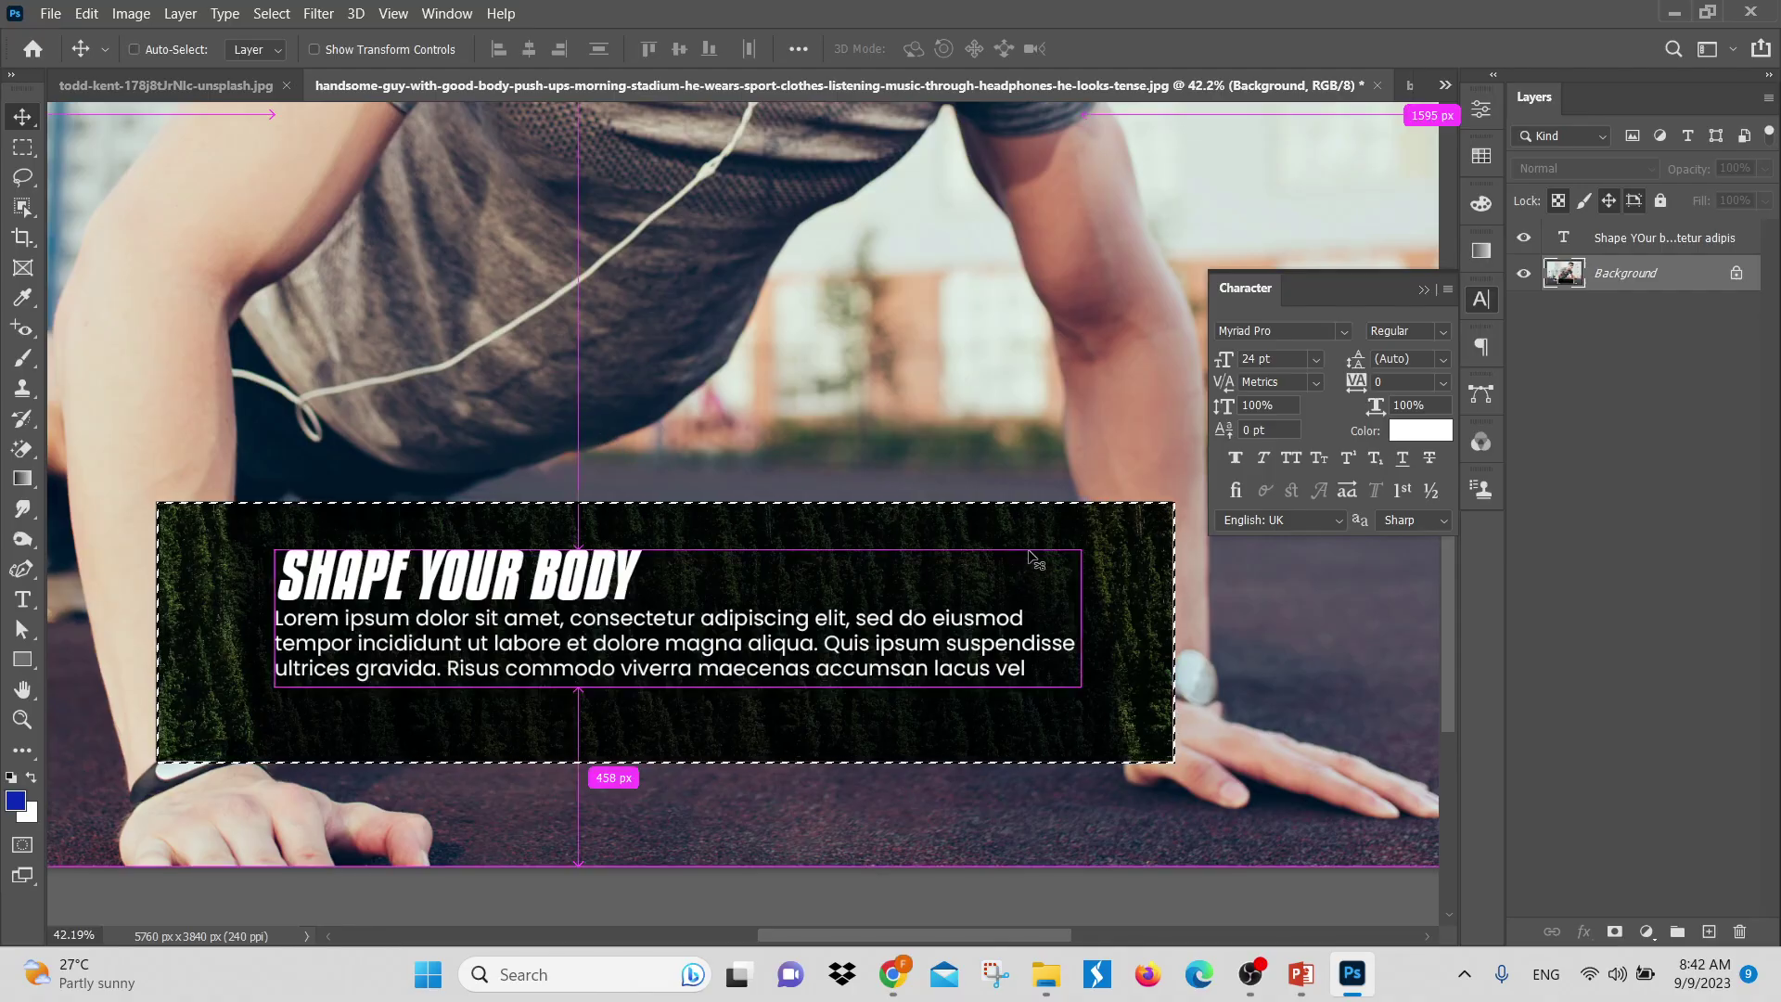
key(ctrl+z)
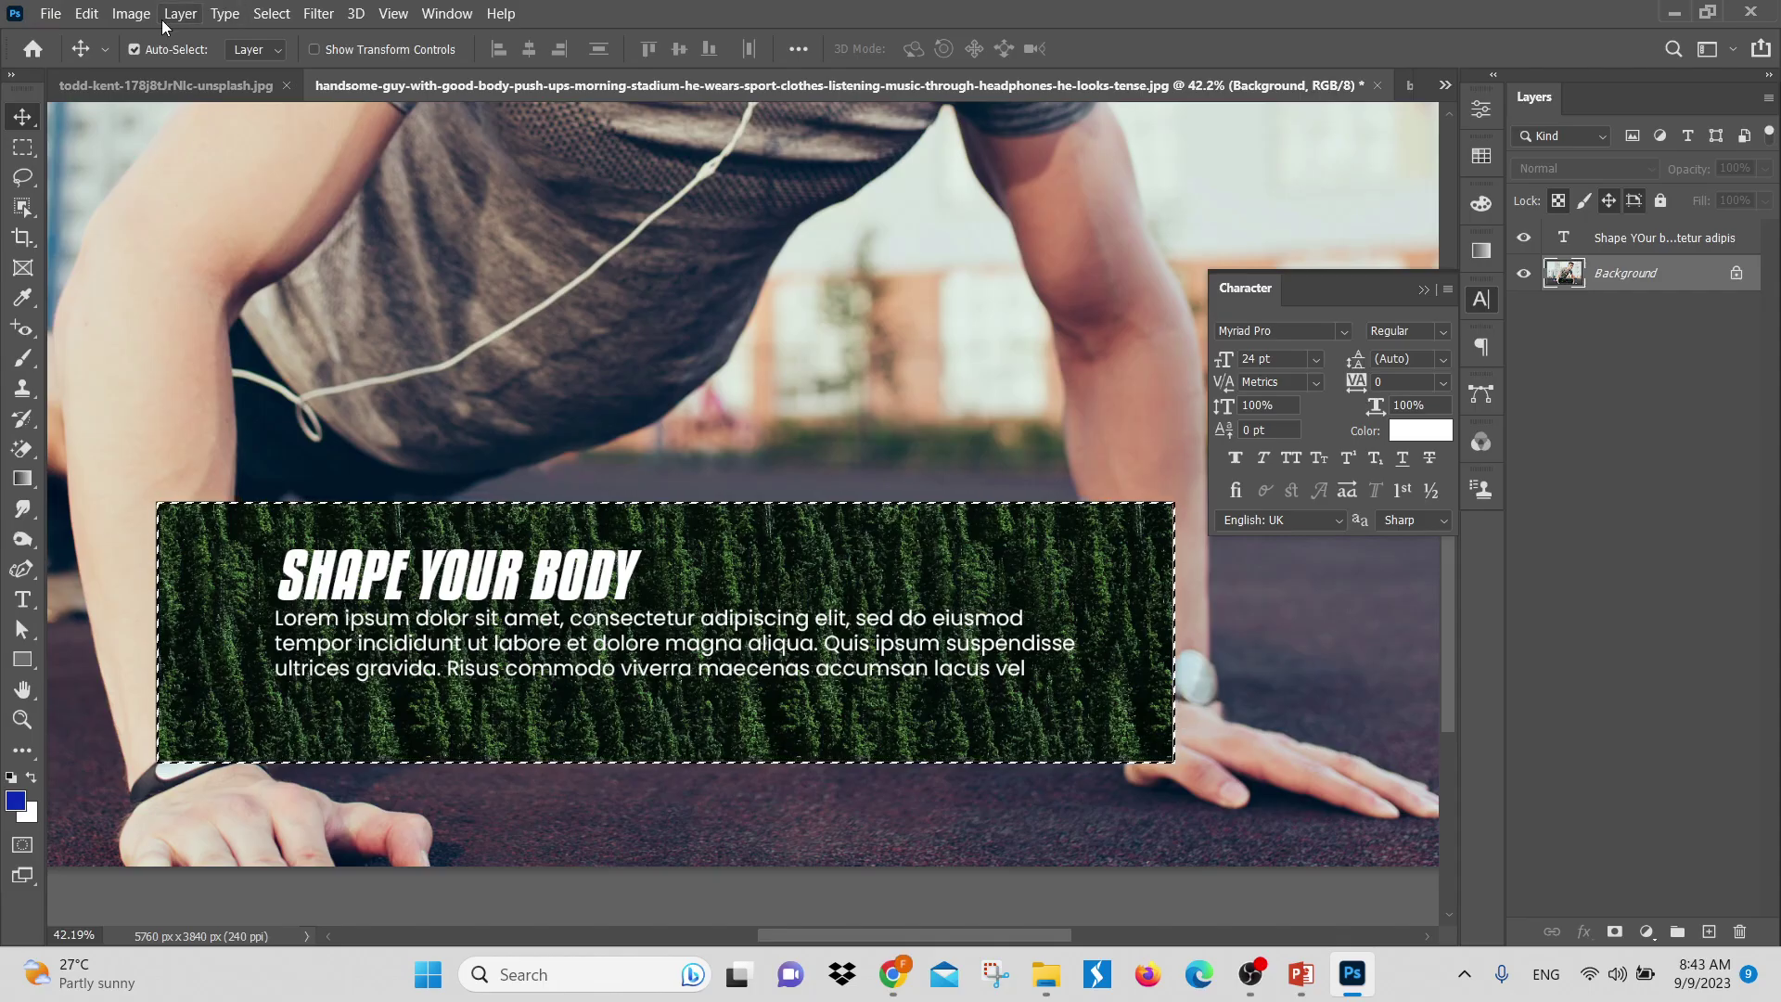
Fill the selection with History contents in Normal mode at 100% opacity
click(87, 13)
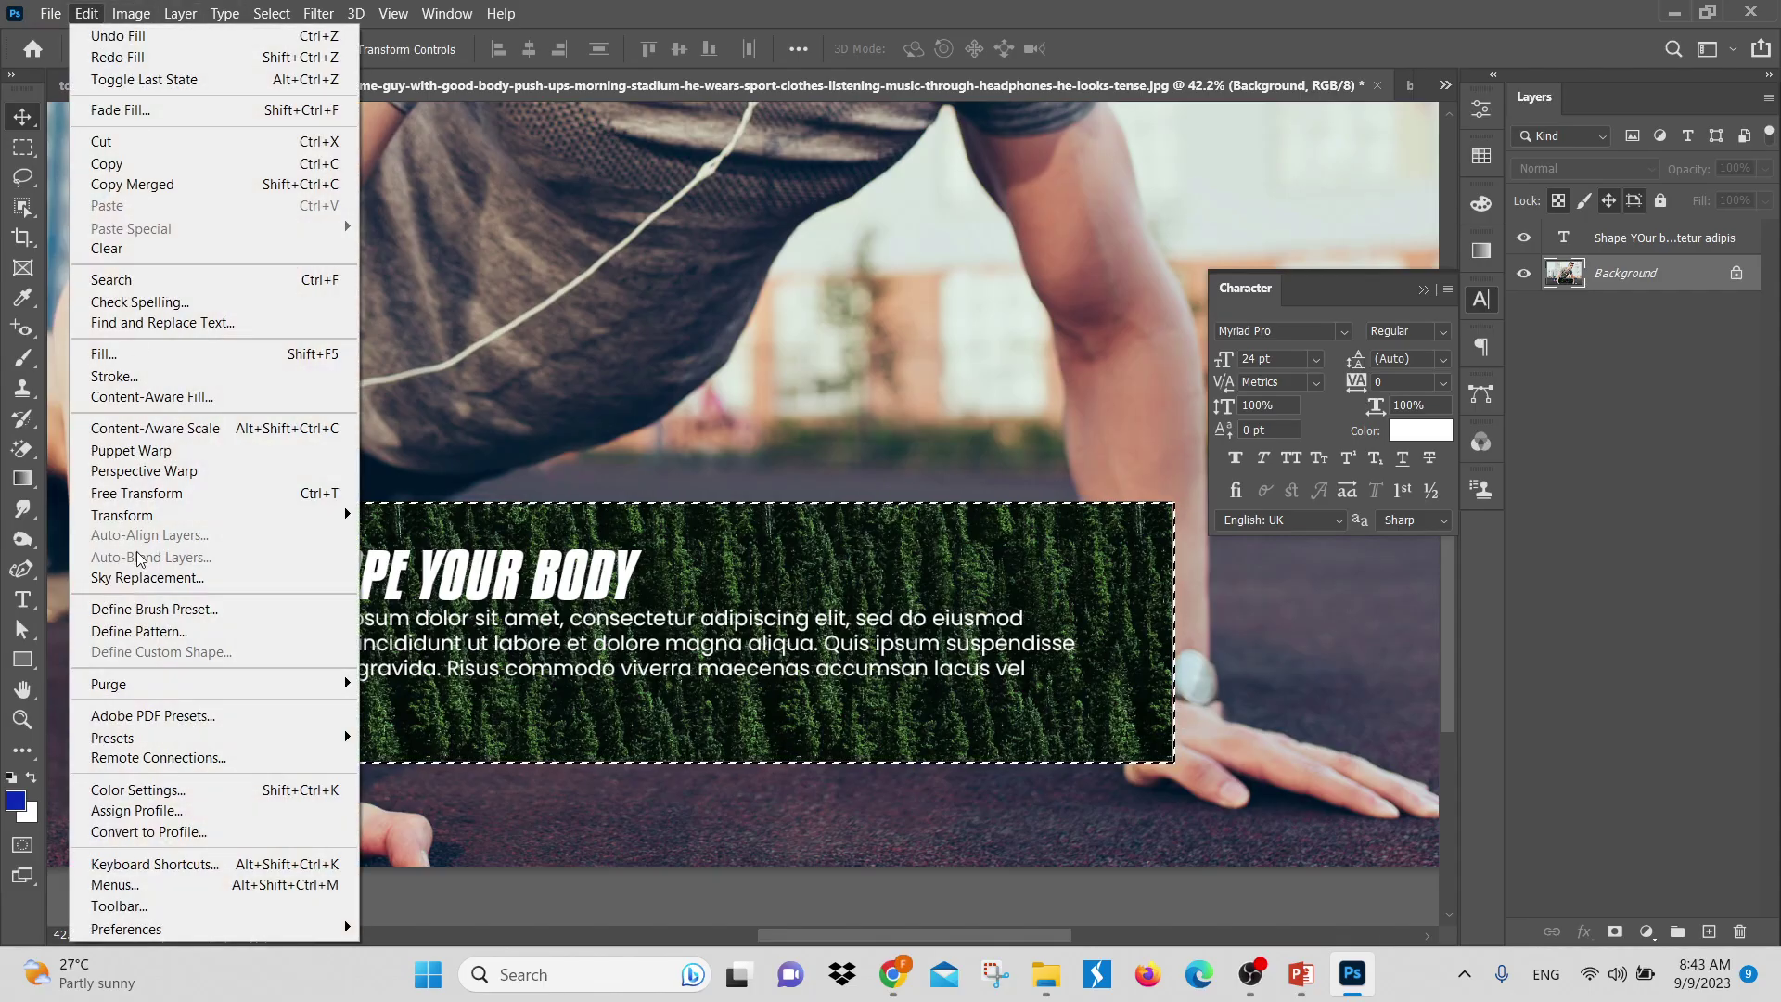
click(163, 360)
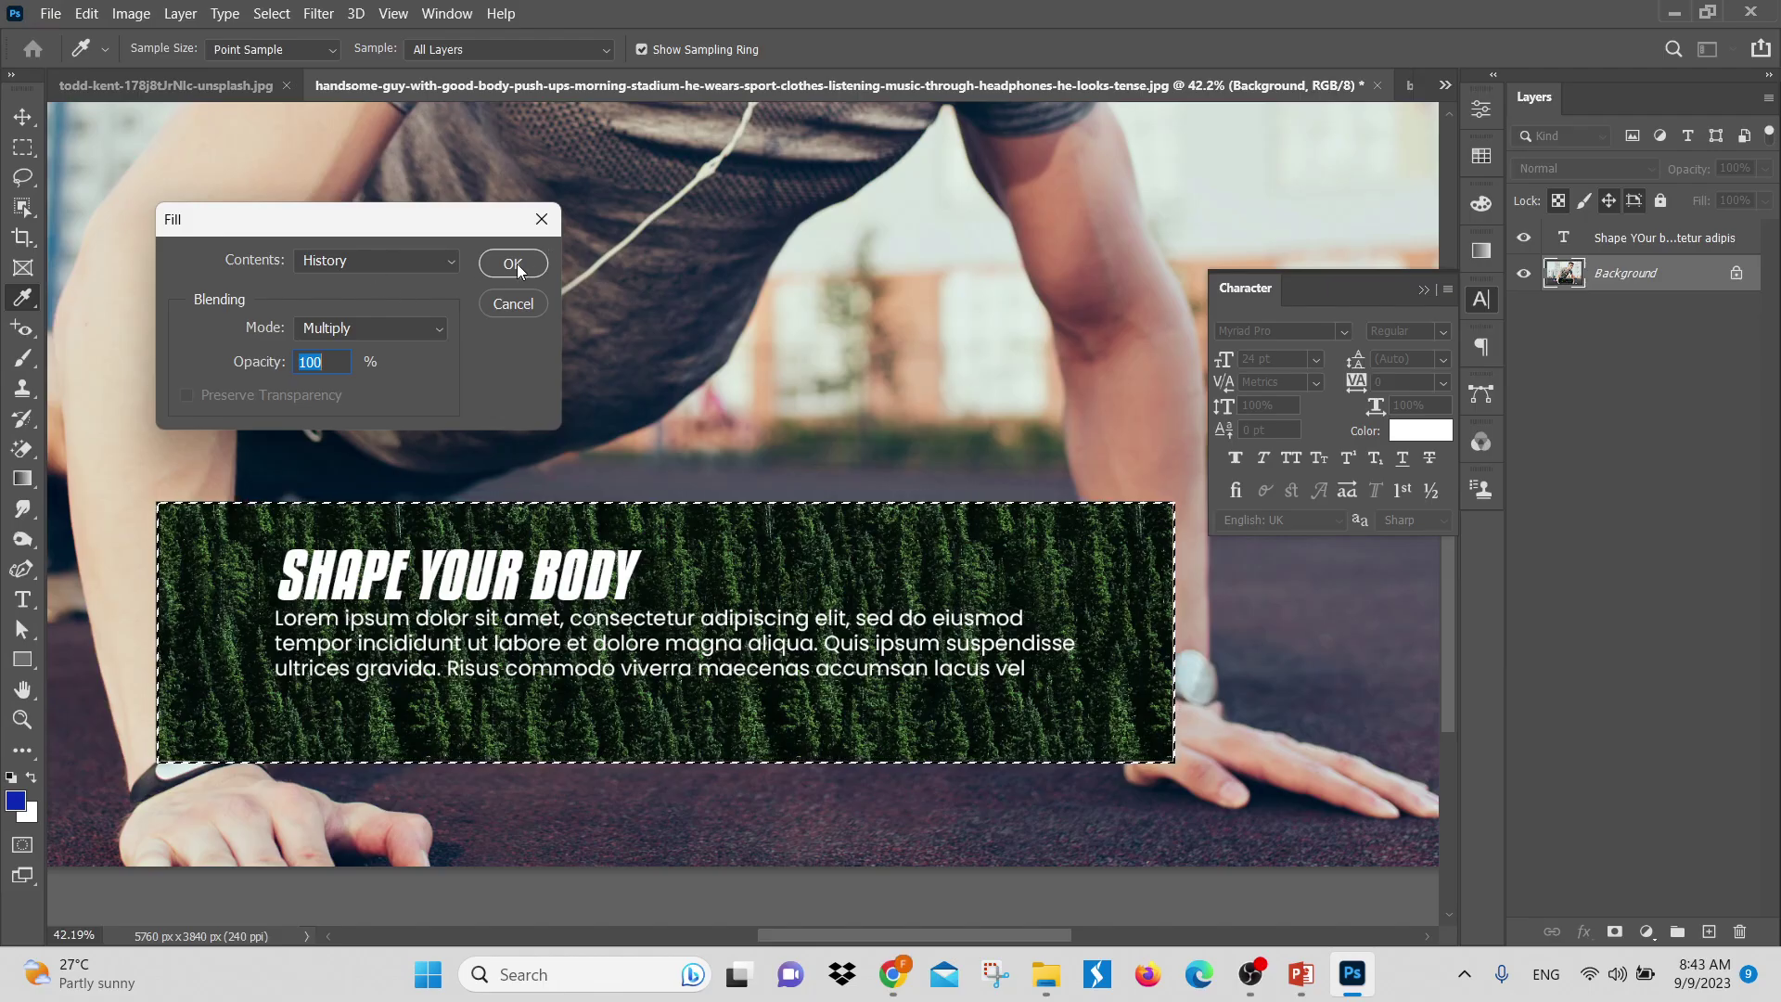
click(371, 327)
click(371, 249)
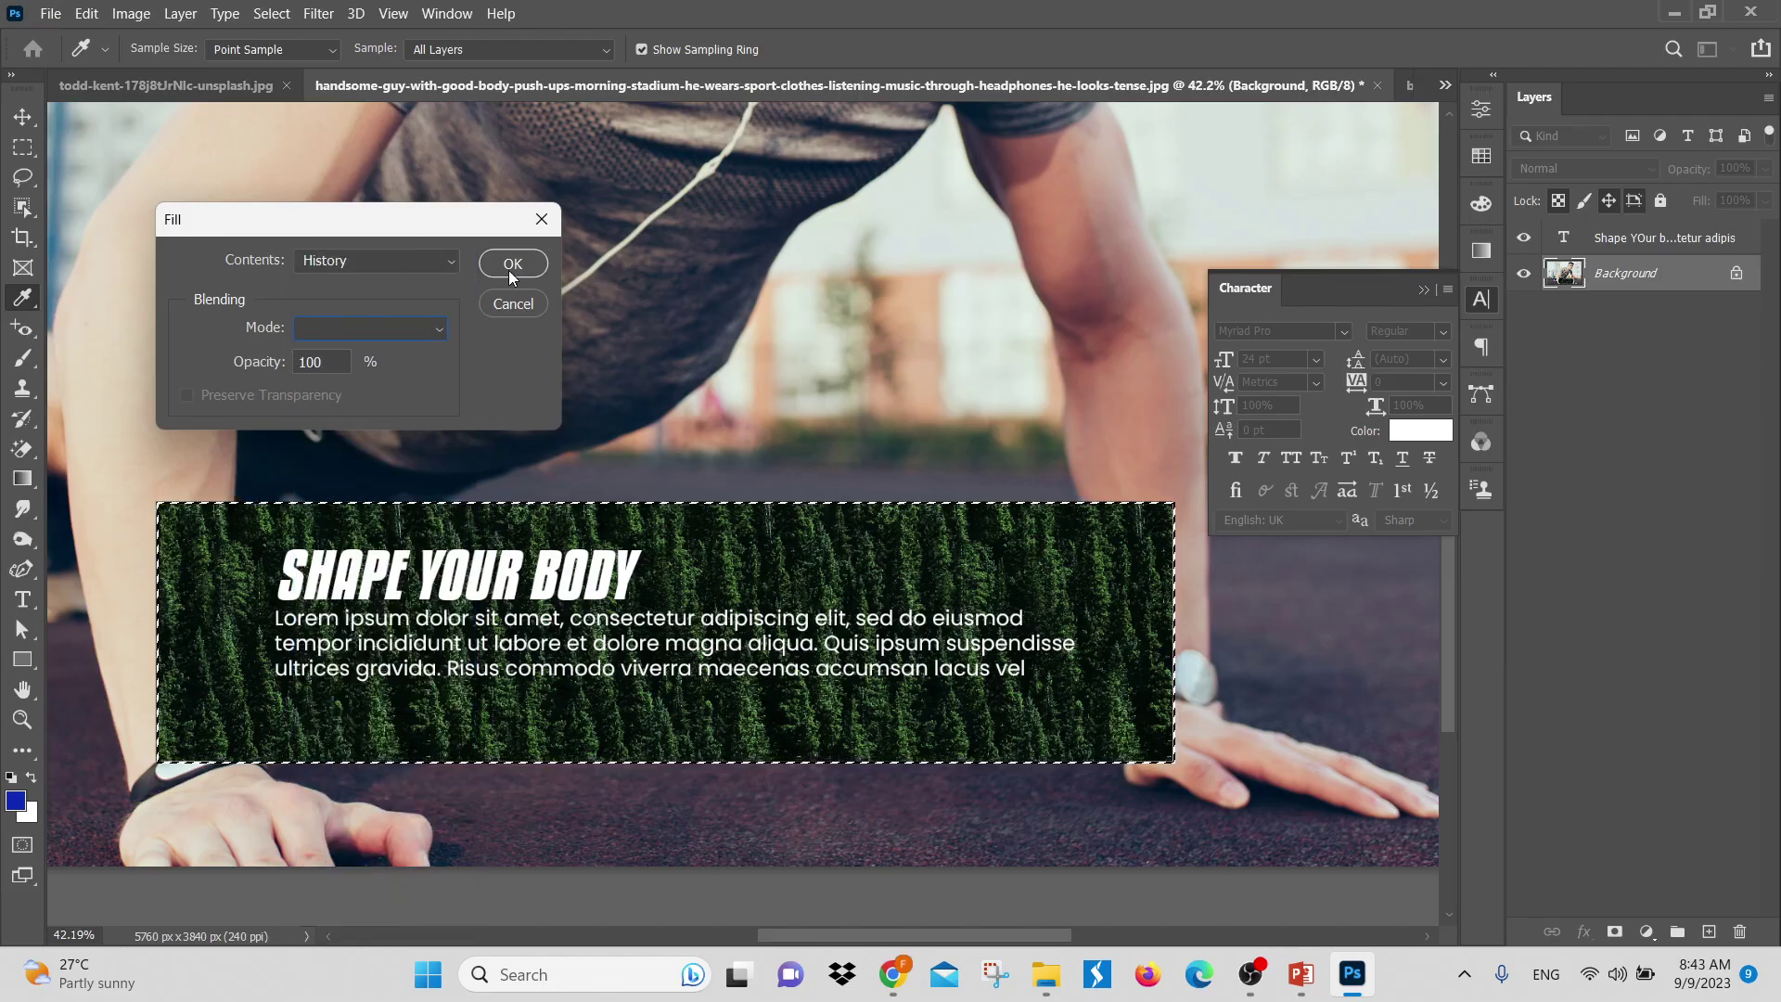
click(512, 264)
key(v)
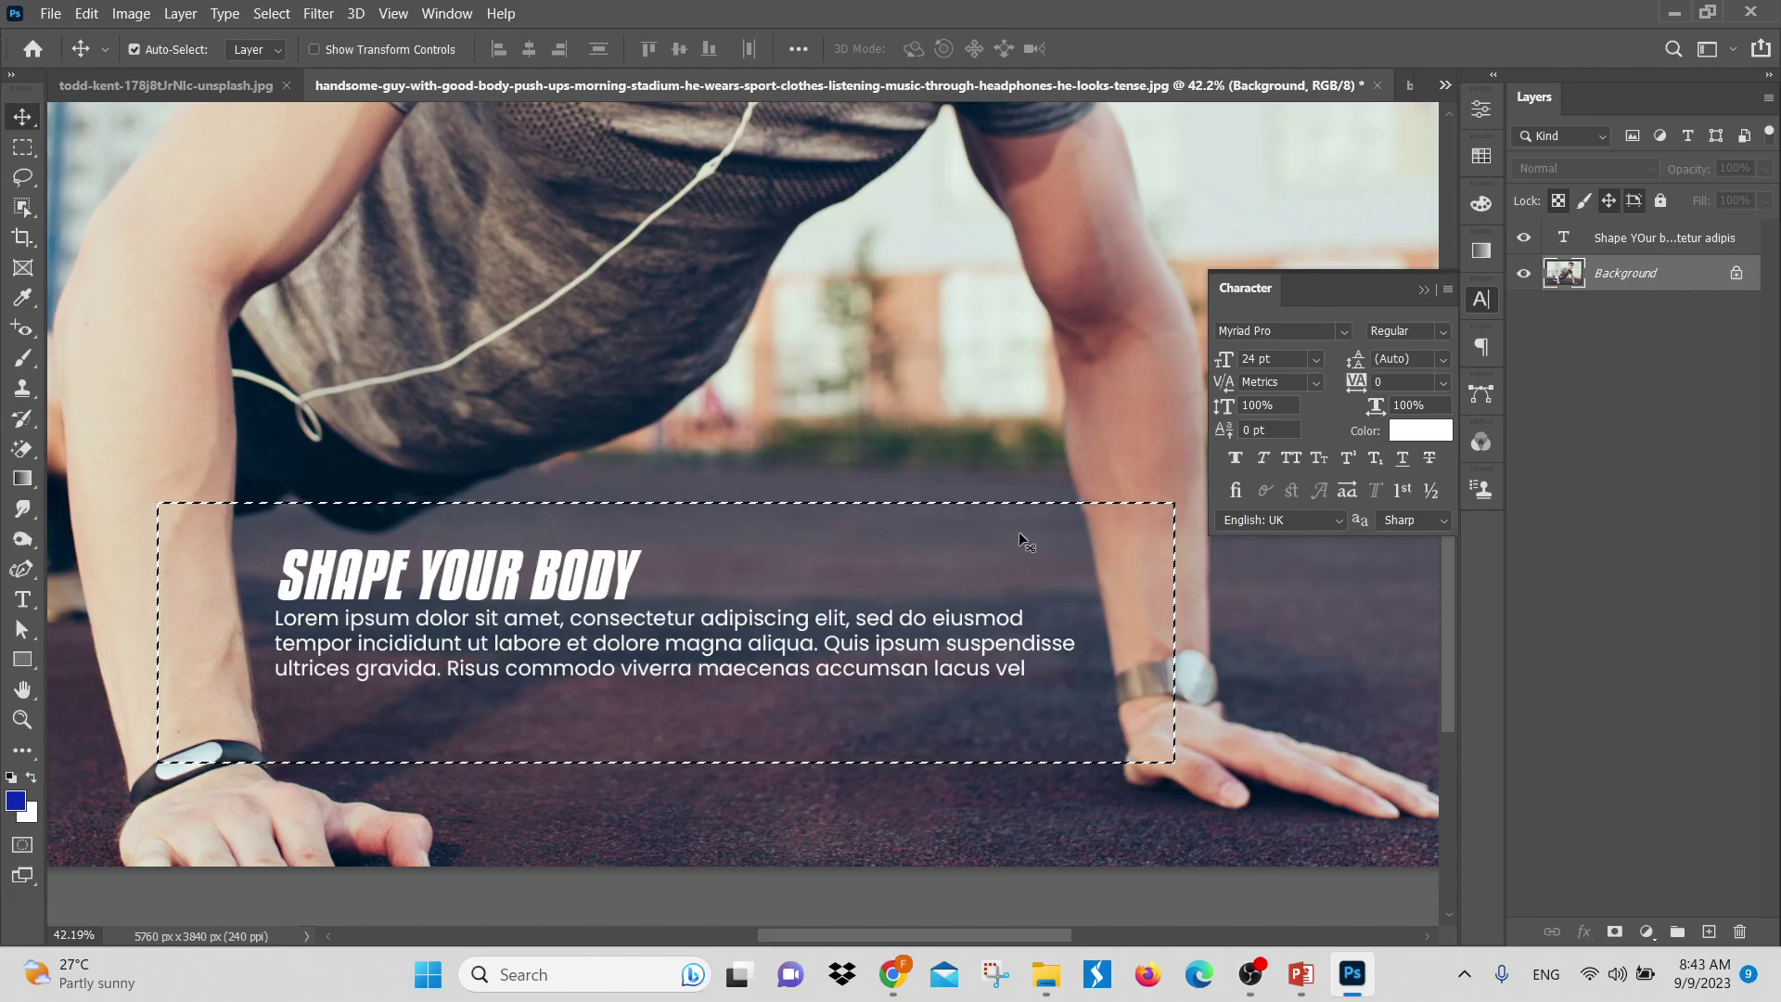
Fill the rectangular selection with Black contents in Normal mode at 100% opacity
click(89, 14)
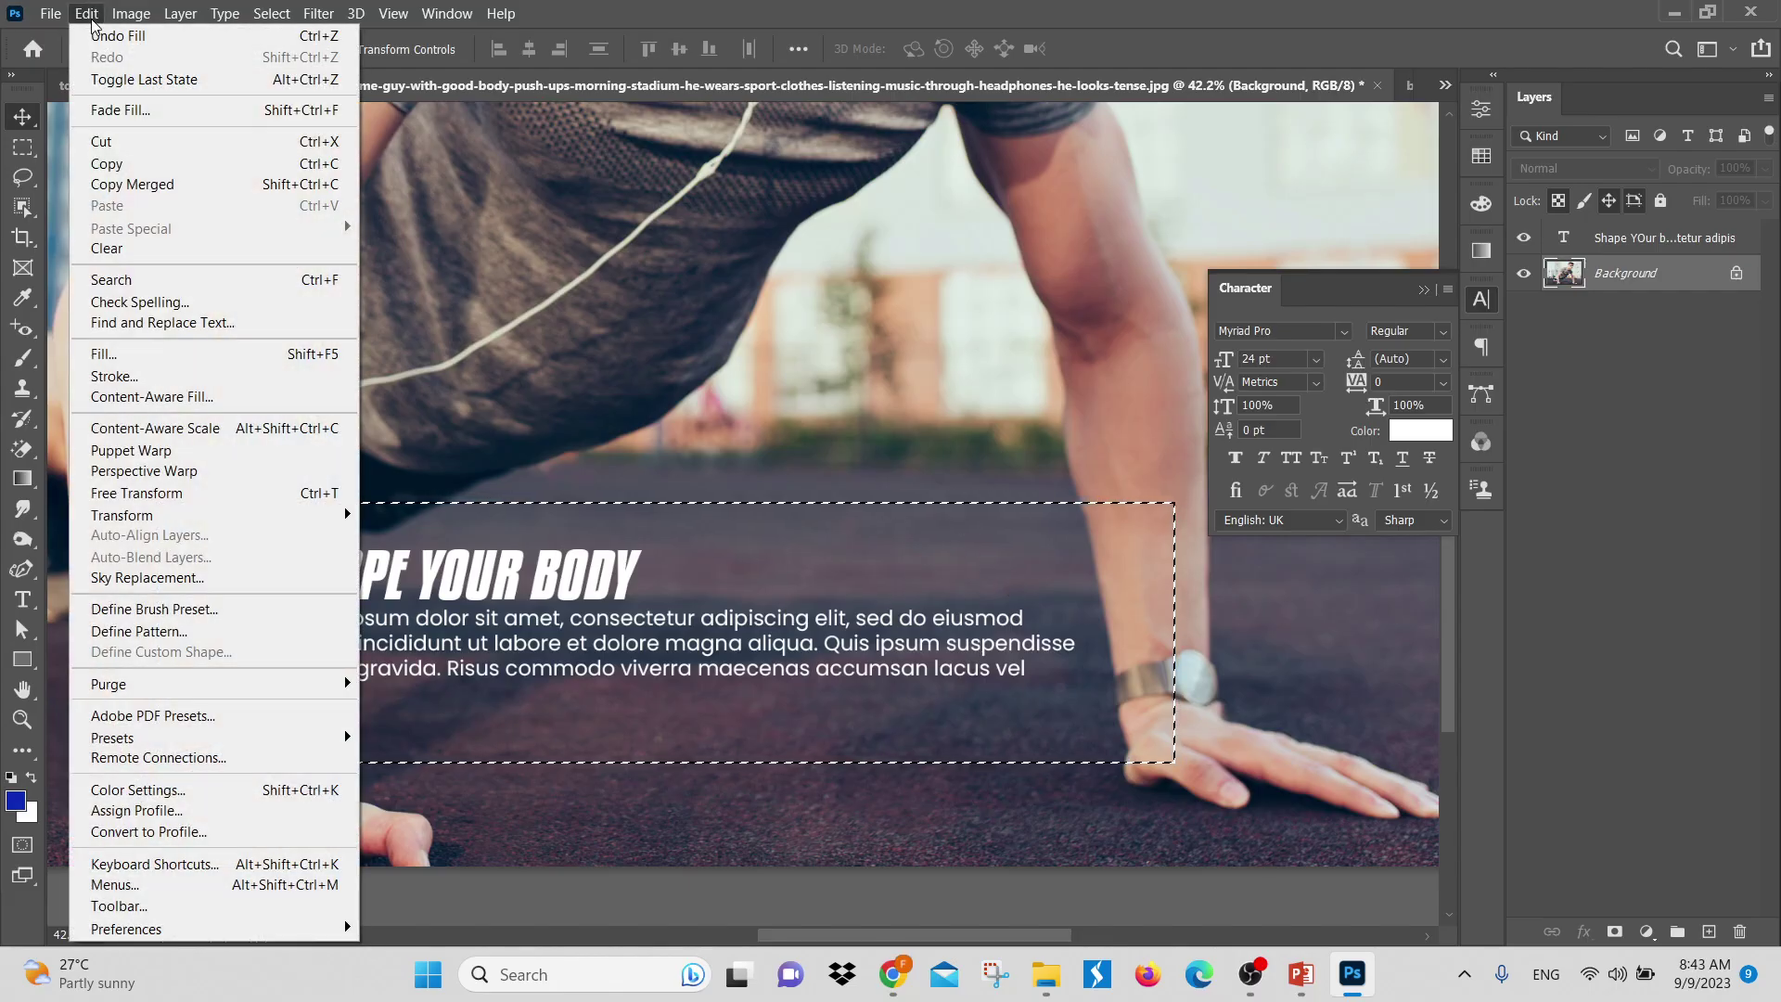
click(154, 352)
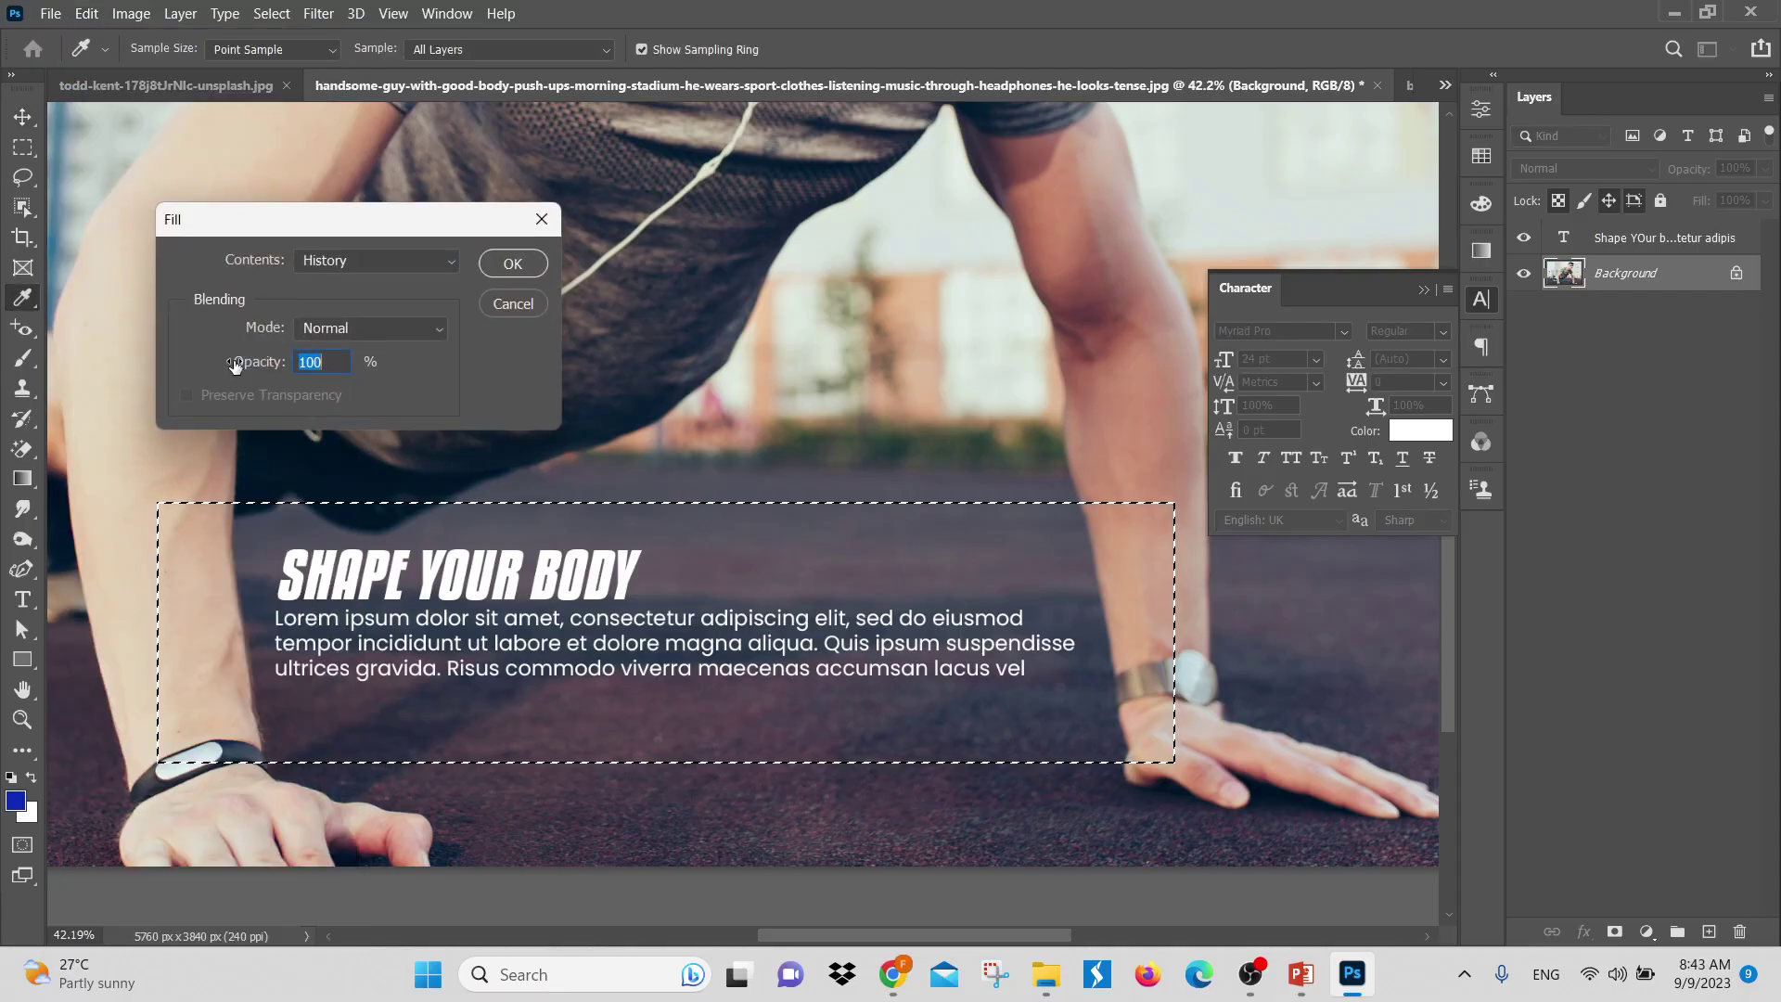
click(397, 261)
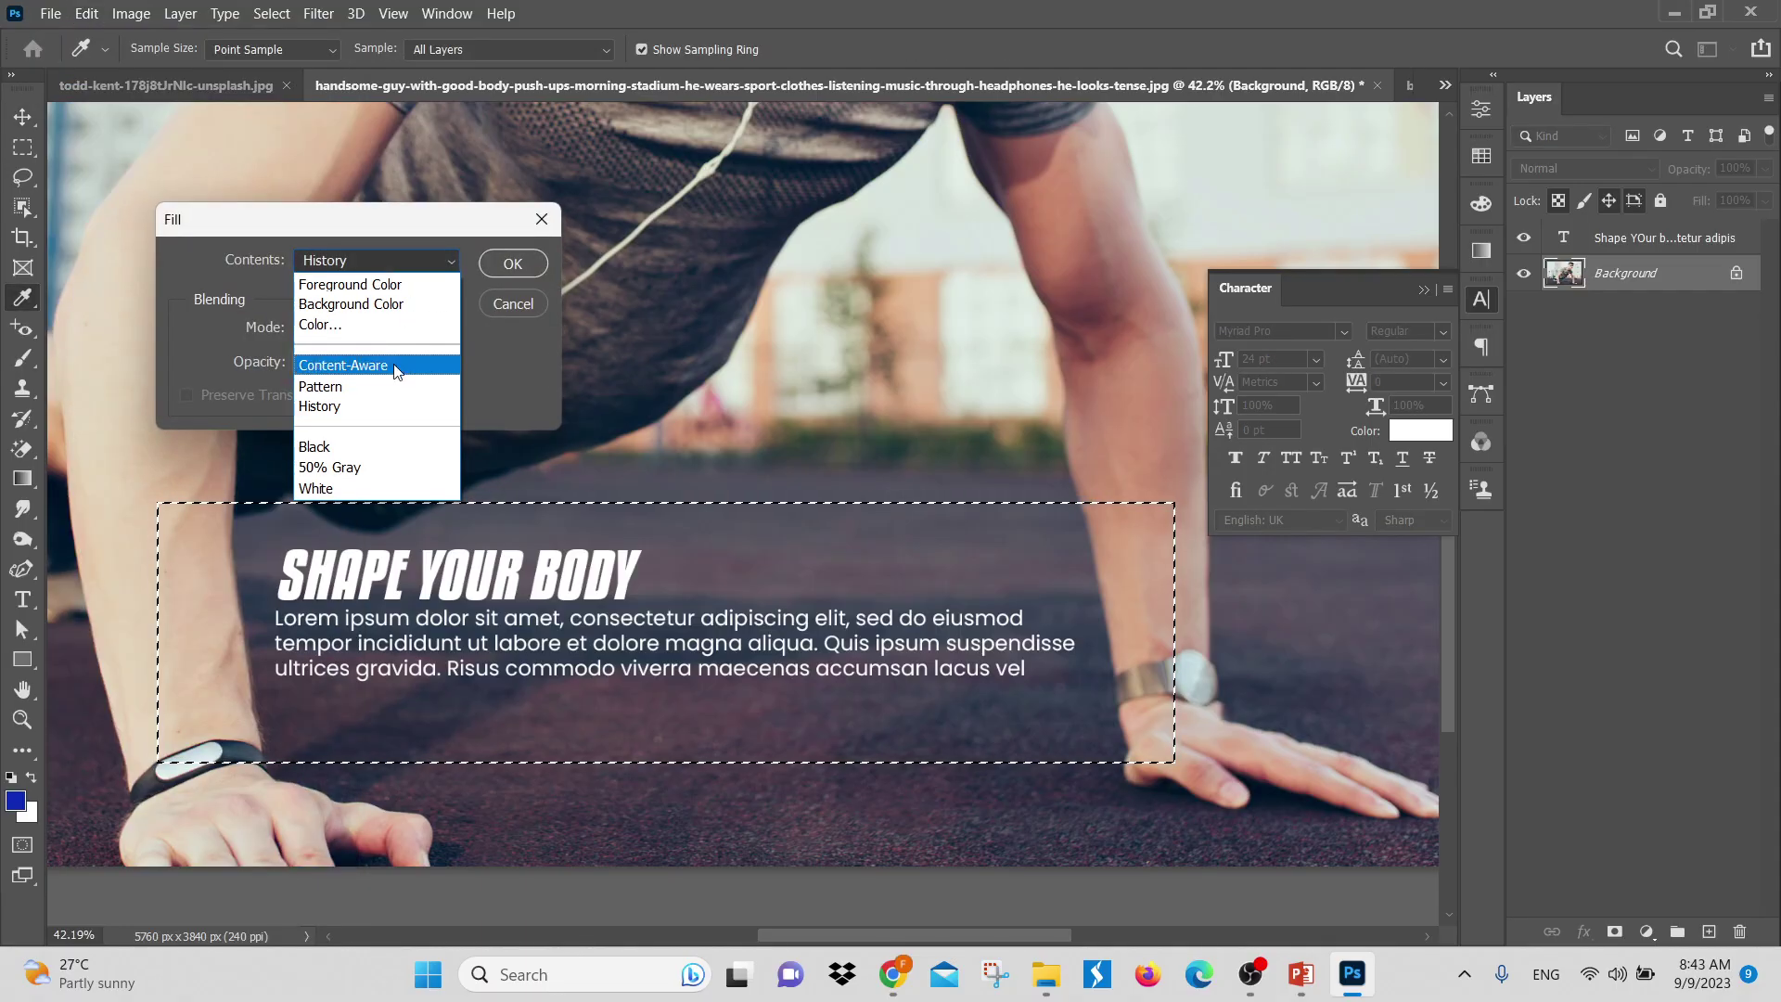
click(353, 449)
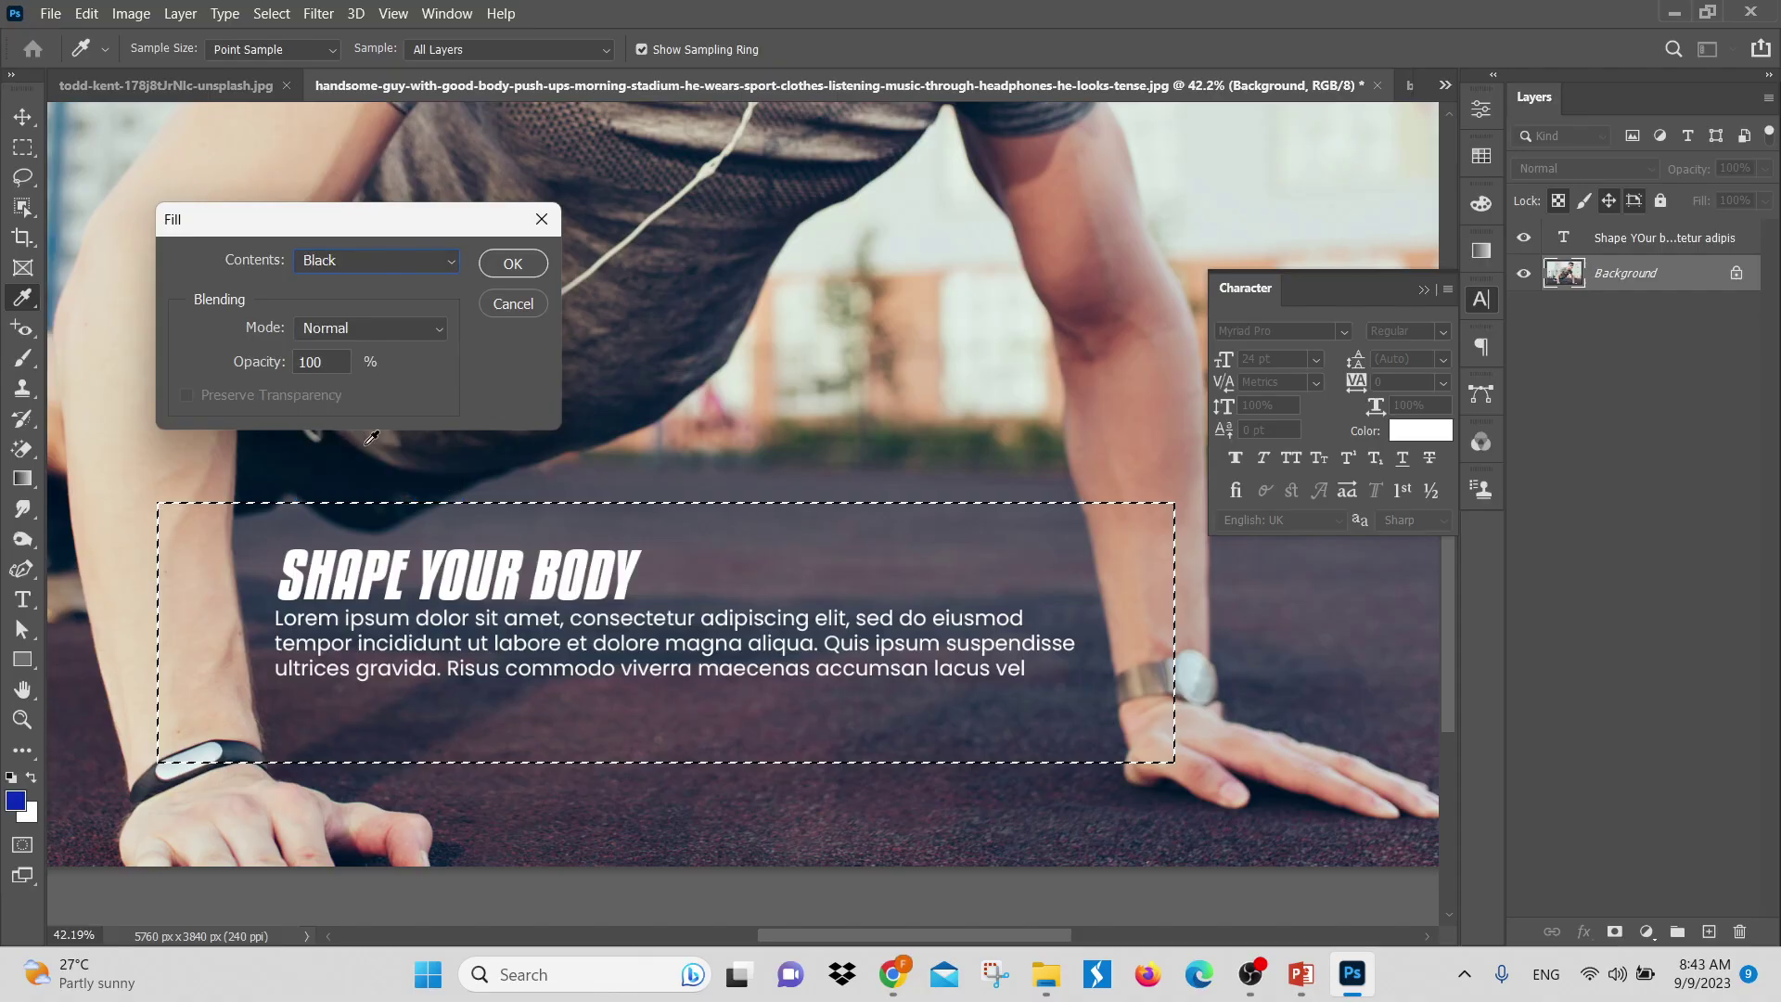
click(510, 263)
key(v)
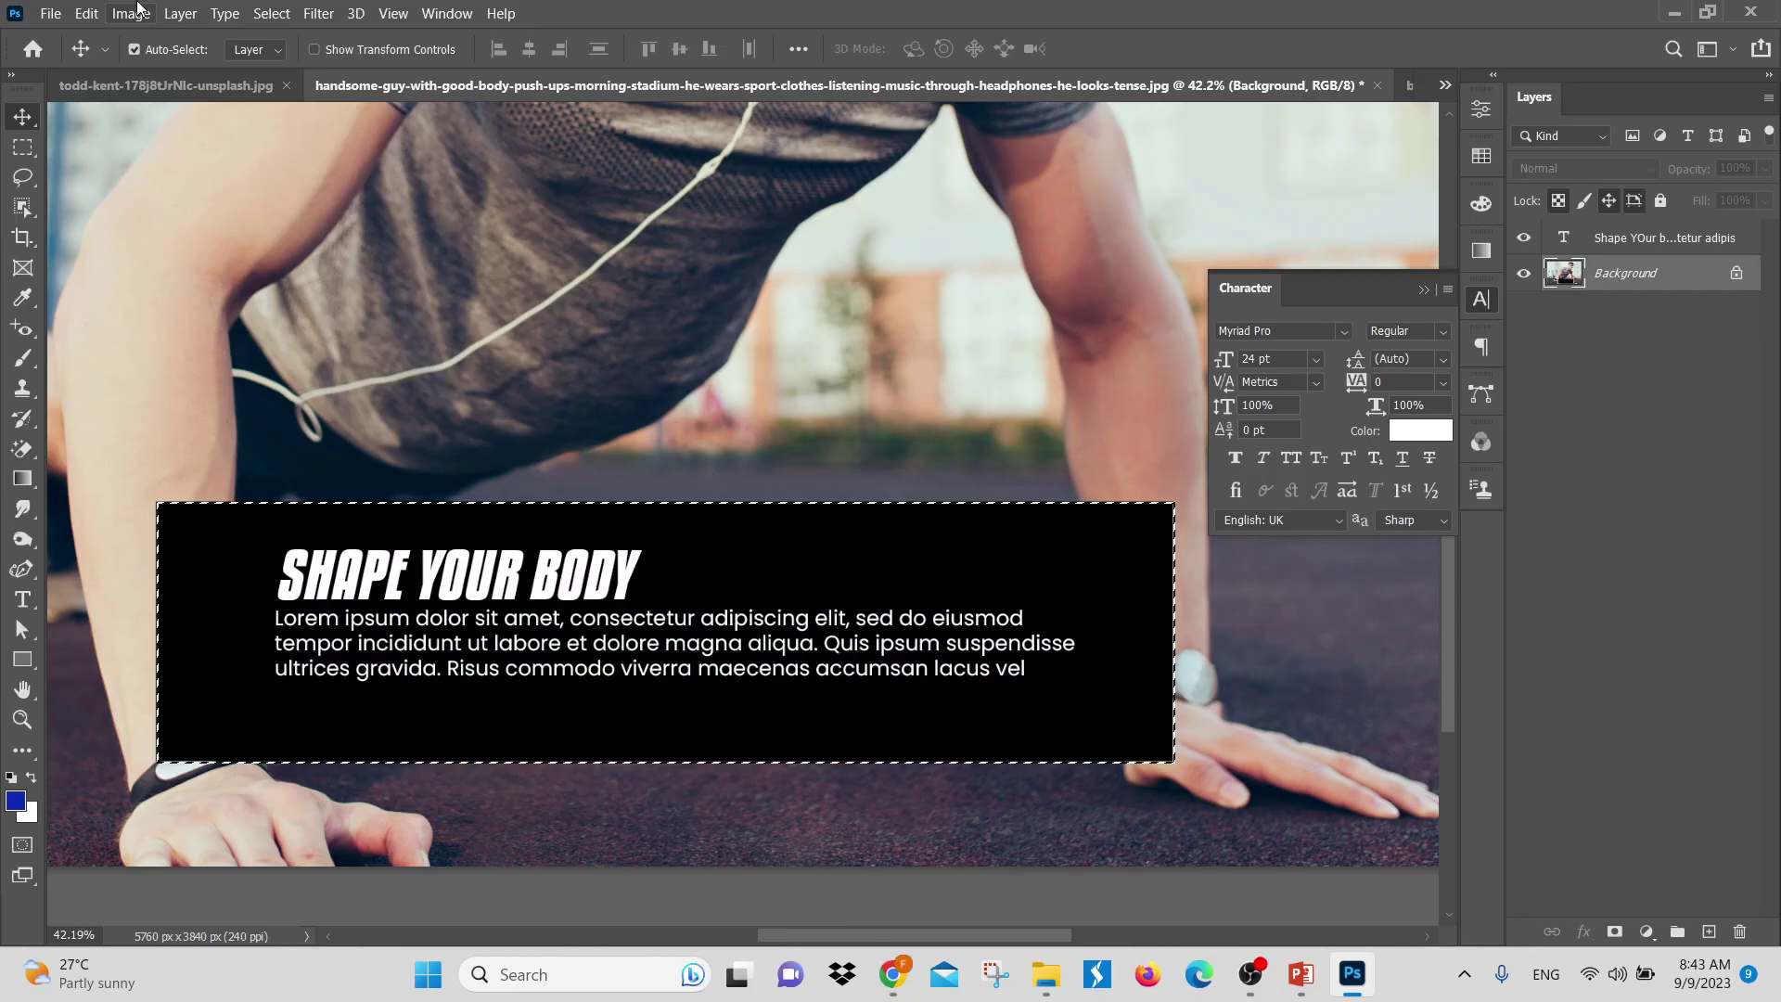
Restore the photo inside the selection by filling it with History contents in Normal mode at 100% opacity
click(86, 13)
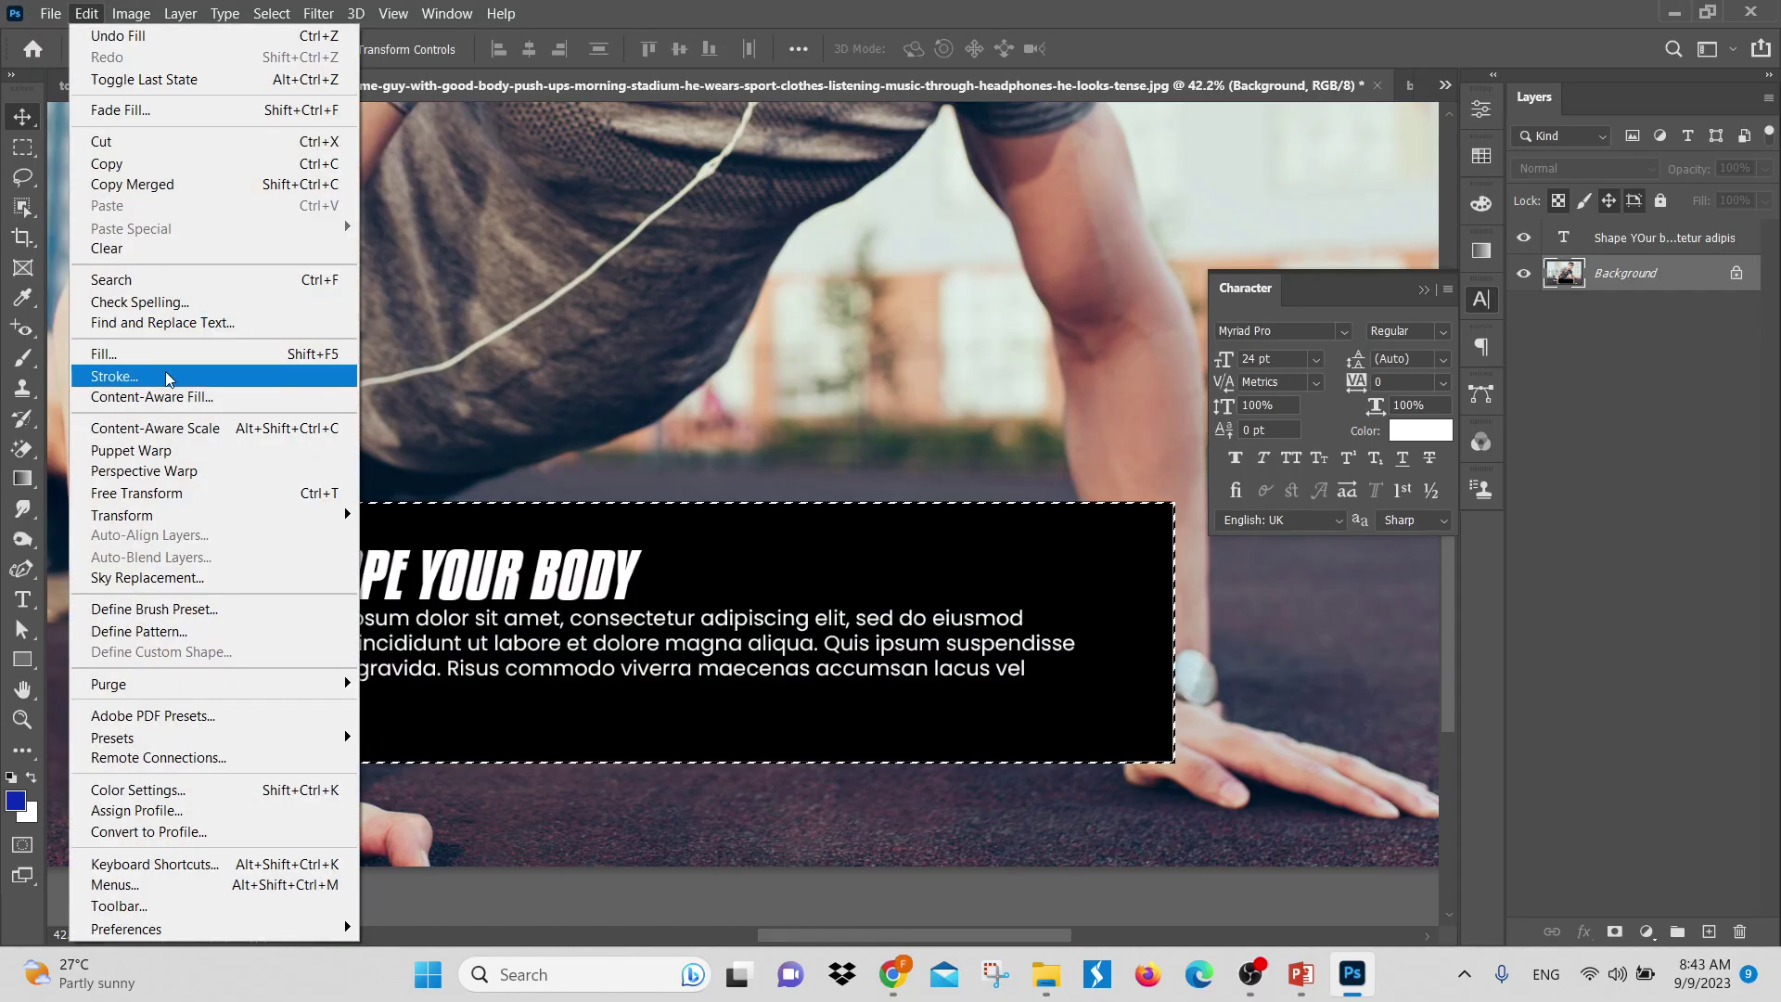
click(121, 354)
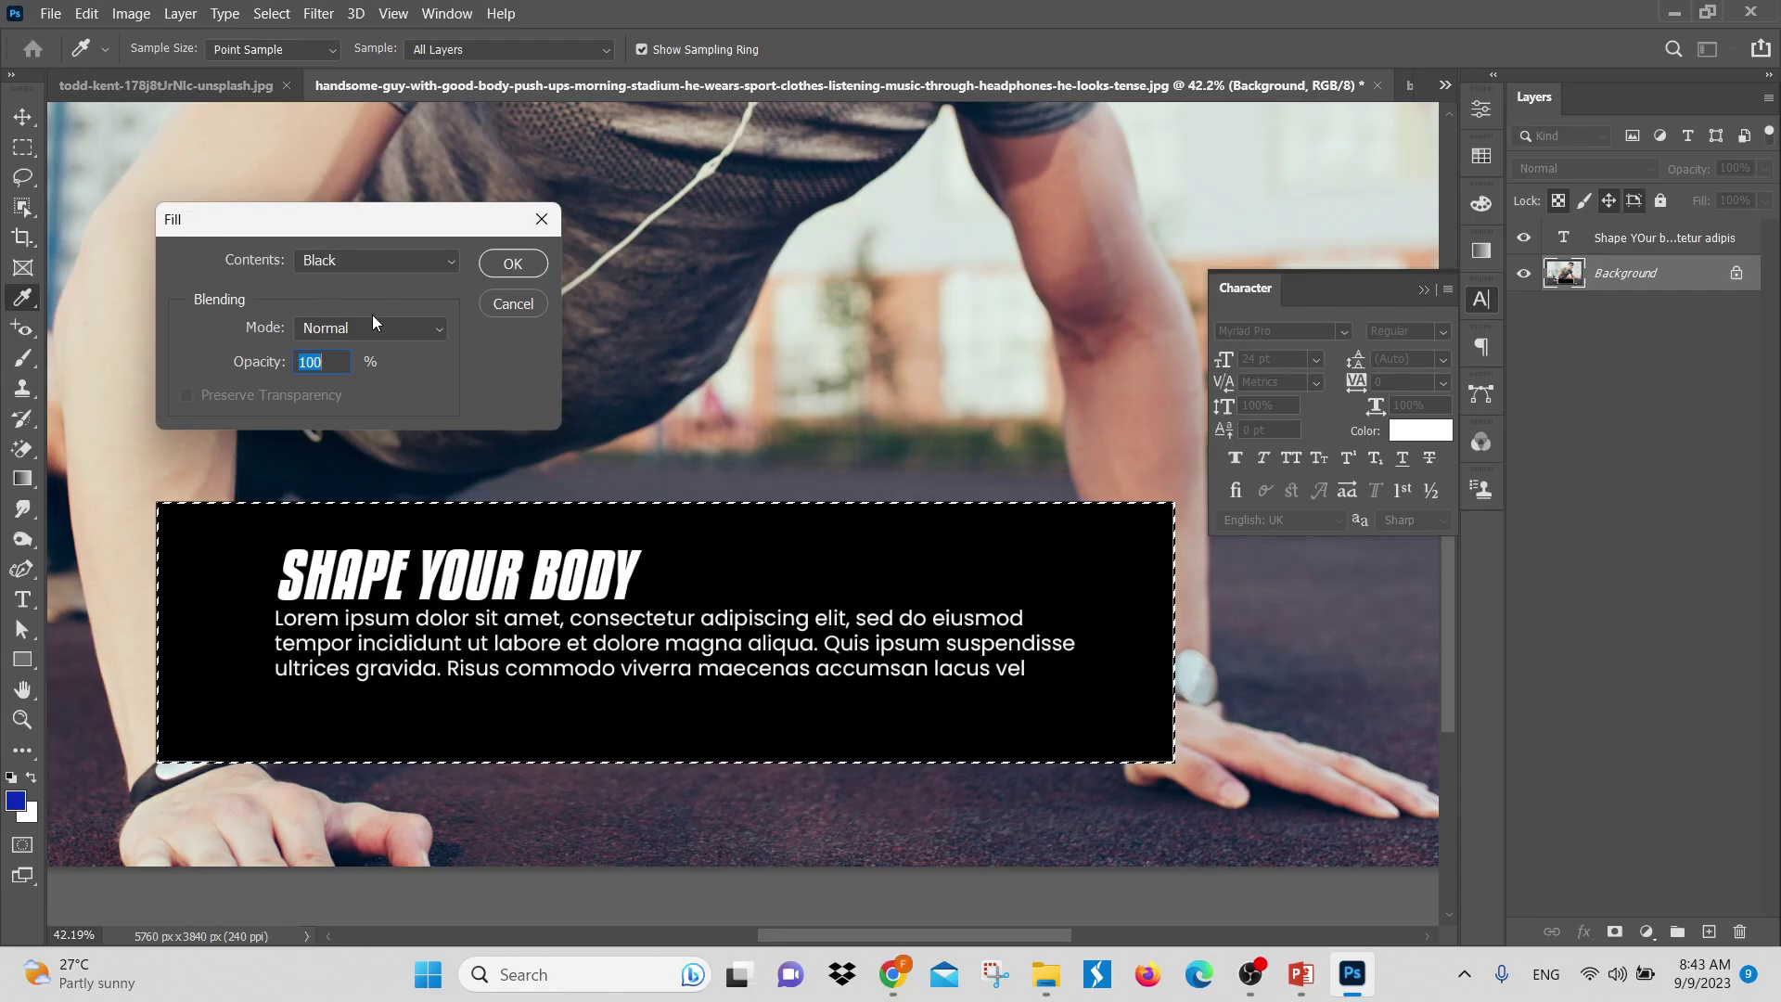
click(371, 325)
click(385, 248)
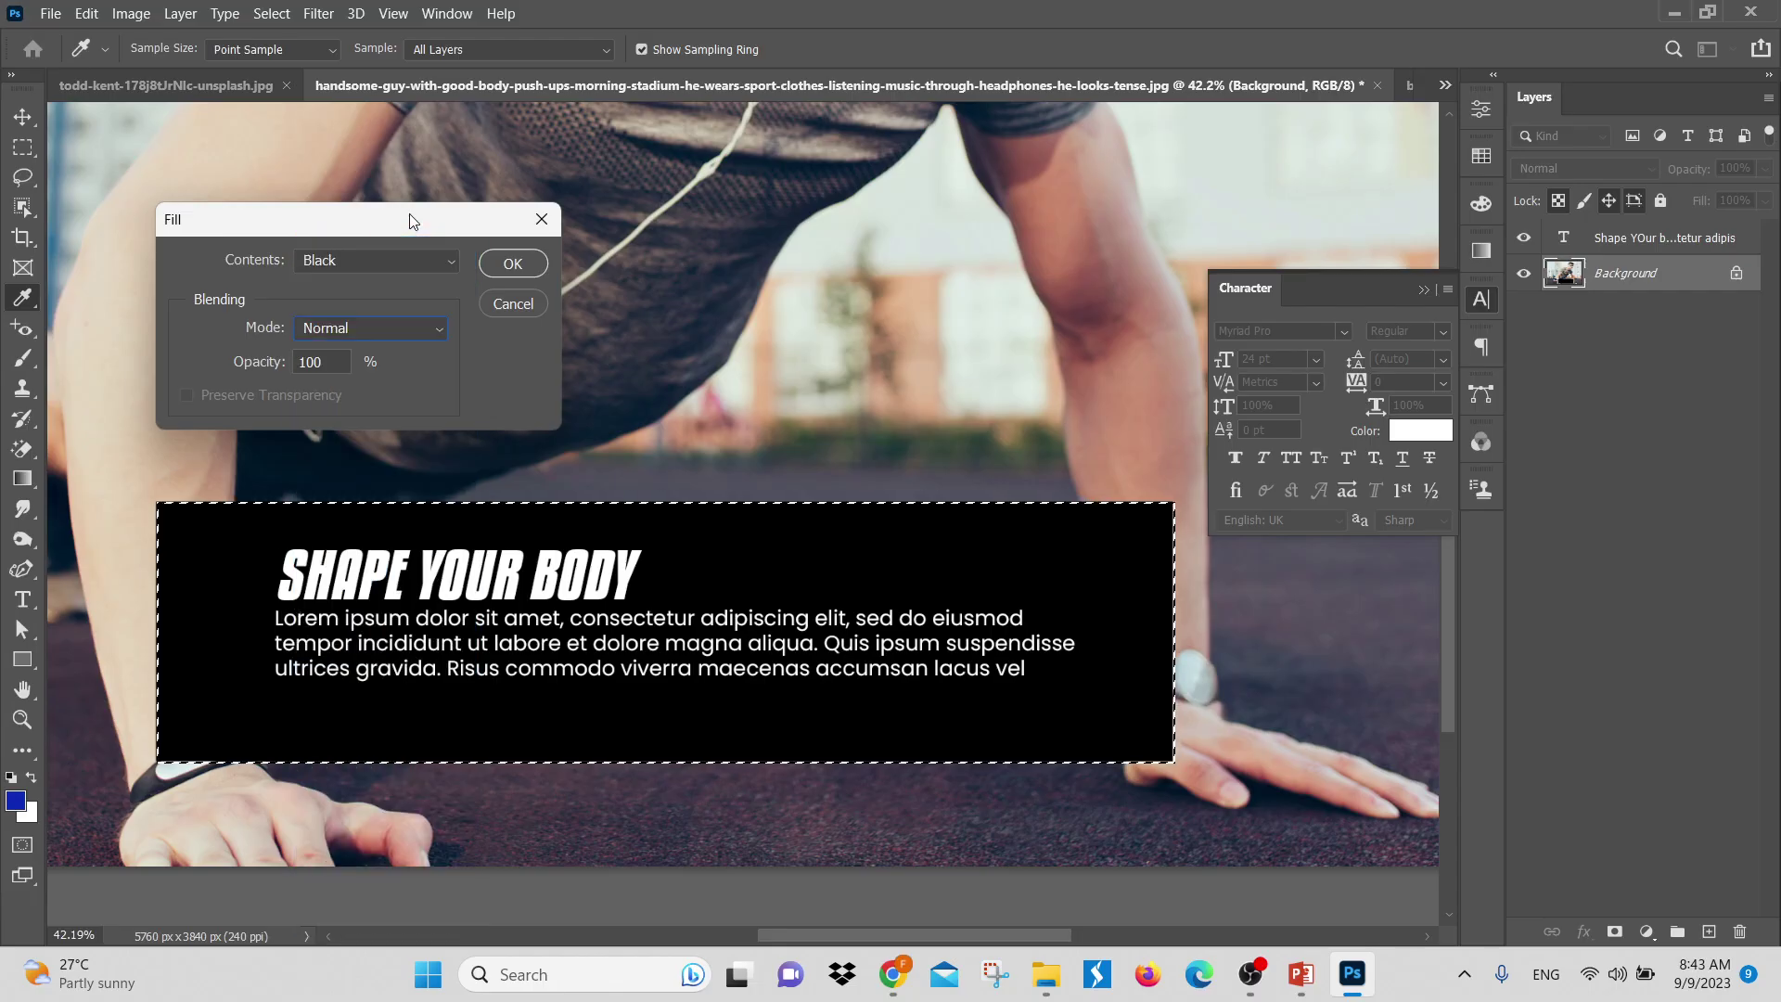
click(390, 264)
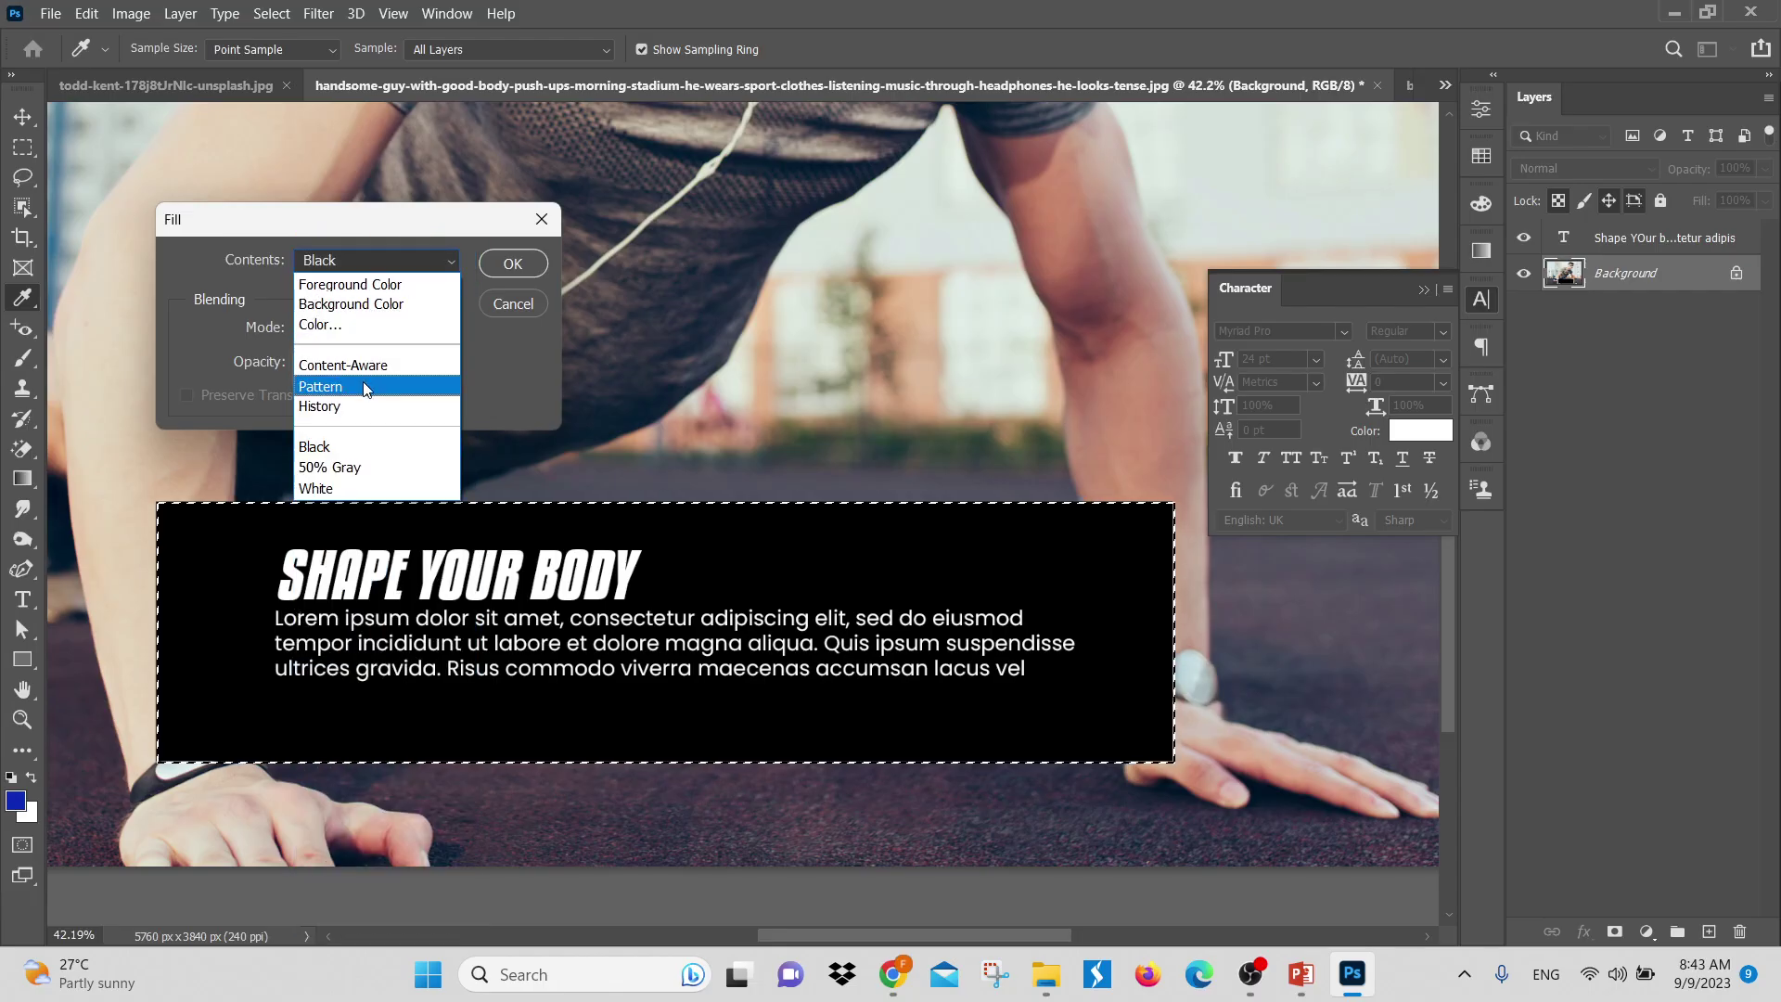
click(362, 407)
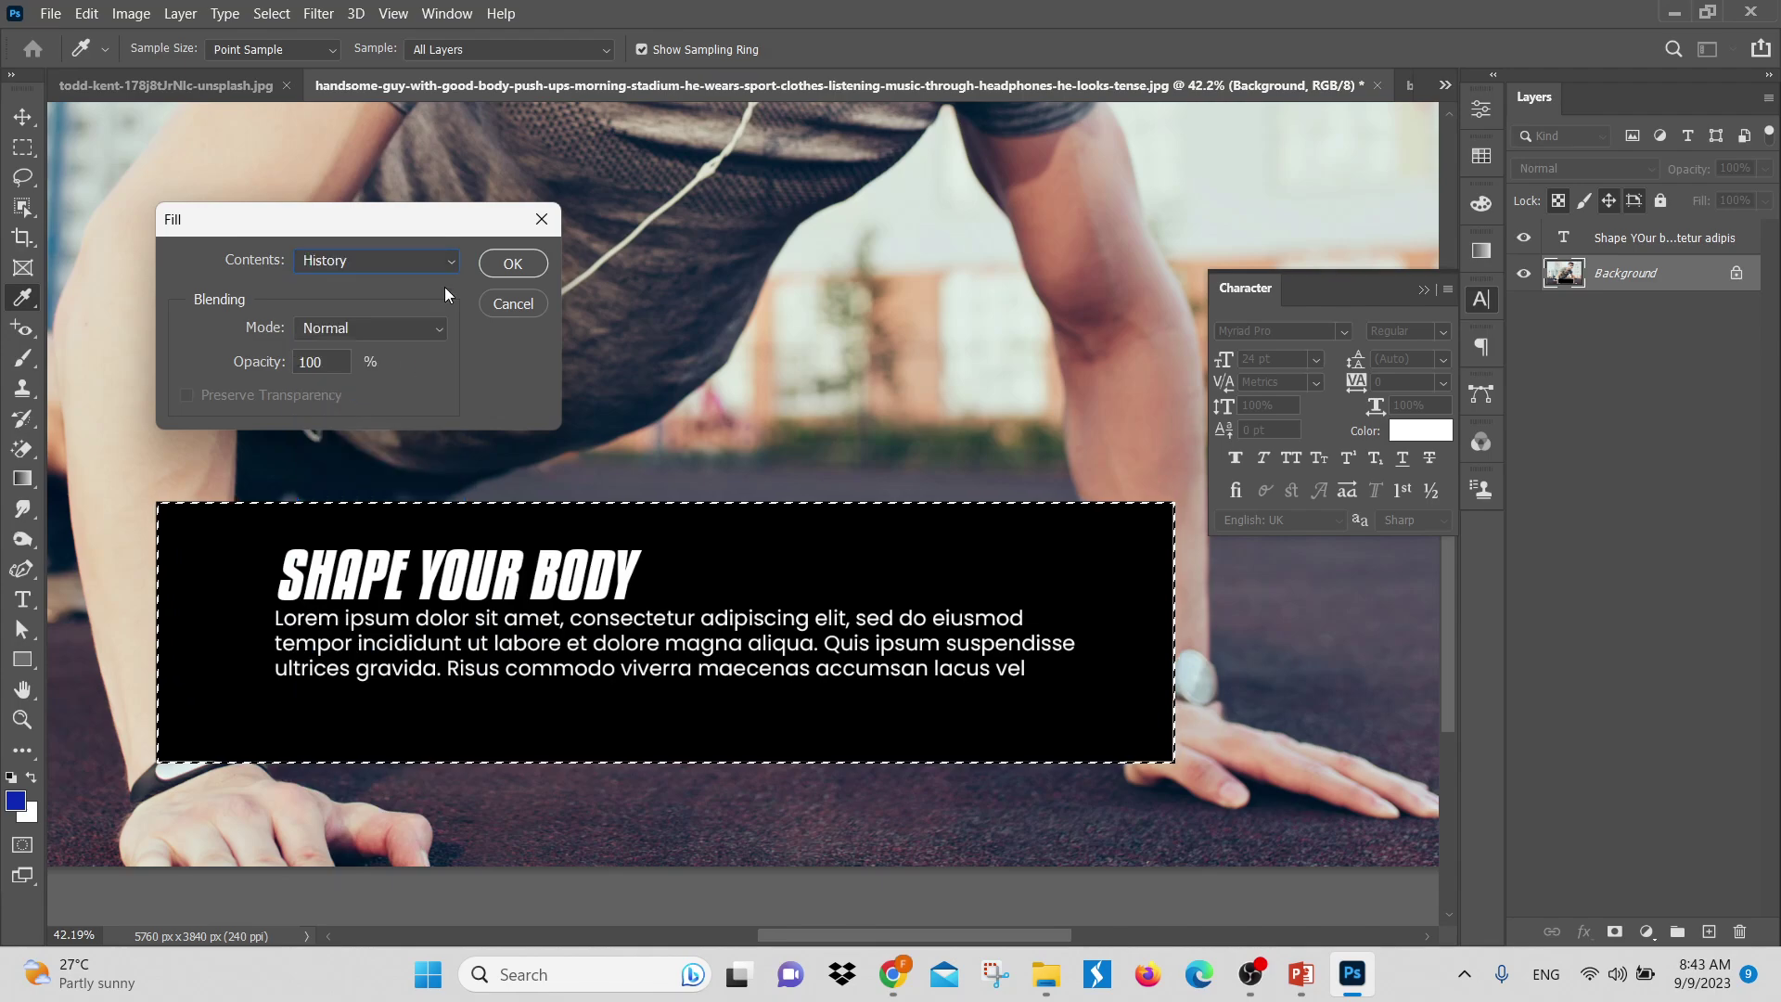
click(512, 263)
key(v)
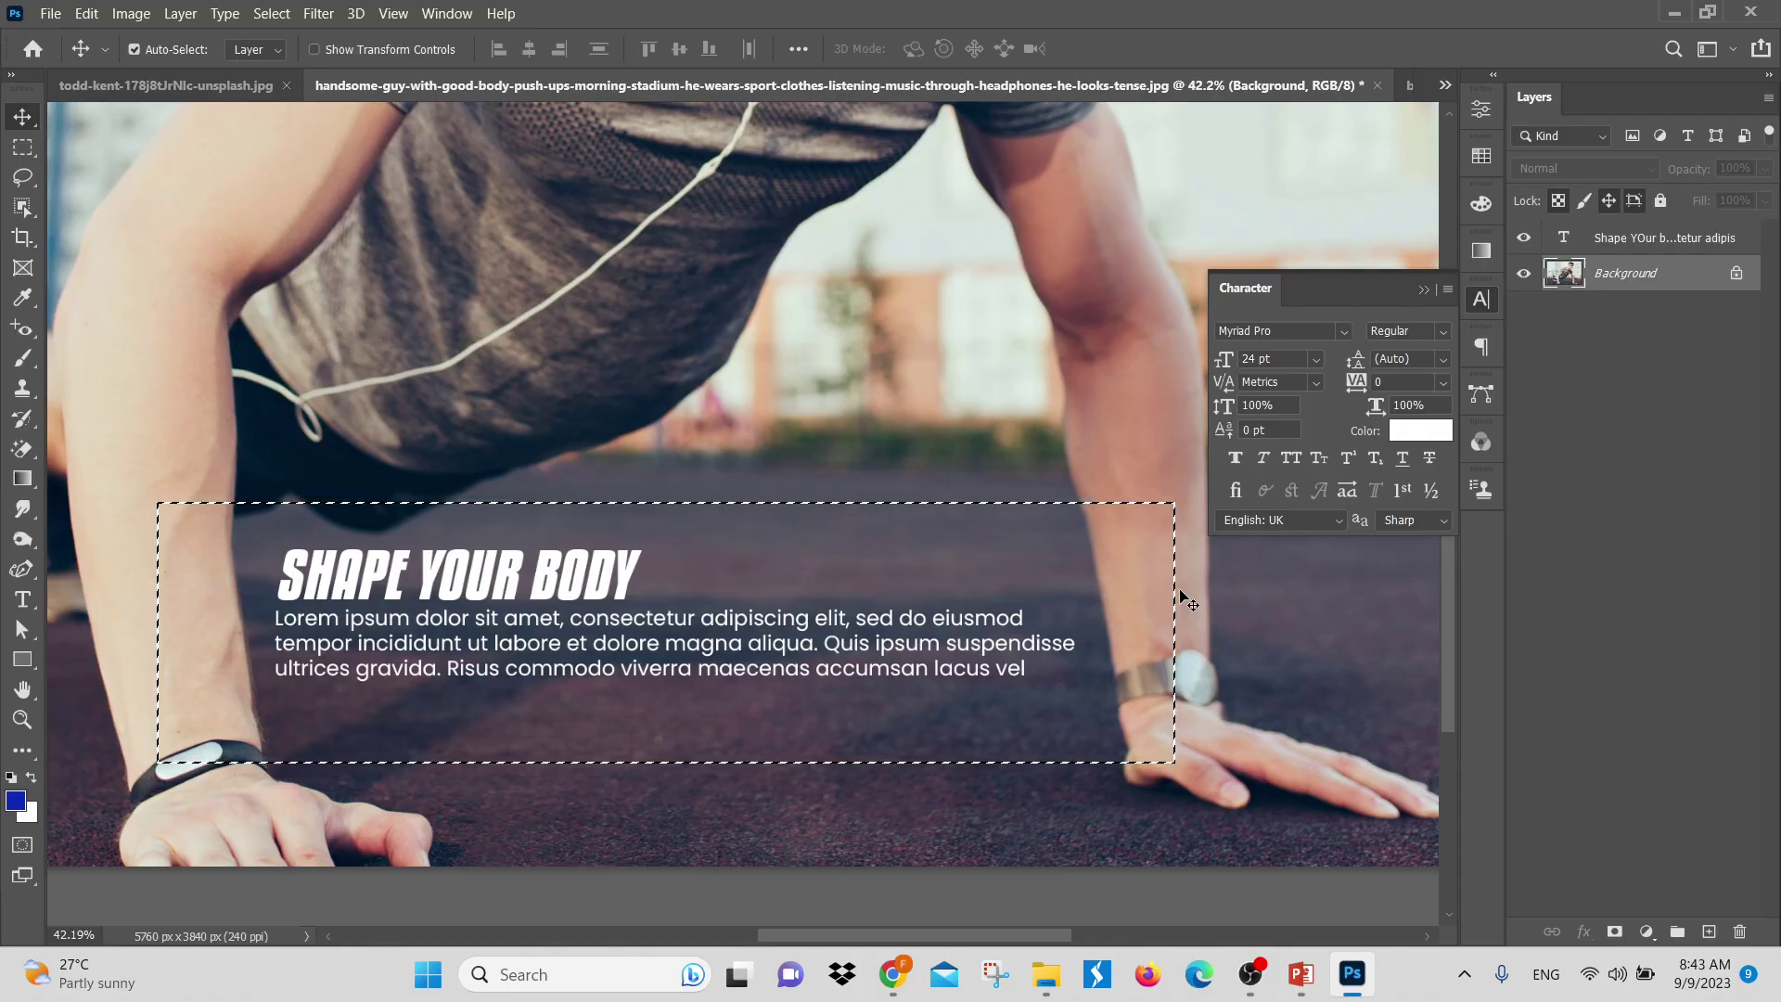
click(89, 15)
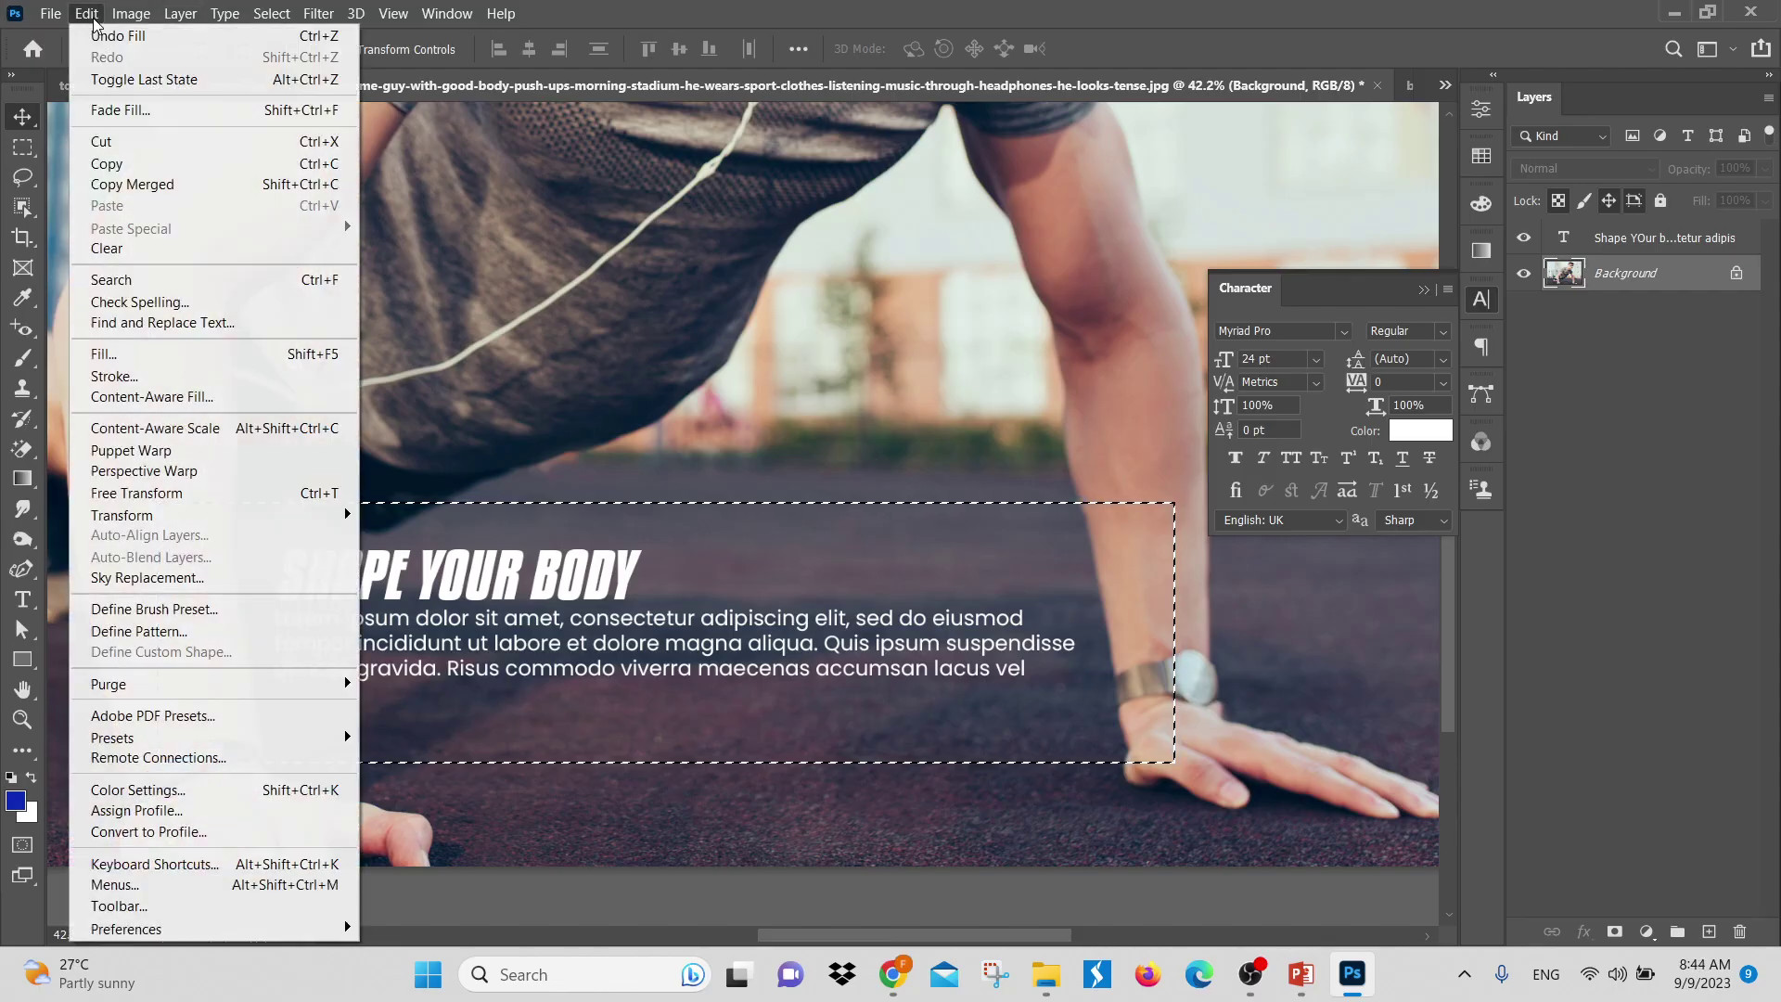
click(166, 358)
click(417, 260)
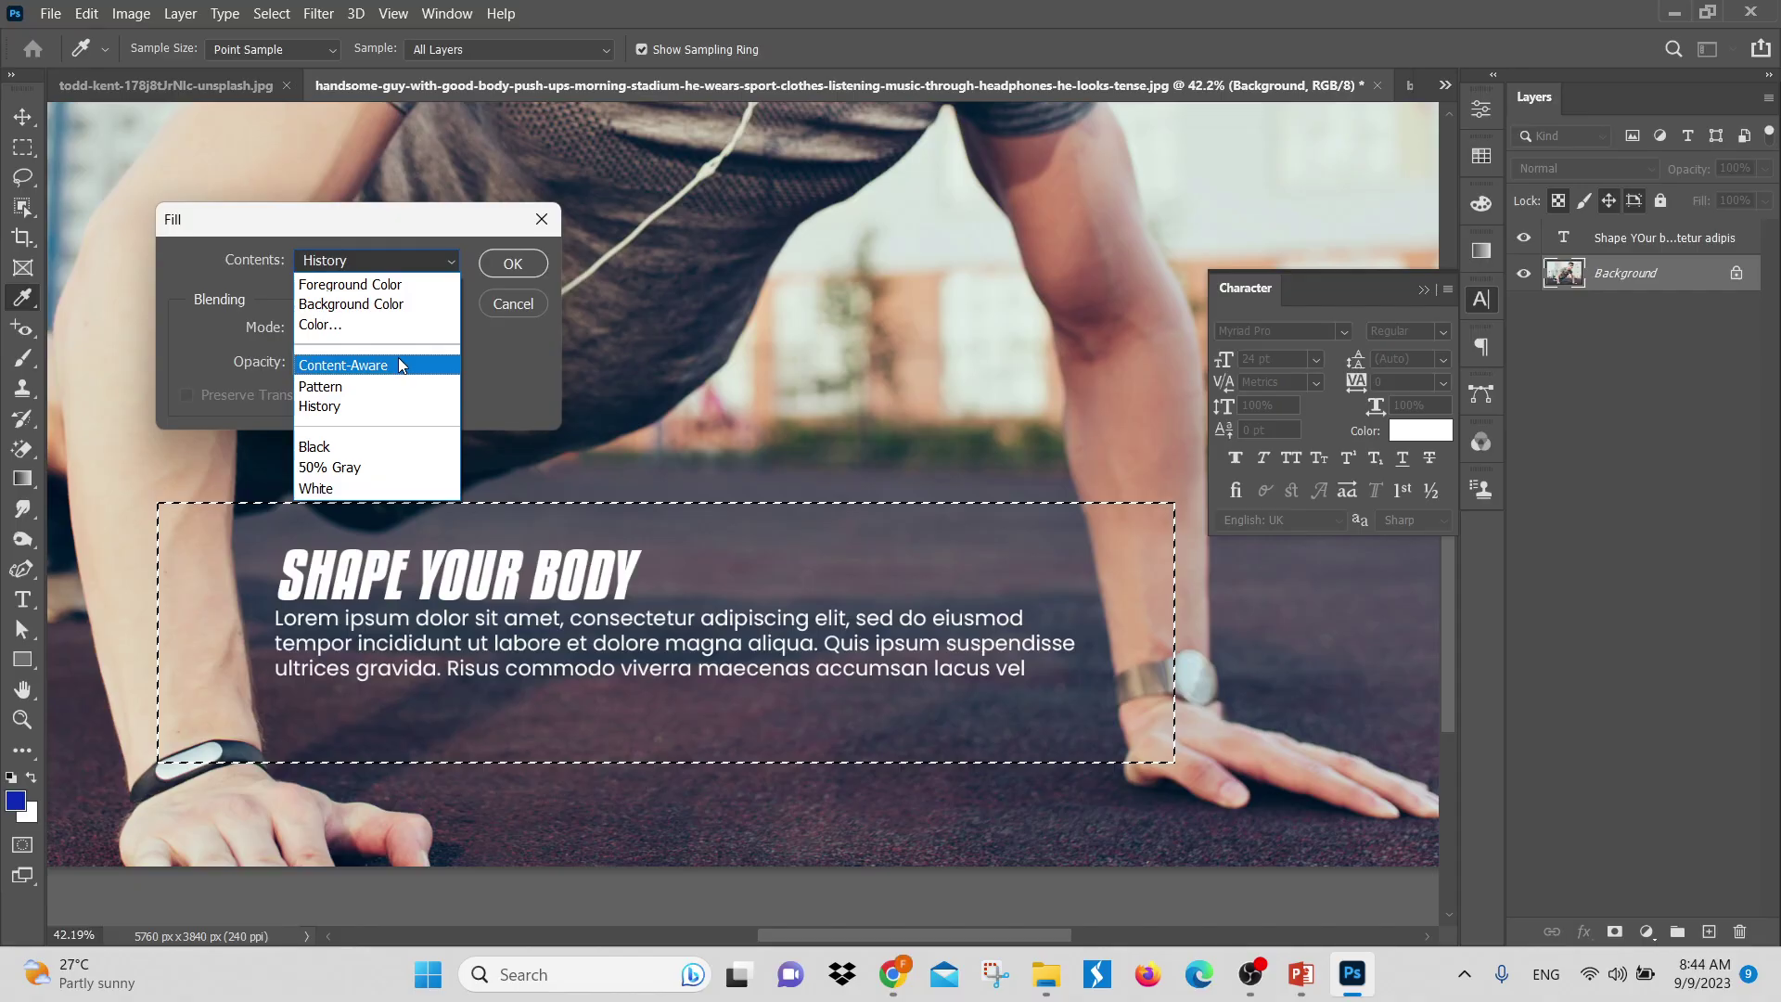
click(520, 308)
key(v)
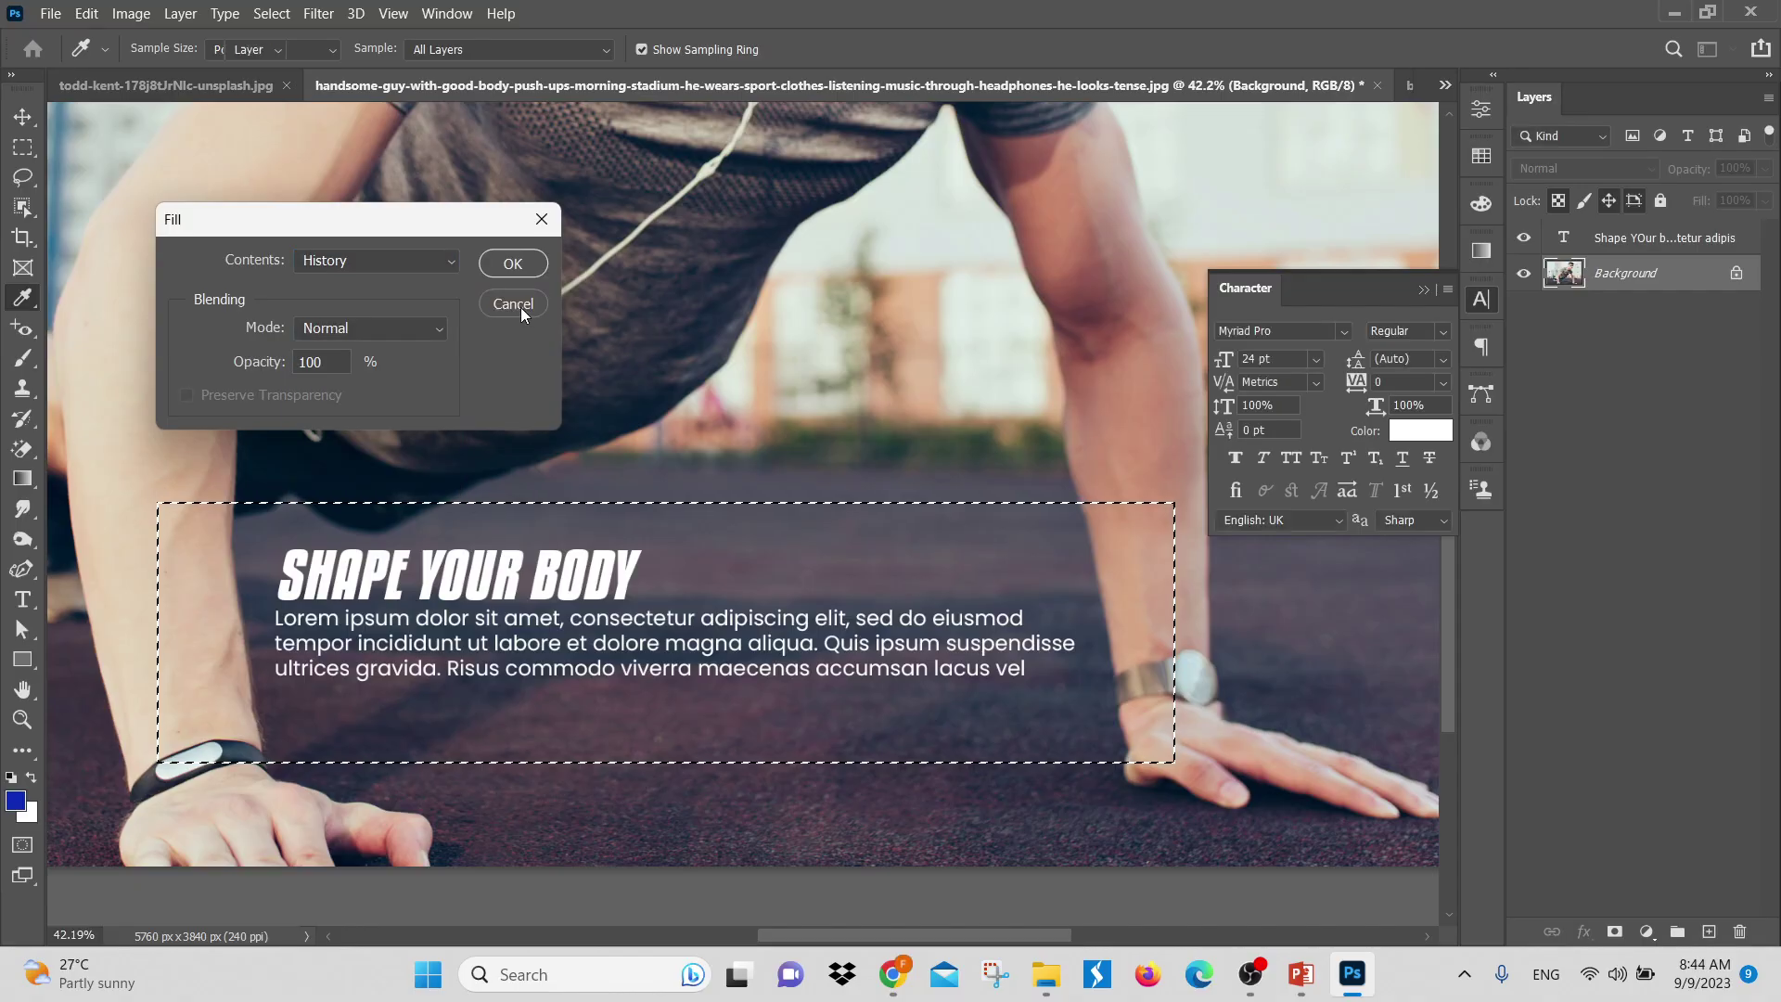
click(520, 308)
Deselect the rectangular area and unlock the Background layer to make it a regular layer
key(ctrl+d)
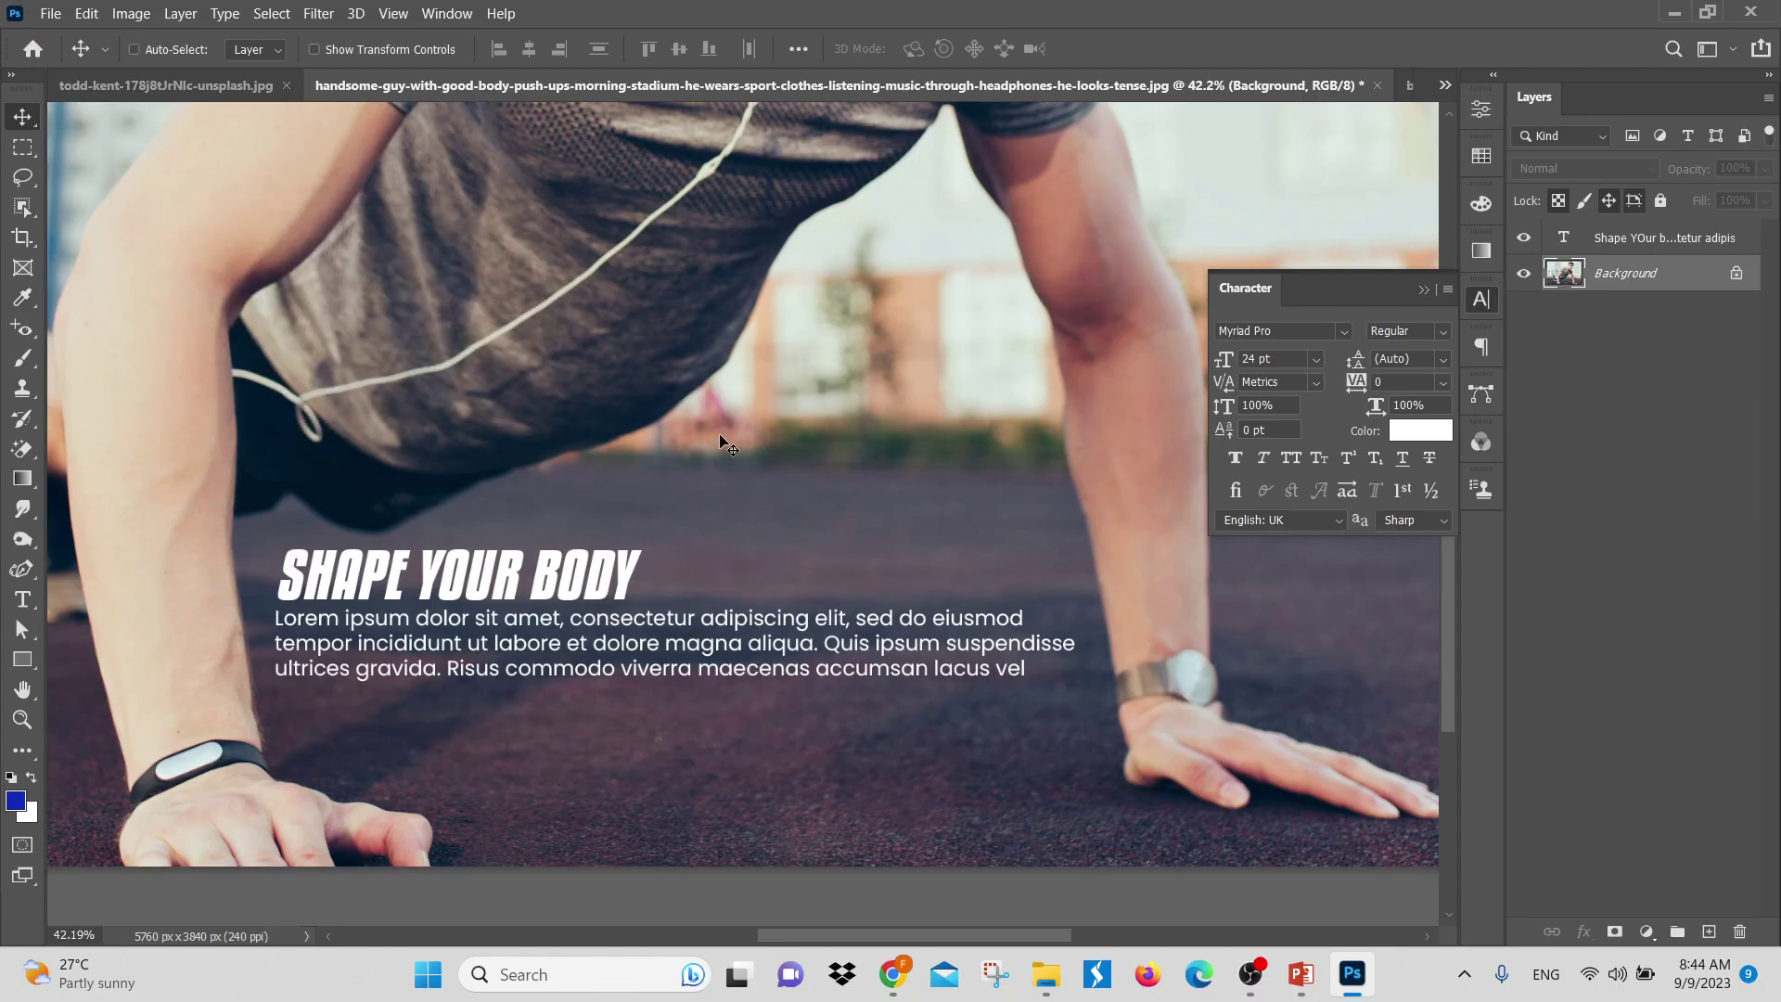
key(ctrl+0)
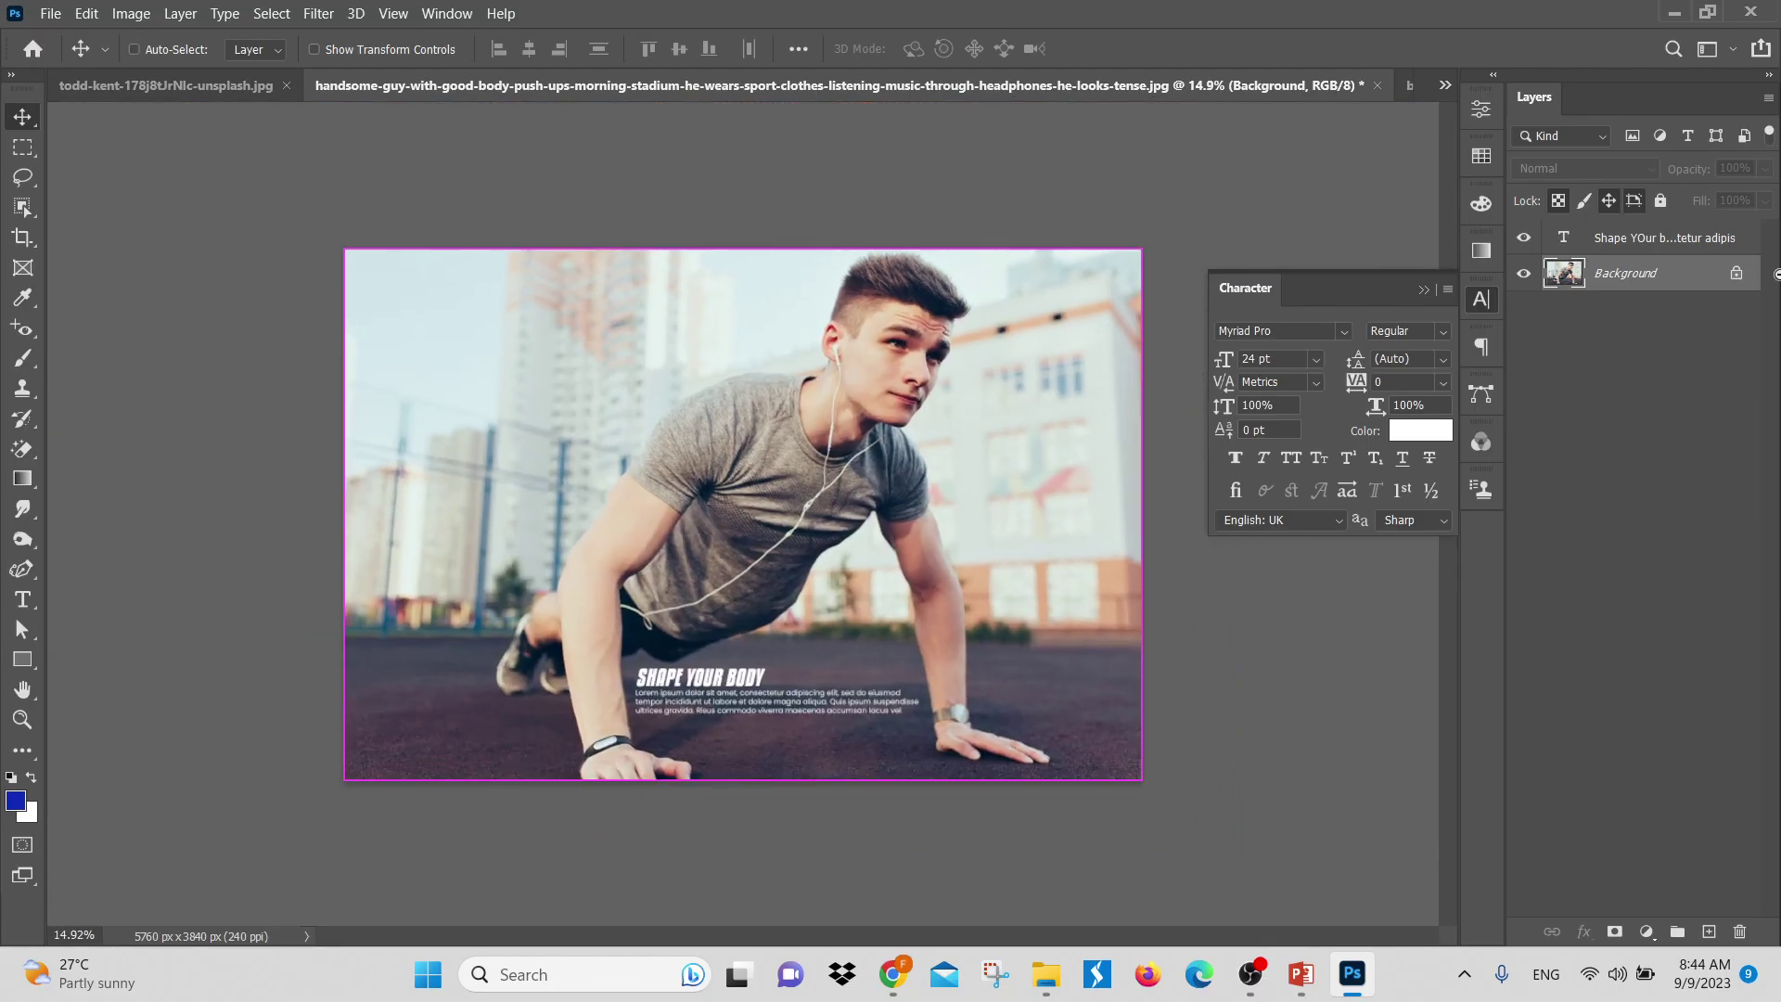
click(1737, 274)
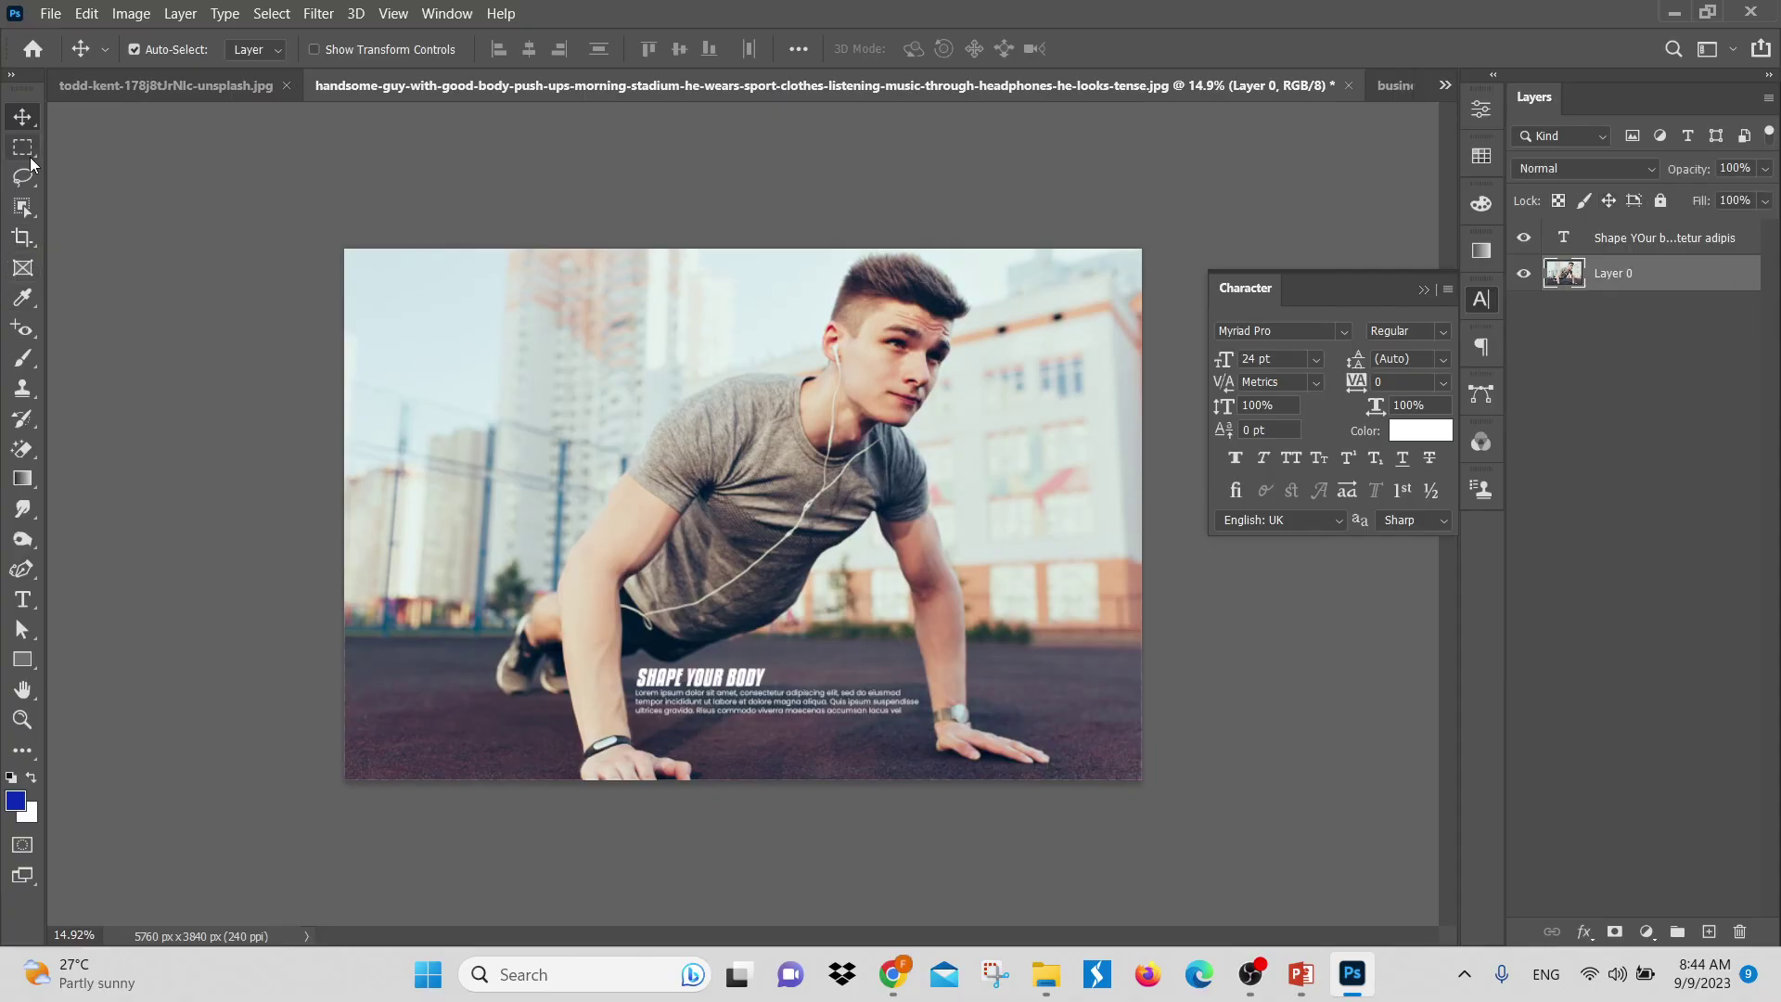
Extend the canvas beyond the photo's left edge with the Crop tool, making it about 6470 px wide
click(24, 248)
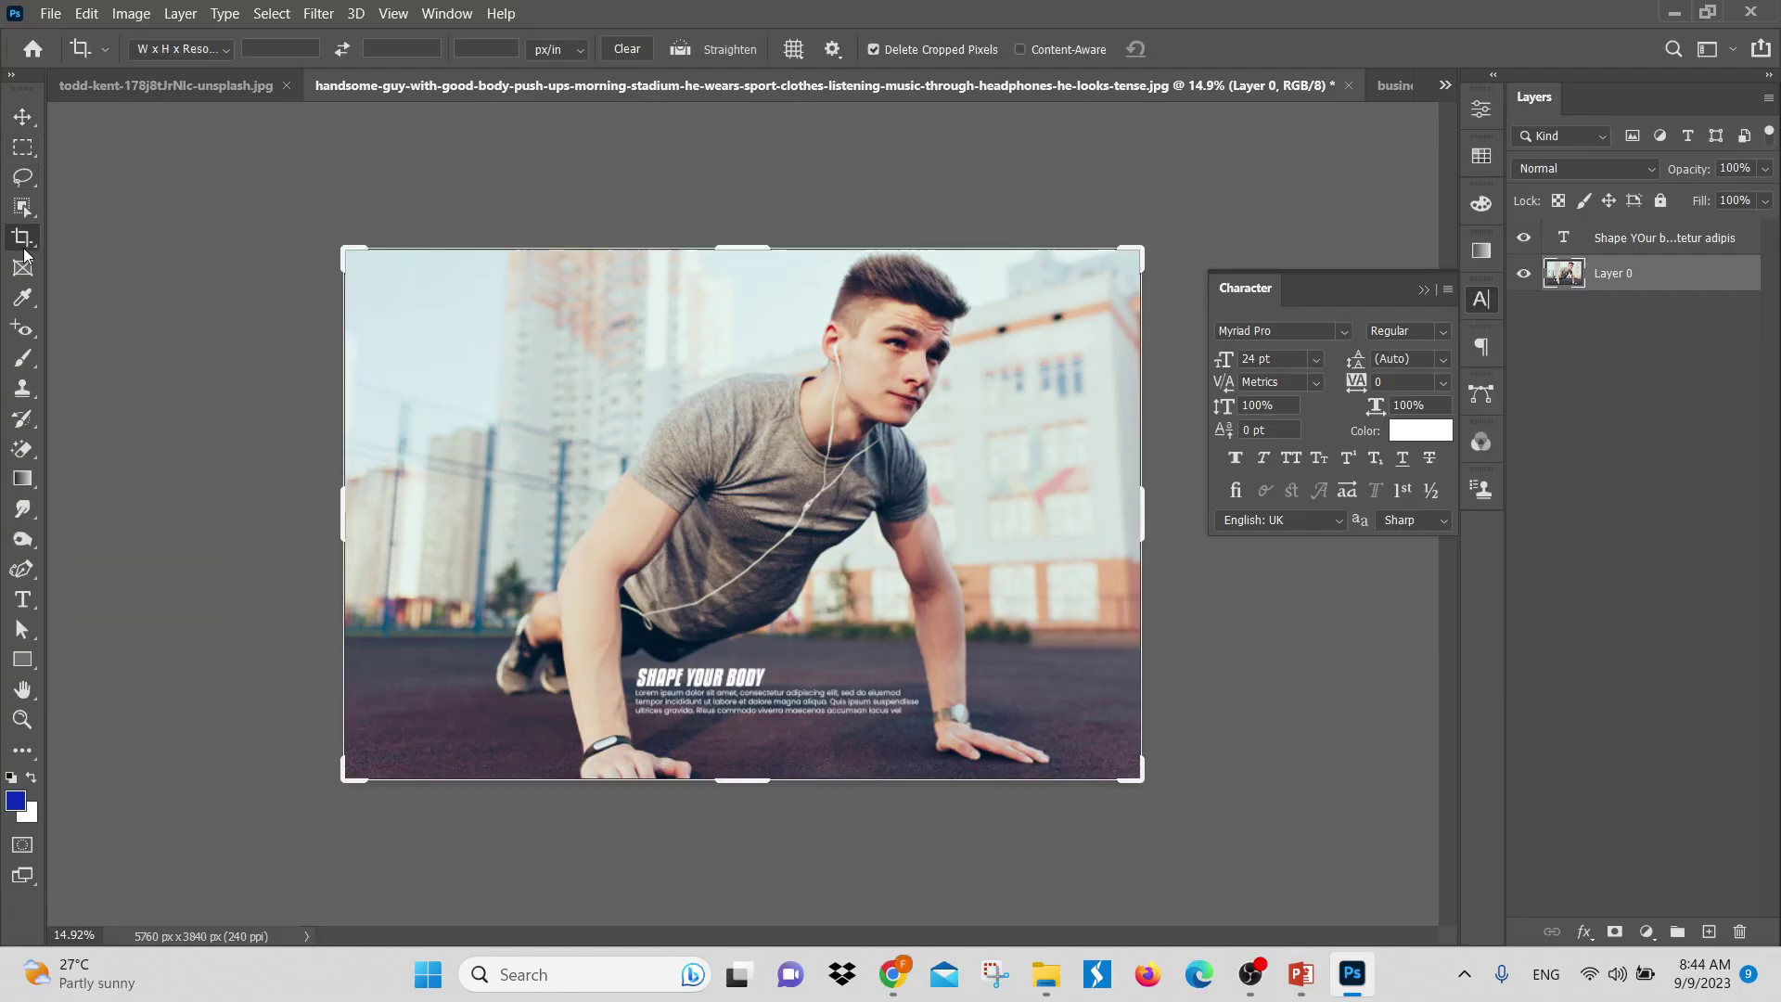
drag(348, 508, 299, 509)
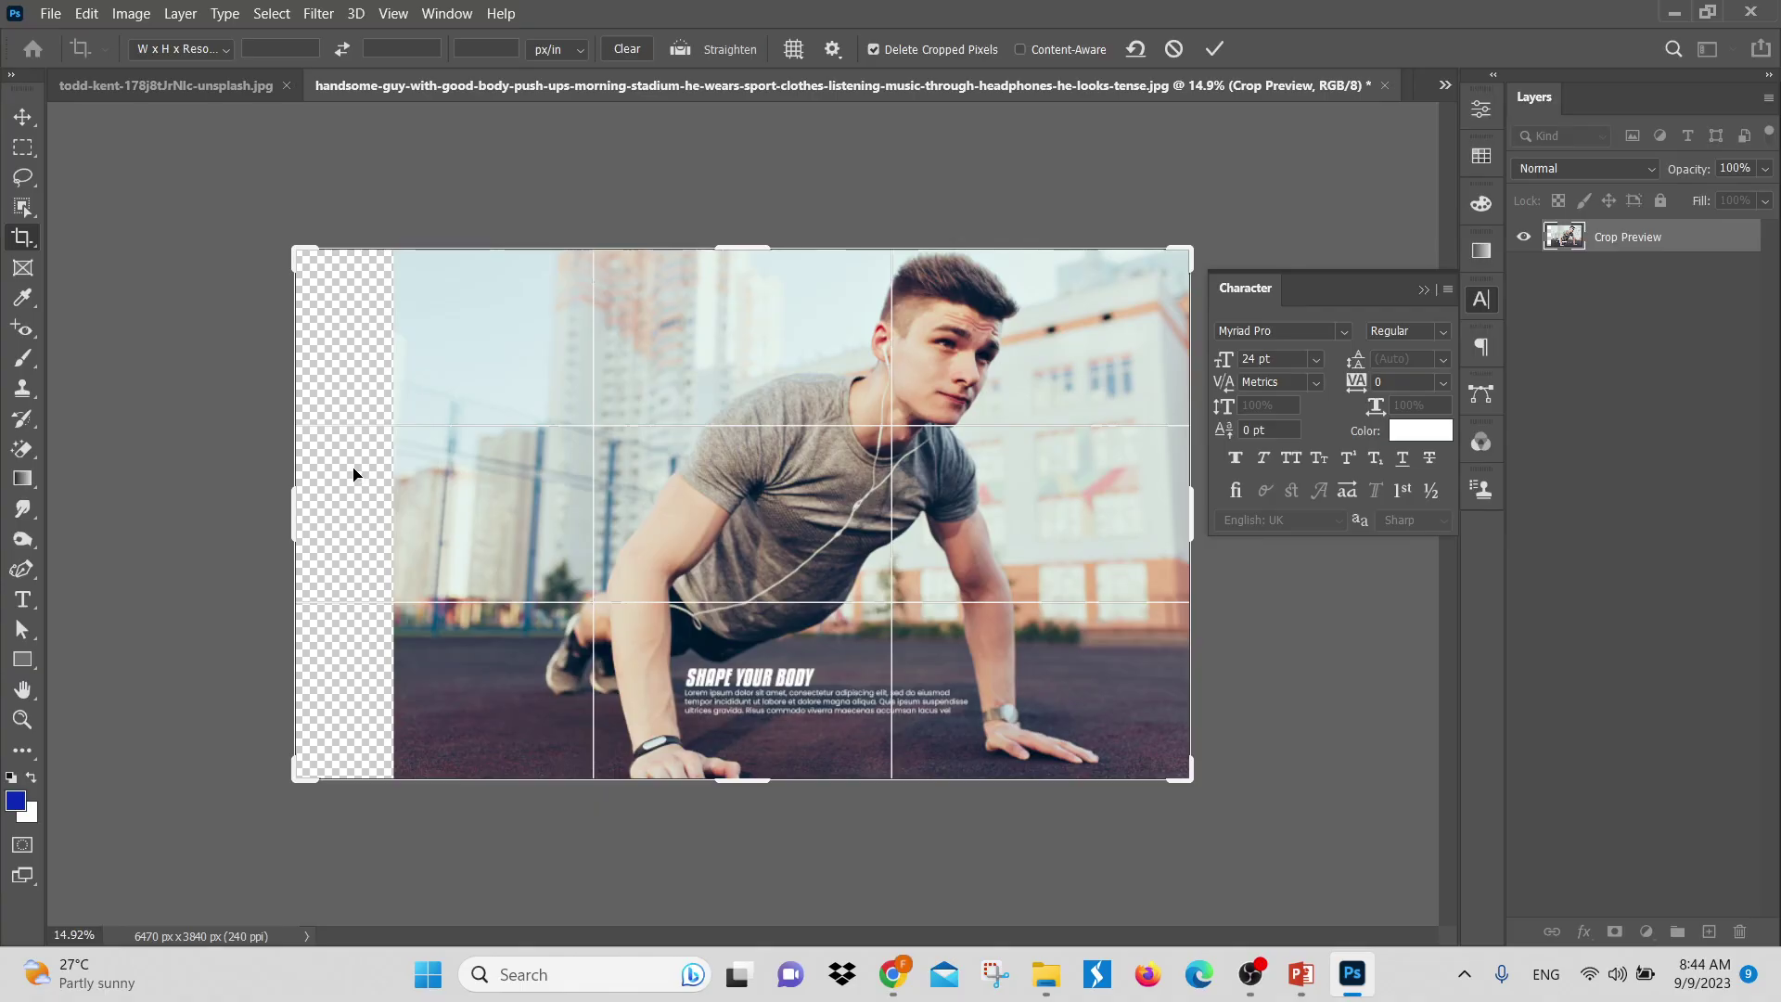
key(Return)
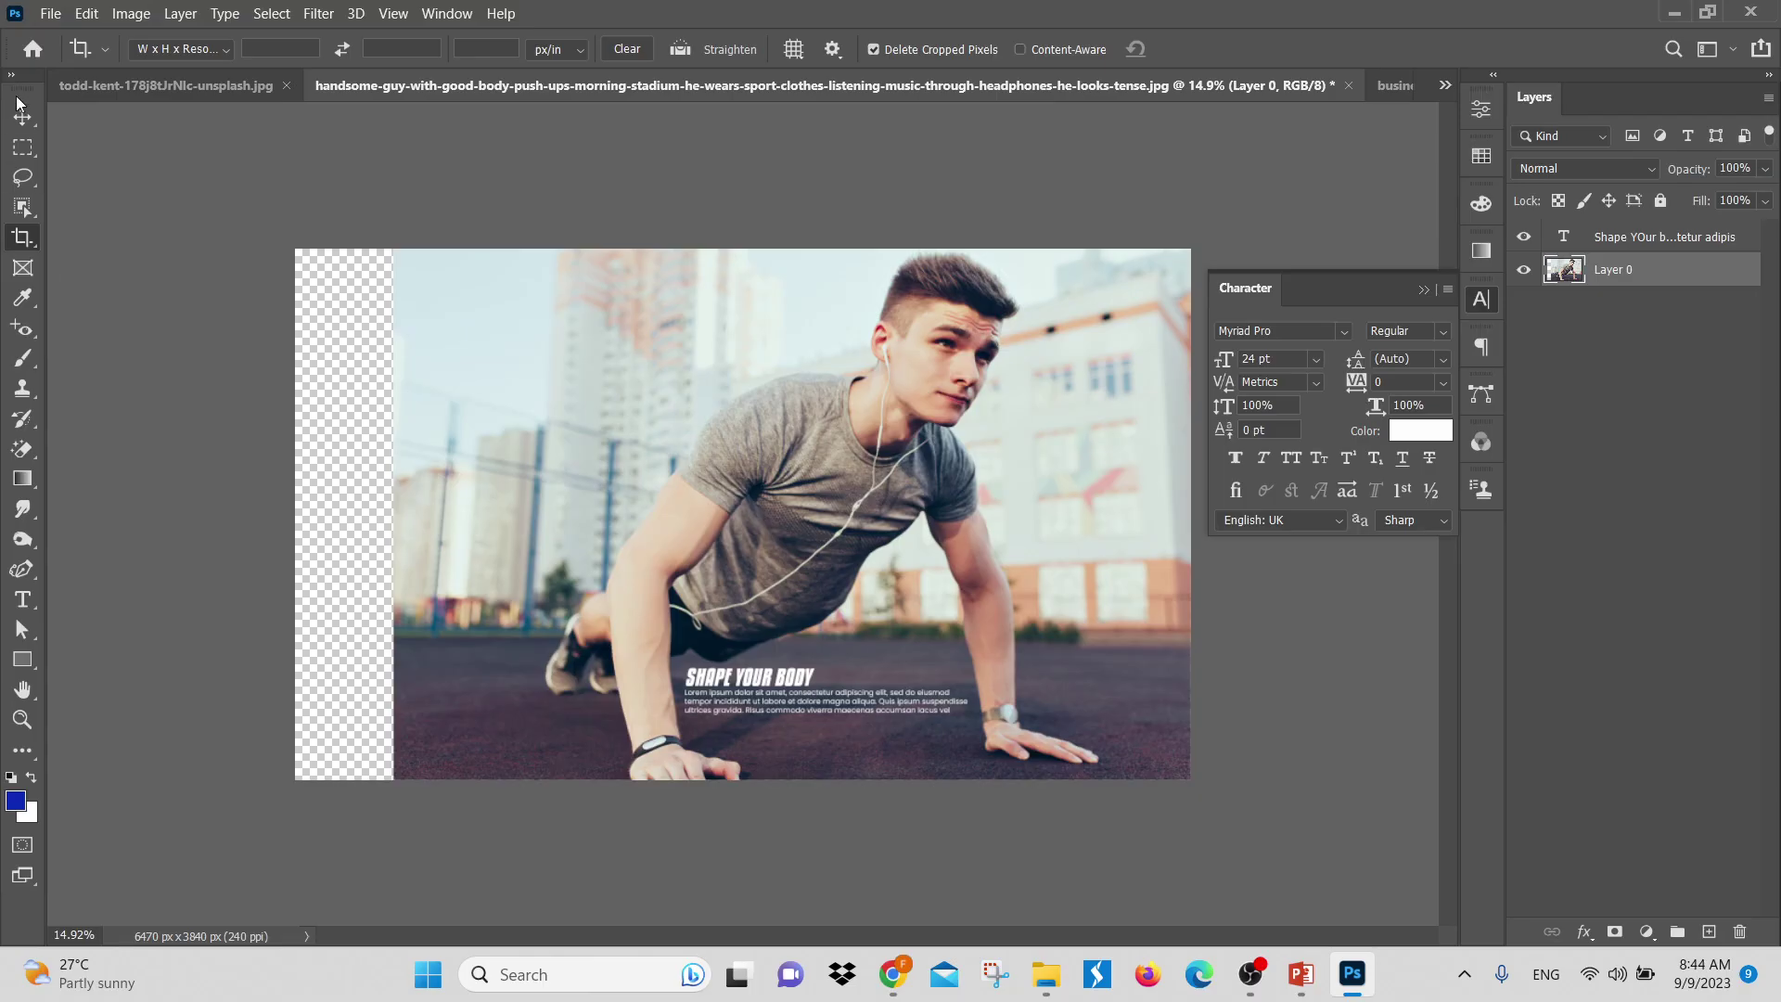
Extend the canvas beyond the photo's right edge with the Crop tool, making it about 6975 px wide, and apply the crop
click(22, 237)
drag(1193, 534, 1225, 533)
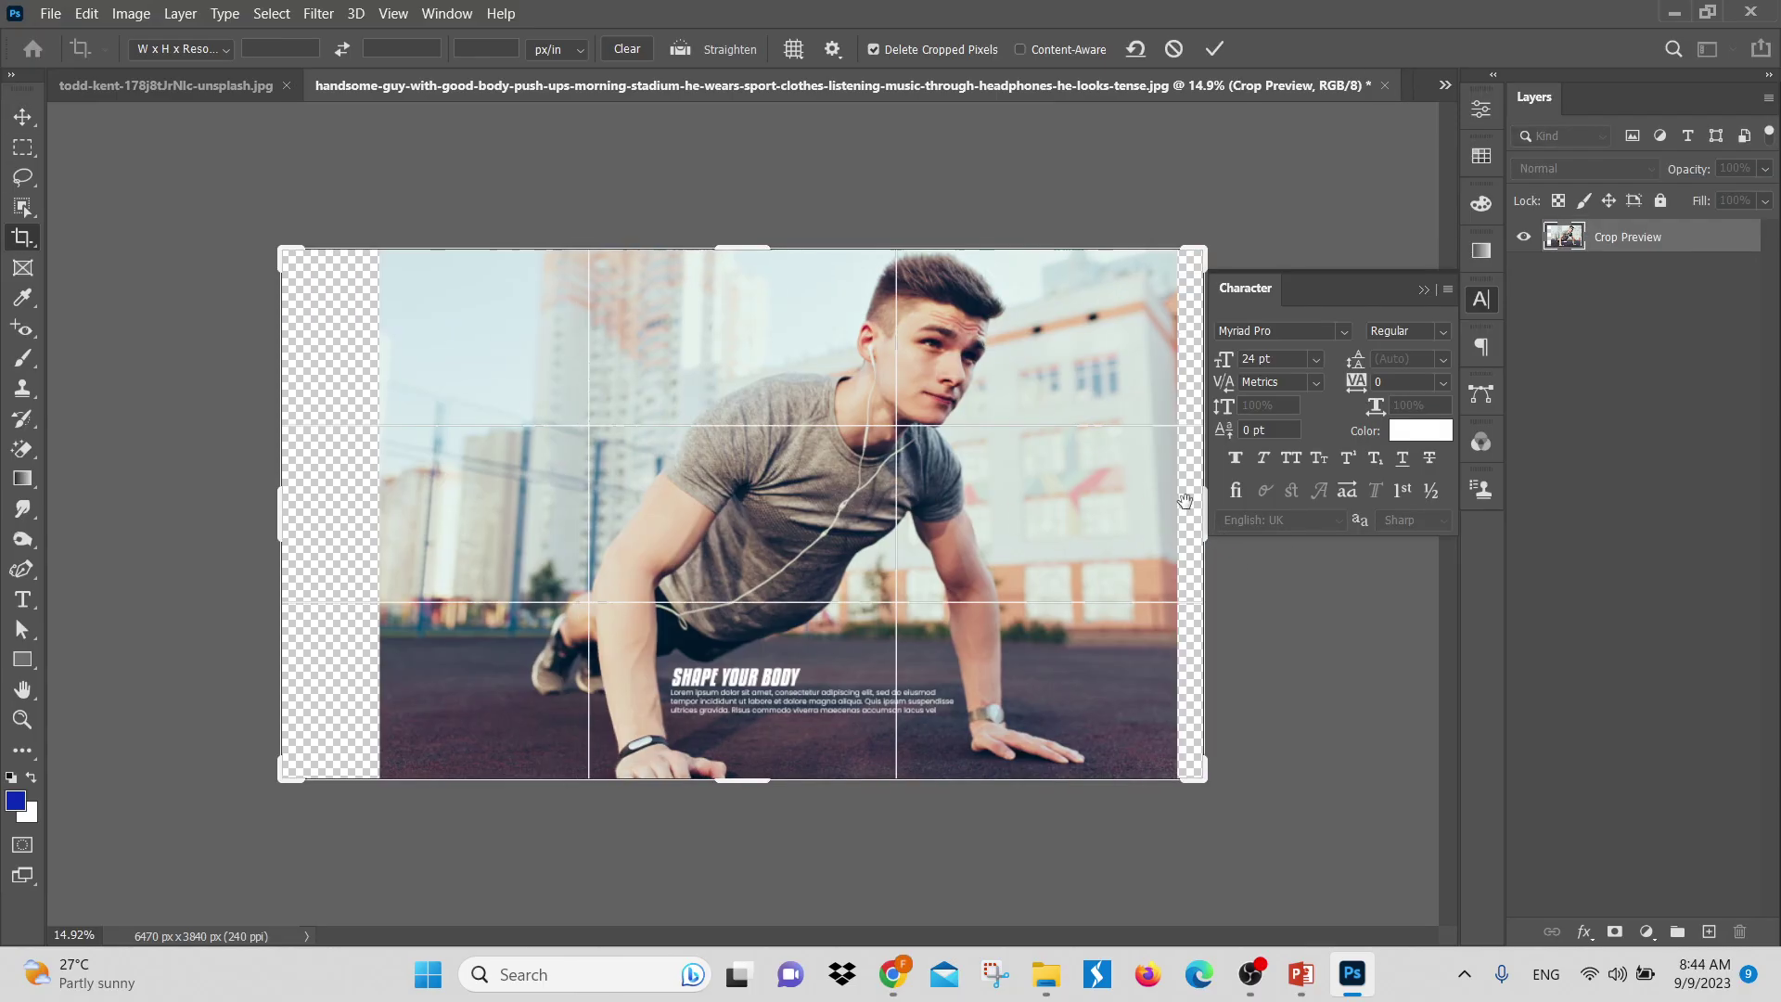
key(ctrl+minus)
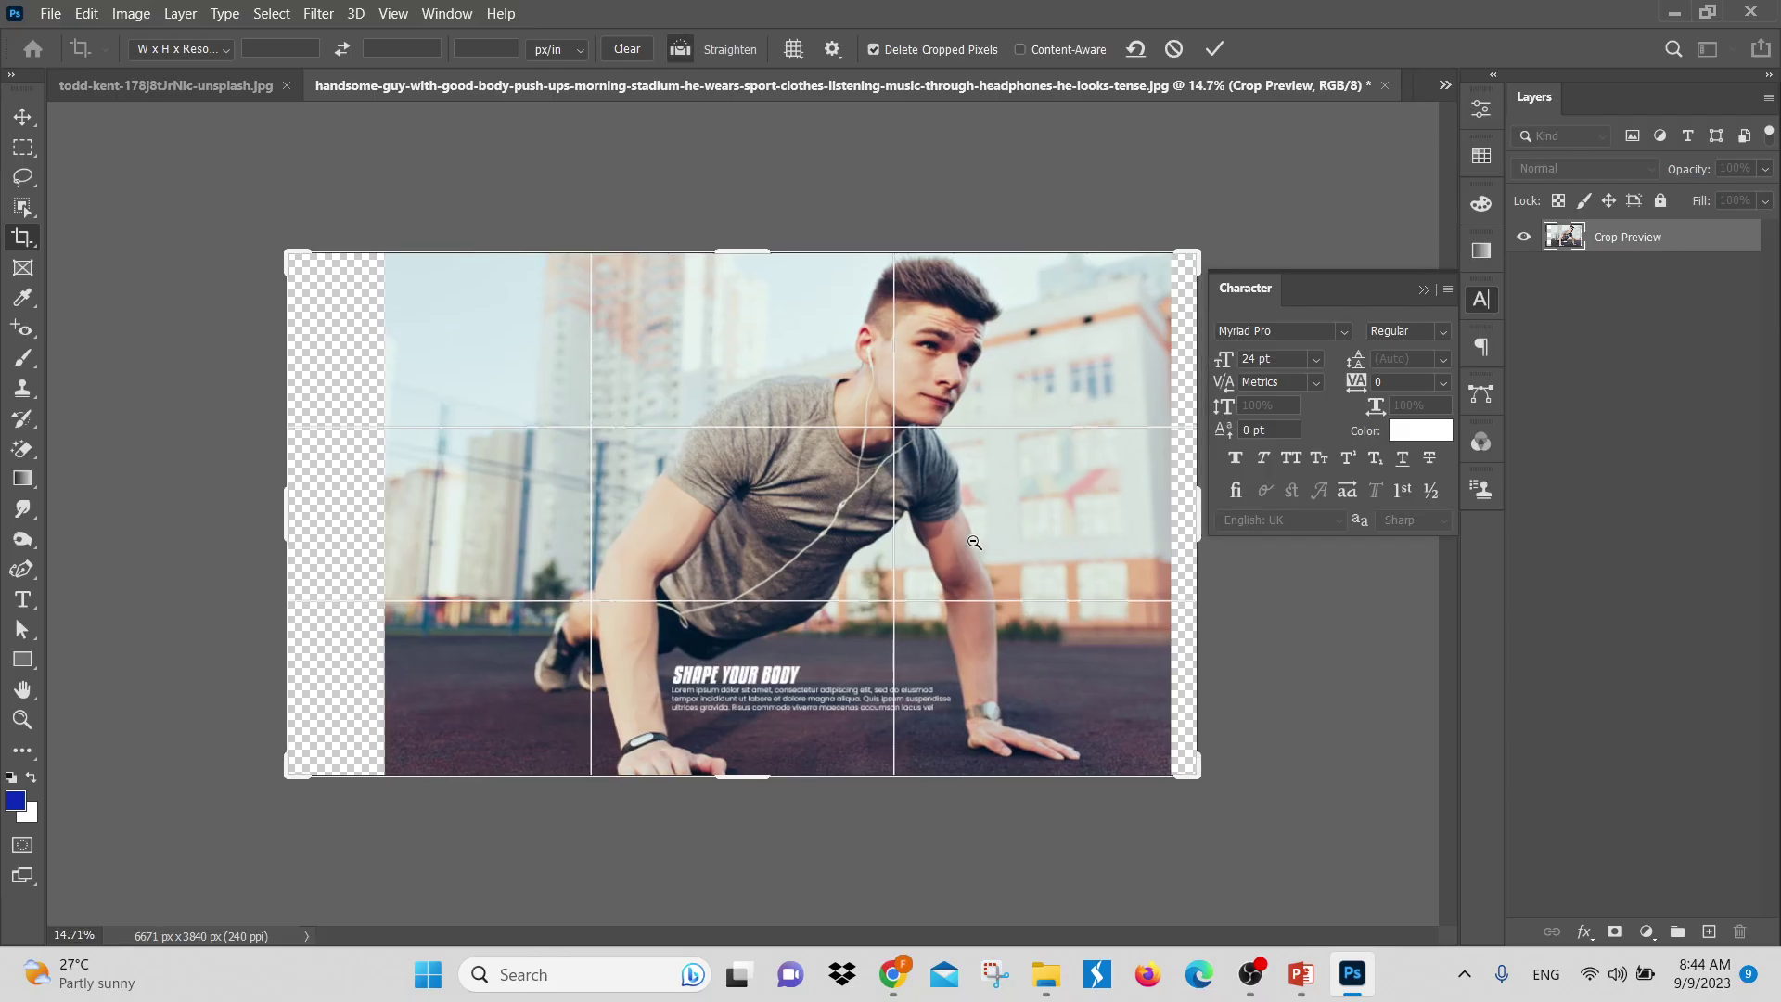
drag(1131, 513, 1157, 544)
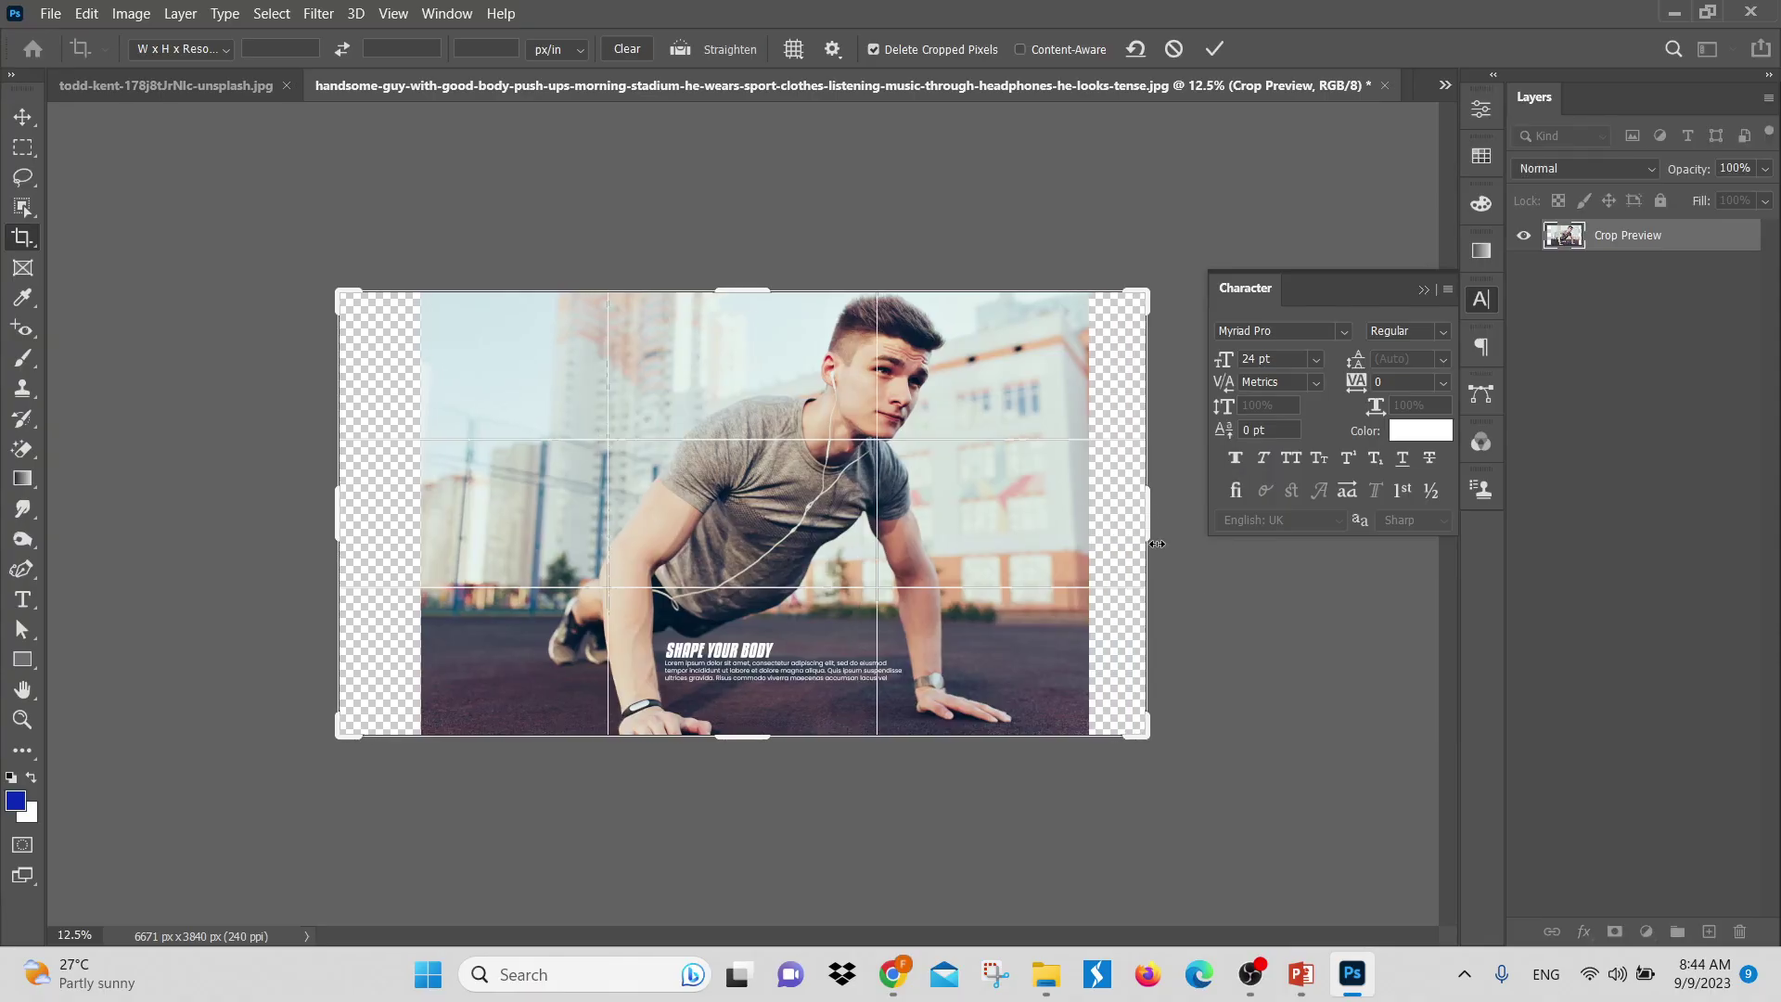
click(23, 115)
click(85, 14)
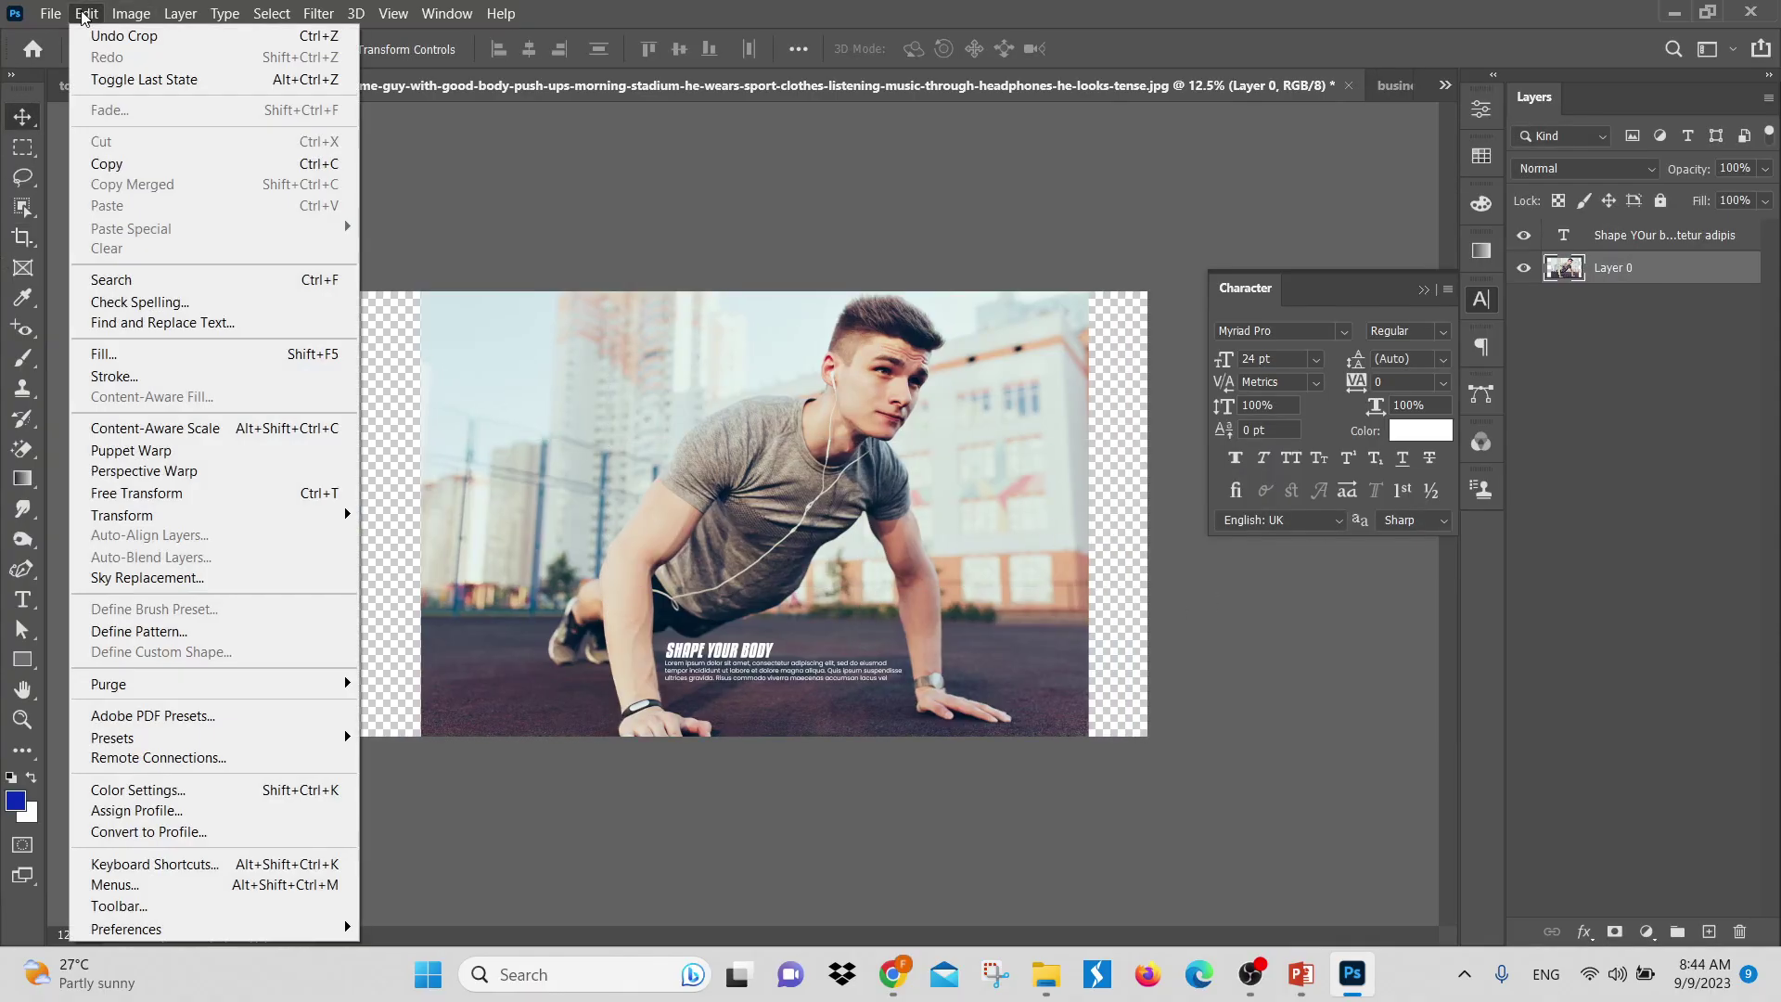
click(104, 355)
click(421, 260)
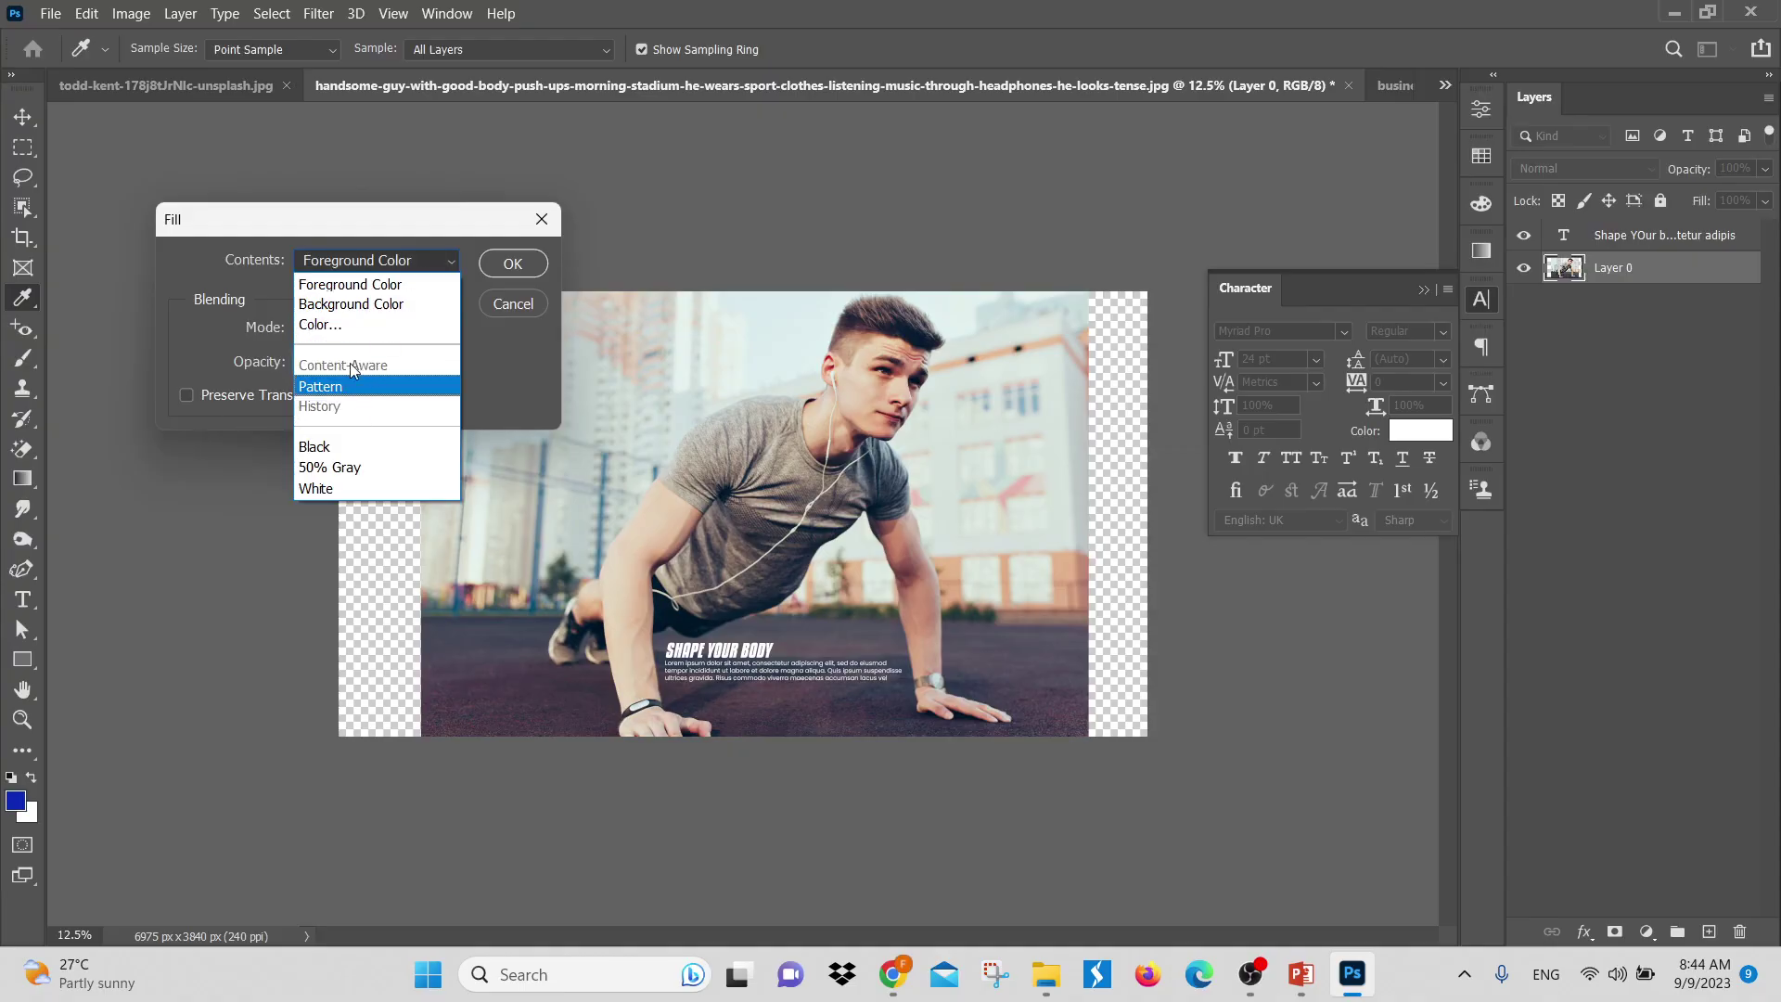
click(533, 292)
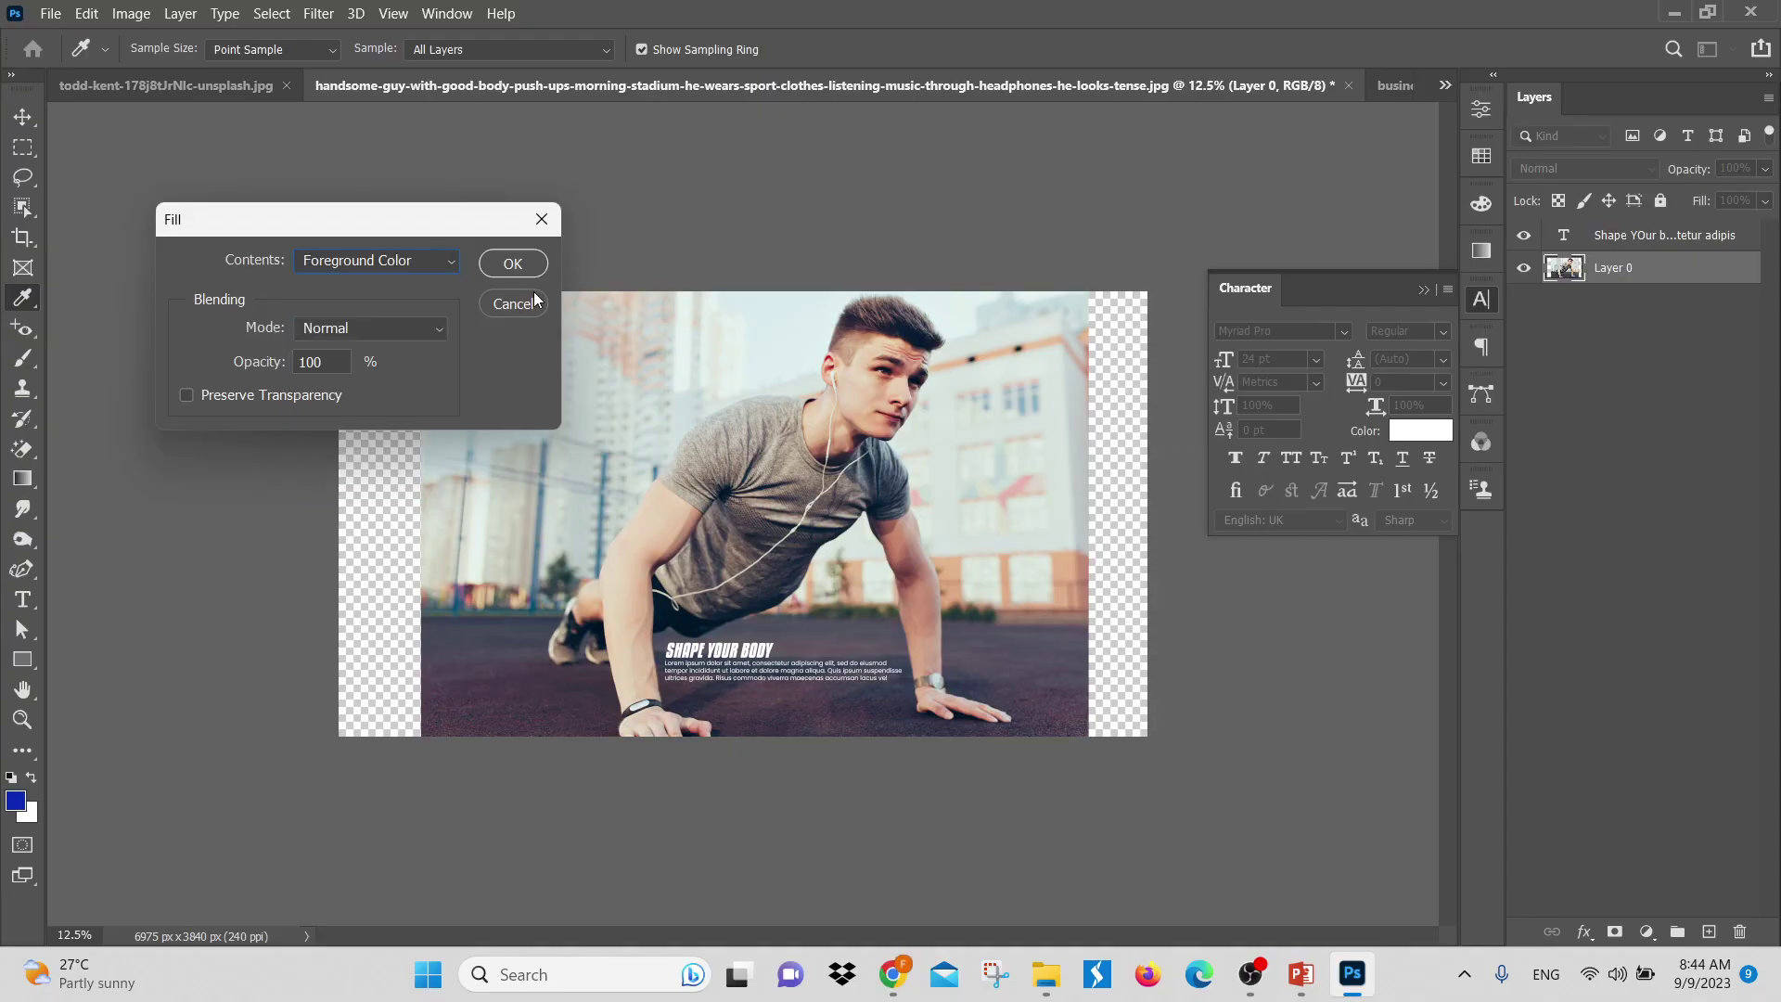
click(512, 304)
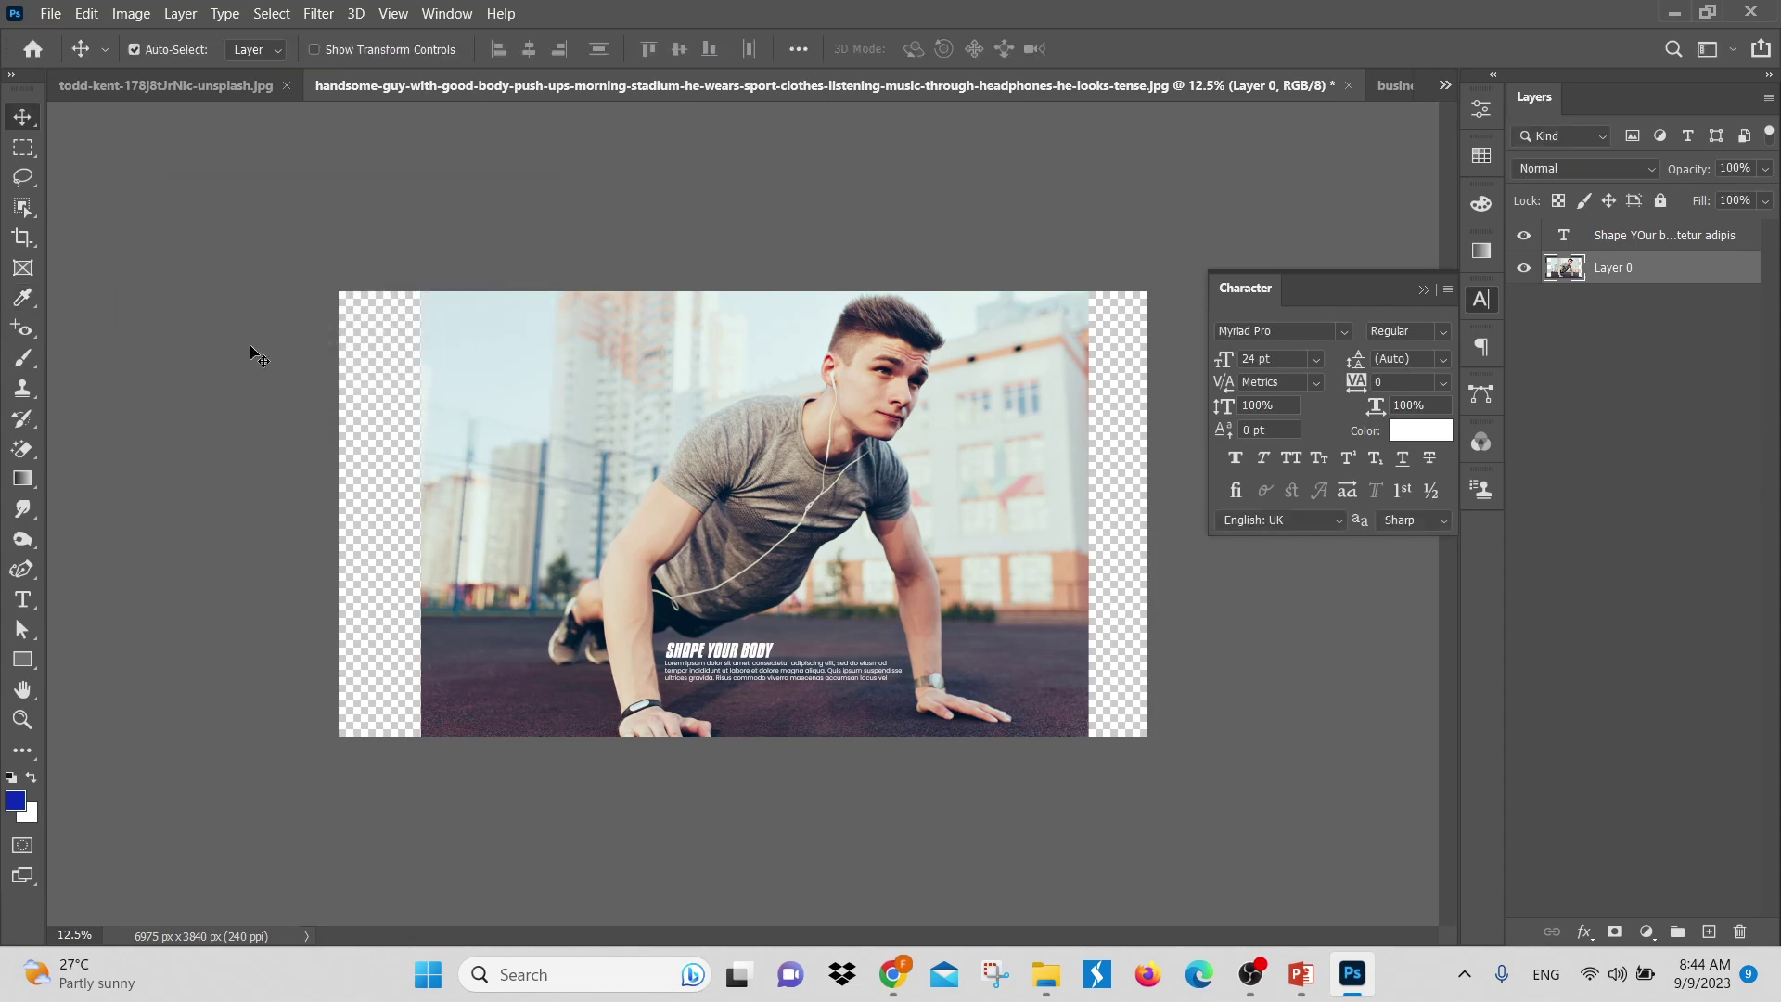
Select both transparent side strips with the Rectangular Marquee, slightly overlapping the photo and adding the second strip to the first
click(21, 148)
drag(338, 292, 427, 742)
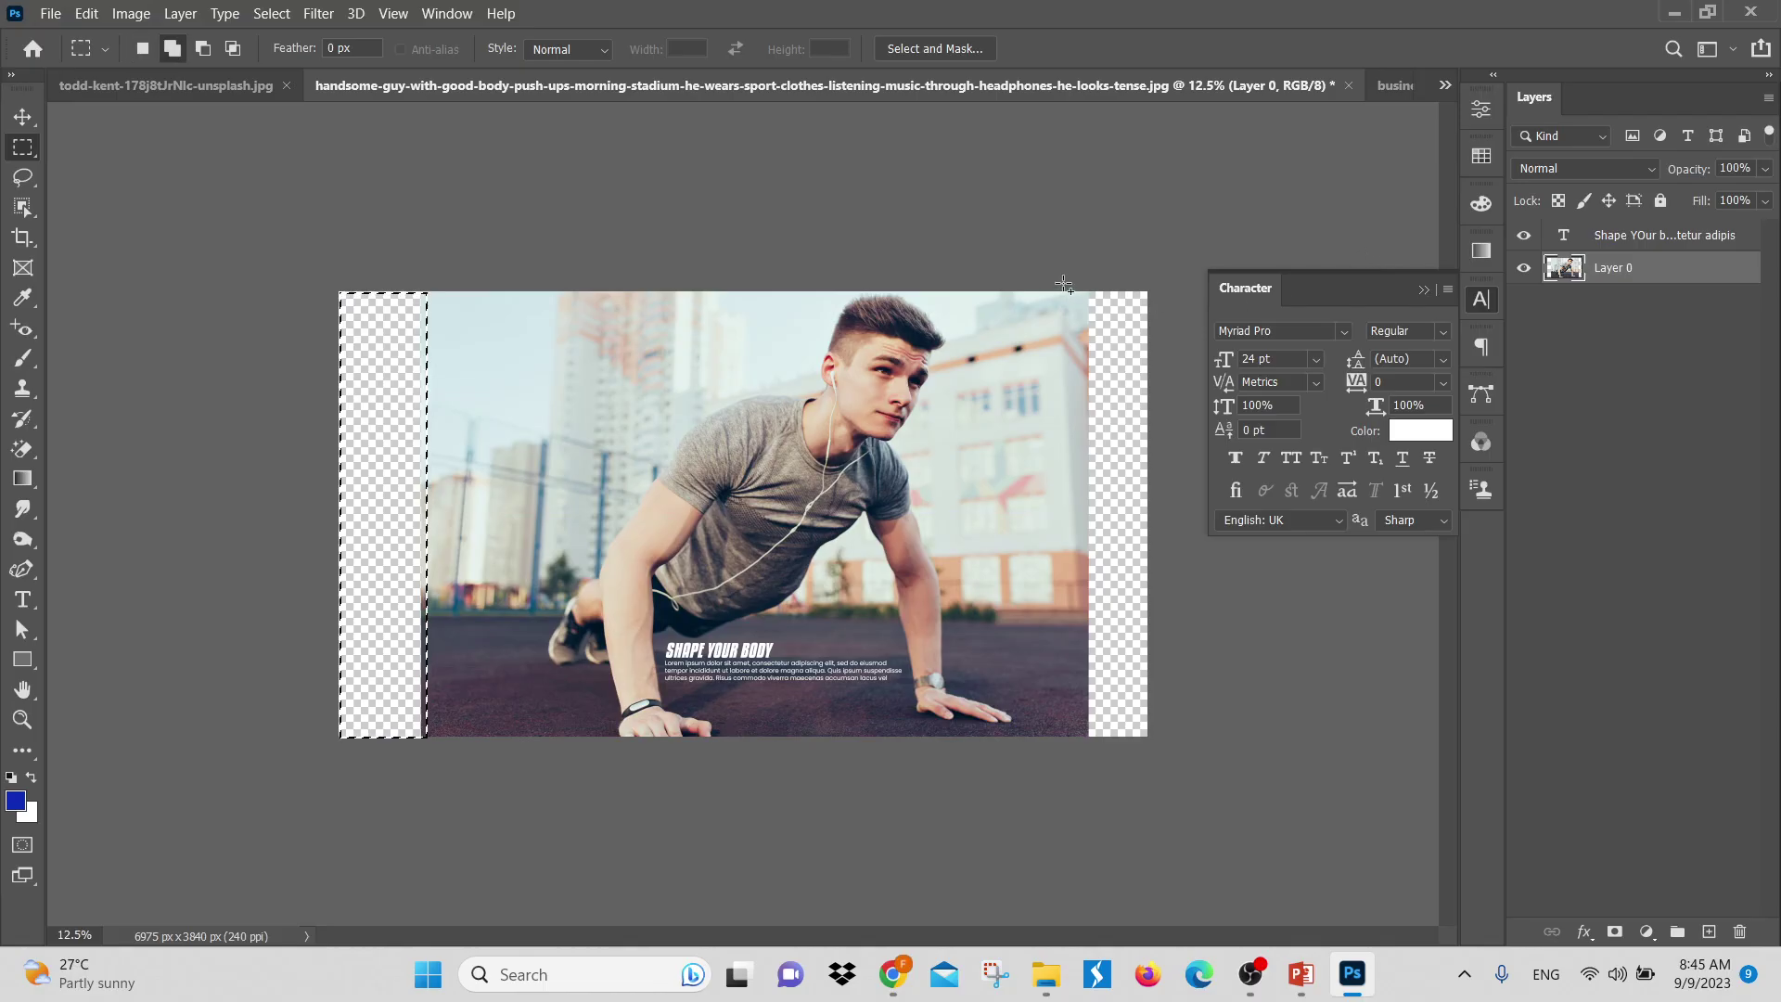
drag(1063, 288, 1225, 753)
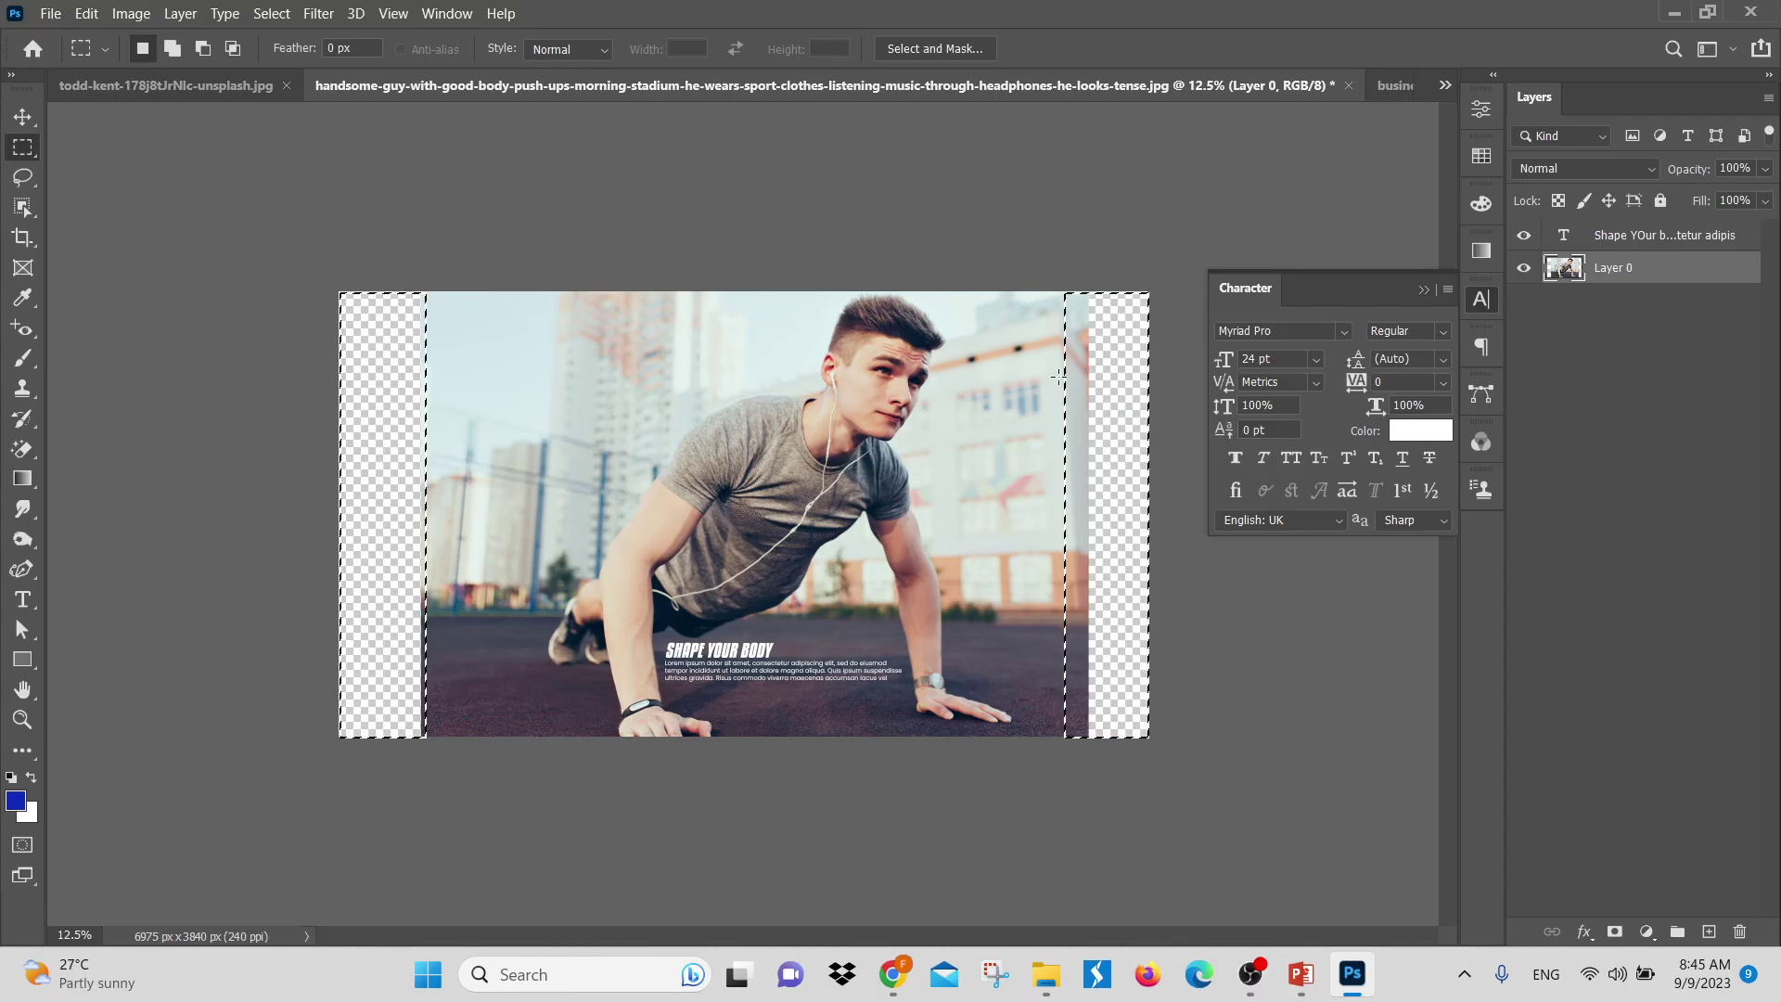
Fill both selected strips with Content-Aware contents, Color Adaptation on, in Normal mode at 100% opacity, and deselect them
click(87, 13)
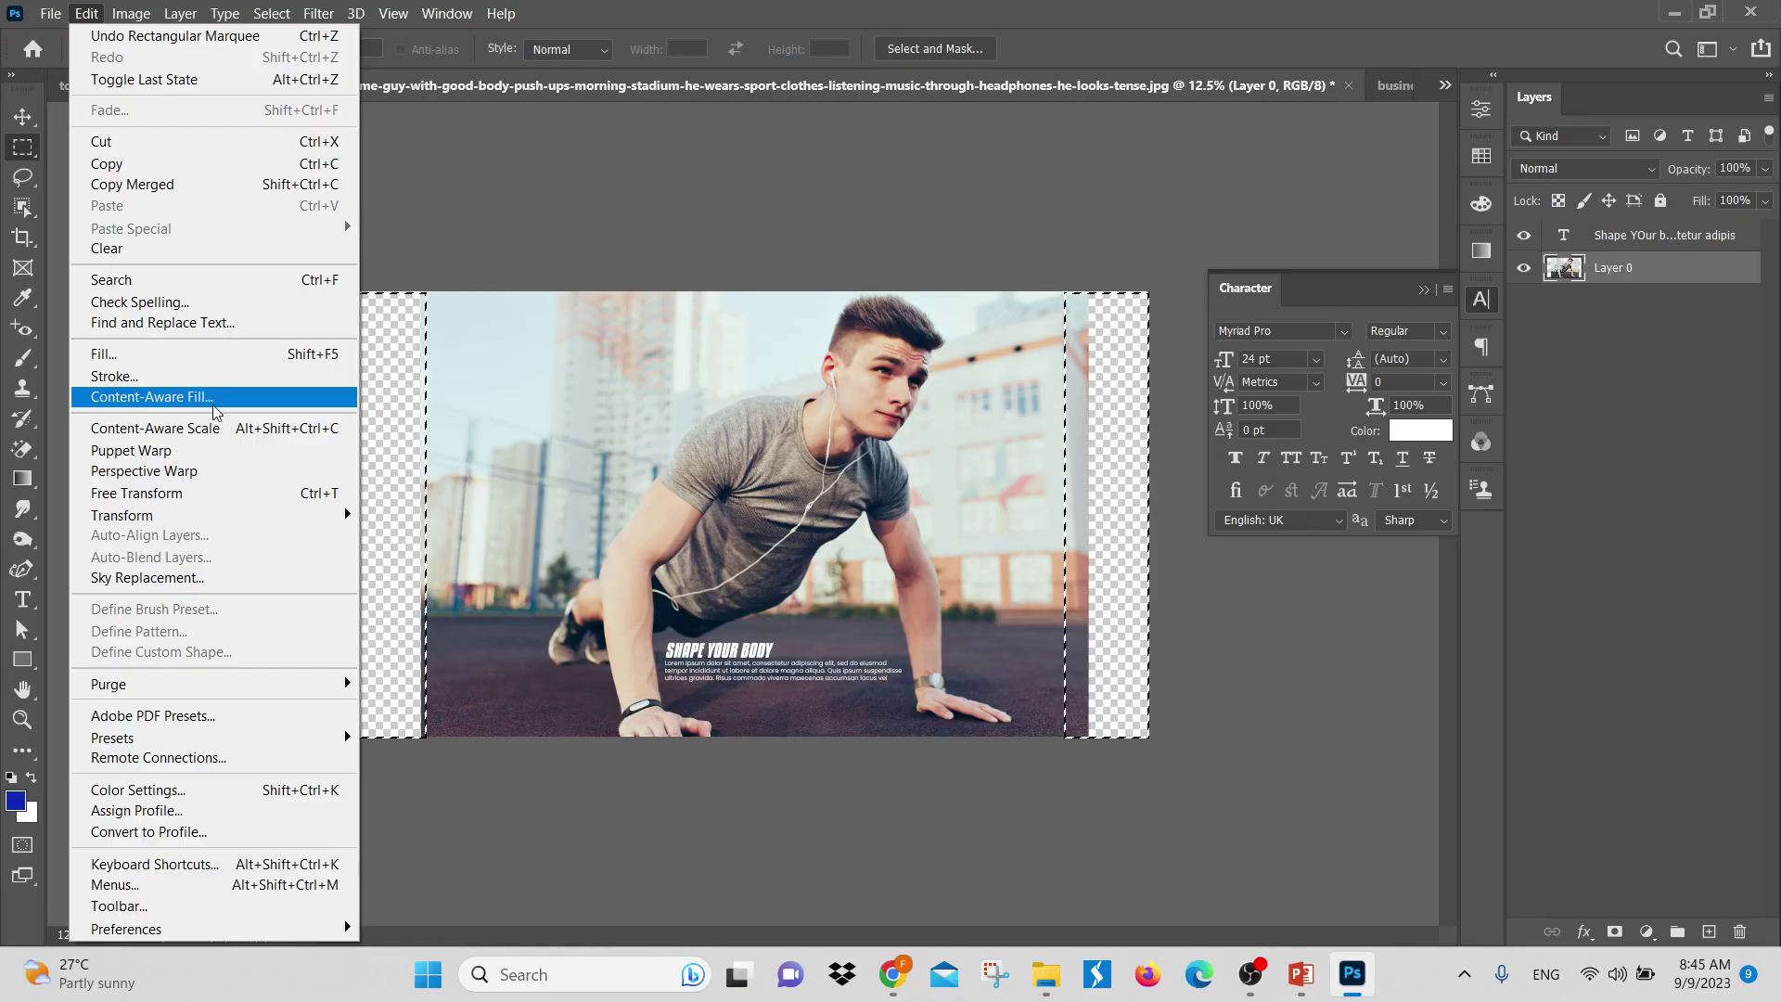
click(171, 357)
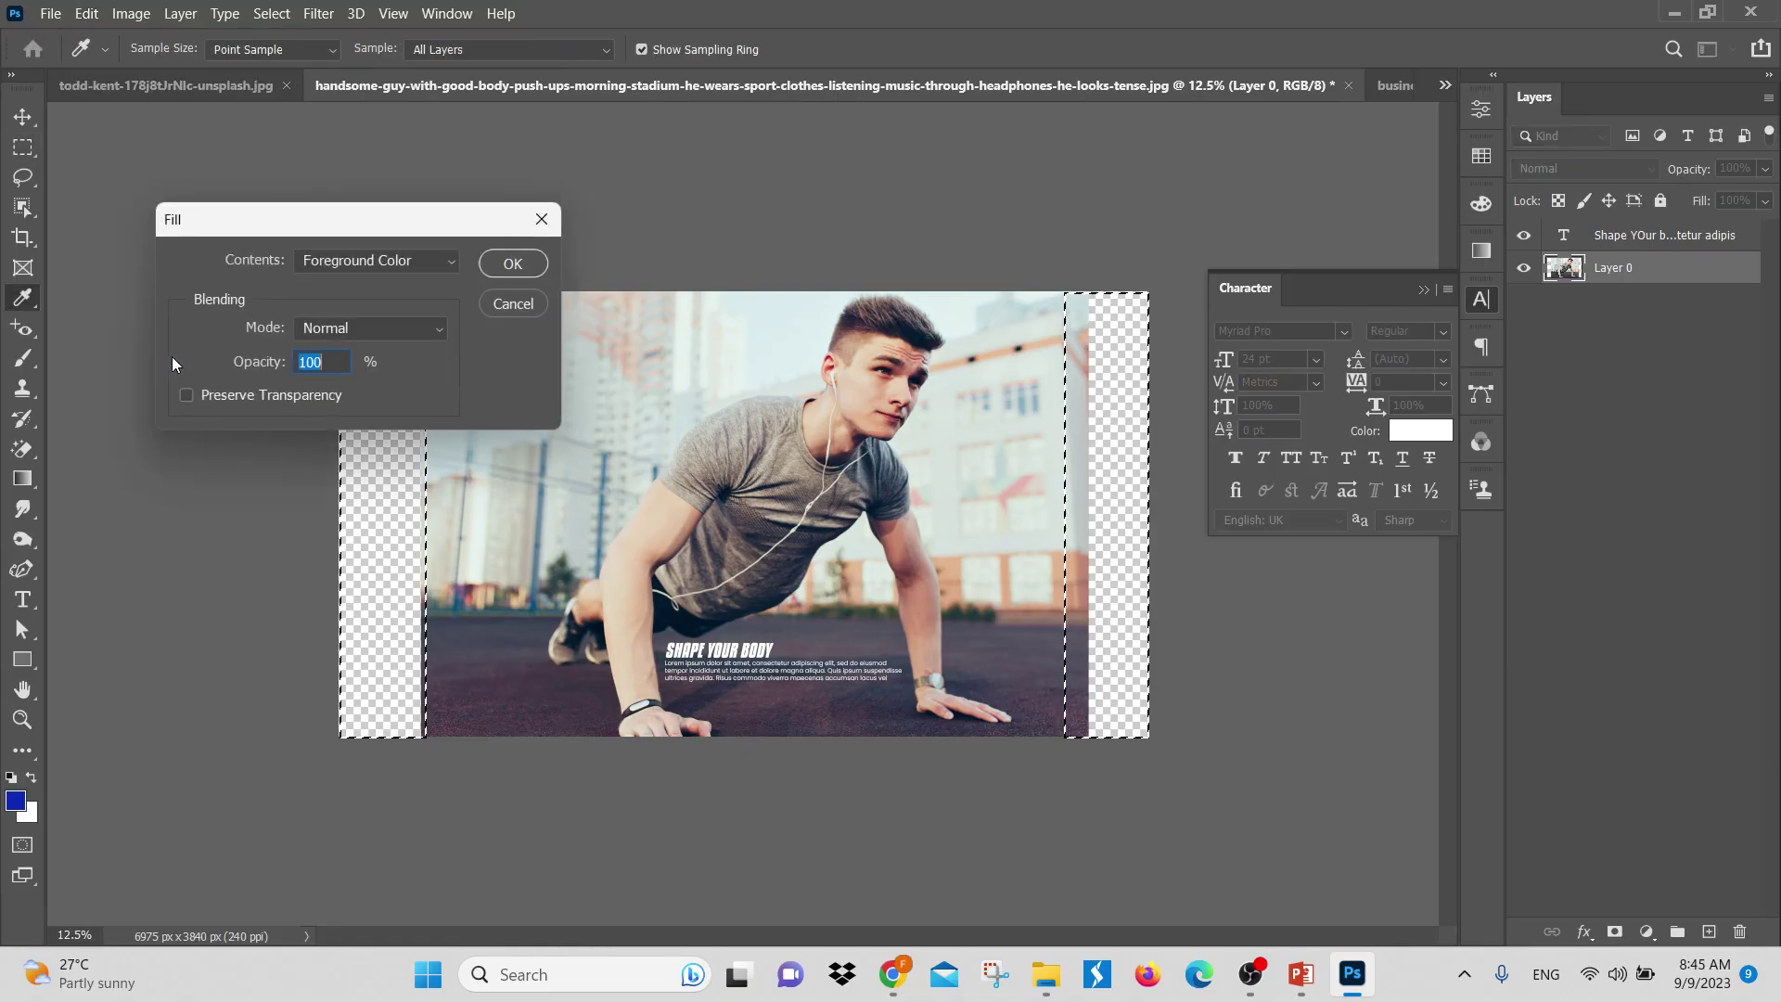
click(392, 262)
click(343, 365)
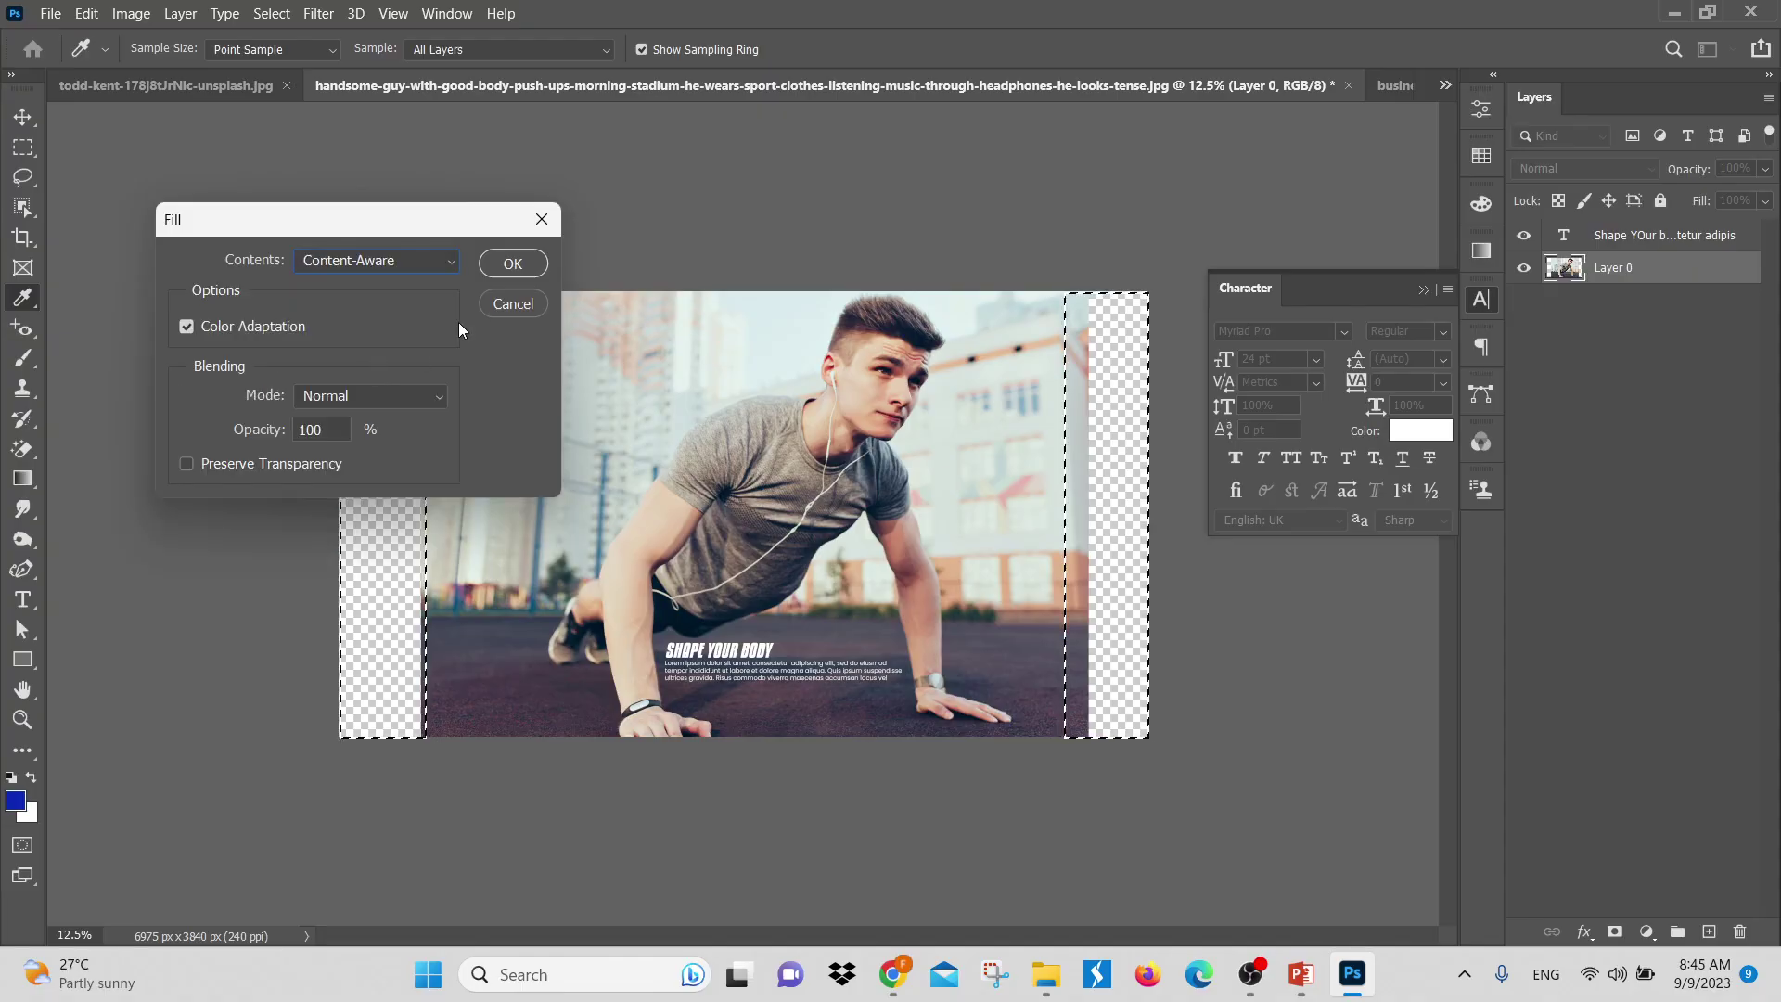
click(514, 263)
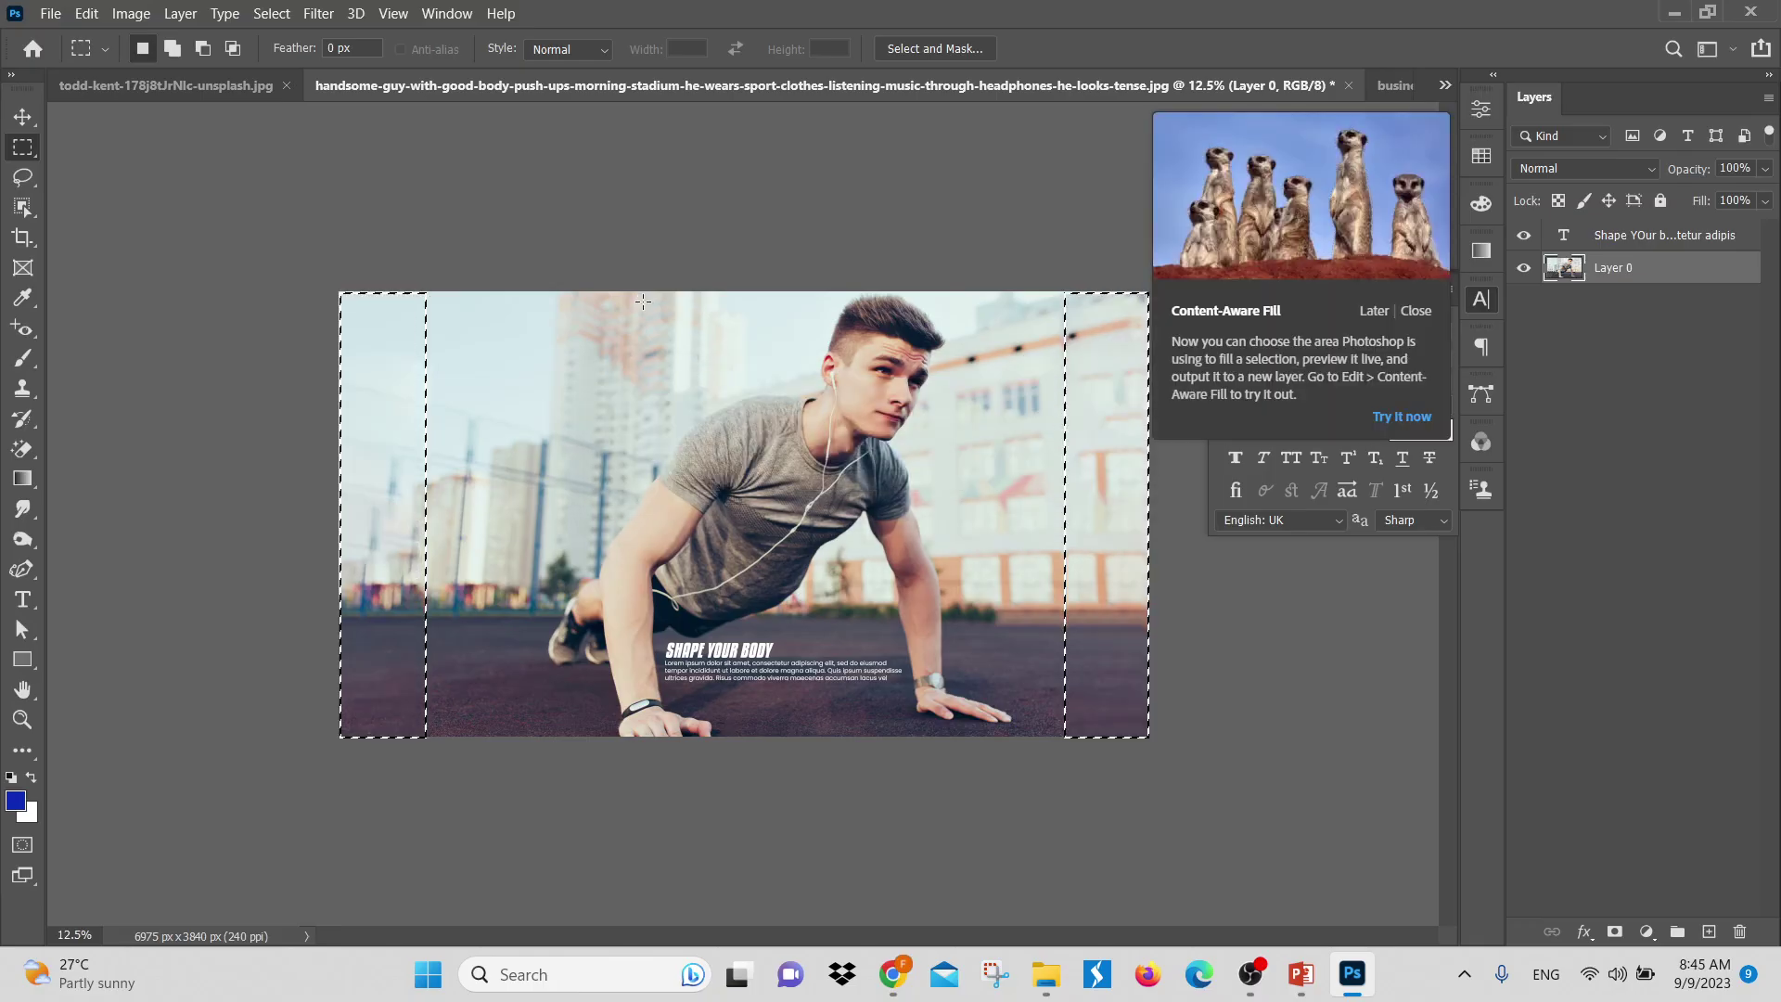
click(1091, 465)
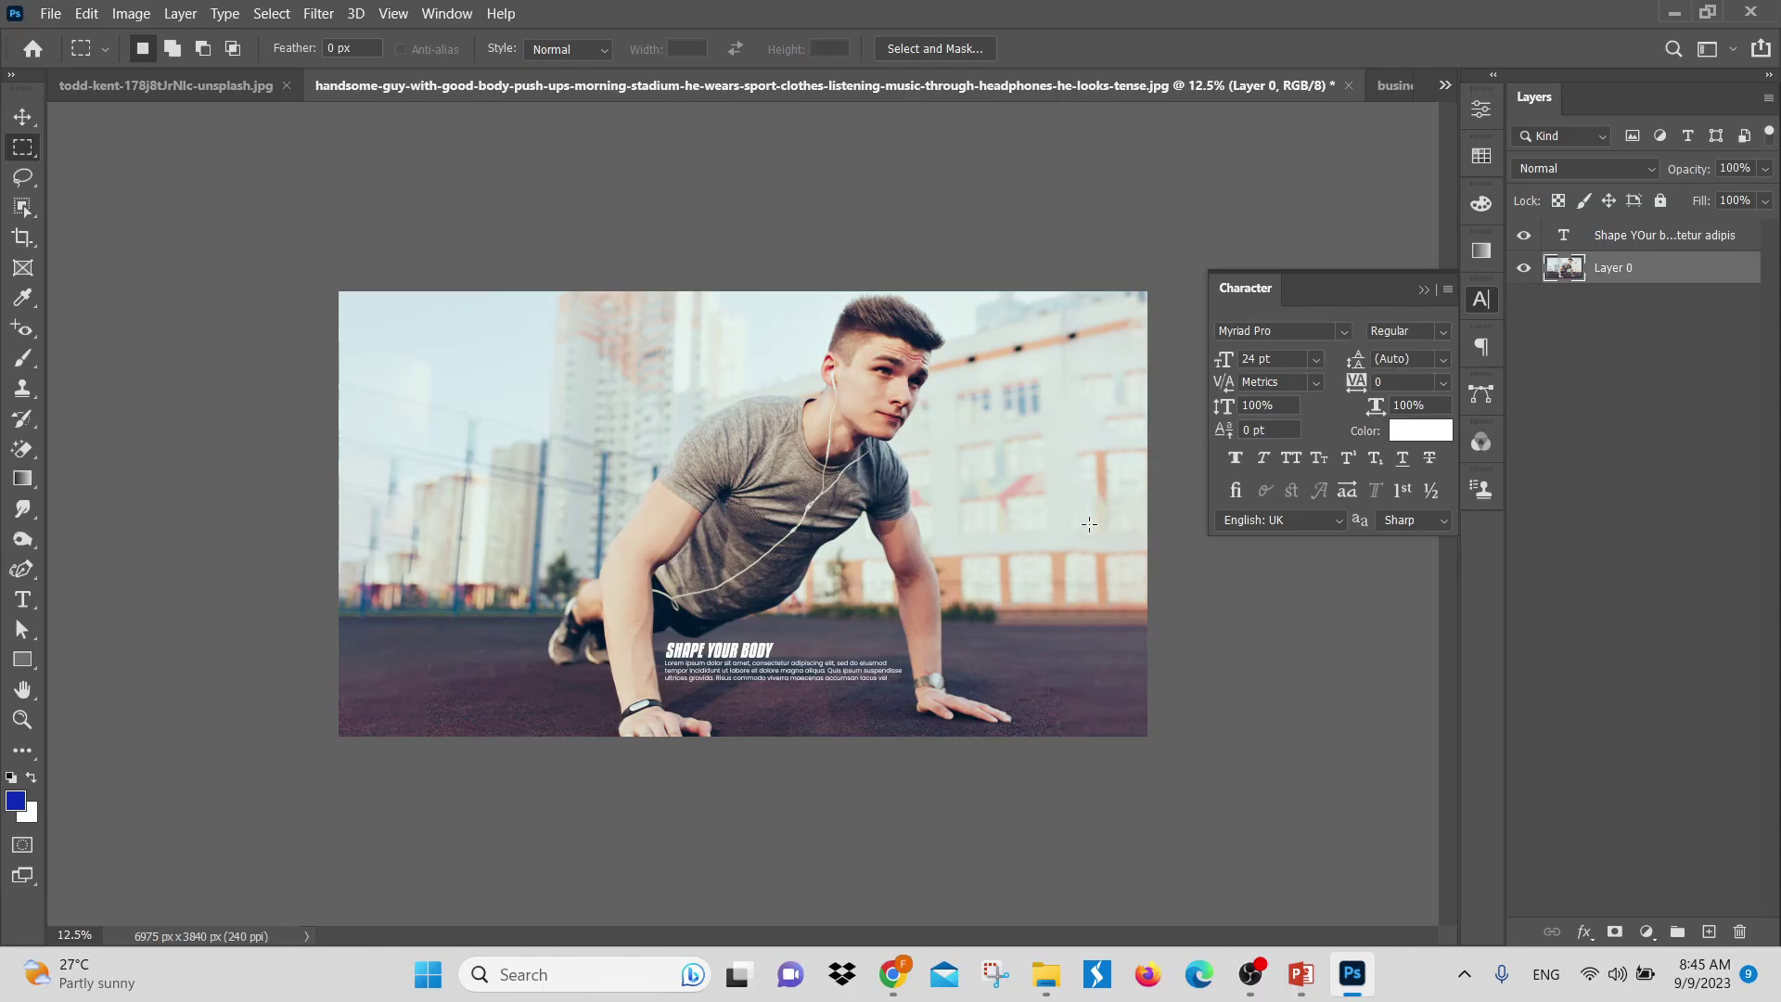
Extend the canvas above the photo to about 4383 px tall with the Crop tool and marquee-select the transparent strip, slightly overlapping the photo
click(22, 236)
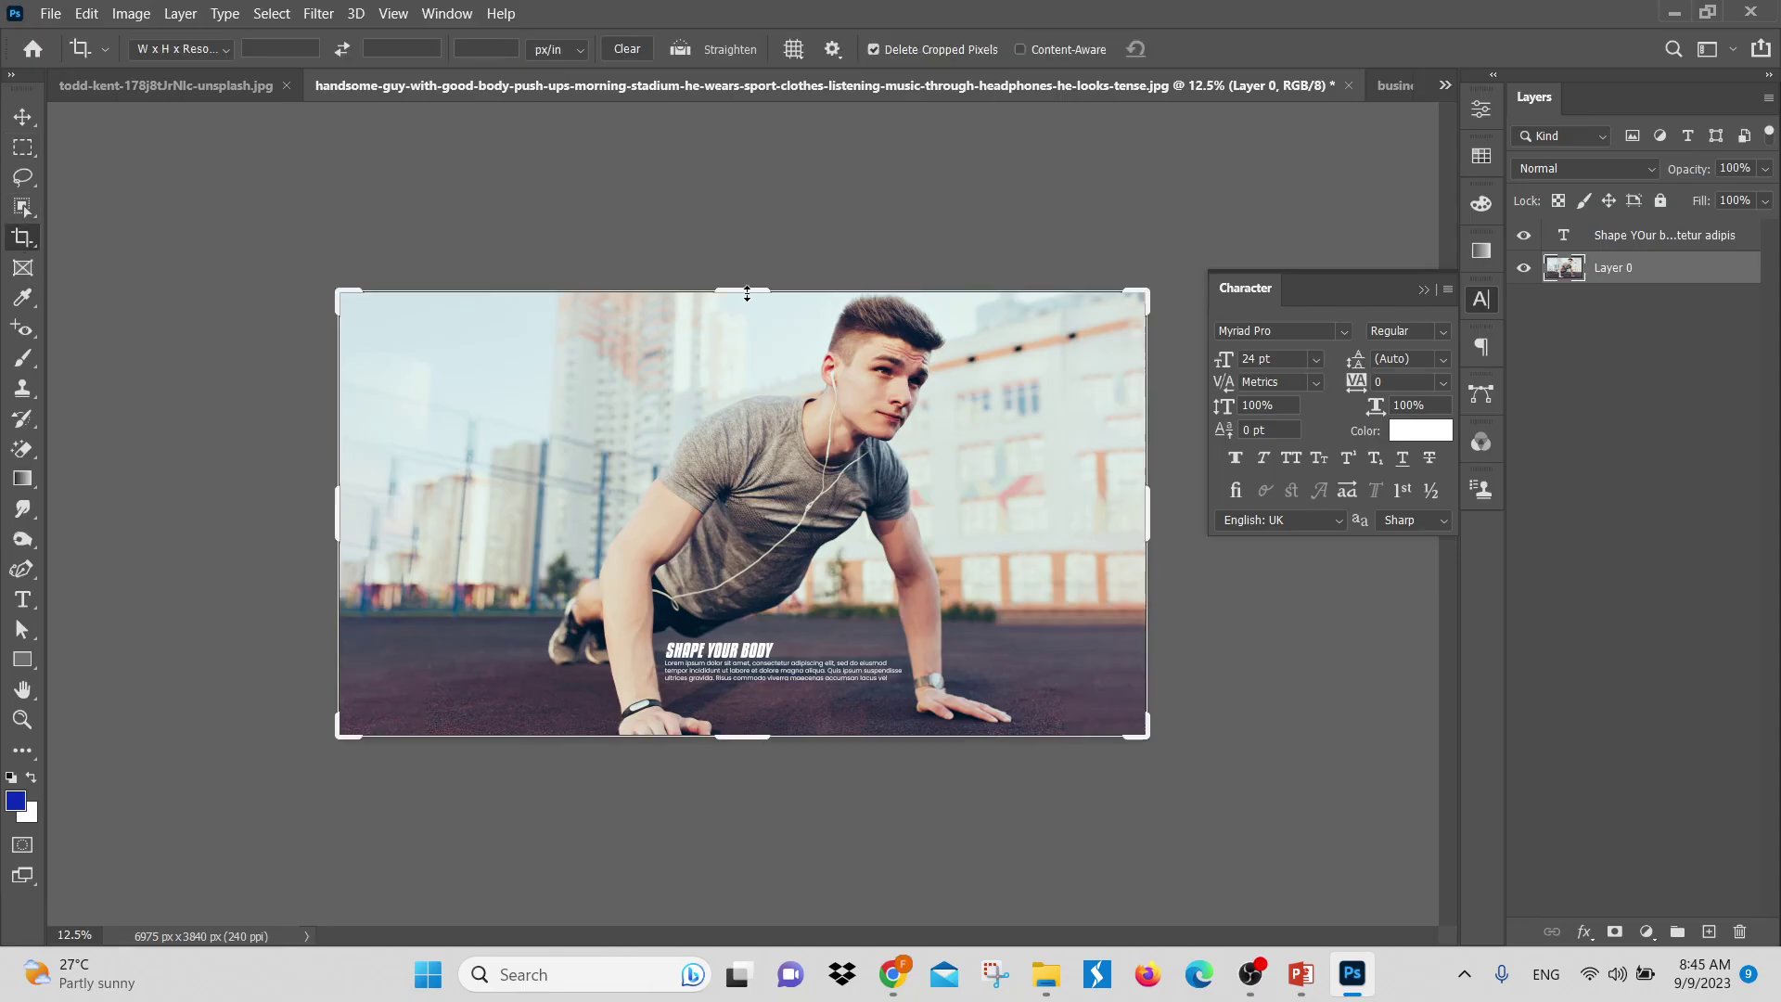
drag(748, 294, 758, 248)
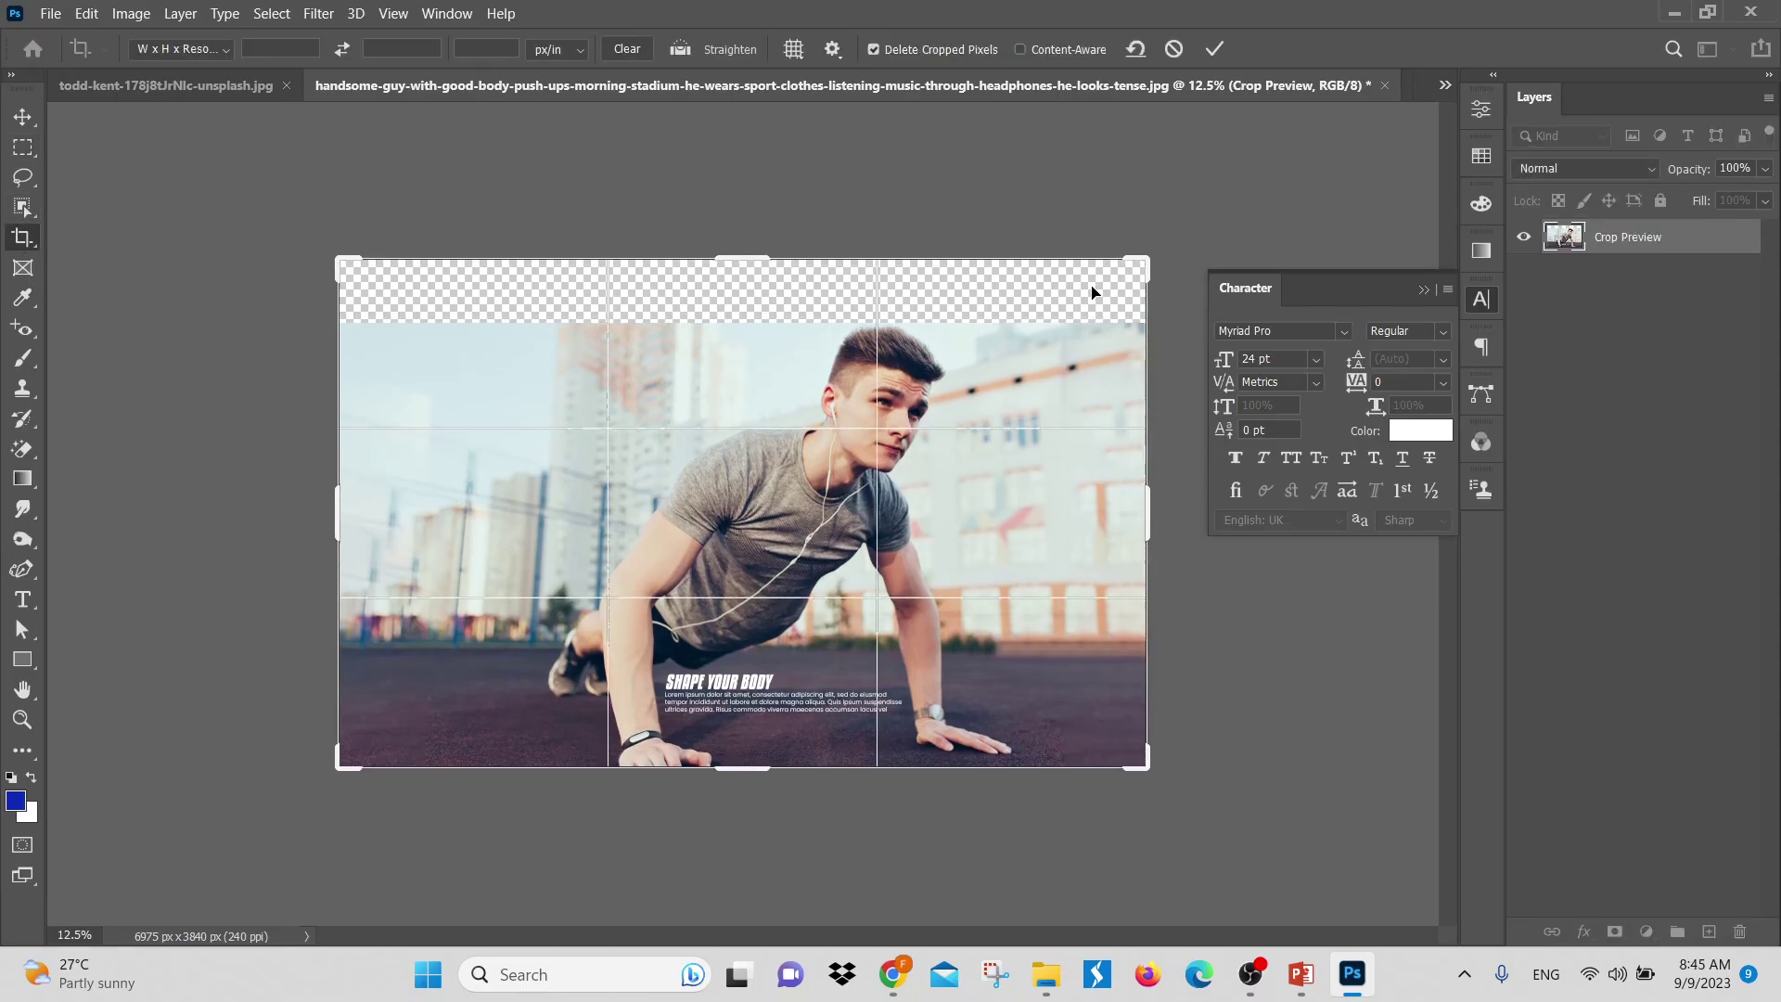
click(22, 146)
drag(338, 260, 1151, 325)
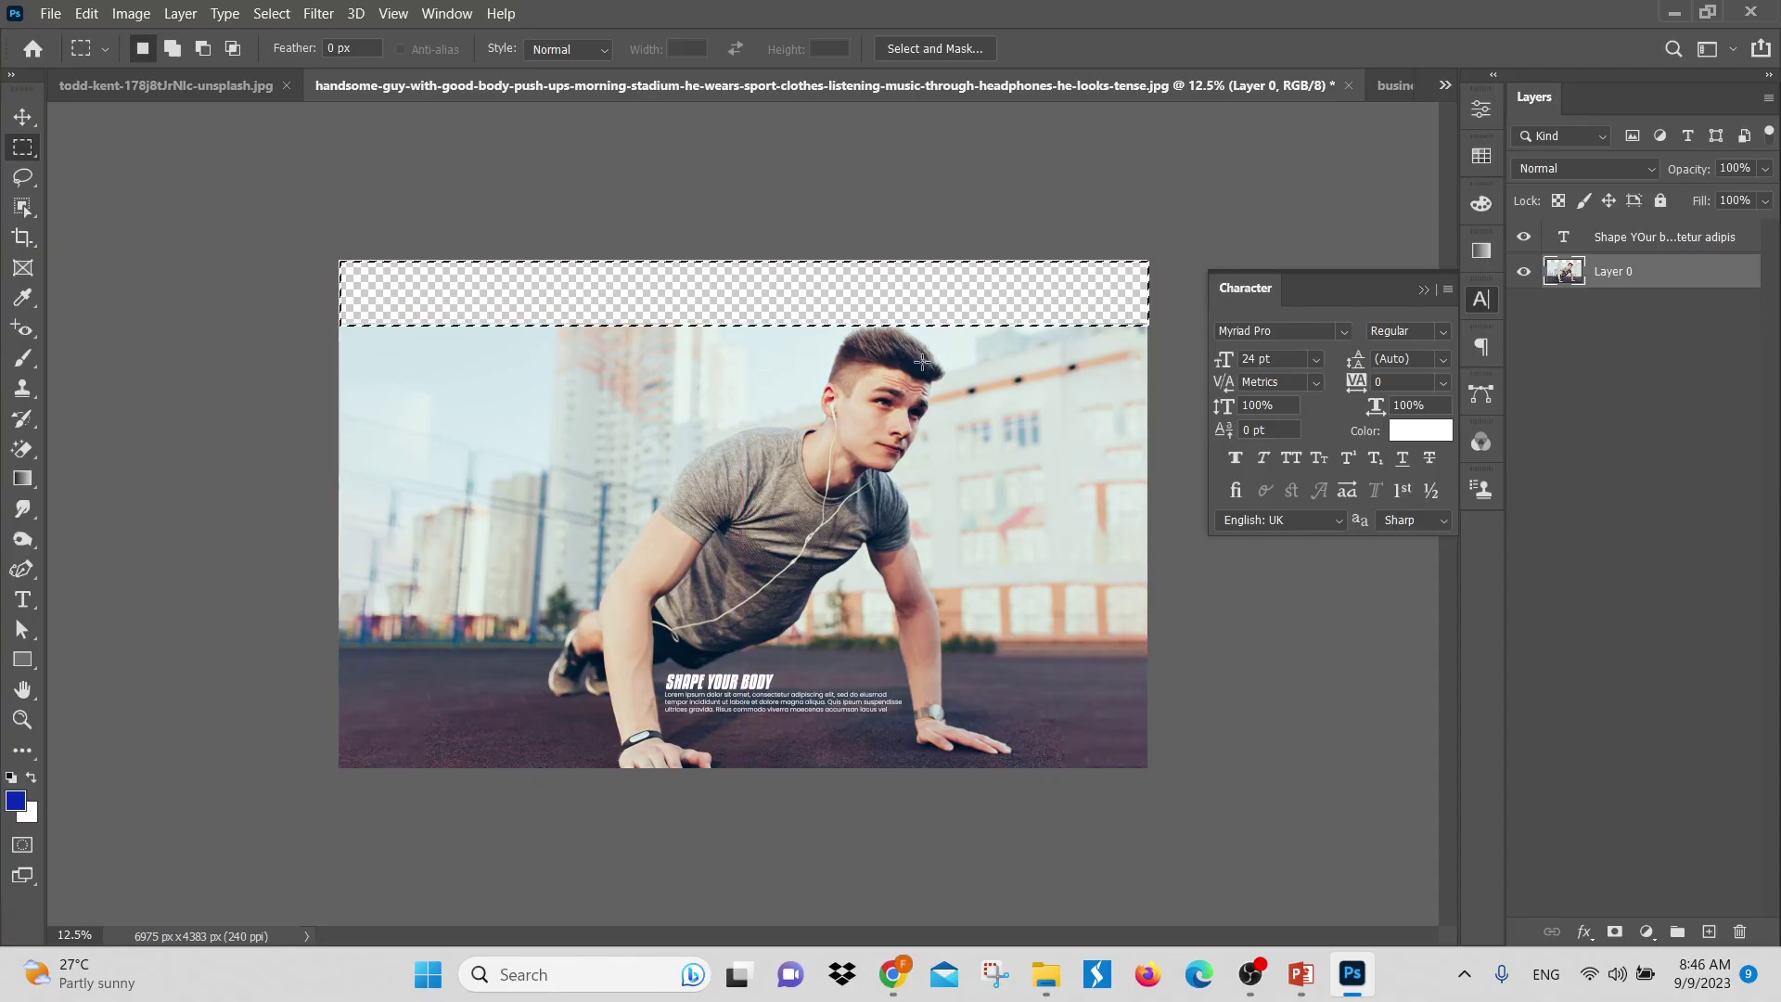
Fill the selected top strip with Content-Aware contents, Color Adaptation on, in Normal mode at 100% opacity, and deselect it
click(85, 20)
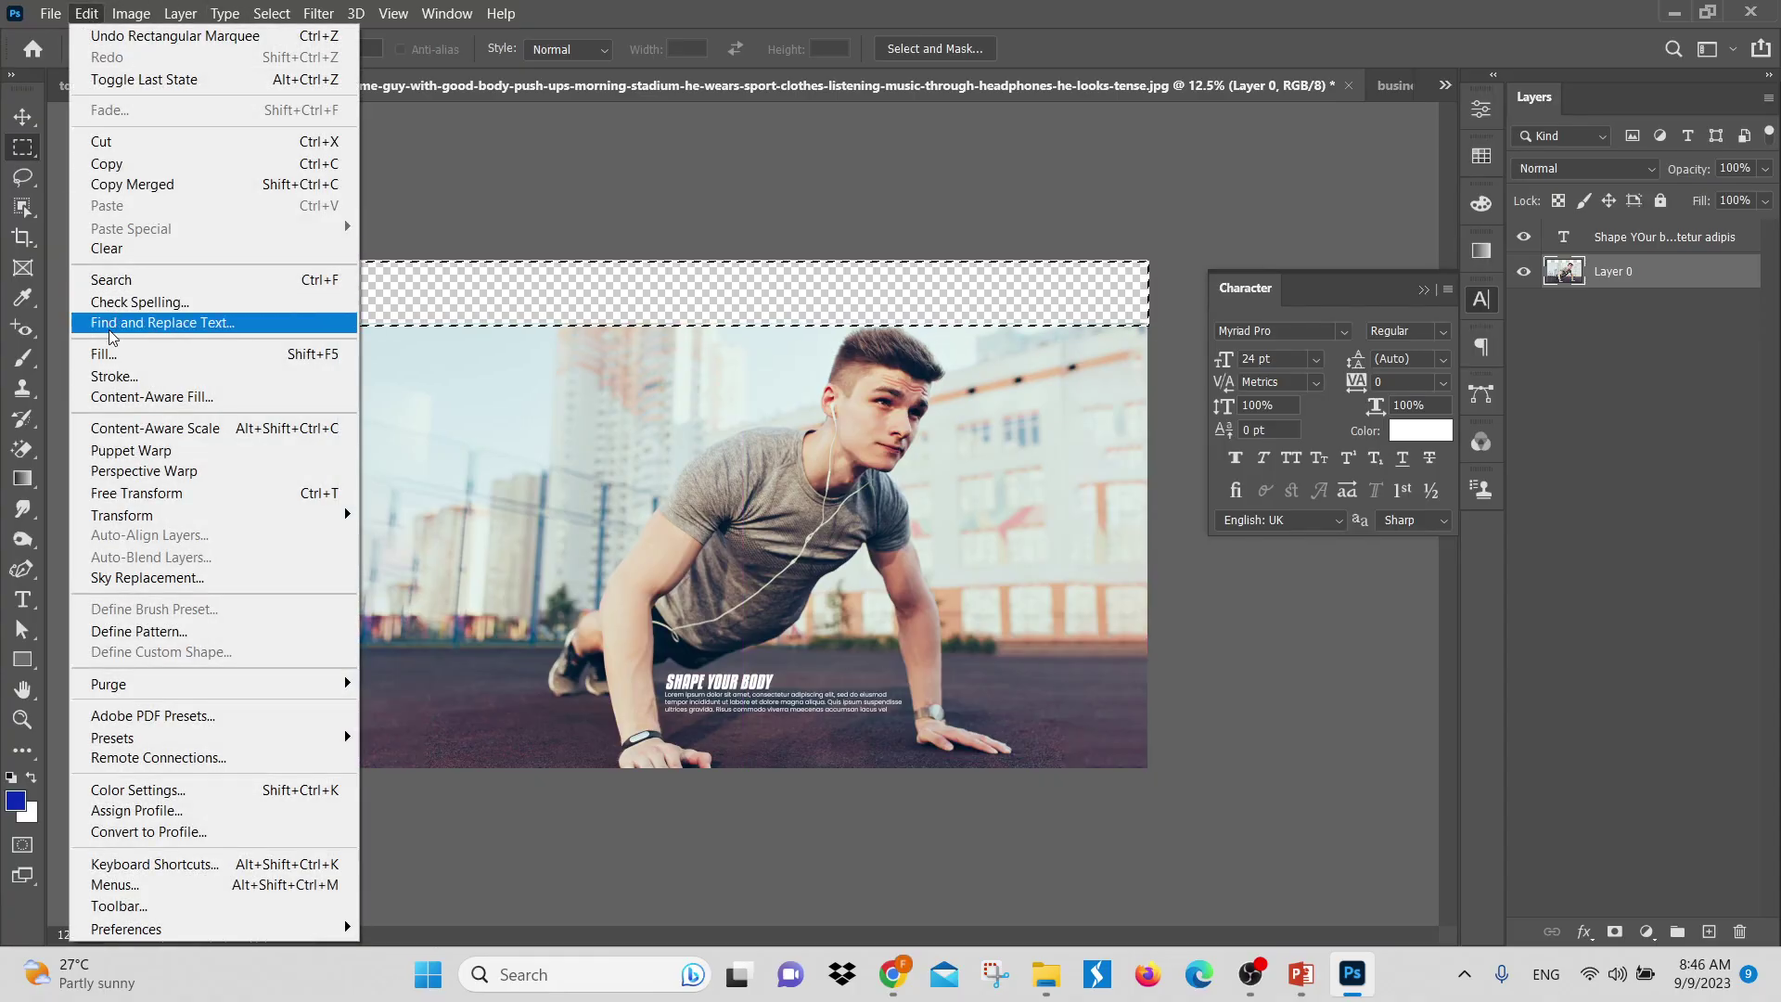
click(135, 358)
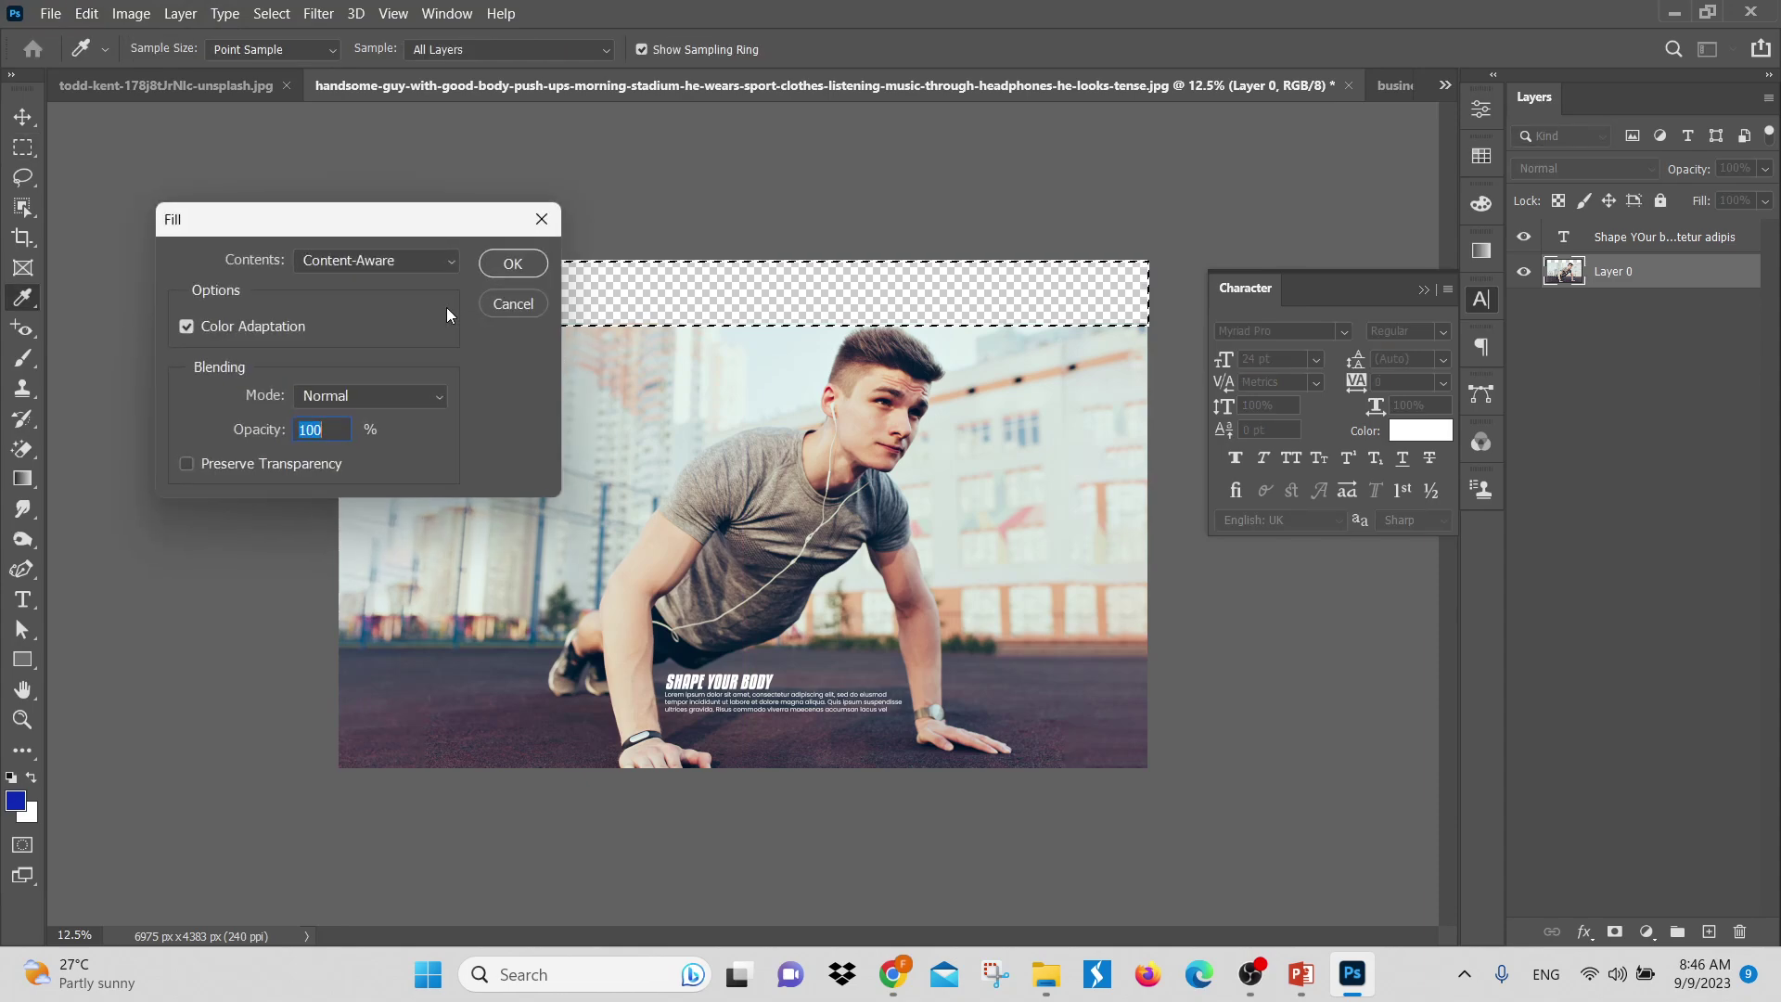
click(509, 263)
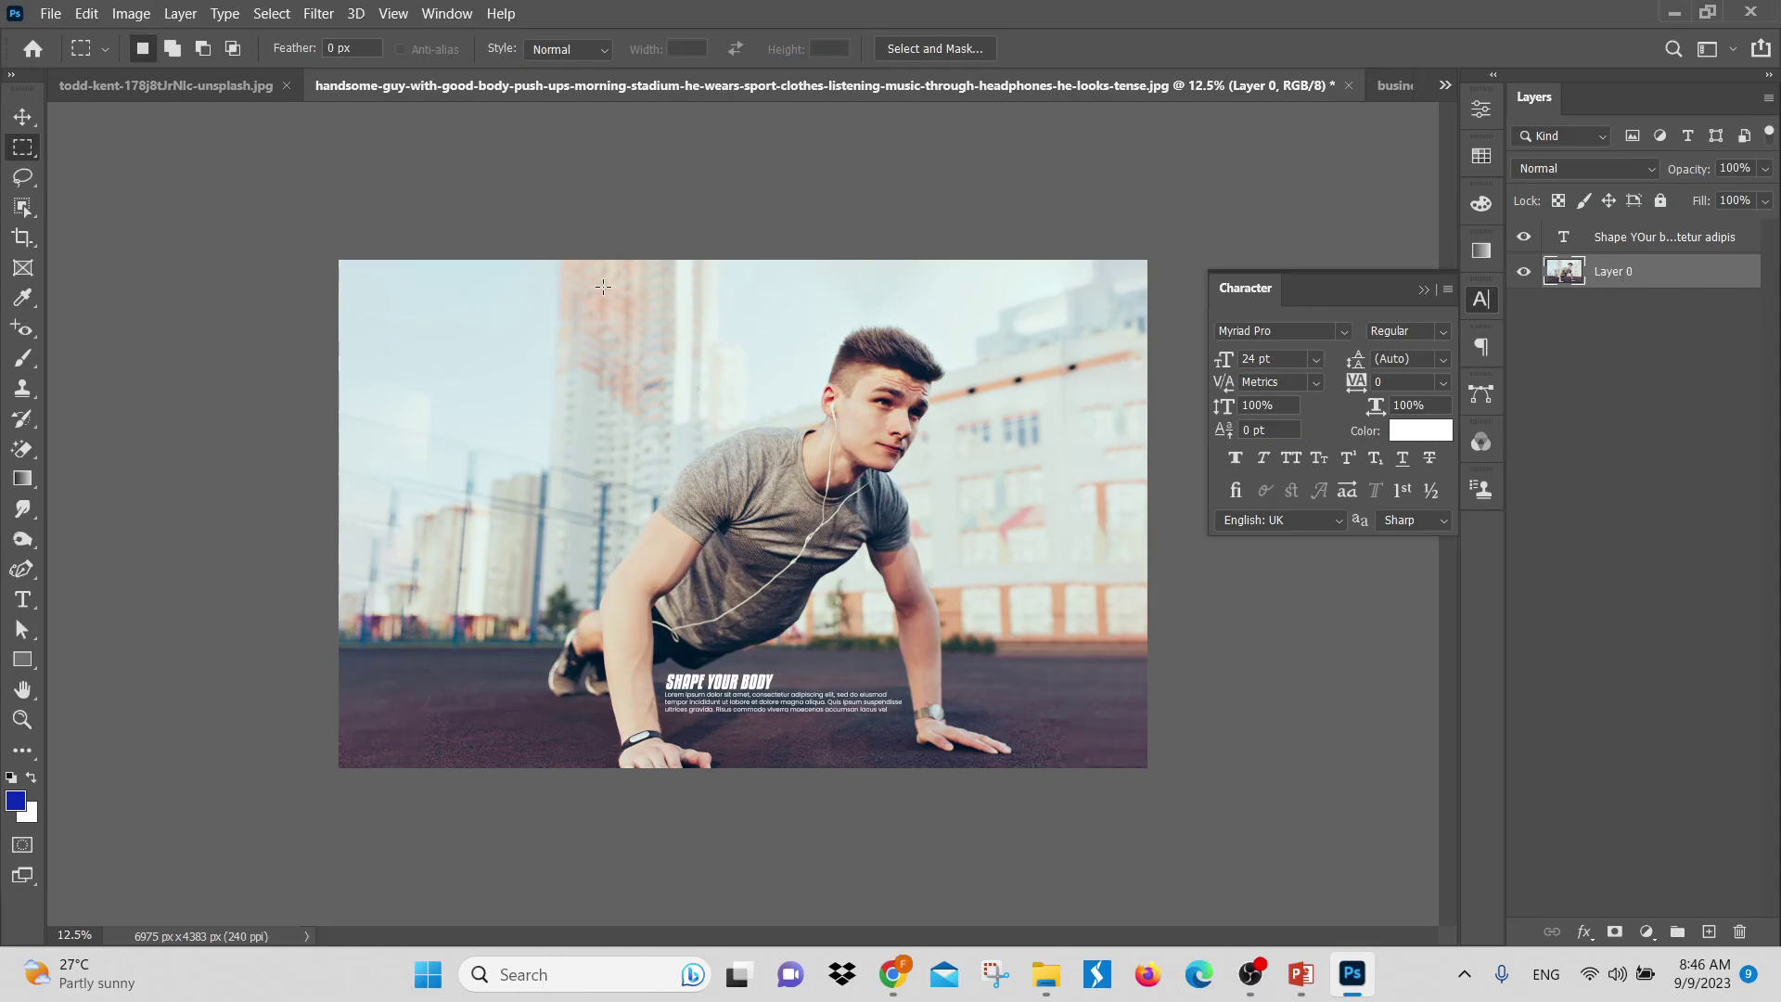
click(87, 13)
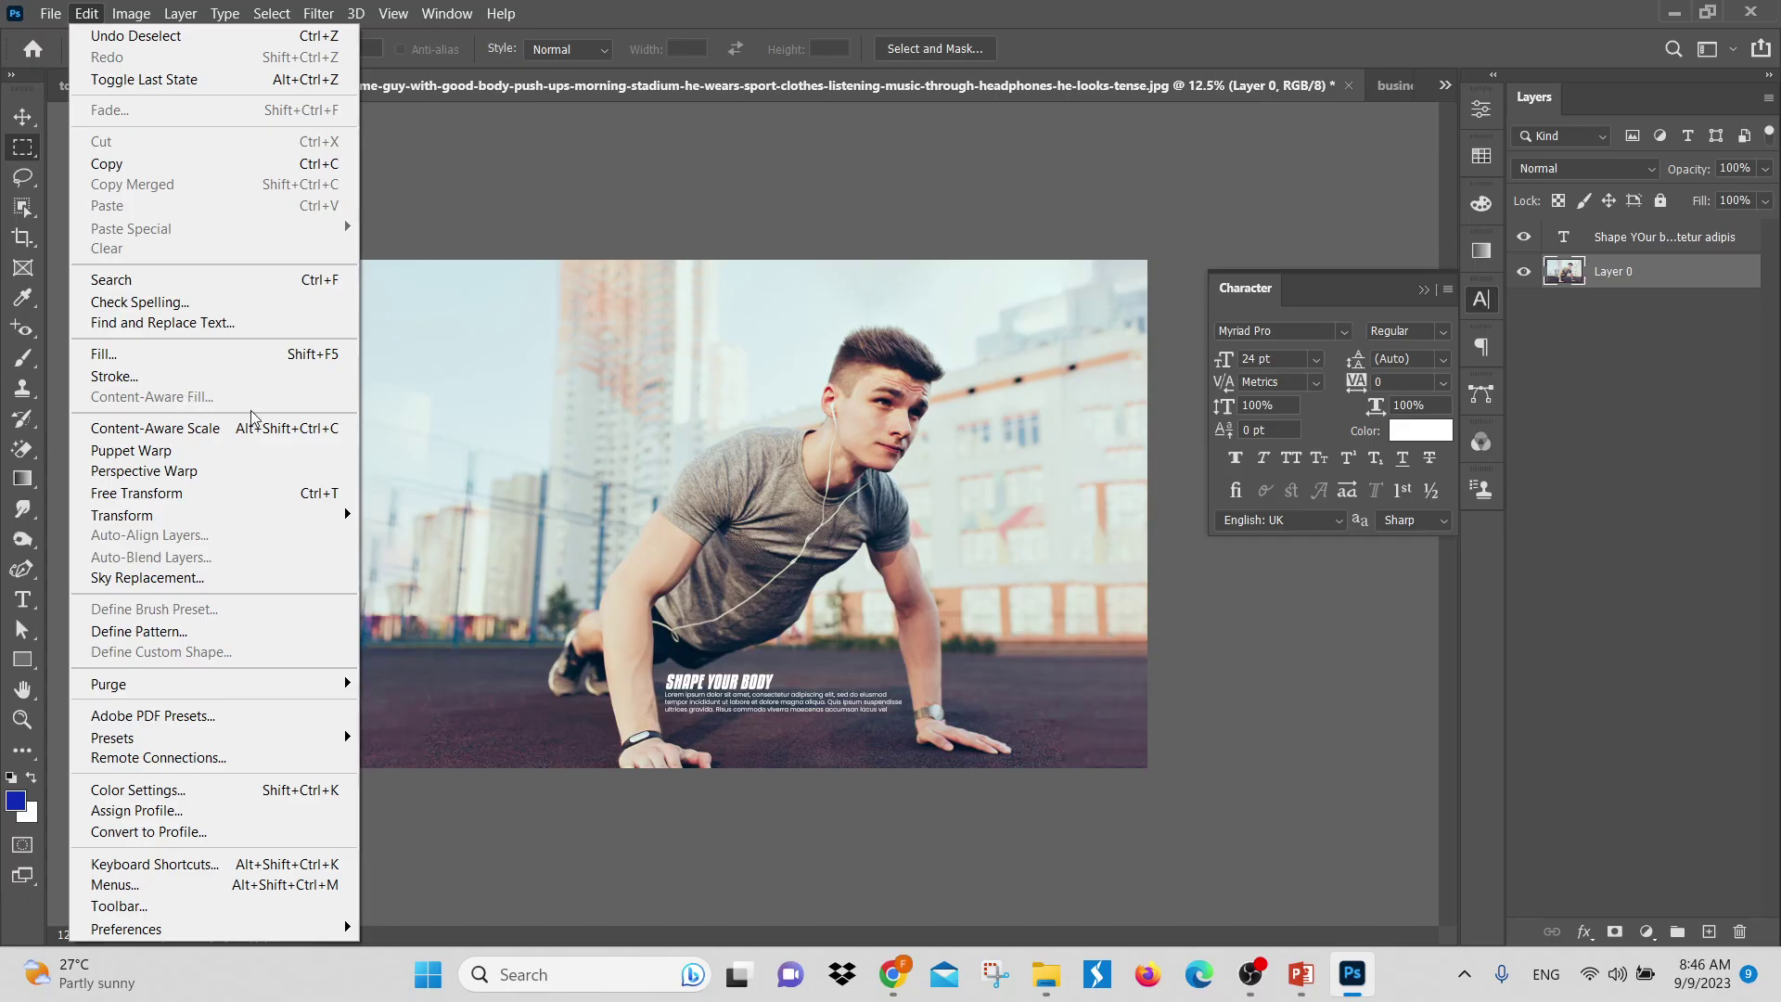
click(500, 359)
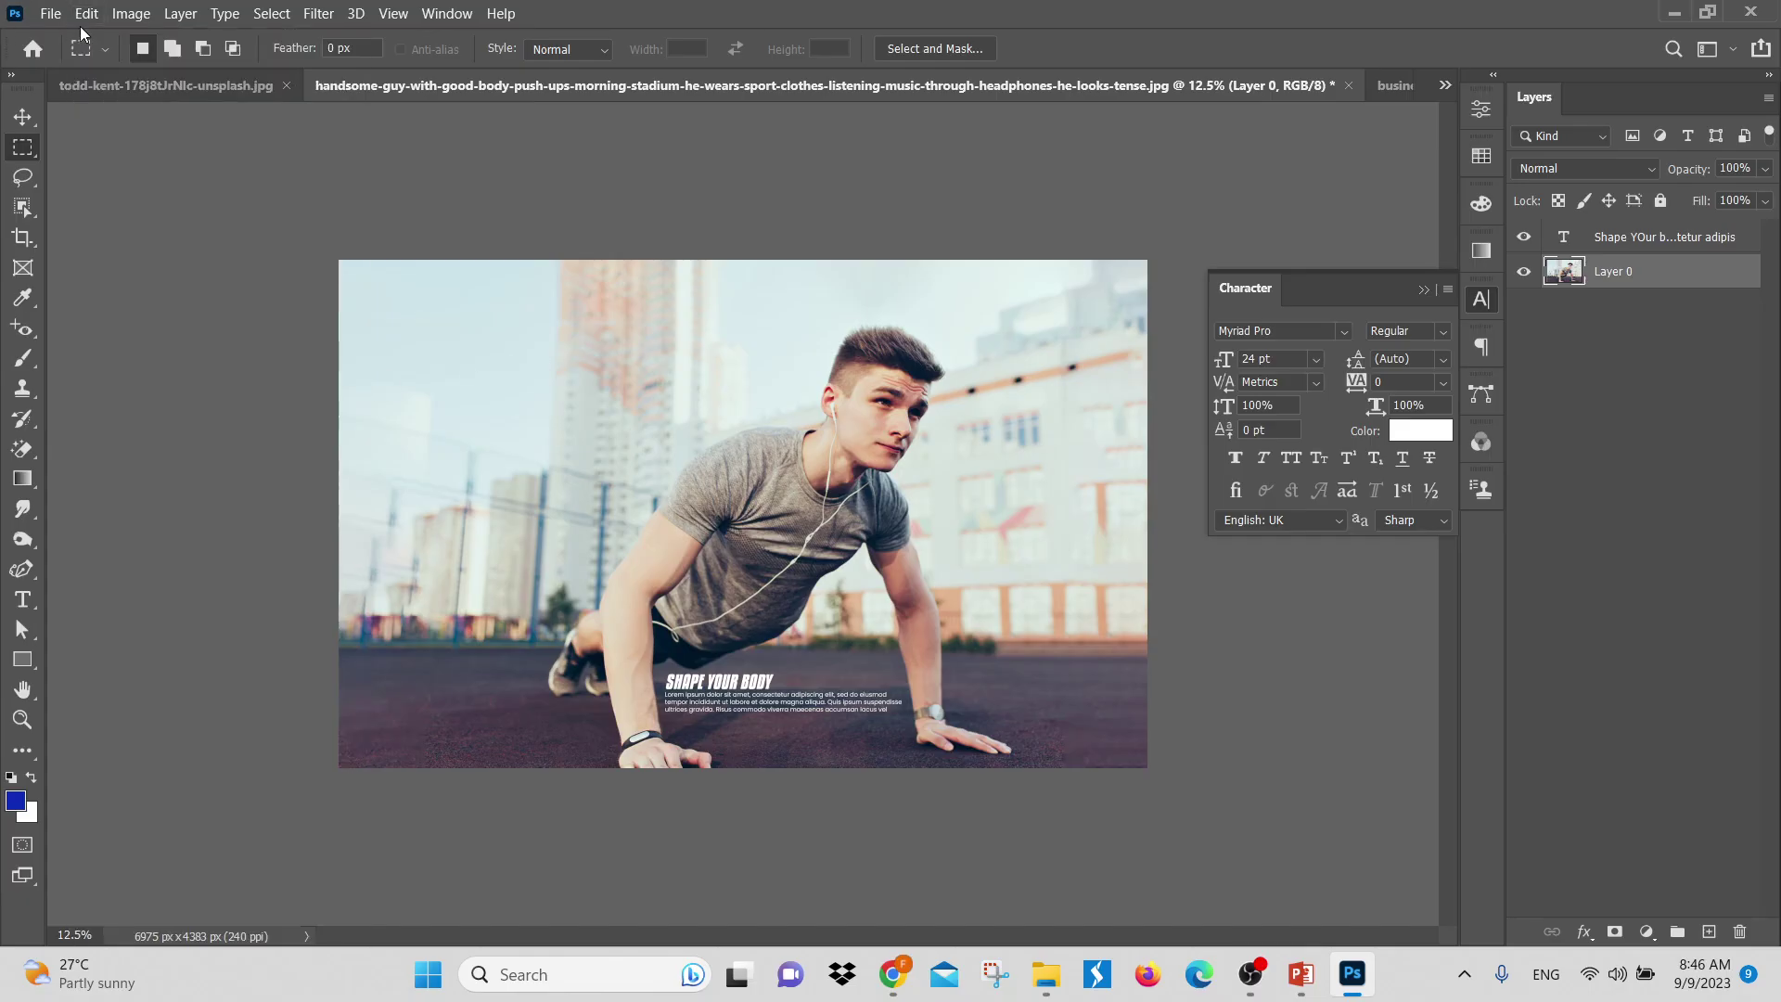
Switch to the desktop and open the Nature folder inside Project for Photo
click(1681, 16)
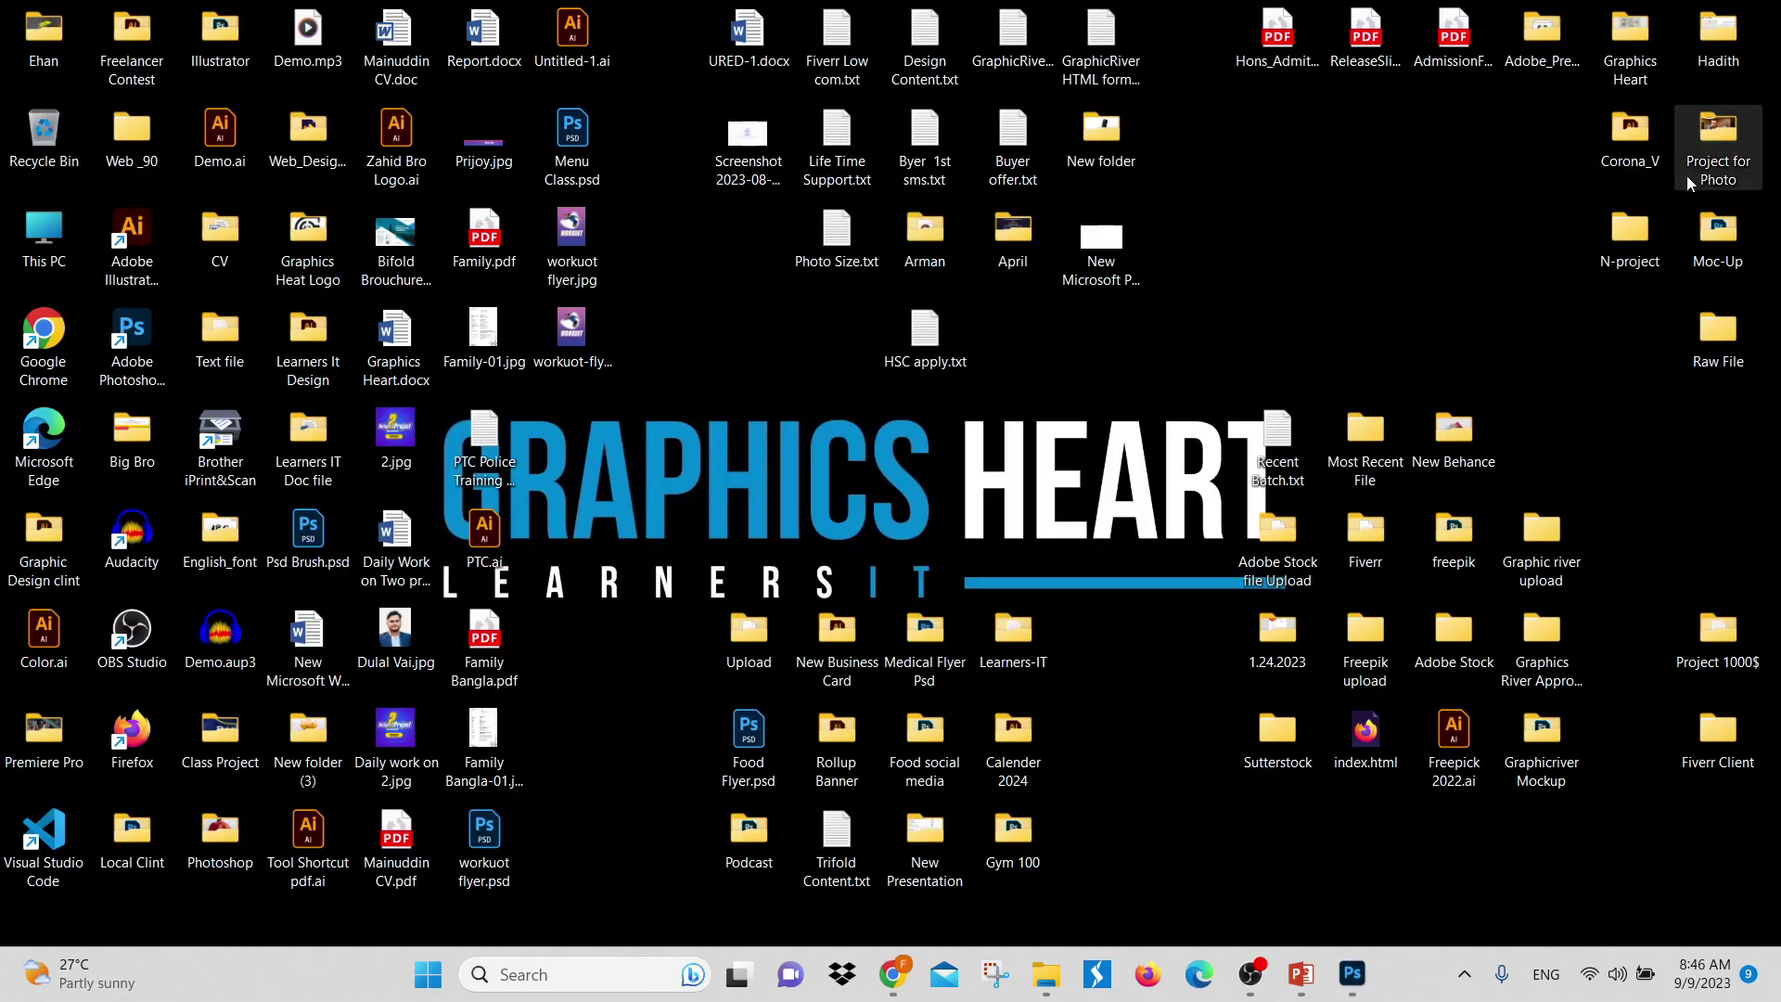
double_click(1691, 183)
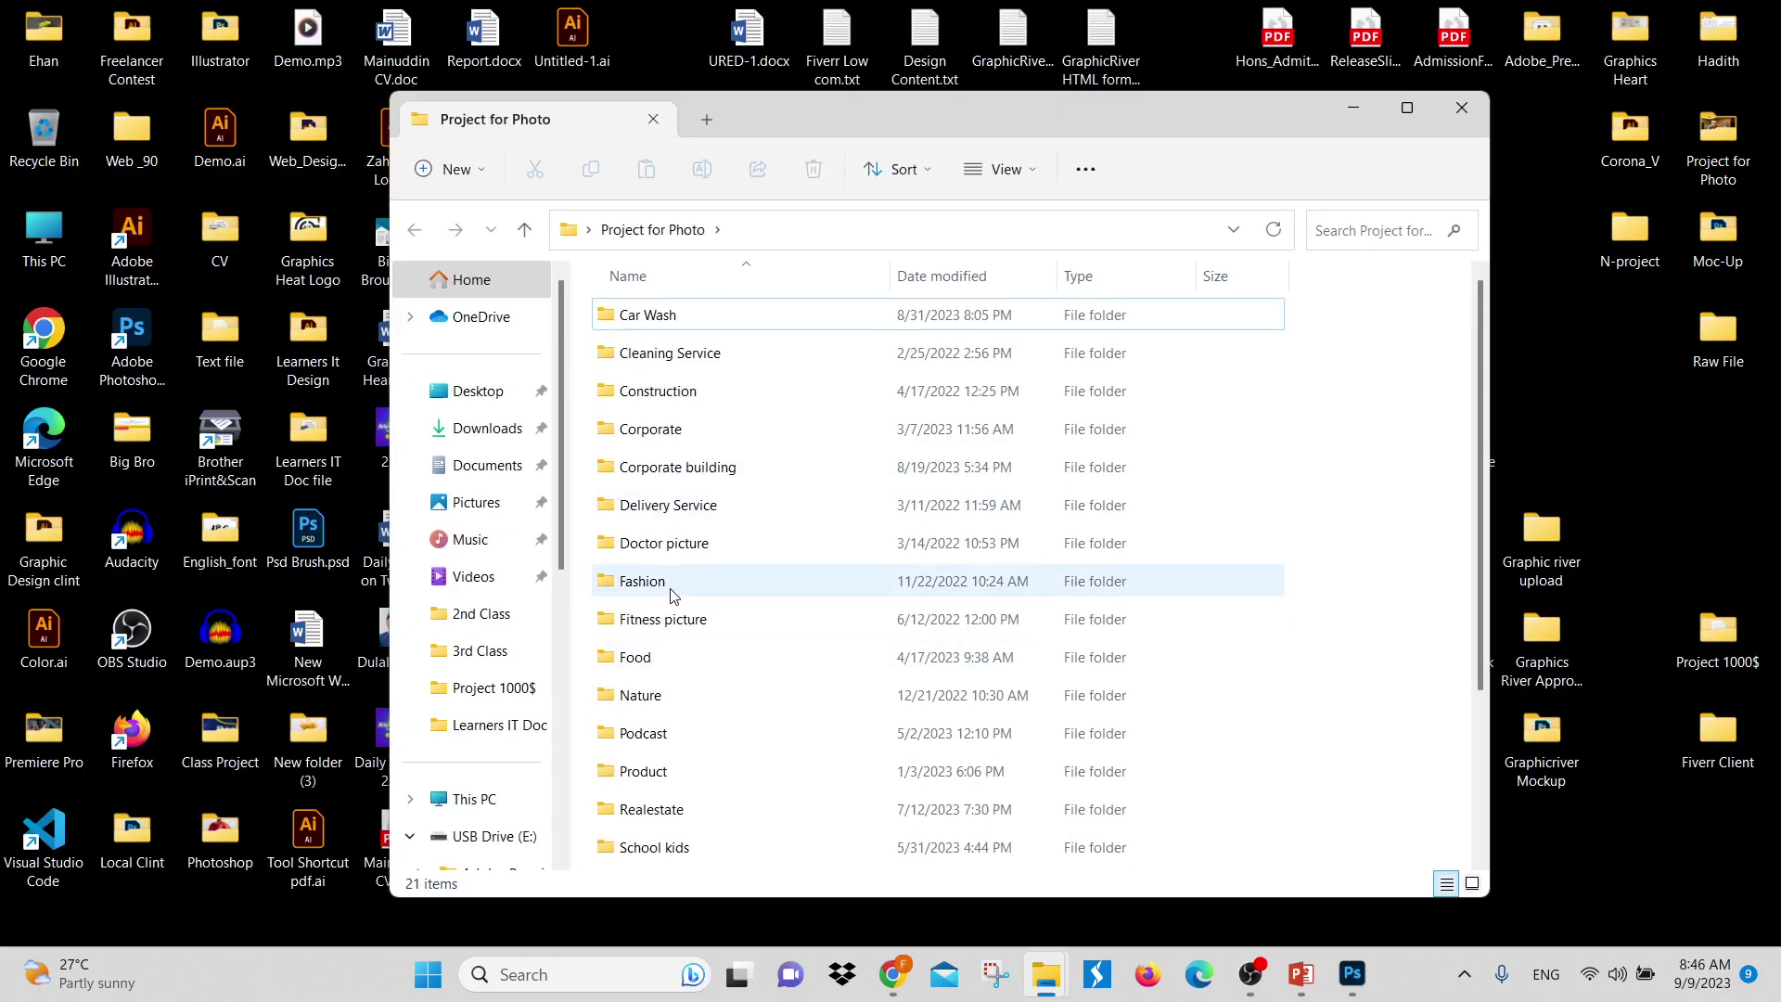
click(669, 707)
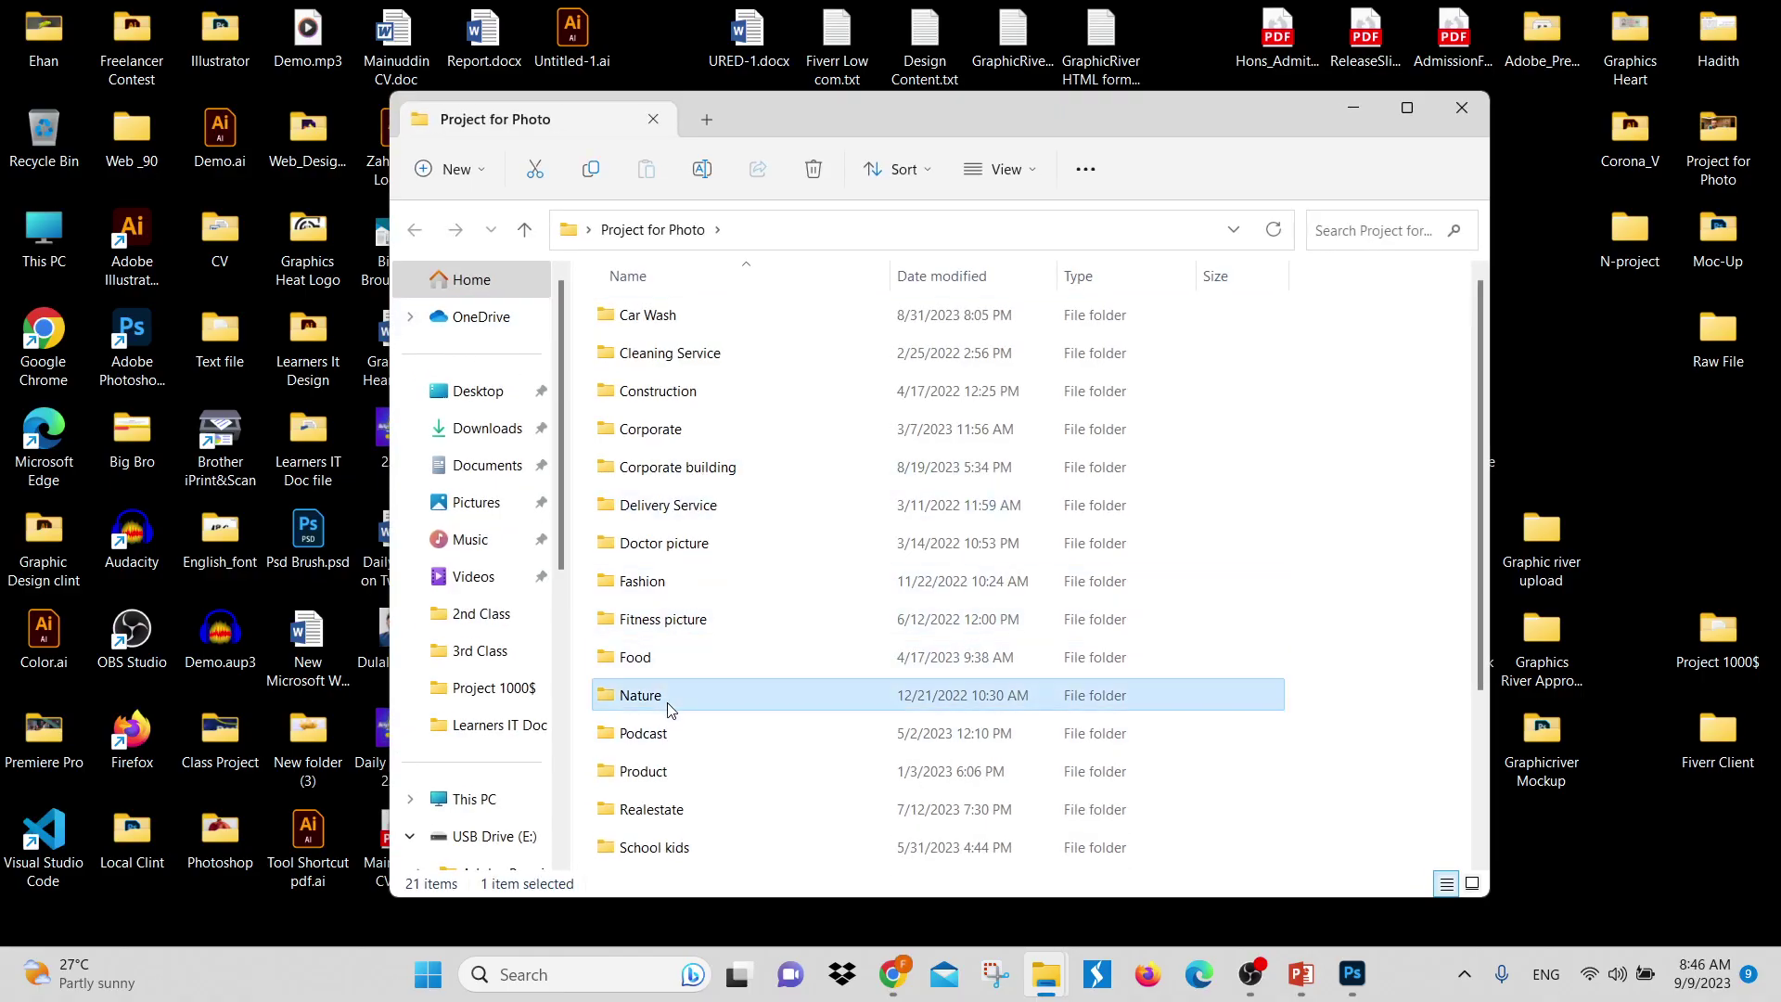
double_click(669, 707)
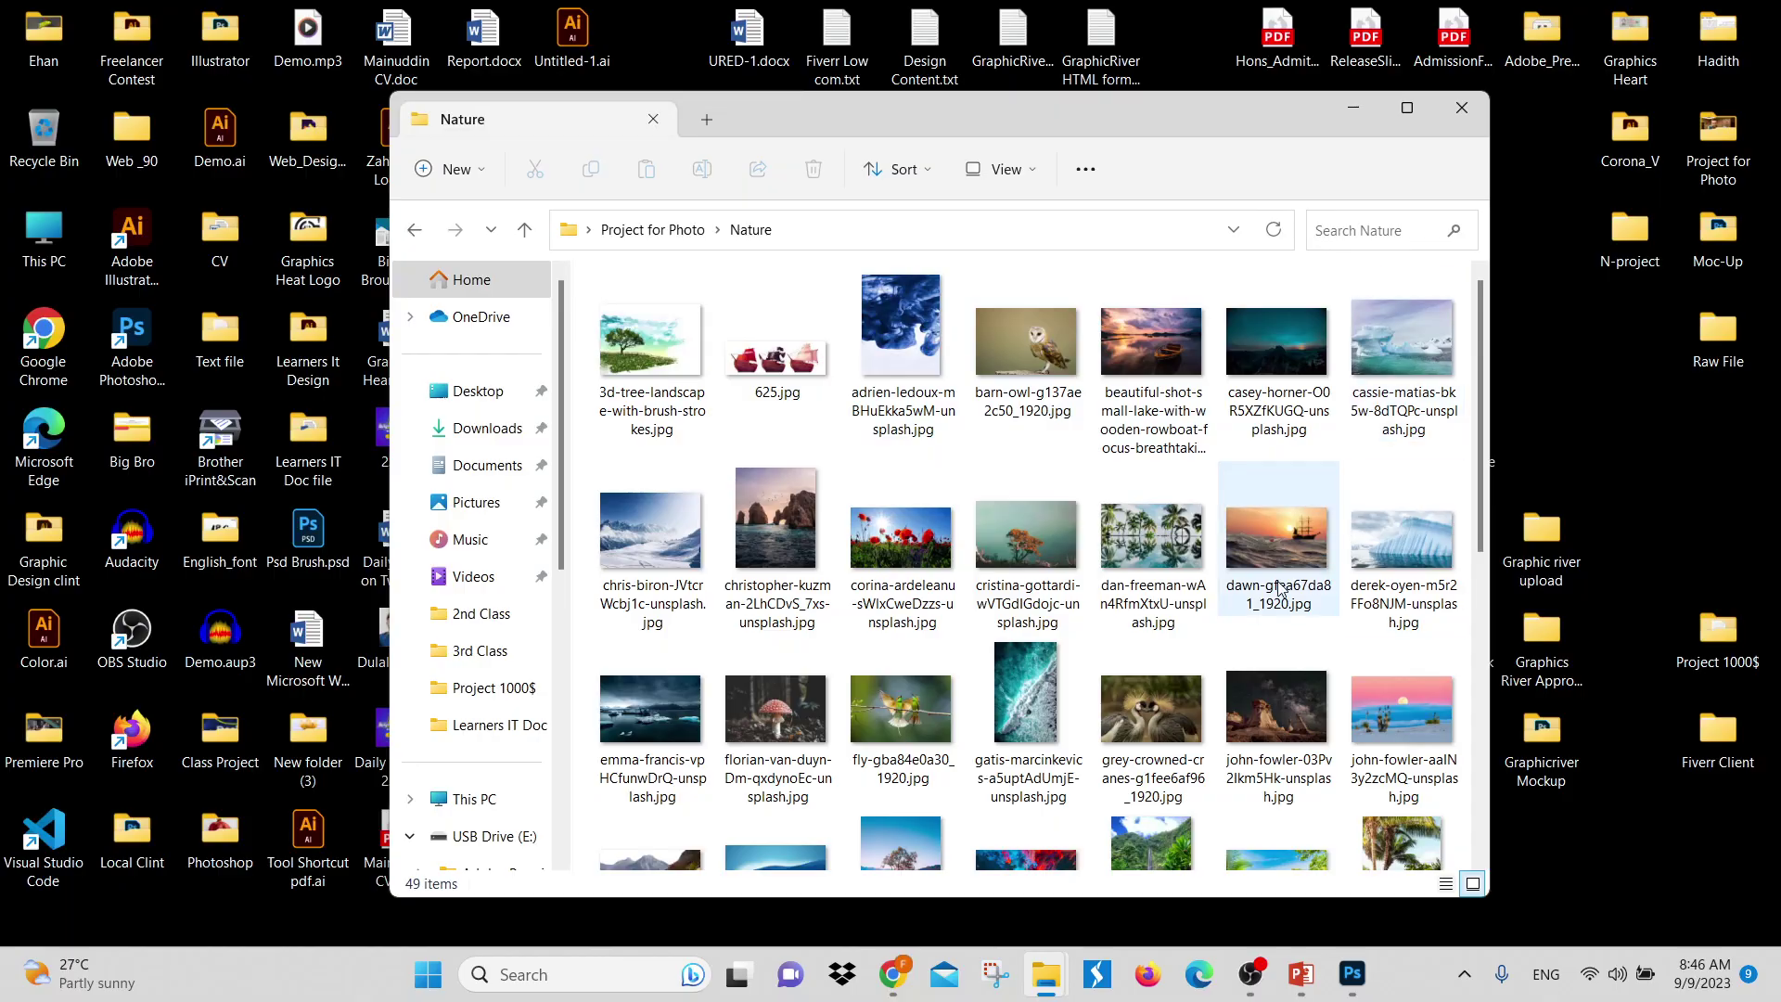
Open the sunset ship photo dawn-gfea67da81_1920.jpg from the Nature folder in Photoshop
click(1289, 539)
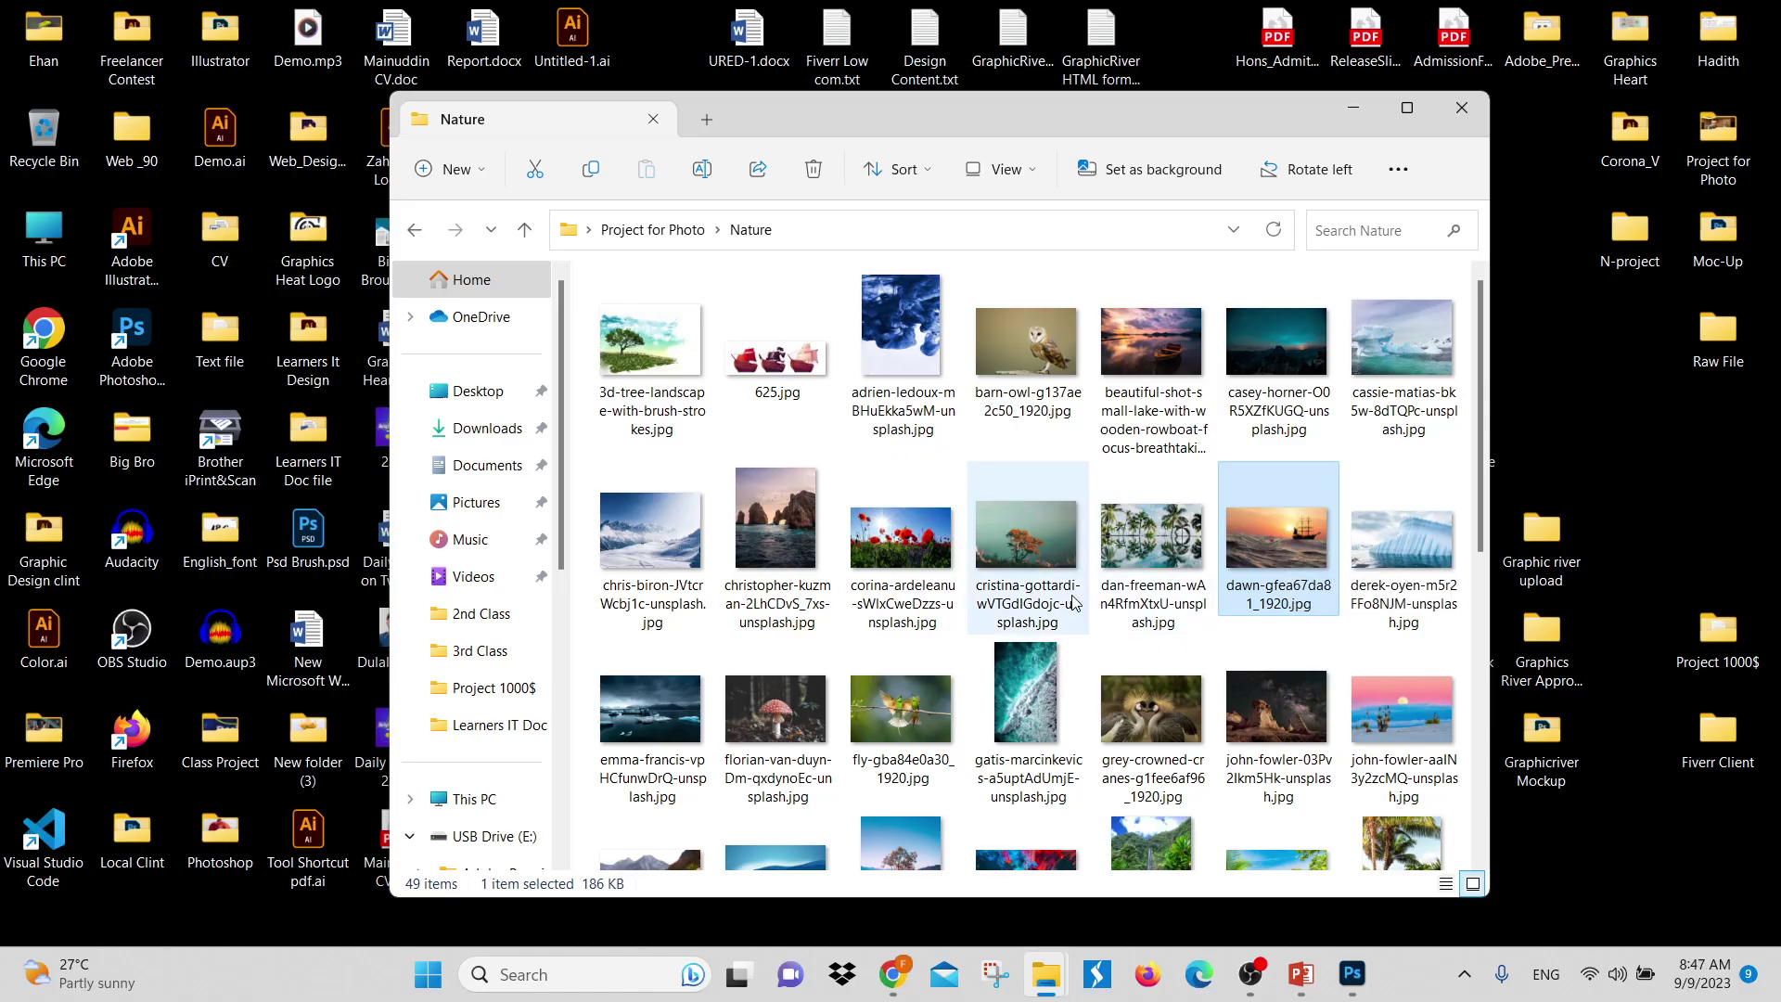
scroll(1151, 576, down, 3)
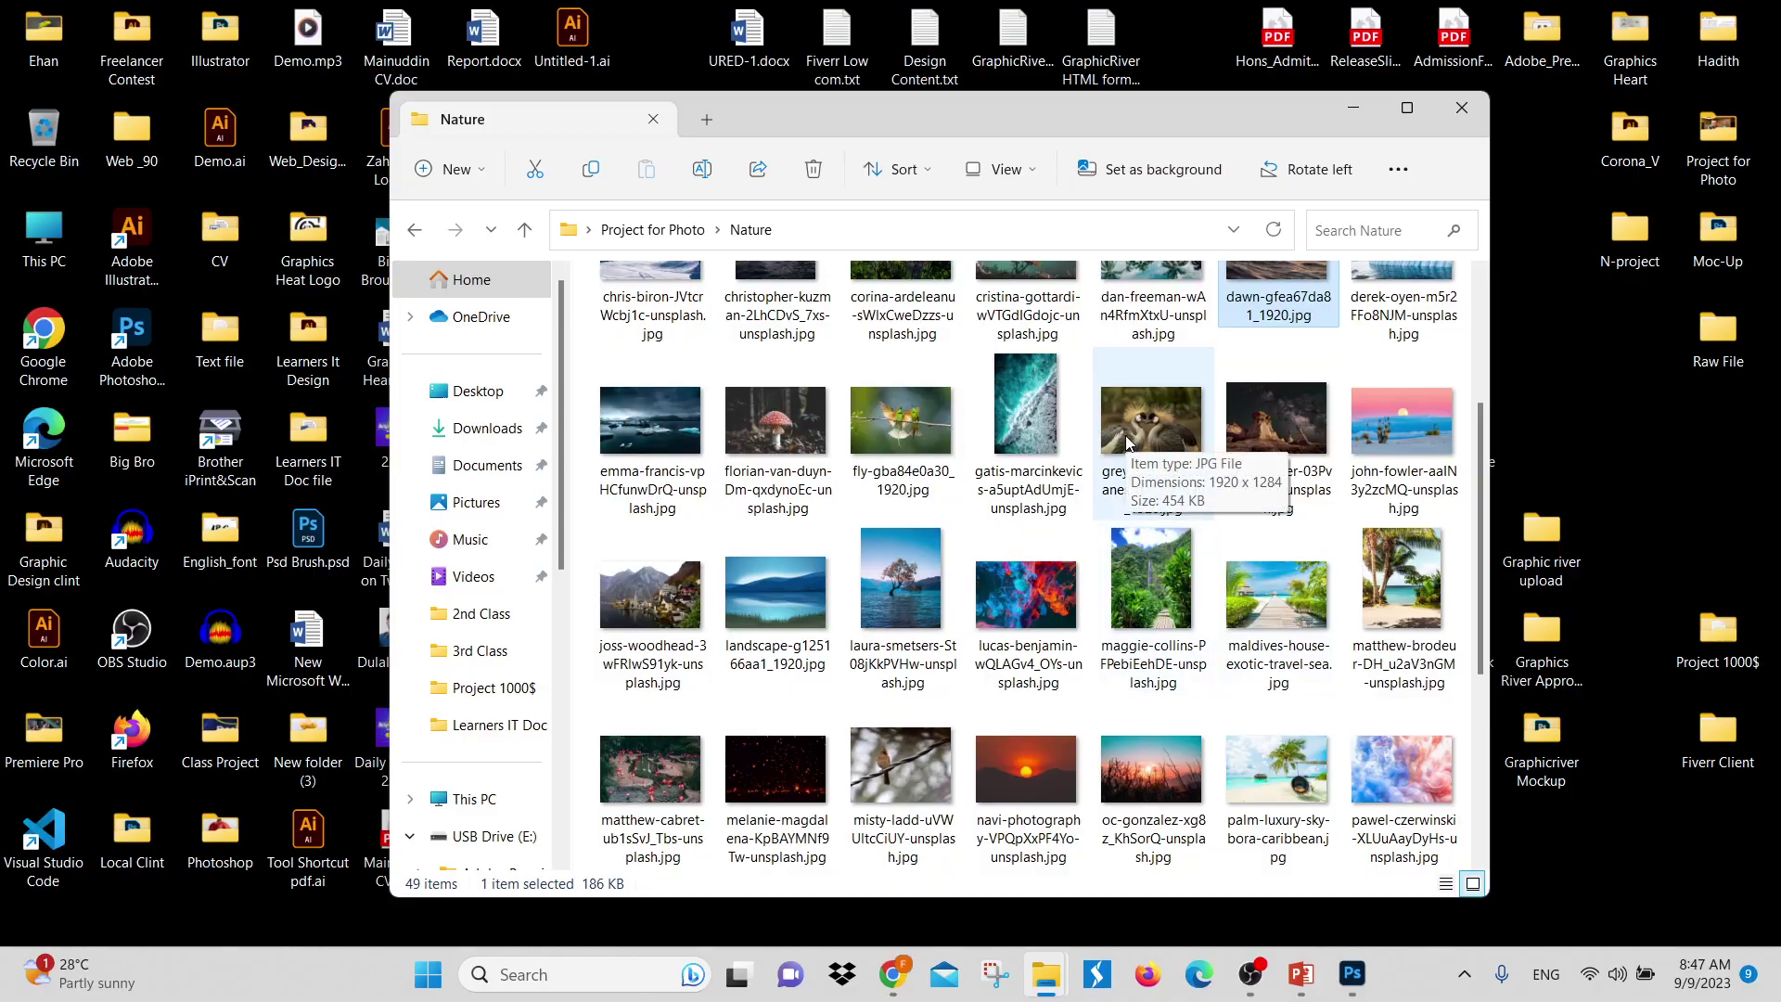
scroll(1130, 436, up, 3)
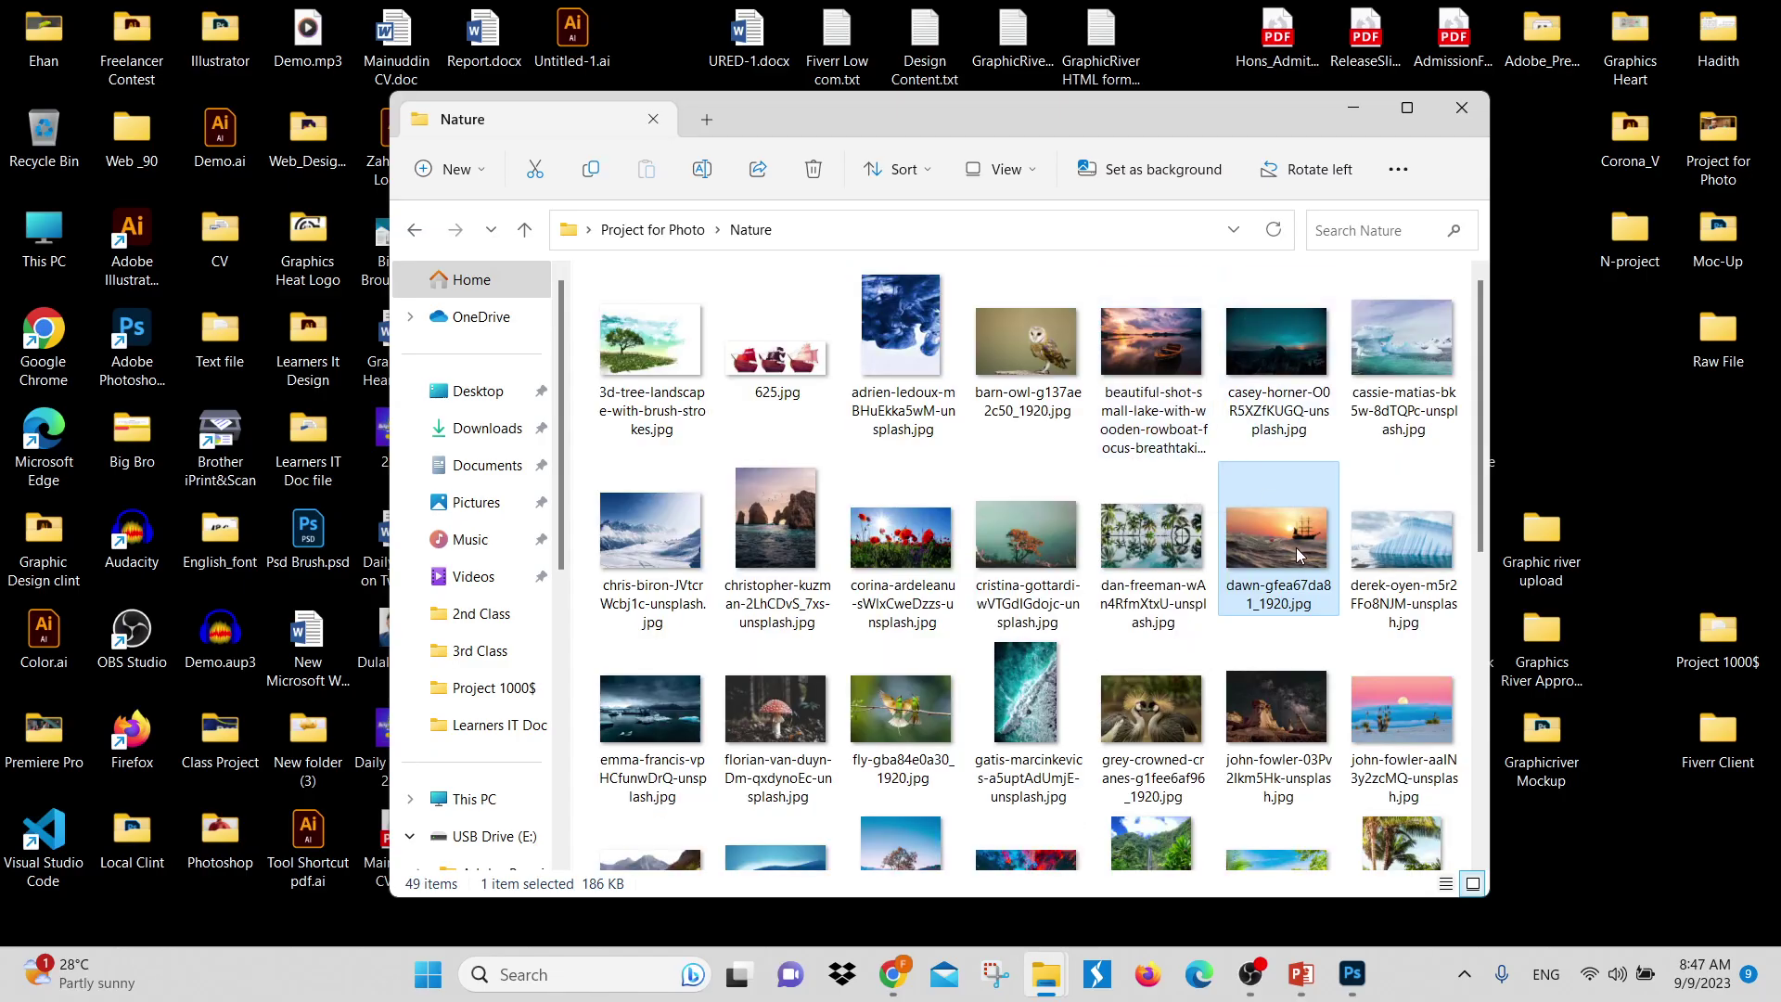
drag(1295, 547, 139, 348)
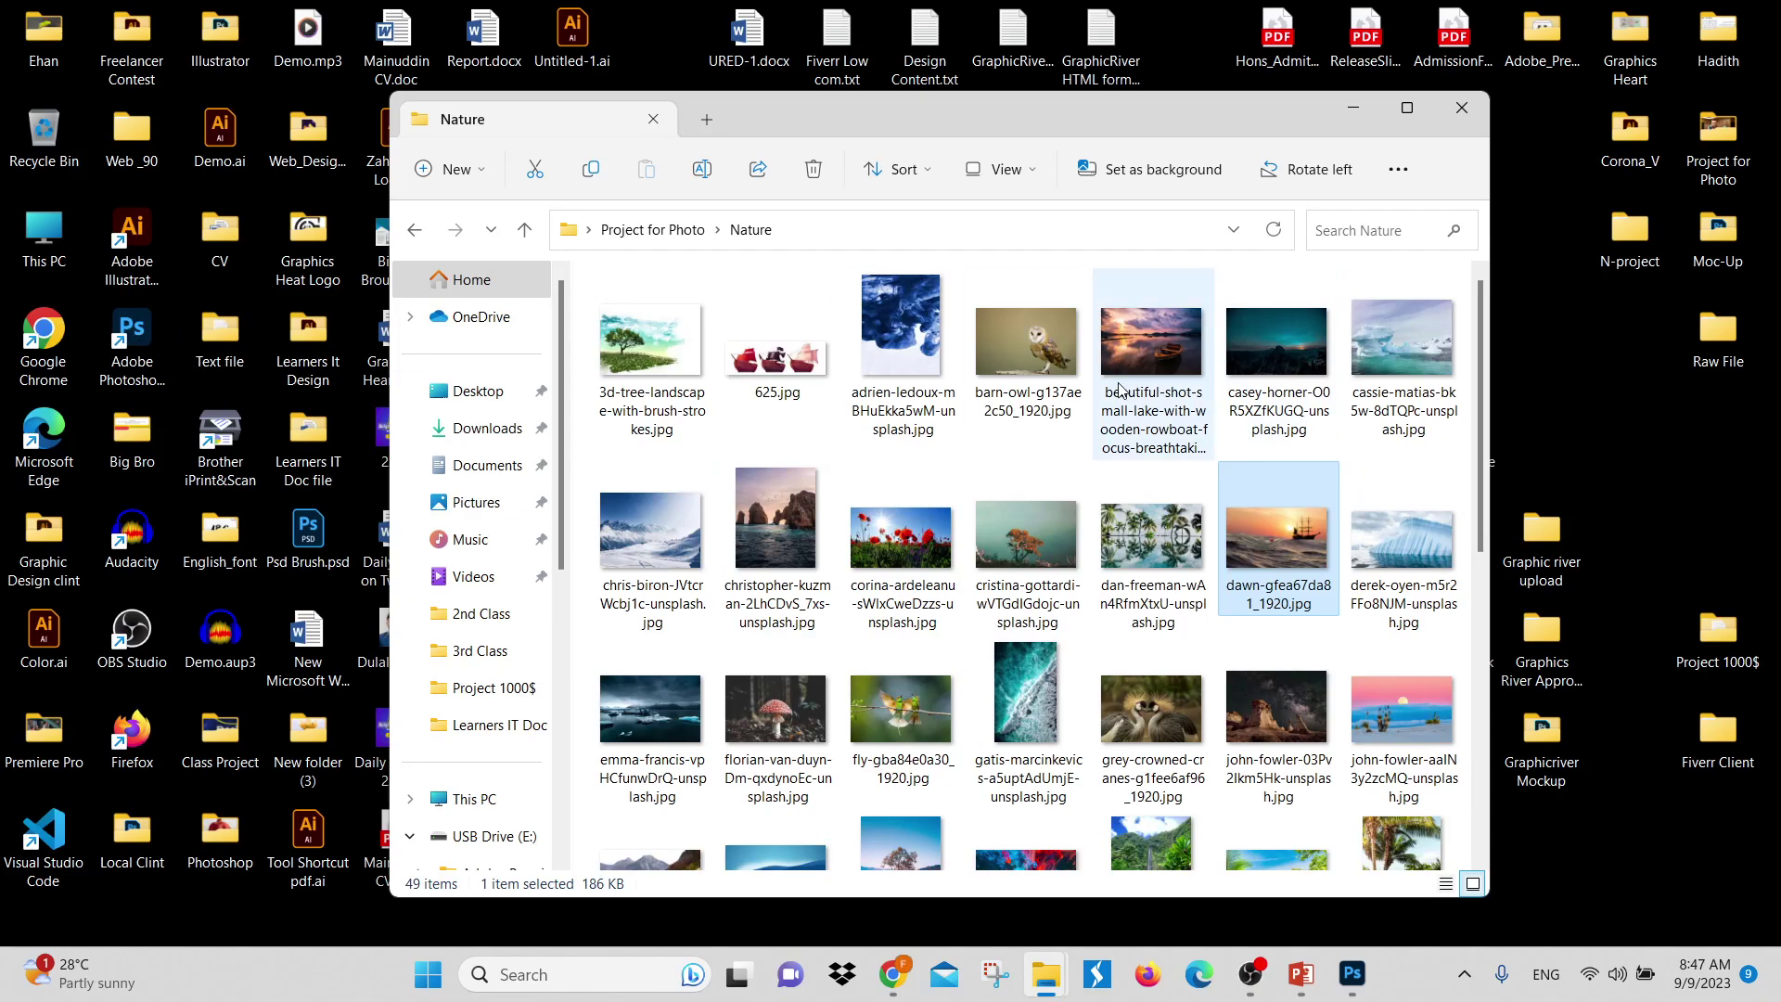
drag(1288, 552, 137, 350)
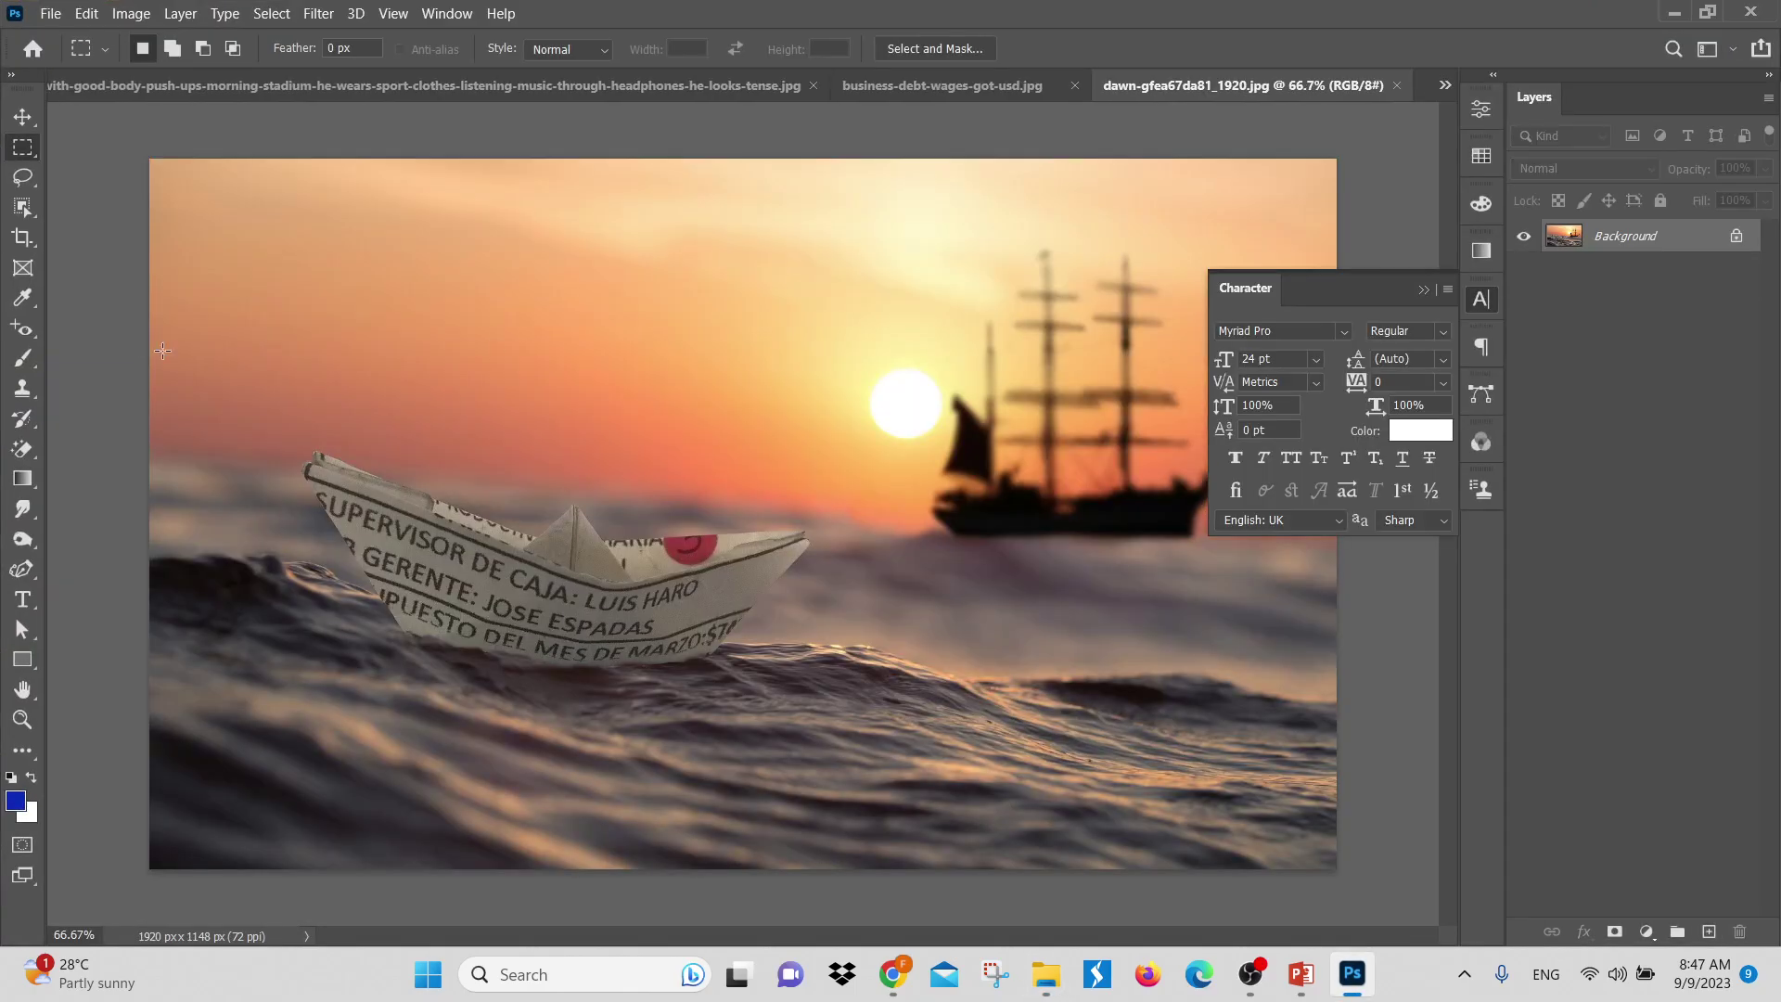
click(87, 13)
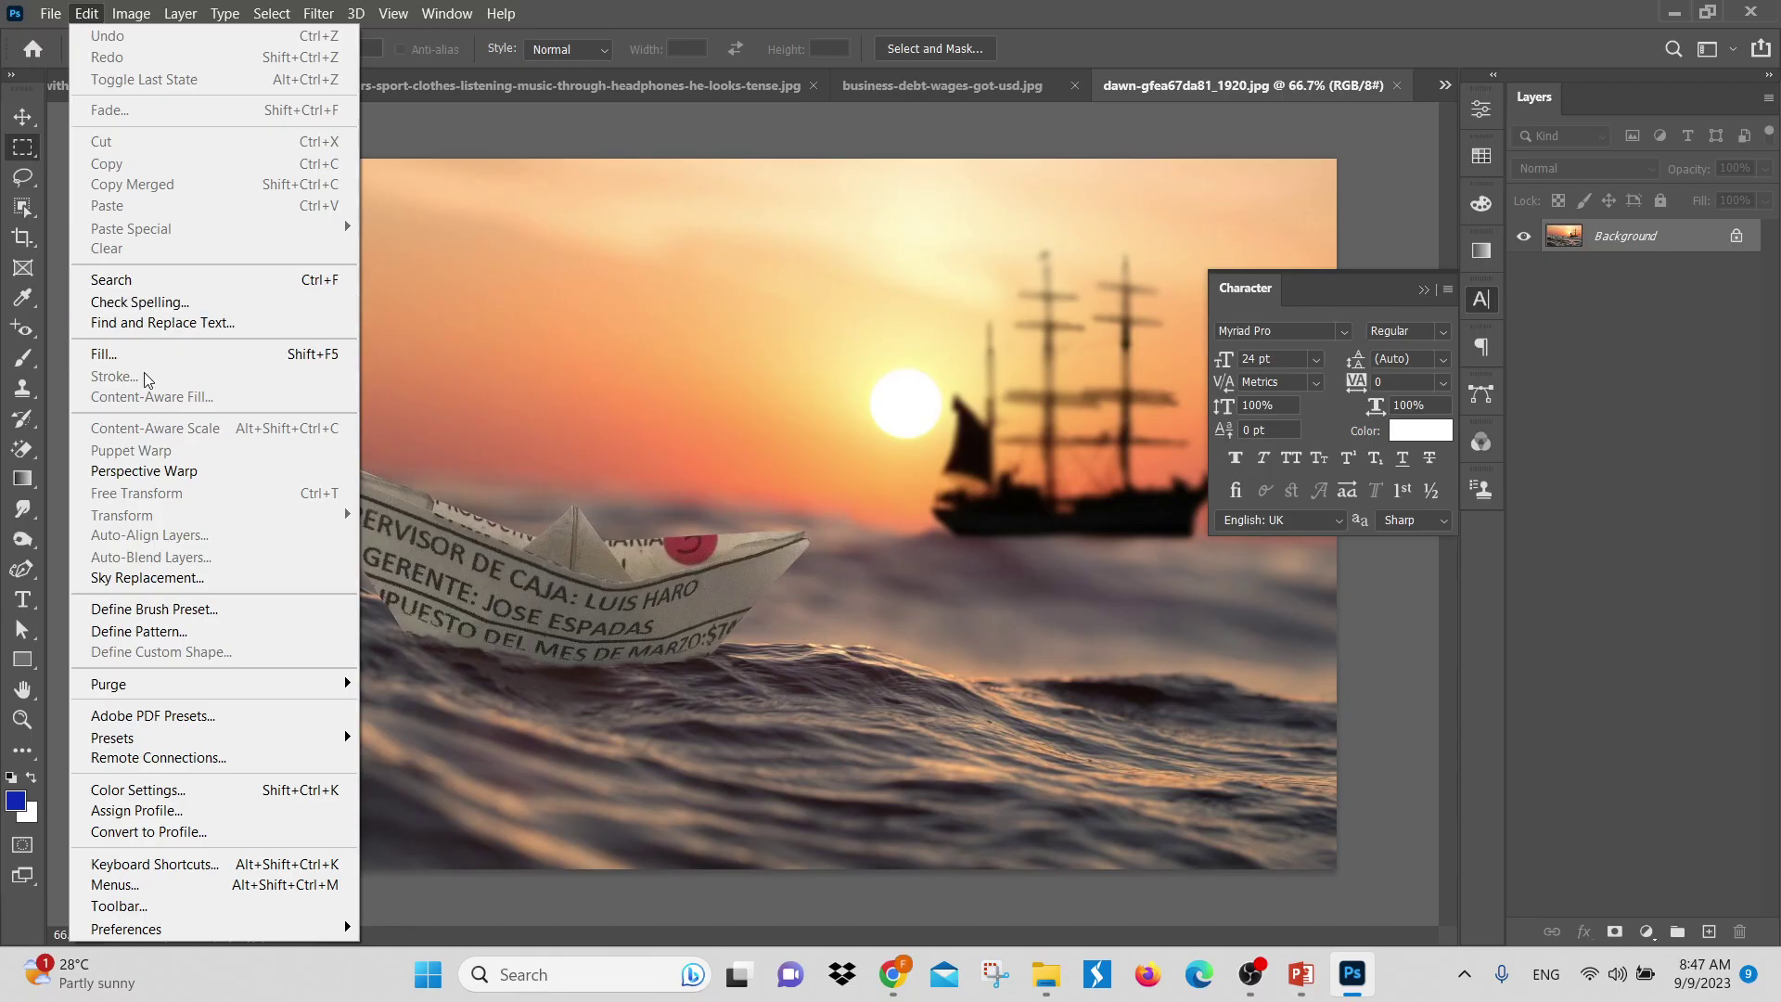
click(505, 415)
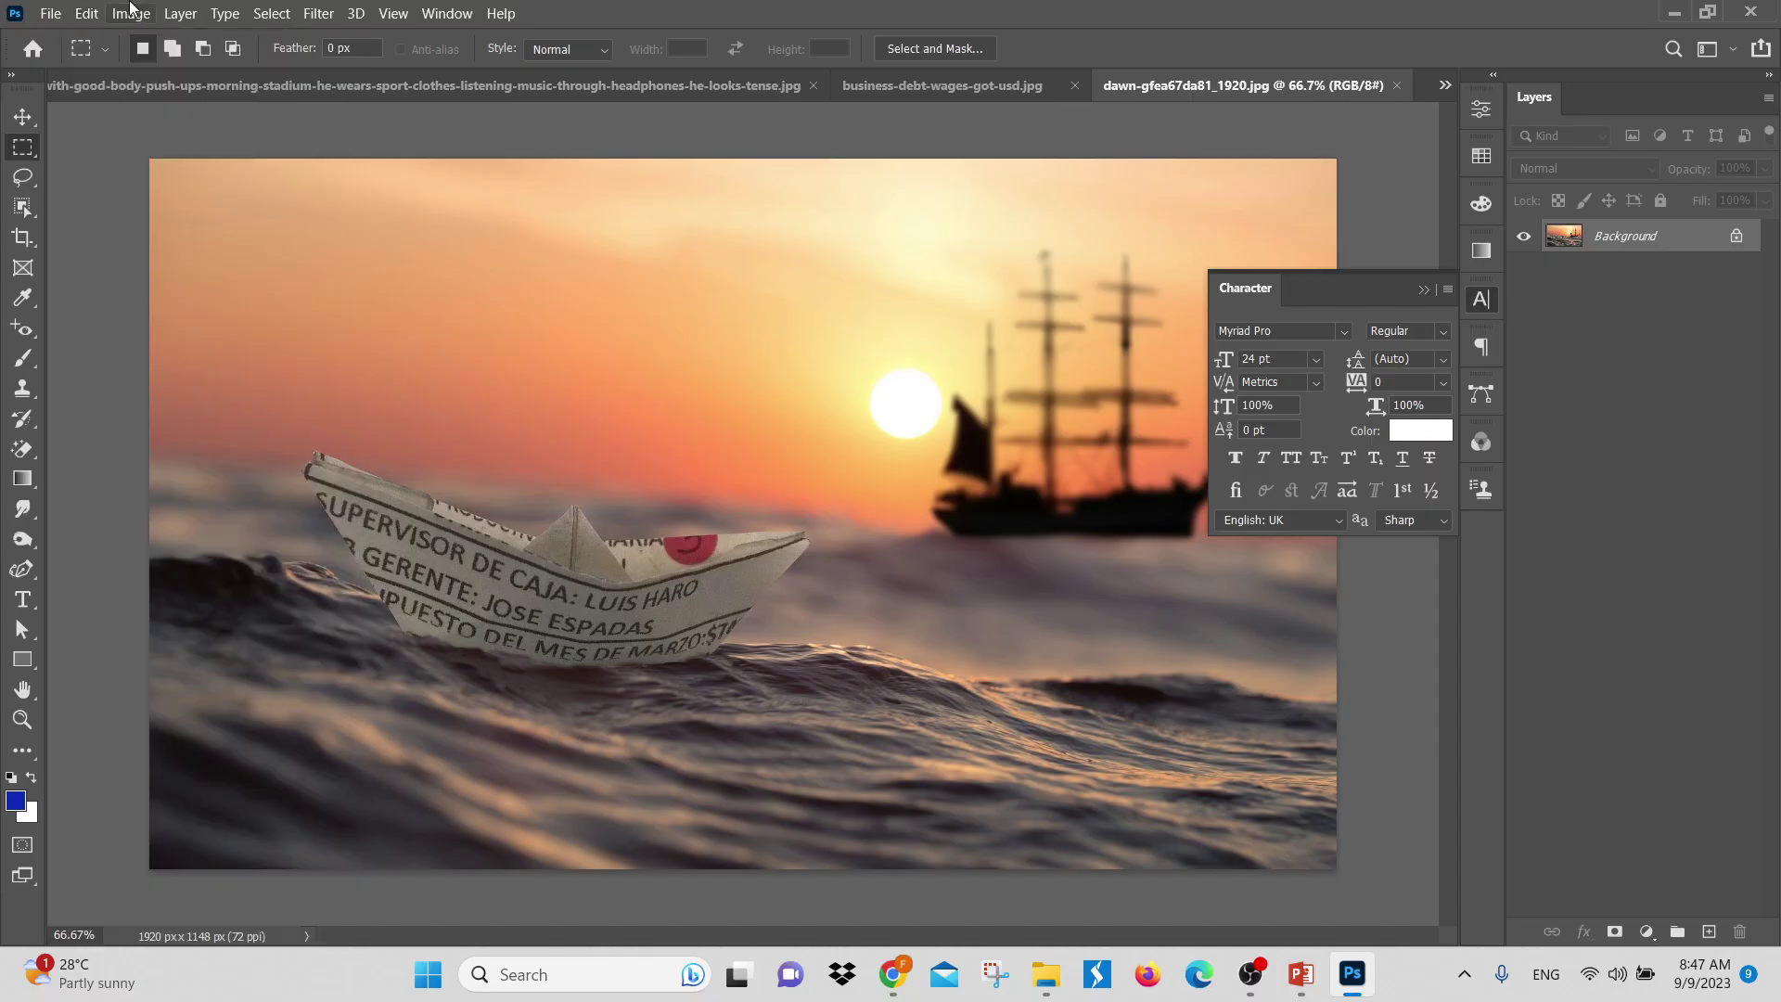
Select the paper boat with the Object Selection tool in Rectangle mode, enclosing the whole boat
click(22, 206)
click(74, 204)
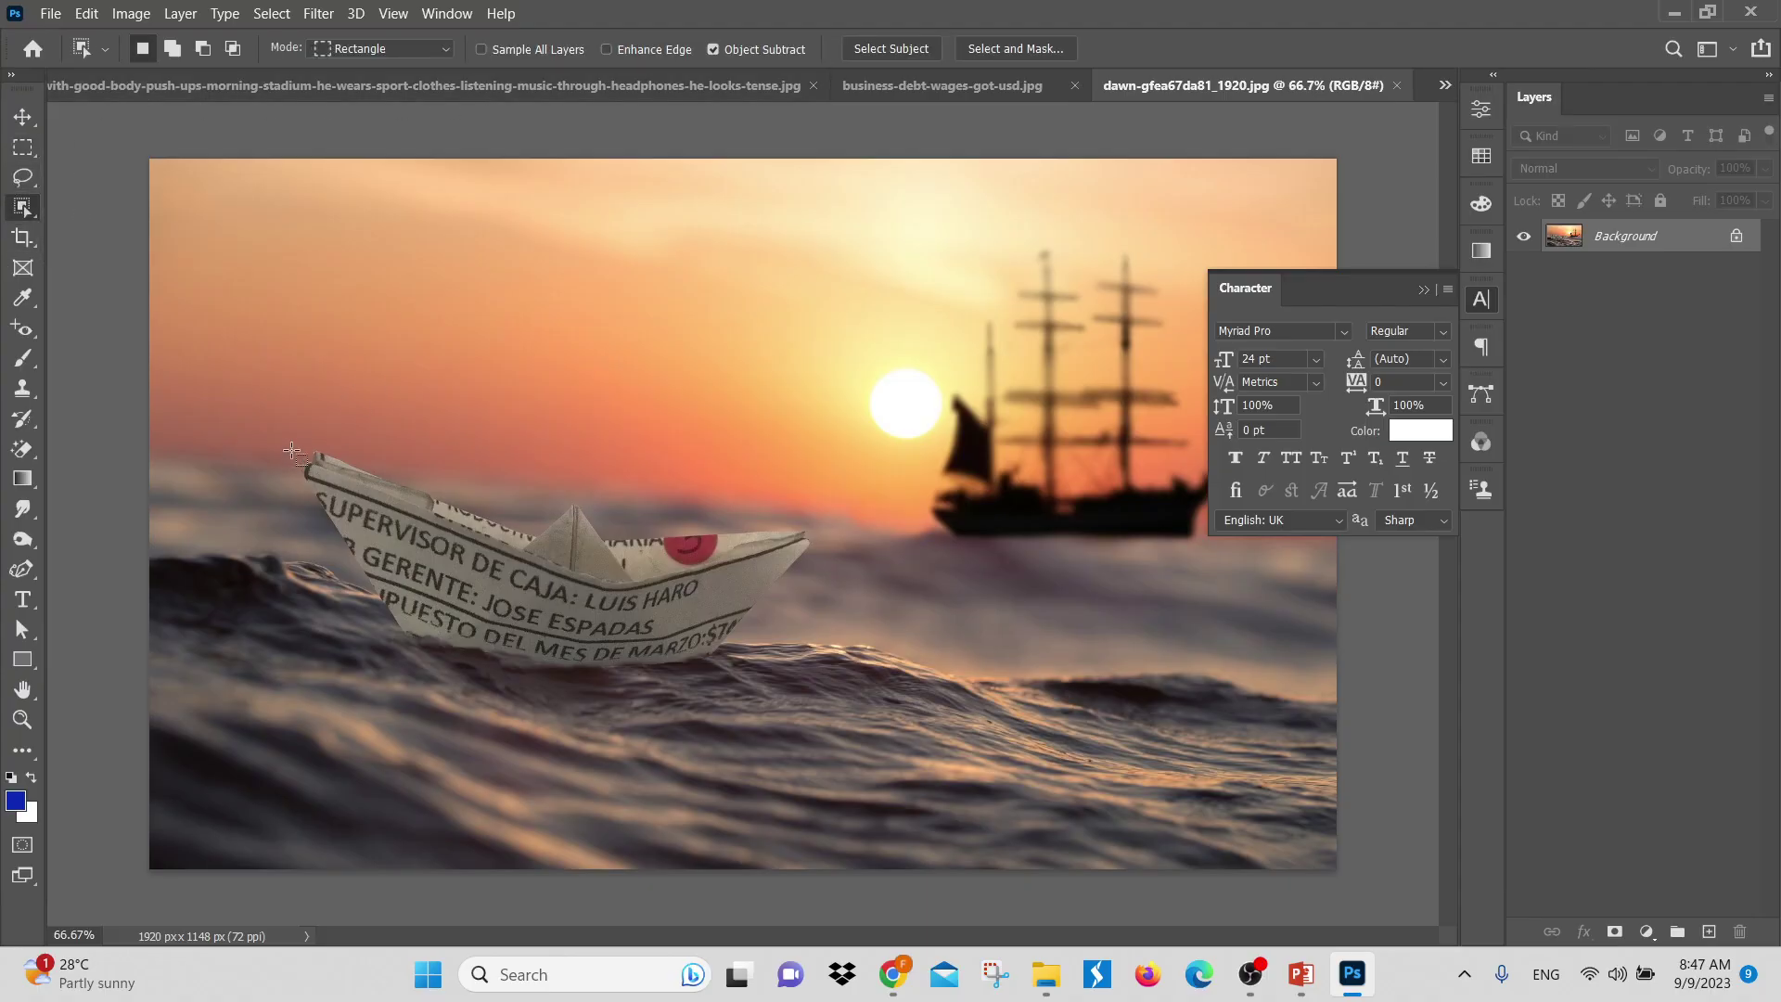
drag(290, 448, 841, 657)
click(844, 661)
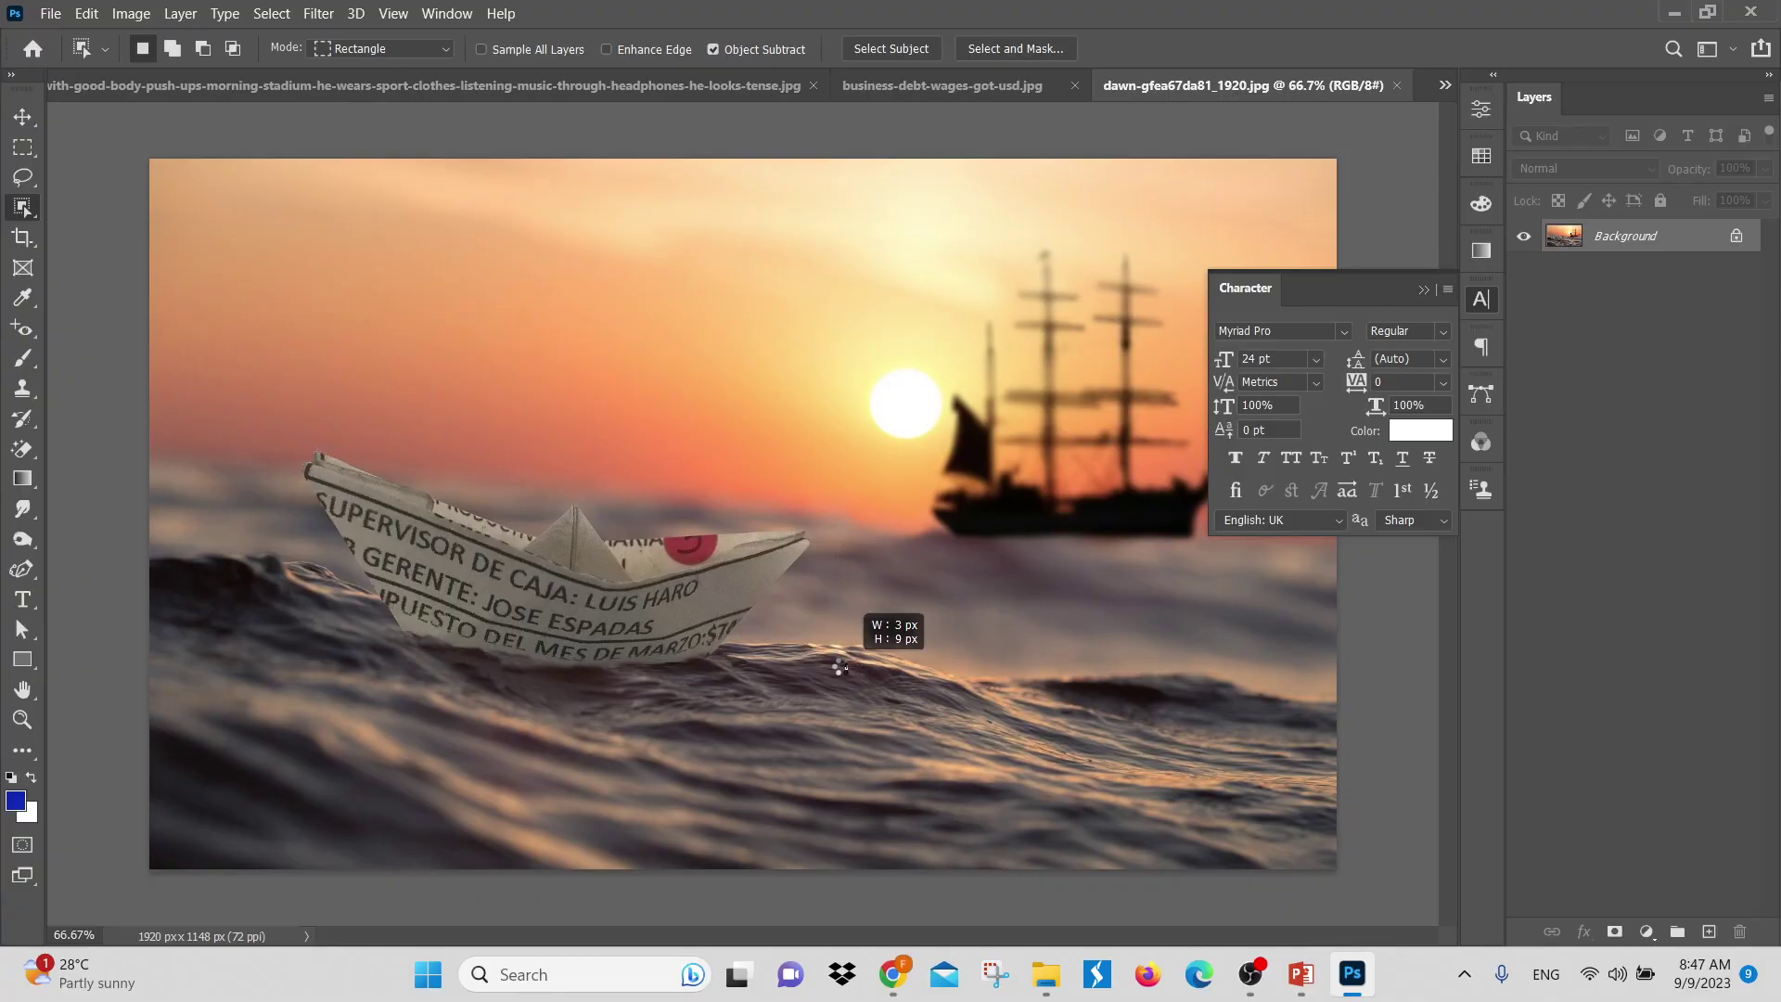
click(941, 397)
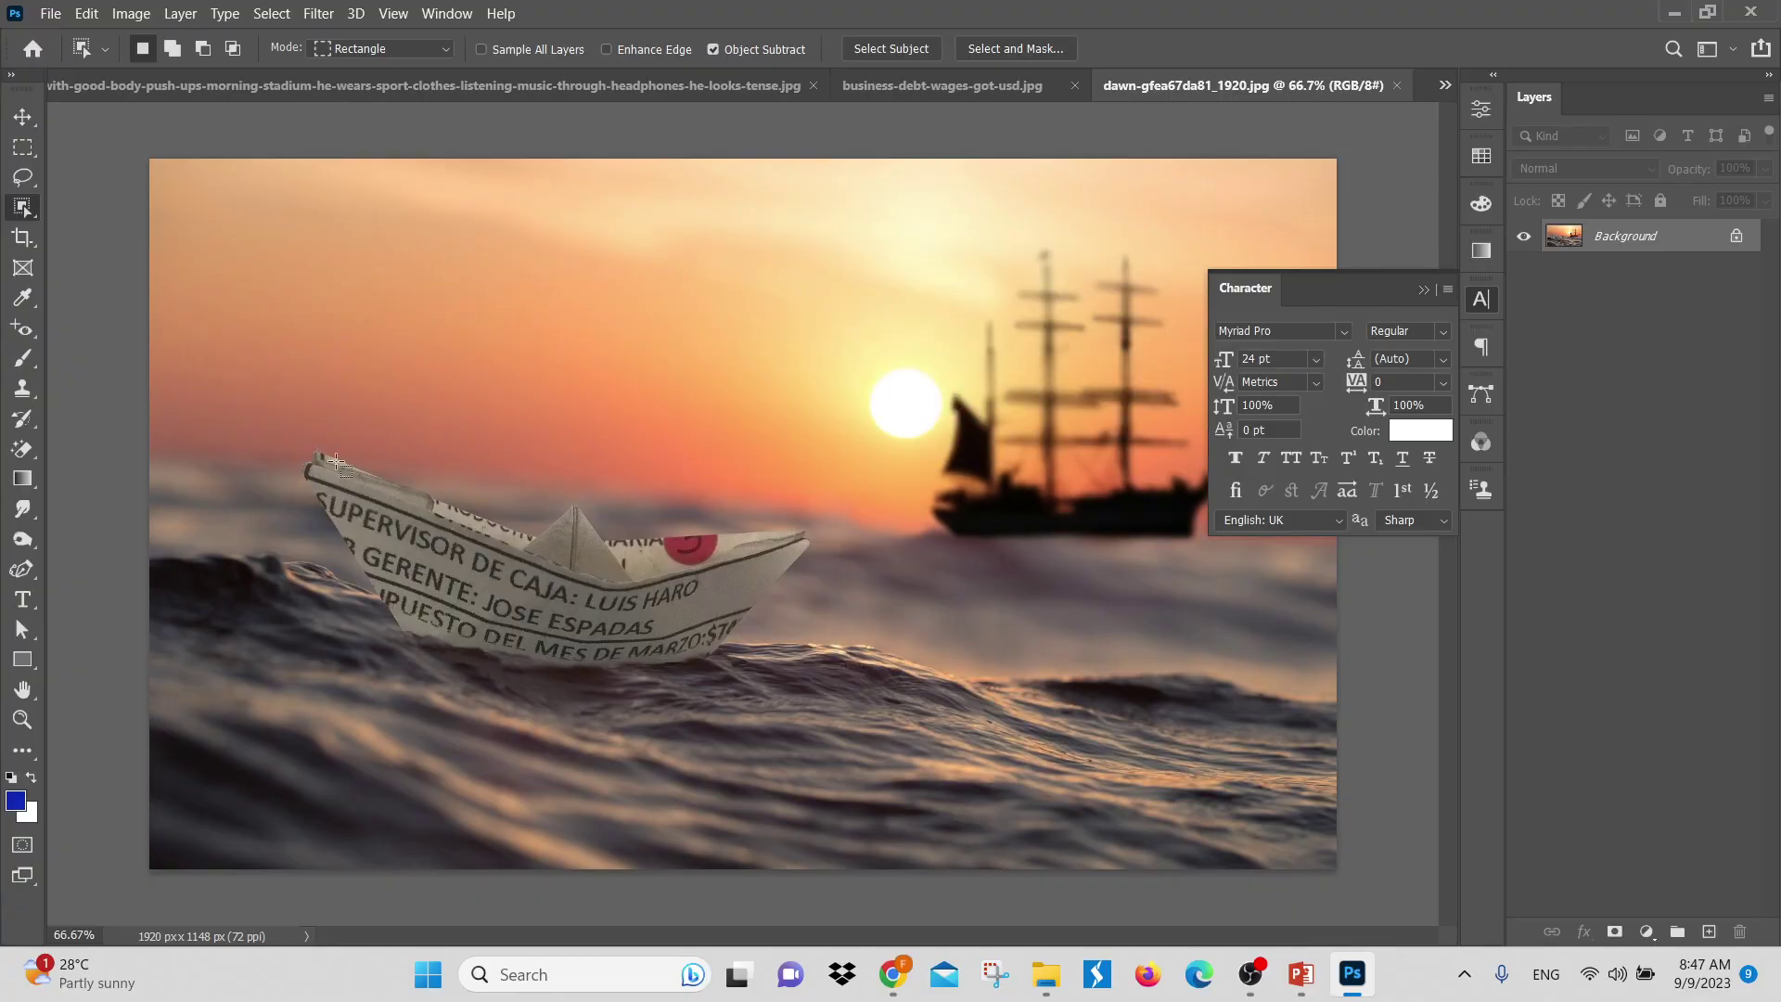
drag(285, 430, 826, 688)
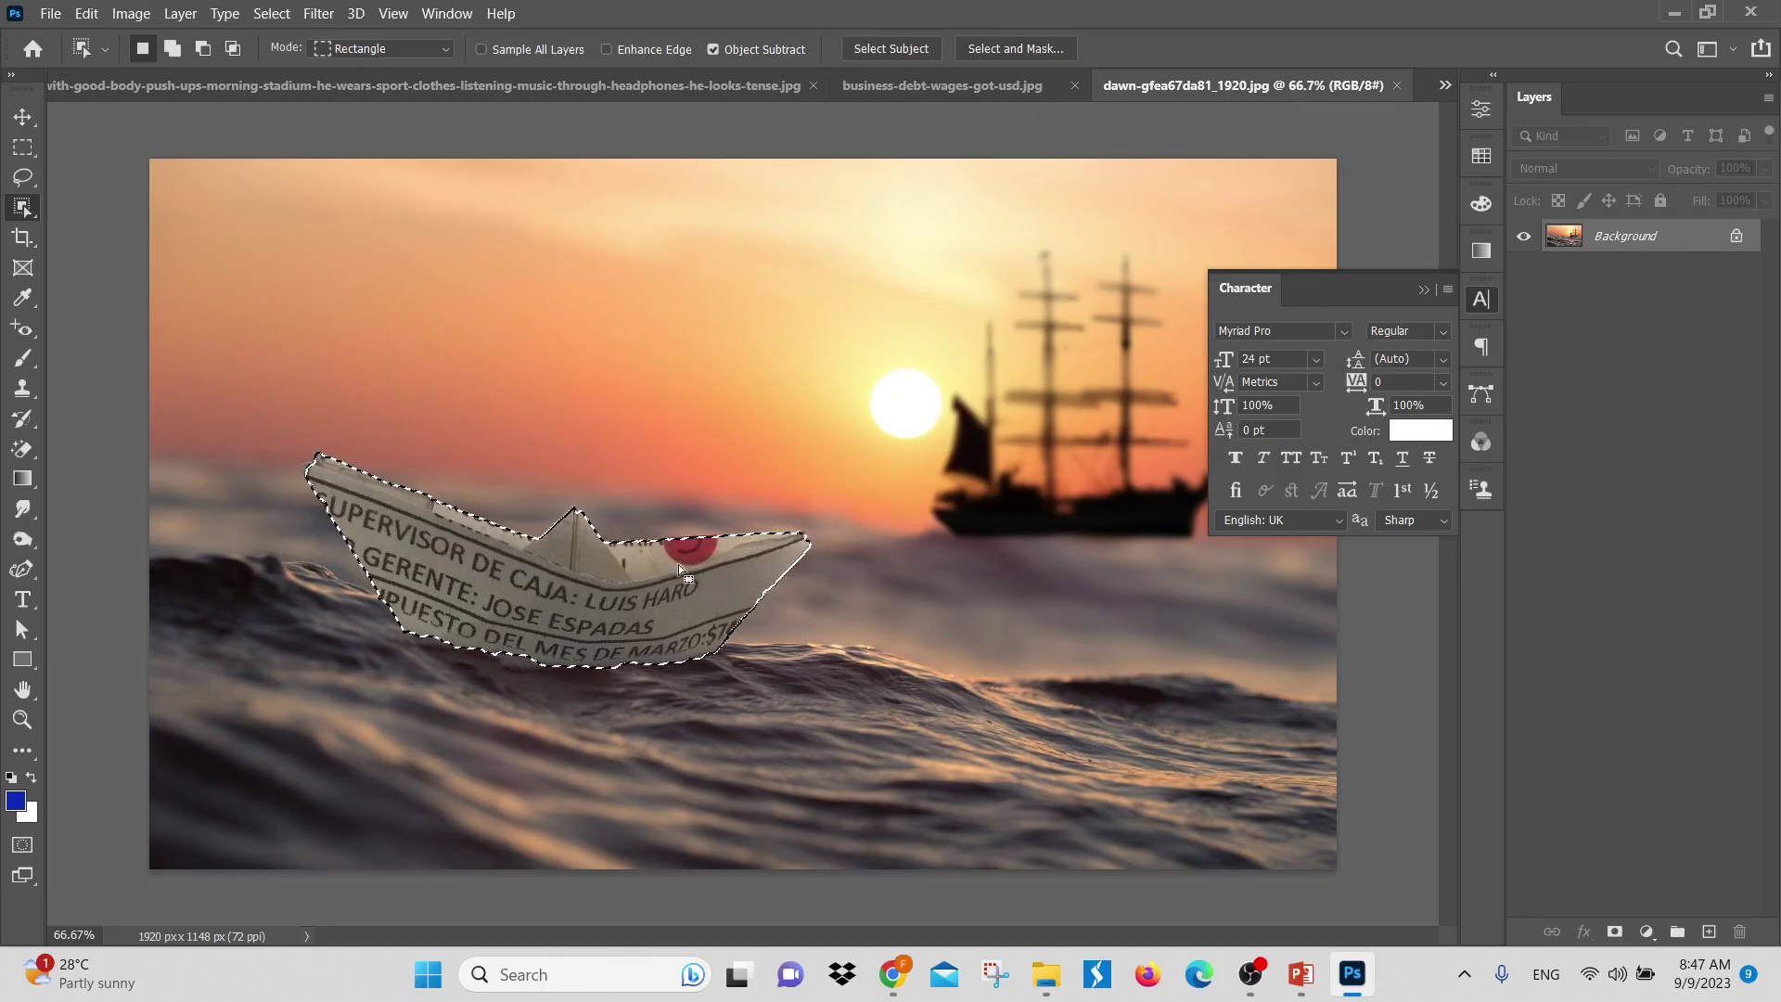
Start a Stroke on the paper boat selection and set its color to white, ffffff
click(86, 13)
click(51, 13)
mouse_move(93, 13)
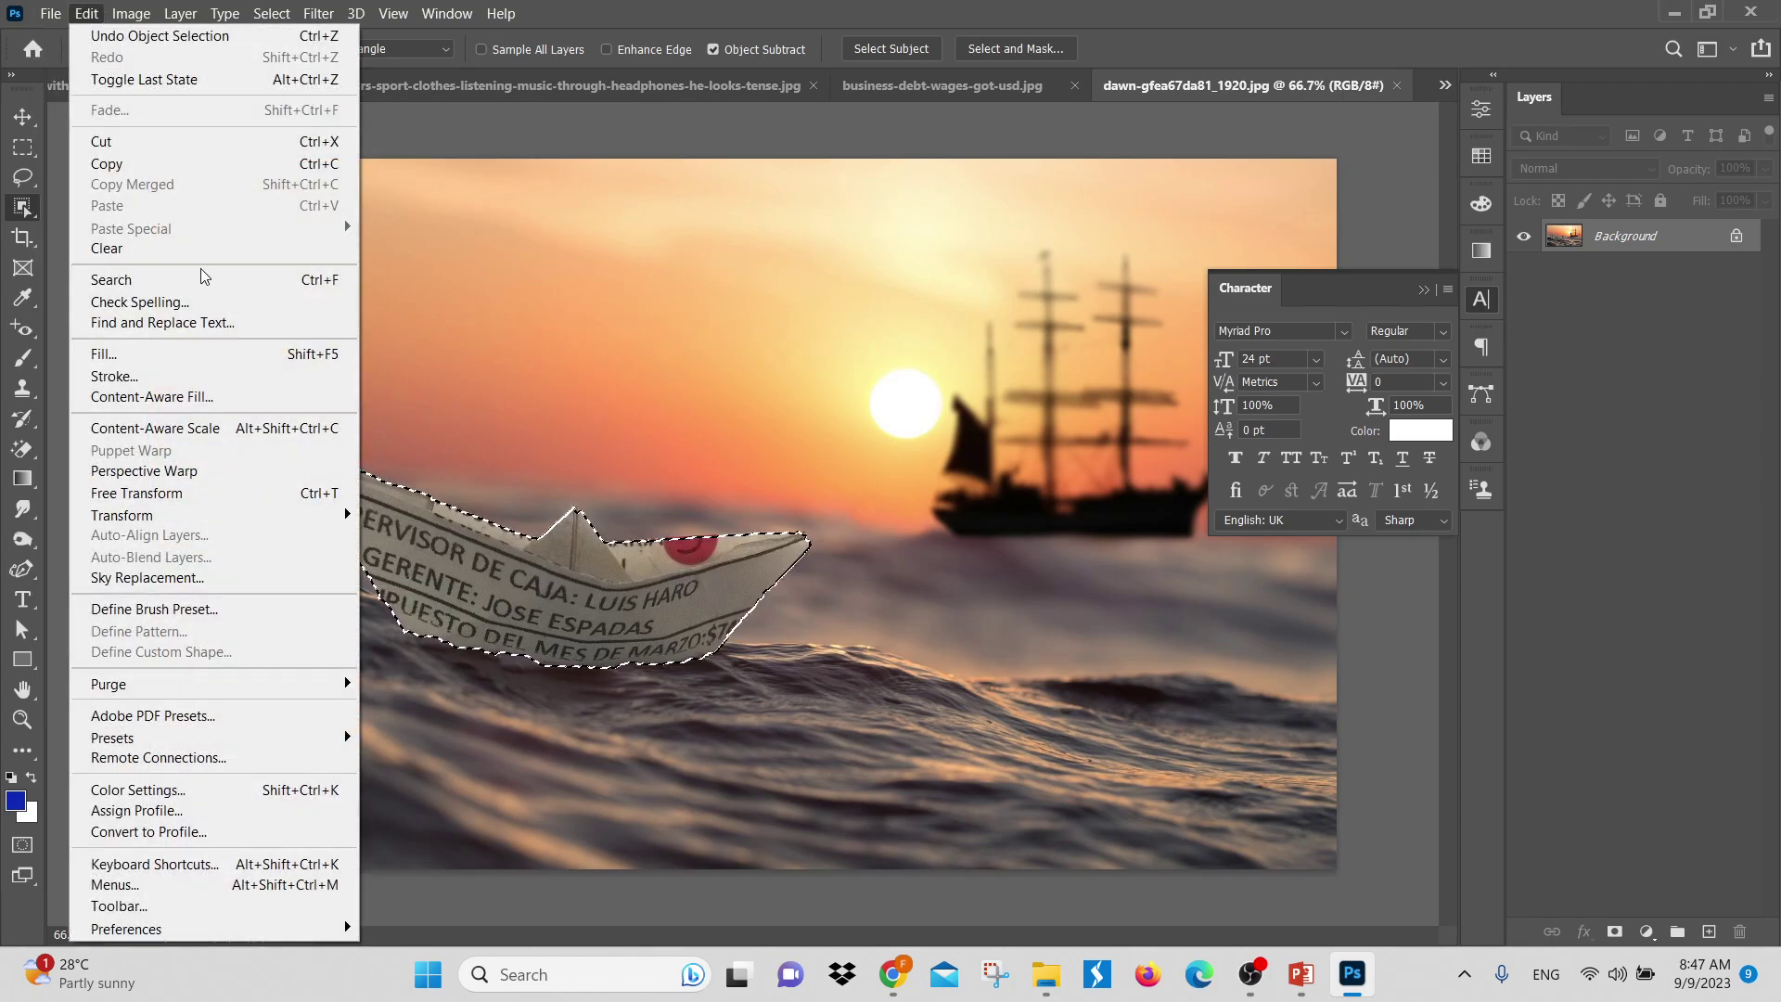
click(163, 388)
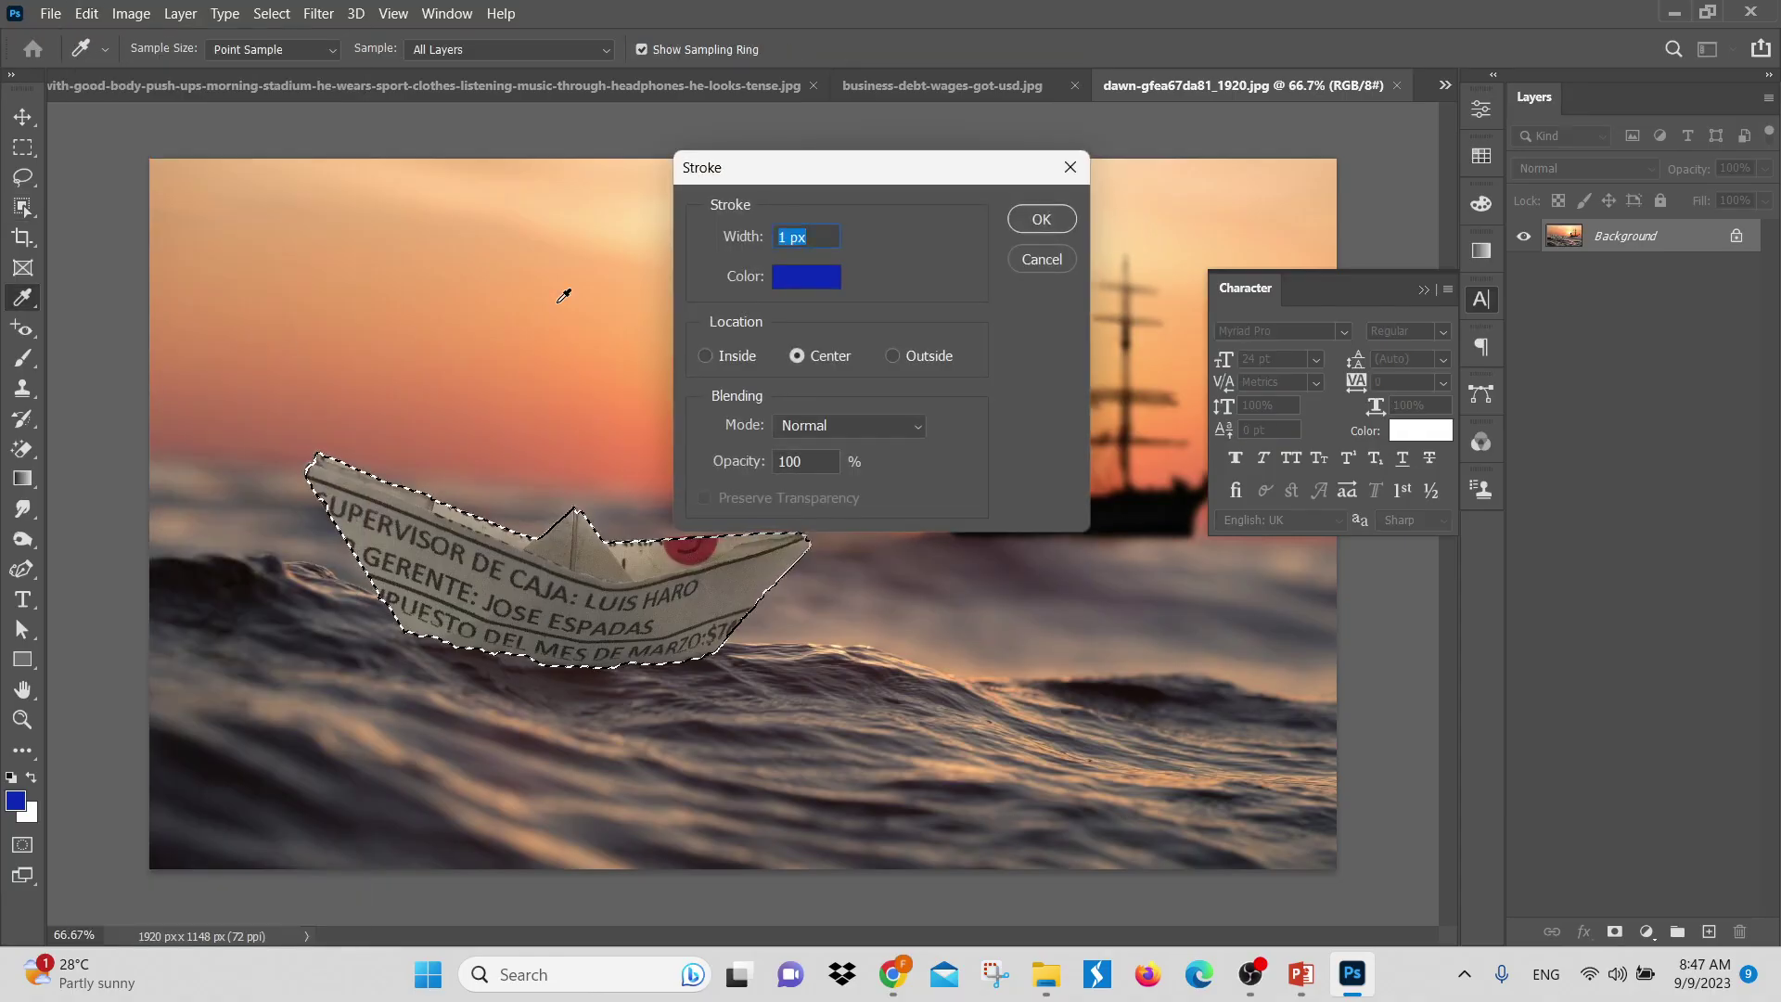
click(796, 277)
text(ffffff)
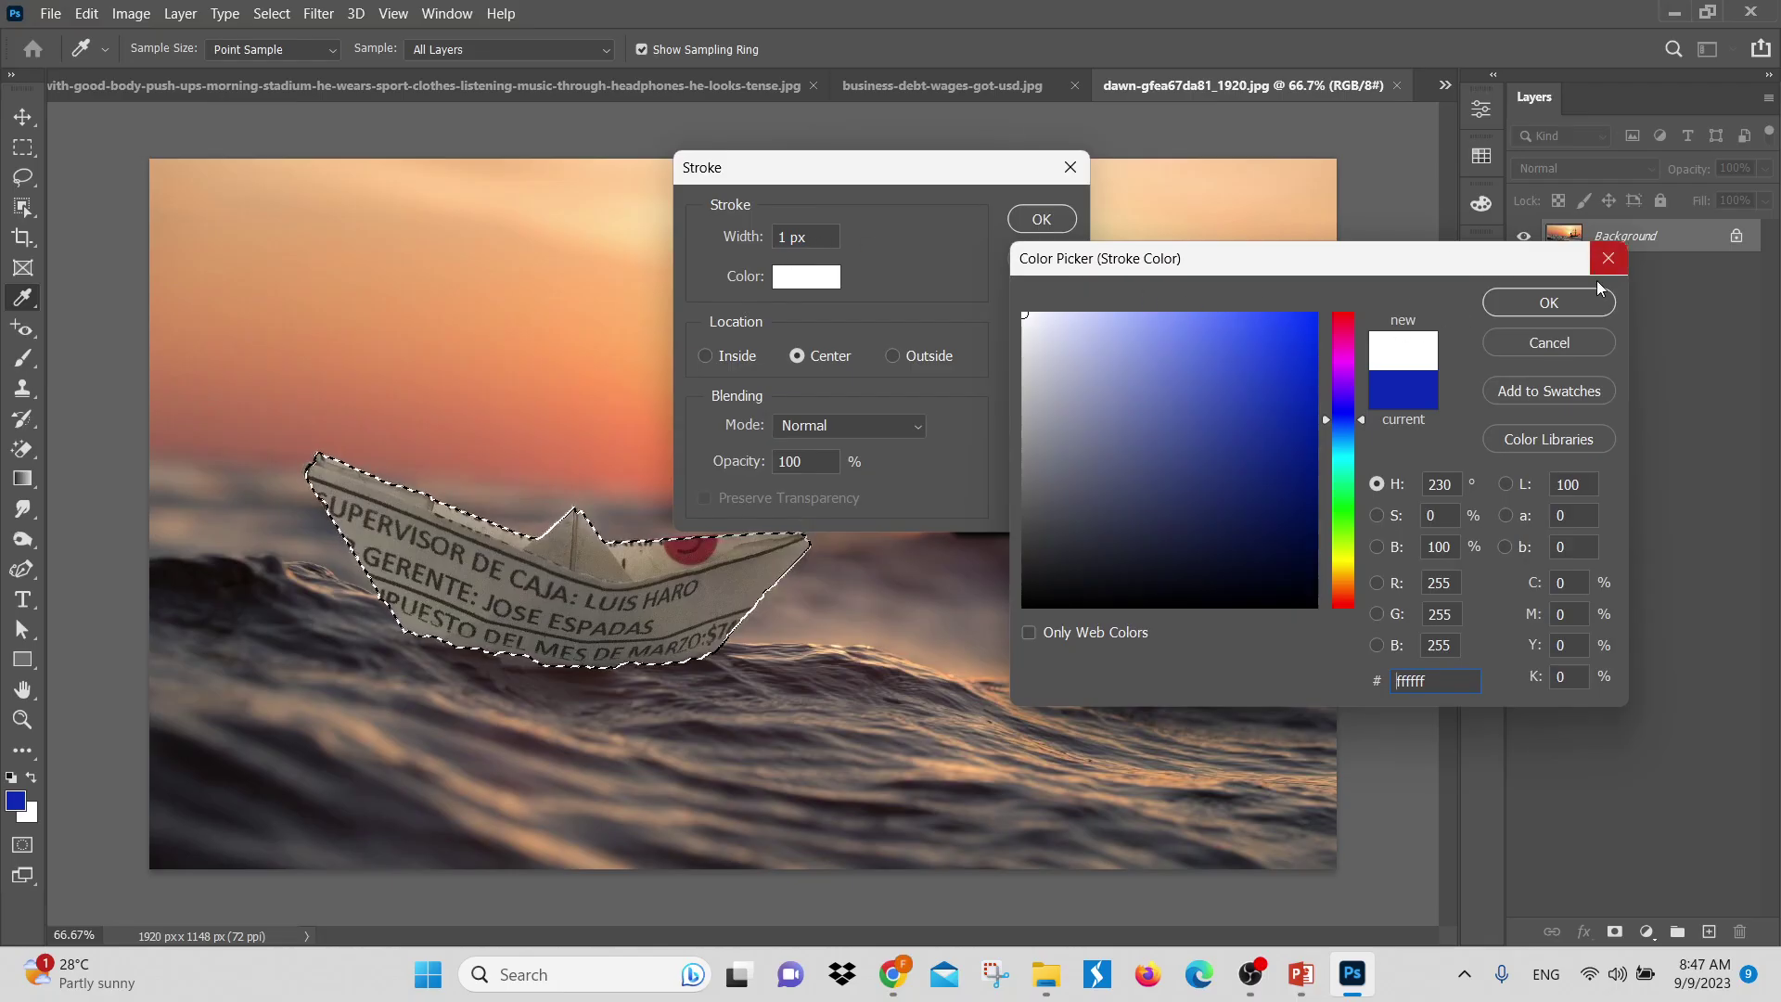
click(1573, 304)
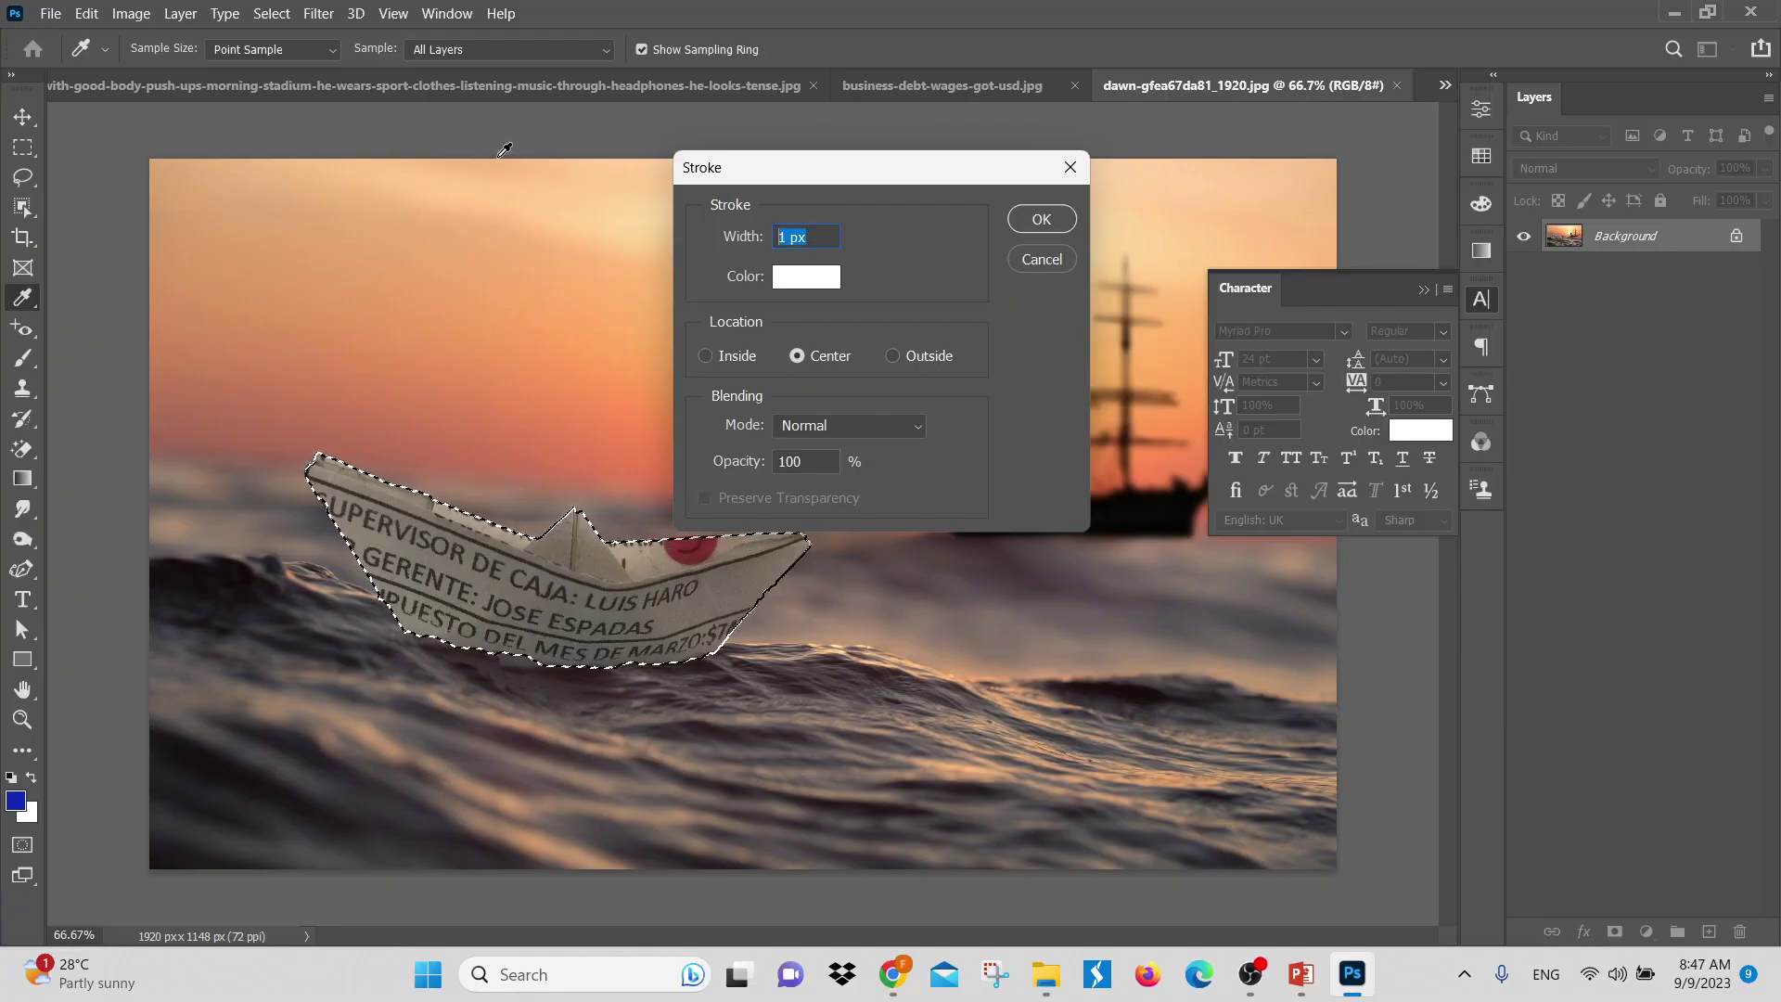
Apply the stroke at a width of 20 px, located Outside, in Normal mode at 100% opacity, and deselect the boat
text(10)
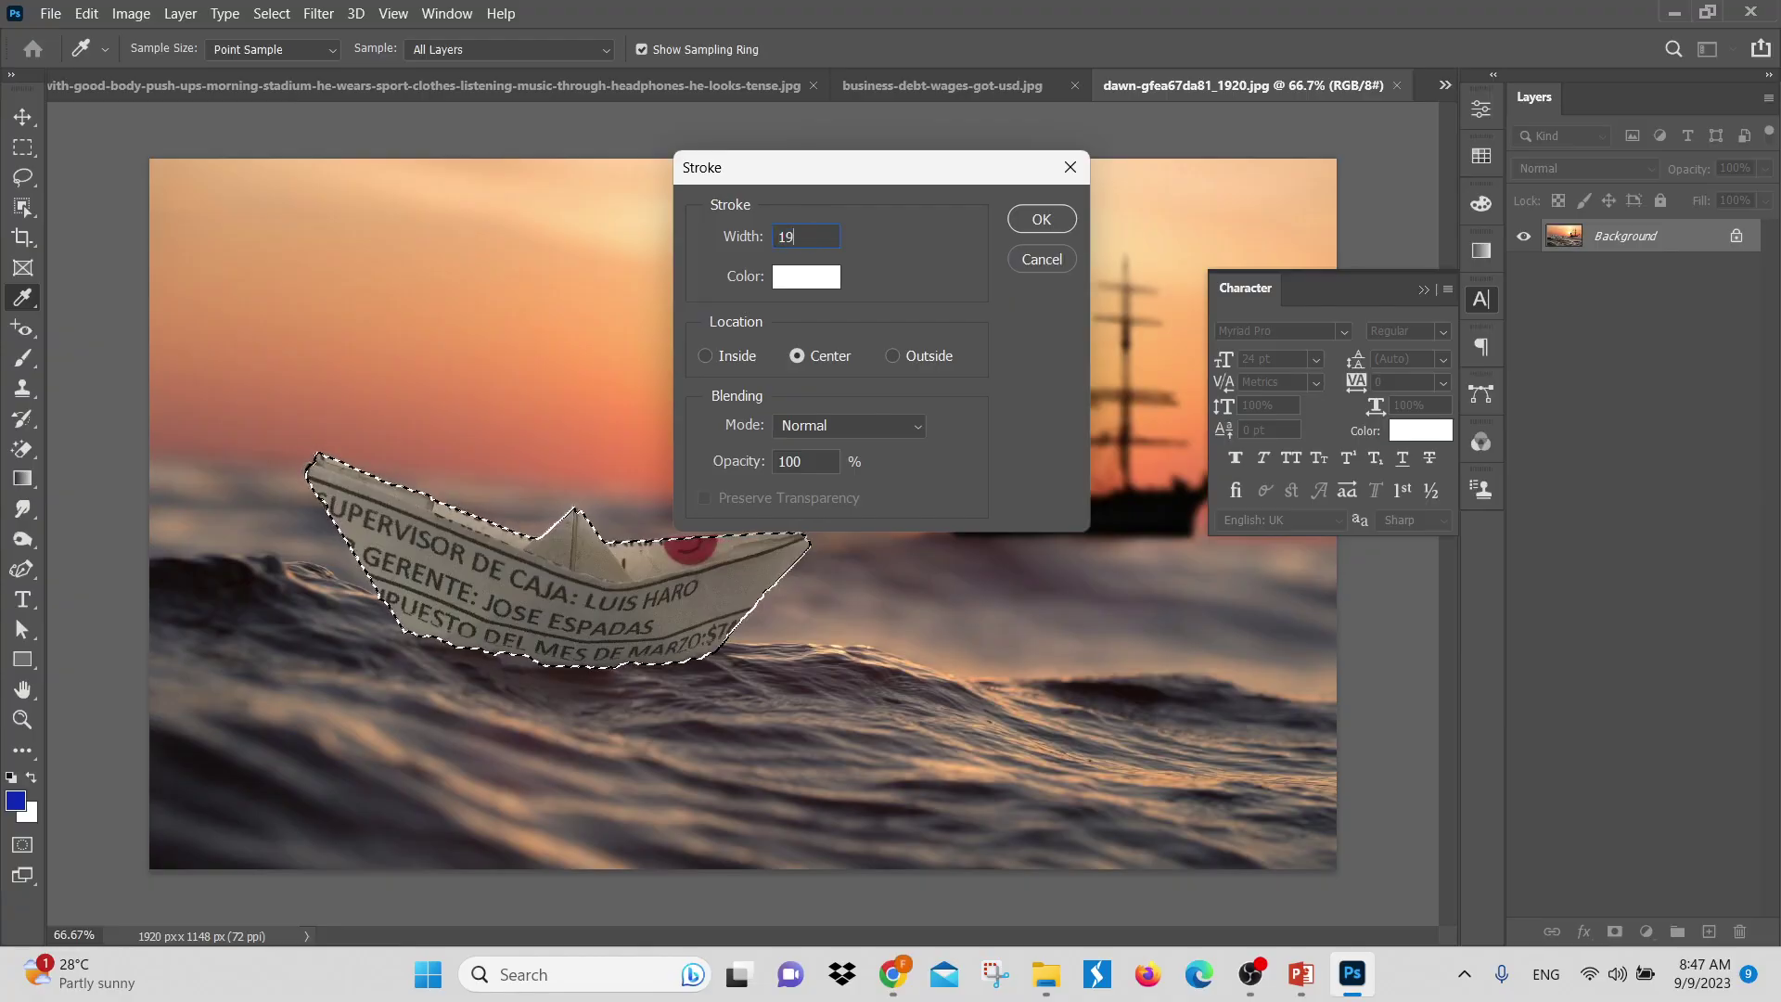
key(BackSpace)
text(0)
click(890, 355)
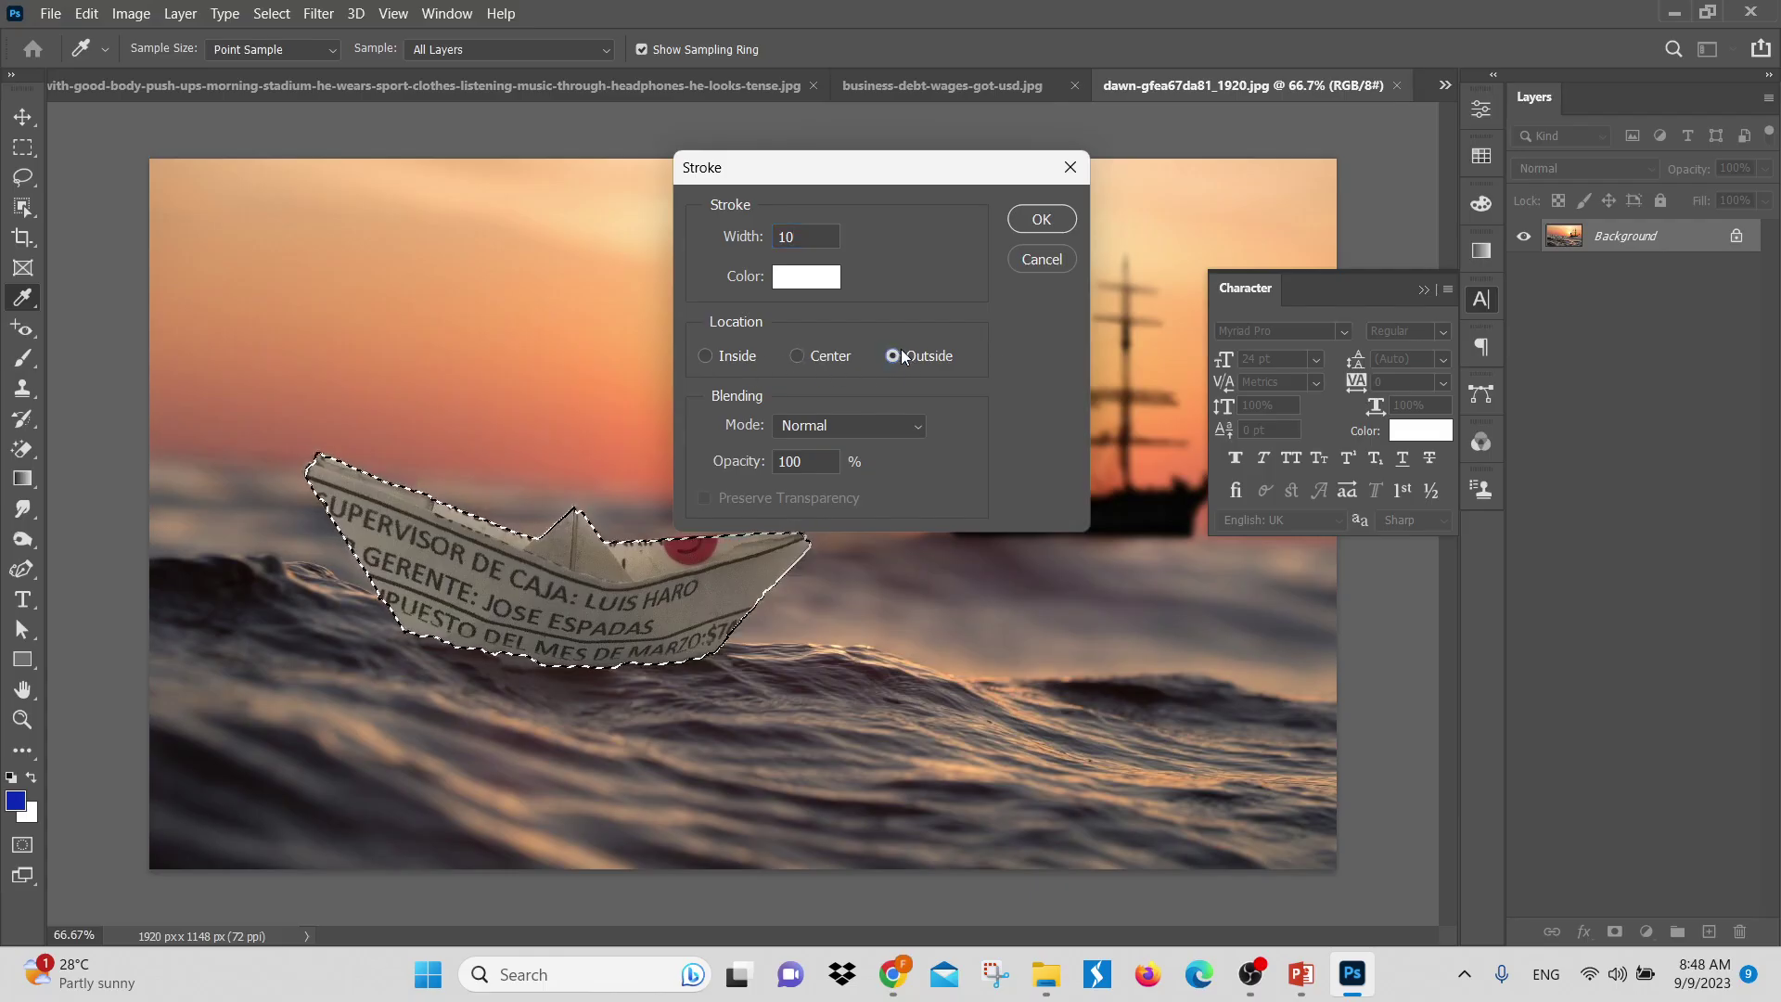
double_click(809, 238)
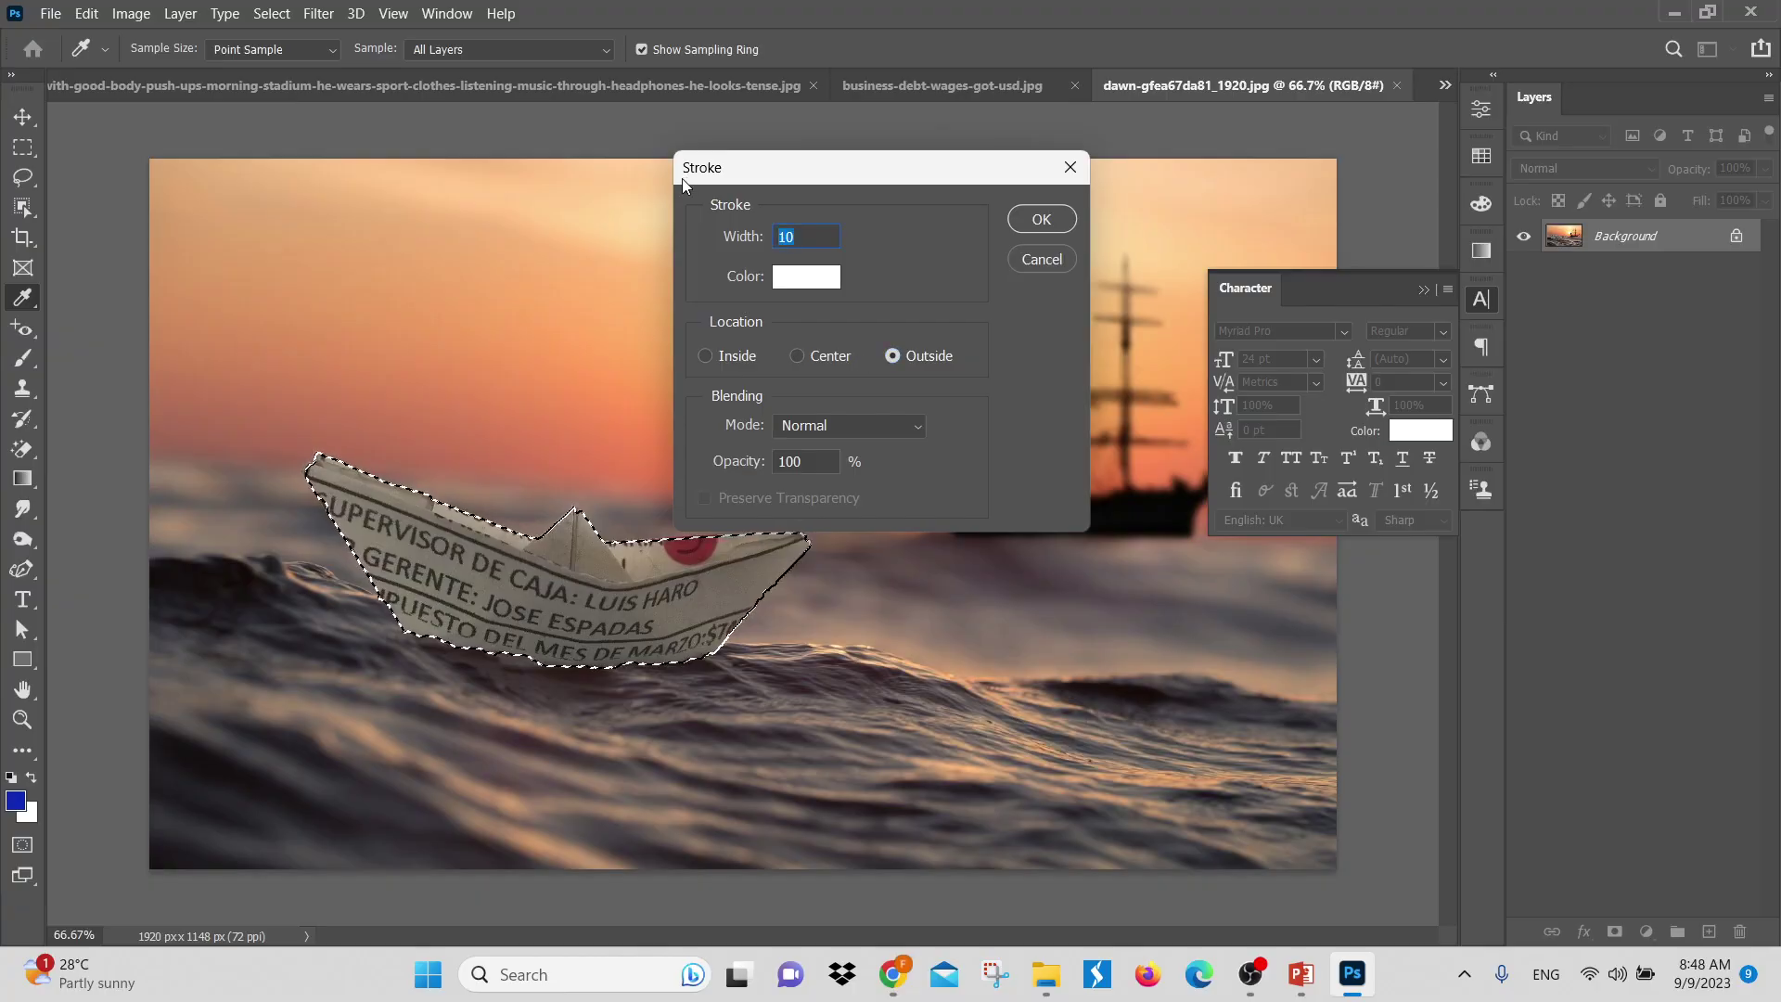
text(20)
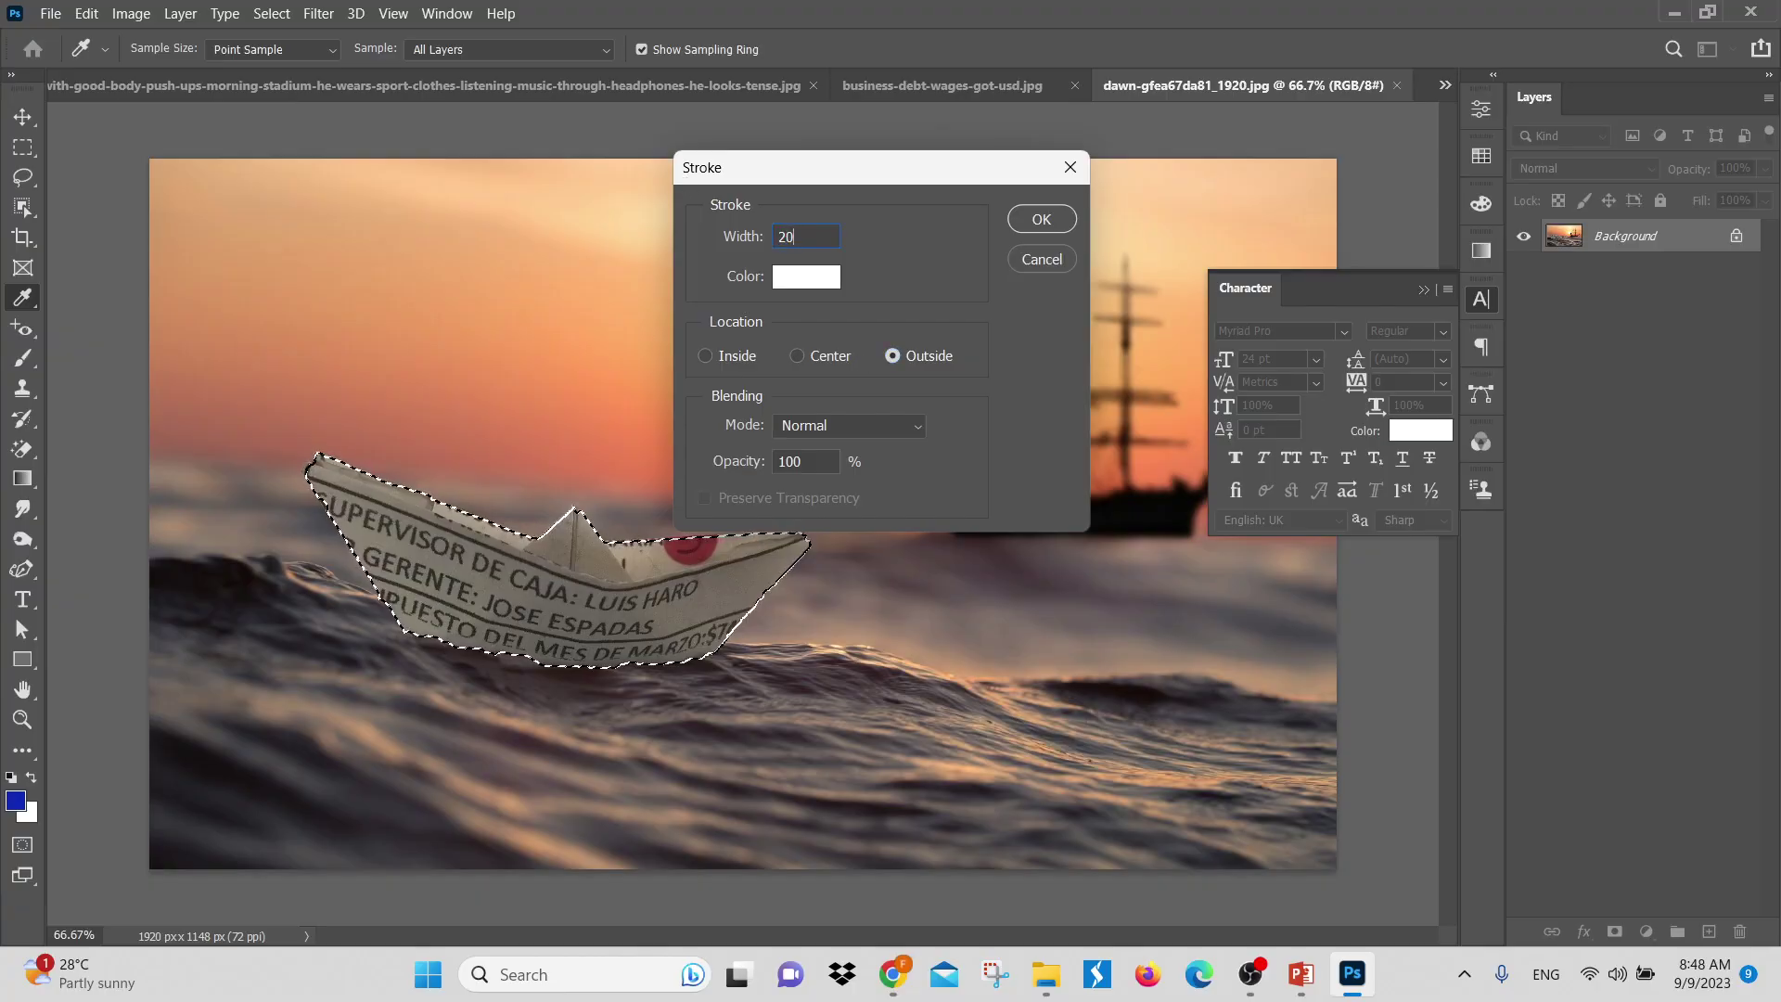
click(1042, 219)
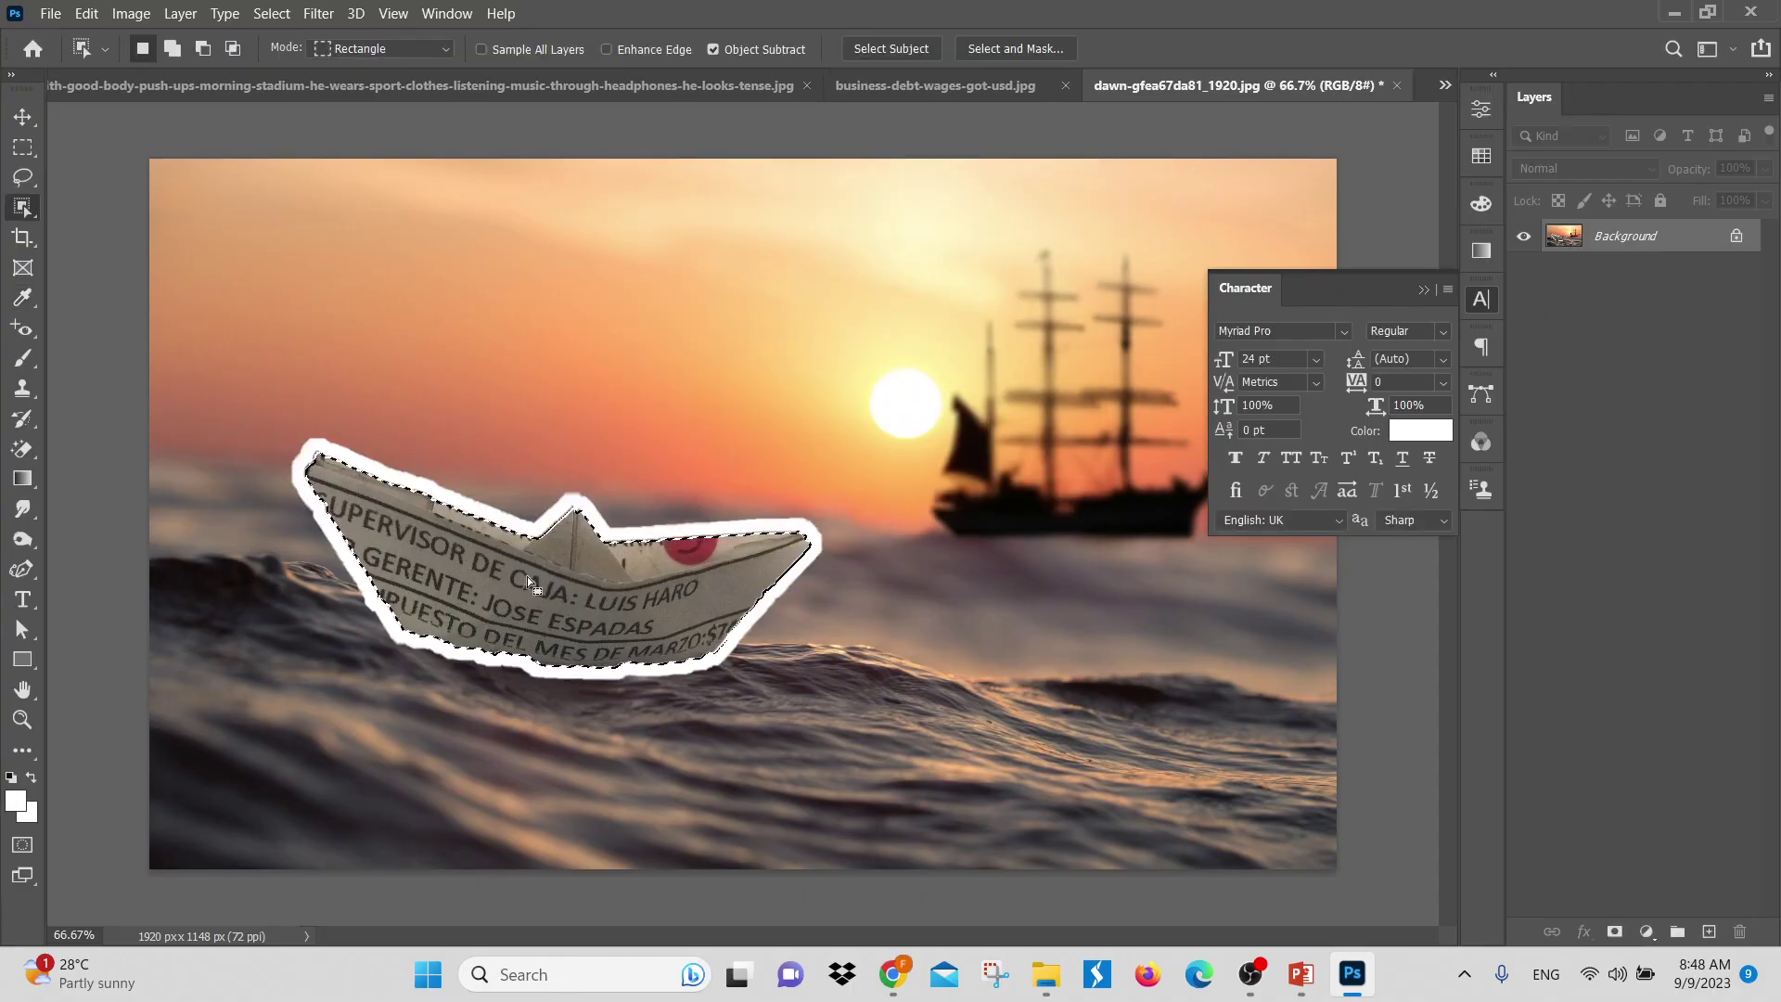
key(ctrl+d)
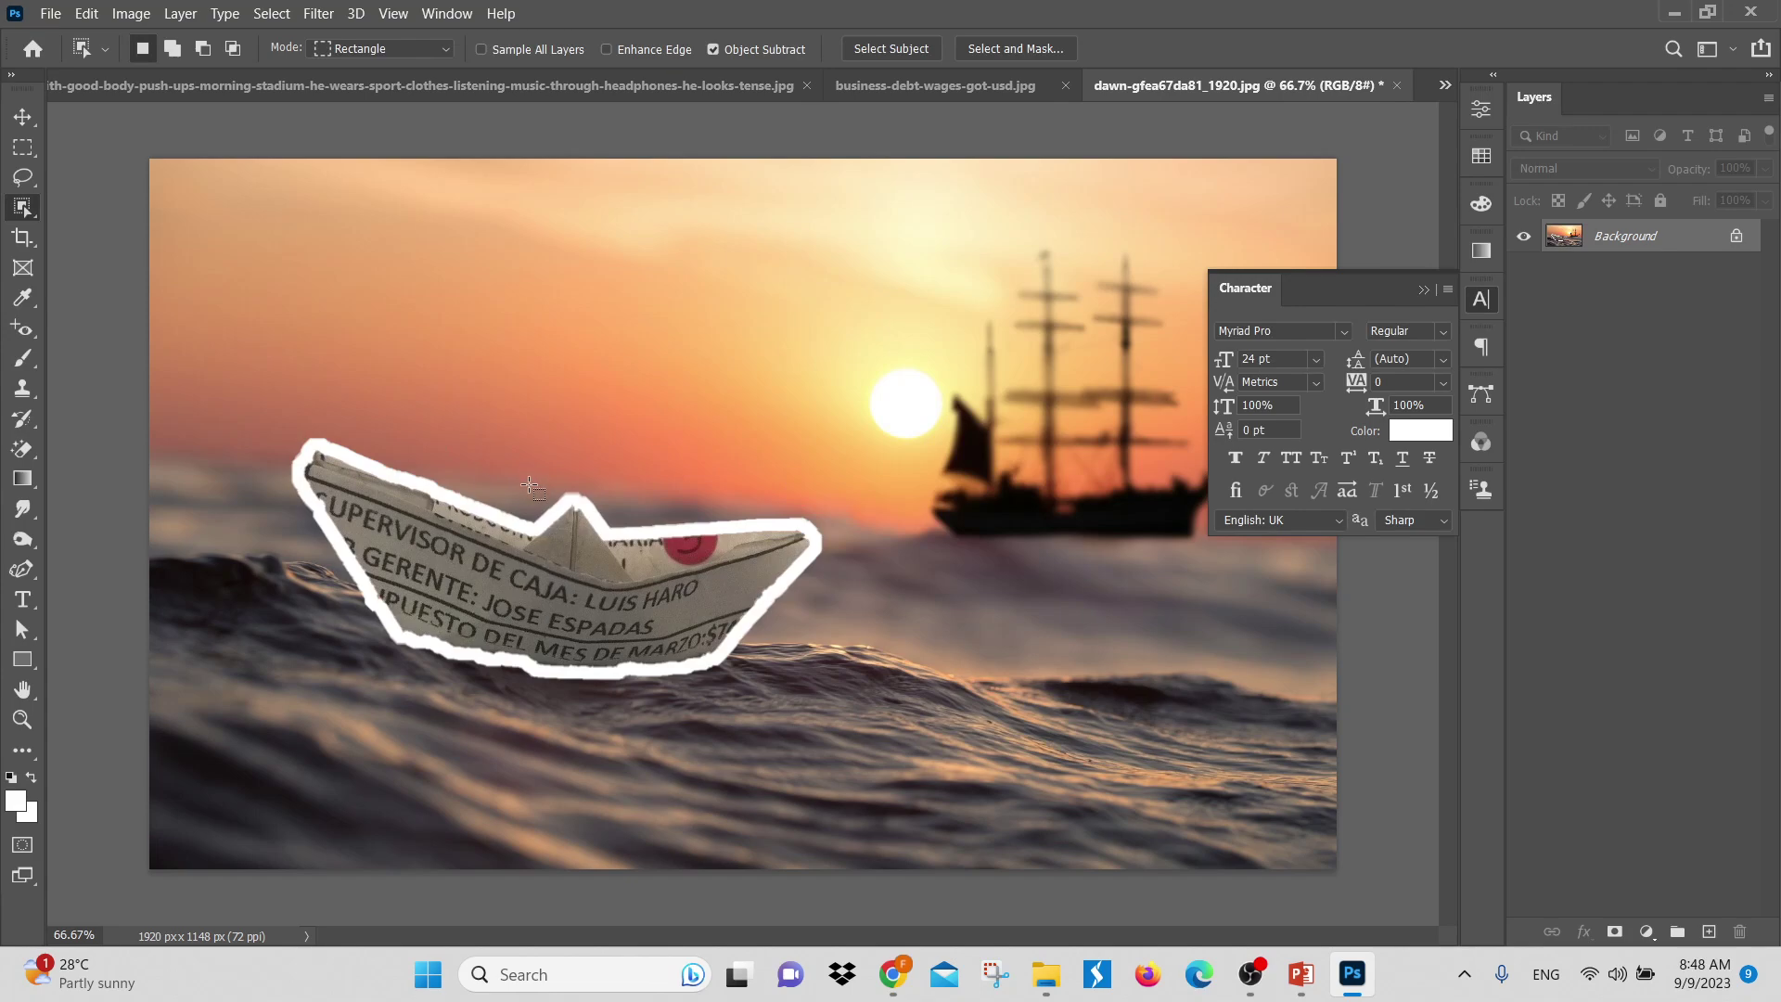
Replace the thick stroke on the paper boat selection with a white 5 px Outside stroke, and deselect the boat
click(545, 533)
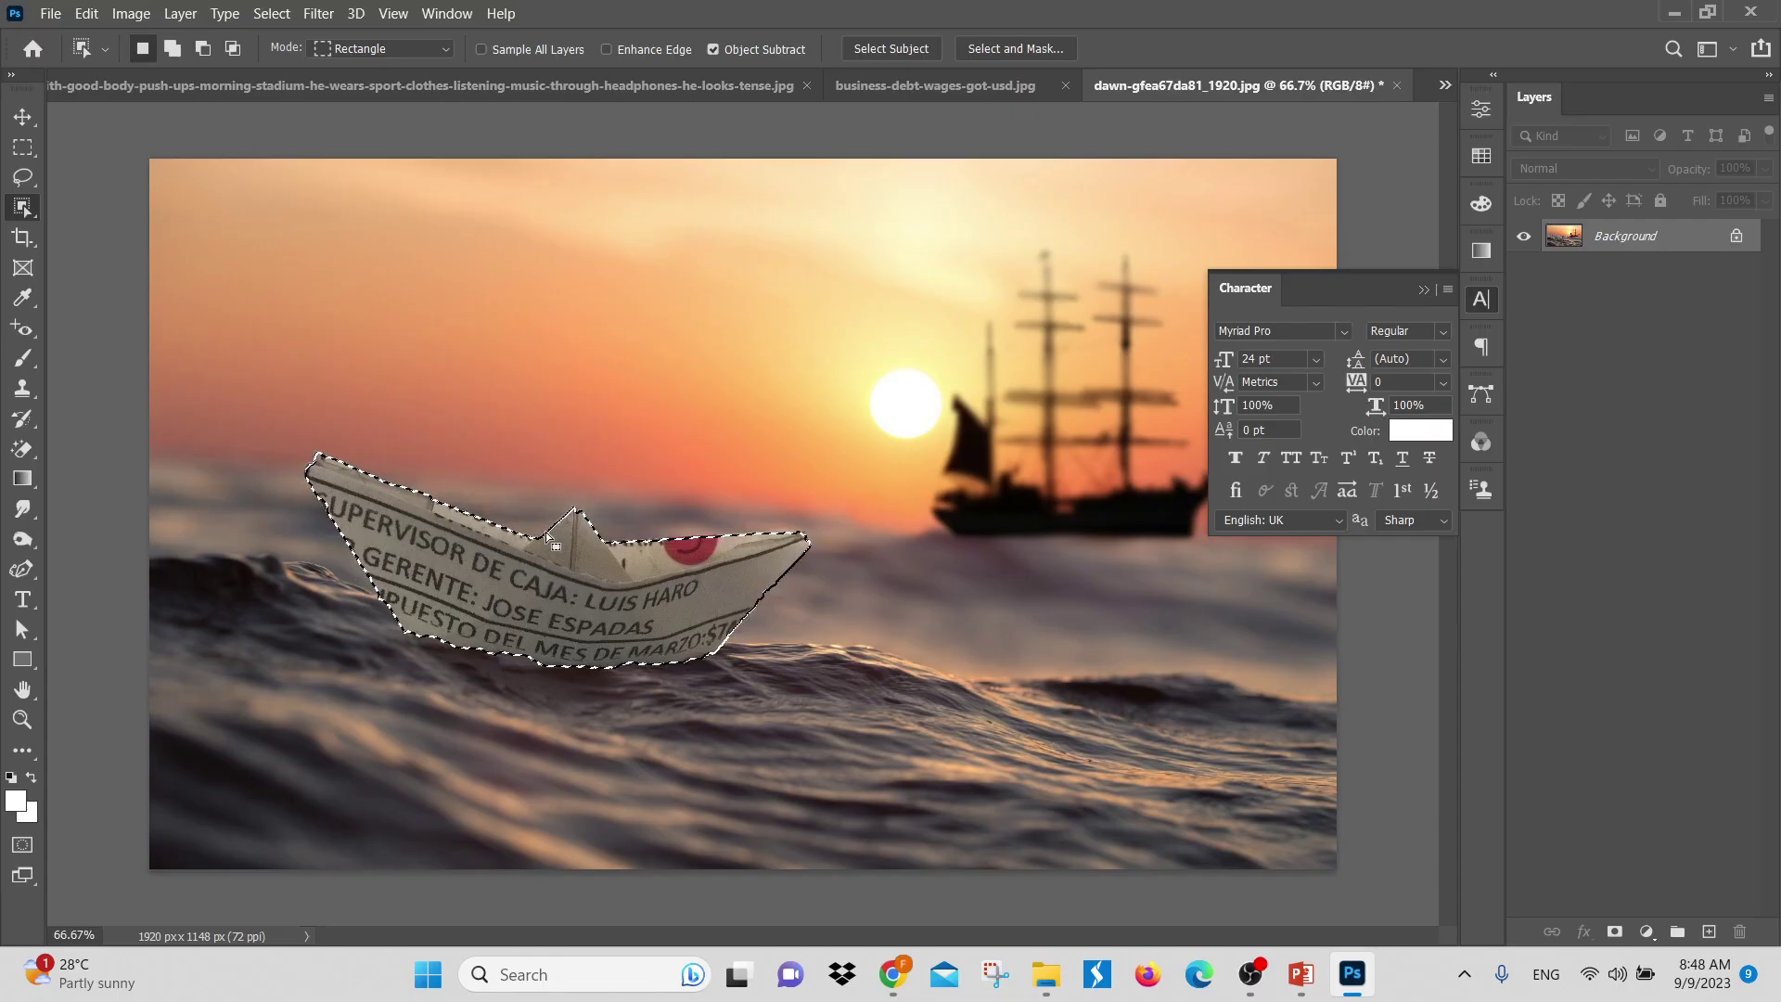
click(86, 13)
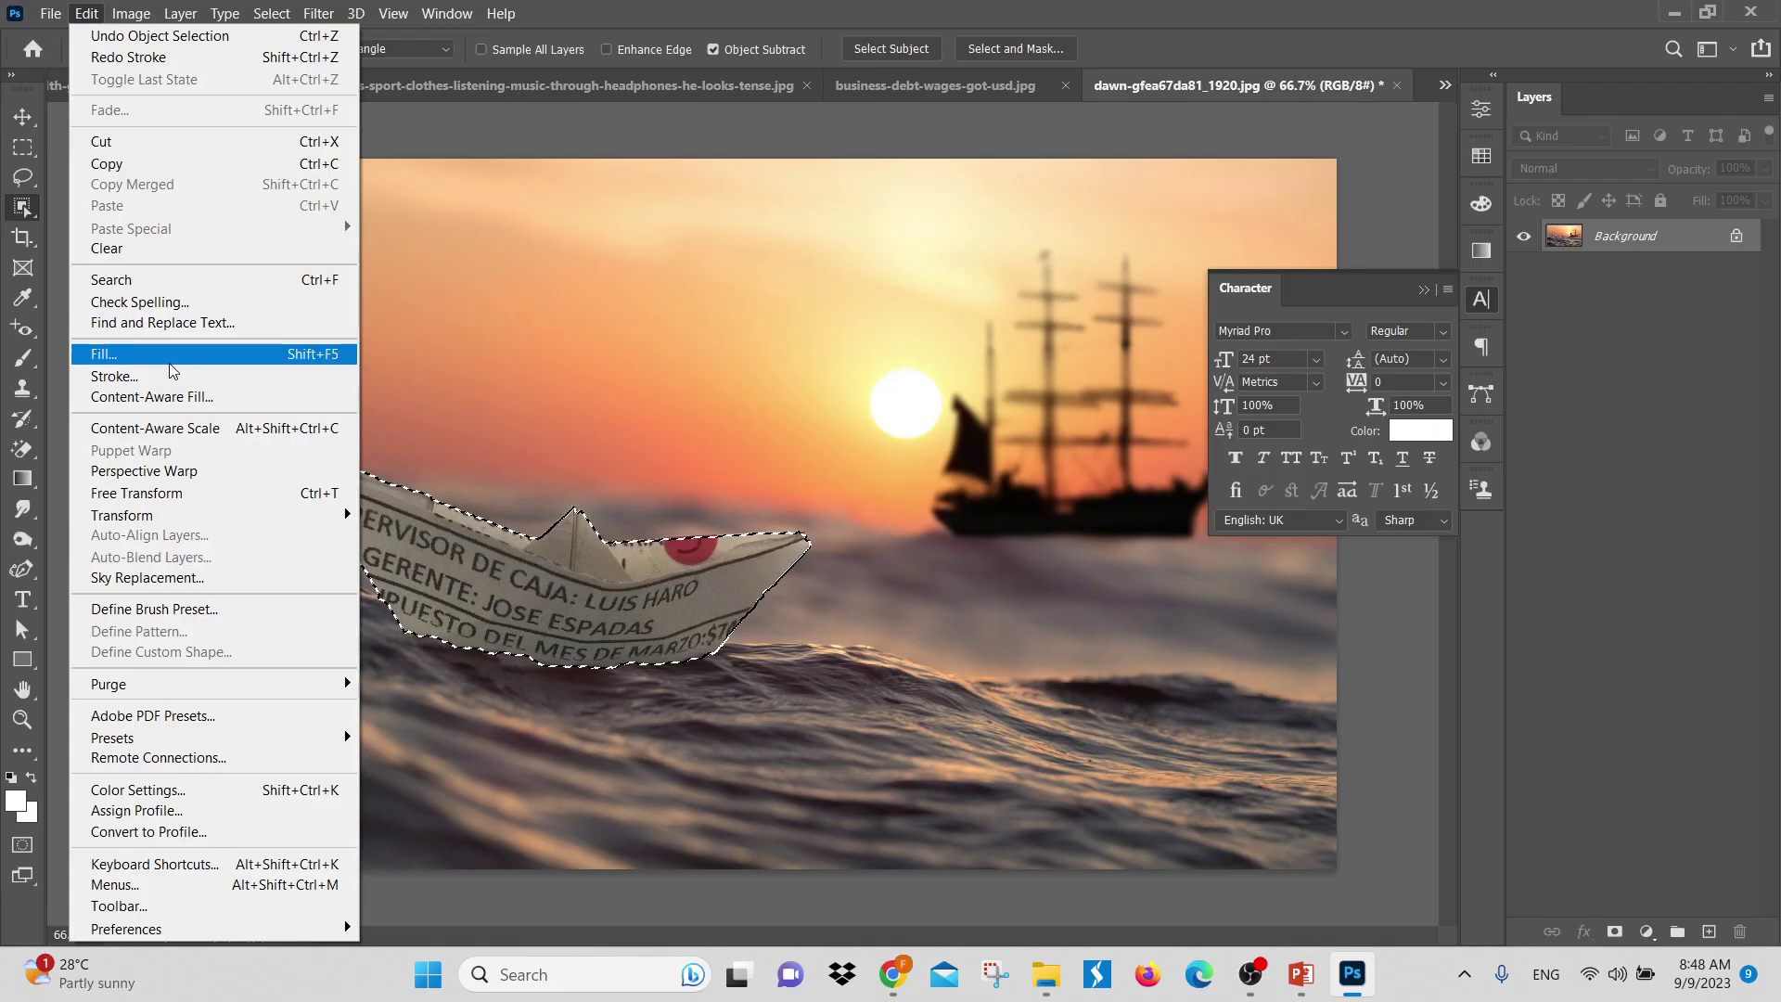
click(139, 377)
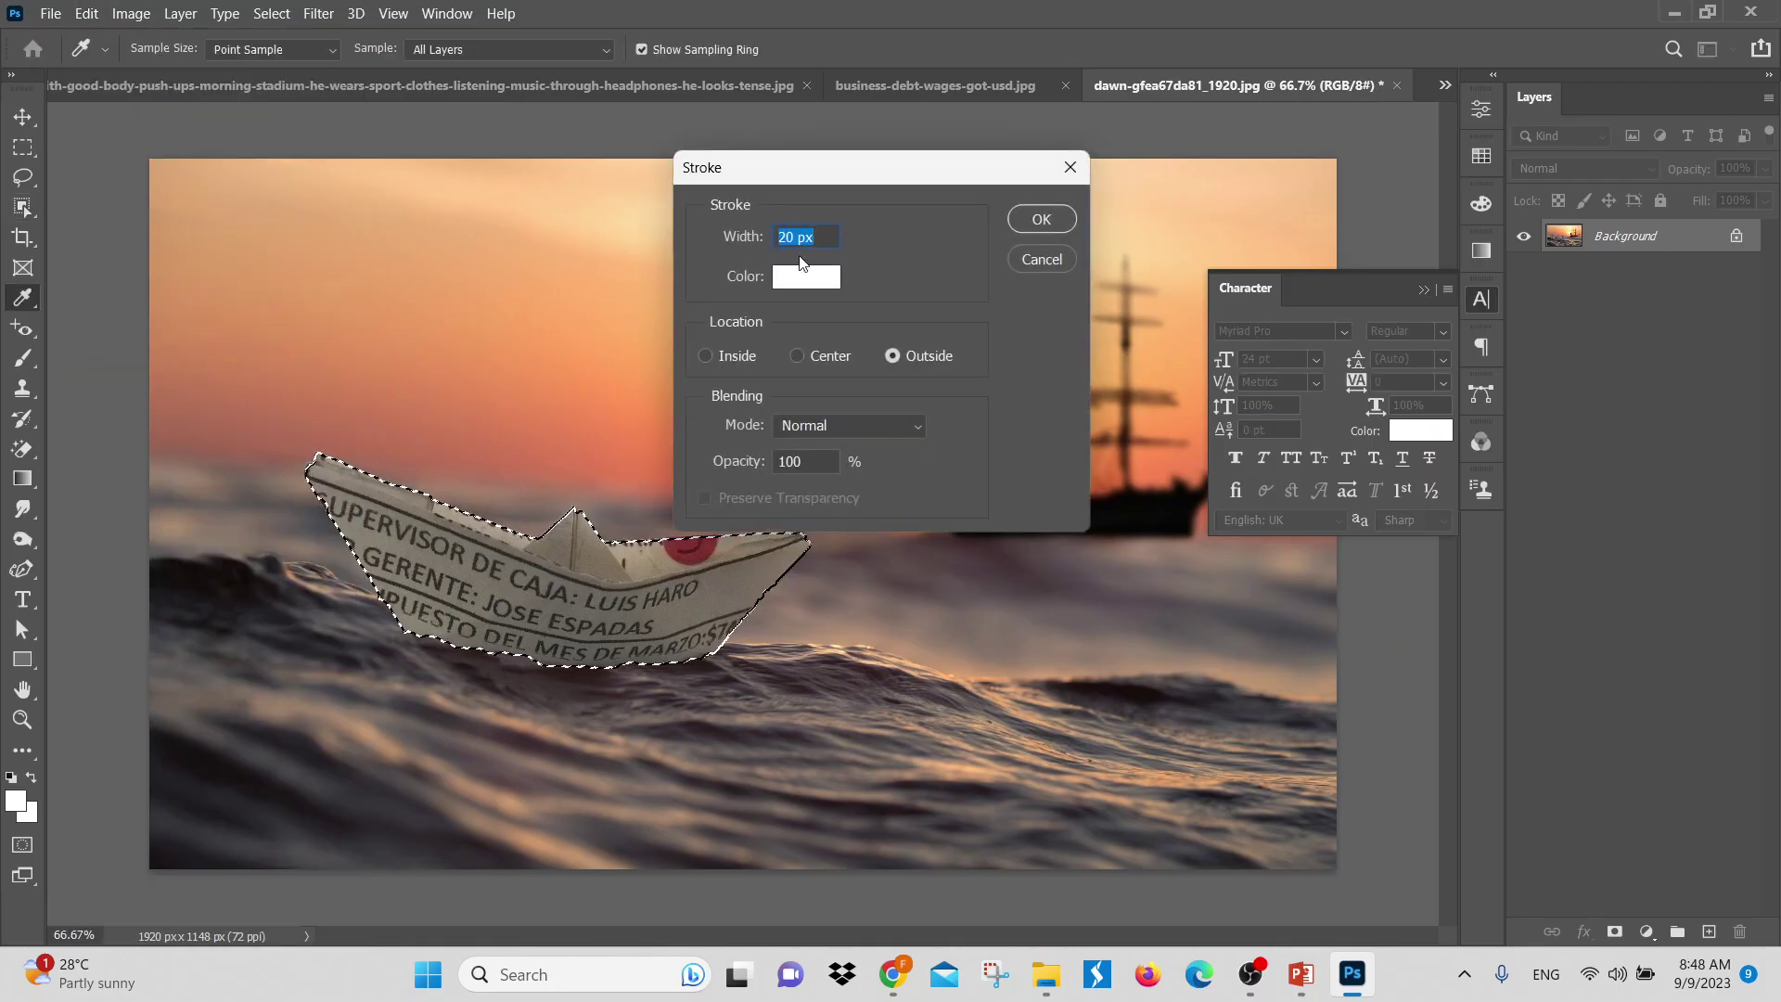
text(10)
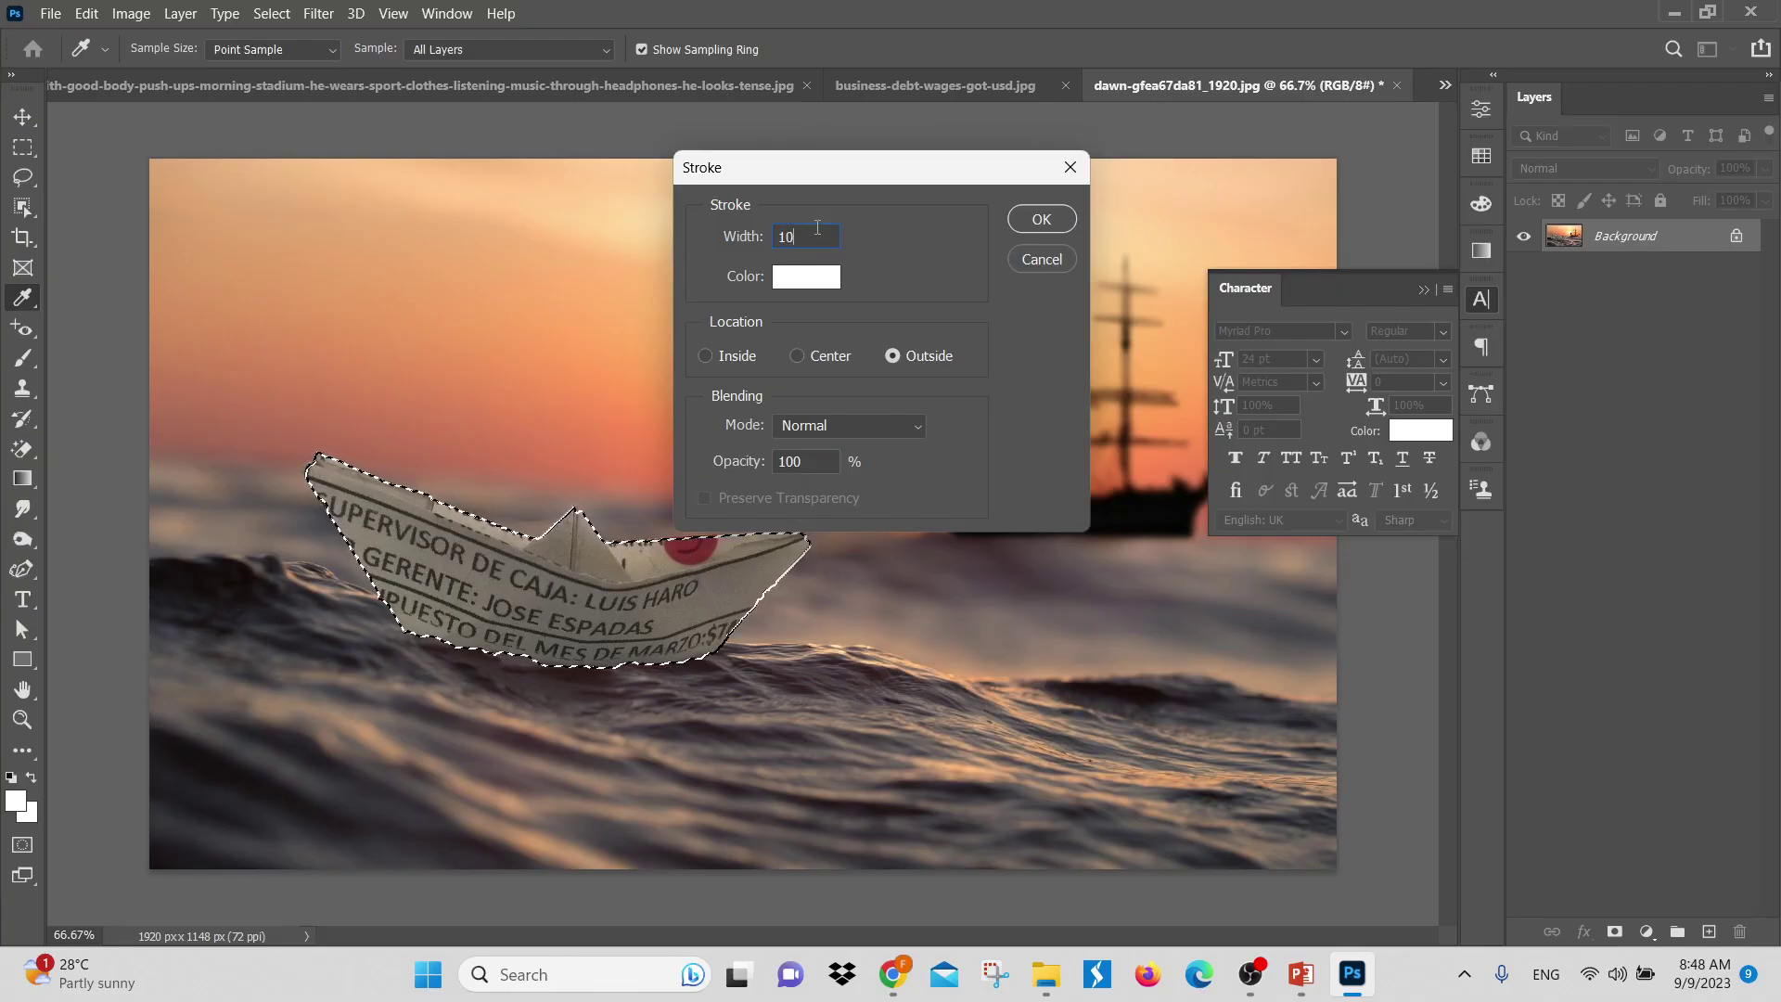
double_click(816, 230)
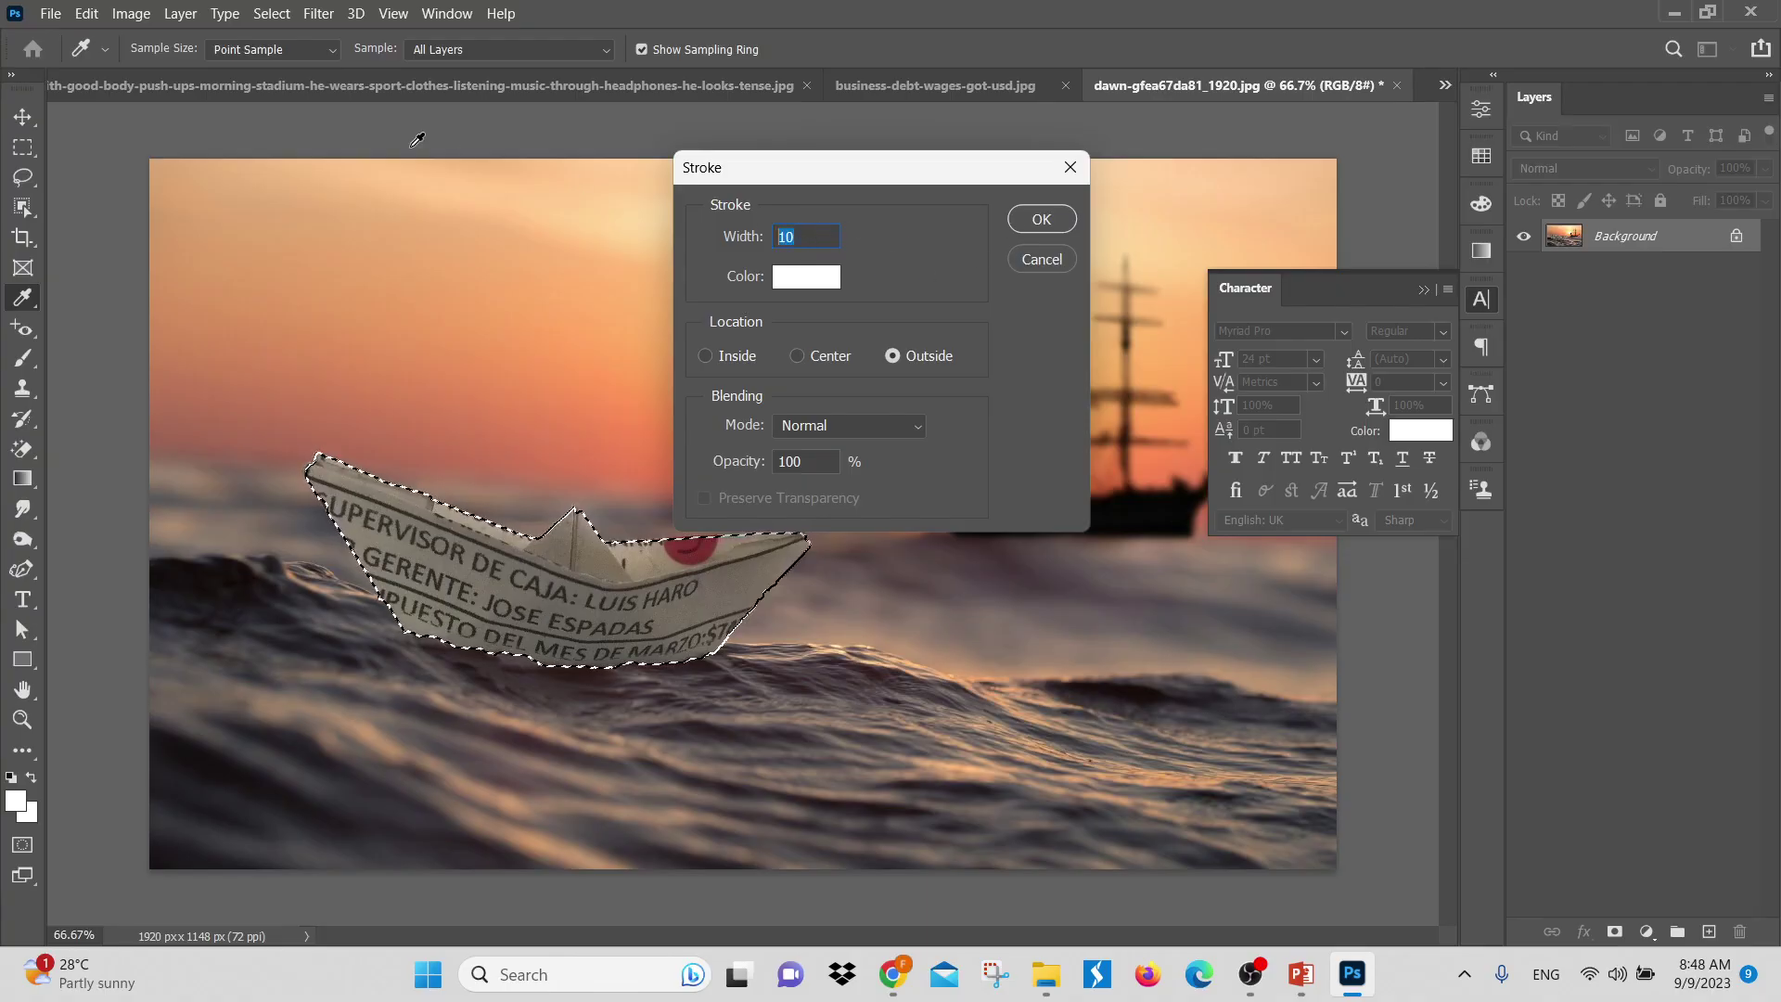
text(5)
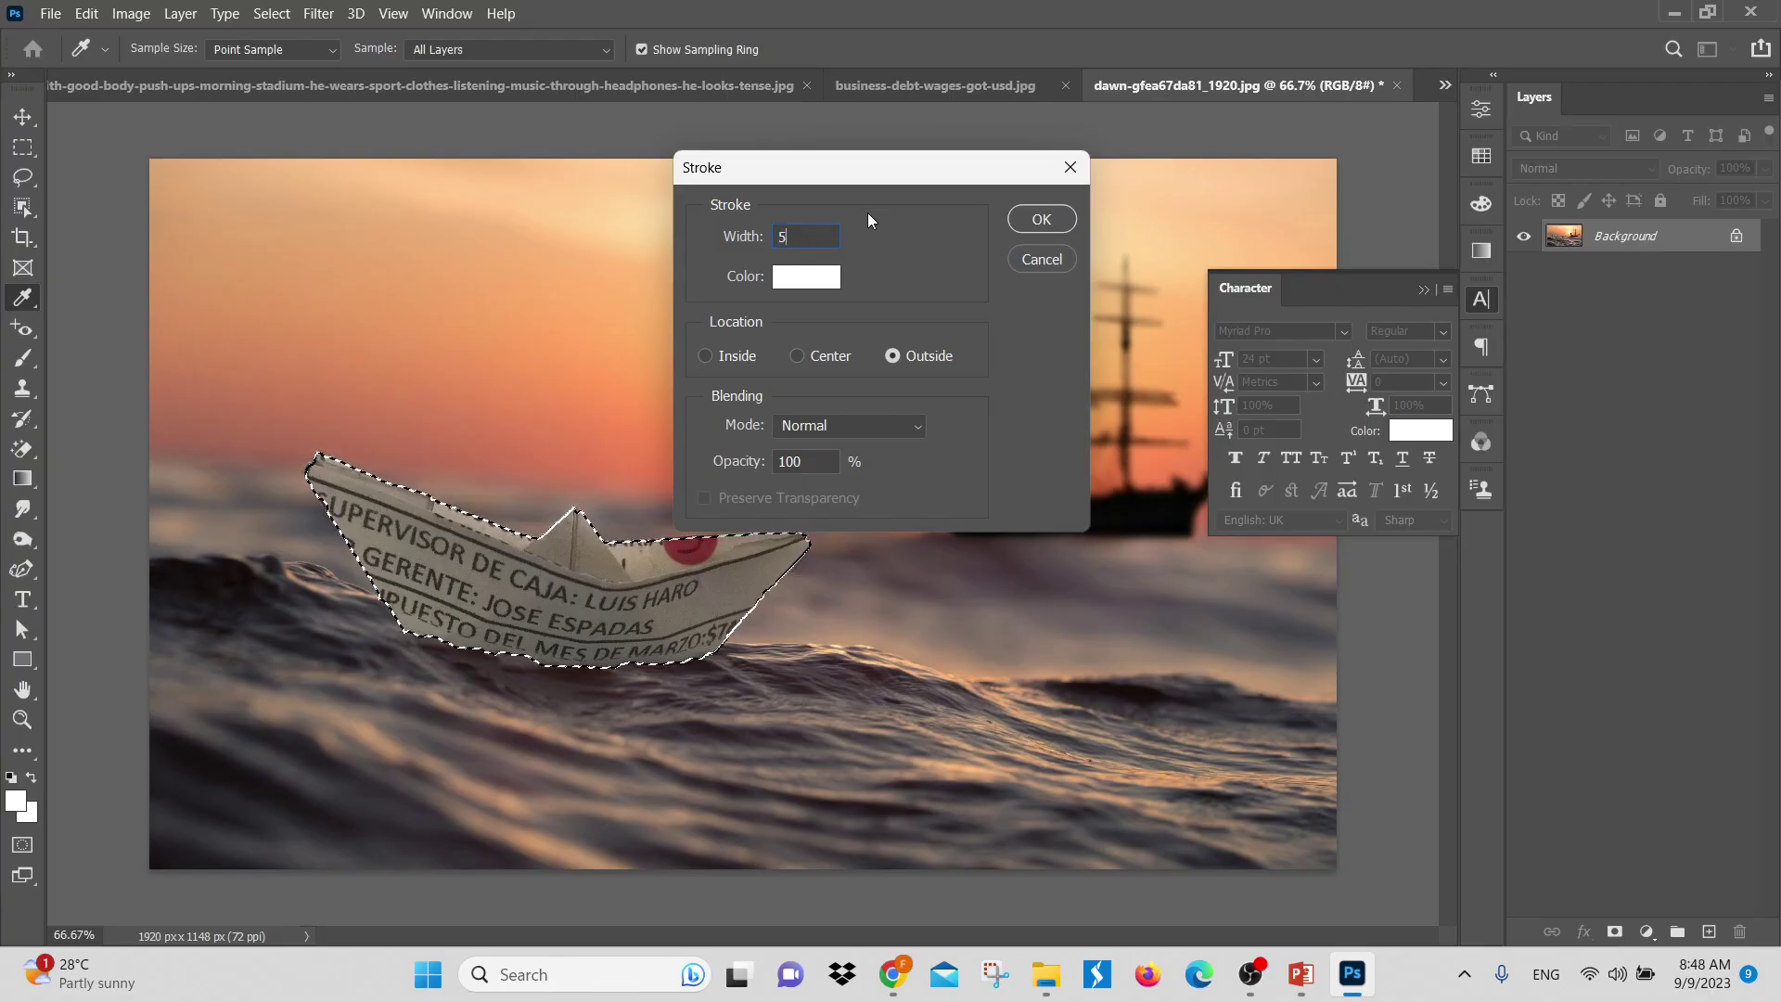
click(1042, 220)
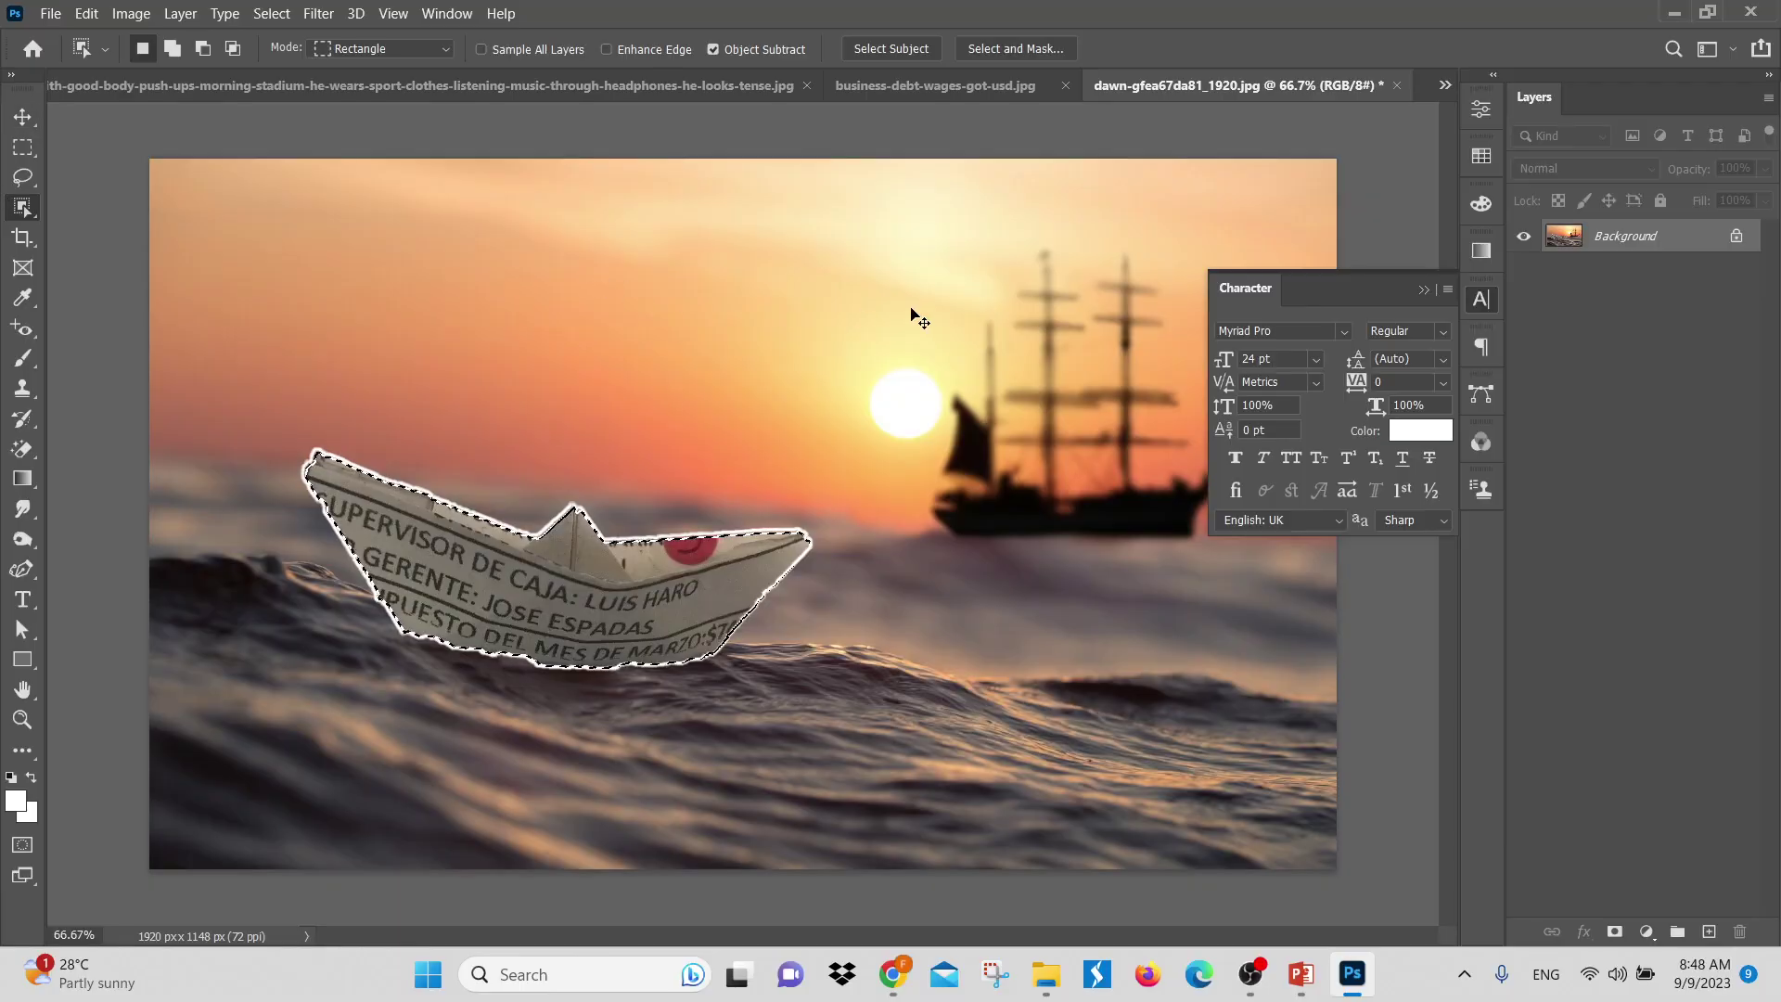
key(ctrl+d)
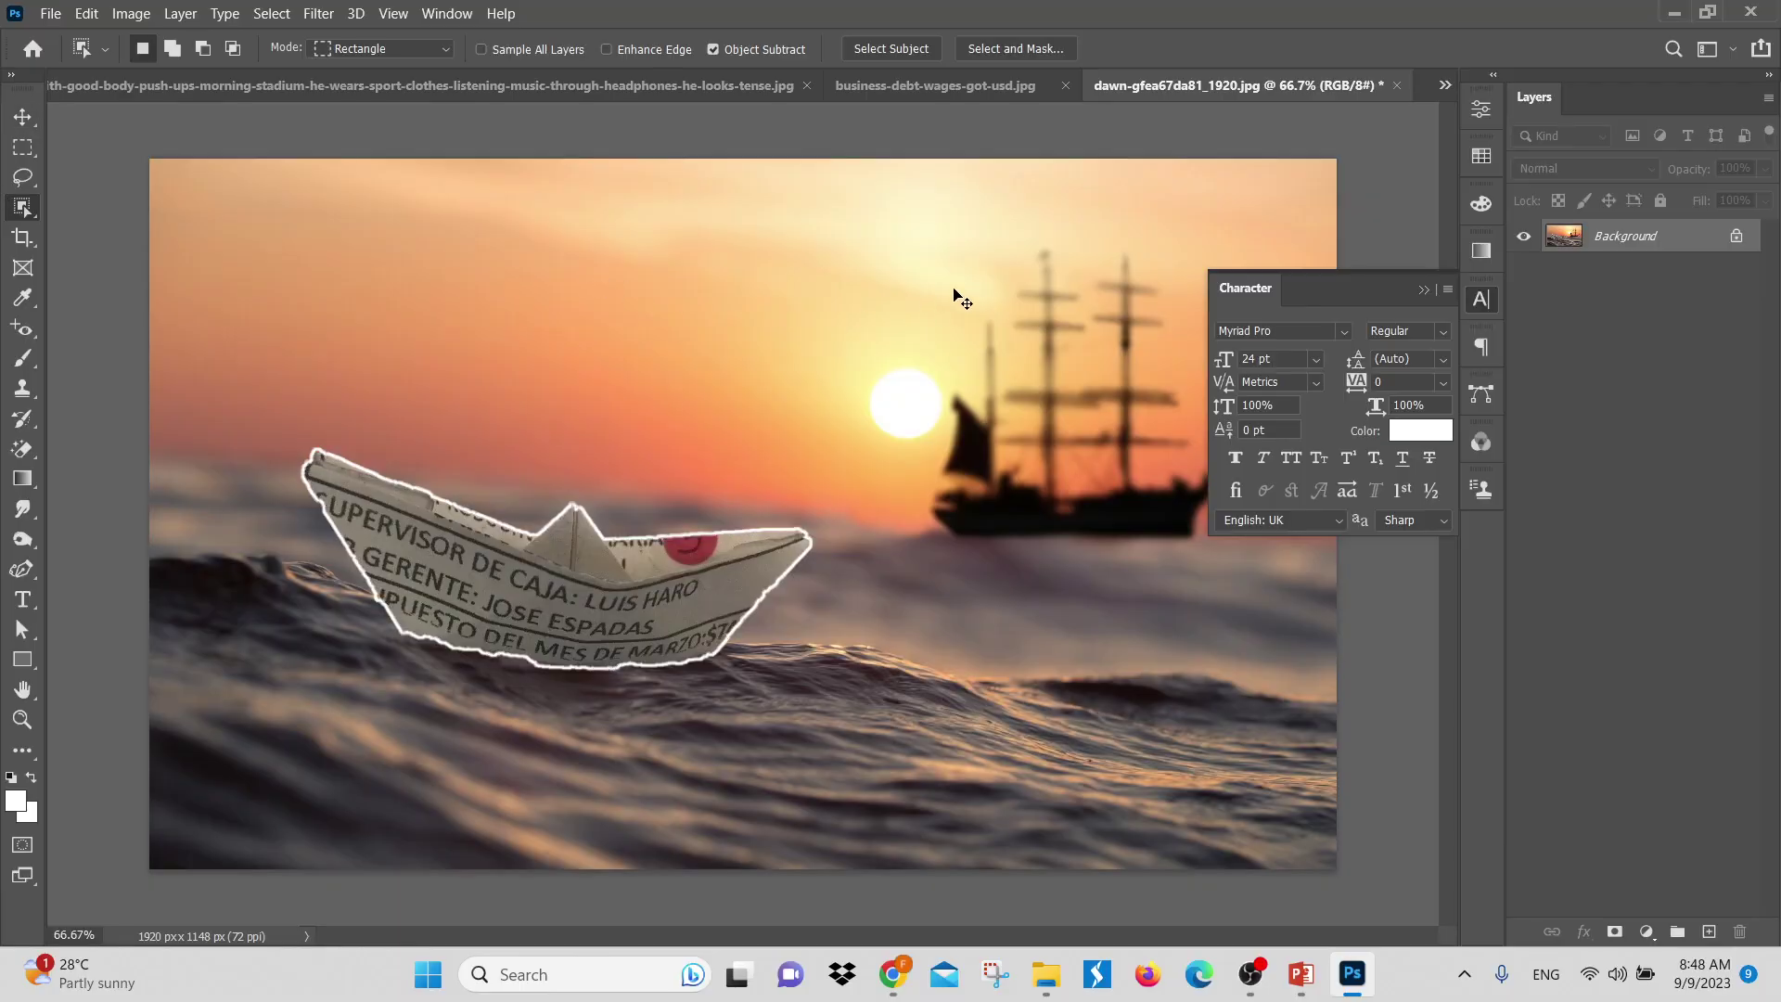
Undo the 5 px stroke on the paper boat and leave the boat deselected
click(51, 14)
mouse_move(88, 21)
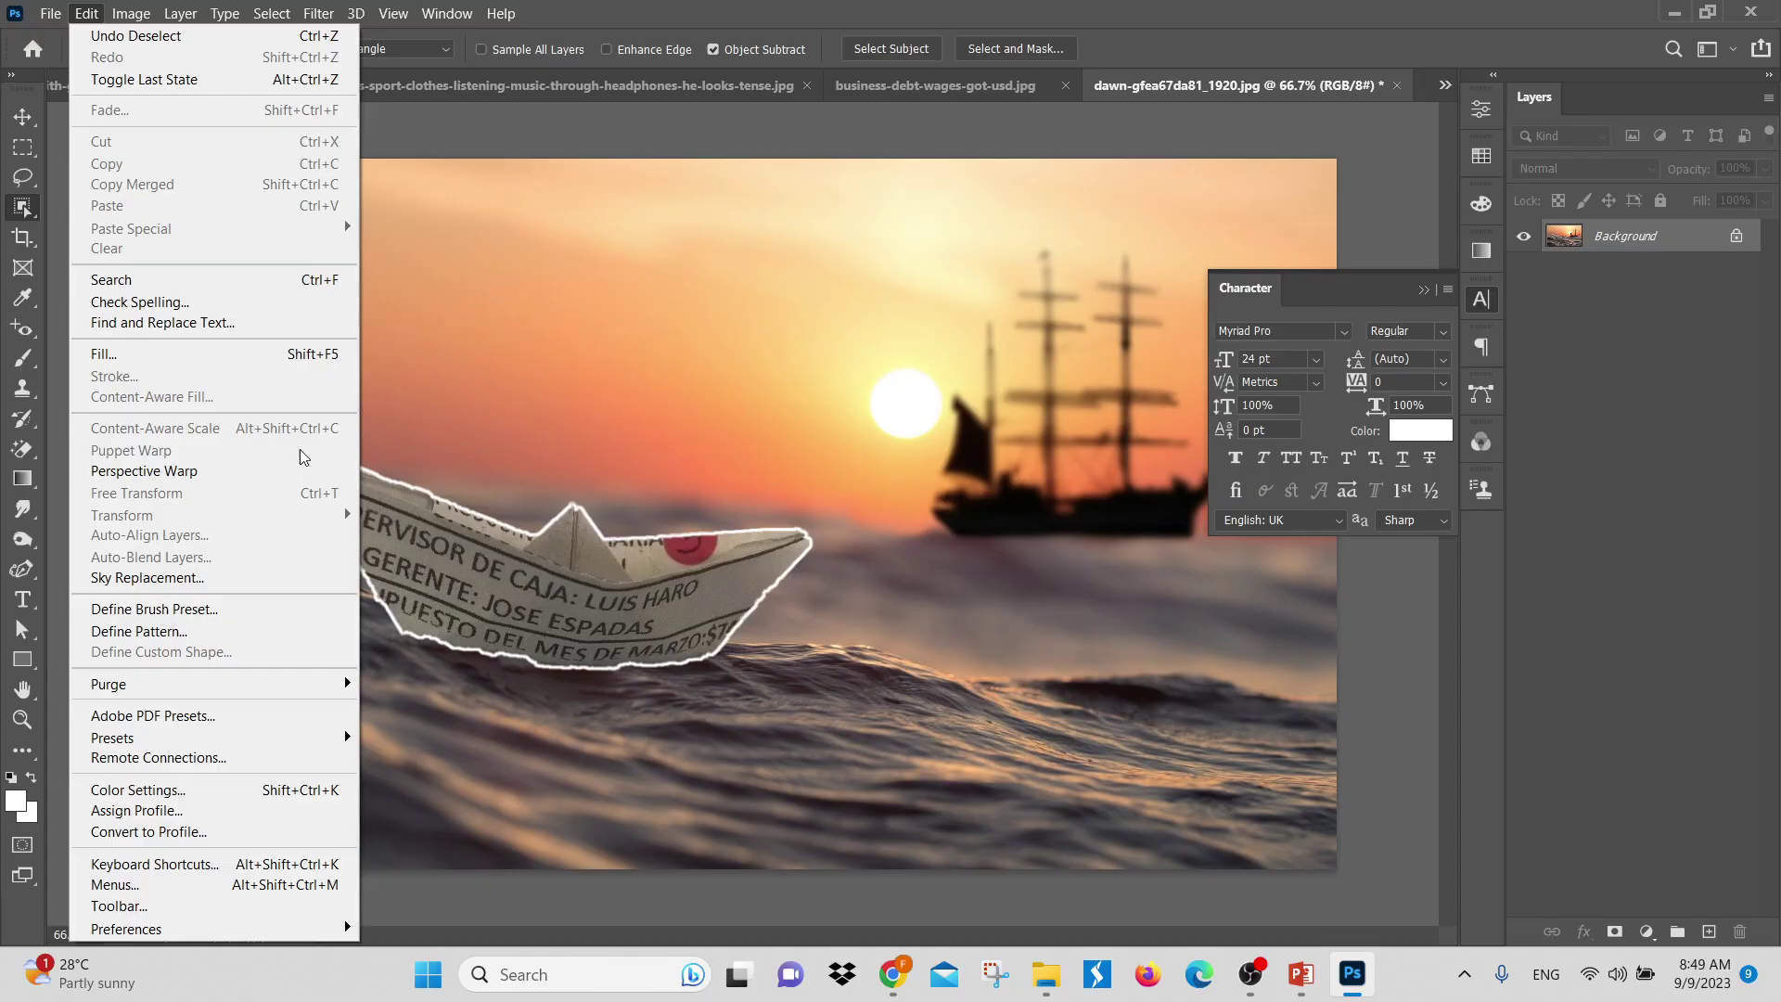
click(708, 454)
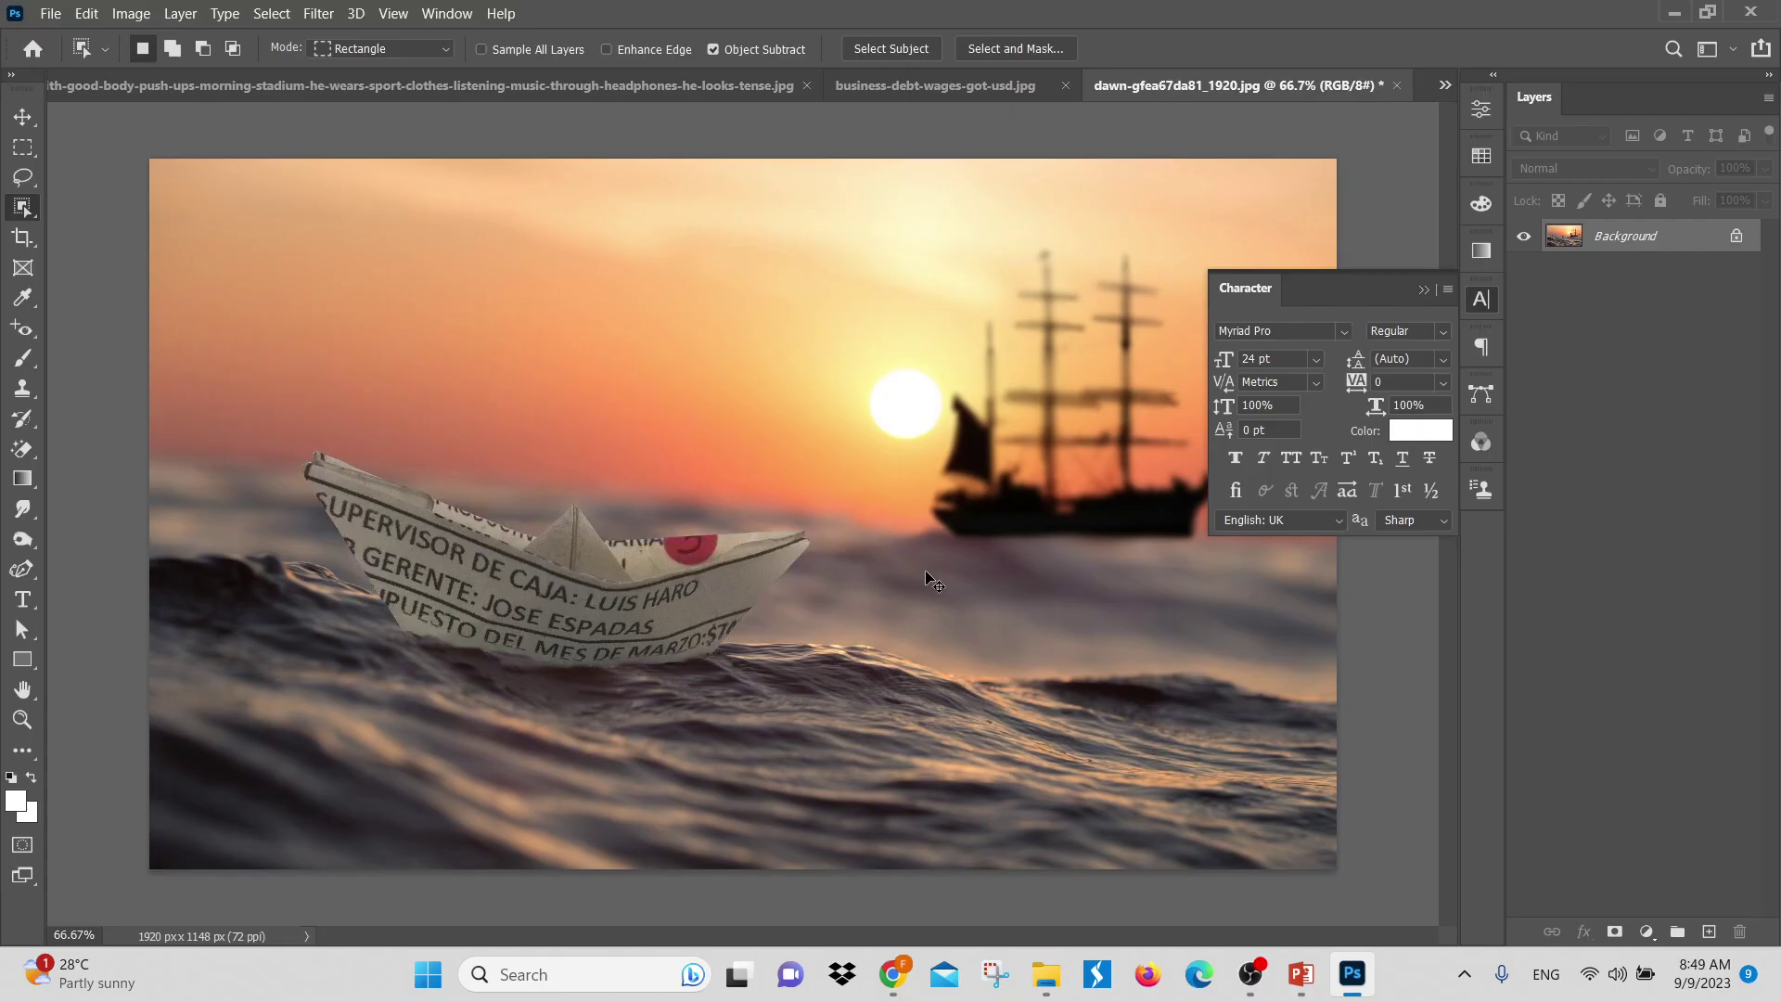
key(ctrl+d)
Search the program's commands for curve and open the Curves image adjustment from the results
click(50, 14)
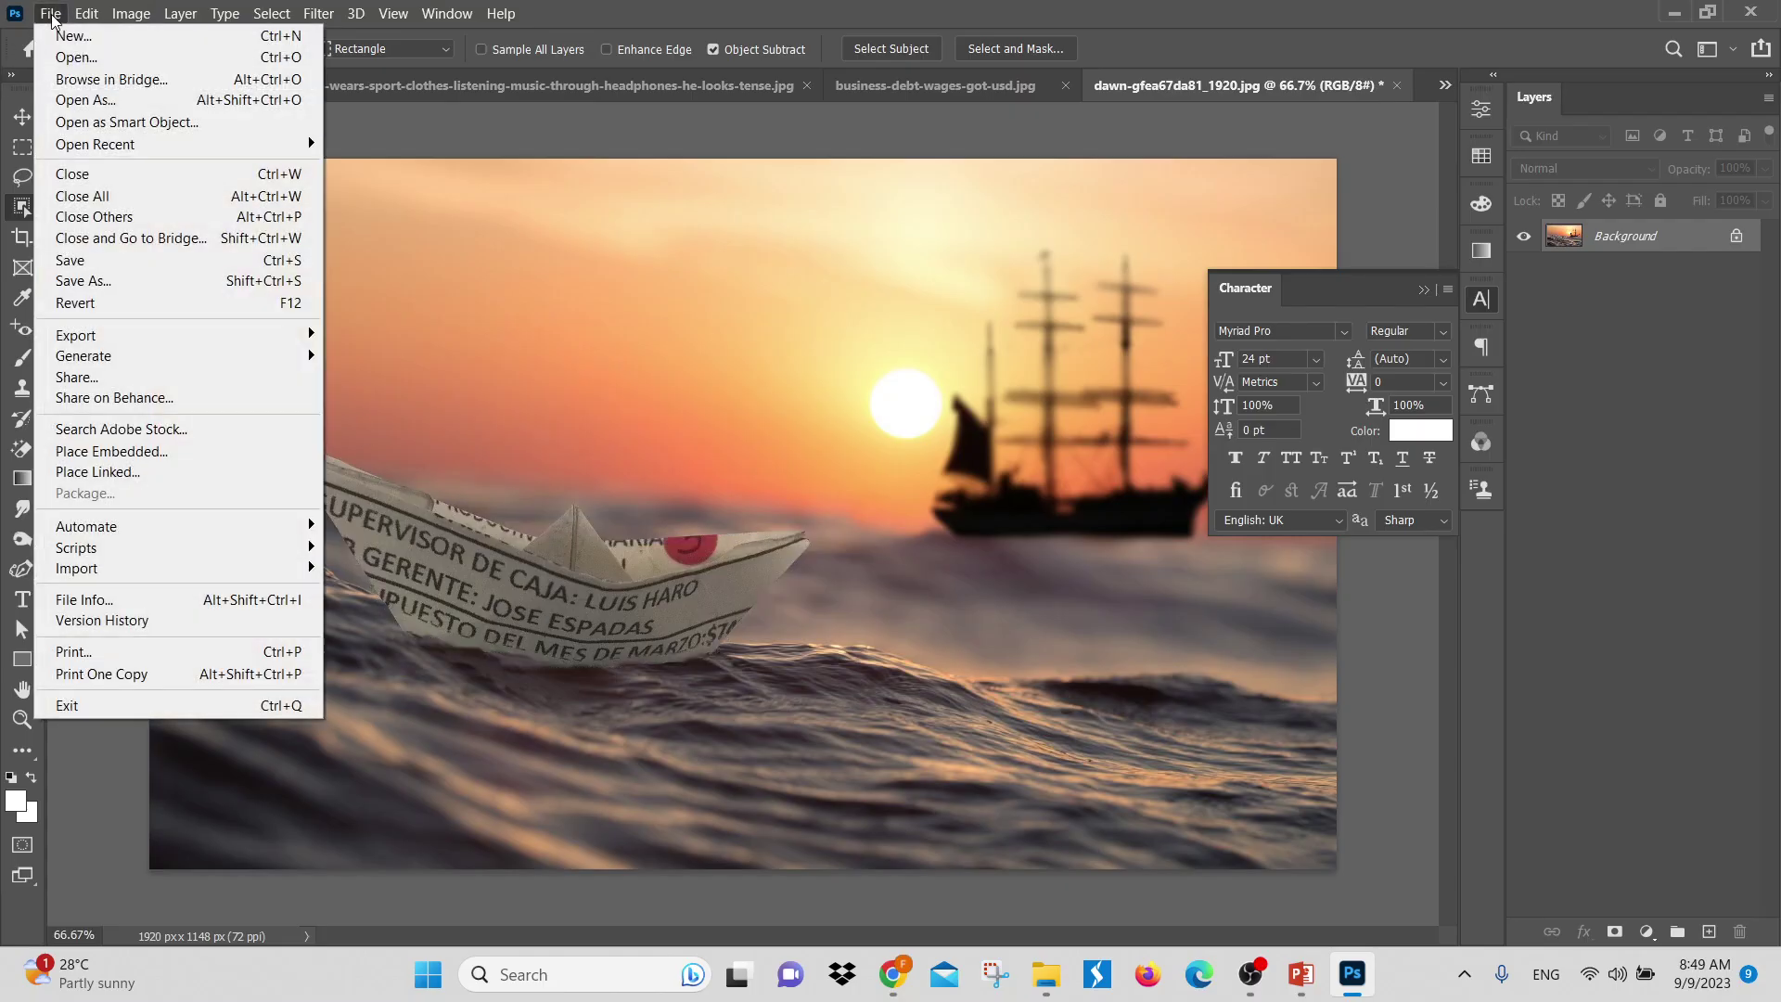
mouse_move(86, 13)
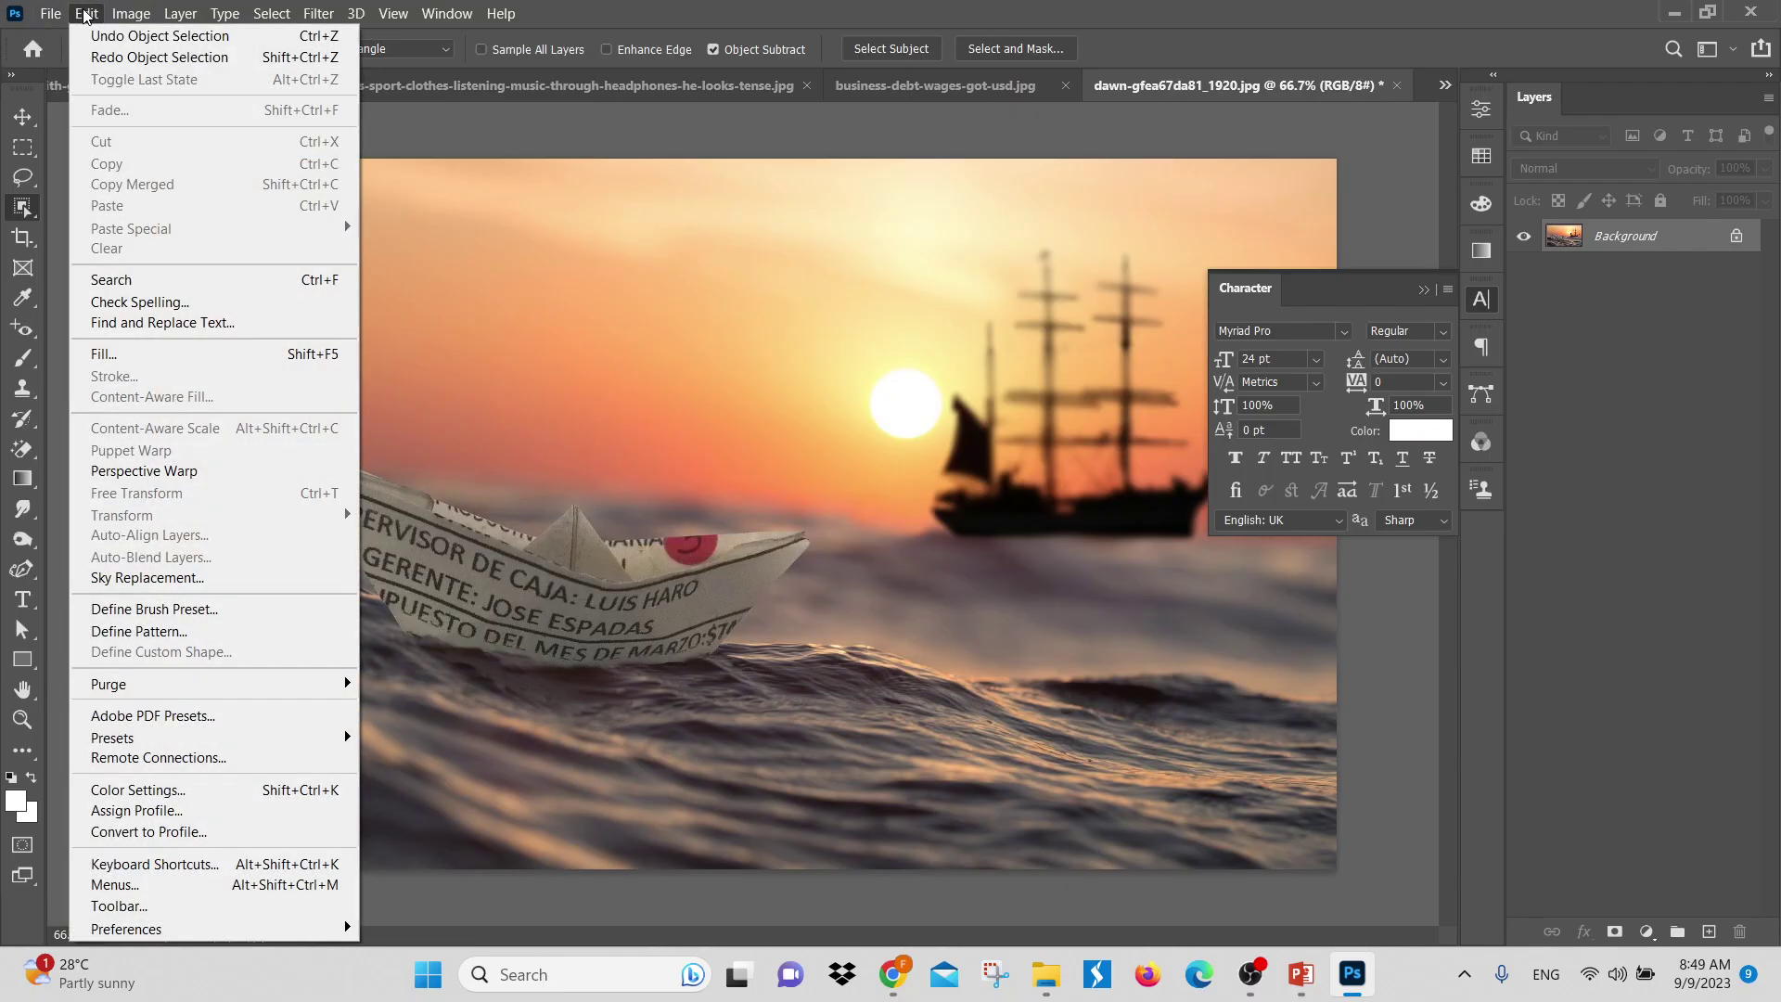
click(175, 282)
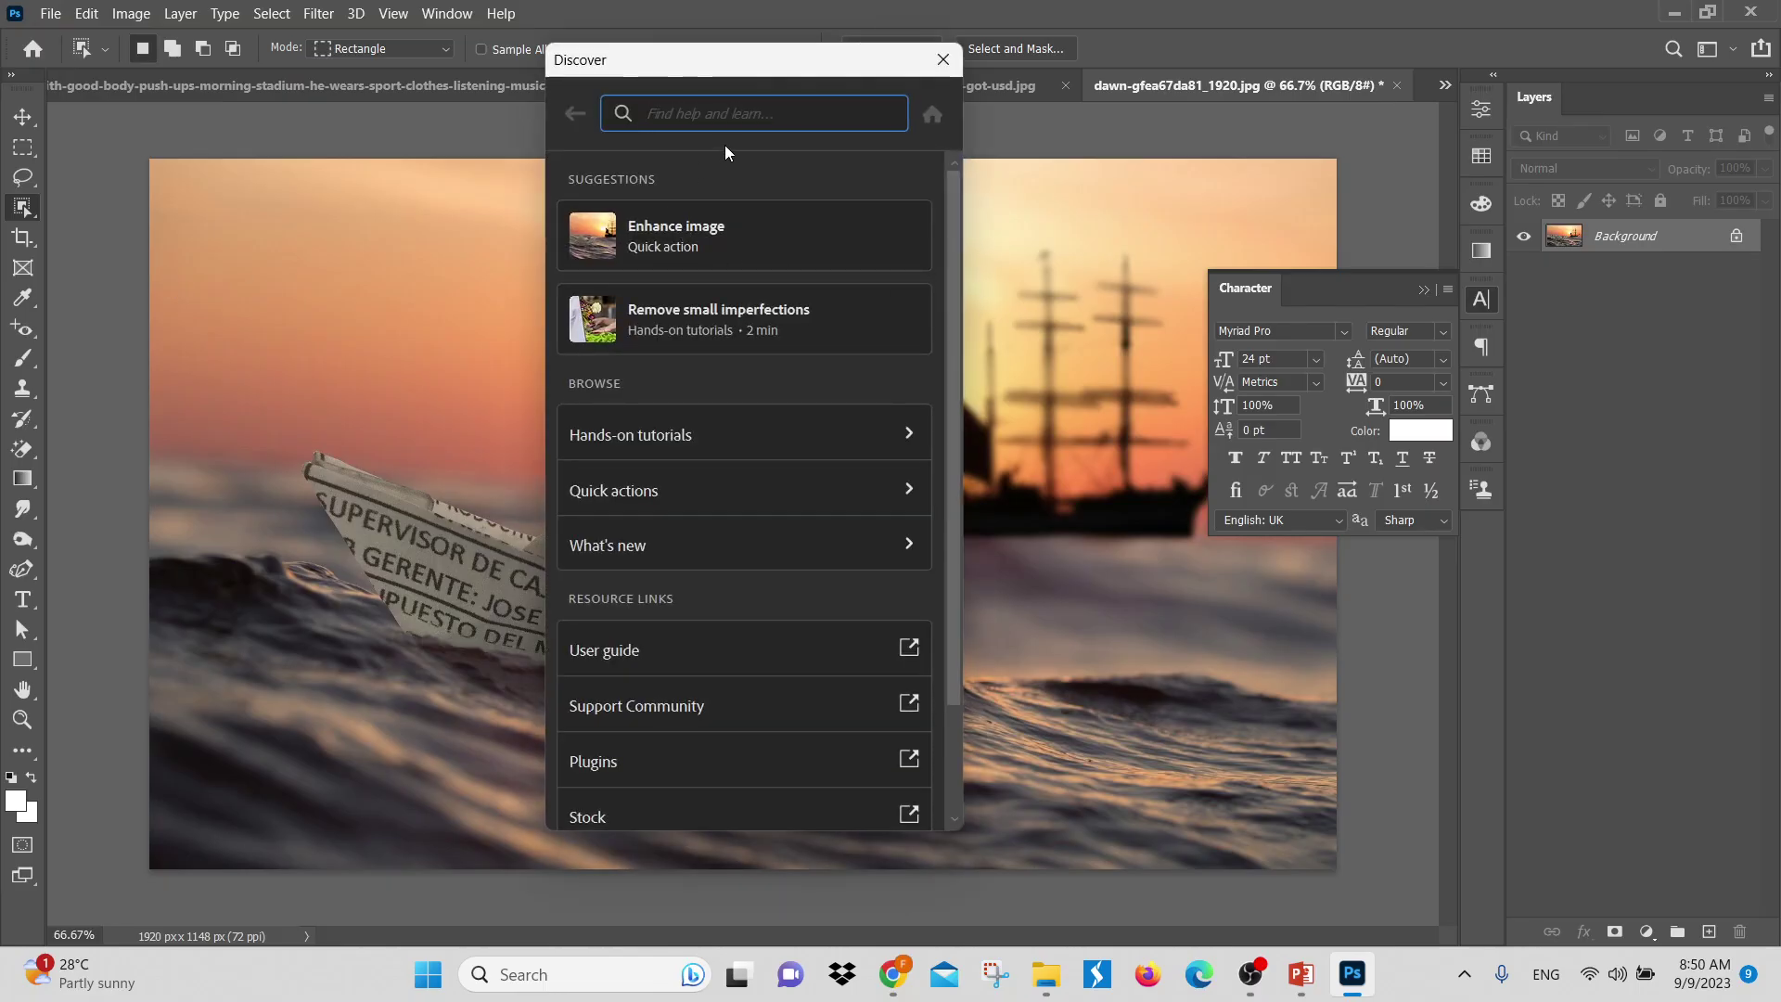
text(c)
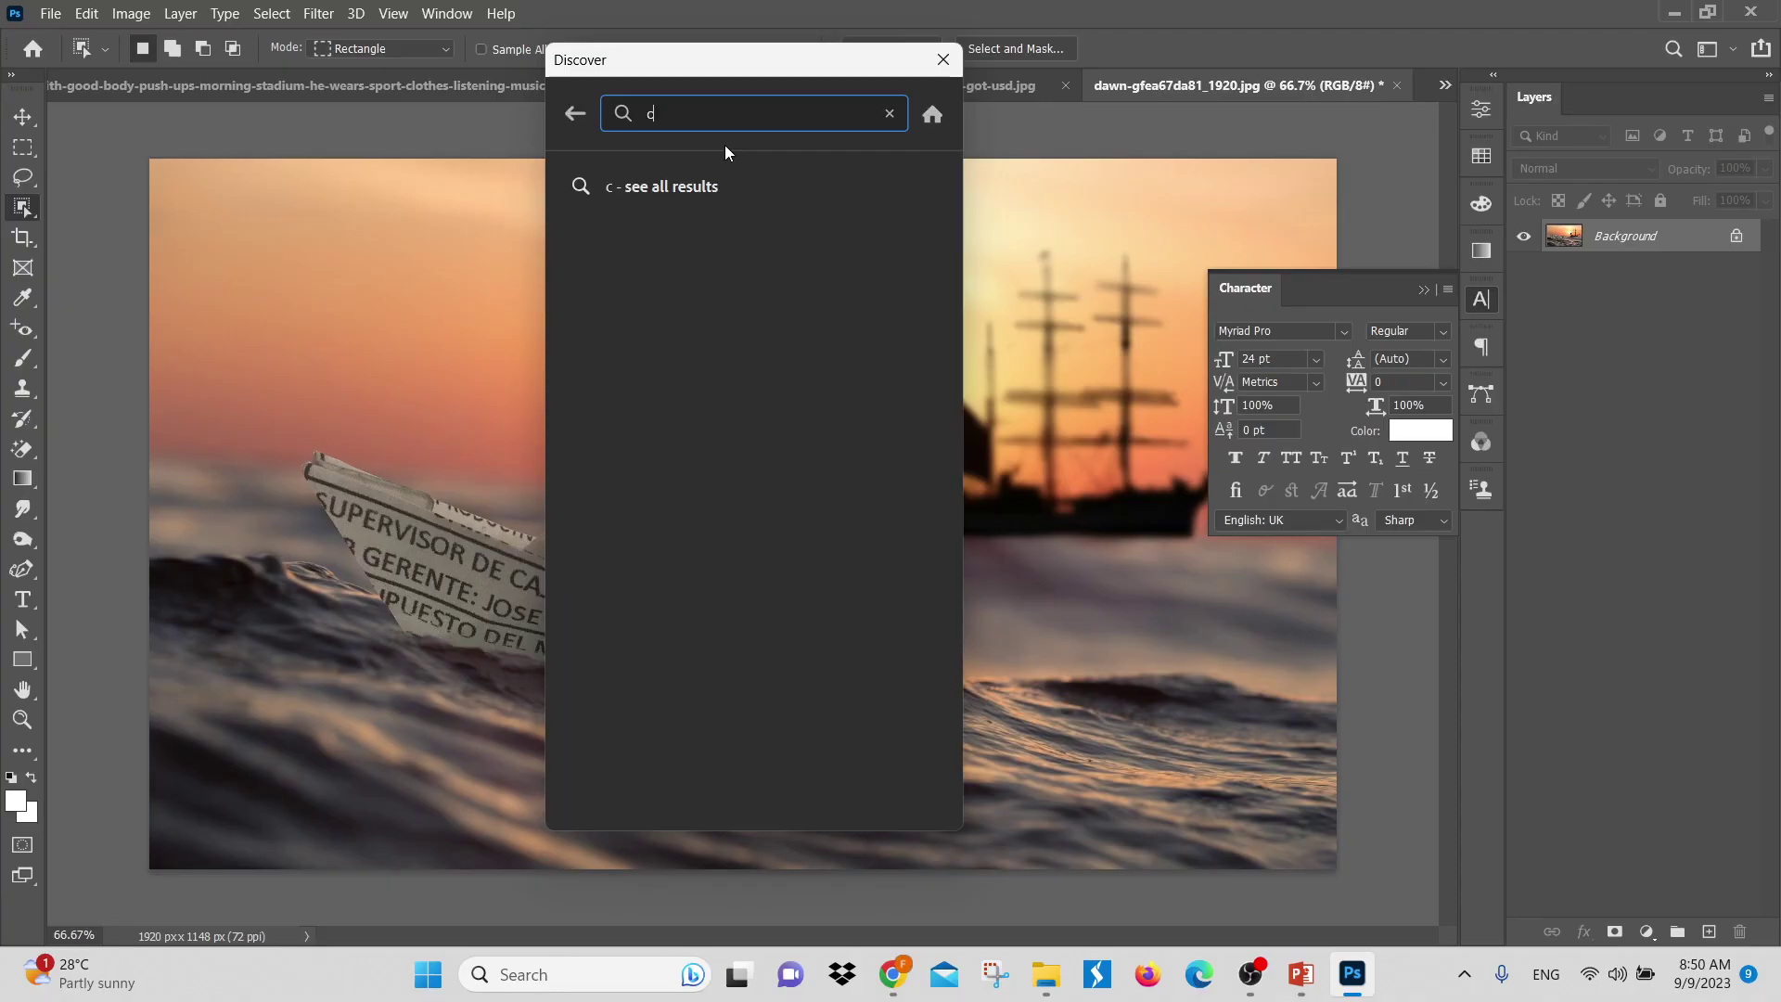
text(urve)
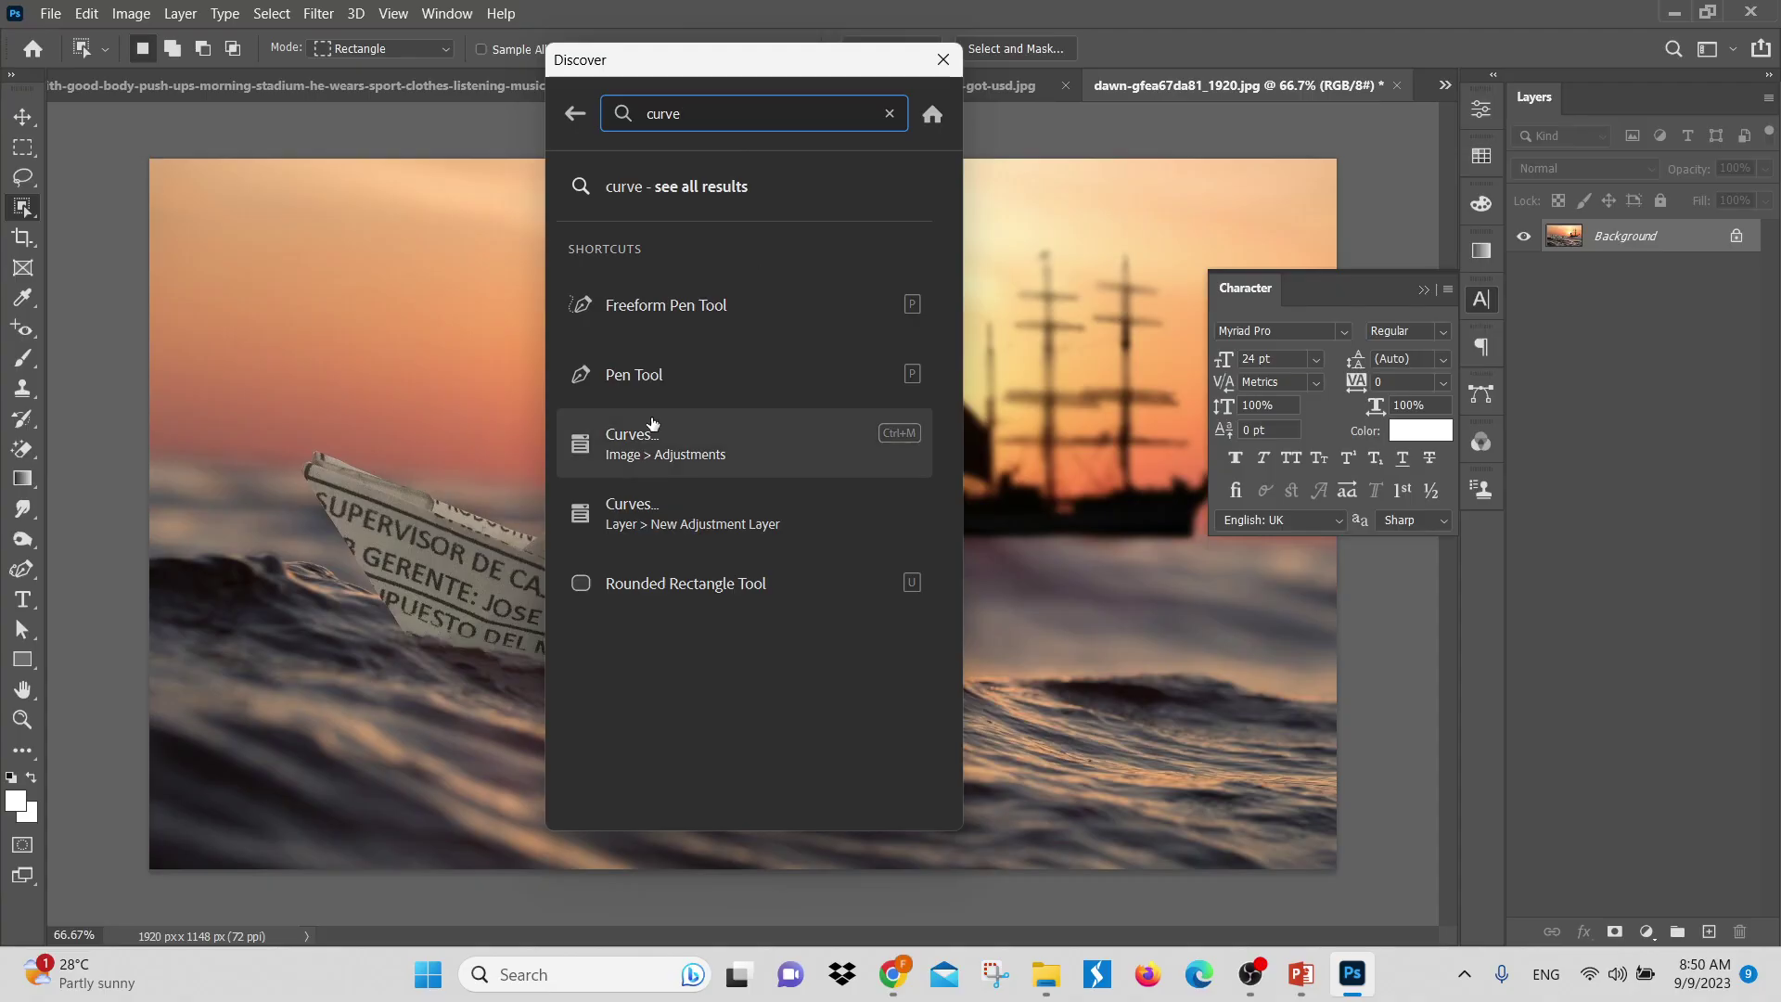
click(672, 451)
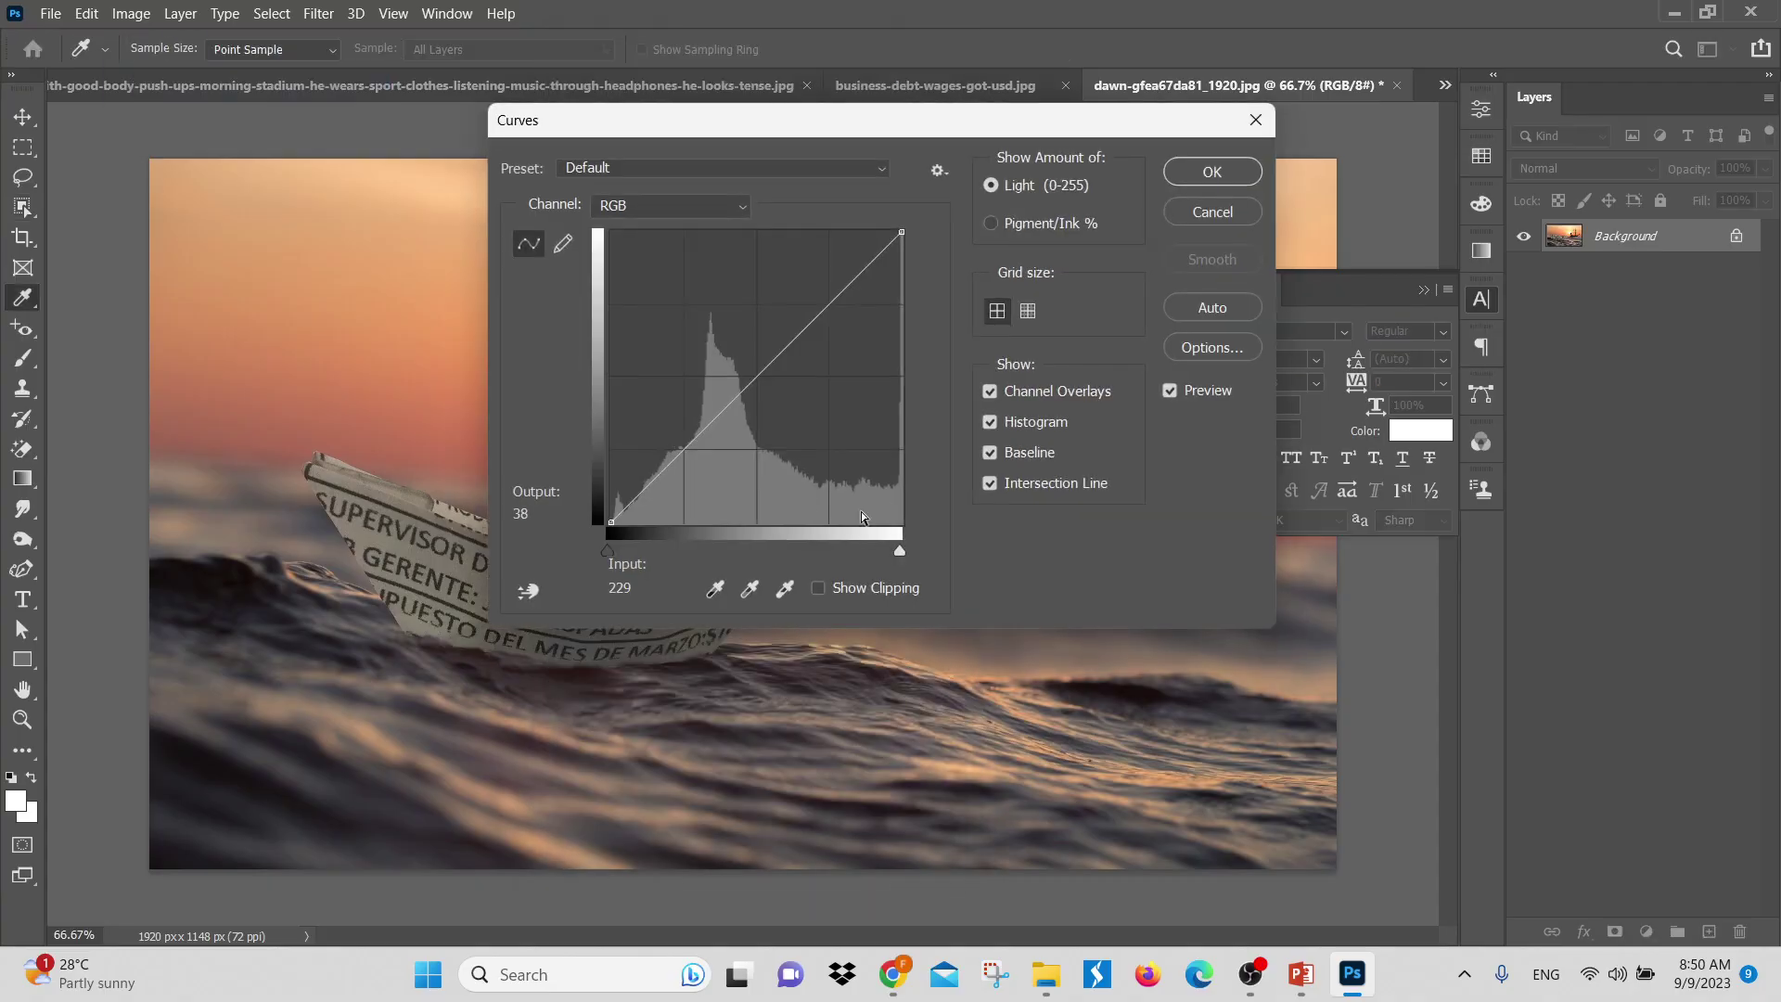
Try brightening the photo by raising the RGB curve to output 158 at input 138, and cancel the Curves adjustment
drag(710, 121, 961, 337)
drag(1074, 531, 1039, 517)
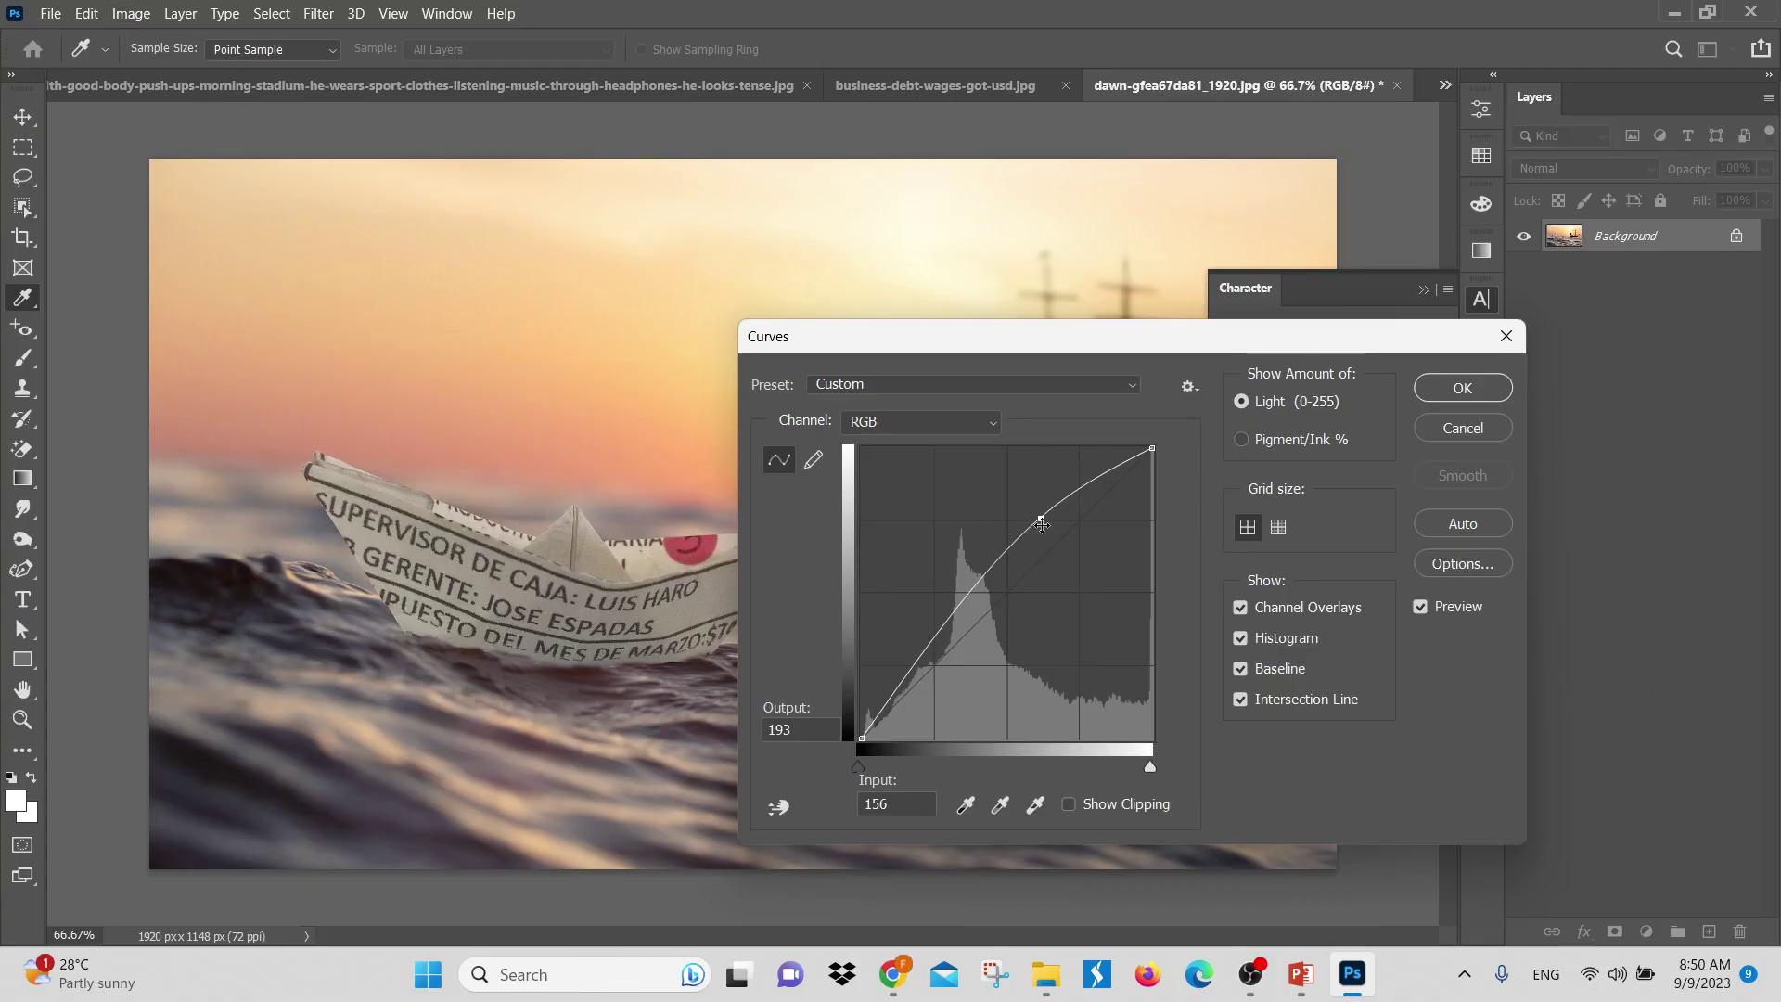
drag(1044, 525, 1028, 572)
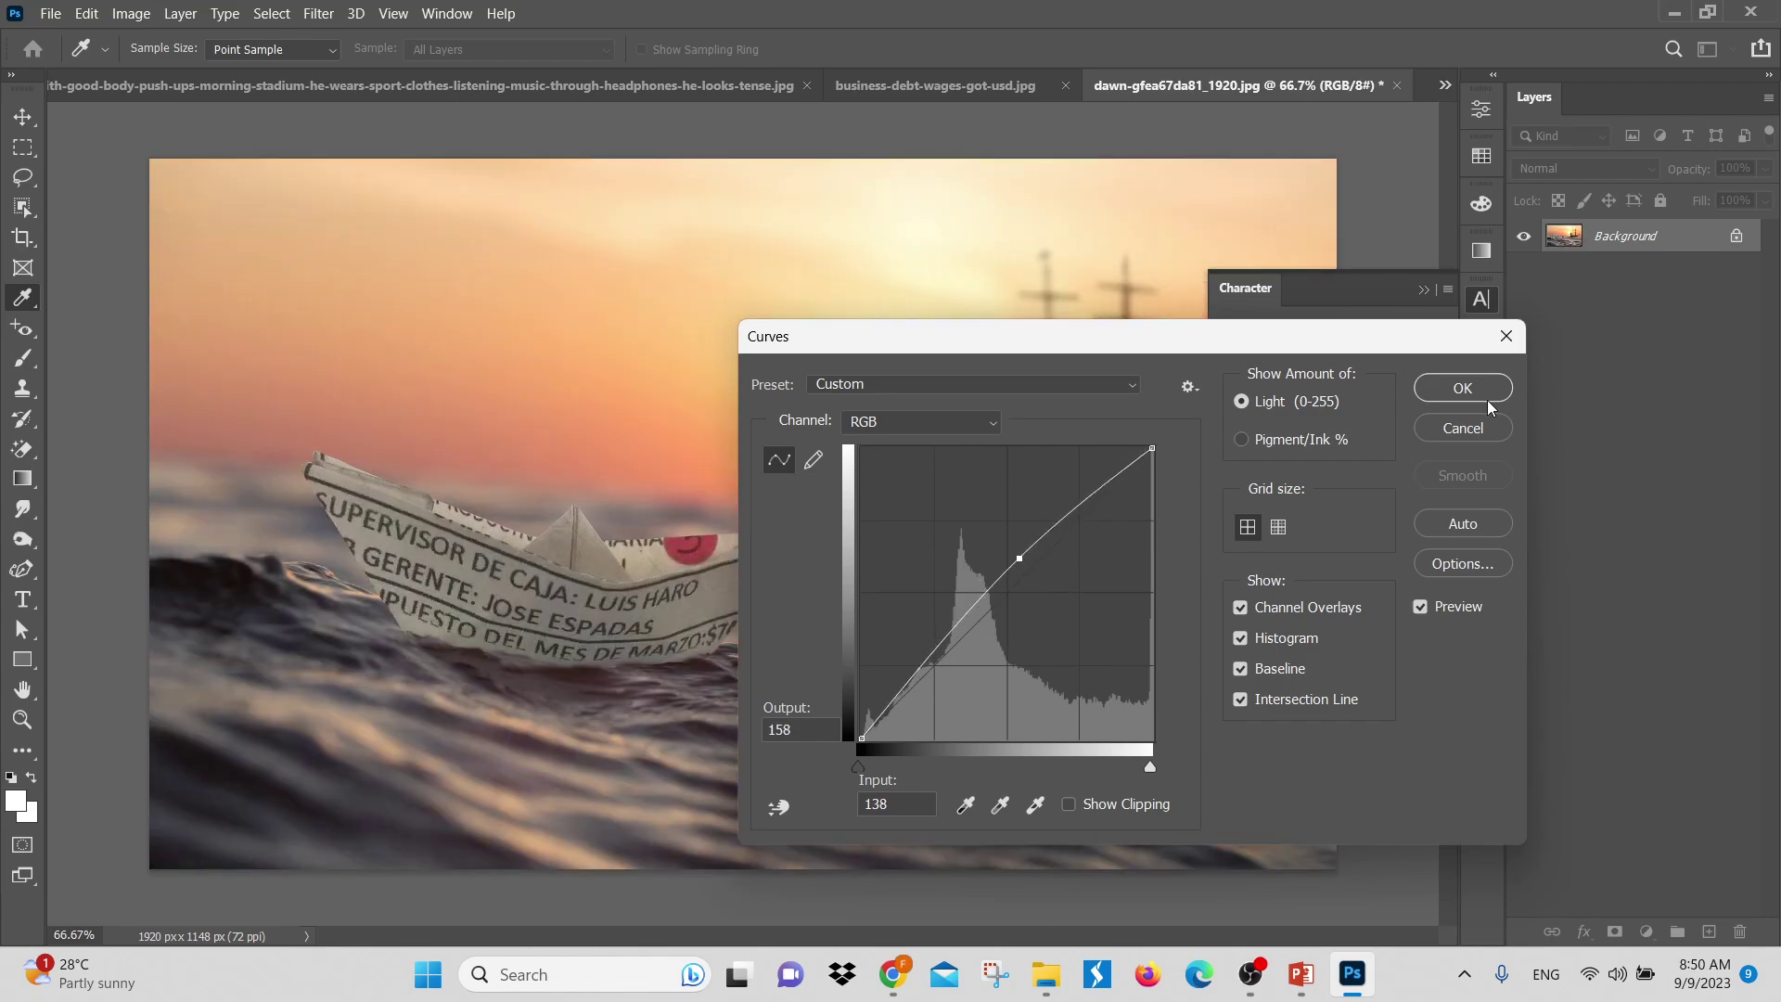
click(1475, 431)
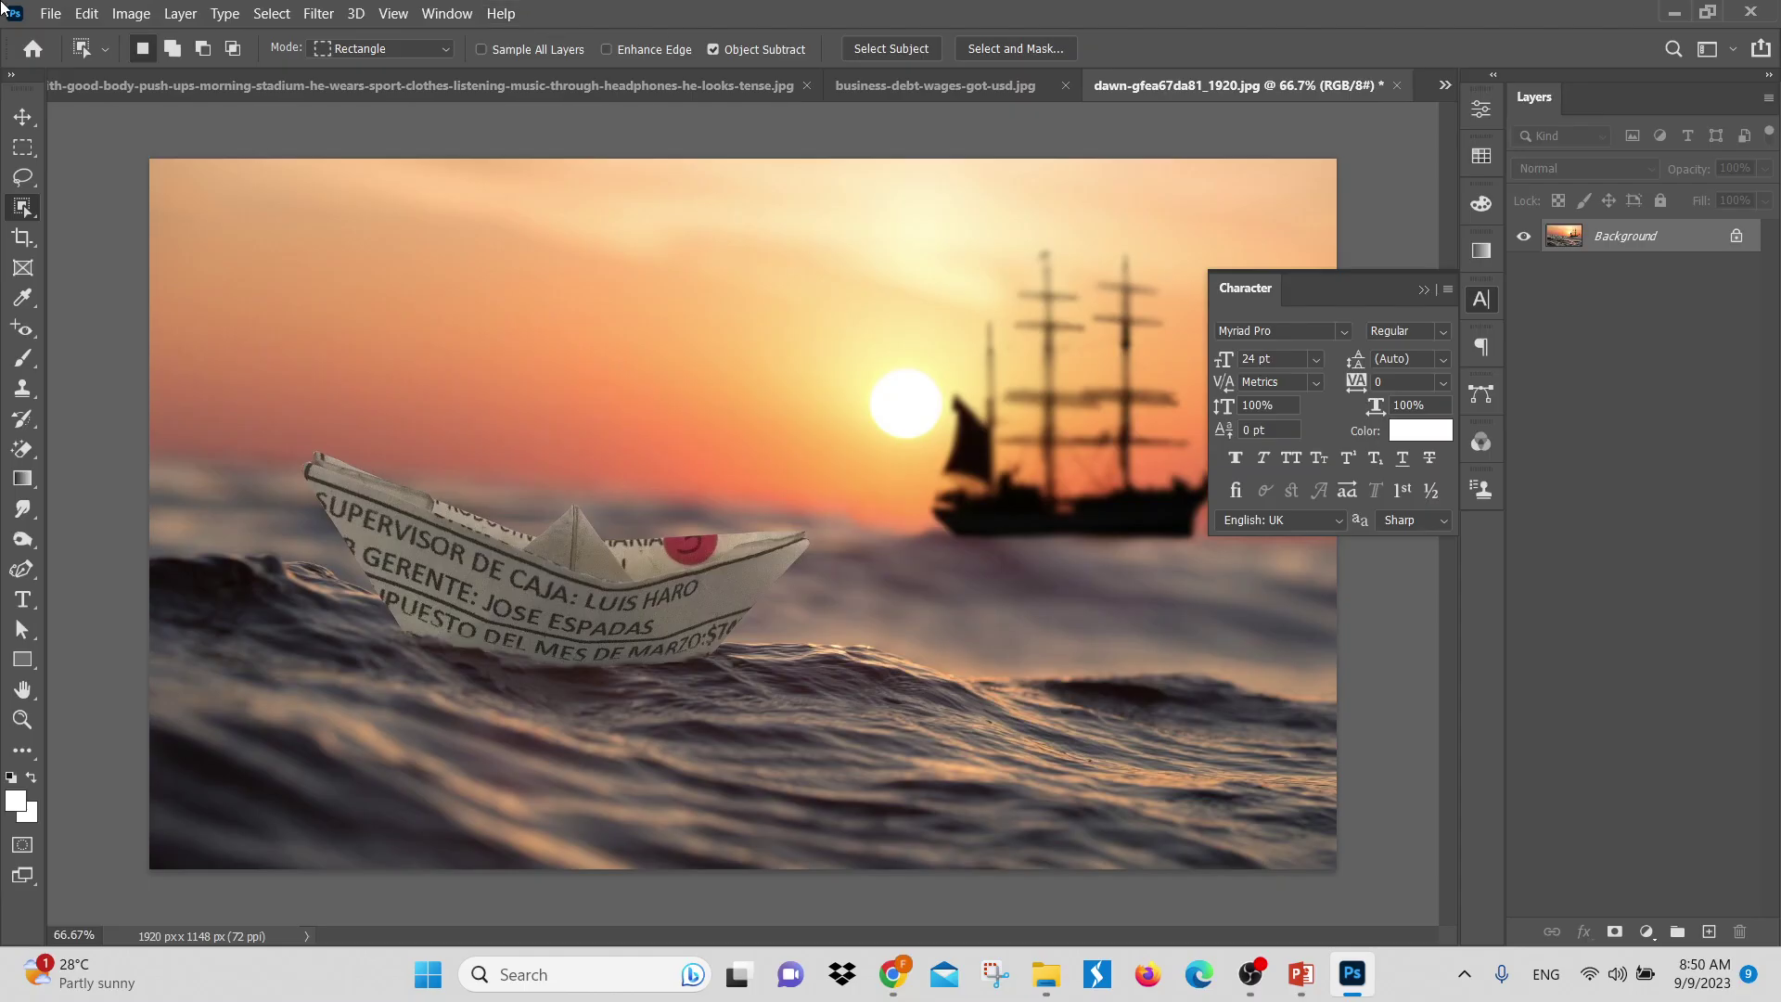
Search the commands for father and try to open the Feather entry under Select > Modify
key(ctrl+f)
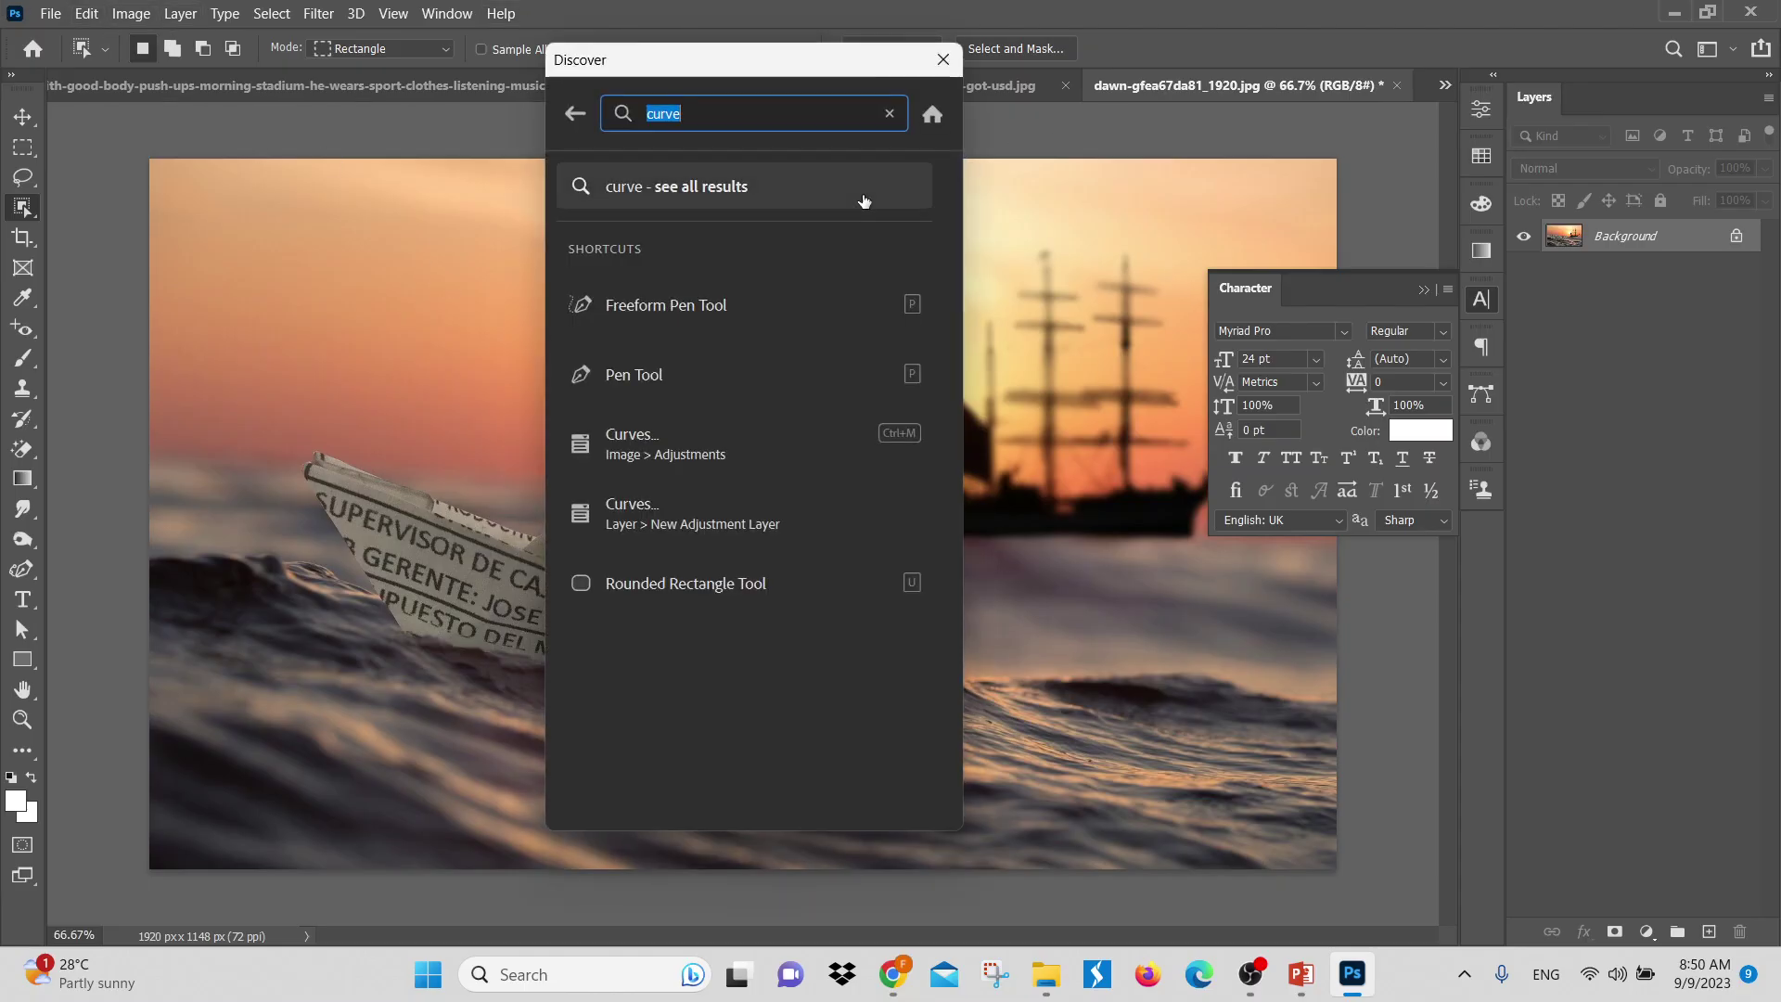
text(fat)
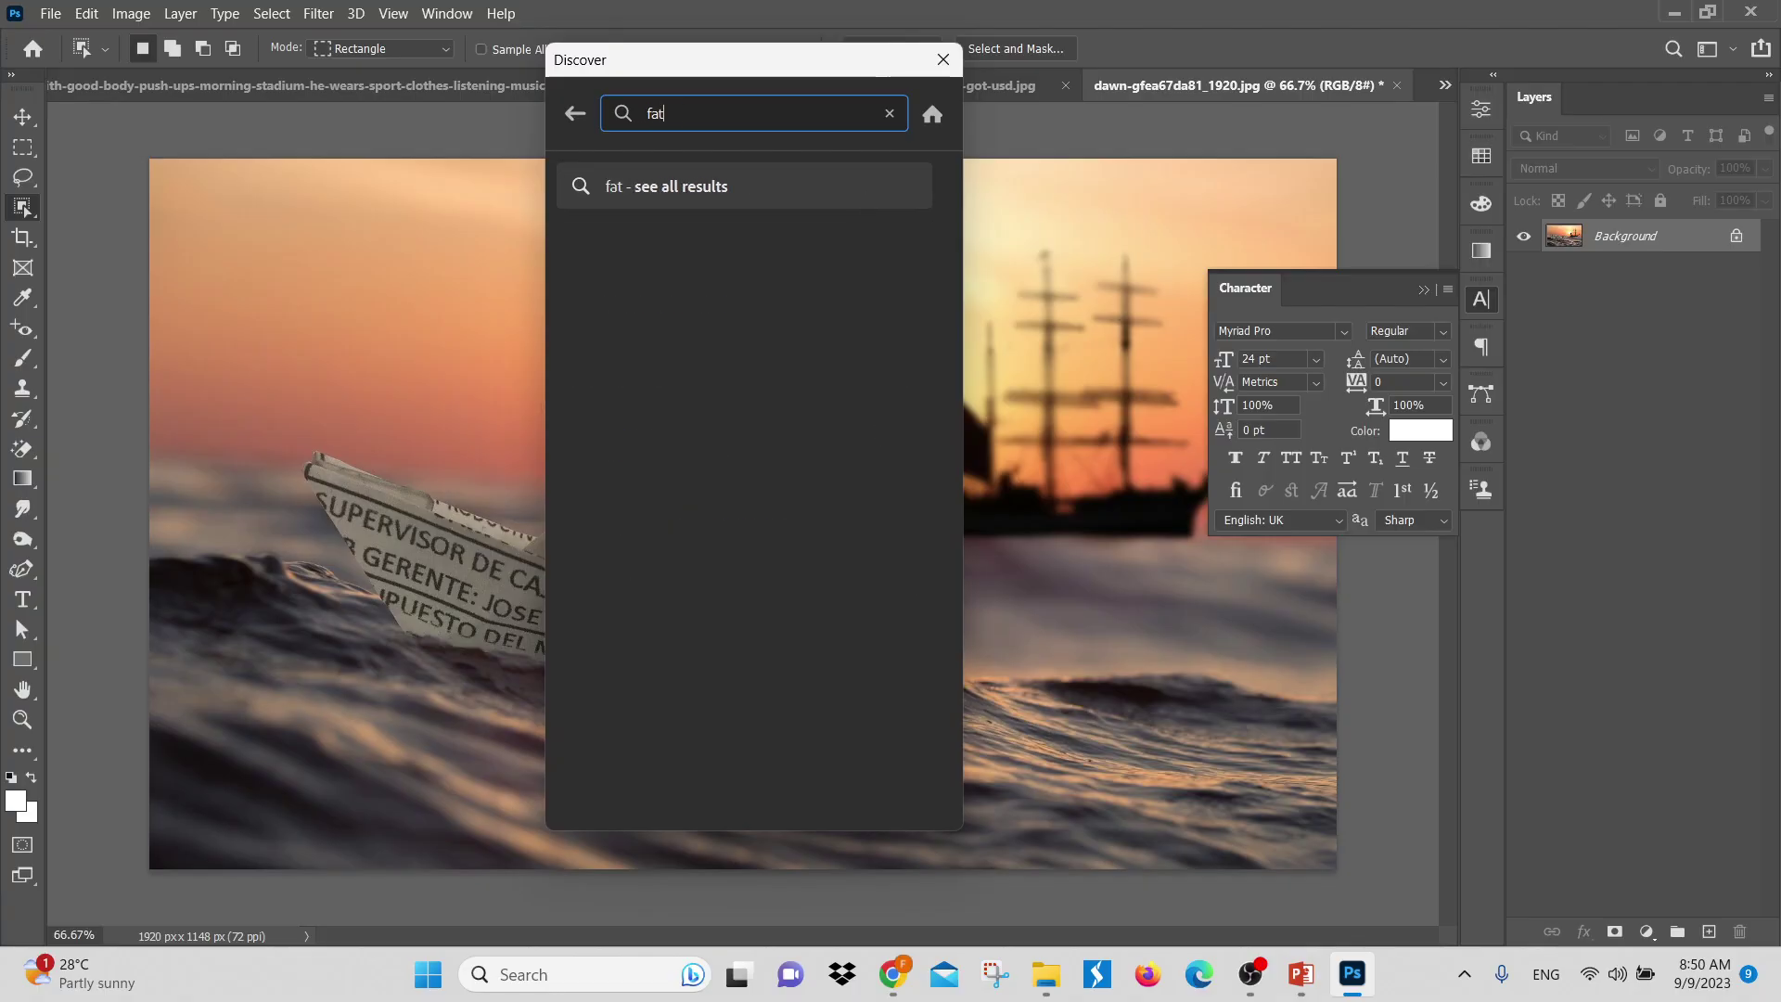
text(her)
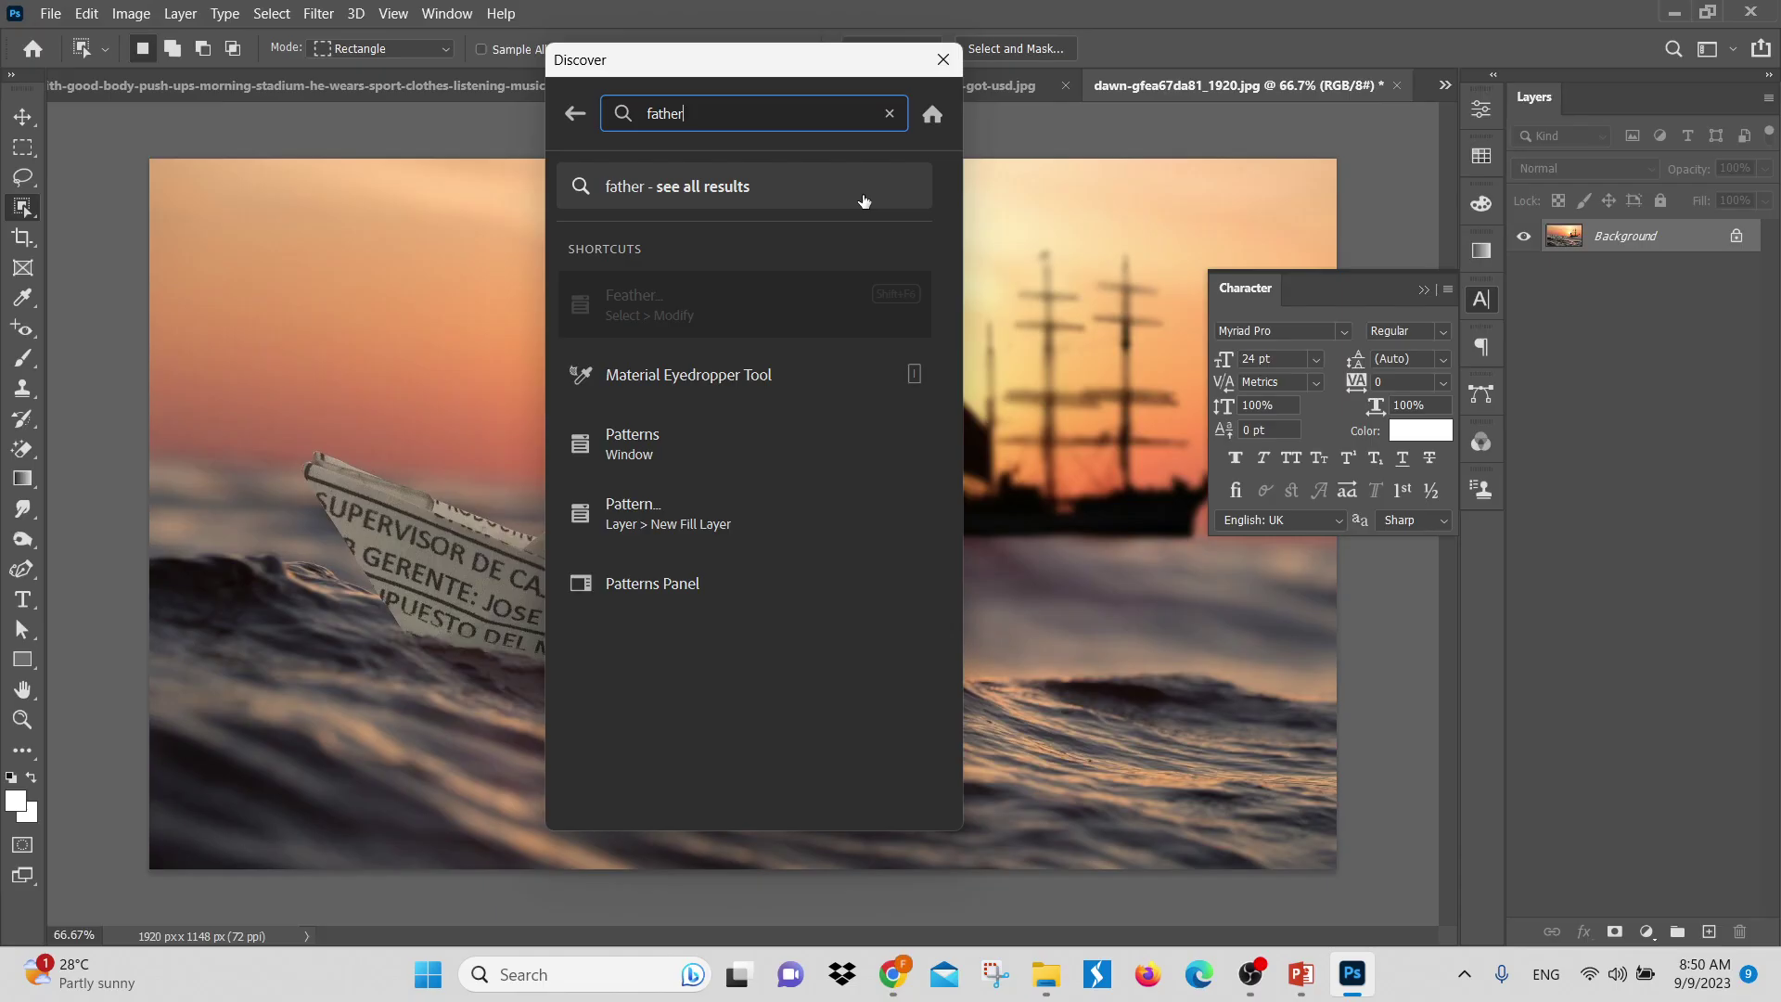
click(737, 295)
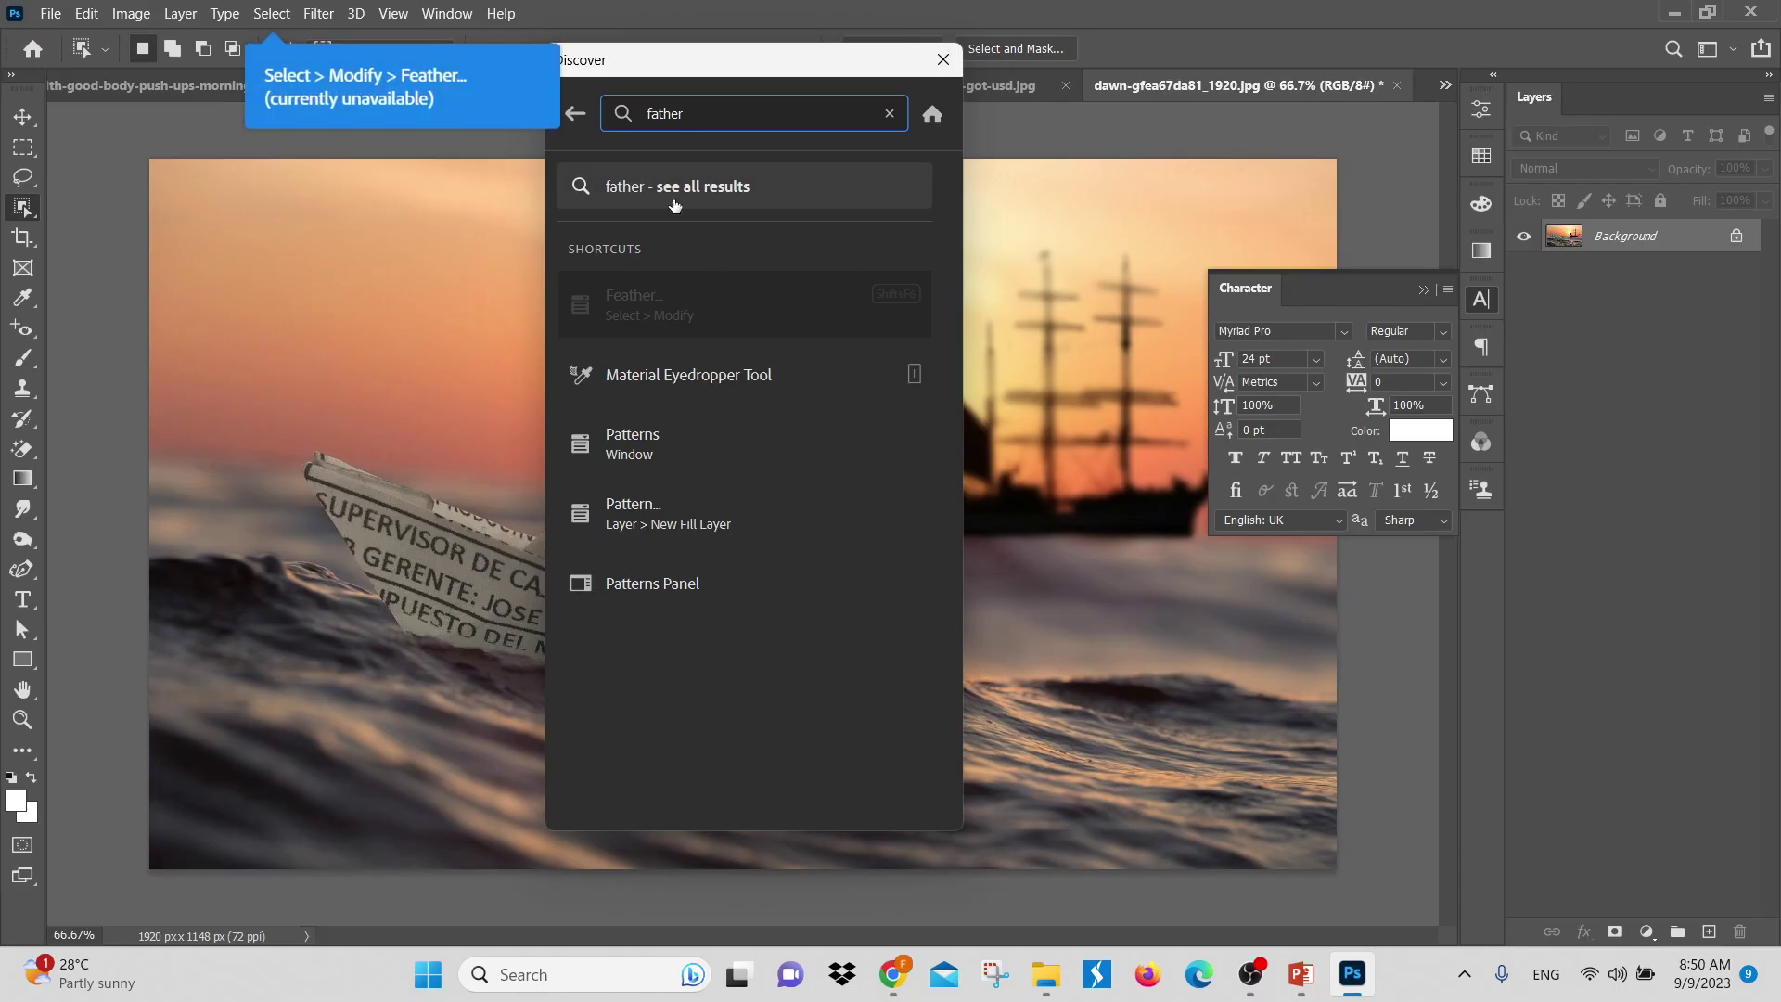
click(672, 301)
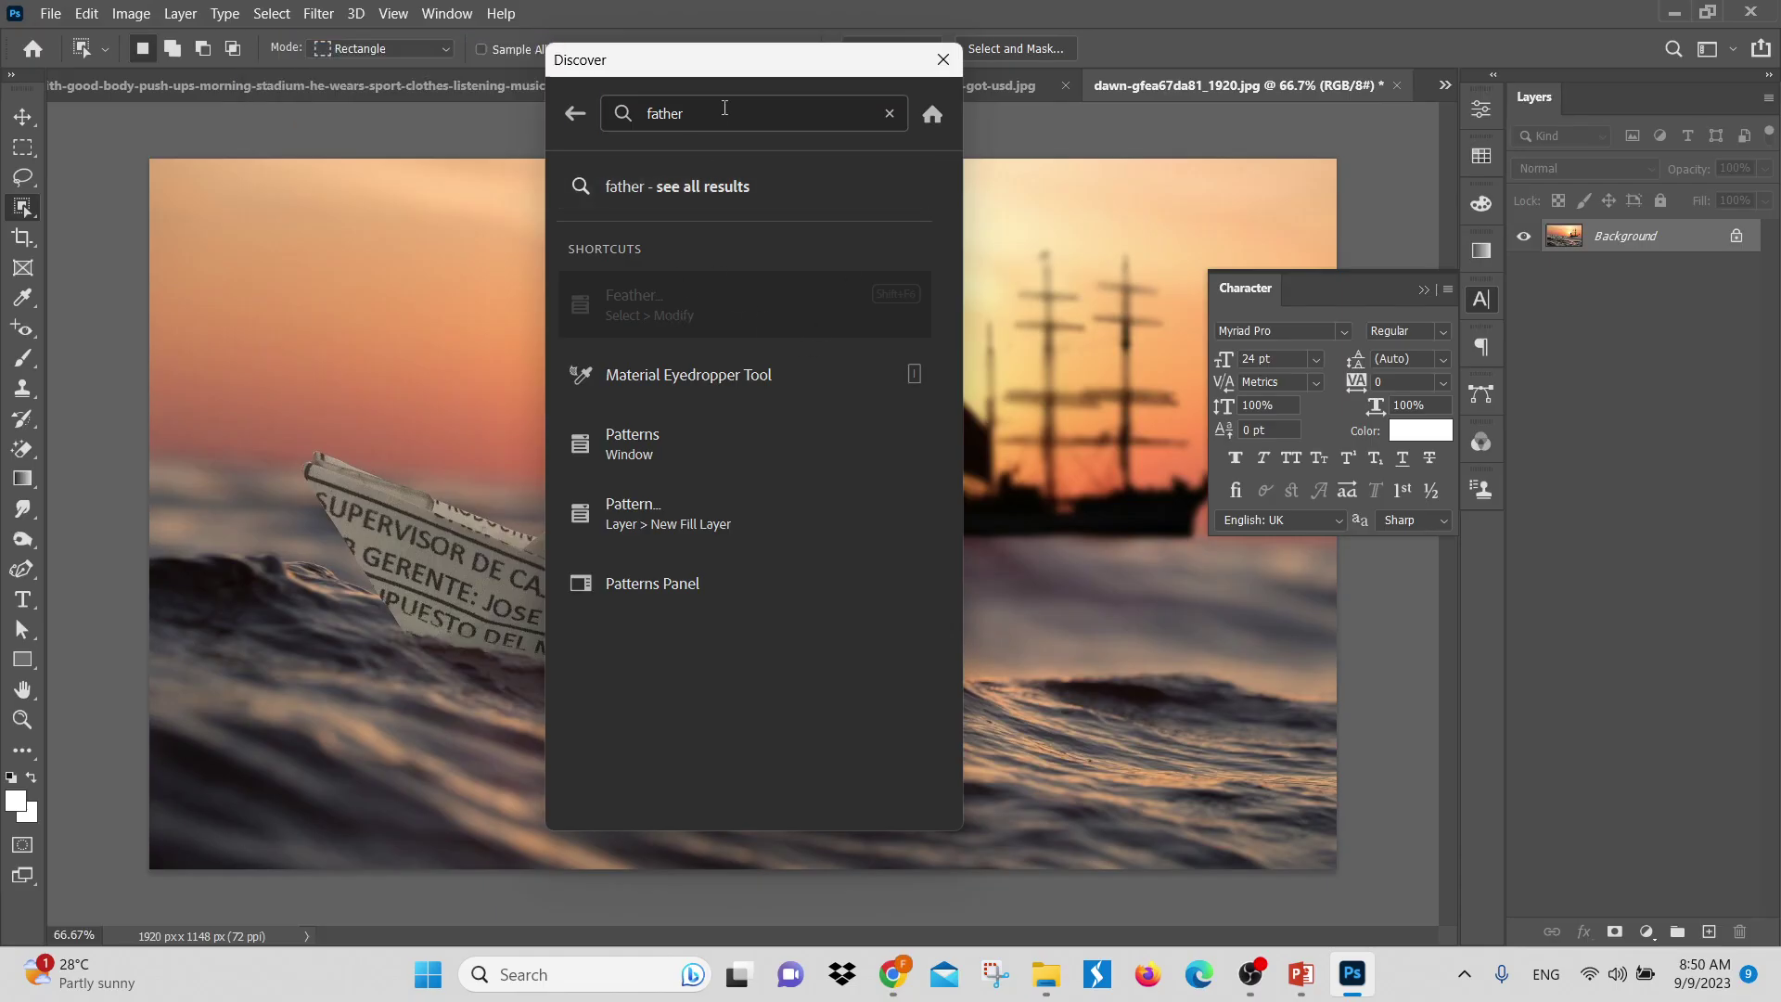
Correct the command search term to feather, look through the matching shortcuts, and close the search
key(BackSpace)
key(BackSpace)
key(BackSpace)
key(BackSpace)
key(BackSpace)
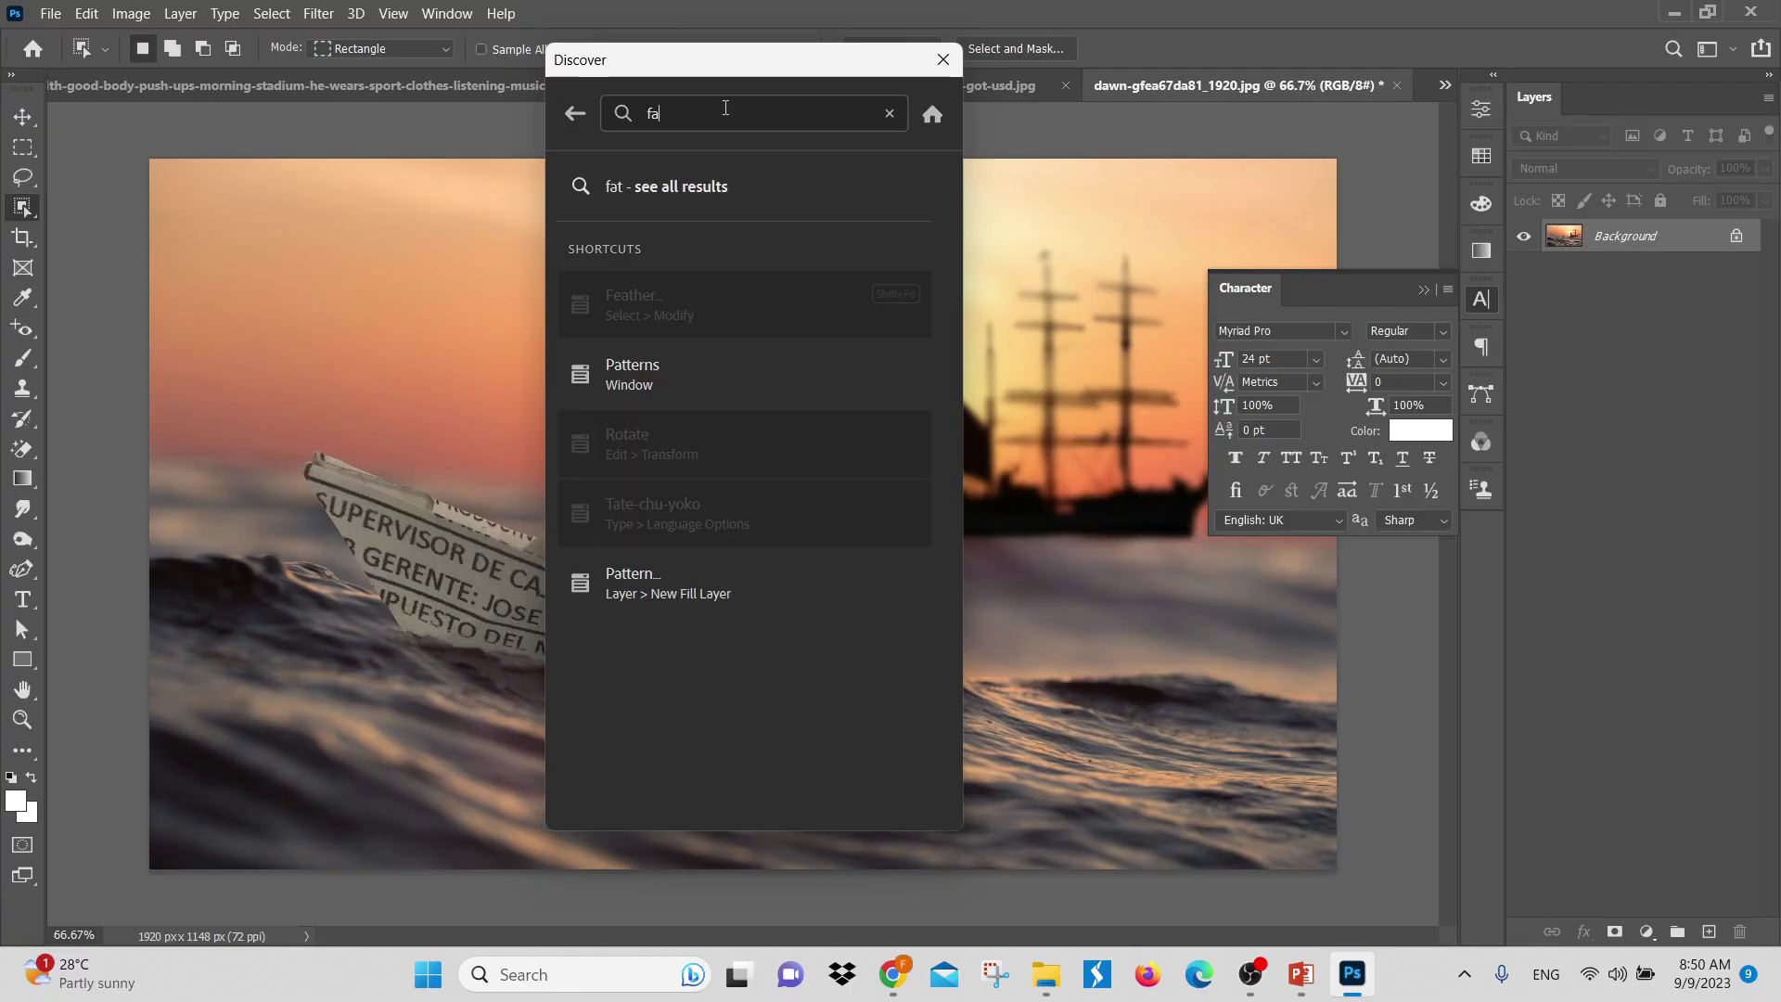
text(eather)
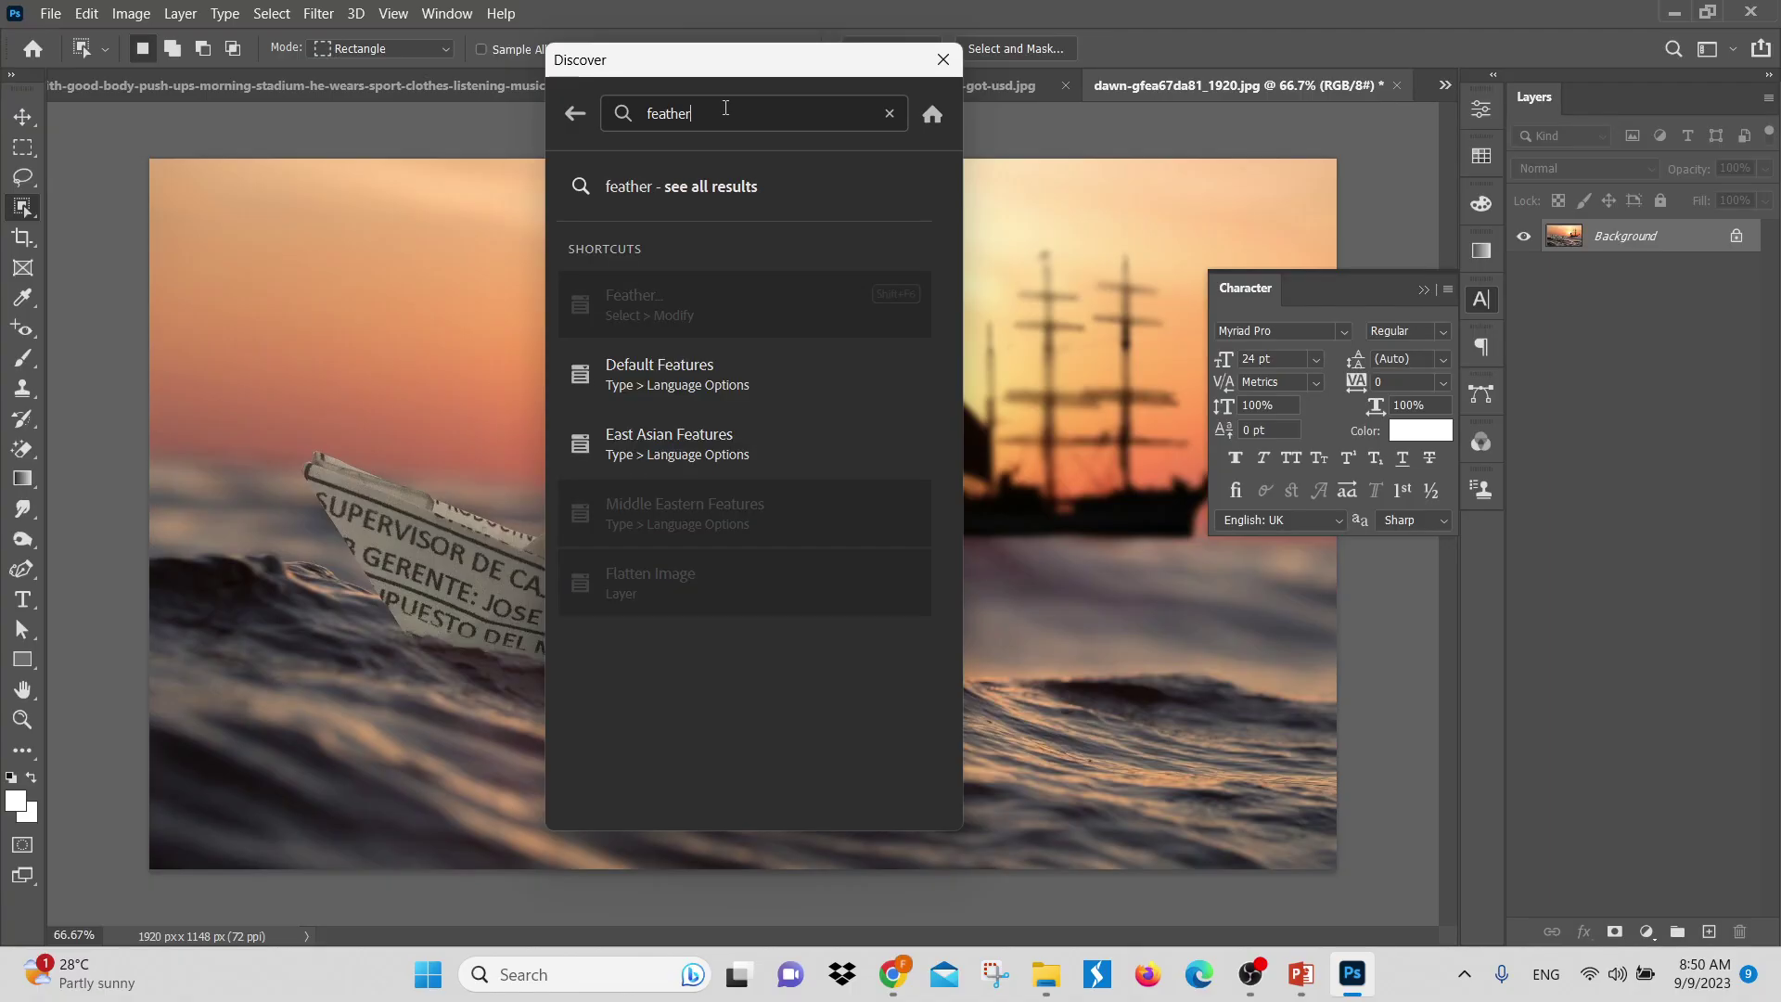
click(694, 399)
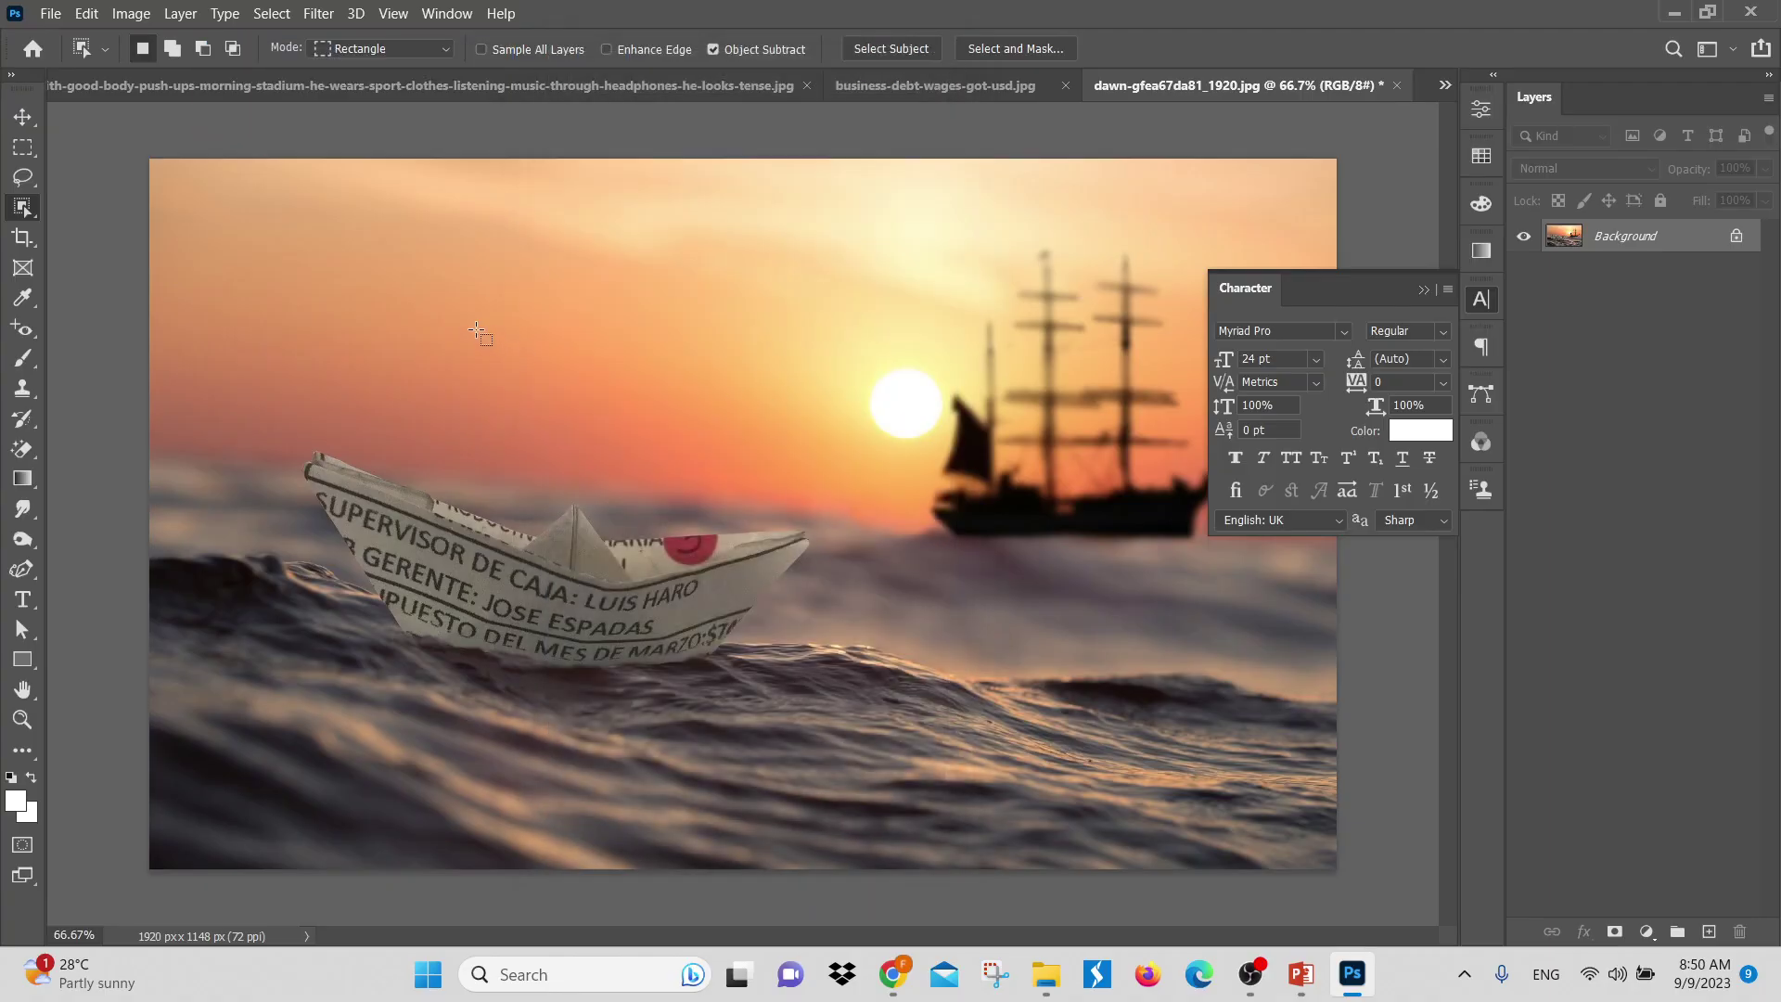
Select the area around the whole paper boat with the Rectangular Marquee tool
drag(461, 319, 921, 565)
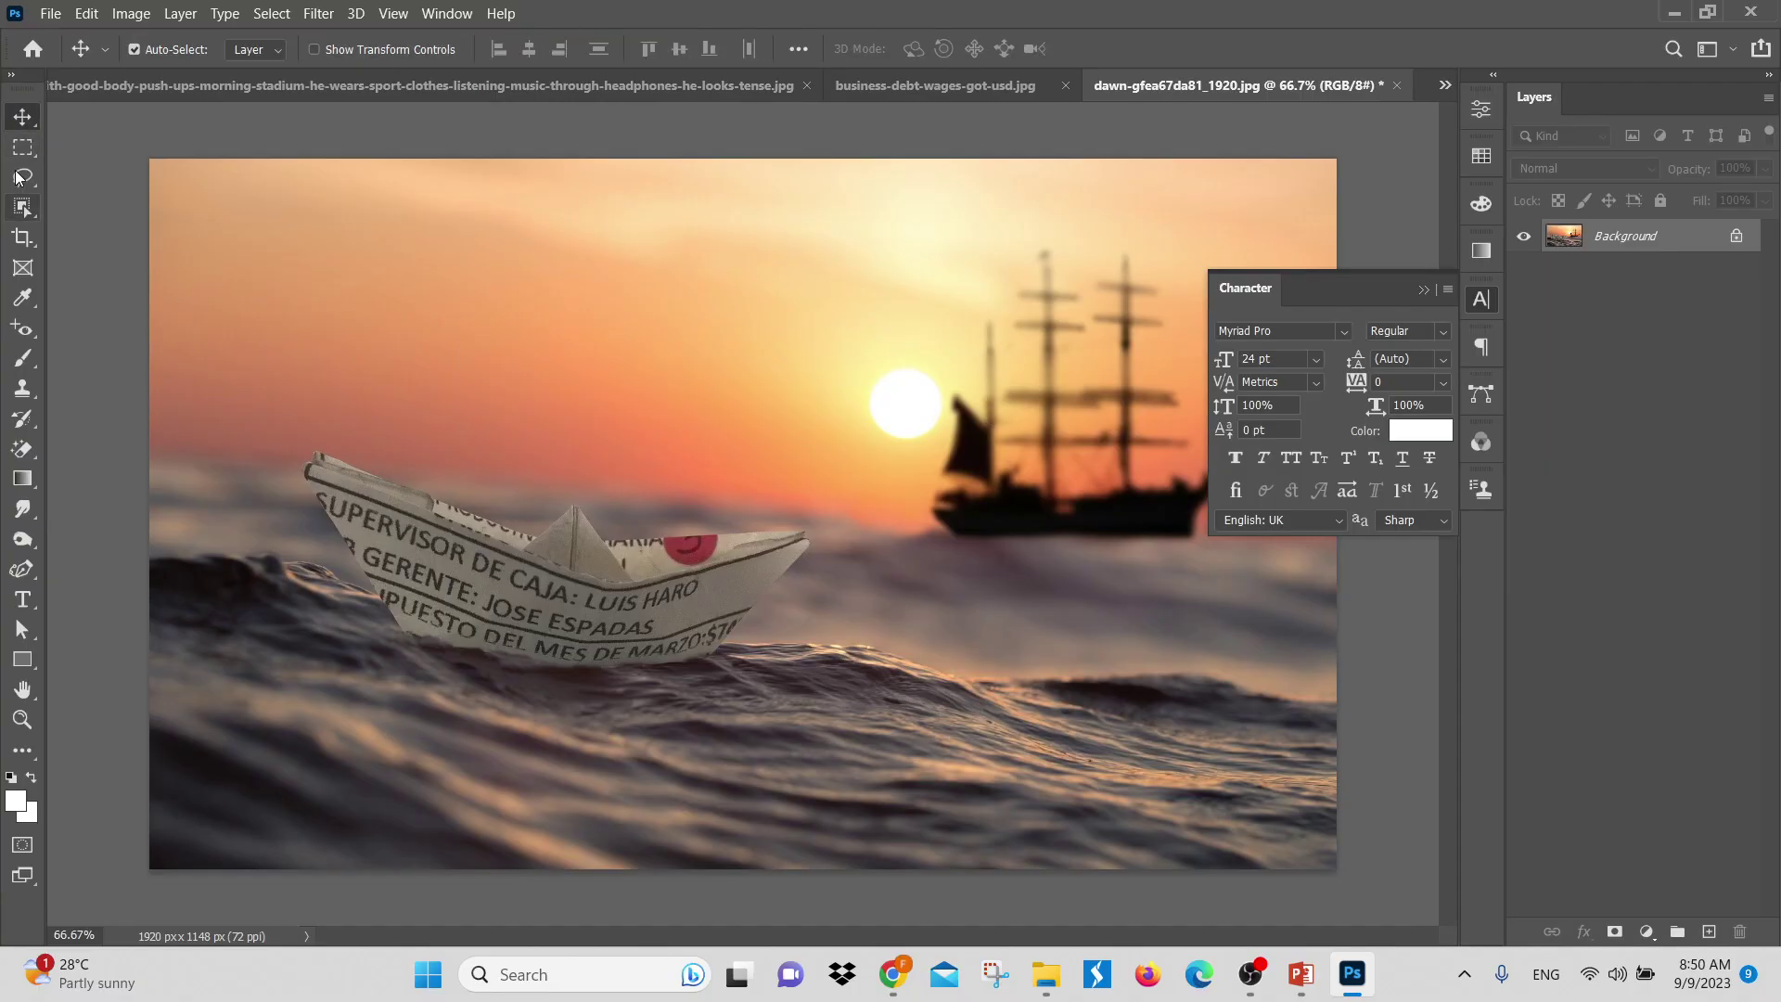
click(24, 148)
drag(354, 343, 1006, 651)
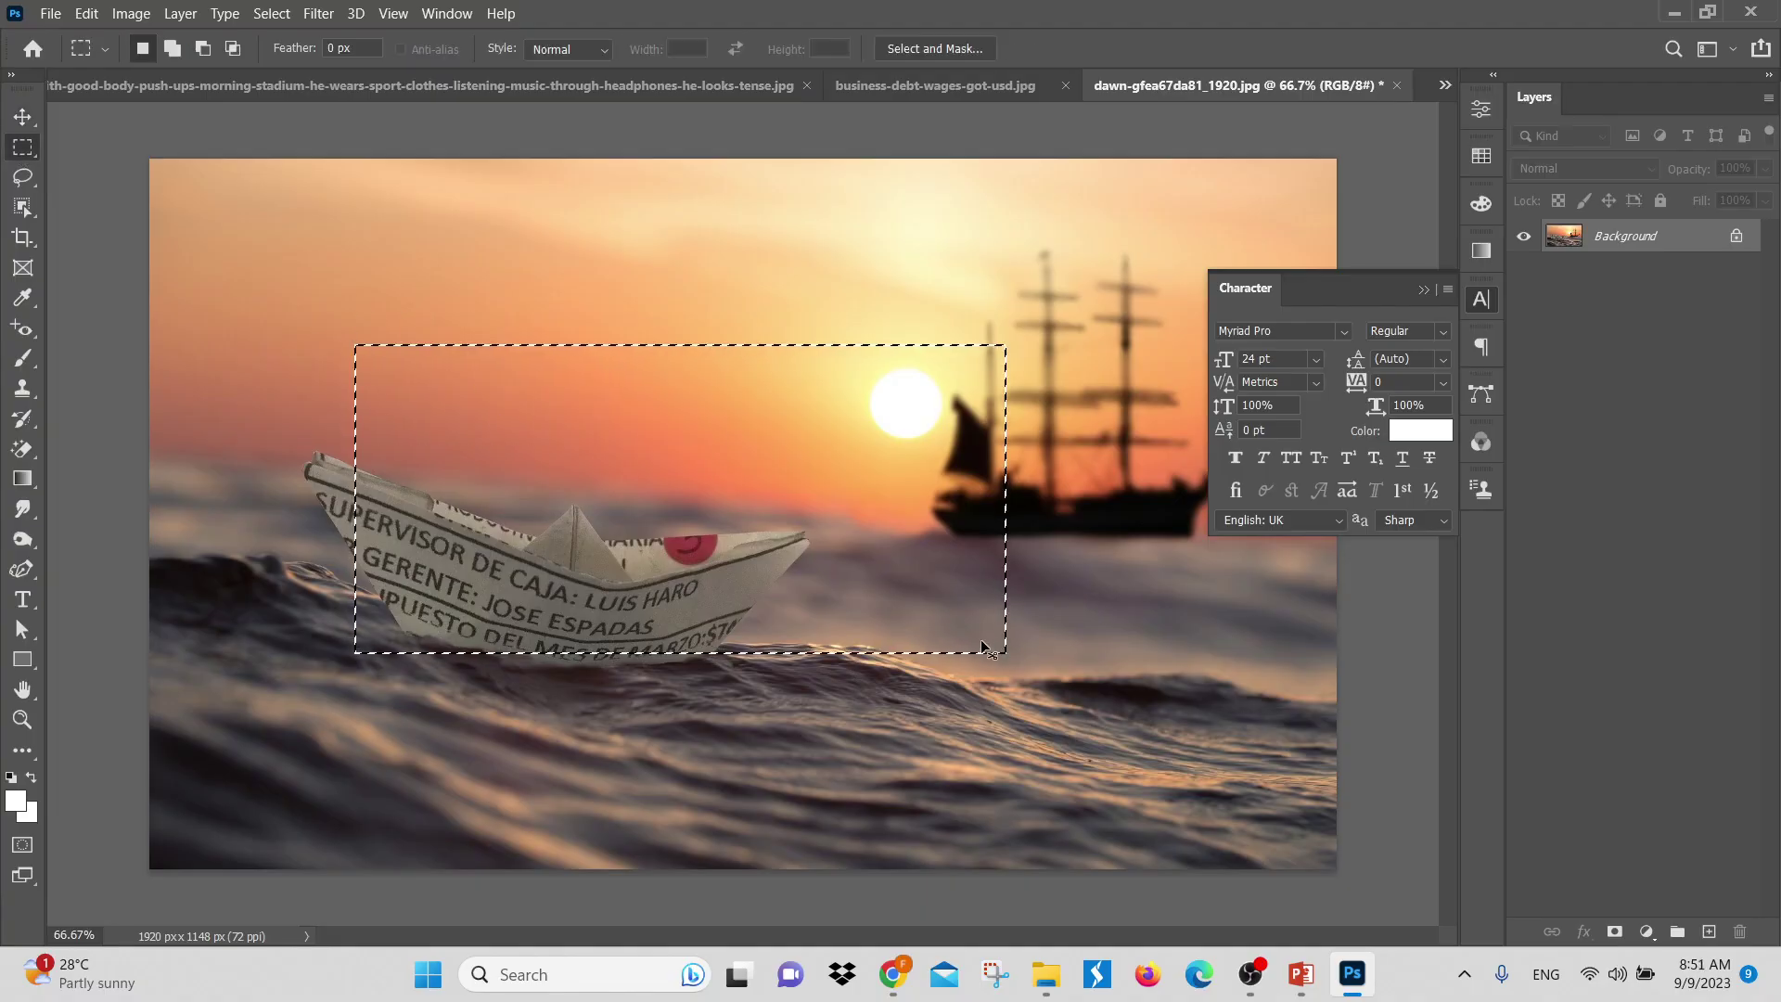
click(966, 653)
drag(250, 406, 855, 708)
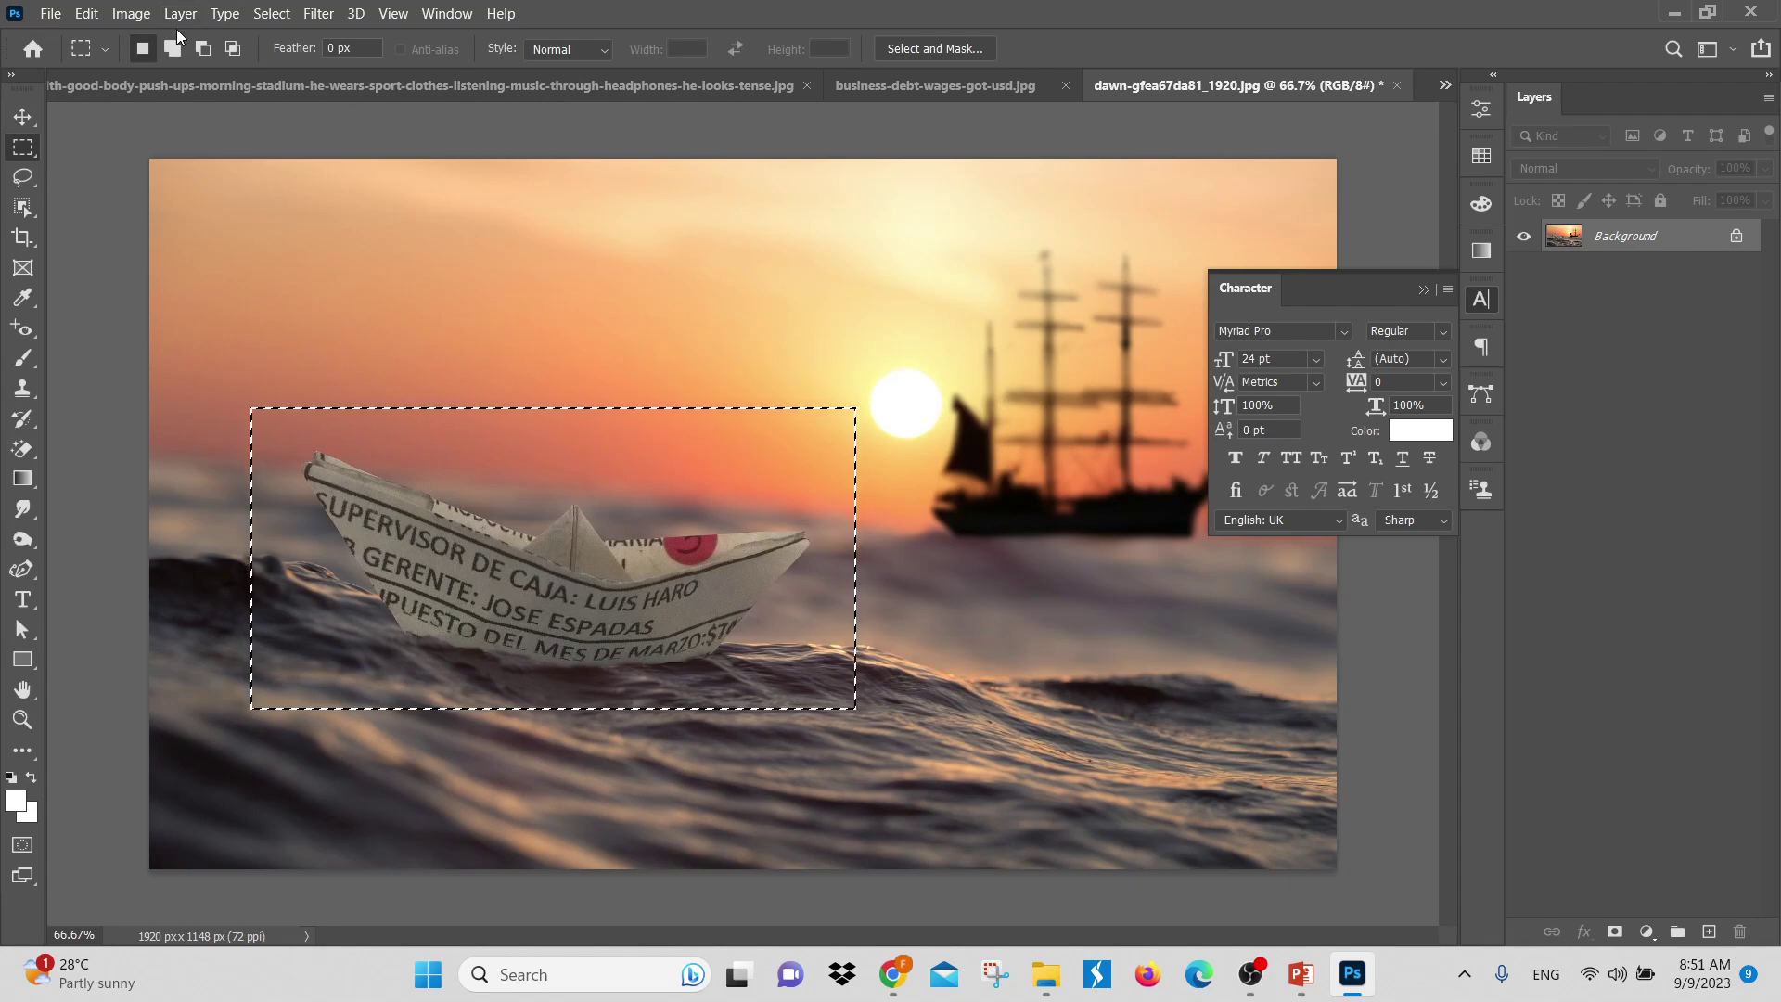
click(71, 17)
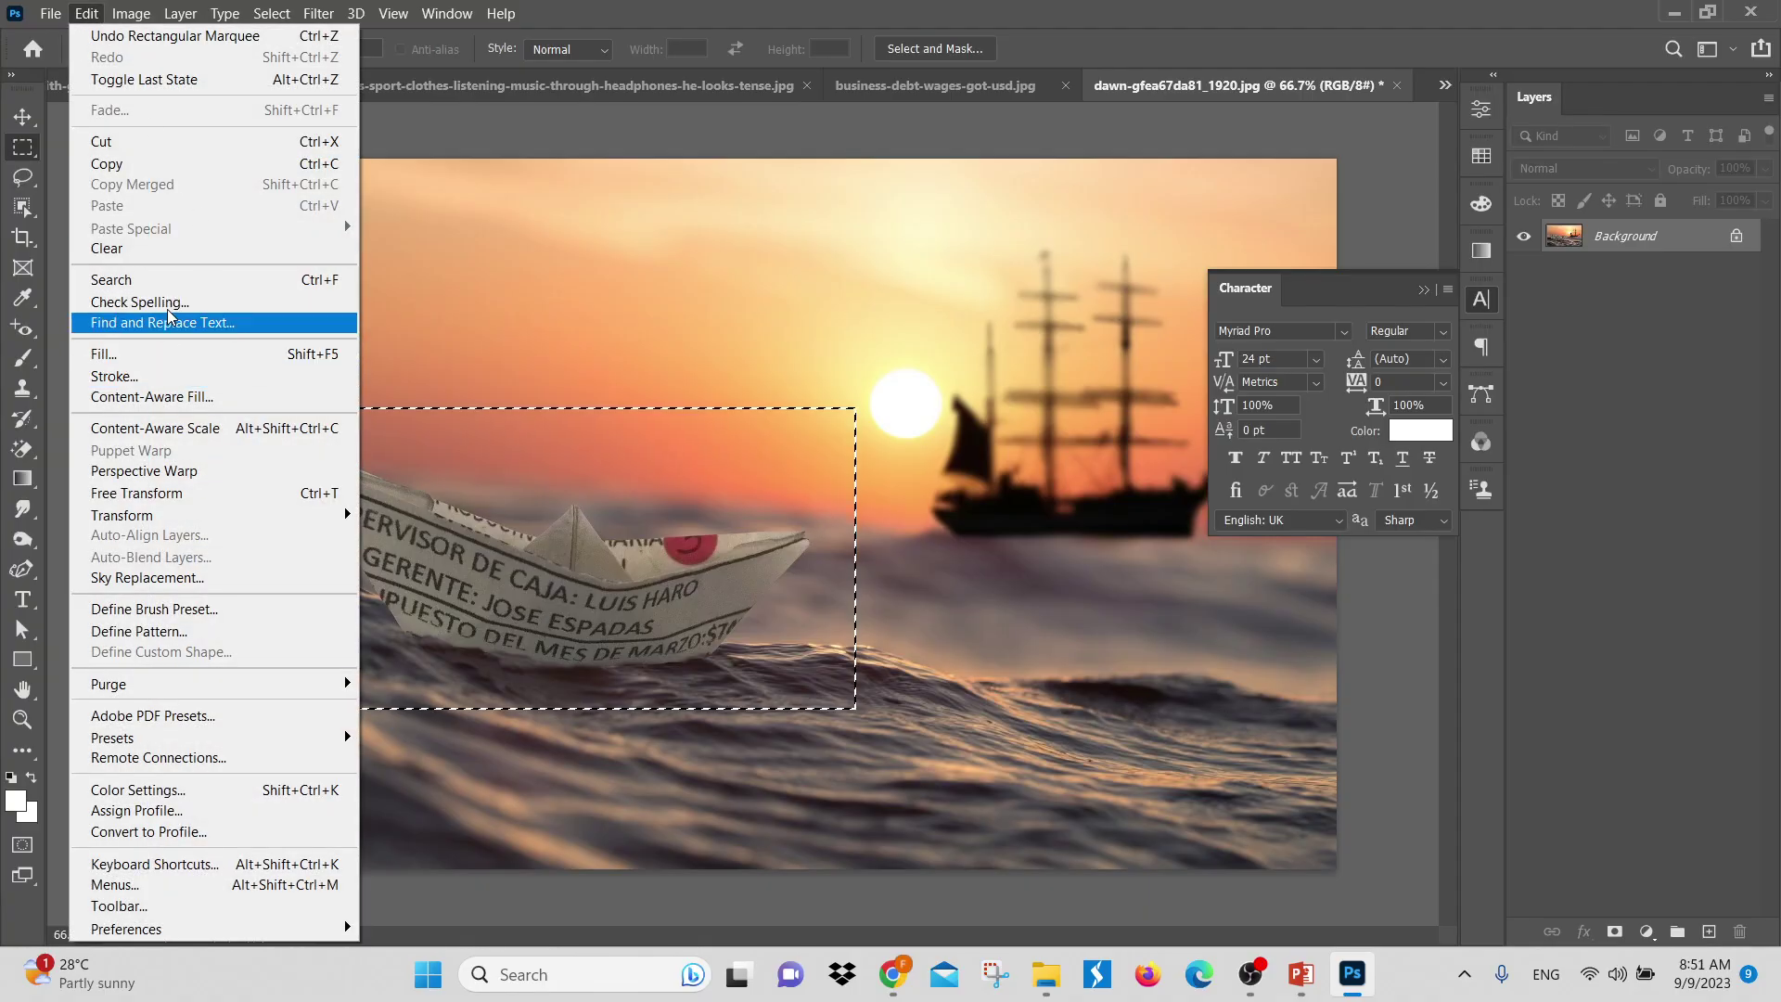
click(648, 523)
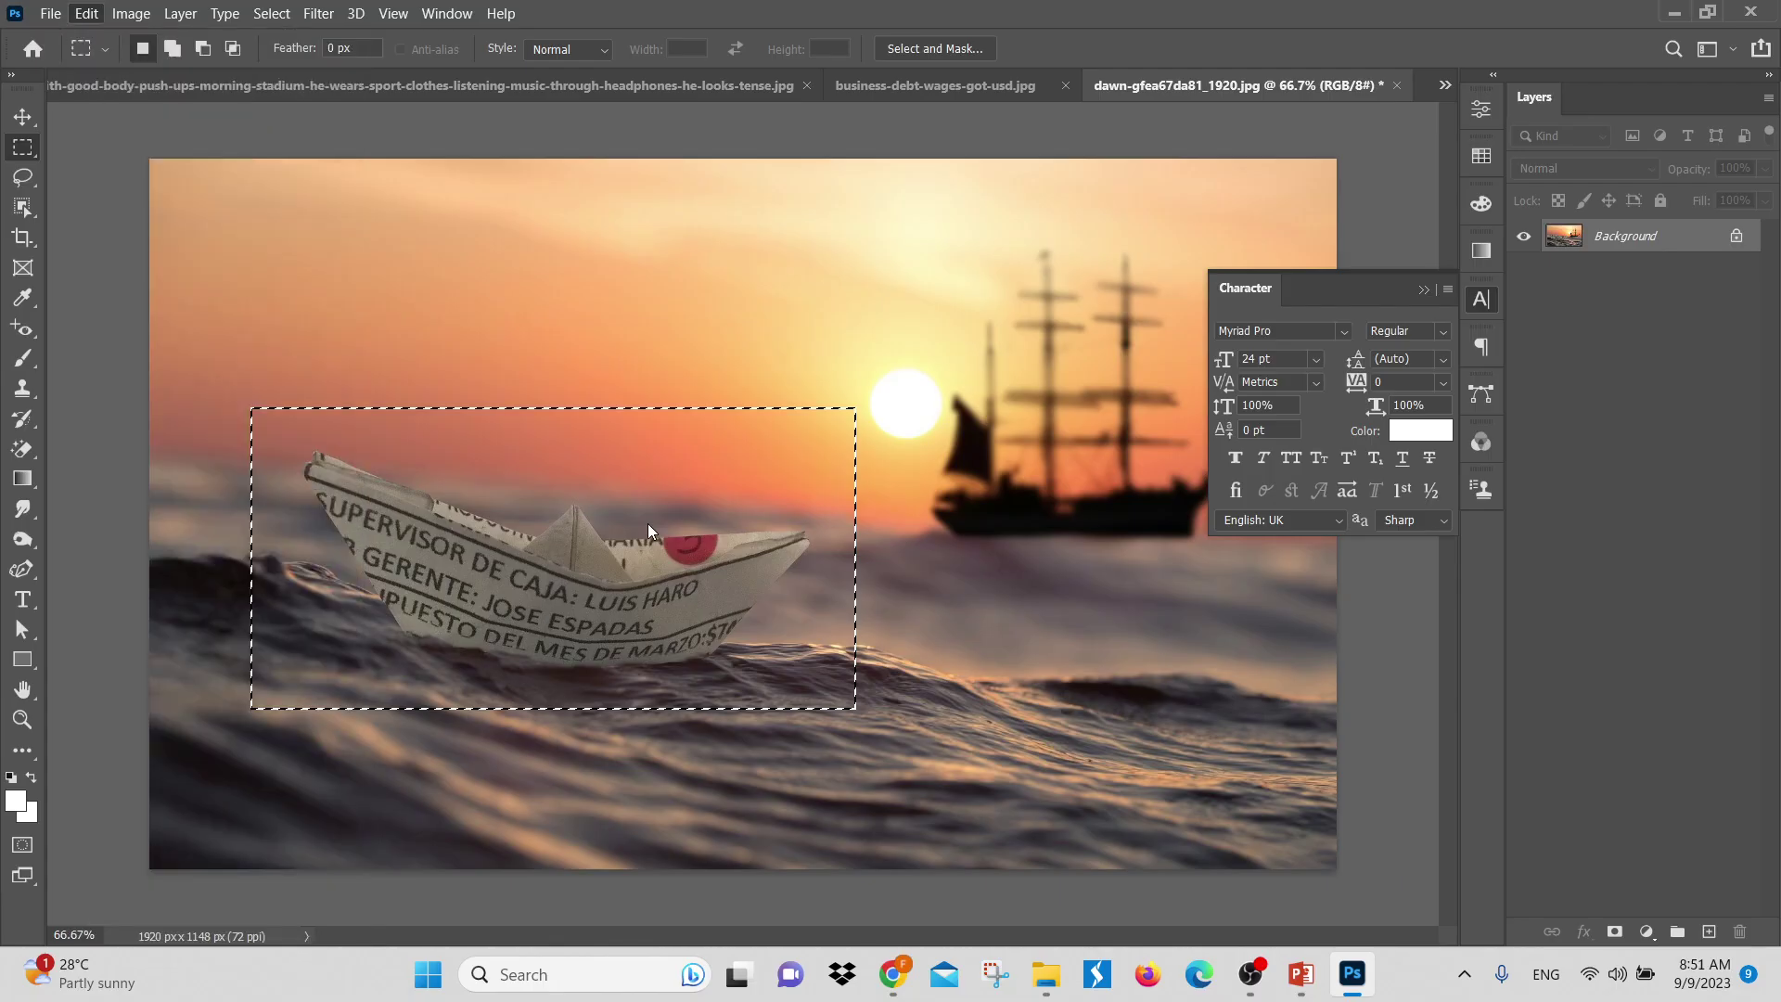
right_click(648, 523)
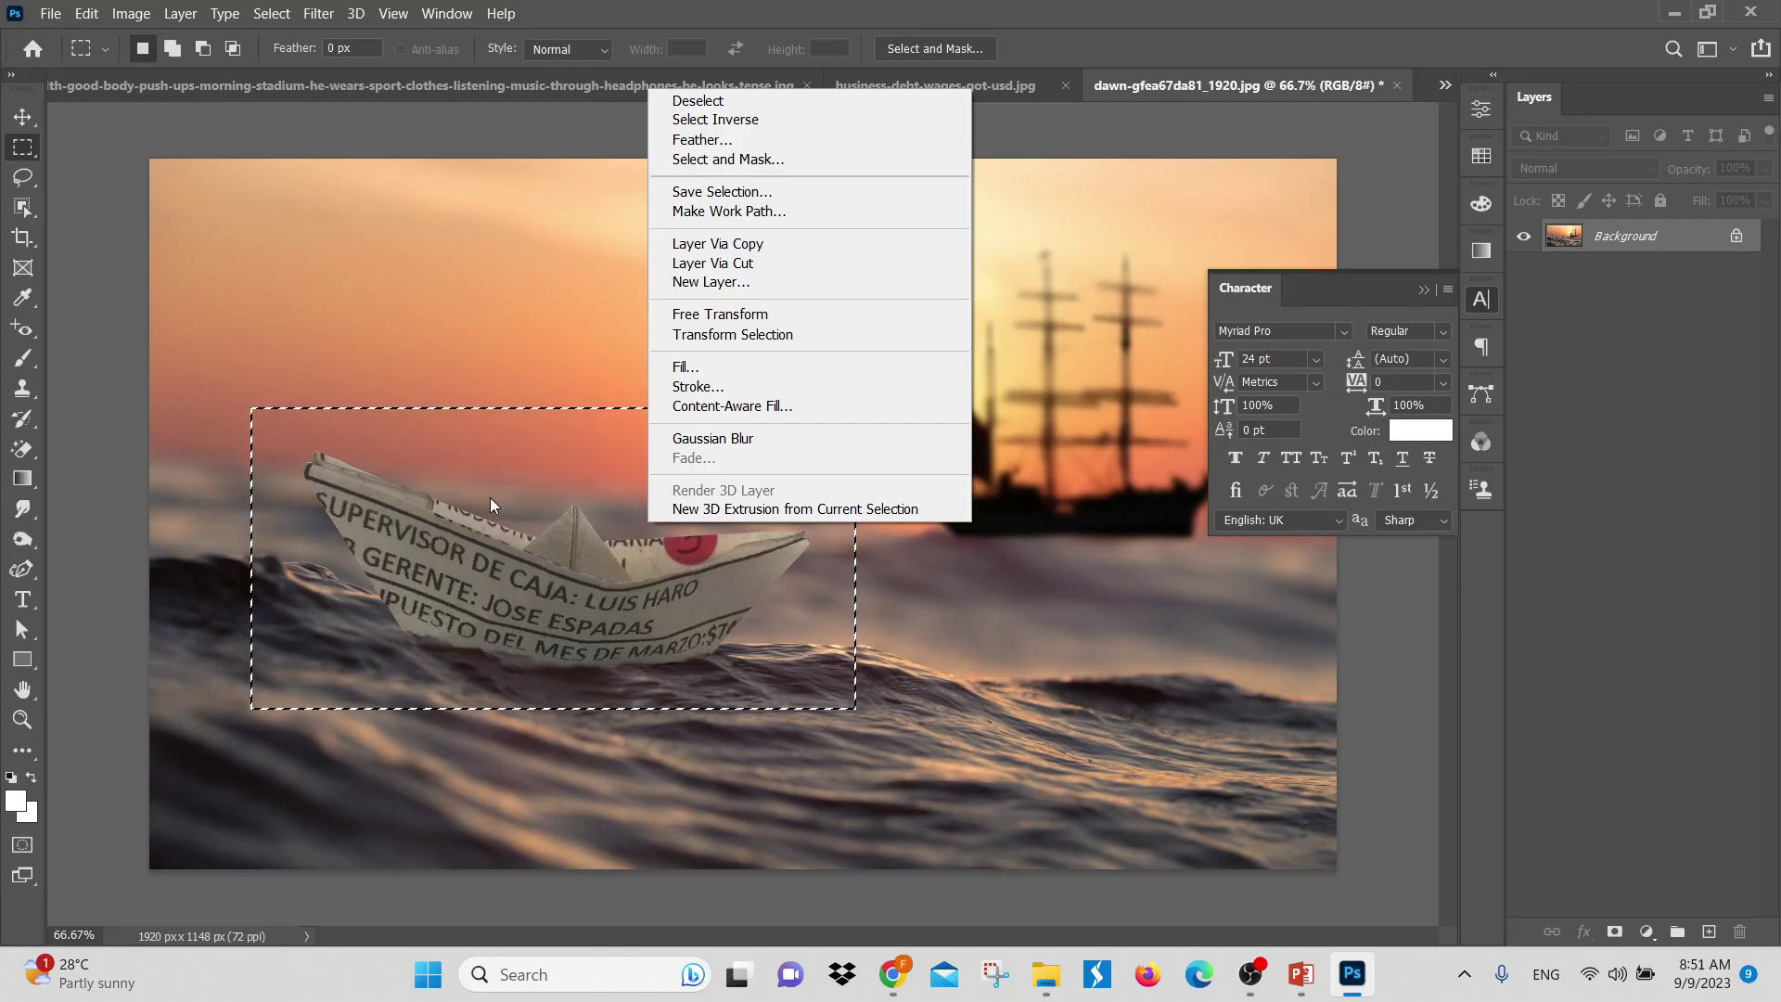
click(431, 477)
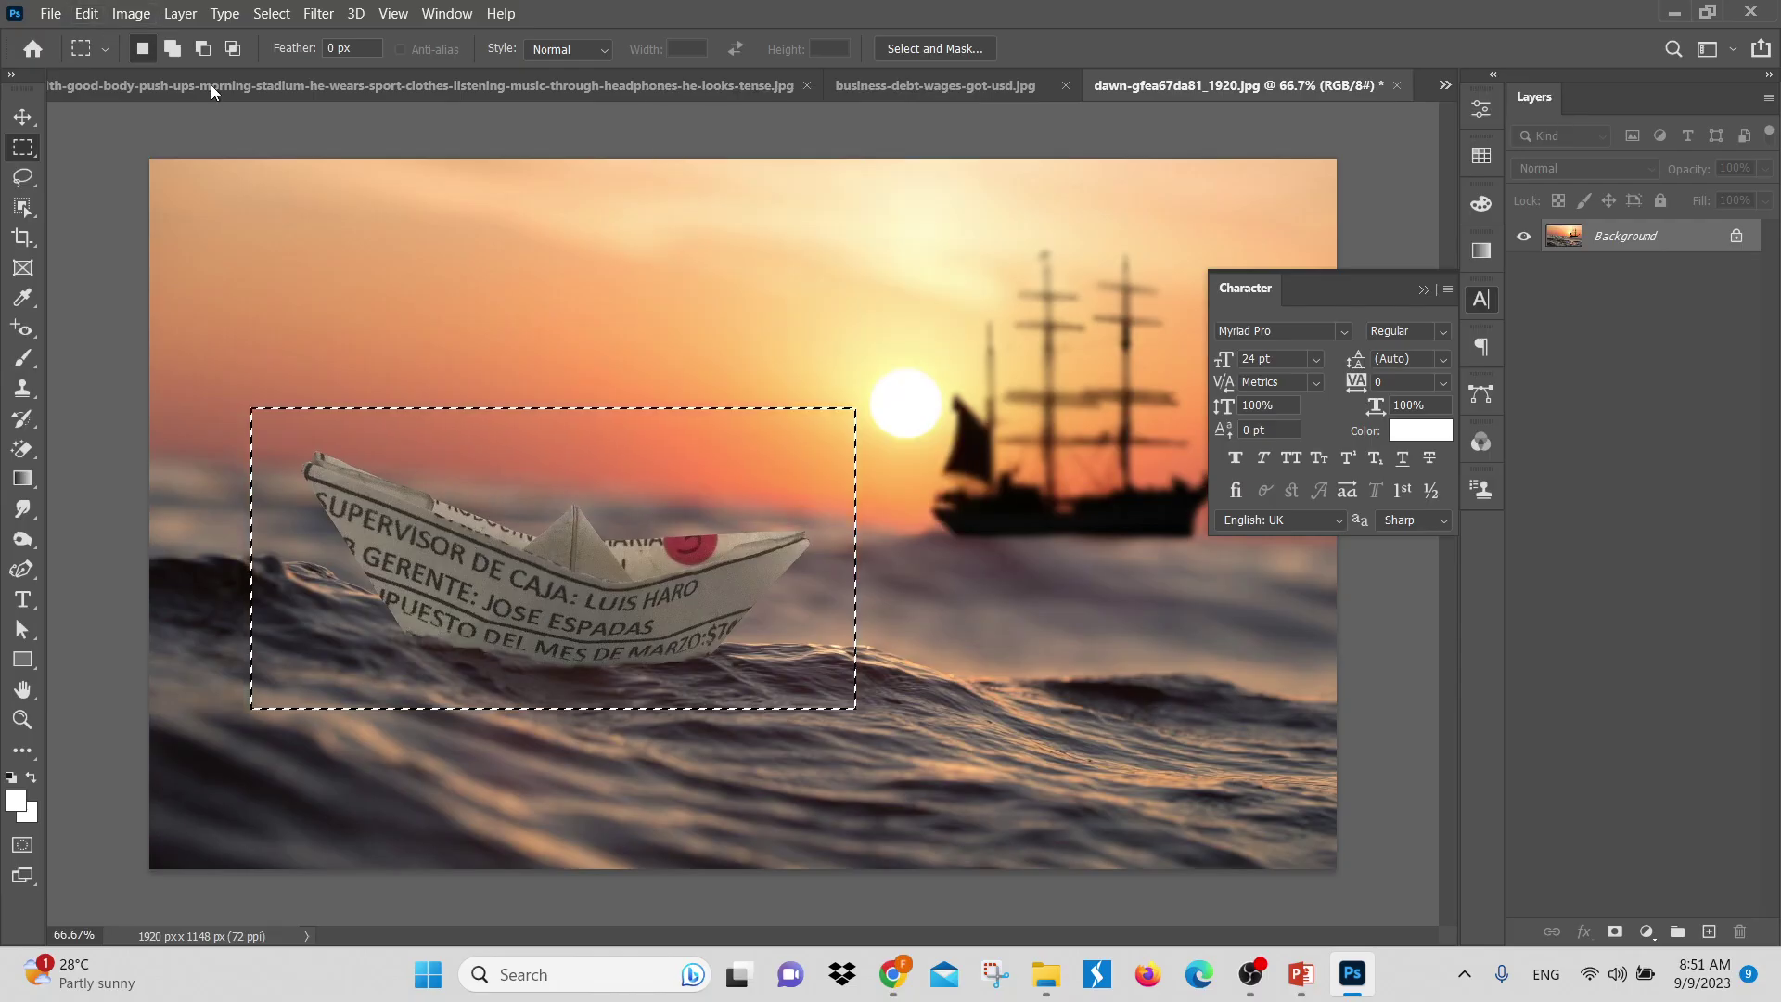
Search the commands for drop sh and view all matching tools and features
key(ctrl+f)
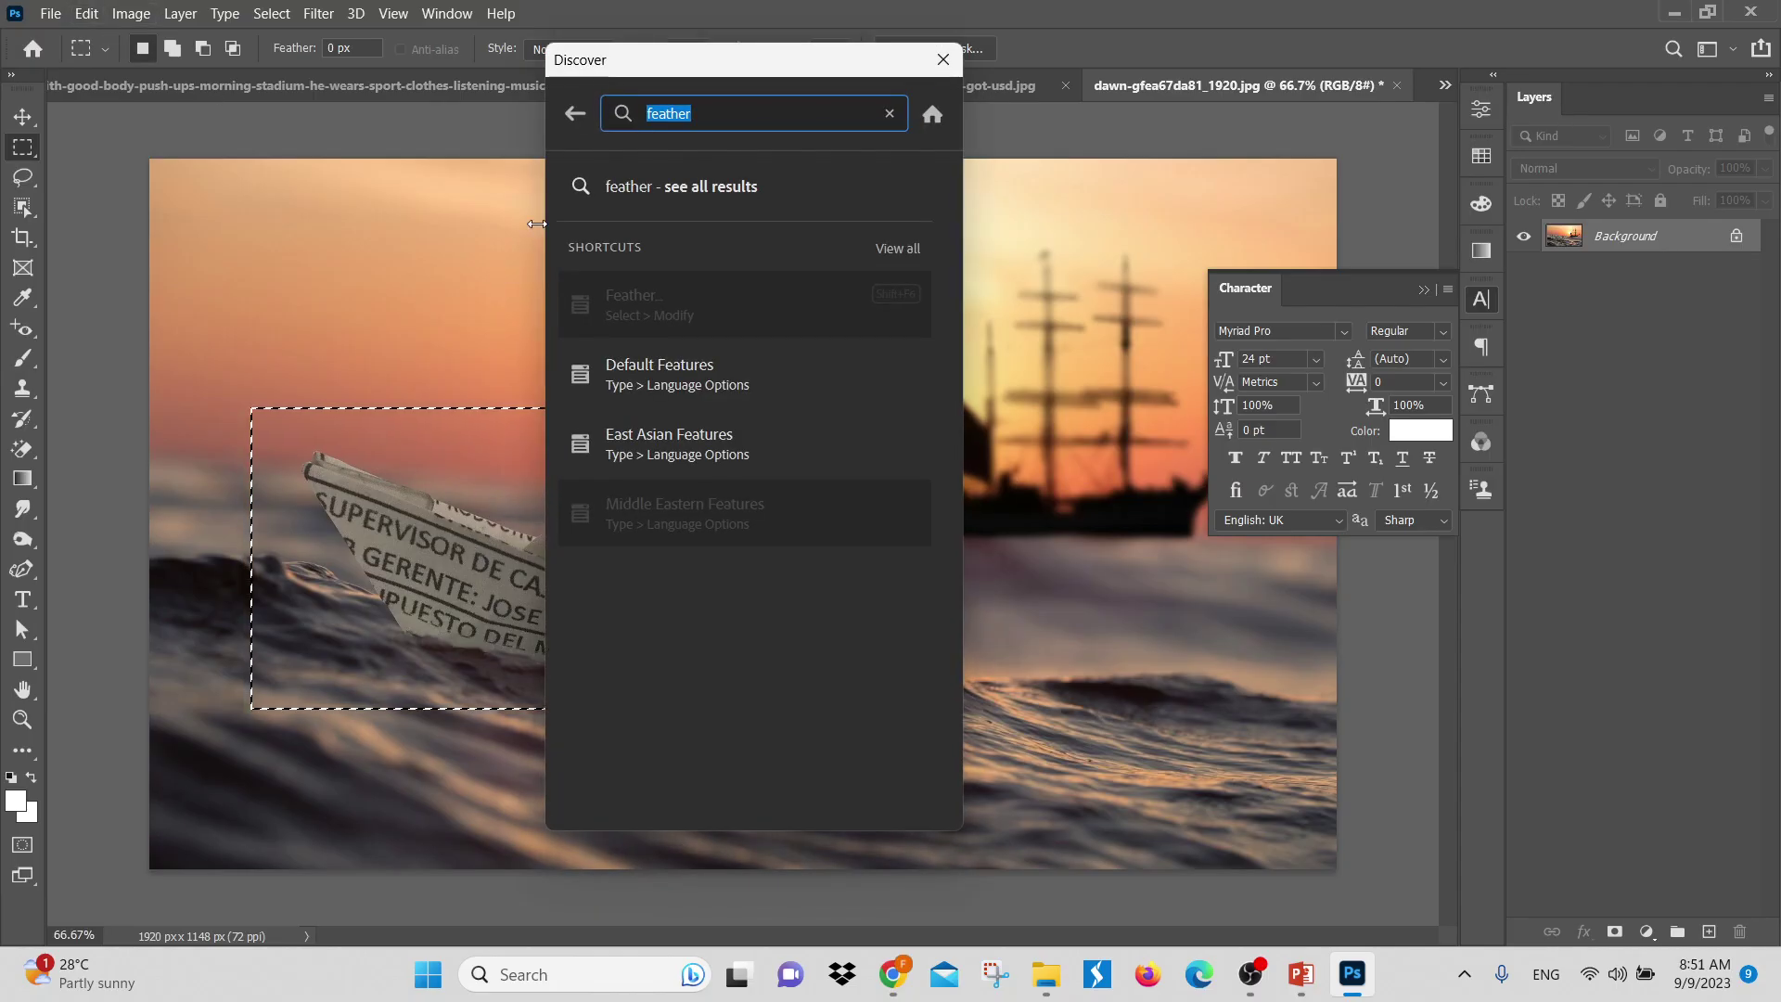
key(BackSpace)
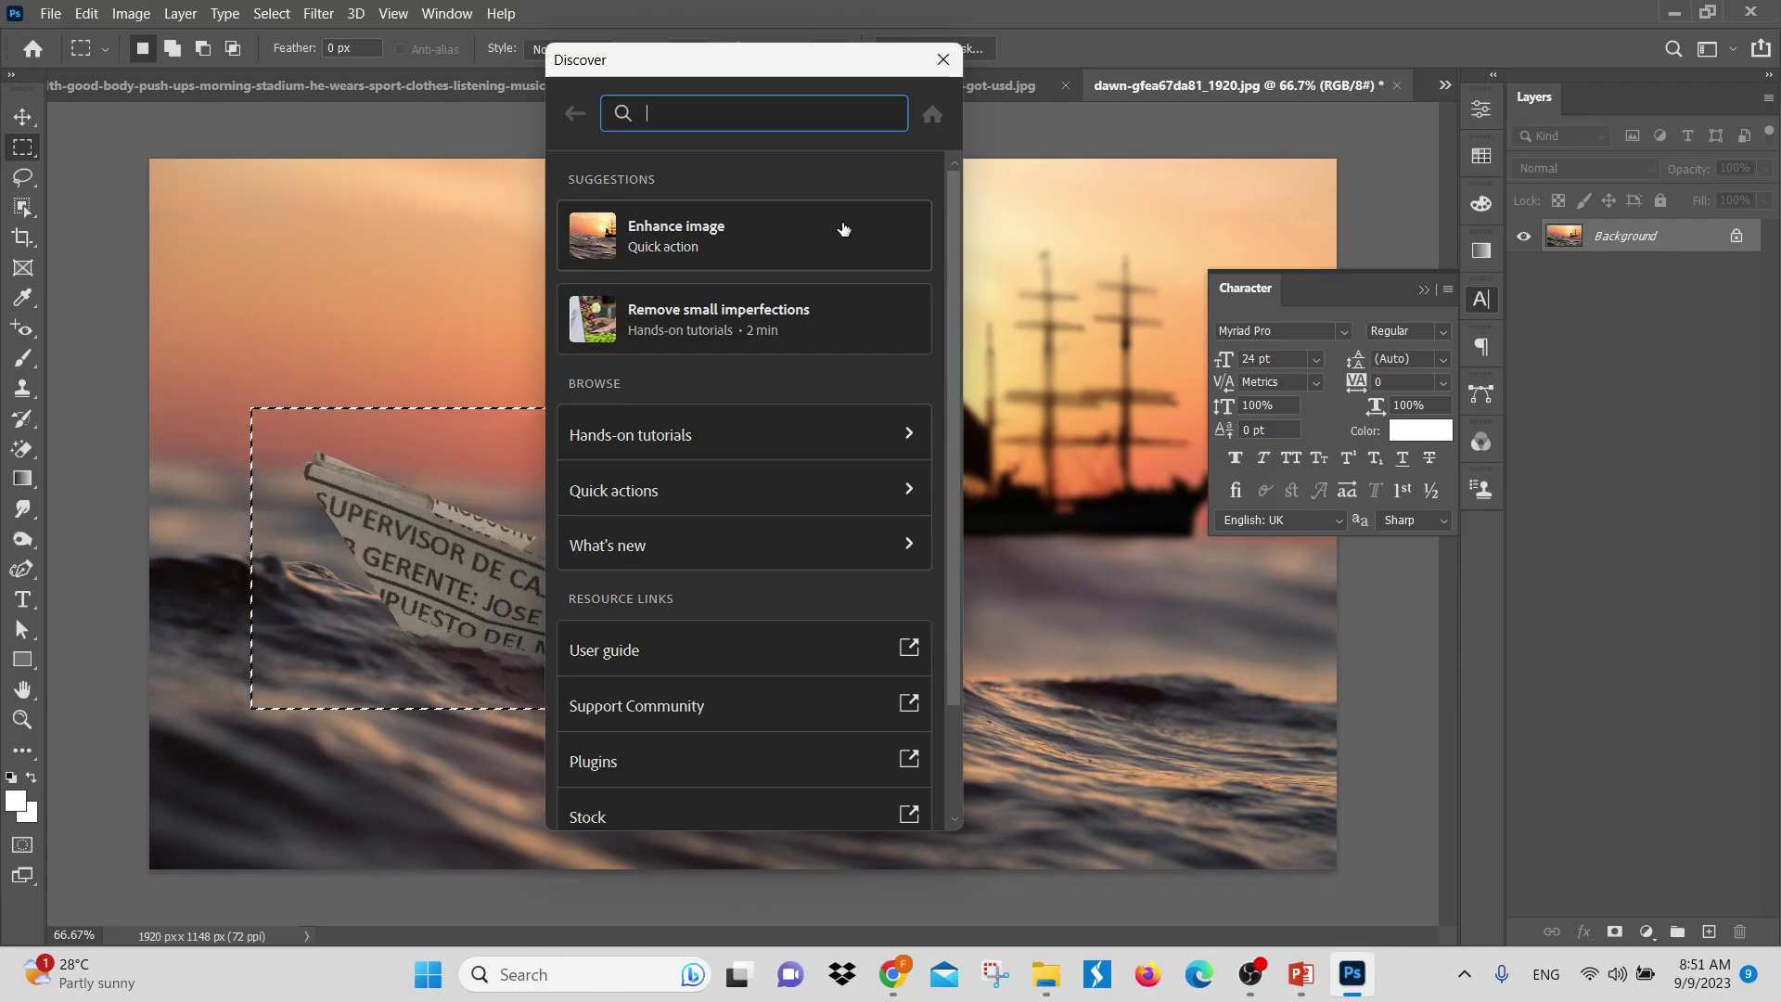
text(drop)
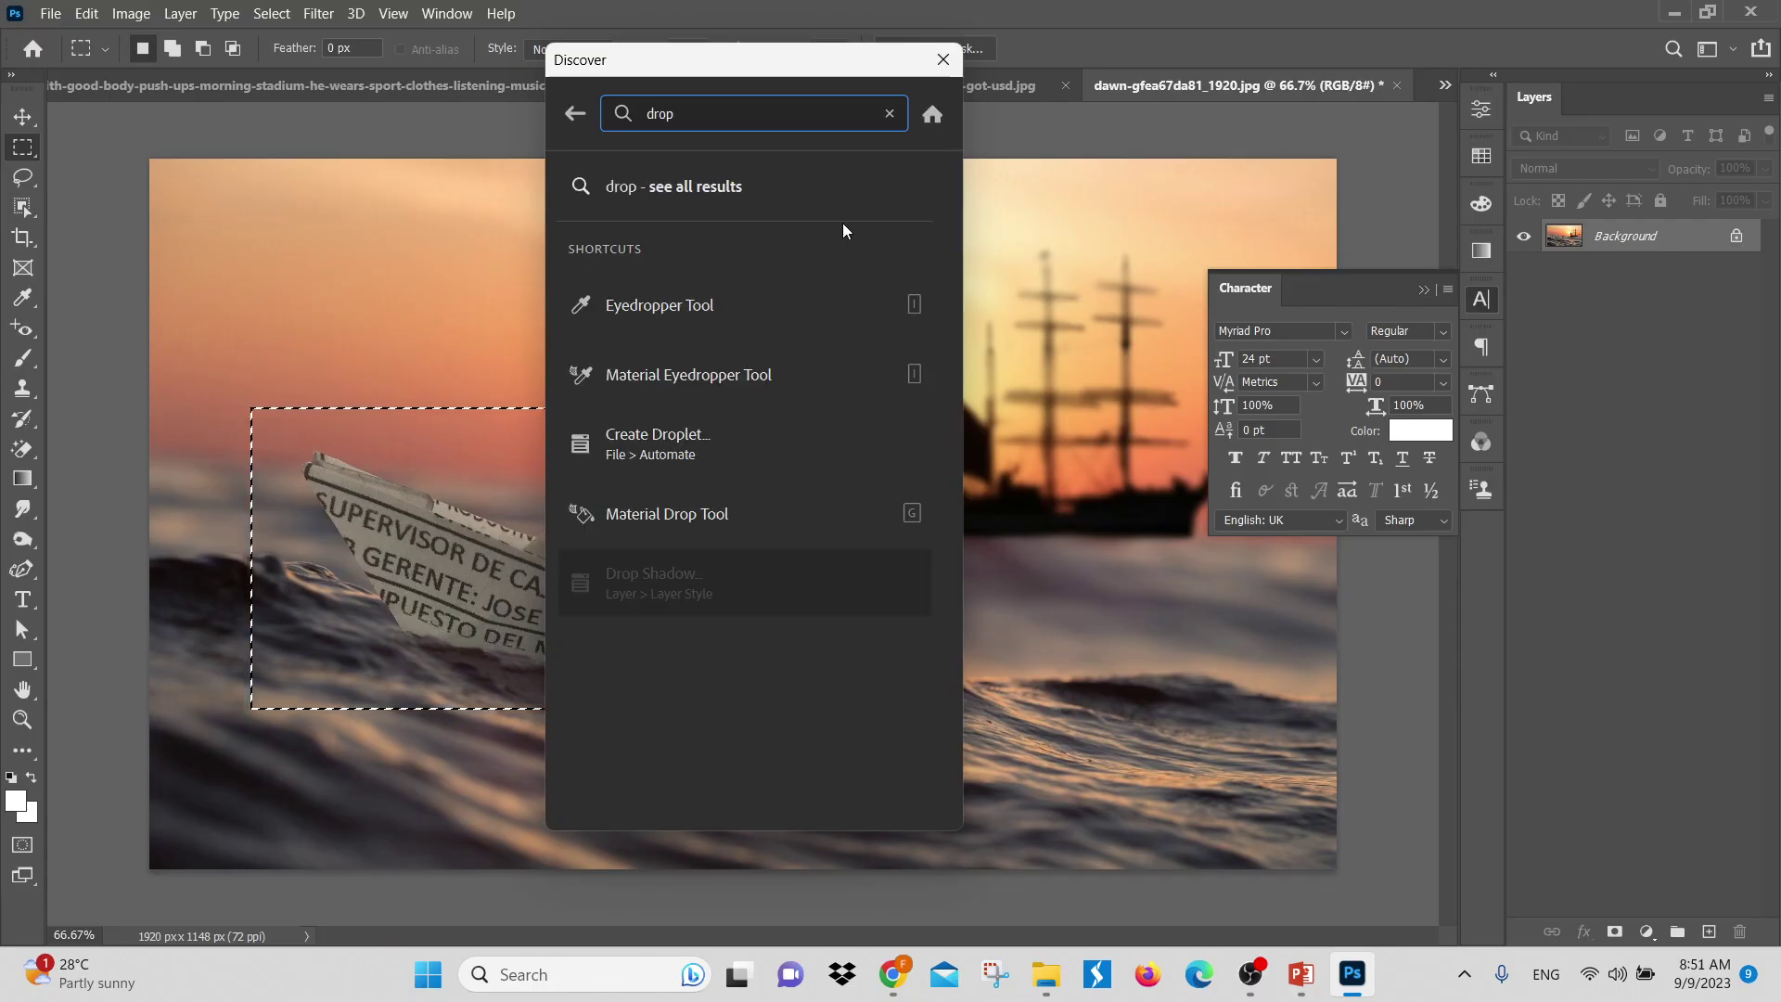
text( sh)
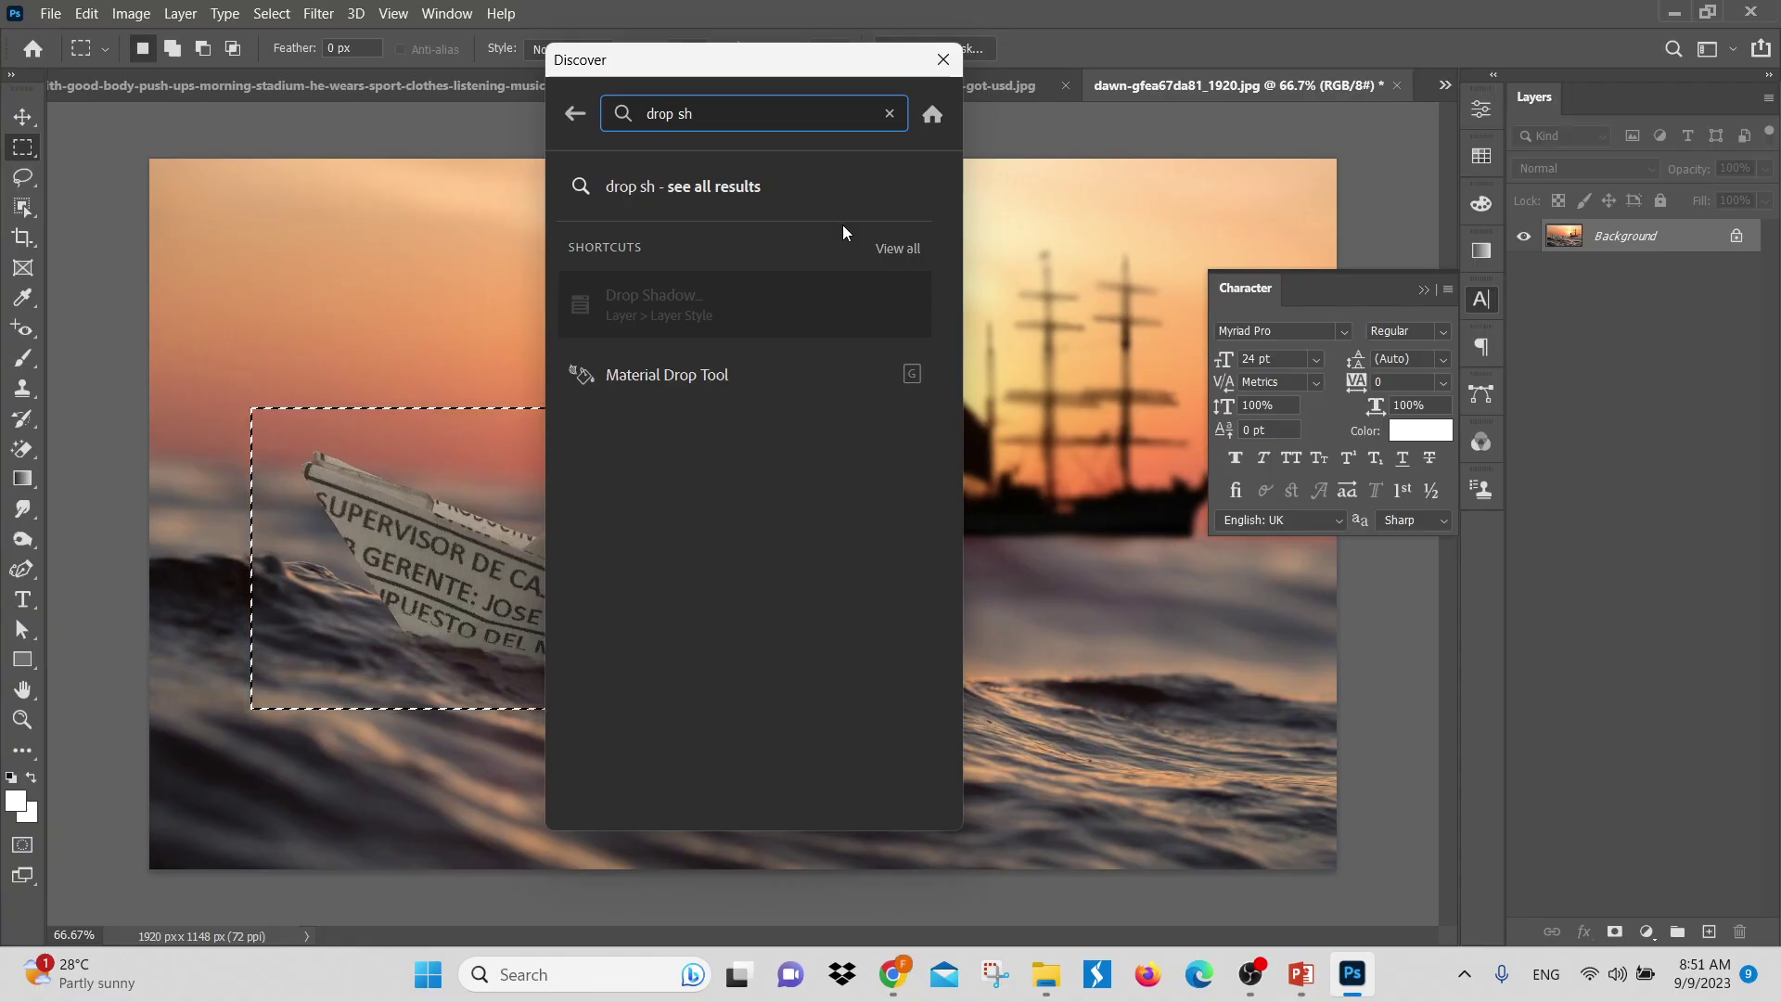
click(905, 248)
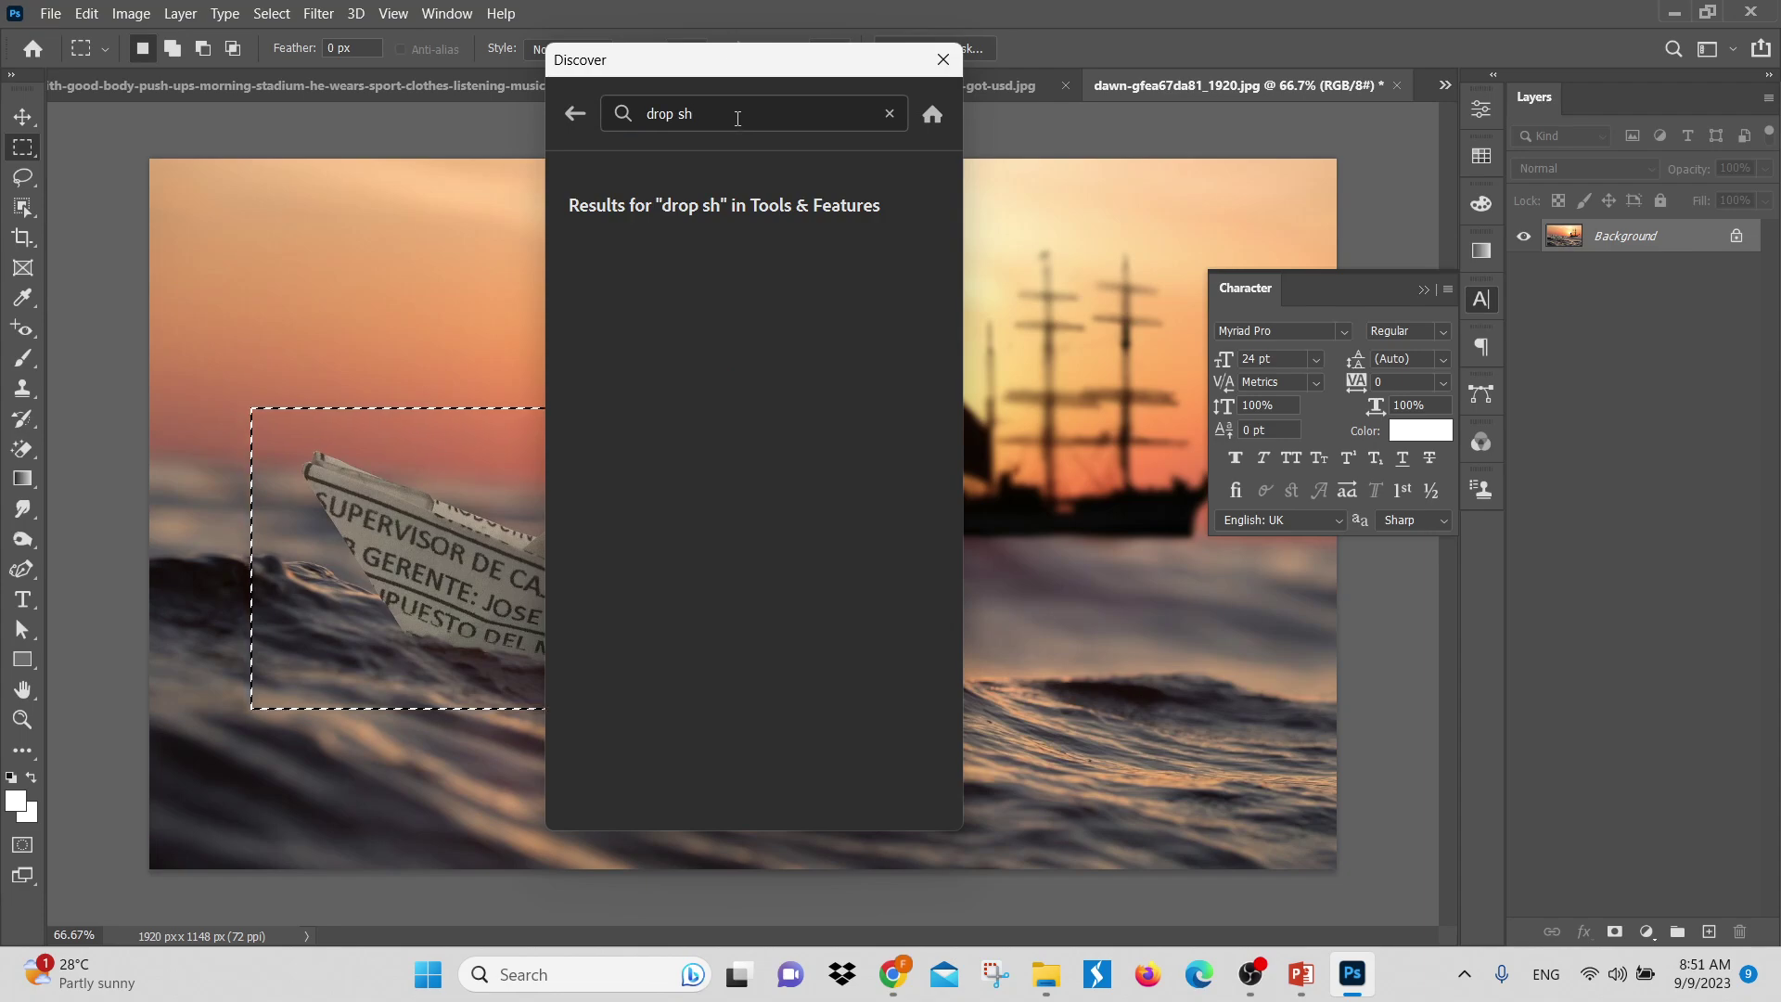
Replace the command search term with Drop Sh, look through the shortcuts, and close the search
key(BackSpace)
key(BackSpace)
key(BackSpace)
key(BackSpace)
key(BackSpace)
key(BackSpace)
key(BackSpace)
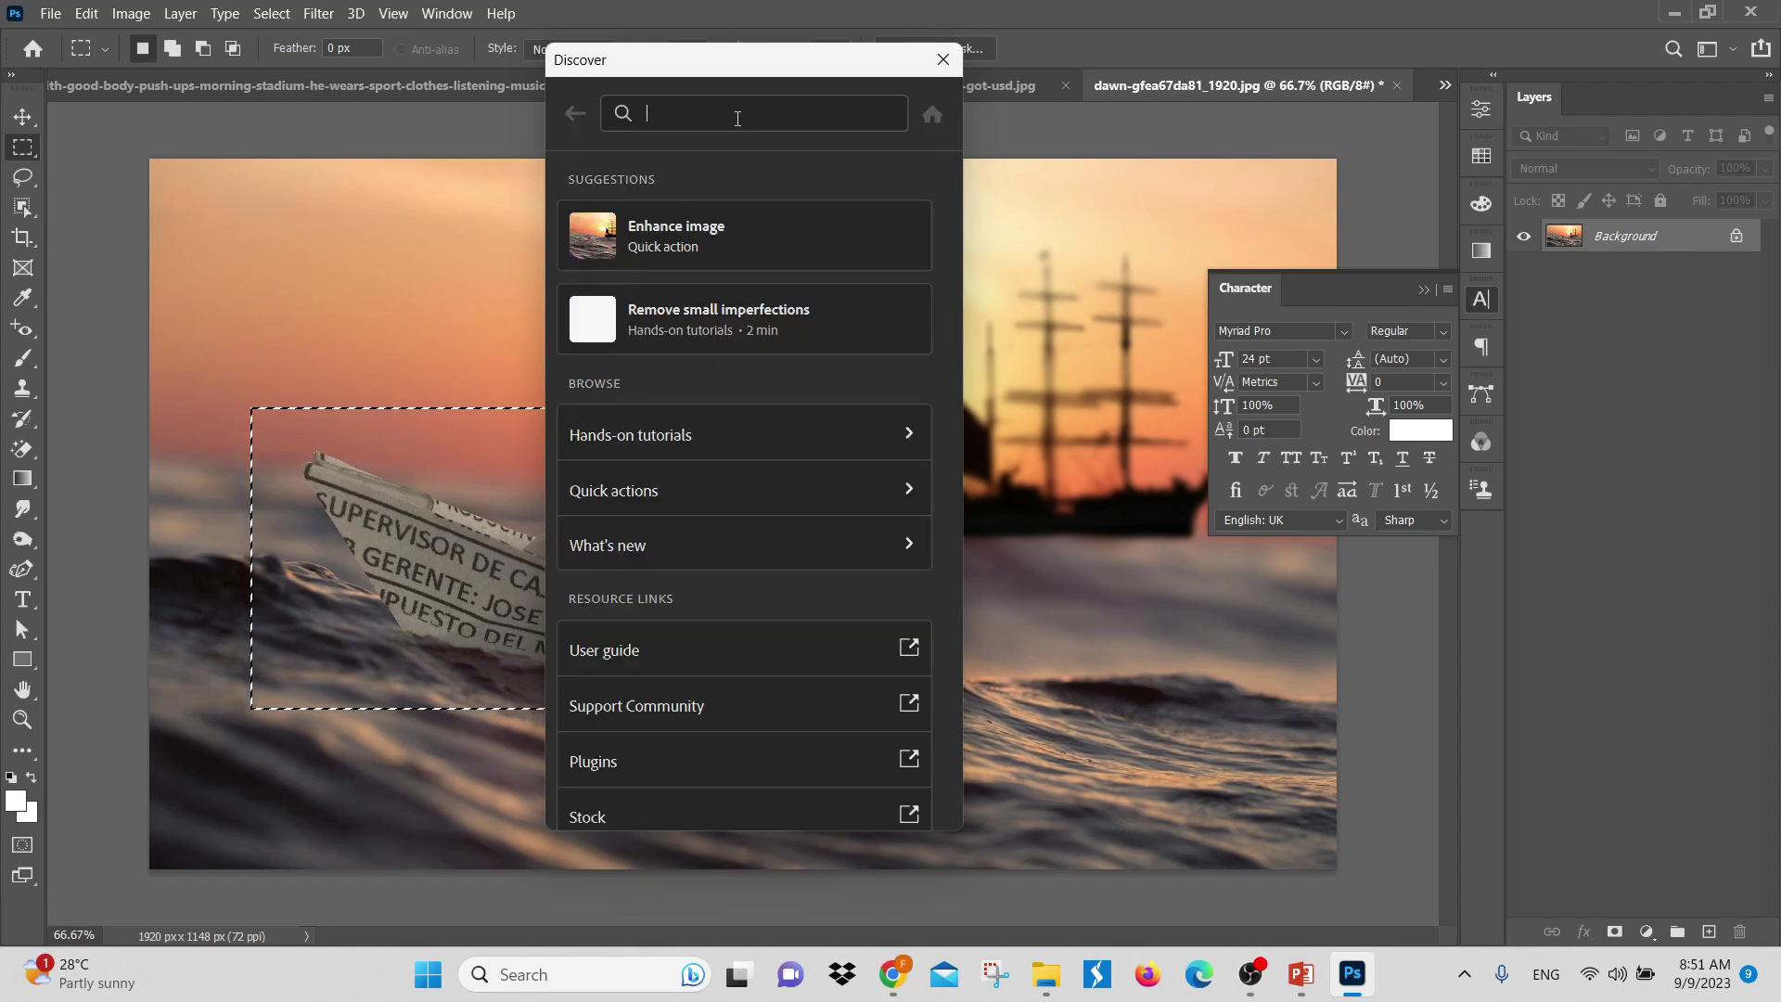
text(Drop )
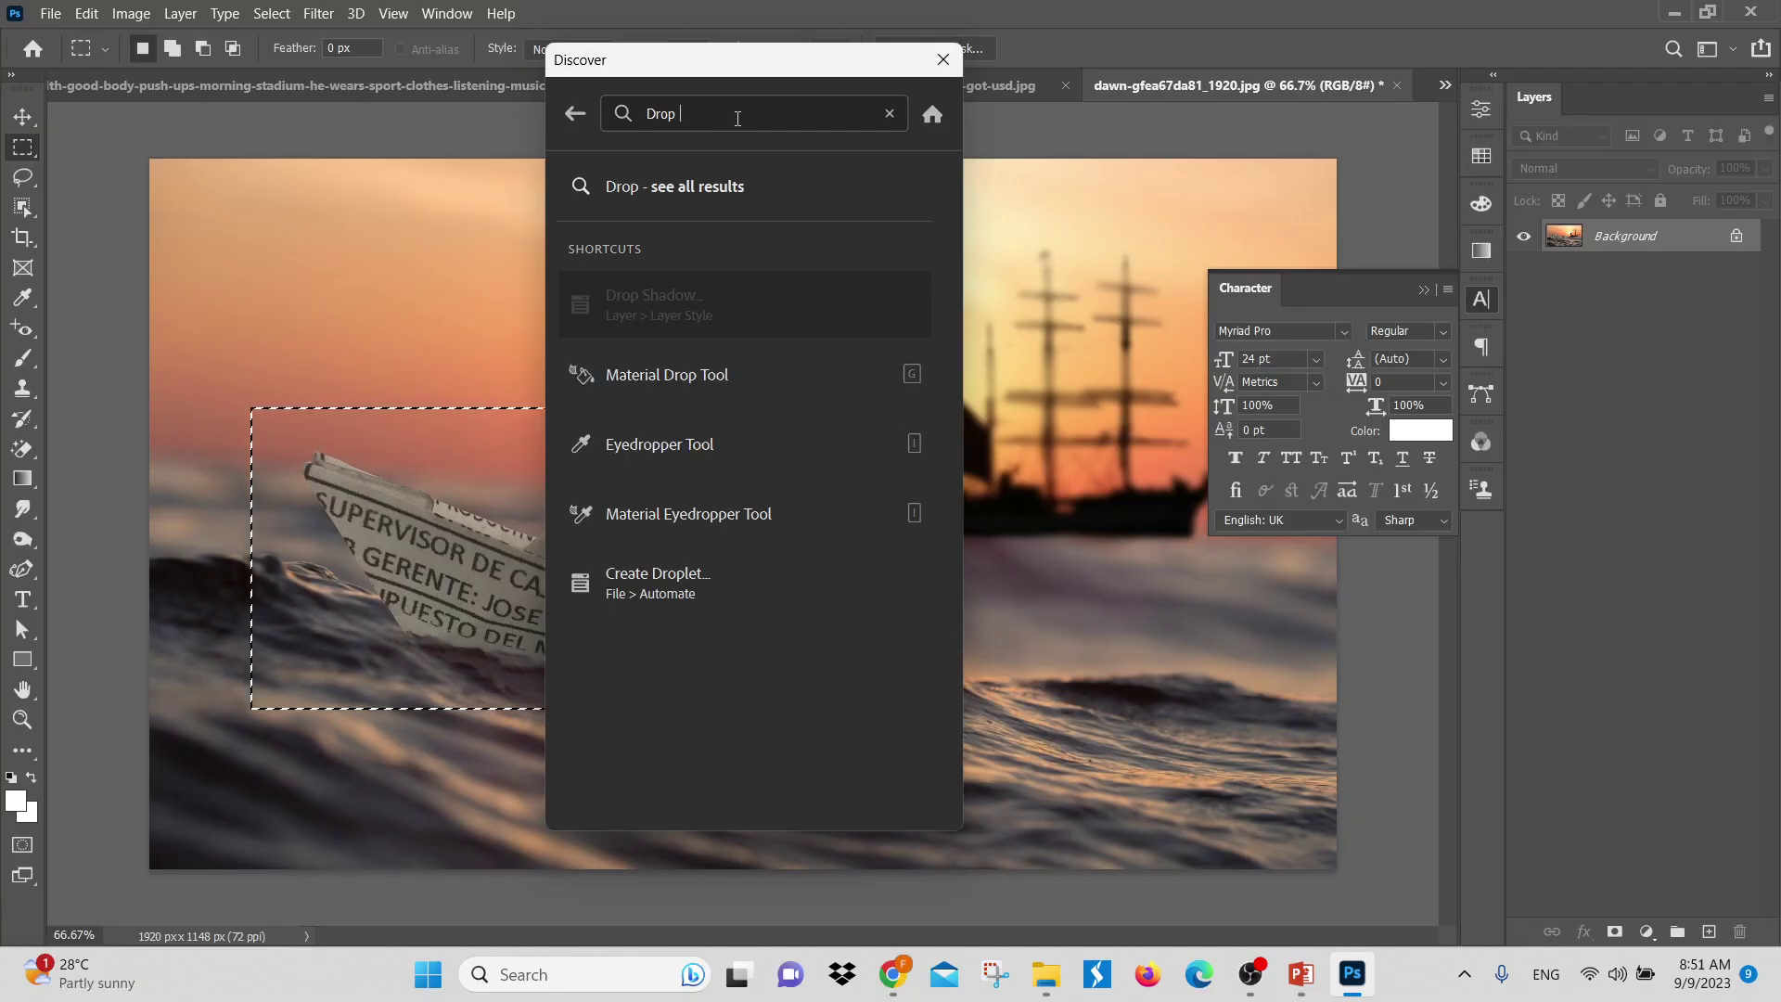
text(Sh)
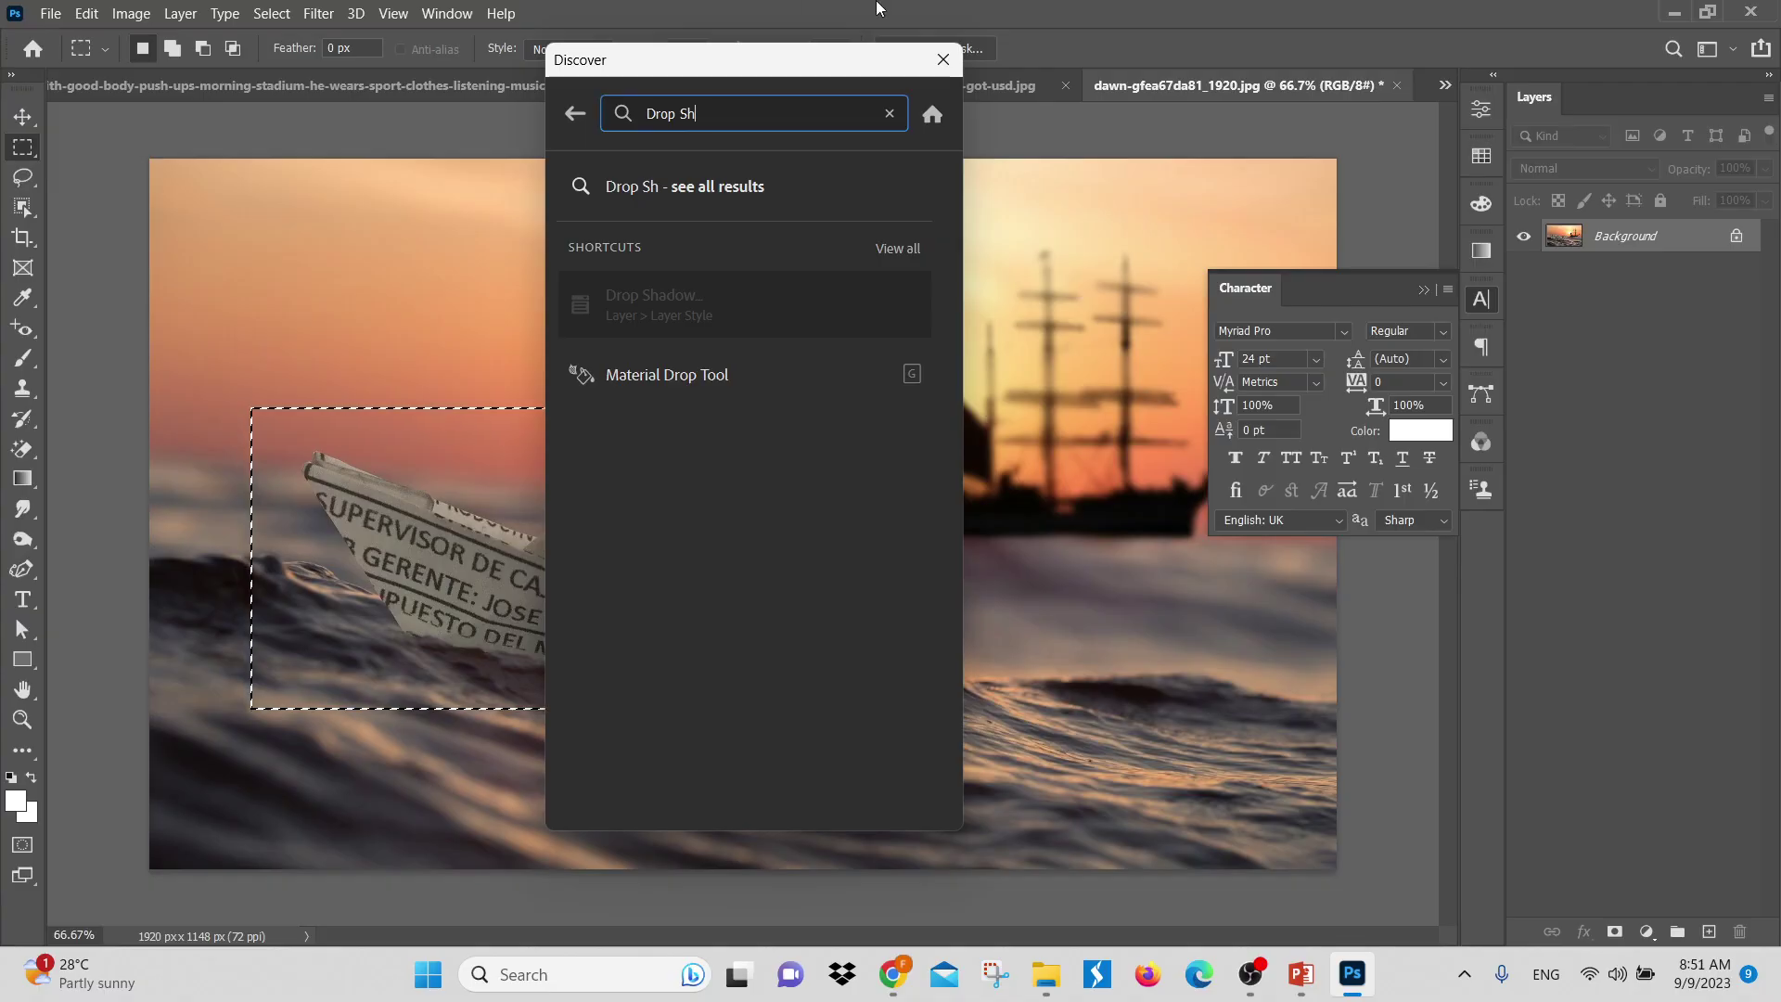
click(944, 60)
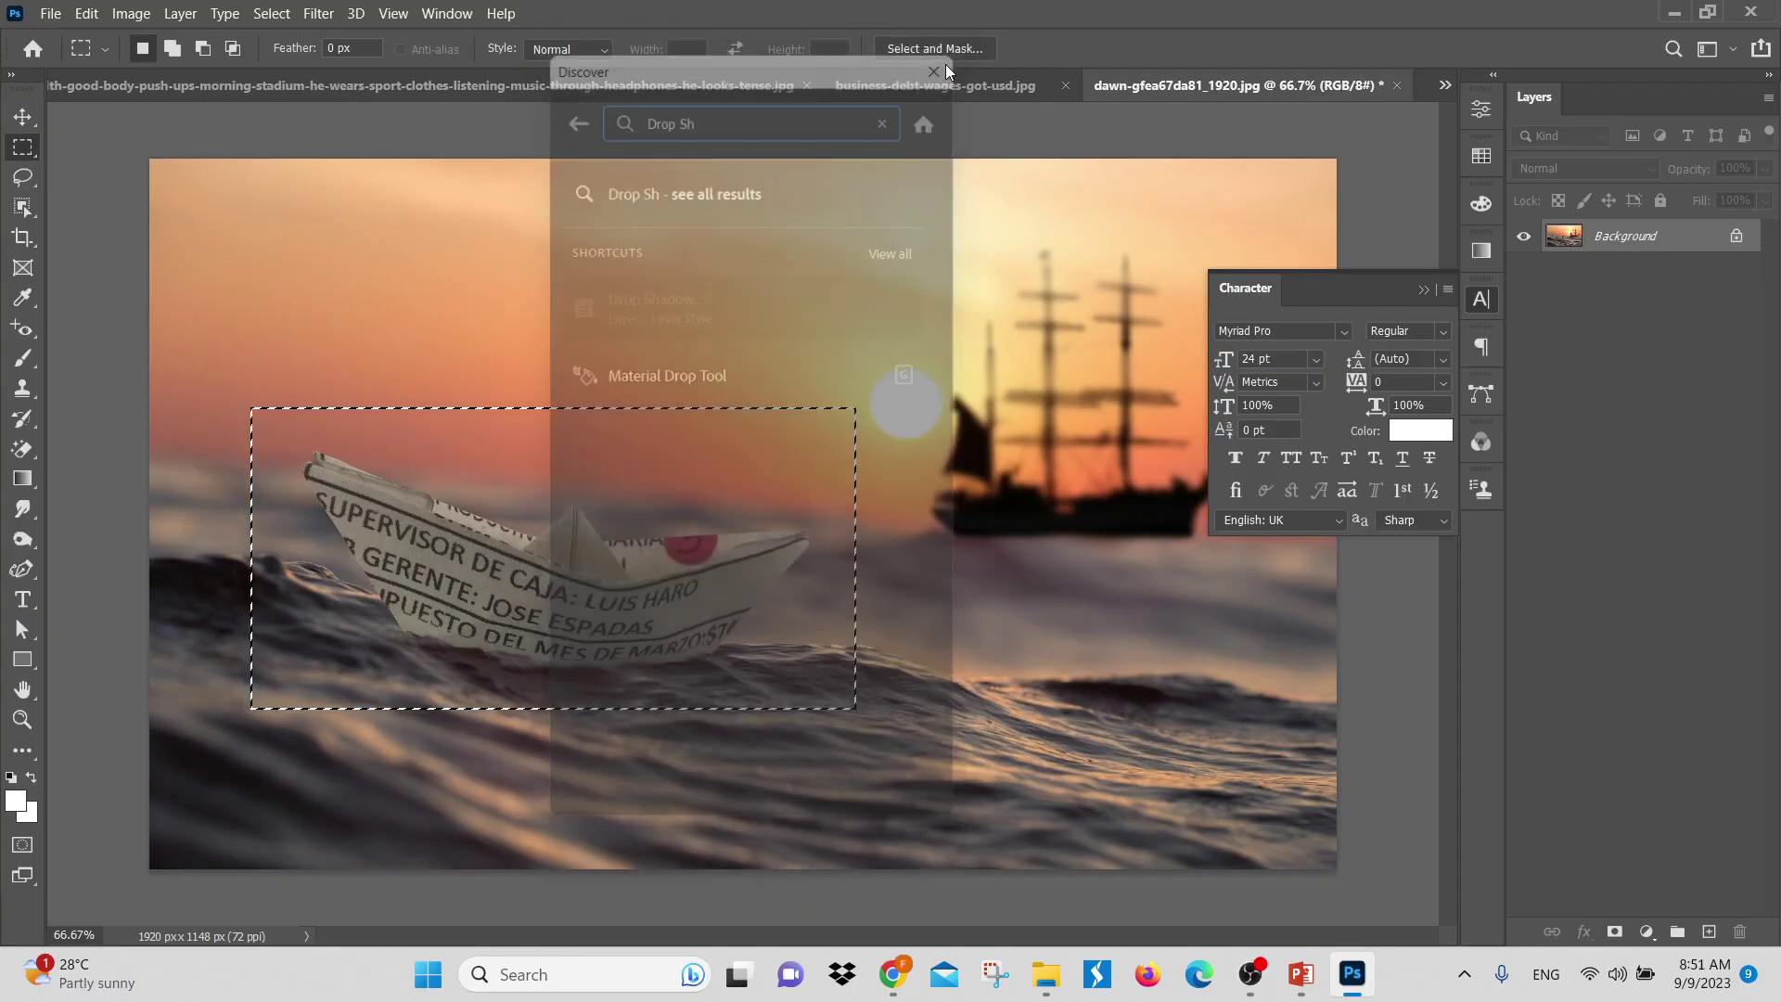
Copy the selected paper boat area to a new layer and move the copy up and right, towards the ship
key(ctrl+j)
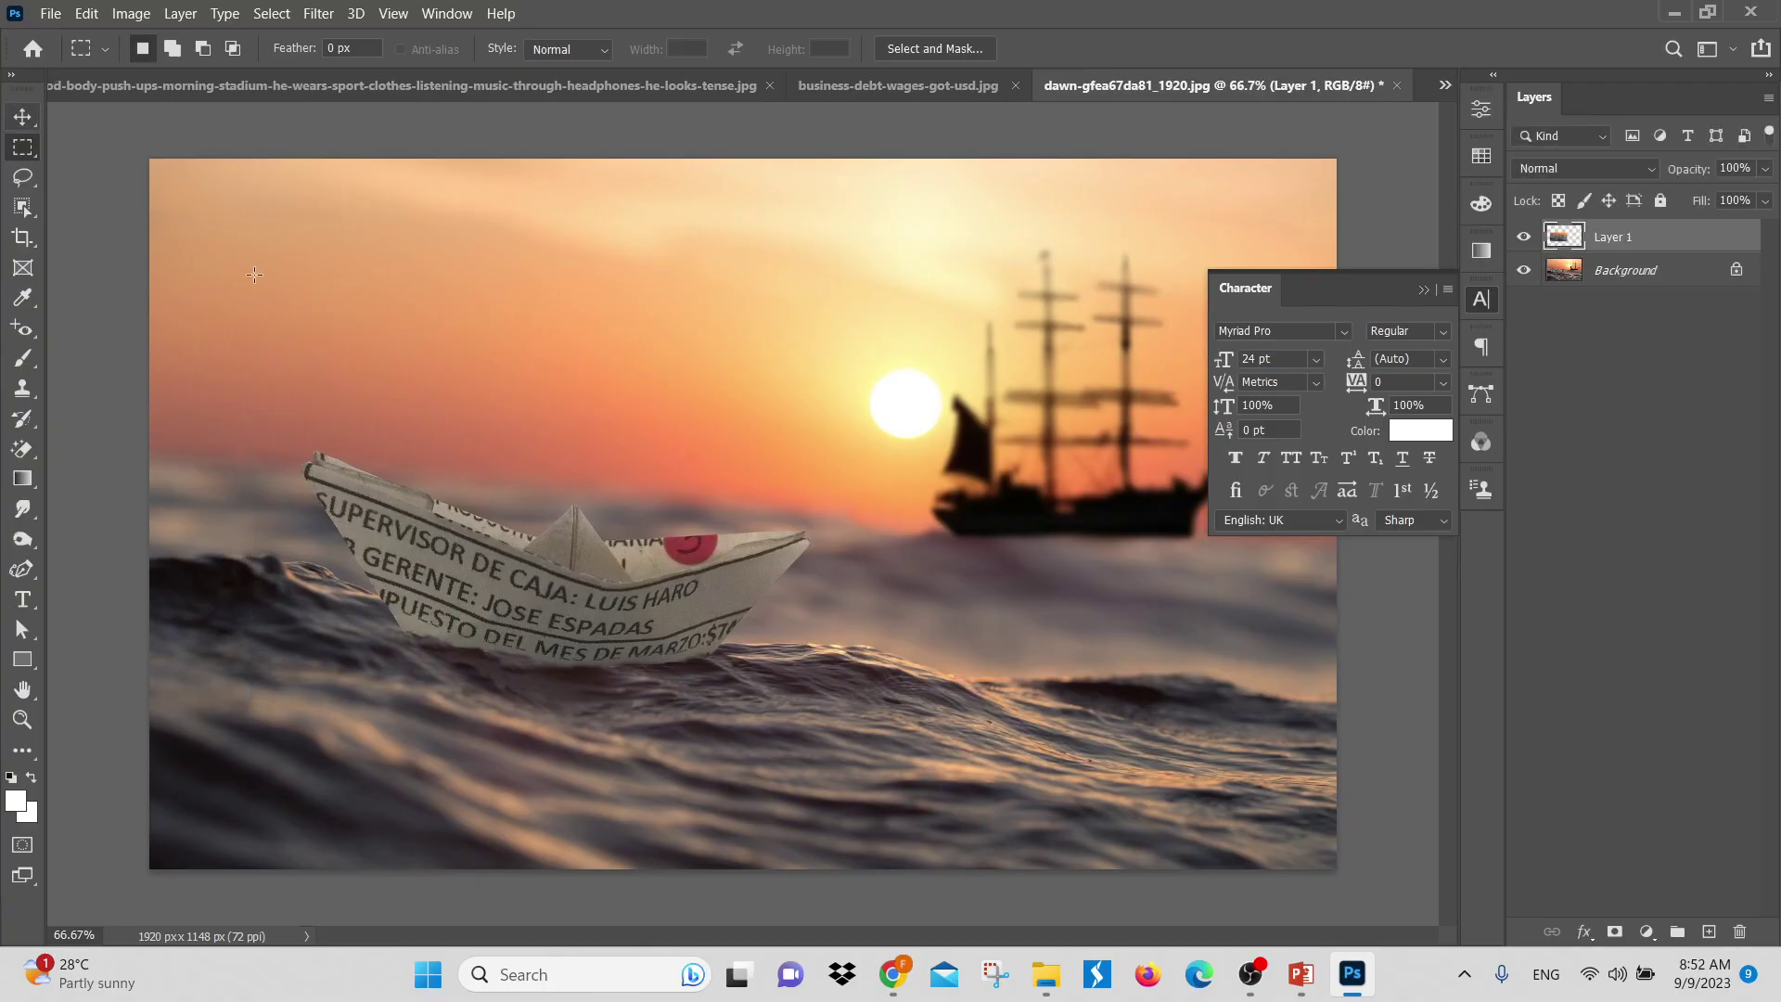
drag(588, 572, 893, 586)
click(807, 552)
click(23, 116)
drag(646, 606, 899, 492)
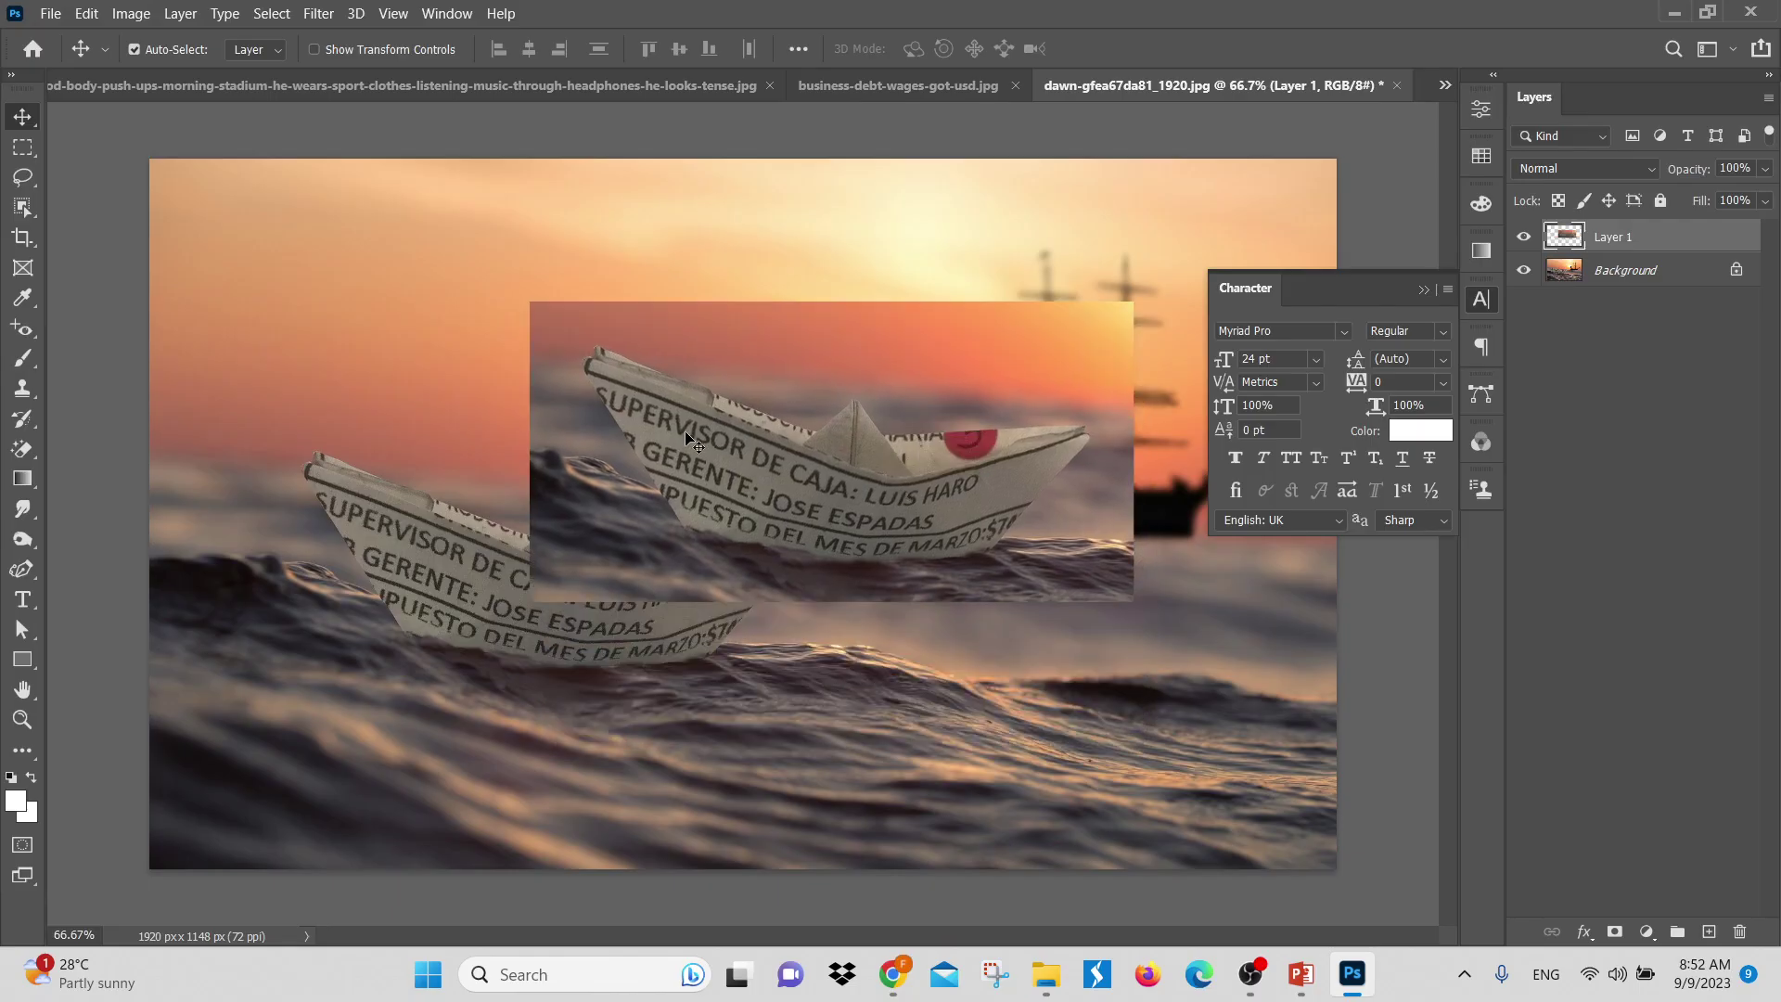
drag(693, 442, 662, 457)
Search the commands for Drop Shado and open the Drop Shadow layer style for the boat copy
key(ctrl+f)
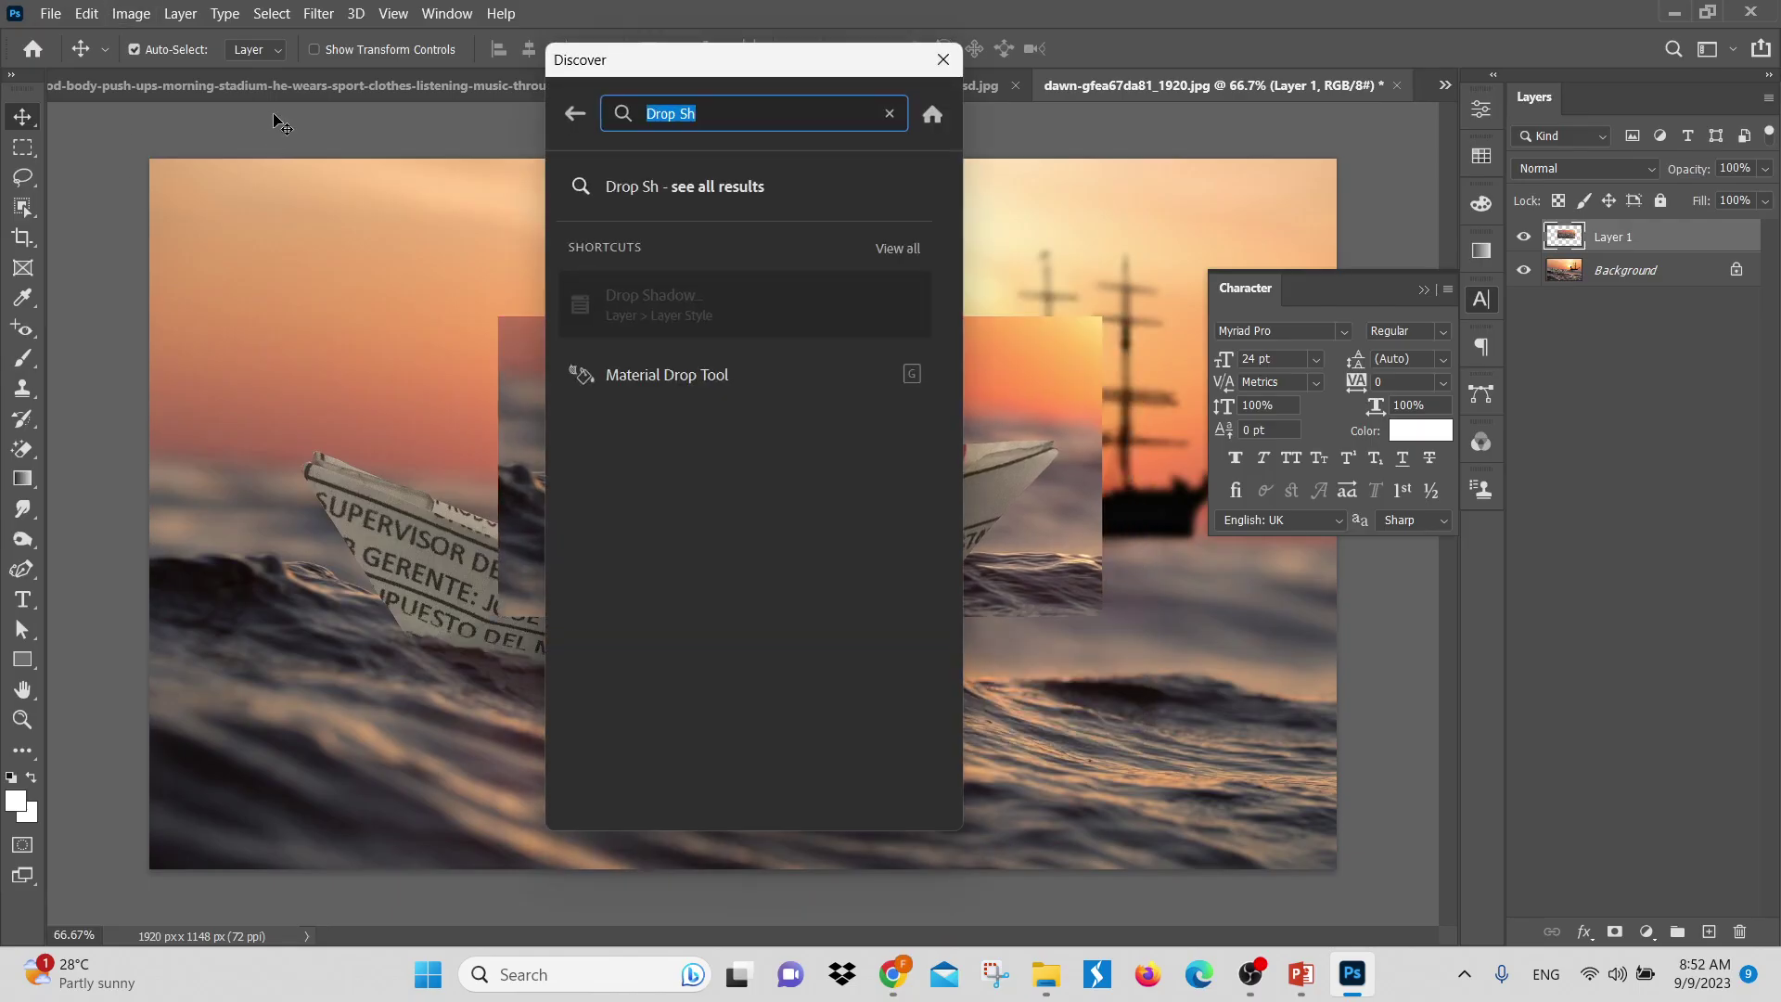
click(731, 117)
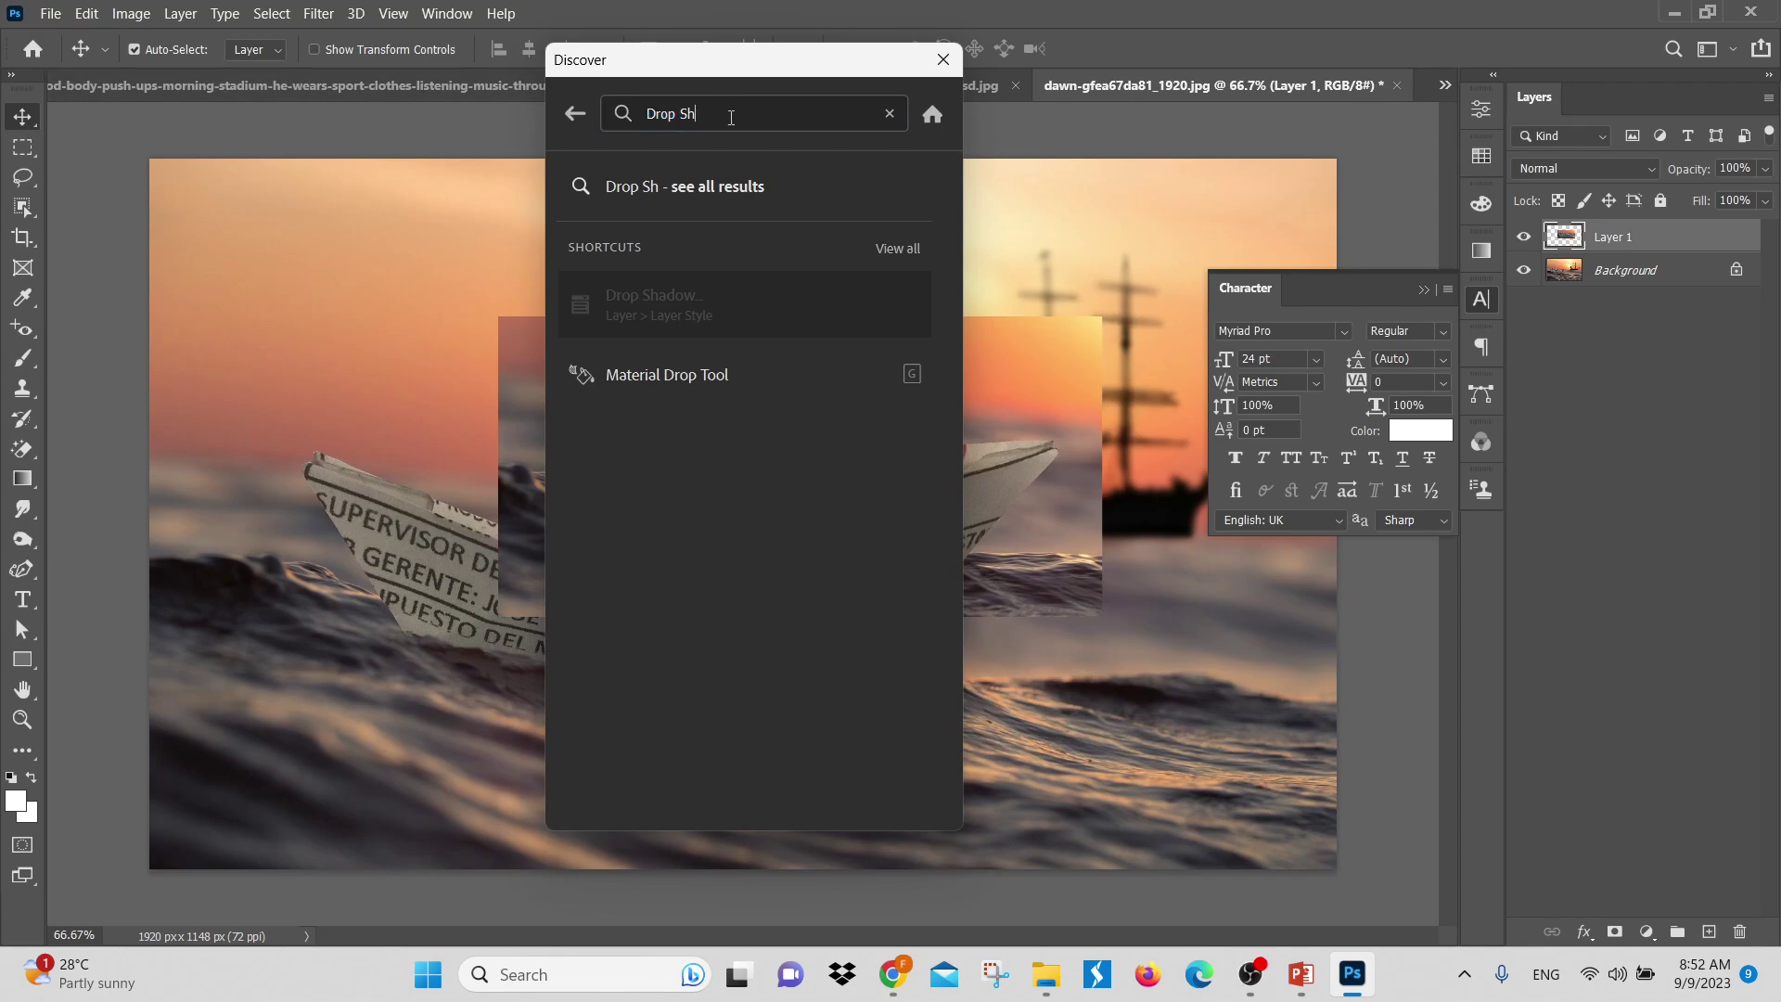
text(ado)
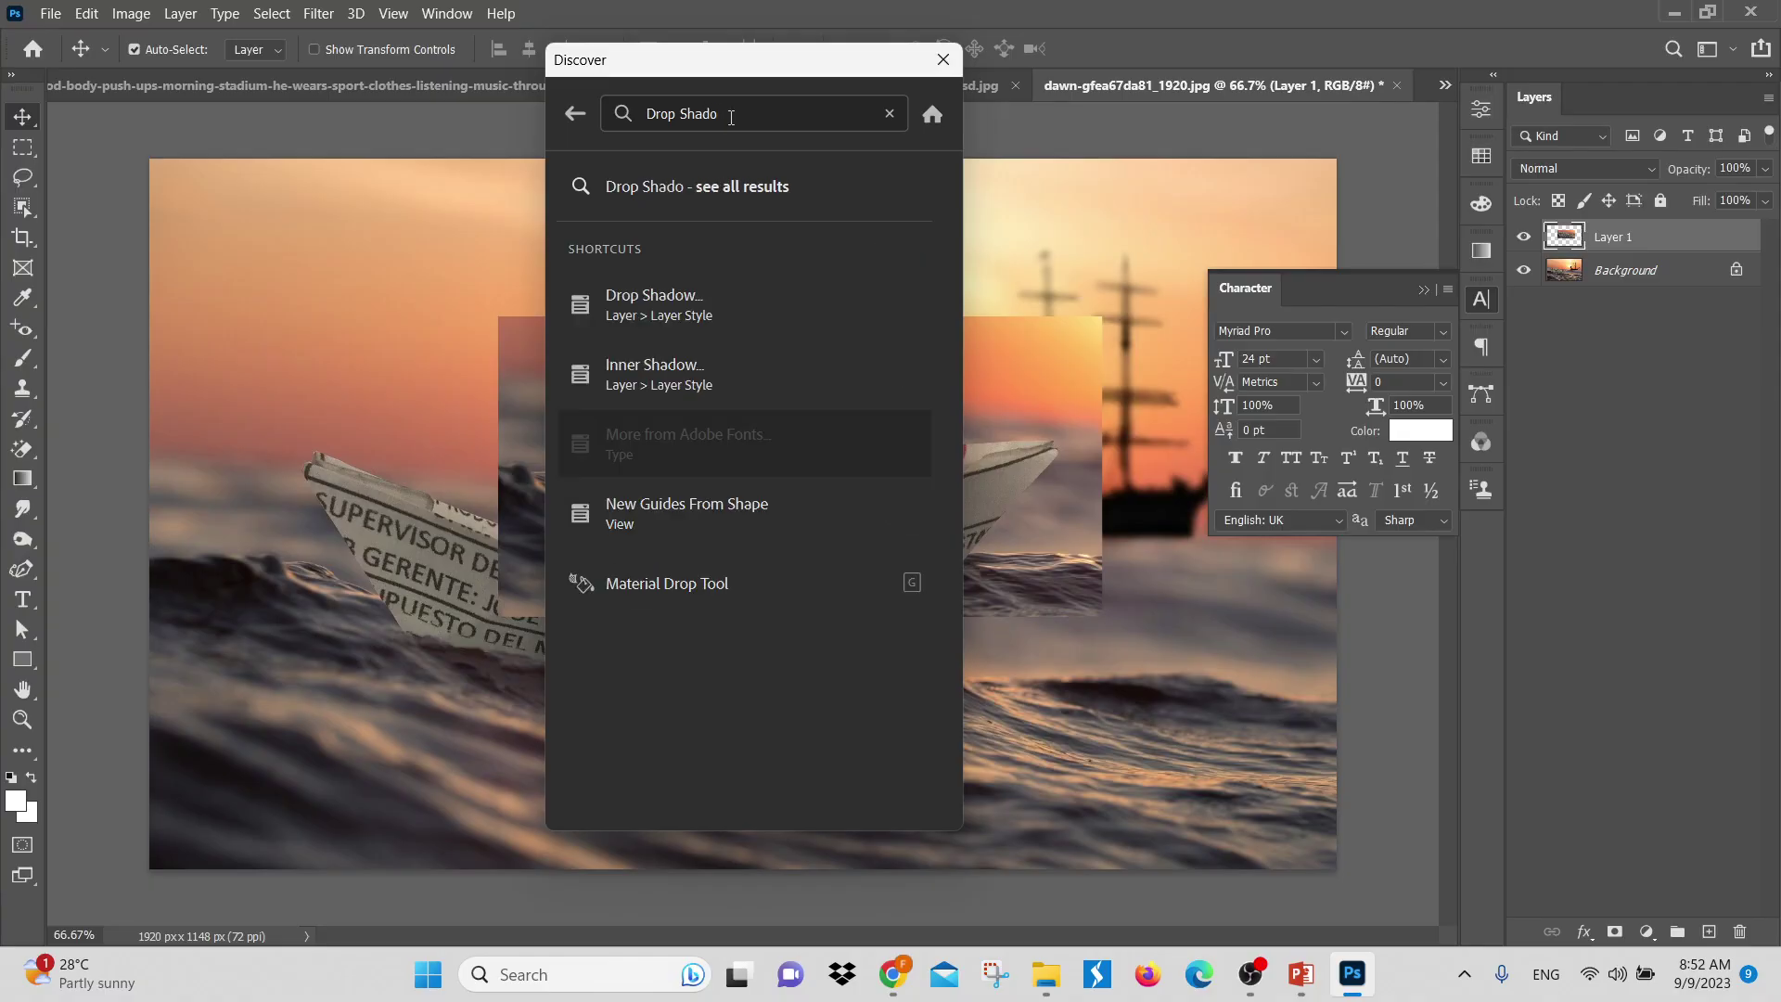
click(655, 304)
Apply the drop shadow with a distance of 79 px and move the boat copy slightly down and left
drag(1055, 195, 956, 545)
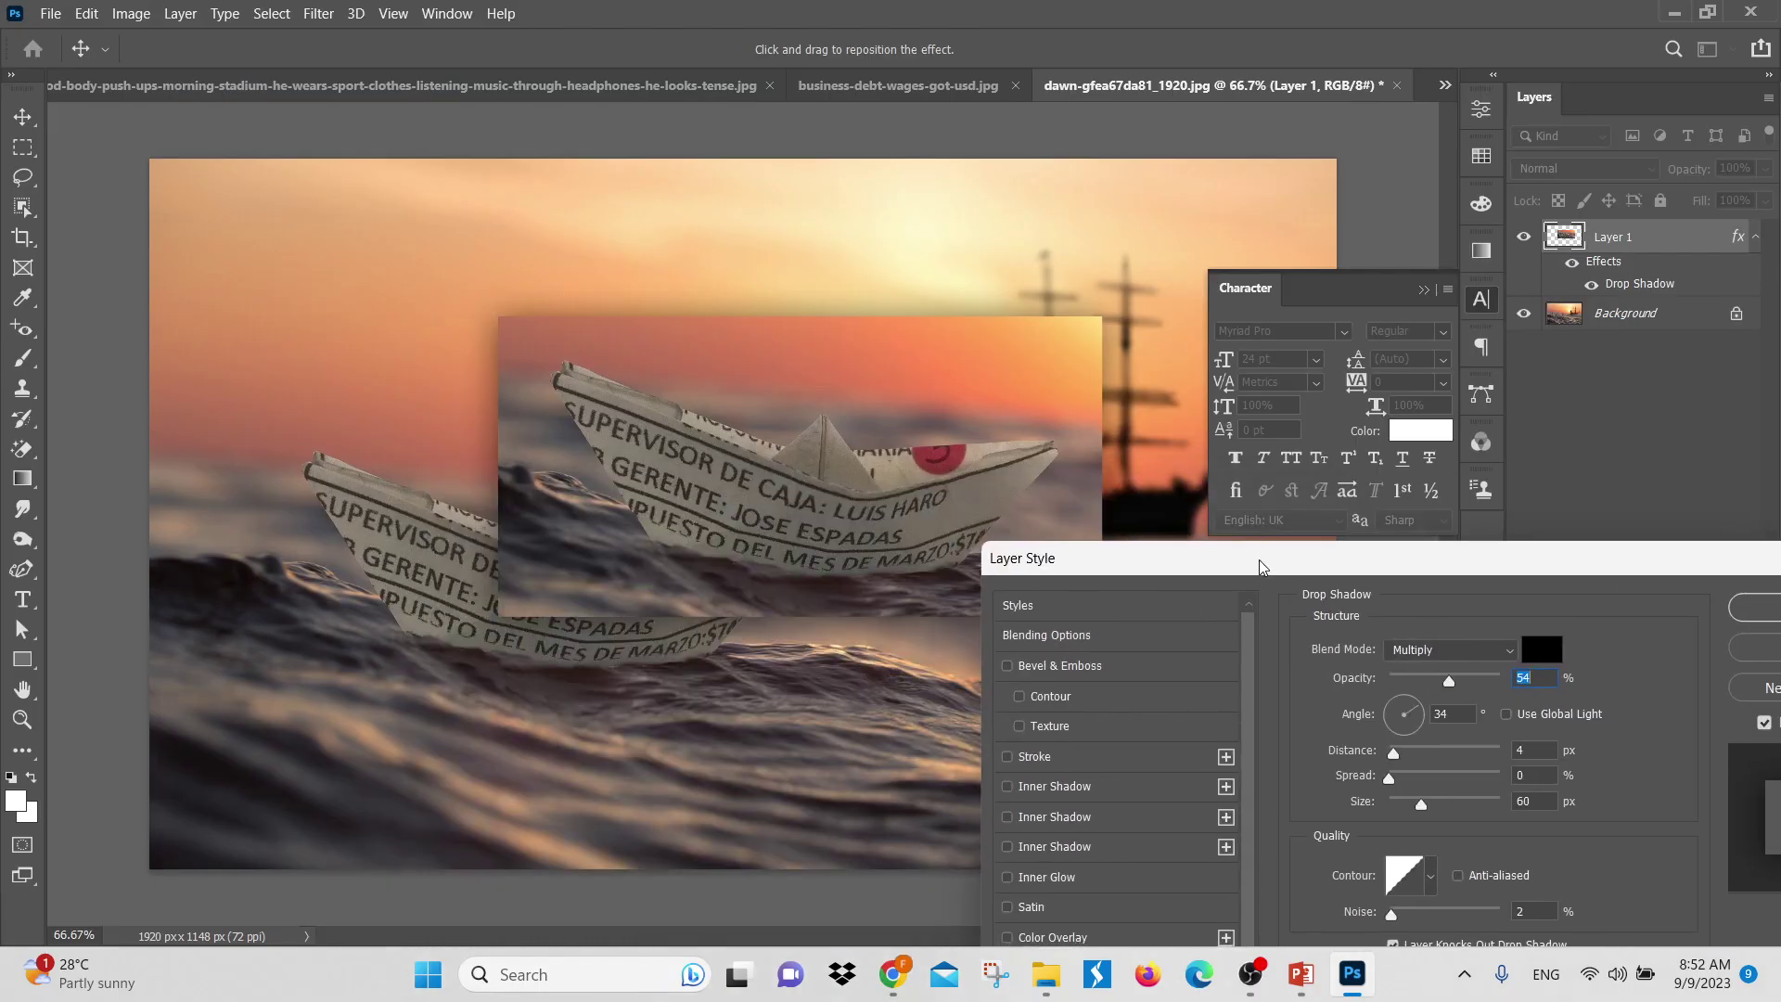
drag(1262, 561, 1234, 341)
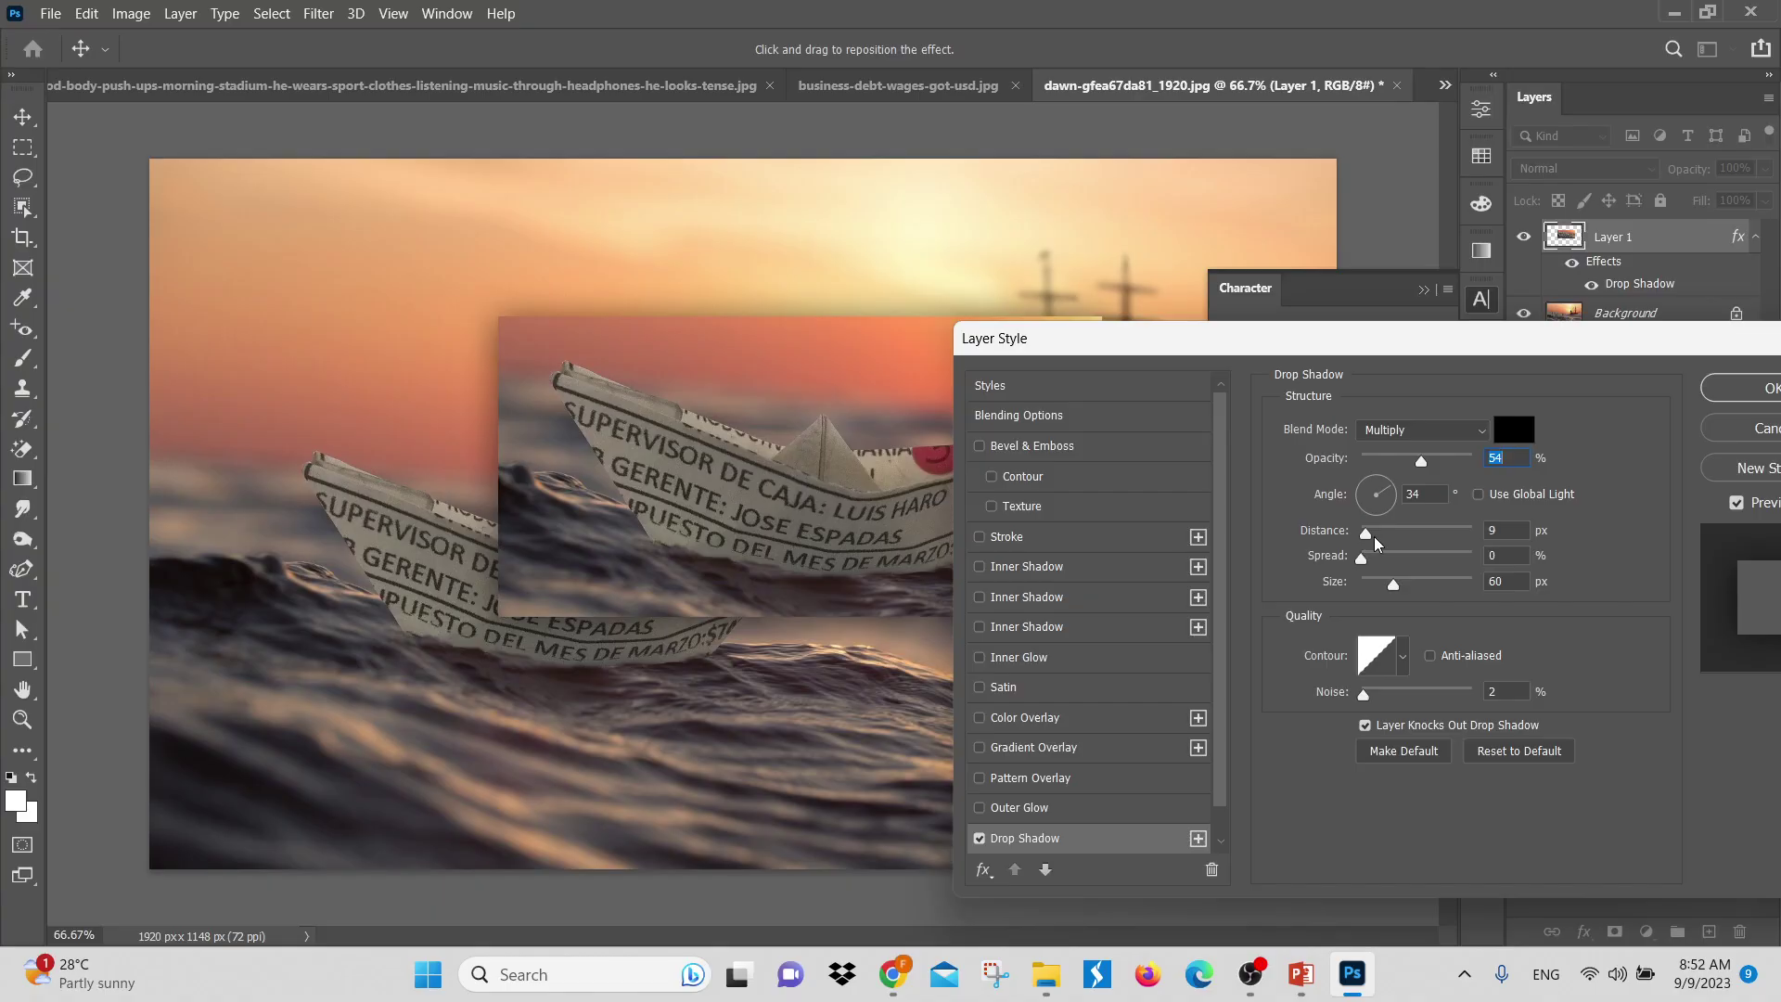
drag(1375, 536, 1435, 536)
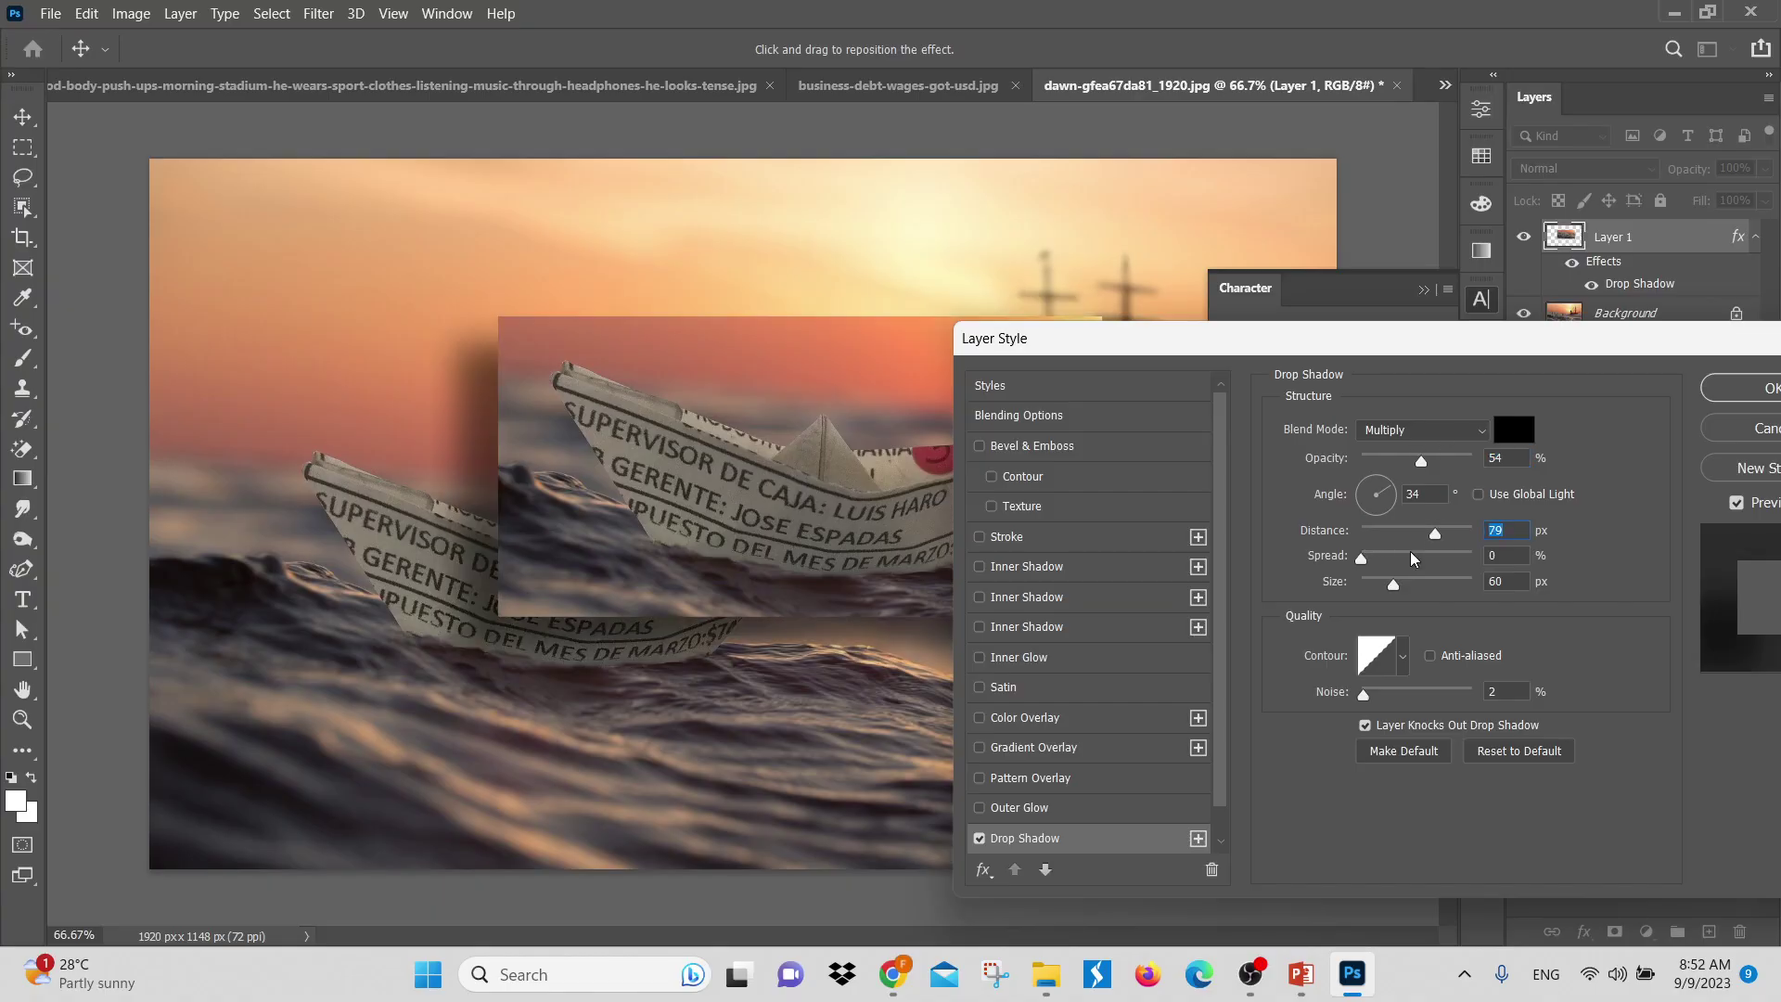
drag(1479, 349, 864, 427)
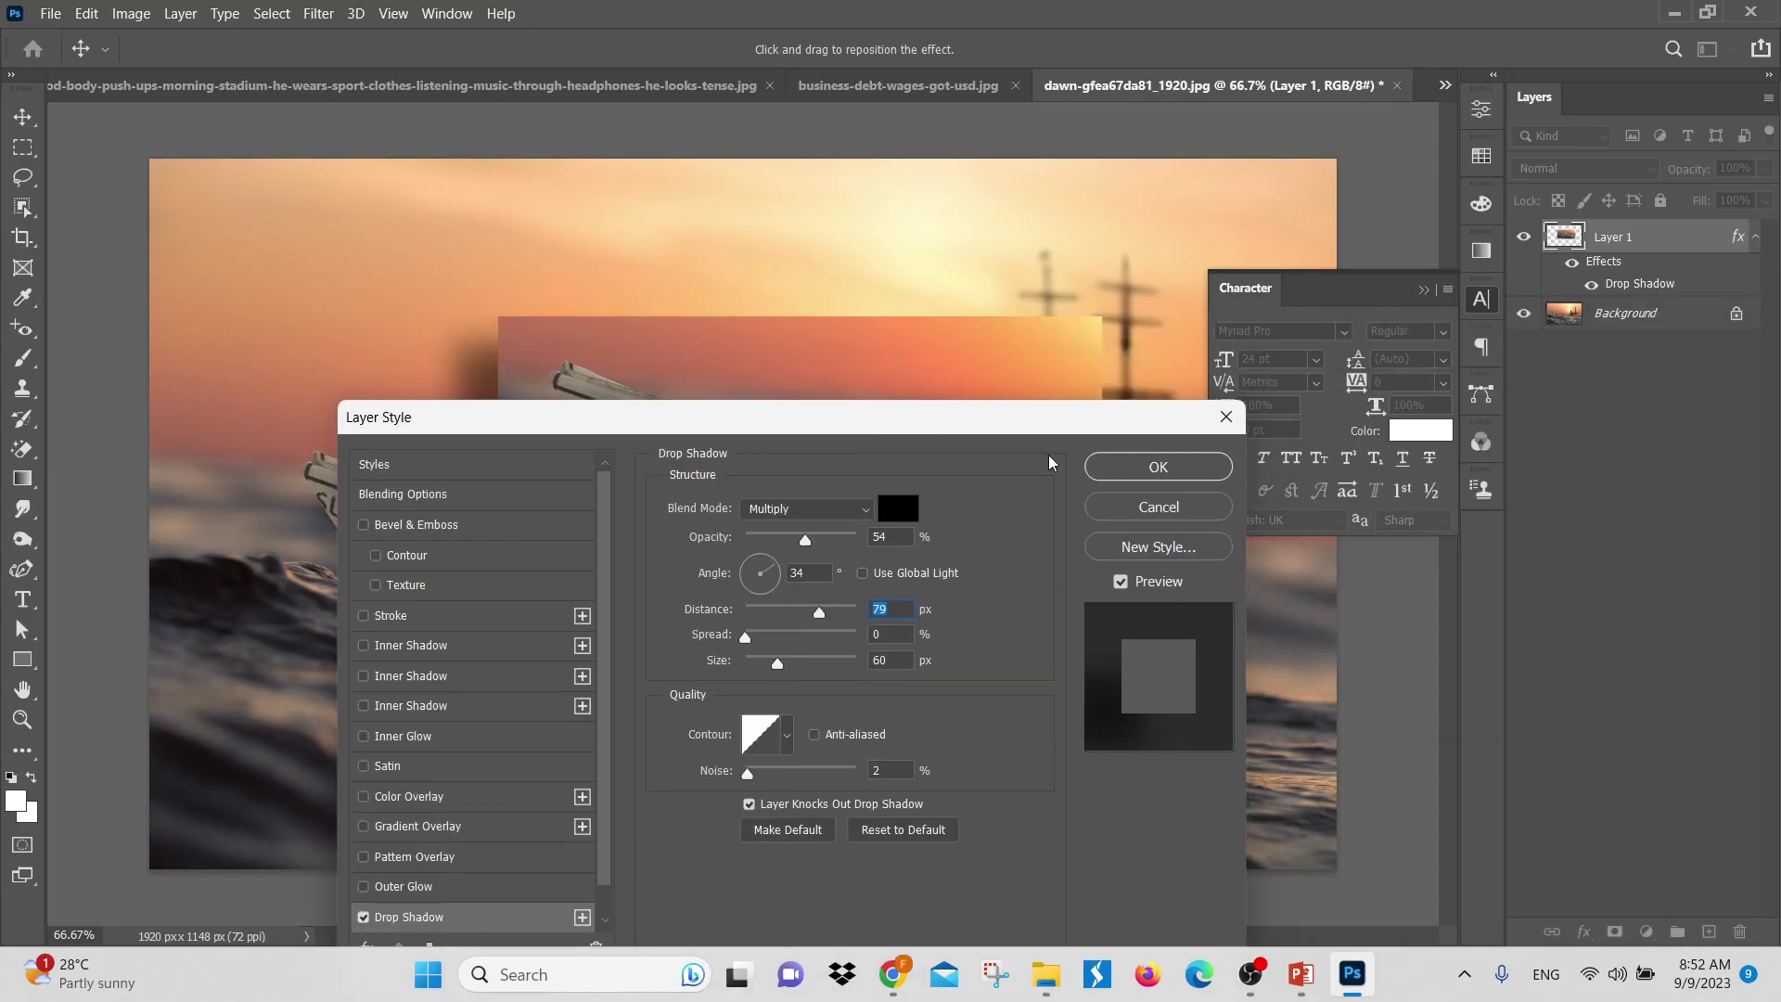
click(1158, 467)
drag(993, 478, 914, 543)
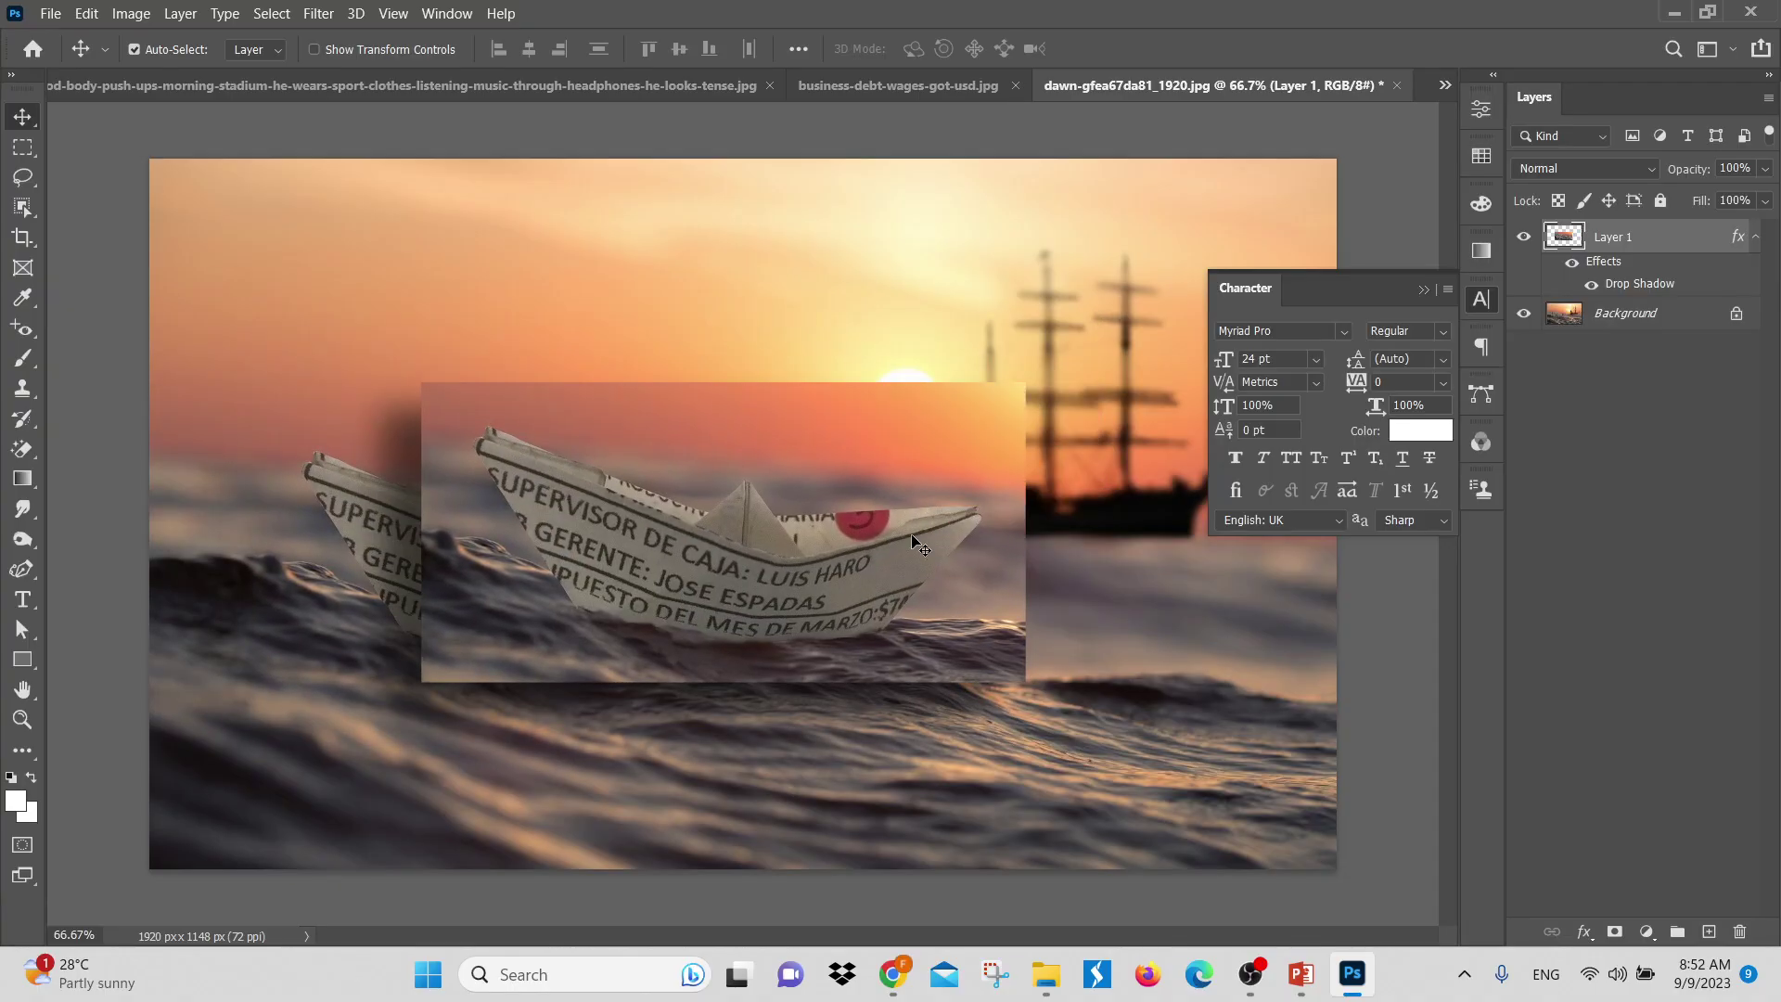
click(86, 13)
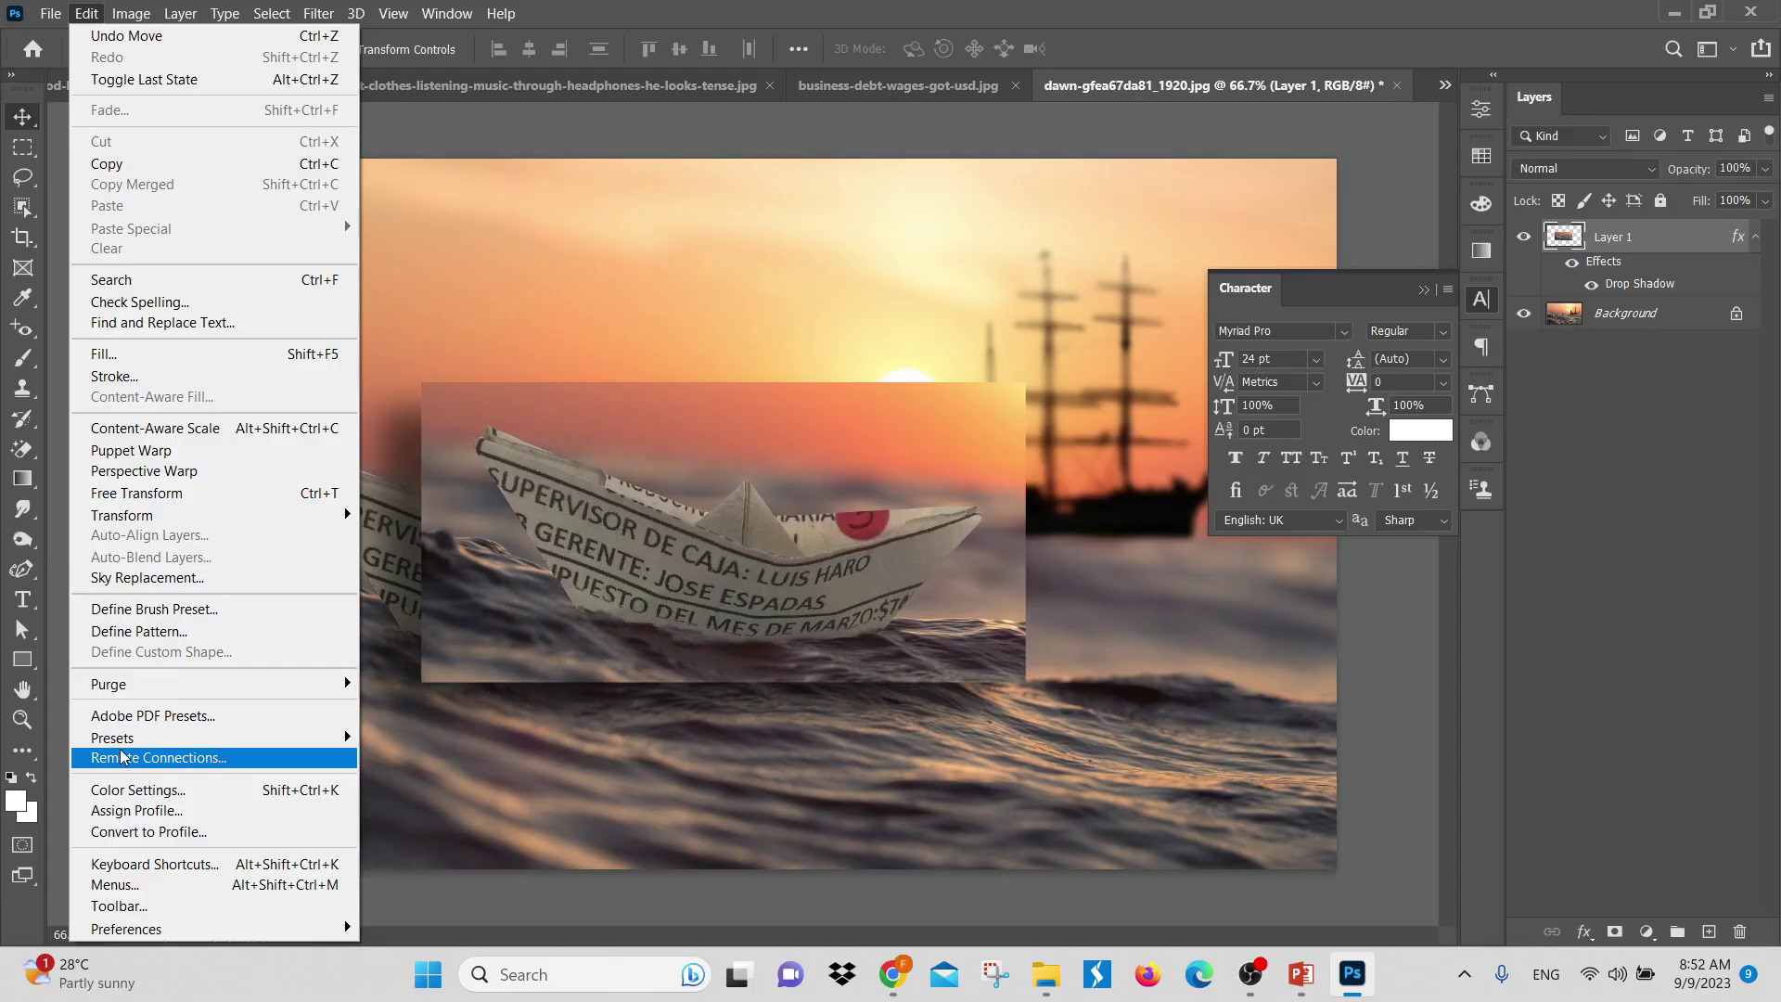
click(974, 340)
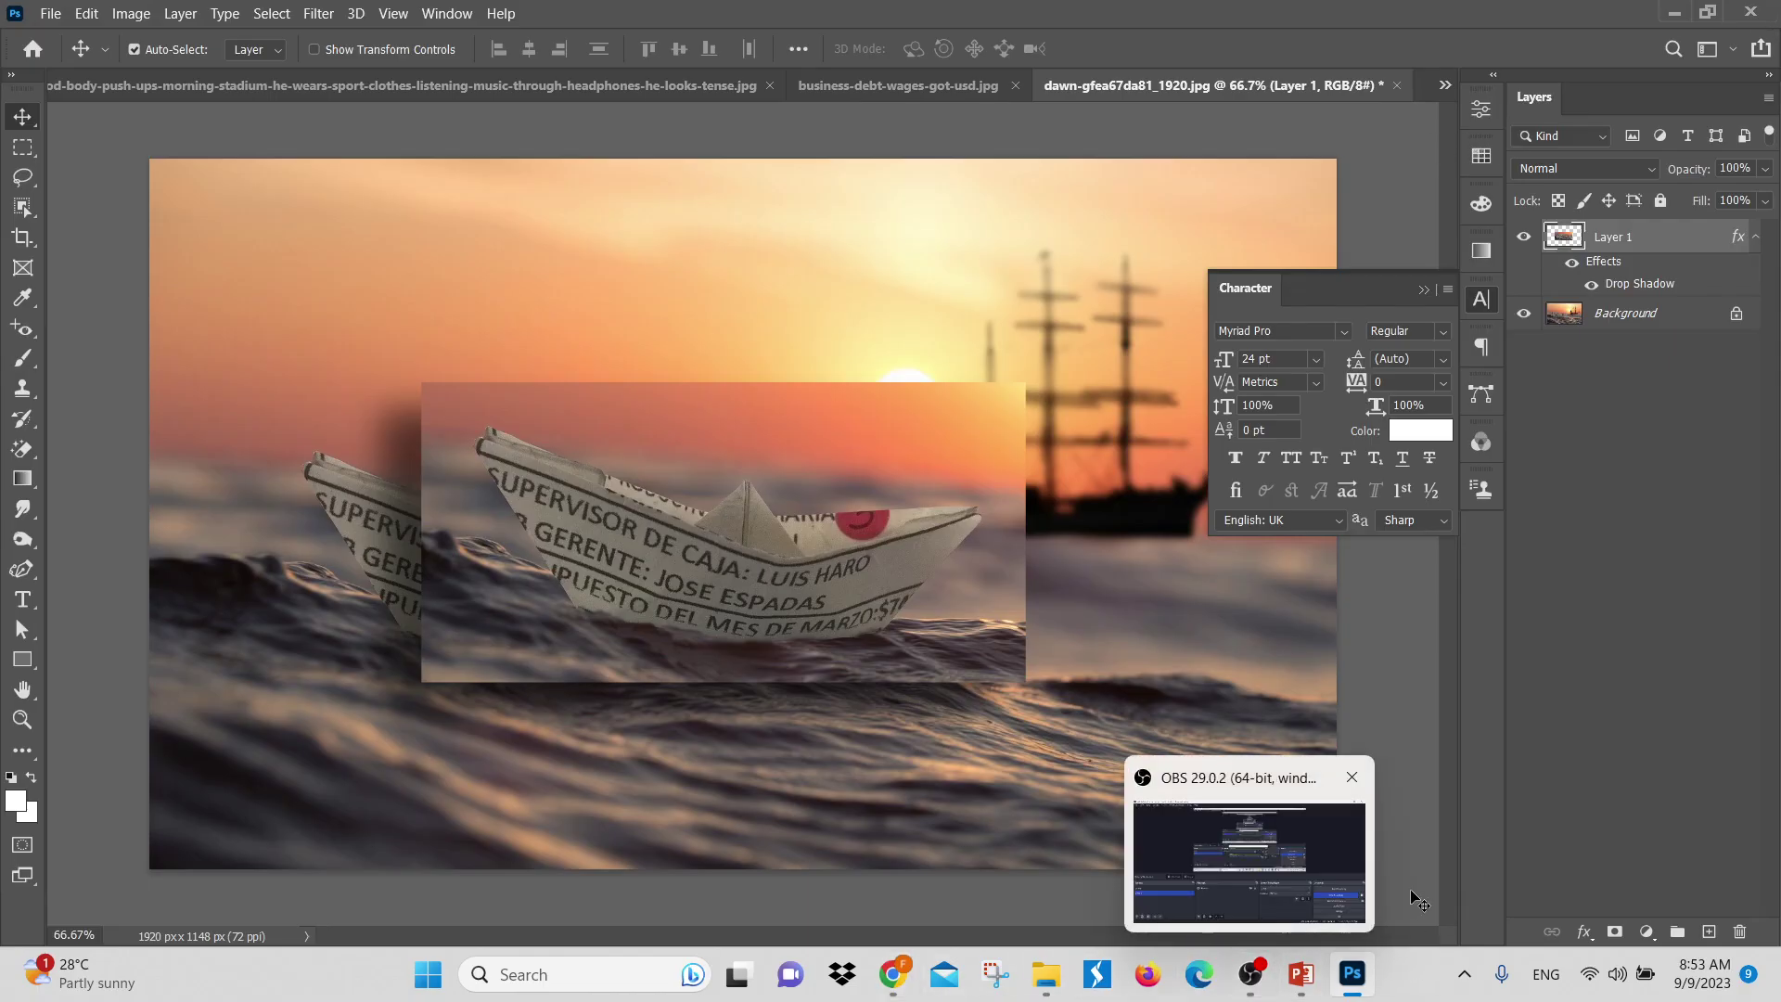
Switch to the Google Meet window in Chrome and leave the call
mouse_move(893, 975)
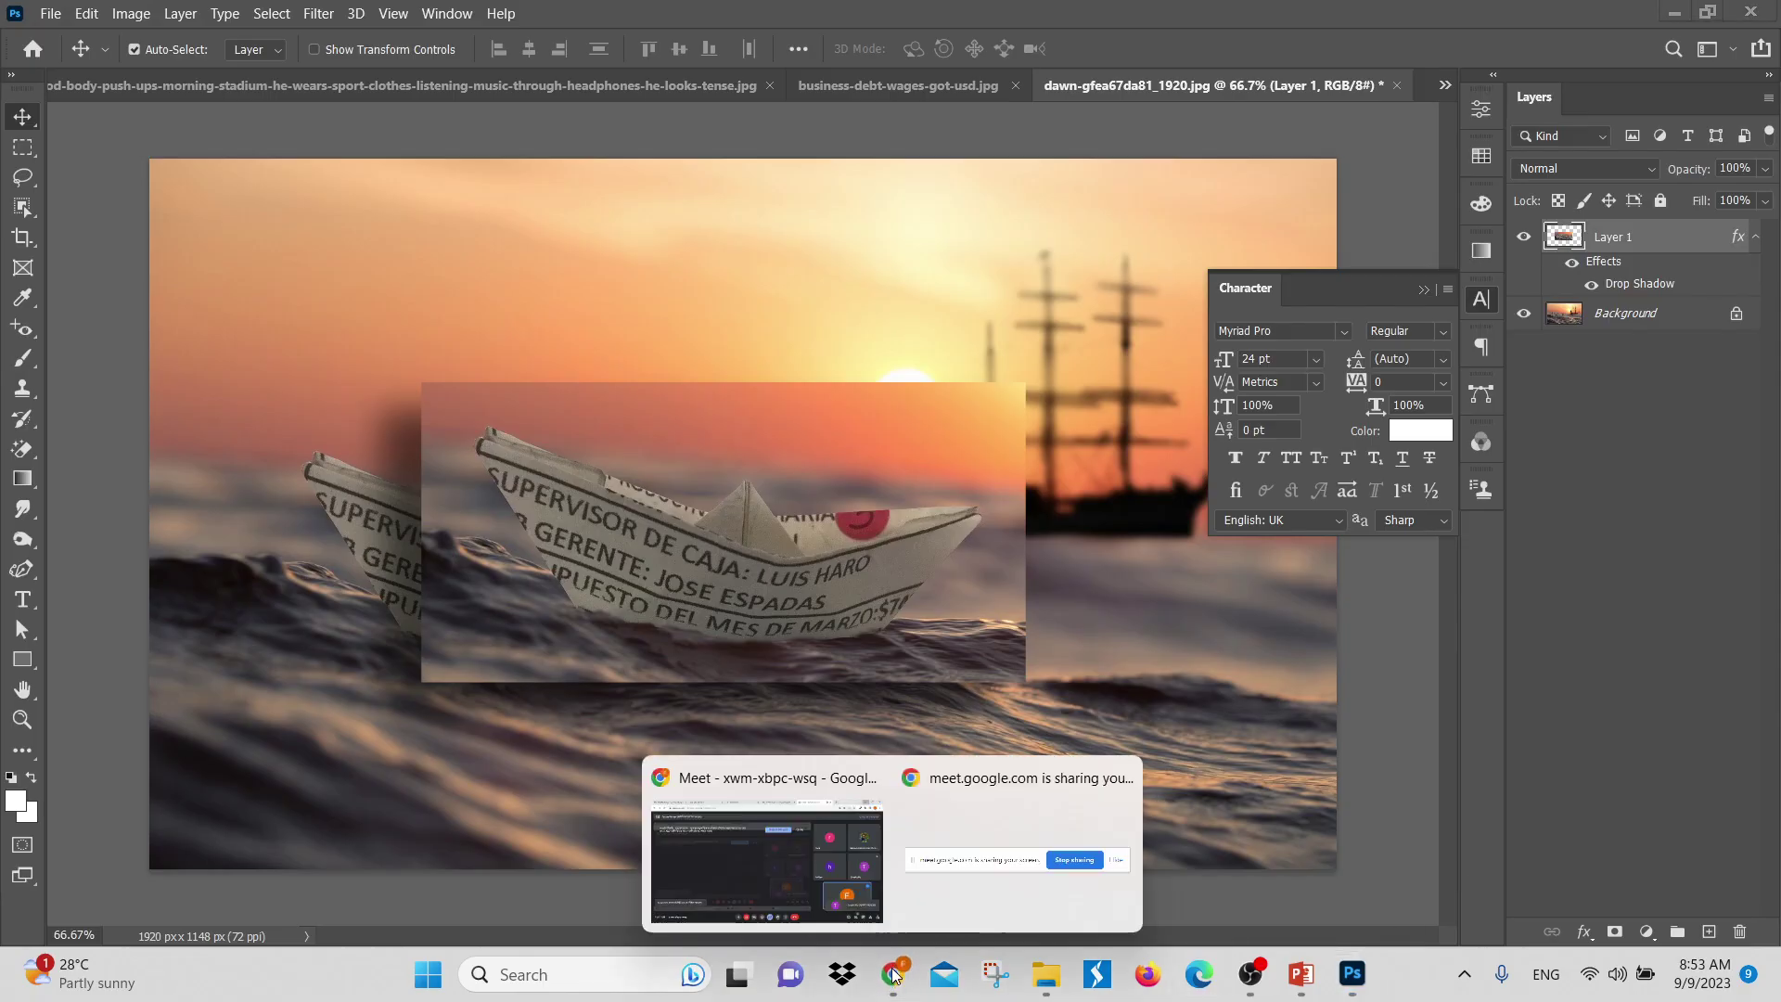
click(773, 866)
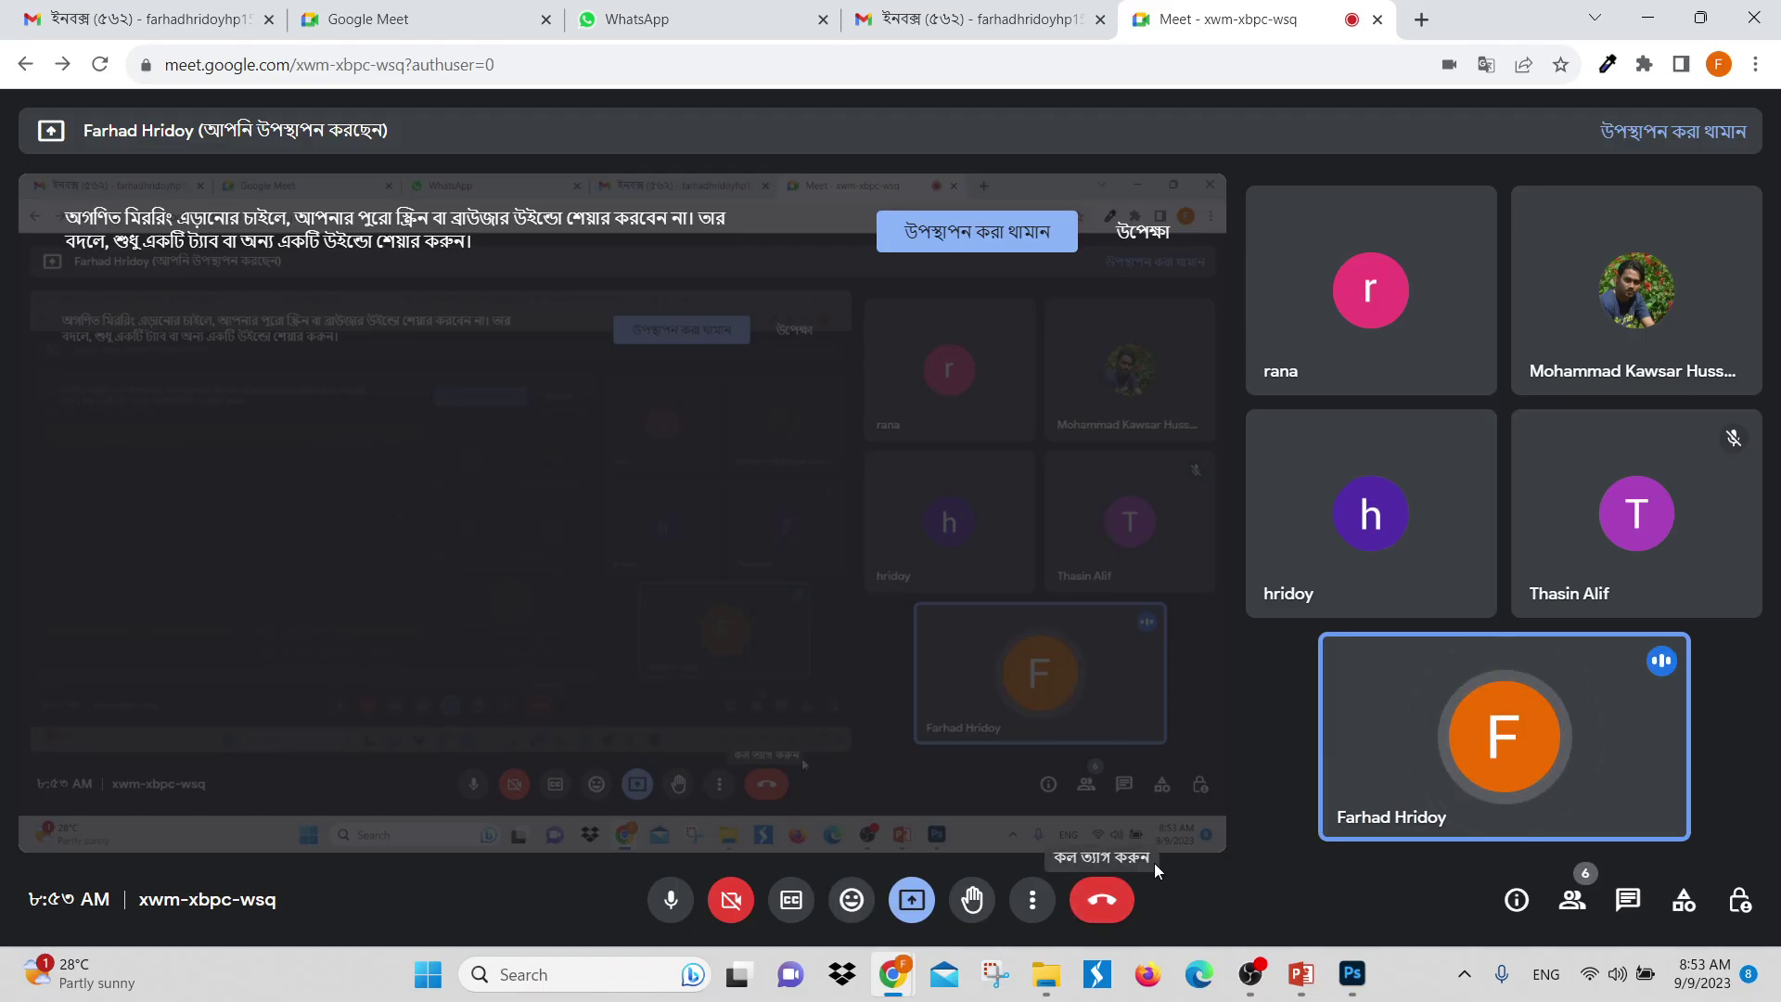
click(1111, 902)
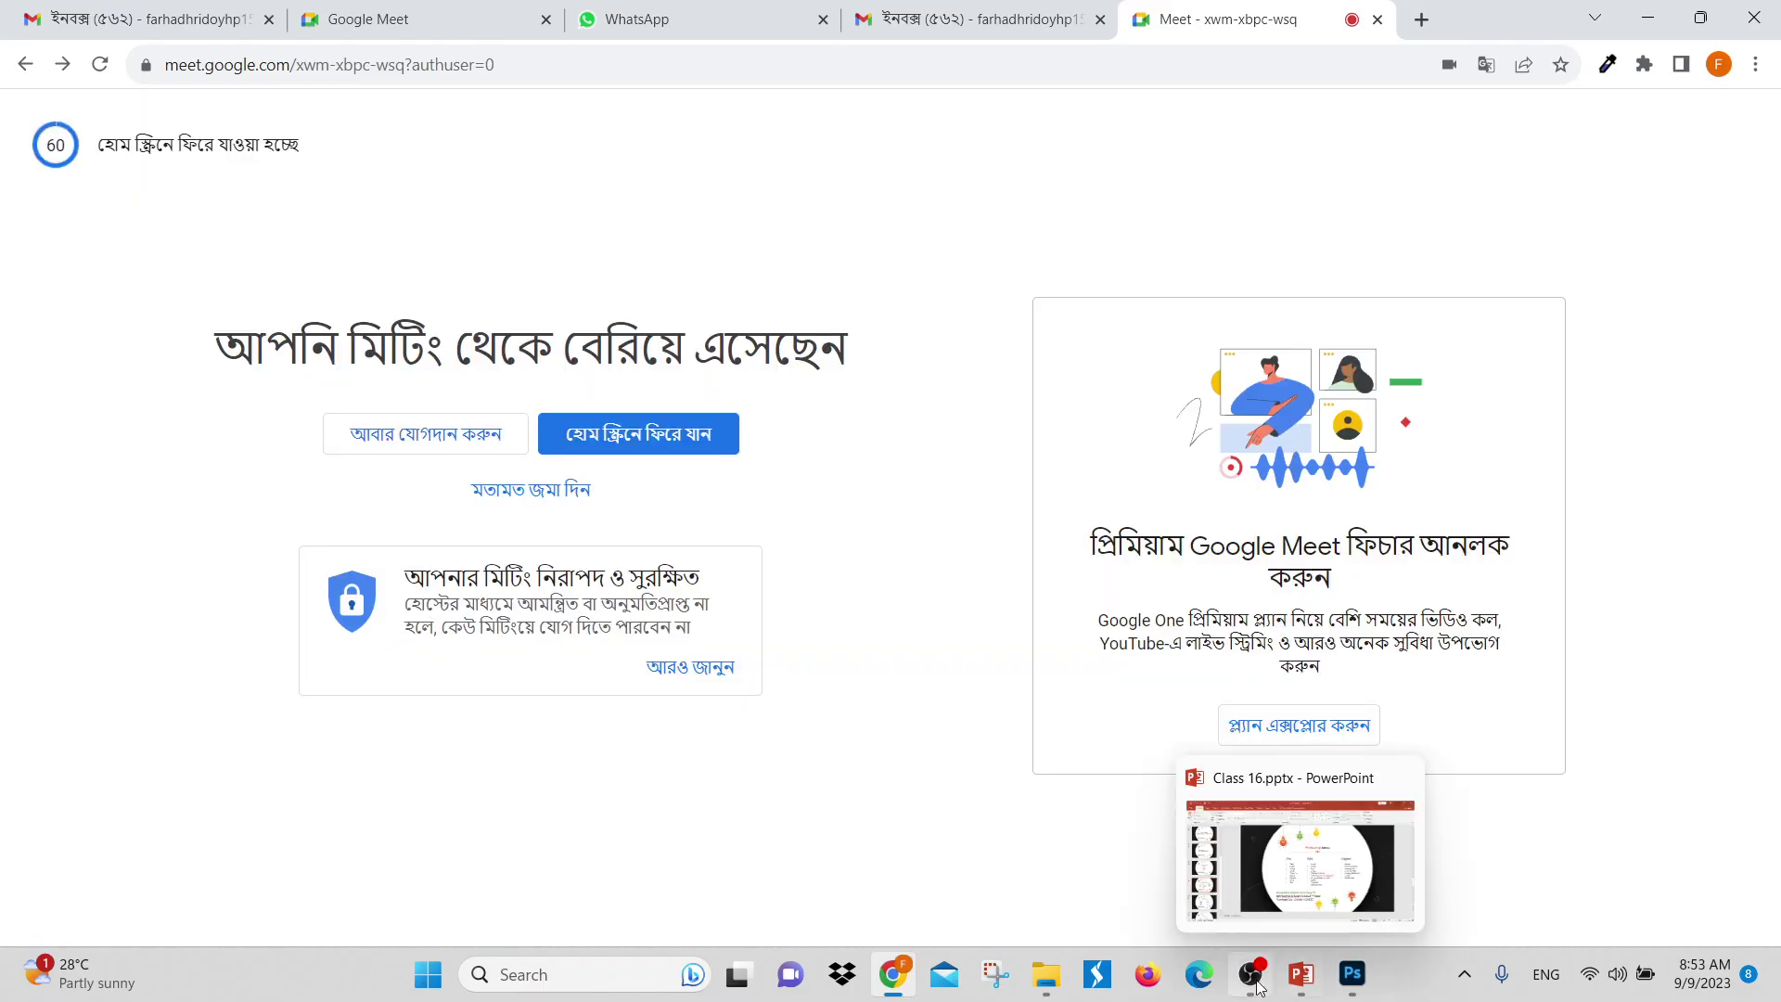